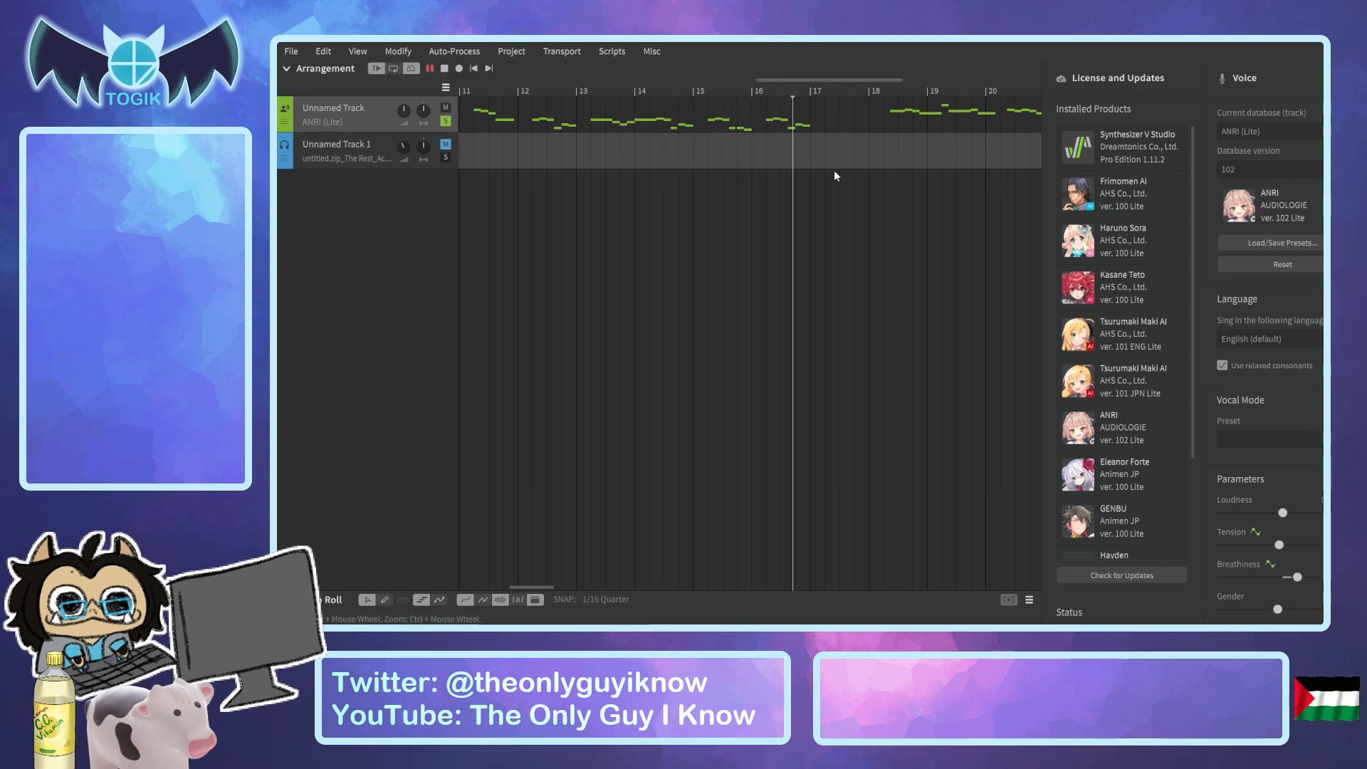
key(space)
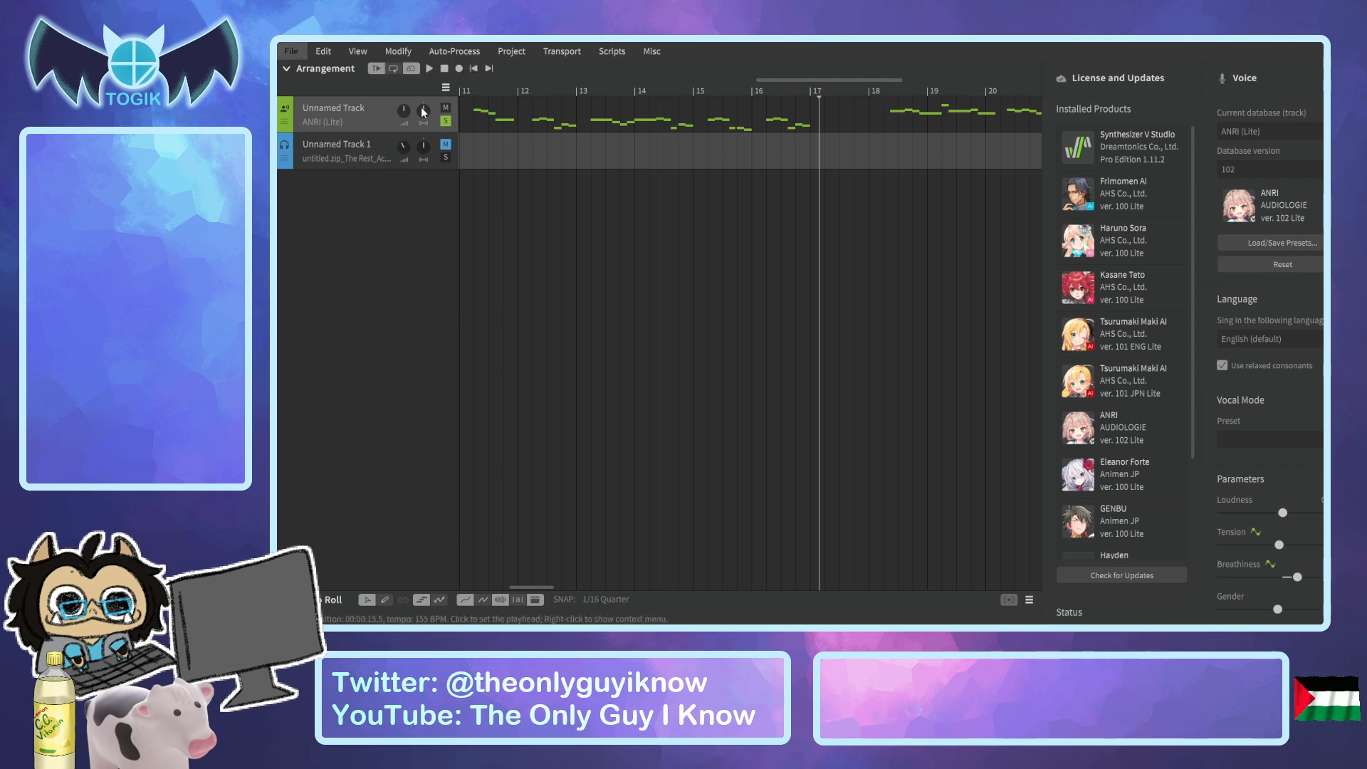
click(601, 106)
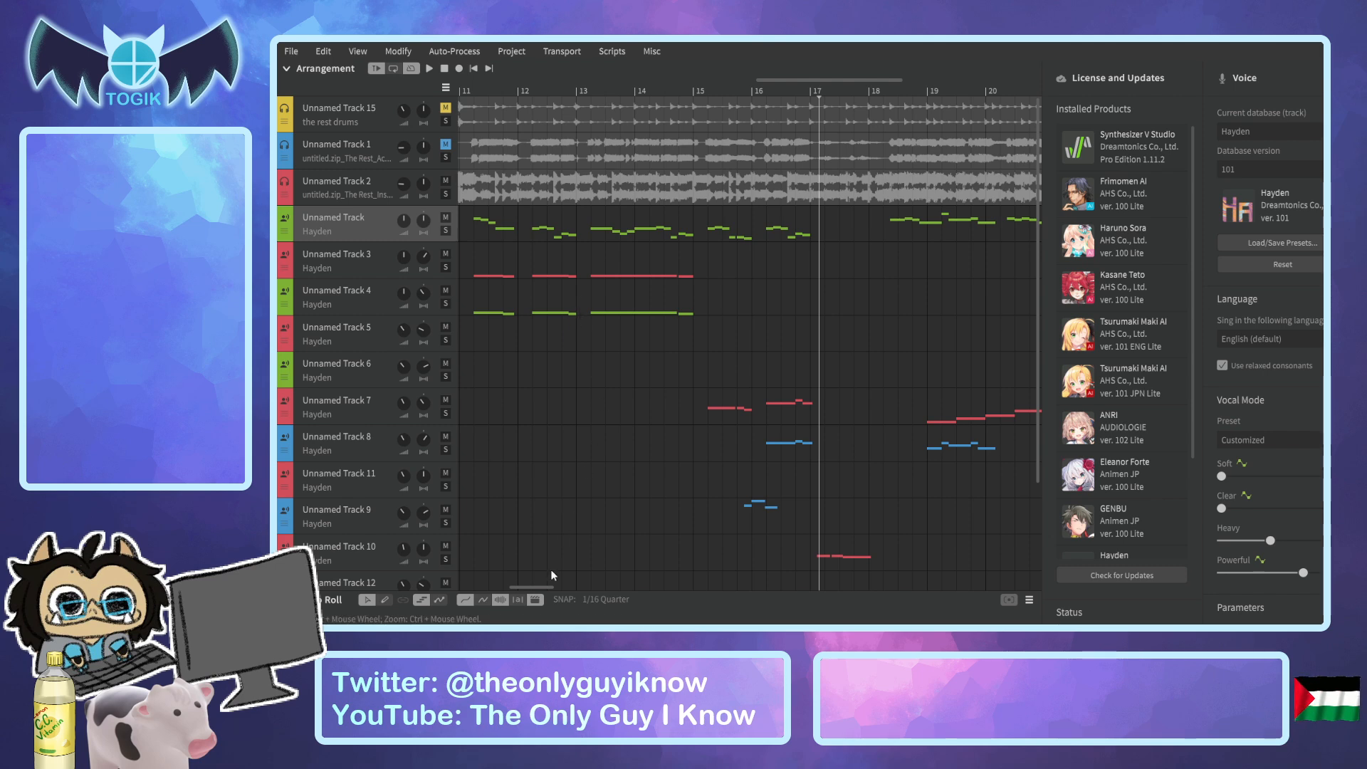
drag(543, 591, 502, 579)
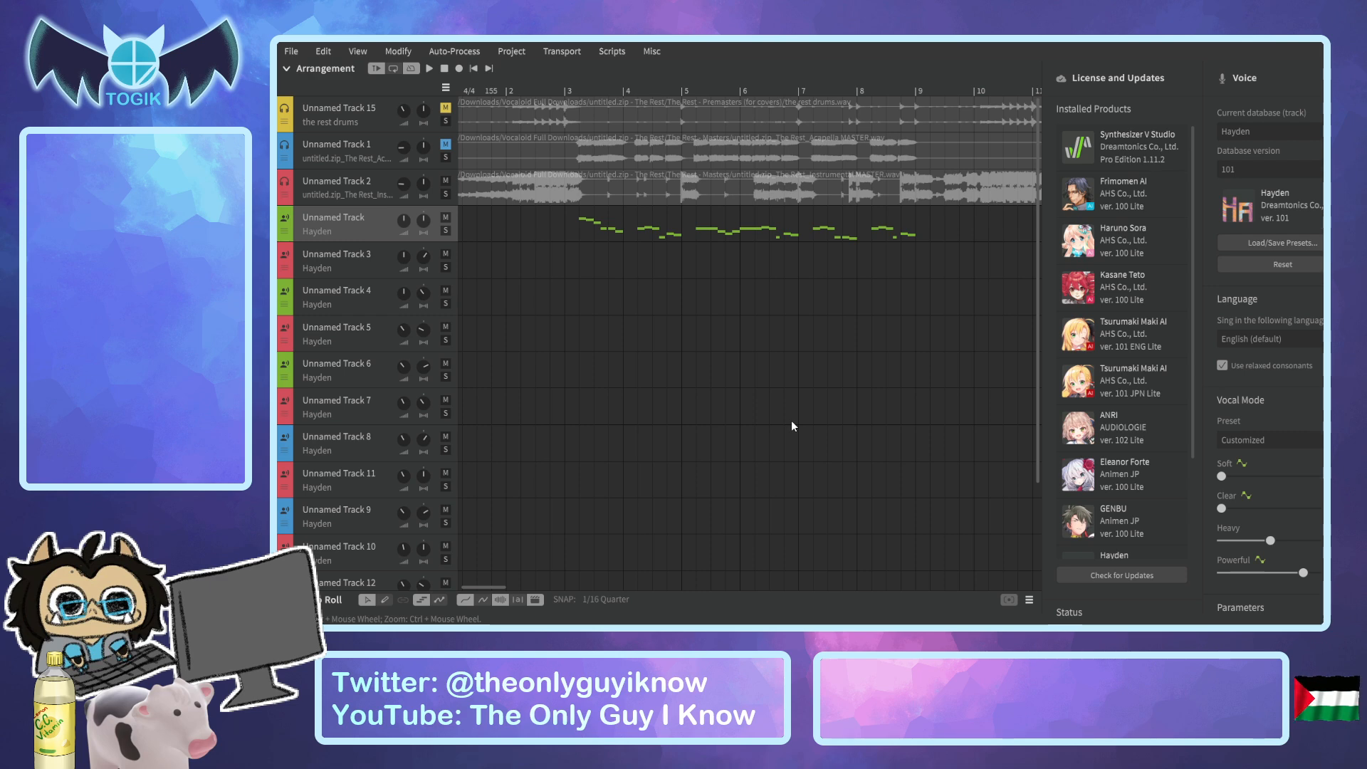
drag(483, 587, 480, 587)
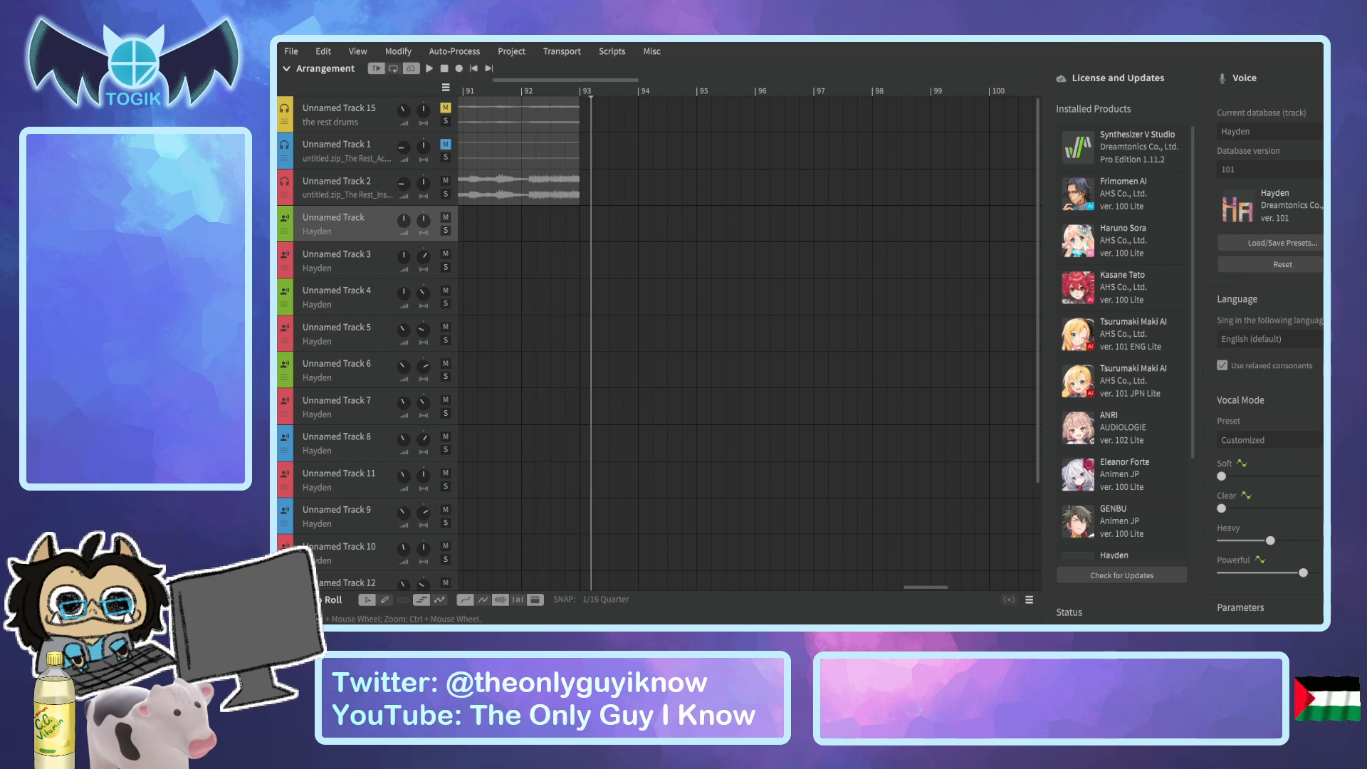
Unmute the acapella track, solo it together with the instrumental track, and play both.
drag(901, 587, 461, 584)
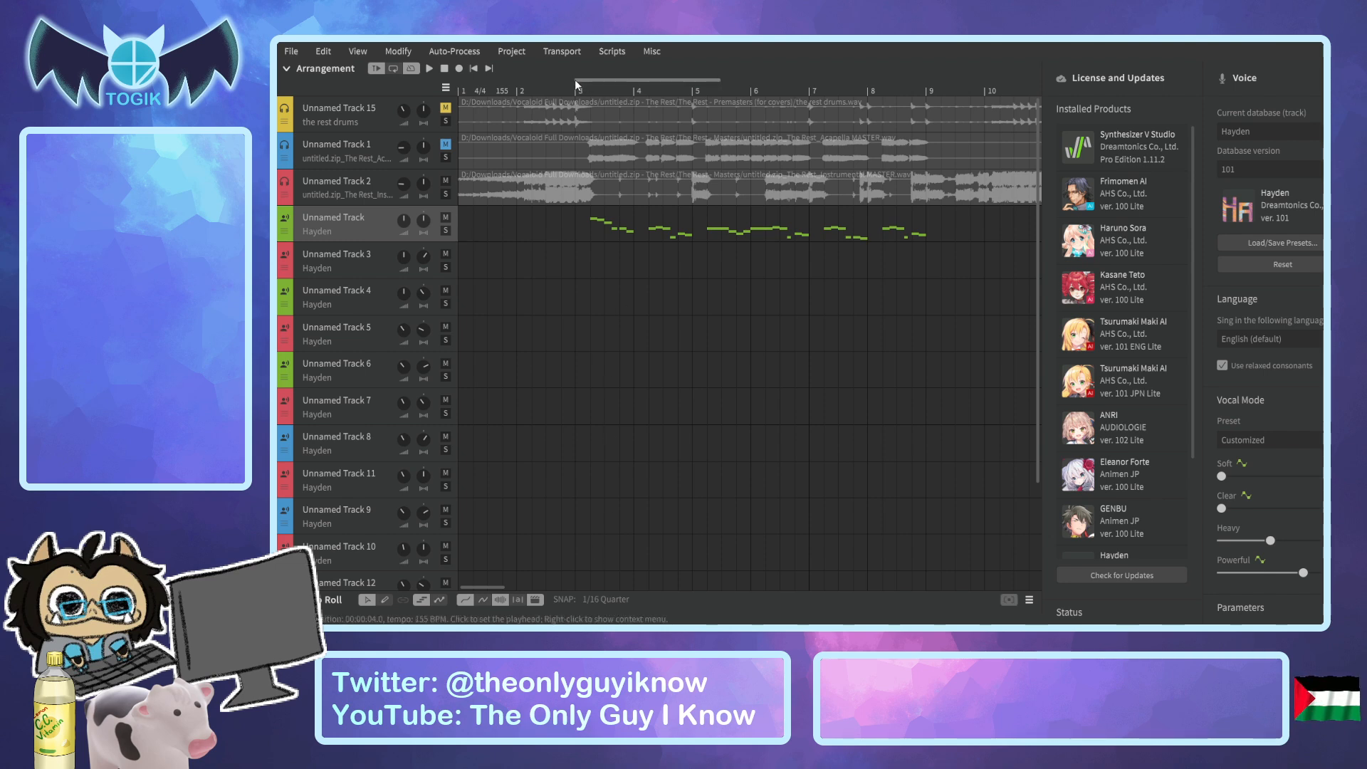
drag(579, 92, 571, 92)
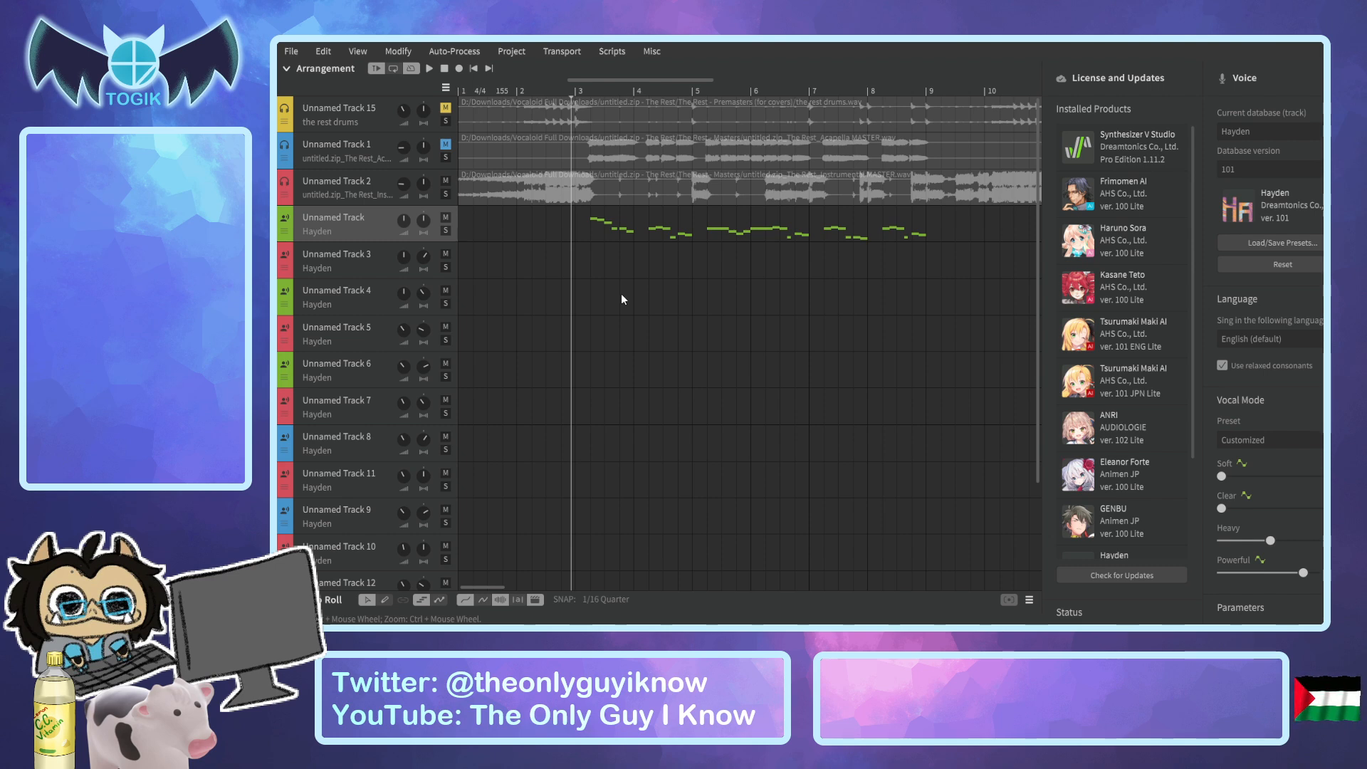
click(446, 144)
click(446, 193)
click(446, 157)
click(516, 88)
key(space)
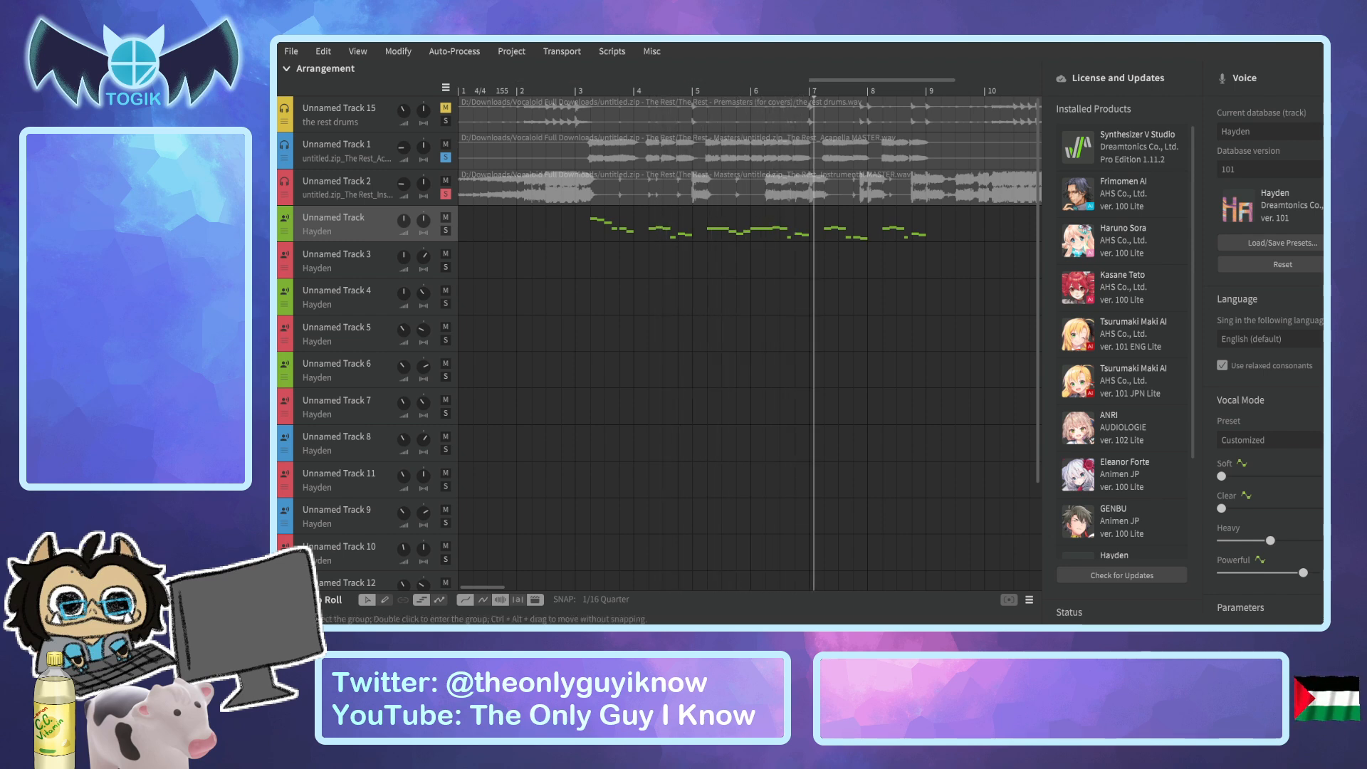
Adjust the acapella track's volume during playback and stop playing around bar 25.
mouse_move(403, 142)
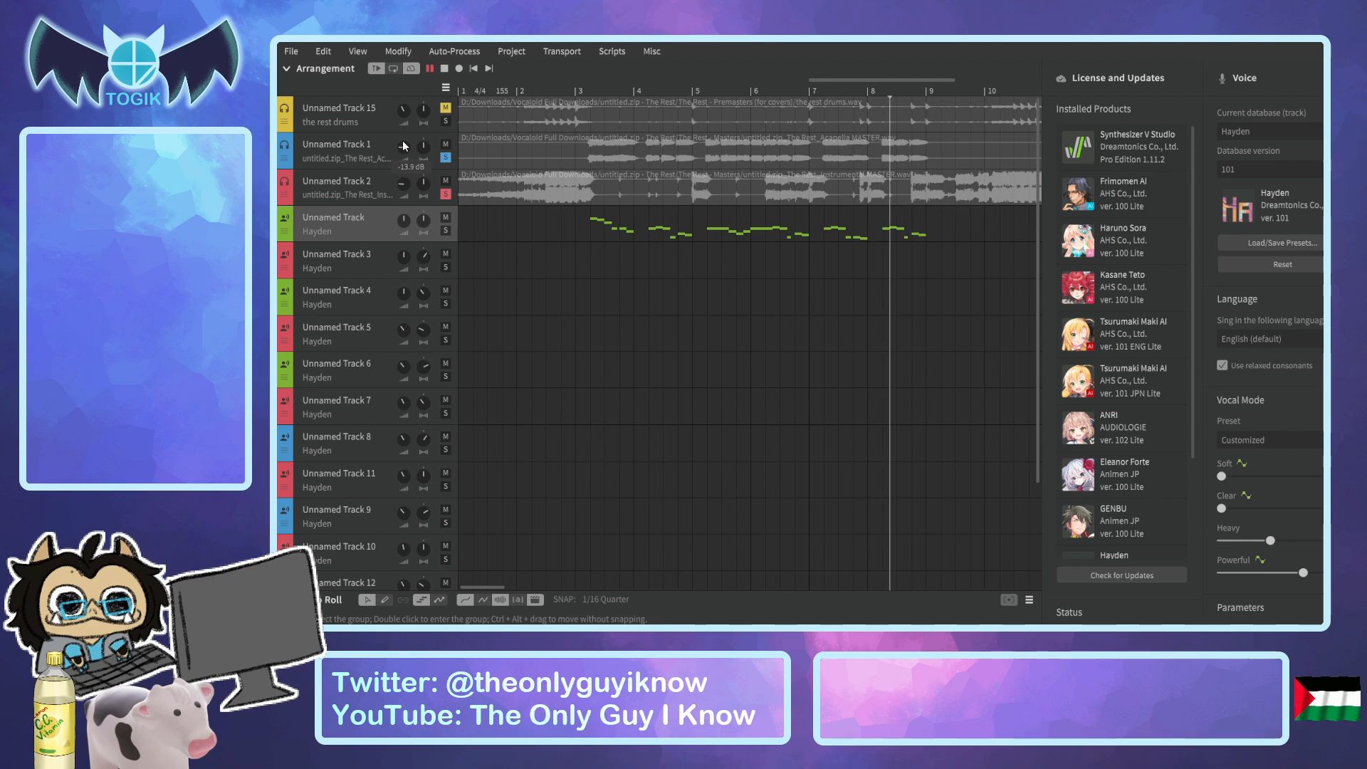
drag(402, 145, 400, 140)
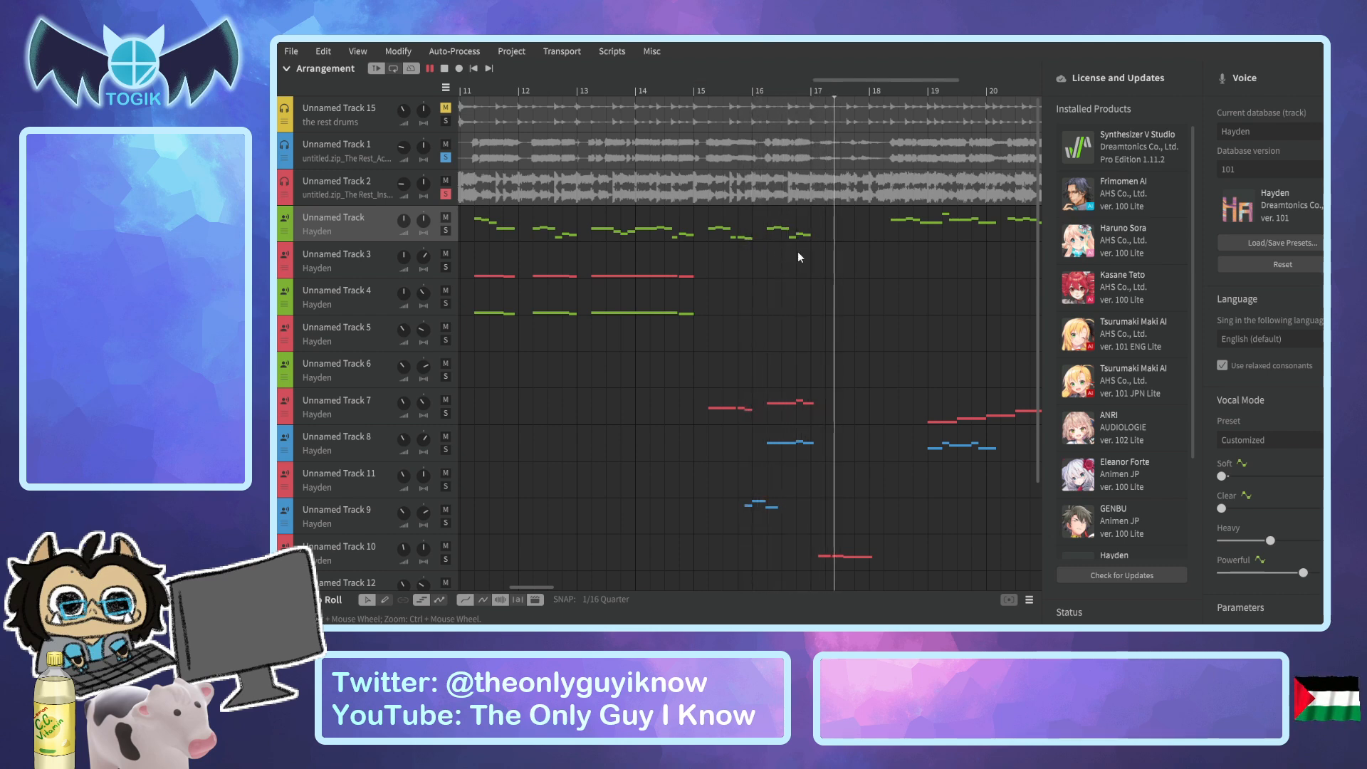
mouse_move(402, 148)
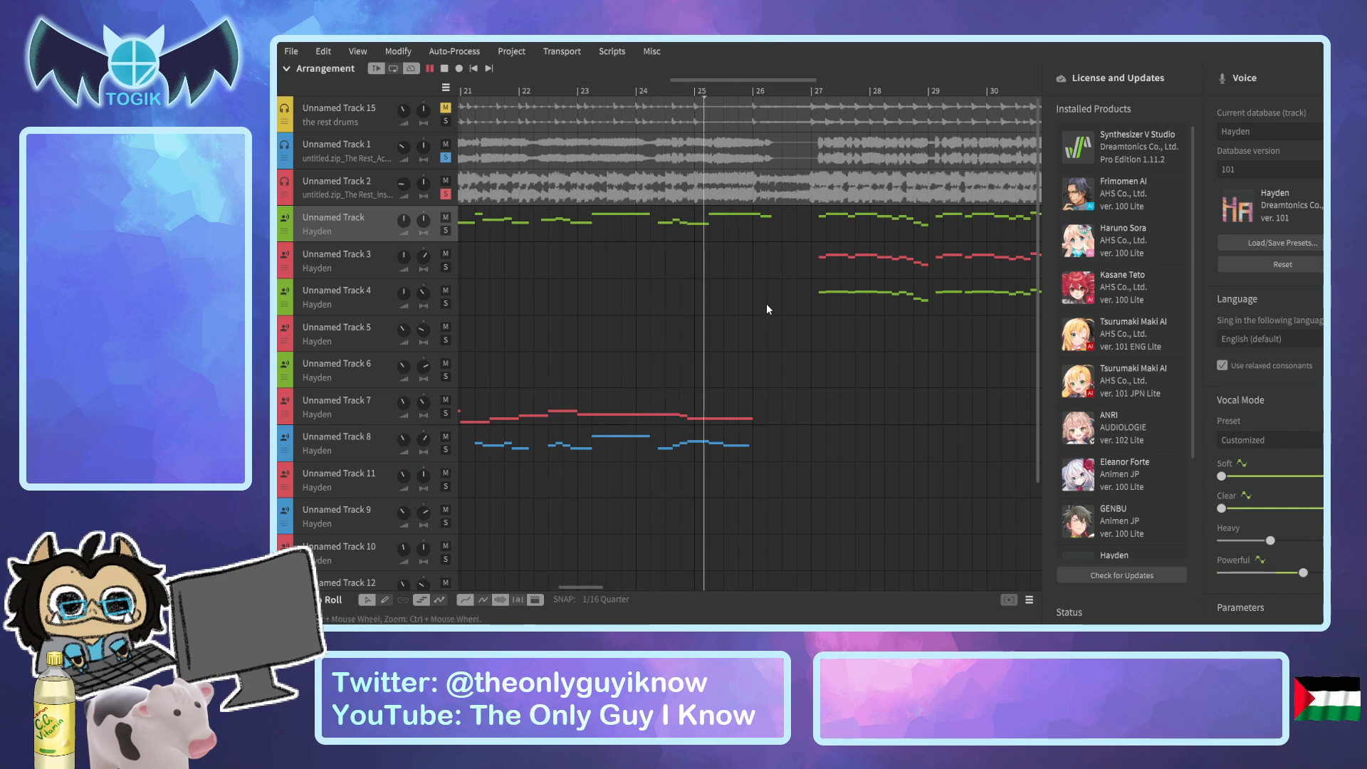
click(714, 92)
key(space)
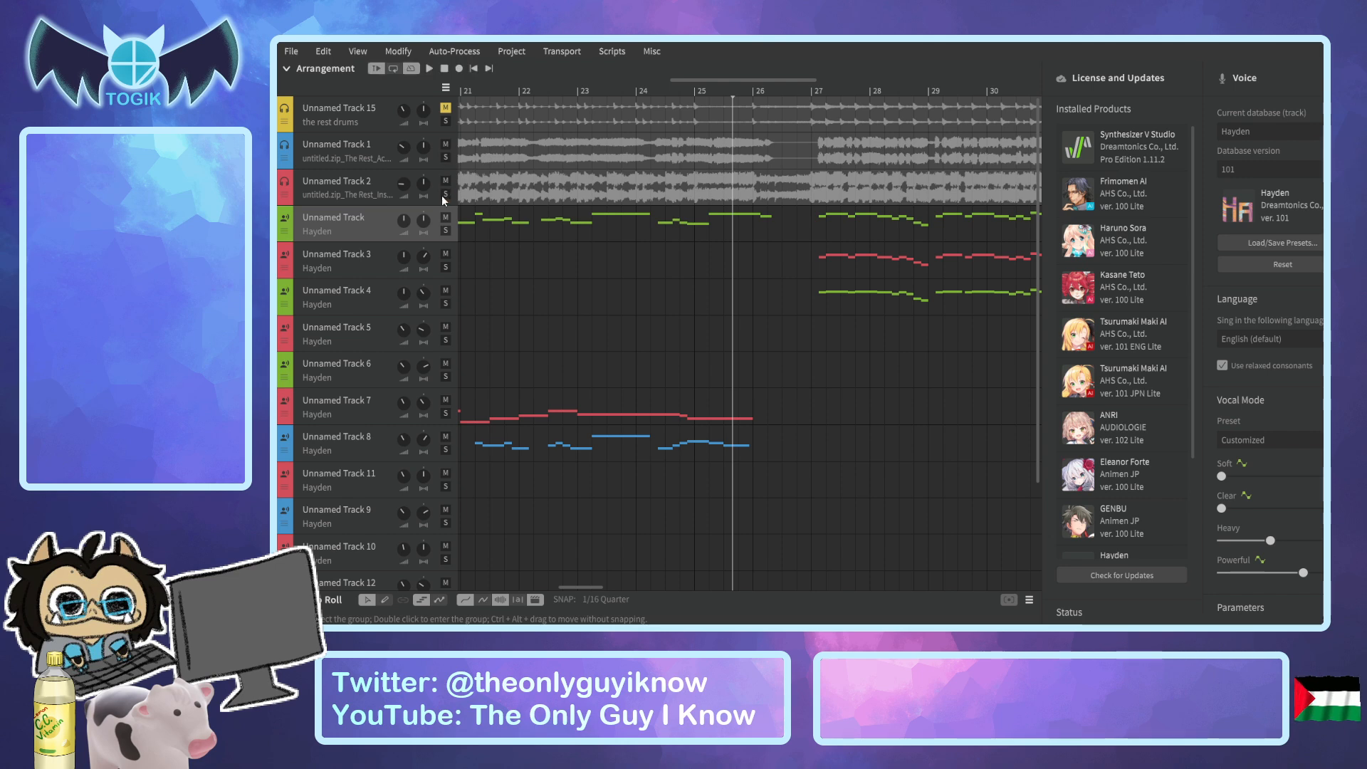
Solo the main Hayden vocal track, audition it from about bar 3, and return the playhead there.
drag(592, 584, 486, 580)
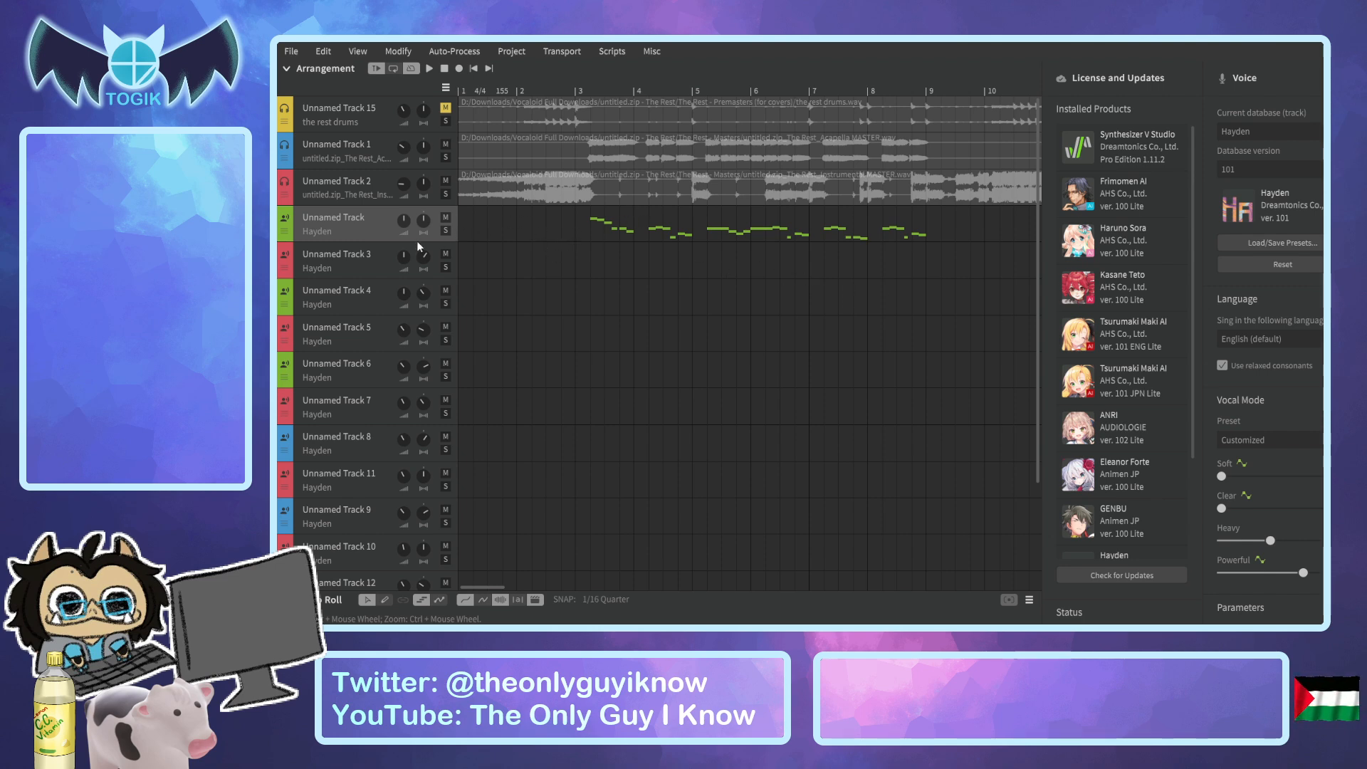
click(446, 230)
click(572, 91)
key(space)
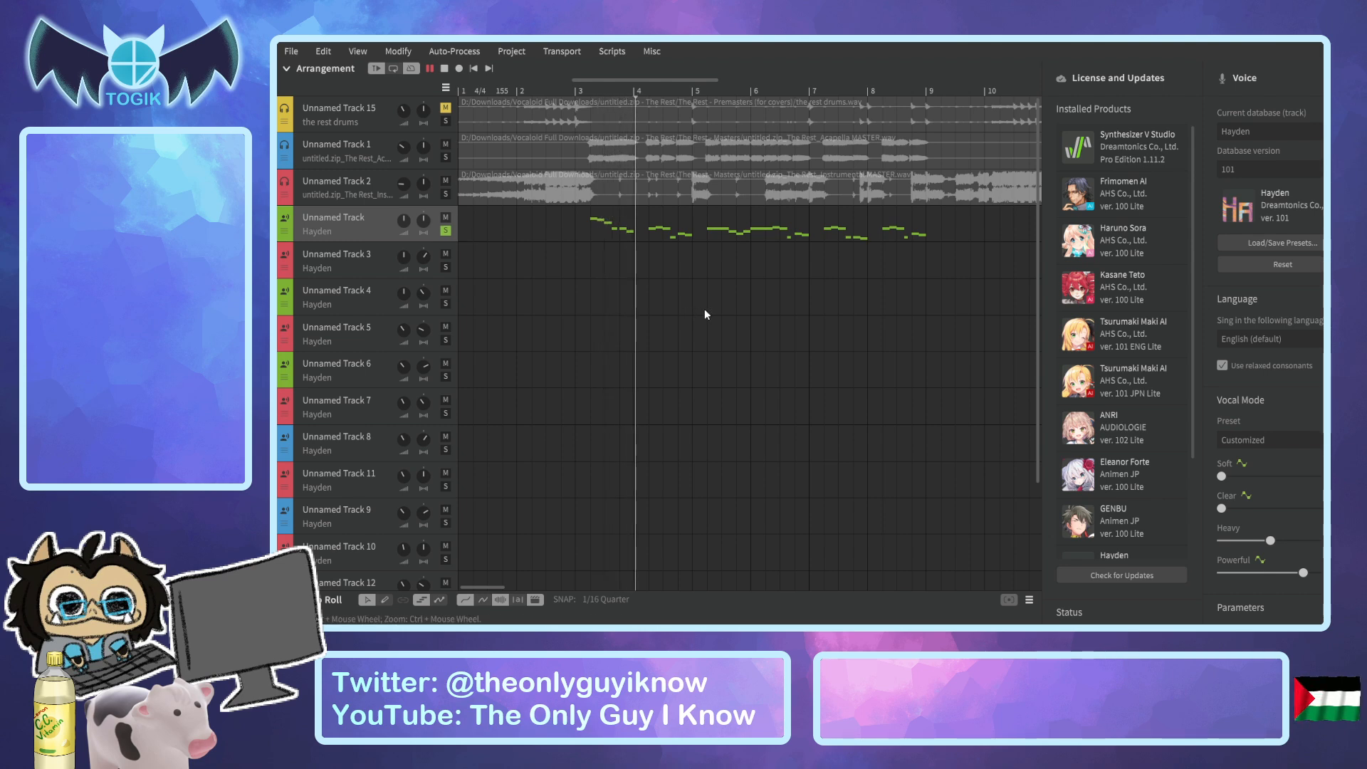
key(space)
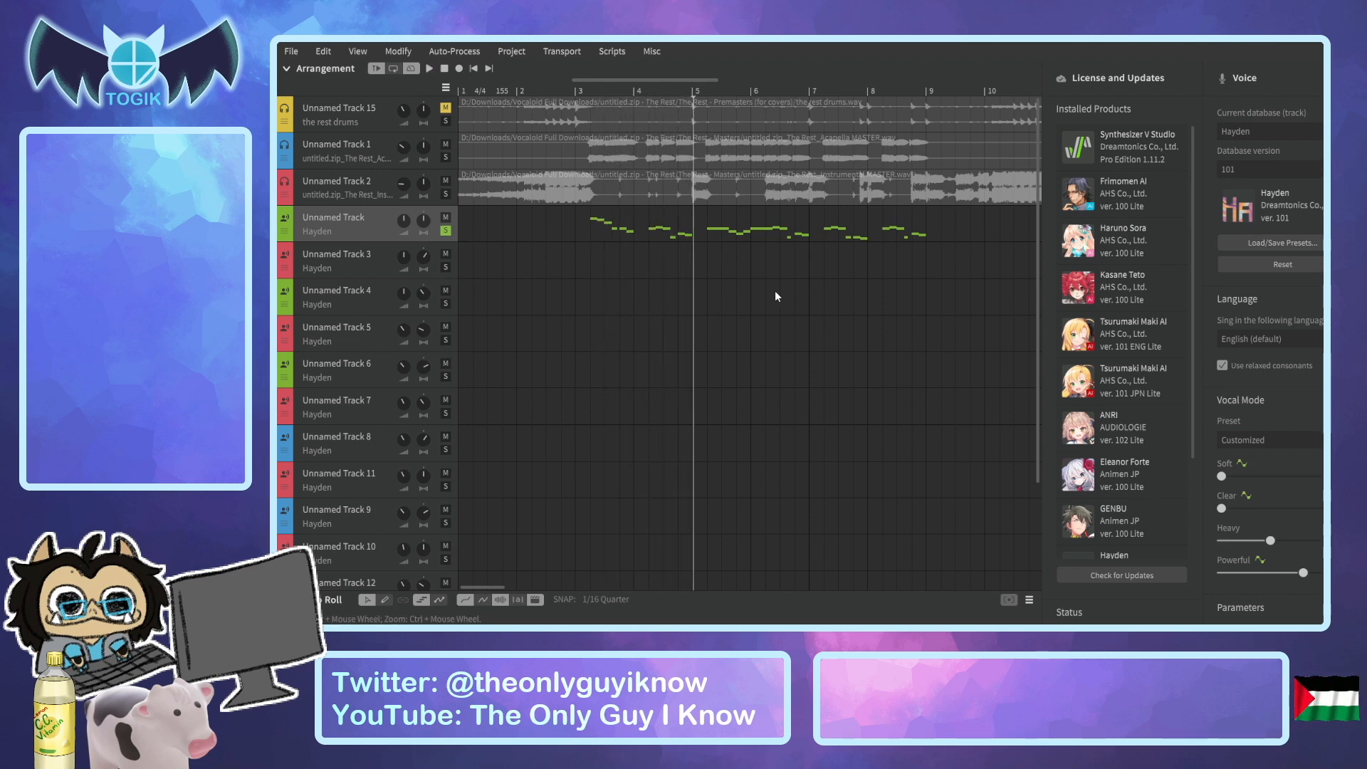
click(574, 91)
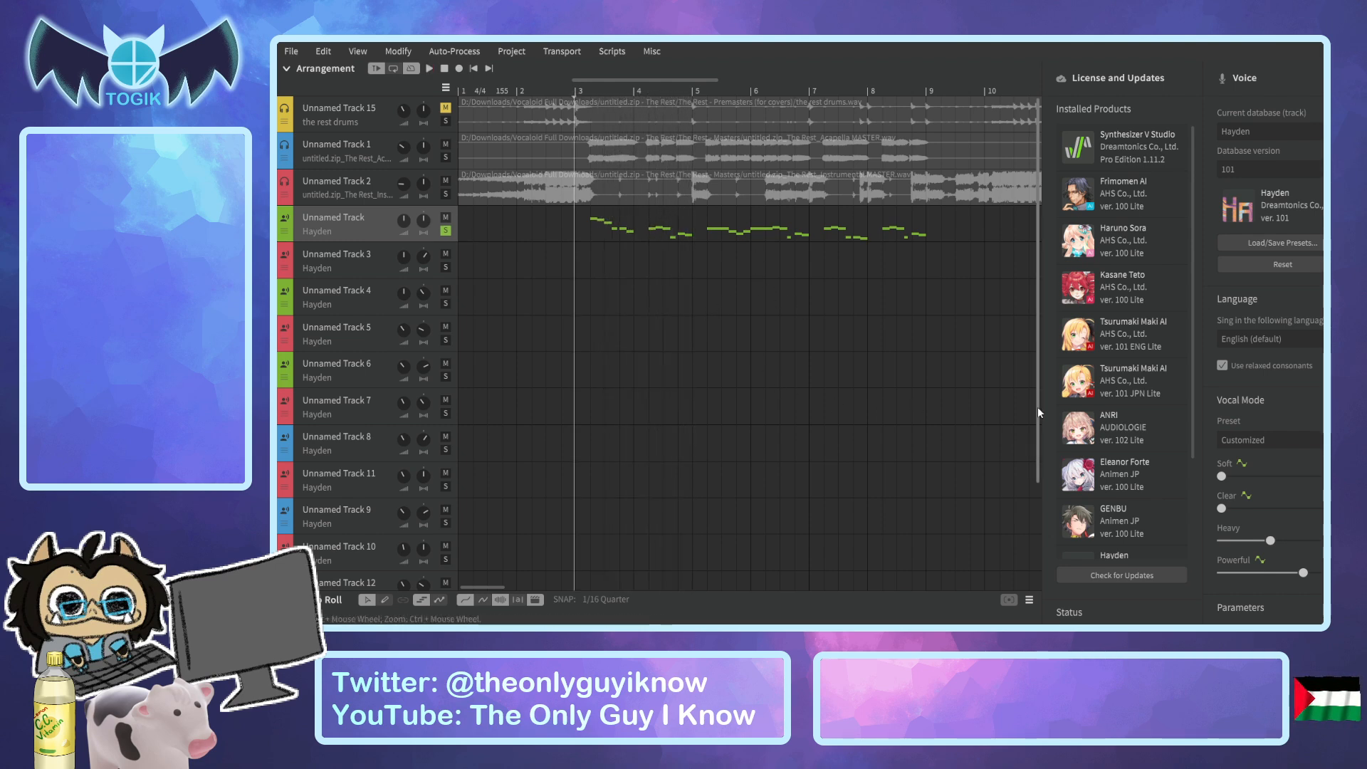
Open the render settings and set the channels to Mono and the aspiration output to As extra files.
click(1353, 242)
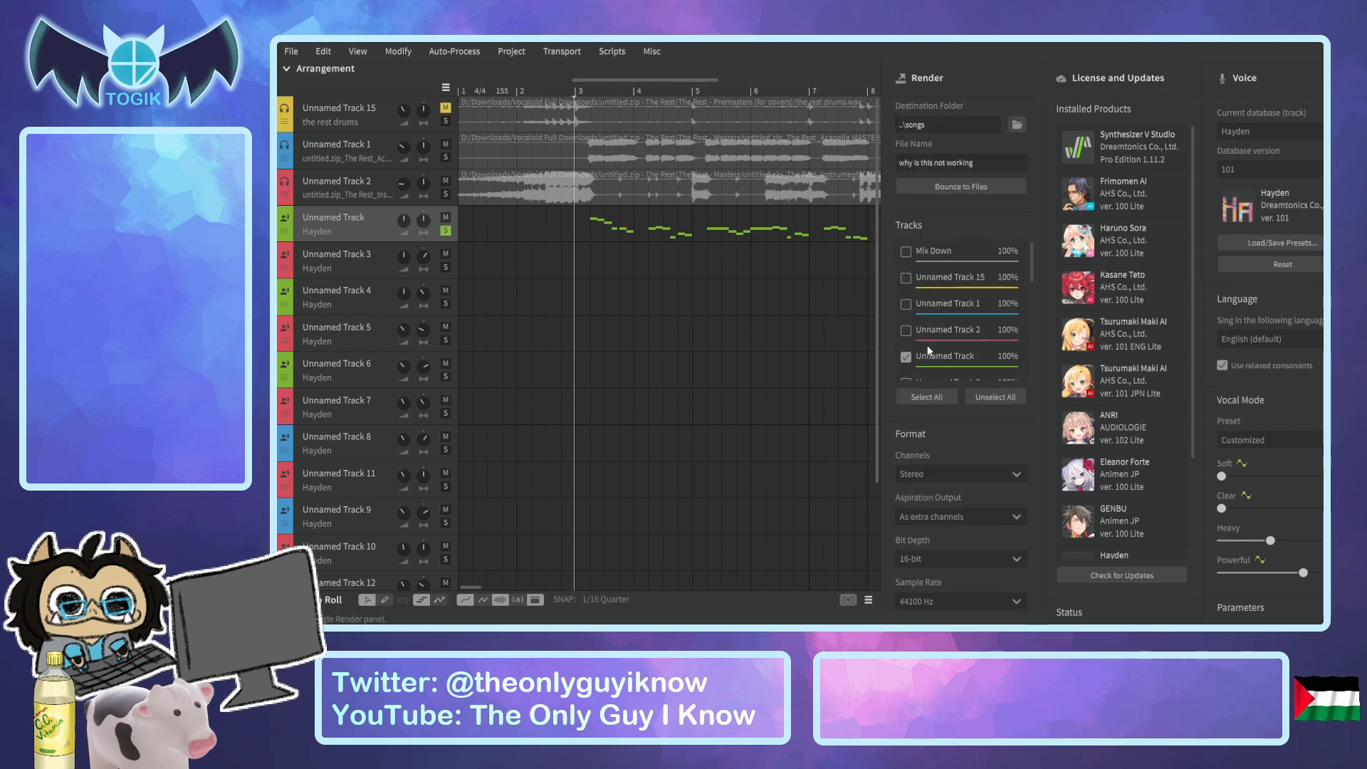
scroll(939, 352, down, 3)
scroll(971, 376, up, 3)
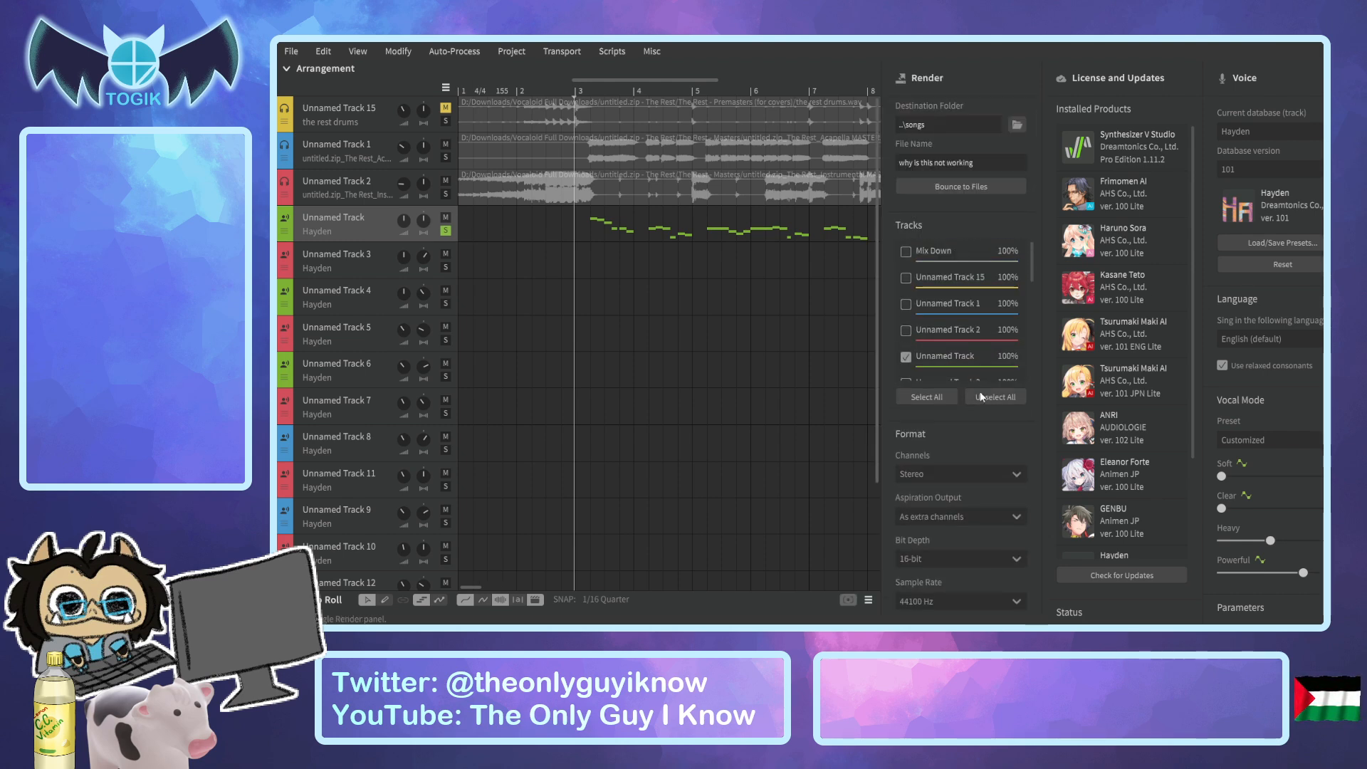
click(990, 474)
click(970, 495)
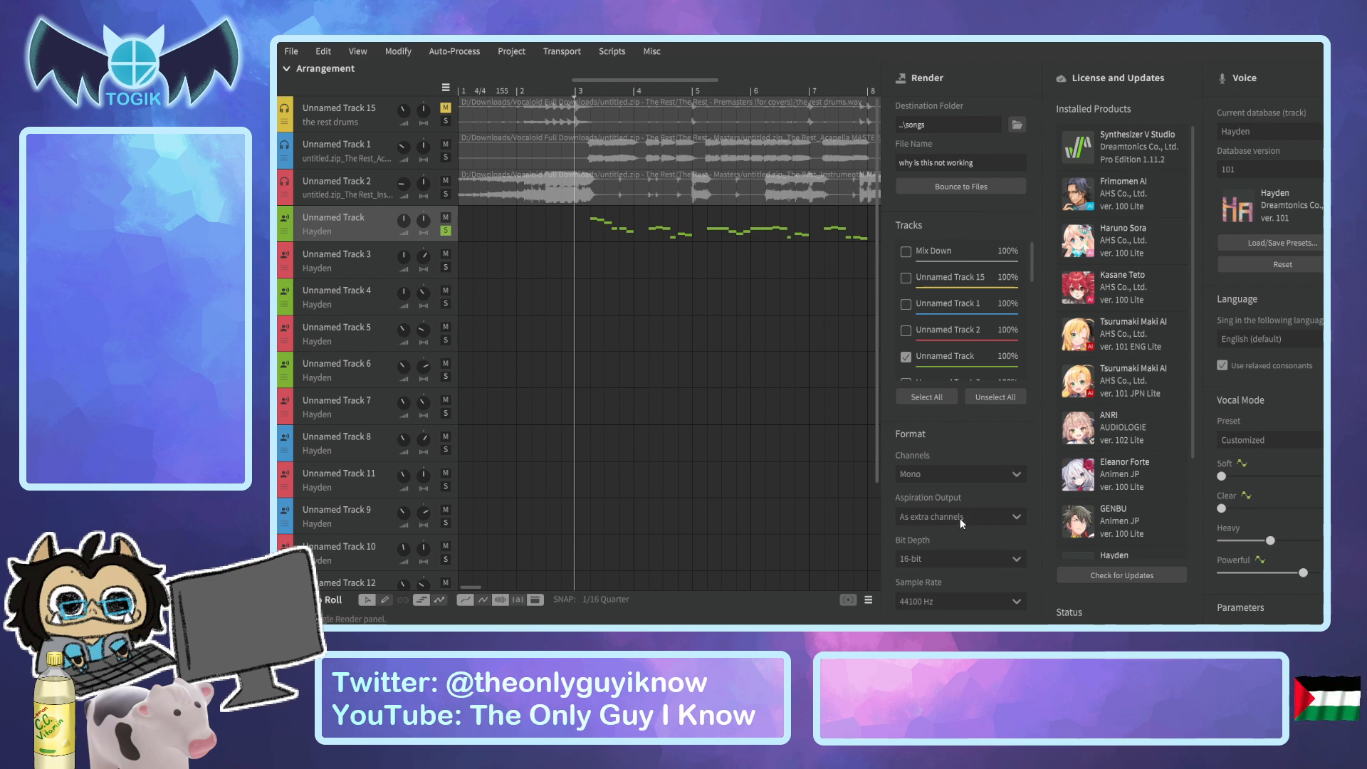
click(960, 464)
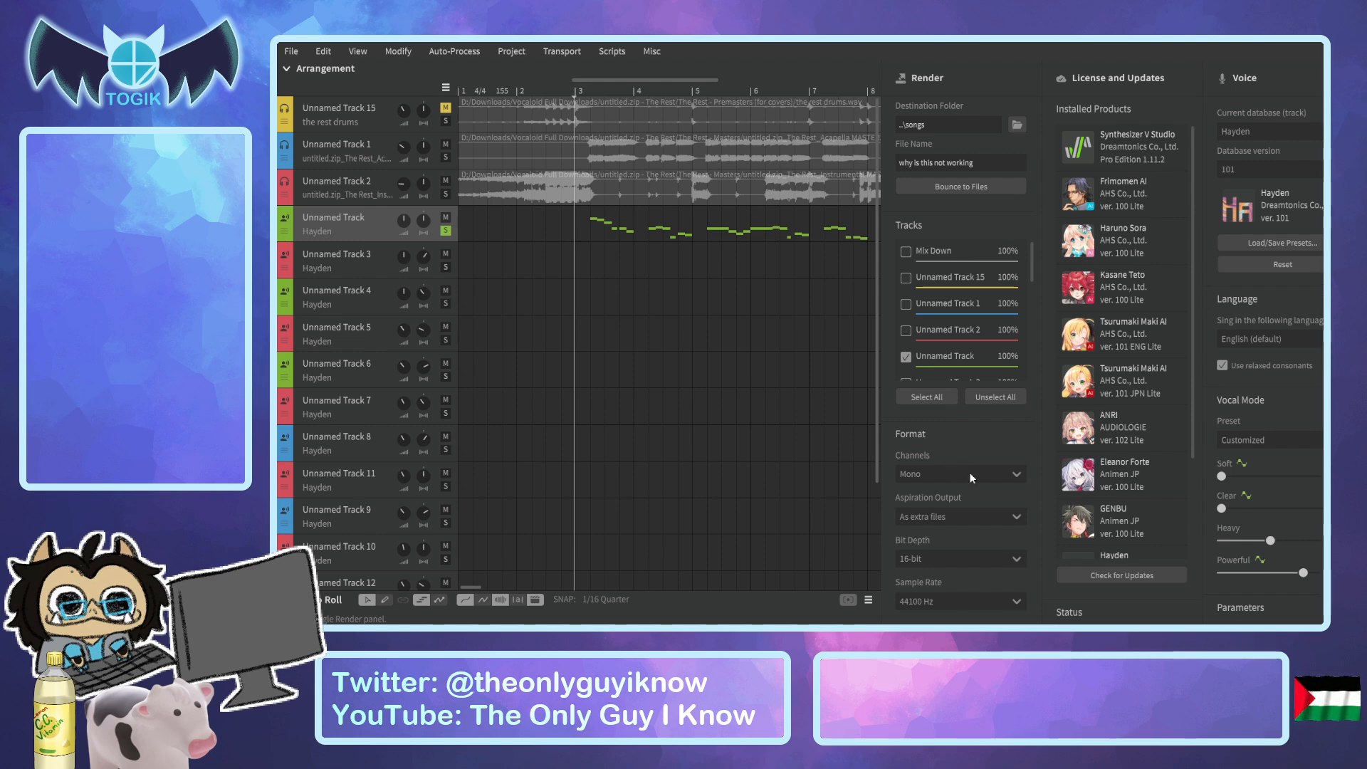
Bounce the main vocal to the folder "the rest mastercut" with the file name "main the rest".
drag(980, 161, 823, 160)
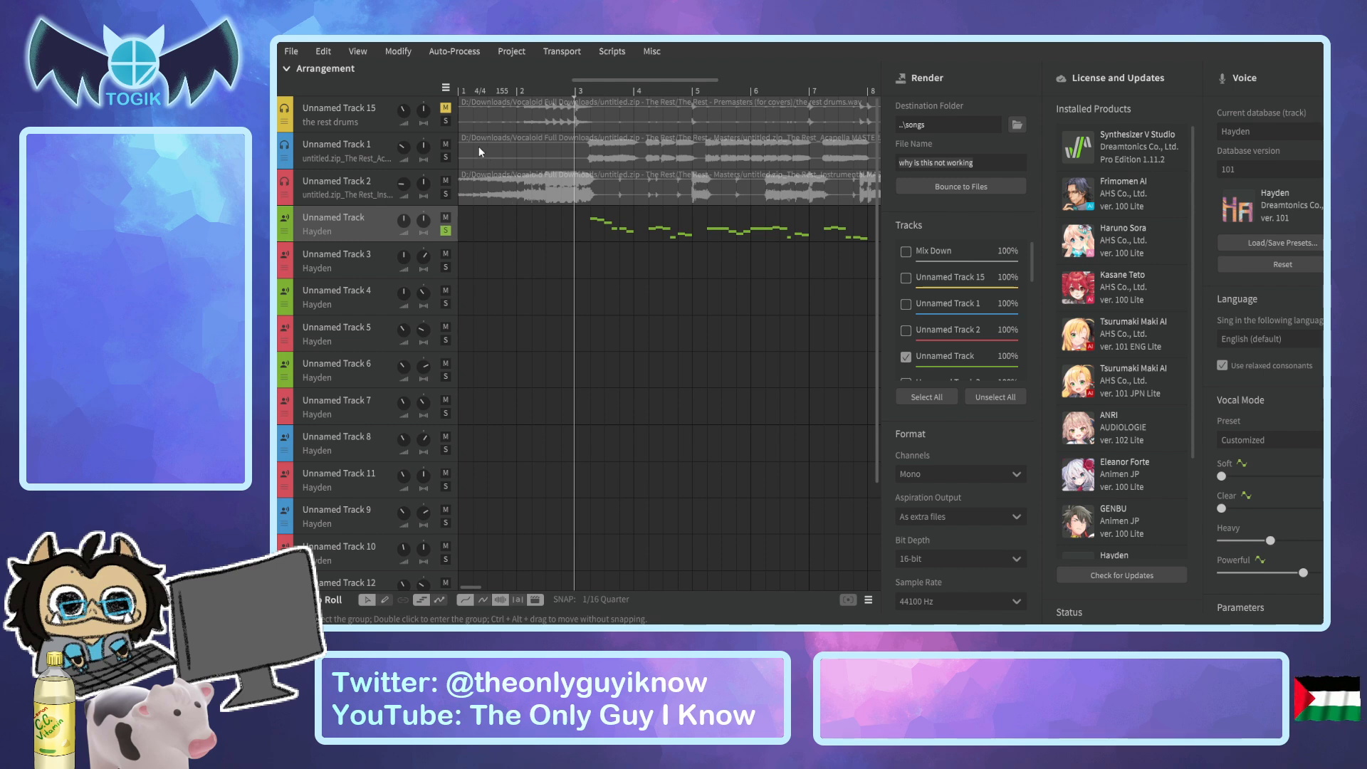
click(721, 369)
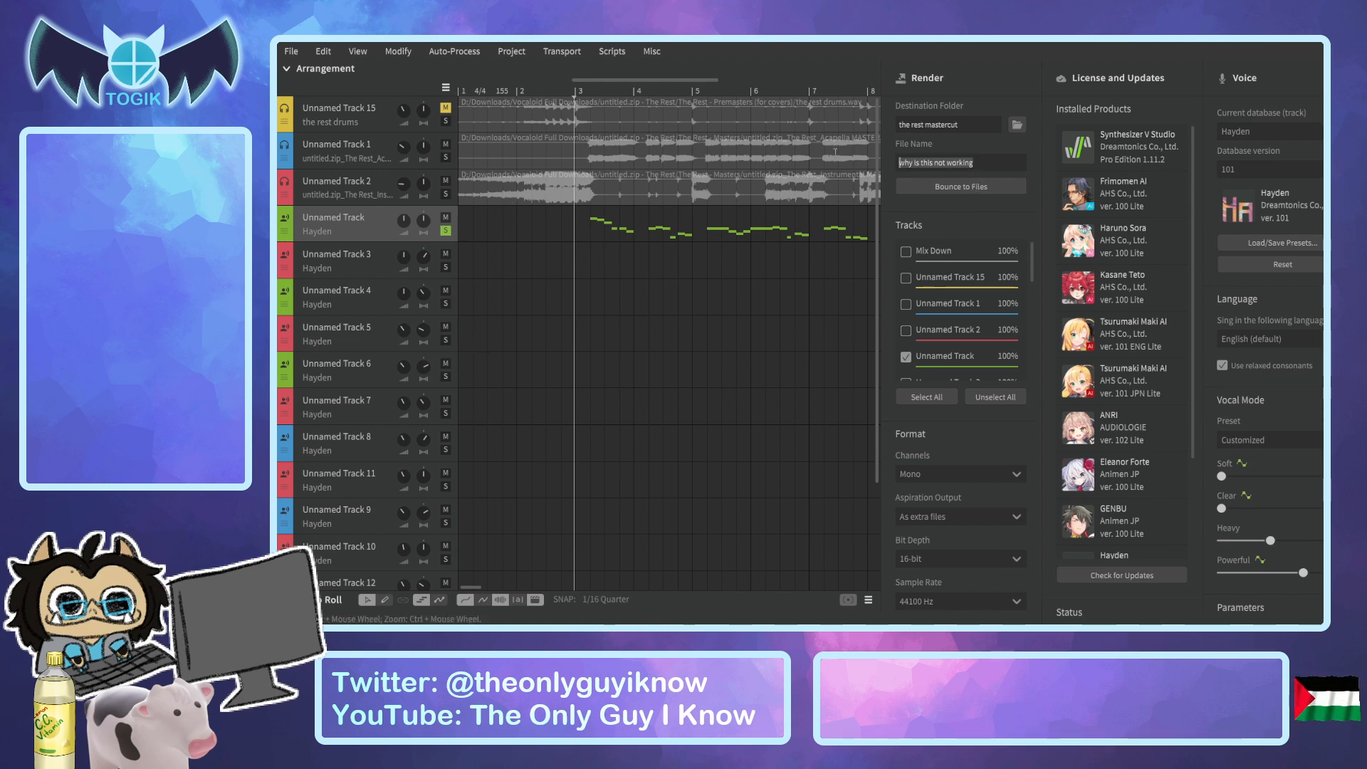
key(BackSpace)
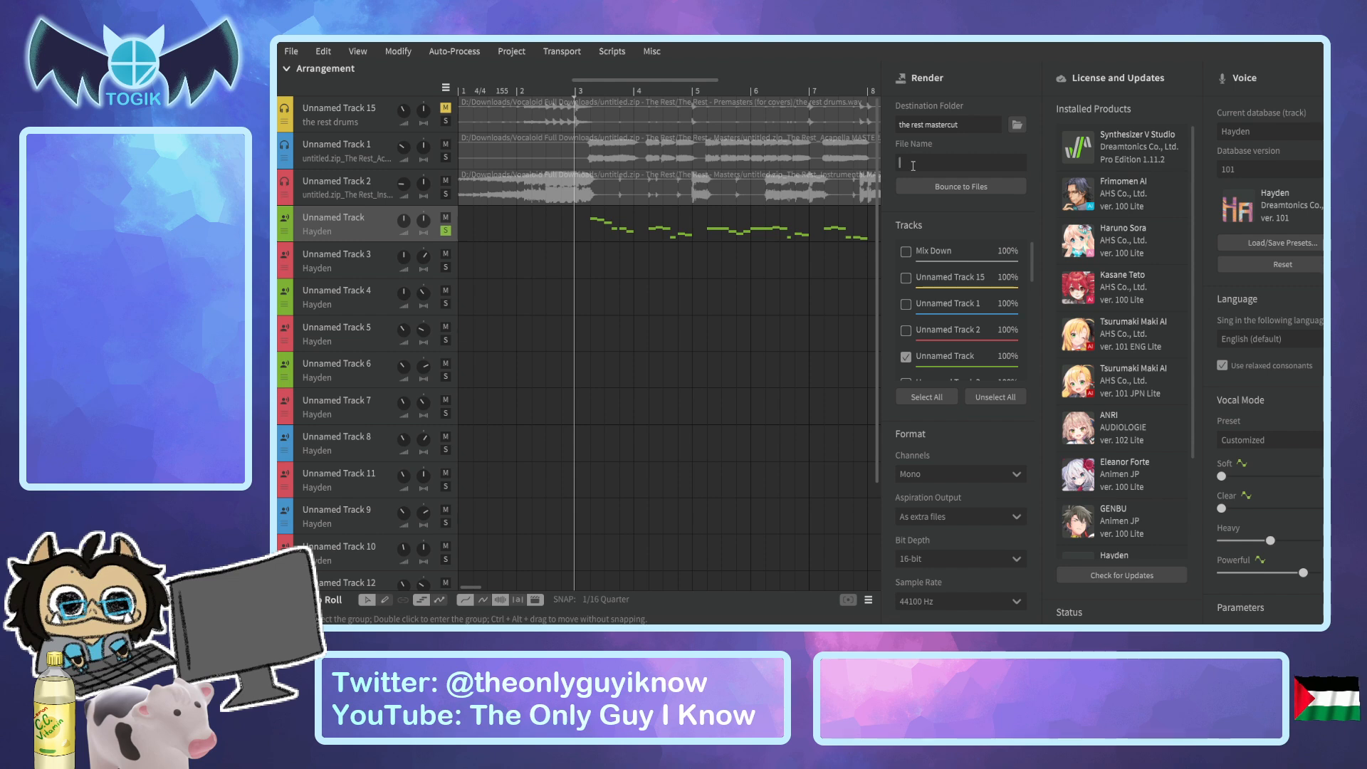
text(main)
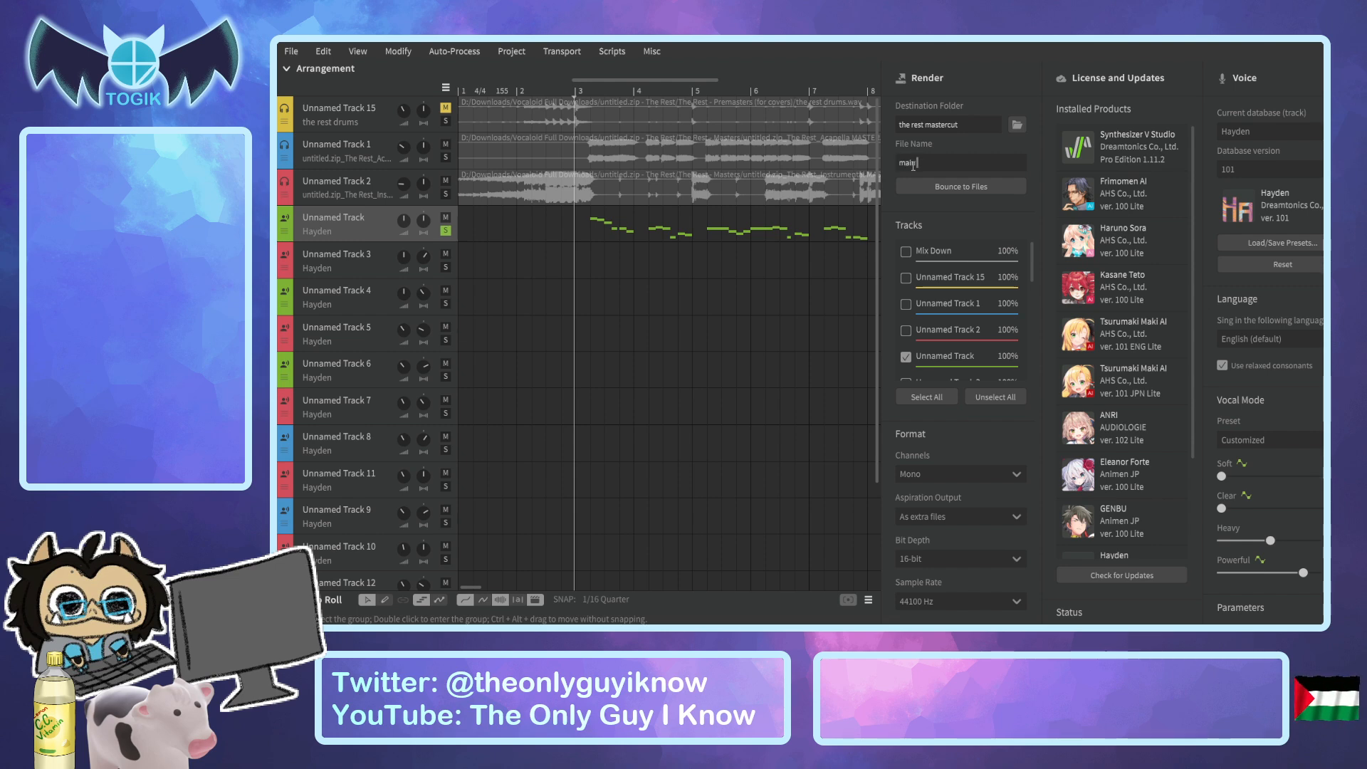
text( the rest)
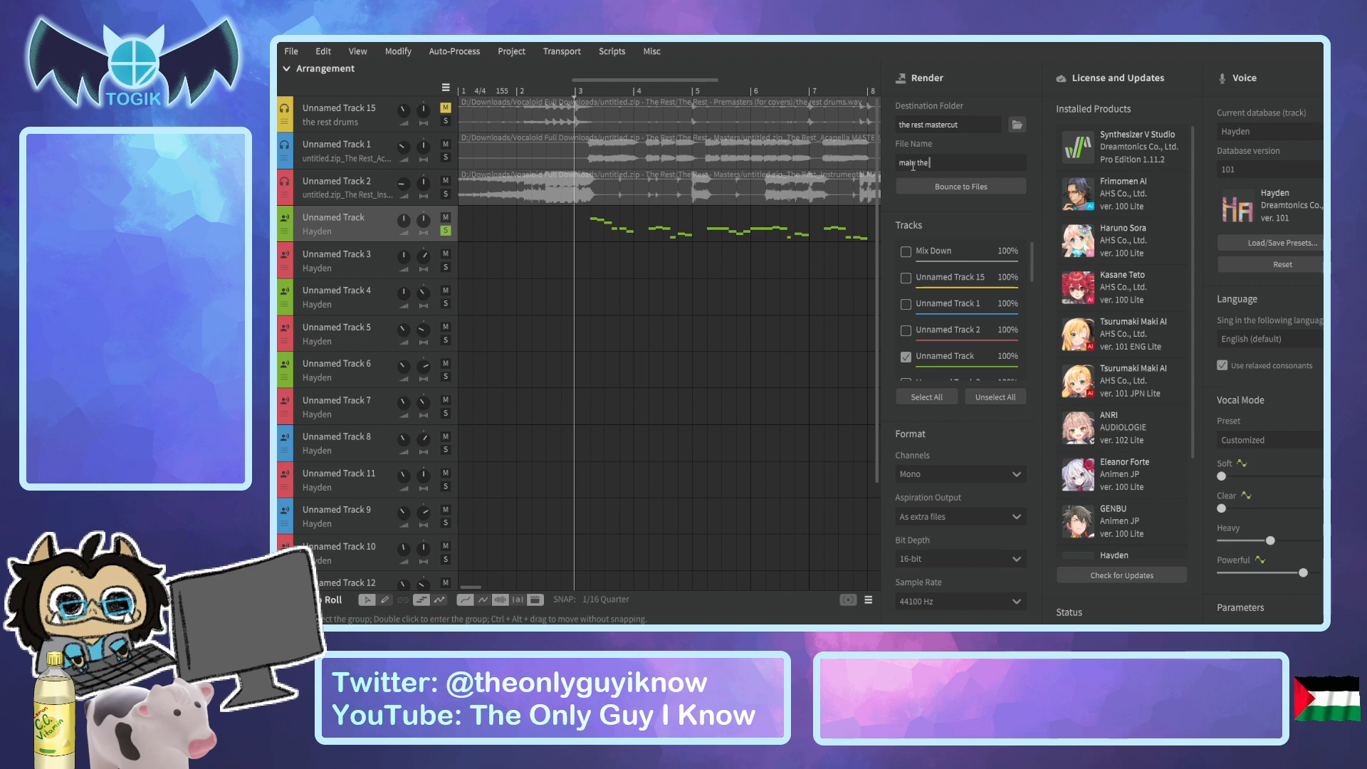
click(966, 186)
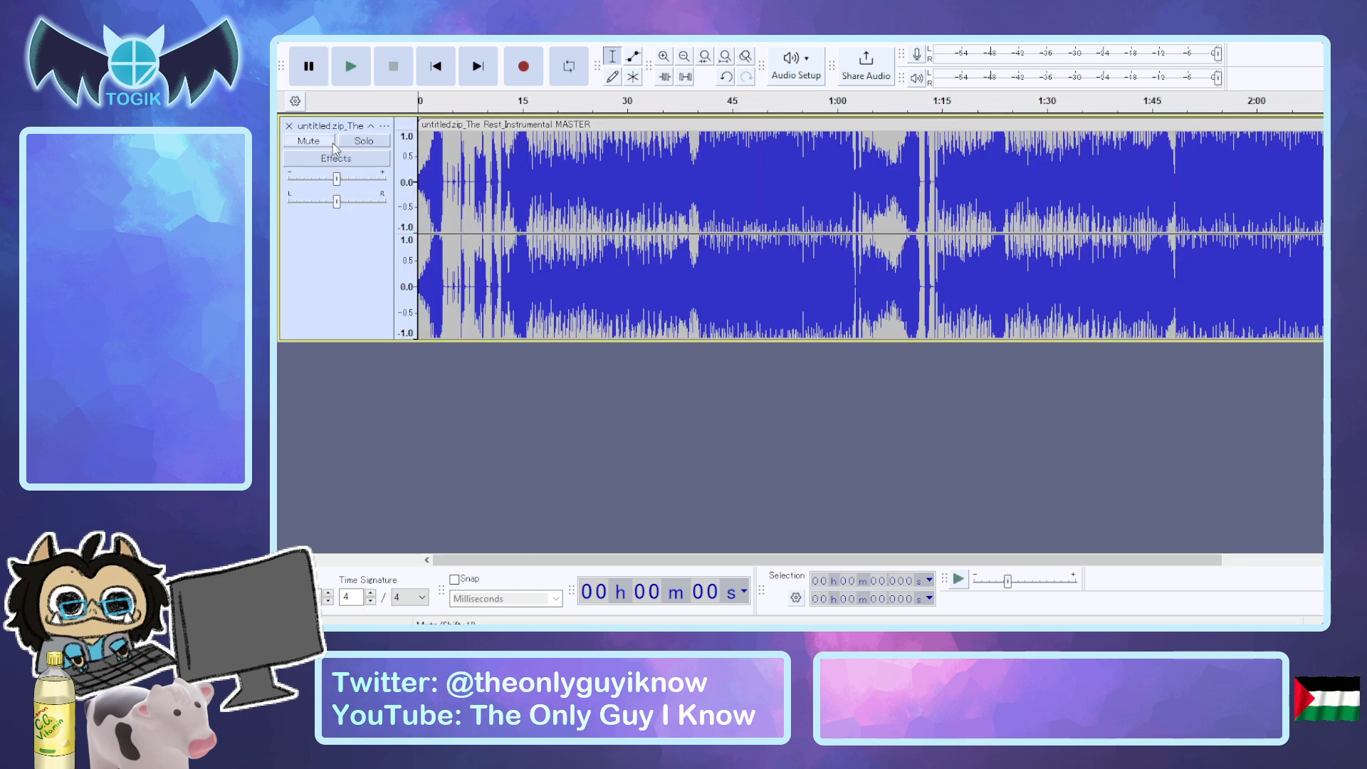
In Audacity, mute the instrumental track and play the main vocal from about 2 seconds.
click(326, 139)
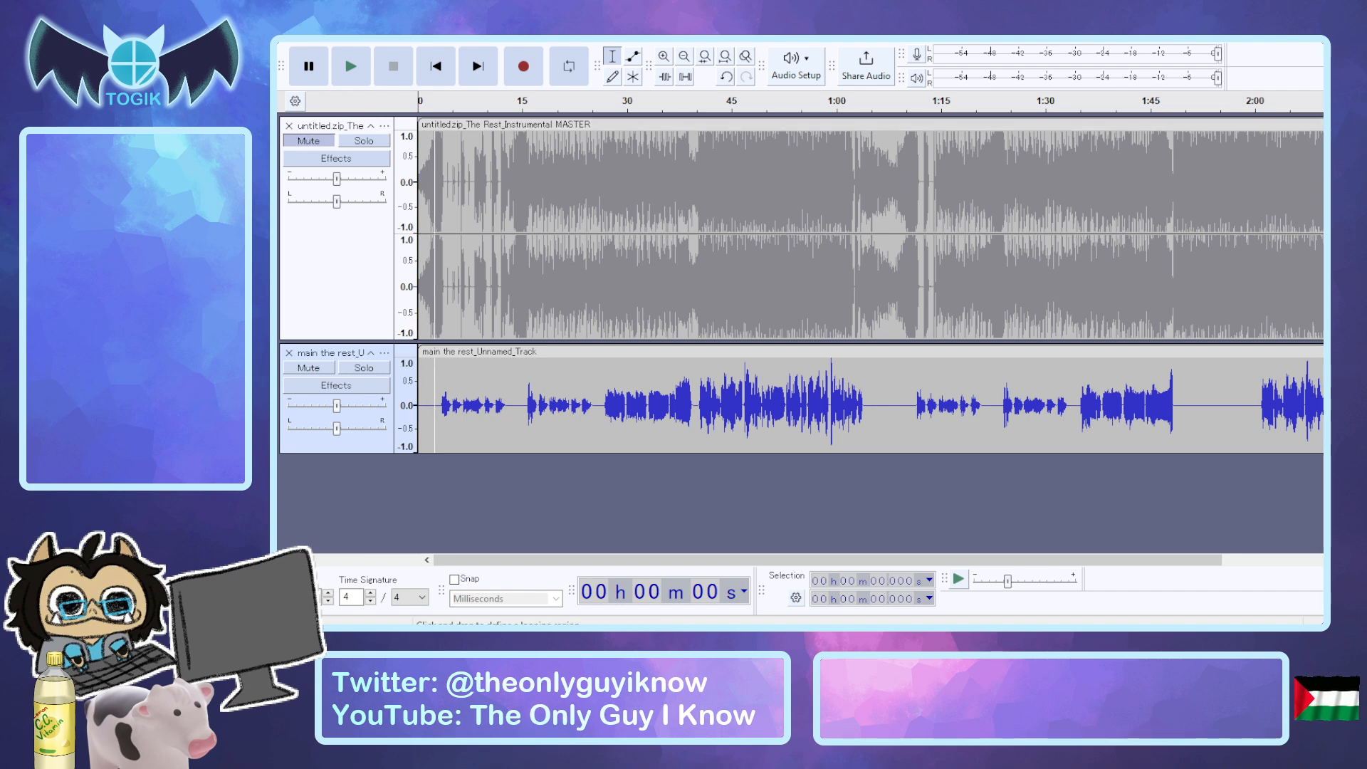
click(435, 104)
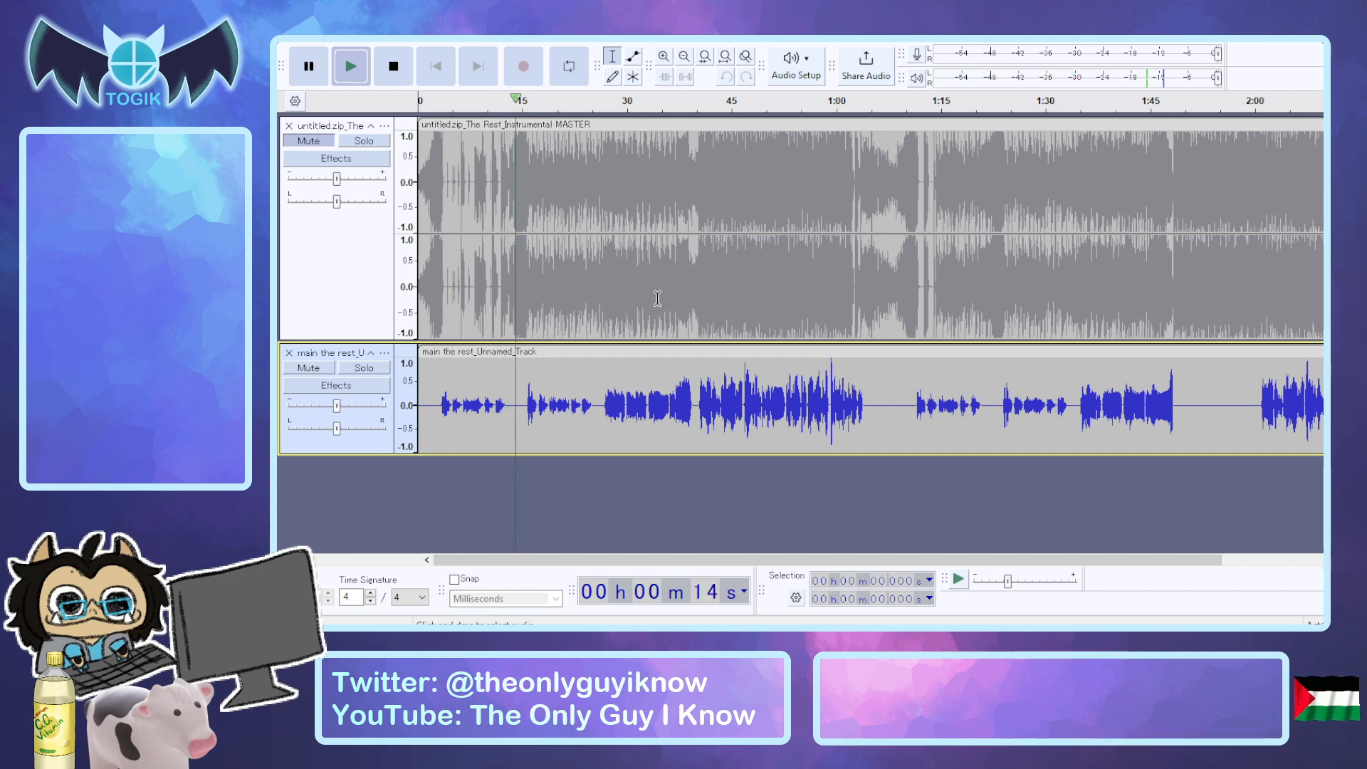
key(space)
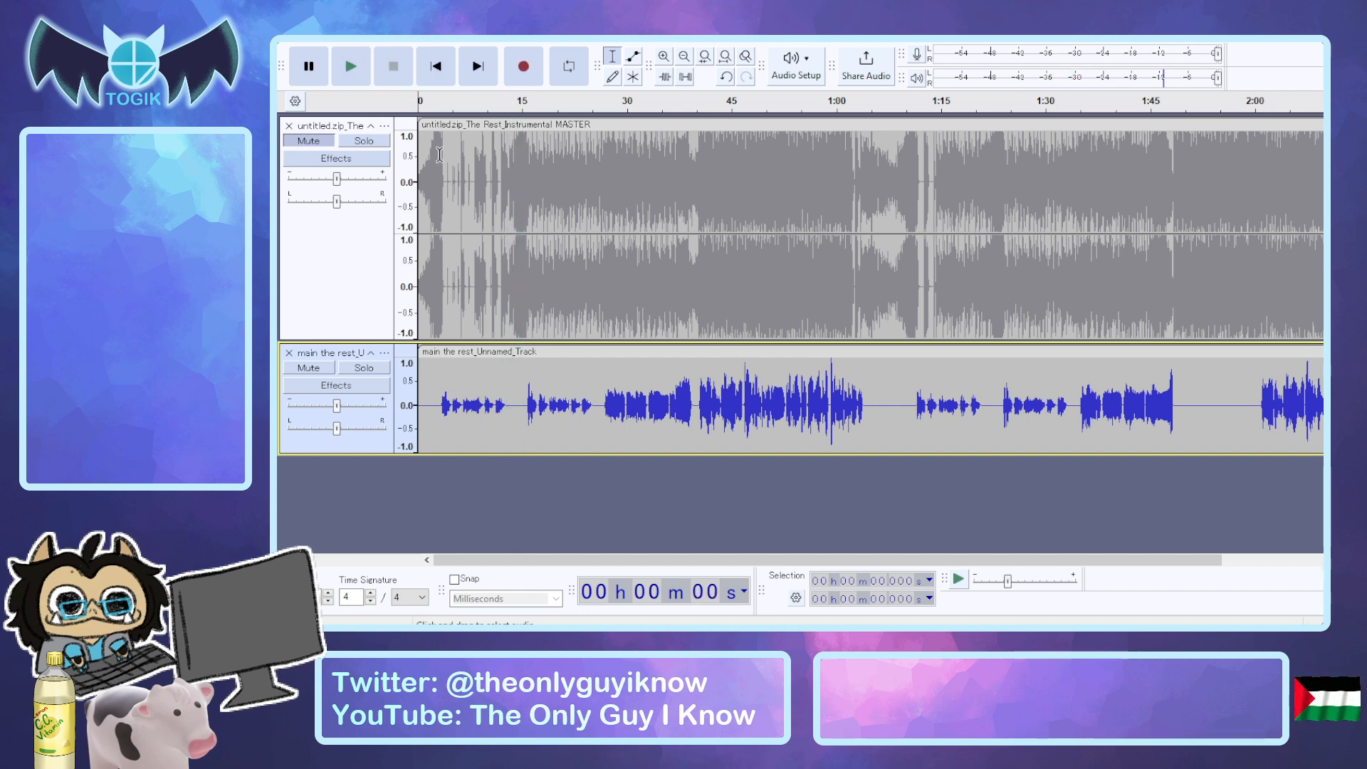
Play the loud peak in the main vocal repeatedly from about 59 seconds.
click(830, 391)
key(space)
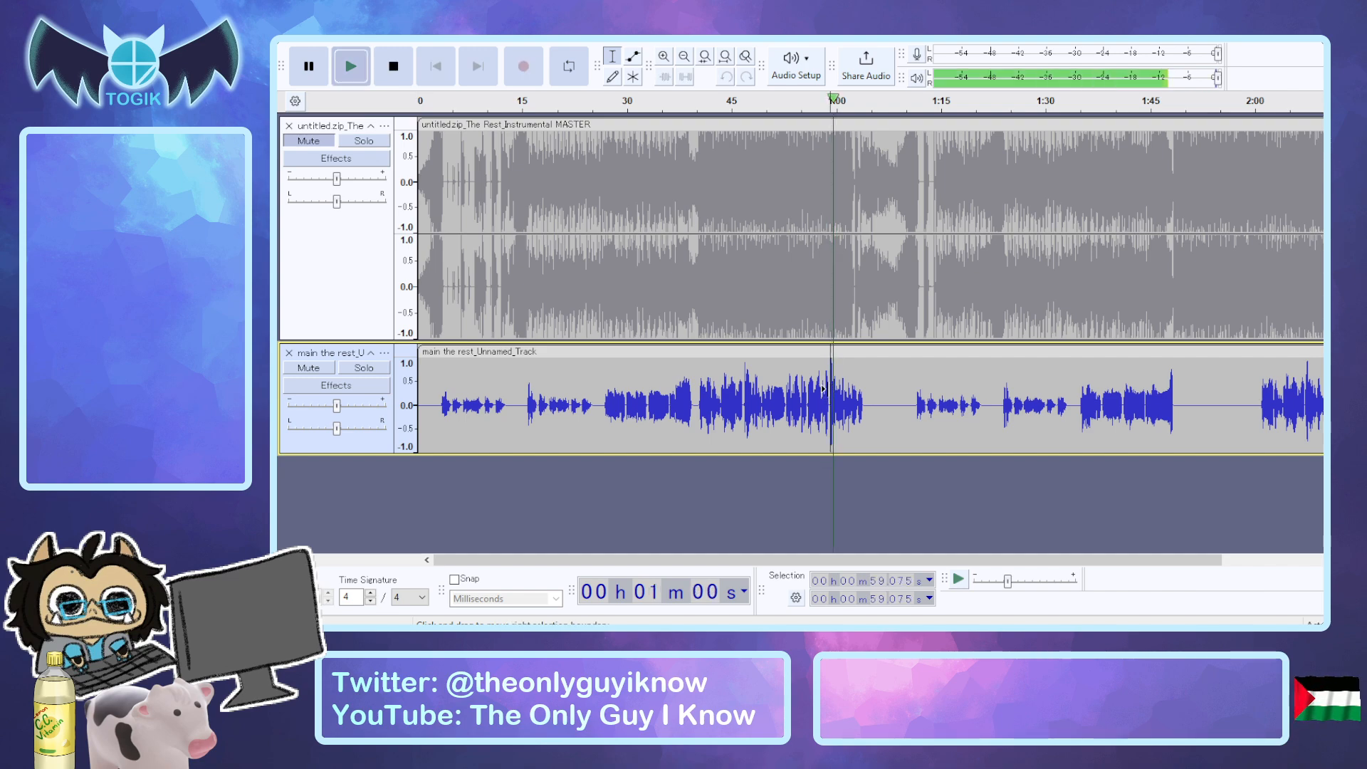
key(space)
key(space)
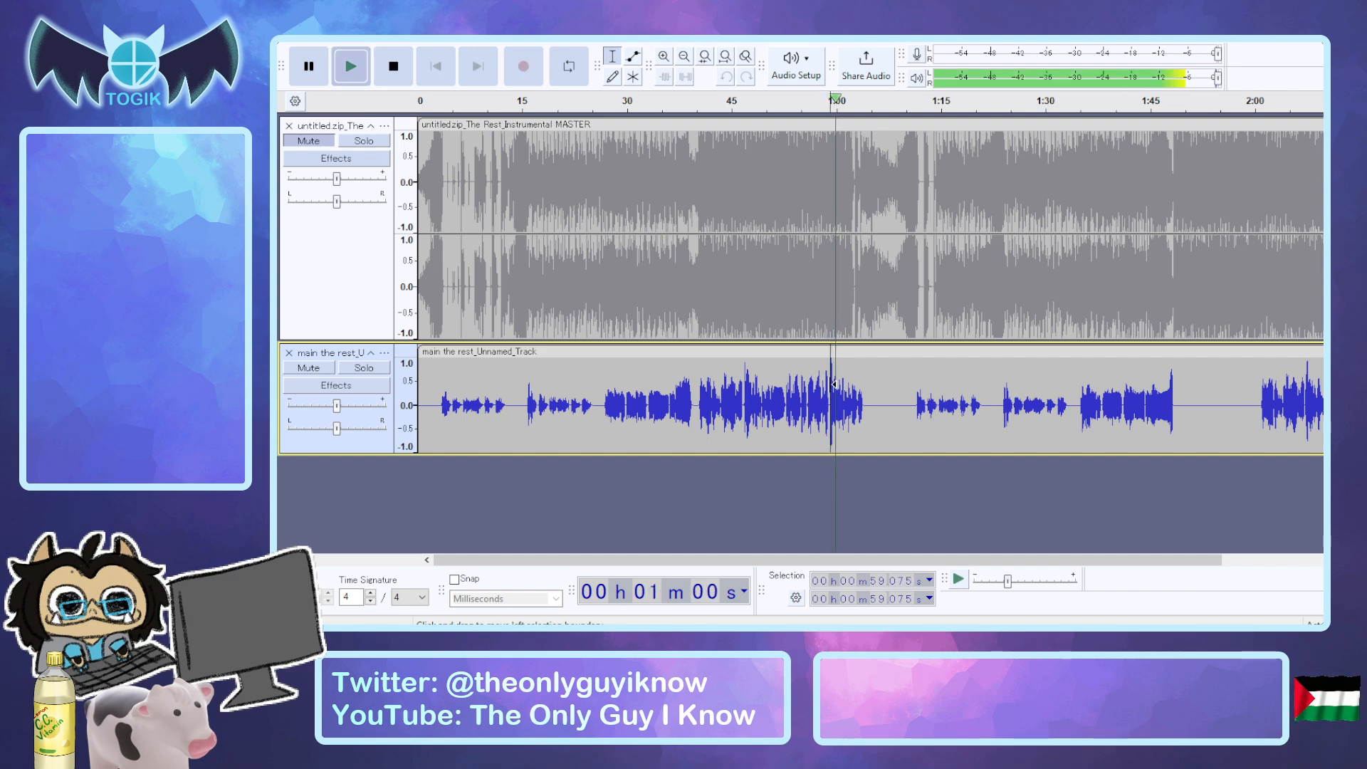
key(space)
Select the vocal spike from 59.045 to 59.370 seconds and lower its level.
click(850, 382)
key(ctrl+1)
key(ctrl+1)
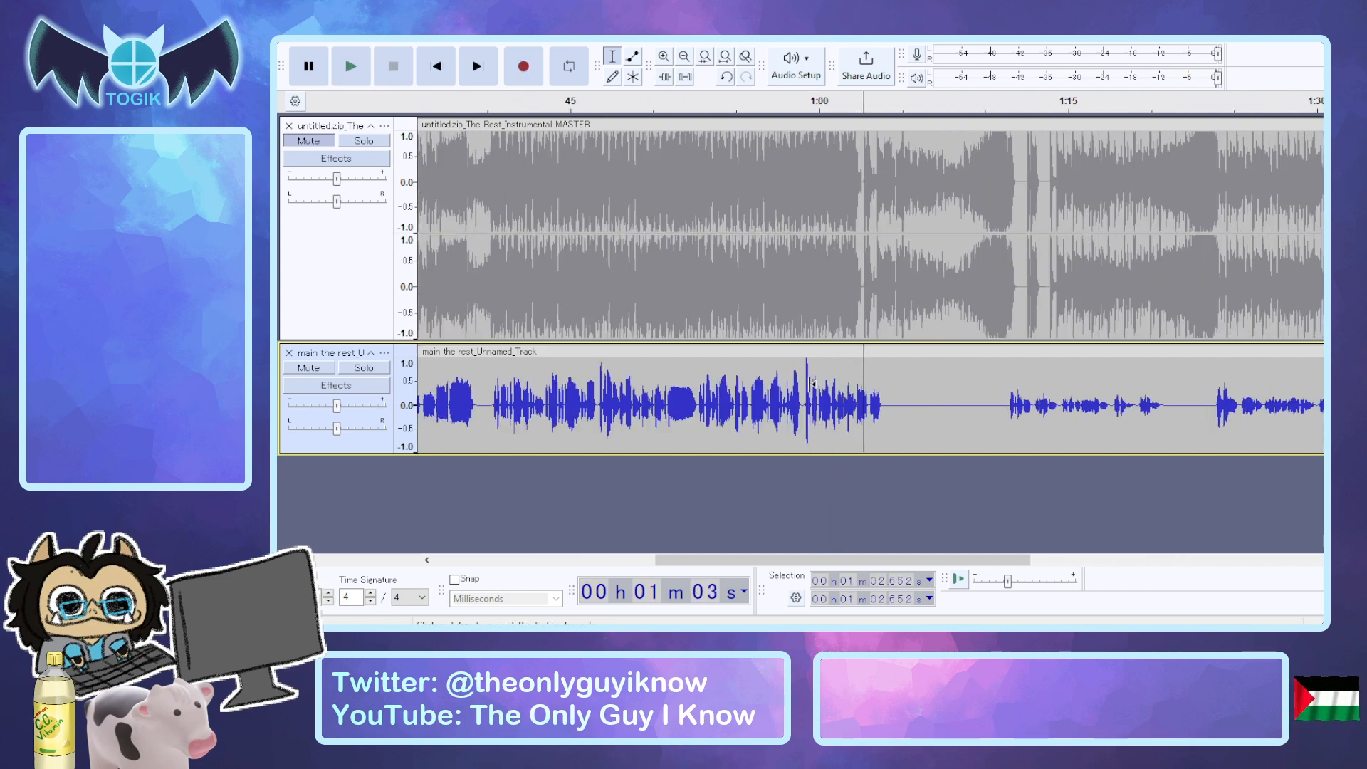
click(805, 384)
drag(806, 384, 812, 385)
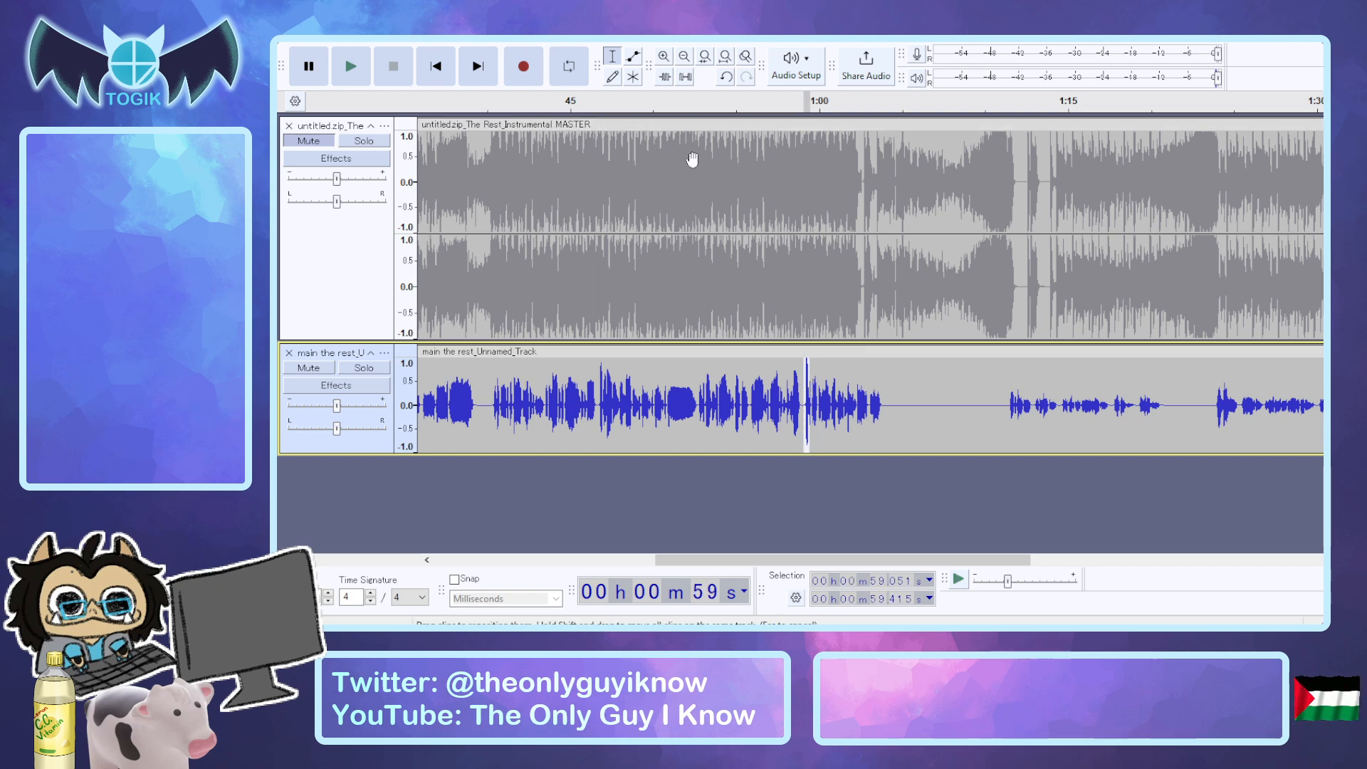
key(ctrl+1)
click(833, 406)
drag(800, 403, 808, 403)
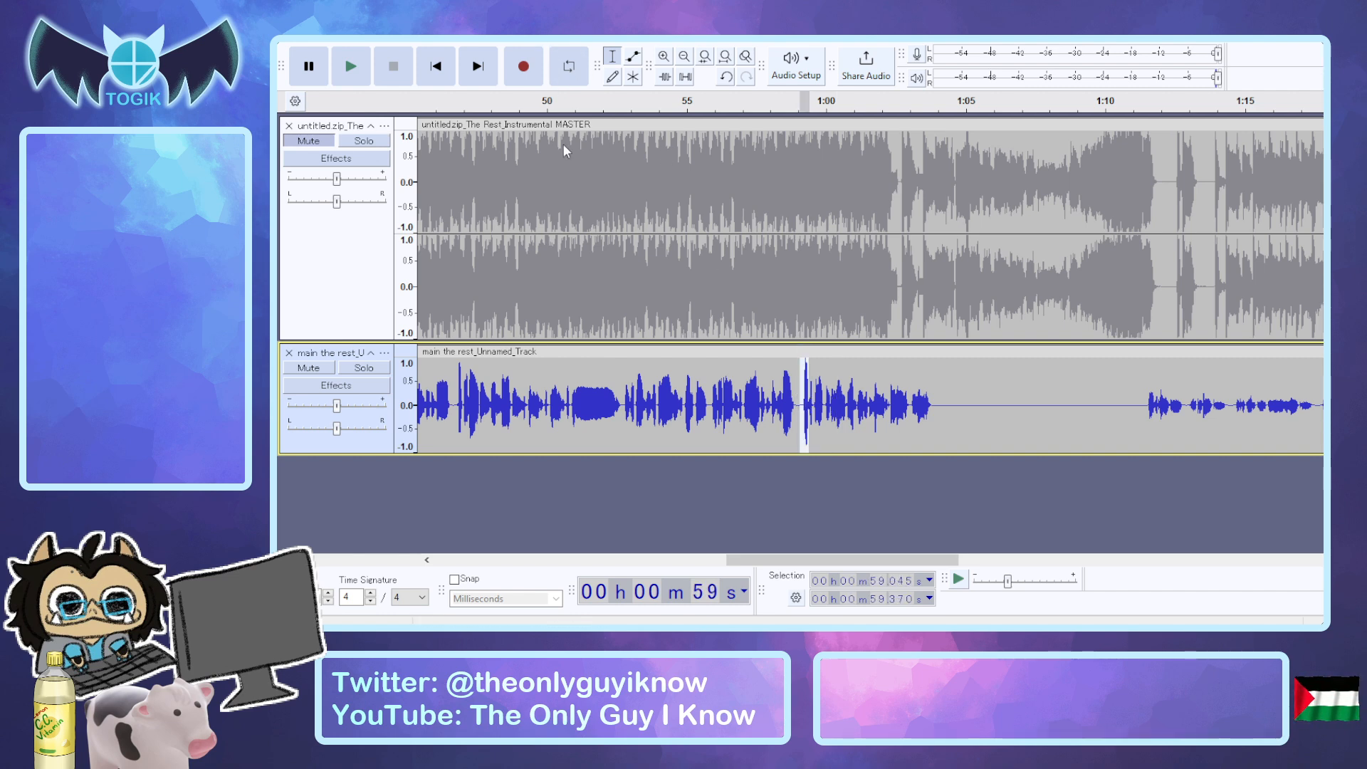
click(630, 476)
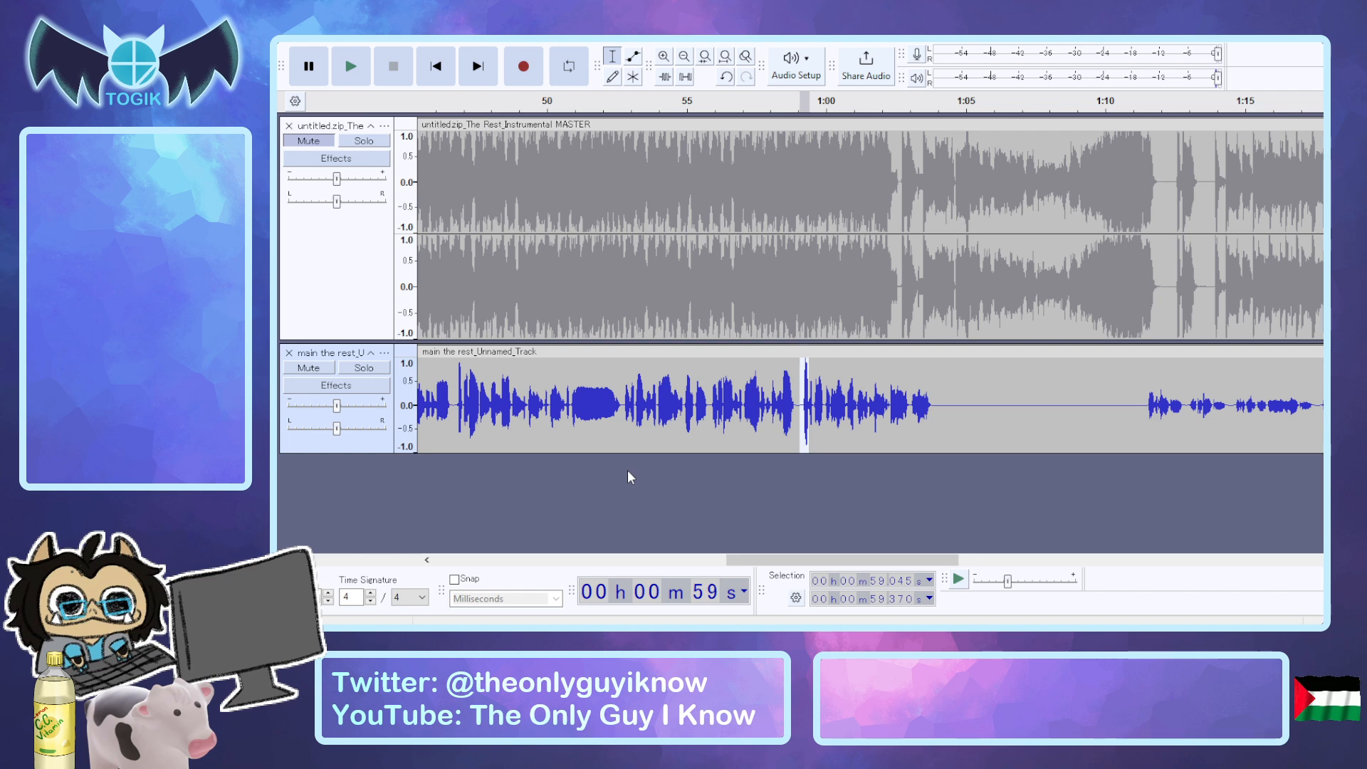
click(877, 410)
Select the main vocal's spikes from 46.769 to 47.040 seconds and from 2:07.202 to 2:07.635 for level reduction.
drag(462, 384, 455, 384)
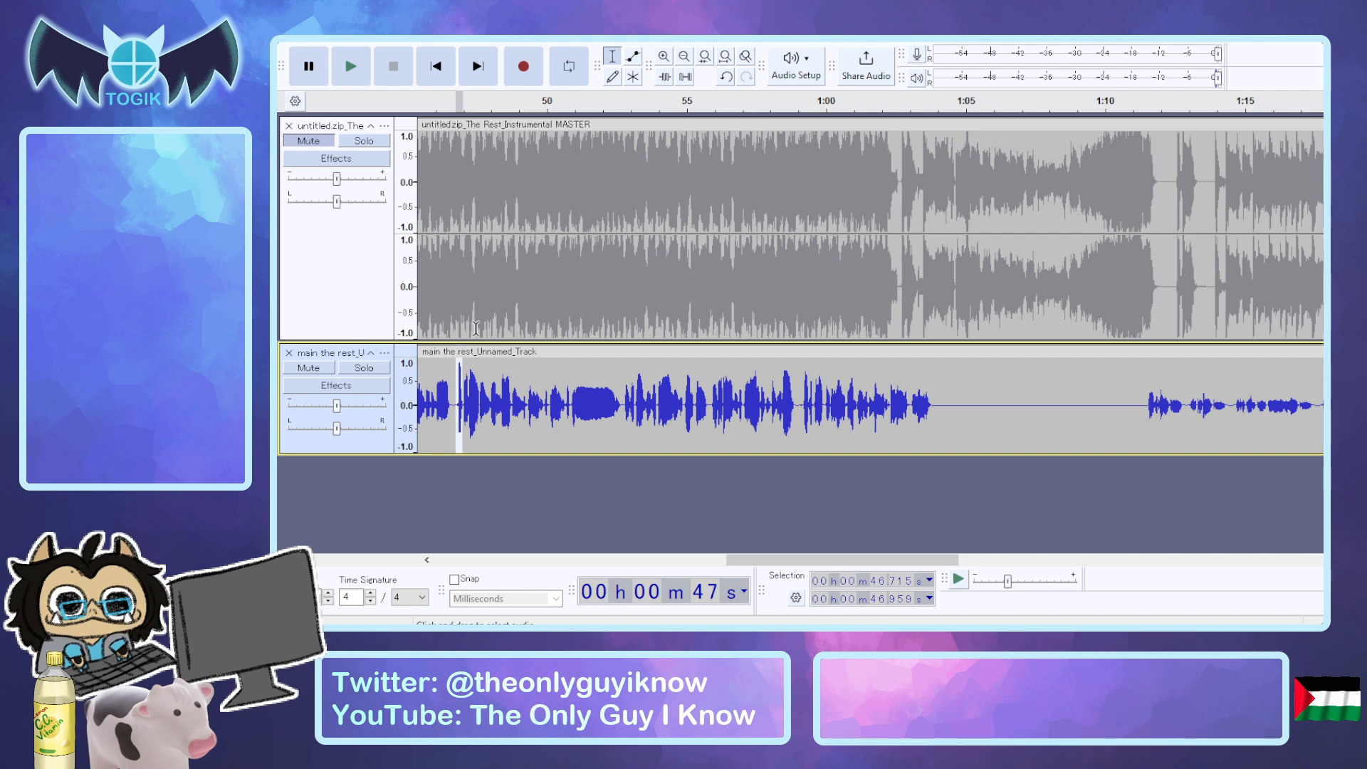
click(479, 374)
drag(457, 377, 464, 380)
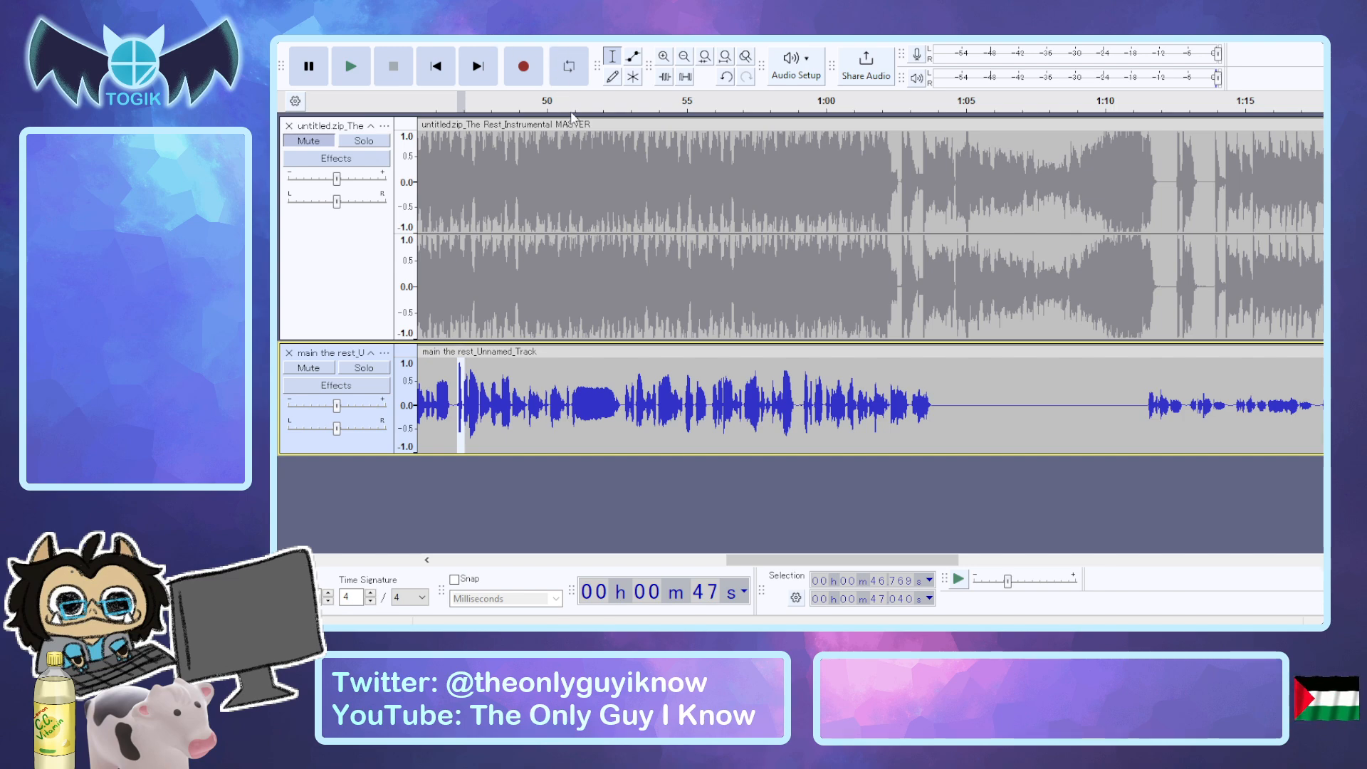
click(598, 395)
drag(817, 557, 1261, 544)
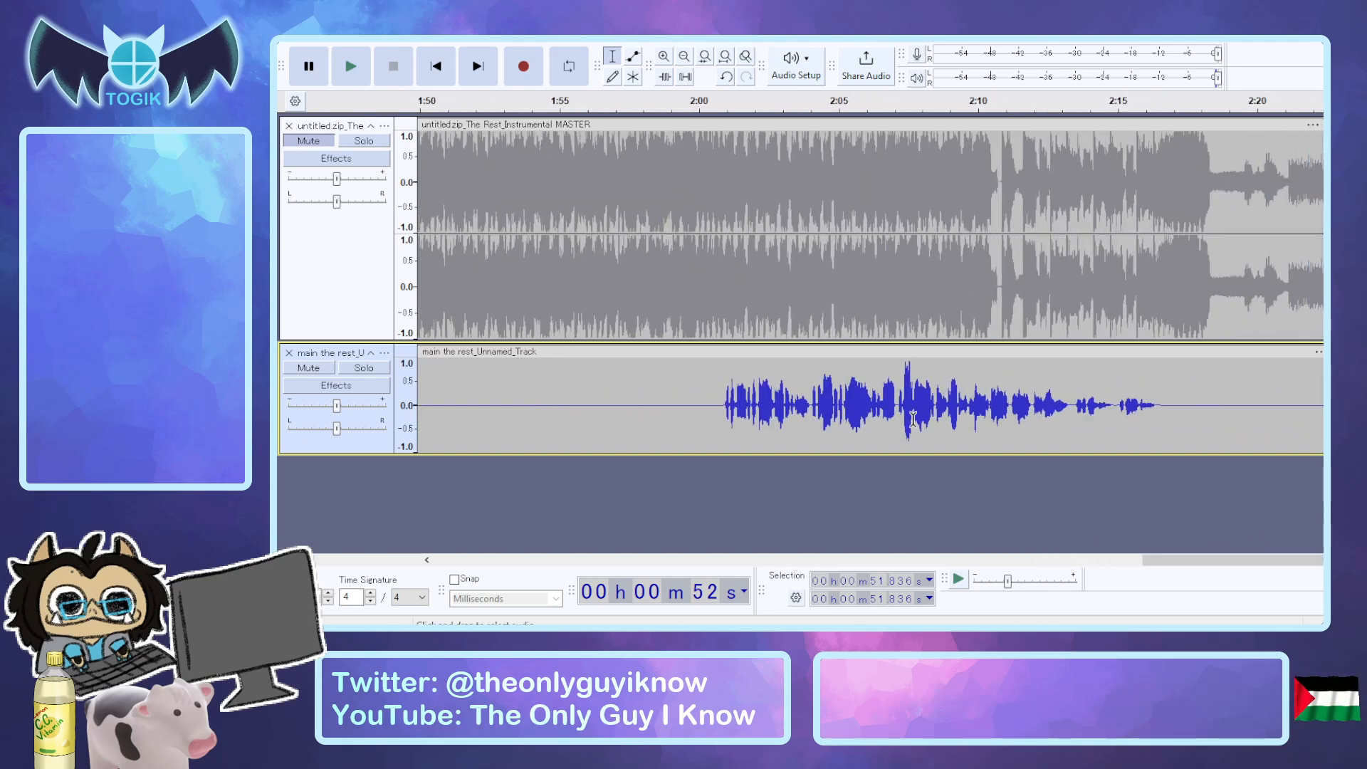
drag(900, 414, 912, 419)
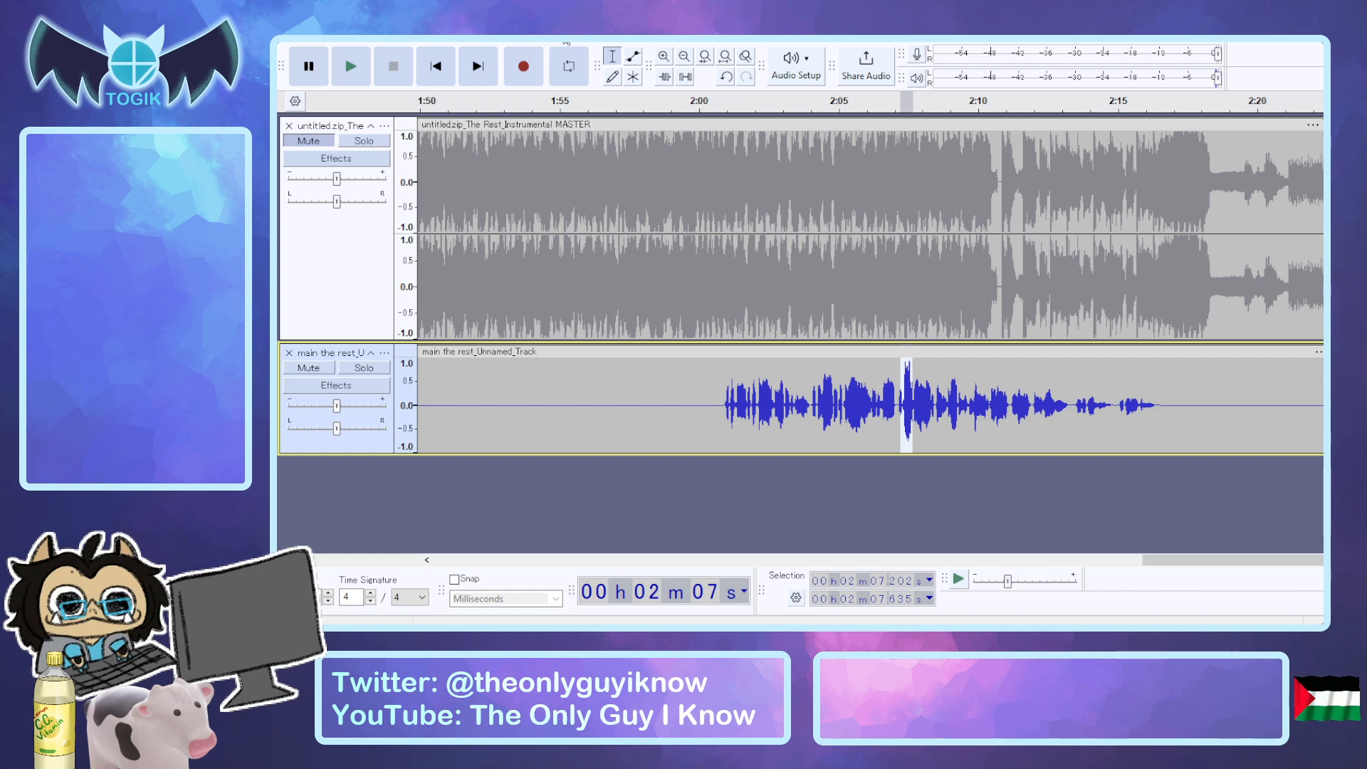
Play the main vocal from 1:35.252 and select the phrase from 1:45.824 to 1:48.148.
drag(1194, 561, 950, 532)
click(1053, 396)
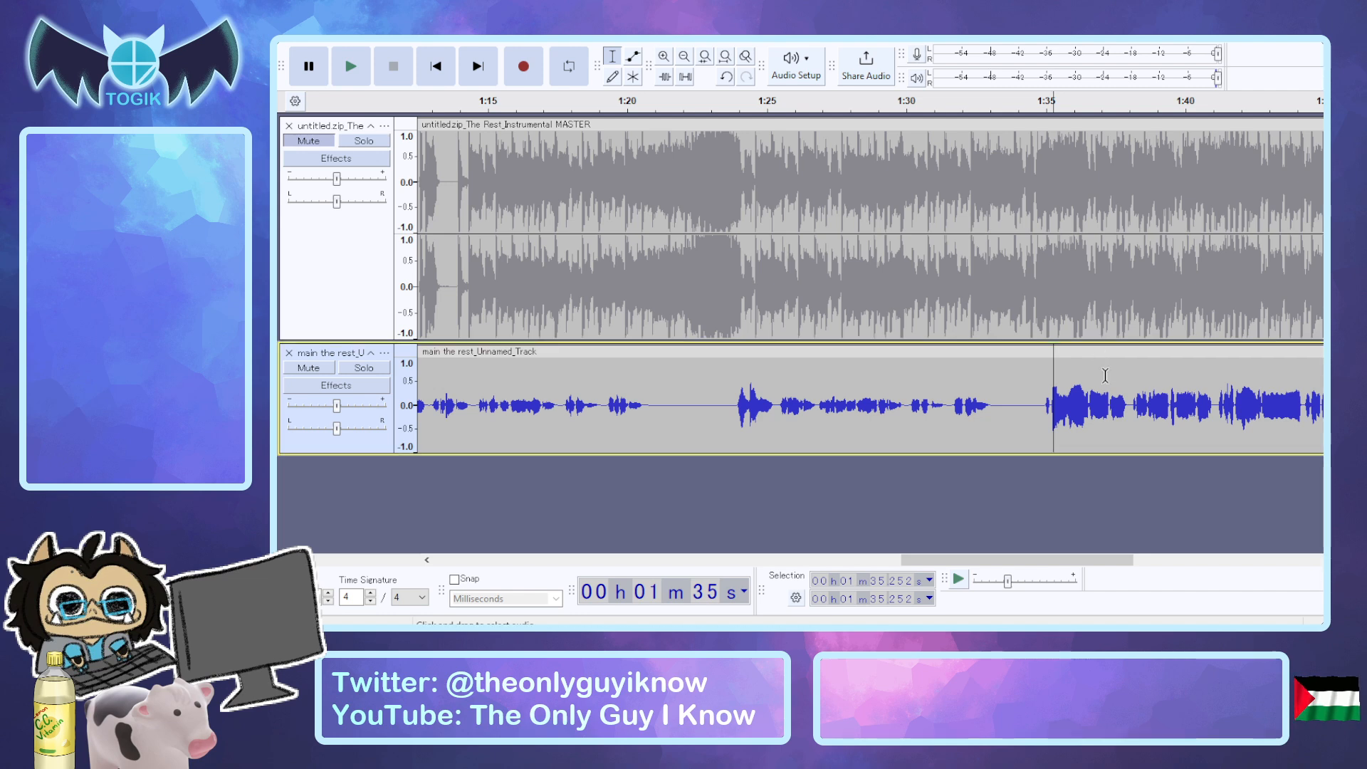
key(space)
ctrl+scroll(1105, 426, down, 1)
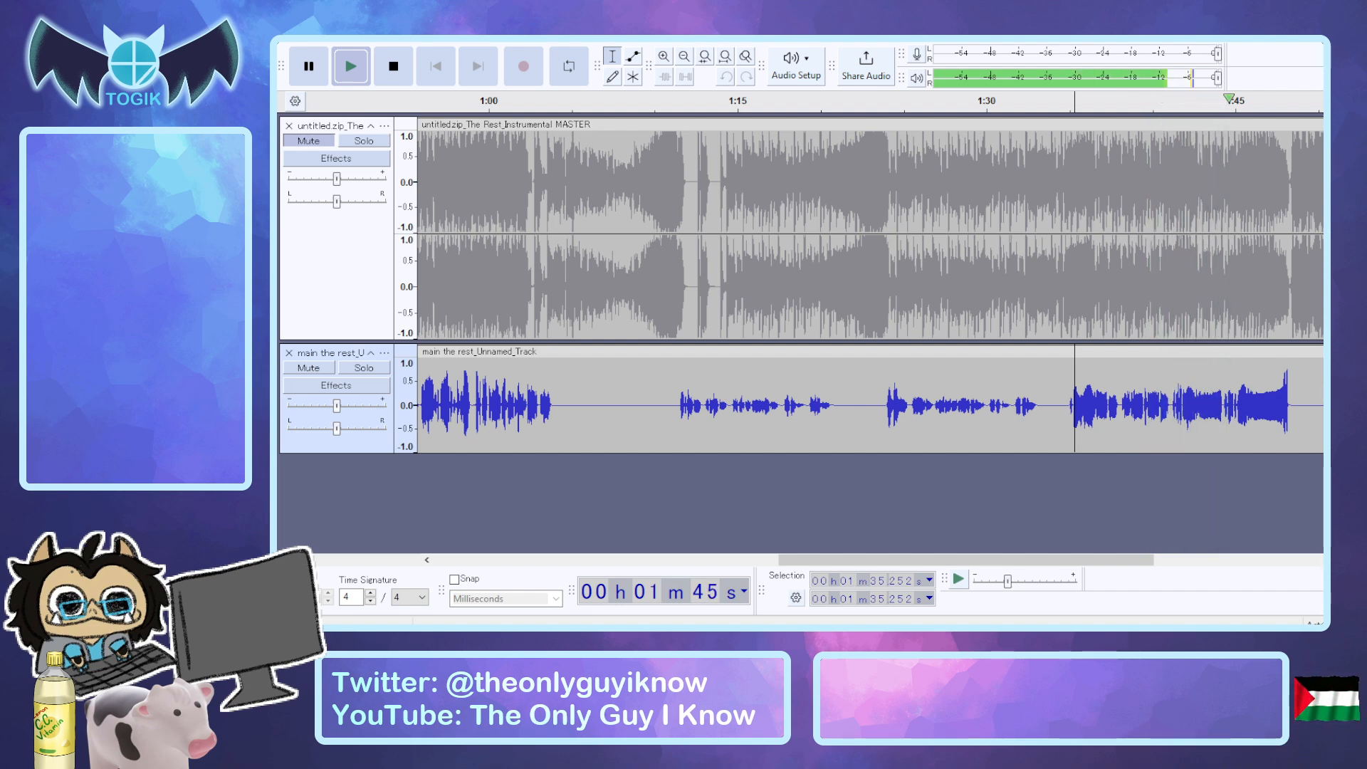
drag(948, 561, 1026, 566)
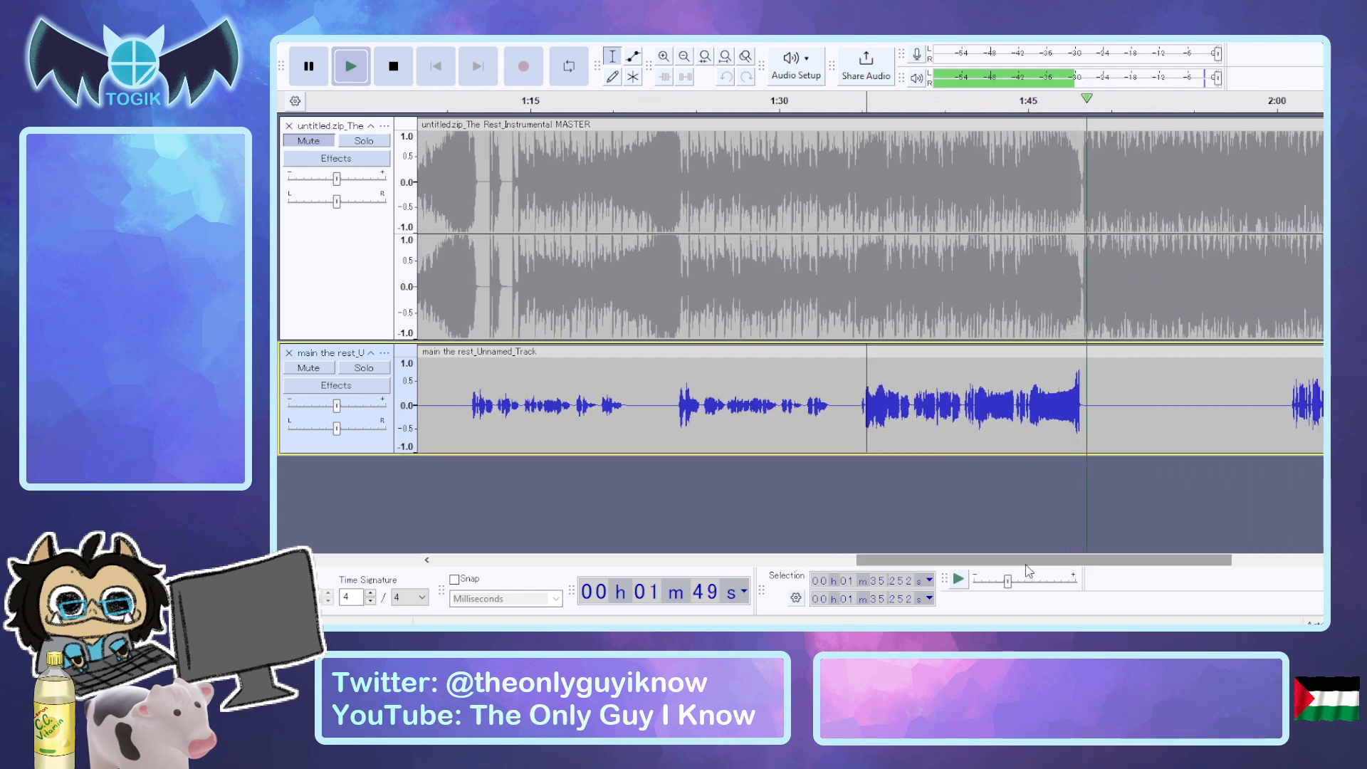
key(space)
drag(1042, 395, 1080, 403)
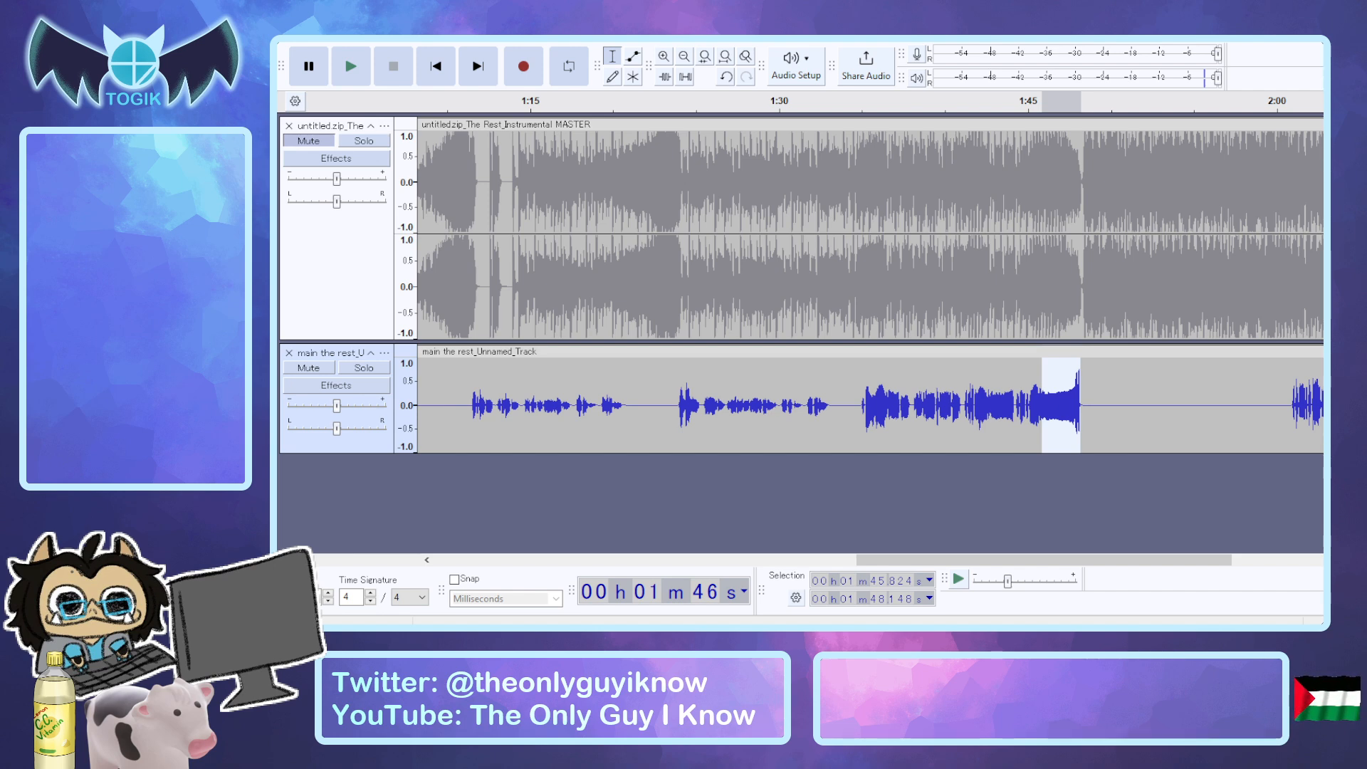
key(alt+Tab)
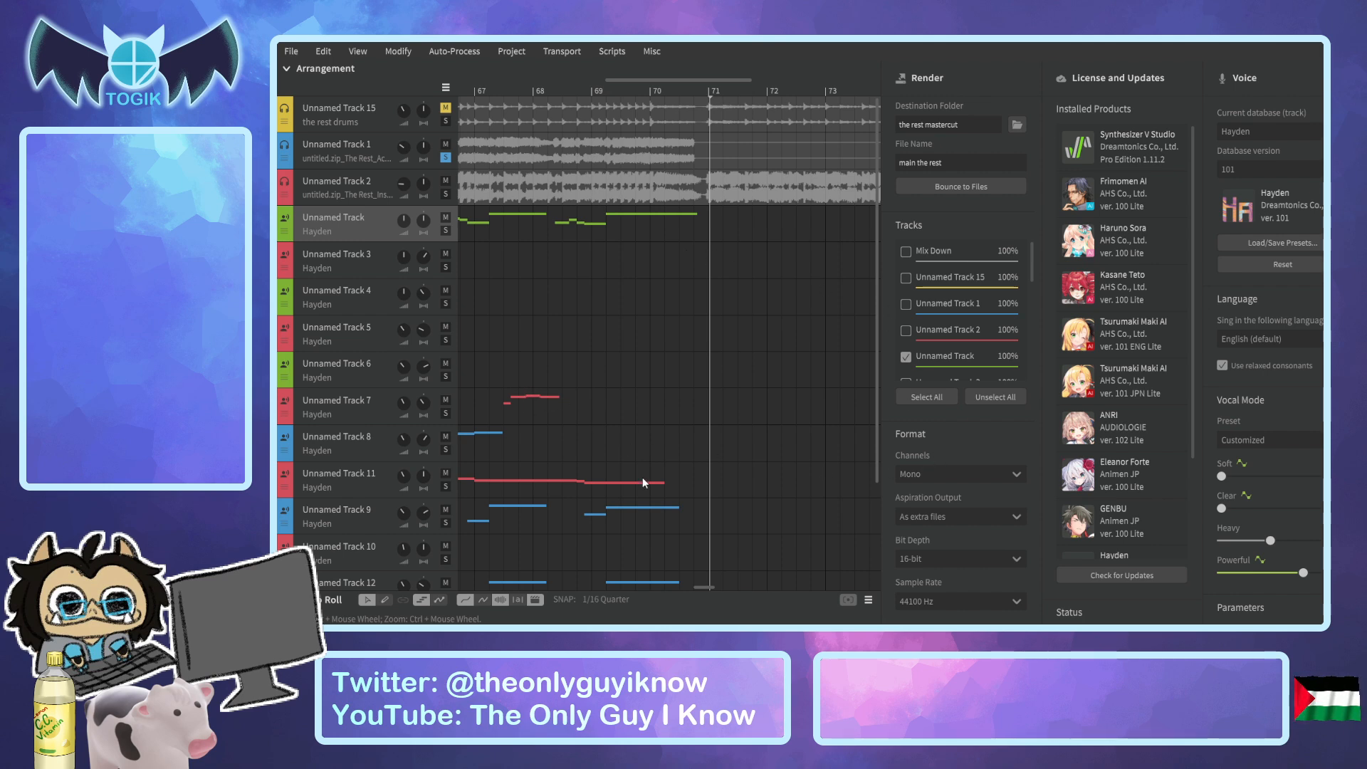
drag(708, 584, 442, 566)
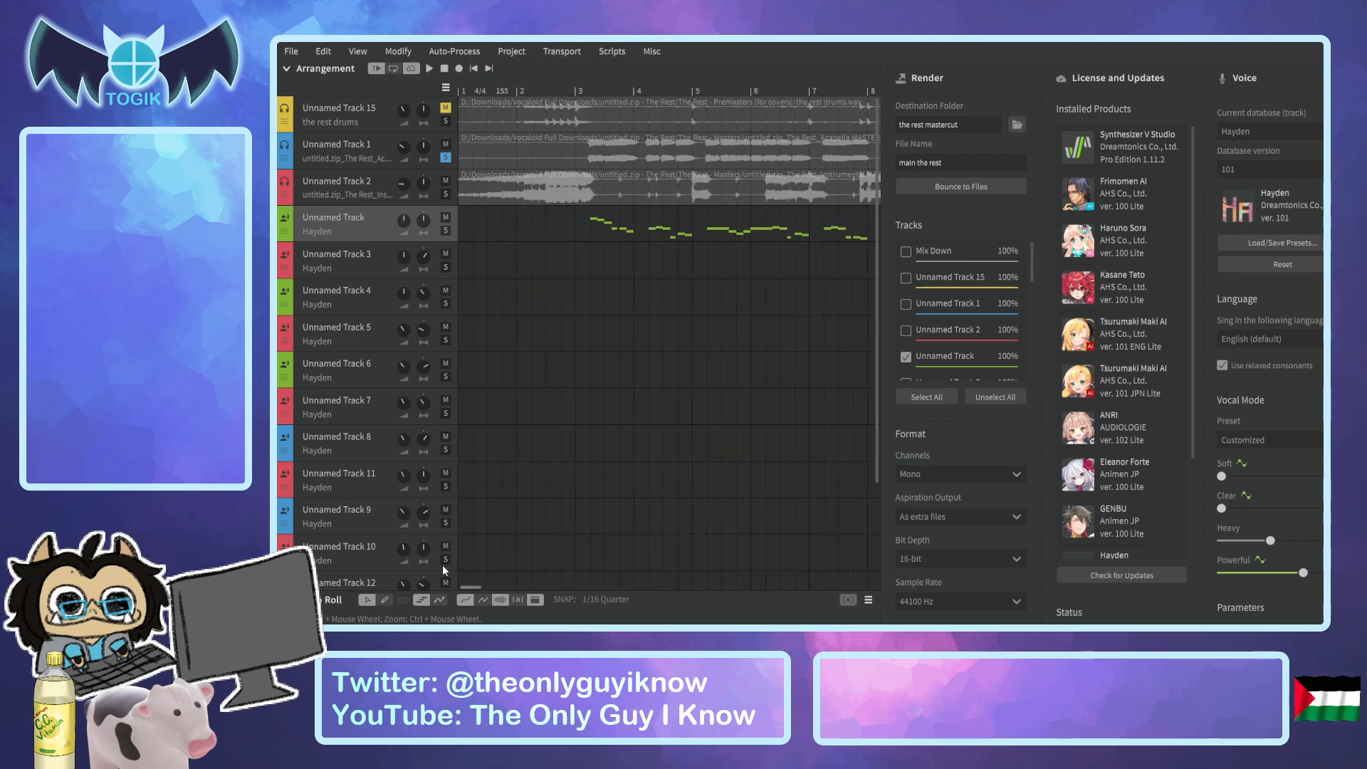
key(alt+Tab)
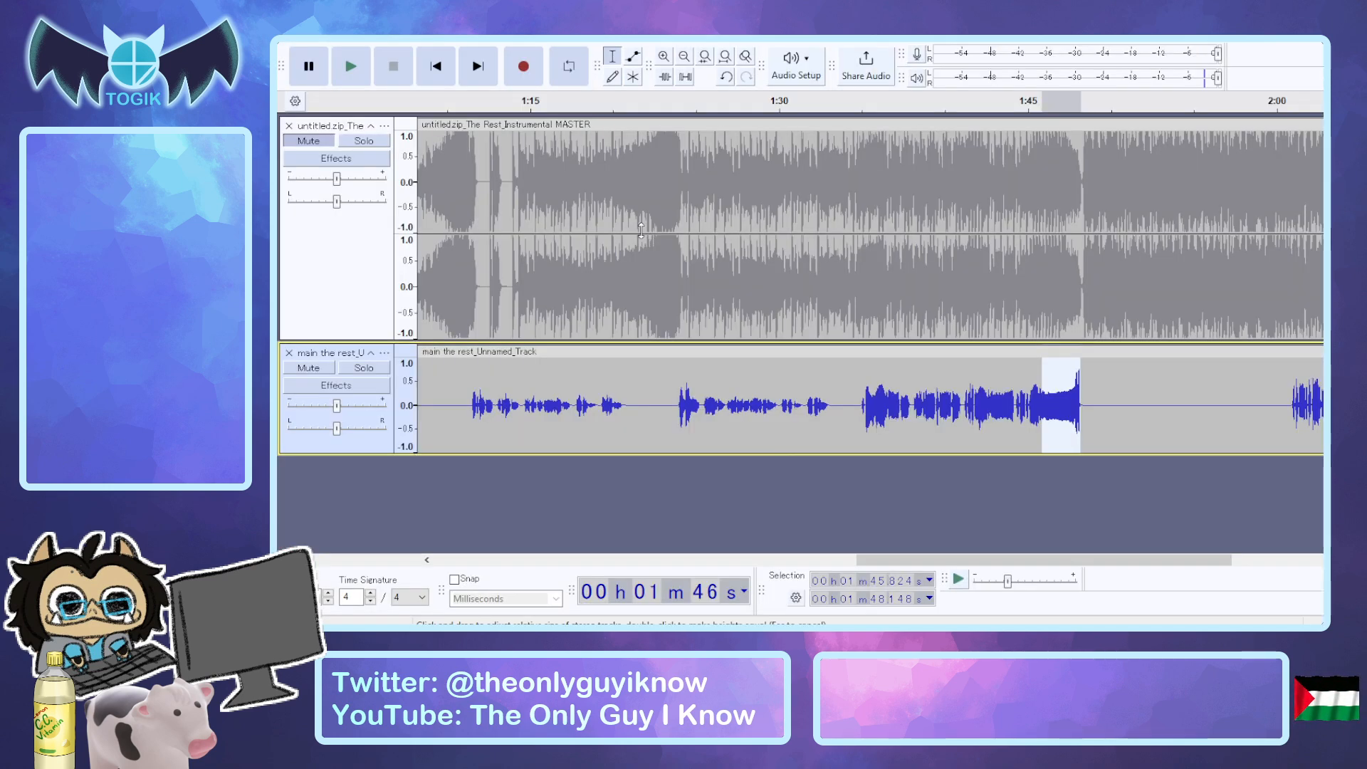
click(770, 422)
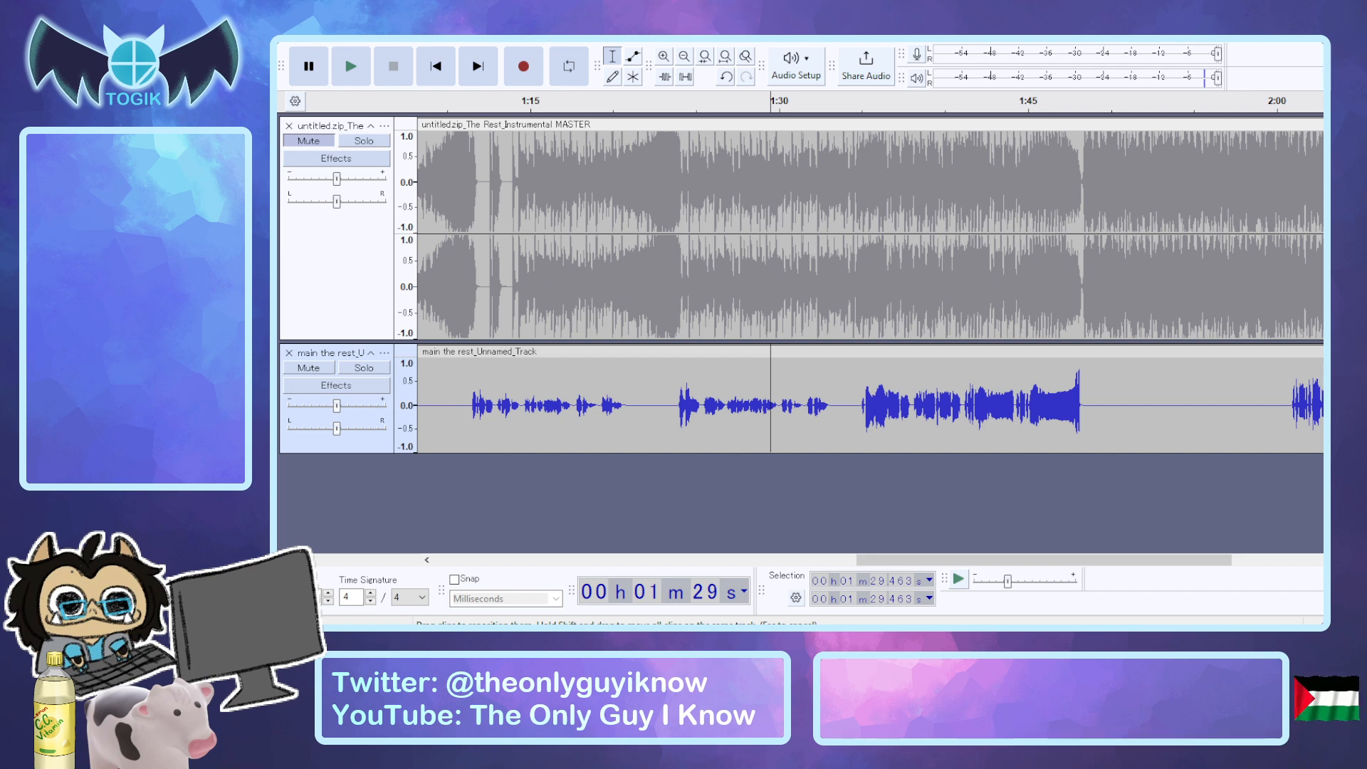
key(alt+Tab)
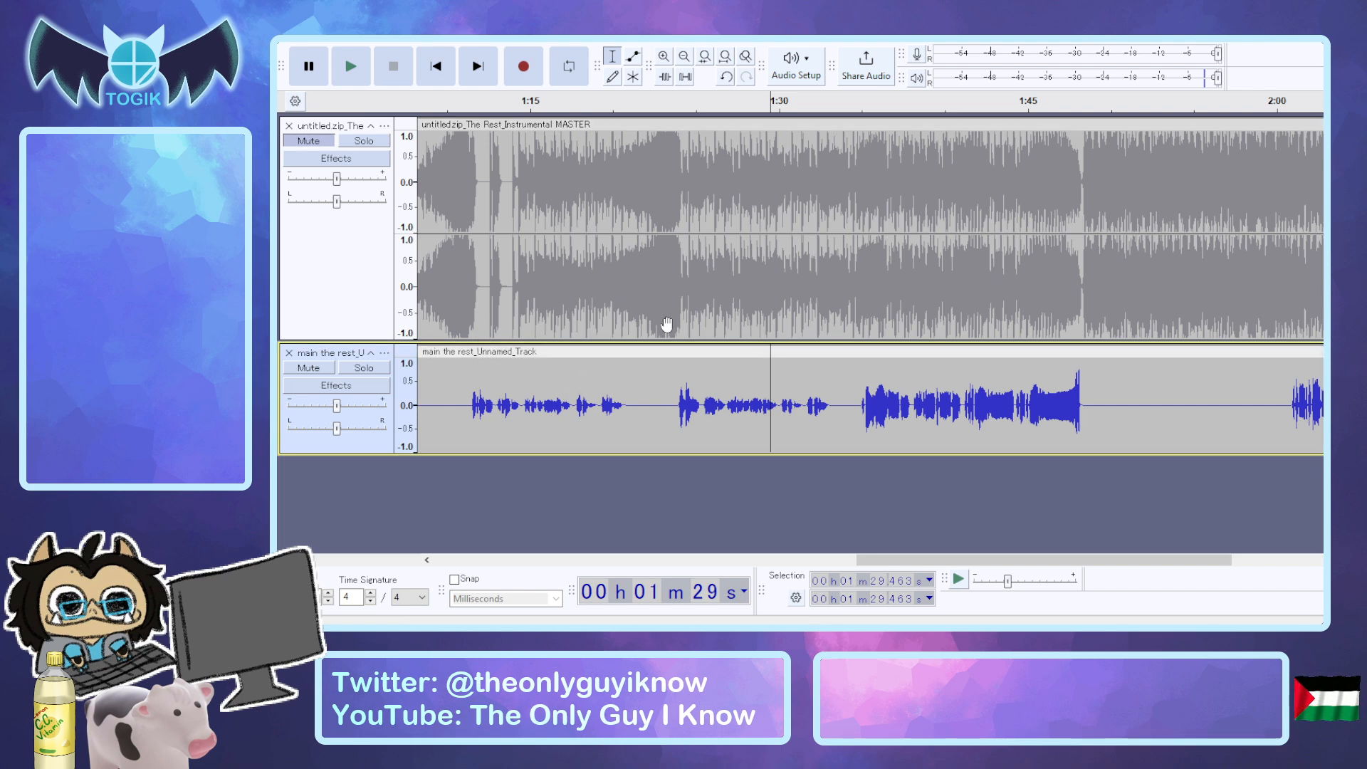
Switch to Synthesizer V Studio, turn off solo on Unnamed Track 1 and mute Unnamed Track 2.
key(alt+Tab)
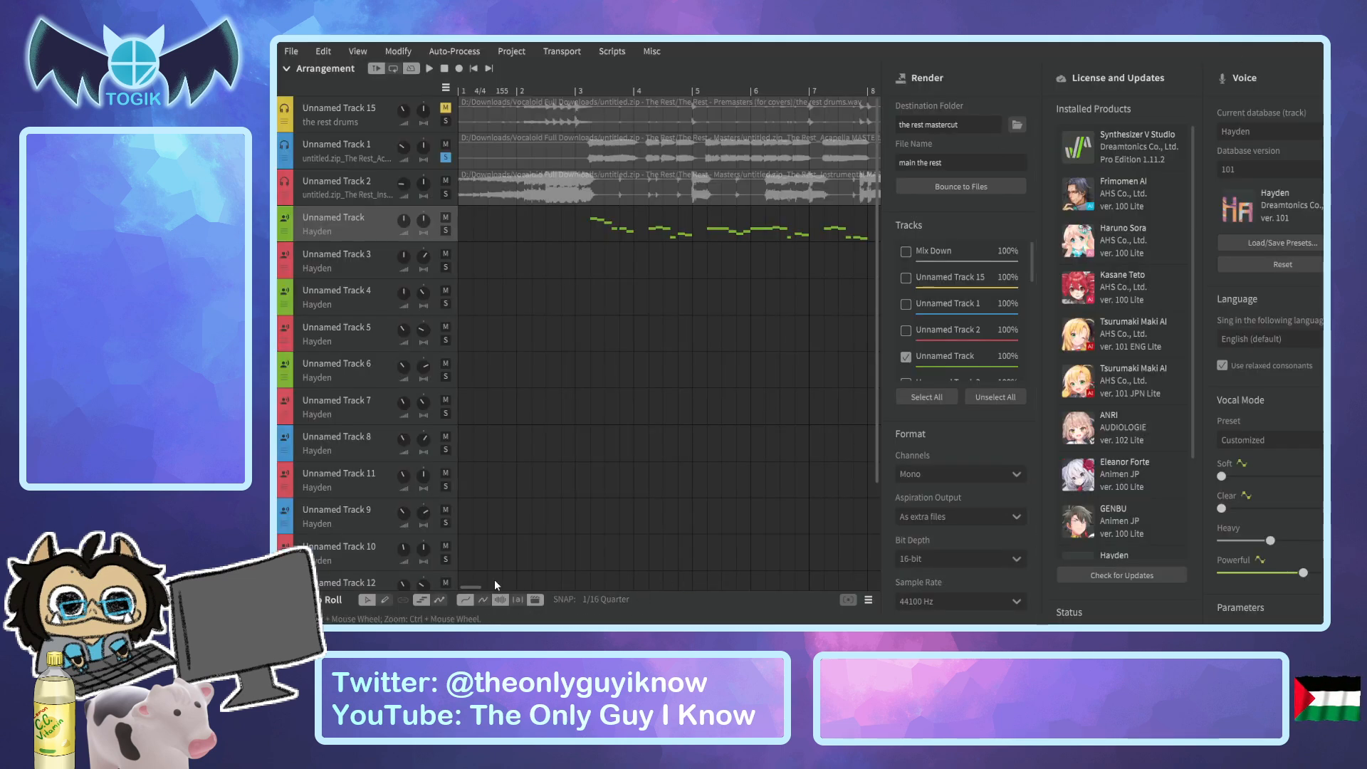
mouse_move(468, 587)
mouse_down()
mouse_move(492, 591)
mouse_move(468, 593)
mouse_up()
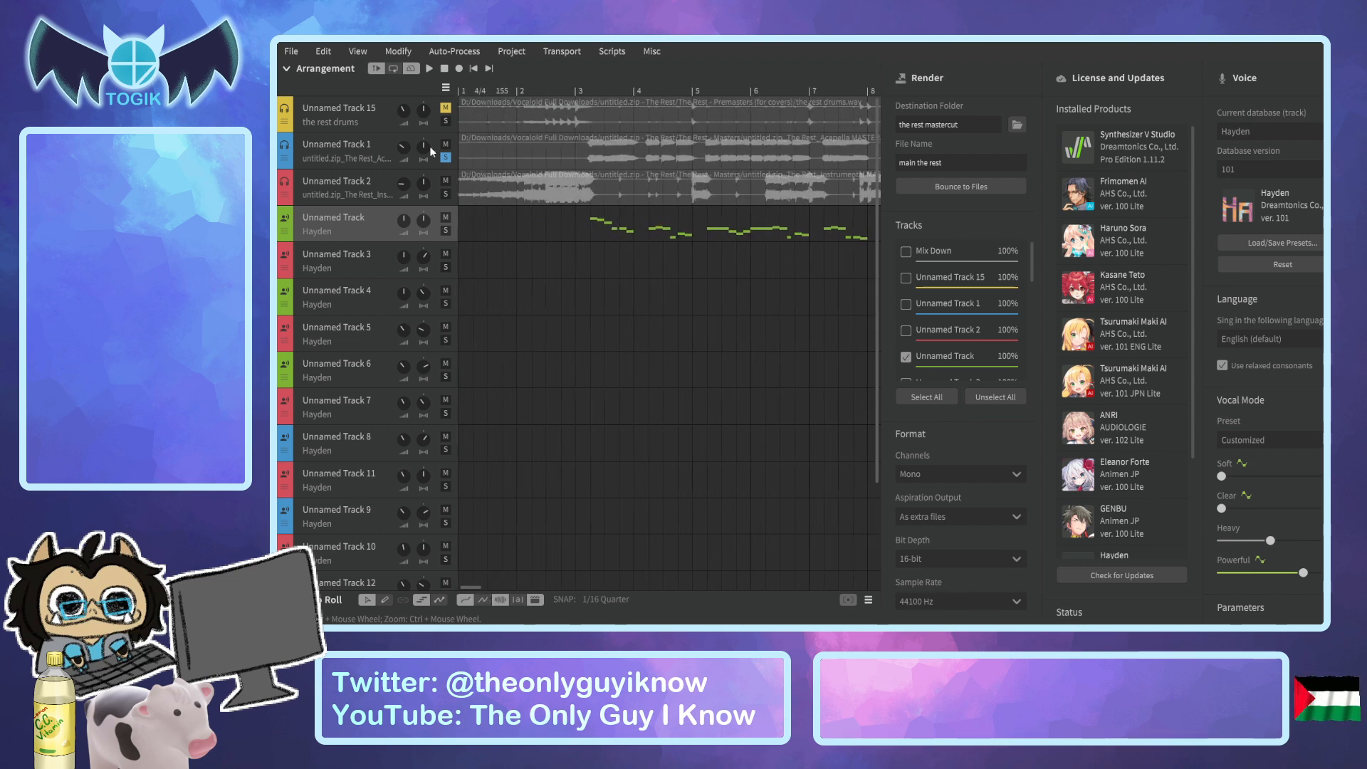
click(446, 157)
drag(477, 587, 512, 590)
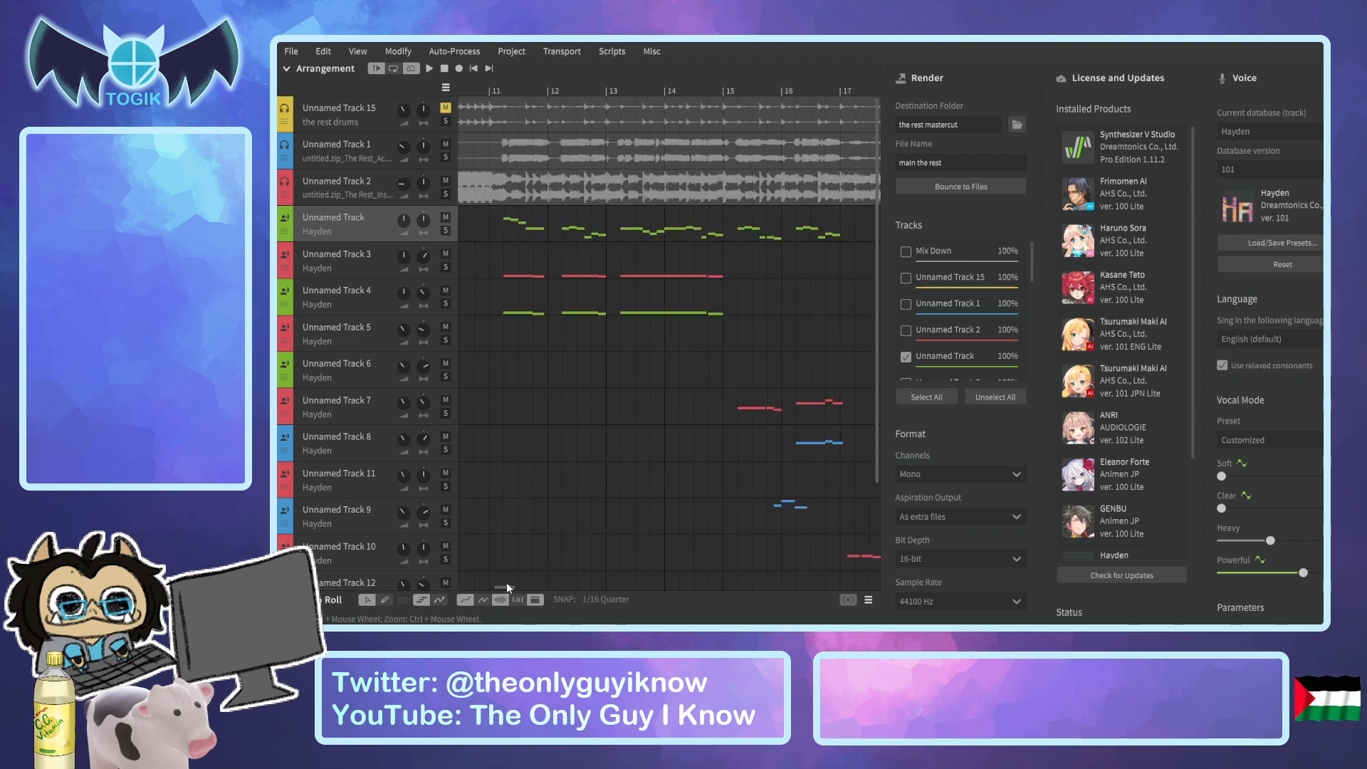
drag(506, 583, 515, 586)
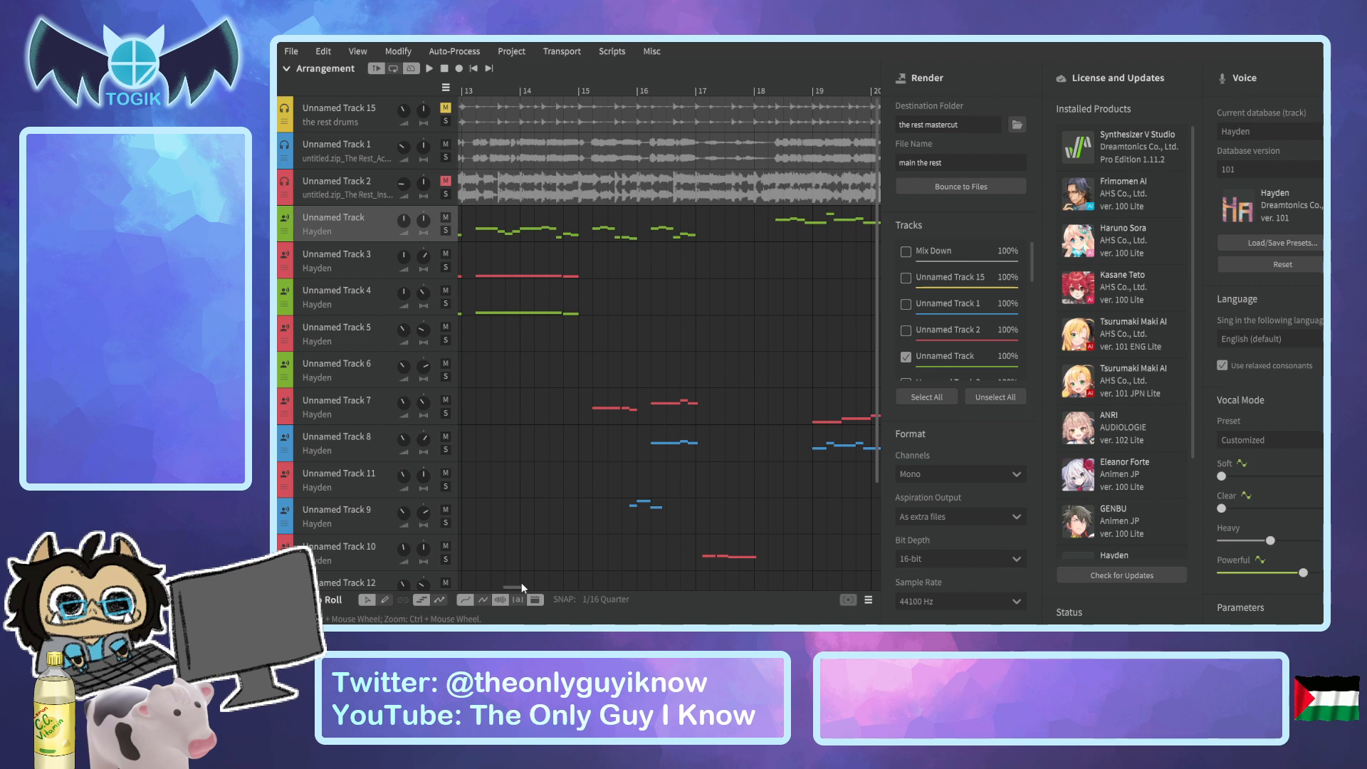
drag(523, 584, 585, 579)
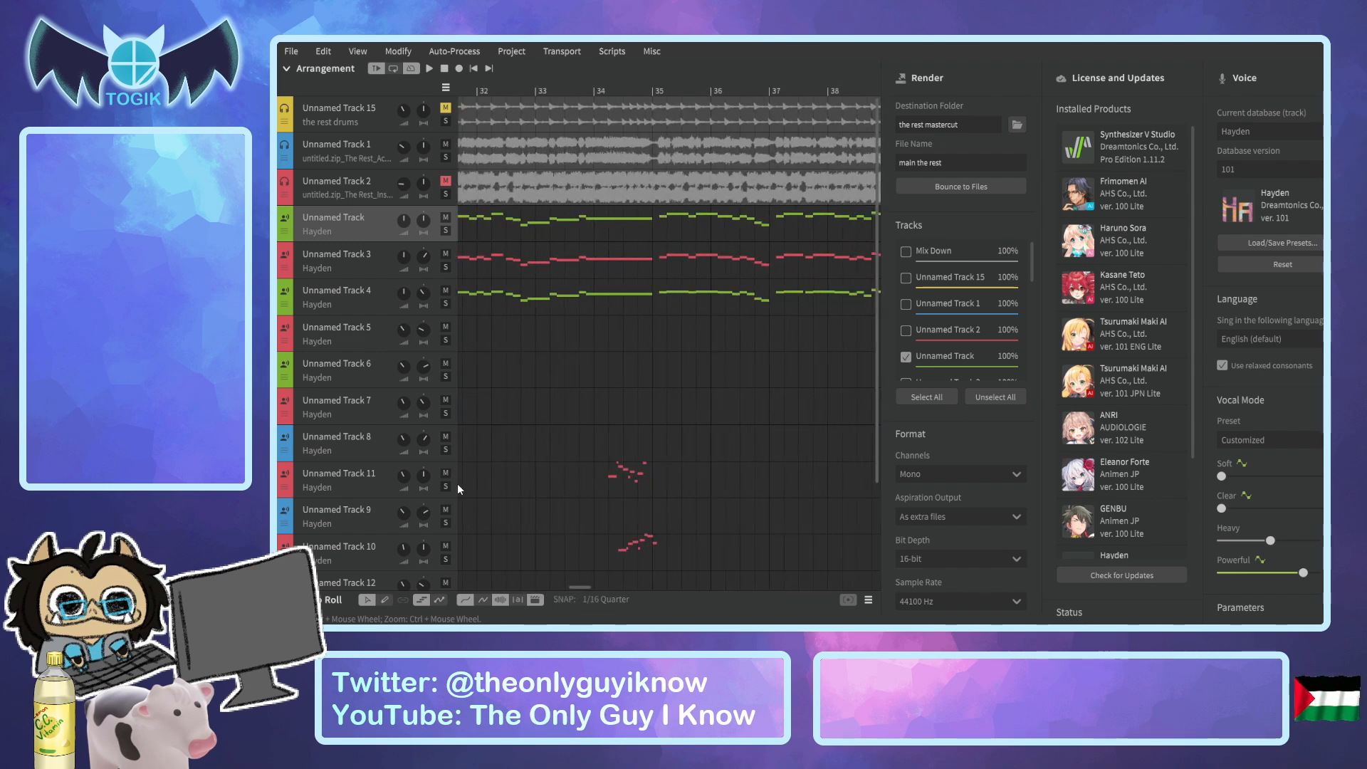
Solo Unnamed Track 1 and Unnamed Track 10 and play them from just before bar 34 to bar 35.
click(445, 559)
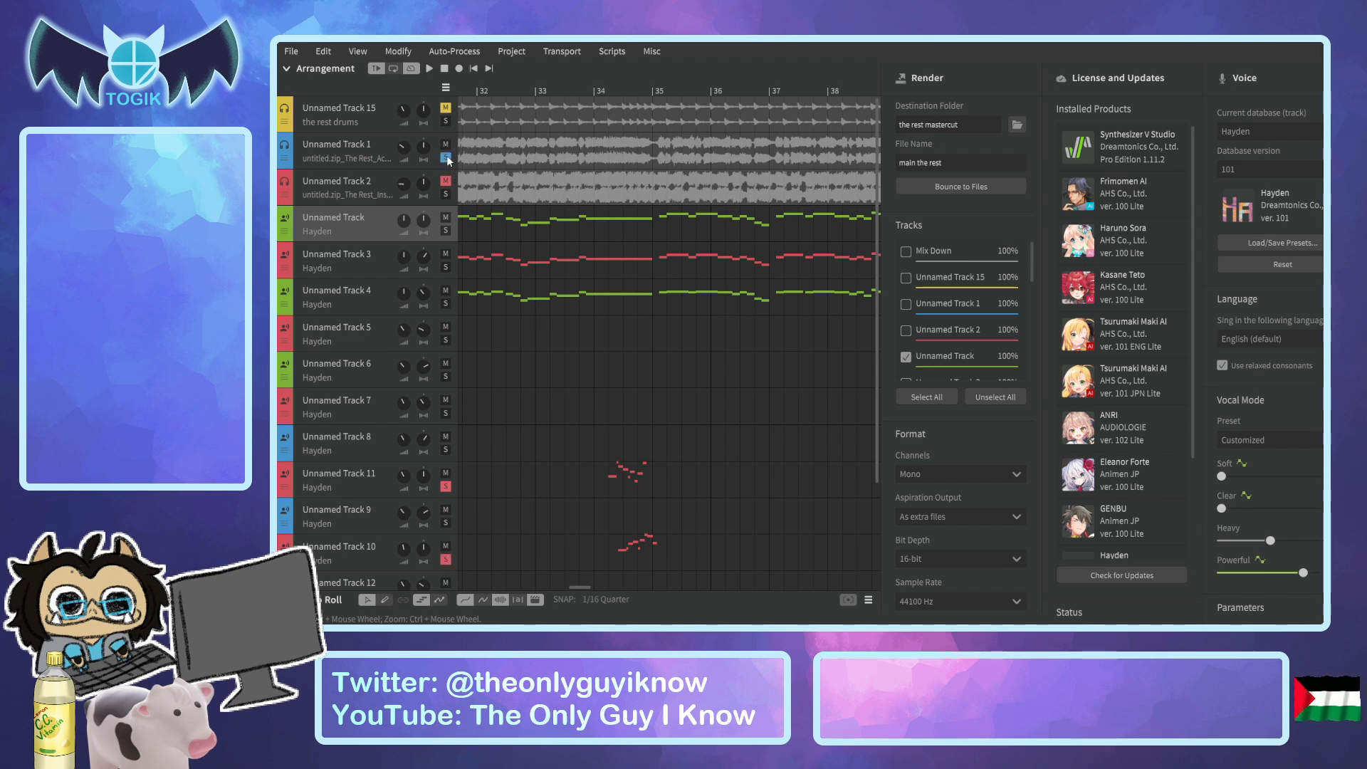
click(574, 85)
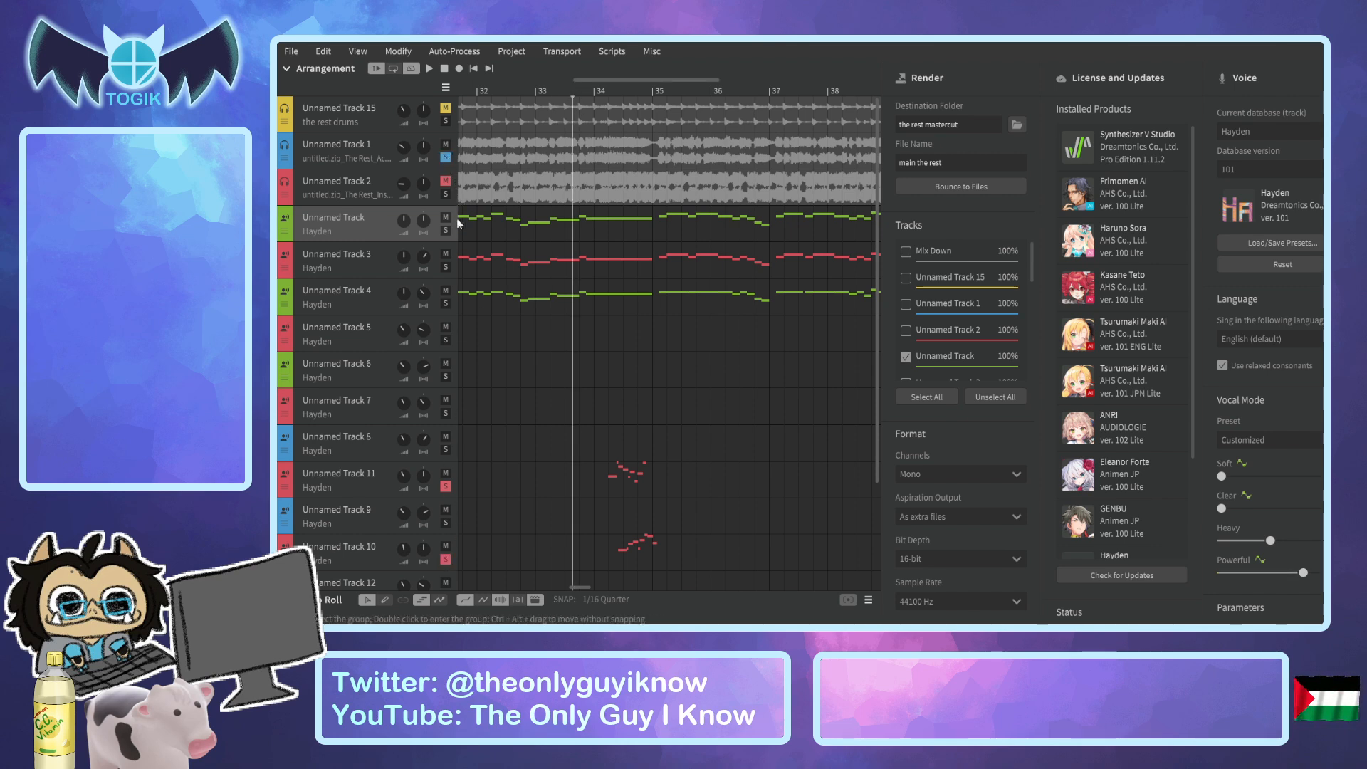
click(458, 555)
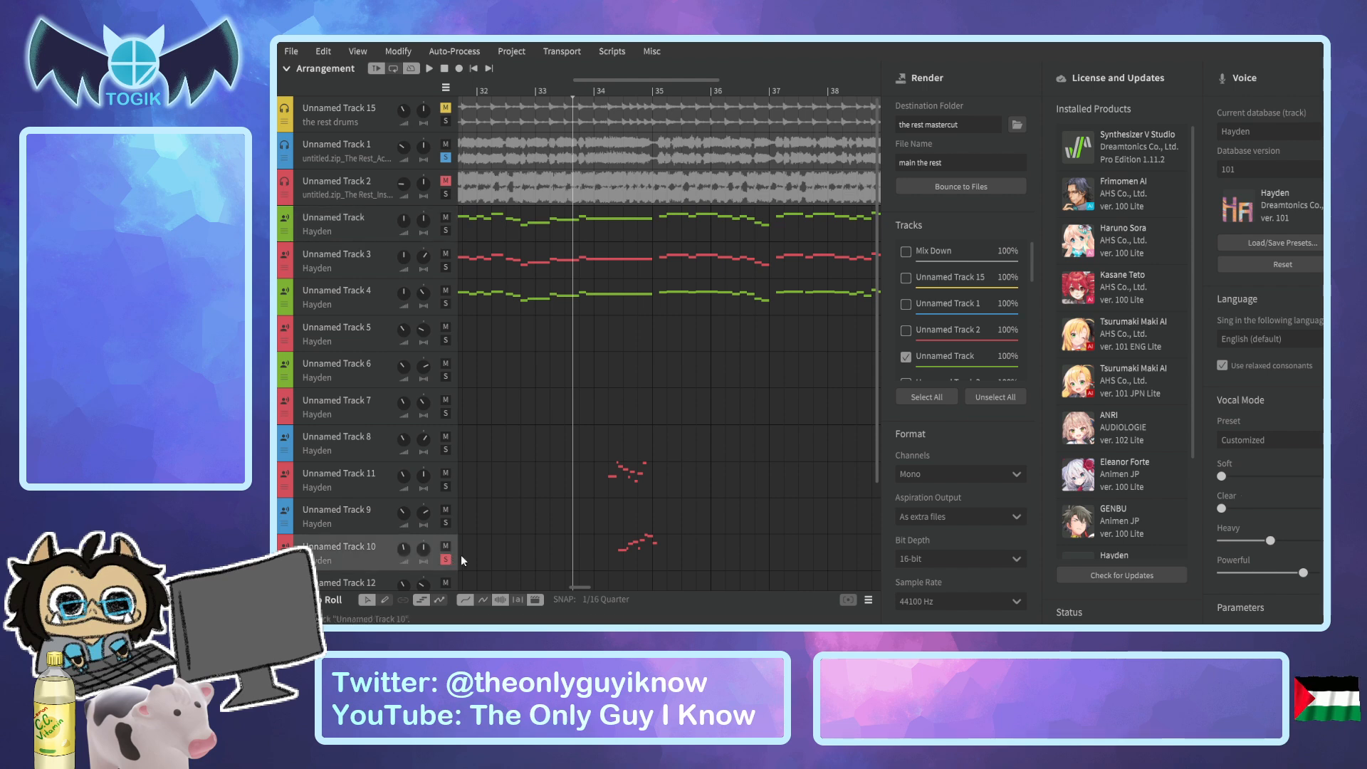
key(space)
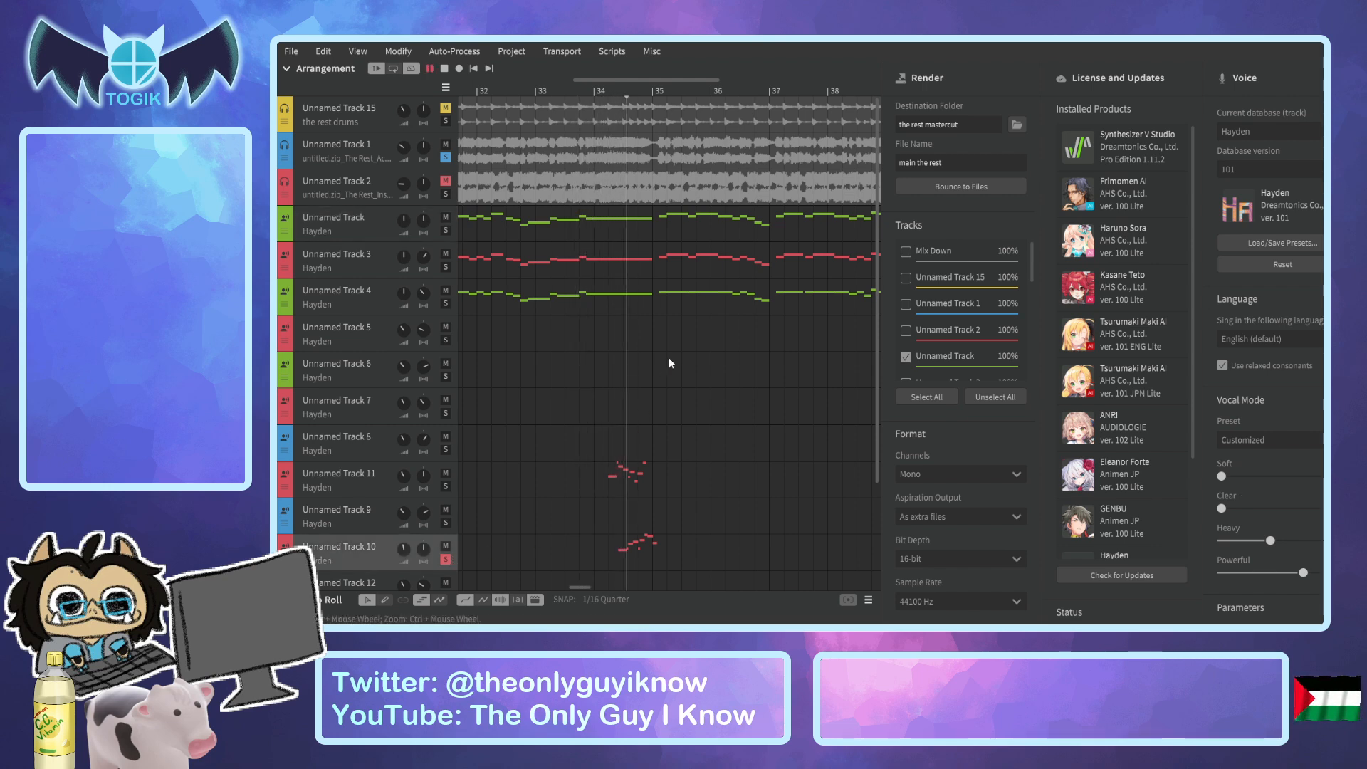
key(space)
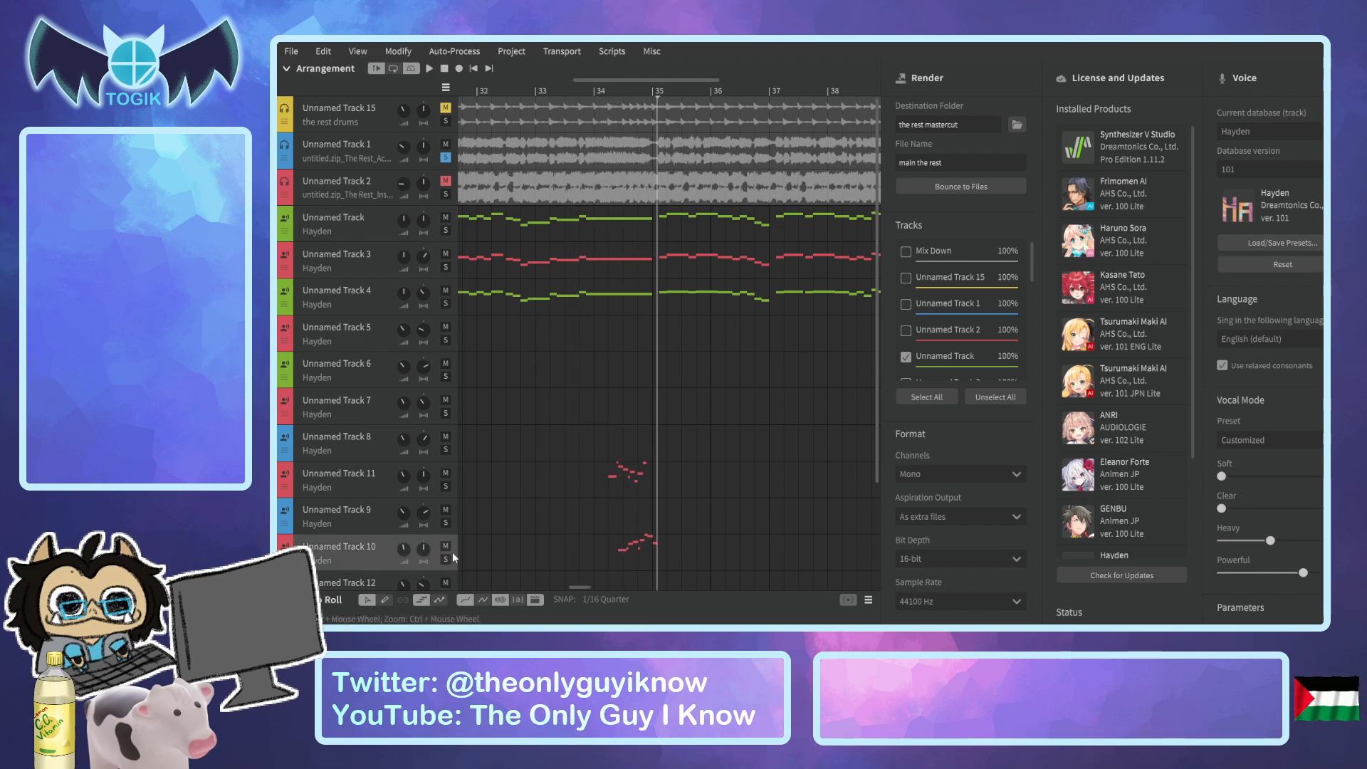
Play Unnamed Track 1 alone through bar 34, without Unnamed Tracks 10 and 11 soloed.
click(594, 93)
key(space)
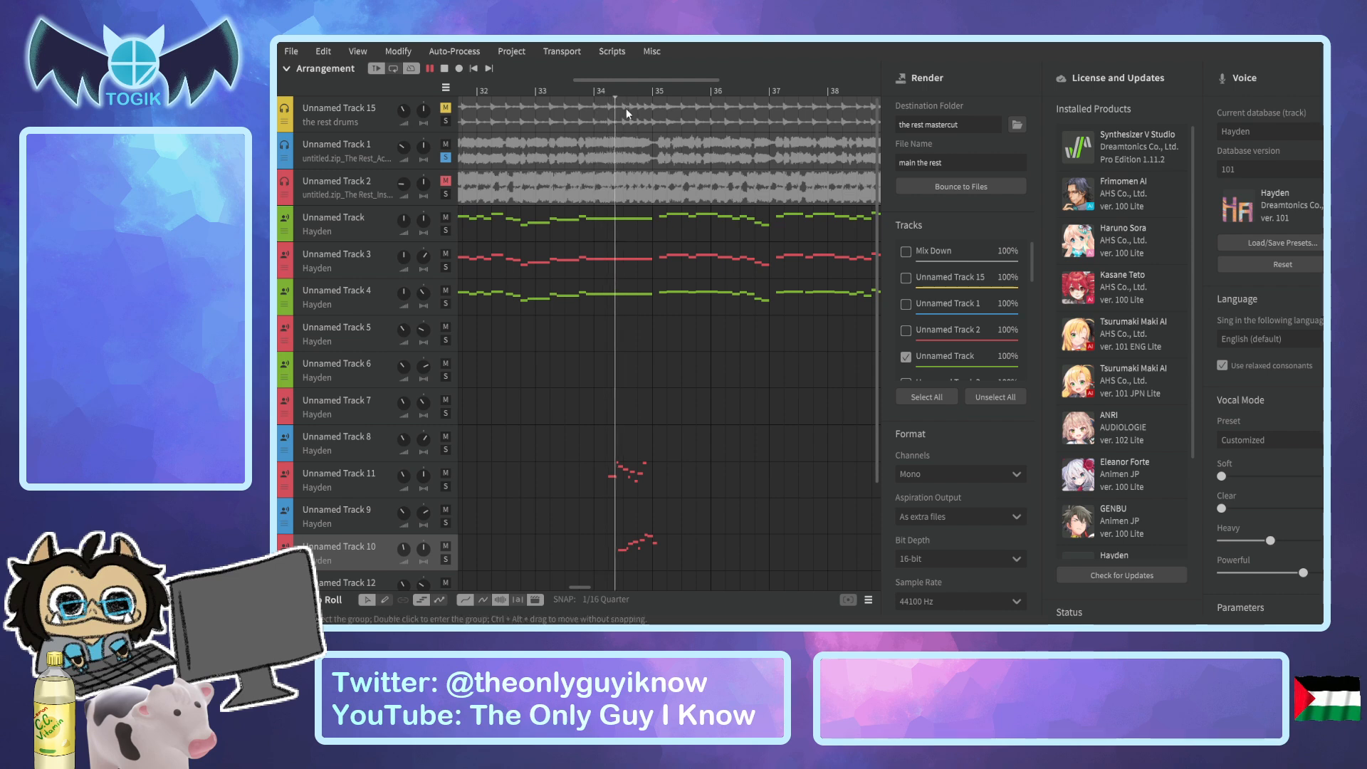
key(space)
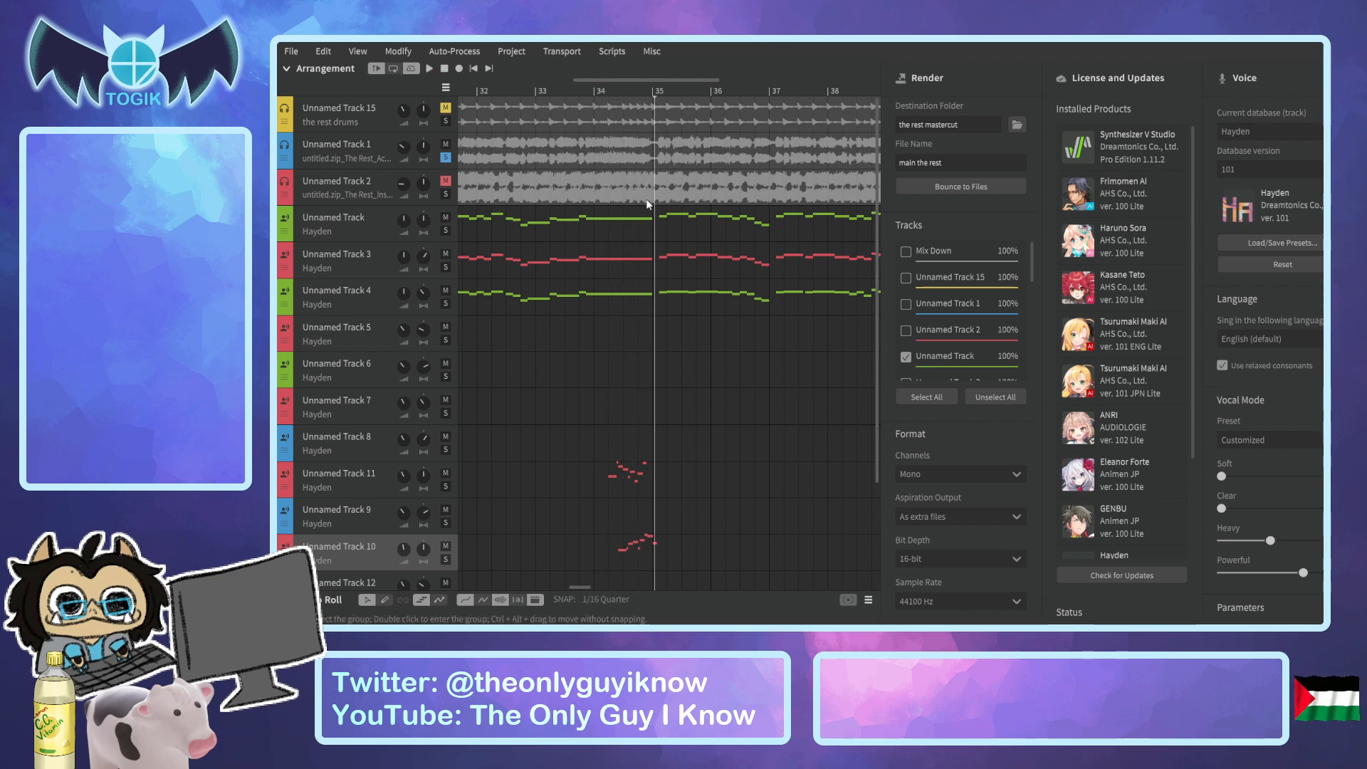
Return the playhead to bar 34 and solo Unnamed Track 10 and Unnamed Track 11 alongside Unnamed Track 1.
drag(612, 89, 597, 88)
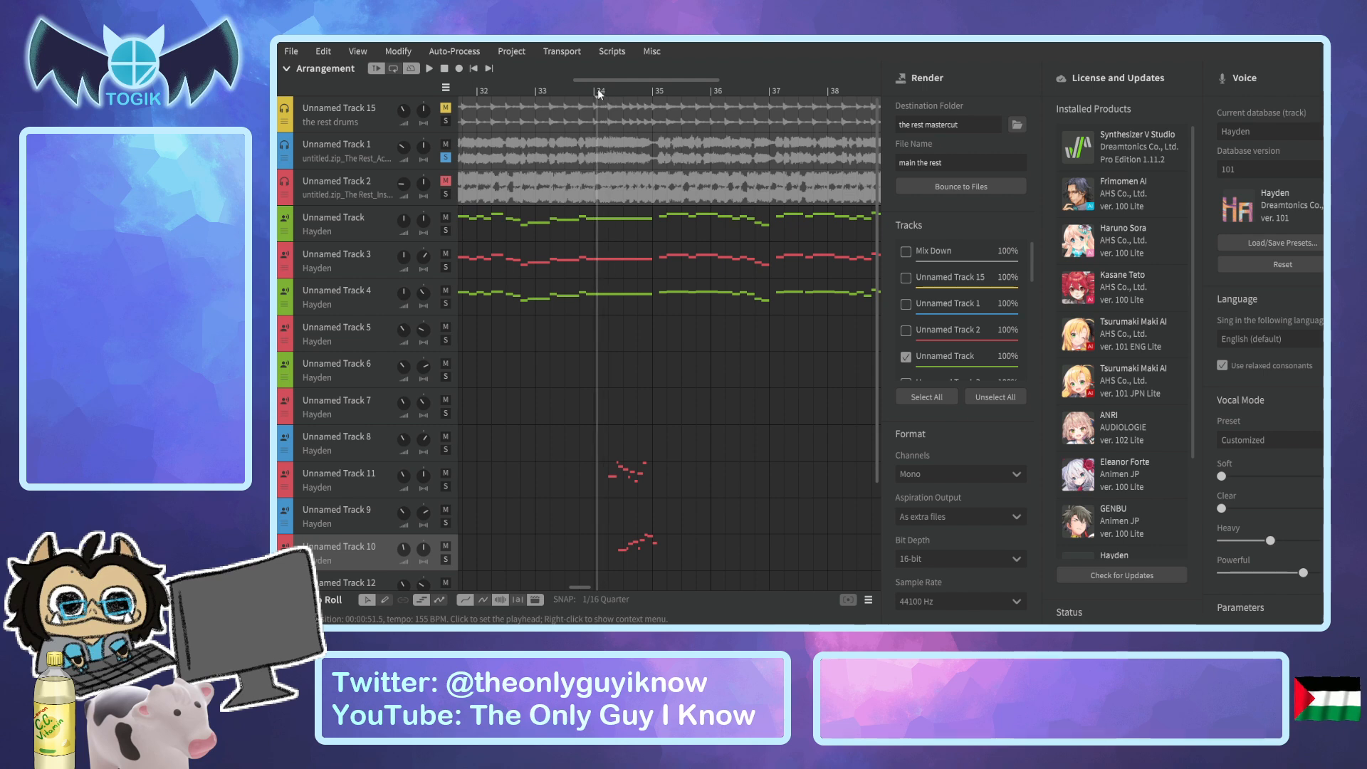
click(446, 559)
click(446, 488)
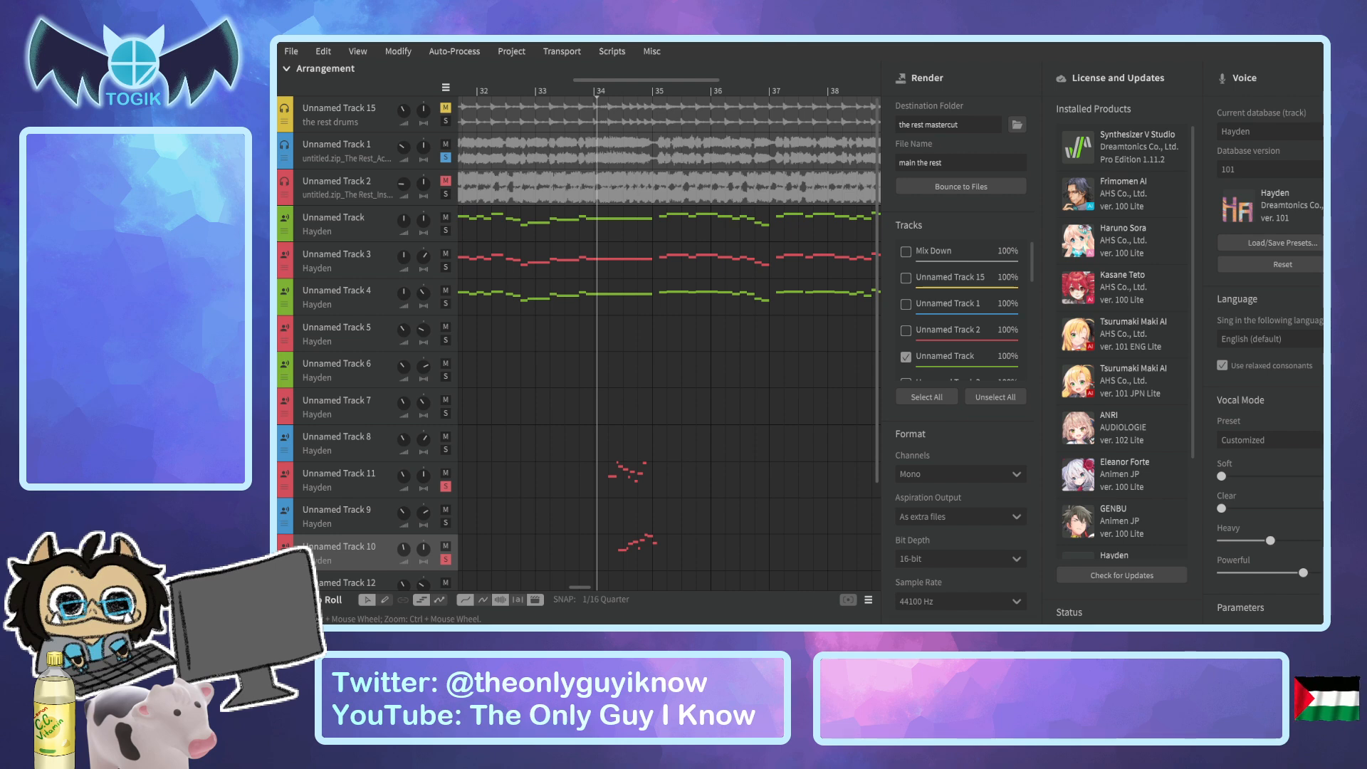
Add a new empty vocal track below Unnamed Track 14.
scroll(636, 356, up, 4)
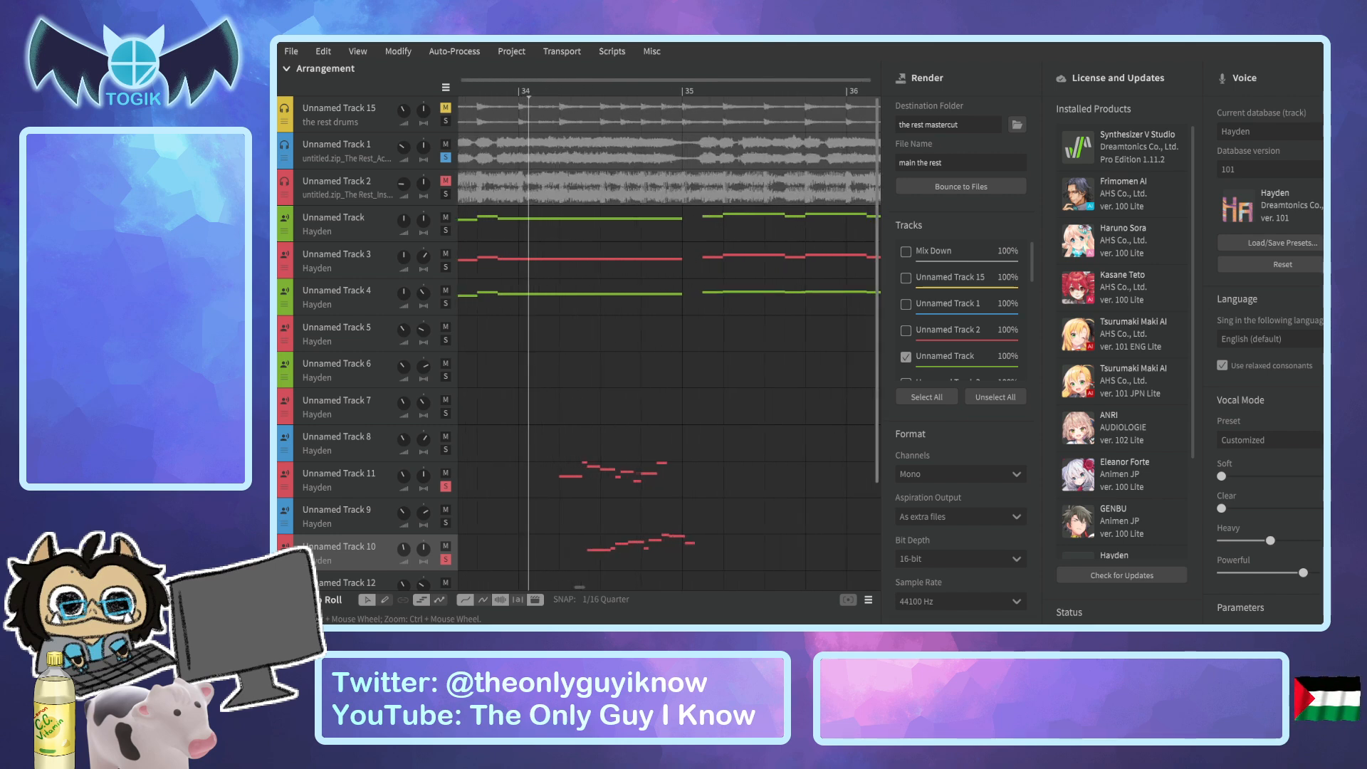
scroll(871, 465, down, 3)
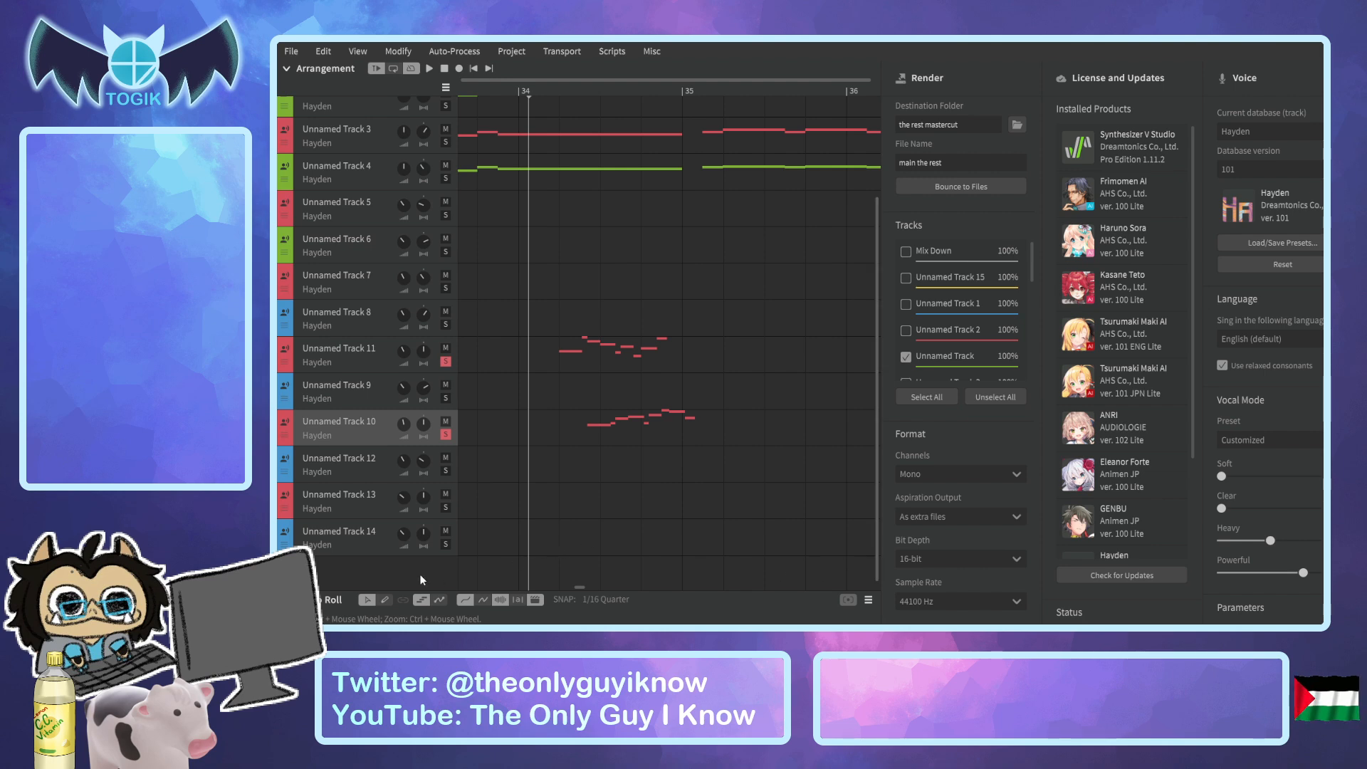
double_click(467, 560)
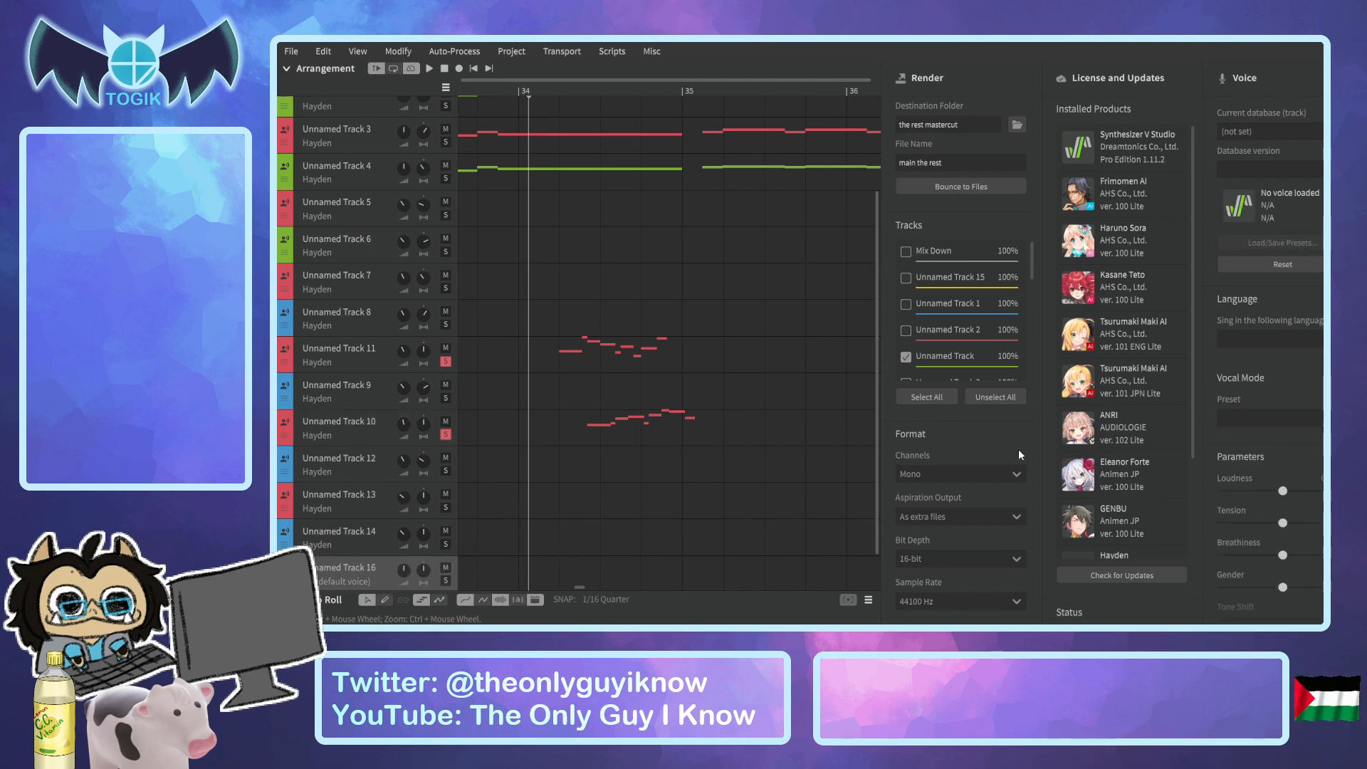
Hide the Render panel and bring back the License and Updates and Voice panels.
click(1353, 142)
click(1353, 143)
click(1353, 85)
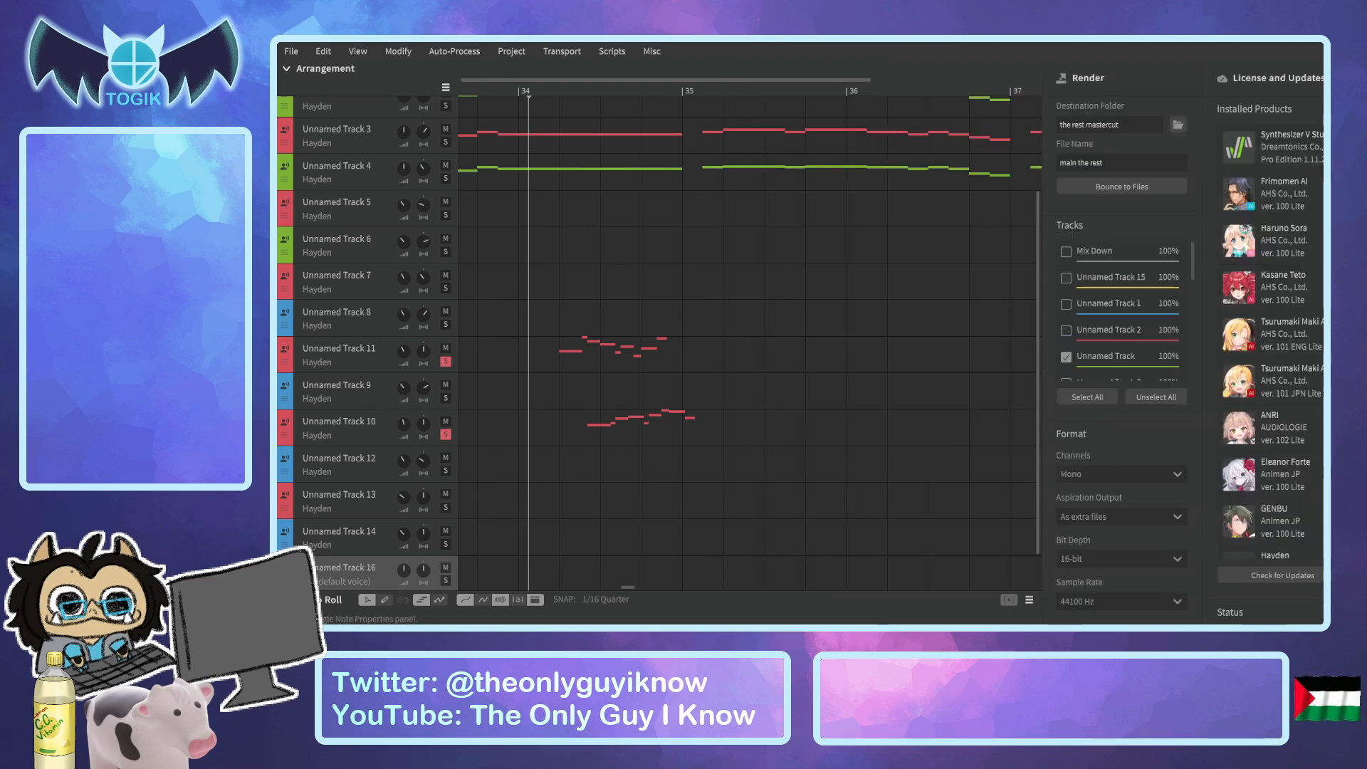
click(1353, 106)
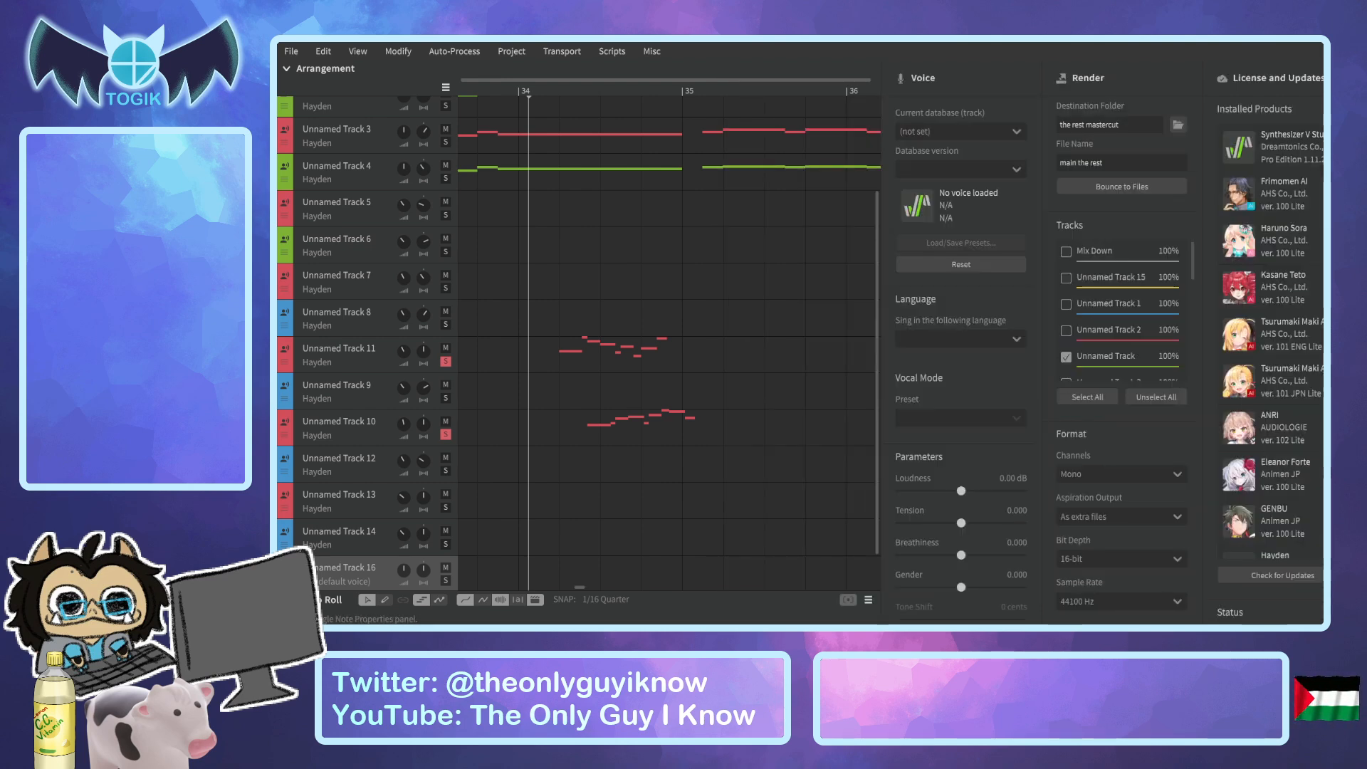
click(1353, 107)
click(1353, 142)
click(1353, 142)
click(1353, 214)
click(1353, 249)
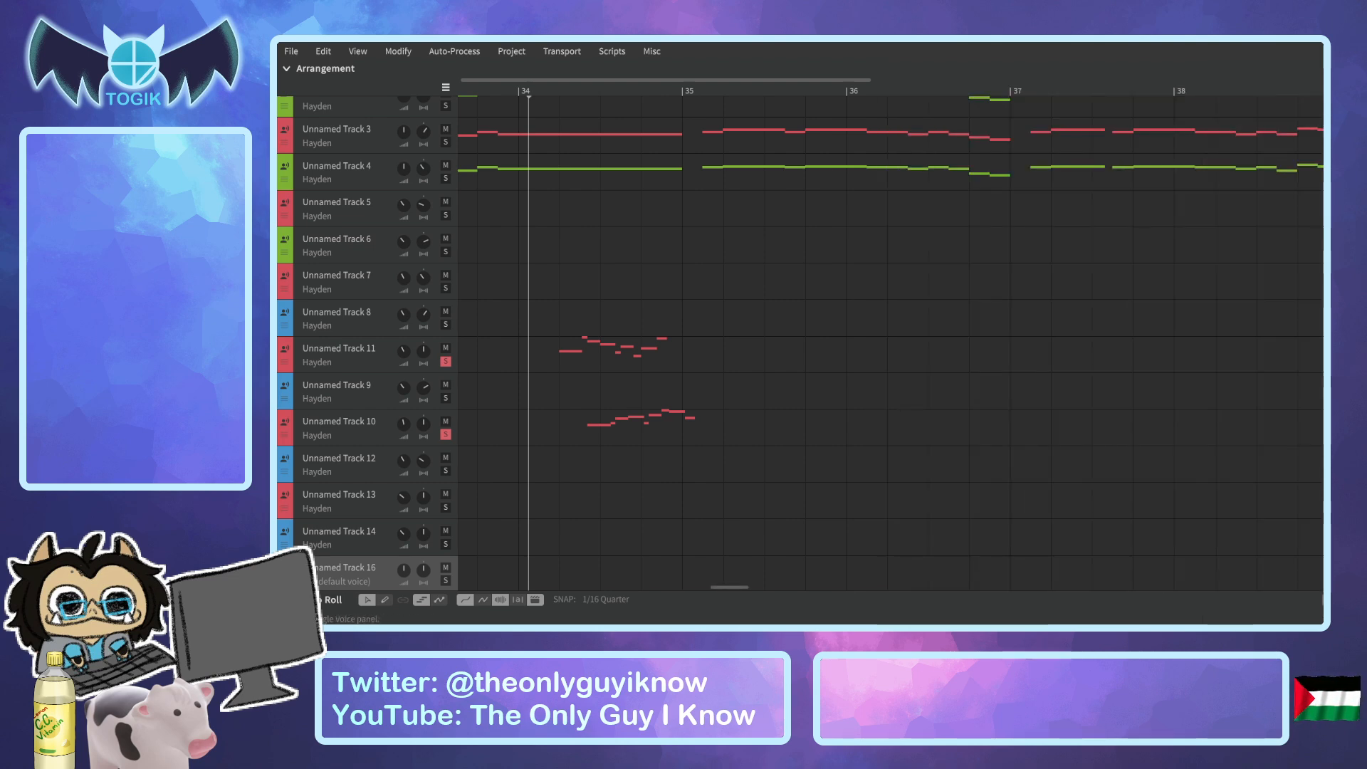
click(1353, 106)
click(1353, 249)
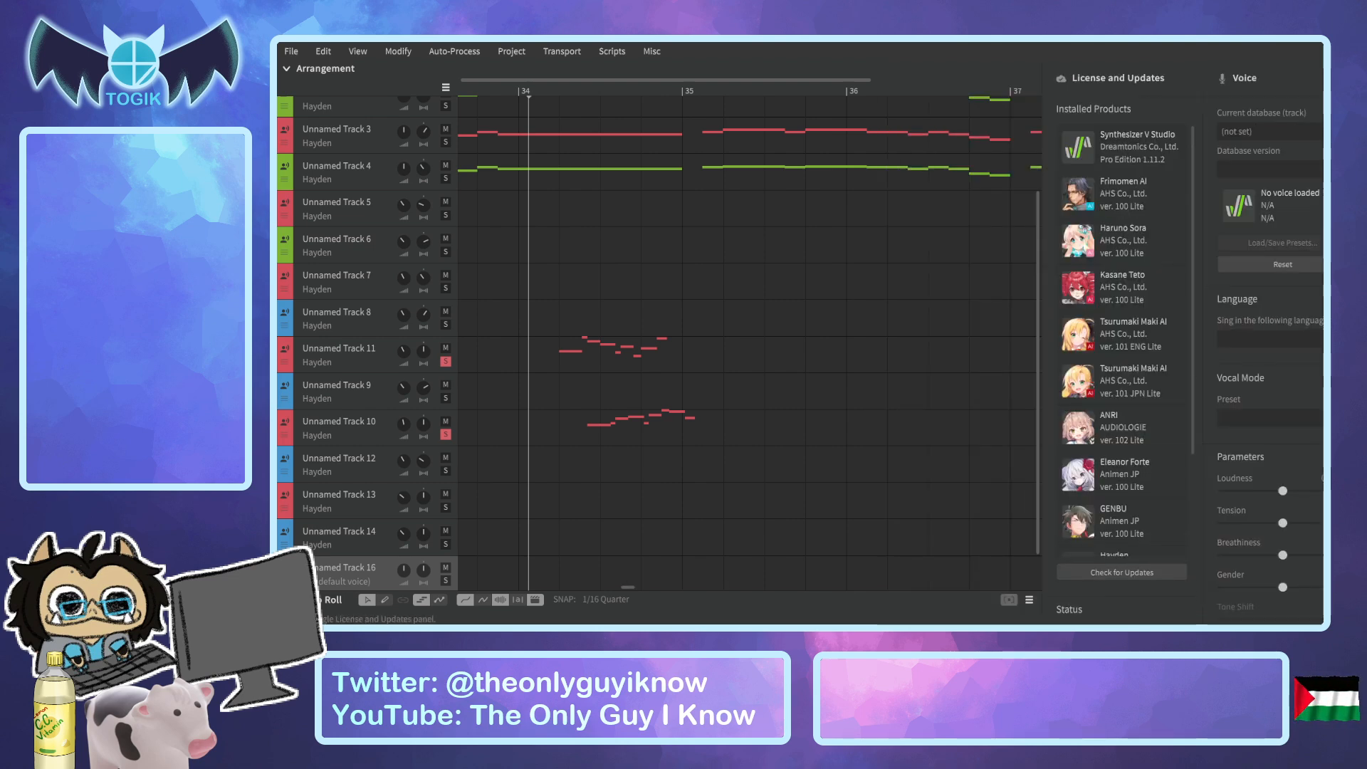
Assign the Hayden voice to Unnamed Track 16 and swap the Dictionary panel for Note Properties.
click(1353, 178)
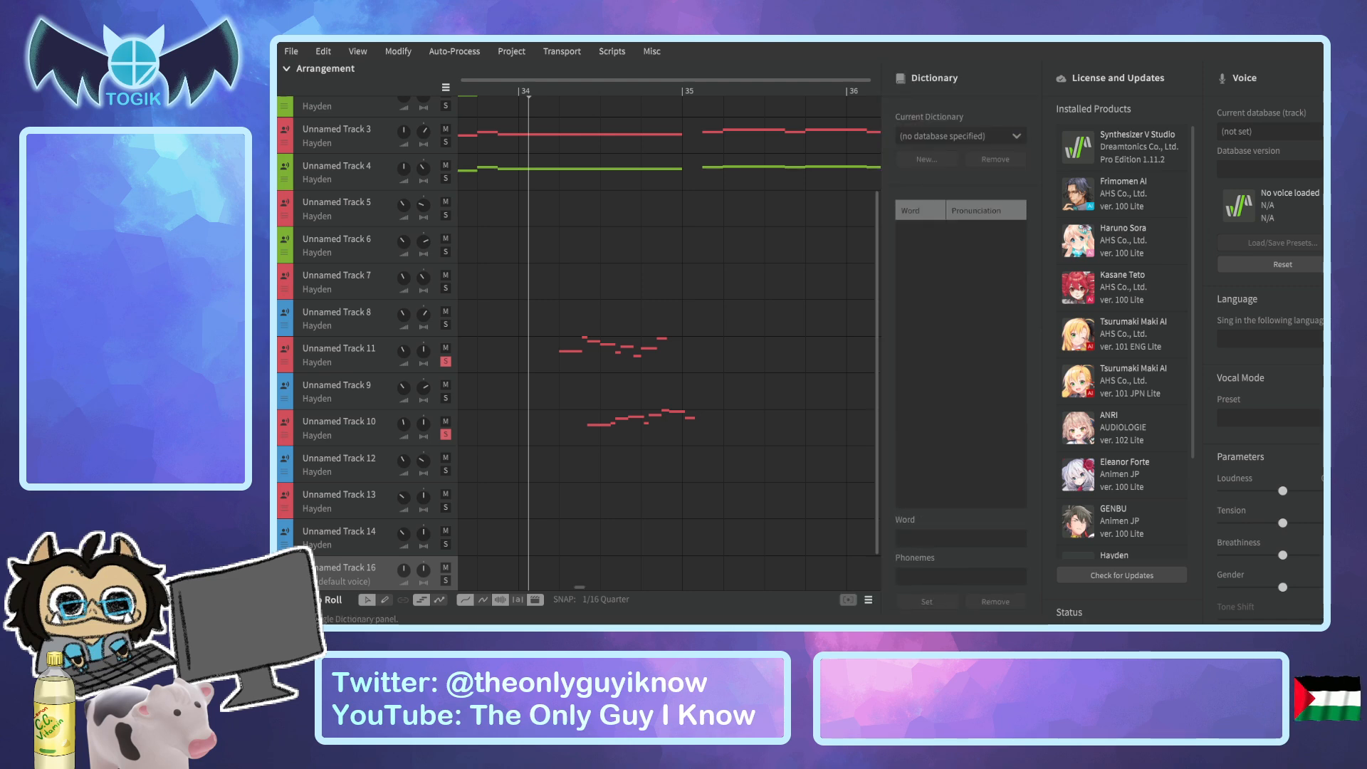
click(1353, 178)
click(1353, 157)
click(1353, 156)
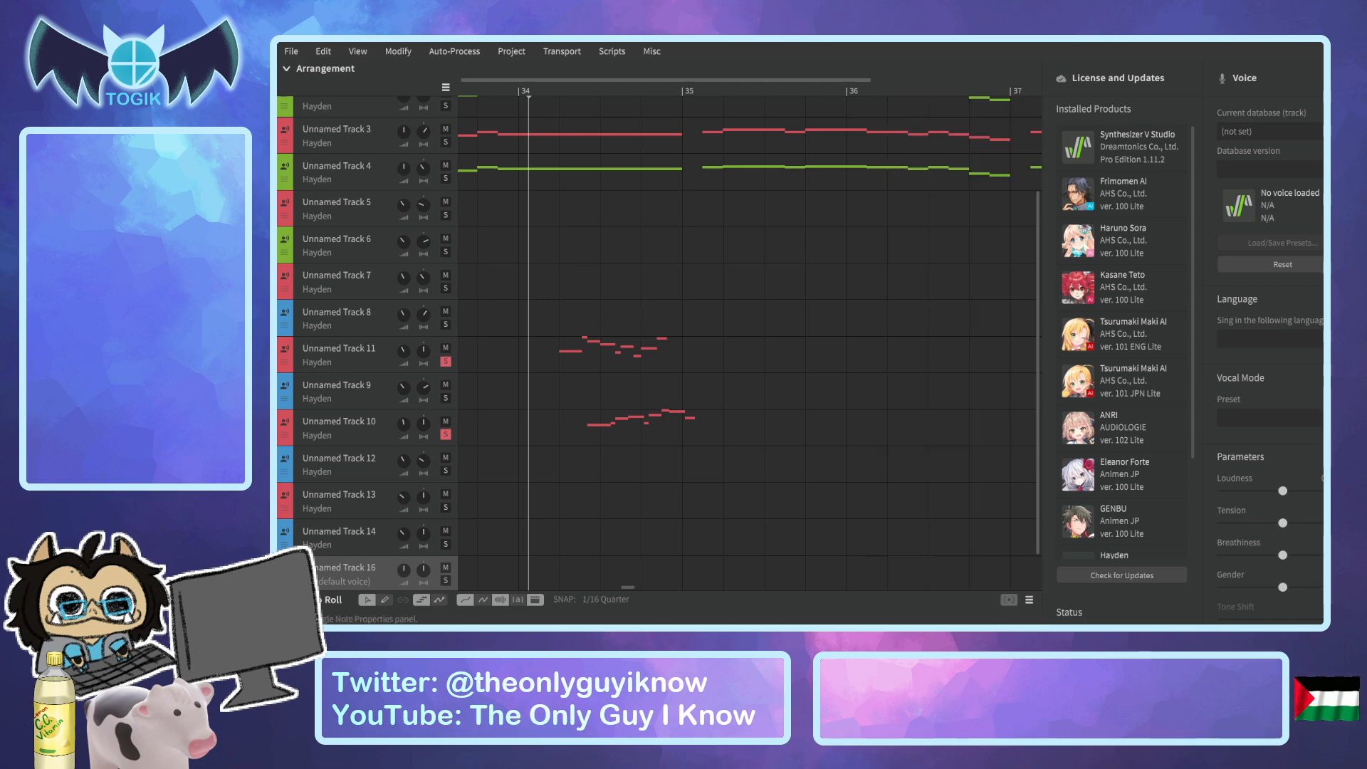
click(1353, 131)
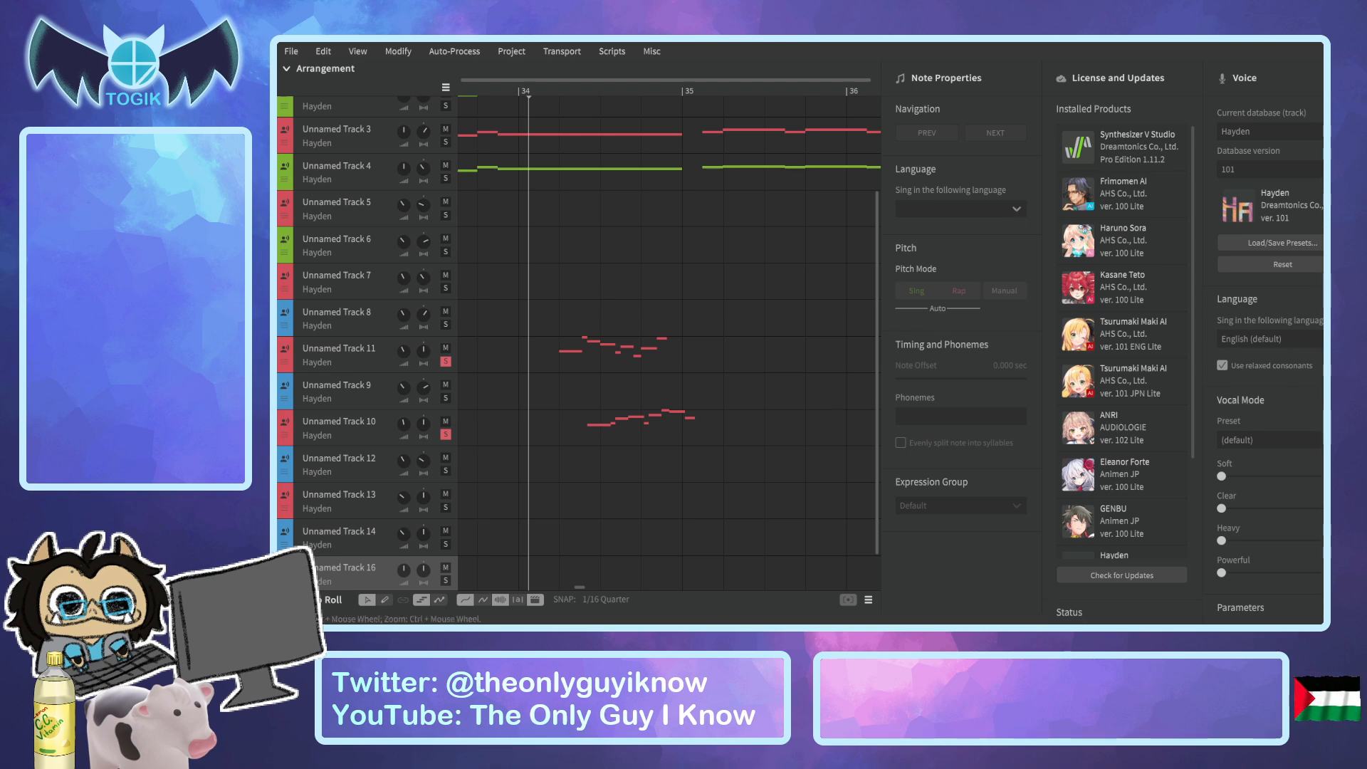
Look through Hayden's voice settings and the pitch and timbre options of AI Retakes.
scroll(1321, 422, down, 5)
scroll(1322, 328, down, 3)
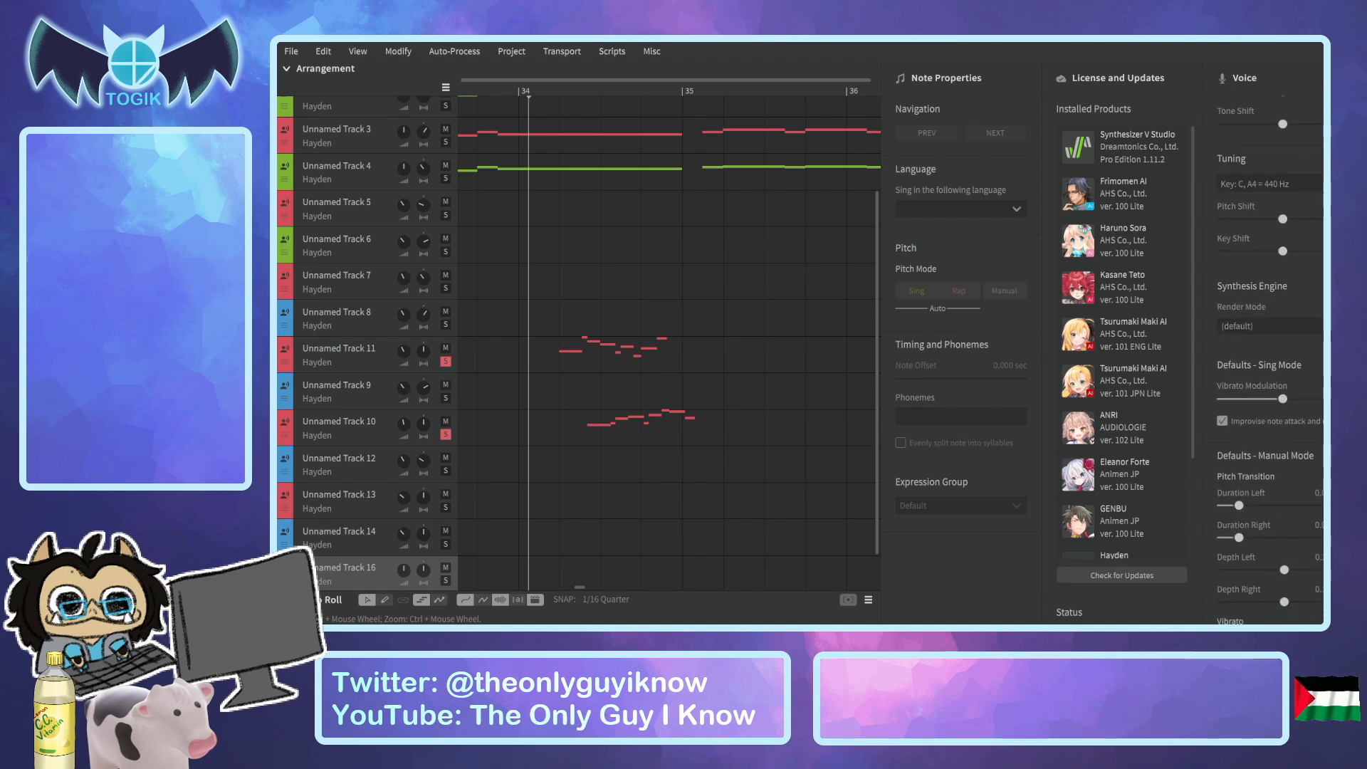
scroll(1271, 356, up, 8)
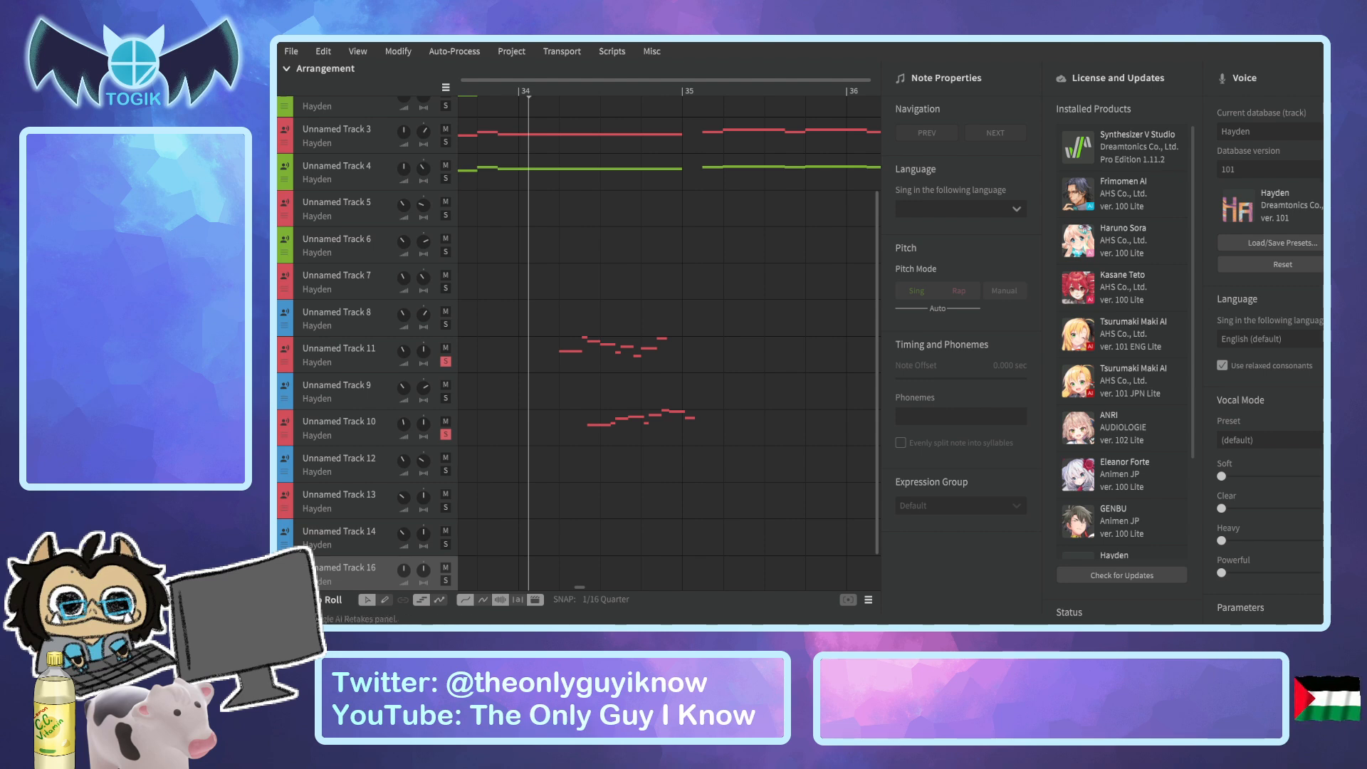
click(534, 599)
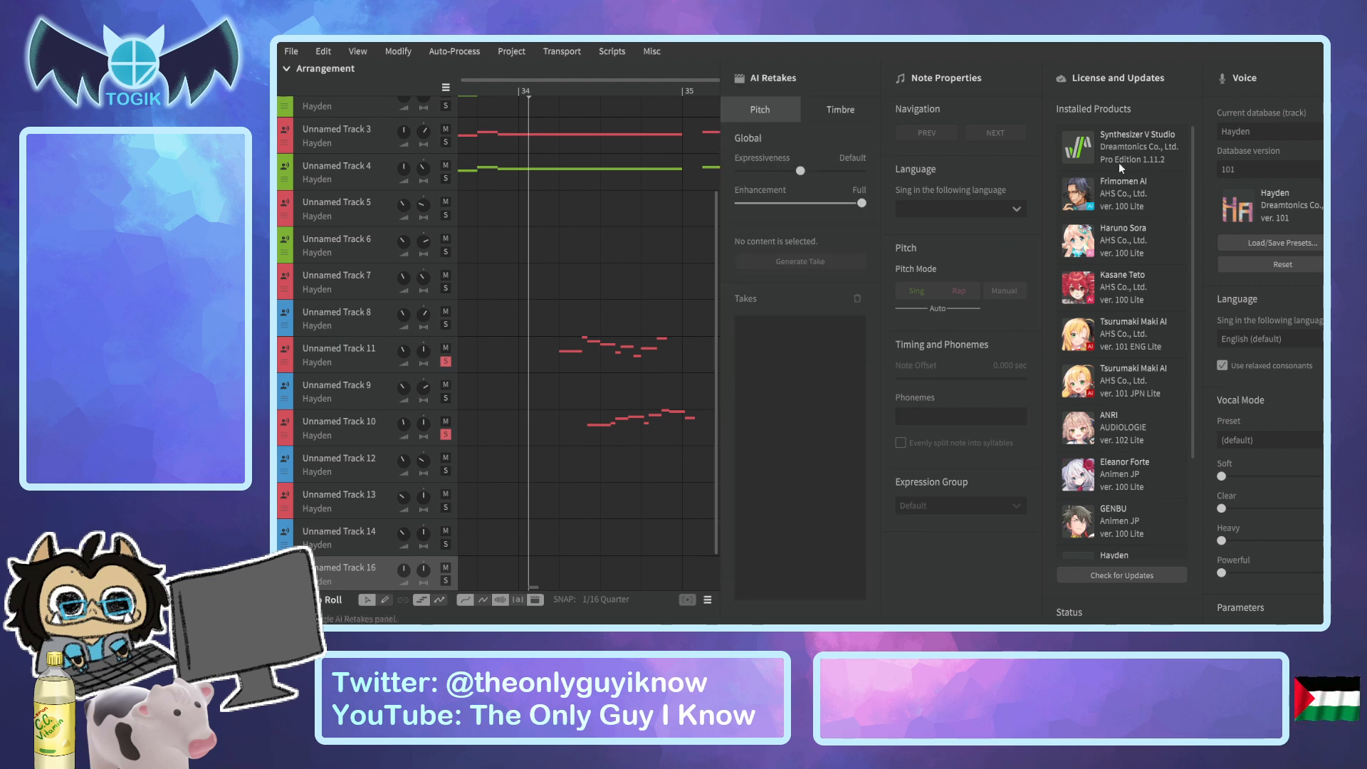
click(839, 109)
click(777, 111)
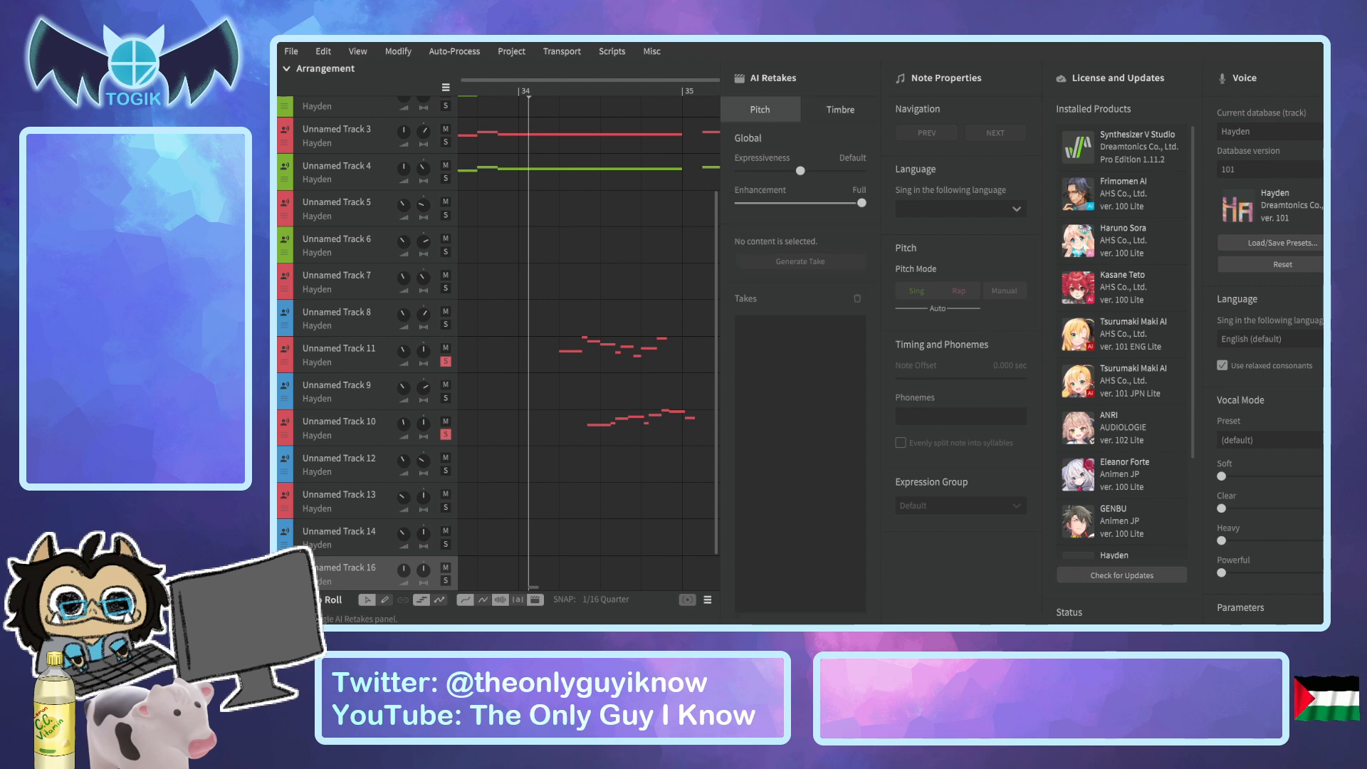
Hide AI Retakes and glance at the Library and Render panels.
click(1360, 186)
click(1360, 214)
click(1360, 214)
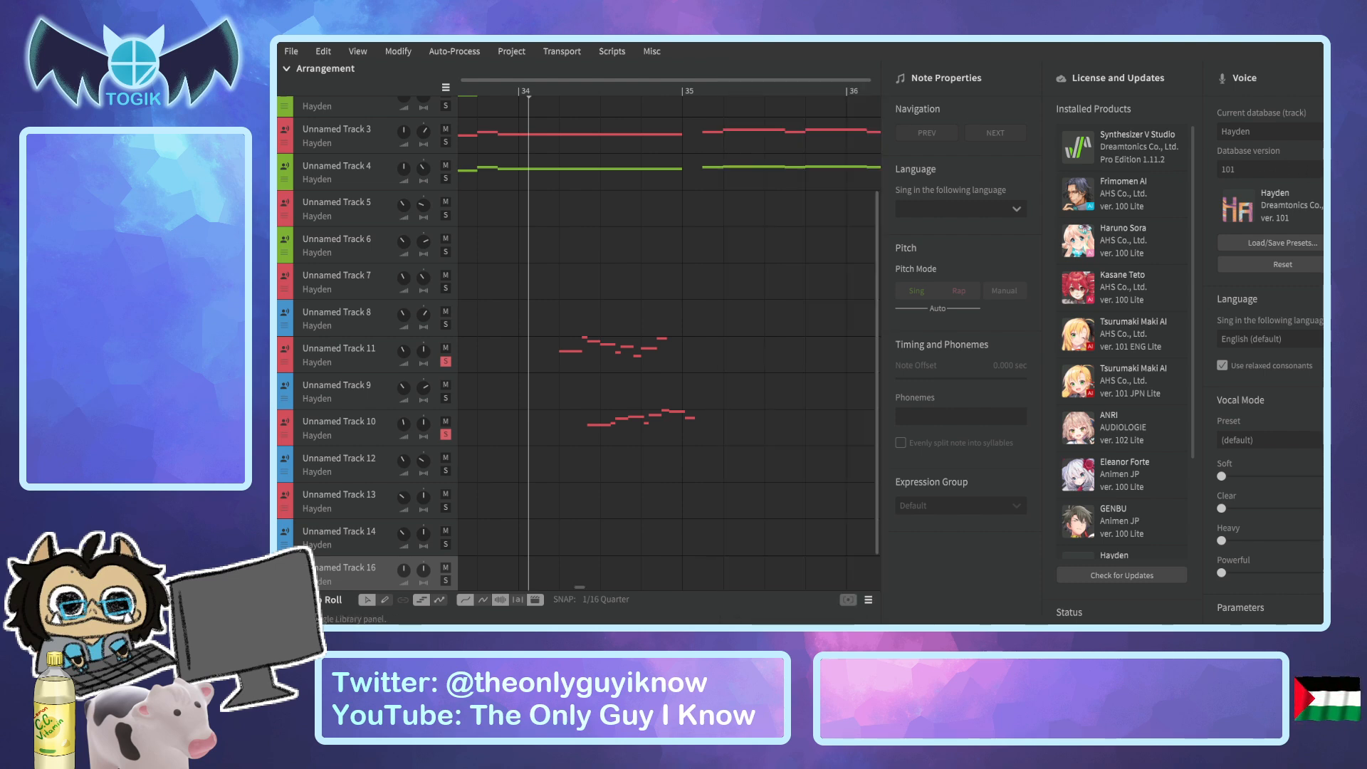
click(1360, 241)
click(1360, 241)
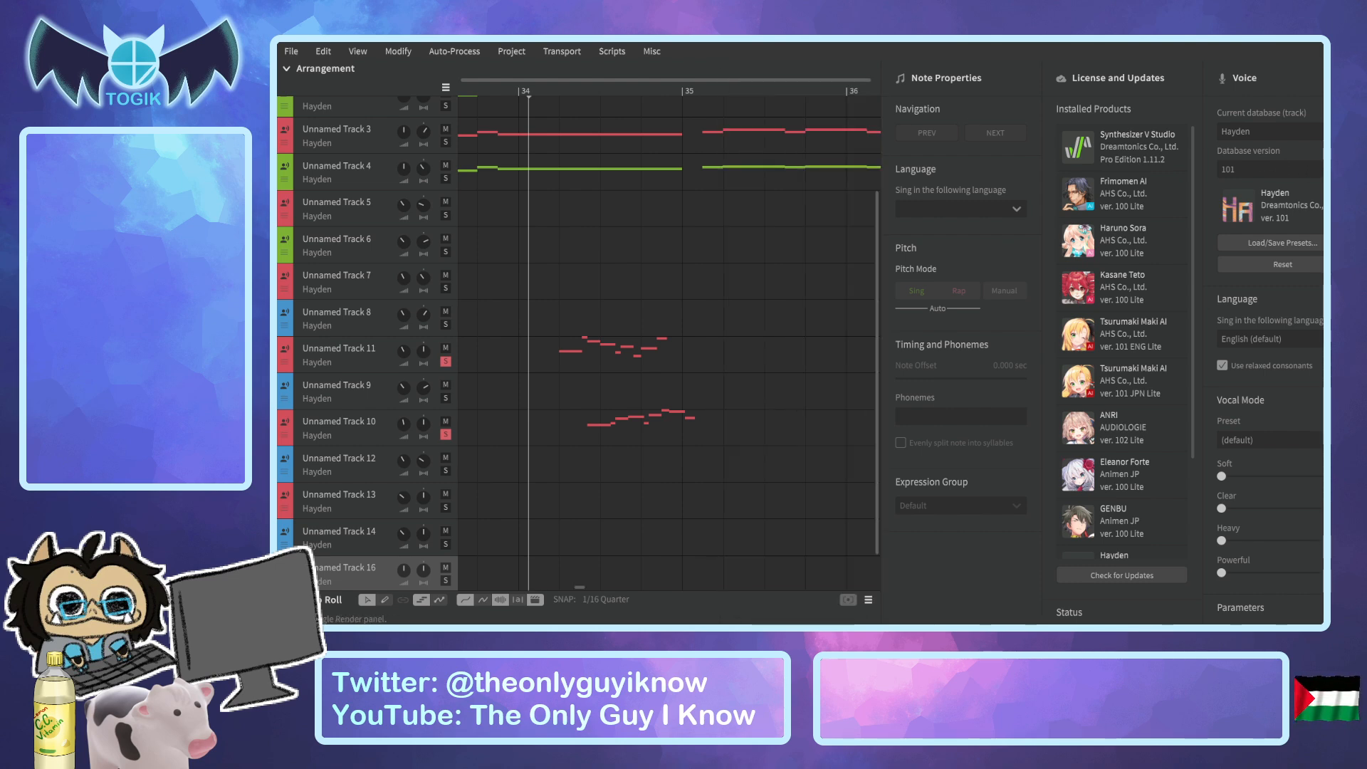
Set the Note Default Pitch Mode to Rap in the program settings and review the audio and editor options.
click(1360, 268)
click(1360, 268)
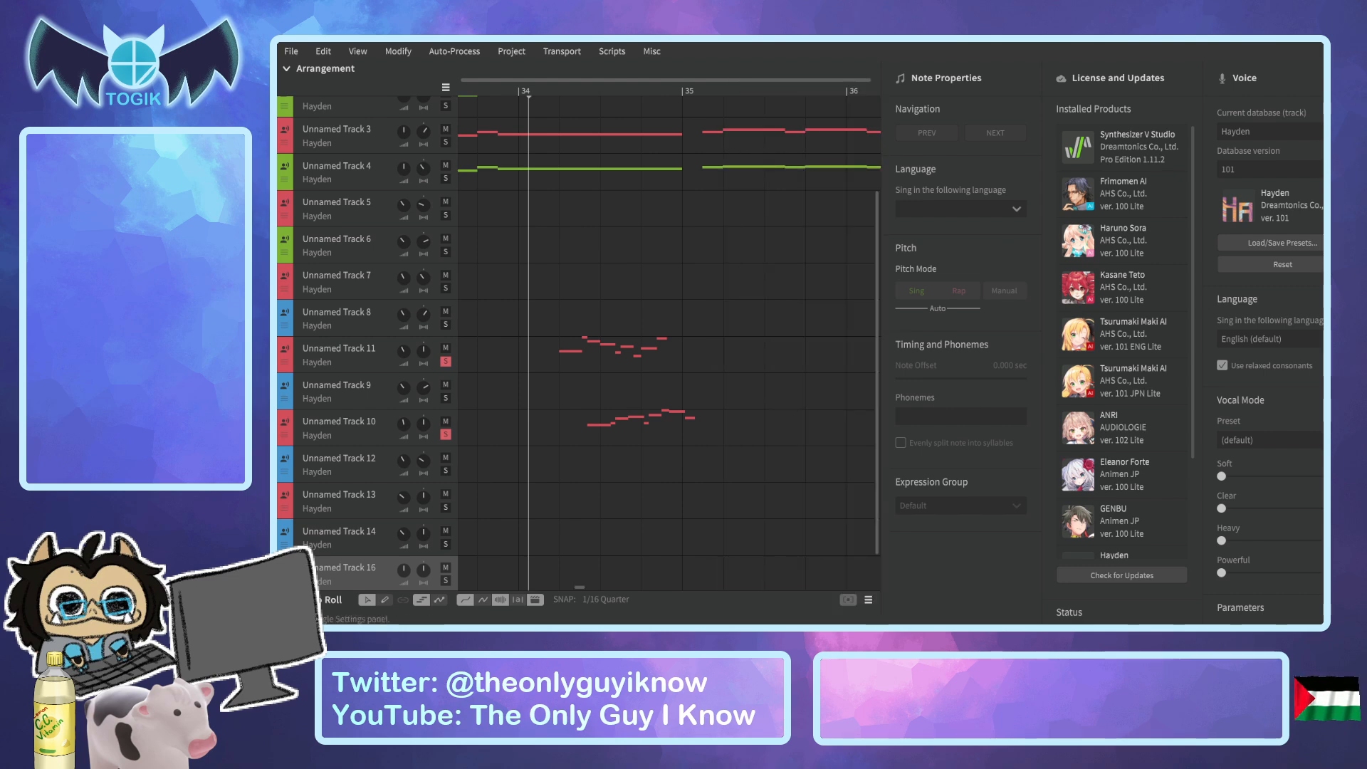
click(1360, 321)
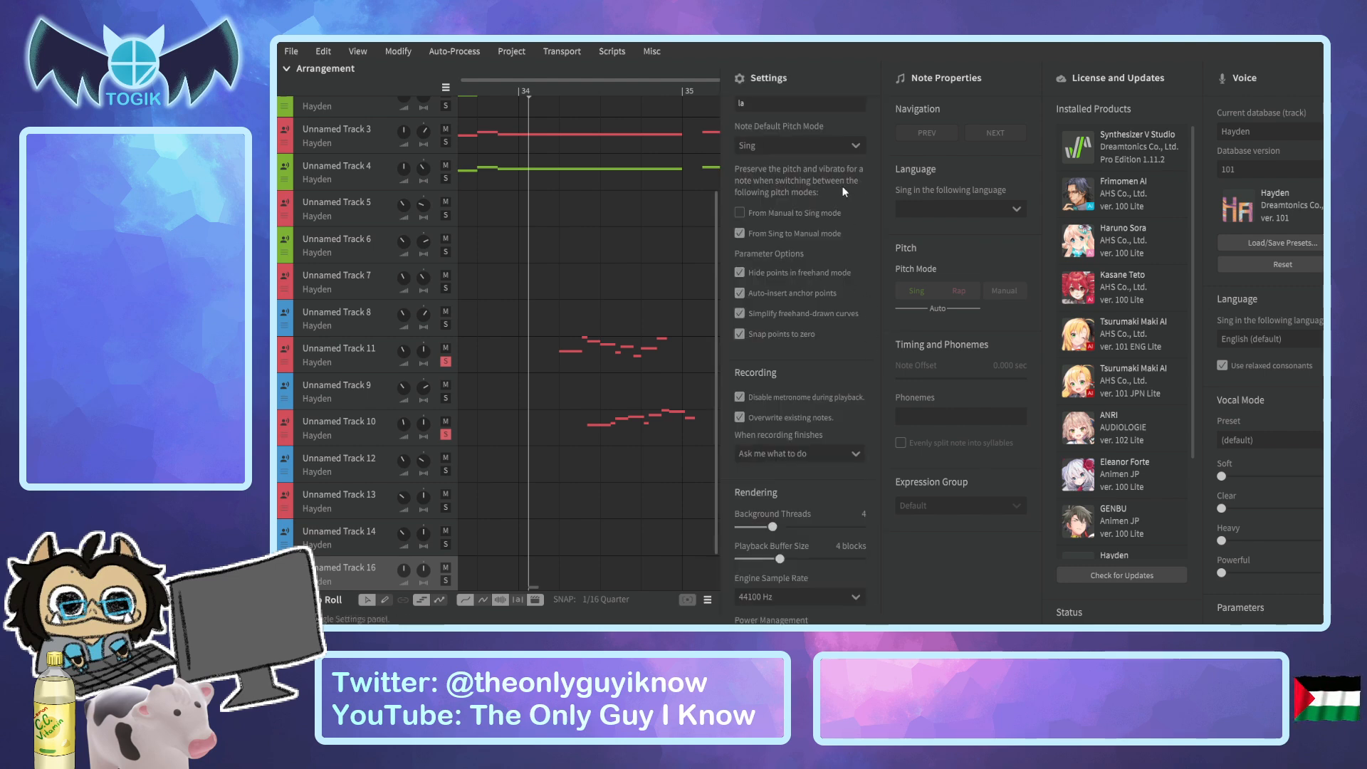
click(790, 195)
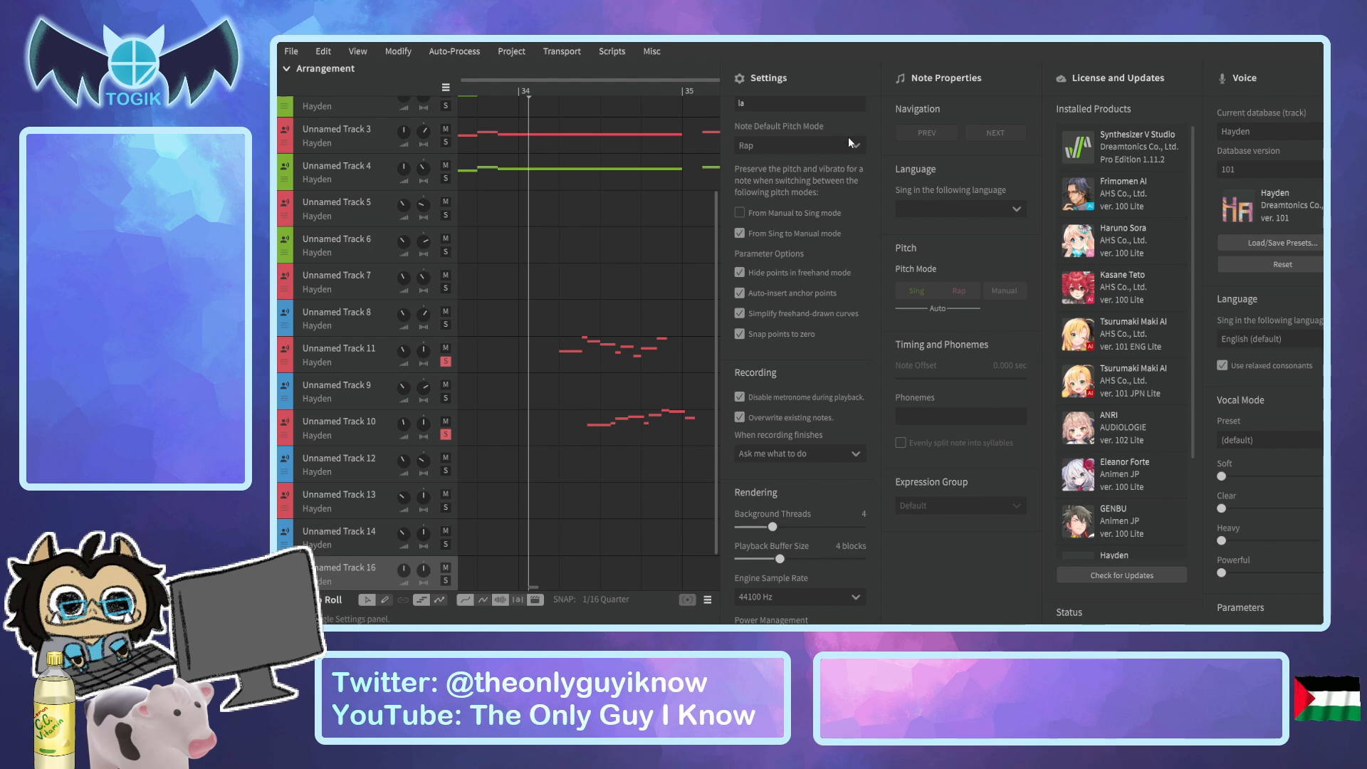
scroll(855, 128, up, 10)
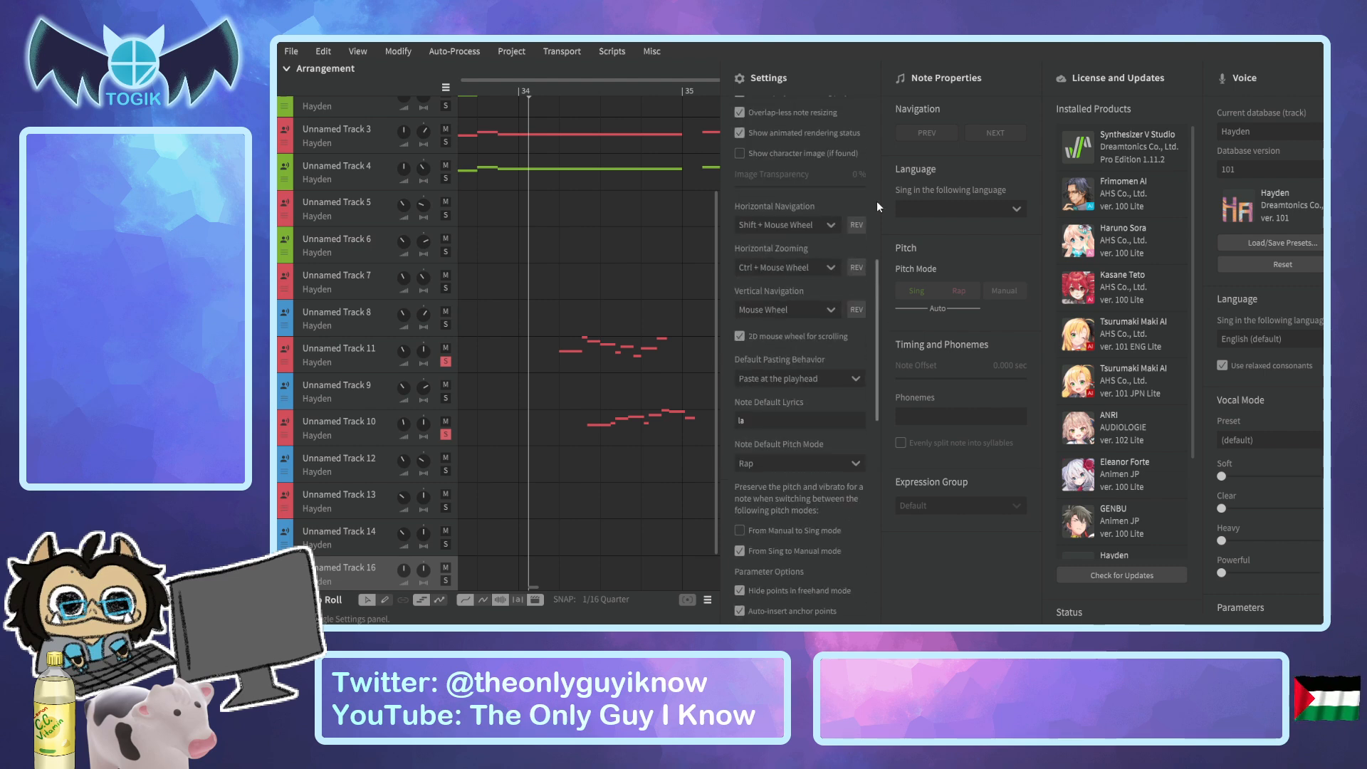
scroll(878, 201, up, 1)
scroll(877, 200, down, 3)
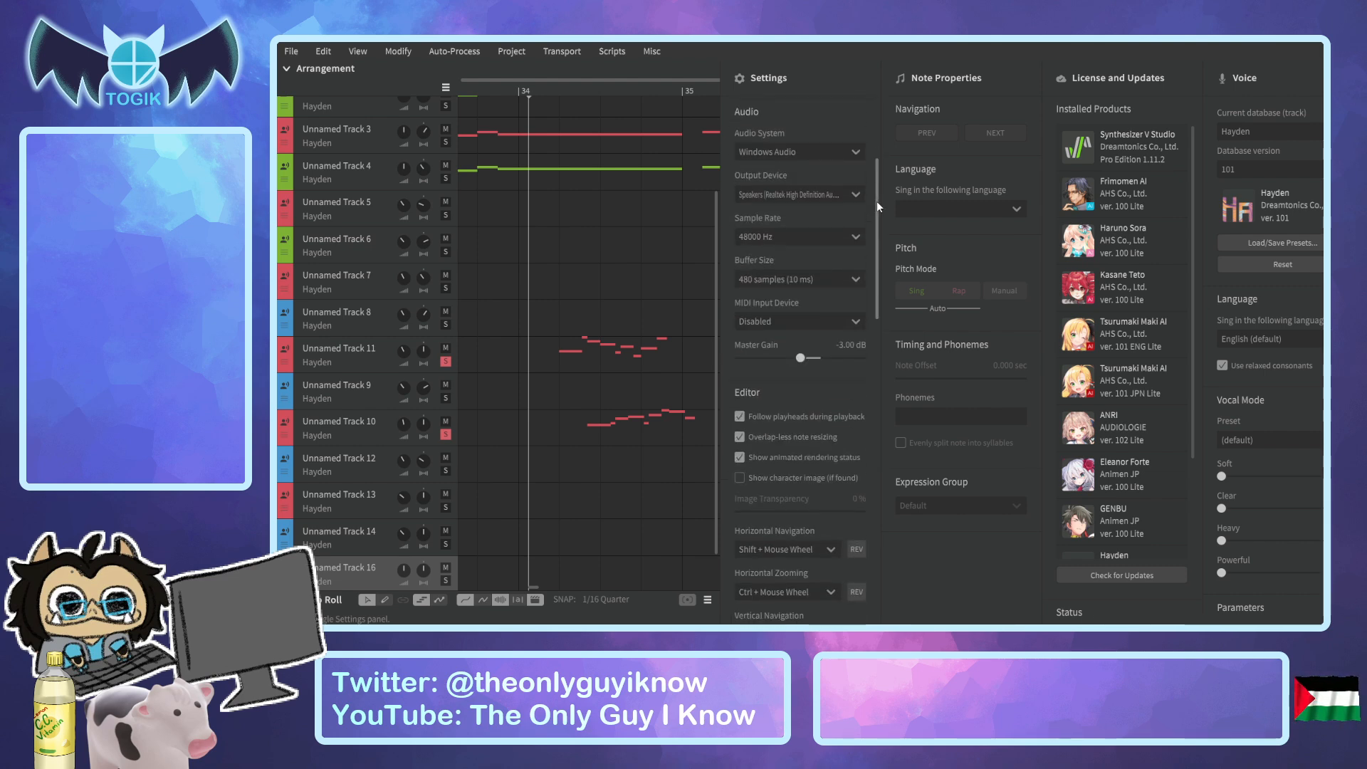
scroll(876, 202, down, 5)
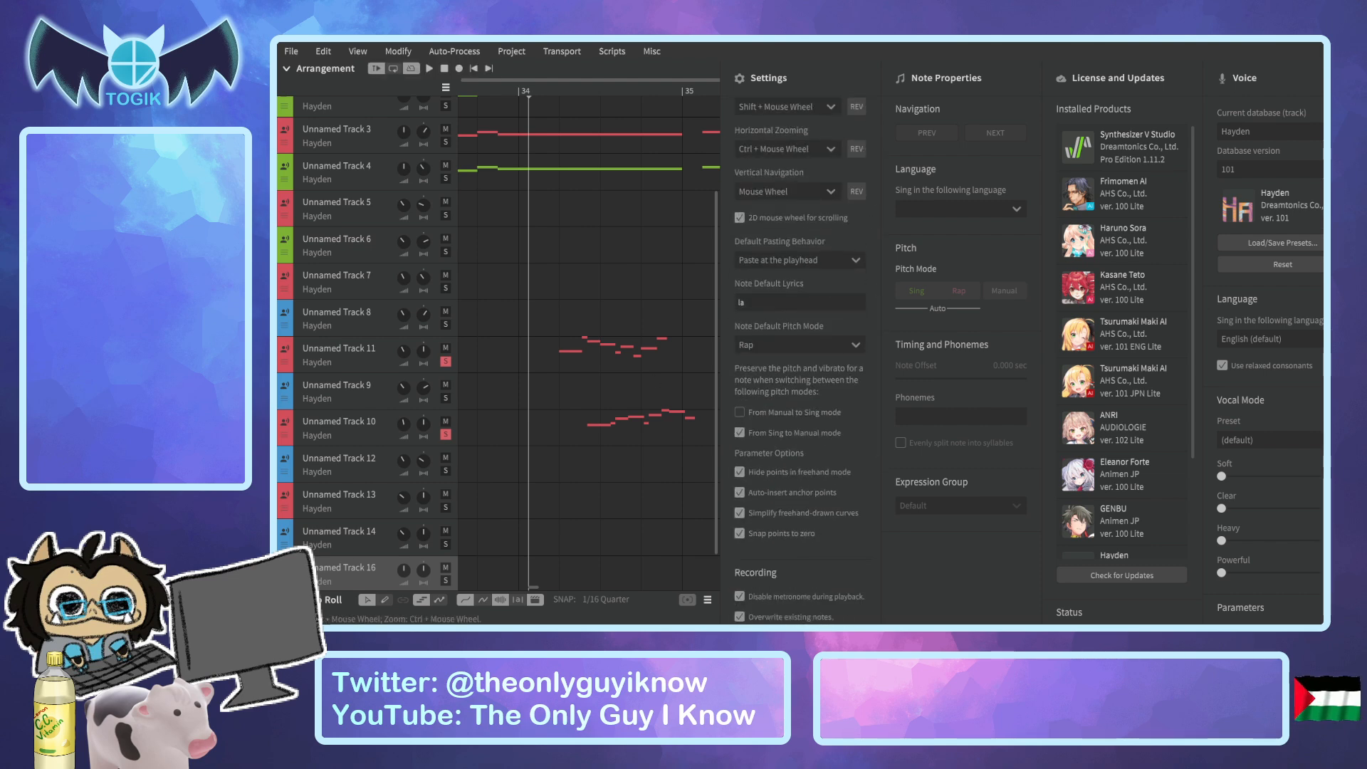
Delete Unnamed Track 16, undo the deletion and look through the track's voice settings.
key(Delete)
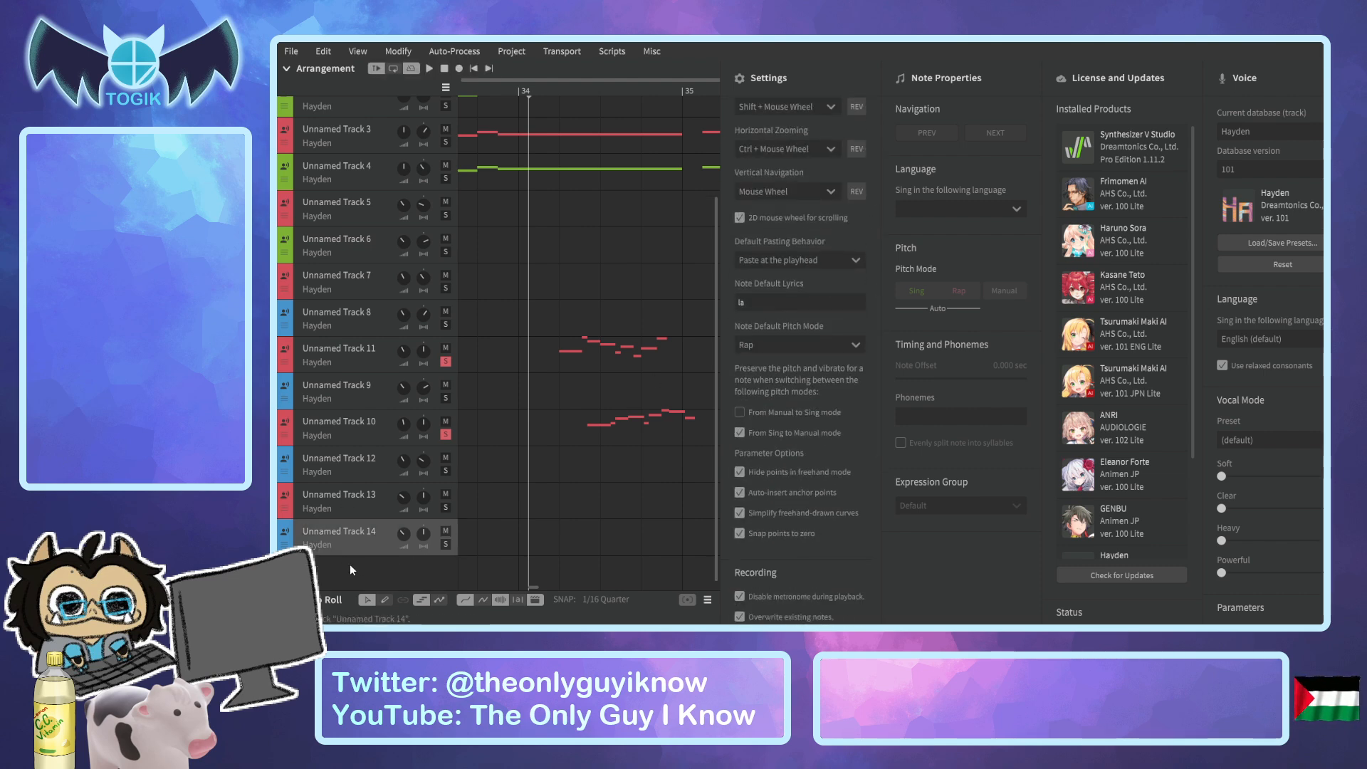
key(ctrl+z)
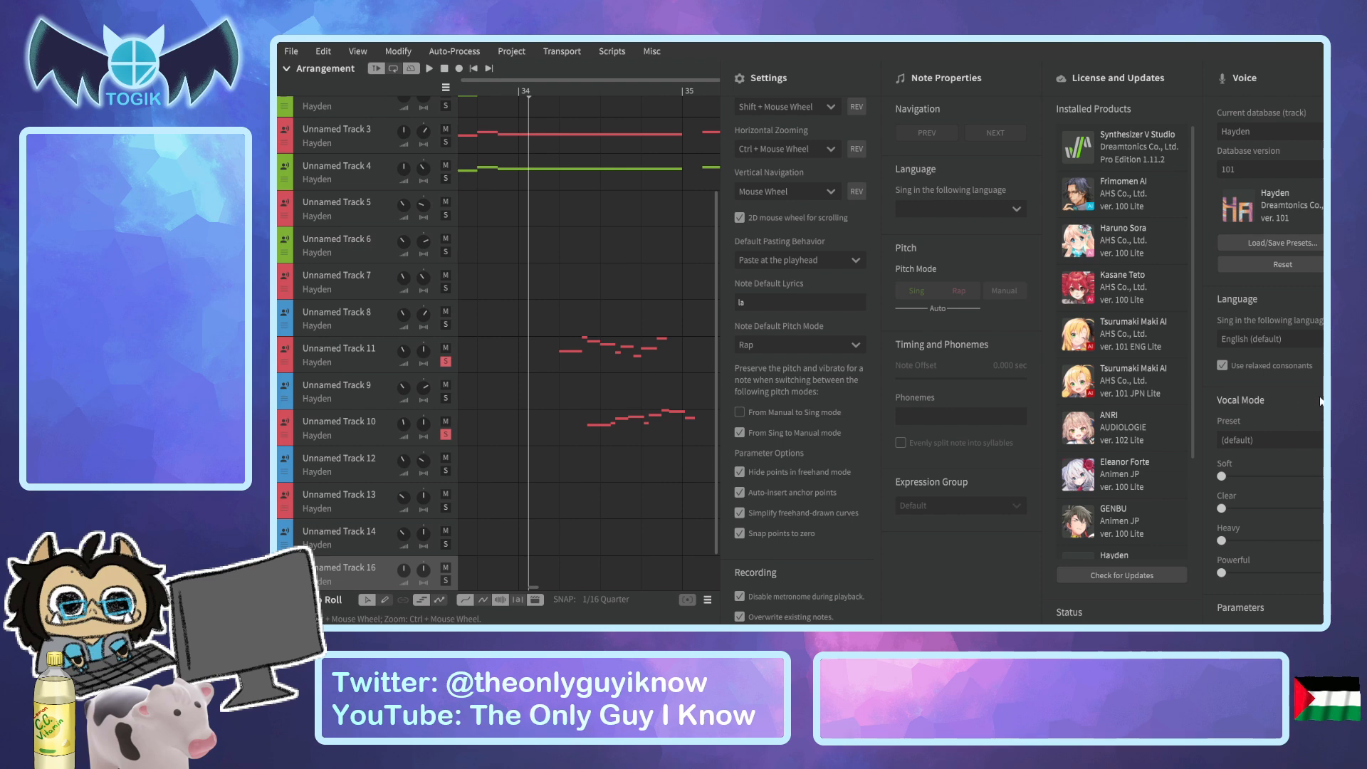
scroll(1267, 356, down, 10)
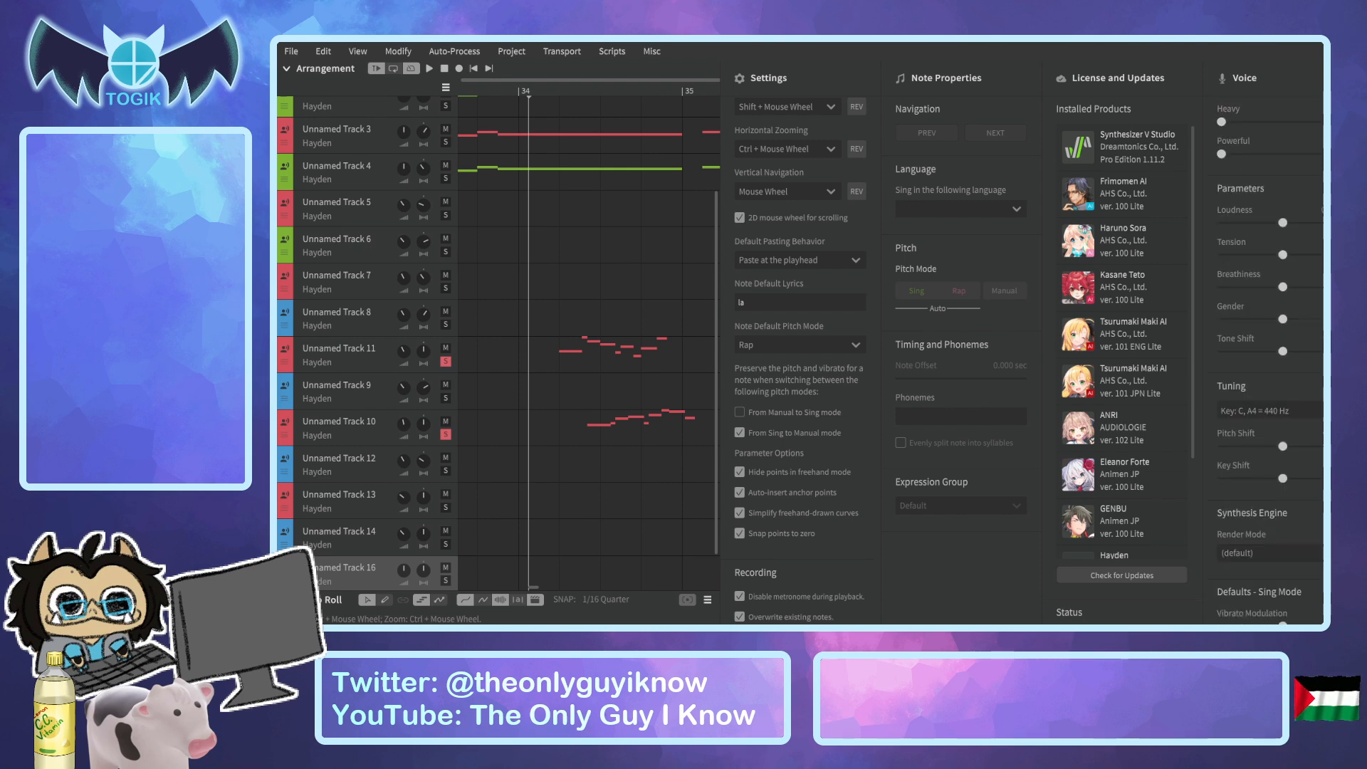
scroll(1267, 356, down, 3)
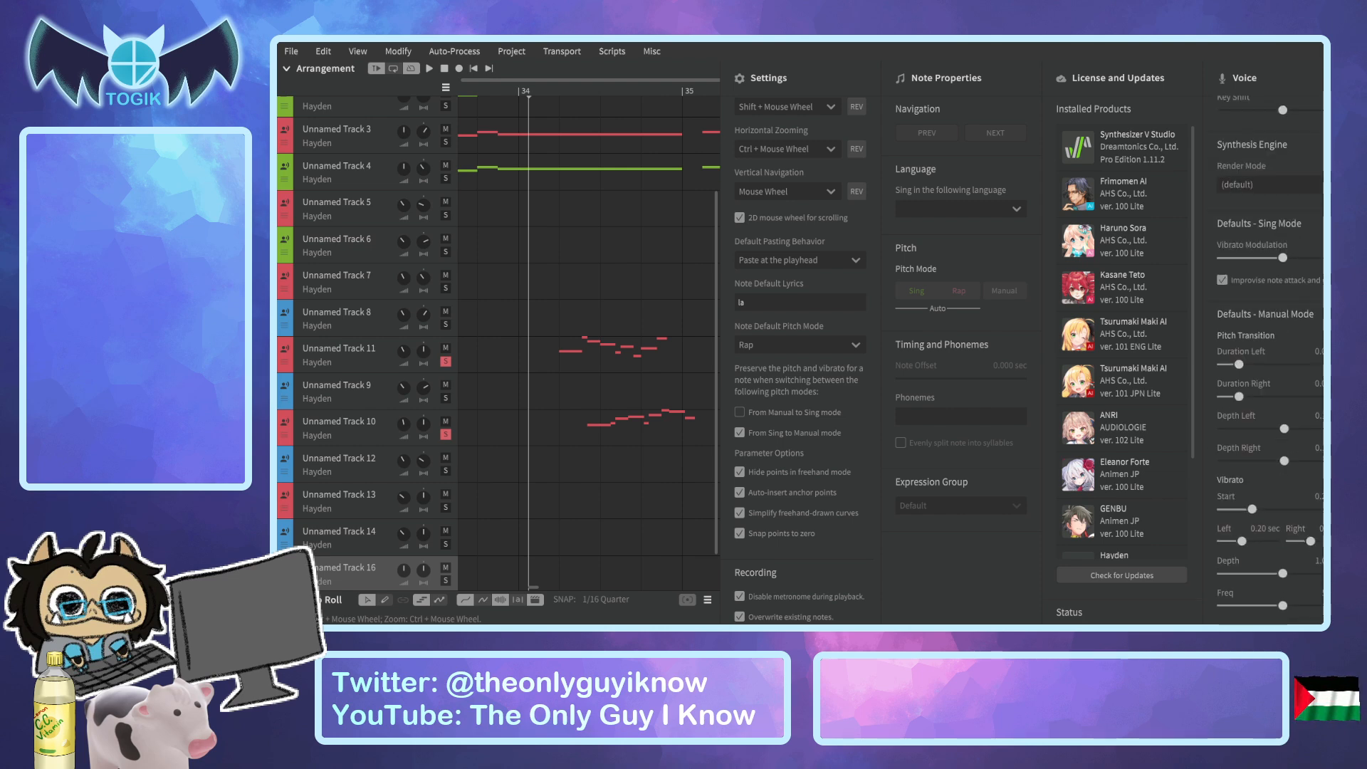
Remove the empty Unnamed Track 16 and hide the Settings and Note Properties panels.
click(1323, 569)
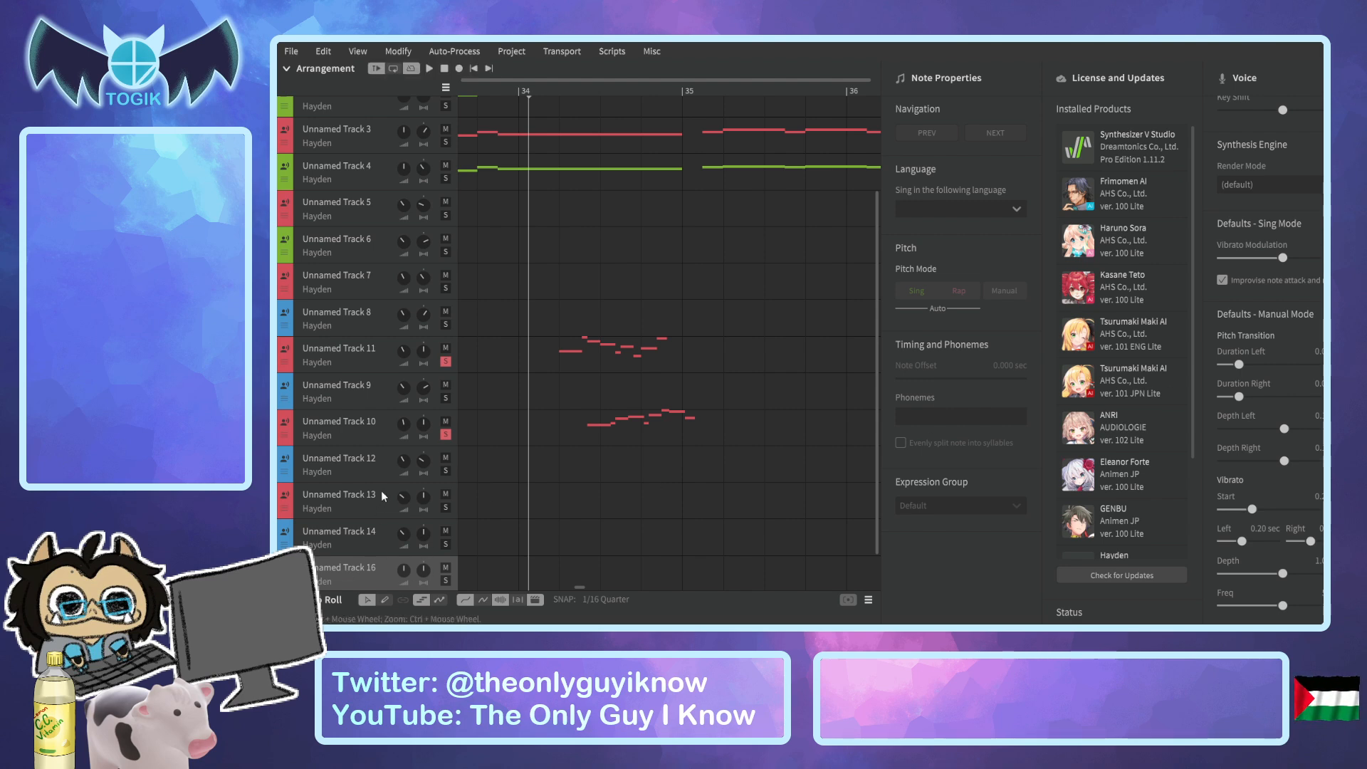
key(ctrl+z)
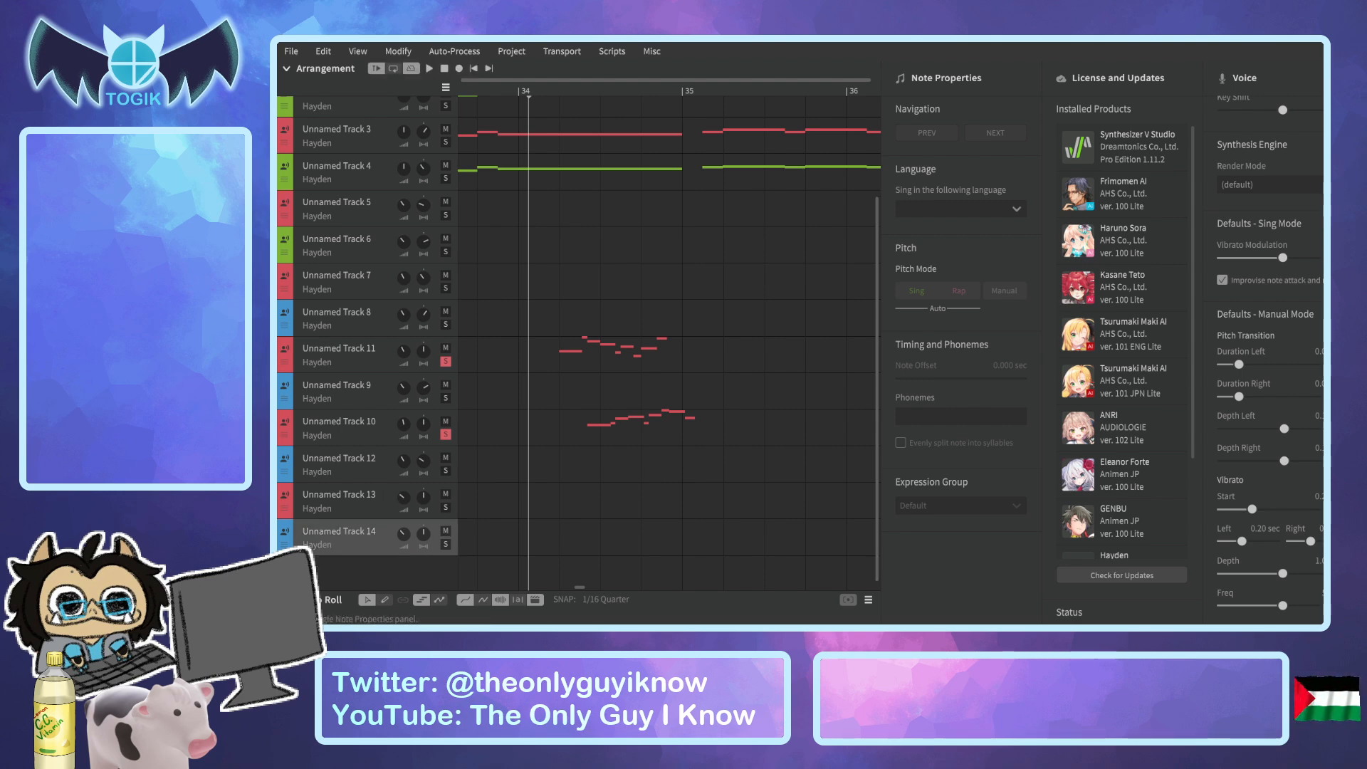
click(1323, 106)
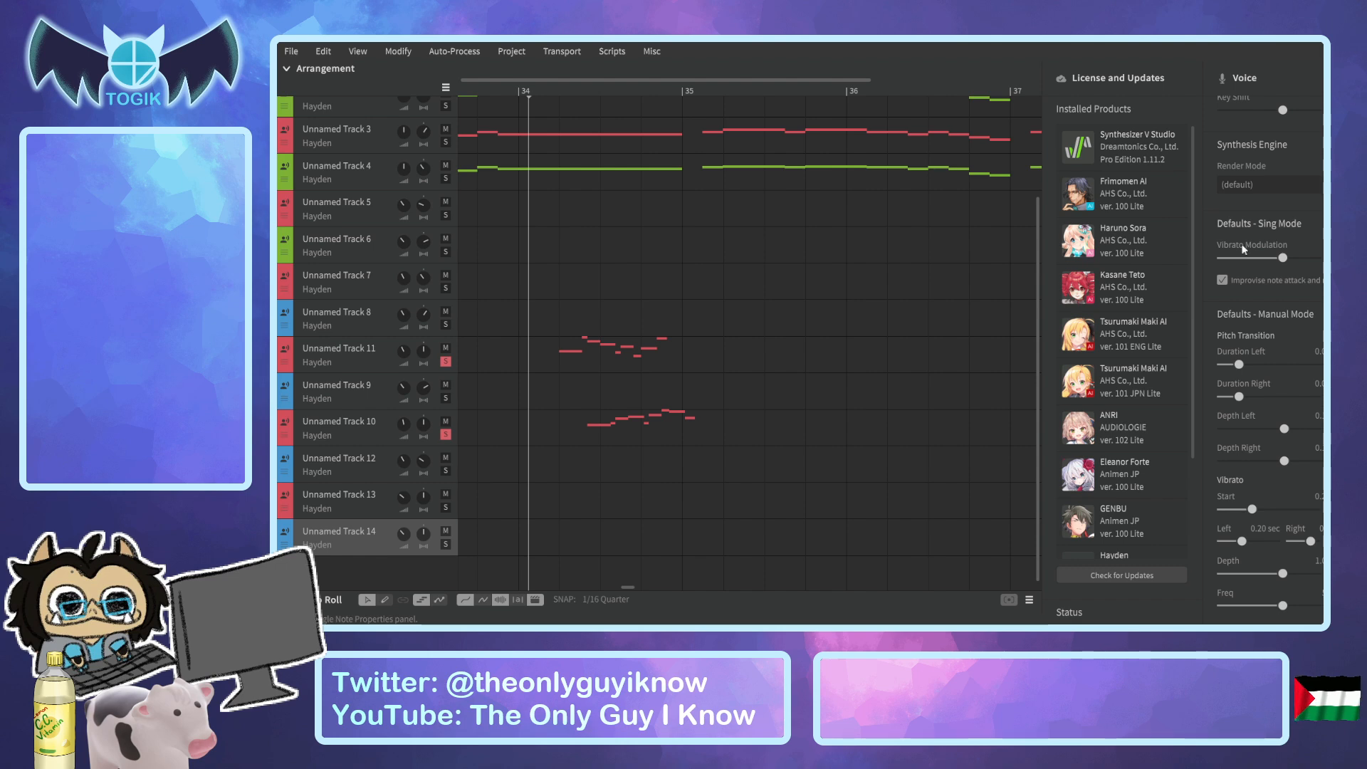
Take Unnamed Track 10 off solo and play Unnamed Track 11 from bar 34 into bar 35.
scroll(617, 588, left, 3)
scroll(621, 588, right, 3)
scroll(650, 329, up, 3)
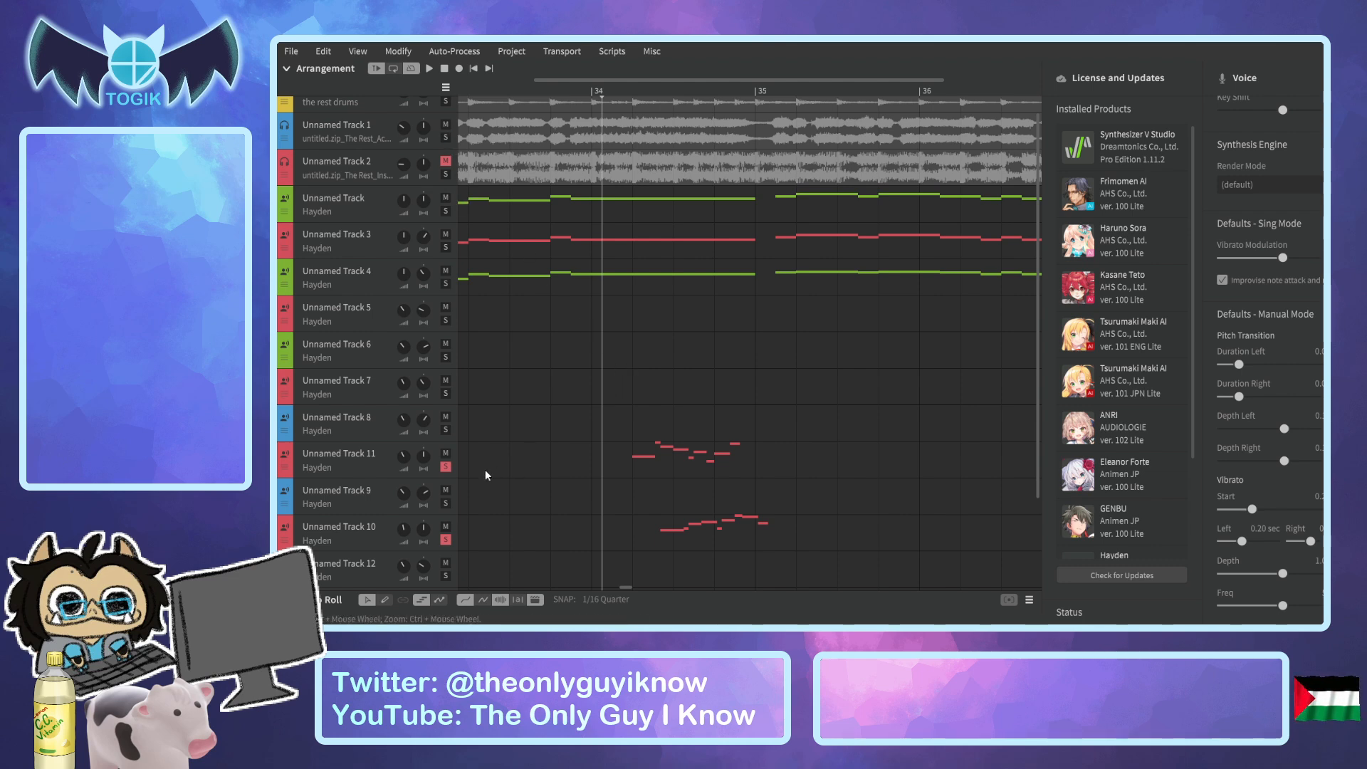
key(space)
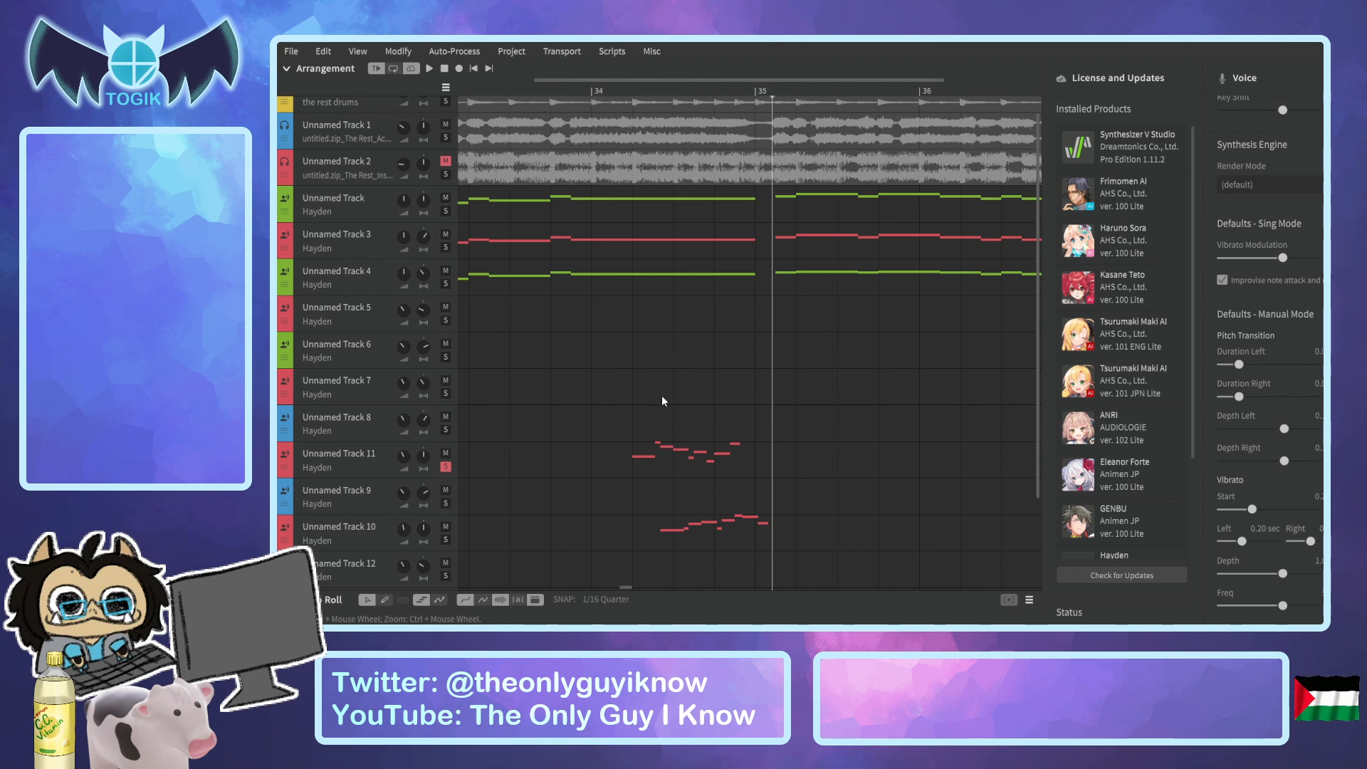
Solo Unnamed Track 10 instead of Unnamed Track 11, play it through bar 34 and return the playhead to just after the bar's start.
click(647, 94)
drag(647, 93, 643, 94)
click(446, 540)
key(space)
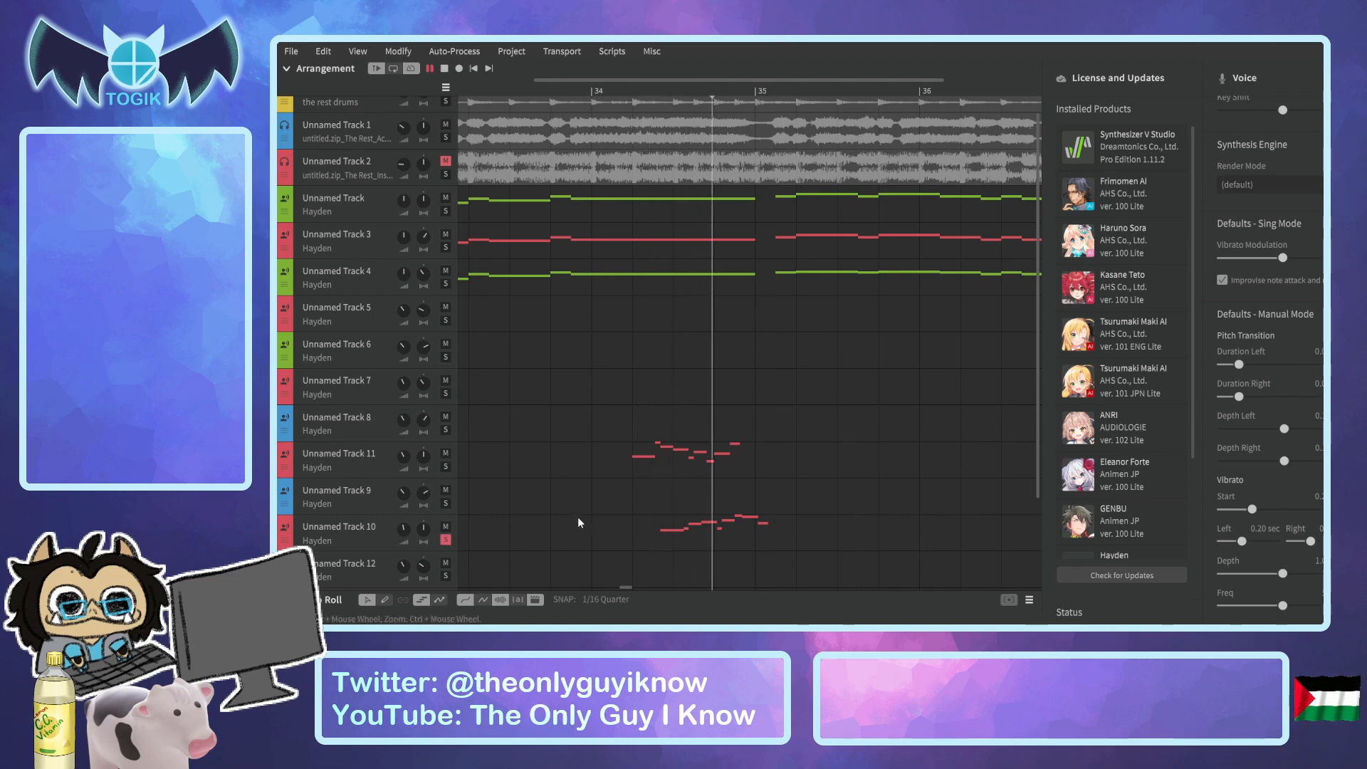
key(space)
click(625, 90)
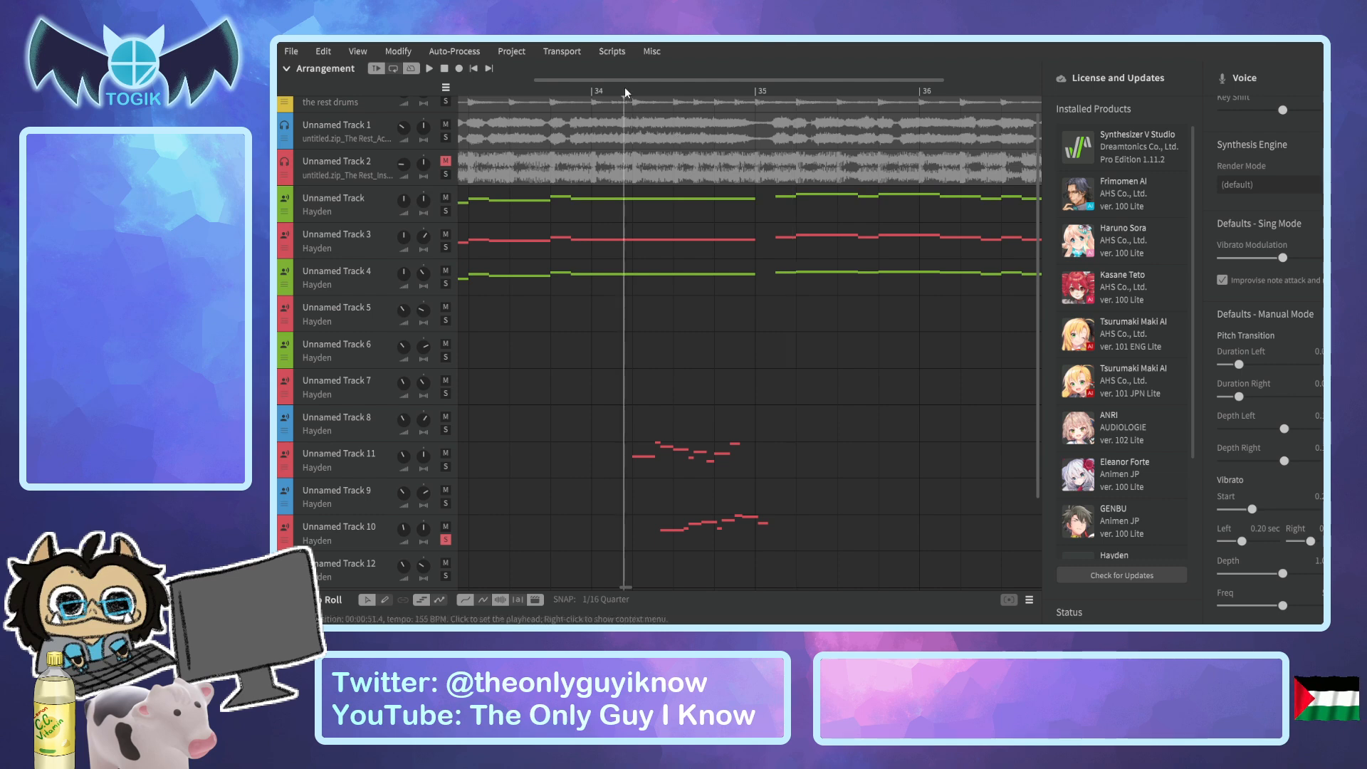
Open Unnamed Track 10 in the Piano Roll and bring its bar 34 notes into view.
click(374, 540)
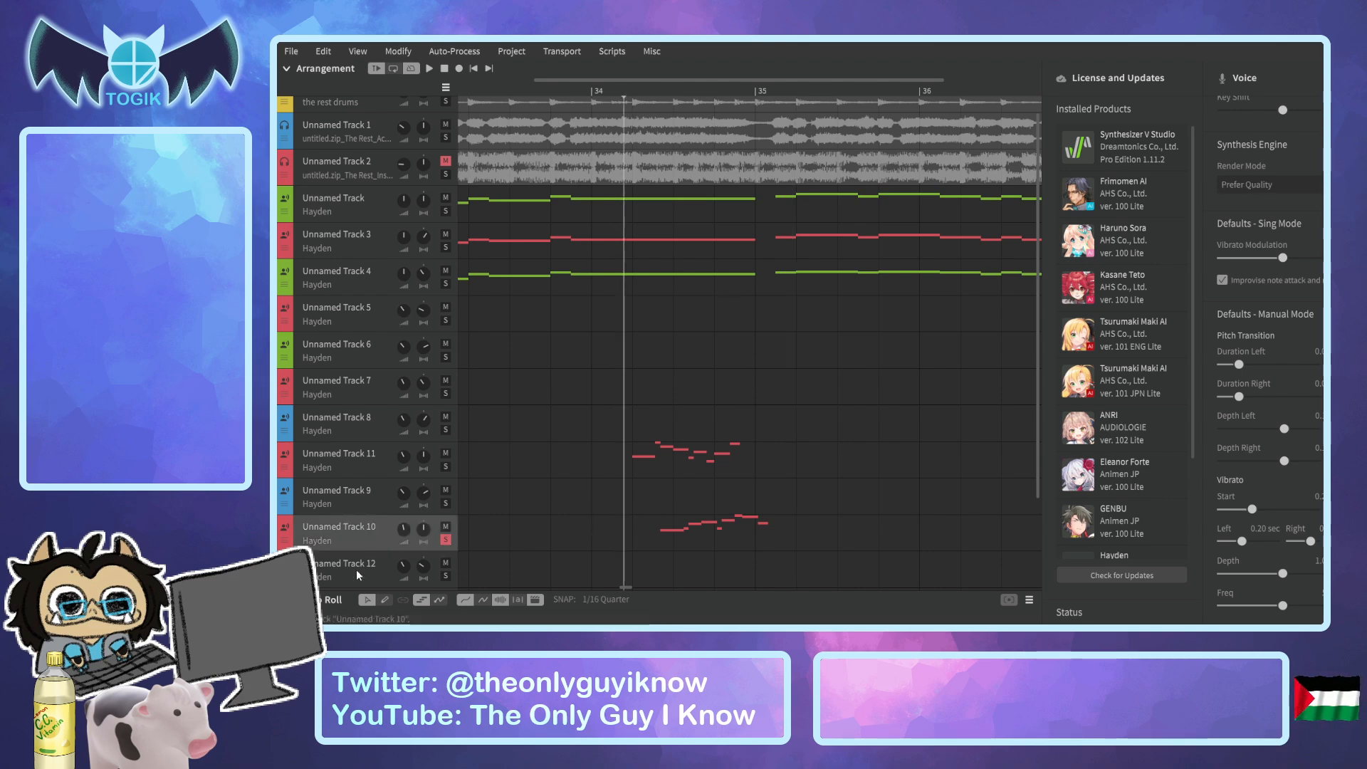
click(287, 600)
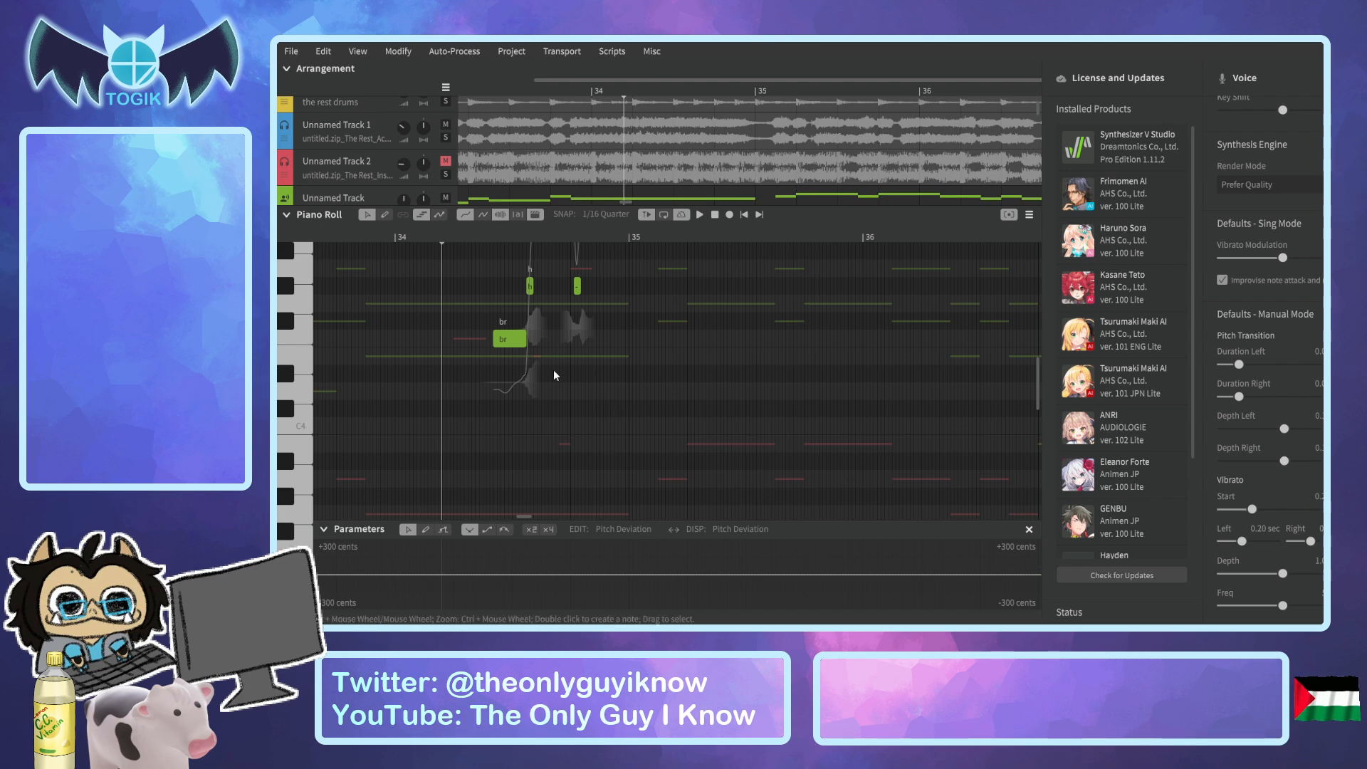
scroll(553, 370, up, 4)
drag(1034, 394, 1033, 365)
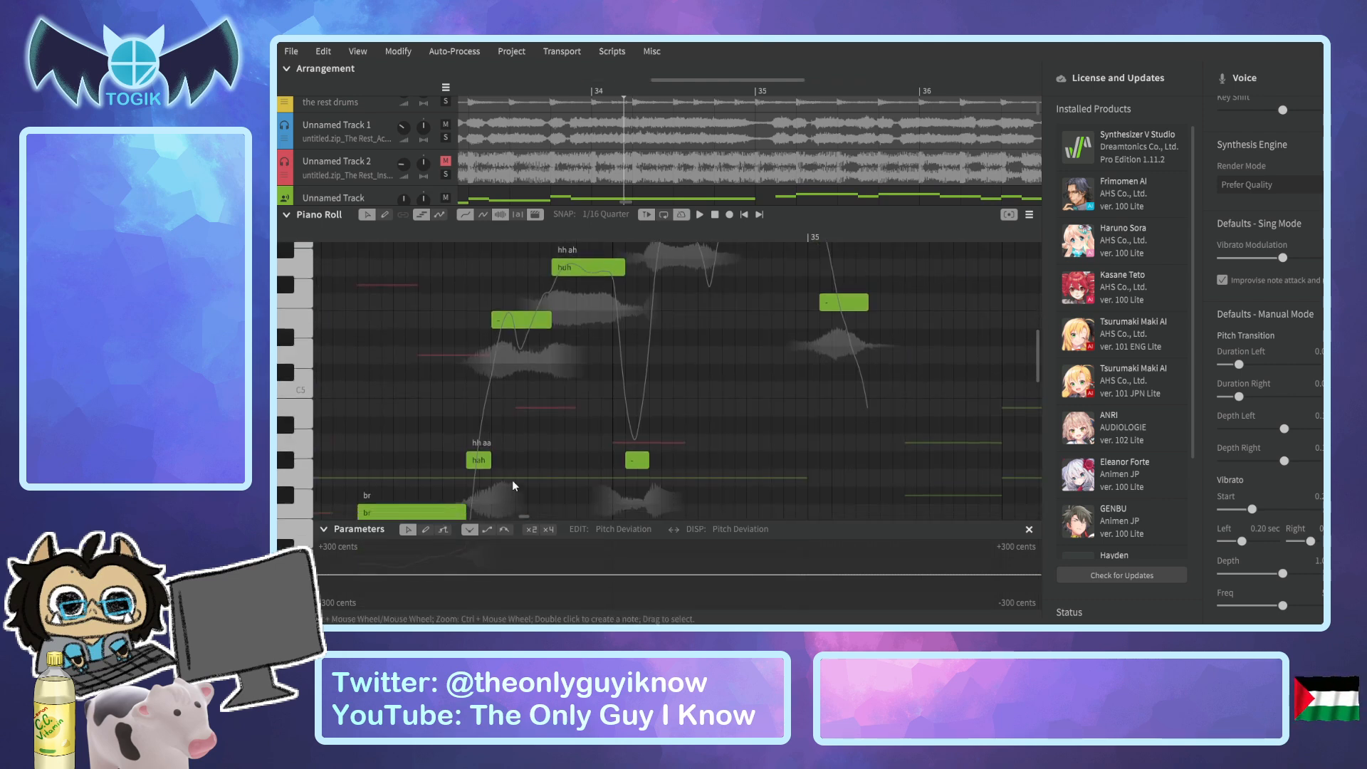
Lengthen the "hah" note after the breath to about twice its length and play the phrase from just before the breath.
drag(490, 461, 507, 457)
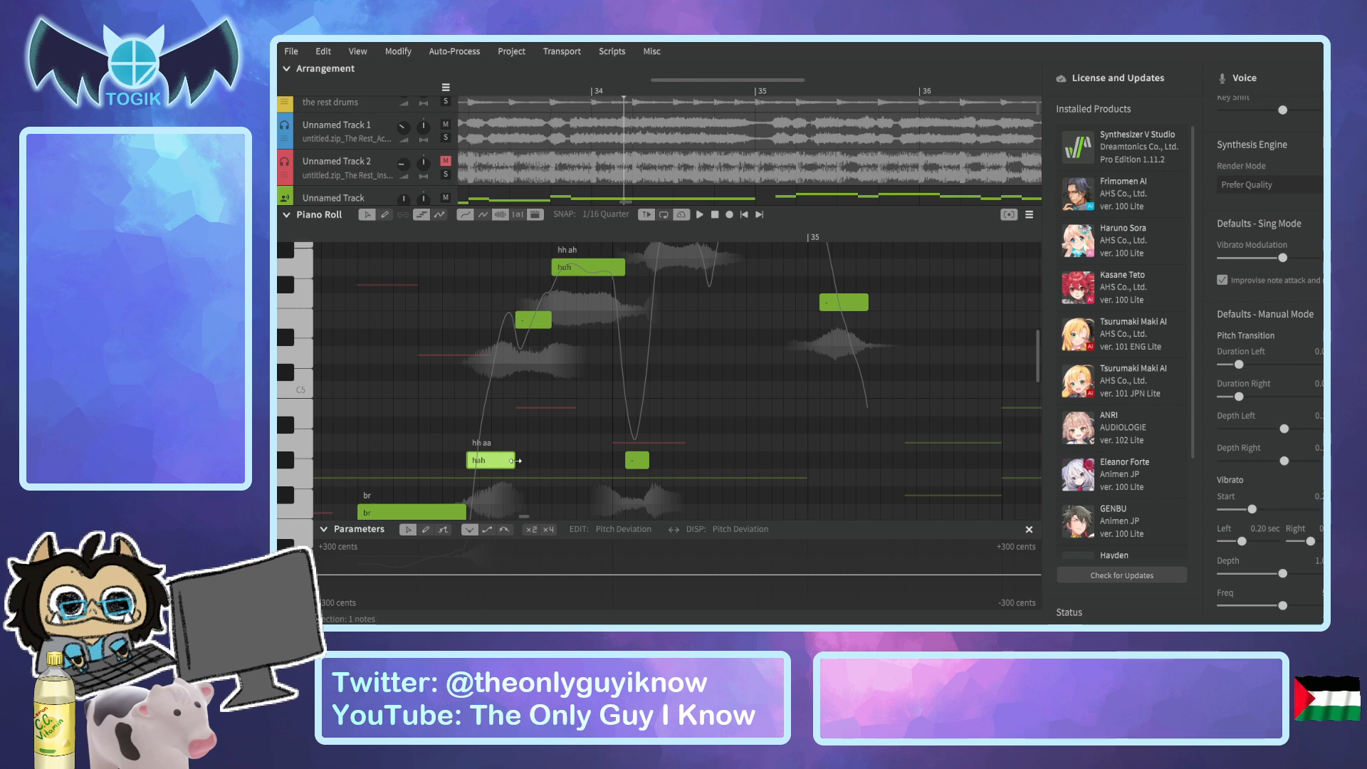
click(345, 237)
key(space)
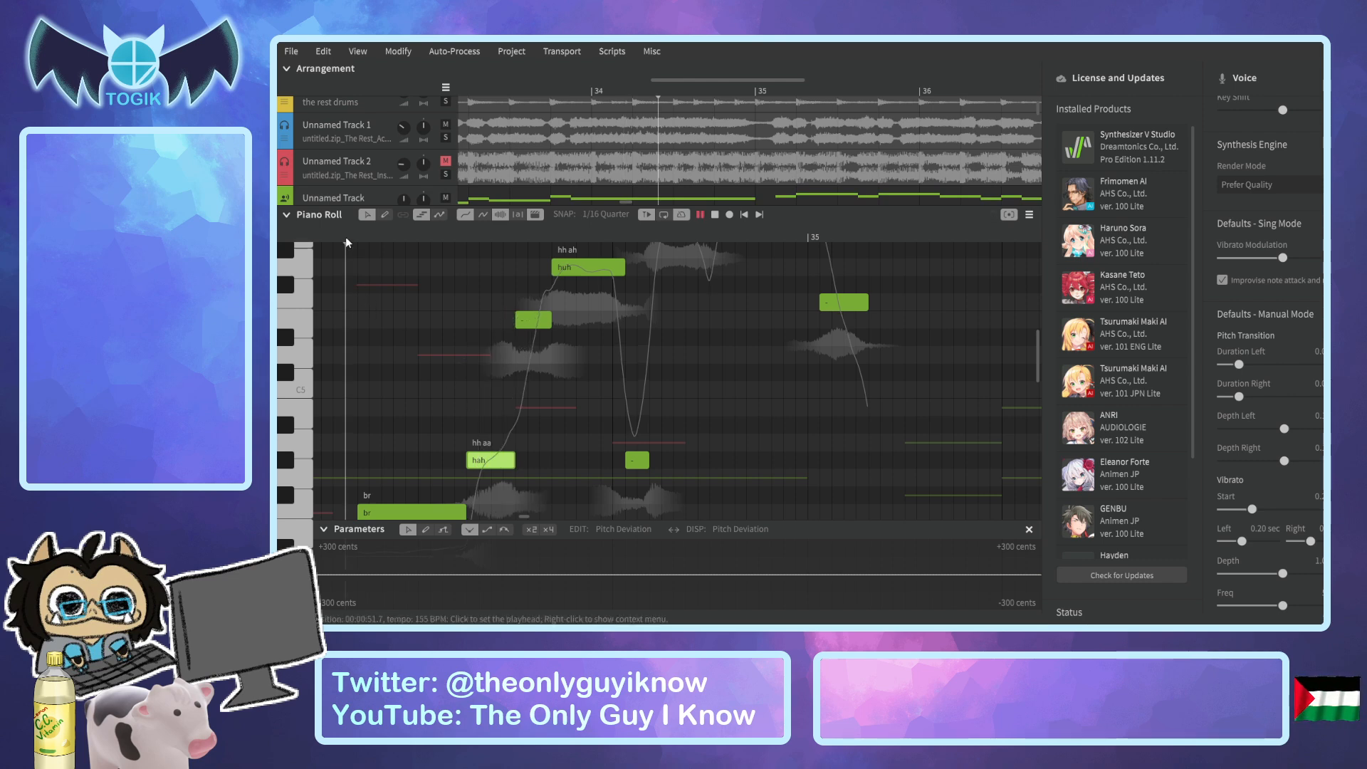
Play the bar 34 phrase again from just before the breath.
key(space)
click(332, 236)
key(space)
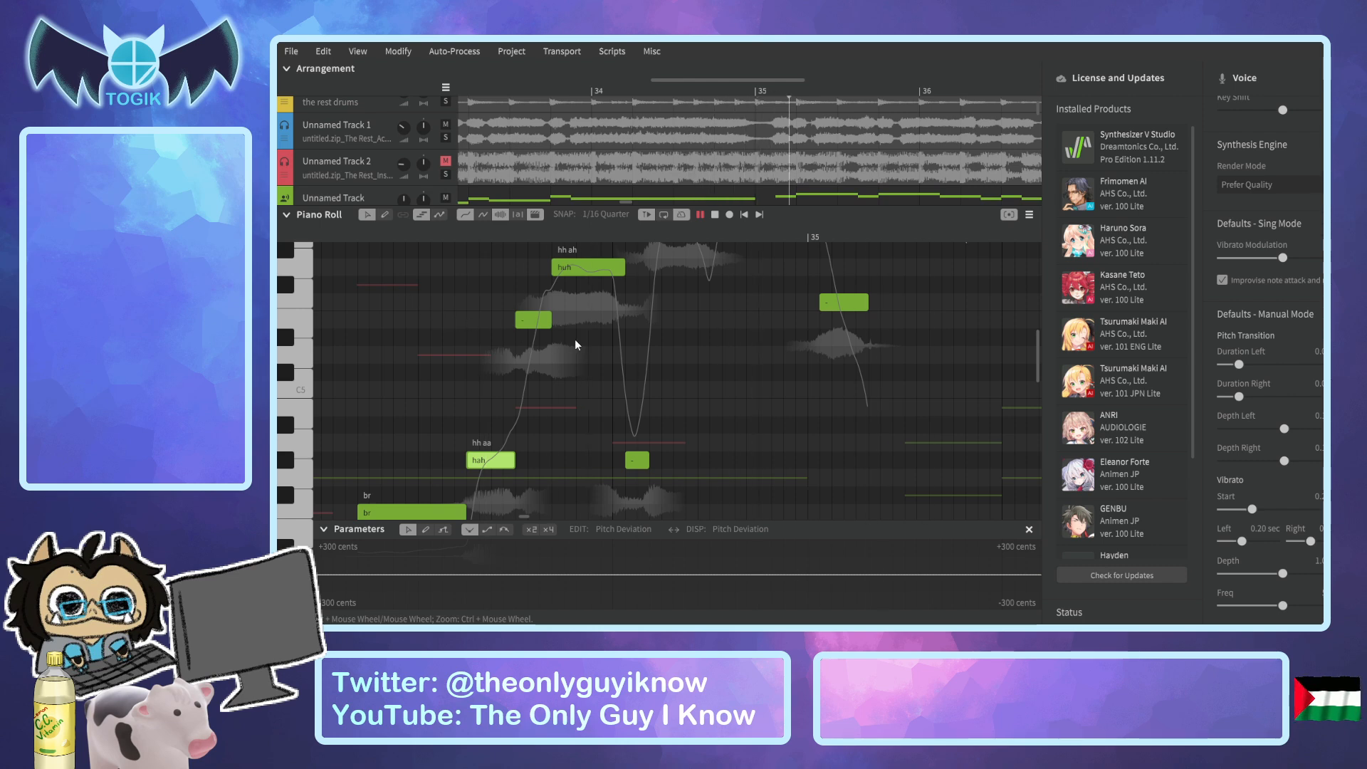
key(space)
Try starting the low note after "huh" earlier, directly against a shortened "huh", and play the phrase twice.
scroll(684, 373, up, 1)
scroll(683, 373, up, 10)
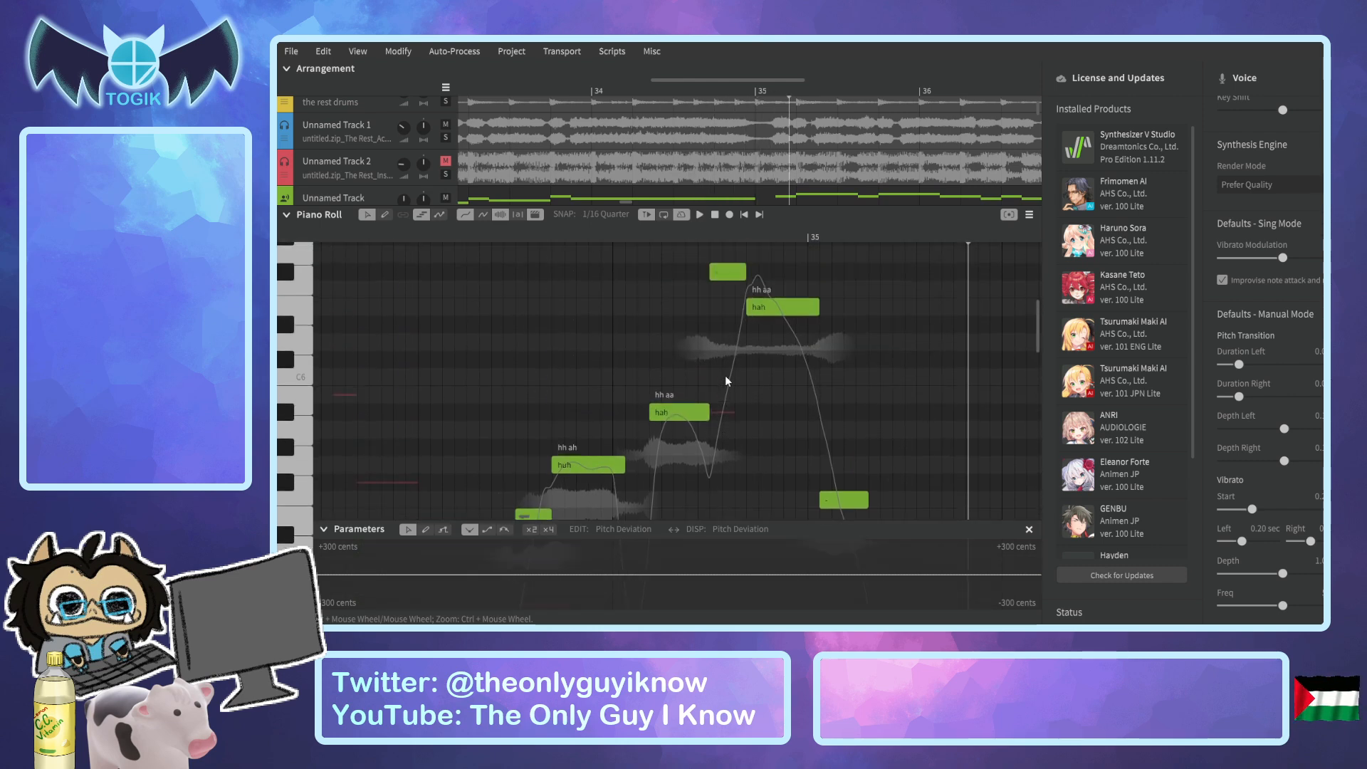
scroll(724, 374, down, 5)
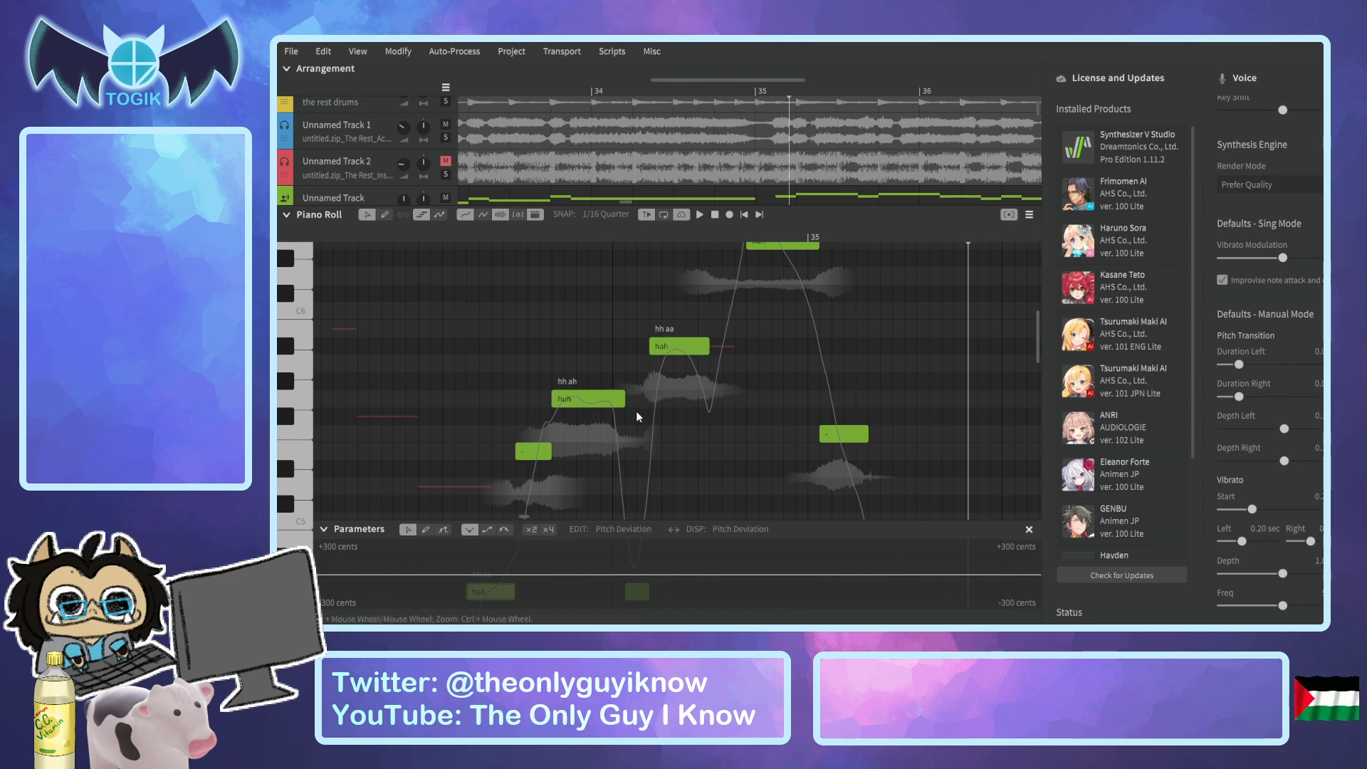
scroll(632, 487, down, 5)
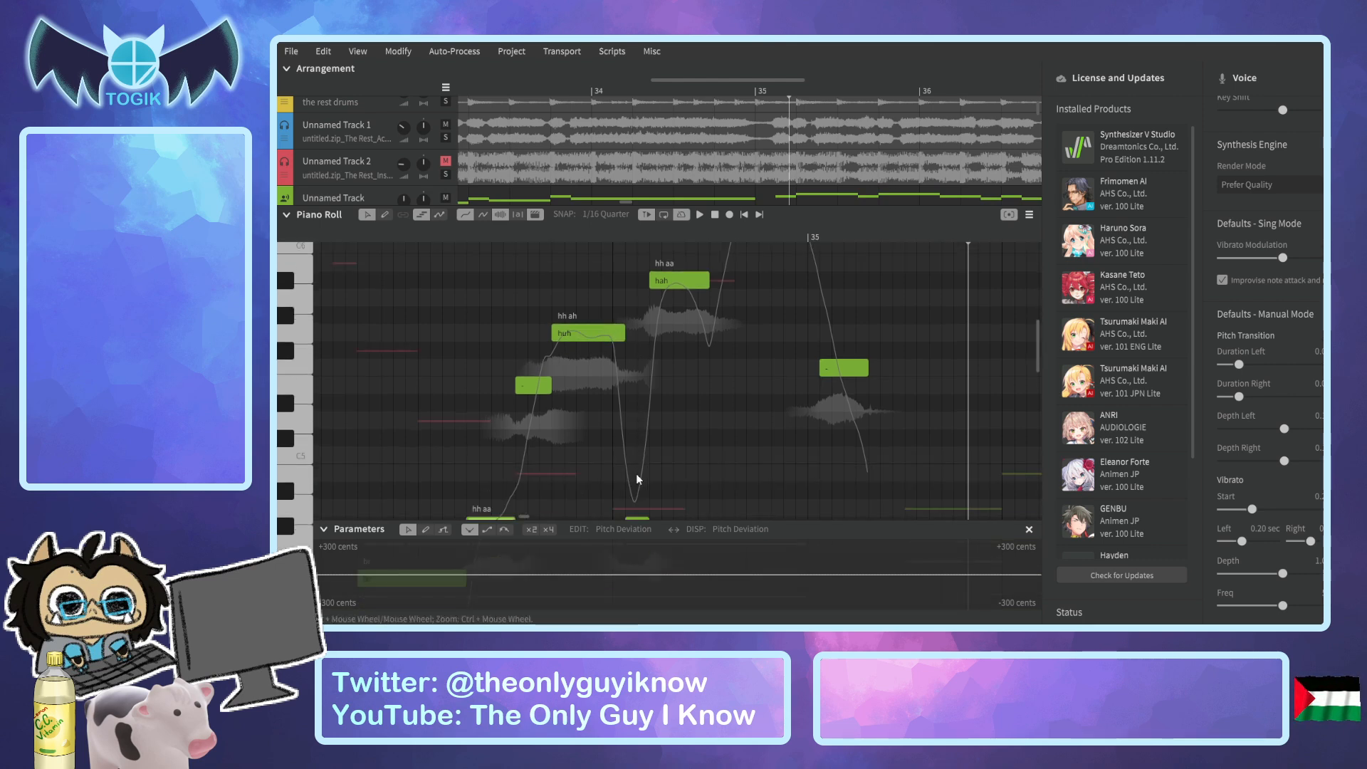
click(625, 493)
drag(605, 495, 588, 495)
click(369, 233)
key(space)
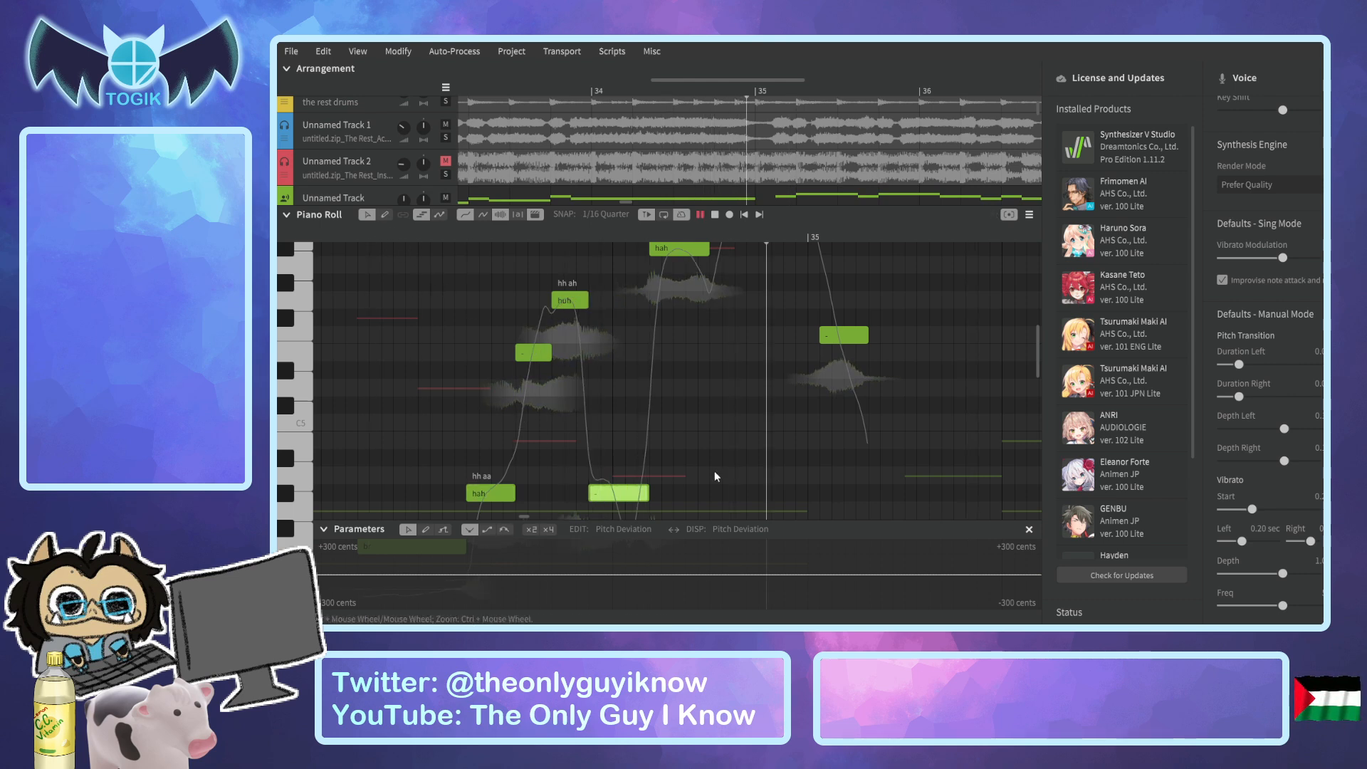
click(442, 238)
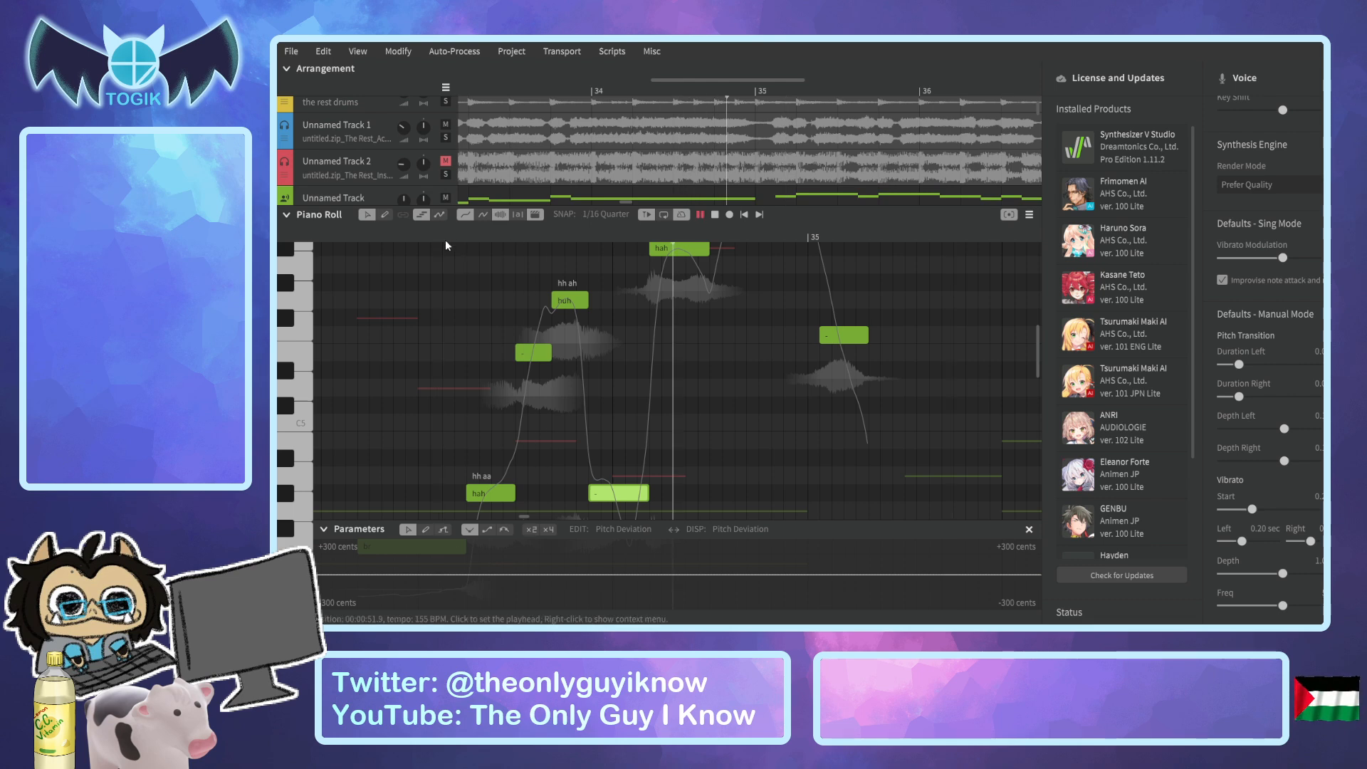
key(space)
Try starting the highest note before bar 35 earlier, shortening the "hah" note in front of it.
scroll(668, 331, up, 2)
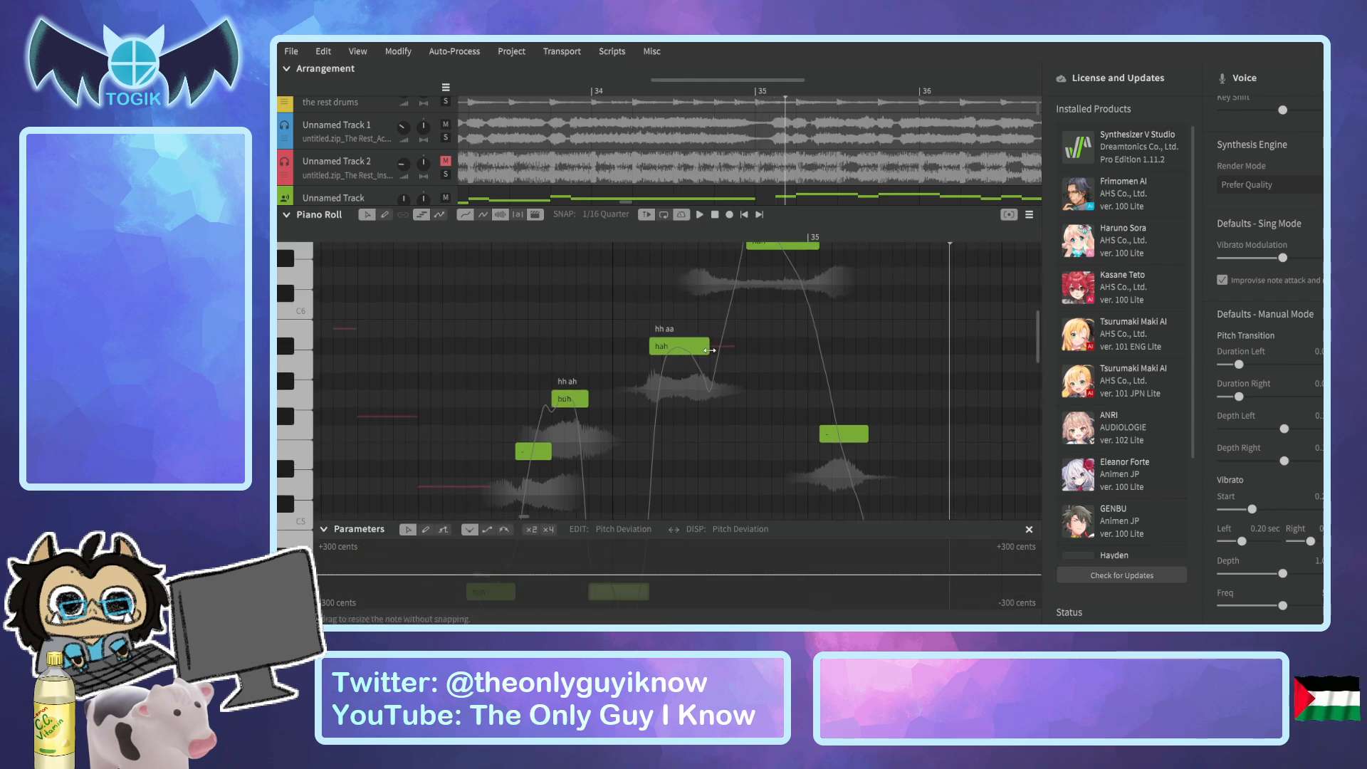
scroll(711, 352, up, 2)
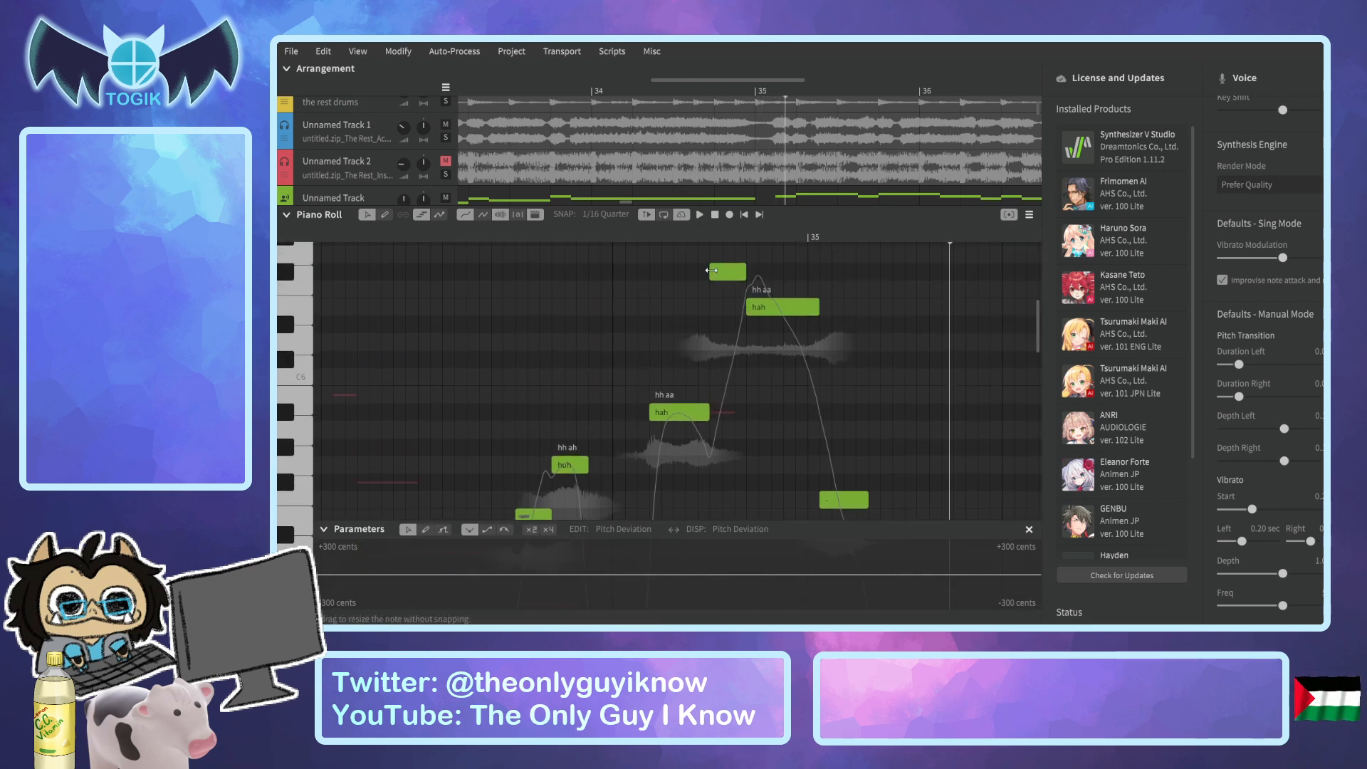
drag(691, 274, 670, 275)
Try lengthening the "huh" note back over the start of the following low note and play the phrase twice.
scroll(656, 434, down, 4)
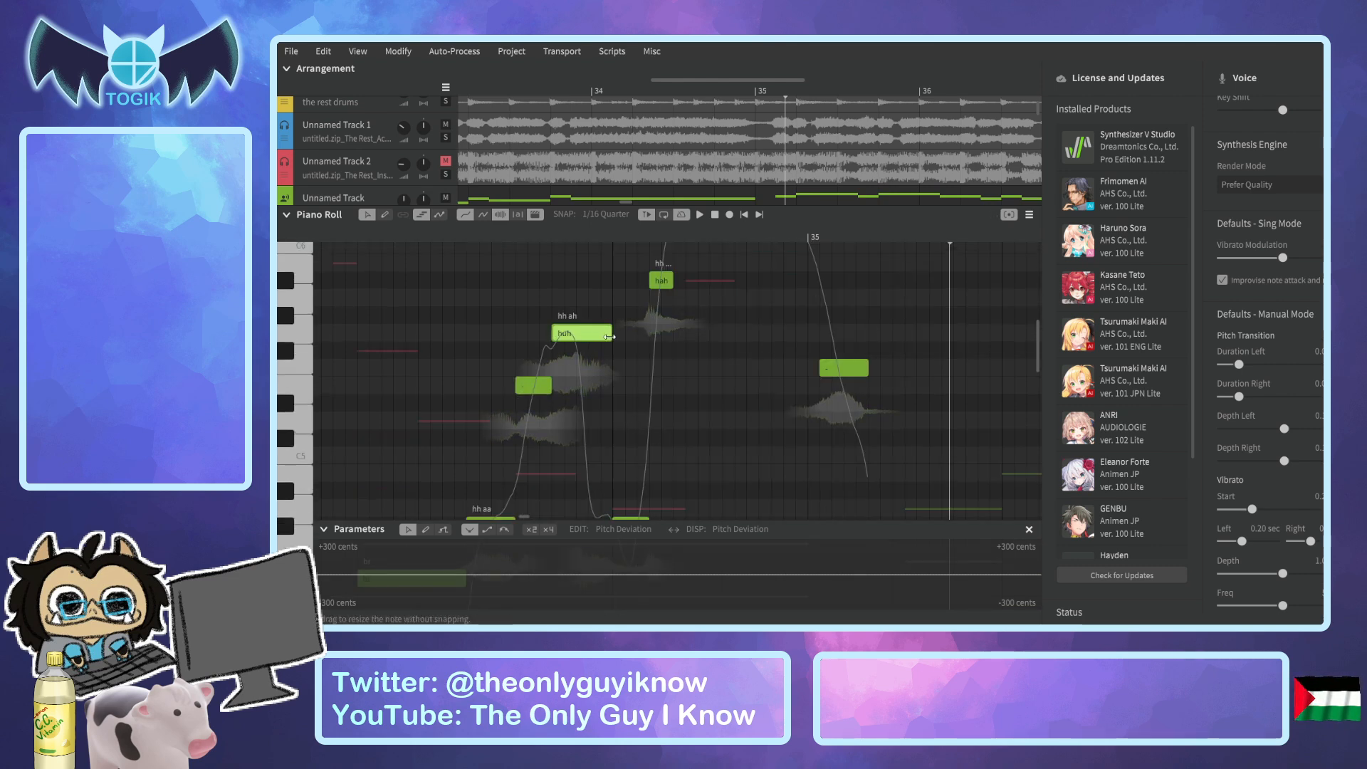
drag(424, 233, 374, 242)
key(space)
key(space)
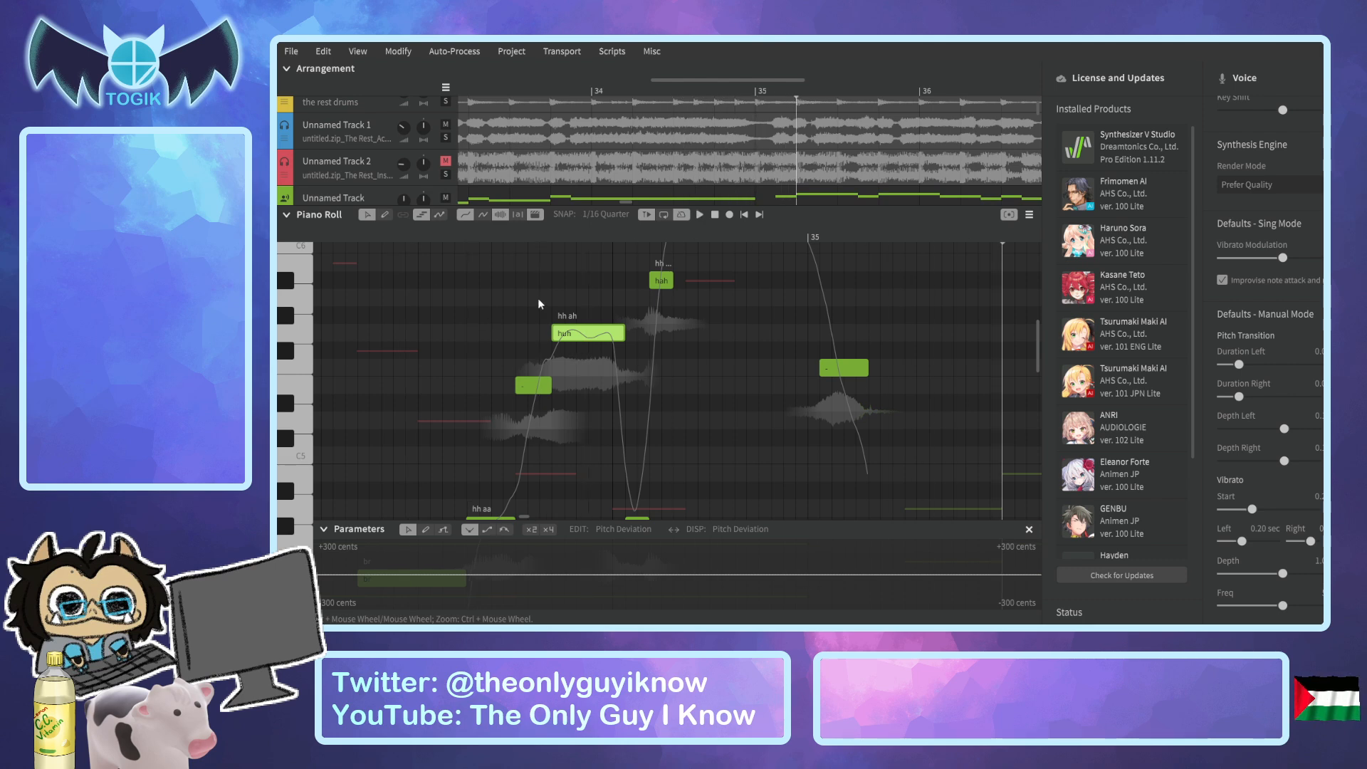
click(427, 236)
key(space)
key(space)
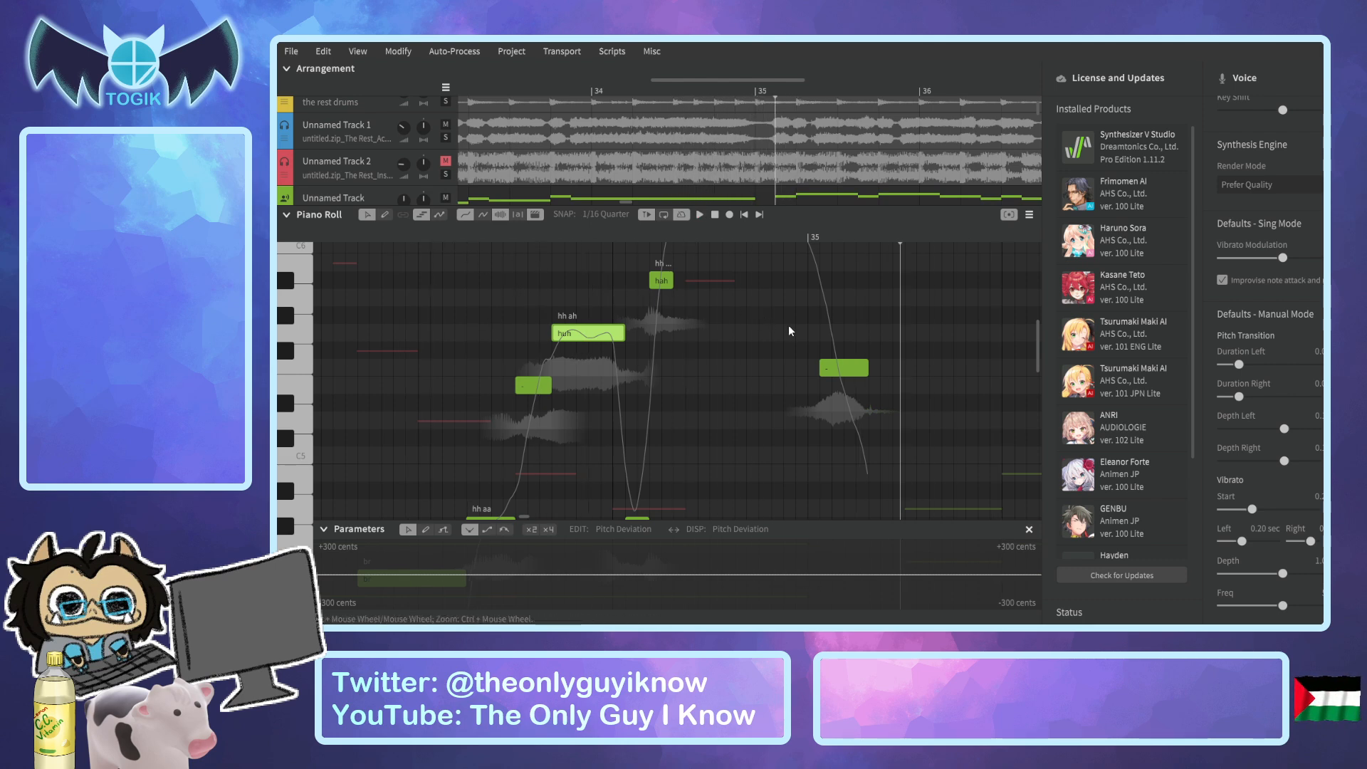
Try starting the phrase's last note before bar 35, shortening the "hah" in front of it, and play the result.
scroll(788, 326, up, 3)
scroll(788, 325, up, 1)
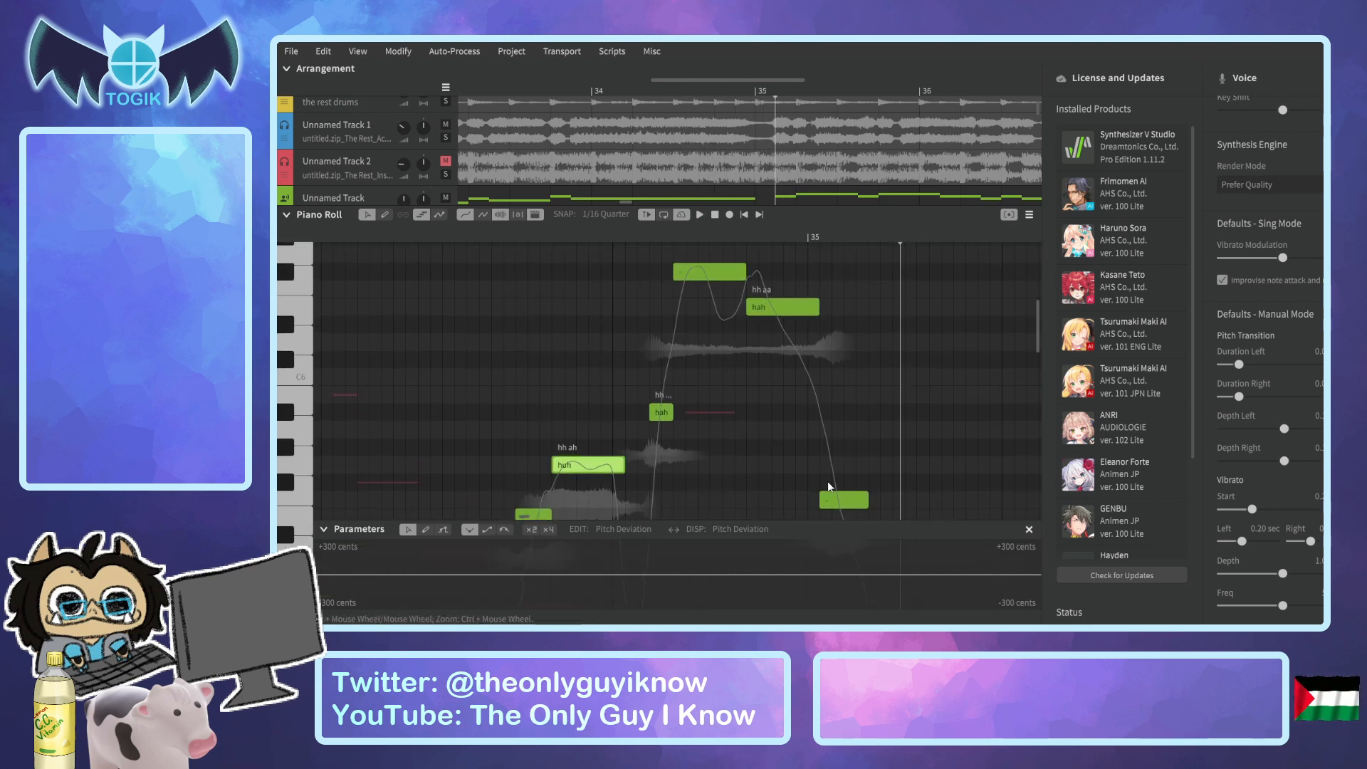
drag(819, 499, 783, 499)
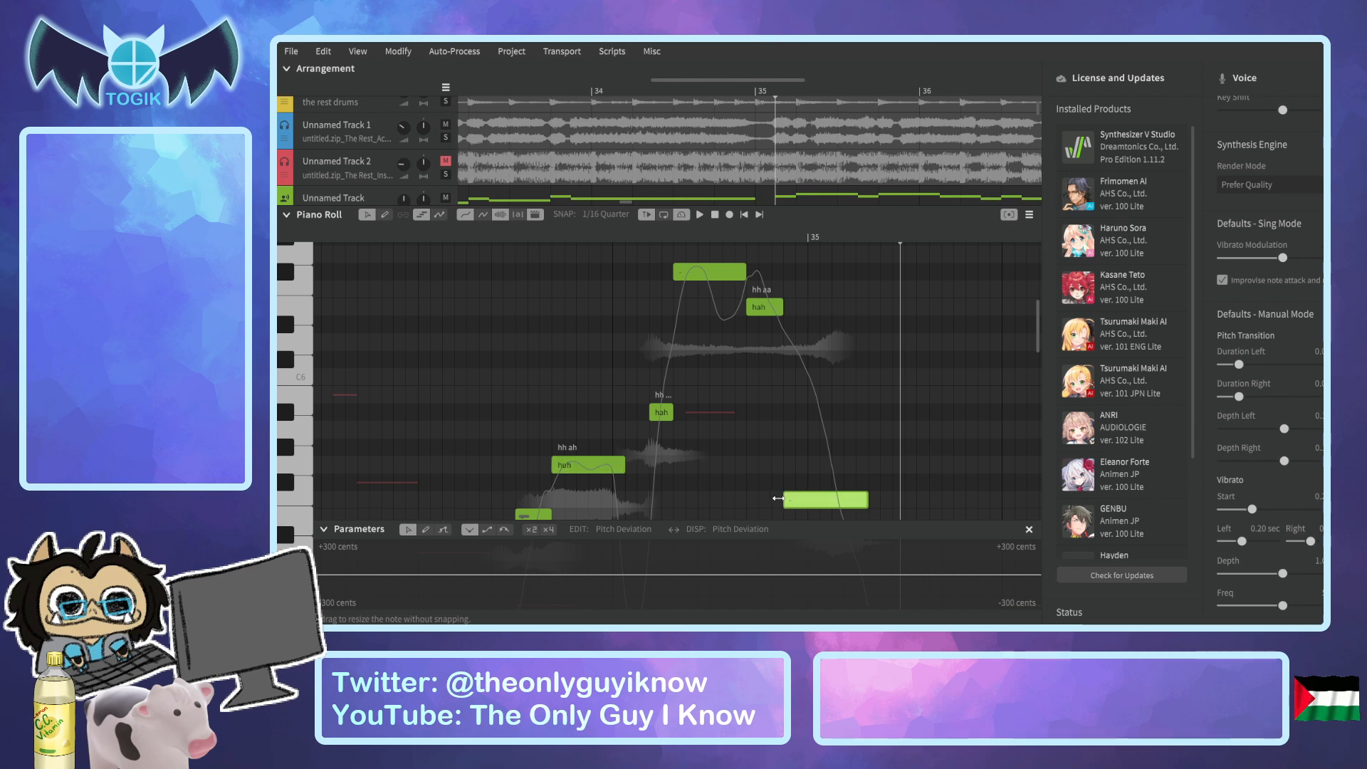
click(551, 231)
key(space)
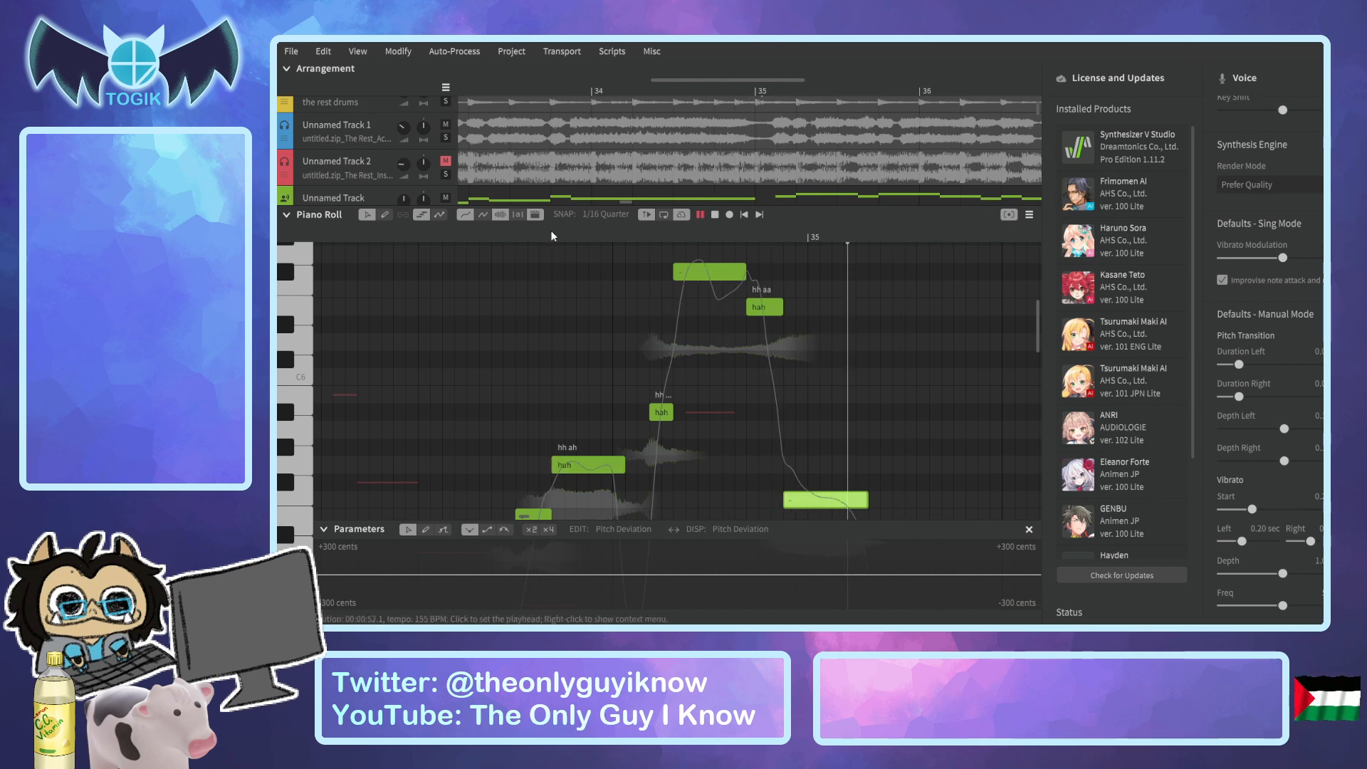
click(716, 91)
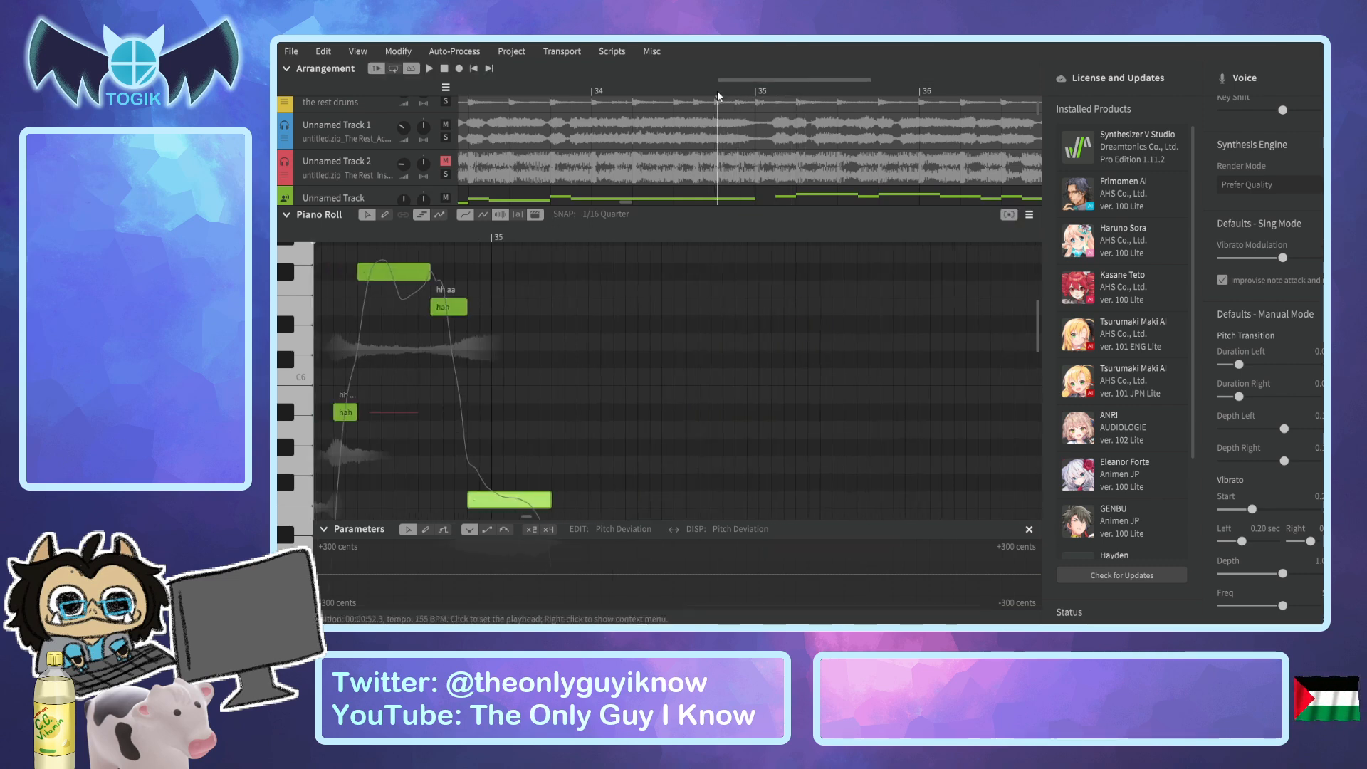
key(space)
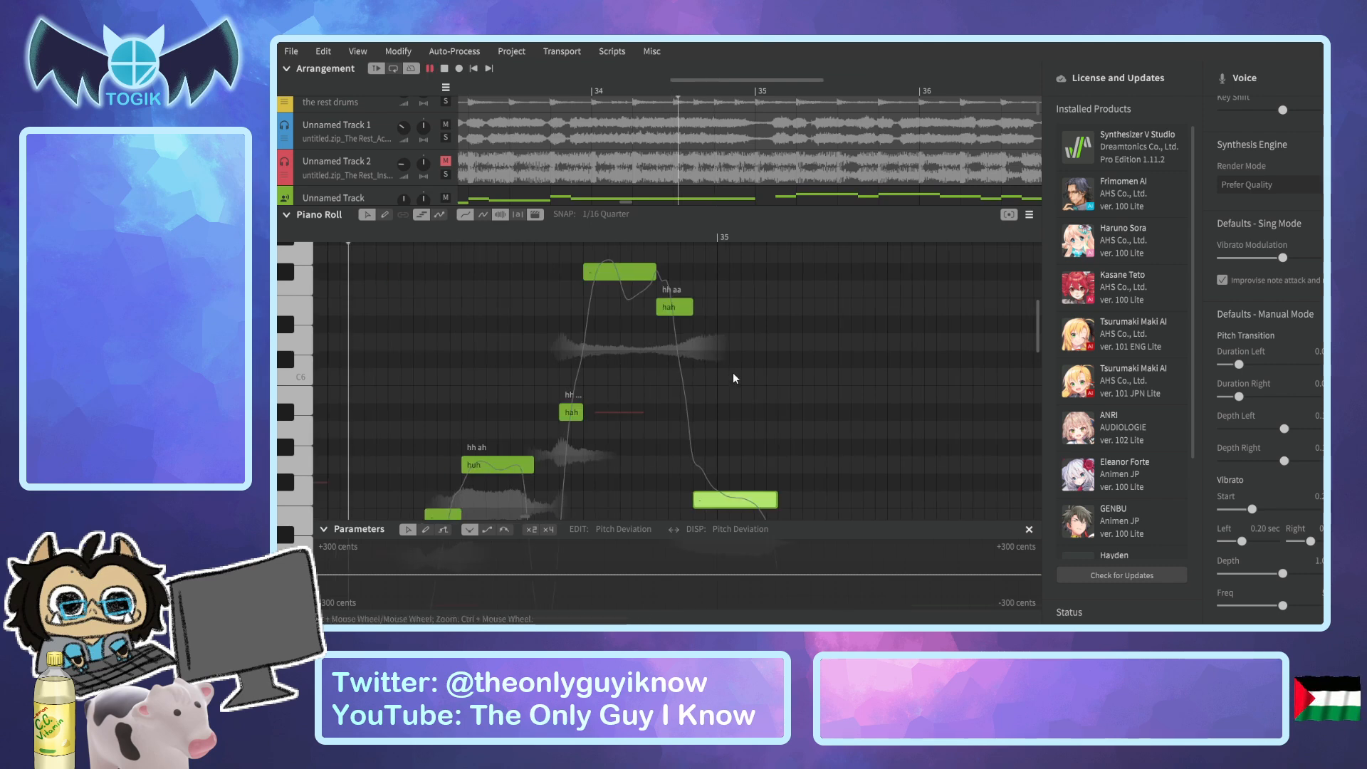
key(space)
Undo the note length changes in the bar 34 phrase and play it from just before the breath.
scroll(652, 370, down, 3)
key(ctrl+z)
scroll(651, 370, down, 3)
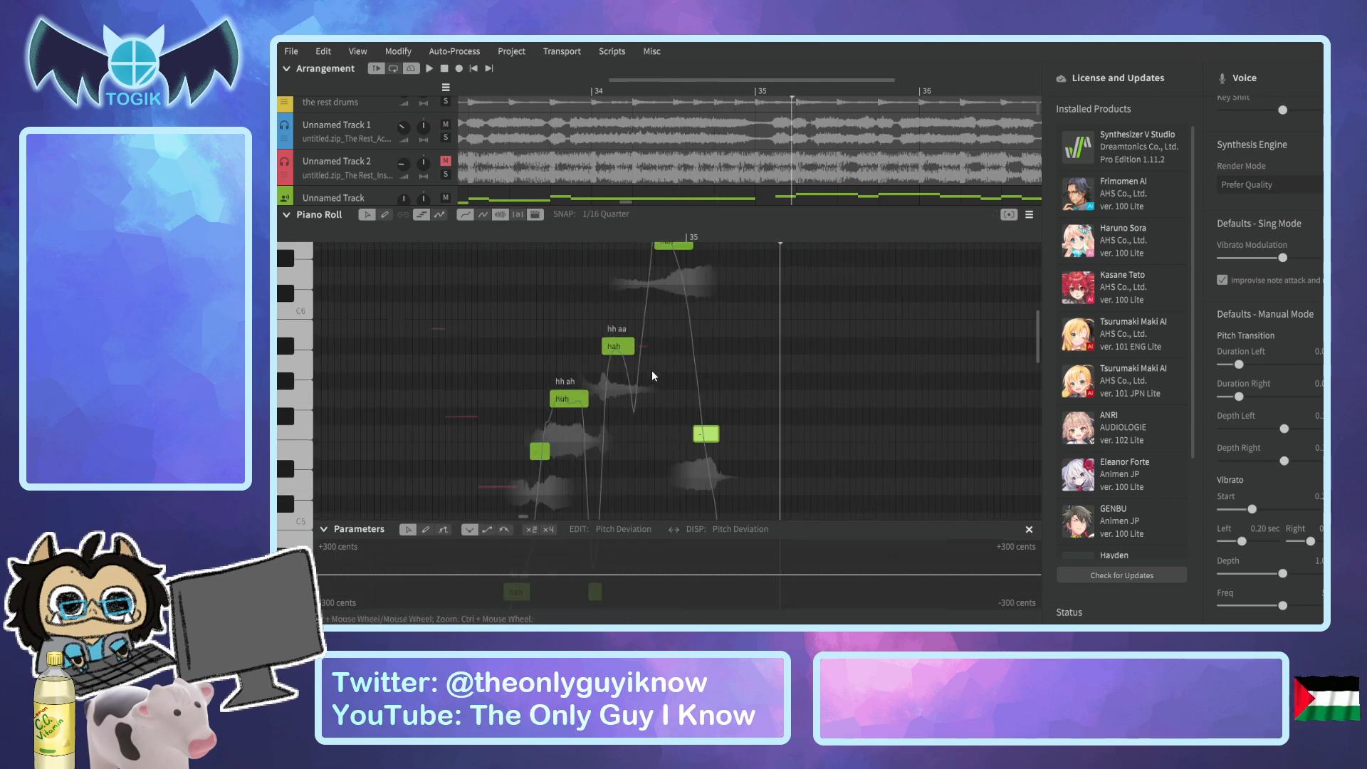
scroll(651, 370, down, 2)
scroll(614, 376, down, 2)
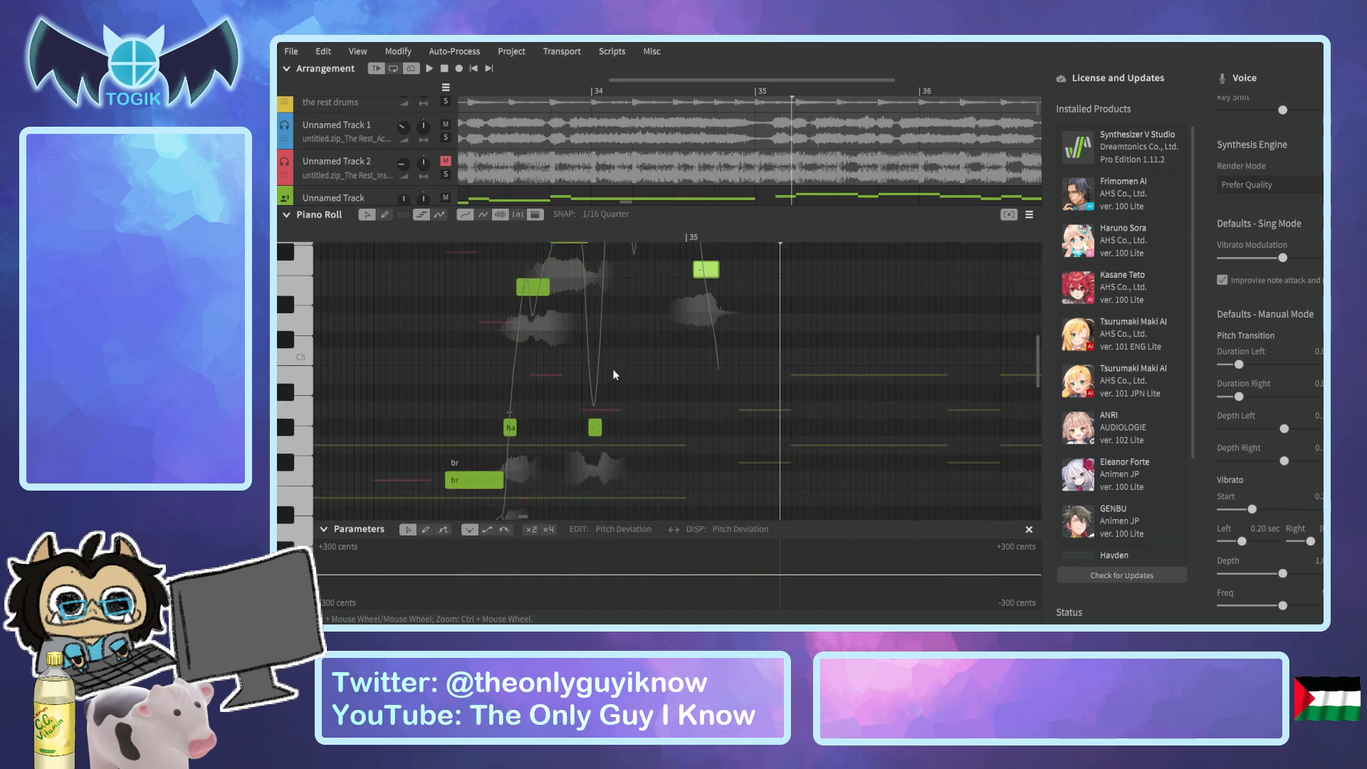
click(438, 235)
key(space)
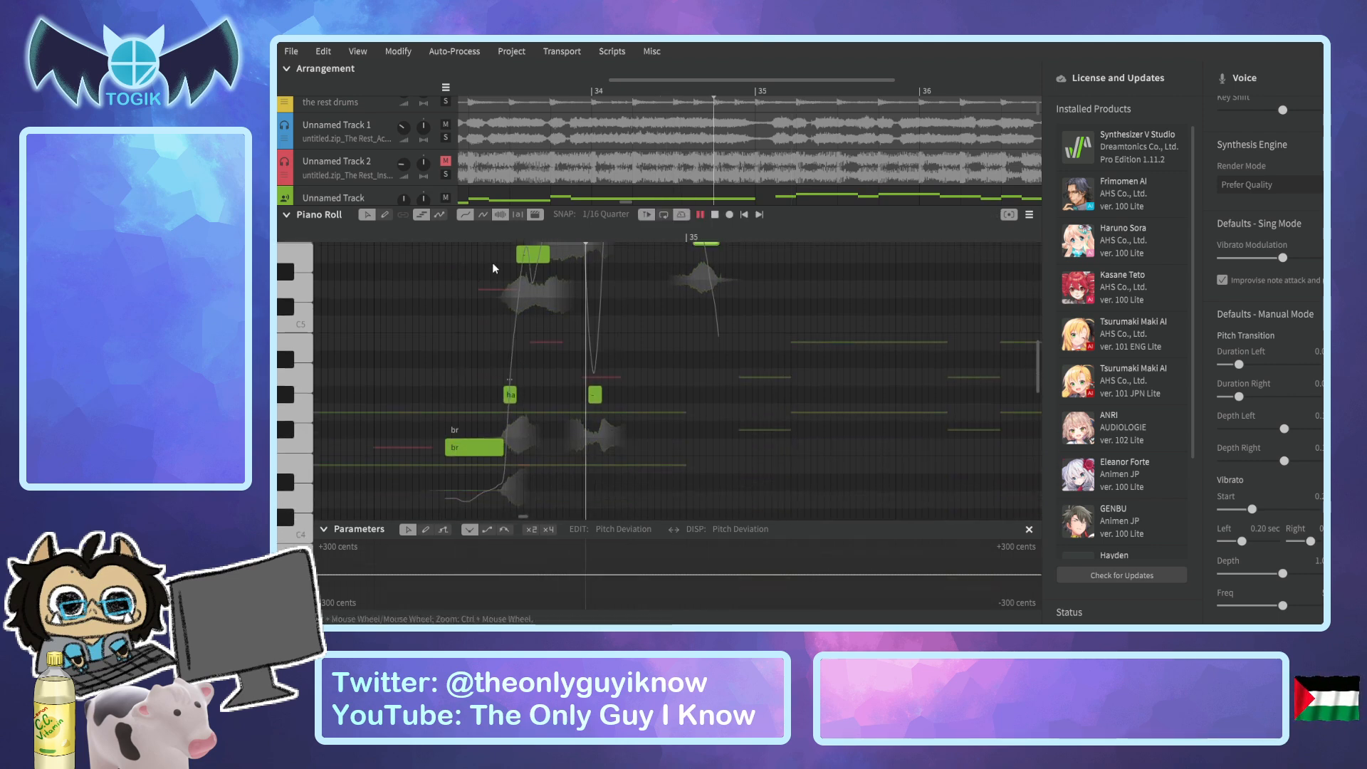
key(space)
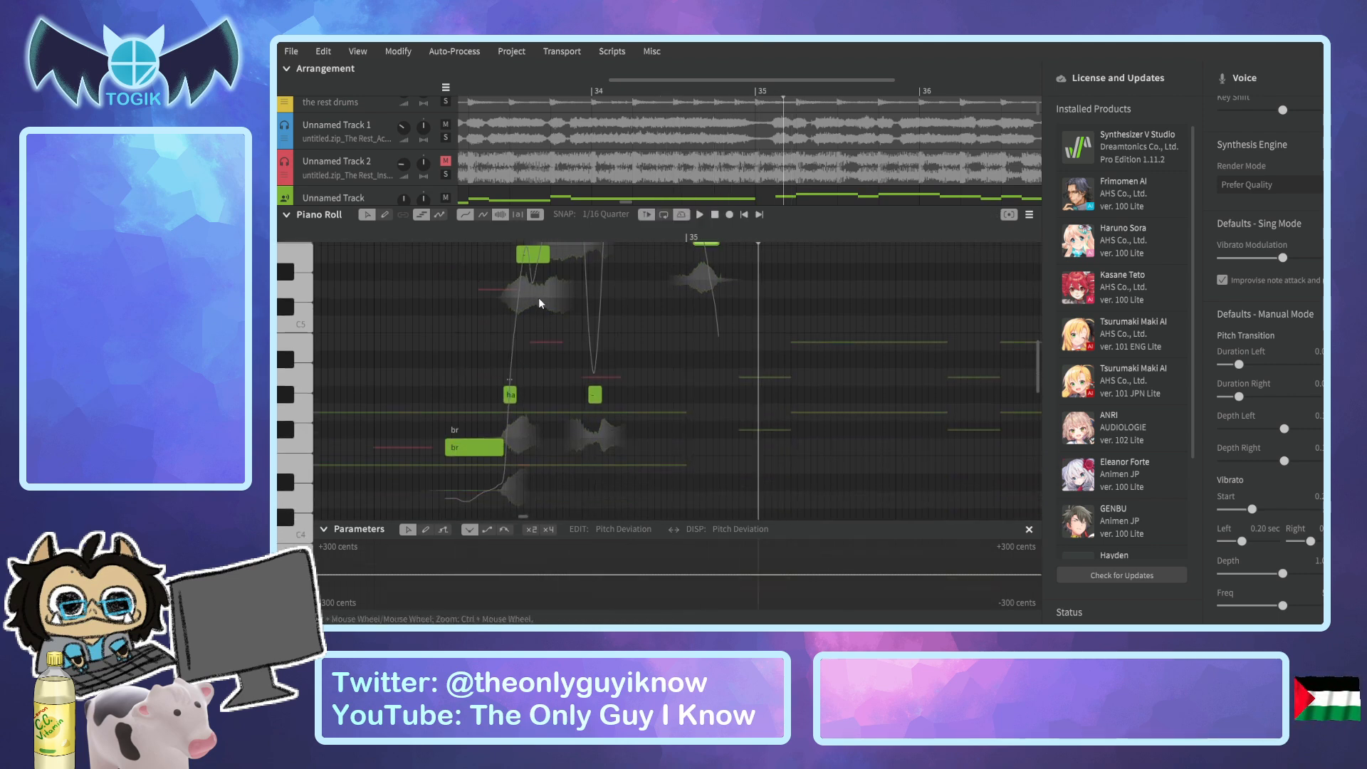
Collapse the Piano Roll, solo Unnamed Track 11 alongside Unnamed Track 10 and play both through bar 34.
click(289, 218)
click(360, 469)
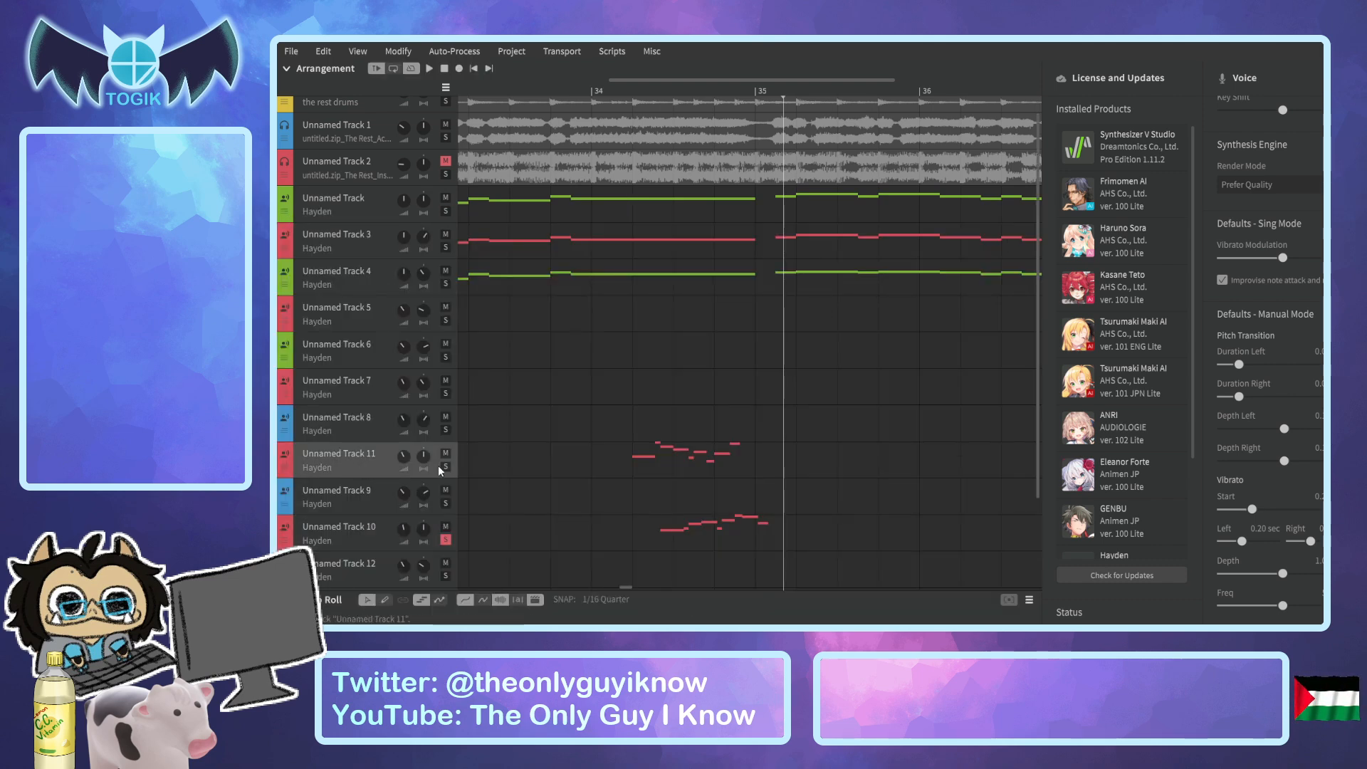
click(447, 539)
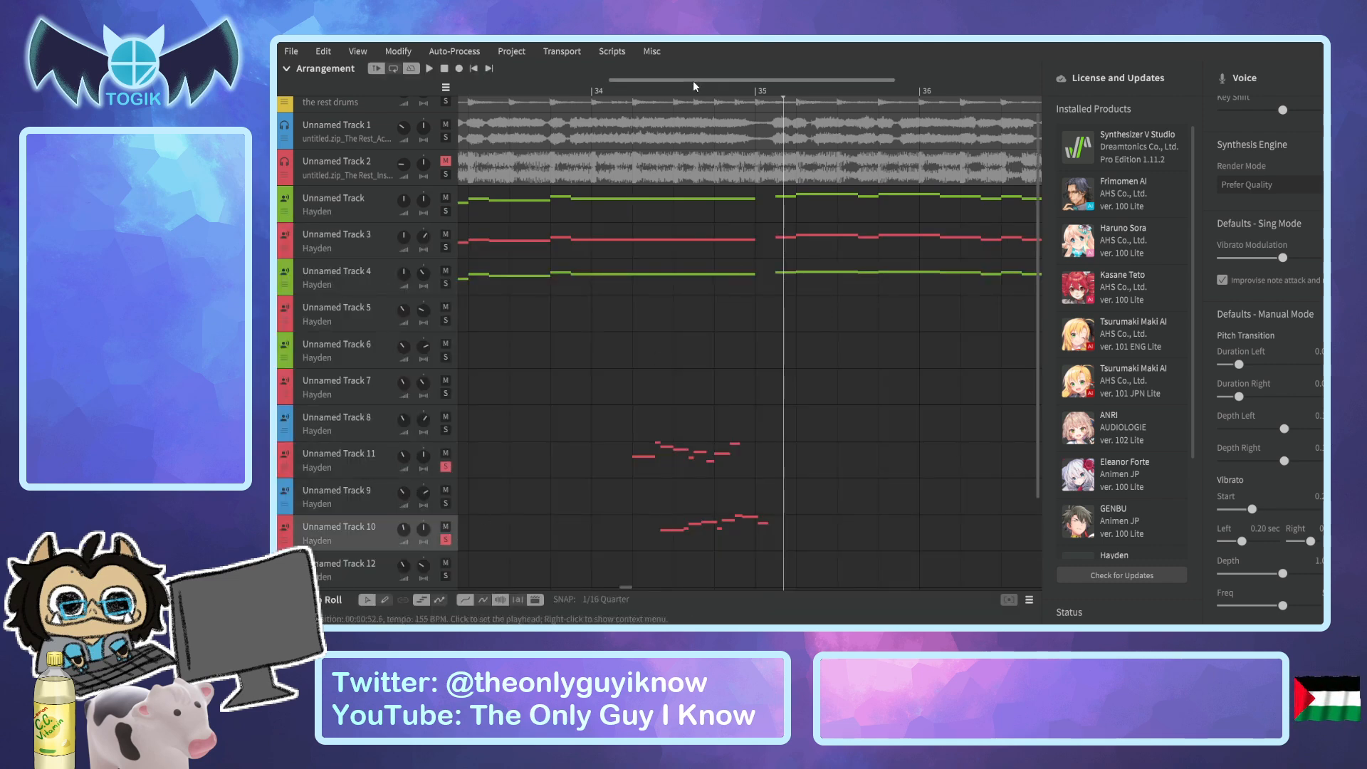
drag(662, 90, 639, 89)
key(space)
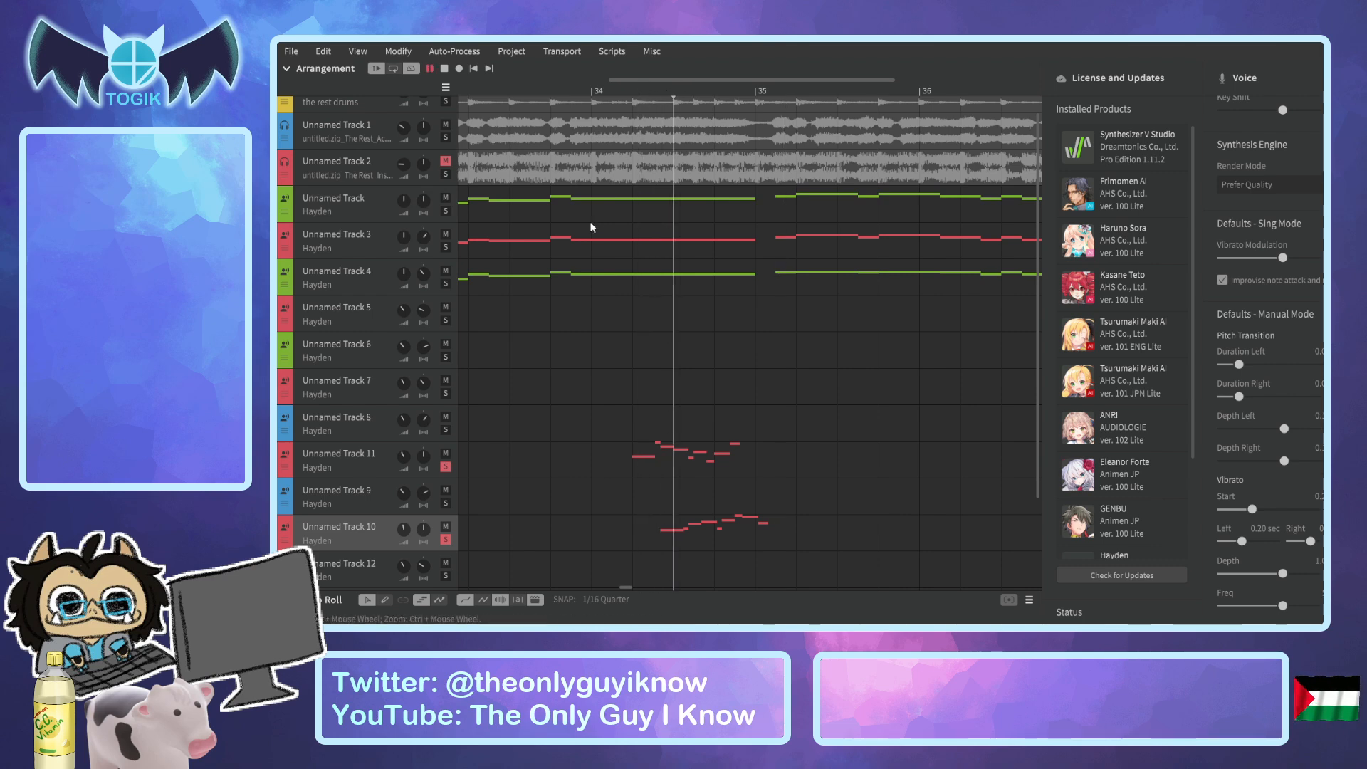
key(space)
Take Unnamed Track 10 off solo and play Unnamed Track 11 alone from the middle of bar 34.
click(447, 540)
click(655, 91)
key(space)
key(space)
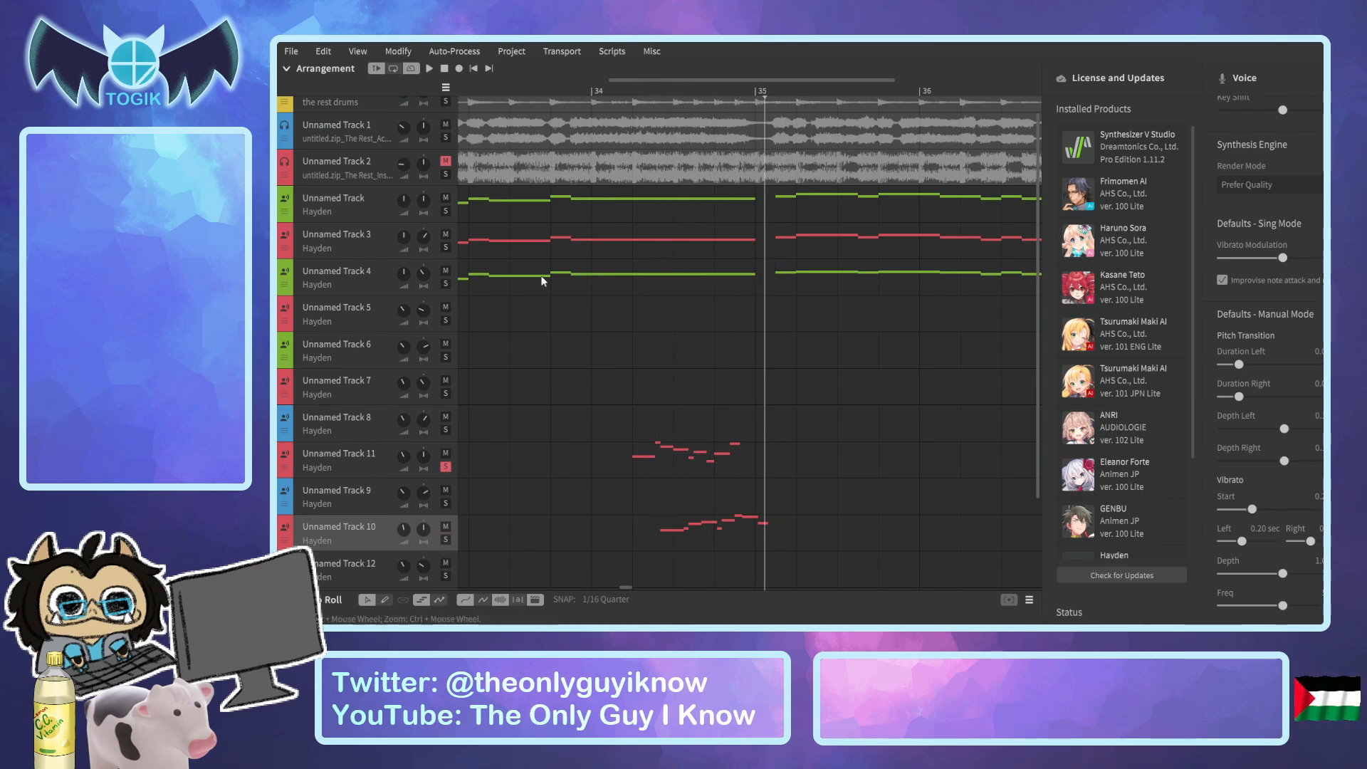
Open Unnamed Track 11 in the Piano Roll and bring its highest notes before bar 35 into view.
click(369, 471)
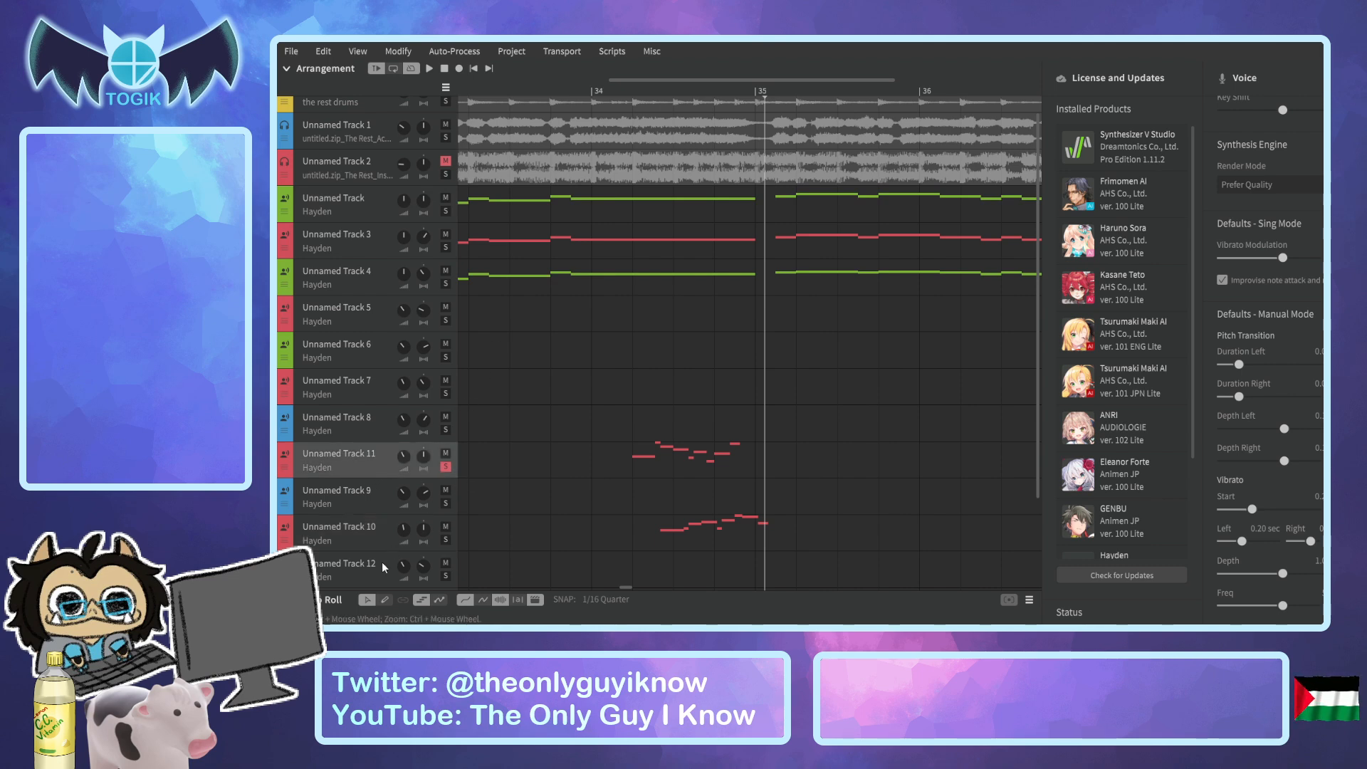
click(287, 599)
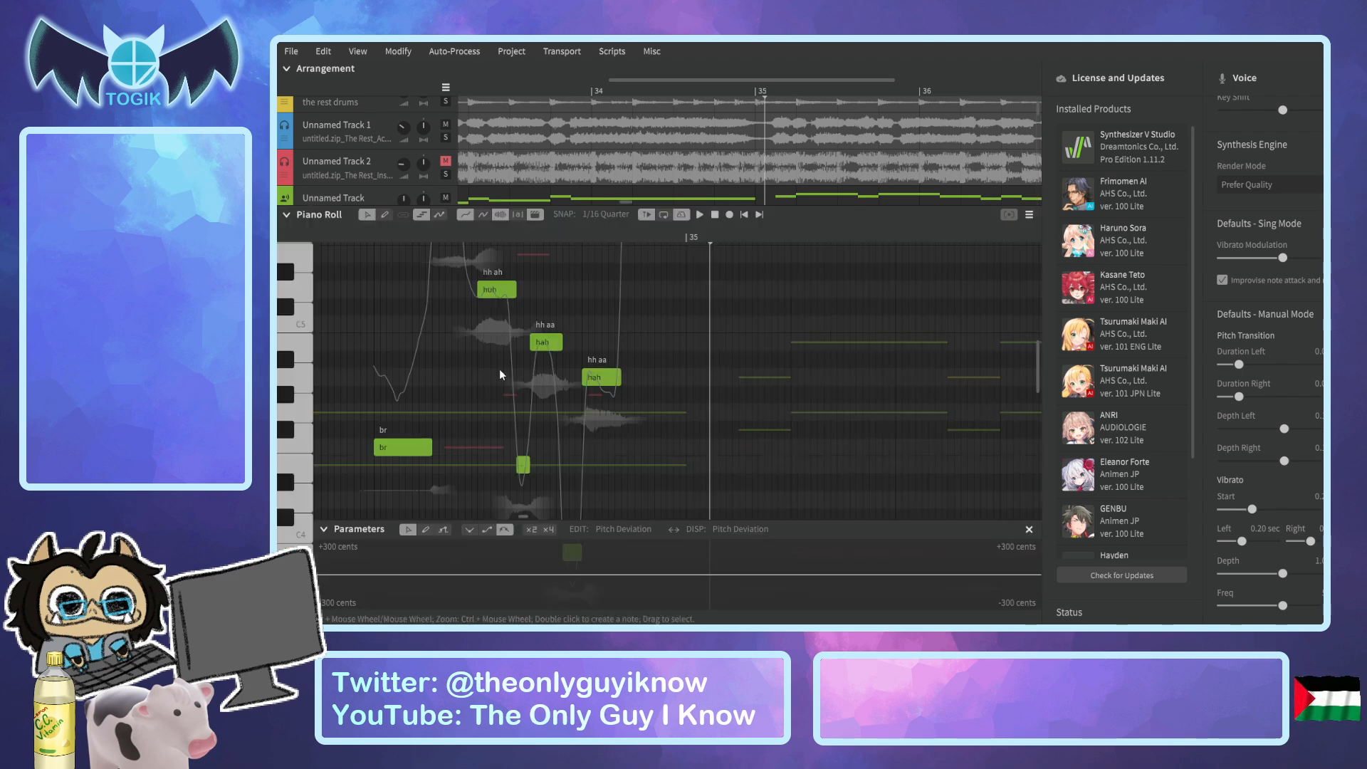
scroll(499, 369, up, 2)
scroll(488, 370, up, 2)
Raise the short high note right after the breath to C#6 and play the phrase.
click(438, 296)
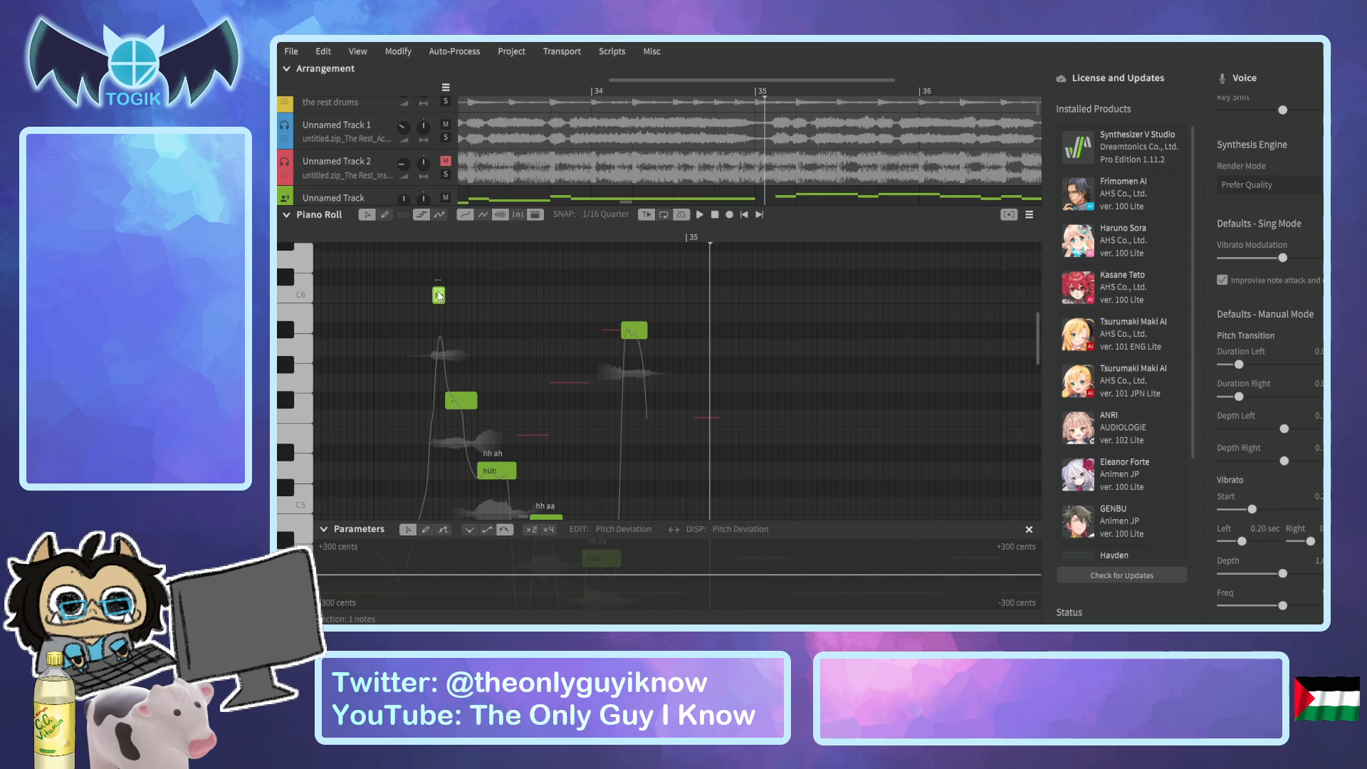
click(379, 243)
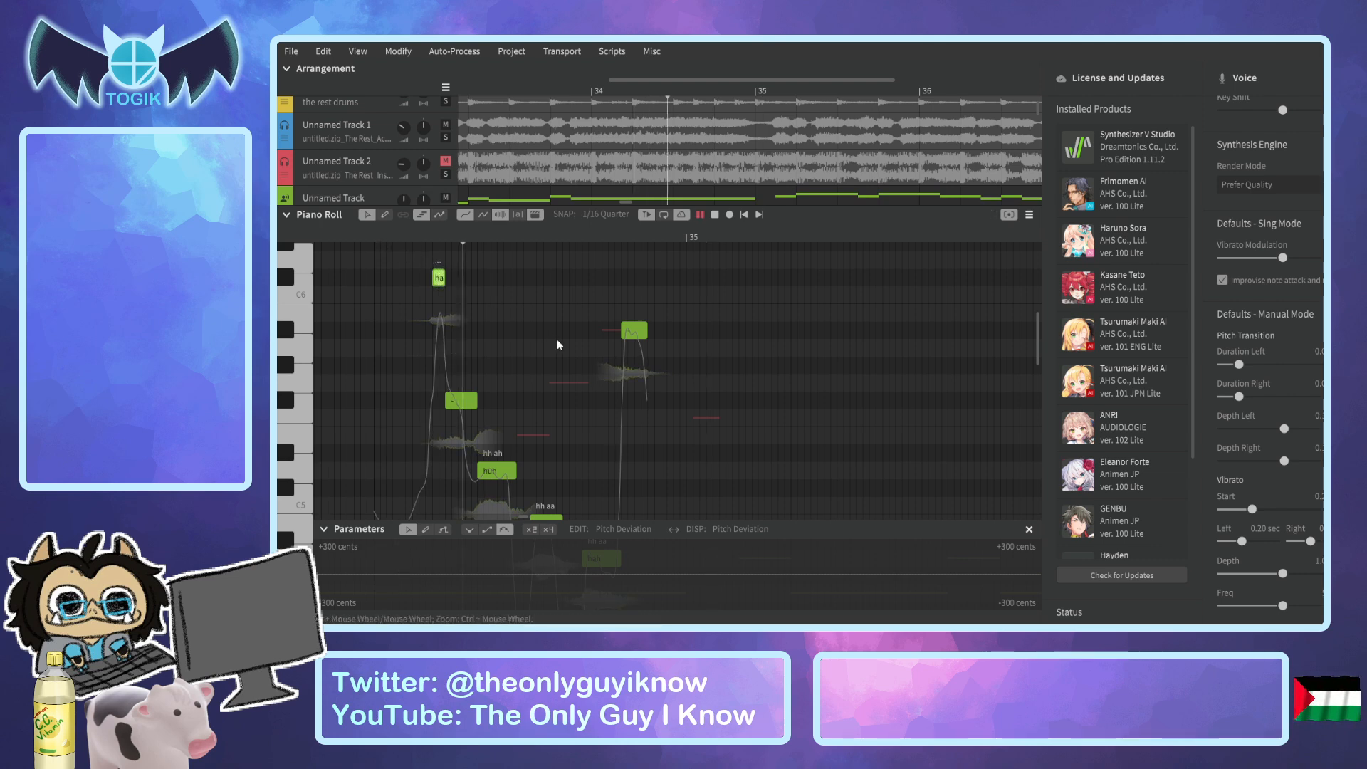
key(space)
Raise the "huh" note by one semitone to D#5 and play the phrase from the breath and from the notes after it.
scroll(481, 314, down, 2)
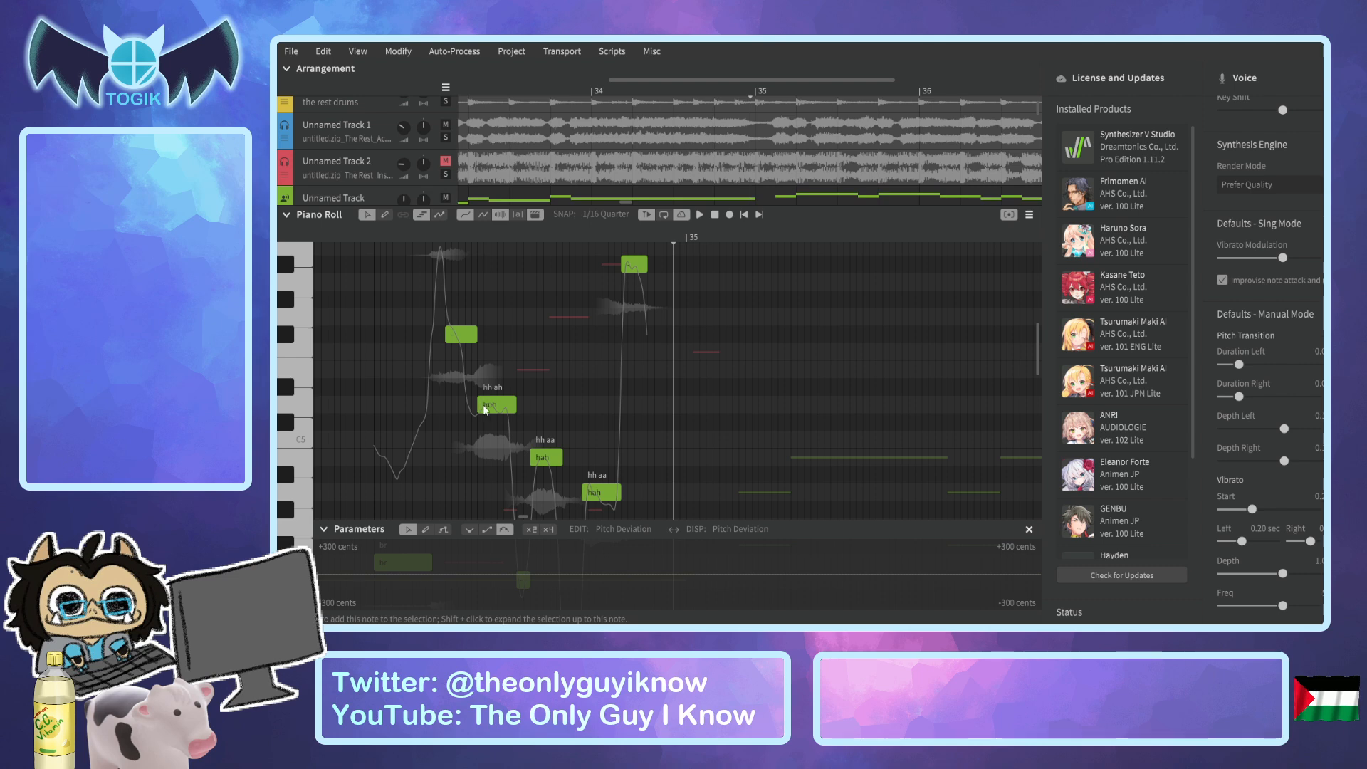
drag(487, 396, 486, 391)
click(392, 244)
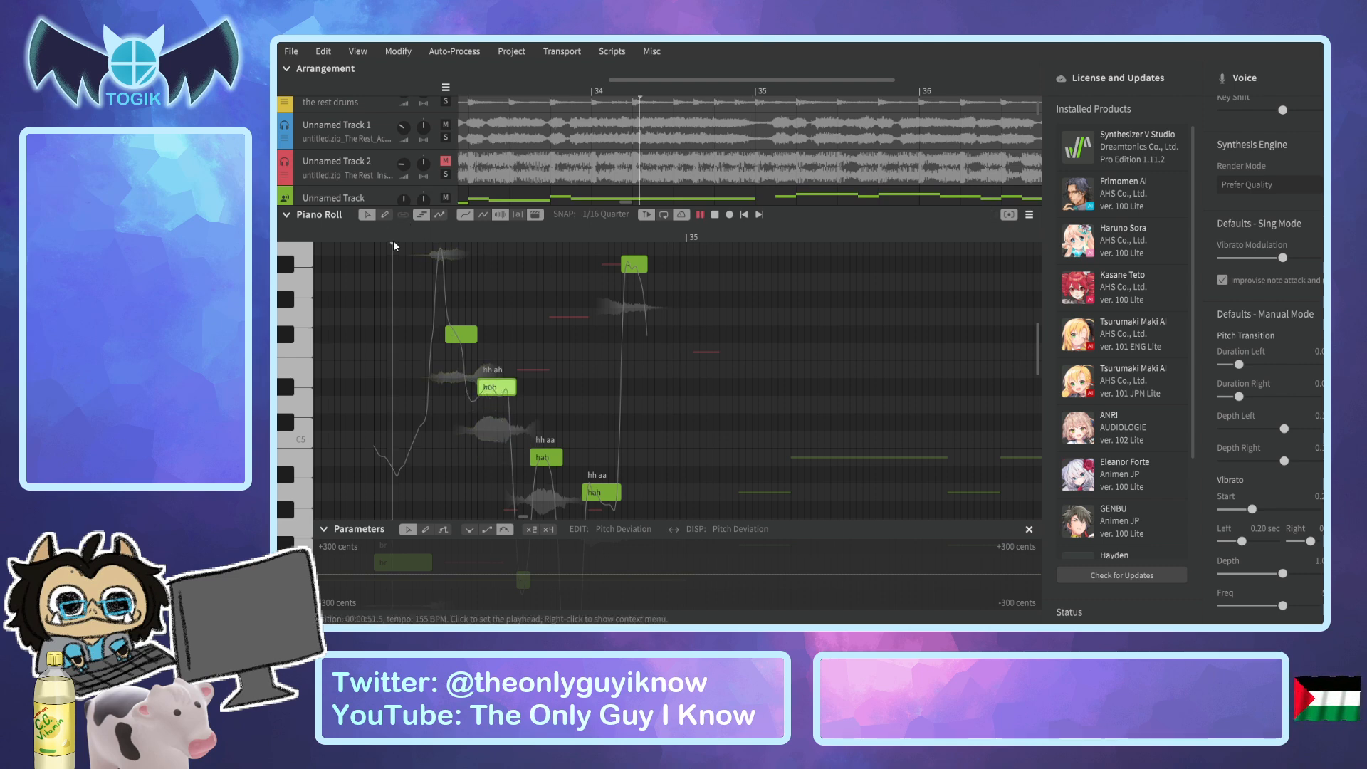
key(space)
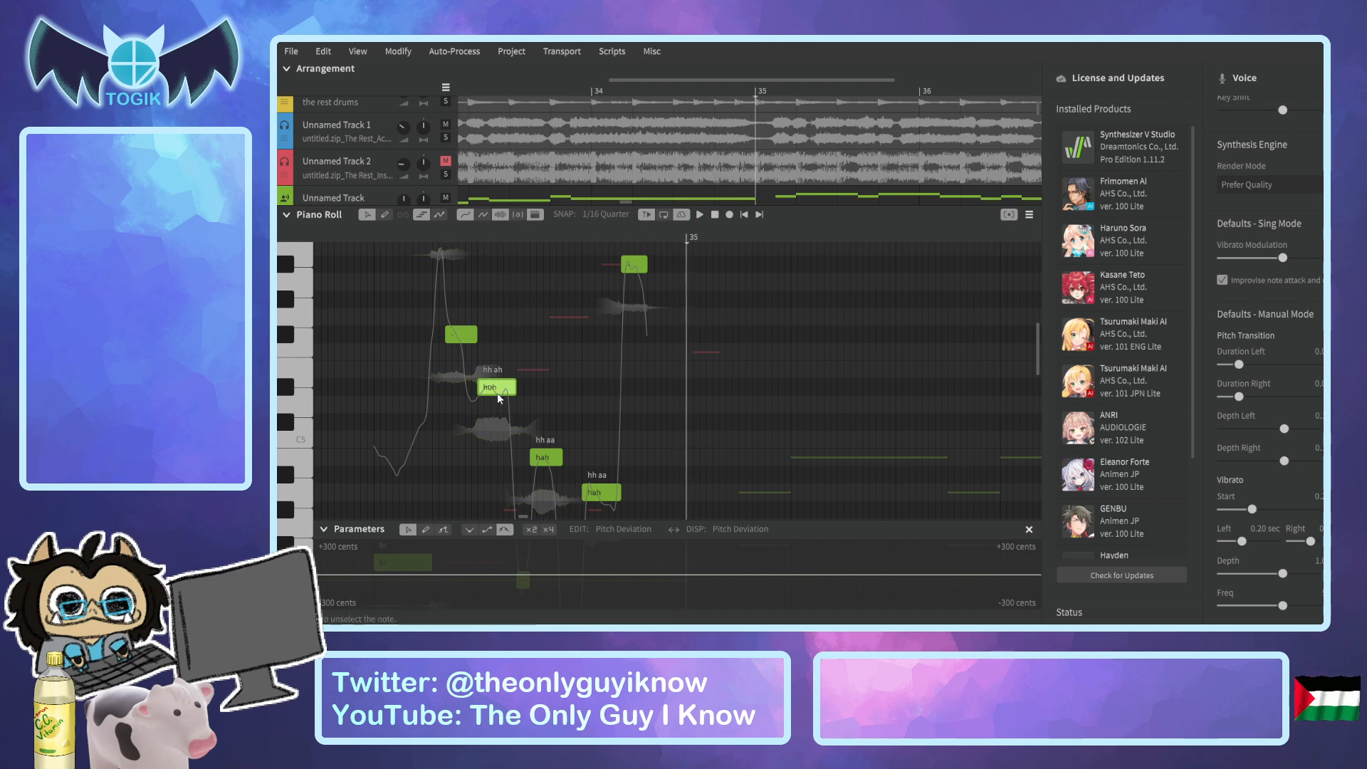
click(454, 237)
key(space)
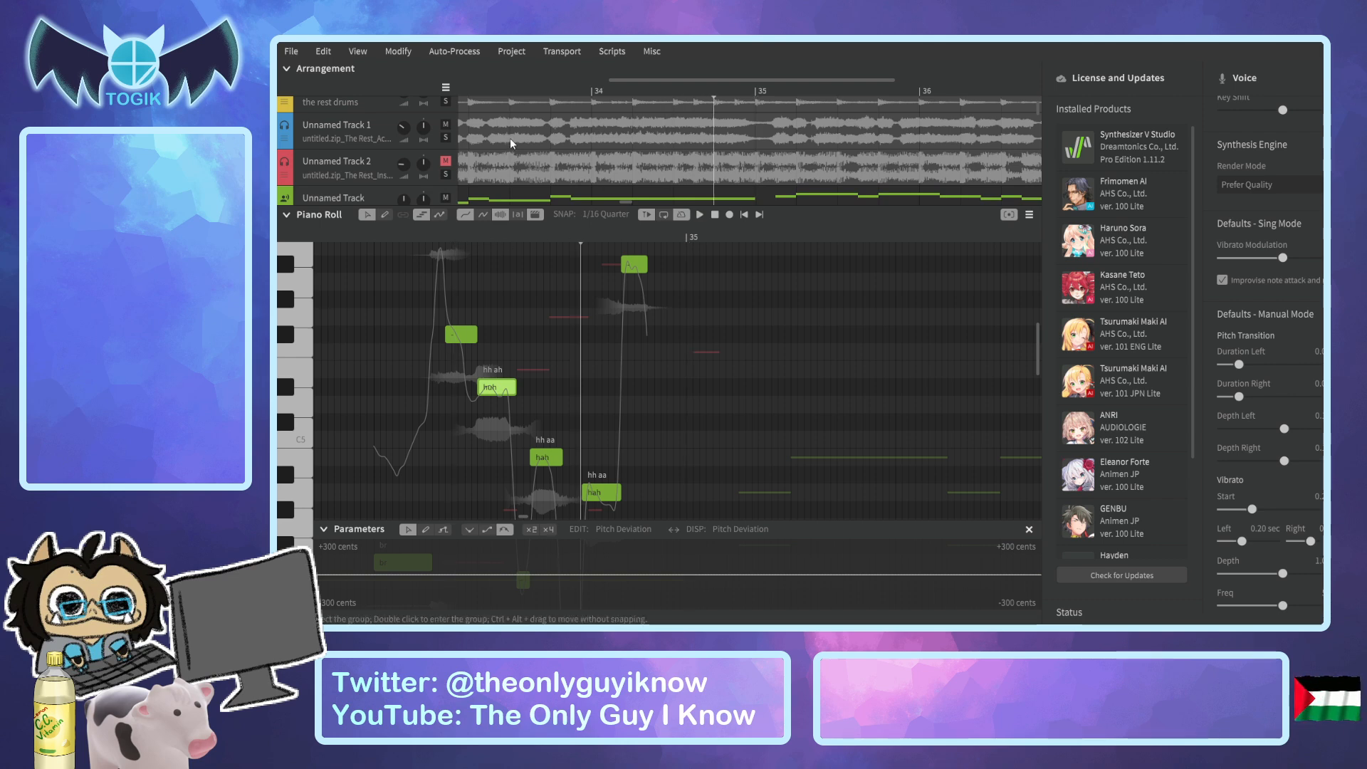
Unmute and solo Unnamed Track 2 and play it with Unnamed Track 11 from the breath in bar 34.
scroll(510, 138, up, 1)
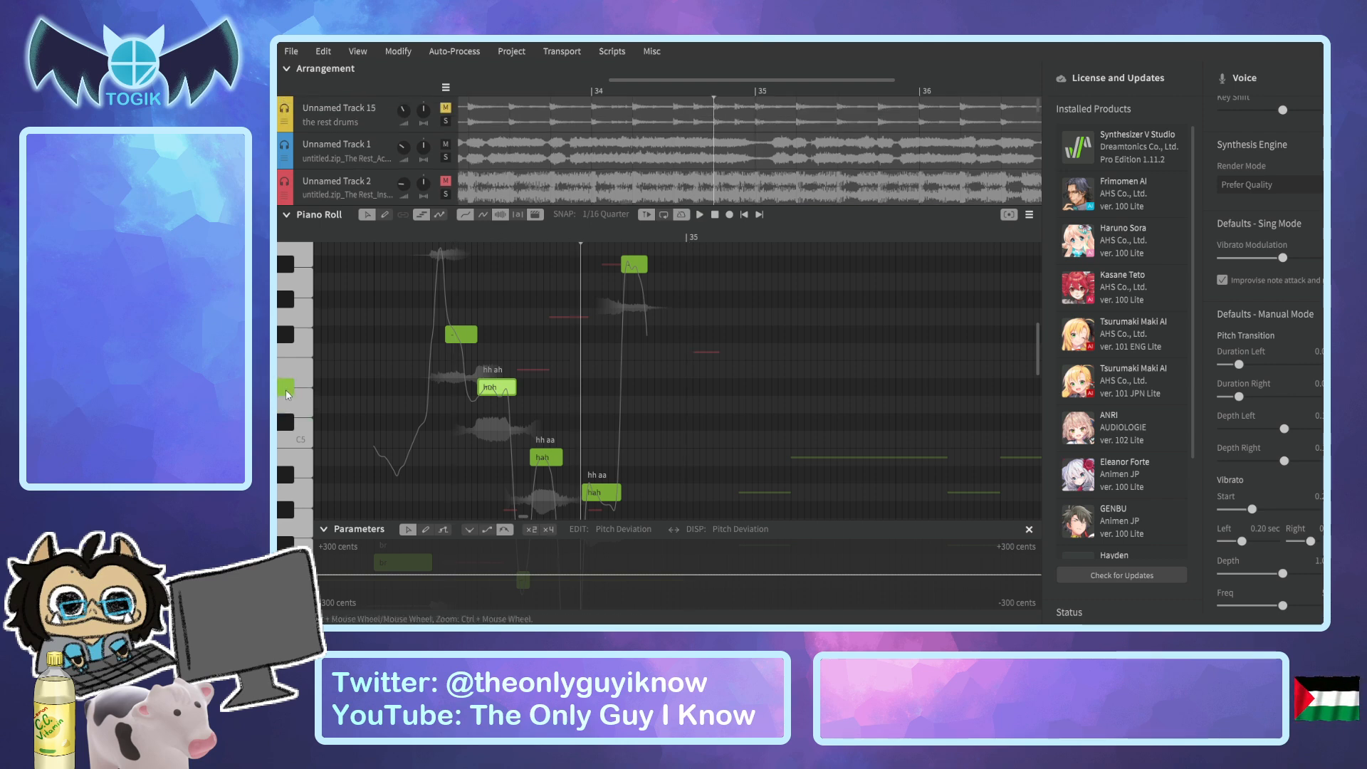
click(445, 182)
click(445, 194)
click(635, 88)
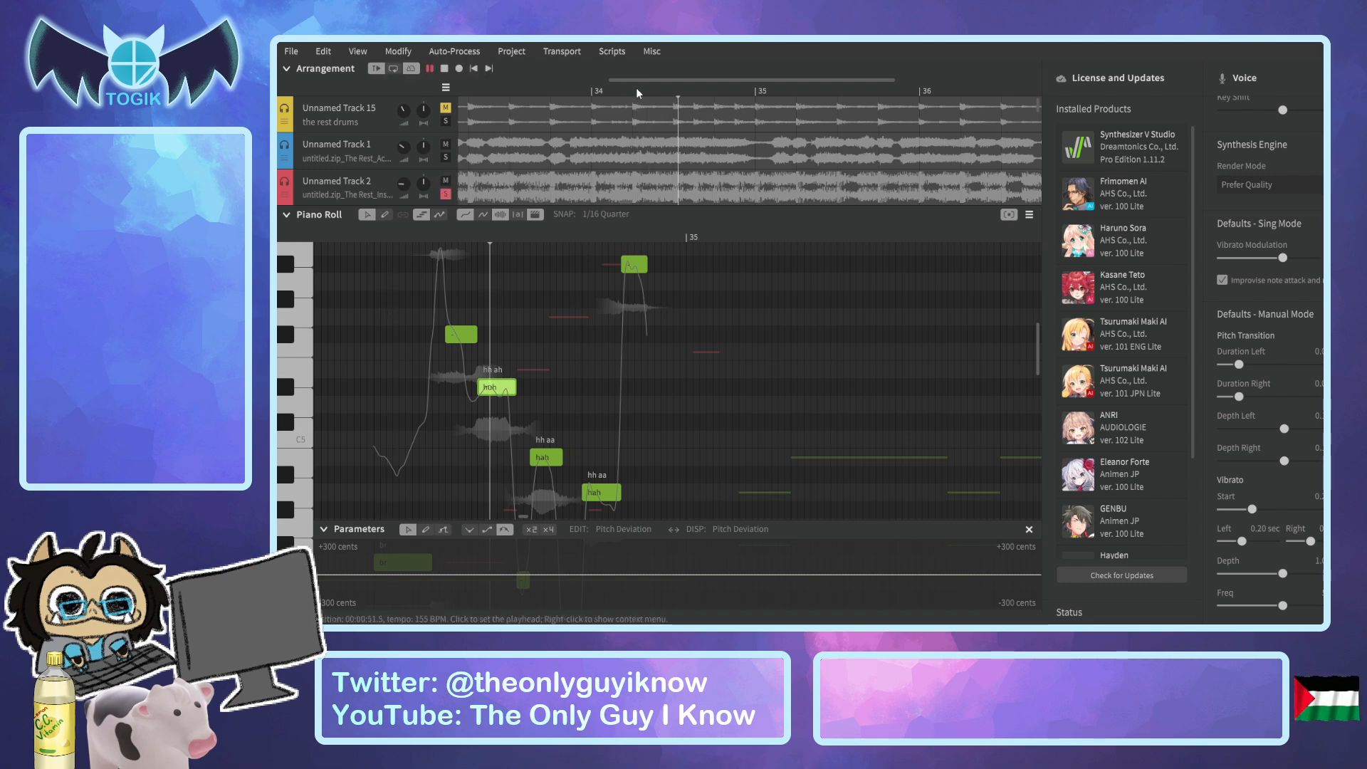
click(406, 231)
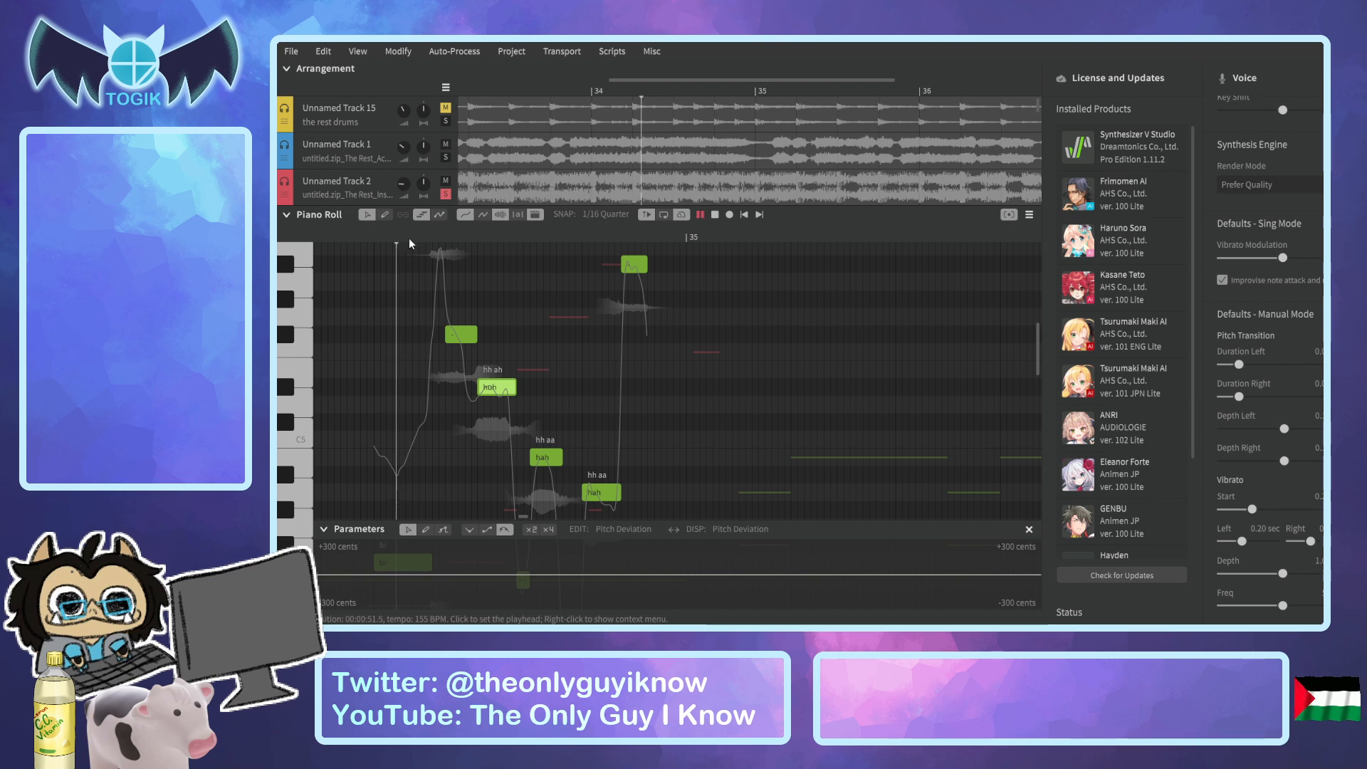
Try the last note of the phrase near bar 35 at D#3, play the phrase, and return the note to A#5.
key(space)
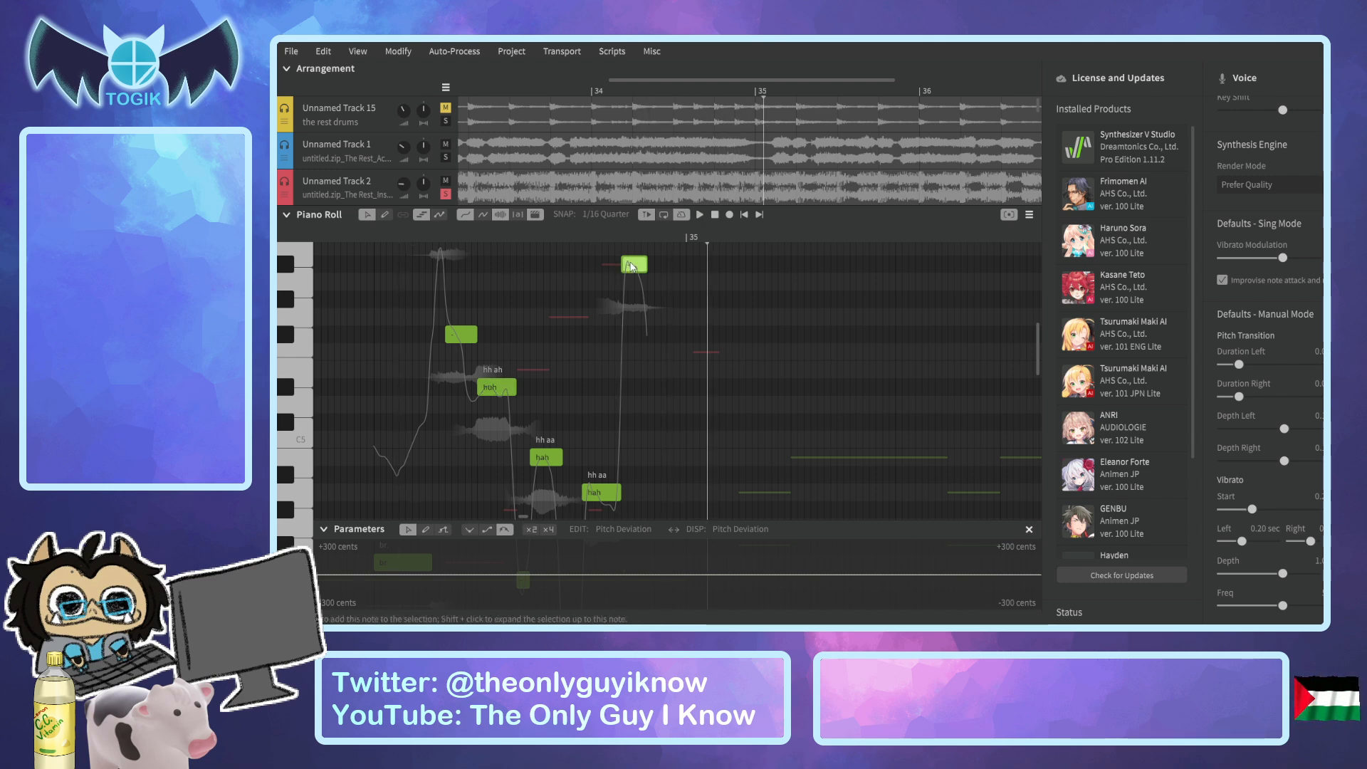
drag(633, 283, 634, 477)
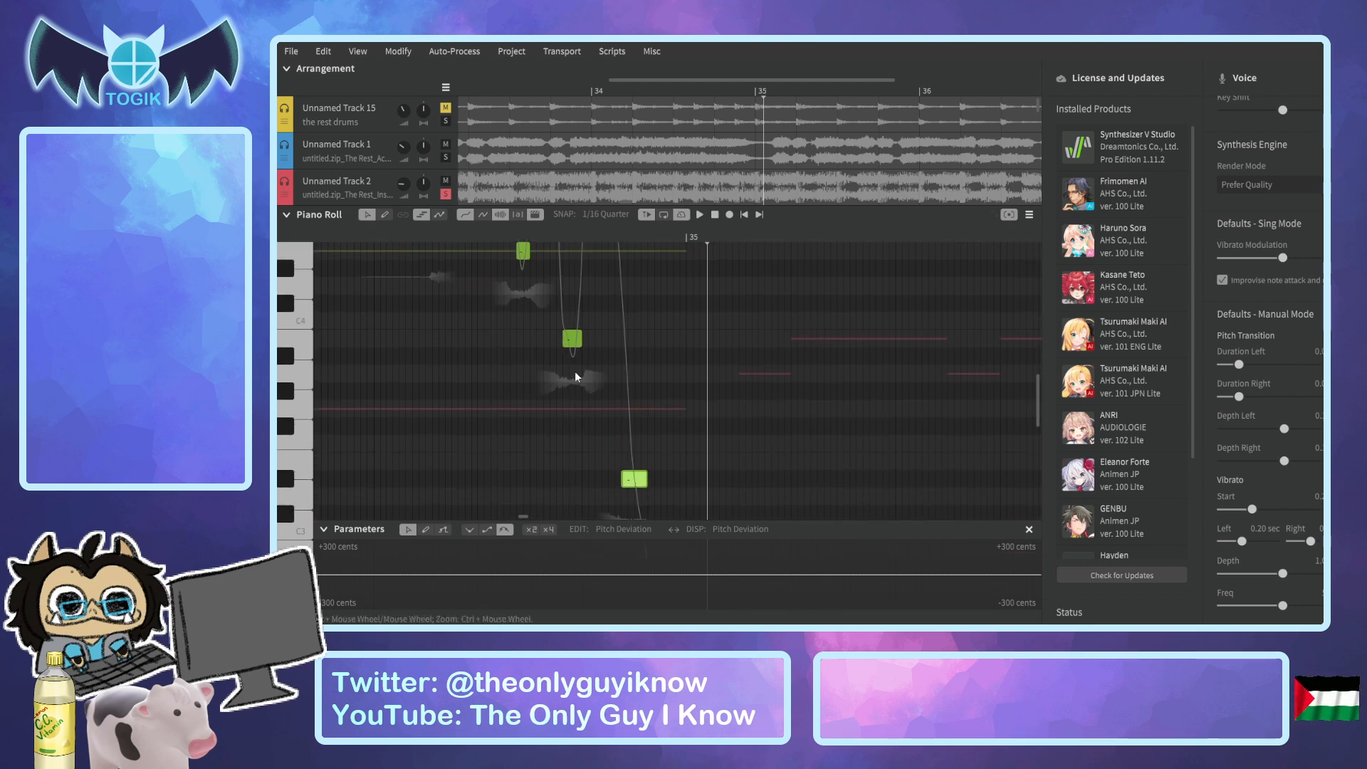
click(347, 232)
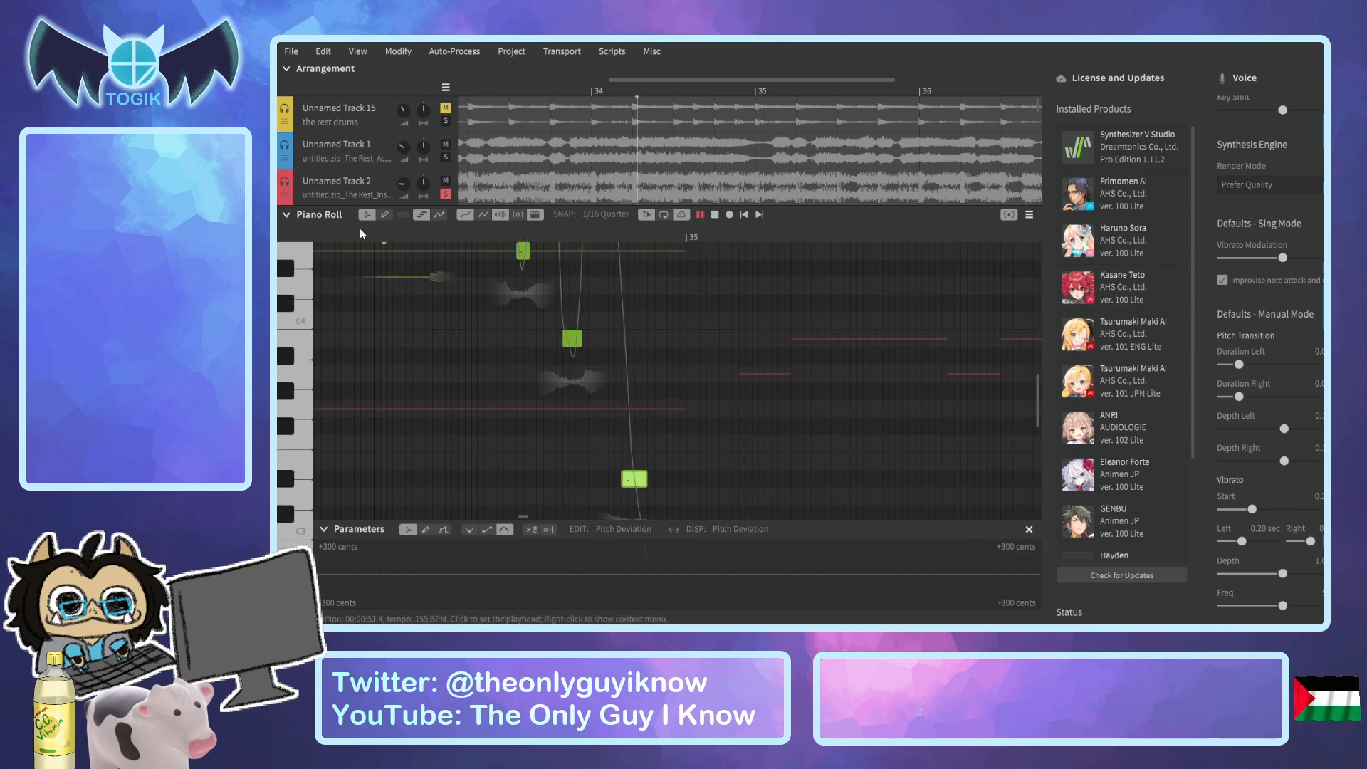
key(space)
scroll(420, 267, up, 5)
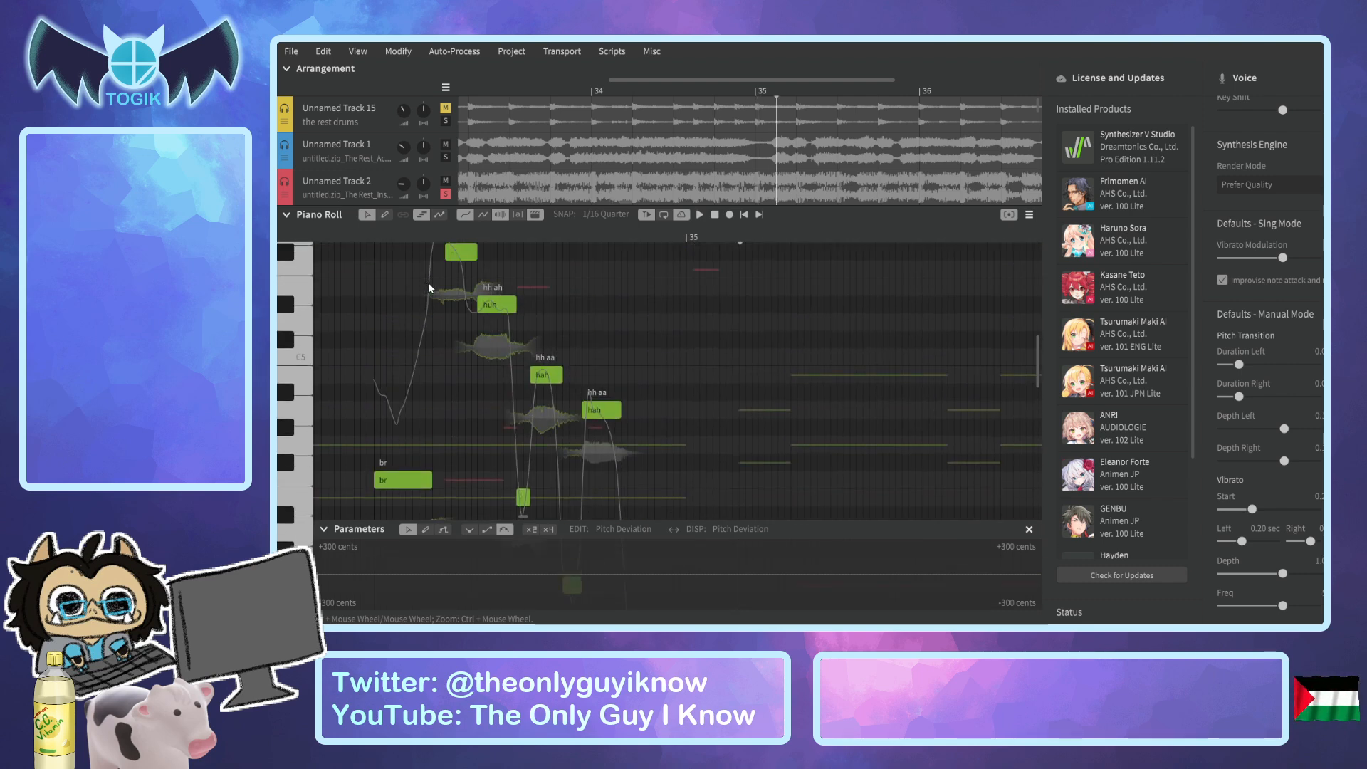
scroll(640, 335, up, 4)
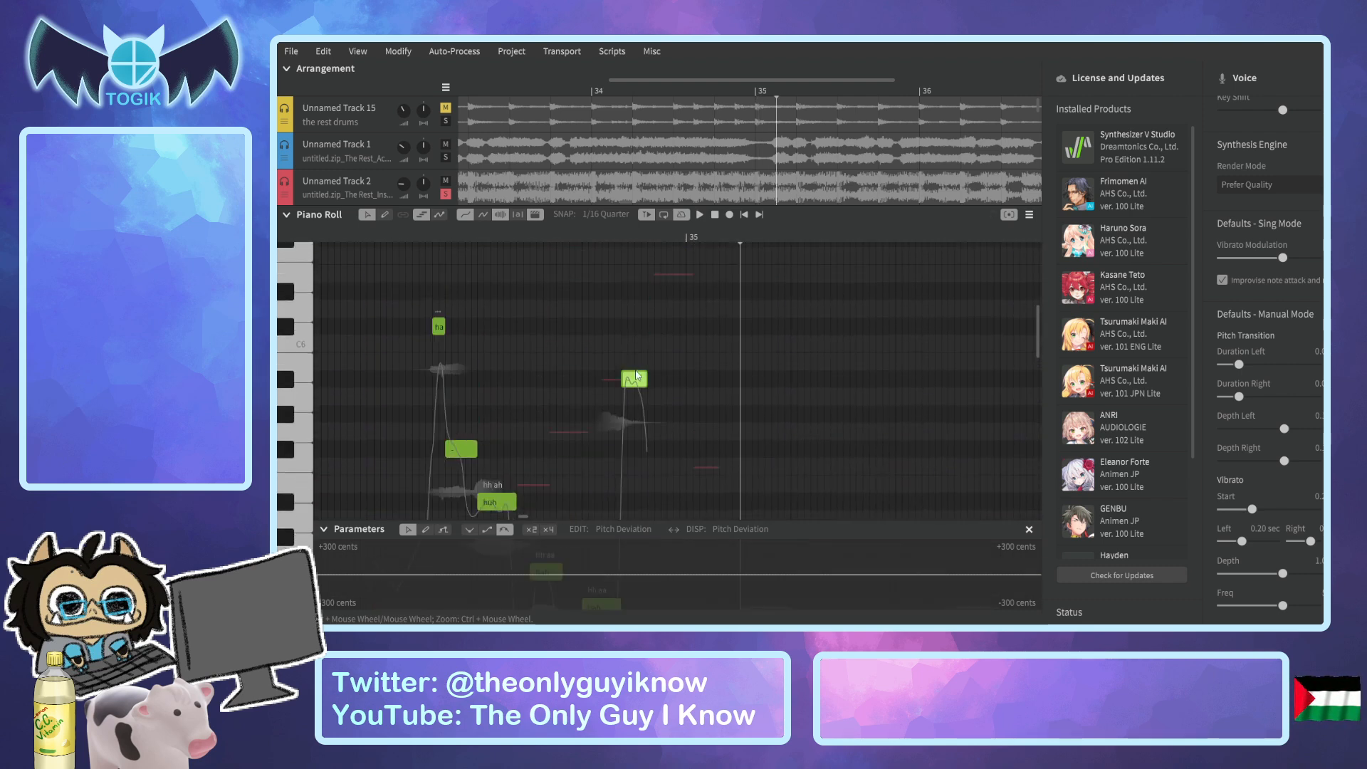
Lower the first "hah" note before bar 35 by one semitone to A#4 and play the phrase from before the breath.
scroll(619, 385, down, 4)
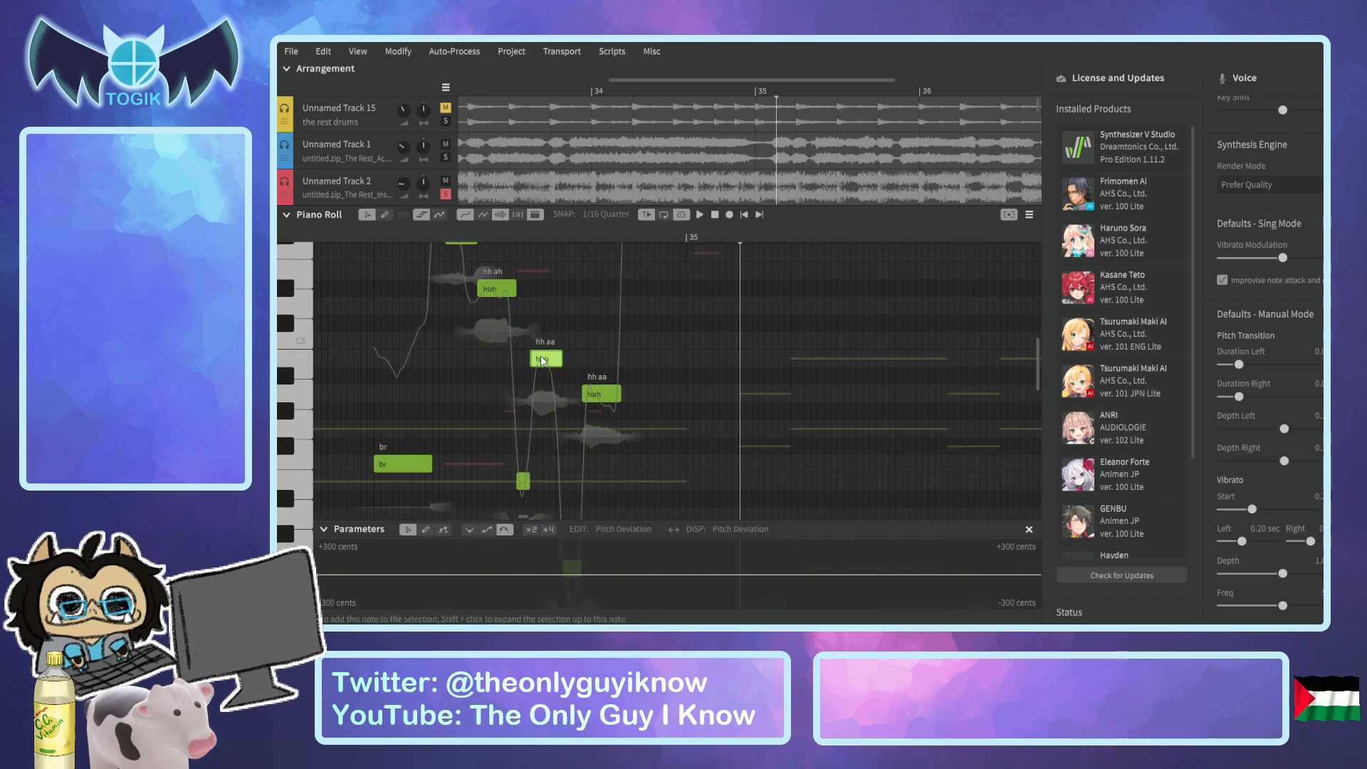
drag(543, 359, 542, 377)
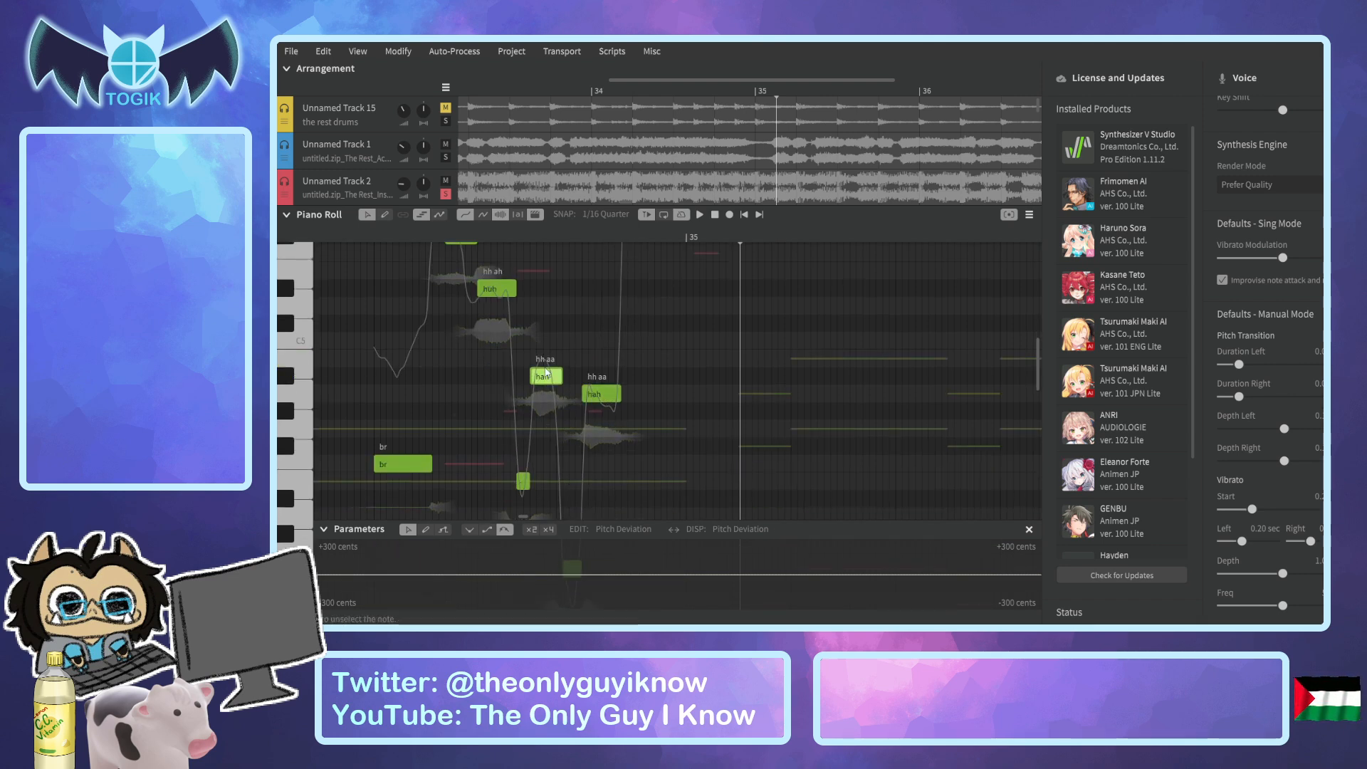
click(361, 235)
key(space)
key(space)
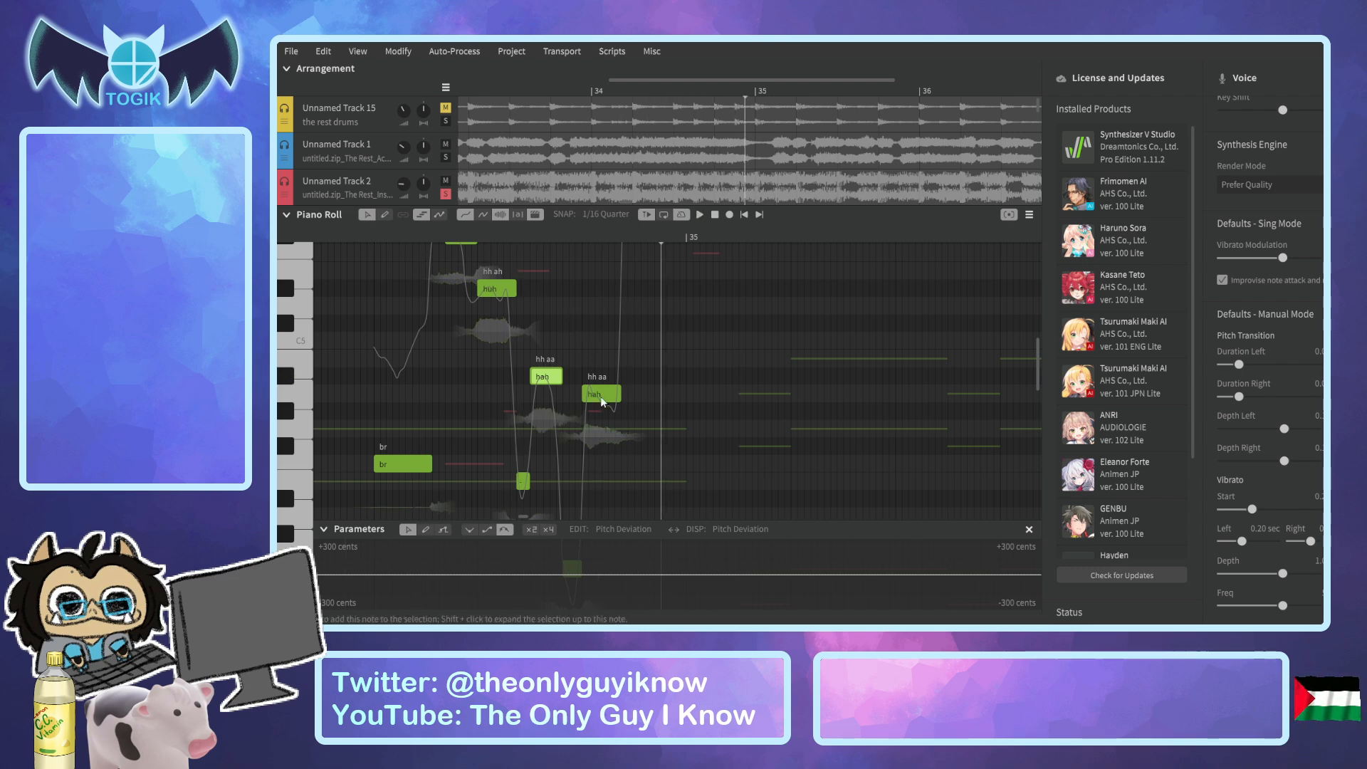
Lower the second "hah" note before bar 35 to F#4 and play the phrase from before the breath.
drag(603, 401, 603, 455)
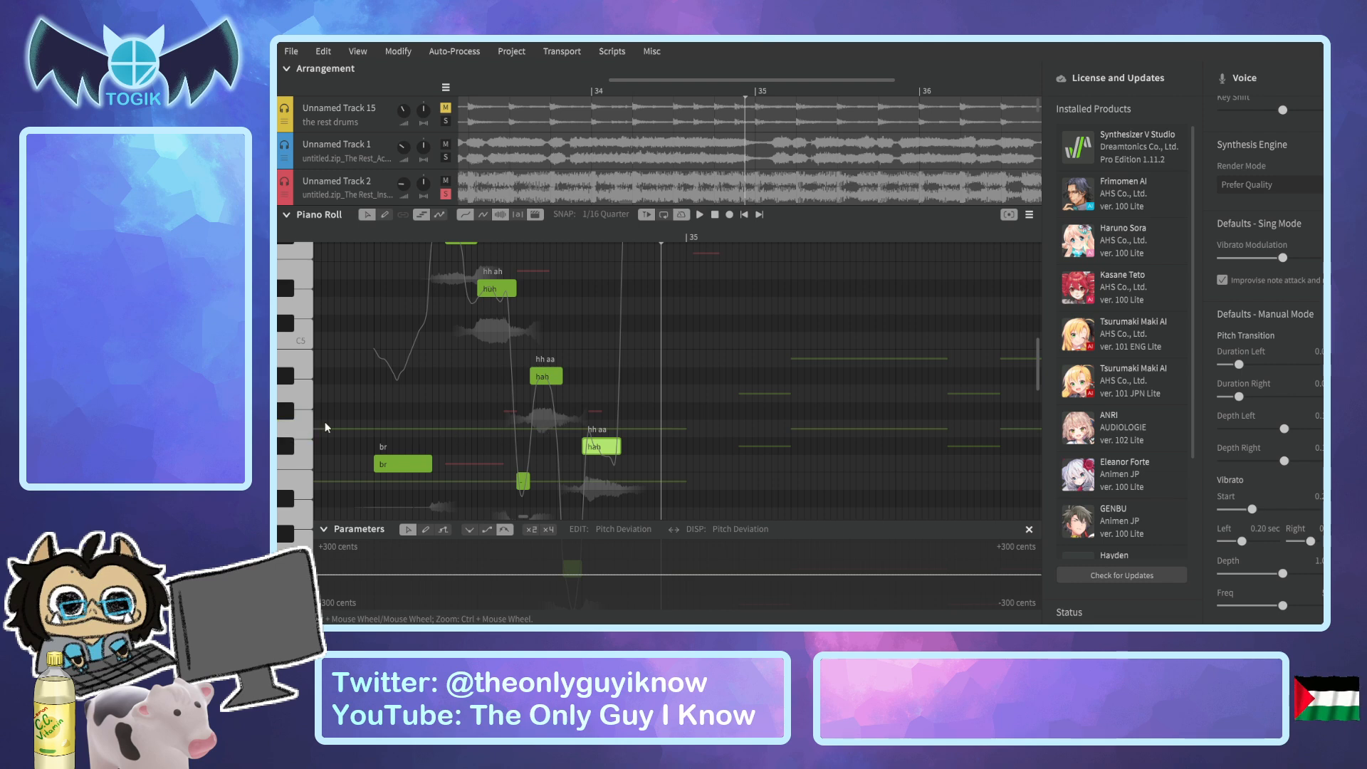
click(332, 235)
key(space)
Set the second "hah" note before bar 35 to G4 and replay the phrase from before the breath.
key(space)
drag(596, 439, 596, 428)
click(333, 237)
key(space)
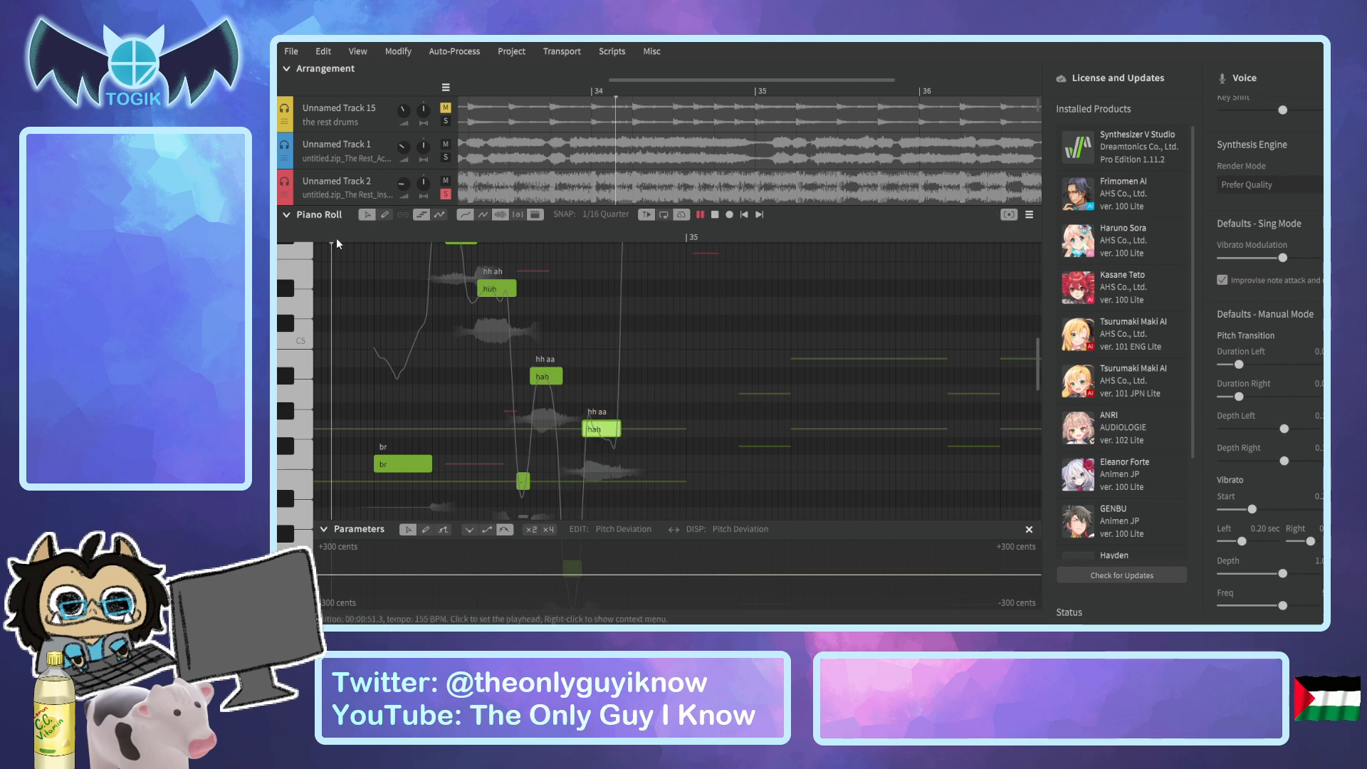
key(space)
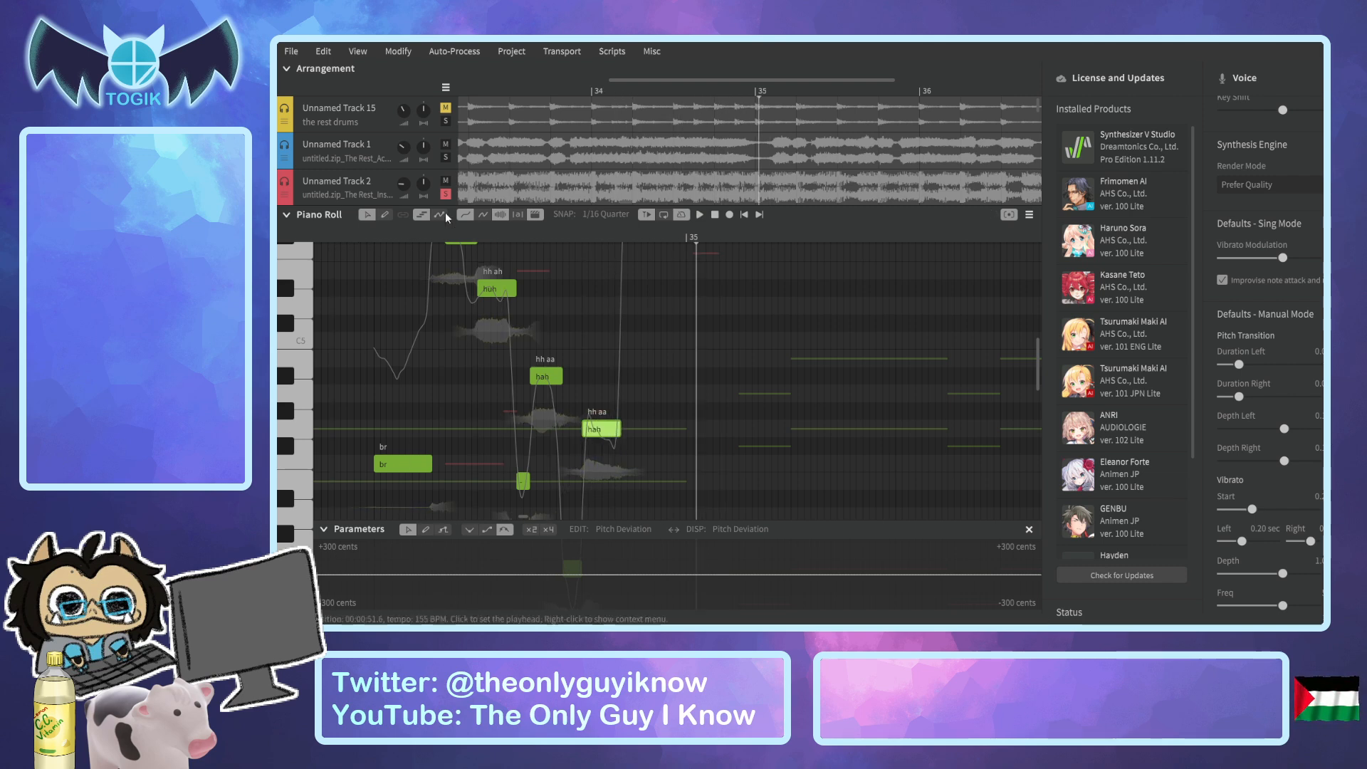
Solo Unnamed Track 10 and play it together with Unnamed Tracks 11 and 2 from just before bar 34.
scroll(540, 136, down, 5)
scroll(468, 165, down, 2)
scroll(466, 168, down, 2)
click(447, 165)
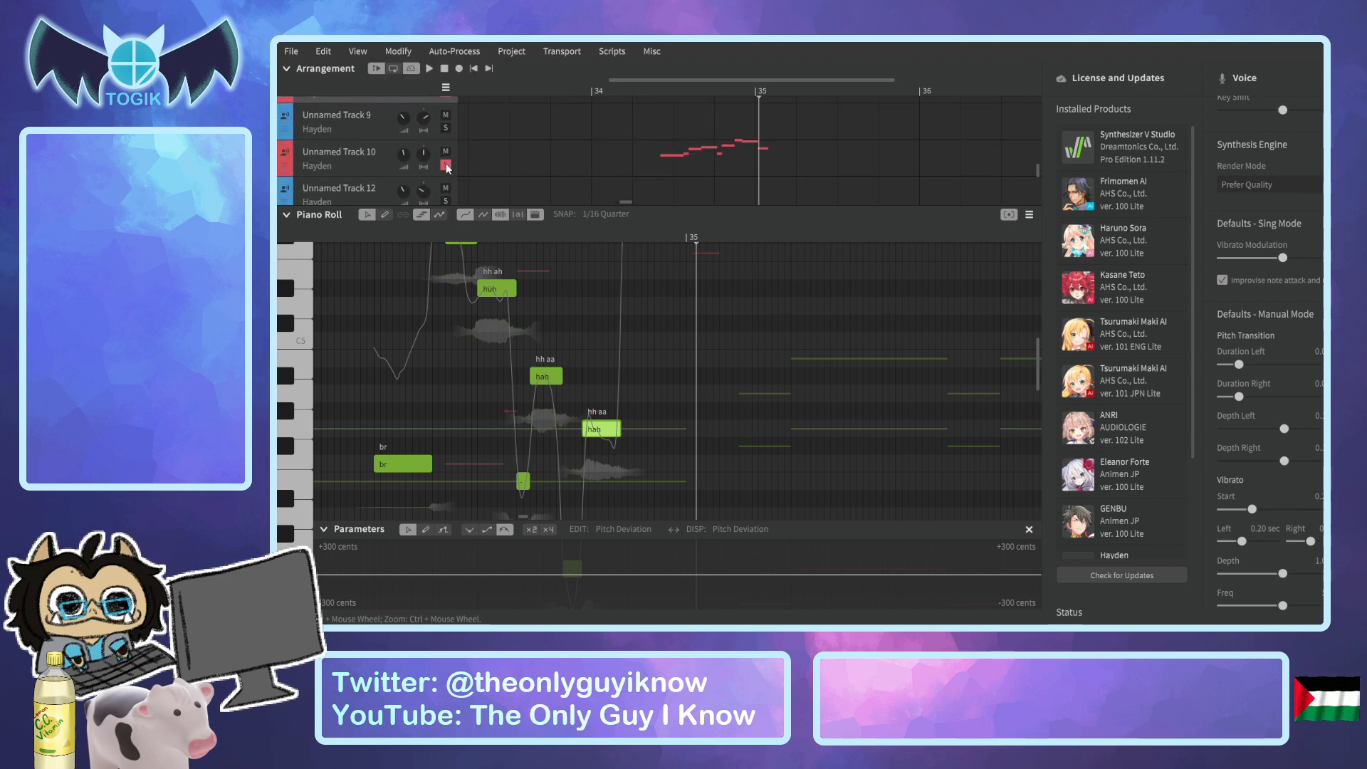
drag(616, 87, 580, 97)
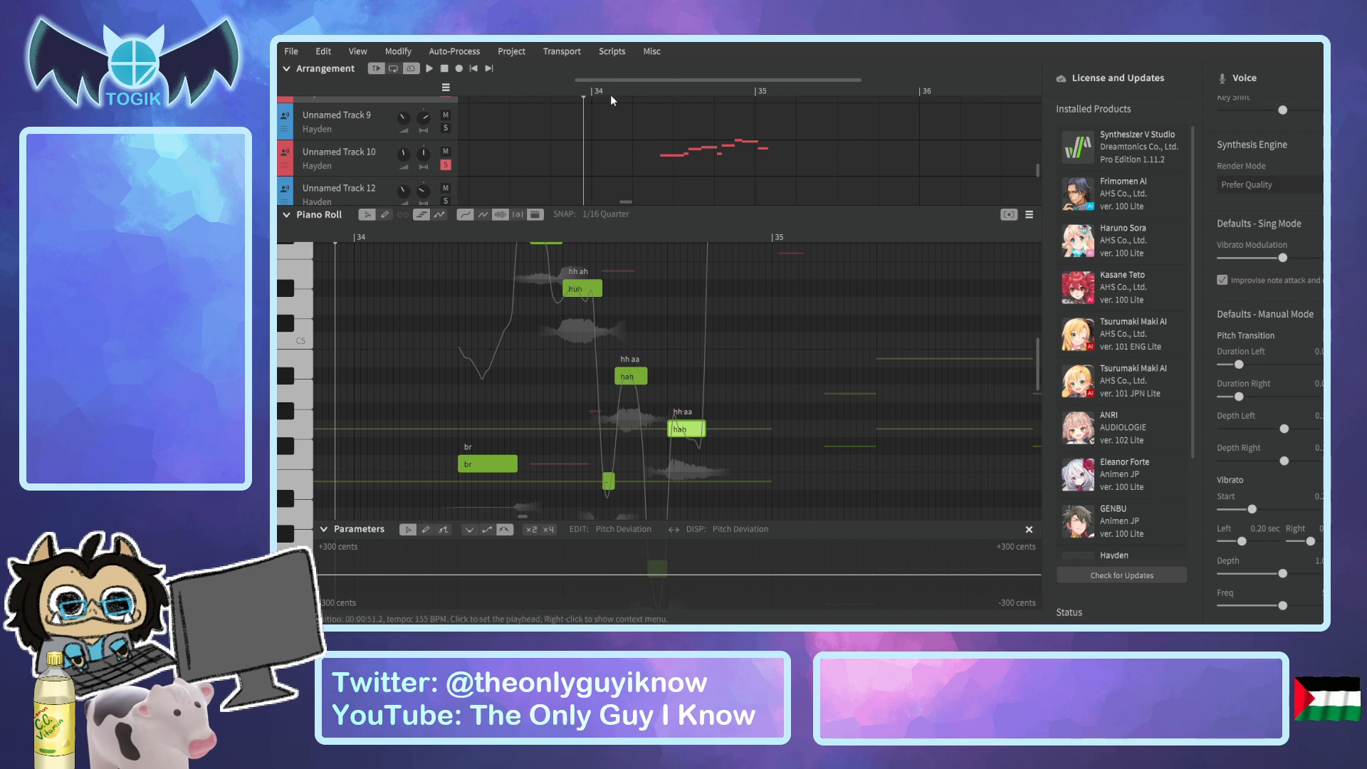
key(space)
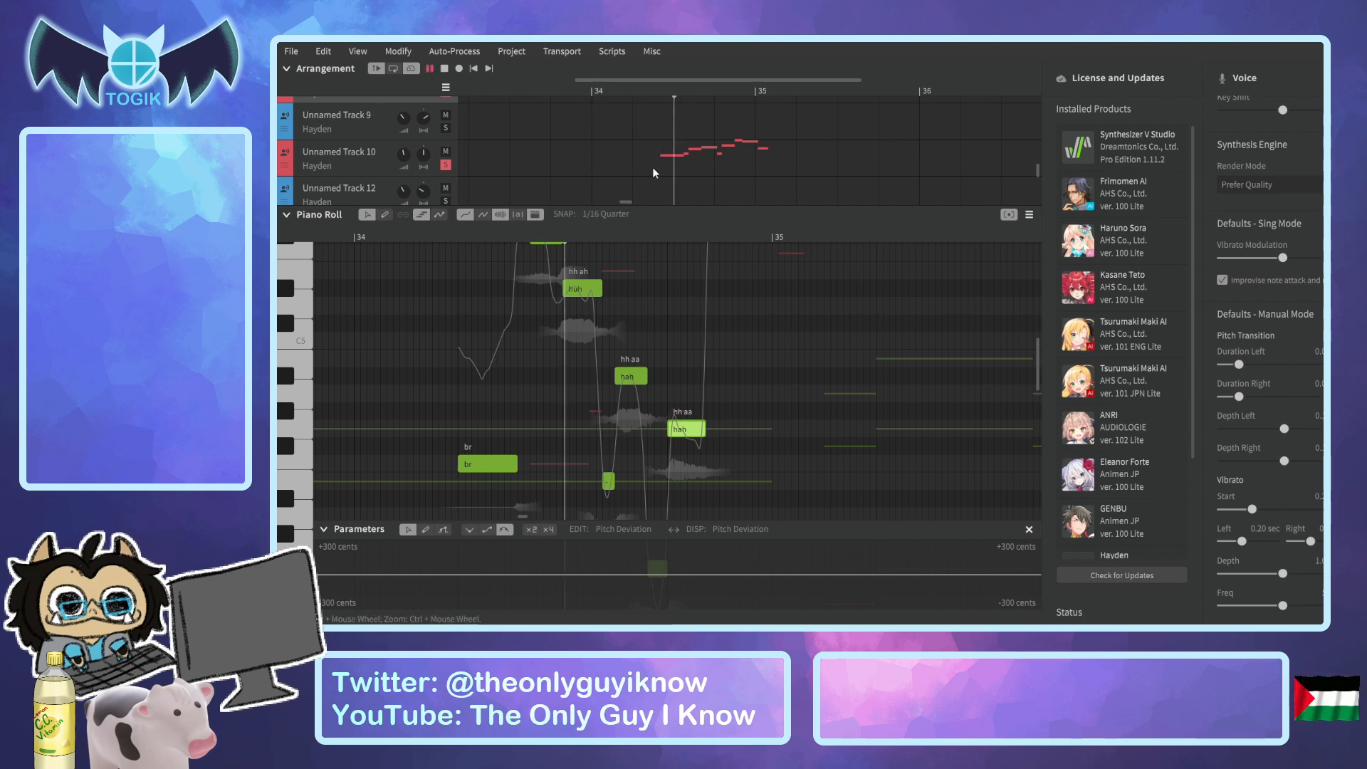
key(space)
key(space)
key(space)
Open Unnamed Track 10 in the Piano Roll and select all notes of its phrase around bar 35.
scroll(629, 256, up, 2)
scroll(526, 186, down, 2)
scroll(524, 183, up, 3)
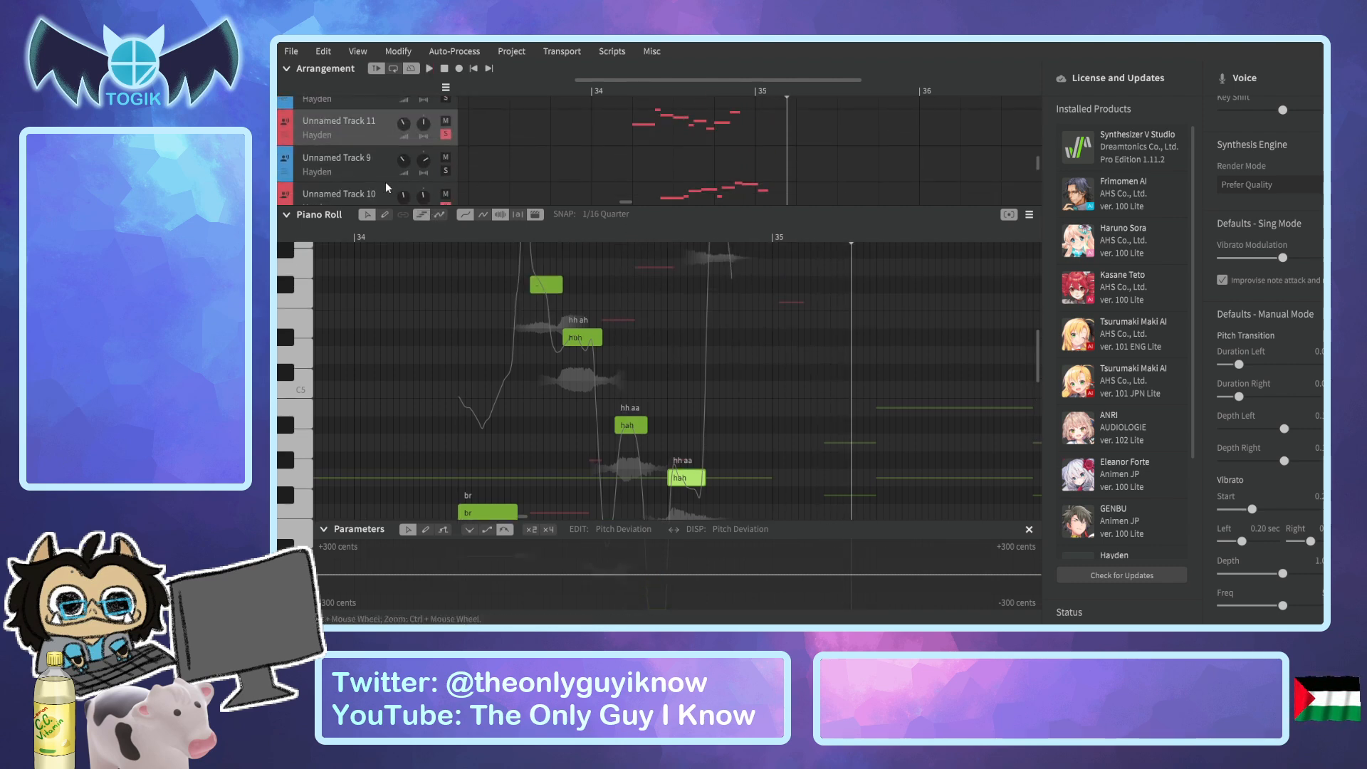
click(387, 186)
scroll(494, 293, up, 2)
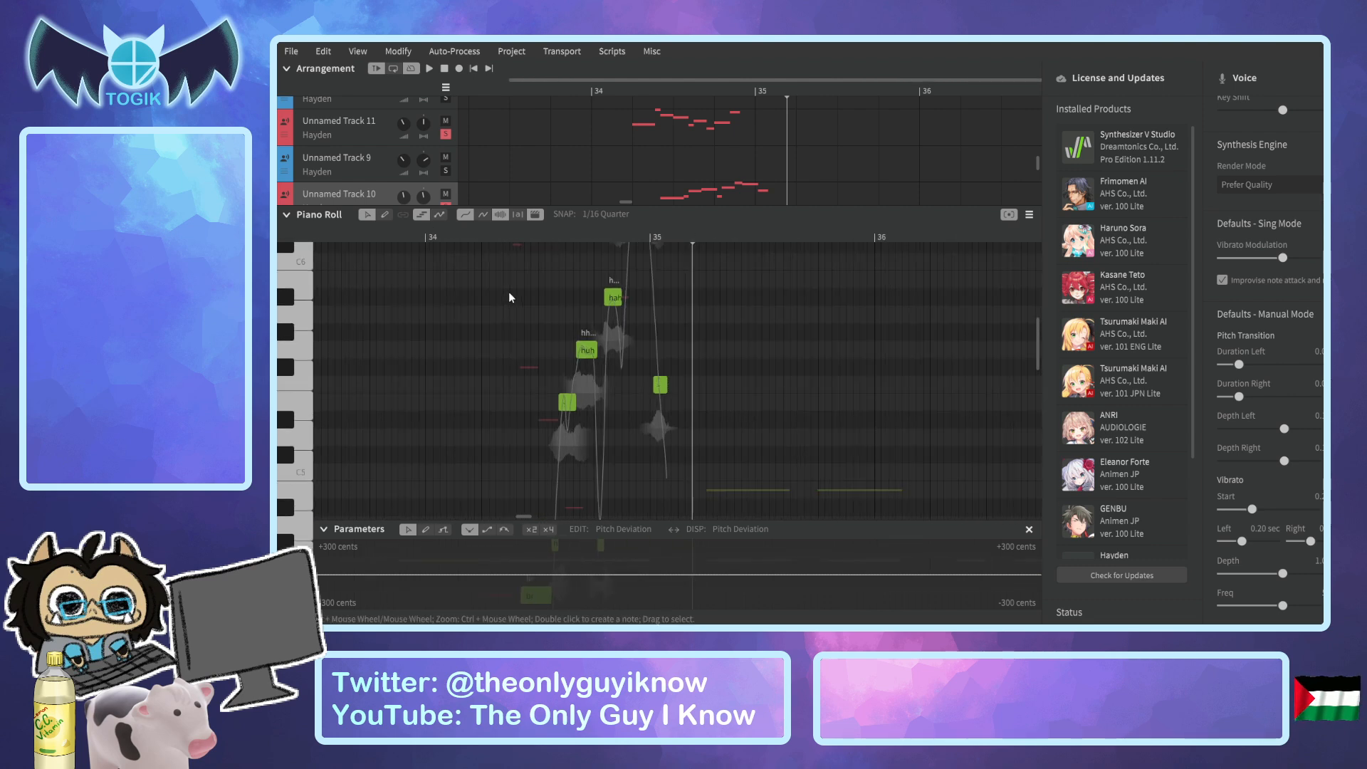
scroll(508, 292, up, 3)
scroll(485, 251, up, 2)
drag(470, 254, 687, 546)
scroll(669, 330, up, 4)
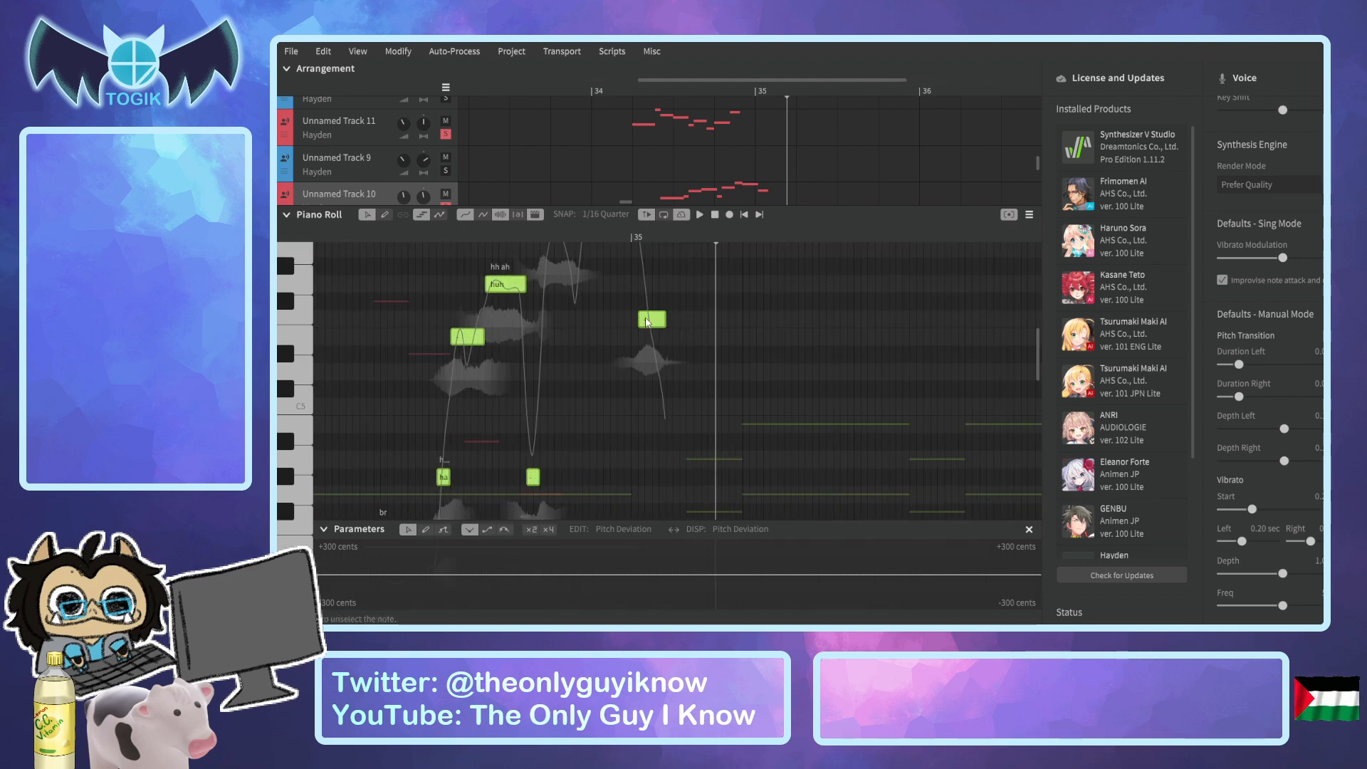
Shift the selected phrase one snap step earlier and play it from just before bar 34.
key(Left)
click(587, 90)
key(space)
key(space)
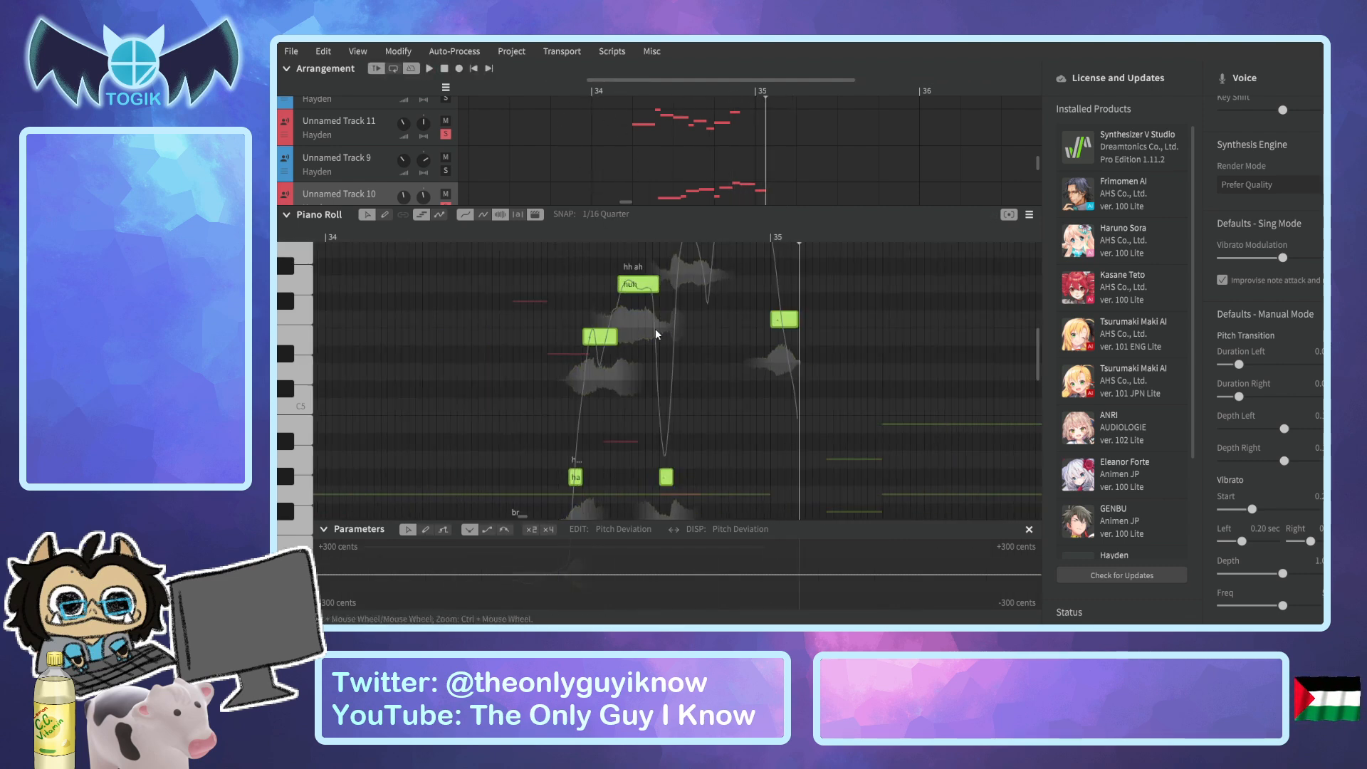
Shift the selected phrase two snap steps later and play it from several points in bar 34.
drag(607, 339, 620, 338)
click(512, 240)
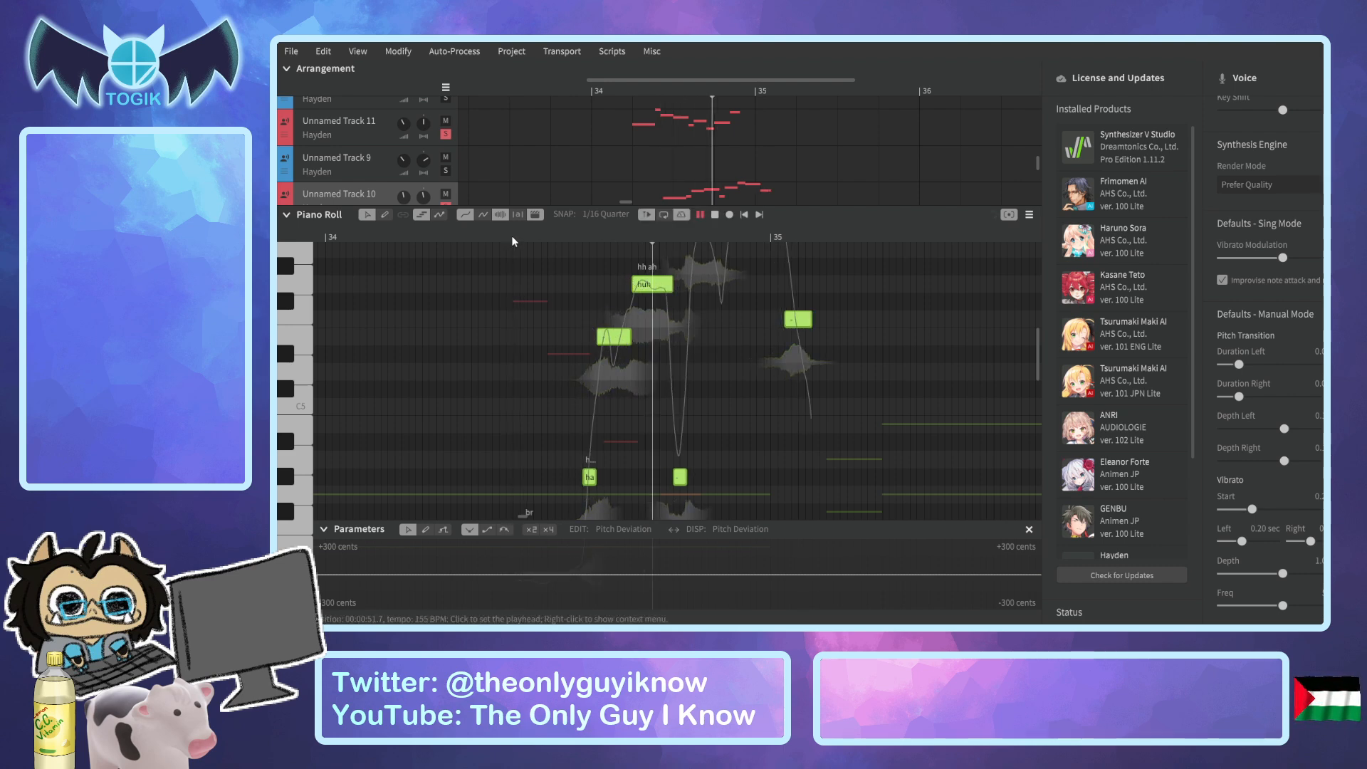
key(space)
click(460, 237)
click(401, 241)
key(space)
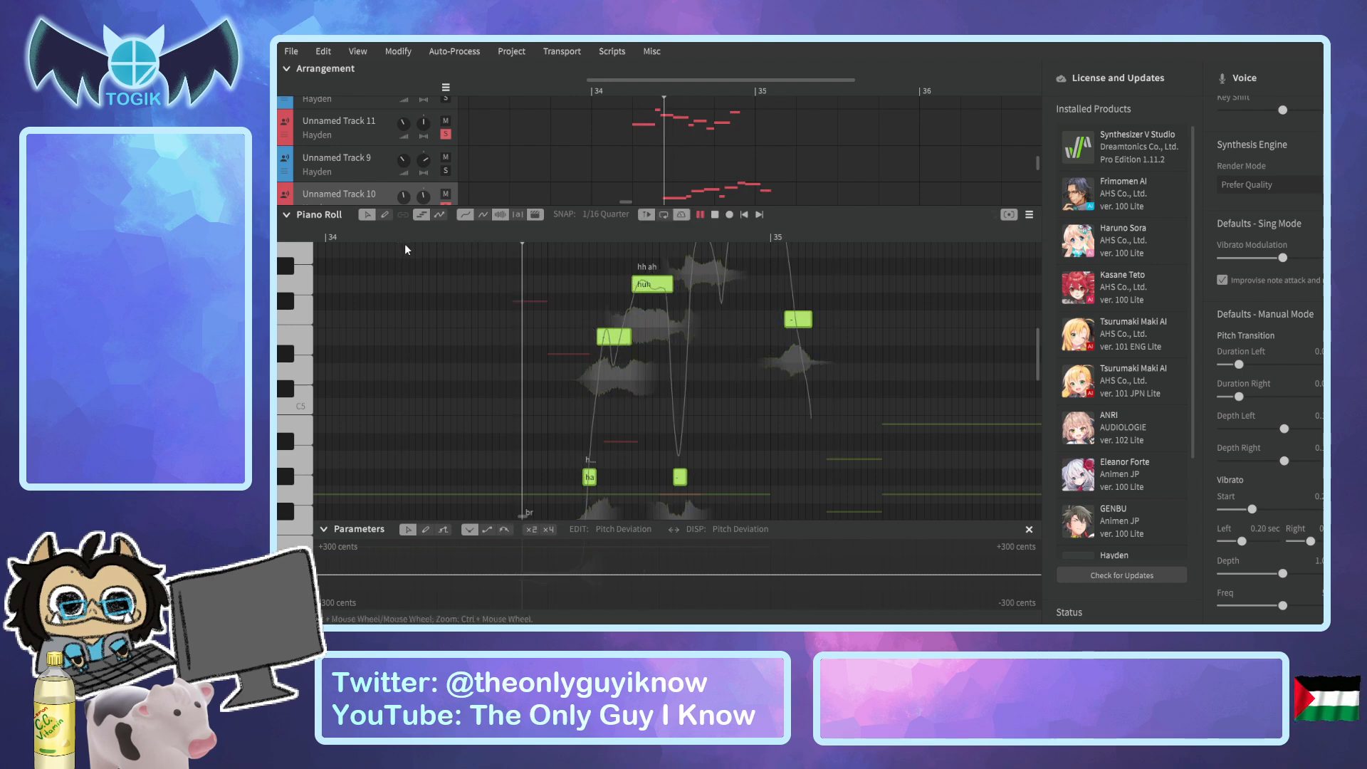
key(space)
Shift the selected phrase three snap steps later and play it from before the breath and from before bar 34.
scroll(630, 378, down, 3)
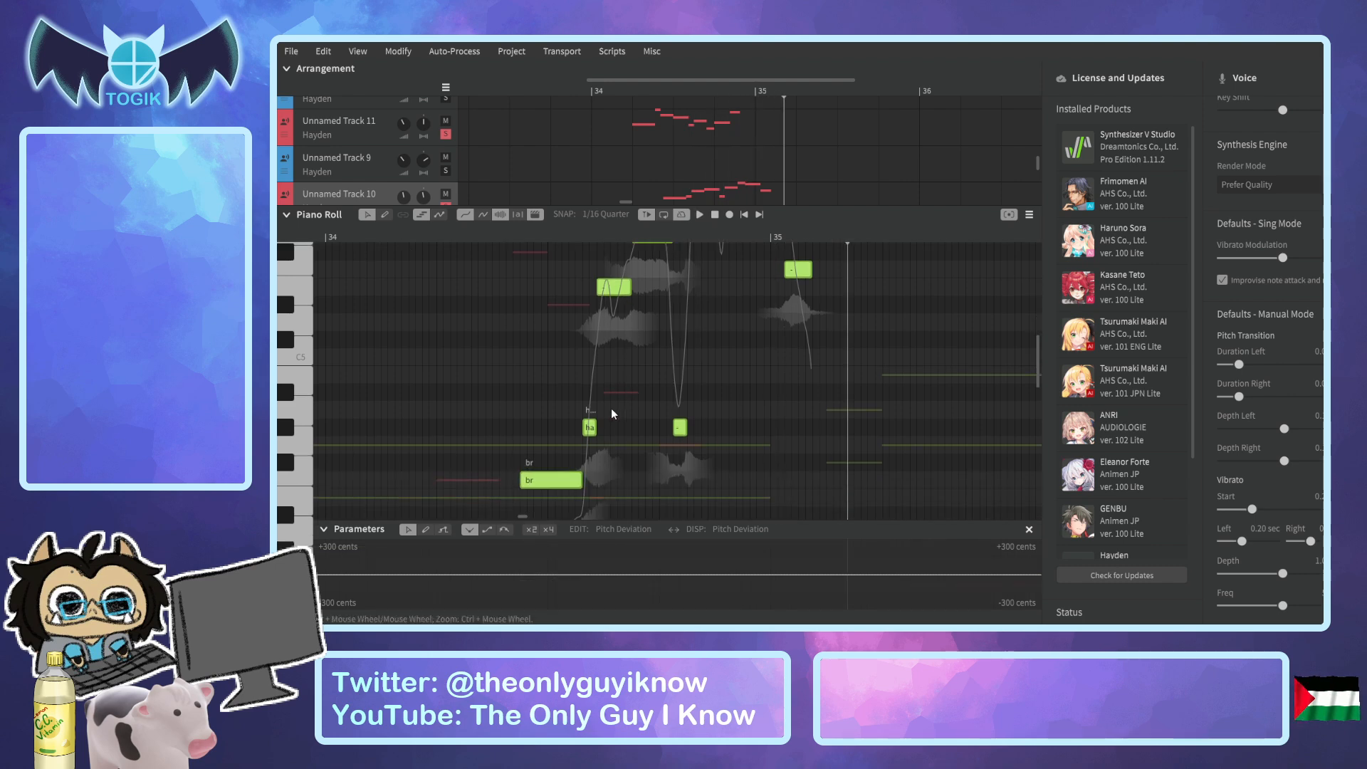
drag(613, 292, 634, 292)
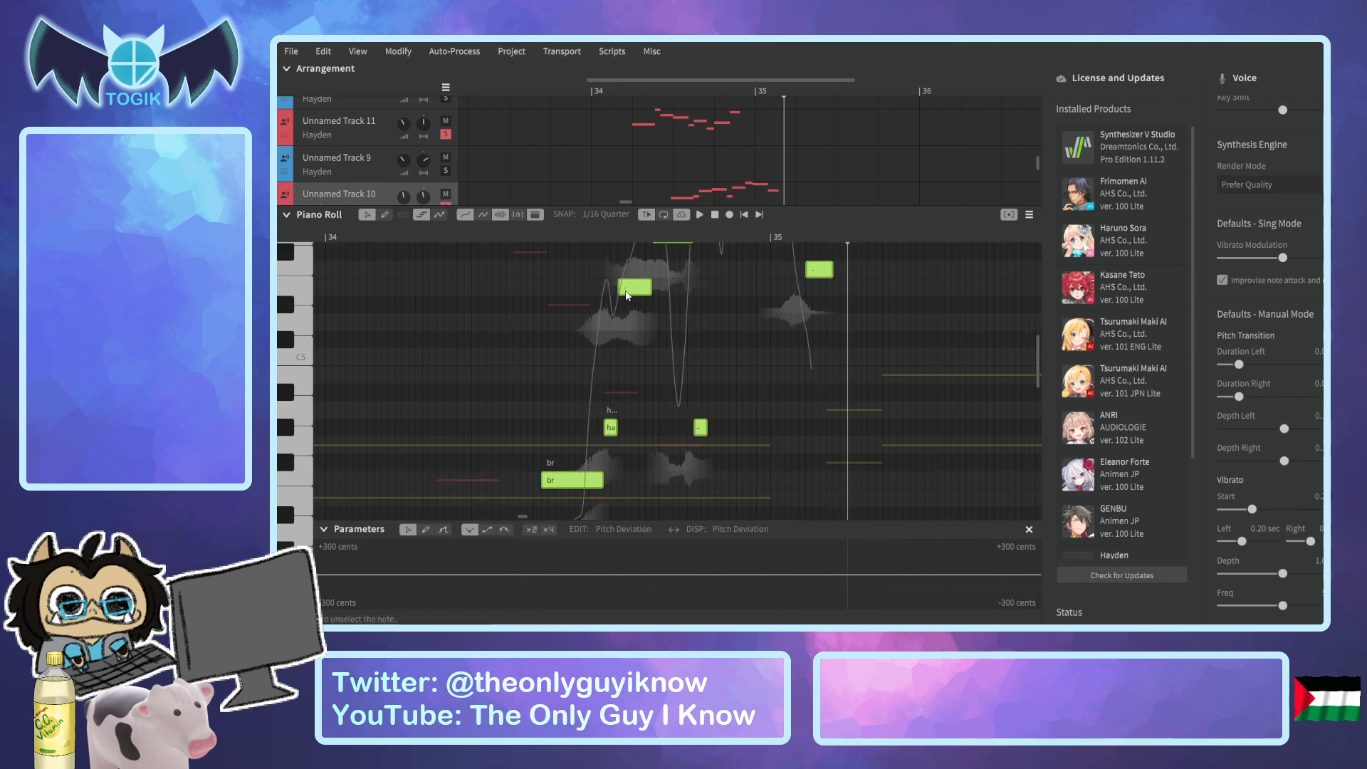
click(484, 237)
drag(484, 229, 455, 233)
key(space)
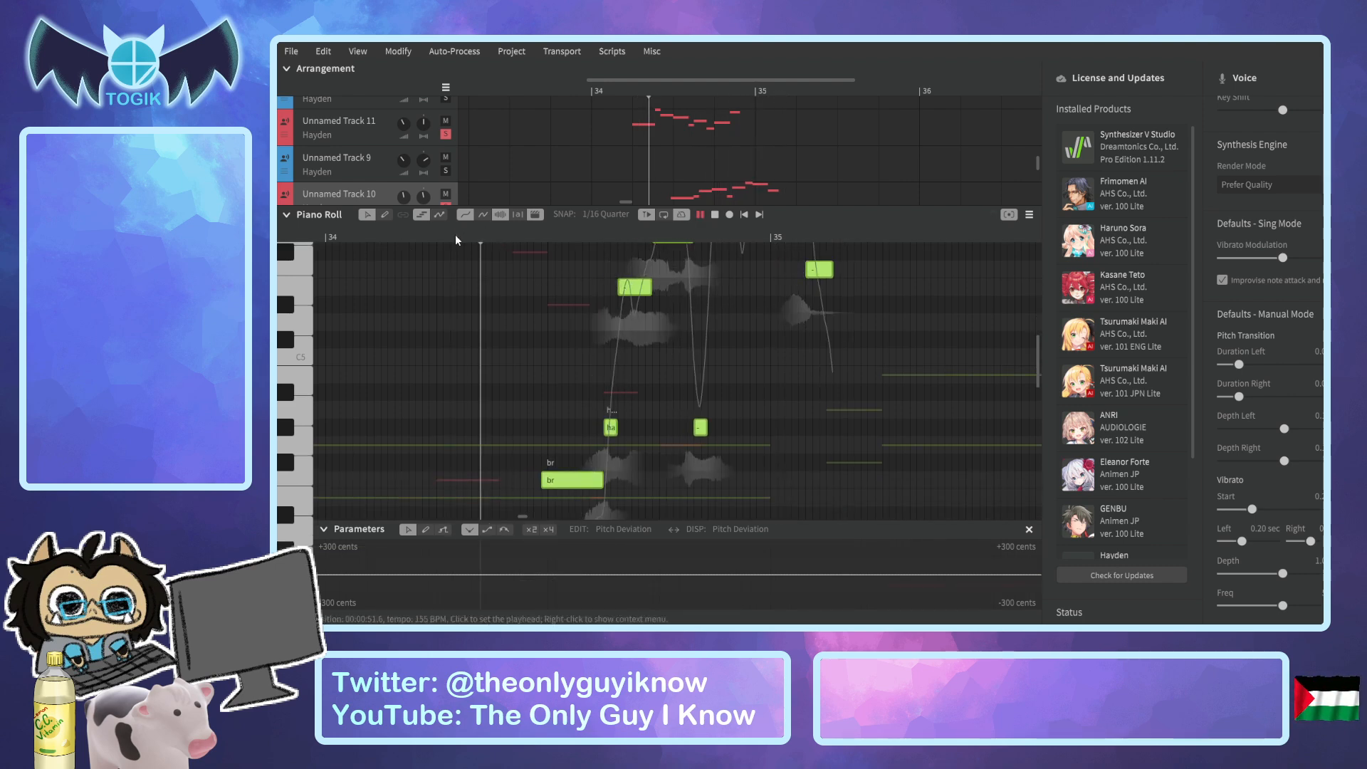
key(space)
ctrl+scroll(639, 165, down, 4)
click(614, 84)
key(space)
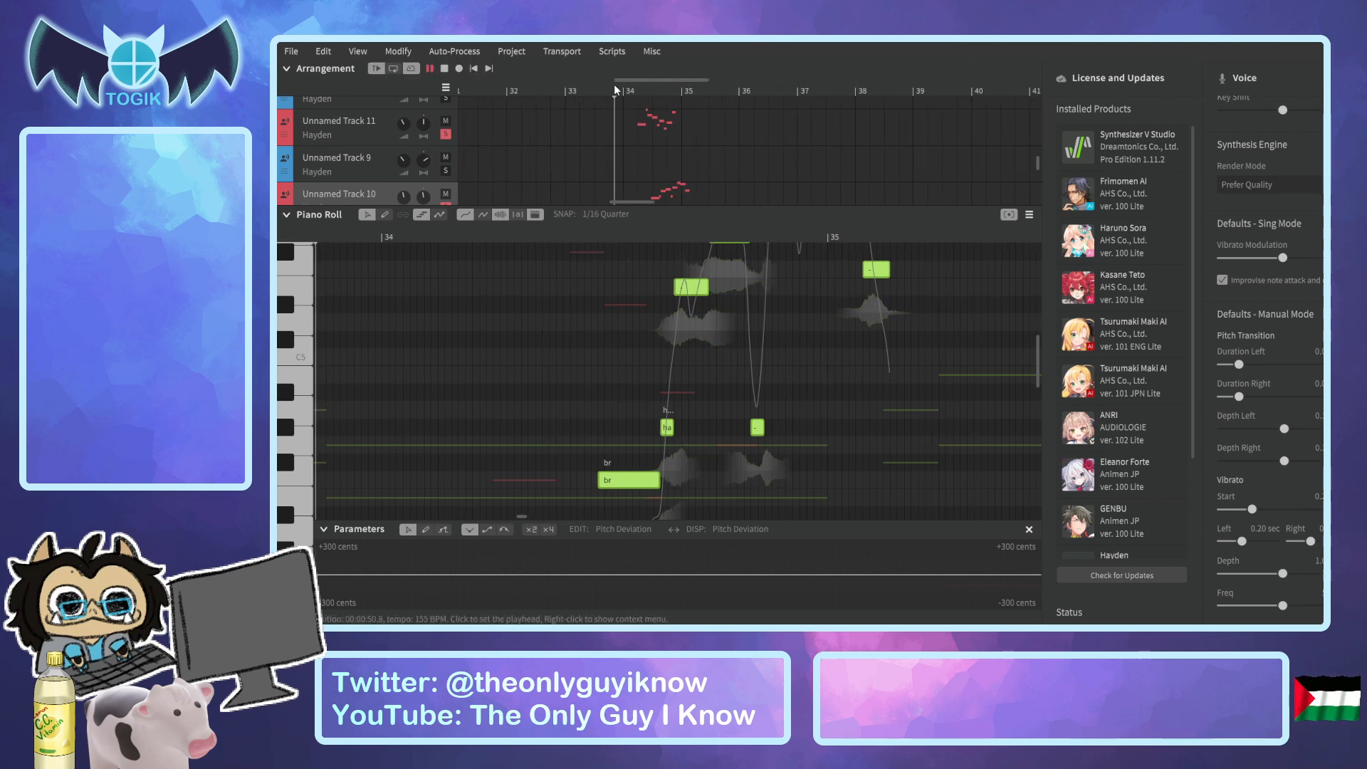
key(space)
Shift the selected phrase two snap steps earlier and play it from shortly before the breath note.
ctrl+scroll(675, 137, down, 3)
scroll(677, 136, up, 2)
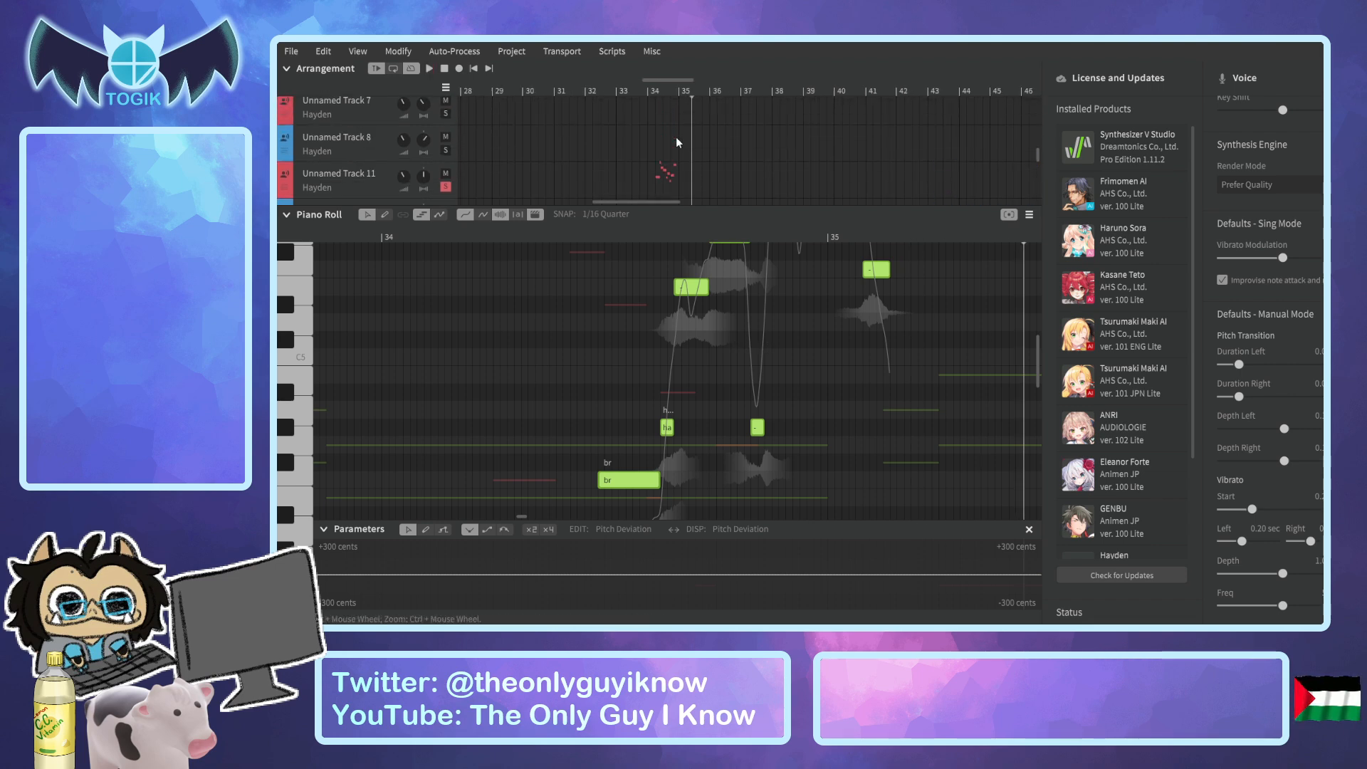
click(642, 85)
ctrl+scroll(741, 336, up, 3)
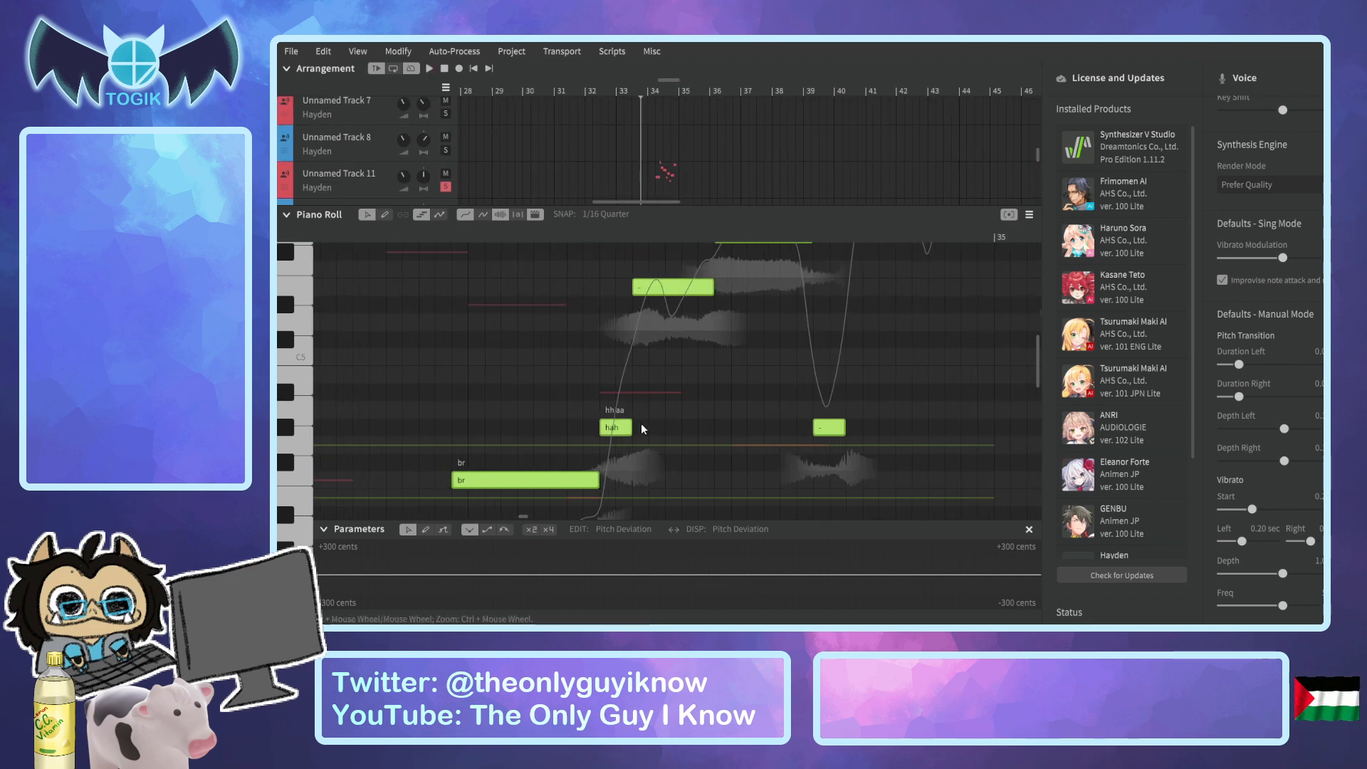
drag(613, 433, 581, 433)
click(369, 238)
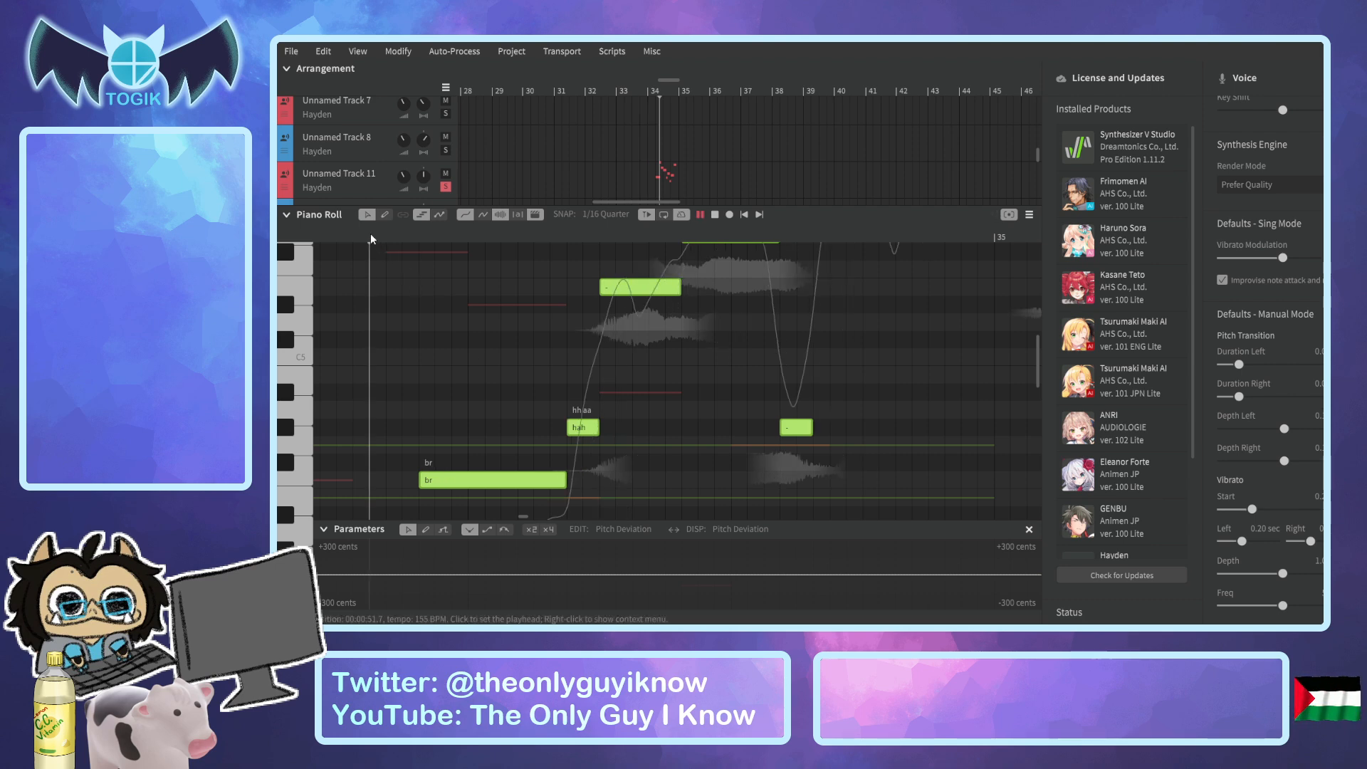
key(space)
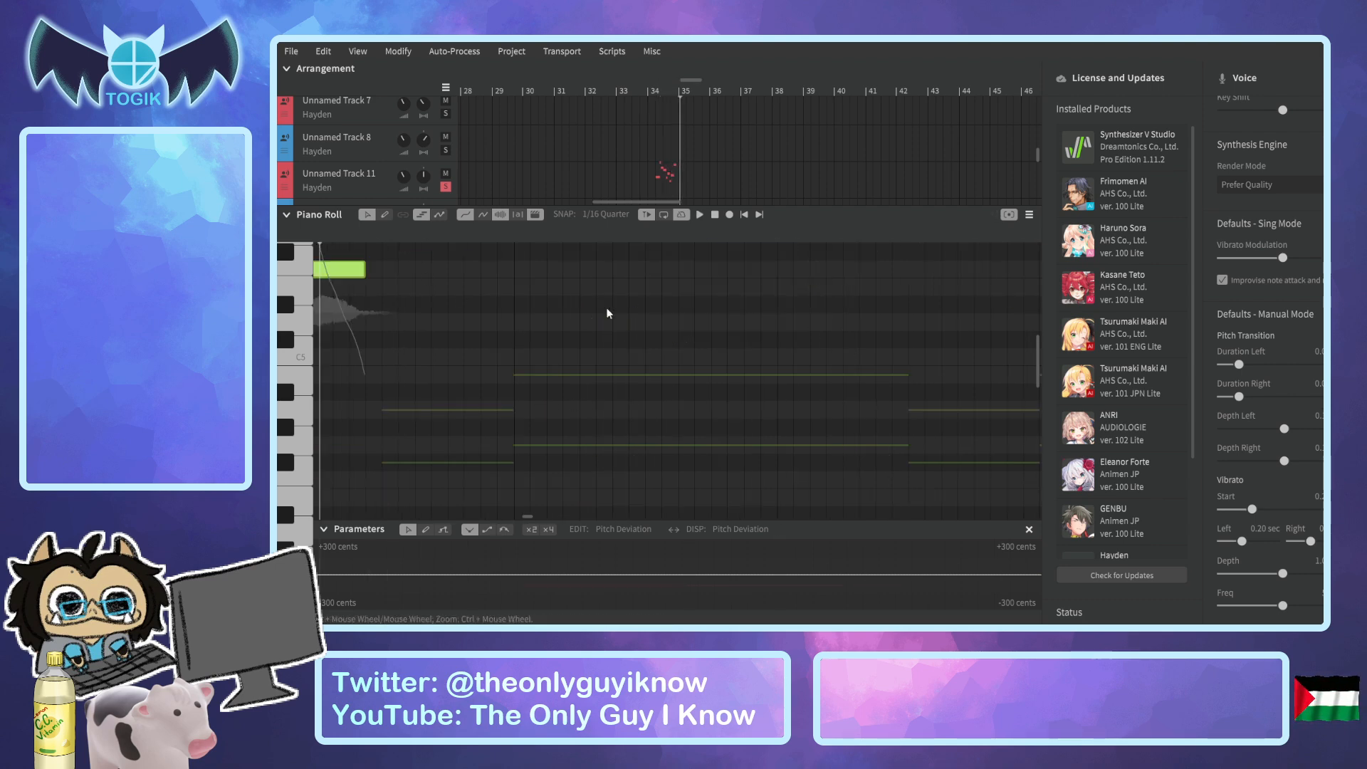
Play Unnamed Track 10's phrase repeatedly from before its breath note to check its timing against Unnamed Track 11.
drag(688, 80, 674, 84)
ctrl+scroll(545, 328, down, 2)
click(436, 433)
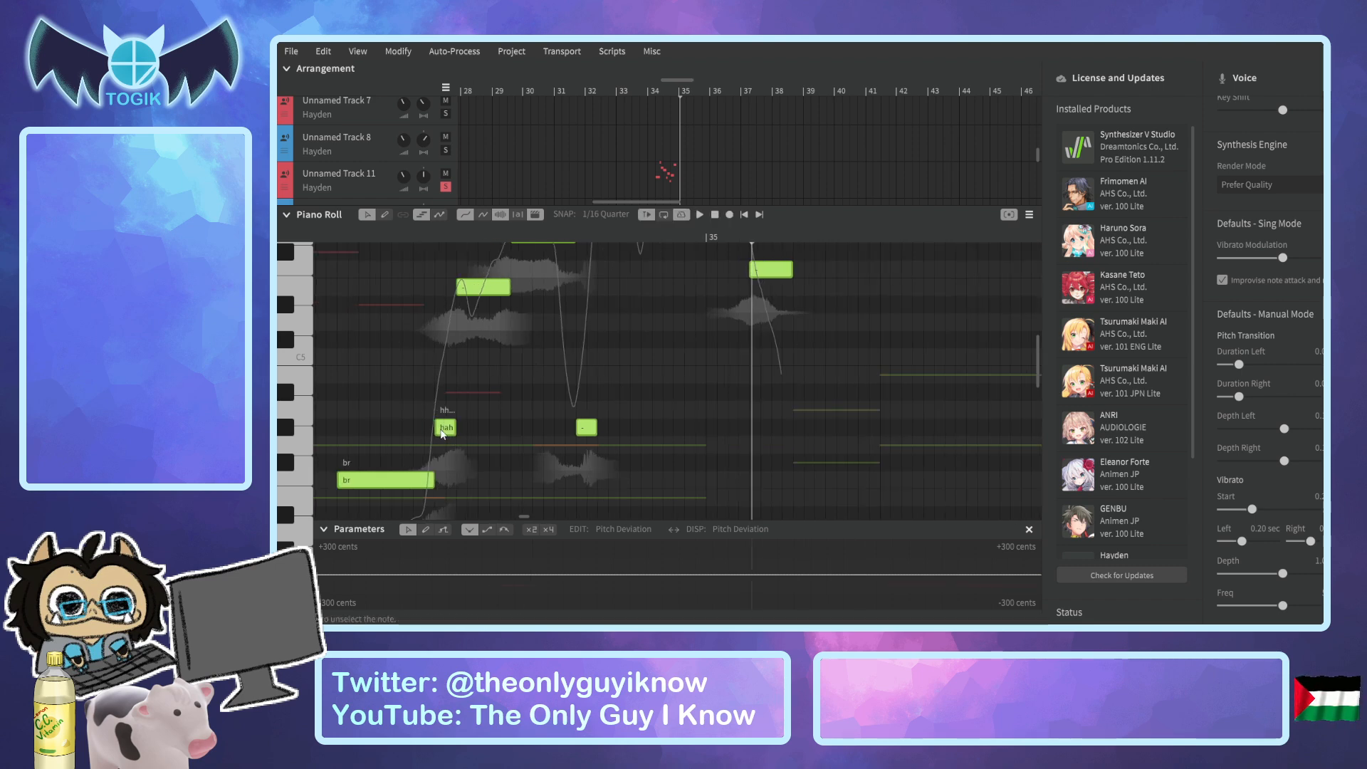
drag(342, 236, 473, 288)
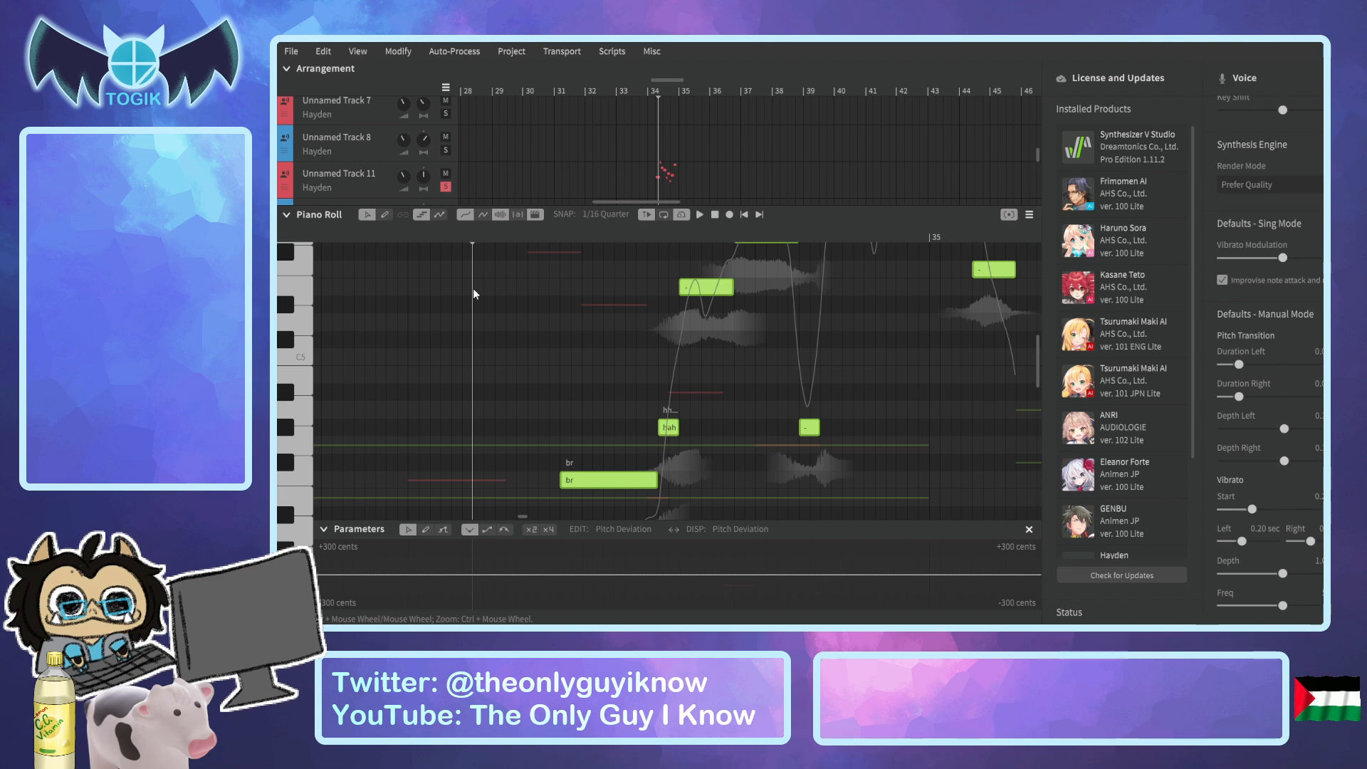
key(space)
click(477, 234)
key(space)
key(space)
drag(416, 234, 632, 341)
key(space)
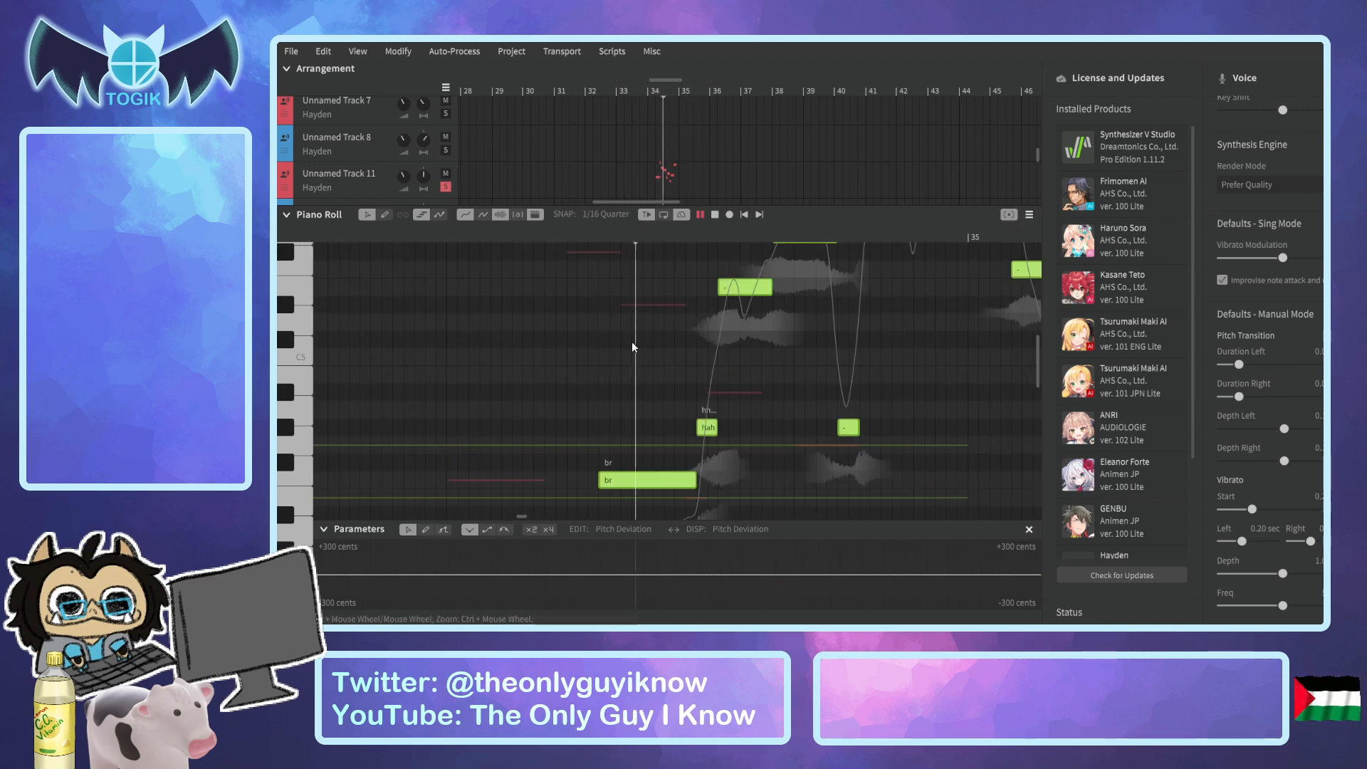
key(space)
Solo the lead vocal in Unnamed Track and play it with the soloed backing tracks from bar 33 past bar 35.
scroll(534, 145, up, 5)
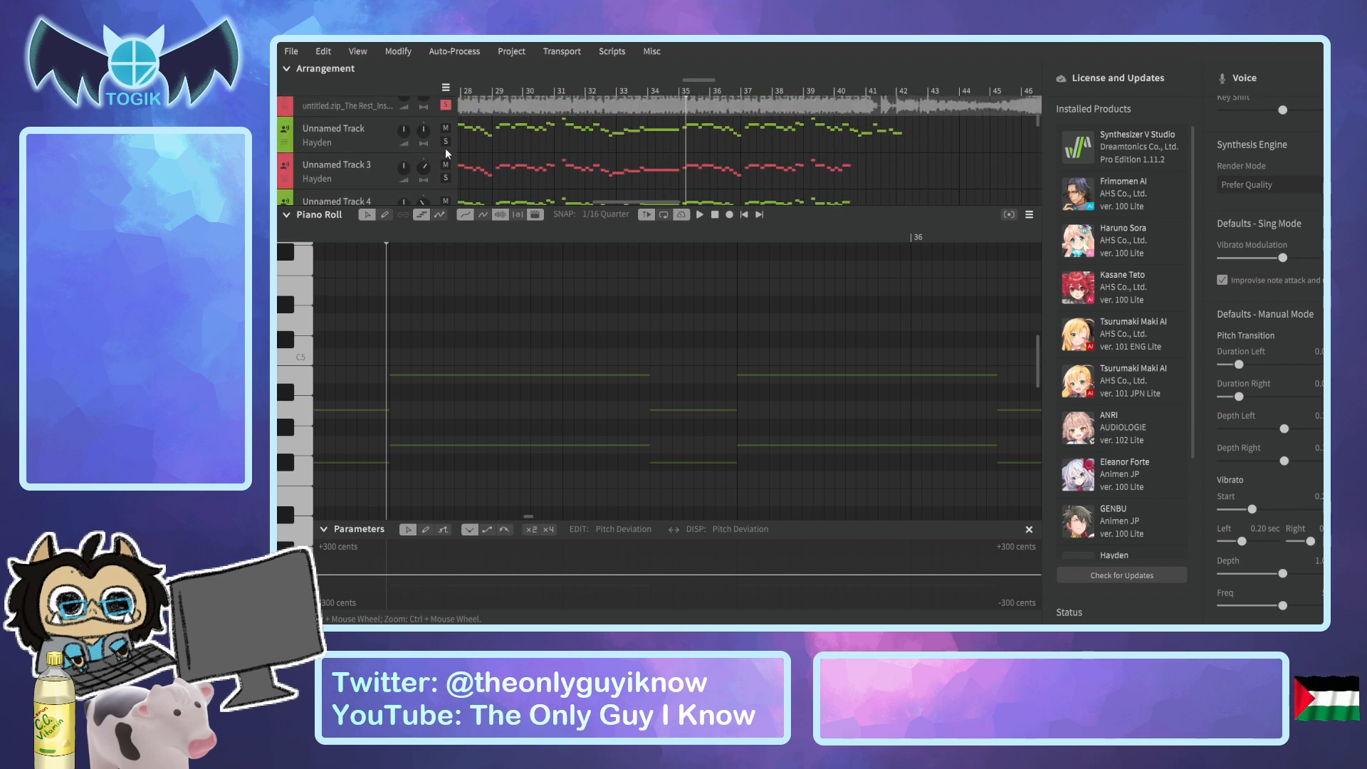
click(444, 141)
drag(656, 93, 622, 94)
key(space)
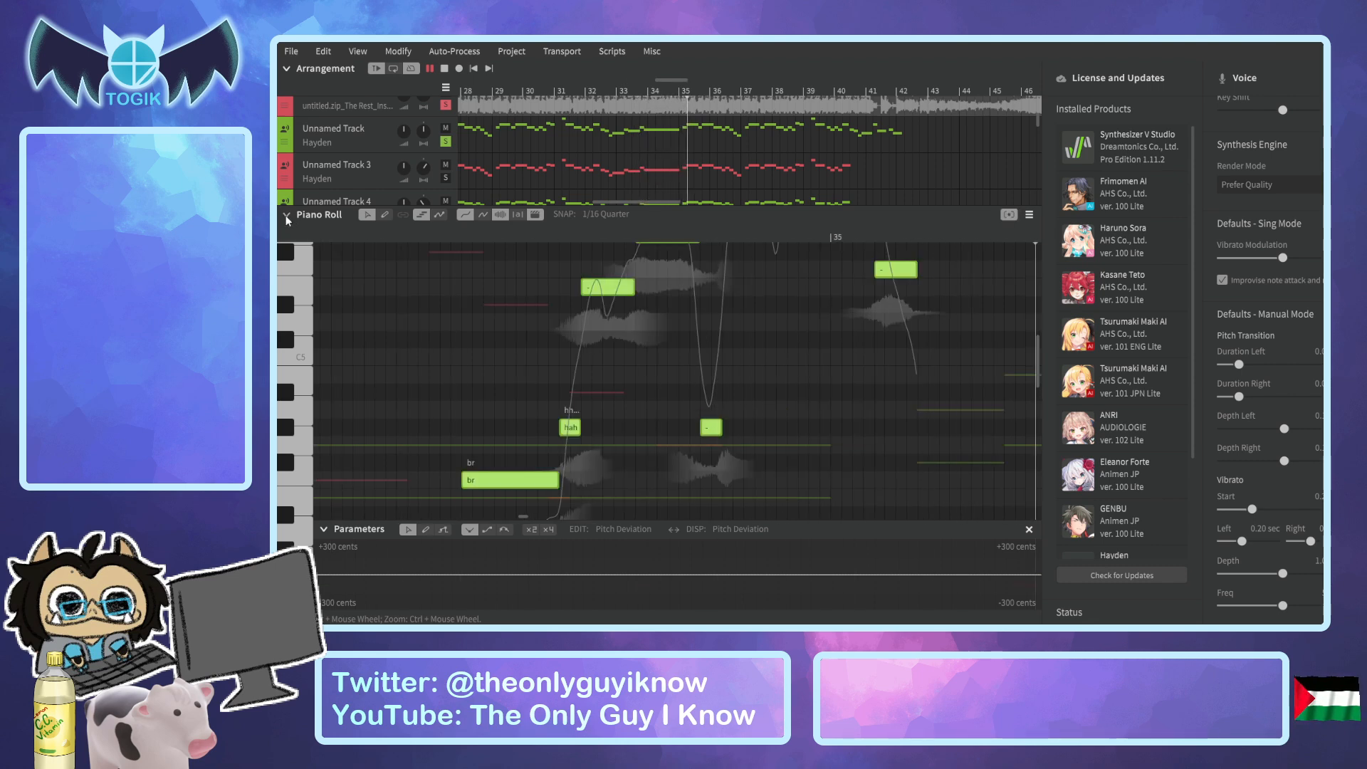
key(space)
click(621, 93)
key(space)
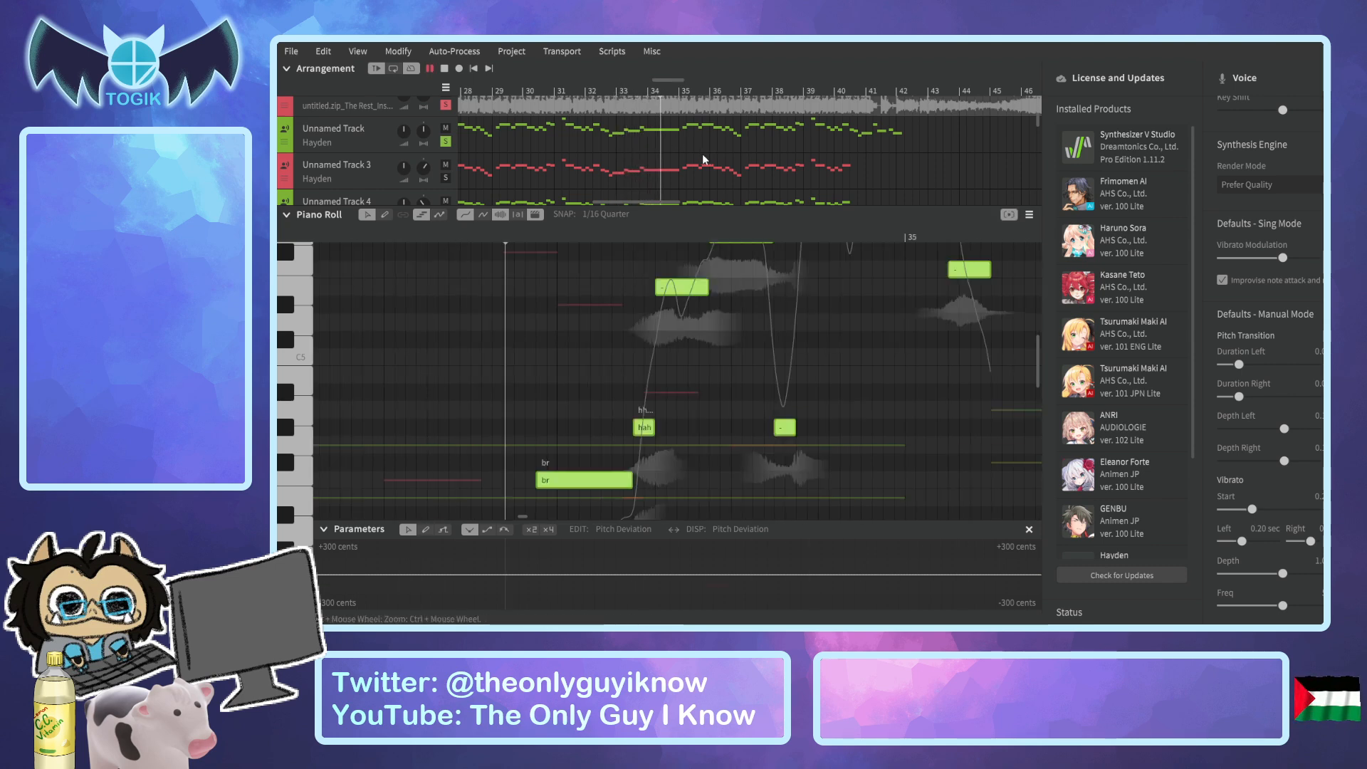
key(space)
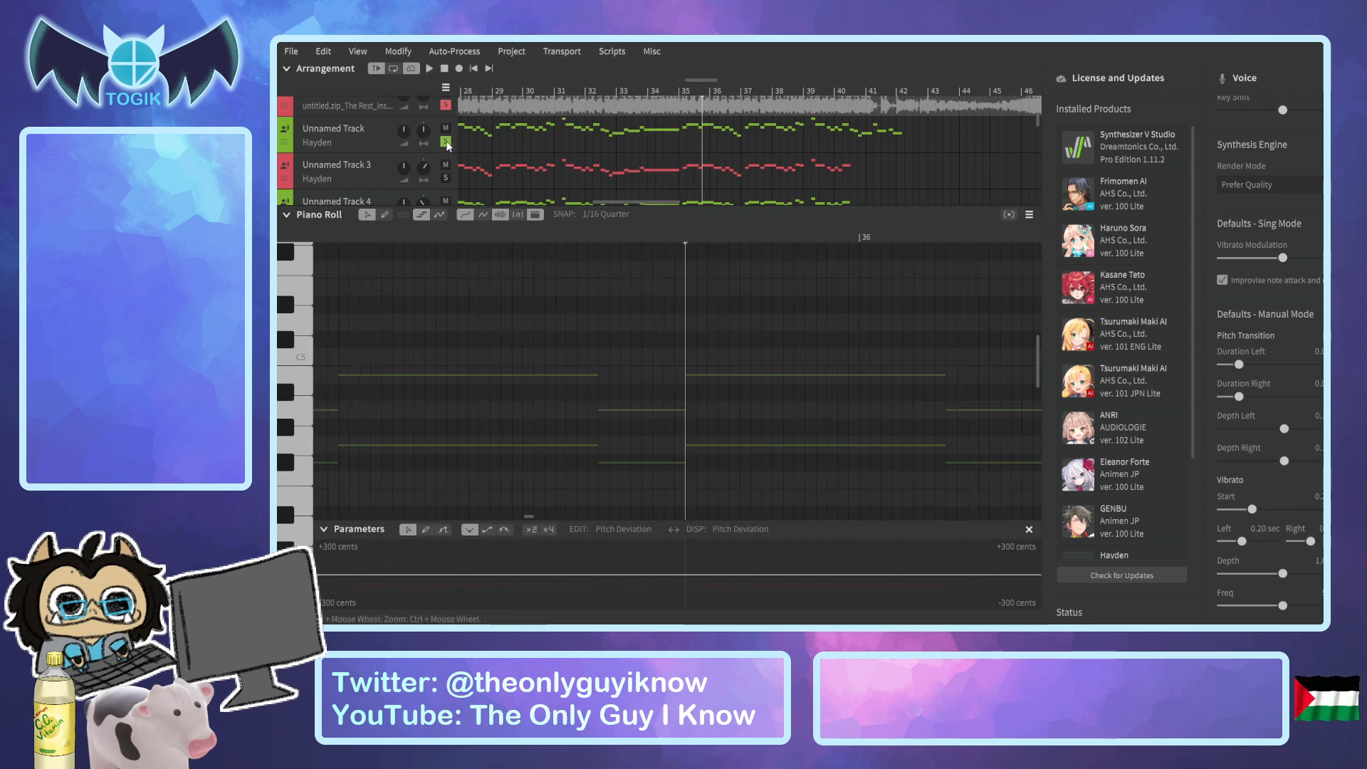
Play the soloed tracks from midway between bars 33 and 34 to bar 35.
click(638, 91)
key(space)
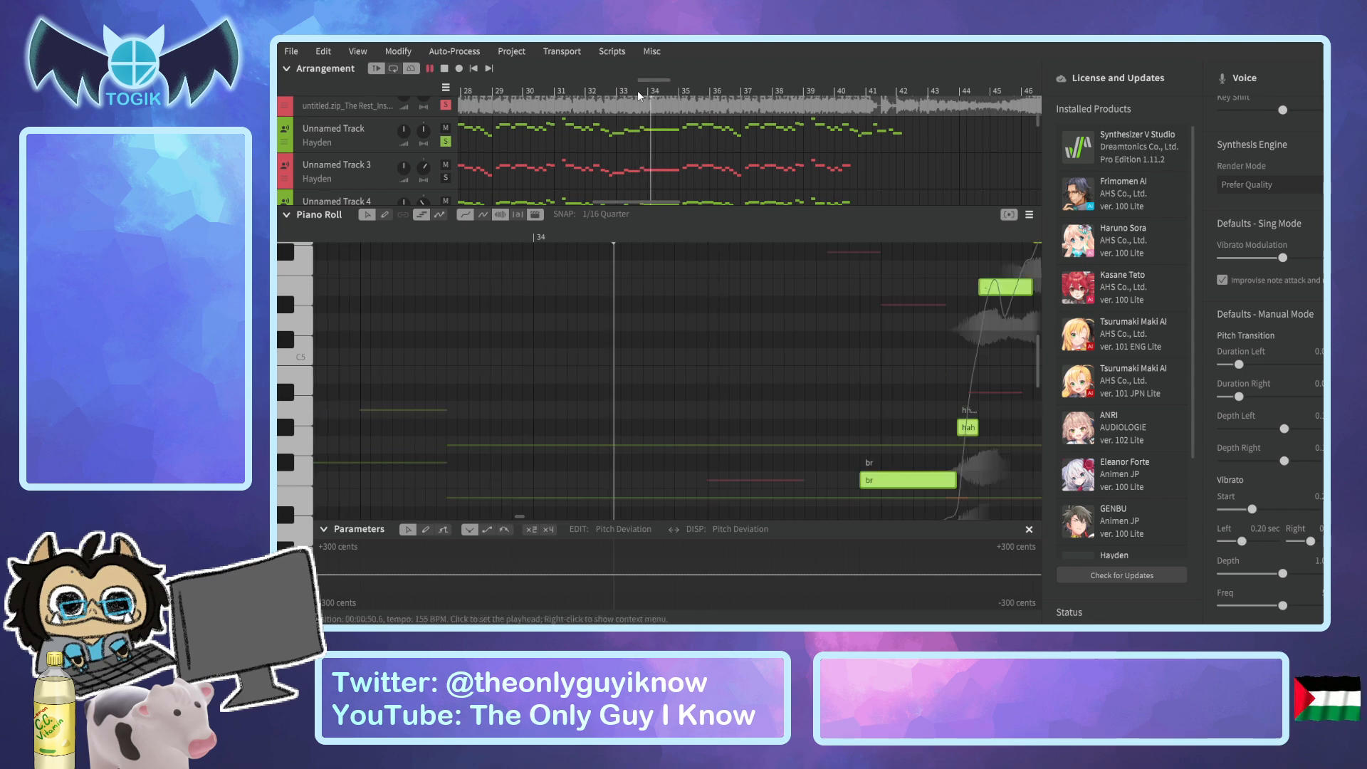
key(space)
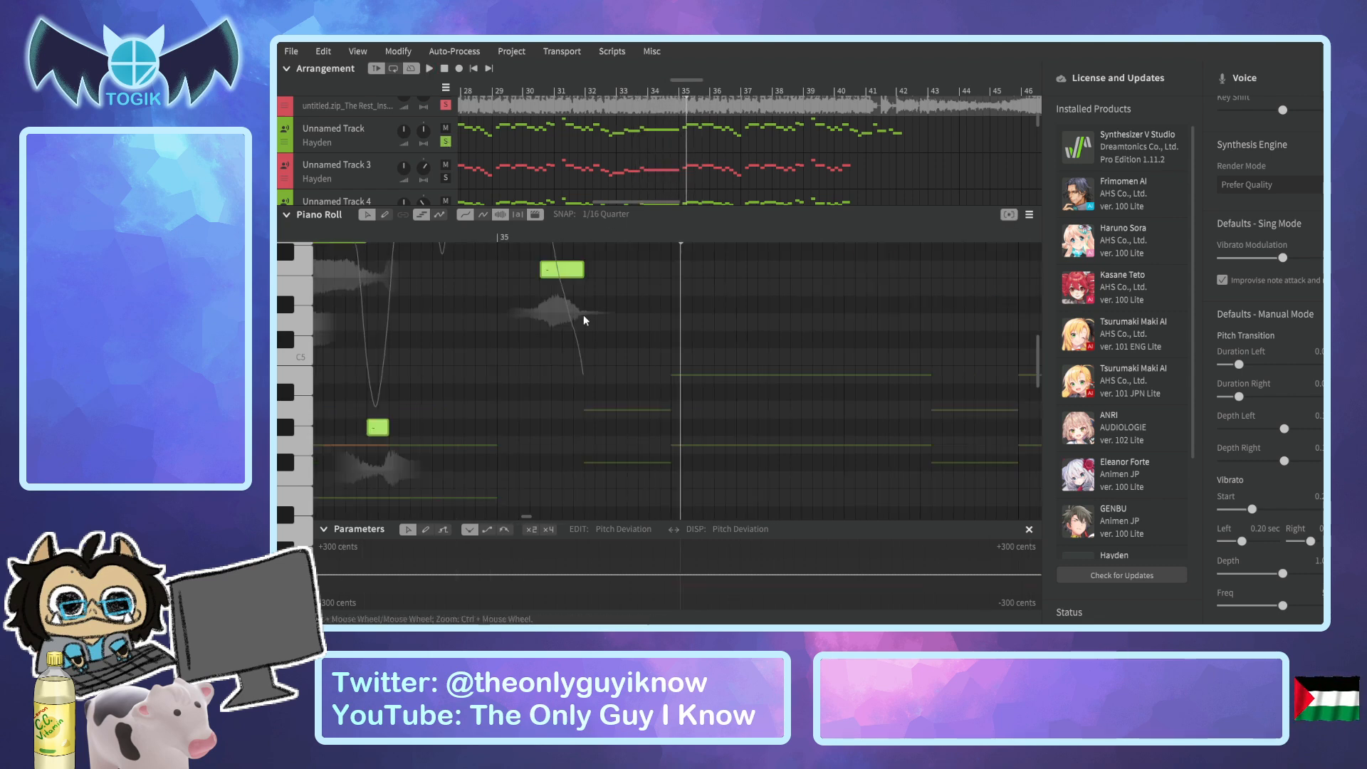
Shift the notes after "huh" in Unnamed Track 10's phrase slightly earlier, shortening the "huh" note to fit.
click(553, 360)
scroll(562, 388, up, 2)
drag(528, 518, 524, 517)
scroll(671, 427, down, 2)
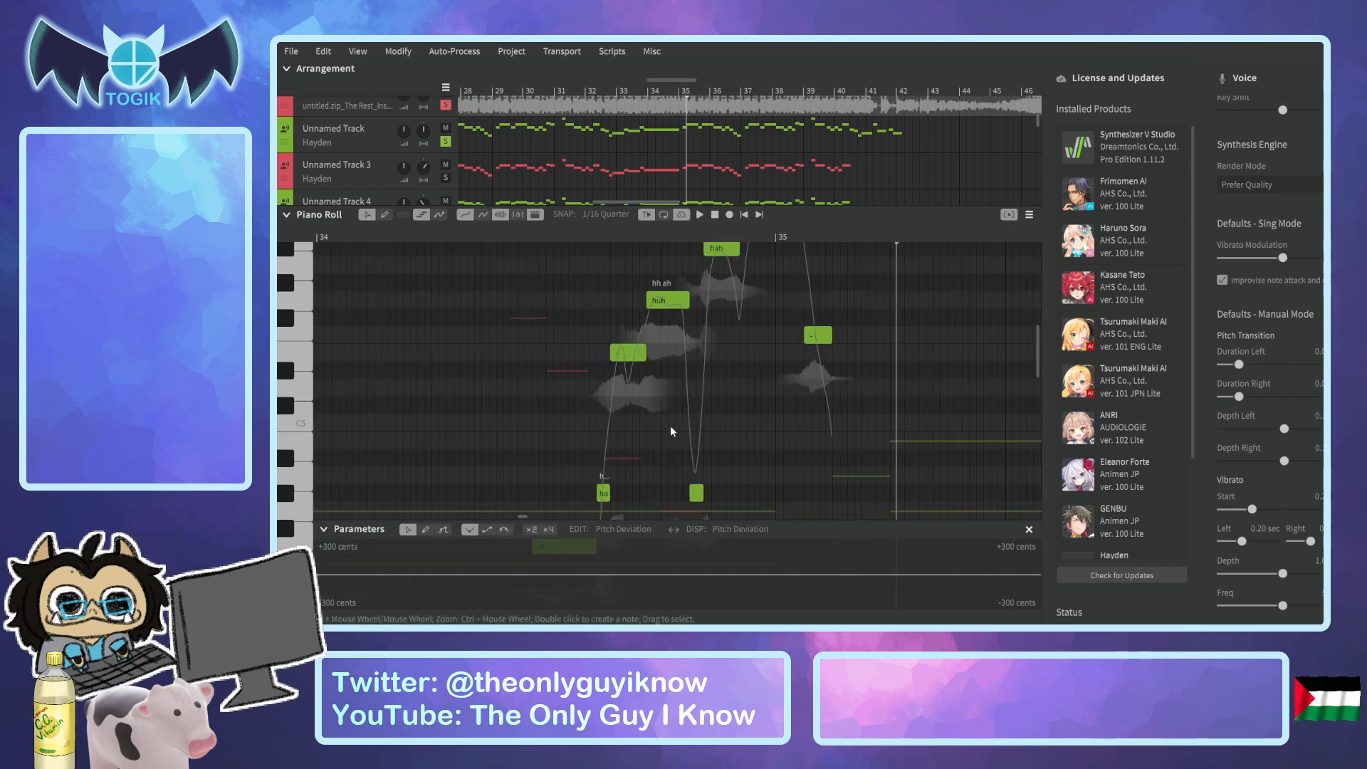
scroll(670, 427, down, 2)
scroll(672, 408, up, 4)
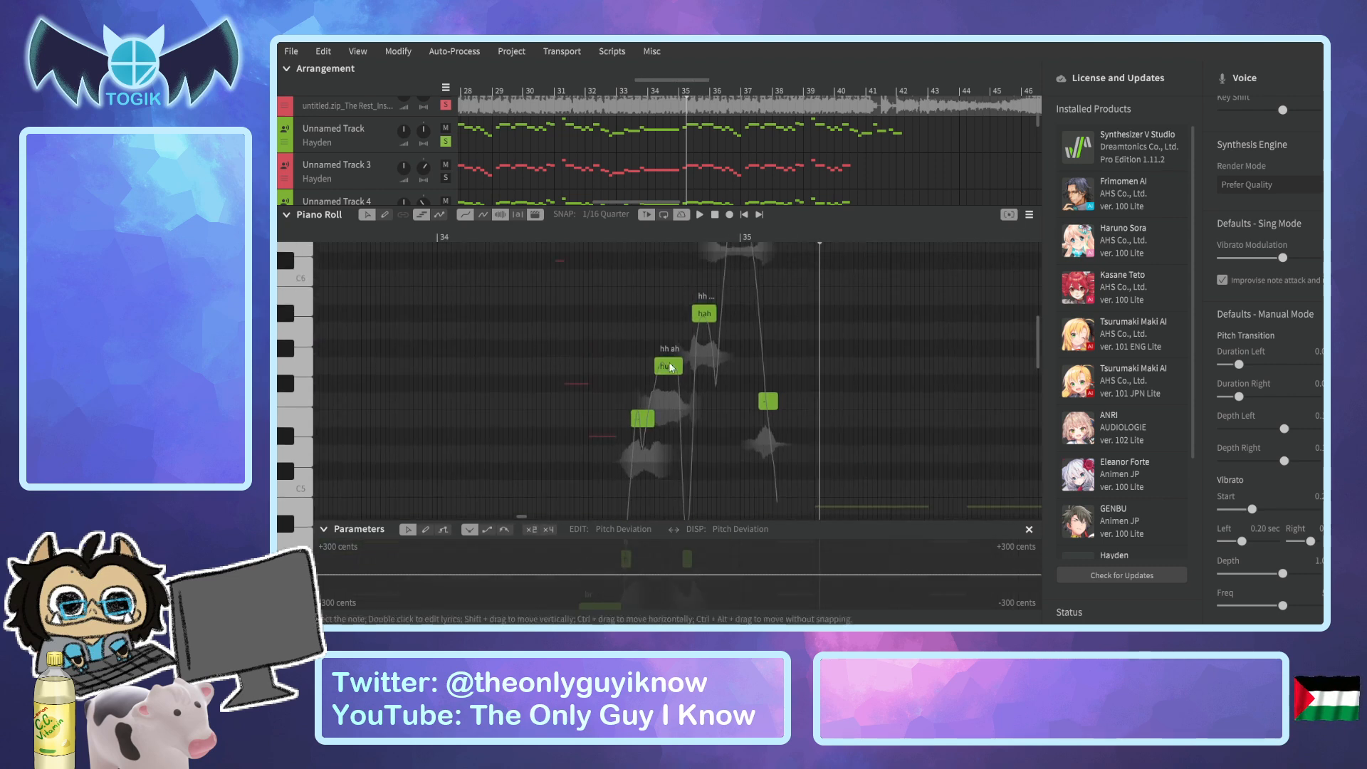
drag(671, 263, 816, 529)
drag(669, 273, 656, 271)
click(665, 289)
click(647, 272)
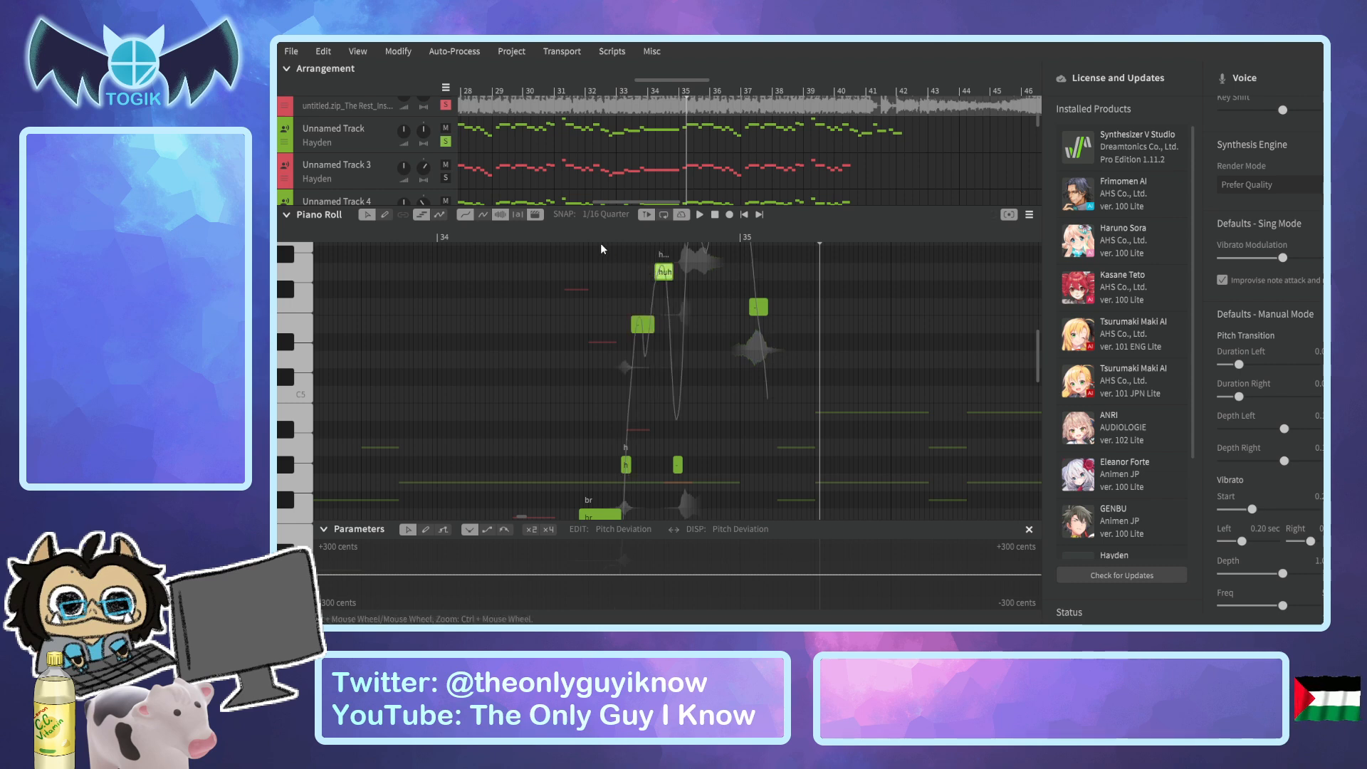
Play the adjusted phrase repeatedly from shortly after bar 34 to check its timing.
click(549, 236)
key(space)
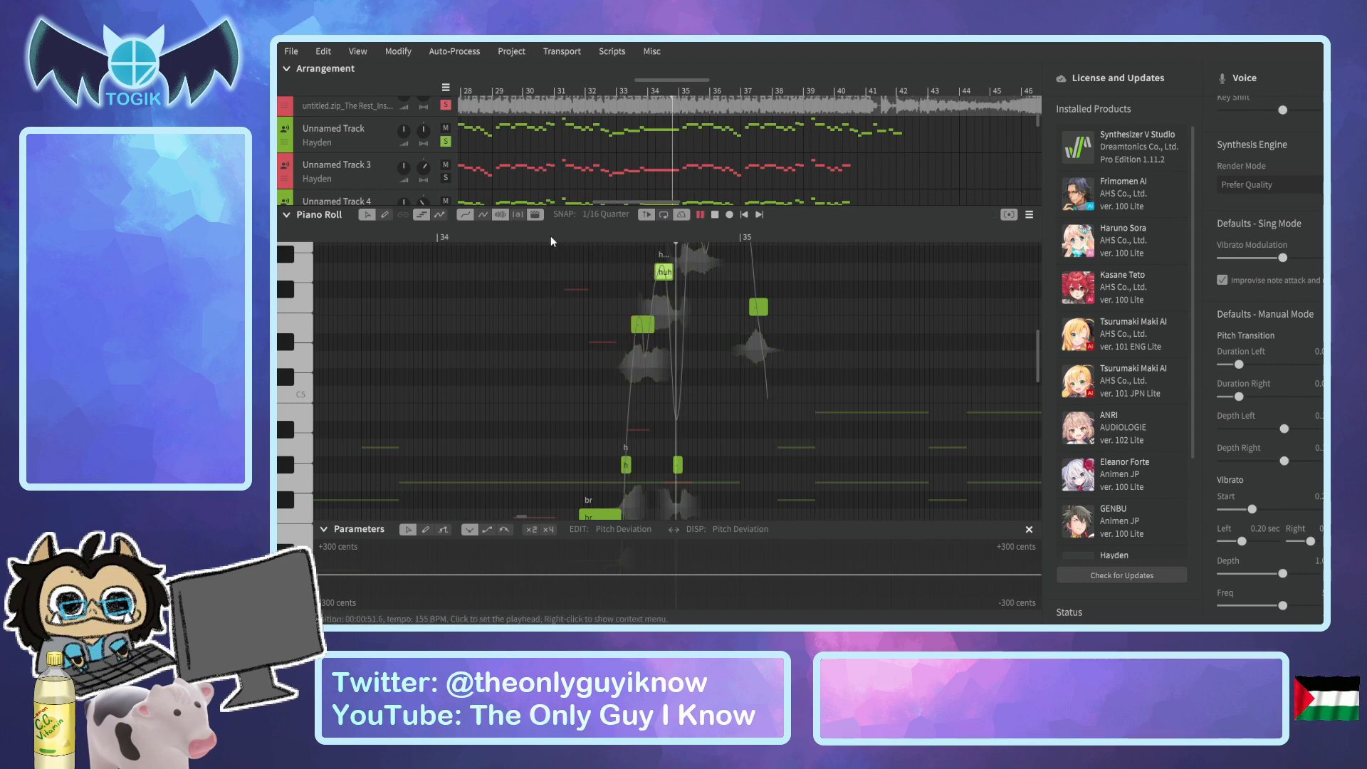
click(522, 232)
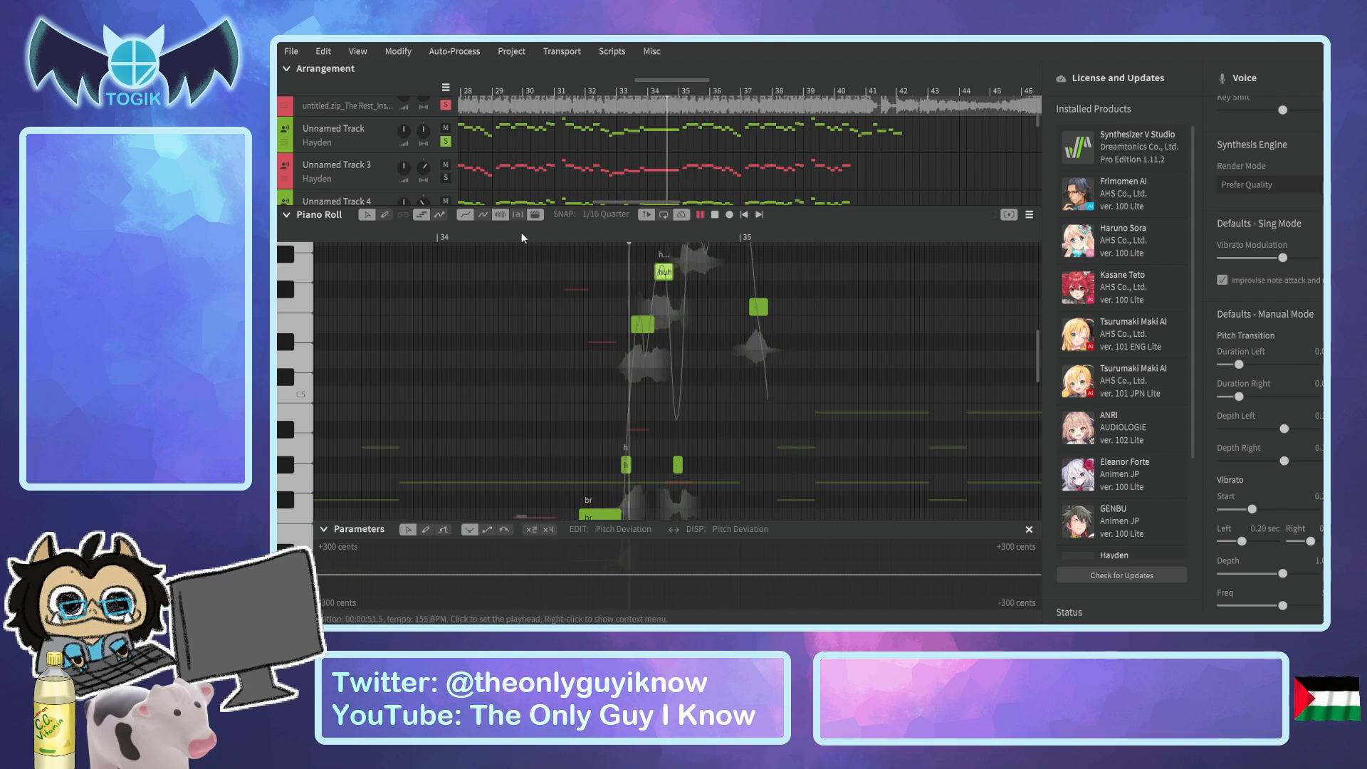
click(512, 229)
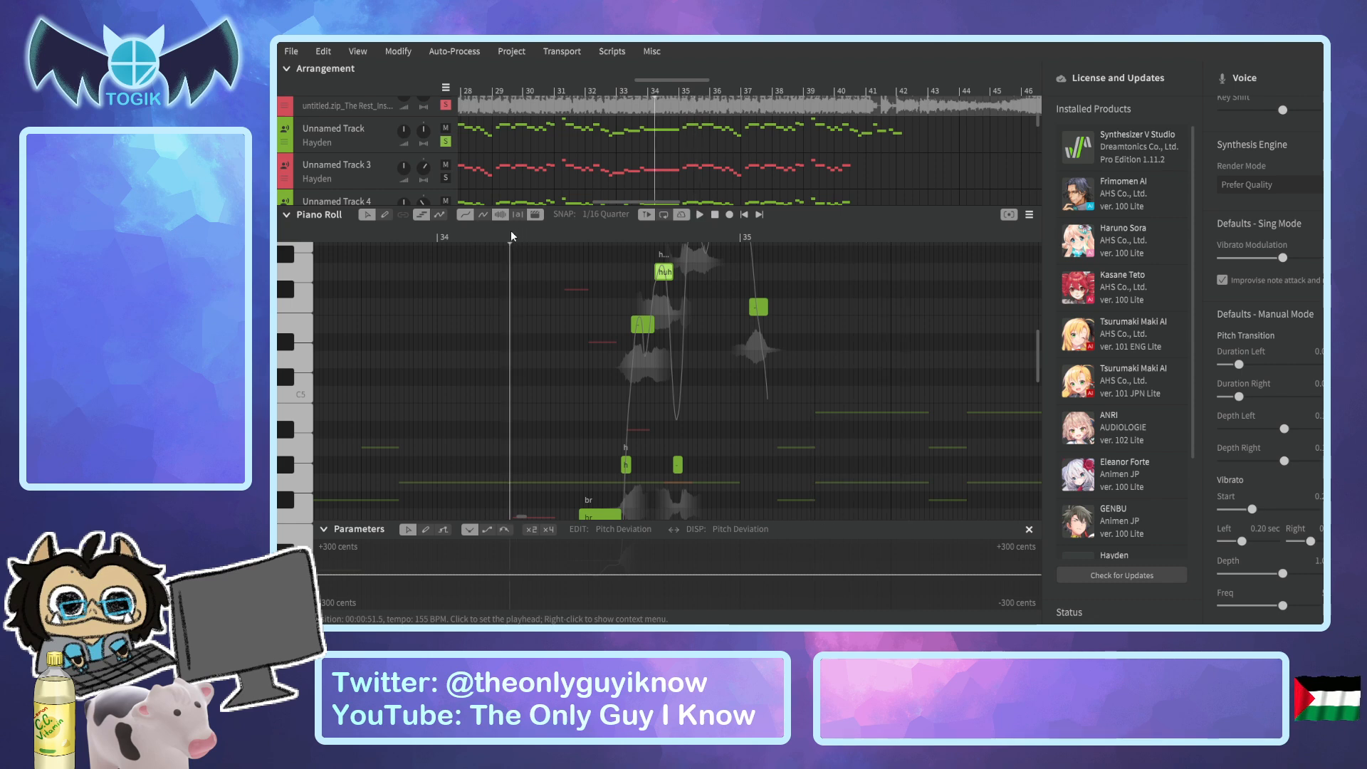
key(space)
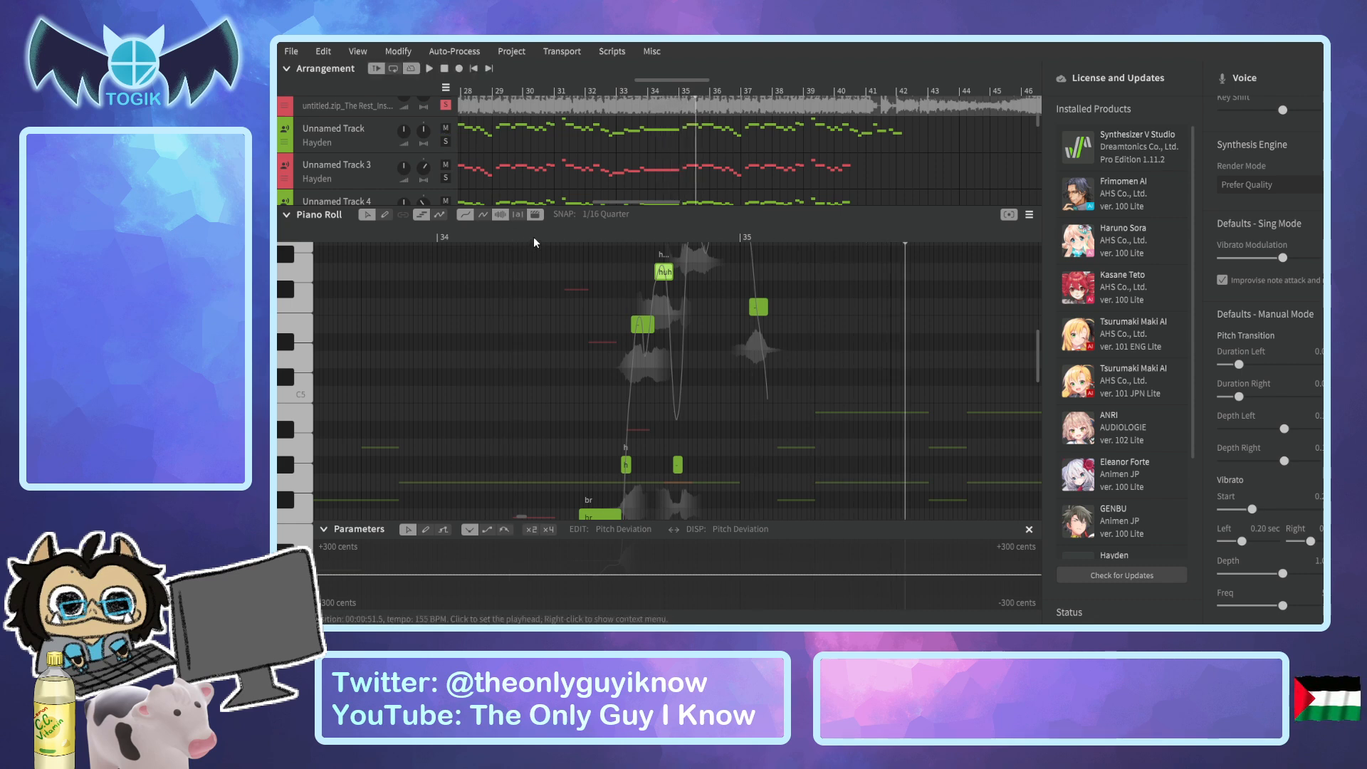
click(534, 238)
key(space)
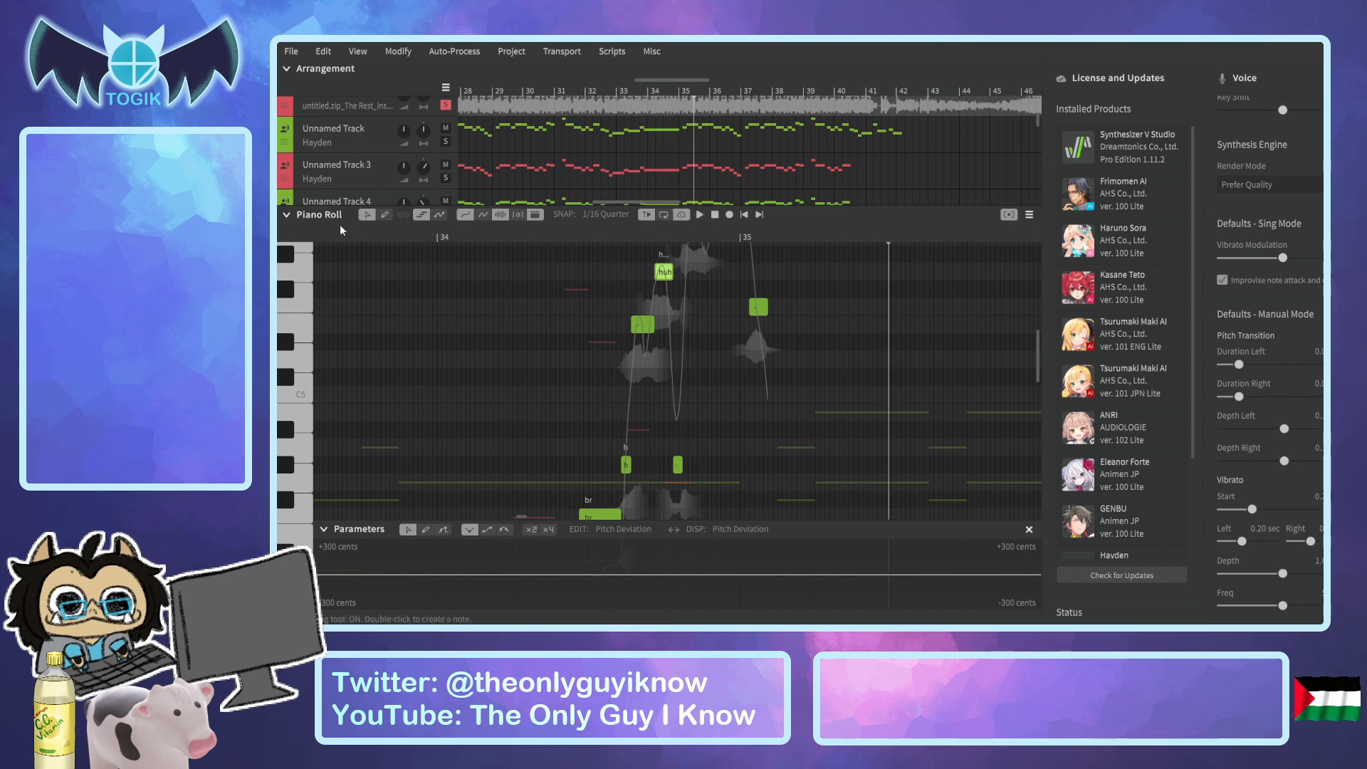
Unsolo Unnamed Tracks 2 and 11, solo Unnamed Track 1, and play its vocal to bar 17 and again around bar 16.
click(286, 216)
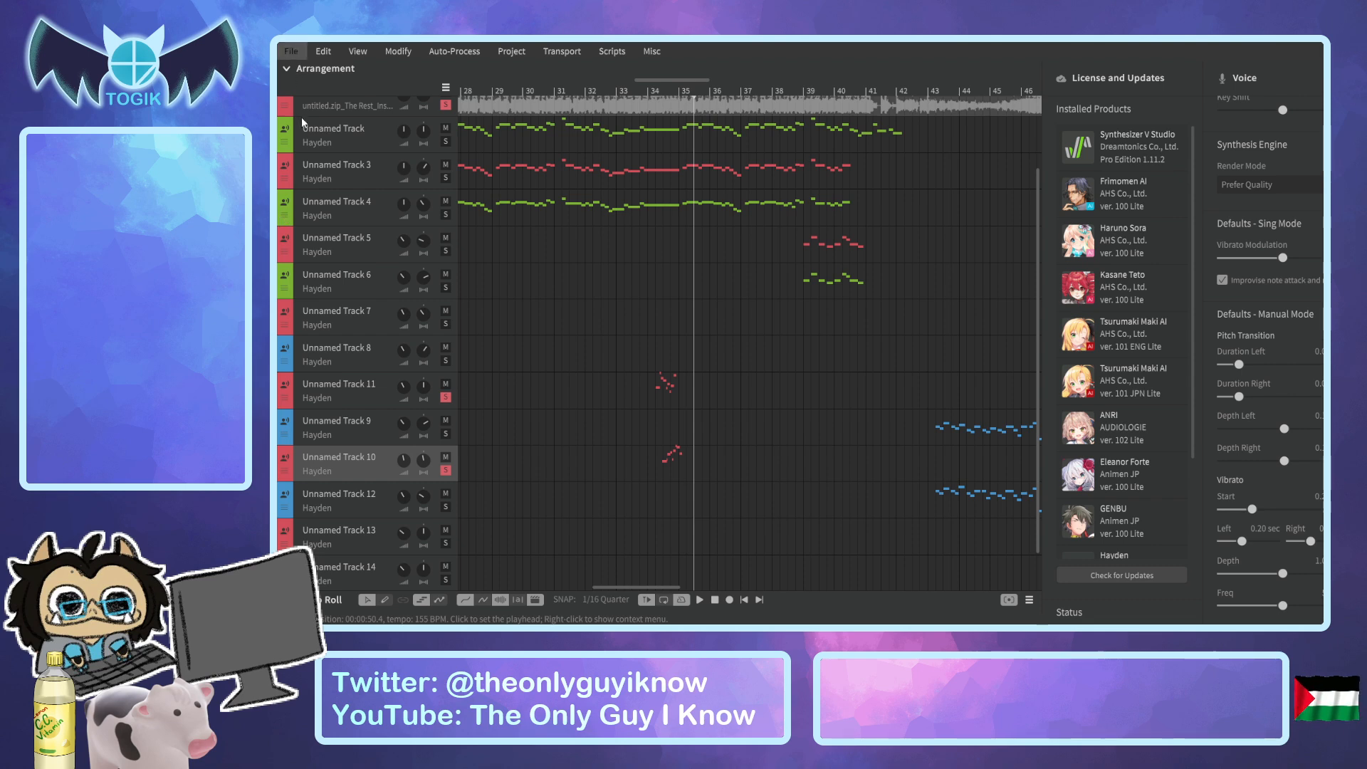
drag(653, 584, 557, 514)
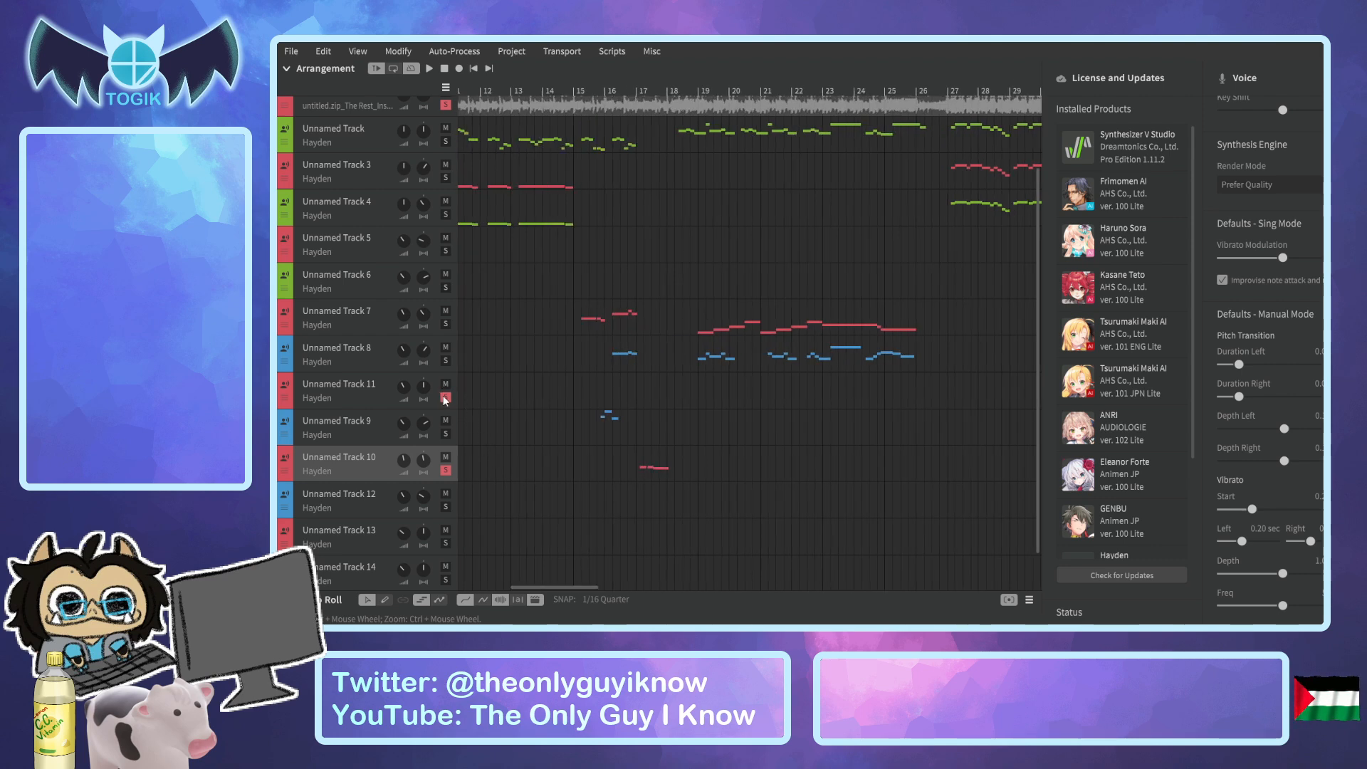
scroll(569, 305, up, 3)
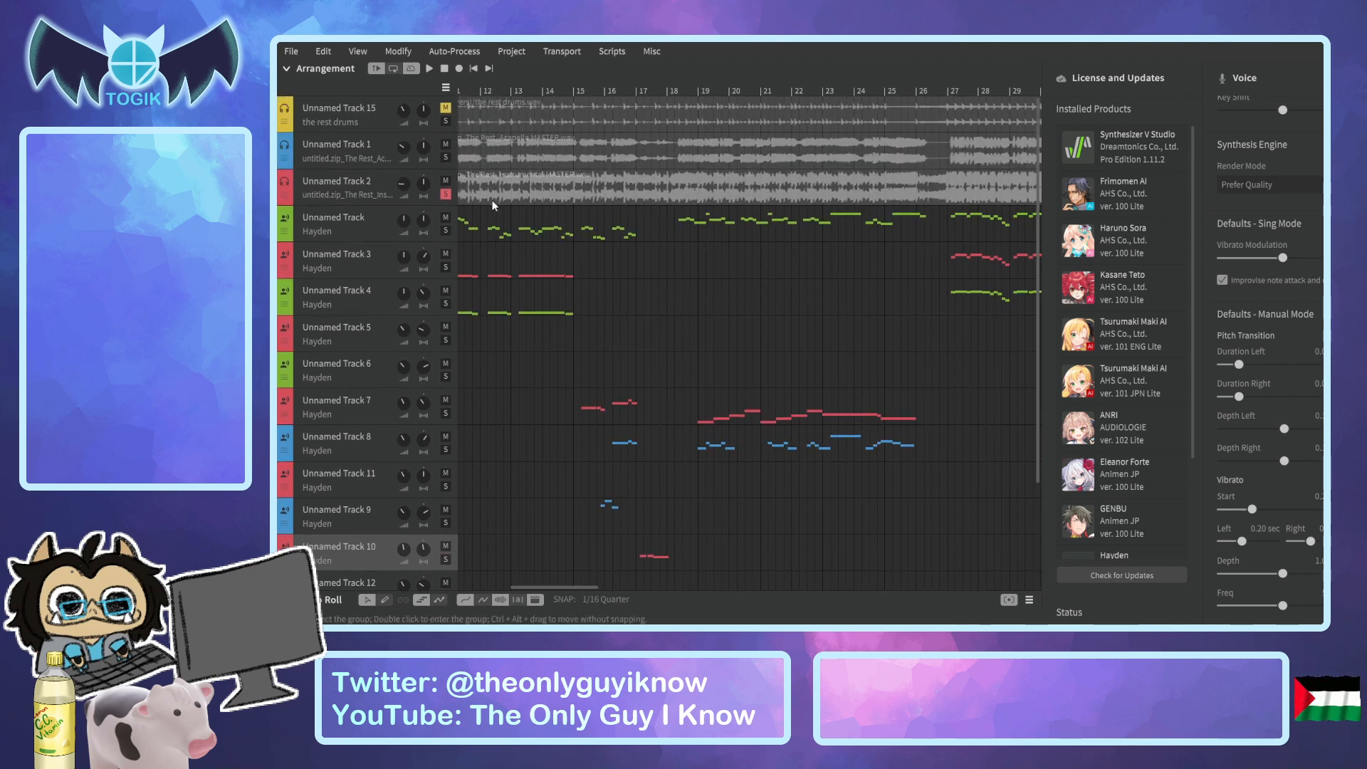
drag(556, 84, 523, 114)
key(space)
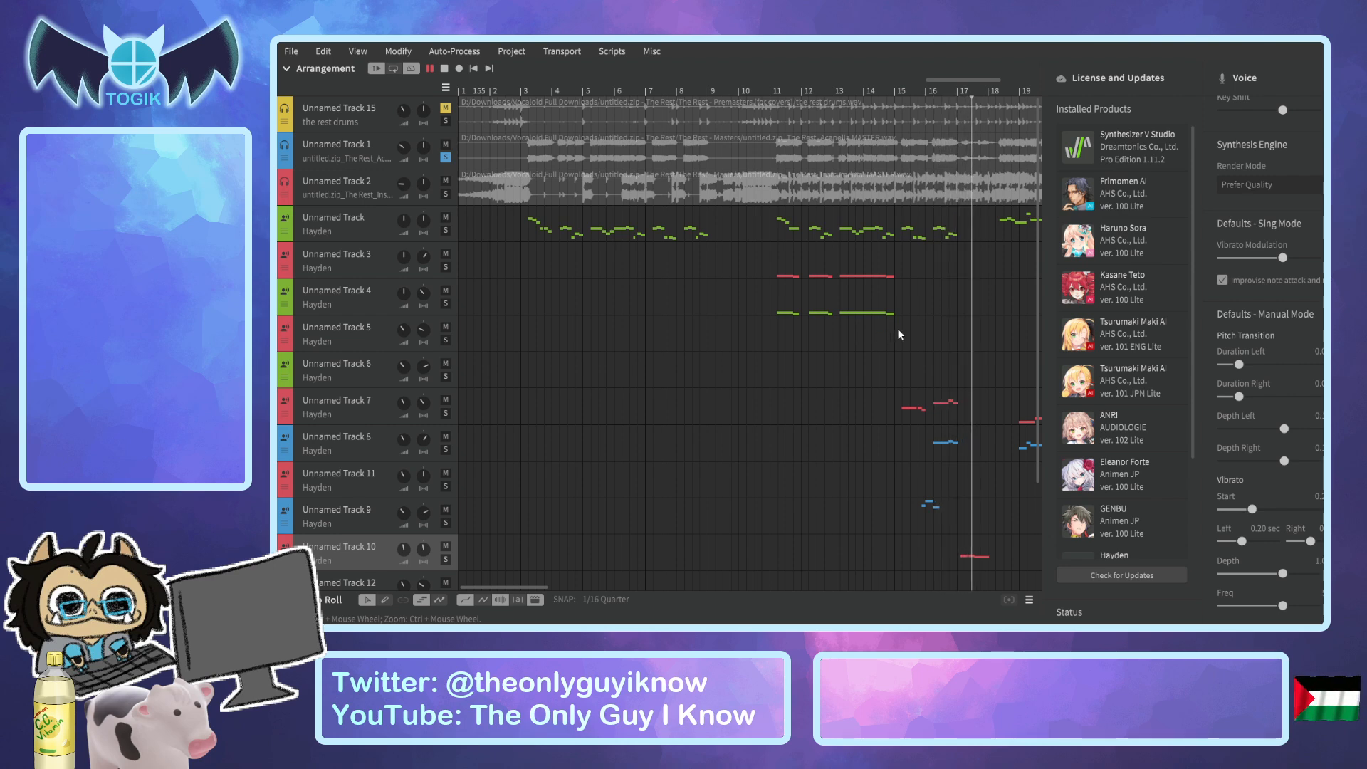
key(space)
click(909, 94)
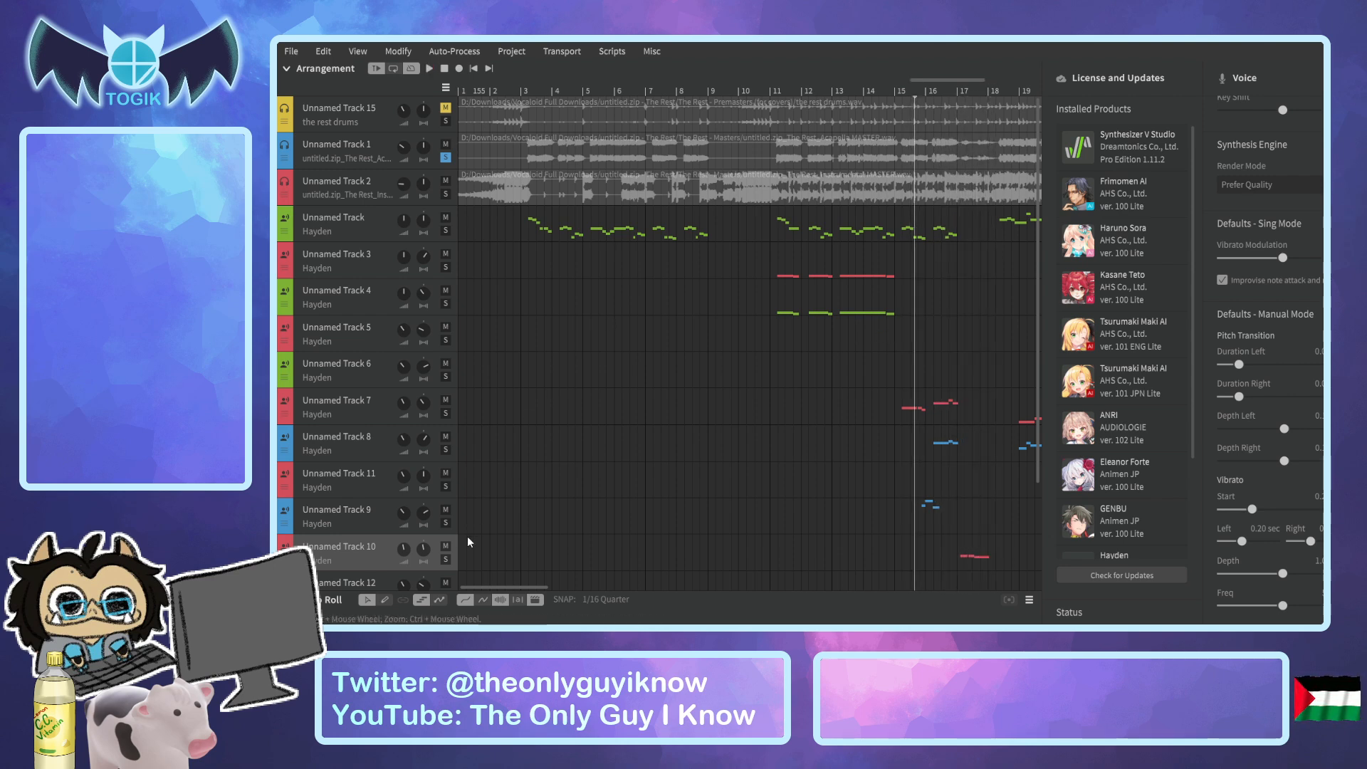
key(space)
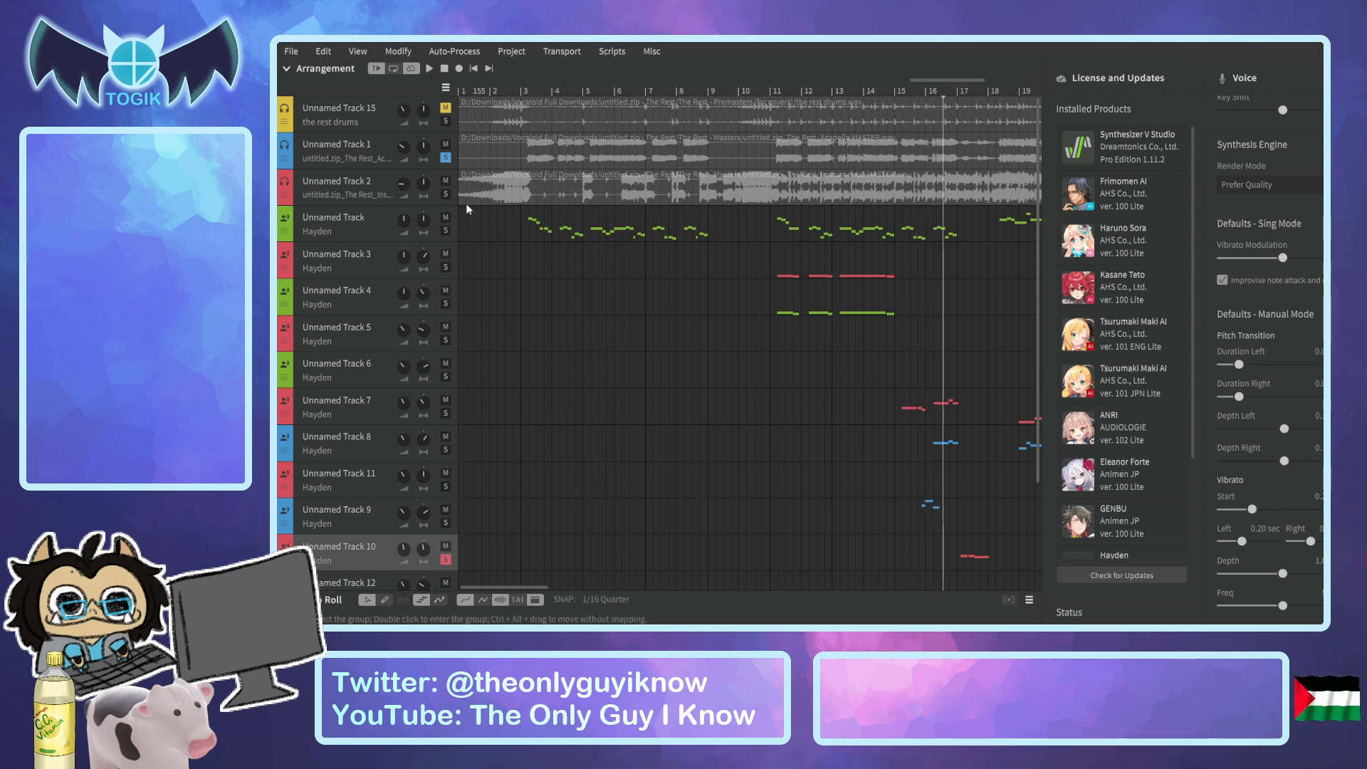
Solo Unnamed Track 9 alongside Unnamed Track 1 and play both from bar 15 past bar 16.
click(447, 524)
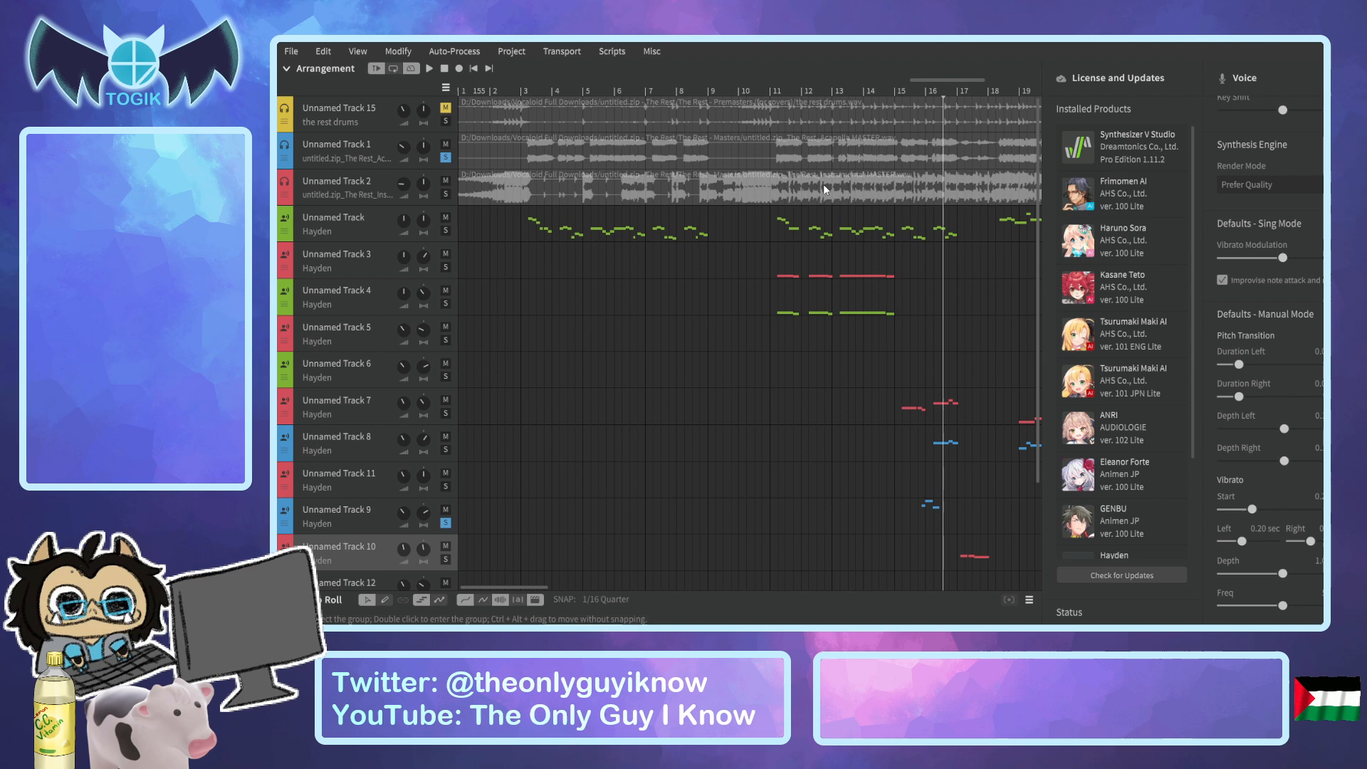
click(898, 94)
key(space)
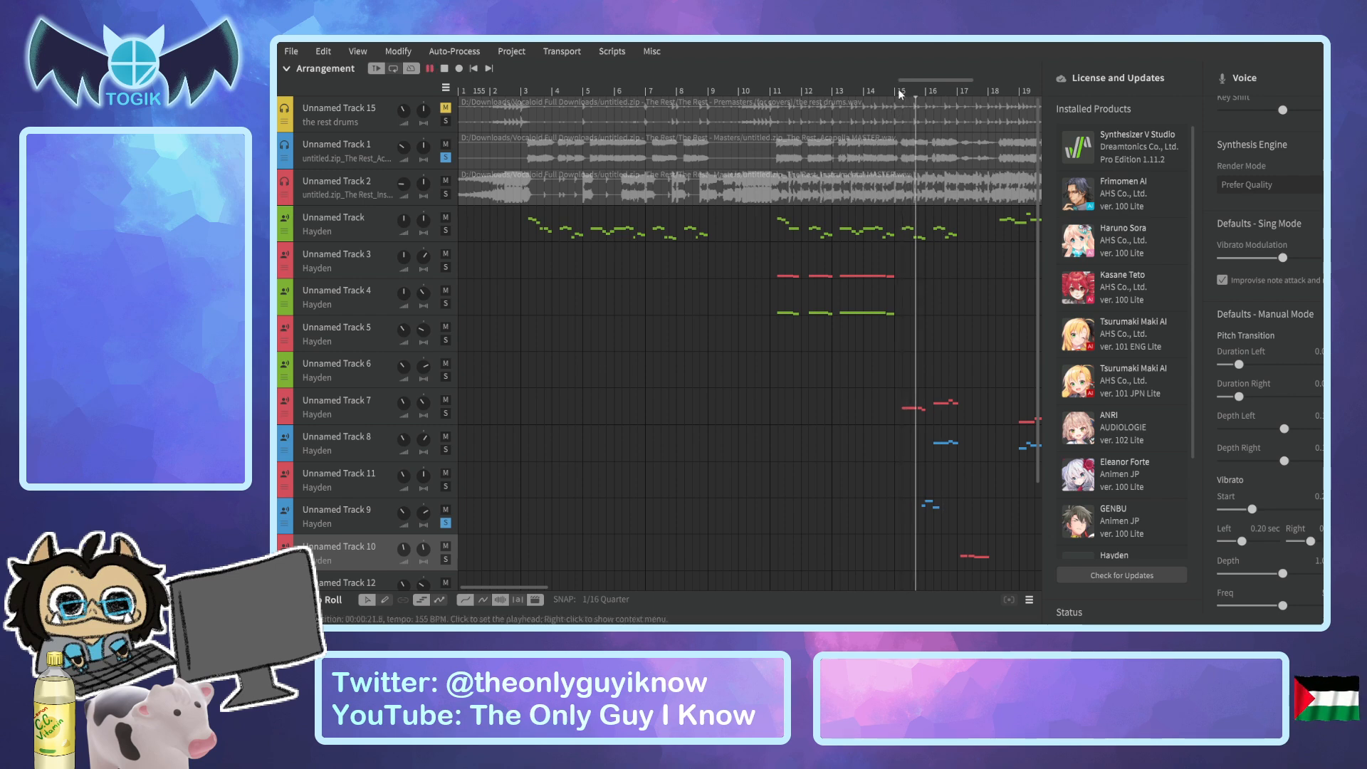
key(space)
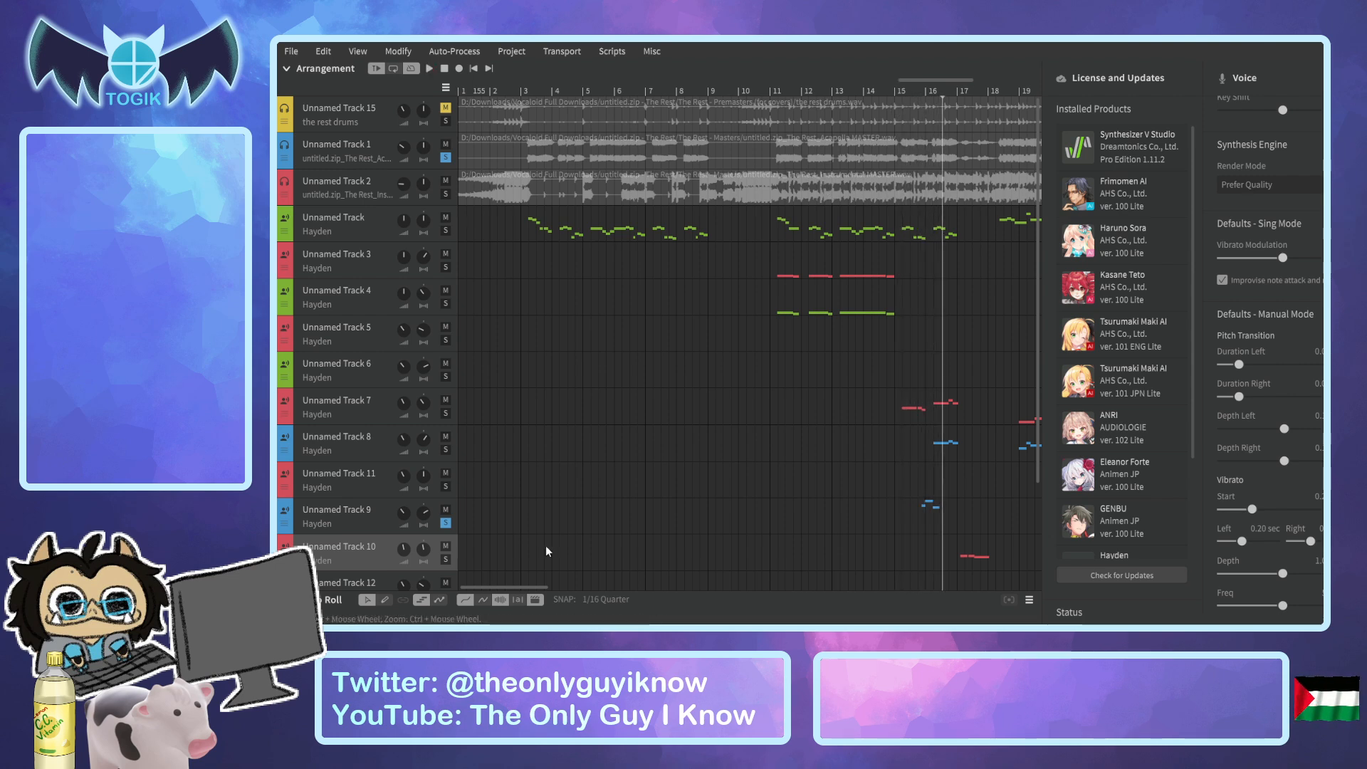
Delete all Pitch Deviation points across the "i love you guys" phrase on Unnamed Track 9, with the parameter range widened to ±1200 cents.
click(388, 526)
click(287, 599)
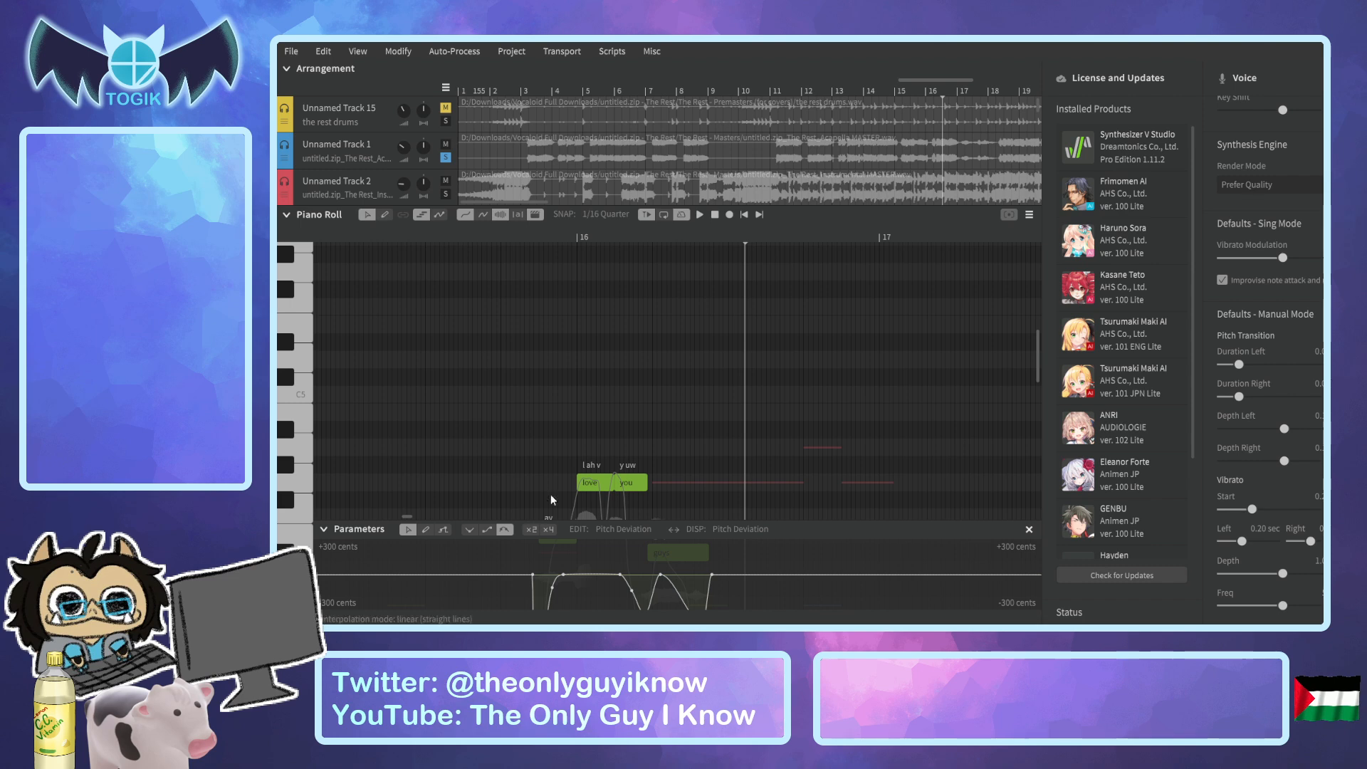
scroll(646, 388, down, 2)
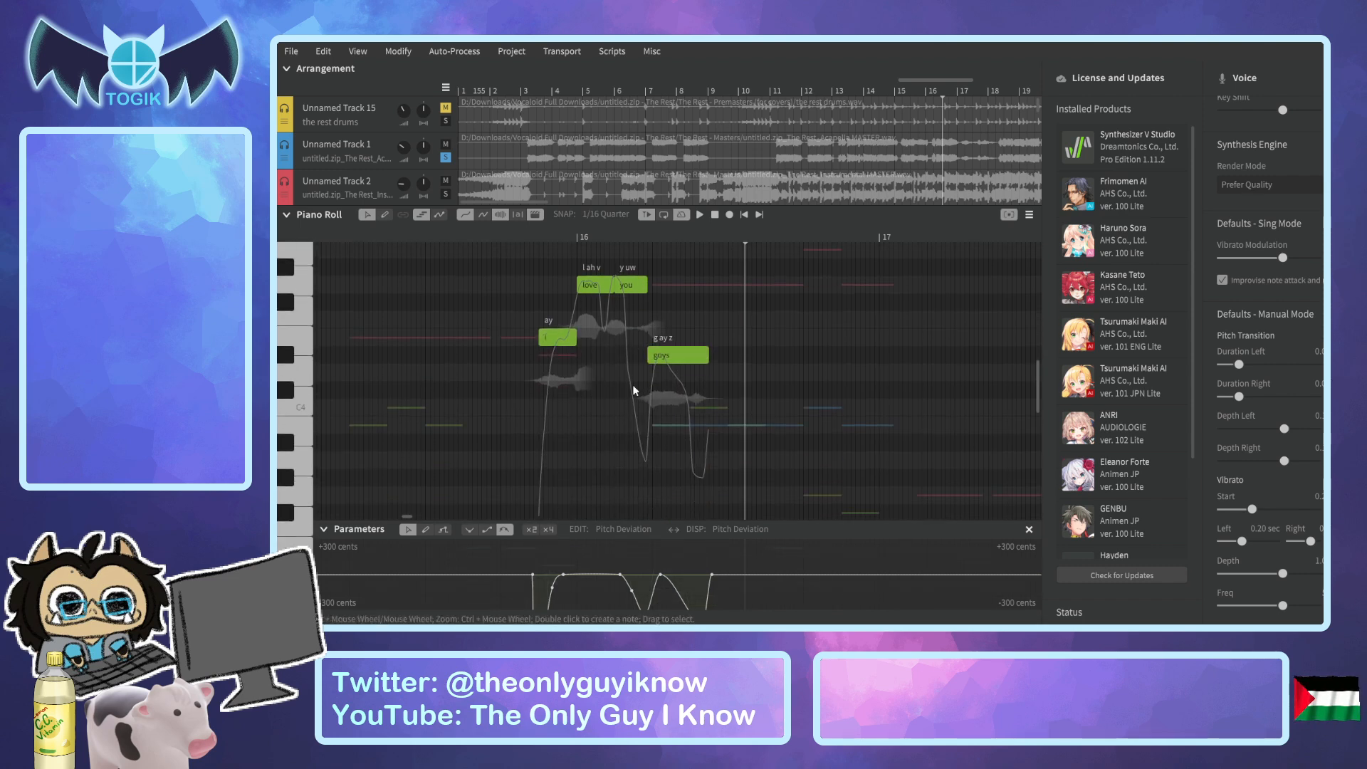
click(409, 529)
drag(528, 557, 743, 609)
click(549, 530)
drag(516, 556, 733, 611)
key(Delete)
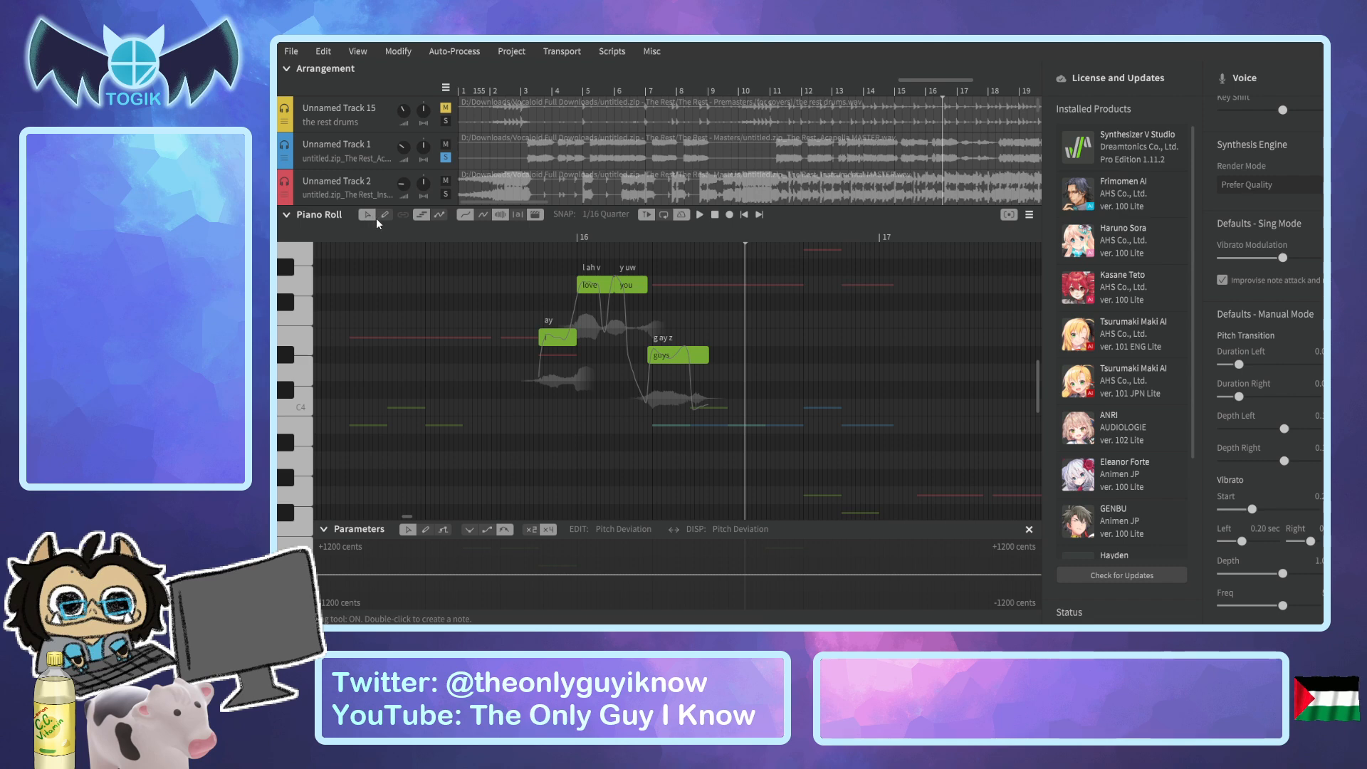
Play the "i love you guys" phrase repeatedly from just before its first note, and from the end of "guys".
click(531, 238)
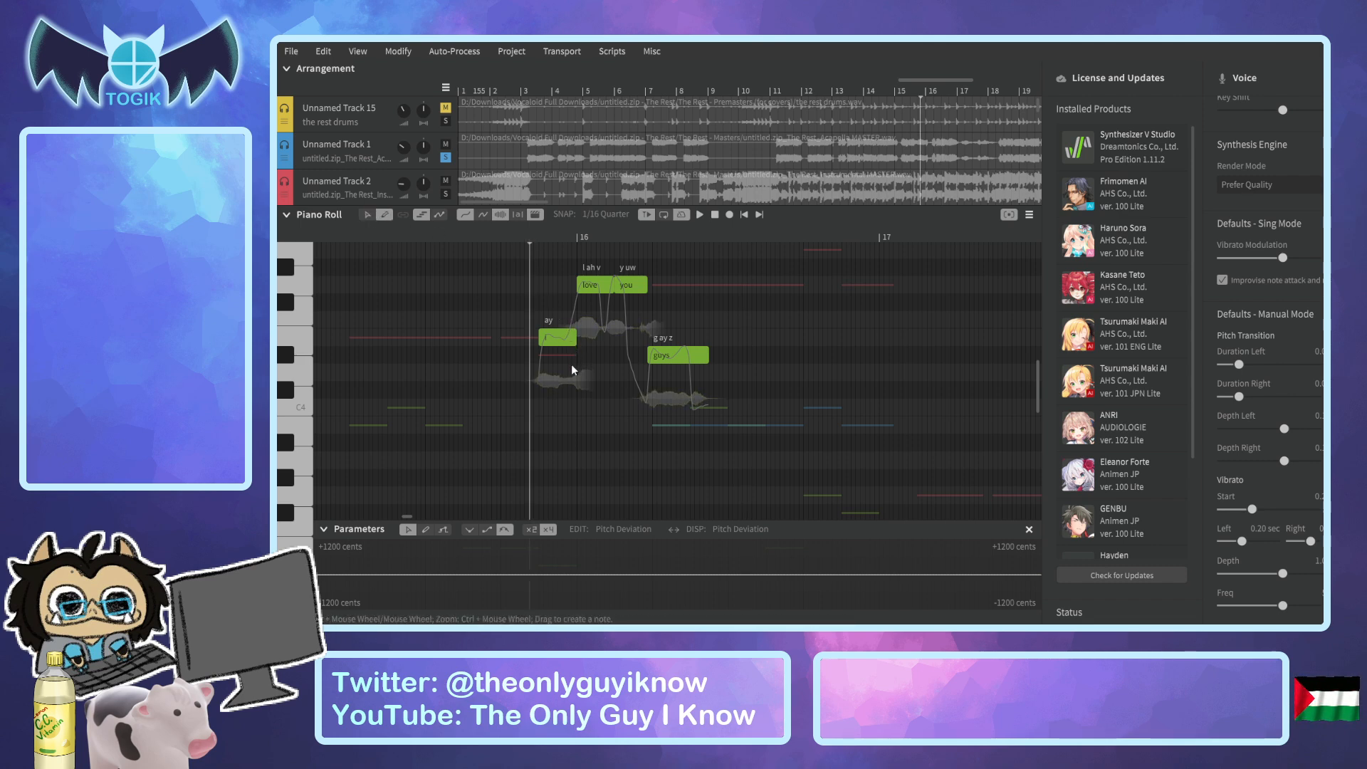
key(space)
key(space)
click(524, 237)
scroll(472, 136, down, 5)
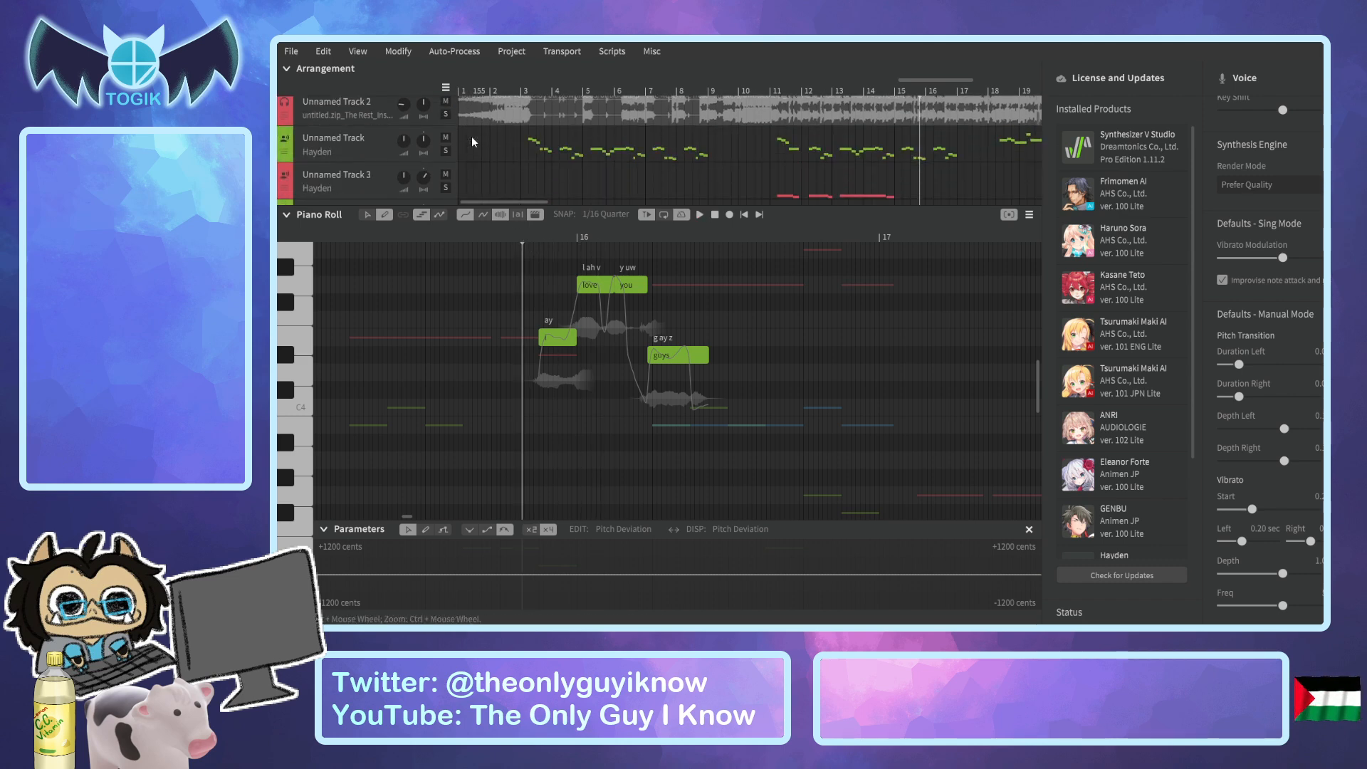
scroll(446, 171, up, 4)
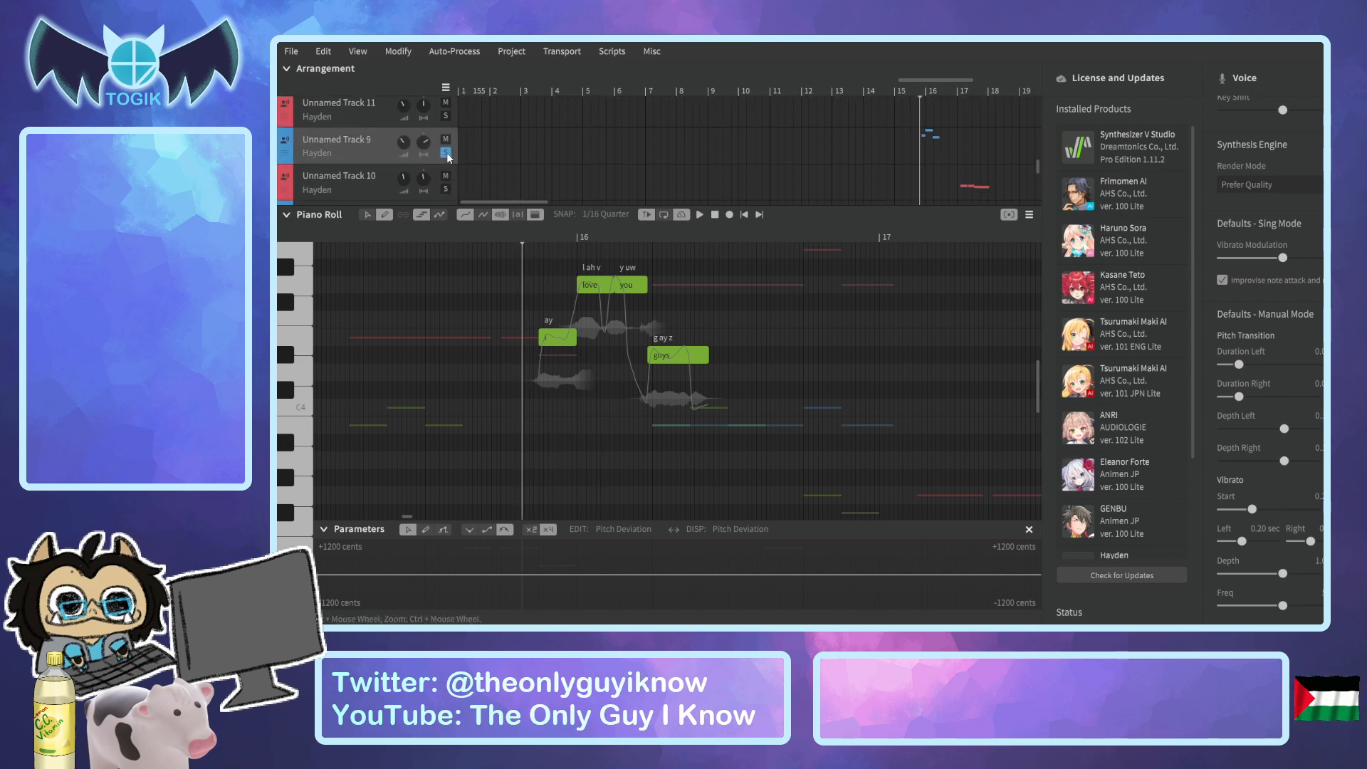
scroll(626, 163, up, 2)
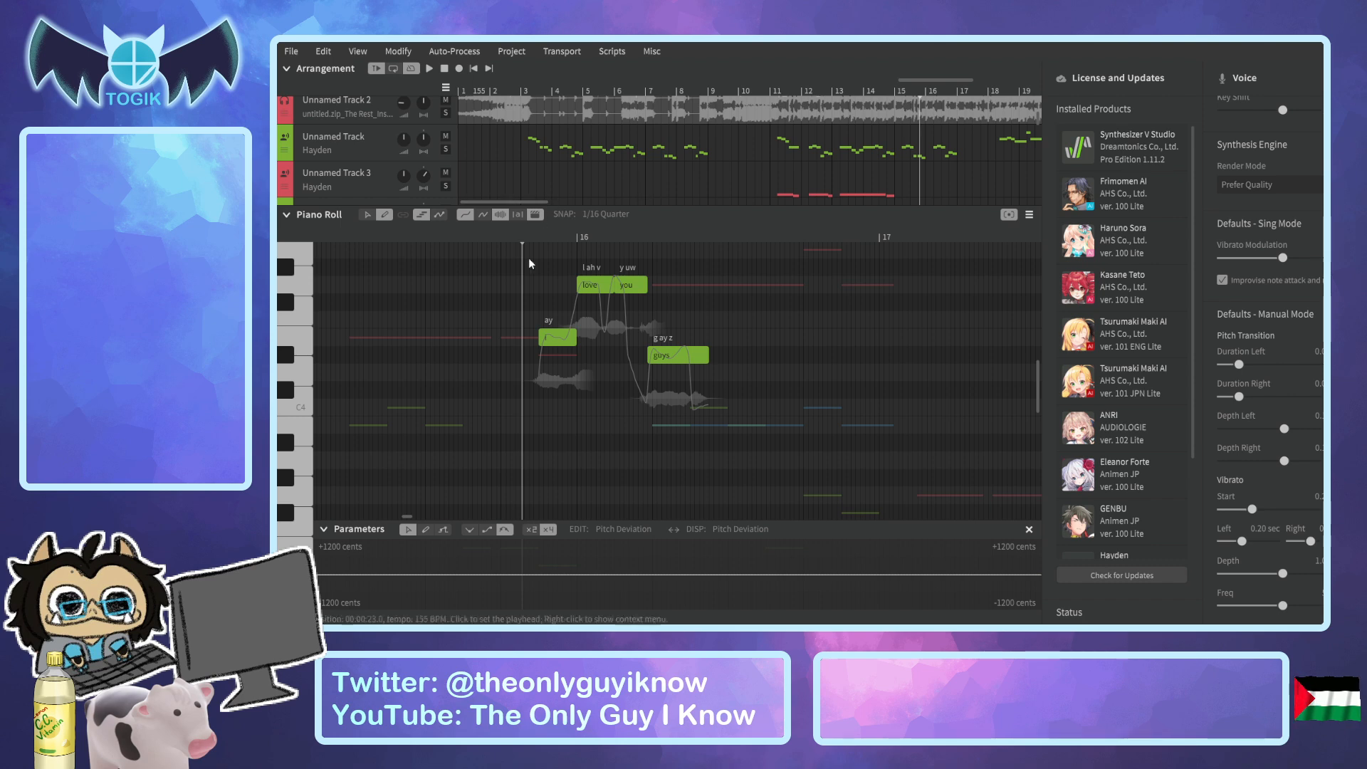
key(space)
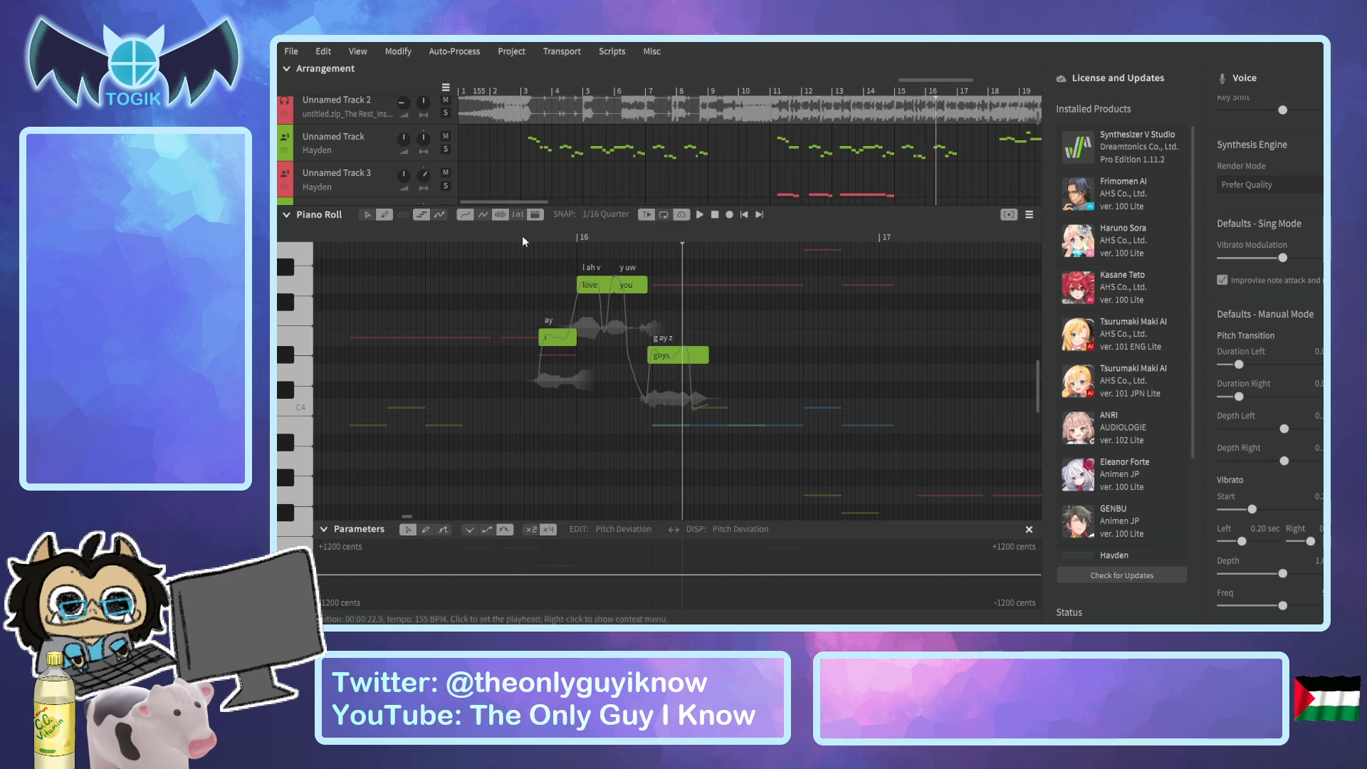
click(534, 236)
key(space)
key(space)
click(694, 236)
key(space)
key(space)
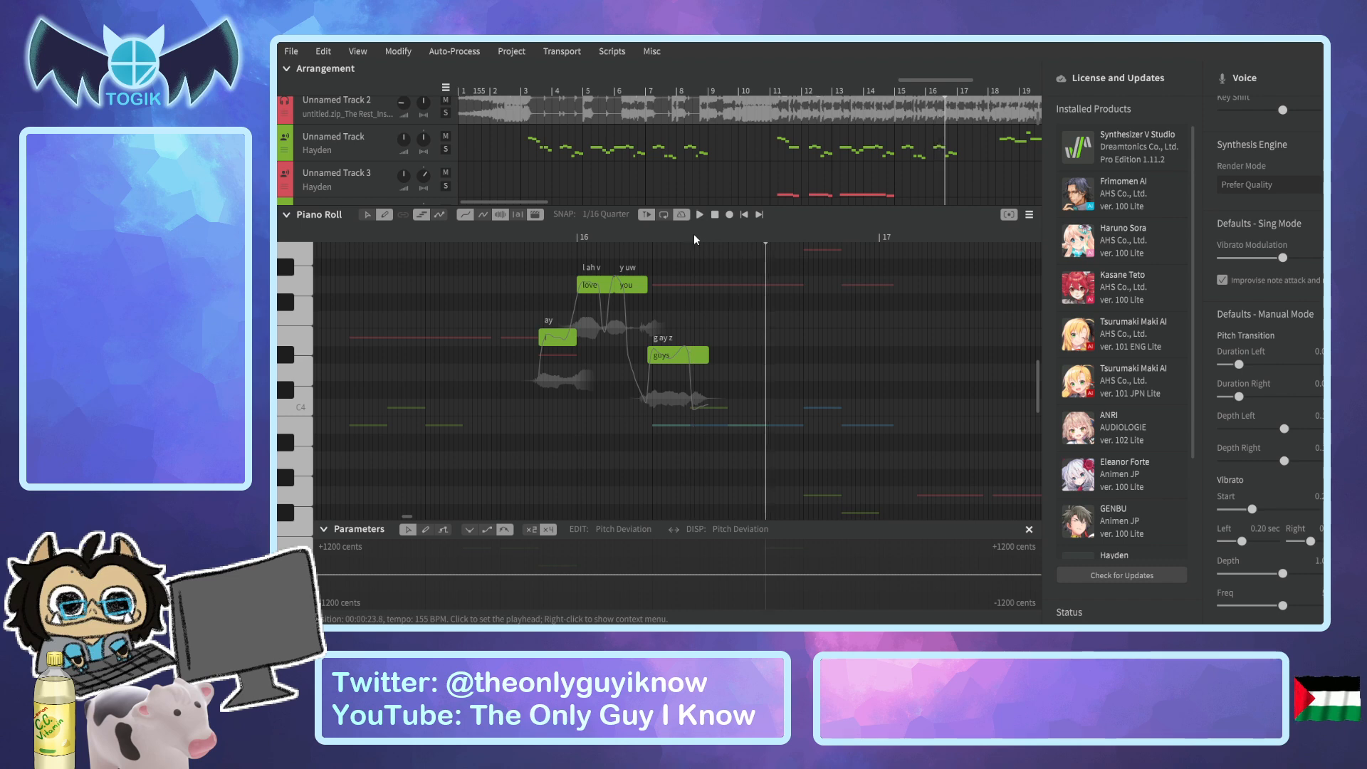
Replay the opening "i love" notes of the phrase to examine their pitch and timing.
scroll(668, 246, up, 2)
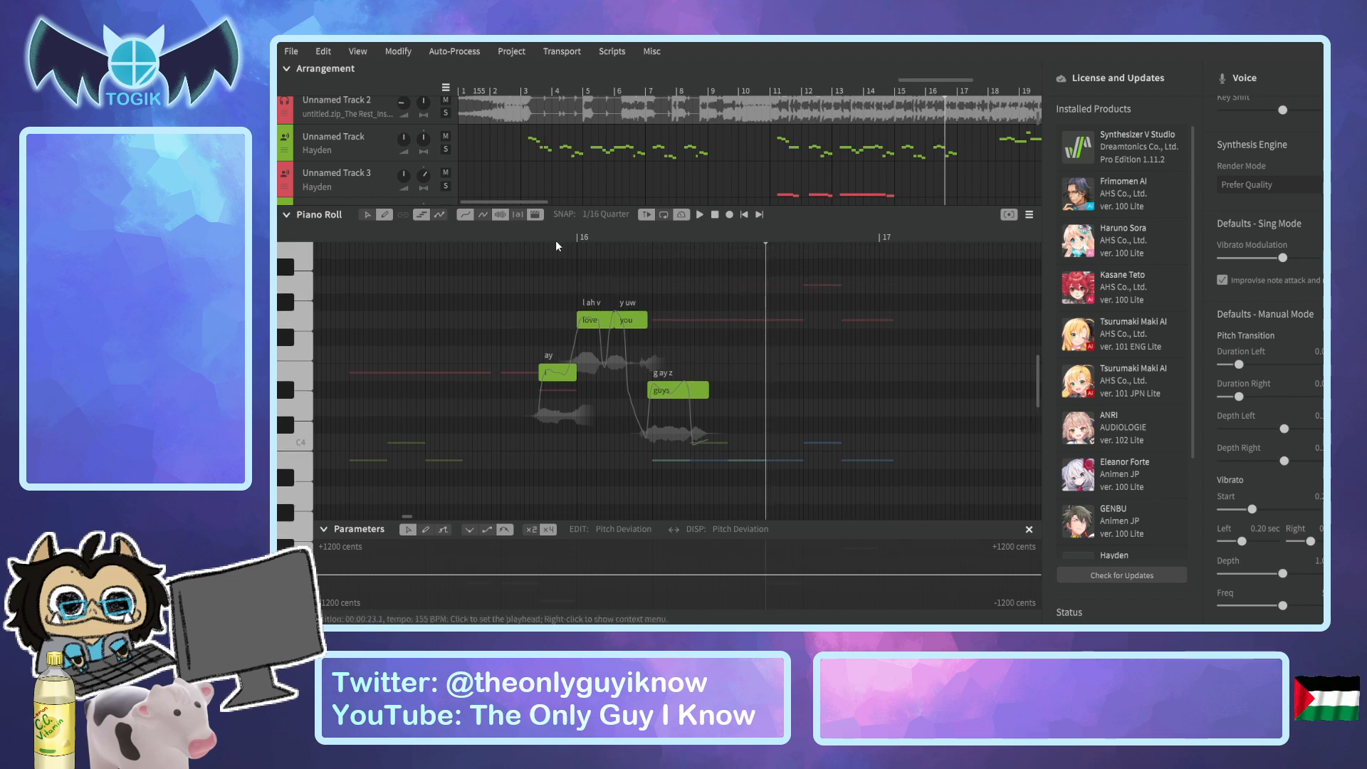
click(538, 241)
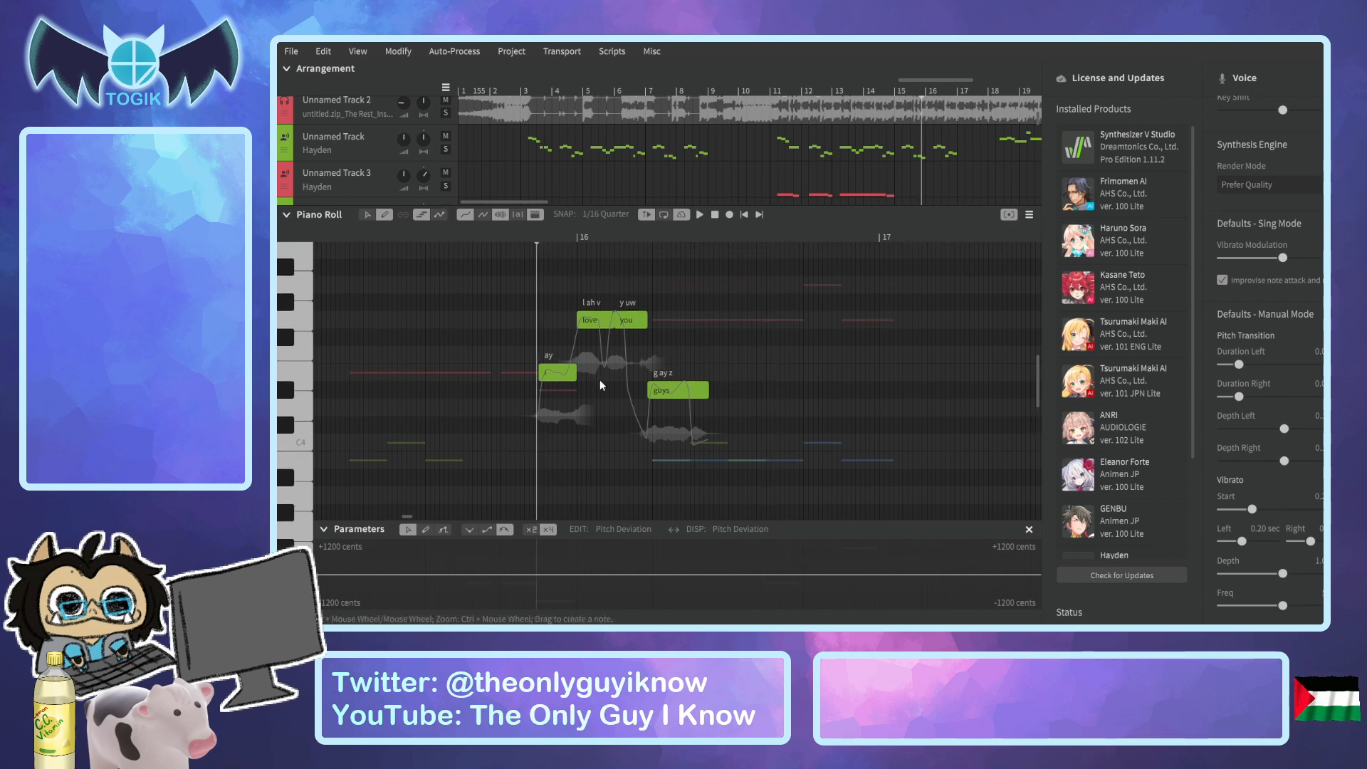
key(space)
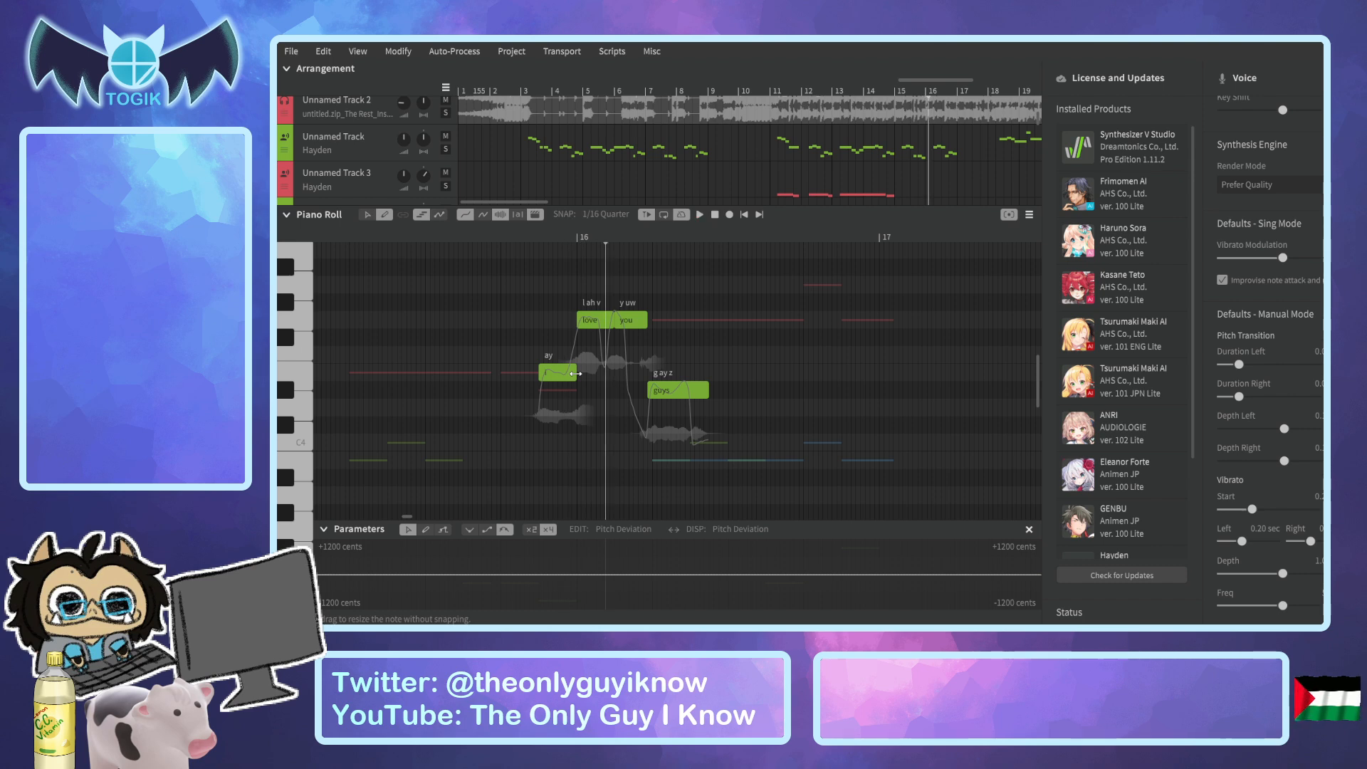
click(528, 233)
key(space)
key(space)
click(519, 236)
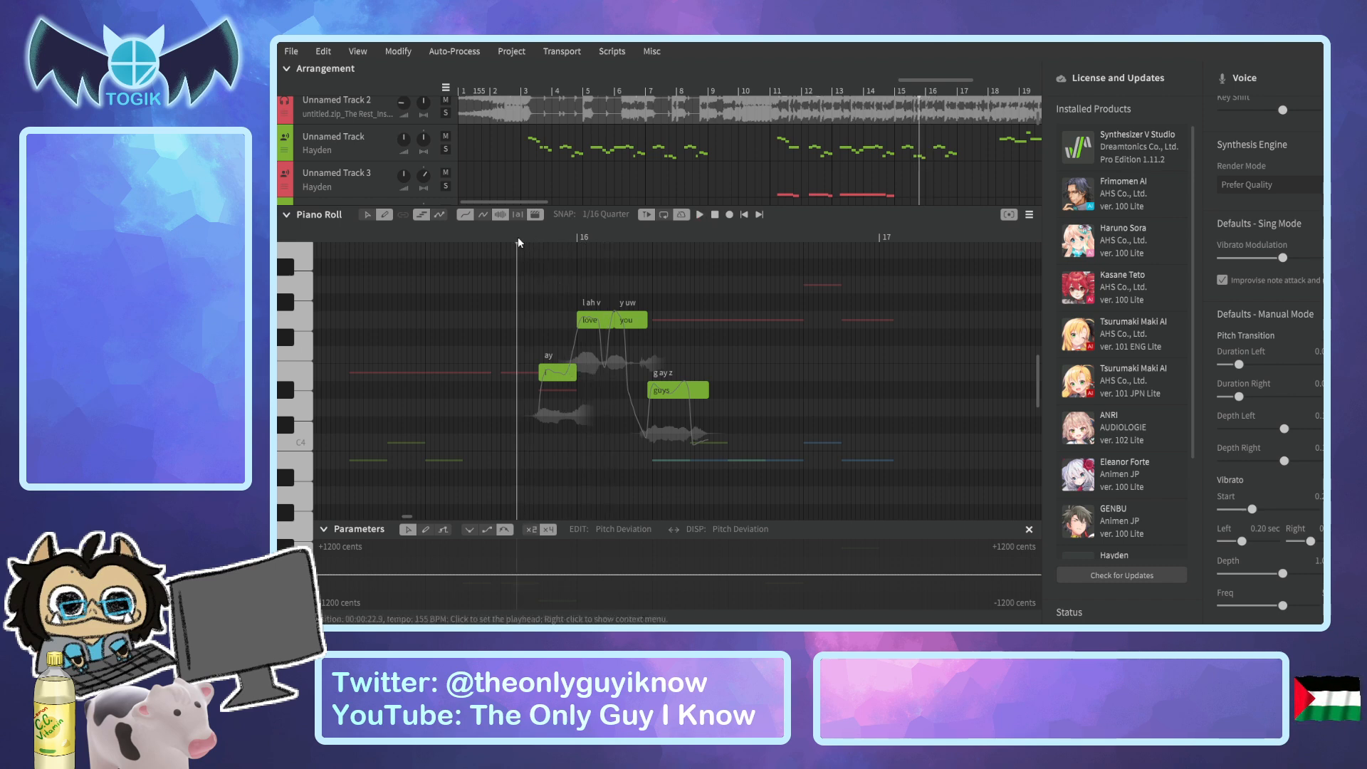
scroll(515, 421, down, 4)
drag(507, 430, 528, 432)
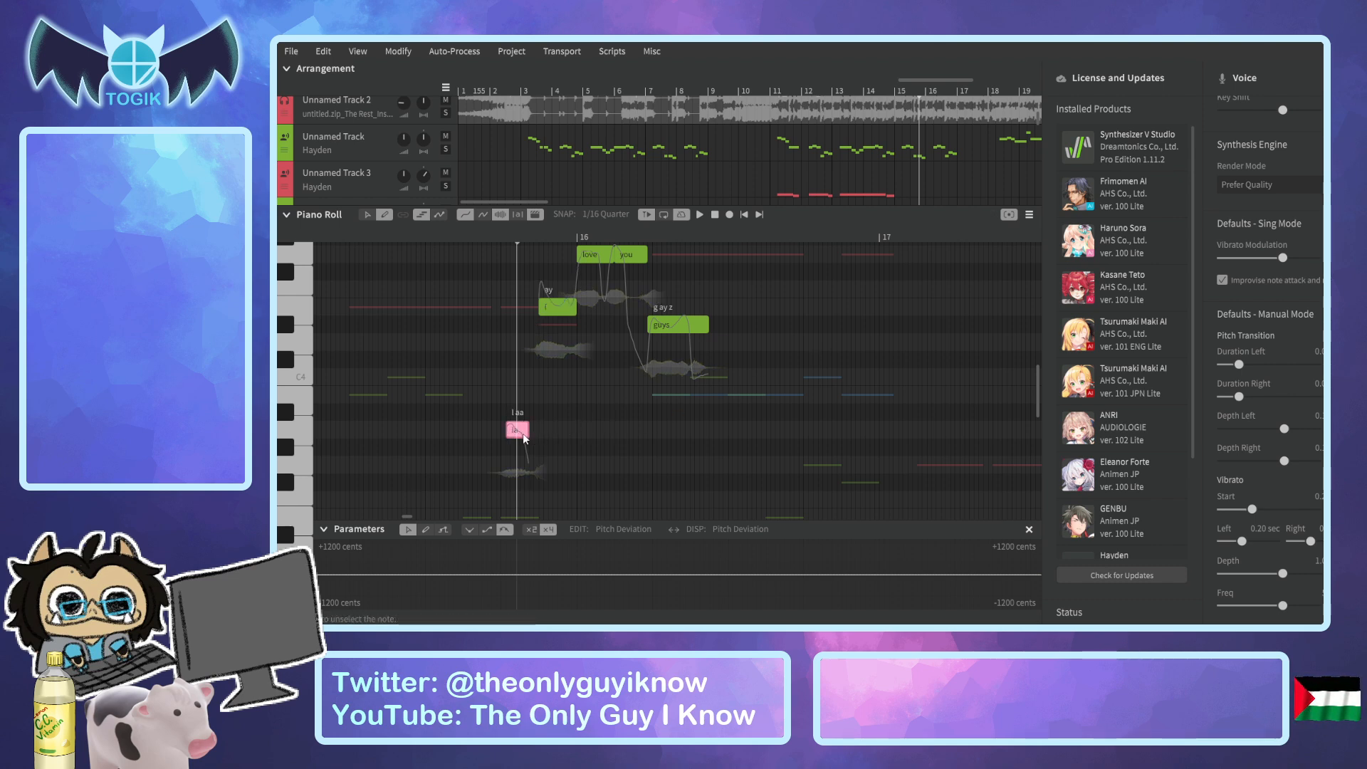
key(Delete)
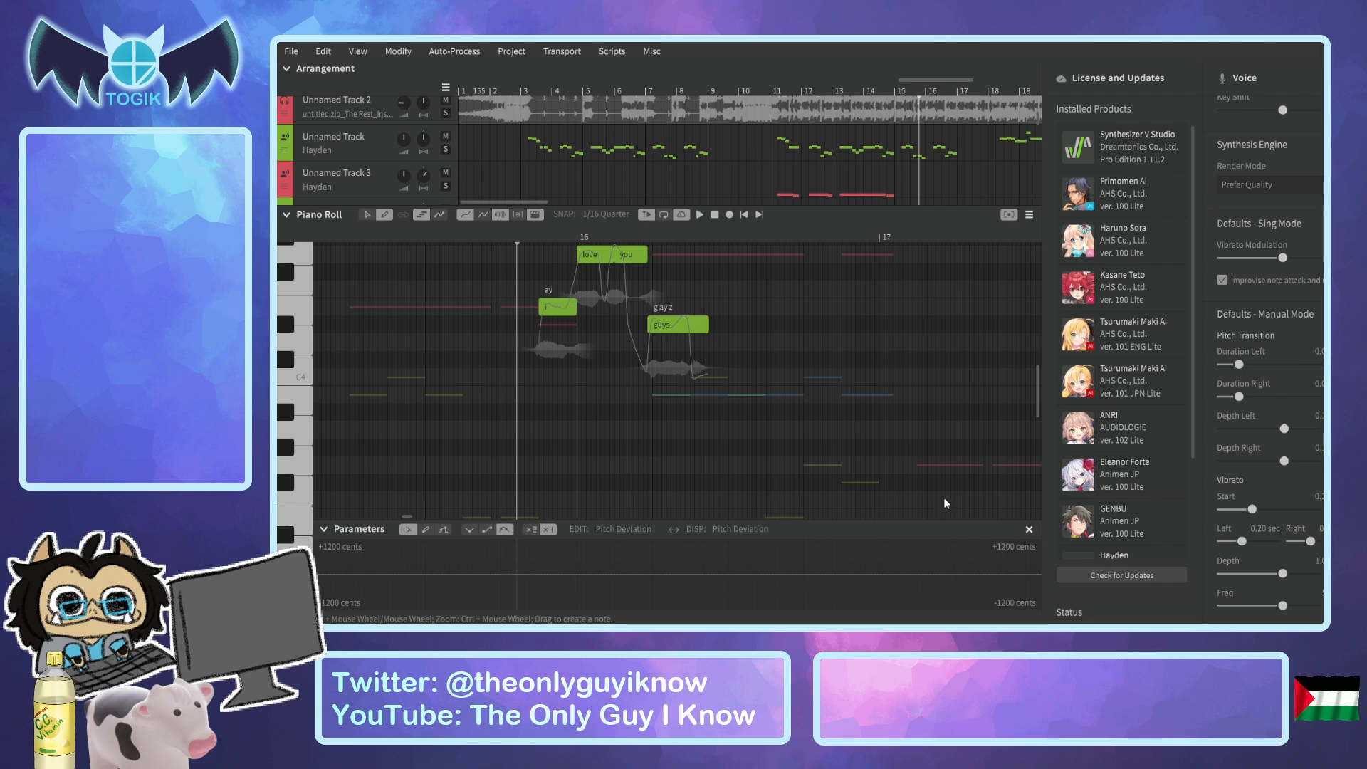
Draw four Rap-mode notes just after bar 15, ahead of the existing "i love you guys" phrase, with the settings open.
click(1324, 285)
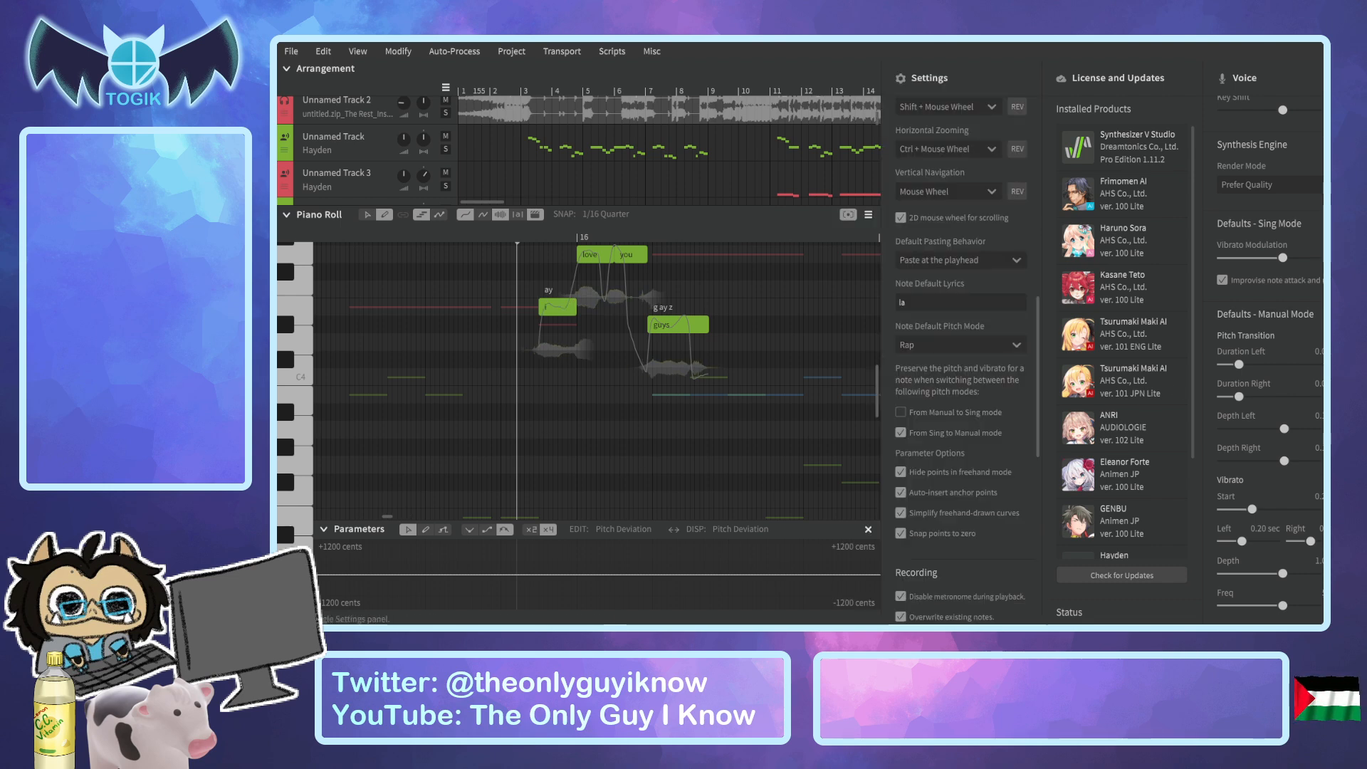
scroll(995, 389, down, 1)
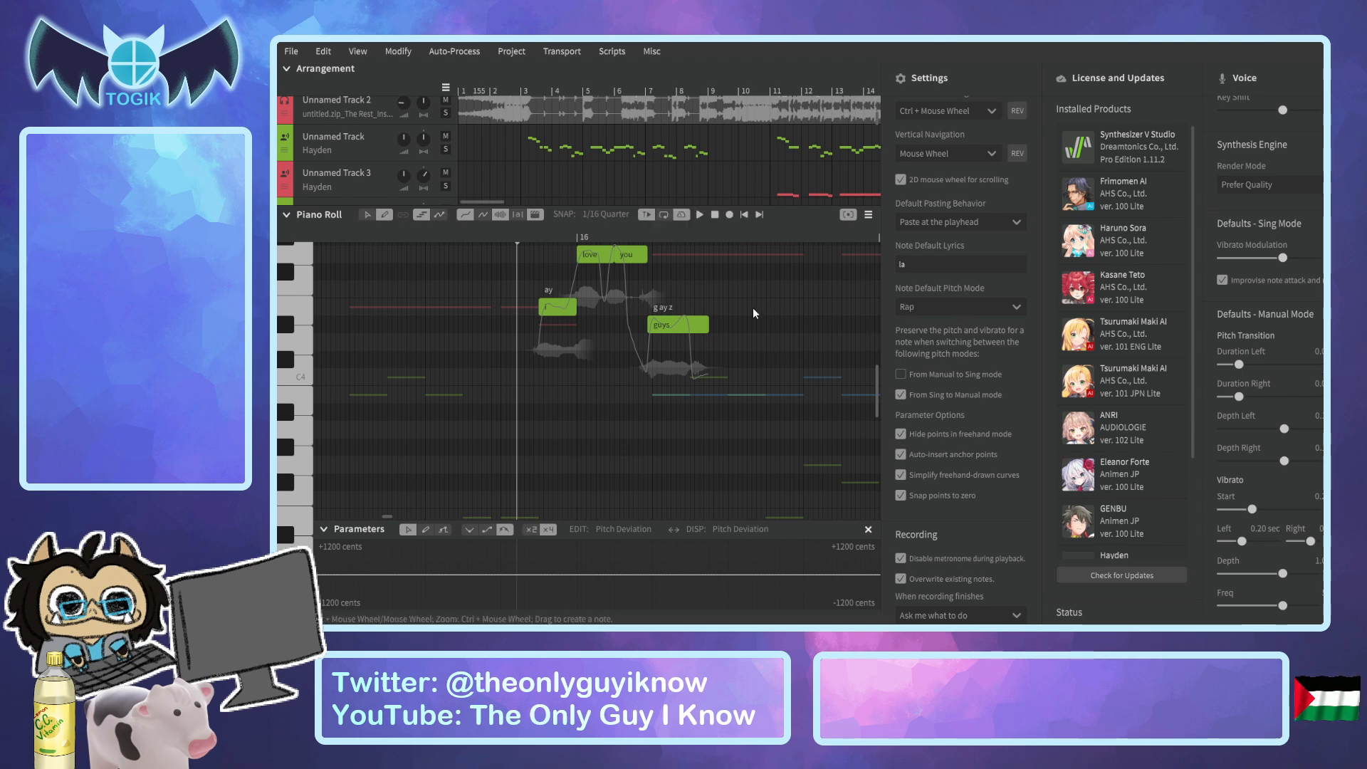
drag(475, 236, 359, 237)
scroll(502, 137, down, 2)
scroll(502, 137, up, 3)
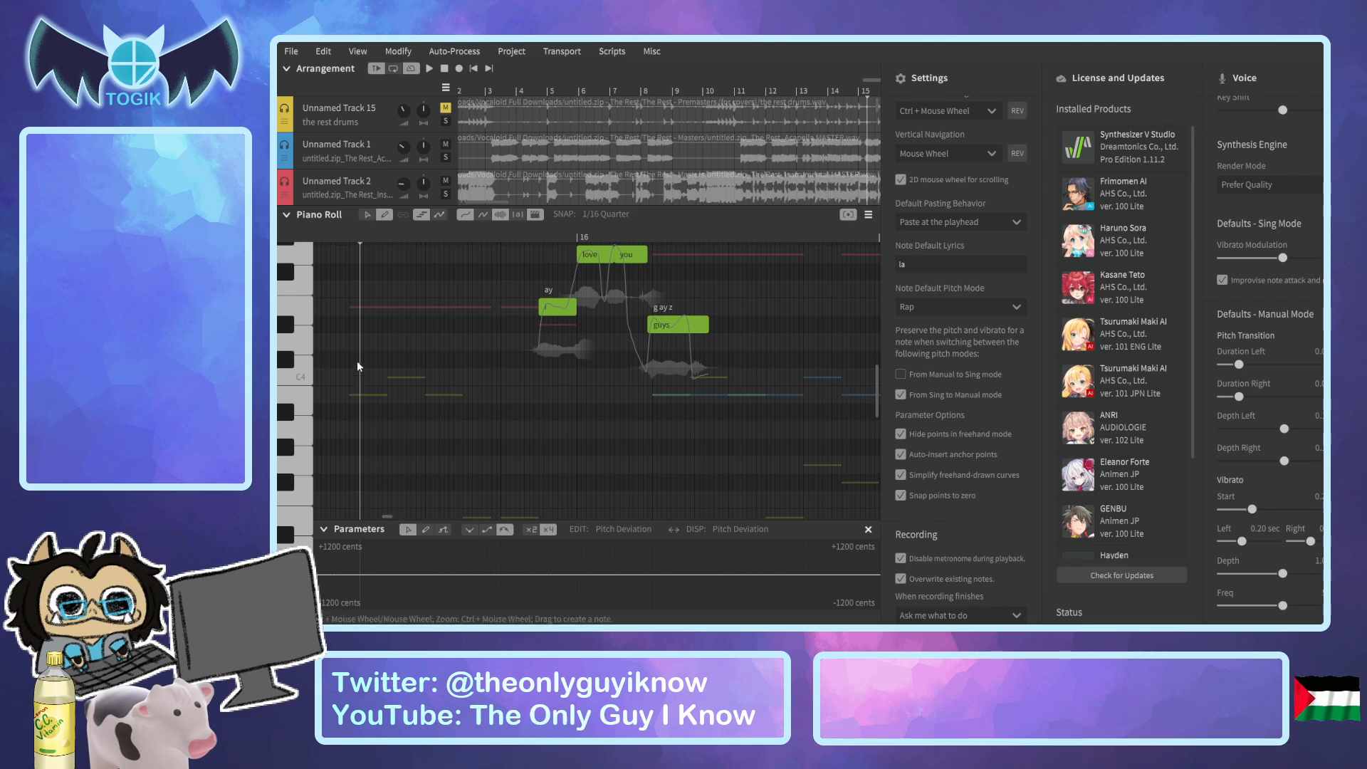
drag(350, 307, 384, 311)
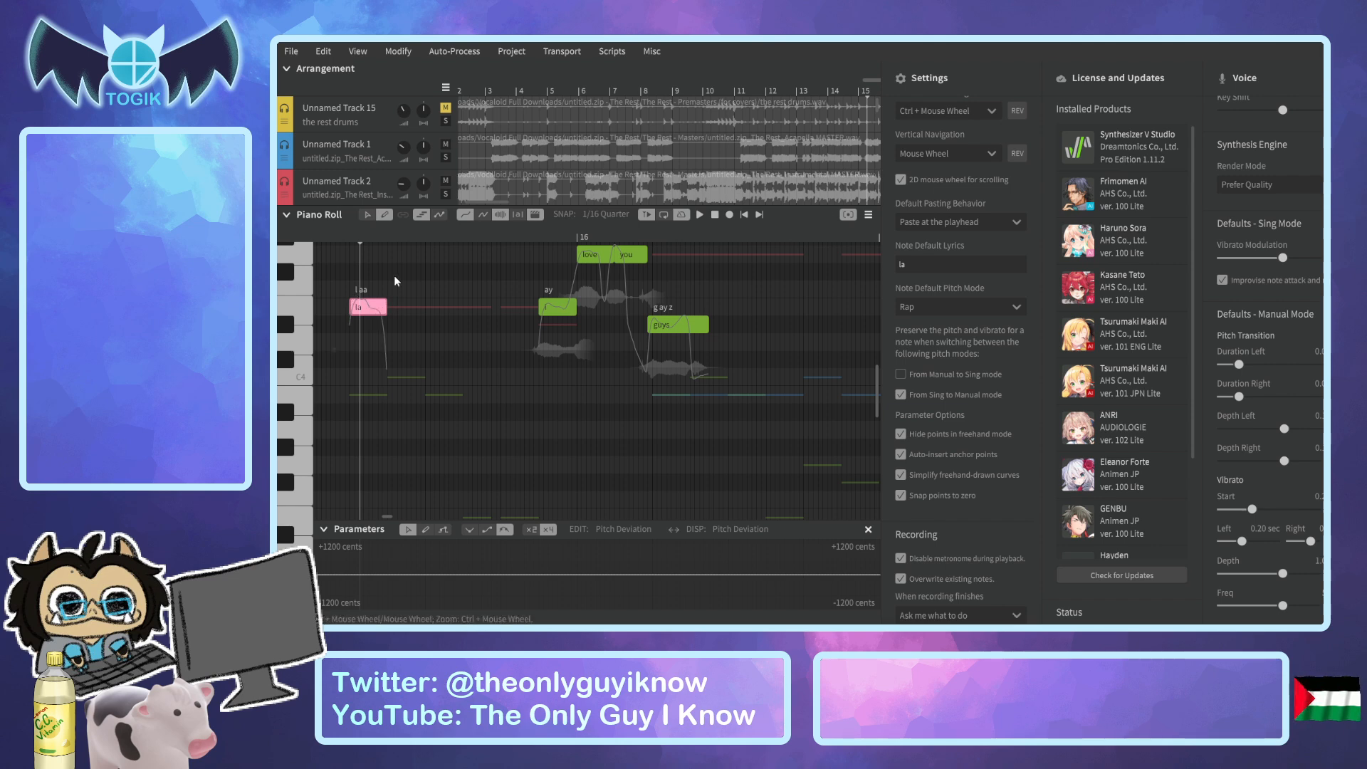
scroll(395, 274, up, 1)
ctrl+scroll(394, 276, up, 1)
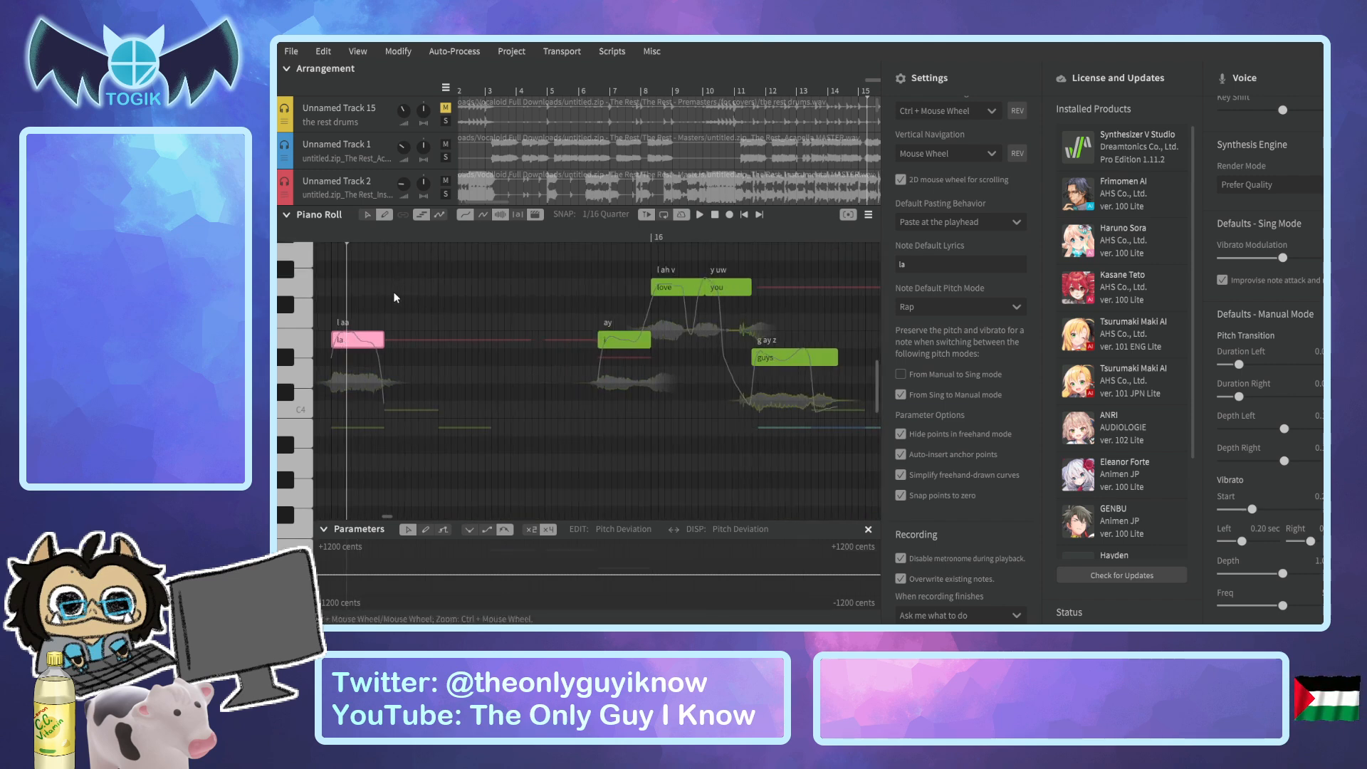
drag(385, 287, 491, 286)
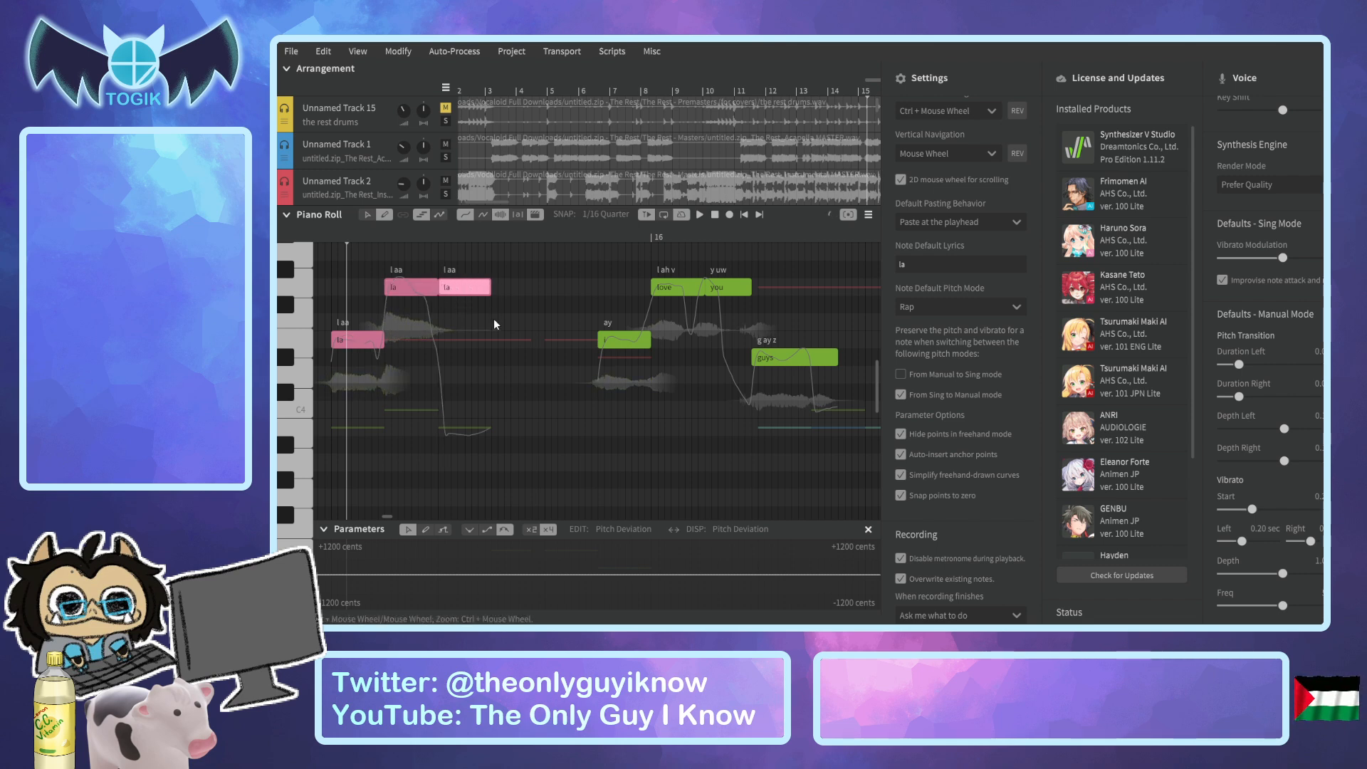
drag(494, 340, 565, 336)
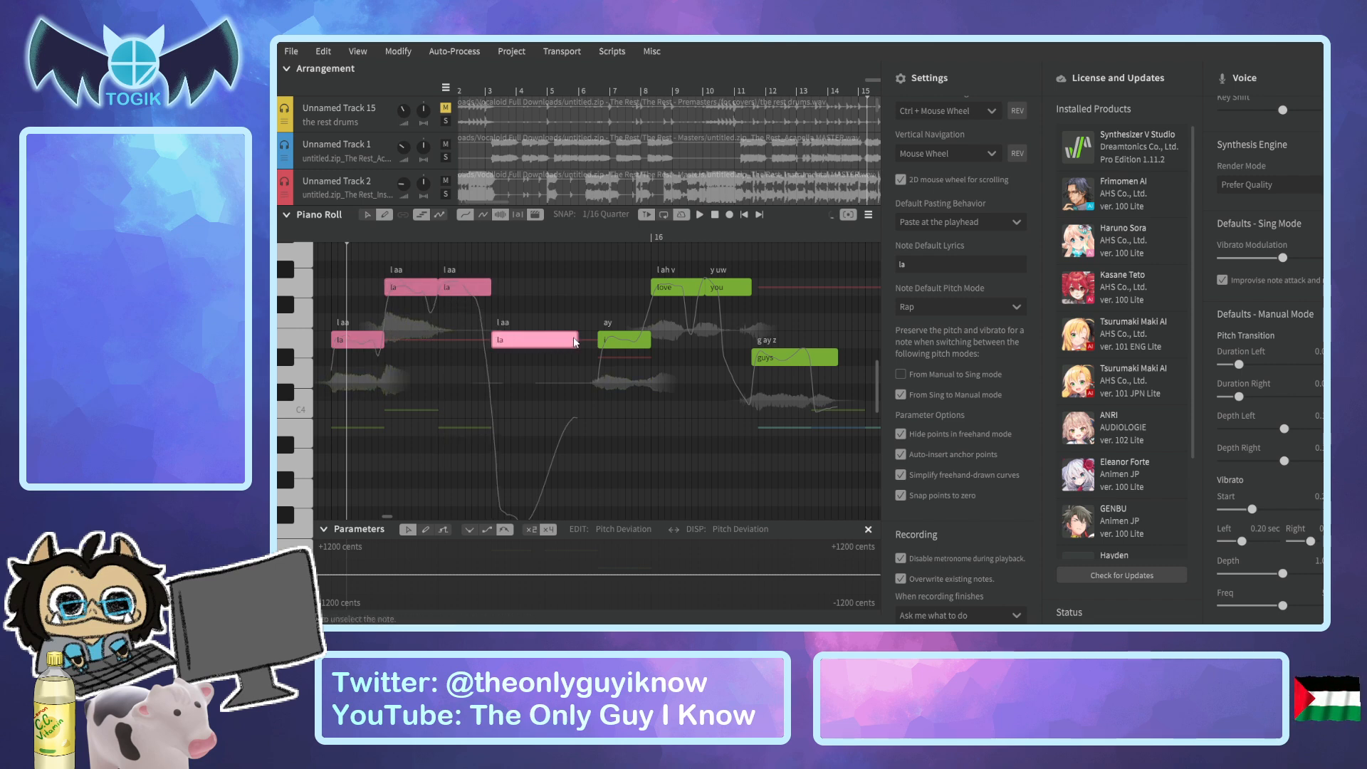
Enter the lyrics "i", "love", "you" and "guys" on the four new Rap notes.
double_click(366, 341)
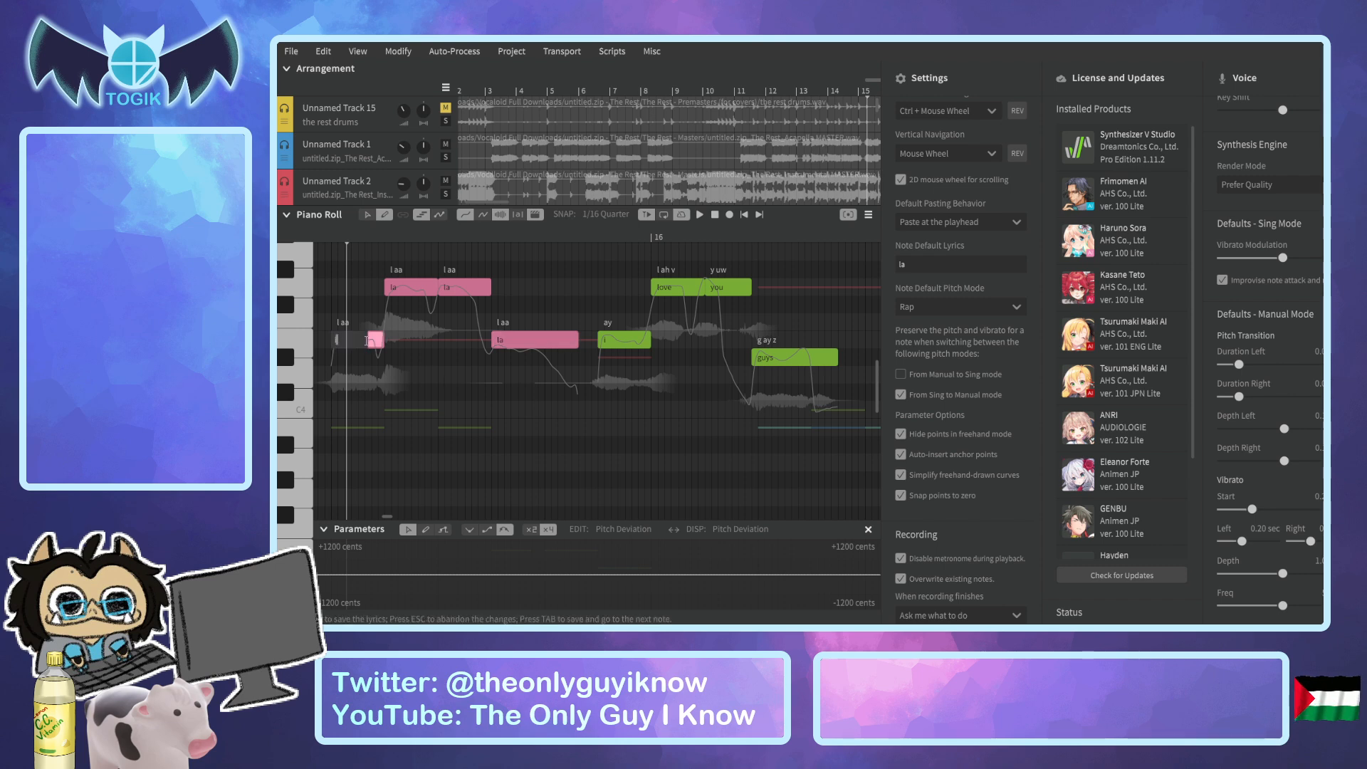
text(i)
key(Tab)
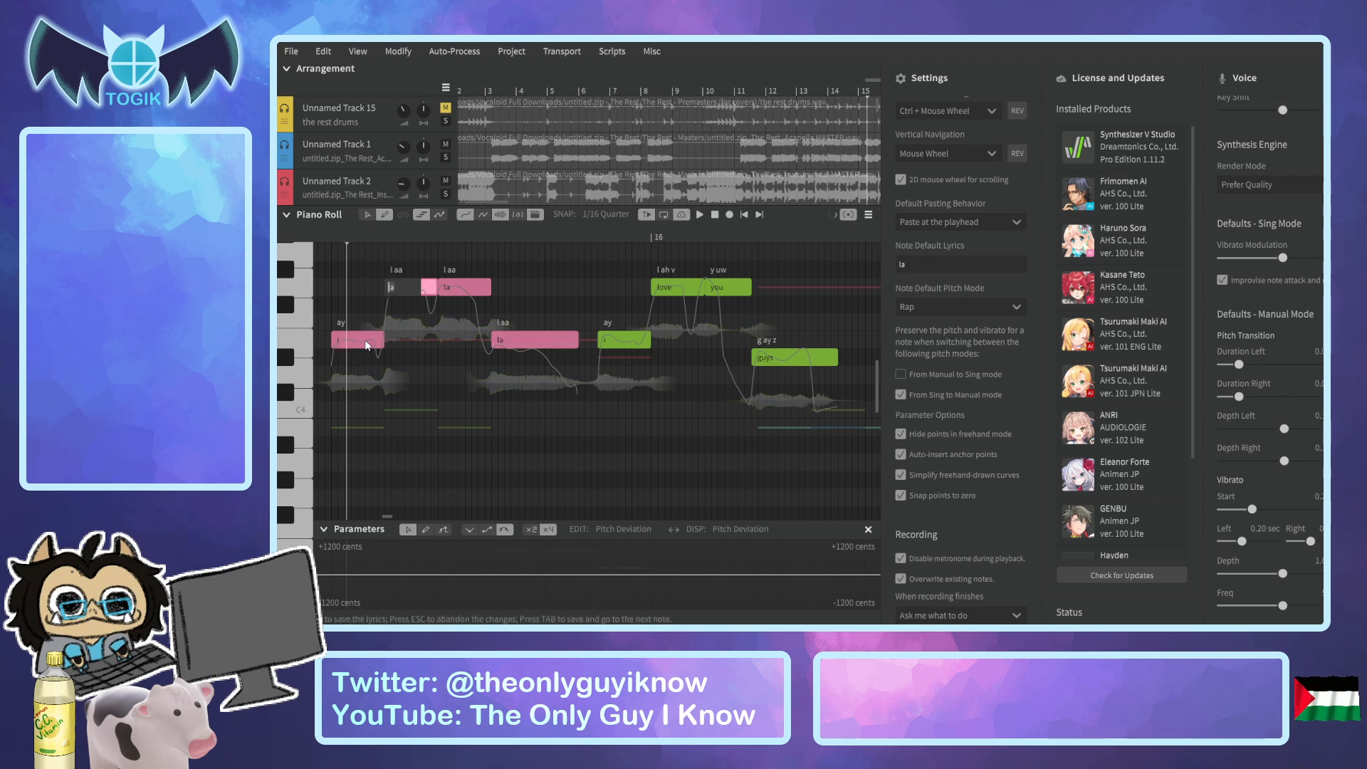
key(Tab)
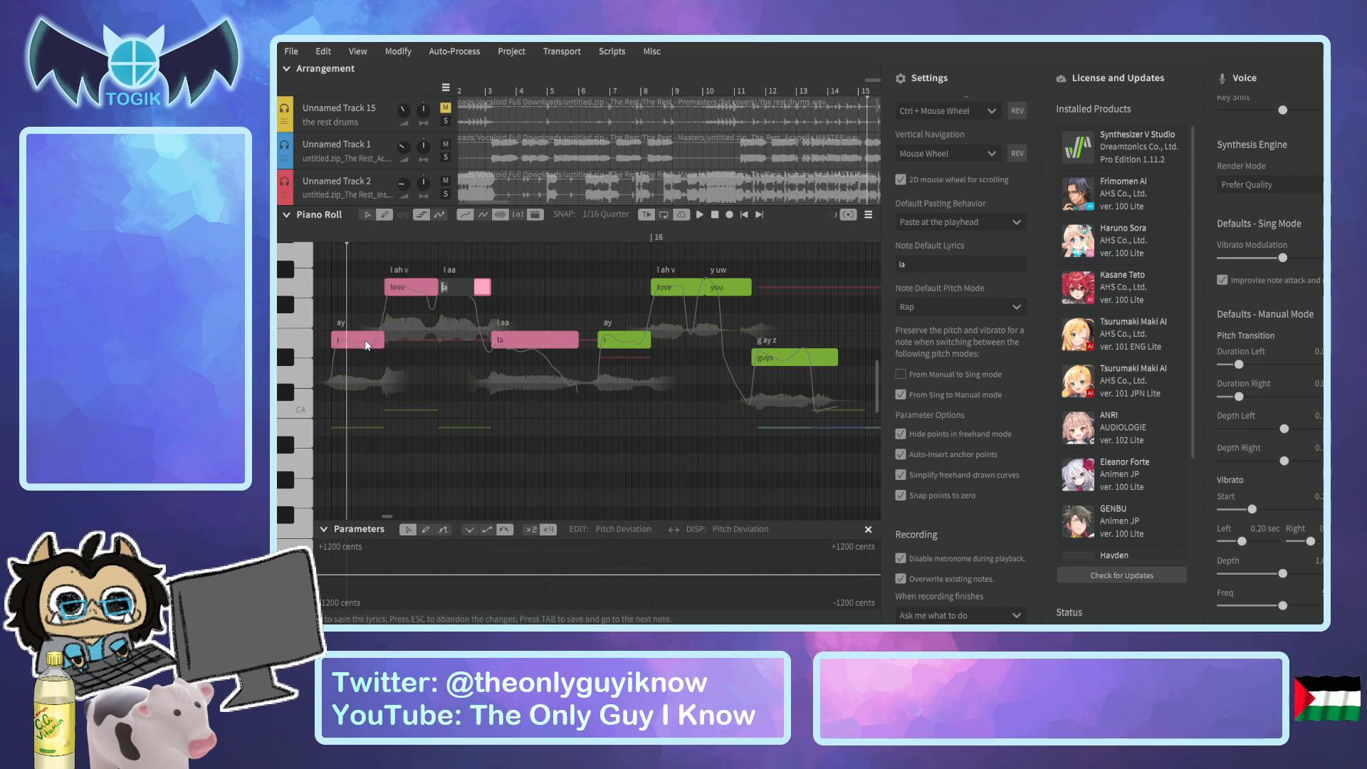
text(you)
key(Tab)
text(g)
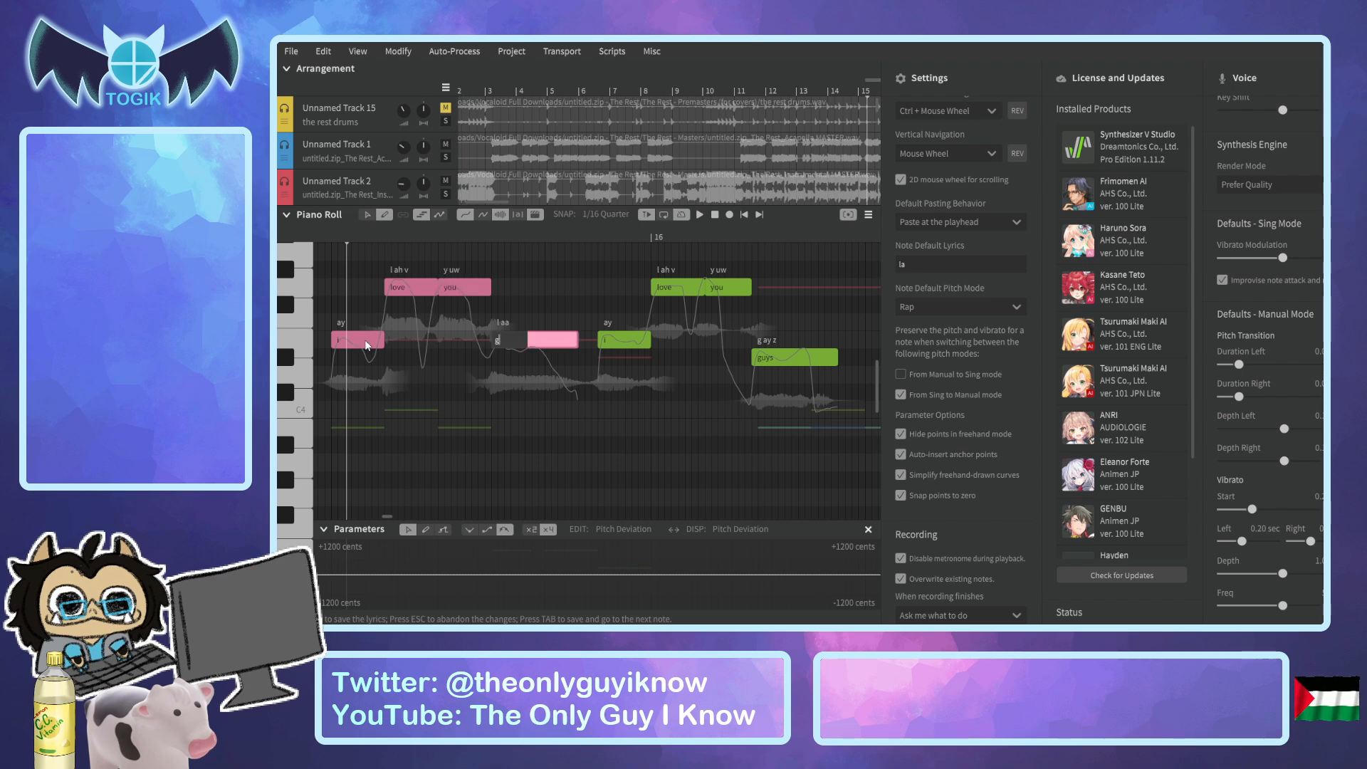
text(yys)
key(Return)
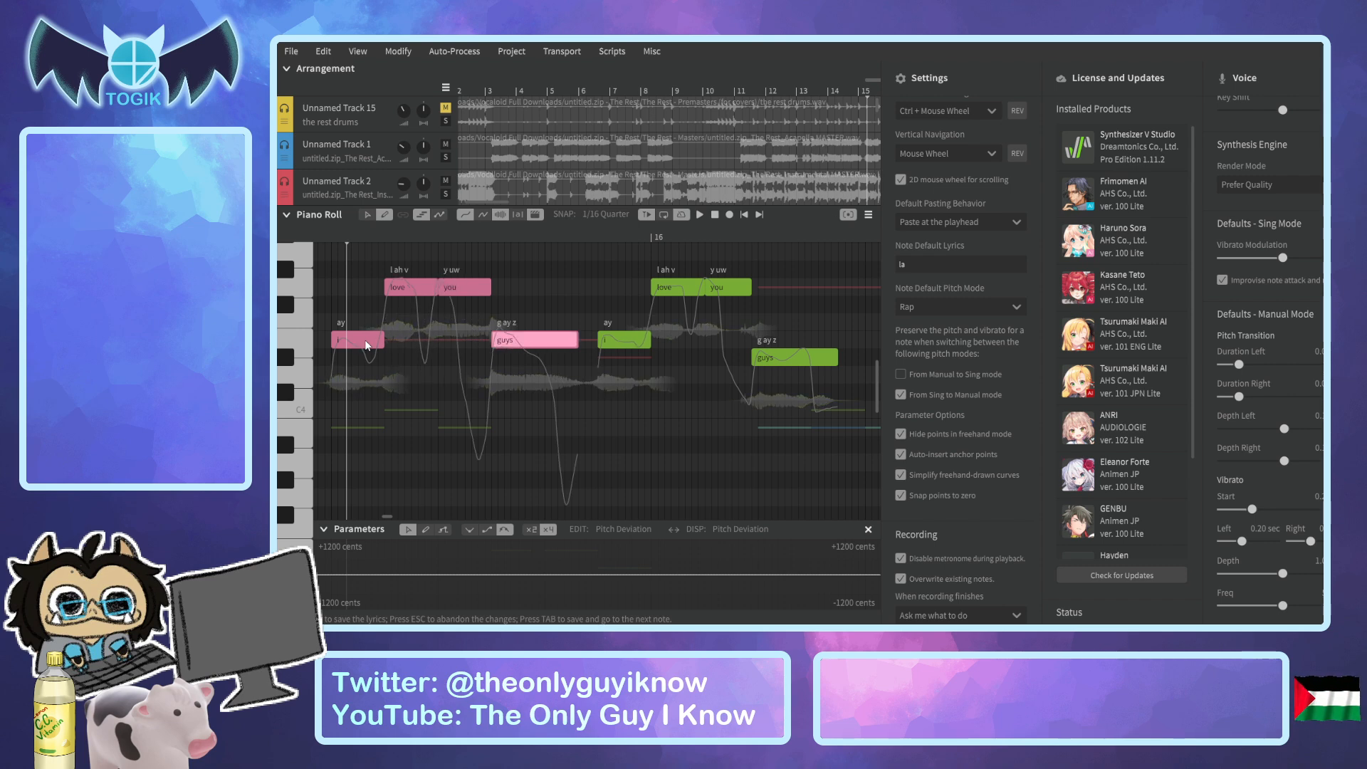
Select all four new Rap notes and shift them slightly earlier, keeping their pitches.
click(367, 216)
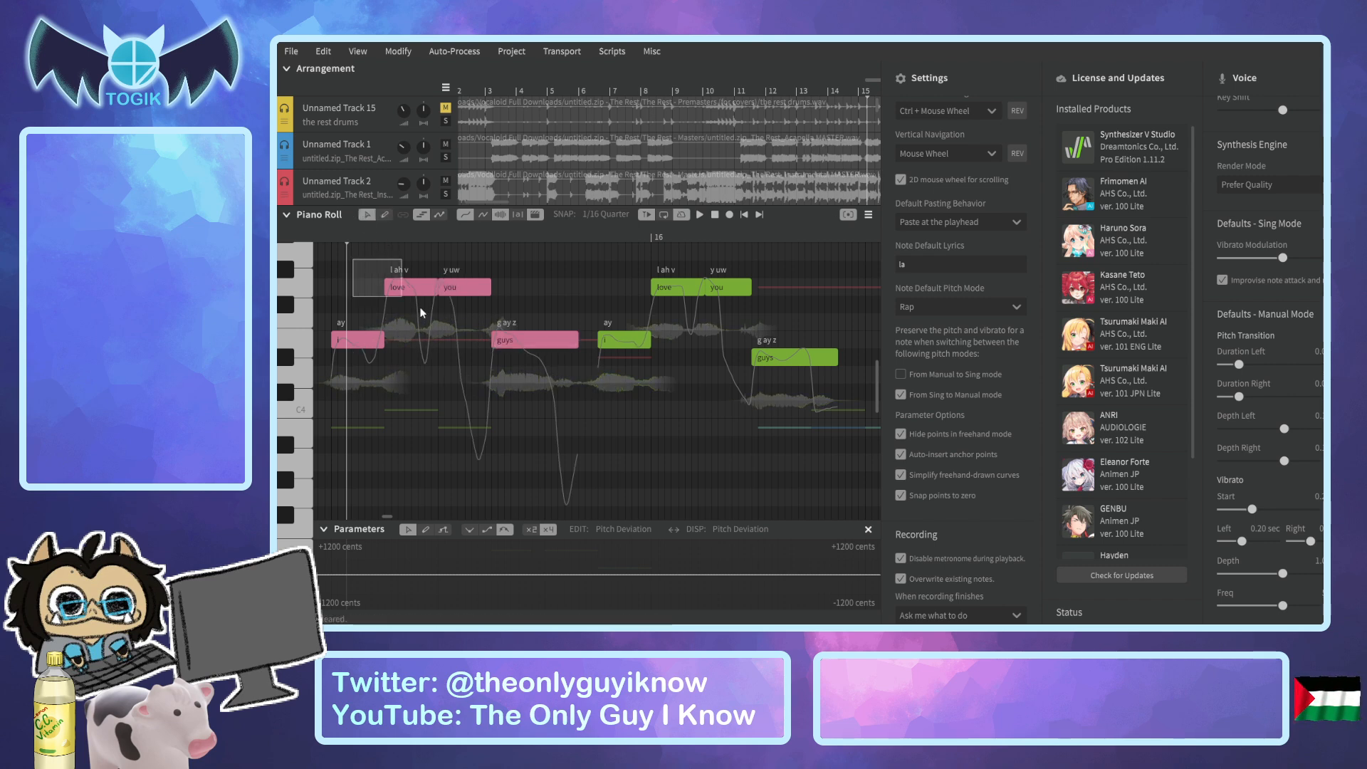
key(ctrl+a)
drag(469, 342, 449, 340)
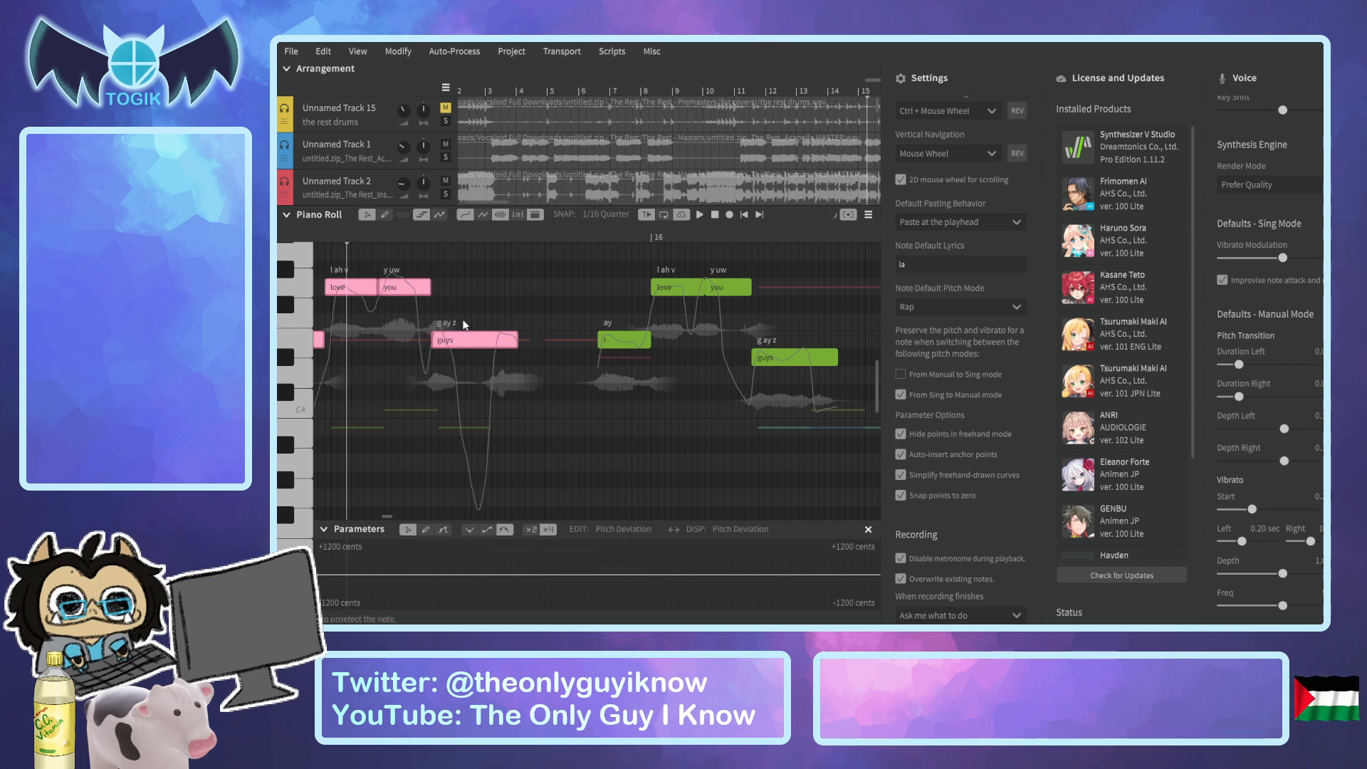
Play the Rap phrase from just before bar 15, then solo Unnamed Track 9 and play it from bar 15 again.
drag(339, 240, 711, 305)
key(space)
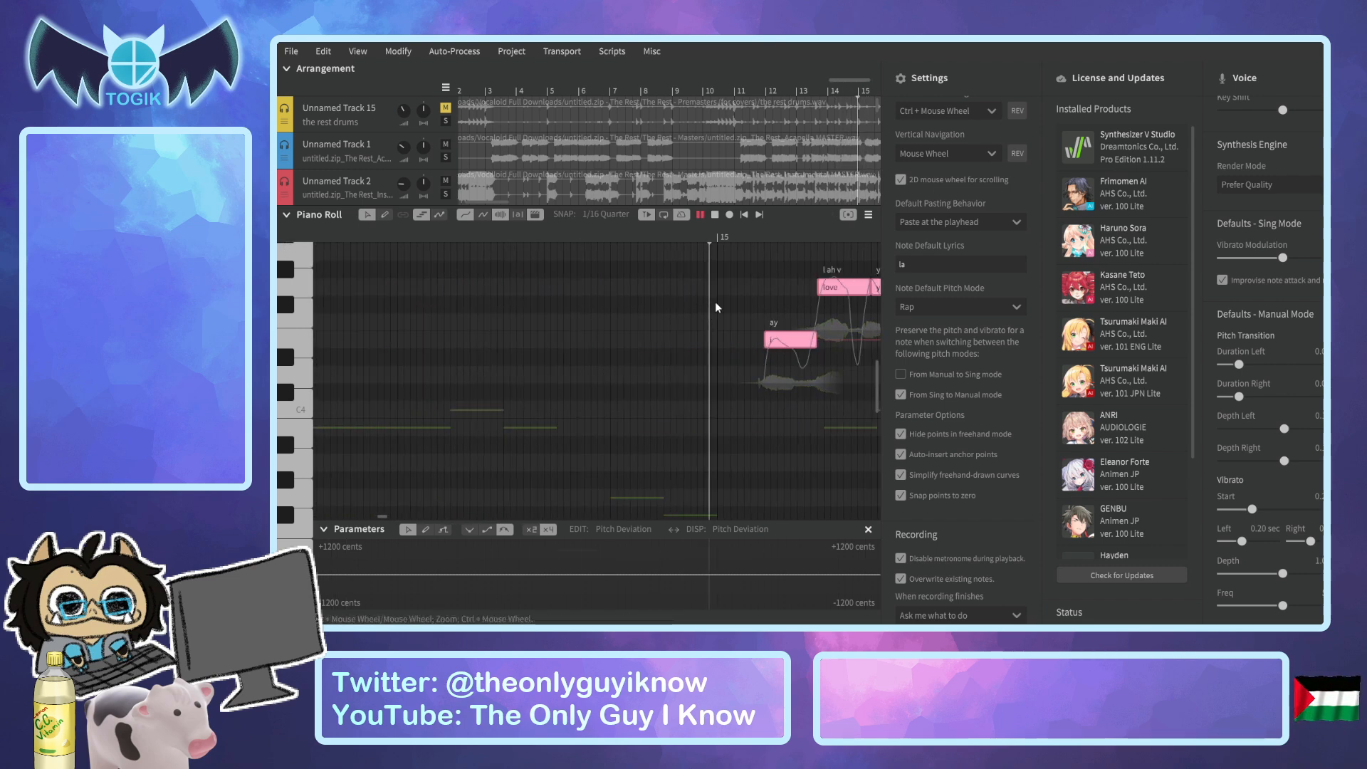
key(space)
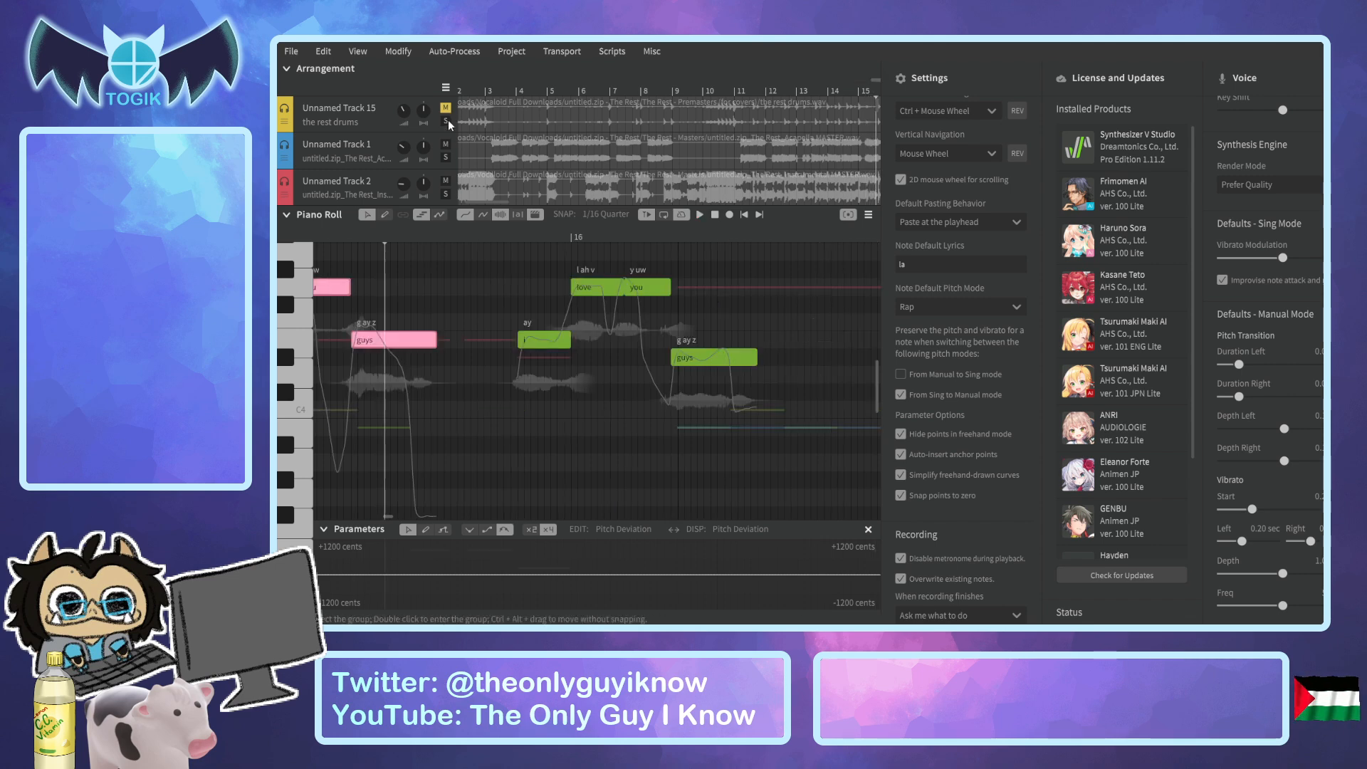
scroll(478, 147, down, 5)
scroll(477, 147, down, 2)
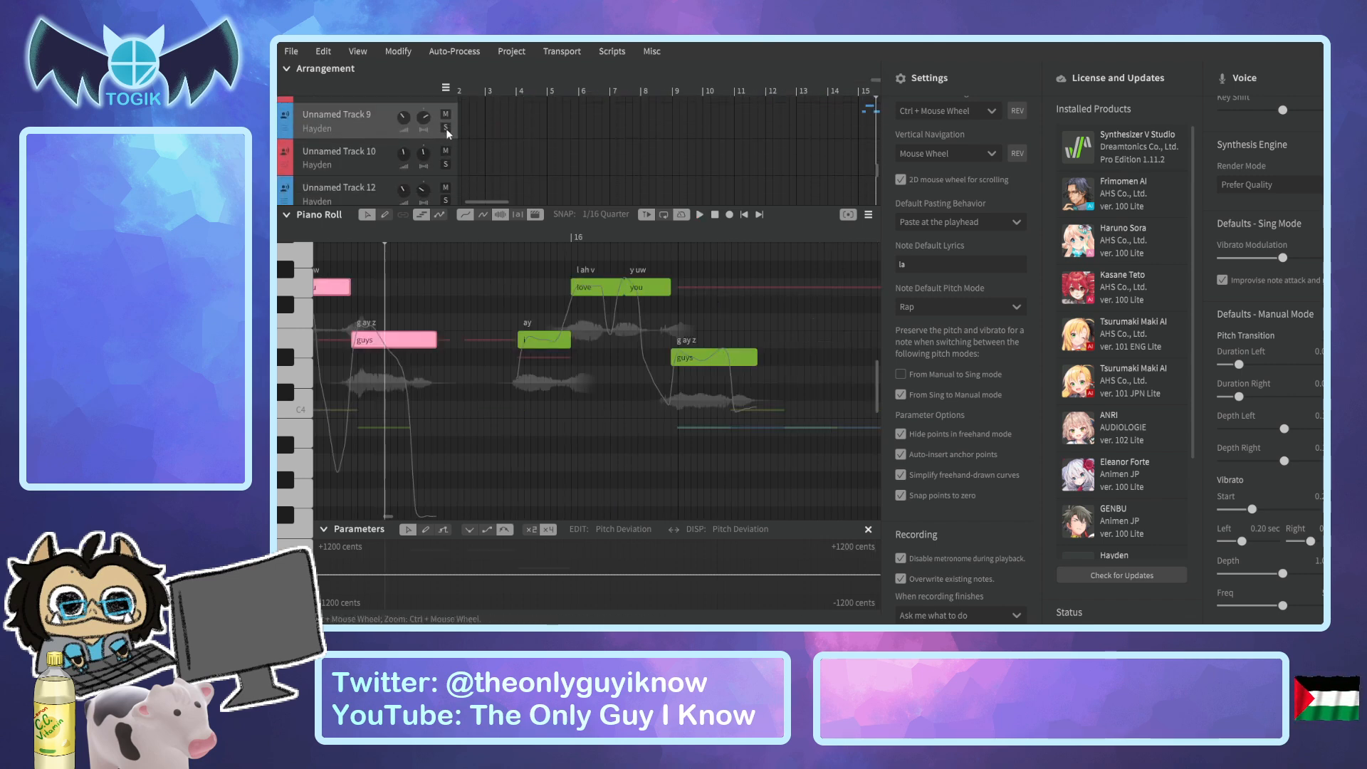
click(447, 130)
drag(378, 236, 278, 245)
key(space)
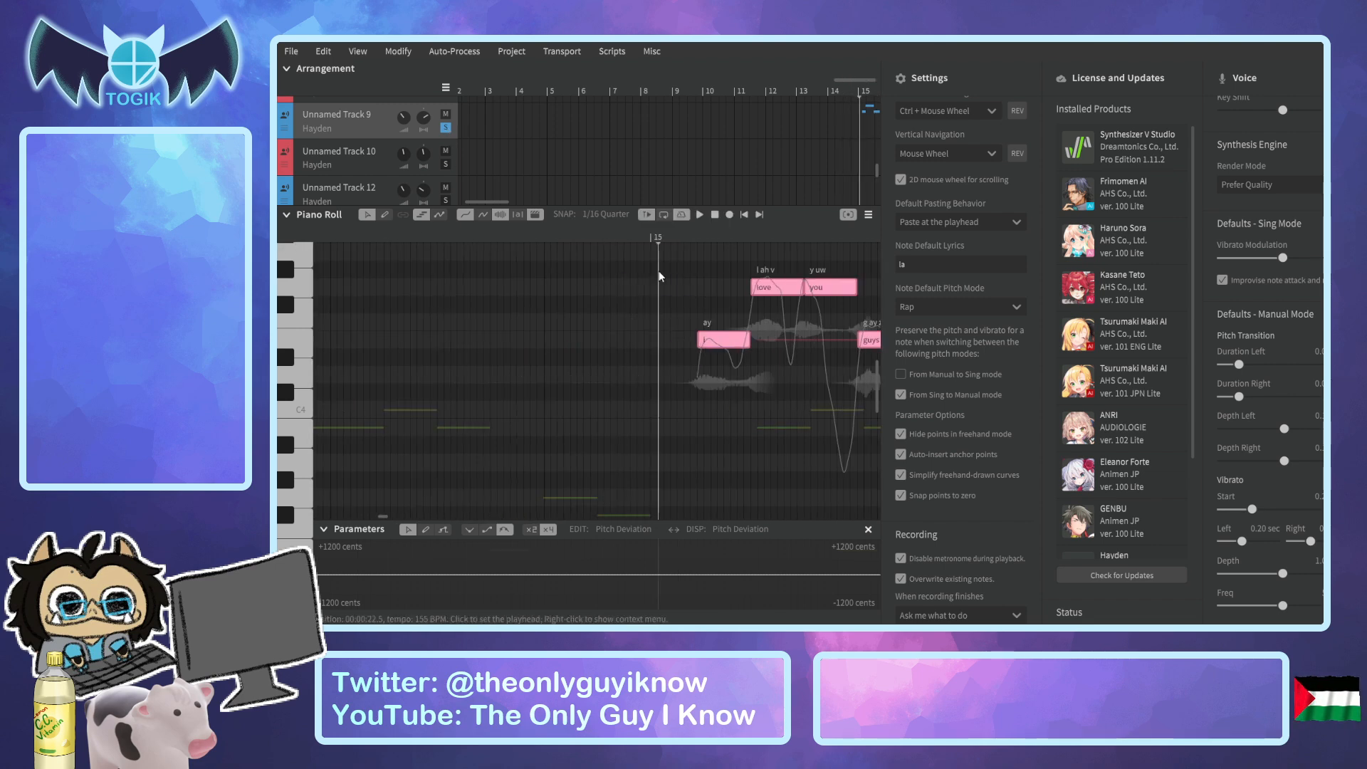
key(space)
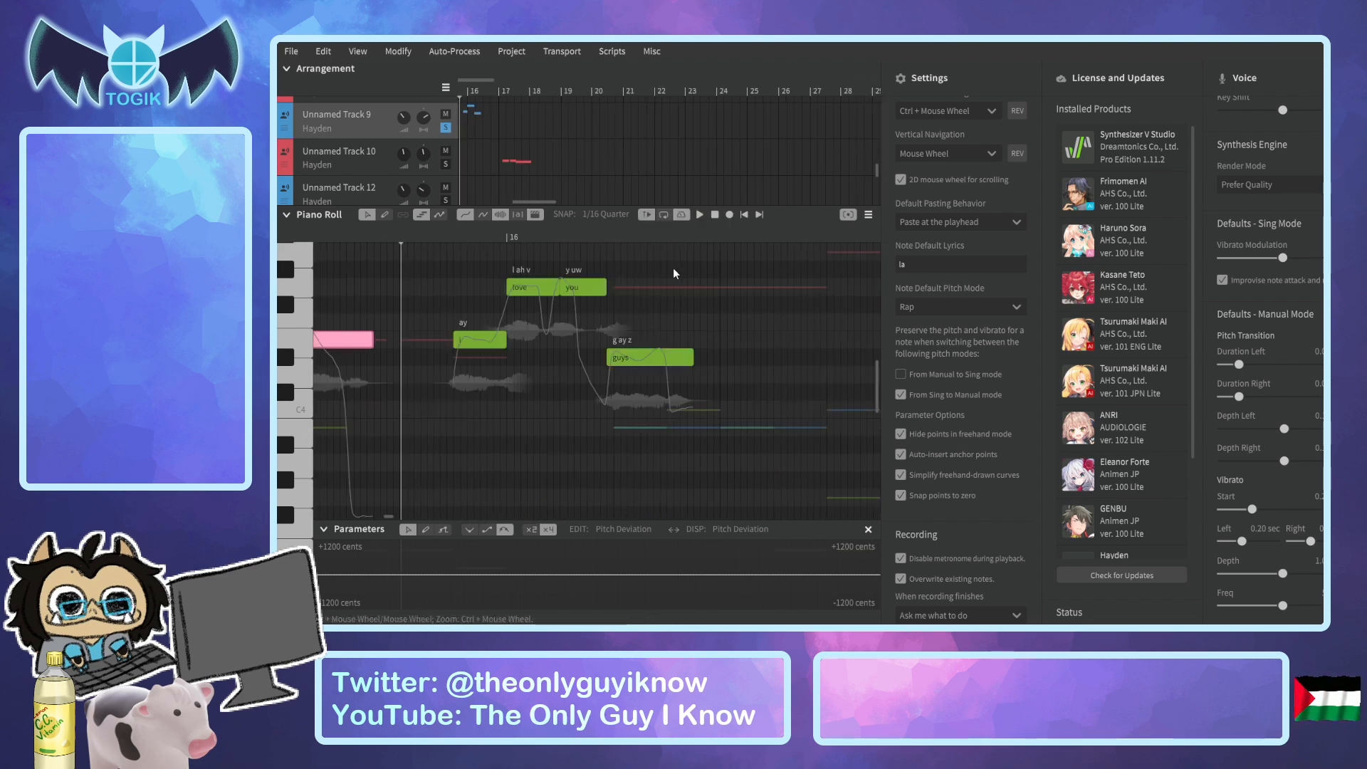
Replay the Rap phrase and the following Sing phrase in full to compare their pitch and delivery.
mouse_move(403, 236)
mouse_down()
mouse_move(292, 245)
mouse_move(386, 251)
mouse_up()
key(space)
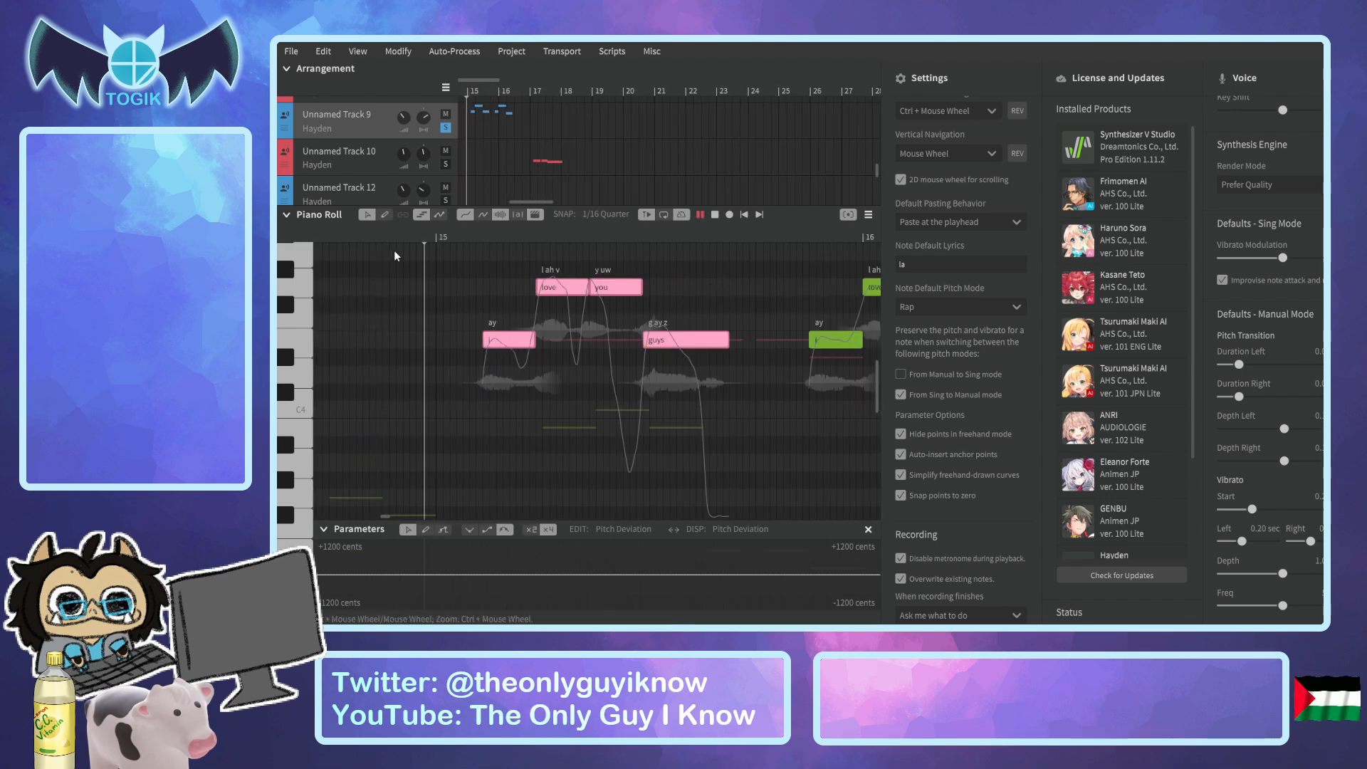
key(space)
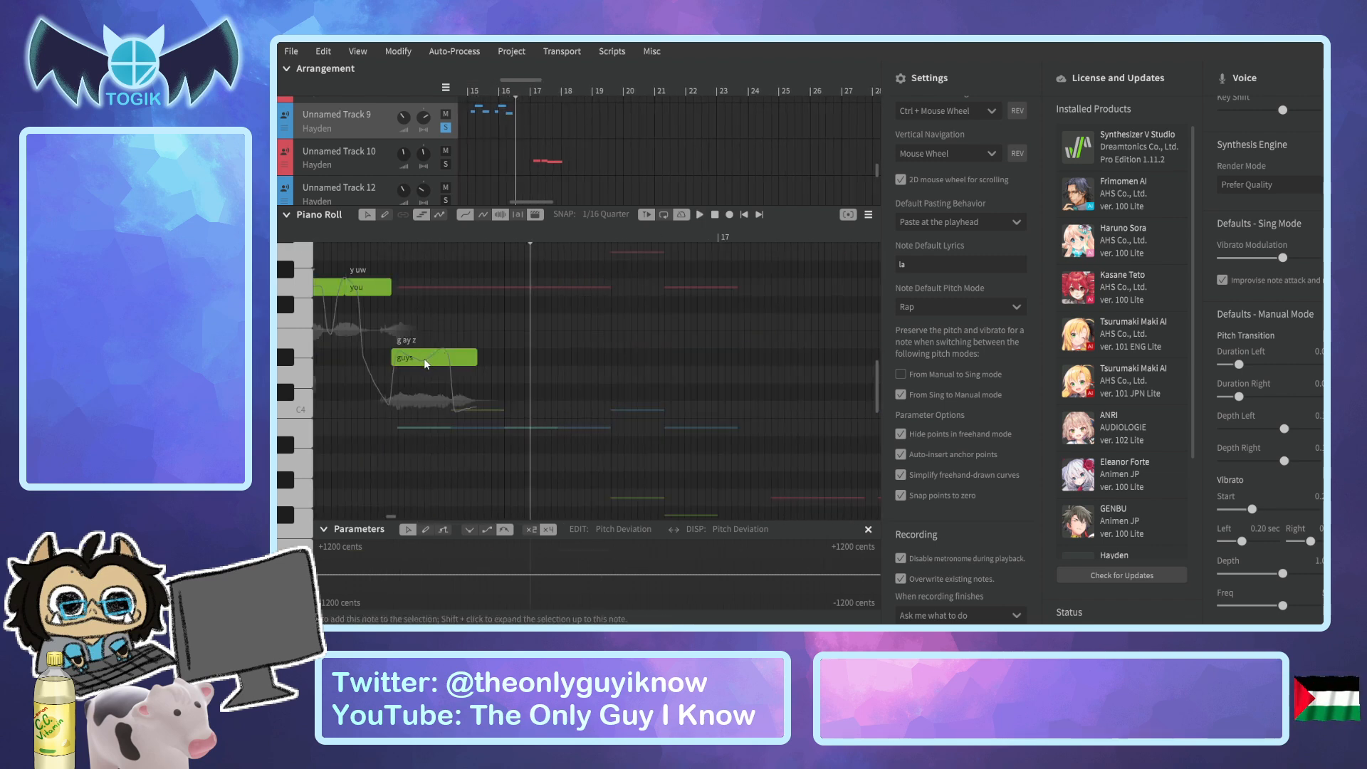
Raise the "guys" note of the second phrase by one semitone and replay from around bar 15.
drag(397, 366, 397, 349)
drag(391, 235, 360, 247)
key(space)
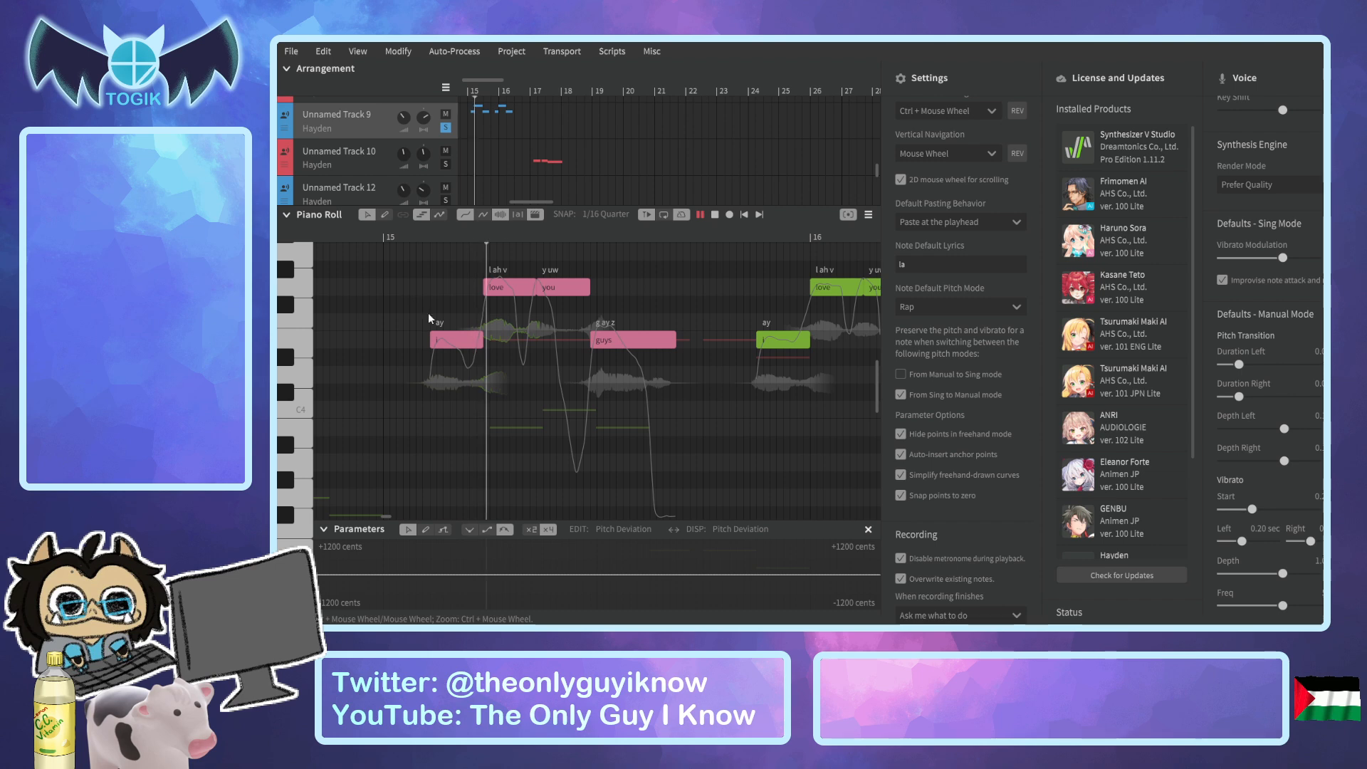
key(space)
drag(396, 229, 327, 245)
key(space)
key(space)
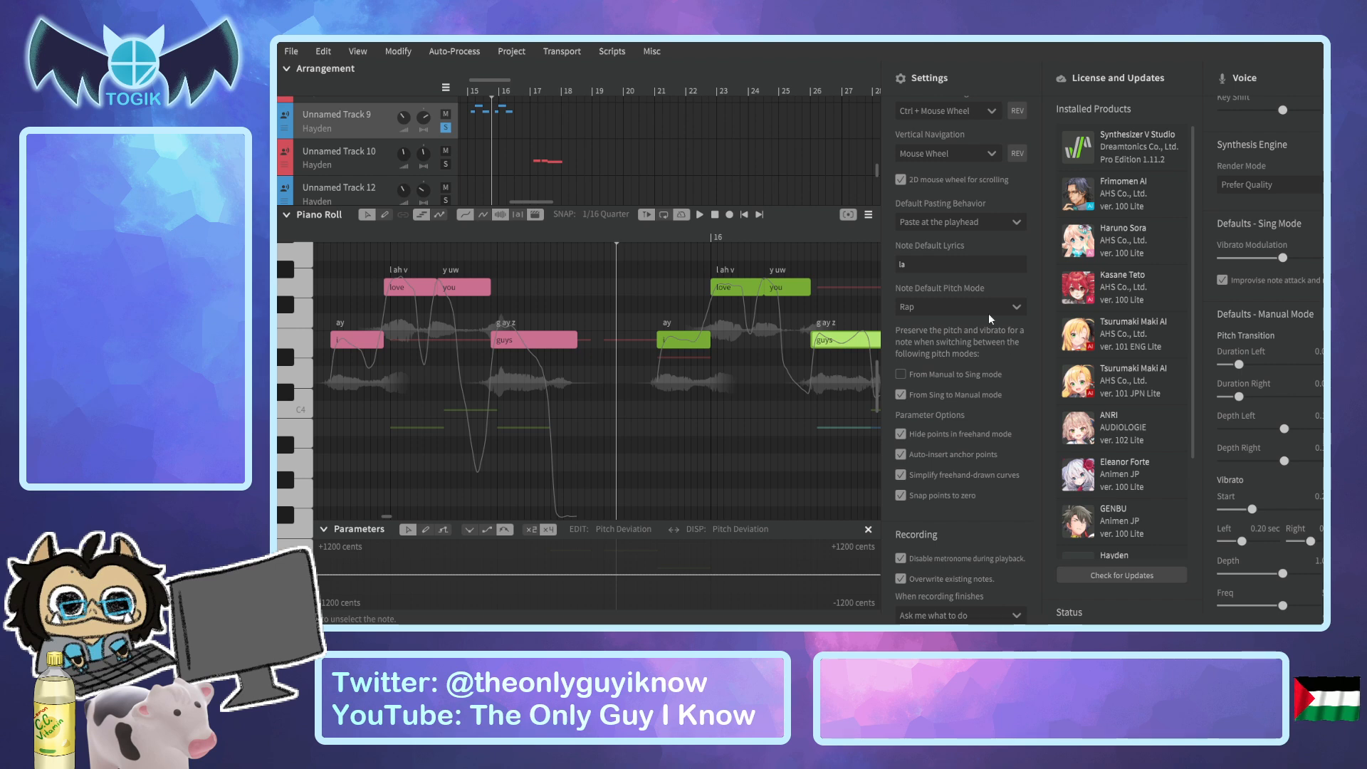
Return the note default pitch mode to Sing and delete the four Rap notes after bar 15.
drag(347, 264, 557, 450)
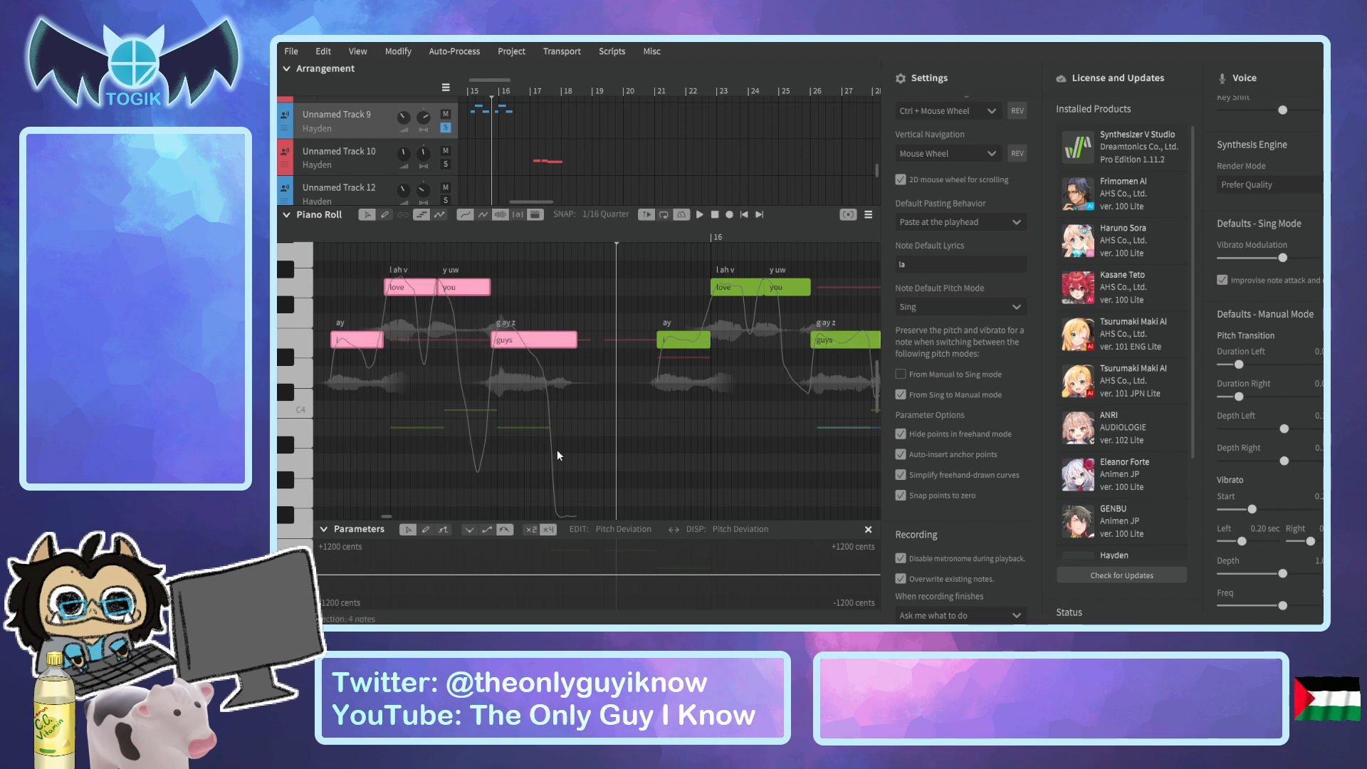
key(Delete)
click(1353, 605)
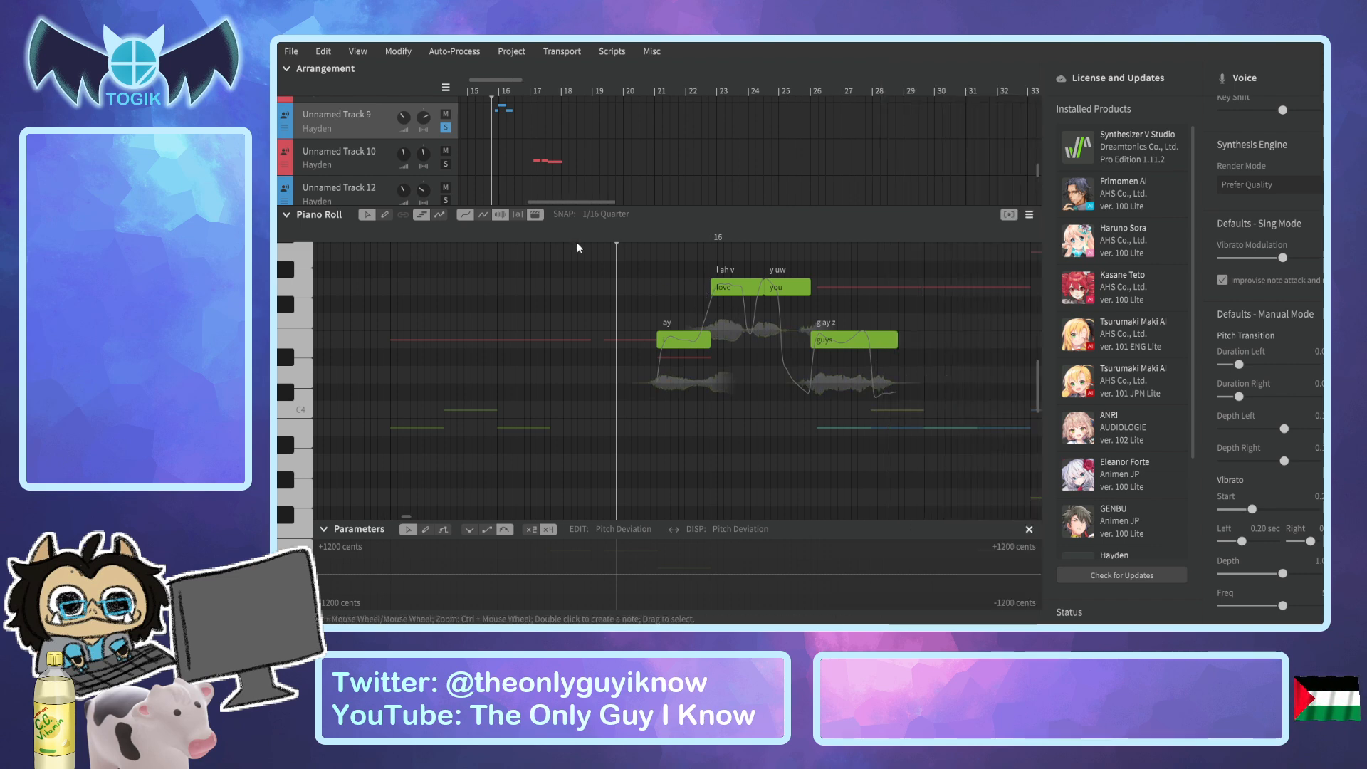
Open Unnamed Track 10, solo it alongside Unnamed Track 9, and play its "ugh hits so gross" phrase from bar 17.
click(525, 92)
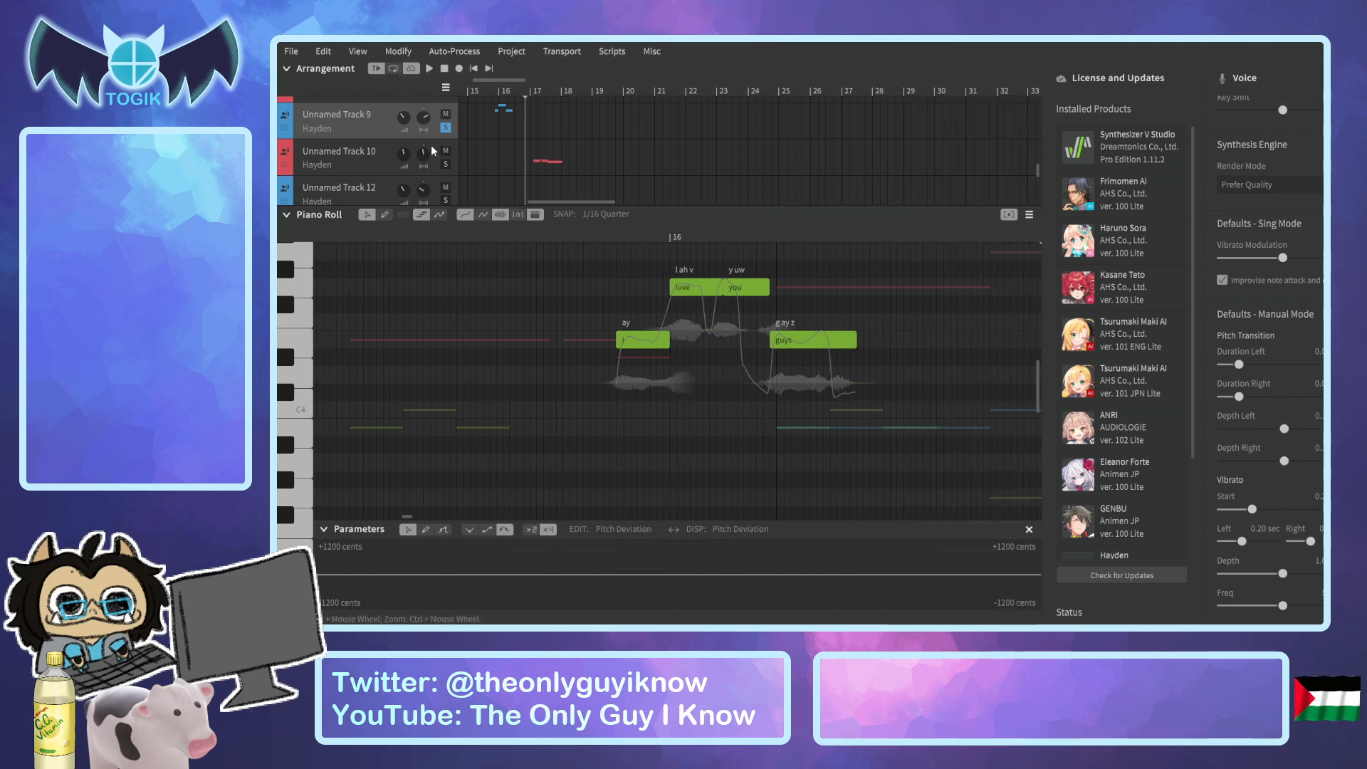
click(380, 156)
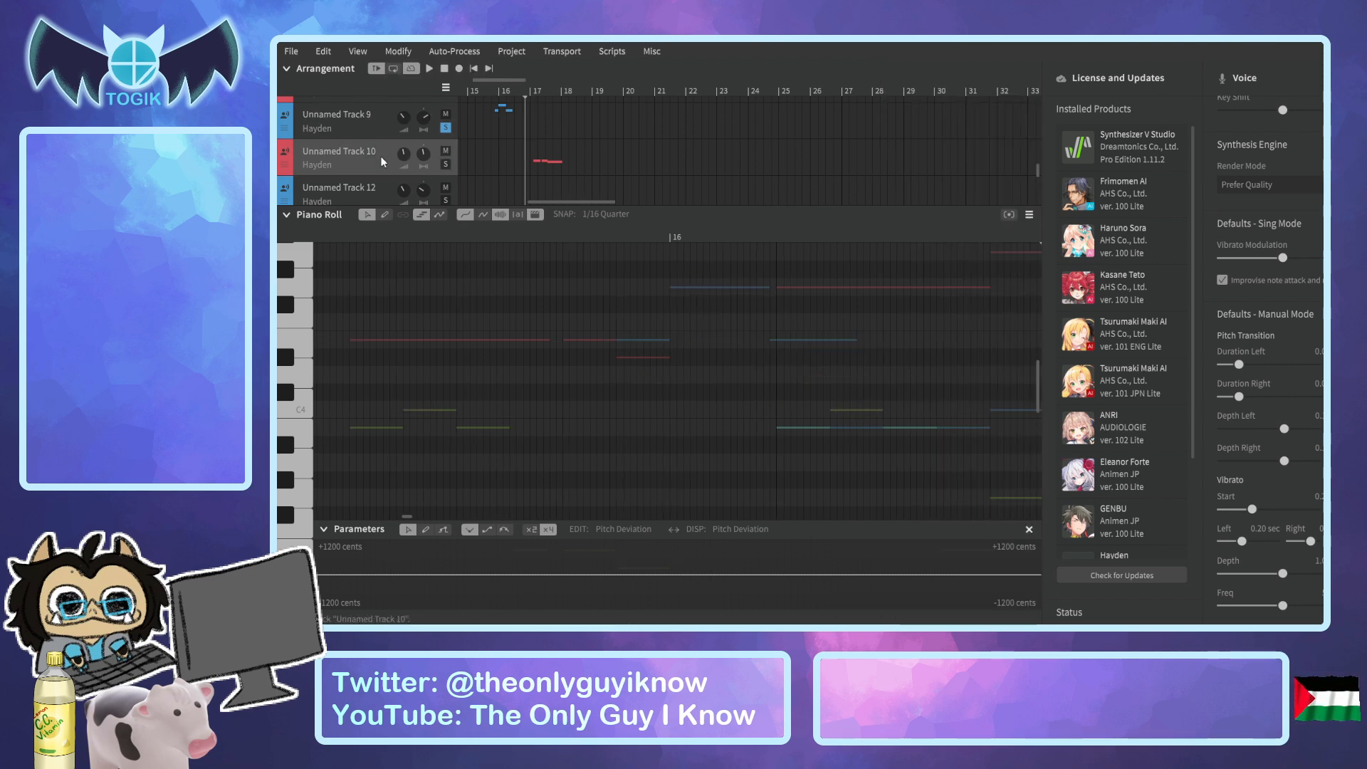
click(525, 89)
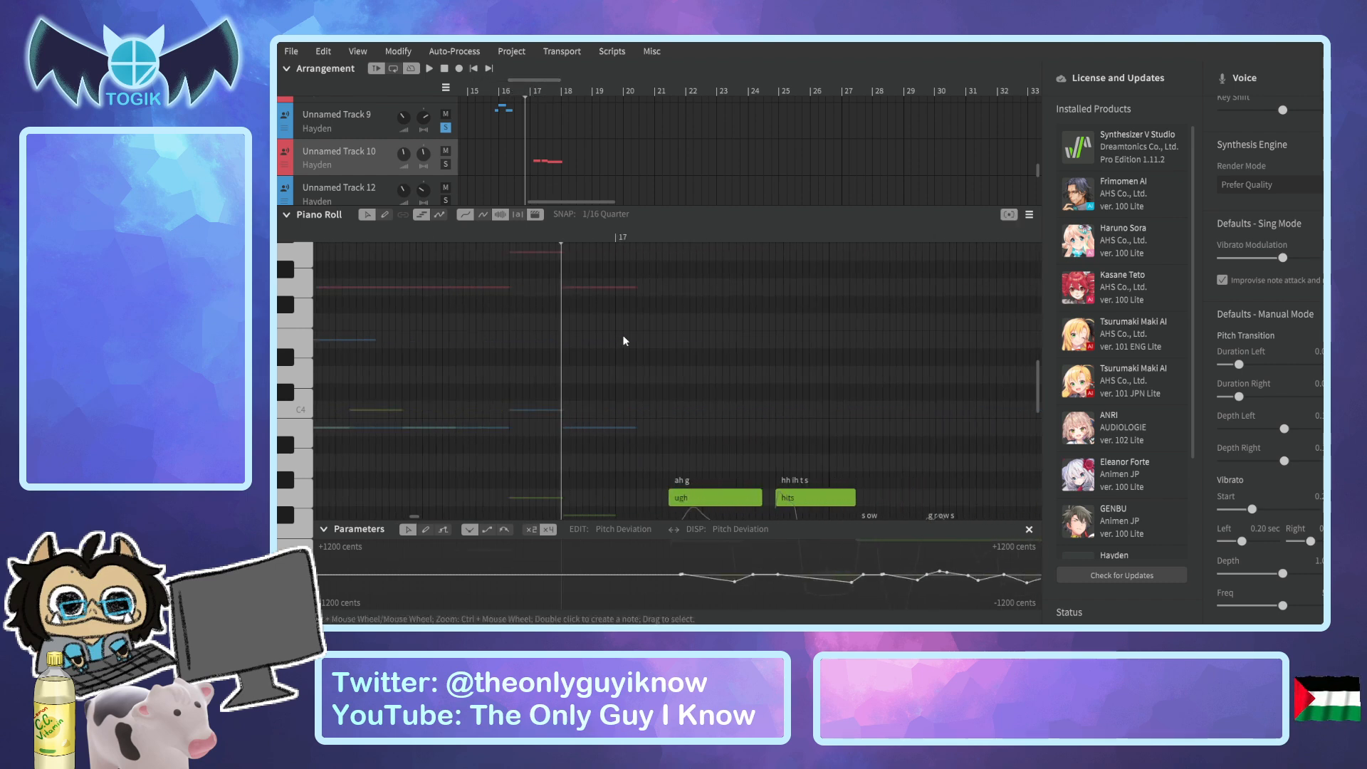
scroll(623, 339, down, 3)
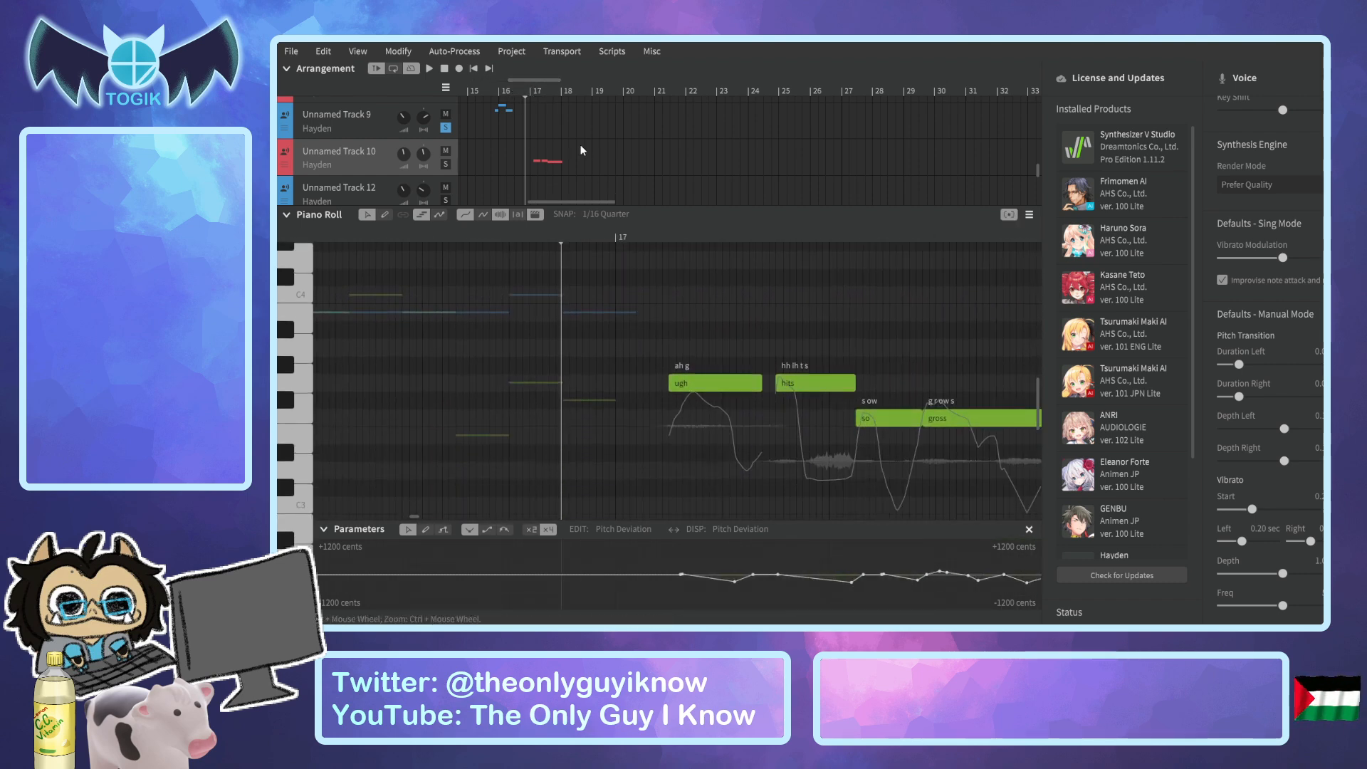
drag(532, 80, 546, 86)
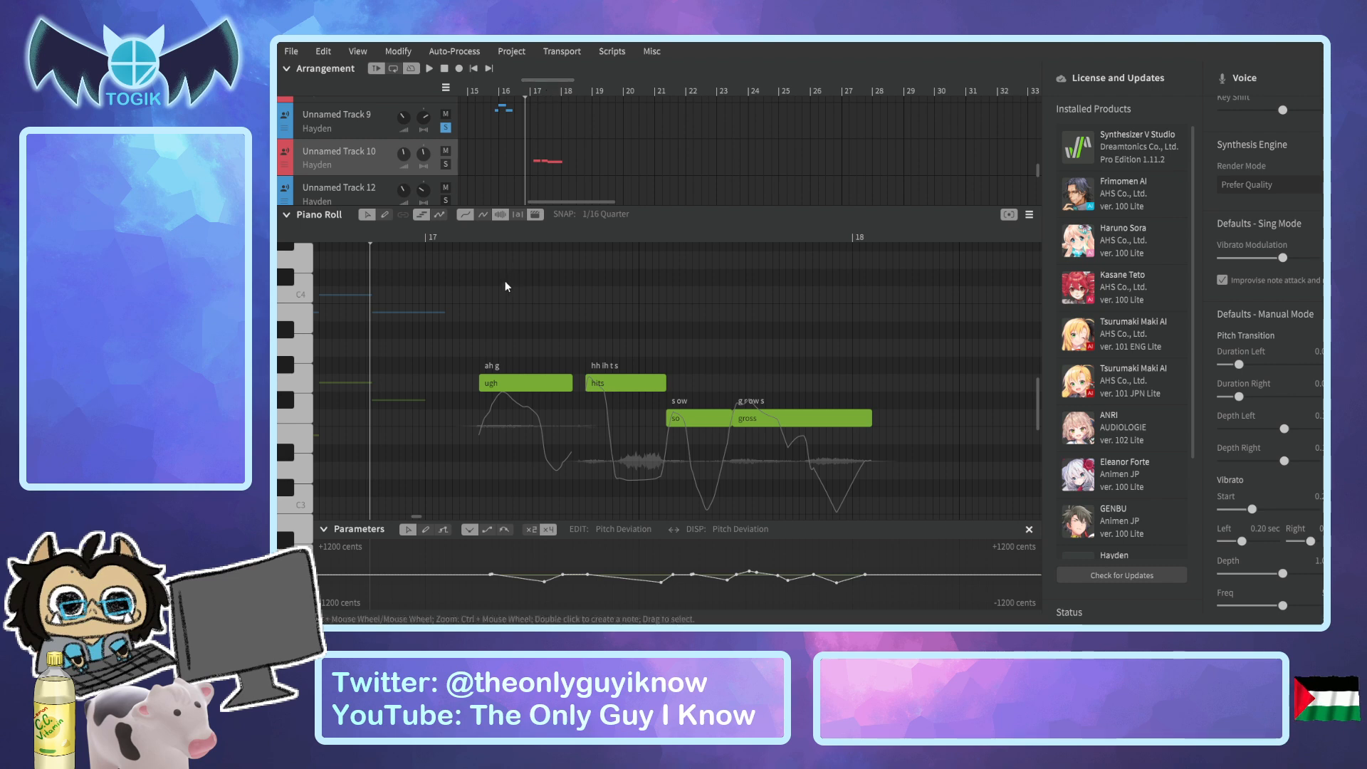
key(space)
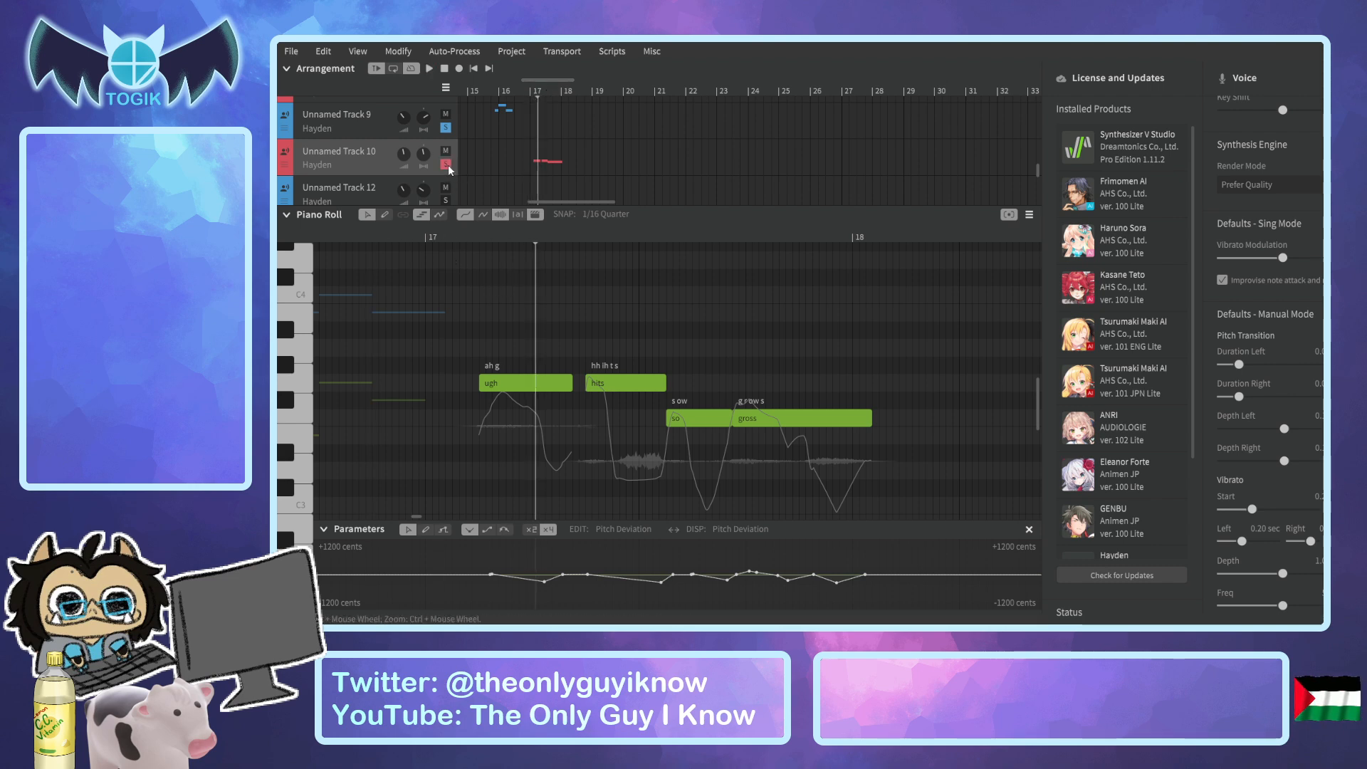
click(454, 236)
key(space)
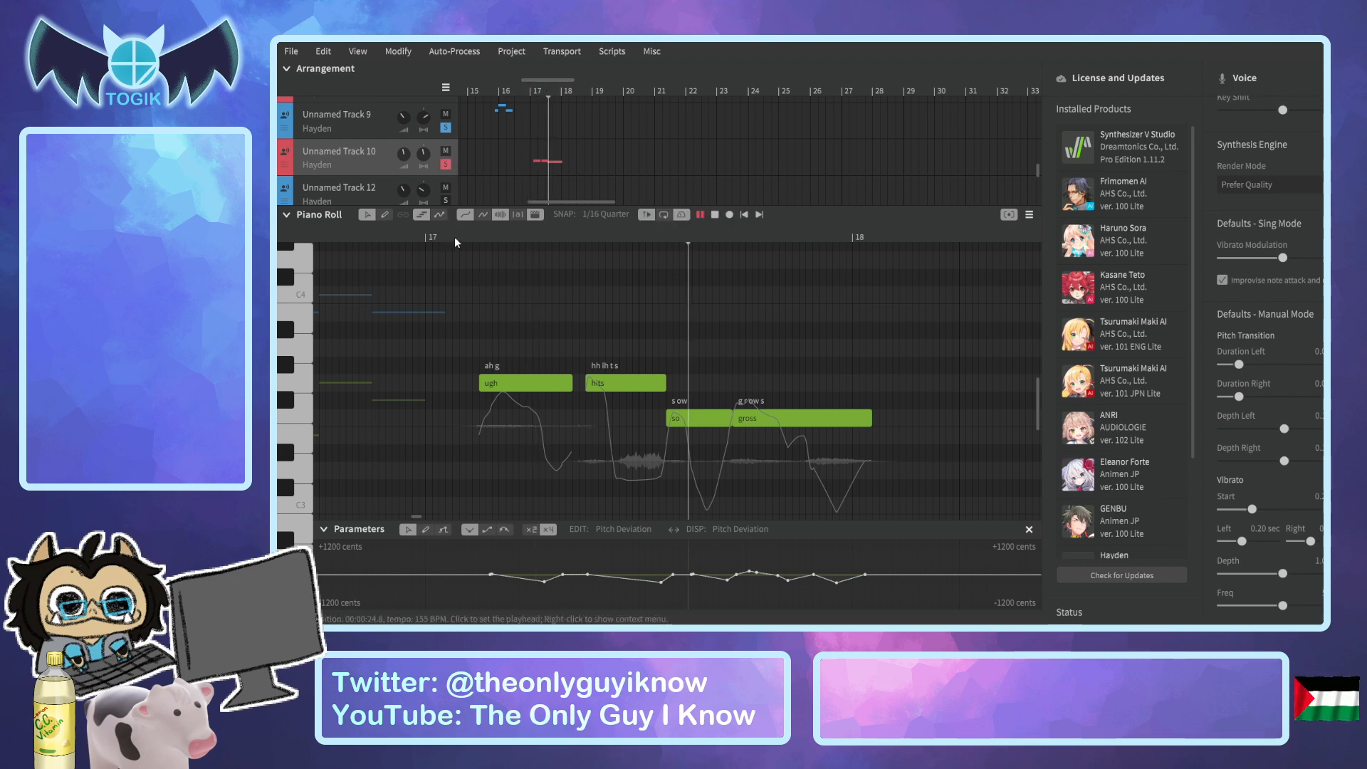
key(space)
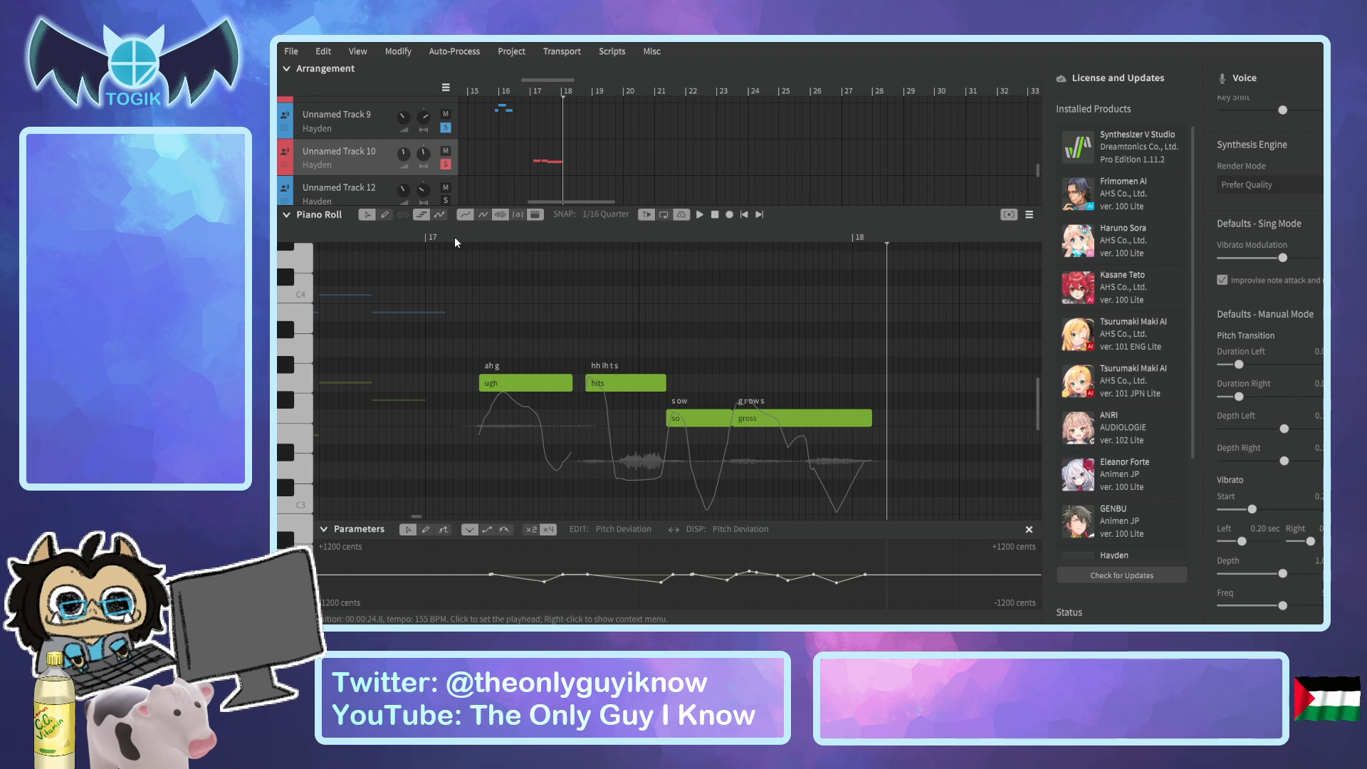
Set the playhead just after bar 34 and inspect the short phrase of Unnamed Track 10 there.
drag(546, 201, 614, 198)
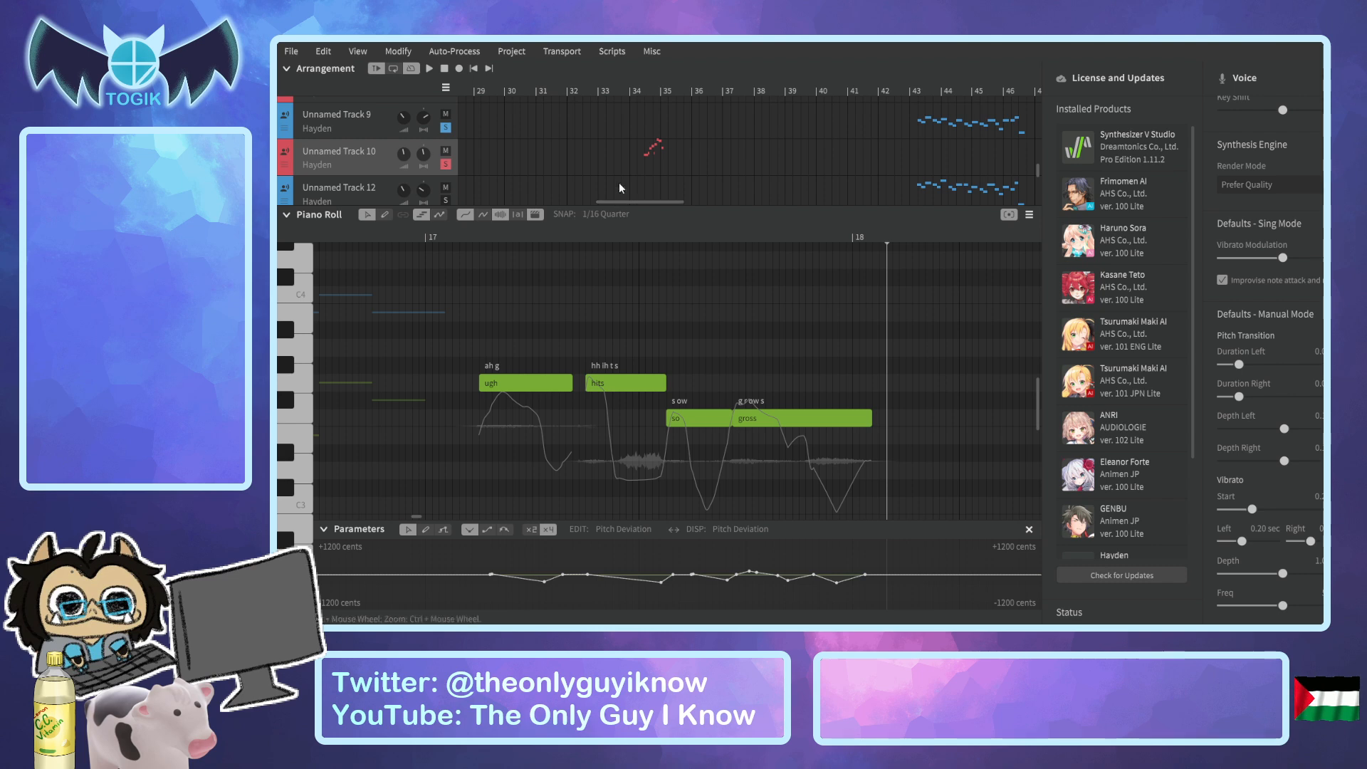
click(638, 97)
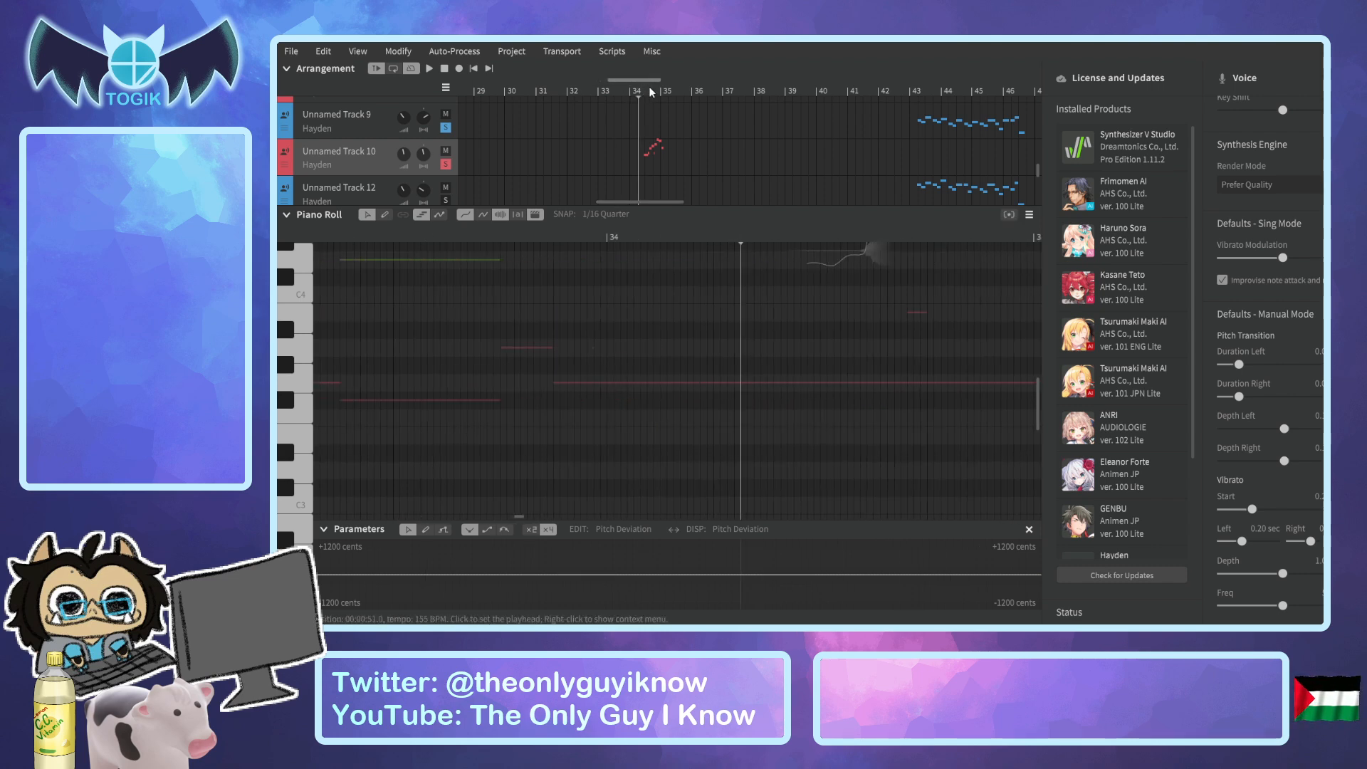
scroll(605, 321, up, 3)
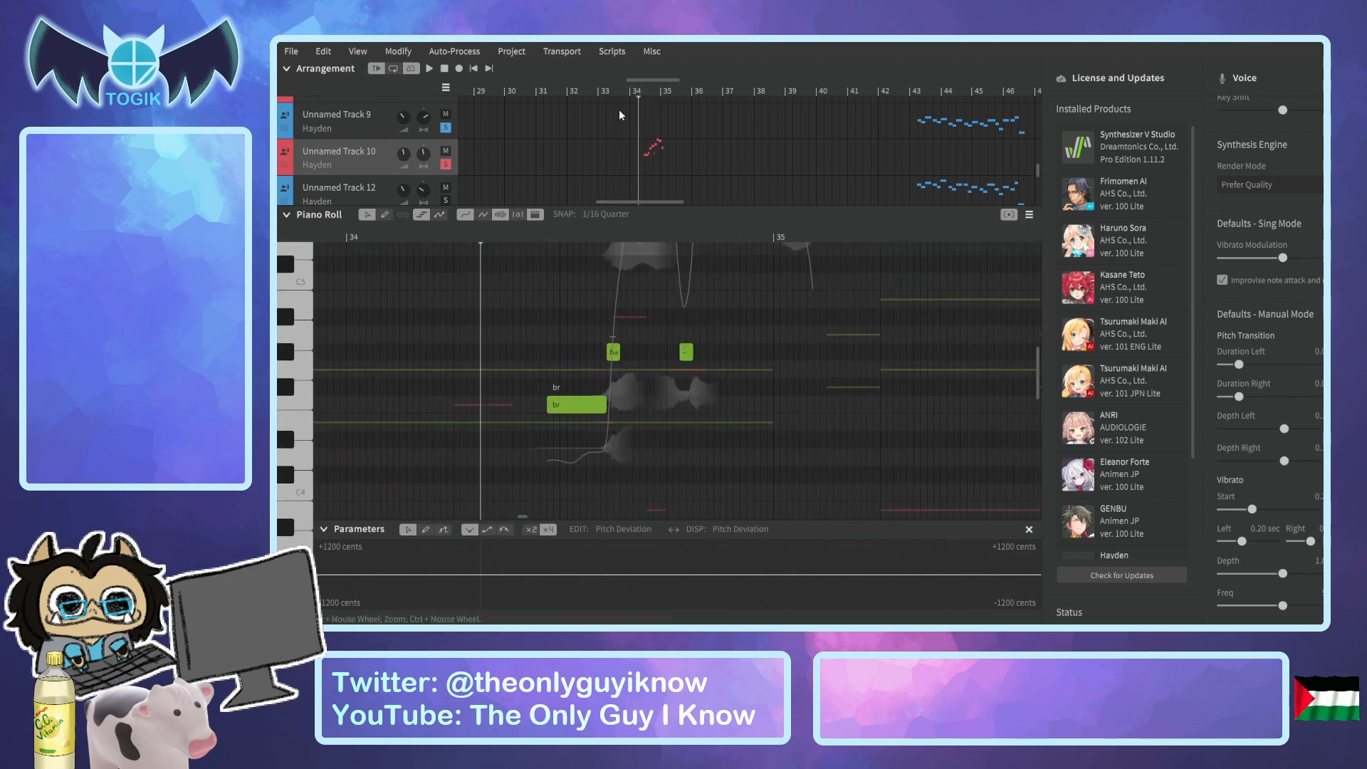
drag(643, 79, 723, 79)
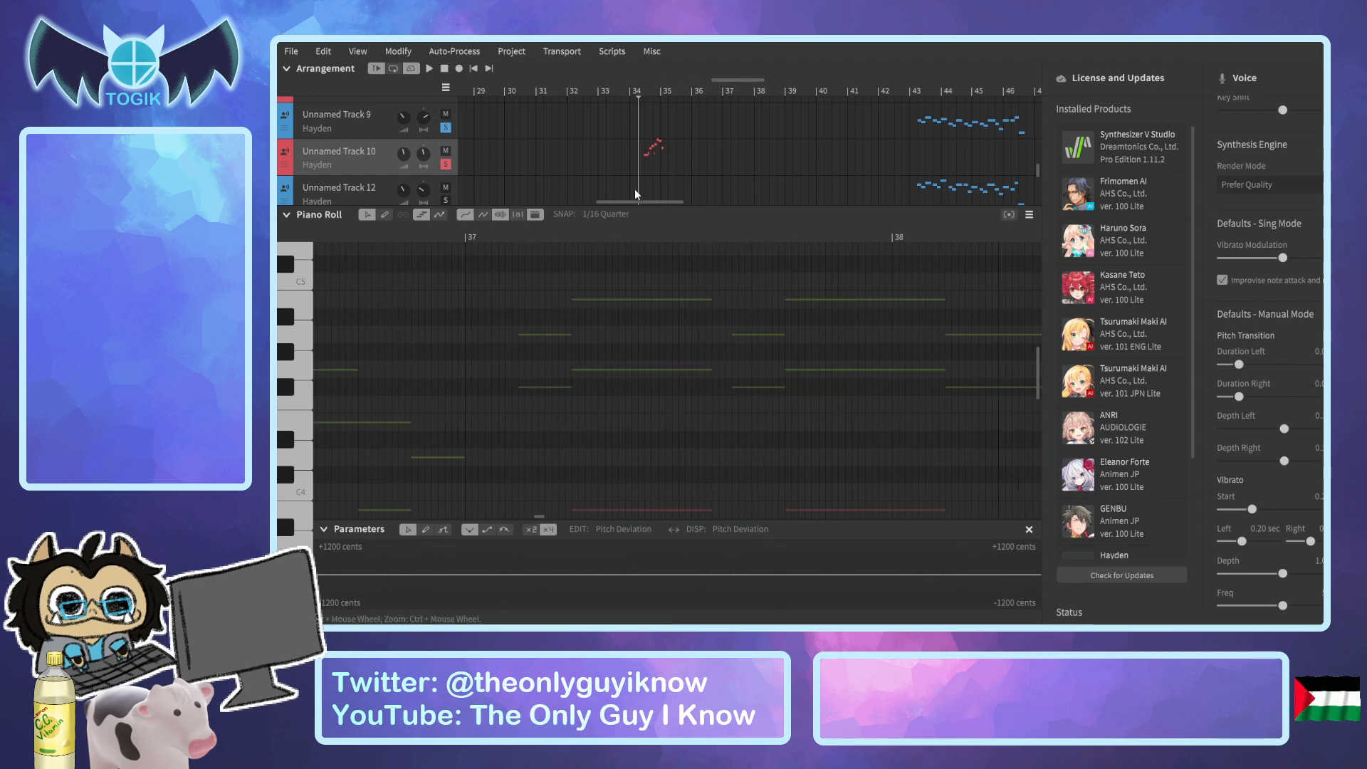
Set the playhead just before bar 53 and bring up Unnamed Track 10's "she's not even japanese you know" phrase for review.
drag(626, 201, 718, 198)
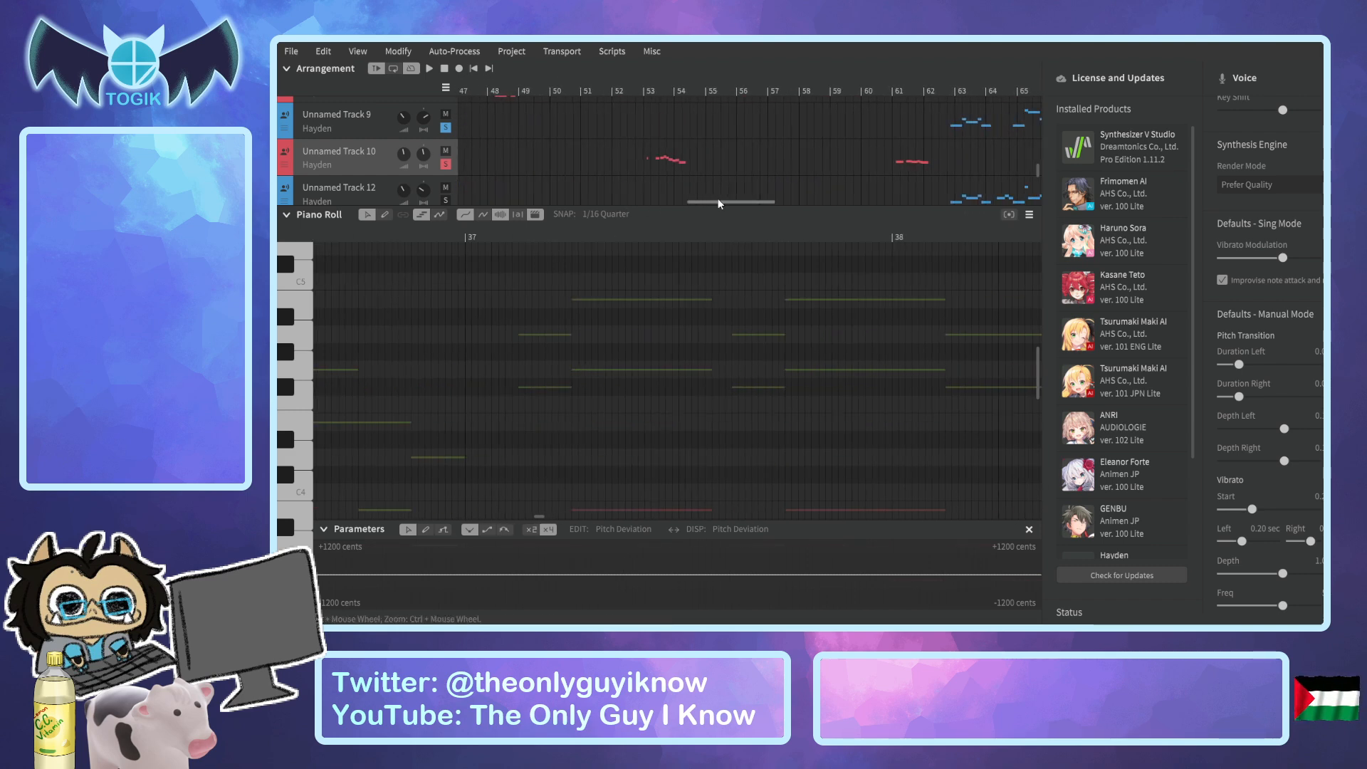
click(638, 90)
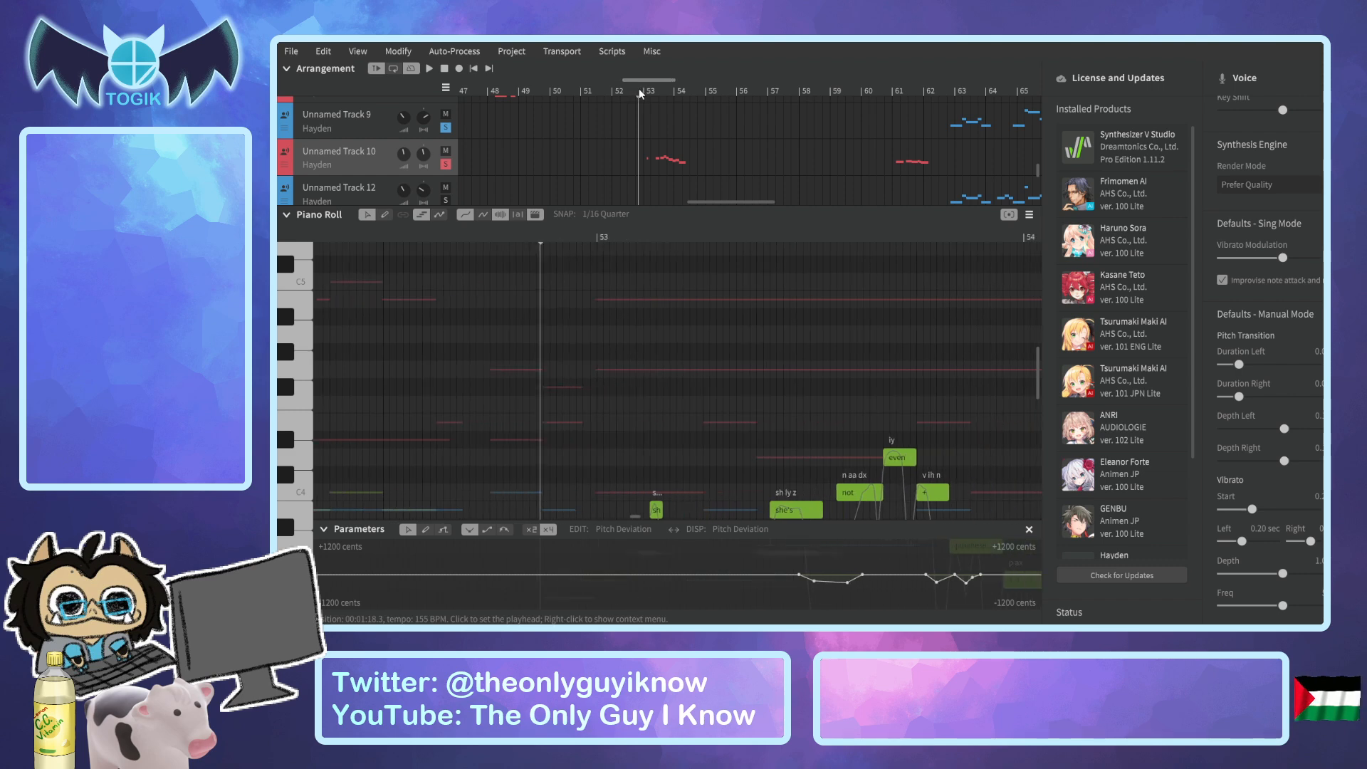
scroll(685, 275, down, 3)
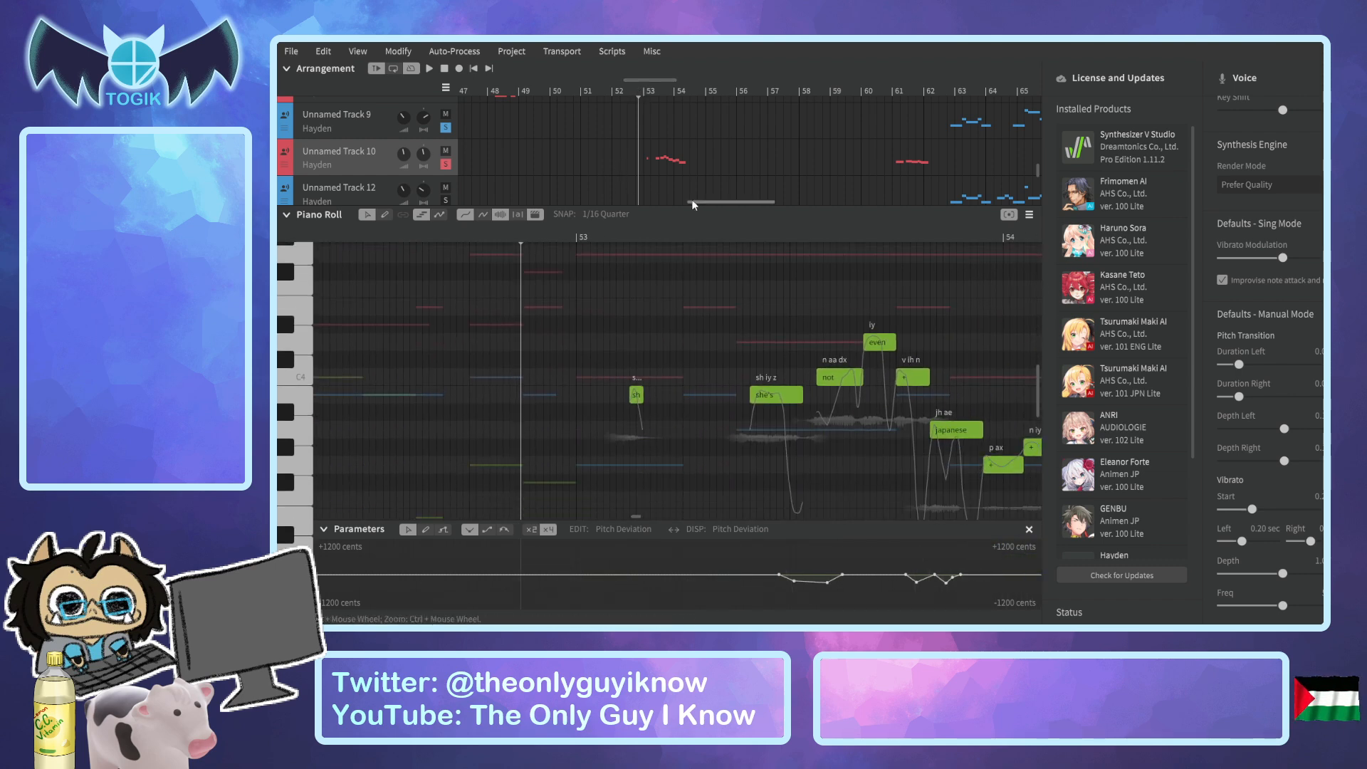
drag(636, 83, 647, 81)
scroll(648, 271, down, 1)
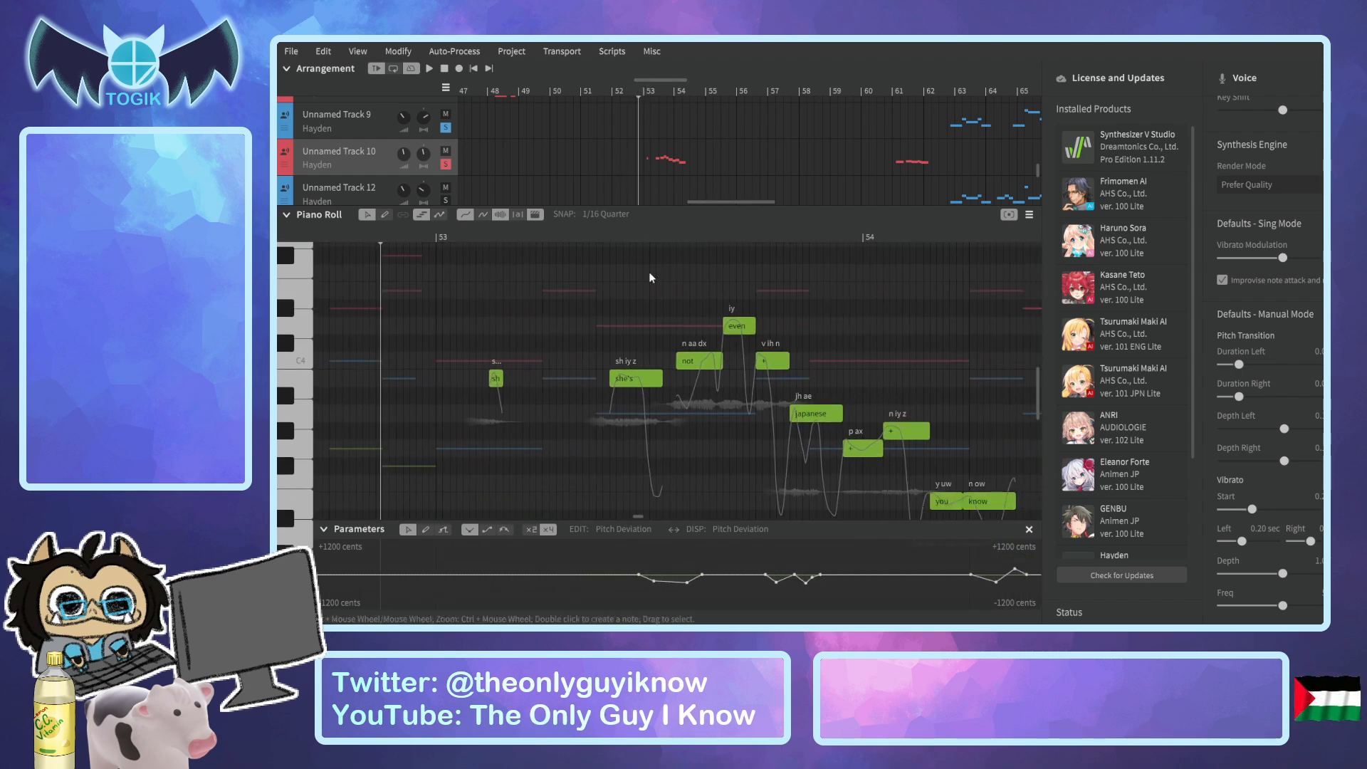
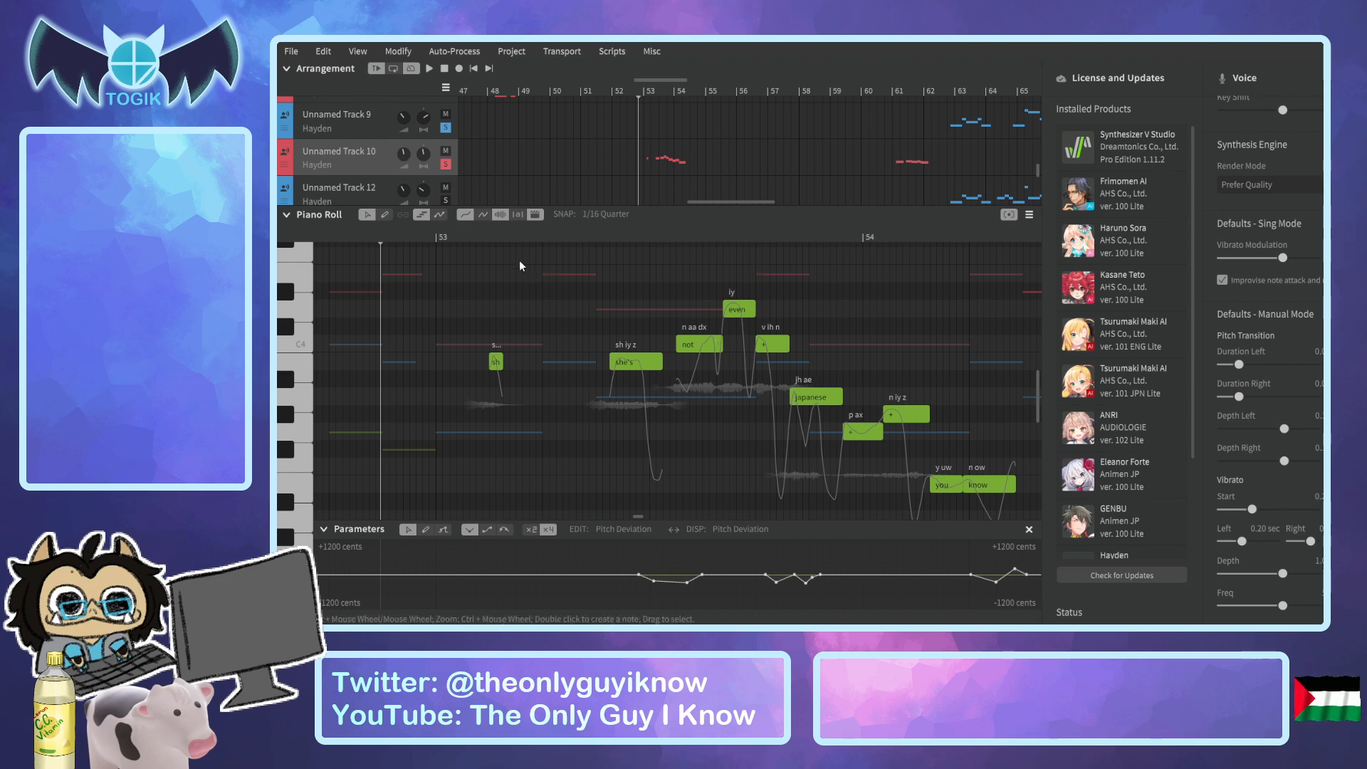
Play Unnamed Track 10's "she's not even japanese you know" phrase from just after bar 53, and set the Pitch Deviation range to ±600 cents.
click(471, 233)
key(space)
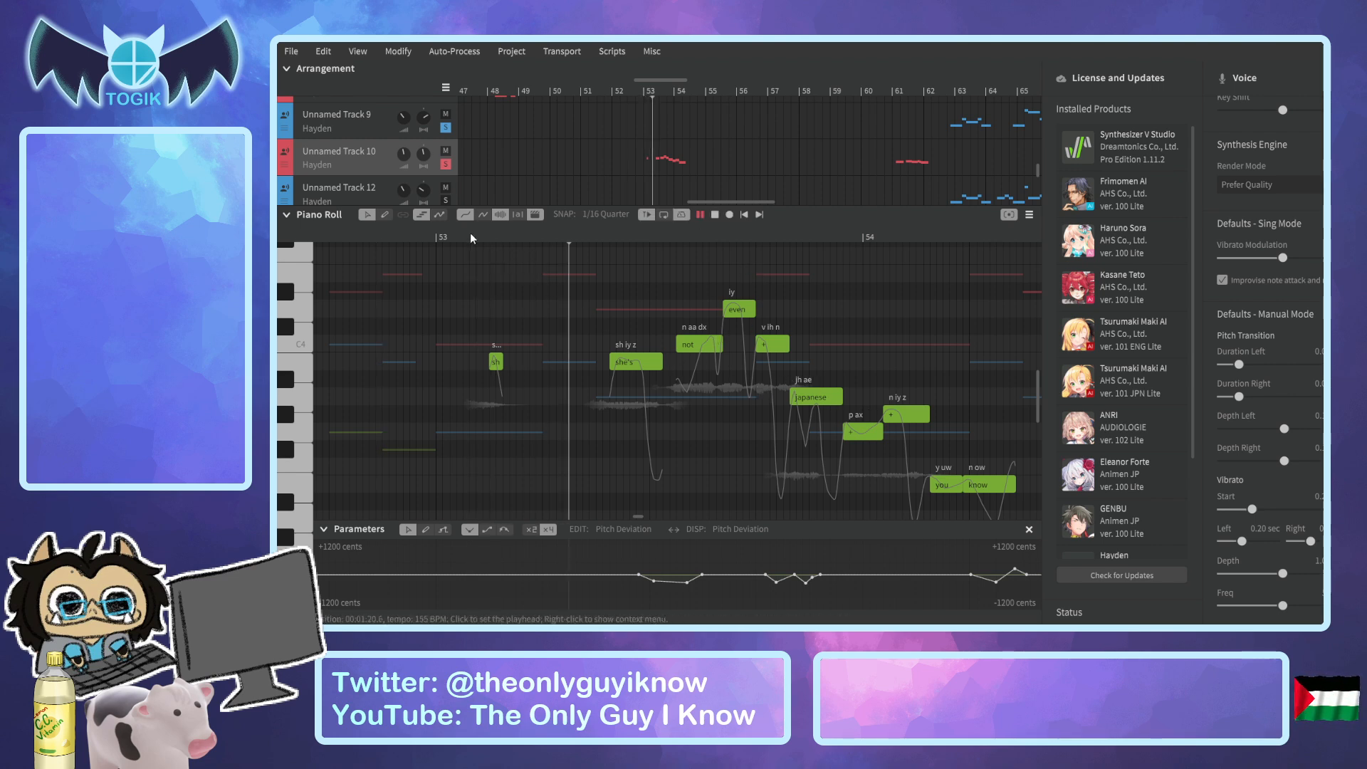
key(space)
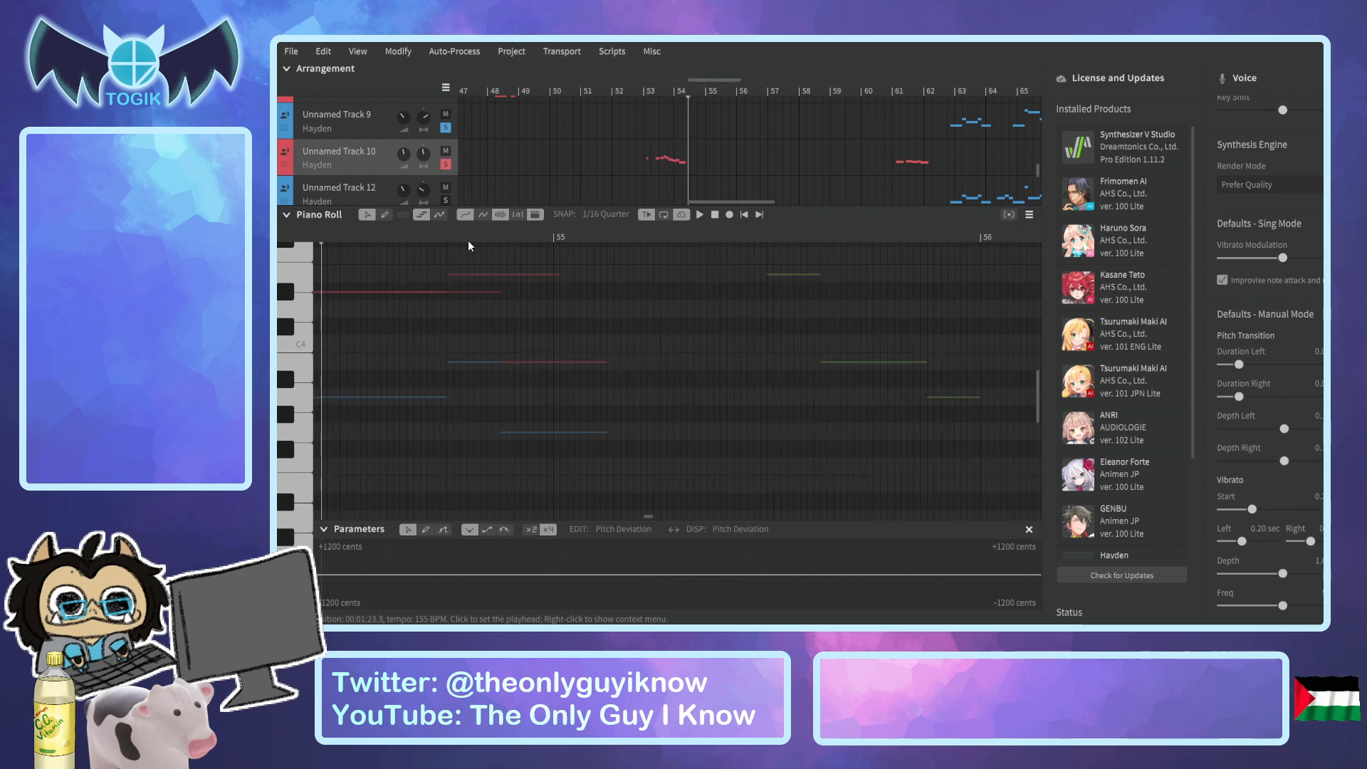
drag(703, 81, 648, 84)
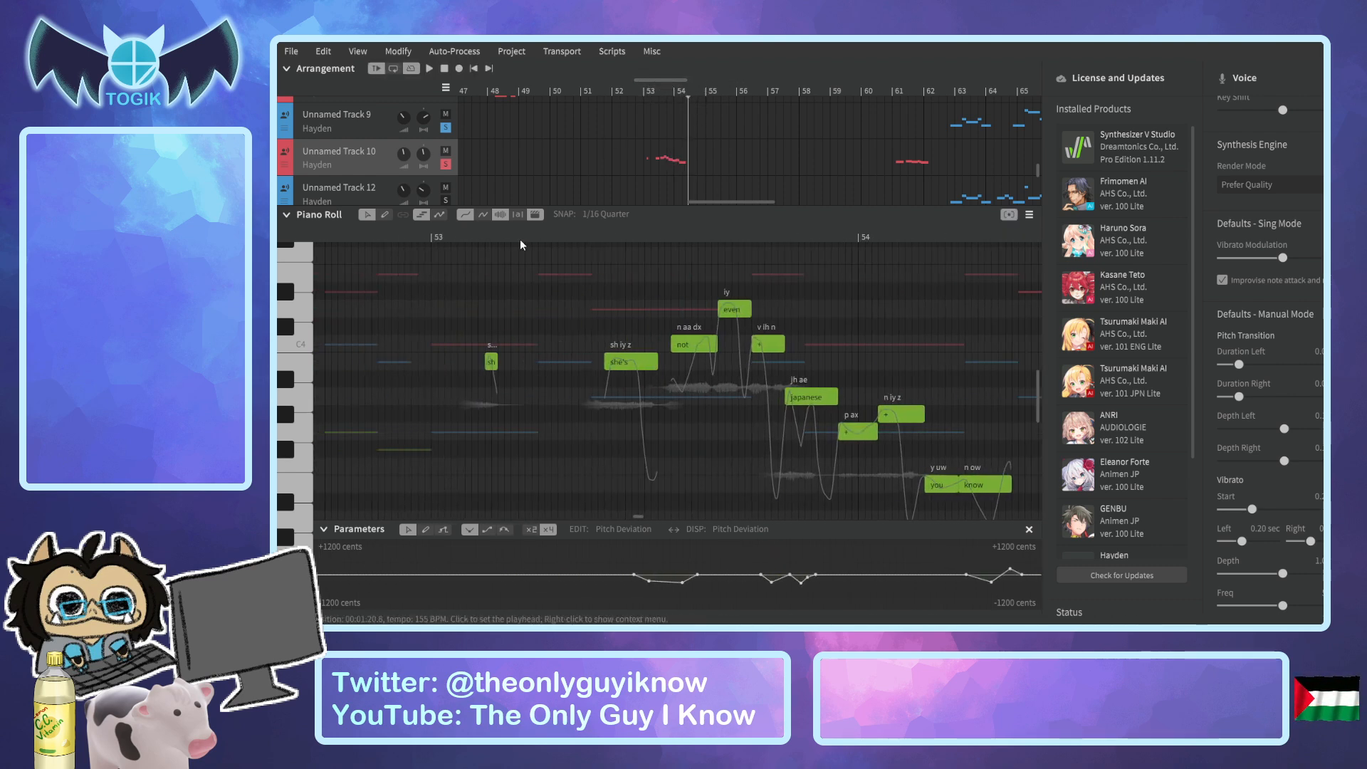
click(557, 237)
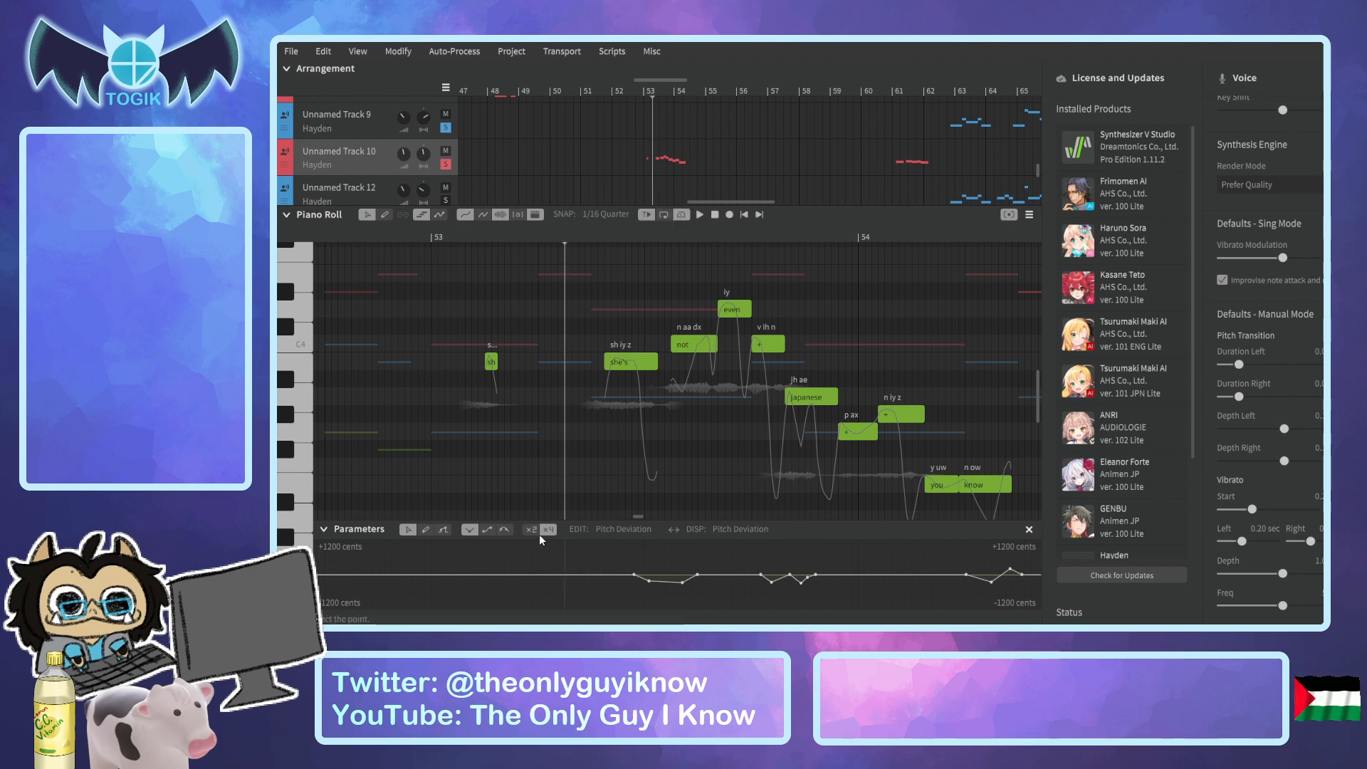
click(534, 530)
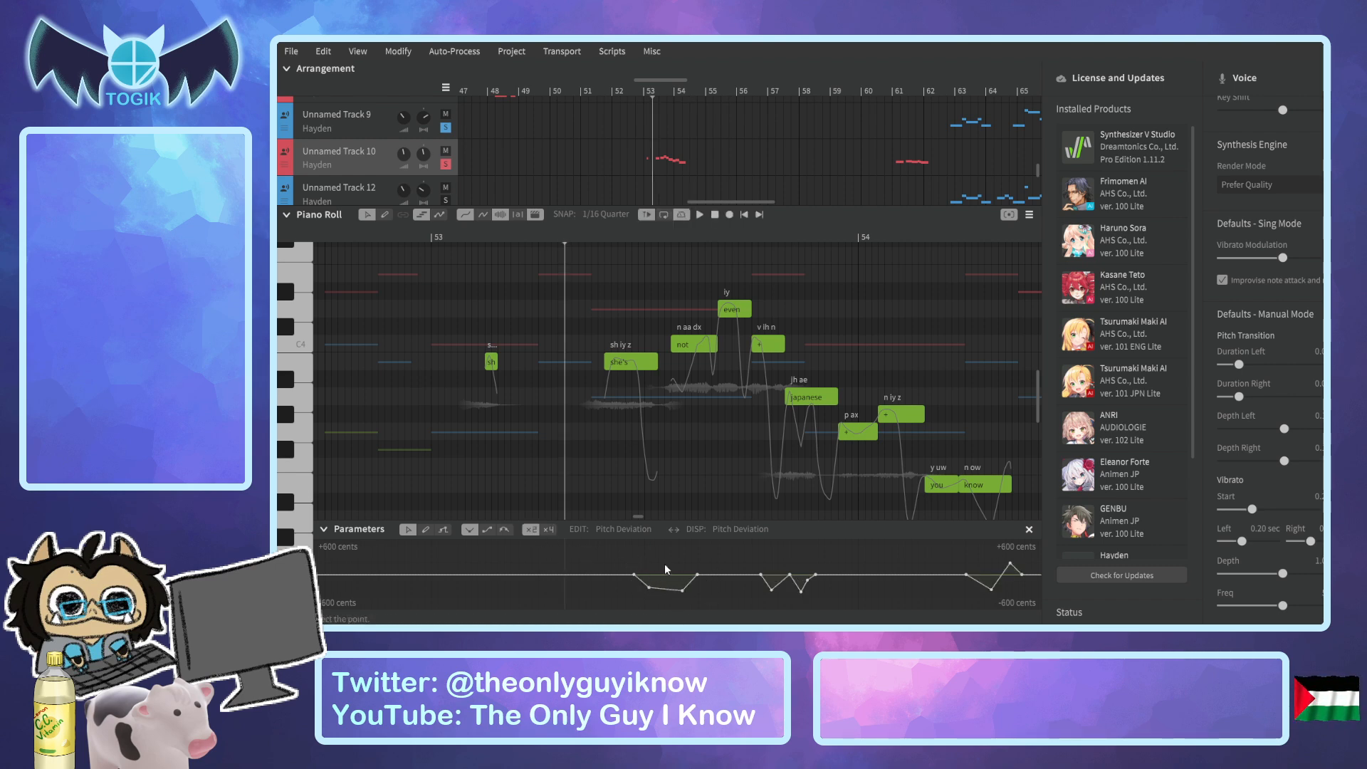
Scrub the playhead through the phrase between bars 53 and 54, comparing each note's pitch curve with its Pitch Deviation points.
click(631, 241)
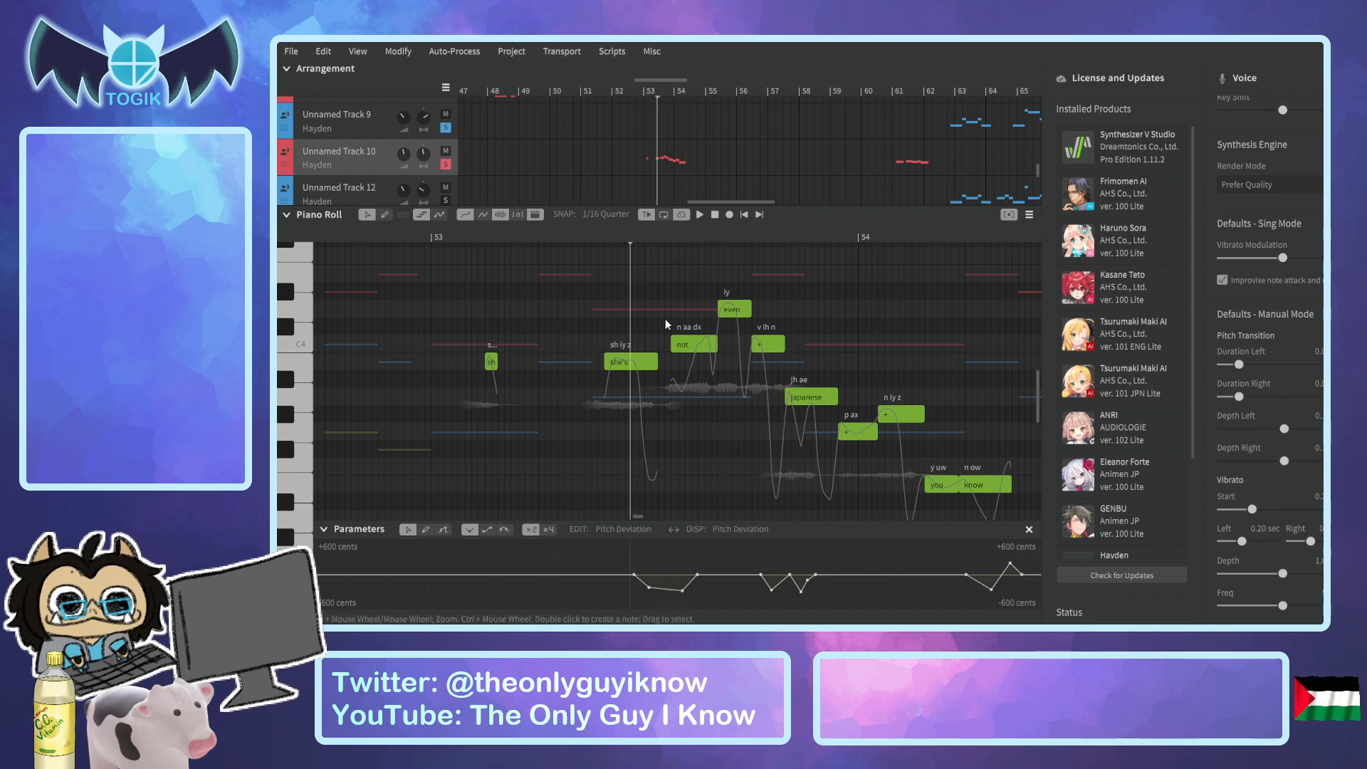
click(710, 233)
click(713, 237)
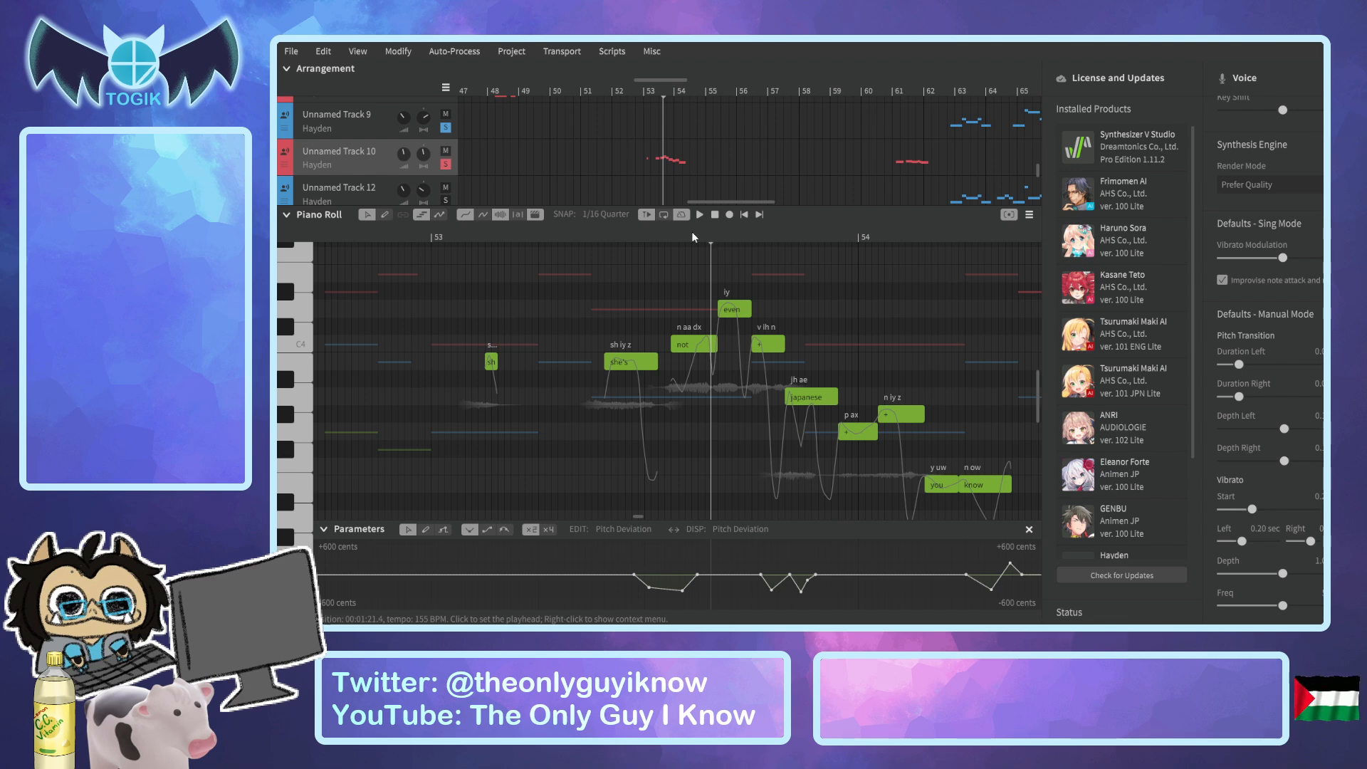
drag(713, 237, 916, 375)
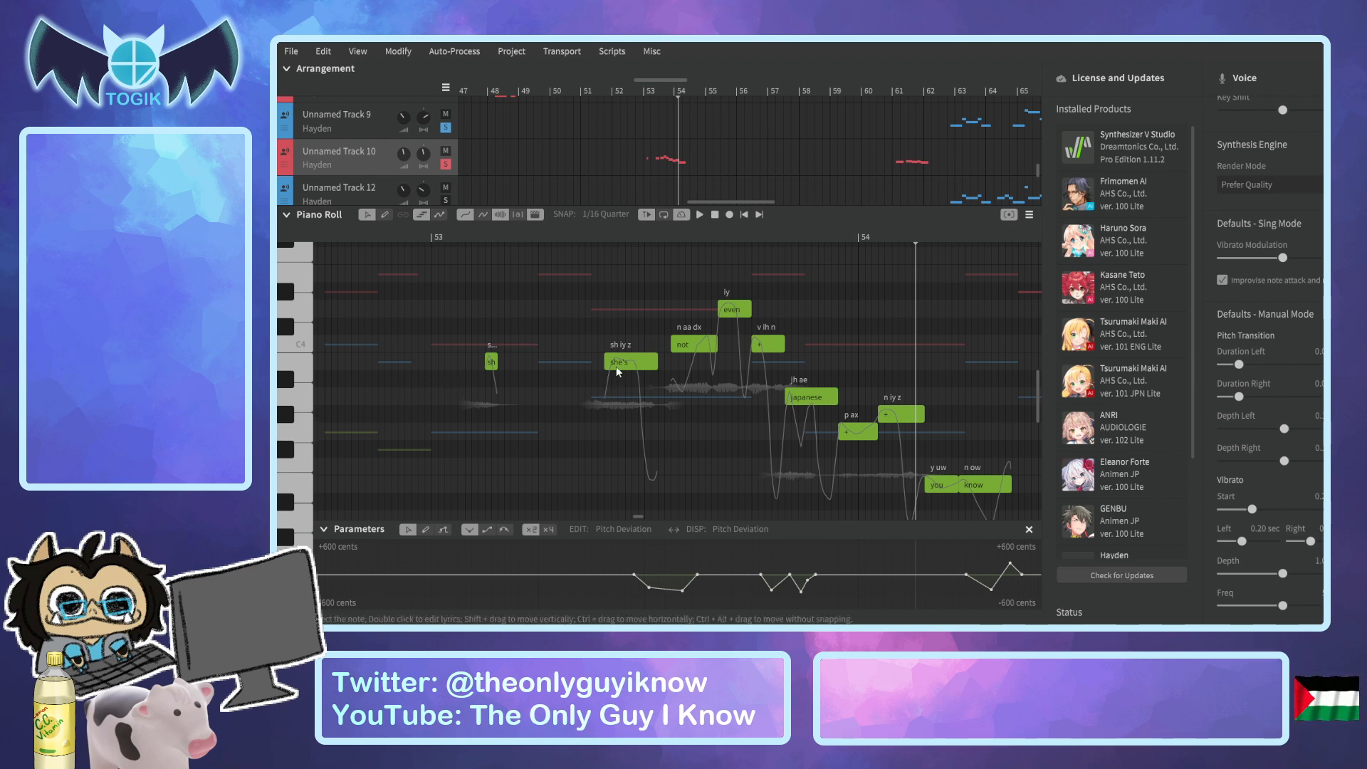
click(477, 237)
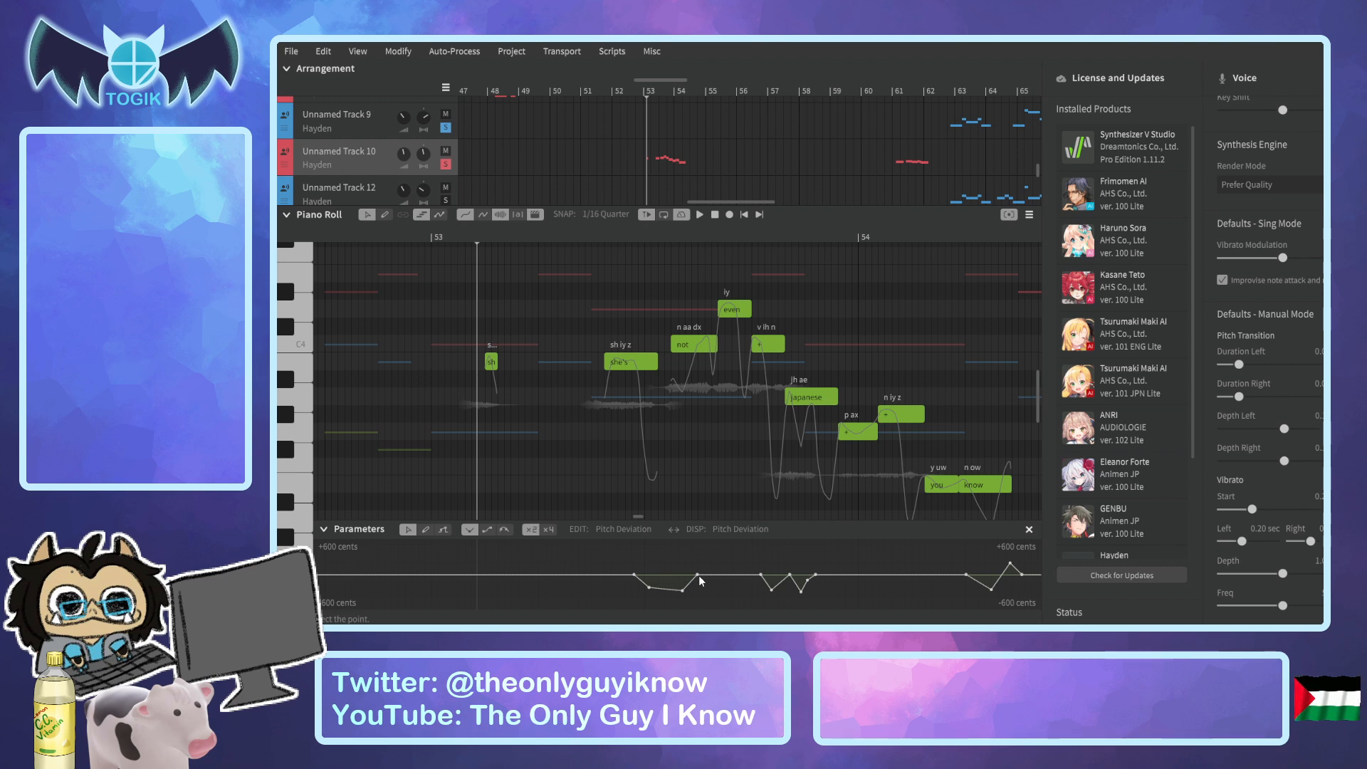
scroll(1037, 388, down, 2)
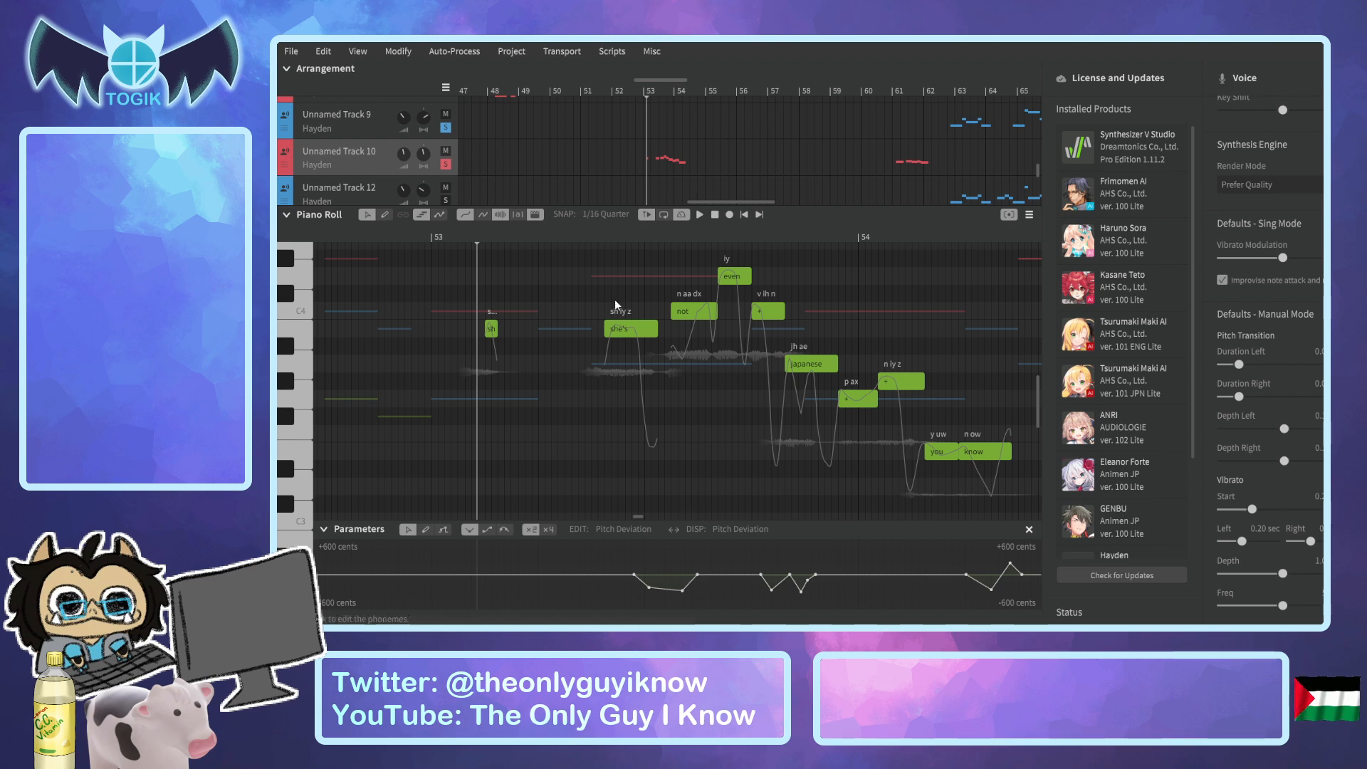
click(642, 238)
click(636, 238)
drag(635, 233, 682, 249)
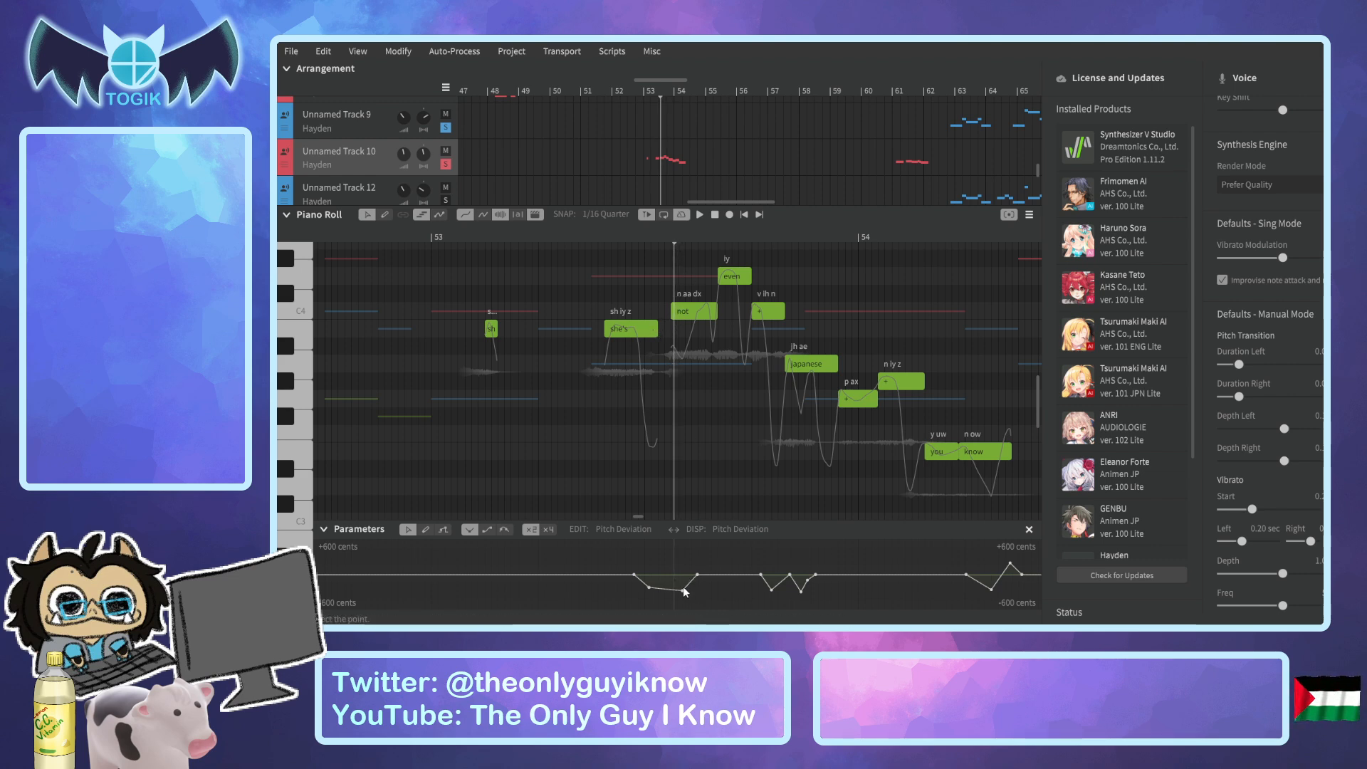
click(685, 243)
drag(687, 244, 769, 262)
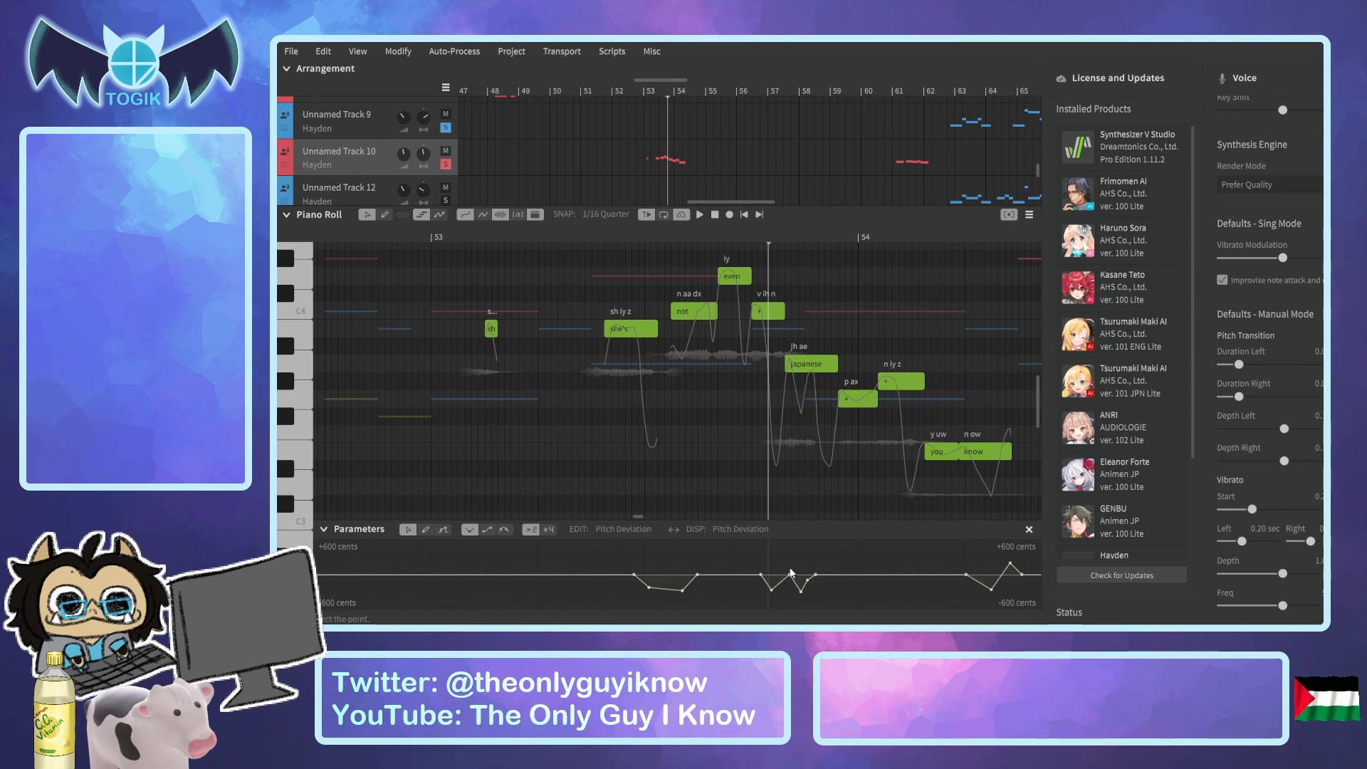
drag(771, 236, 1006, 299)
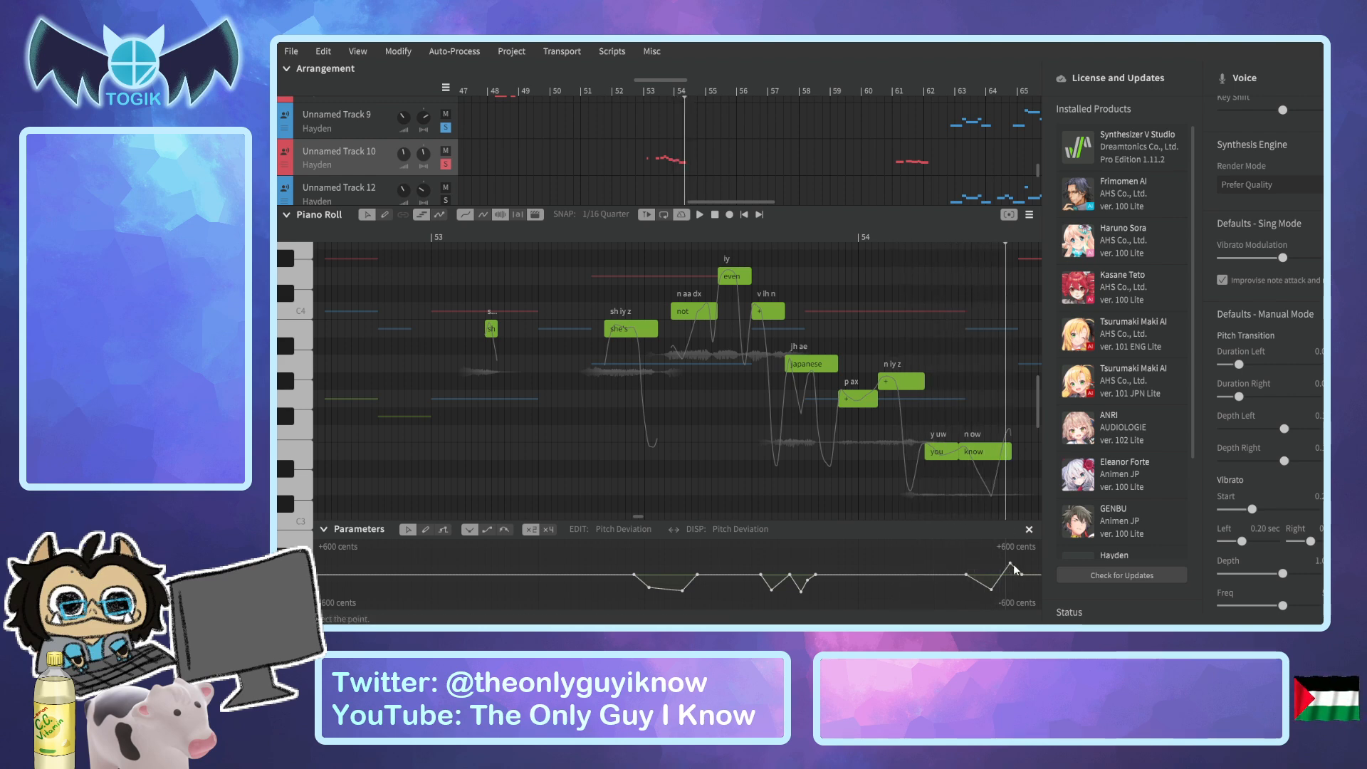
Play the phrase from the first short note after bar 53, restarting just before "she's".
click(476, 237)
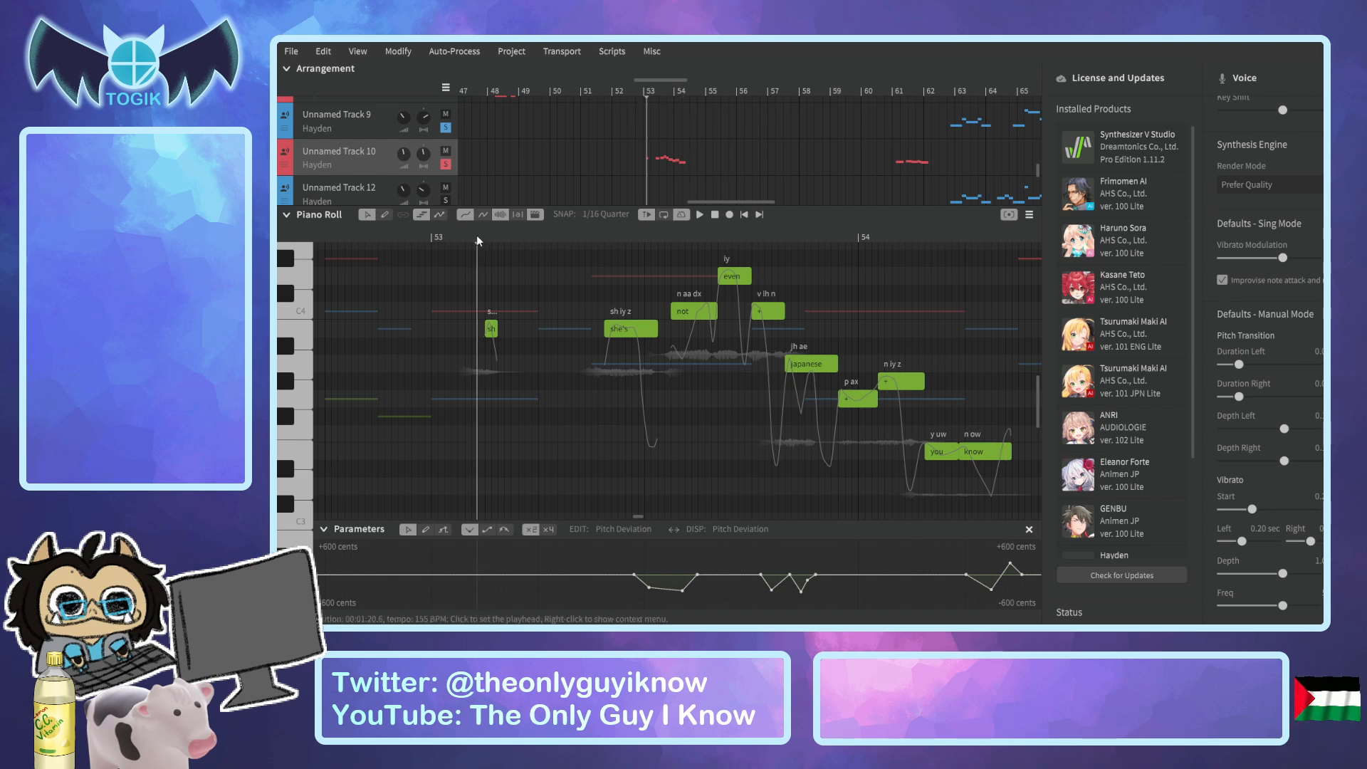
key(space)
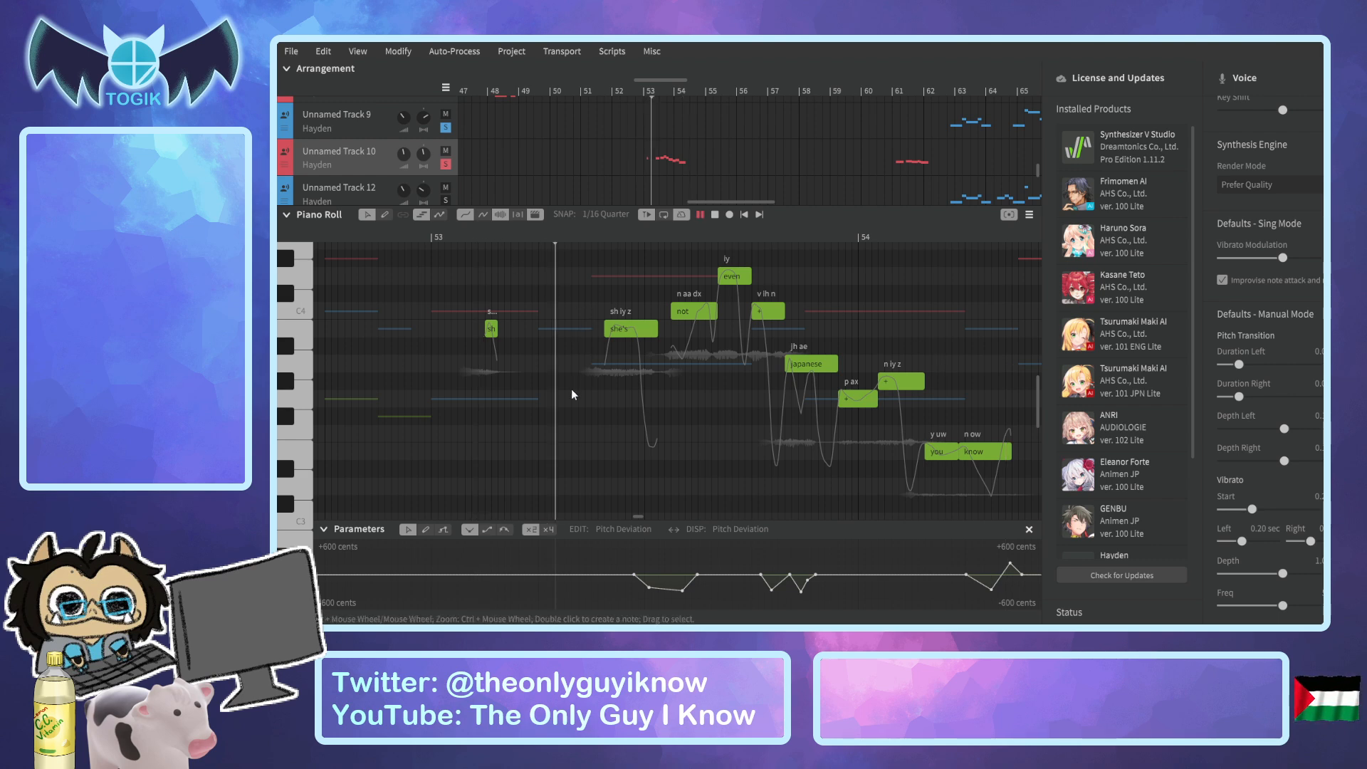
click(597, 244)
key(space)
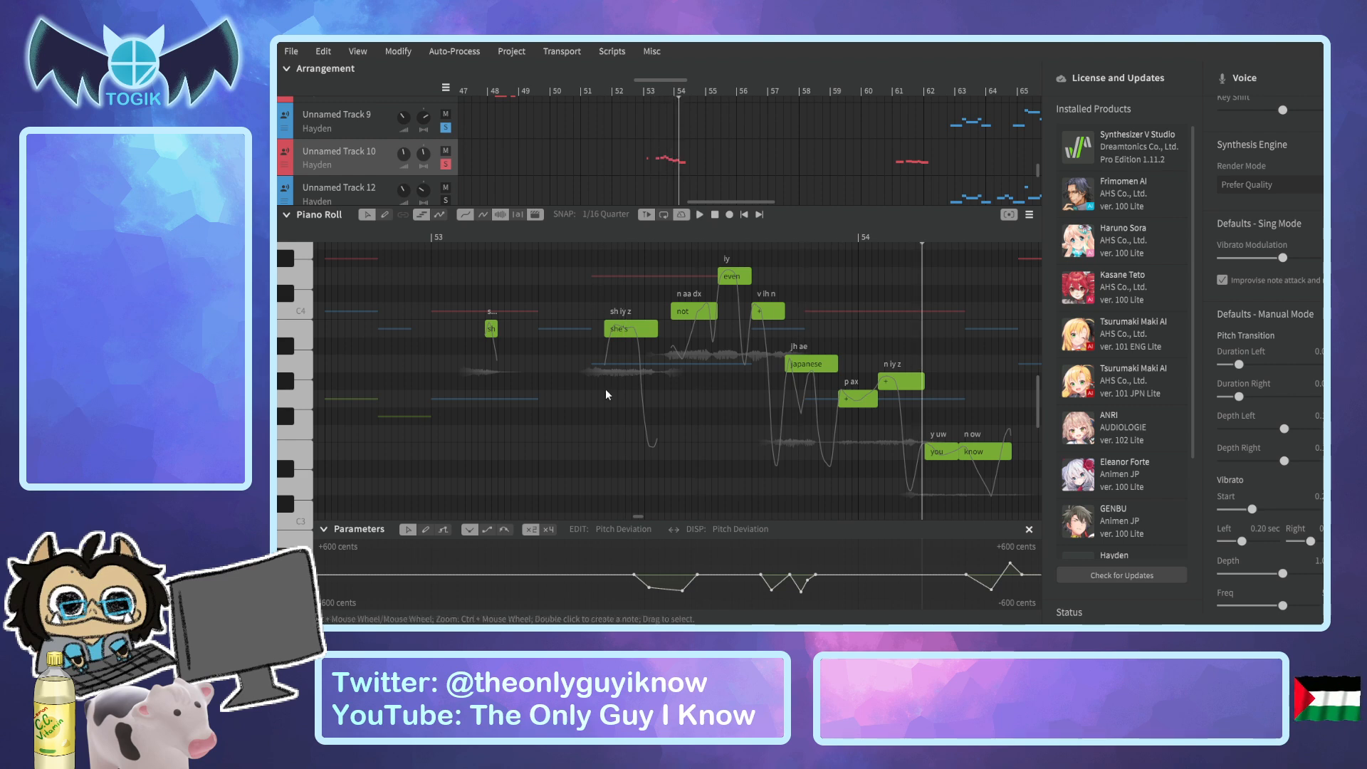
Add a small upward Pitch Deviation peak over the middle of the "she's" note and lower its top point slightly.
click(622, 237)
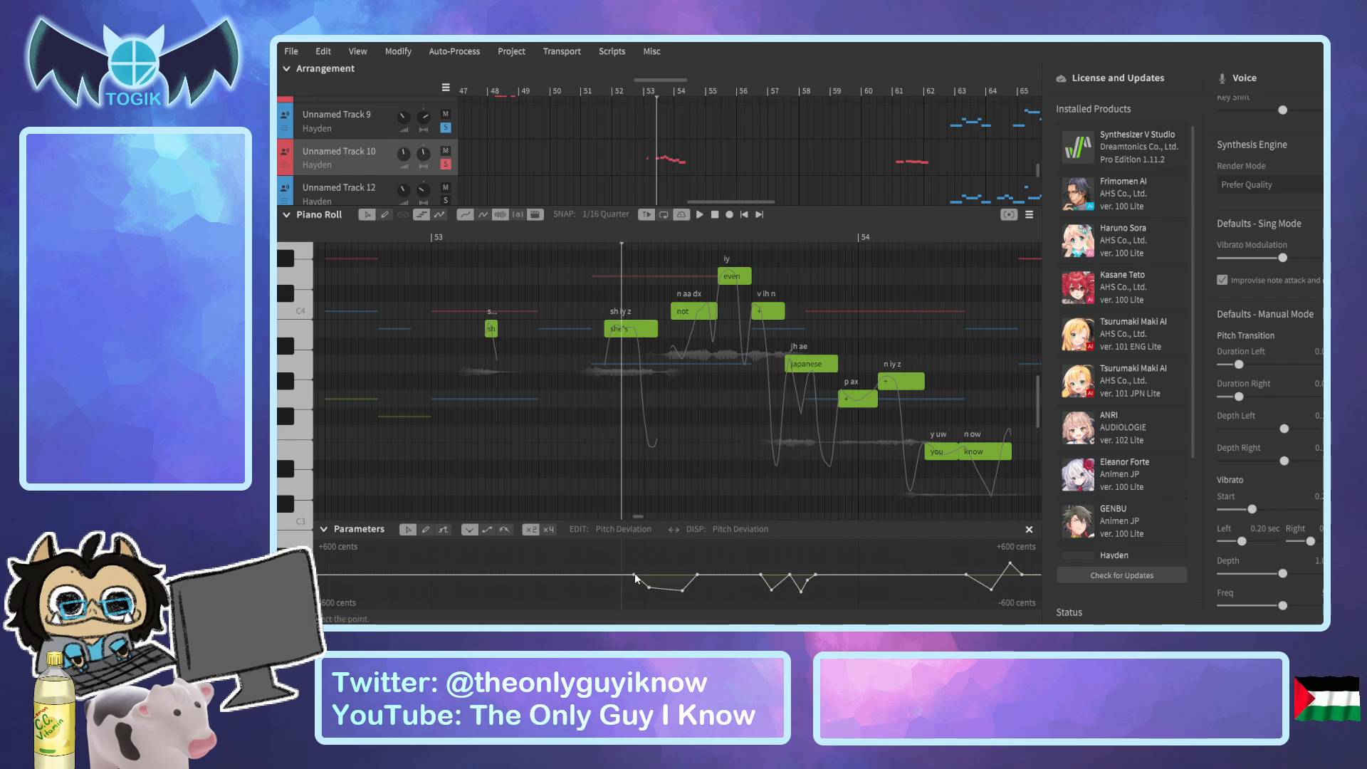
click(442, 531)
scroll(635, 584, up, 3)
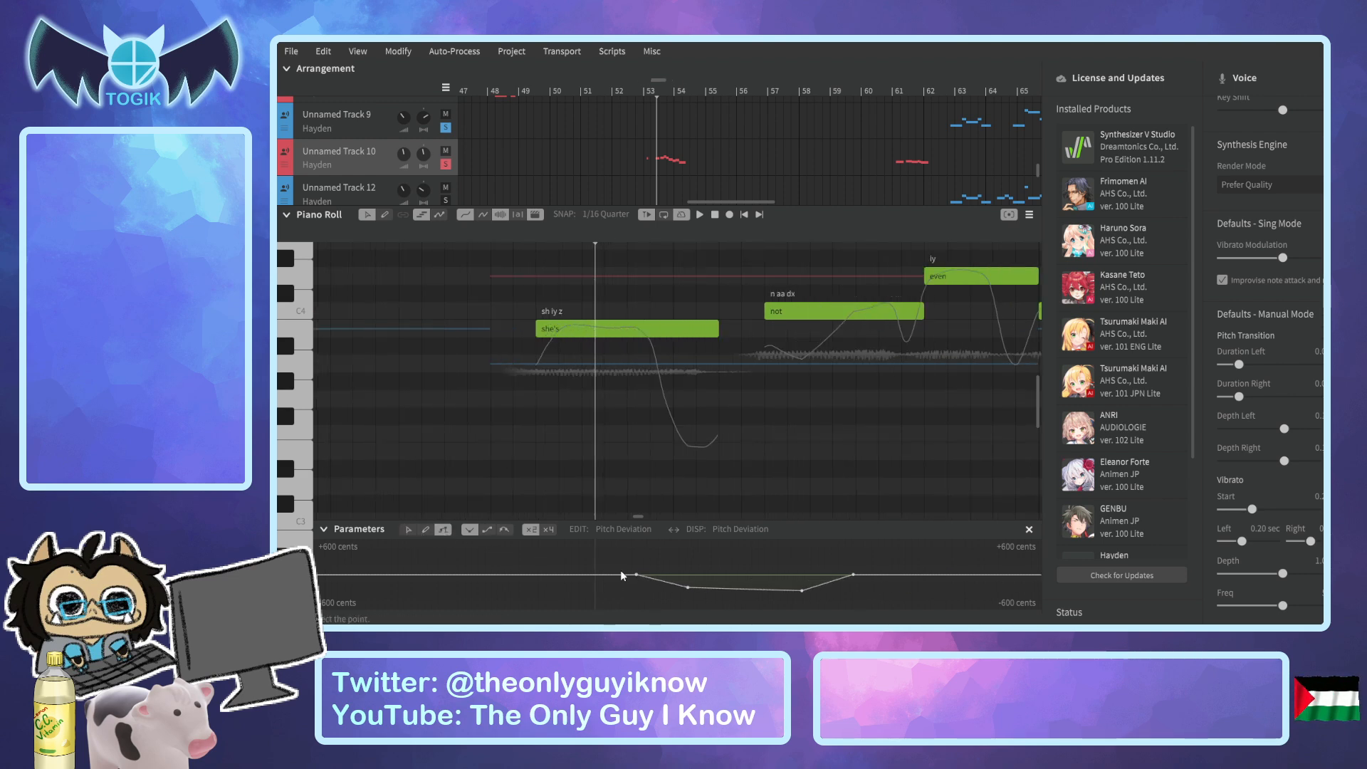
drag(626, 570, 635, 567)
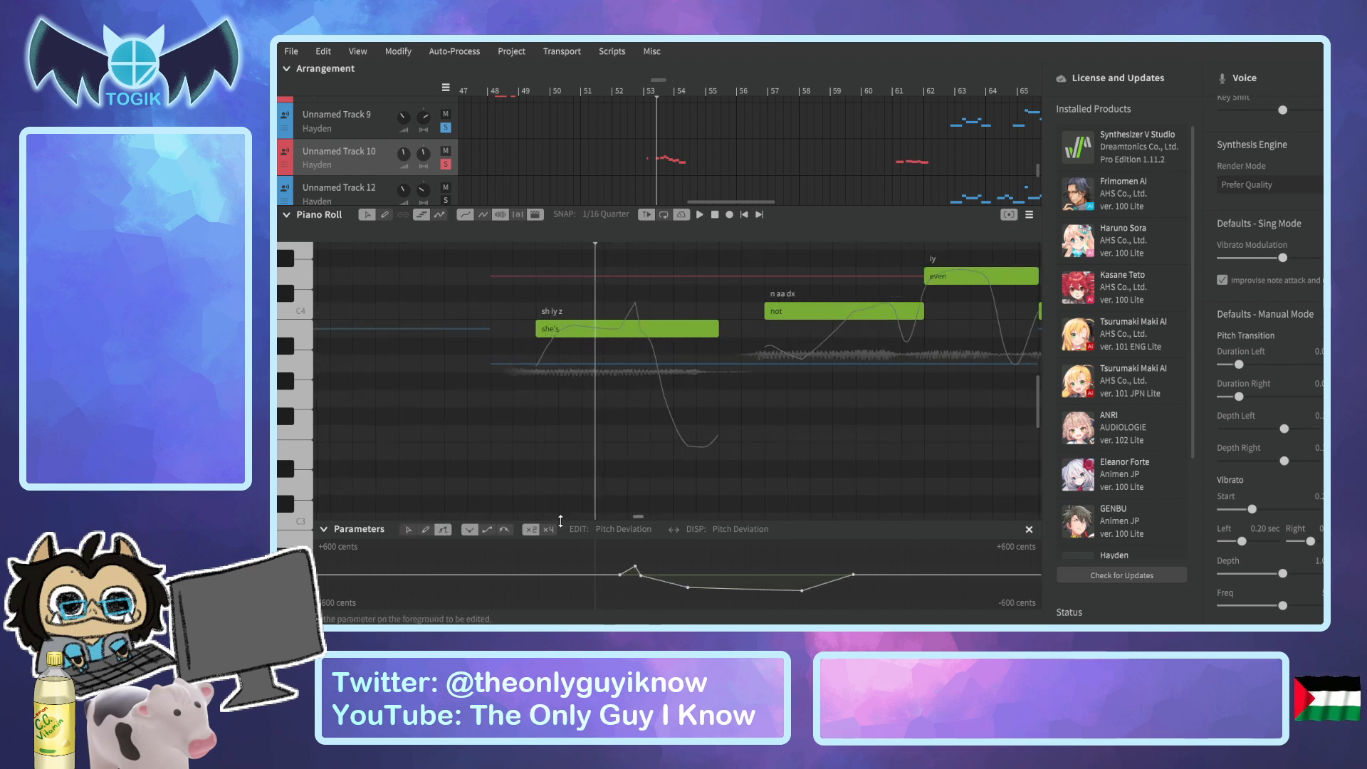
click(408, 531)
drag(636, 567, 632, 570)
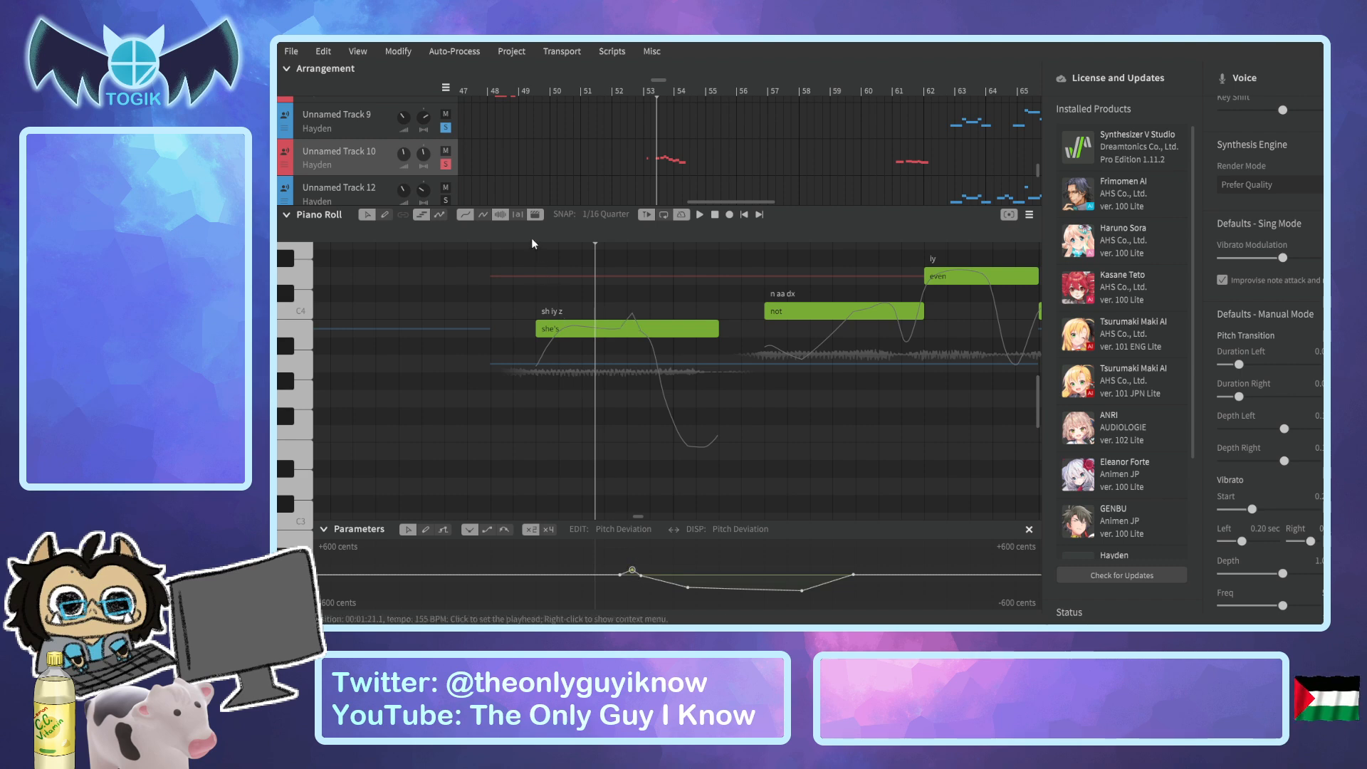
Play back the adjusted "she's" and move the start and top points of its Pitch Deviation peak slightly earlier.
key(space)
ctrl+scroll(547, 283, down, 4)
key(space)
ctrl+scroll(569, 569, up, 4)
click(519, 574)
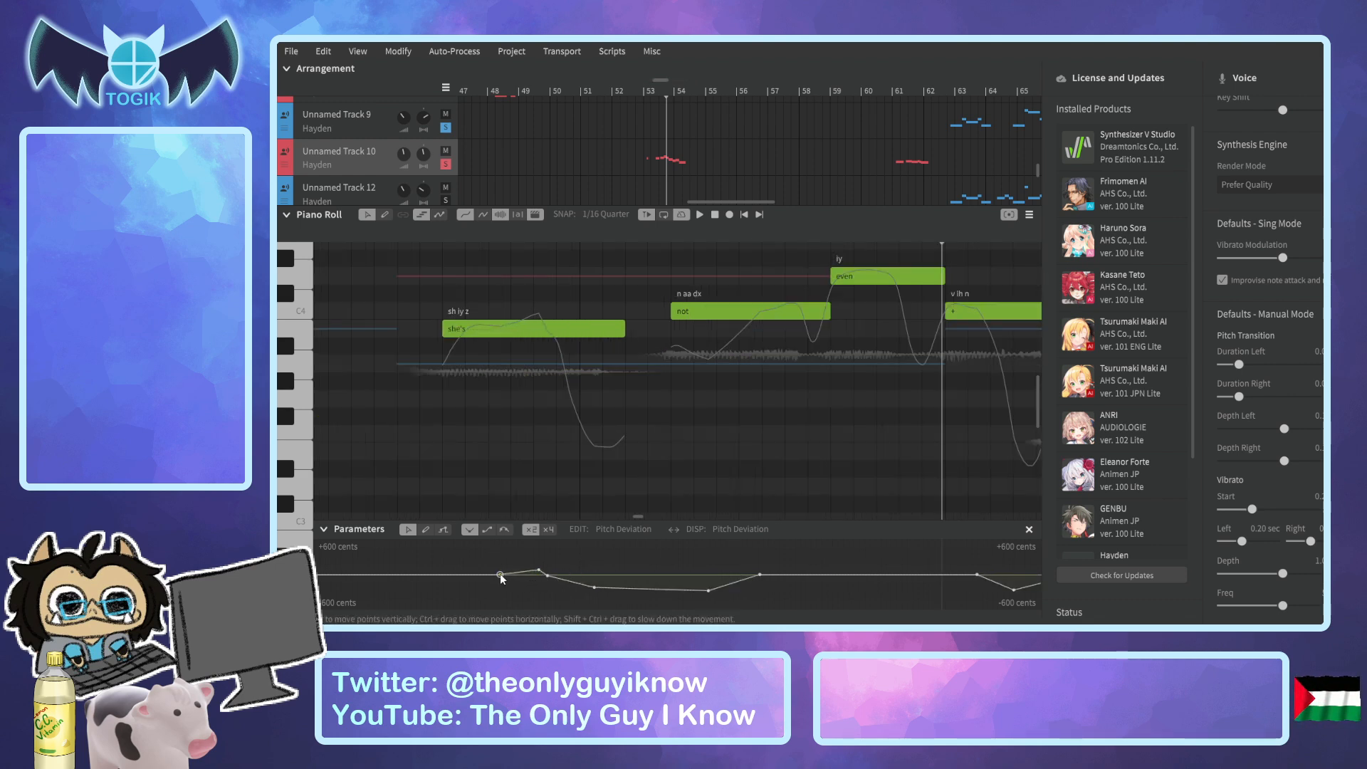
drag(539, 570, 525, 569)
ctrl+scroll(476, 352, down, 5)
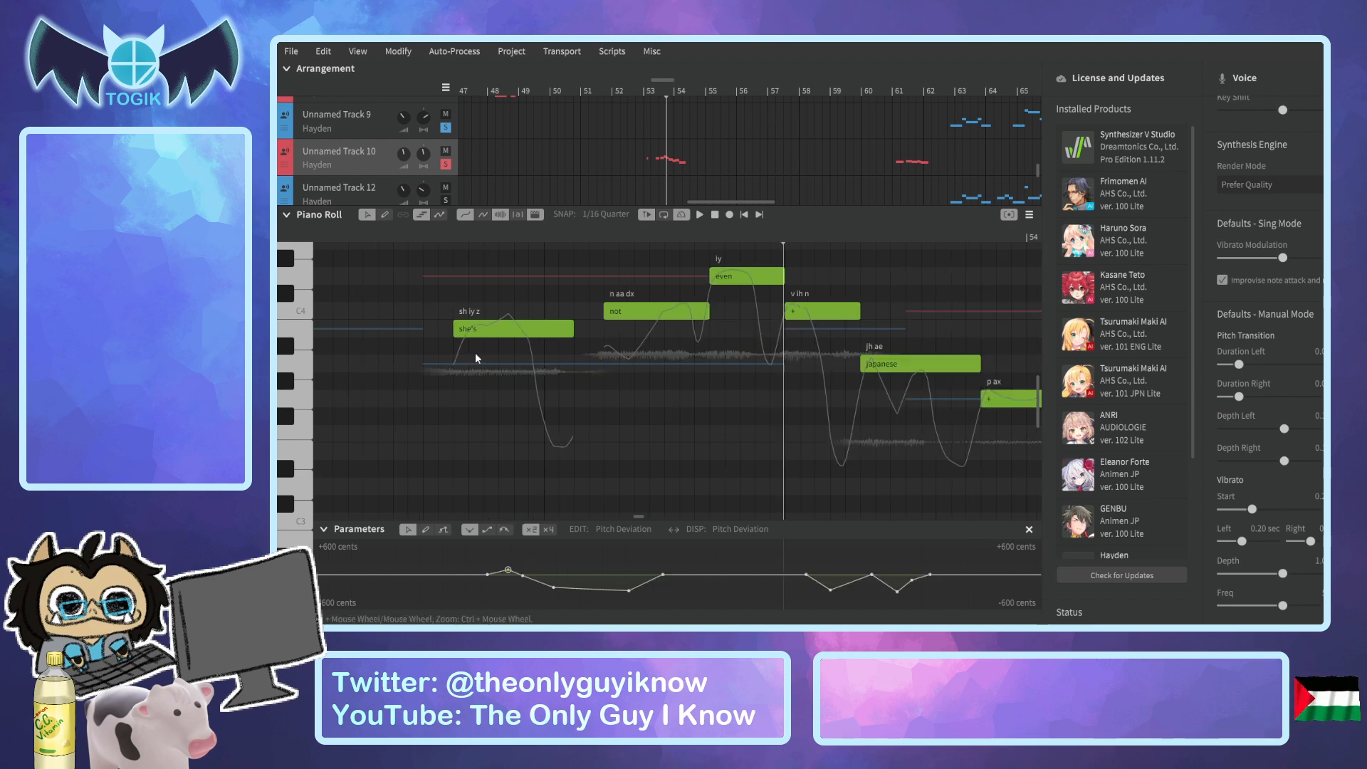
Play the phrase through "you know" from just before "she's" to check the reshaped pitch.
click(446, 239)
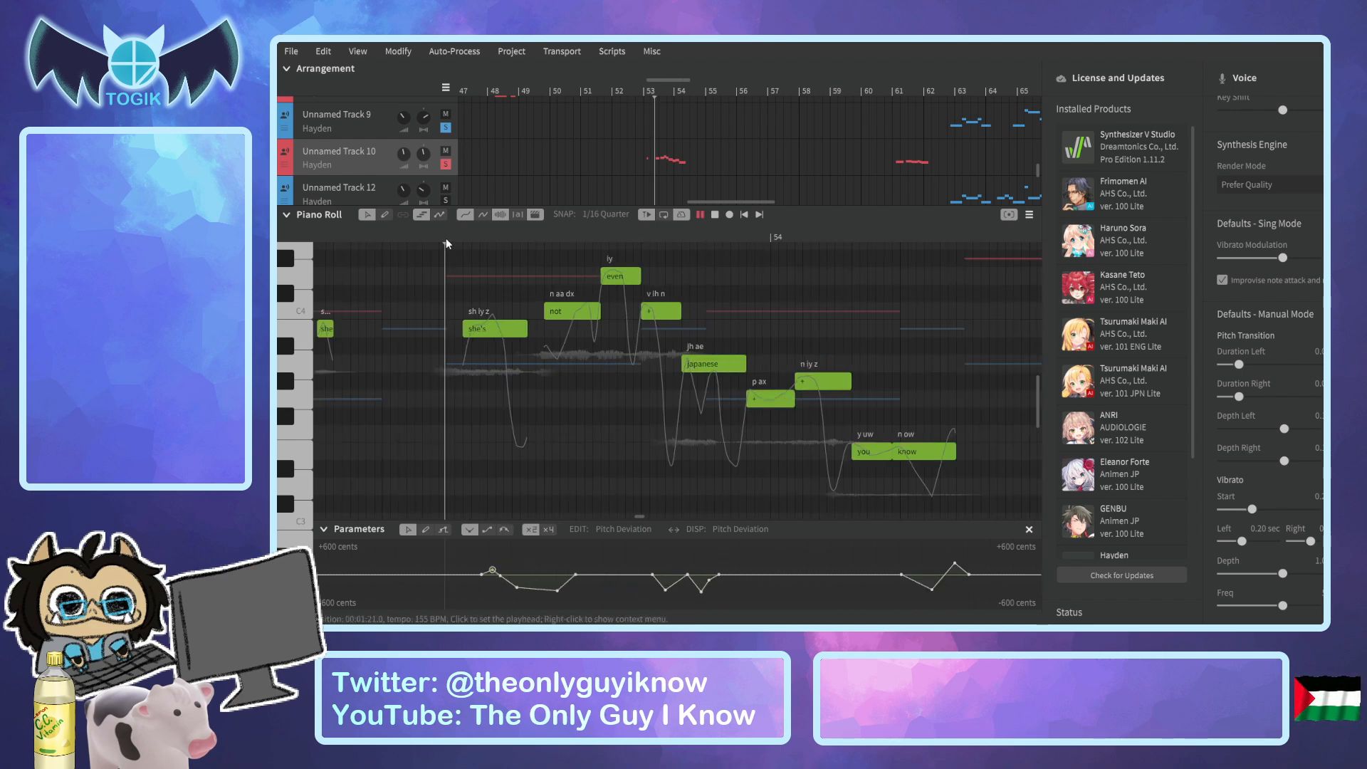
key(space)
drag(420, 238, 319, 247)
key(space)
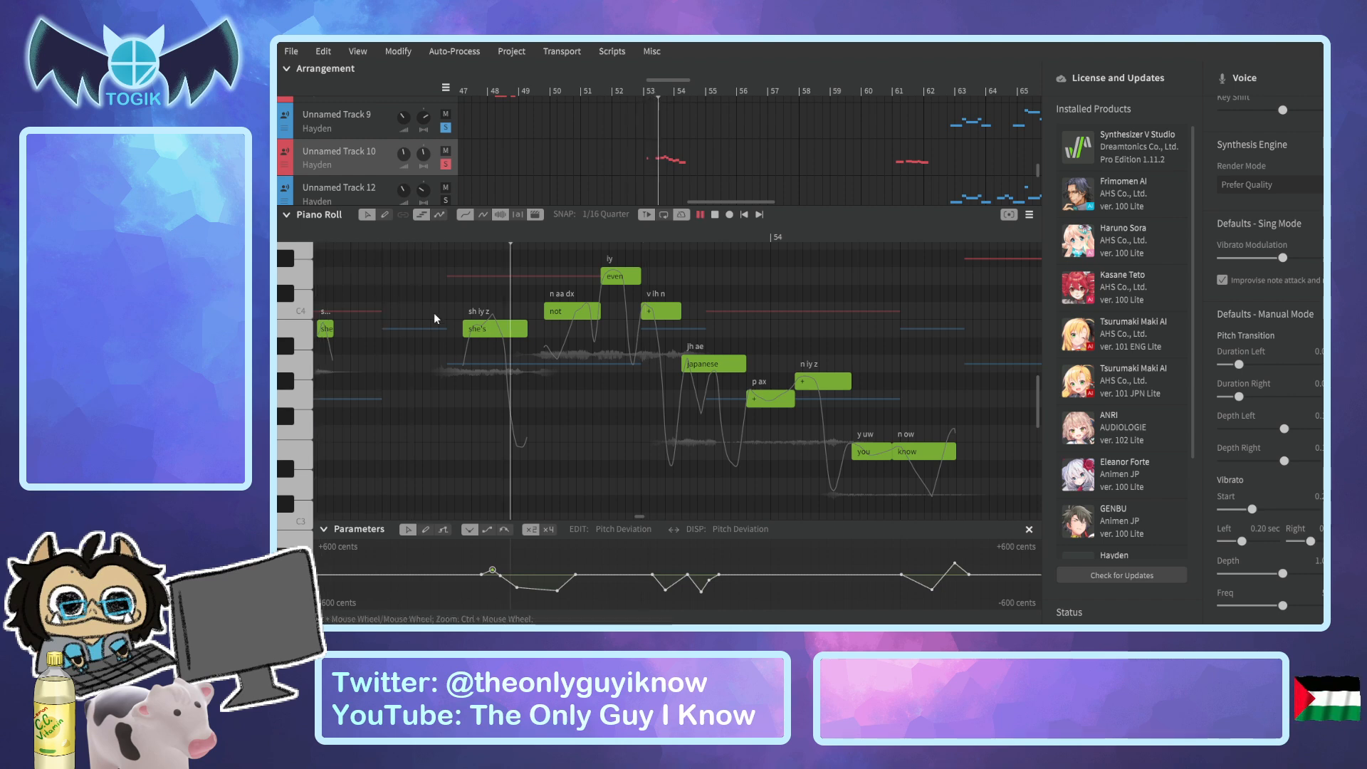
key(space)
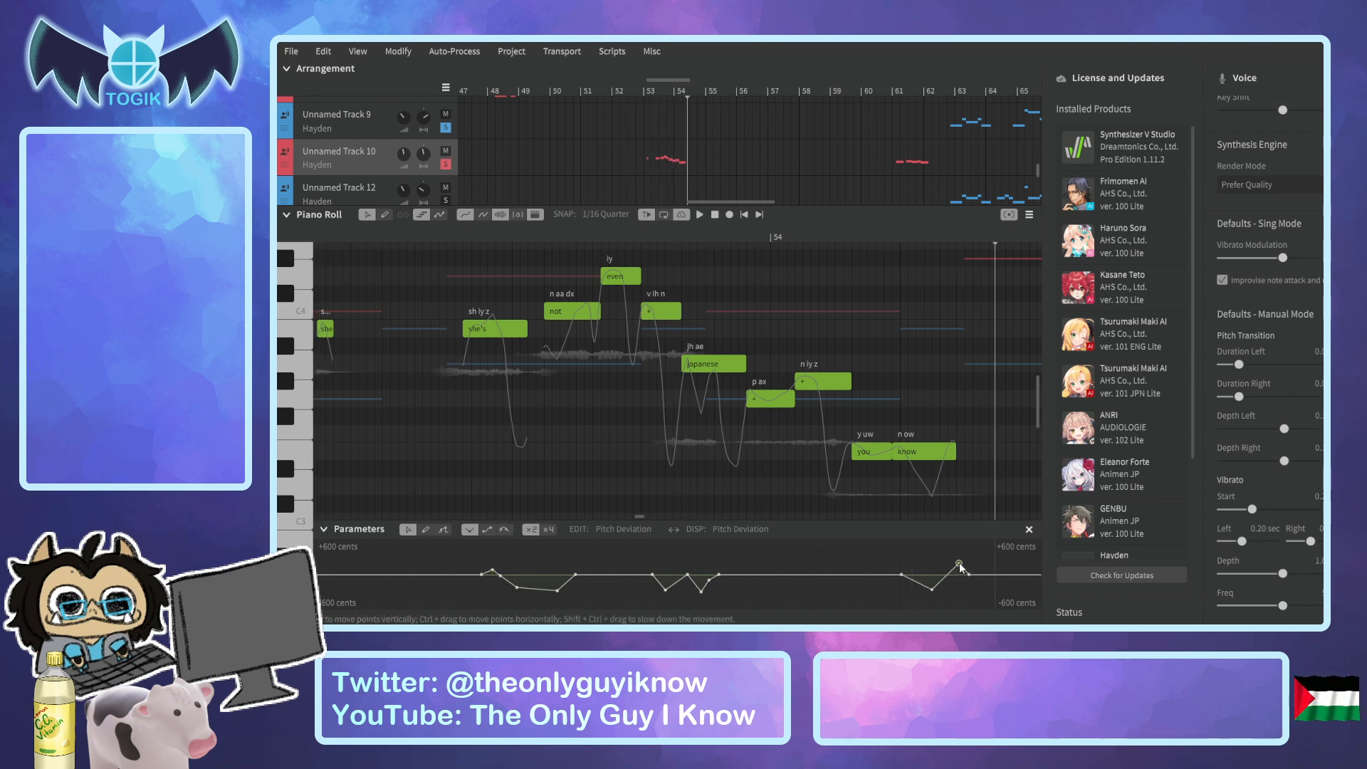
Raise the Pitch Deviation peak at the end of "know" slightly and play the phrase again from "she's".
drag(957, 561, 957, 559)
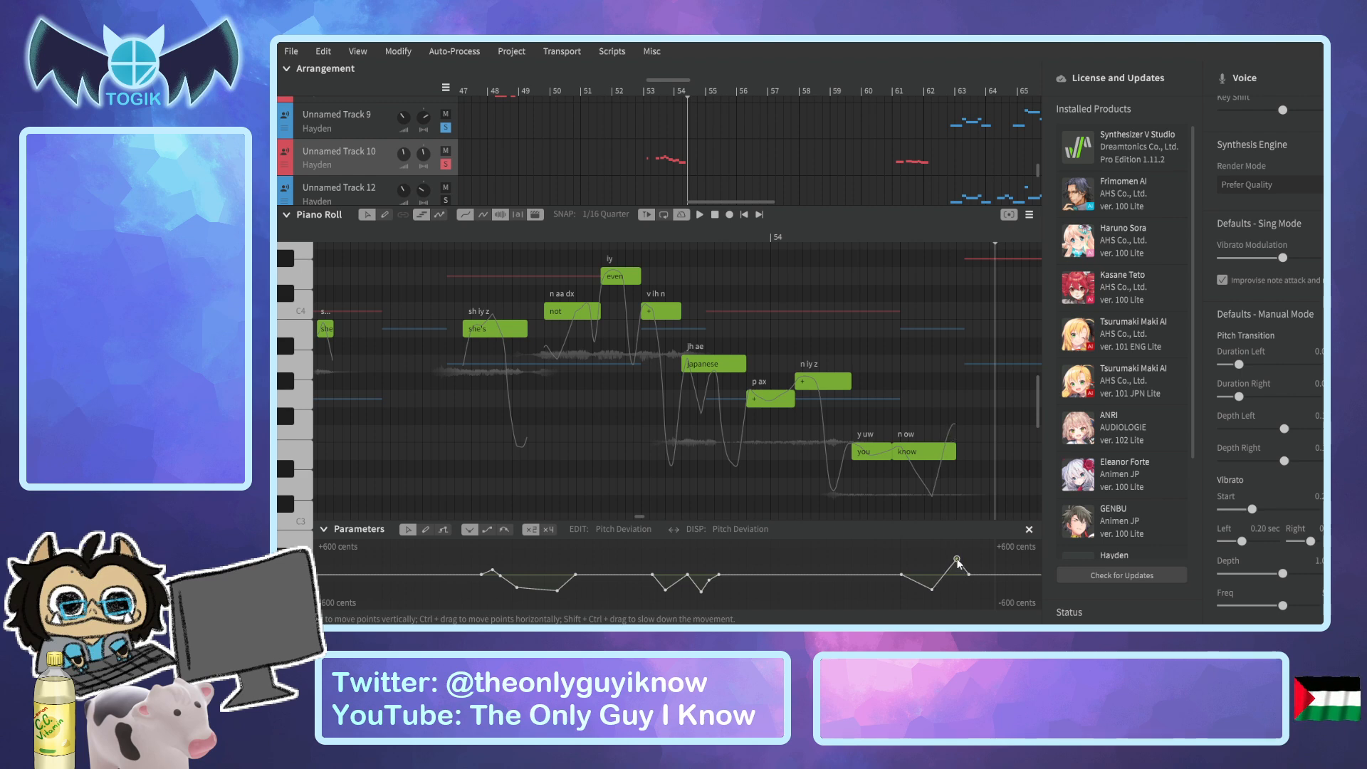
click(447, 238)
key(space)
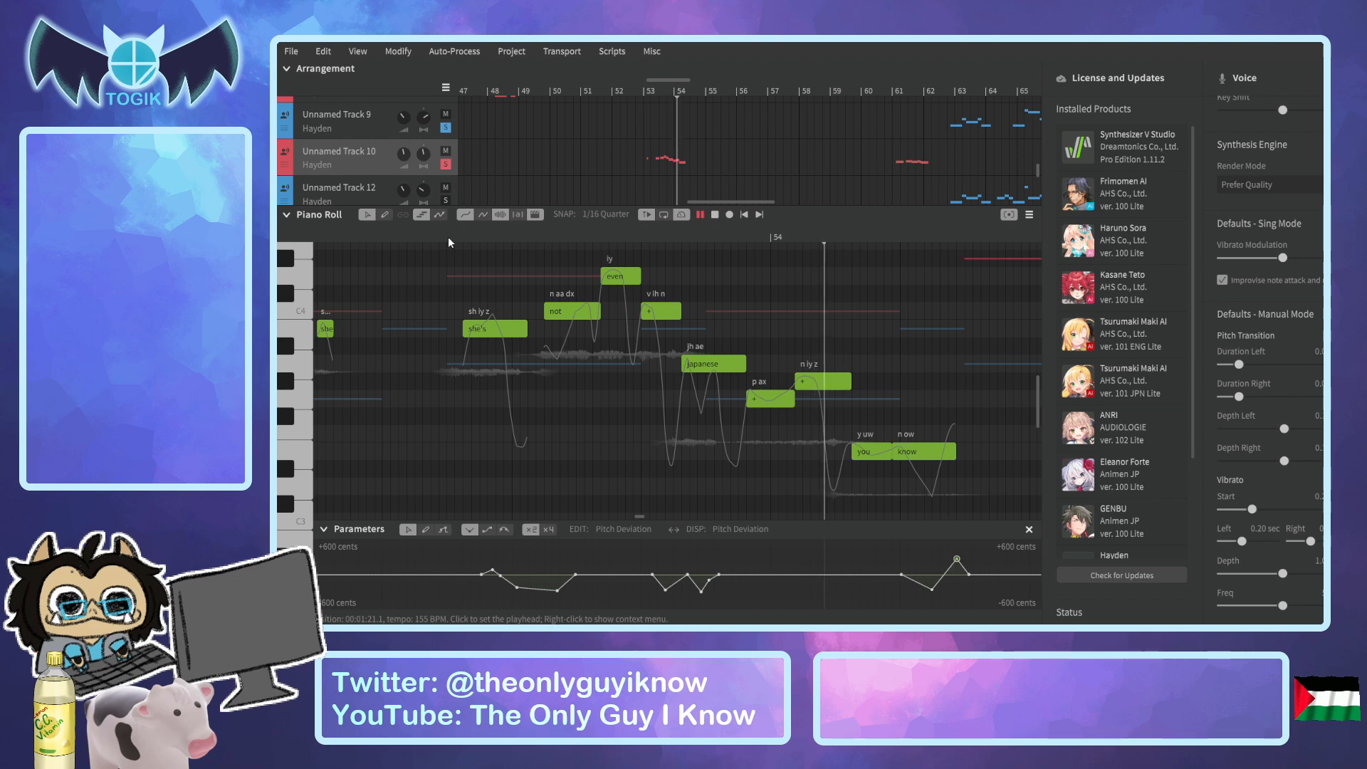
key(space)
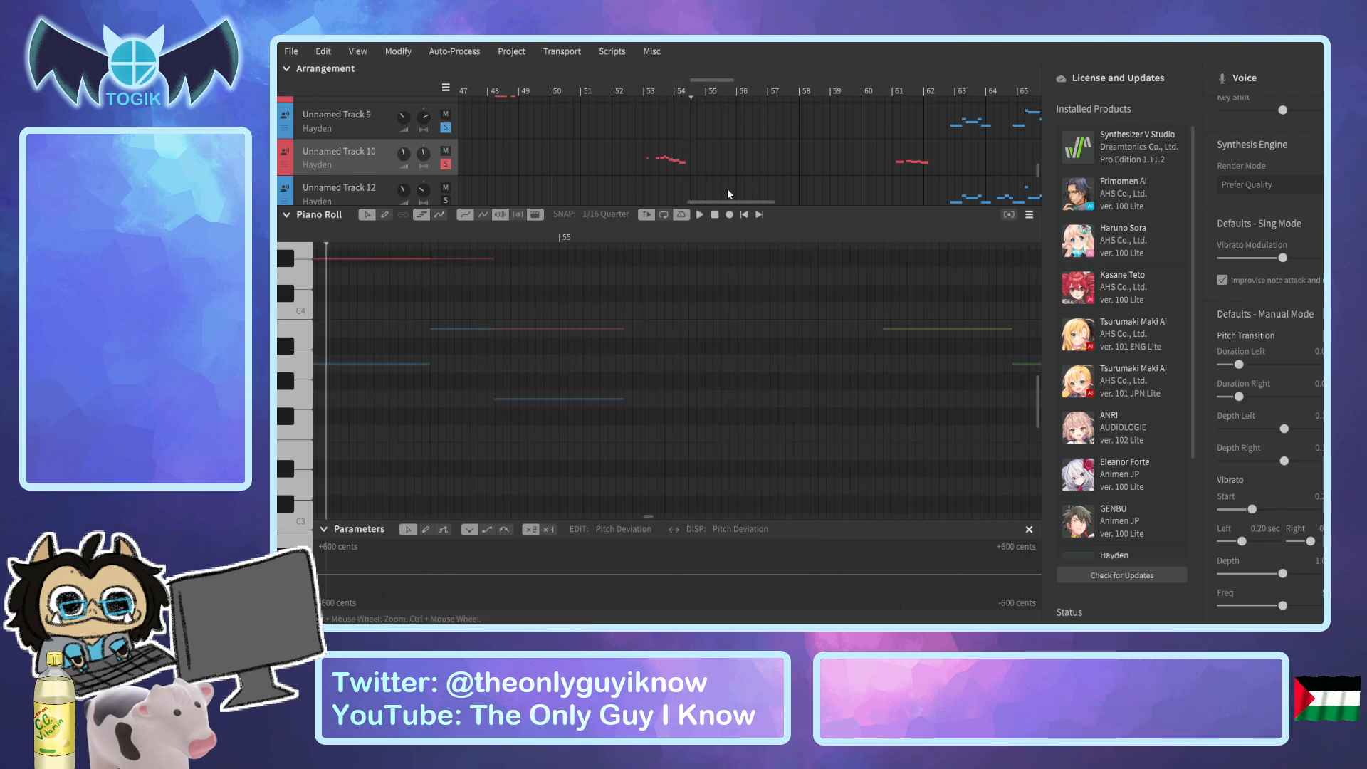
mouse_move(718, 201)
mouse_down()
mouse_move(677, 203)
mouse_move(733, 203)
mouse_up()
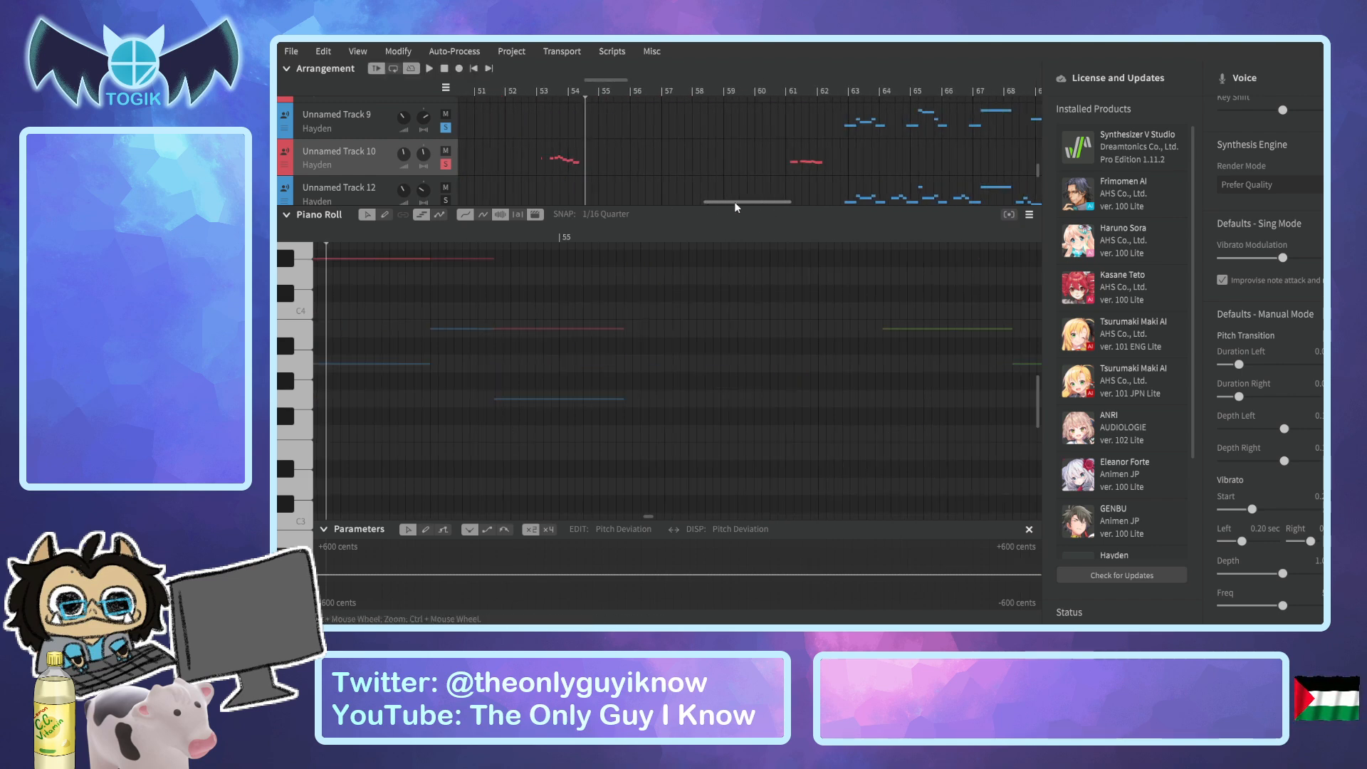
drag(604, 81, 556, 84)
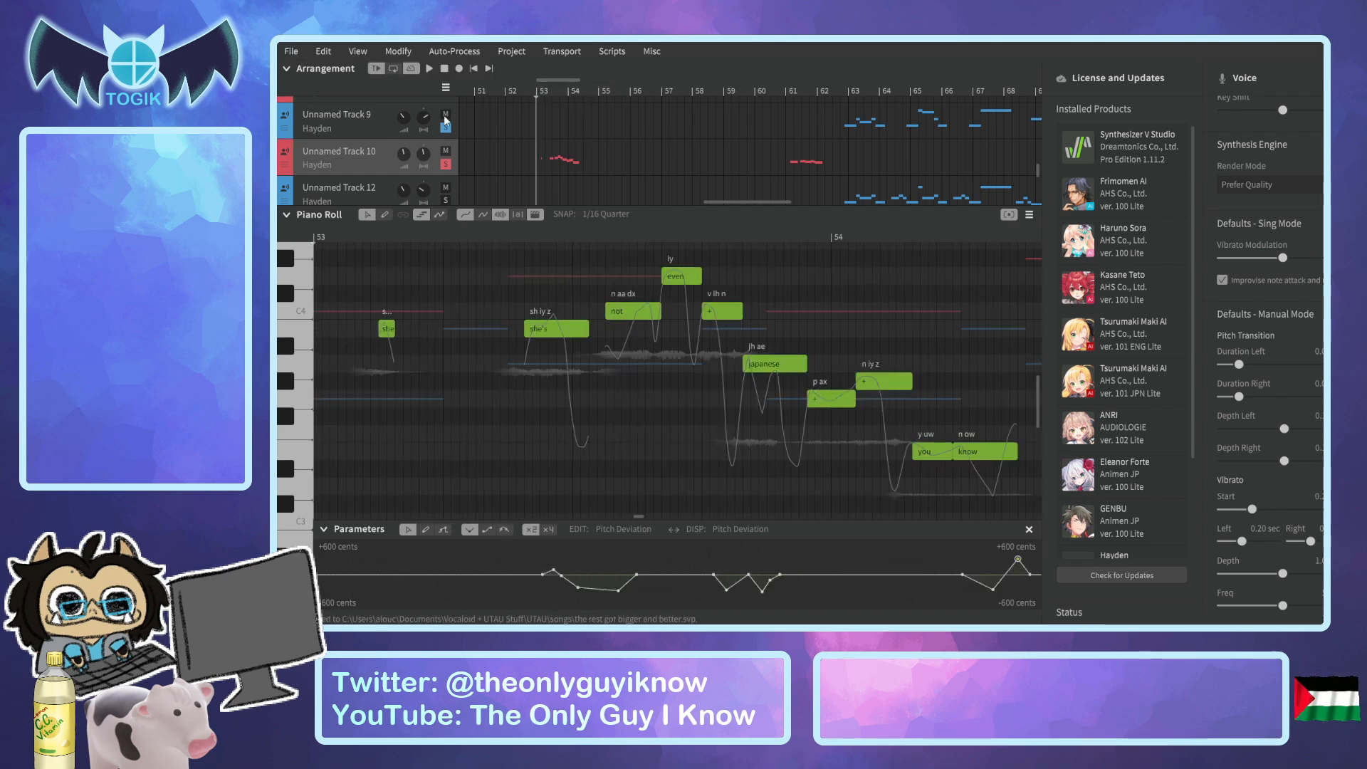
Play Unnamed Track 10's "it's really not that original" phrase from bar 61 and examine the pitch curve of "it's" up close.
click(791, 92)
click(787, 92)
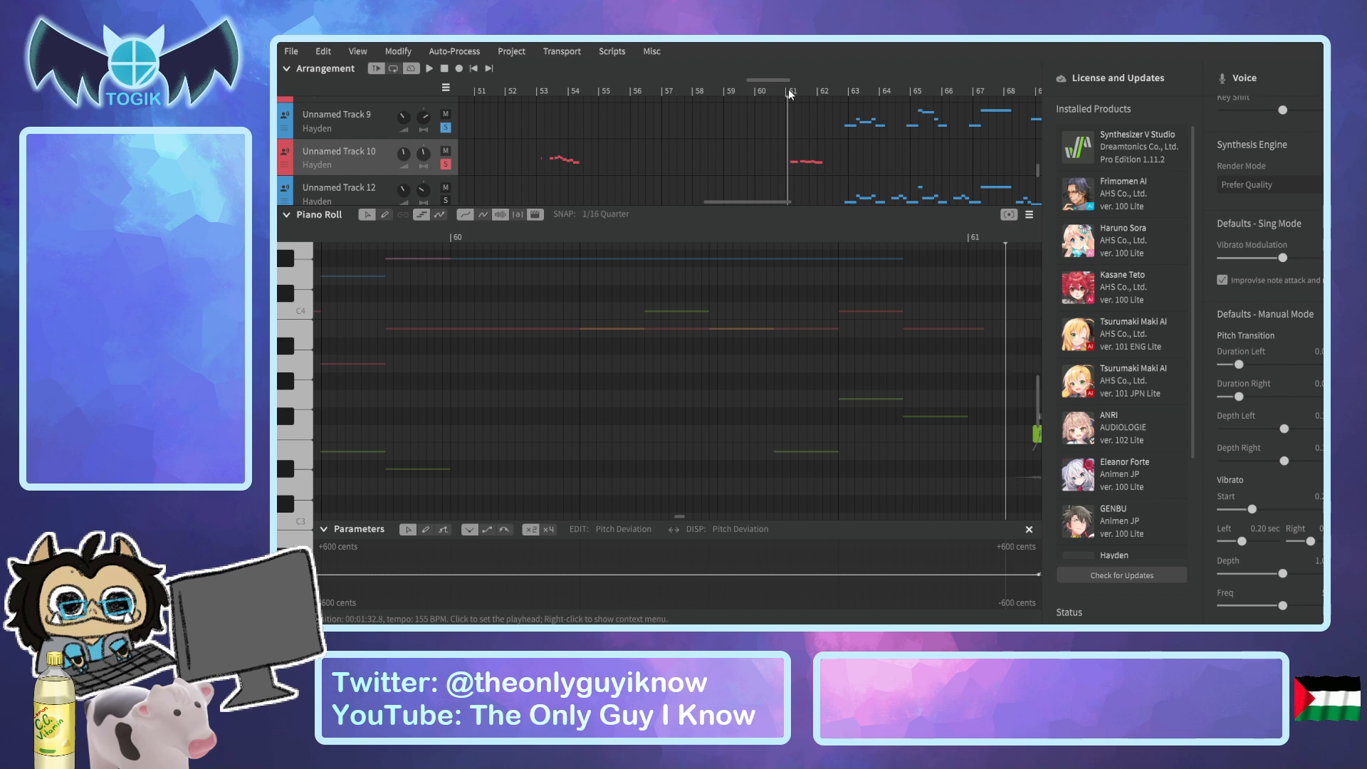
drag(778, 82, 816, 89)
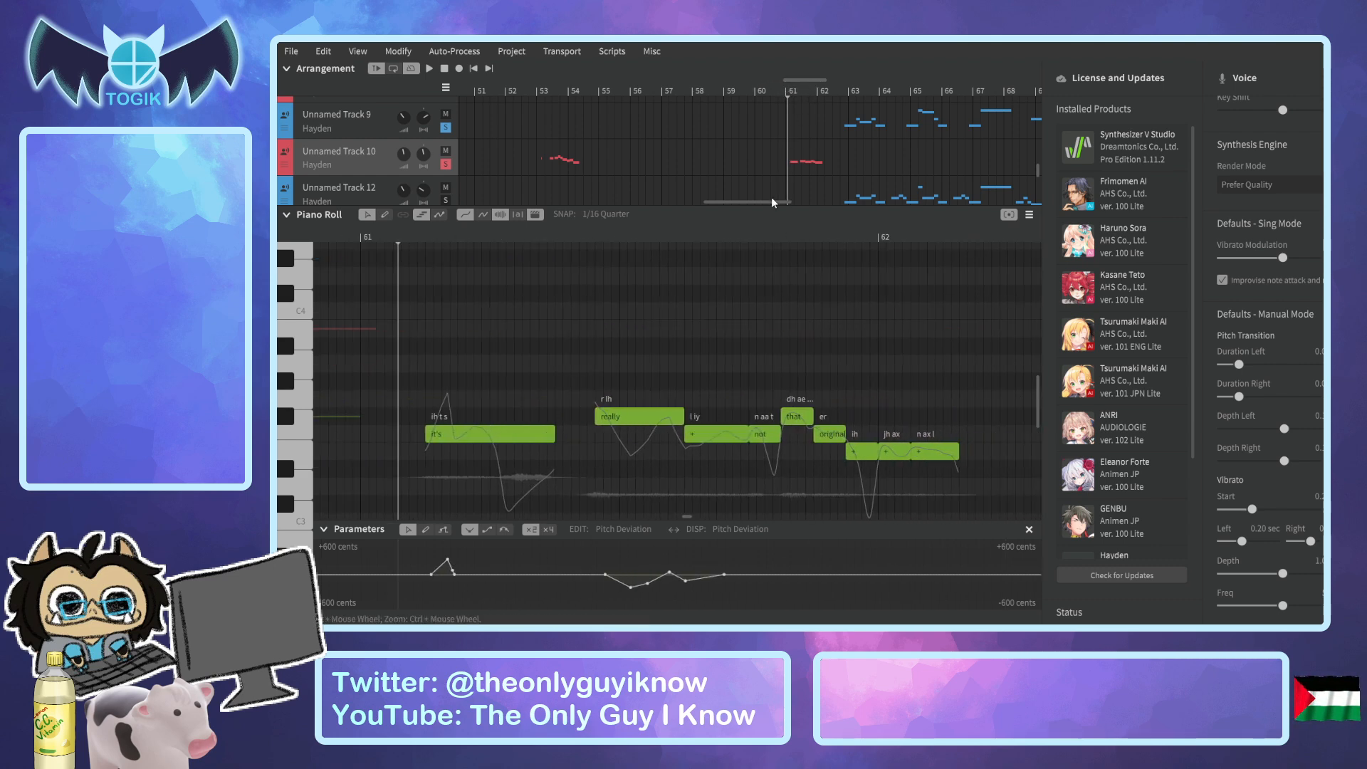
key(space)
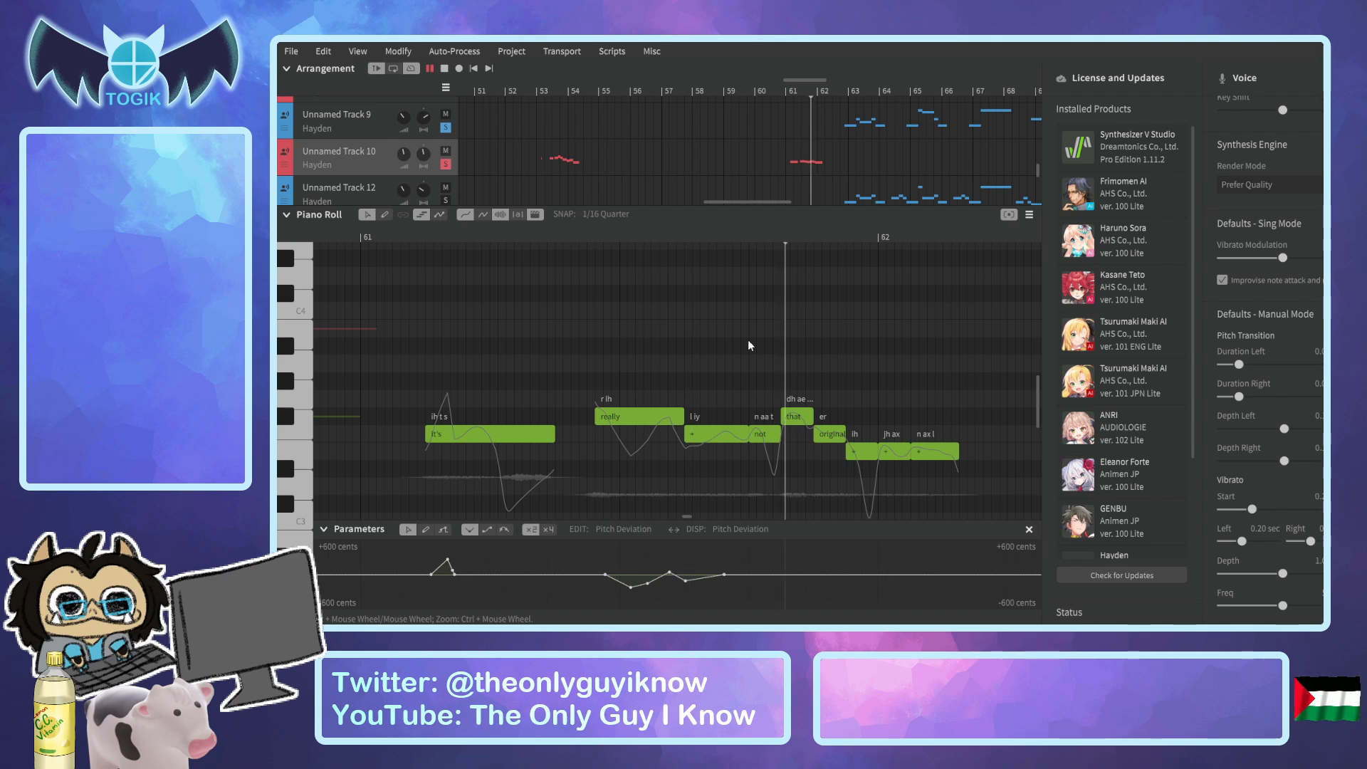
click(413, 235)
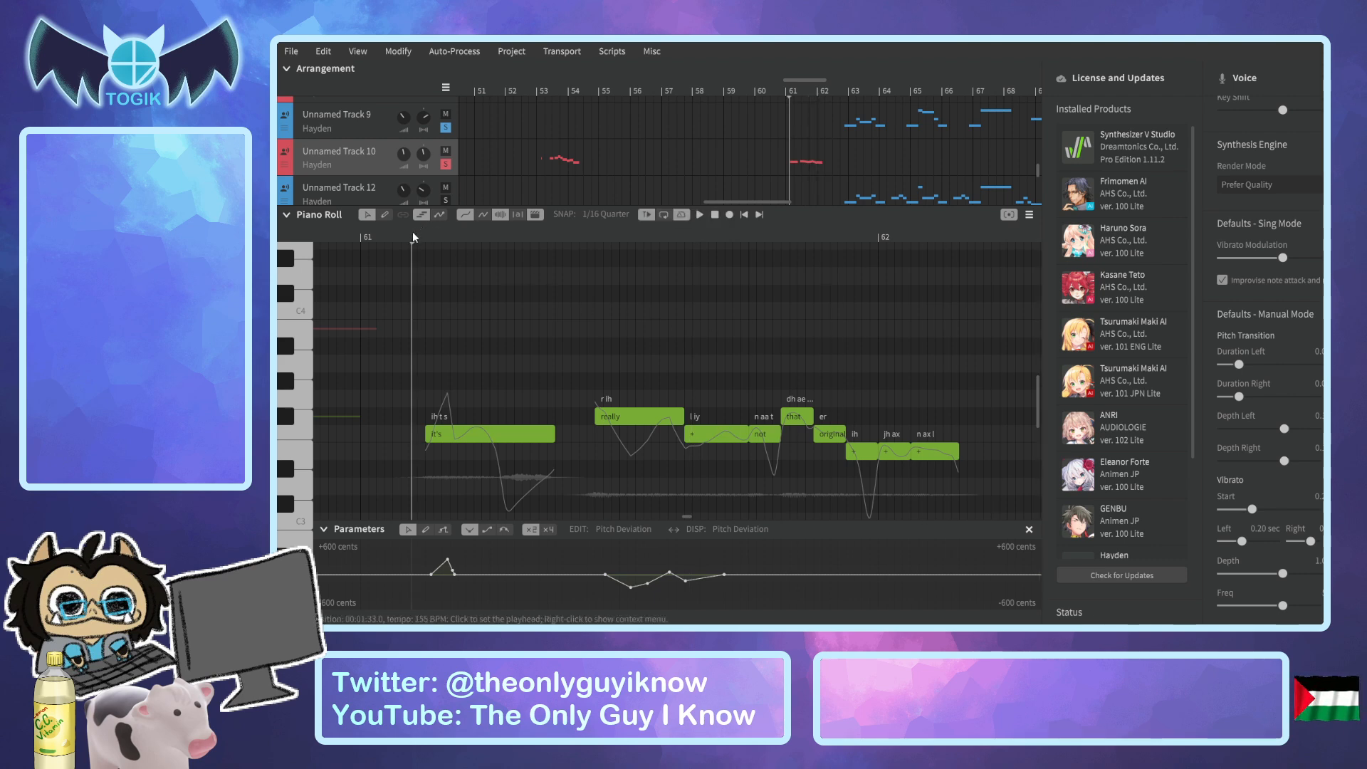
scroll(456, 575, up, 3)
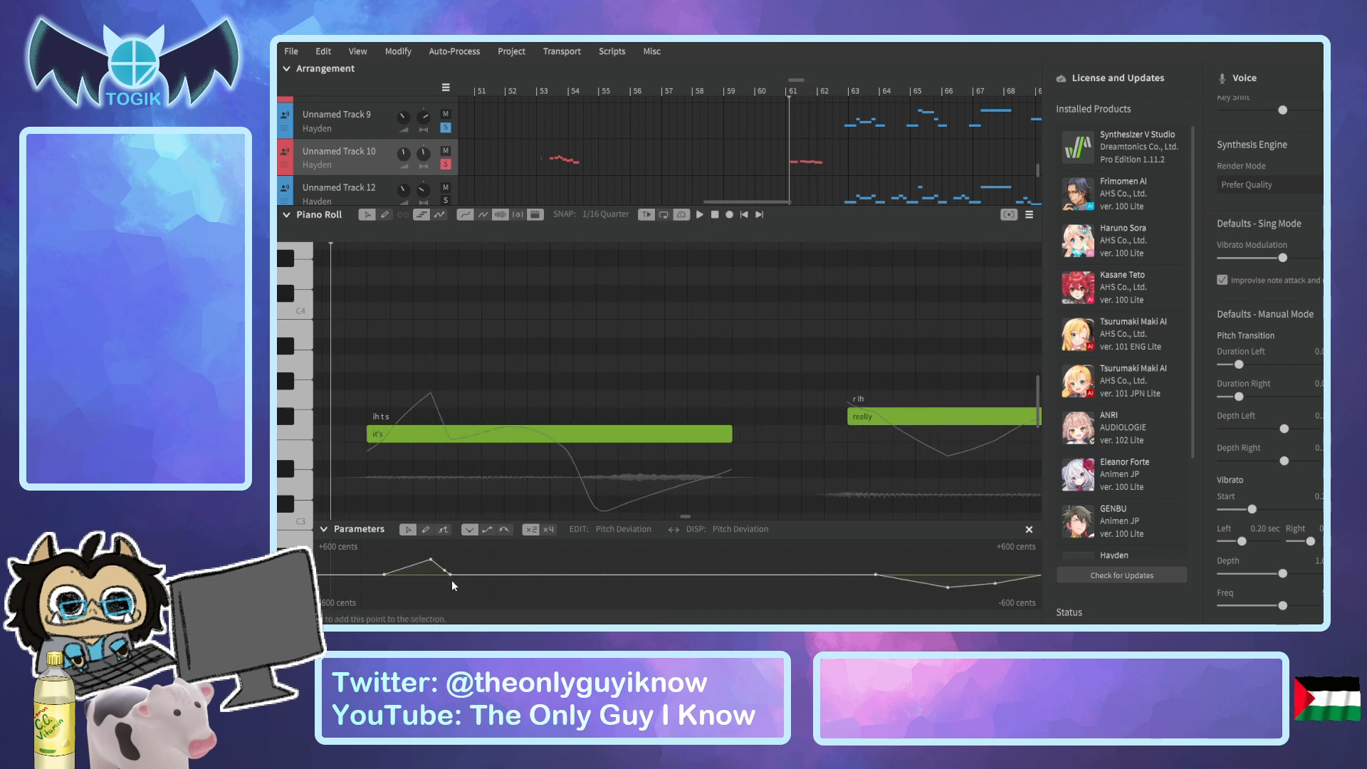
Move the end of the Pitch Deviation peak on "it's" later for a gentler fall and play the phrase back.
drag(450, 573, 506, 575)
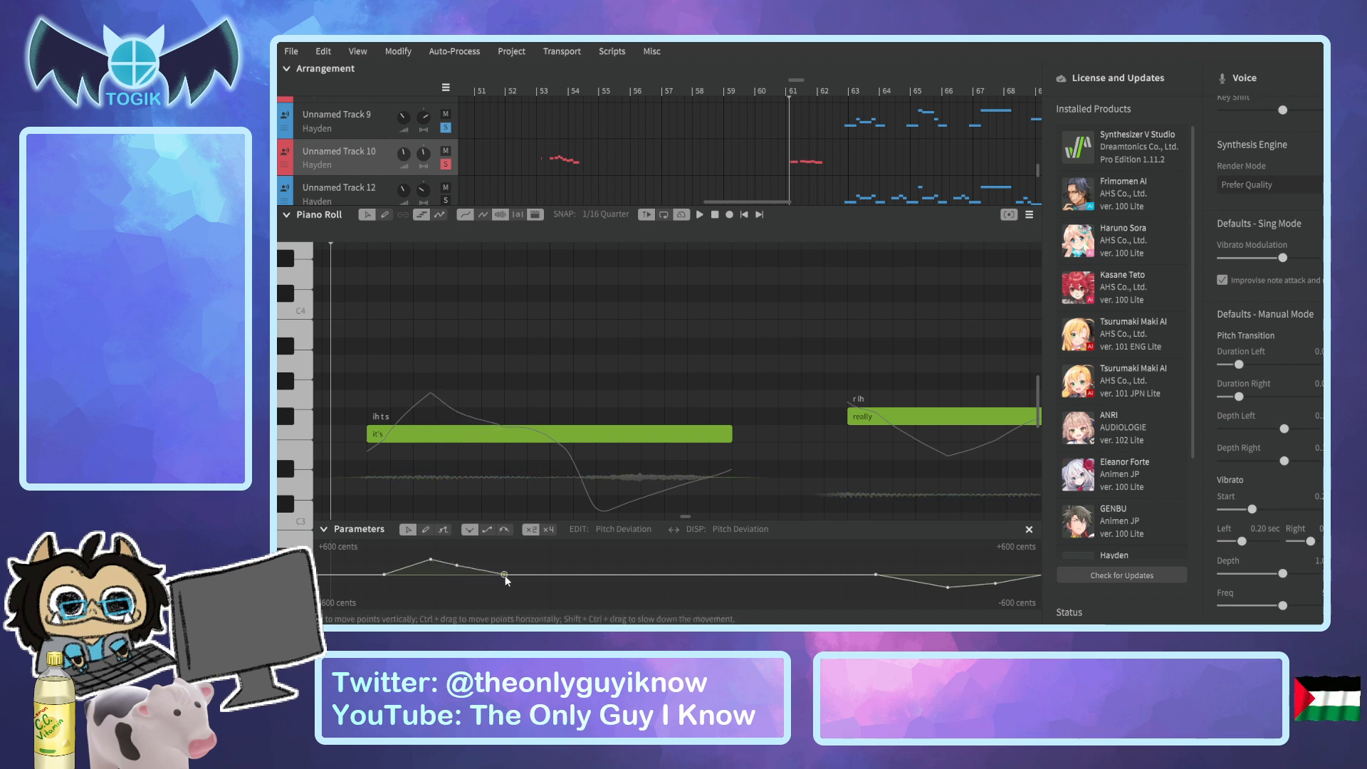
key(space)
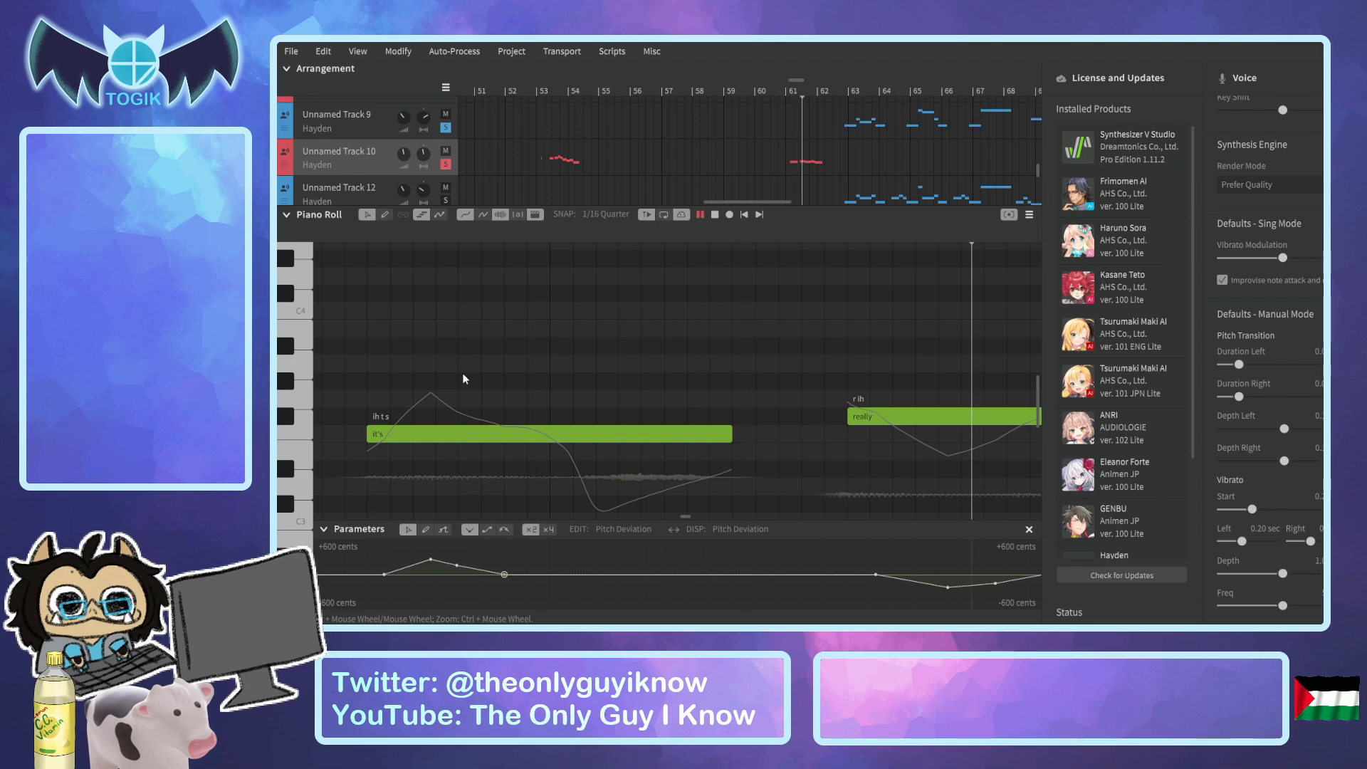
key(space)
scroll(470, 368, down, 2)
drag(349, 240, 587, 283)
key(space)
key(space)
Move the start point of the Pitch Deviation dip on "really" slightly later and play the phrase from "it's".
scroll(775, 566, up, 5)
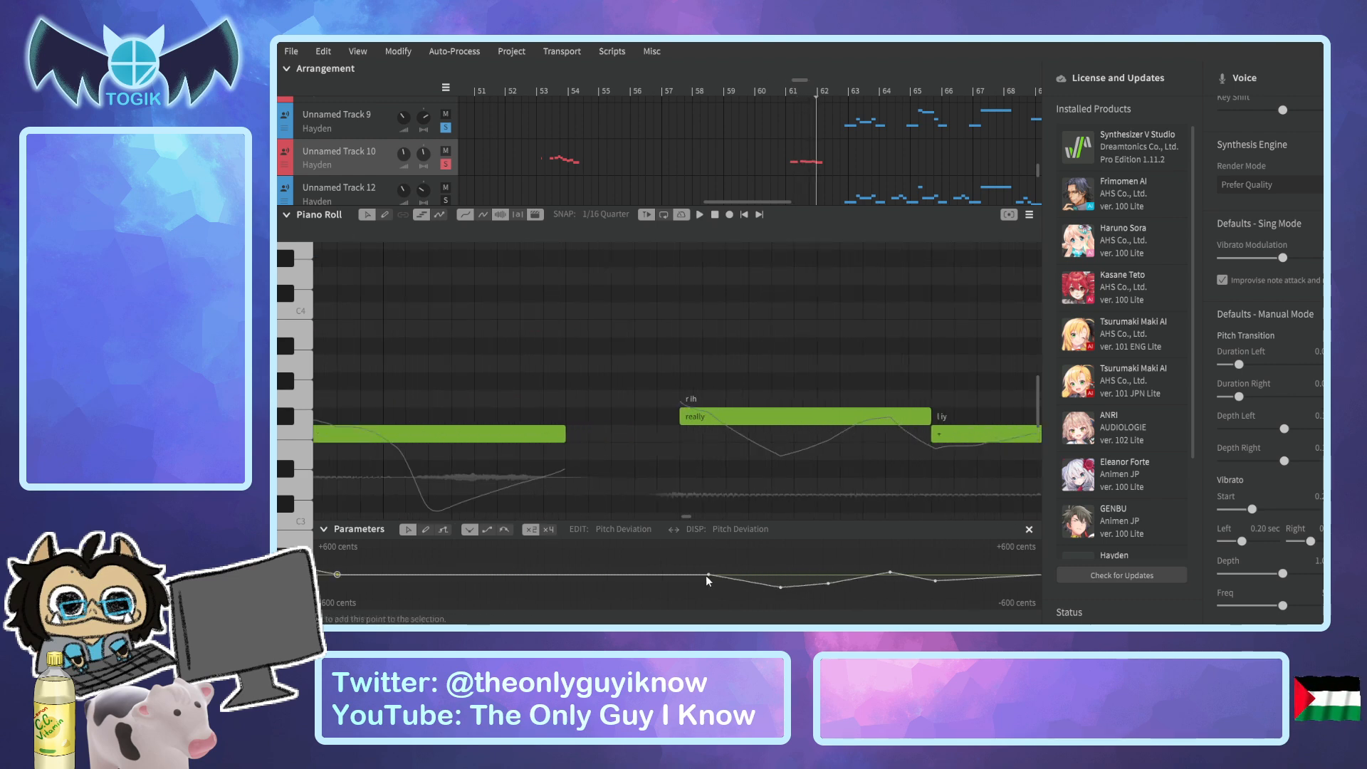
drag(709, 574, 729, 574)
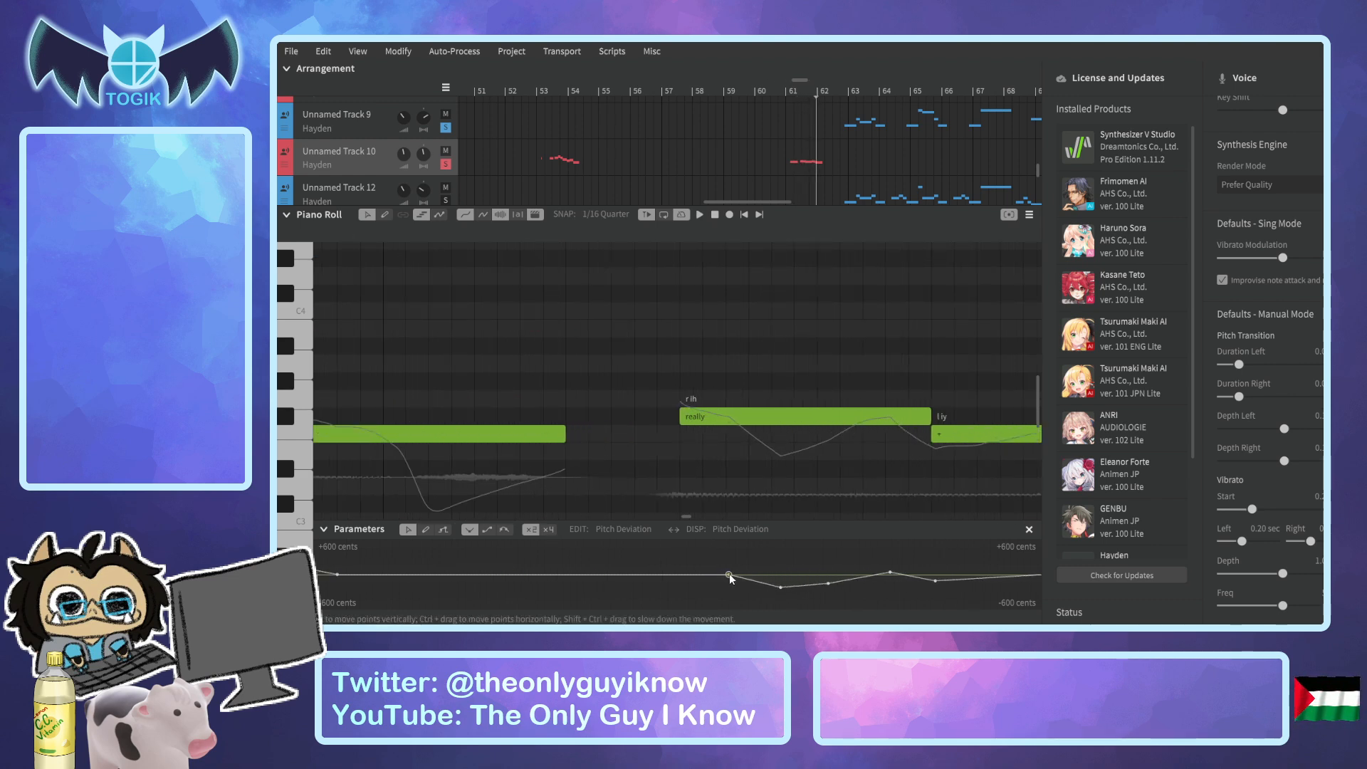
scroll(738, 422, down, 5)
click(537, 235)
key(space)
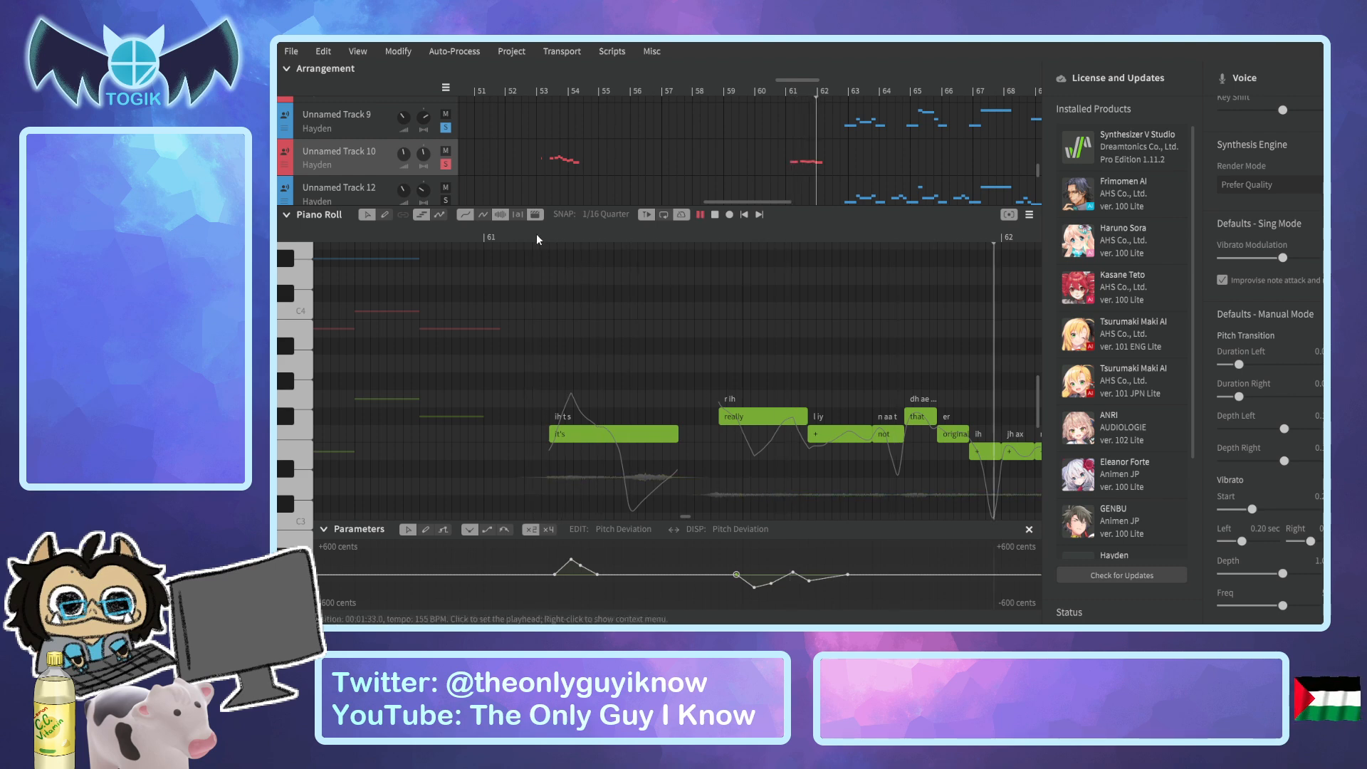
key(space)
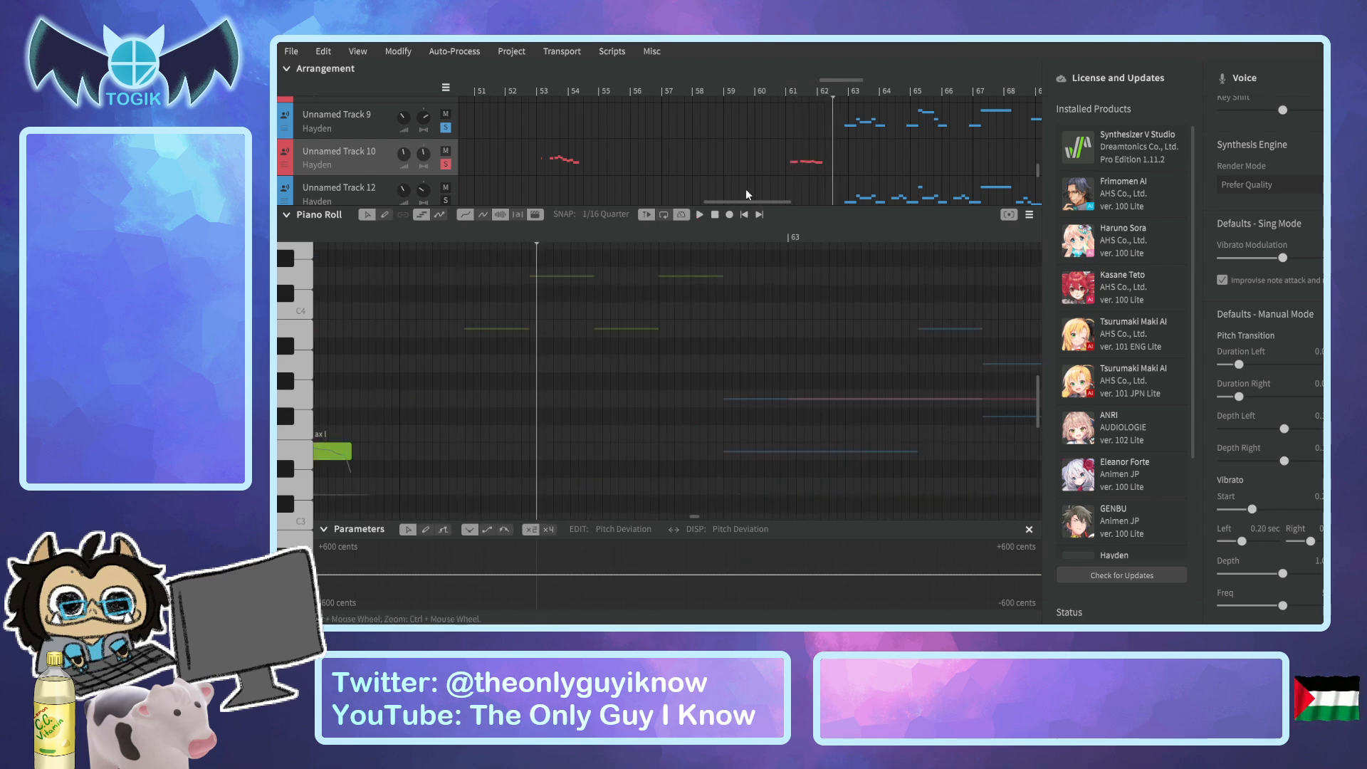
Draw a Pitch Deviation dip at the end of the last note of "original" and adjust its start point.
drag(850, 86, 833, 82)
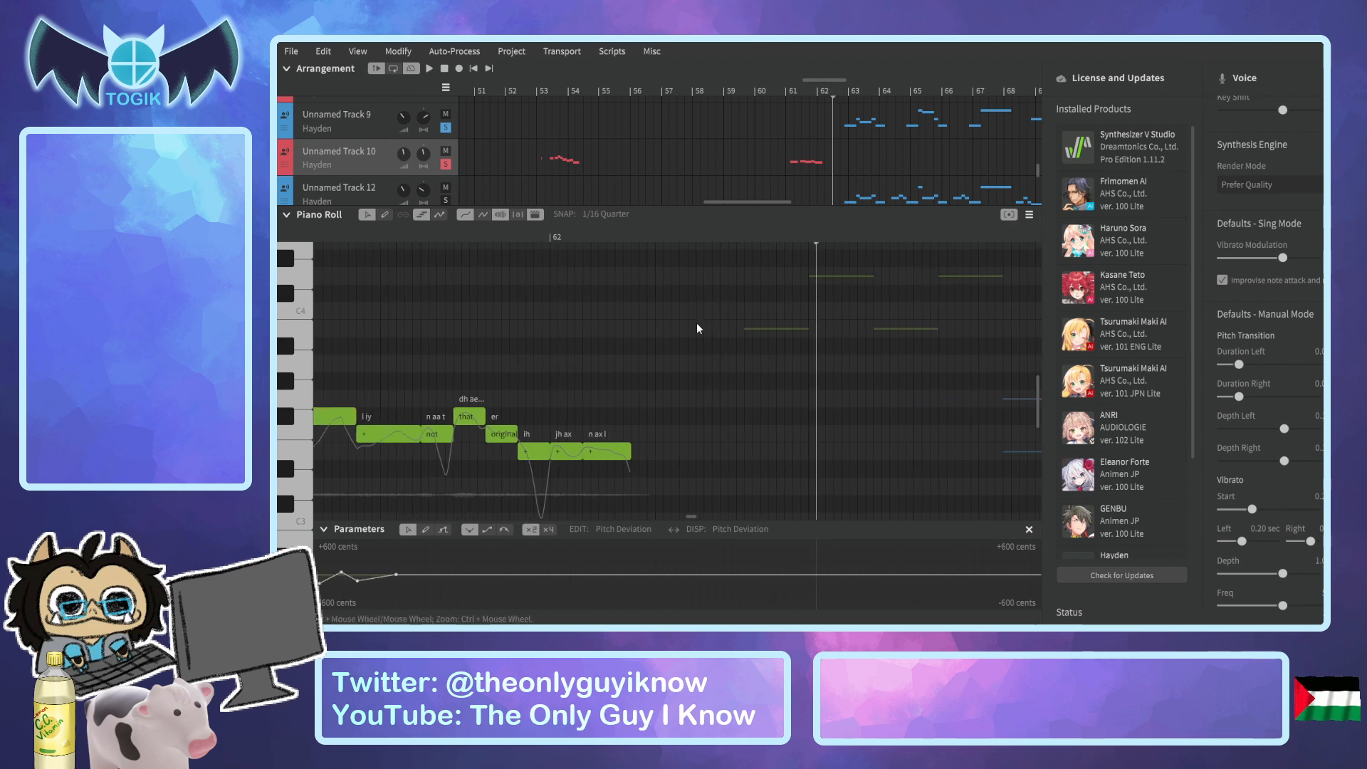
scroll(616, 575, up, 3)
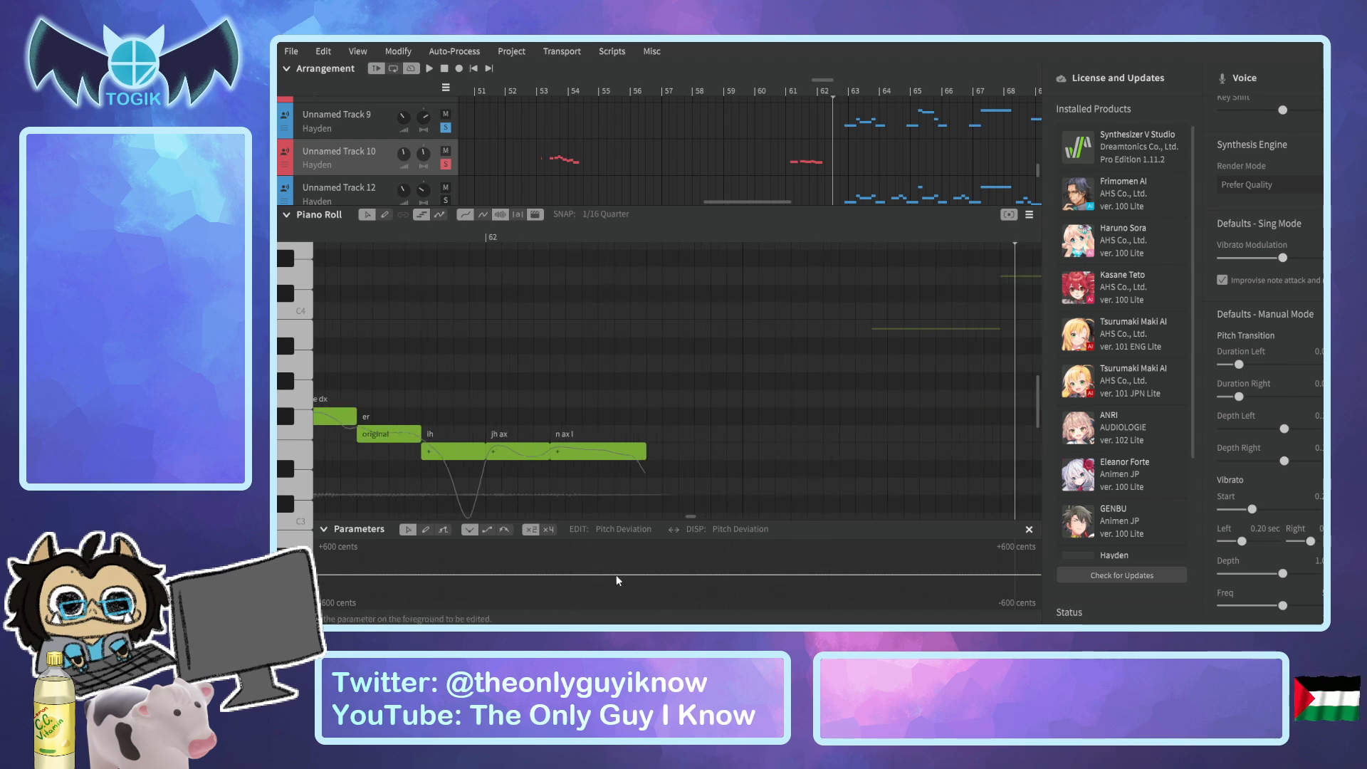
click(608, 574)
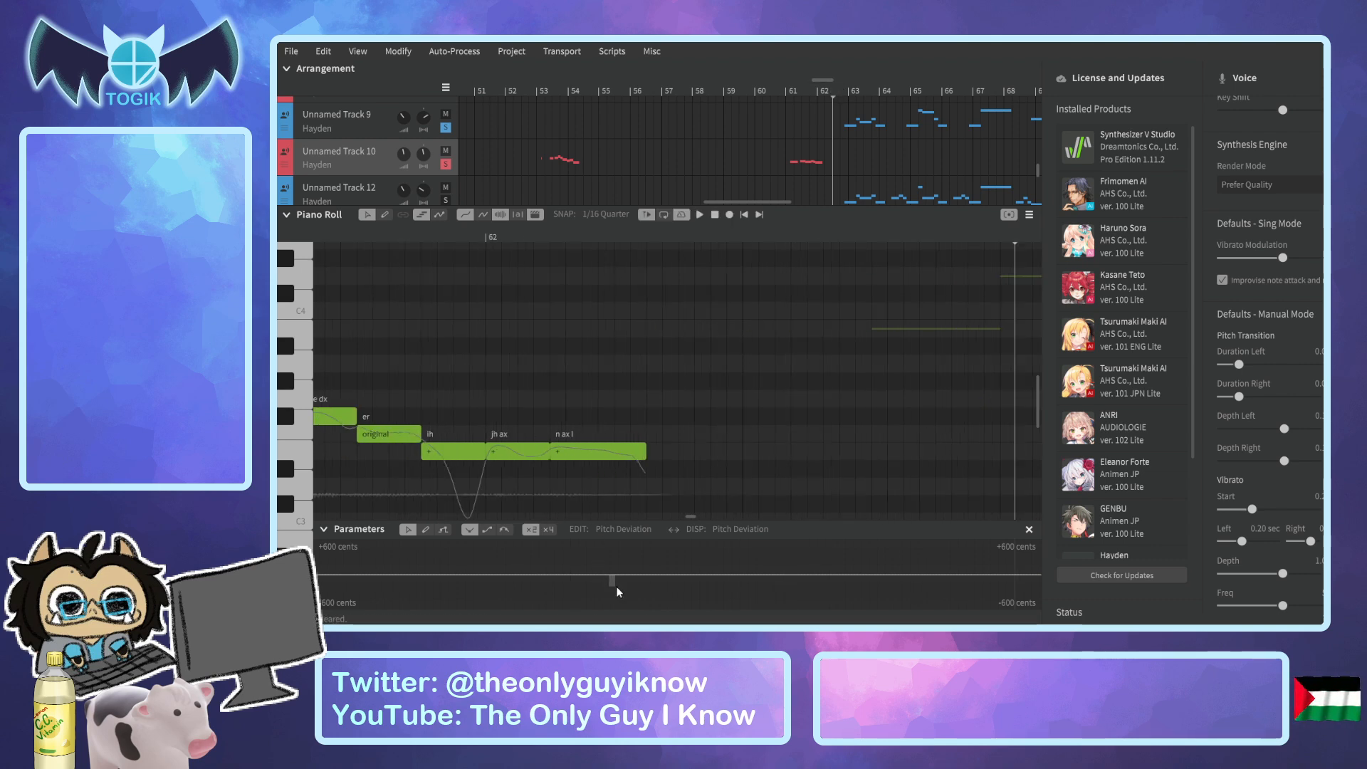
click(445, 530)
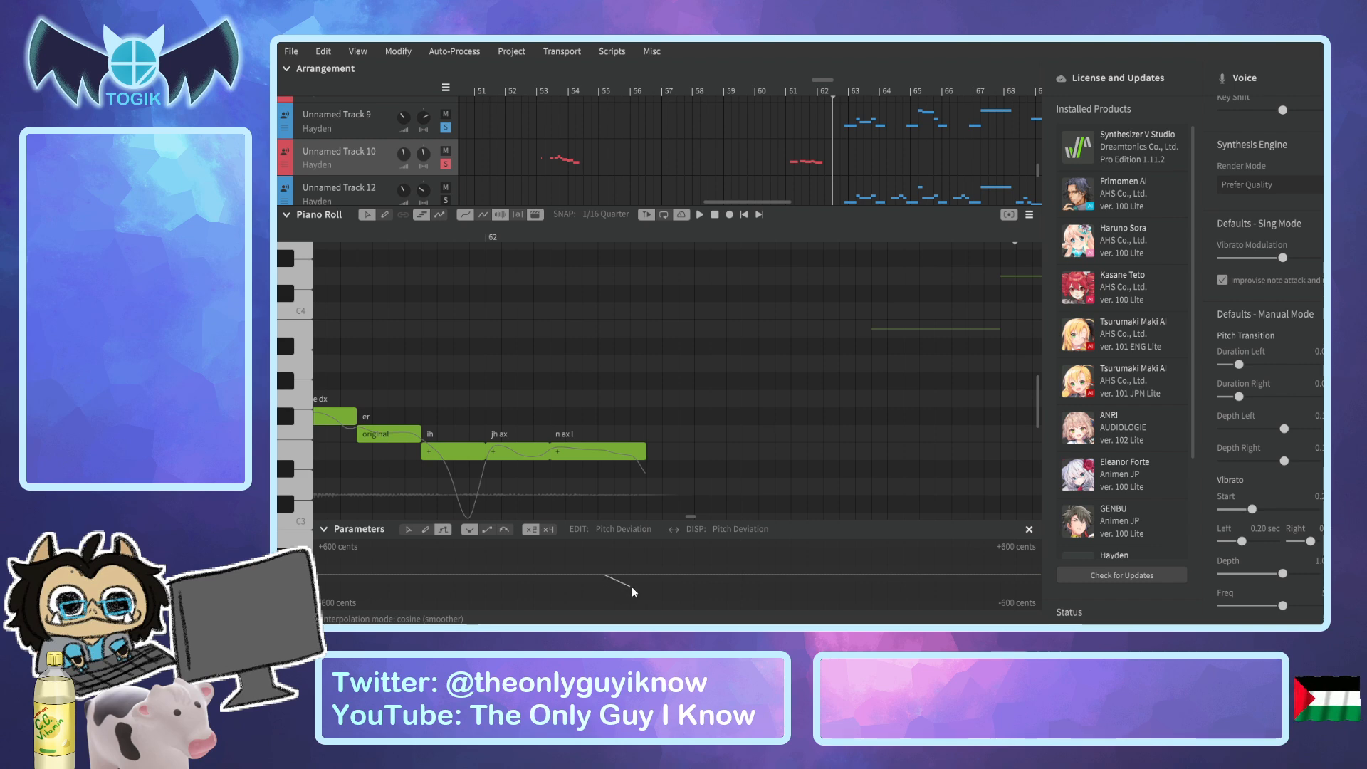
drag(653, 591, 652, 591)
click(411, 528)
drag(655, 575, 597, 574)
Play the phrase from bar 61 through "original" to check the new ending dip.
scroll(509, 353, down, 5)
click(388, 237)
scroll(337, 262, left, 5)
drag(550, 238, 522, 306)
key(space)
key(space)
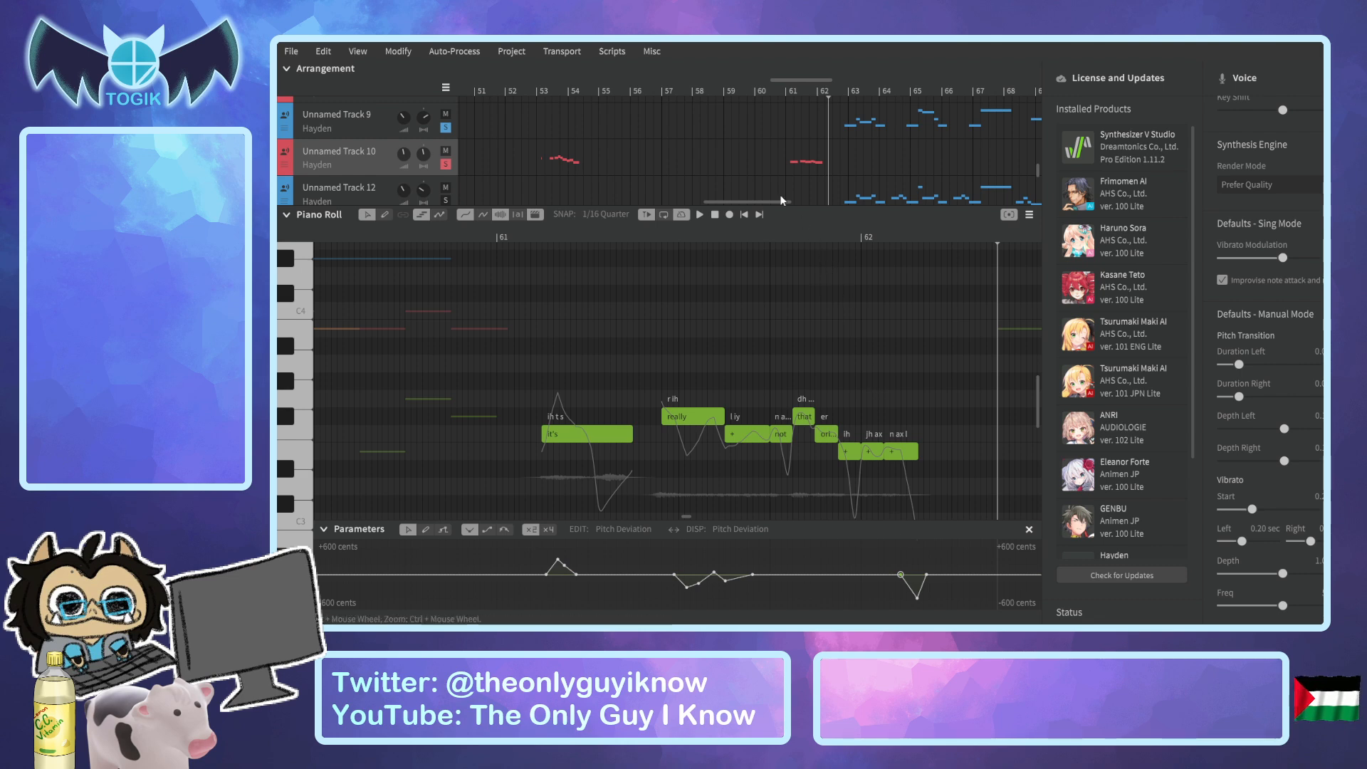
Go to Unnamed Track 10's short notes after bar 34 and examine the pitch curve from "hah" to the next note up close.
drag(772, 201, 649, 203)
click(716, 92)
click(706, 97)
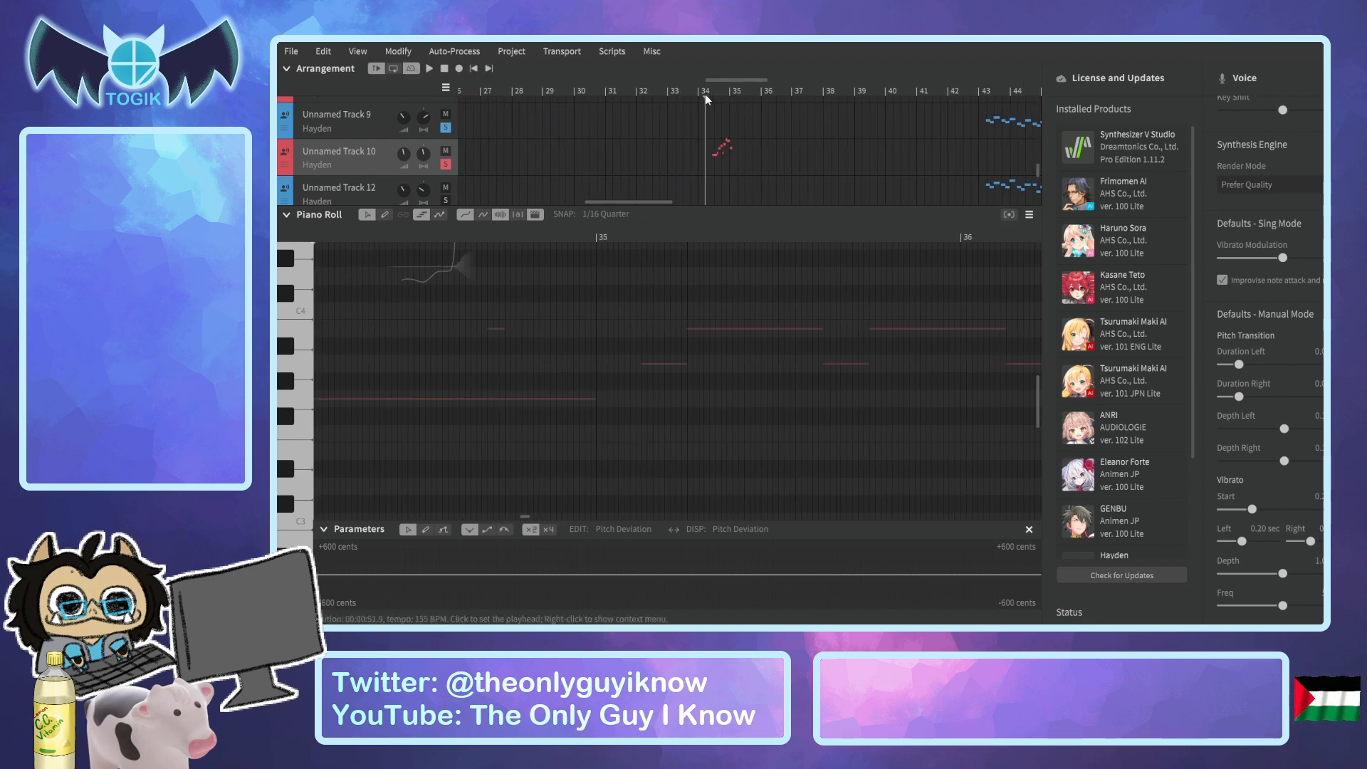
drag(717, 81, 695, 83)
scroll(691, 271, up, 8)
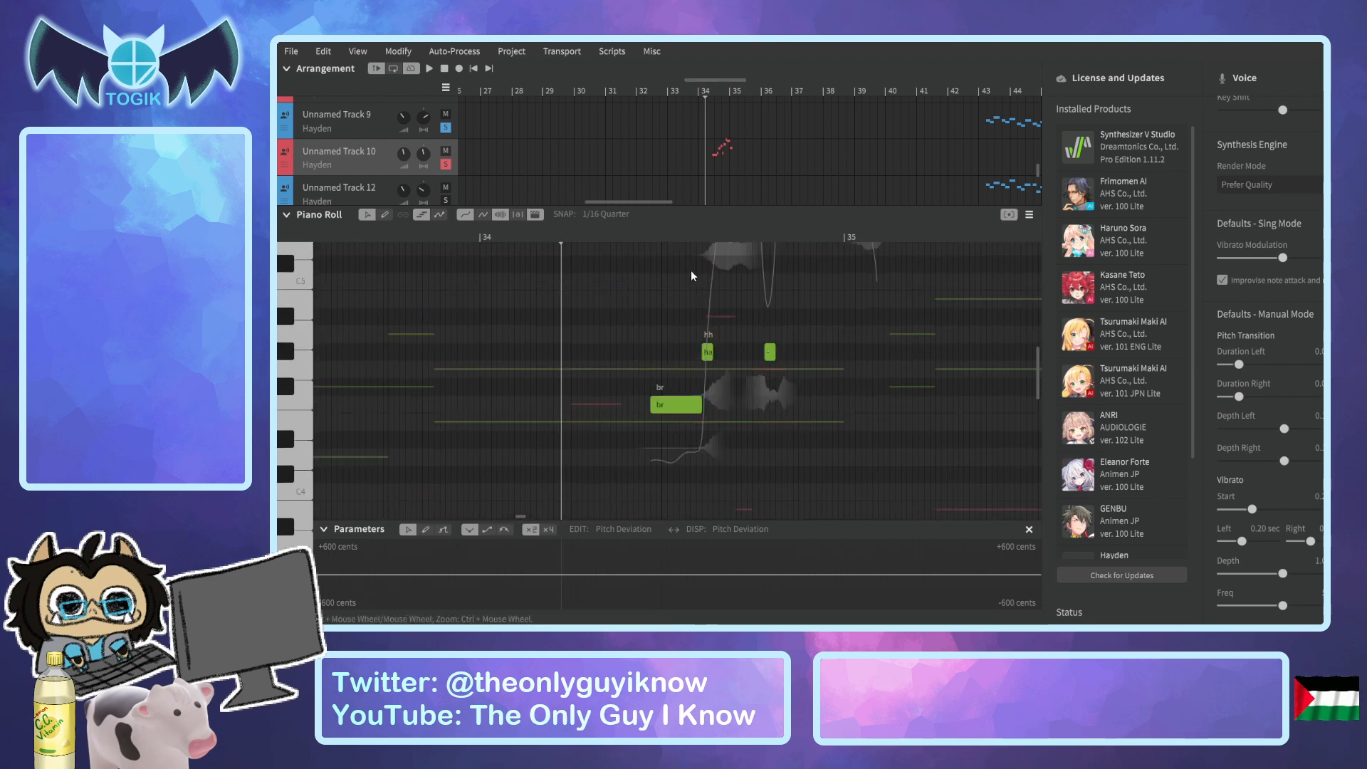
scroll(741, 281, up, 1)
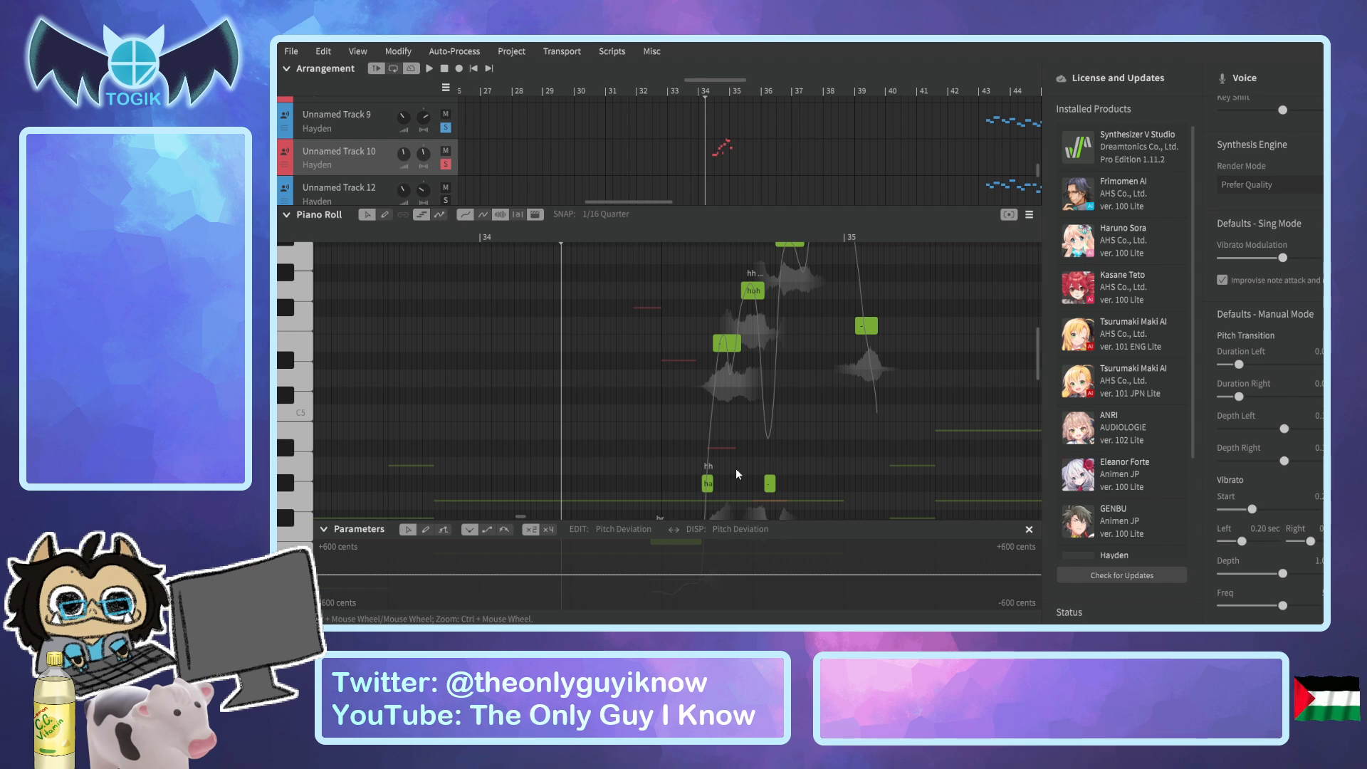
ctrl+scroll(829, 445, up, 3)
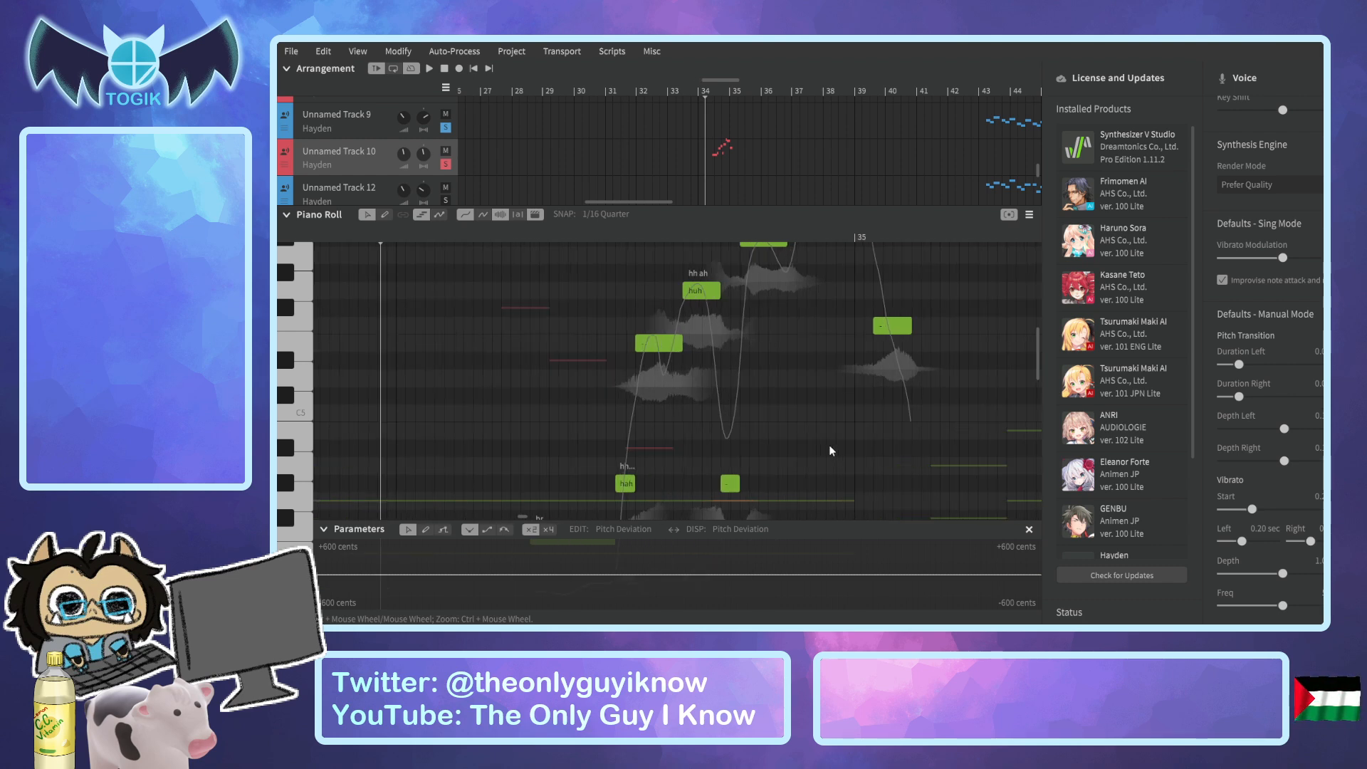
ctrl+scroll(750, 397, up, 2)
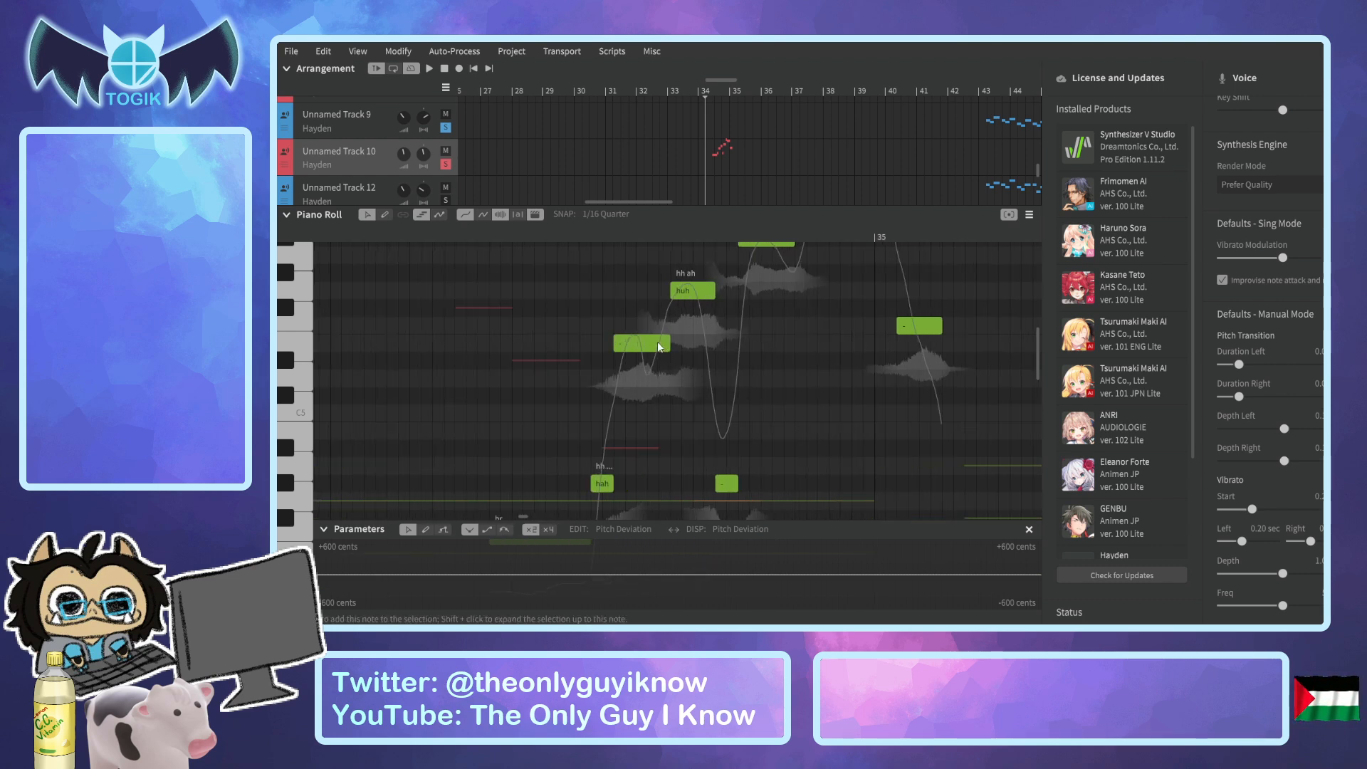
click(605, 238)
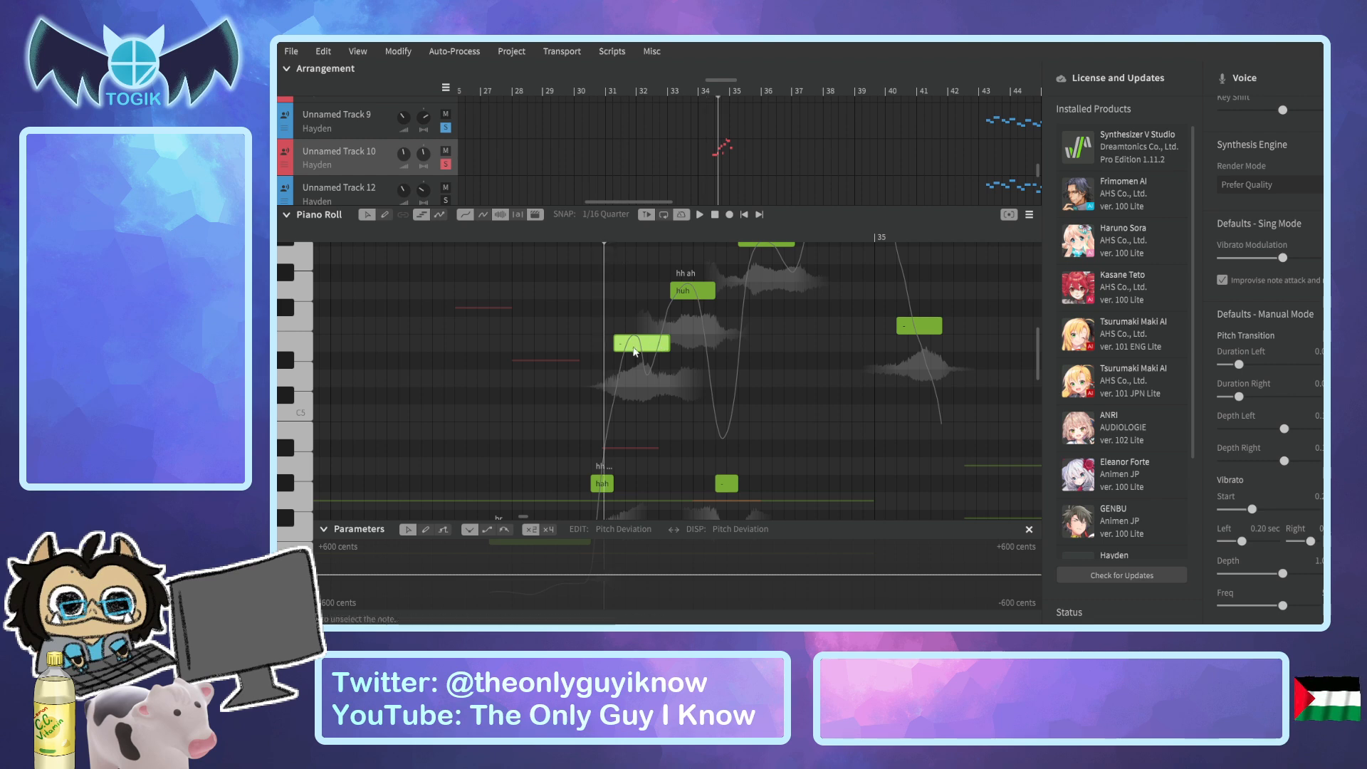
click(599, 483)
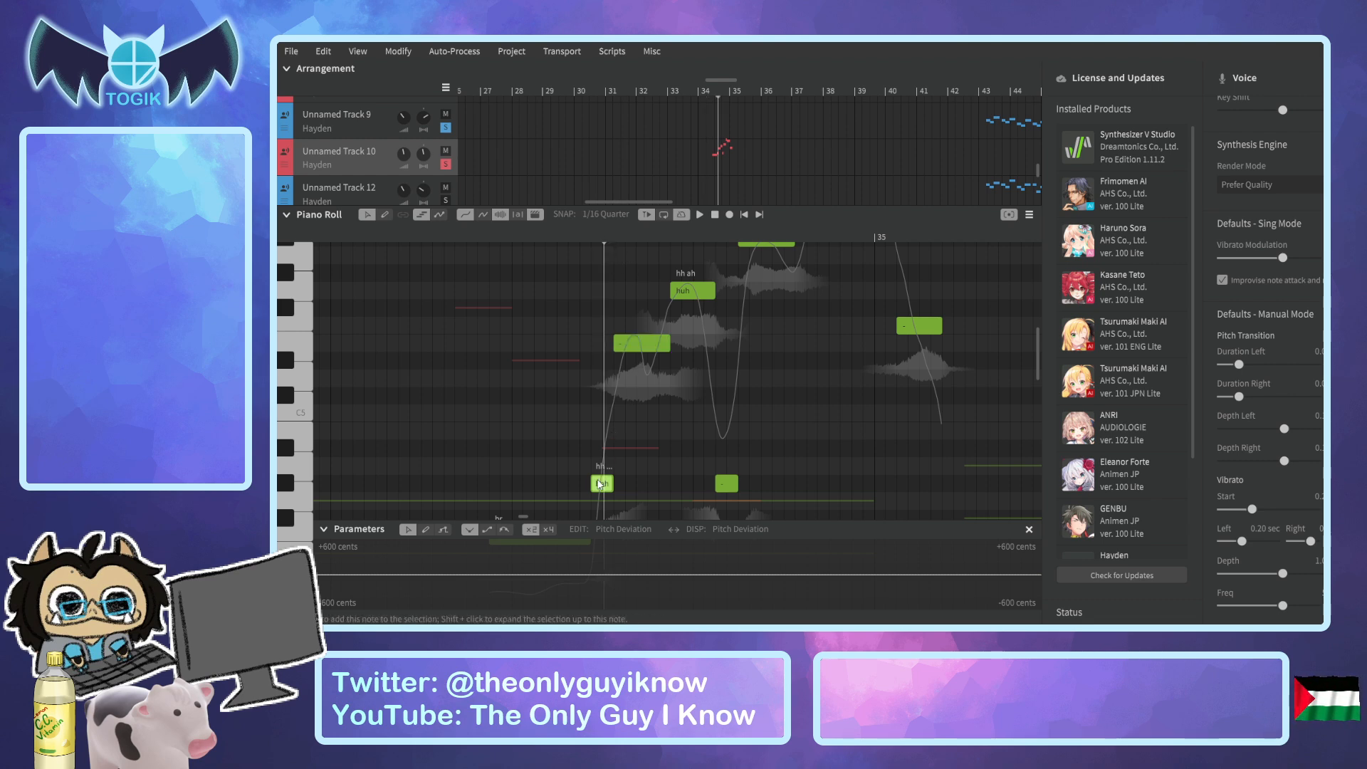
ctrl+scroll(660, 473, up, 2)
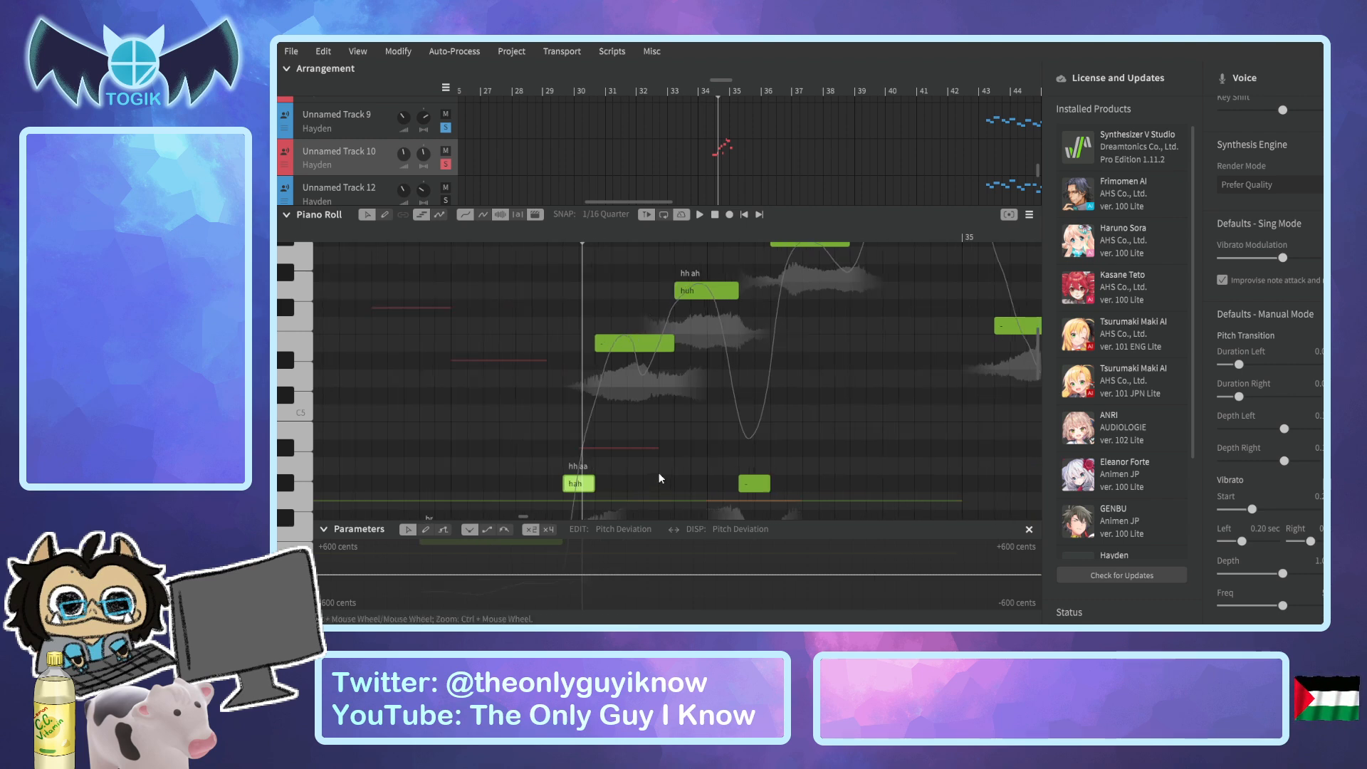
ctrl+scroll(617, 468, up, 2)
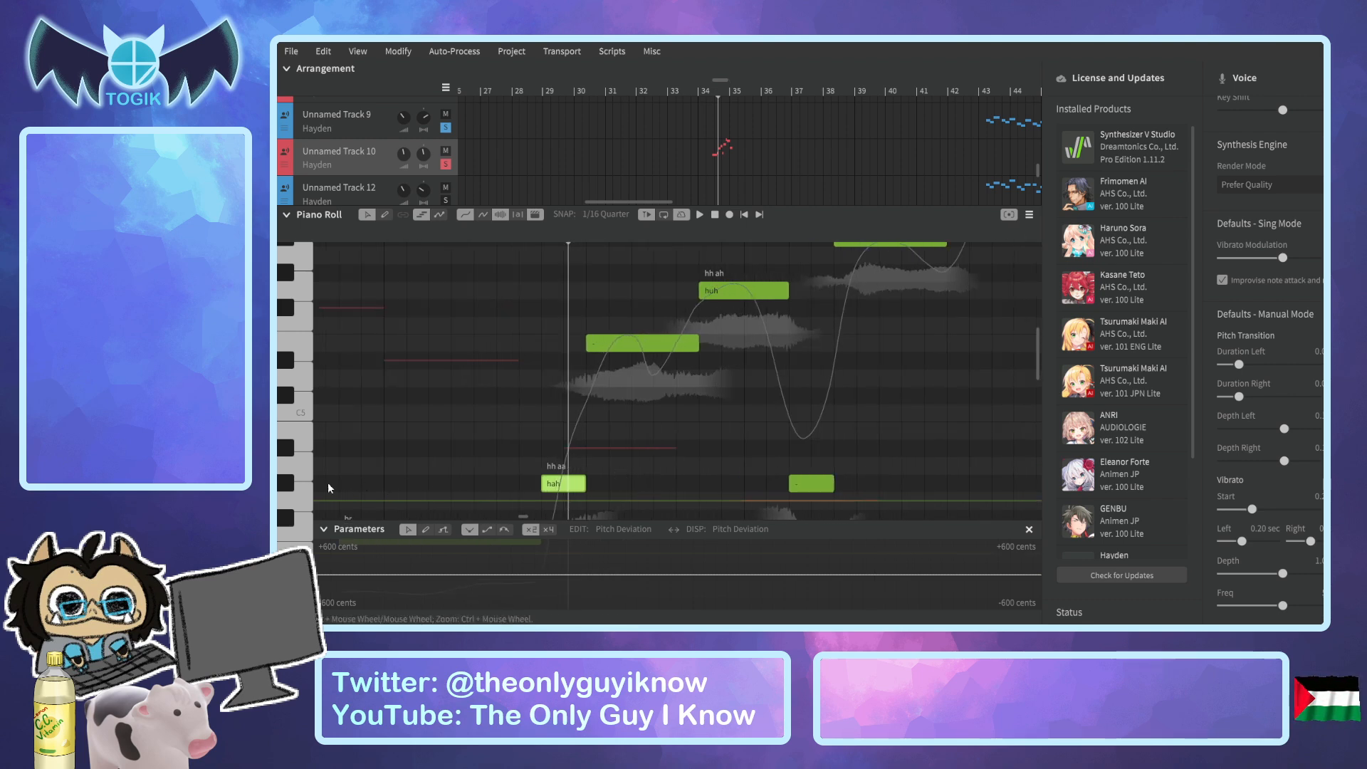
Inspect the lyrics of the "hah" note and the higher note after it without editing them, and compare the two notes.
double_click(561, 484)
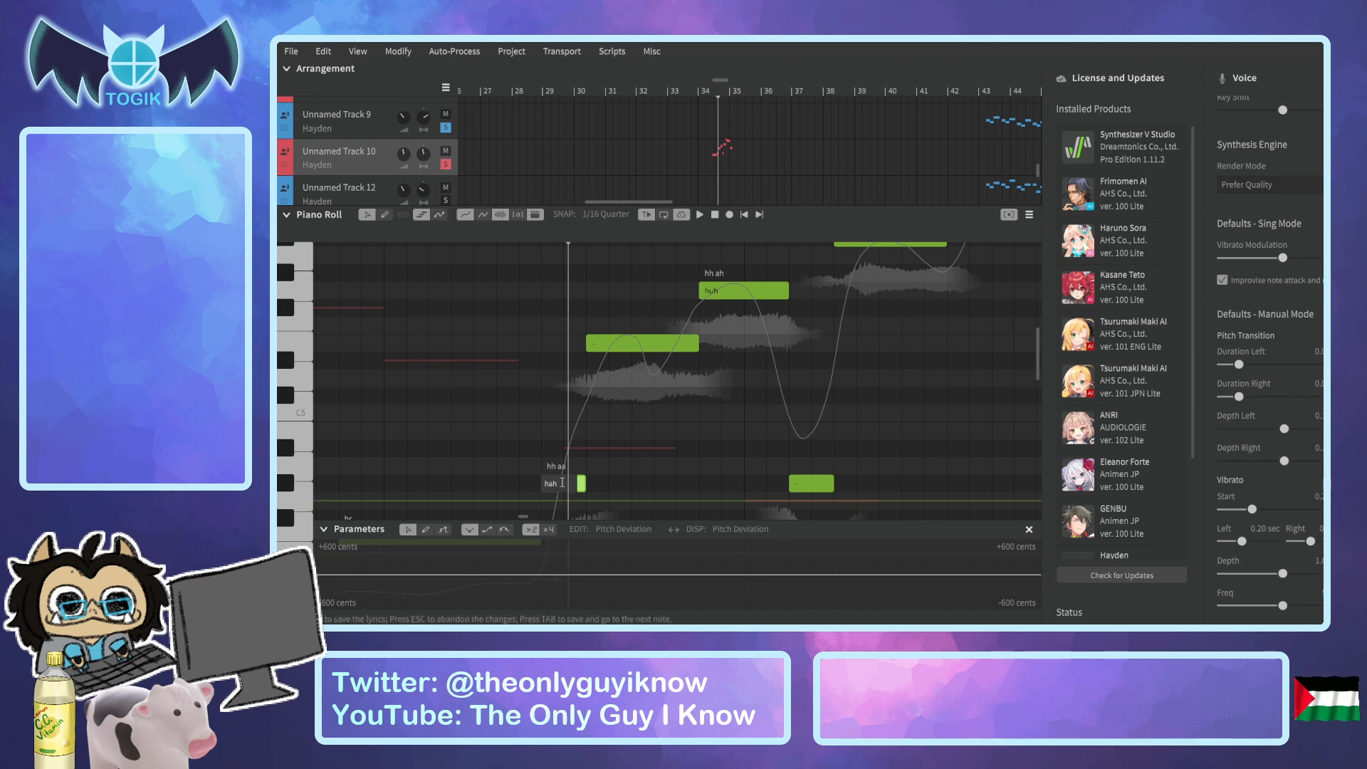
key(Return)
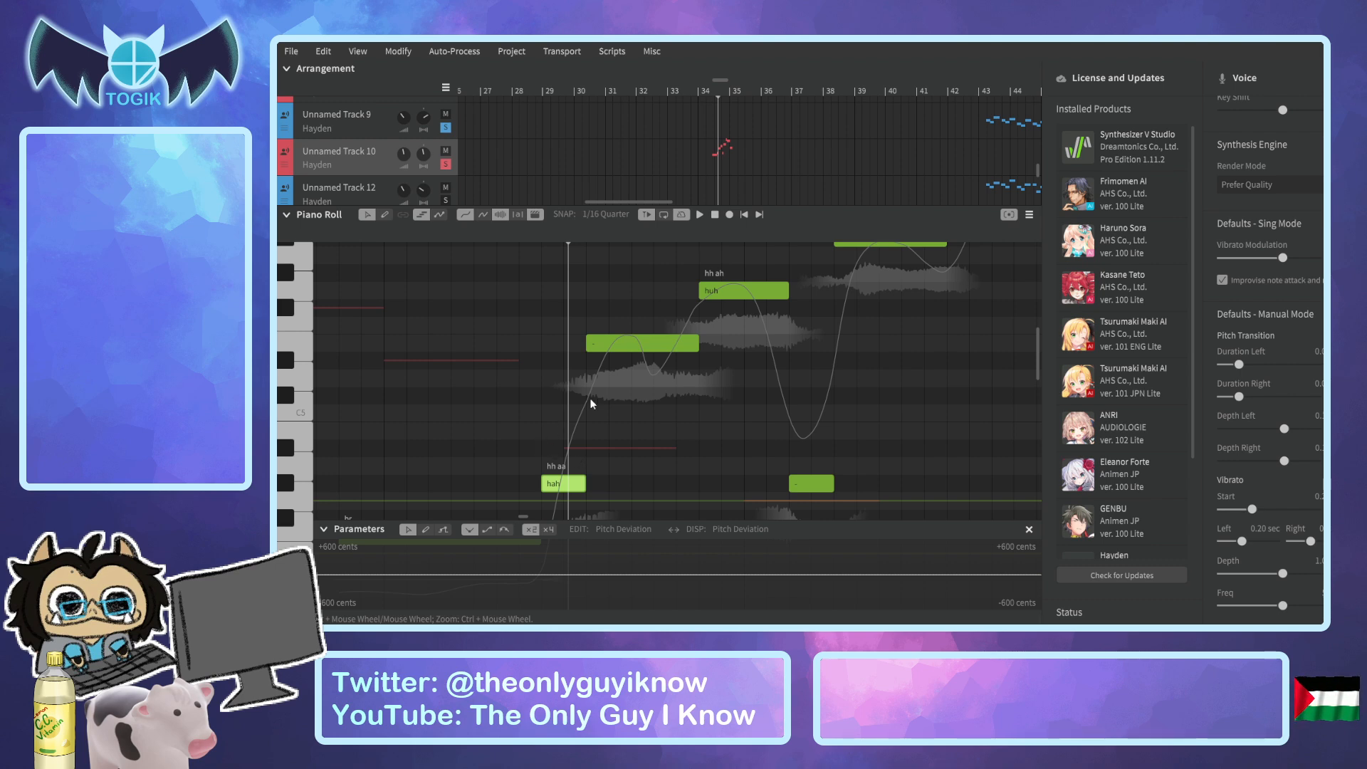
double_click(604, 343)
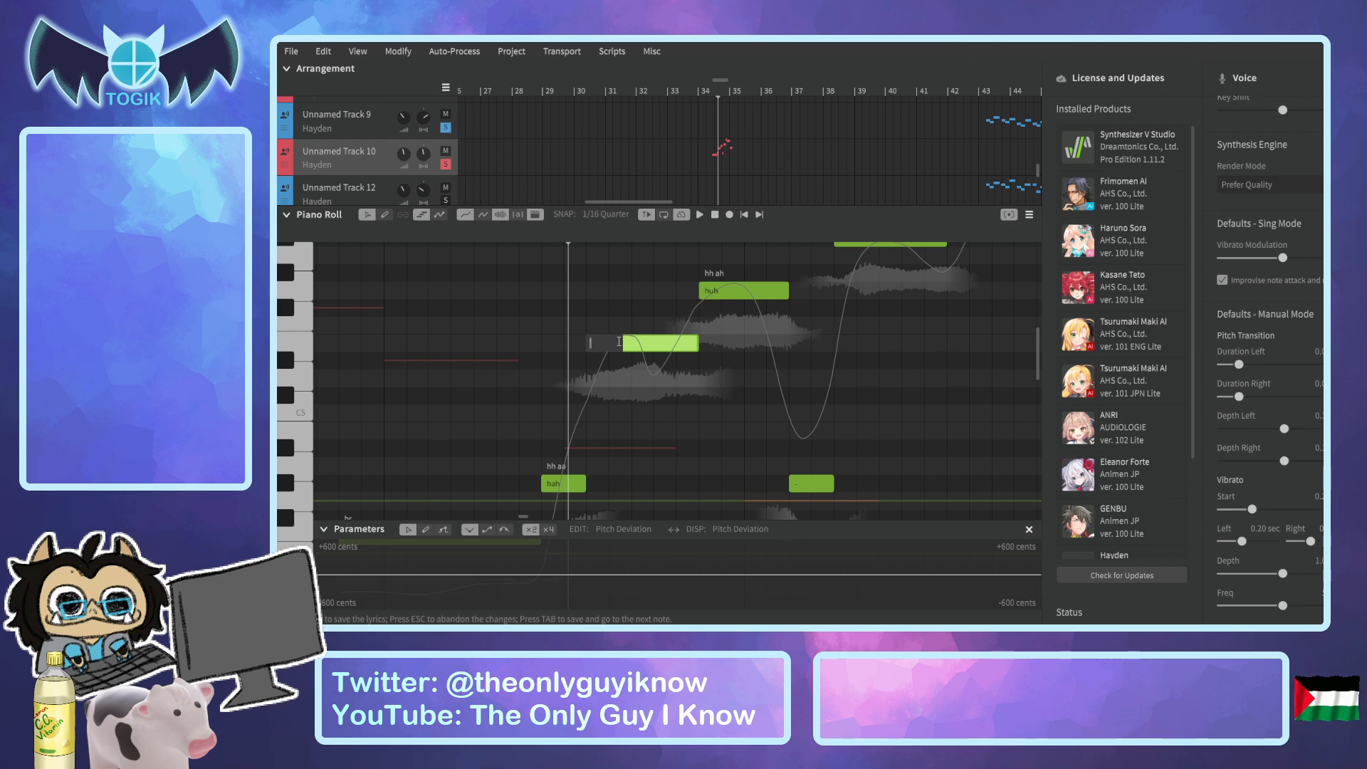
key(Return)
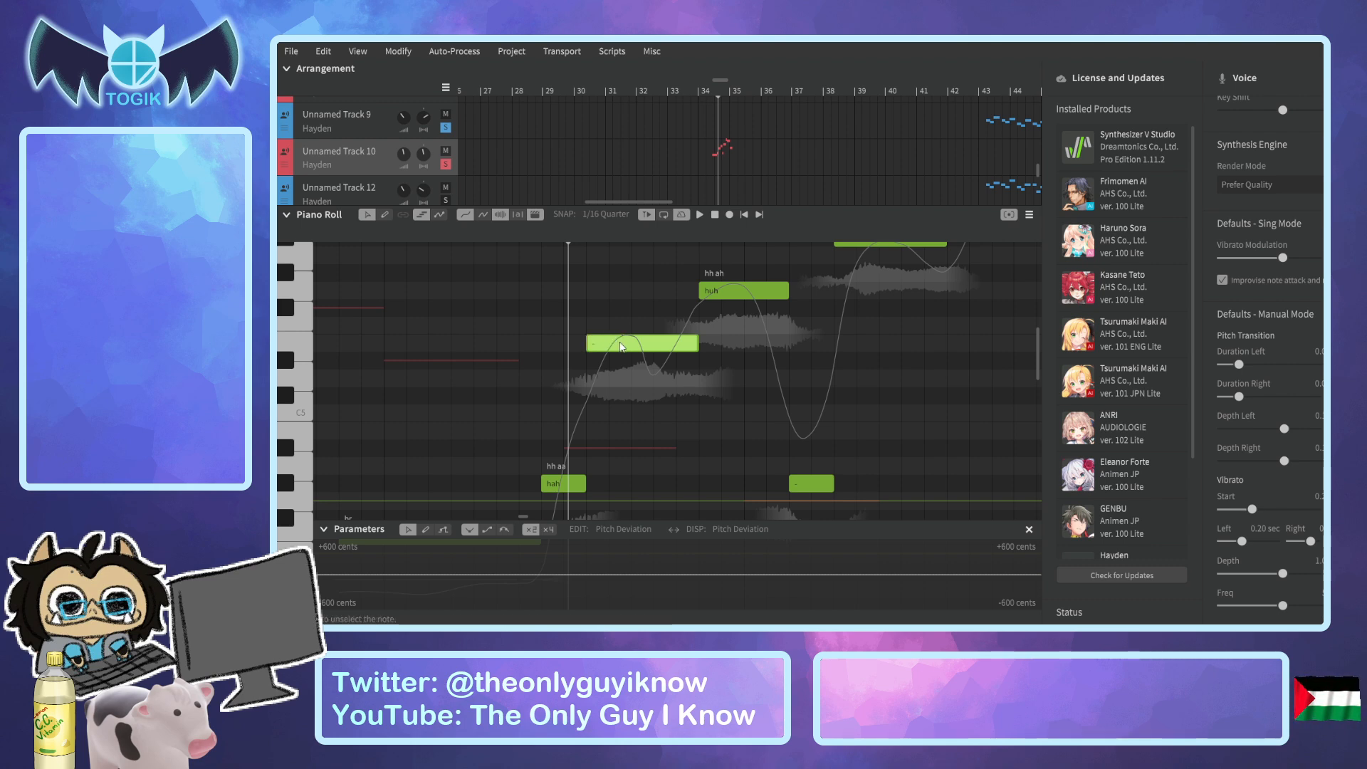
ctrl+scroll(631, 420, down, 1)
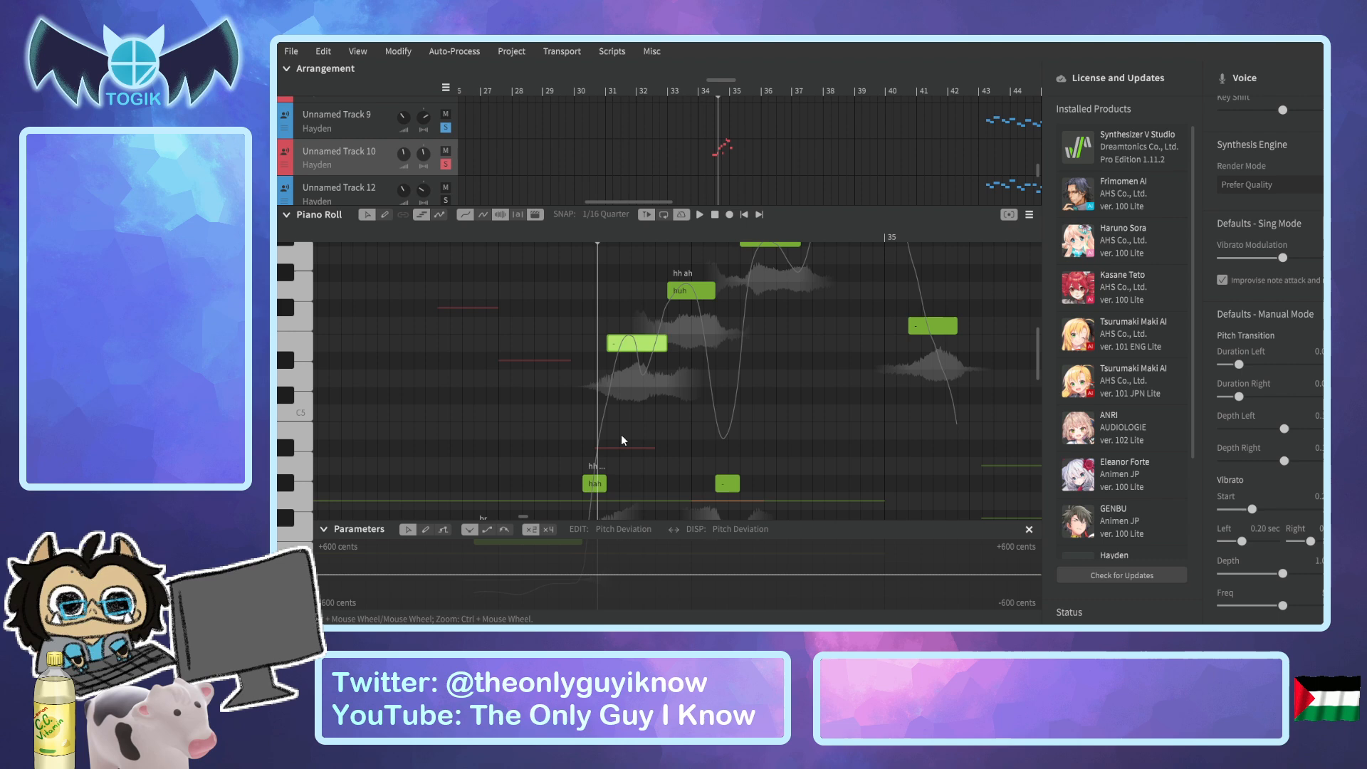
click(598, 485)
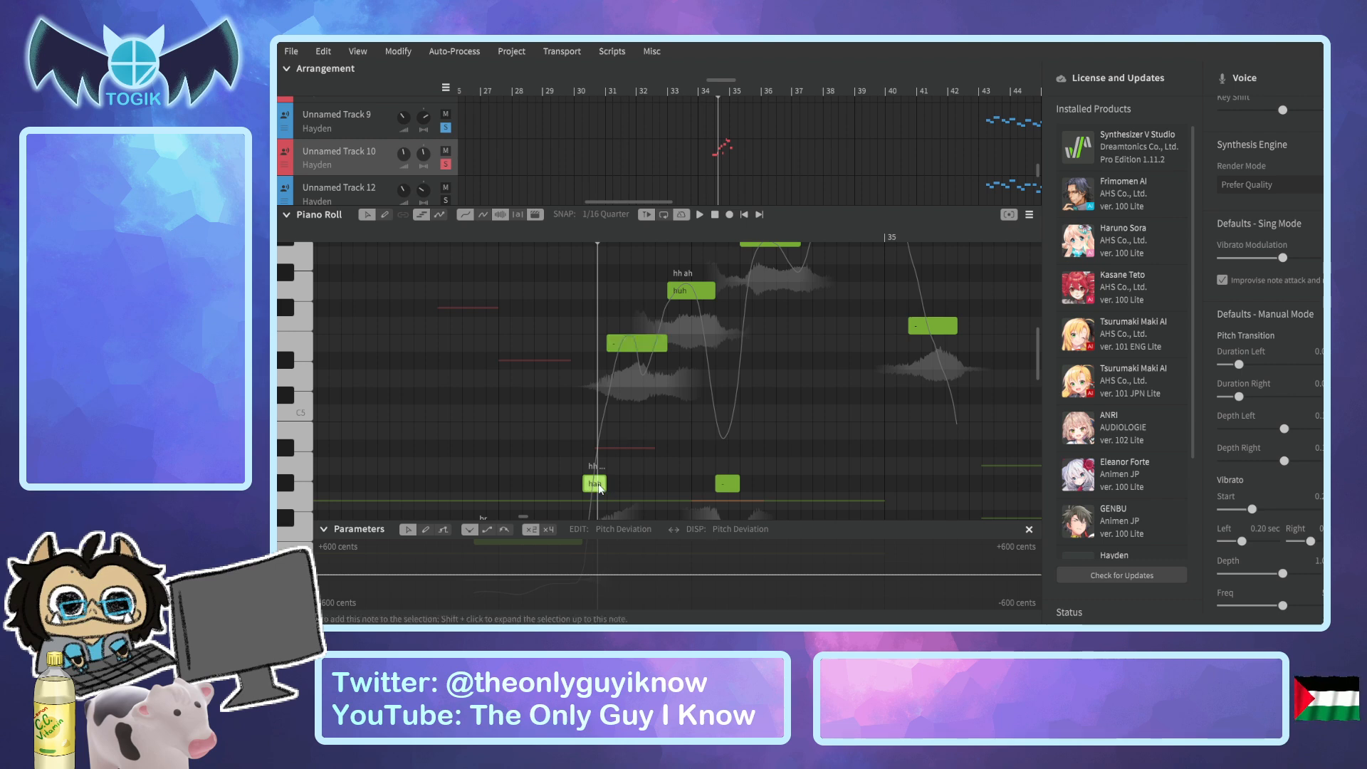
click(651, 345)
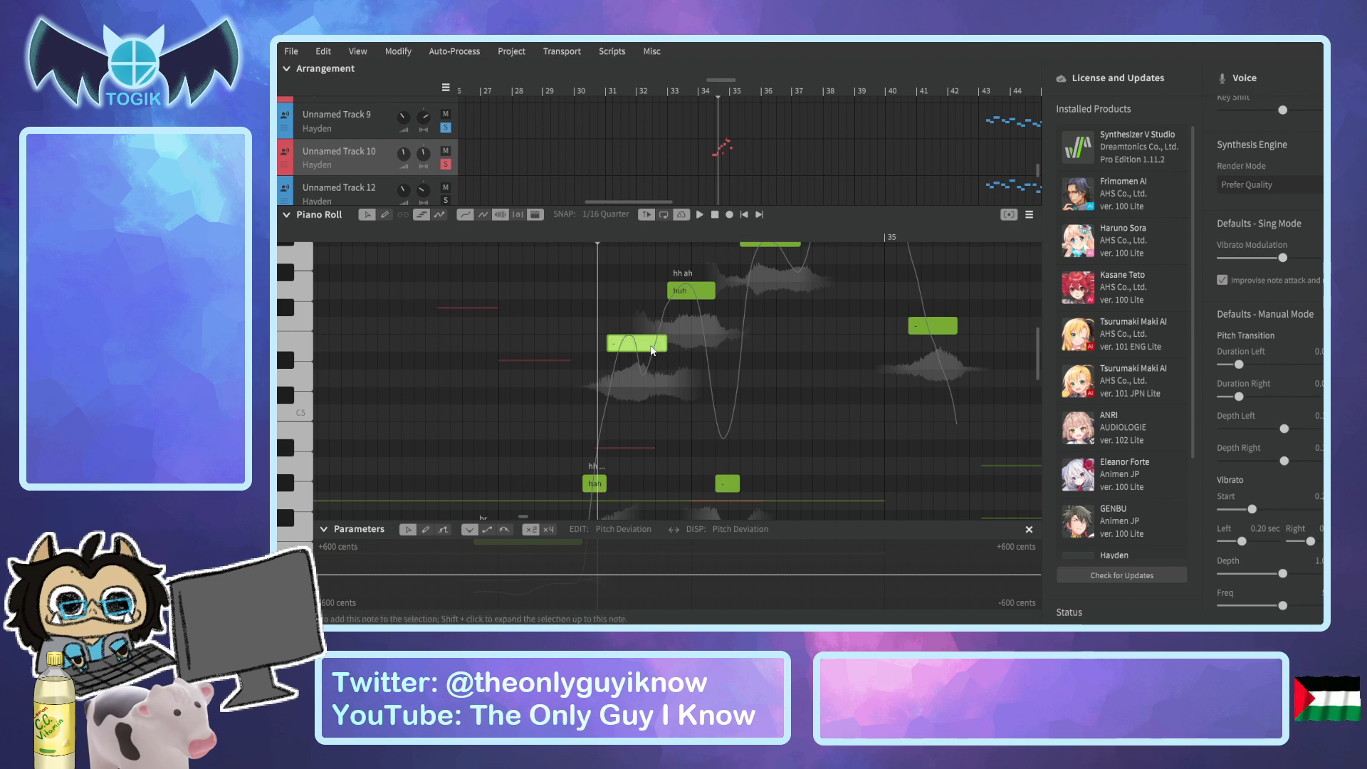
click(605, 485)
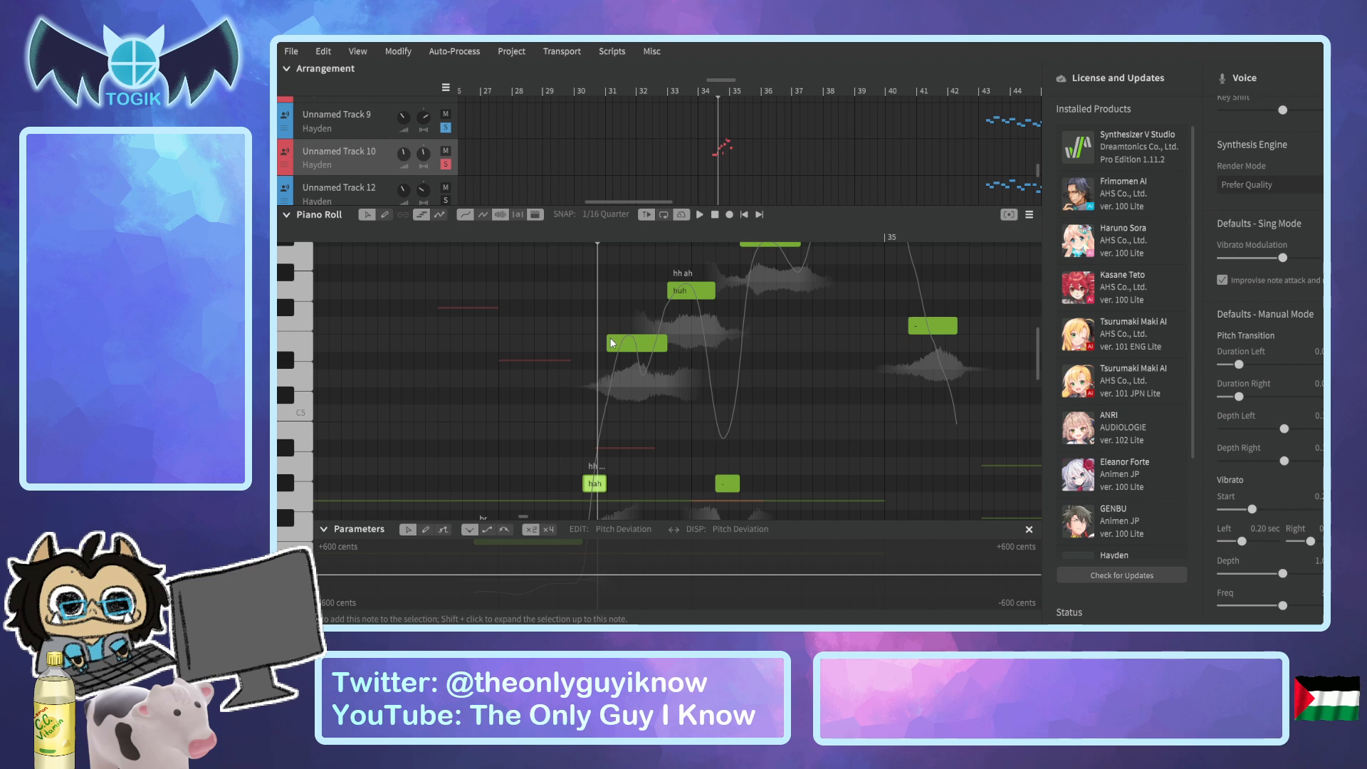
Step the playhead back and forth across the transition from "hah" to the higher note to examine the overlap.
drag(603, 236, 608, 238)
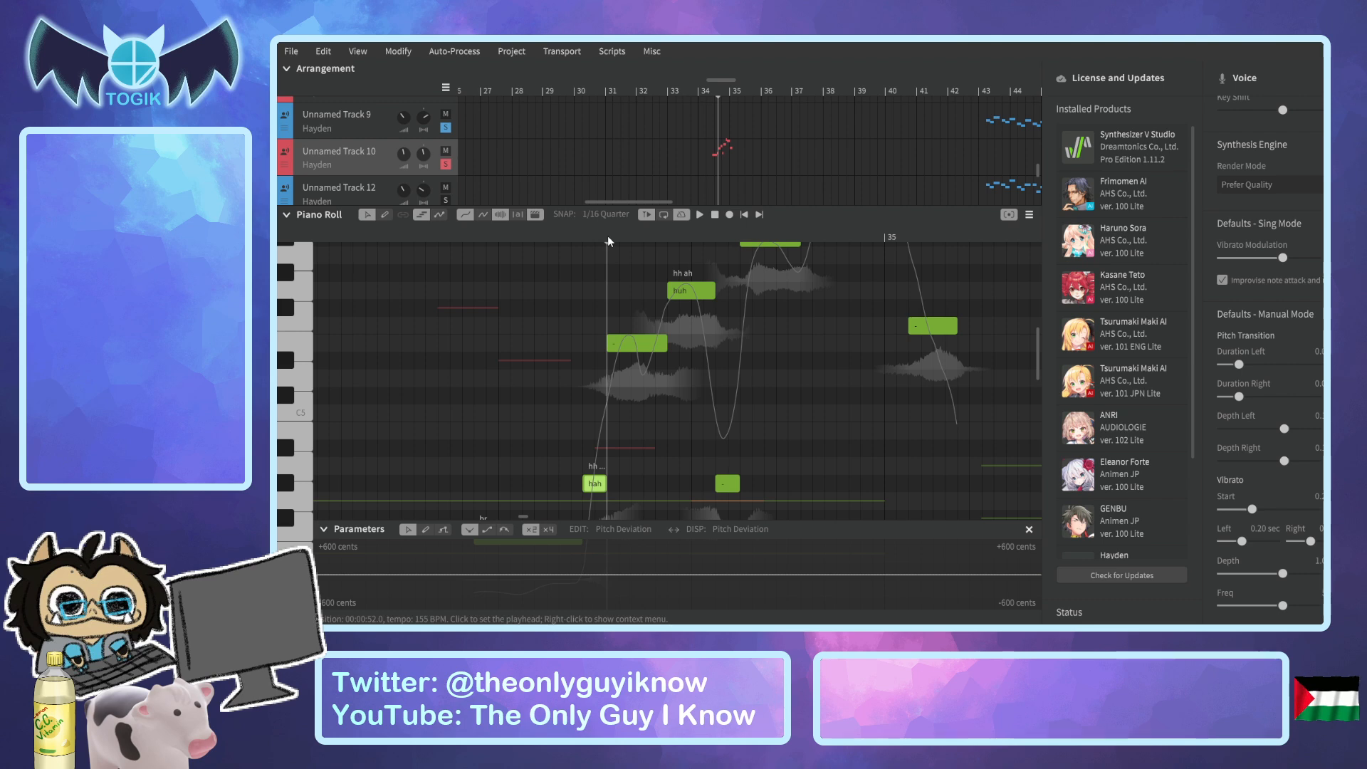
click(603, 234)
click(604, 239)
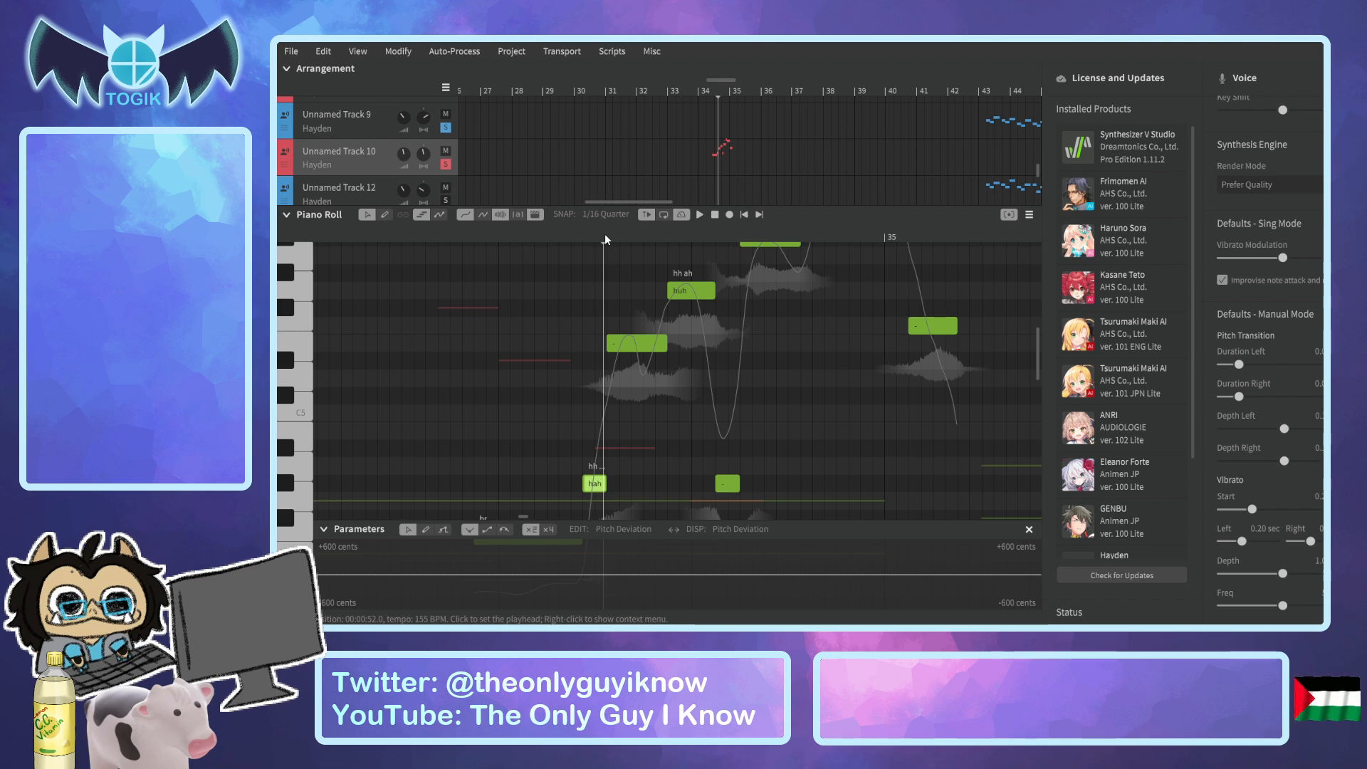
click(609, 234)
click(599, 233)
click(592, 234)
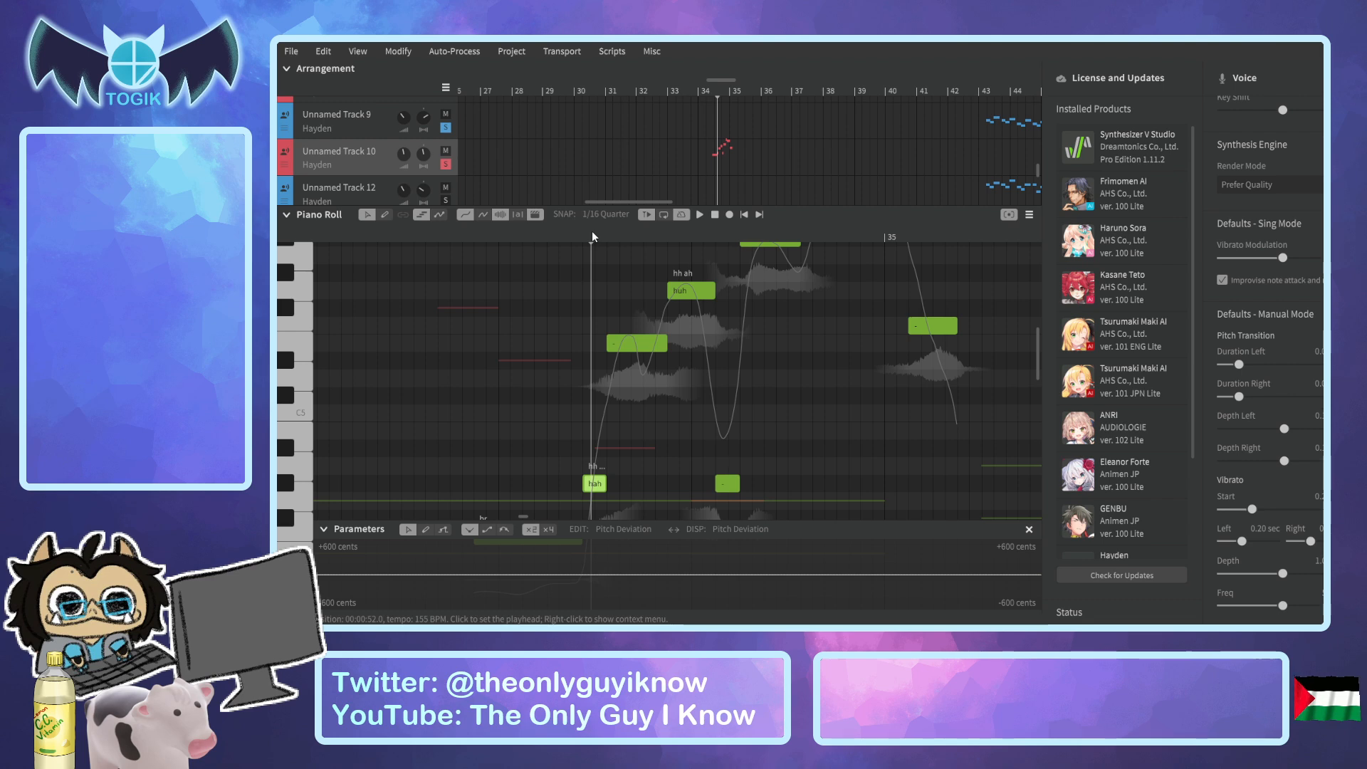
drag(593, 232, 615, 234)
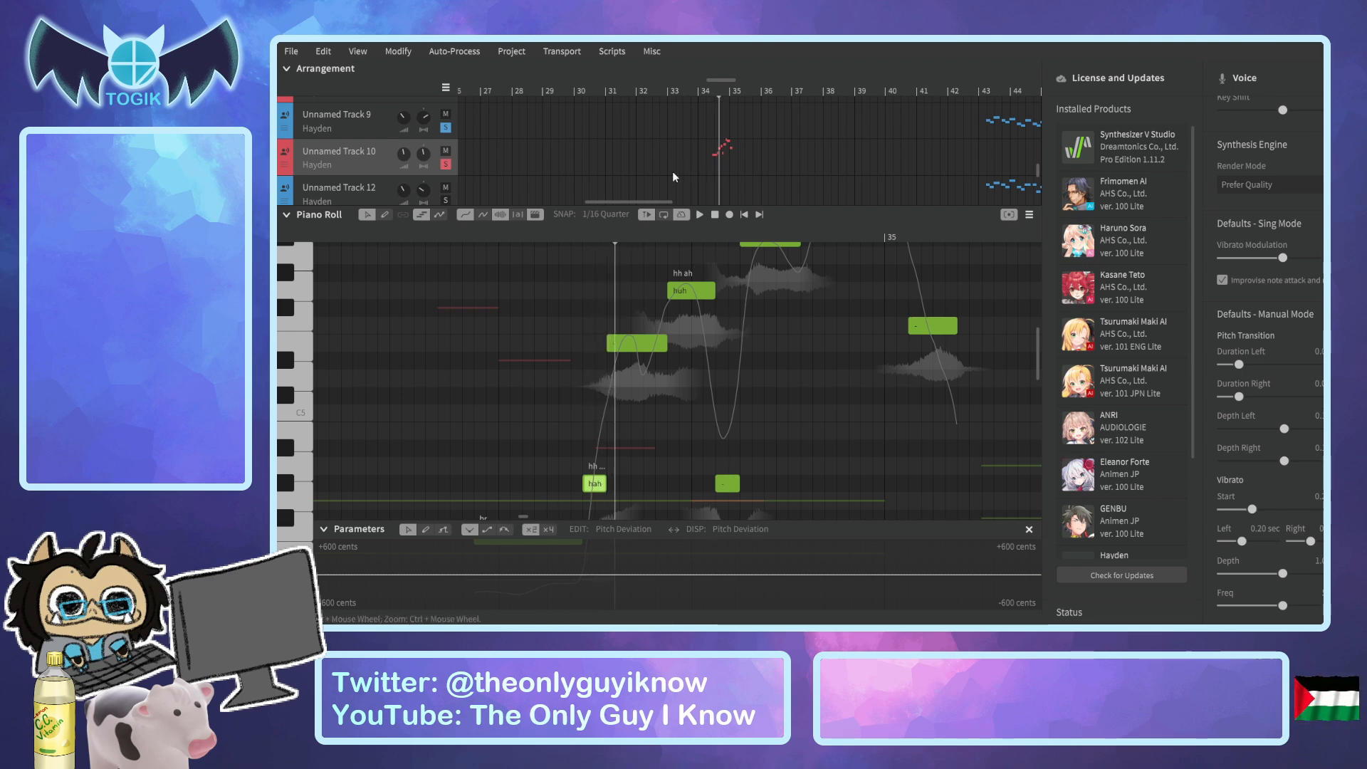
Go to Unnamed Track 10's phrase after bar 61 and examine the notes and pitch curve from "really" through "original".
drag(635, 198, 787, 203)
scroll(758, 160, up, 3)
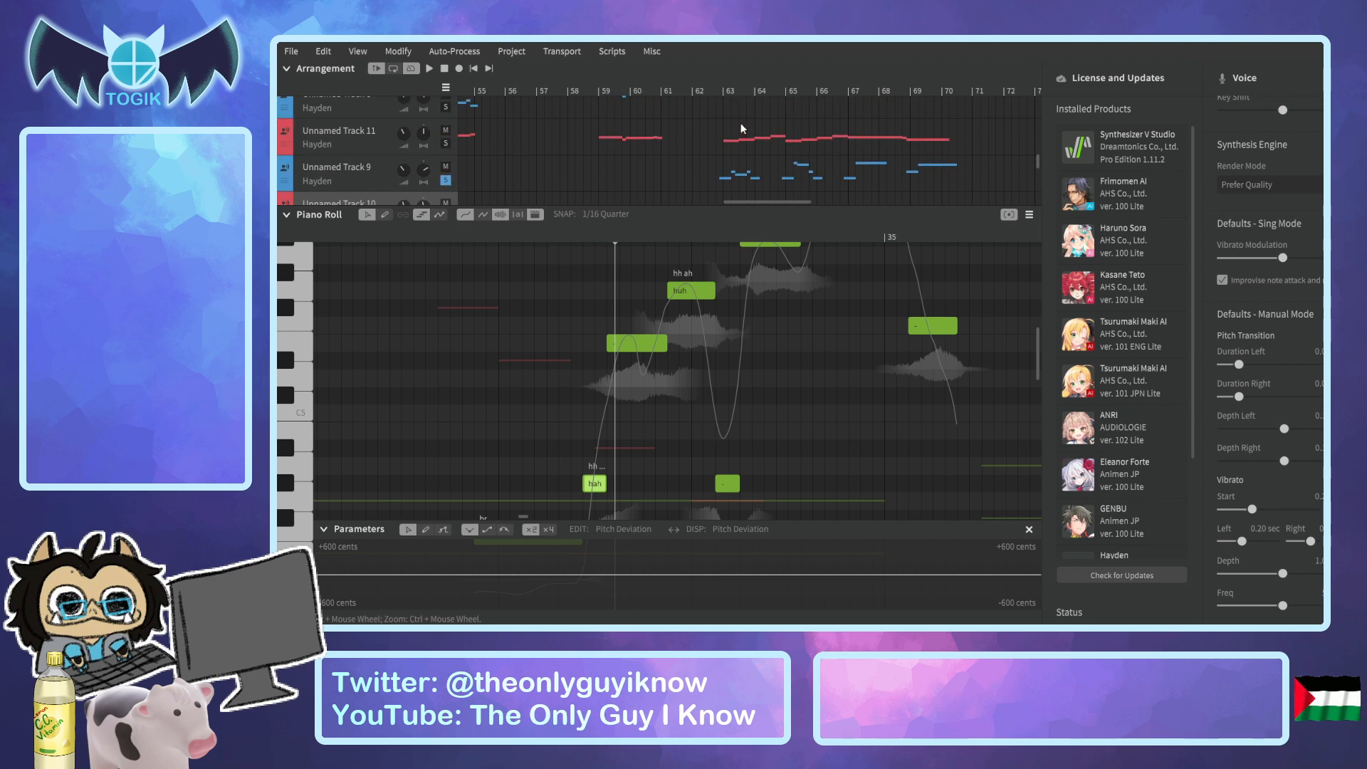
drag(725, 86, 563, 101)
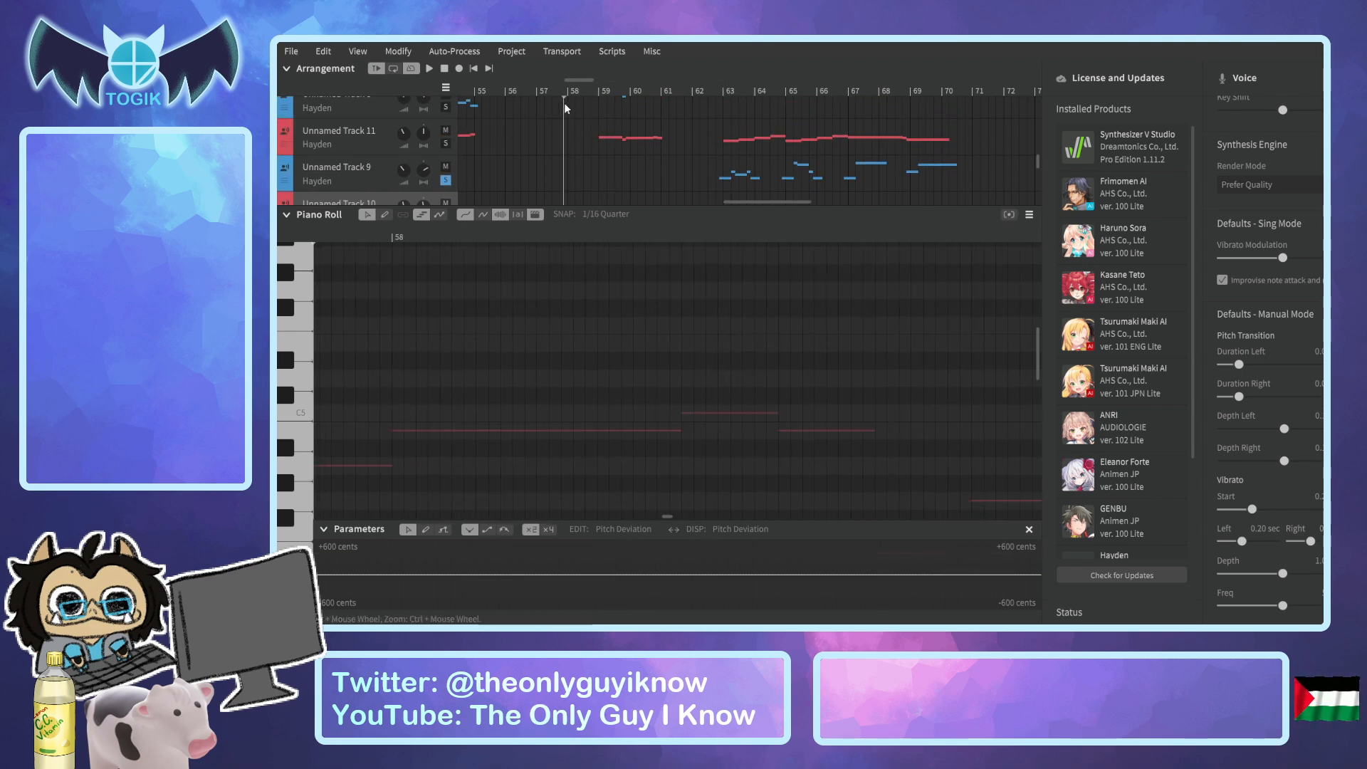
scroll(706, 163, down, 2)
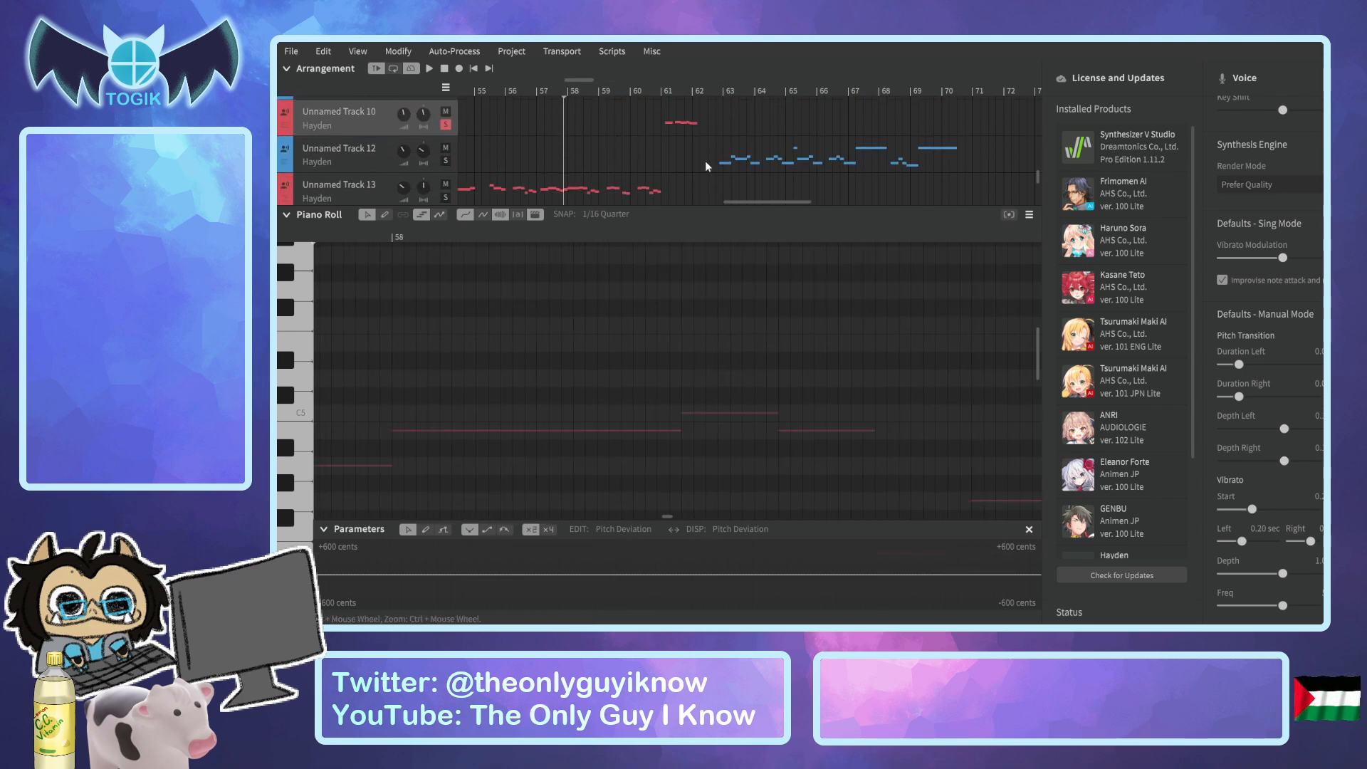
click(667, 87)
drag(688, 81, 708, 82)
scroll(546, 345, down, 9)
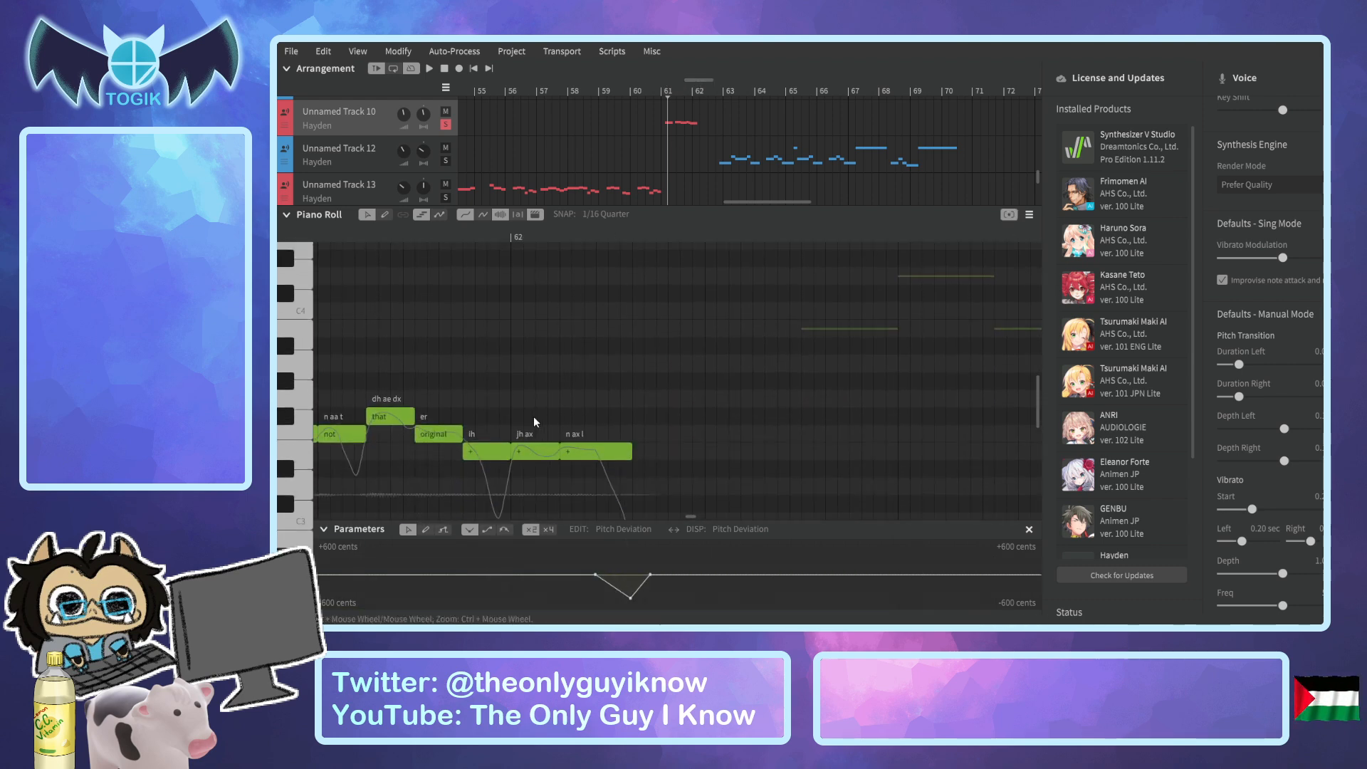
scroll(433, 439, up, 2)
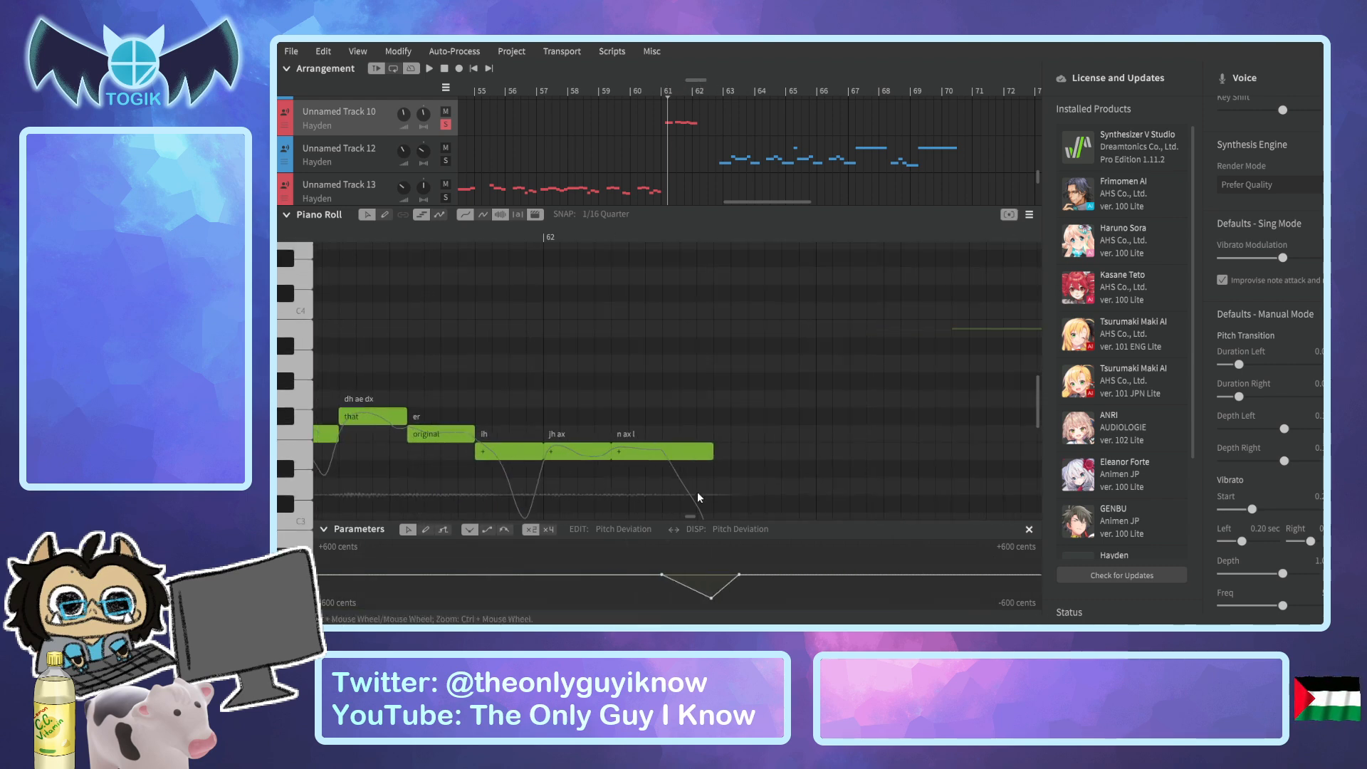
drag(695, 81, 681, 81)
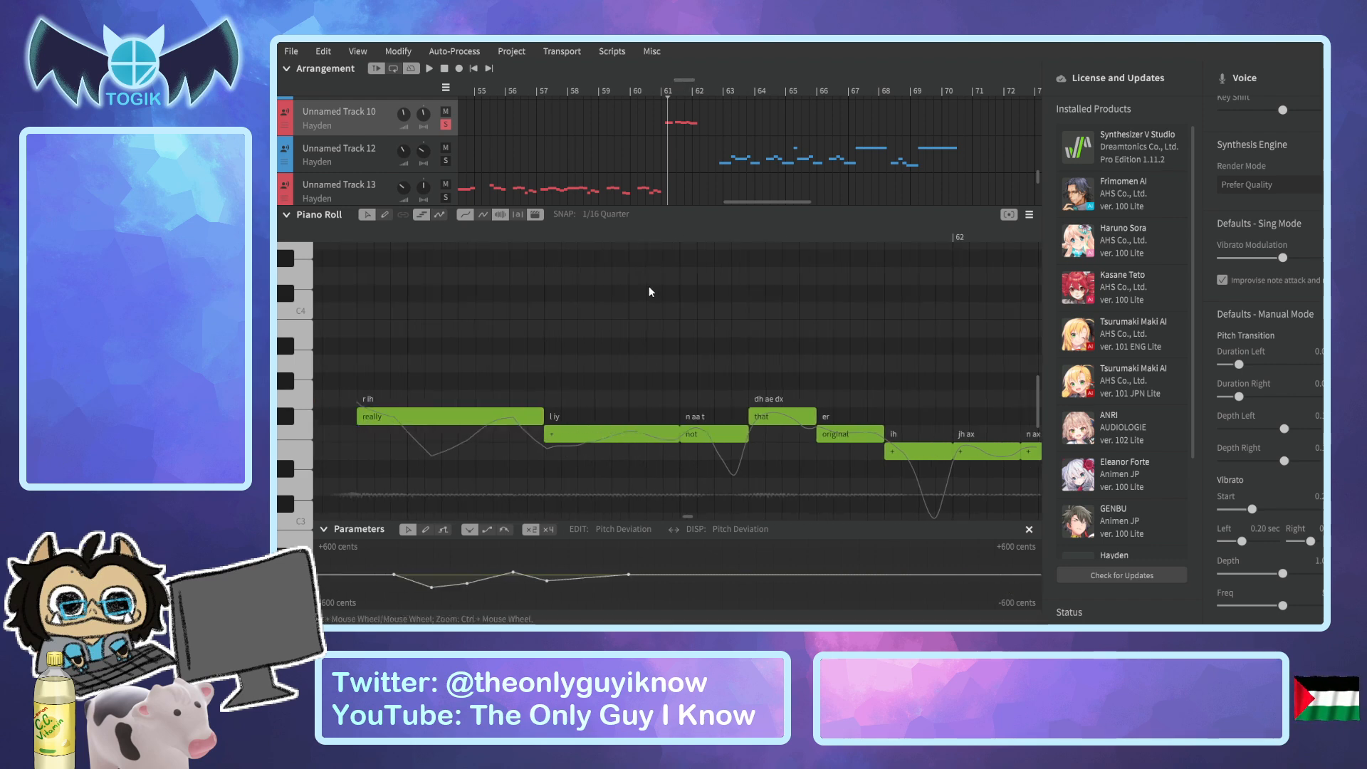
scroll(648, 288, down, 1)
click(585, 435)
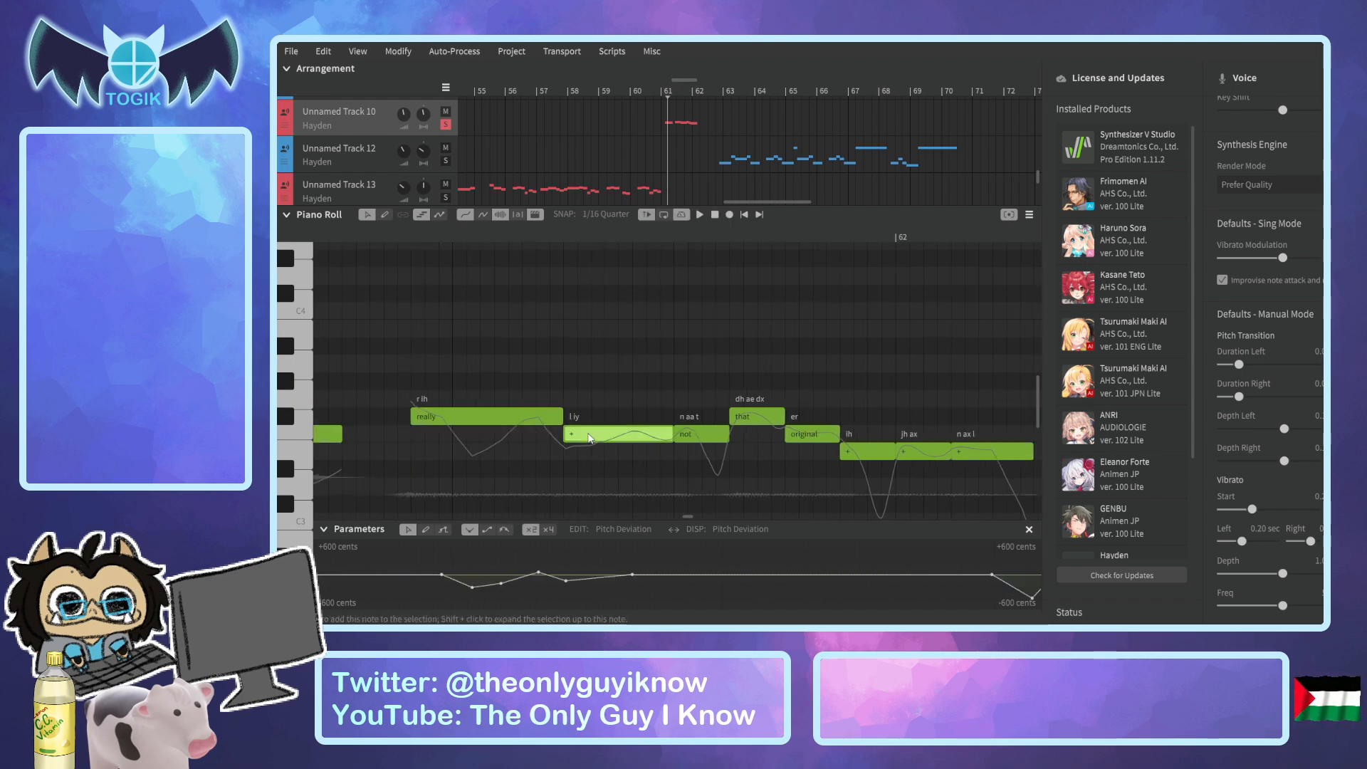
Play the phrase from the start of "really" to check its pitch transitions.
drag(558, 233, 416, 242)
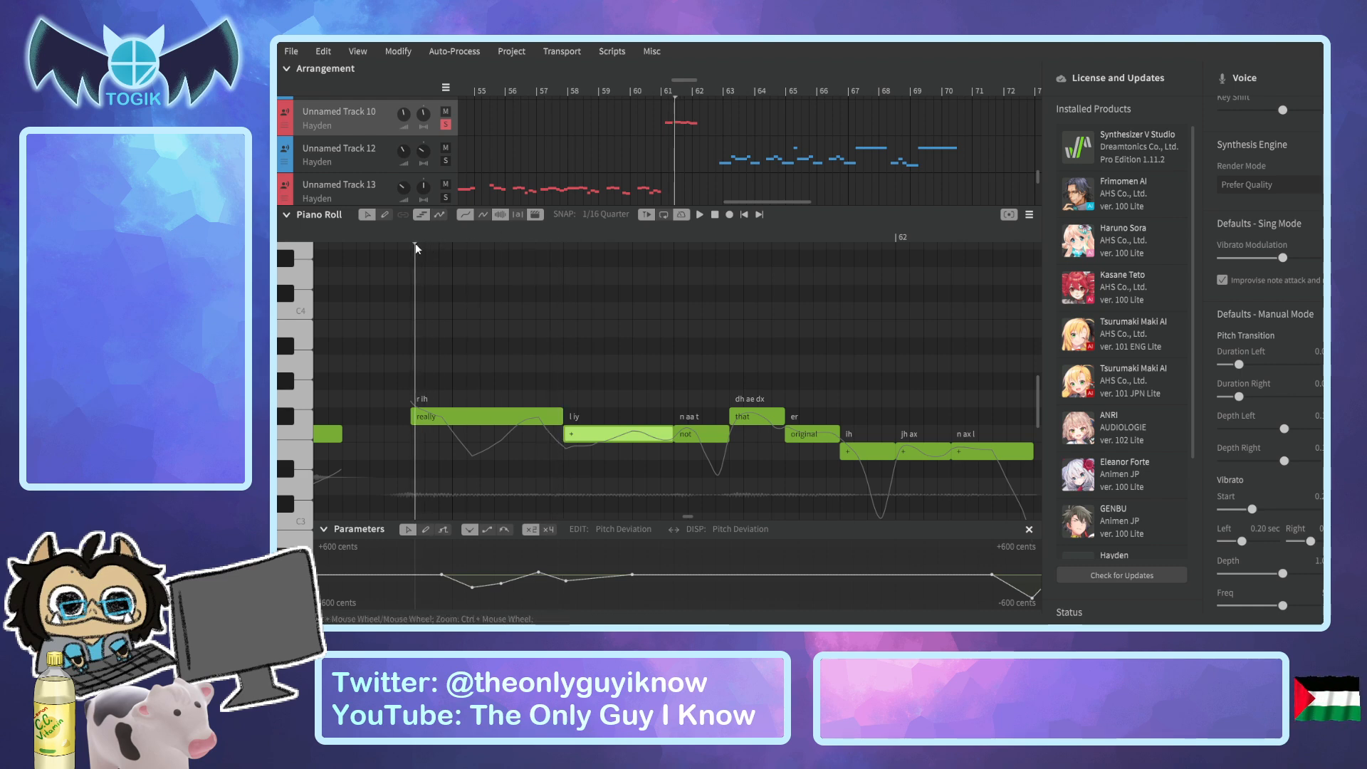
key(space)
key(space)
click(389, 237)
Replay the end of the phrase from "original" to past its last note to check the closing pitch dip.
key(space)
drag(392, 237, 780, 269)
key(space)
key(space)
drag(373, 238, 460, 275)
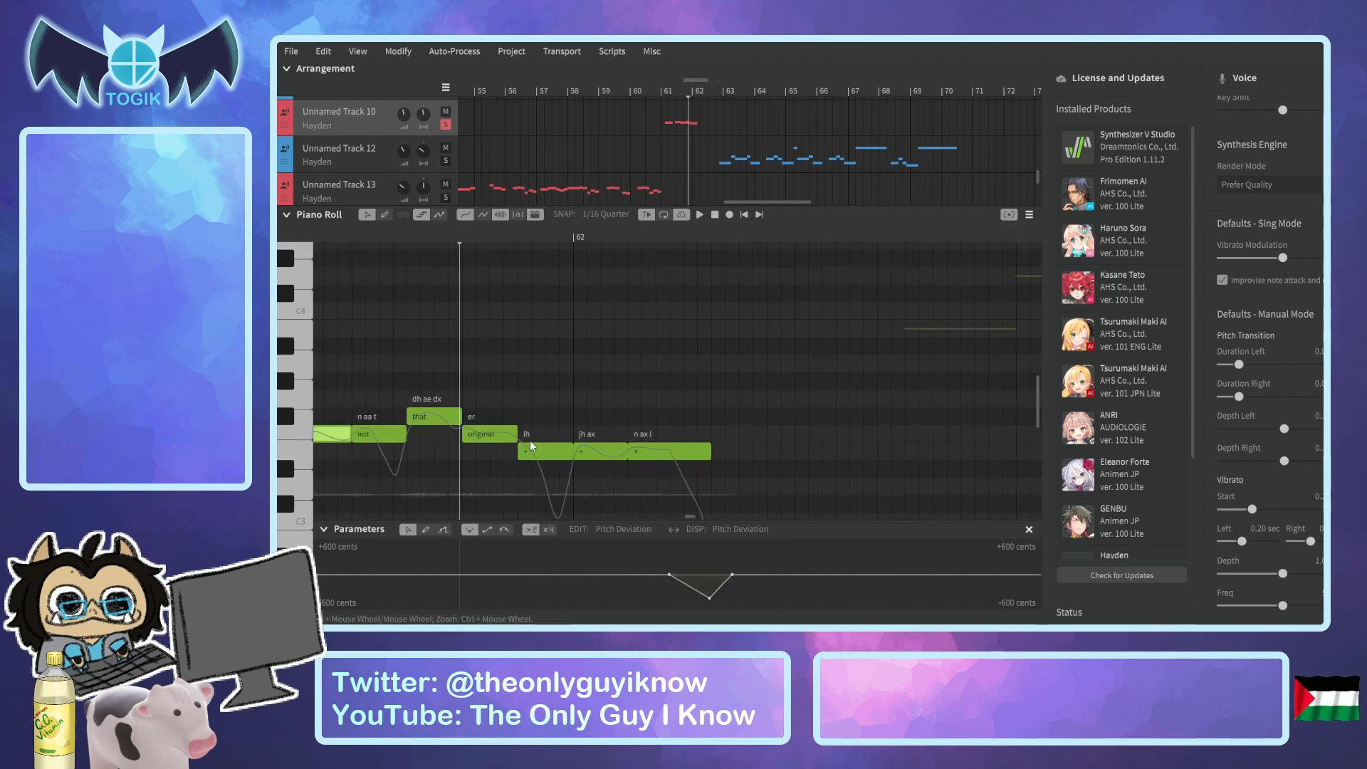
key(space)
key(space)
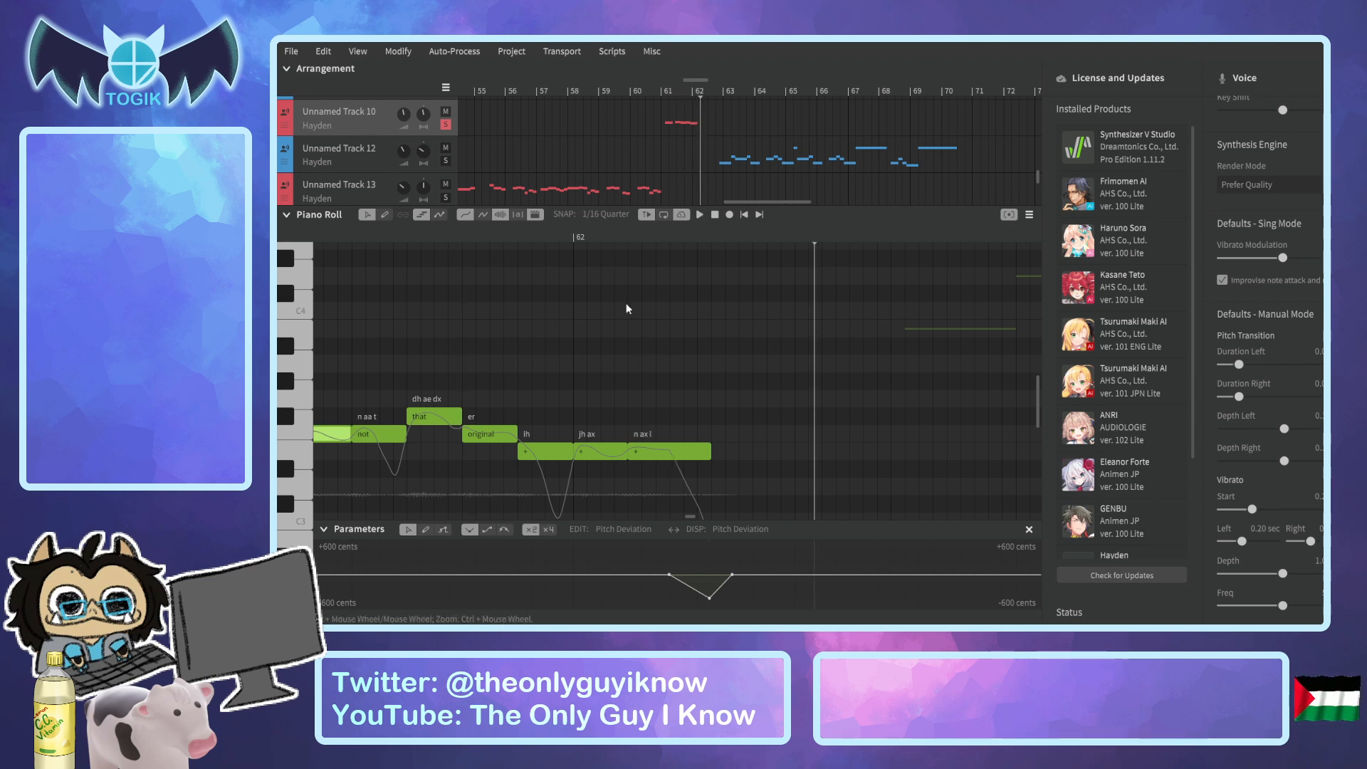
Go back to Unnamed Track 10's "she's not even japanese" phrase around bar 53 and inspect its pitch curve.
drag(767, 198, 738, 202)
drag(626, 83, 608, 84)
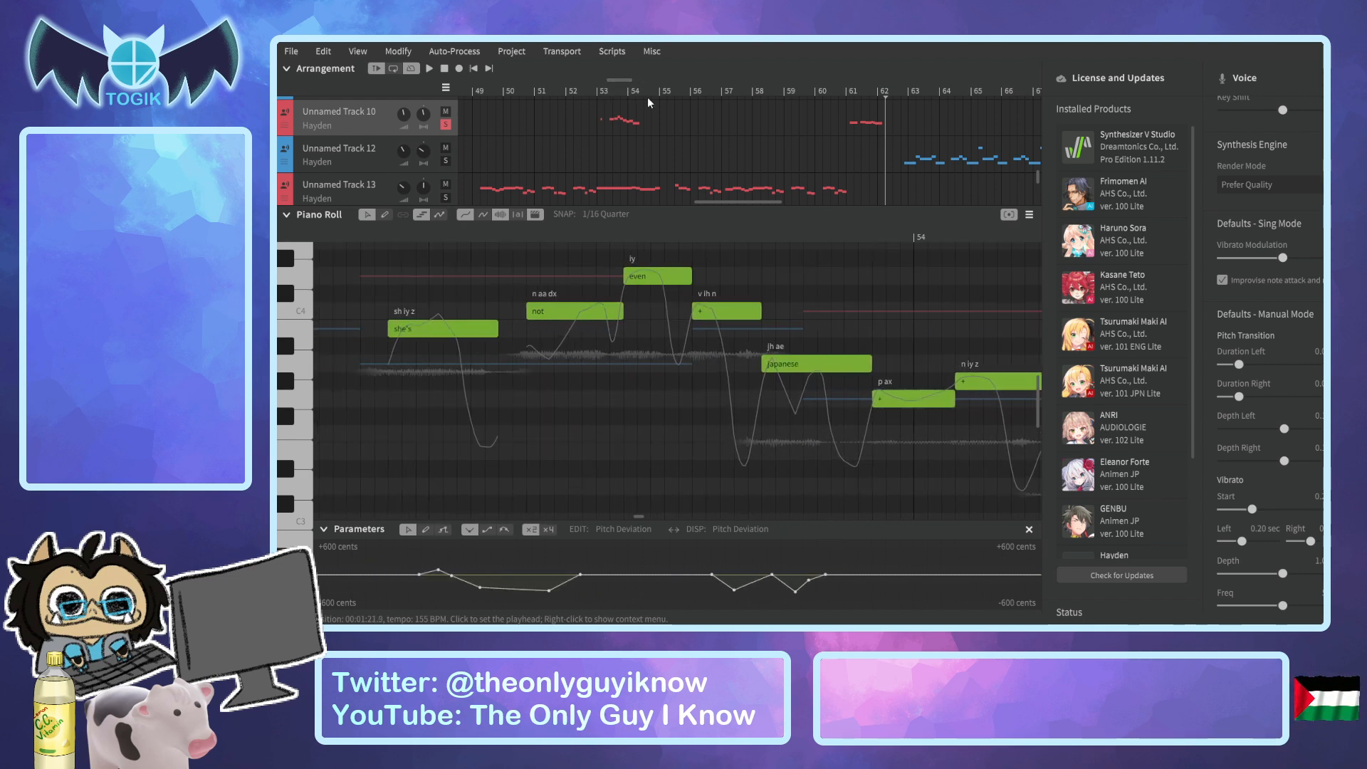
Select Unnamed Track 12 and examine the notes and pitch deviation of its section from bar 43 to bar 46.
drag(733, 199, 673, 199)
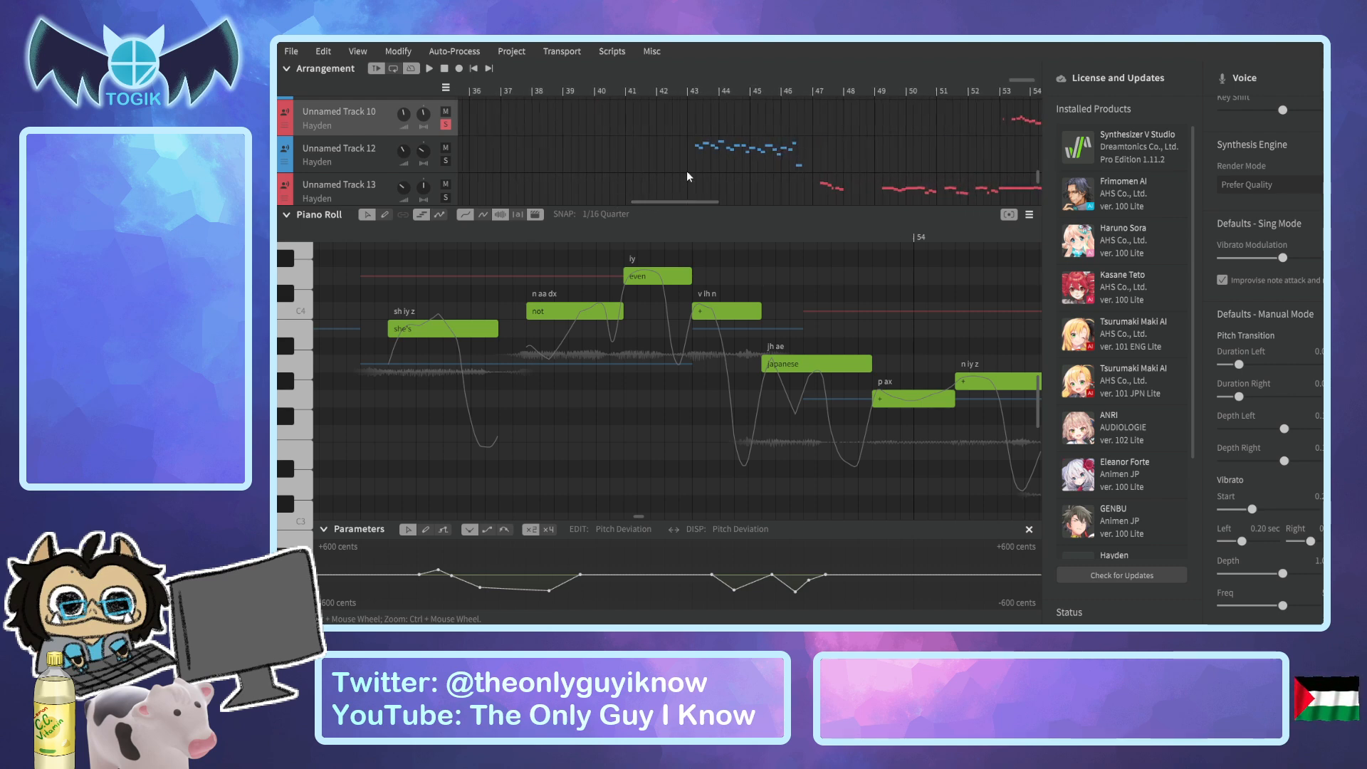
click(689, 95)
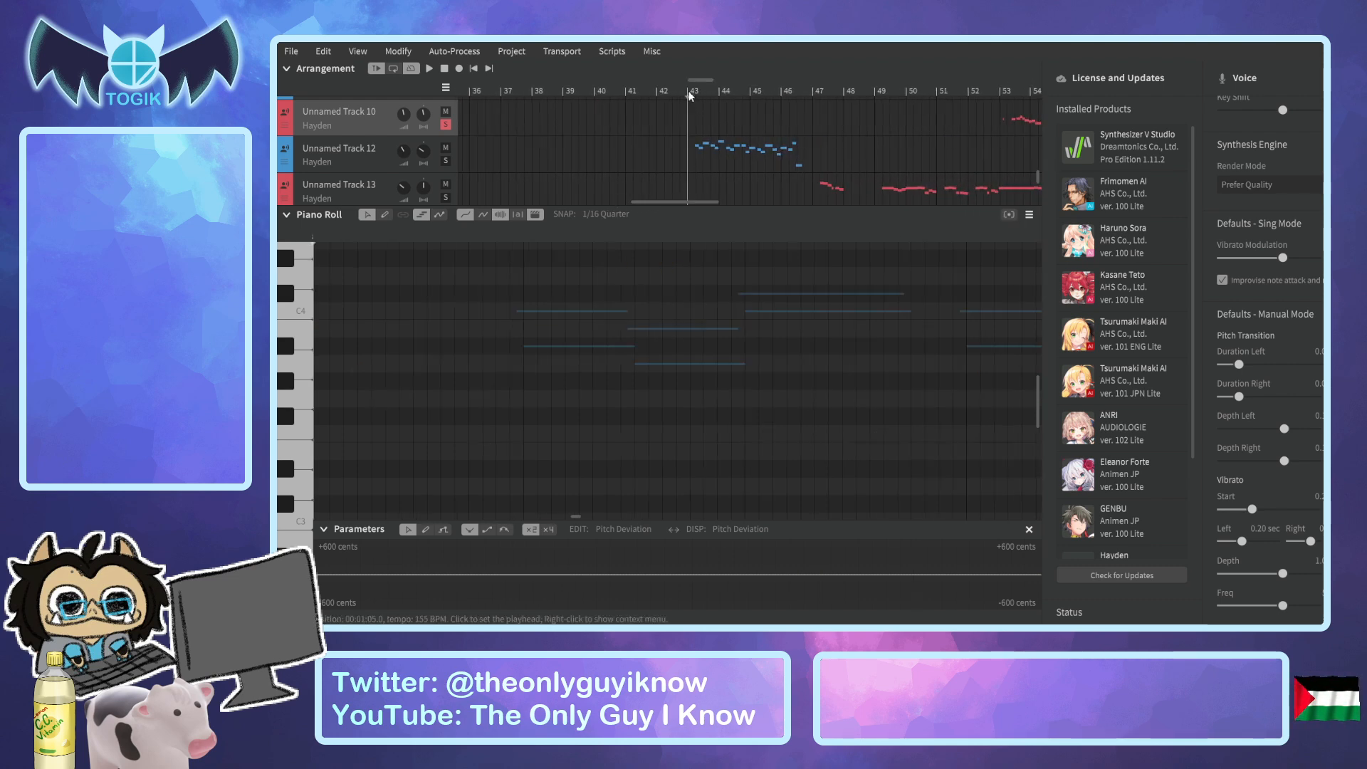
click(361, 161)
scroll(587, 374, up, 1)
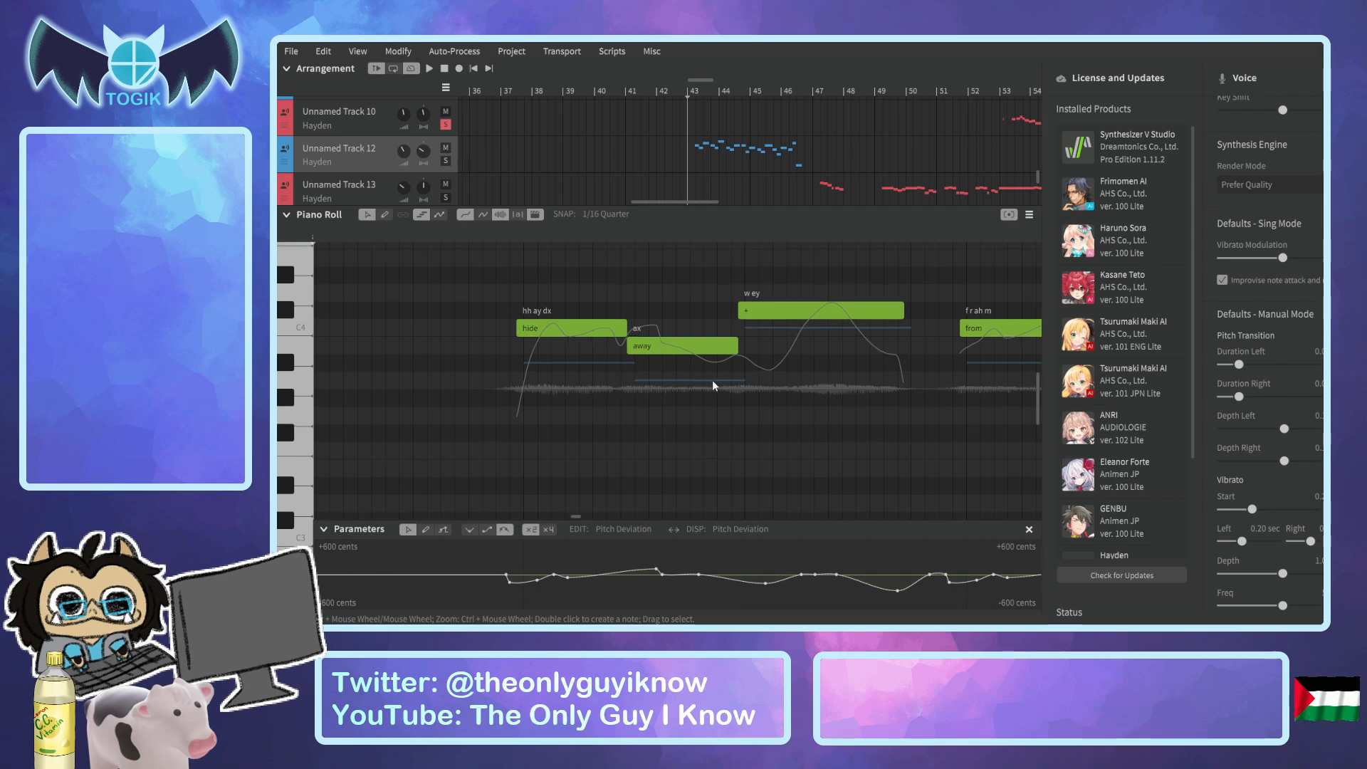
scroll(712, 379, down, 2)
drag(664, 203, 681, 201)
click(600, 82)
drag(604, 83, 697, 101)
Select the lead vocal track, Unnamed Track, and examine its notes and pitch curve around bars 36 and 37.
scroll(722, 144, up, 3)
scroll(722, 143, up, 5)
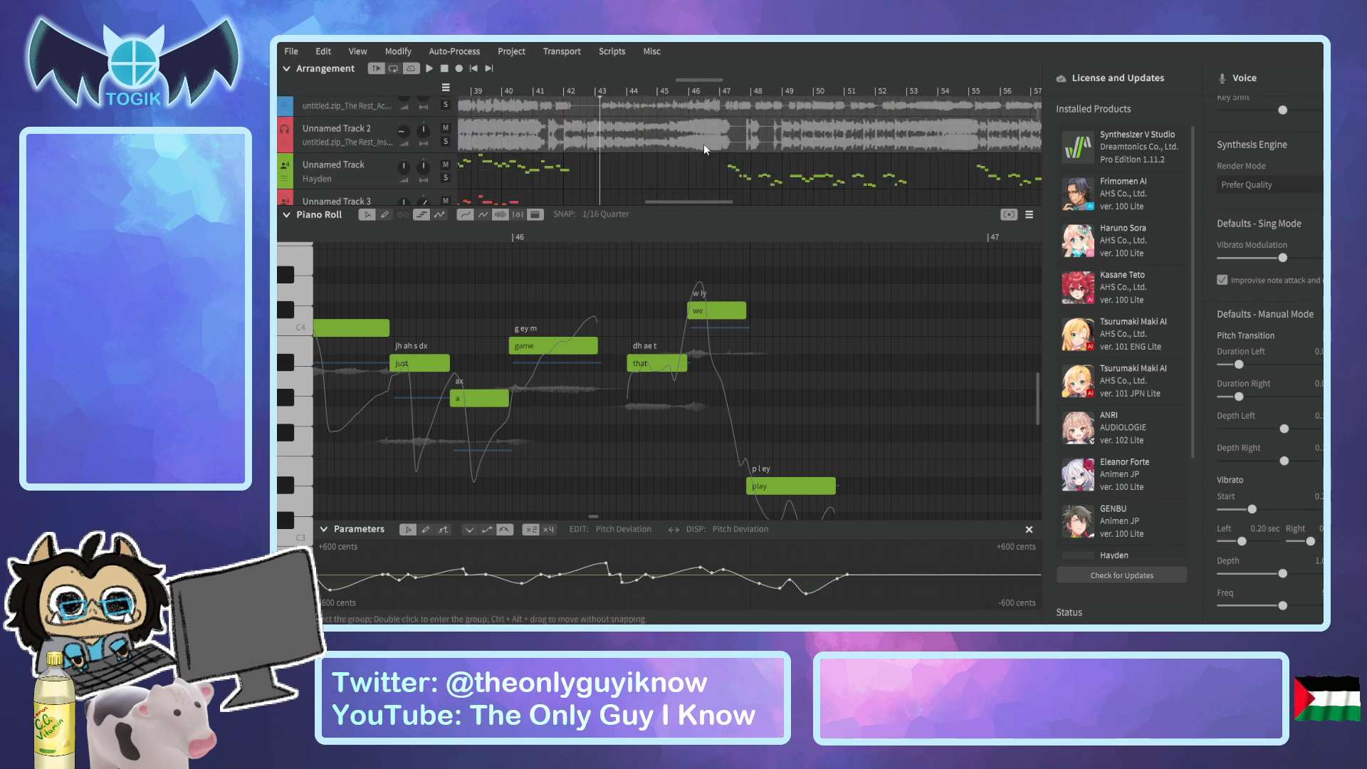
scroll(704, 170, down, 2)
drag(695, 199, 650, 213)
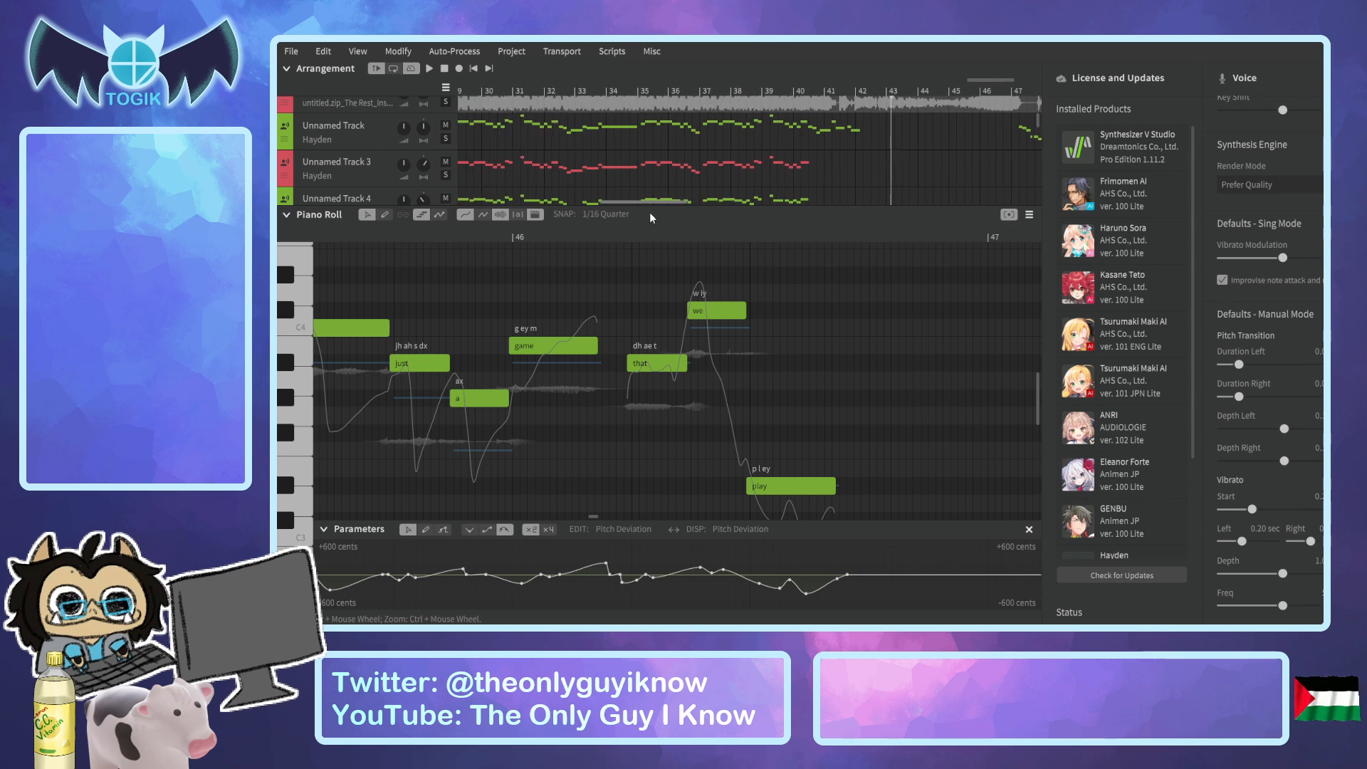
click(374, 135)
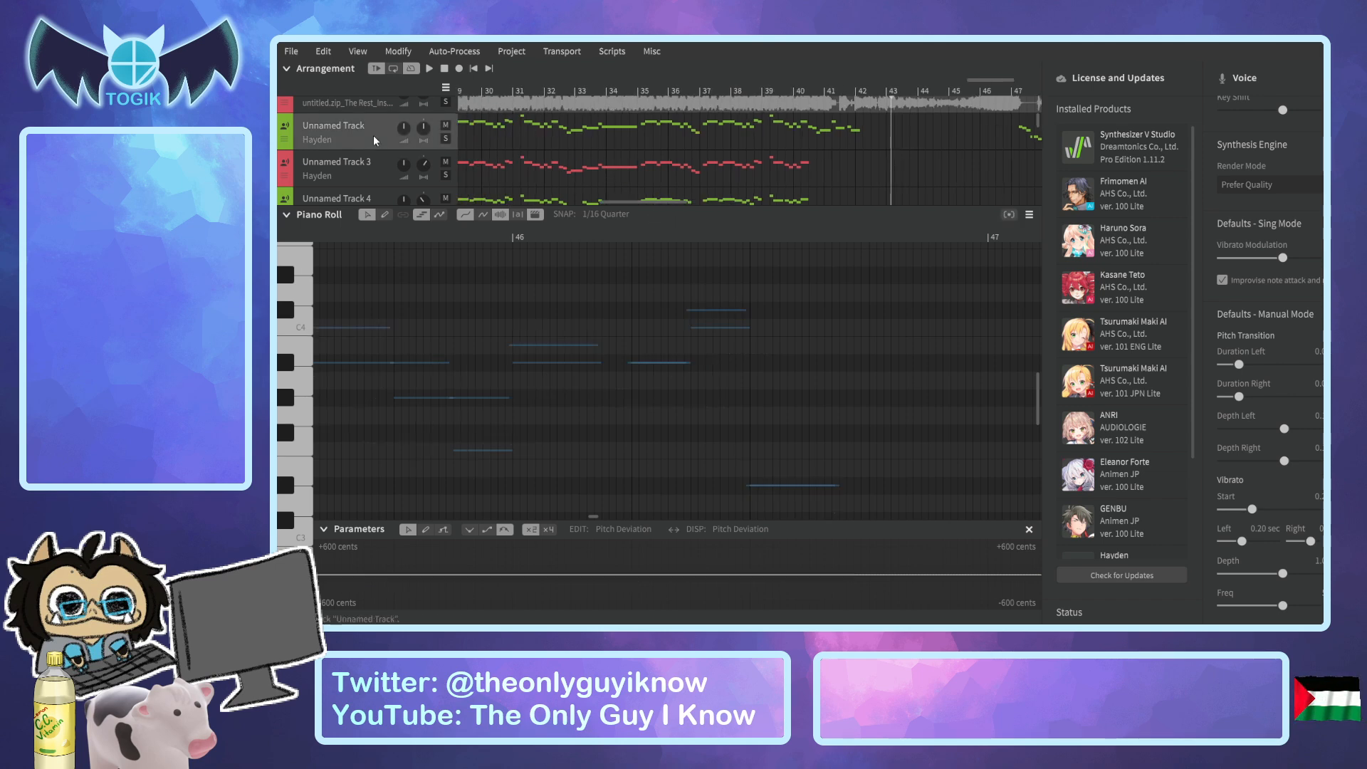
click(647, 81)
click(669, 86)
scroll(726, 331, up, 3)
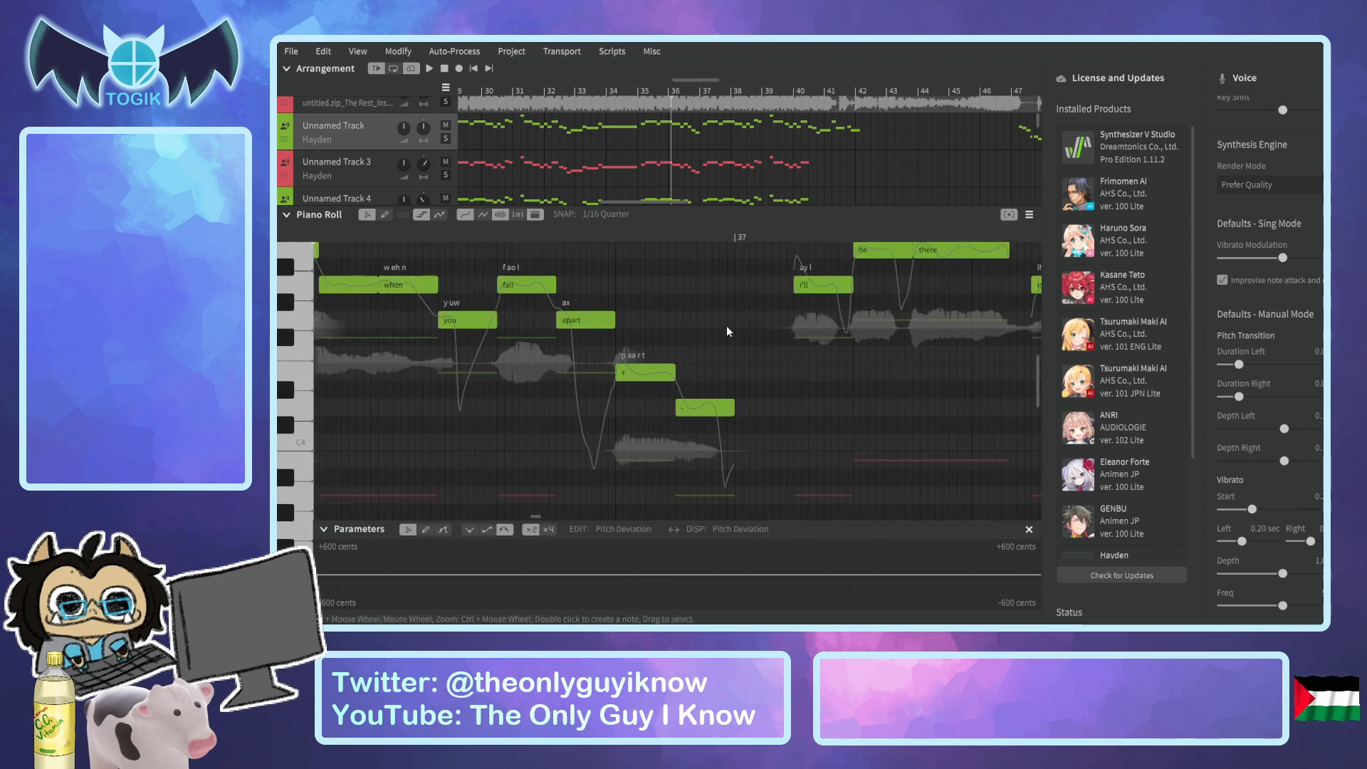
scroll(727, 329, up, 1)
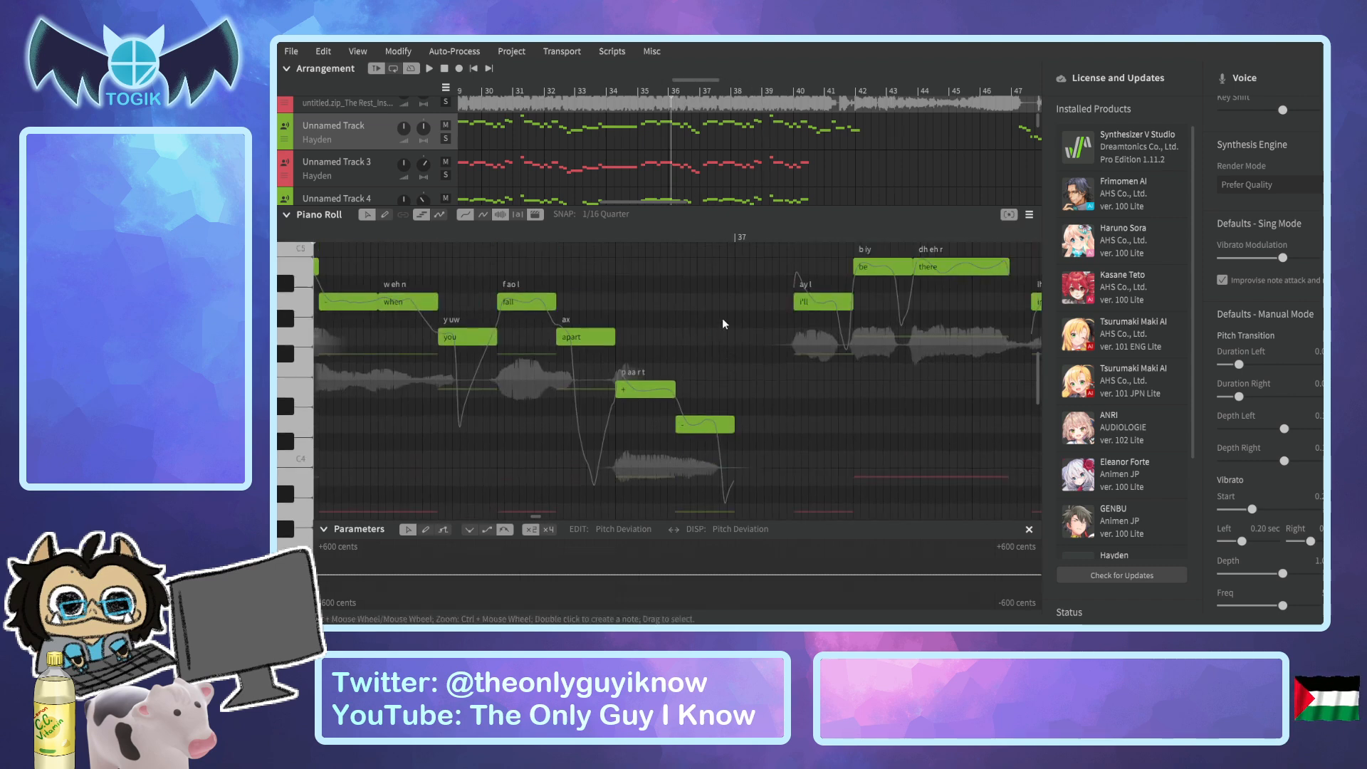
Step backward through Unnamed Track from bar 35 to bar 22 and look over its notes and pitch curves.
click(651, 92)
click(634, 96)
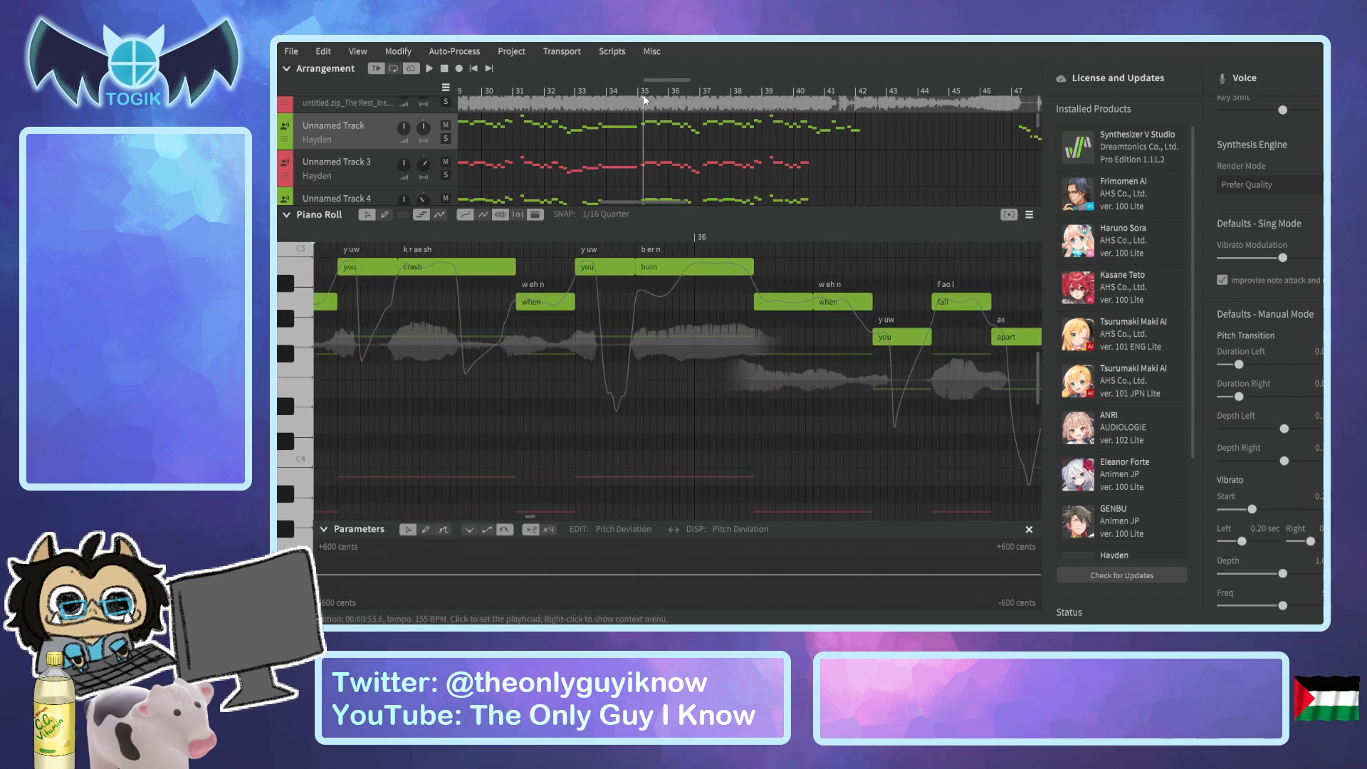
click(610, 105)
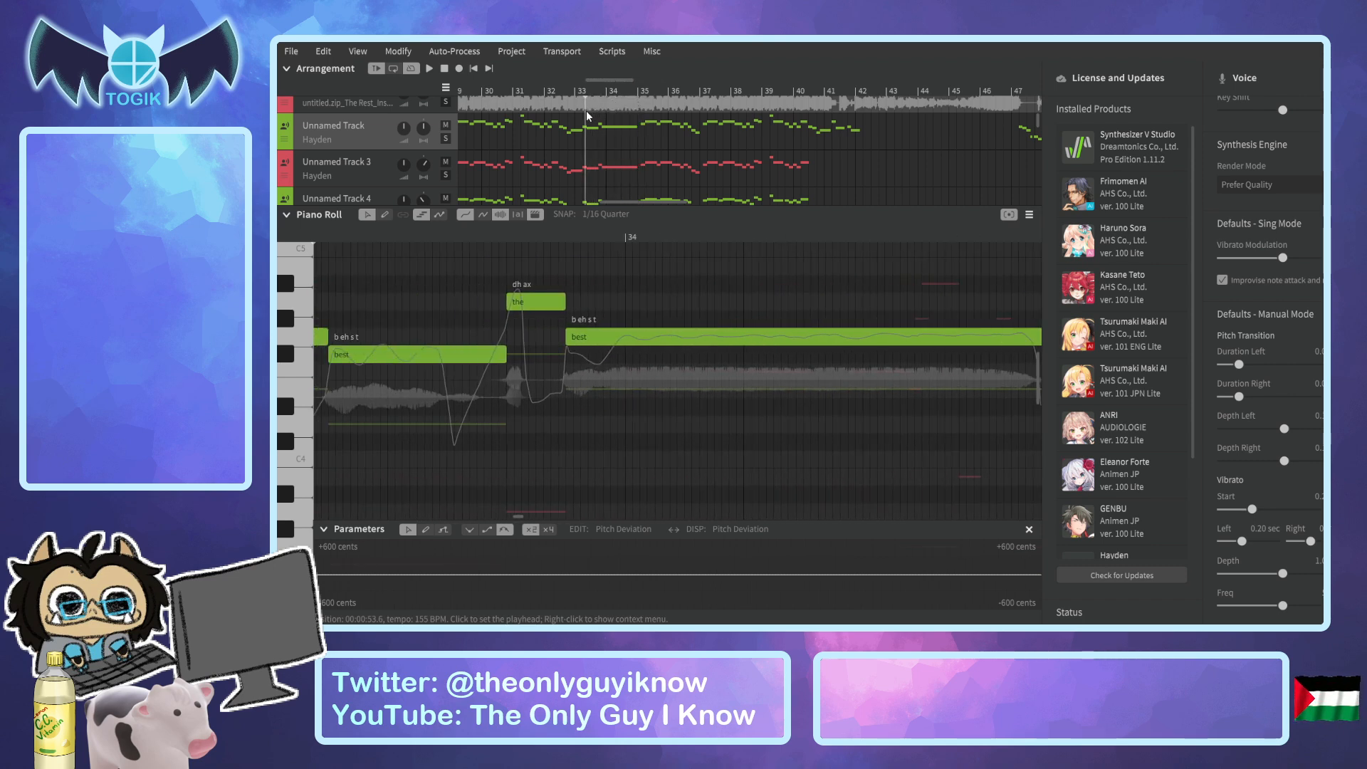
click(564, 119)
click(525, 125)
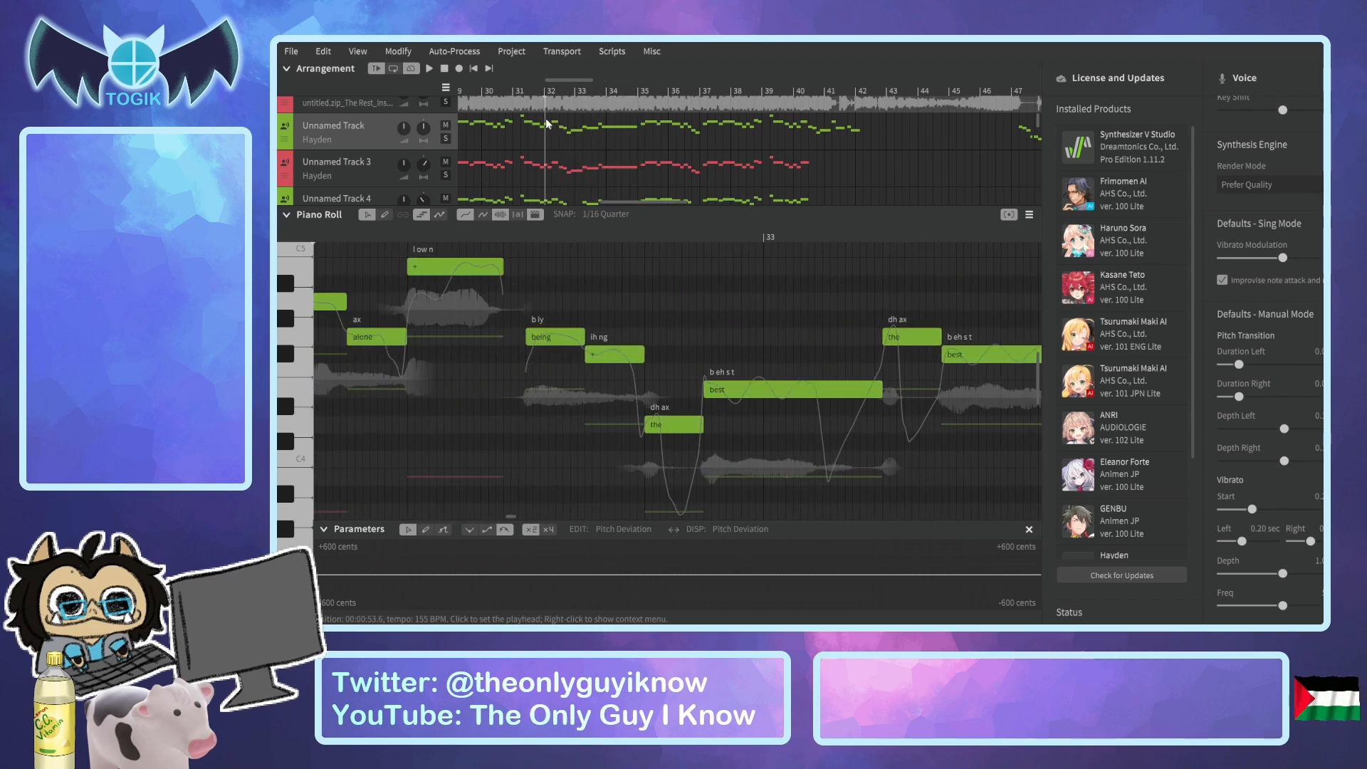
click(499, 133)
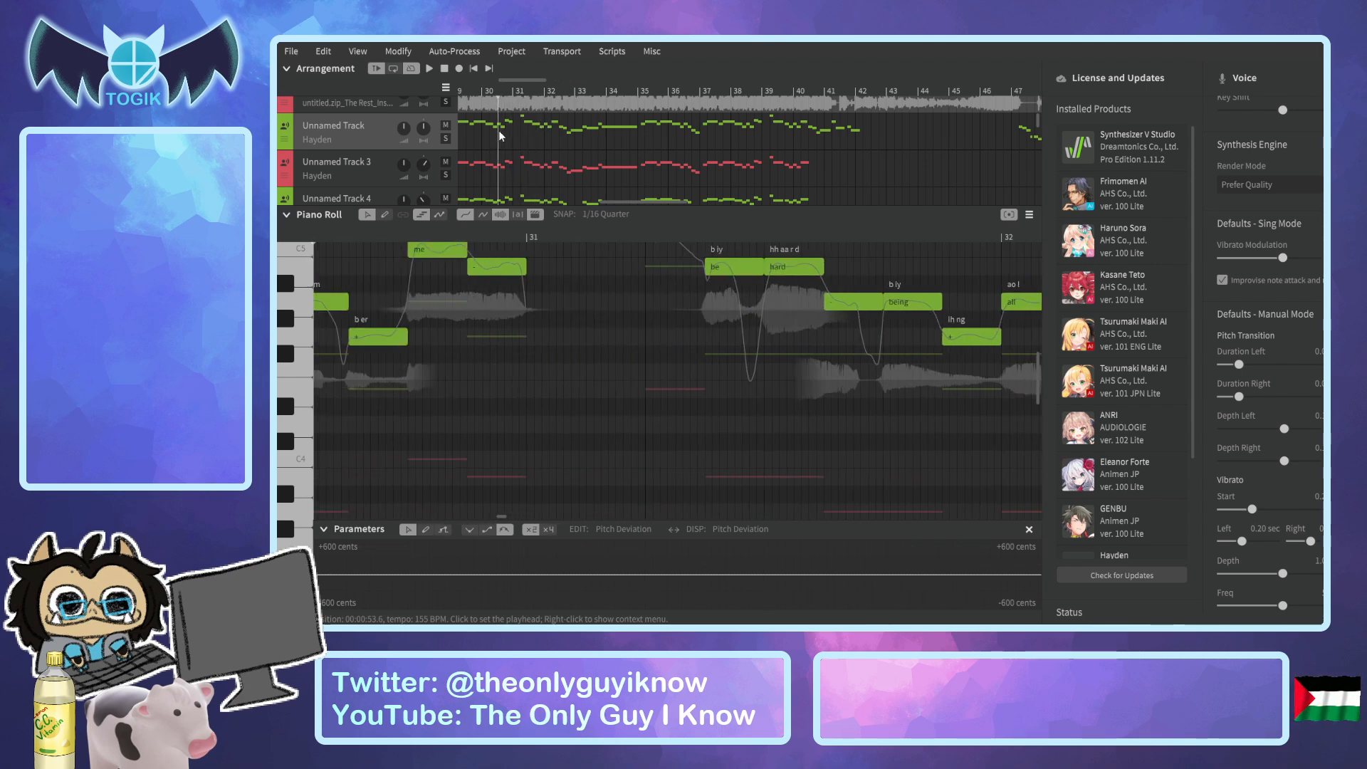
click(469, 141)
drag(465, 138, 449, 144)
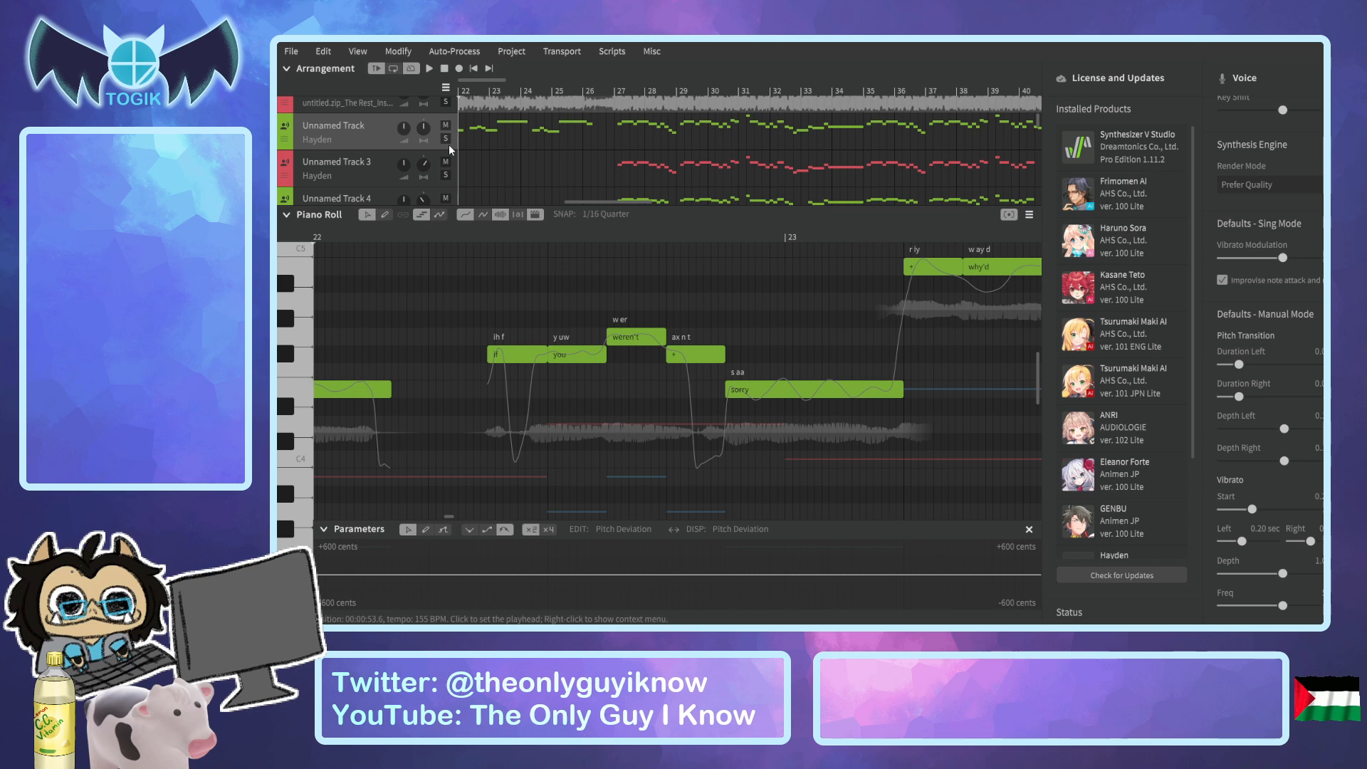
Play Unnamed Track's section after bar 22 and place the playhead just before "appall" ahead of bar 25.
scroll(627, 314, up, 1)
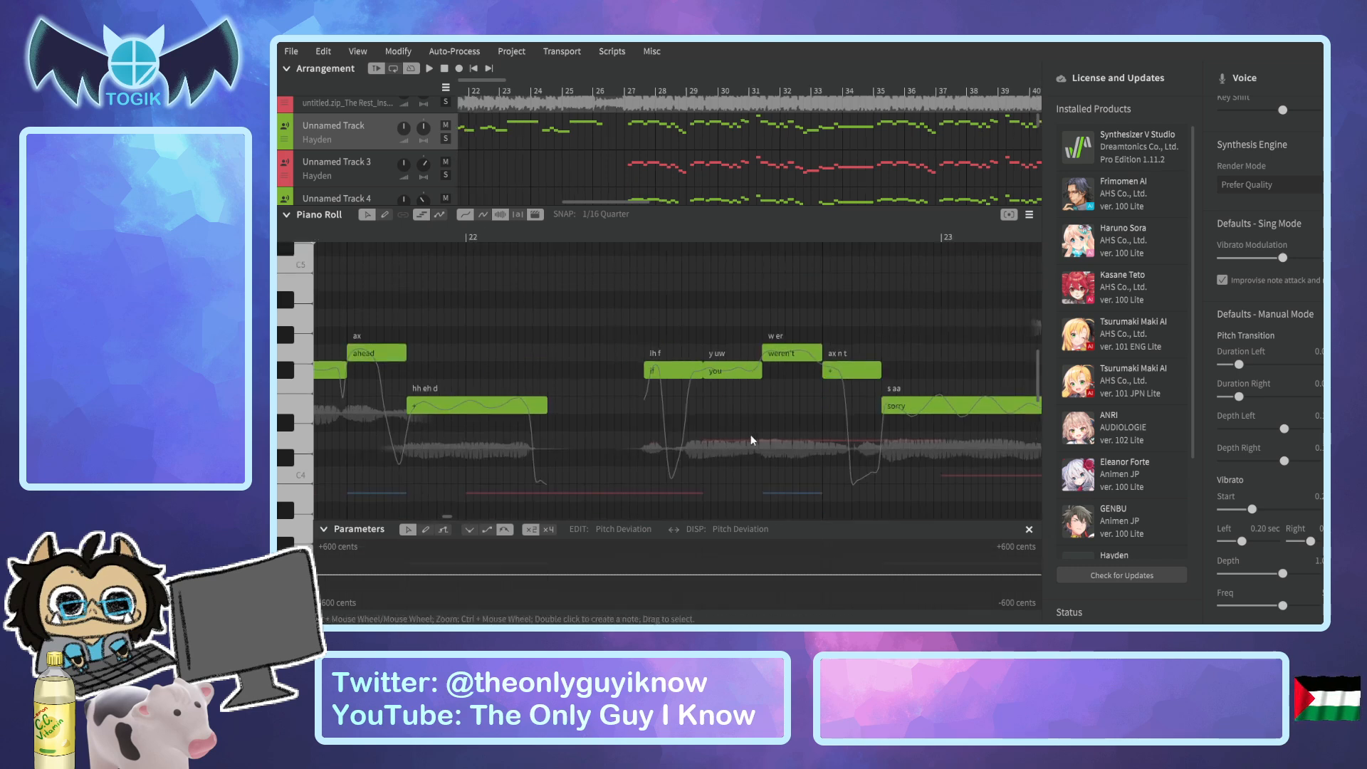
key(space)
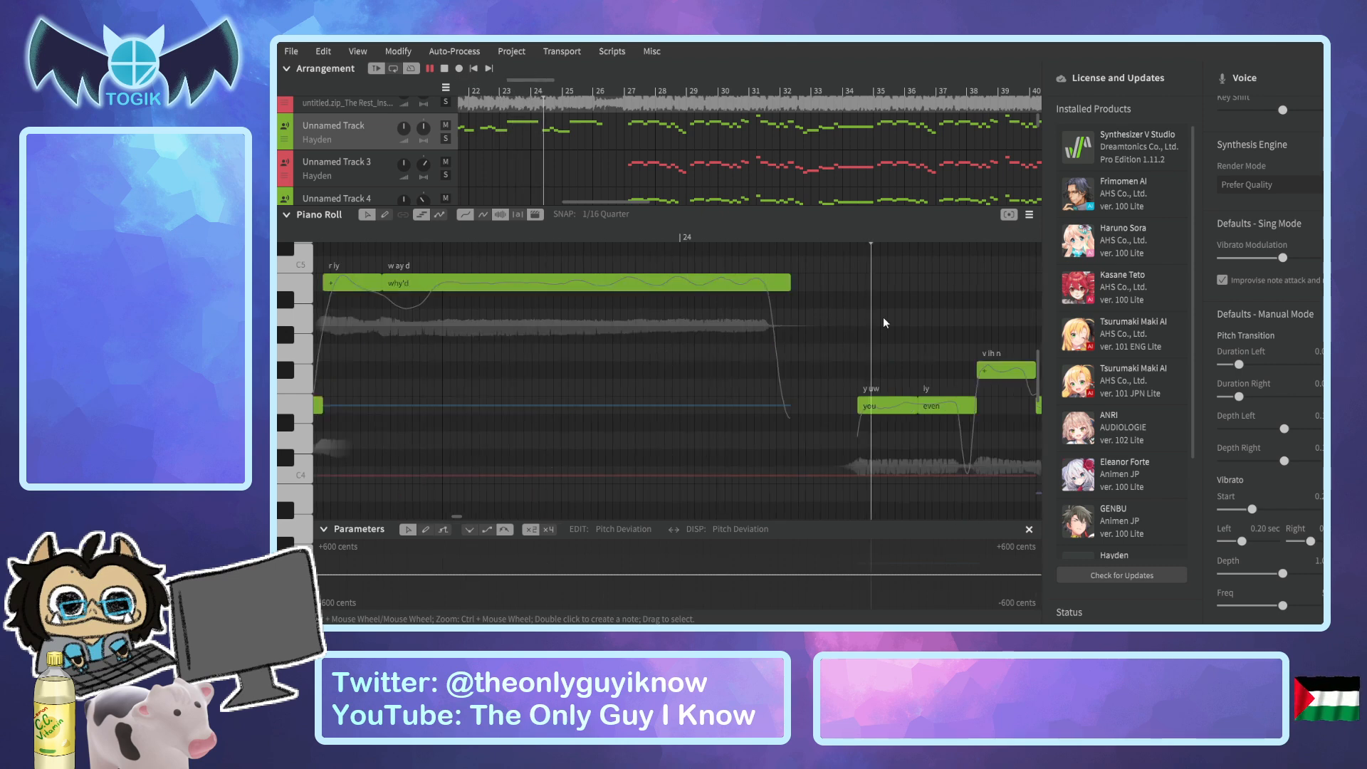
key(space)
mouse_move(340, 242)
mouse_down()
mouse_move(312, 242)
mouse_move(334, 250)
mouse_up()
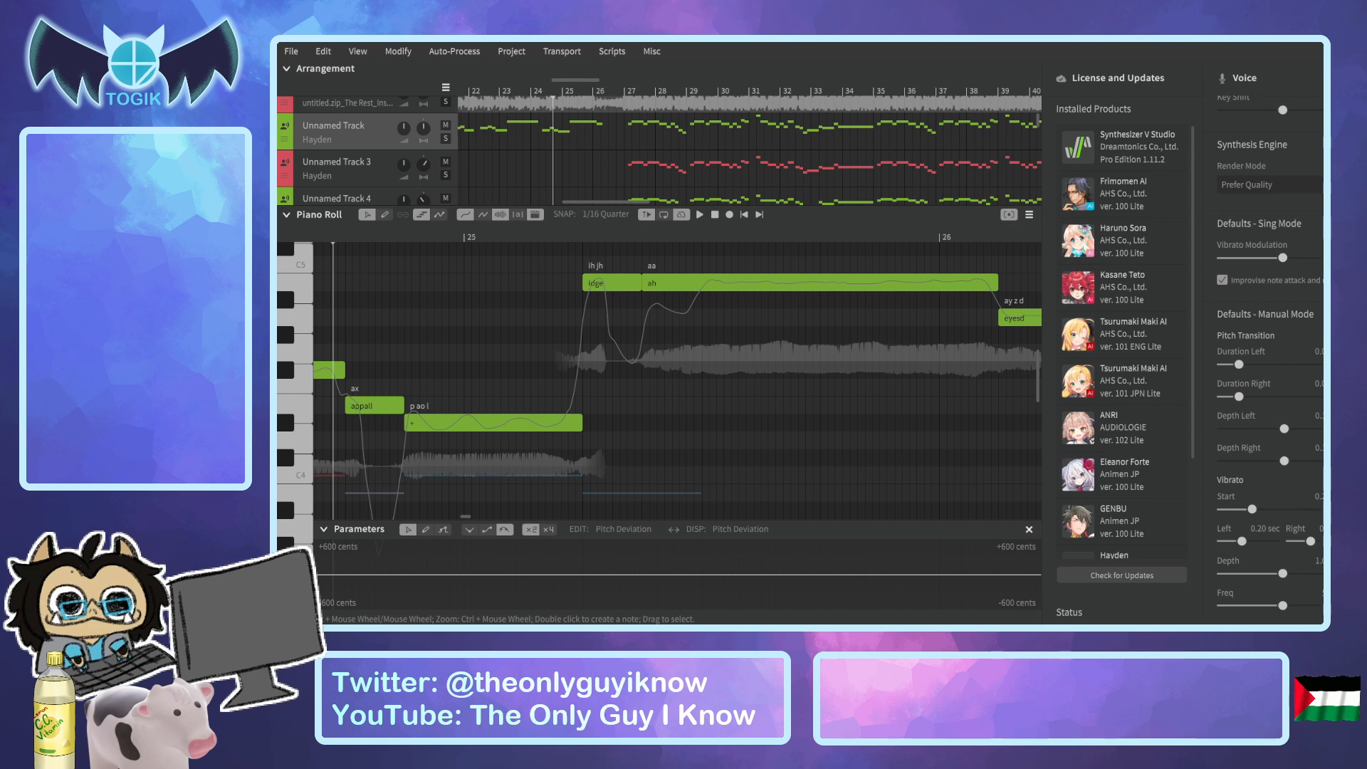
Open and close the dictionary, and look through the vocal mode, parameter and tuning settings of Unnamed Track's voice.
click(1362, 151)
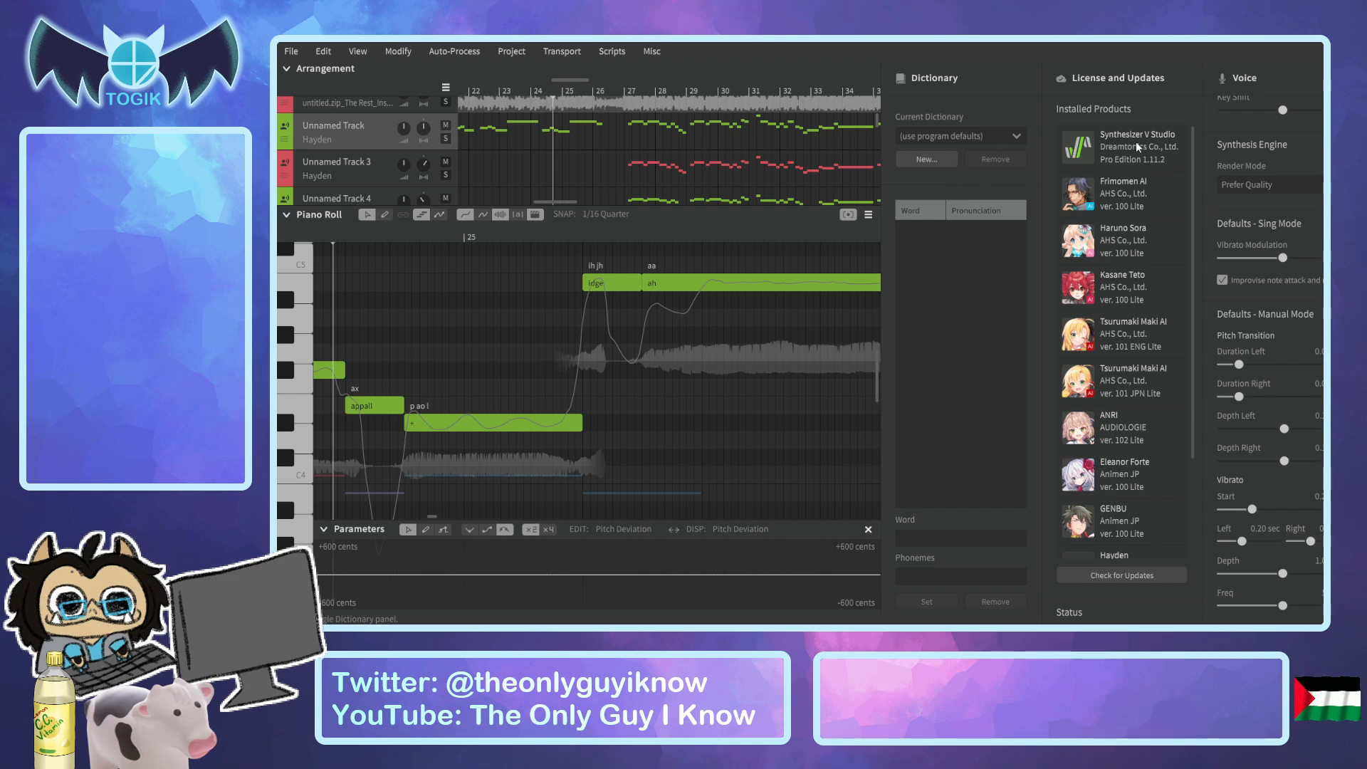
click(1364, 142)
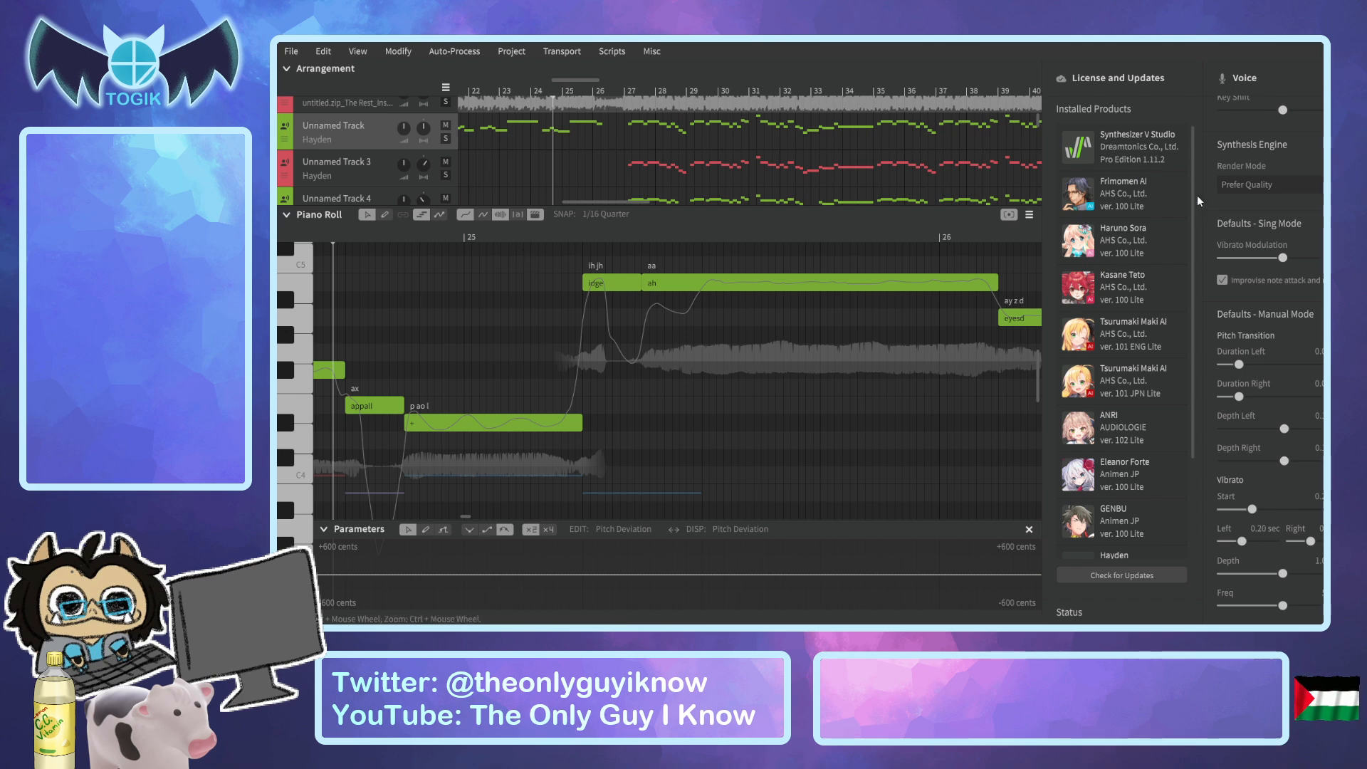
scroll(1309, 330, up, 10)
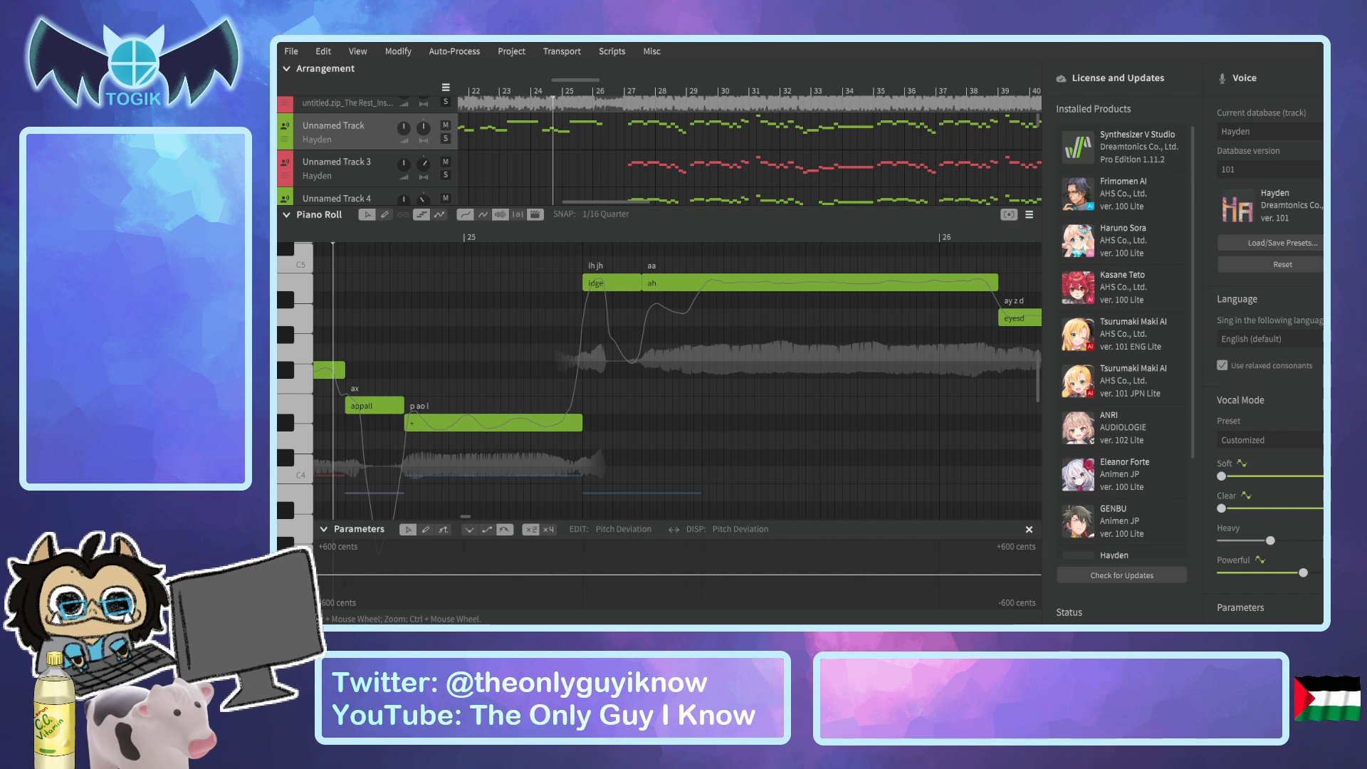
scroll(1267, 399, down, 8)
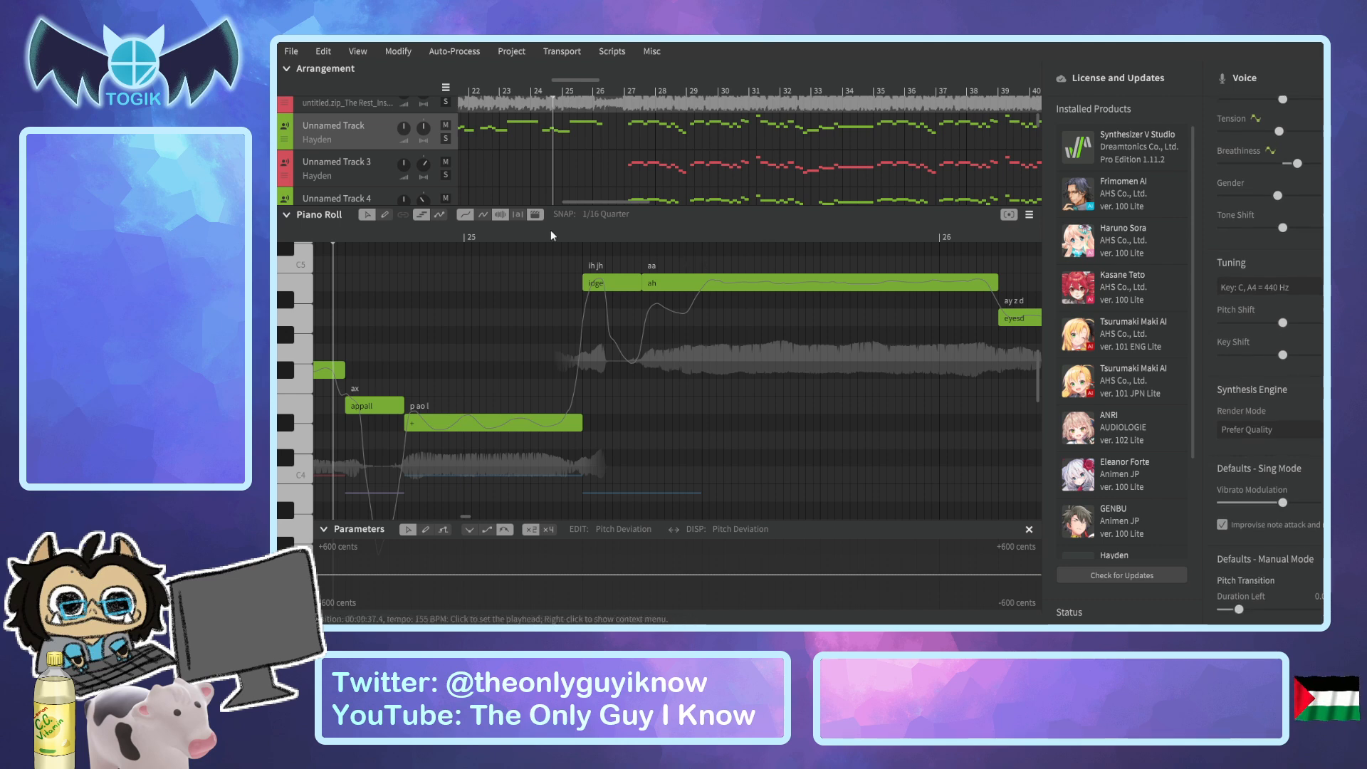
Audition the transition into "appall" just before bar 25 and solo Unnamed Track.
click(327, 240)
drag(328, 237, 318, 239)
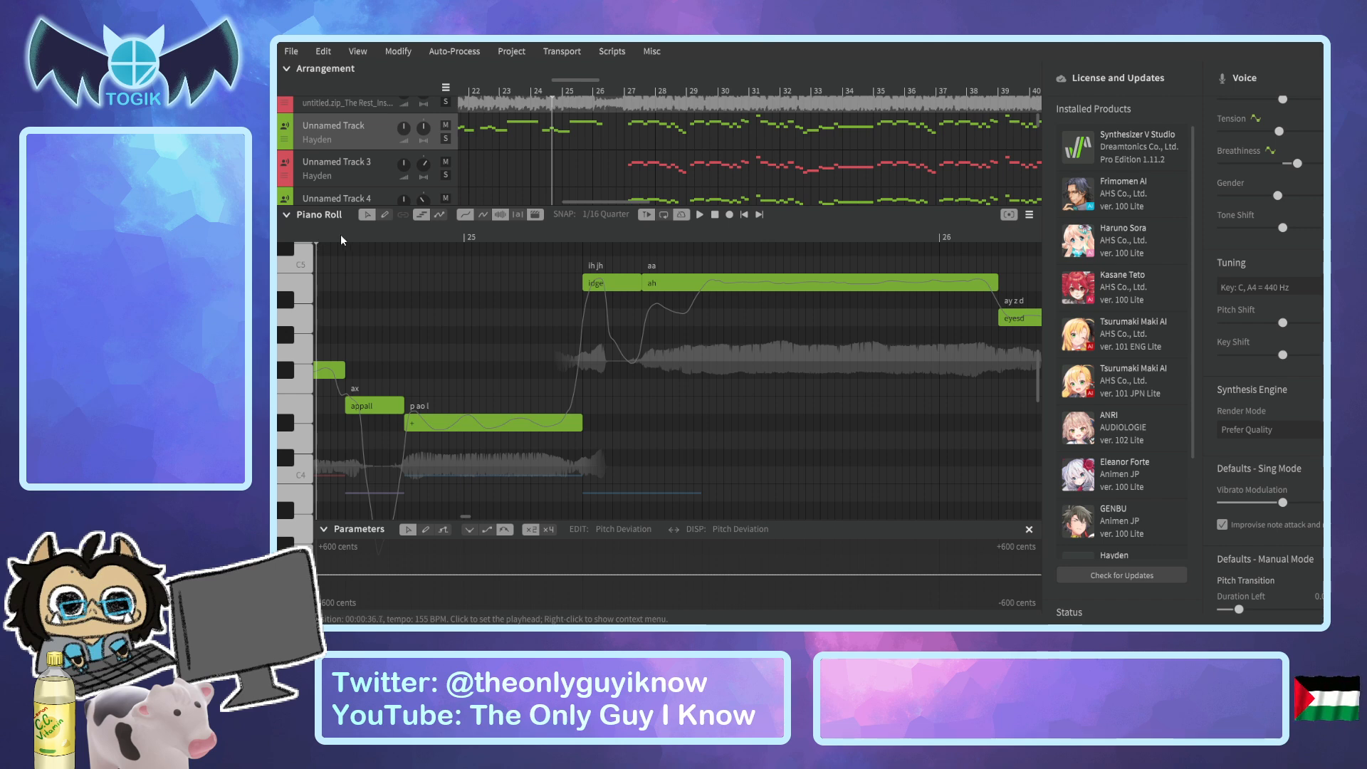
key(space)
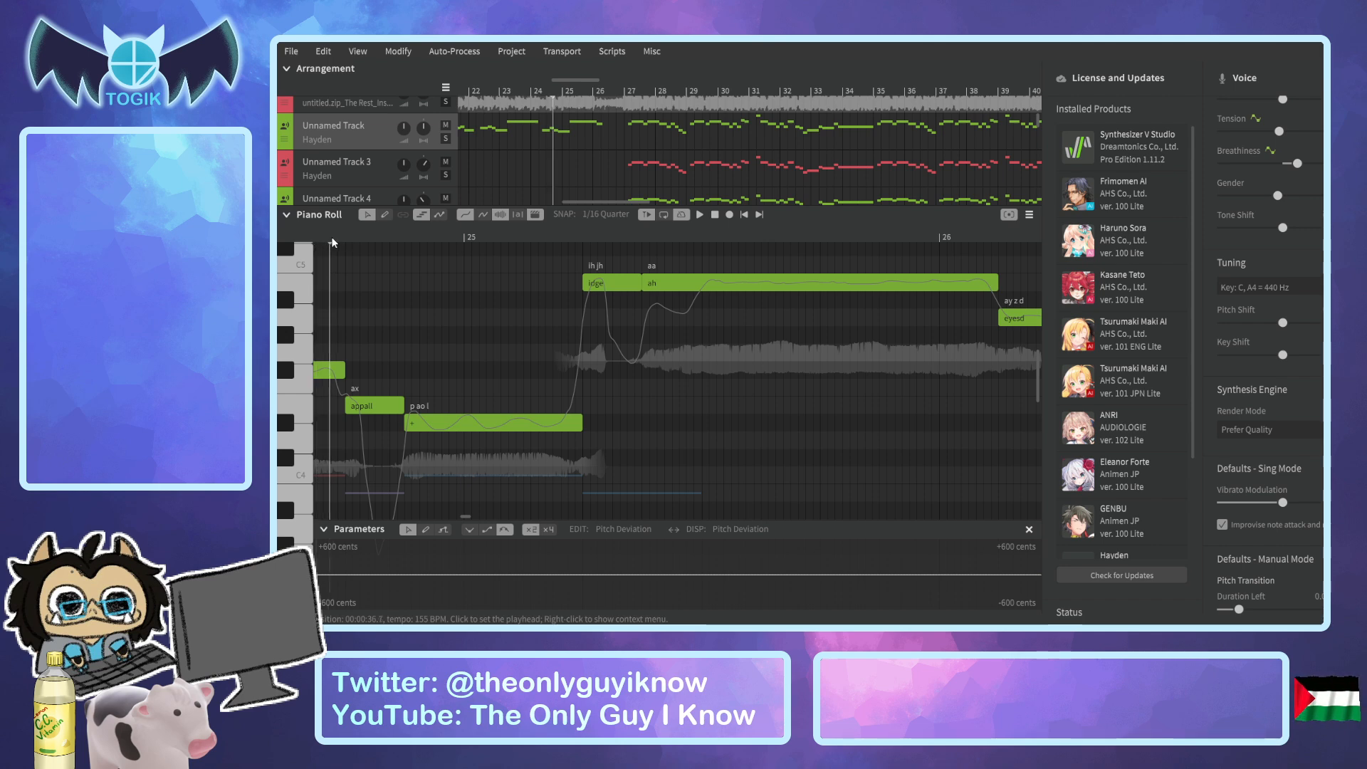
key(space)
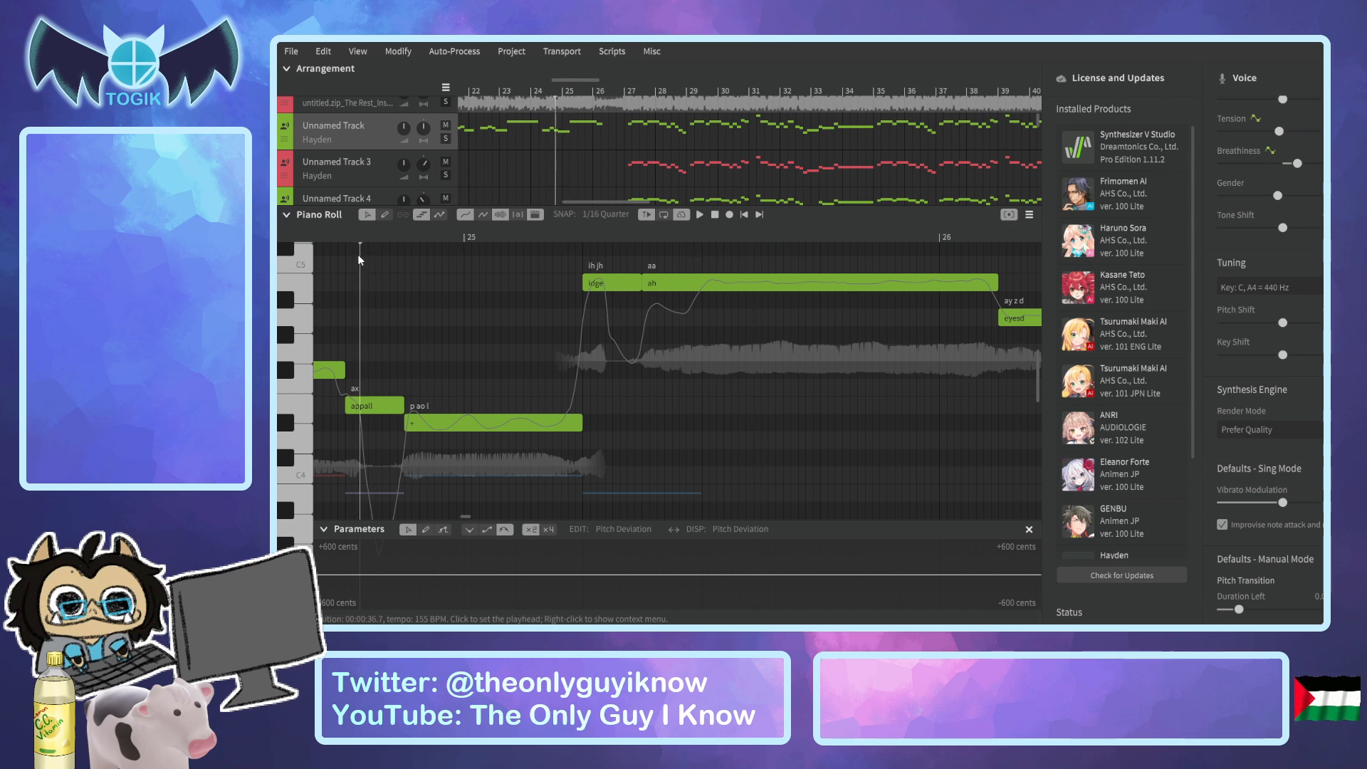
click(445, 138)
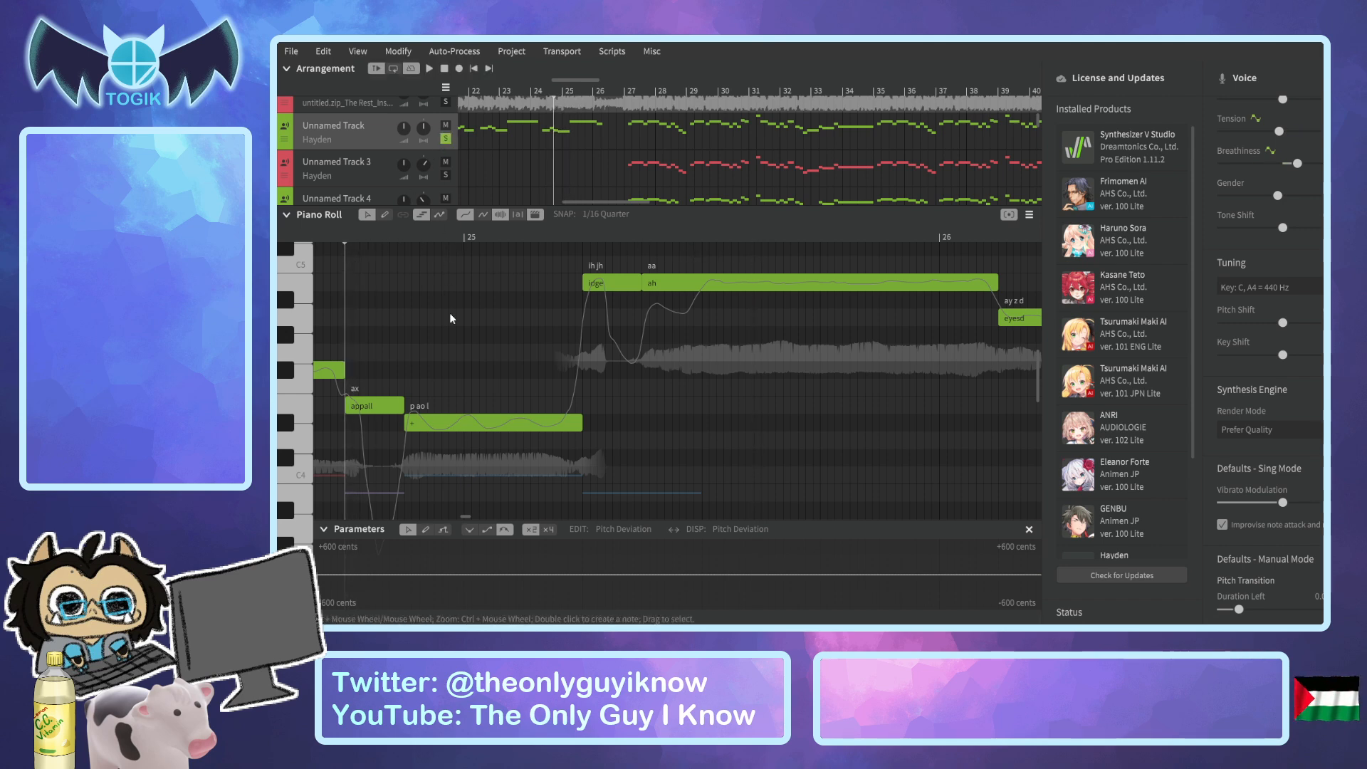
Play Unnamed Track from "appall" past bar 26 and check the notes from "appall" through "ah" one by one.
ctrl+scroll(450, 313, down, 1)
key(space)
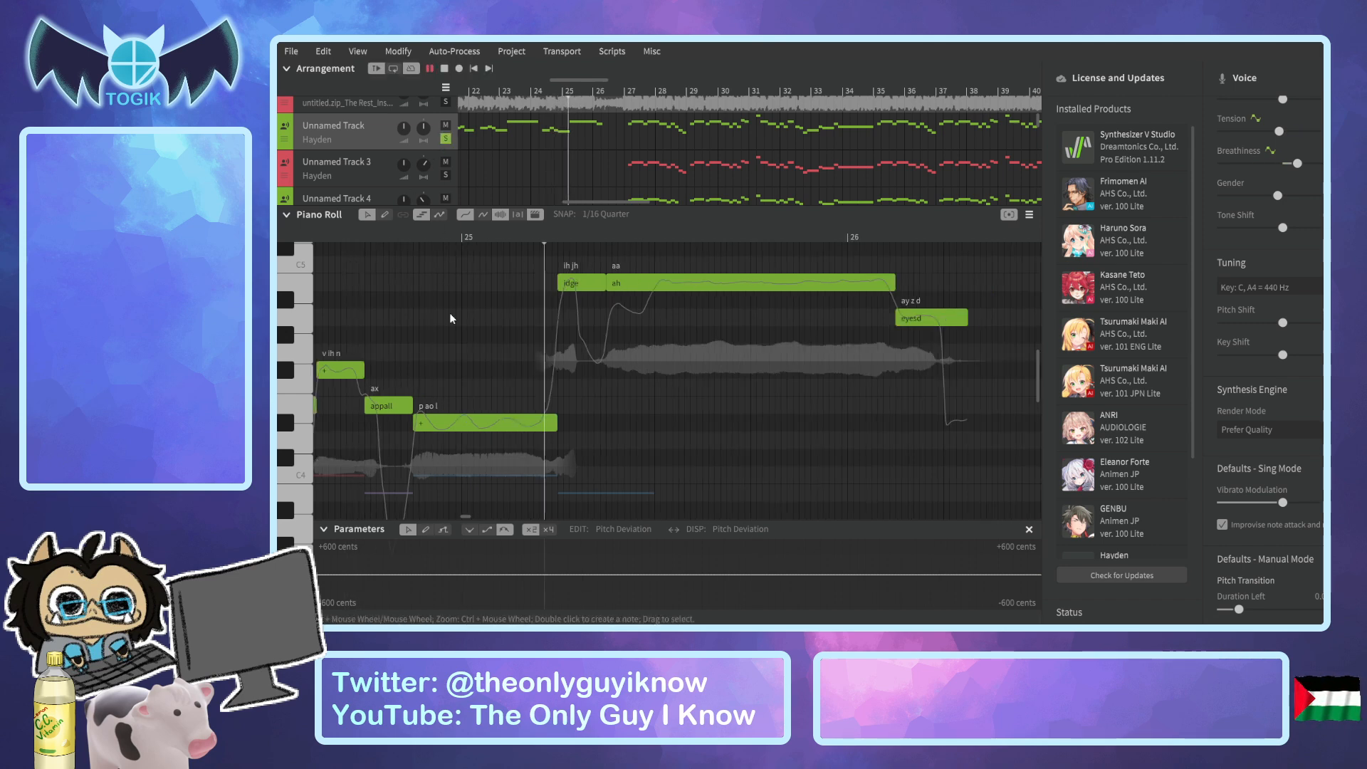
key(space)
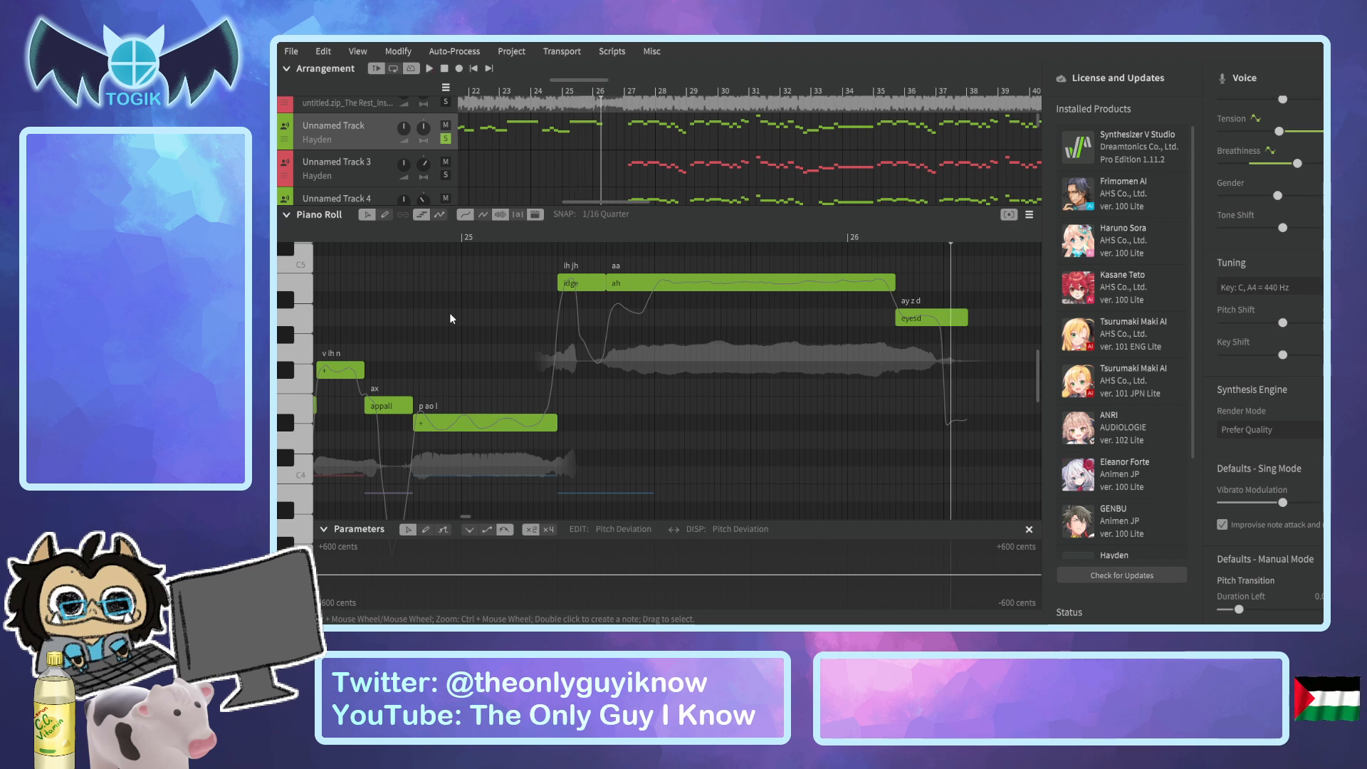
click(368, 238)
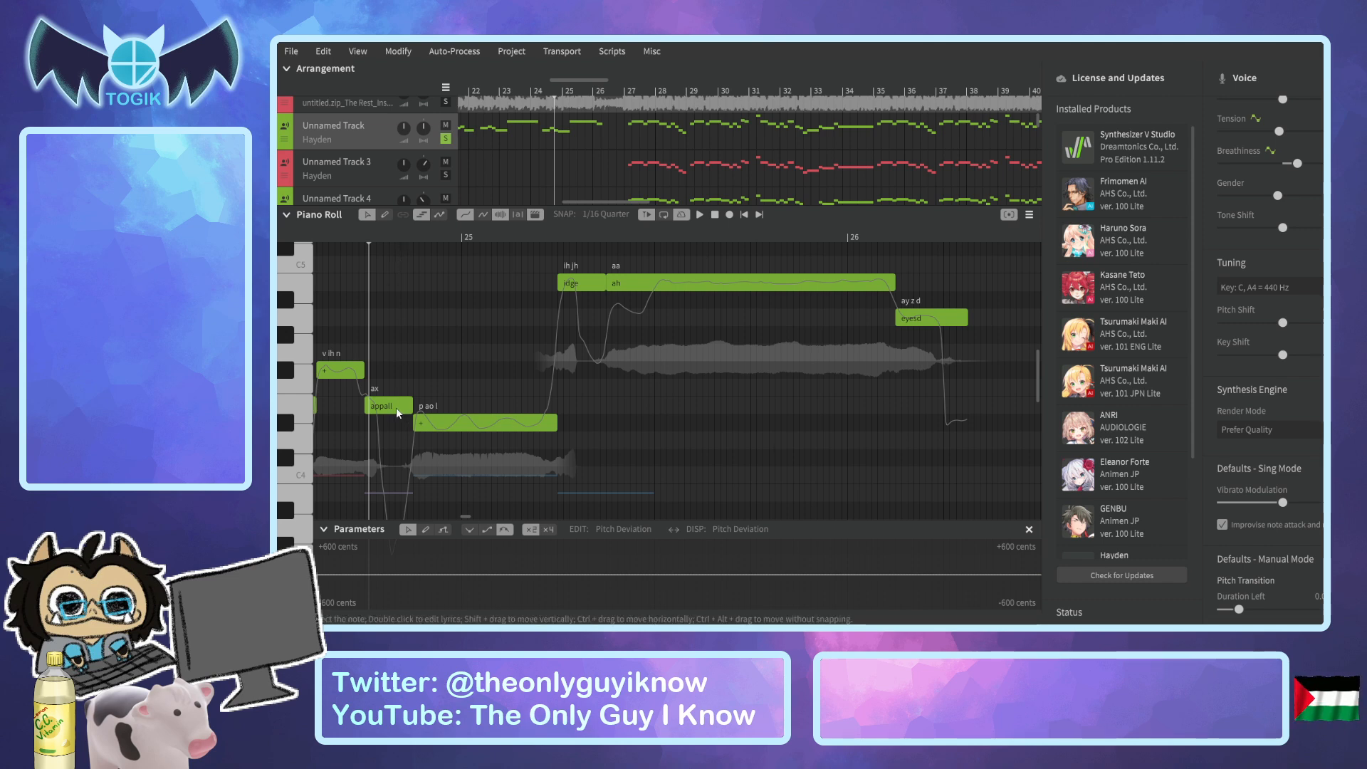
click(424, 420)
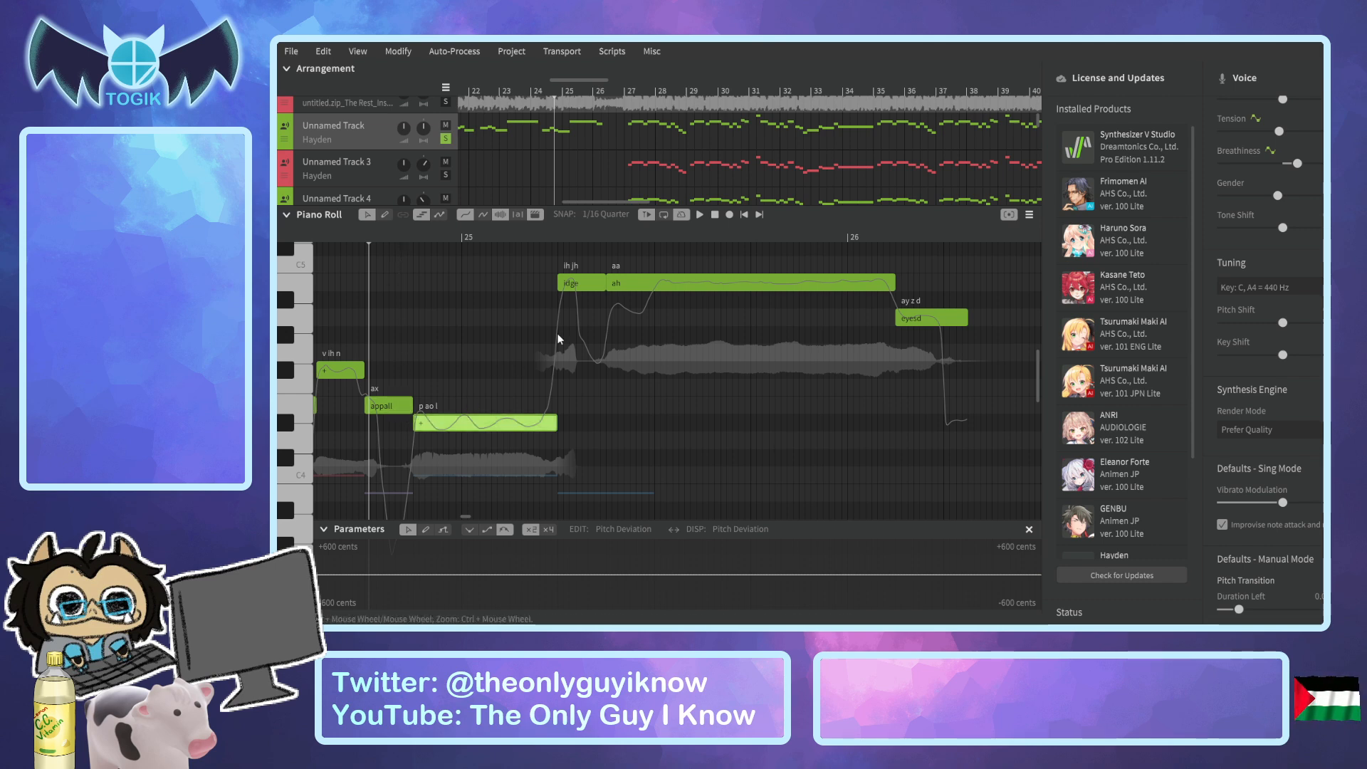
click(580, 284)
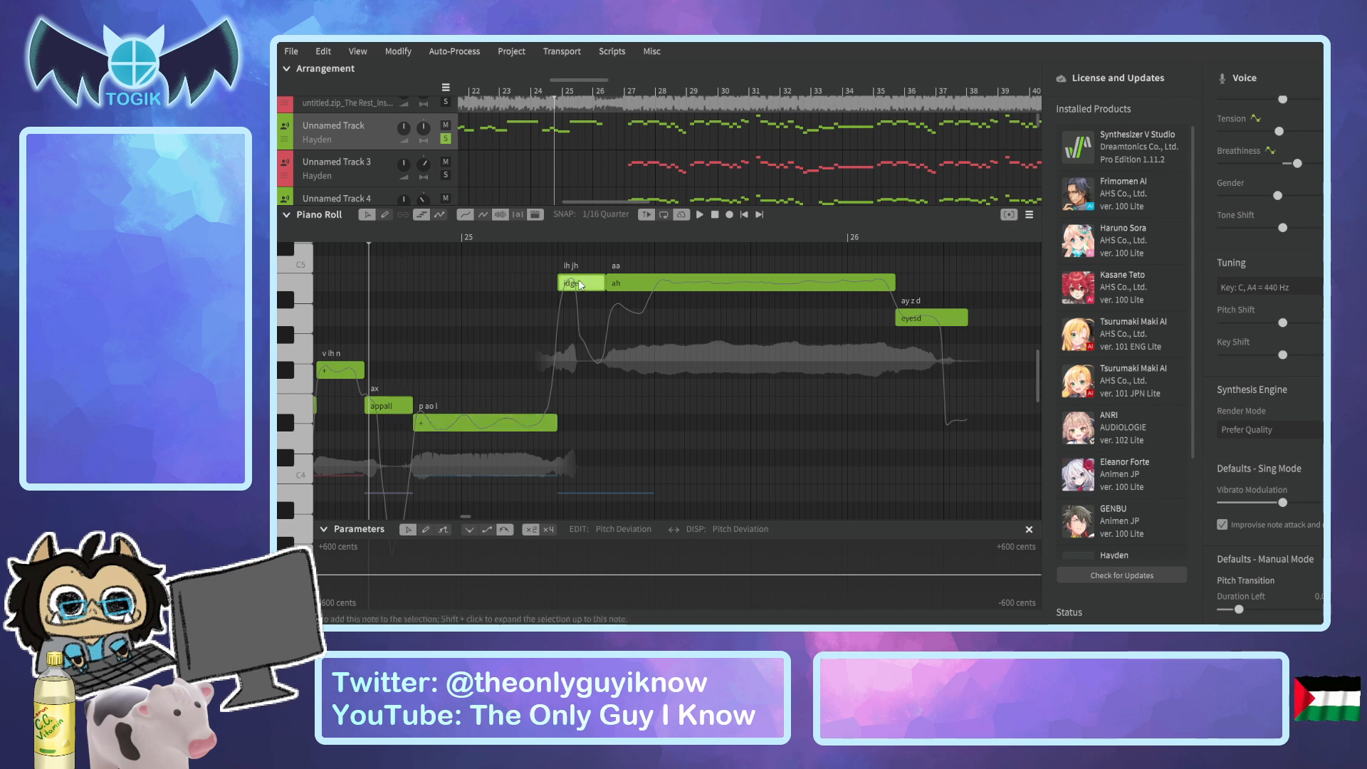
click(668, 285)
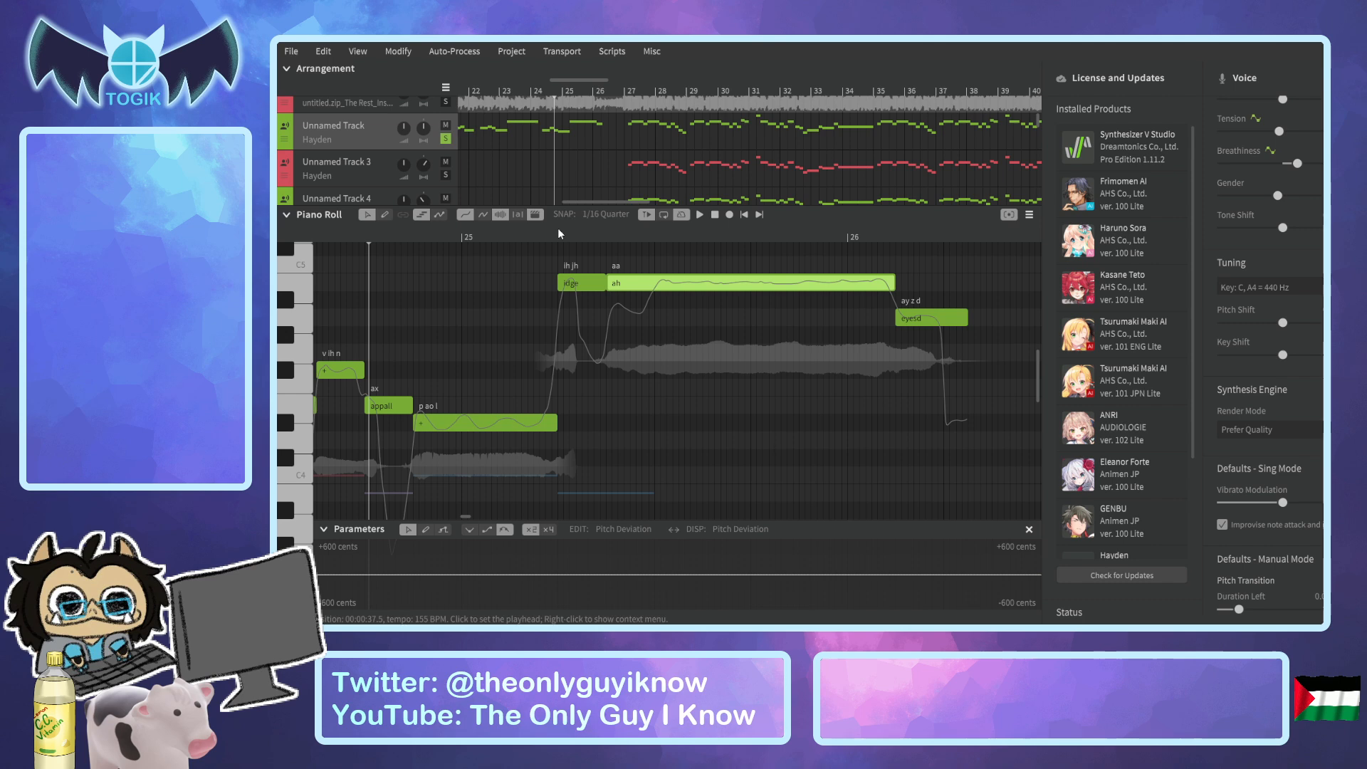
Audition the last note of the phrase just after bar 26, and replay the whole phrase from "appall".
click(887, 239)
drag(887, 239, 896, 239)
click(912, 323)
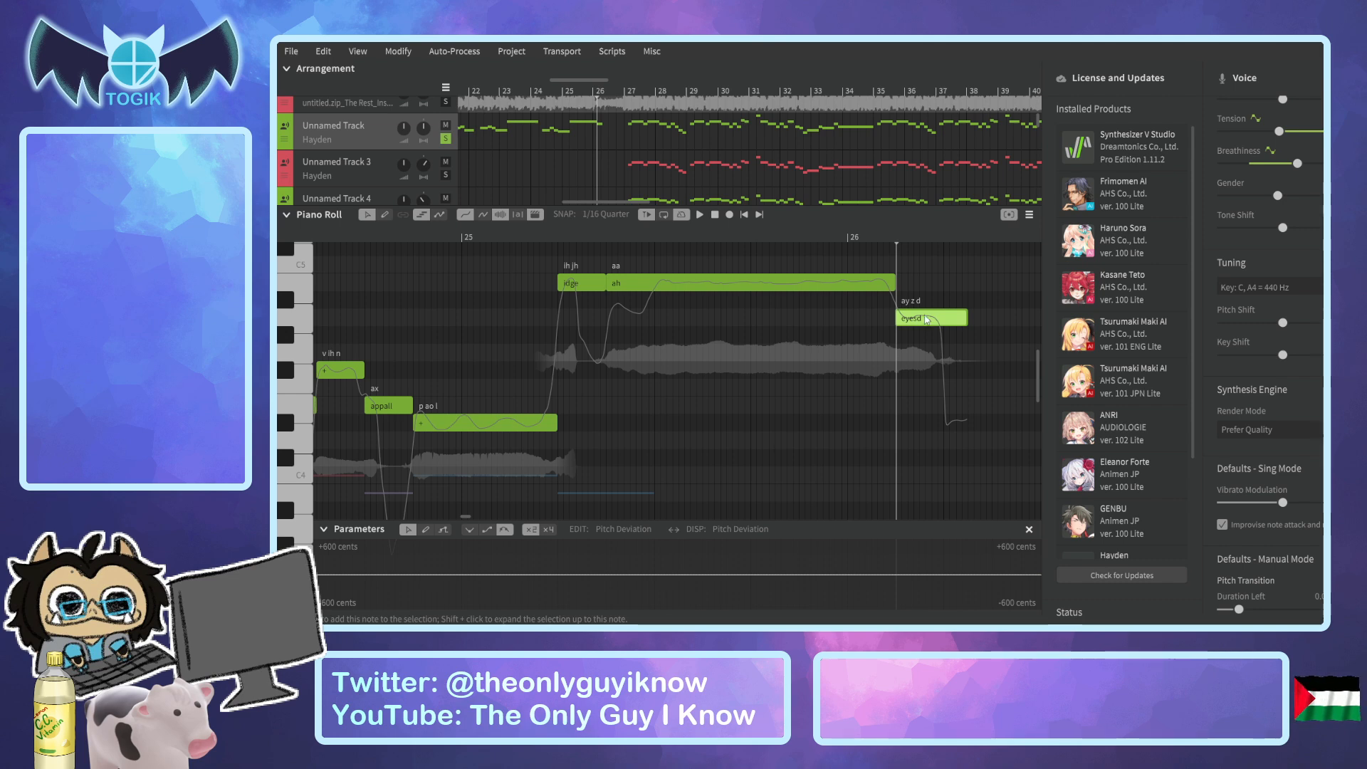
key(space)
key(space)
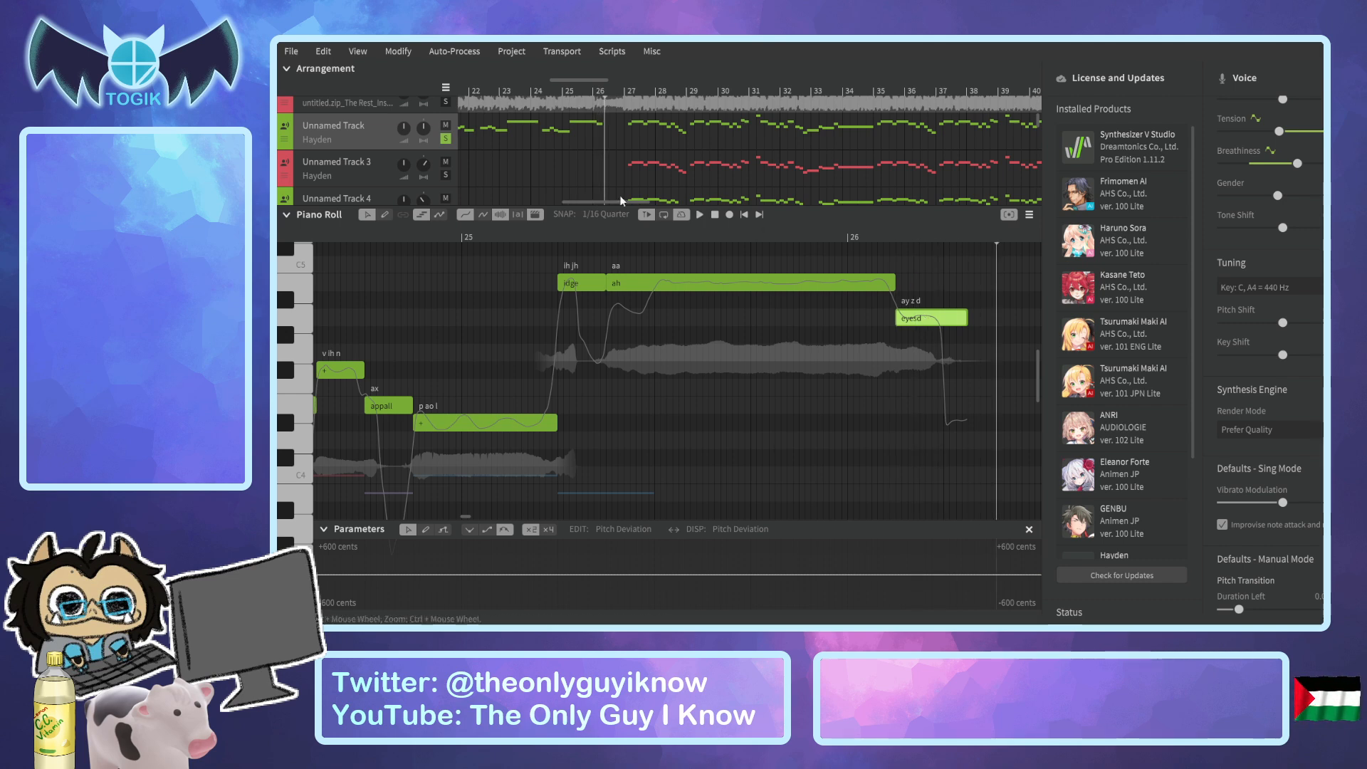
click(369, 240)
click(363, 240)
key(space)
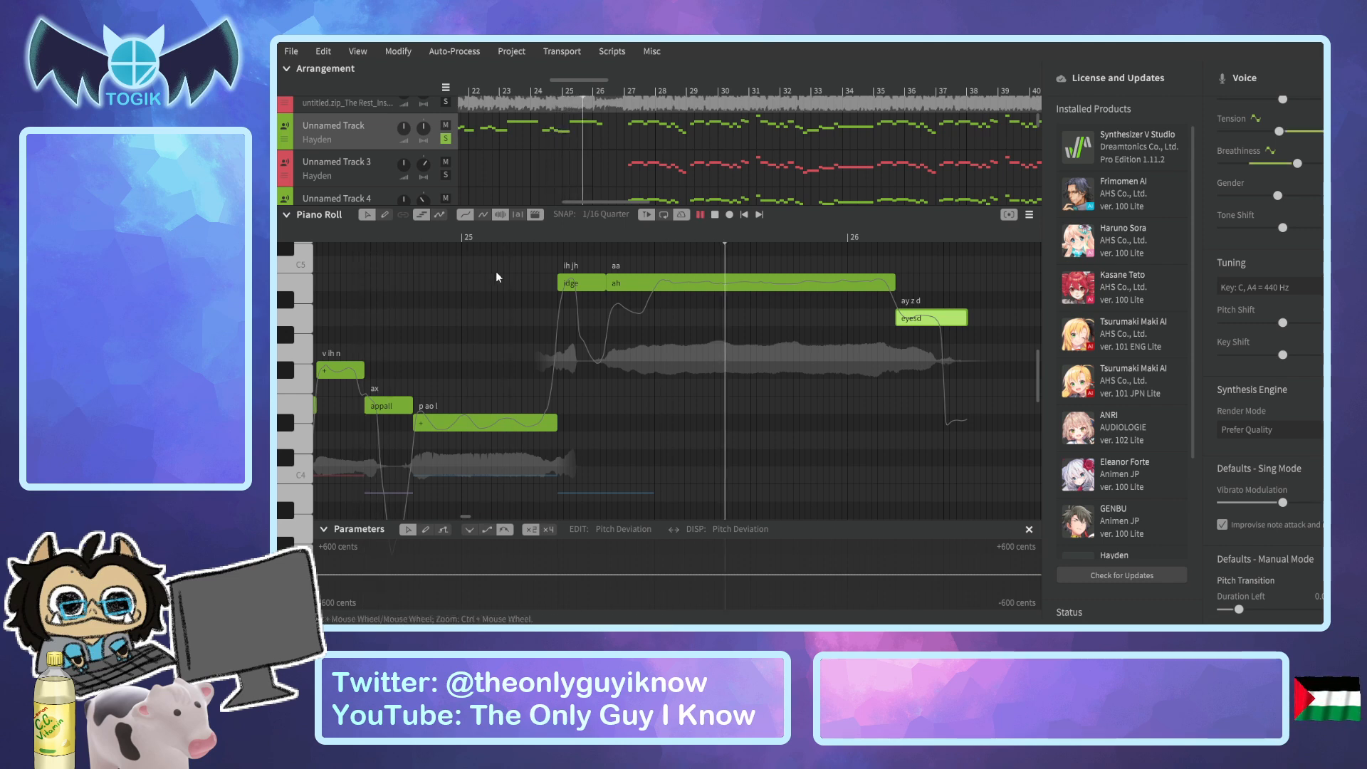
key(space)
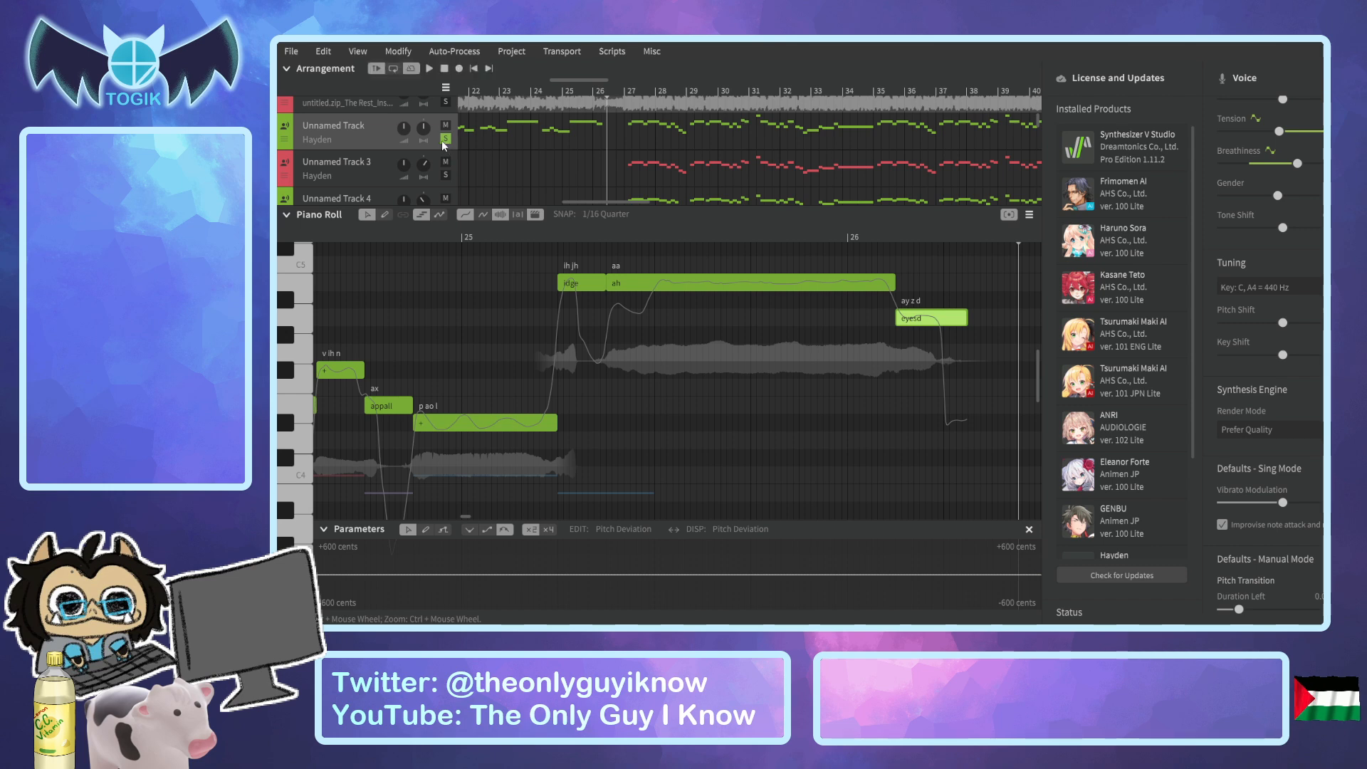
Select Unnamed Track 9 for editing and place the playhead just before bar 16.
scroll(722, 171, down, 2)
scroll(690, 186, down, 2)
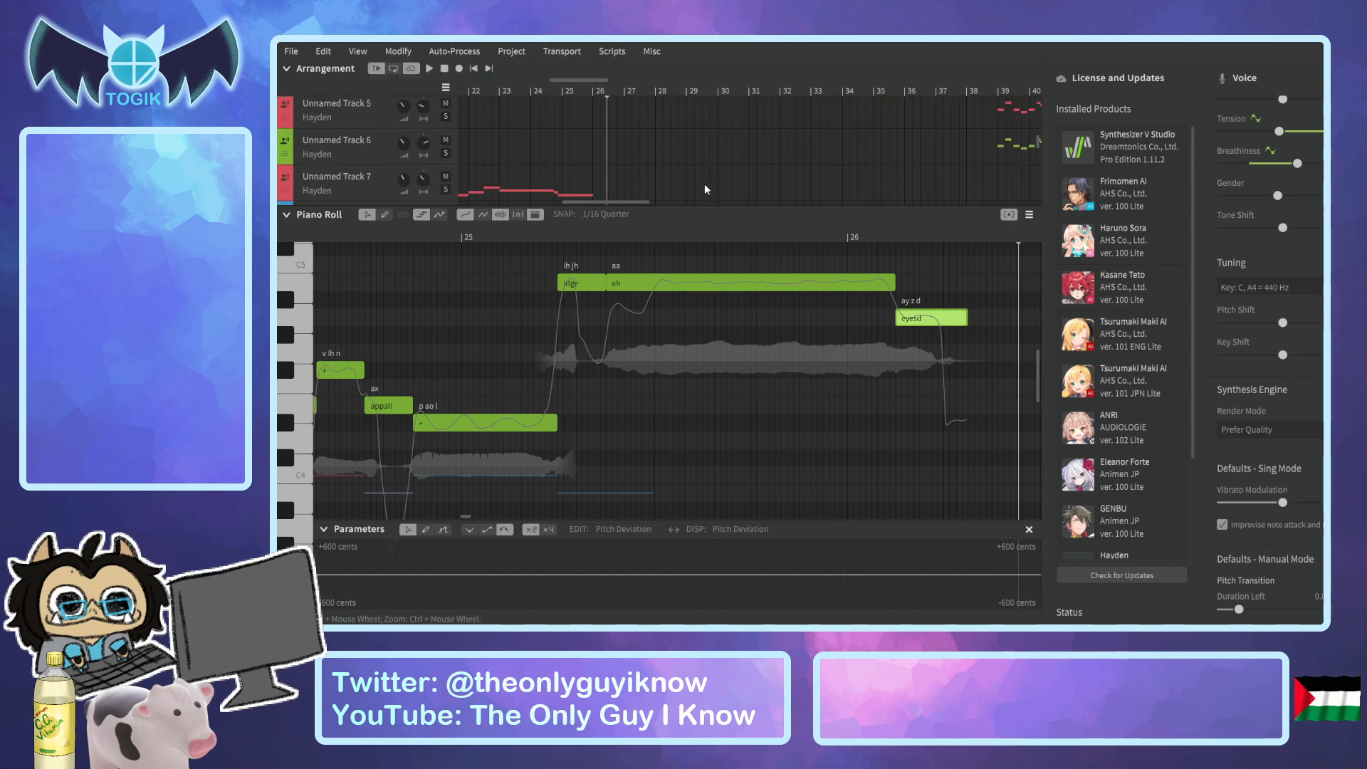
drag(635, 203, 617, 206)
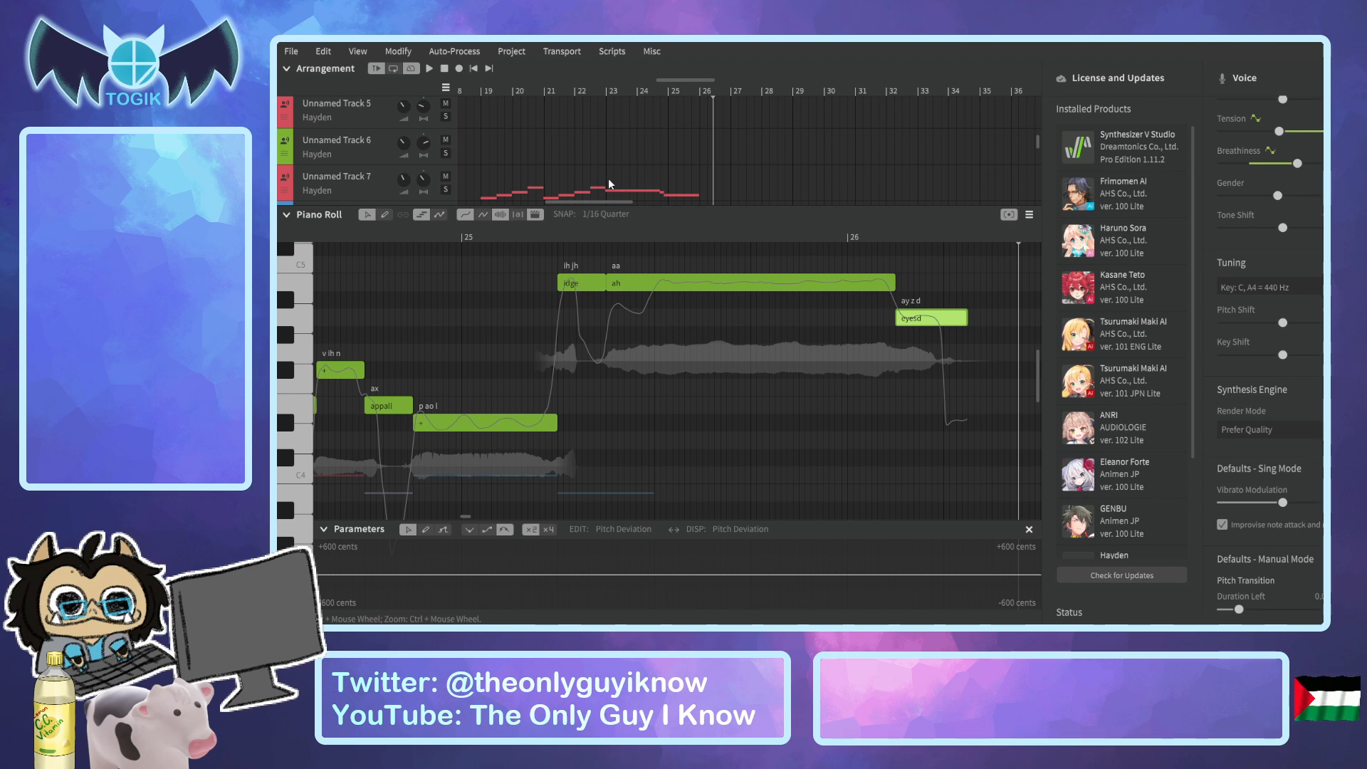
scroll(610, 177, down, 3)
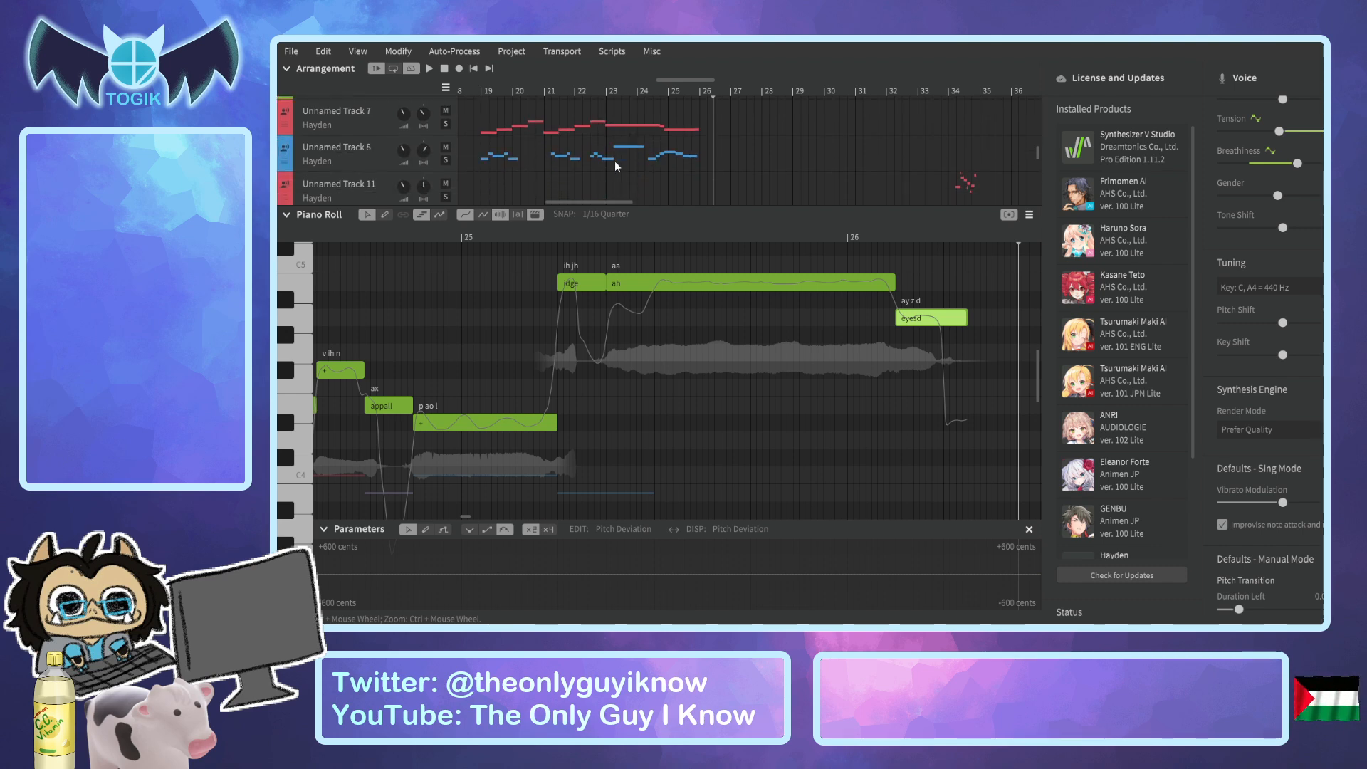
scroll(608, 191, down, 2)
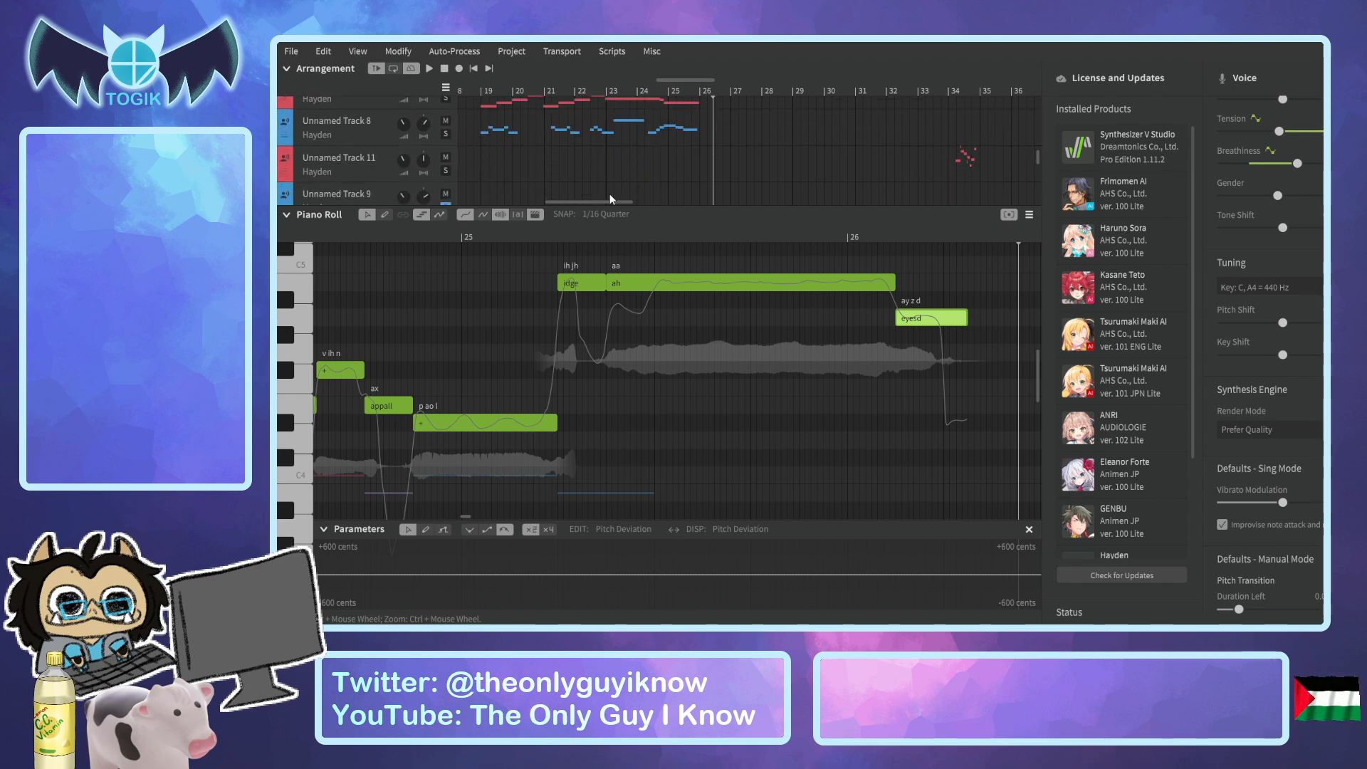
click(364, 158)
drag(570, 204, 512, 207)
click(362, 193)
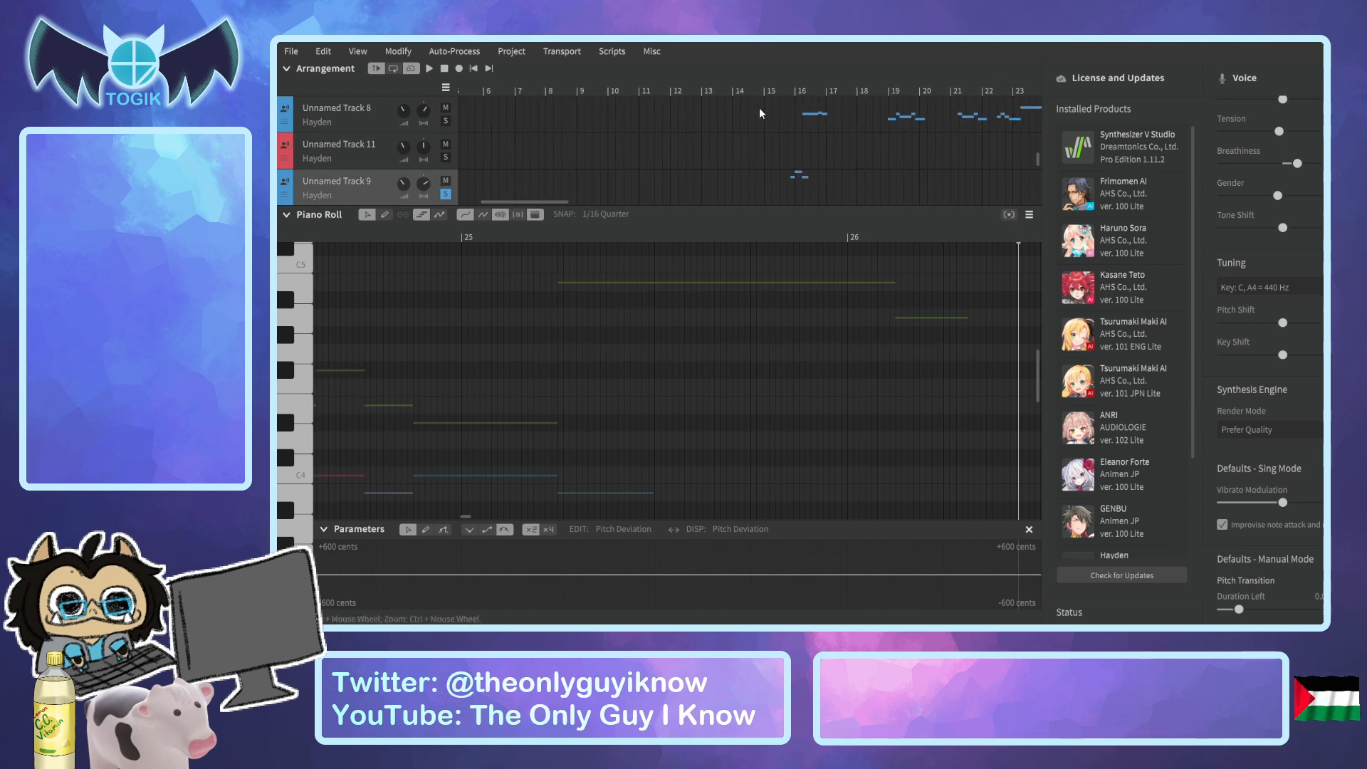
click(791, 92)
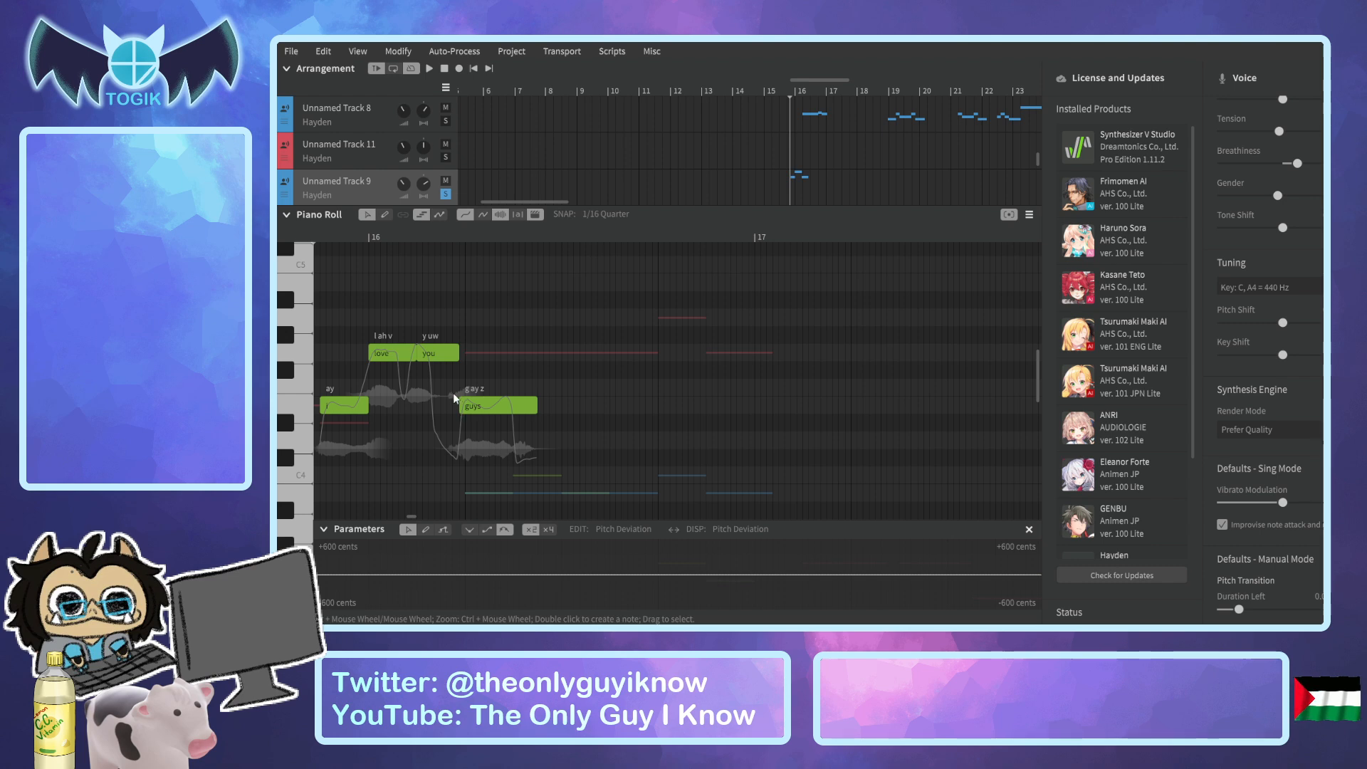
Zoom in on the "i love you guys" notes around bar 16 and activate the pencil tool for notes.
ctrl+scroll(453, 391, up, 2)
click(413, 513)
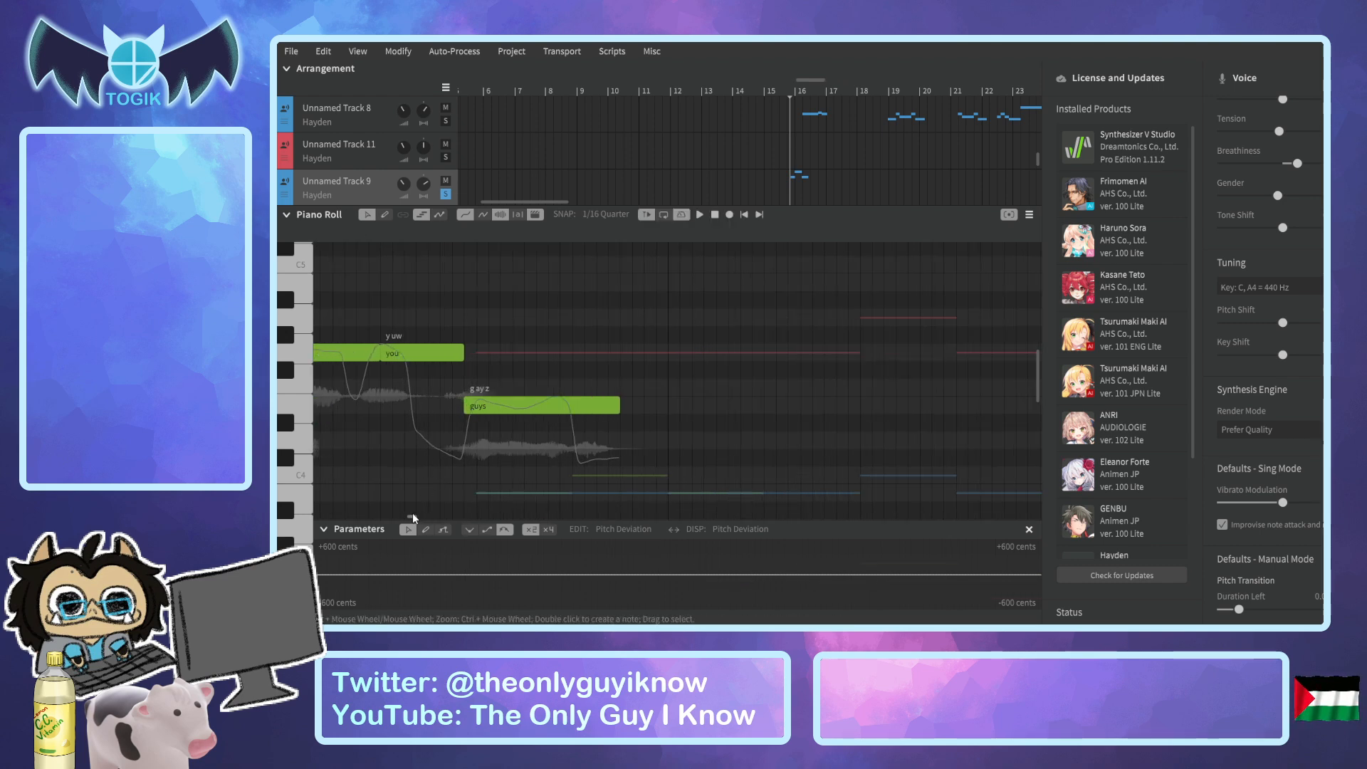
drag(411, 516, 411, 517)
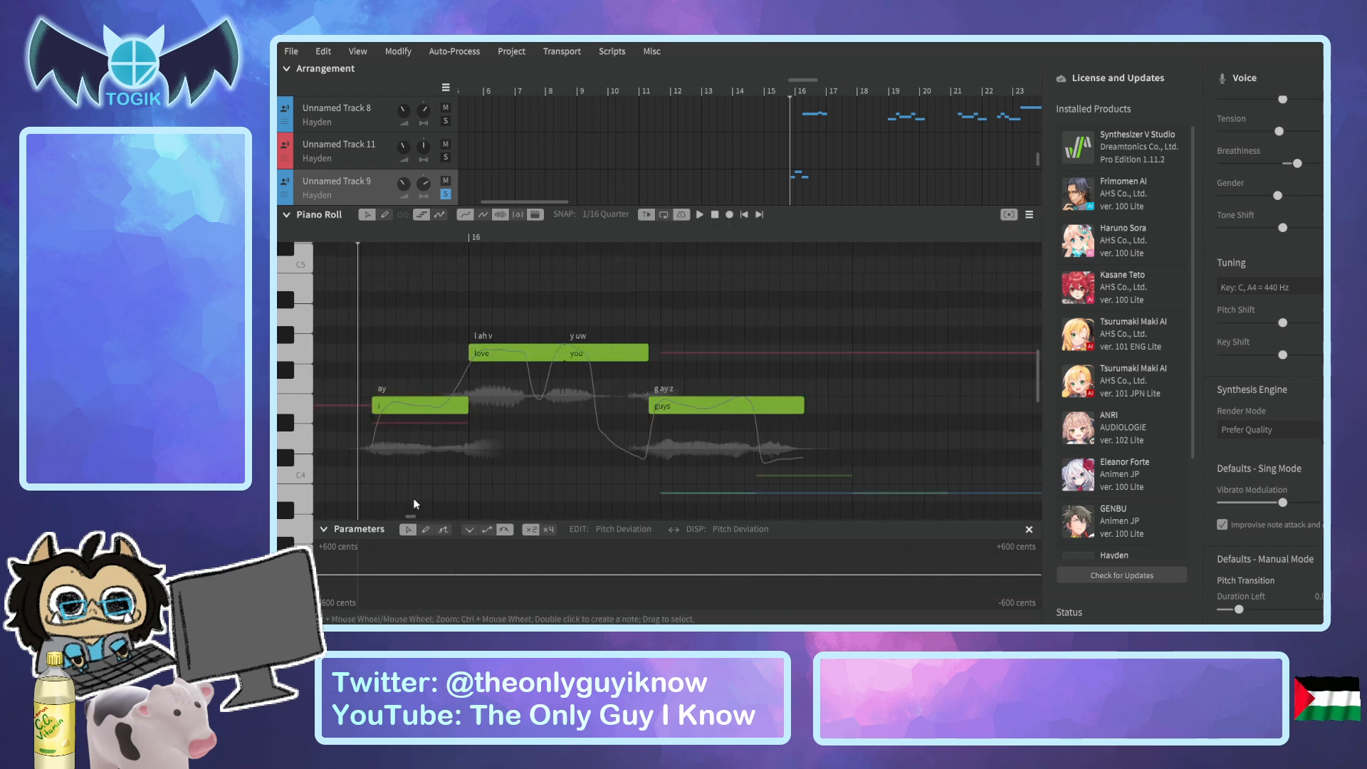
click(384, 215)
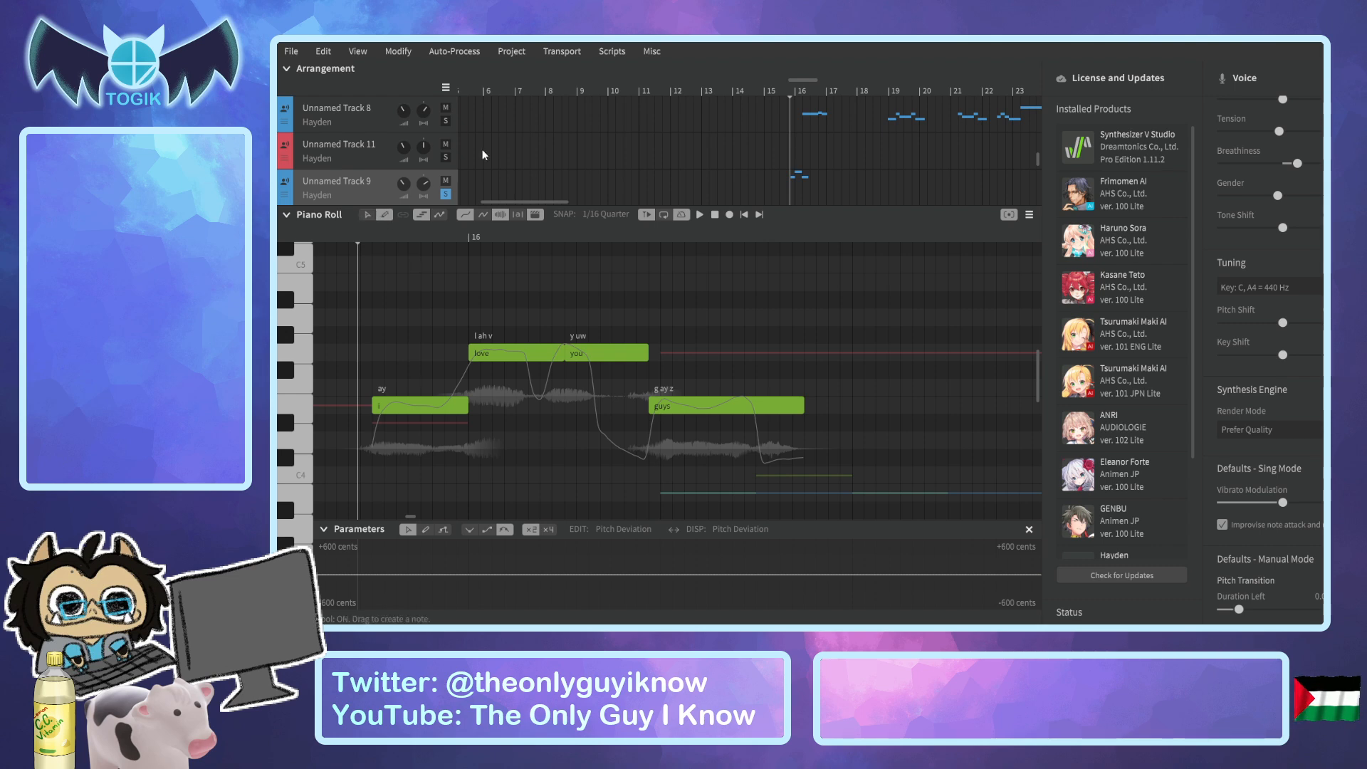
Turn off solo on Unnamed Track 9 and Unnamed Track 10, and keep Unnamed Track 9 open for editing.
scroll(520, 121, up, 3)
scroll(520, 119, up, 5)
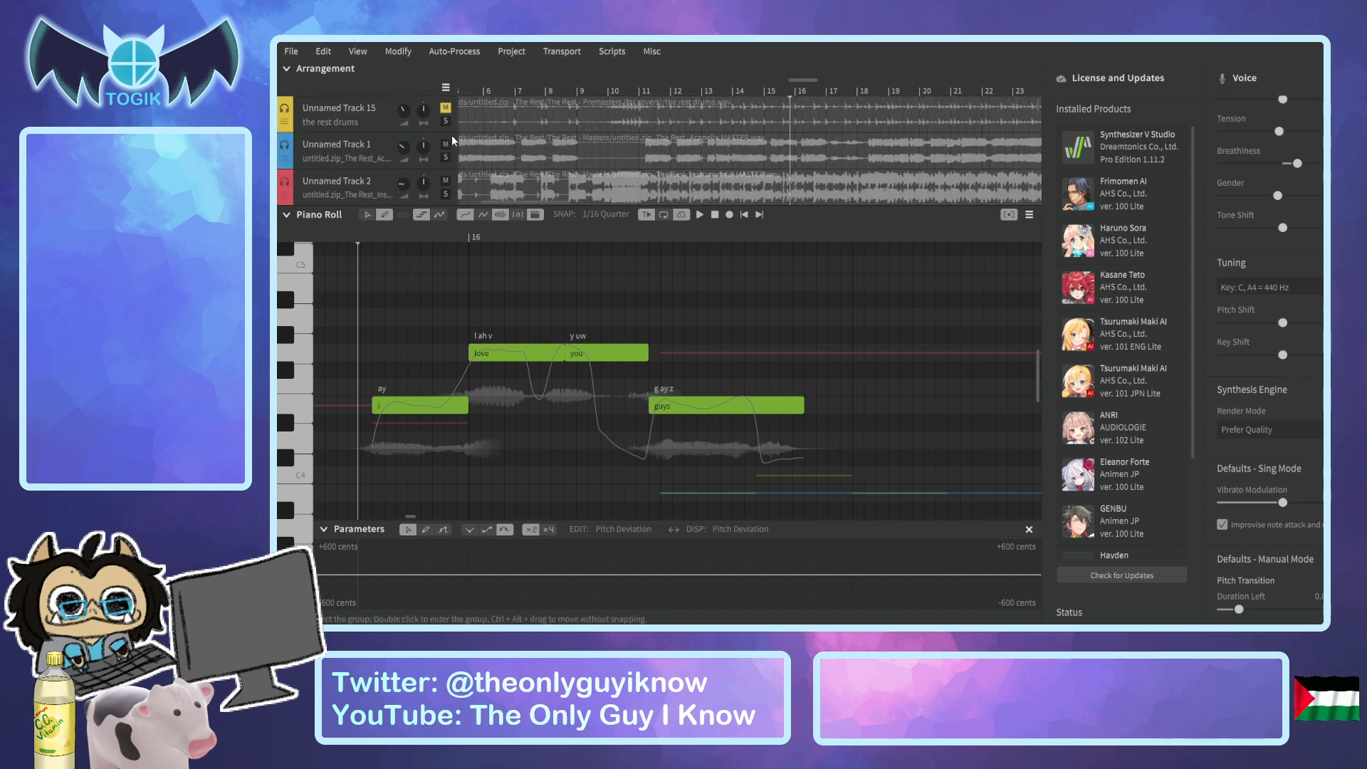
scroll(557, 141, down, 3)
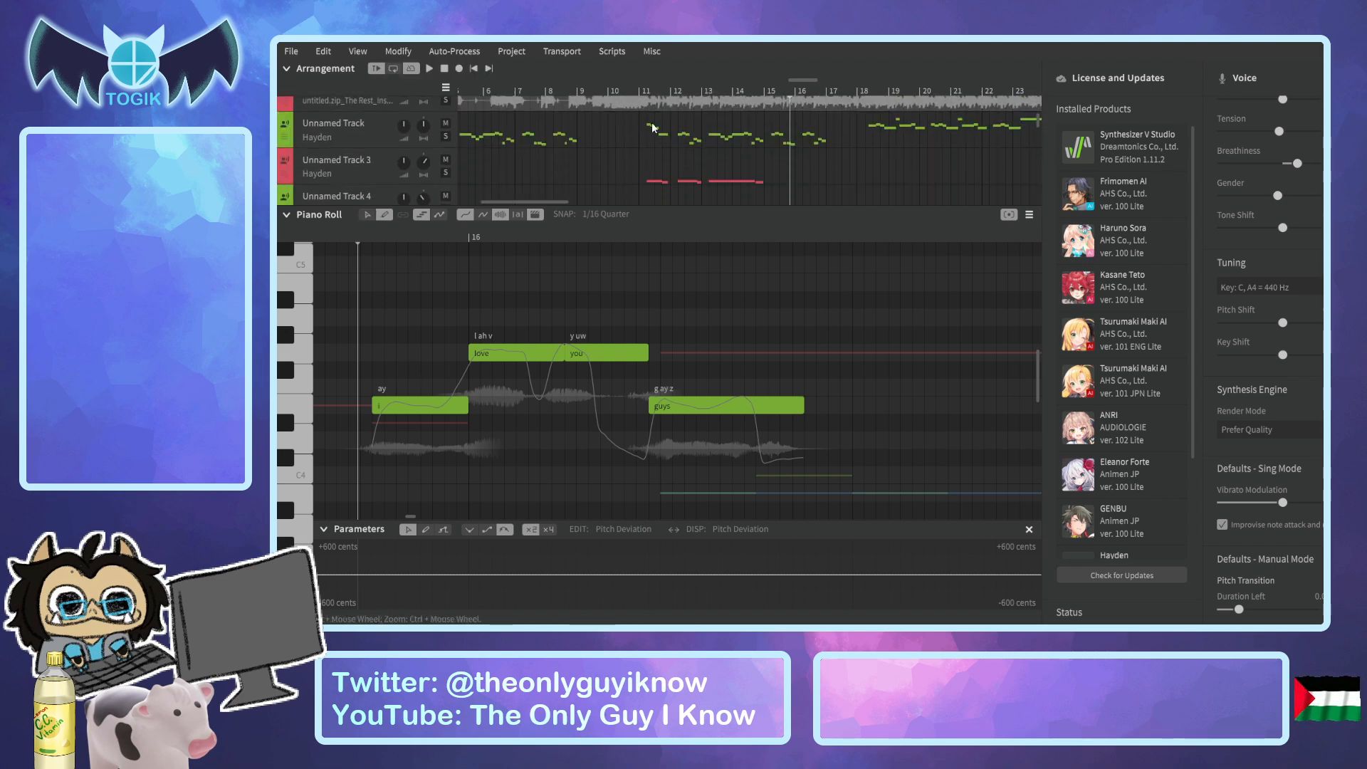
drag(356, 245, 344, 240)
scroll(431, 188, down, 6)
click(446, 153)
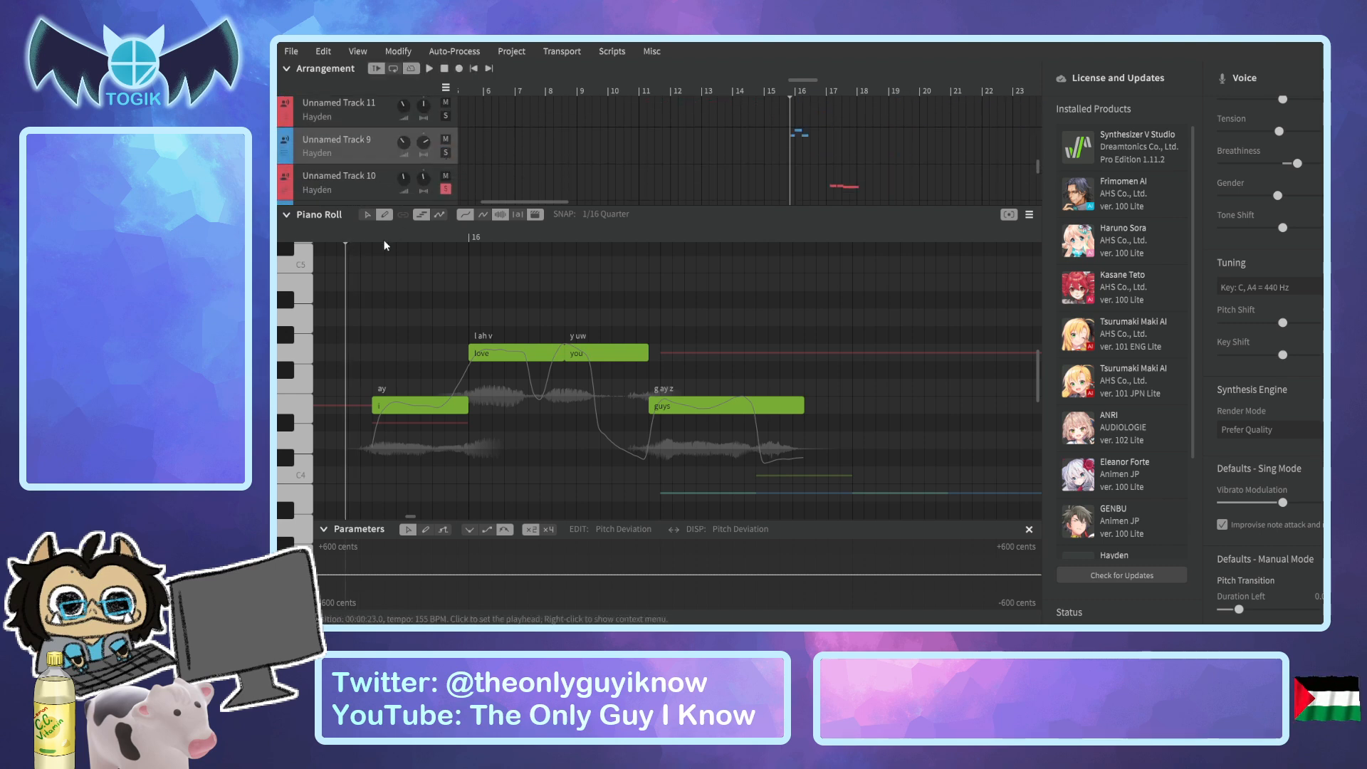
click(446, 190)
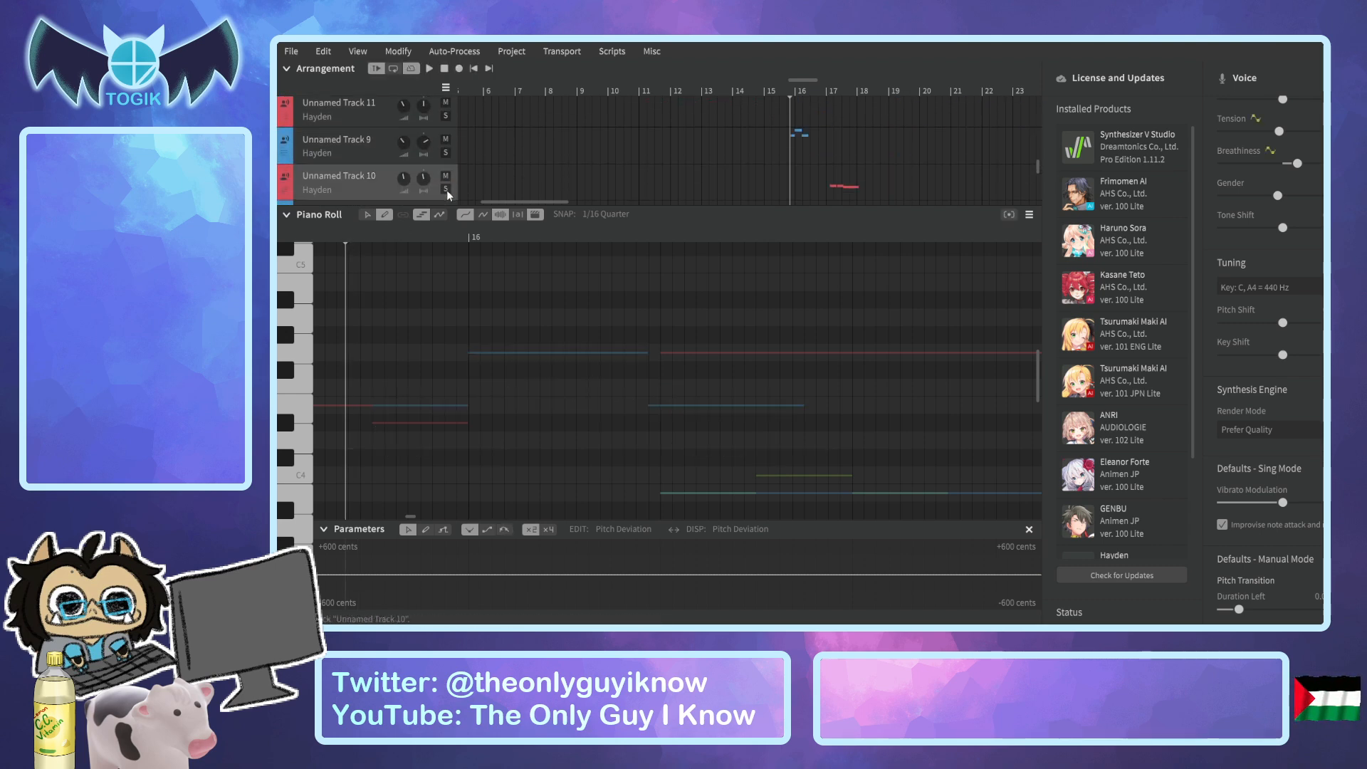
click(365, 153)
Play Unnamed Track 9 with the other tracks from before bar 16 through "i love you guys", repeating the phrase.
scroll(405, 303, down, 2)
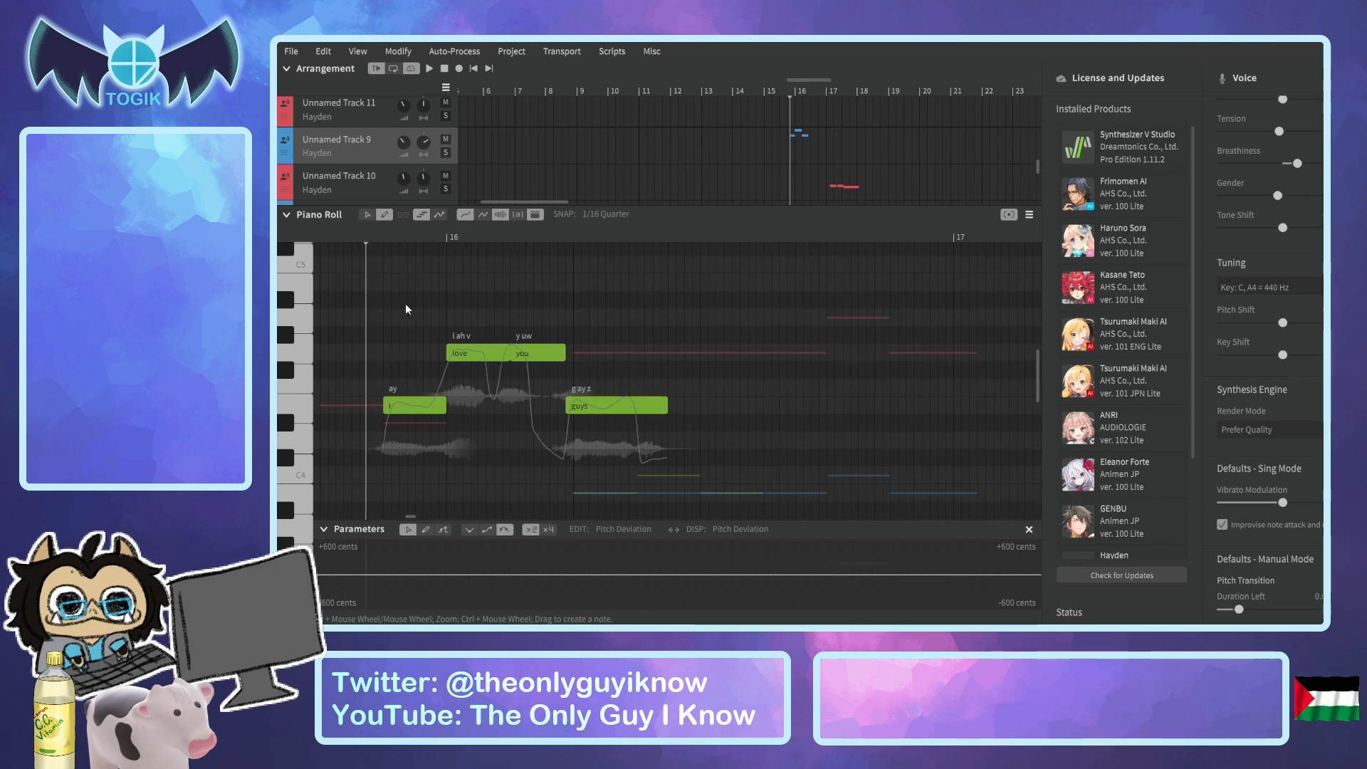
drag(349, 237, 572, 281)
key(space)
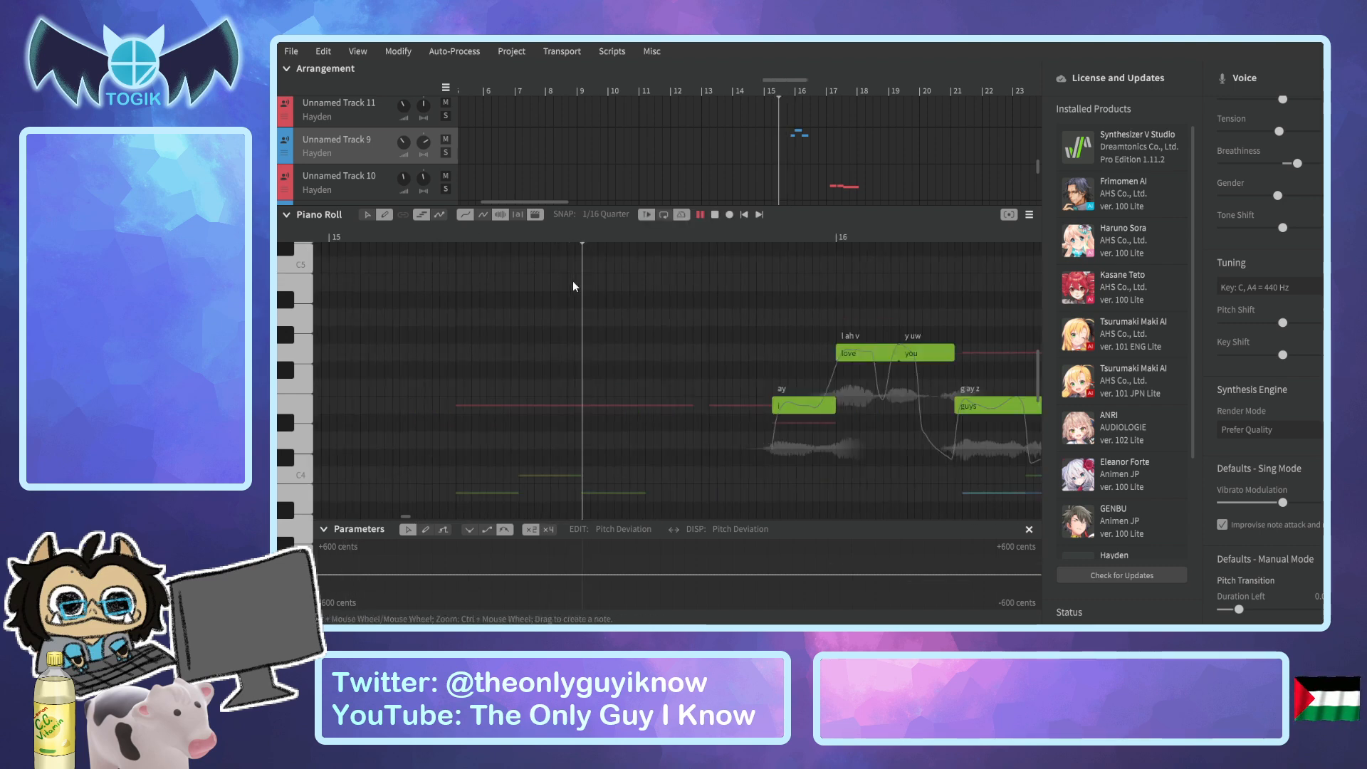
key(space)
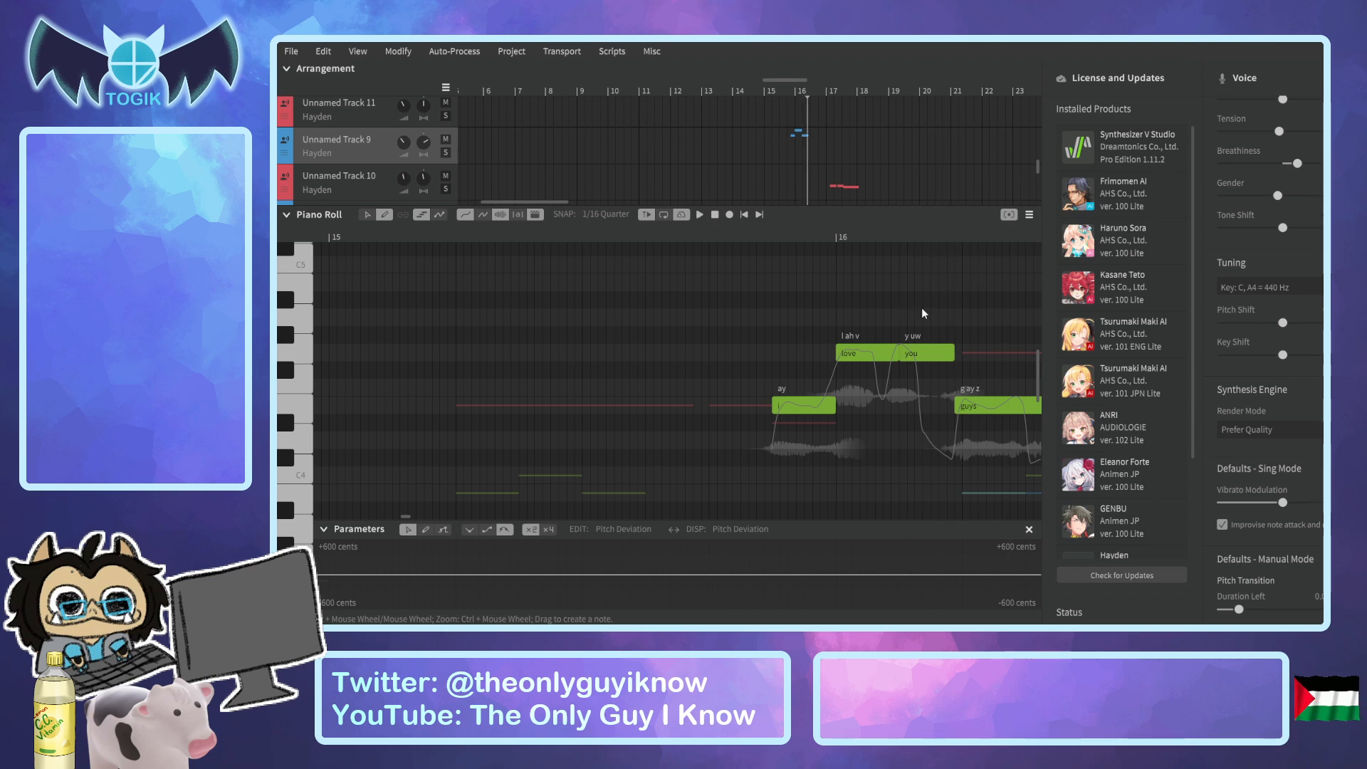
key(space)
key(space)
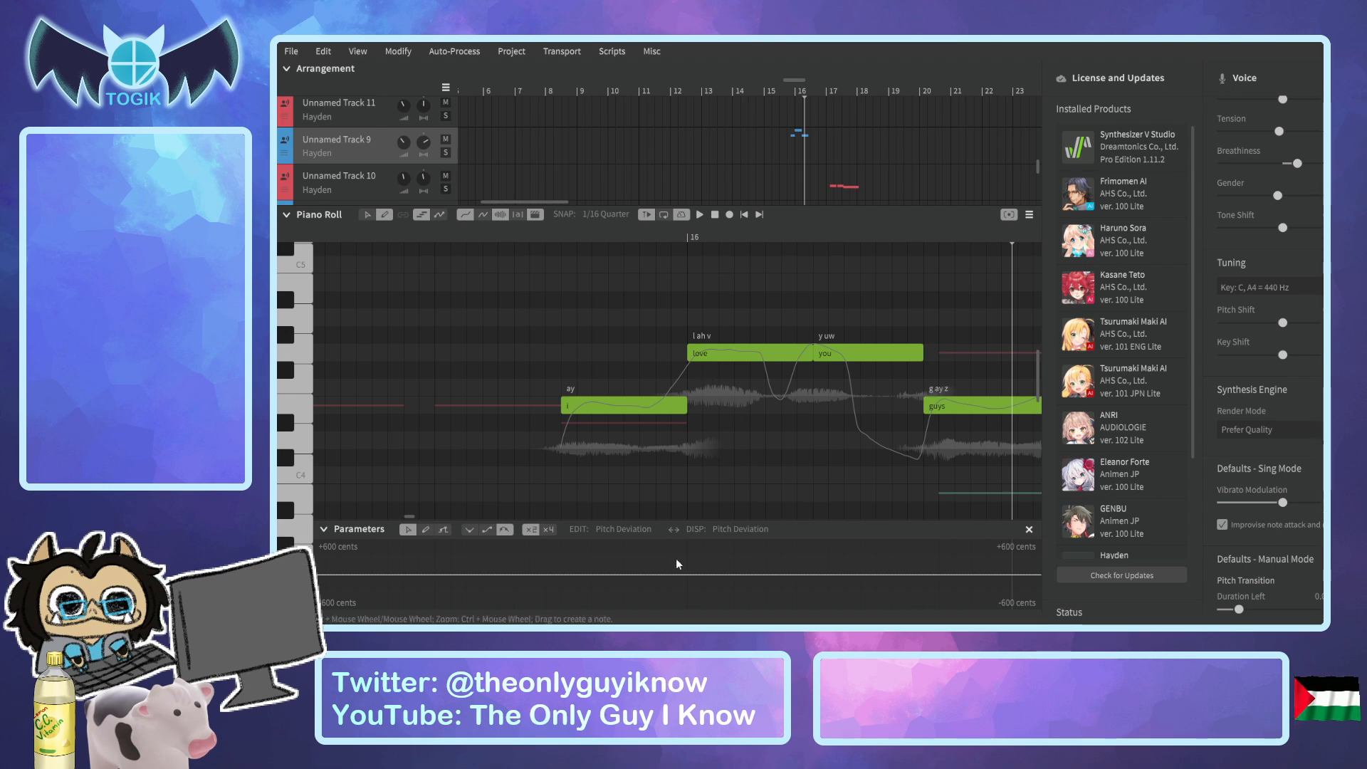
Shorten the "love" note to its first quarter and fill the gap before "you" with a same-pitch note carrying the lyric "-".
click(443, 529)
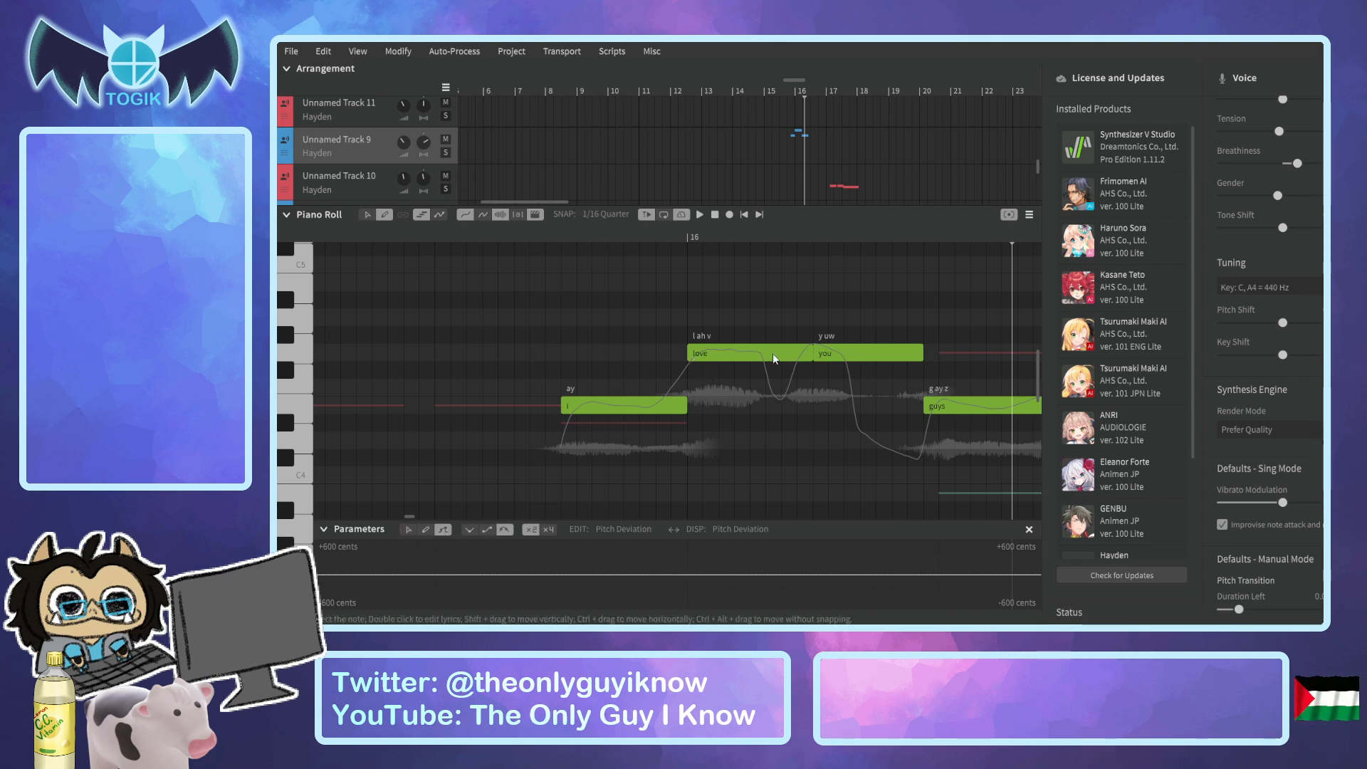
drag(812, 354, 718, 353)
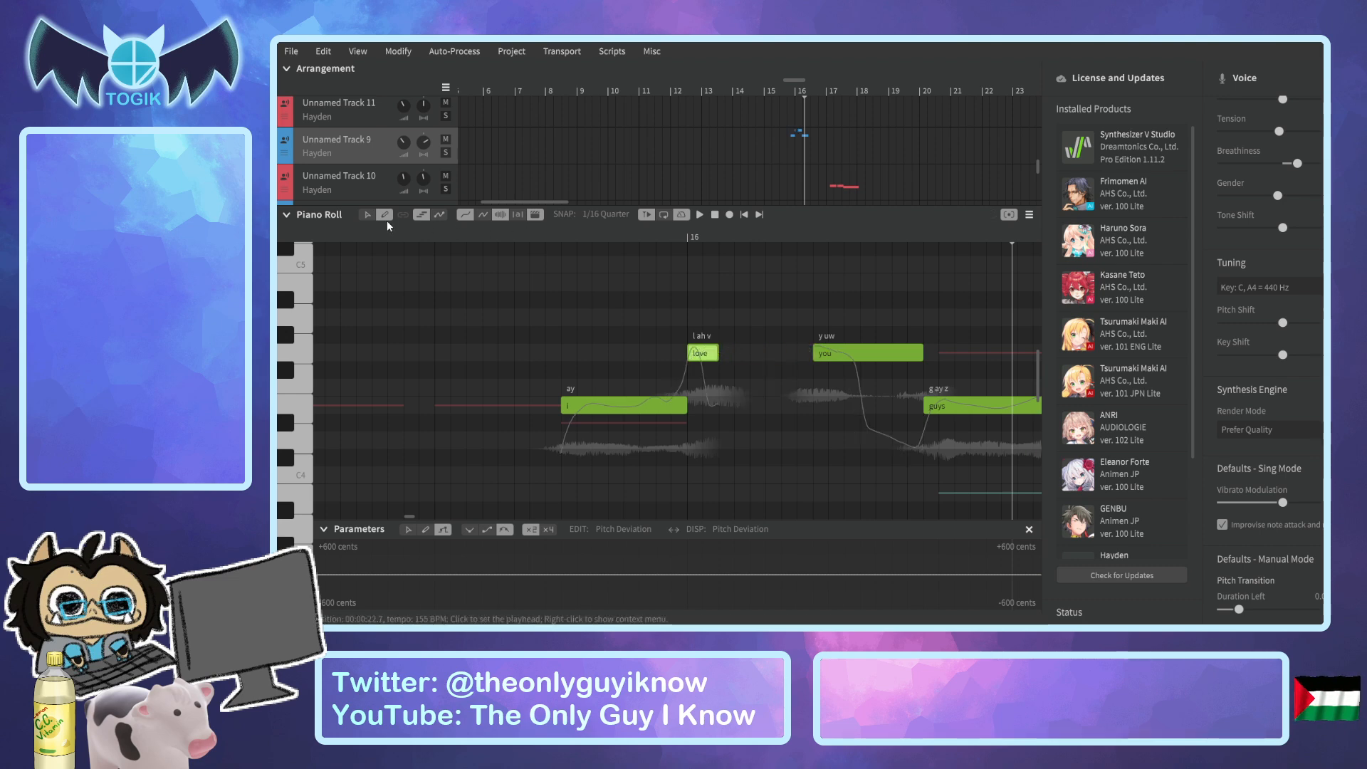
drag(720, 354, 812, 362)
double_click(786, 354)
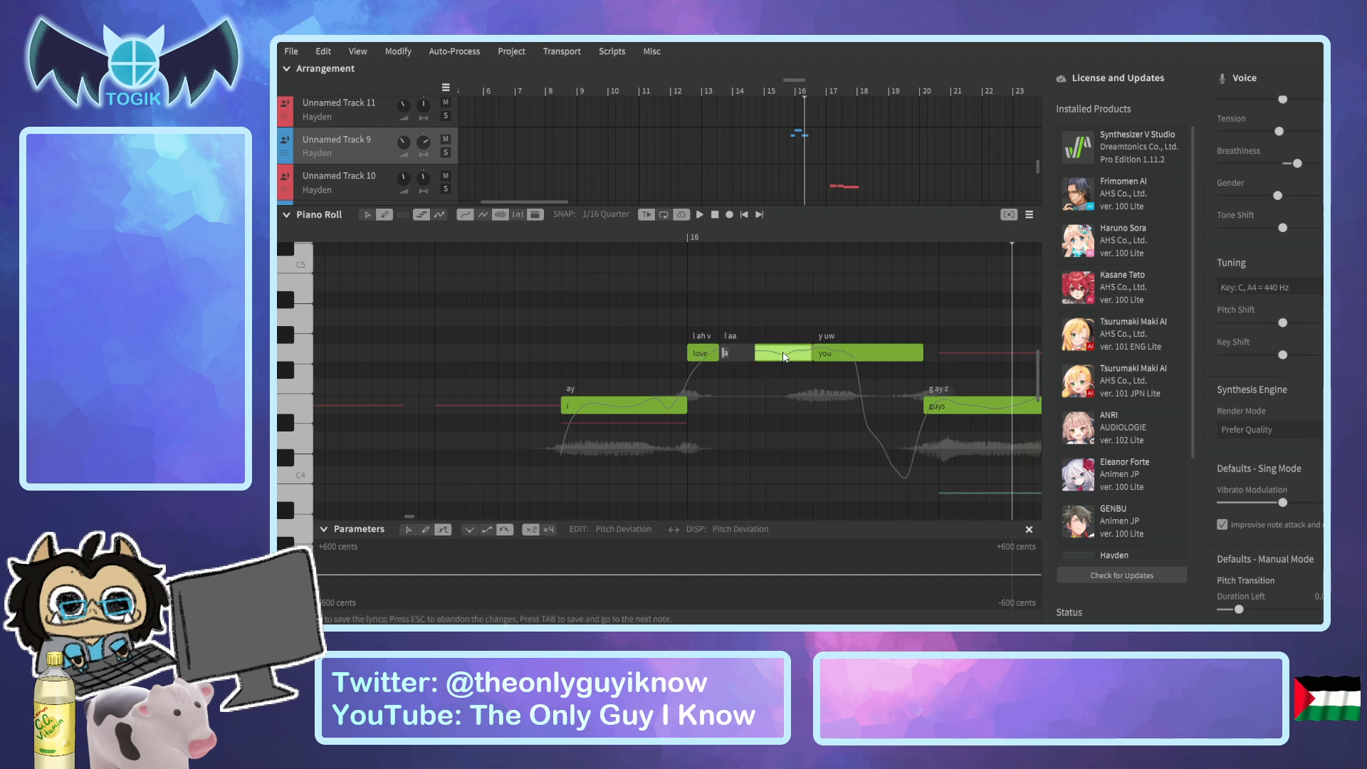
text(-)
key(Return)
Lower the "-" note to C4, extend "love" to about half the span before "you", and place the playhead before "i".
click(701, 354)
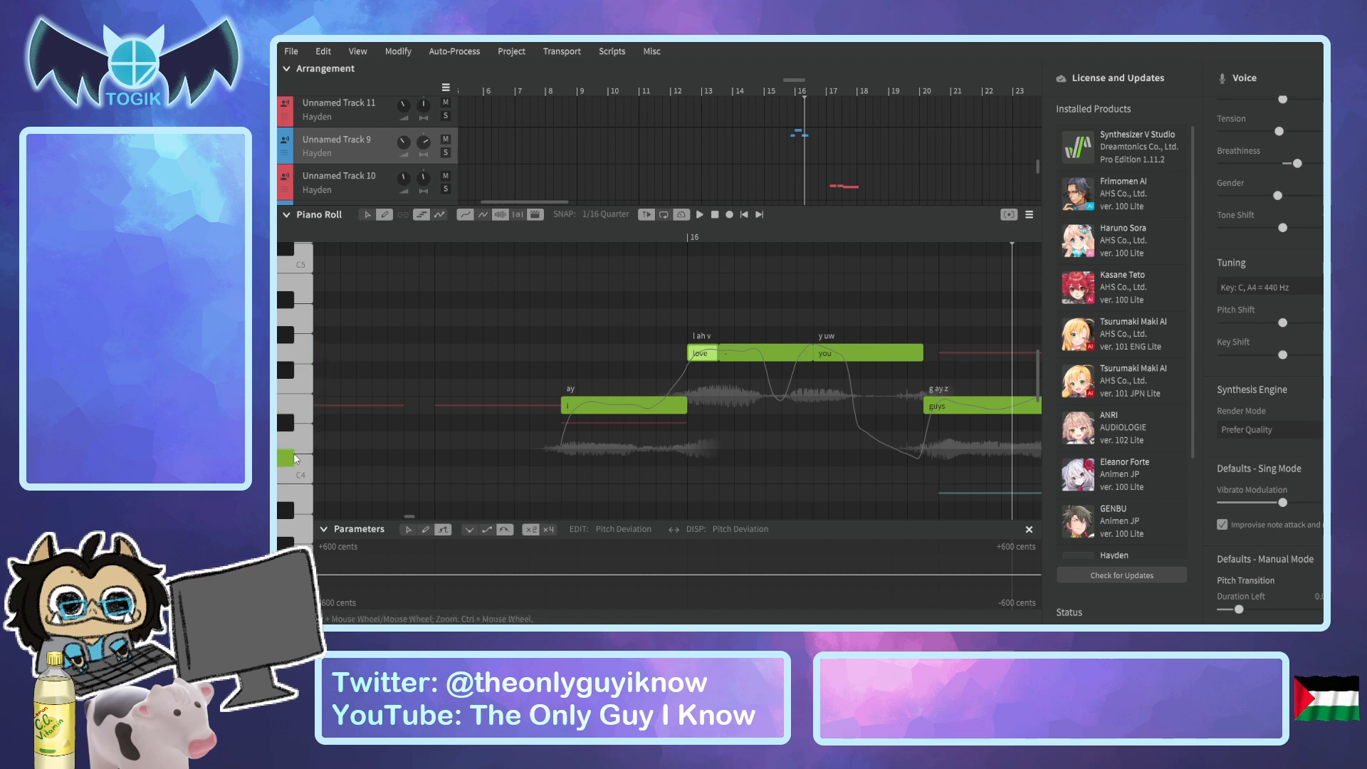
drag(771, 356, 769, 444)
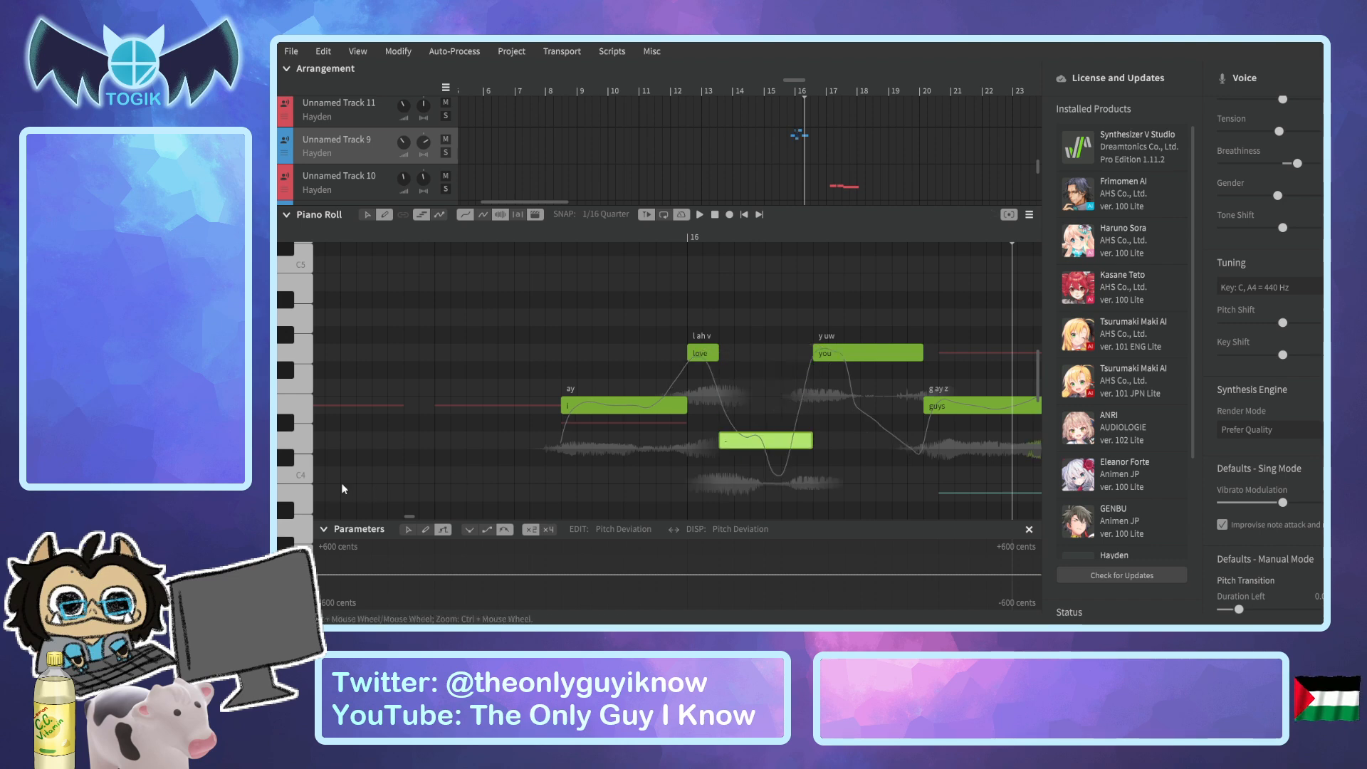
drag(775, 444, 776, 476)
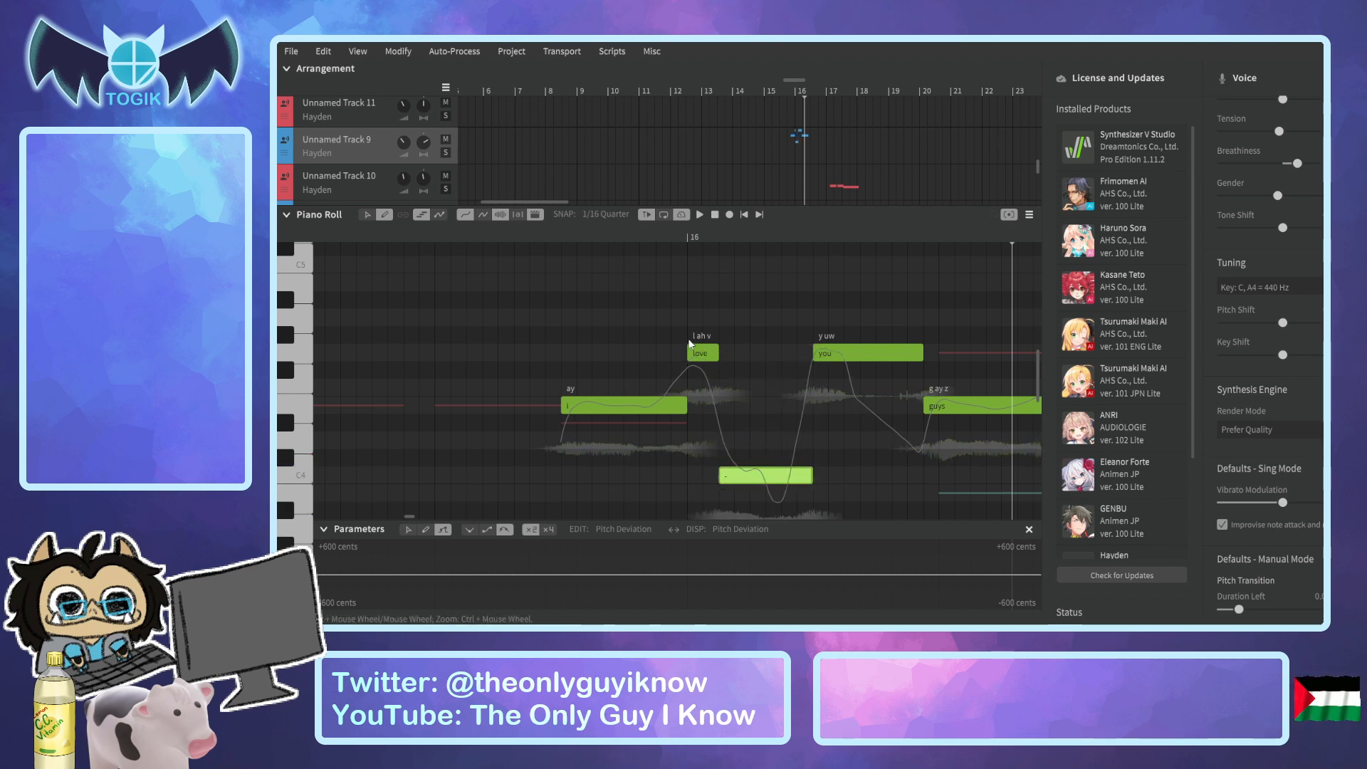
drag(718, 354, 749, 356)
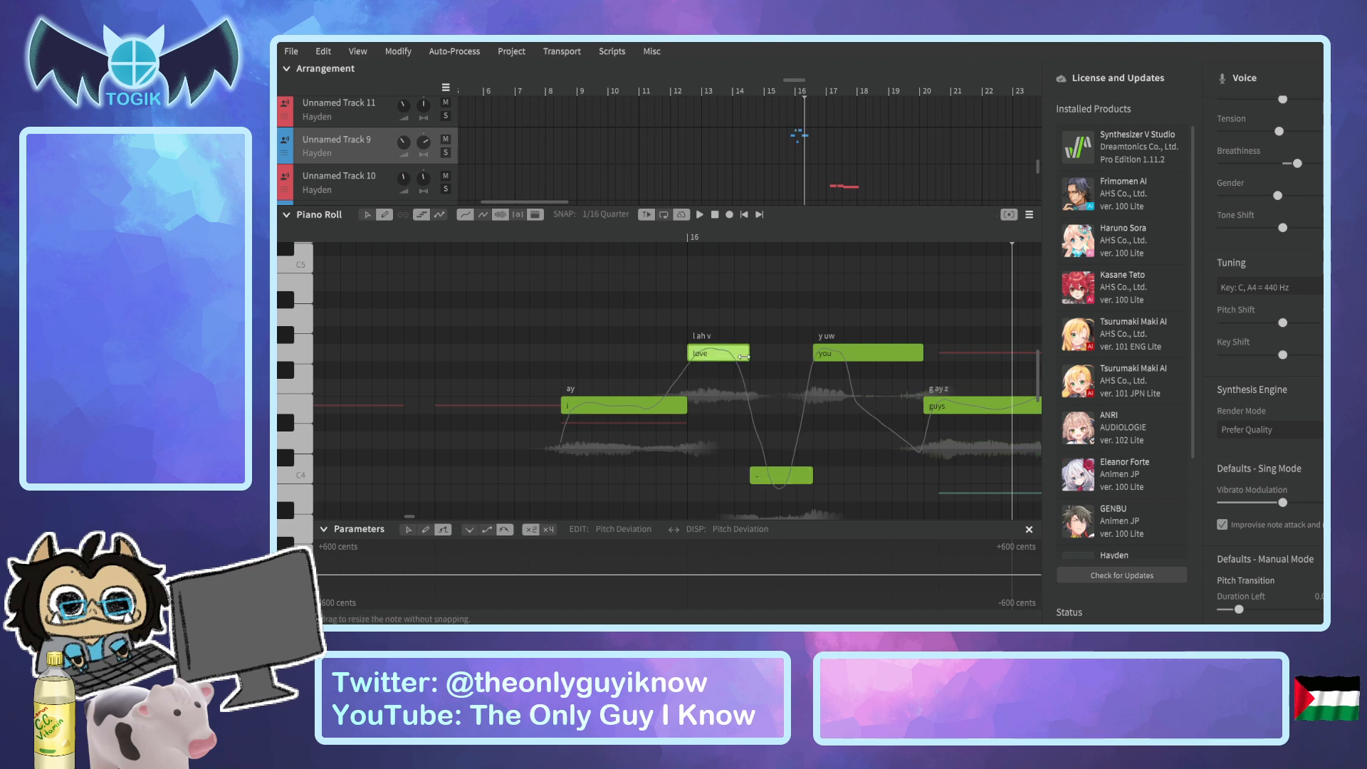
click(529, 239)
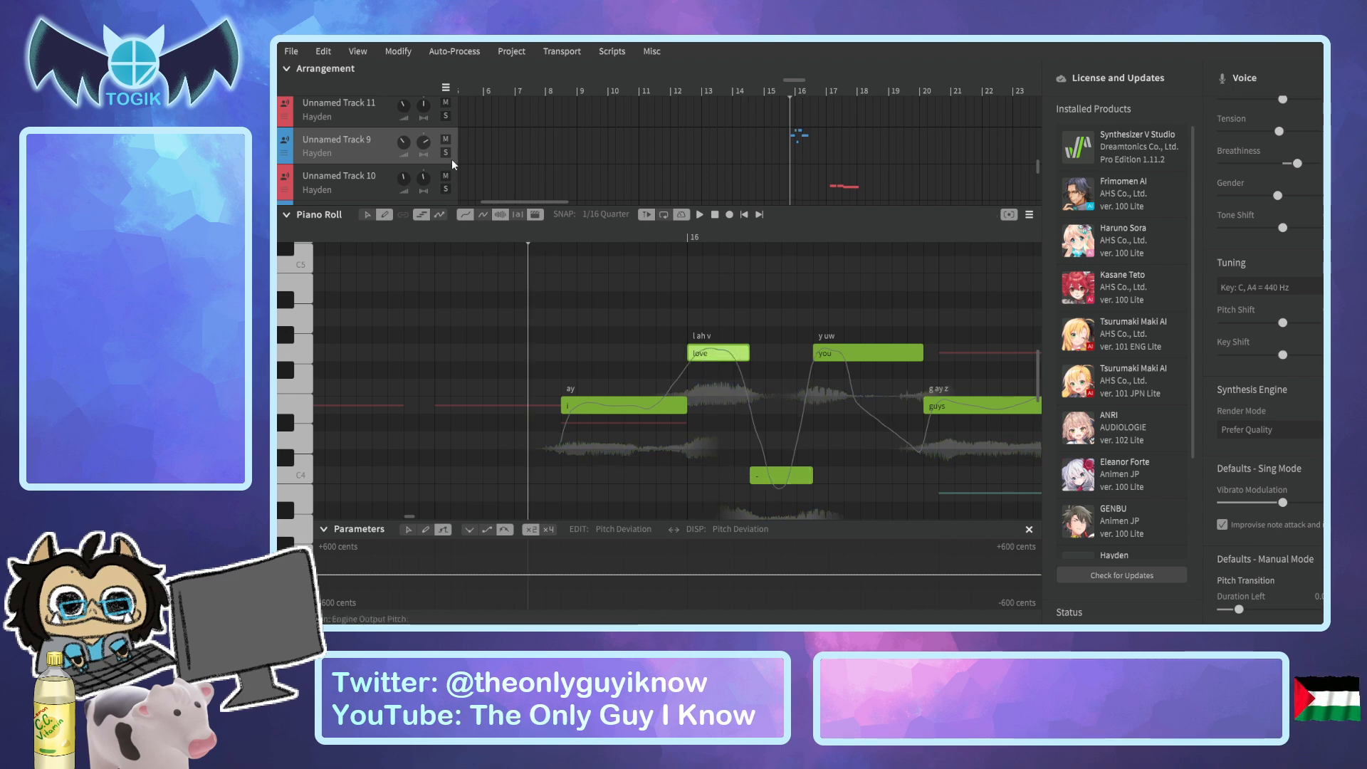
Solo Unnamed Track 9 and play its "i love you guys" phrase from before bar 16.
click(445, 153)
key(space)
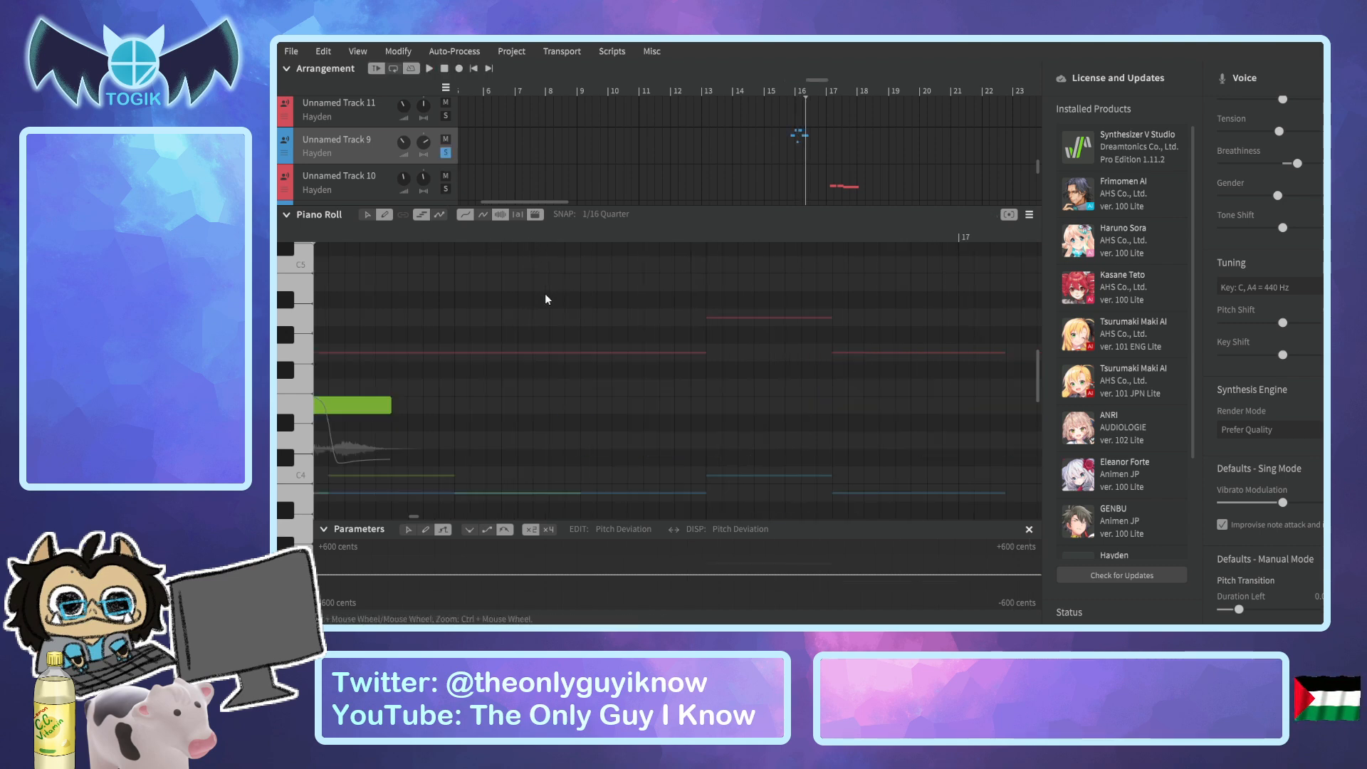
drag(521, 201, 507, 203)
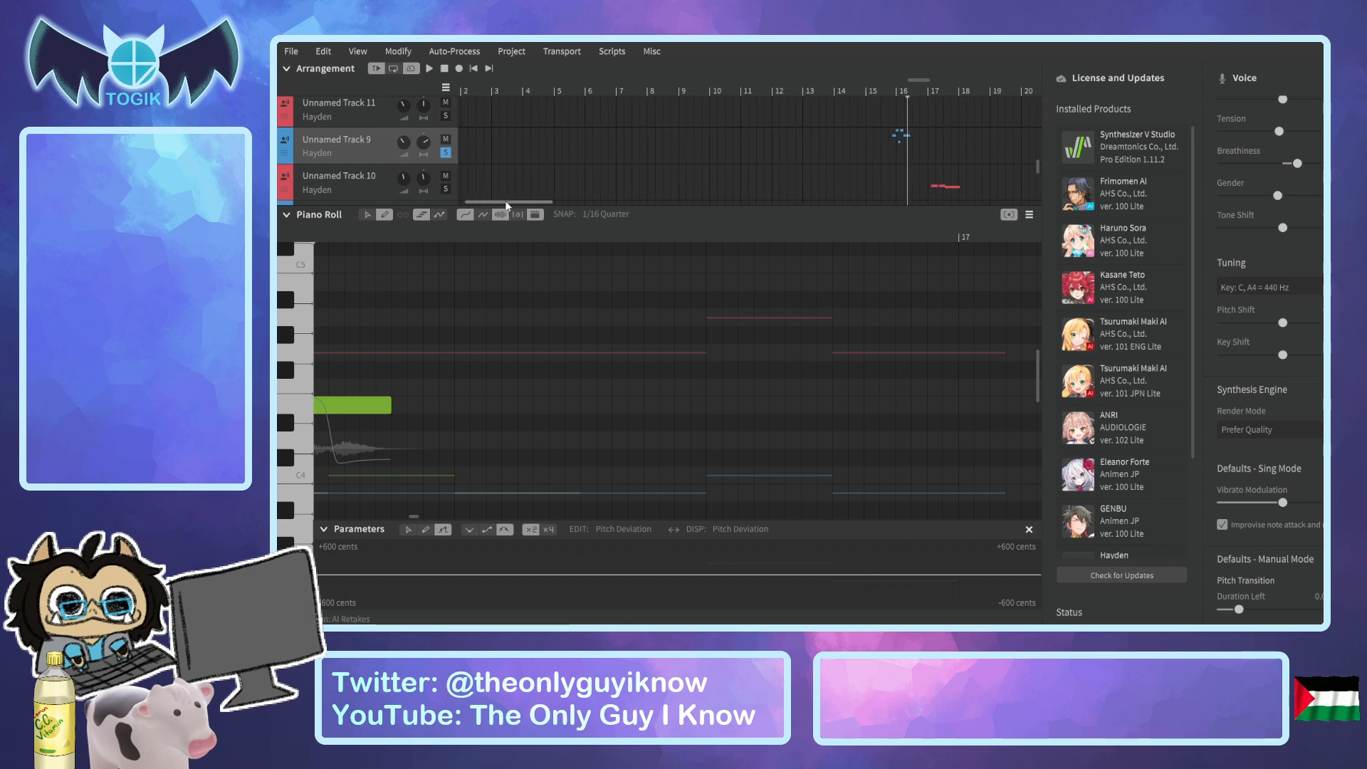
drag(917, 81, 897, 86)
click(486, 240)
key(space)
key(space)
Turn off solo on the "untitled.zip_The Rest_Ac..." audio track so that only Unnamed Track 9 plays.
scroll(483, 146, up, 5)
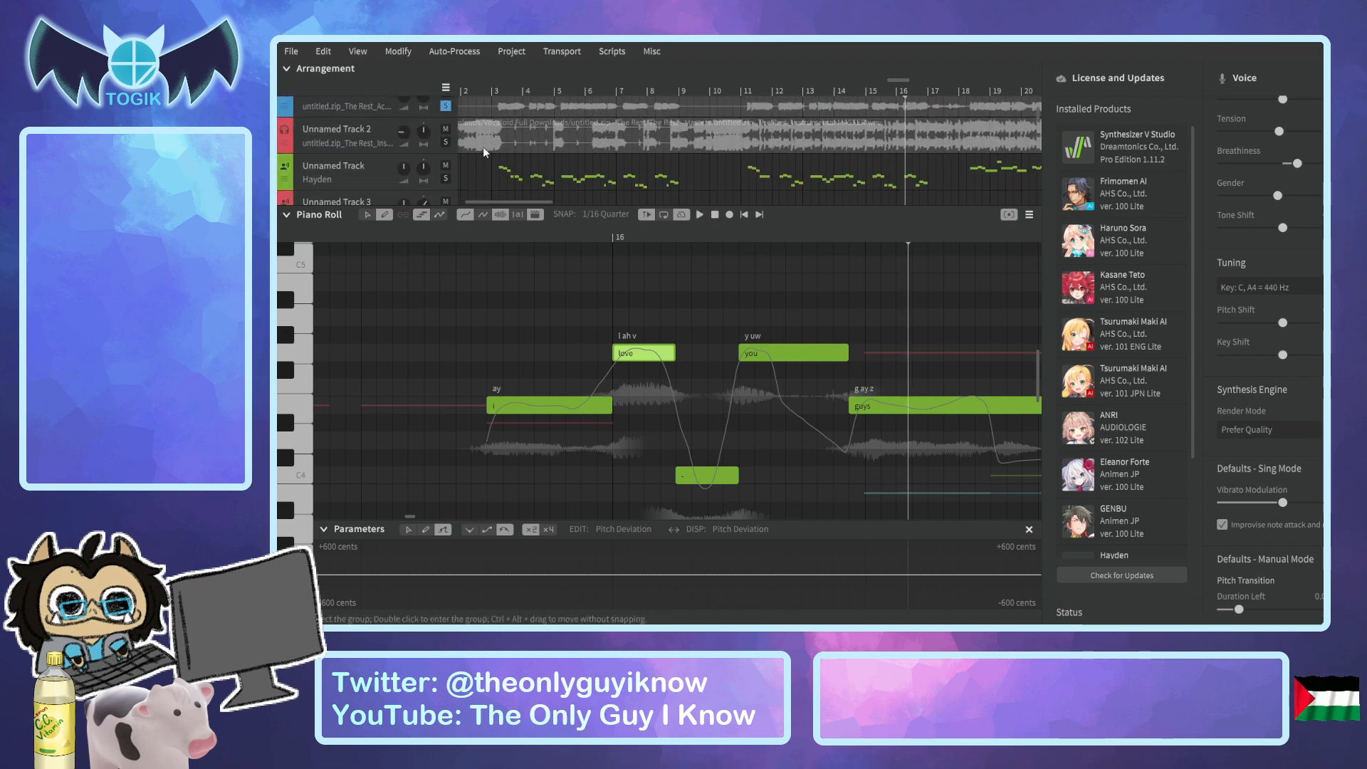
click(446, 106)
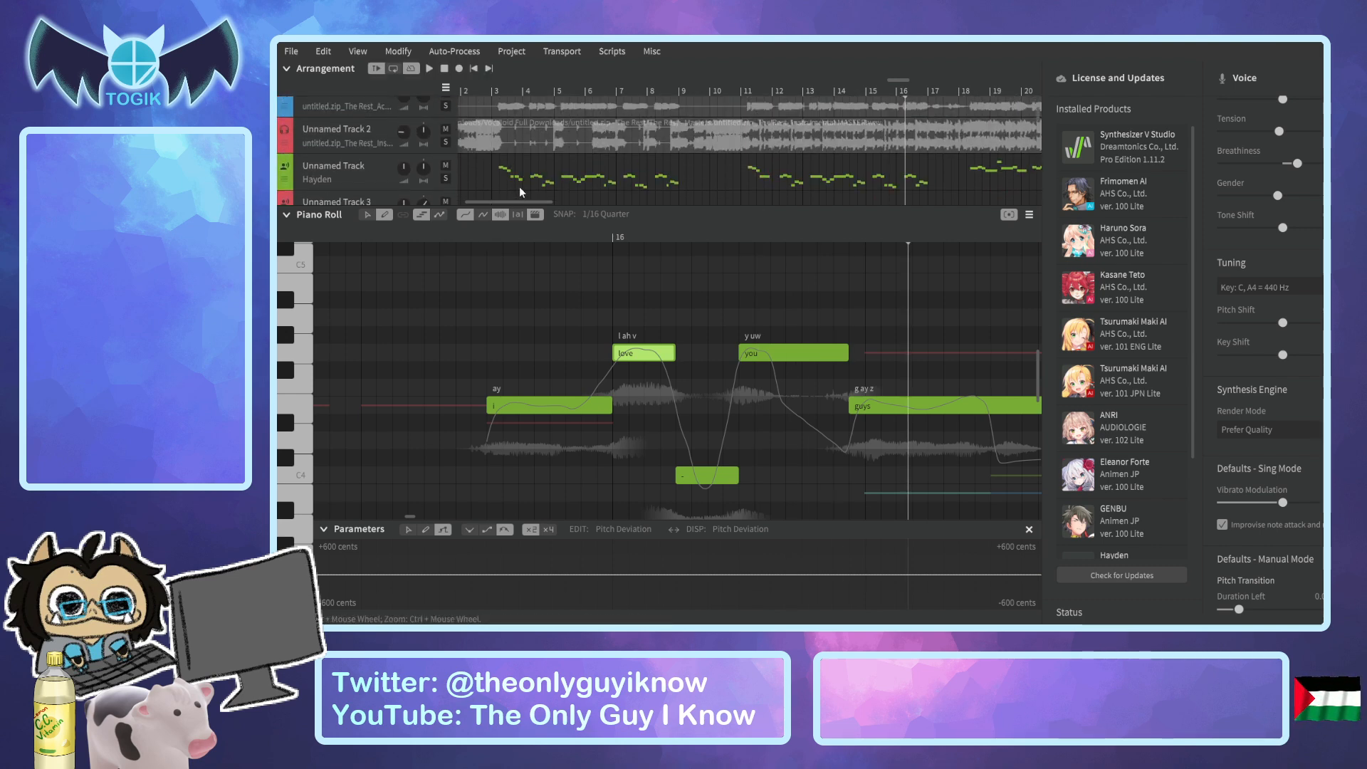
scroll(519, 184, down, 10)
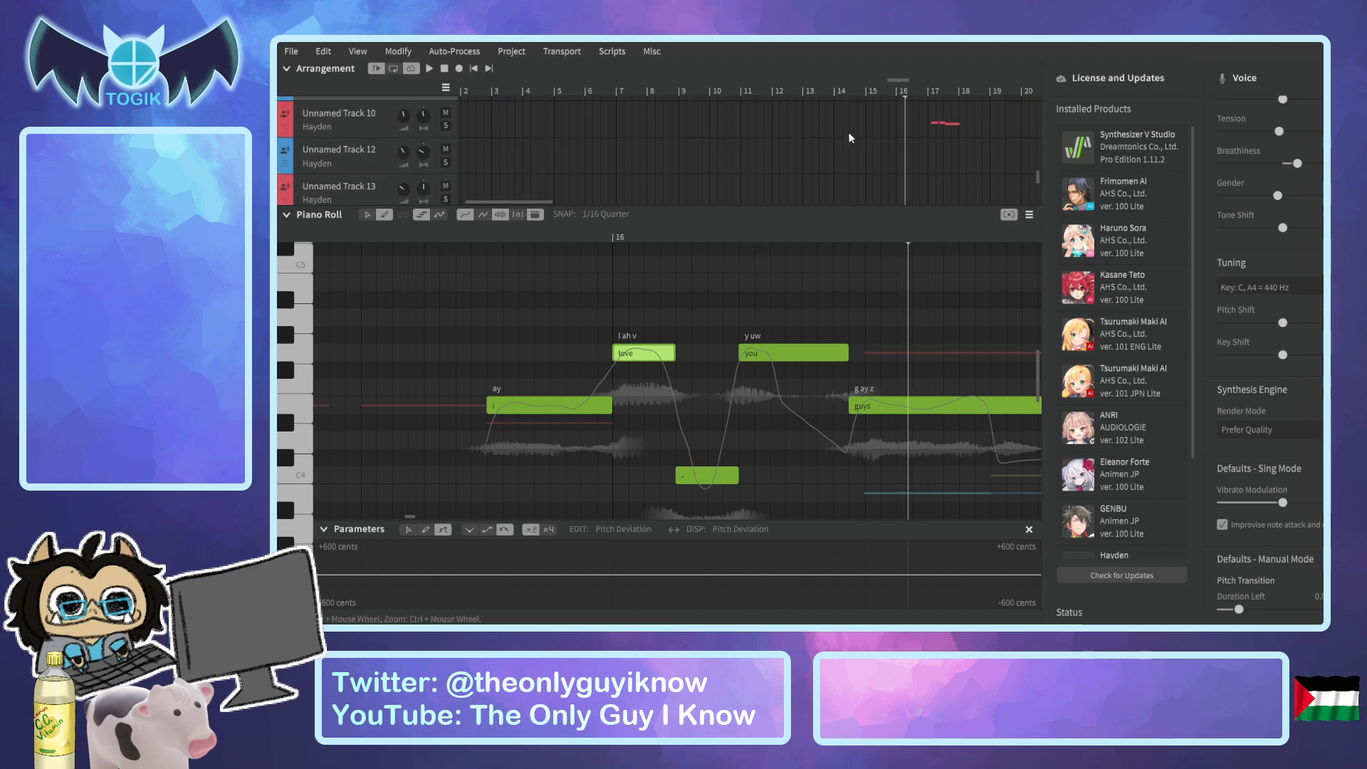
scroll(851, 138, up, 1)
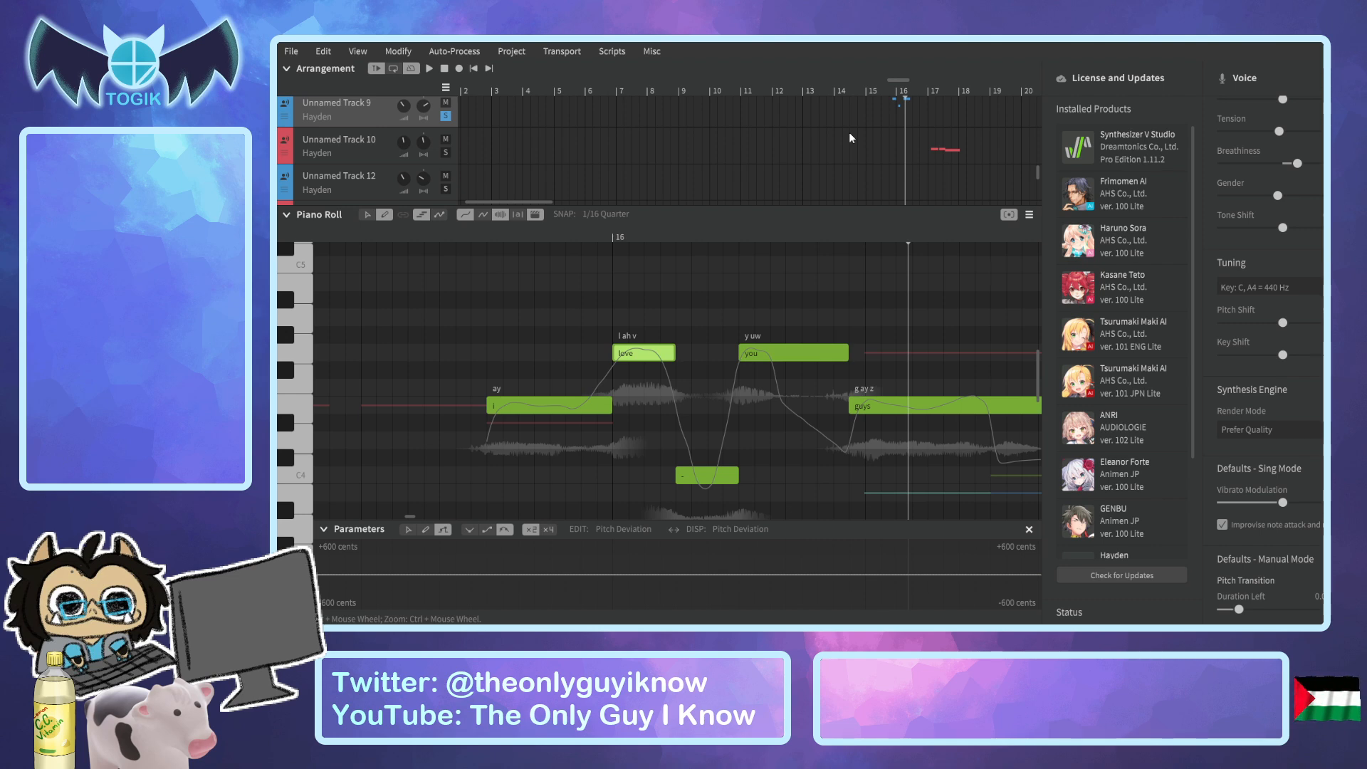
scroll(495, 170, down, 3)
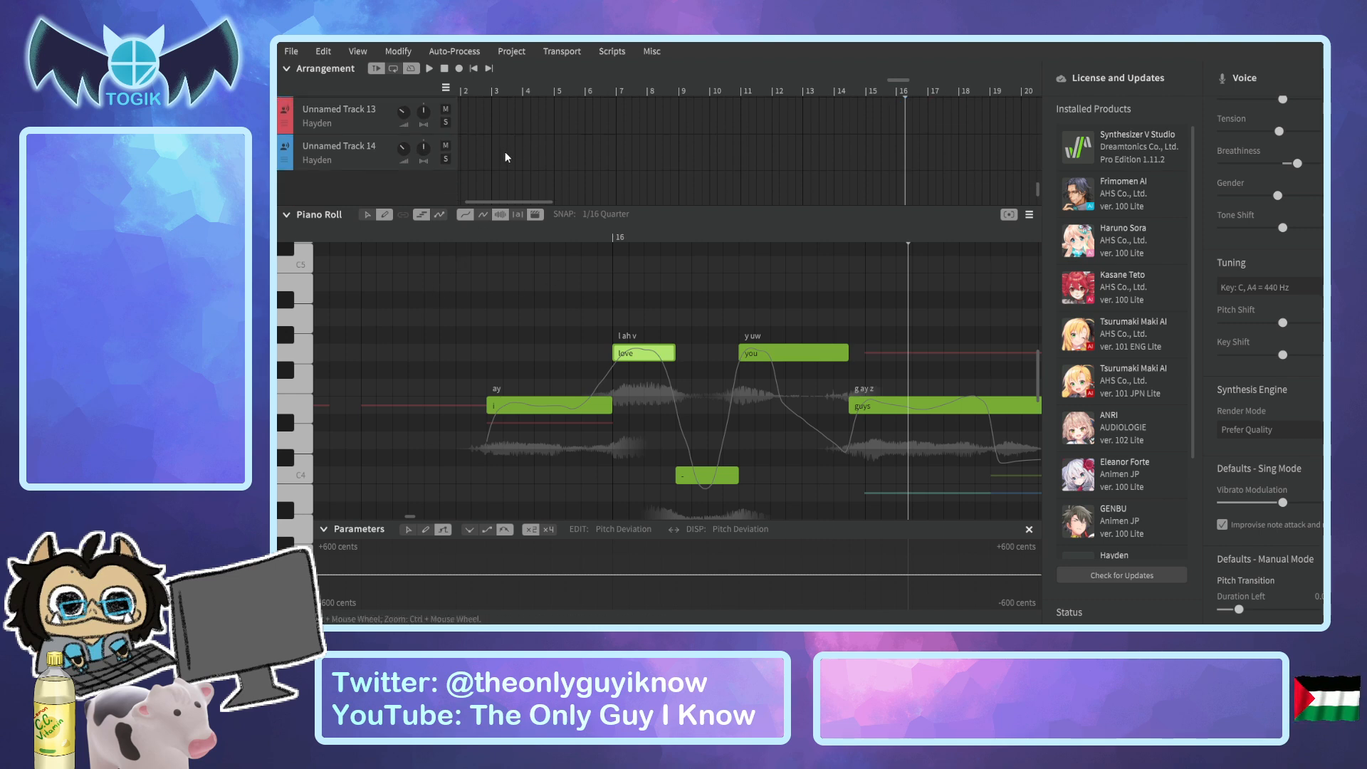
scroll(505, 152, up, 2)
Play the phrase on Unnamed Track 9 by itself from just before the "i" note, repeating it.
click(466, 236)
key(space)
key(space)
click(446, 241)
key(space)
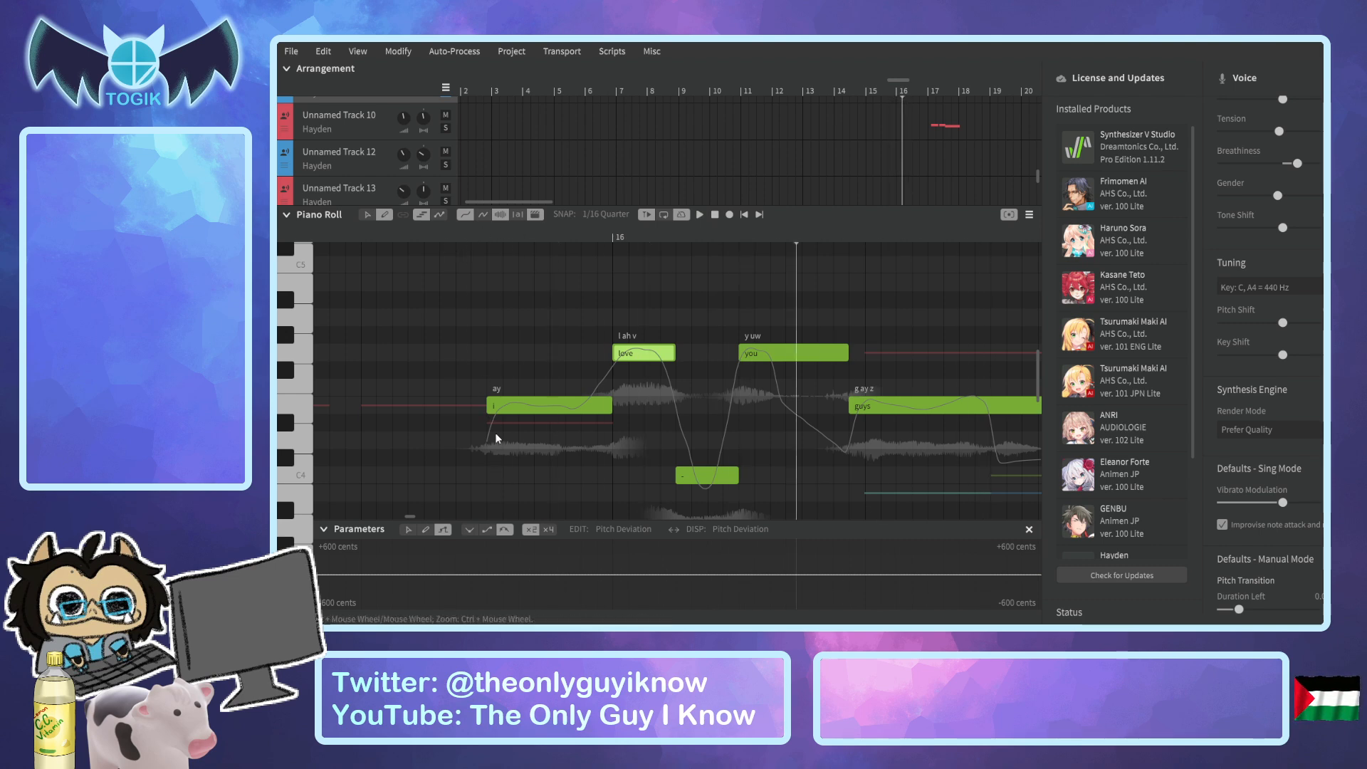
Shorten the "i" note and fill the gap before "love" with a short E3 note carrying the lyric "-".
scroll(481, 496, down, 3)
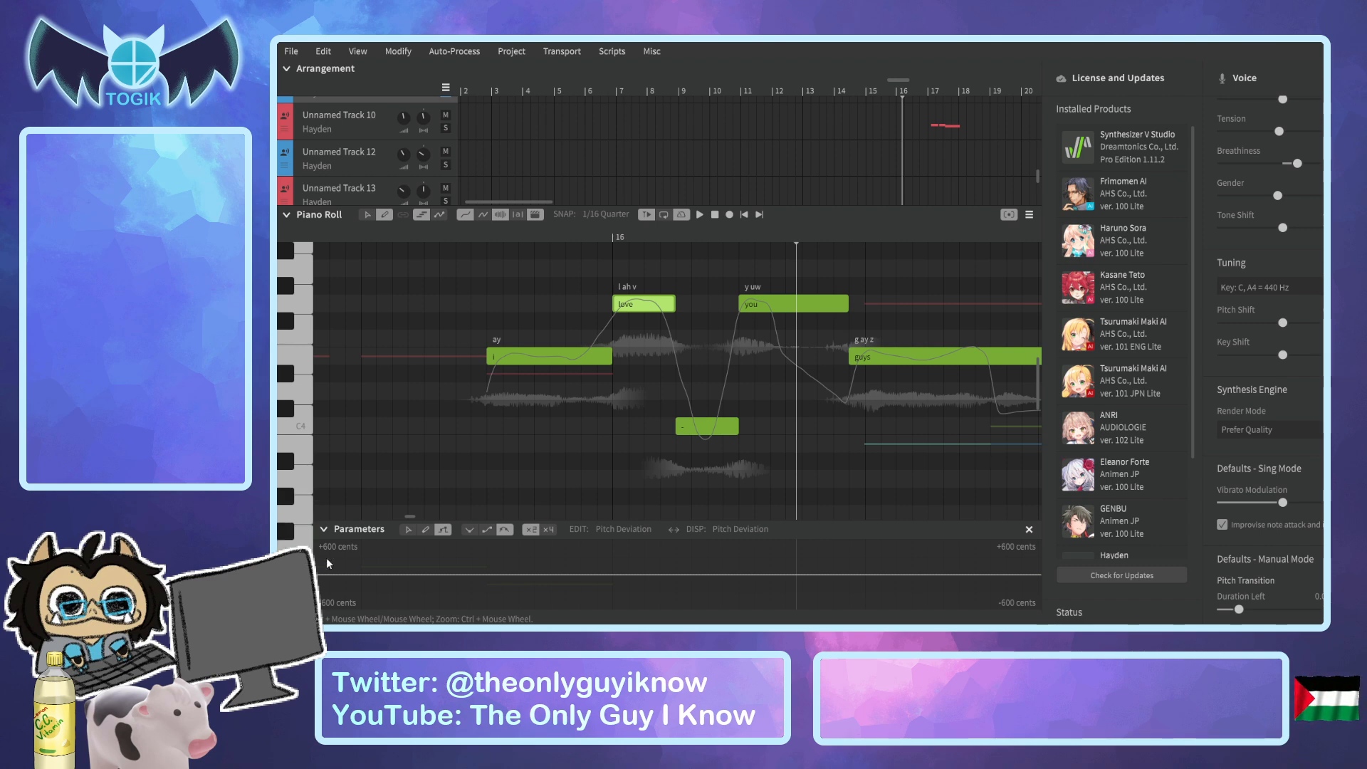
scroll(476, 483, down, 2)
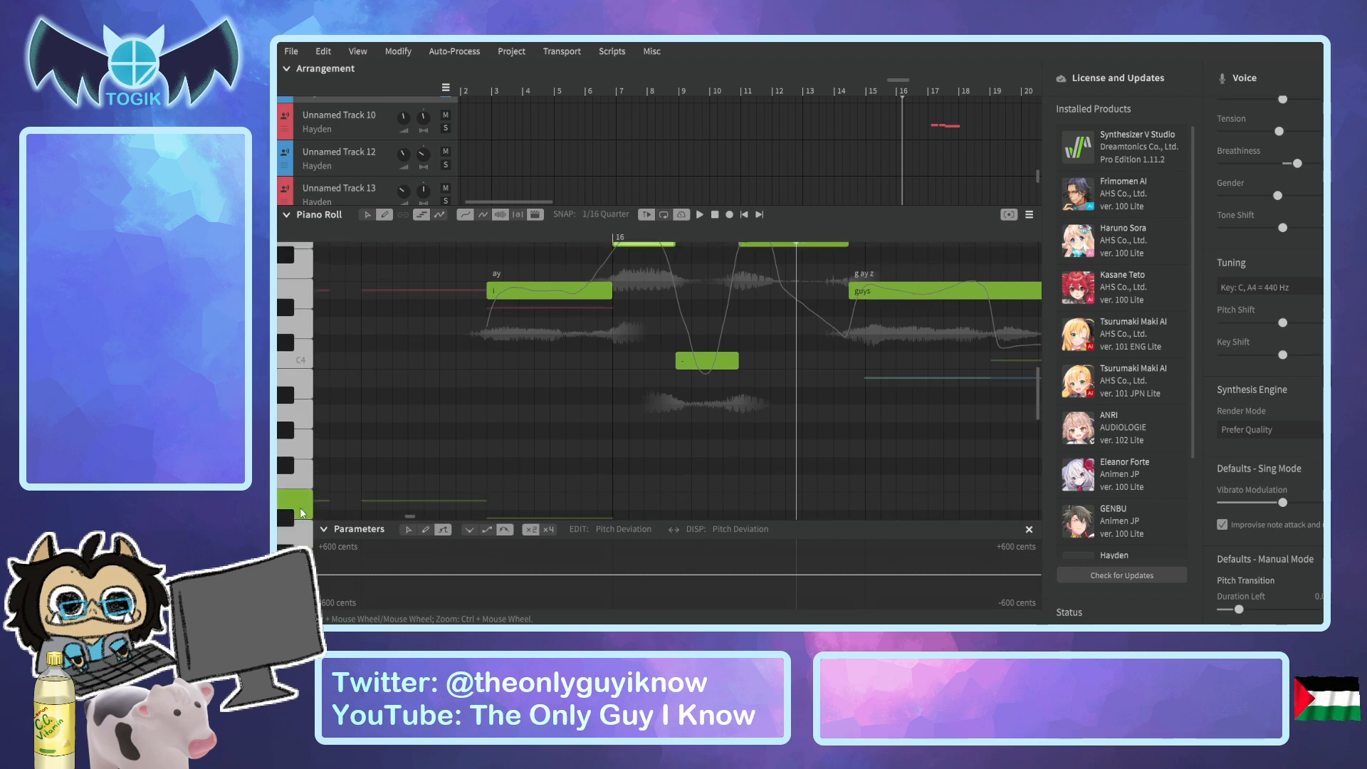
drag(588, 503, 611, 504)
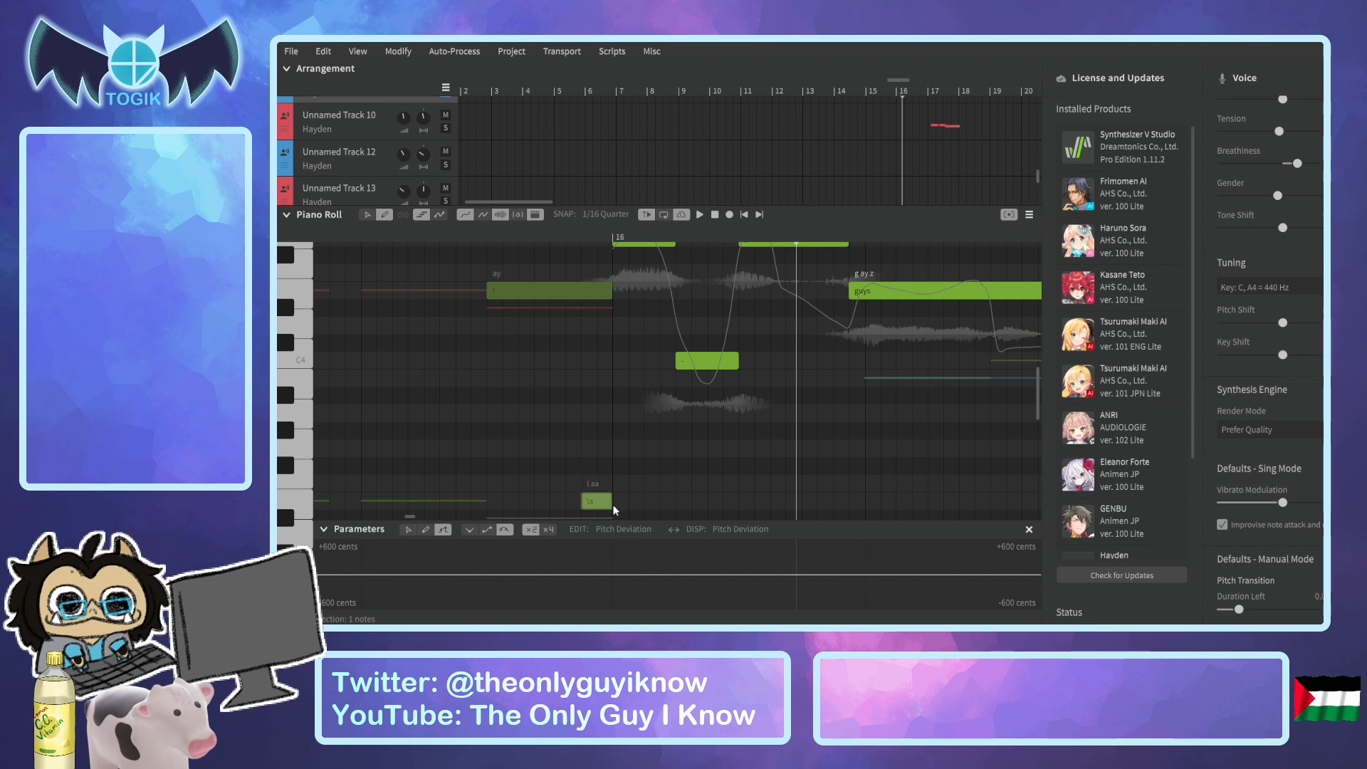
drag(611, 291, 580, 292)
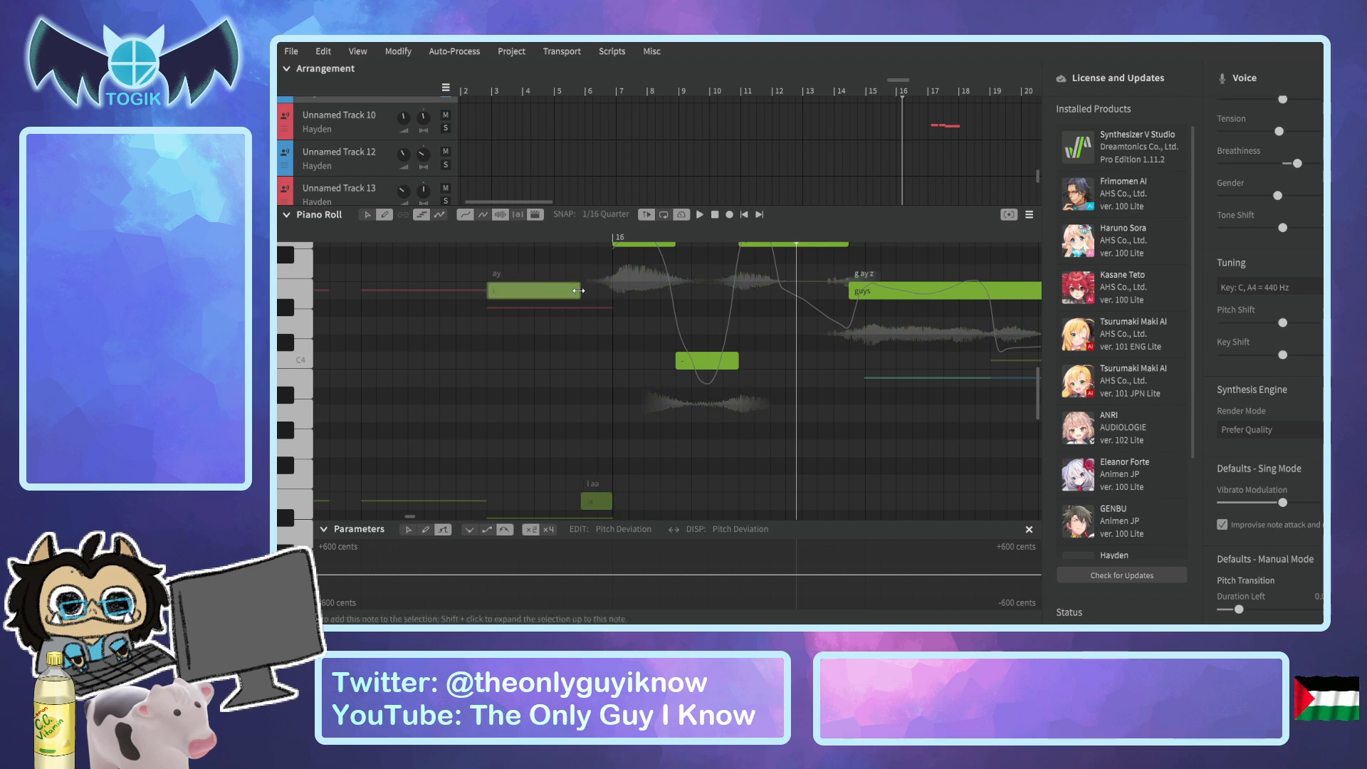
double_click(591, 507)
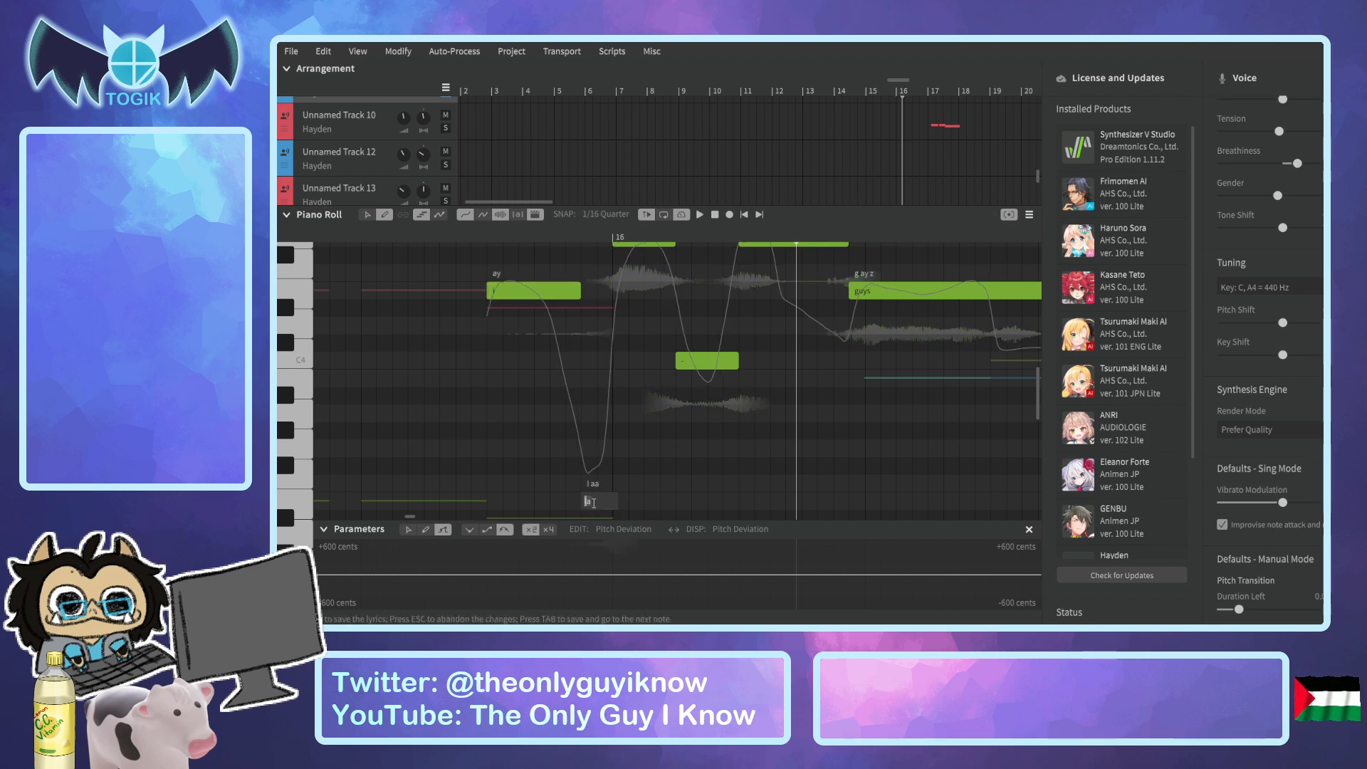
text(-)
key(Return)
Raise the short "-" note between "i" and "love" to A3 and play the phrase from before "i".
click(472, 233)
drag(596, 502, 597, 437)
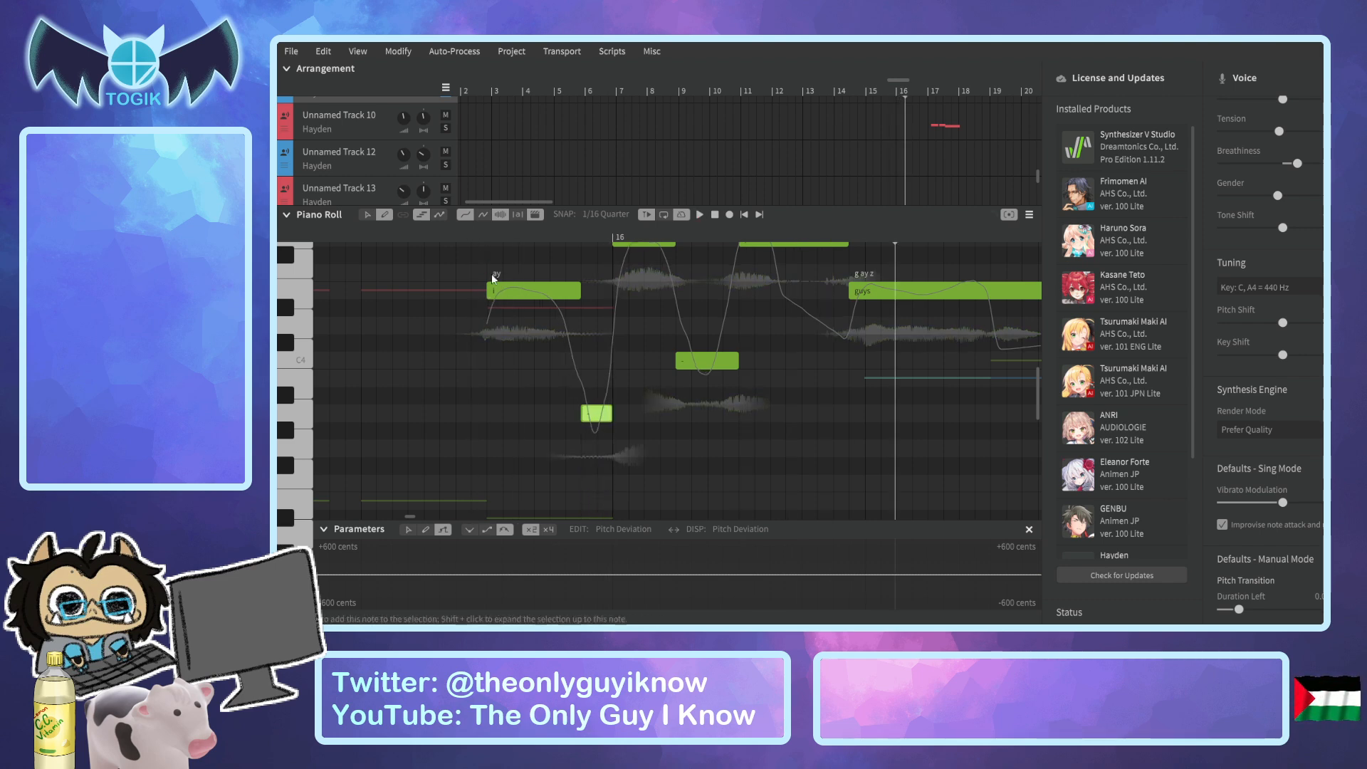
click(465, 237)
key(space)
key(space)
scroll(519, 284, up, 1)
click(485, 233)
key(space)
key(space)
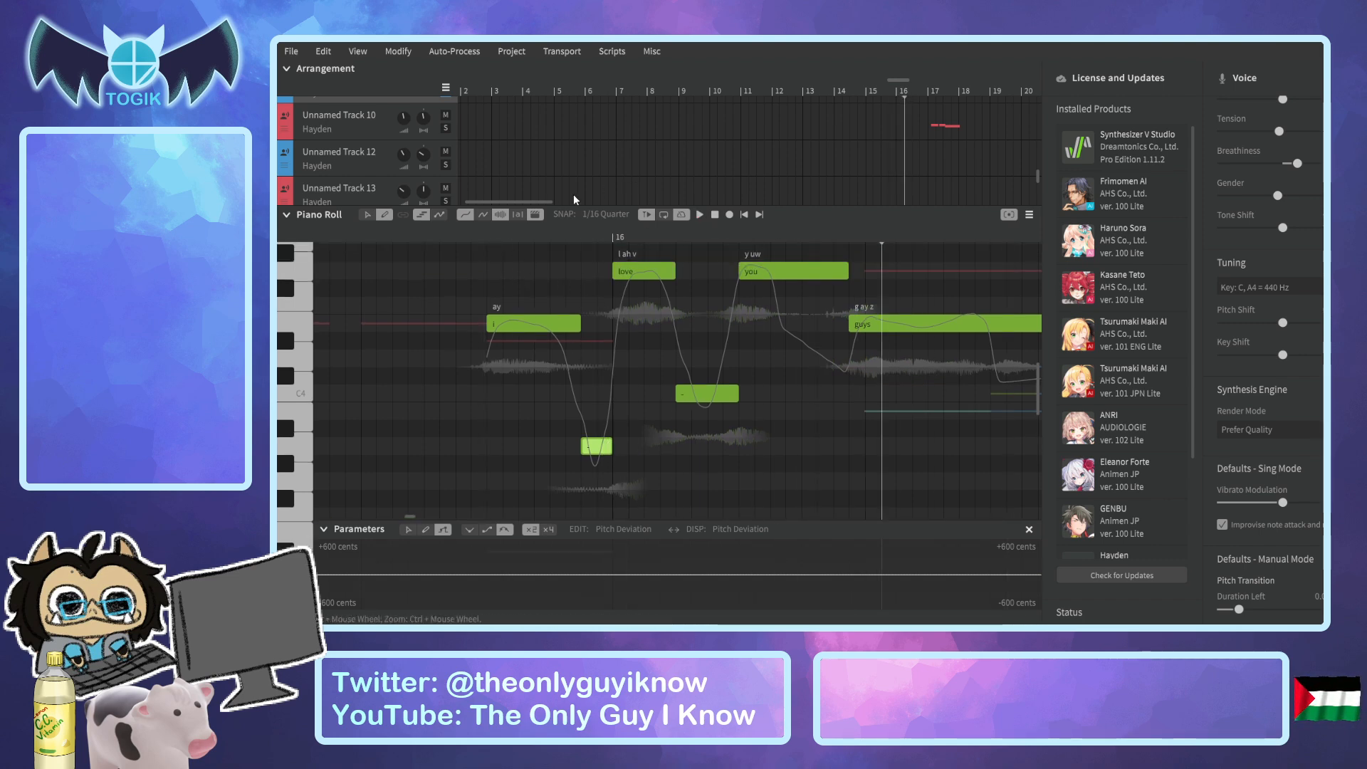
Change the lyric of the long "guys" note at the end of the phrase to "gah".
drag(535, 202, 549, 205)
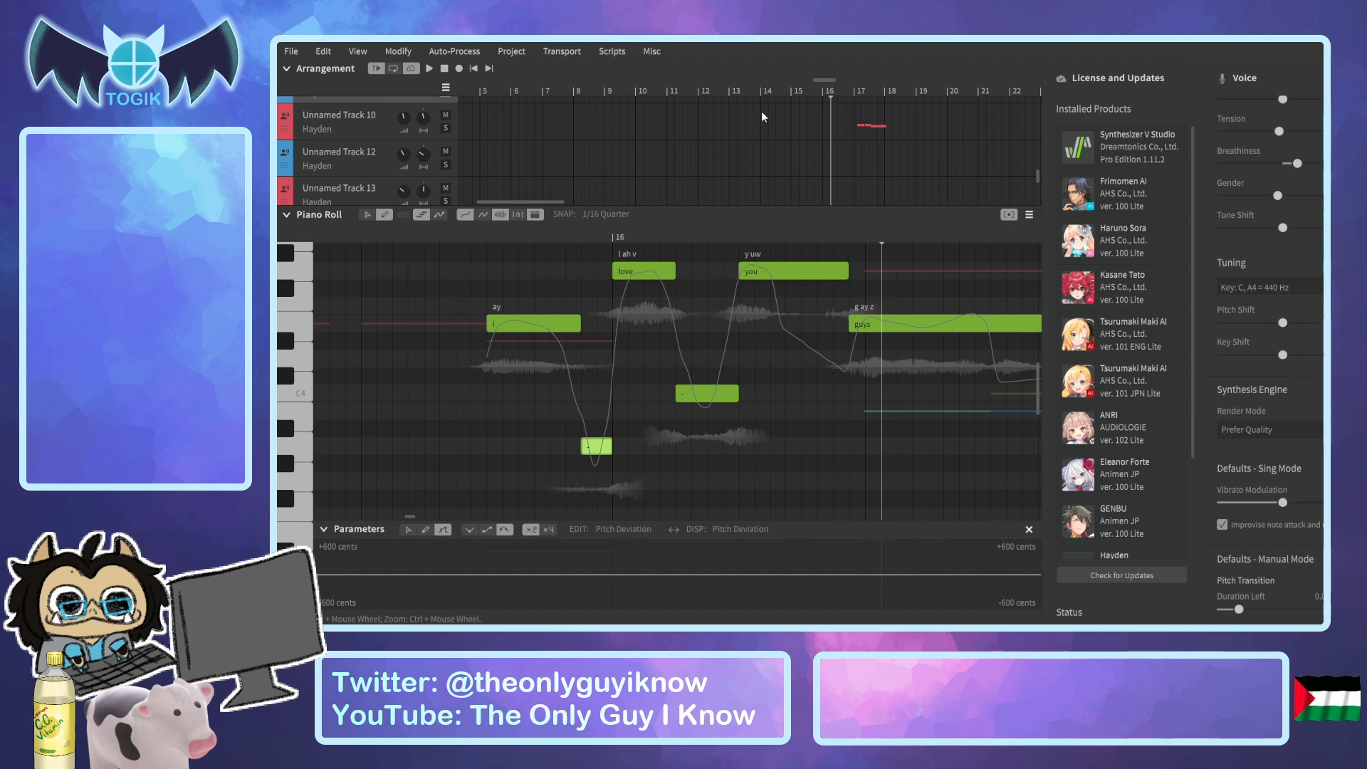
click(823, 85)
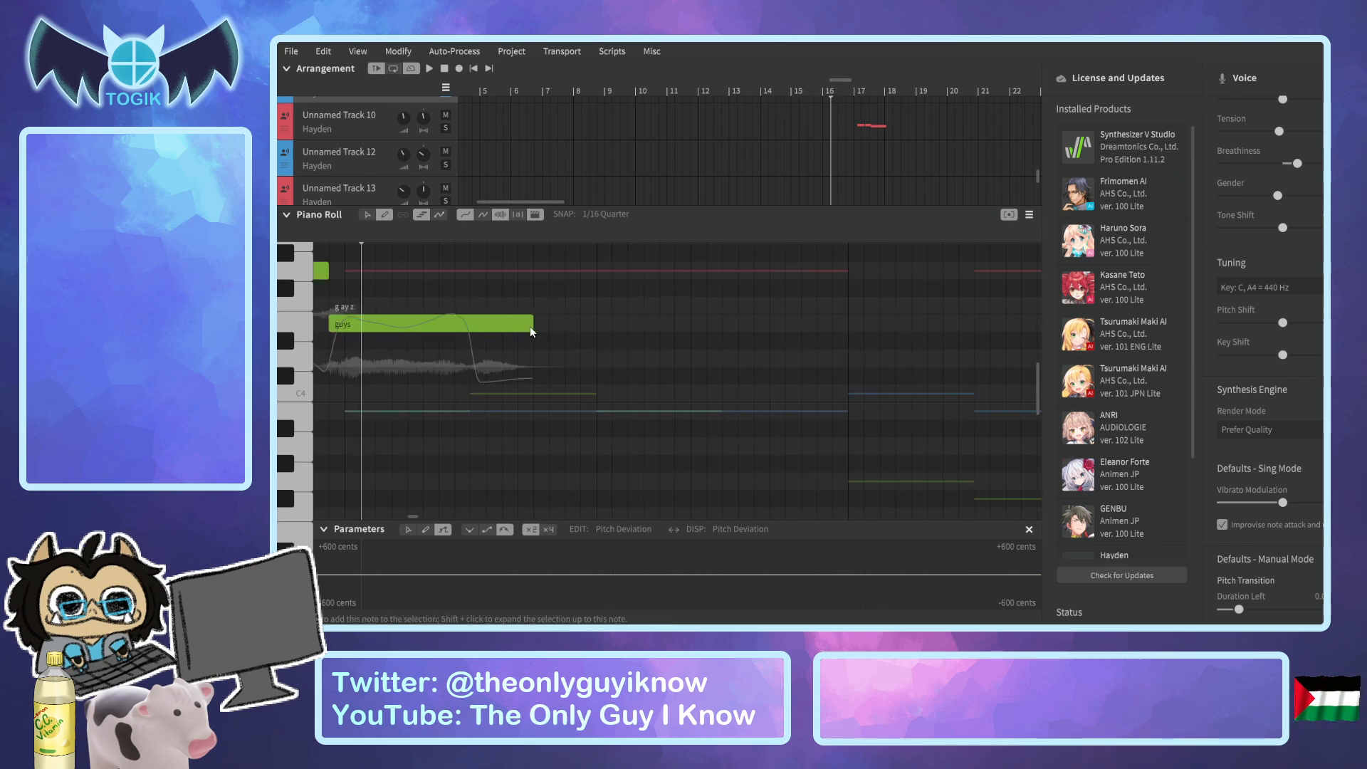
double_click(524, 327)
key(Return)
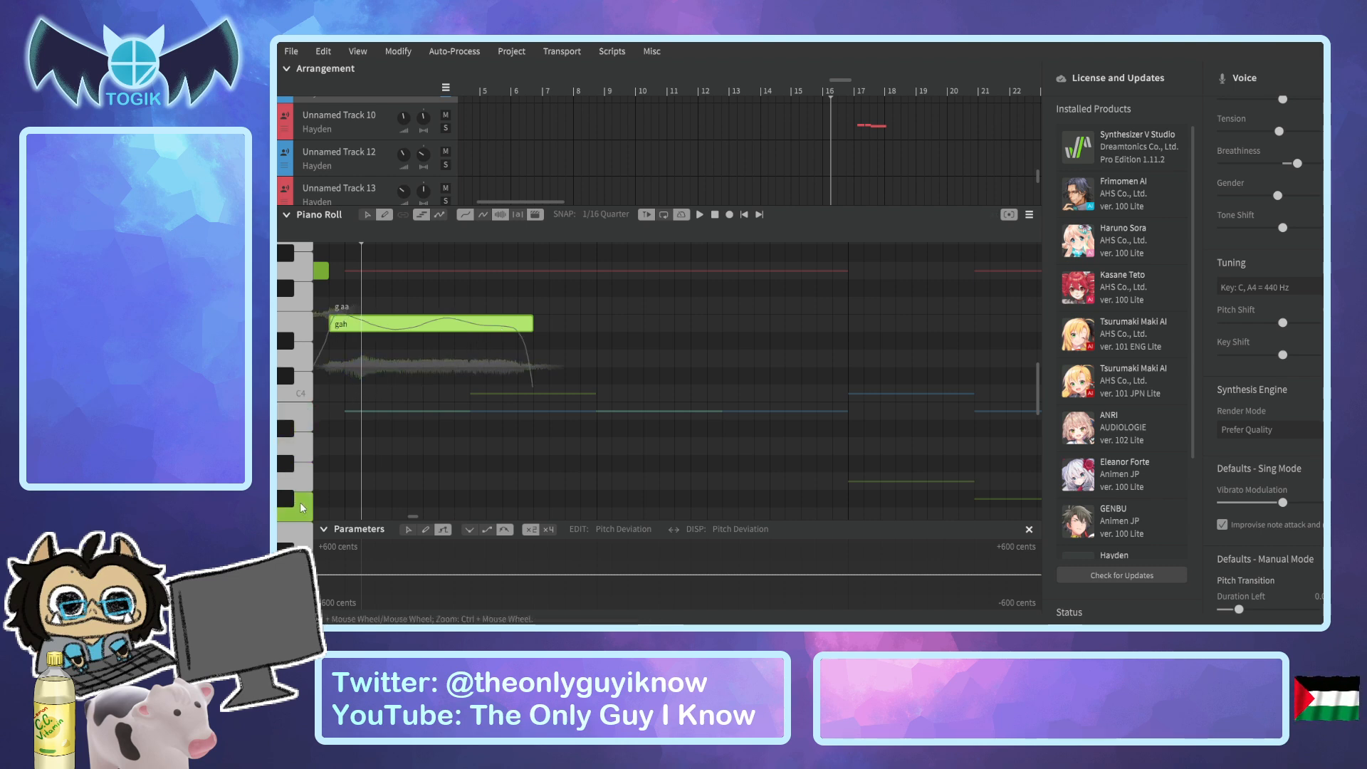
Shorten the "gah" note to about half and fill the freed span with an F3 note carrying the lyric "eyes".
scroll(399, 477, down, 2)
mouse_move(457, 483)
mouse_down()
mouse_move(537, 483)
mouse_move(480, 485)
mouse_up()
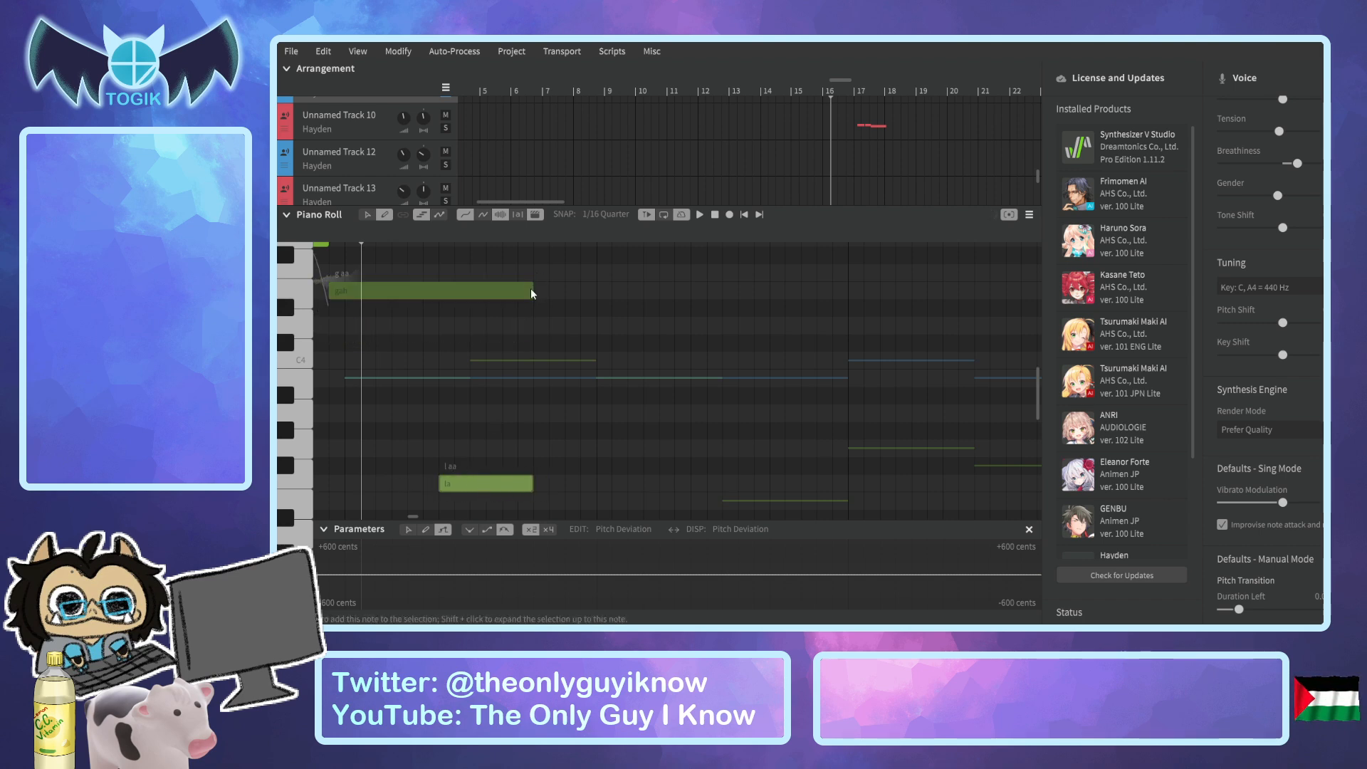
drag(533, 289, 438, 289)
click(485, 483)
double_click(486, 482)
text(eyes)
key(Return)
Play the phrase, raise "eyes" to D#4 with a slightly earlier start directly after a shortened "gah", and extend its end slightly.
key(space)
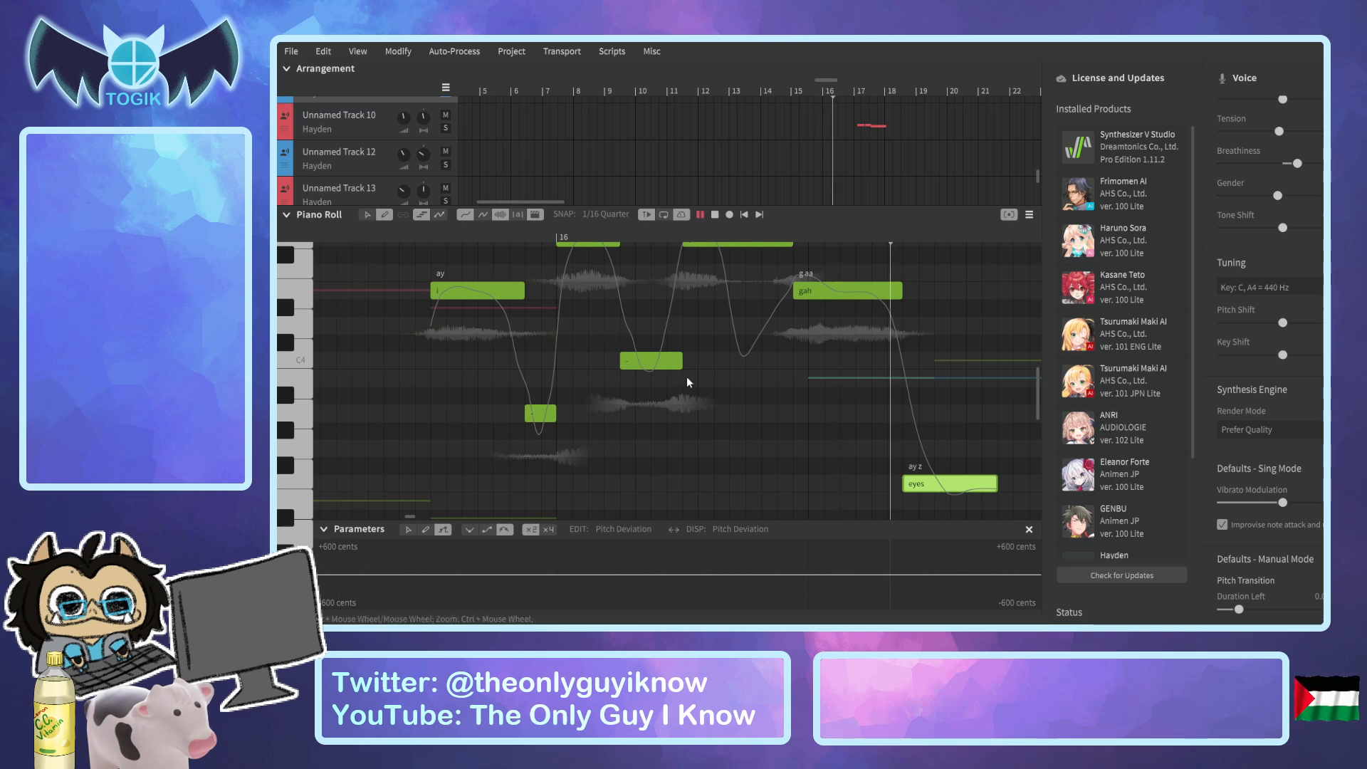
key(space)
drag(852, 81, 838, 81)
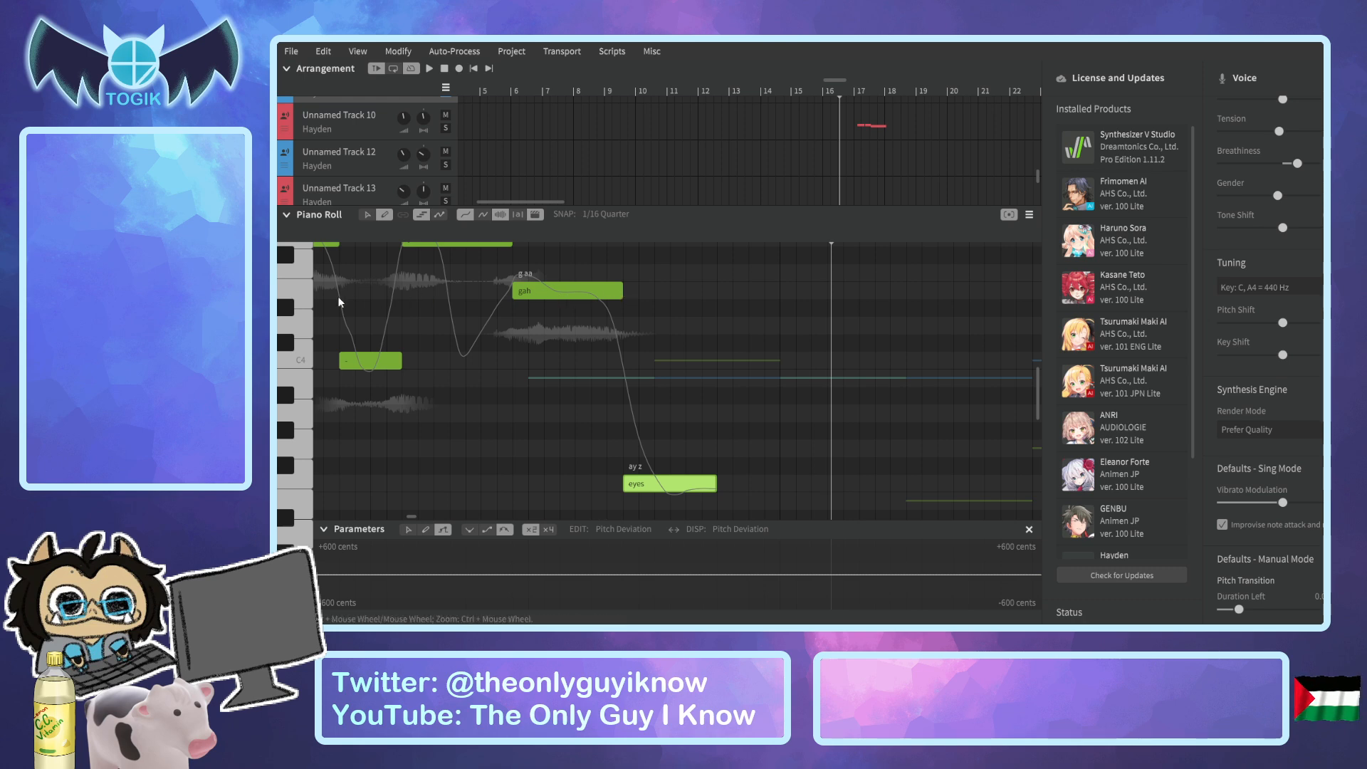
click(296, 308)
drag(647, 488, 600, 311)
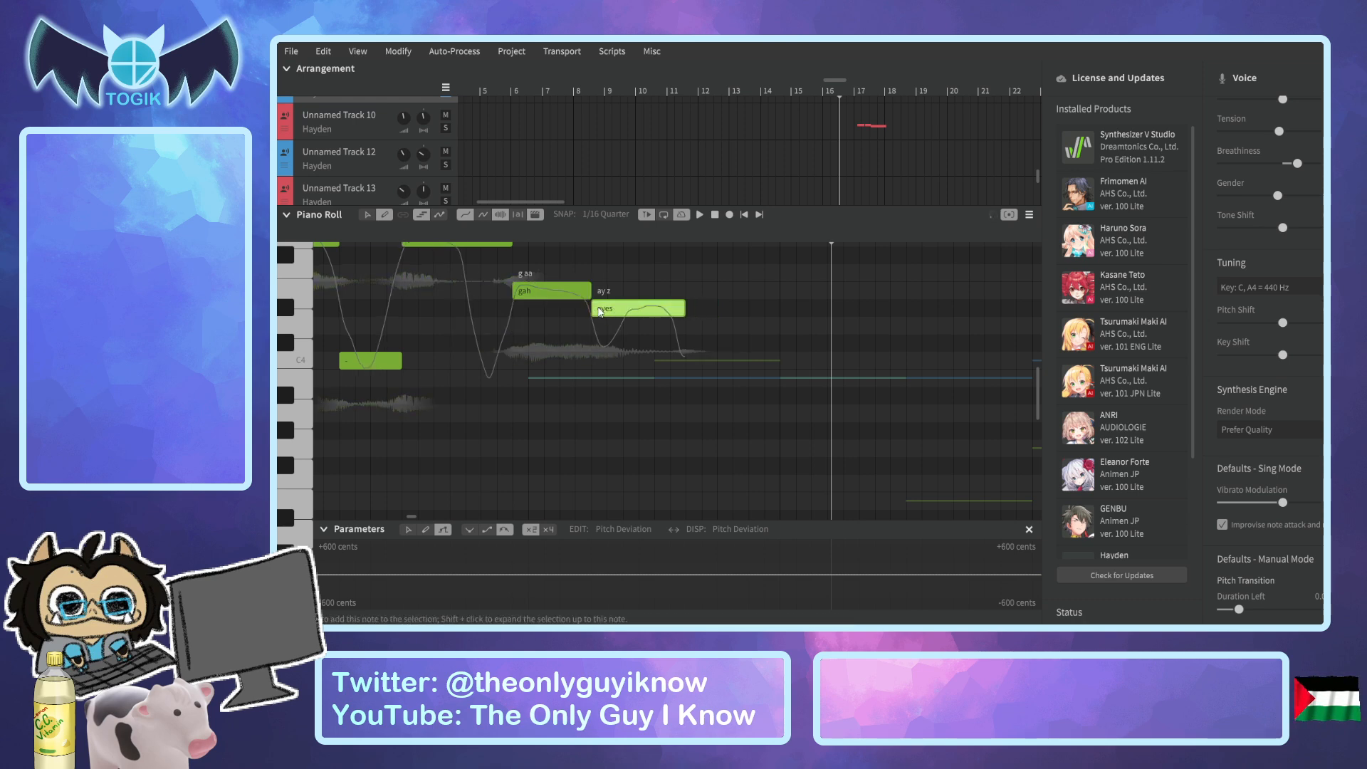
drag(685, 308, 703, 308)
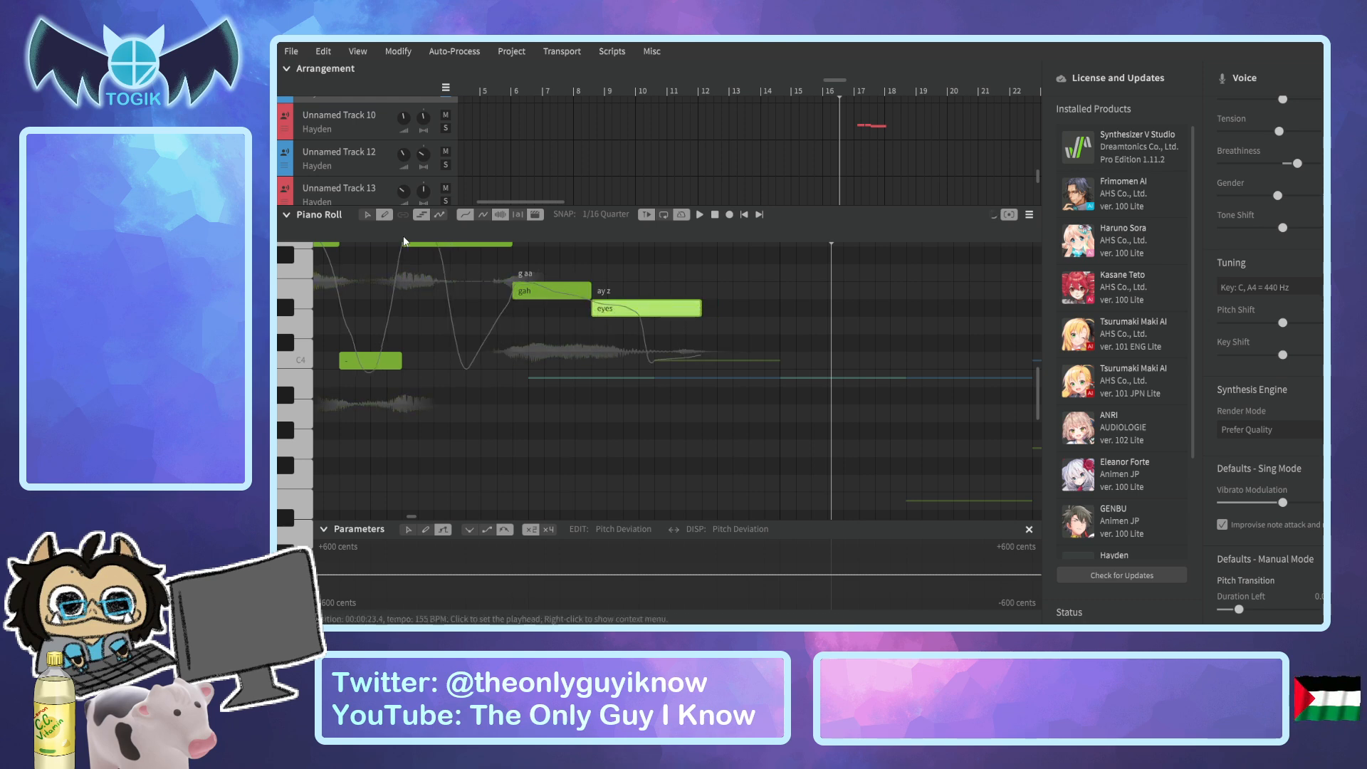
Play the edited "gah" and "eyes" ending on Unnamed Track 9, repeating the playback.
drag(359, 232, 346, 232)
key(space)
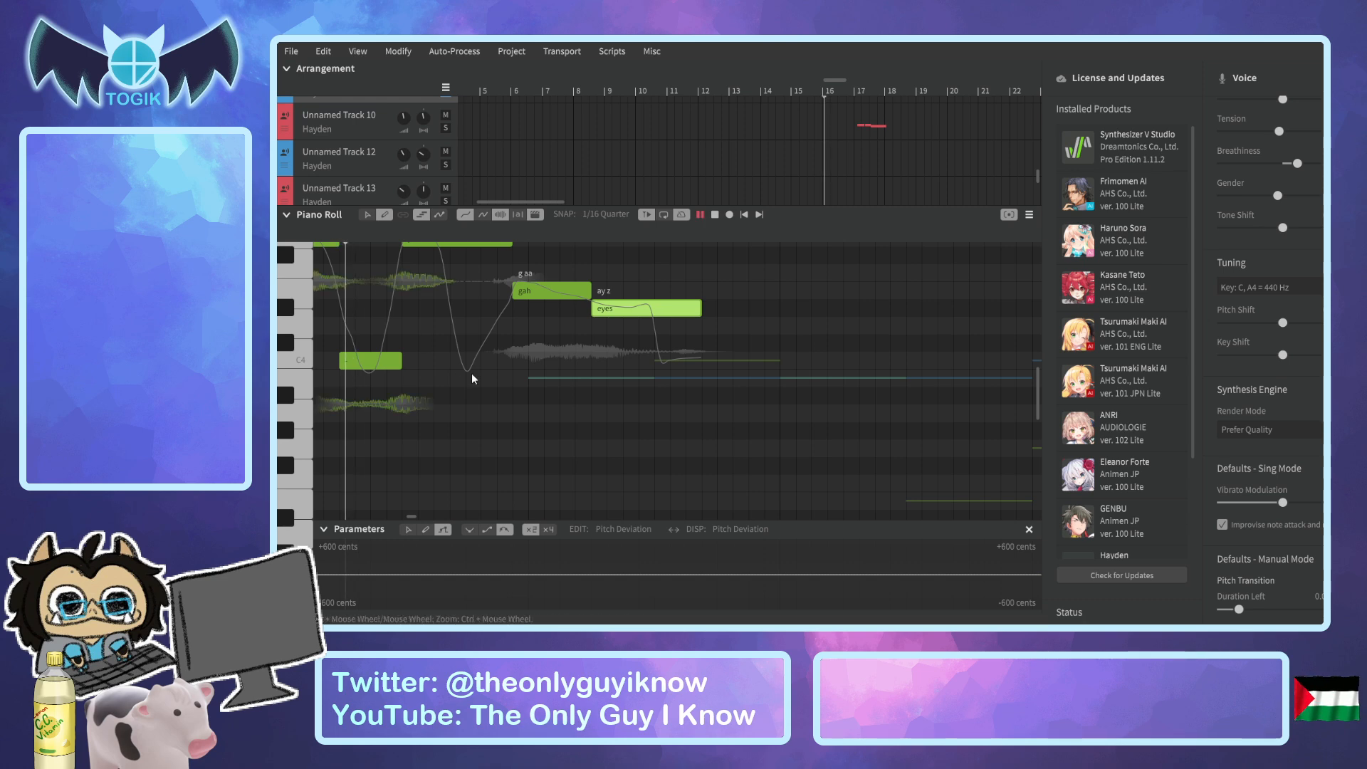
key(space)
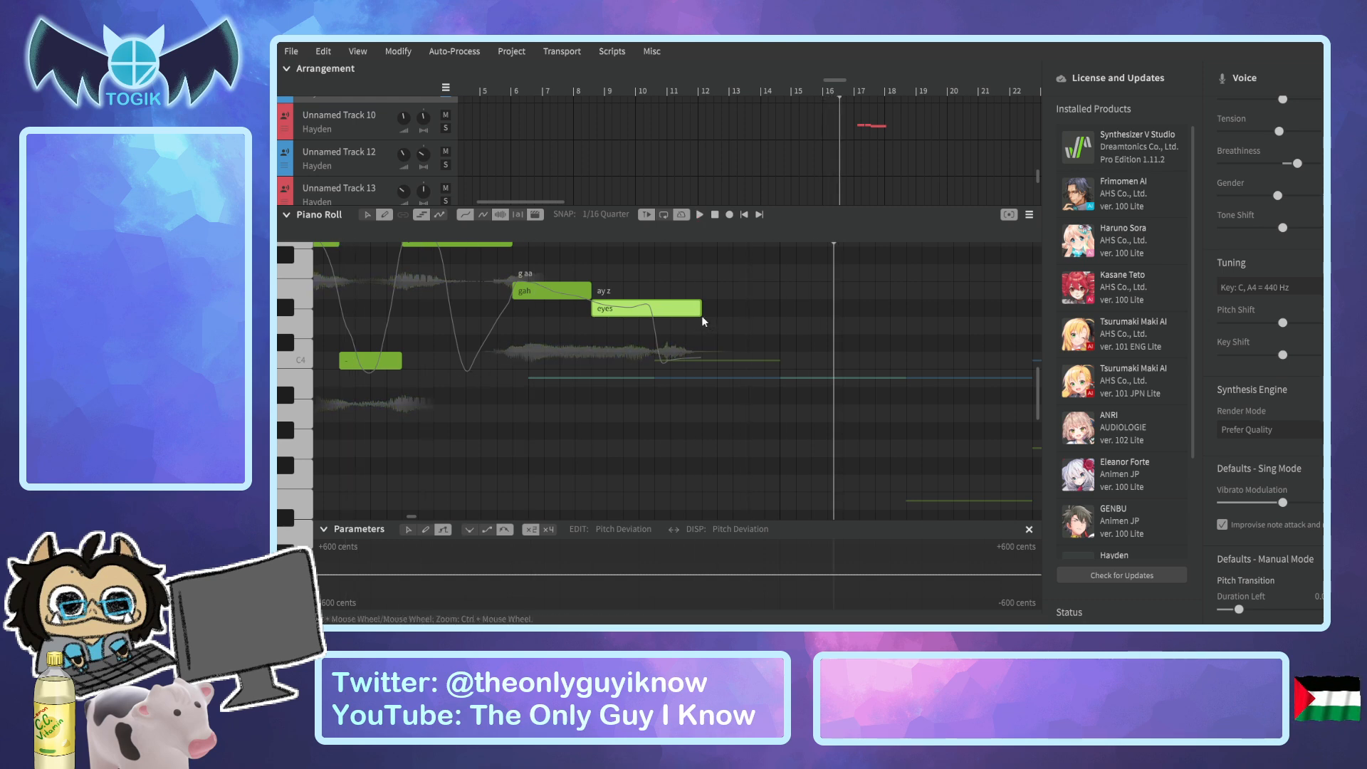
drag(385, 237, 430, 240)
key(space)
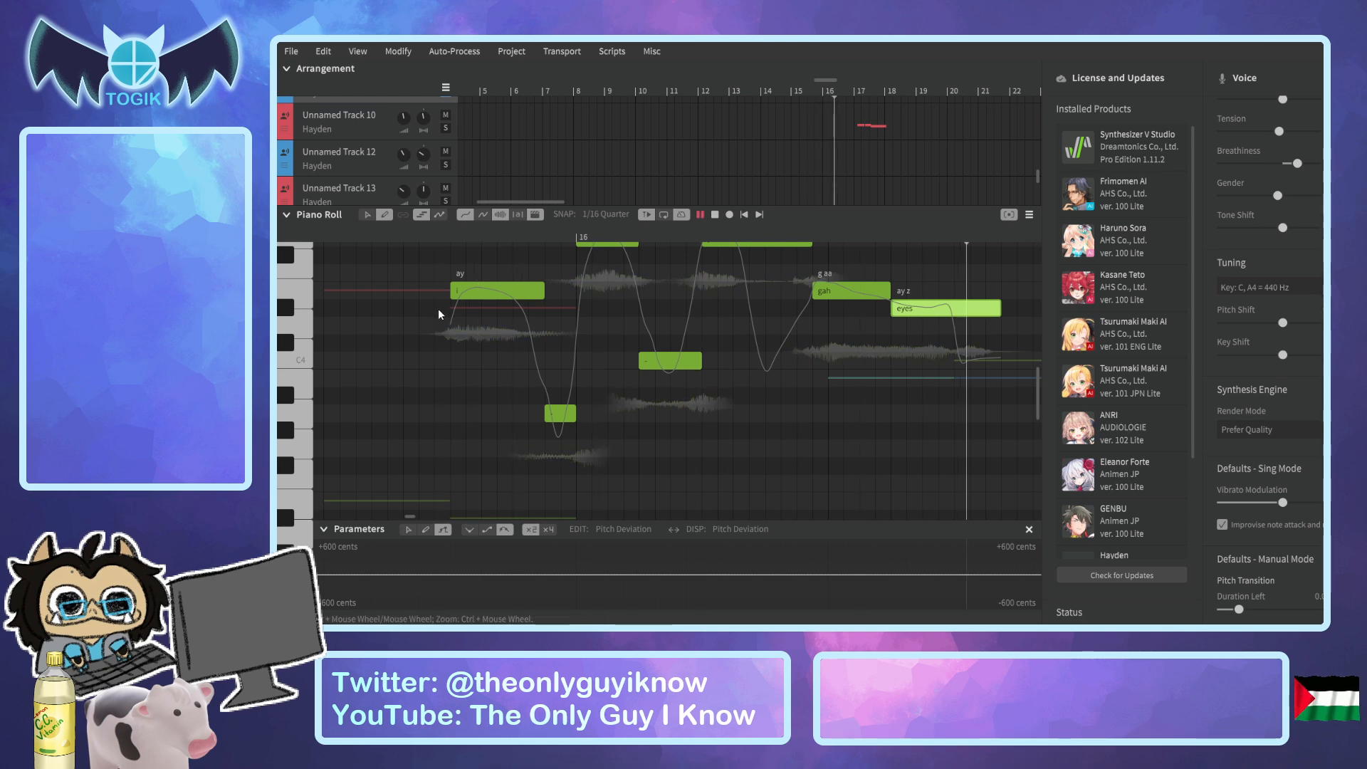
key(space)
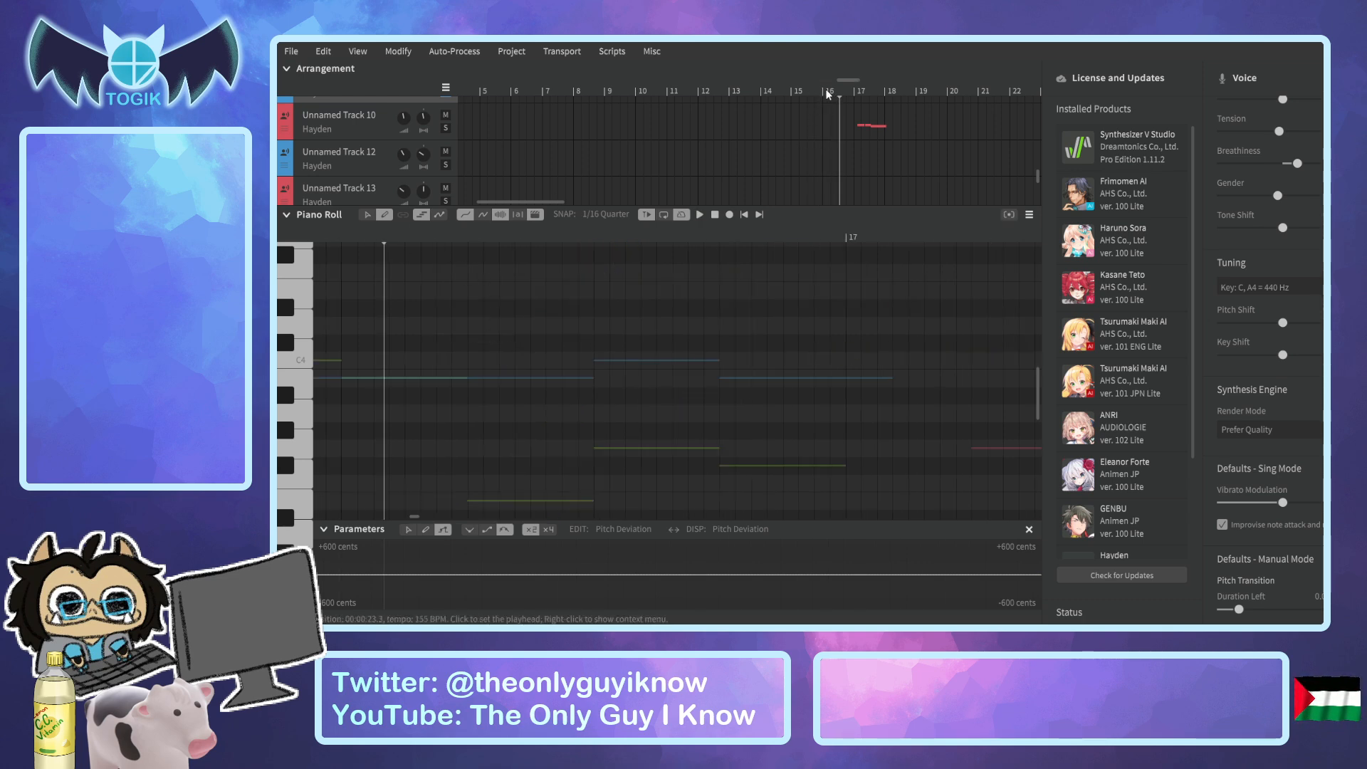
Raise the short "-" note between "i" and "love" to C4 and play the phrase from before bar 16.
scroll(848, 125, up, 2)
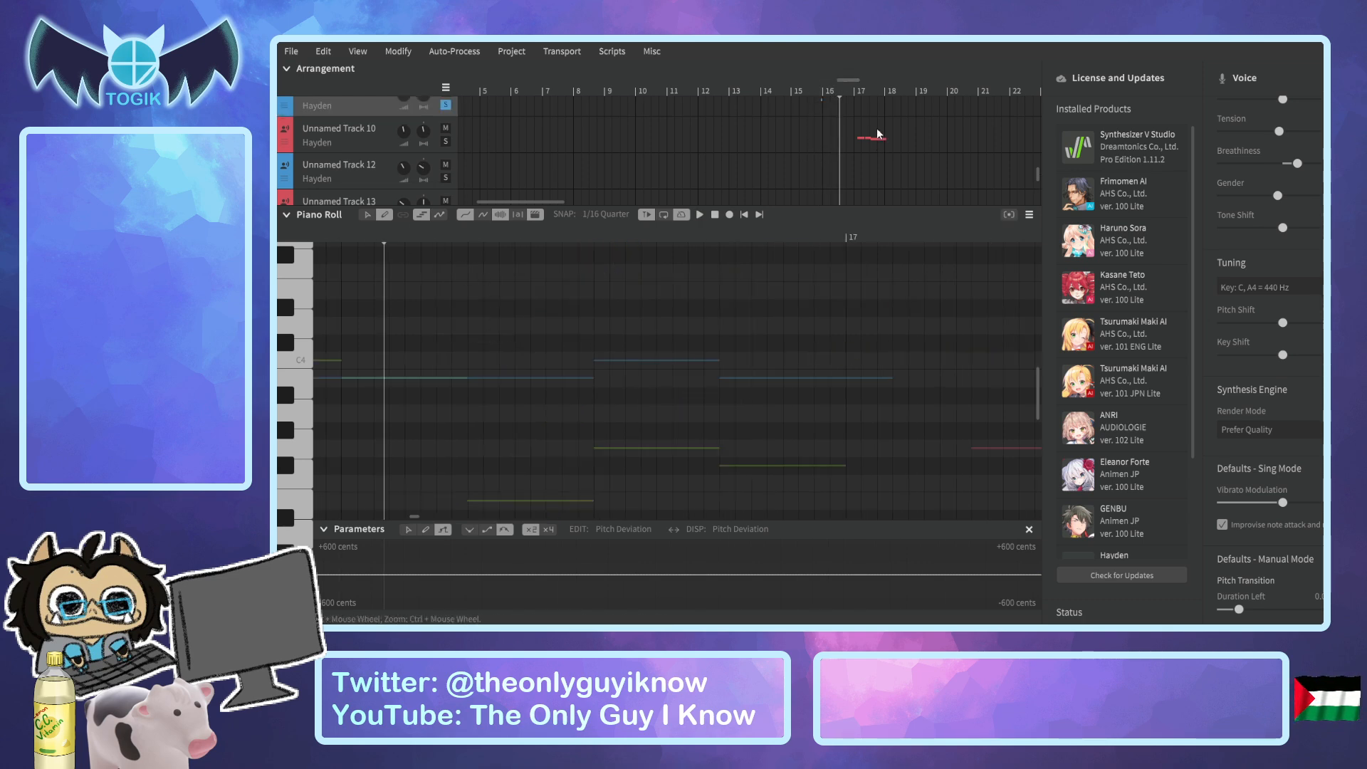
click(817, 103)
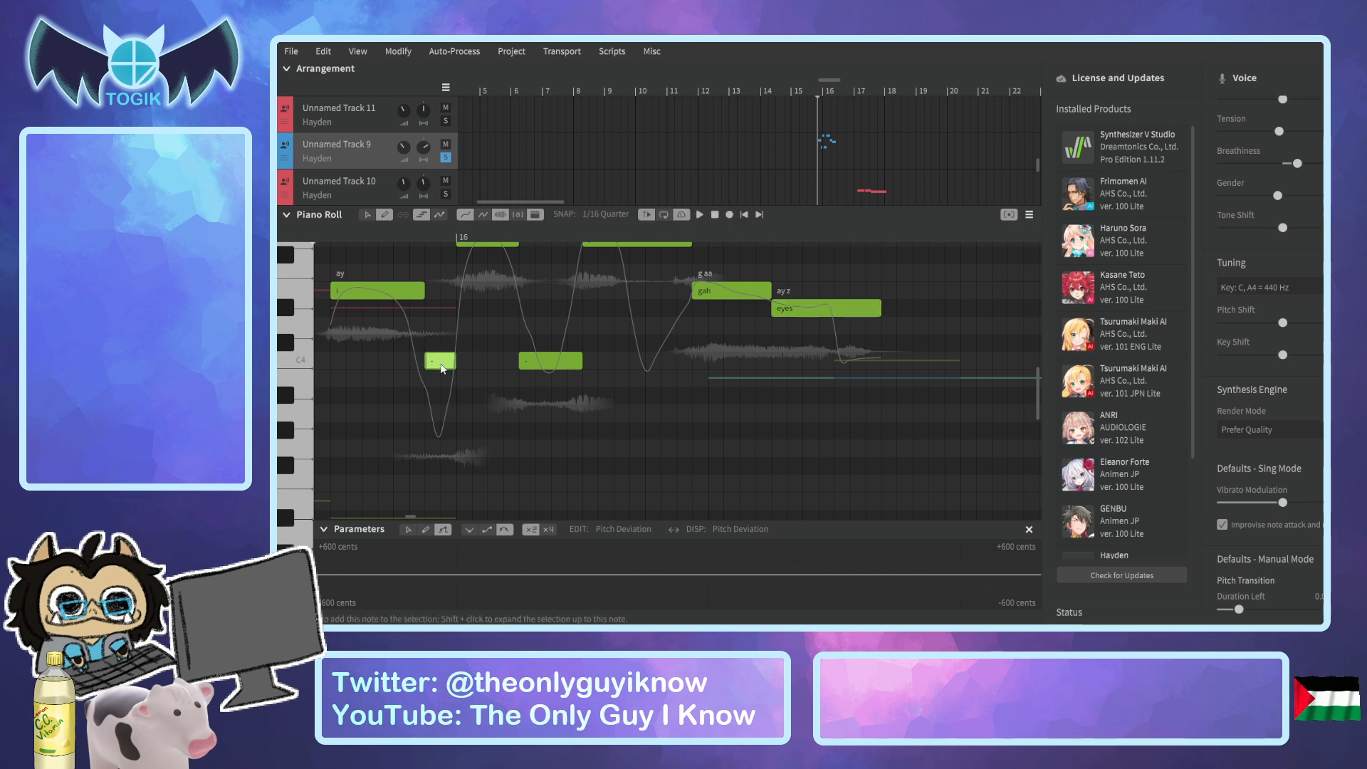
key(space)
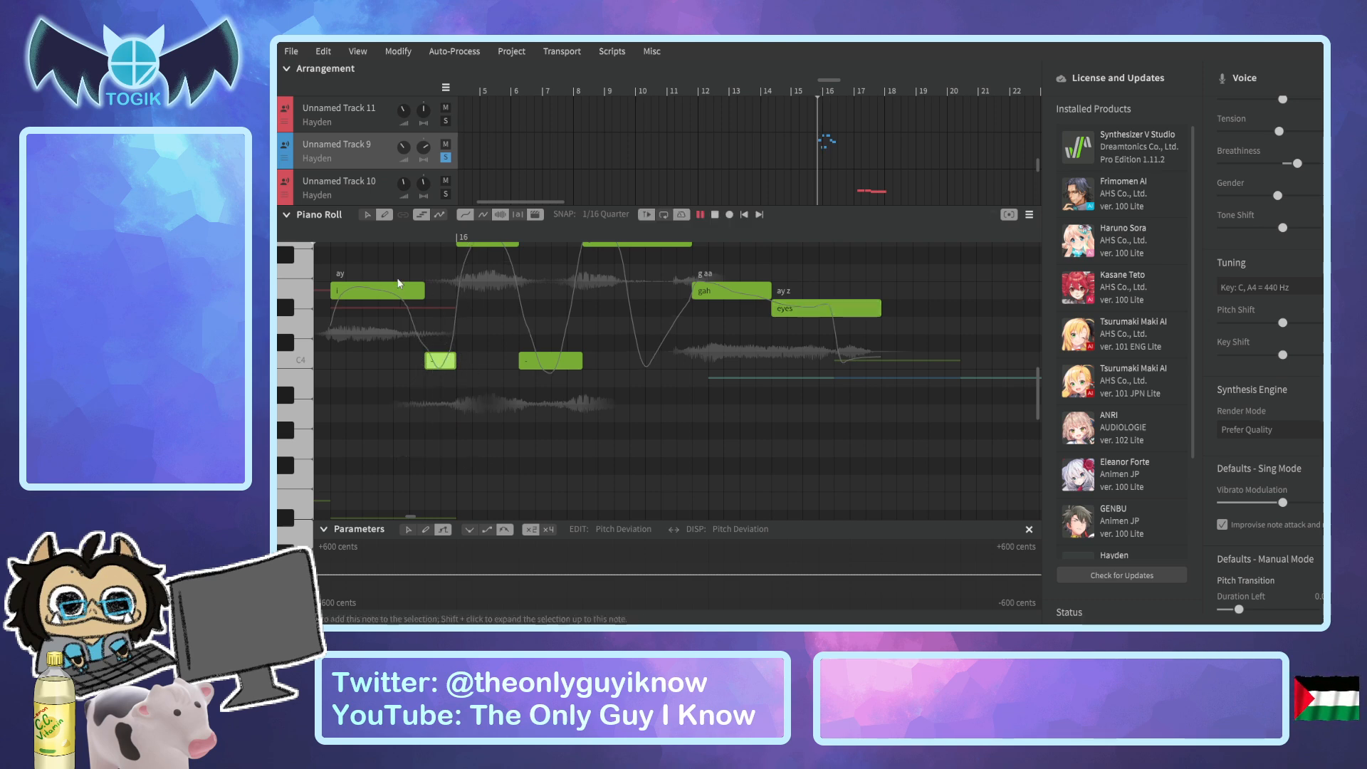
key(space)
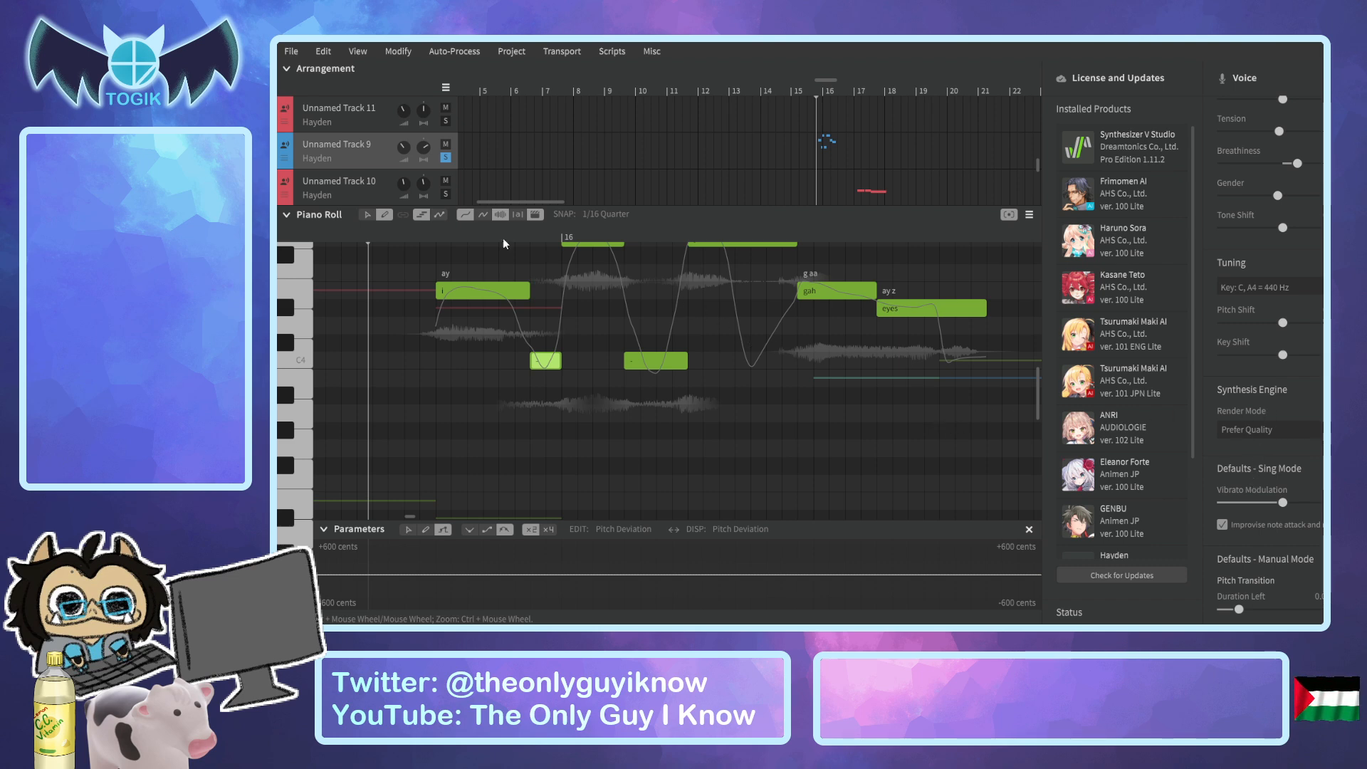
Replay the whole soloed phrase from before "i" through "eyes" and check its ending notes.
click(390, 241)
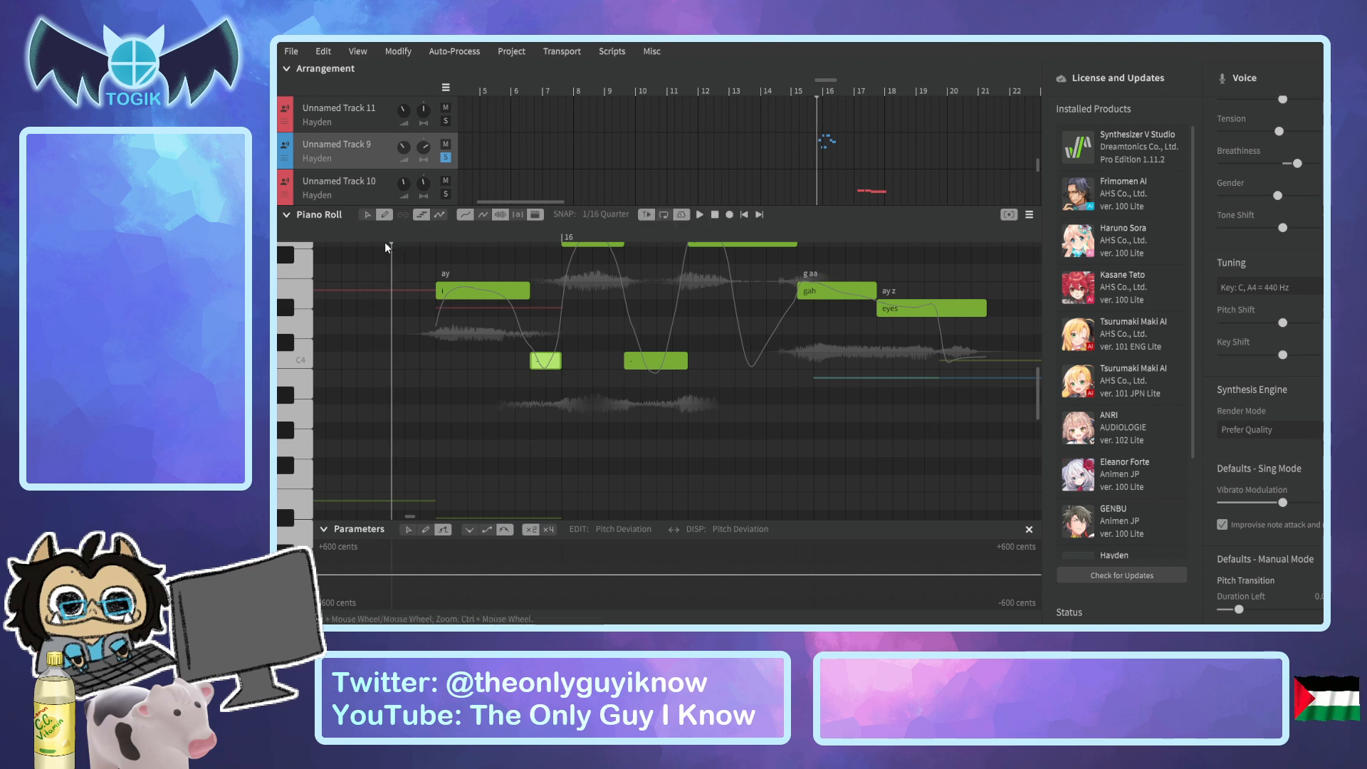
scroll(370, 241, up, 3)
key(space)
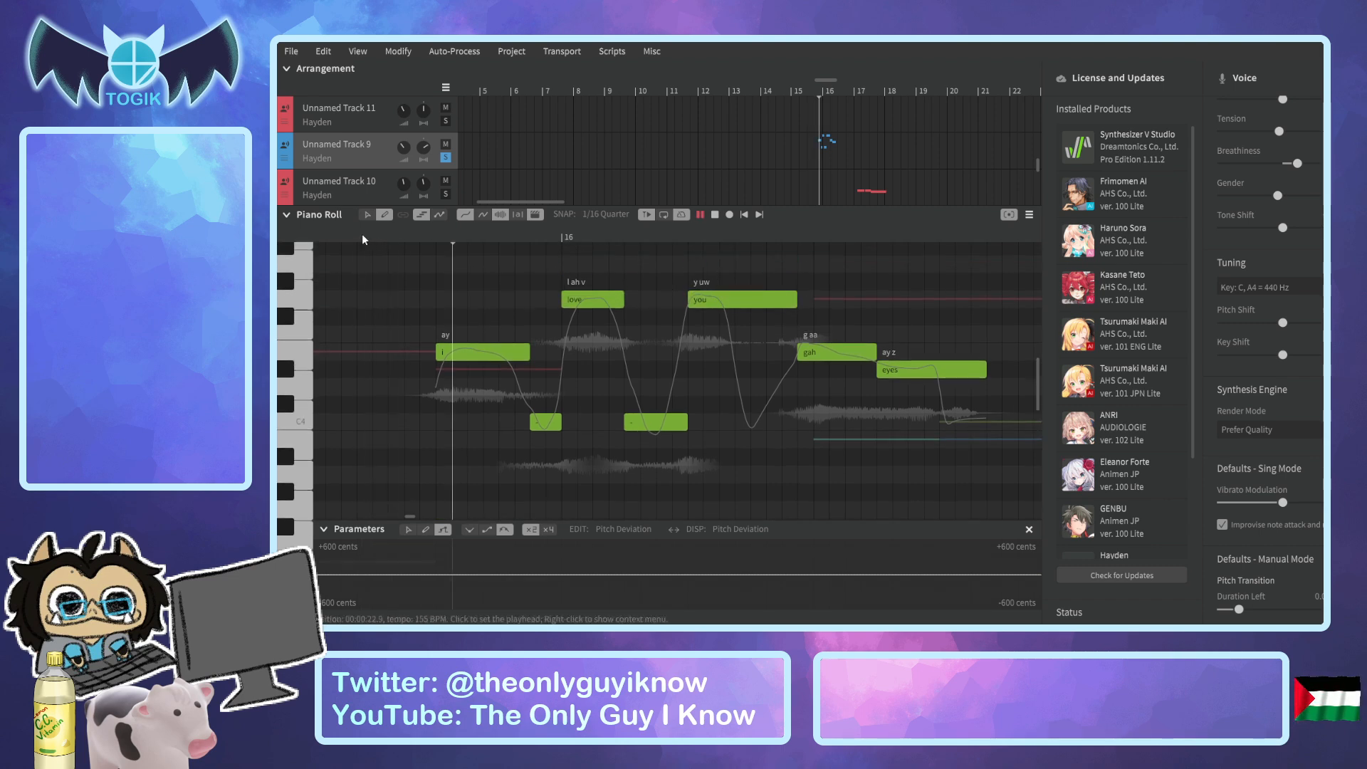
key(space)
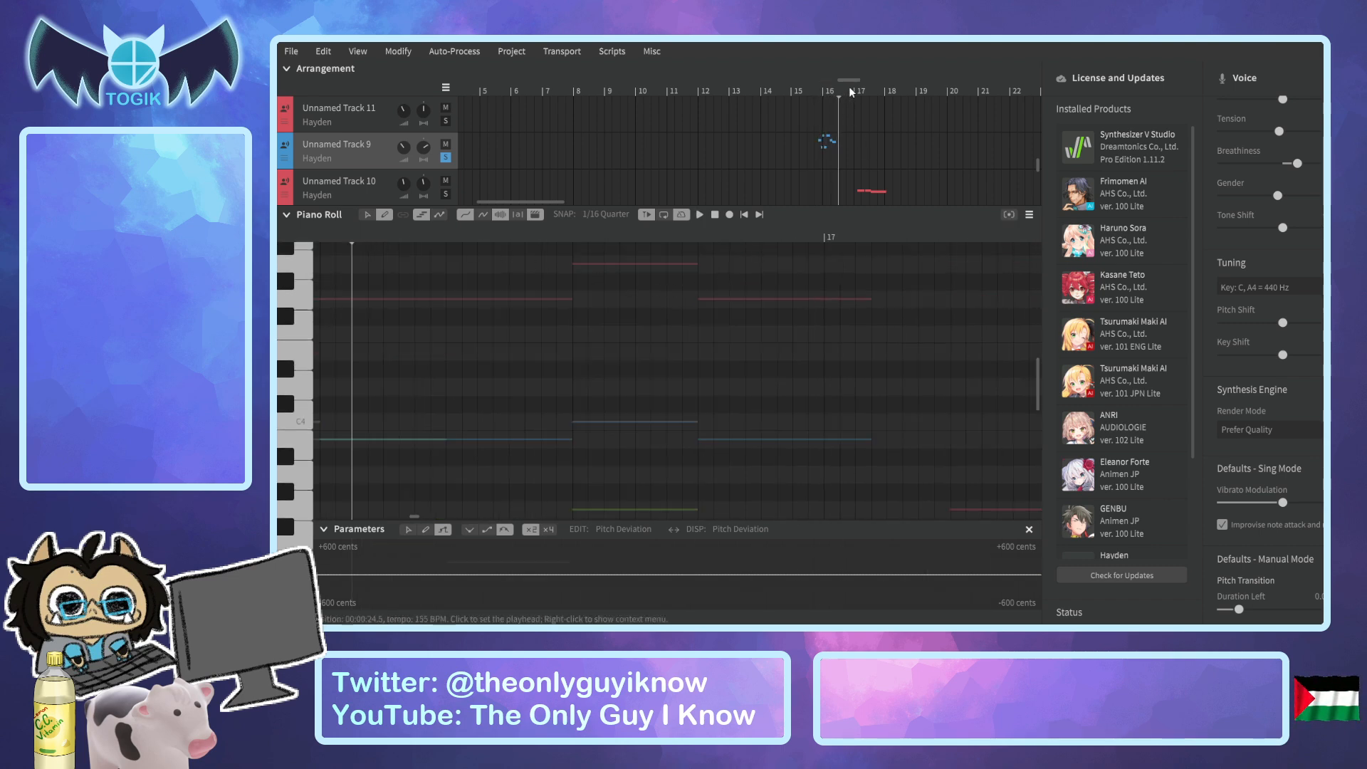
drag(849, 79, 837, 91)
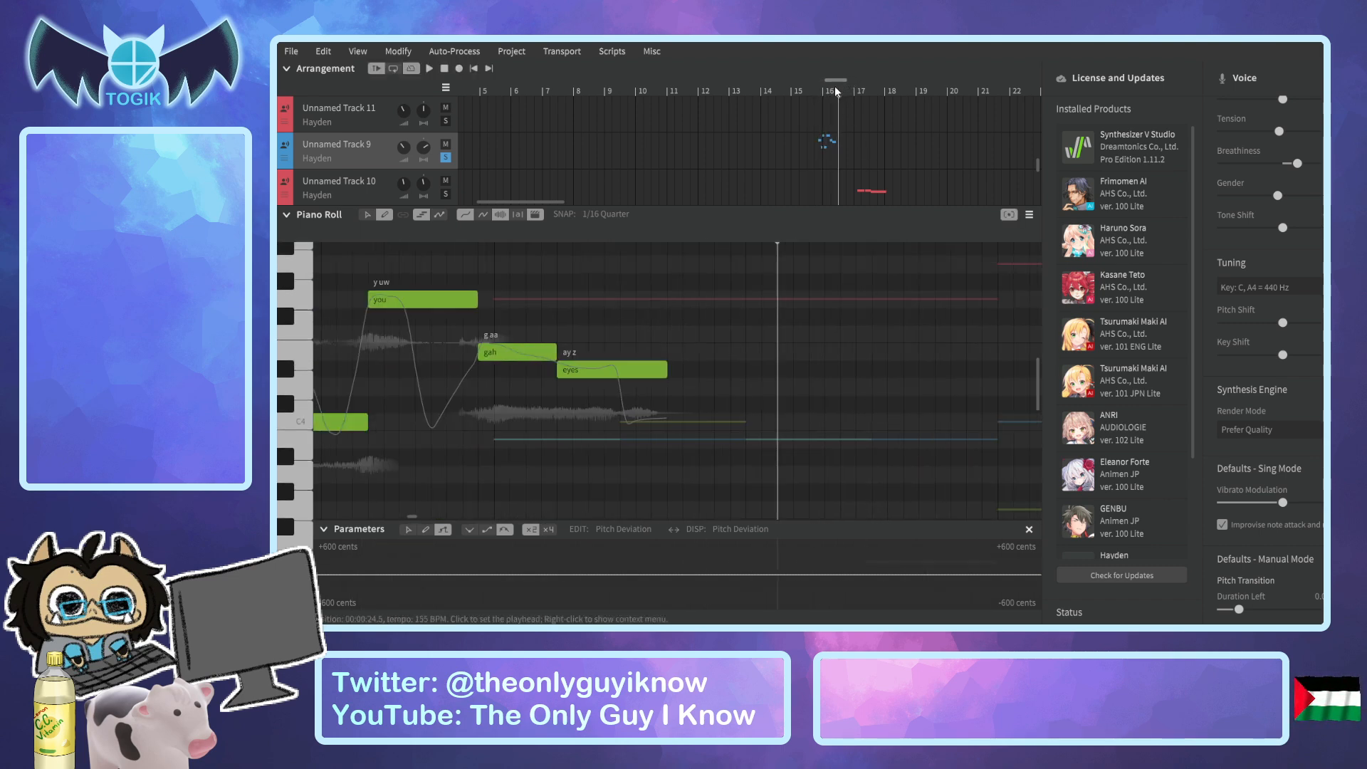
Solo Unnamed Track 1 and play its reference audio around bar 16 alongside the "gah eyes" ending.
scroll(506, 161, up, 6)
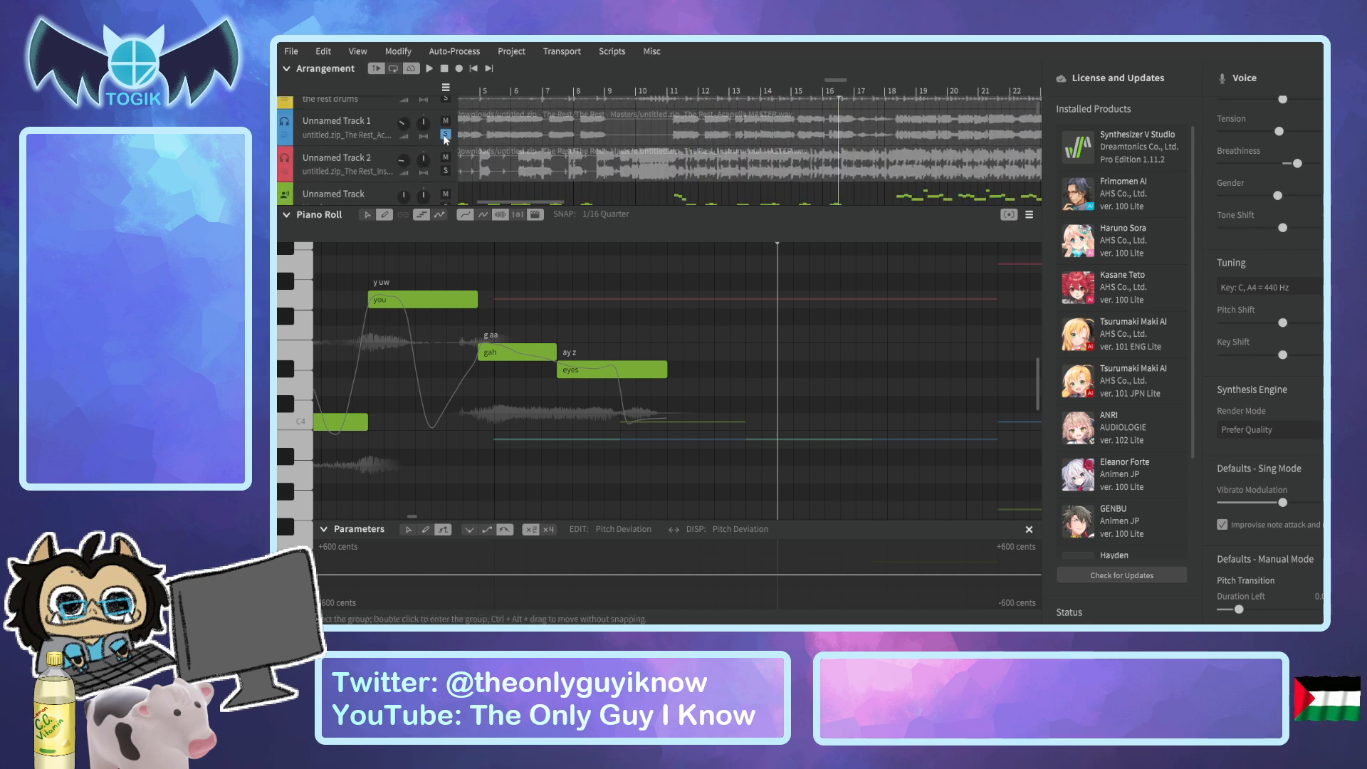
click(329, 242)
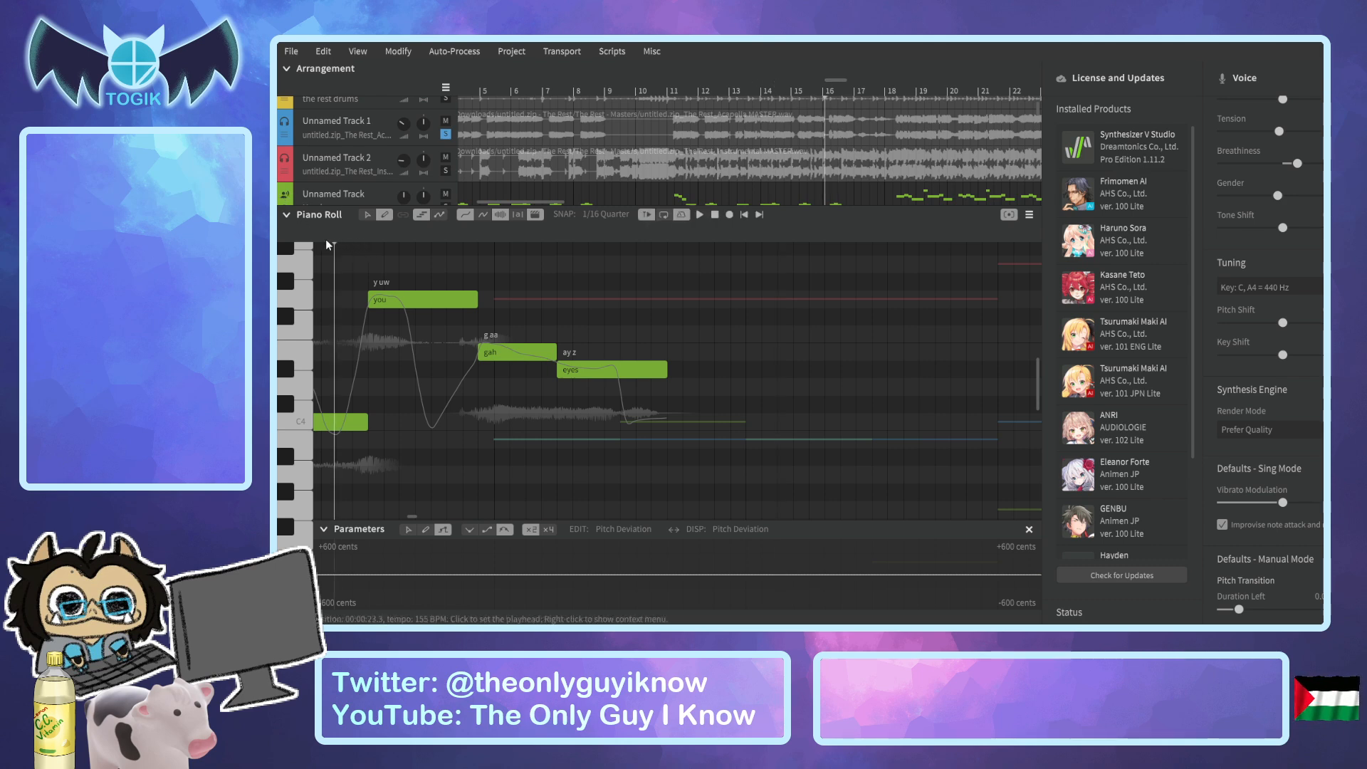
key(space)
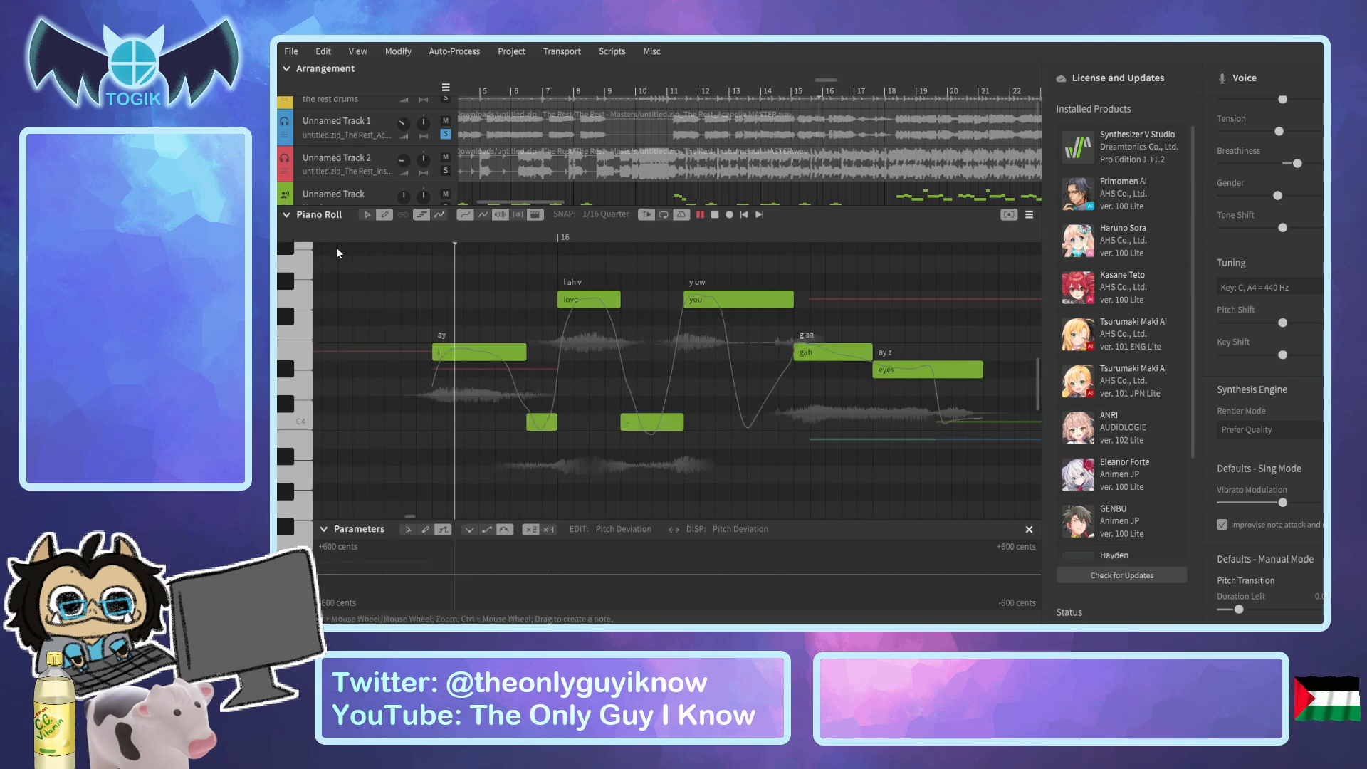
key(space)
click(839, 91)
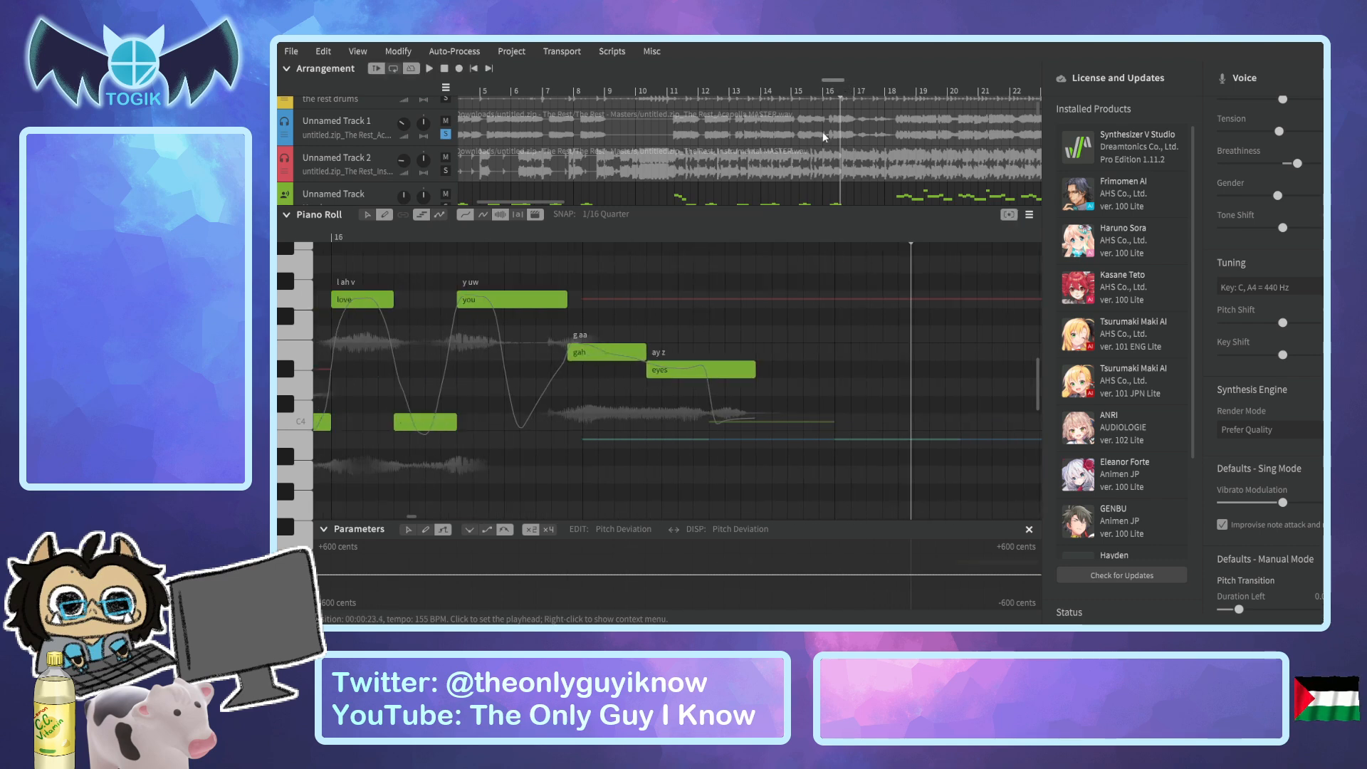
scroll(741, 420, down, 3)
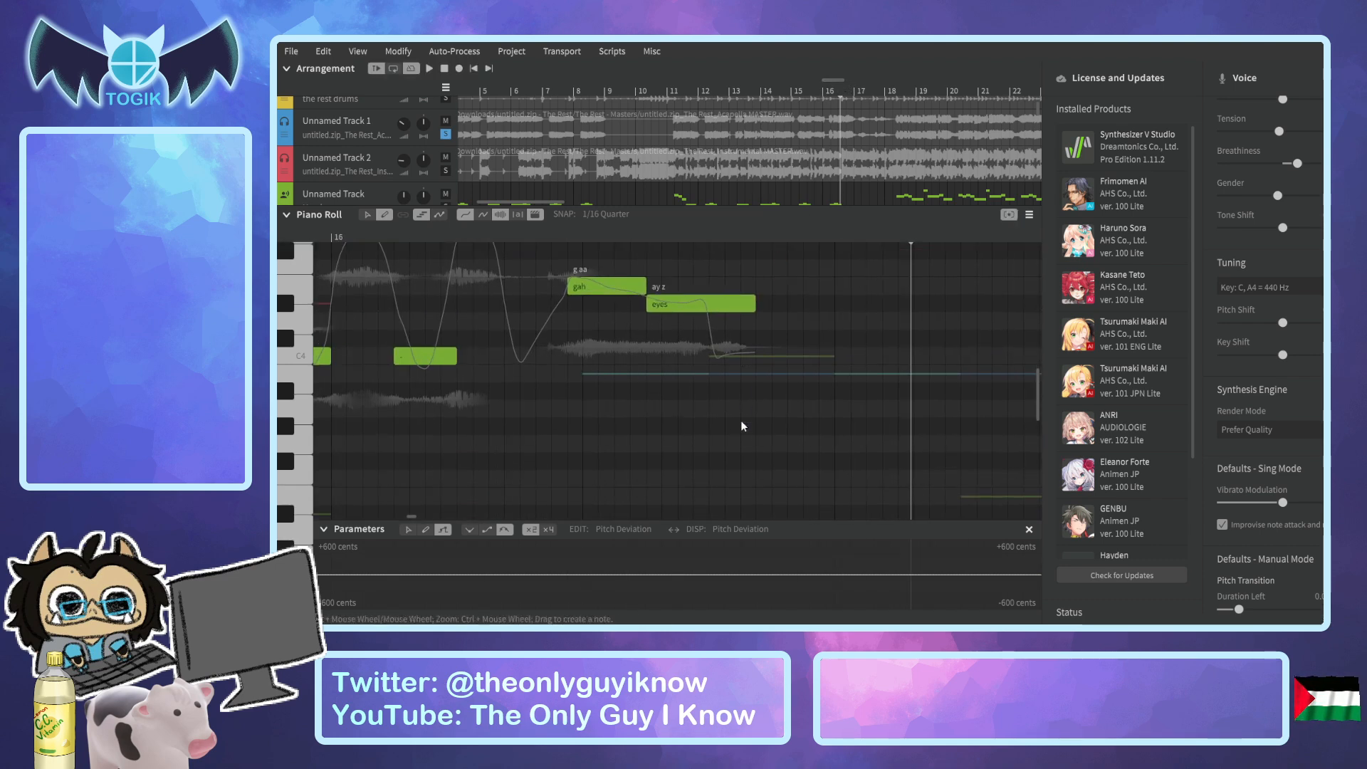
Change the lyric of the D#4 "eyes" note to "-" and shorten the end of that note.
double_click(685, 305)
text(ah)
key(Return)
double_click(687, 307)
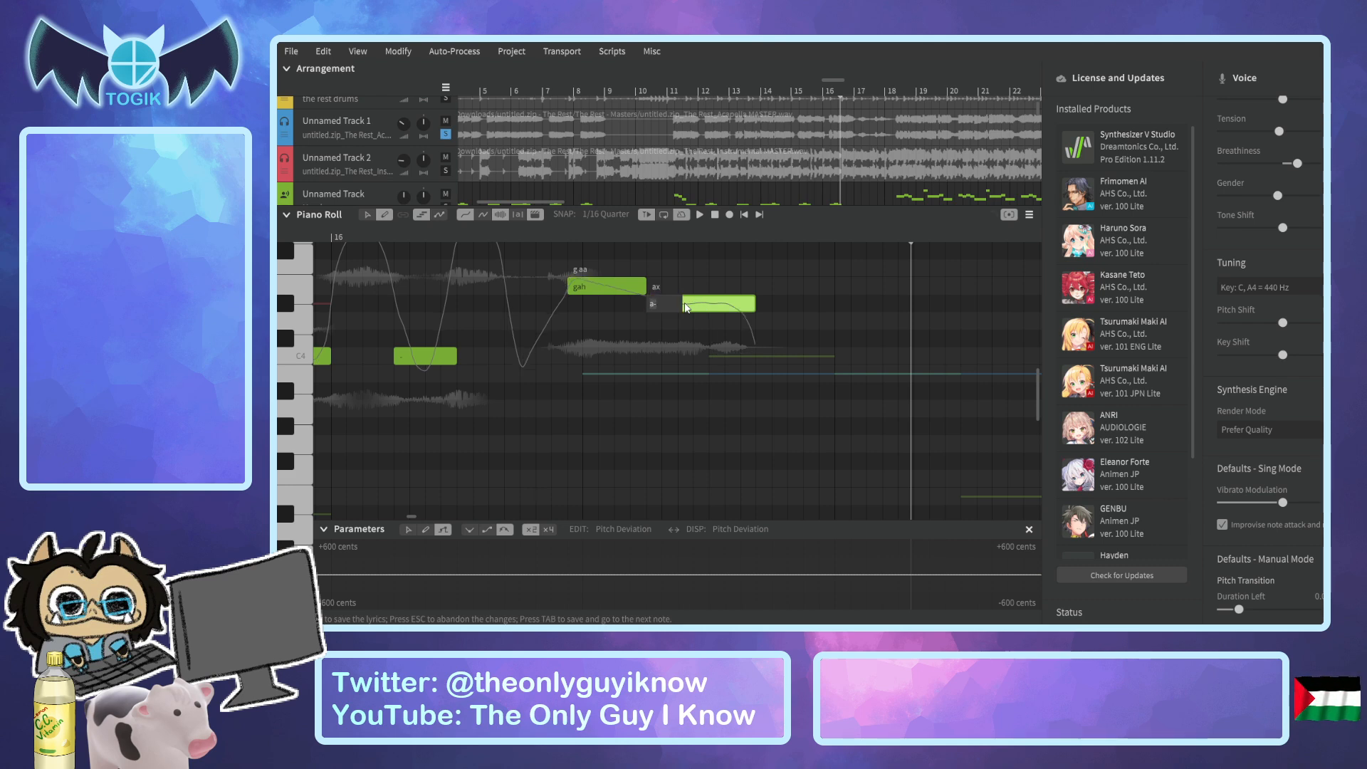
text(-)
key(Return)
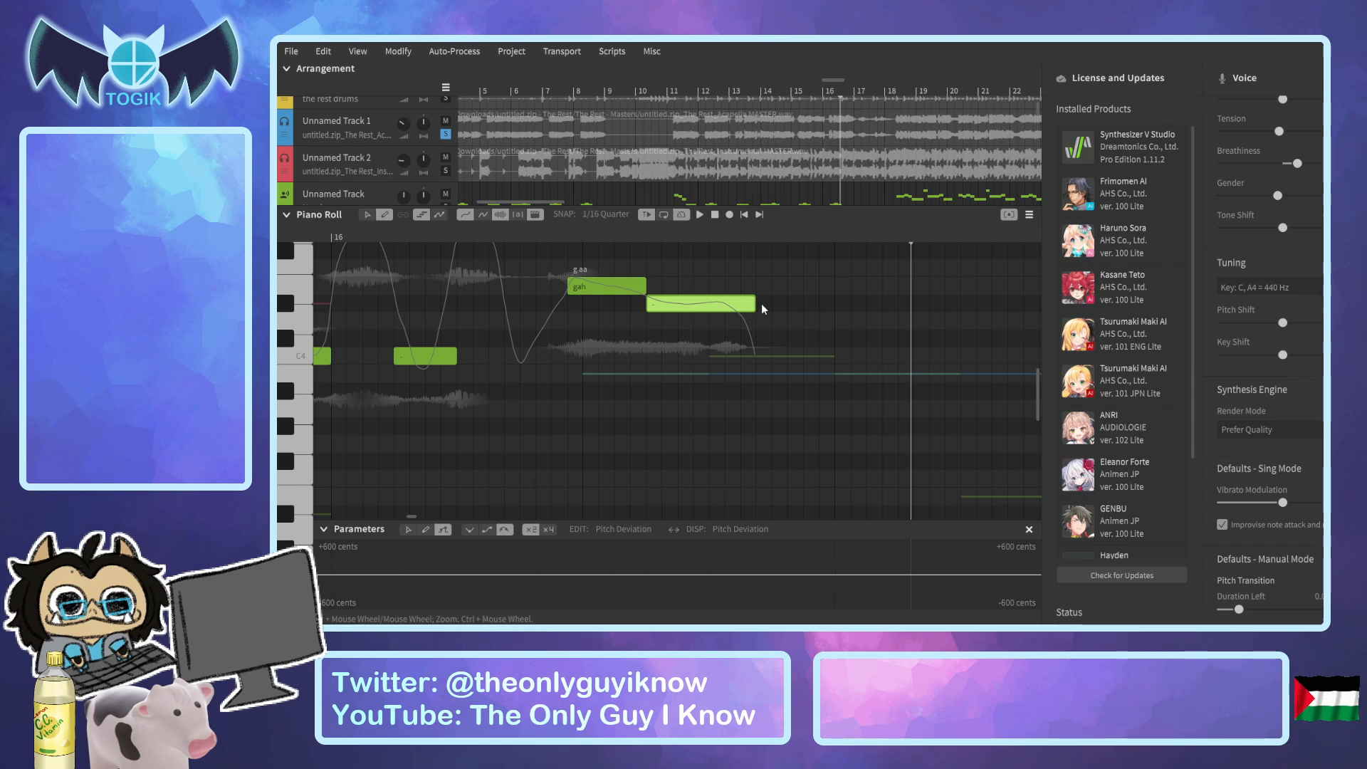
drag(754, 305, 719, 307)
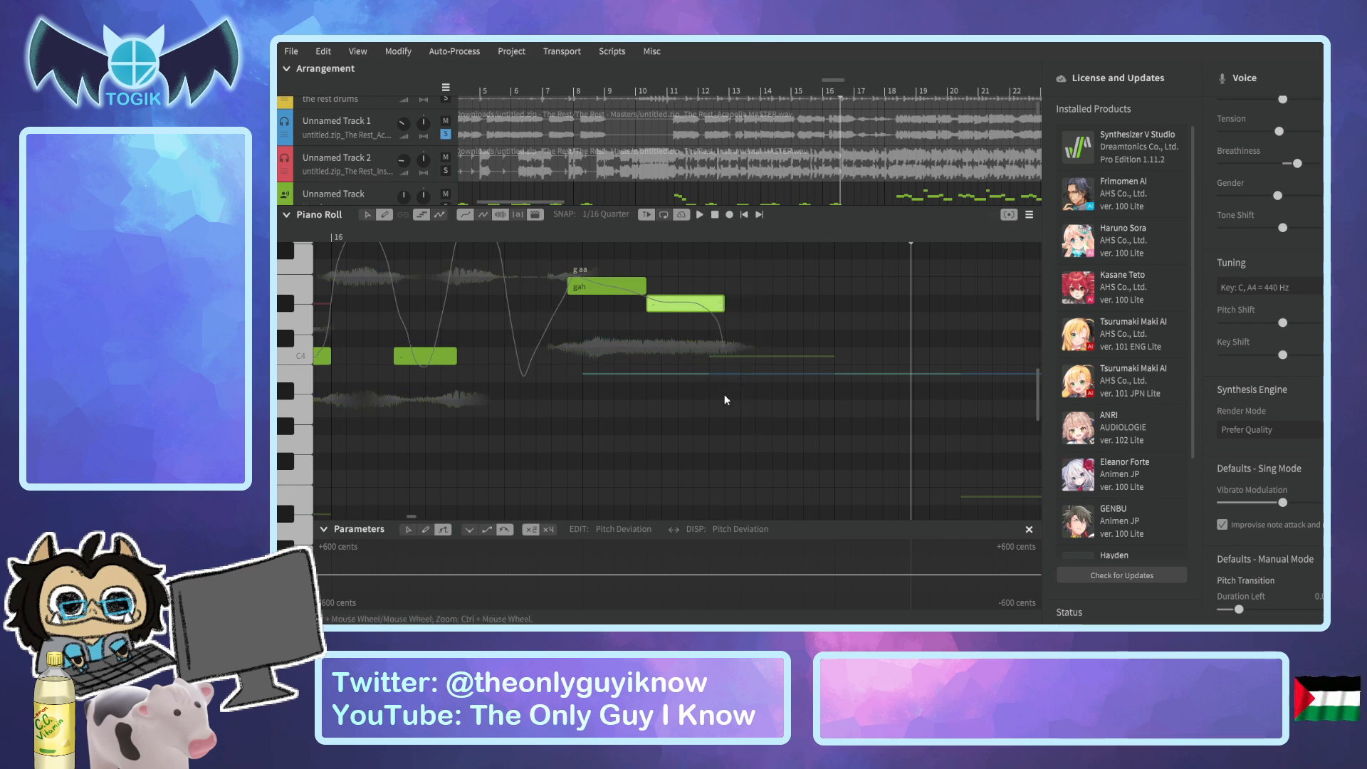
Add a short A3 note directly after the D#4 "-" note and give it the lyric "eyes".
drag(725, 409, 756, 412)
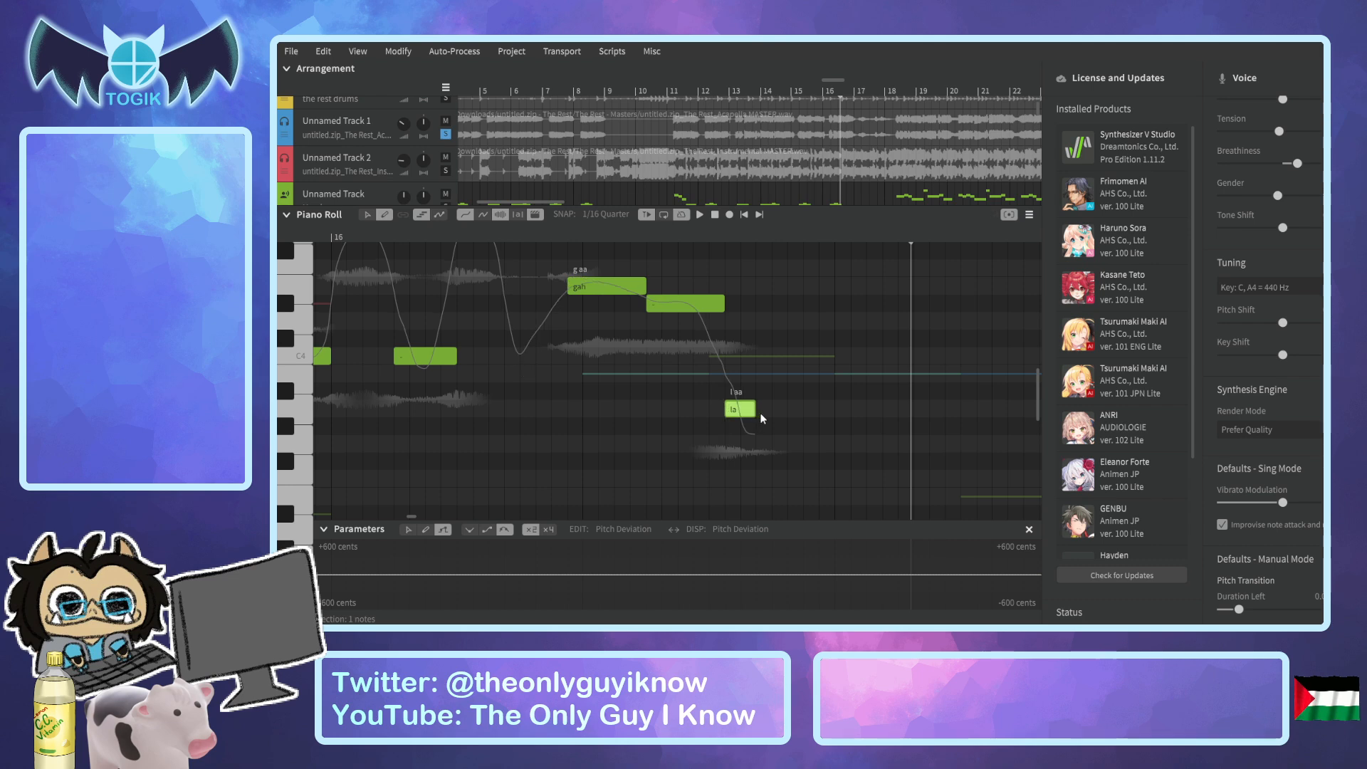
double_click(757, 412)
text(eyes)
key(Return)
Play the revised "gah" to "eyes" ending, then replay it from further back after the start of bar 16.
click(497, 229)
key(space)
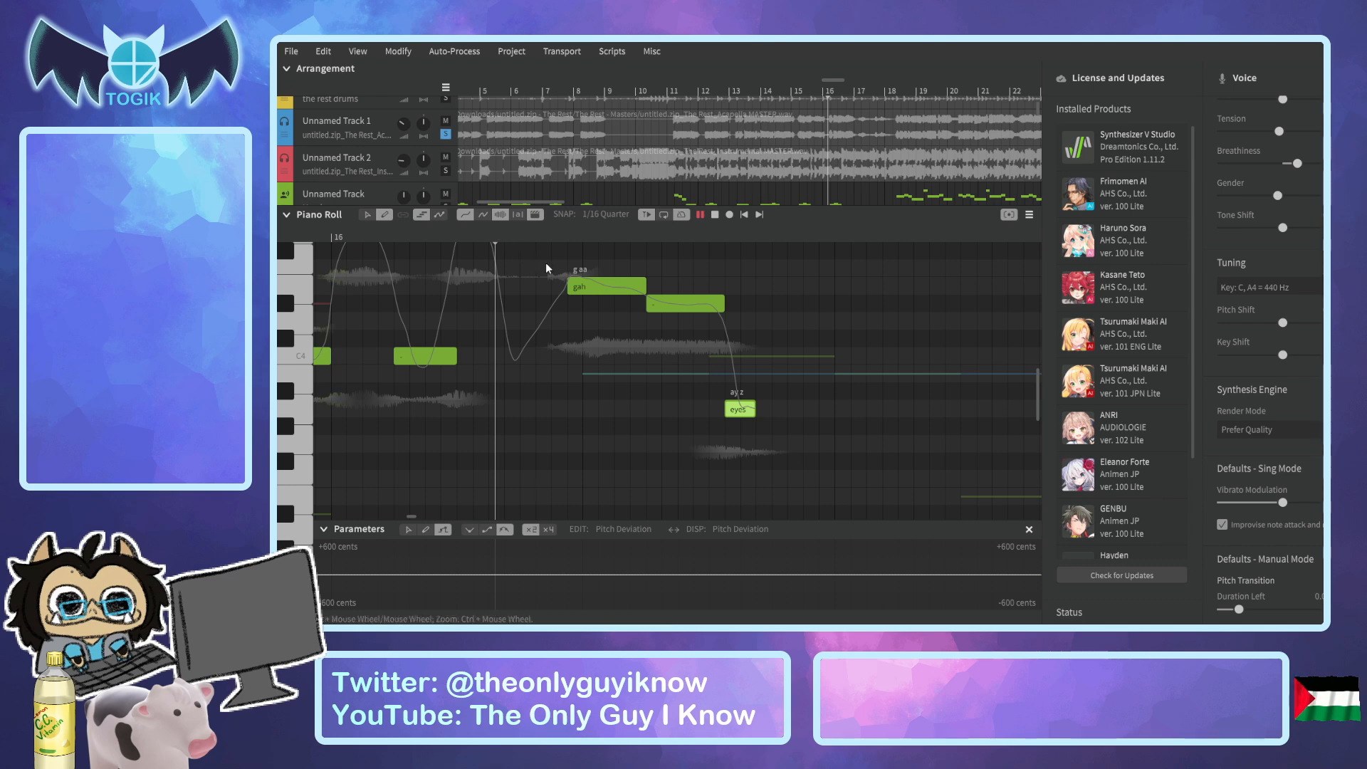
key(space)
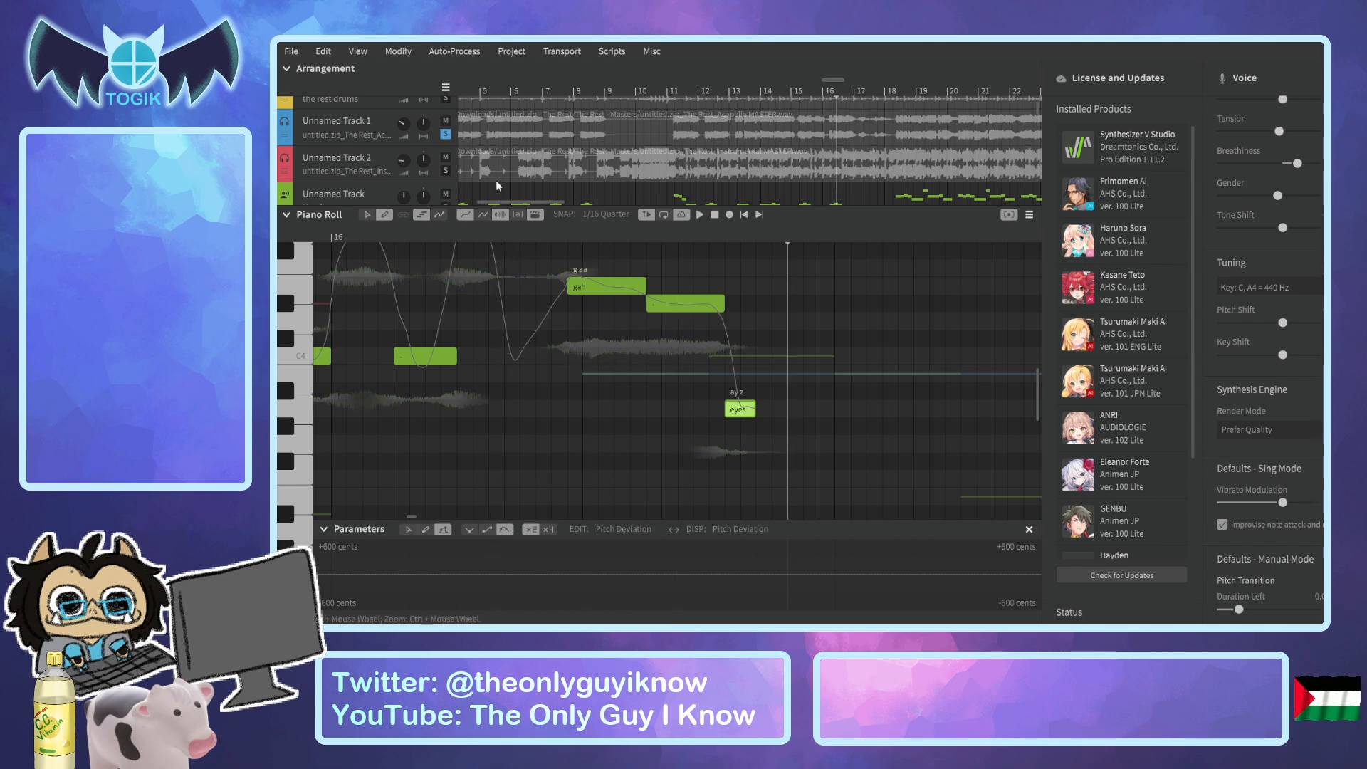
click(404, 232)
key(space)
key(space)
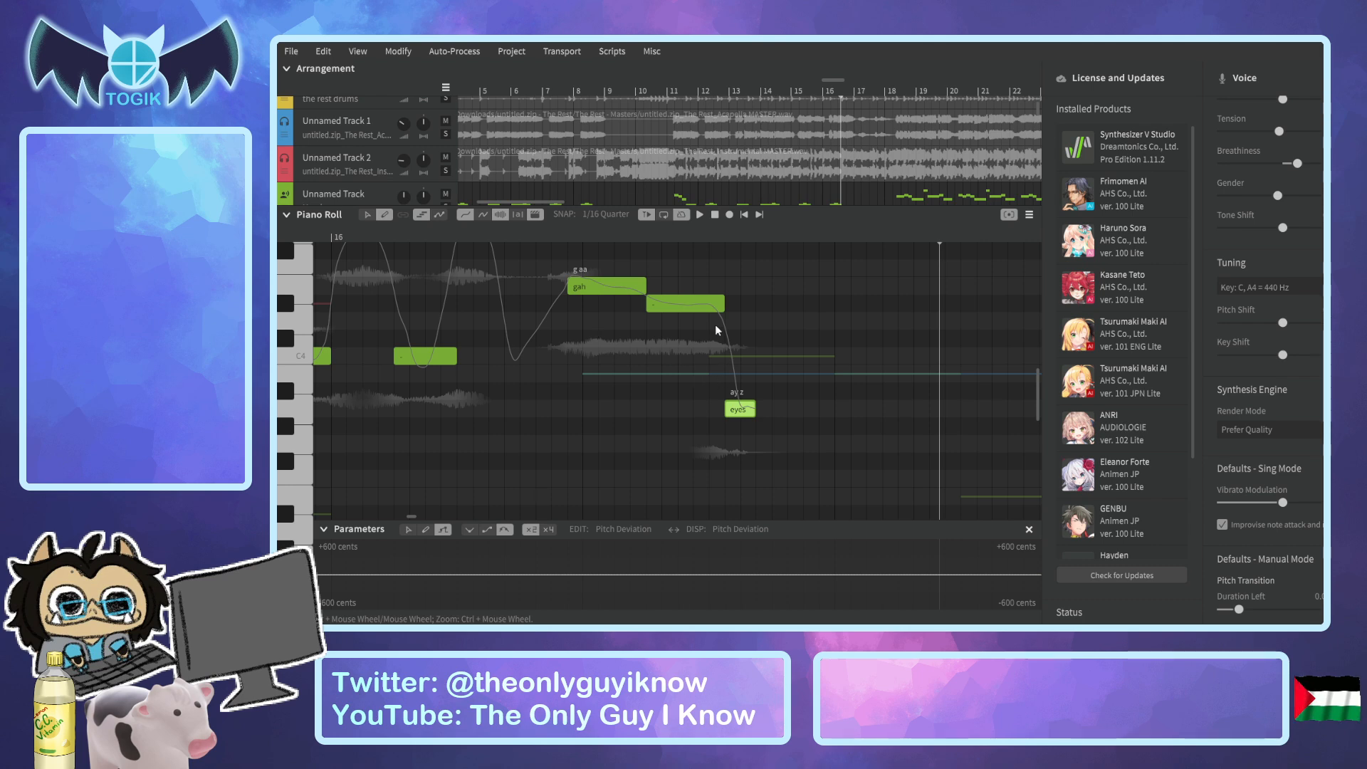
Shorten the D#4 "-" note slightly, start "eyes" earlier directly after it, and play the ending.
drag(723, 306, 707, 308)
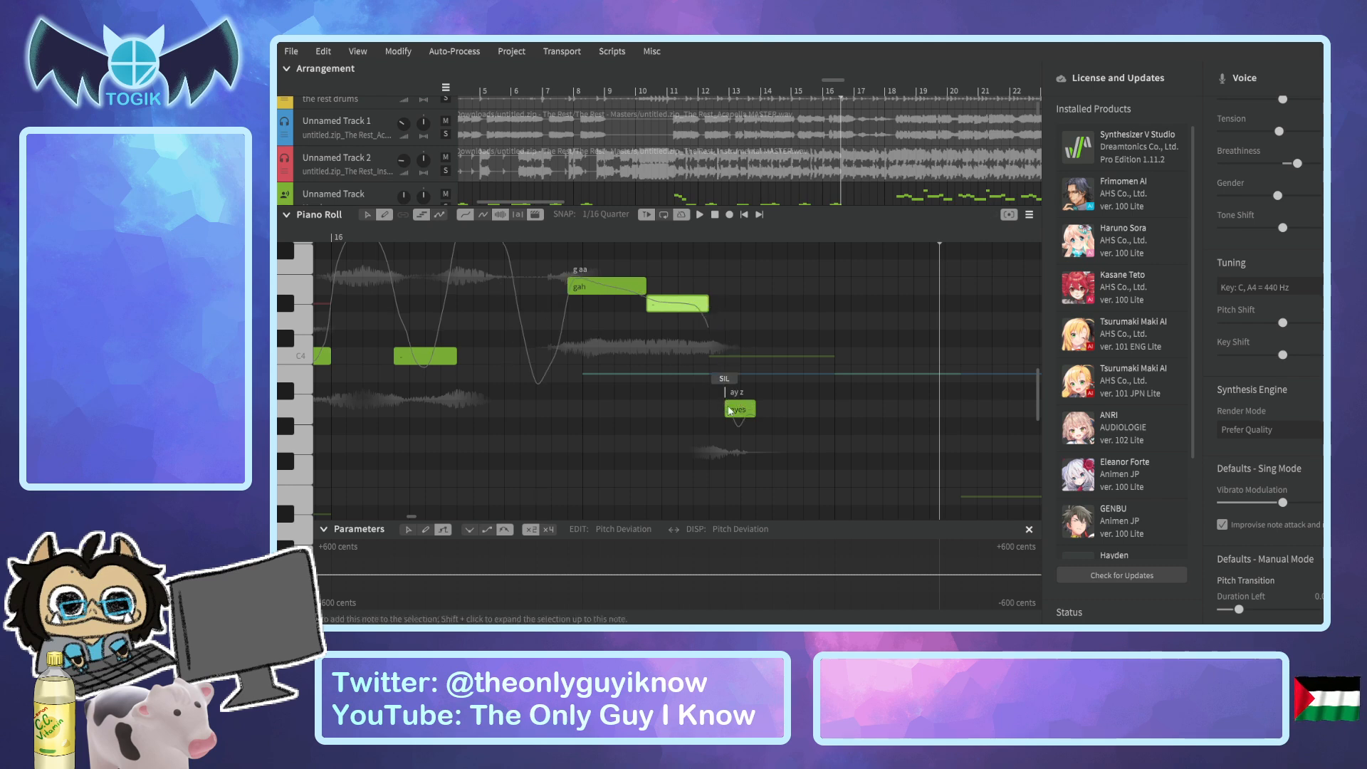
drag(719, 407, 710, 408)
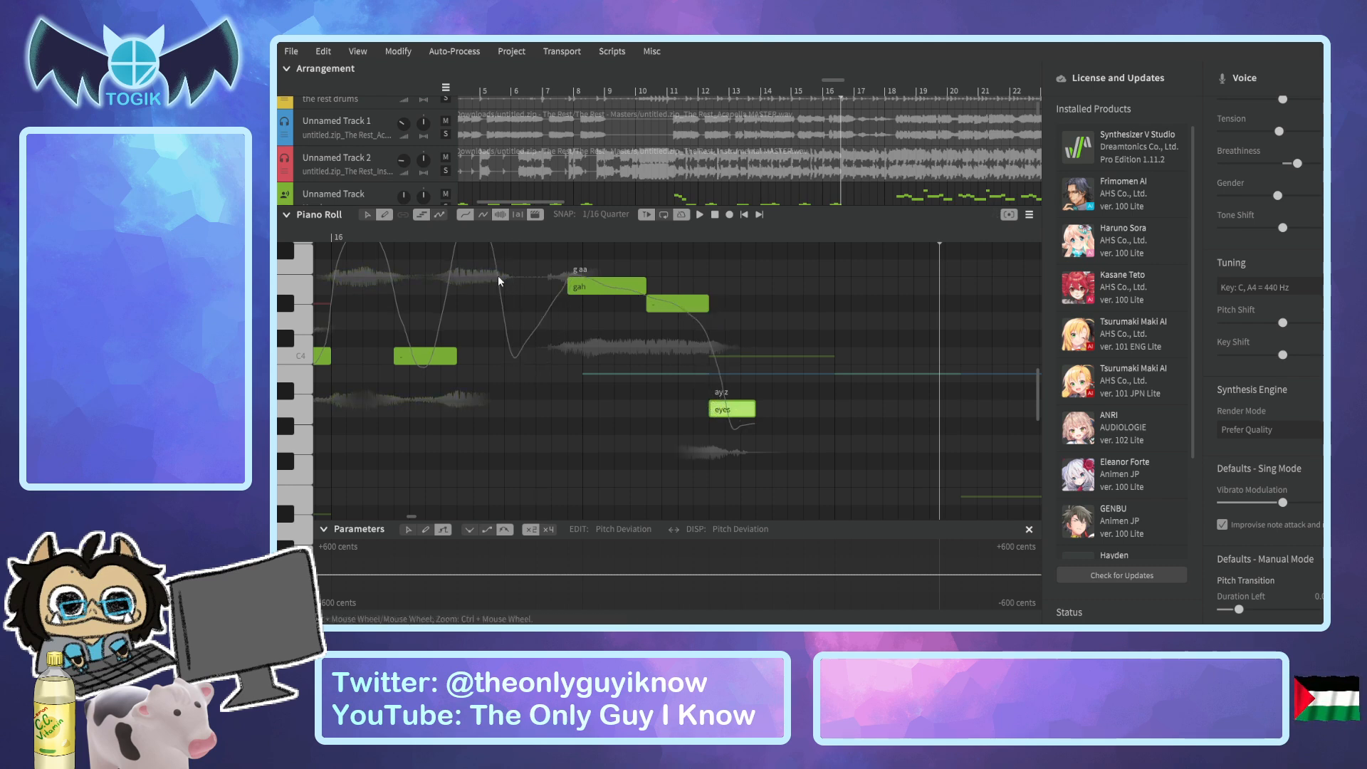
click(493, 232)
key(space)
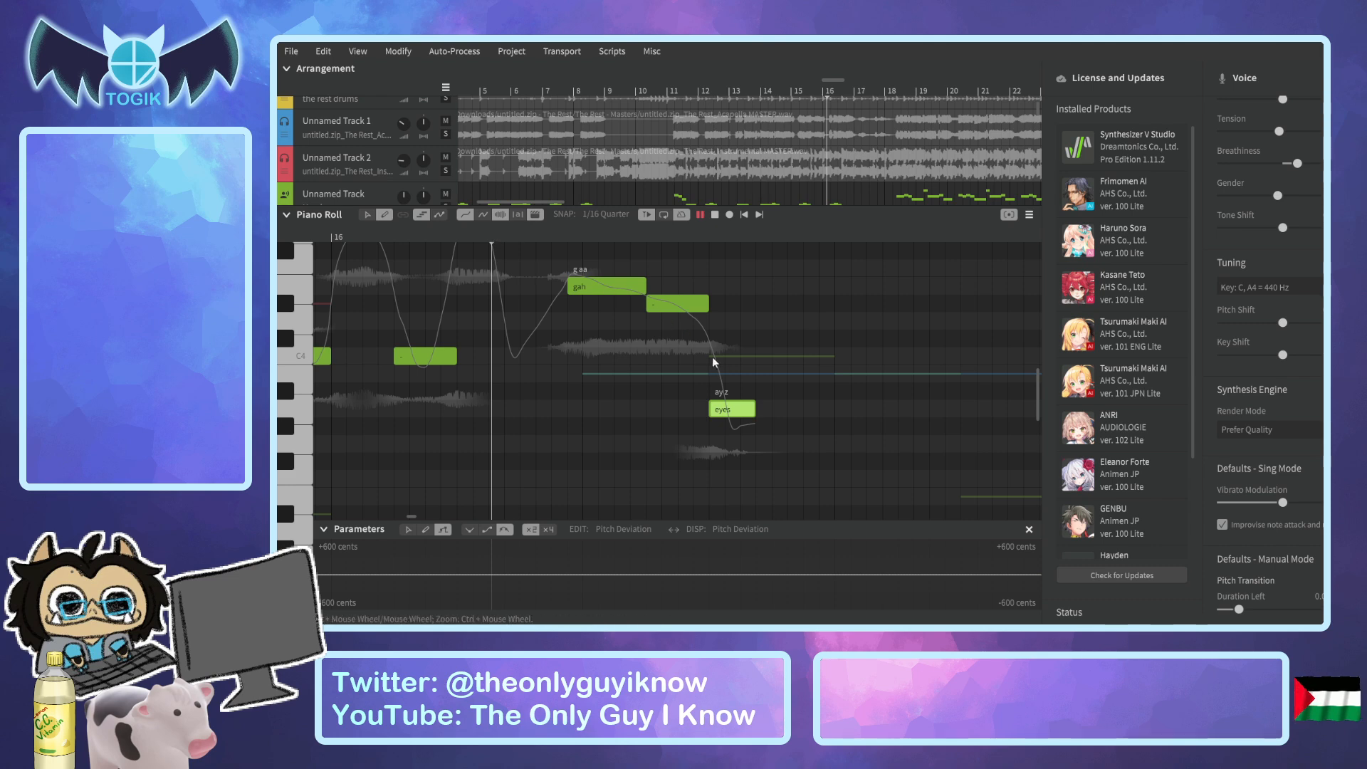
key(space)
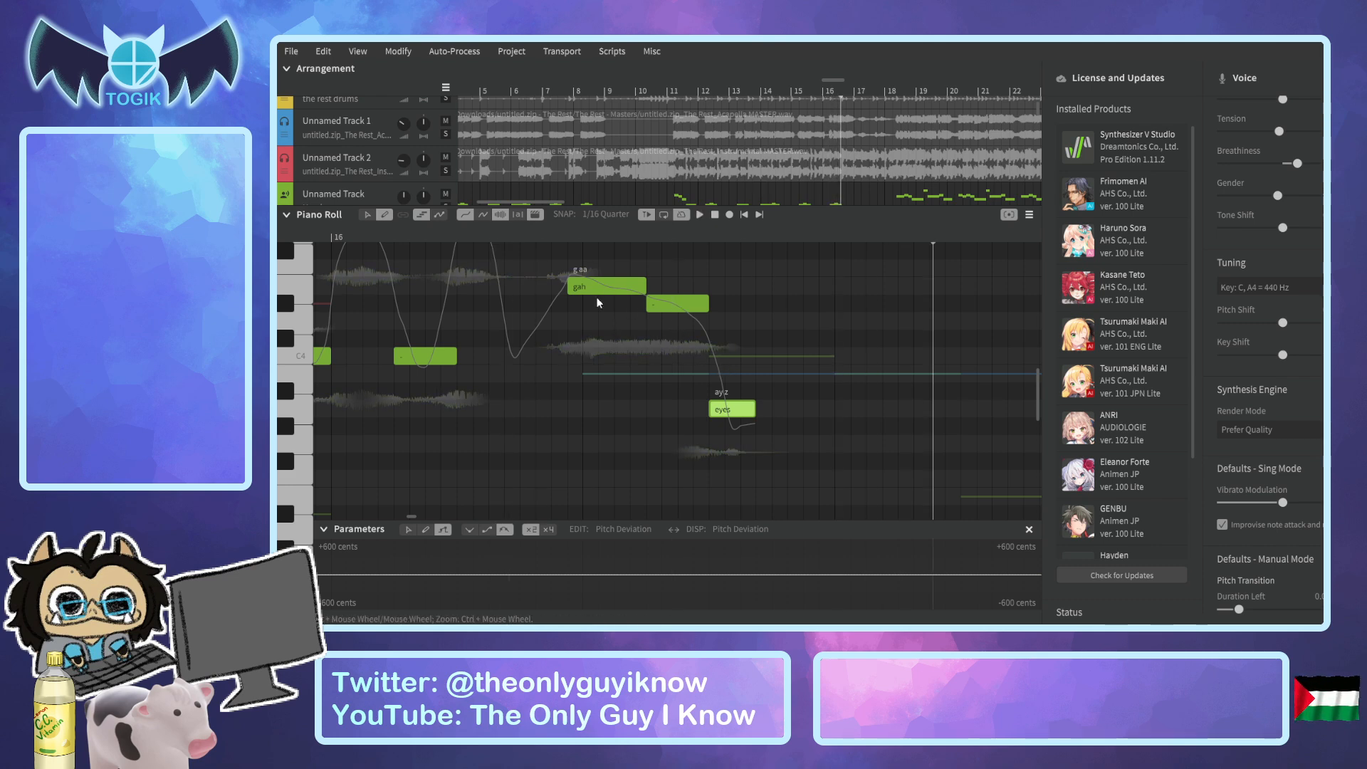
Play the whole phrase from before "i" through the final "eyes" note.
scroll(374, 285, down, 4)
drag(346, 235, 285, 237)
key(space)
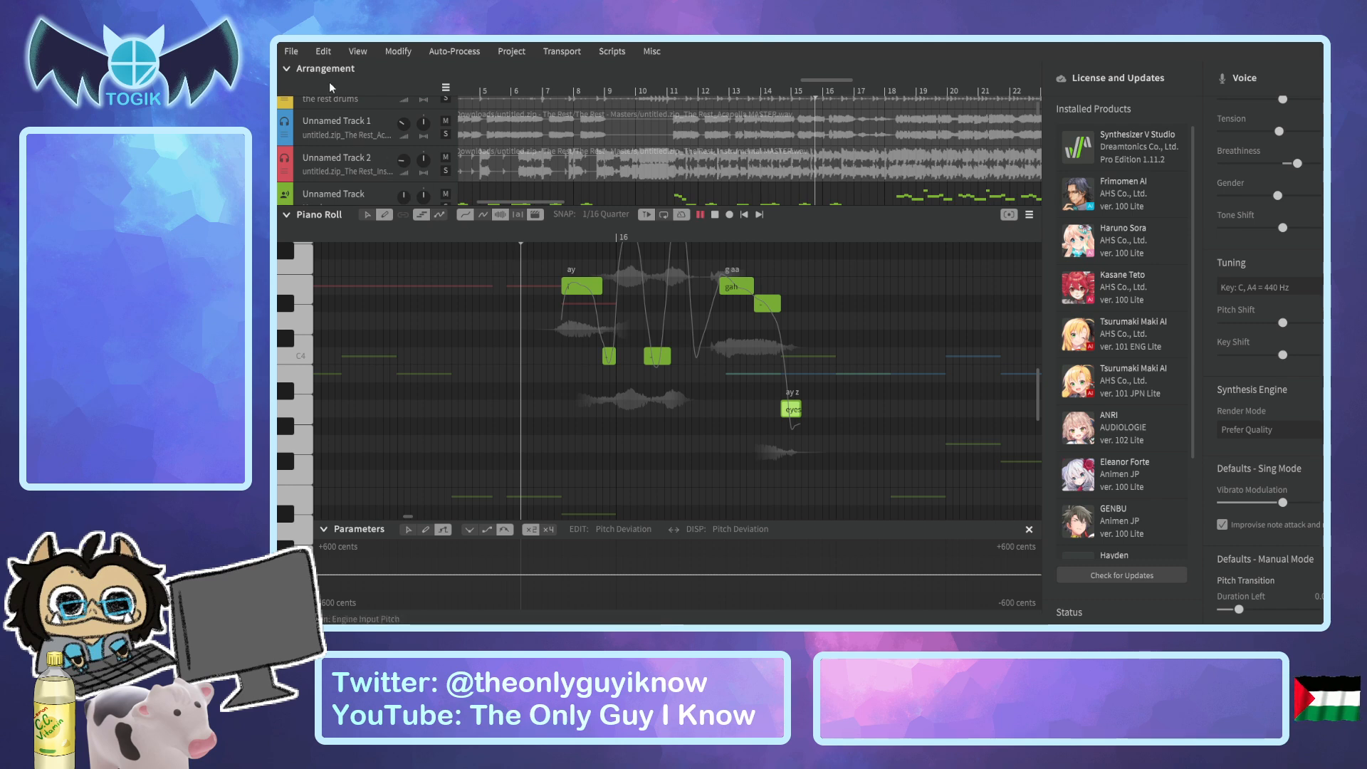
key(space)
Lower the "eyes" note one semitone to G#3 and replay the phrase from before "i".
key(Down)
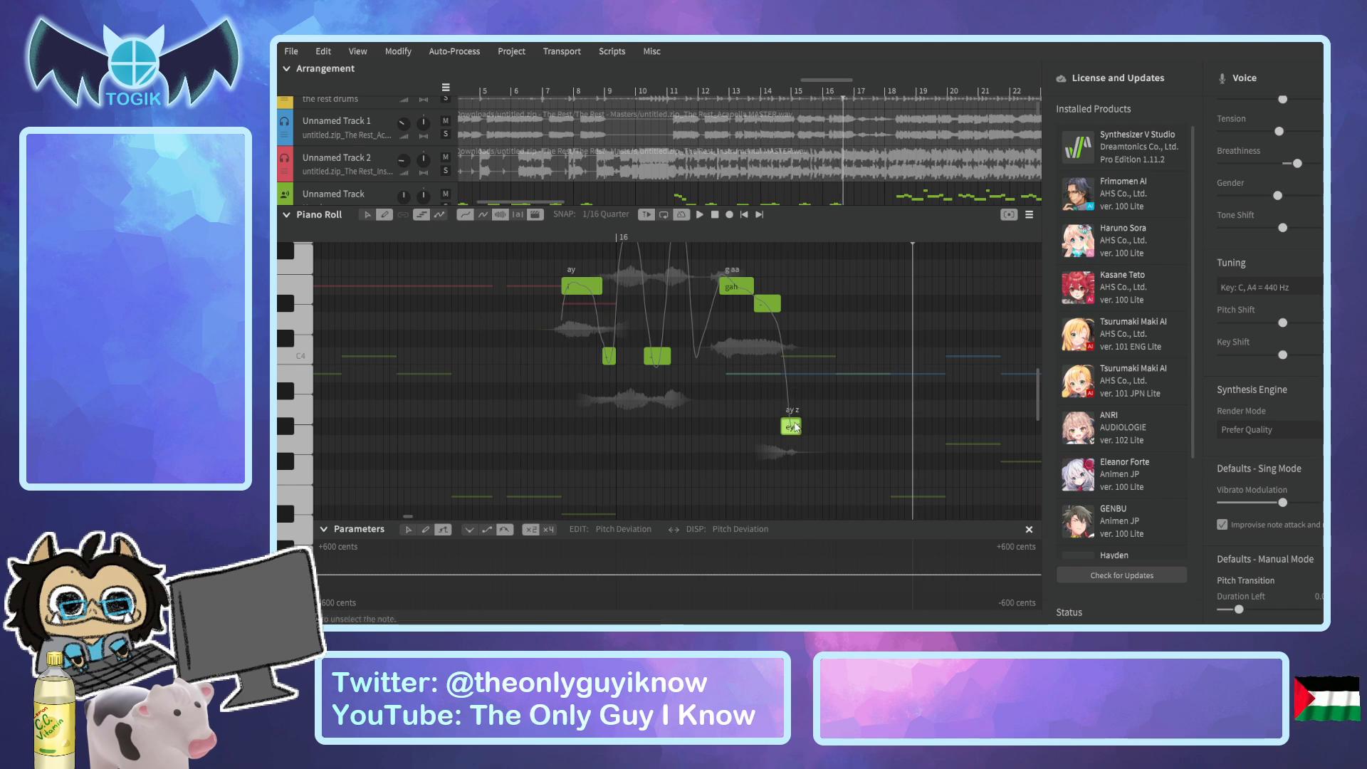
click(531, 237)
key(space)
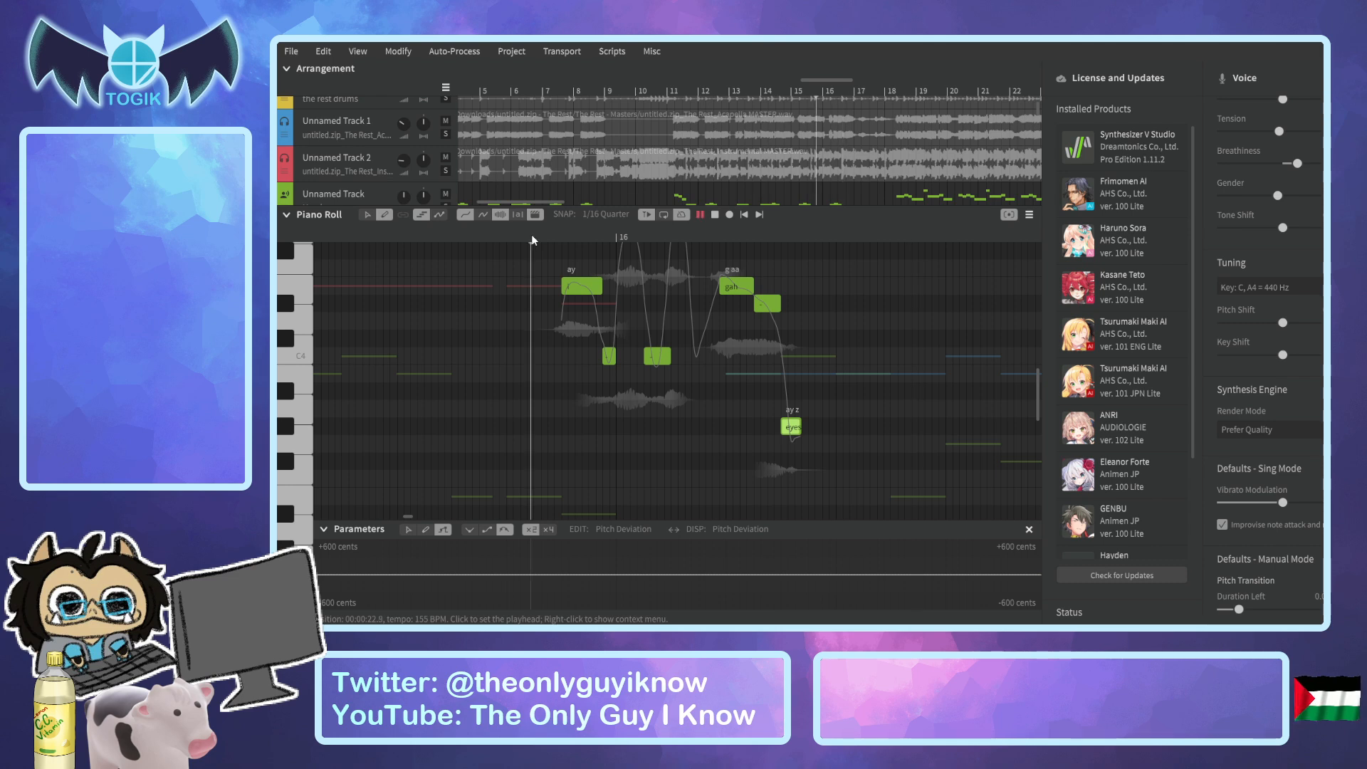
key(space)
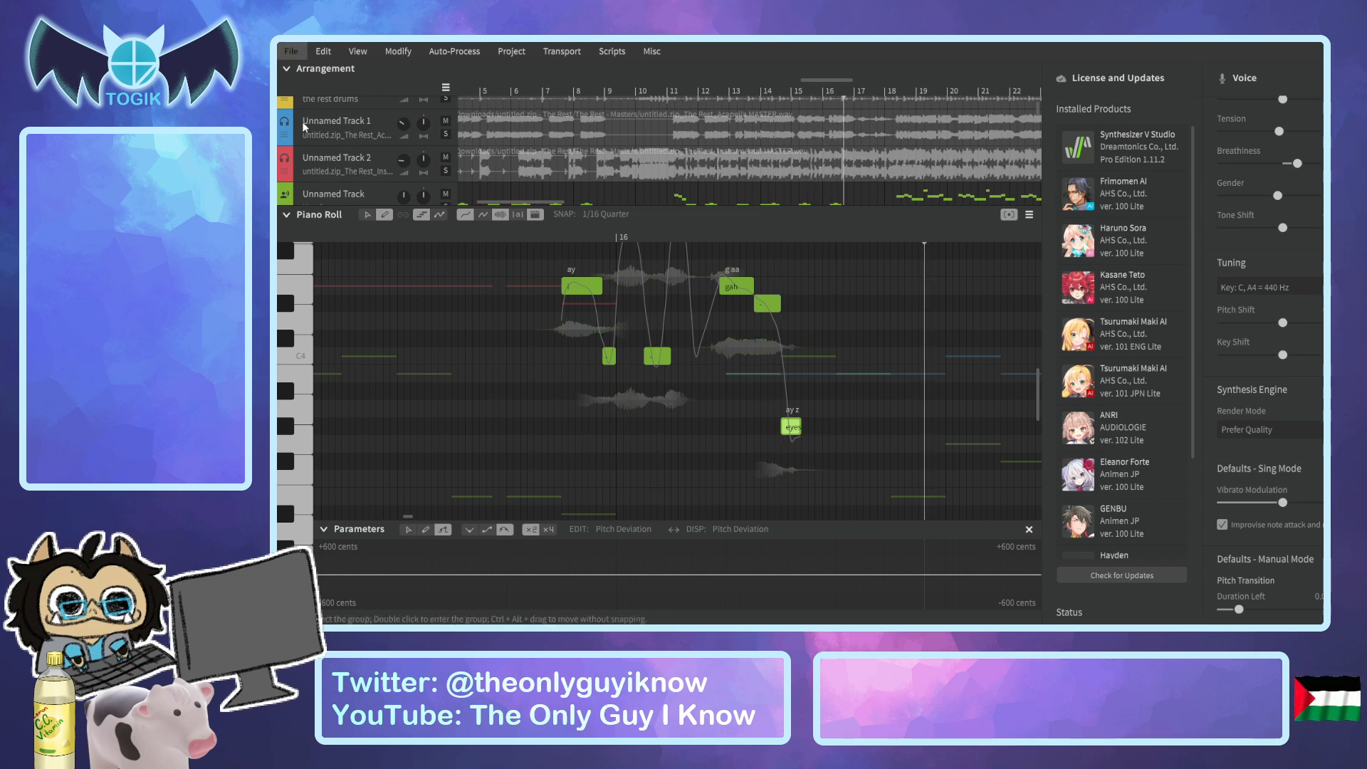
Collapse the piano roll, switch the solo to Unnamed Track 3, and play it from bar 11.
scroll(630, 336, up, 2)
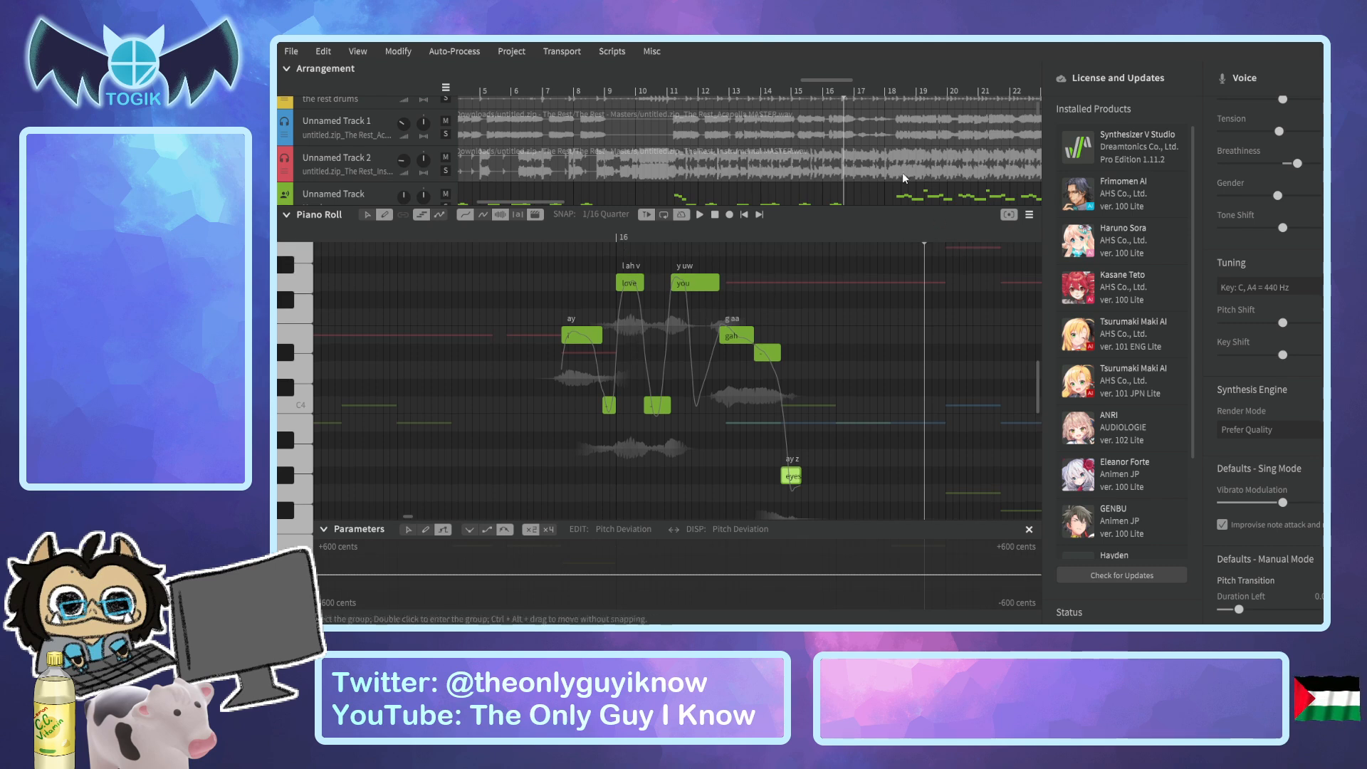
click(287, 215)
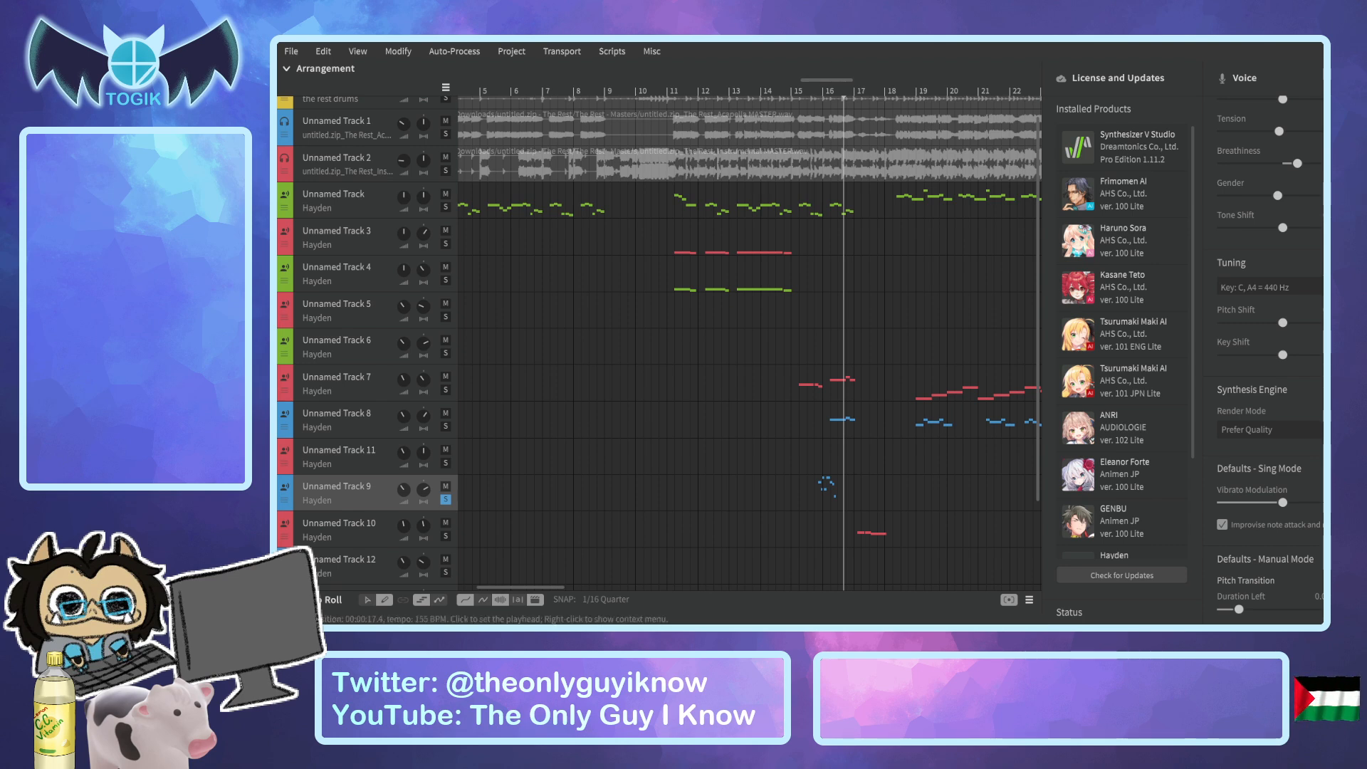
mouse_move(518, 588)
mouse_down()
mouse_move(484, 588)
mouse_move(536, 594)
mouse_up()
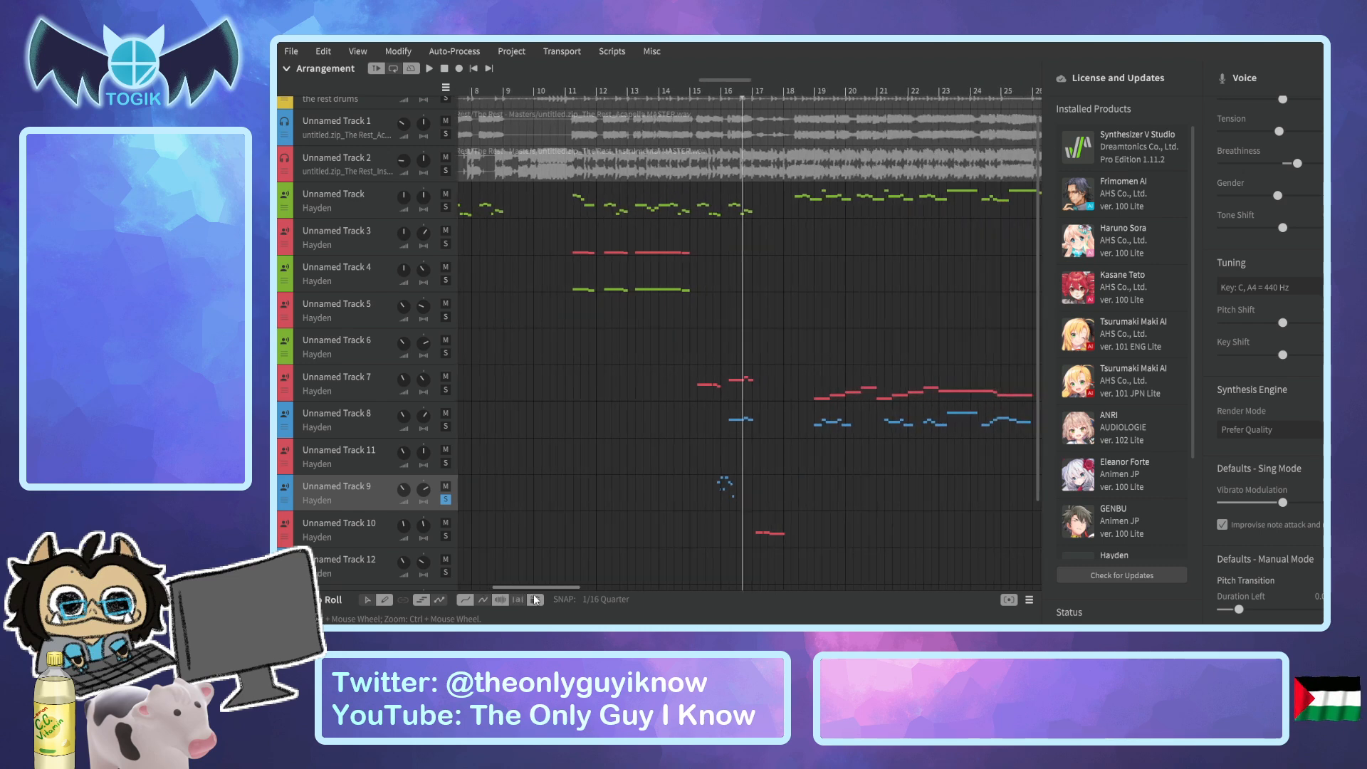
click(446, 244)
click(566, 88)
key(space)
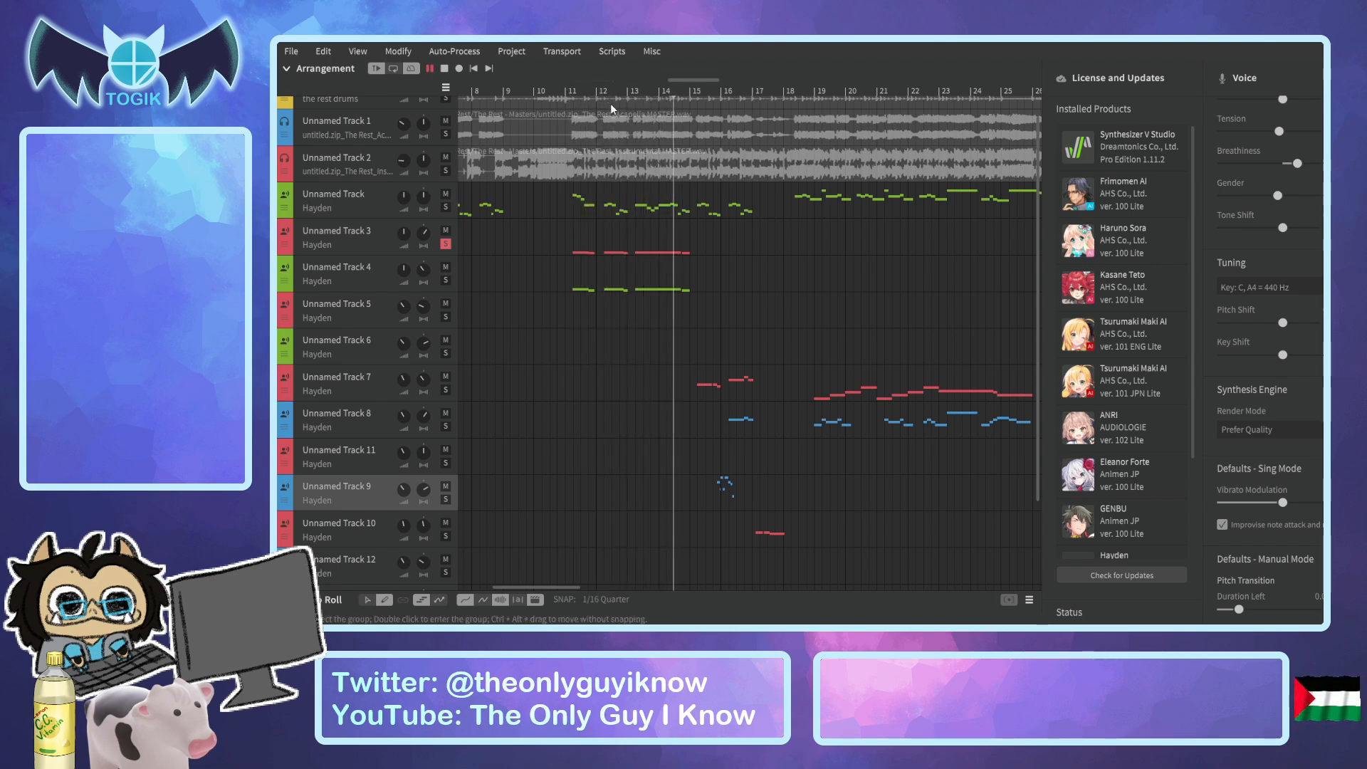
key(space)
Open Unnamed Track 3 in the piano roll and place the playhead just before its first note in bar 11.
click(373, 247)
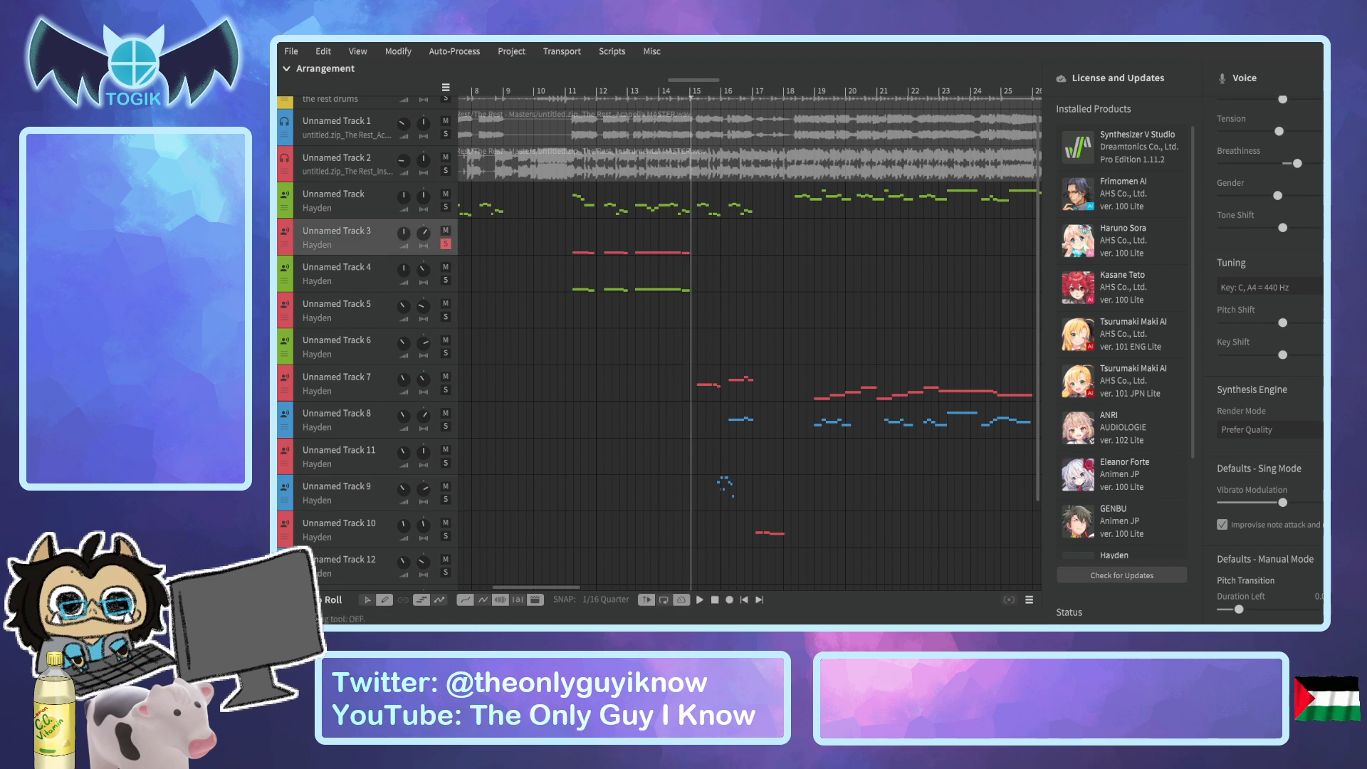
click(286, 599)
scroll(618, 396, down, 5)
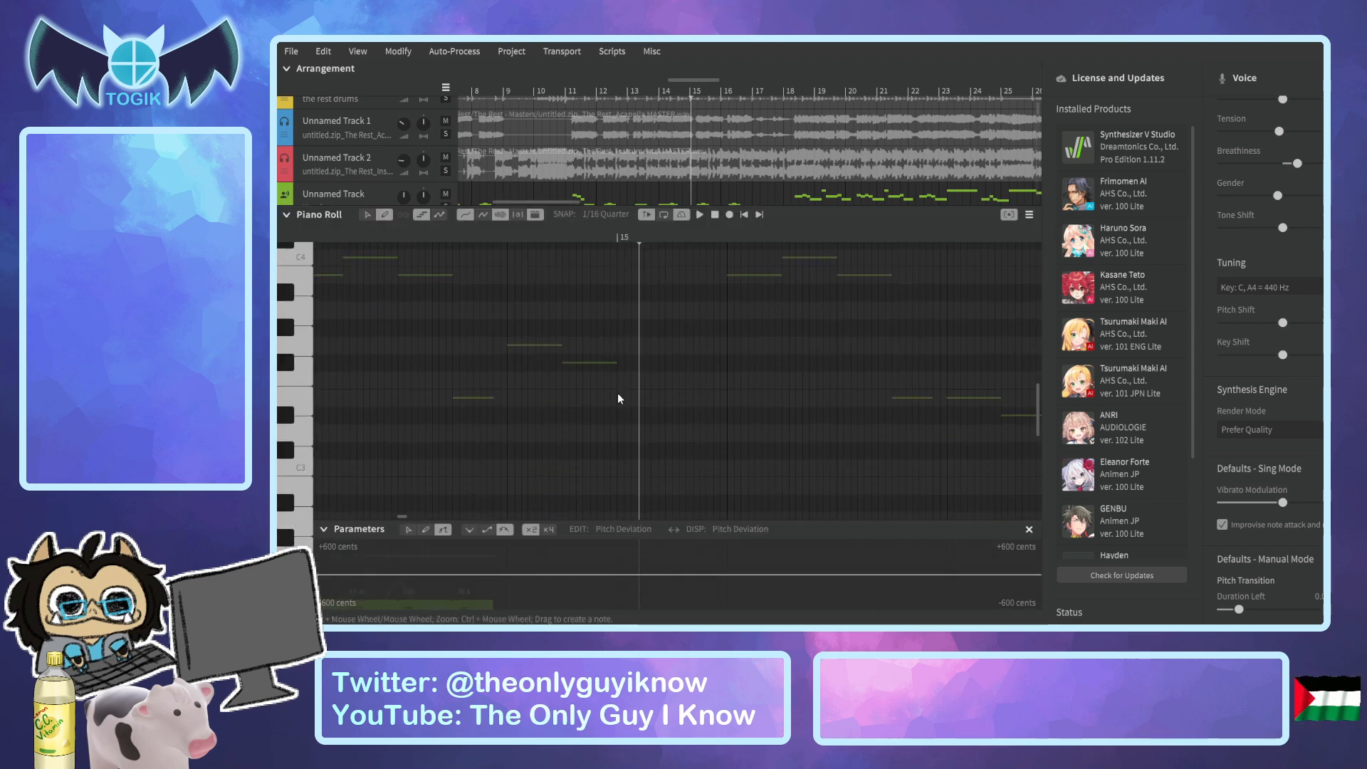
scroll(618, 391, down, 2)
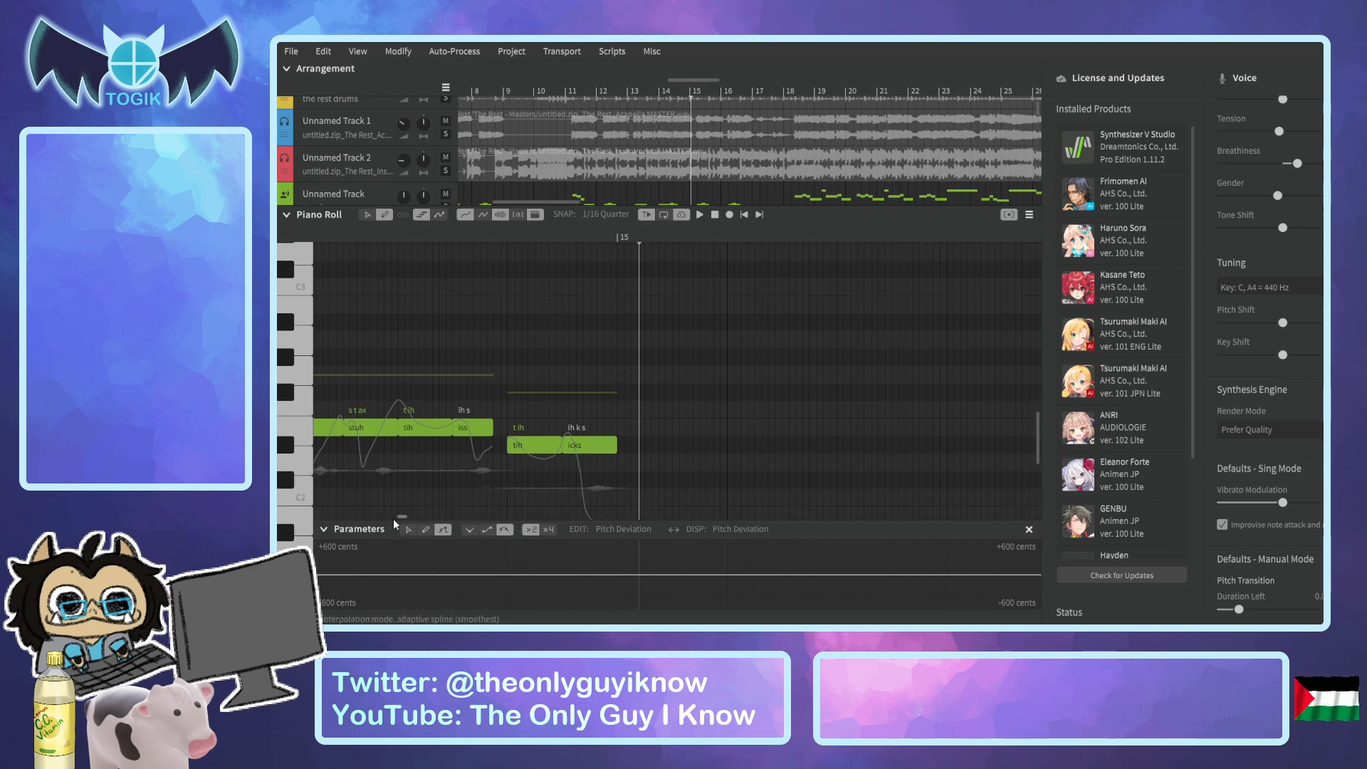
scroll(399, 517, left, 5)
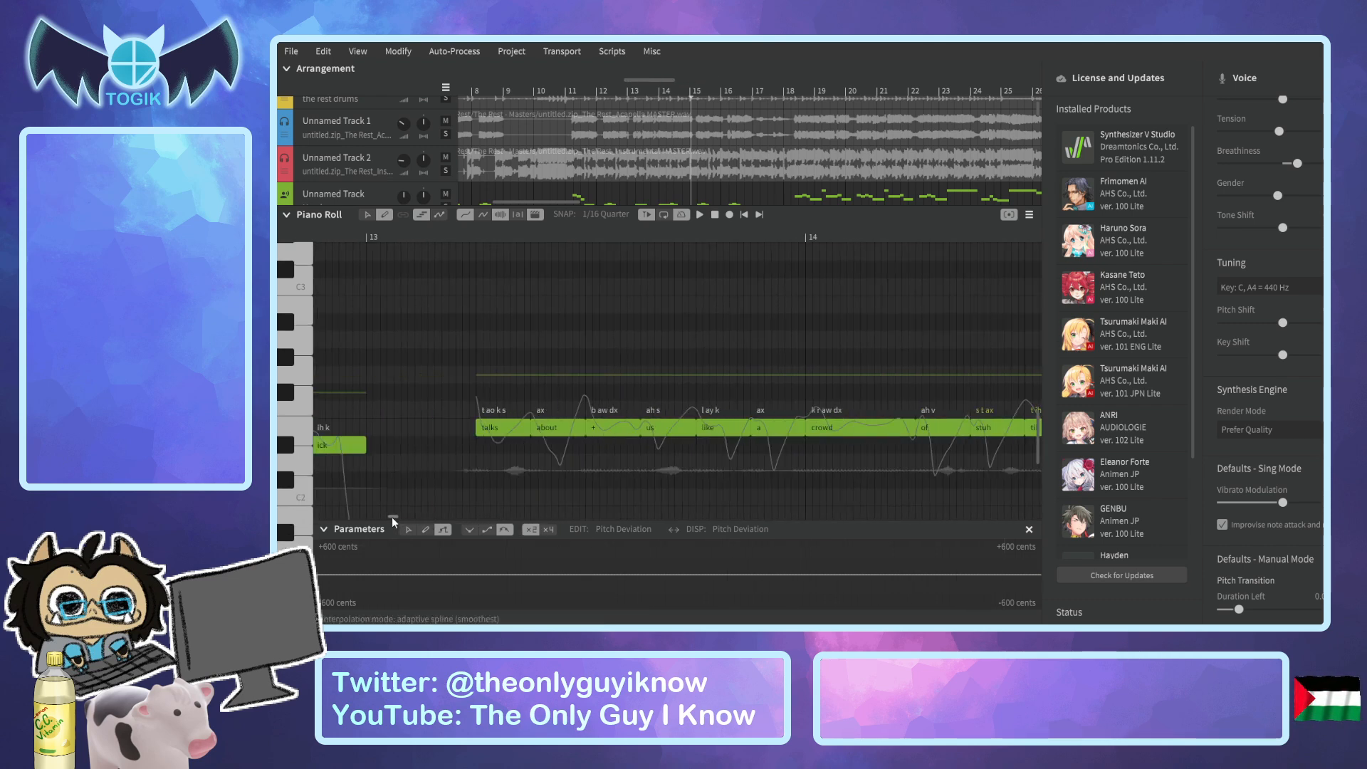
scroll(392, 515, left, 5)
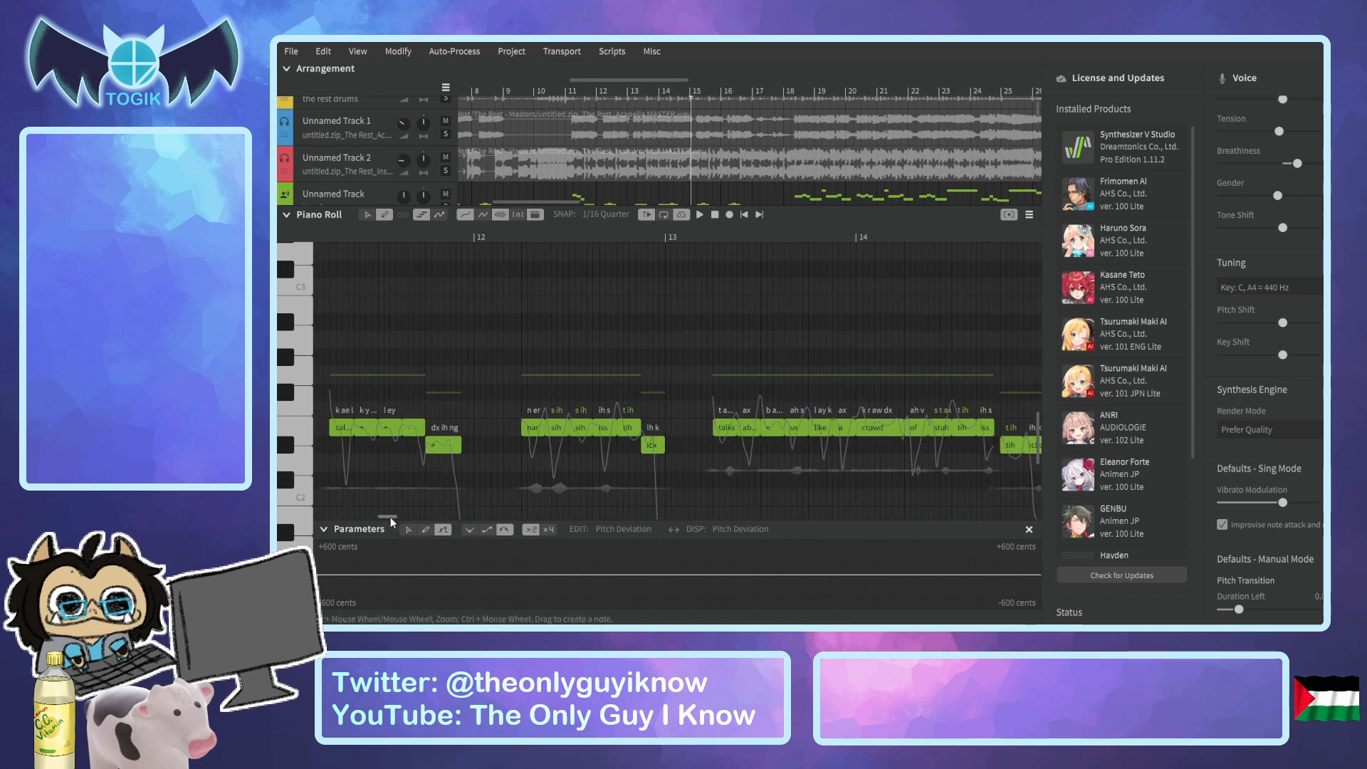
scroll(390, 516, left, 3)
click(453, 236)
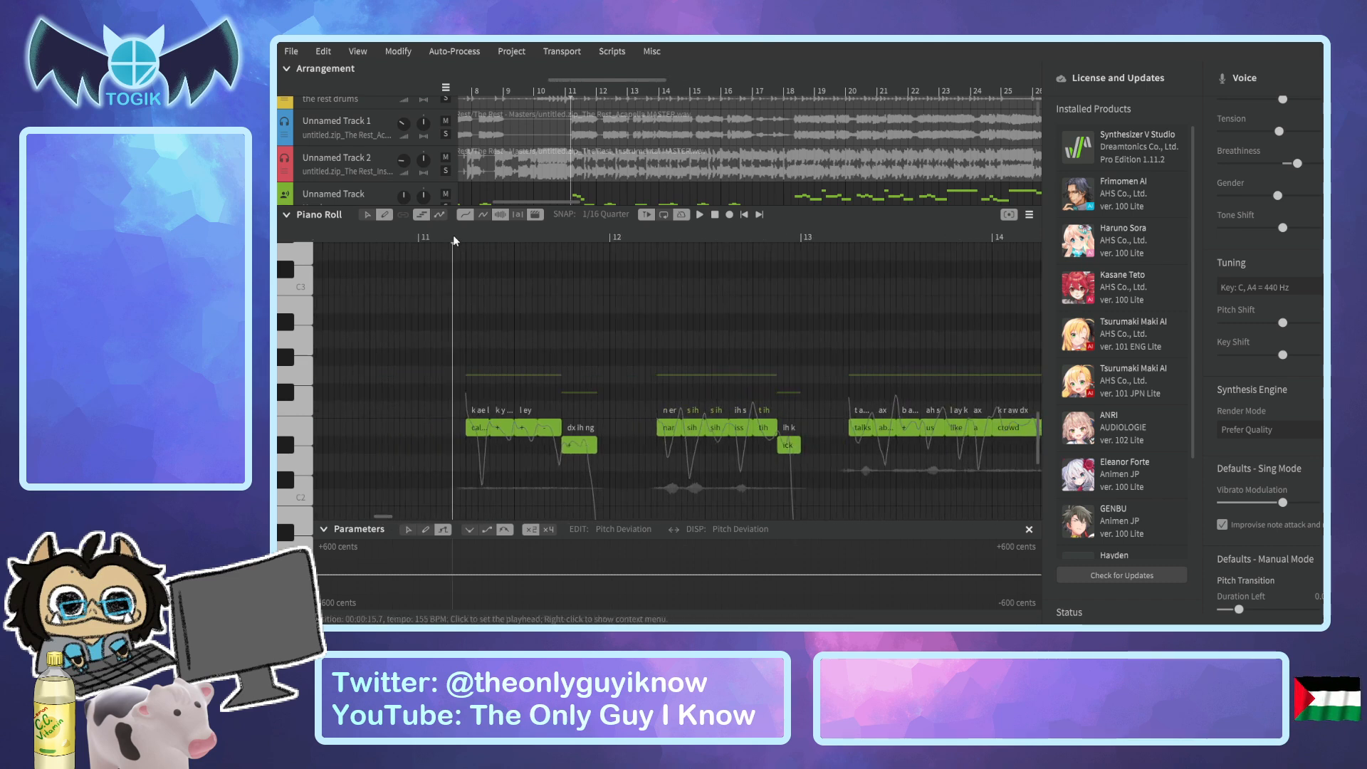
Look through the rest of the installed voices and play Unnamed Track 3 from before its first note.
scroll(494, 322, down, 3)
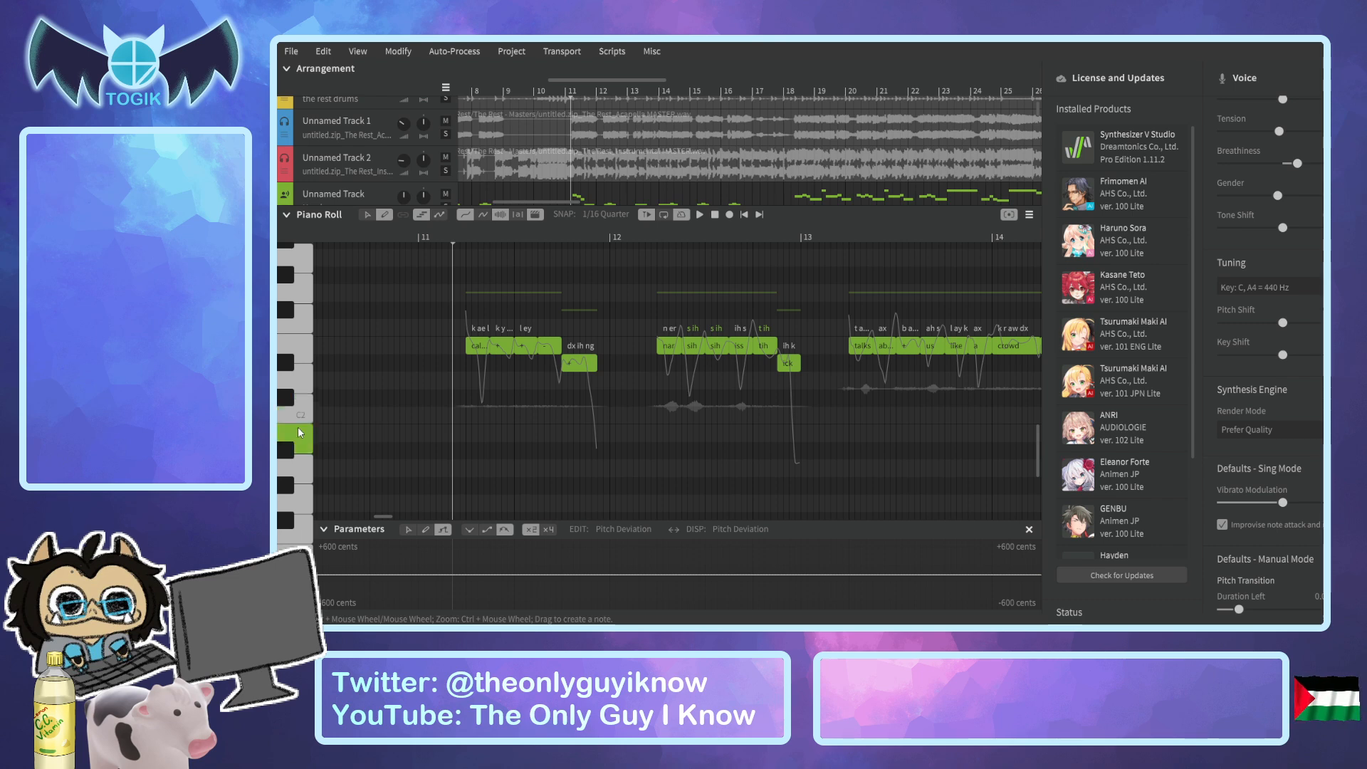
scroll(297, 426, down, 6)
scroll(296, 426, up, 5)
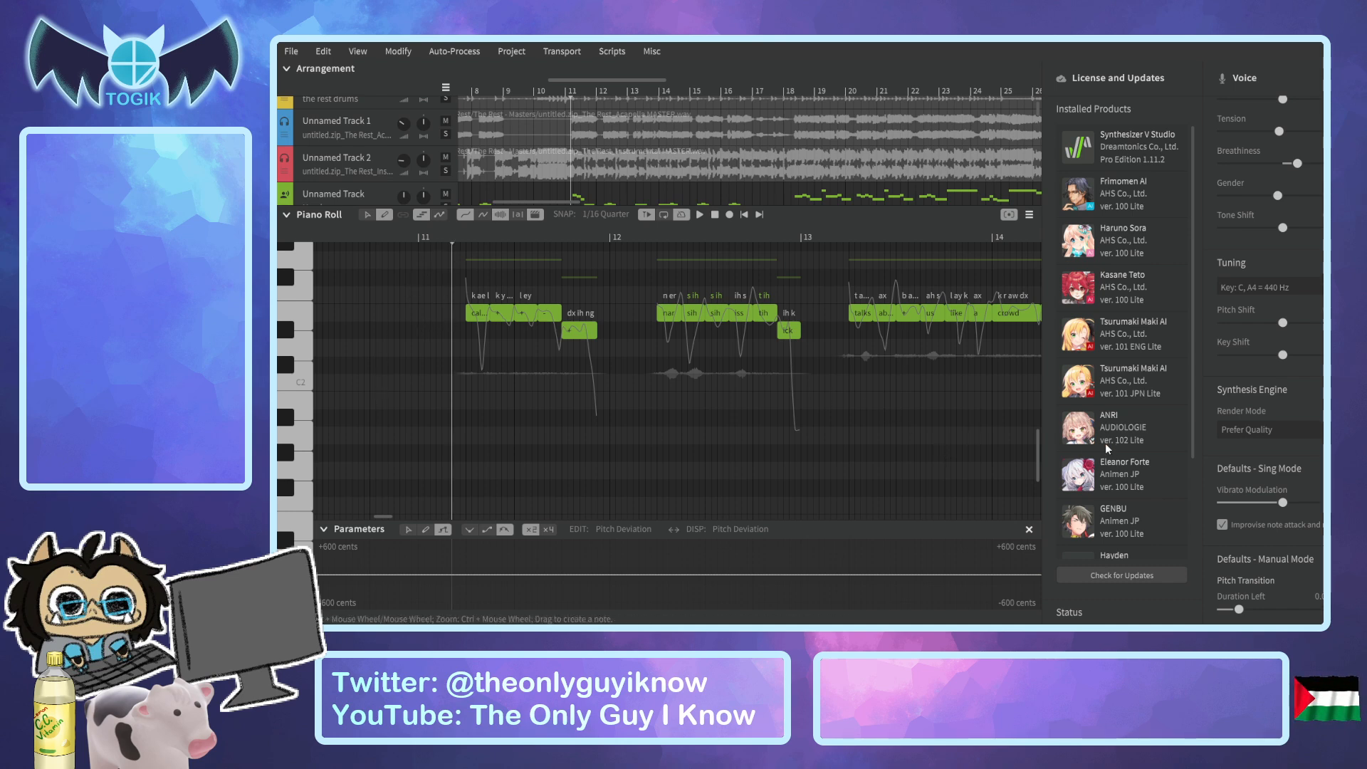
drag(1191, 428, 1190, 530)
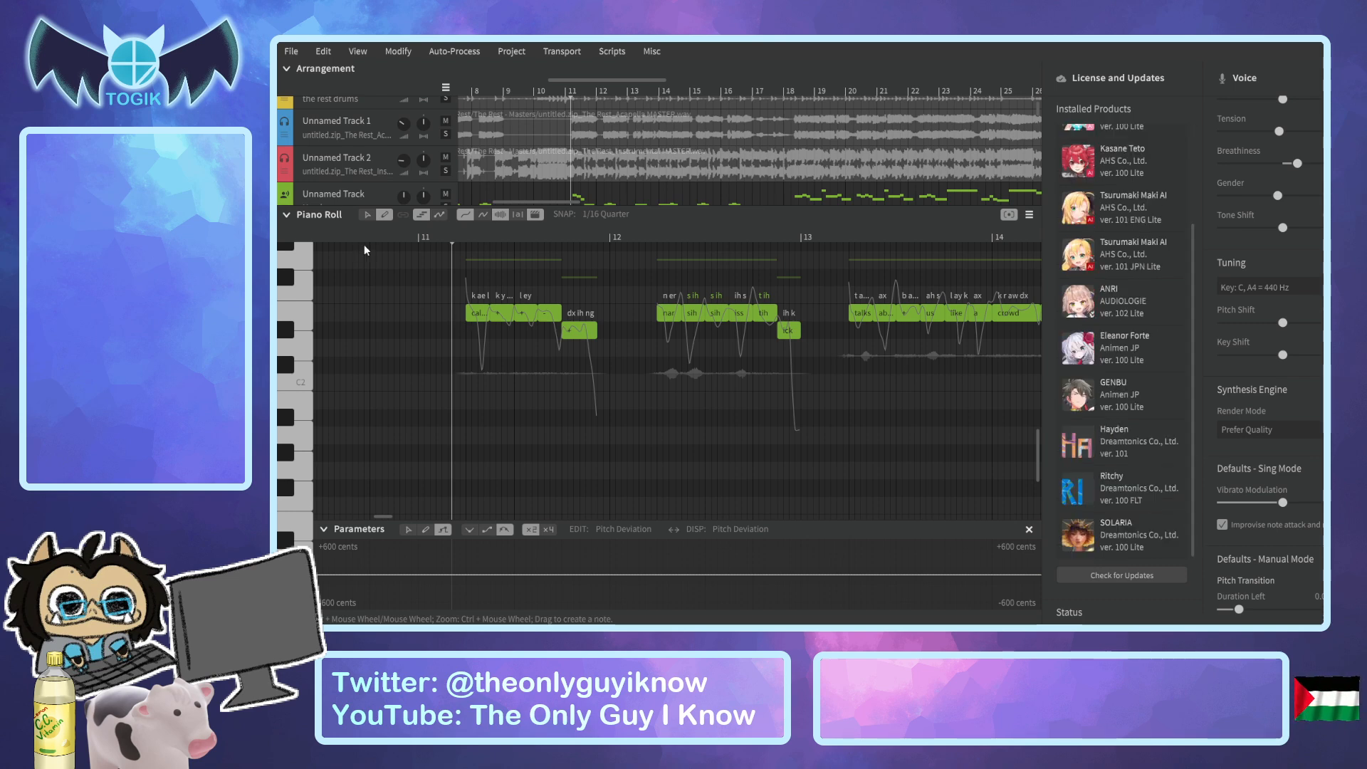
click(451, 232)
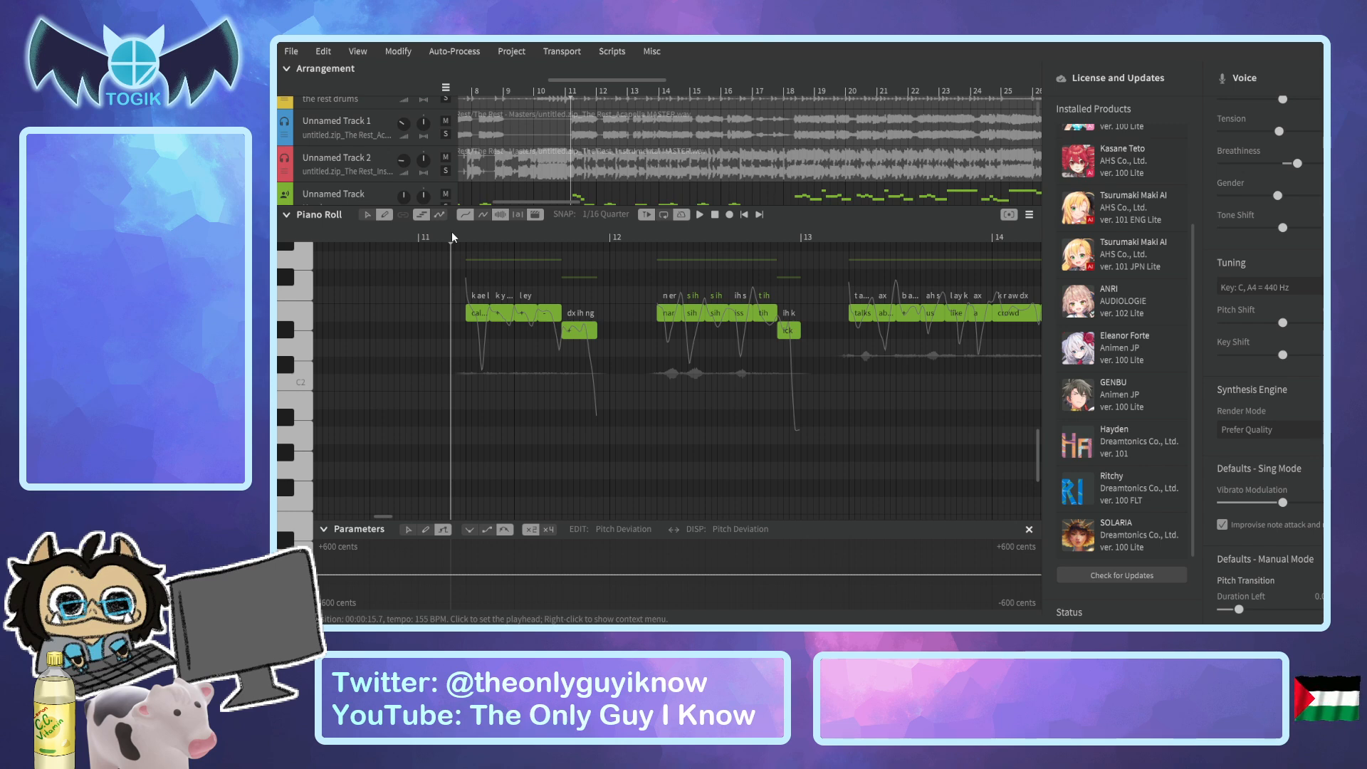
key(space)
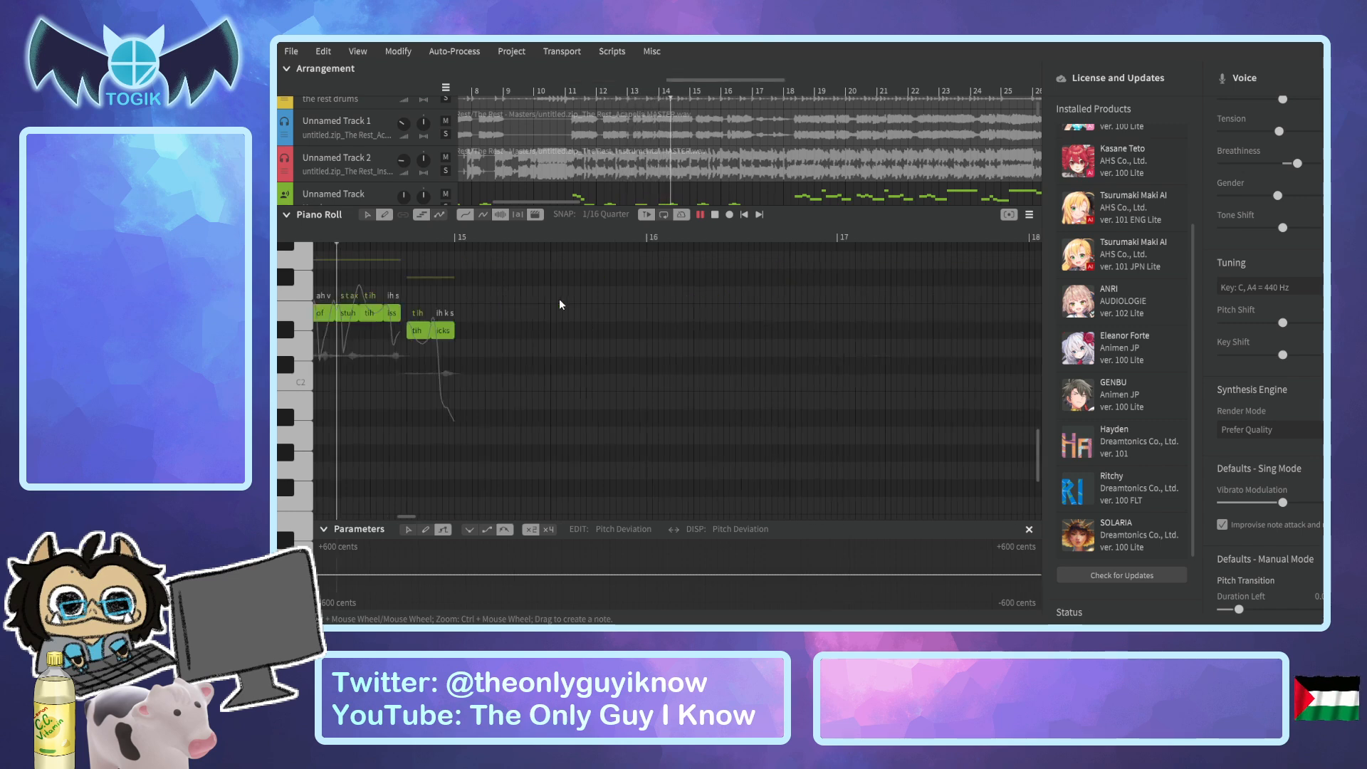
Collapse the piano roll, switch the solo from Unnamed Track 3 to Unnamed Track, and place the playhead at bar 11.
key(space)
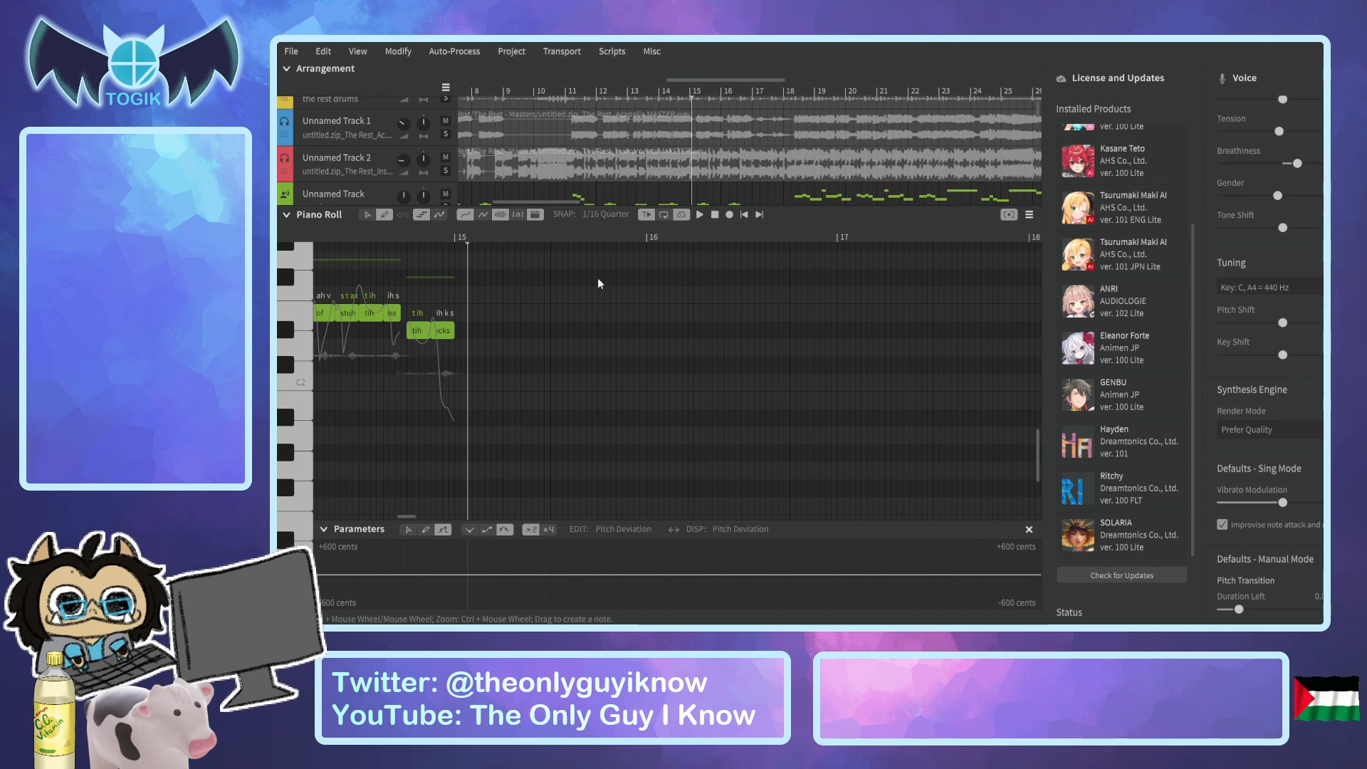
click(286, 215)
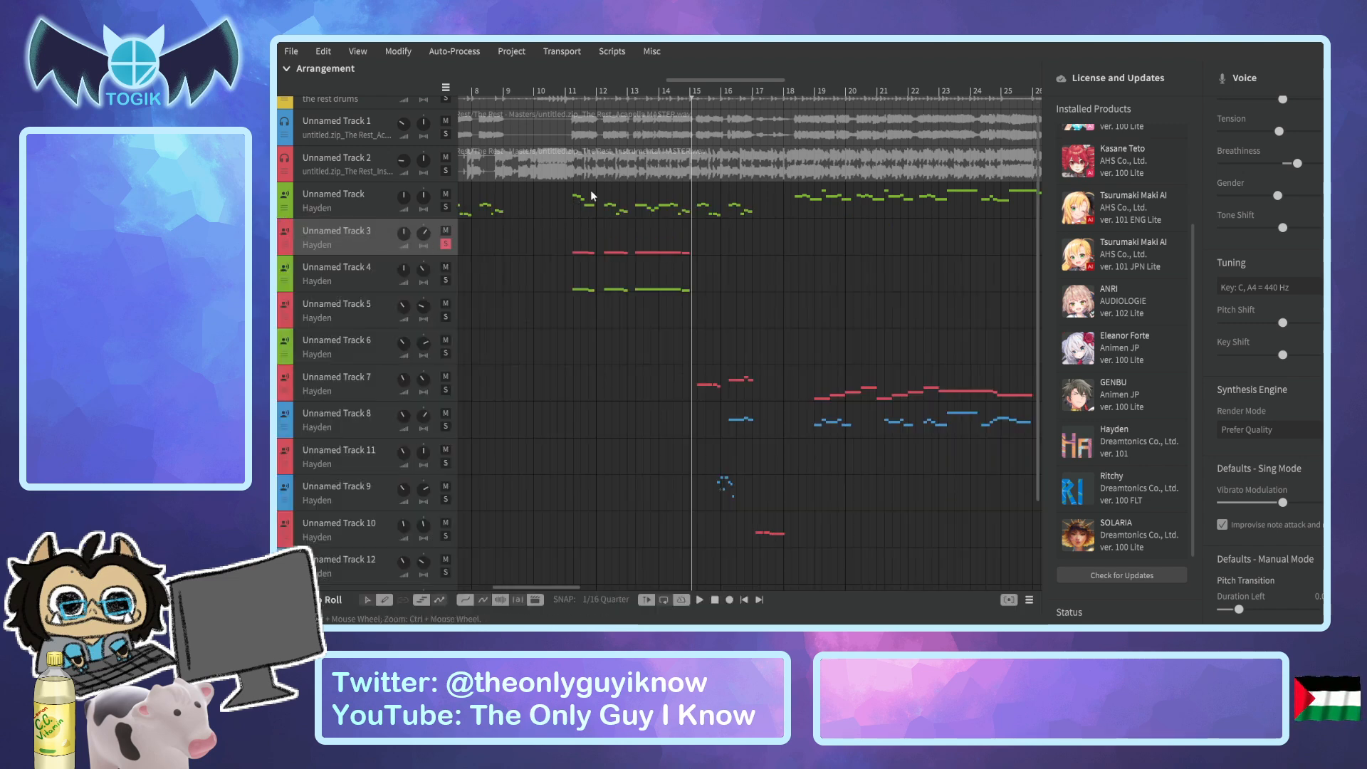
click(446, 244)
click(445, 207)
click(573, 86)
click(569, 92)
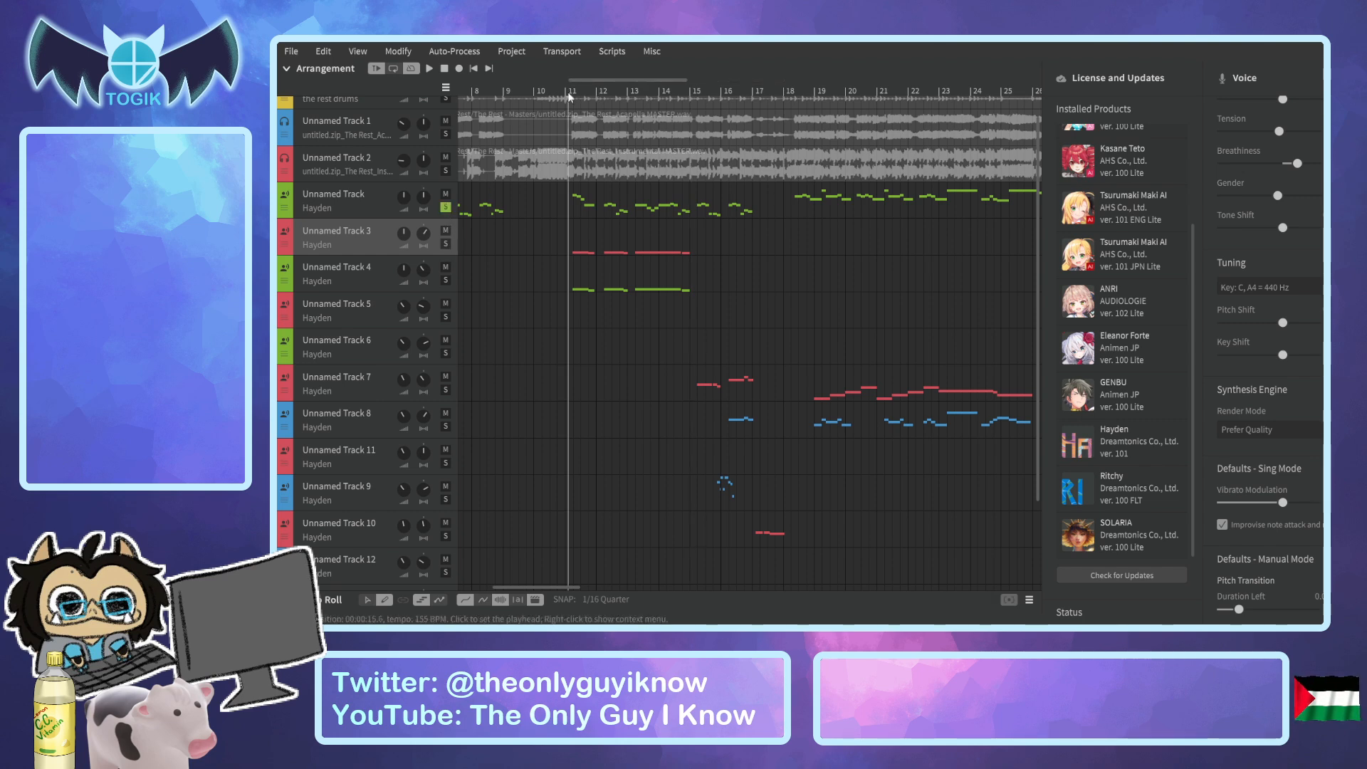
Open Unnamed Track in the piano roll and play its phrase from bar 11.
click(368, 211)
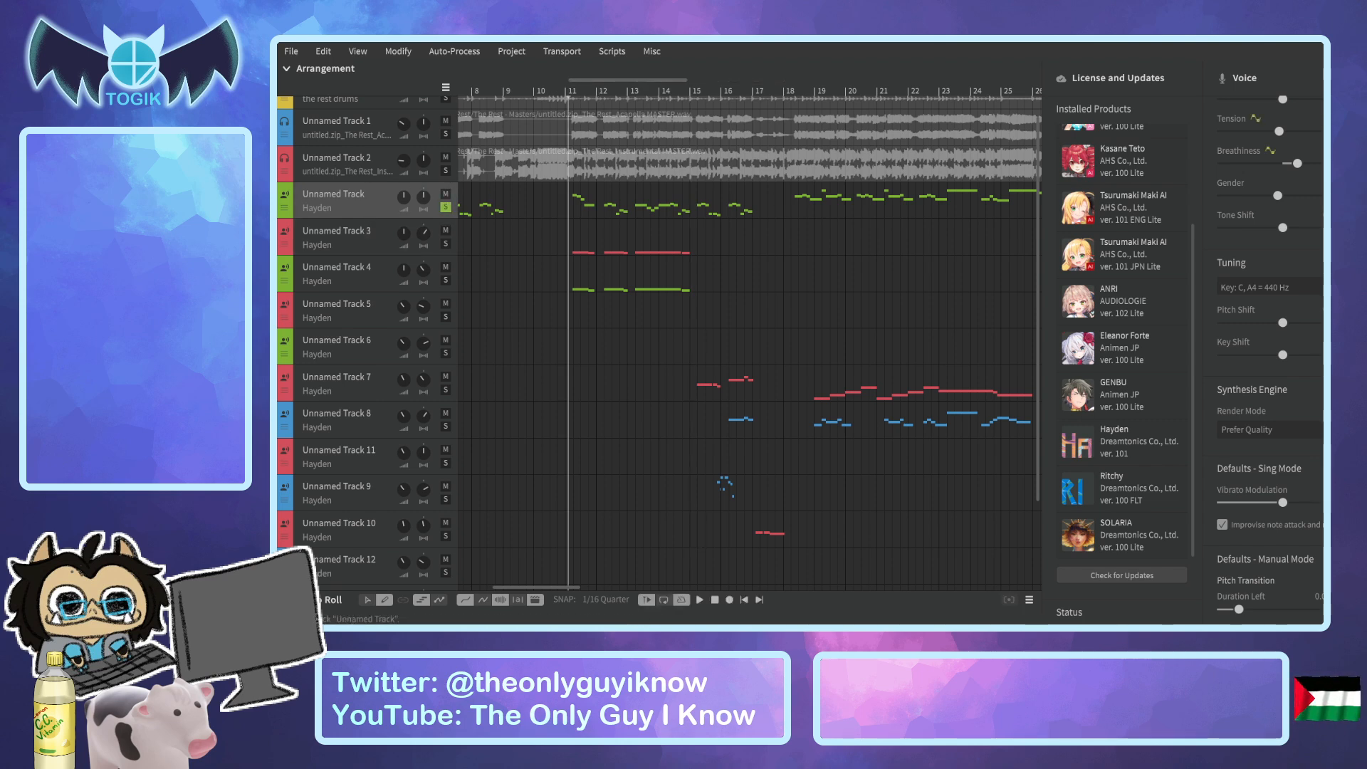
click(302, 600)
key(space)
scroll(600, 400, up, 5)
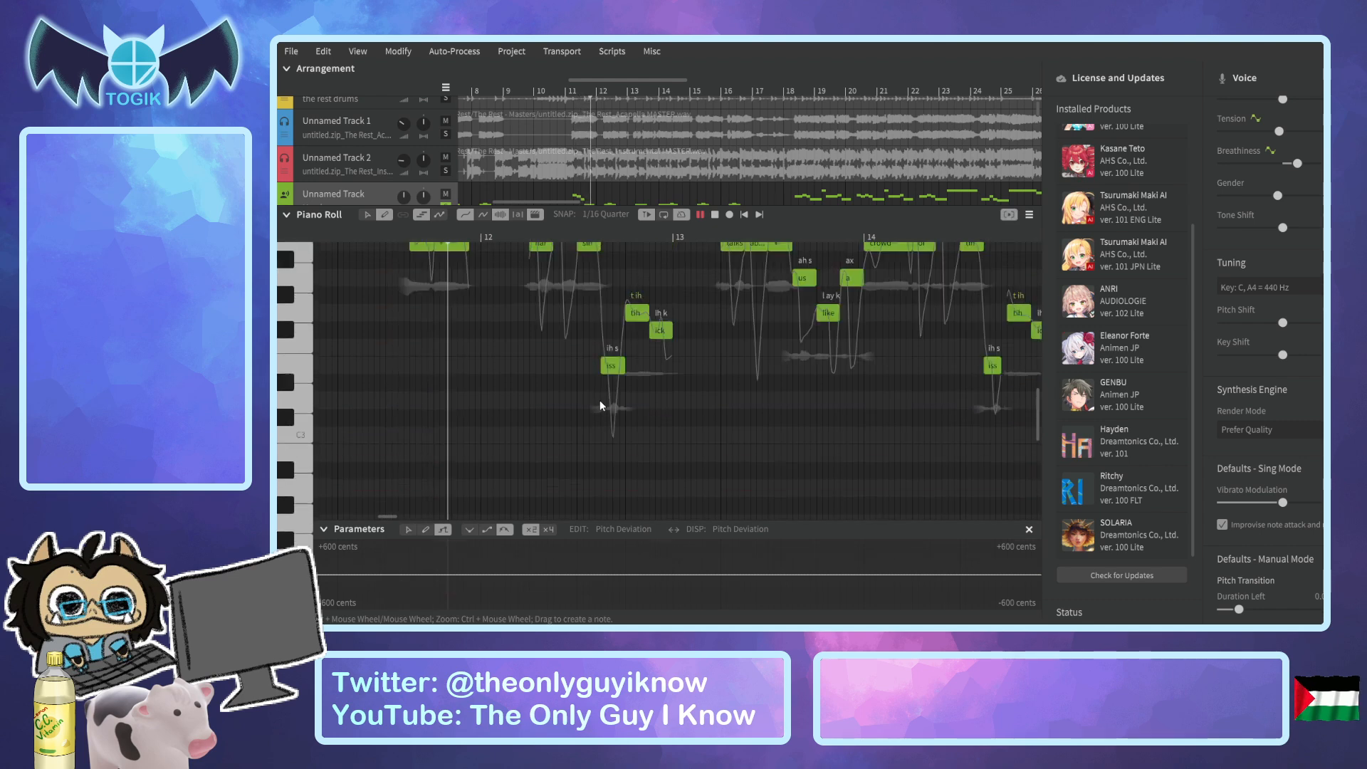
key(space)
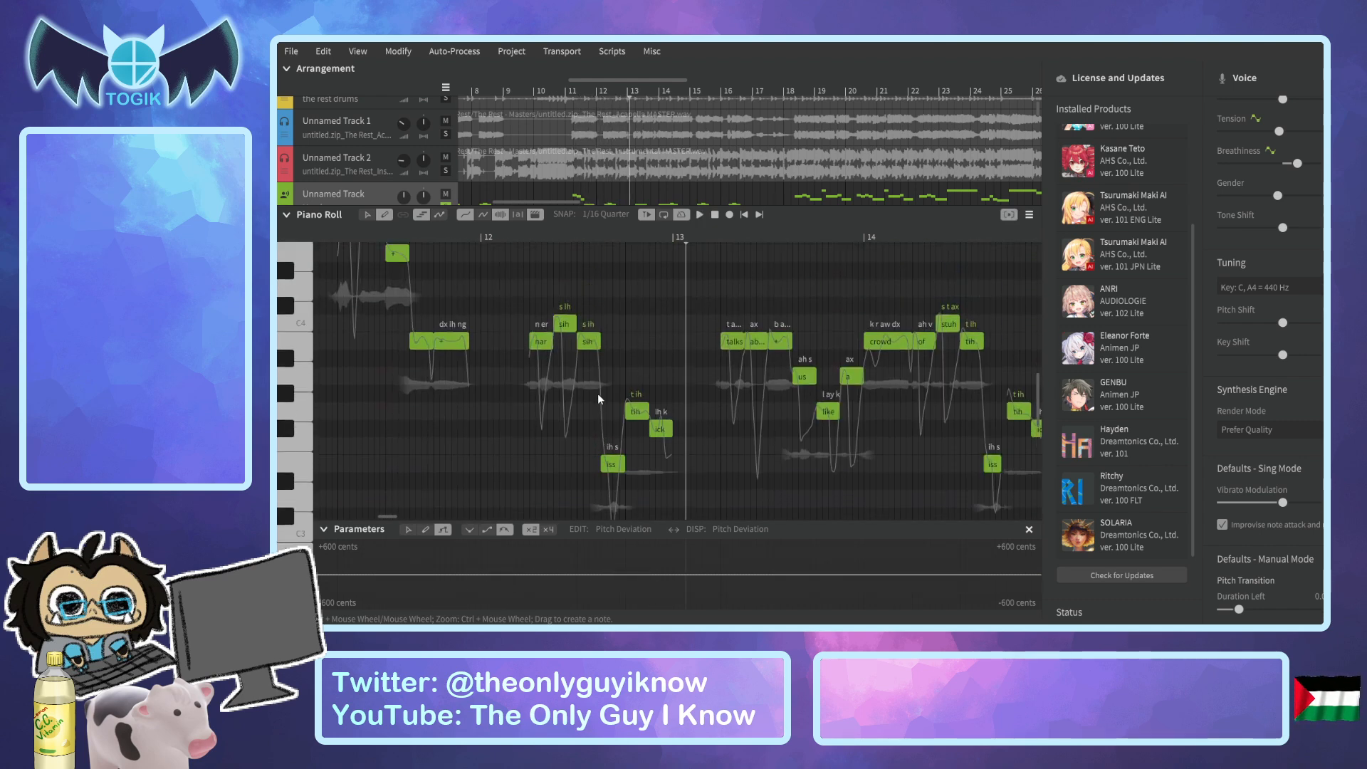
Collapse the piano roll, move the solo to Unnamed Track 7, and place the playhead just before bar 15.
scroll(550, 130, down, 4)
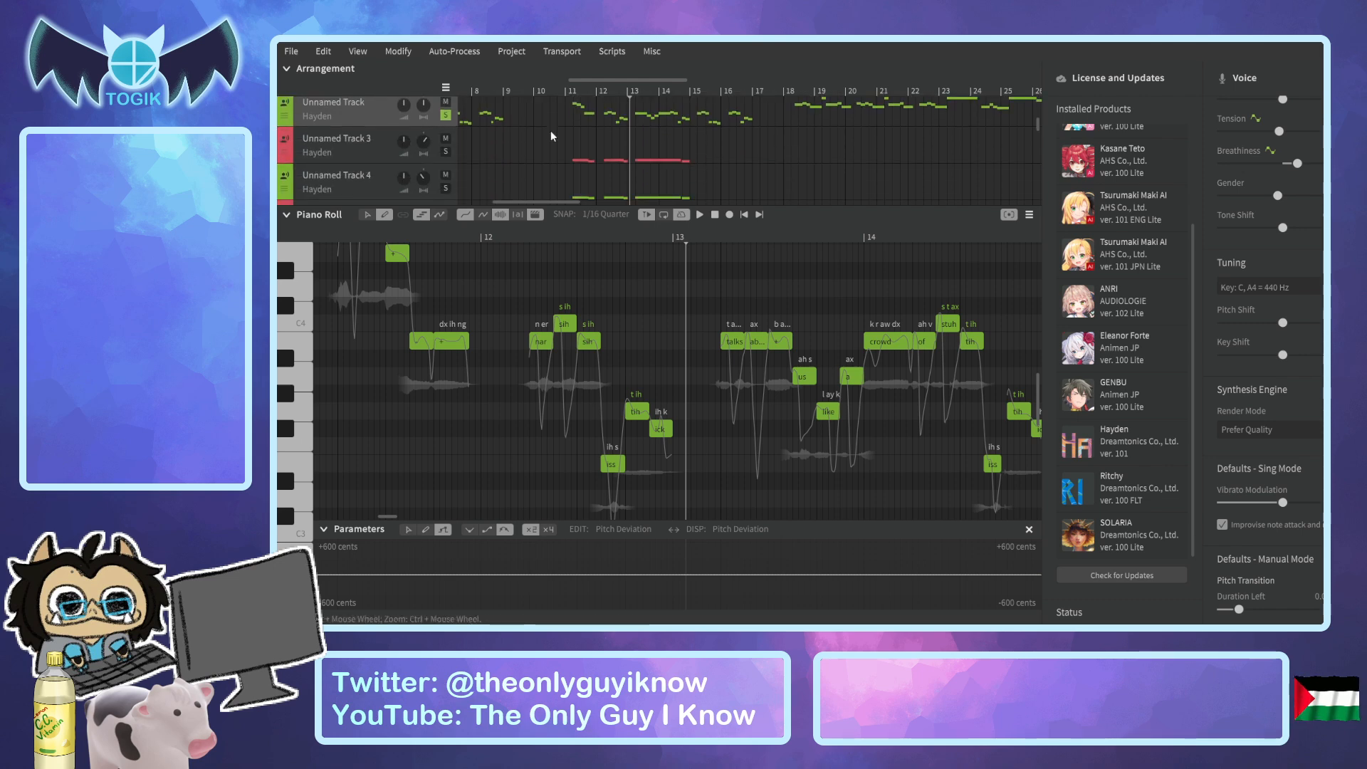
click(287, 215)
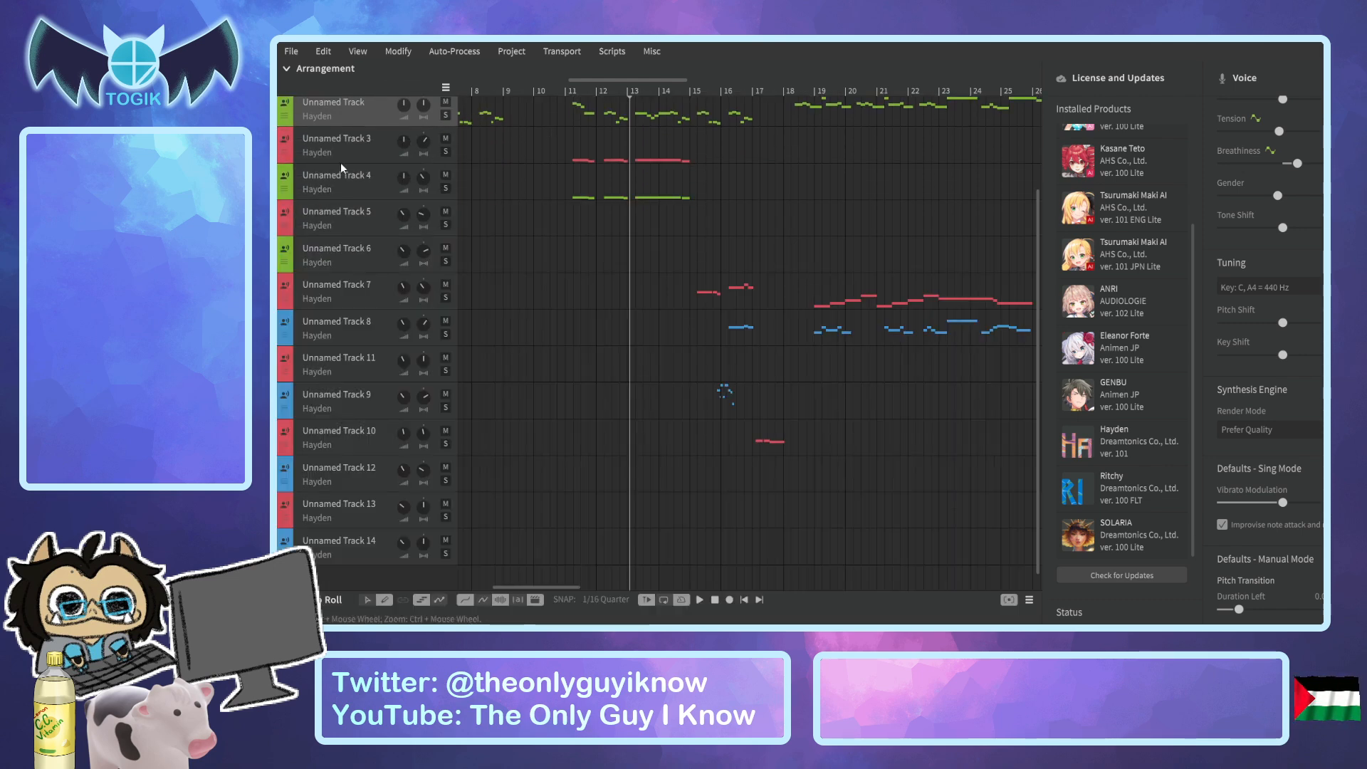
click(437, 152)
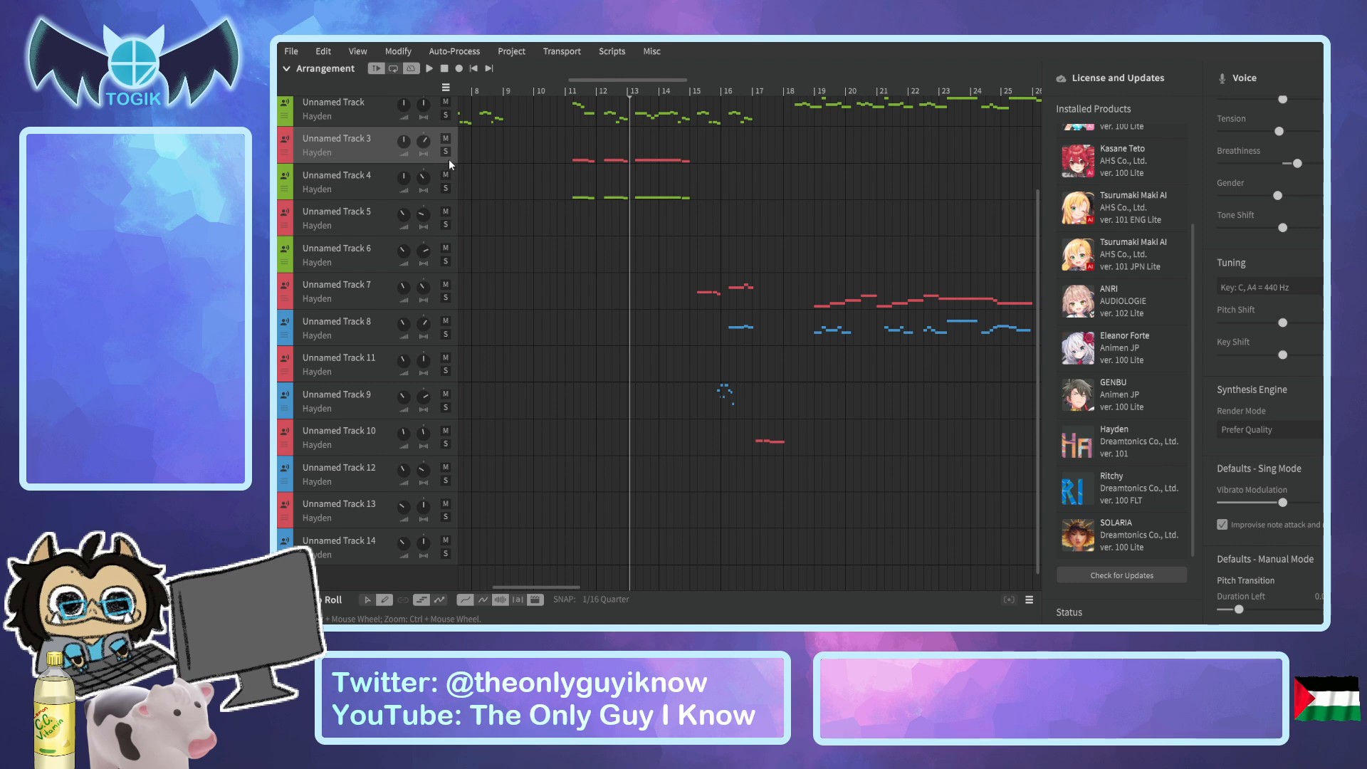
click(445, 298)
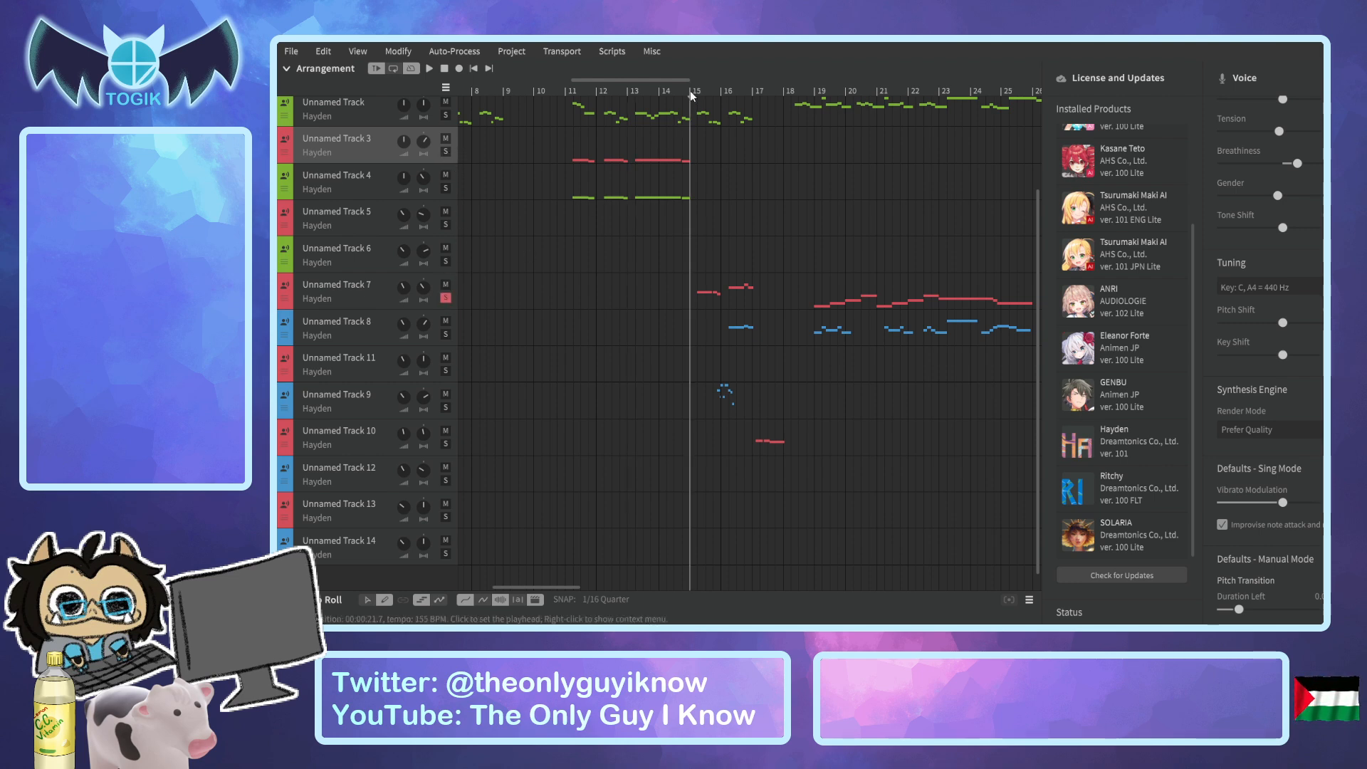
mouse_move(525, 588)
mouse_down()
mouse_move(472, 584)
mouse_move(688, 569)
mouse_move(883, 583)
mouse_move(717, 558)
mouse_move(532, 580)
mouse_up()
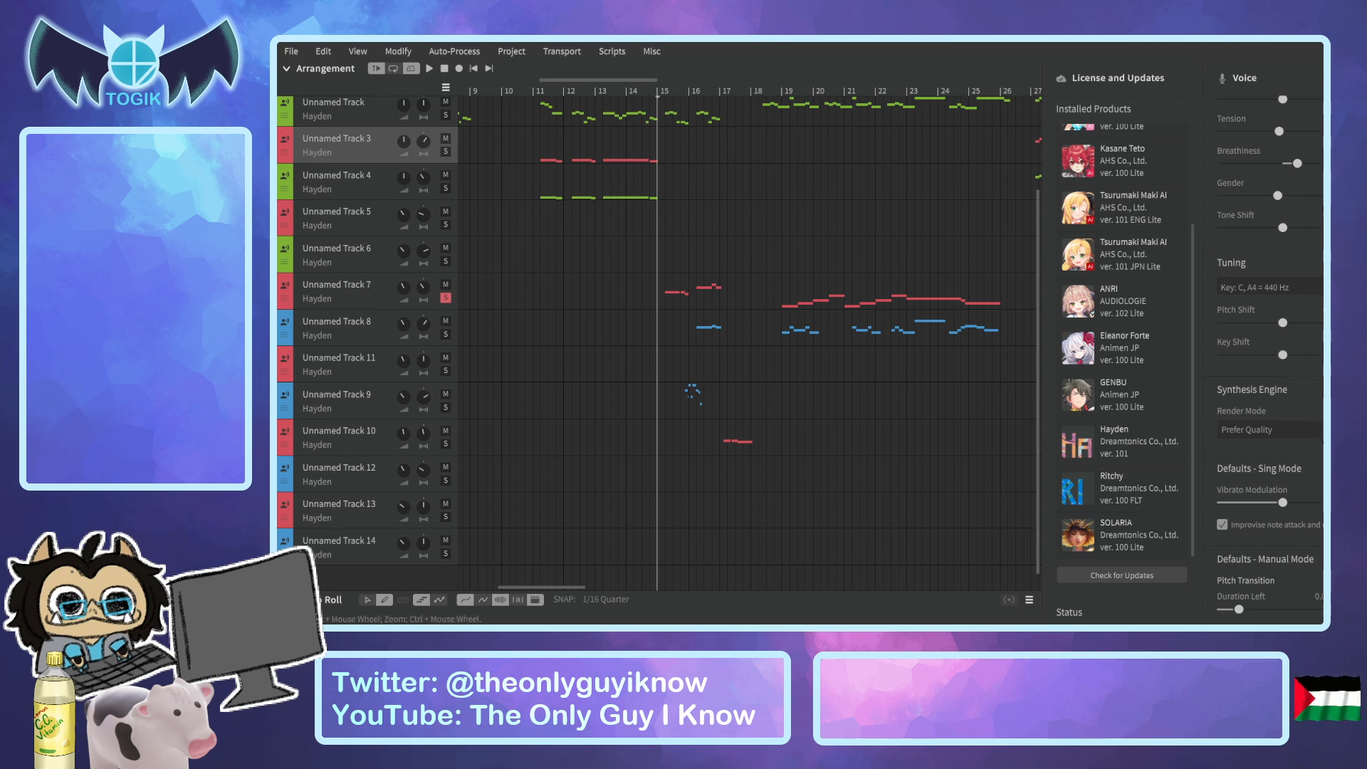
Open Unnamed Track 7 in the piano roll, play its opening phrases, and return the playhead to before its first note.
click(286, 600)
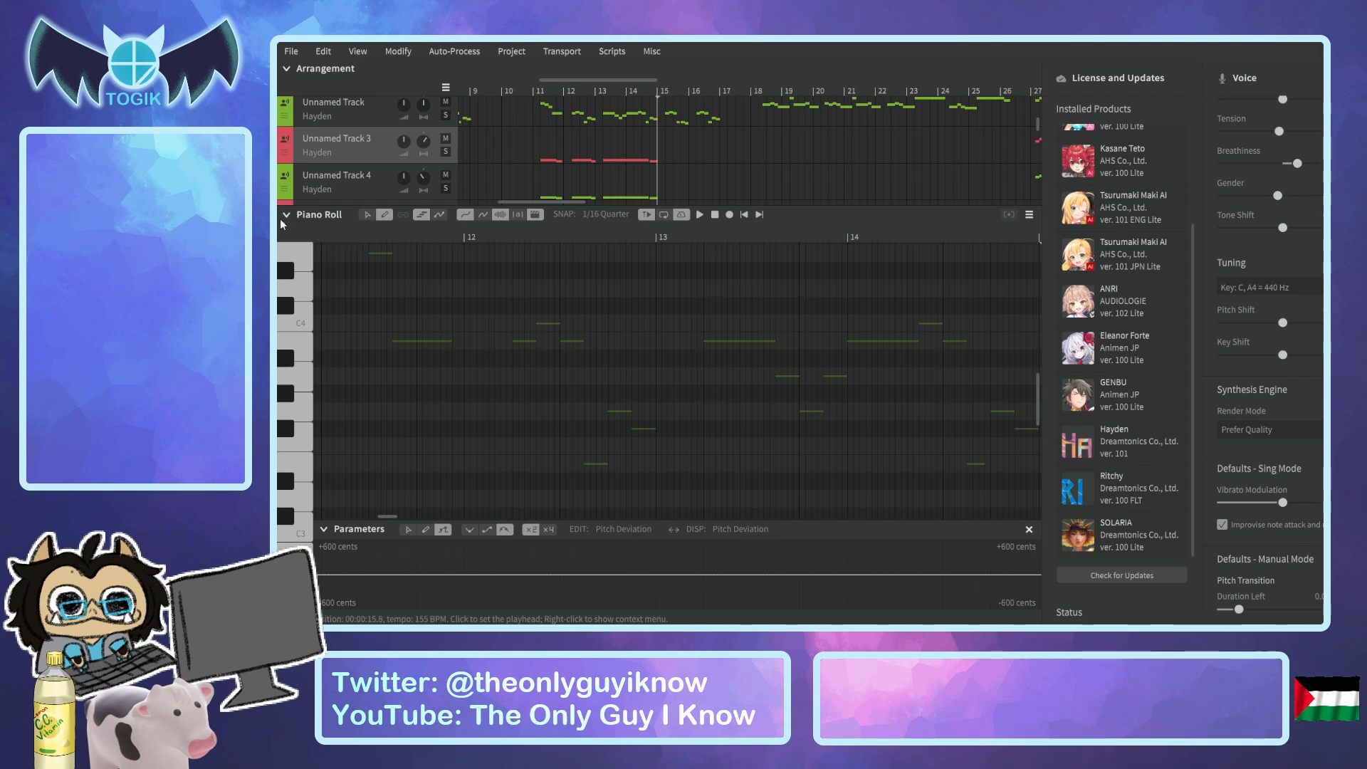
scroll(518, 175, down, 5)
click(348, 134)
key(space)
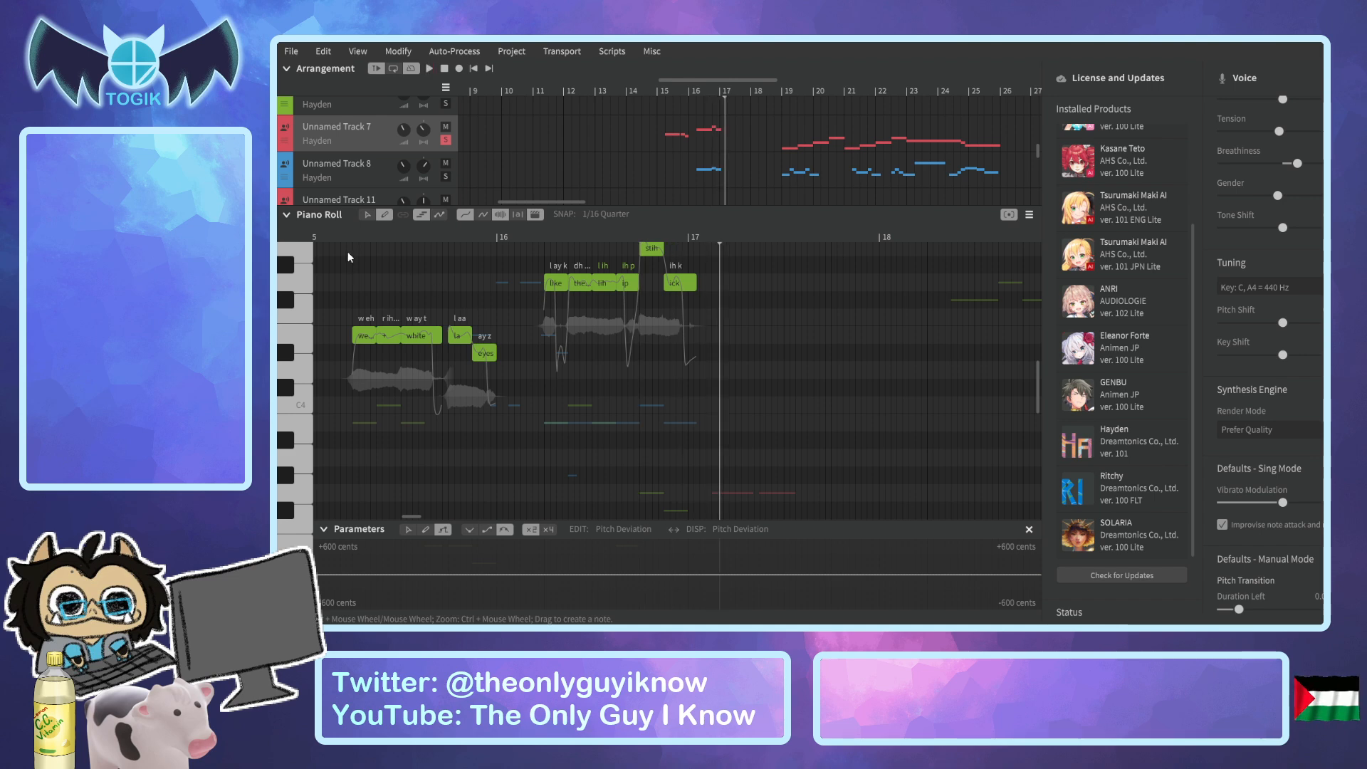
click(341, 235)
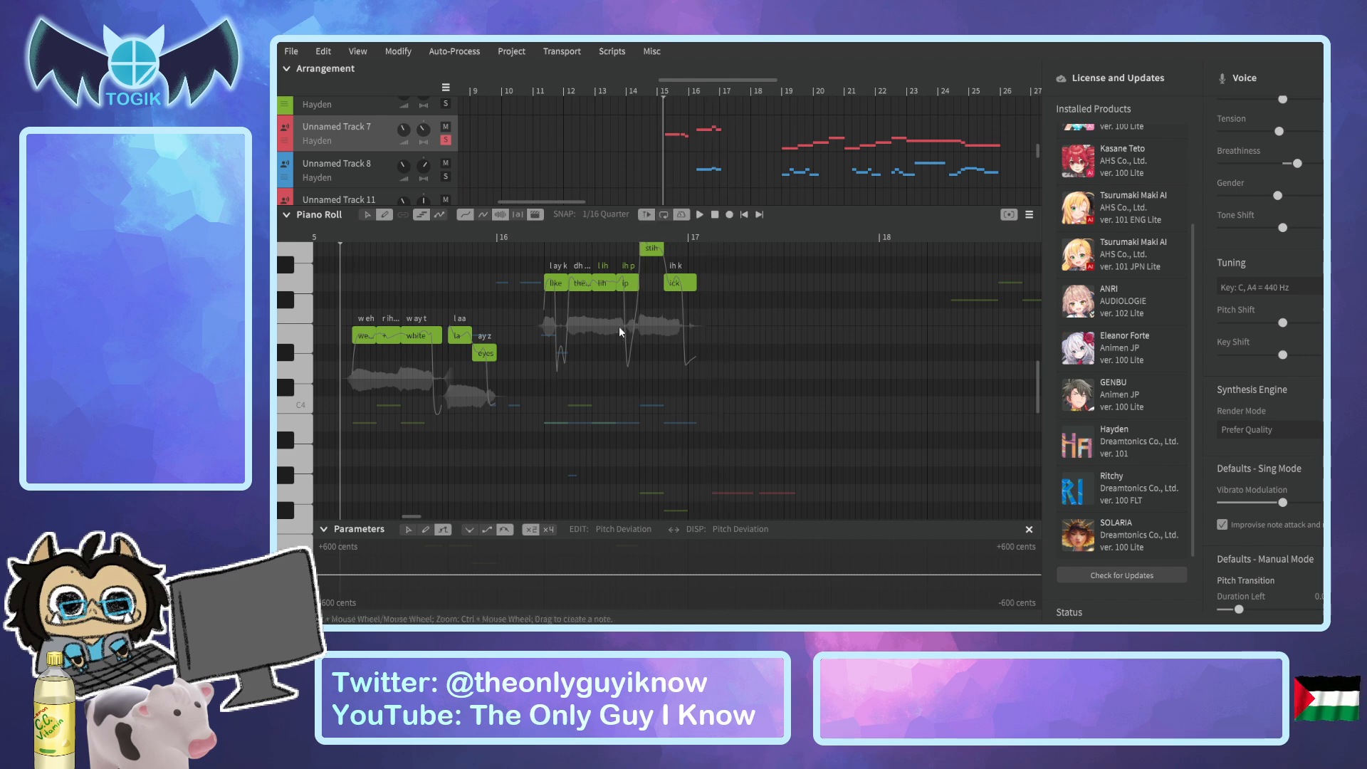
Bring Unnamed Track 7's Gender setting into view and replay its first phrase to judge the voice.
scroll(1260, 406, up, 3)
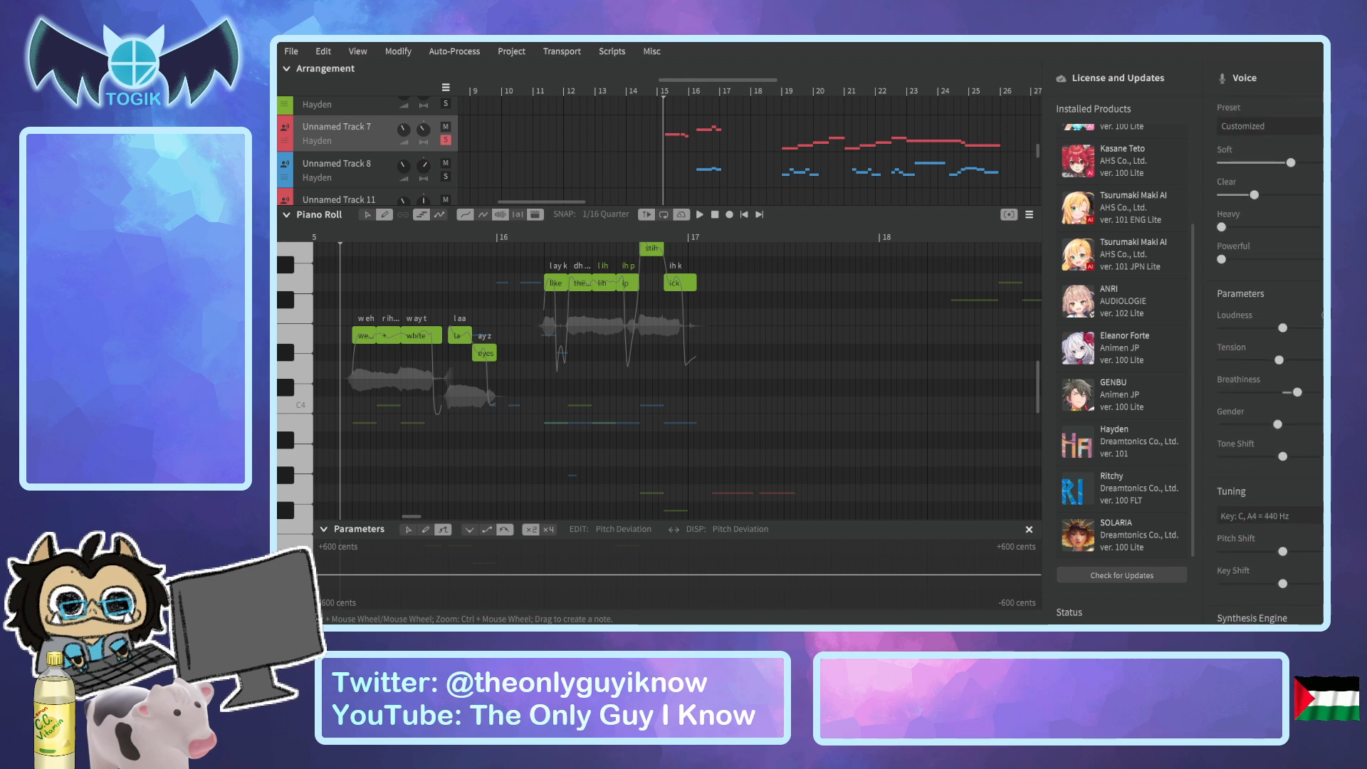
scroll(1260, 406, up, 1)
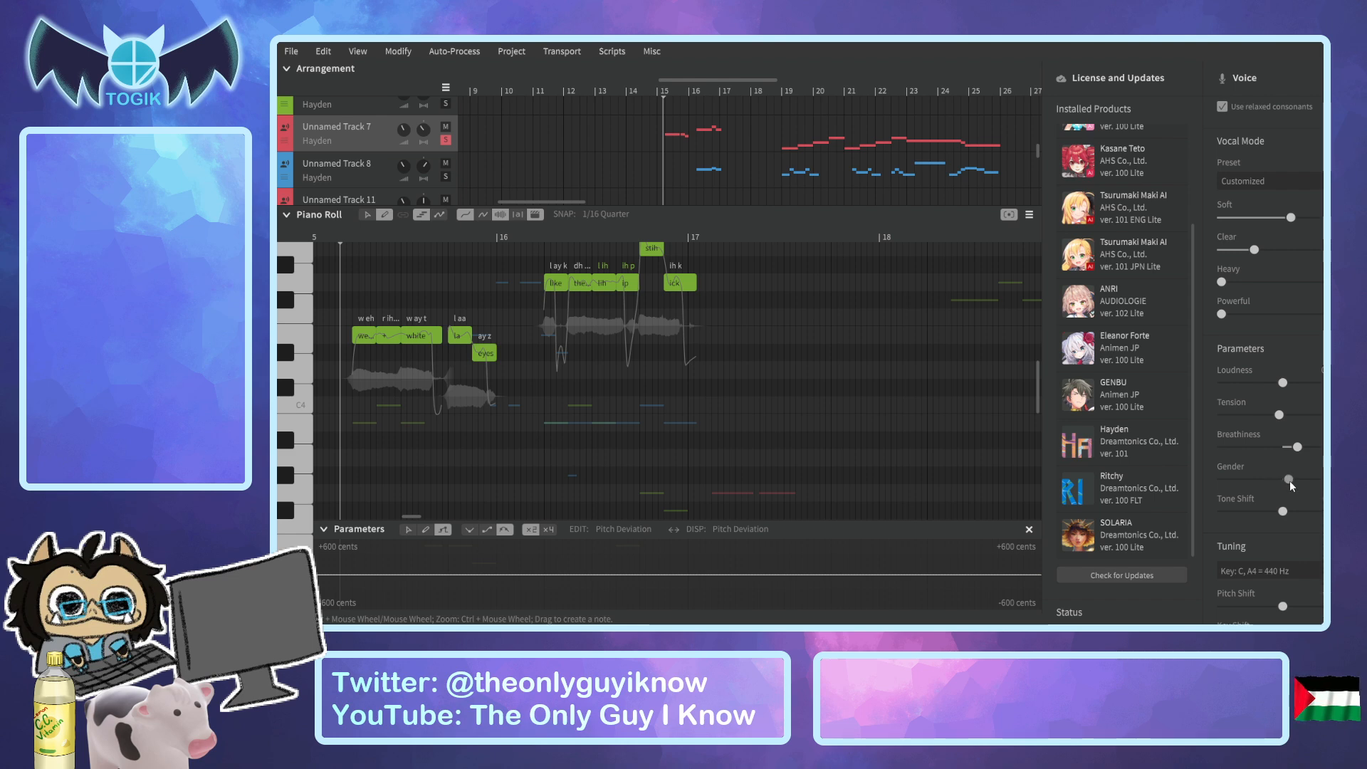
click(328, 233)
key(space)
key(space)
Try a slightly lower Gender for Unnamed Track 7 and replay from before the first note.
drag(1279, 482, 1215, 477)
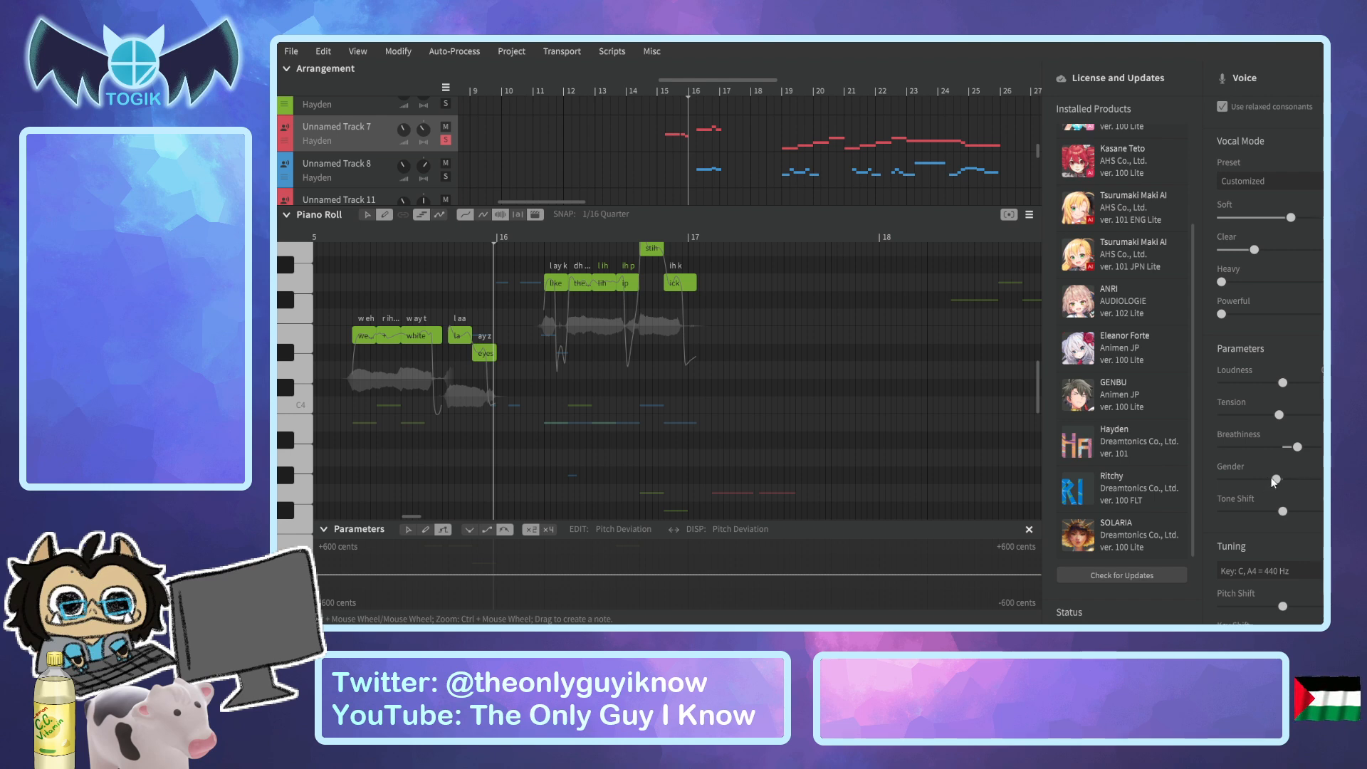
click(339, 237)
key(space)
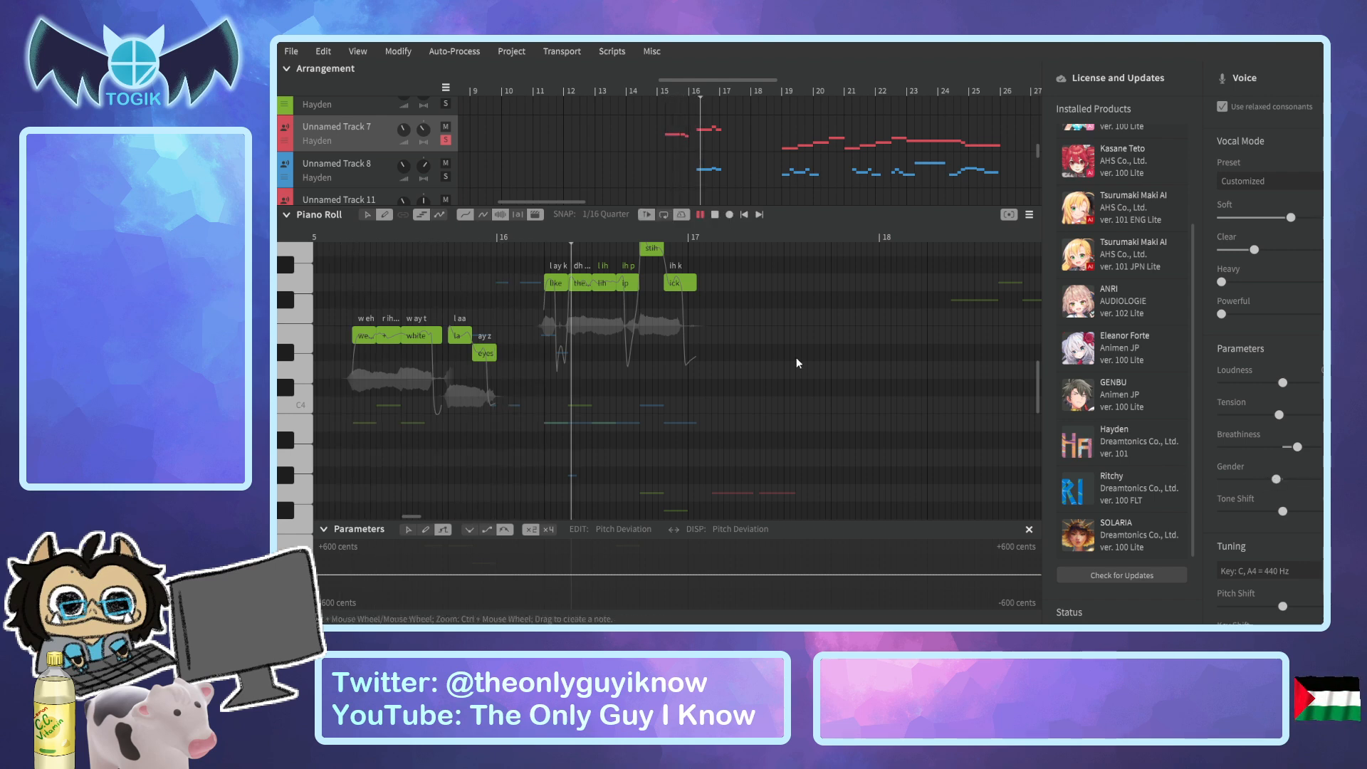
key(space)
Try Unnamed Track 7's Gender at its minimum, replay the opening phrases, and undo the change.
drag(1276, 479, 1199, 479)
click(340, 242)
key(space)
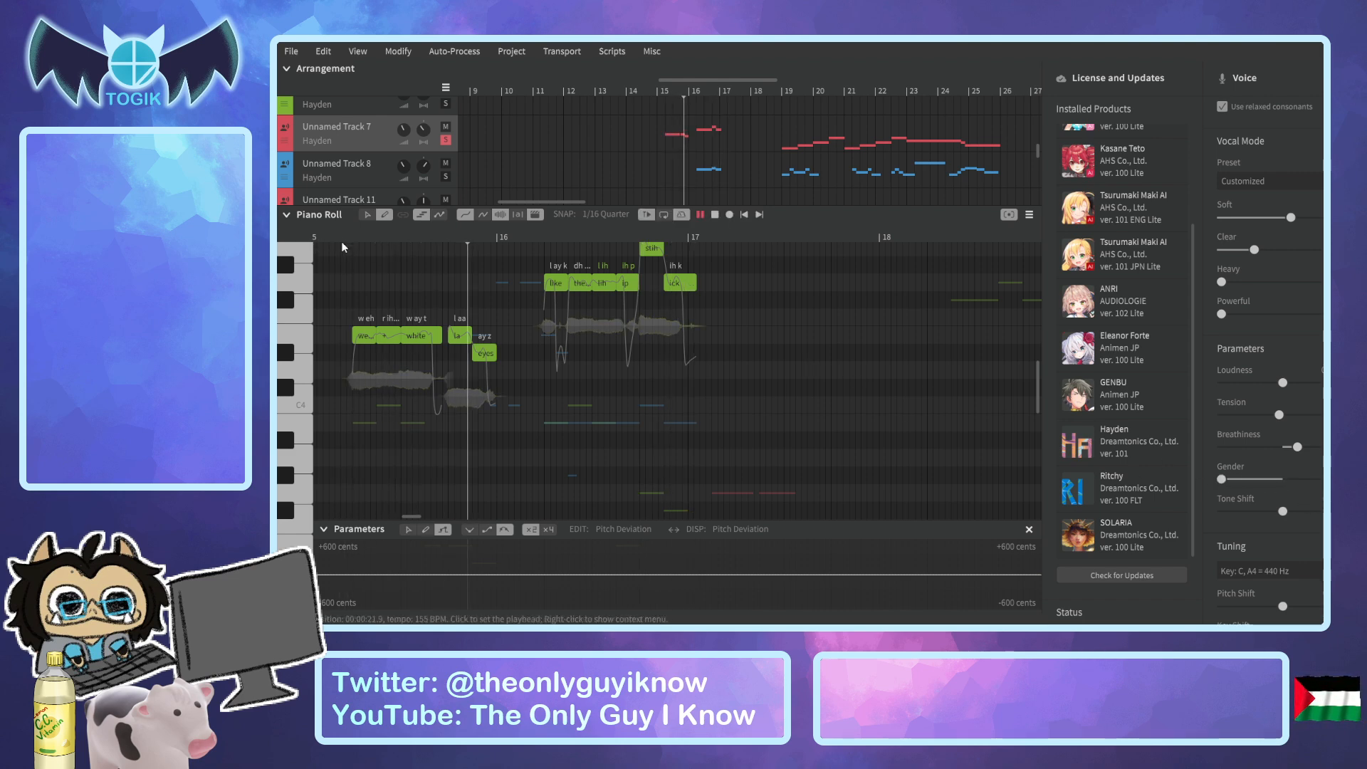
key(space)
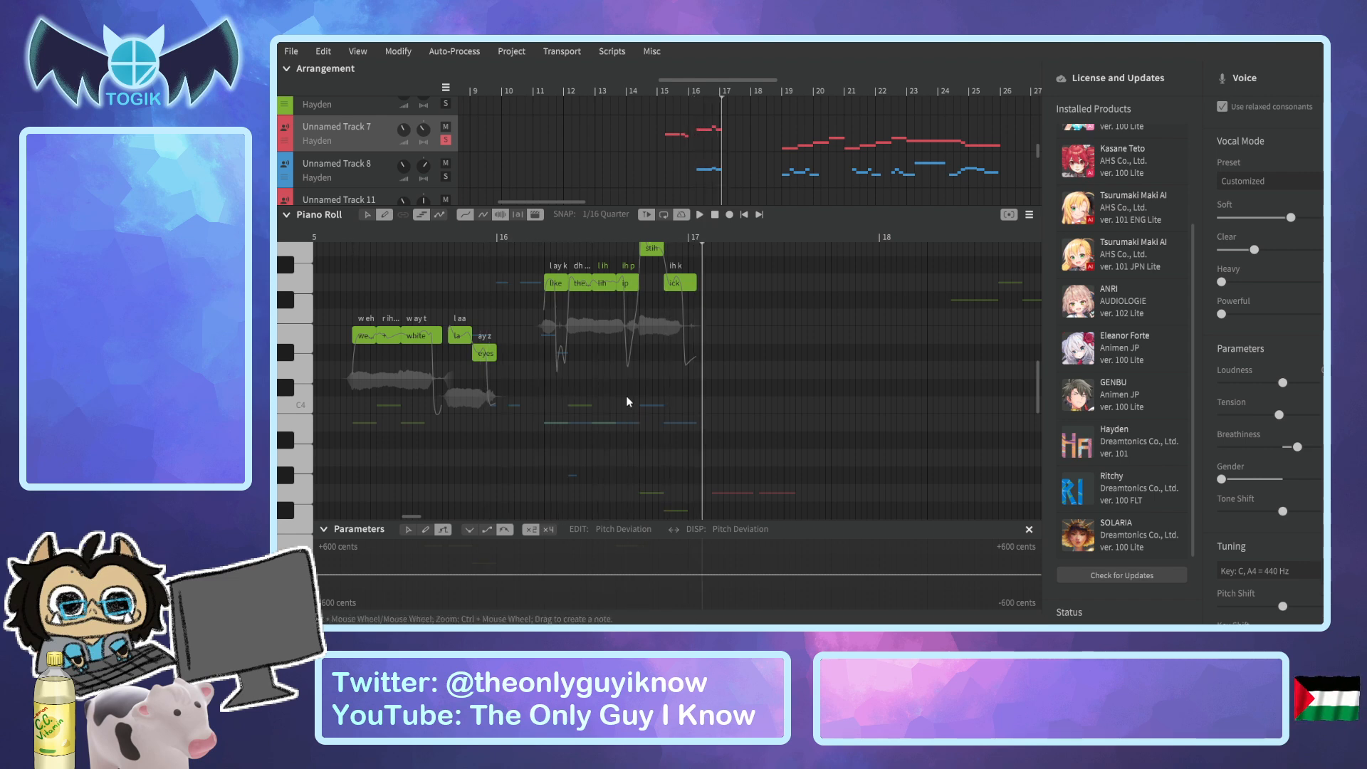
key(ctrl+z)
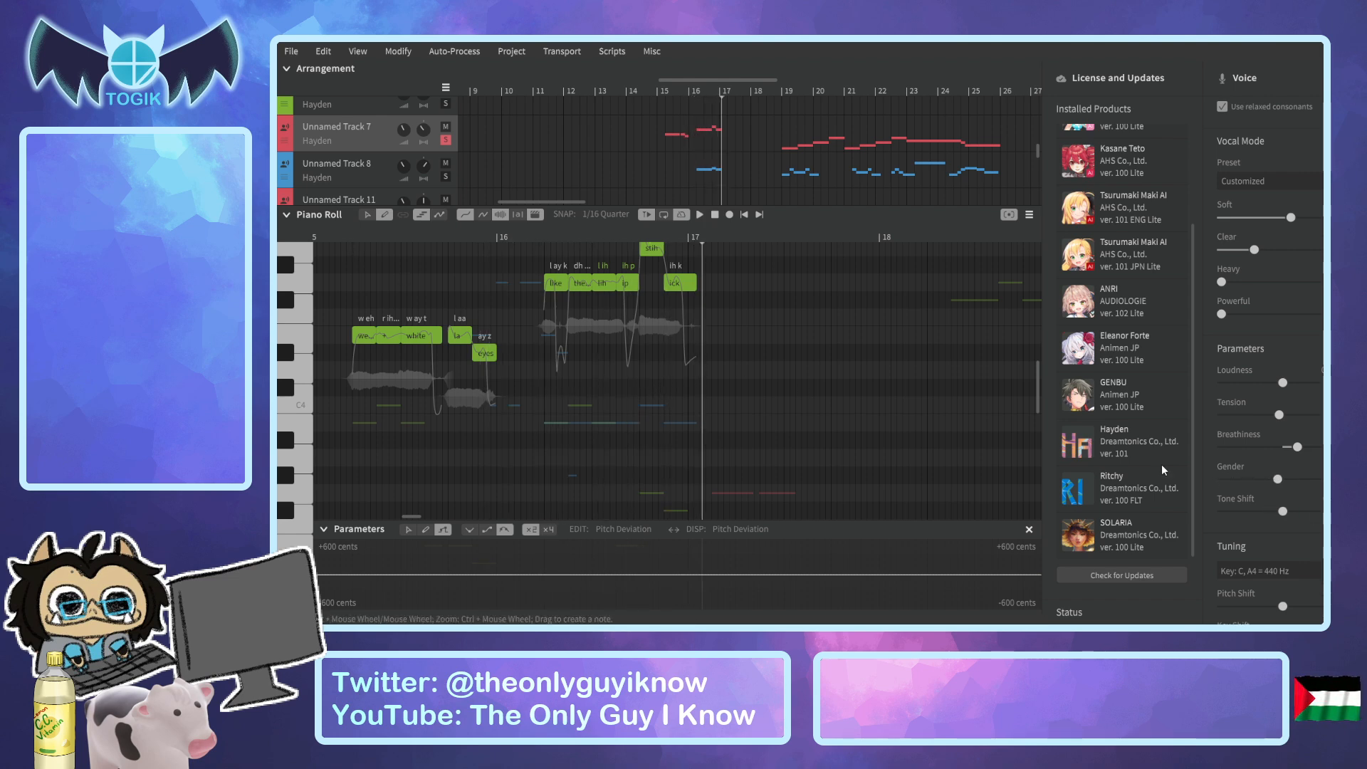
Replay Unnamed Track 7 with the restored Gender and return the playhead to before its first note.
click(348, 234)
click(343, 236)
key(space)
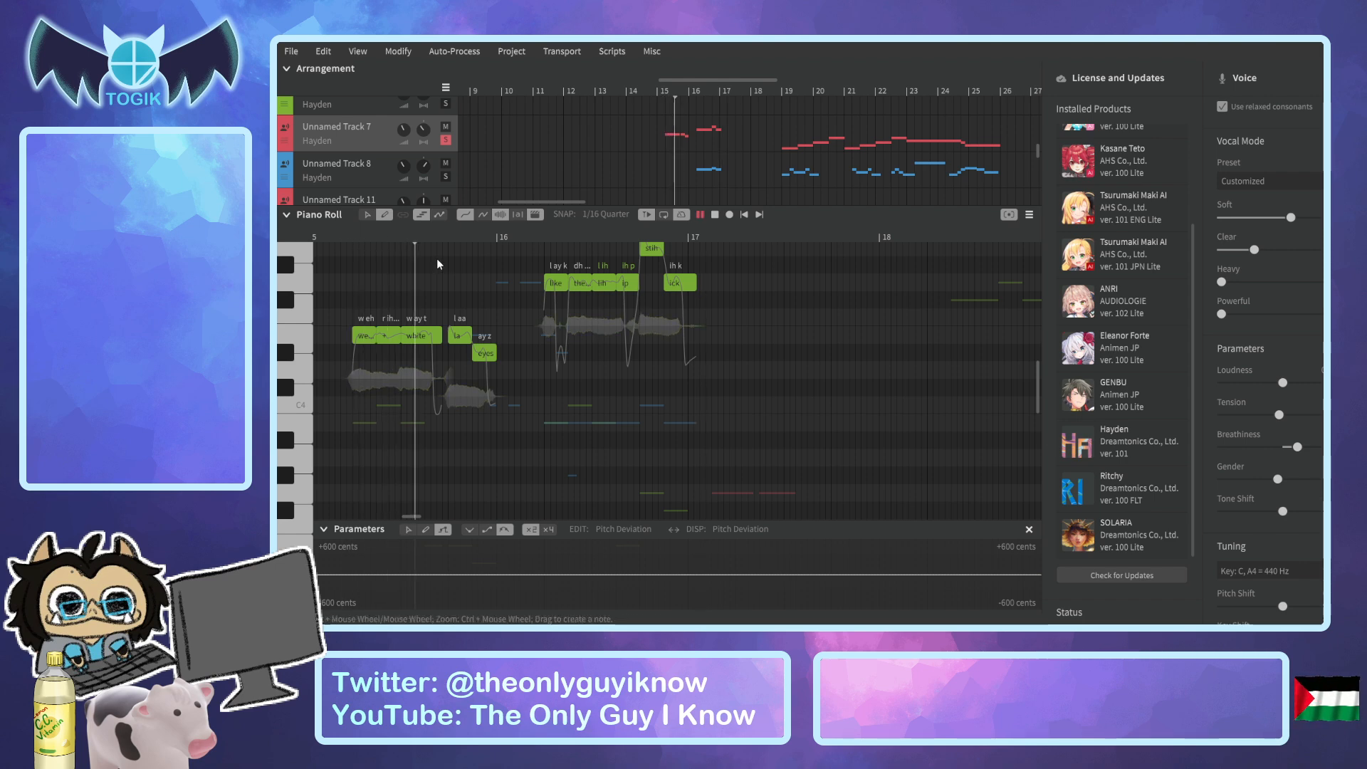
key(space)
click(339, 232)
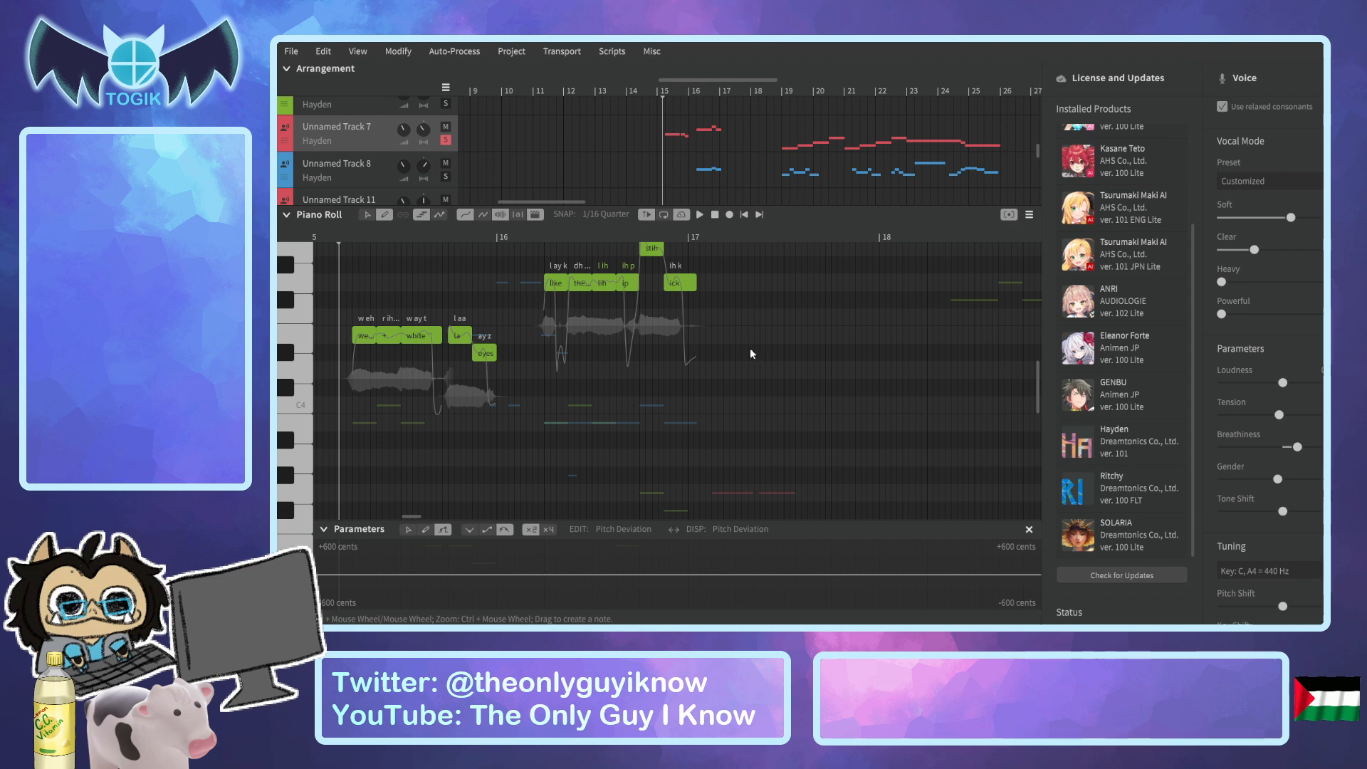
Try lowering Unnamed Track 7's Gender by a small amount, replay the phrase, and reset the playhead before its first note.
drag(1280, 484, 1277, 485)
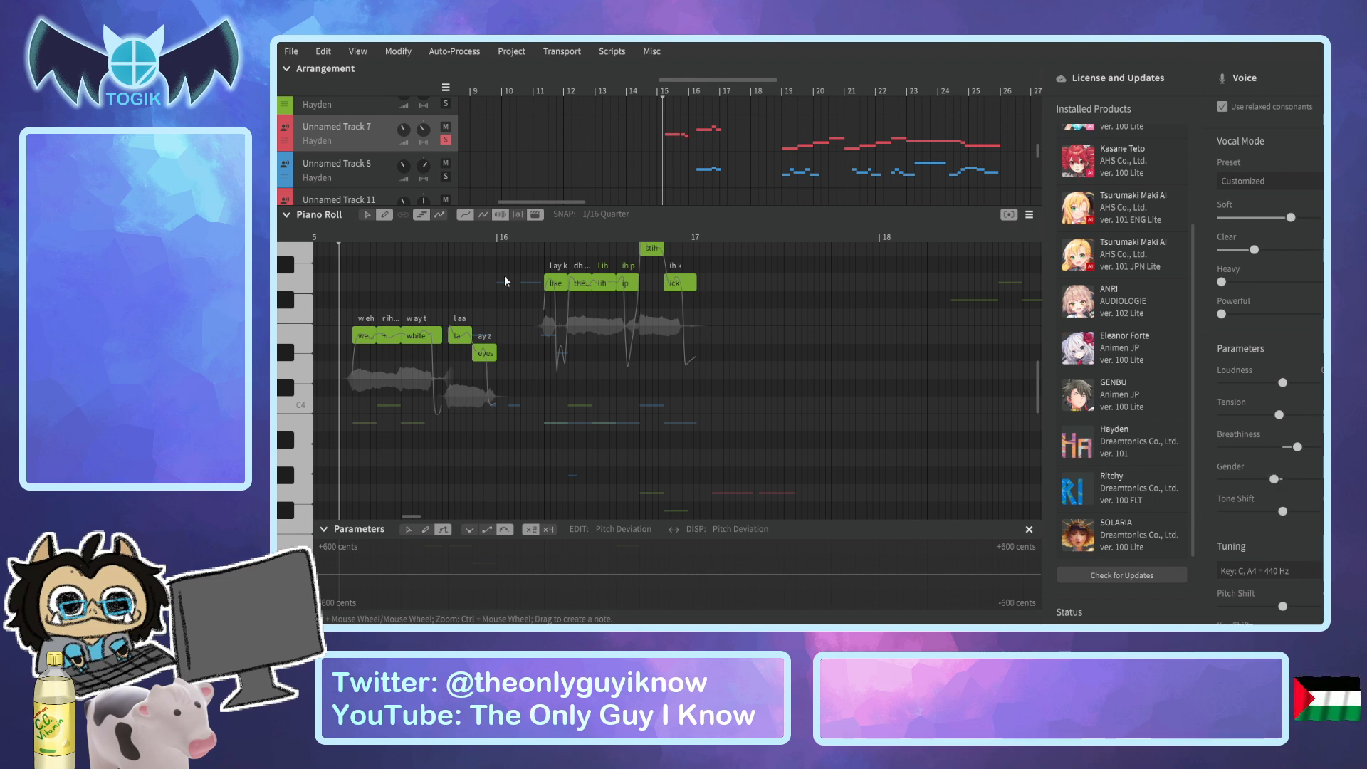
click(337, 237)
key(space)
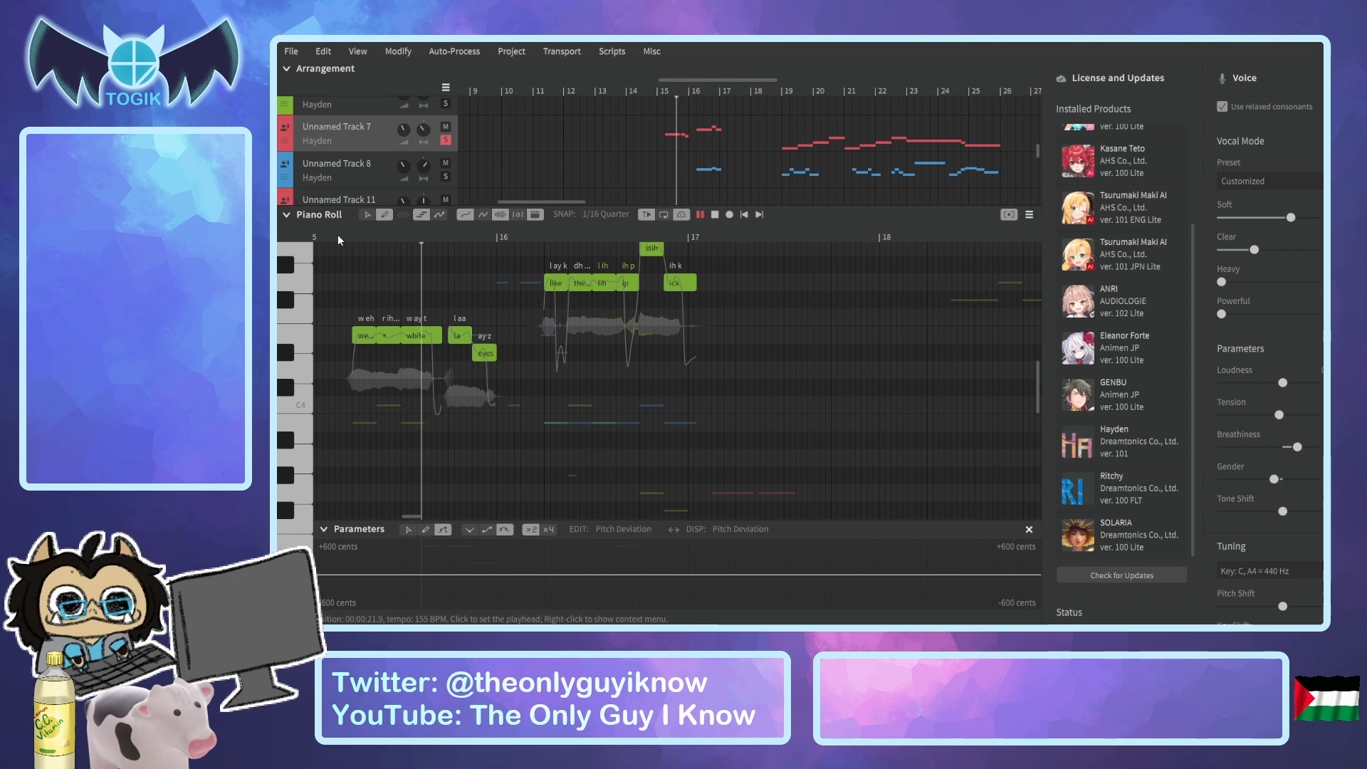
key(space)
click(343, 237)
Solo Unnamed Track alongside Unnamed Track 7 and play both through the phrases in bars 15 and 16.
scroll(521, 148, up, 5)
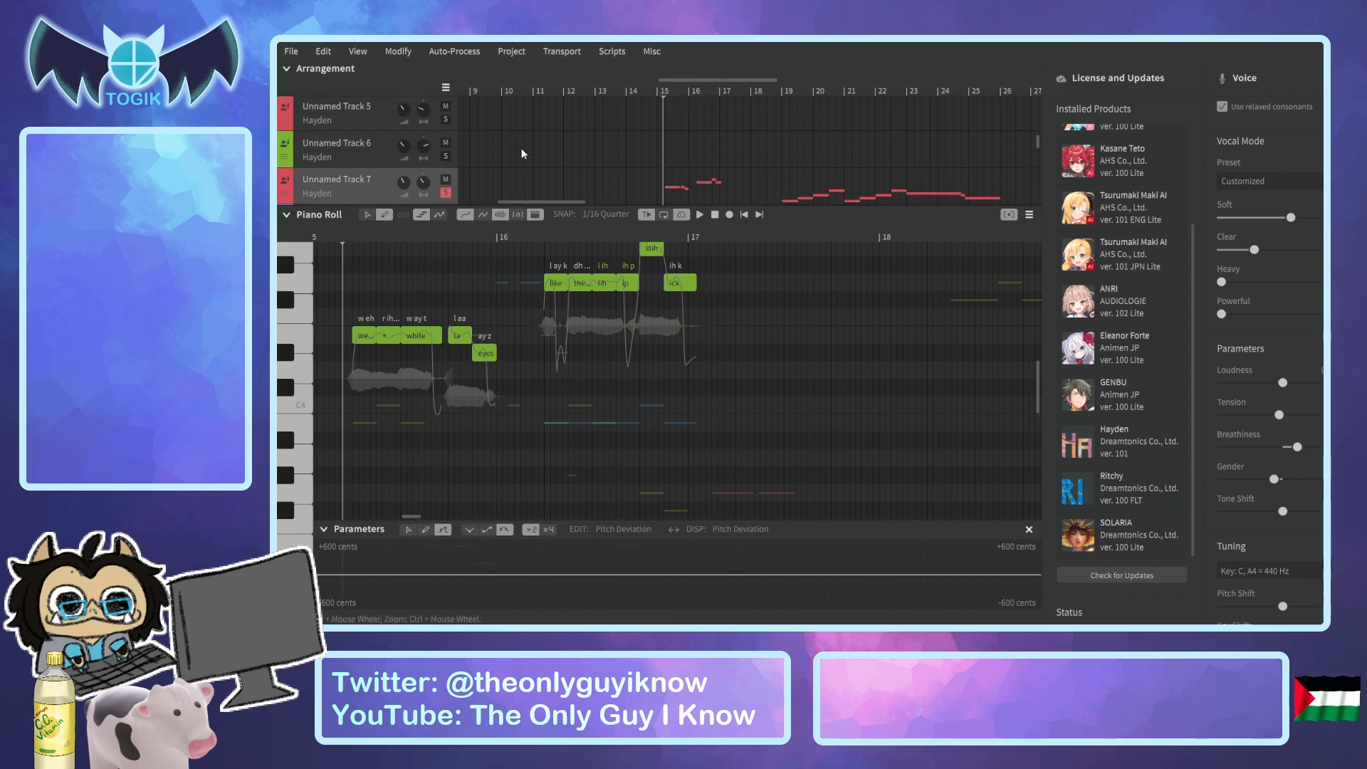
scroll(506, 148, up, 1)
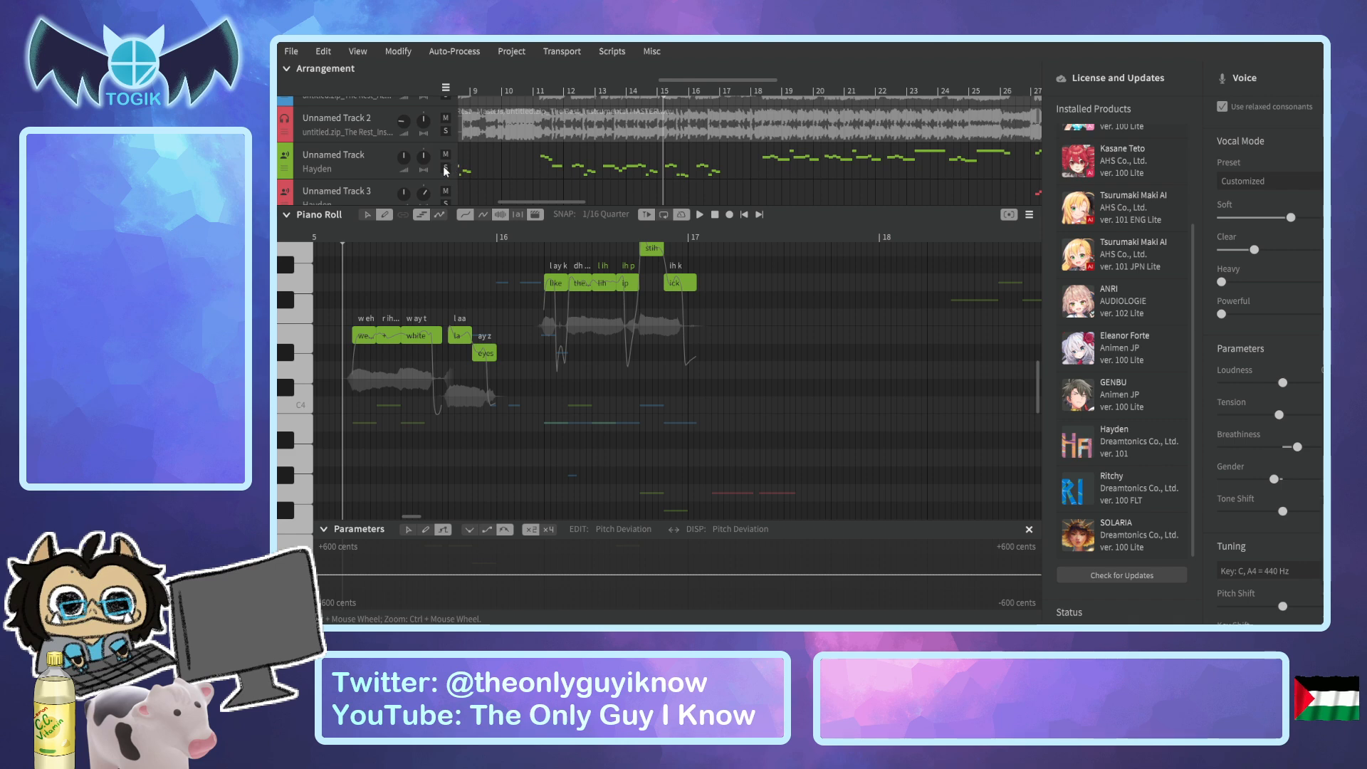
click(446, 167)
key(space)
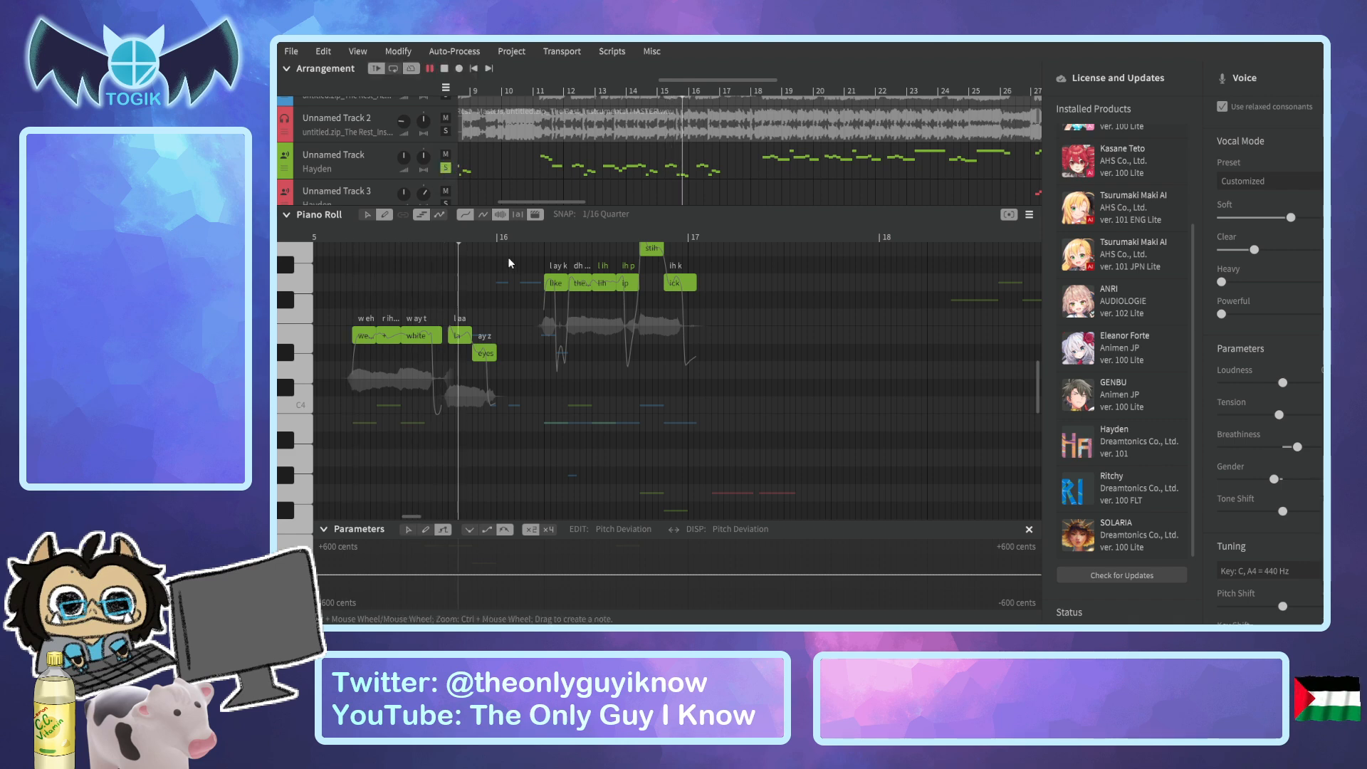
key(space)
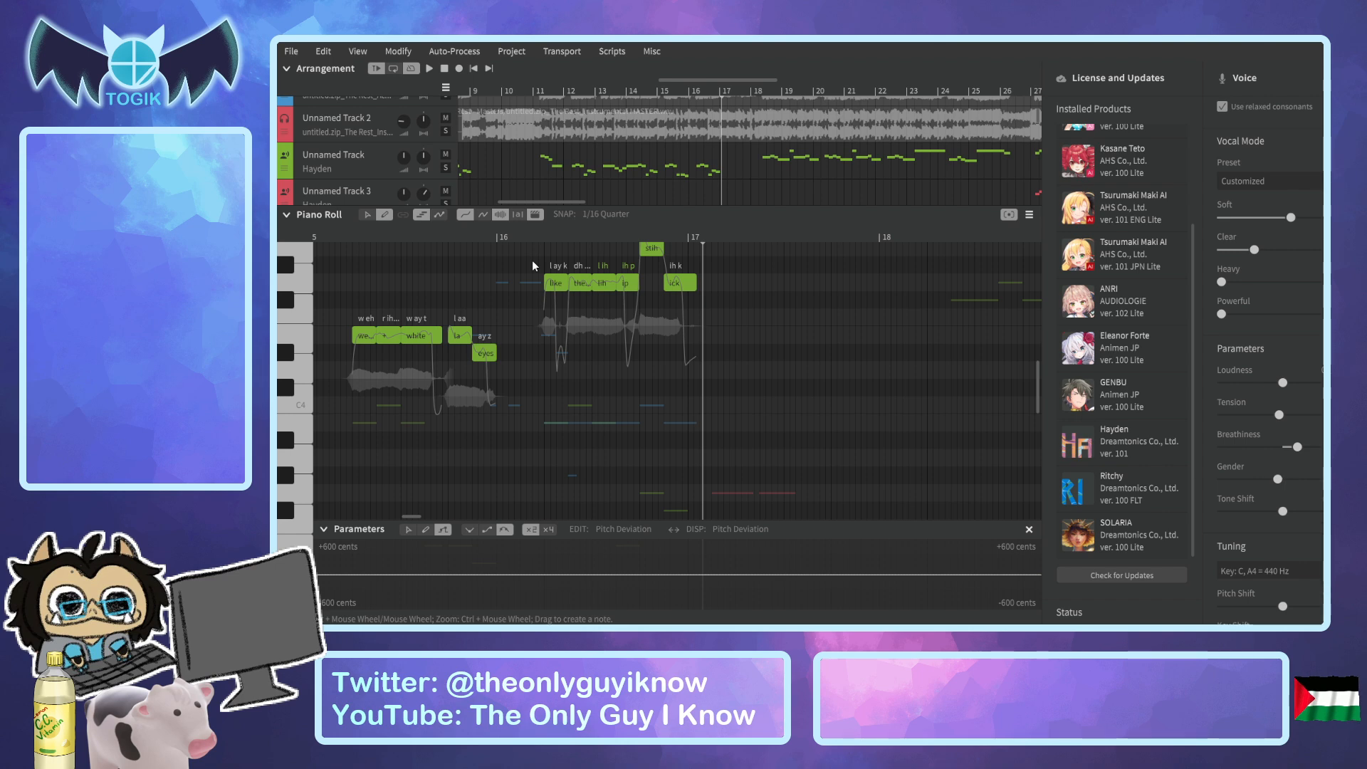
Solo Unnamed Track again, replay it with Unnamed Track 7, and reset the playhead before the first note in bar 15.
click(447, 170)
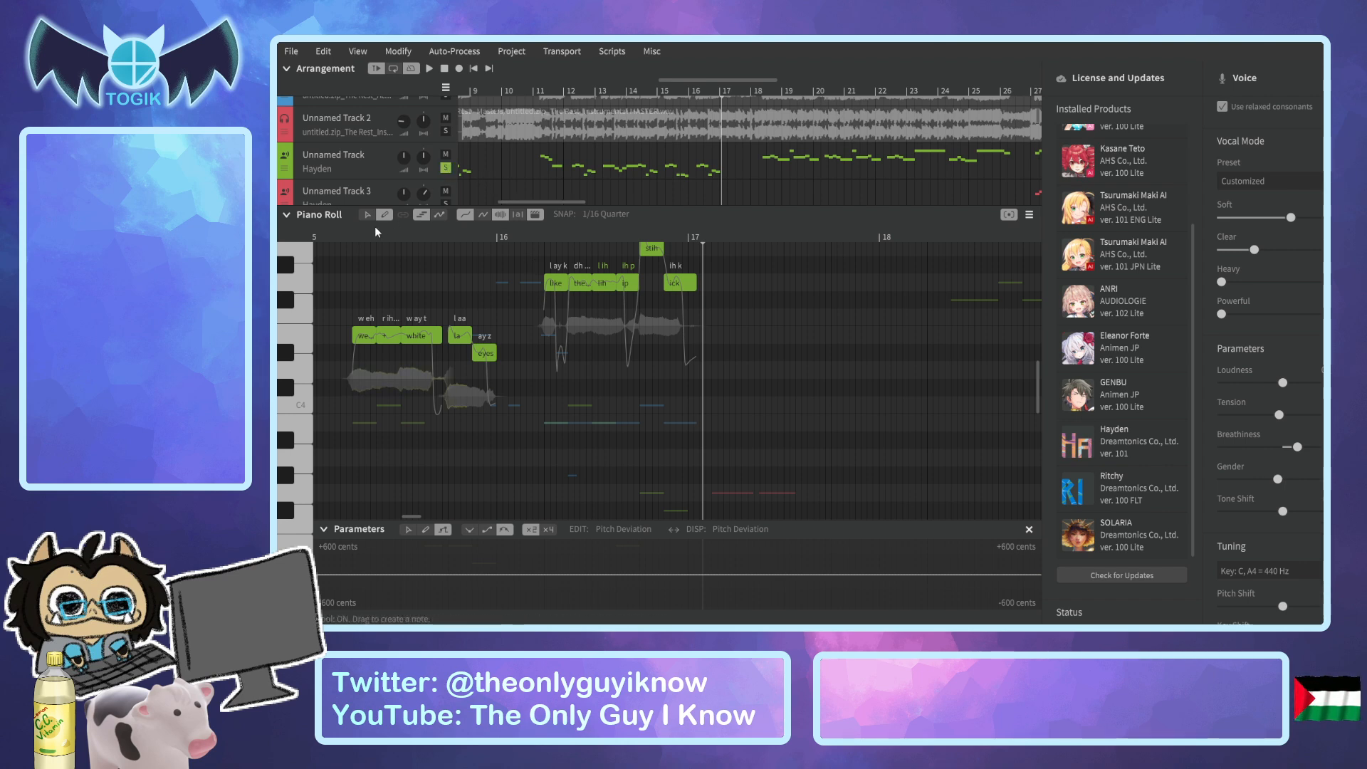
key(space)
click(334, 228)
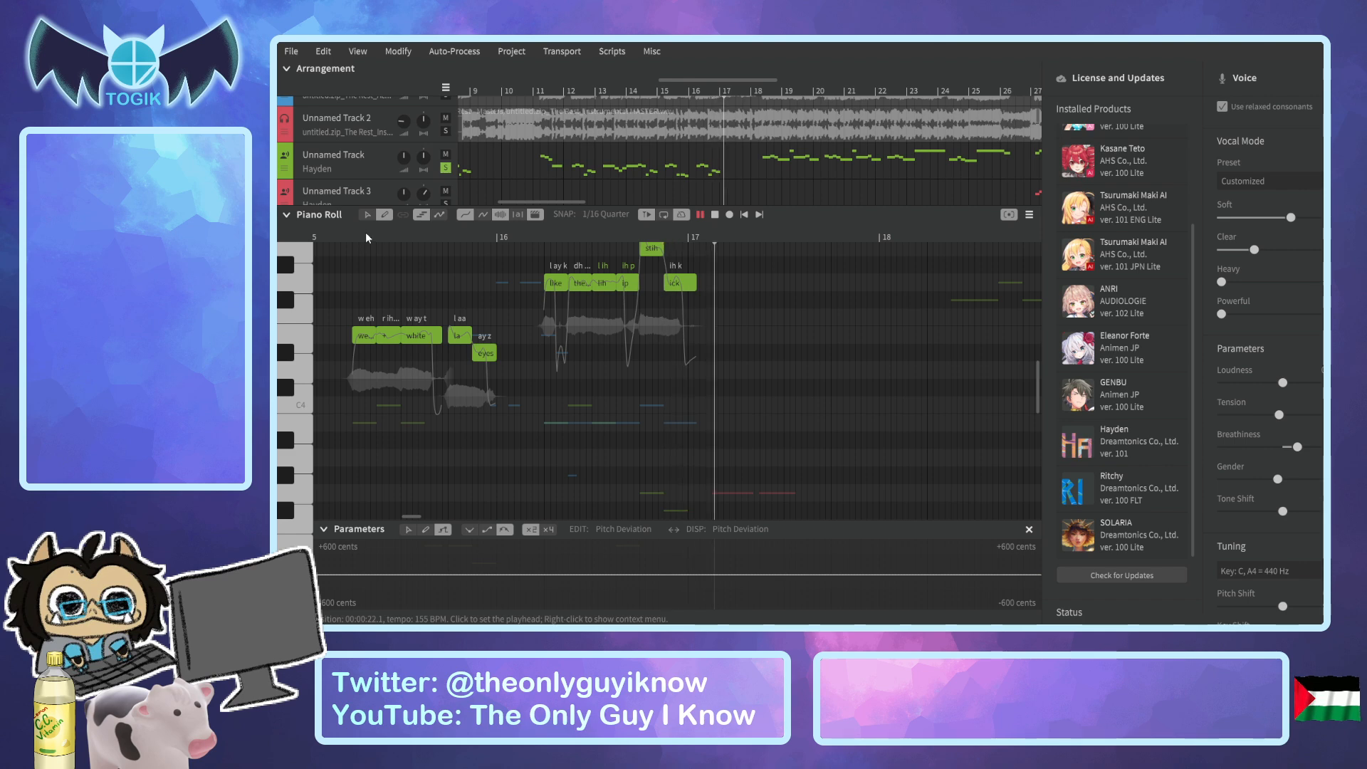
click(347, 233)
key(space)
Lower Unnamed Track 7's Gender slightly and replay it together with Unnamed Track up to bar 17.
drag(1282, 482, 1279, 483)
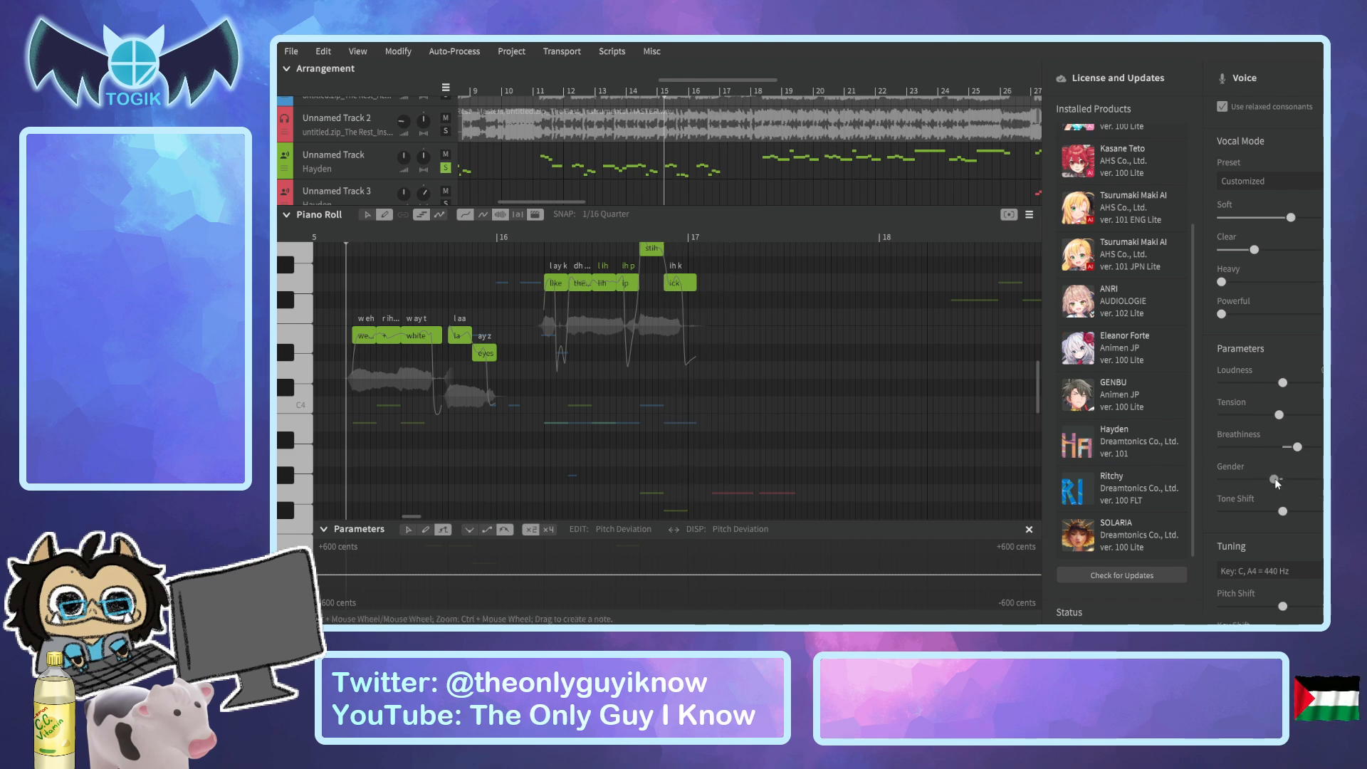
key(space)
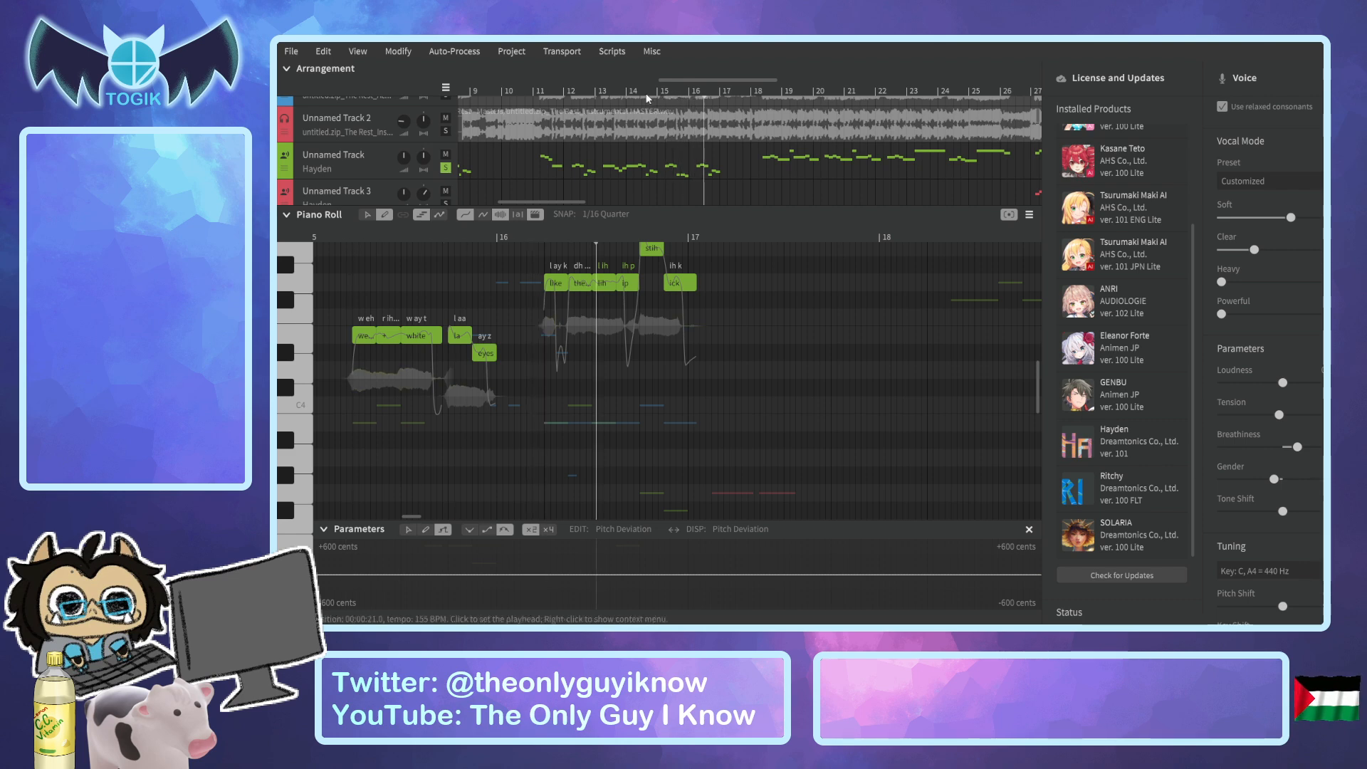
scroll(742, 322, down, 3)
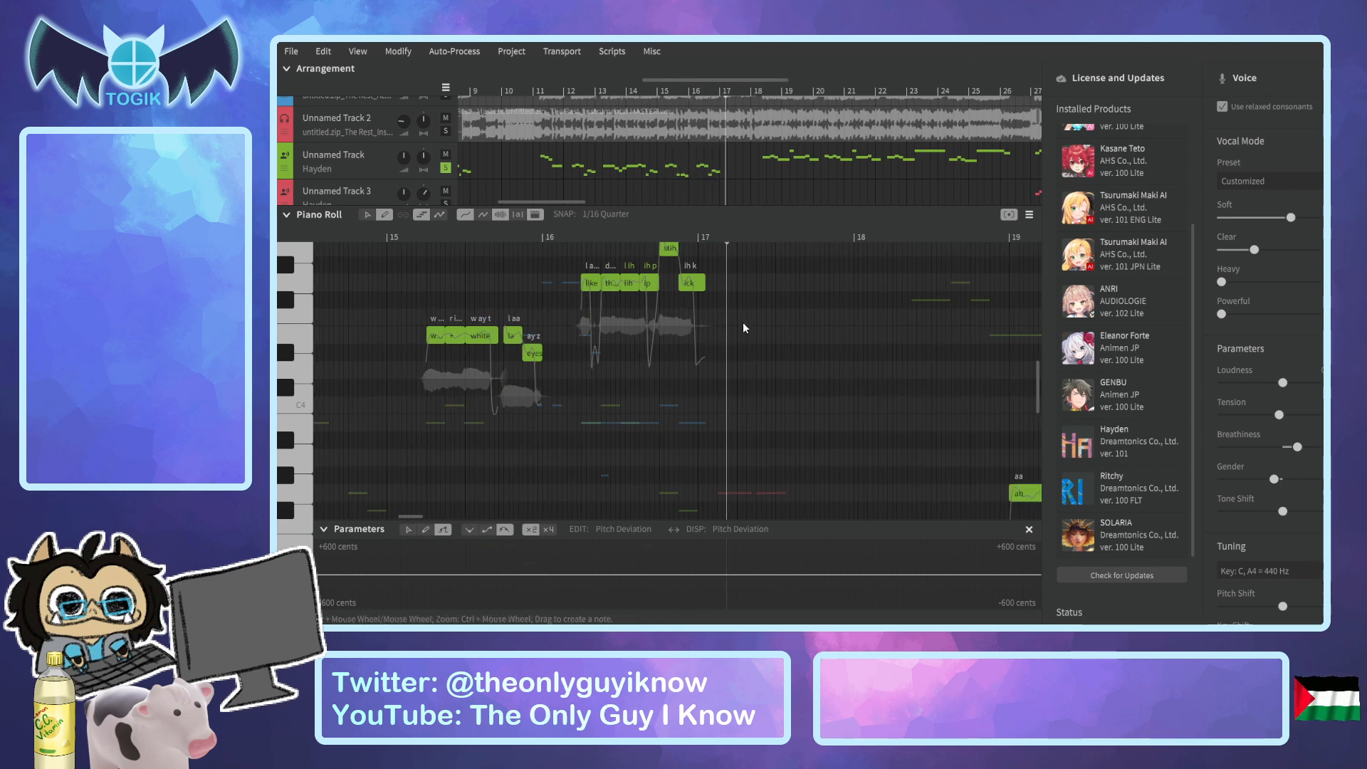
scroll(932, 284, down, 3)
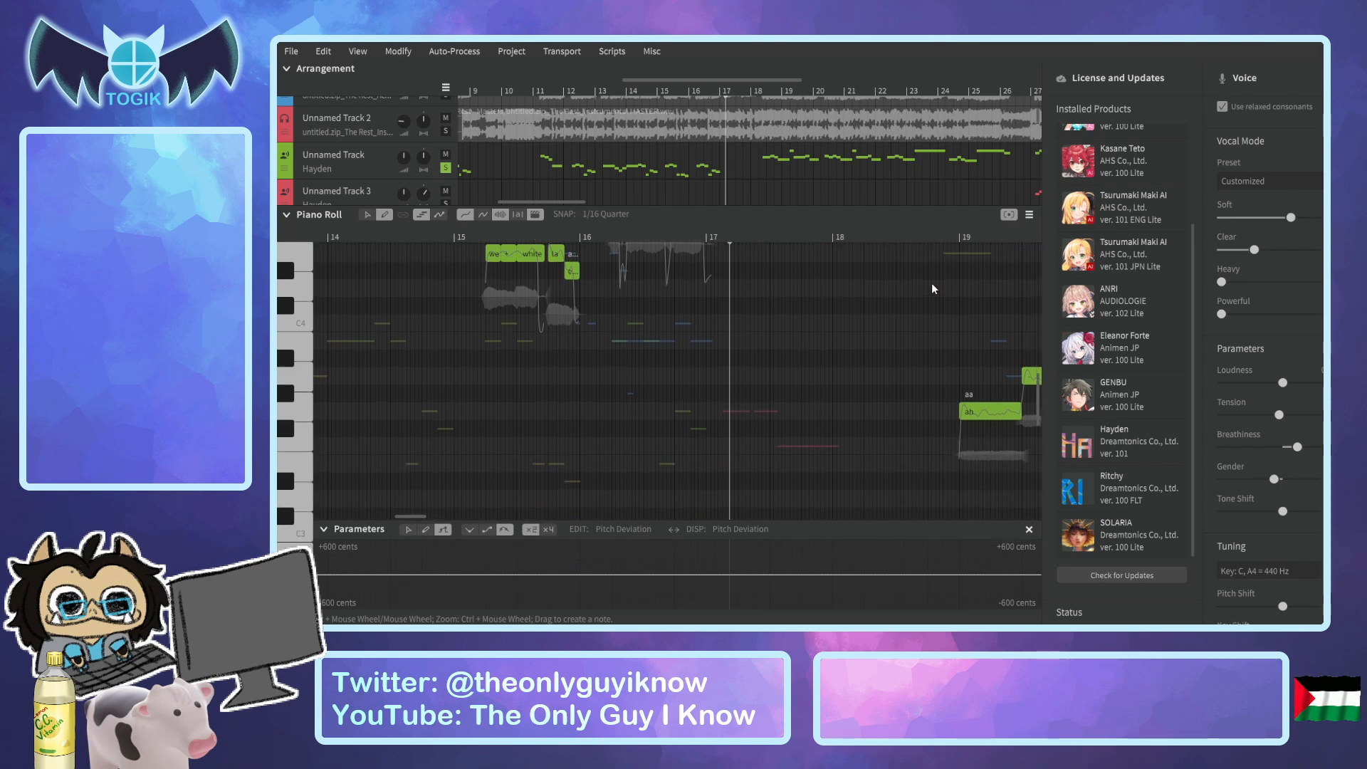
Play Unnamed Track 7's "ah" phrase from just before bar 19 to past its last note in bar 25.
click(947, 236)
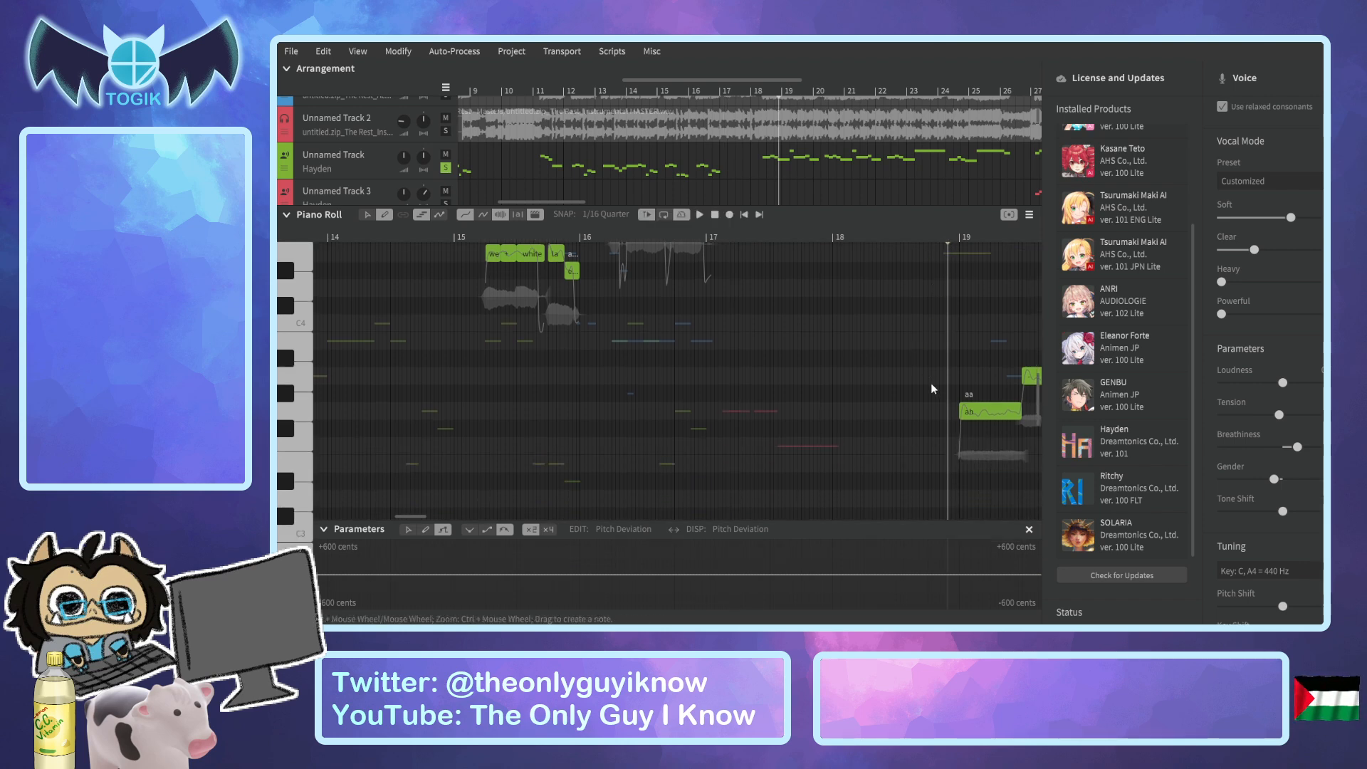
scroll(433, 516, right, 5)
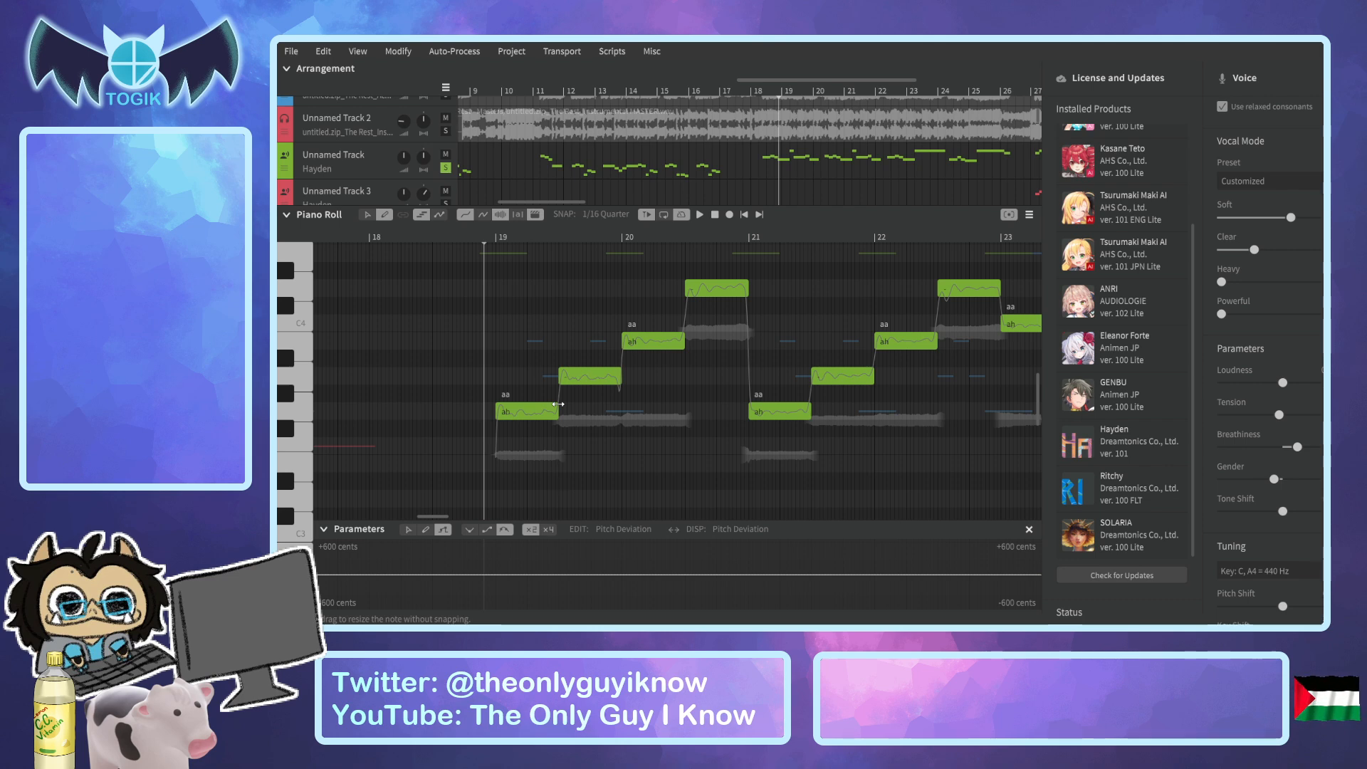
click(476, 240)
key(space)
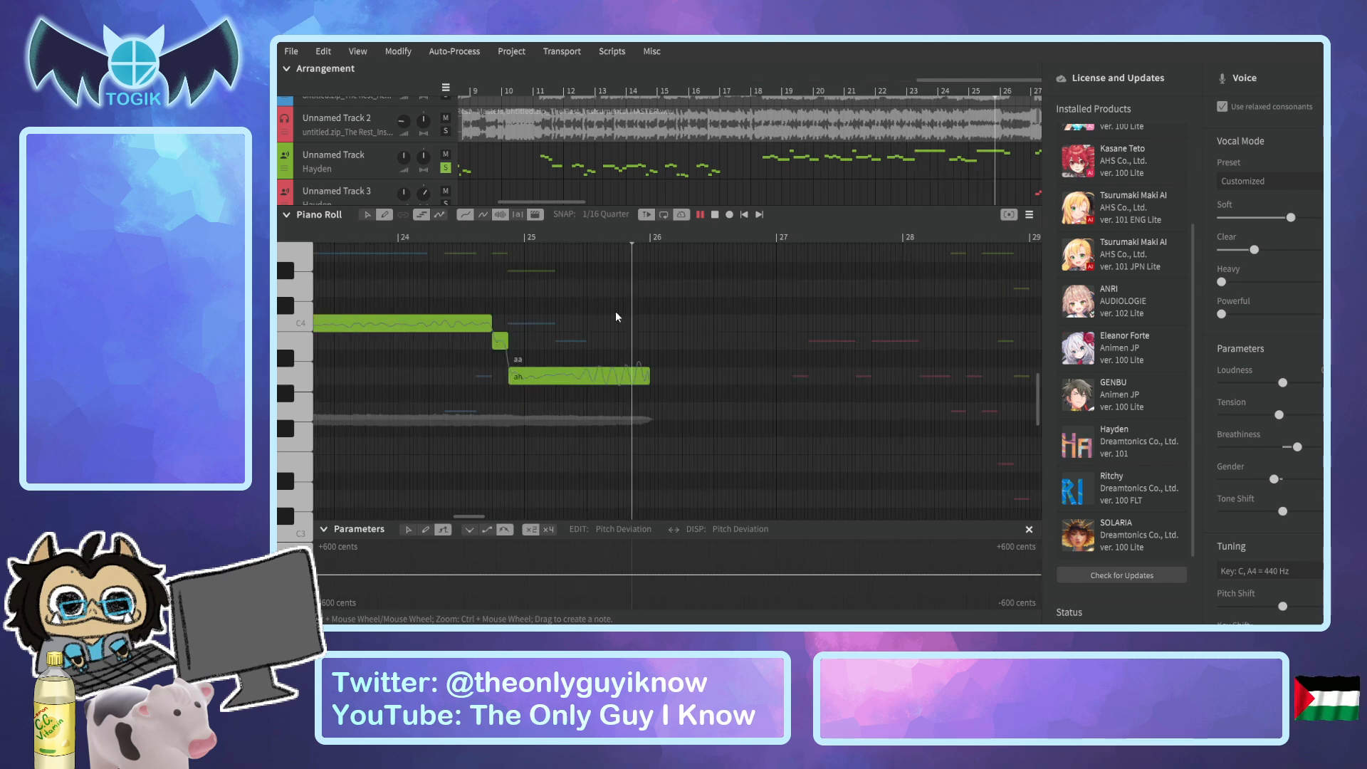
key(space)
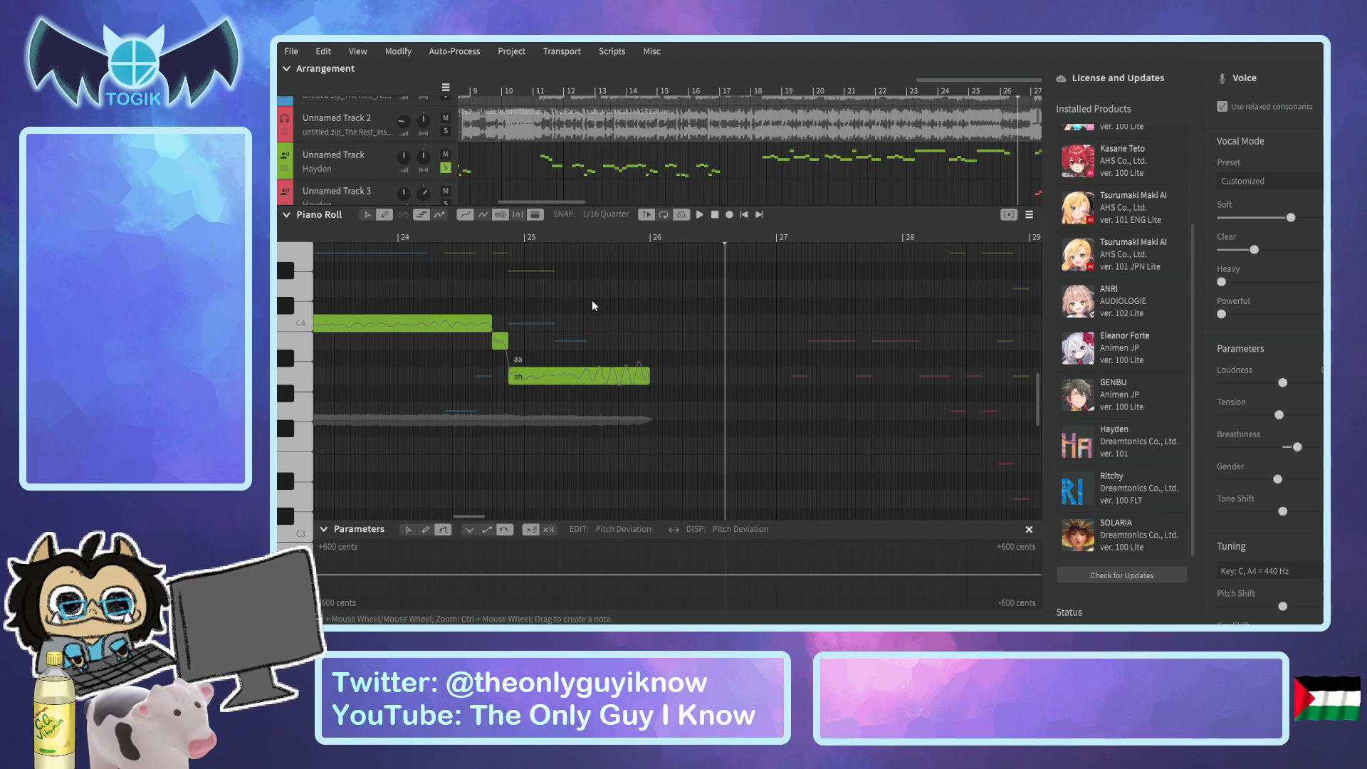
Replay Unnamed Track 7's final "ah" note in bar 25 and the phrase's opening note in bar 19.
drag(626, 238, 337, 326)
key(space)
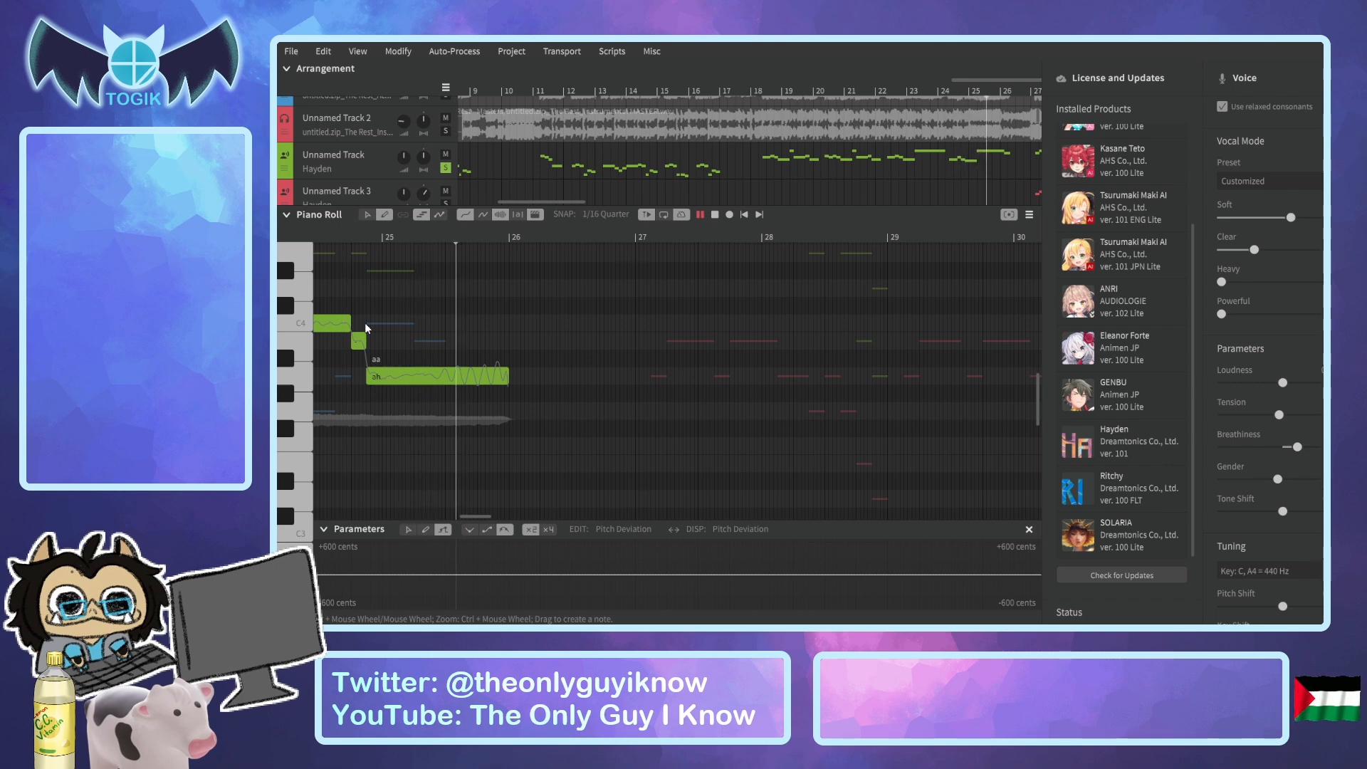
key(space)
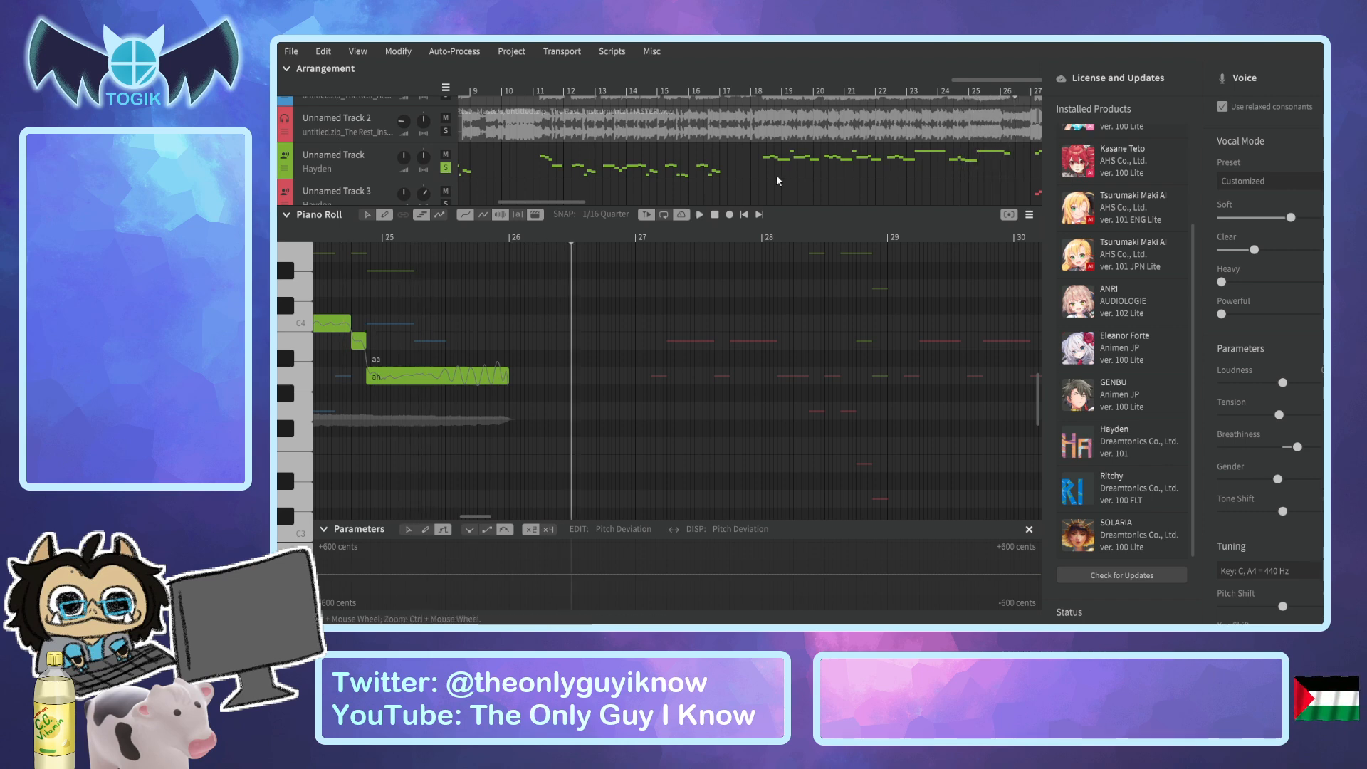
drag(559, 239, 340, 343)
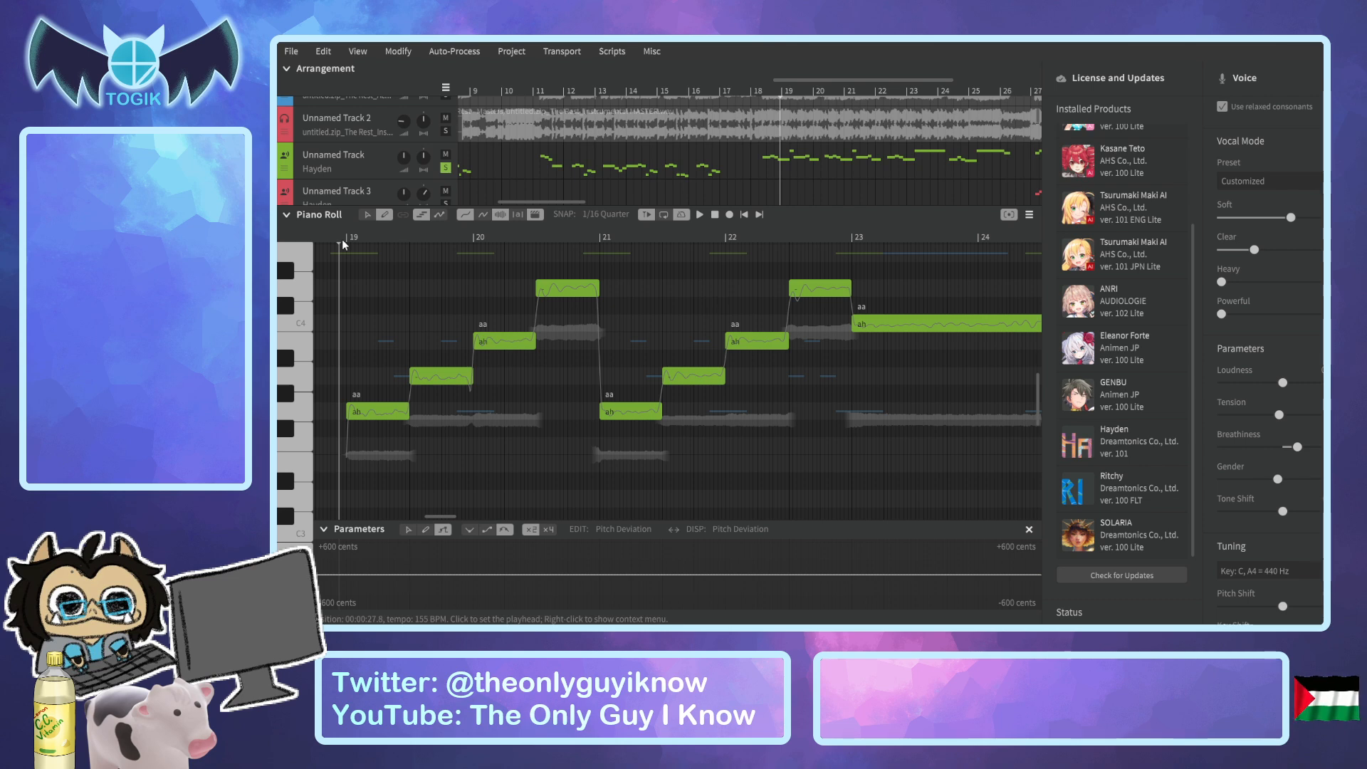
drag(336, 236, 327, 237)
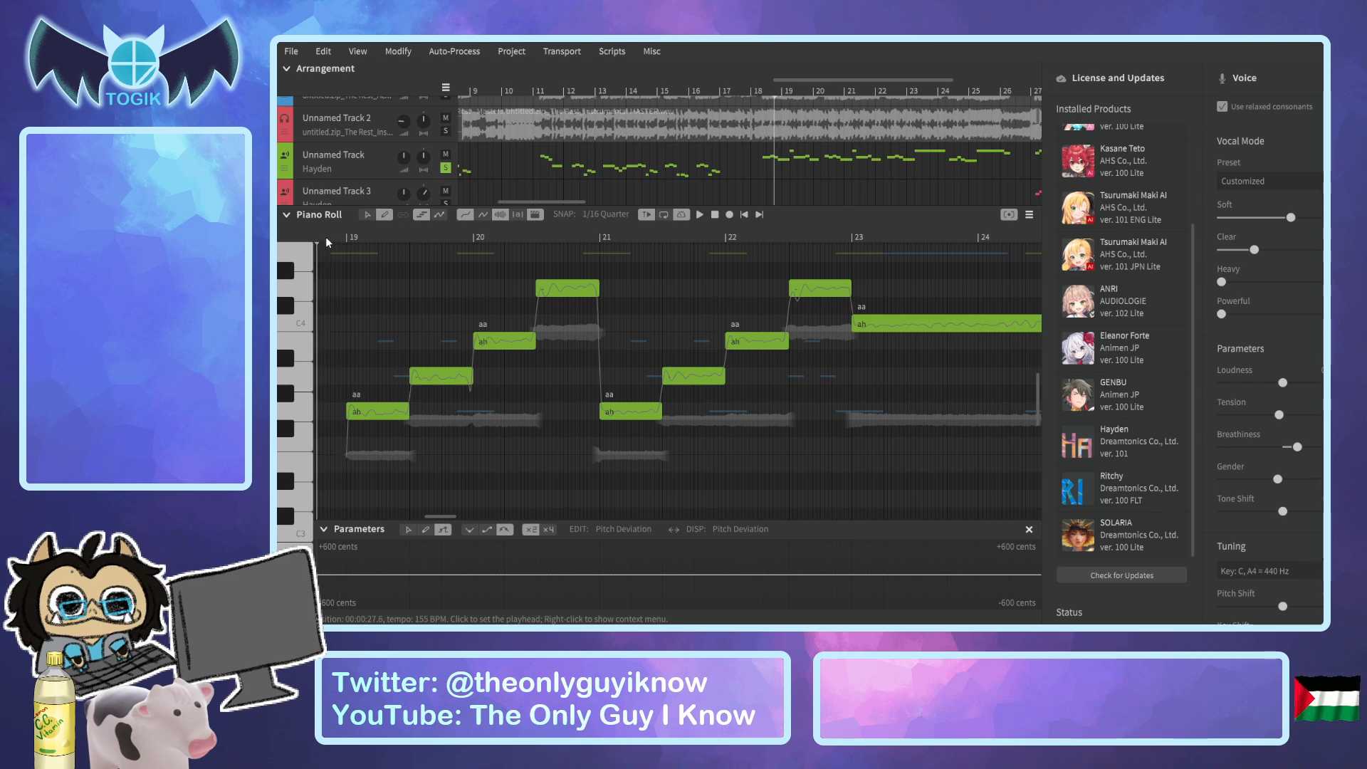
key(space)
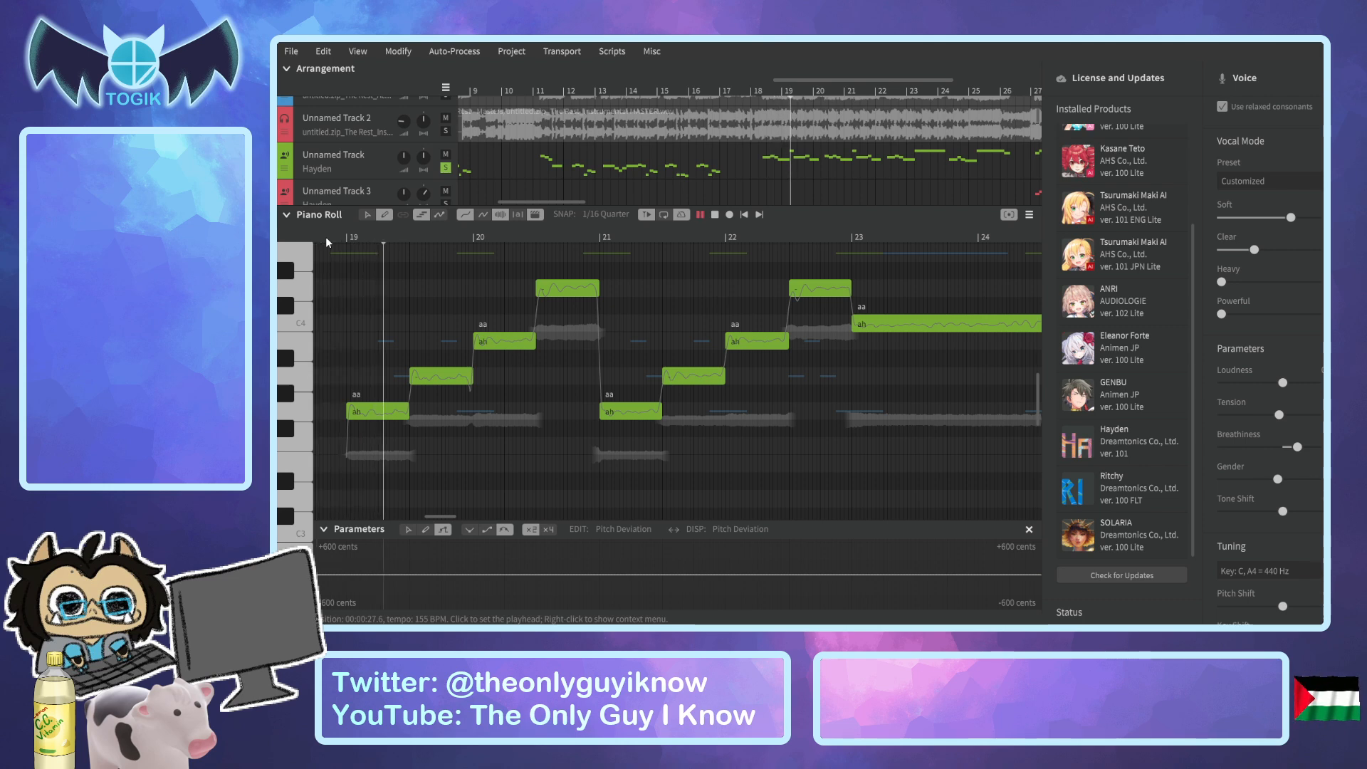
key(space)
Add a short "br" breath note just before Unnamed Track 7's first note in bar 19 and play it back.
mouse_move(340, 237)
mouse_down()
mouse_move(311, 240)
mouse_move(332, 247)
mouse_up()
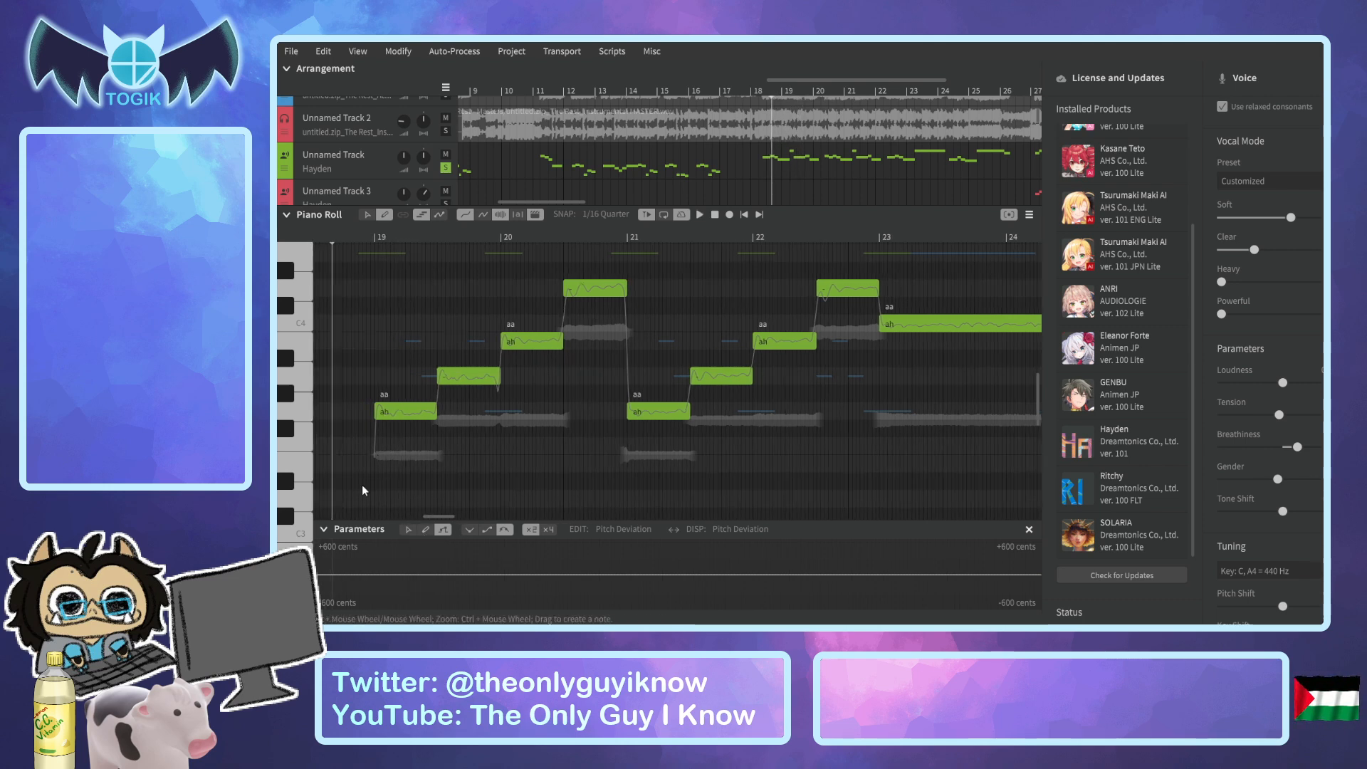
drag(362, 498, 371, 504)
double_click(369, 500)
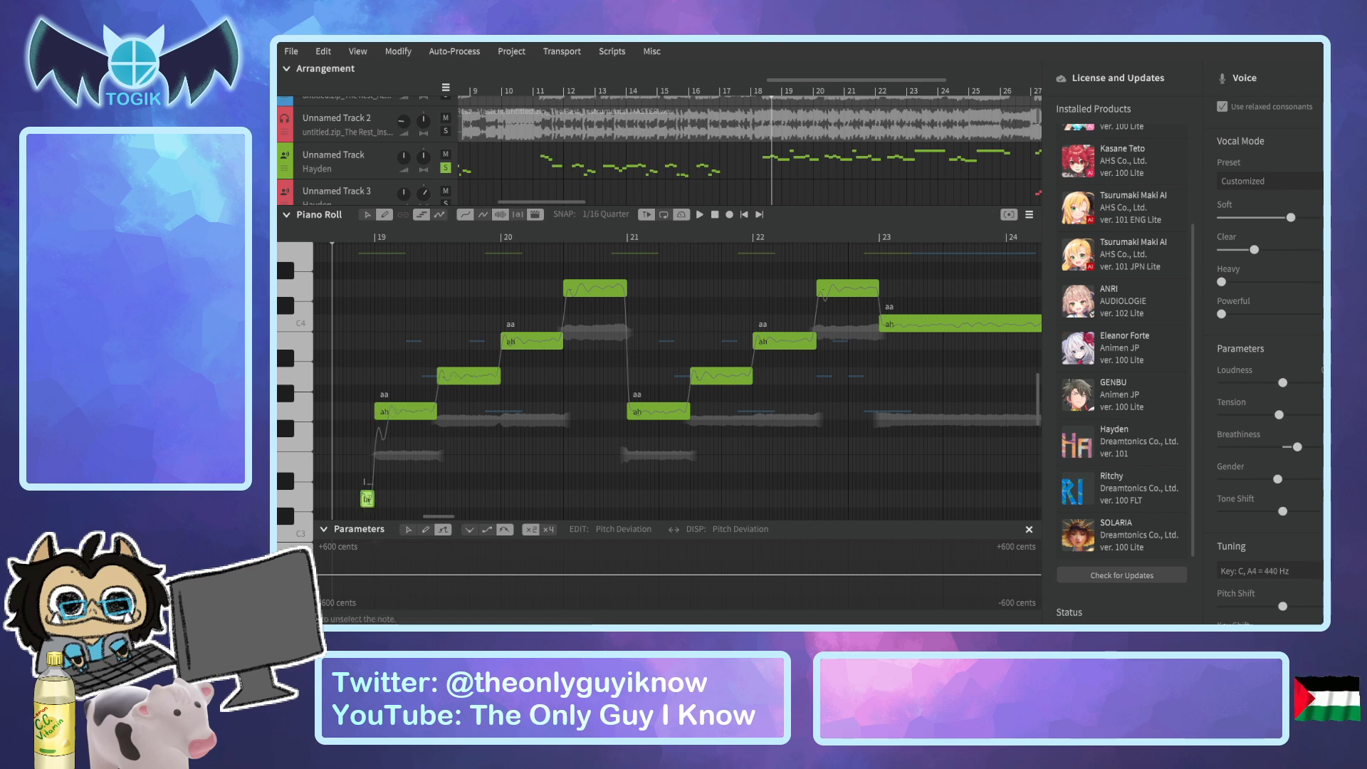
text(br)
key(Return)
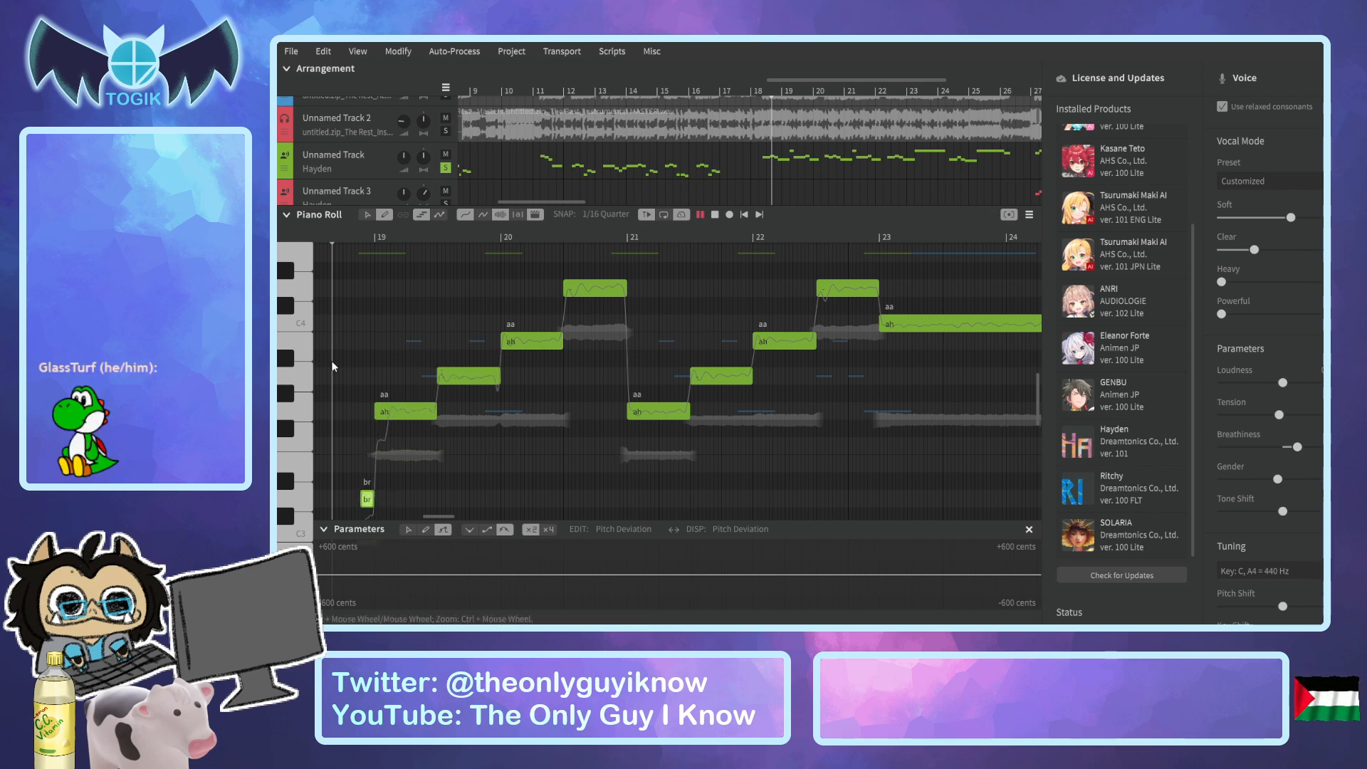
key(space)
key(space)
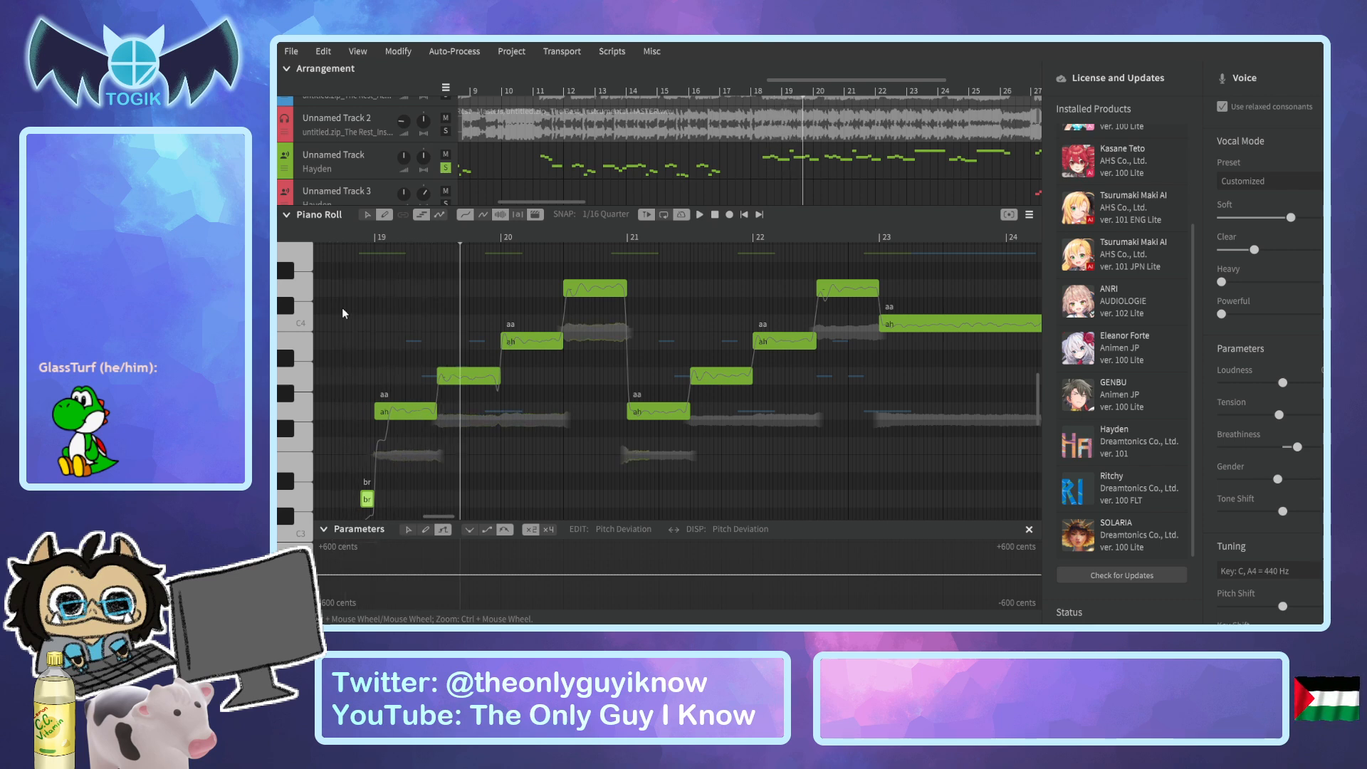
click(344, 230)
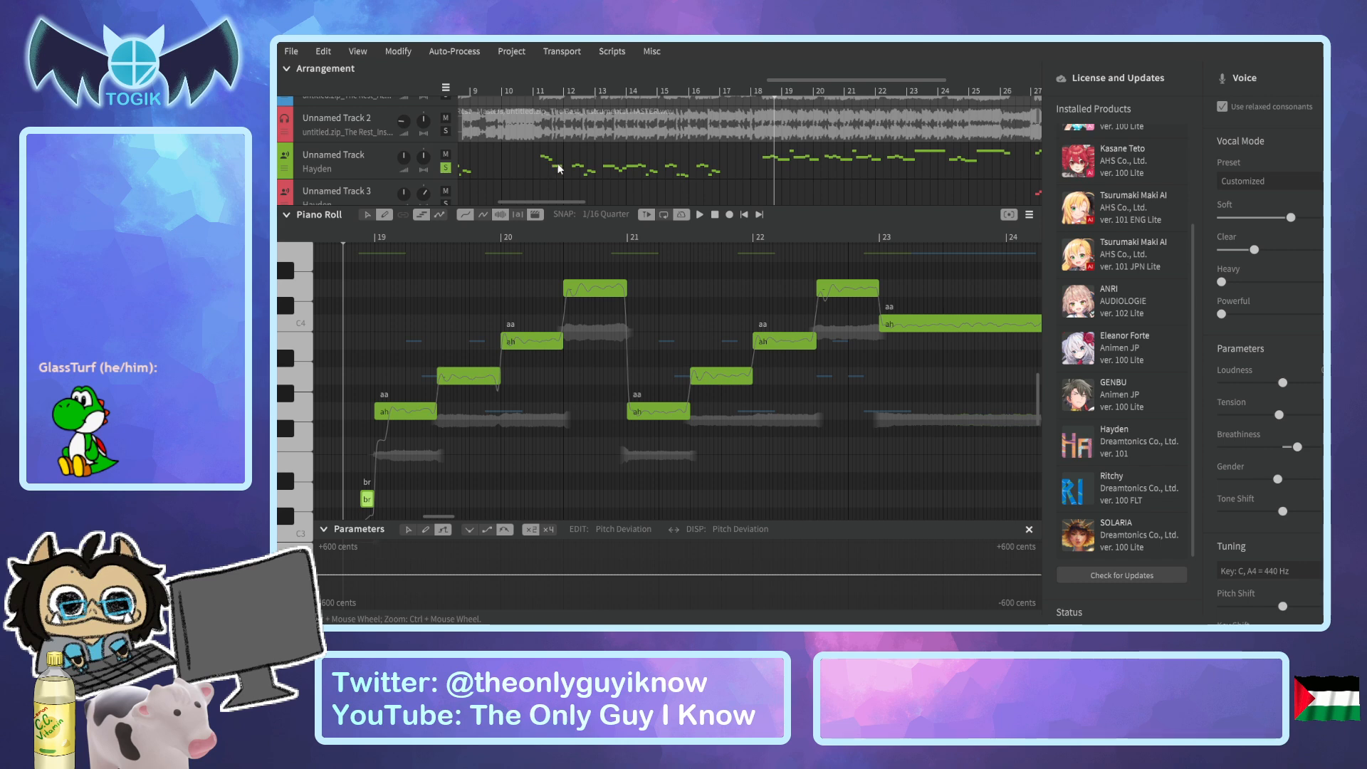
Collapse the piano roll and play the soloed tracks in the arrangement from just before bar 52 to bar 55.
scroll(560, 164, down, 4)
scroll(560, 170, down, 1)
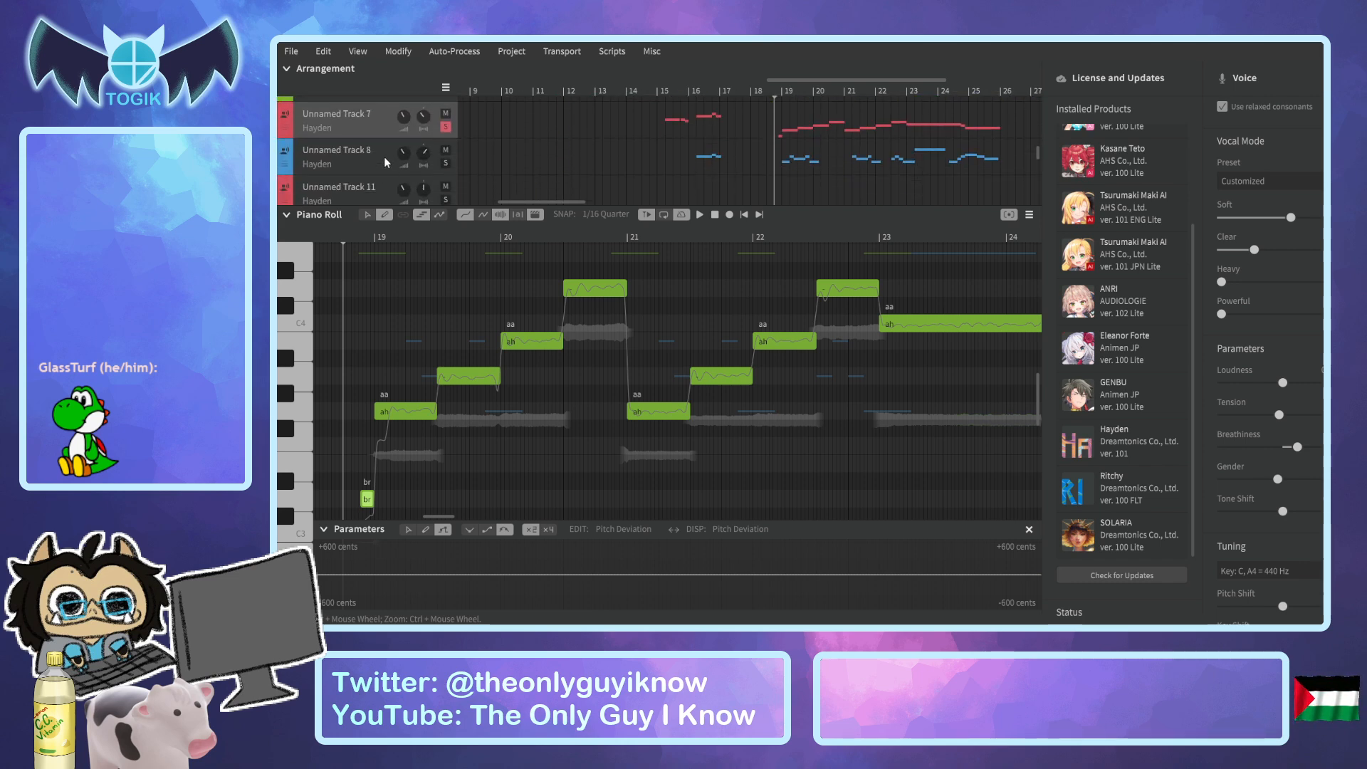
drag(547, 200, 621, 203)
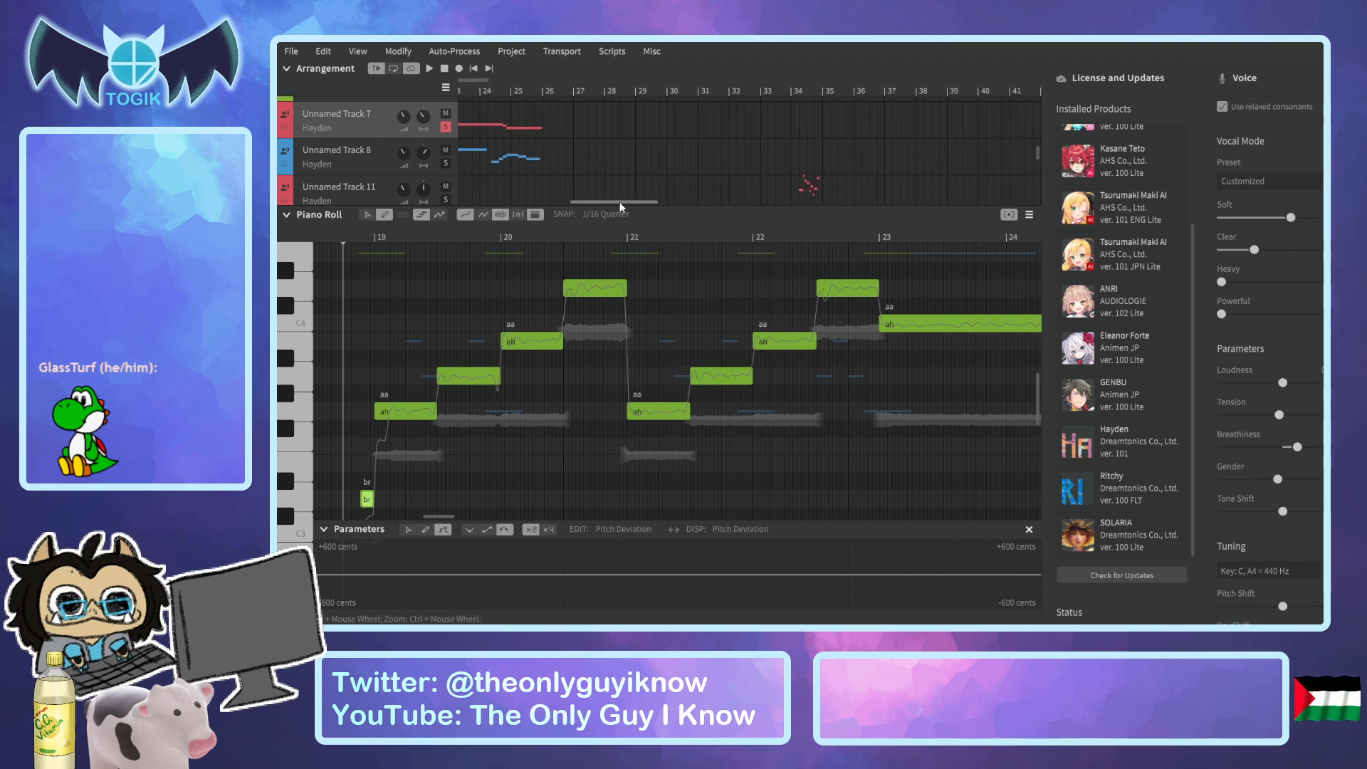
click(288, 218)
drag(615, 582, 730, 594)
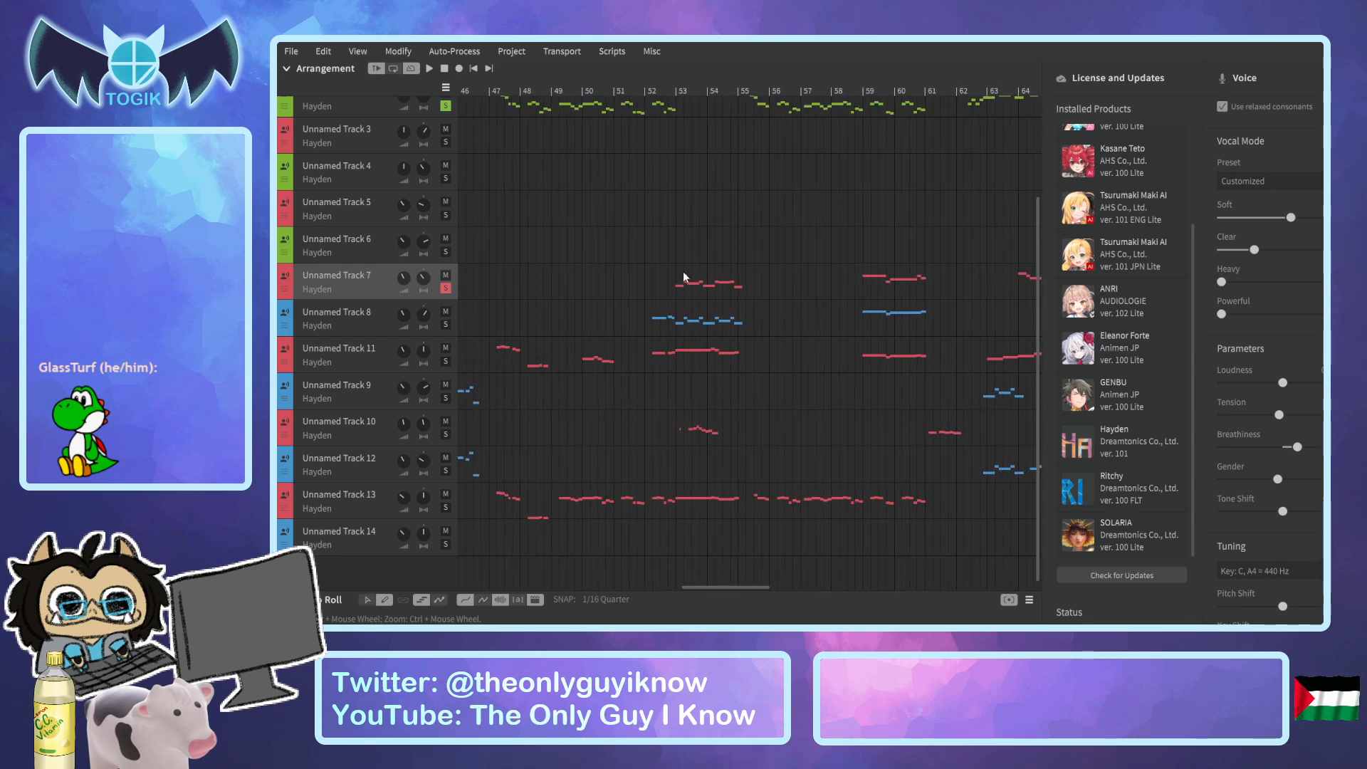
click(638, 95)
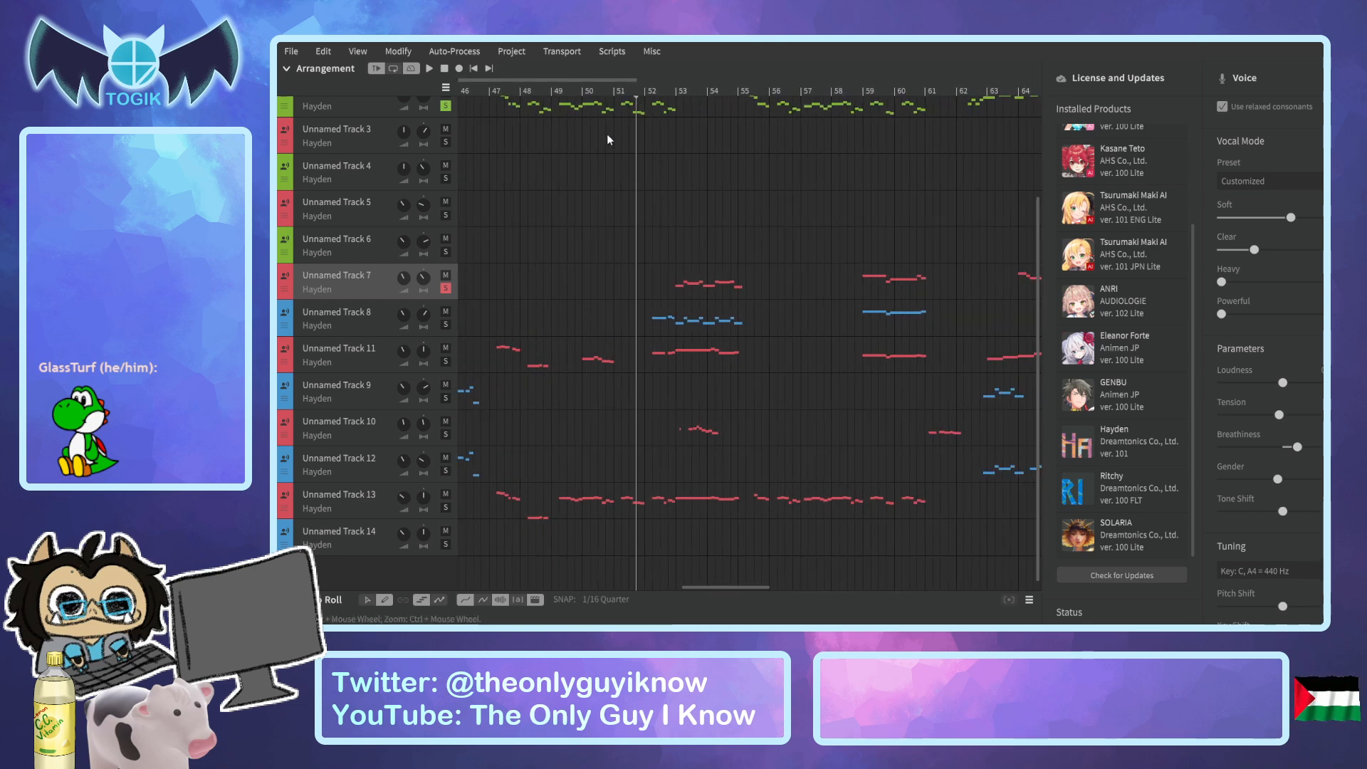
key(space)
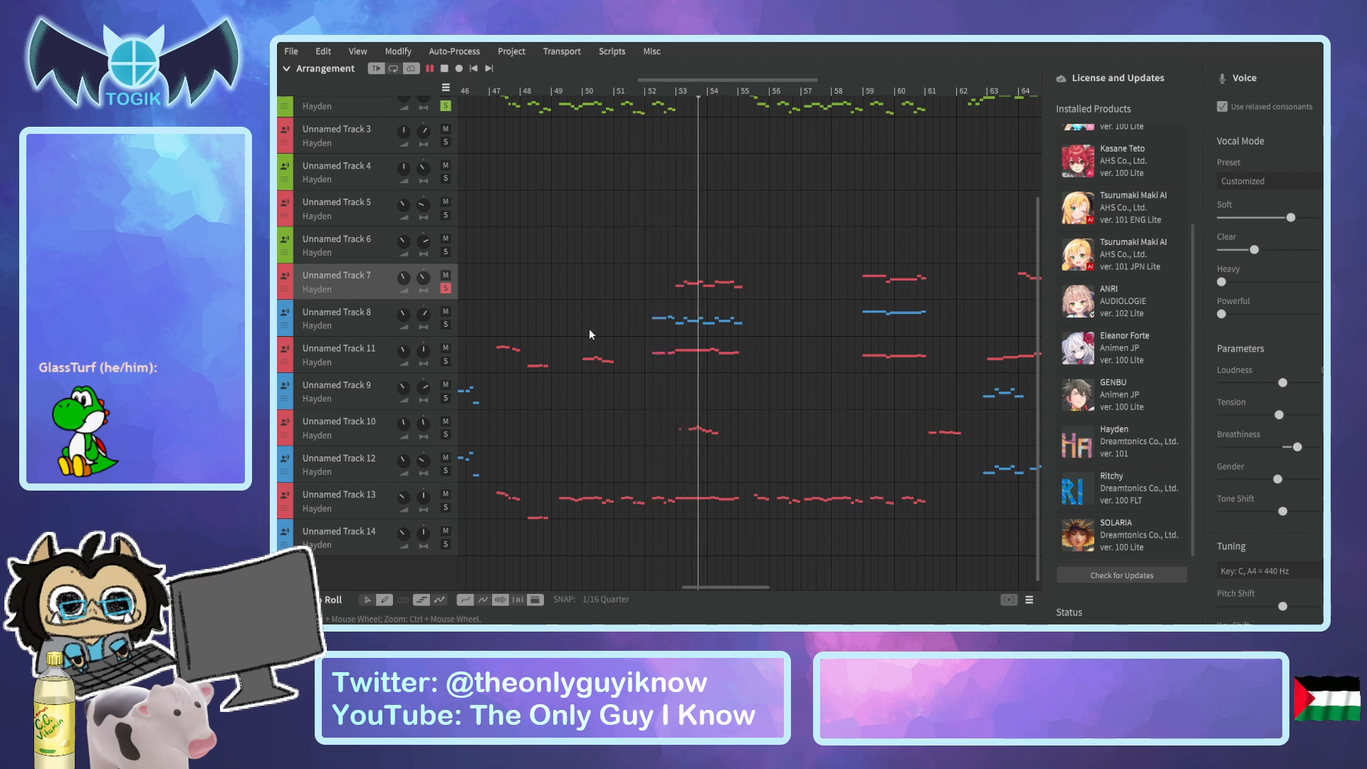
key(space)
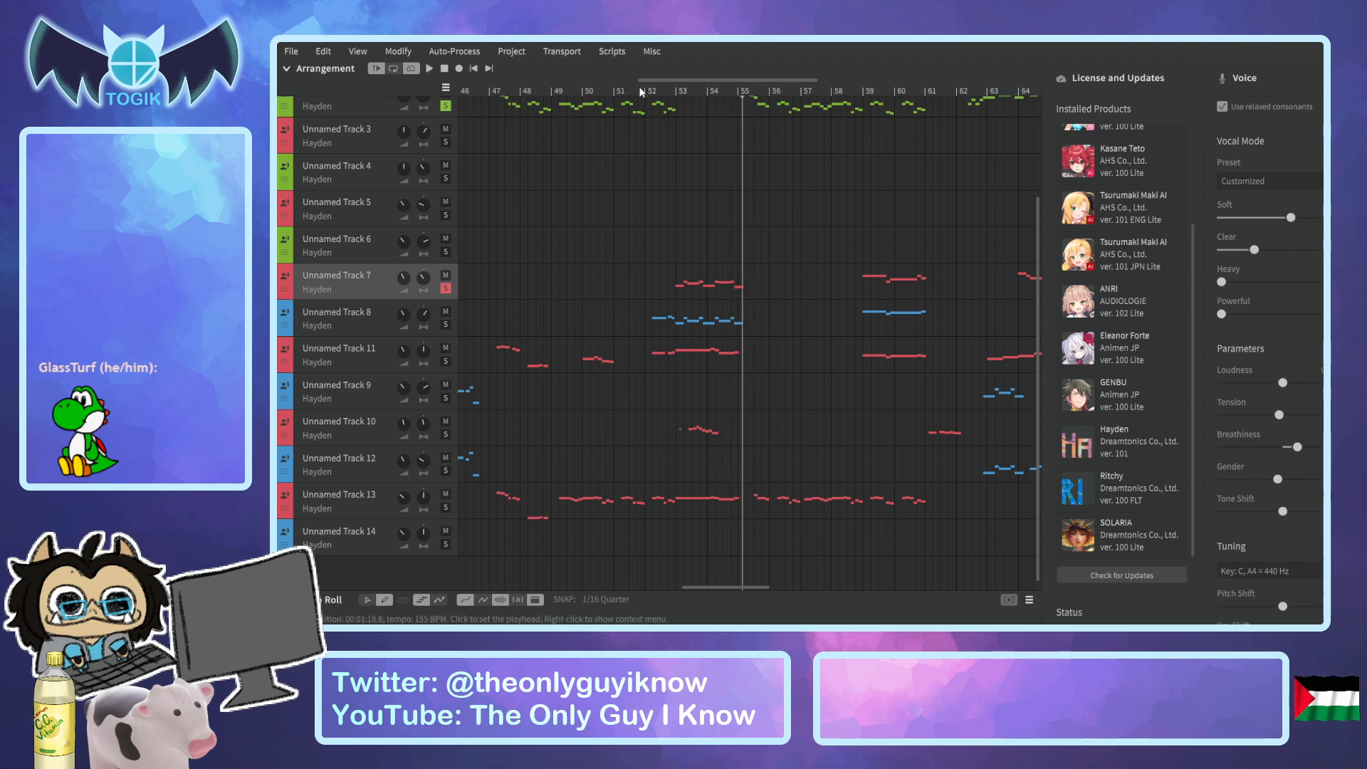
Solo Unnamed Tracks 8, 11 and 13 as well and play the harmonies from bar 52 into bar 53.
click(665, 90)
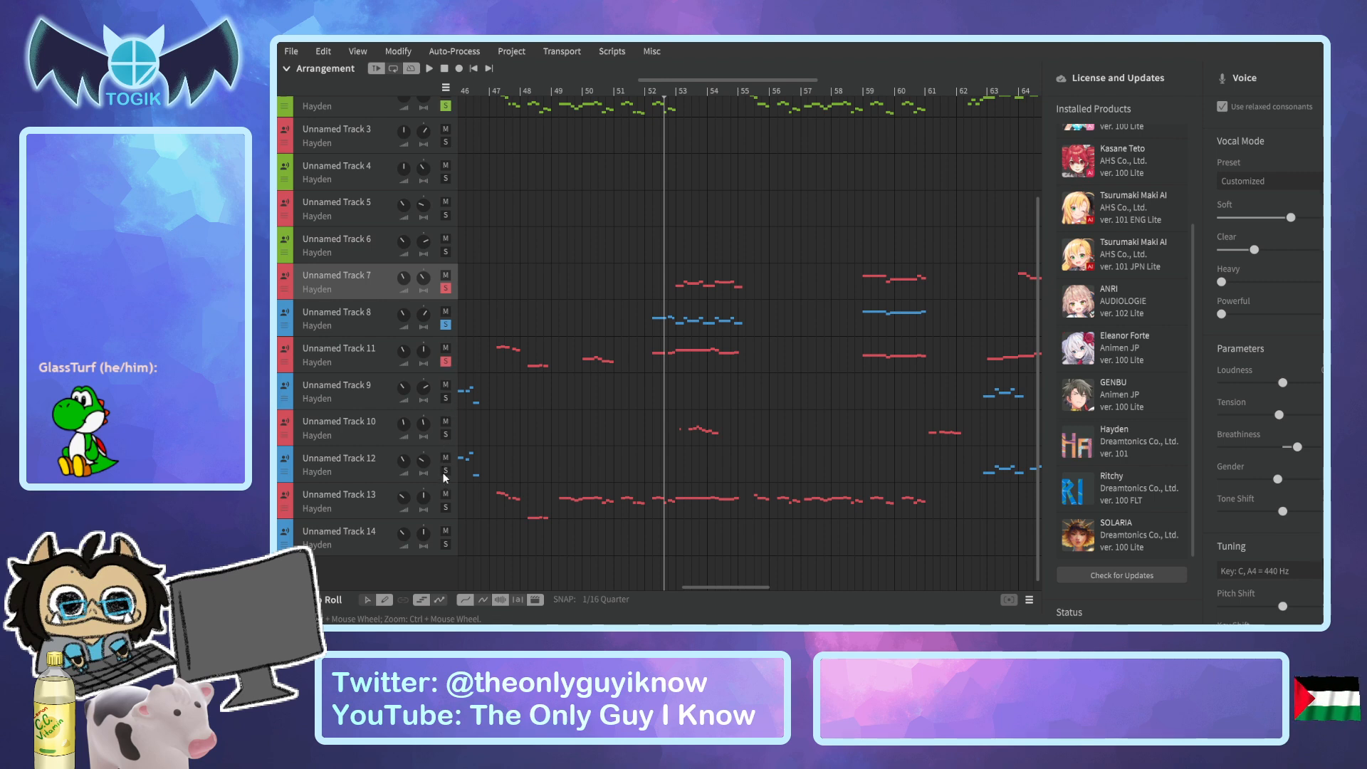
click(445, 508)
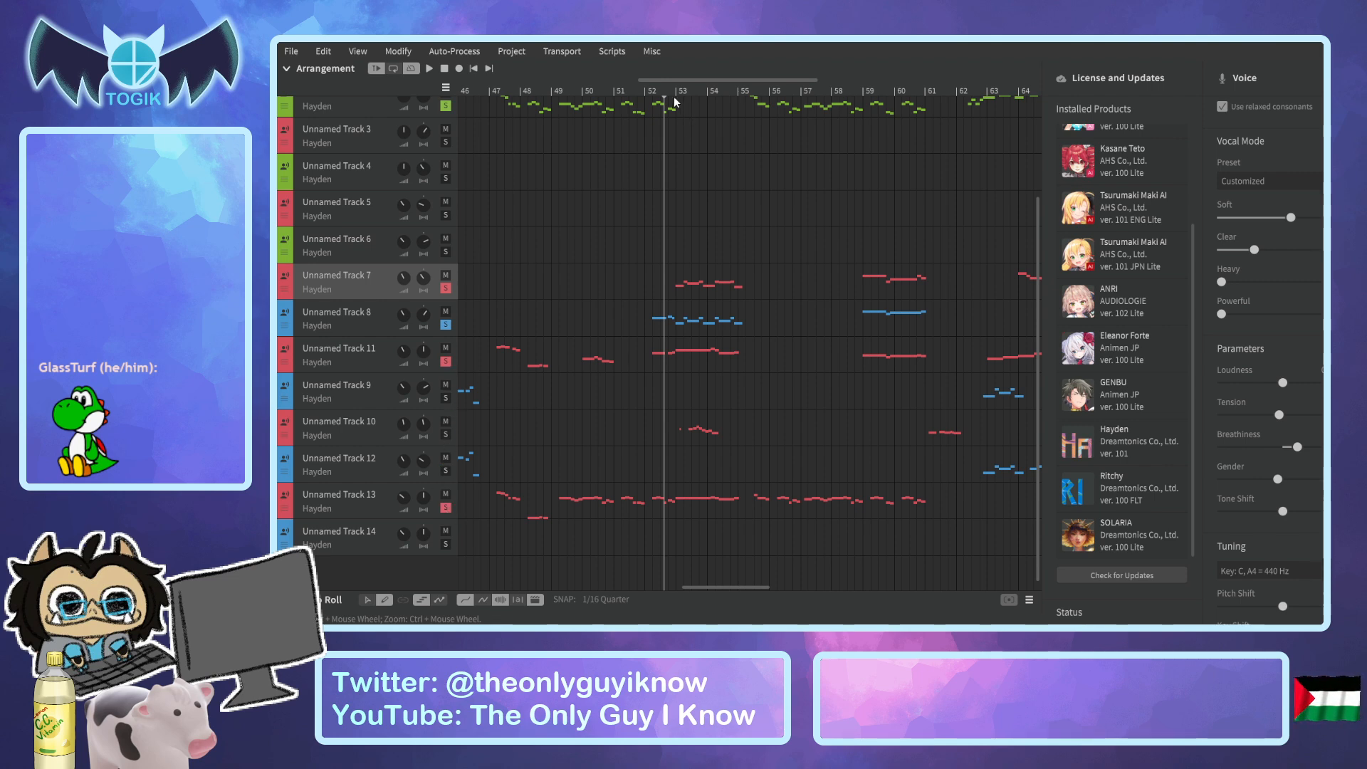
click(651, 90)
key(space)
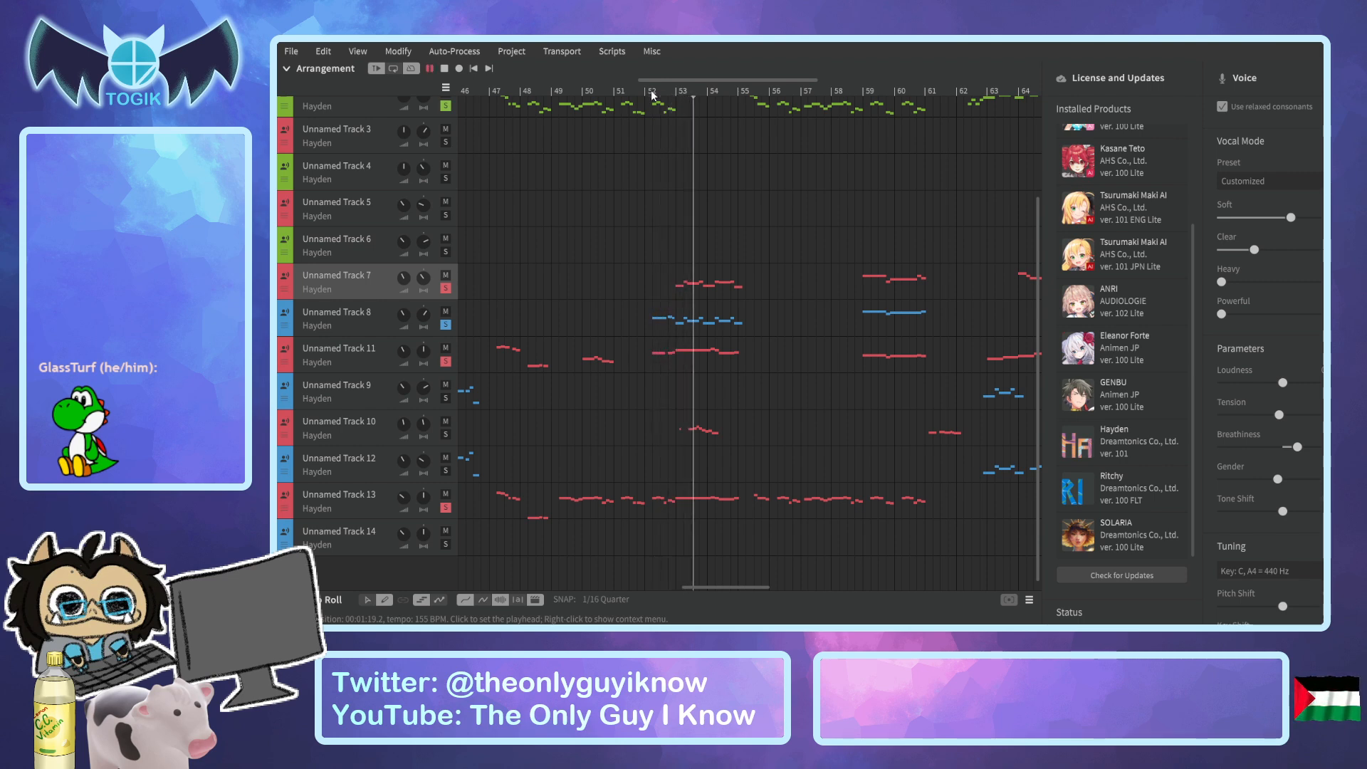
key(space)
click(666, 89)
key(space)
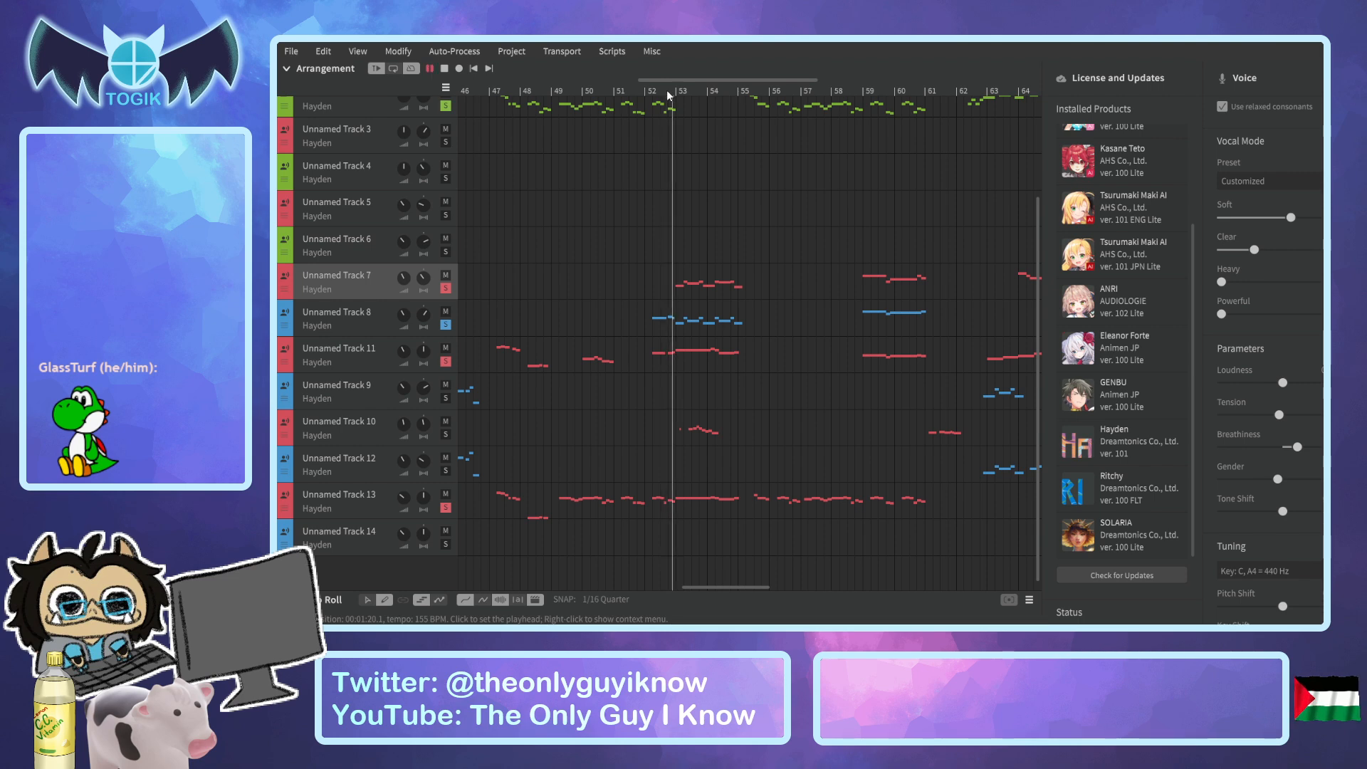
key(space)
Reopen the piano roll for Unnamed Track 7 and add a short "br" breath note just before its "oh" at bar 53.
click(348, 324)
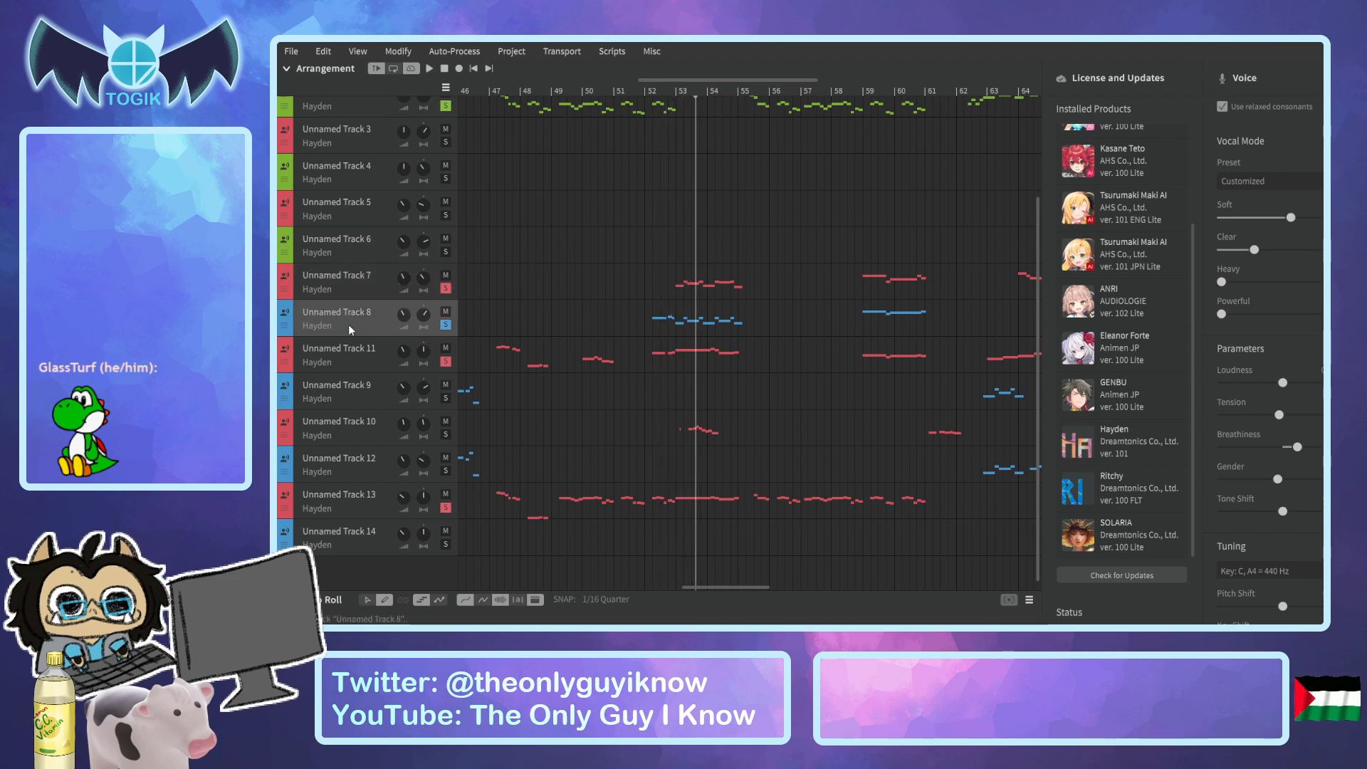
click(374, 298)
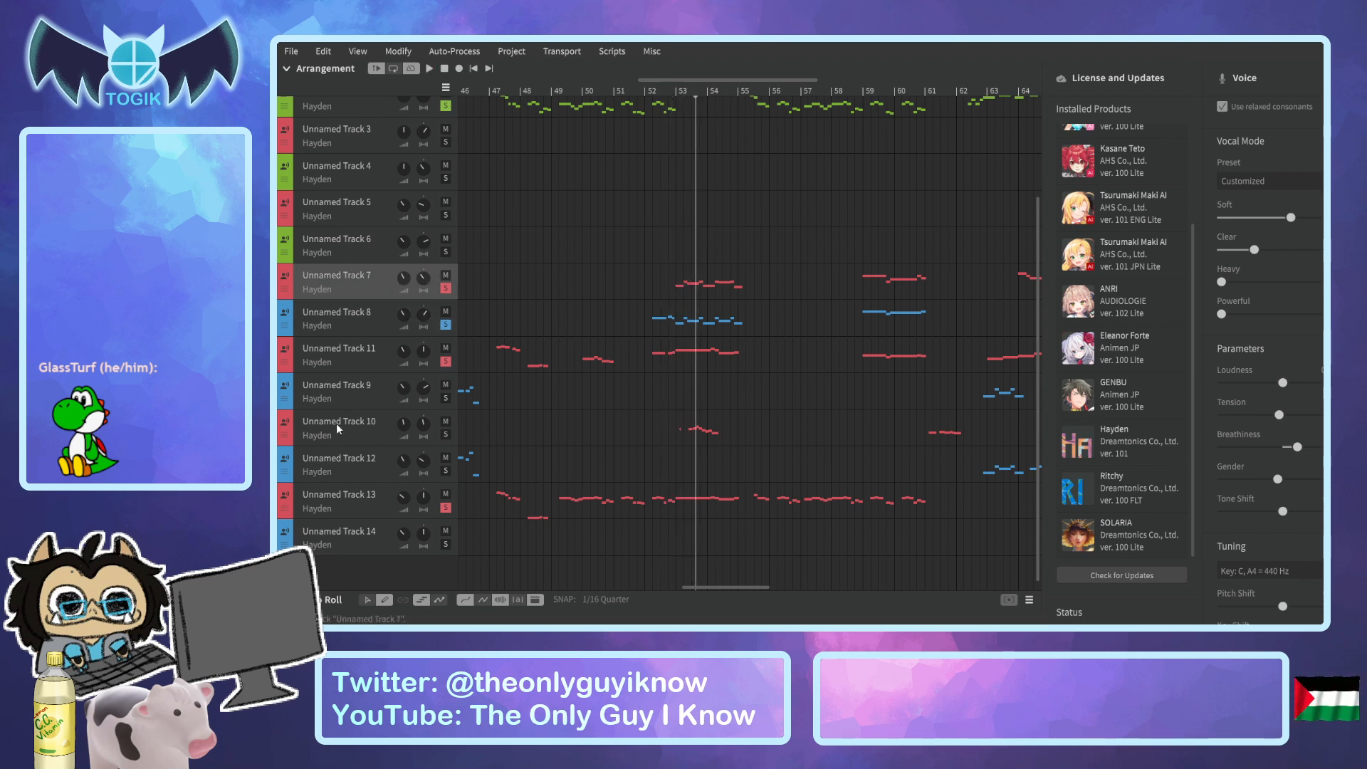
click(287, 600)
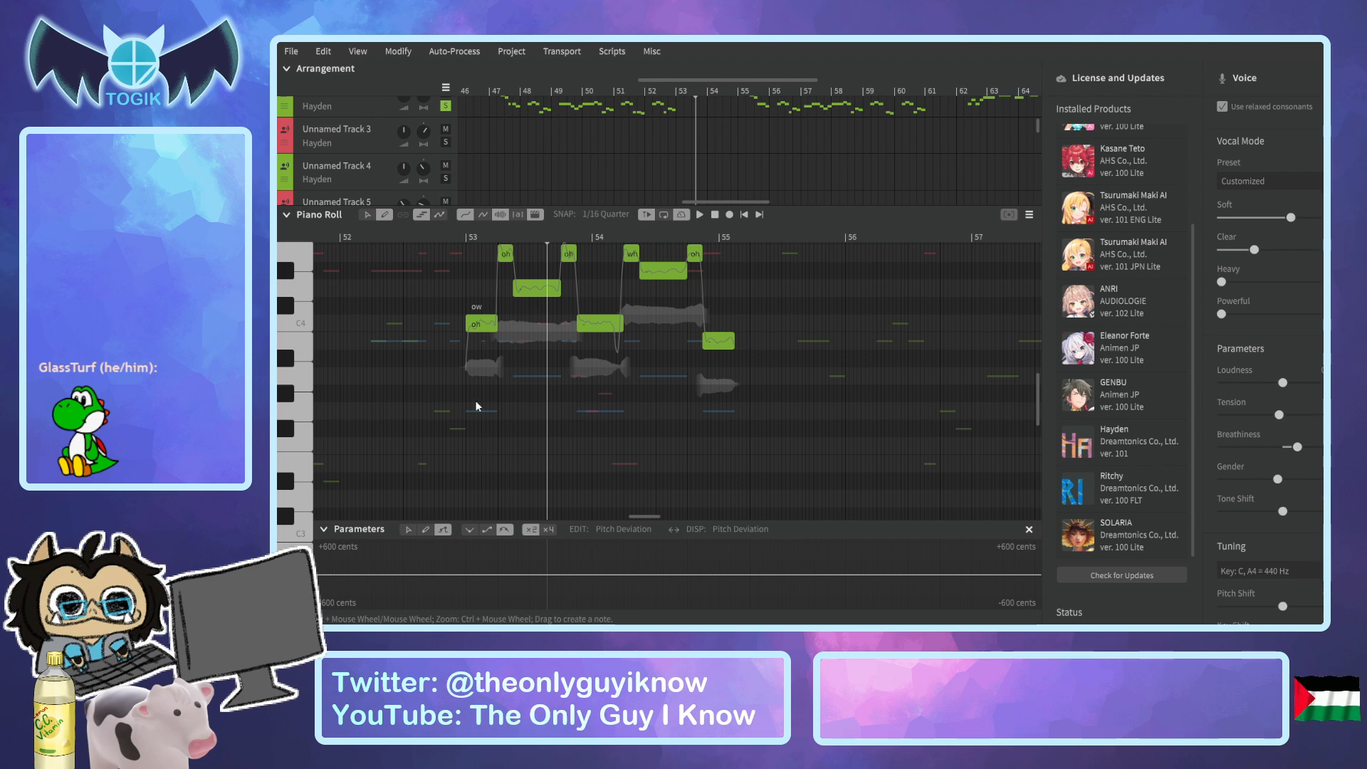
scroll(448, 427, up, 4)
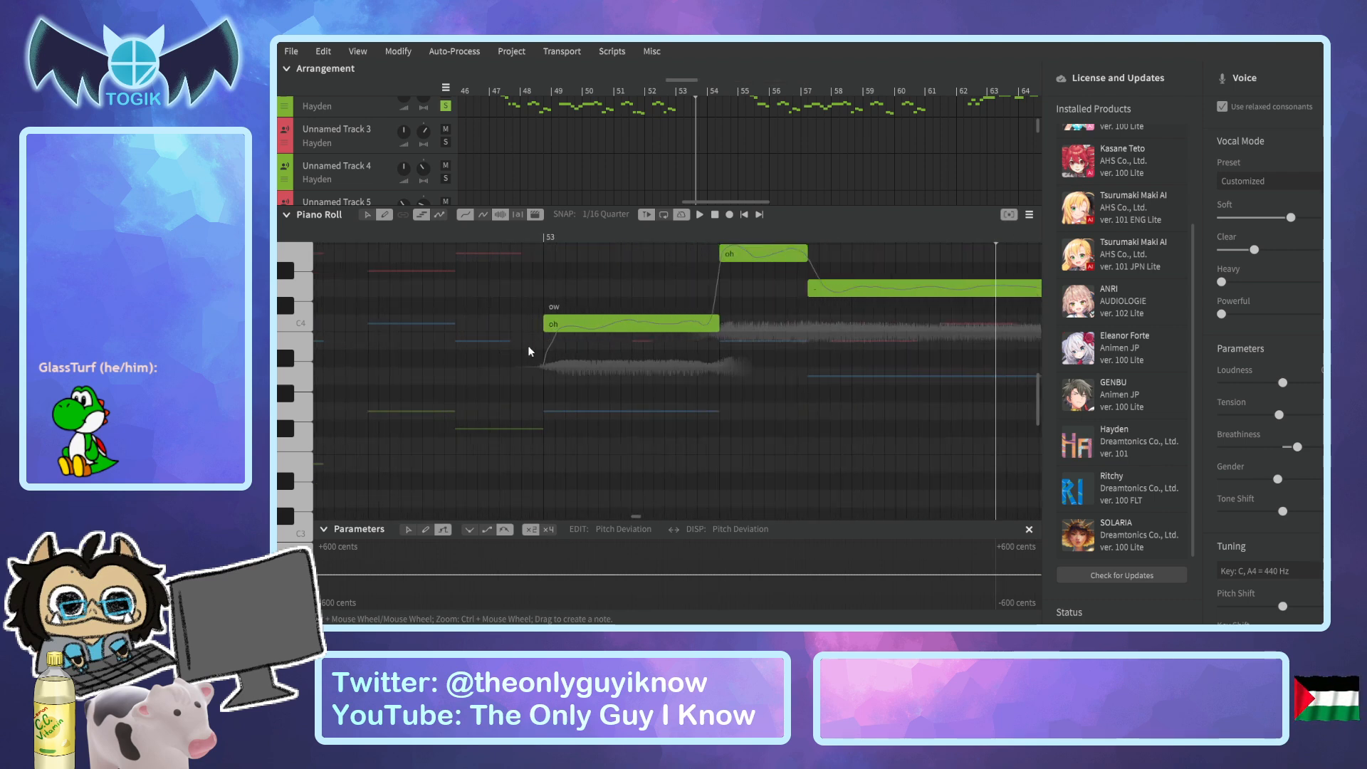
scroll(527, 347, down, 2)
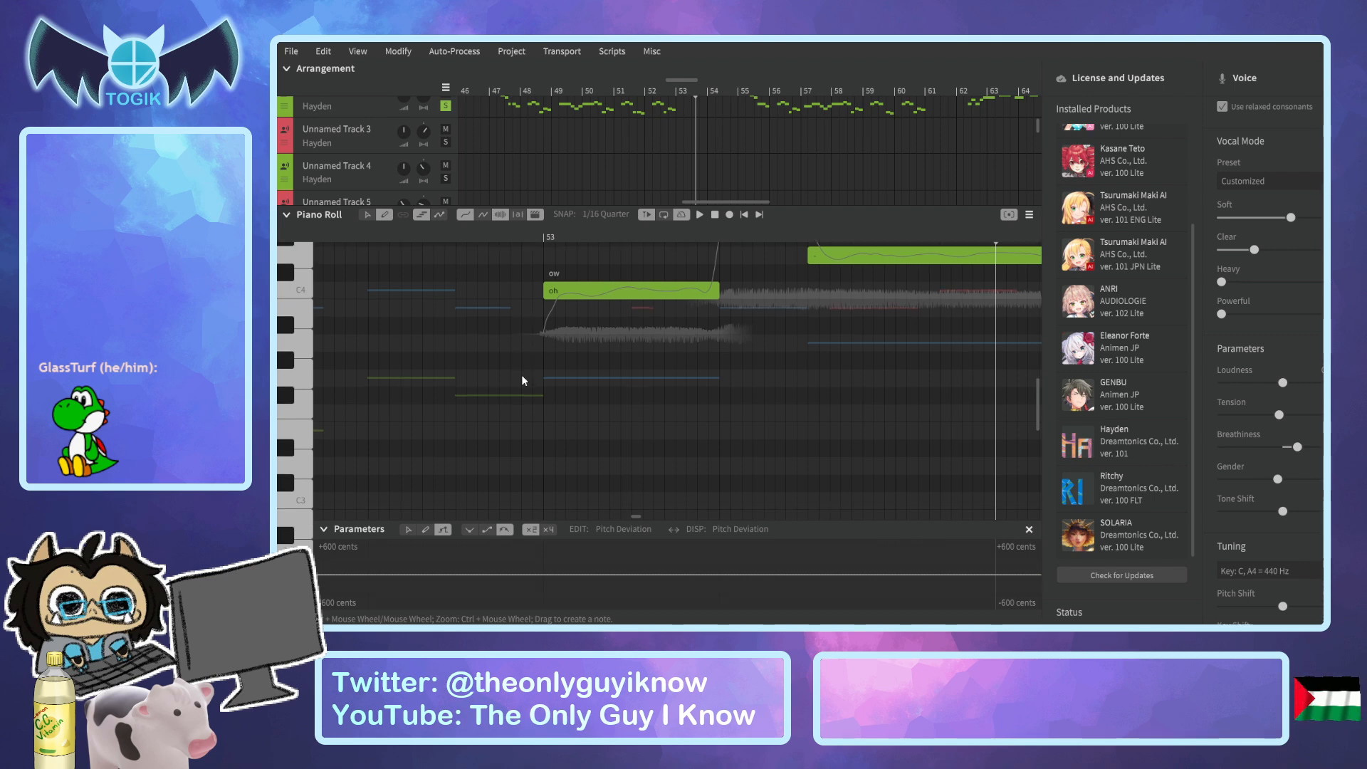
click(527, 419)
double_click(533, 415)
text(br)
key(Return)
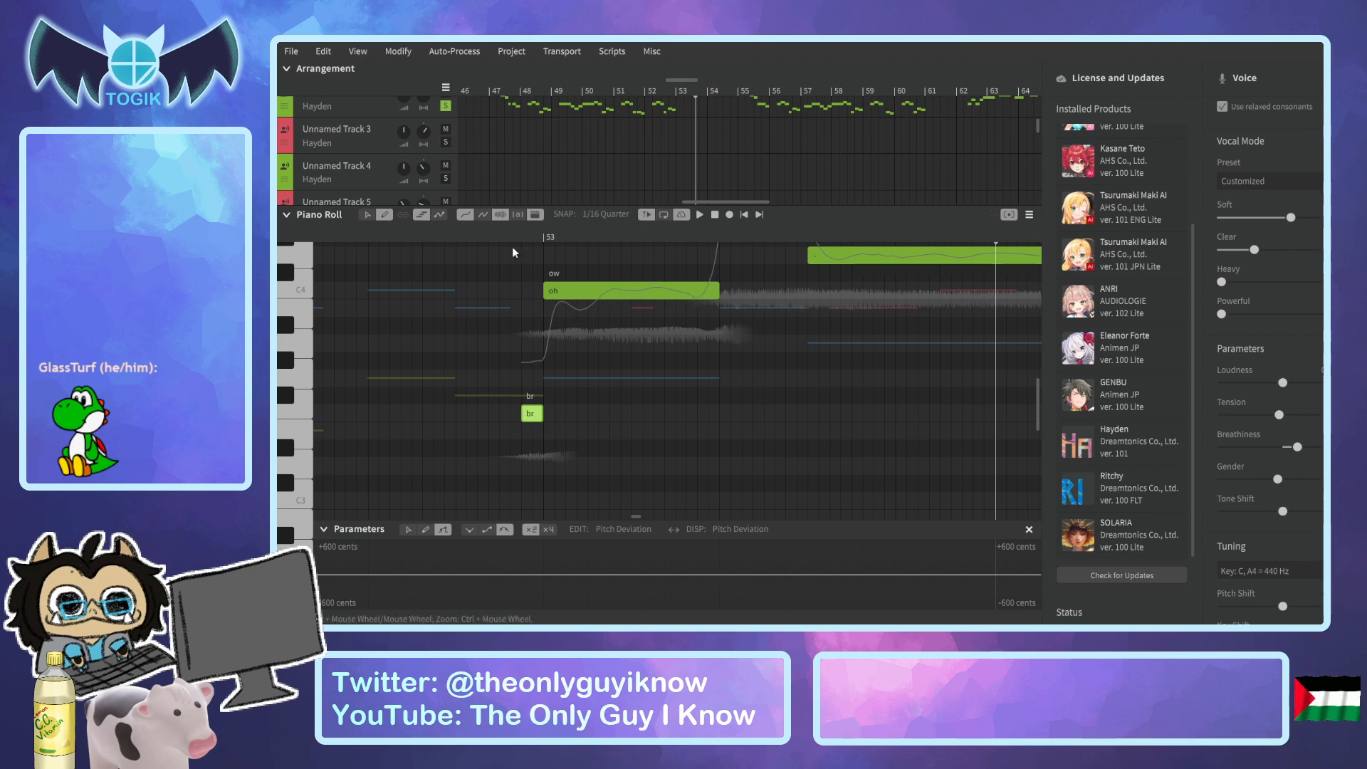
Add a matching short "br" breath note to Unnamed Track 8 just before its "oh" at bar 53.
scroll(595, 188, down, 3)
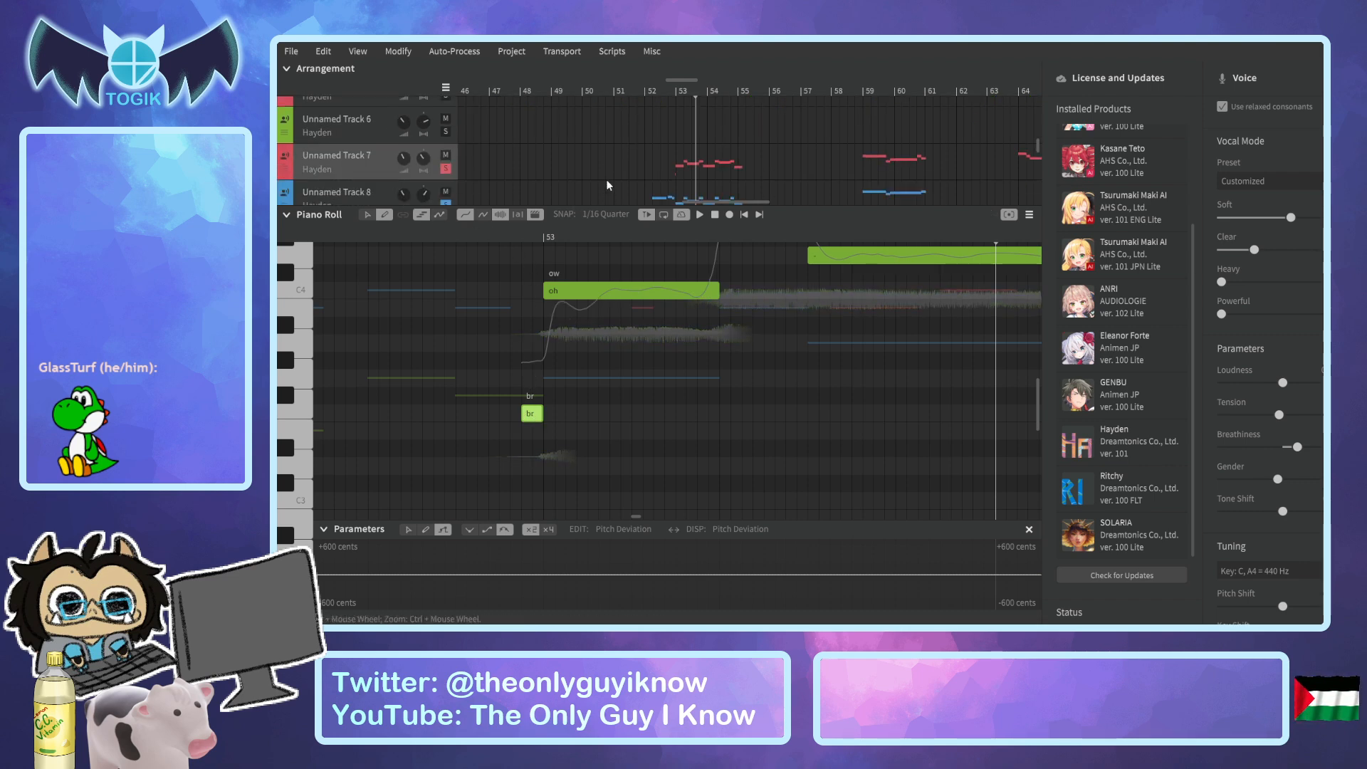
click(360, 155)
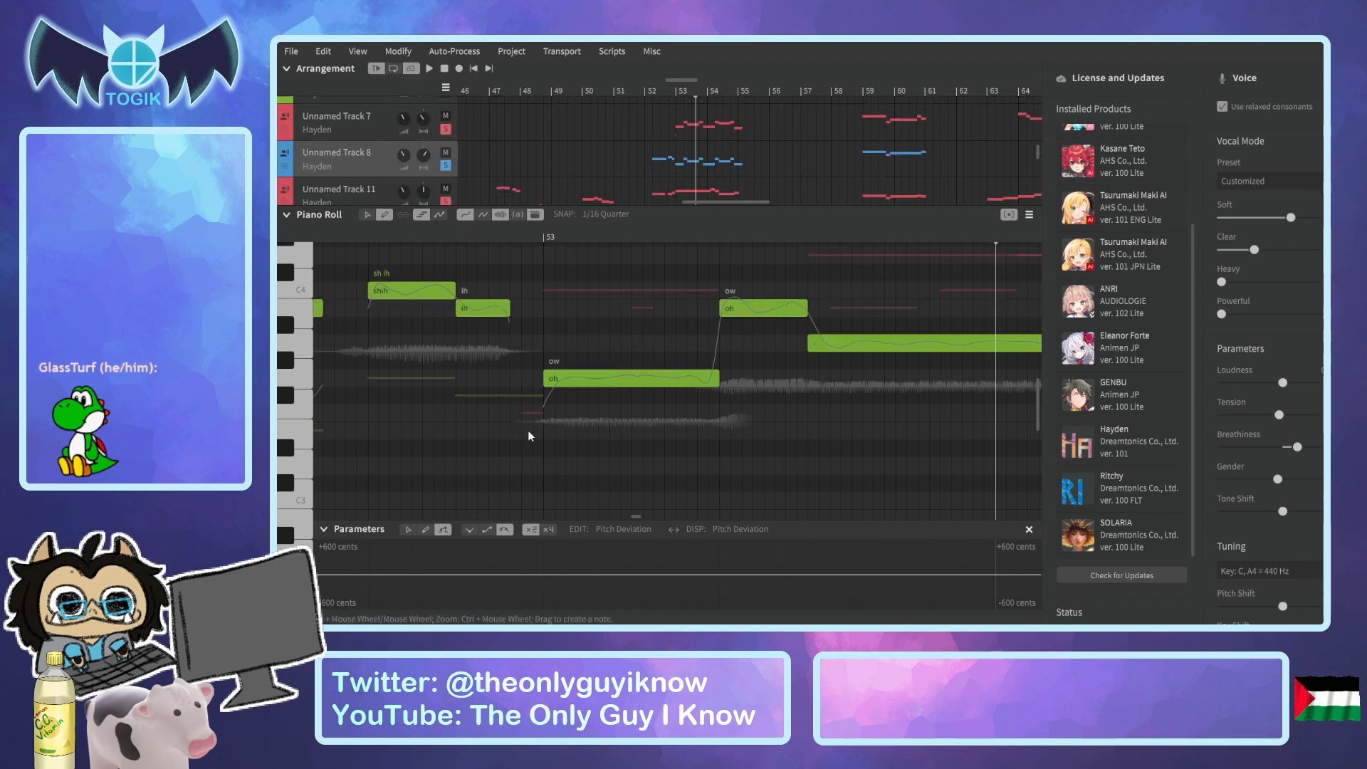
click(527, 485)
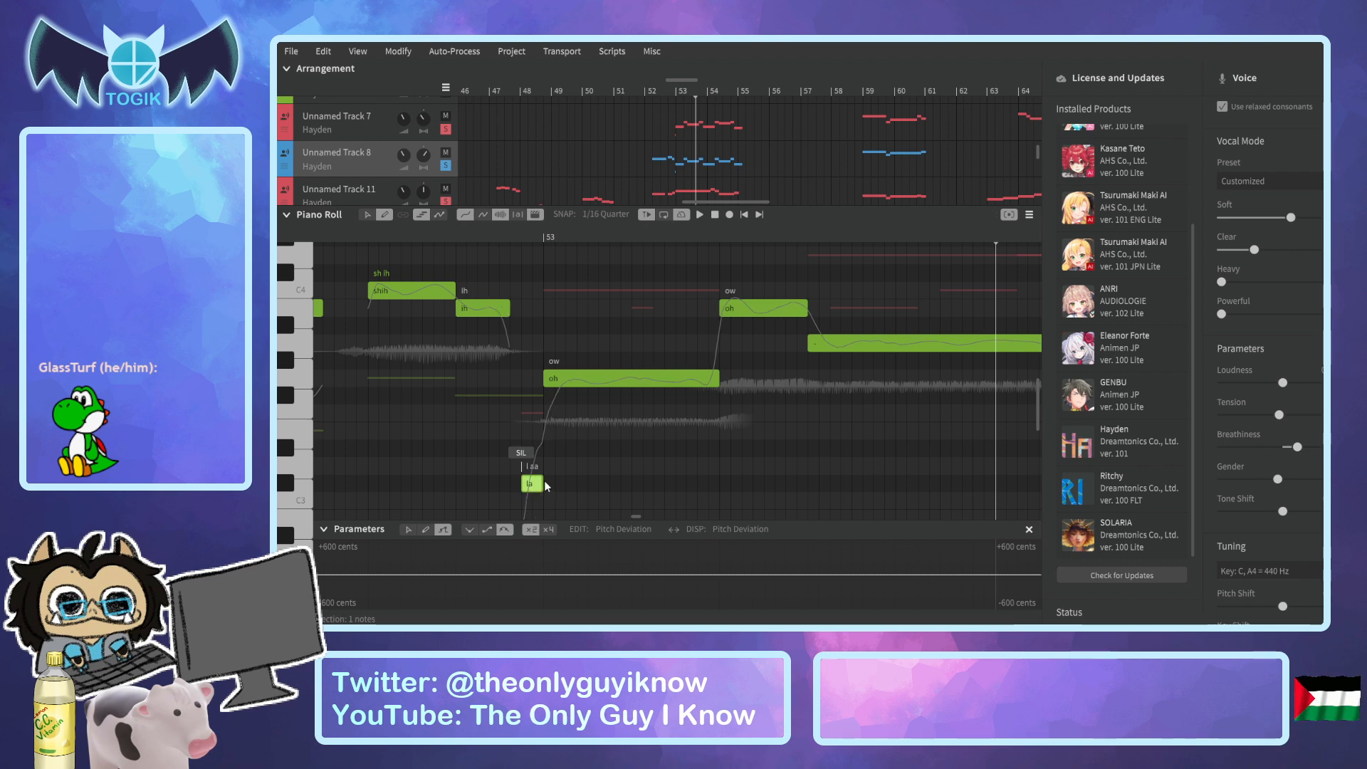
double_click(530, 487)
text(br)
key(Return)
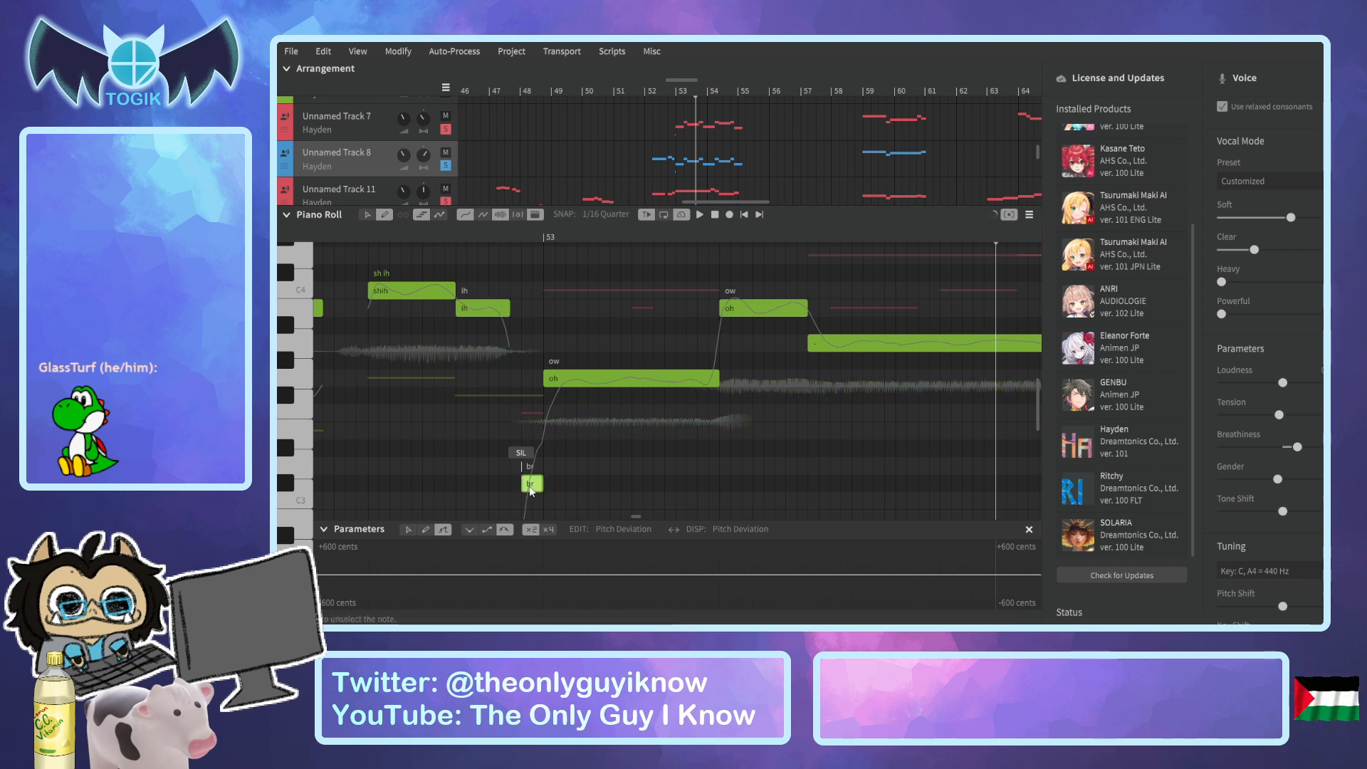
scroll(580, 181, down, 3)
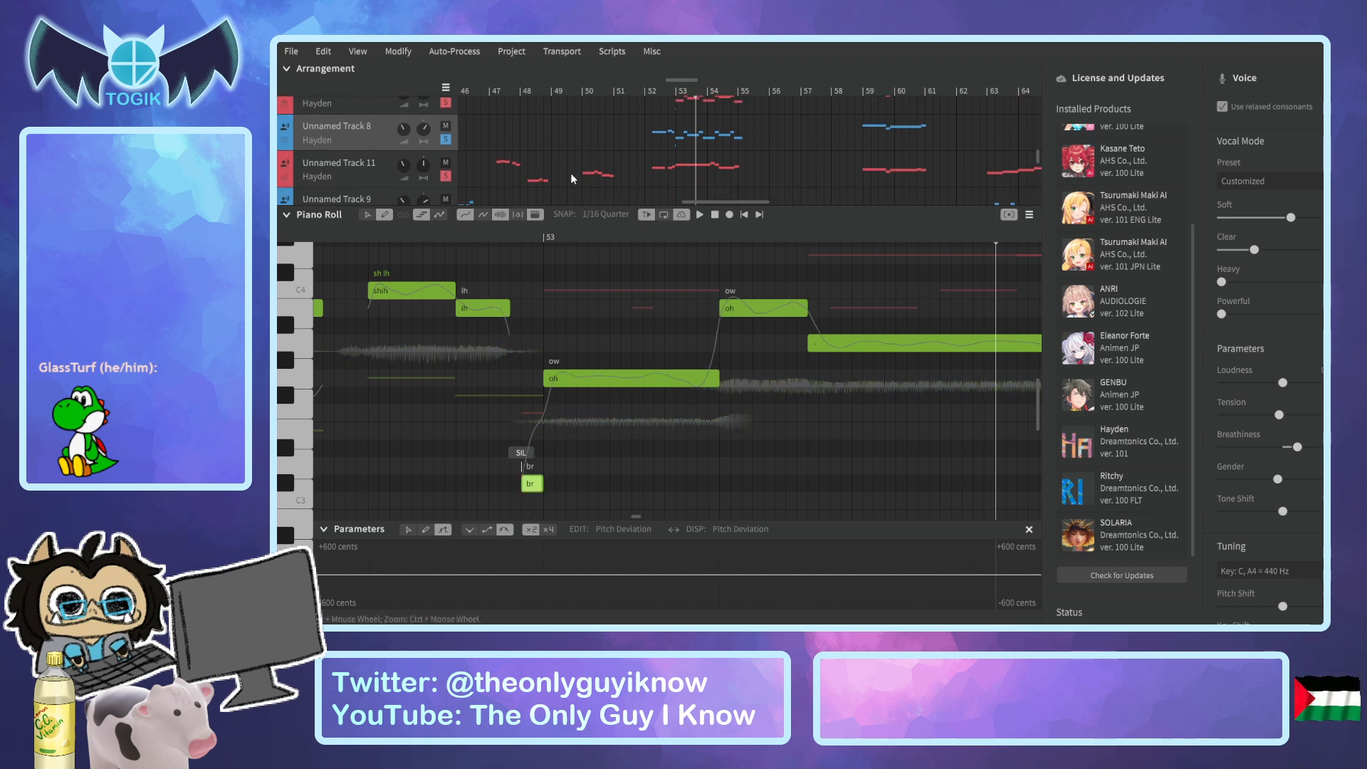
Add a short "br" breath note to Unnamed Track 11 just before bar 53 and shorten the preceding "ih" note to leave a gap.
scroll(546, 187, up, 3)
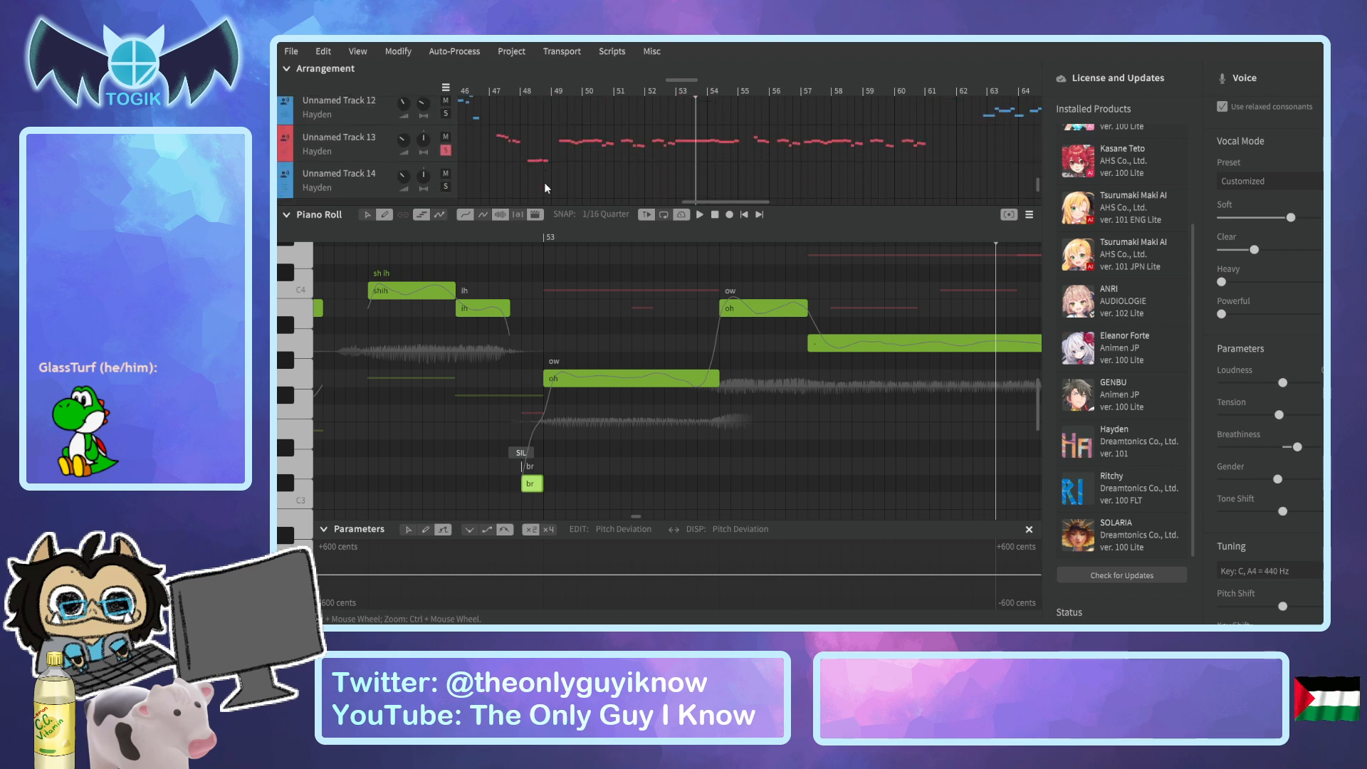
click(365, 176)
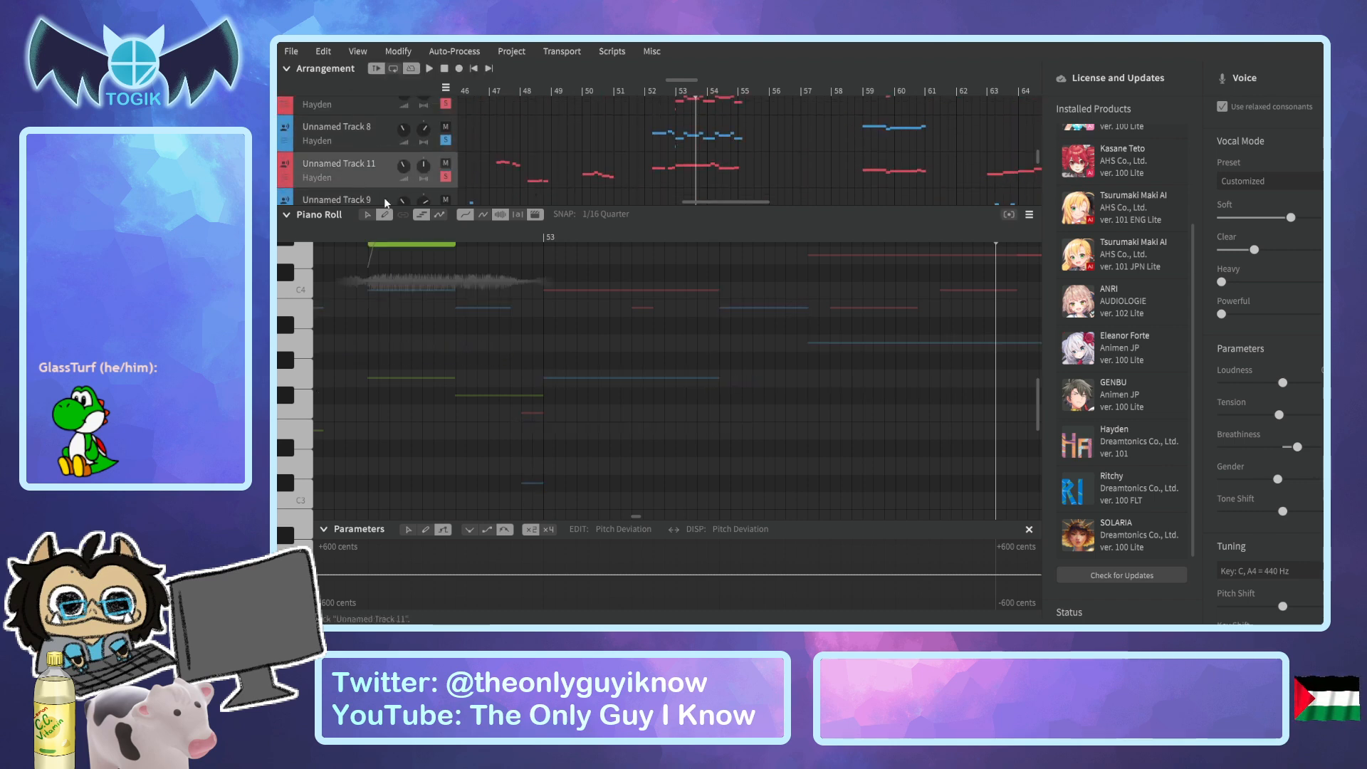
scroll(524, 477, up, 3)
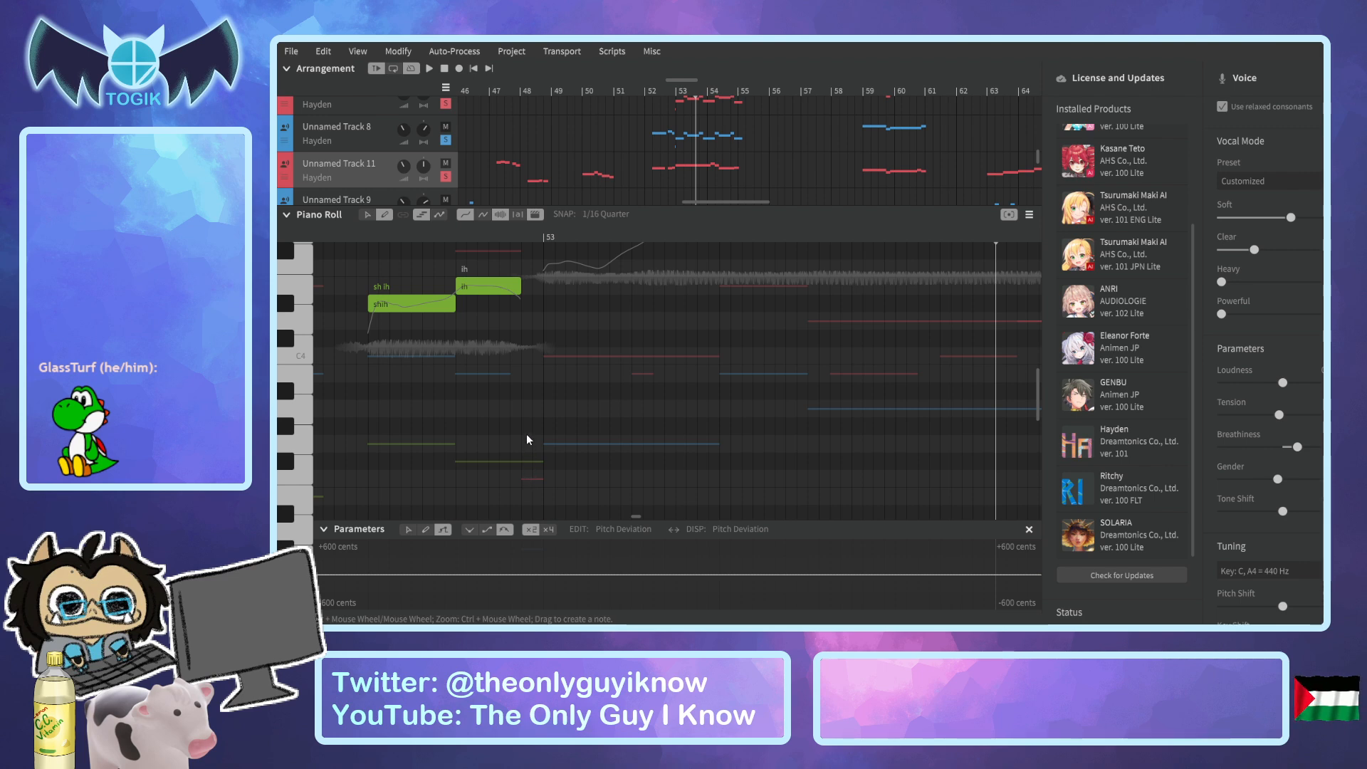
click(533, 426)
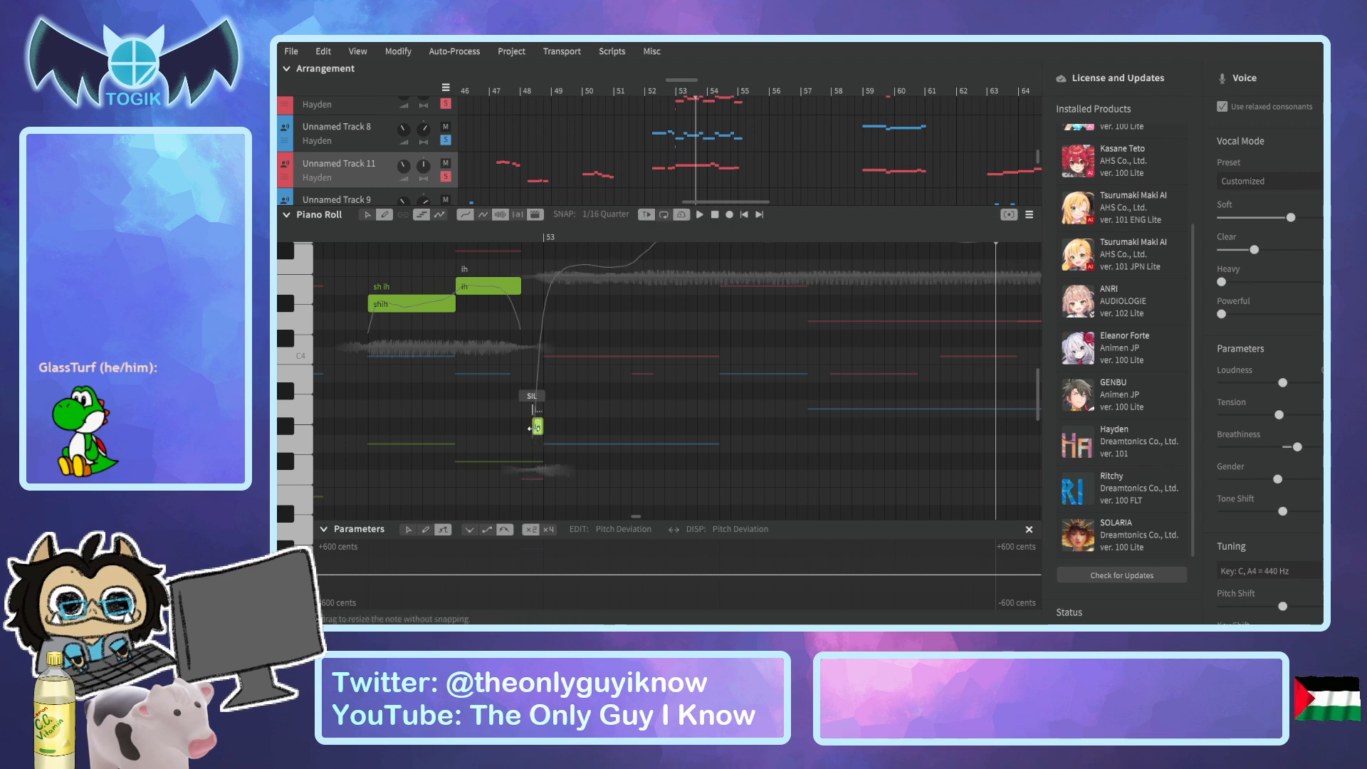
double_click(535, 427)
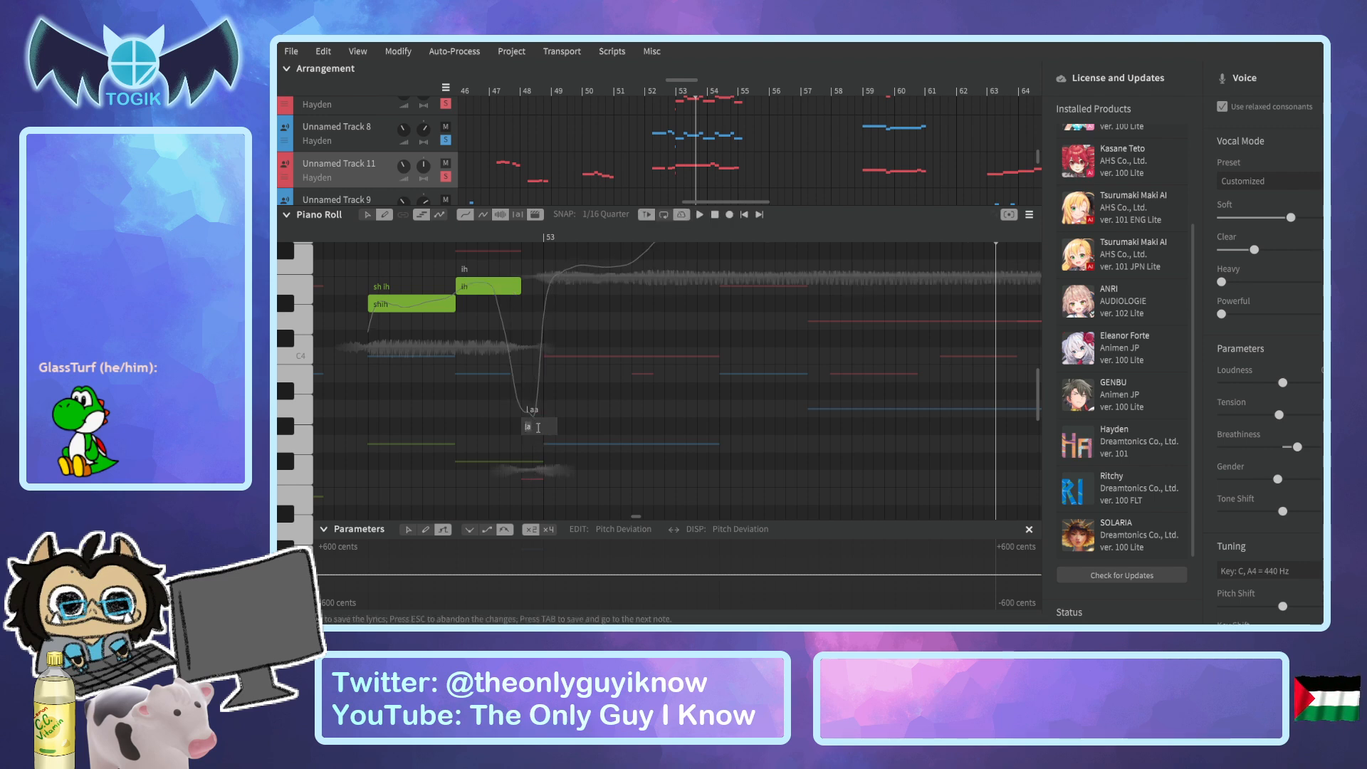
key(Return)
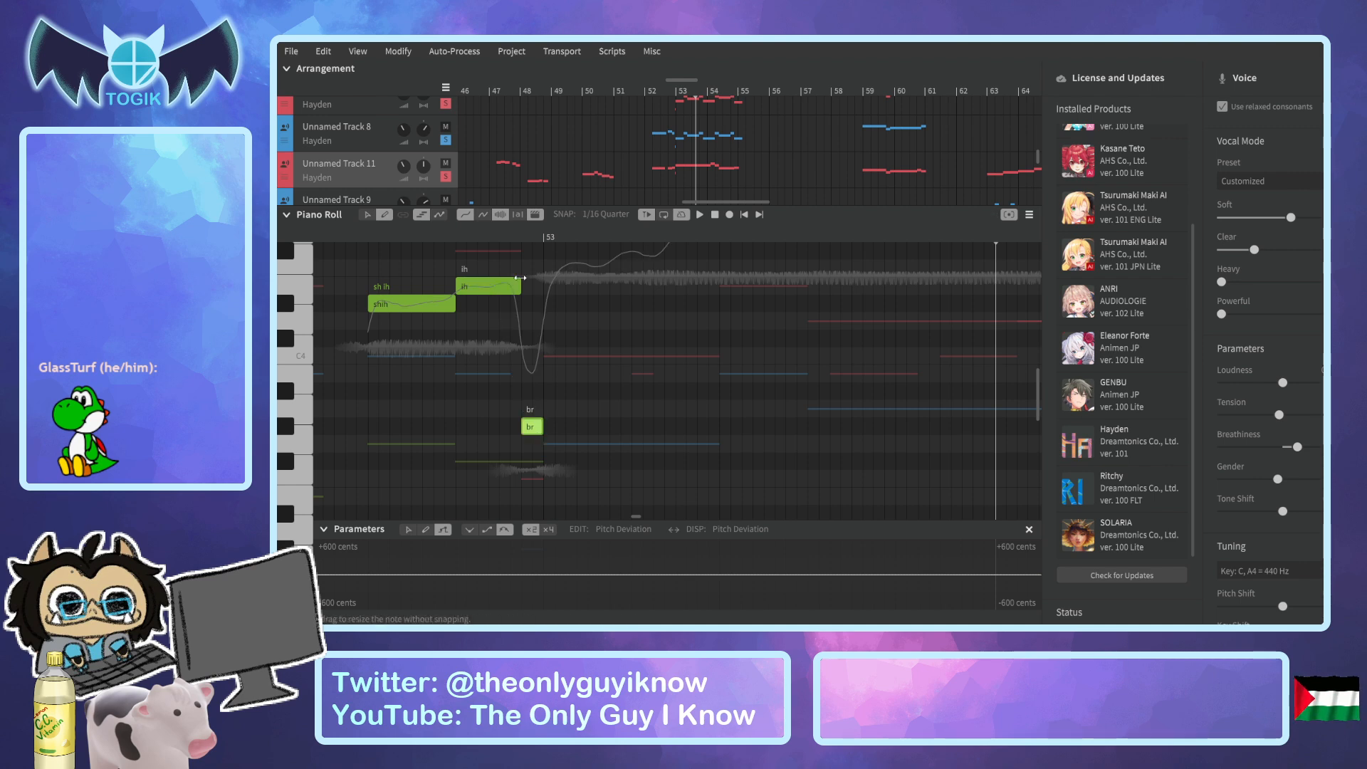
drag(521, 279, 510, 281)
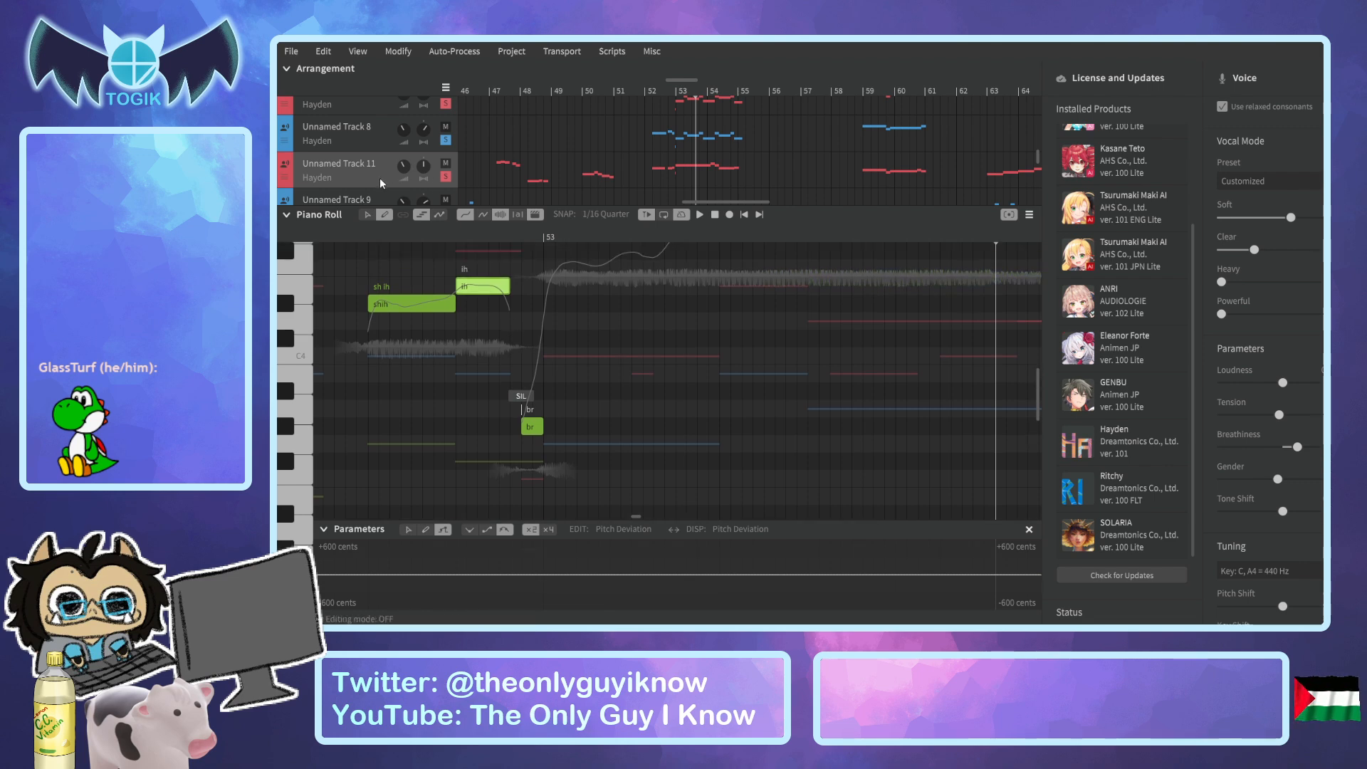
Open Unnamed Track 13 and shorten its "ih" note so it ends earlier before bar 53.
scroll(380, 185, down, 1)
scroll(381, 186, down, 3)
click(363, 165)
scroll(362, 168, down, 2)
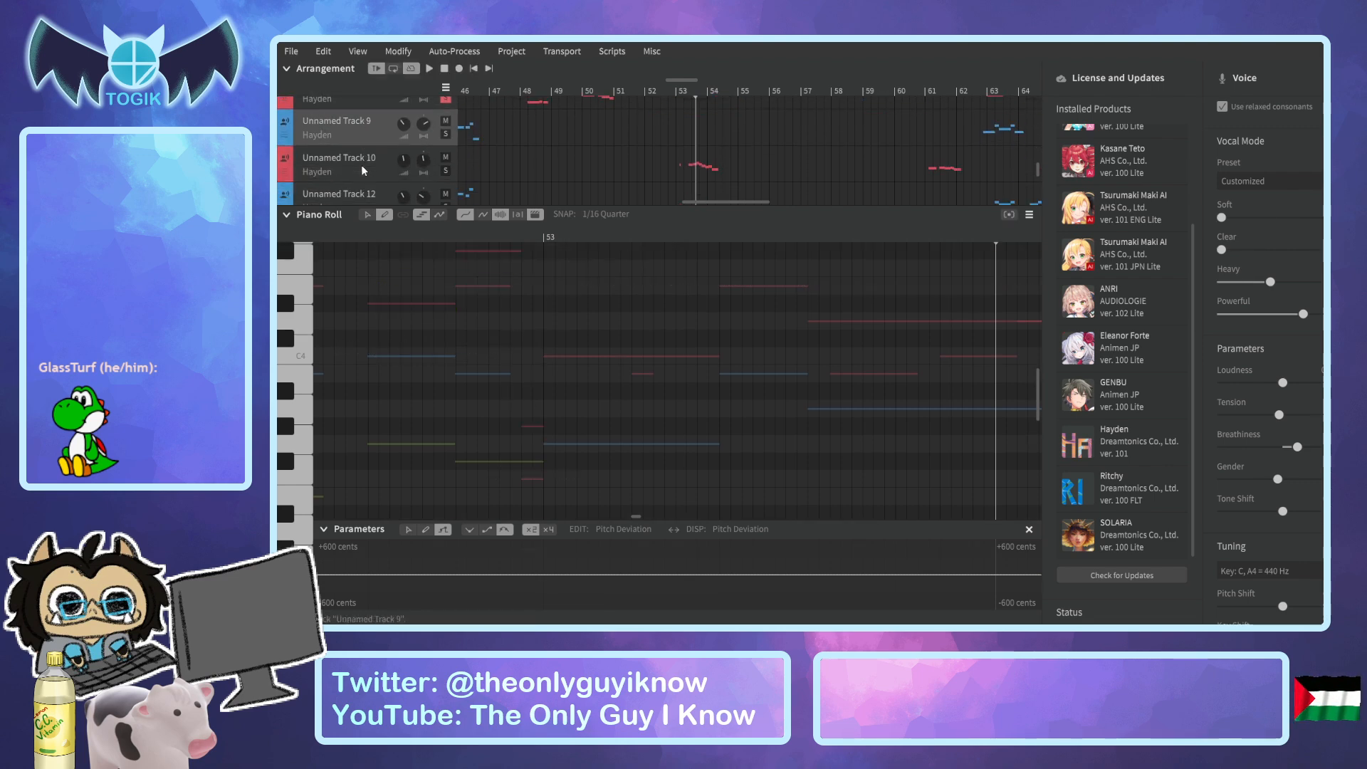
click(361, 165)
scroll(360, 150, down, 3)
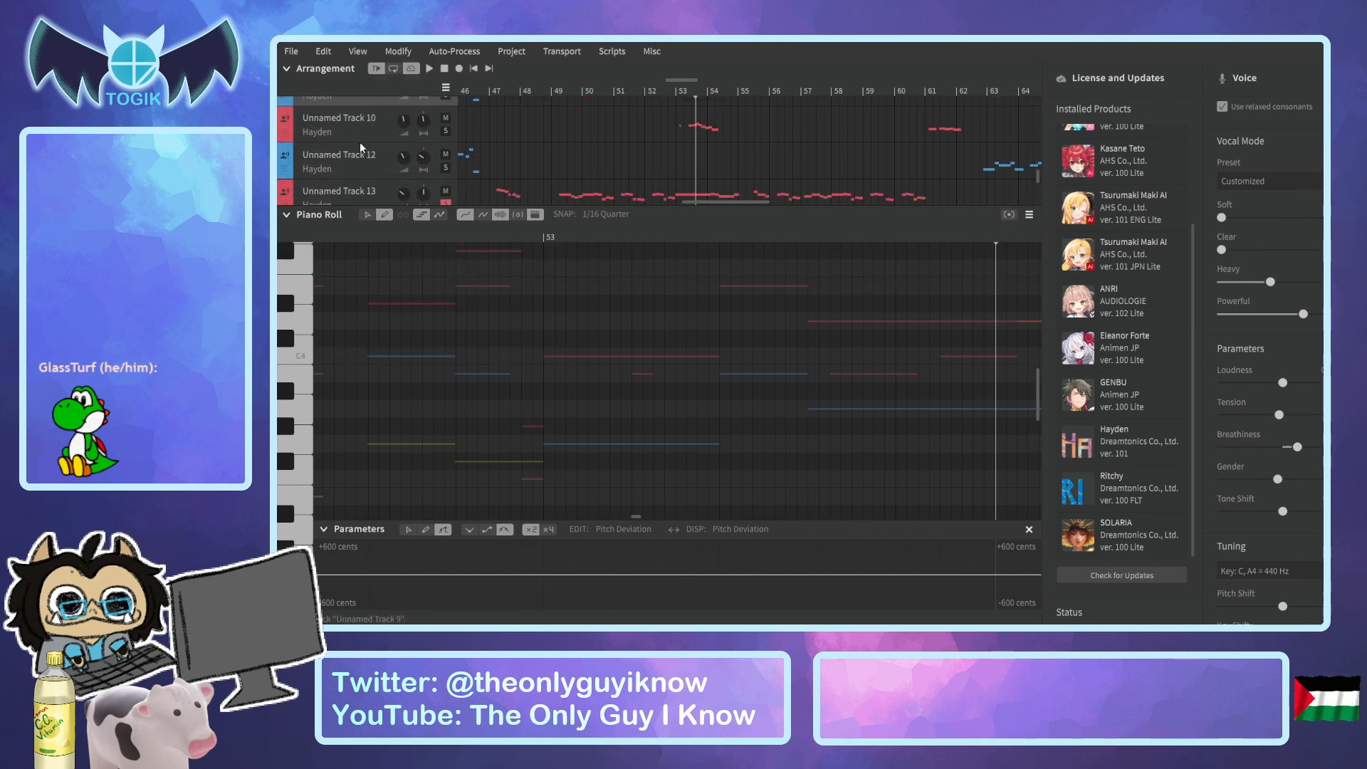
click(361, 186)
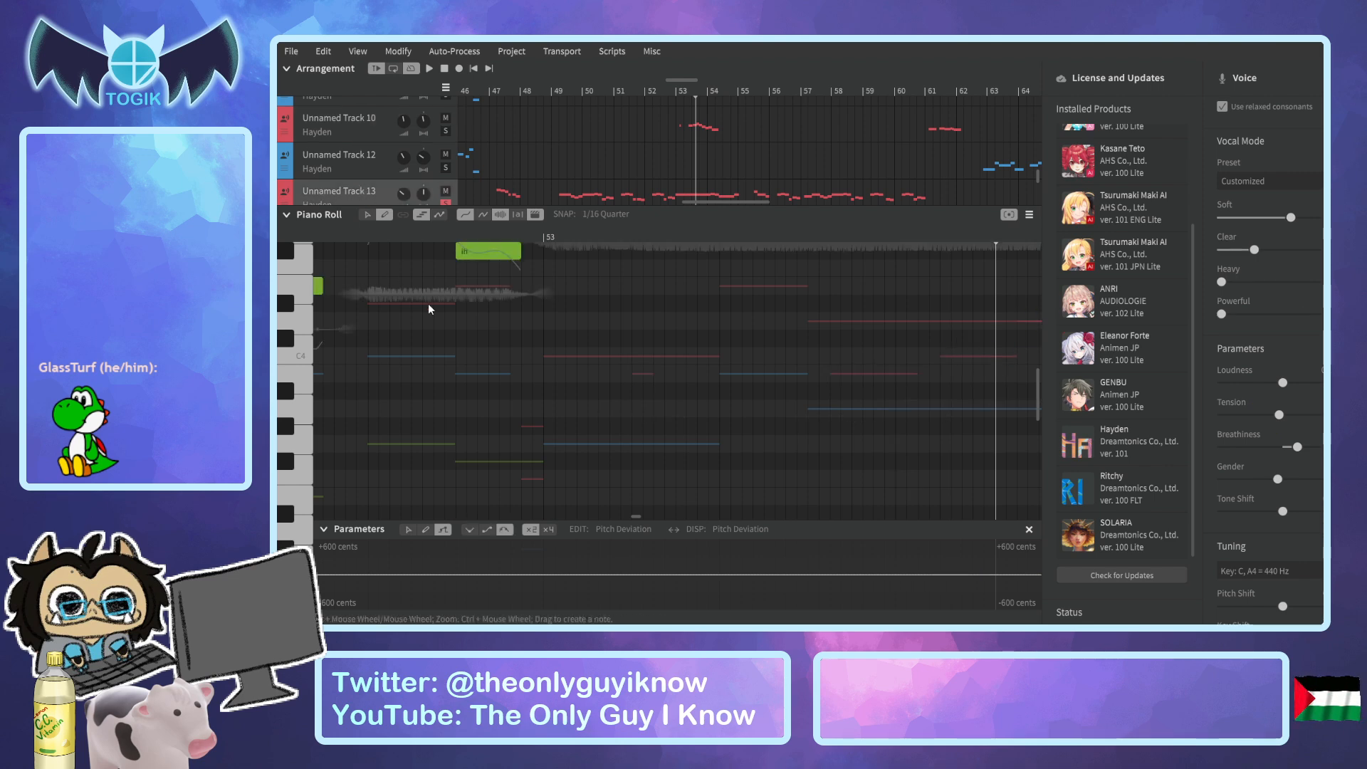
scroll(429, 308, up, 2)
drag(521, 300, 514, 299)
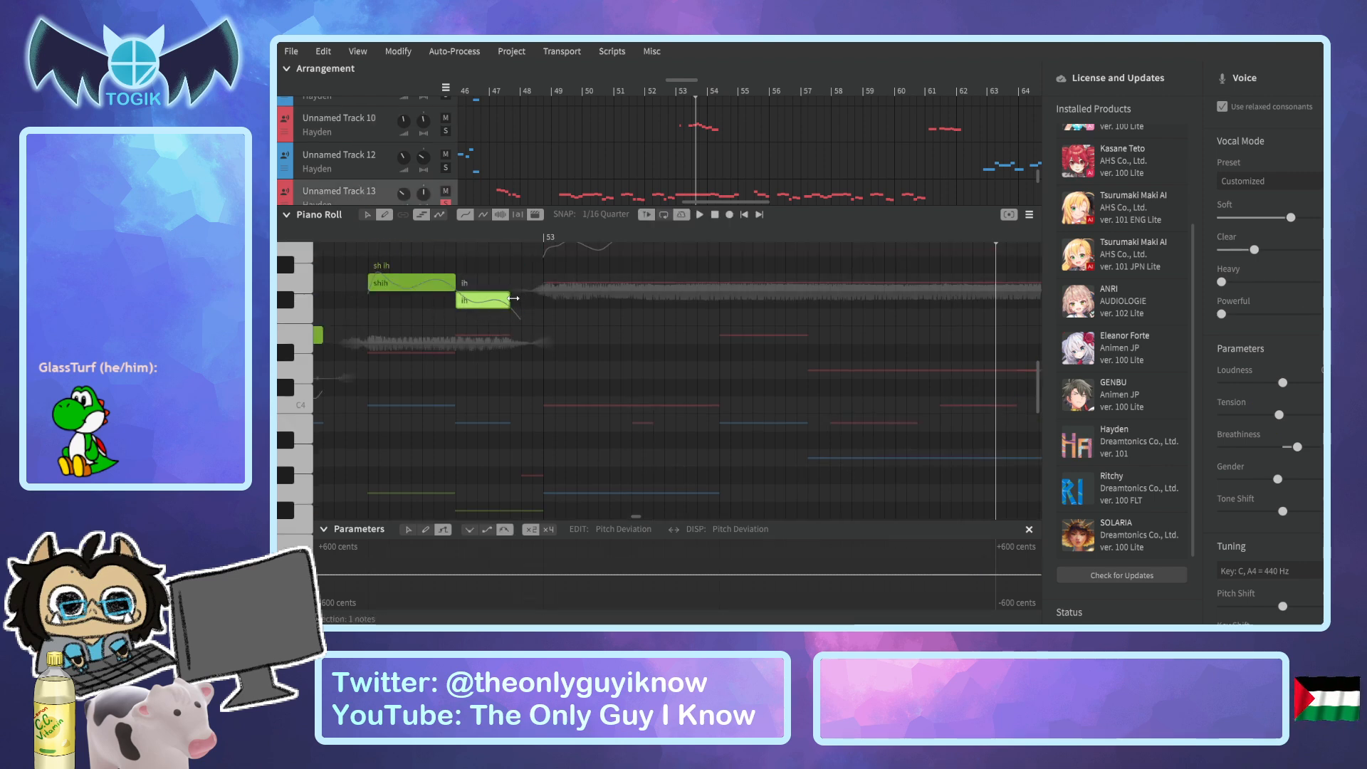
Add a short "br" breath note to Unnamed Track 13 just before its "oh" at bar 53.
scroll(532, 377, up, 1)
drag(524, 420, 543, 423)
double_click(533, 421)
text(br)
key(Return)
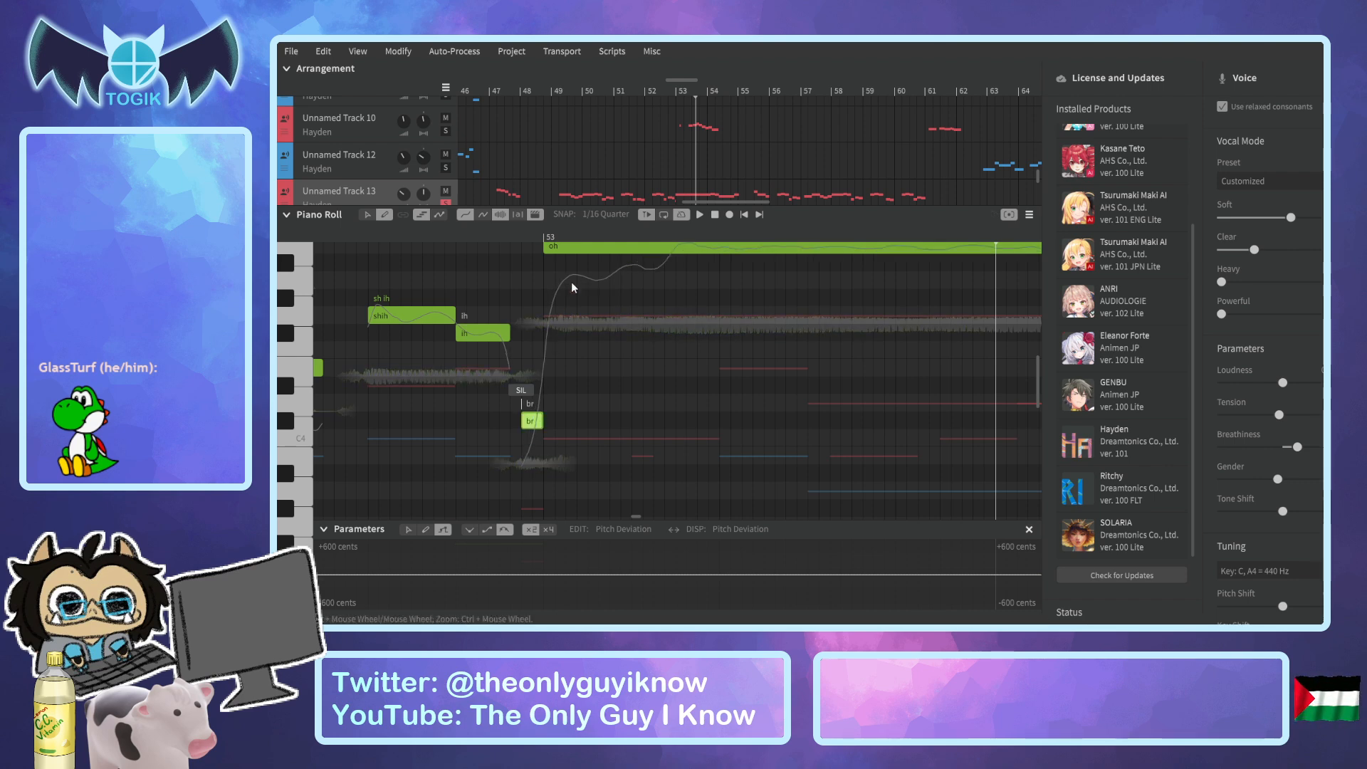
Play the soloed harmonies from bar 52 with the piano roll collapsed, and move the playhead back to the middle of bar 50.
click(659, 92)
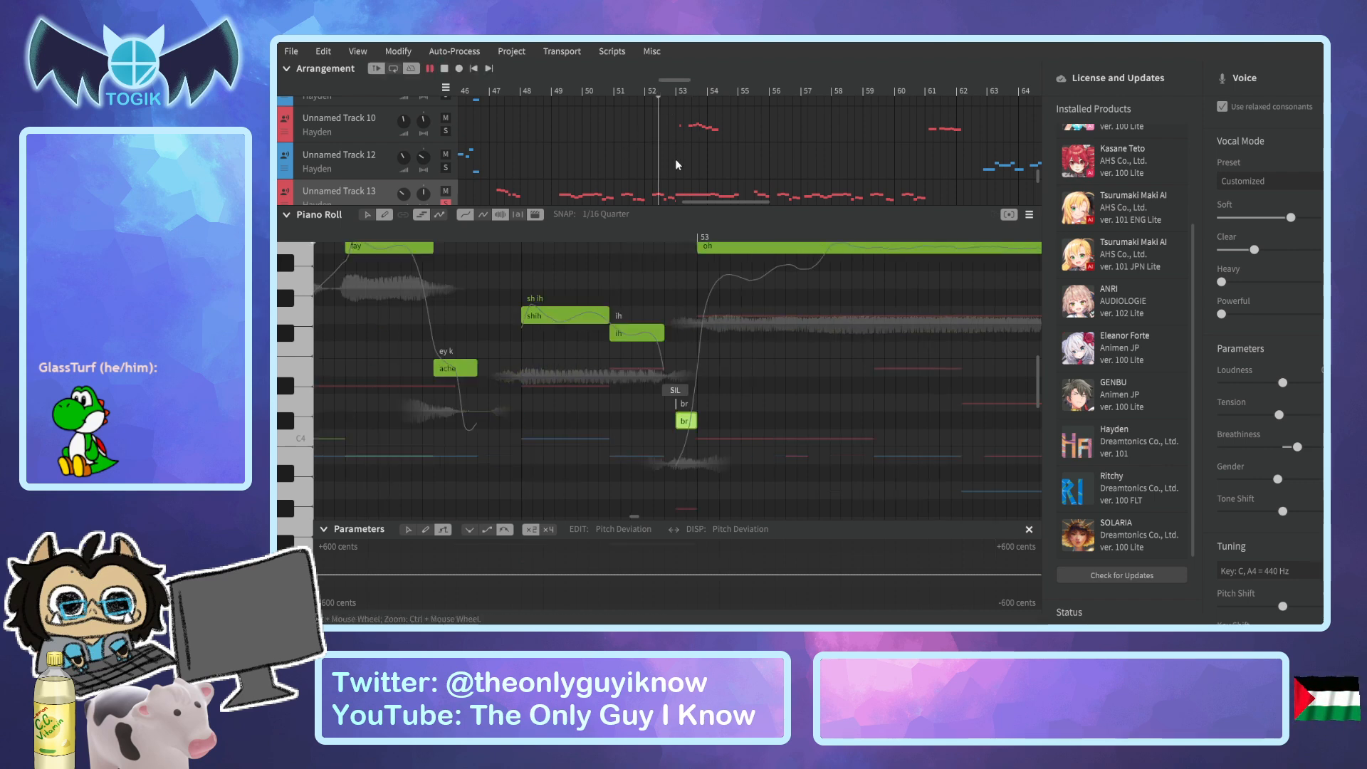
key(space)
click(287, 215)
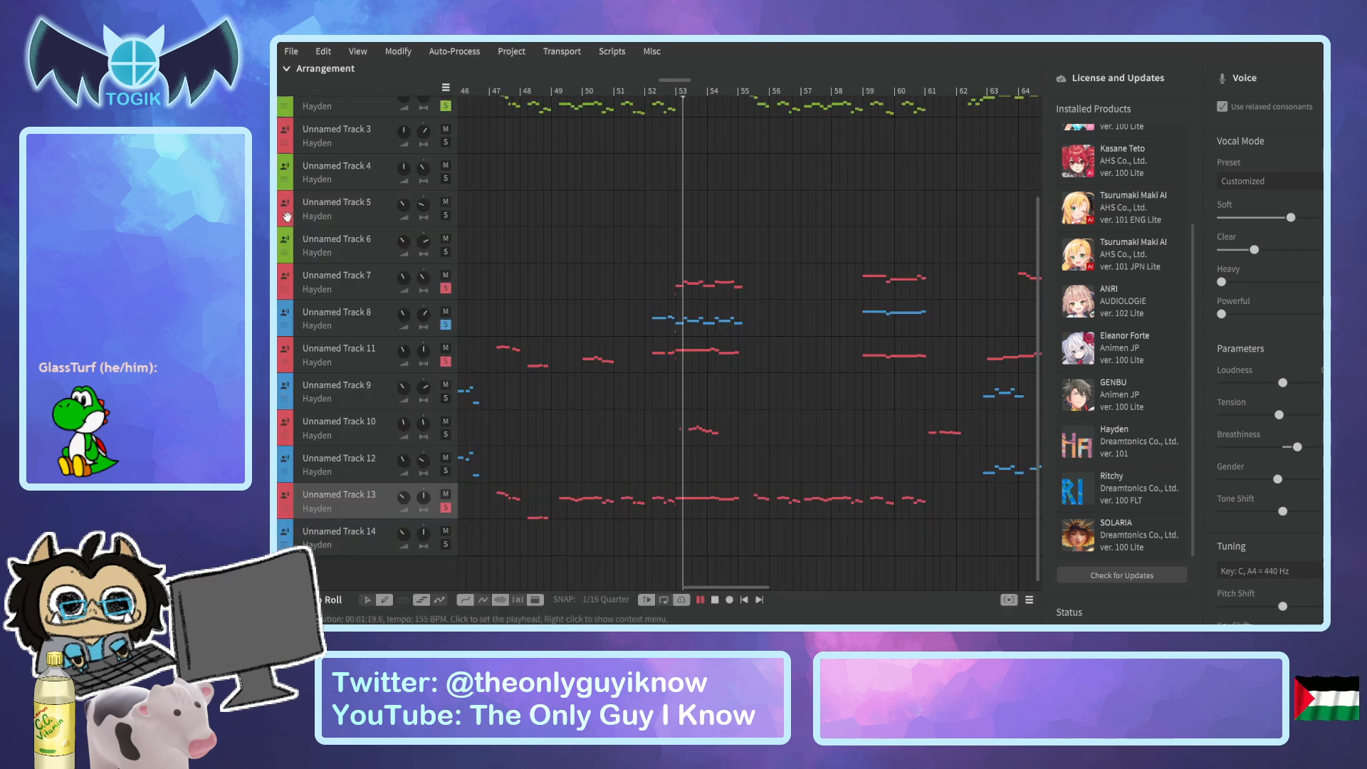
drag(642, 88, 600, 90)
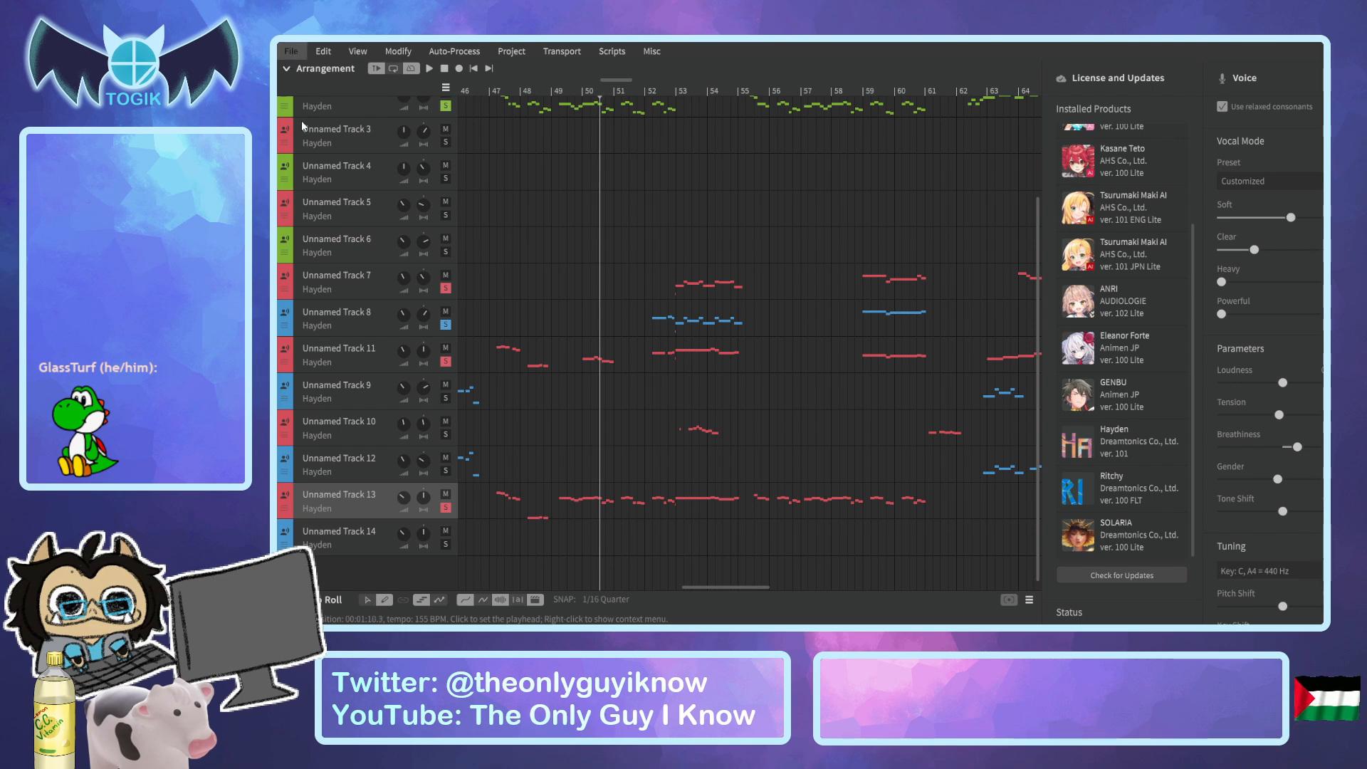
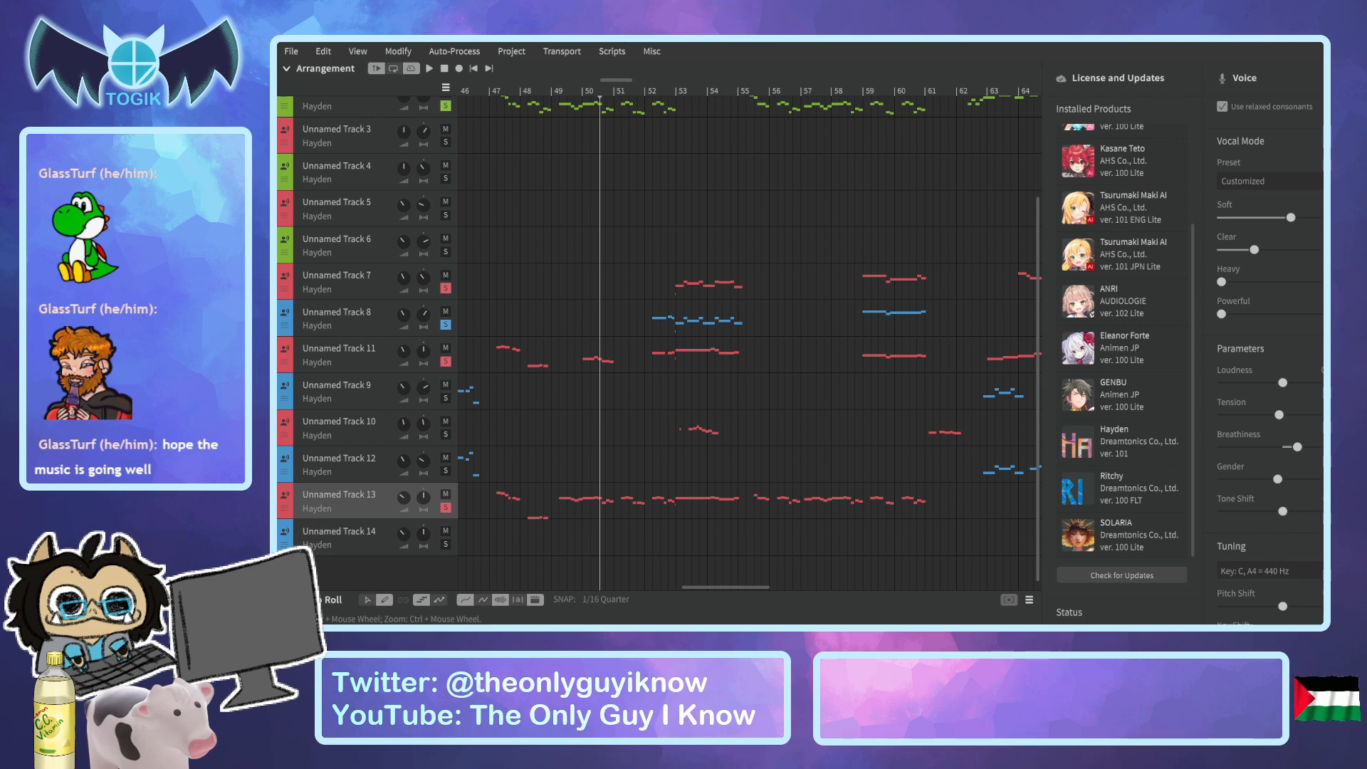
Turn off solo on the lead vocal track and on Unnamed Tracks 7, 8, 11 and 13.
scroll(626, 214, up, 3)
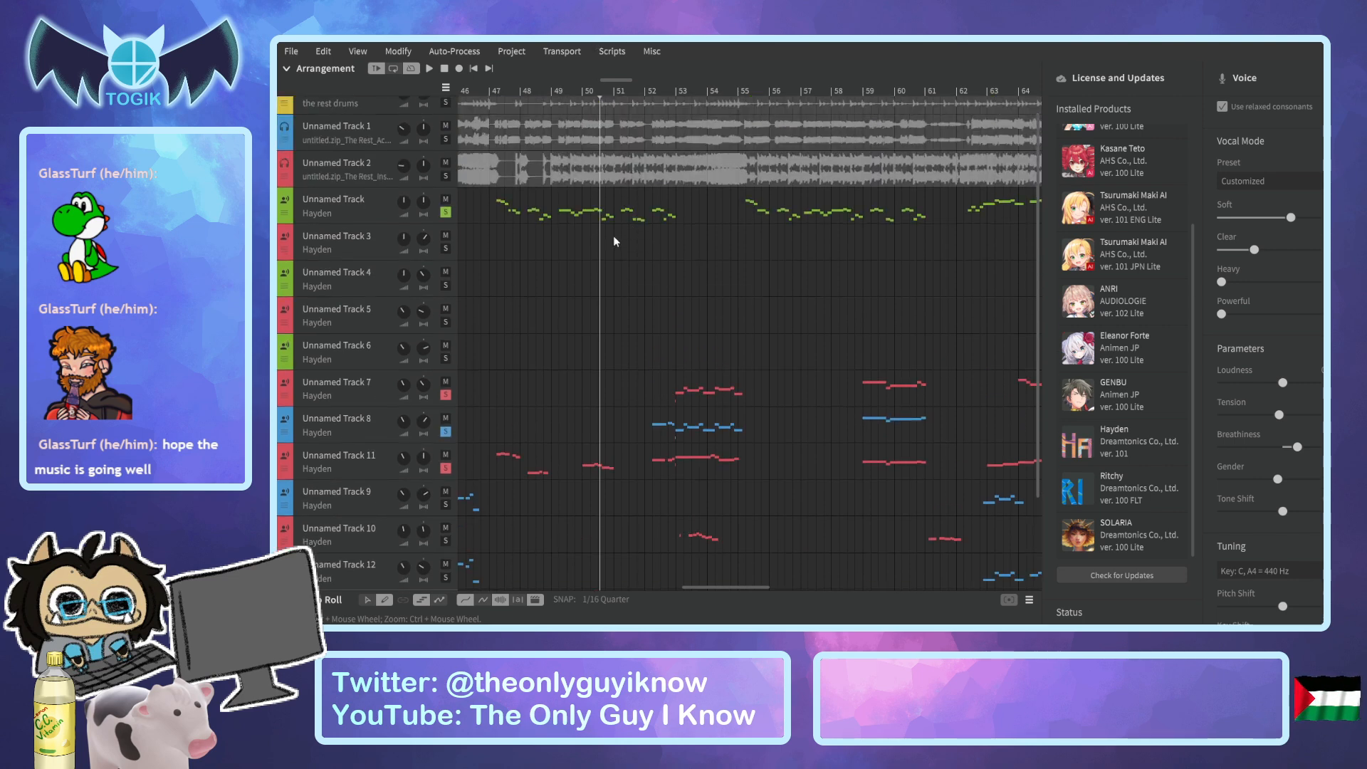
click(446, 395)
click(445, 431)
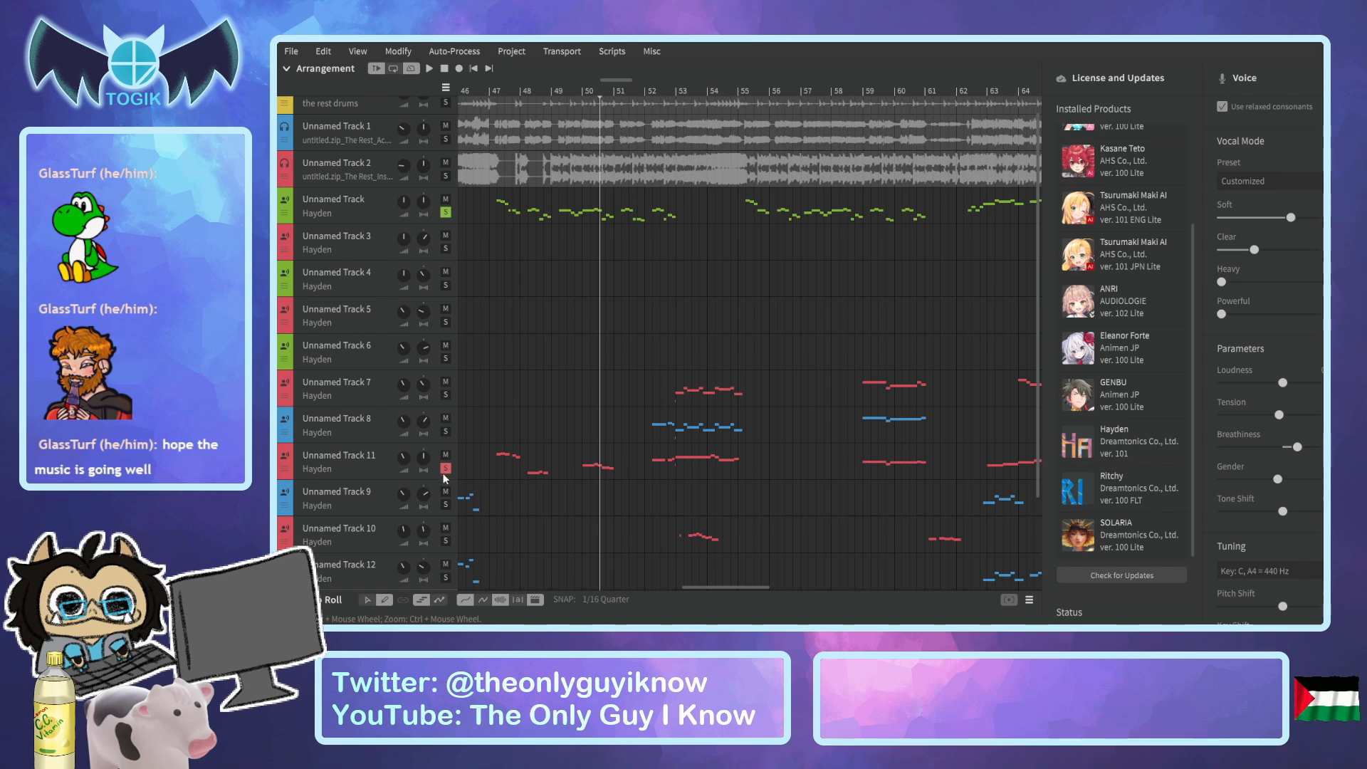
scroll(481, 448, down, 2)
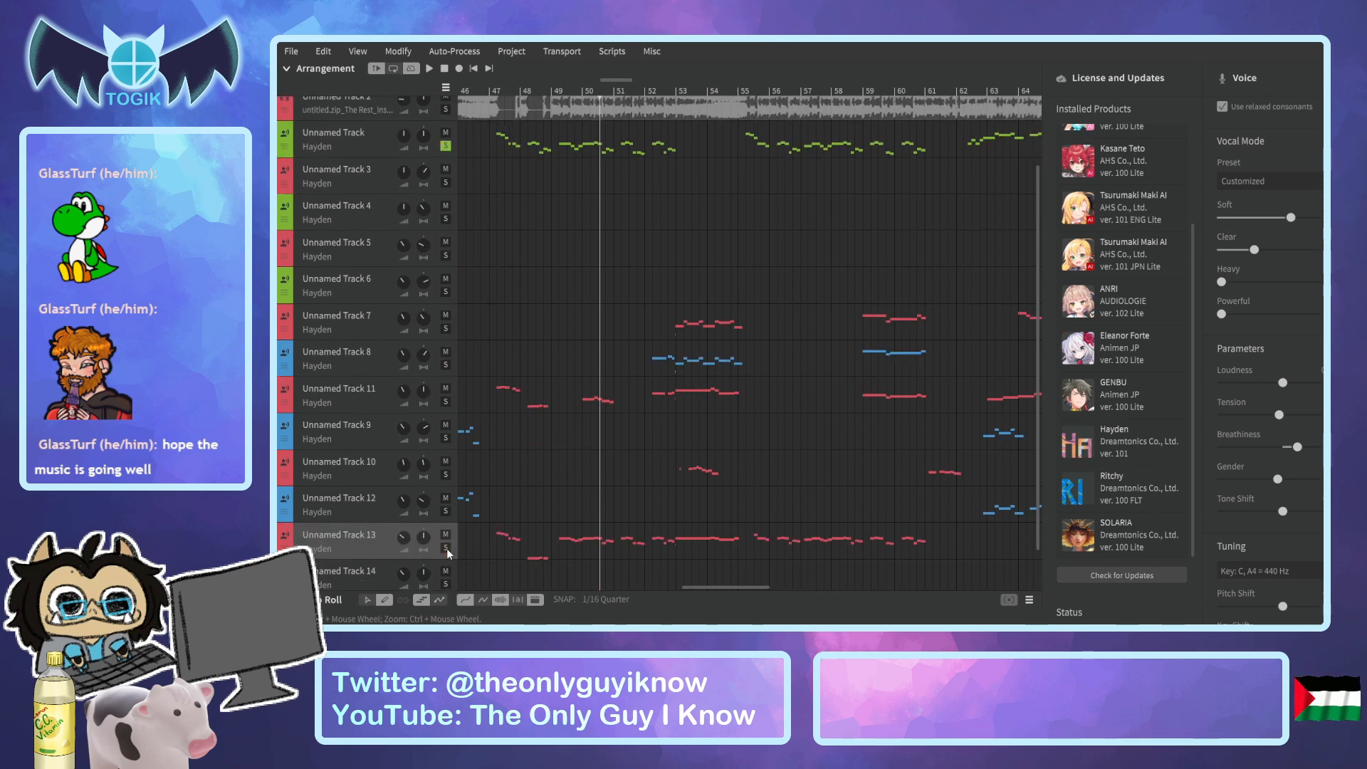
scroll(502, 449, up, 3)
click(446, 232)
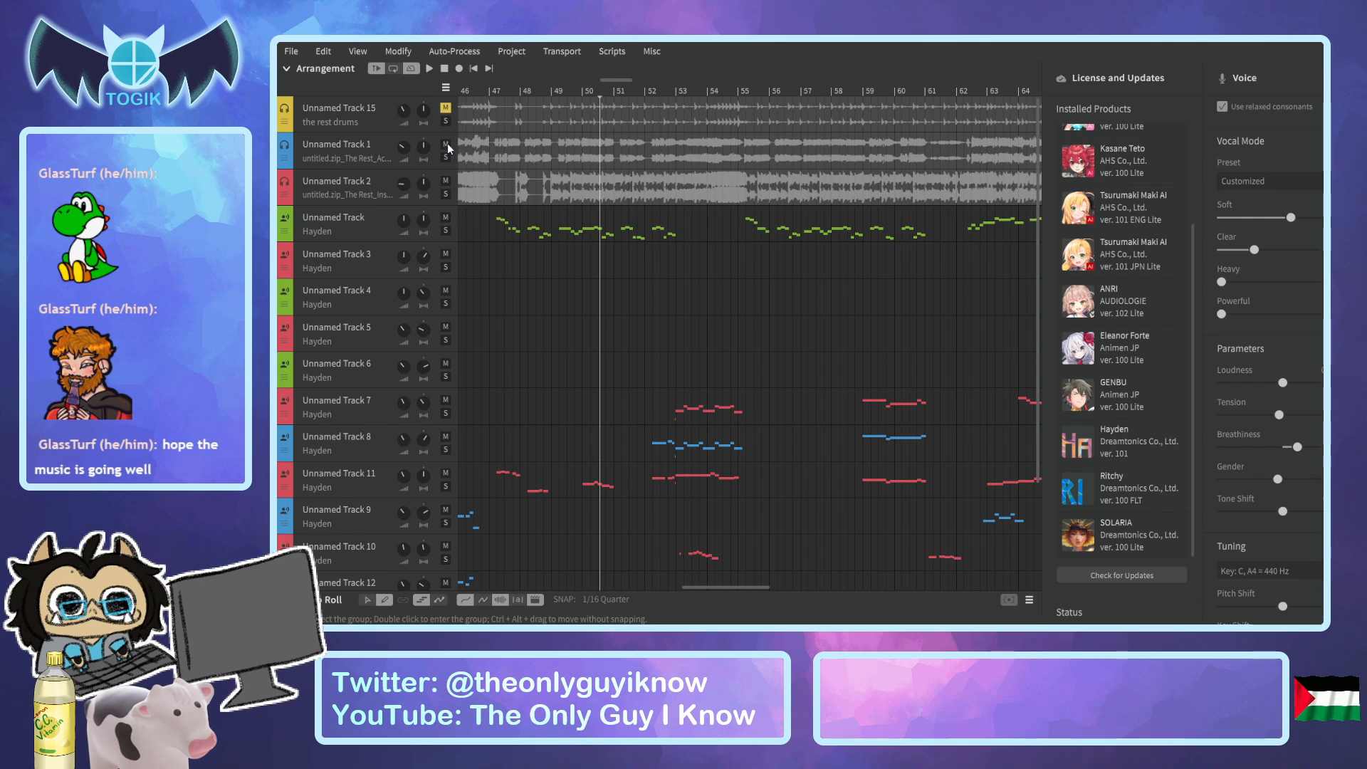
Mute Unnamed Track 1 and play the arrangement from about bar 48.
drag(596, 92, 533, 92)
key(space)
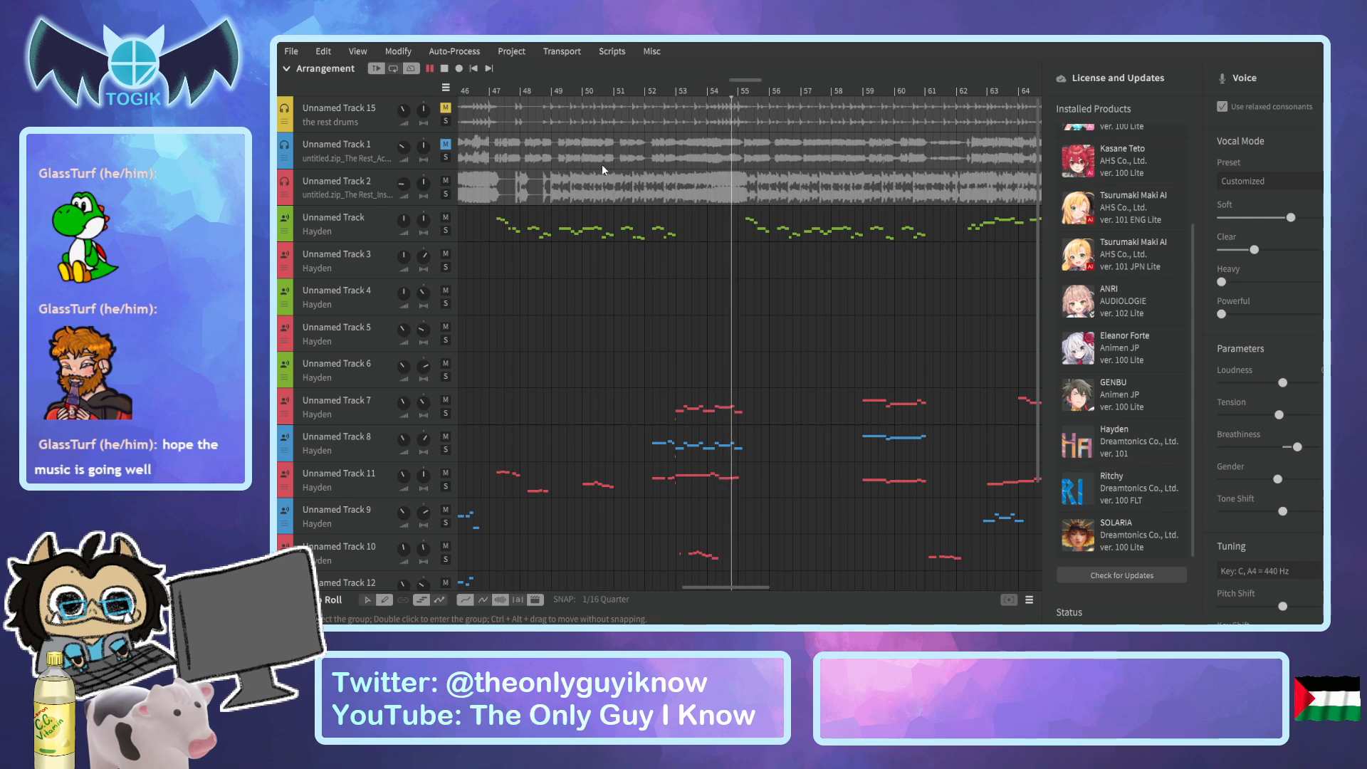
key(space)
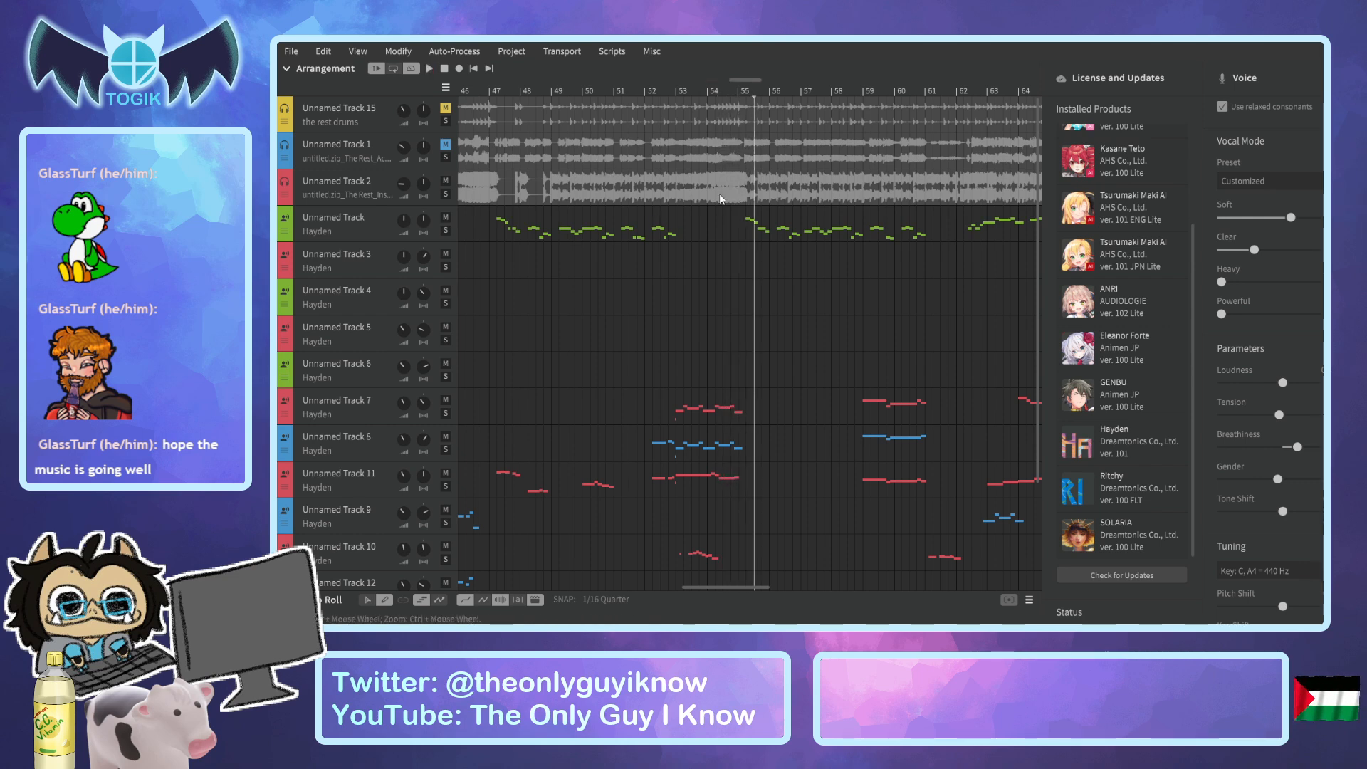
Mute Unnamed Track 2 and replay the vocals from just before bar 53.
click(681, 92)
click(675, 93)
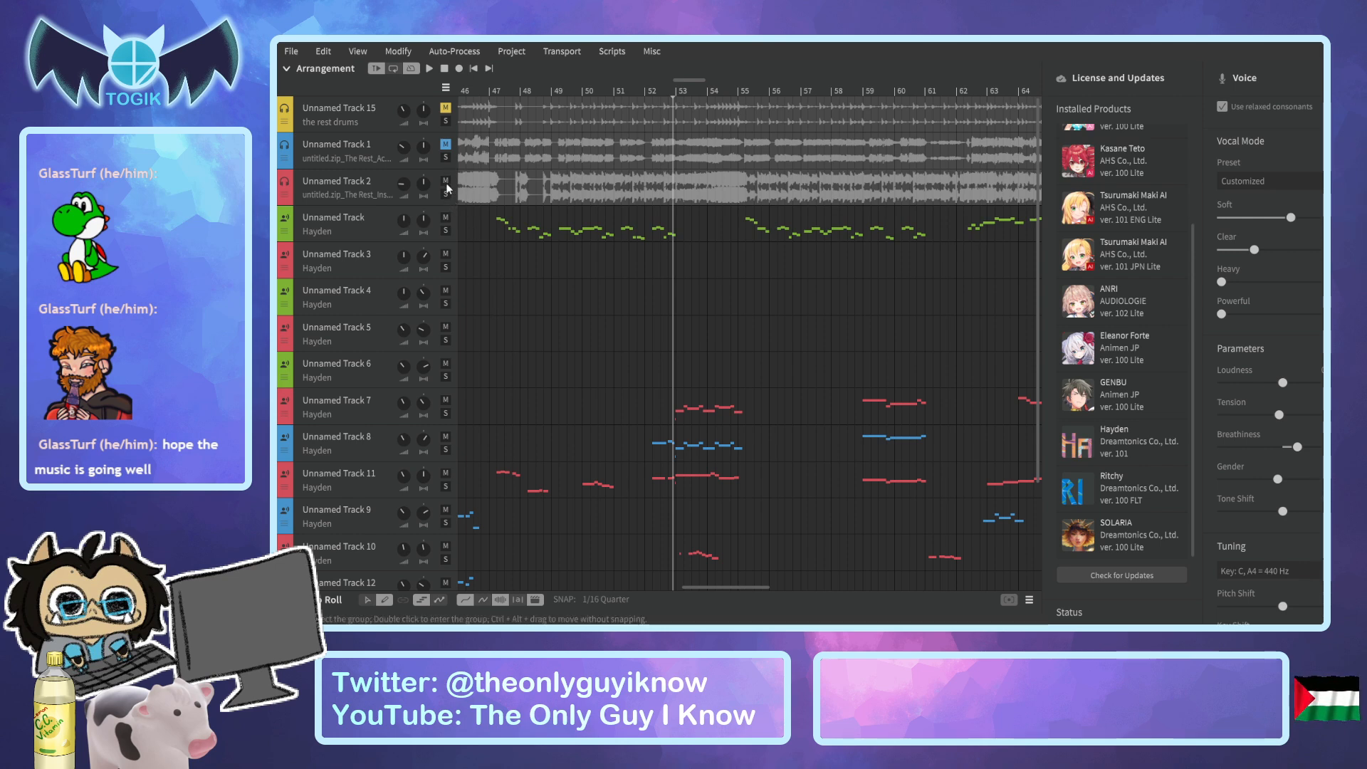
key(space)
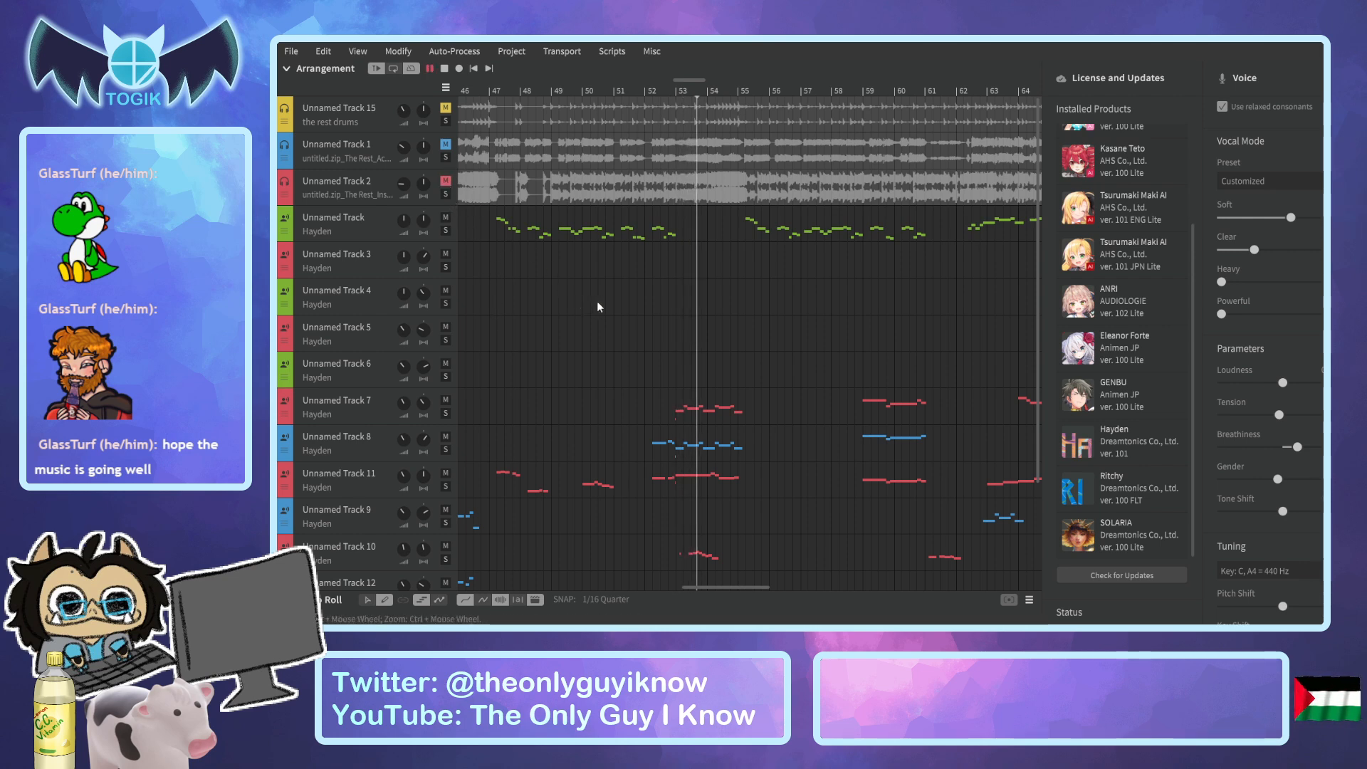
key(space)
click(668, 91)
key(space)
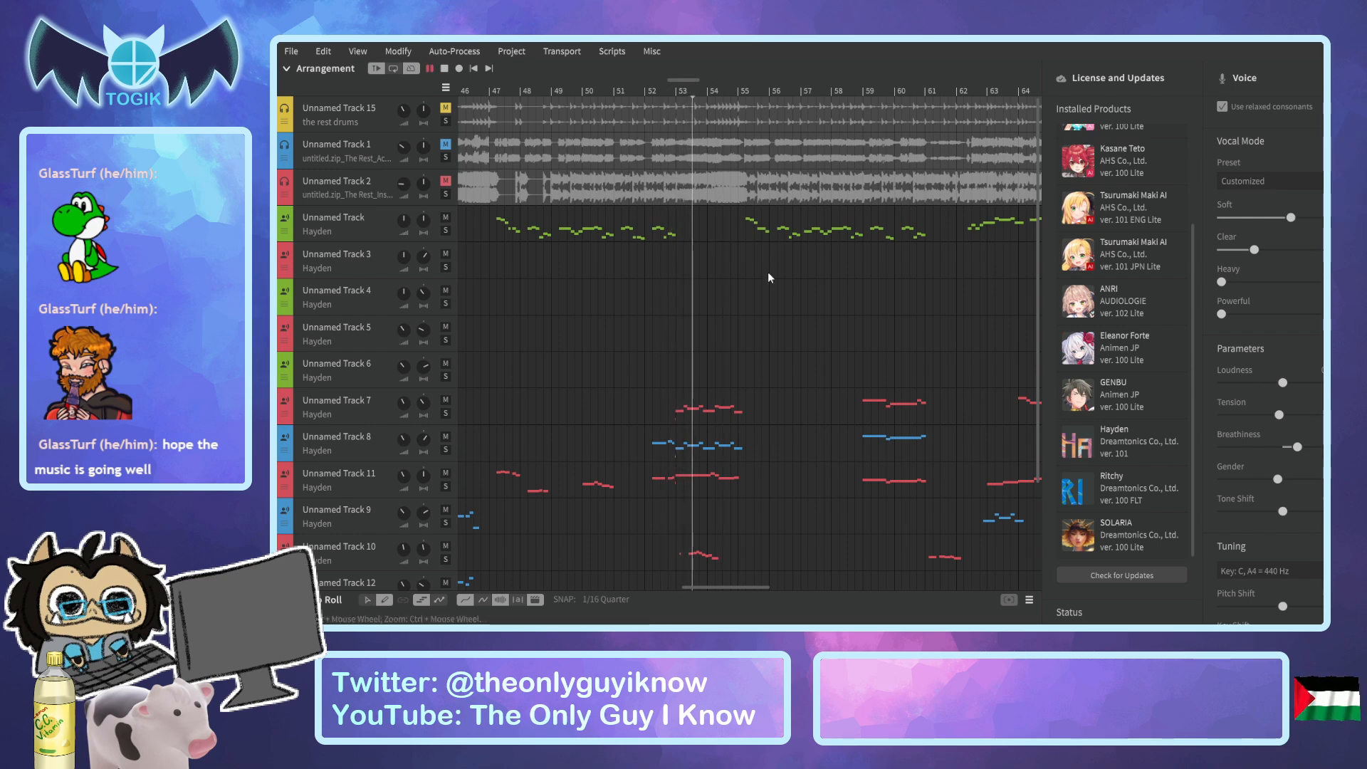
key(space)
Play the vocals' entry at bar 59 repeatedly to check whether it needs breaths.
click(859, 95)
key(space)
click(867, 94)
click(857, 90)
key(space)
key(space)
Open Unnamed Track 7 in an enlarged piano roll and add a short "br" breath note just before its "oo" at bar 59.
click(359, 397)
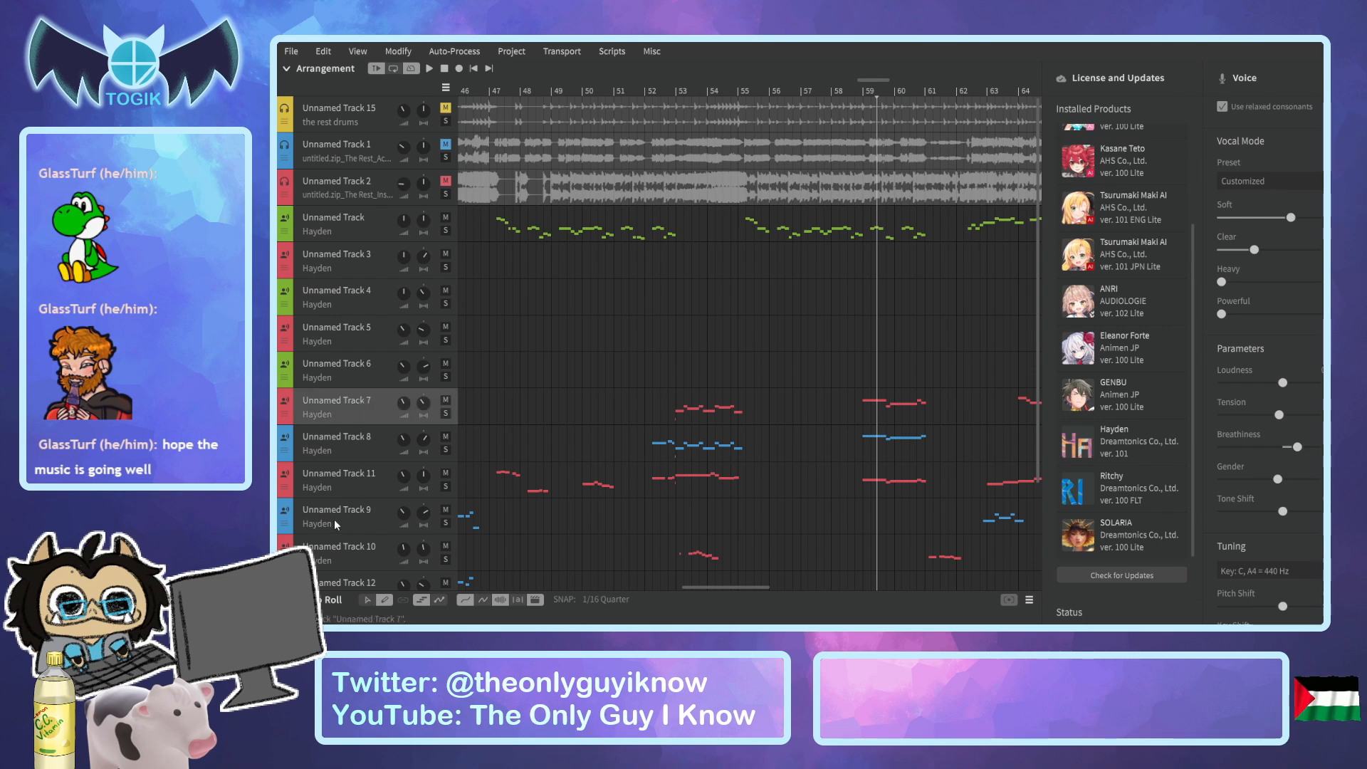
drag(695, 594, 695, 216)
scroll(717, 174, down, 5)
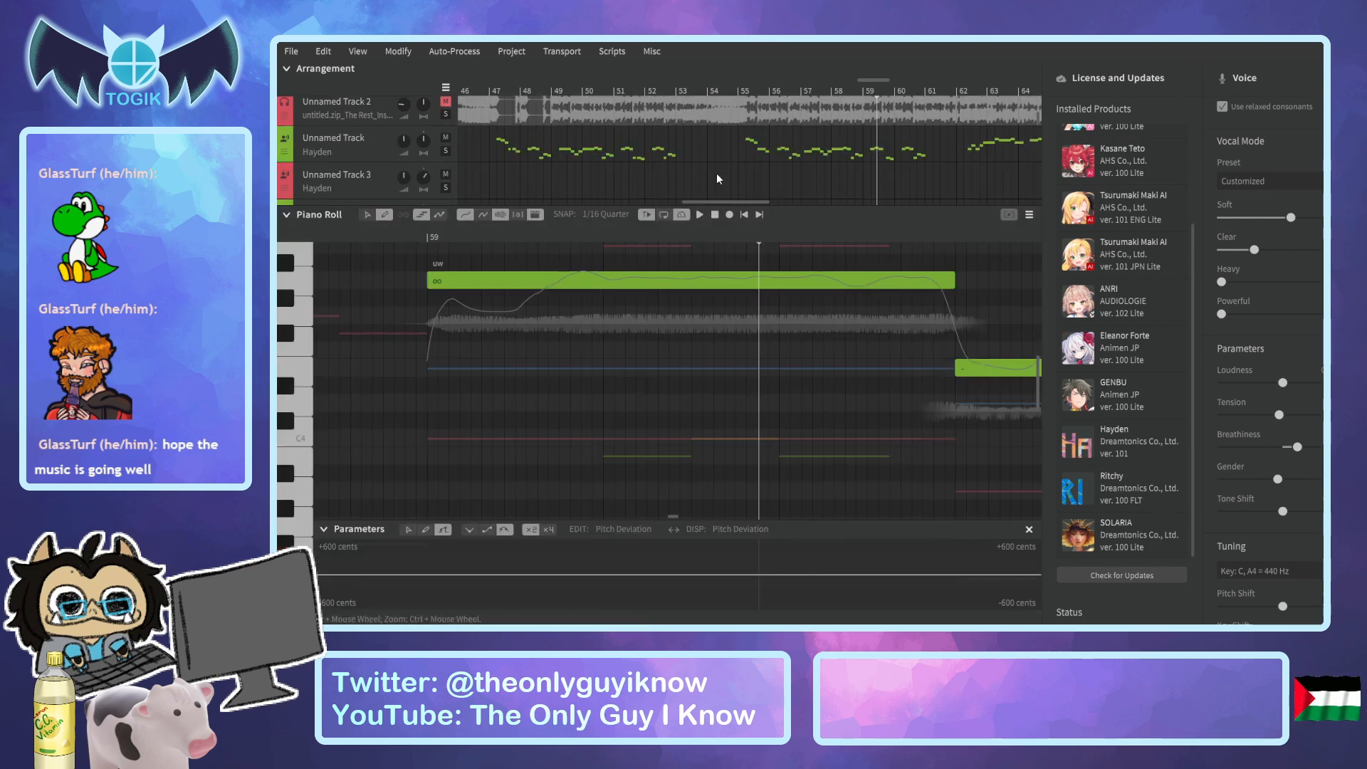
scroll(716, 173, down, 3)
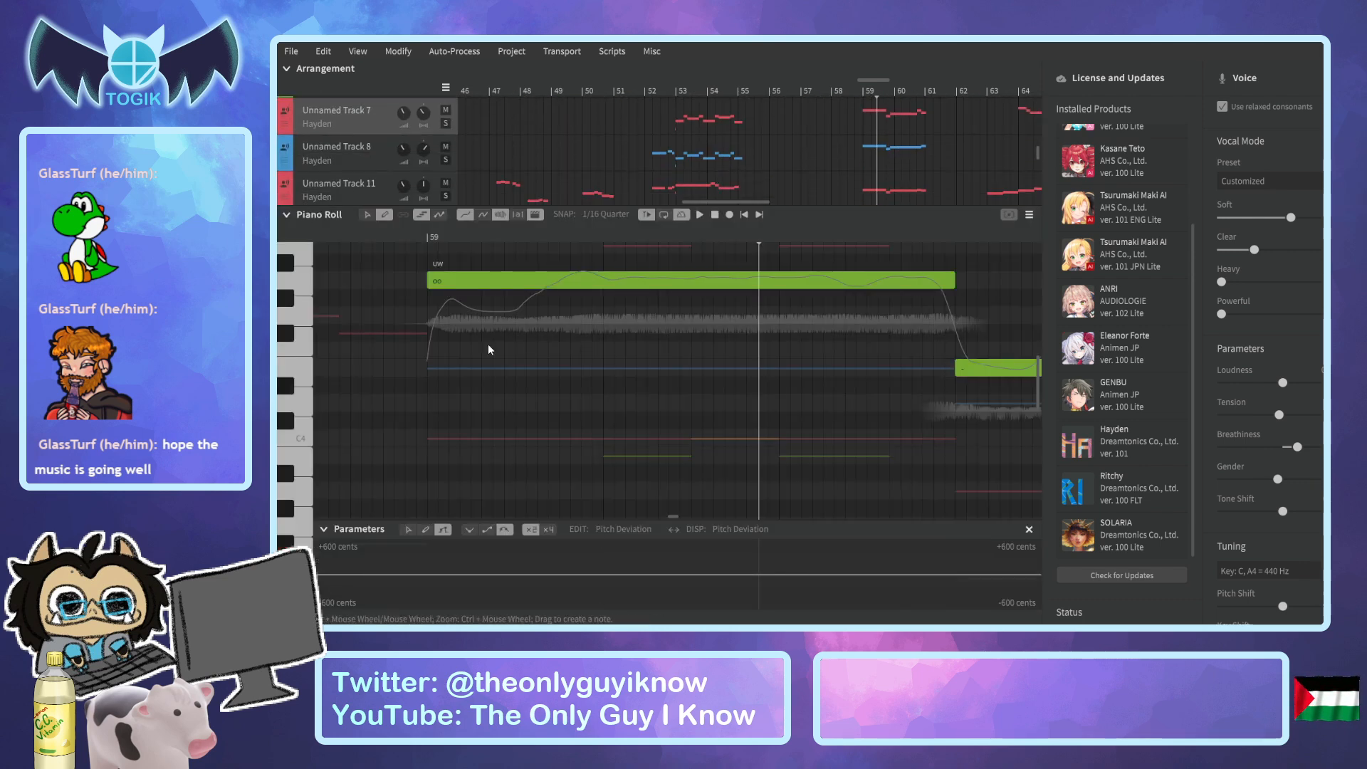
ctrl+scroll(489, 344, down, 2)
drag(428, 238, 416, 238)
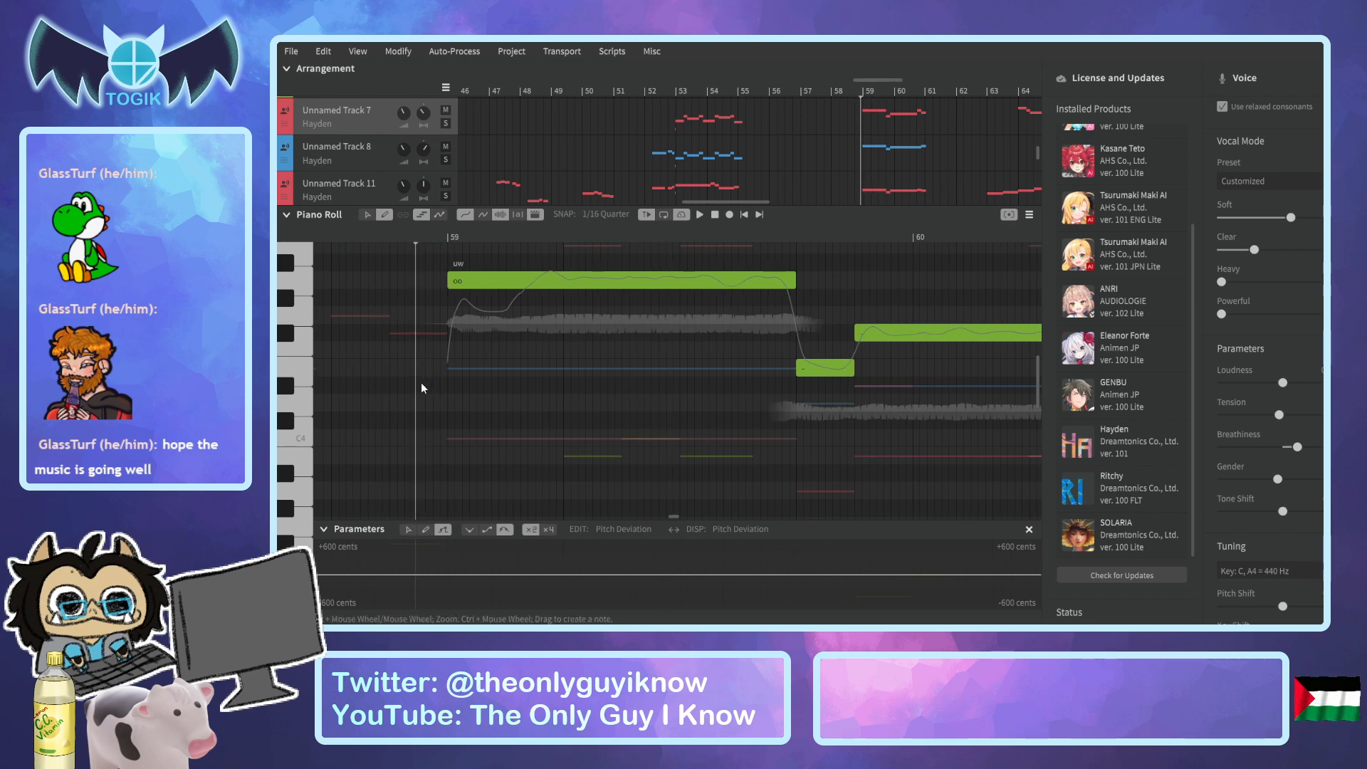
drag(421, 385, 447, 384)
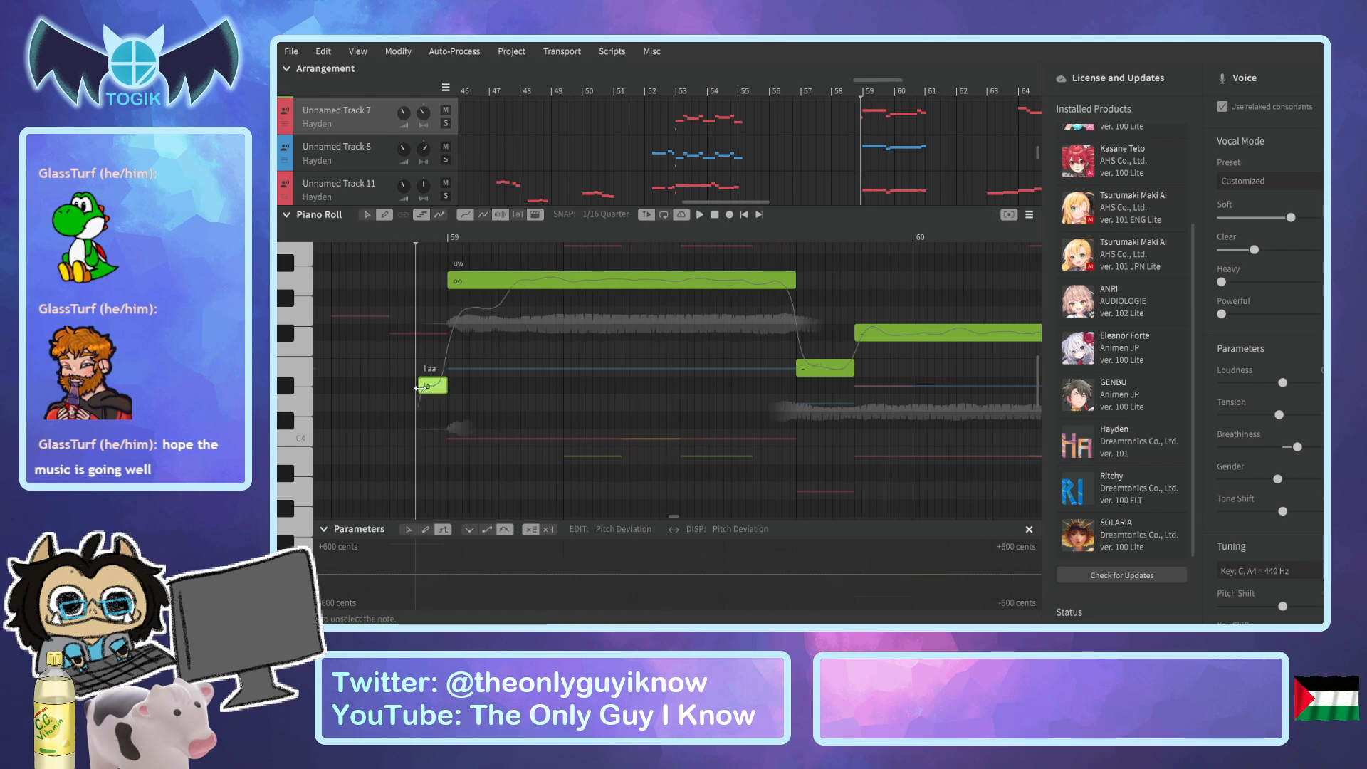
double_click(439, 386)
text(b)
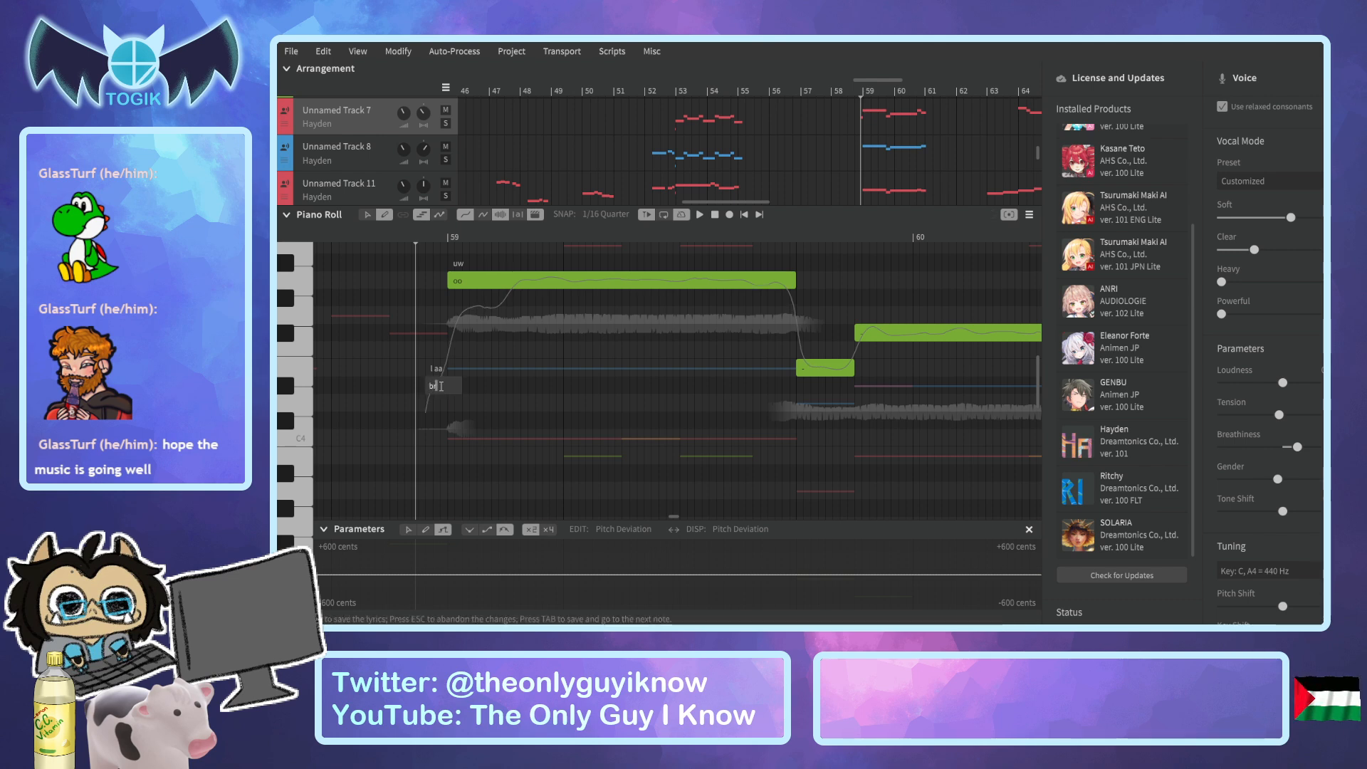
text(r)
key(Return)
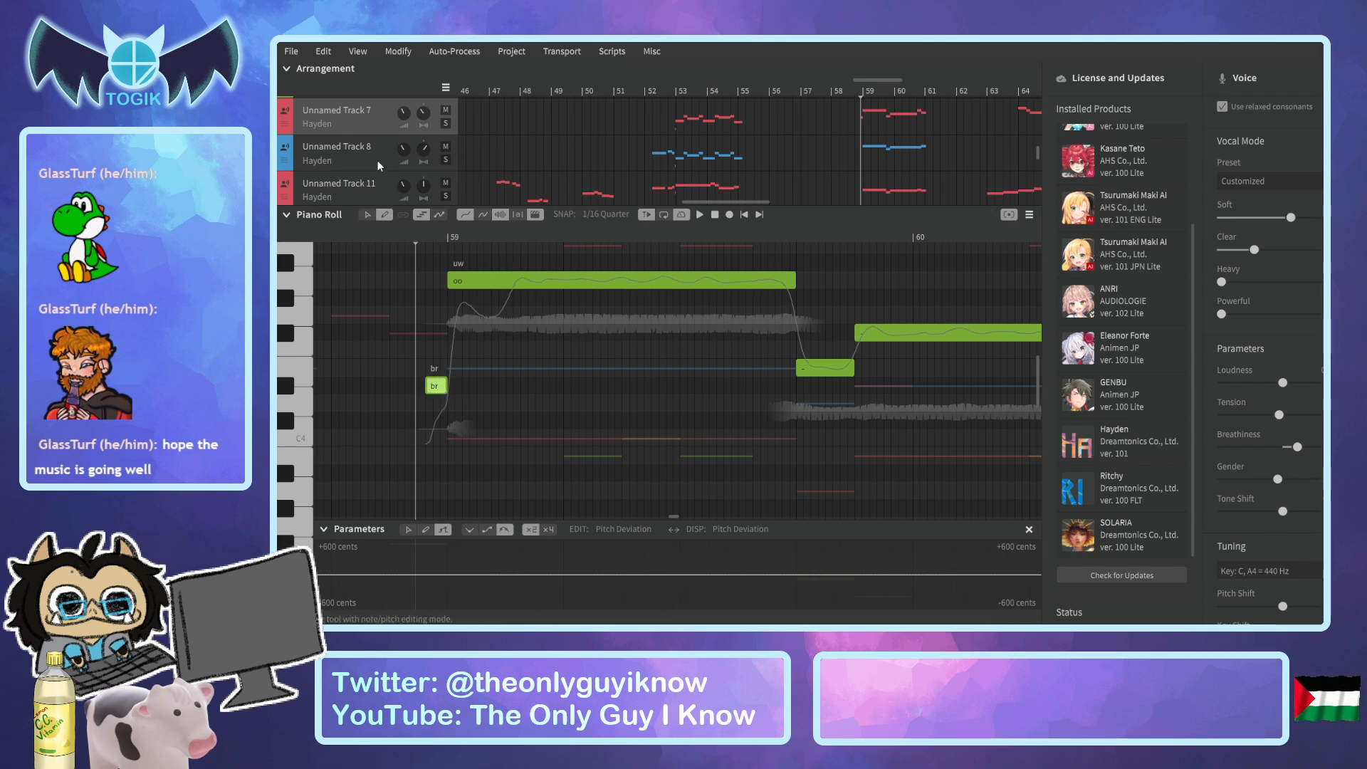
Open Unnamed Track 8 and add a short "br" breath note just before its "oo" at bar 59.
click(378, 161)
drag(425, 473, 449, 479)
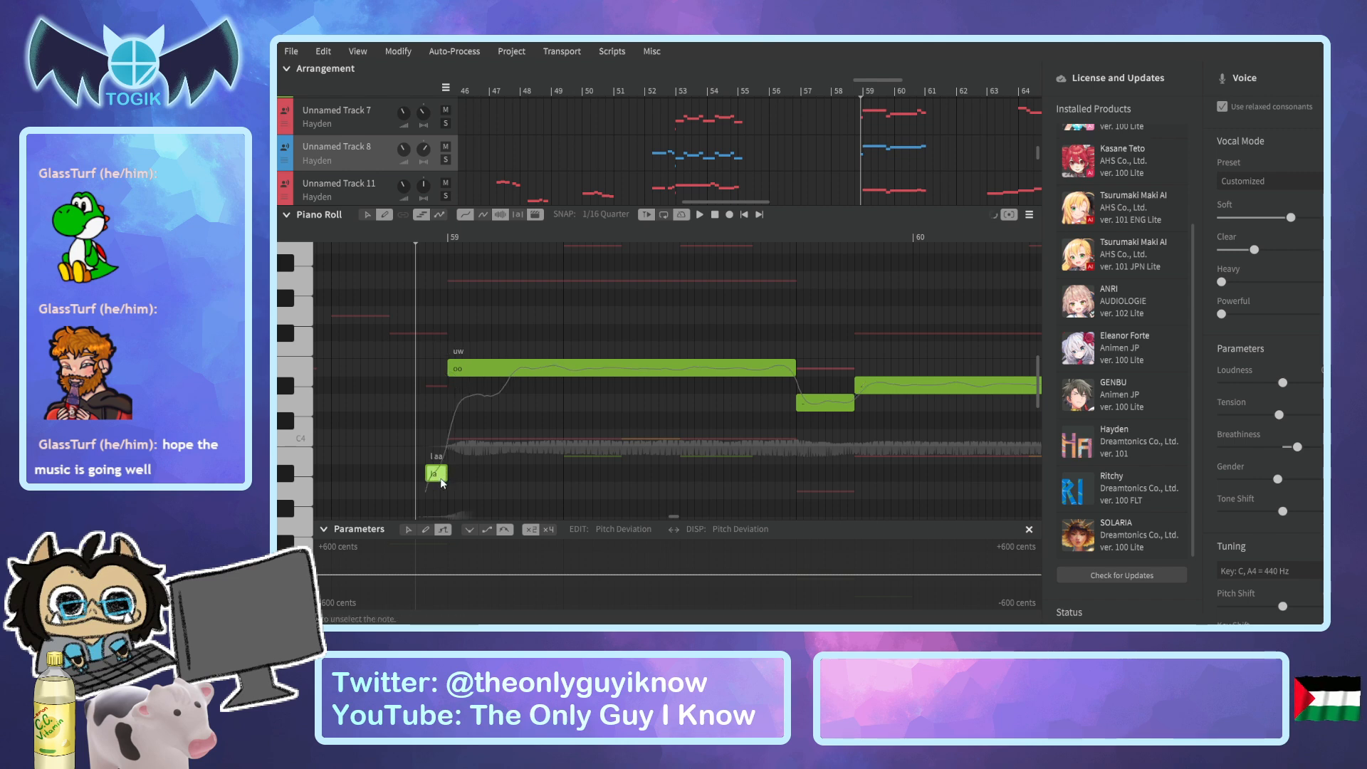
double_click(434, 474)
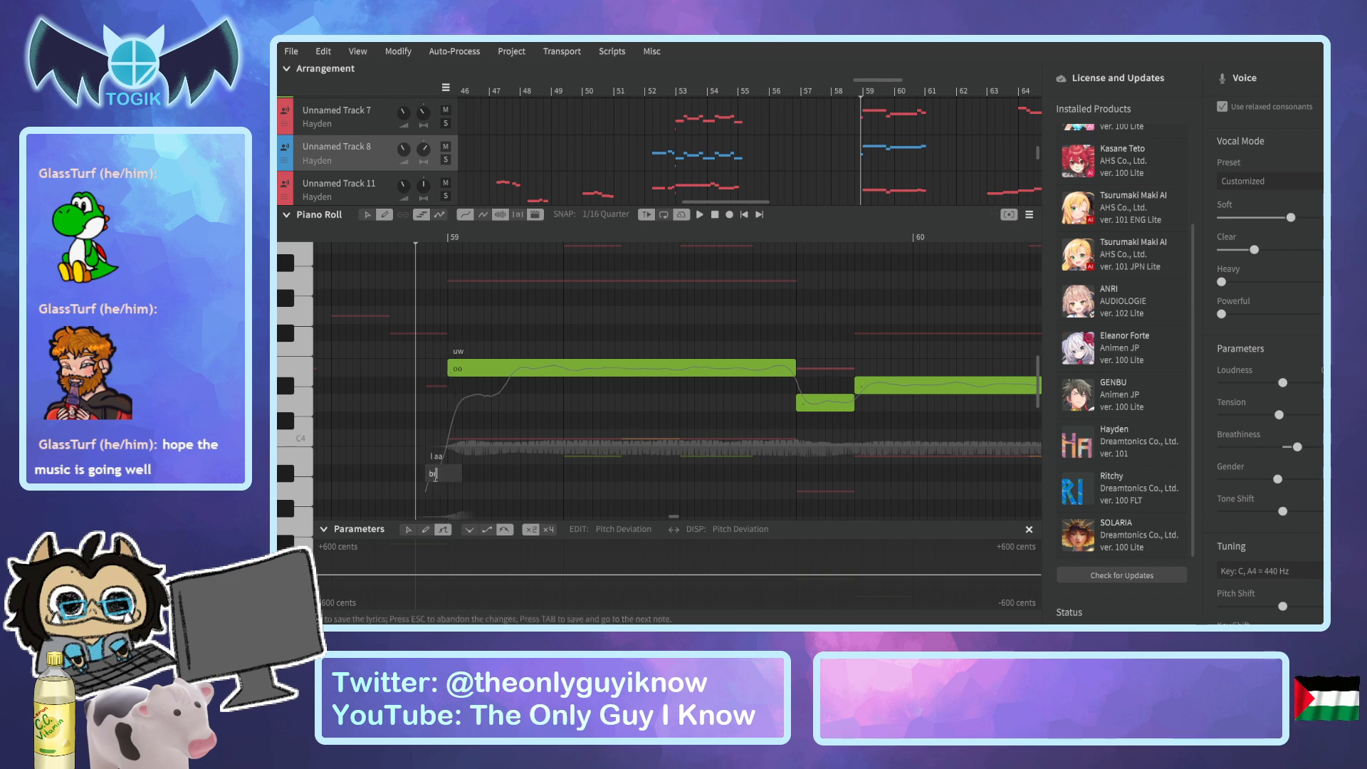
key(Return)
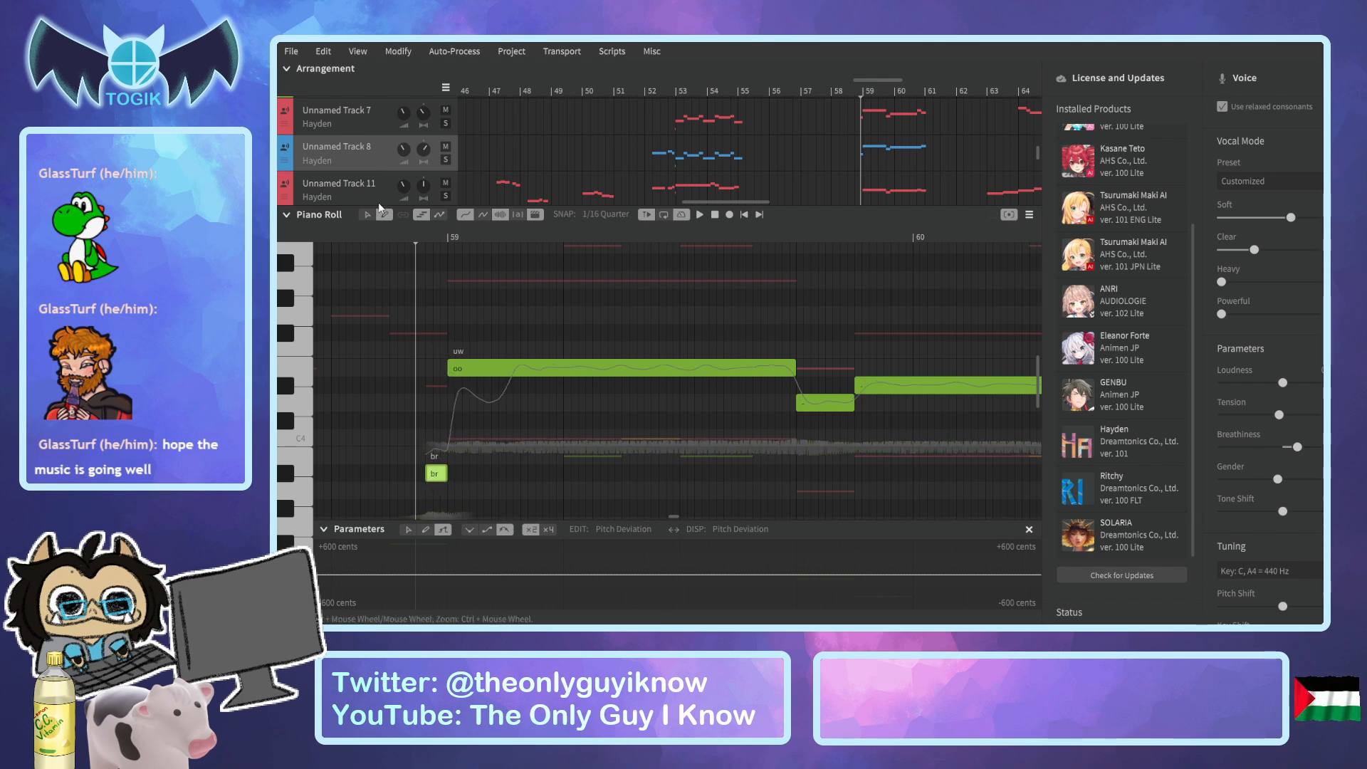
Open Unnamed Track 11 and add a short, low "br" breath note just before its "oo" at bar 59.
click(376, 198)
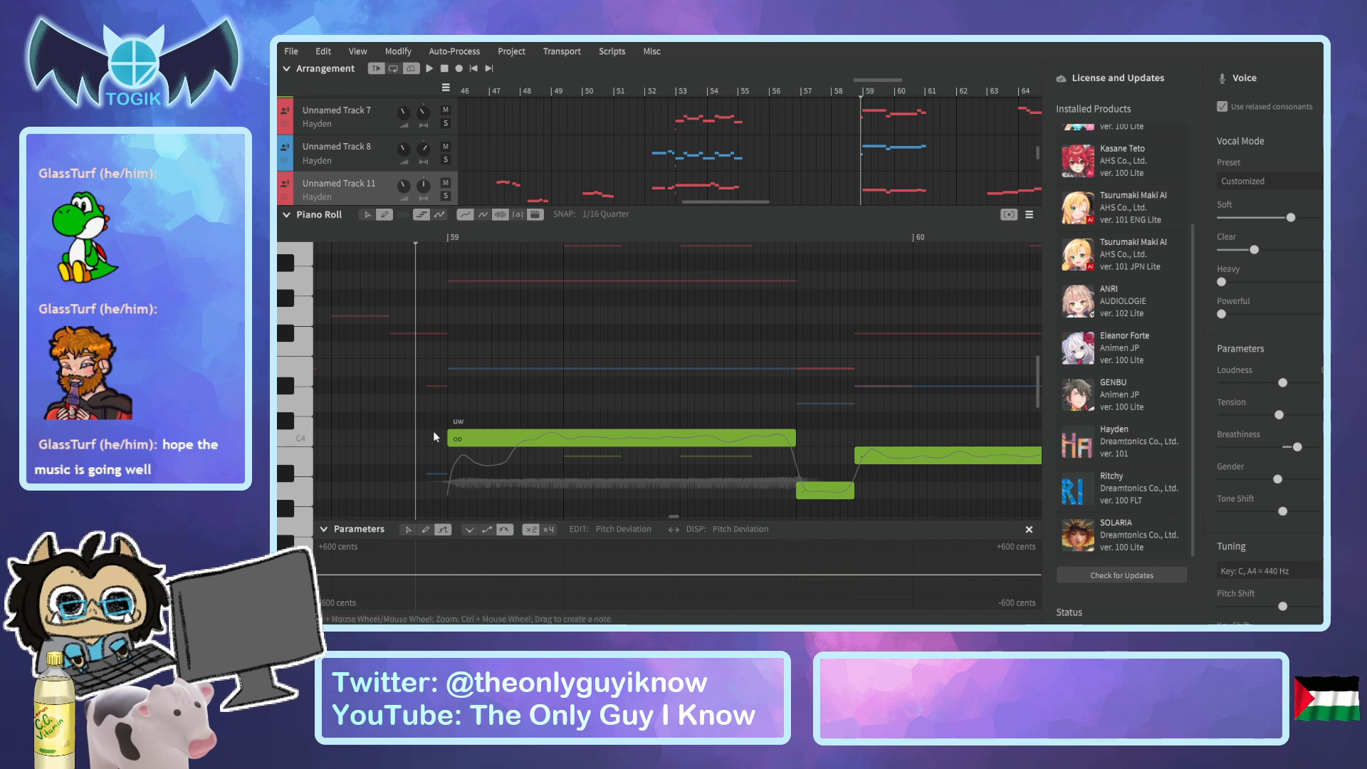
scroll(434, 436, down, 3)
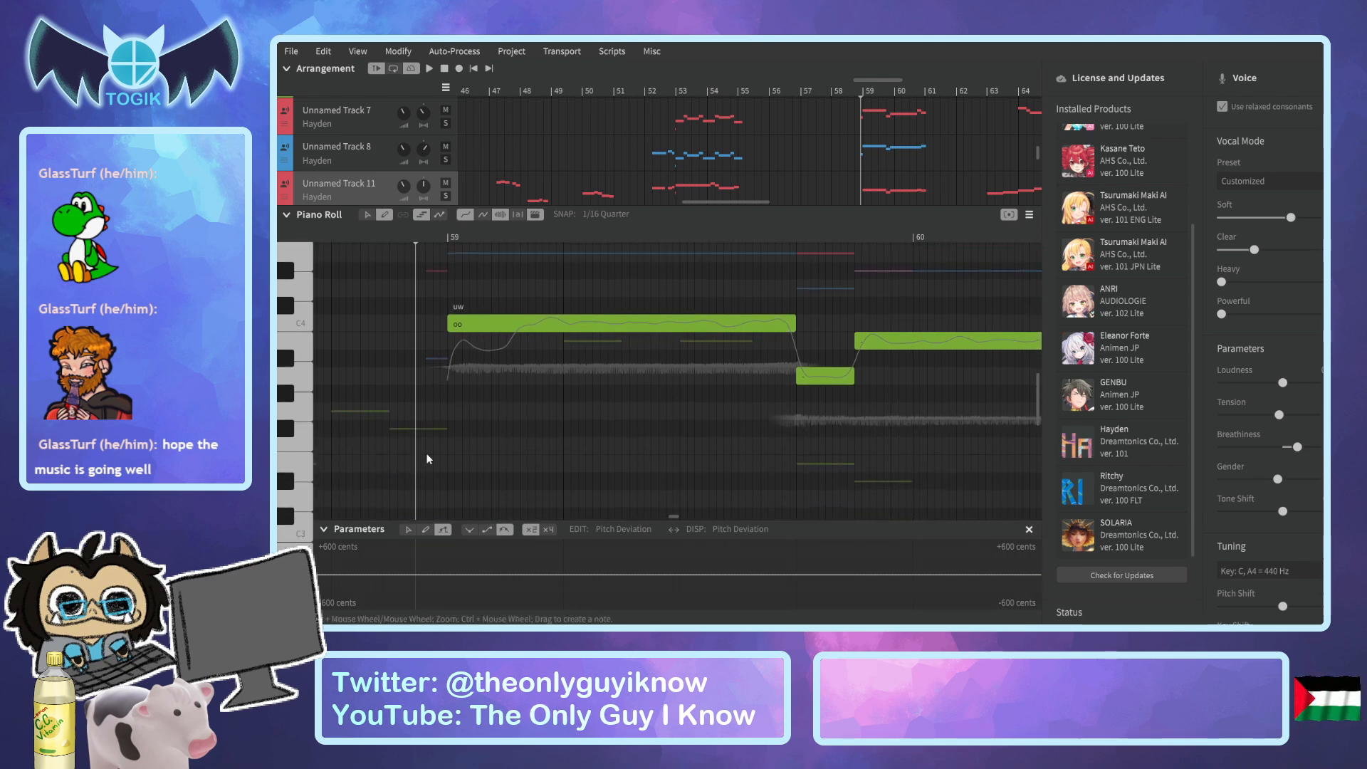
drag(426, 449, 447, 450)
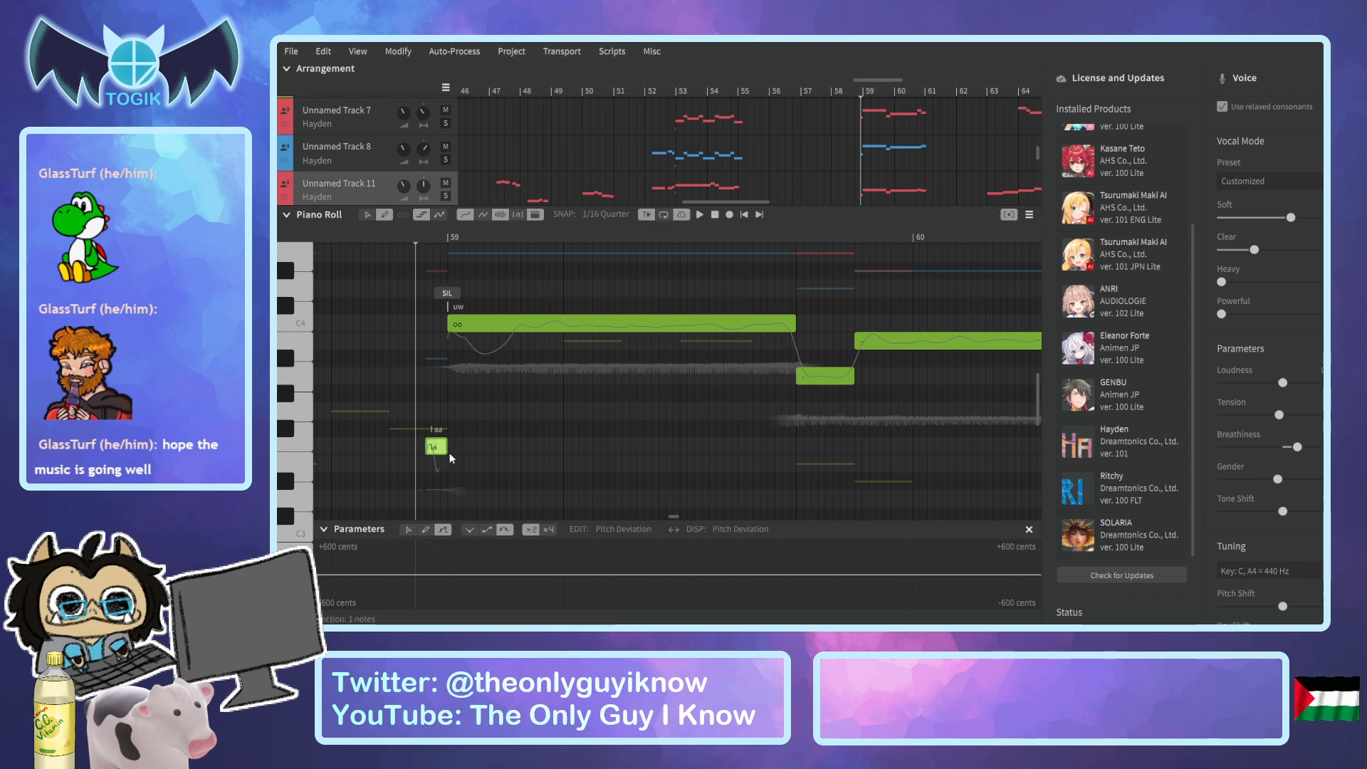
double_click(438, 448)
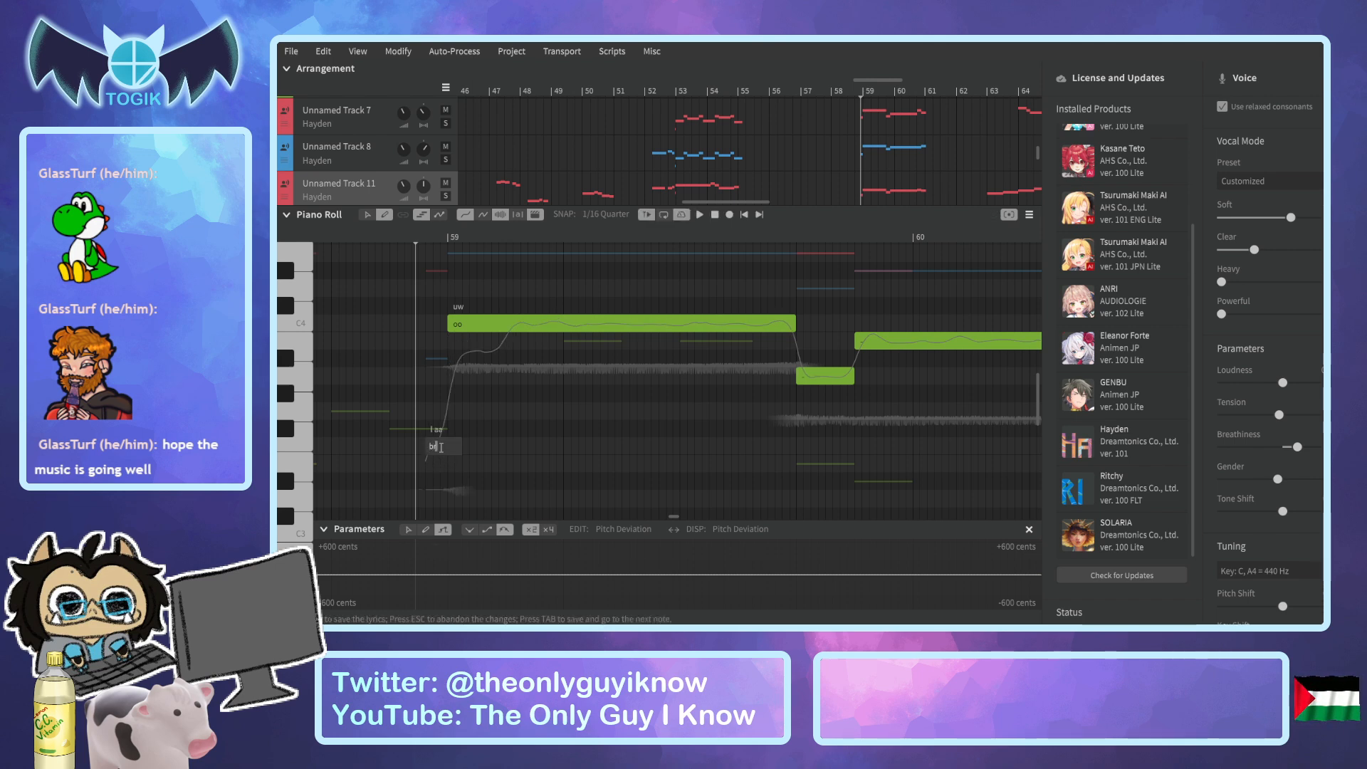
key(Return)
Play the harmonies twice from the middle of bar 58 to check the breaths before bar 59.
scroll(895, 187, down, 2)
scroll(894, 185, up, 4)
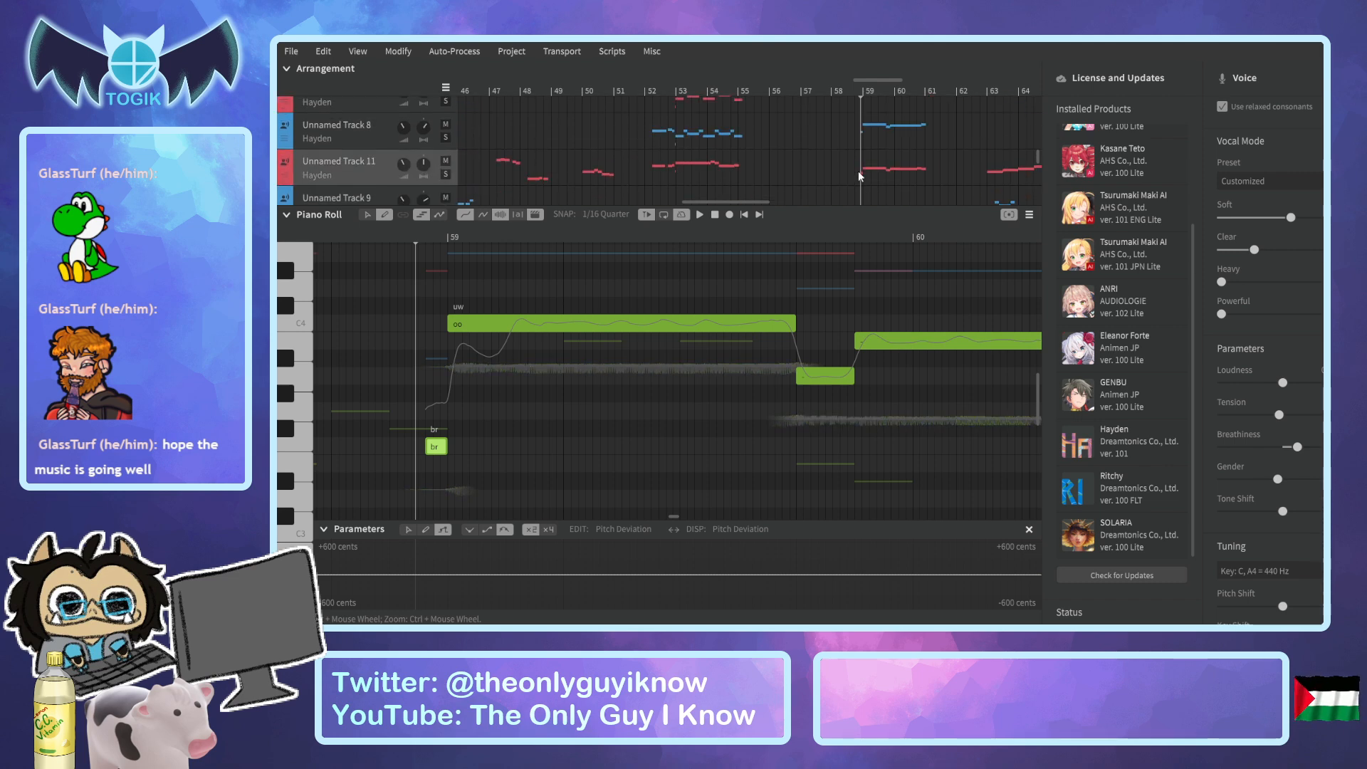
scroll(857, 185, up, 1)
click(844, 92)
key(space)
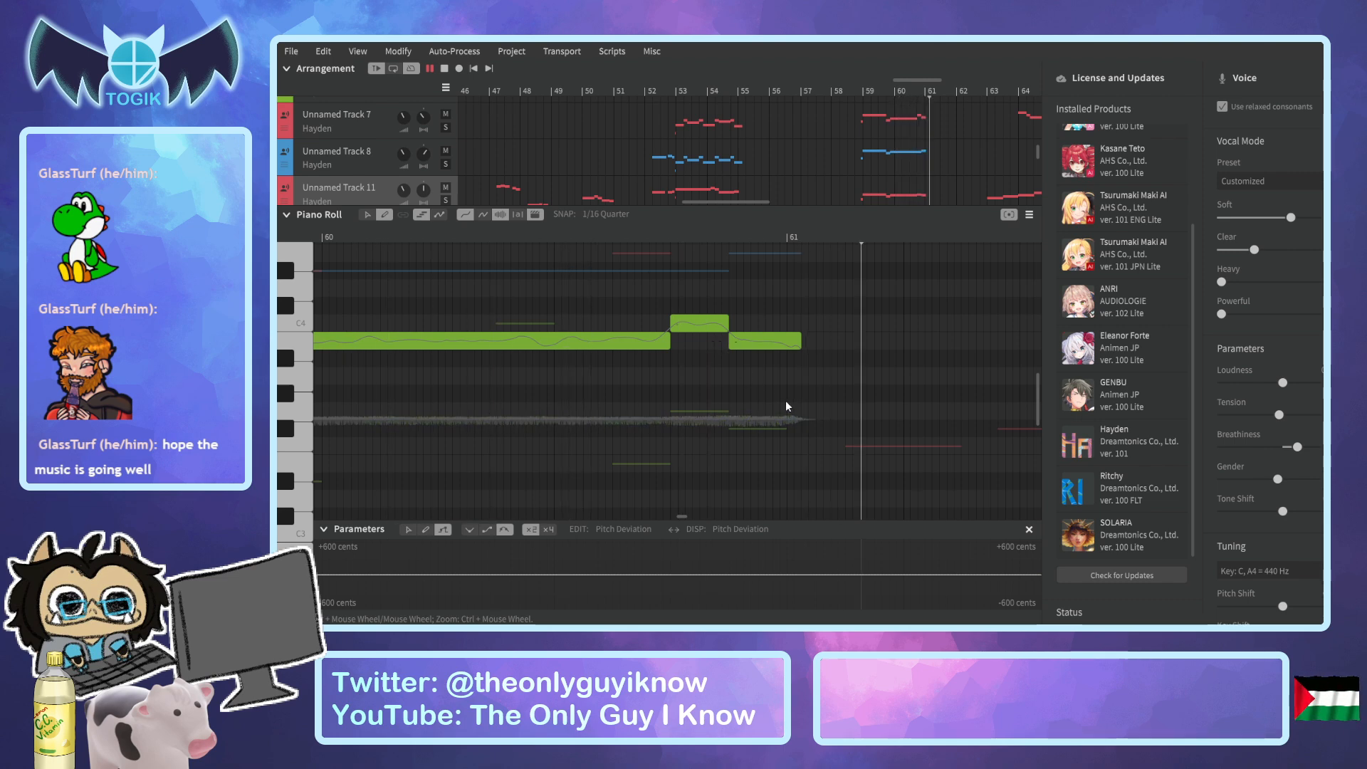
click(845, 92)
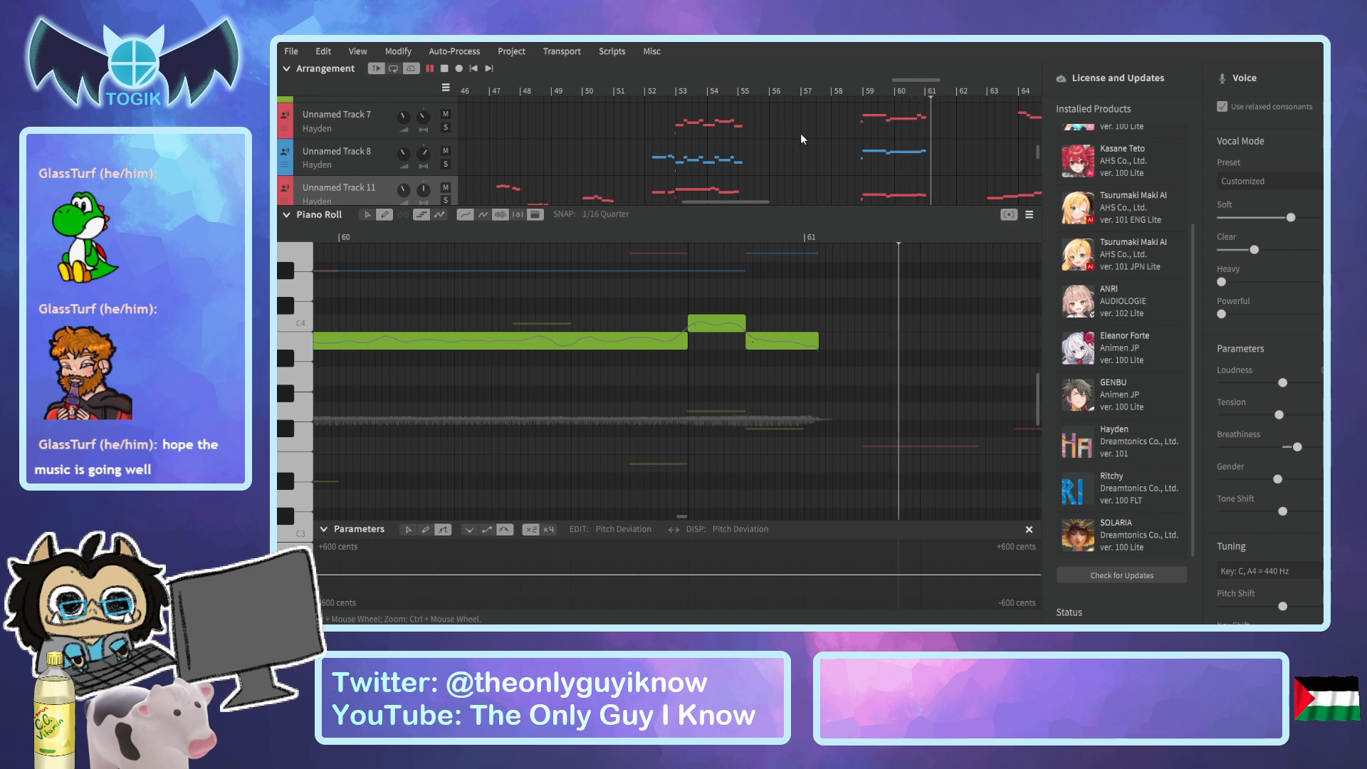
key(space)
Add a short "br" breath note to Unnamed Track 11 just before its "ah" at bar 63 and lower it two semitones.
click(991, 89)
drag(964, 82, 990, 82)
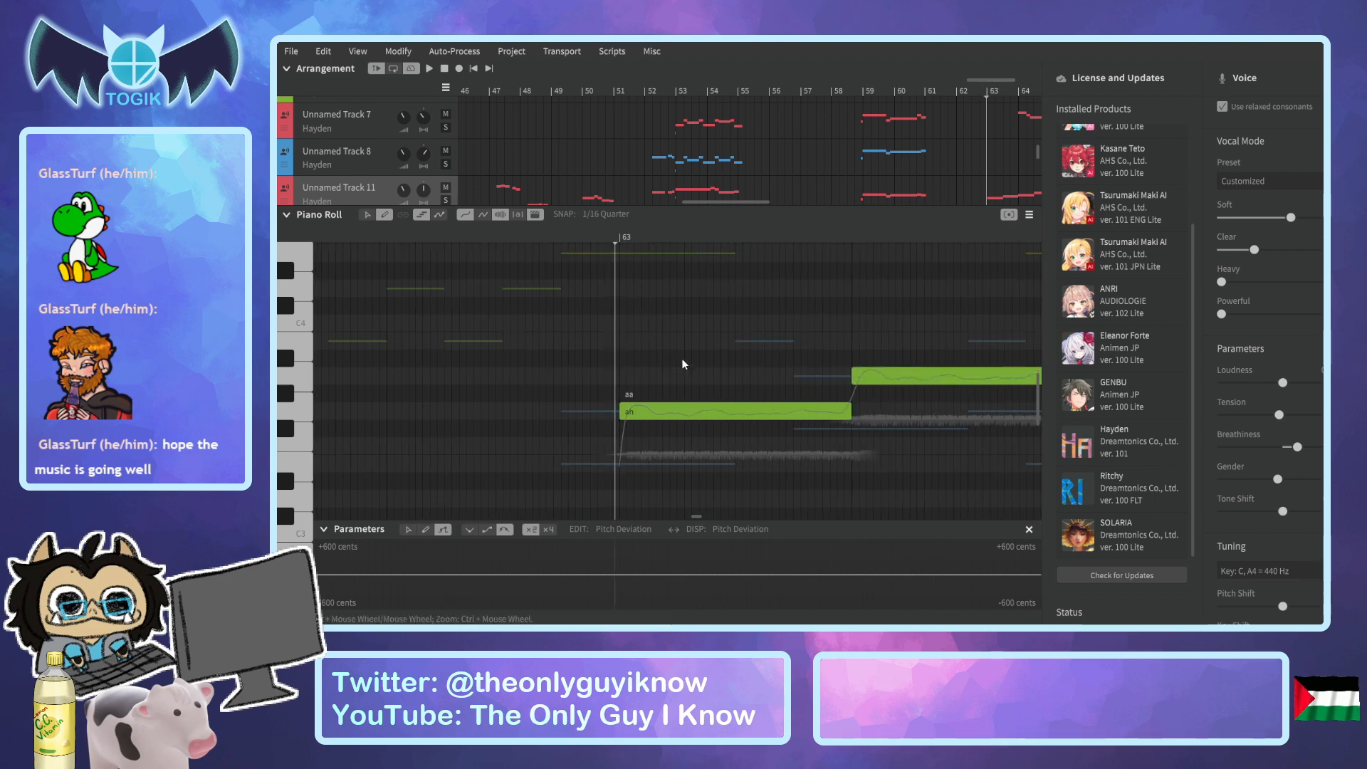
click(610, 446)
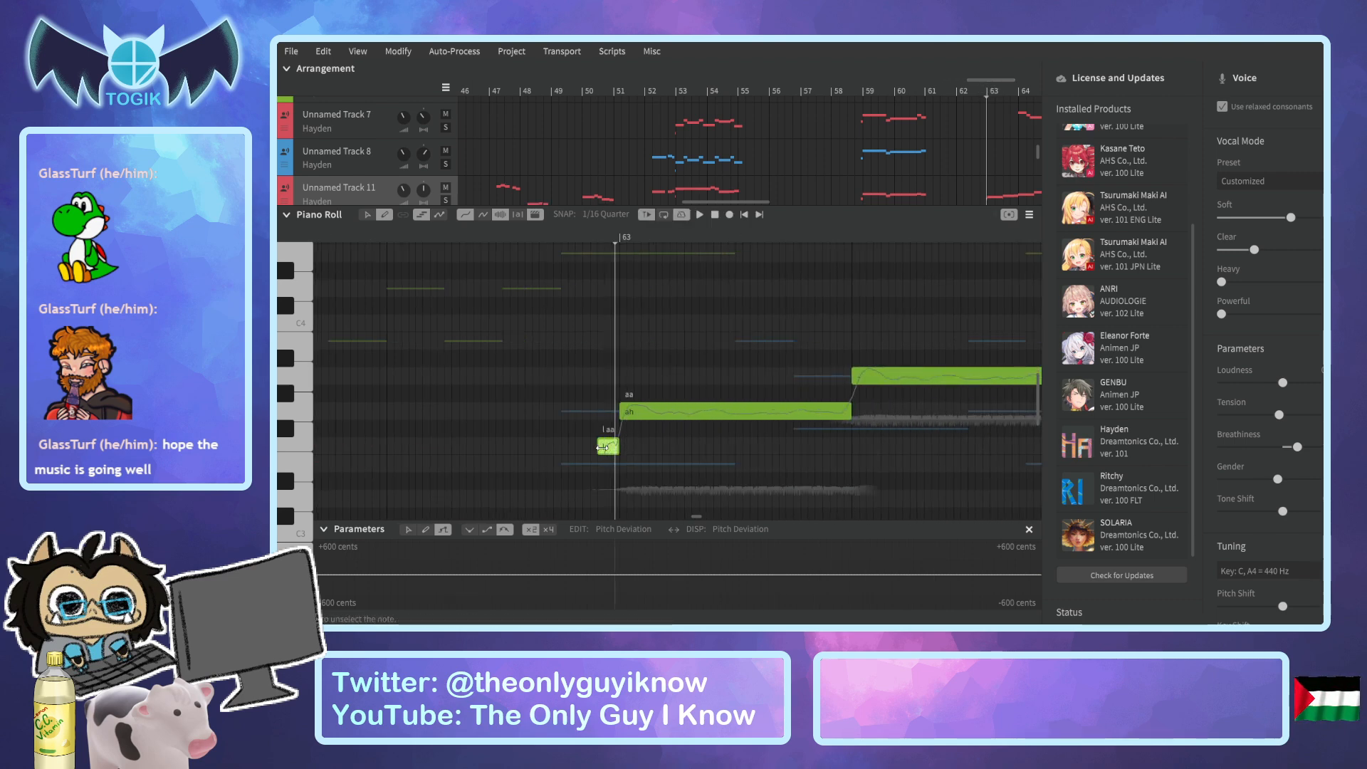
double_click(606, 448)
key(Return)
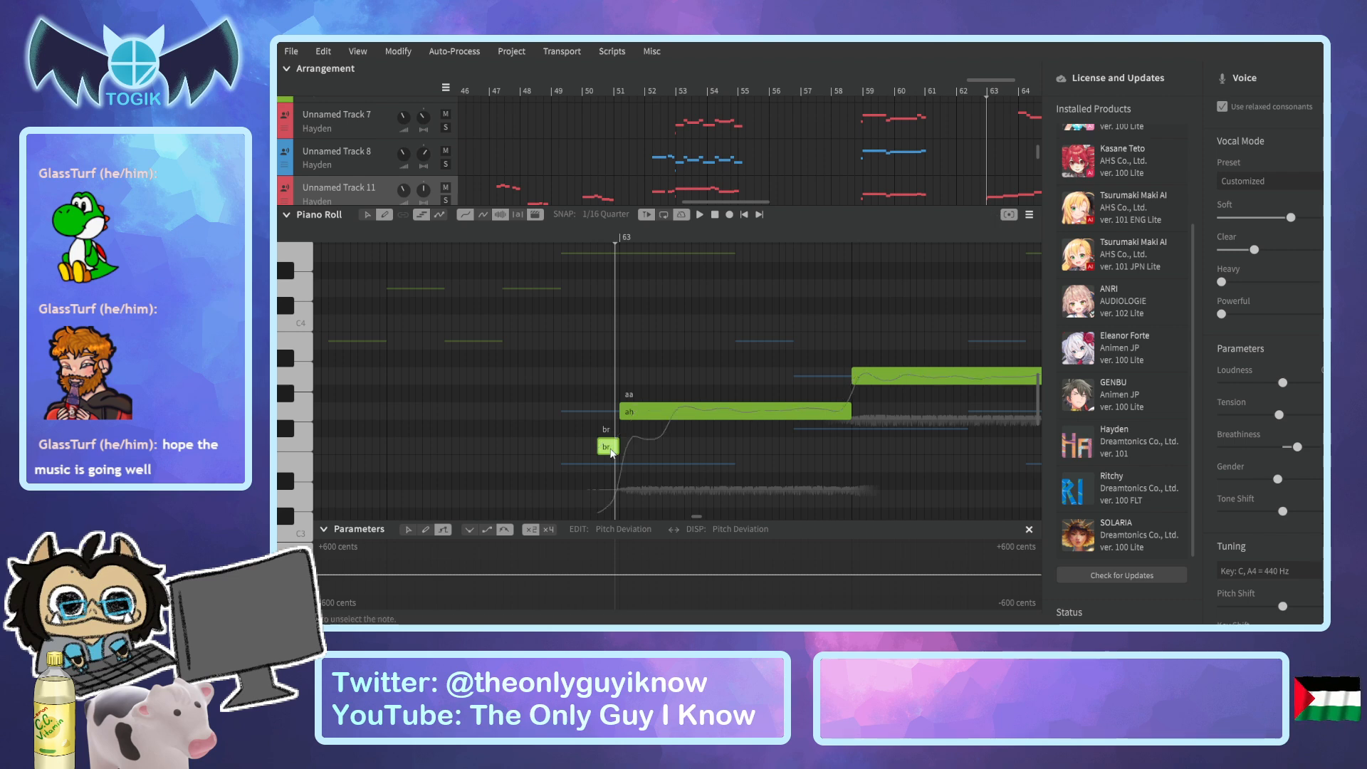
drag(612, 453, 613, 494)
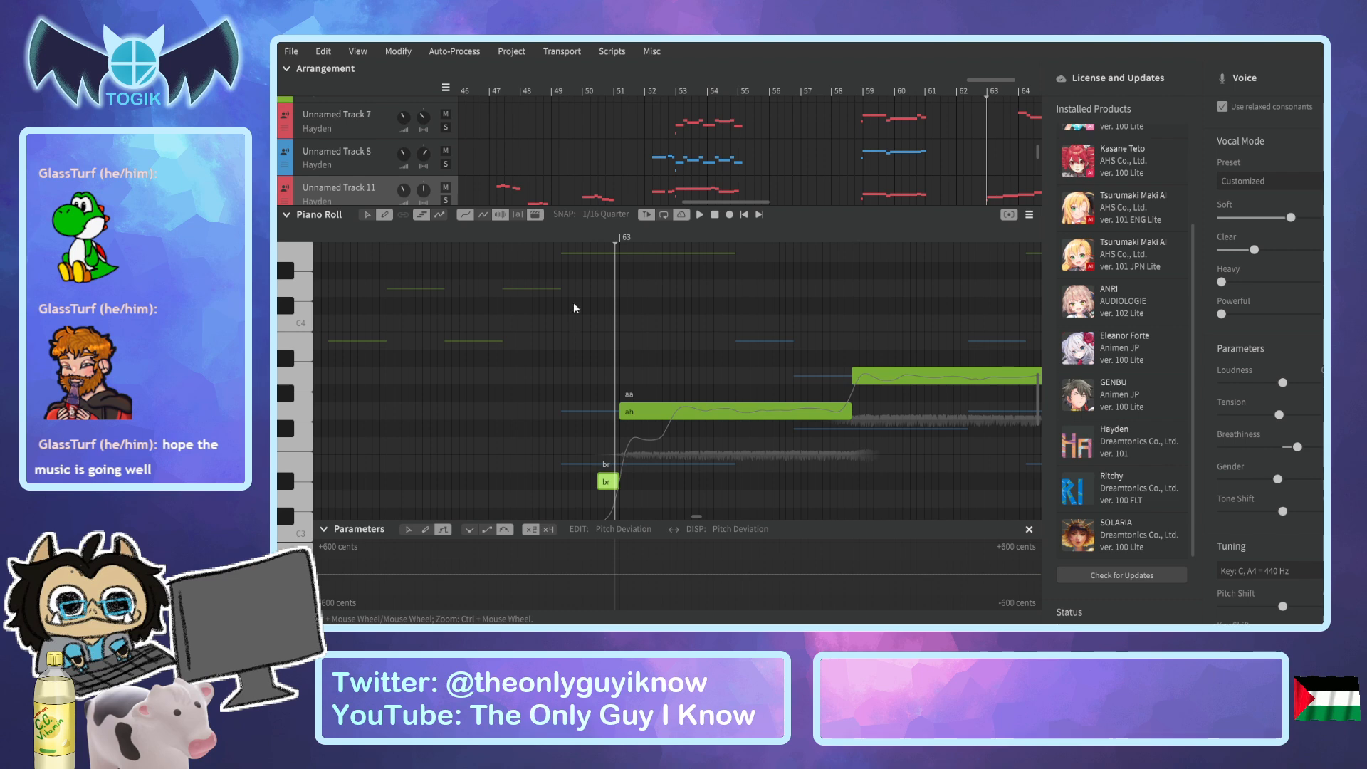
Play the vocals from just before bar 63, replay them from late in bar 63, and listen through to bar 70.
click(556, 240)
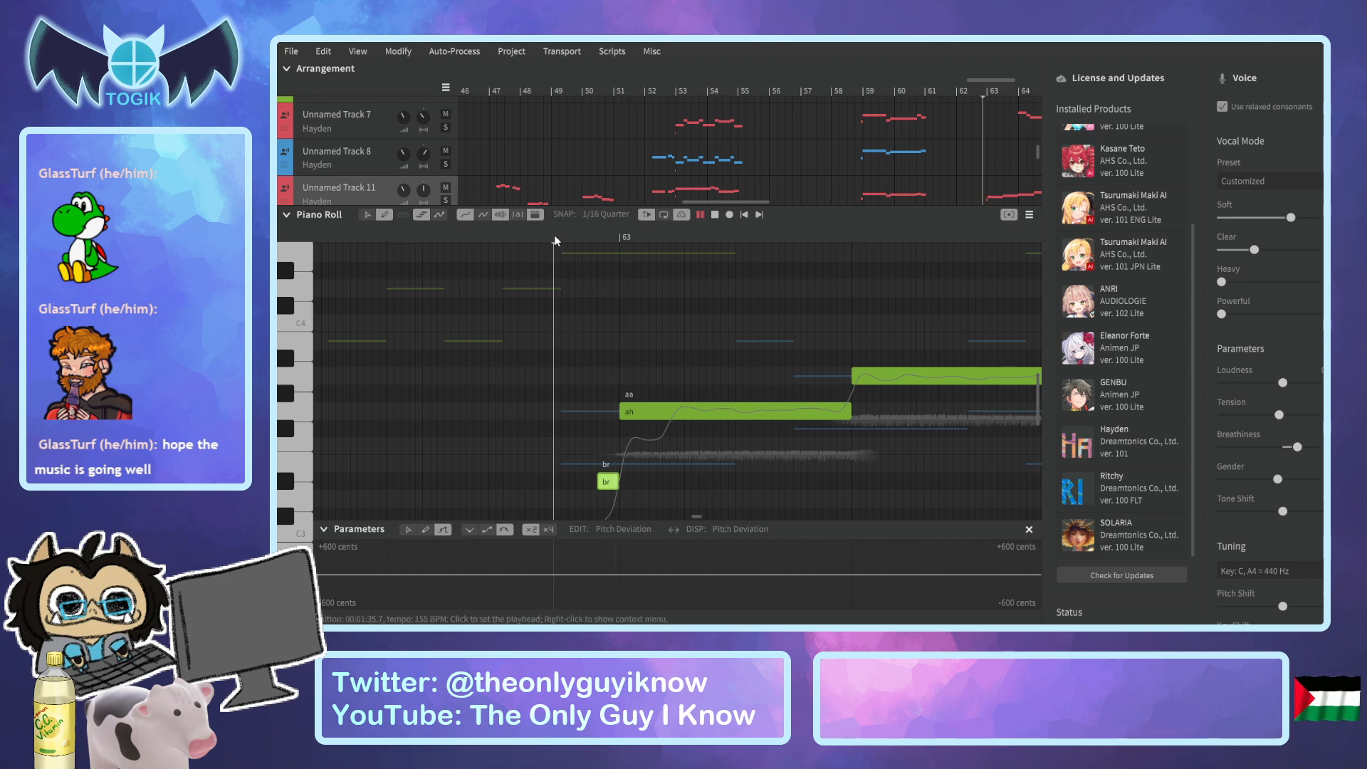
key(space)
scroll(786, 161, down, 2)
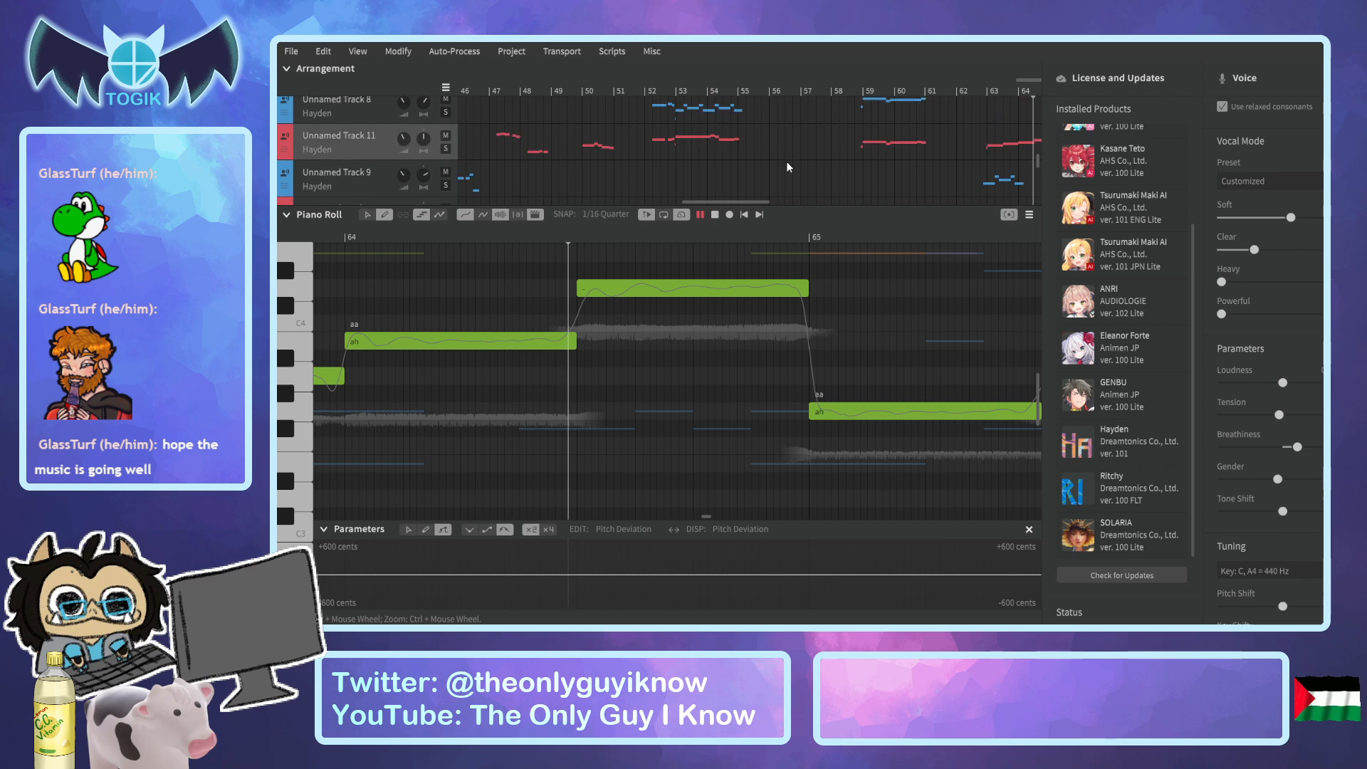
scroll(786, 161, up, 1)
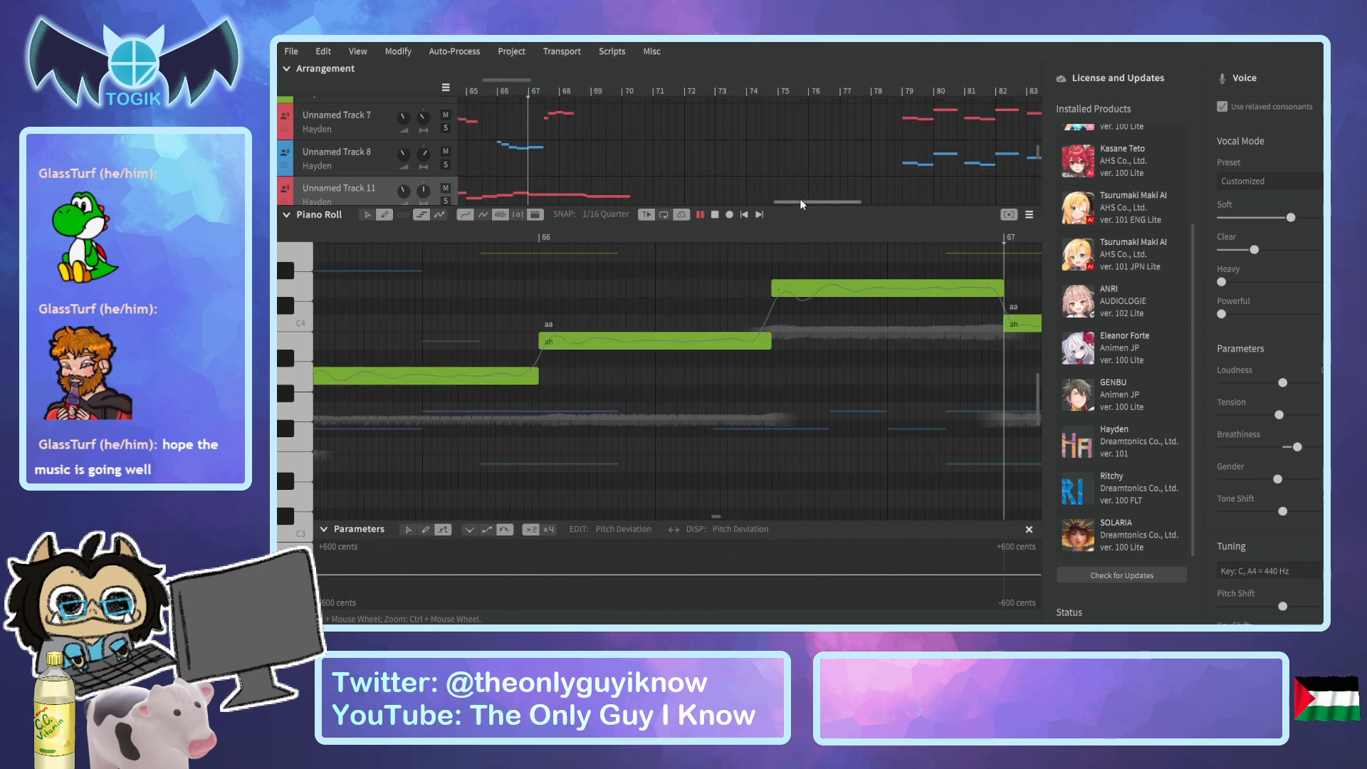
drag(798, 200, 769, 203)
click(614, 87)
key(space)
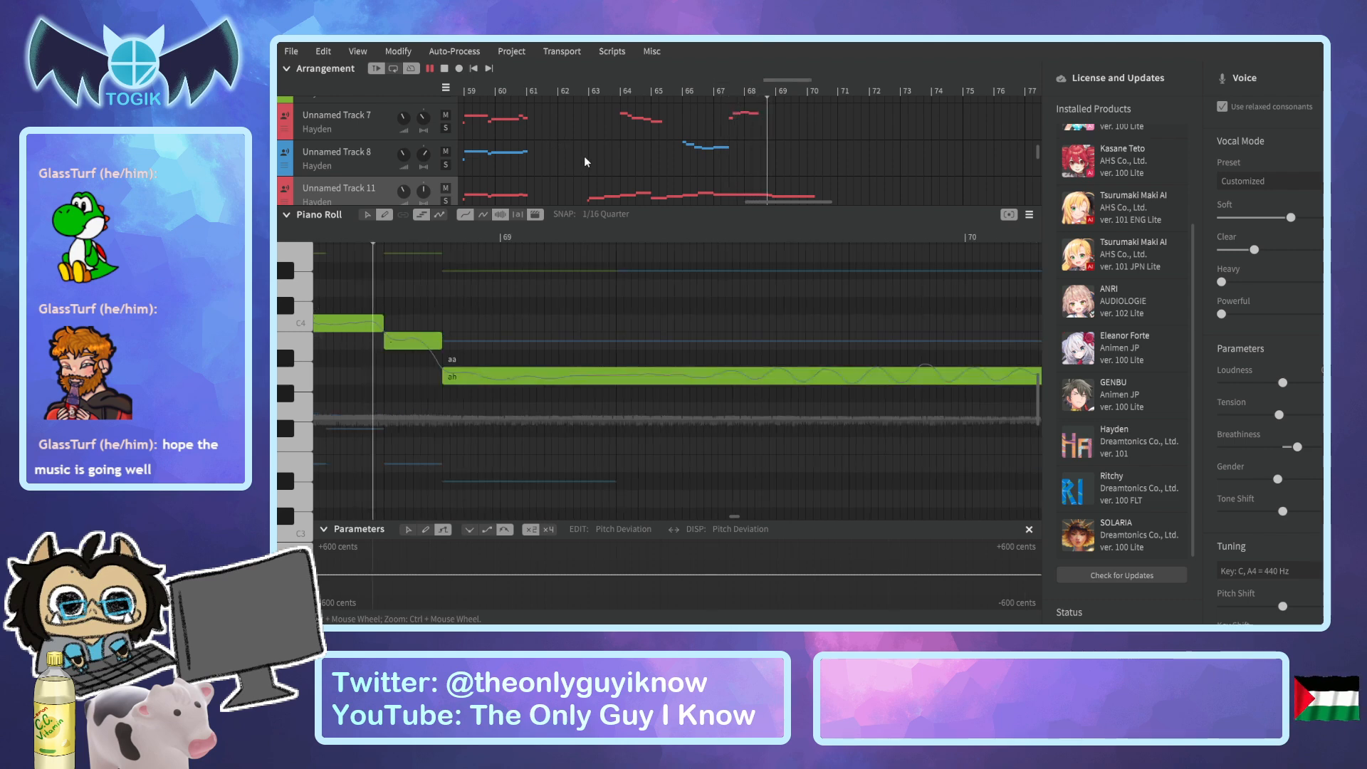
scroll(586, 159, down, 3)
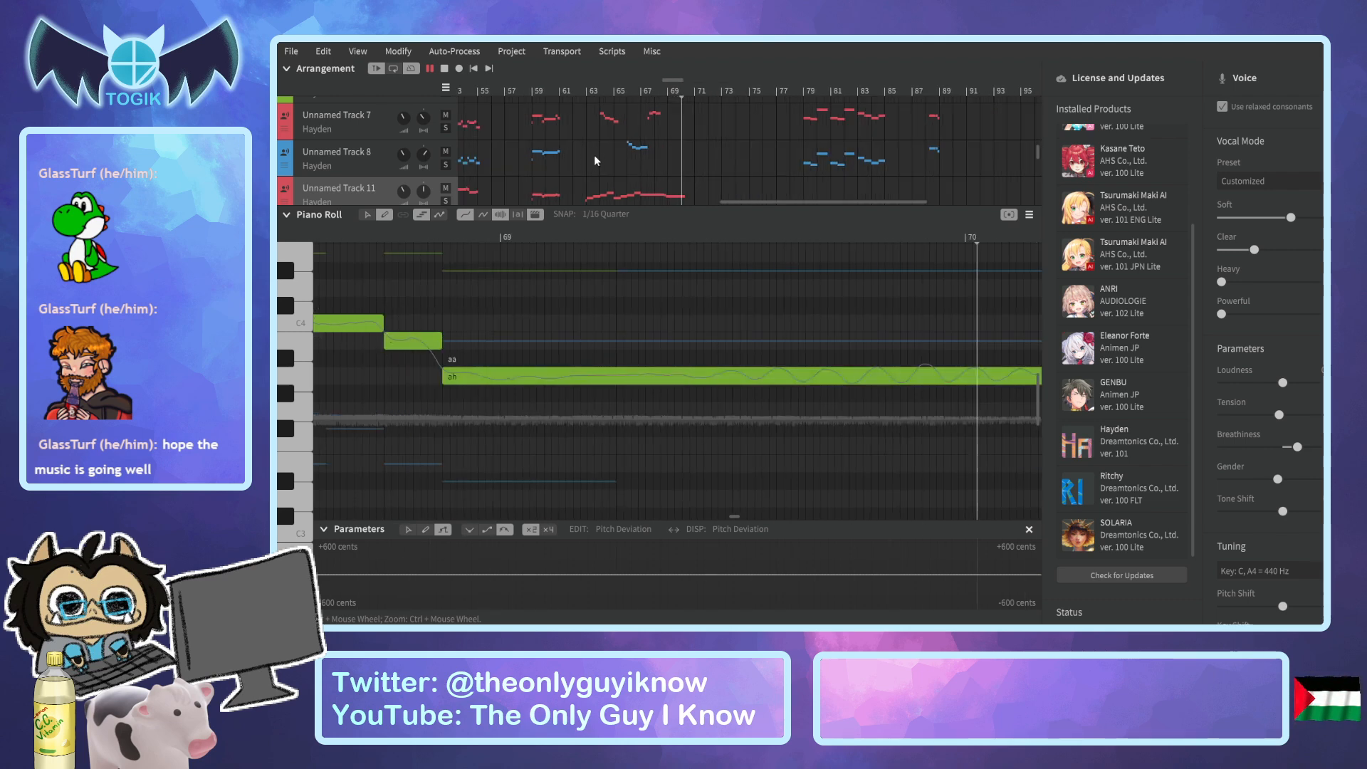
Stop playback and add a short, low "br" breath note to Unnamed Track 8 just before its "ah" at bar 79.
key(space)
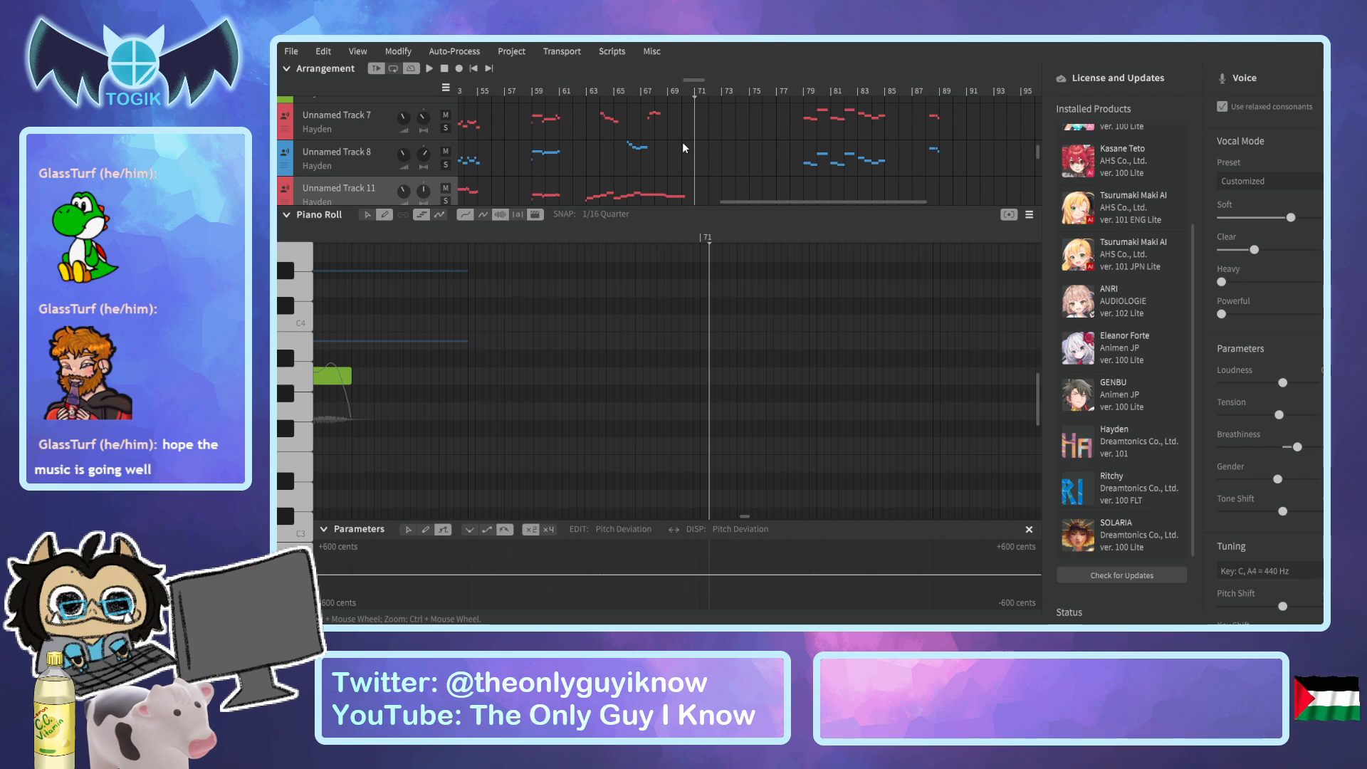
click(801, 92)
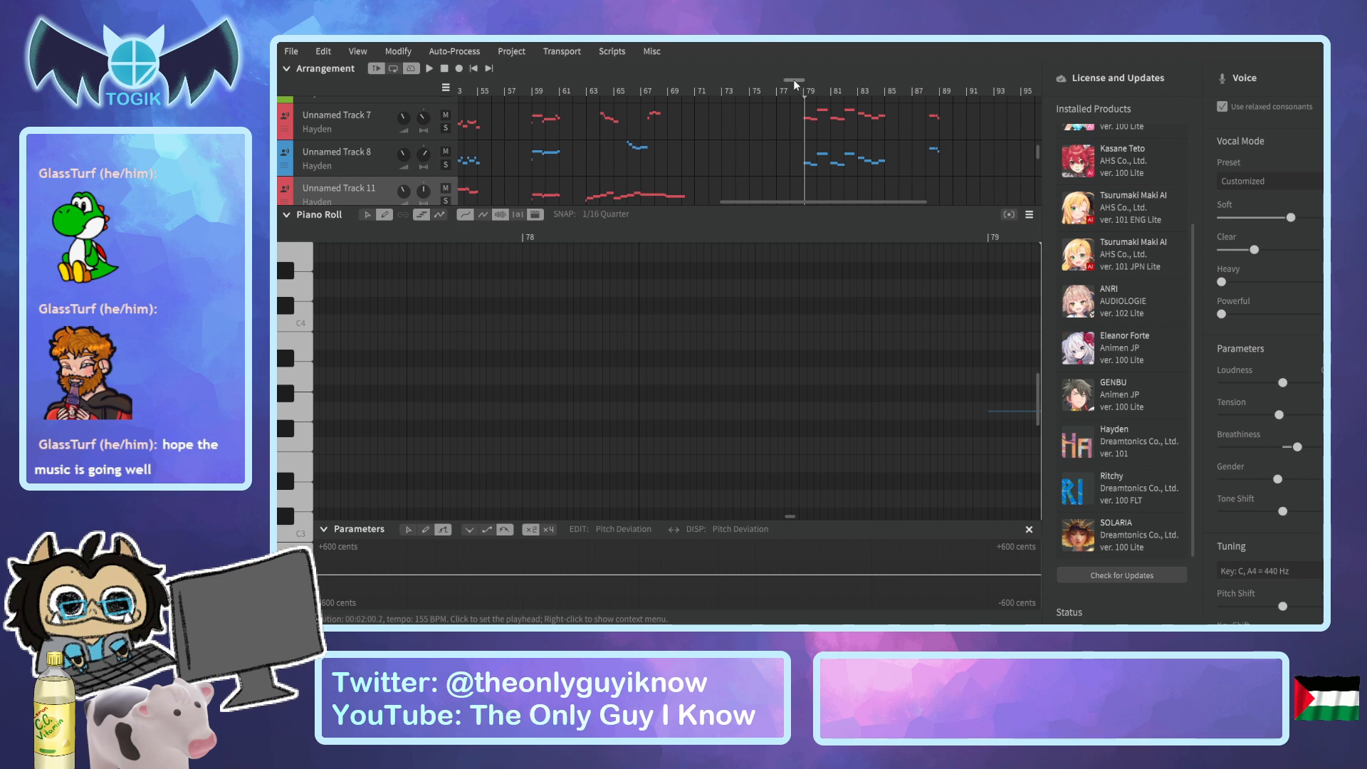
click(362, 163)
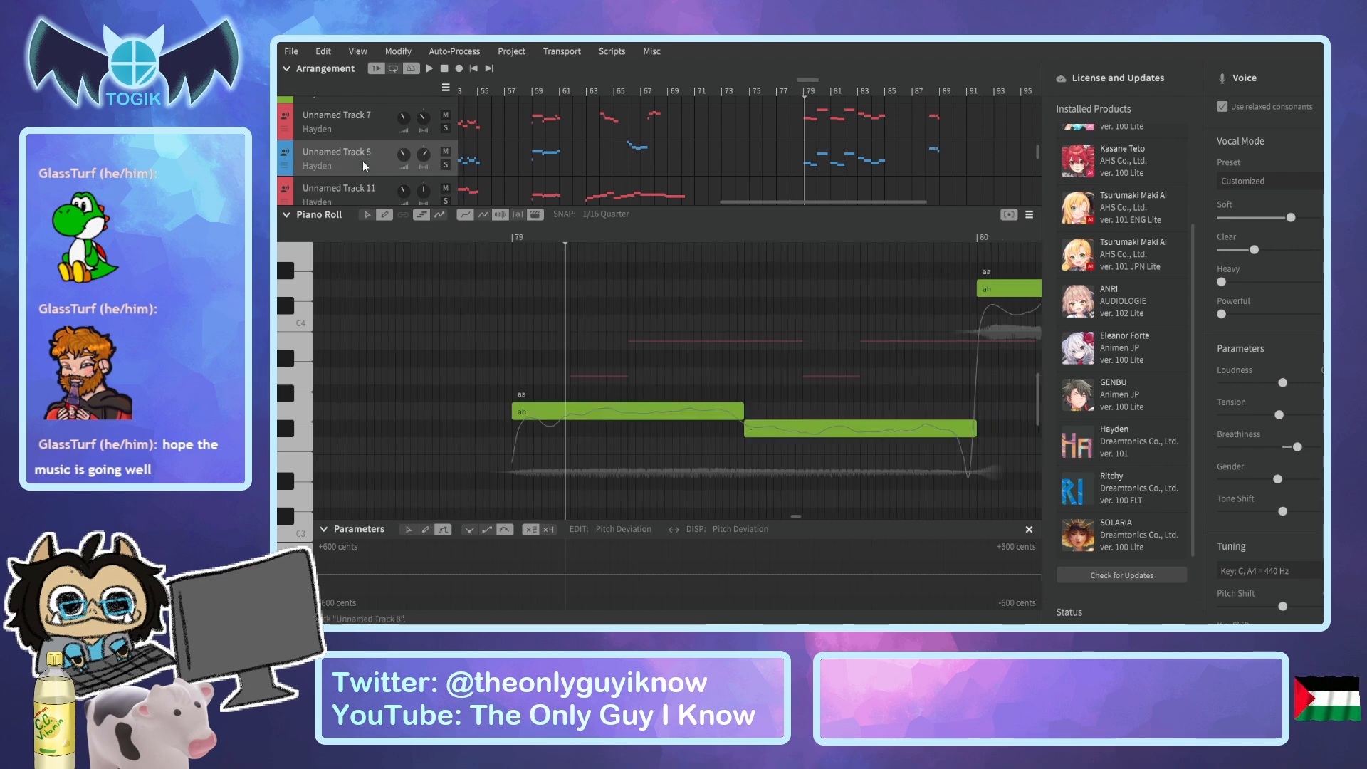
drag(491, 499, 510, 501)
double_click(501, 499)
text(br)
key(Return)
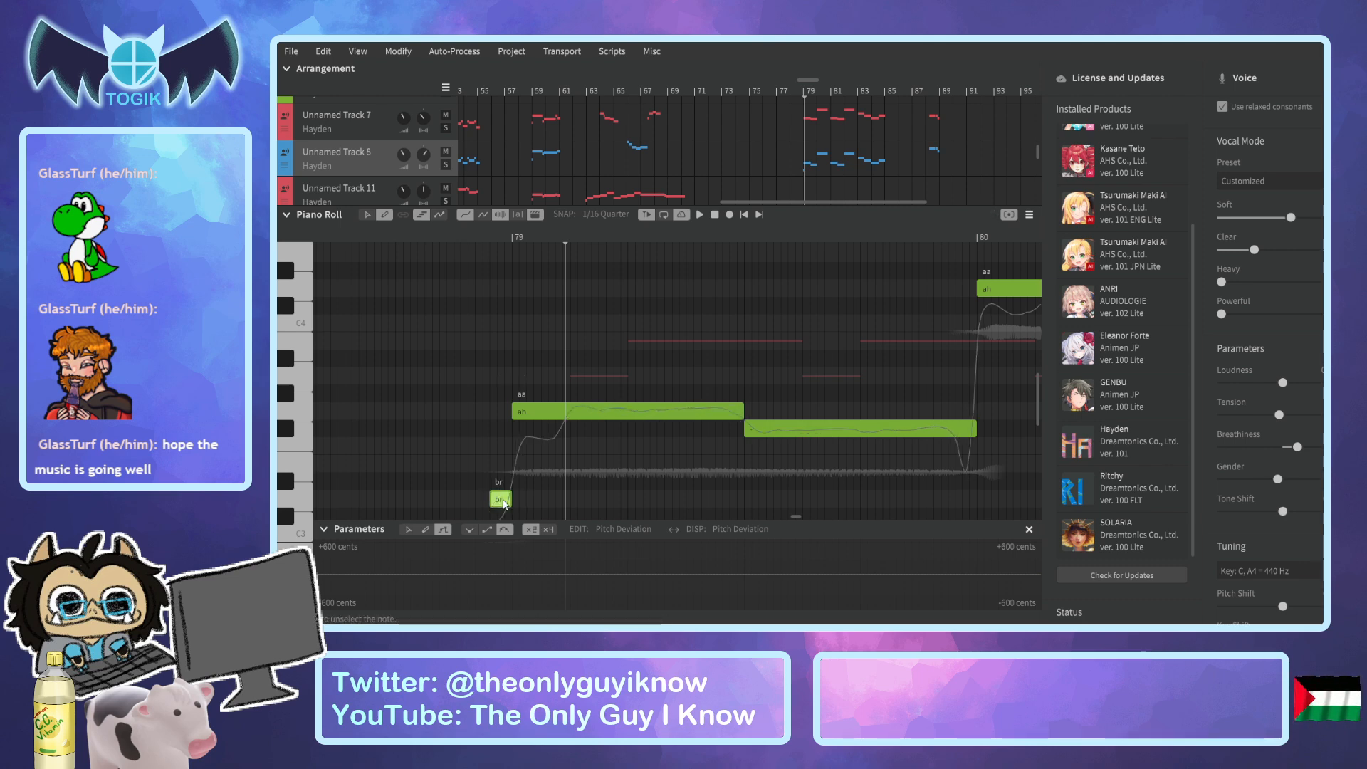
Add a short "br" breath note to Unnamed Track 7 just before its "ah" at bar 79 and raise it one semitone.
click(373, 127)
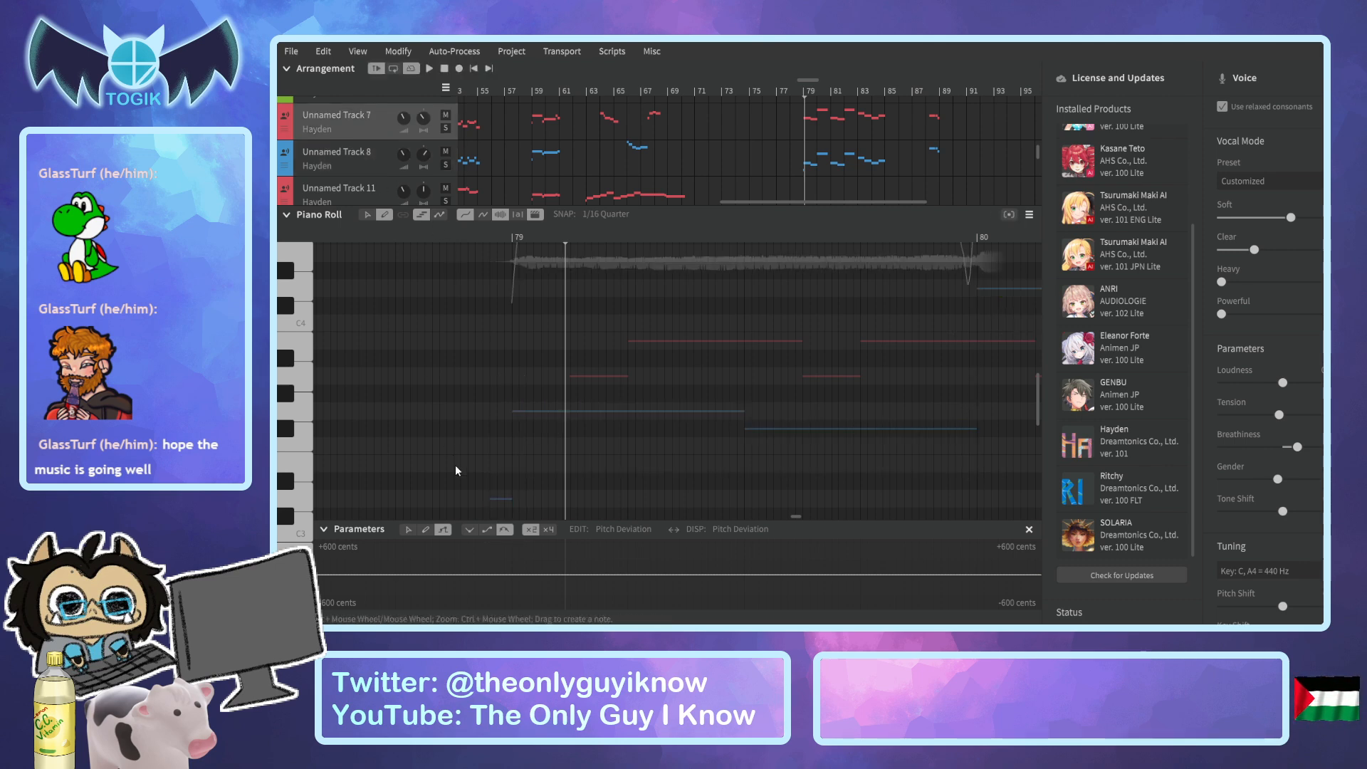
scroll(502, 436, up, 3)
click(491, 425)
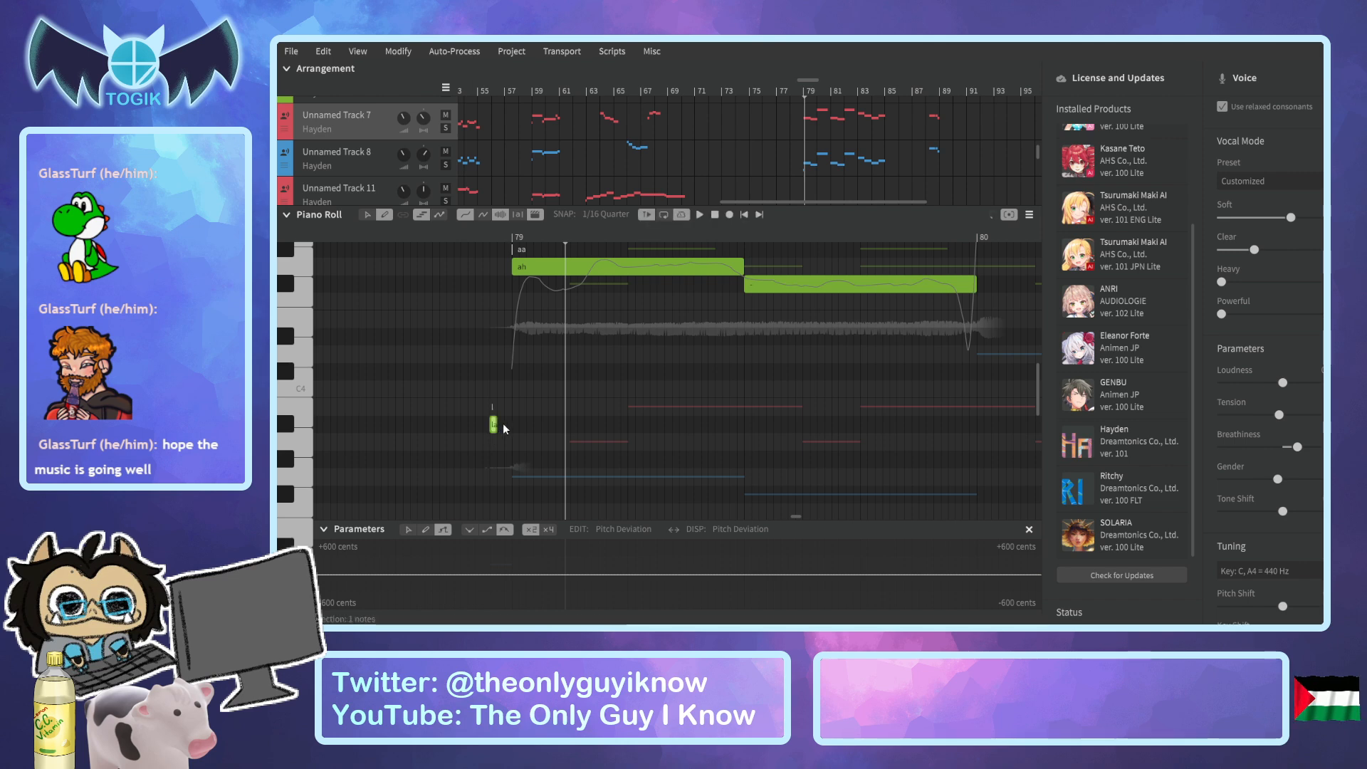
double_click(501, 425)
key(Return)
drag(501, 429, 501, 412)
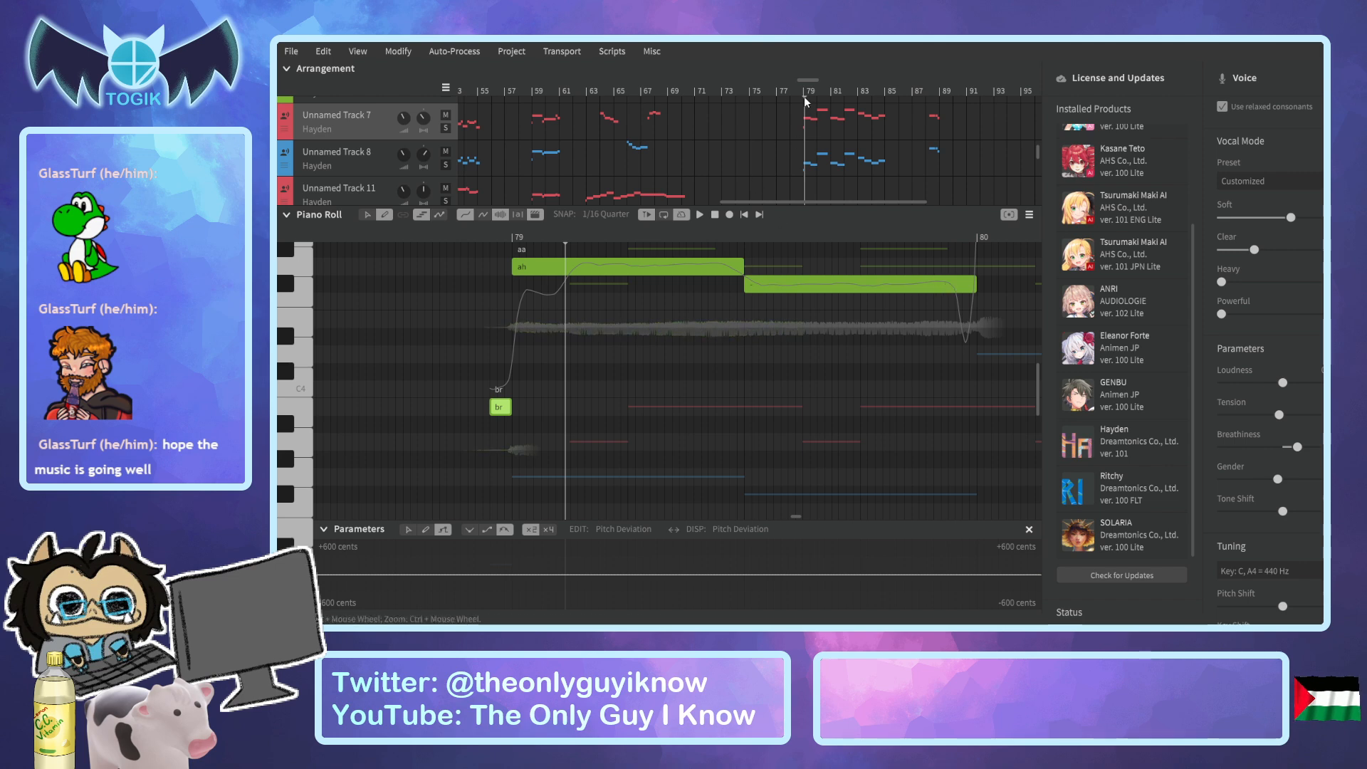
Add a short, low "br" breath note to Unnamed Track 7 just before its "ah" at bar 81.
drag(808, 80, 828, 86)
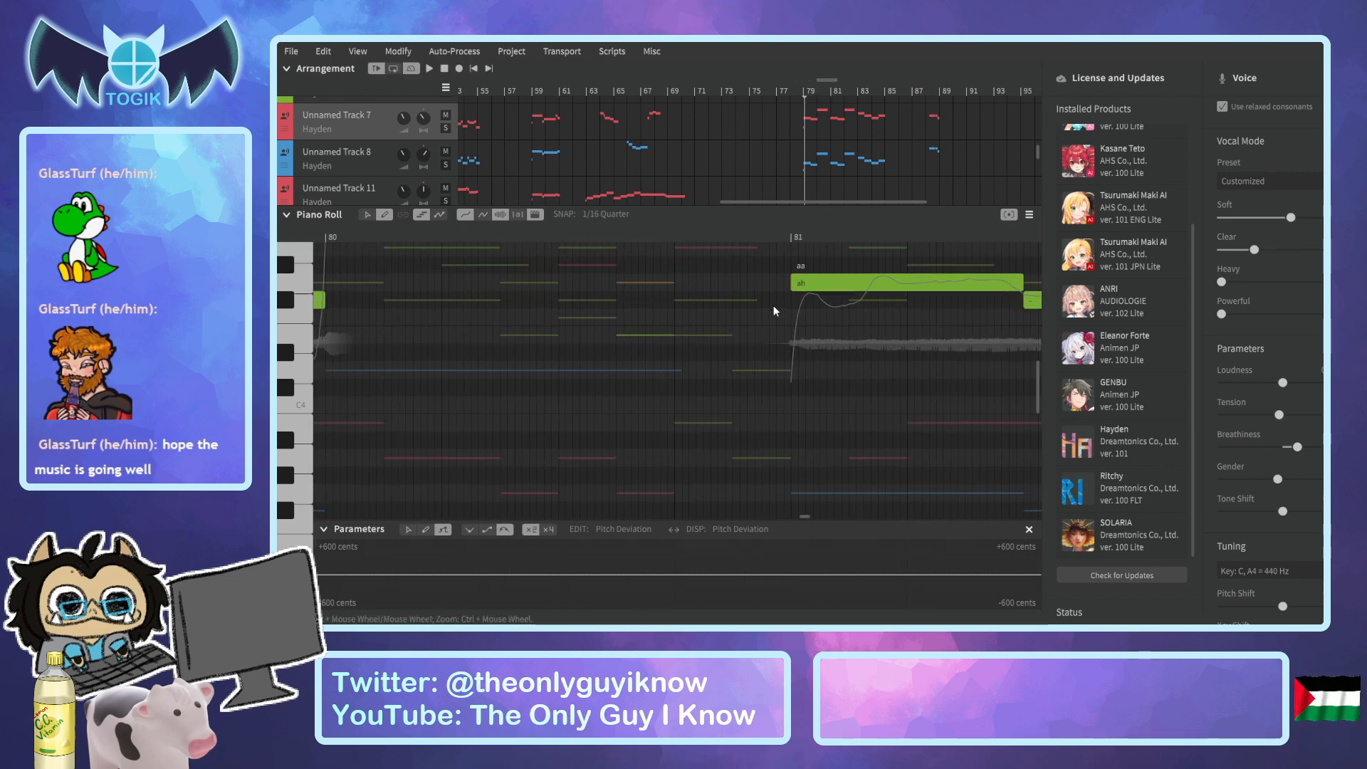
click(767, 243)
drag(770, 423, 790, 423)
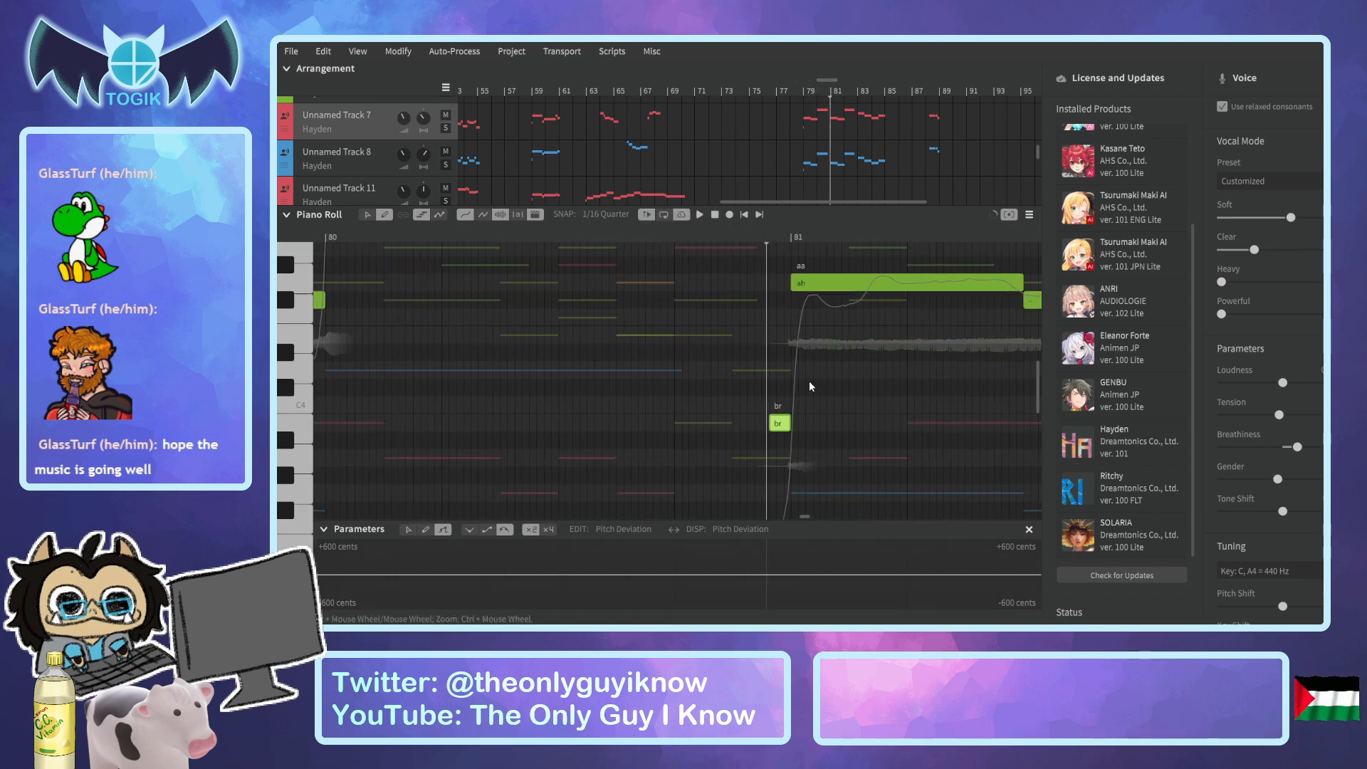
Copy Unnamed Track 8's "br" breath note before bar 79 to just before its "ah" at bar 81.
click(367, 176)
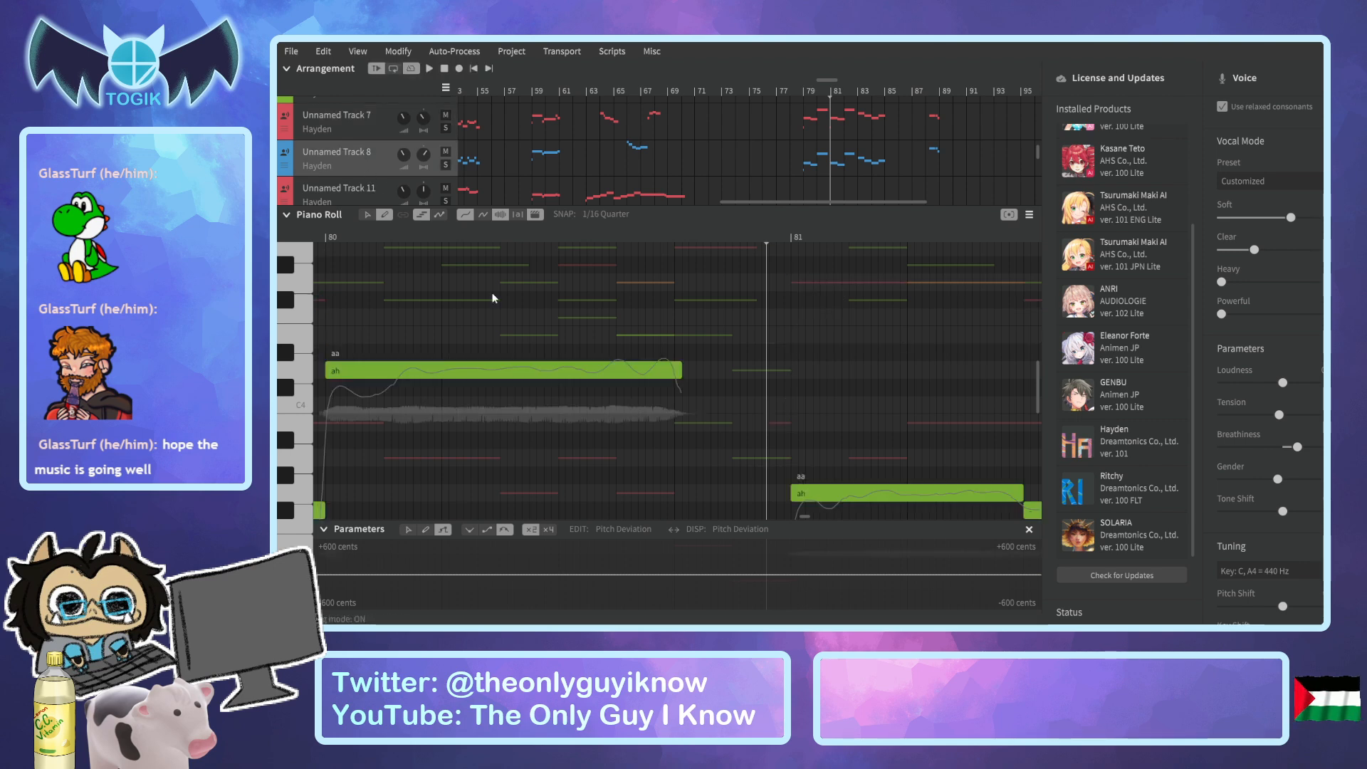
drag(823, 82, 800, 81)
scroll(673, 361, down, 3)
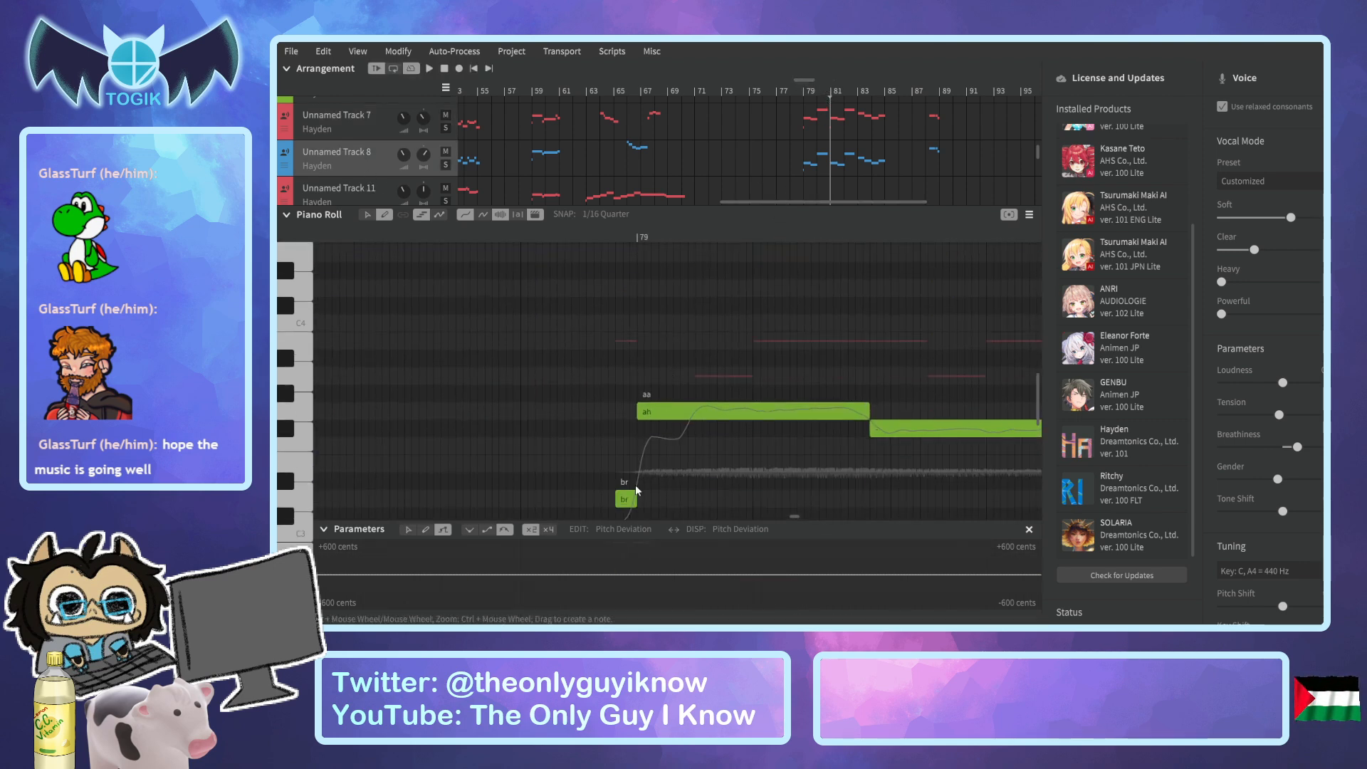
click(636, 490)
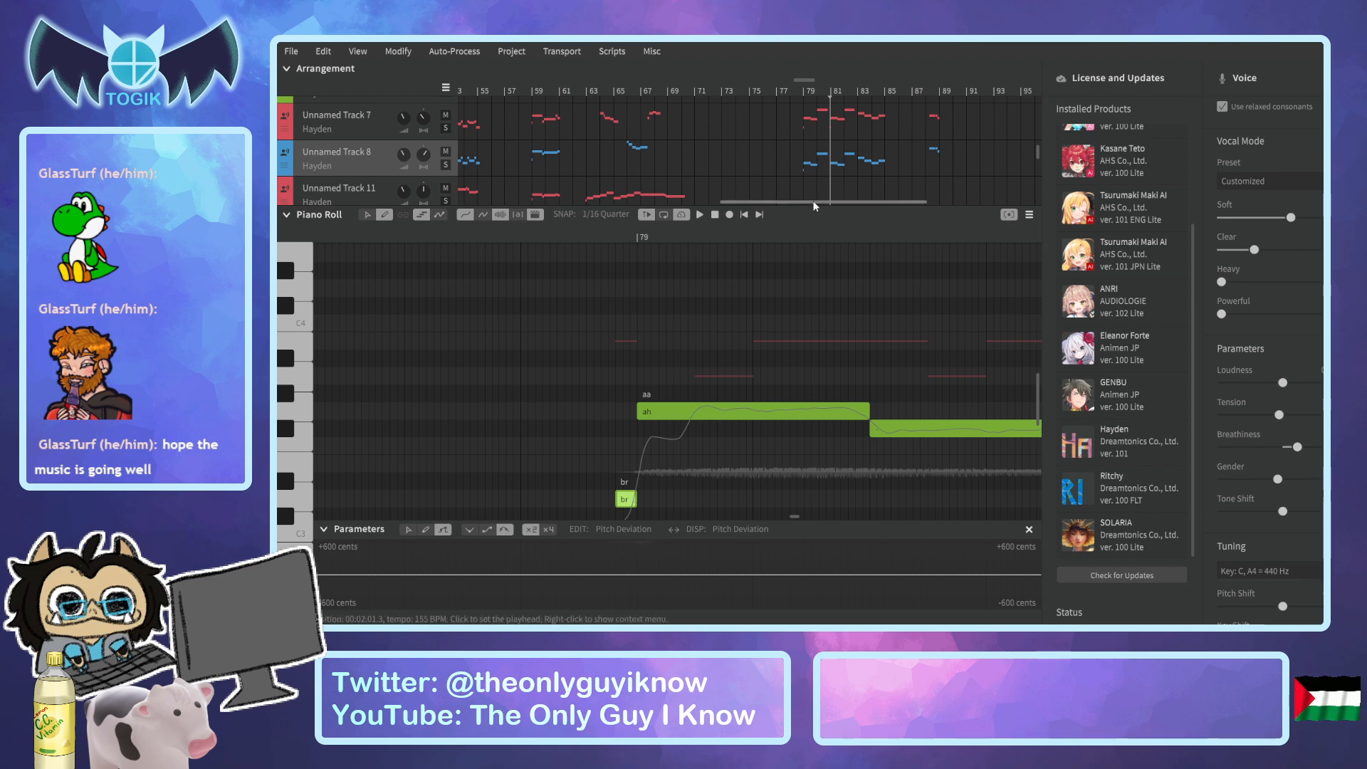
click(810, 71)
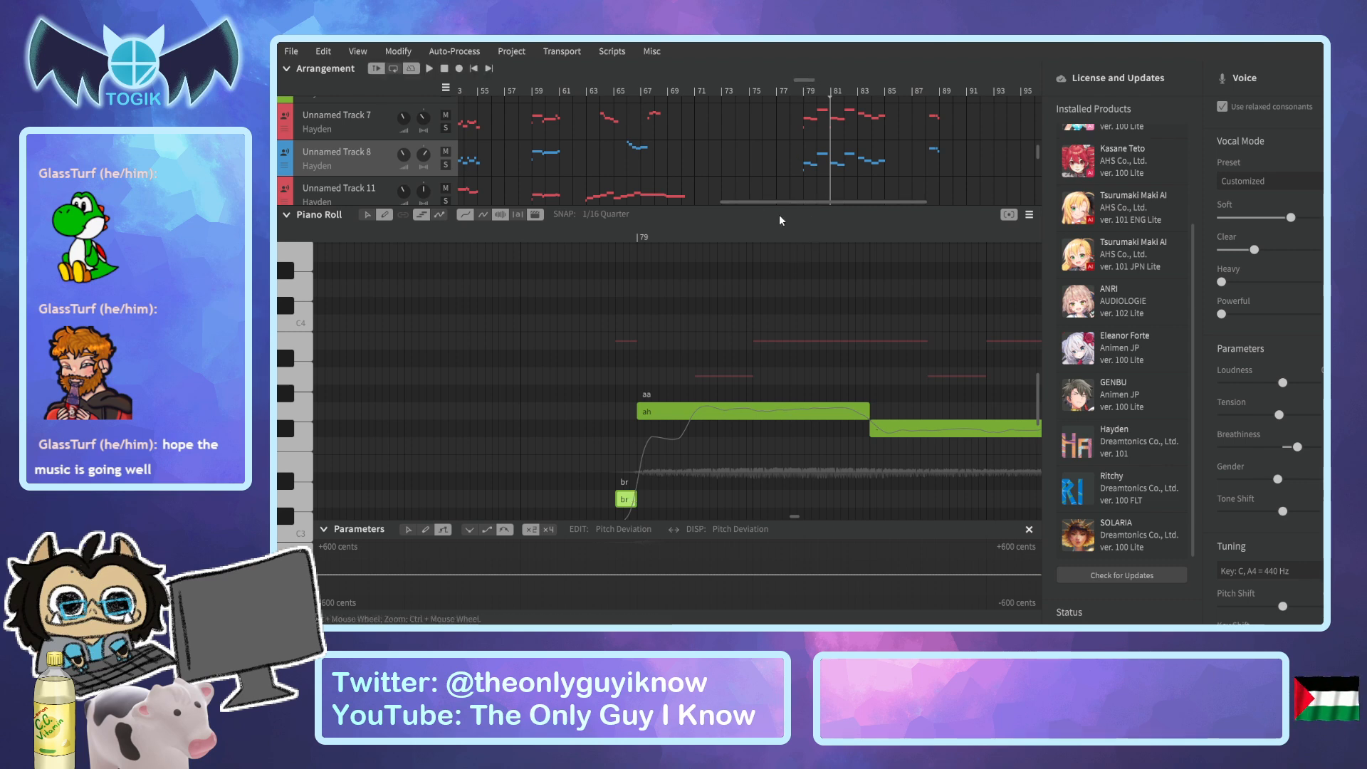
Play the vocals from the middle of bar 78 and replay them from late in that bar to check the breaths before bars 79 and 81.
mouse_move(779, 220)
drag(788, 202, 819, 207)
drag(721, 83, 742, 87)
click(707, 87)
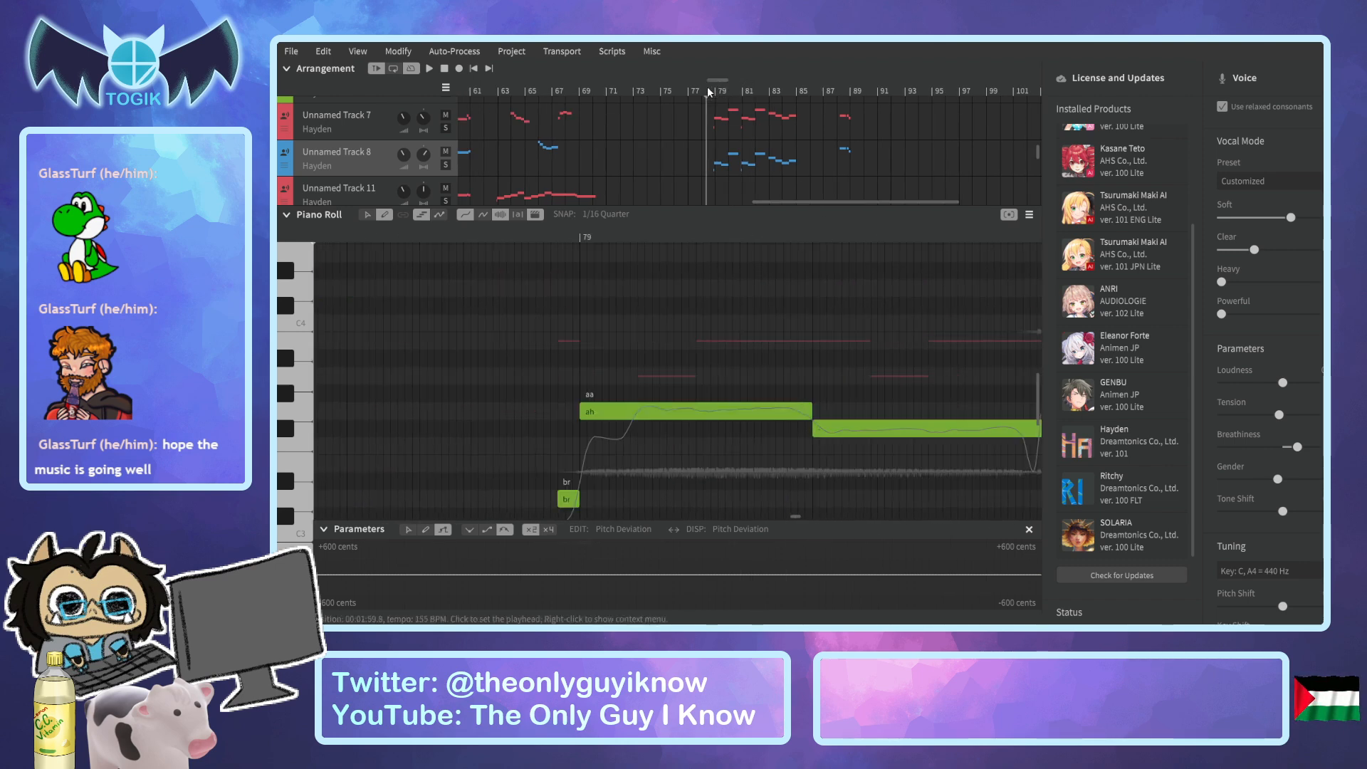
key(space)
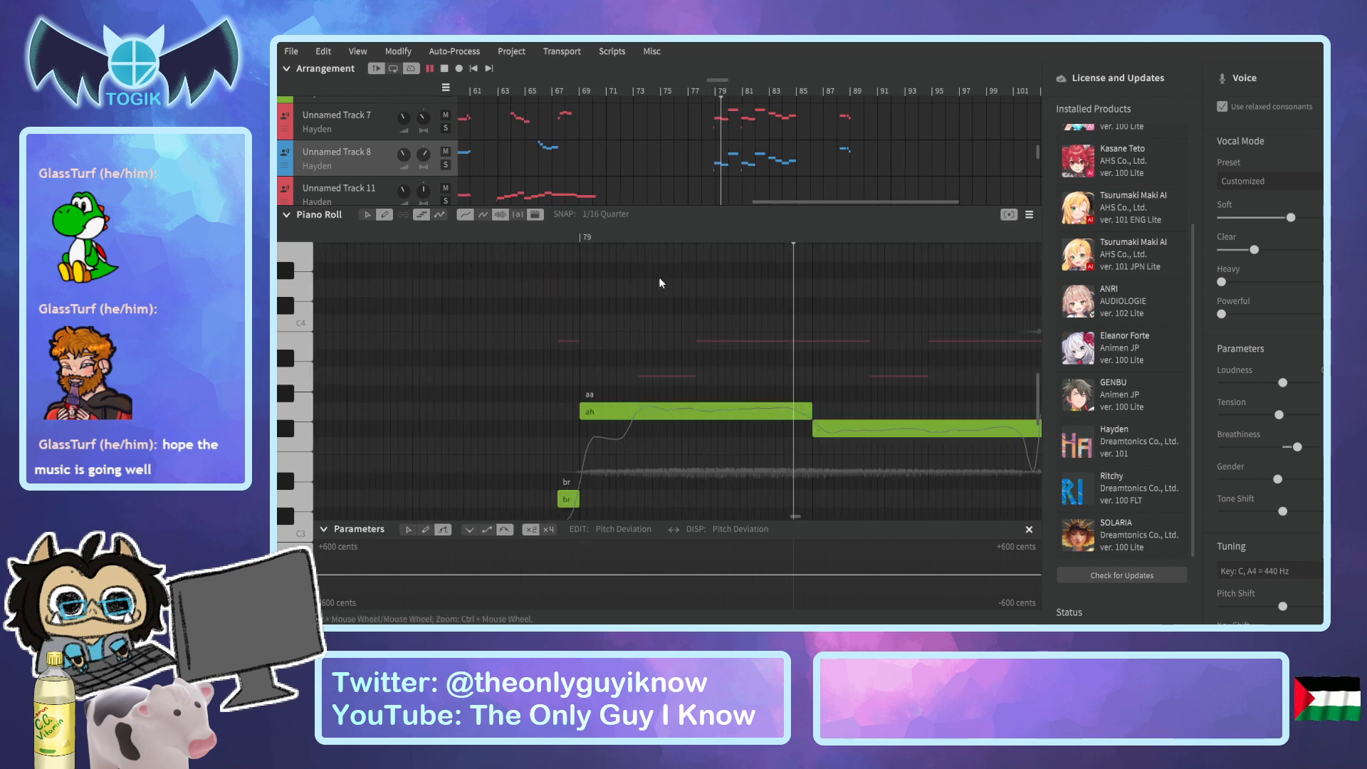
click(466, 237)
key(space)
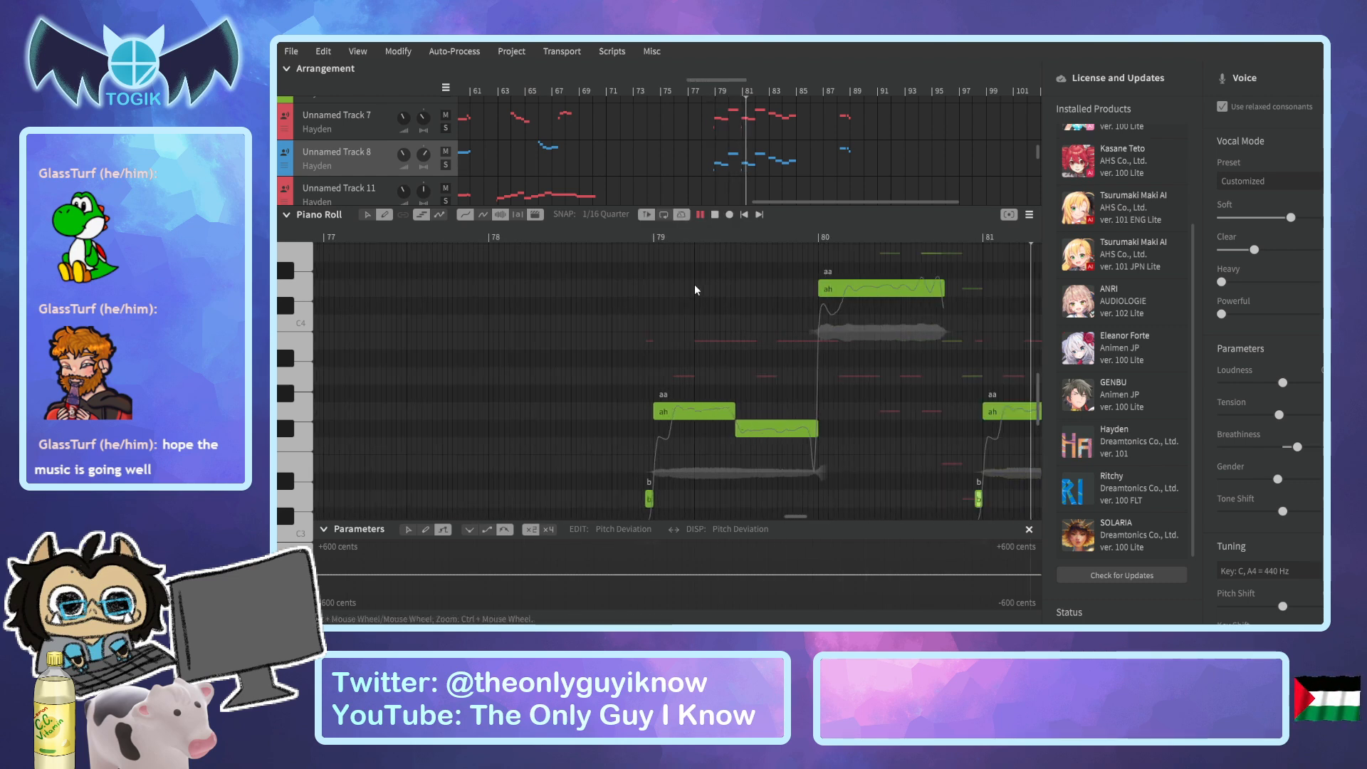
Add short, low "br" breath notes to Unnamed Track 8 and Unnamed Track 7 just before their "ah" notes at bar 83.
click(574, 237)
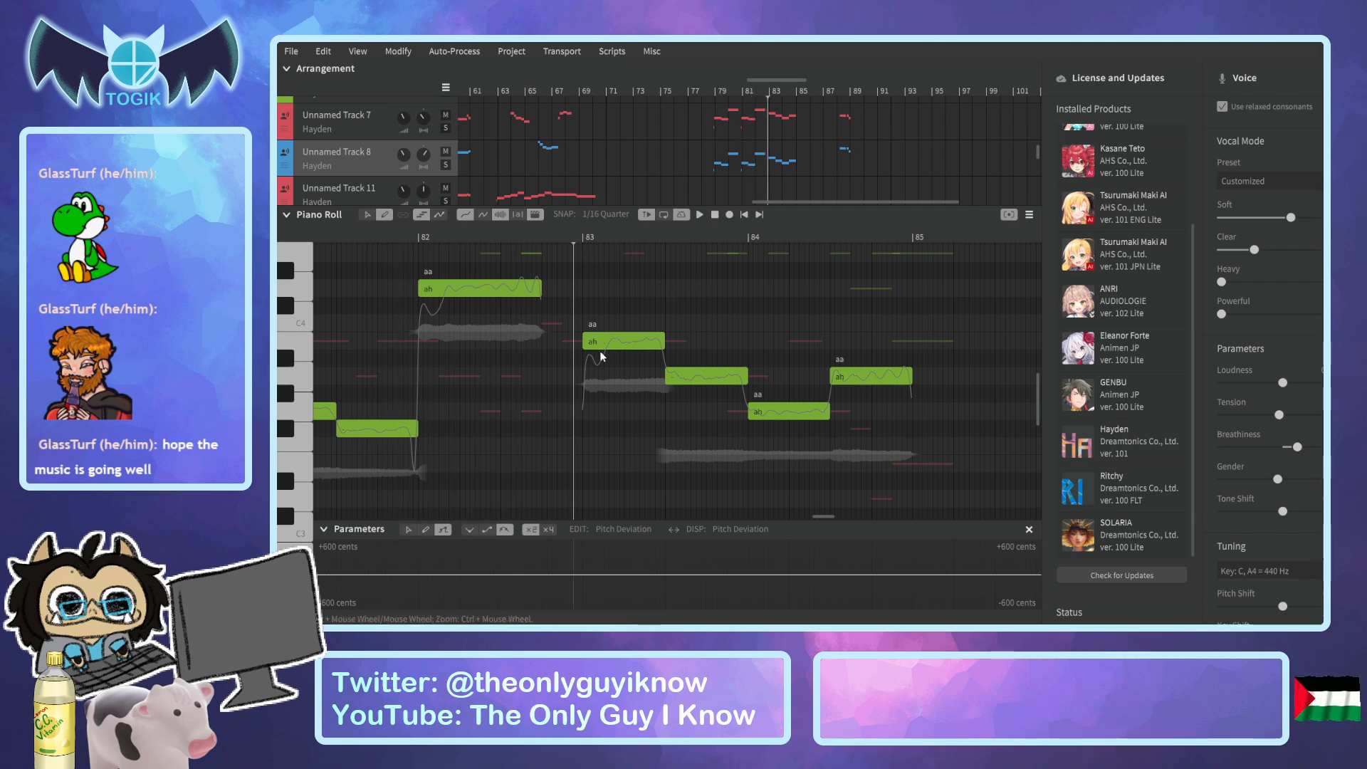
scroll(576, 499, up, 3)
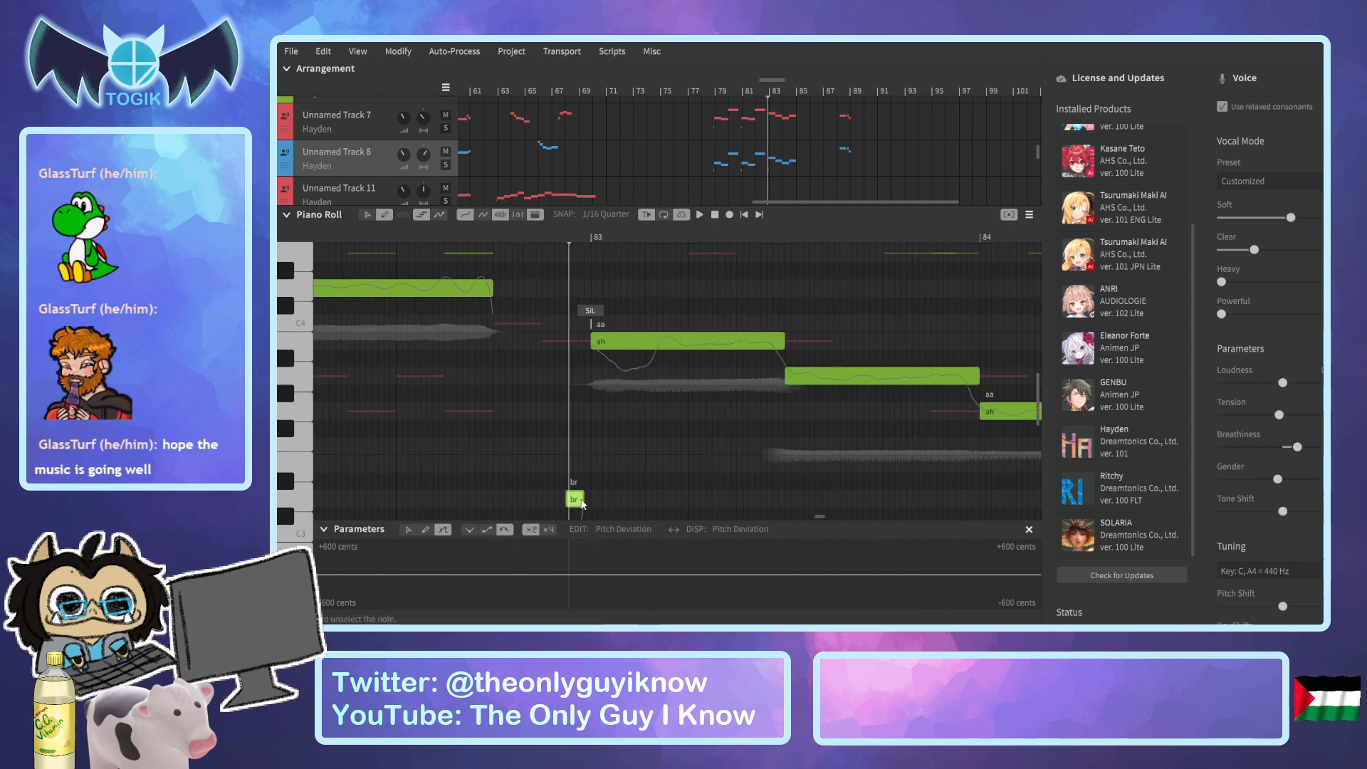
click(383, 124)
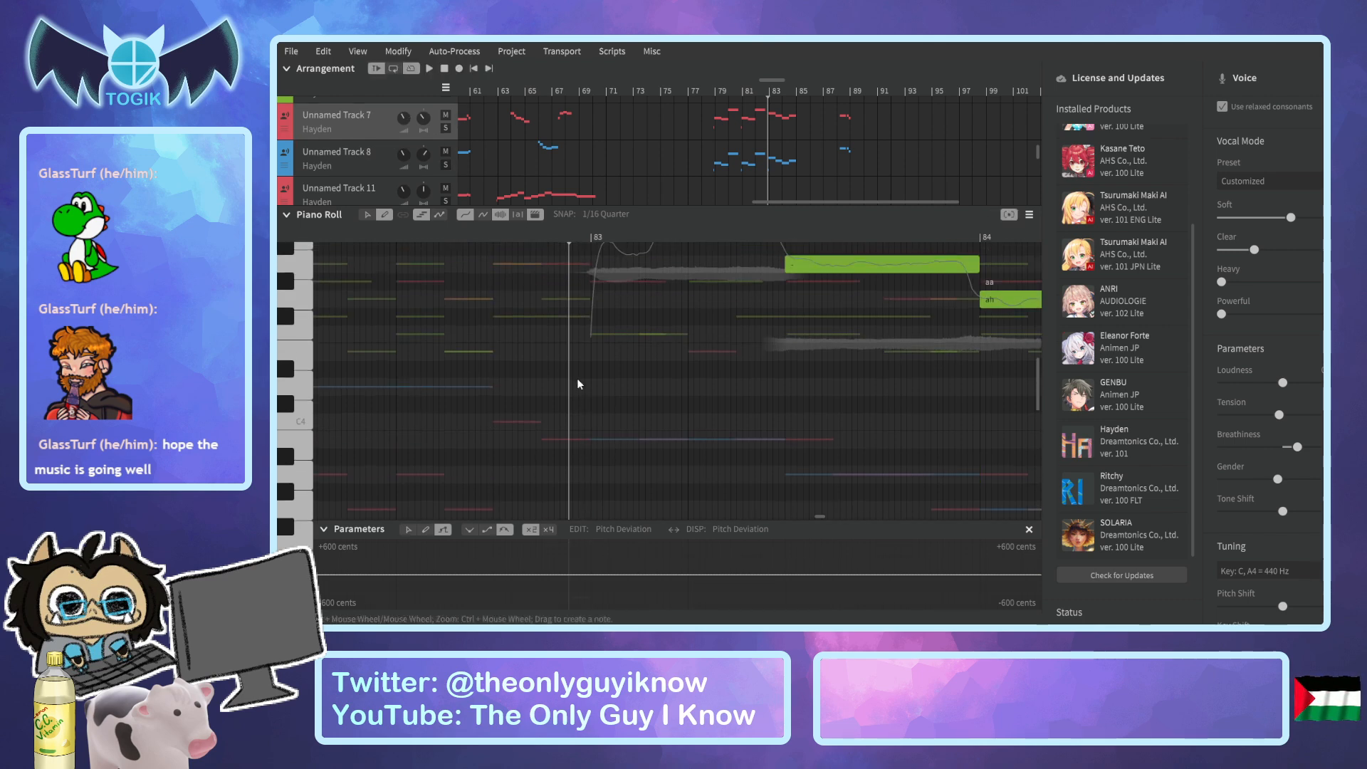
scroll(577, 383, up, 2)
drag(573, 437, 590, 437)
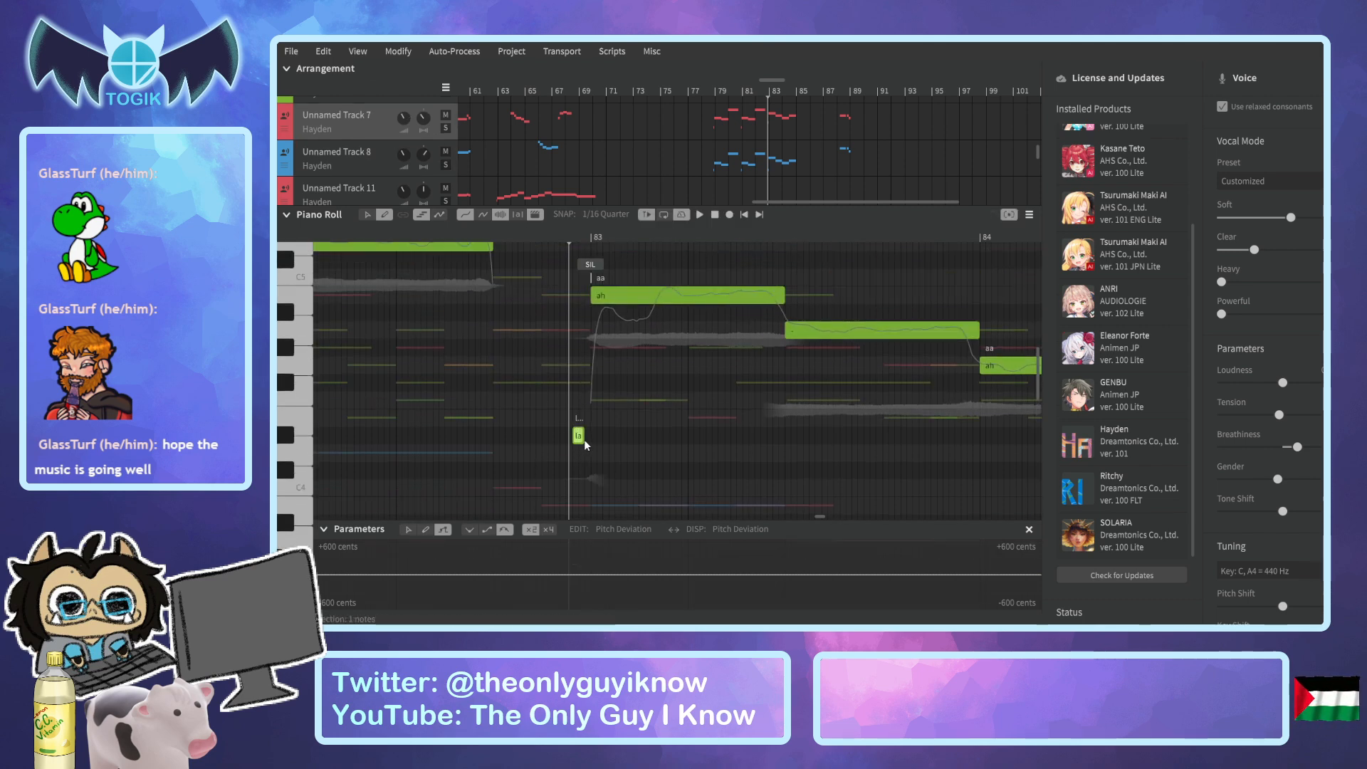
double_click(581, 437)
key(Return)
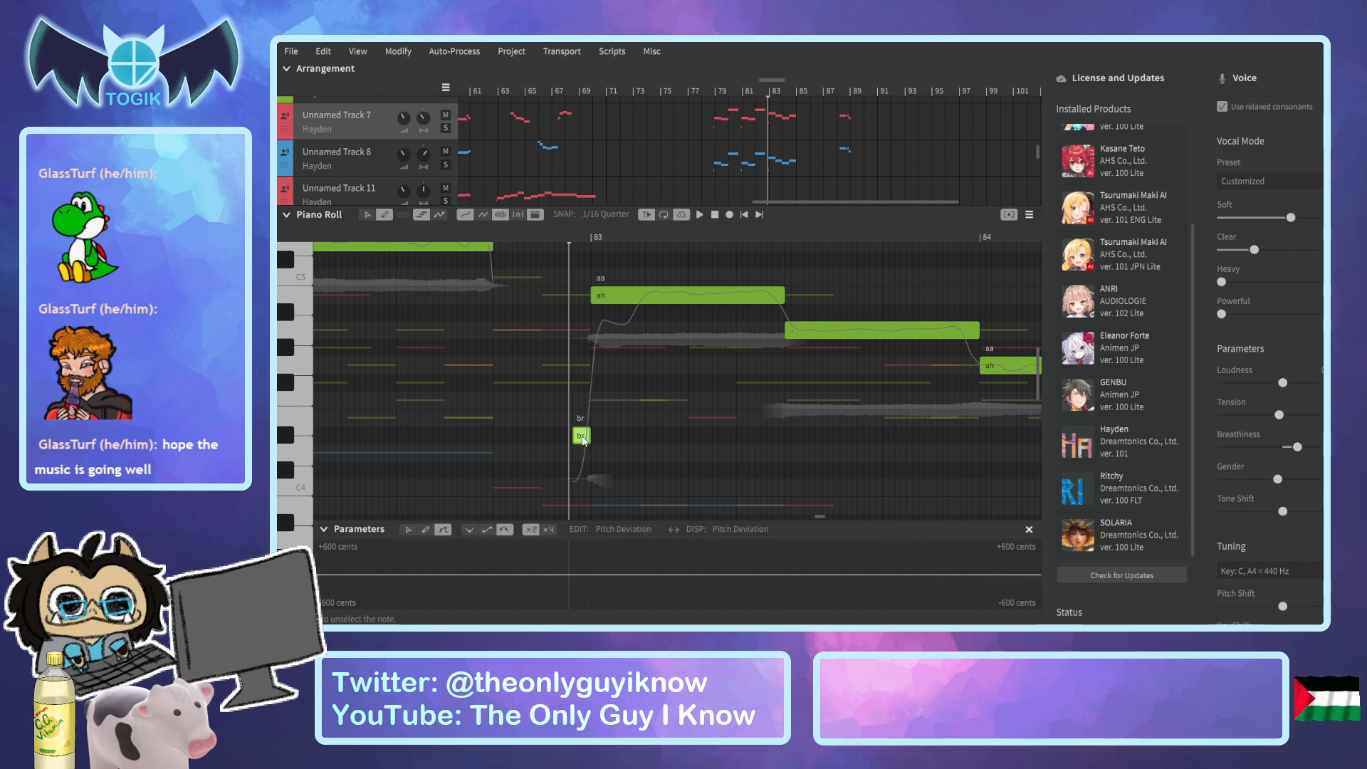
Play the vocals from just before bar 79 and listen through to bar 90.
scroll(584, 440, down, 3)
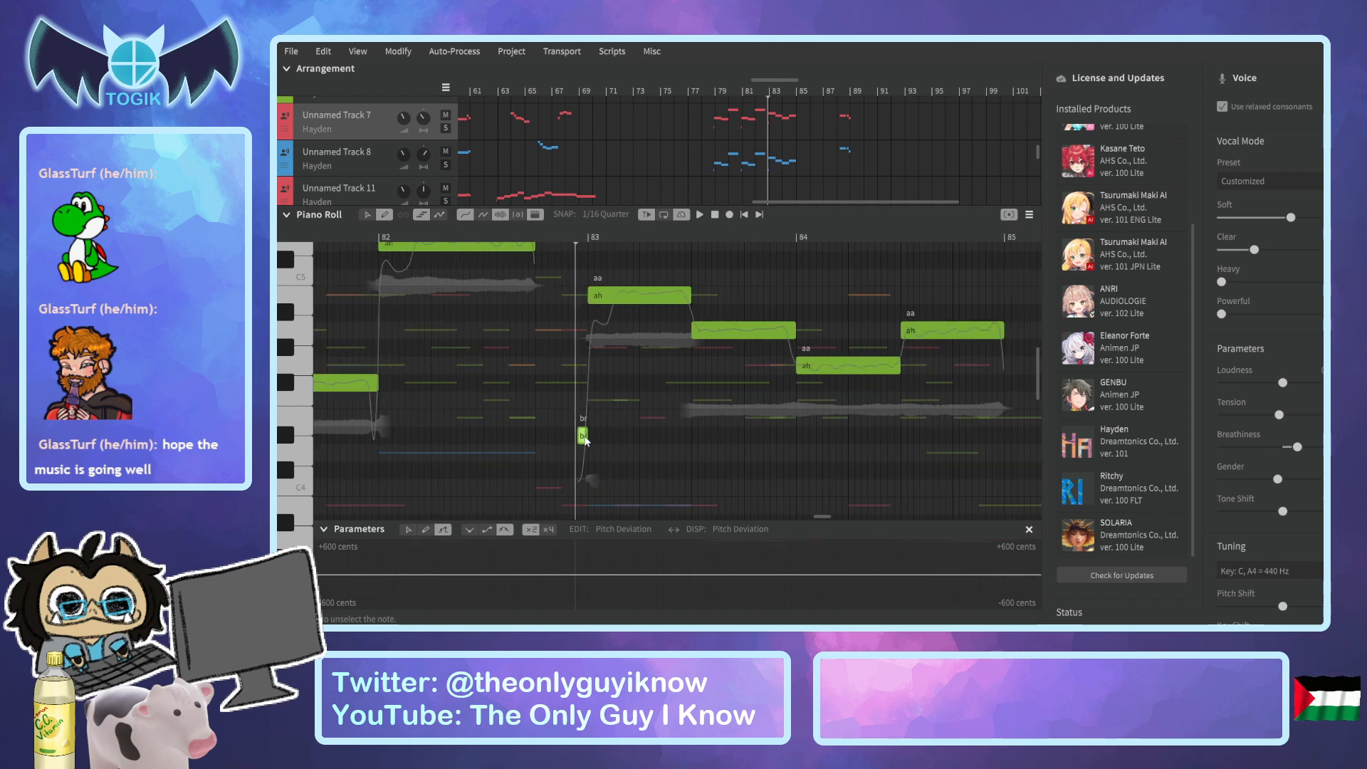
click(713, 93)
key(space)
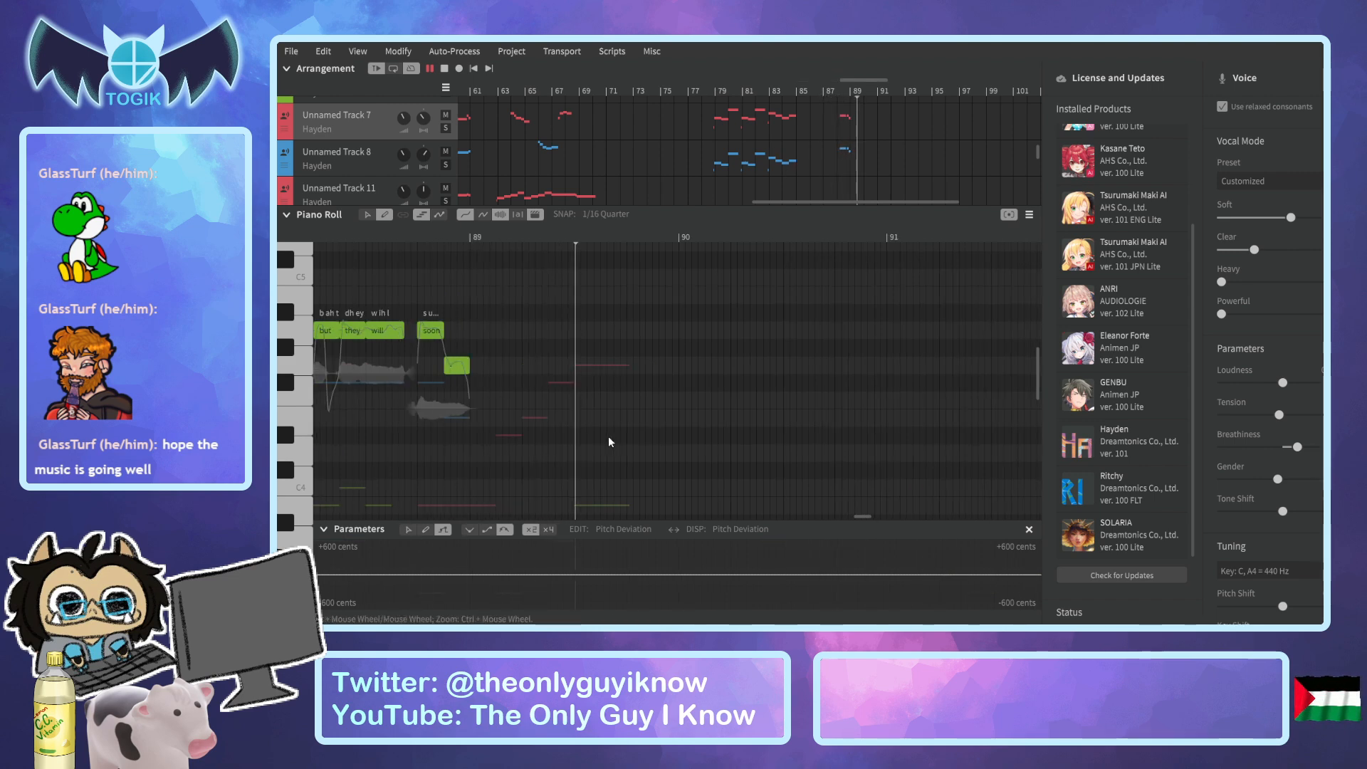
key(space)
Replay the ending of the vocals from bar 88 and again from just before bar 87.
scroll(674, 181, up, 5)
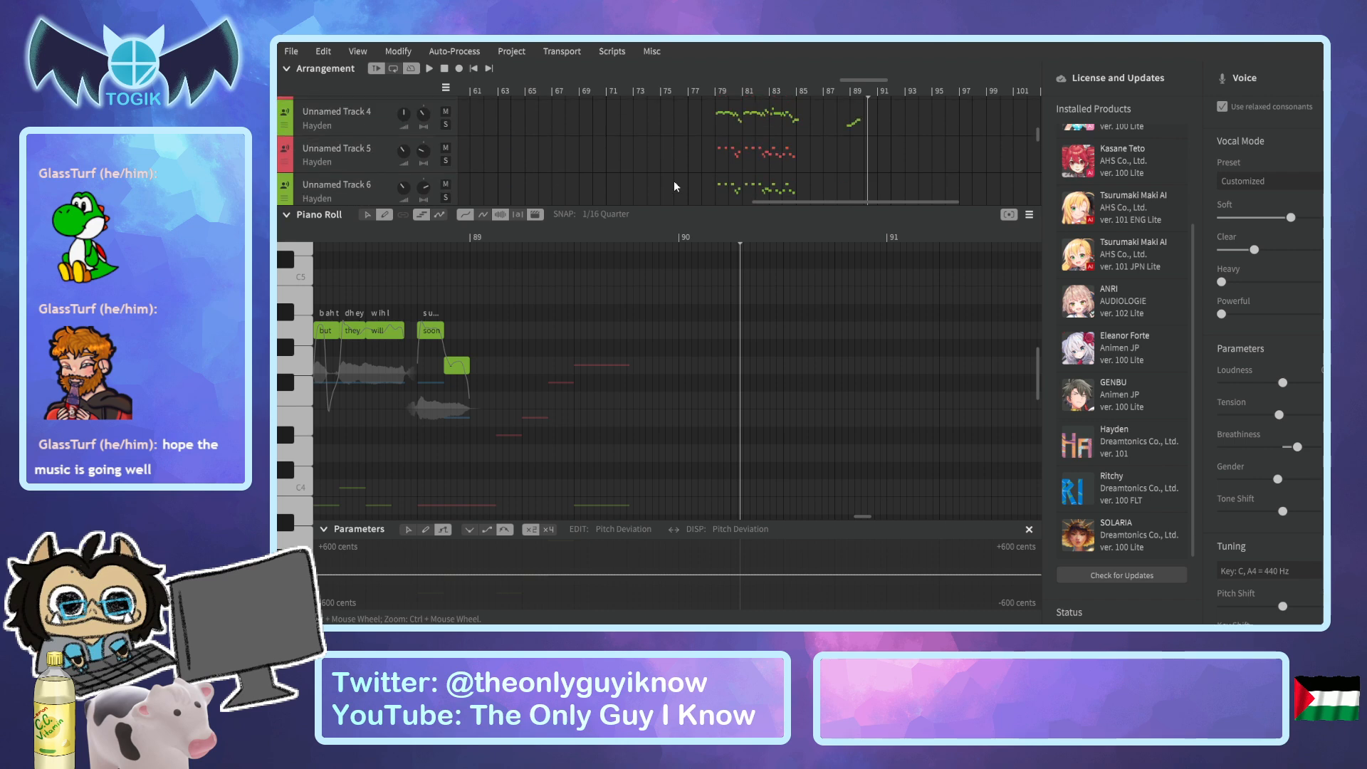
click(847, 93)
key(space)
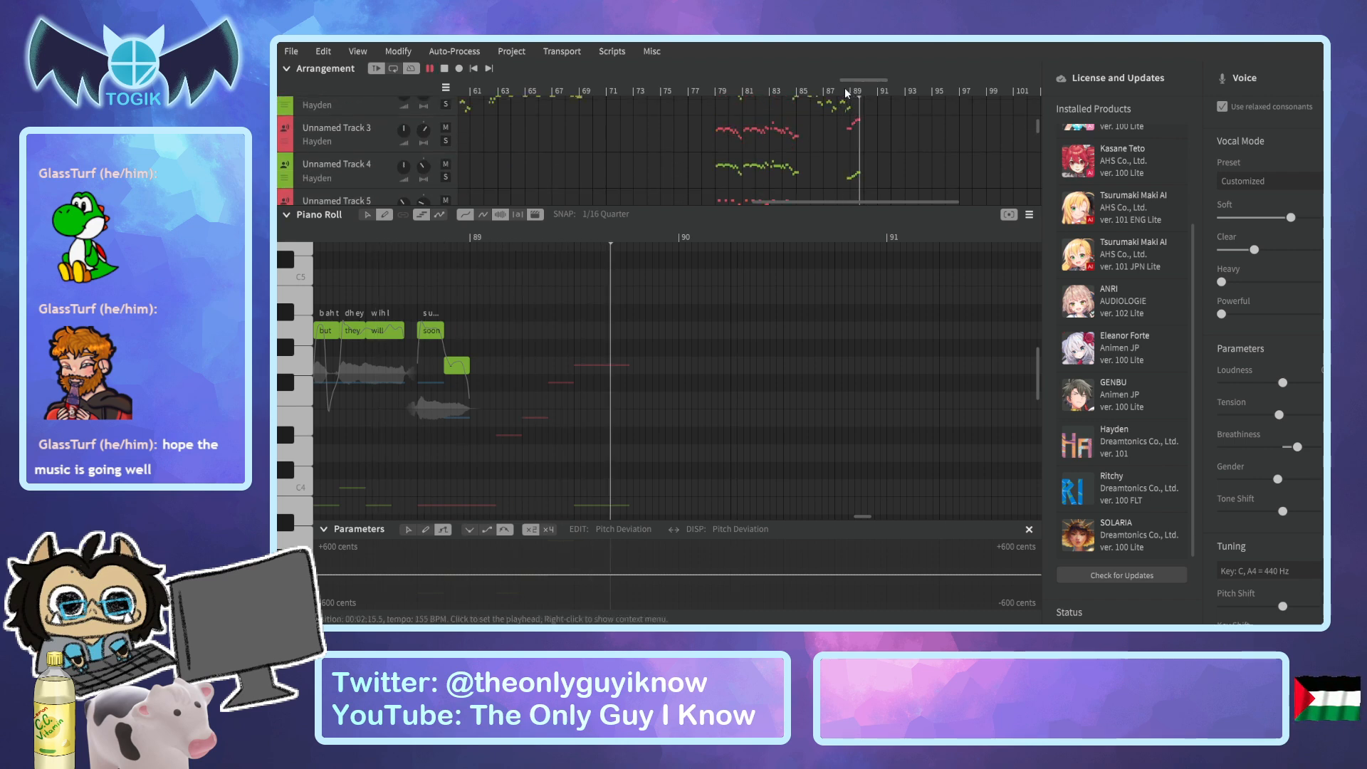
key(space)
mouse_move(844, 202)
mouse_down()
mouse_move(787, 195)
mouse_move(852, 189)
mouse_up()
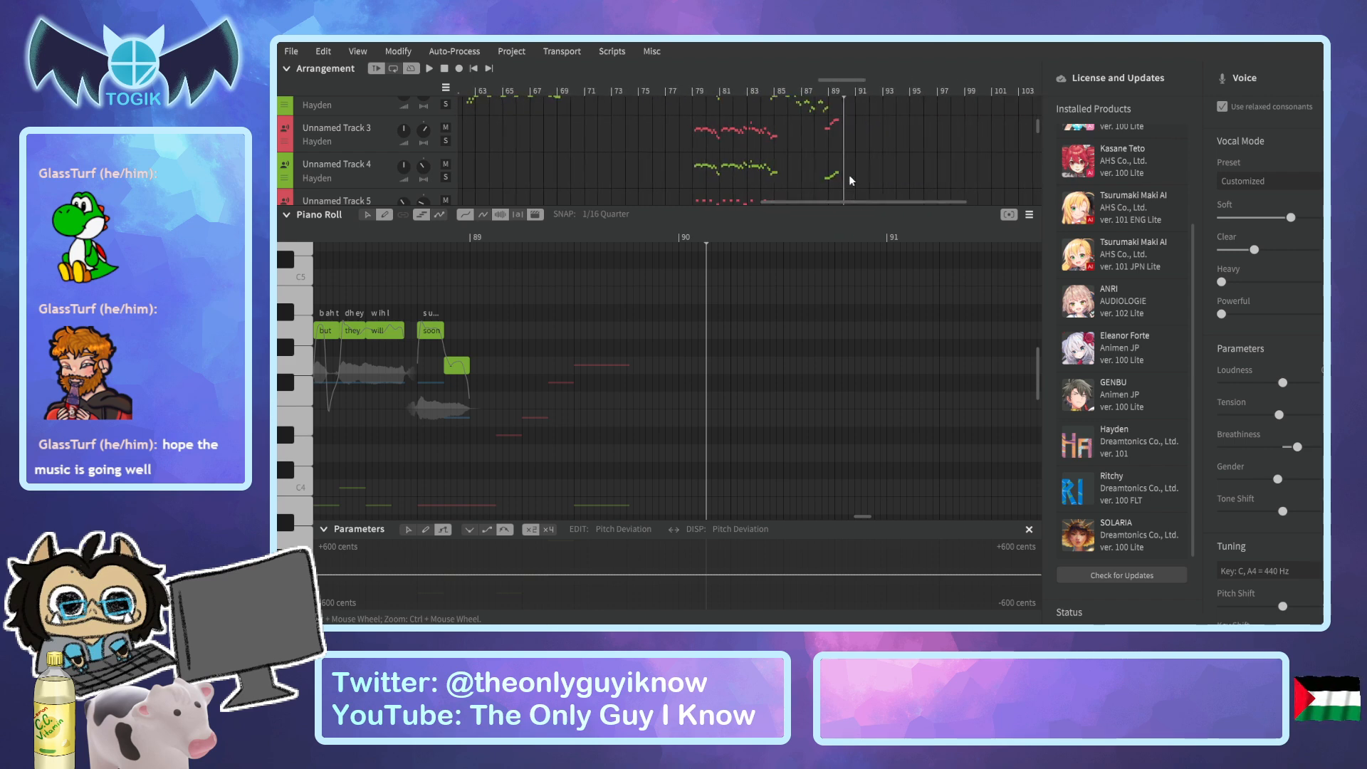
click(804, 93)
scroll(809, 171, up, 3)
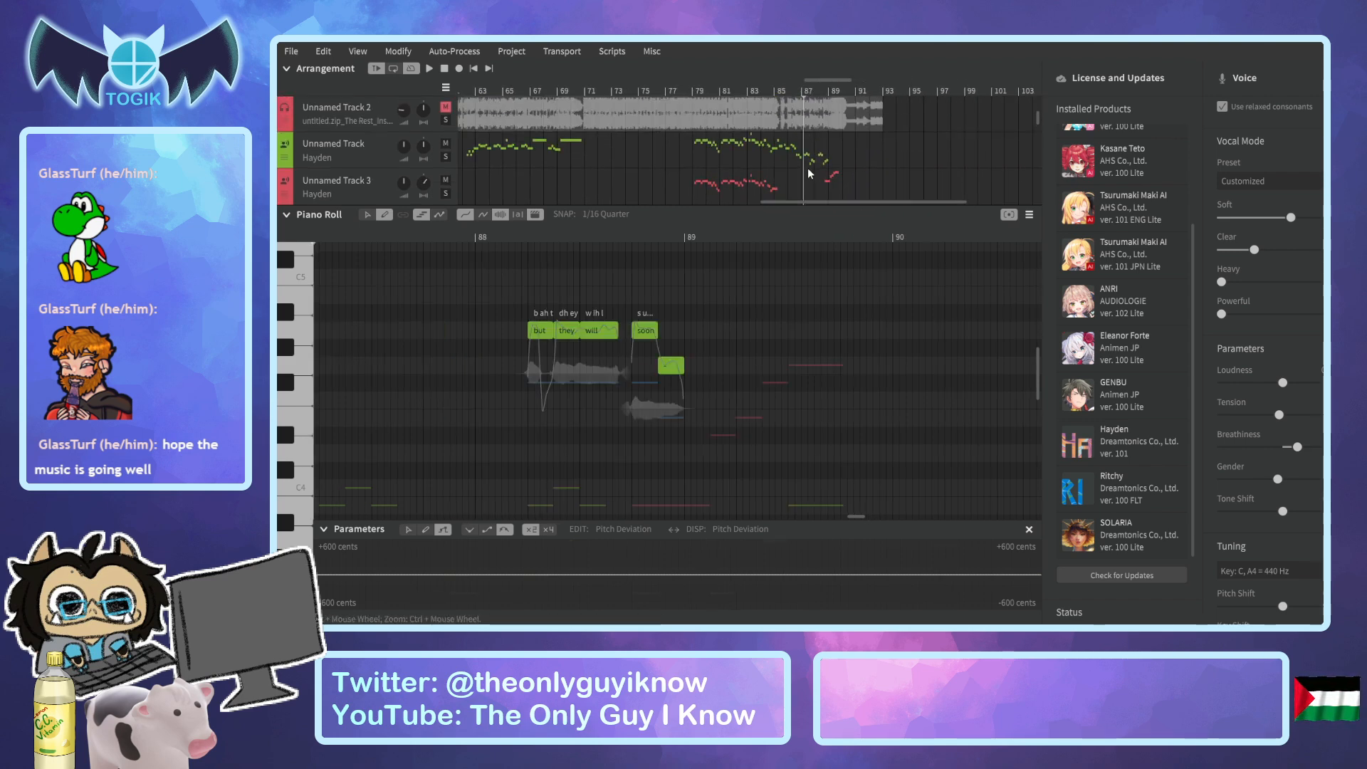
key(space)
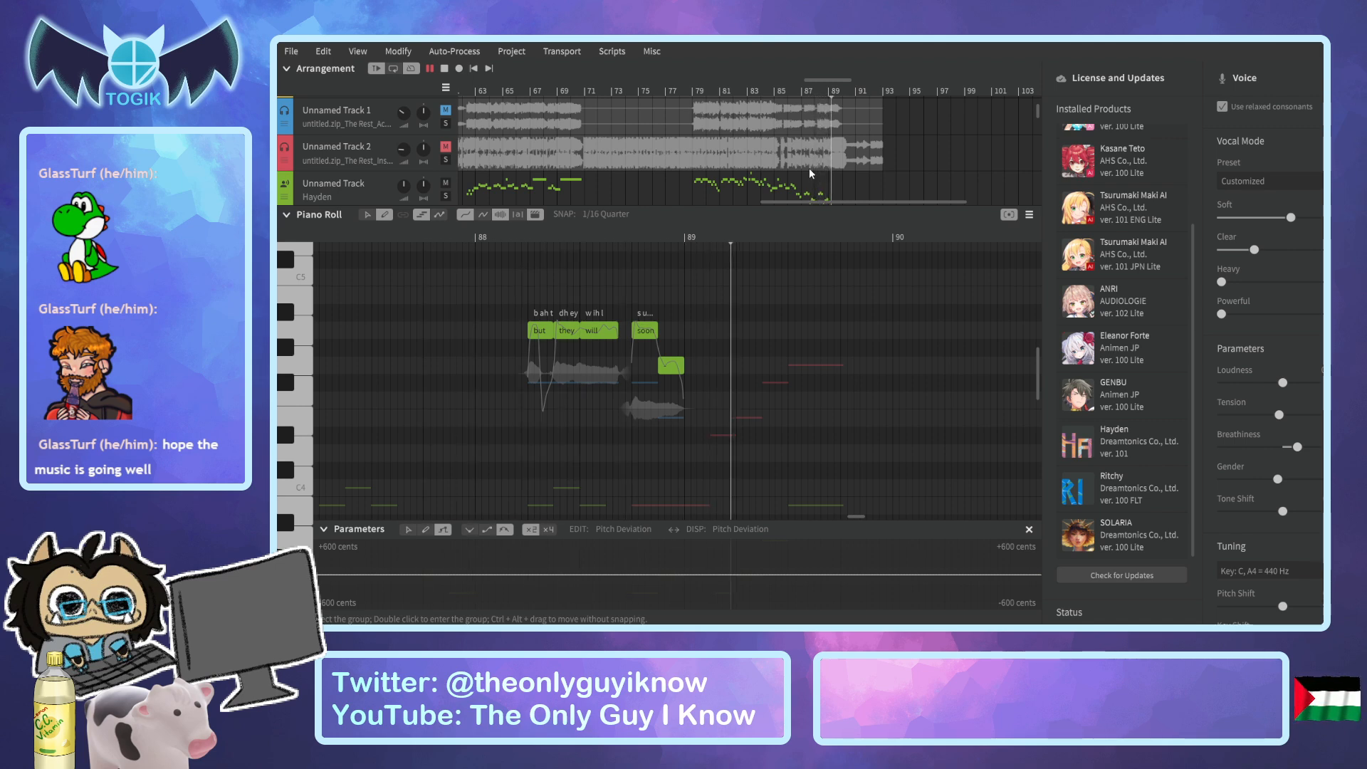
key(space)
Save the project and unmute the instrumental on Unnamed Track 2, with the piano roll collapsed to show the whole arrangement.
drag(866, 203, 536, 197)
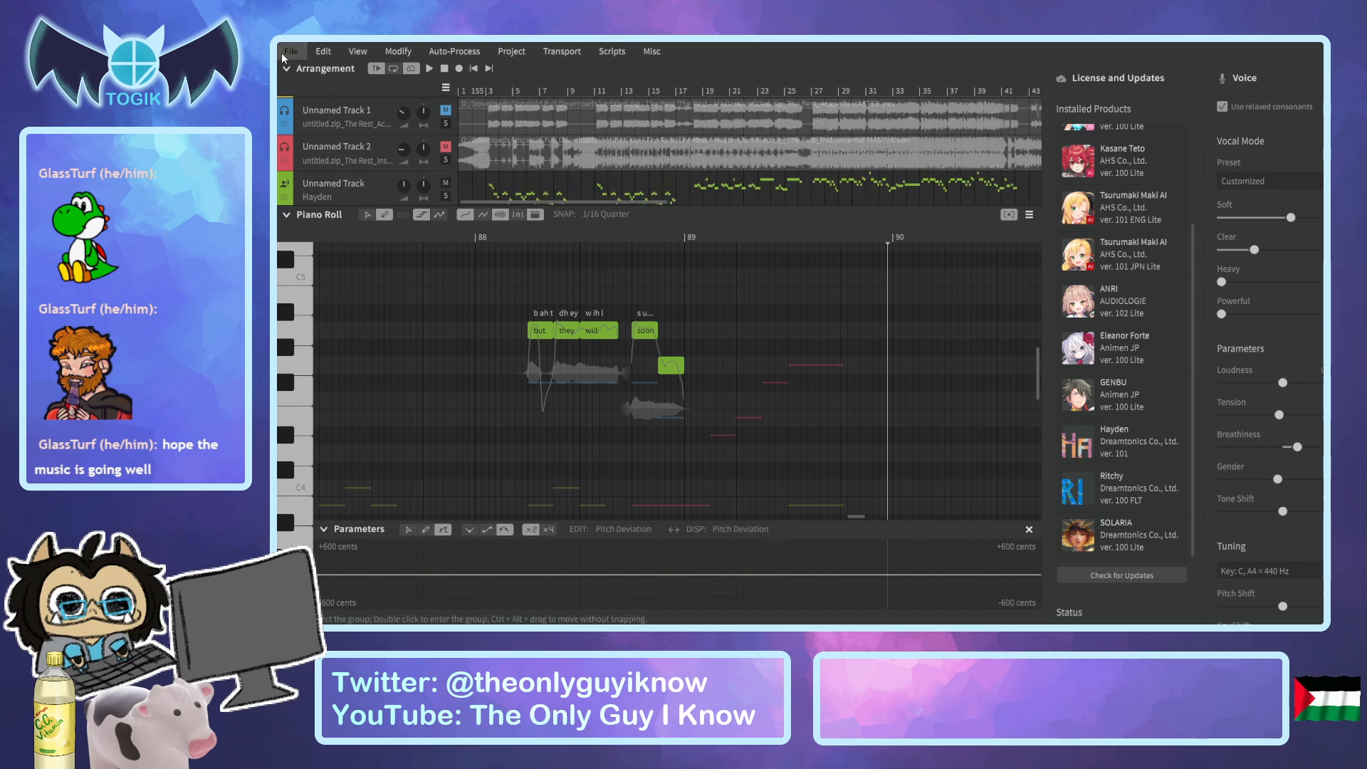
key(ctrl+s)
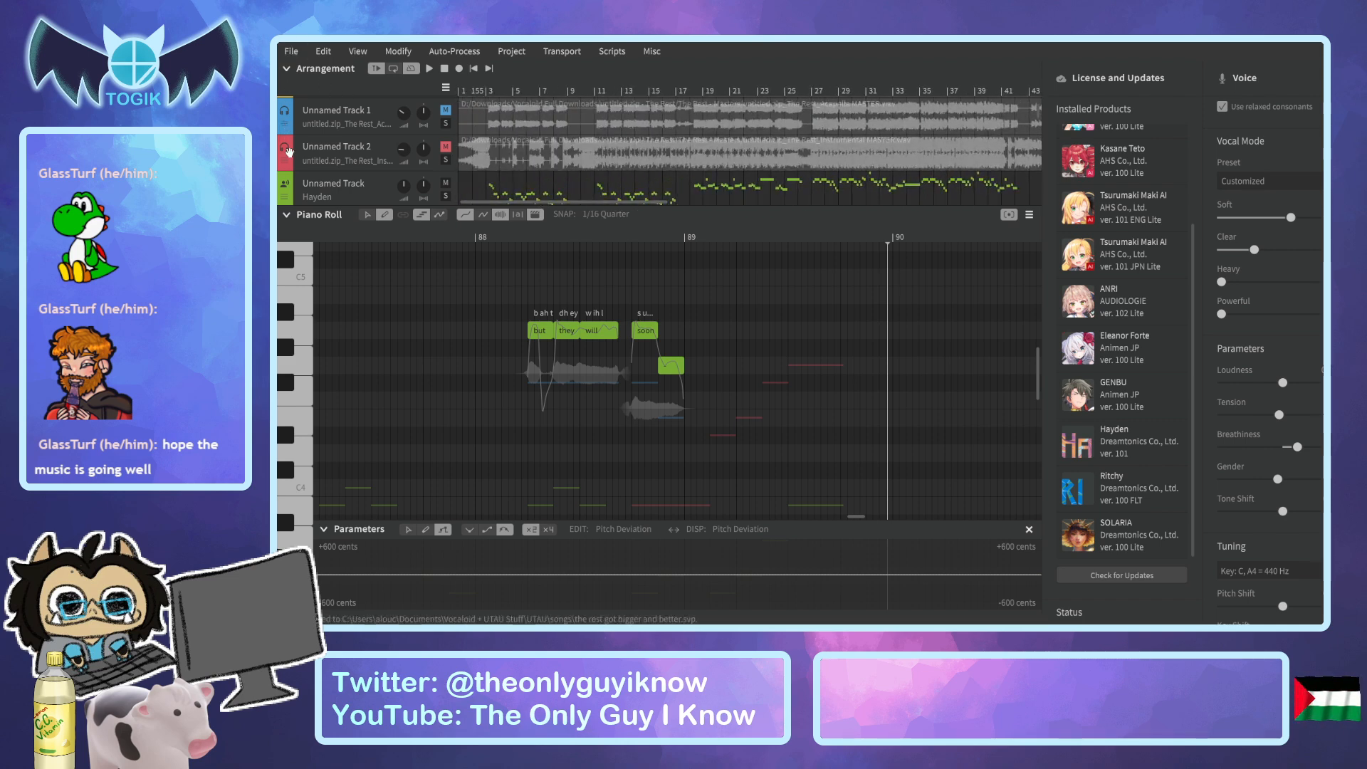
click(285, 215)
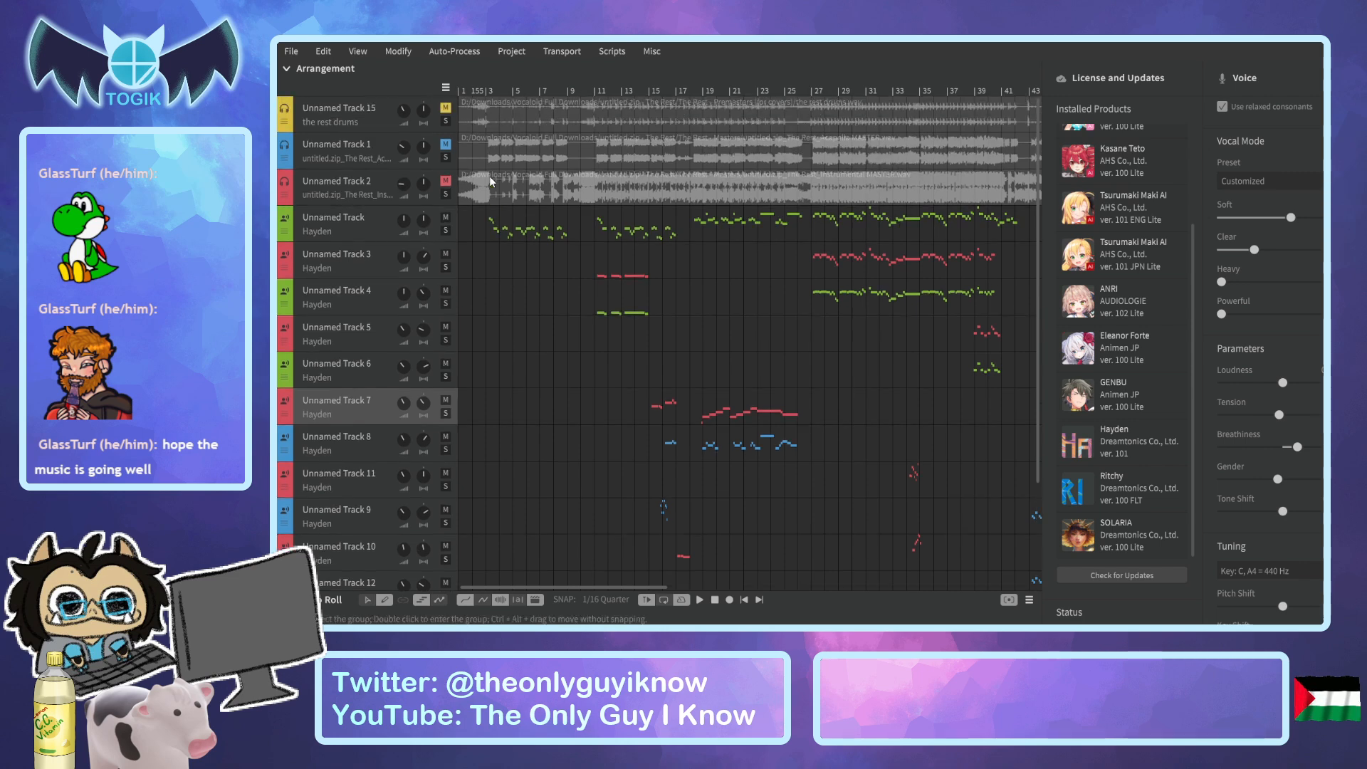
click(446, 182)
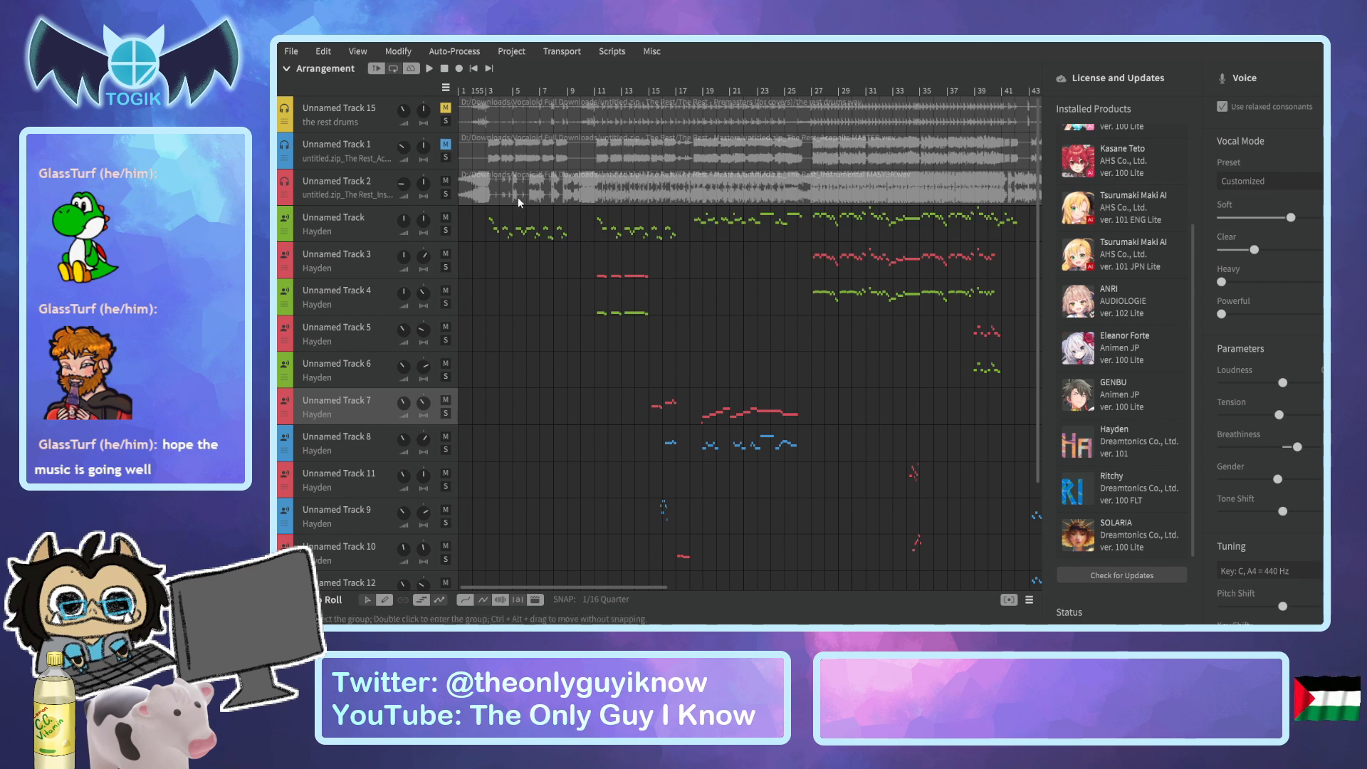
Play the song with the instrumental from the very start and listen through to bar 26.
drag(483, 89, 443, 82)
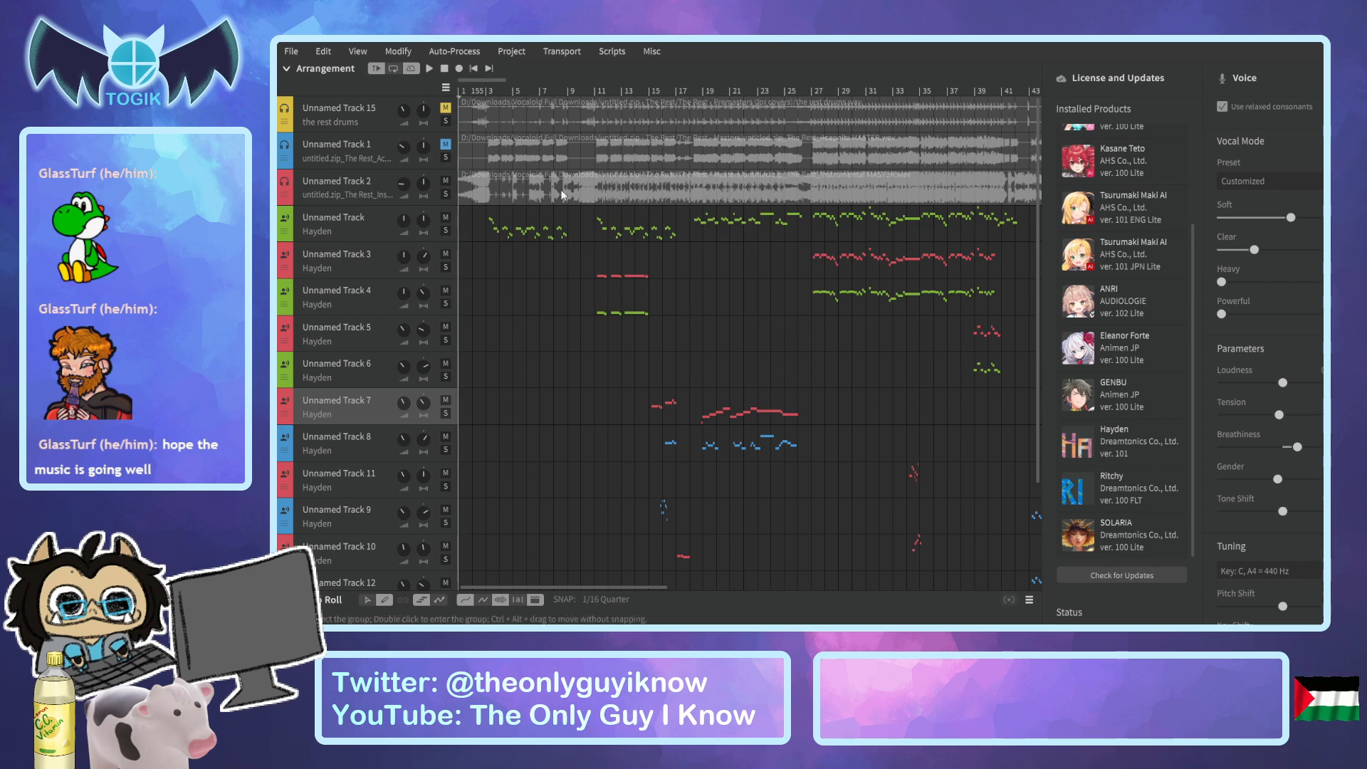
key(space)
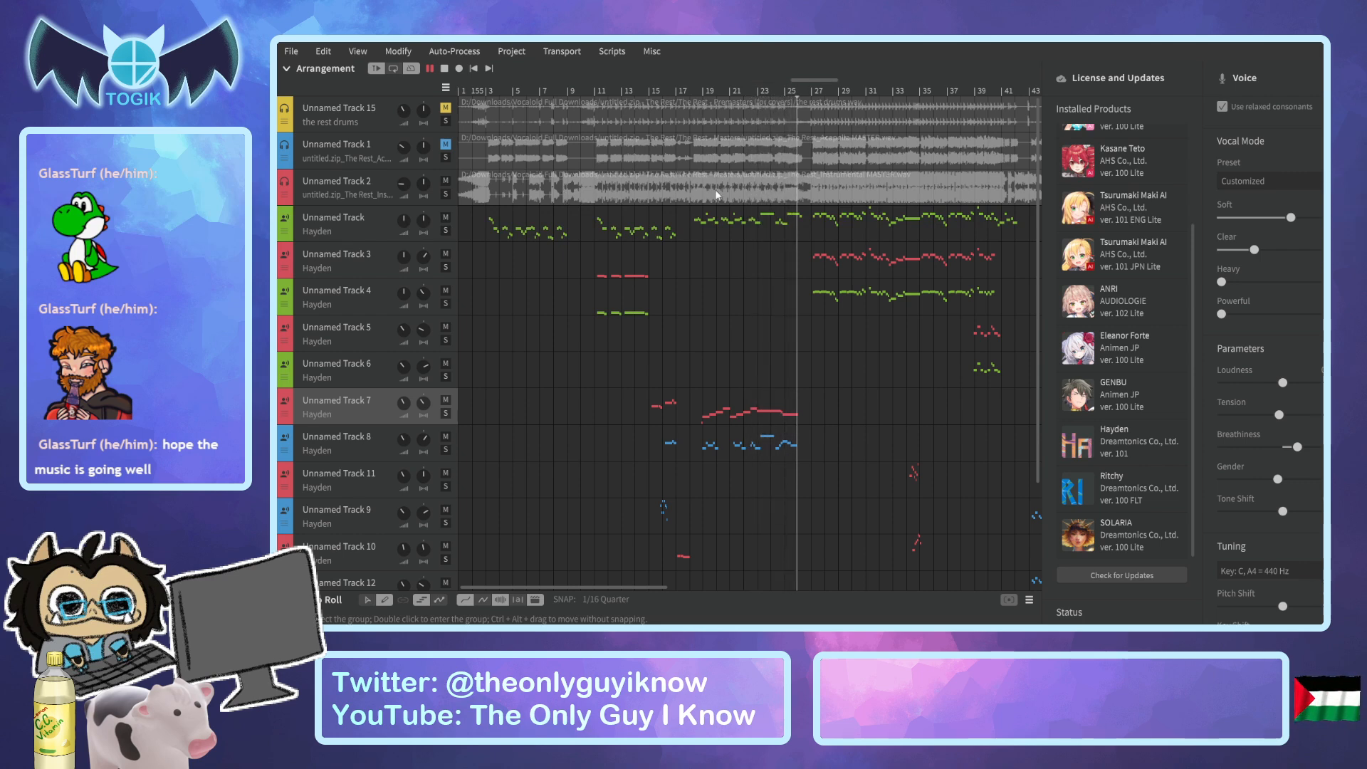
key(space)
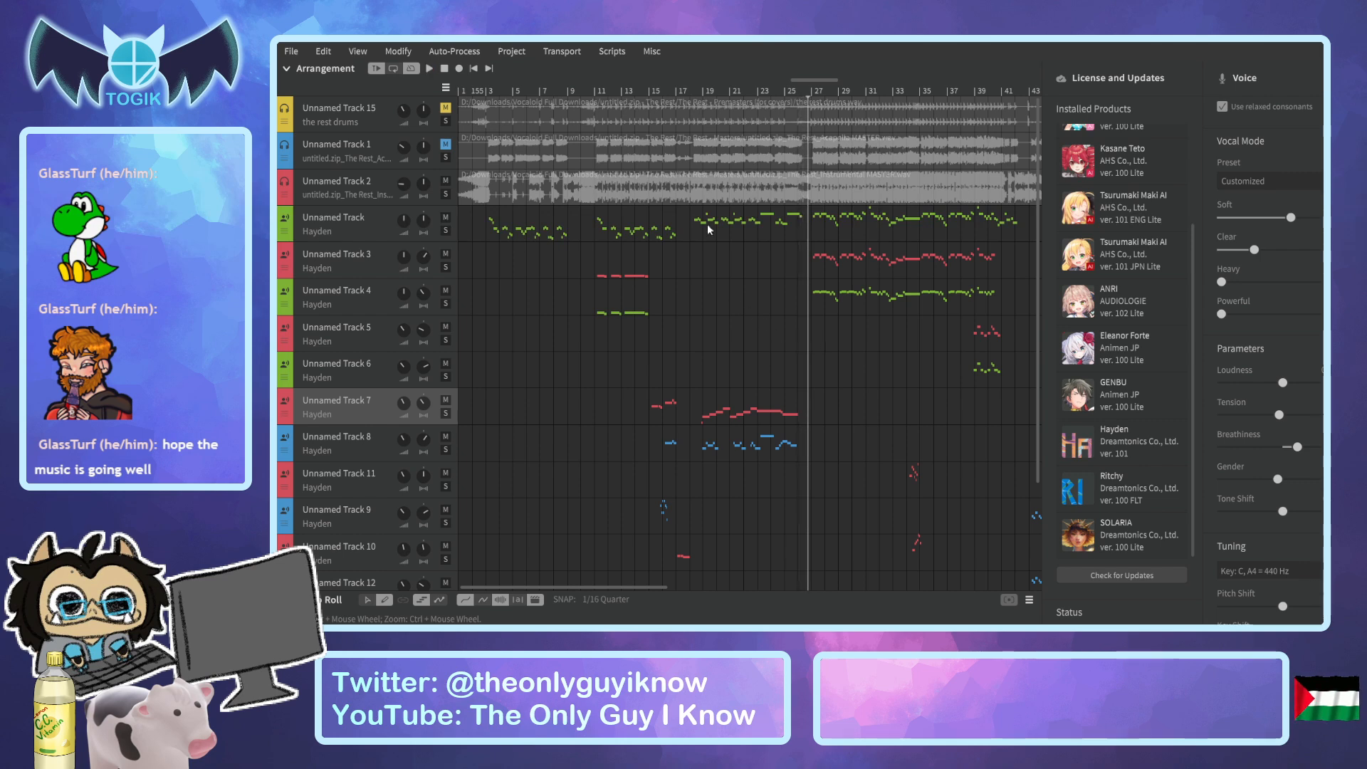
Replay the song with the instrumental from bar 12 and listen through to bar 16.
drag(627, 85, 610, 89)
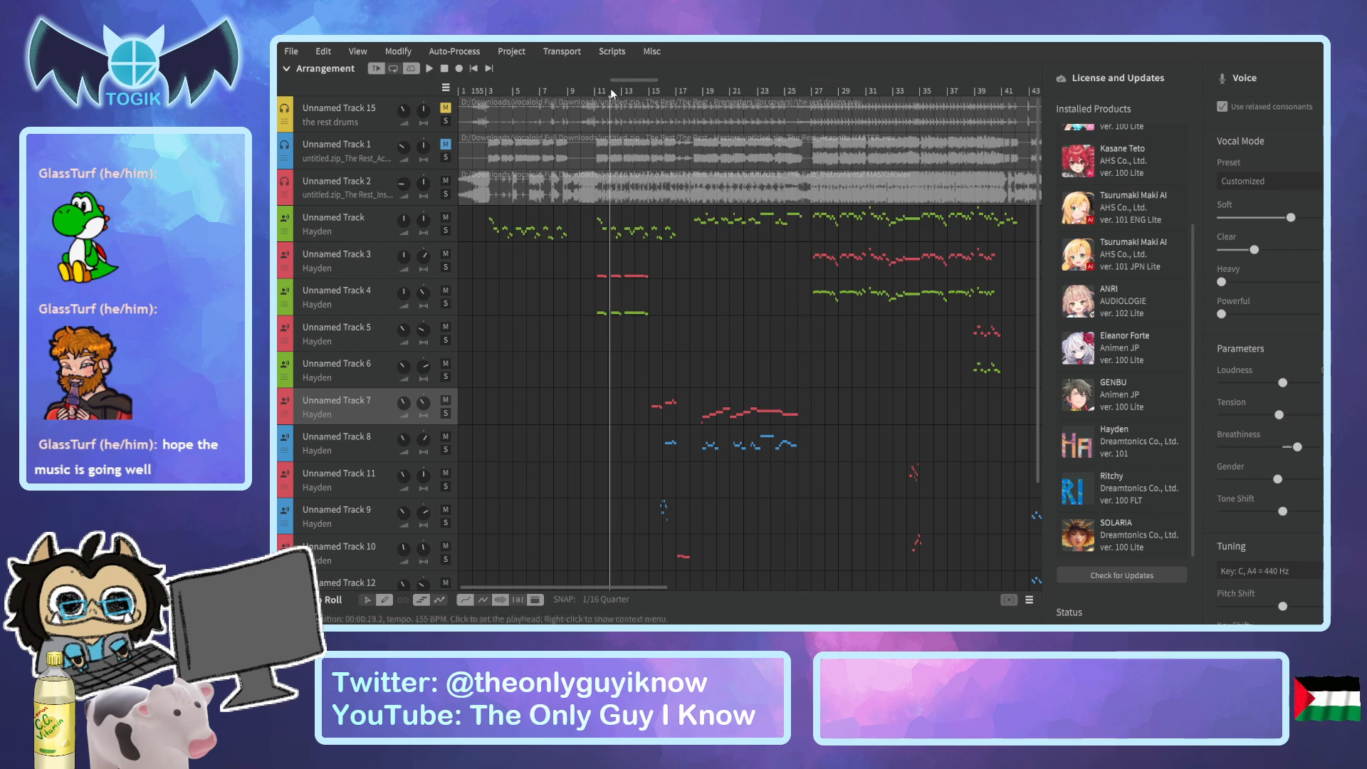
key(space)
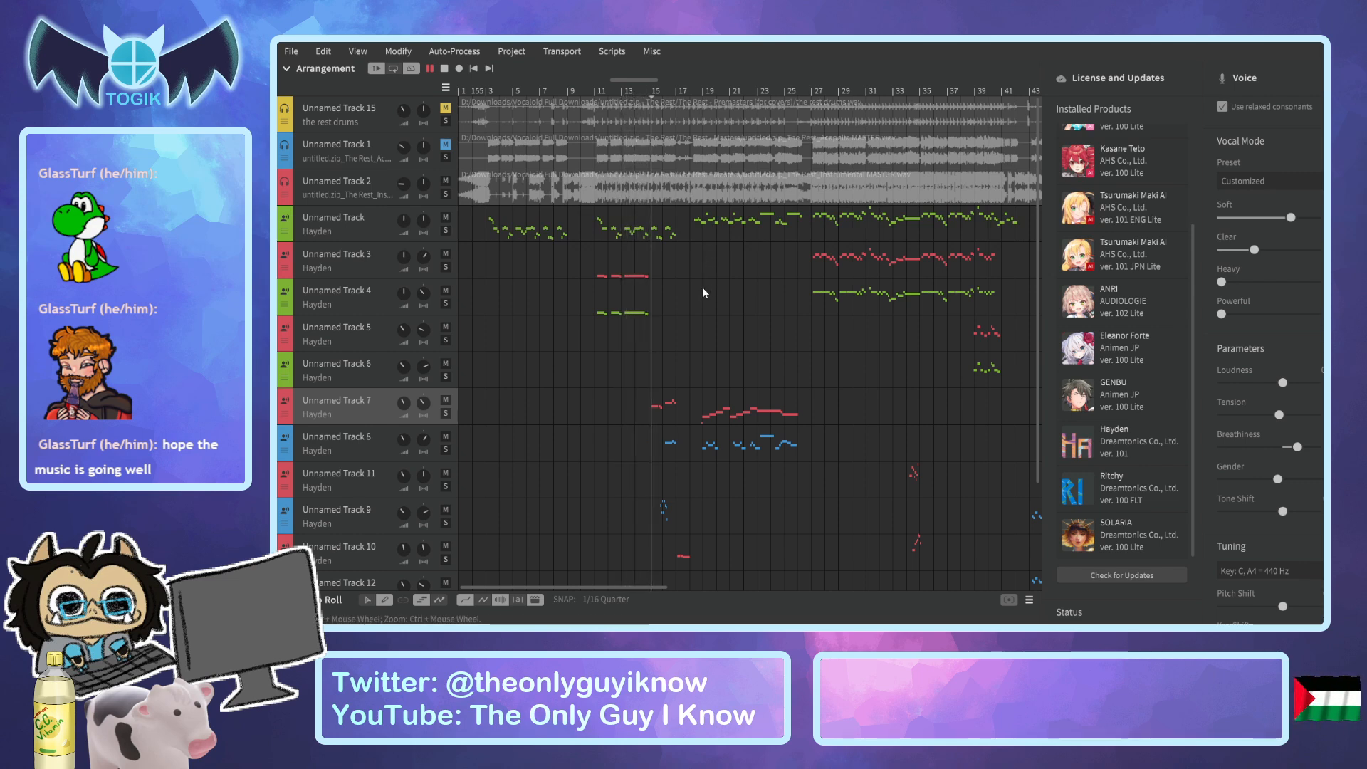
key(space)
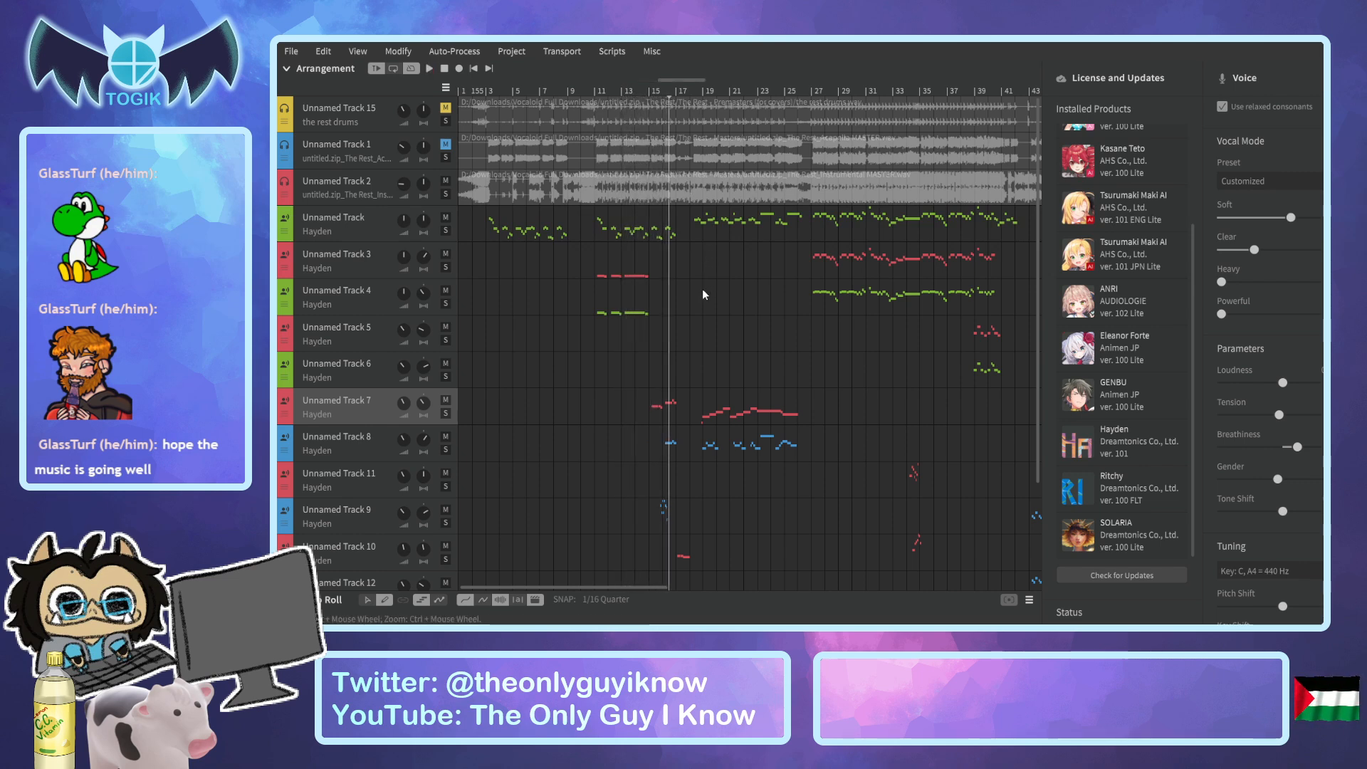
On Unnamed Track 9, raise the short note just before "you" in bar 16 to D#4 and play the passage back.
click(368, 519)
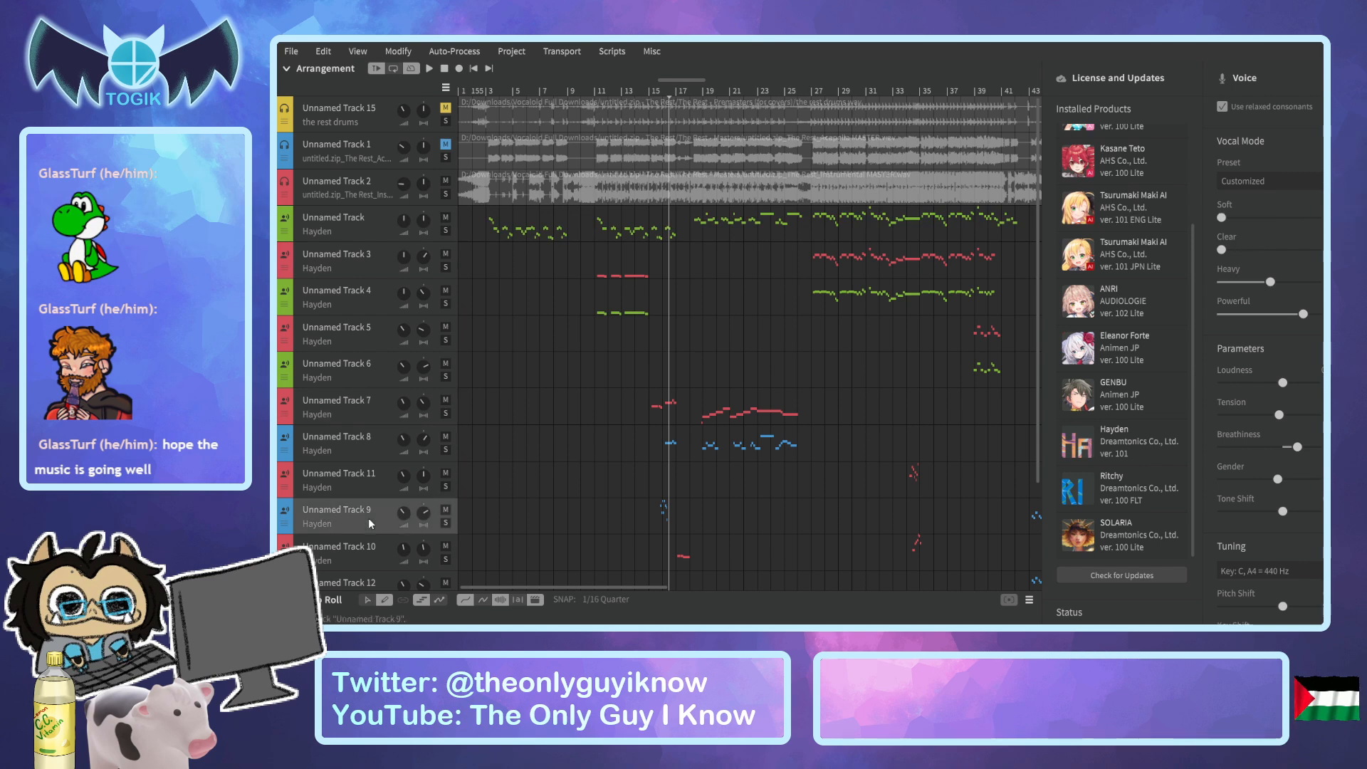
click(324, 593)
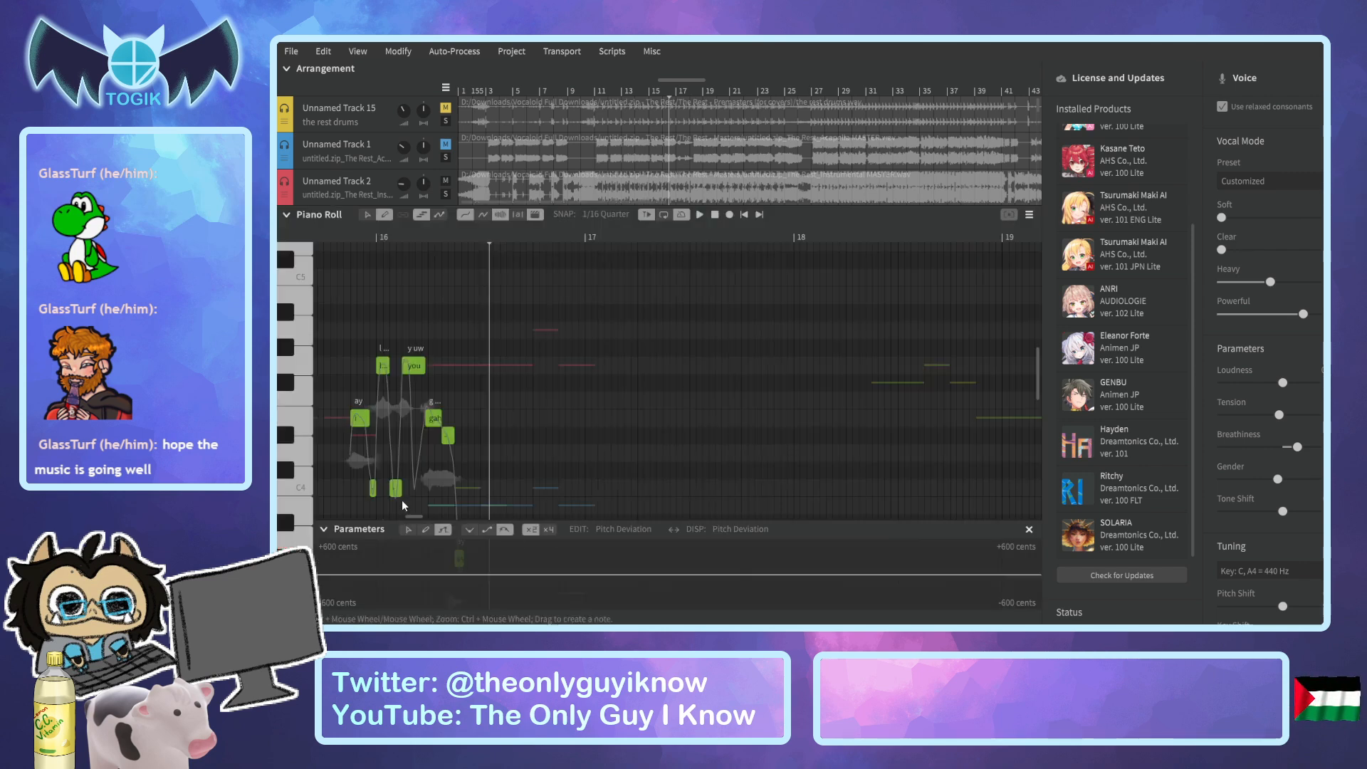
scroll(413, 437, down, 1)
drag(395, 474, 395, 429)
click(324, 242)
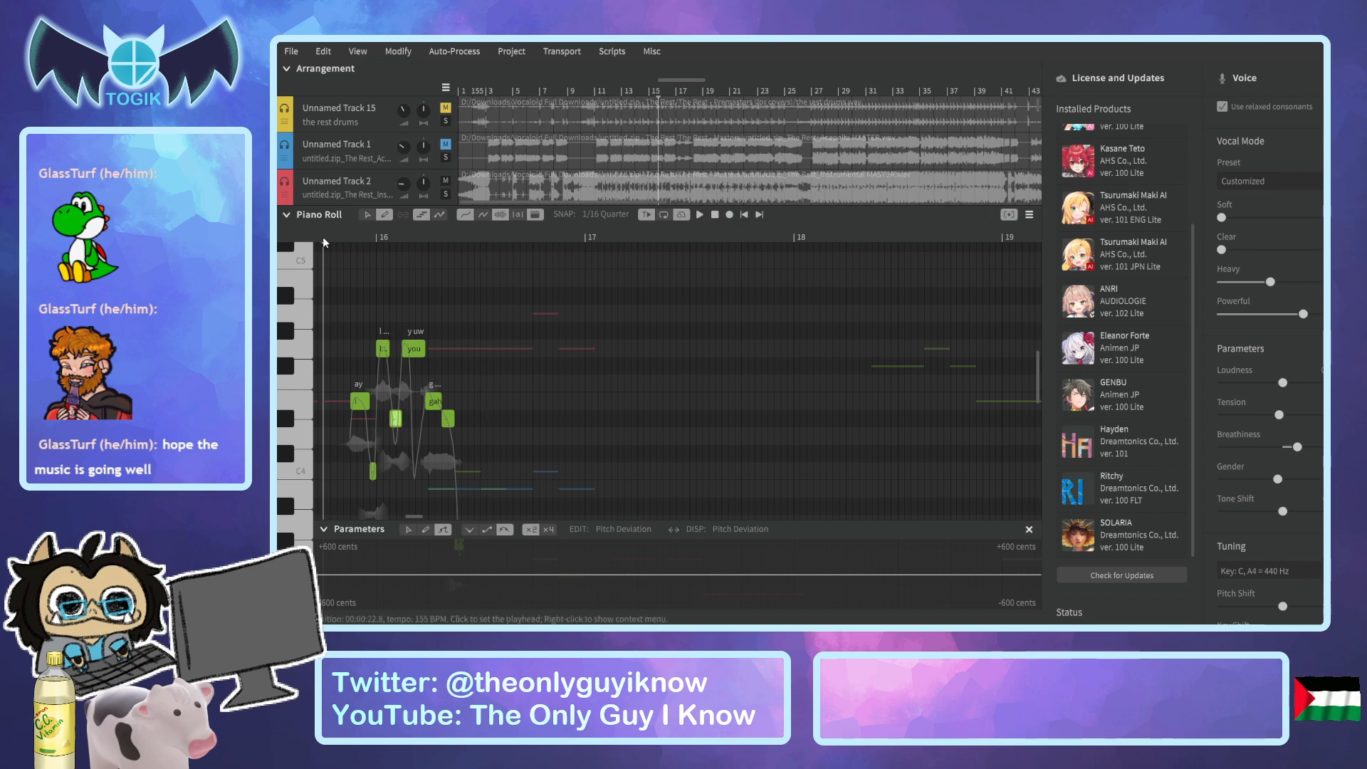
key(space)
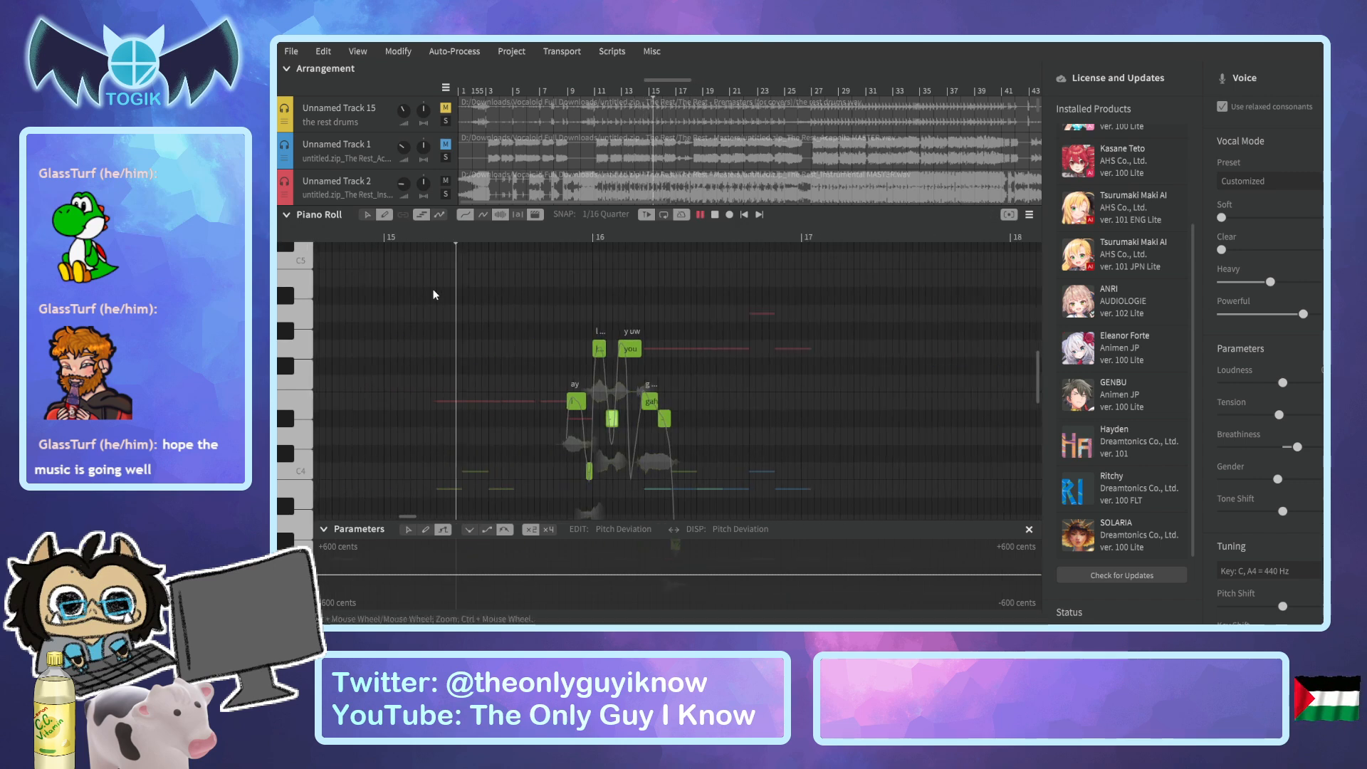
key(space)
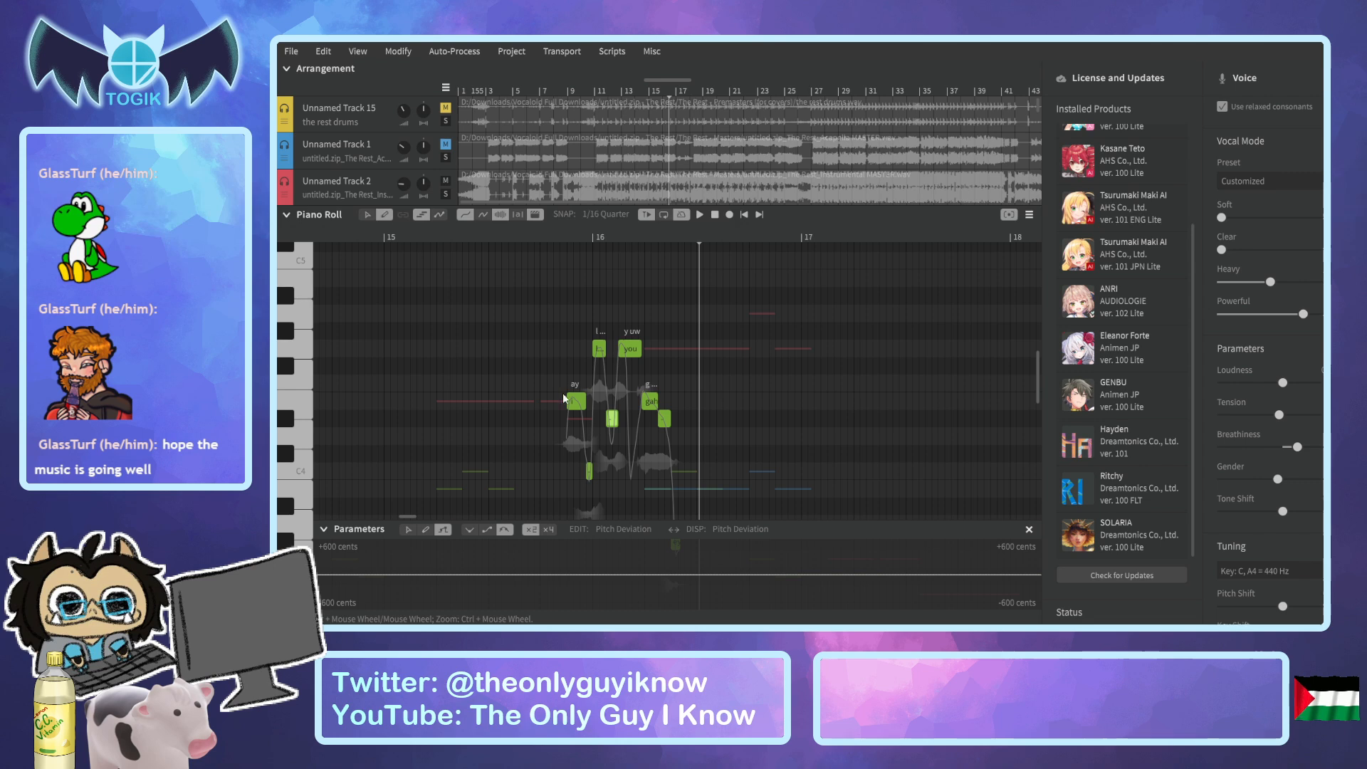
Raise the short note before "you" in bar 16 to E4 and replay the phrase from bar 15.
drag(614, 405, 614, 401)
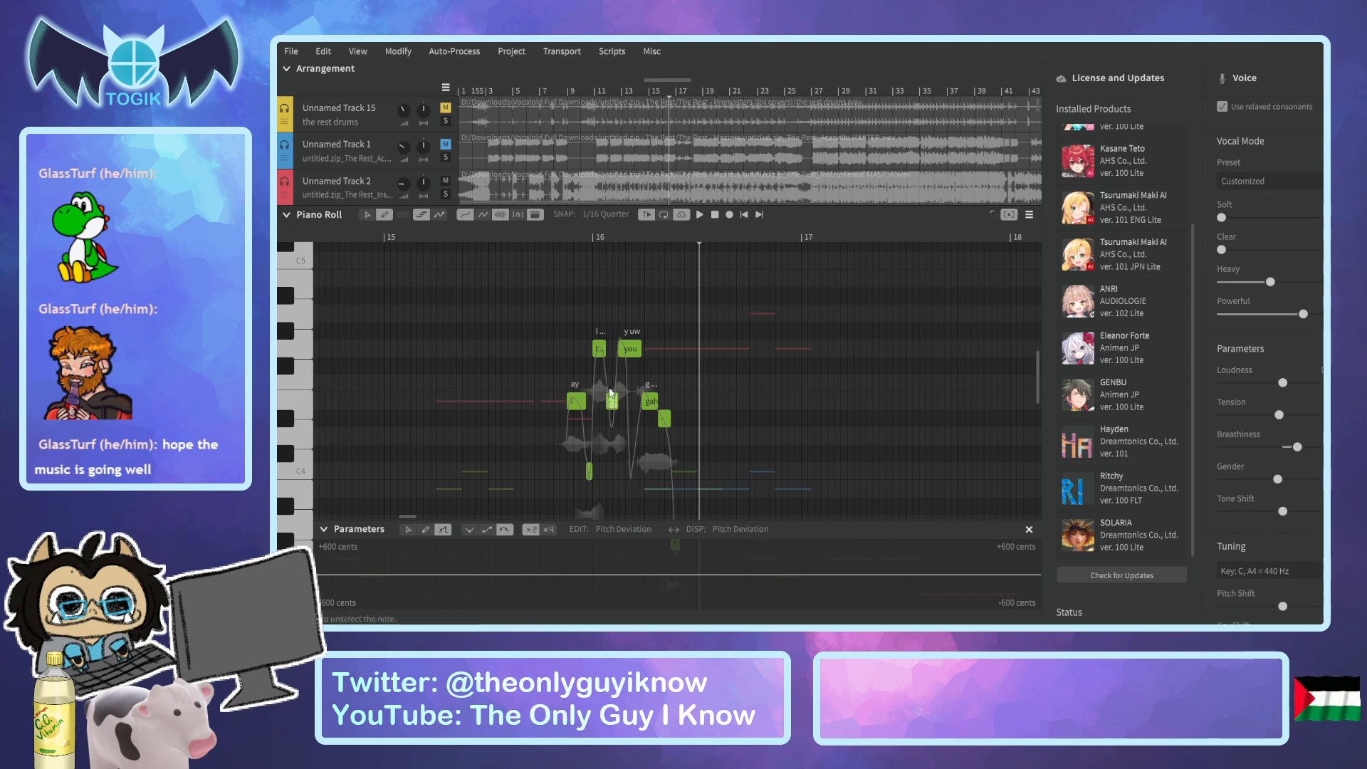
click(491, 237)
key(space)
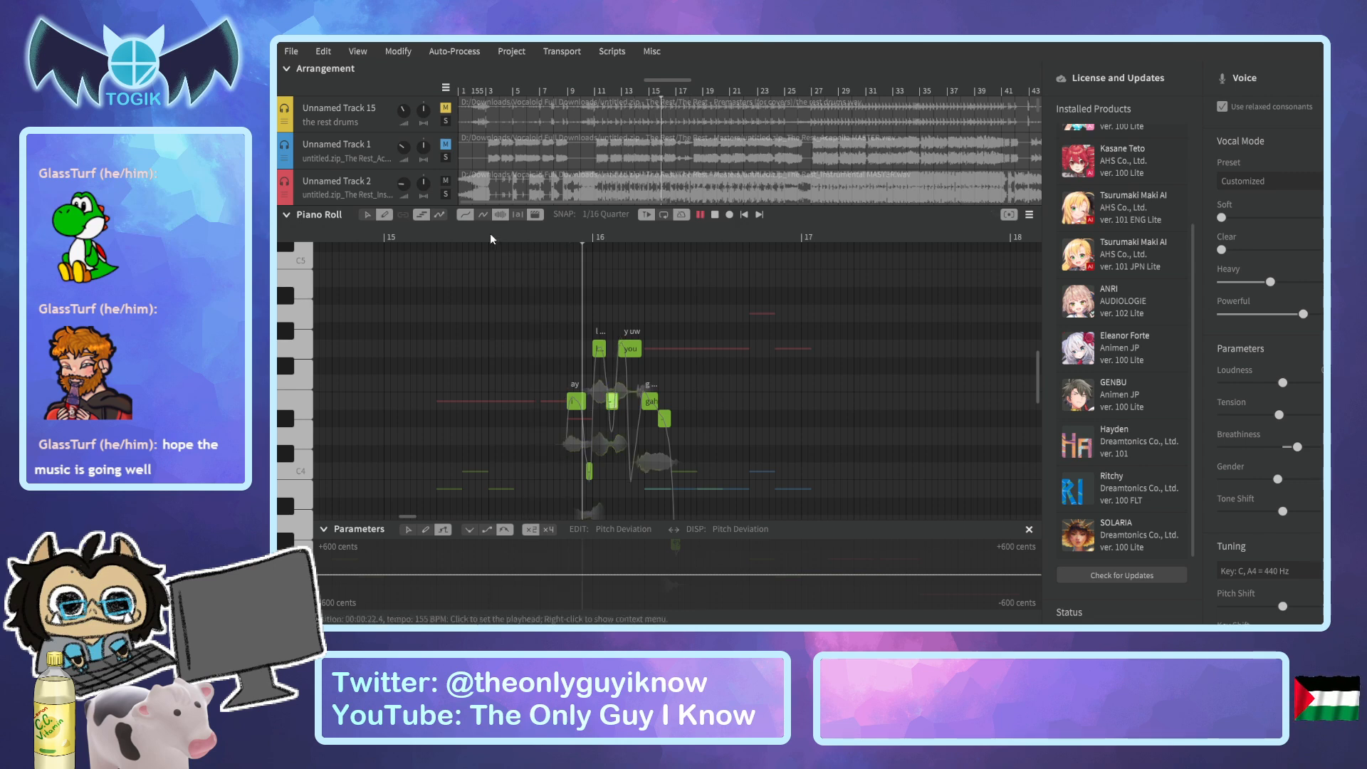
click(453, 232)
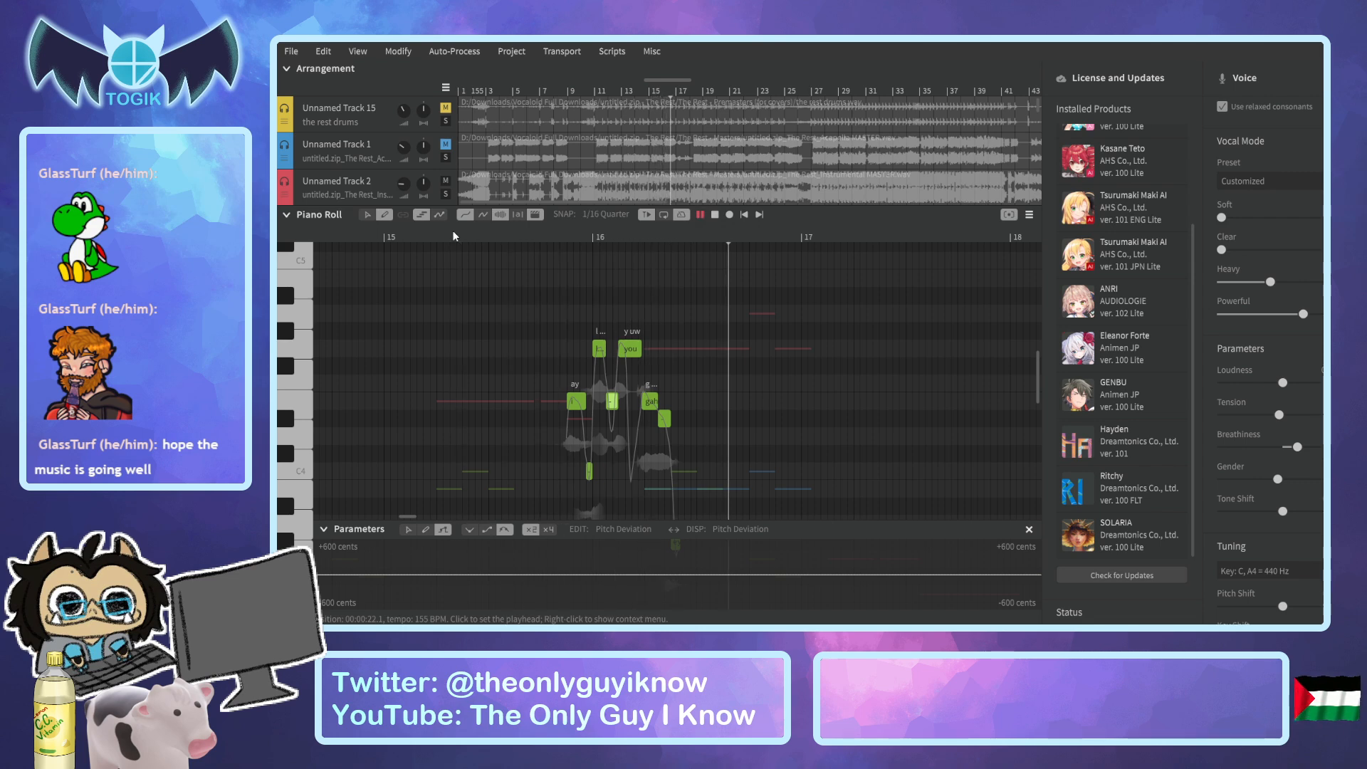
key(space)
Show the whole arrangement with the piano roll collapsed and play the song from bar 11 through to bar 42.
drag(339, 245, 296, 251)
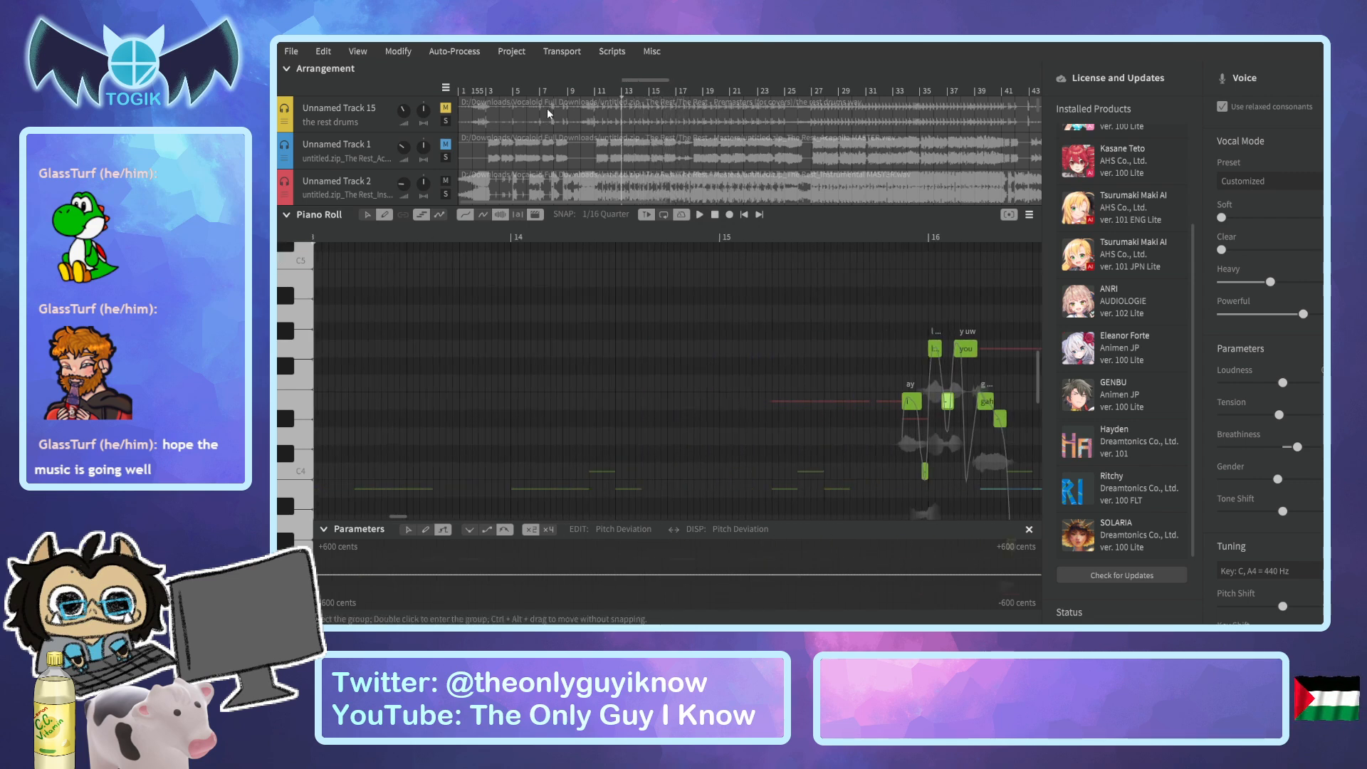
click(593, 91)
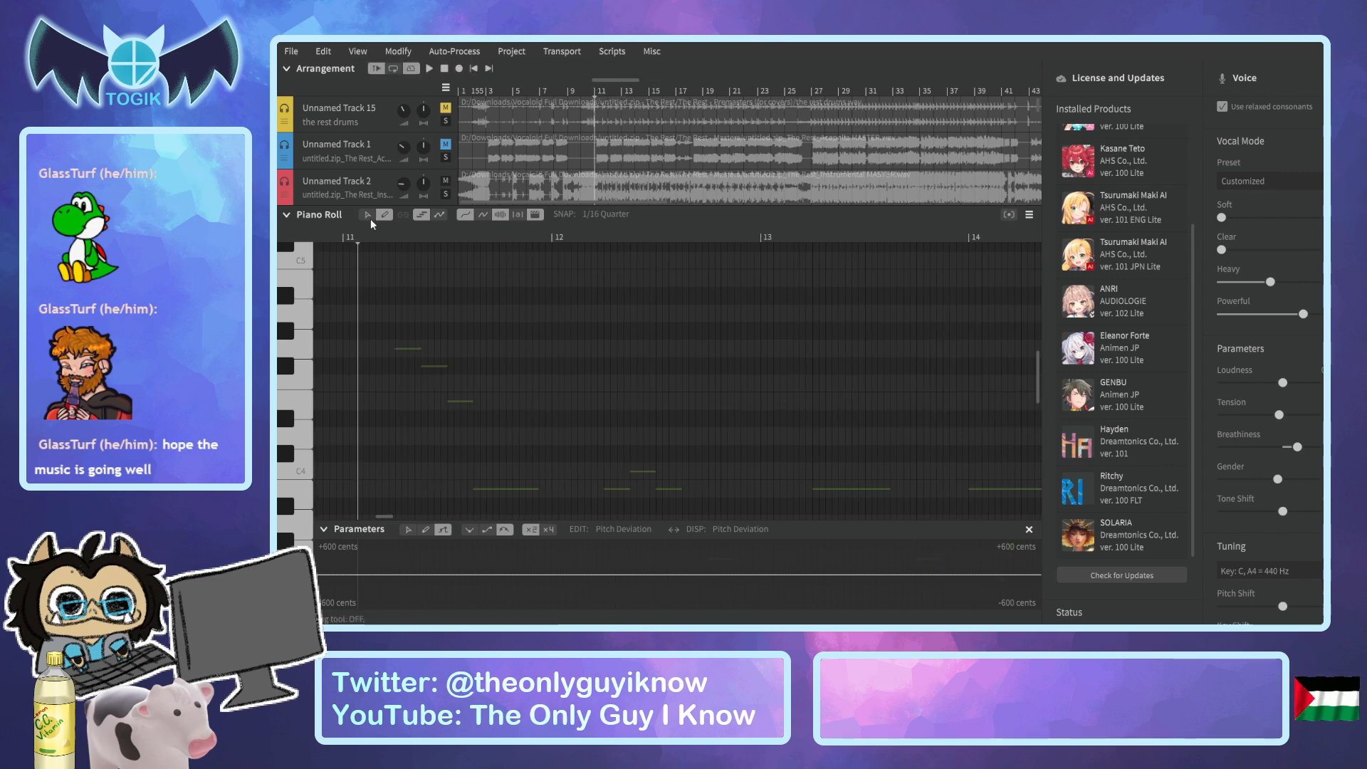
click(287, 215)
key(space)
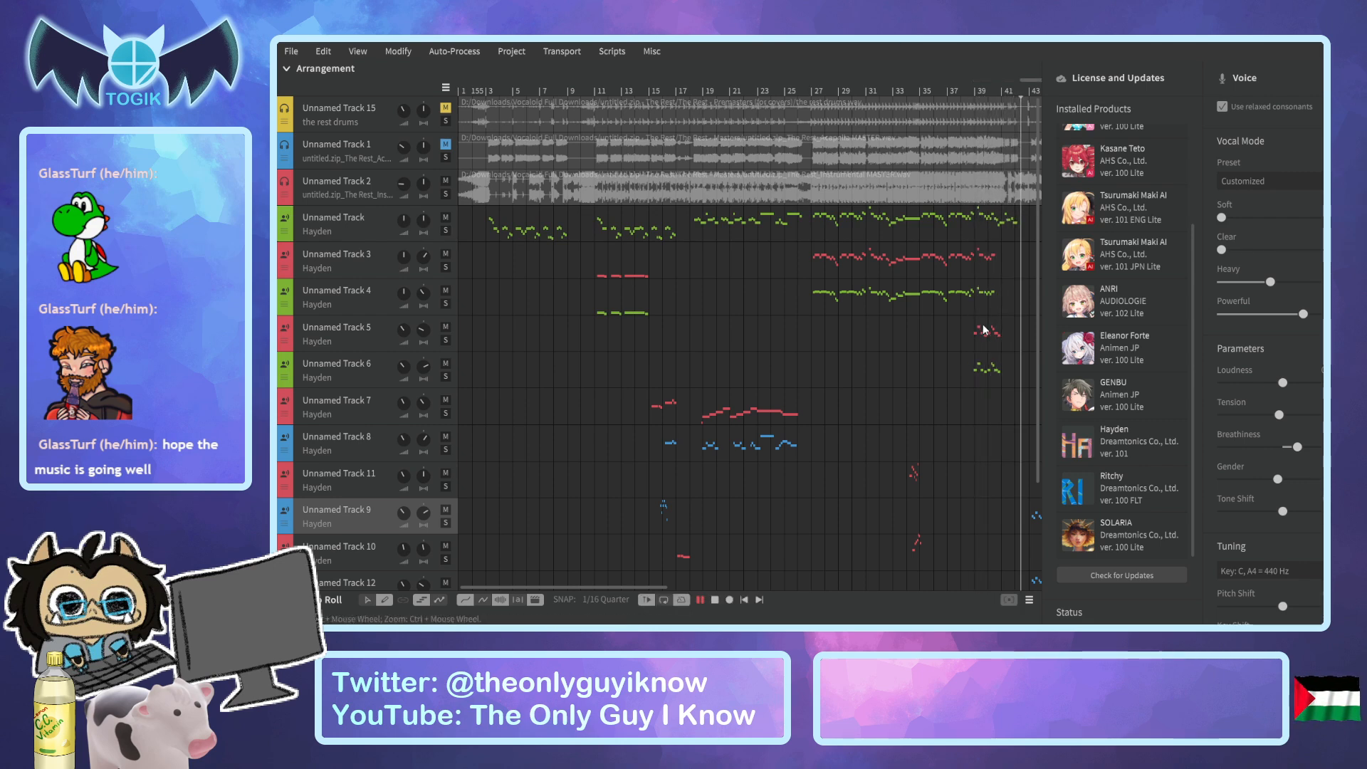
key(space)
Replay the song from bar 33 and listen through the short ad-lib run before bar 35.
click(883, 94)
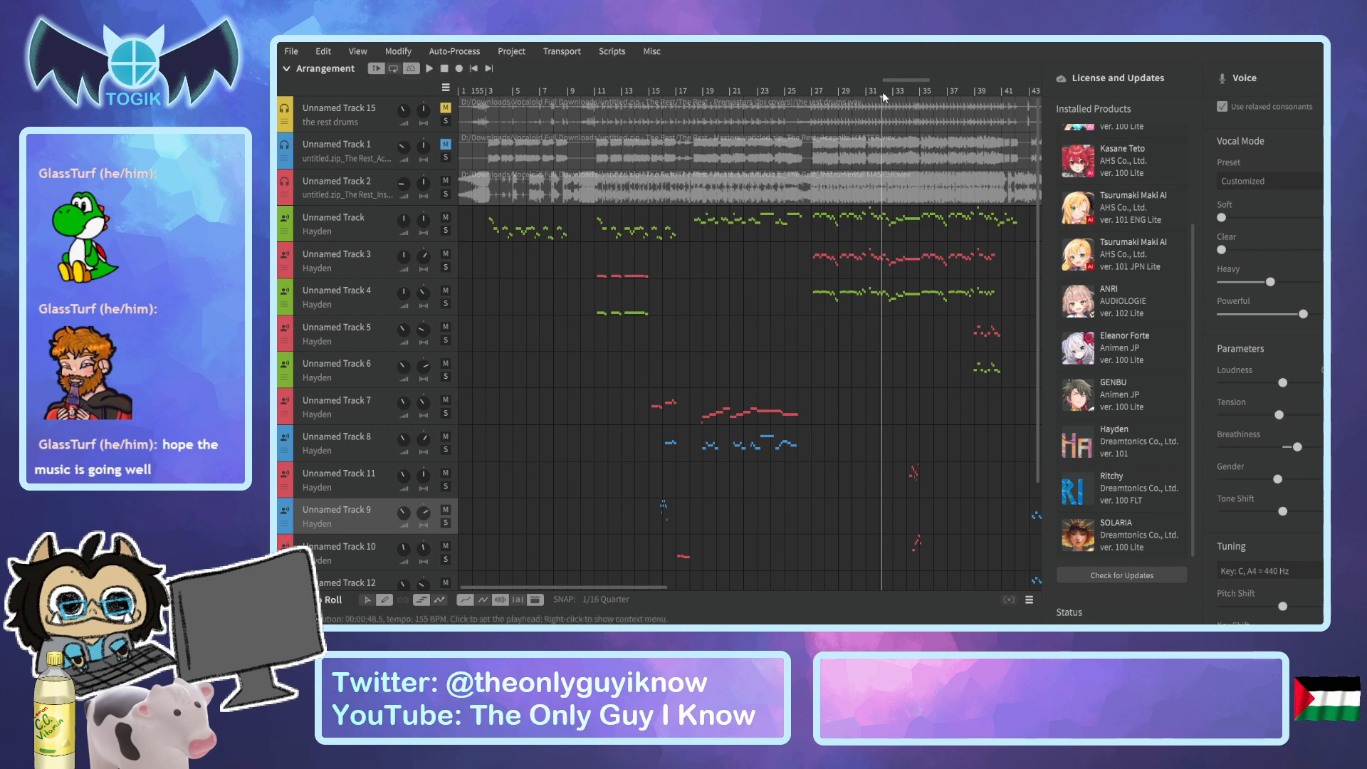
drag(885, 97, 903, 98)
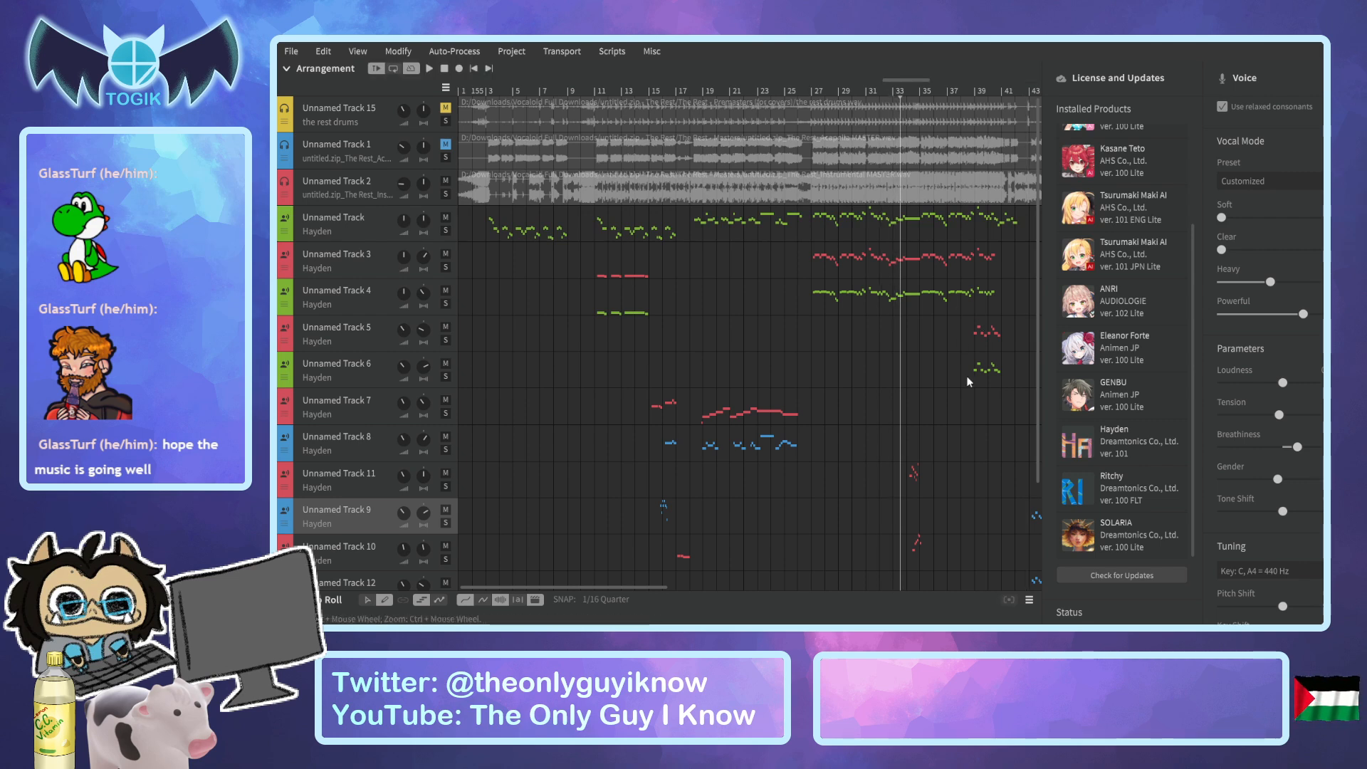
key(space)
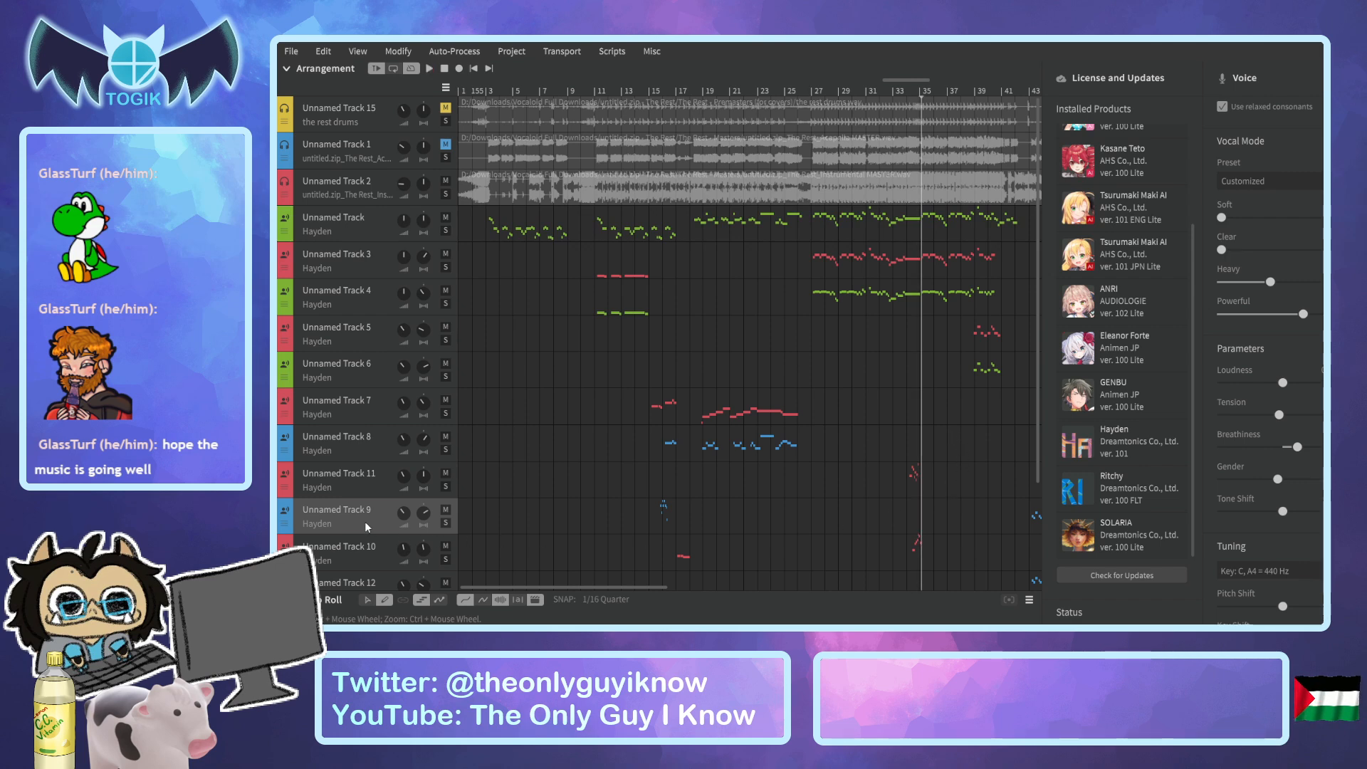
On Unnamed Track 10, shorten the high "hah" note to end at bar 35 and move the following note's start to bar 35.
click(382, 544)
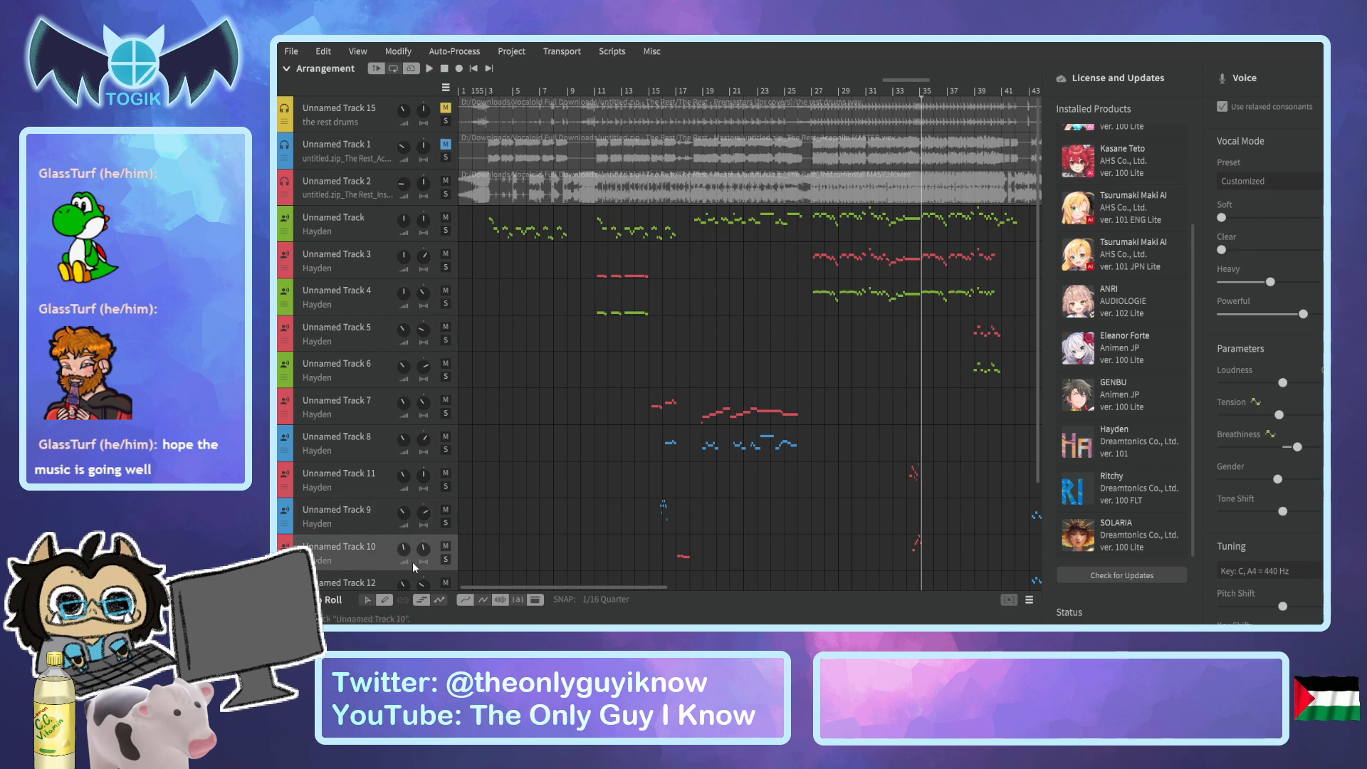
click(286, 599)
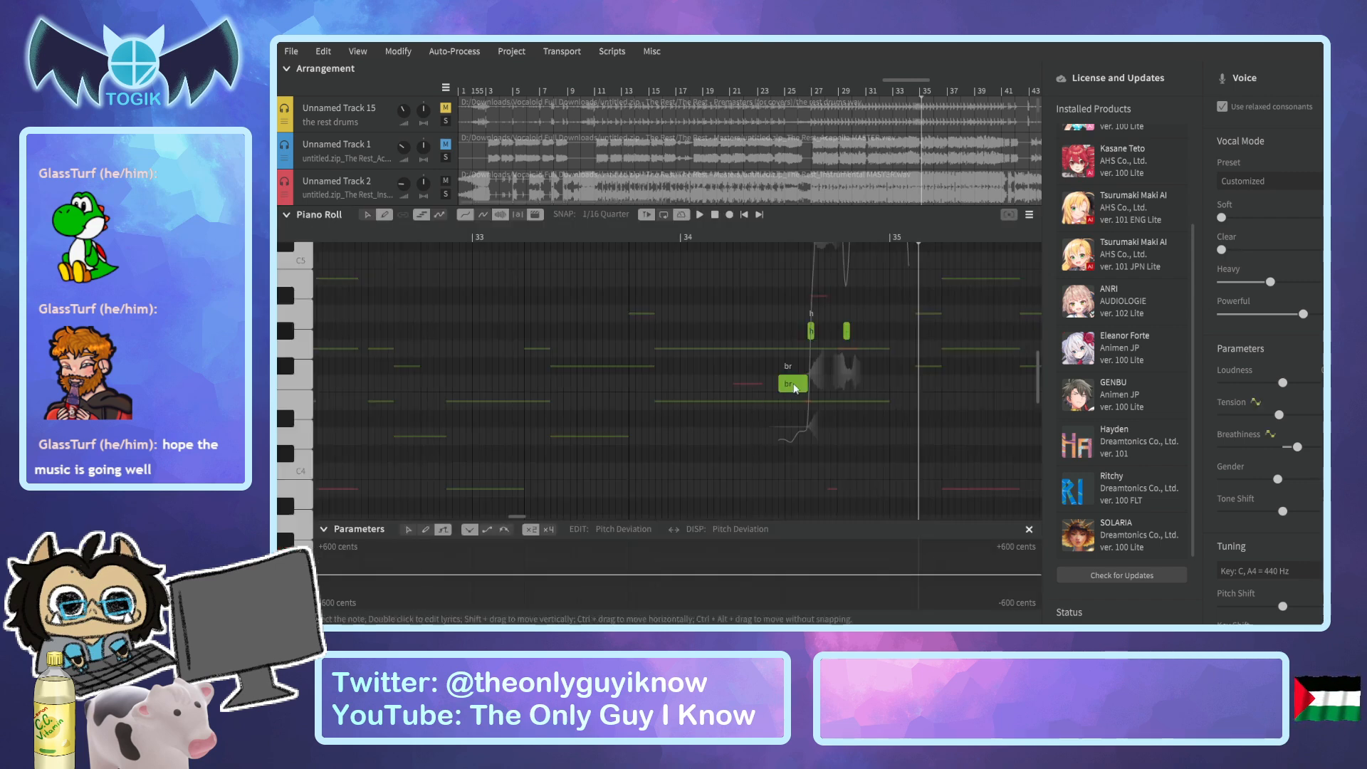
scroll(888, 387, up, 3)
scroll(921, 371, up, 3)
scroll(921, 370, up, 2)
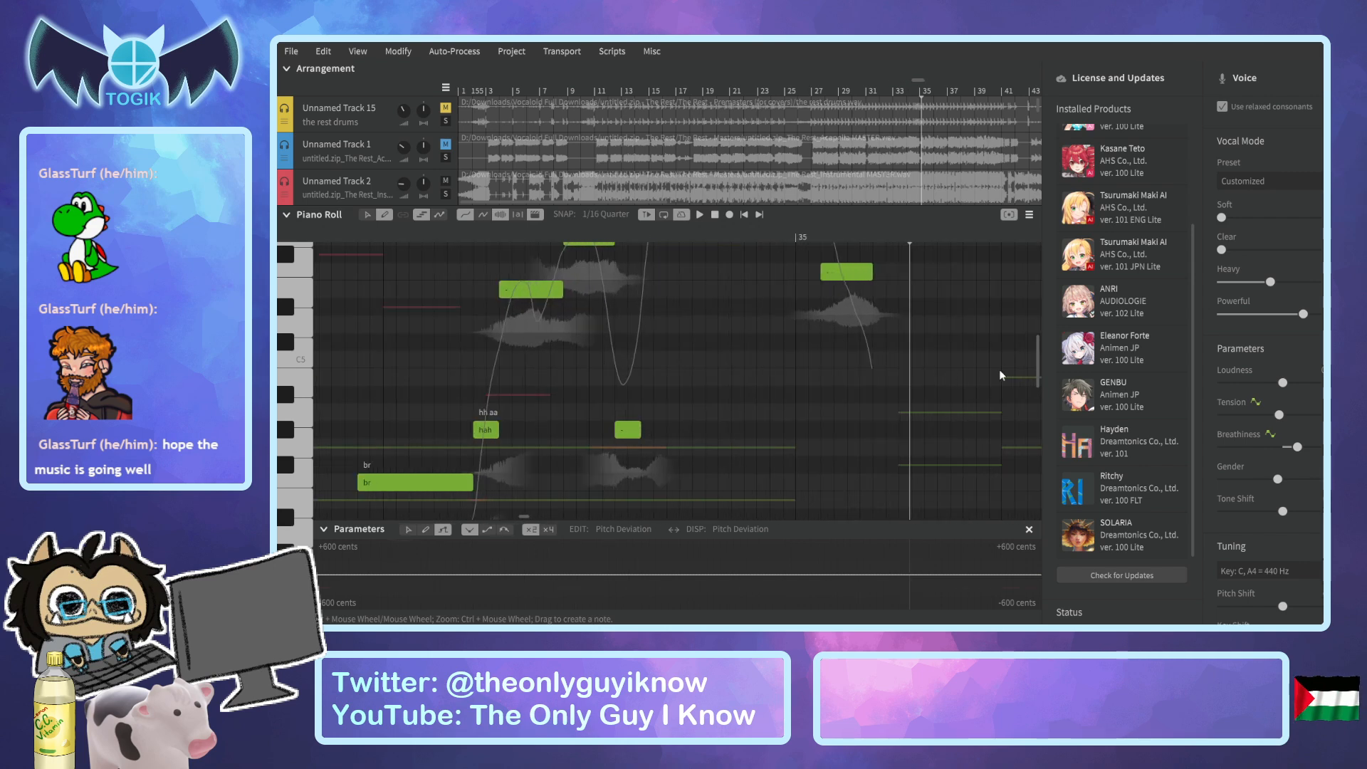
drag(1036, 367, 1039, 342)
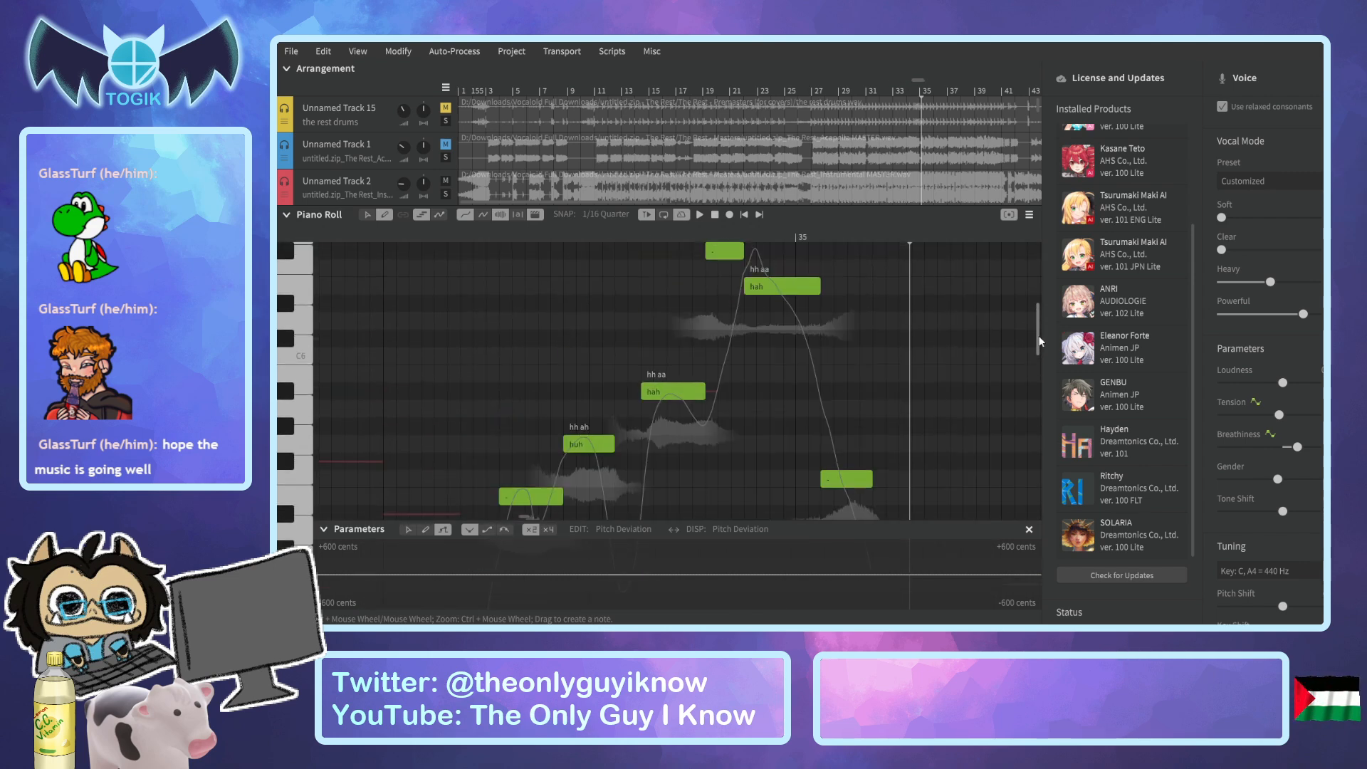
drag(802, 287, 794, 287)
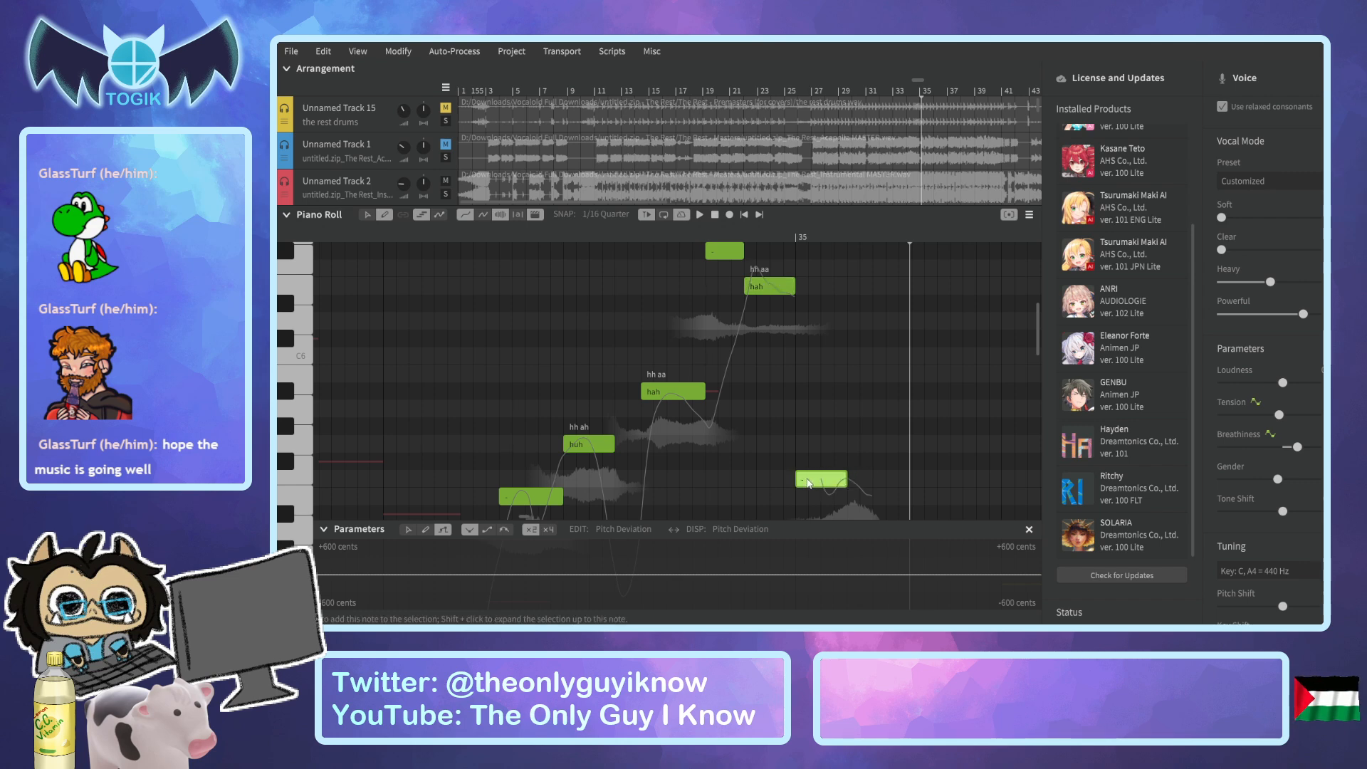
Play back the edited run before bar 35, then collapse the piano roll and replay from bar 33.
scroll(899, 161, down, 3)
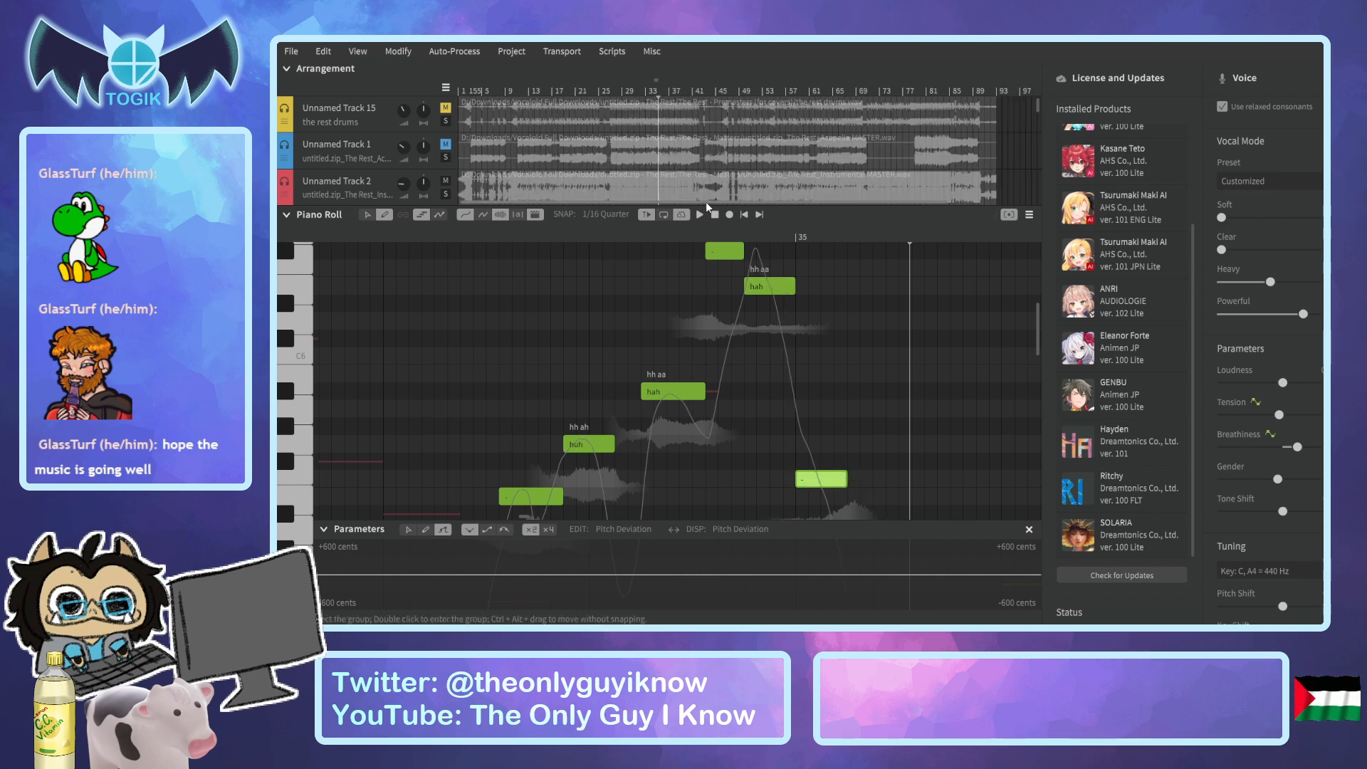
scroll(673, 155, up, 4)
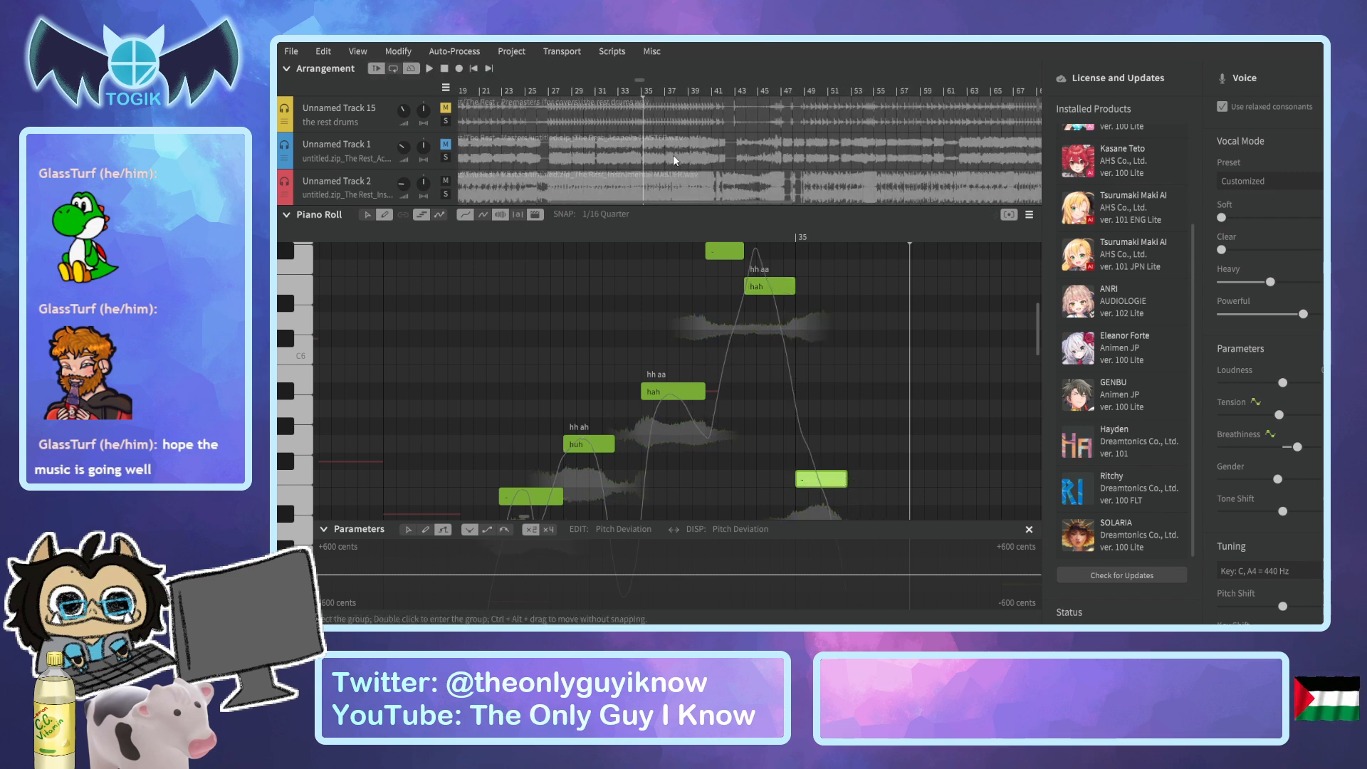
scroll(616, 306, down, 3)
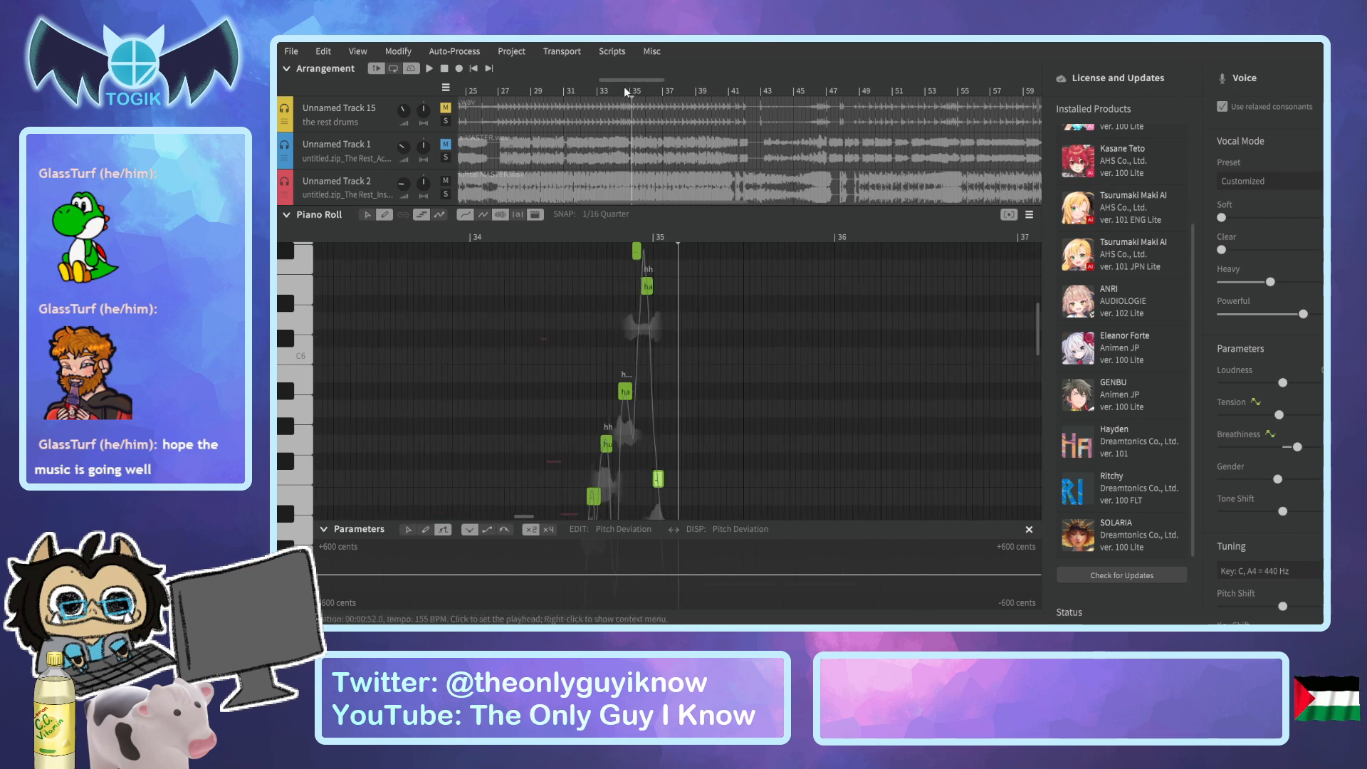
drag(616, 79, 606, 118)
click(685, 242)
key(space)
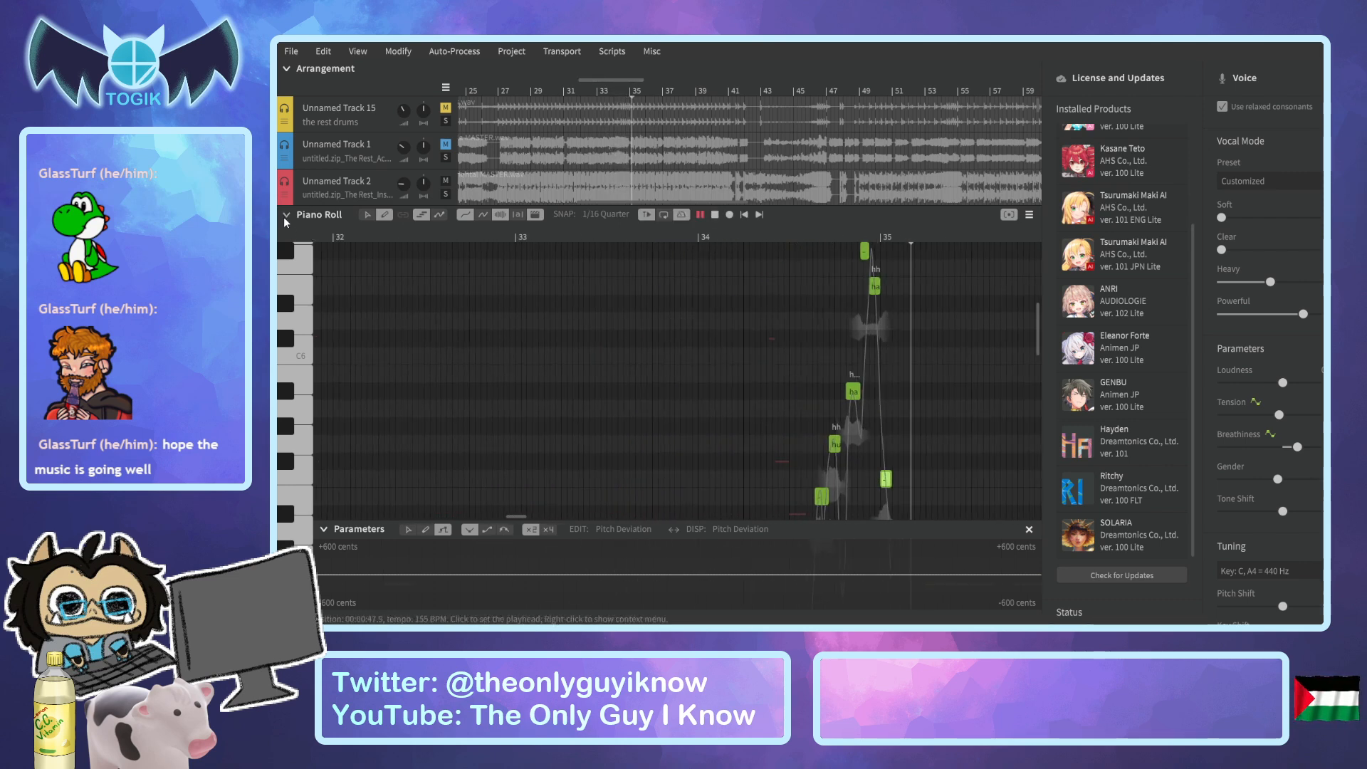
click(285, 215)
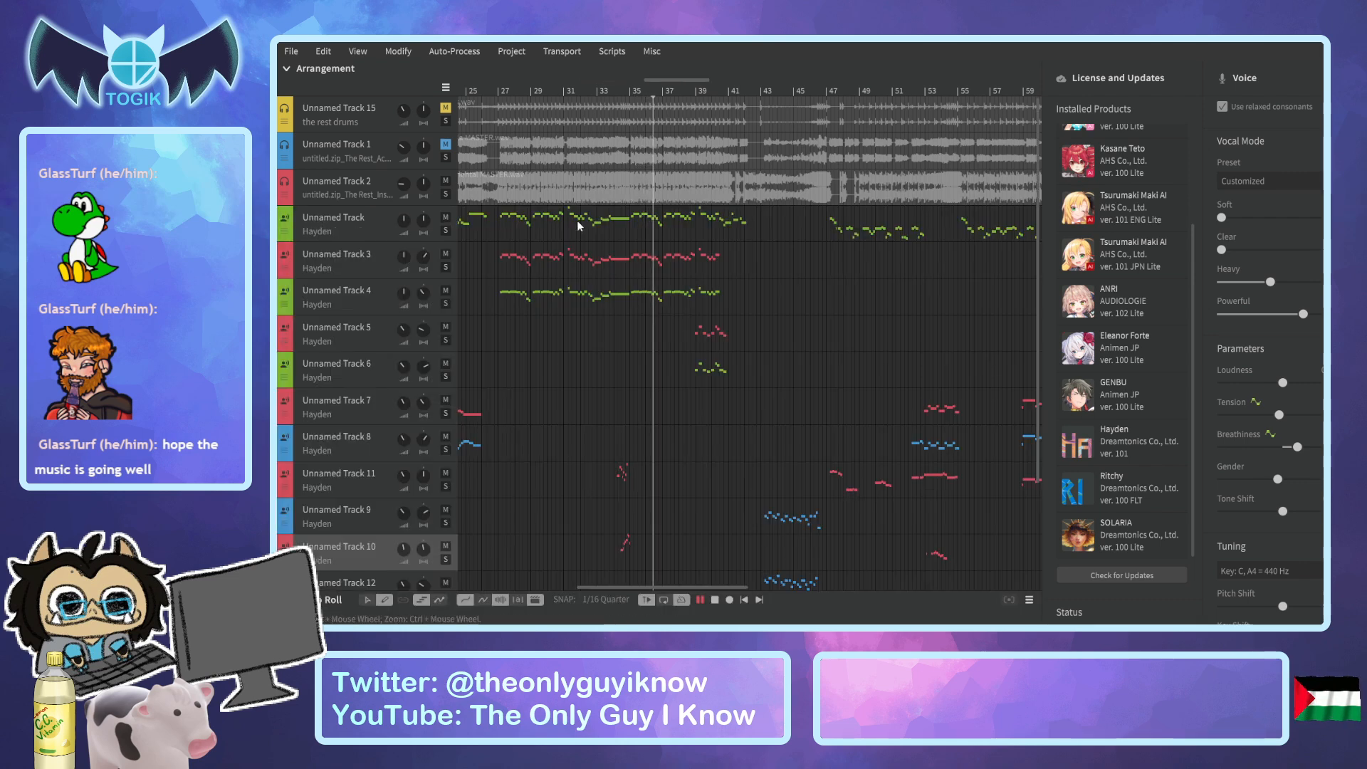
click(596, 88)
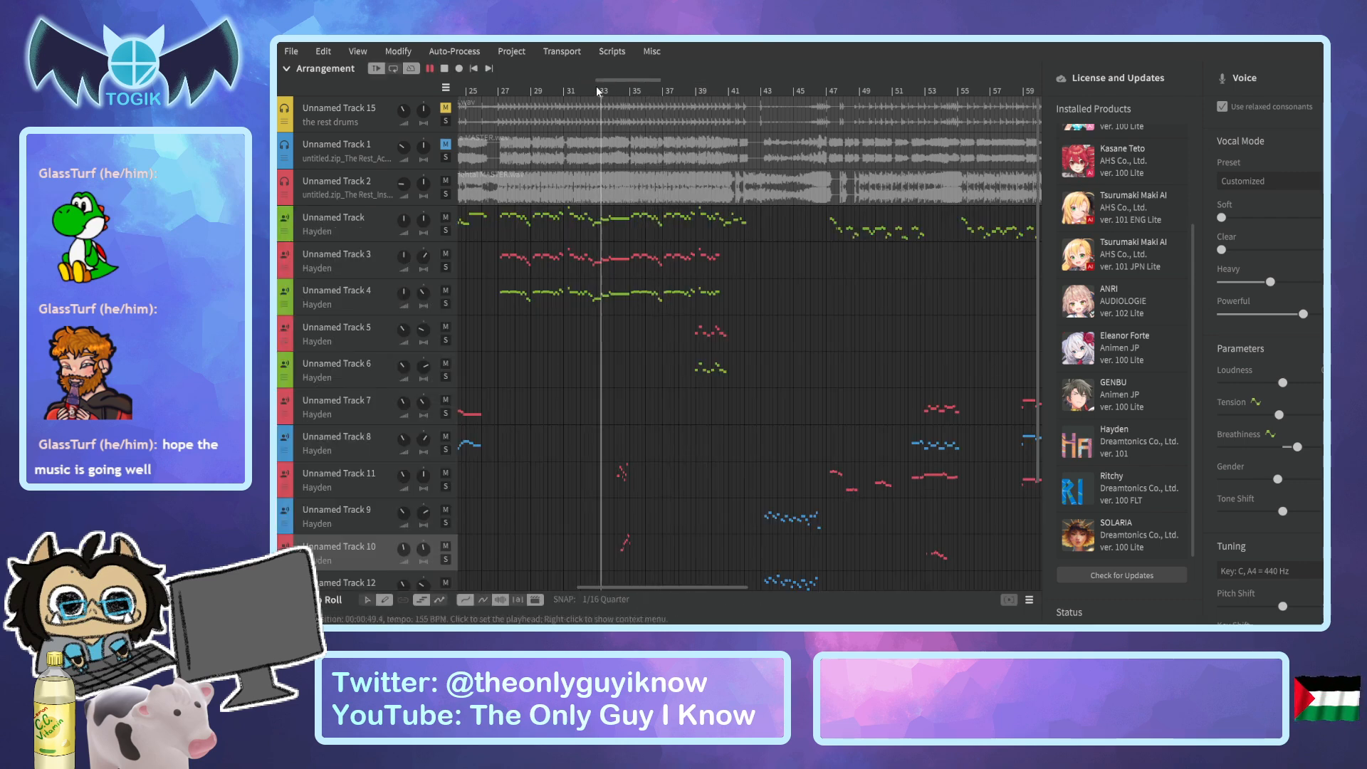
Play the song from bar 27 and listen through to bar 73 while following the lower vocal tracks.
click(501, 90)
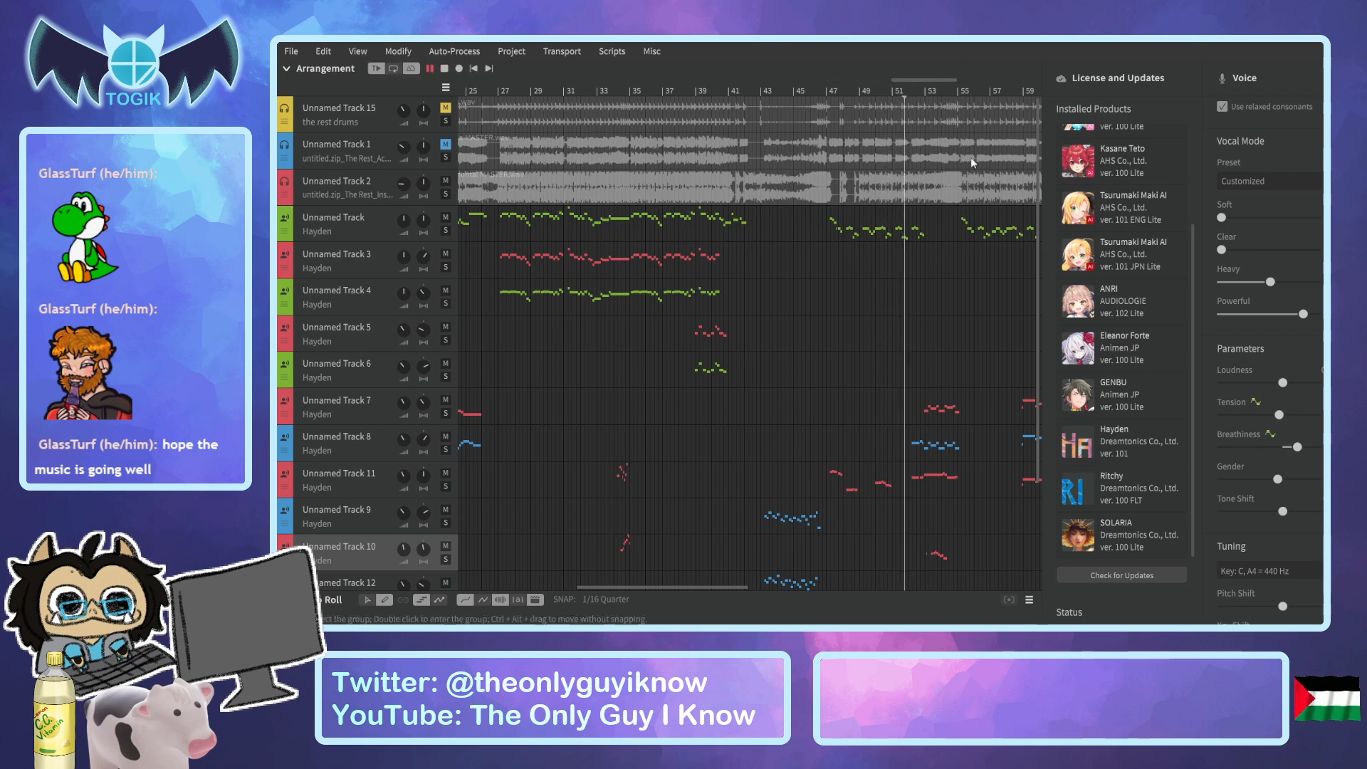
scroll(978, 284, down, 2)
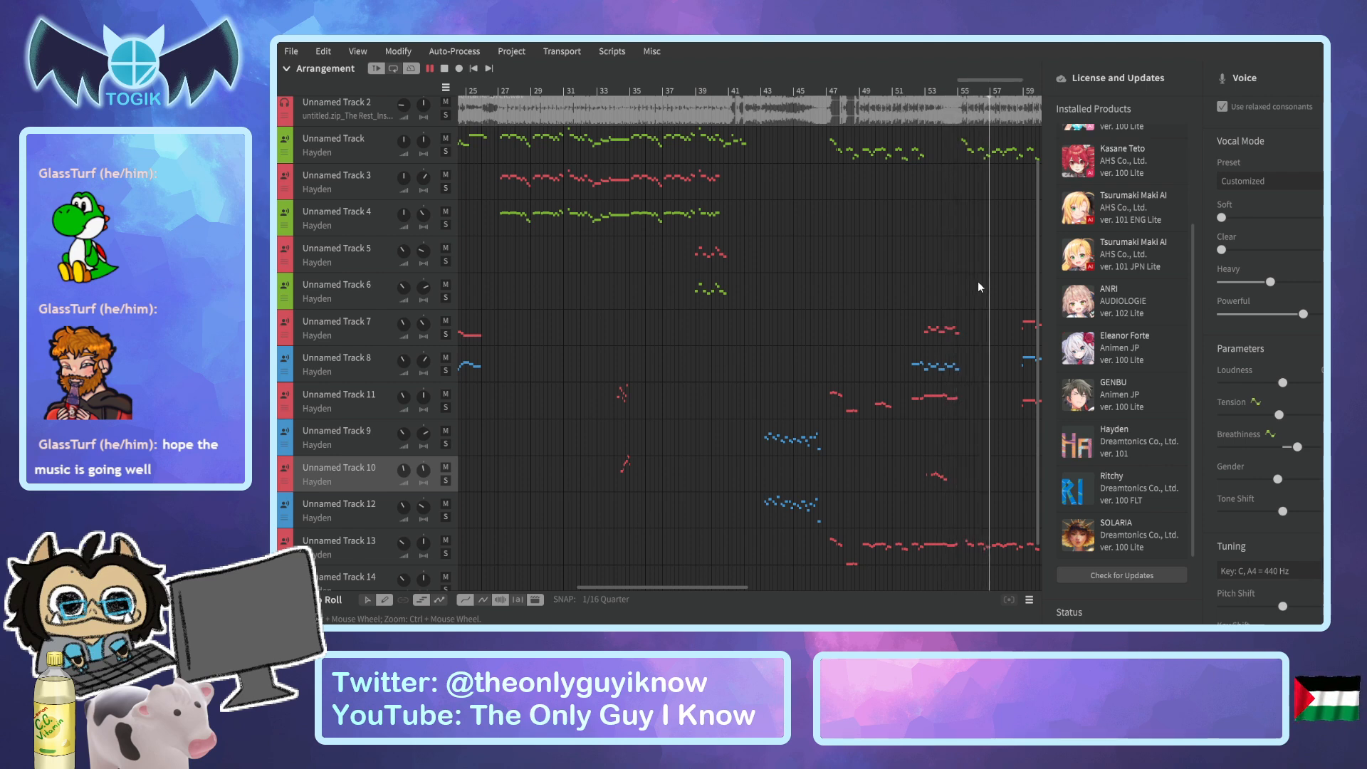
scroll(978, 299, down, 1)
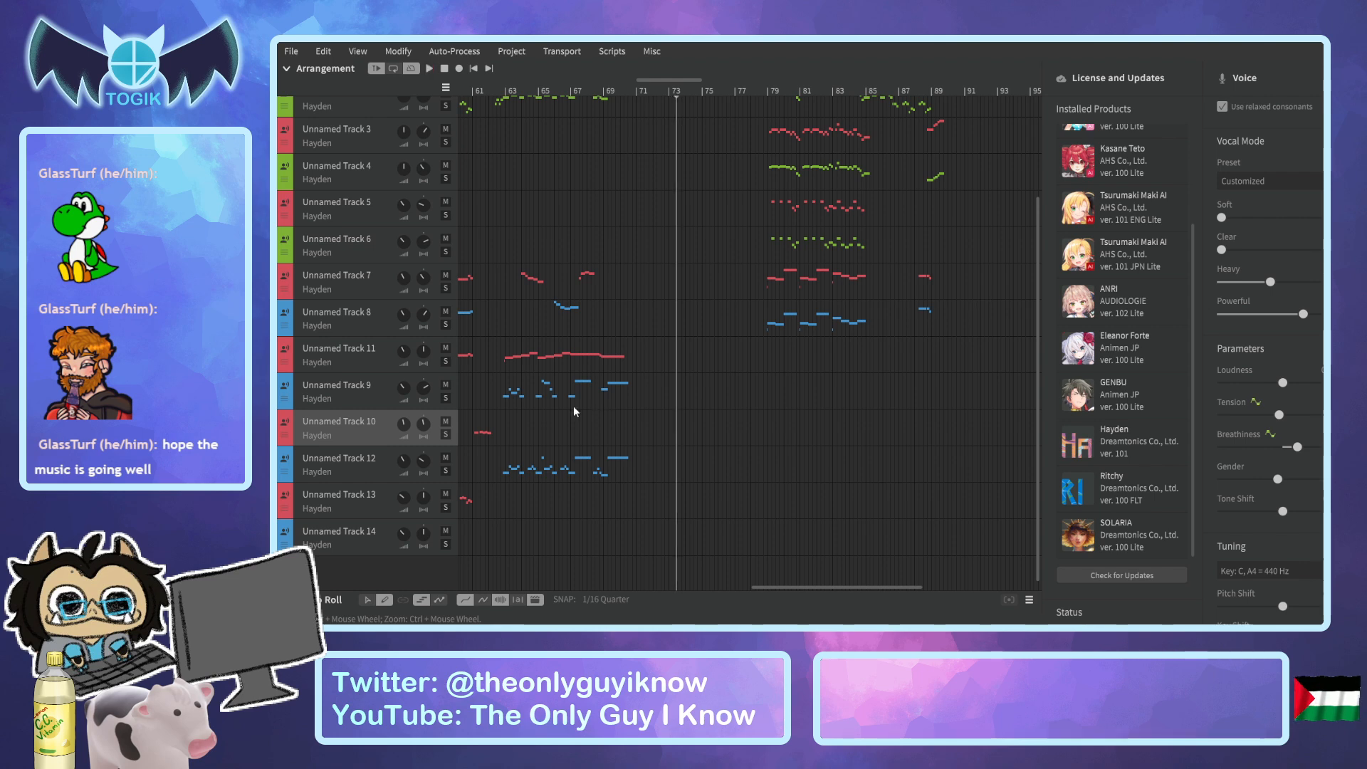
Listen to Unnamed Track 9 and Unnamed Track 12 separately in solo from bar 63.
click(505, 96)
key(space)
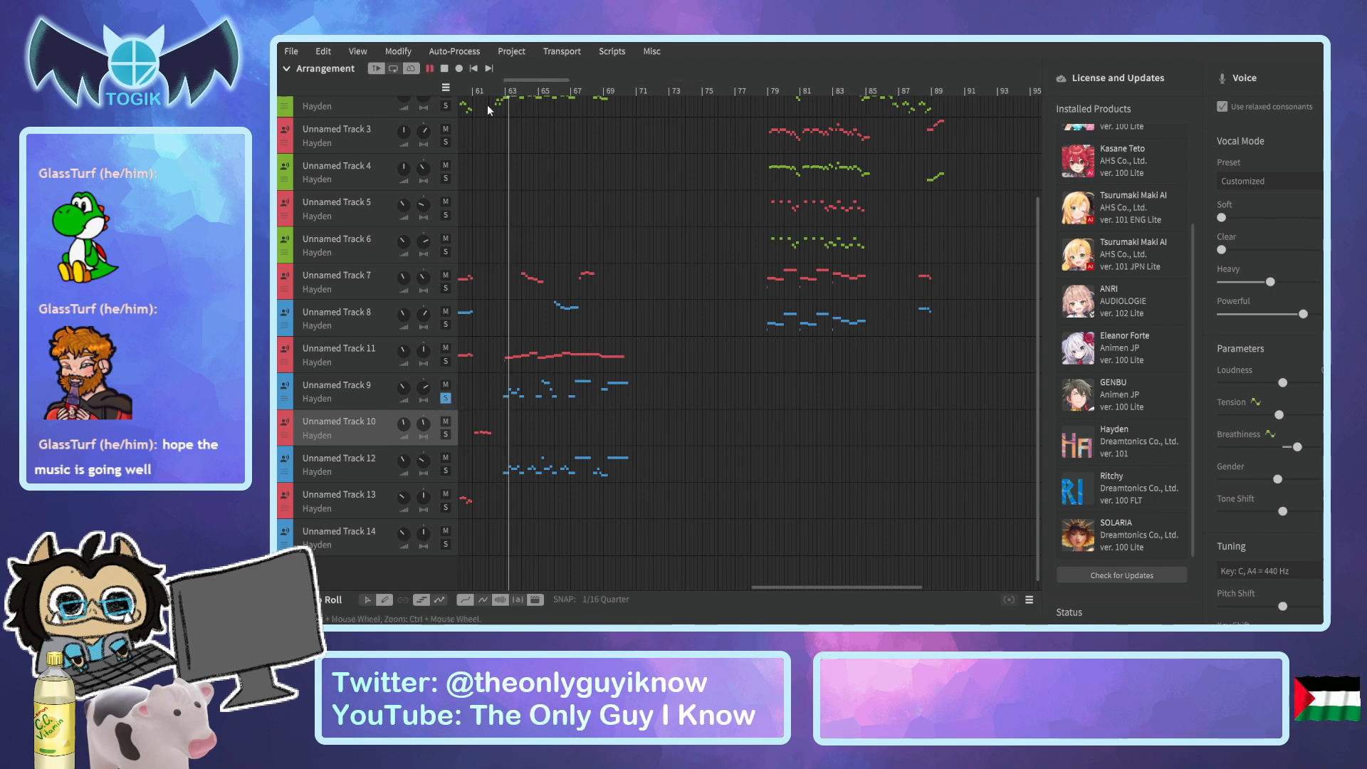
key(space)
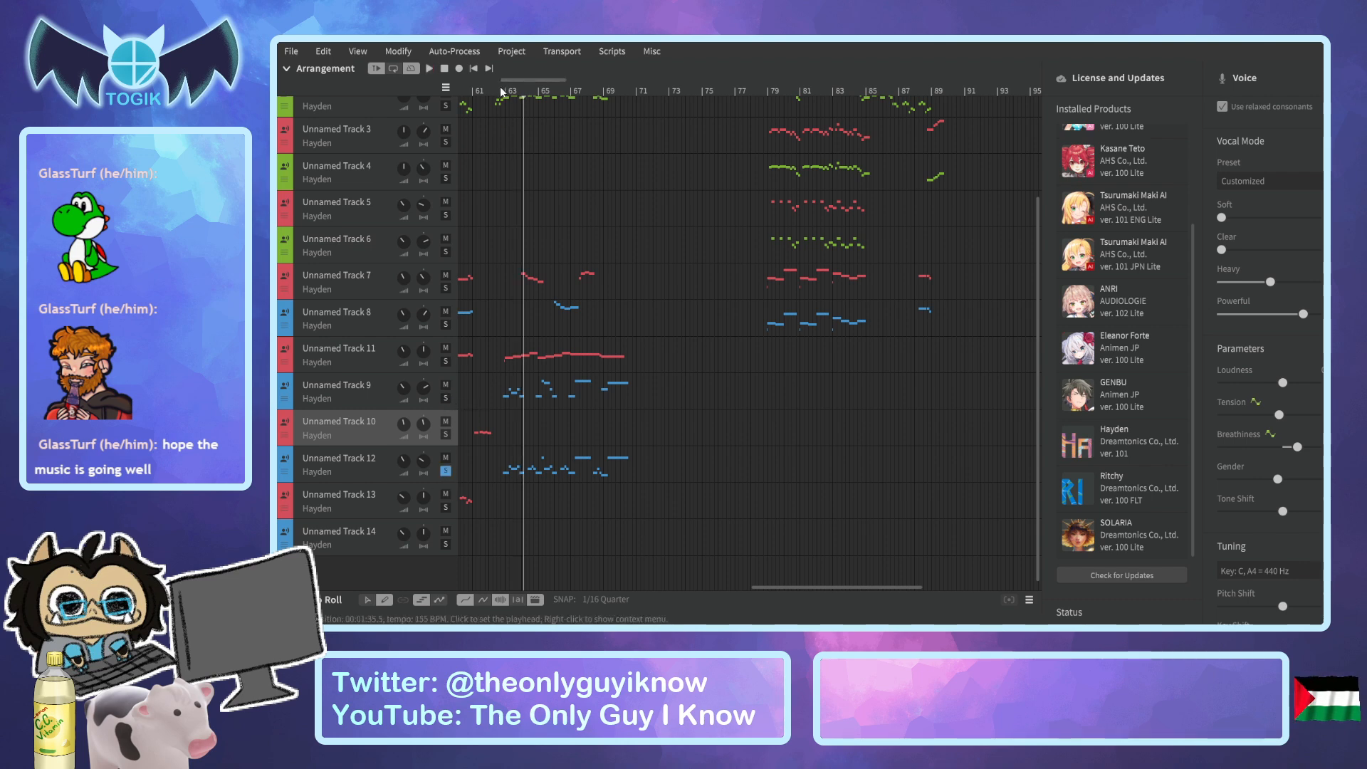
key(space)
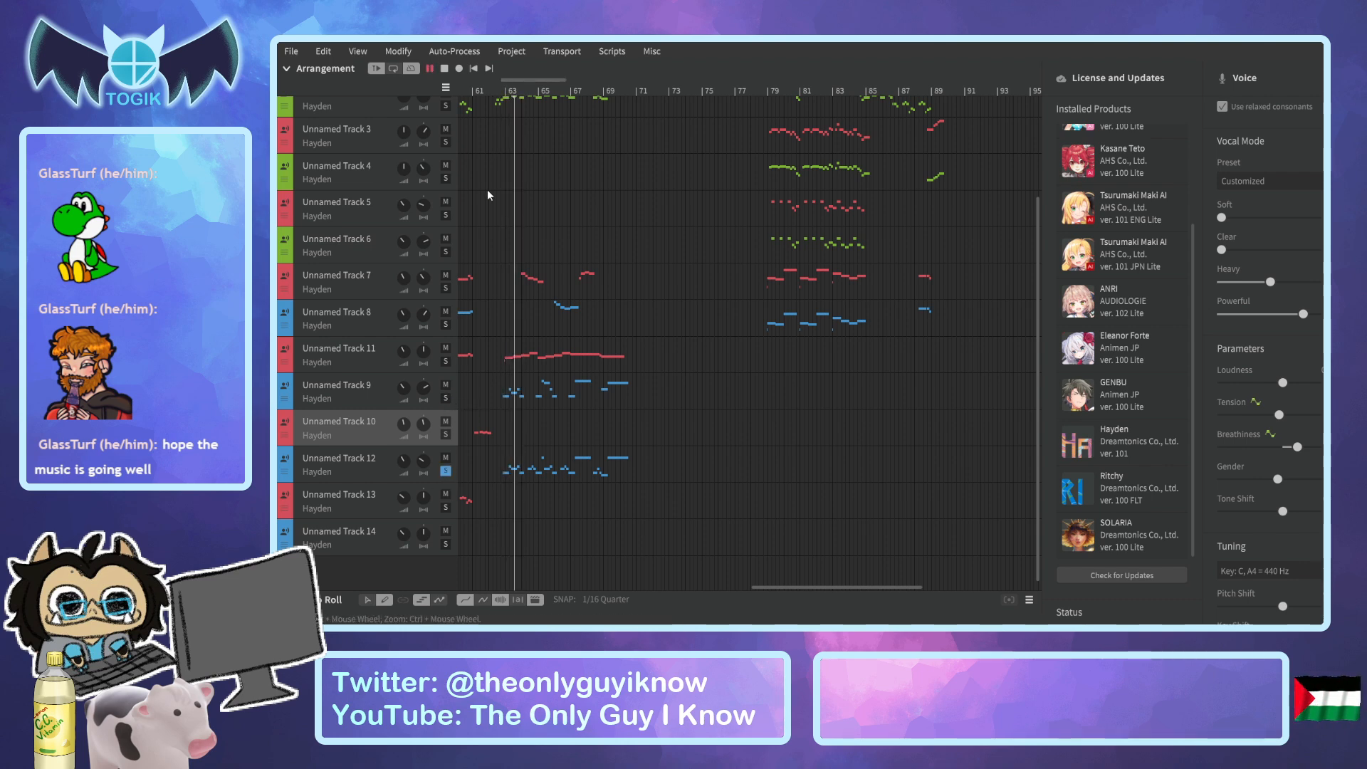
Solo Unnamed Tracks 9 and 12 together and play them from just before bar 63.
key(space)
click(488, 91)
drag(496, 92, 496, 94)
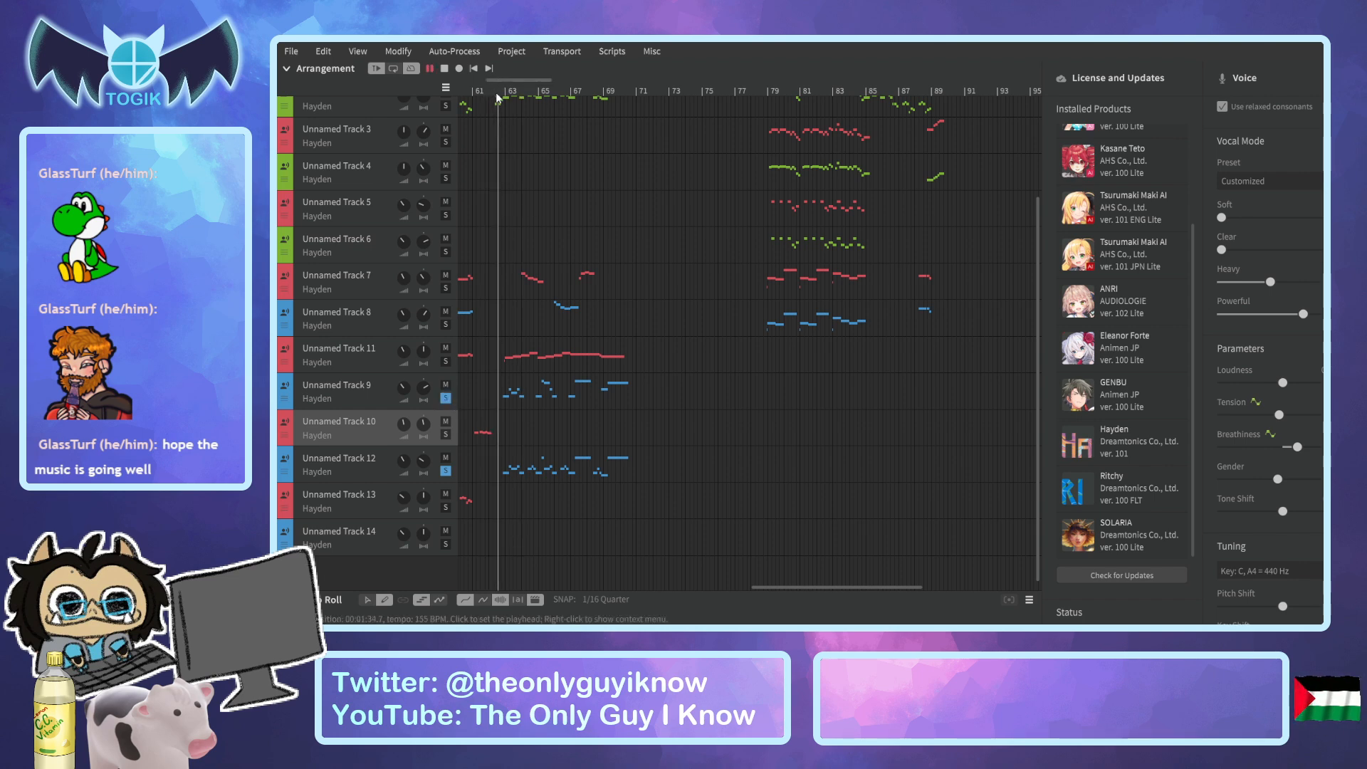
Add the main vocal, Unnamed Track, to the soloed Unnamed Tracks 9 and 12 and listen through to bar 71.
scroll(492, 188, up, 3)
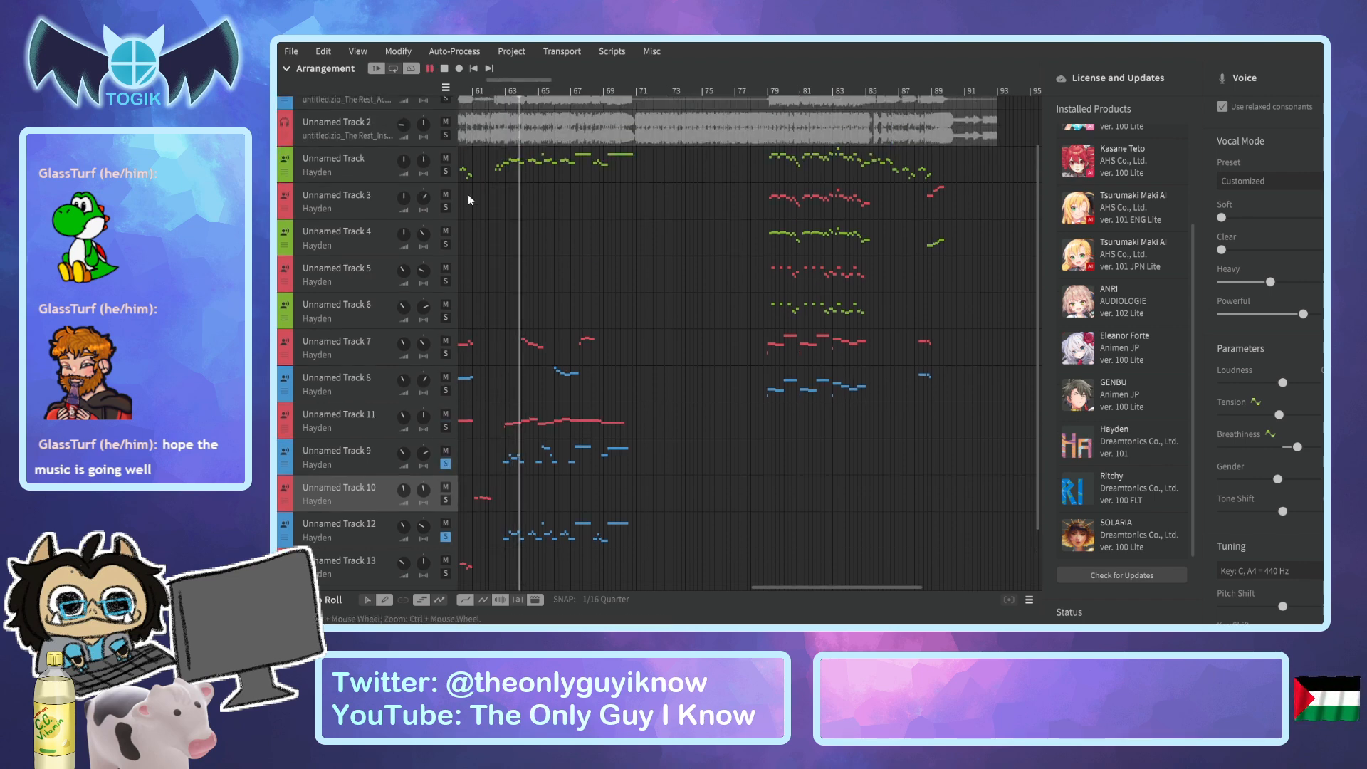
click(446, 173)
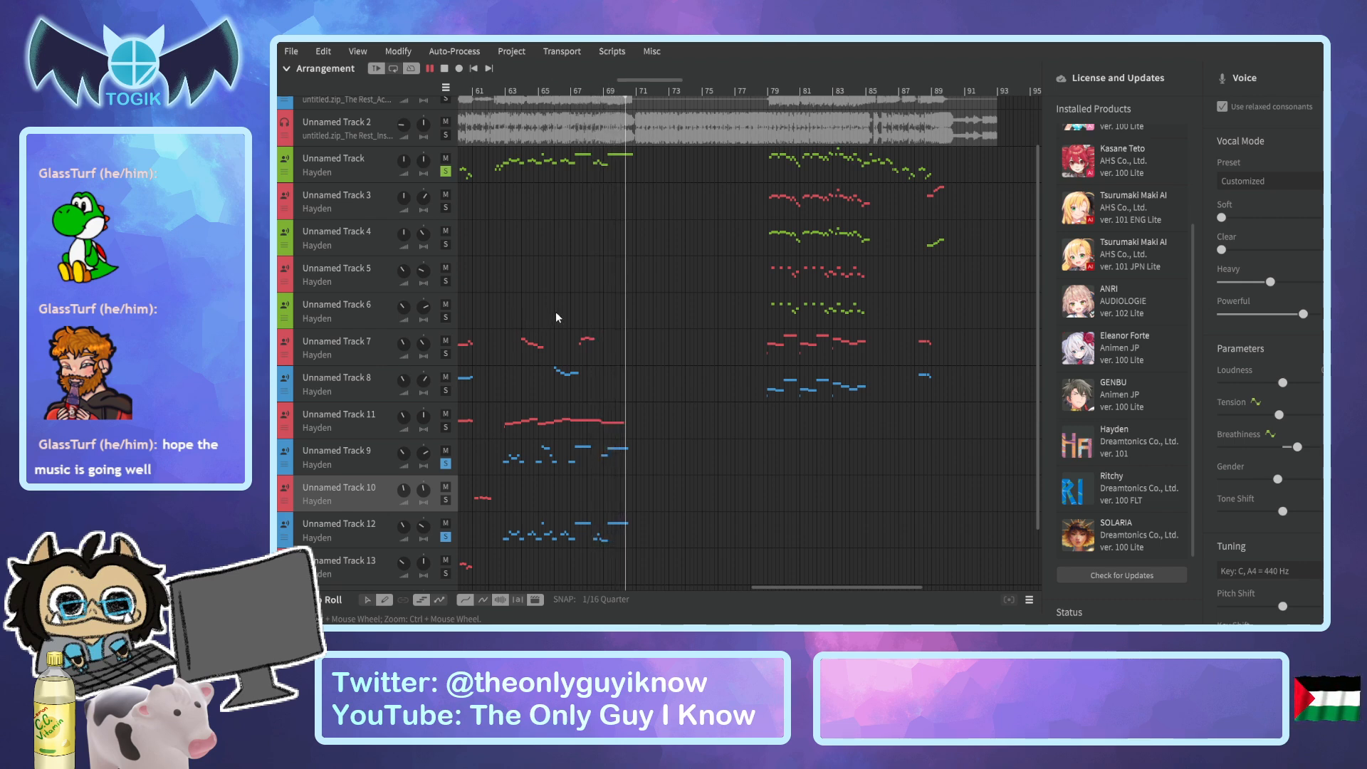
key(space)
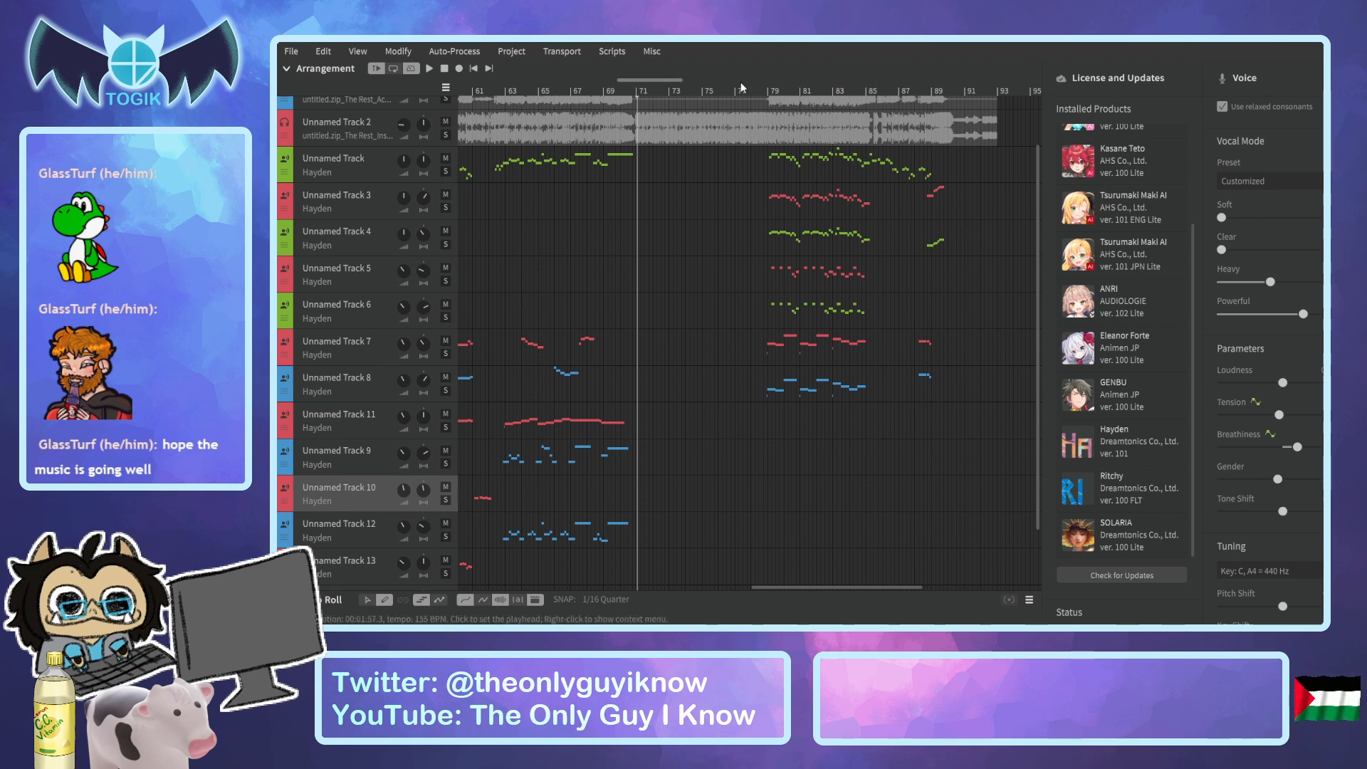
Play the closing section from just before bar 79 and listen past bar 90.
click(762, 87)
key(space)
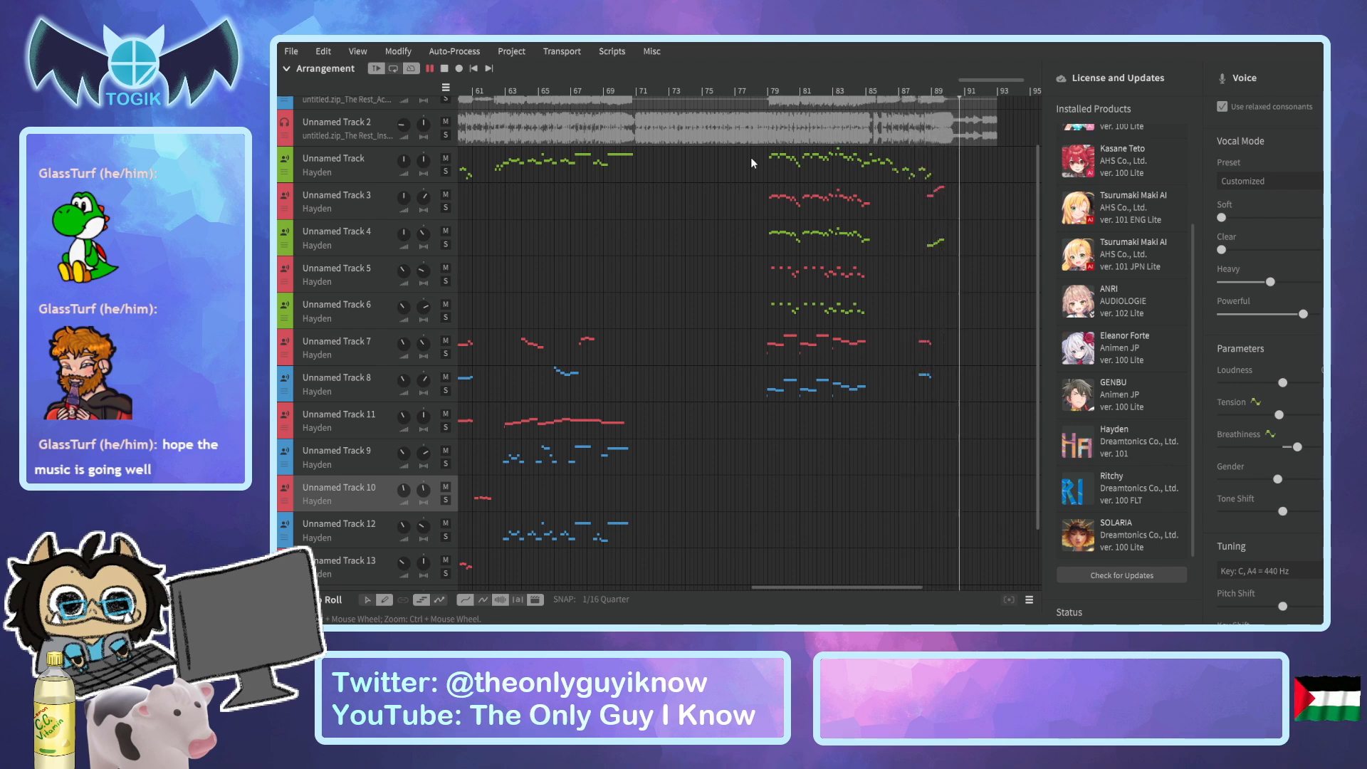
key(space)
Listen to Unnamed Tracks 5 and 6 in solo from bar 79, then clear both solos.
click(768, 91)
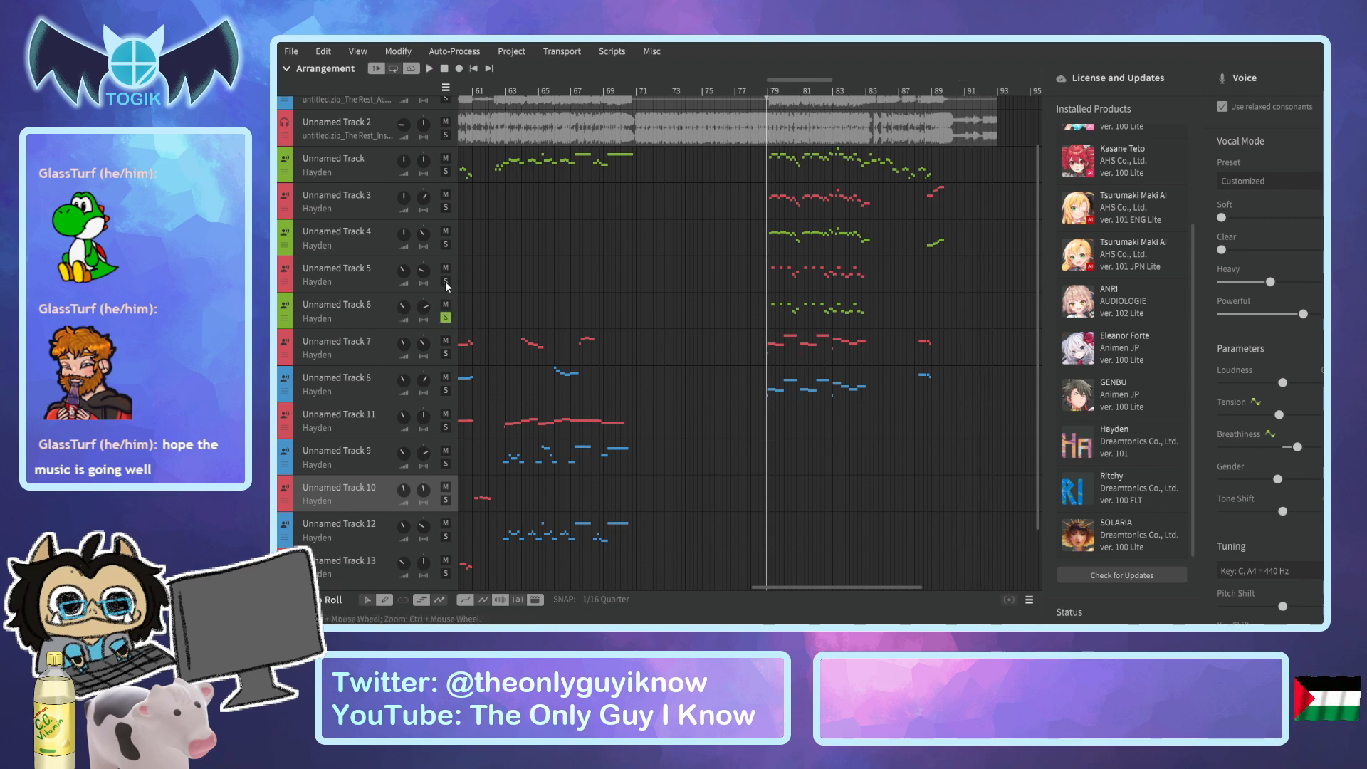
key(space)
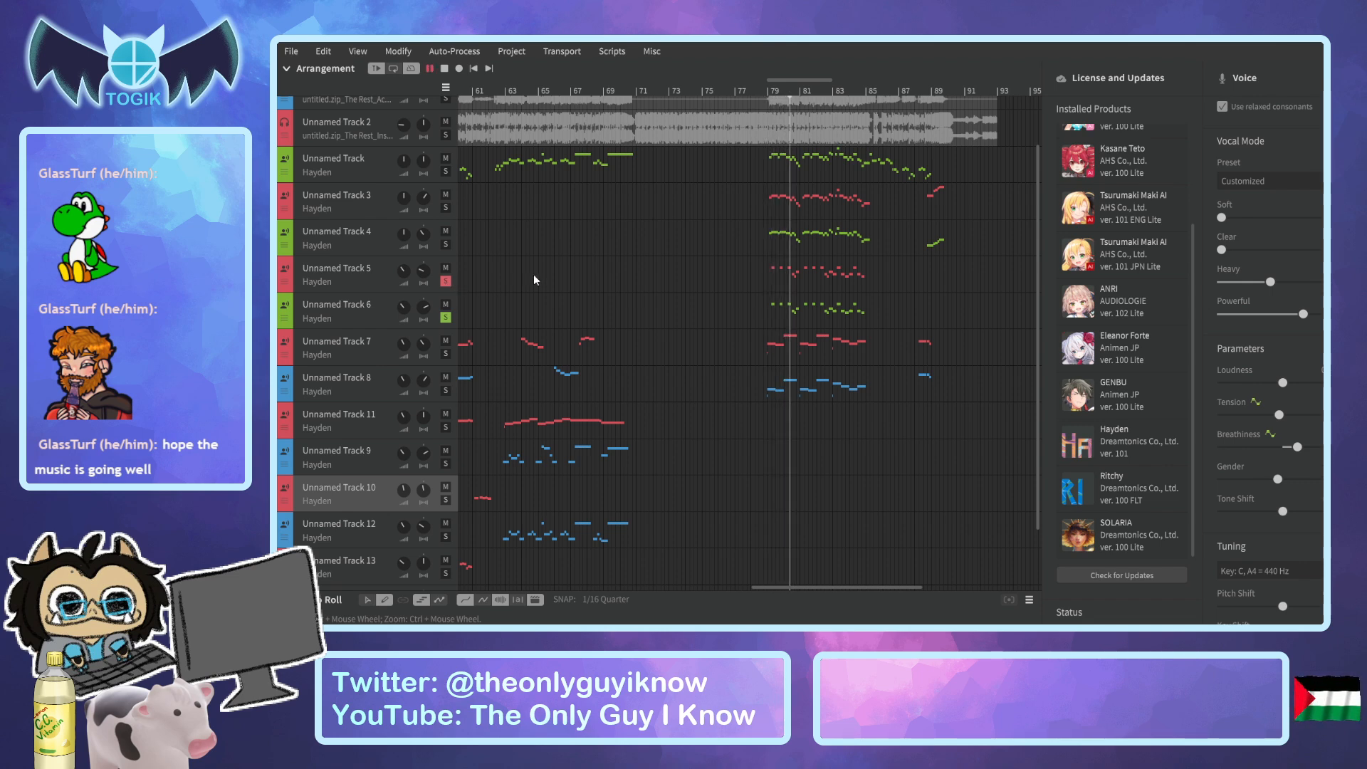
key(space)
click(446, 281)
click(446, 317)
Replay the full mix from just before bar 79 through to the end of the song.
click(763, 94)
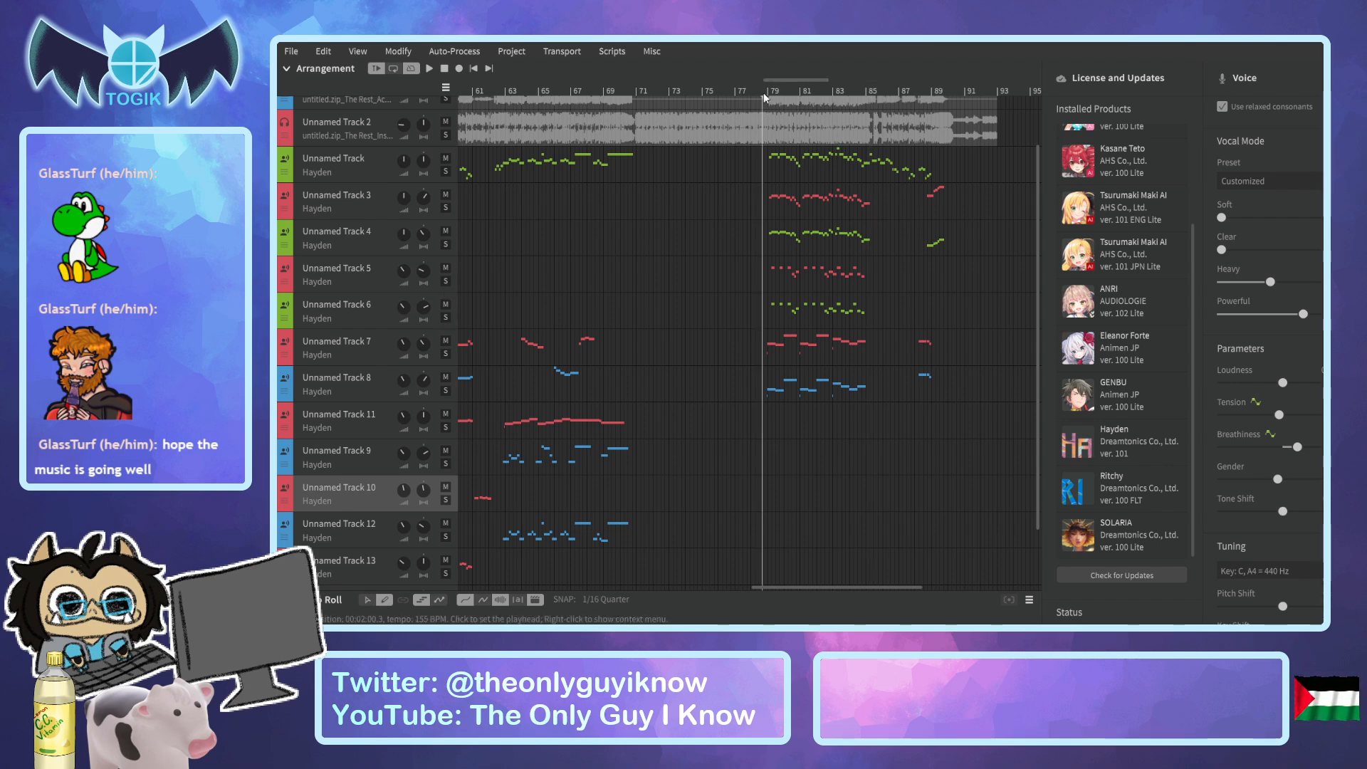
key(space)
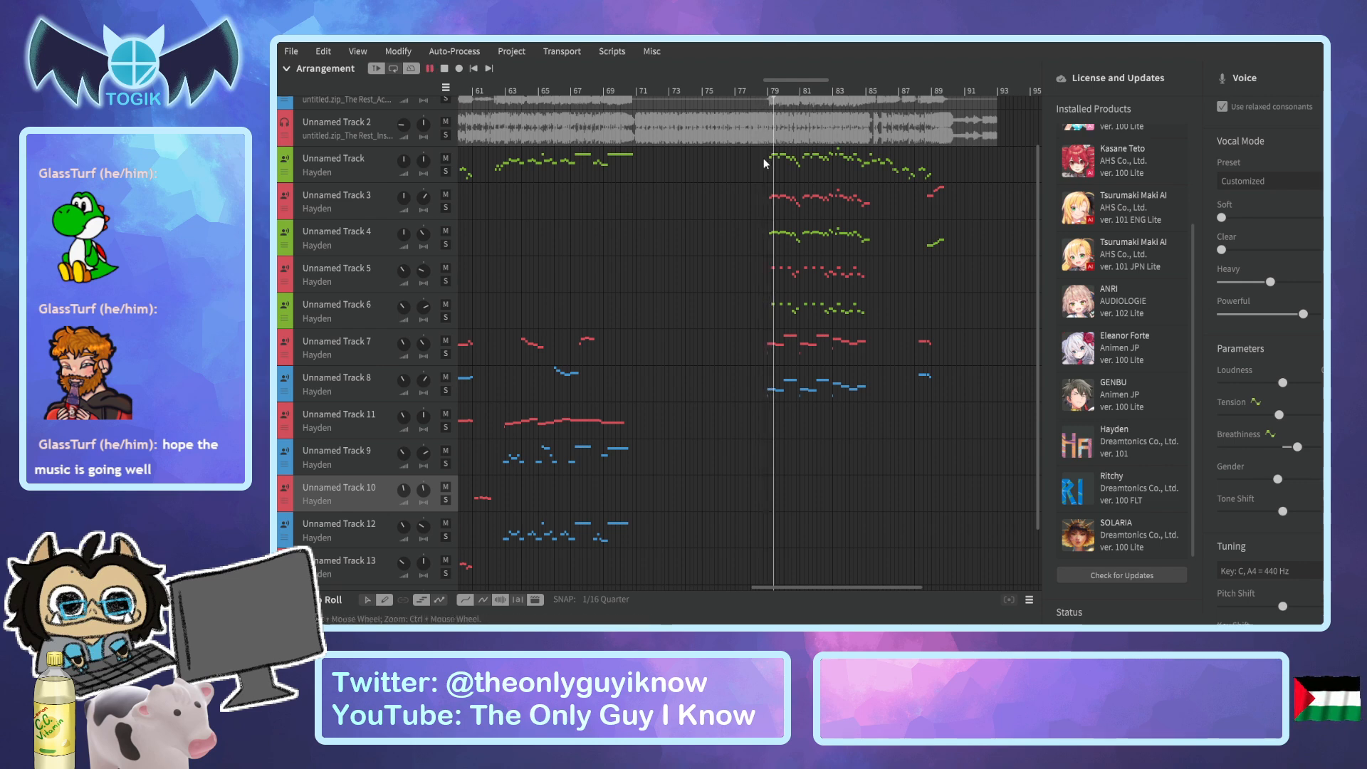
scroll(861, 304, up, 2)
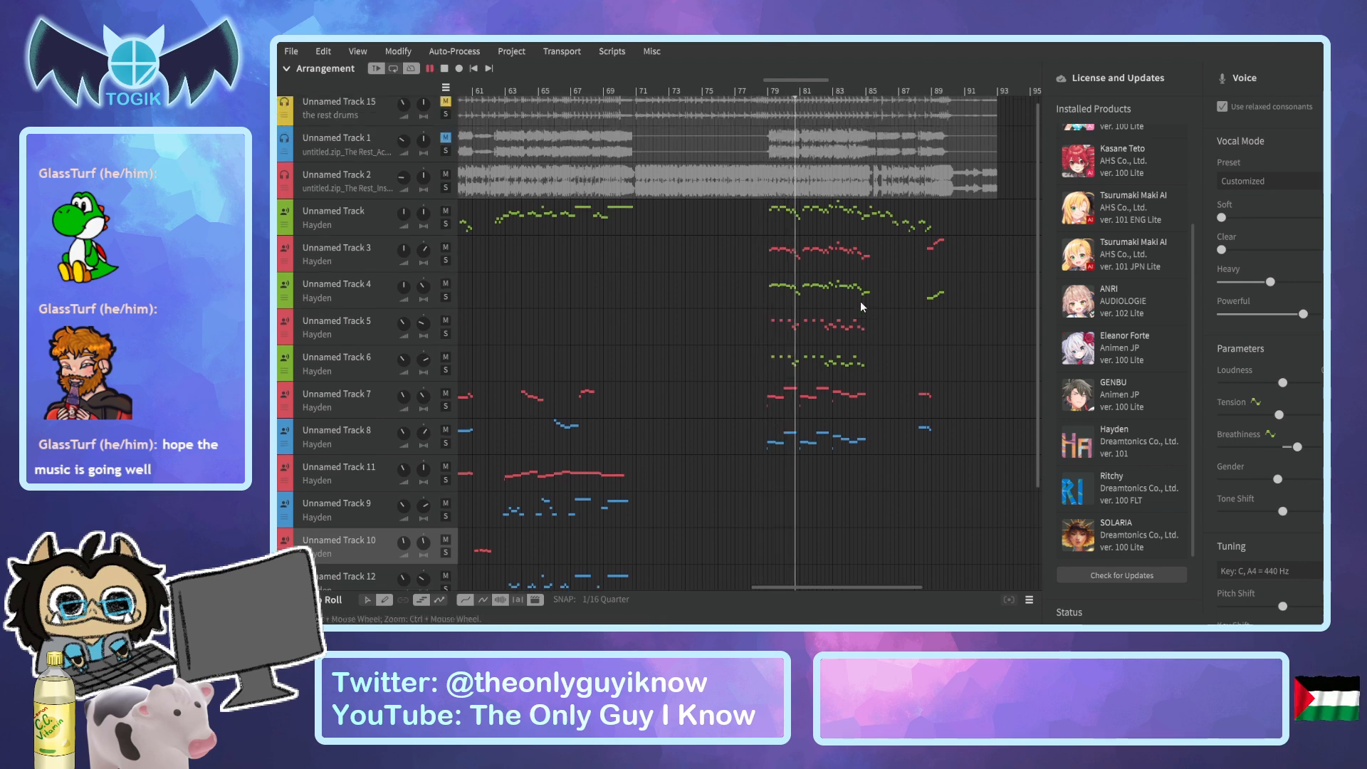
scroll(860, 306, up, 1)
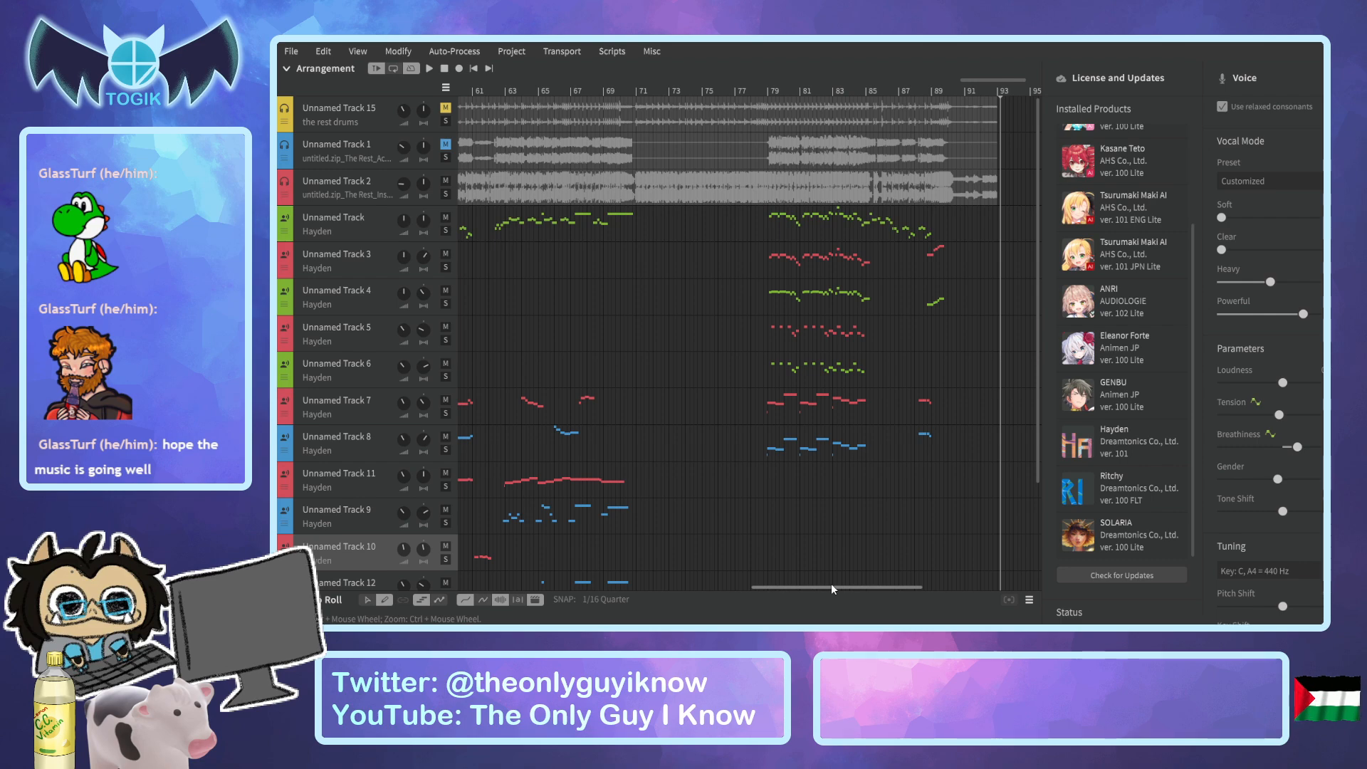
Save the project, return to its opening bars and select Unnamed Track 3.
drag(832, 585, 421, 150)
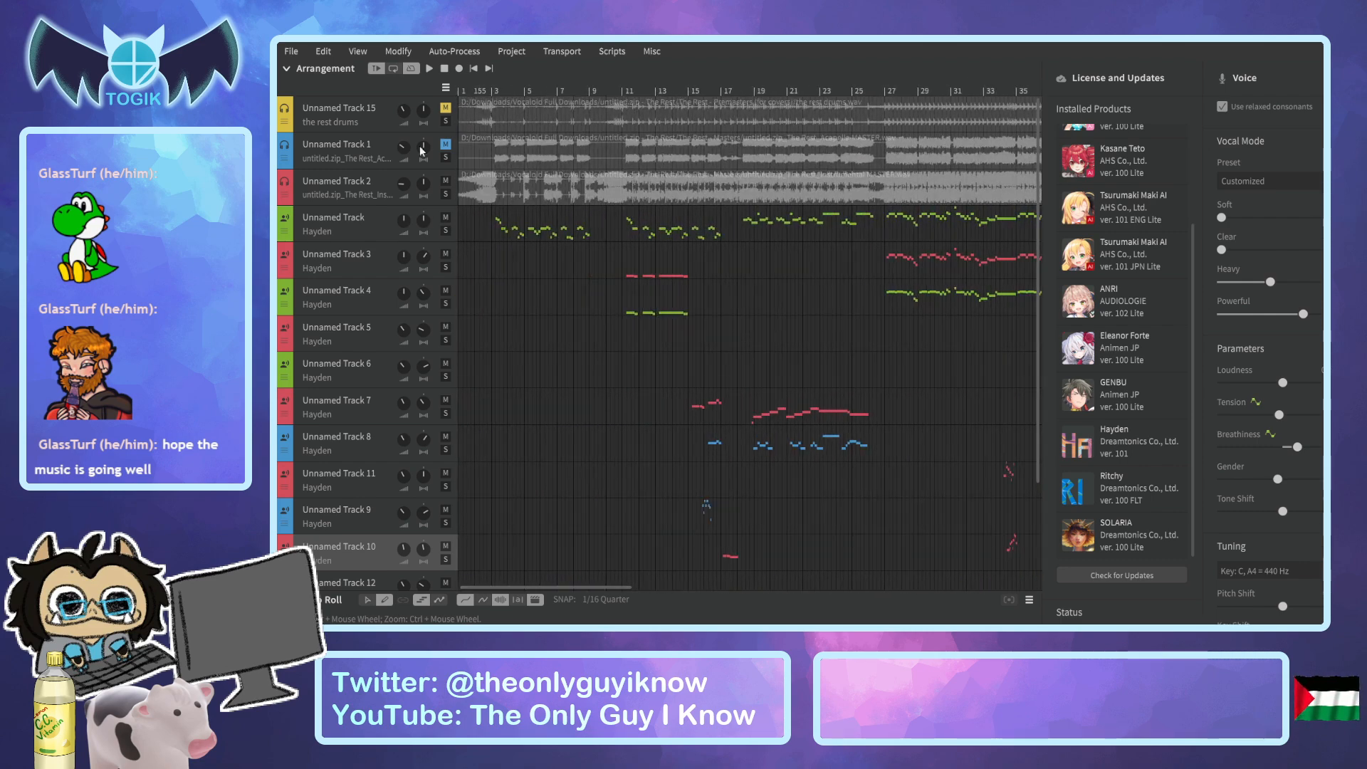
key(ctrl+s)
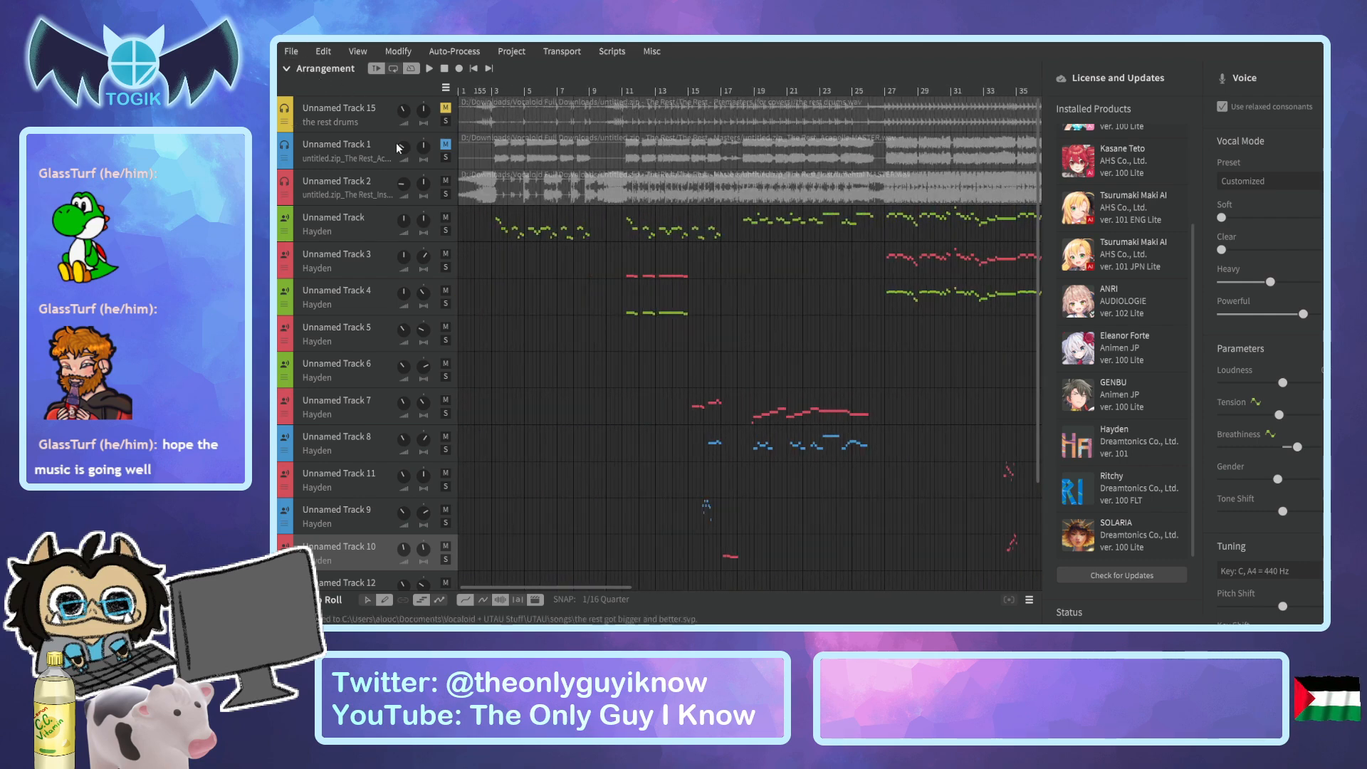
click(562, 89)
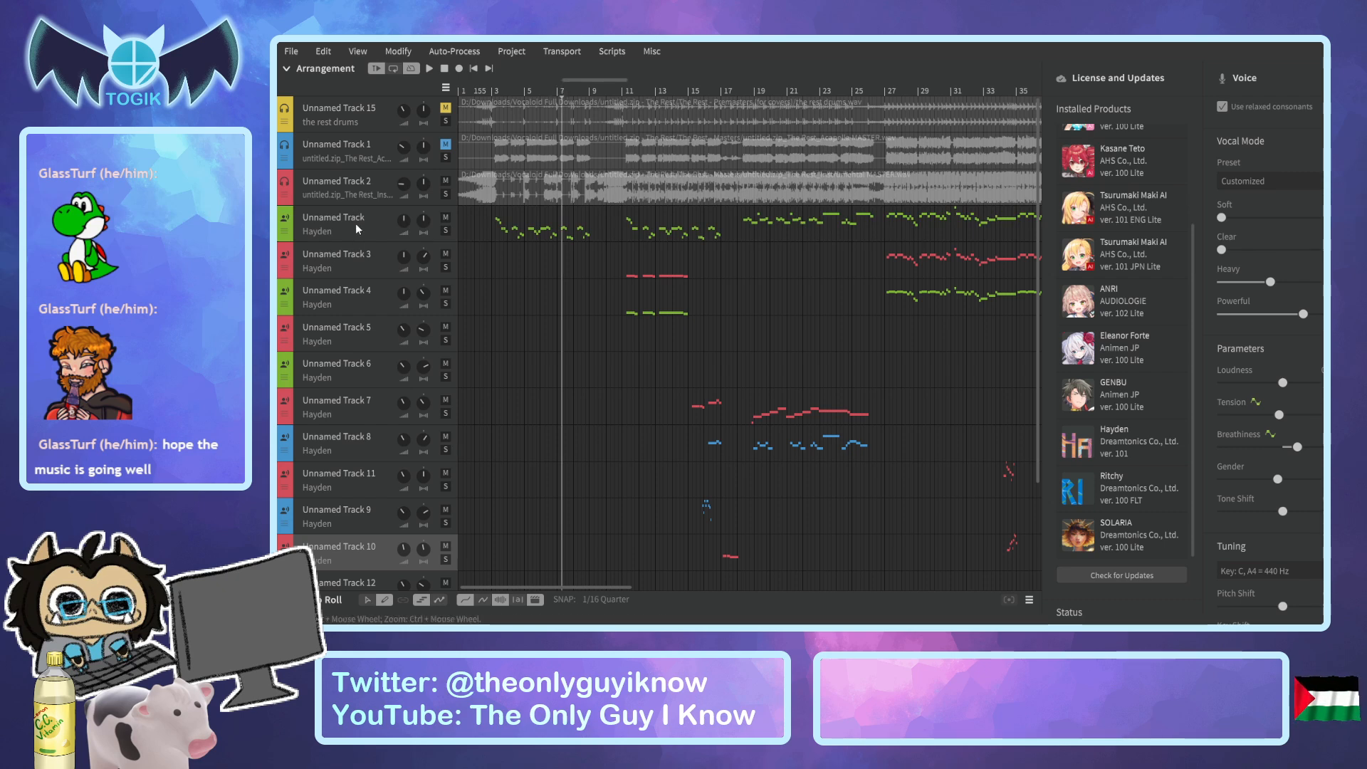
click(358, 259)
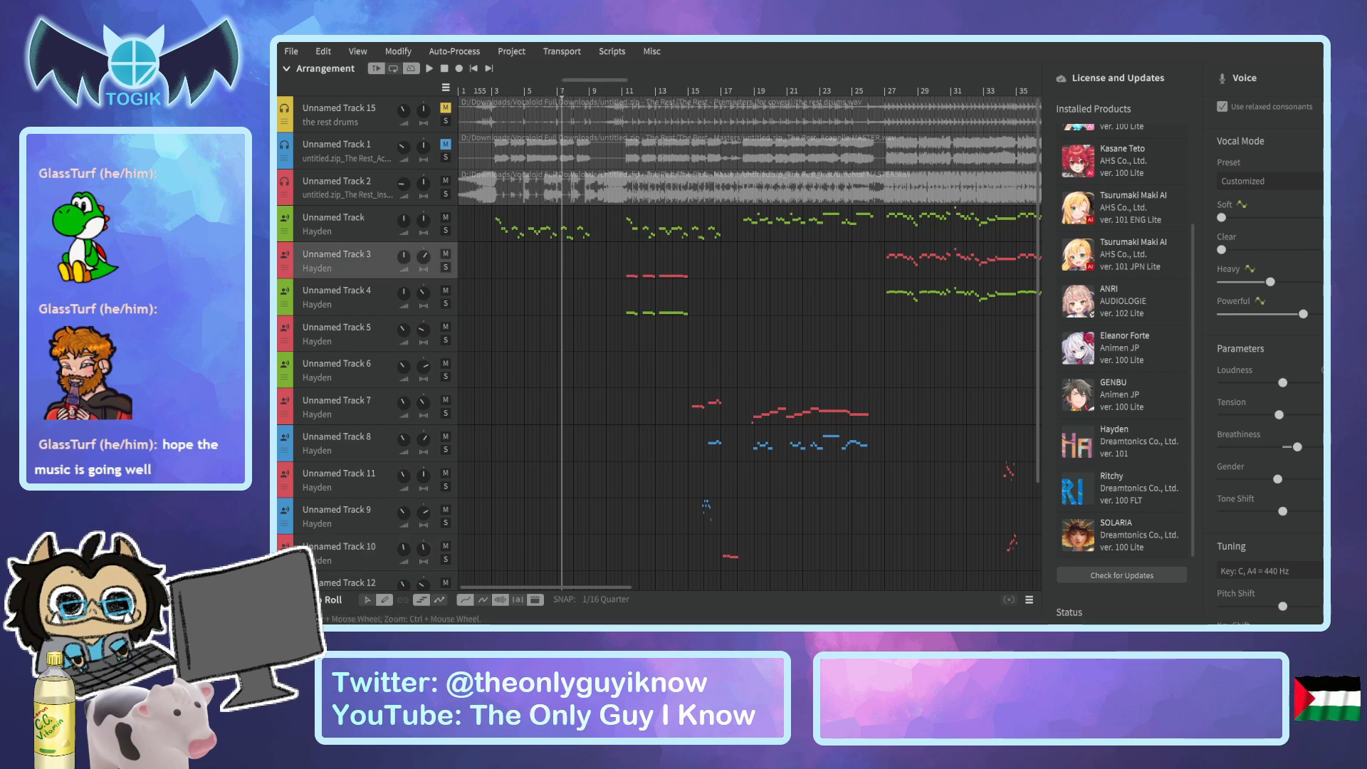
Switch to Audacity, listen to the exported main vocal from about 1:29, and return to Synthesizer V.
key(alt+Tab)
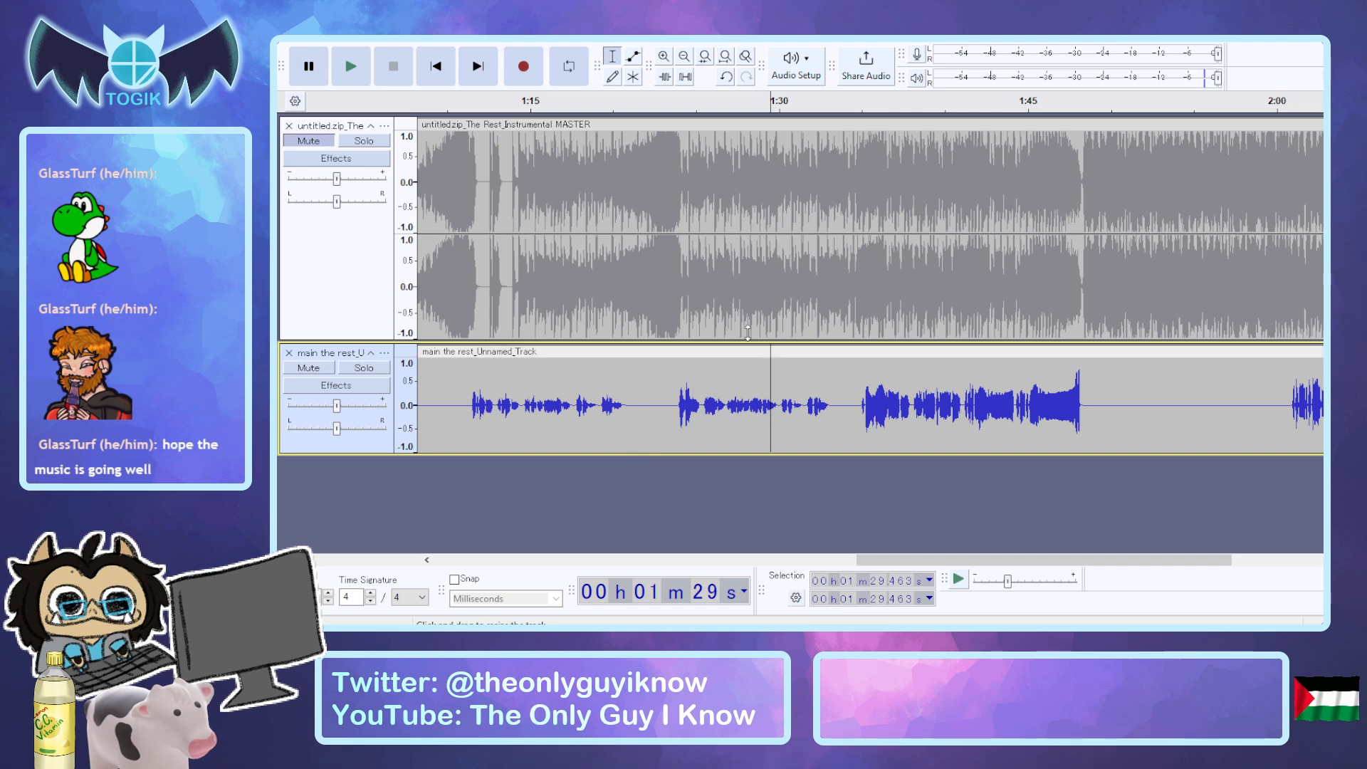
click(770, 100)
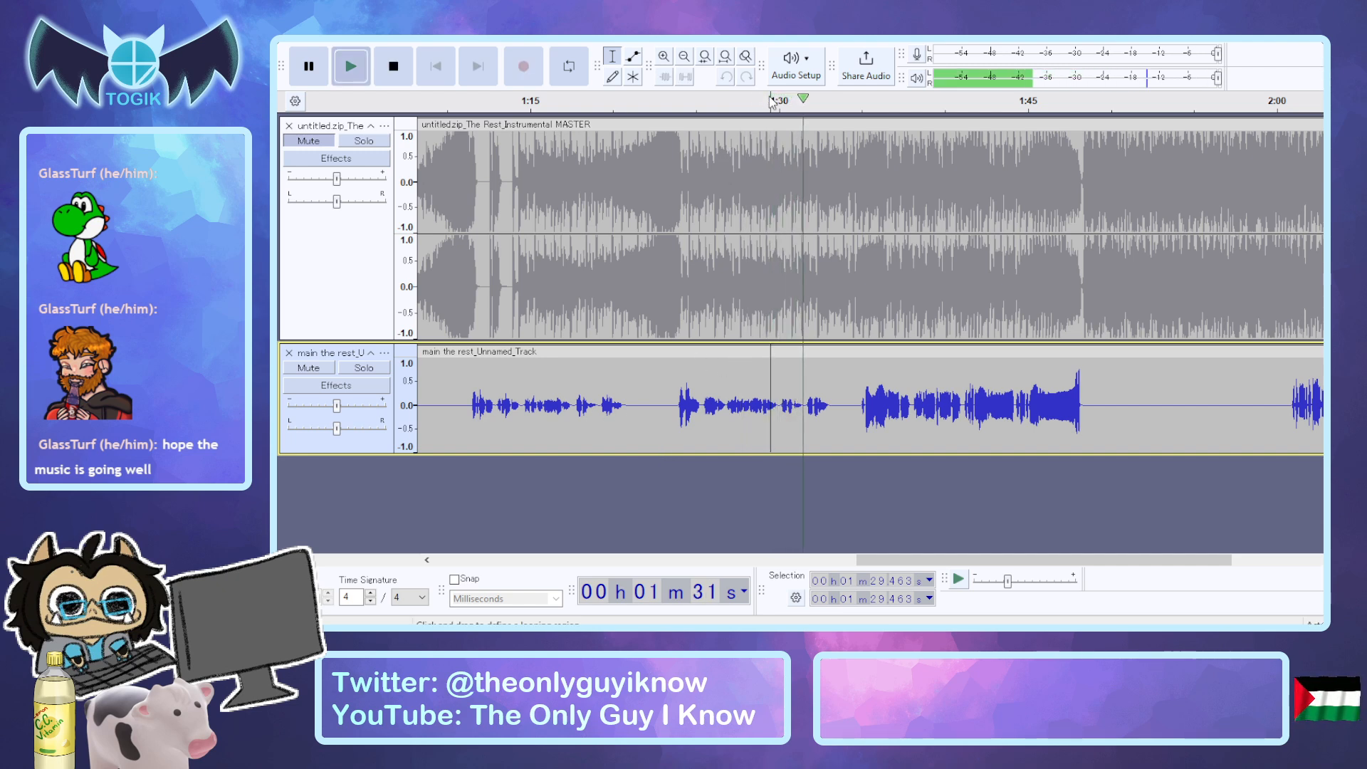
key(space)
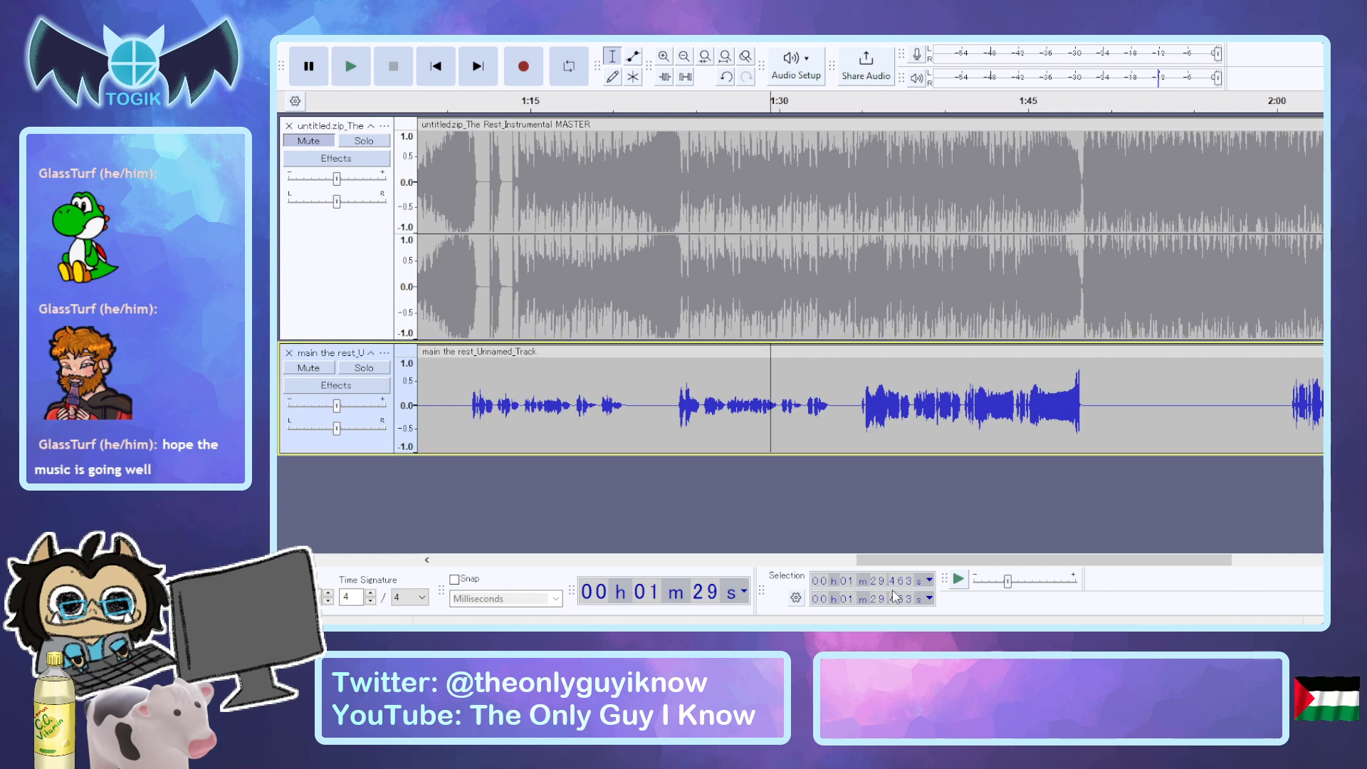
key(alt+Tab)
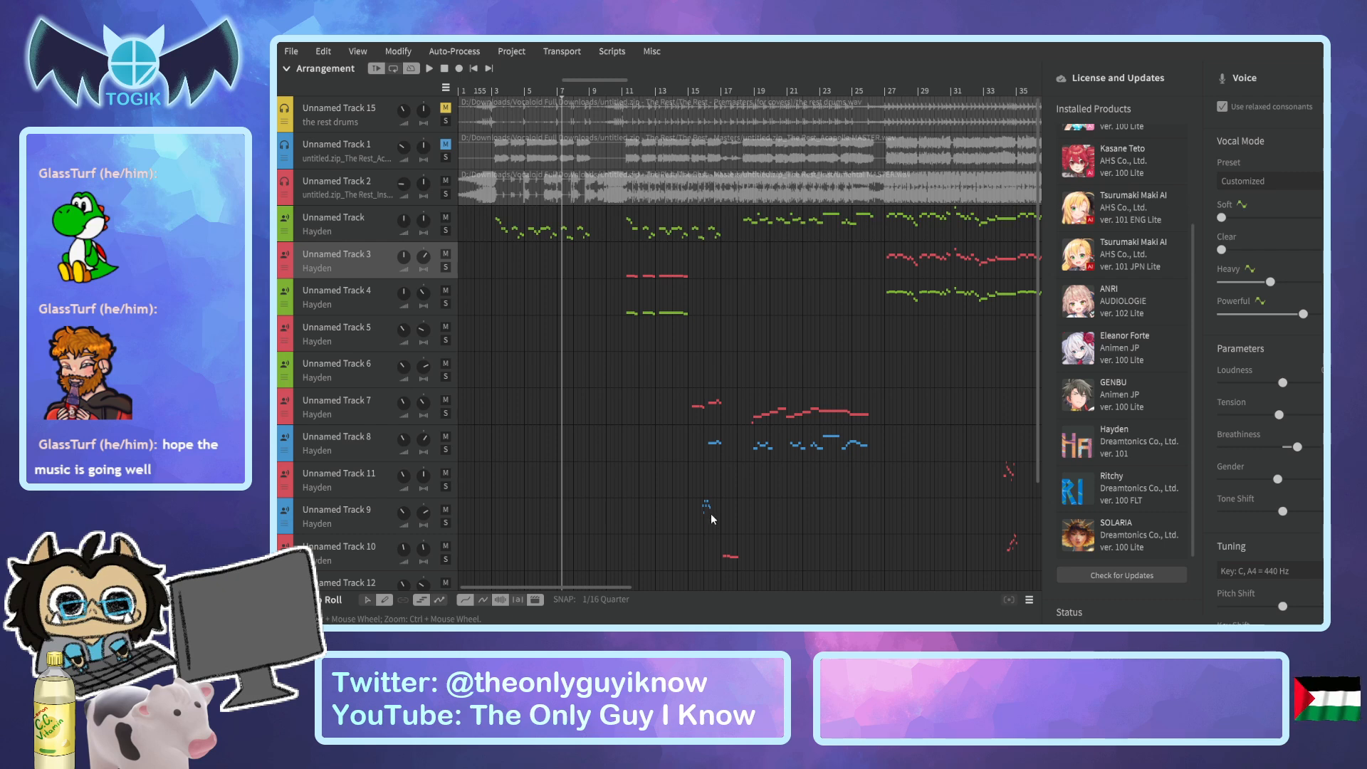
Play the arrangement from about bar 15 to just past bar 17.
click(689, 91)
key(space)
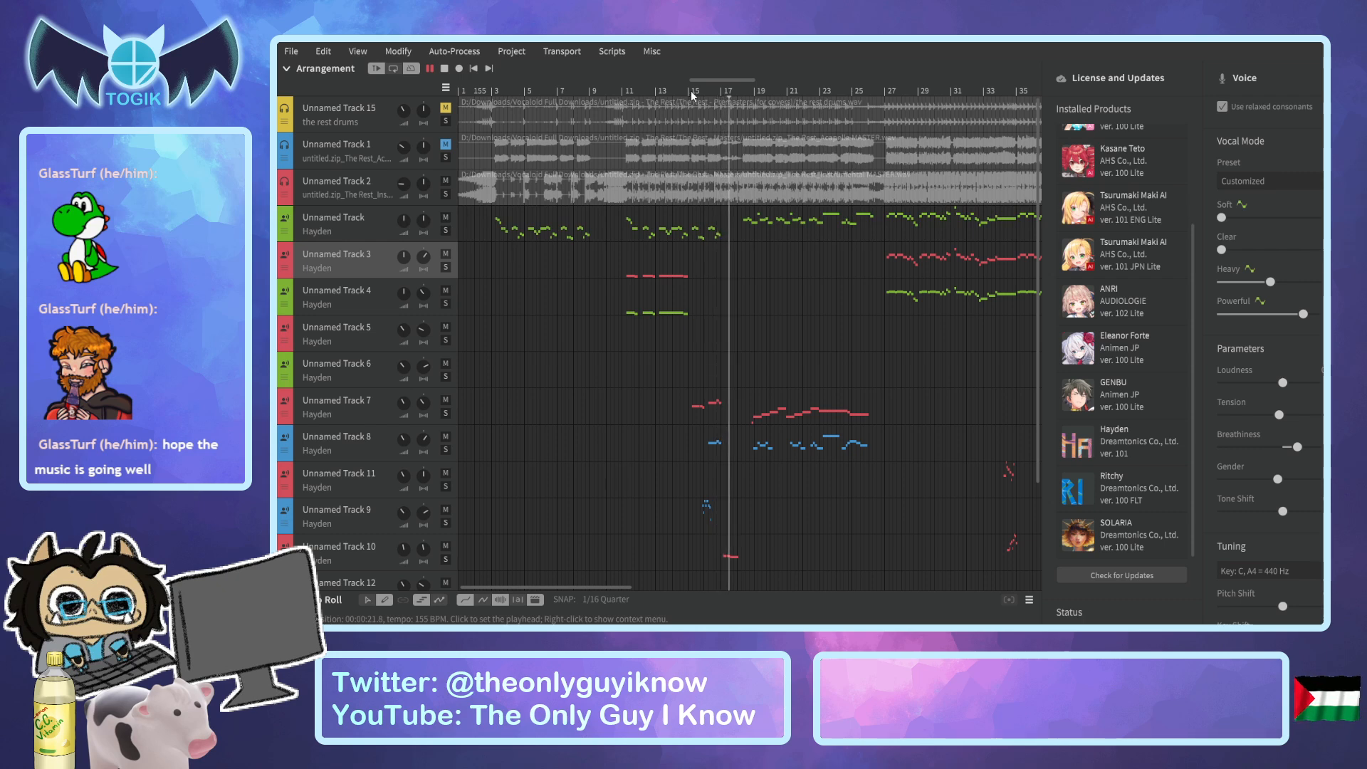
key(space)
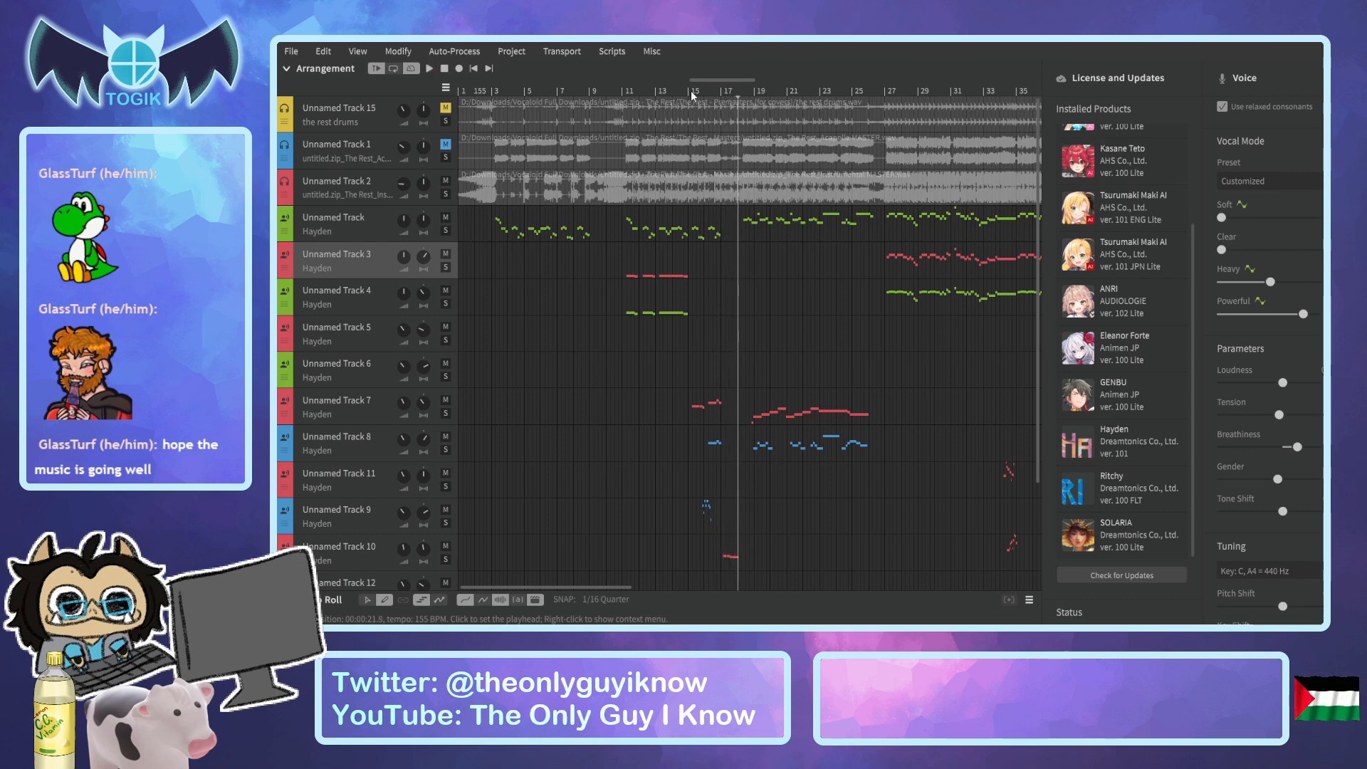
Open the render settings and place the playhead just before bar 11.
drag(686, 94, 629, 94)
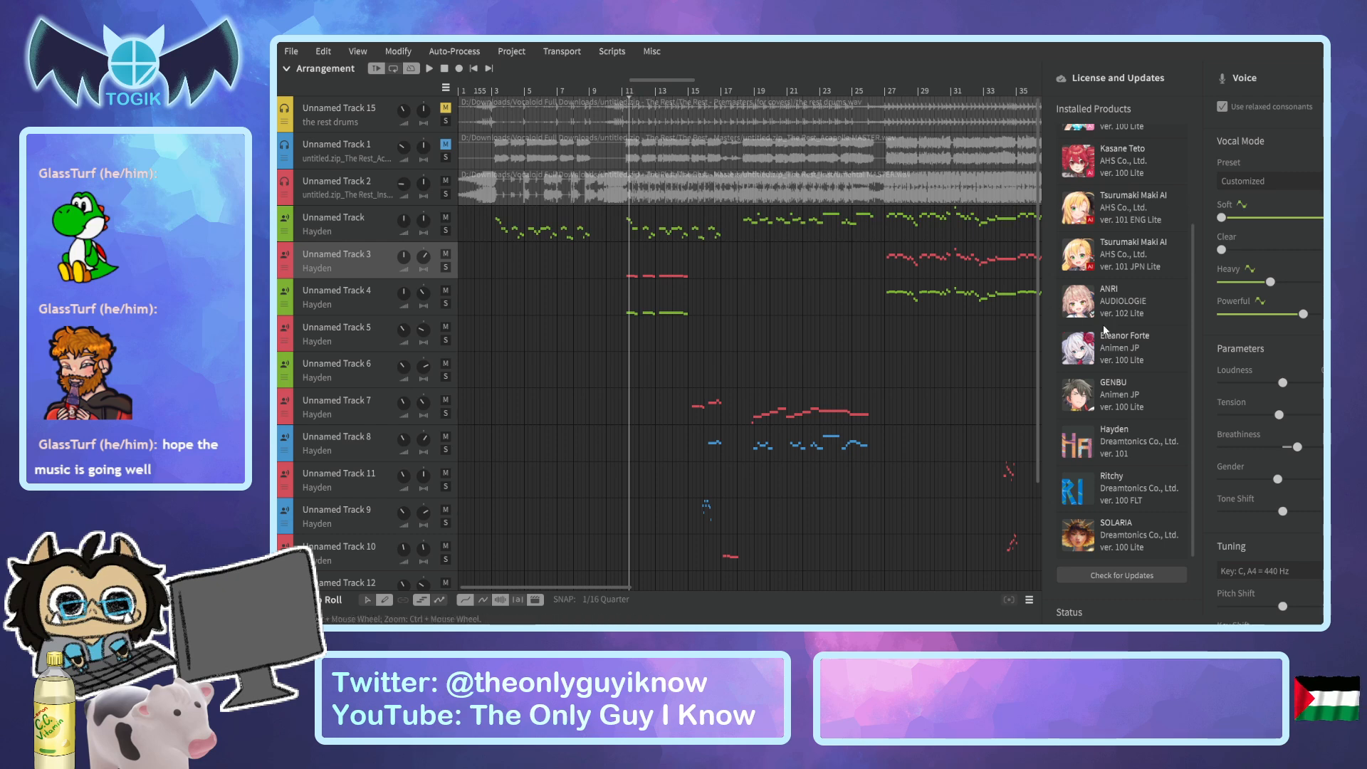
scroll(1169, 365, up, 3)
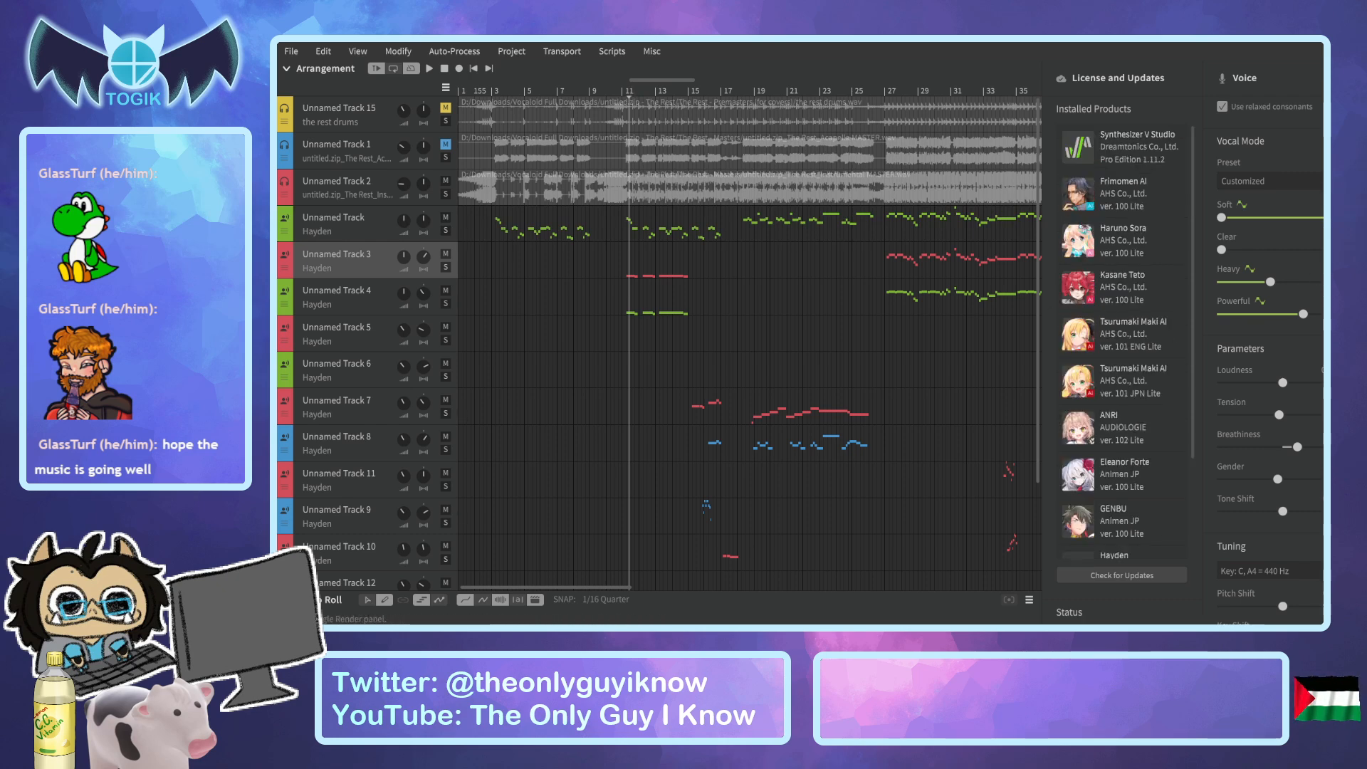
click(1356, 245)
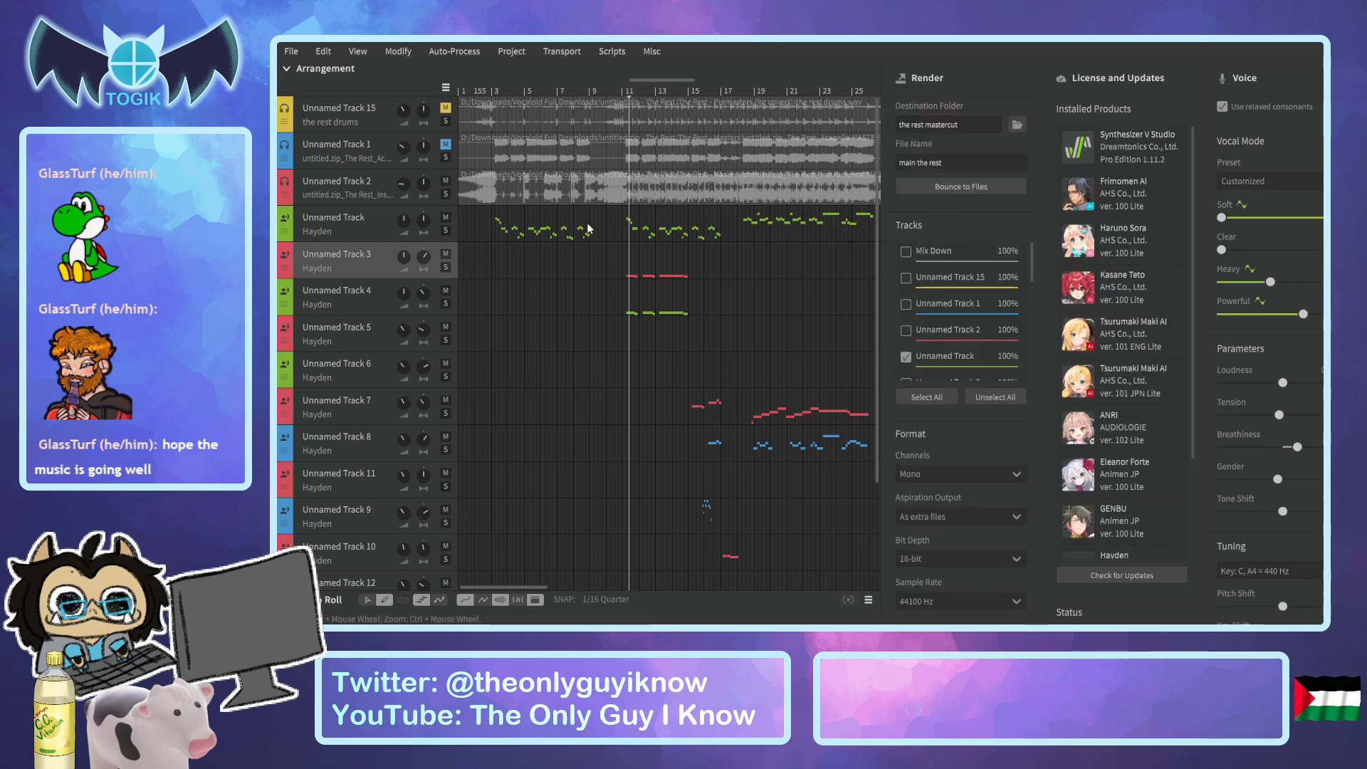
click(623, 94)
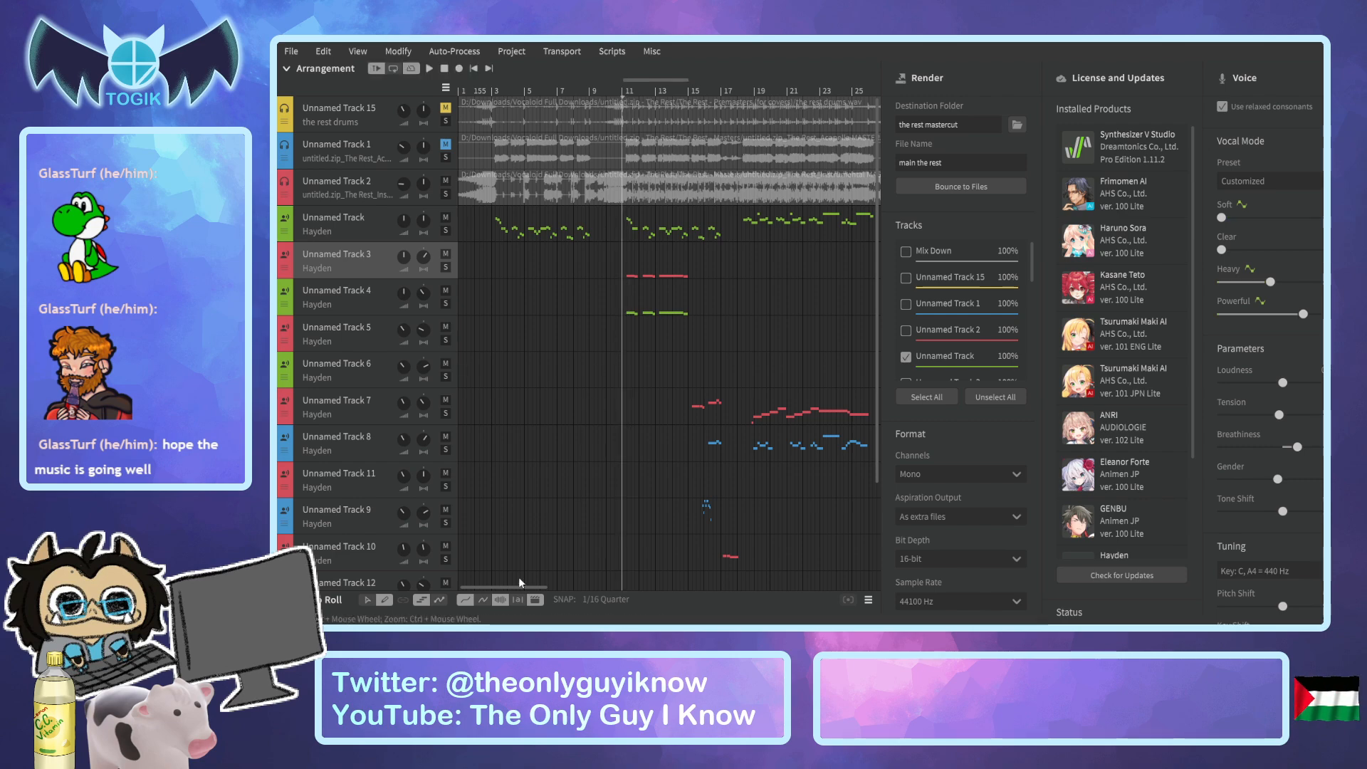
In the render track list, deselect Unnamed Track and select Unnamed Track 3 for export.
mouse_move(514, 587)
mouse_down()
mouse_move(774, 580)
mouse_move(532, 591)
mouse_up()
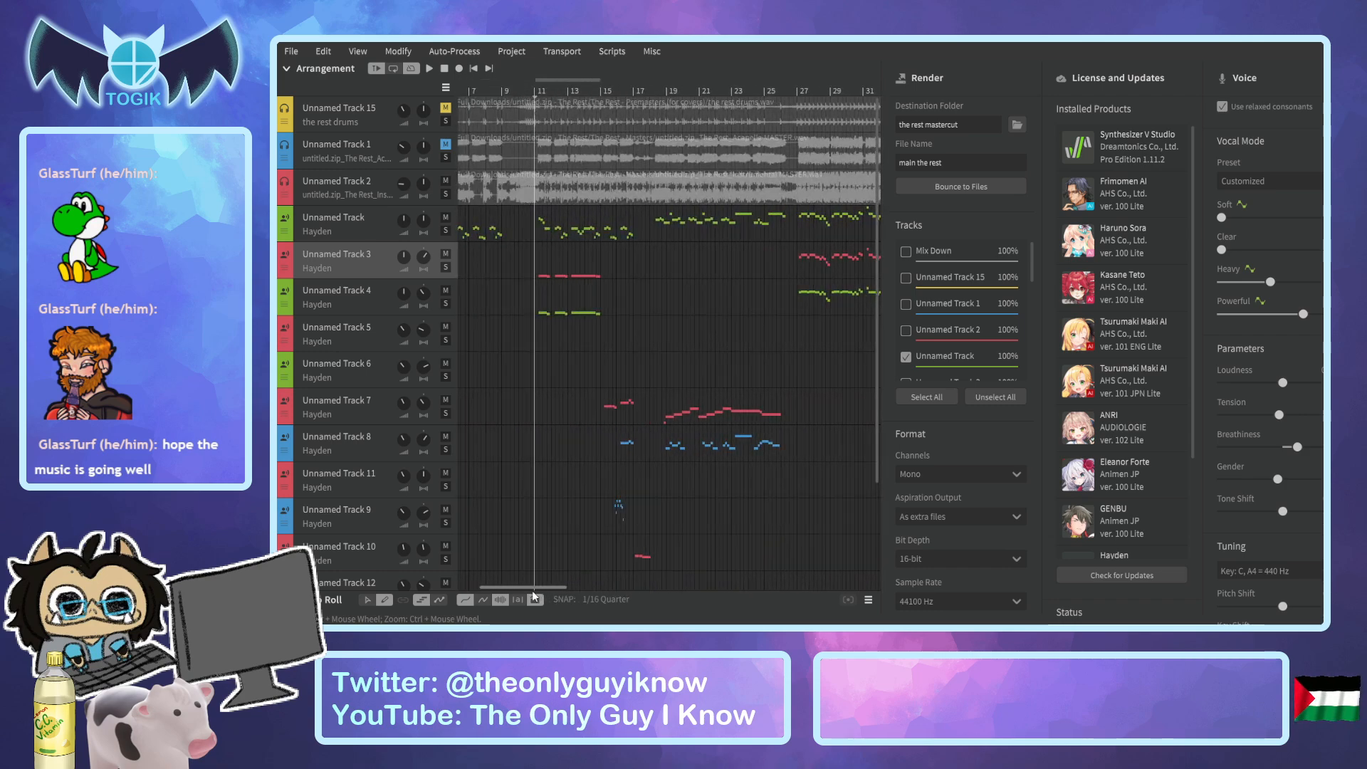
click(906, 357)
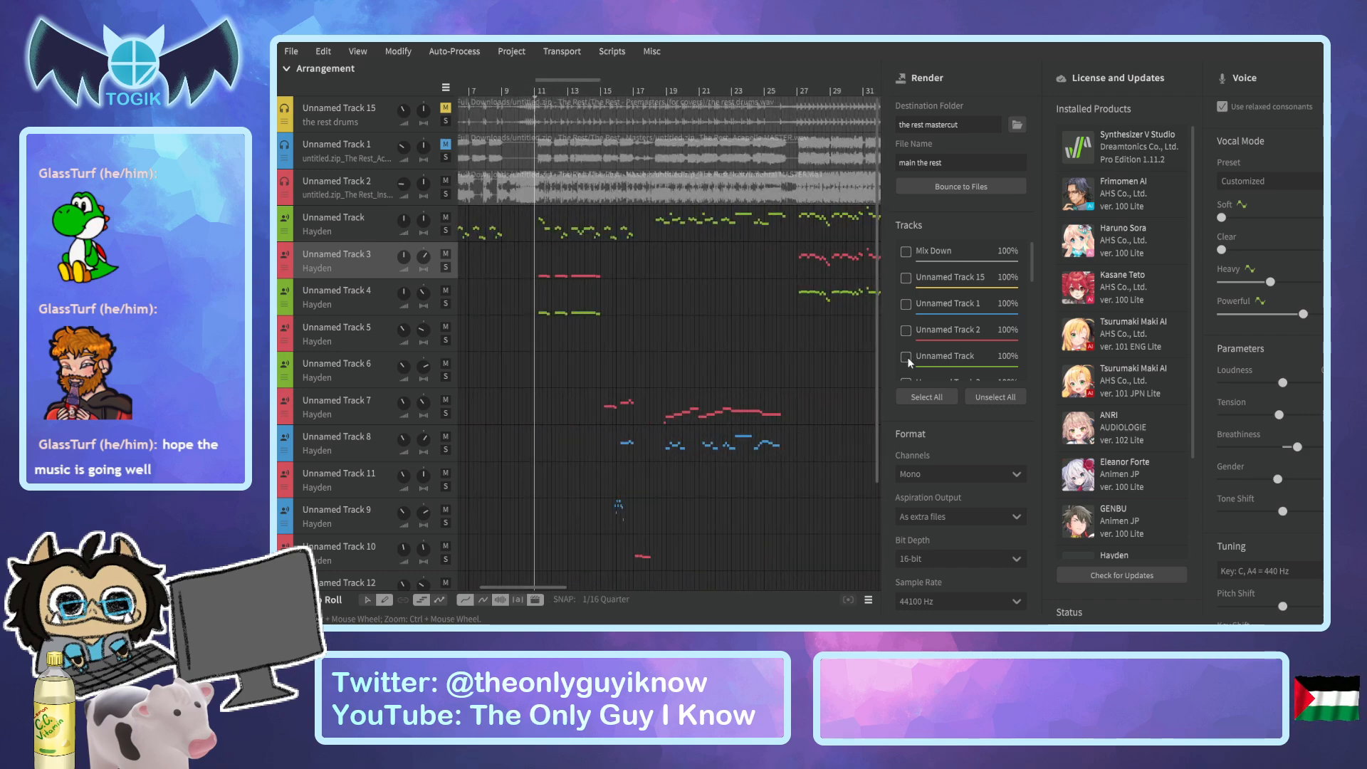
scroll(932, 356, down, 2)
scroll(933, 353, down, 1)
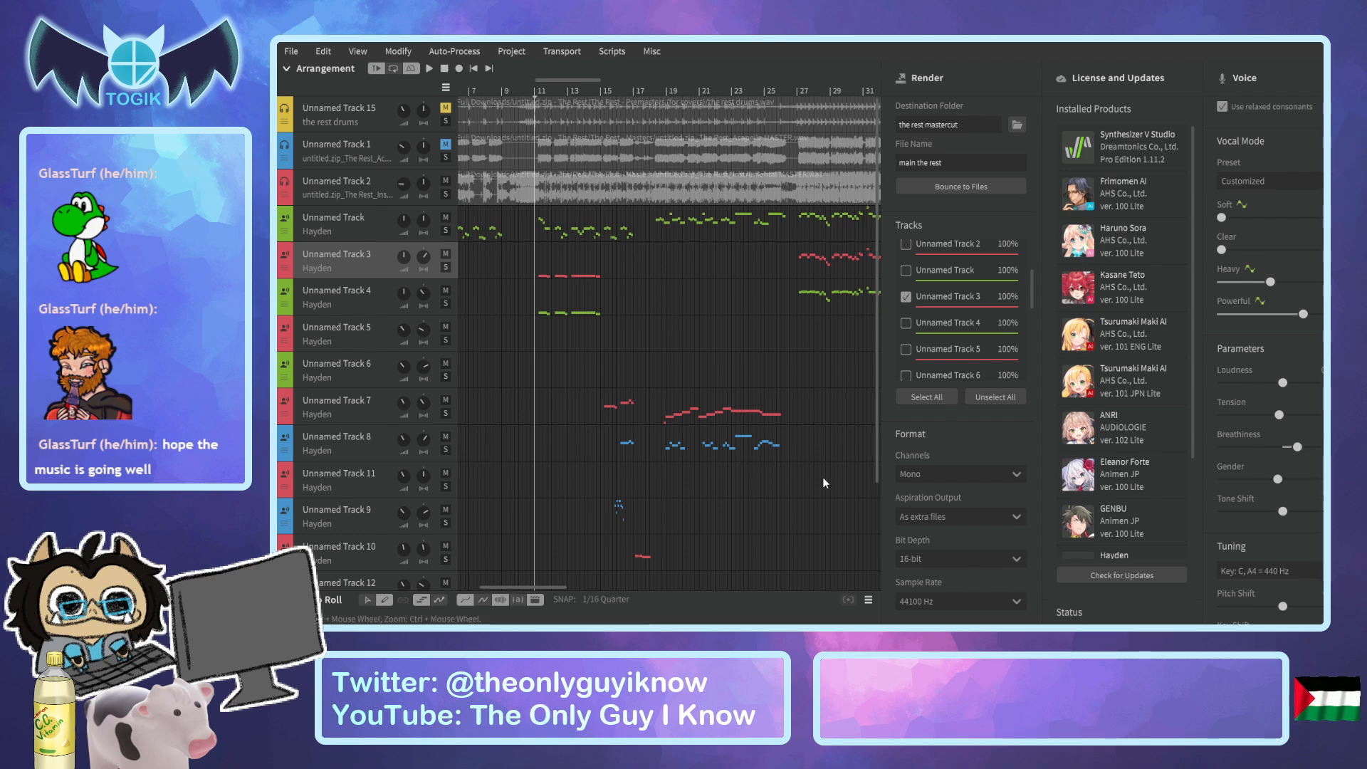
Look through the arrangement's backing vocal tracks down to Unnamed Track 14.
scroll(373, 437, down, 4)
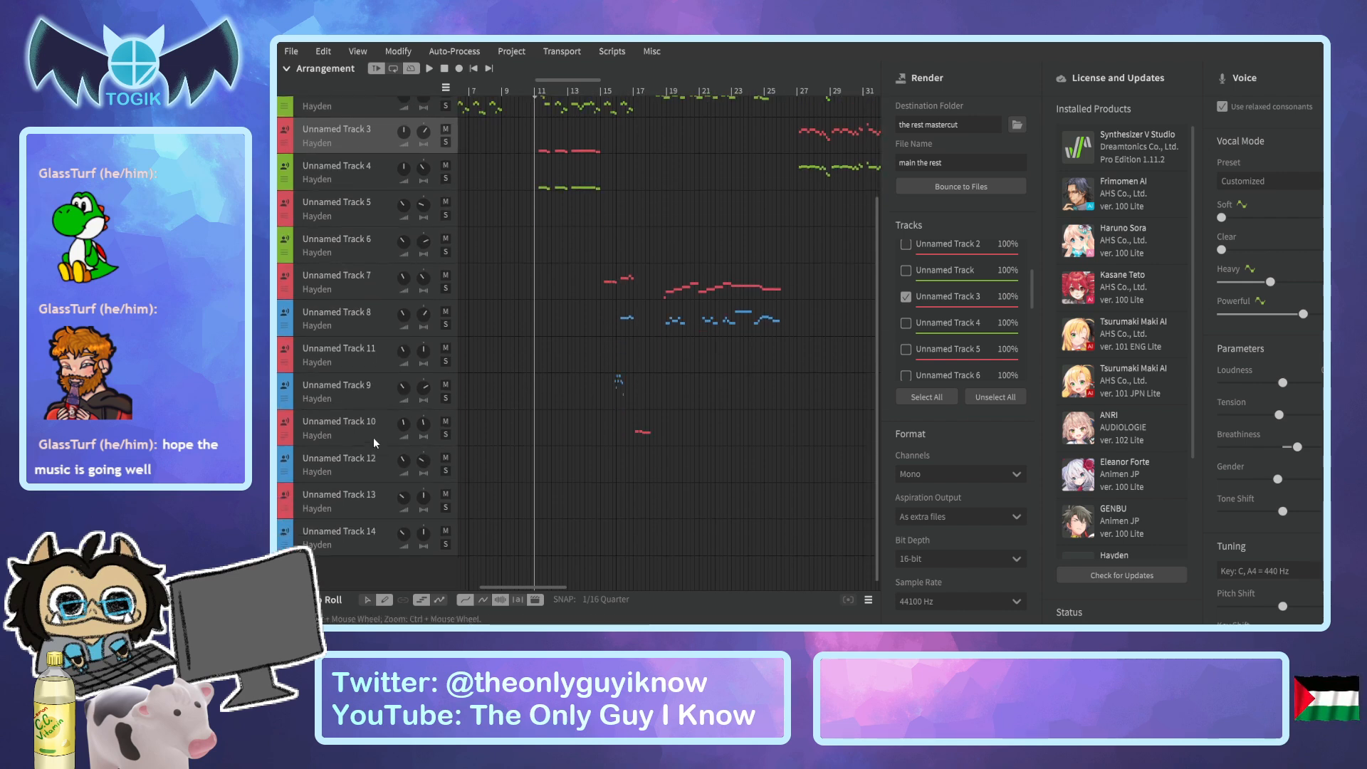
scroll(364, 459, up, 4)
scroll(364, 458, up, 1)
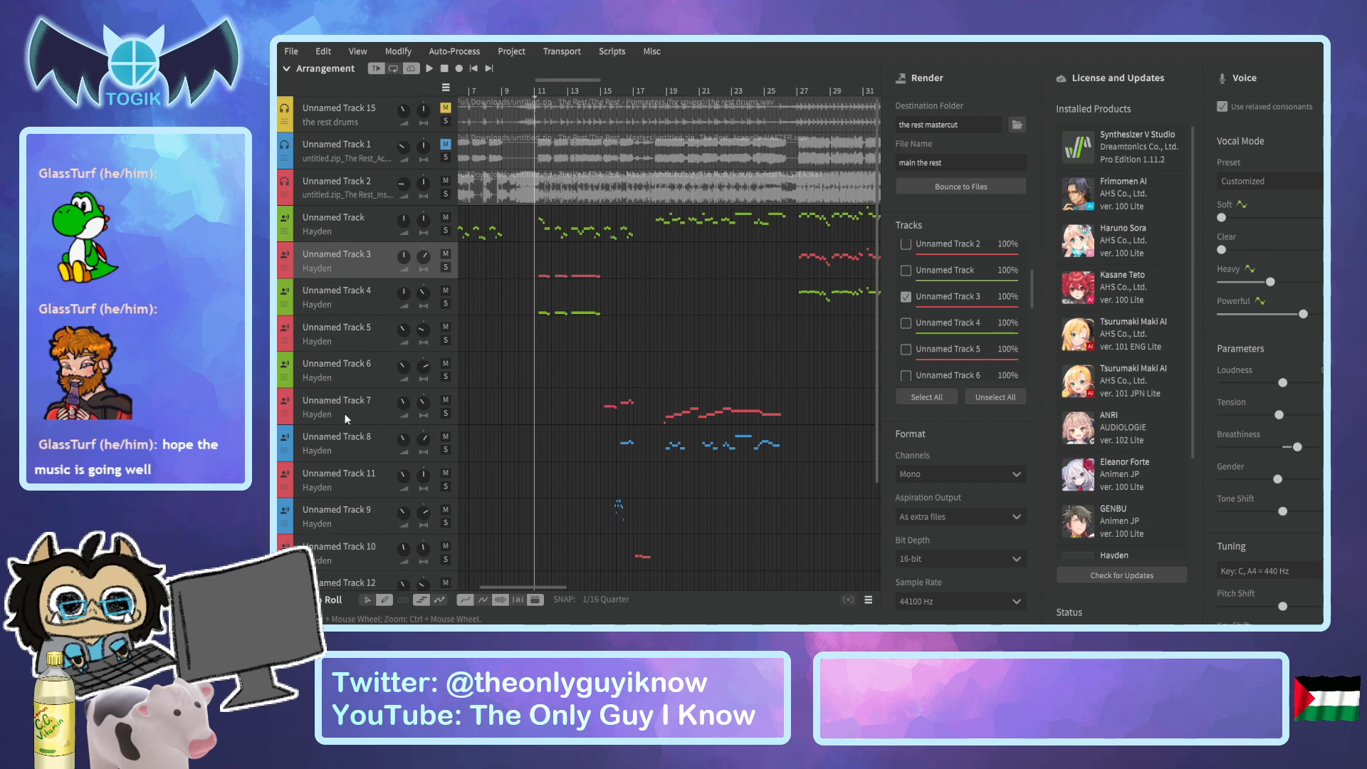
scroll(343, 418, down, 3)
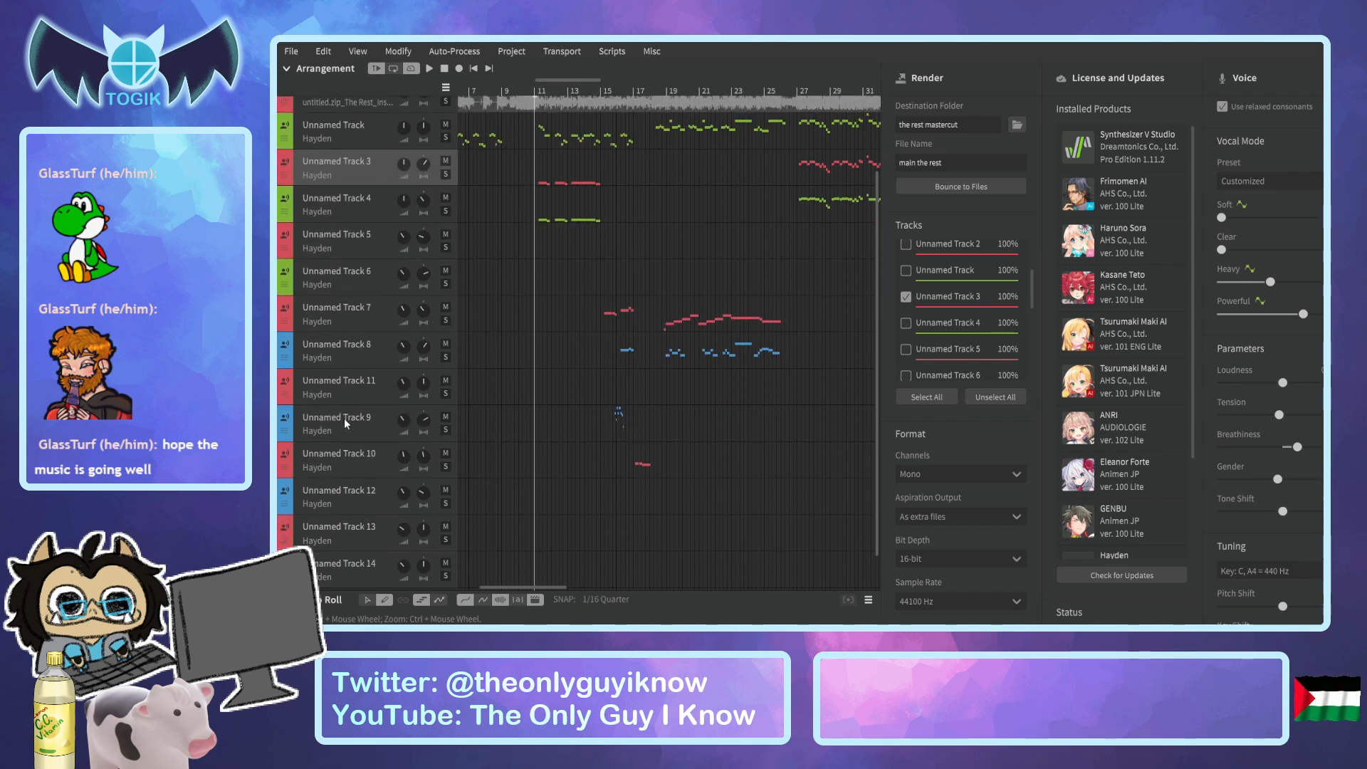
scroll(344, 417, up, 3)
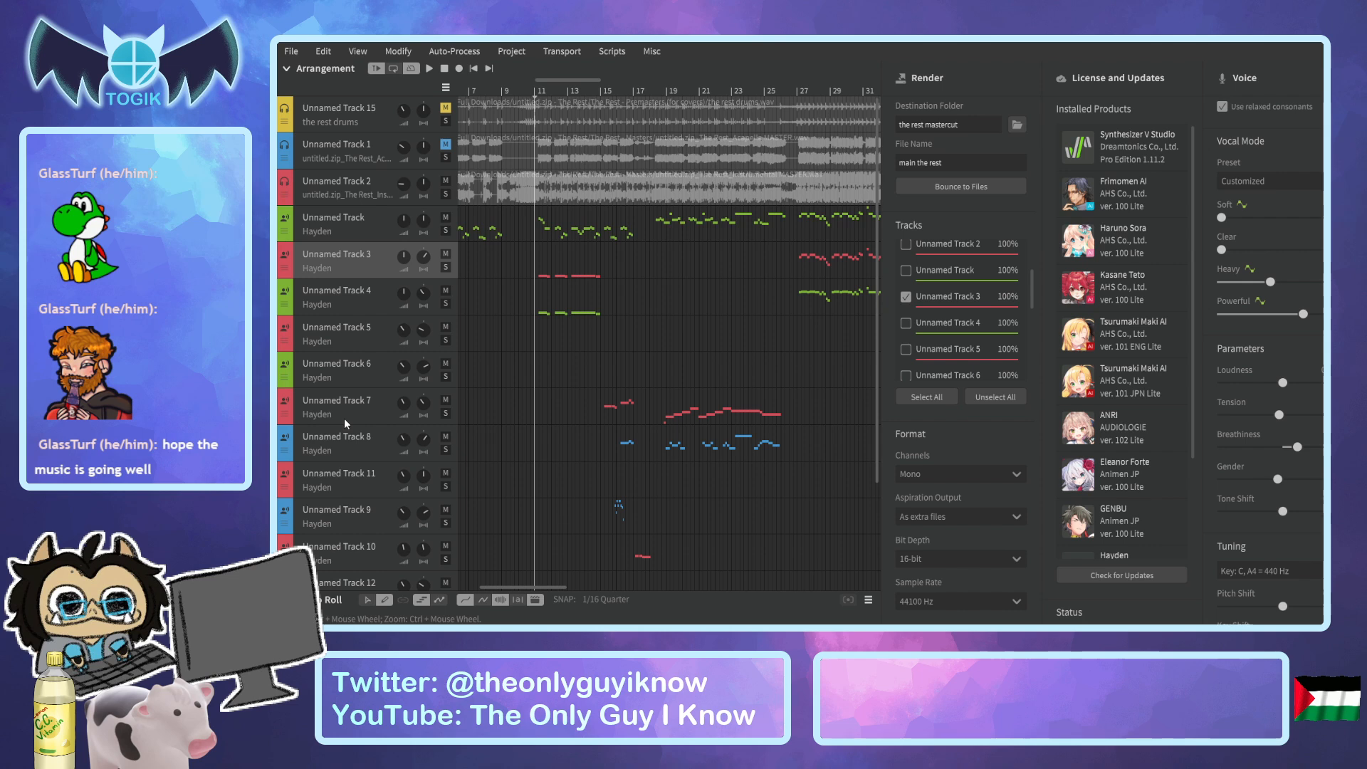
scroll(348, 247, down, 3)
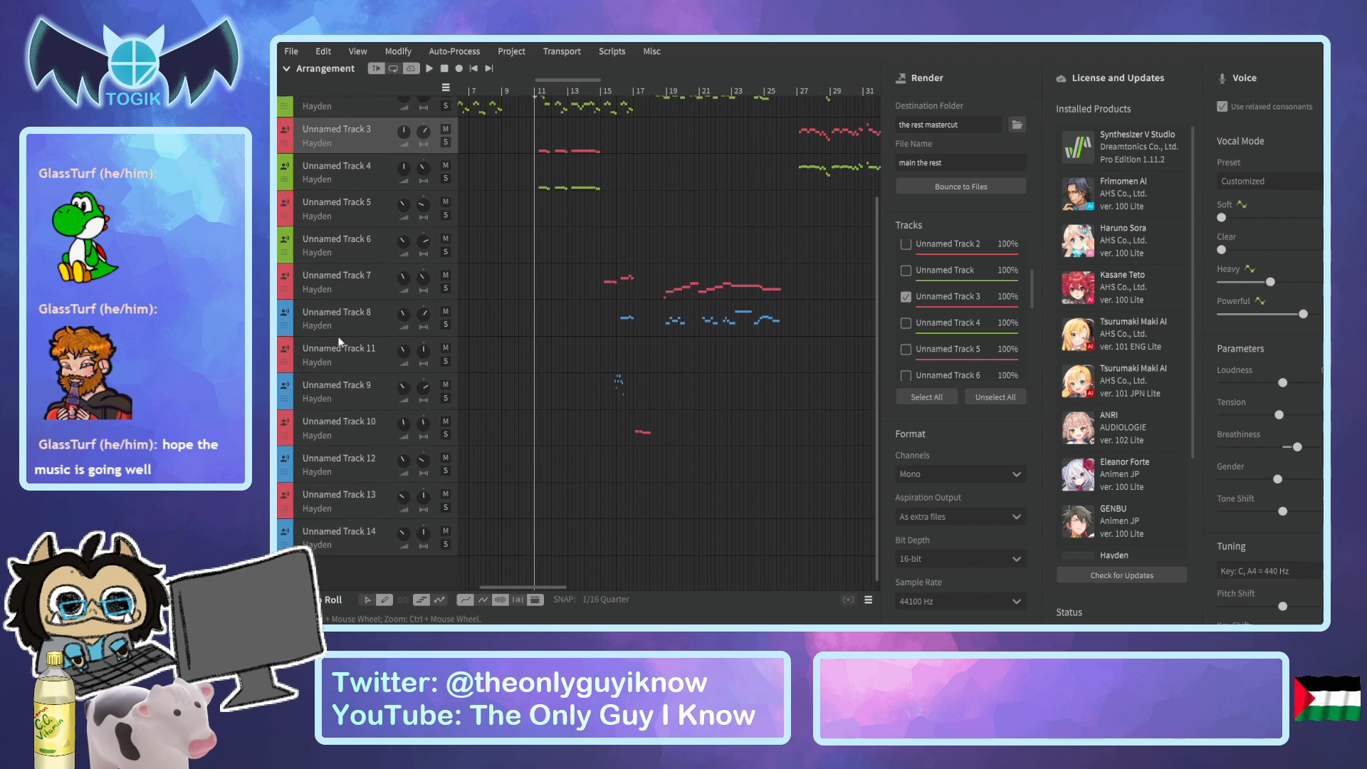
scroll(335, 364, up, 3)
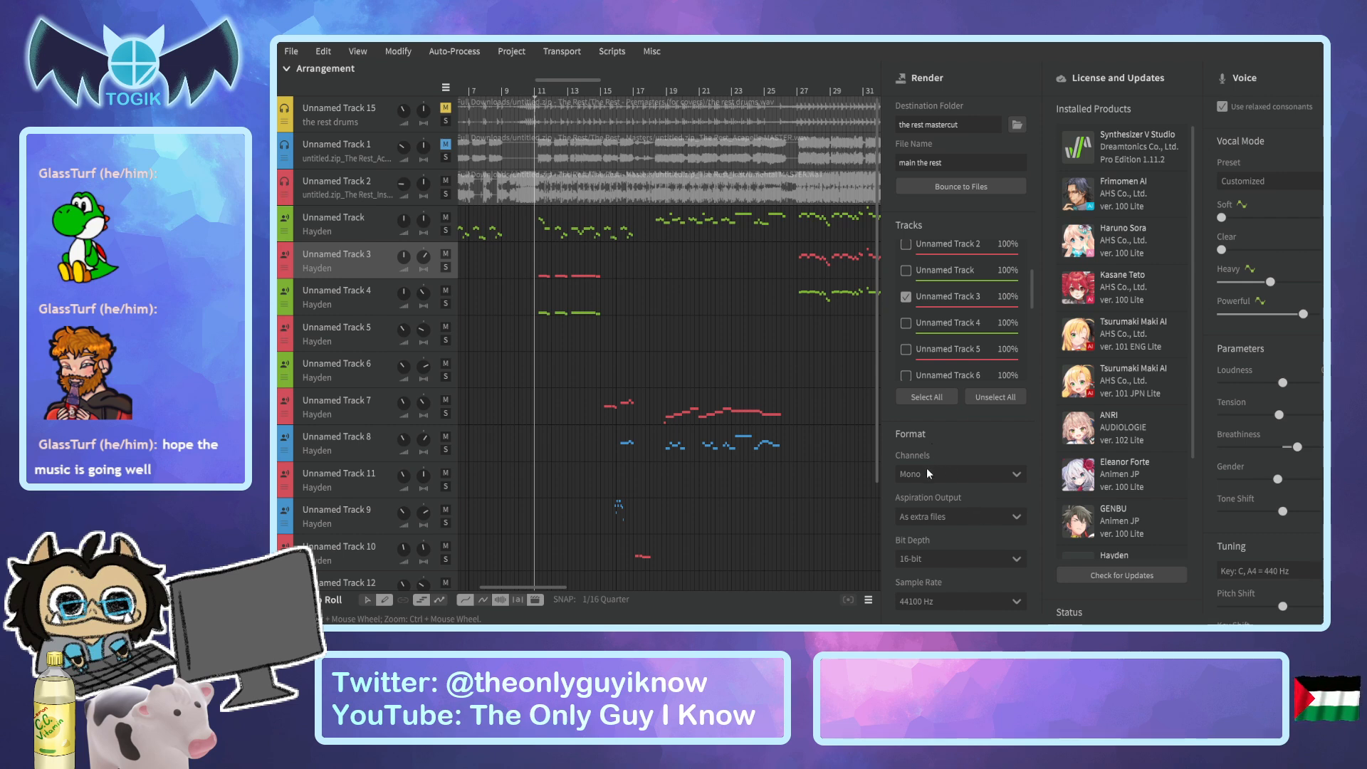
Name the render file "chorus harmony 1 the rest" and bounce Unnamed Track 3 to an audio file.
drag(916, 161, 900, 161)
key(BackSpace)
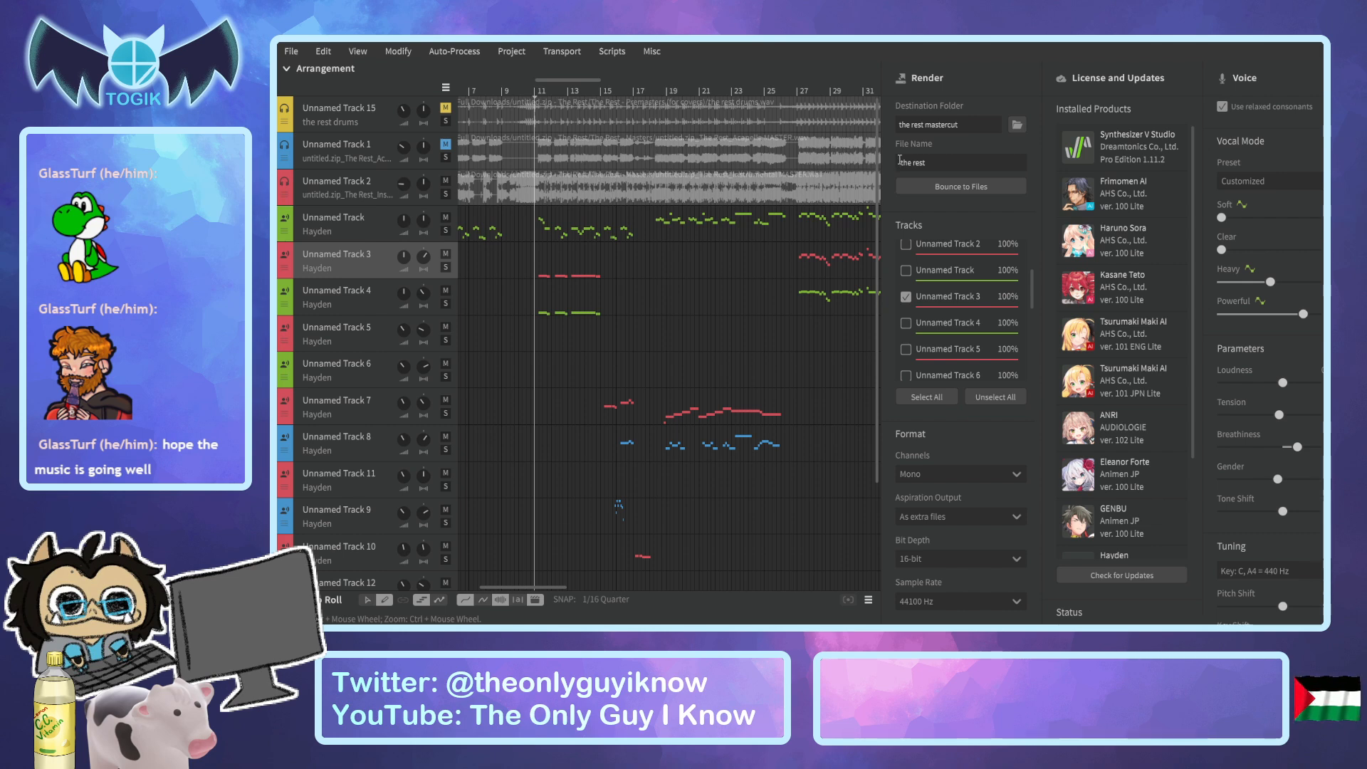
text(th)
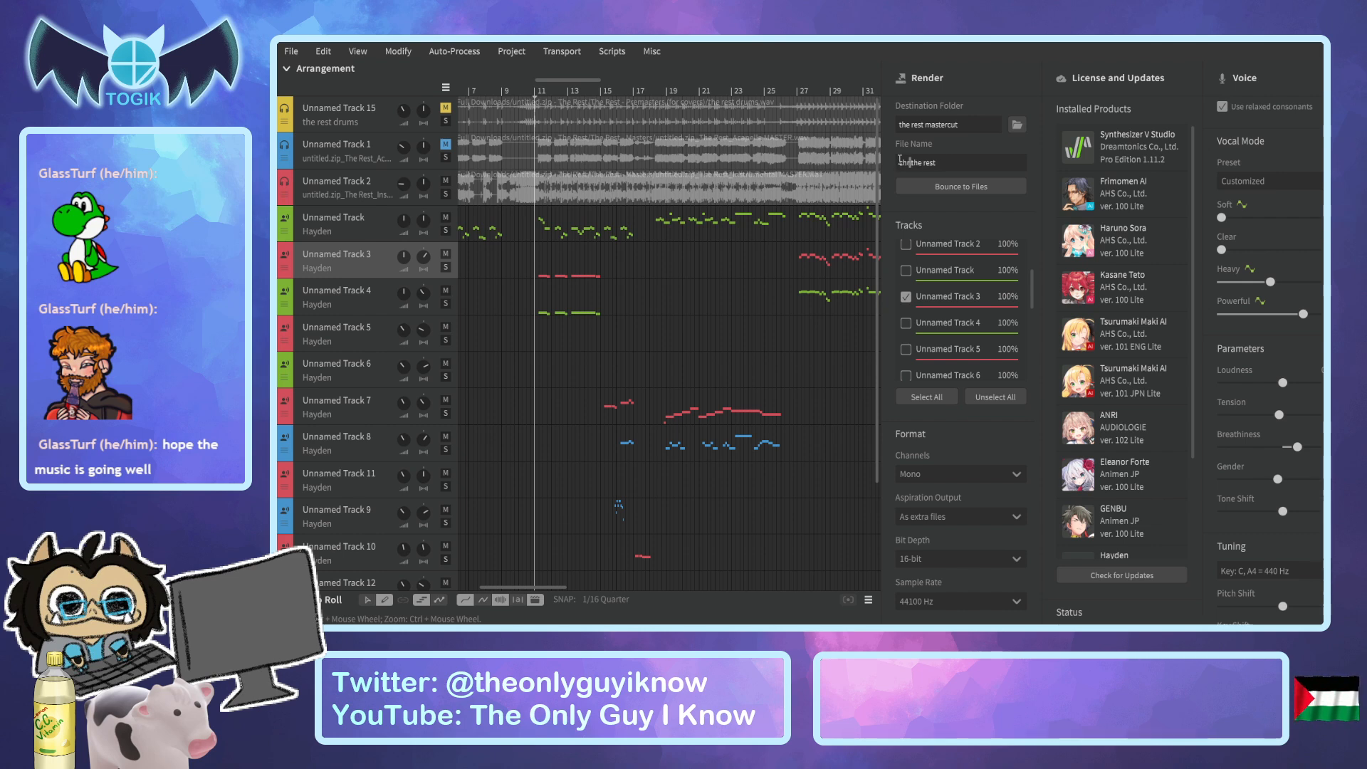
text(ours)
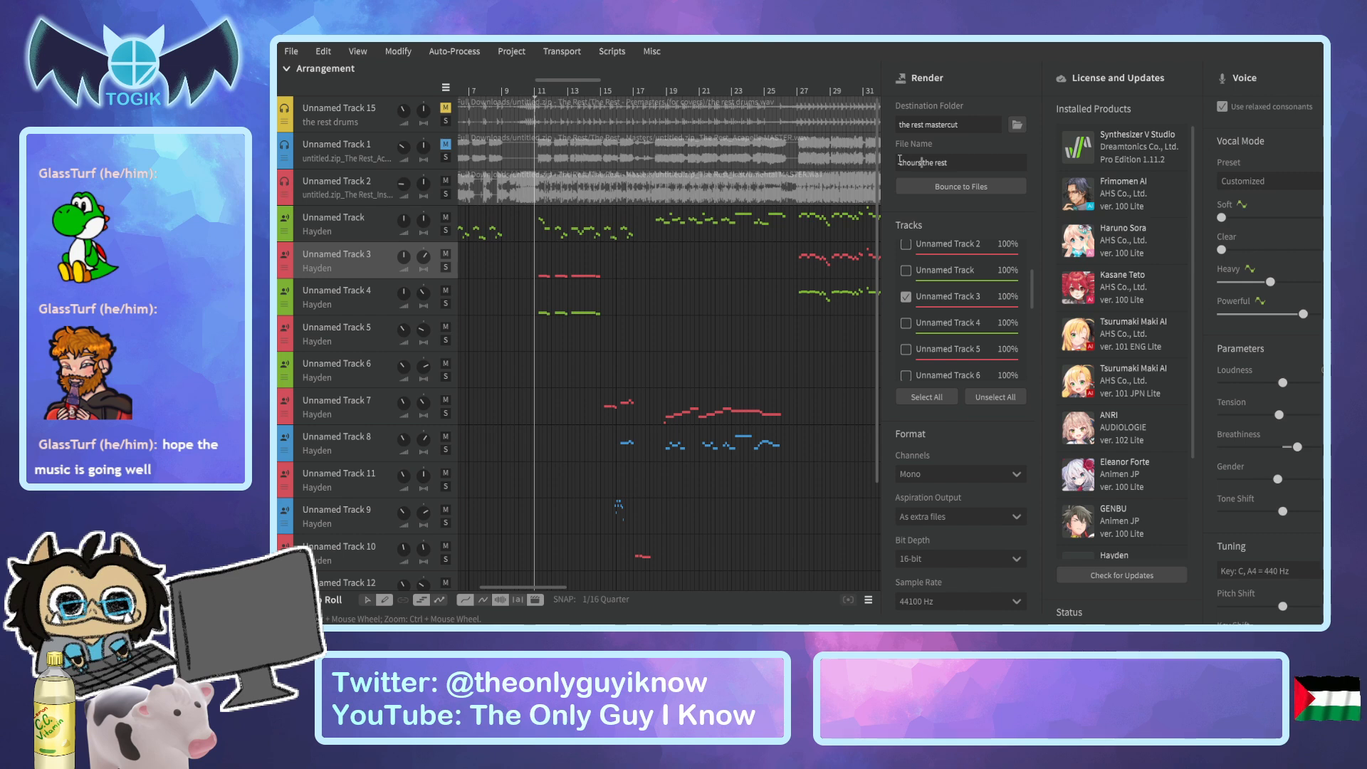
text(rus)
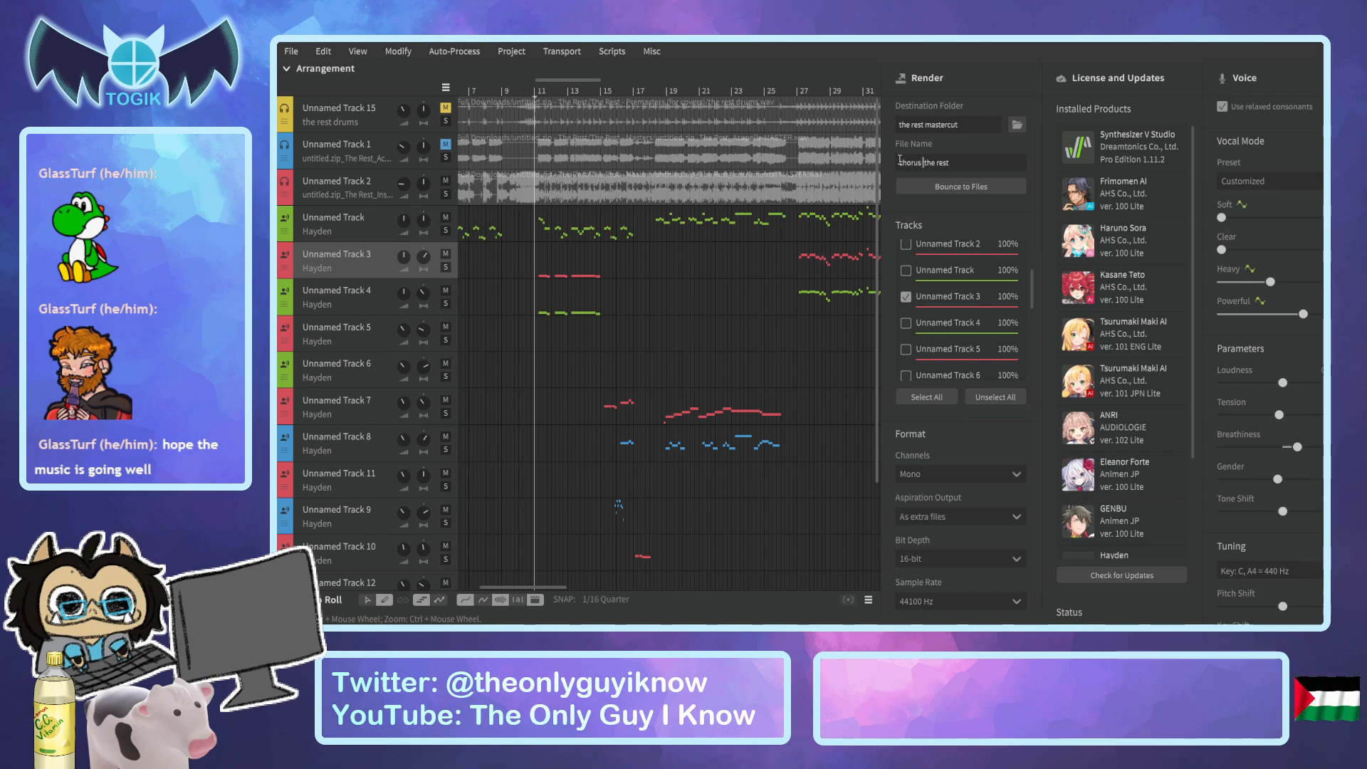
text(harmony 1)
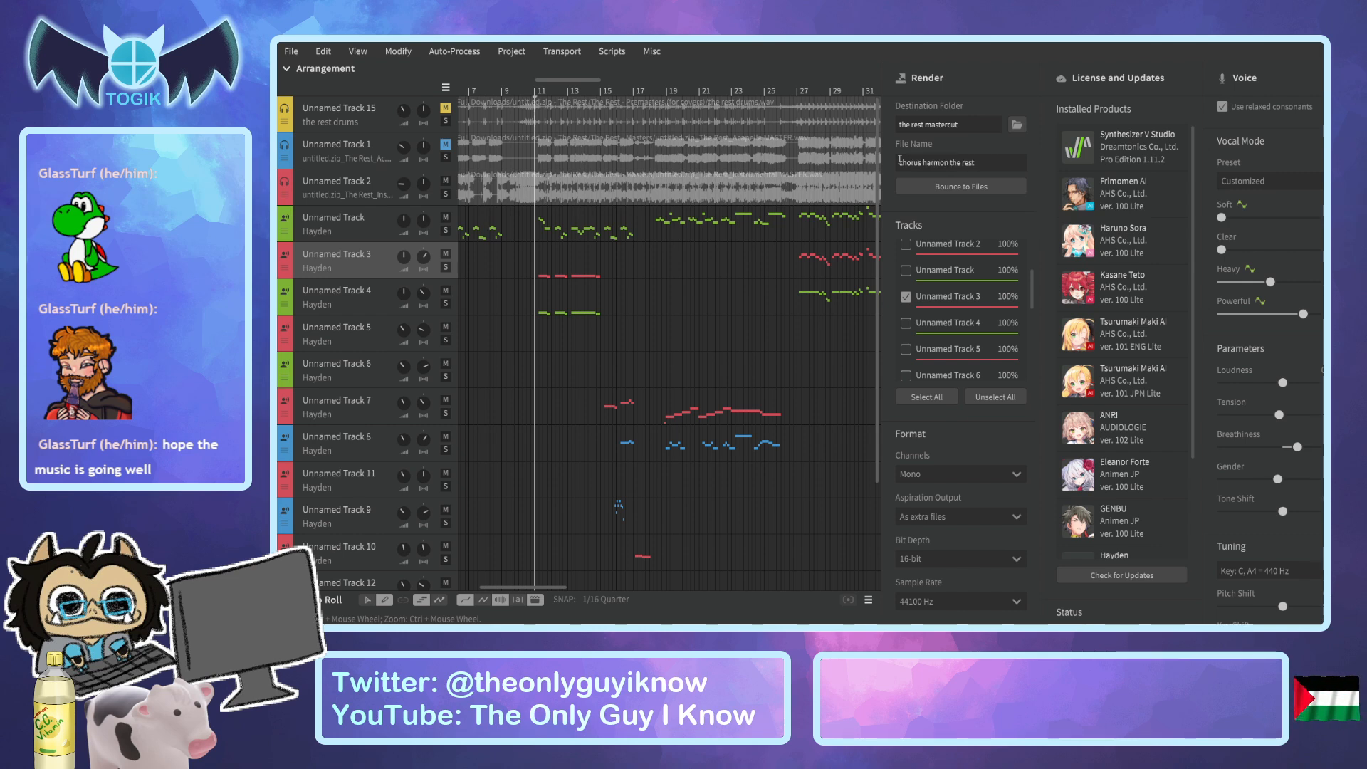
click(942, 186)
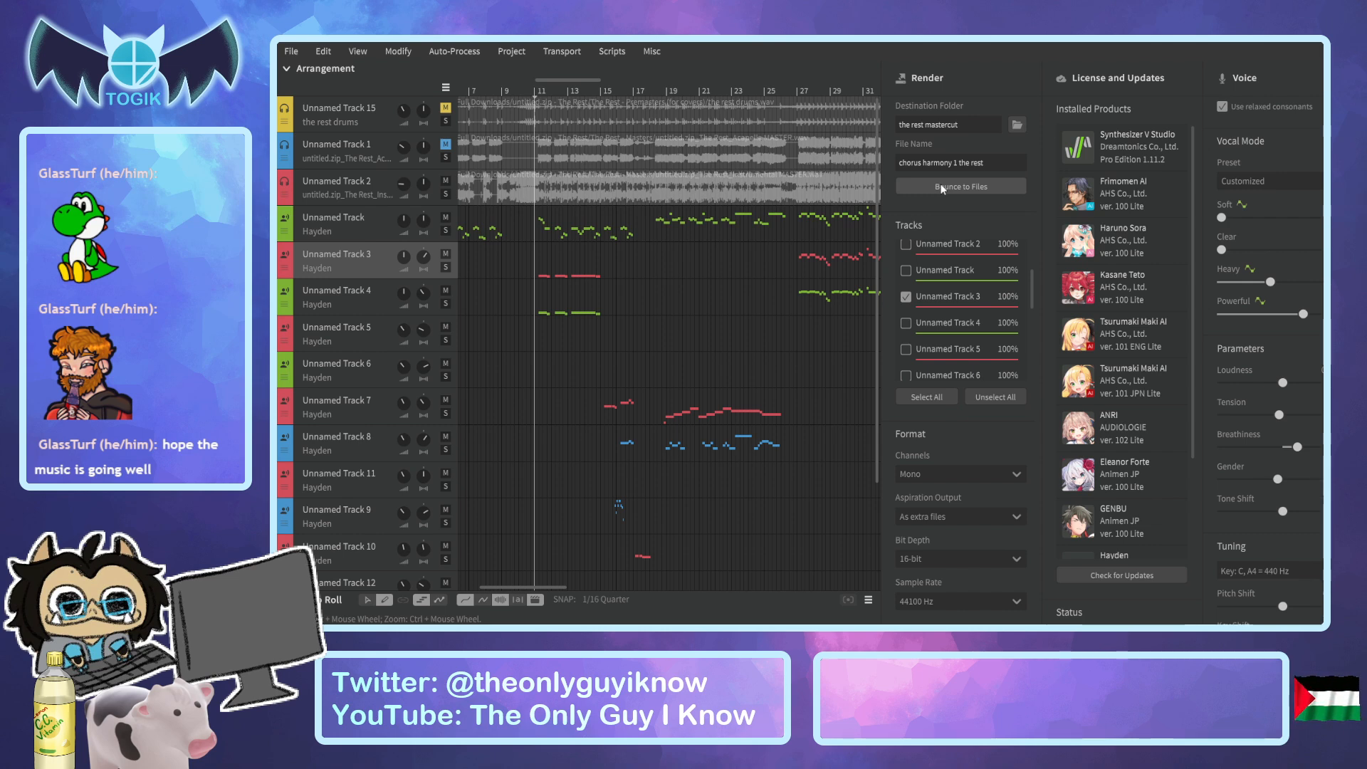
Select Unnamed Track 4 instead of Unnamed Track 3, name the file "chorus harmony 2 the rest", and bounce it.
click(906, 297)
click(906, 322)
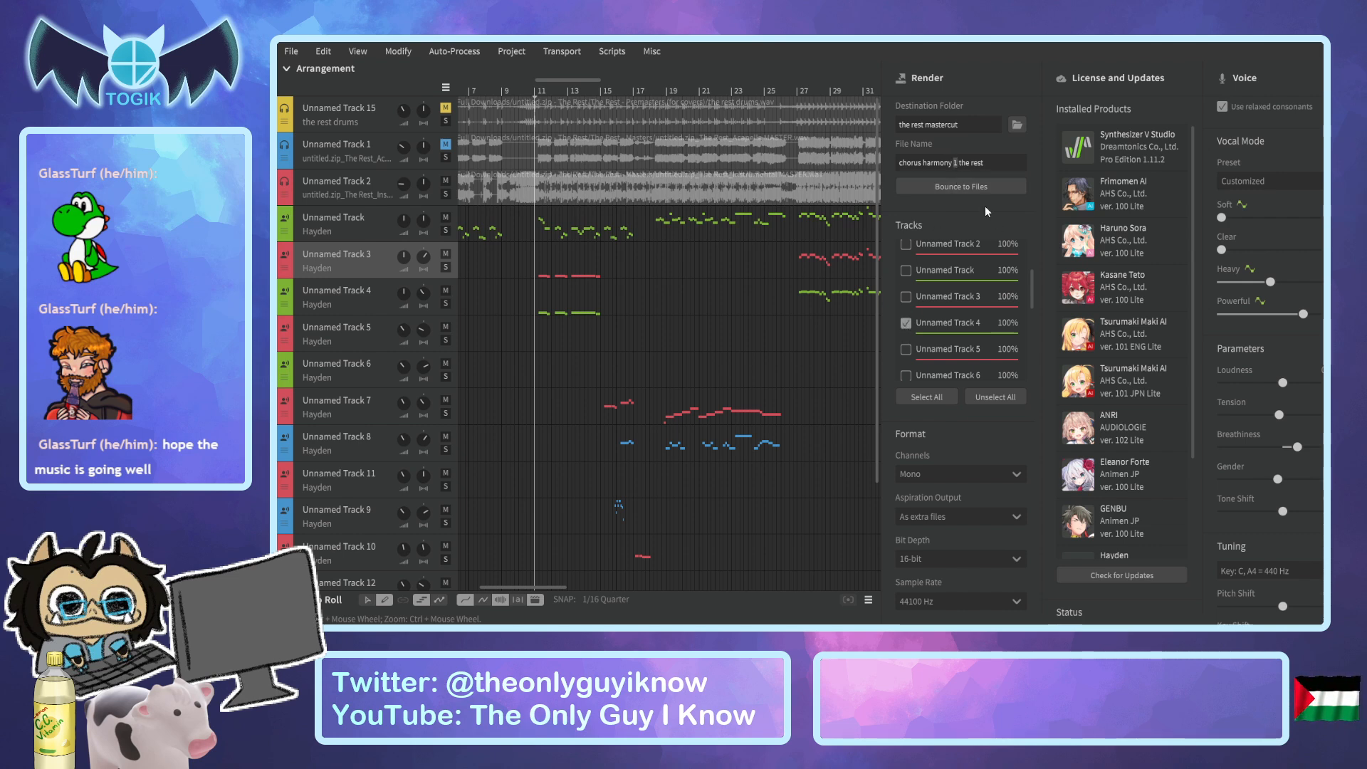
click(968, 187)
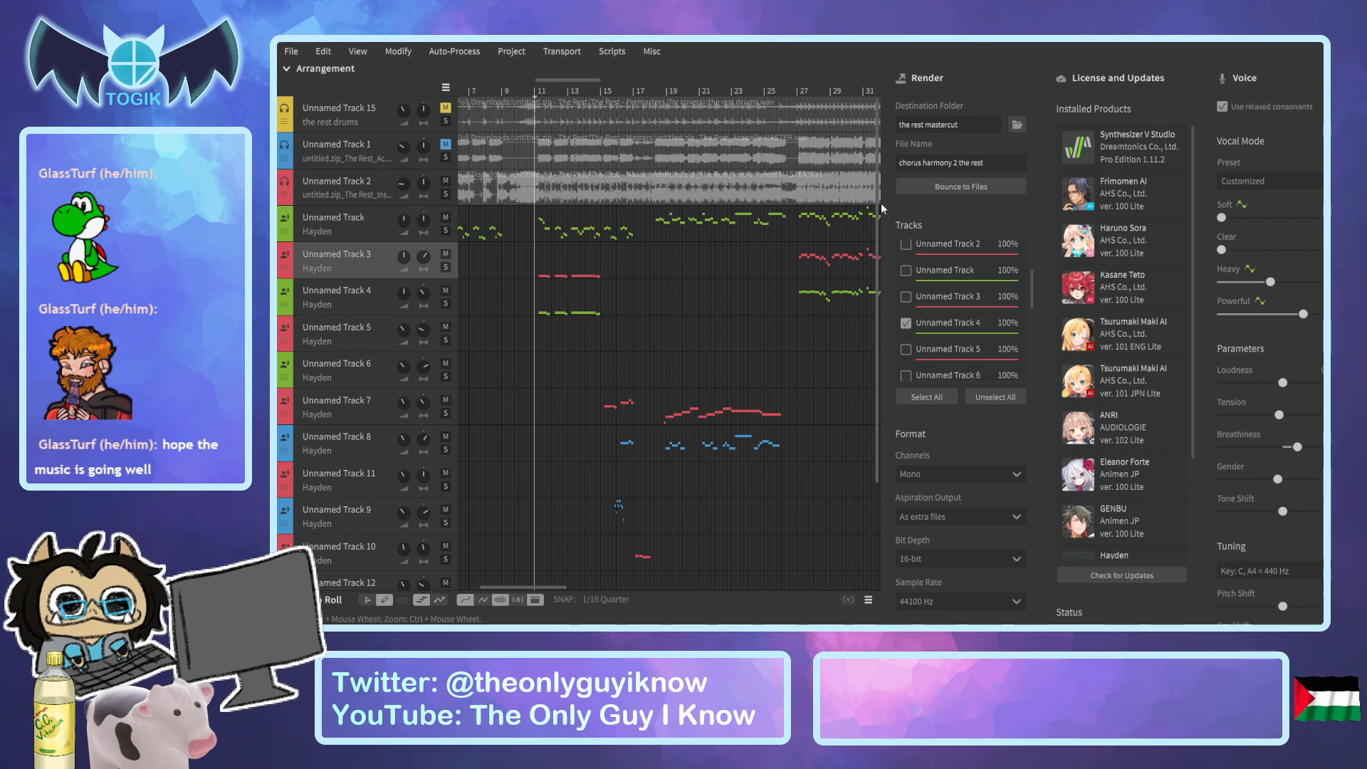
Solo Unnamed Track 5 and play its phrase from about bar 39 to bar 41.
click(370, 336)
click(446, 341)
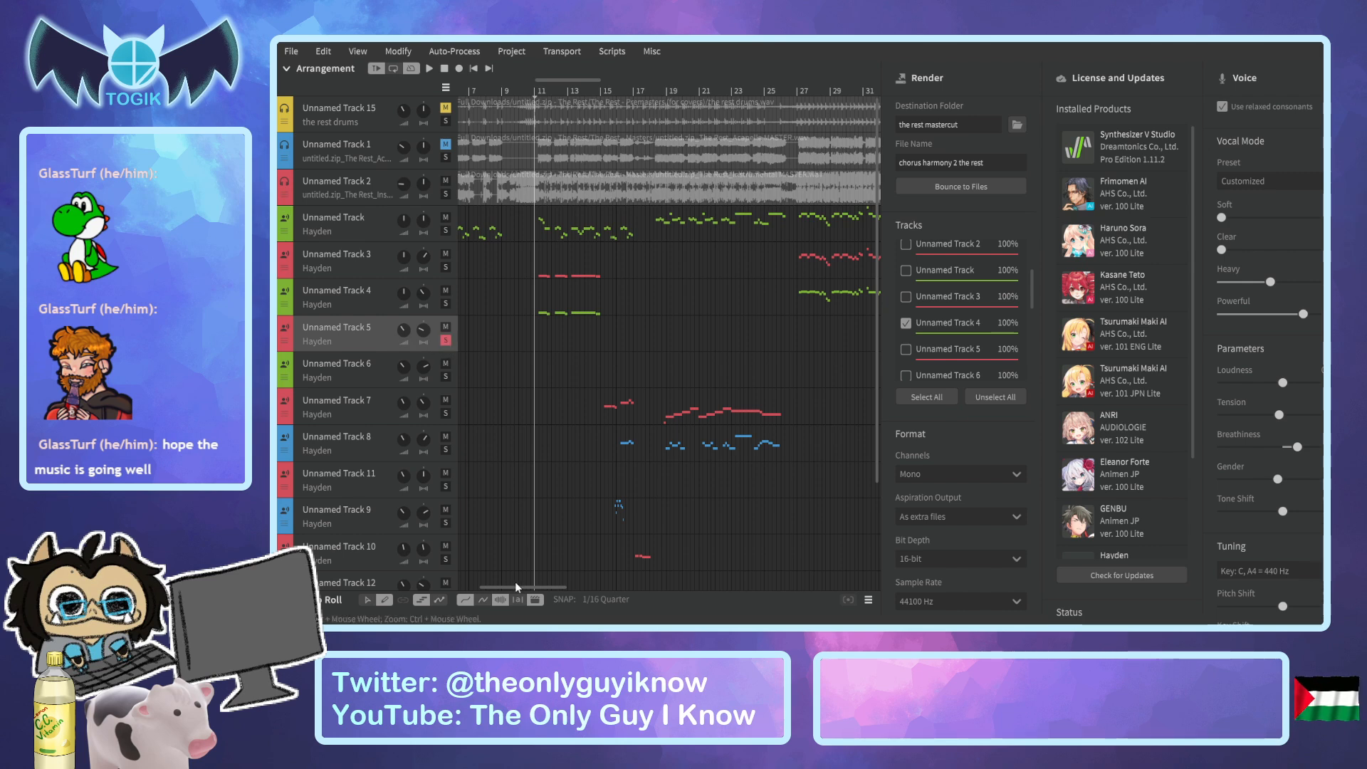
drag(516, 590, 610, 599)
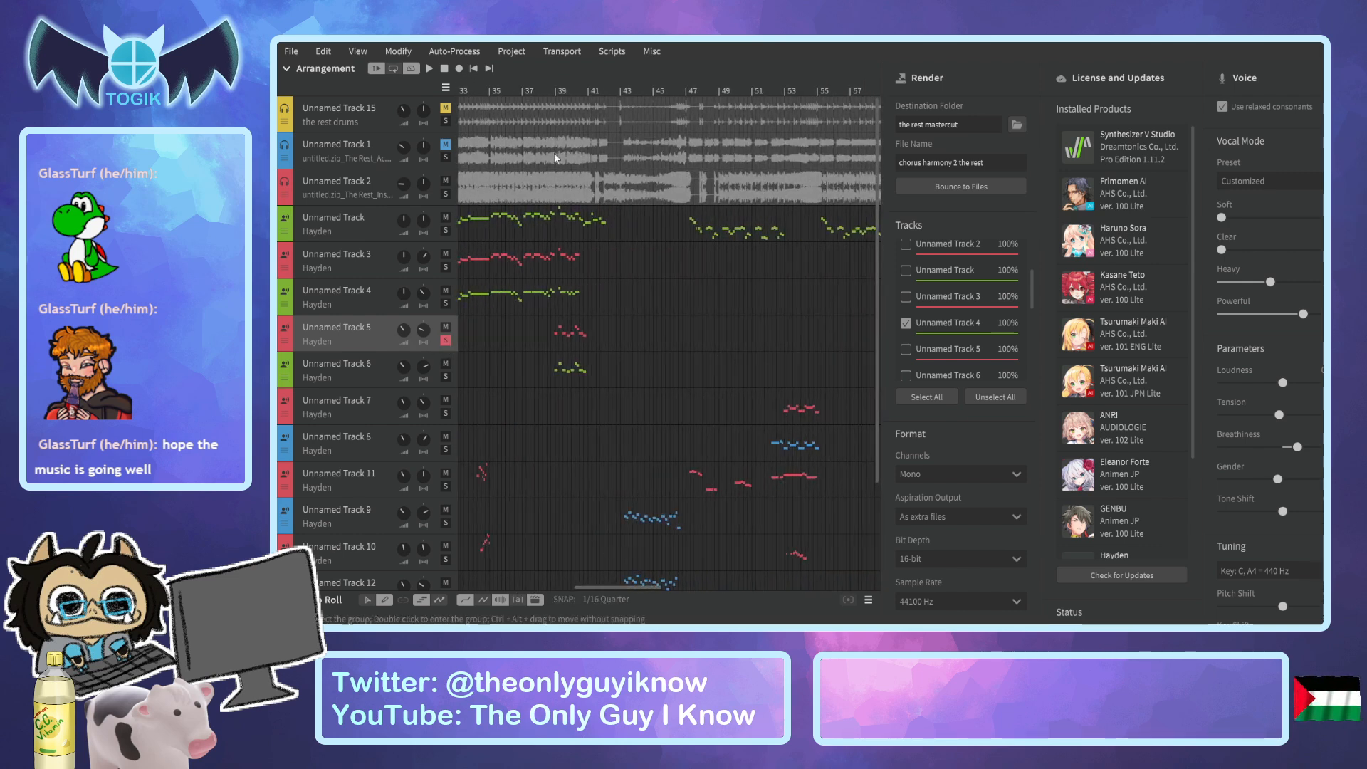
click(554, 82)
key(space)
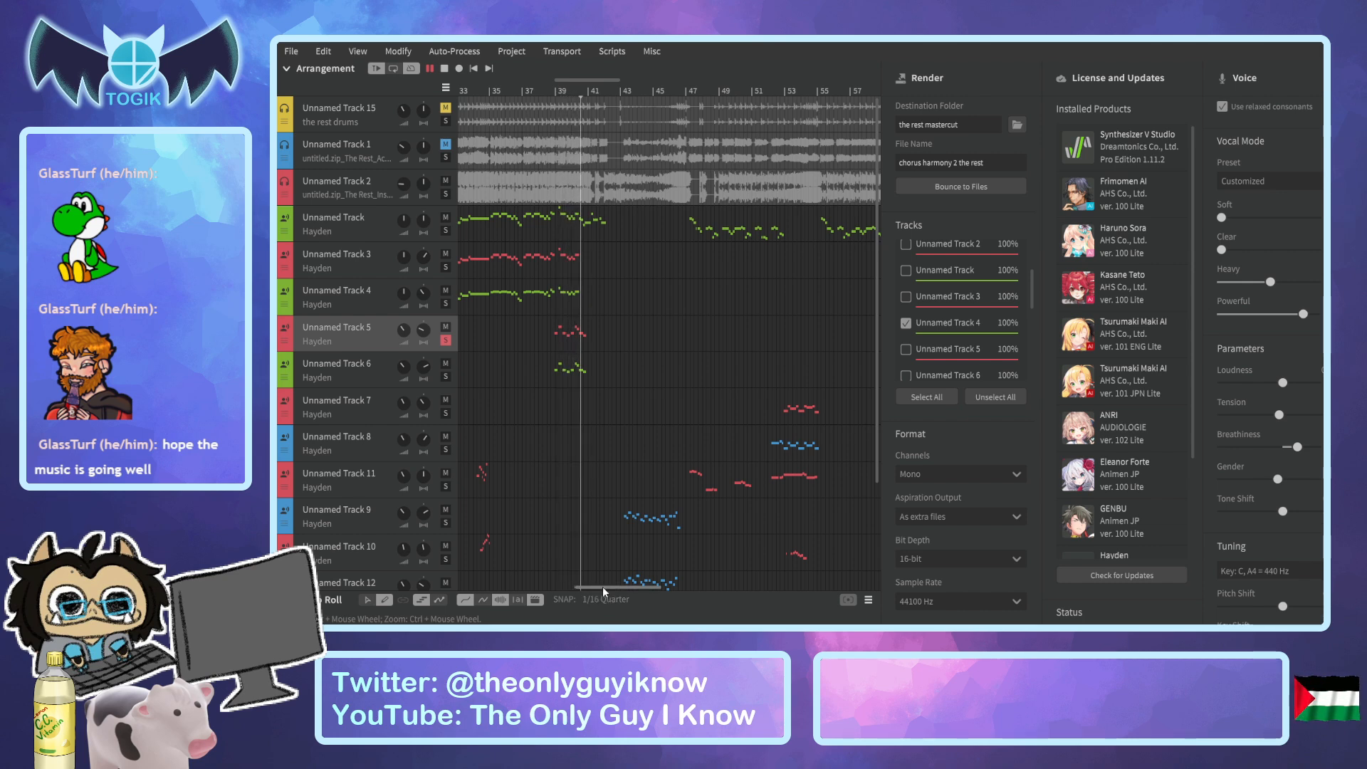
key(space)
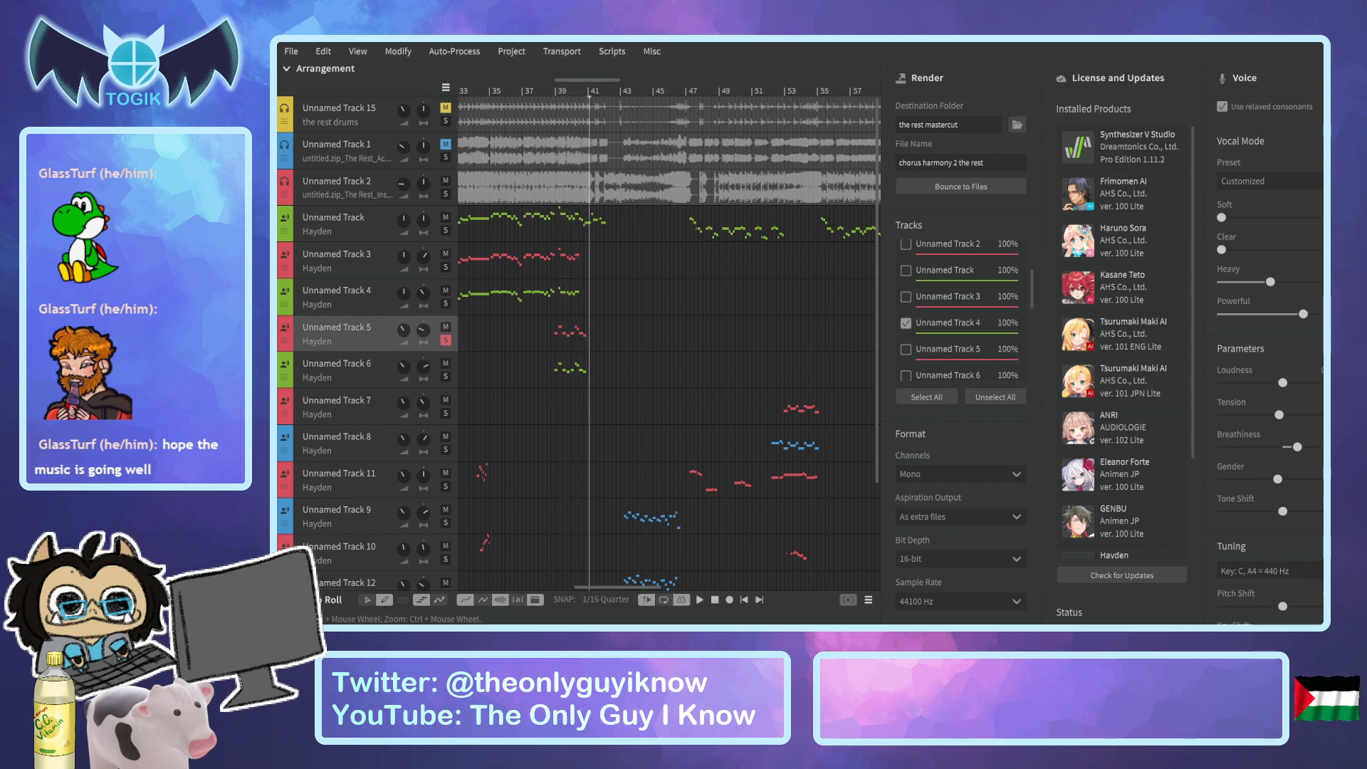
Open Unnamed Track 5's notes in the piano roll and play the phrase up to about bar 41.
click(286, 599)
scroll(593, 425, down, 7)
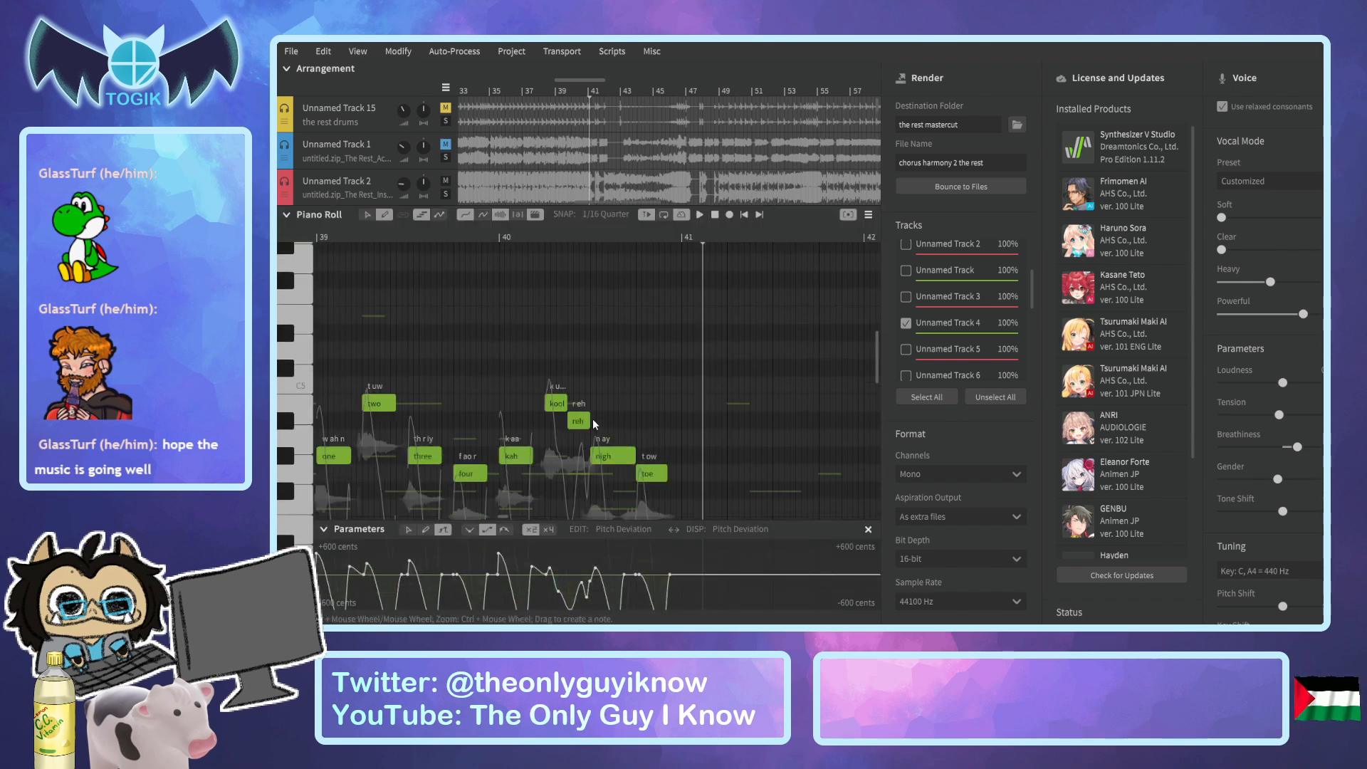
click(401, 236)
key(space)
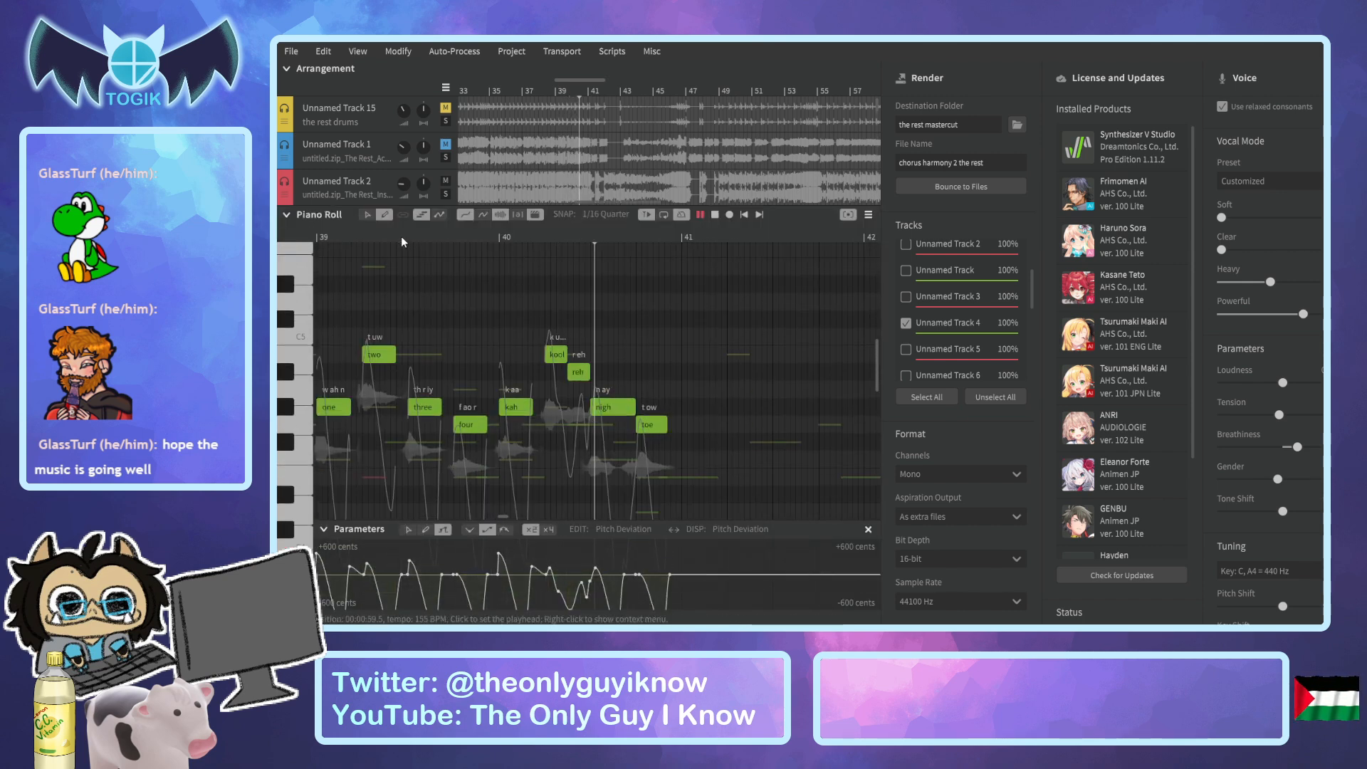
key(space)
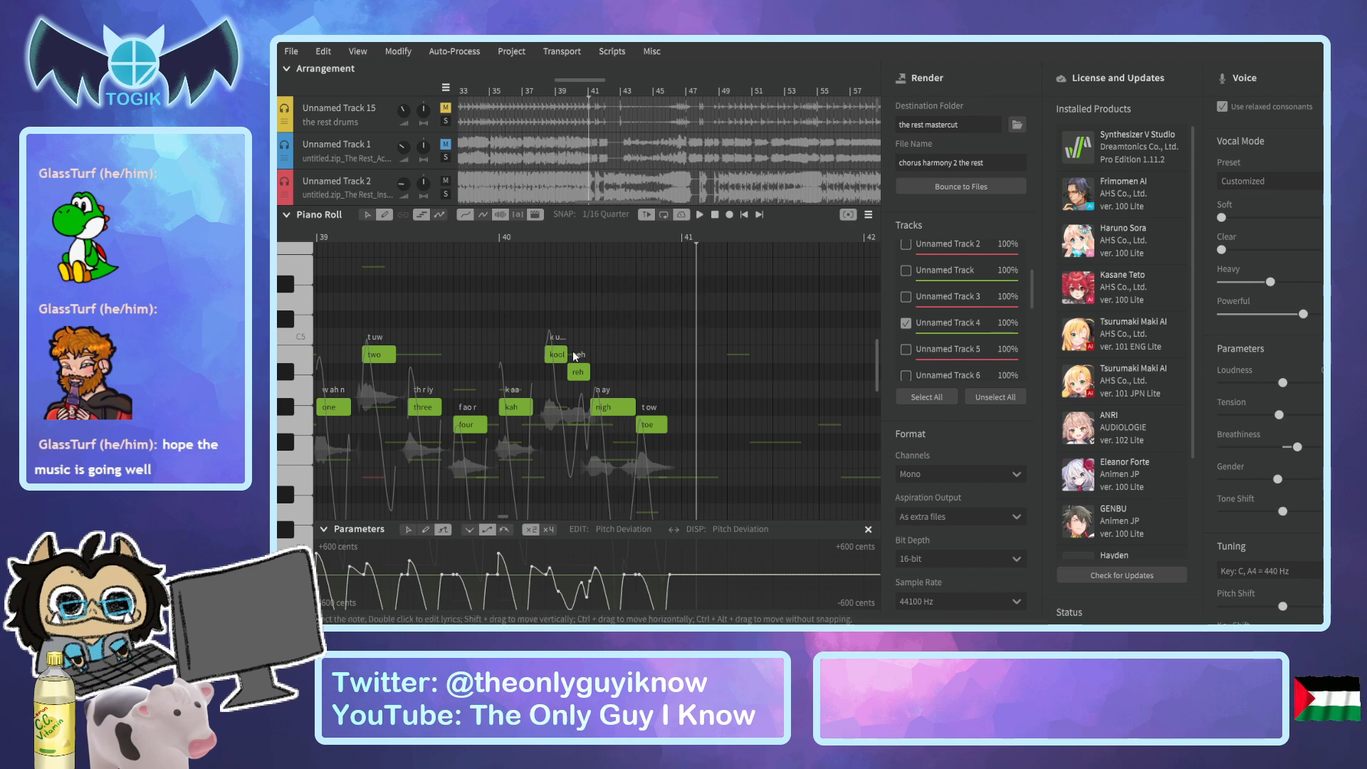
Change the lyric "nigh" in bar 40 to "night", try "oh" on the following note, and undo that last lyric change.
double_click(624, 410)
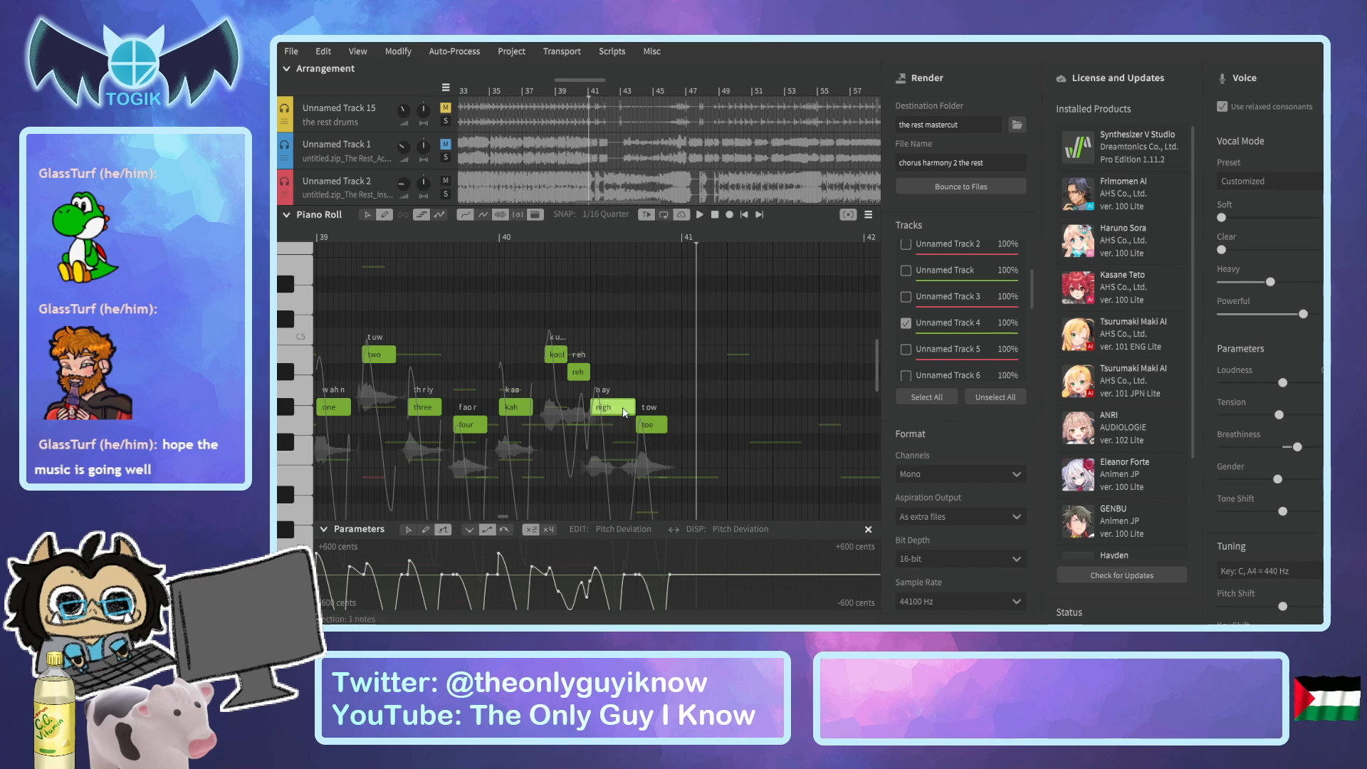
text(night)
key(Tab)
text(oh)
click(442, 234)
key(space)
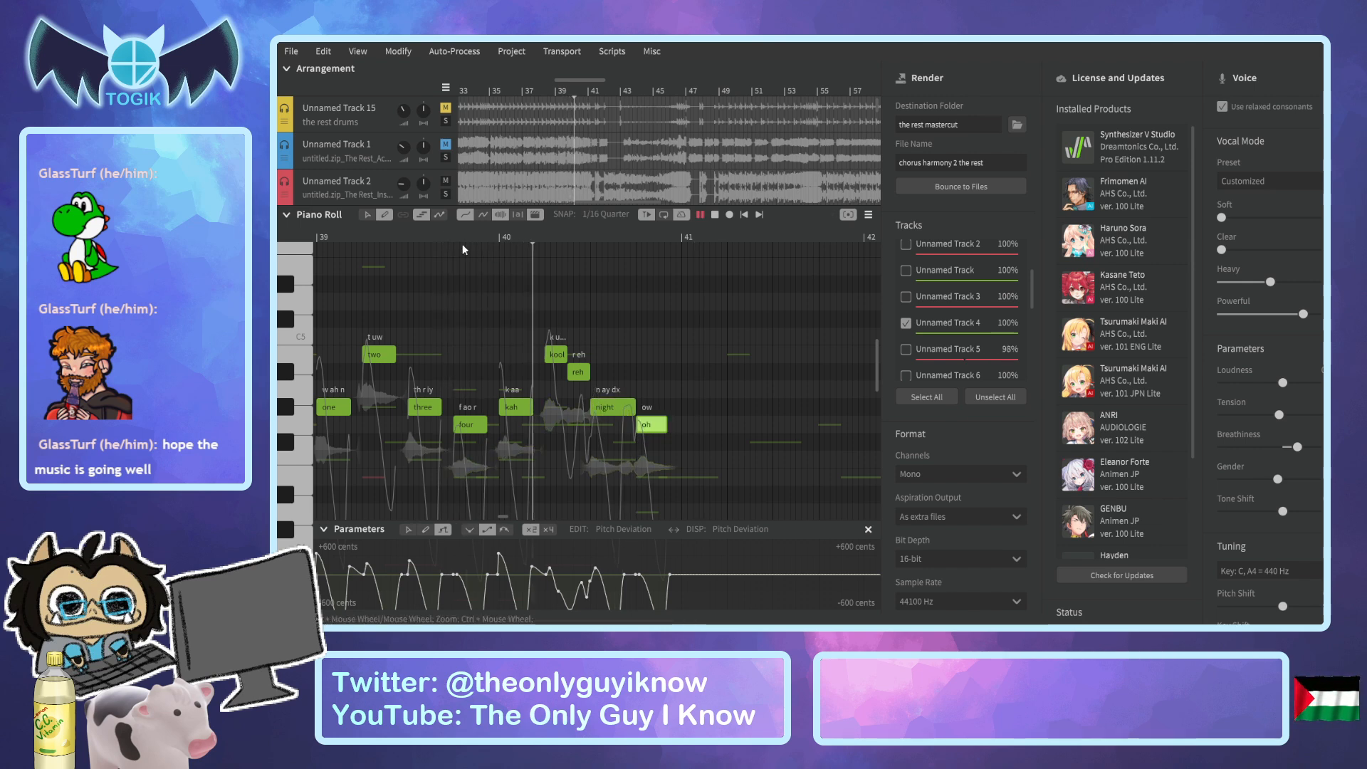
key(space)
key(ctrl+z)
Replay the phrase from bar 39 to about bar 41 to check the "night" lyric.
click(481, 233)
key(space)
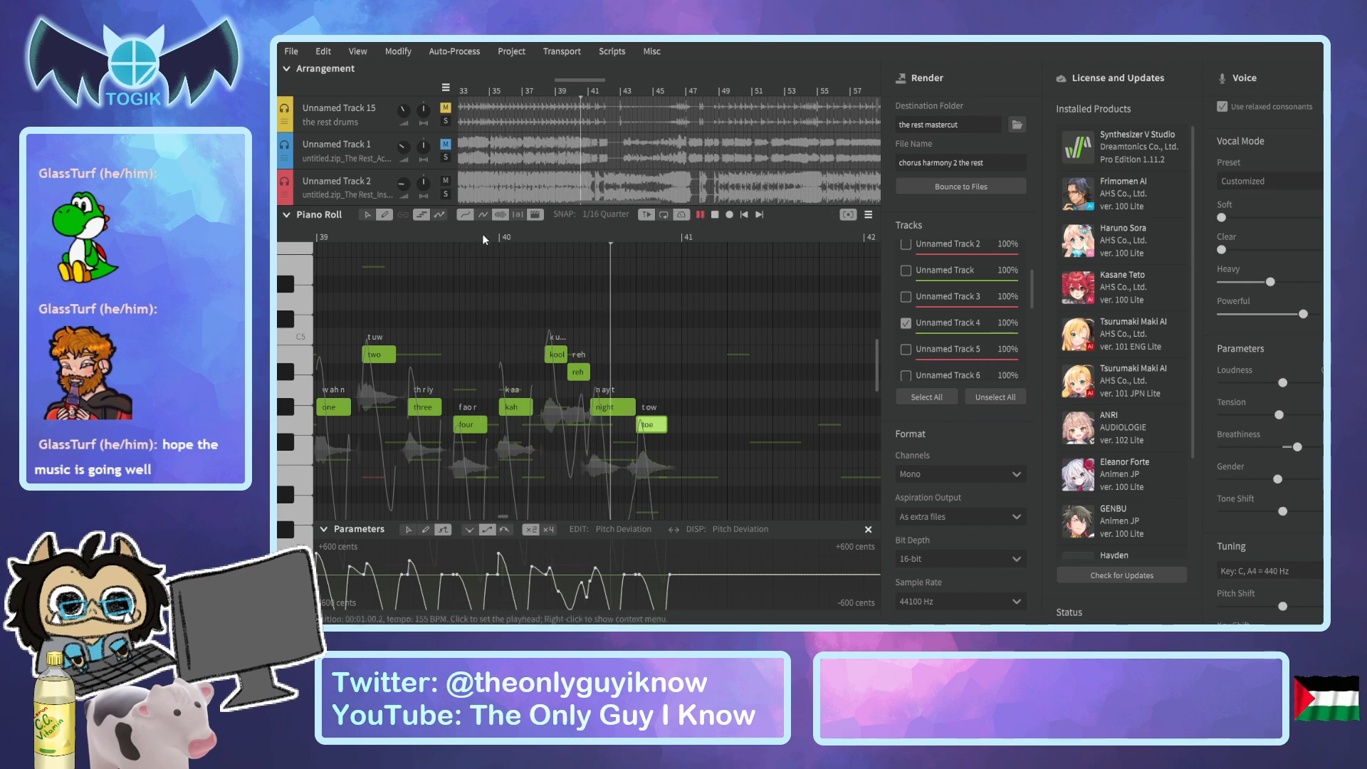
click(384, 235)
key(space)
click(373, 226)
key(space)
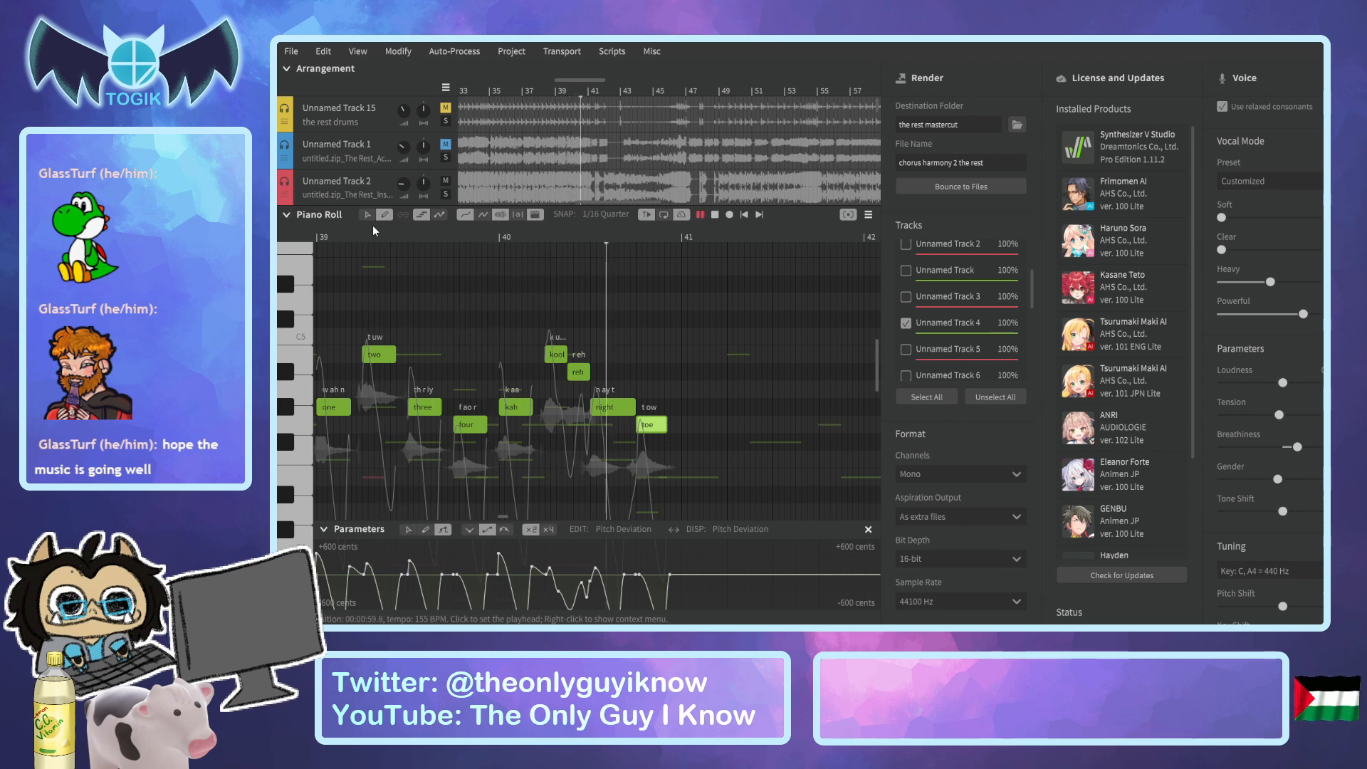
key(space)
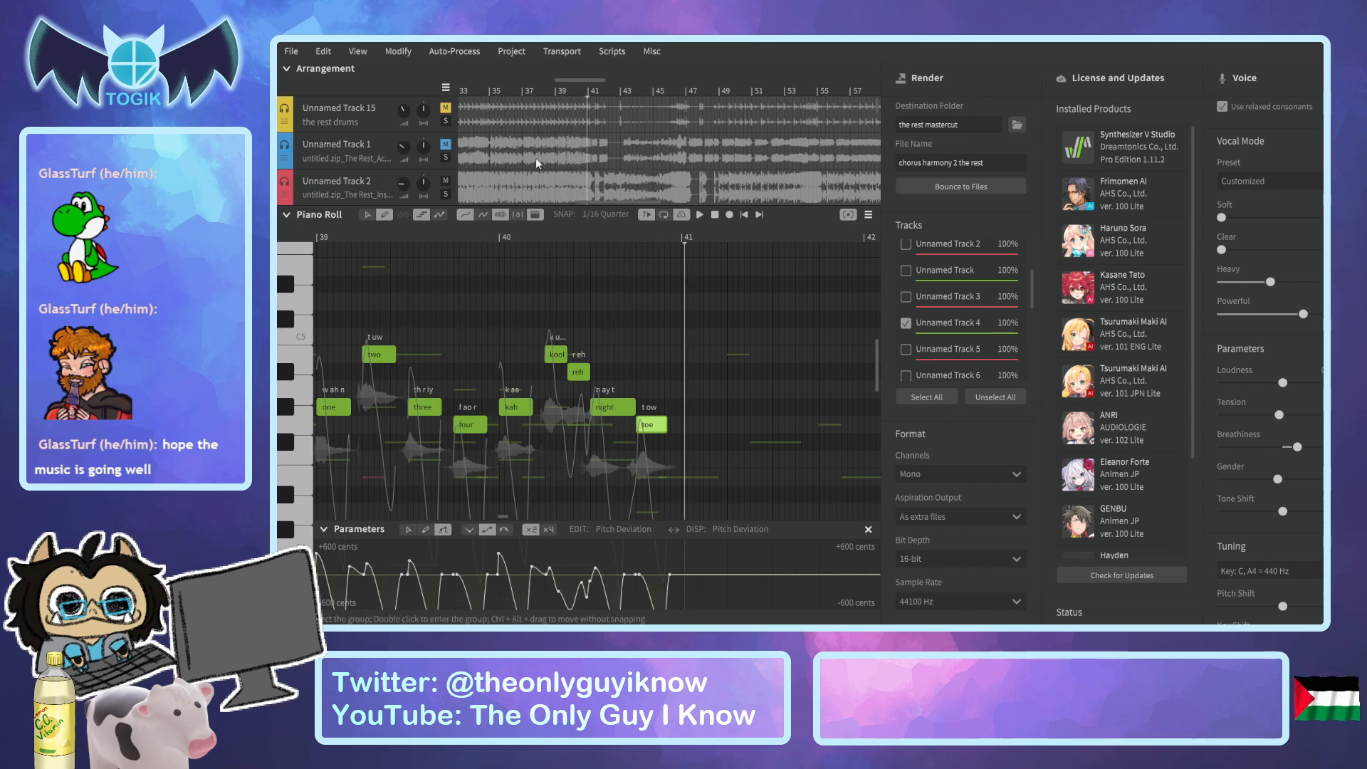
Try removing the final "t" from the "night" lyric, play the phrase, and restore the lyric to "night".
scroll(536, 157, down, 2)
double_click(609, 407)
key(BackSpace)
key(Return)
click(494, 239)
key(space)
key(space)
double_click(611, 405)
text(t)
key(Return)
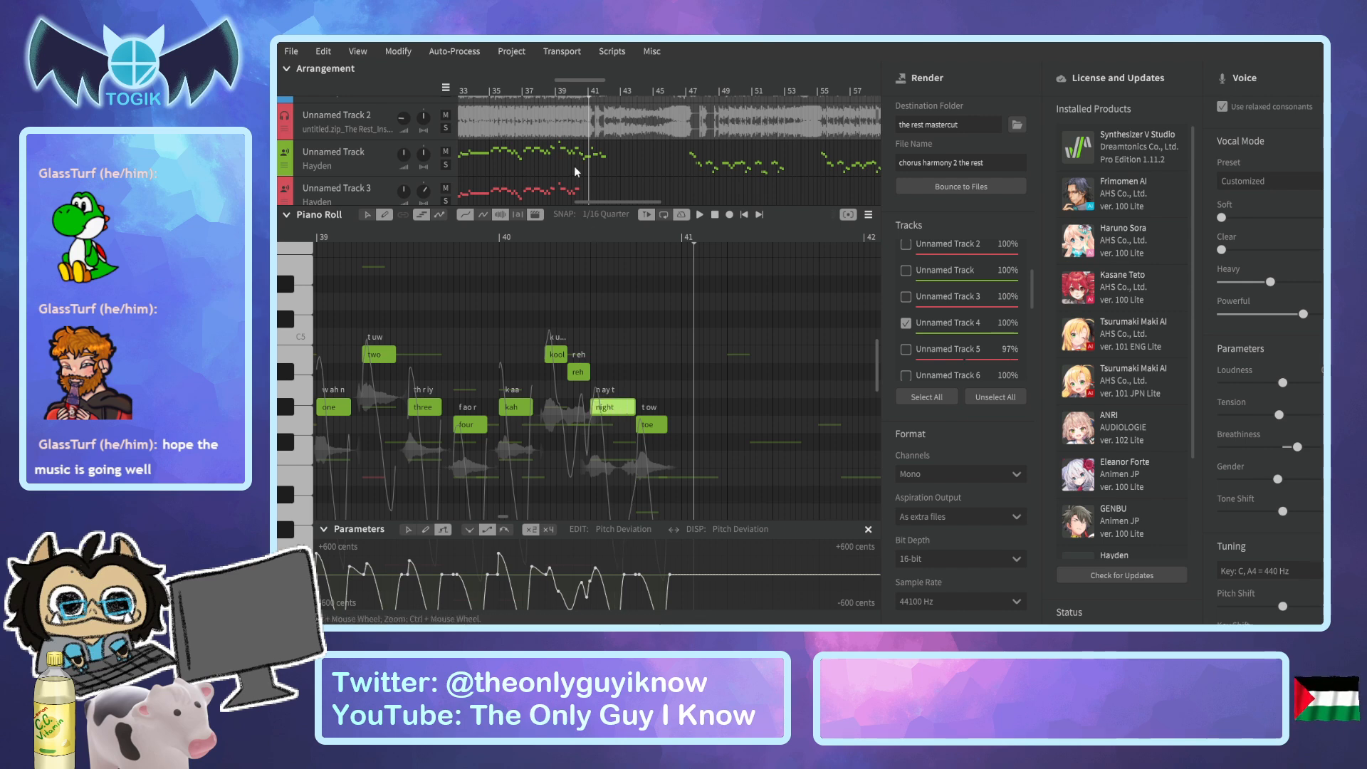
Set the matching bar 40 note's lyric on Unnamed Track 6 to "night".
scroll(572, 165, down, 4)
click(365, 156)
double_click(621, 461)
text(night)
key(Return)
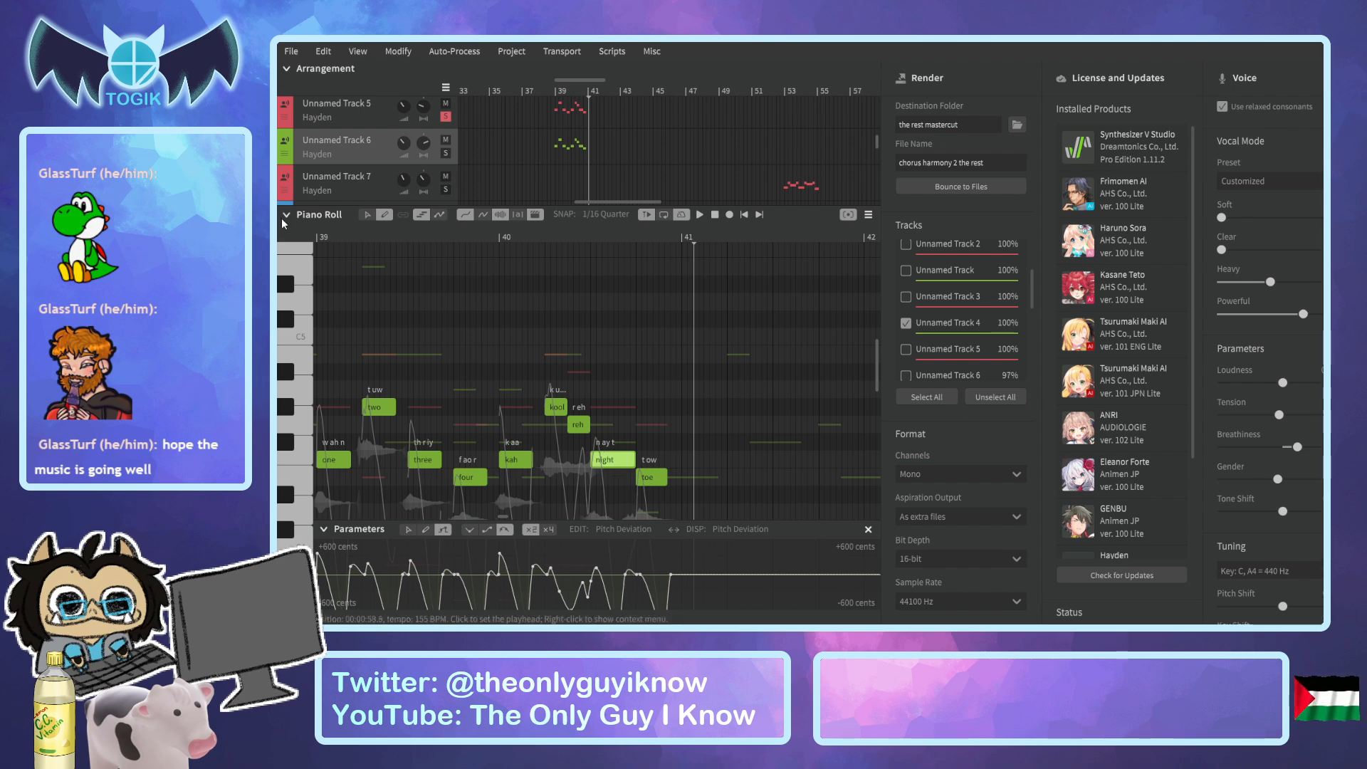
Collapse the piano roll, name the render file "chorus chant 1 the rest", and bounce the selected track.
click(286, 215)
mouse_move(625, 586)
mouse_down()
mouse_move(772, 587)
mouse_move(622, 571)
mouse_up()
scroll(673, 373, up, 2)
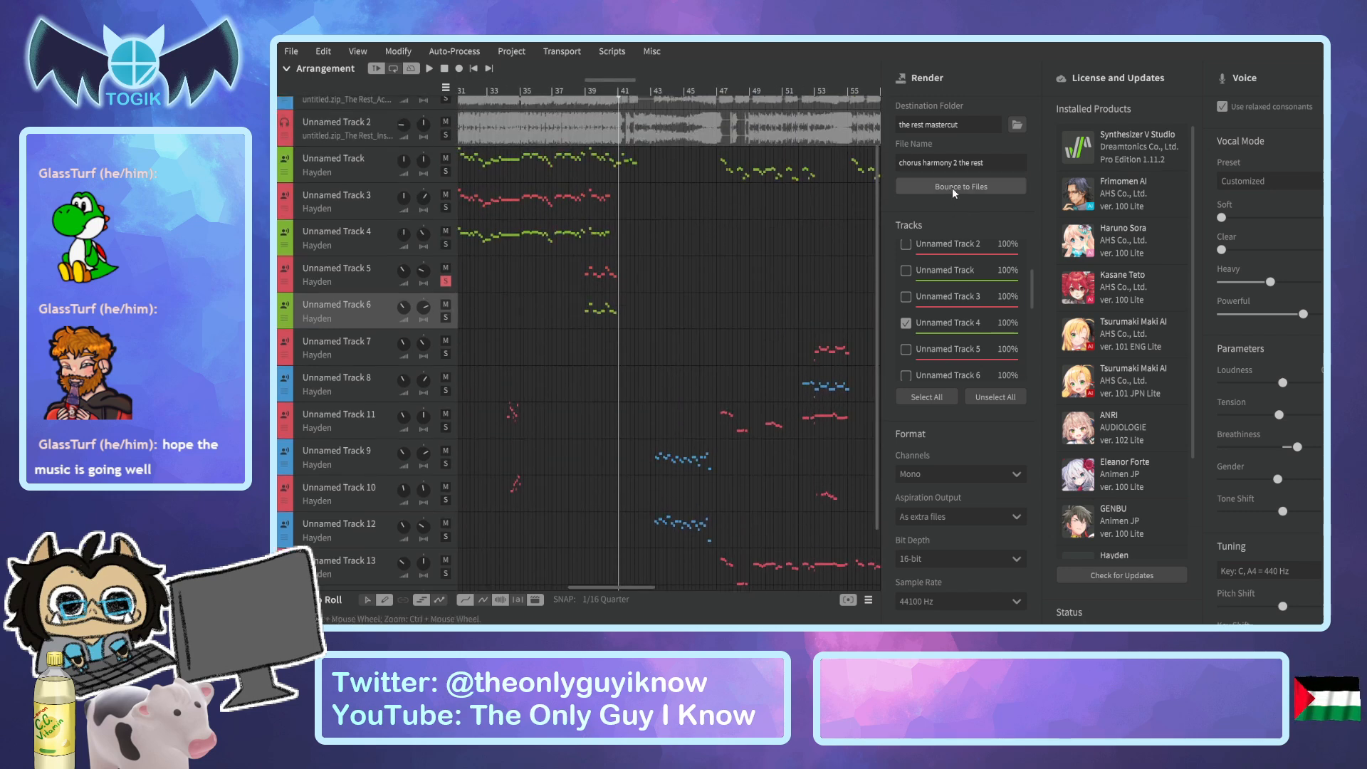
drag(956, 165, 925, 165)
text(chant 1)
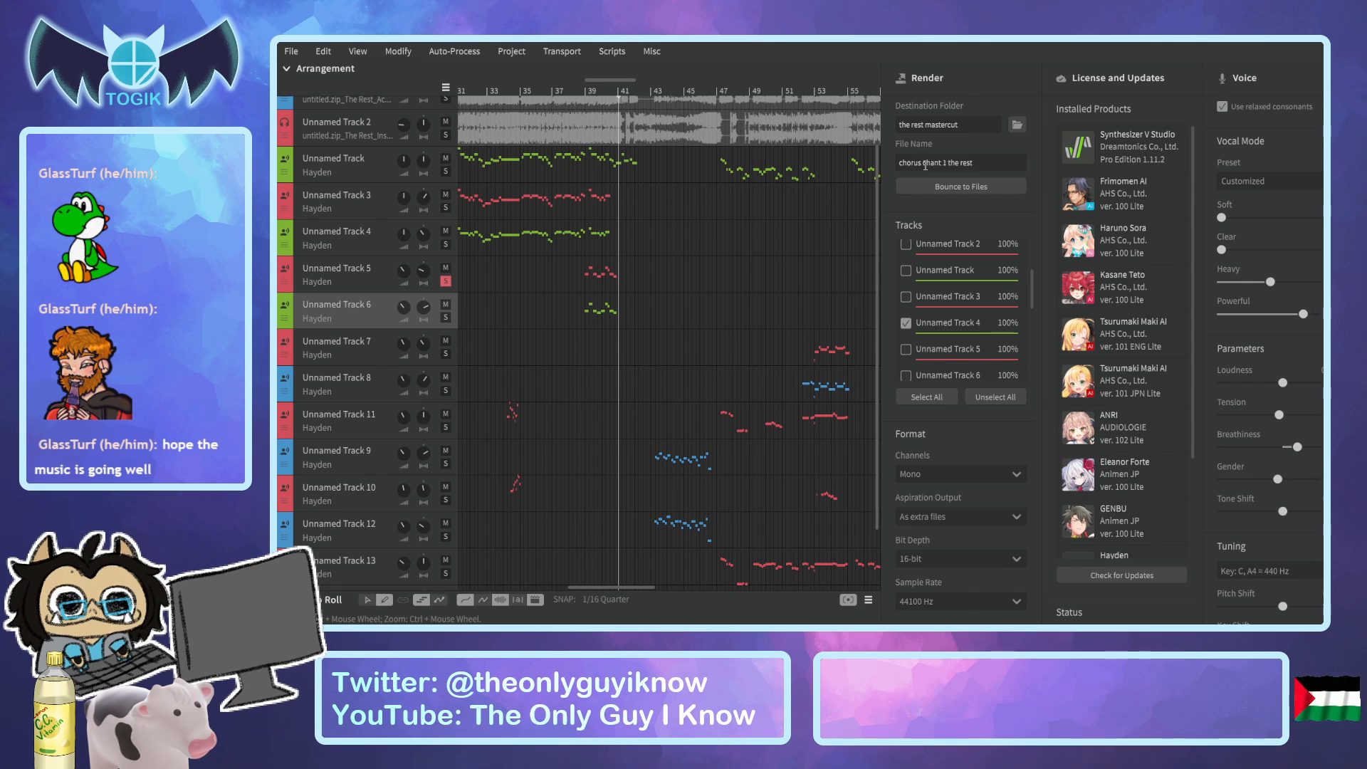
click(952, 186)
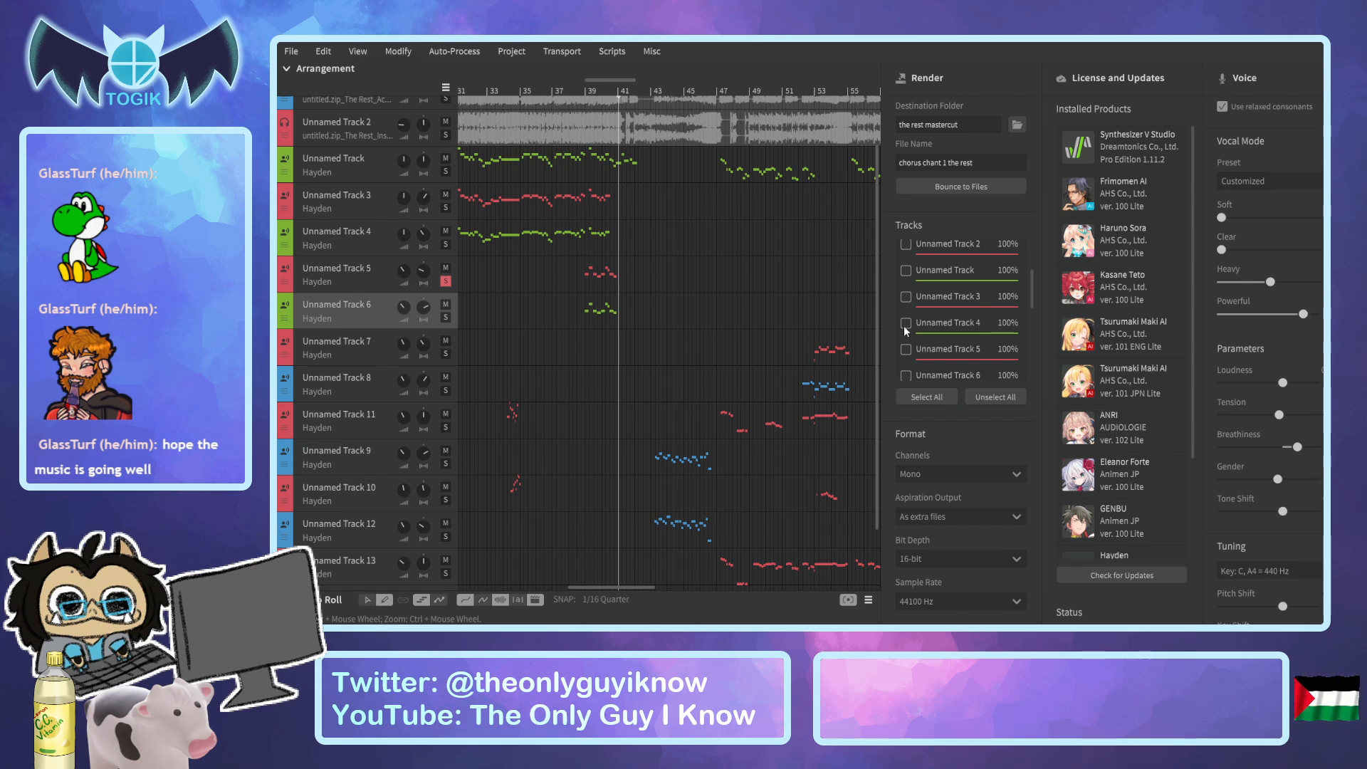
Turn off solo on Unnamed Track 5 and select it for rendering instead of Unnamed Track 4.
click(445, 282)
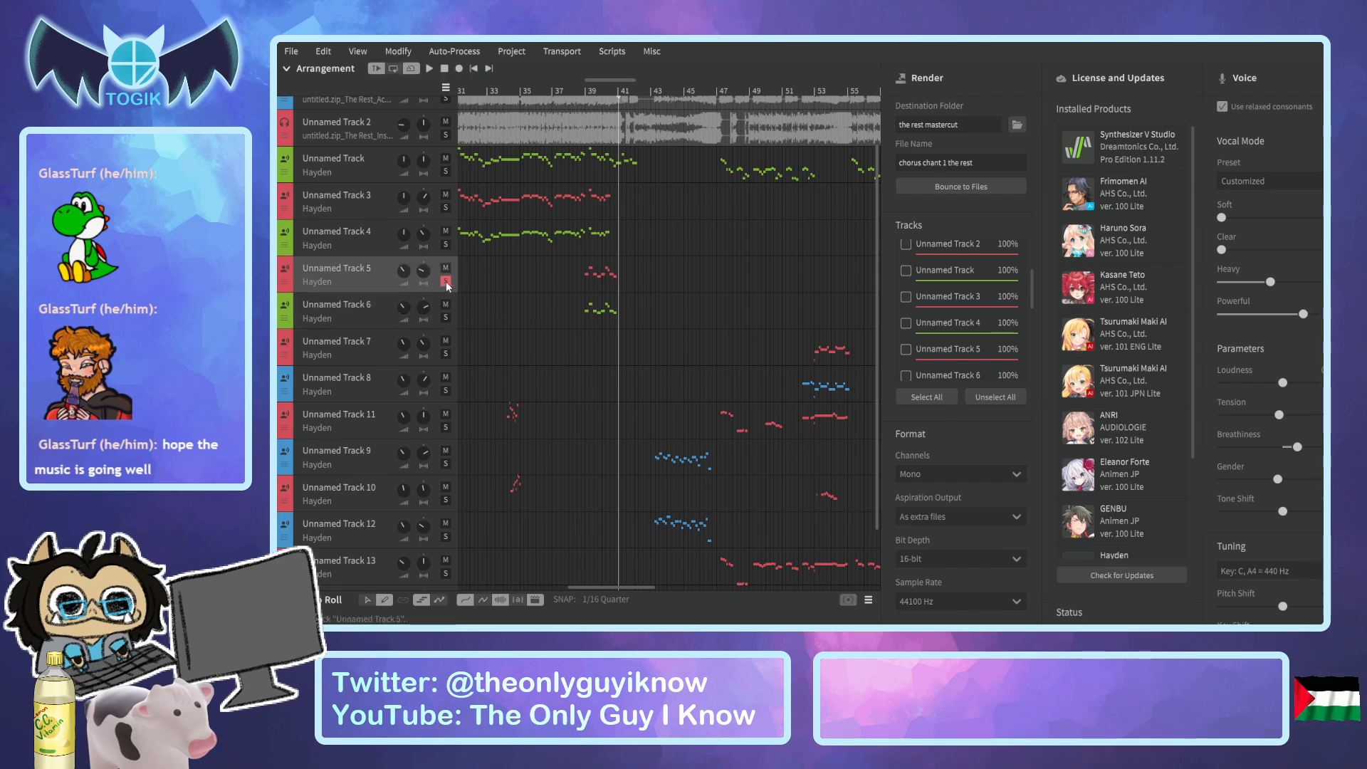
click(905, 350)
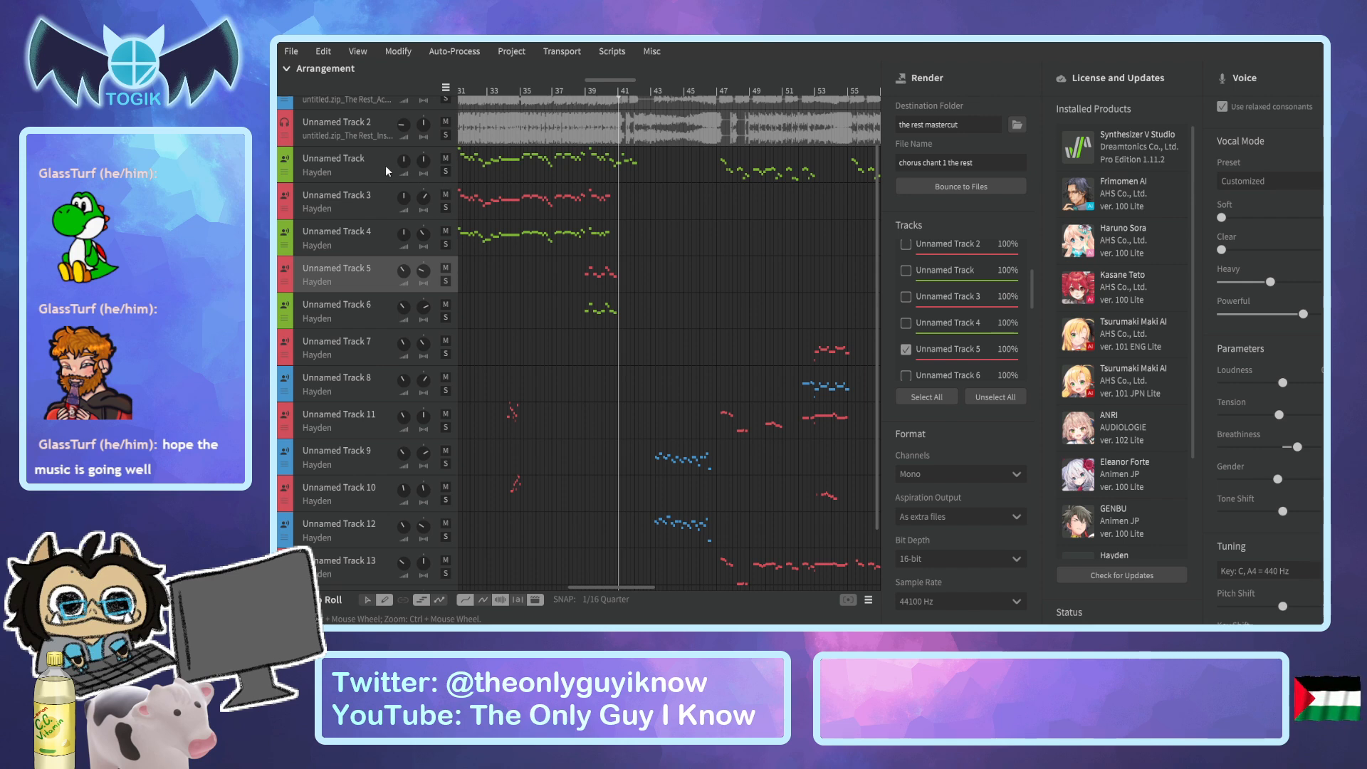
Delete Unnamed Track 14 from the end of the arrangement.
drag(876, 287, 877, 240)
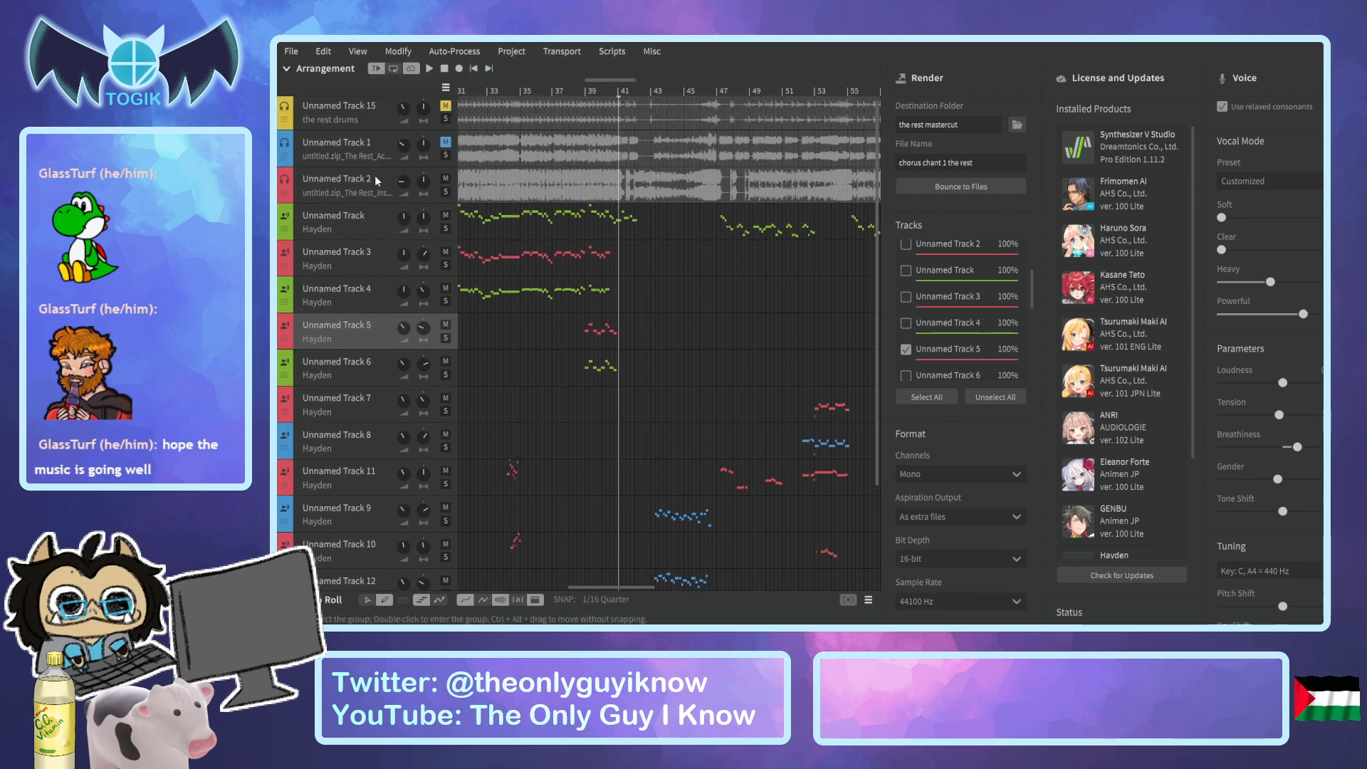
drag(877, 251, 879, 390)
mouse_move(615, 583)
mouse_down()
mouse_move(481, 568)
mouse_move(829, 584)
mouse_move(593, 584)
mouse_up()
click(351, 531)
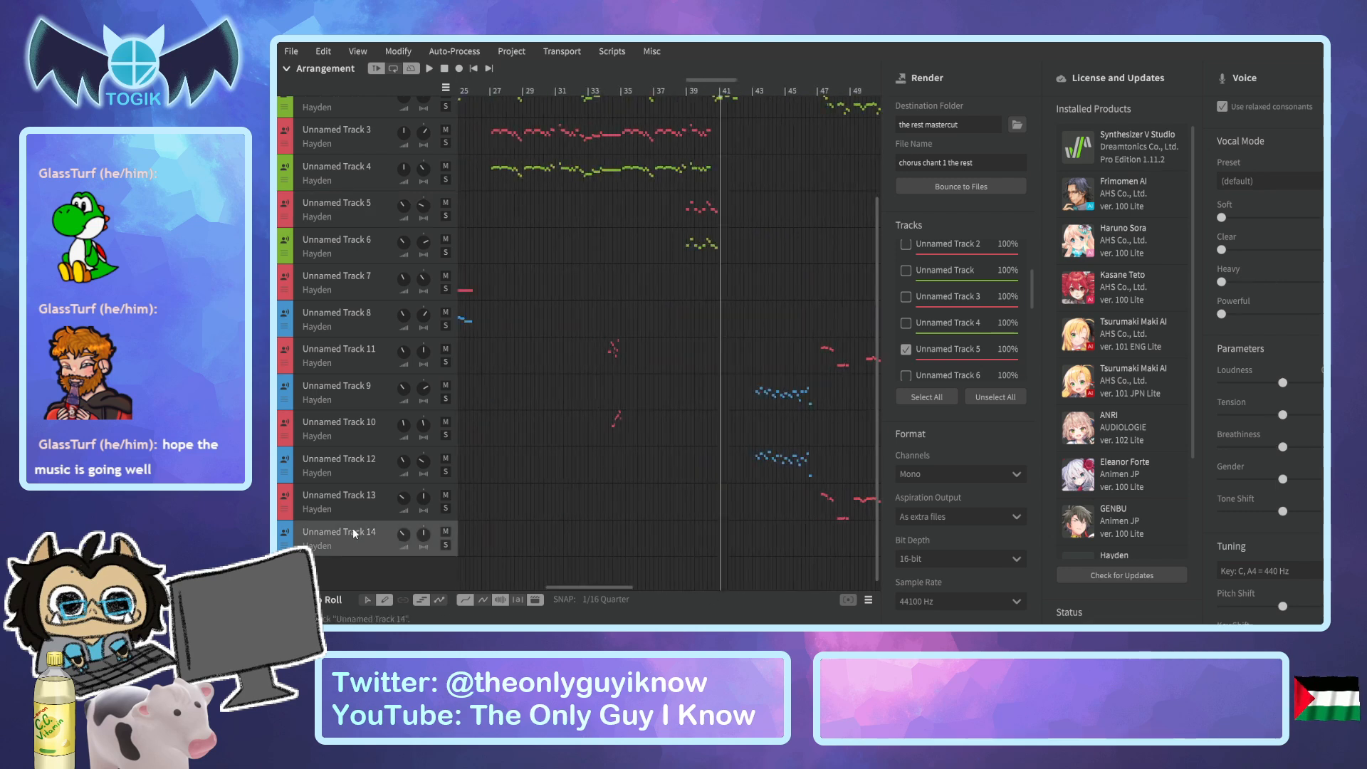
key(Delete)
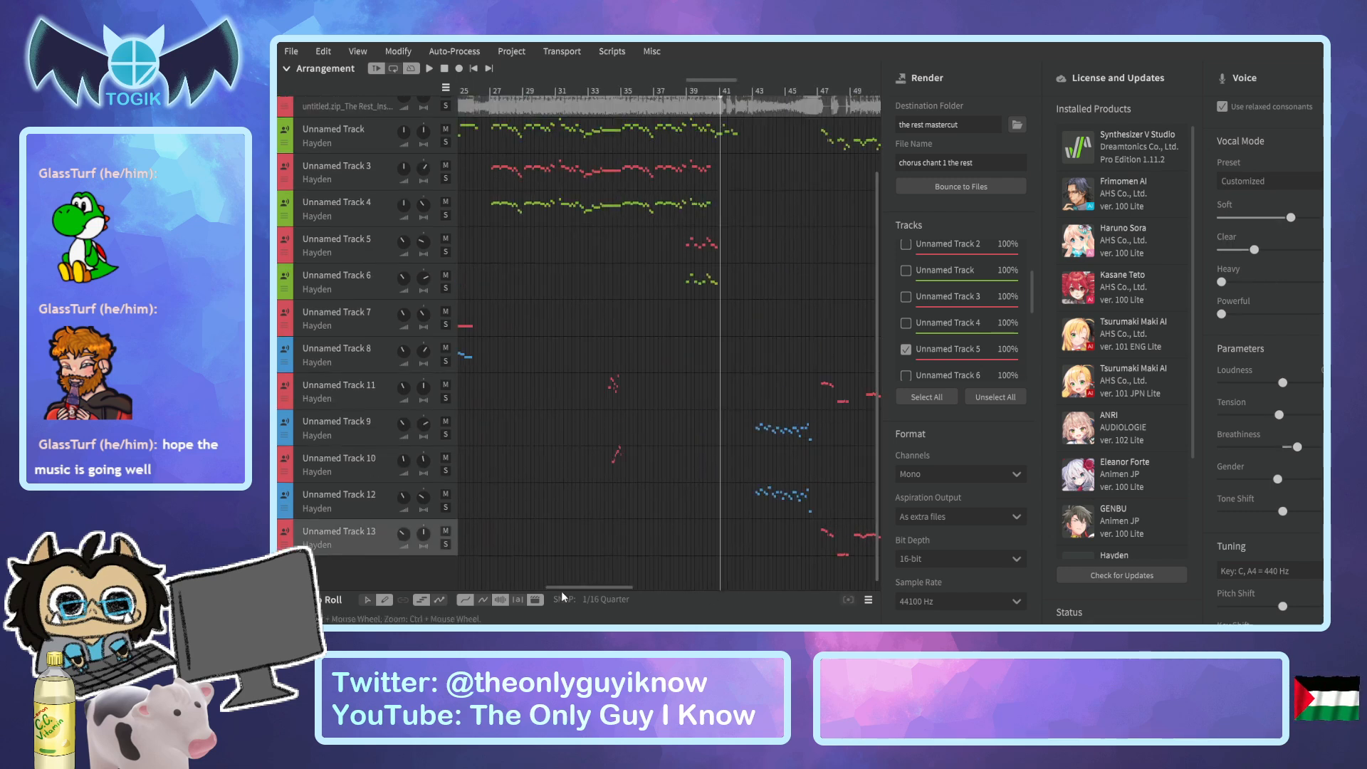
Look over the remaining backing tracks and bounce Unnamed Track 5 as "chorus chant 1 the rest".
drag(574, 587, 486, 580)
scroll(539, 480, up, 1)
scroll(541, 484, up, 2)
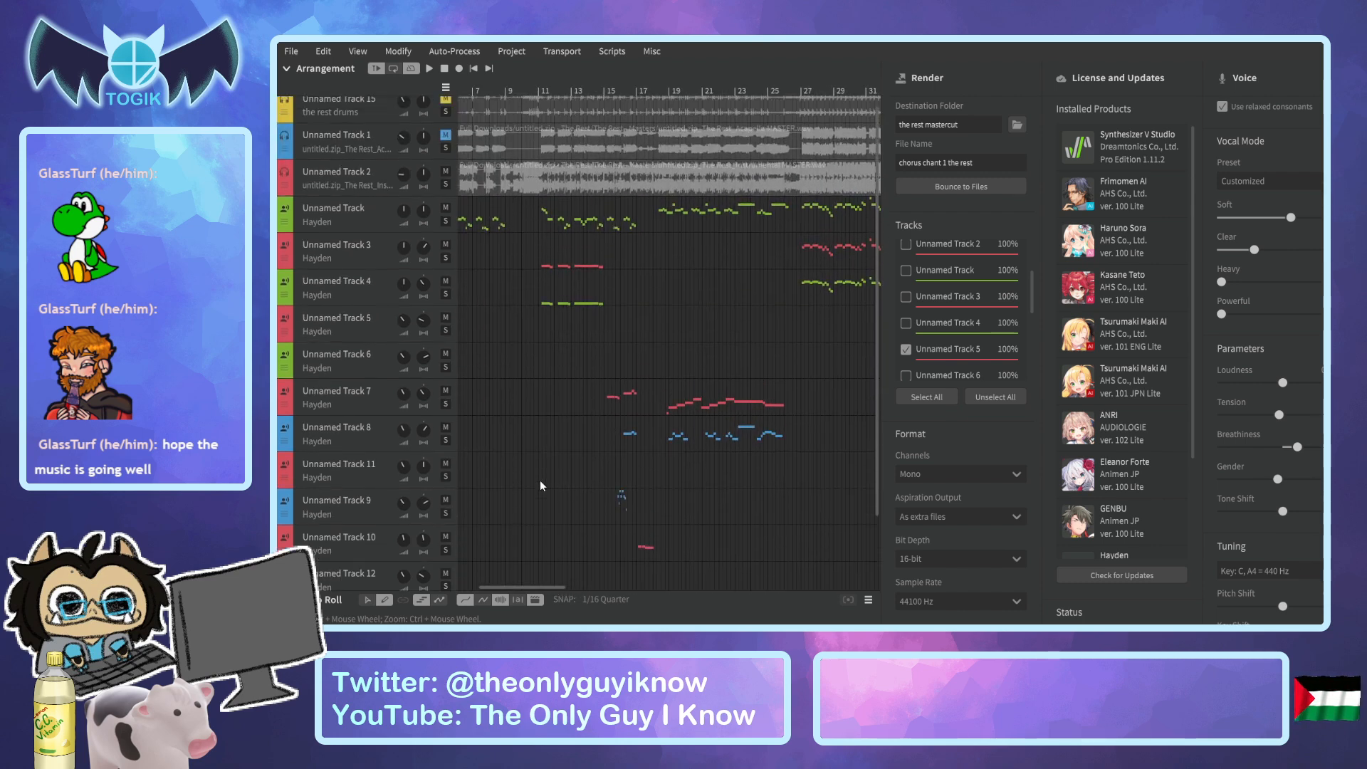
drag(523, 586, 570, 595)
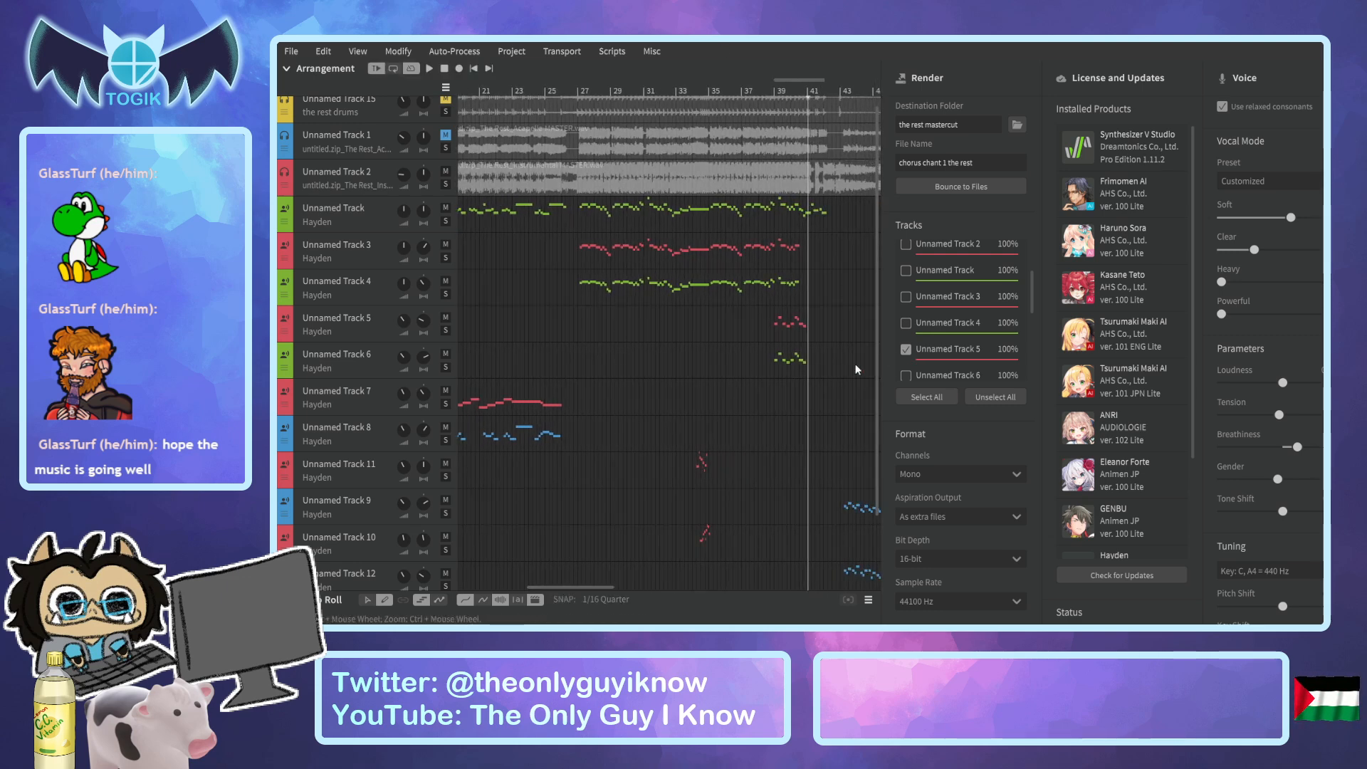
click(359, 313)
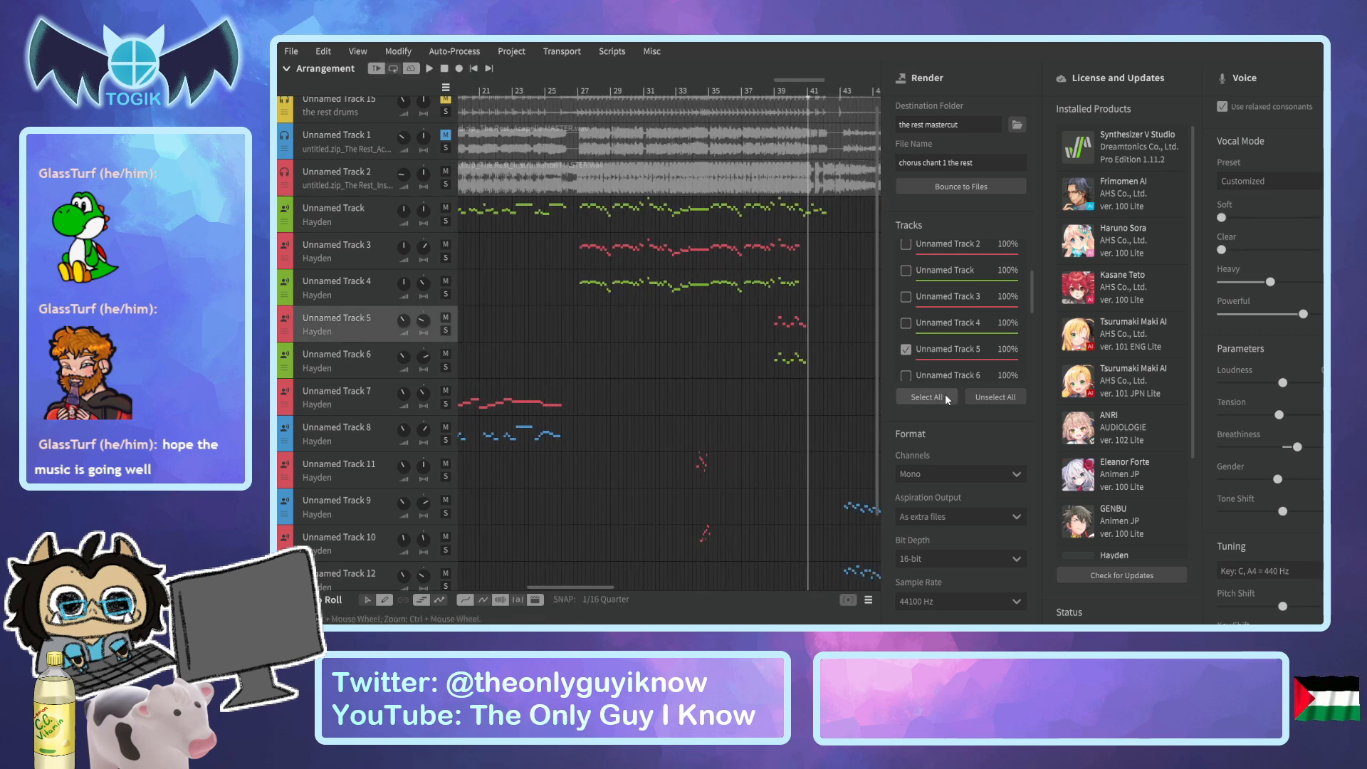
click(954, 183)
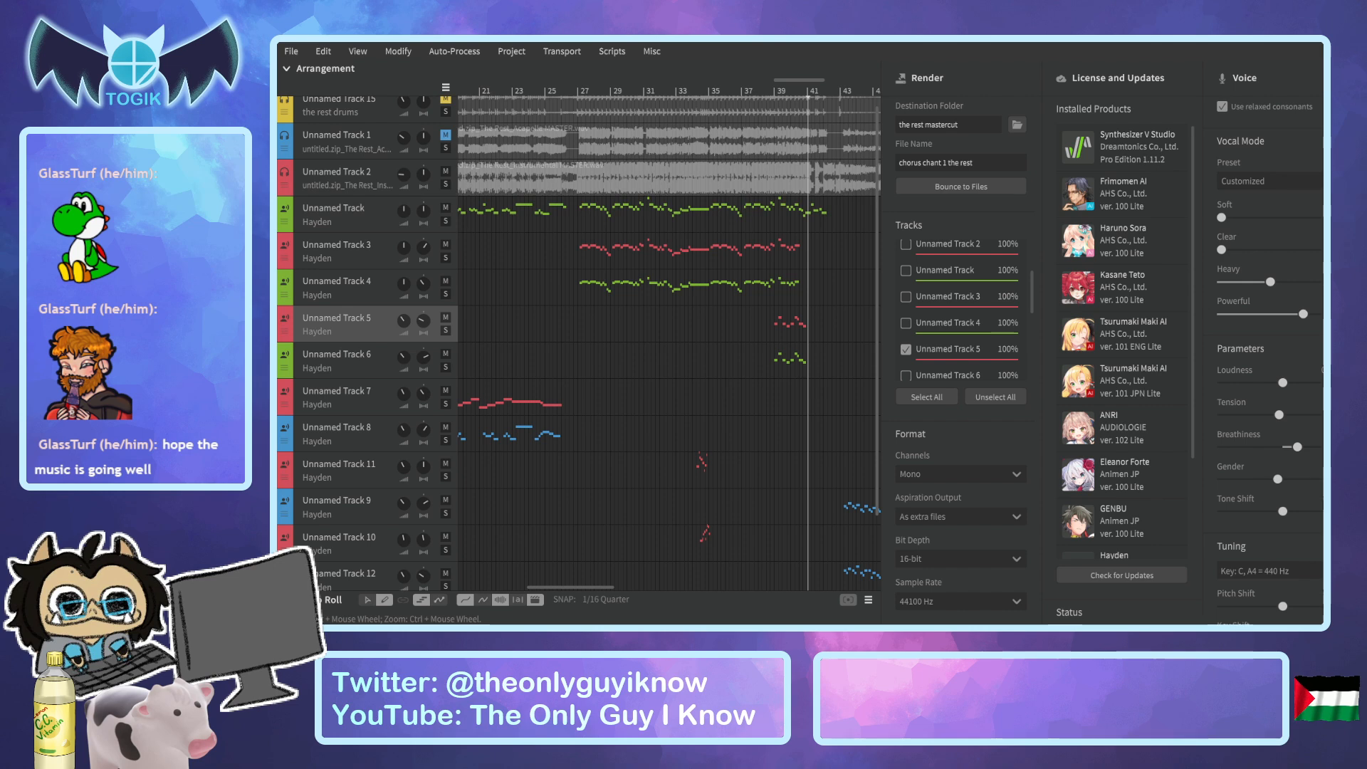
Select Unnamed Track 6 for rendering instead of Unnamed Track 5 and bounce it as "chorus chant 2 the rest".
click(905, 349)
scroll(919, 349, down, 2)
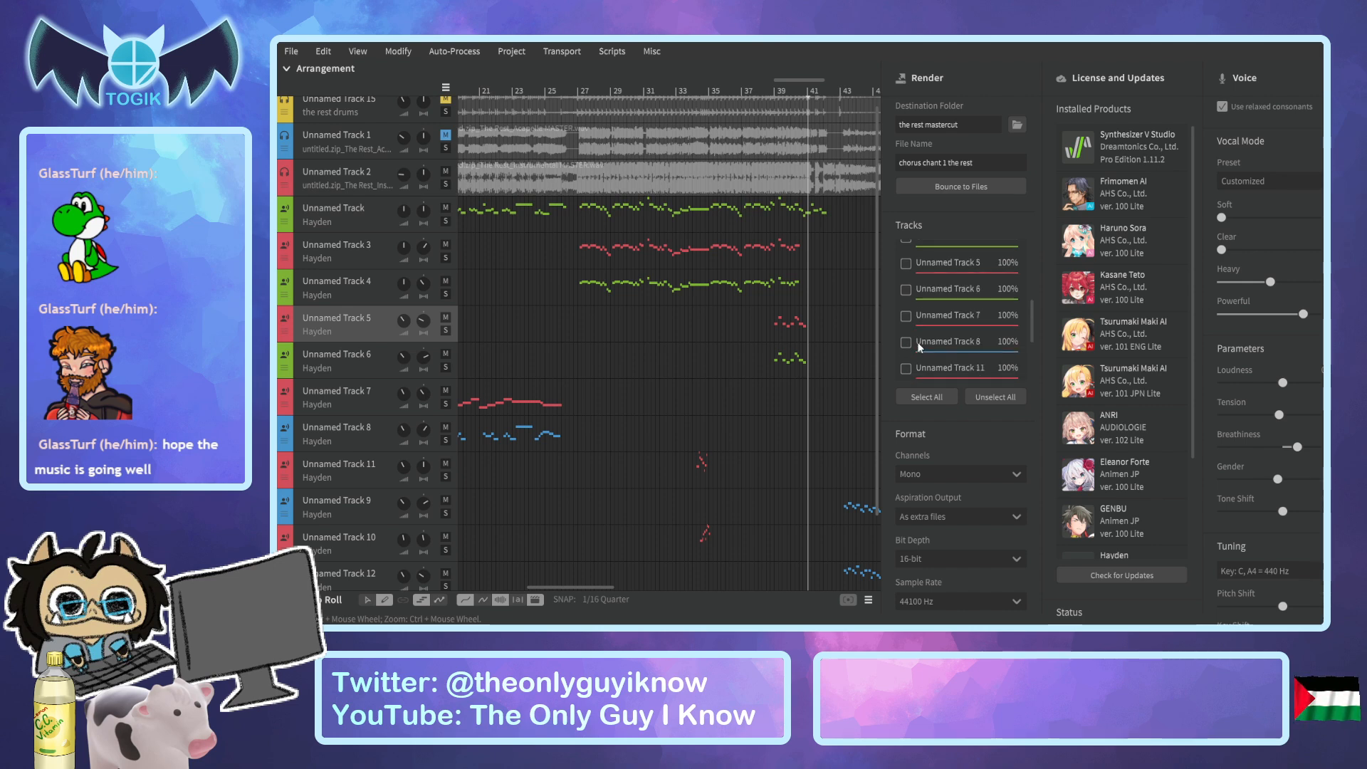
click(408, 360)
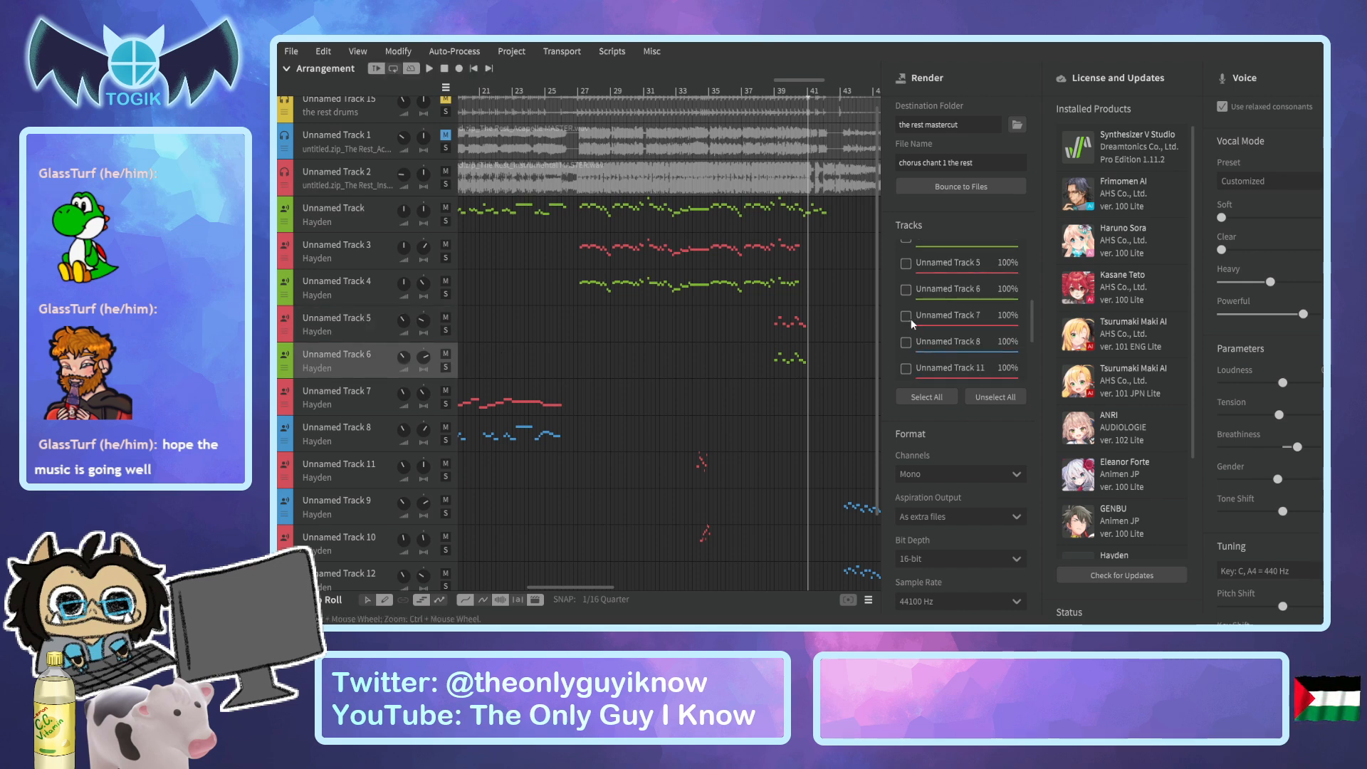
double_click(944, 162)
text(2)
click(943, 184)
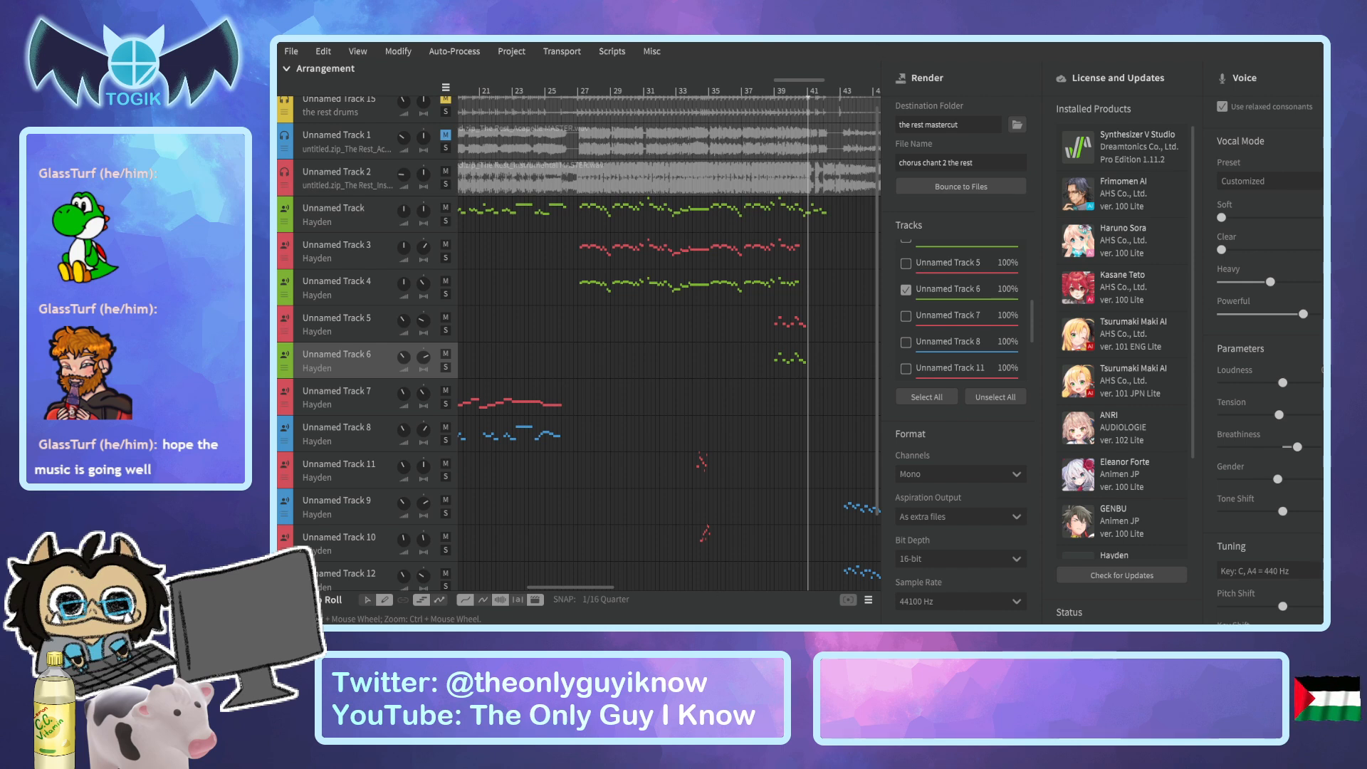
Look over Unnamed Track 7's parts, name the render file "ghost harmony 1 the rest", and choose that track for rendering instead of Unnamed Track 6.
click(383, 392)
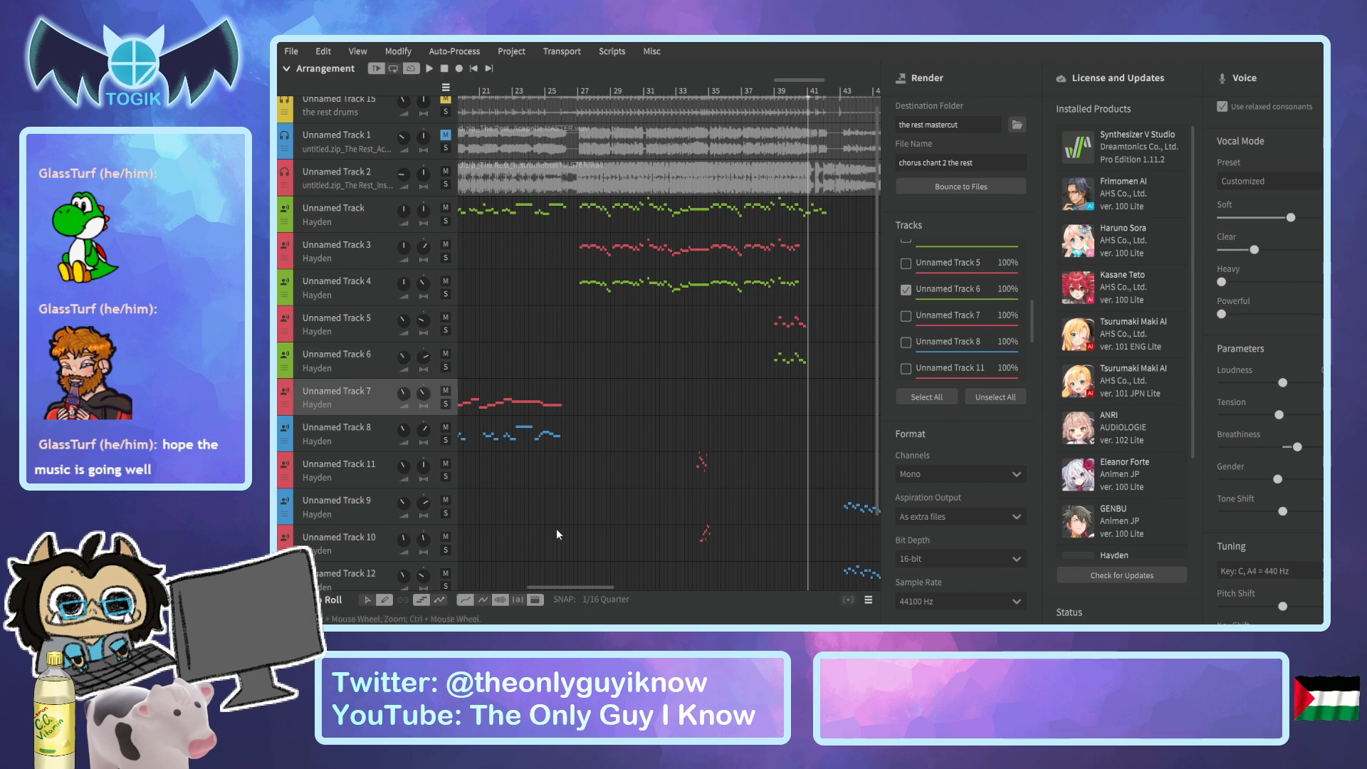
drag(579, 587, 690, 598)
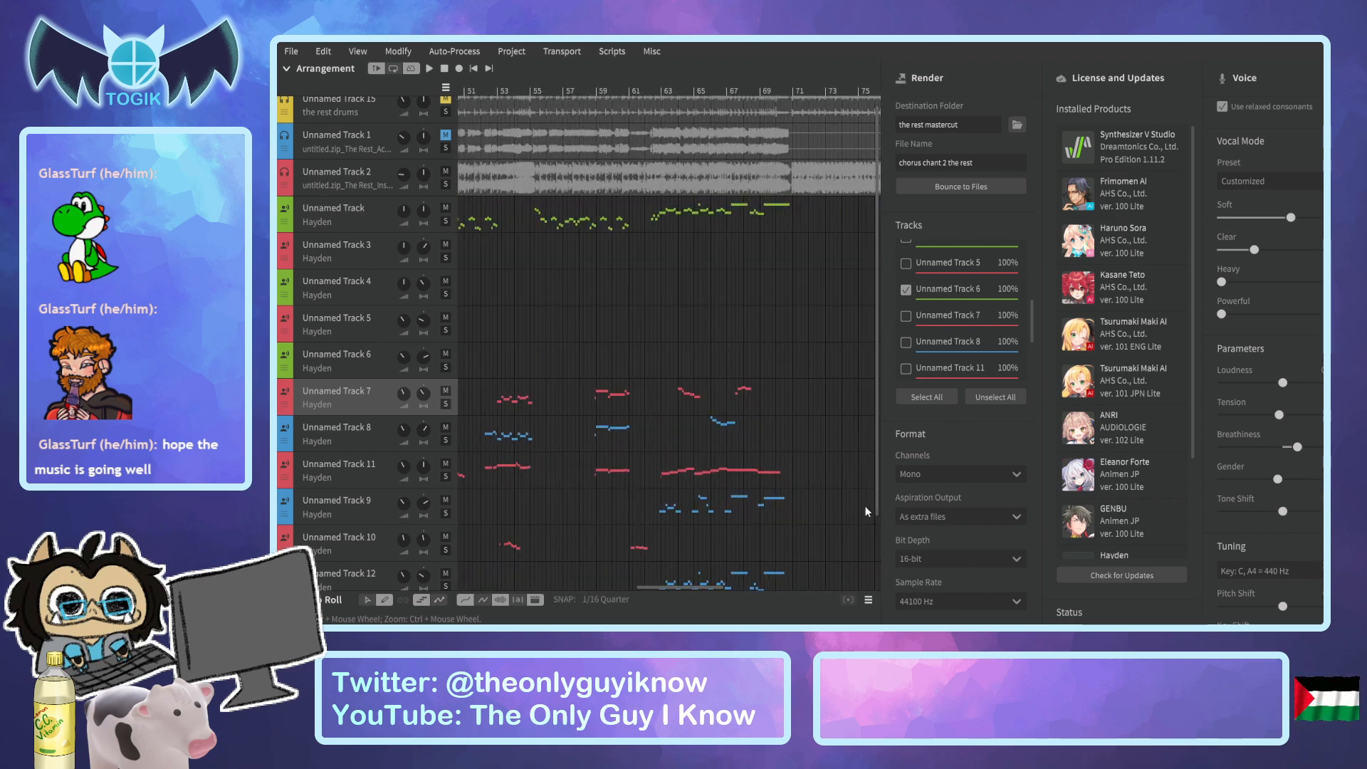
drag(699, 588, 639, 587)
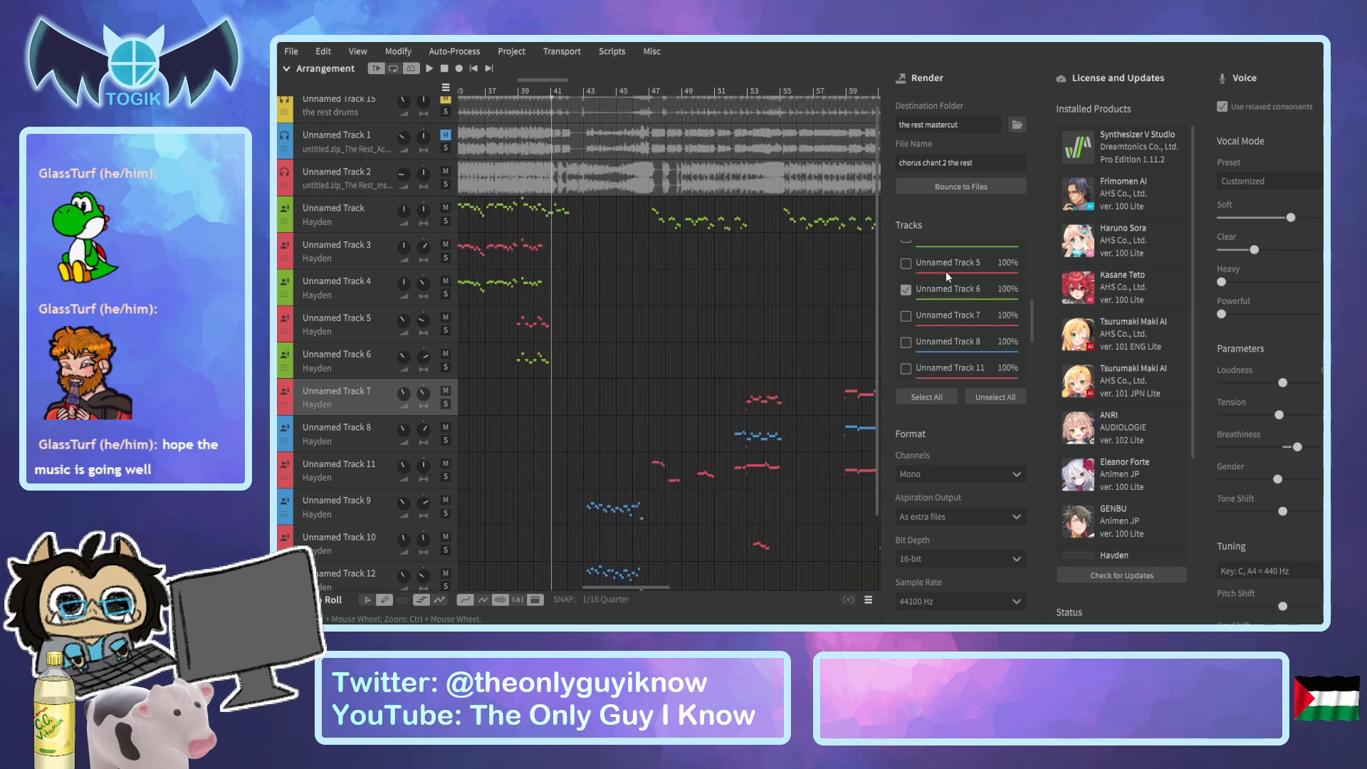
drag(948, 163, 897, 163)
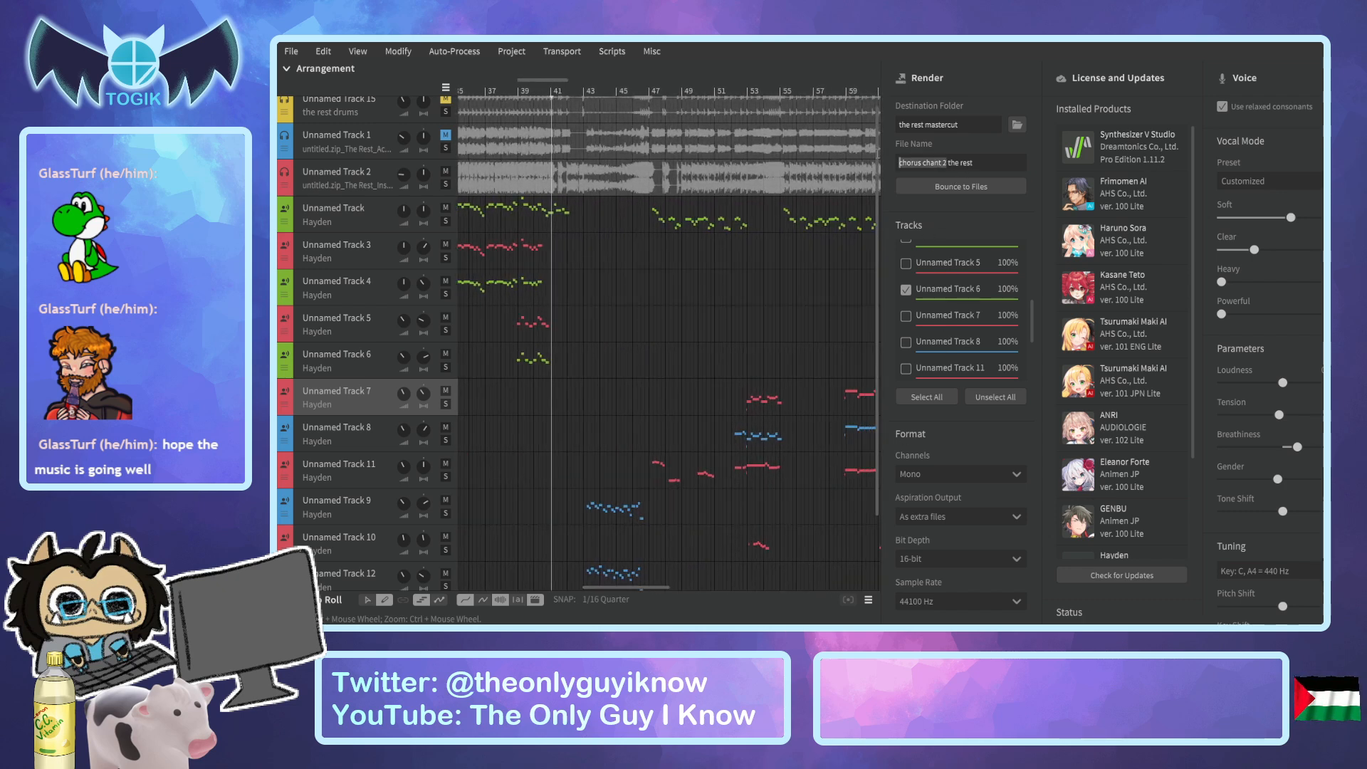
text(ghost harmon)
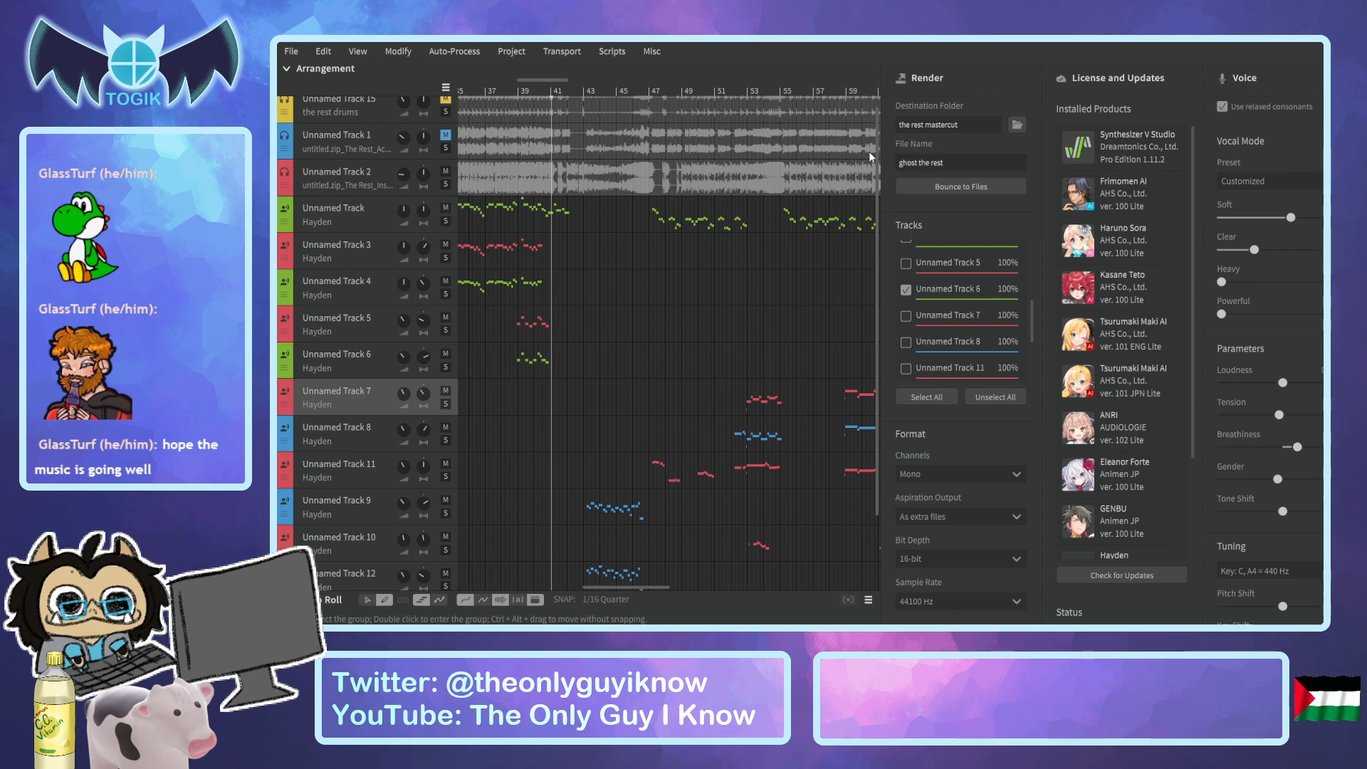
text(y 1)
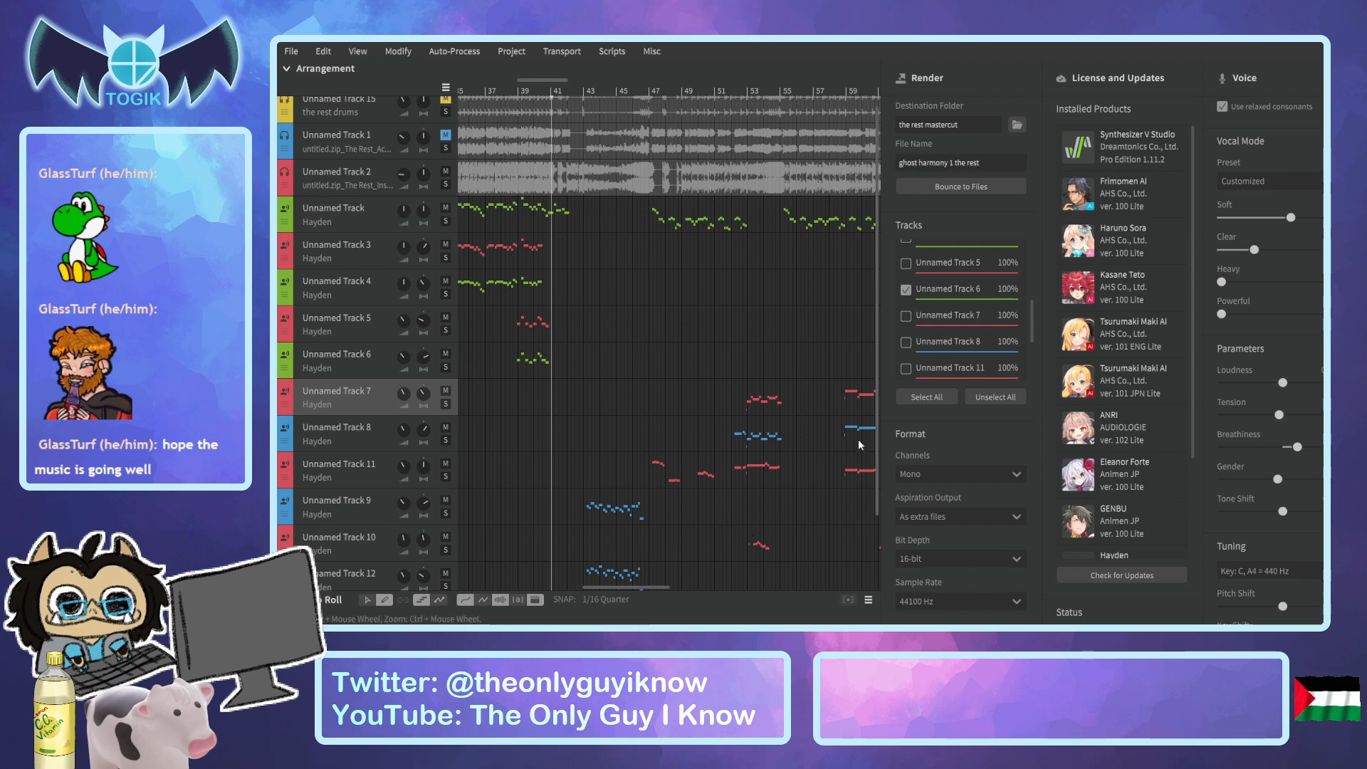
click(907, 290)
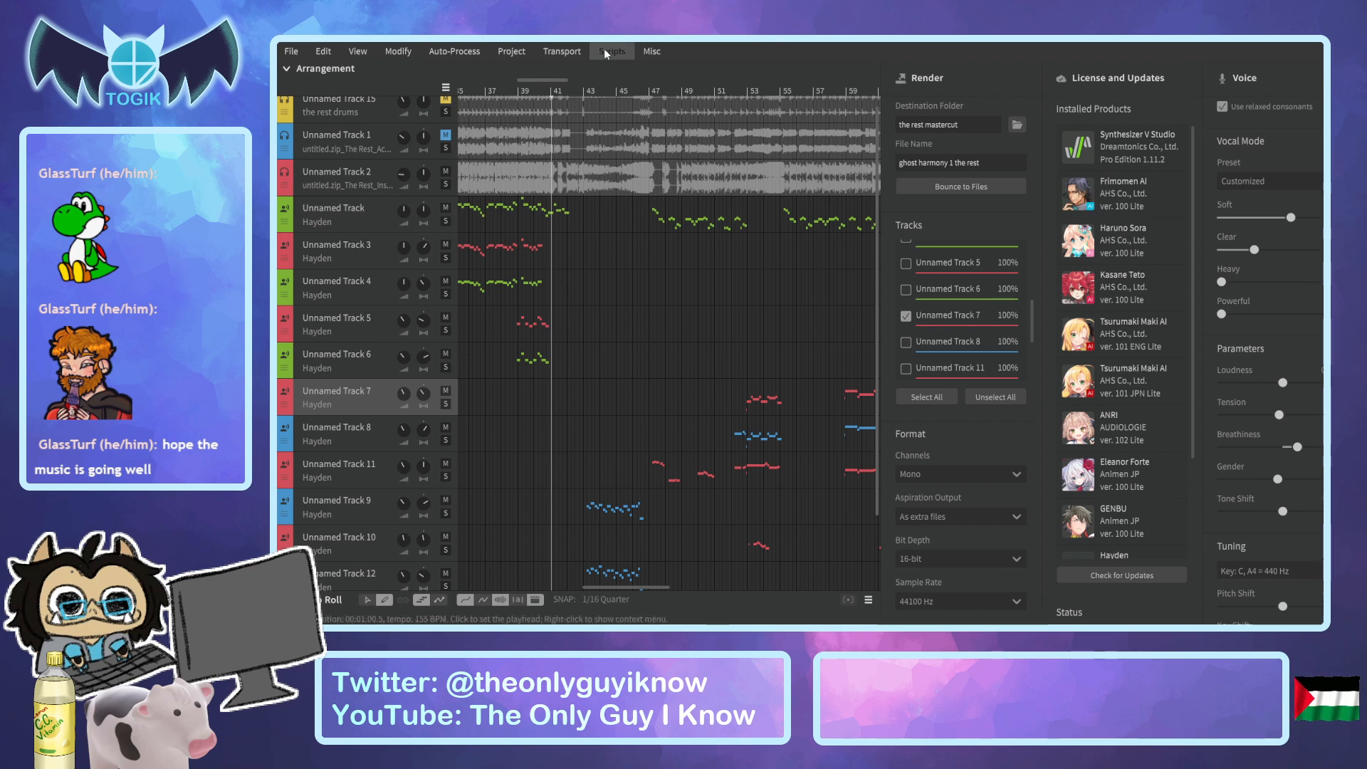
Audition Unnamed Track 7 on solo, turn solo off, move the playhead back to bar 49, and bounce the track.
click(714, 92)
key(space)
click(446, 404)
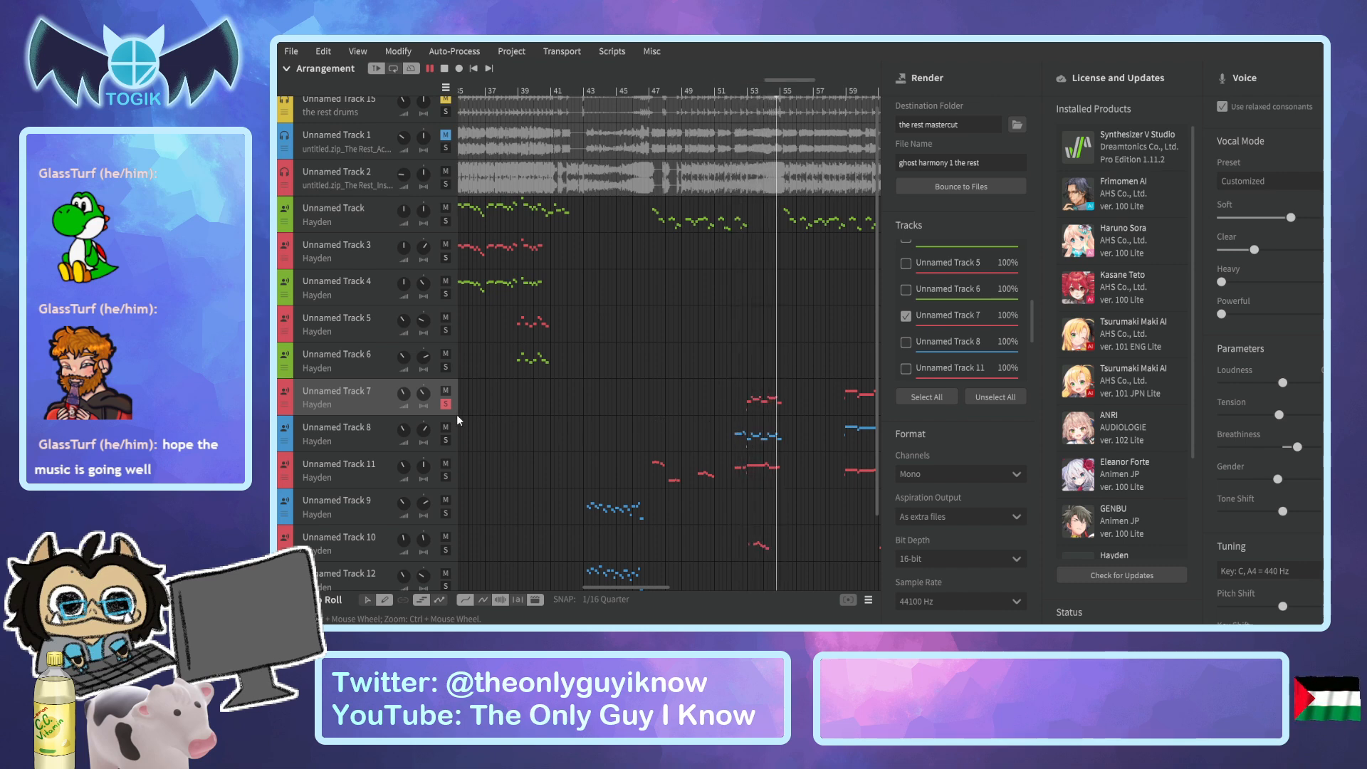
key(space)
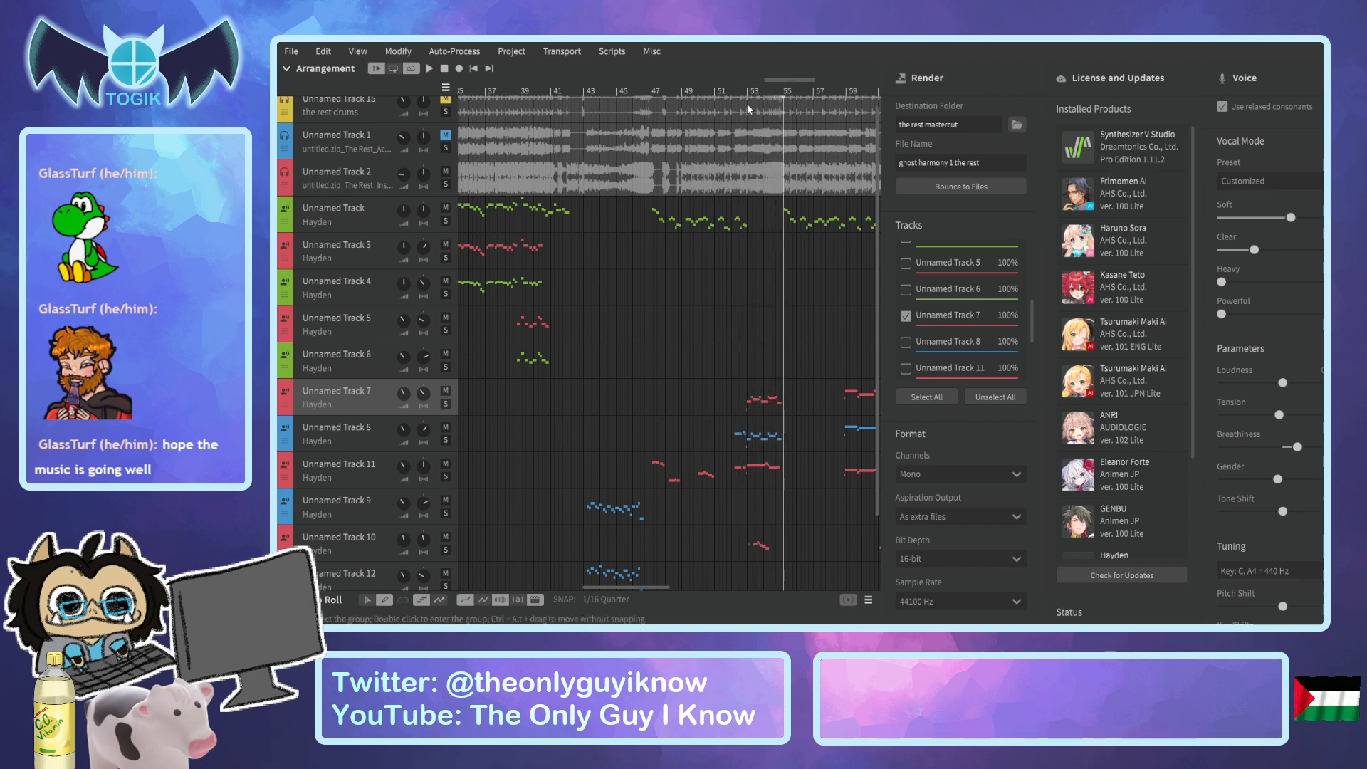
click(719, 95)
drag(718, 93, 687, 93)
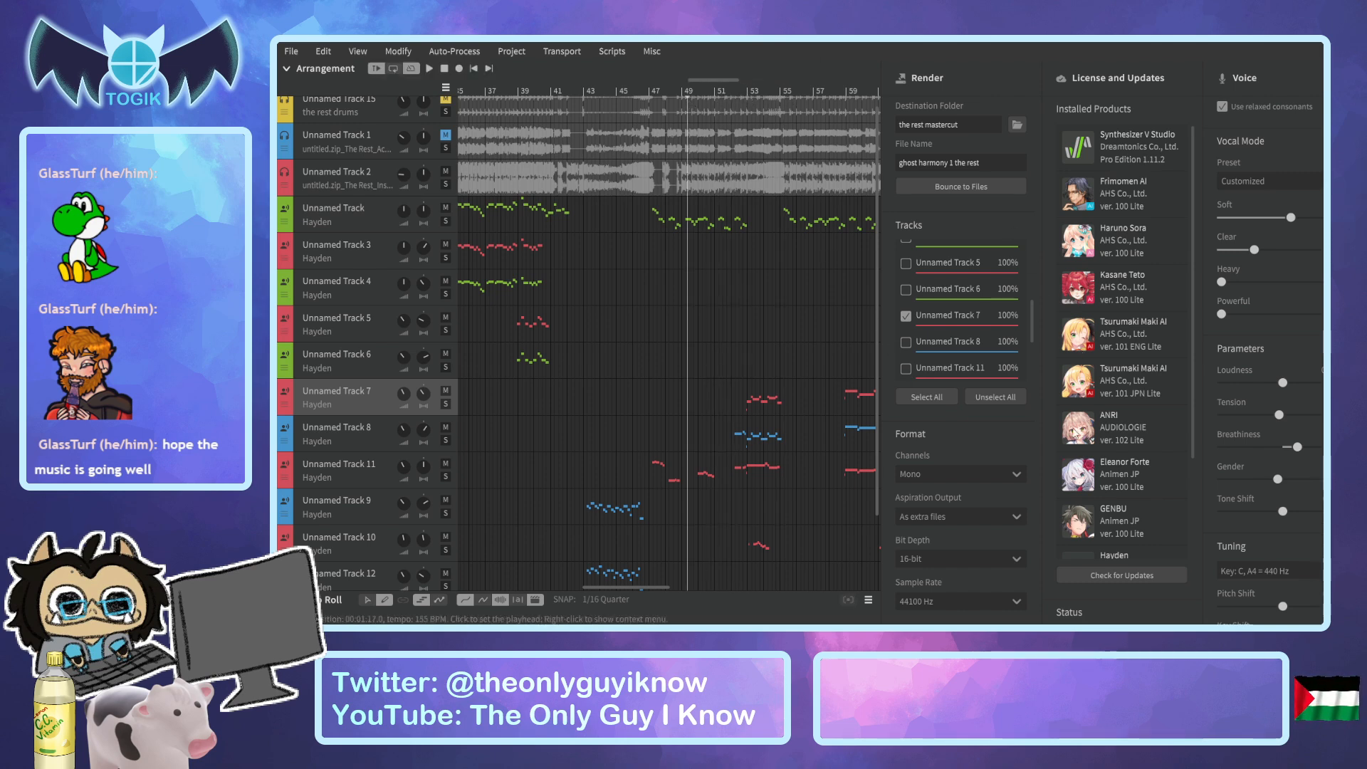
click(938, 187)
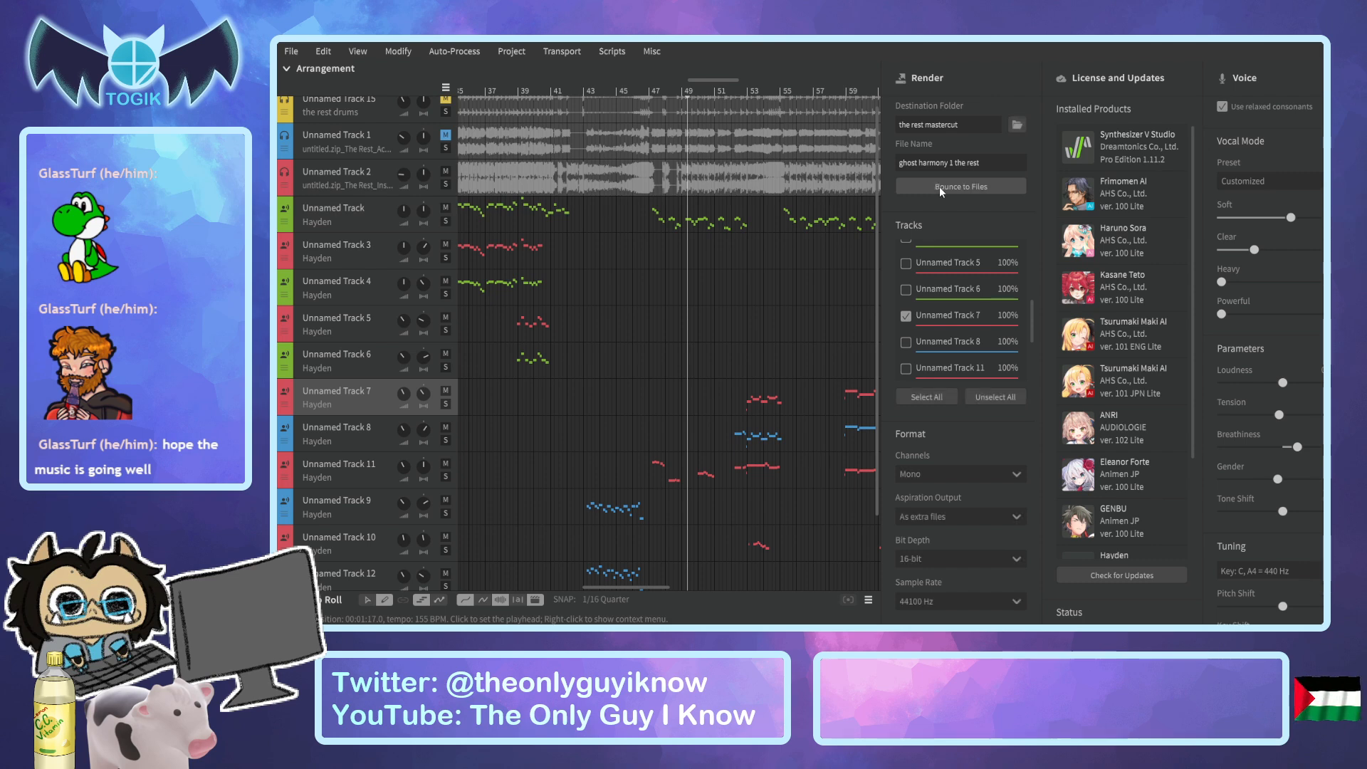
Select Unnamed Track 8 for rendering instead of Unnamed Track 7 and bounce it as "ghost harmony 2 the rest".
click(905, 341)
scroll(926, 335, down, 2)
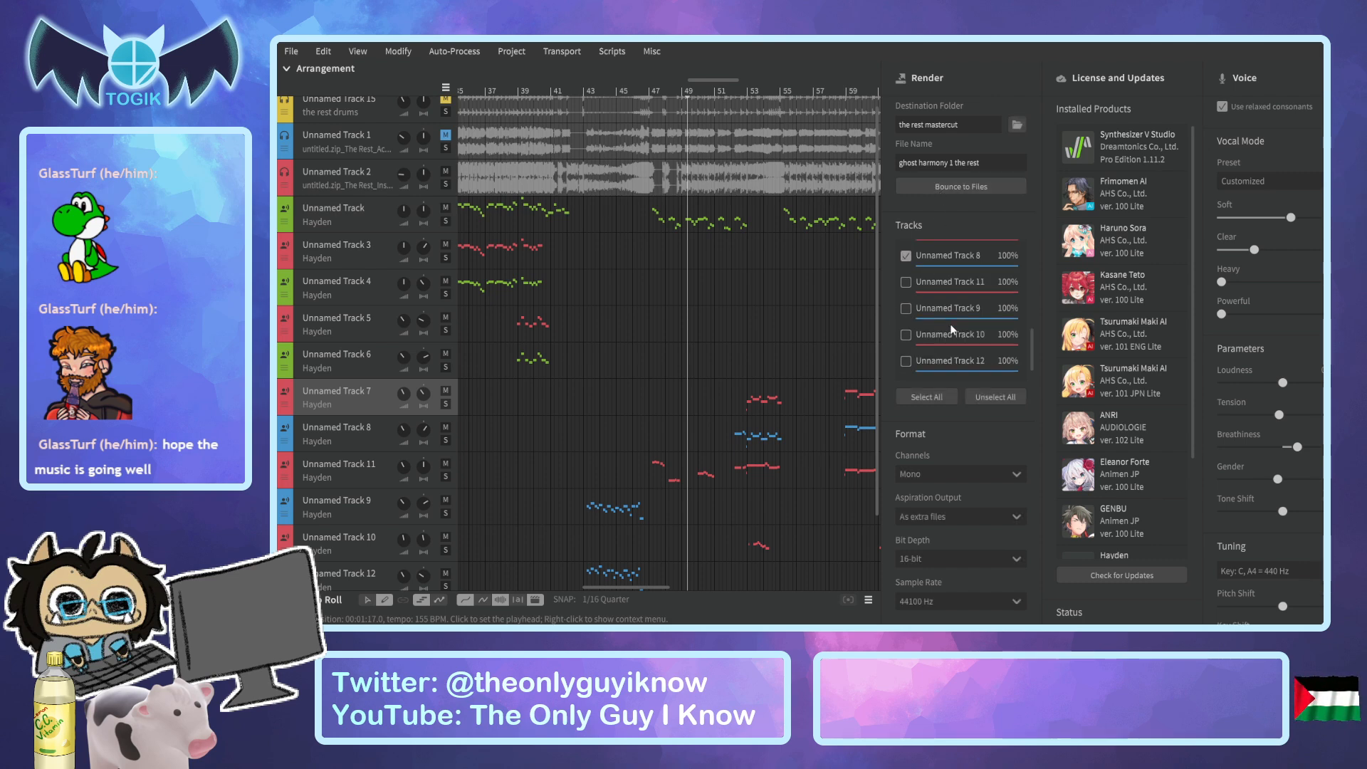
click(365, 438)
drag(637, 585, 547, 597)
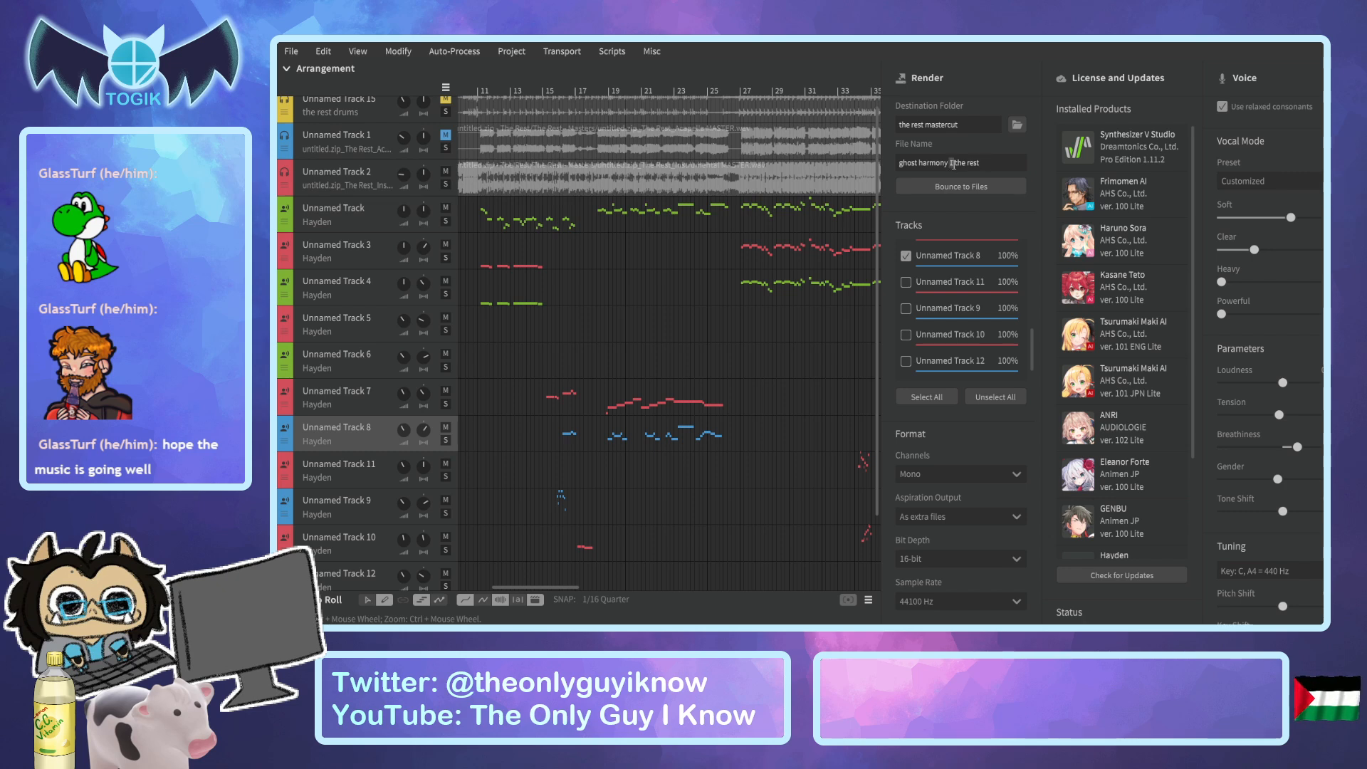
key(BackSpace)
text(2)
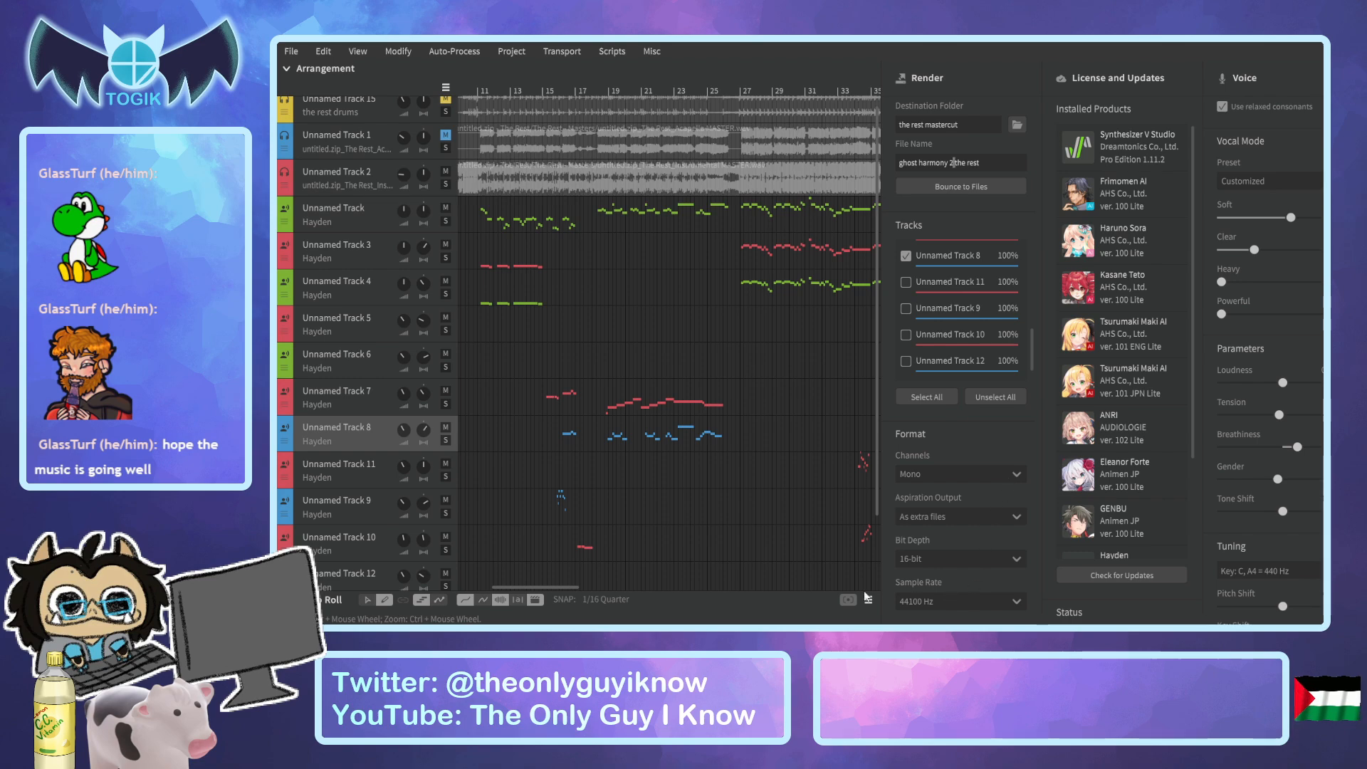
drag(518, 587, 648, 591)
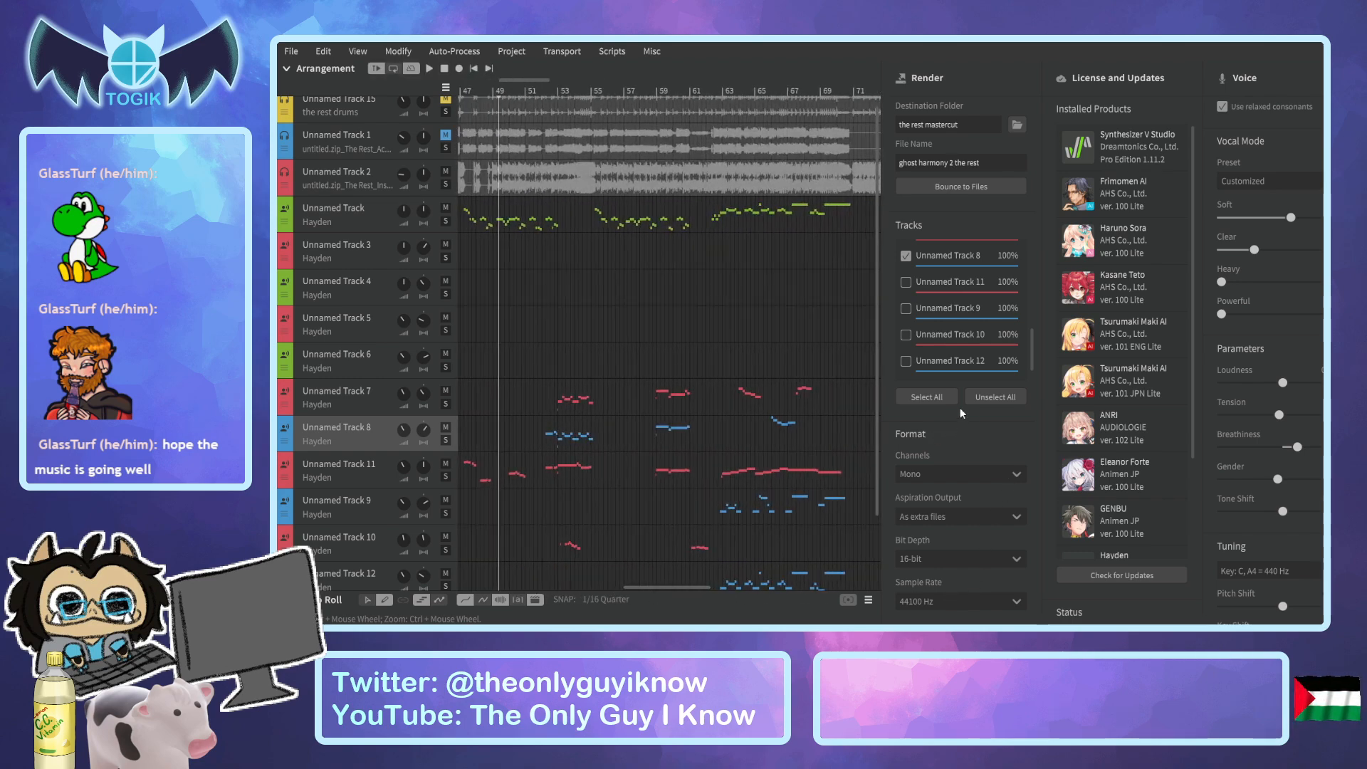
click(955, 188)
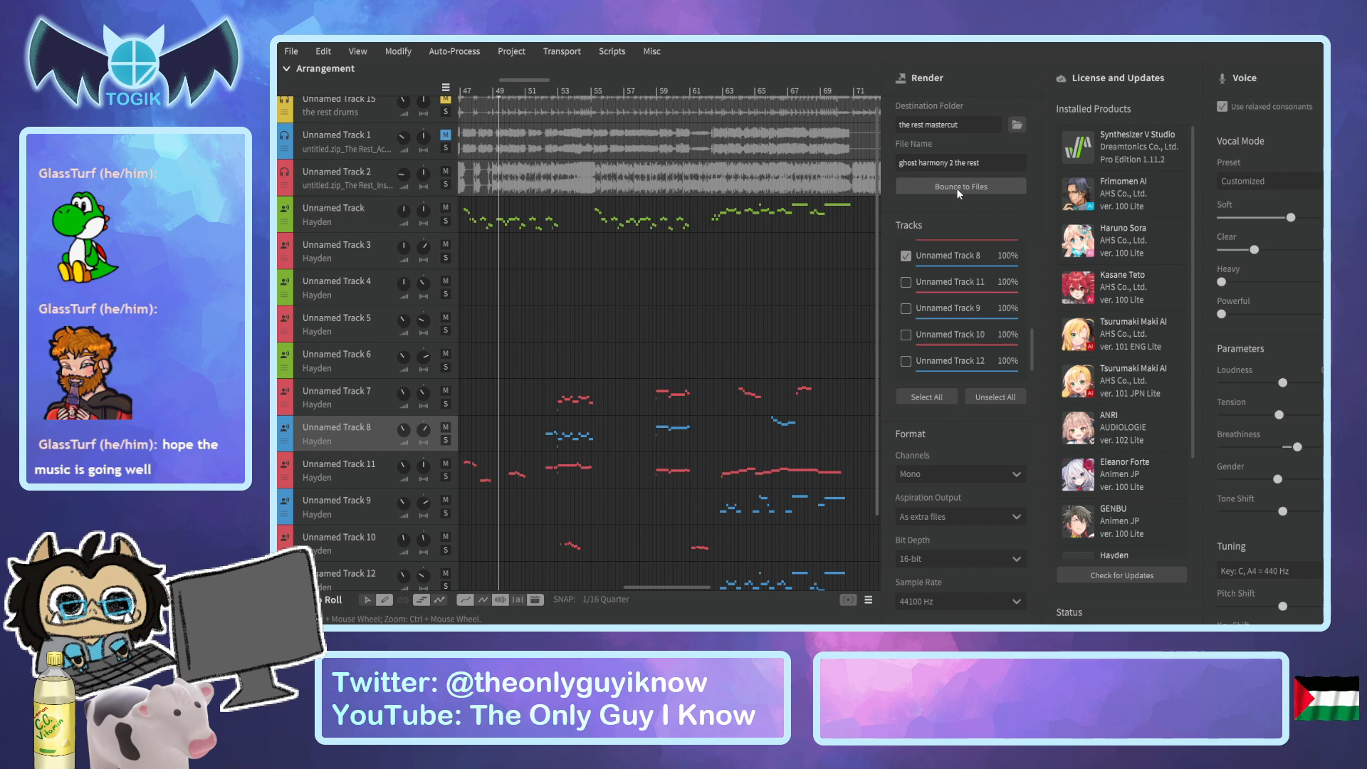
Choose Unnamed Track 11 for rendering instead of Unnamed Track 8 and select it in the arrangement.
click(908, 258)
click(906, 283)
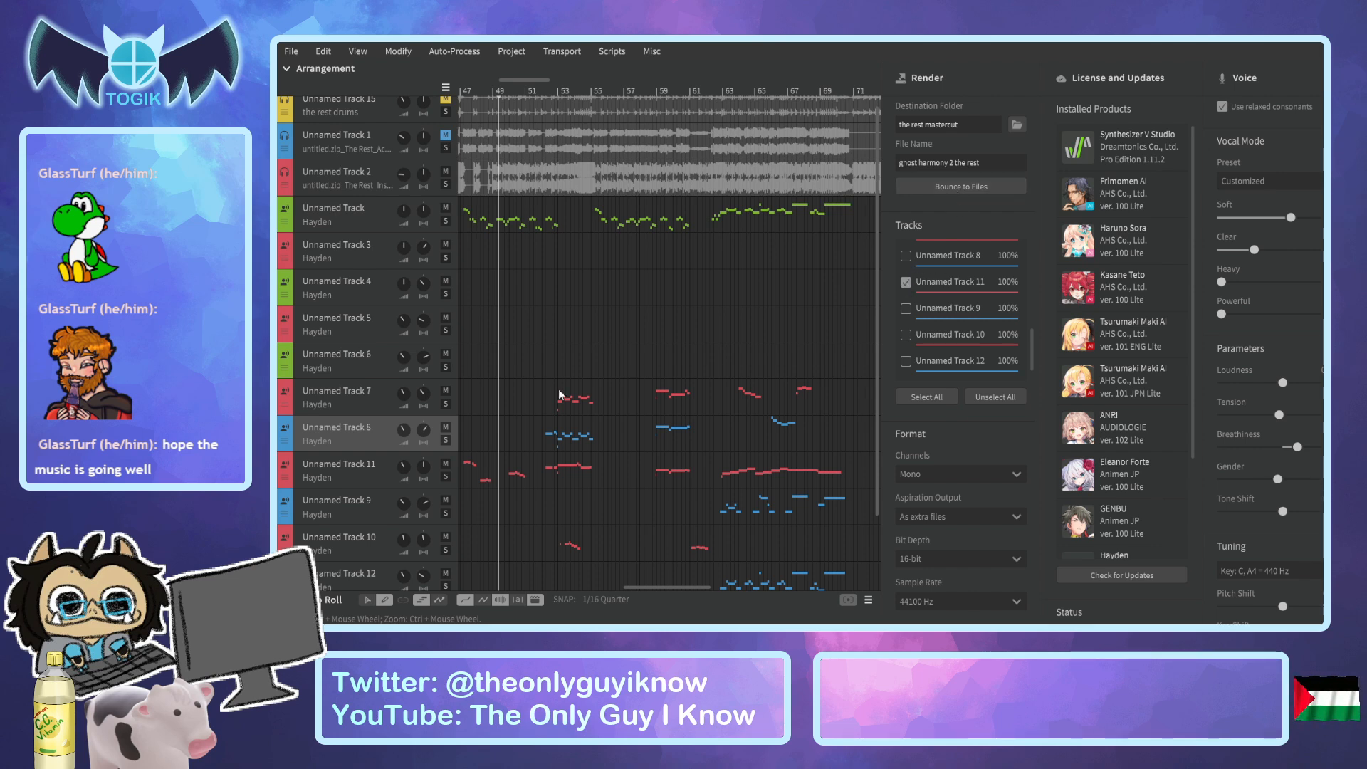
click(352, 463)
drag(655, 587, 634, 587)
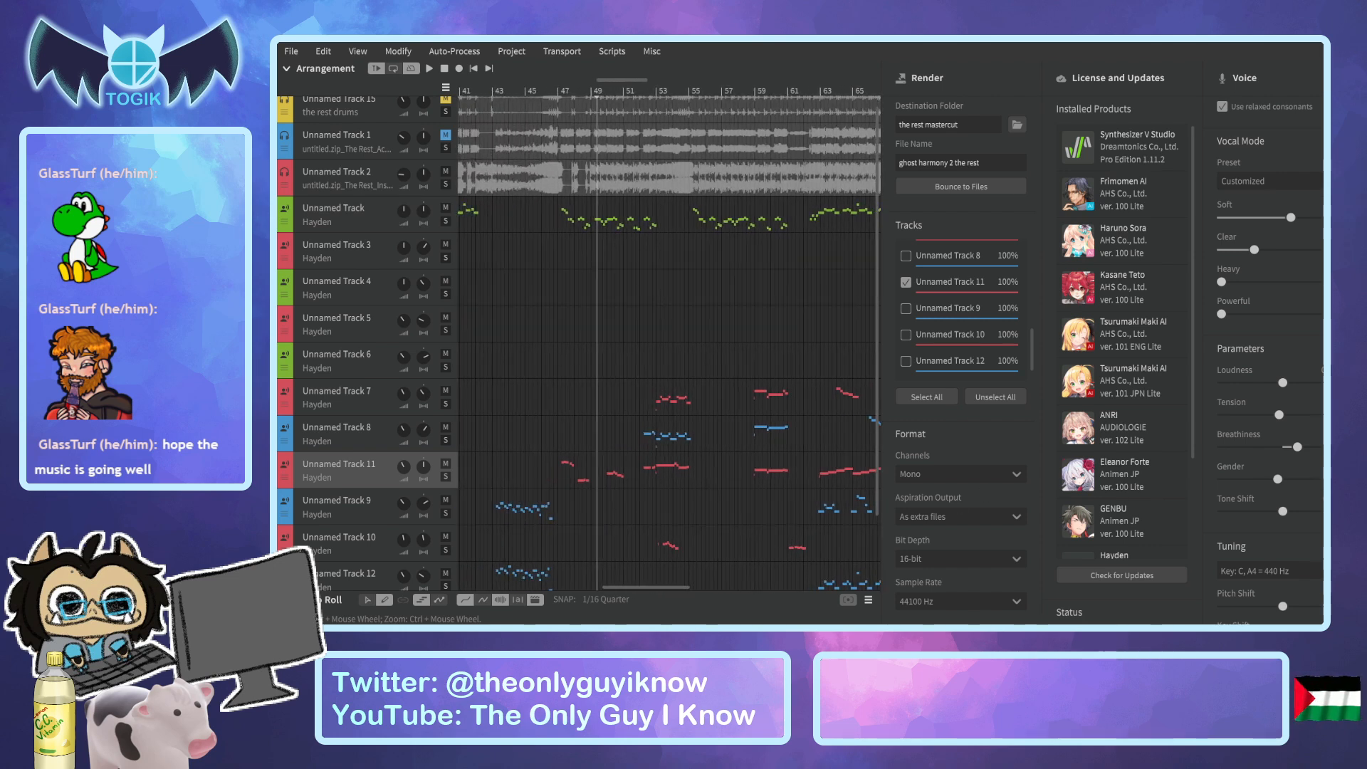
Audition Unnamed Track 11 on solo from bar 47, turn solo off, and bounce it as "ghost harmony 3 the rest".
click(445, 476)
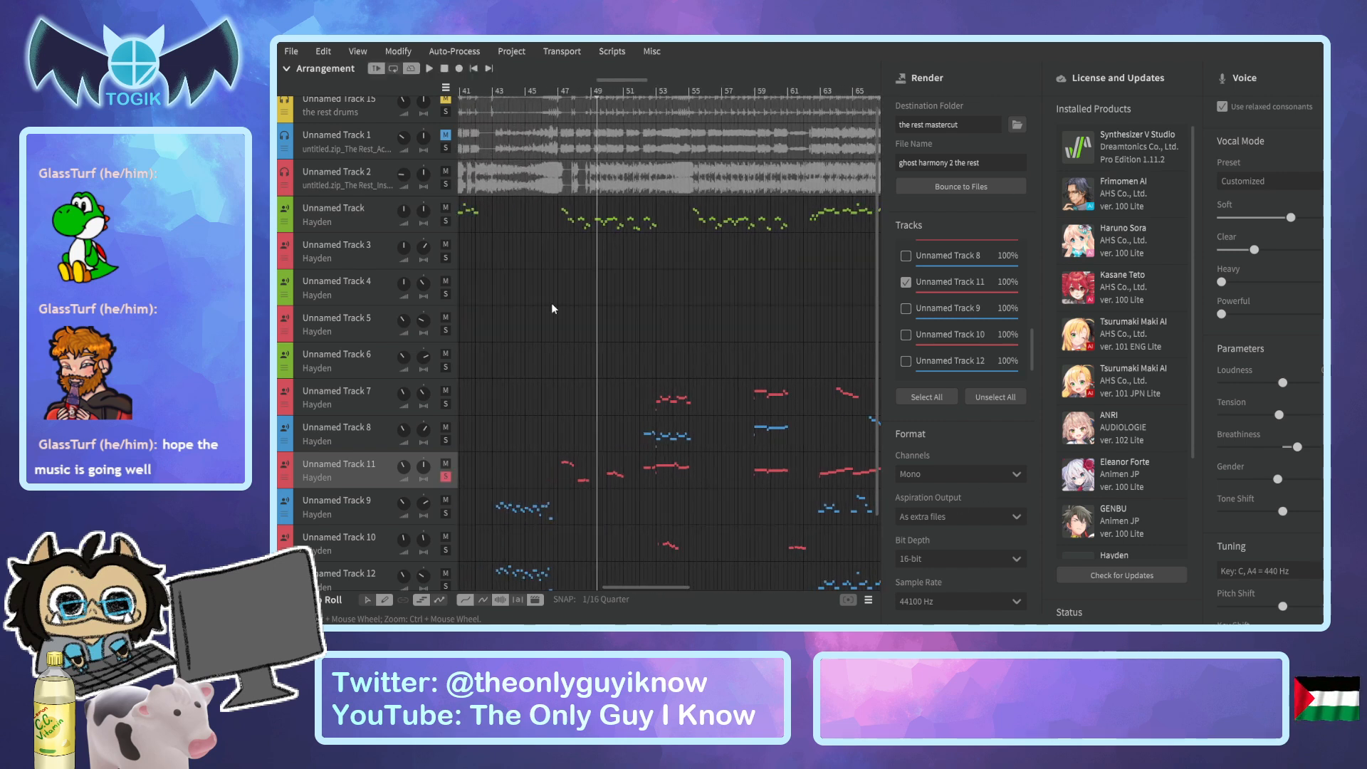
click(563, 91)
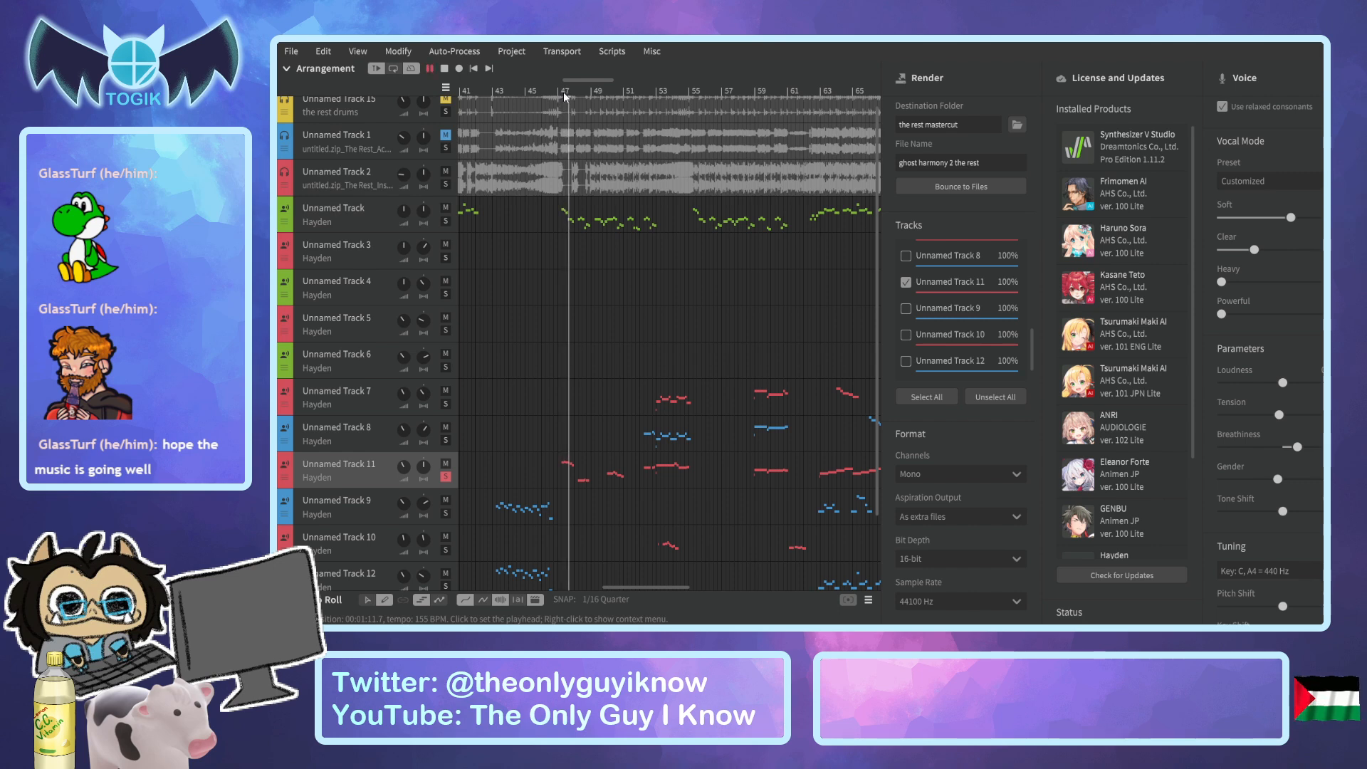
scroll(652, 314, down, 2)
scroll(652, 314, down, 1)
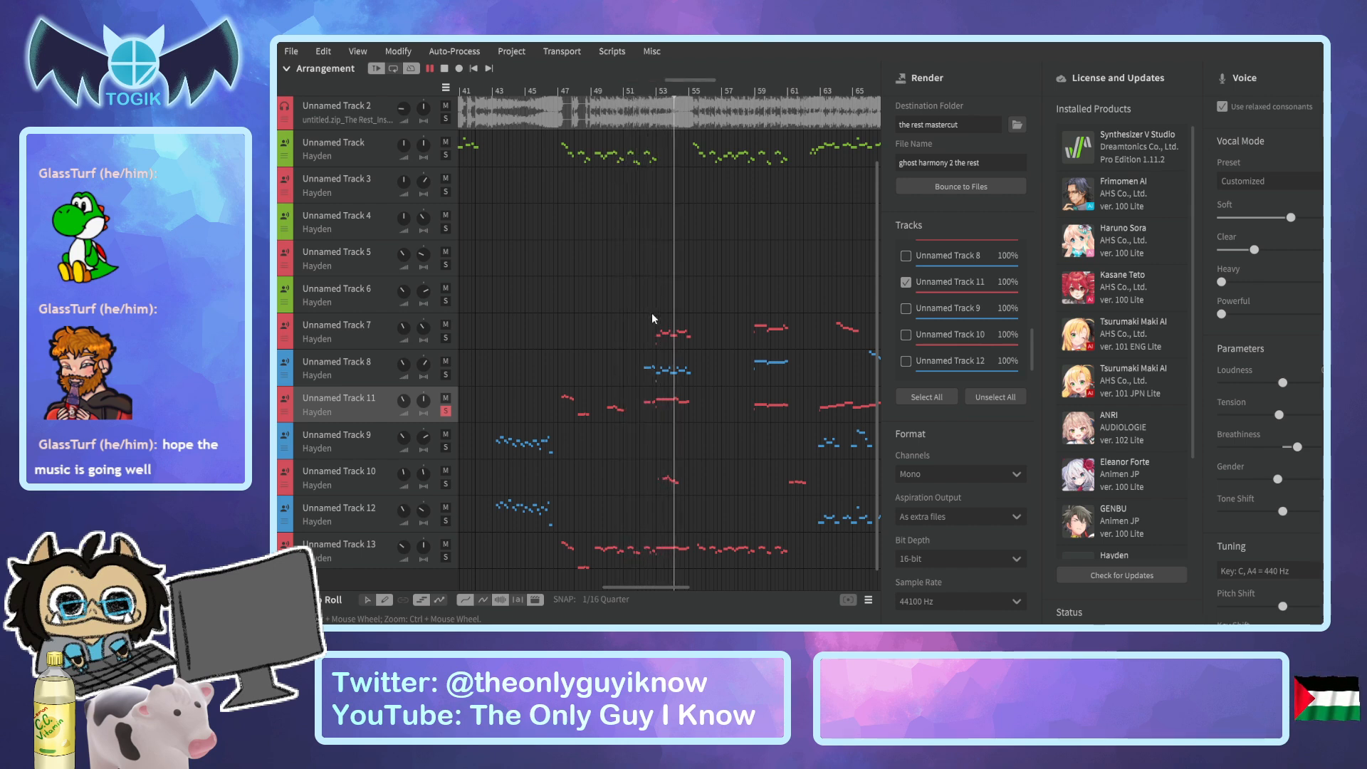
key(space)
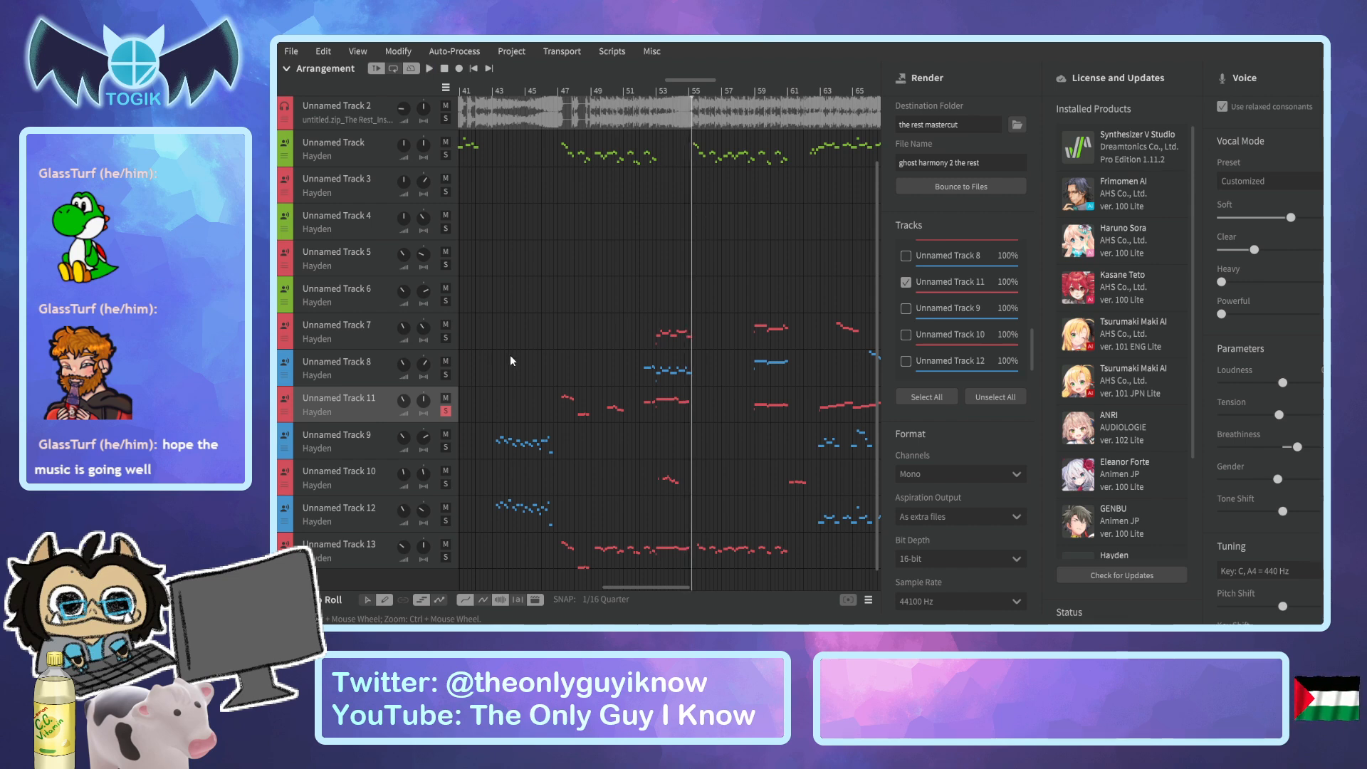
click(446, 411)
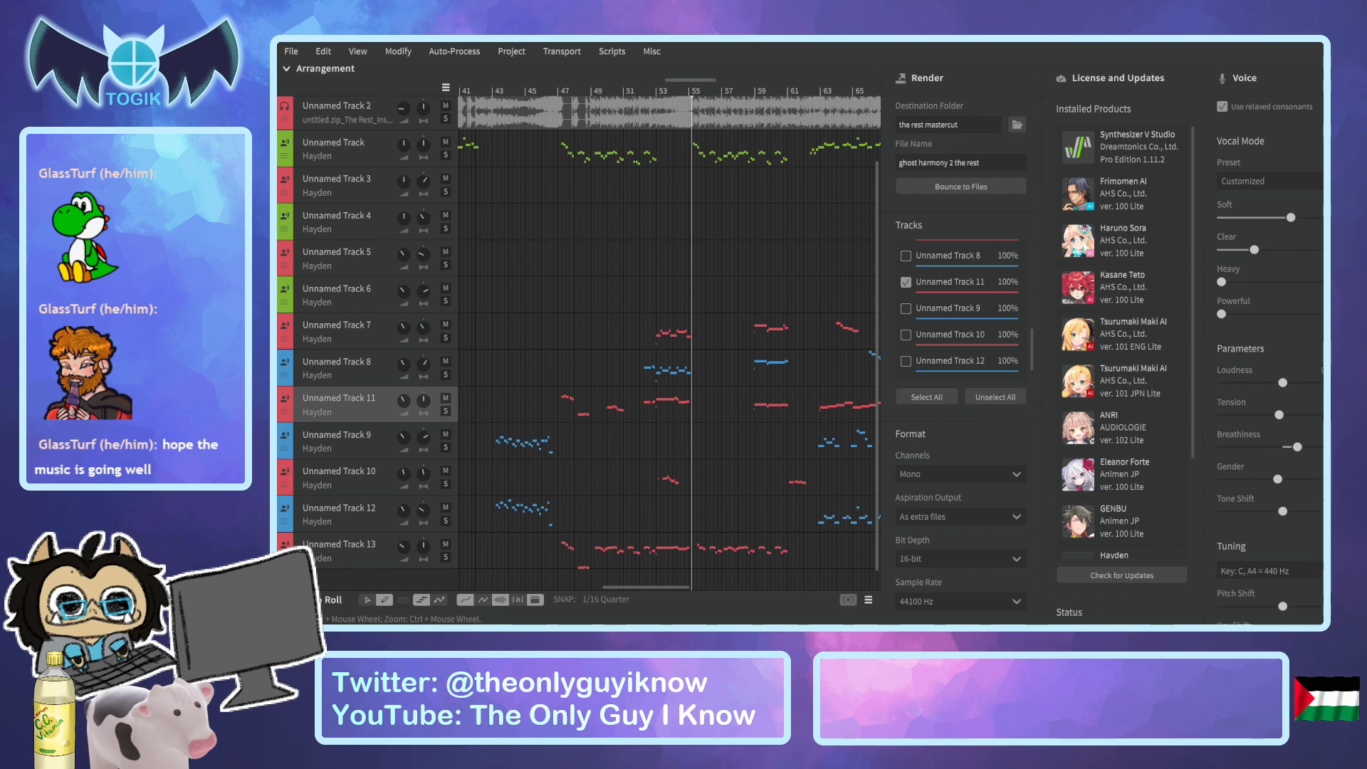
click(938, 188)
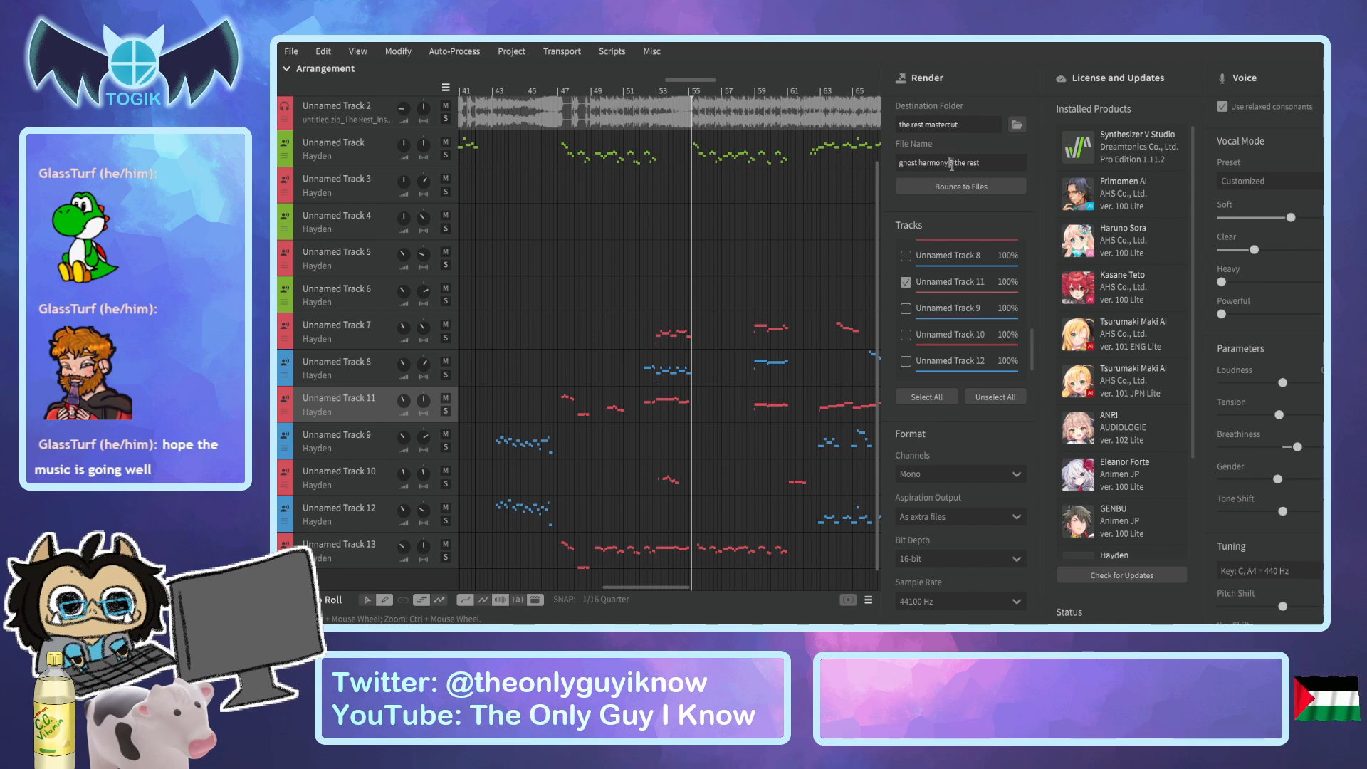
Select Unnamed Track 13 for rendering instead of Unnamed Track 11 and bounce it as "ghost harmony 4 the rest".
text(4)
click(906, 282)
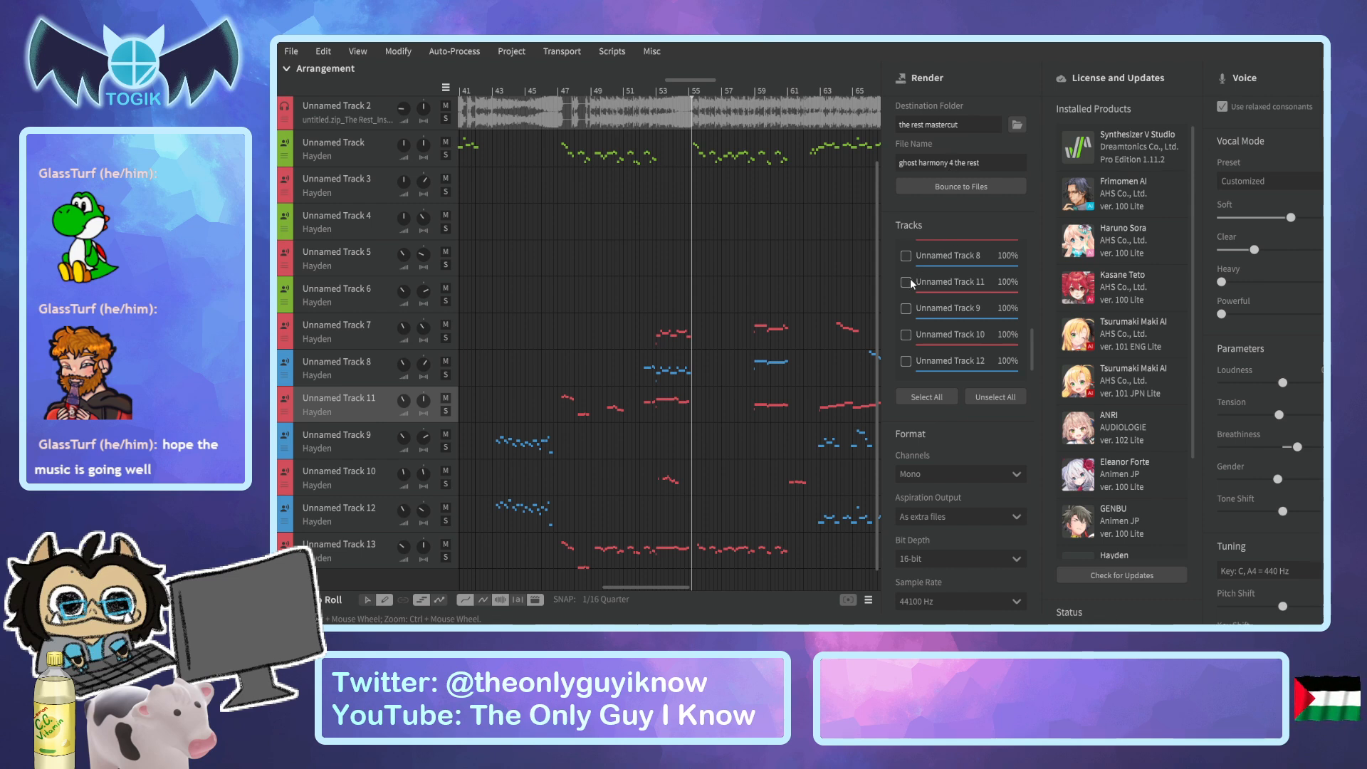
scroll(925, 293, down, 1)
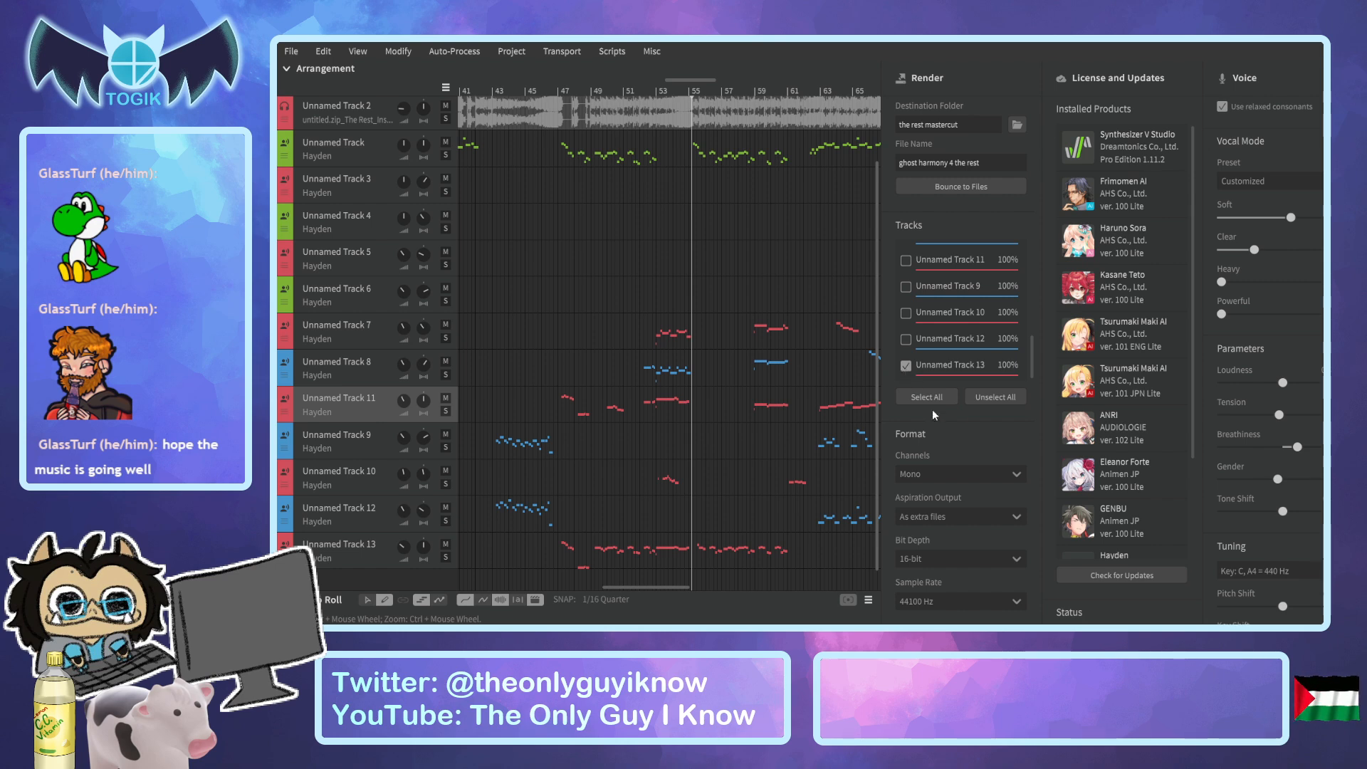
click(958, 186)
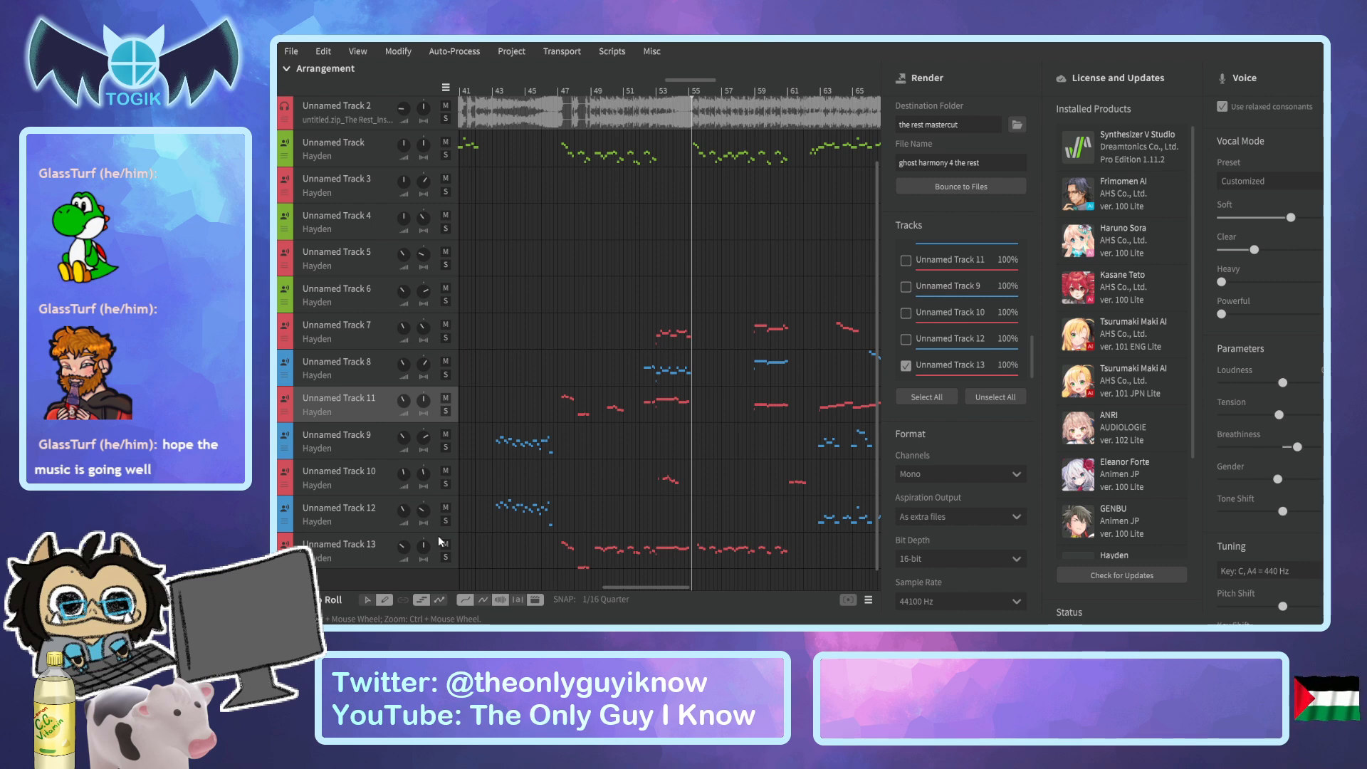
Select Unnamed Track 10 for rendering instead of Unnamed Track 13 and bounce it as "aside comments 1 the rest".
drag(669, 586, 518, 589)
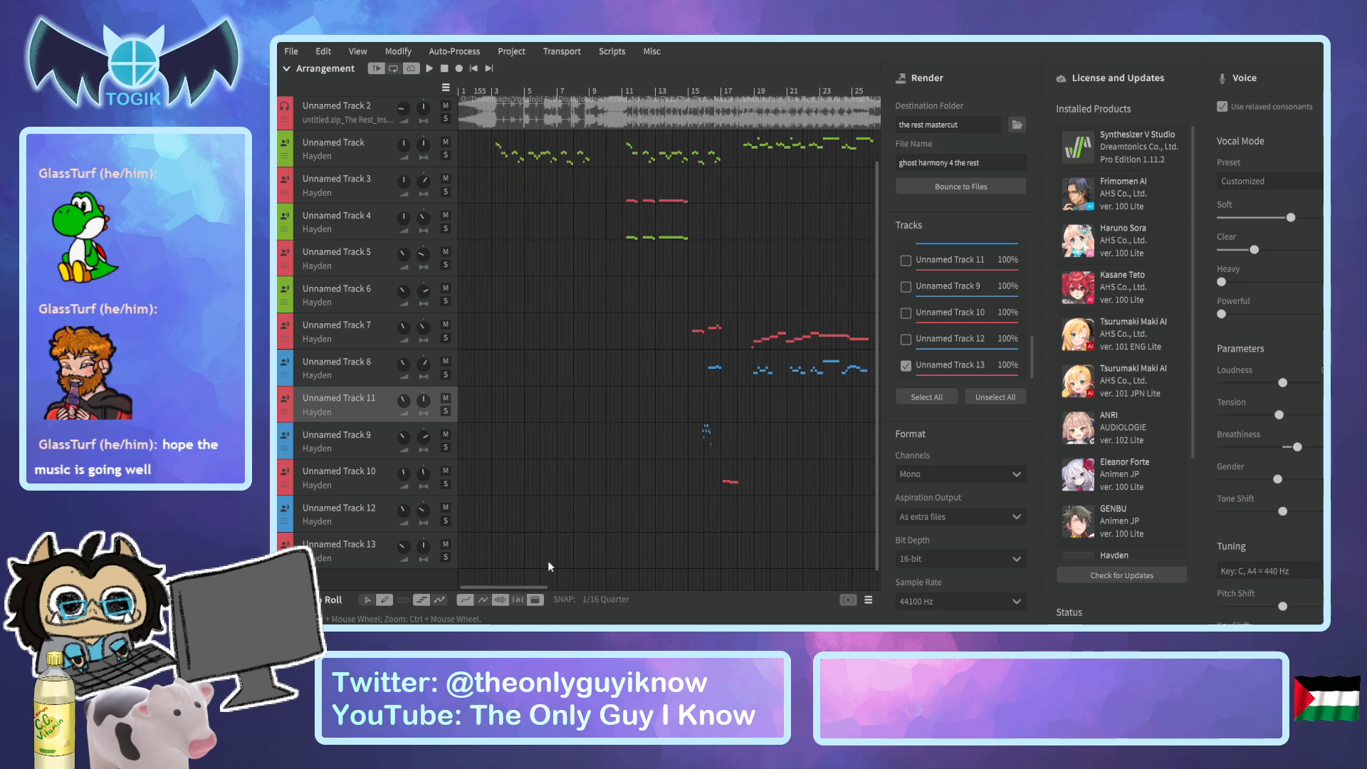
click(904, 366)
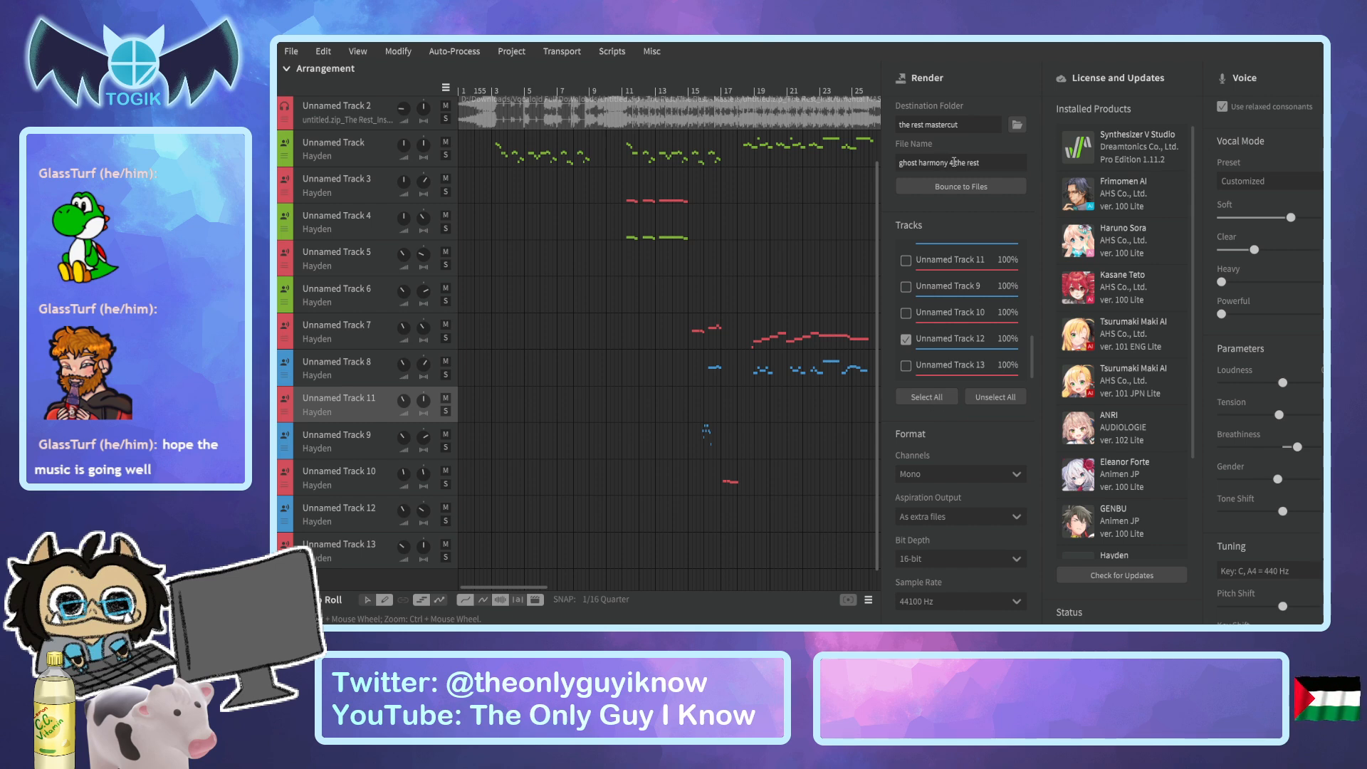
drag(955, 162, 895, 163)
text(aside comments 1)
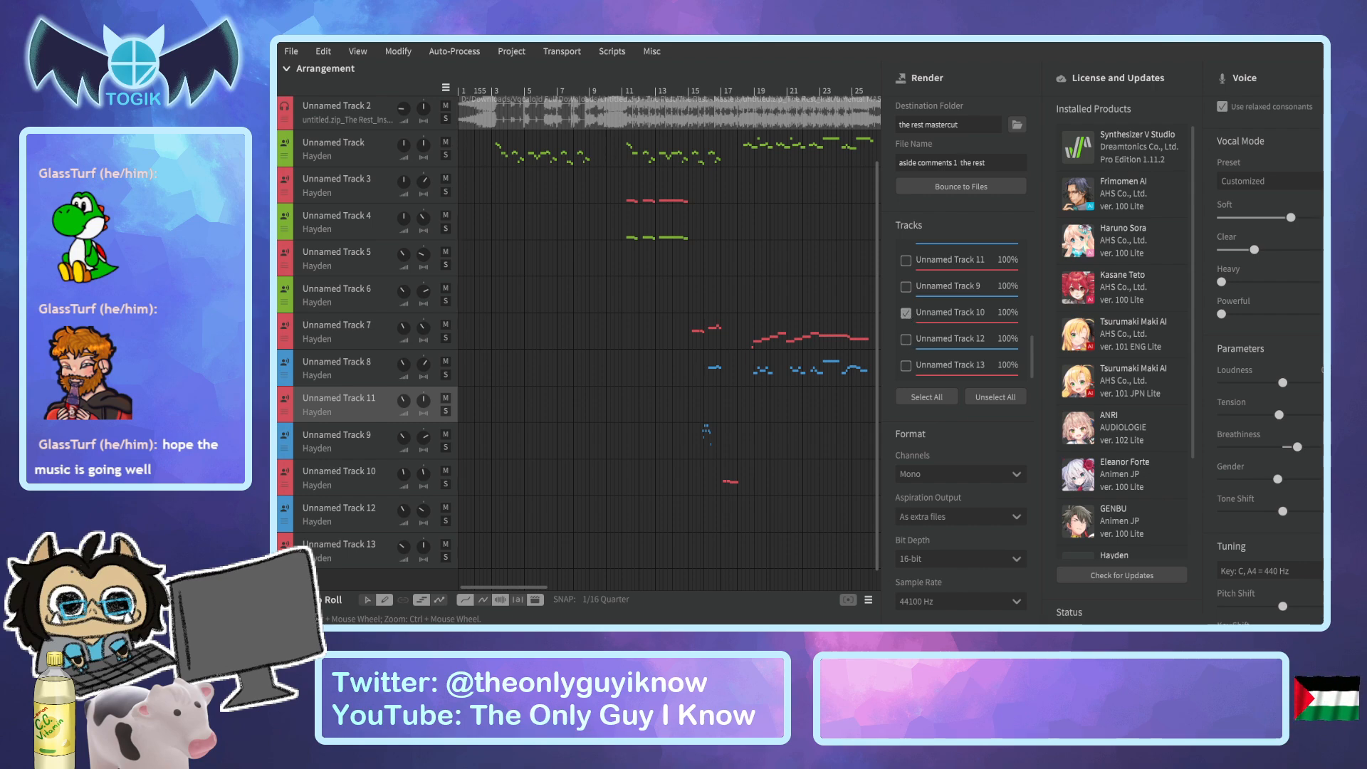
key(alt+Tab)
key(alt+Tab)
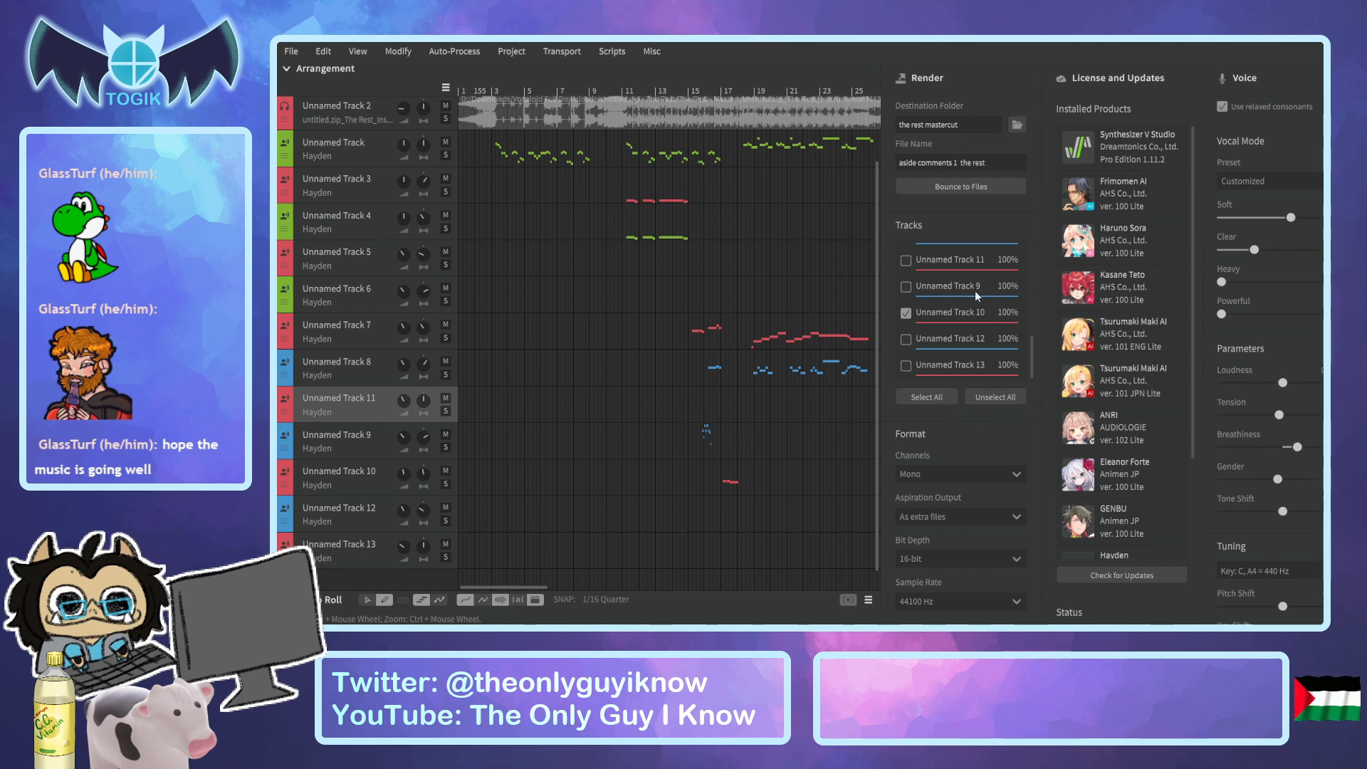
click(964, 188)
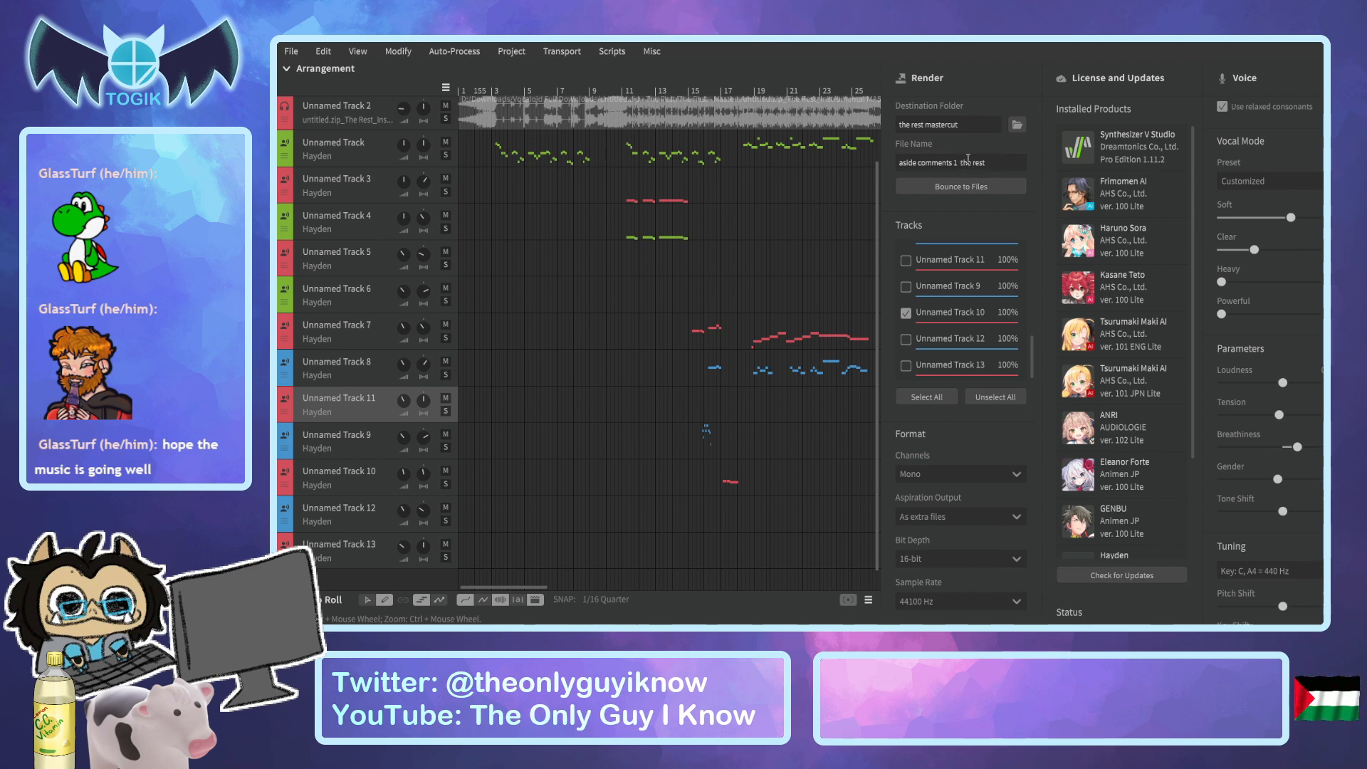
Select Unnamed Track 12 for rendering instead of Unnamed Track 10 and bounce it as "aside comments 2 the rest".
key(BackSpace)
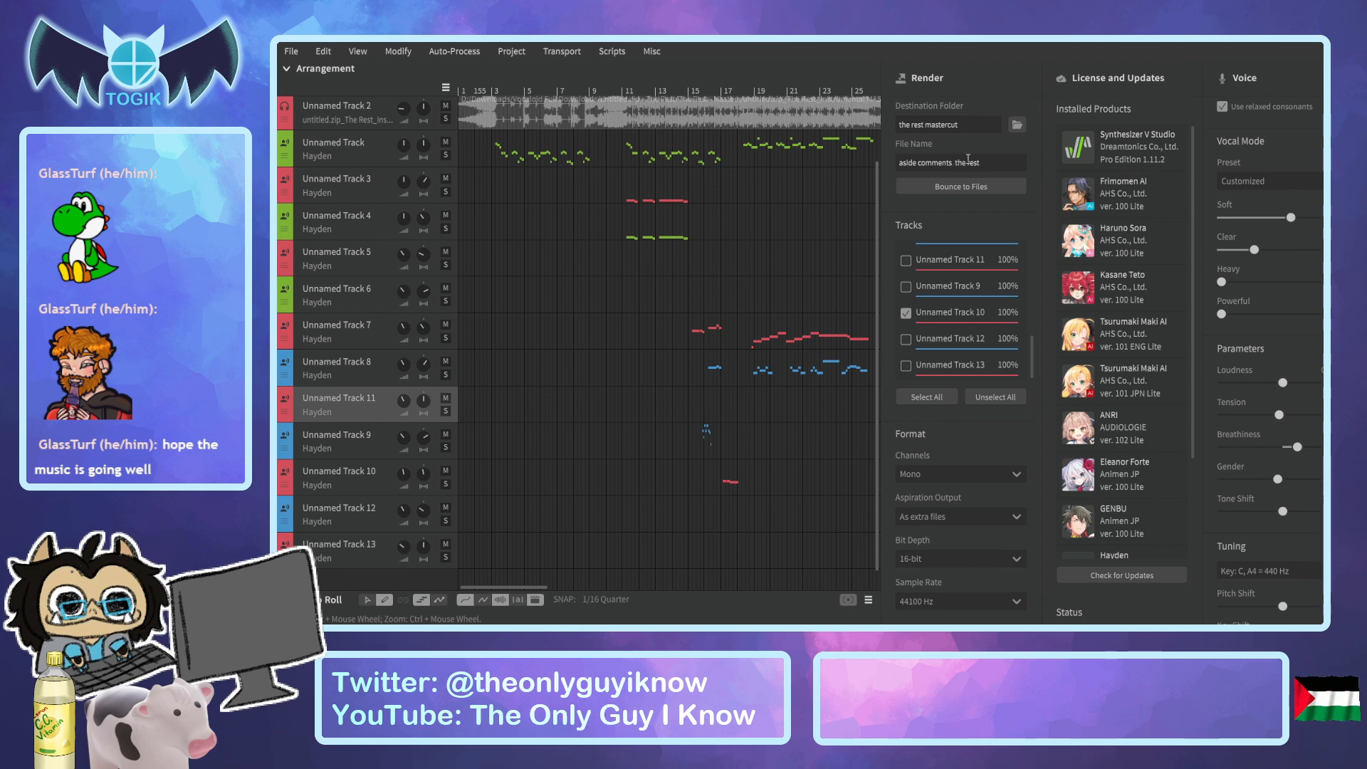
text(2)
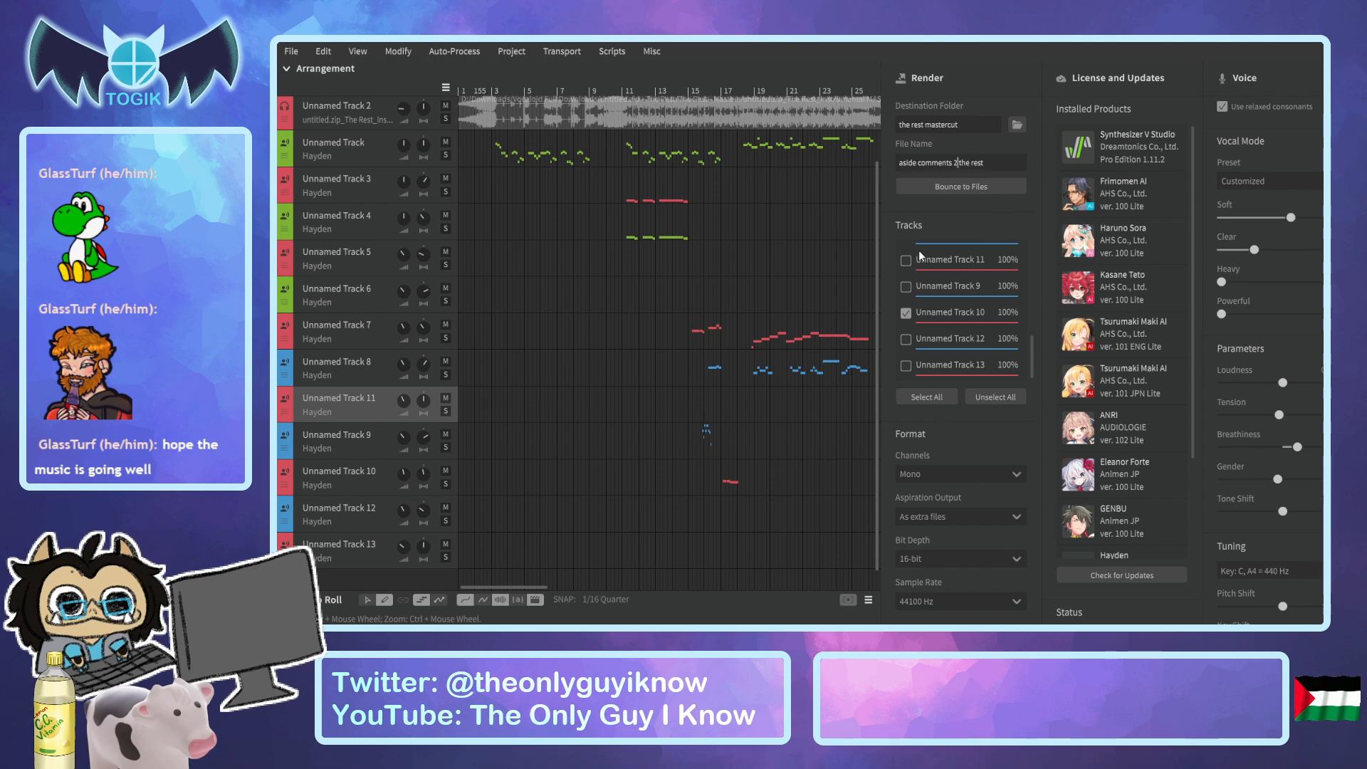
click(906, 313)
click(907, 339)
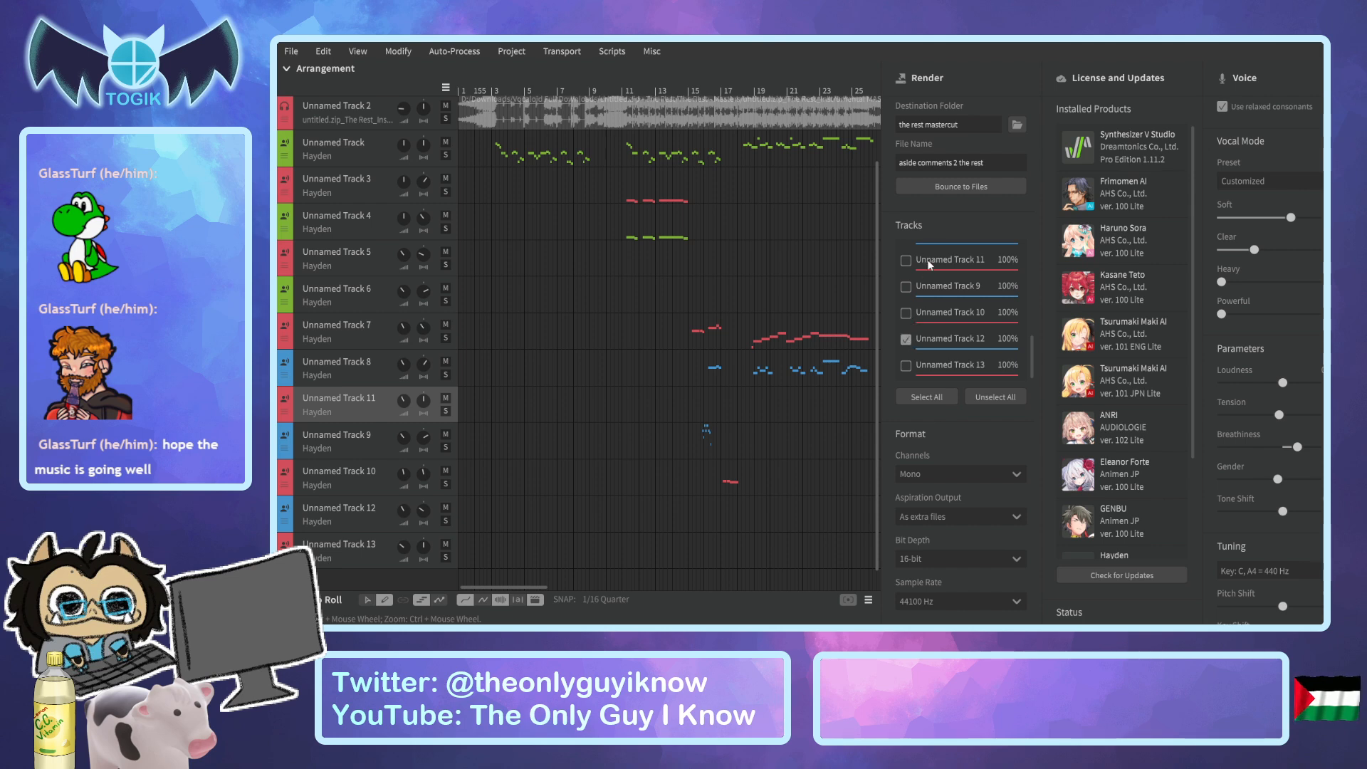
click(933, 188)
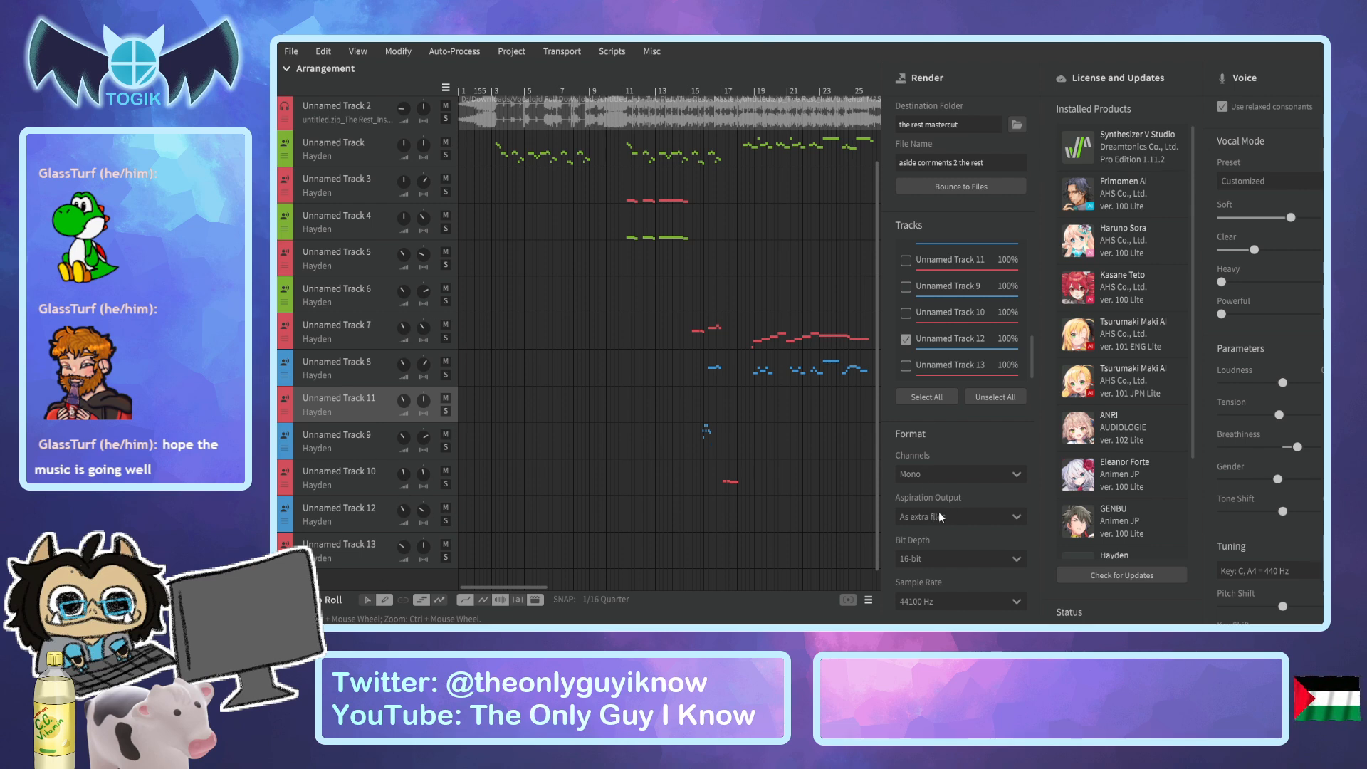
click(927, 497)
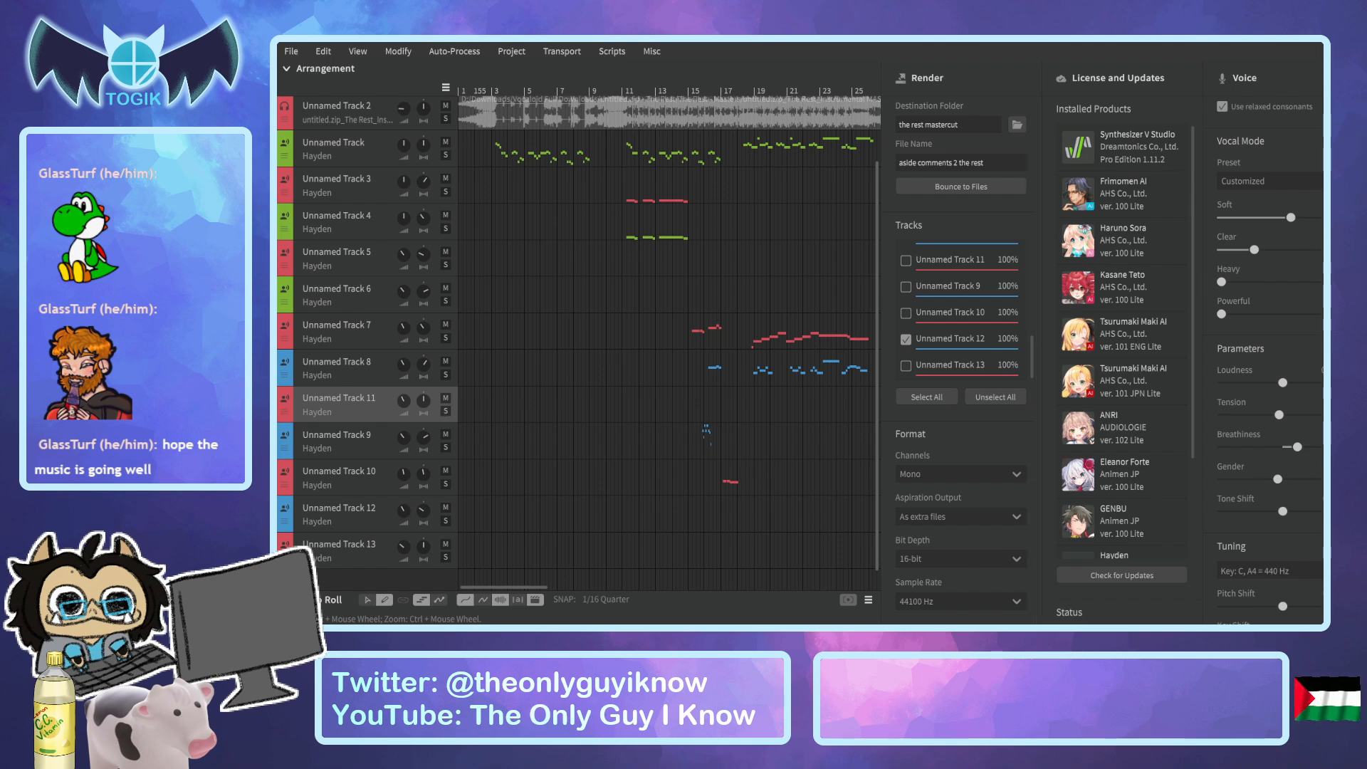
Switch to Audacity and move the "The Rest_Acapella MASTER" track to the top of the track list, above the instrumental.
key(super+d)
key(alt+Tab)
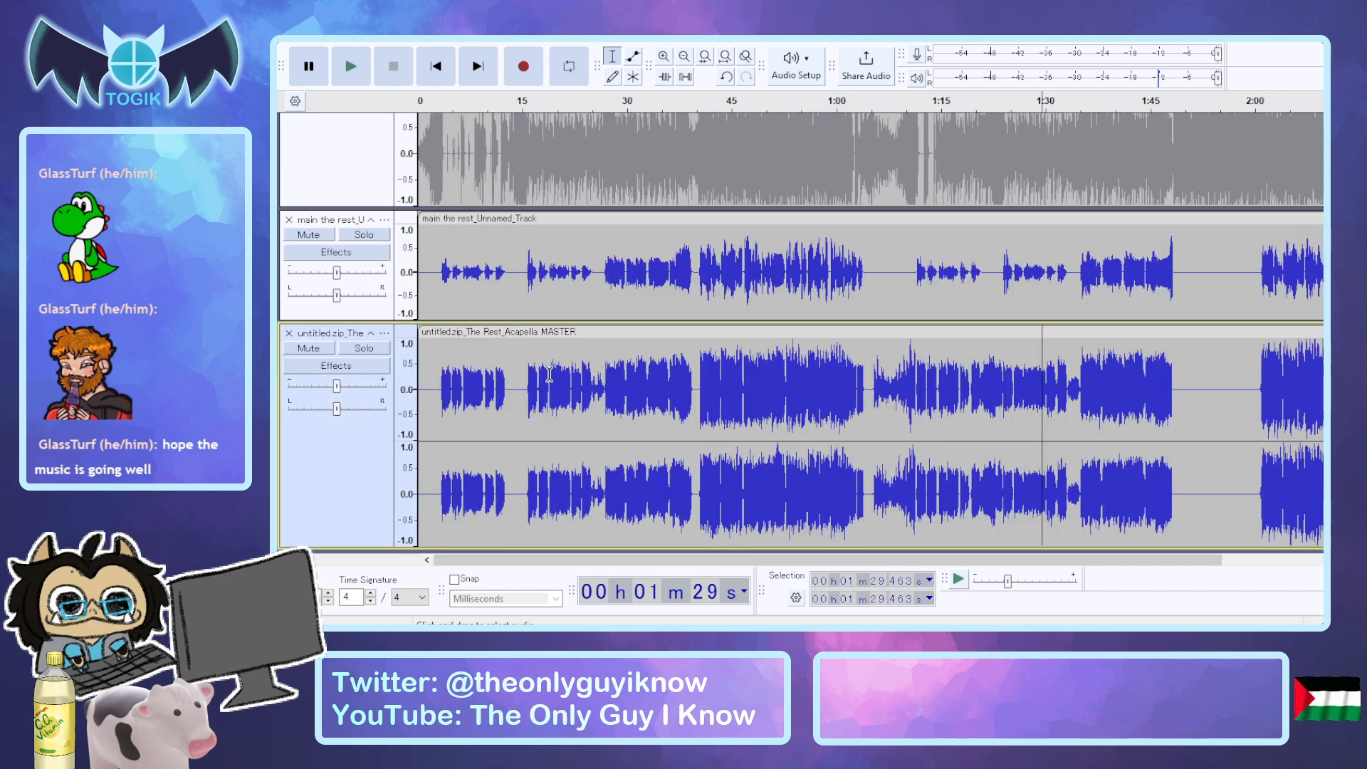
drag(322, 481, 385, 132)
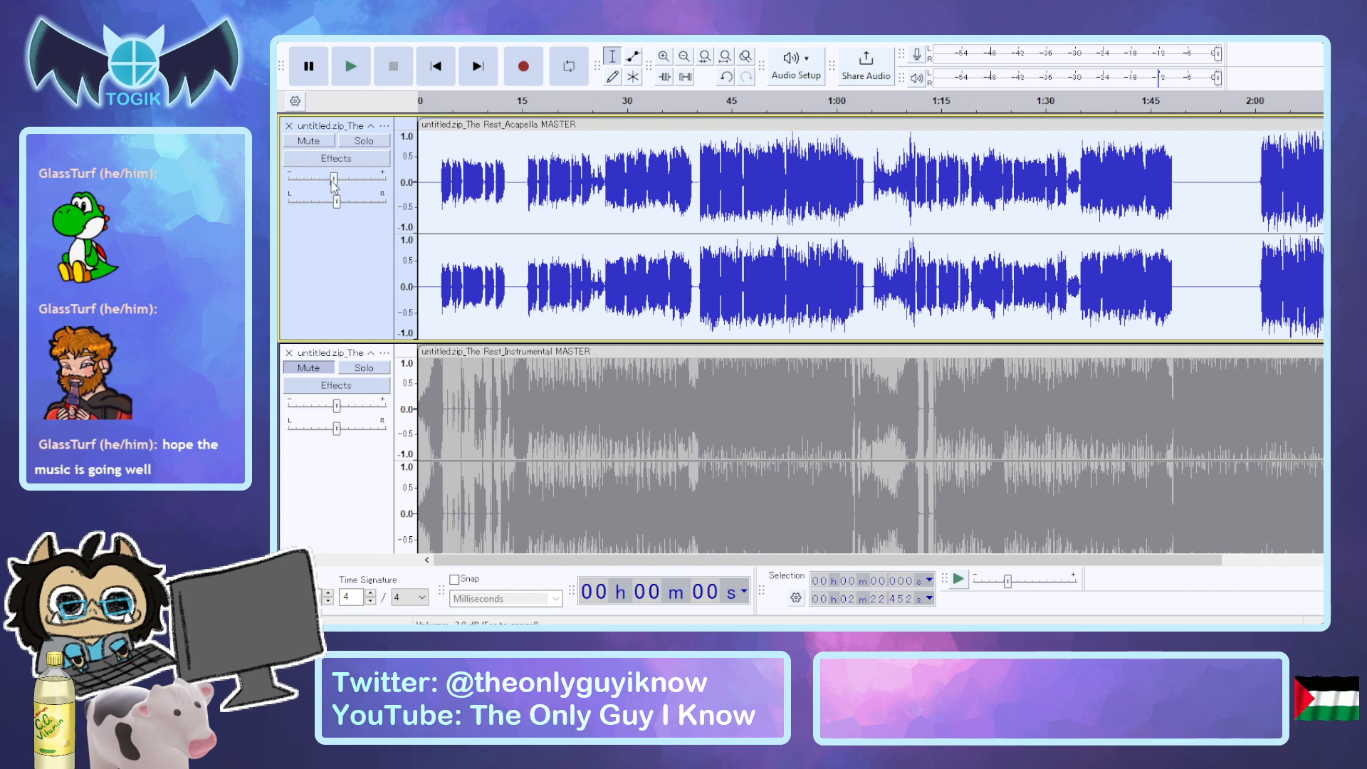
Slightly lower and mute the acapella master track, and collapse both the acapella and instrumental master tracks.
drag(337, 178, 330, 179)
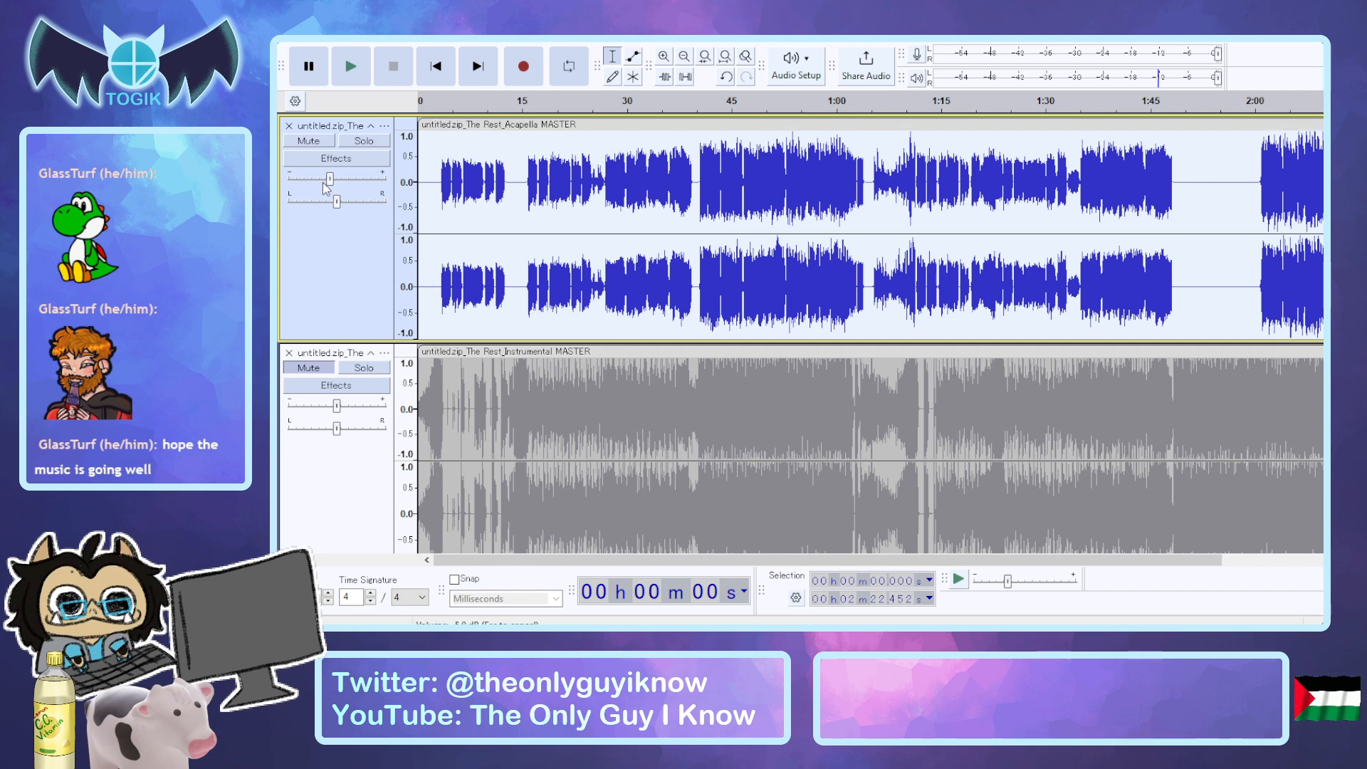
click(308, 140)
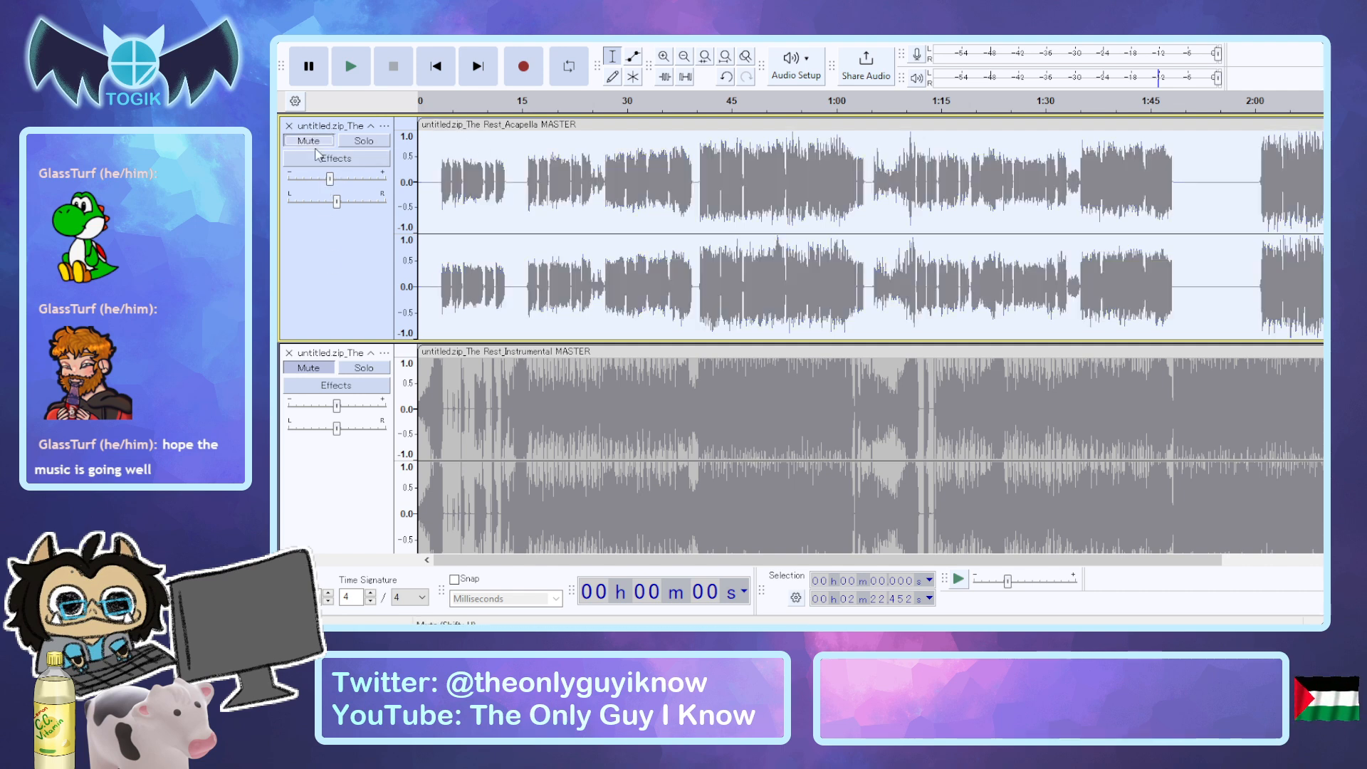
click(371, 128)
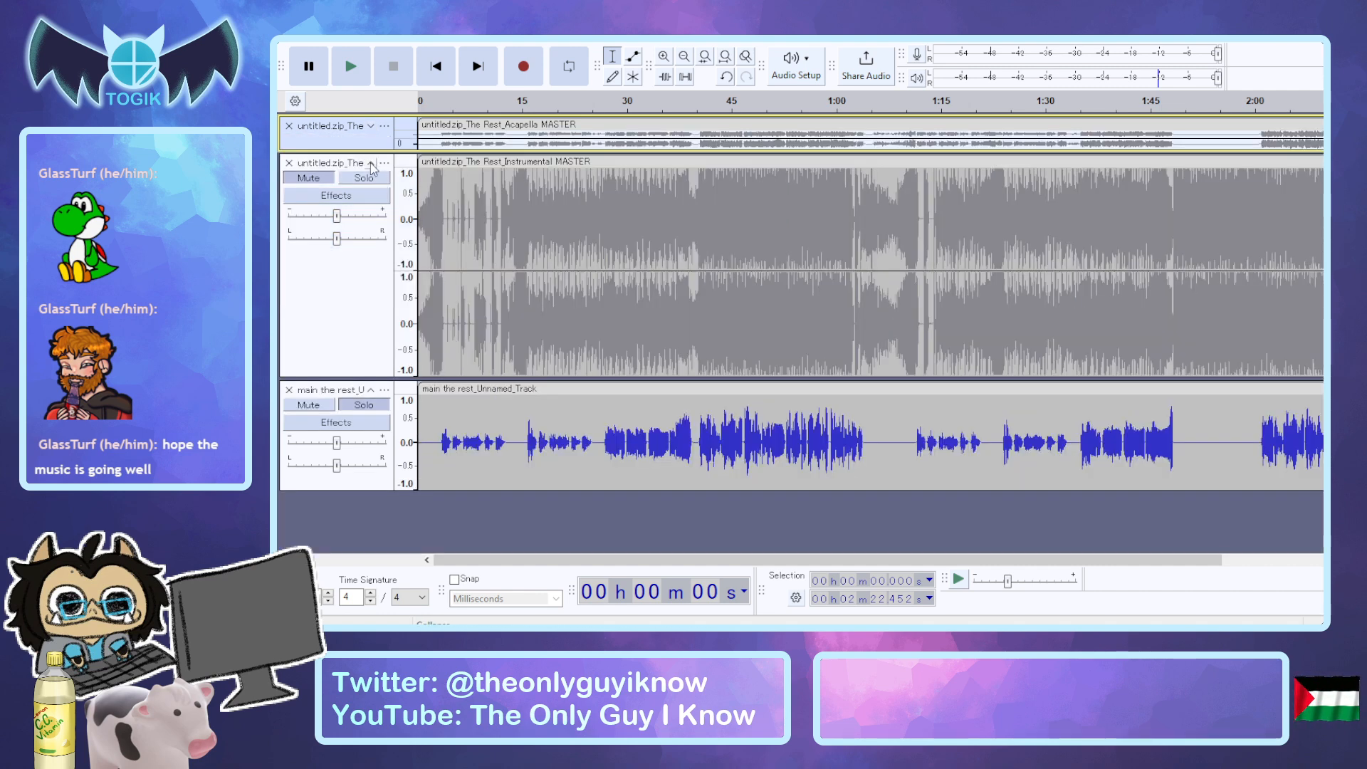
click(370, 163)
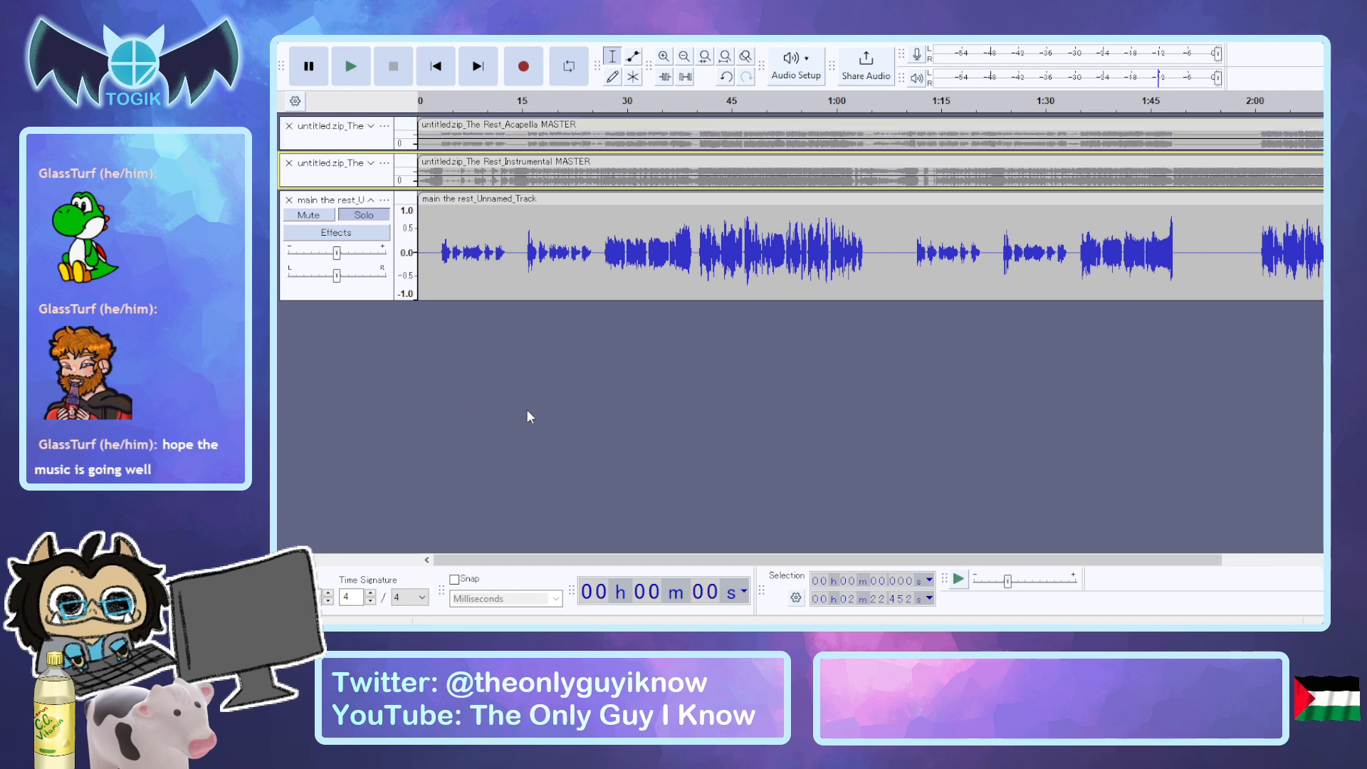
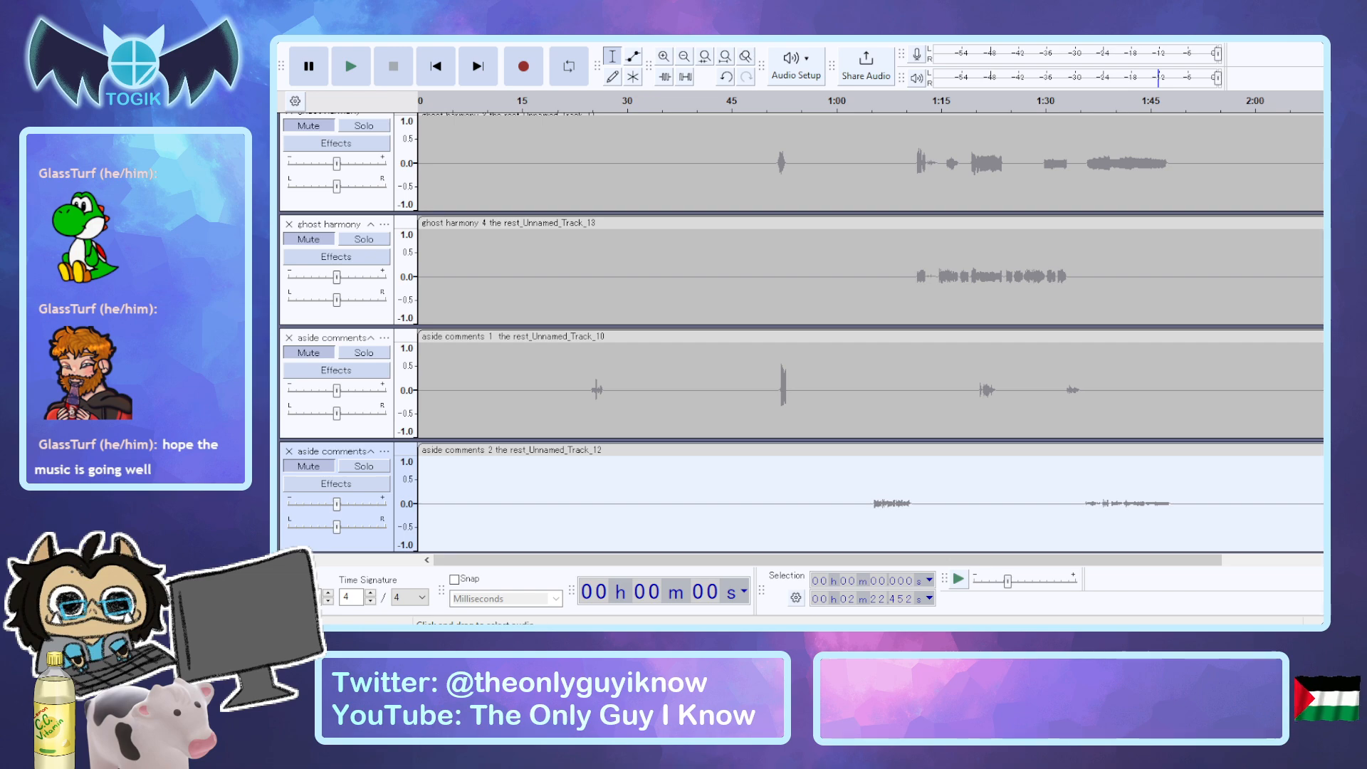
Collapse both chorus harmony tracks and both chorus chant tracks.
scroll(800, 331, up, 5)
scroll(800, 331, up, 6)
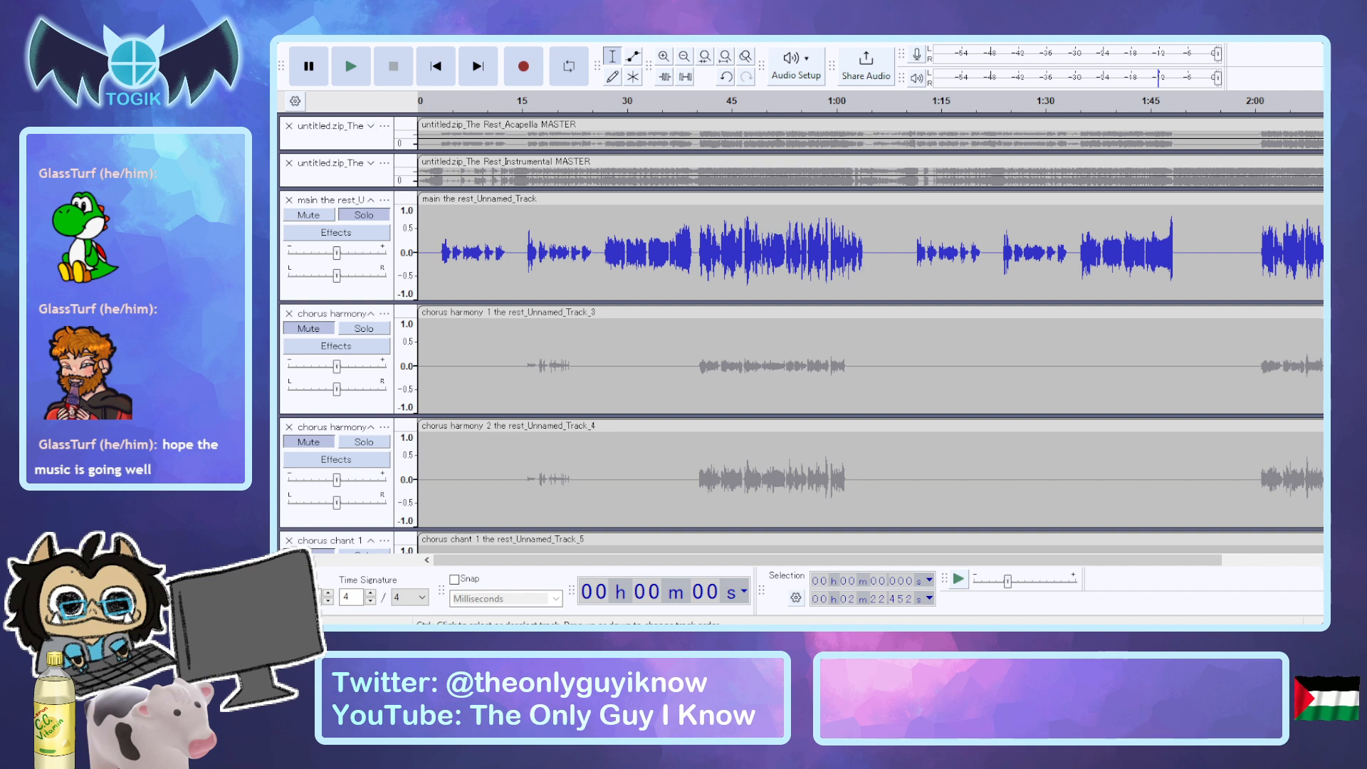
click(370, 313)
click(370, 350)
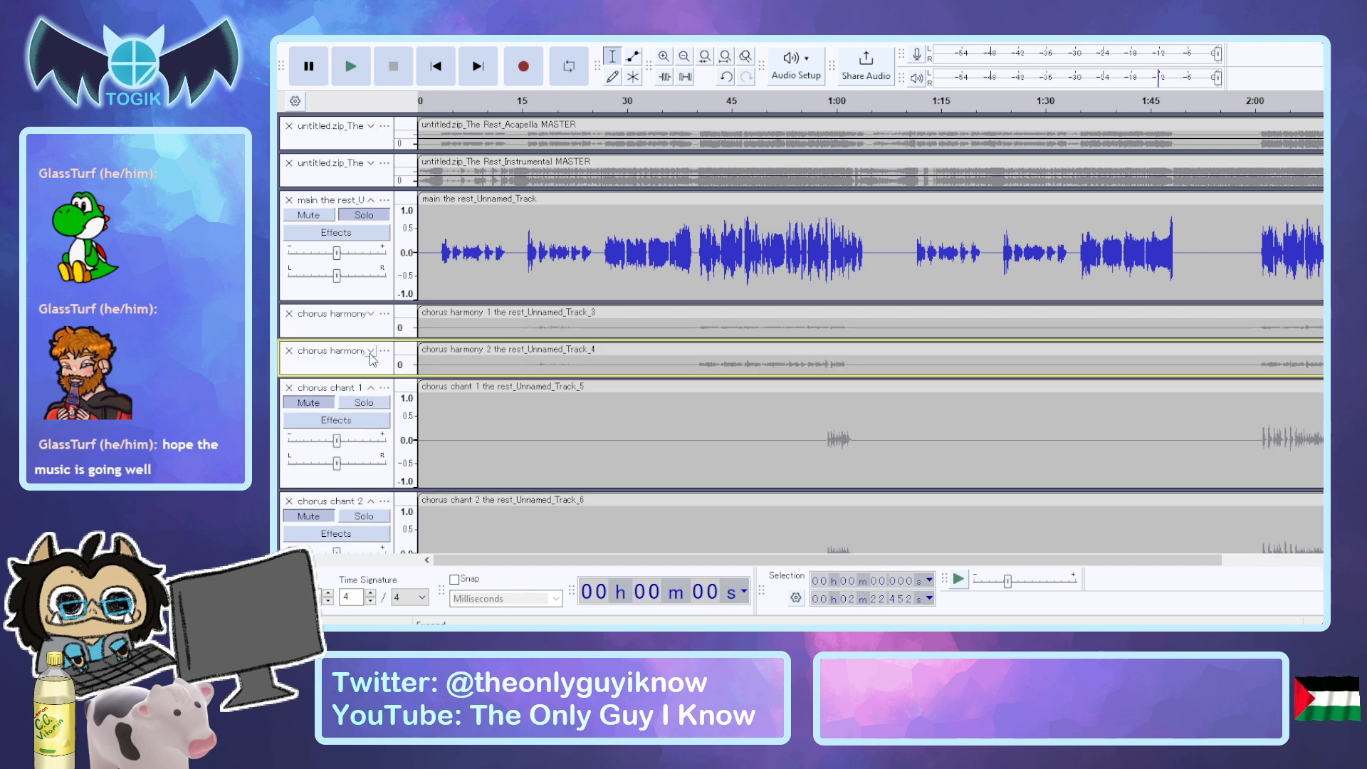
click(371, 387)
scroll(371, 391, down, 1)
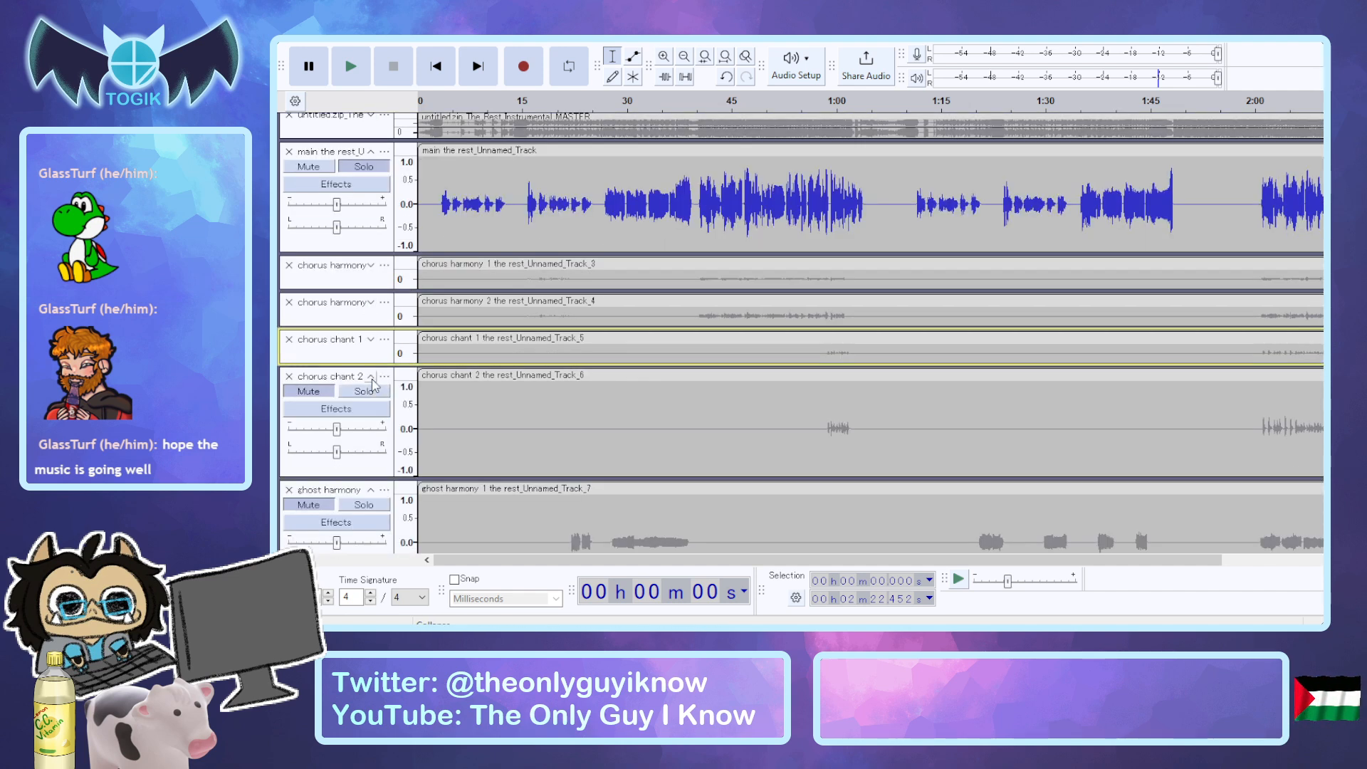
click(370, 376)
Collapse ghost harmony tracks 1 through 4.
click(370, 413)
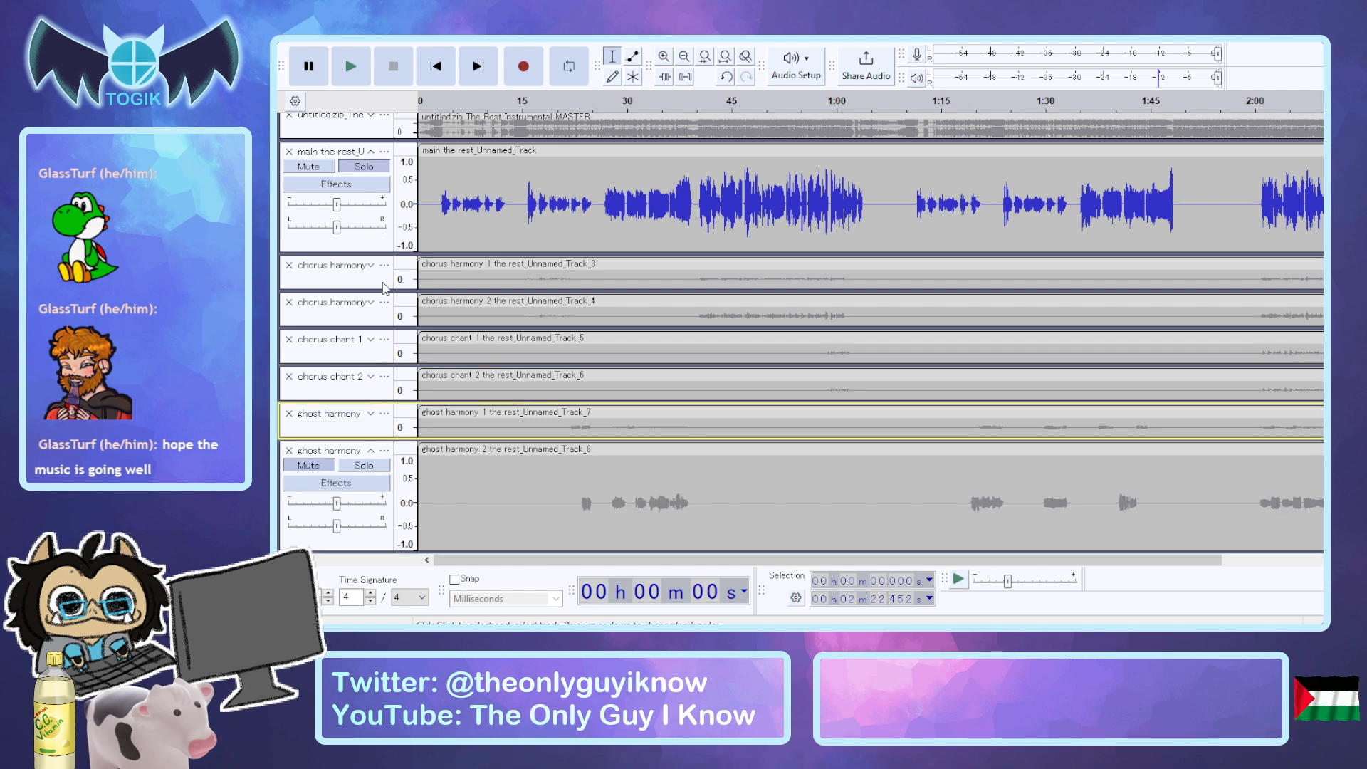
scroll(370, 417, down, 1)
click(370, 402)
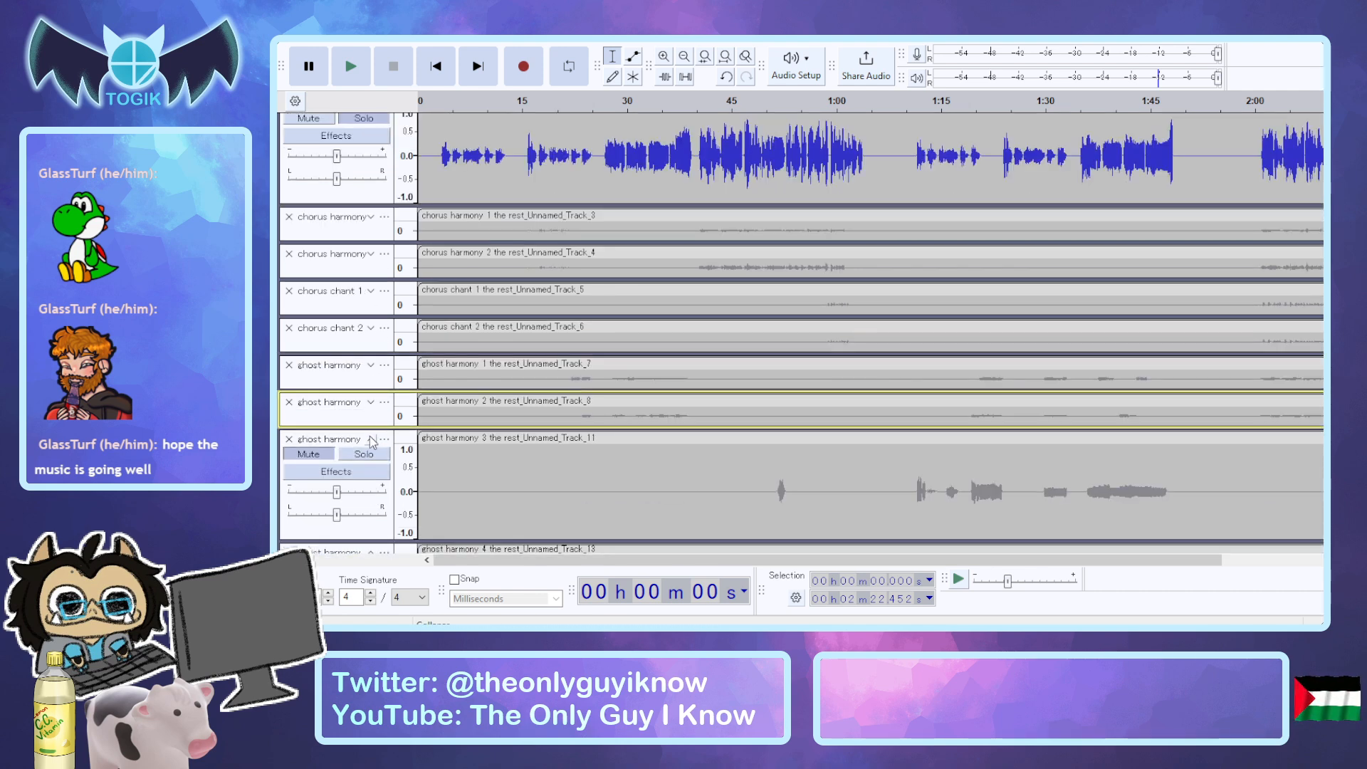
click(370, 439)
scroll(371, 443, down, 2)
click(370, 378)
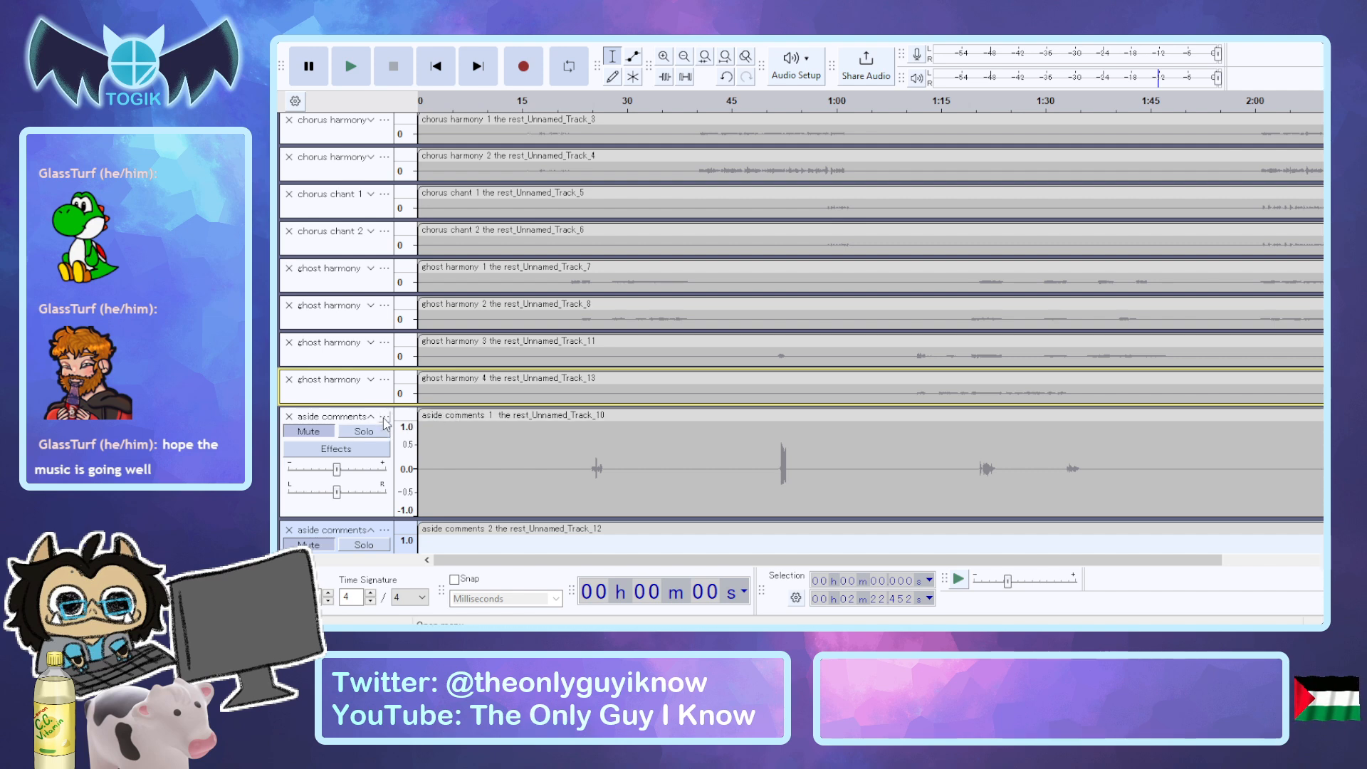
Move the aside comments 1 and aside comments 2 tracks directly below the instrumental master, above the main vocal.
drag(327, 421, 328, 228)
scroll(364, 354, down, 5)
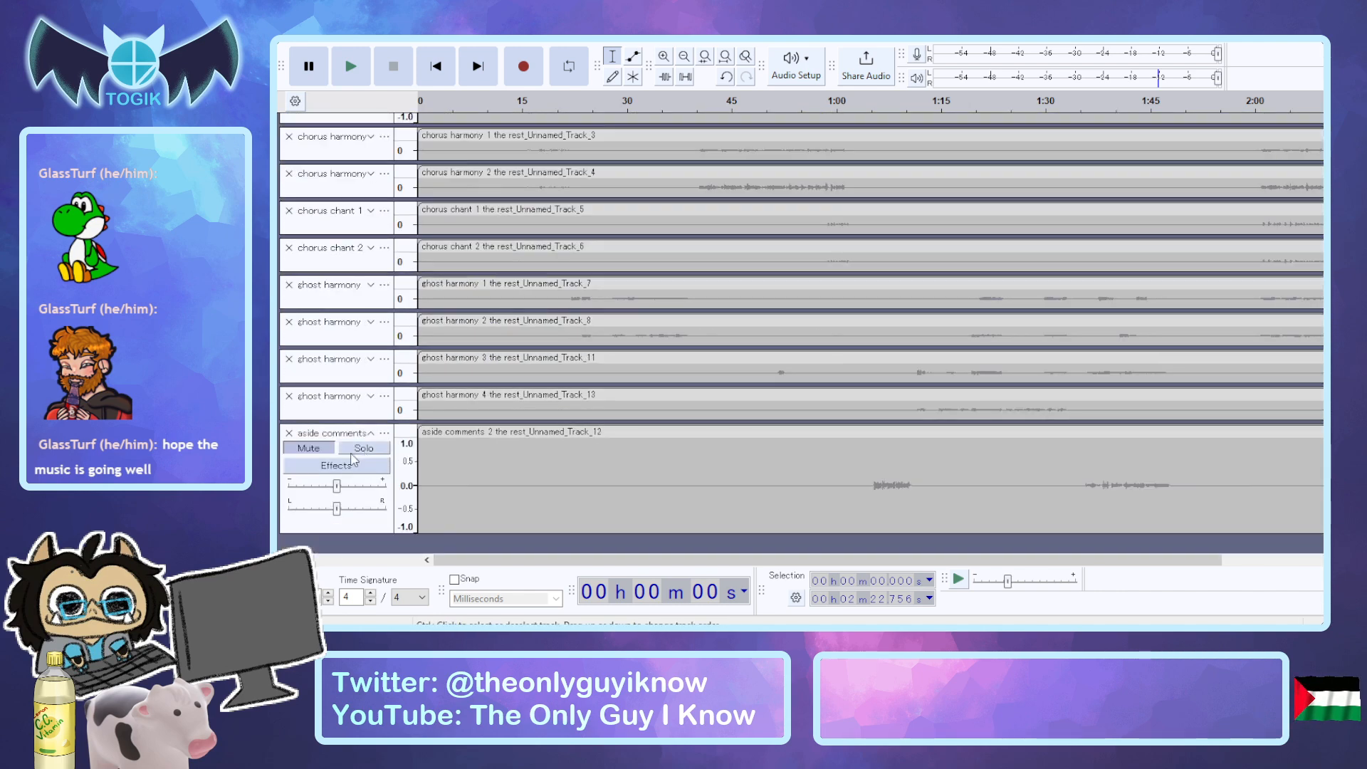
drag(344, 433, 345, 371)
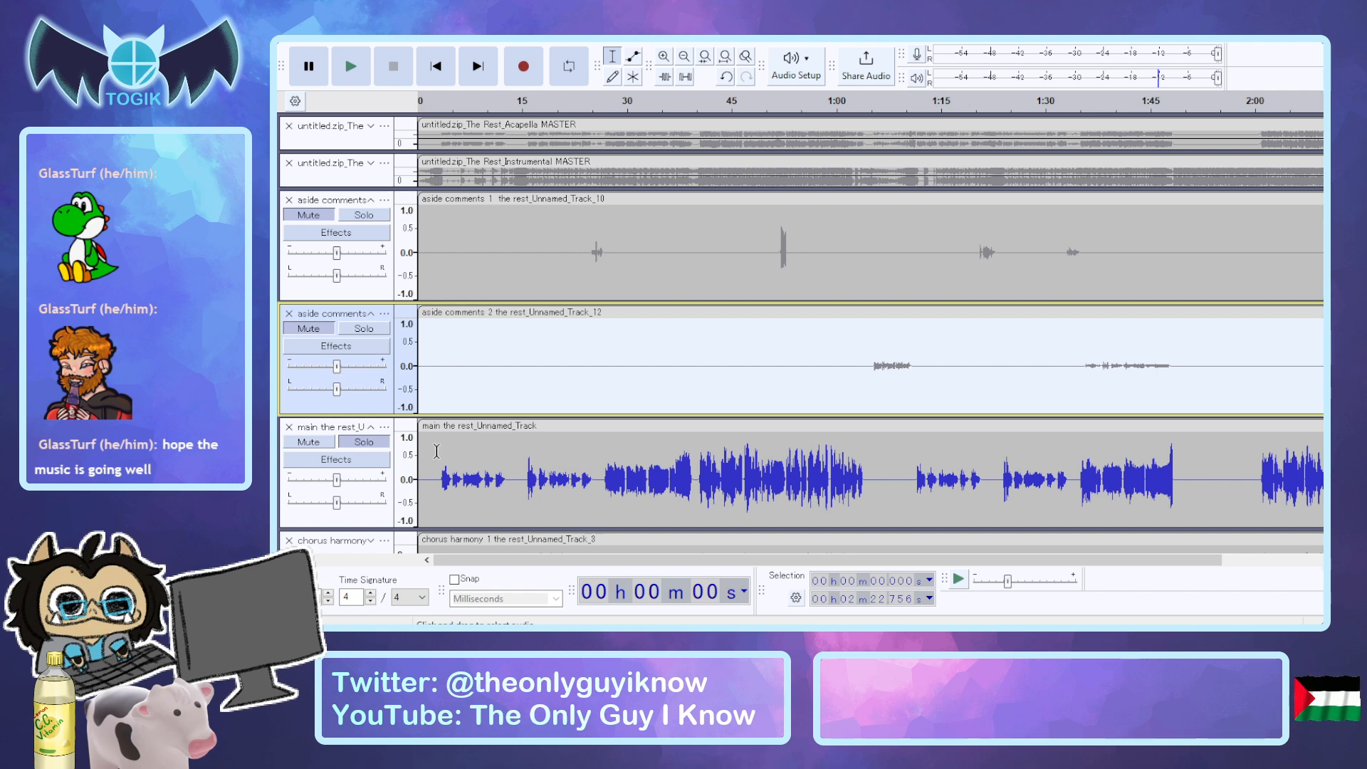
click(454, 342)
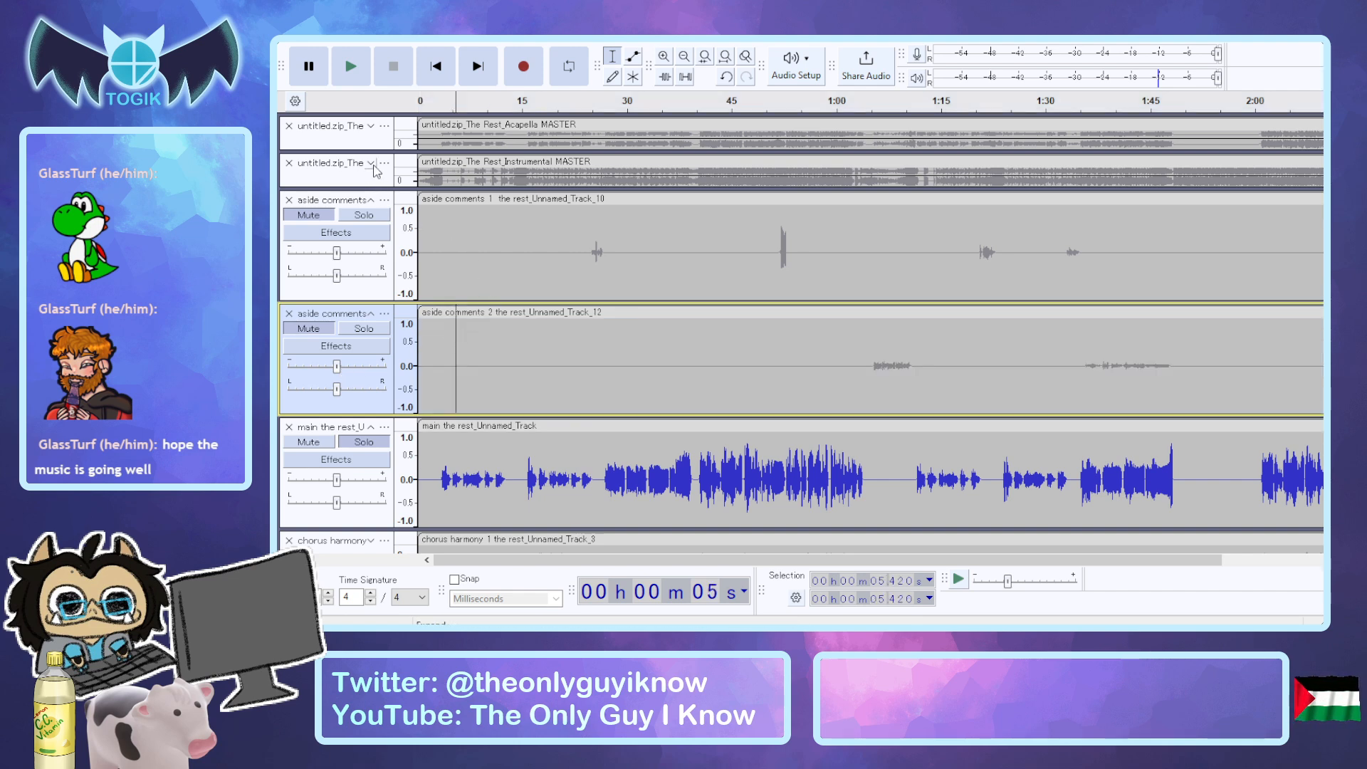
Expand and unmute the acapella master track, and unmute both aside comments tracks.
click(372, 127)
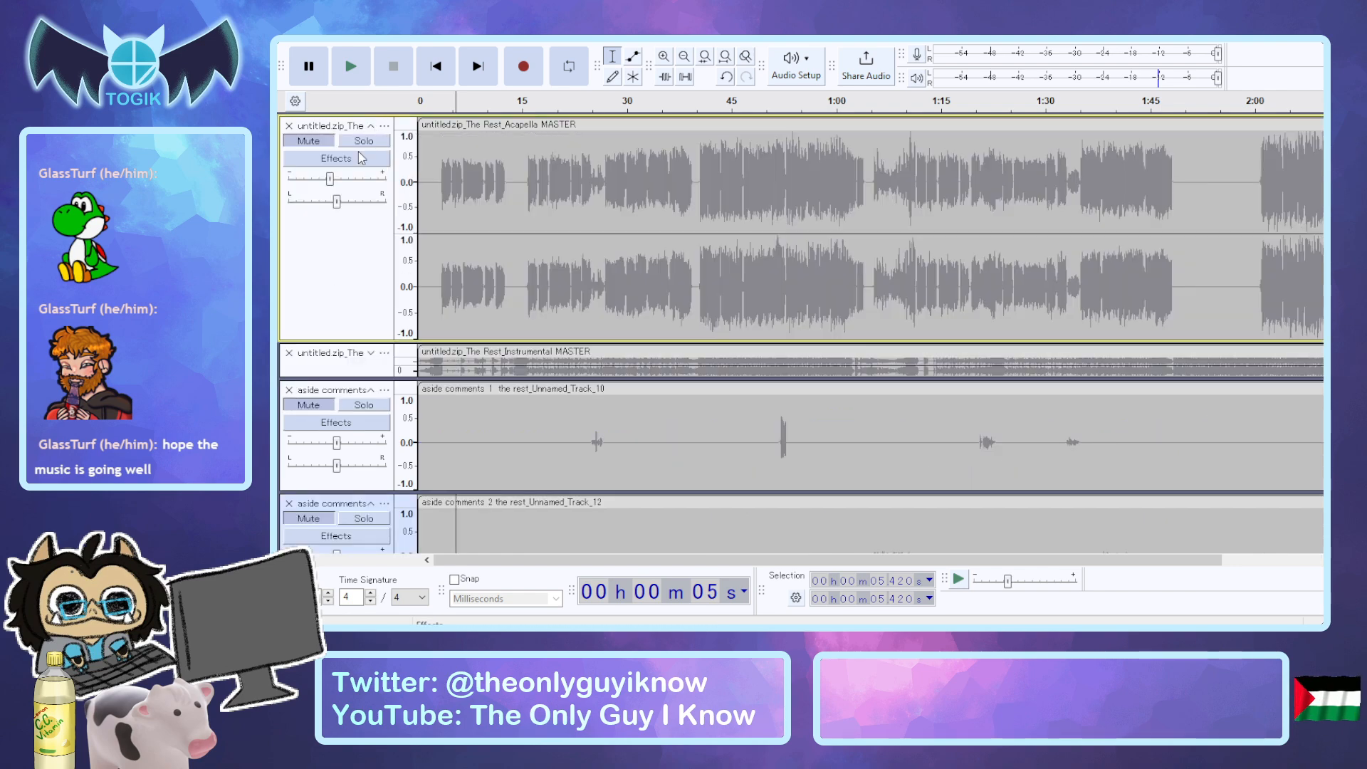
click(322, 145)
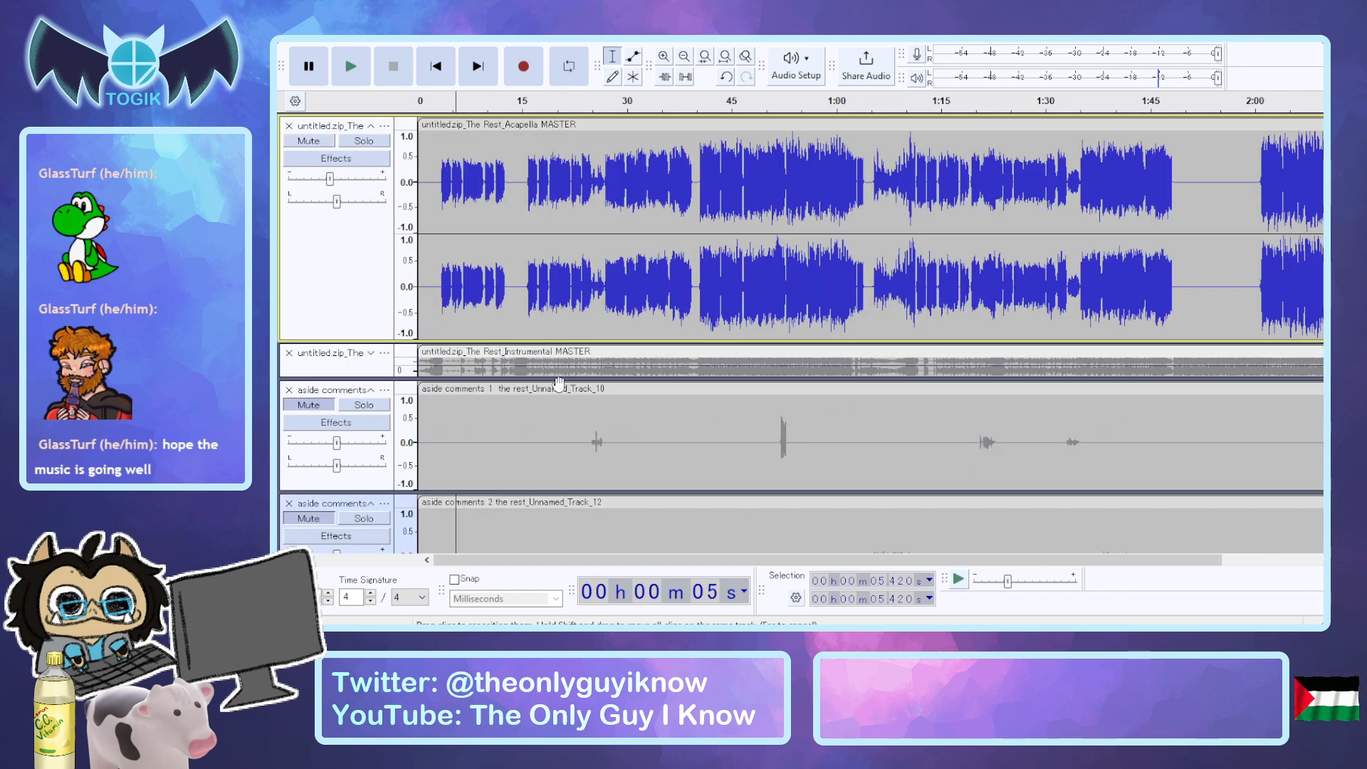
scroll(349, 207, down, 3)
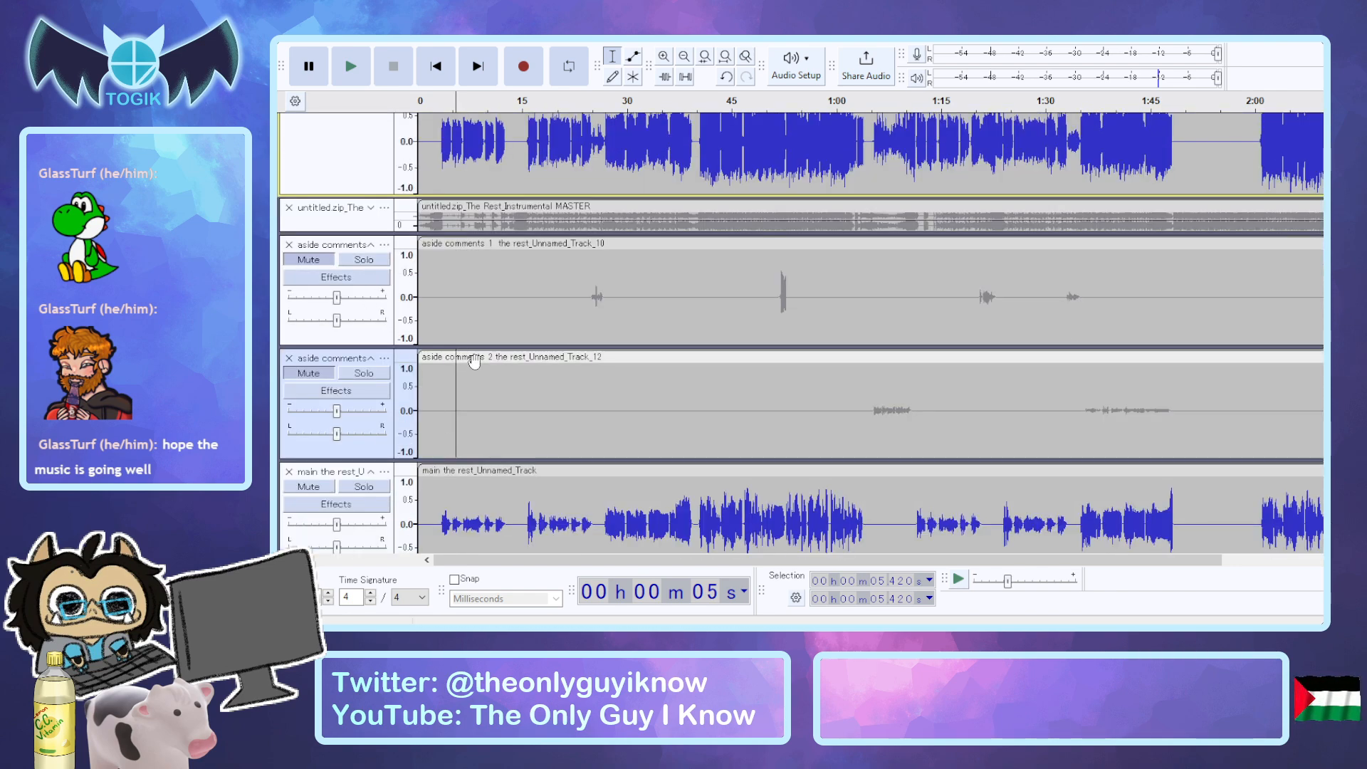
scroll(470, 363, down, 6)
scroll(445, 368, up, 3)
scroll(445, 368, up, 3)
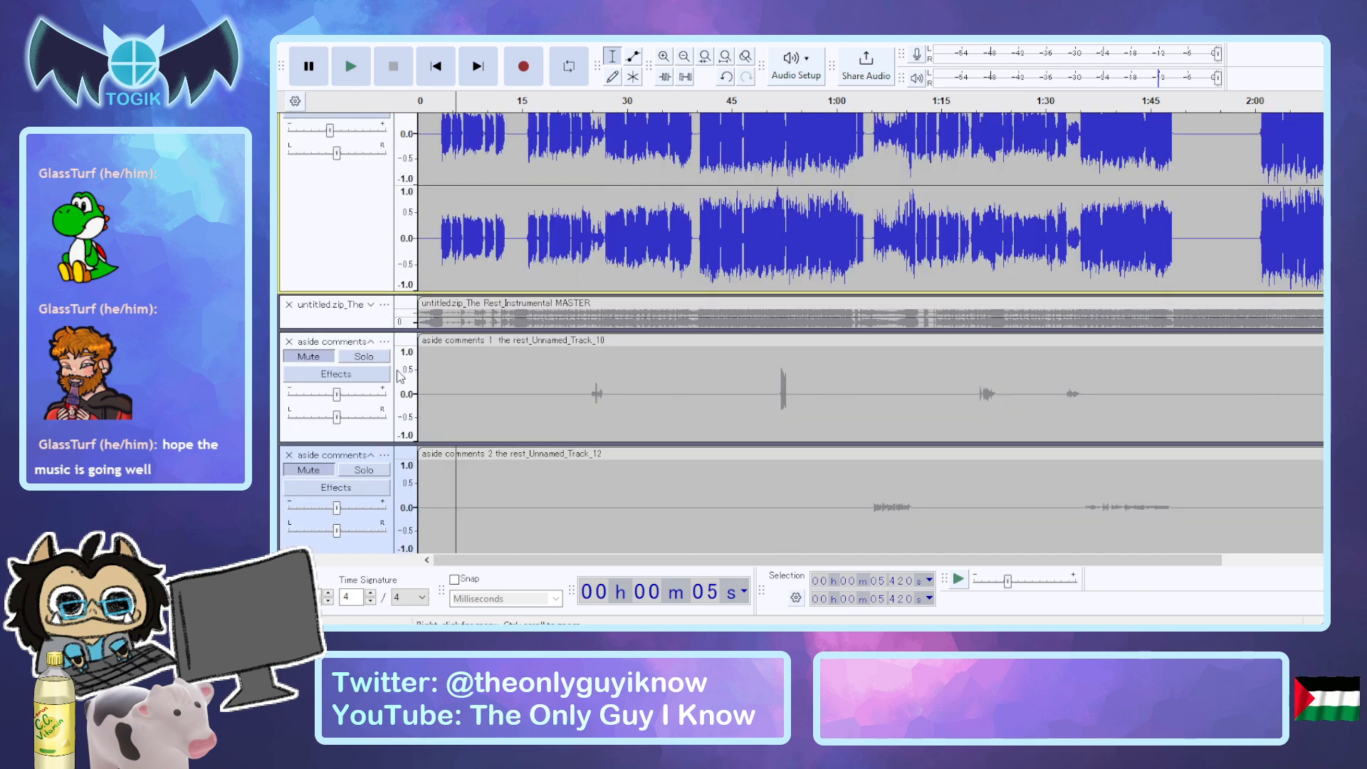
click(309, 356)
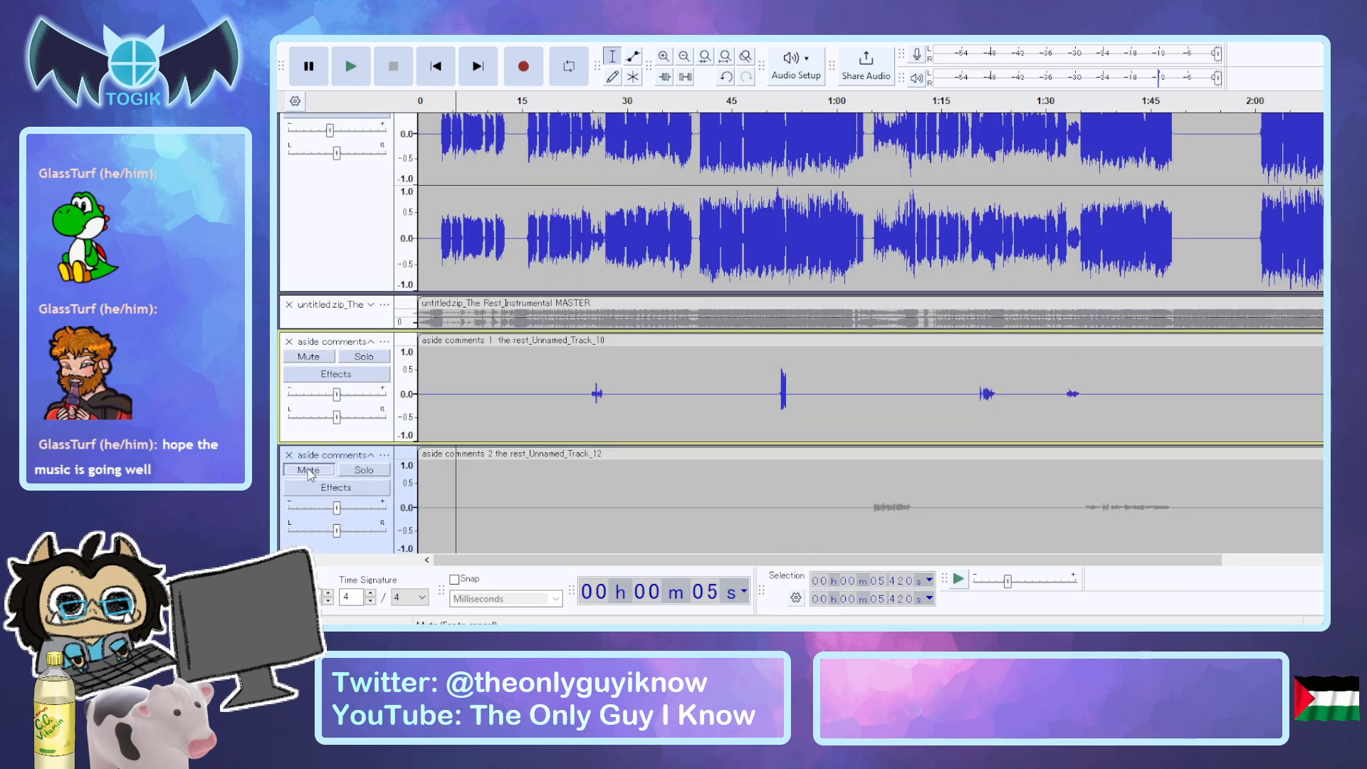
click(308, 470)
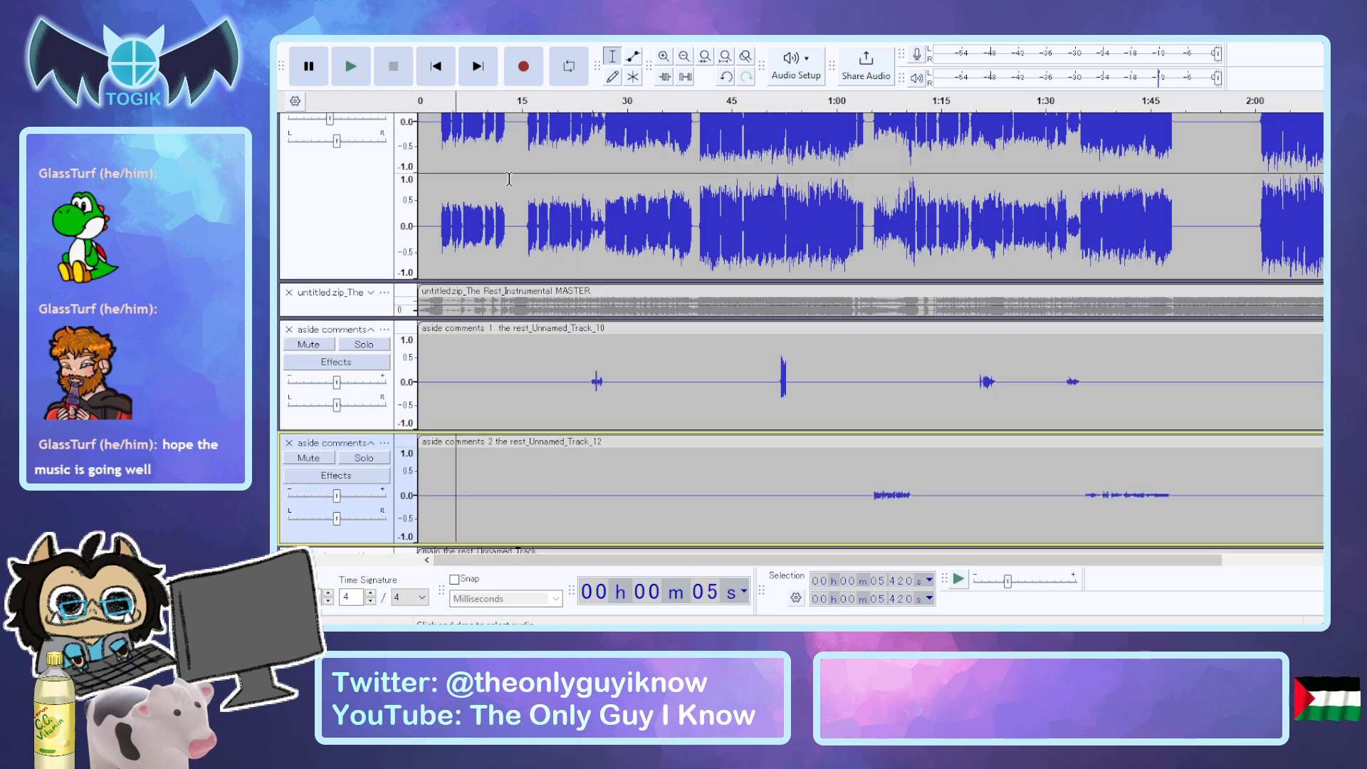
Lower the acapella master's volume a little further and play the mix from shortly before the first aside comment.
scroll(547, 116, up, 1)
drag(322, 166, 317, 168)
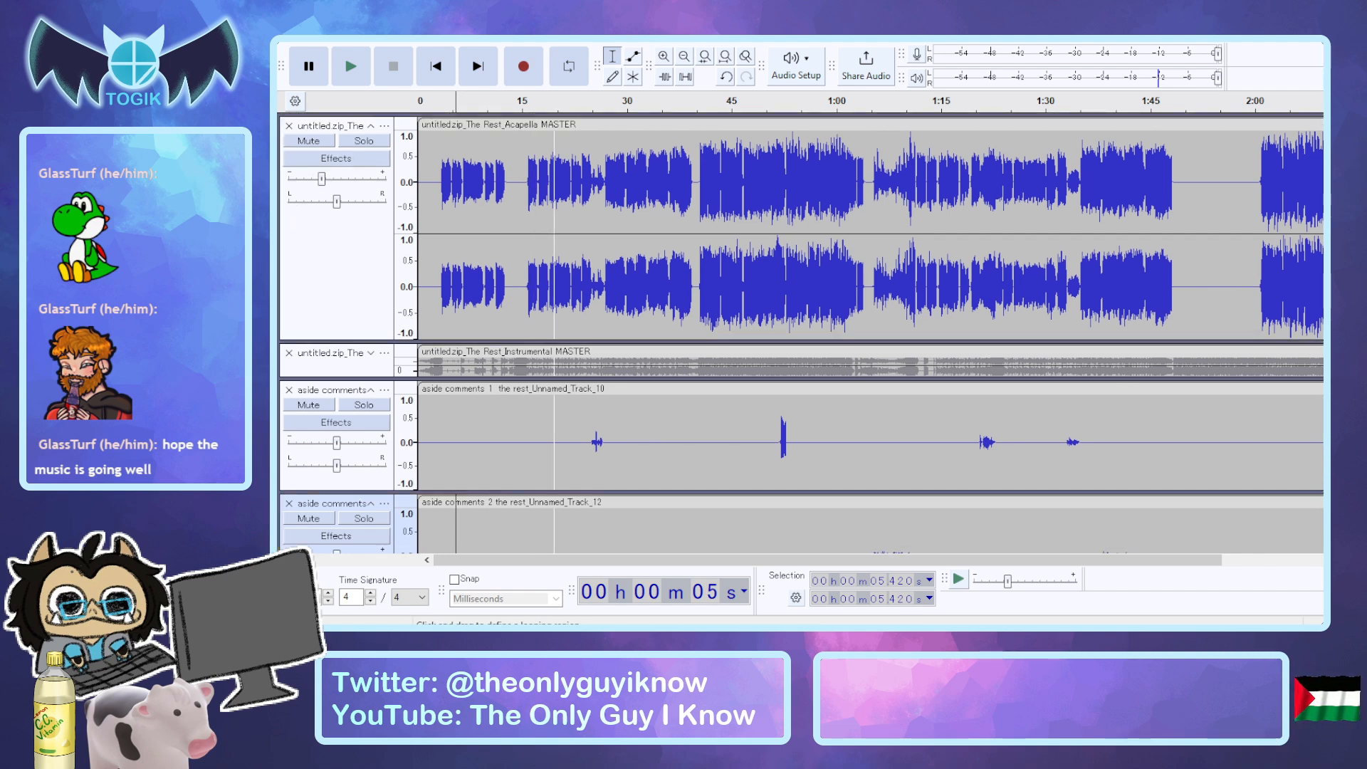
click(552, 100)
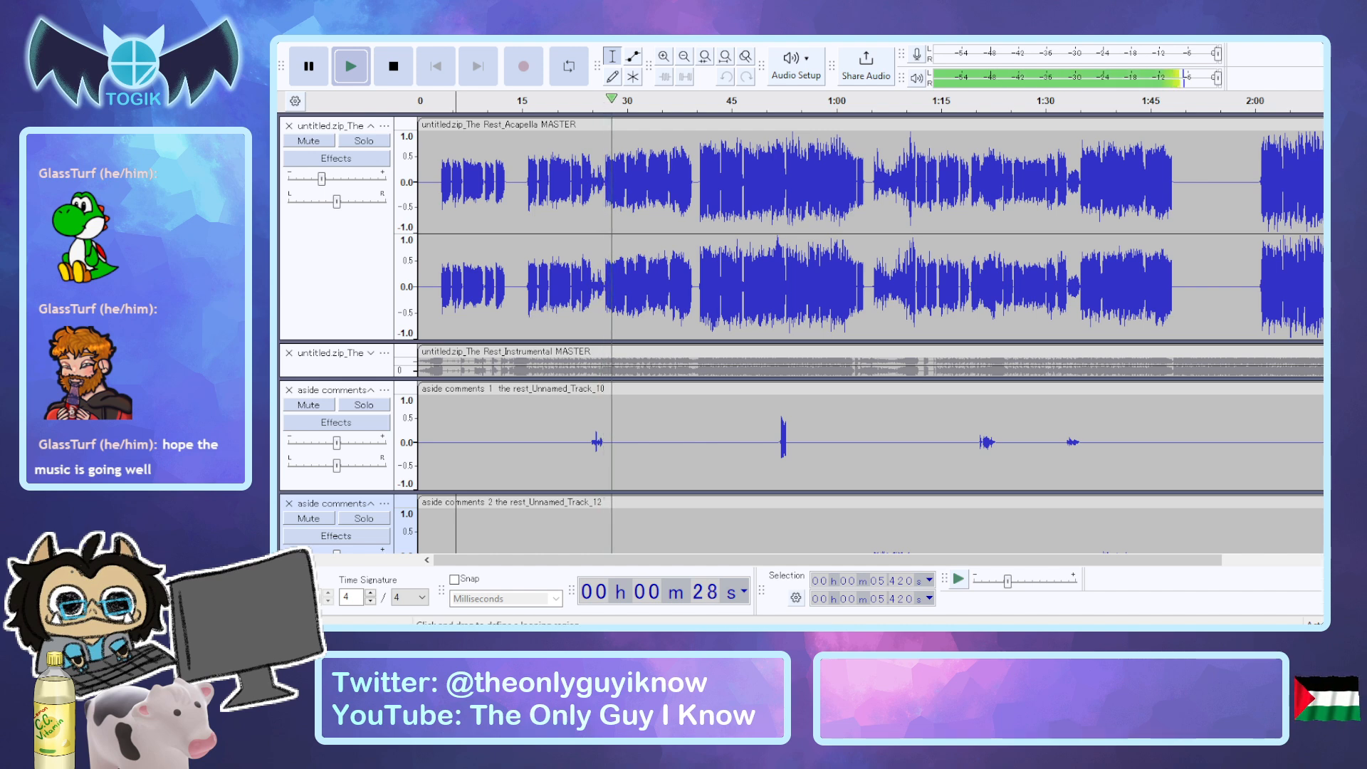
click(549, 125)
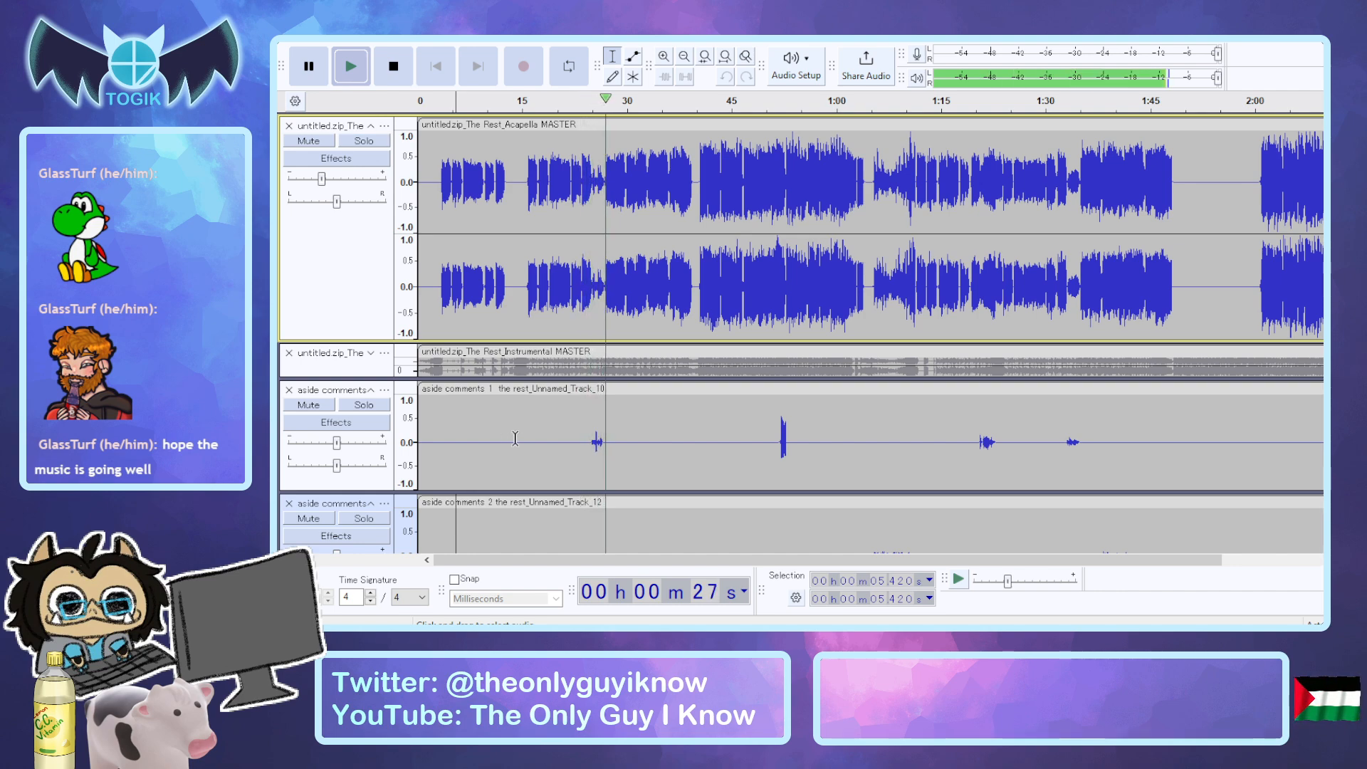
key(space)
Mute the main vocal track.
scroll(356, 375, down, 4)
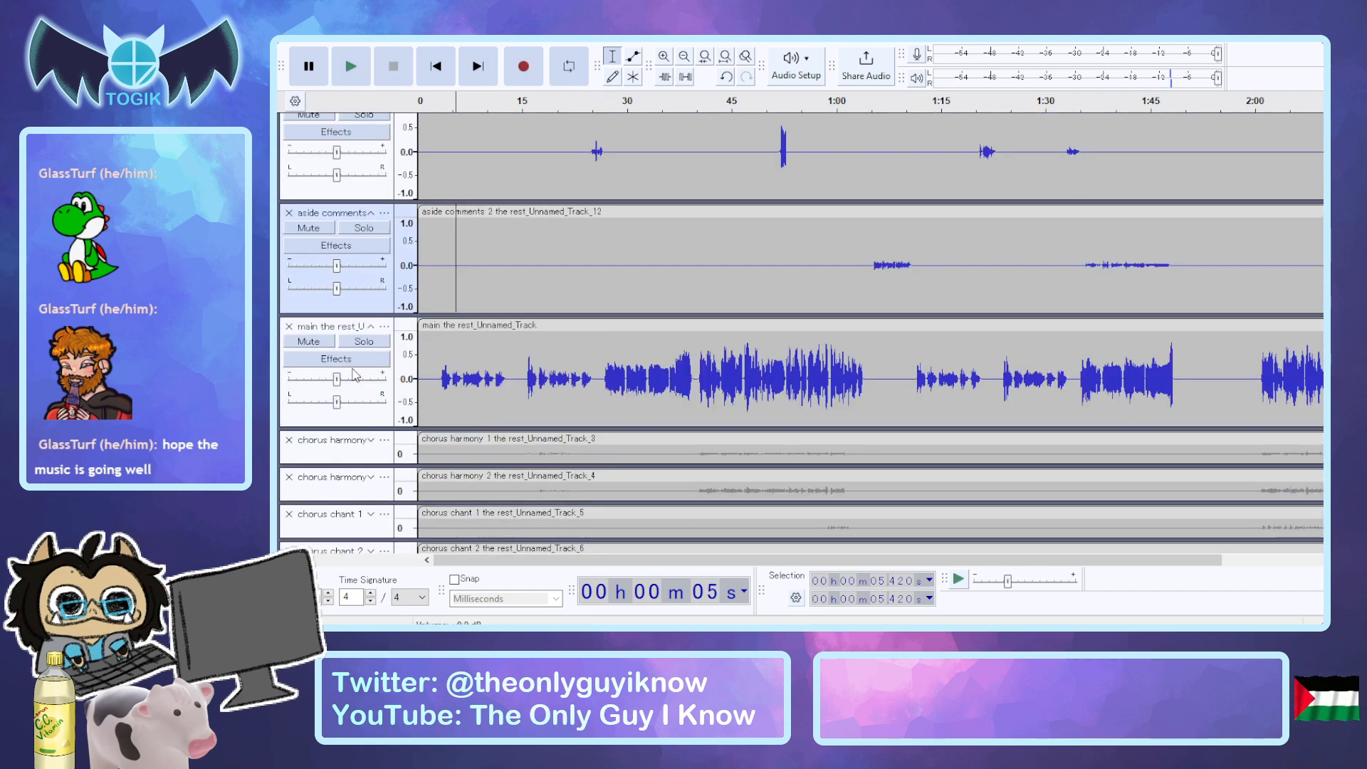
click(309, 342)
scroll(512, 288, up, 4)
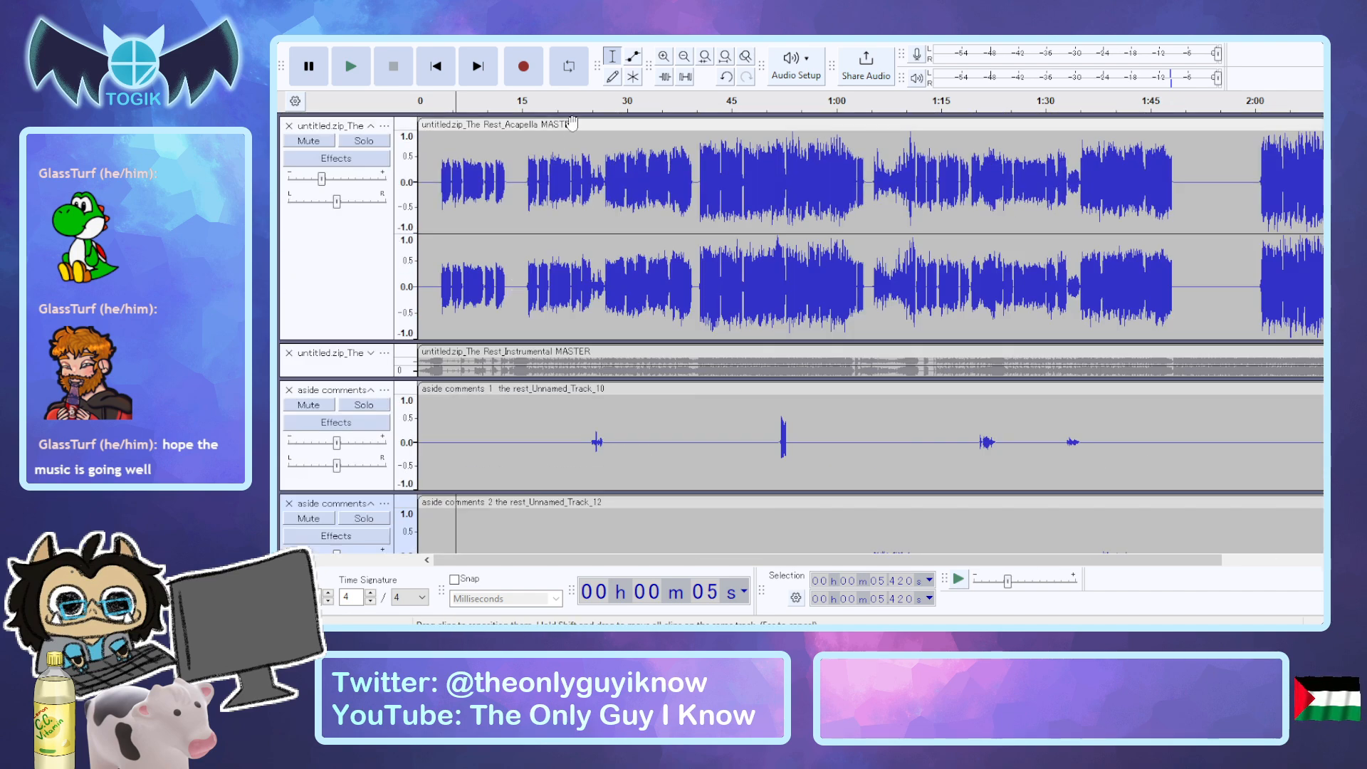
Play from about 24.5 seconds, and select the first phrase of aside comments 1 from about 24 to 27.2 seconds.
click(587, 443)
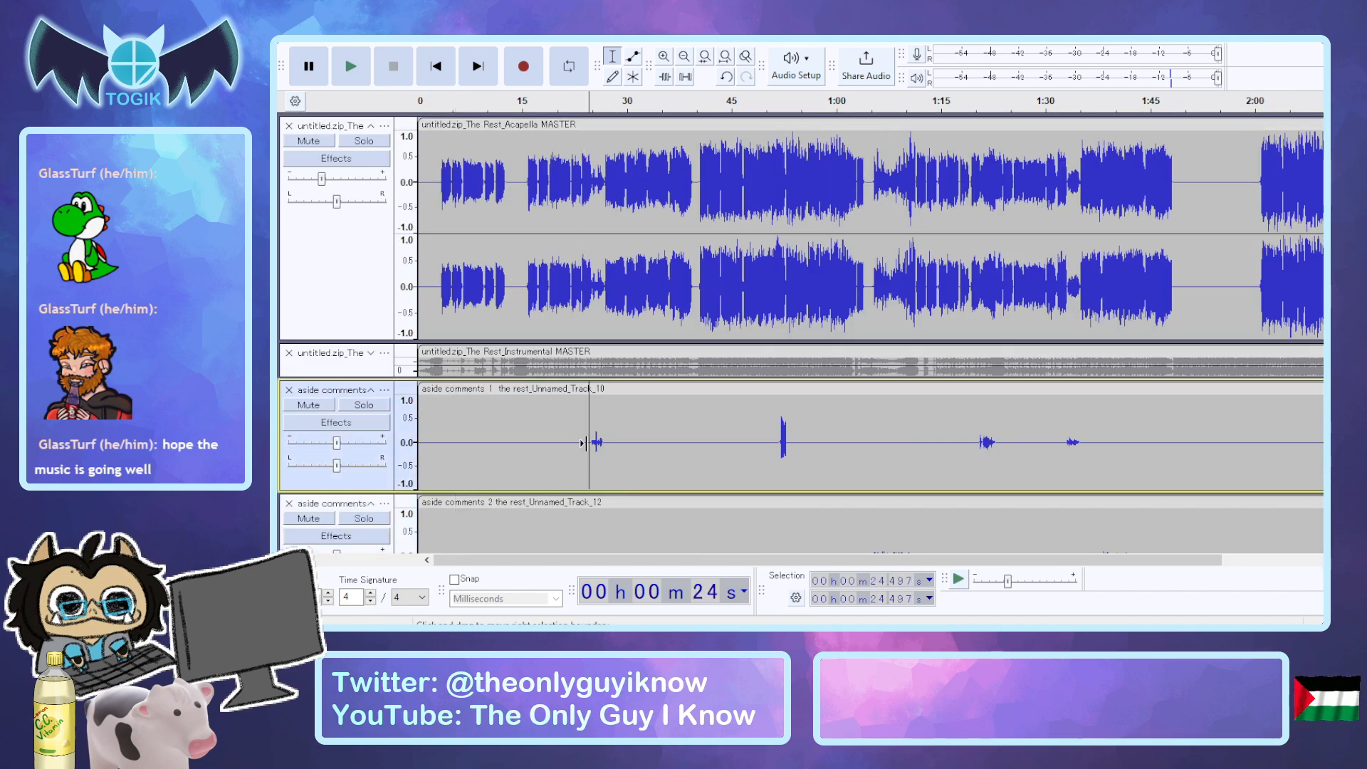
key(space)
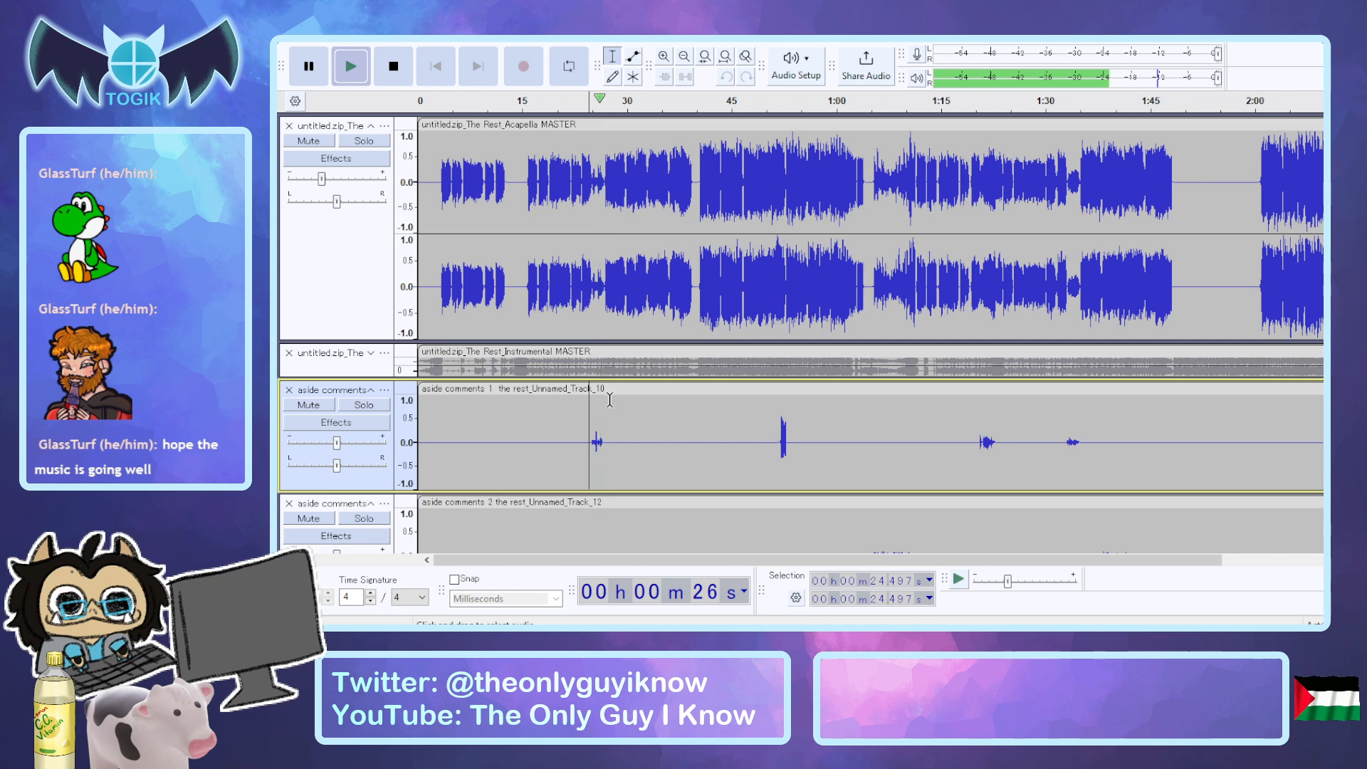
key(space)
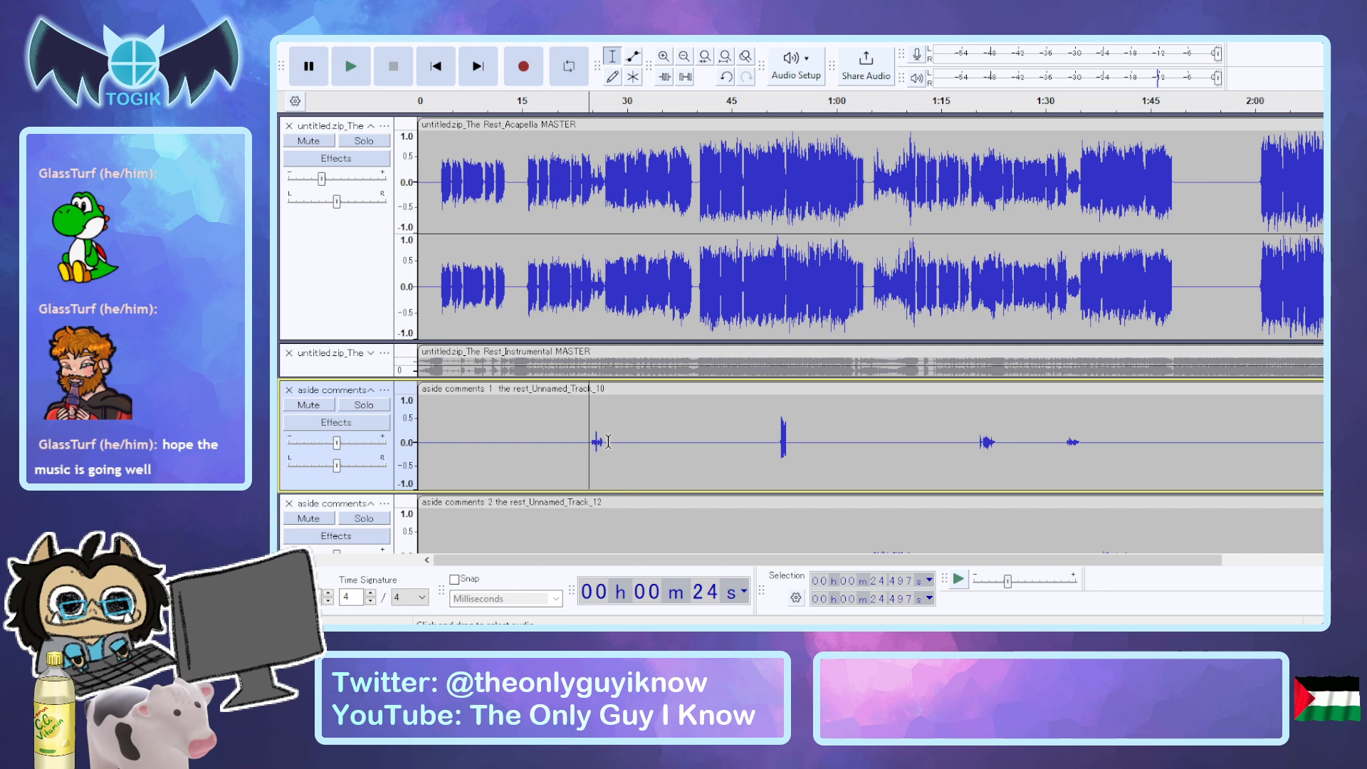
drag(606, 442, 584, 443)
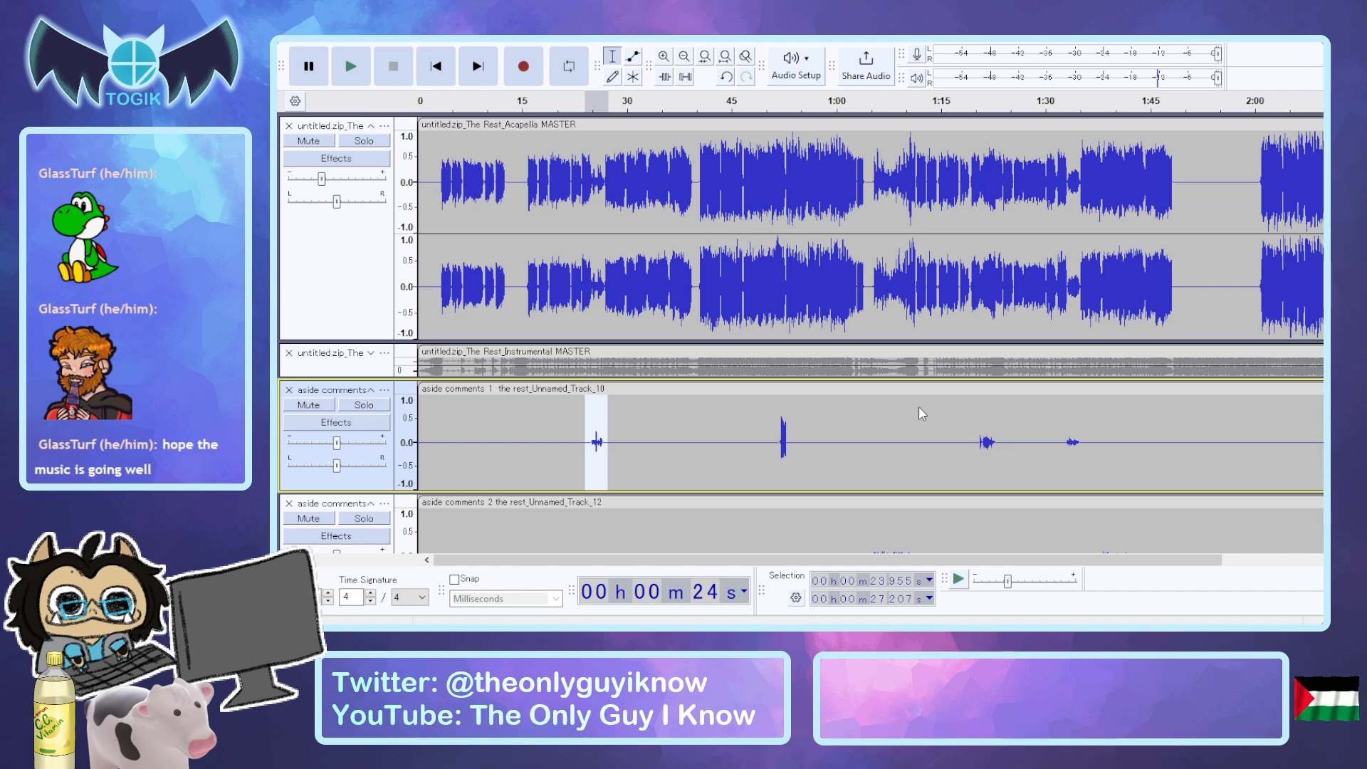
Try an effect that quietens the selected first phrase of aside comments 1.
key(alt+Tab)
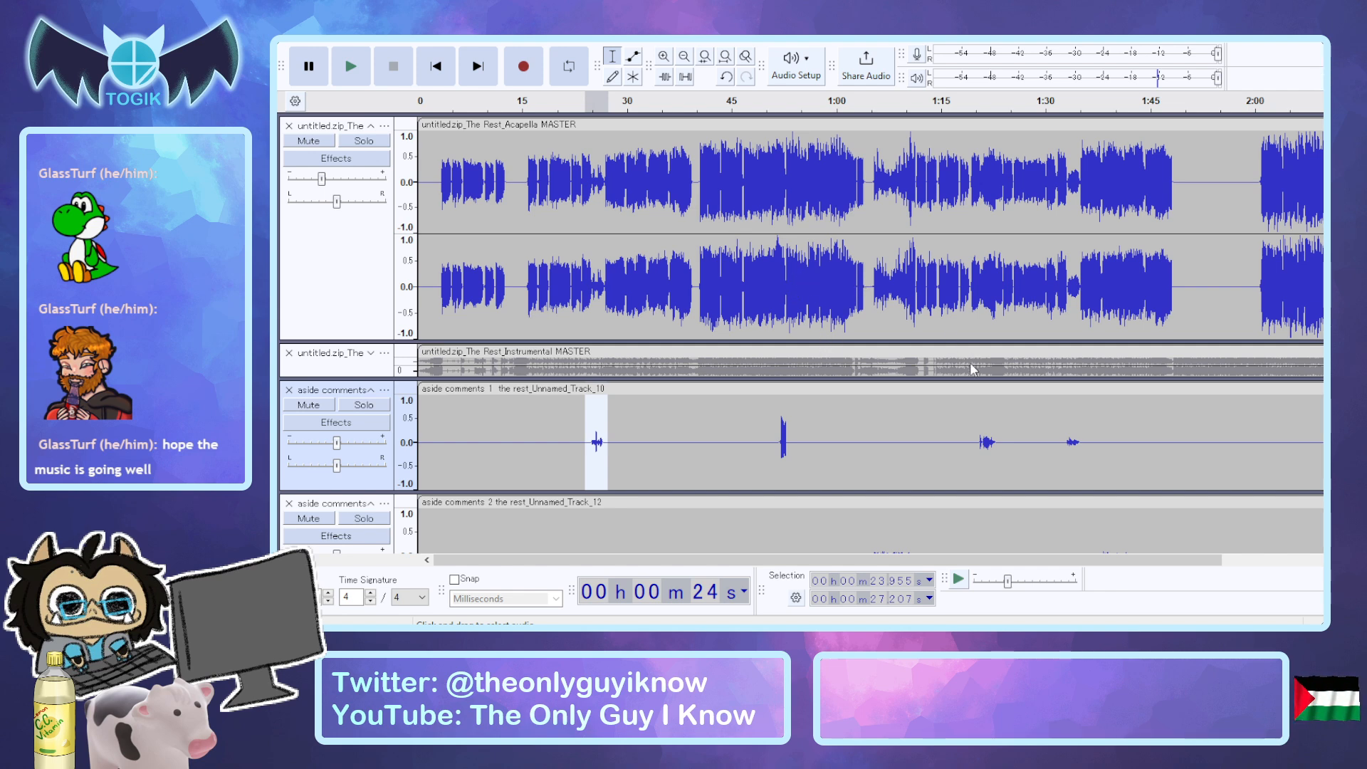
click(918, 386)
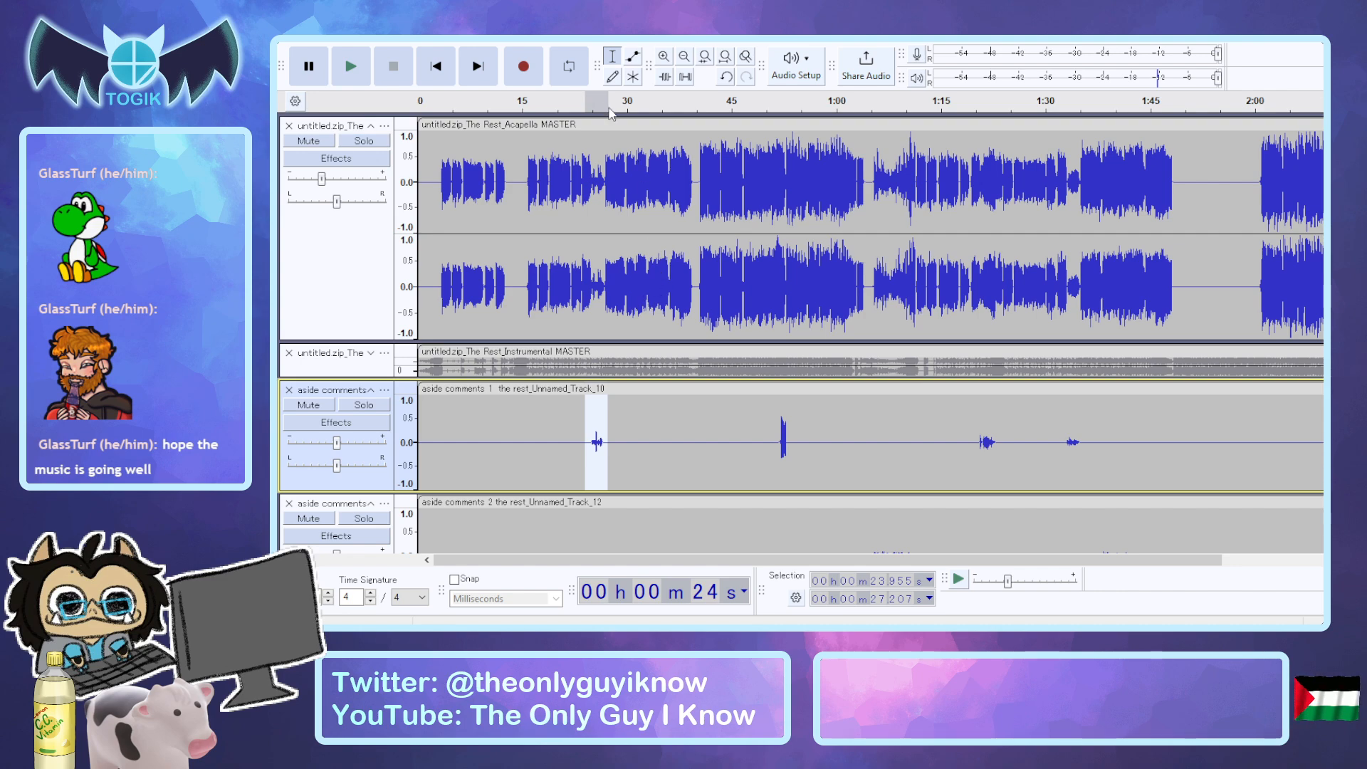
key(super+Down)
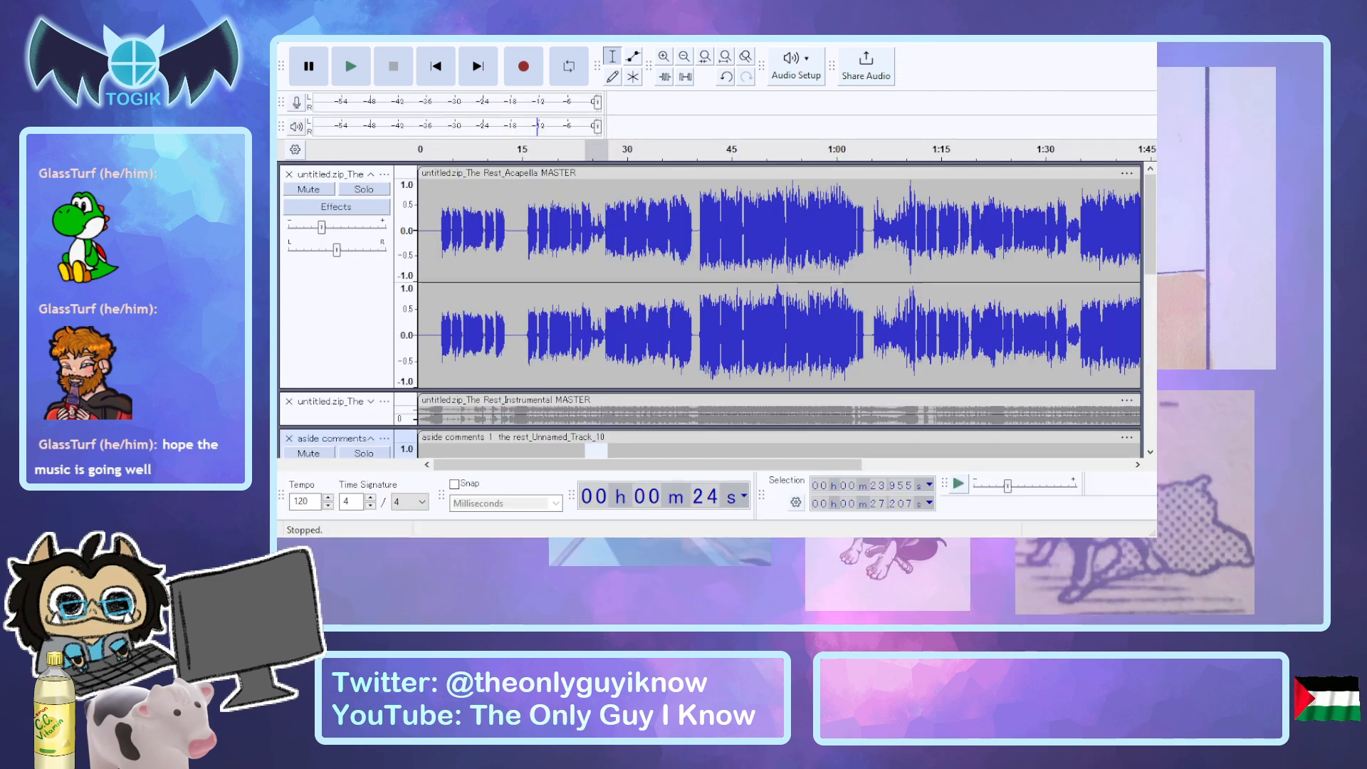
key(super+Up)
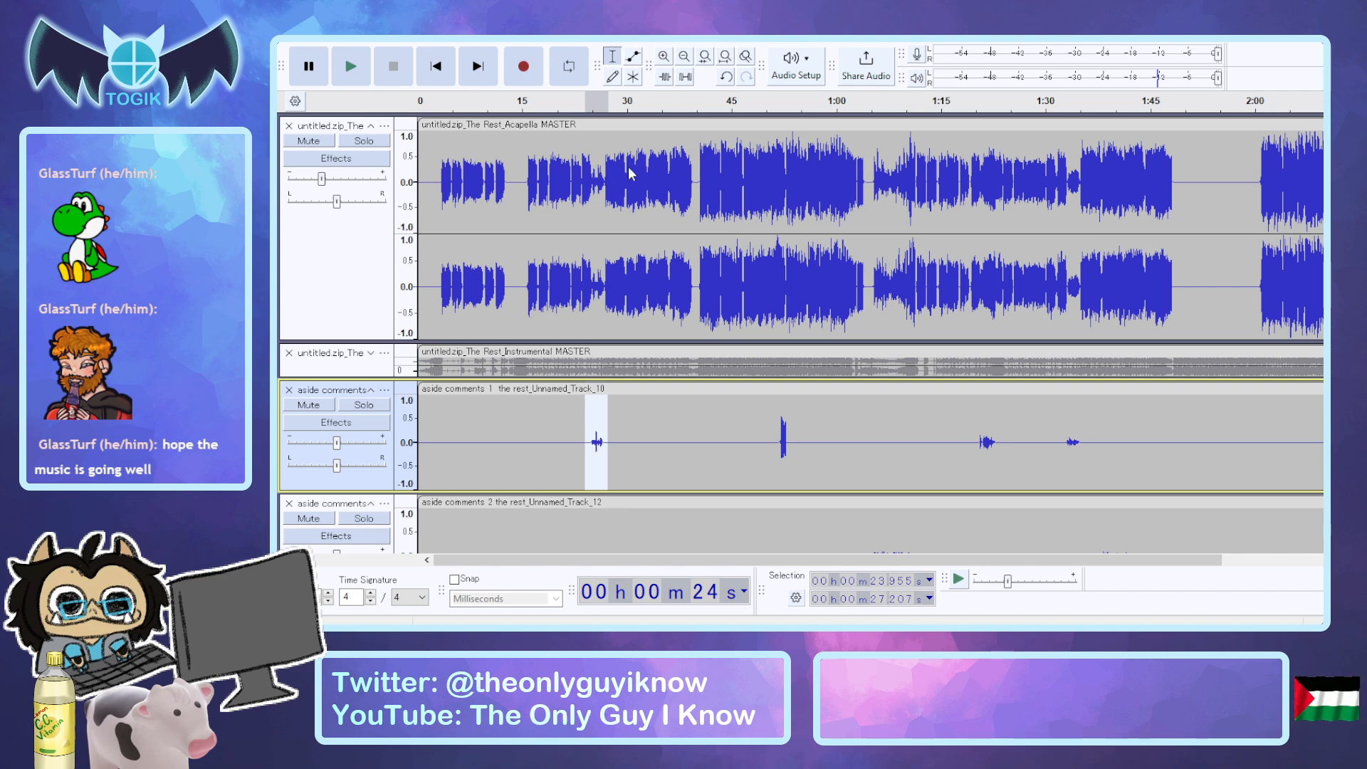
click(649, 298)
click(1076, 475)
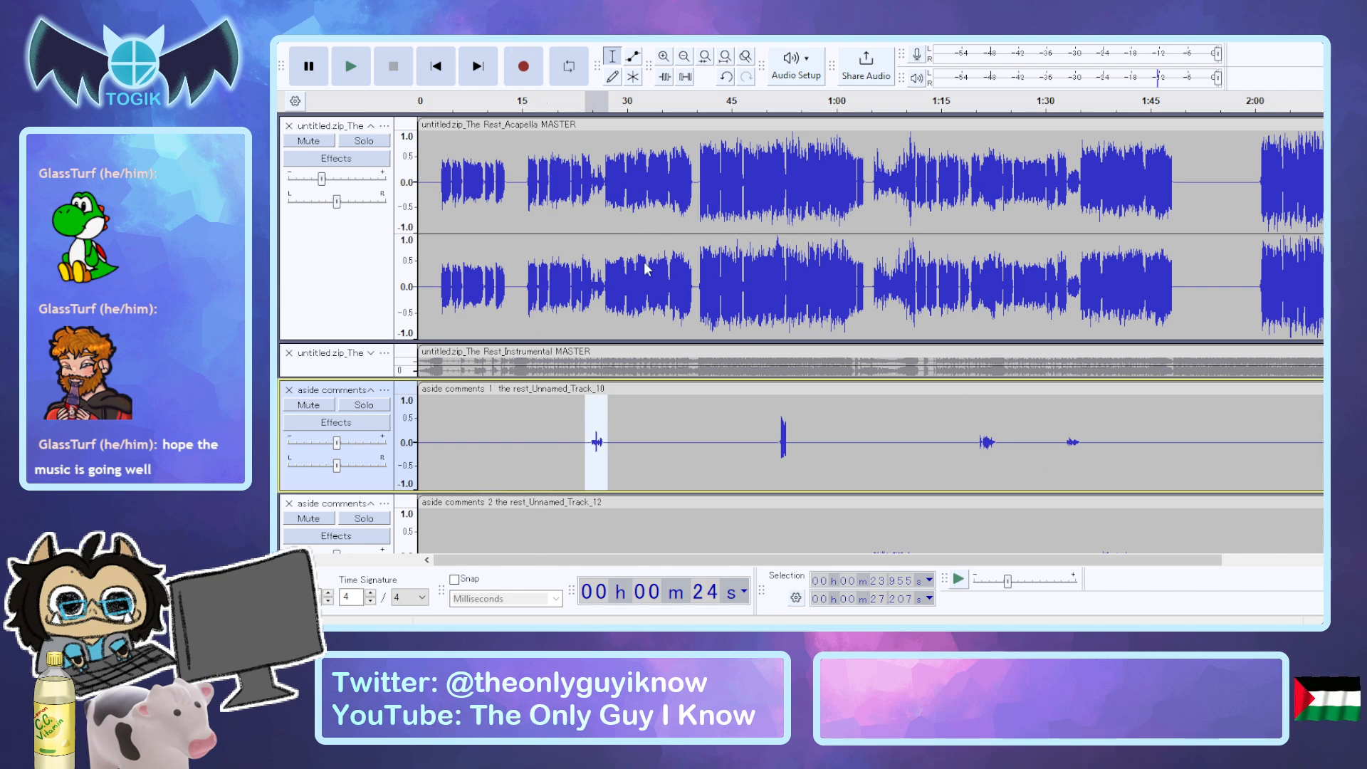
click(644, 284)
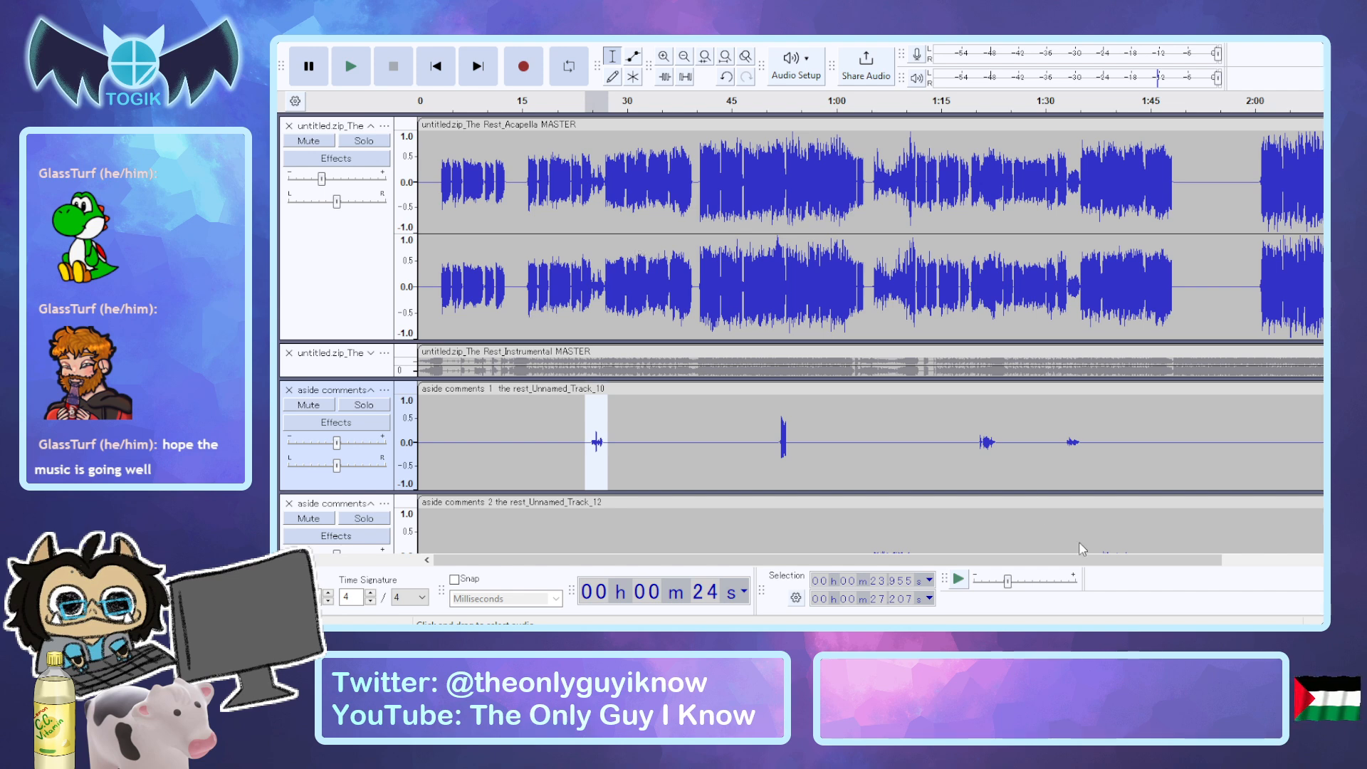
click(1112, 493)
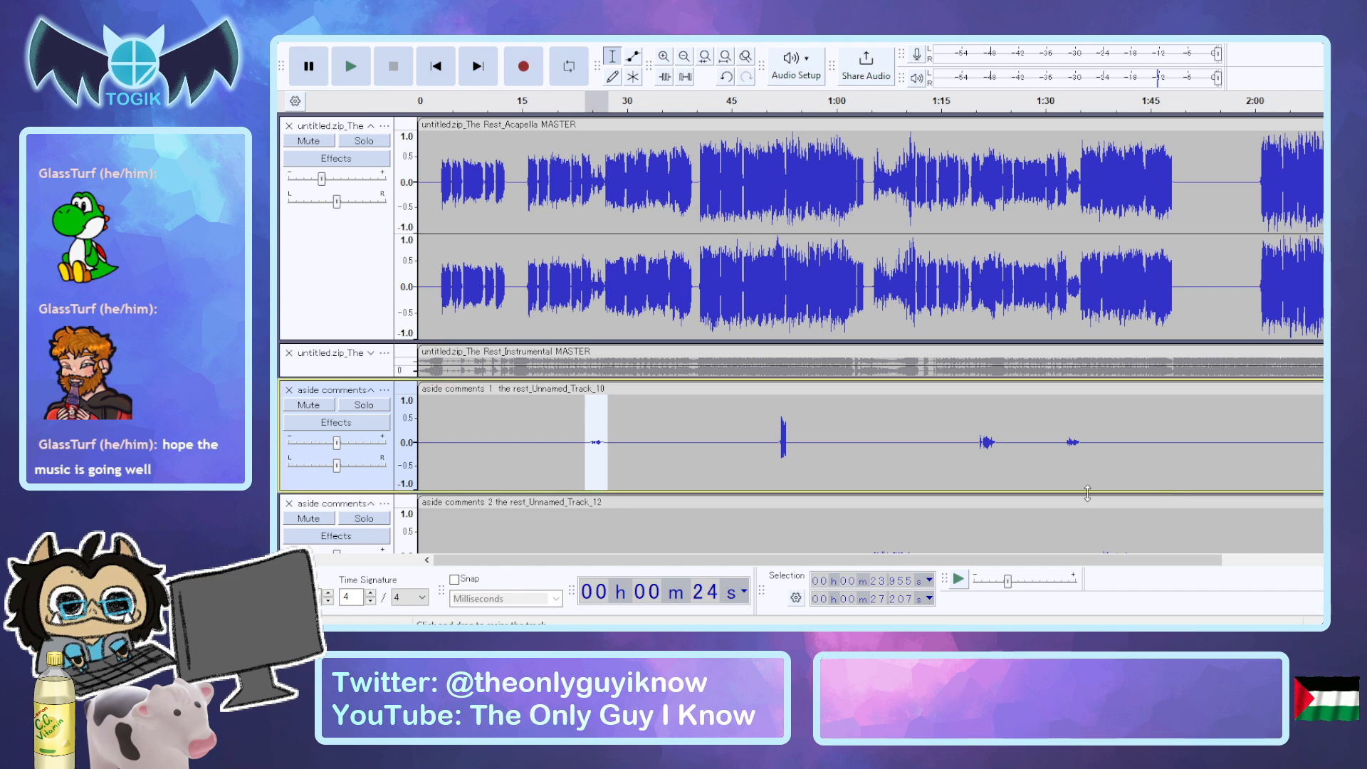
Audition the processed phrase with aside comments 1 soloed, and undo the effect and the solo.
click(361, 405)
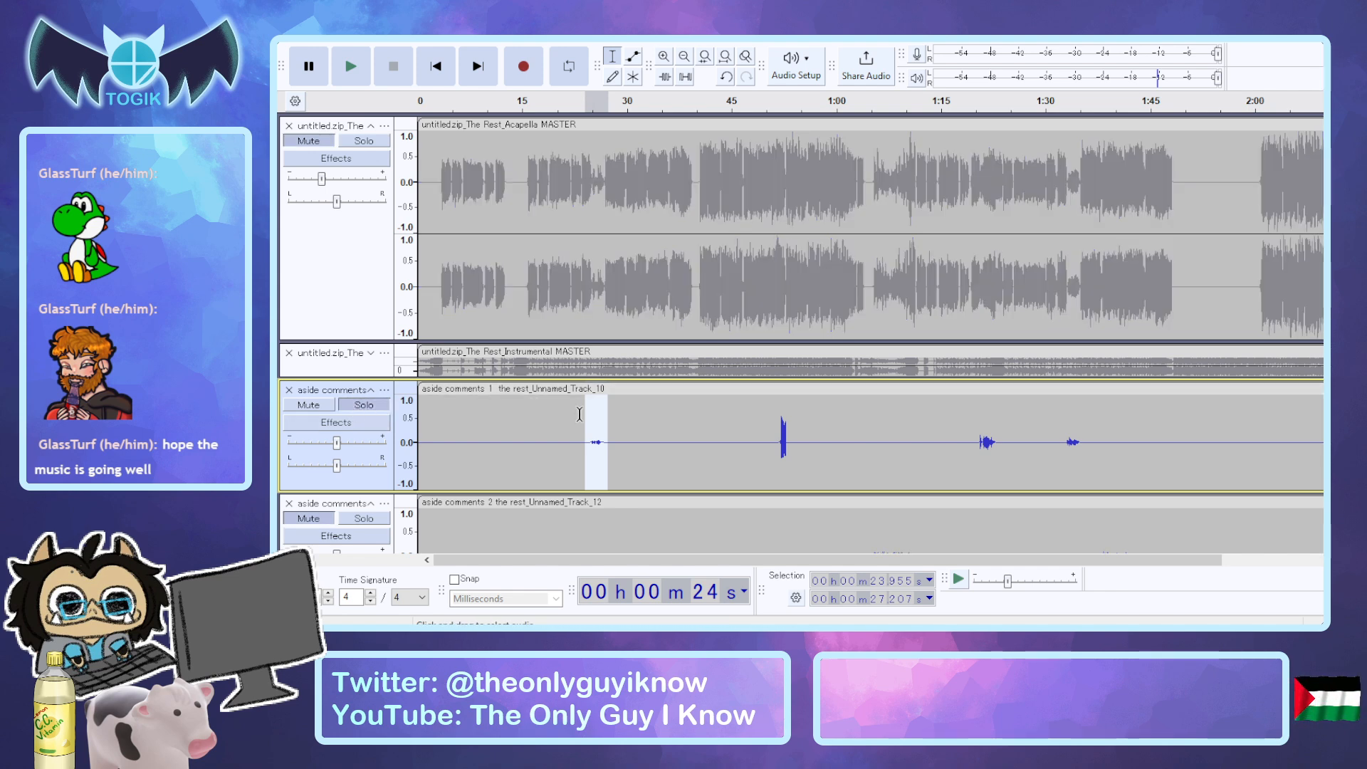
key(space)
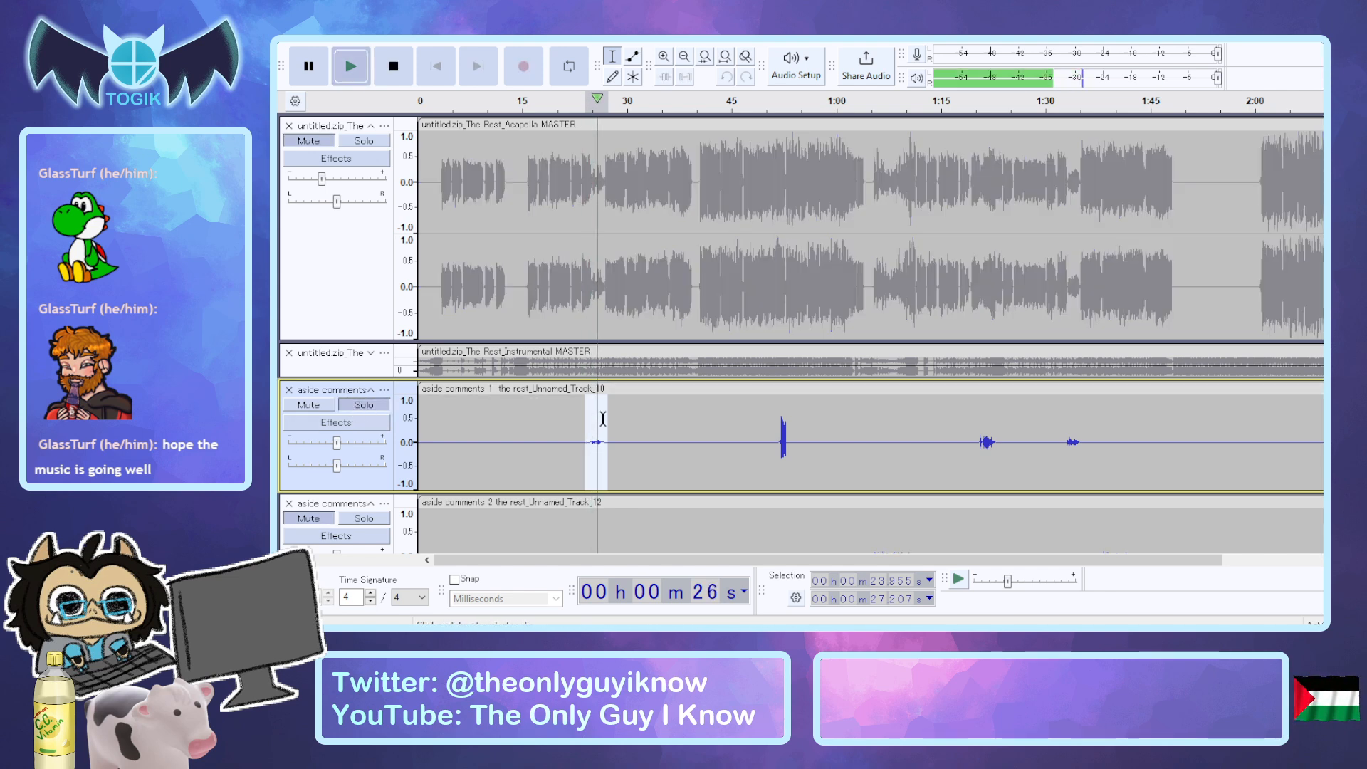
key(shift+s)
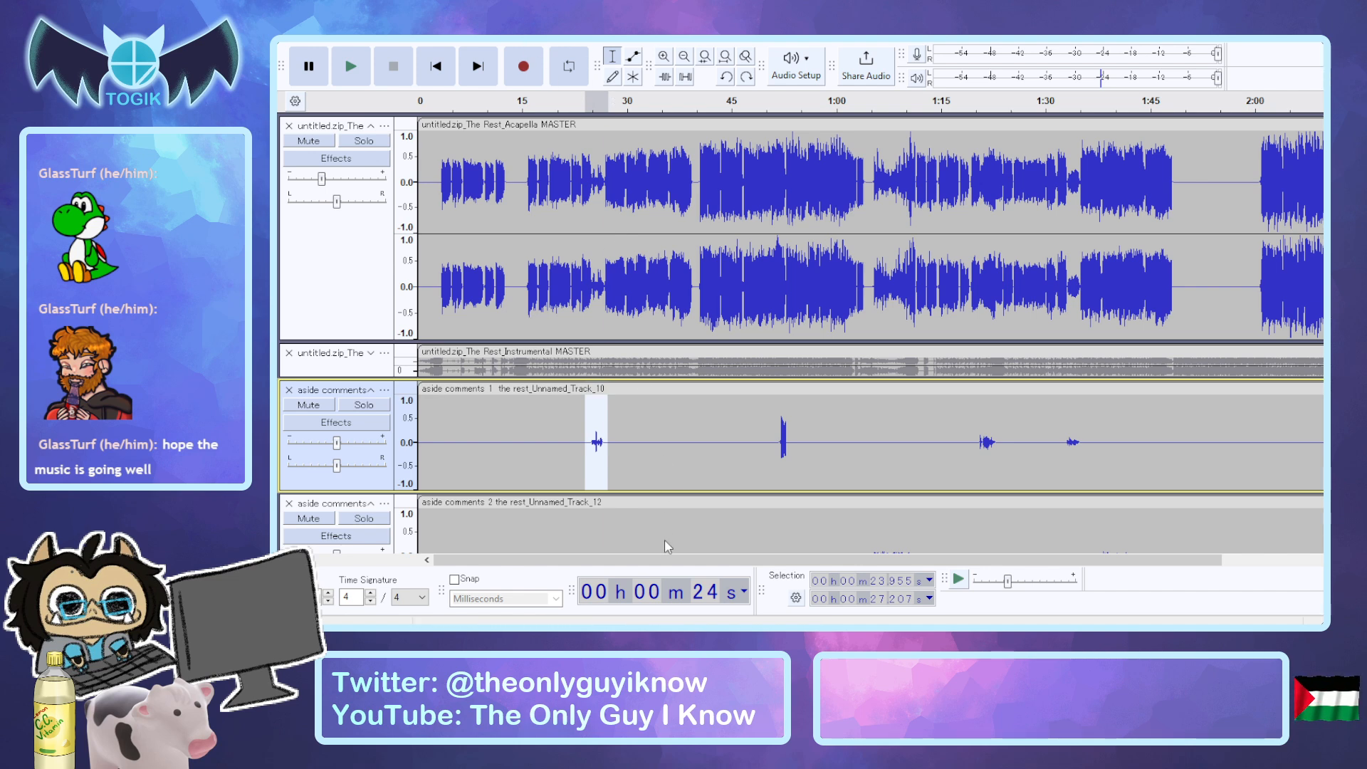
click(600, 276)
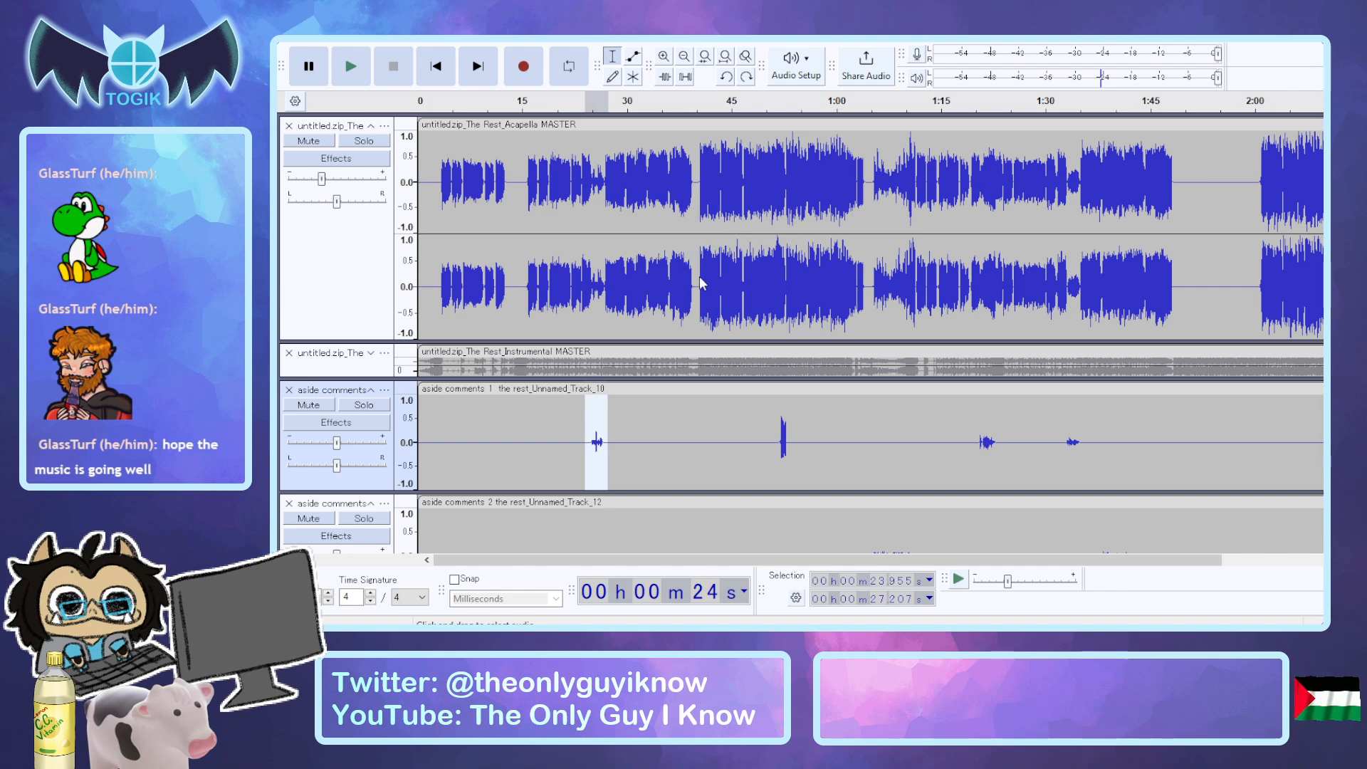
Redo the quietening effect on the first phrase of aside comments 1 and play it alongside the acapella.
key(ctrl+y)
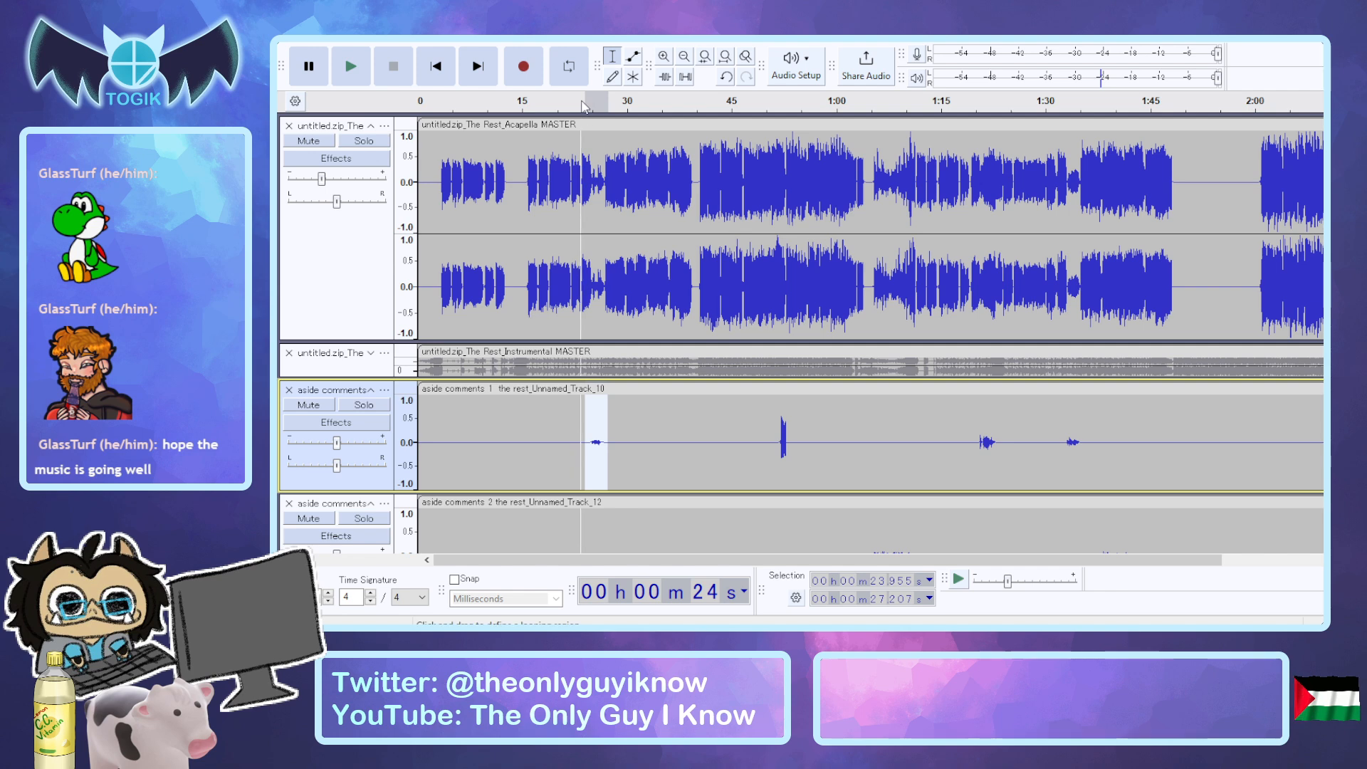
key(space)
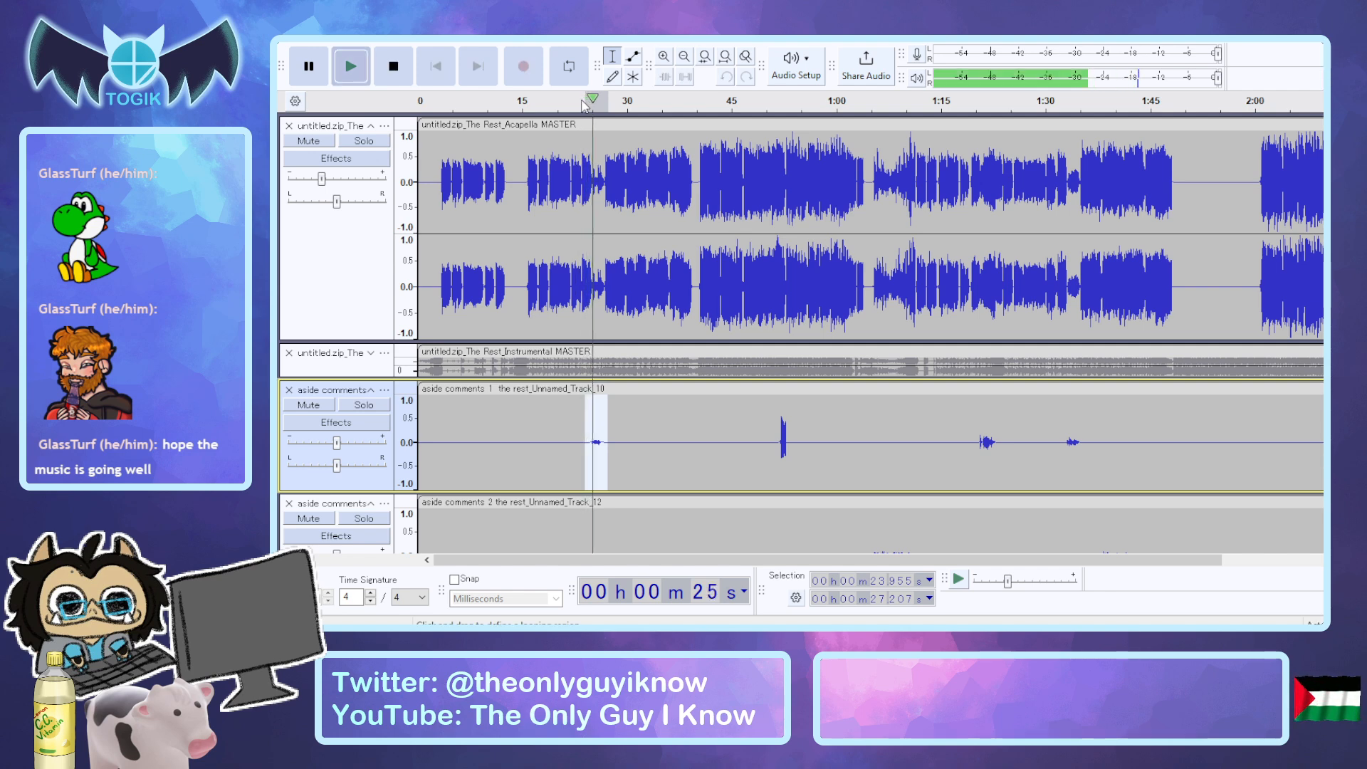
key(space)
Solo aside comments 1, quieten its selected first phrase further, and audition it from about 24 seconds.
click(383, 404)
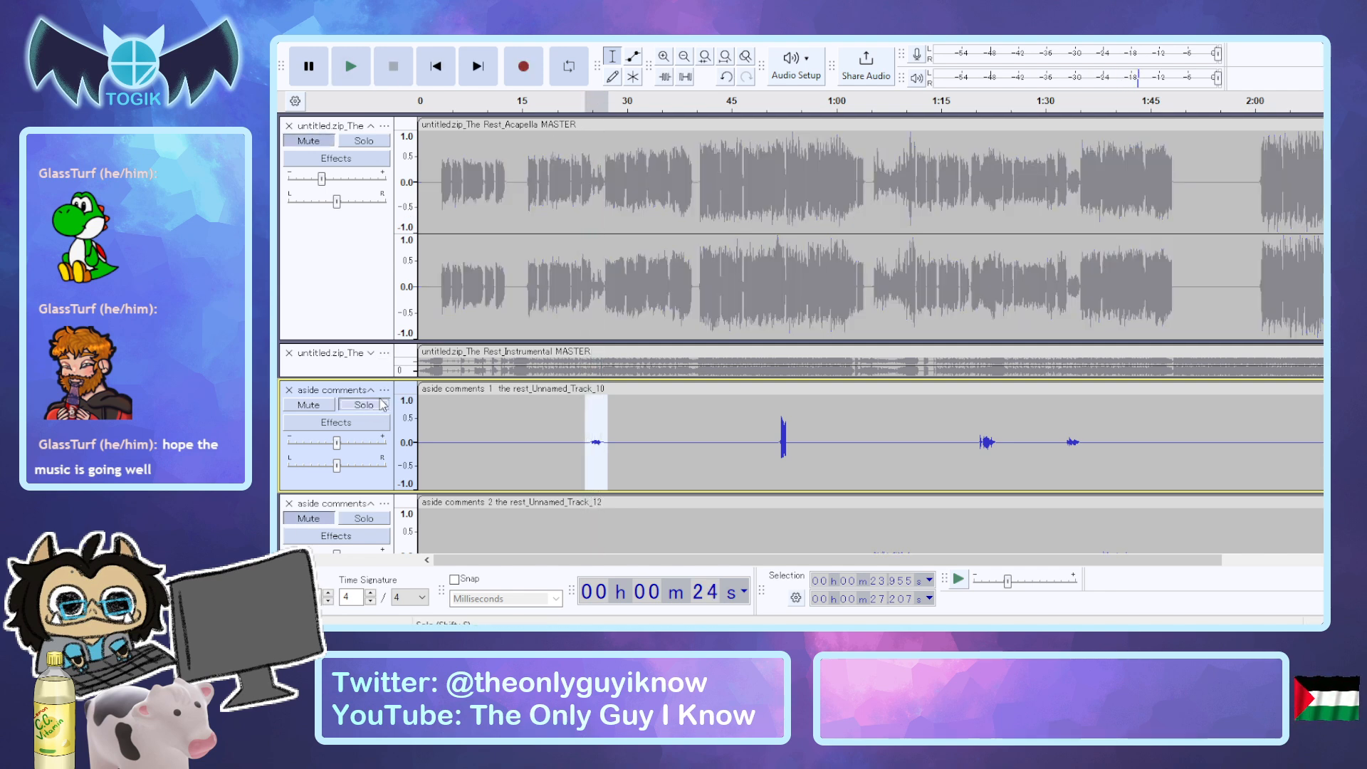
key(space)
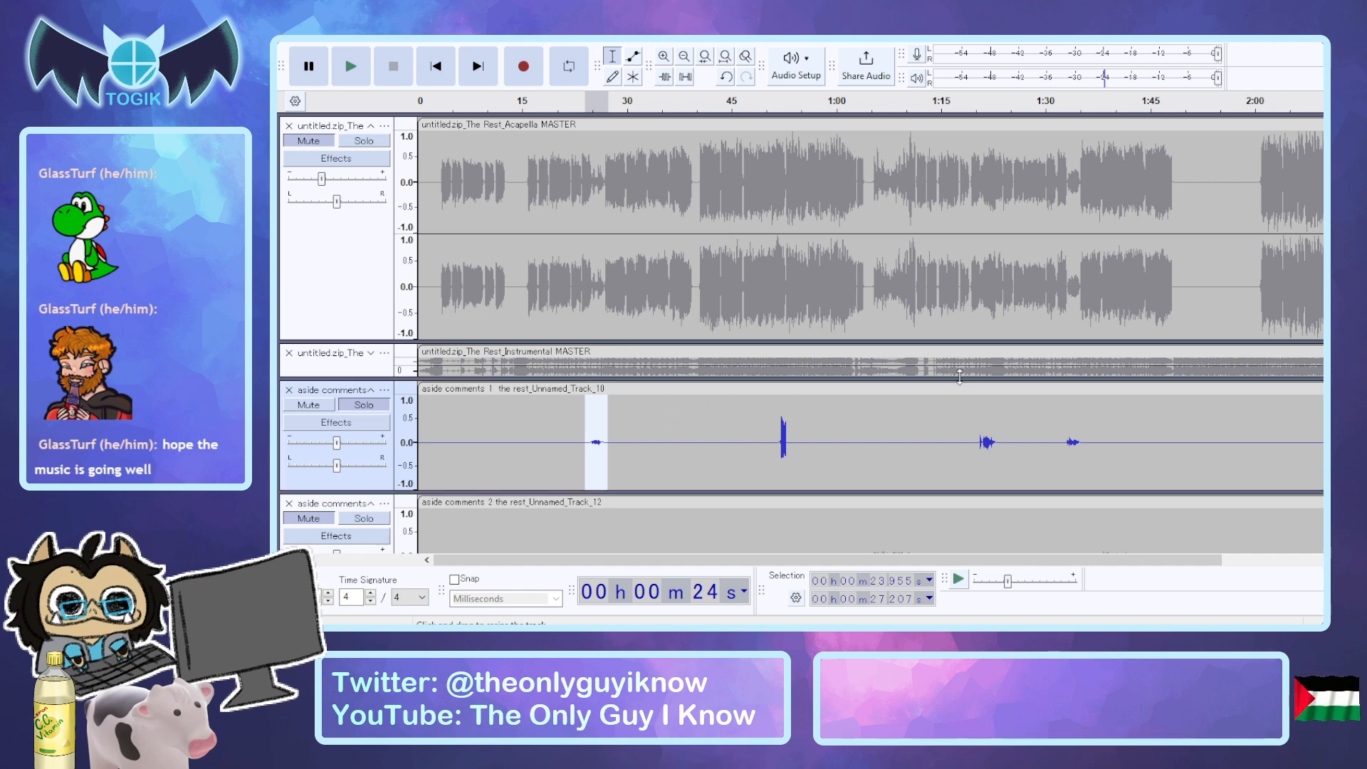
click(582, 108)
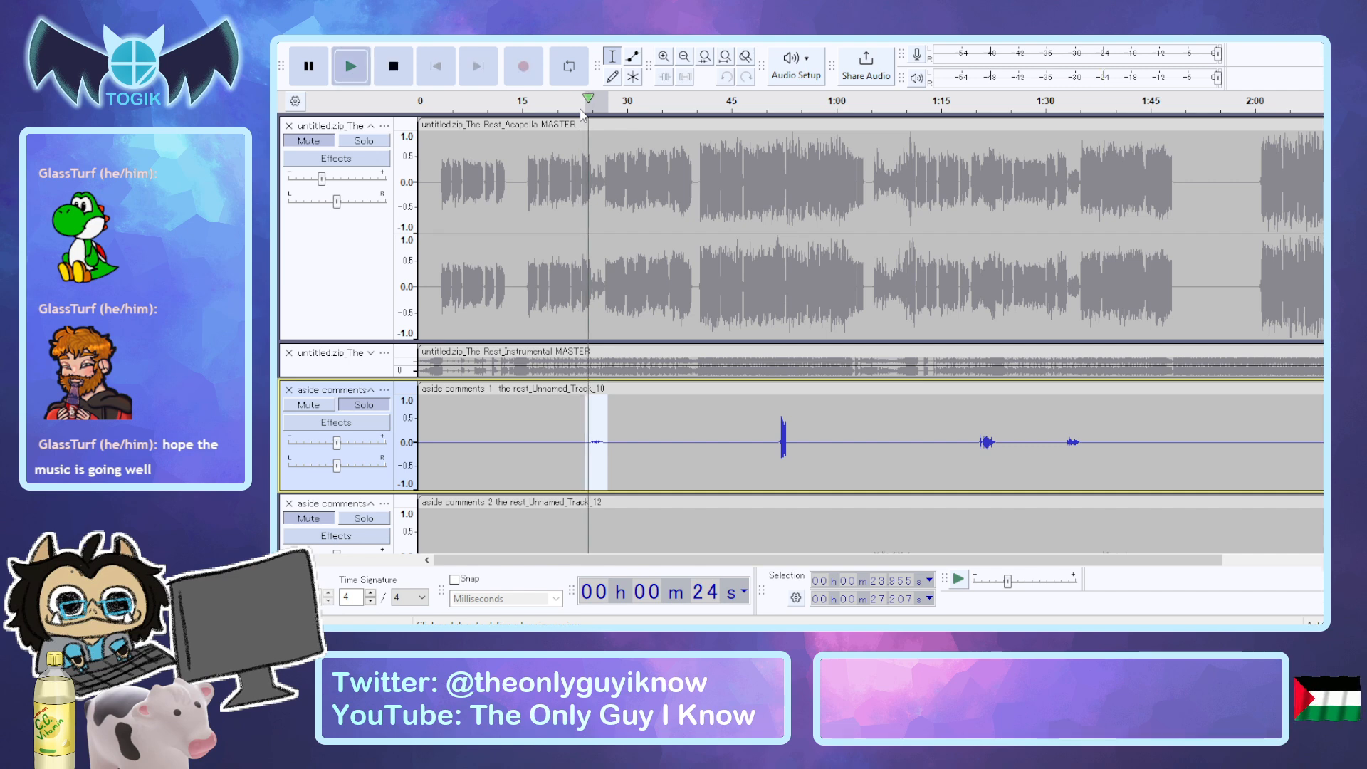
click(581, 114)
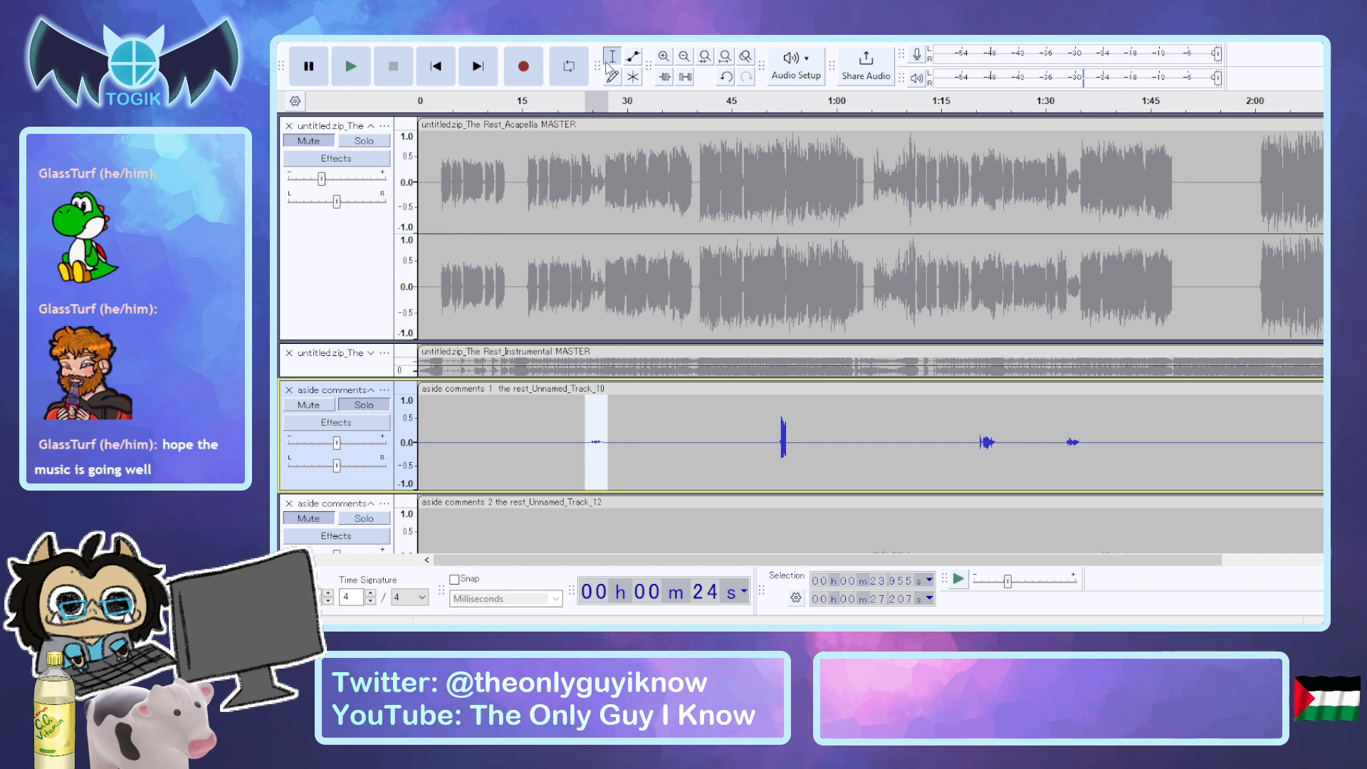
Boost the level of the selected first phrase of aside comments 1 and play it back soloed.
click(639, 231)
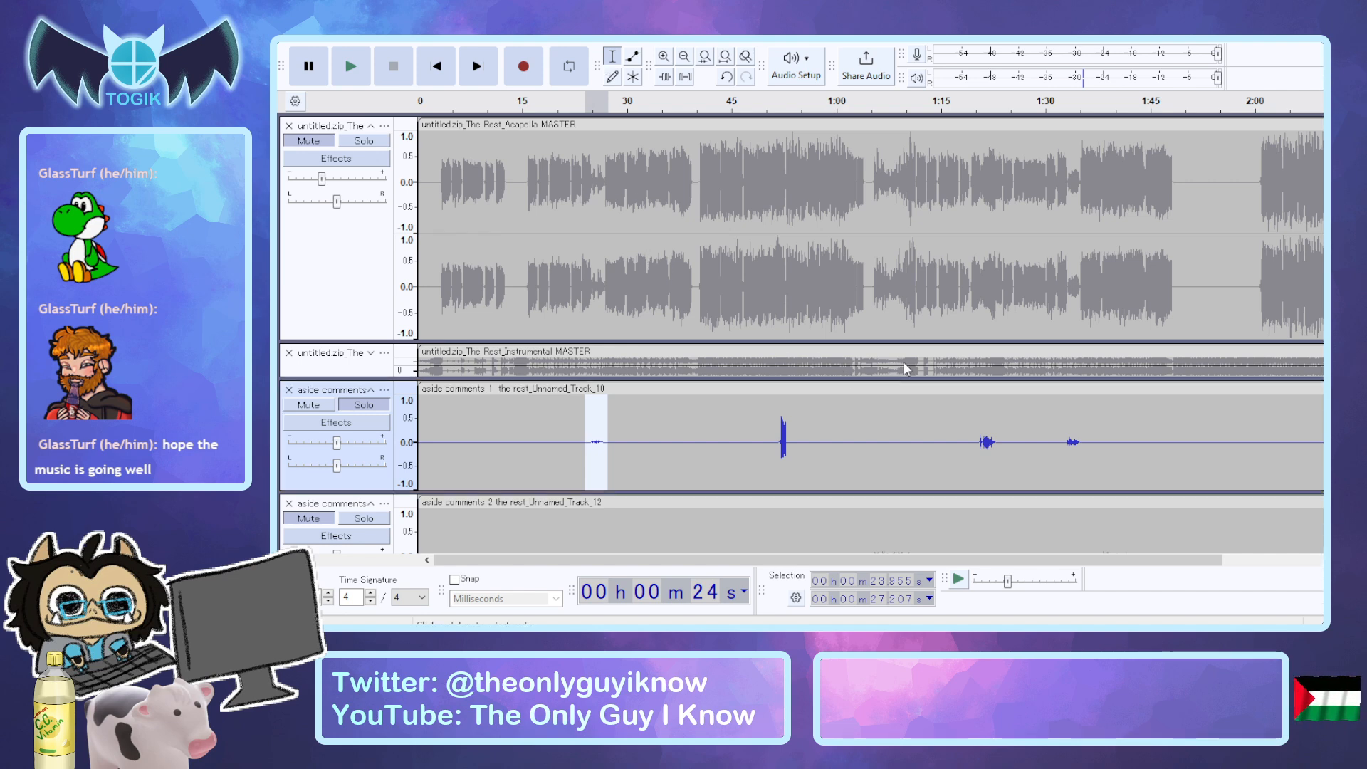
click(926, 373)
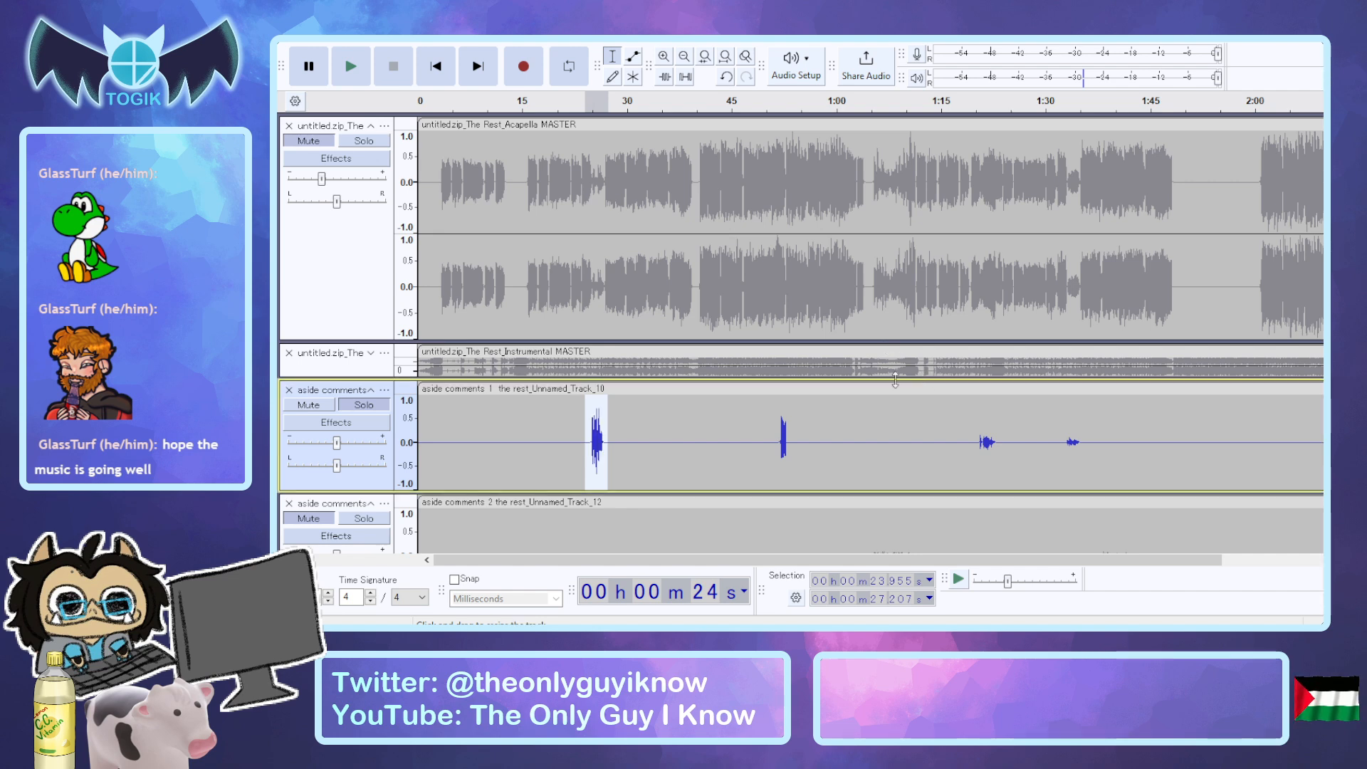
key(space)
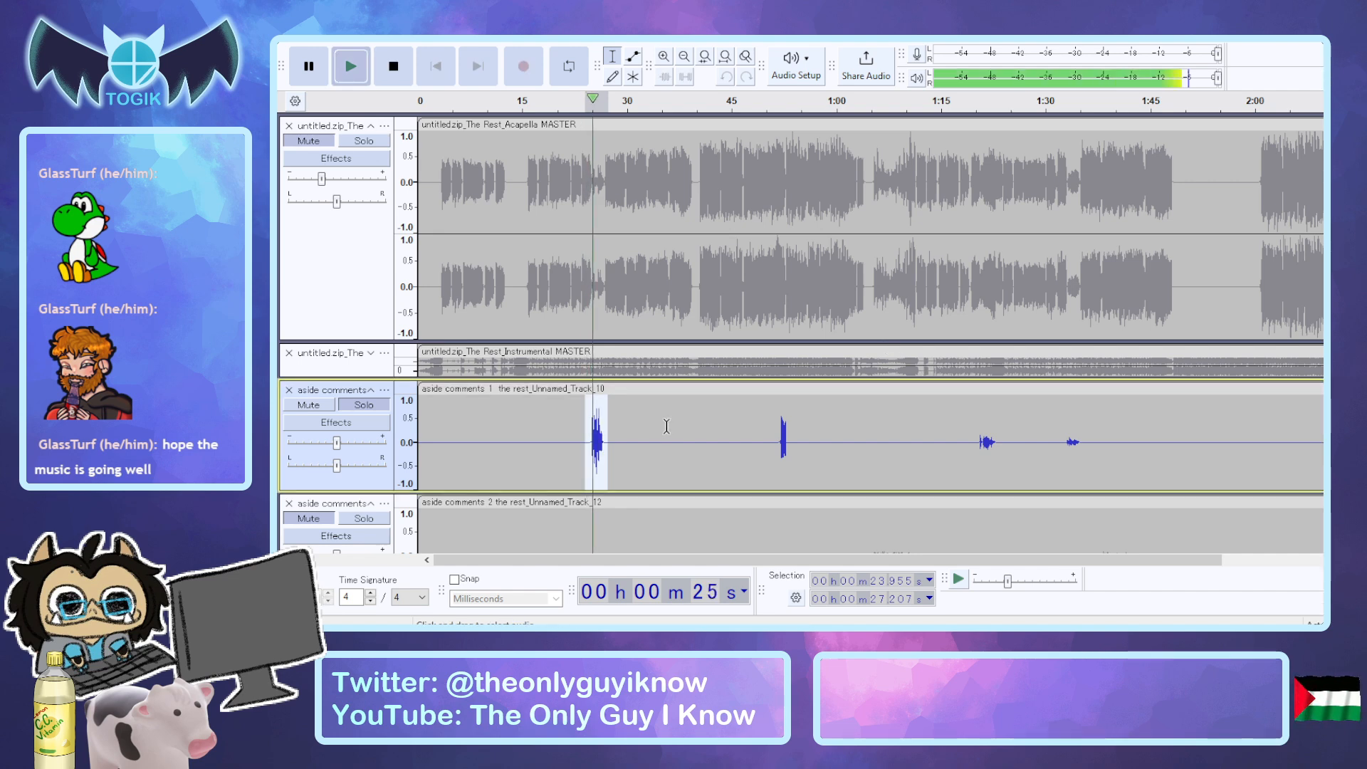
Play the boosted first phrase together with the acapella, and mute the acapella again.
key(Up)
key(Up)
key(Return)
key(space)
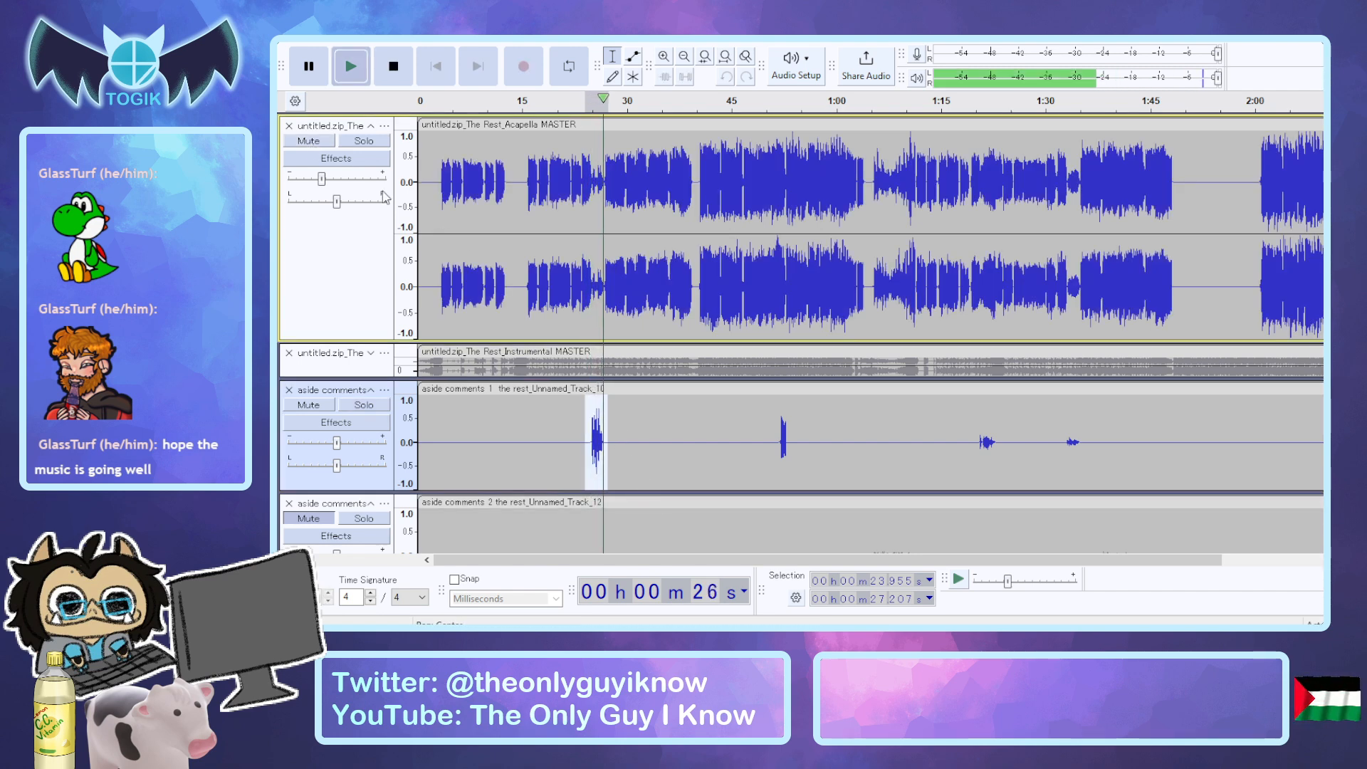
click(311, 141)
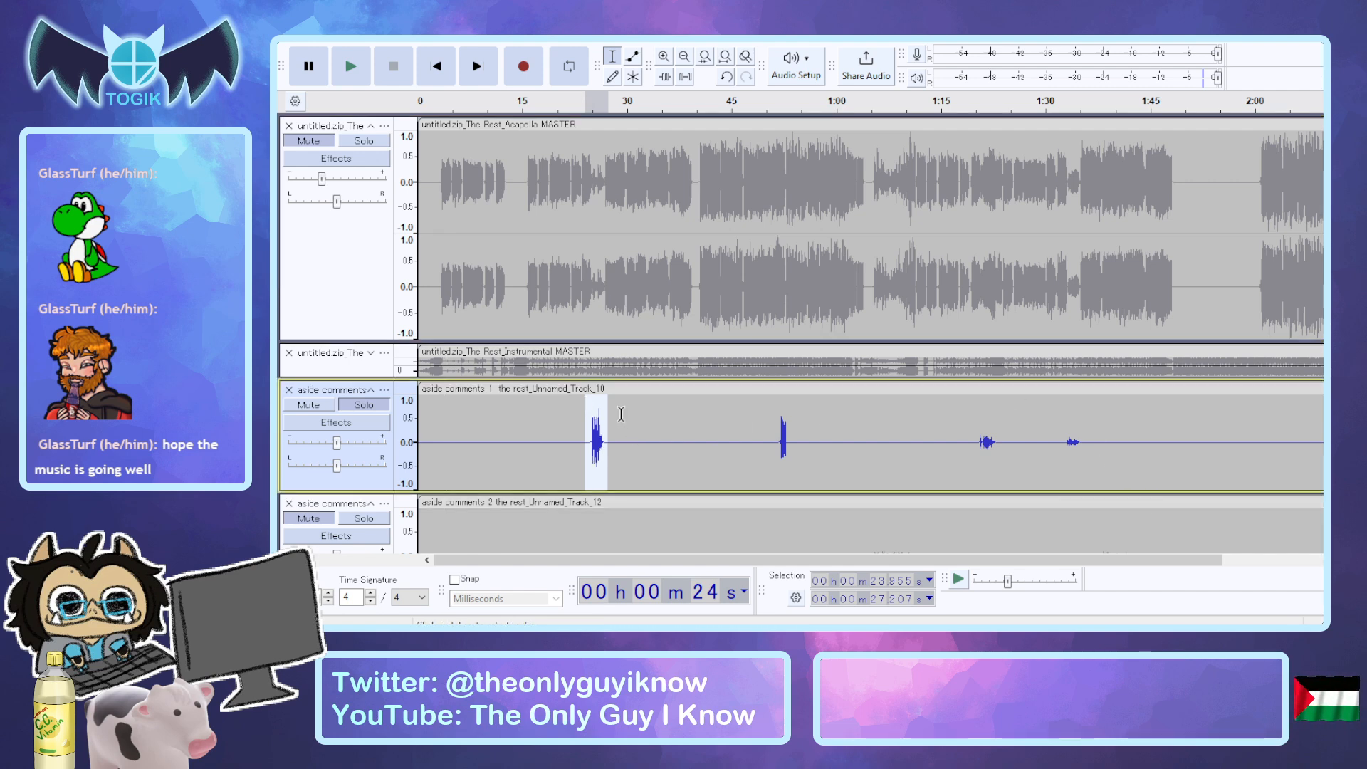
Compare the first phrase of aside comments 1 with the acapella muted and unmuted, ending with the acapella muted.
key(space)
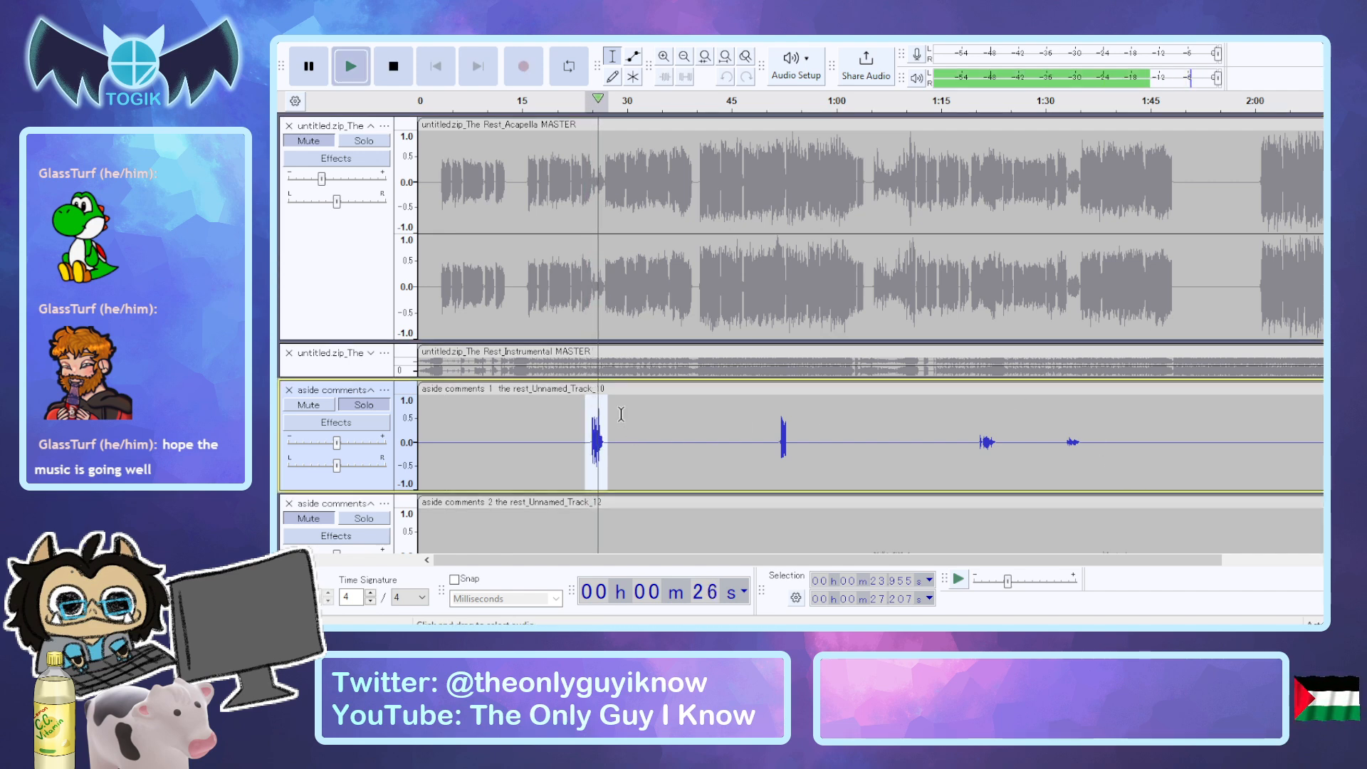
key(space)
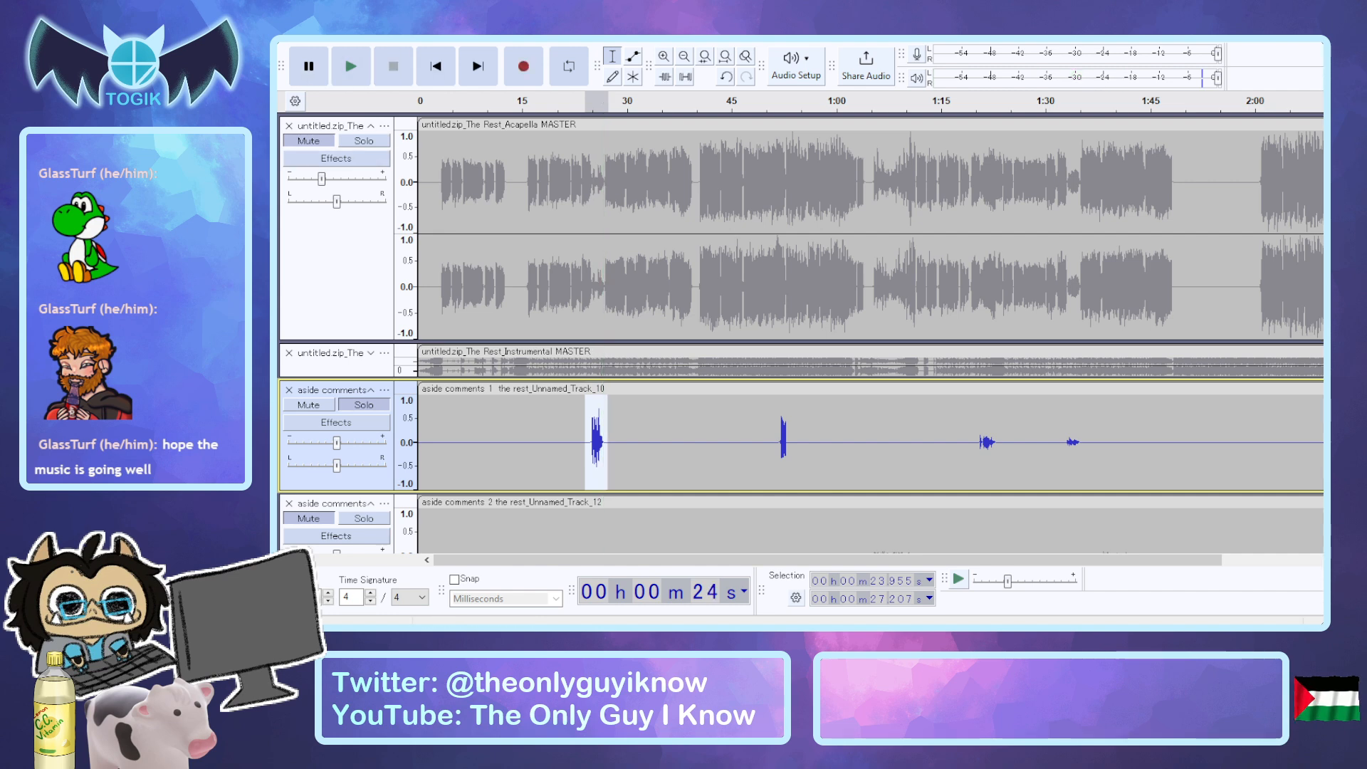
click(327, 147)
key(space)
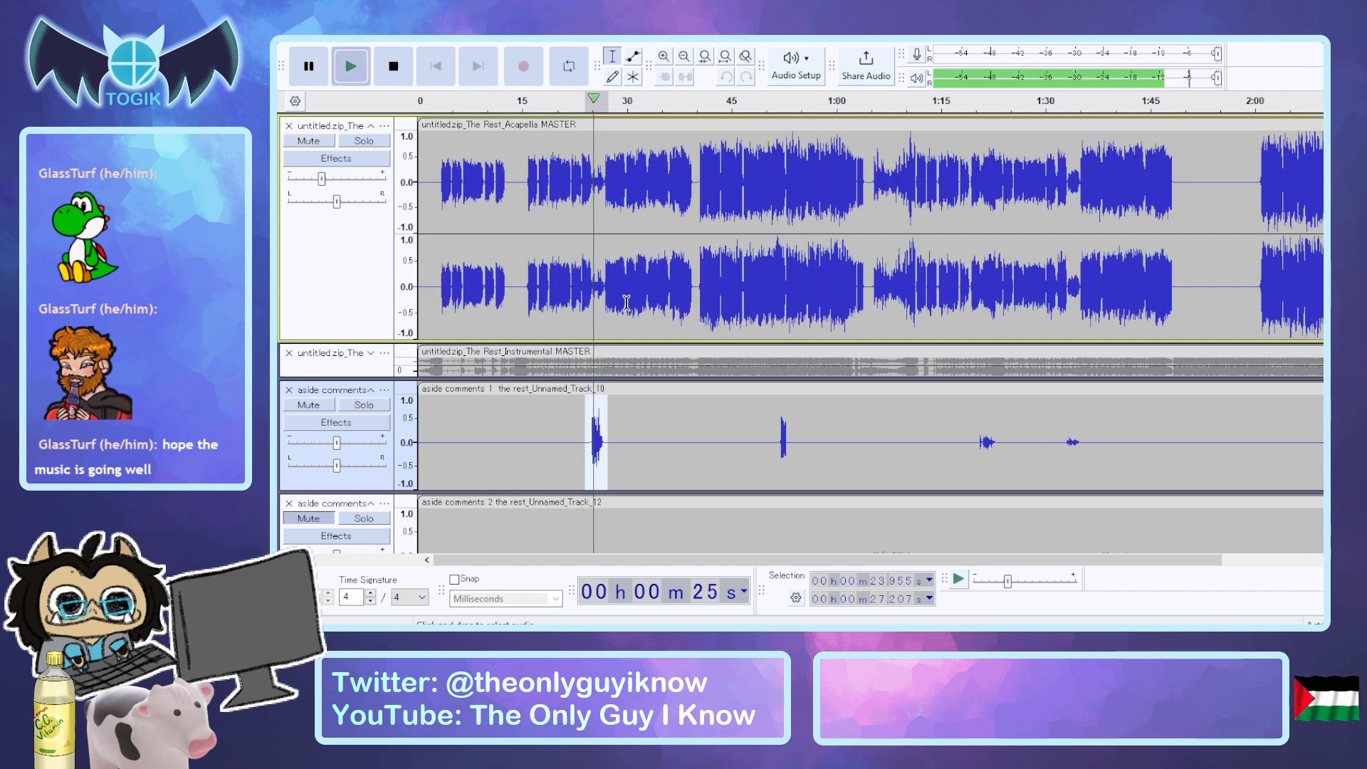
key(space)
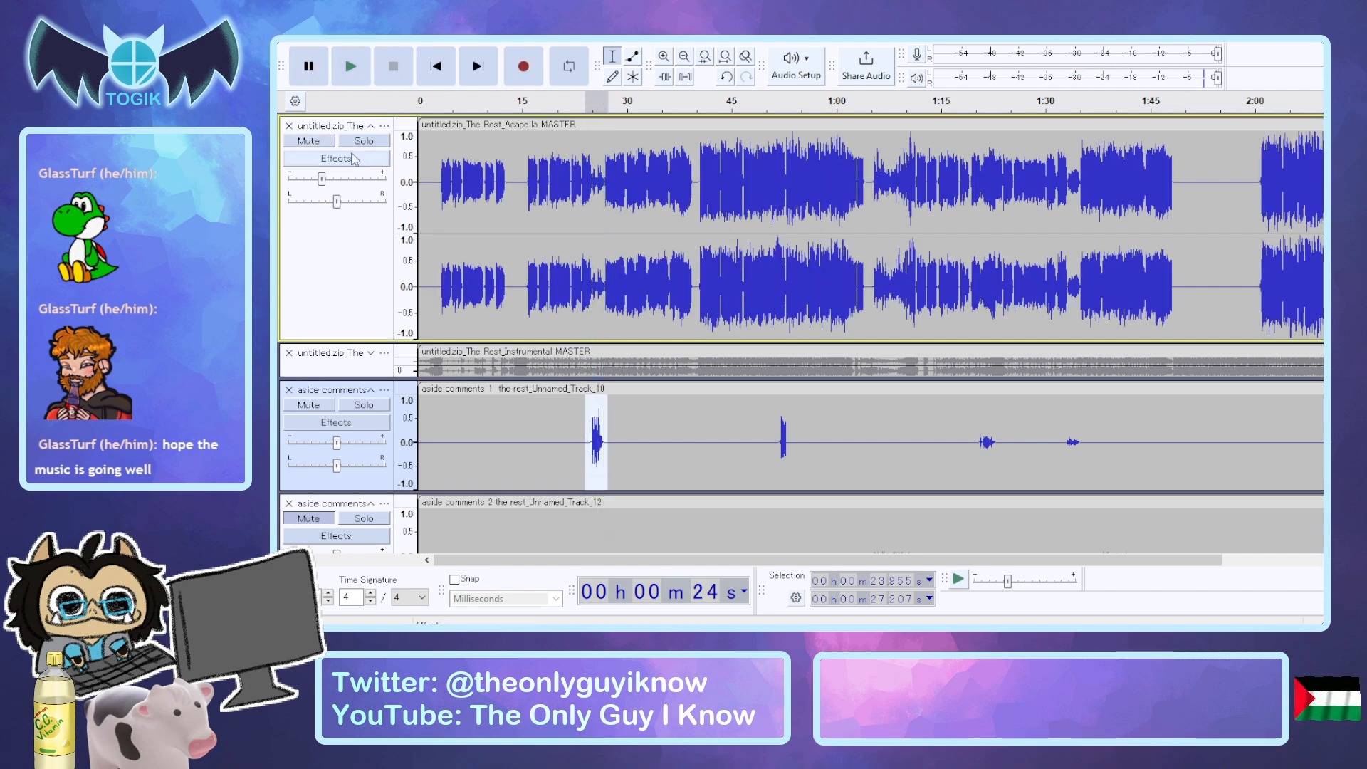
click(298, 142)
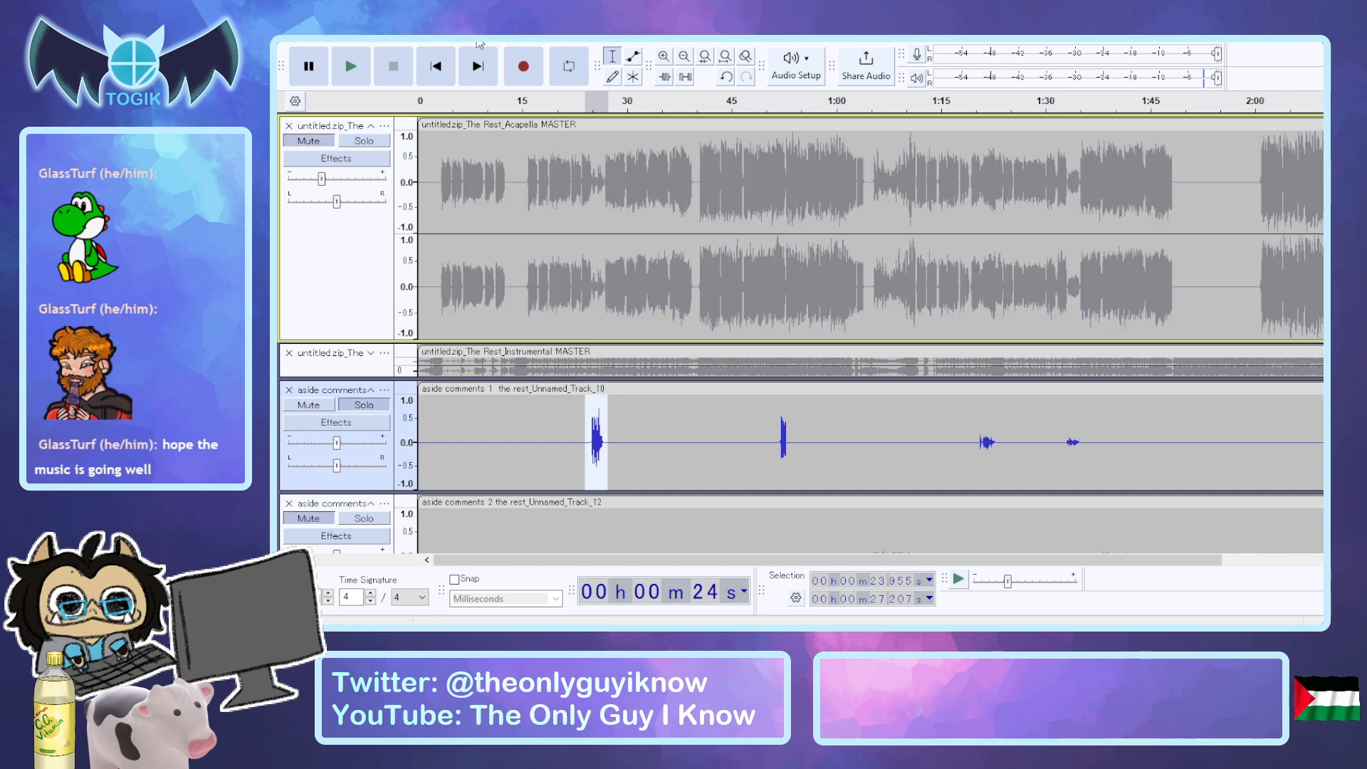
Select the second phrase of aside comments 1 from about 51.7 to 53.5 seconds, unmute the acapella, and audition them.
click(776, 437)
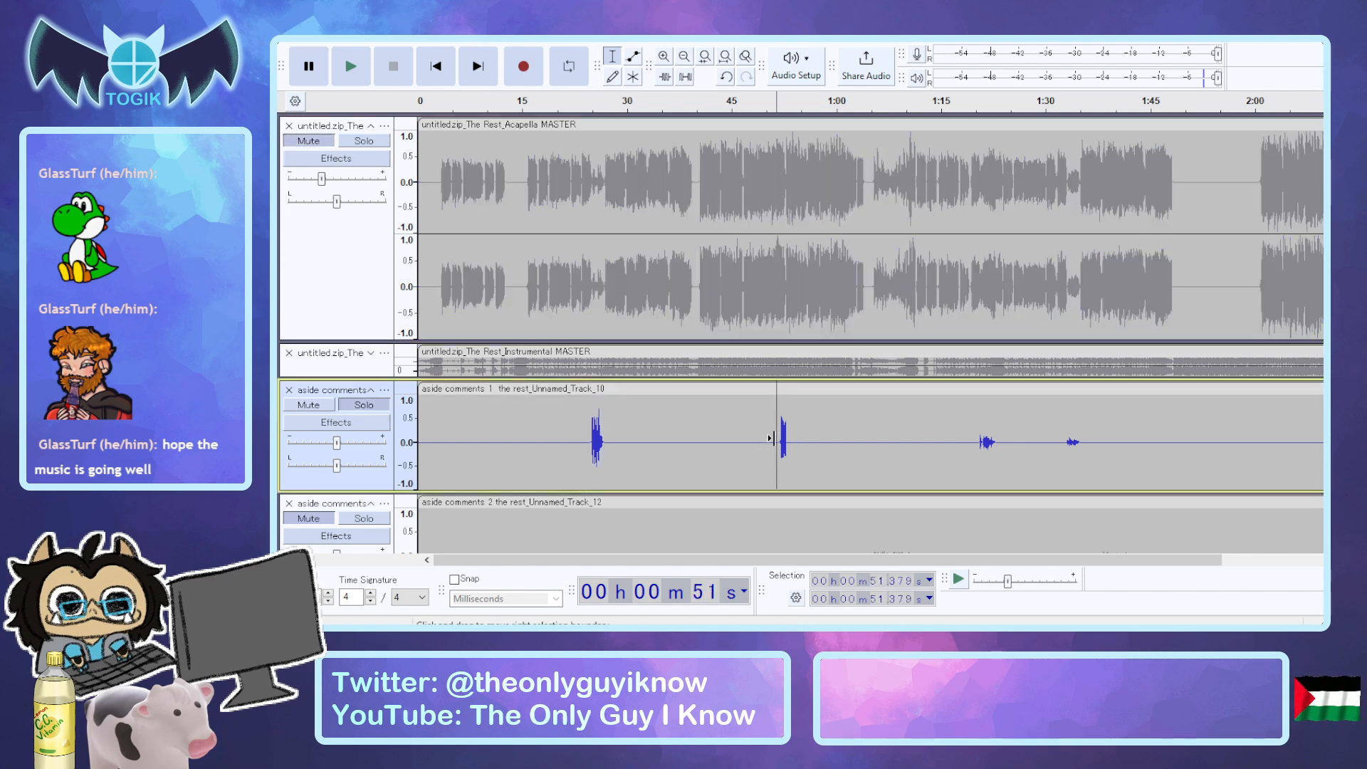
drag(779, 432, 791, 432)
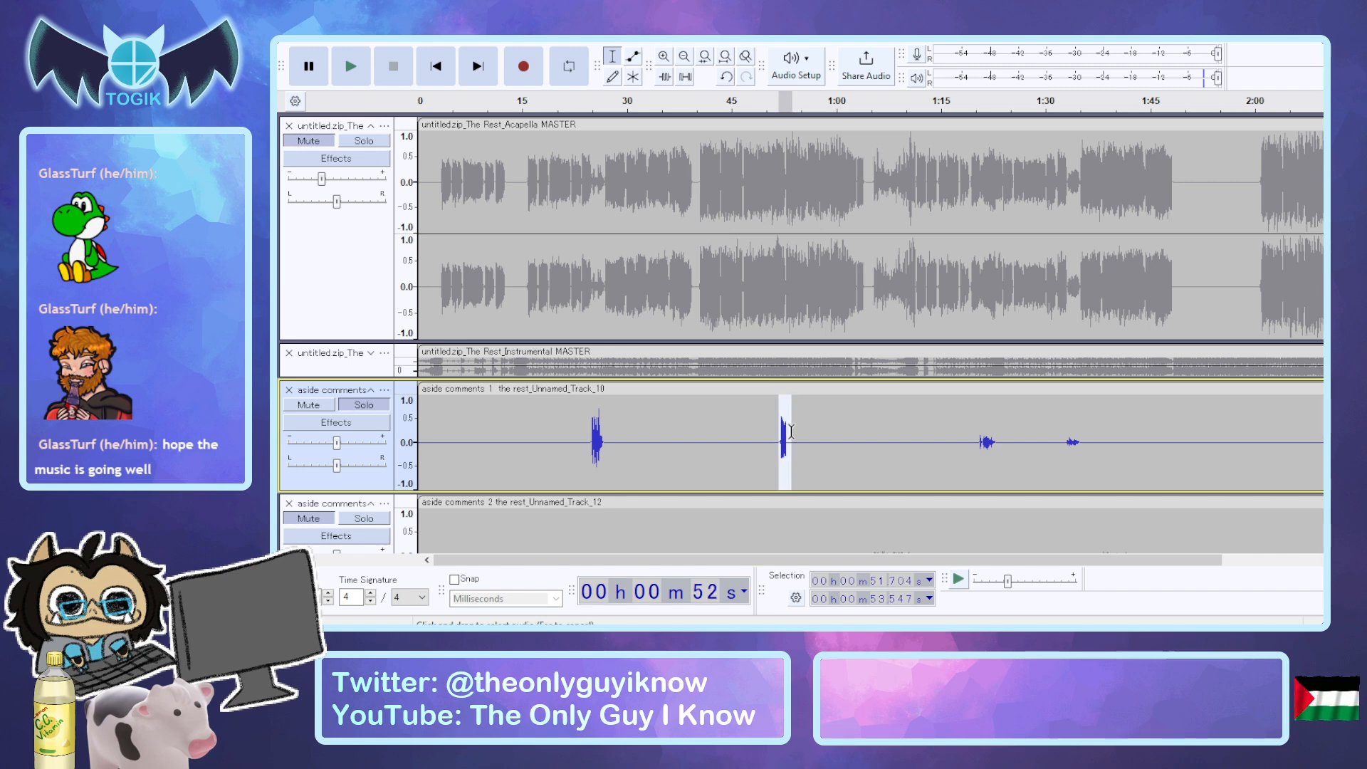
click(308, 140)
key(space)
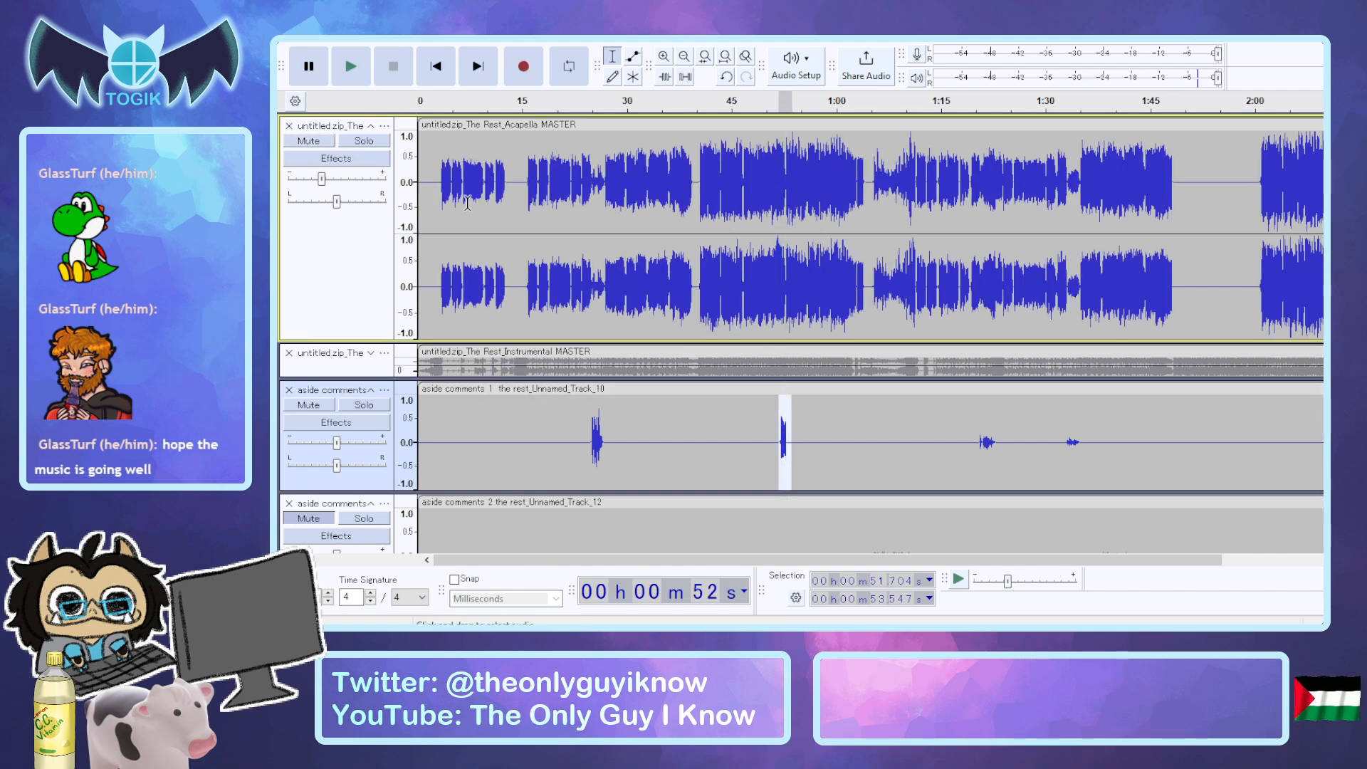
key(space)
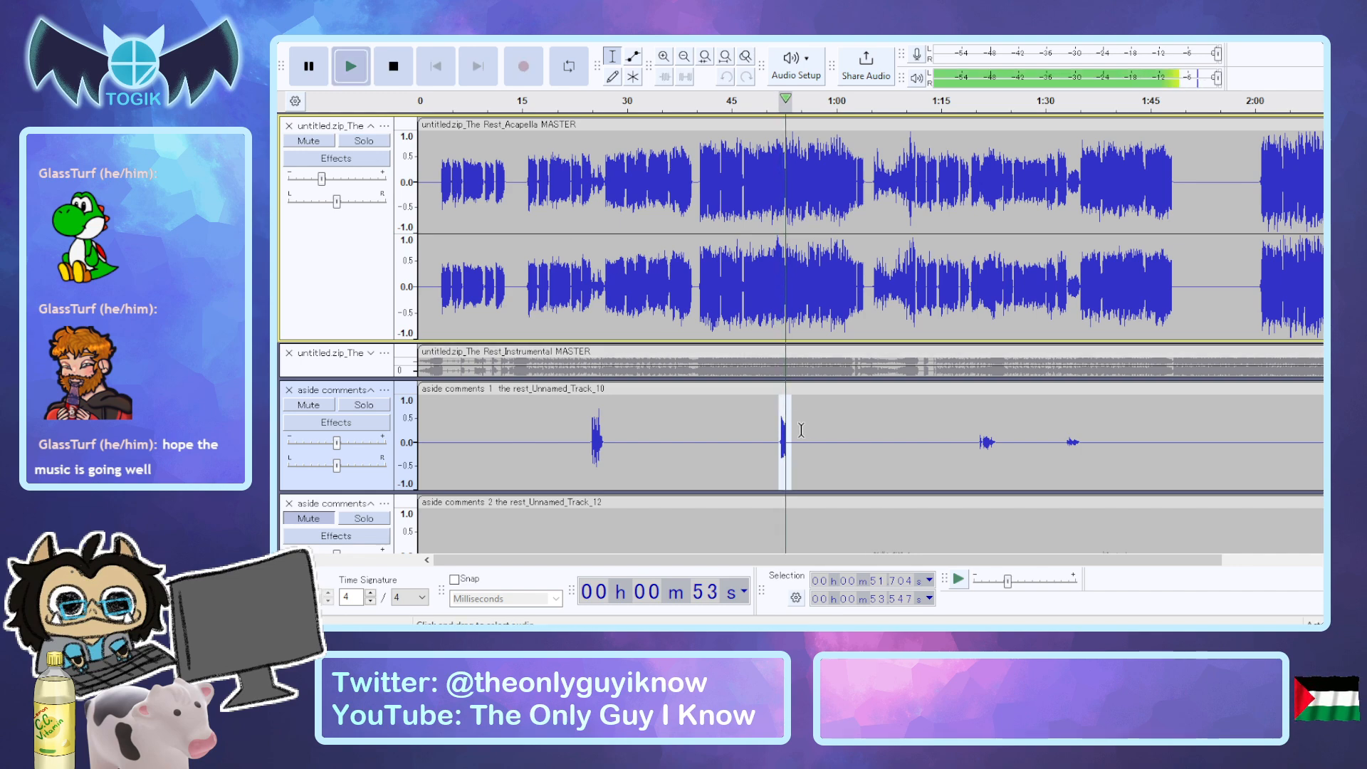
click(765, 420)
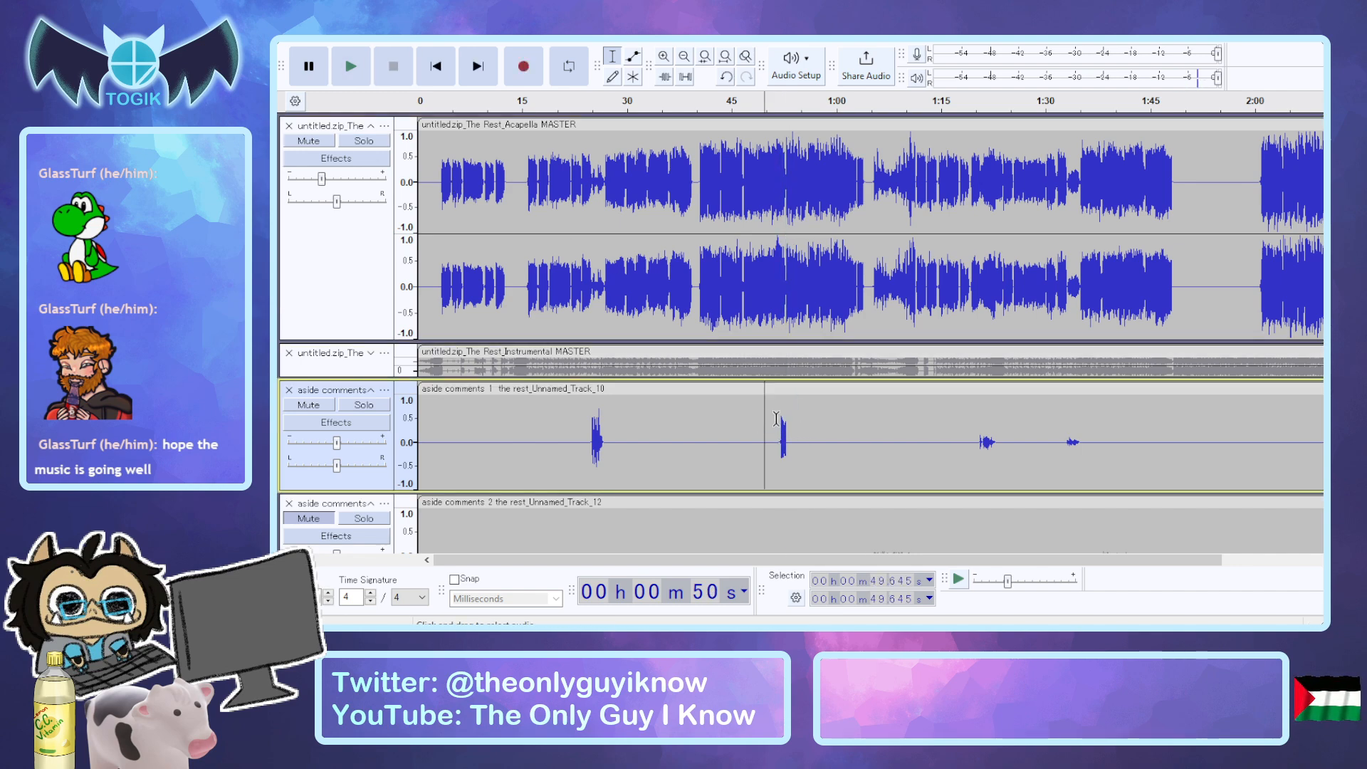
Expand and unmute the ghost harmony 3 track, and play it from about 51.4 seconds.
scroll(776, 419, down, 3)
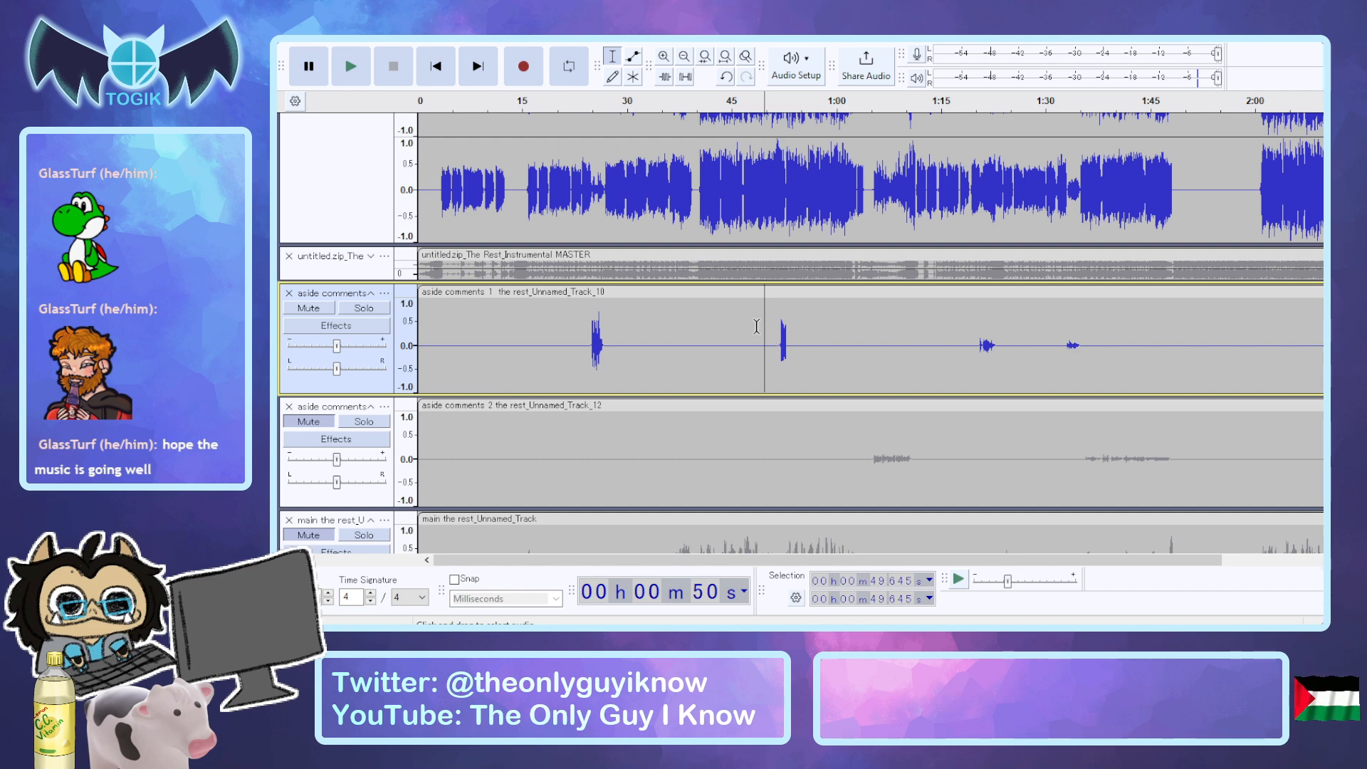
scroll(744, 468, down, 3)
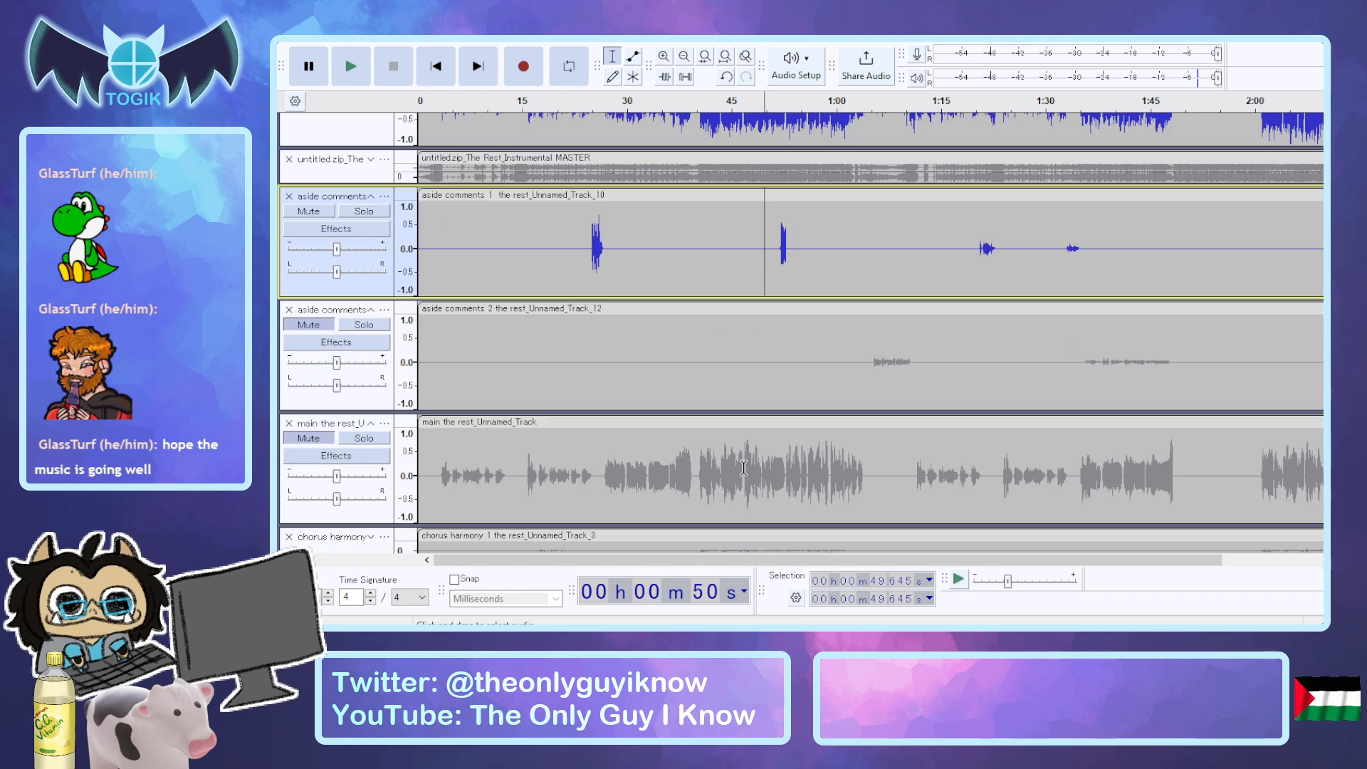
scroll(667, 373, down, 9)
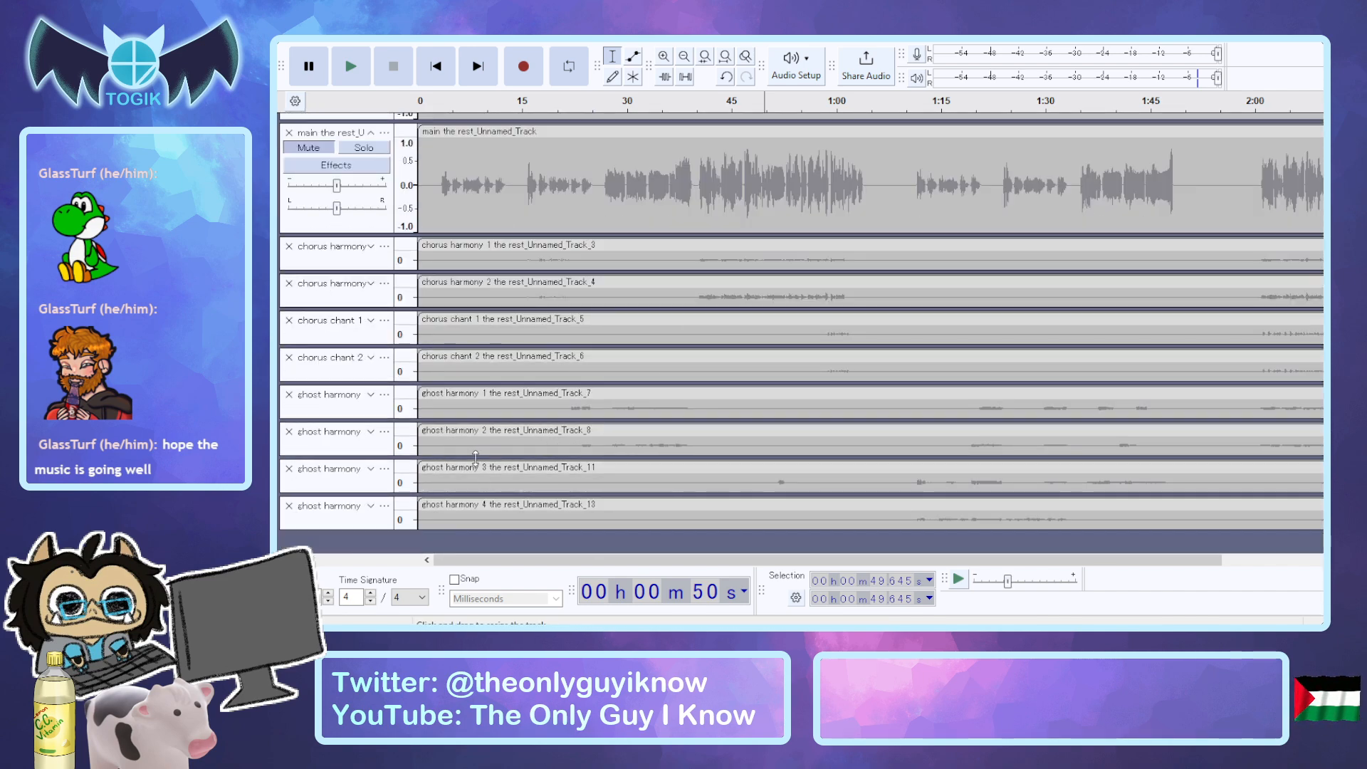
click(371, 469)
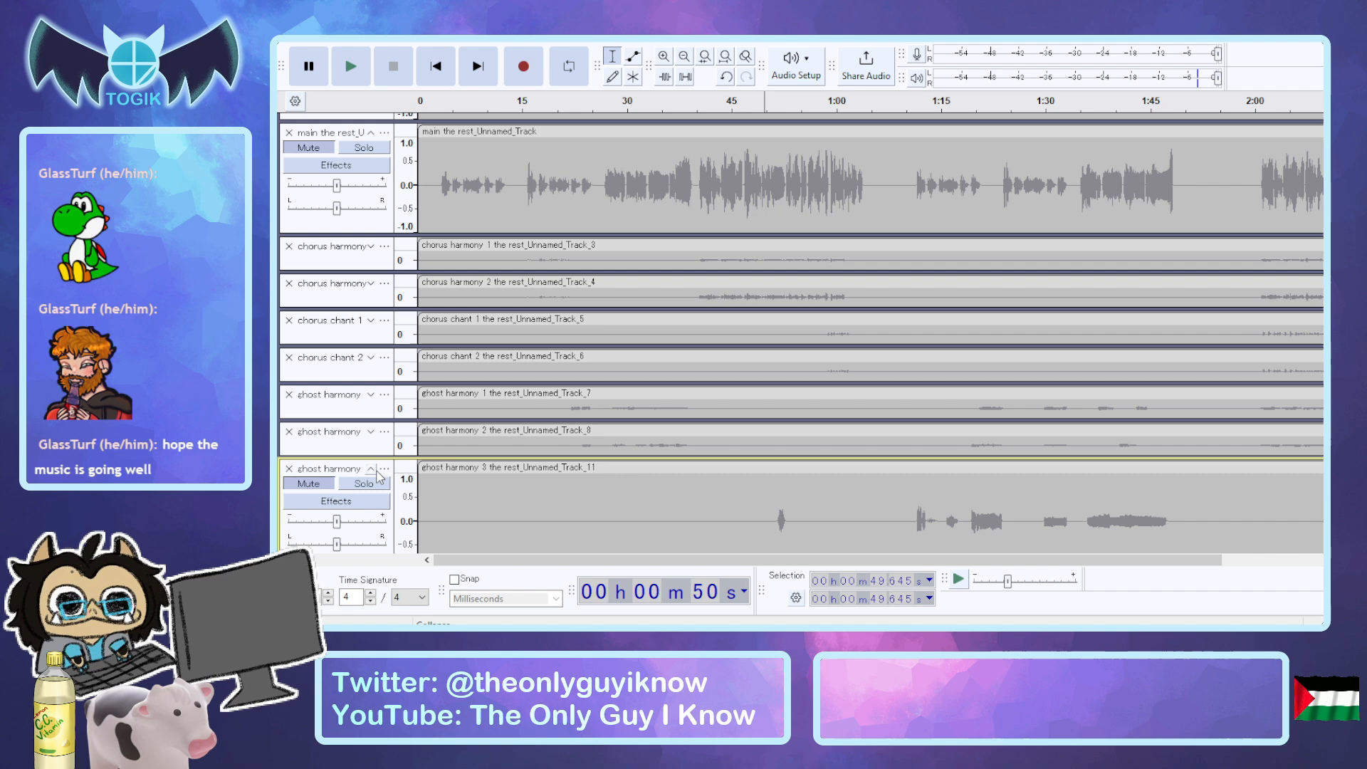
scroll(780, 453, down, 2)
click(778, 446)
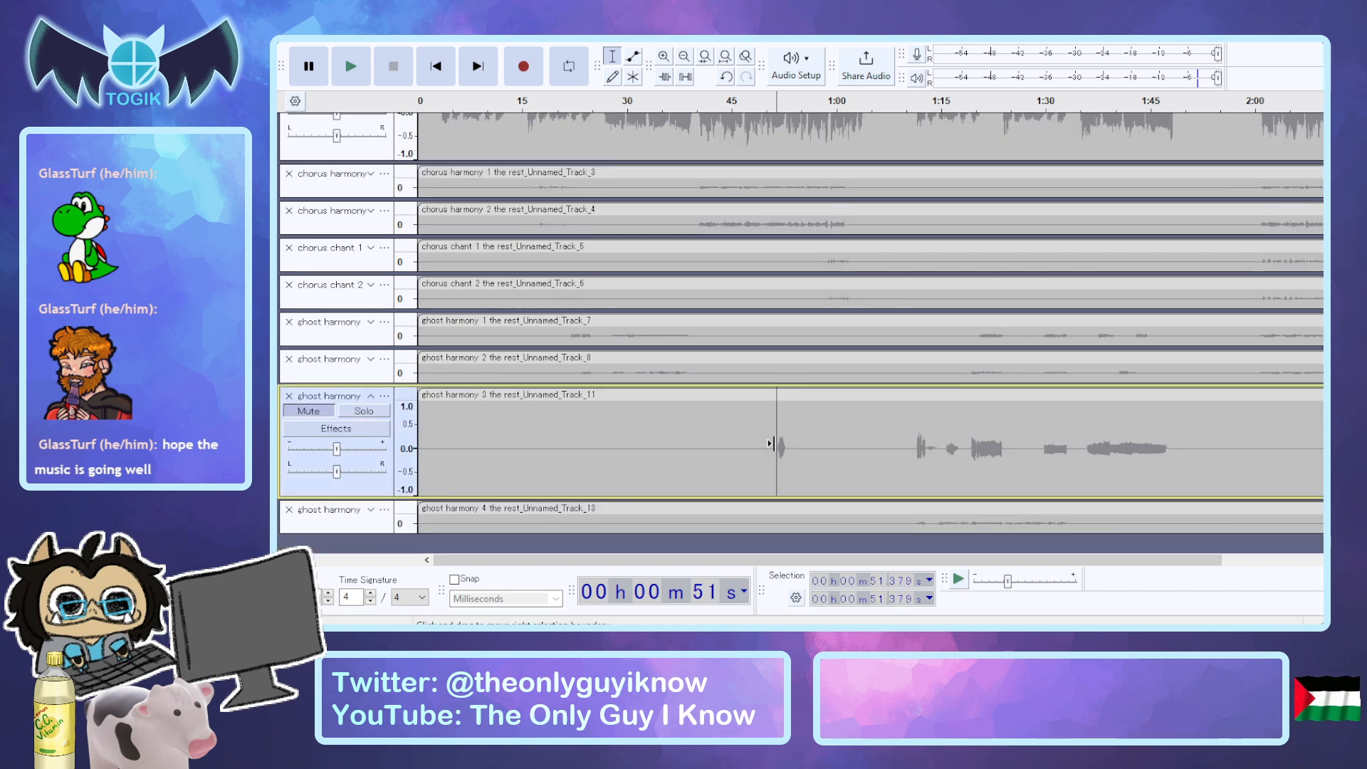
click(304, 420)
key(space)
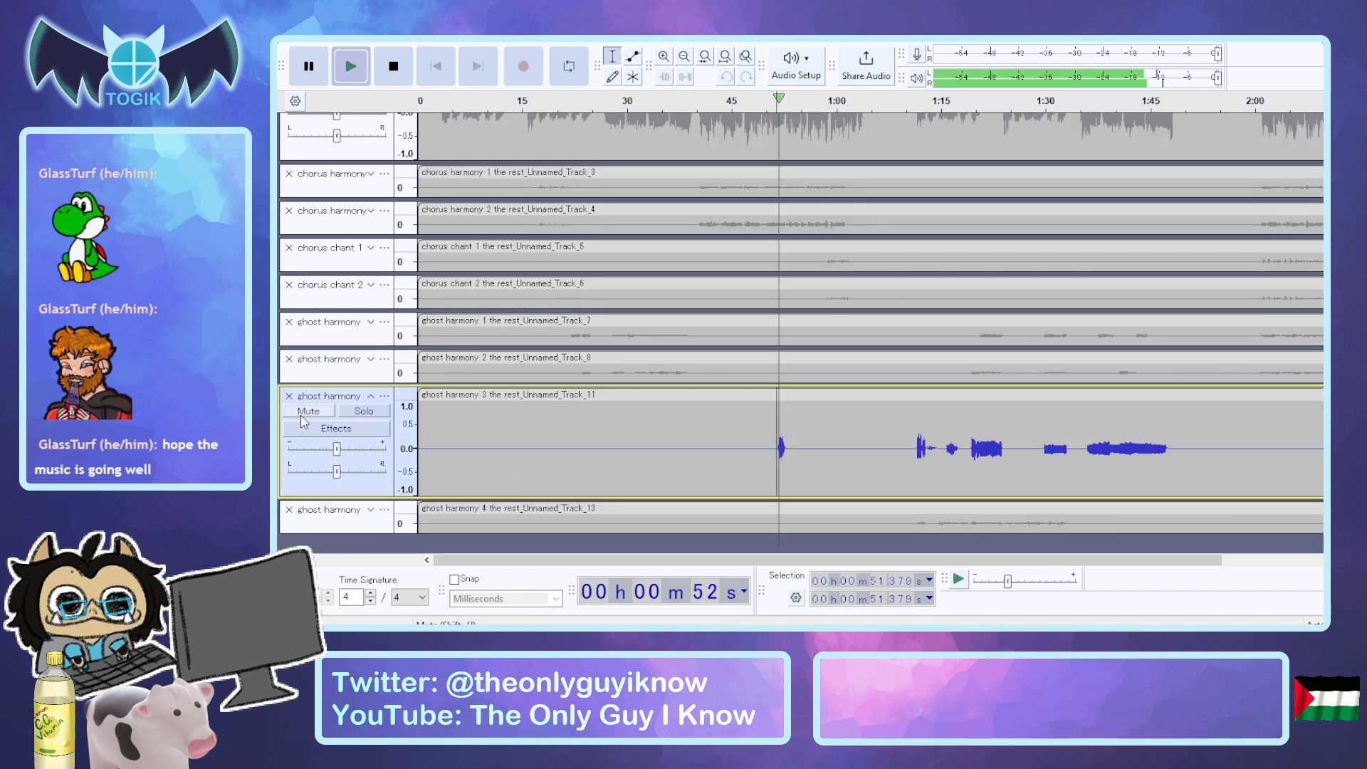
key(space)
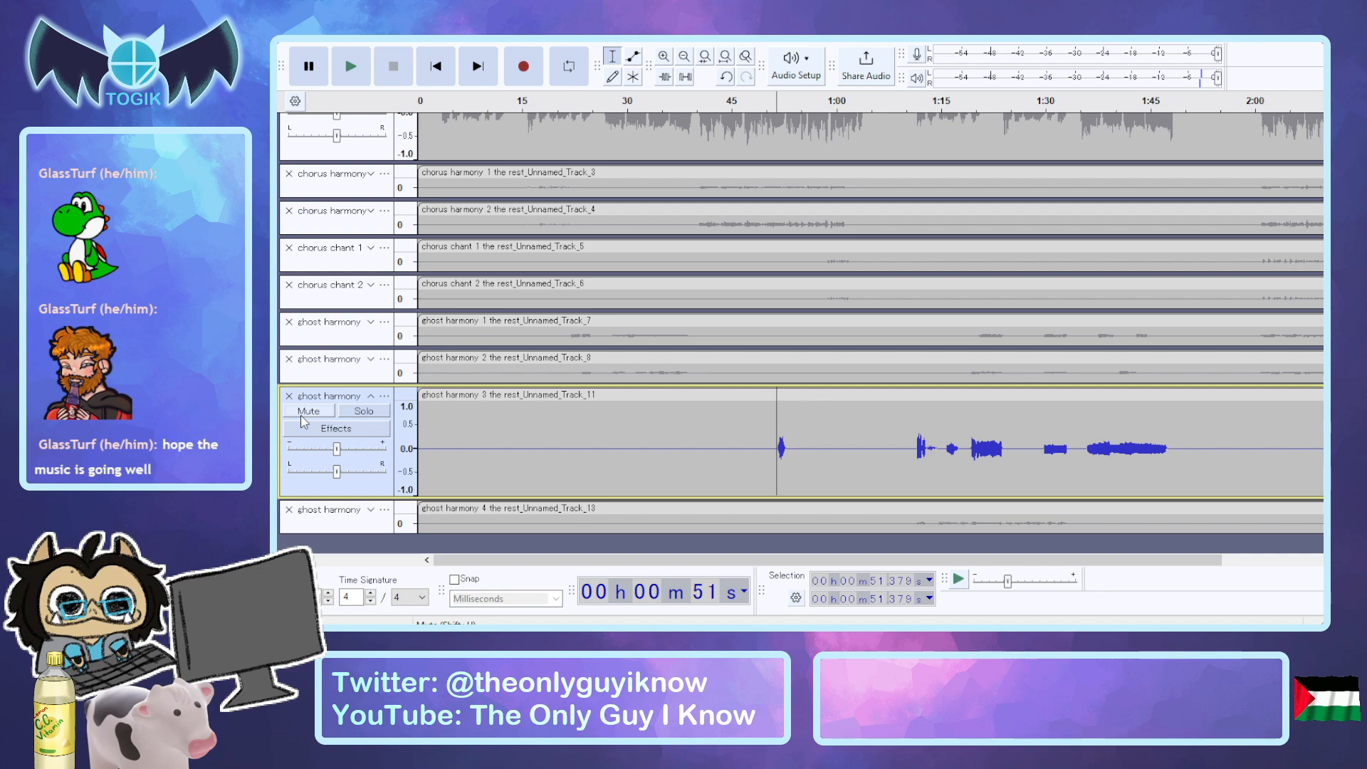
Try to paste the ghost harmony 3 phrase from about 51.4 to 53.8 seconds into aside comments 2, and undo the paste.
drag(776, 438, 788, 434)
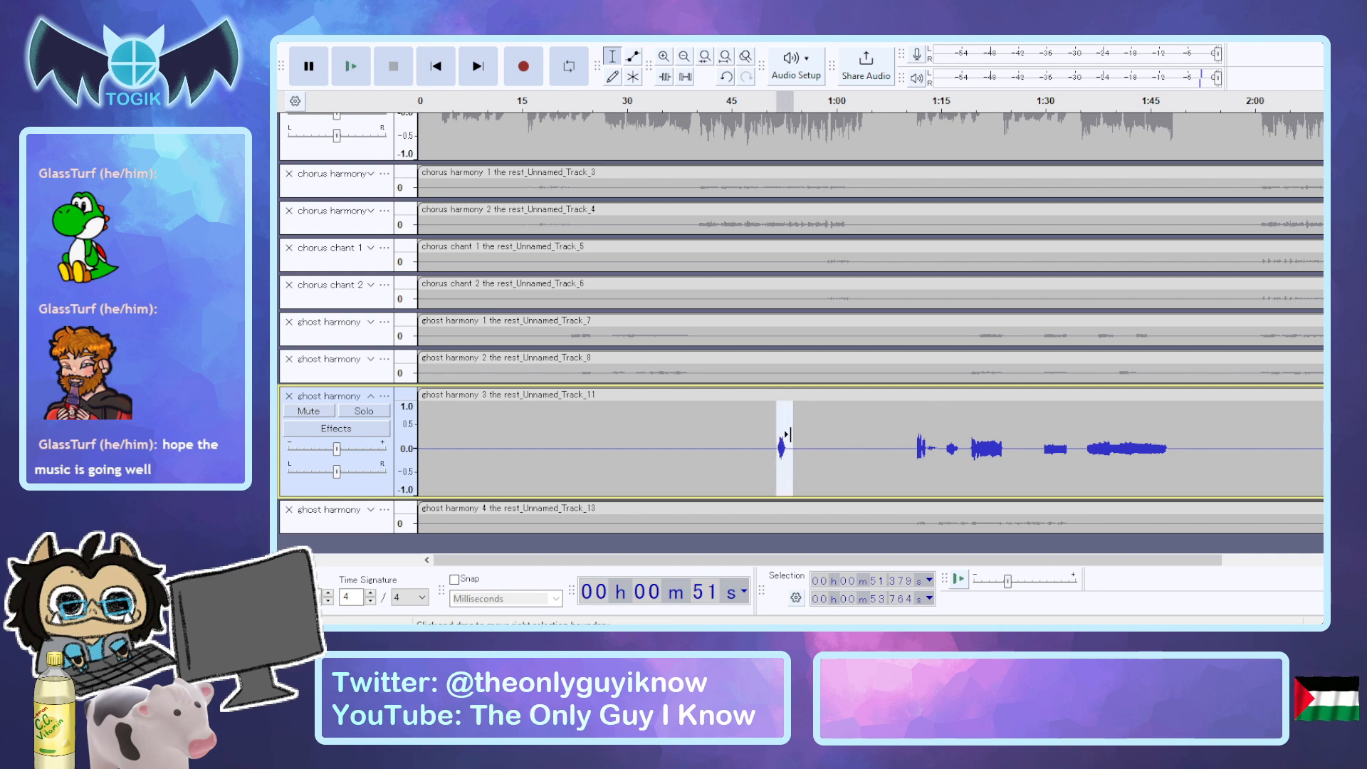
scroll(788, 324, up, 5)
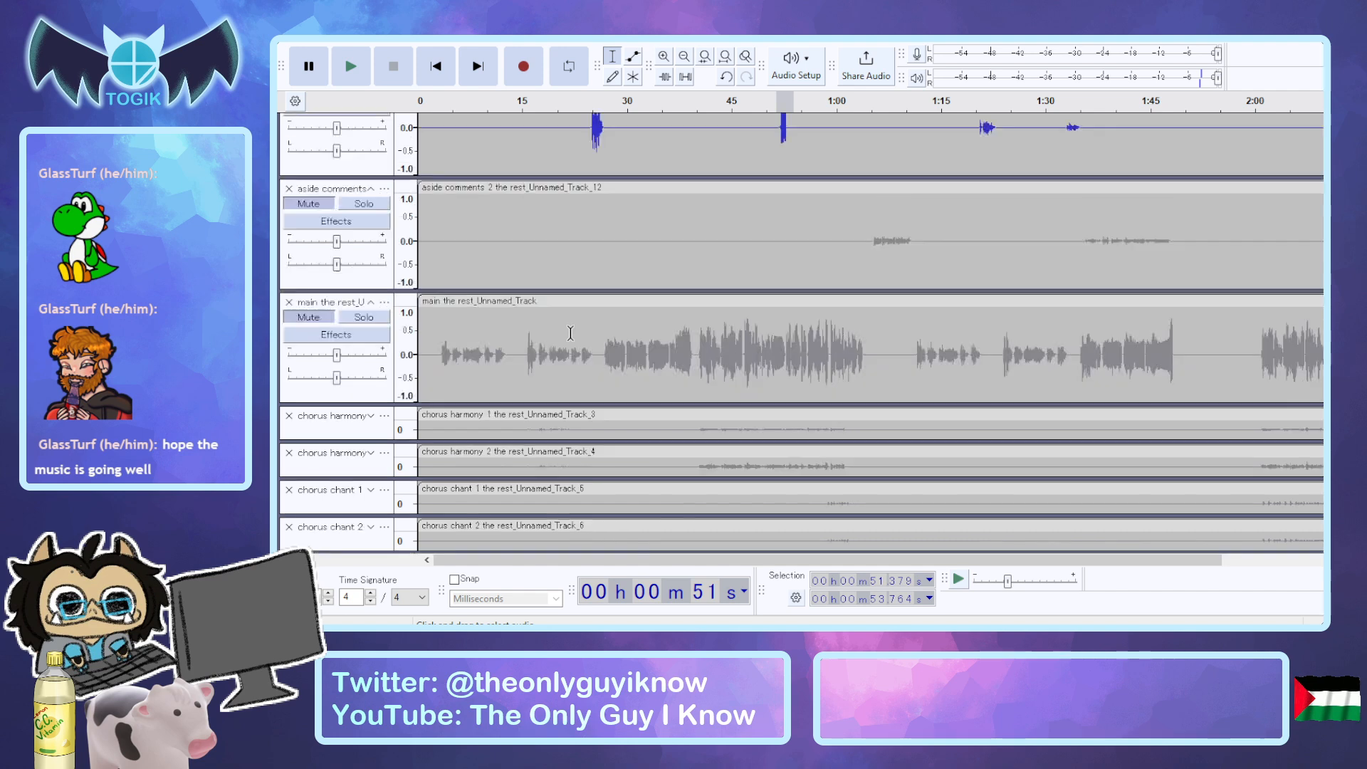
scroll(571, 333, up, 2)
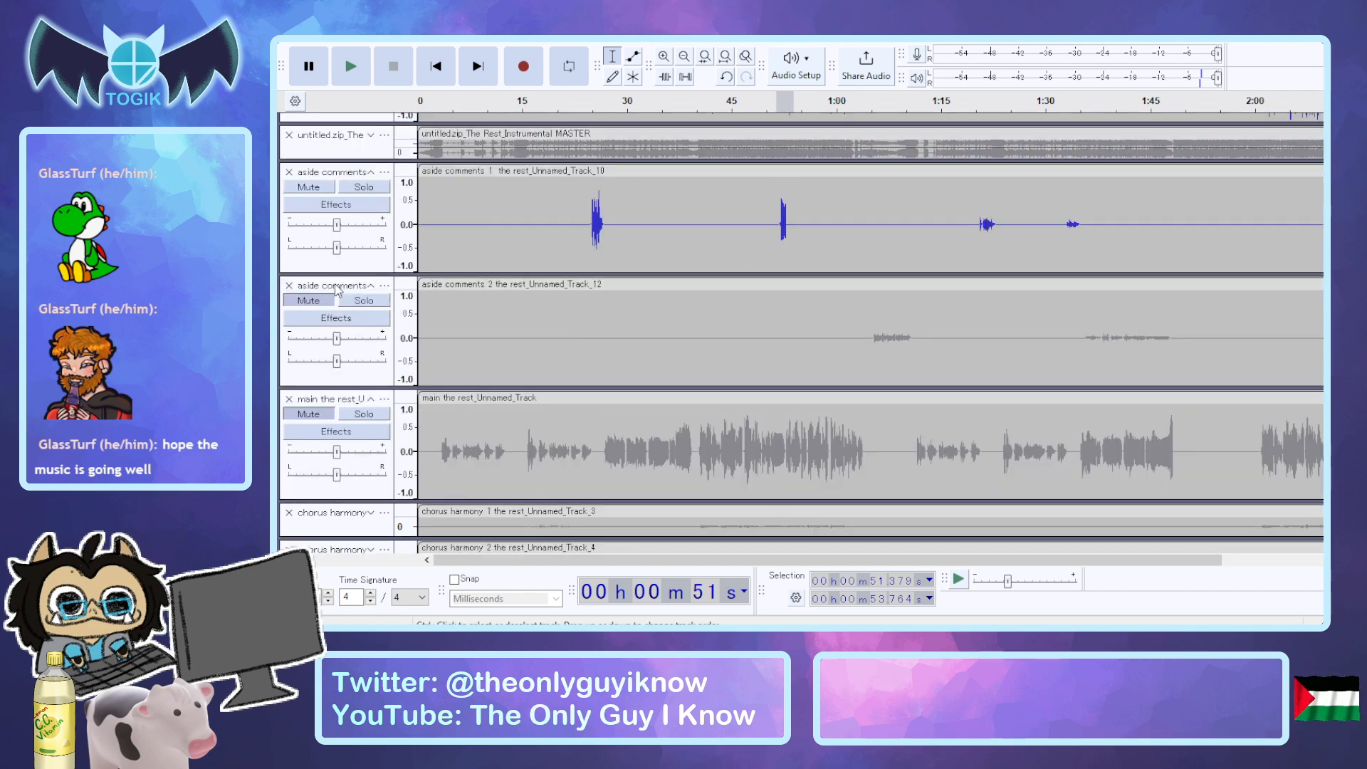
click(367, 331)
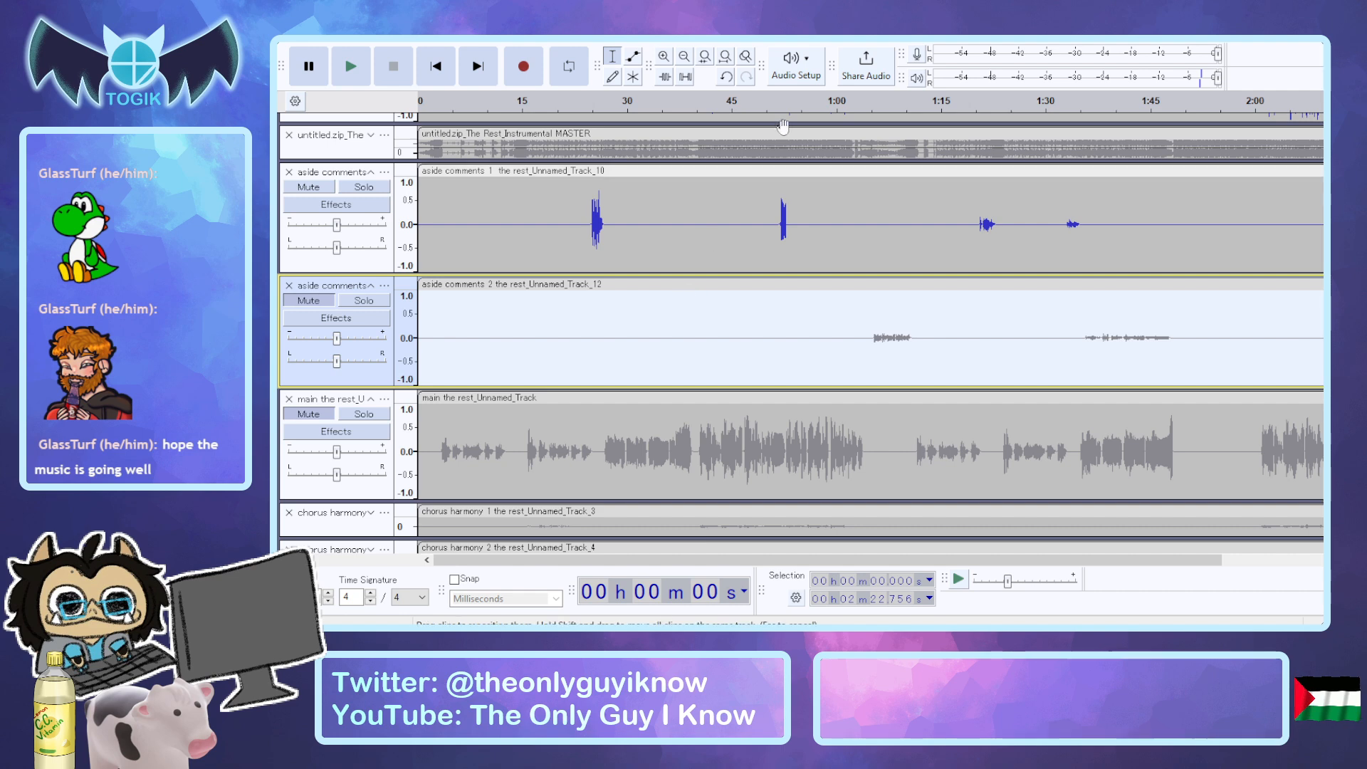
key(ctrl+v)
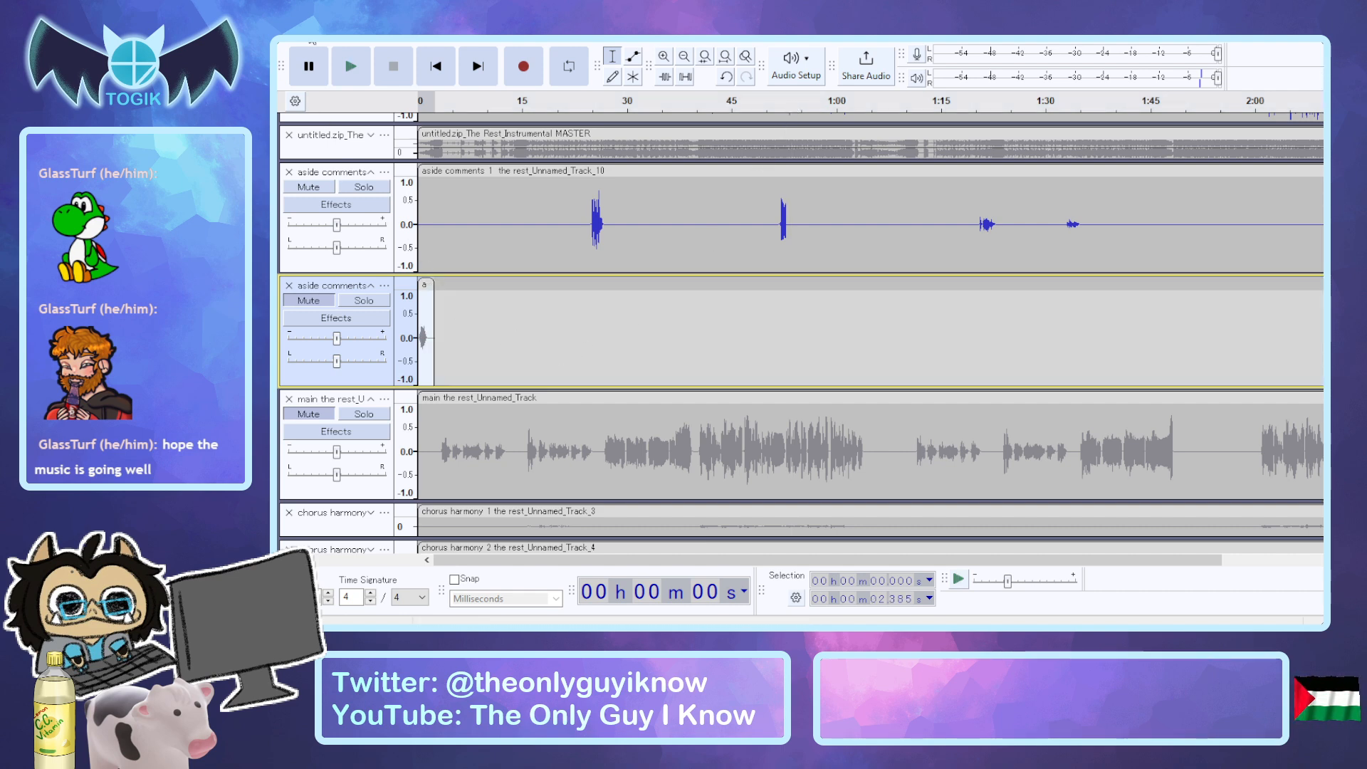
key(ctrl+z)
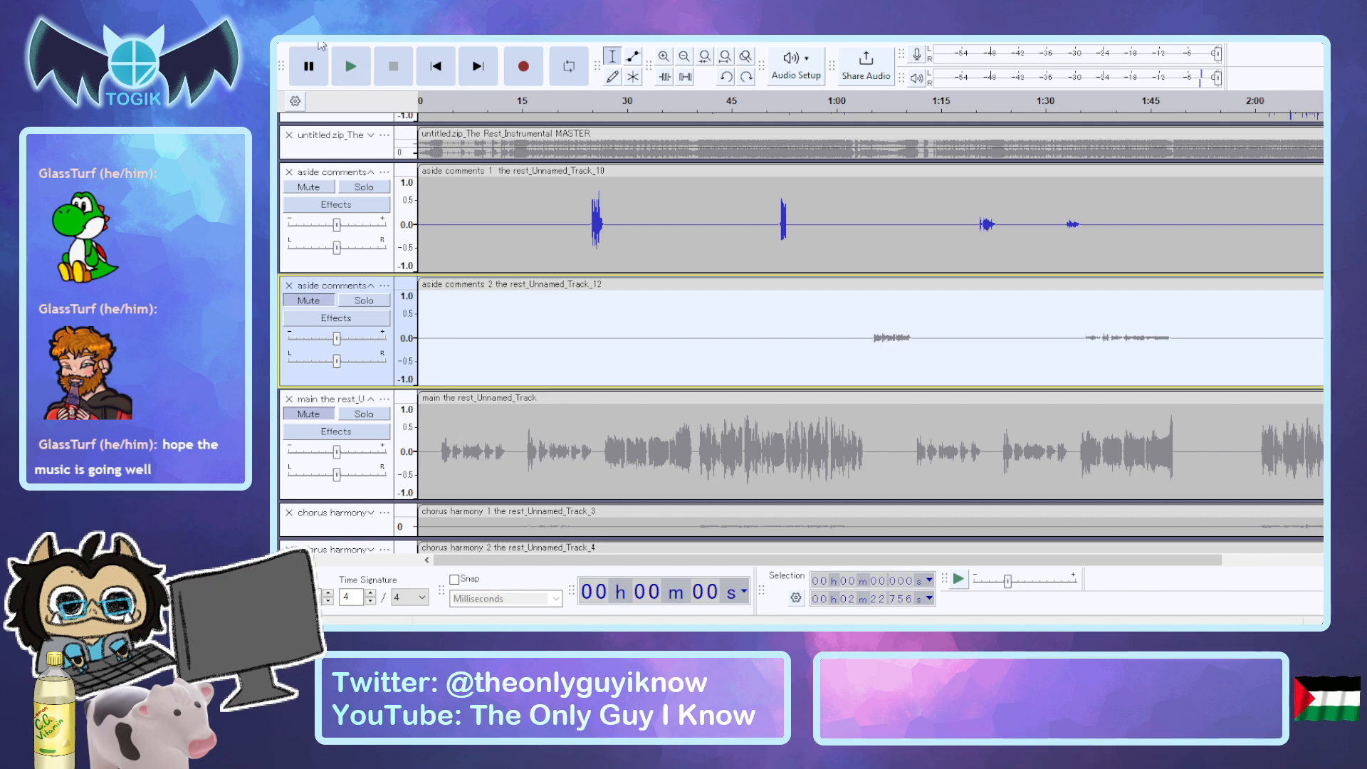
scroll(331, 418, down, 5)
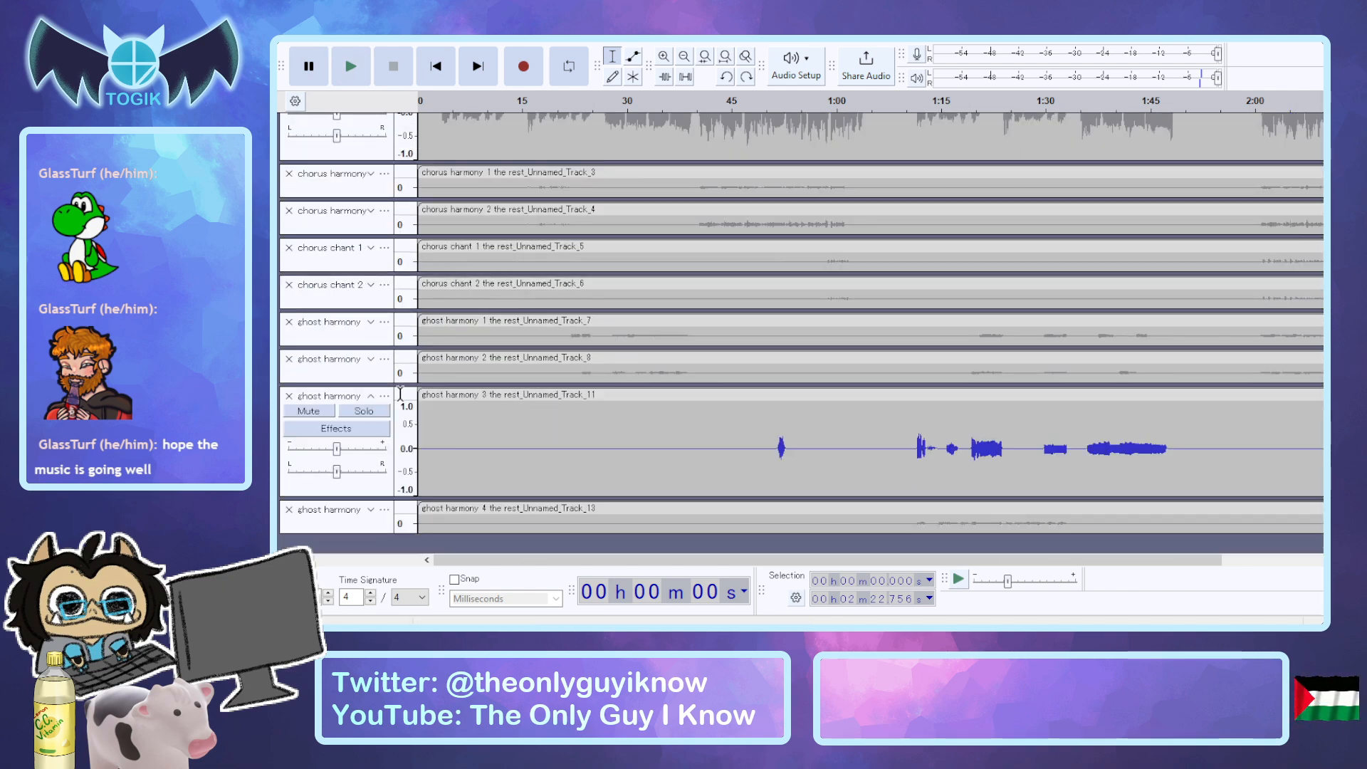
Remove the ghost harmony 3 track, and play aside comments 1 from about 50.7 to 54.3 seconds with the acapella unmuted.
click(289, 396)
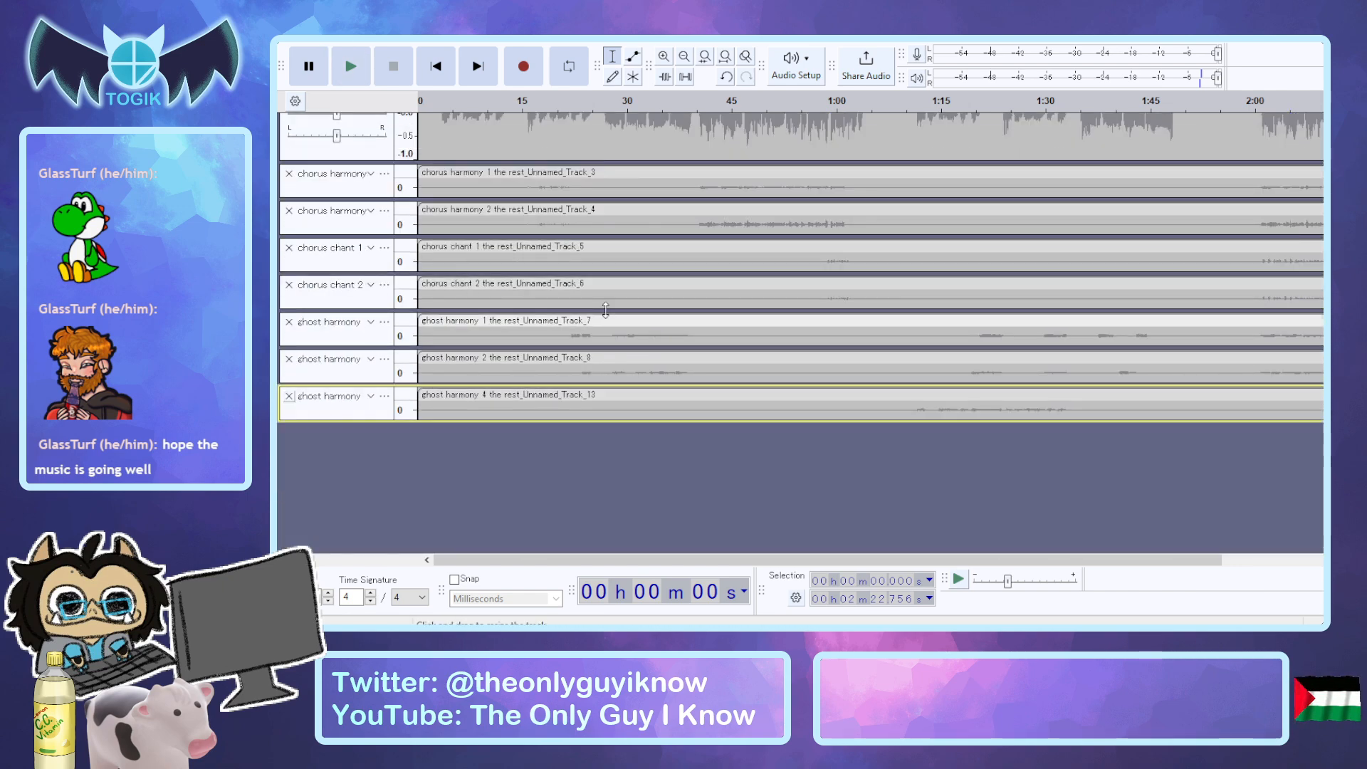
scroll(629, 305, up, 5)
scroll(628, 304, up, 2)
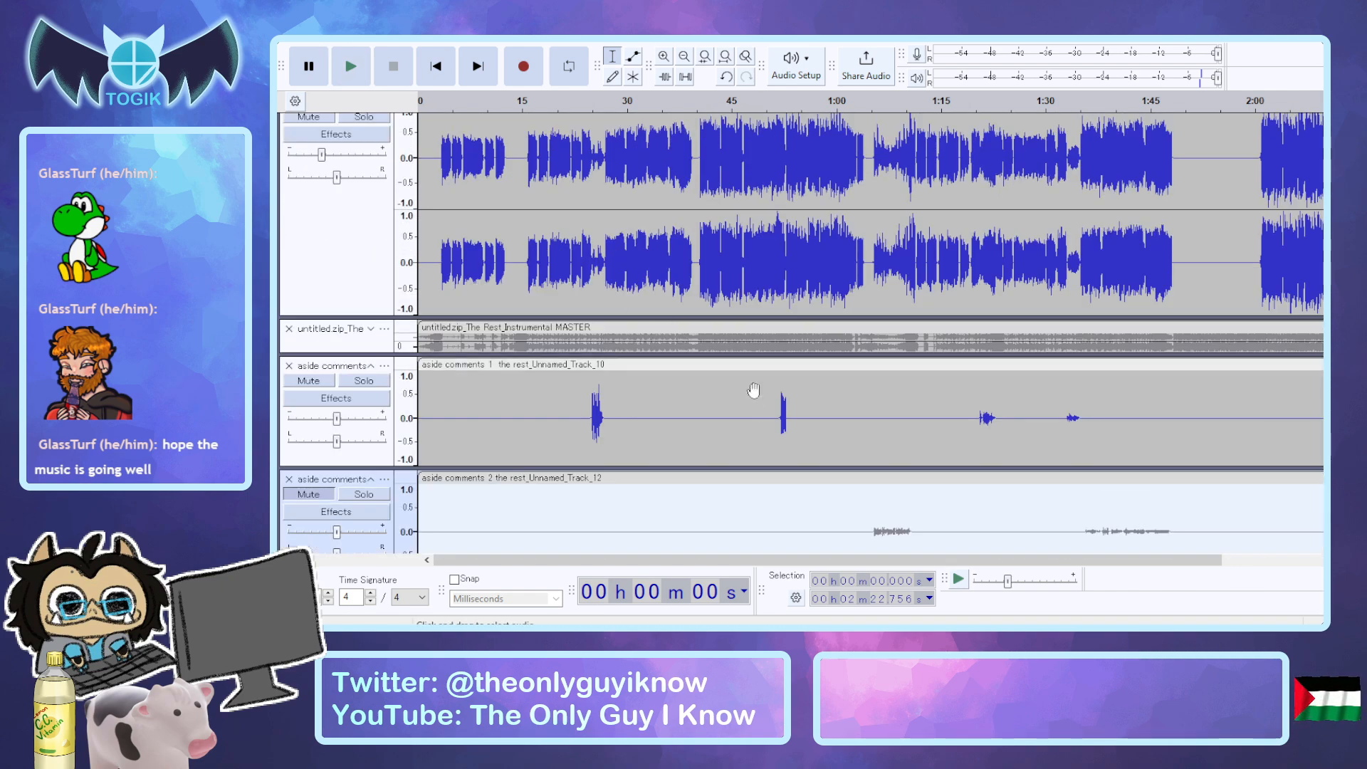
click(785, 408)
drag(772, 411, 797, 412)
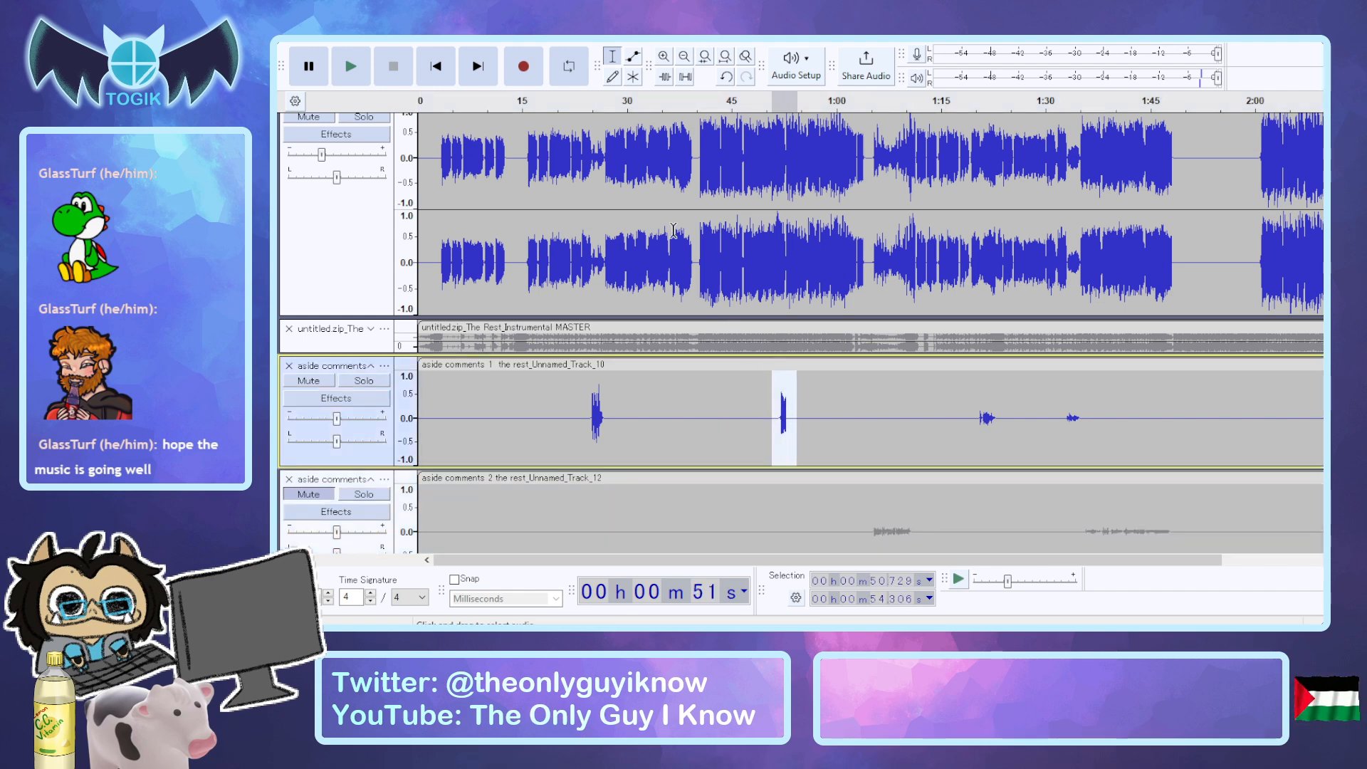
key(space)
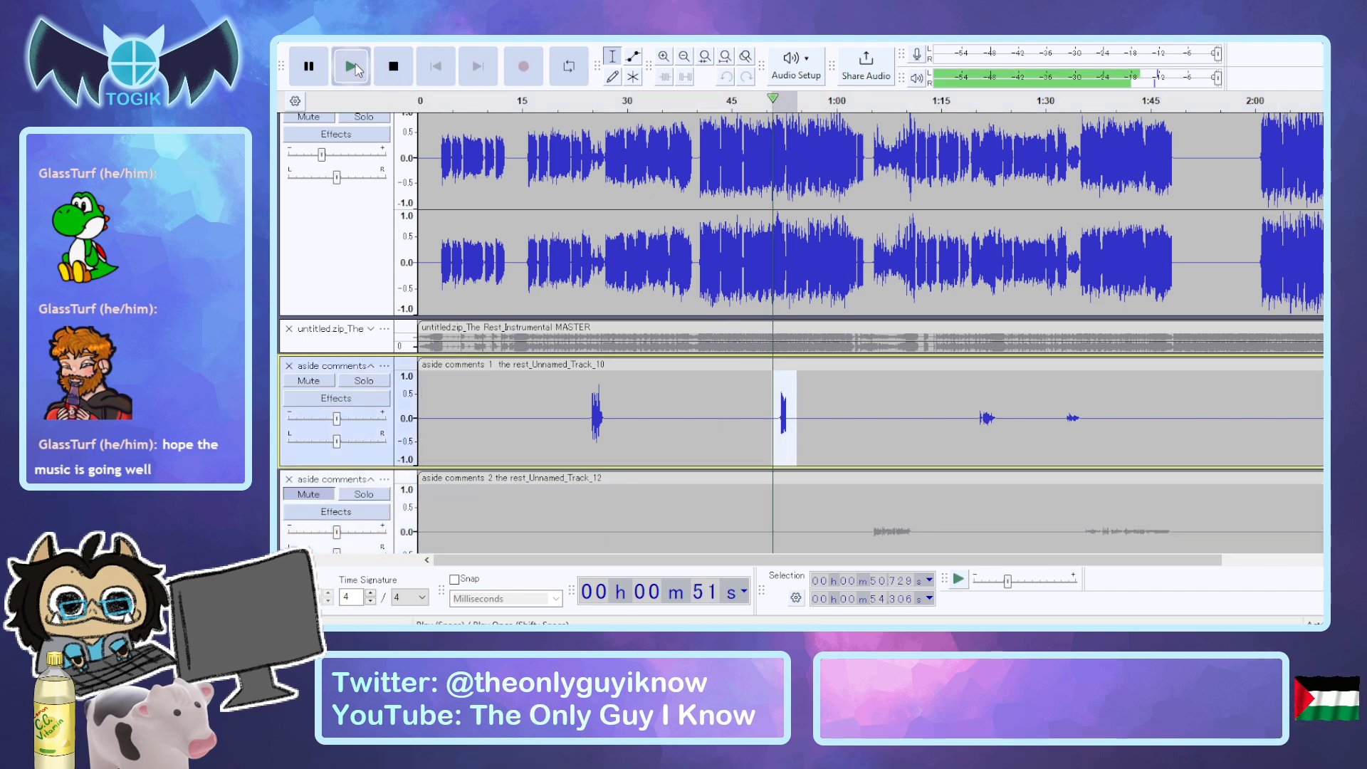
click(394, 66)
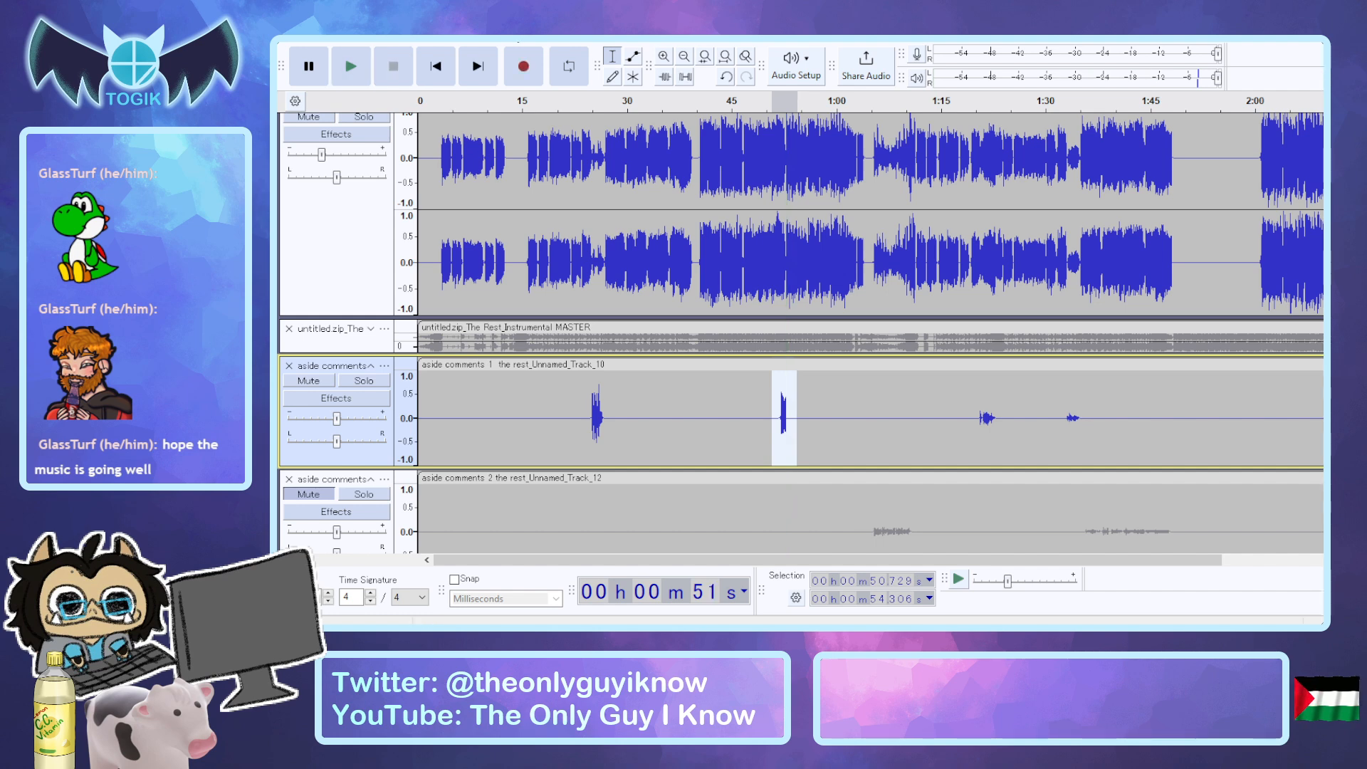
Mute the acapella, and check the realtime effects of aside comments 1.
click(317, 118)
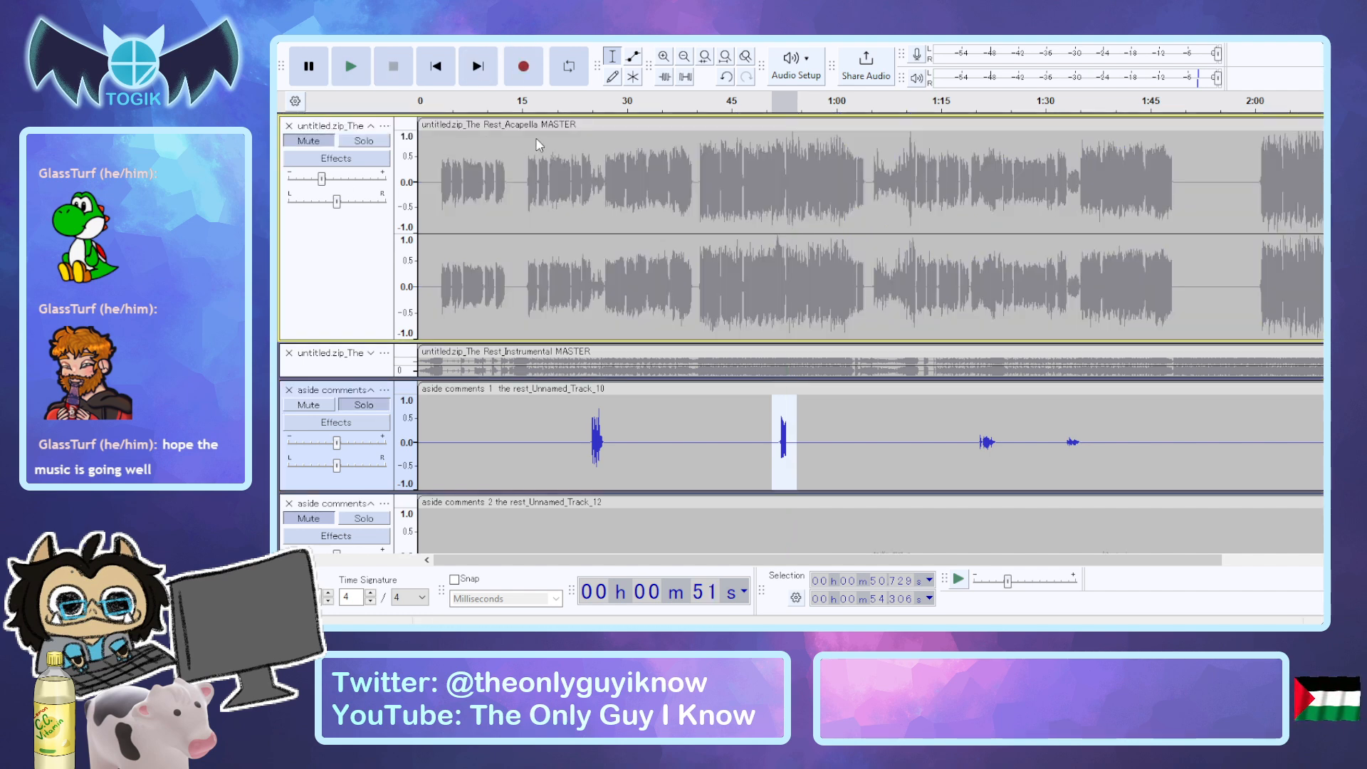
click(365, 422)
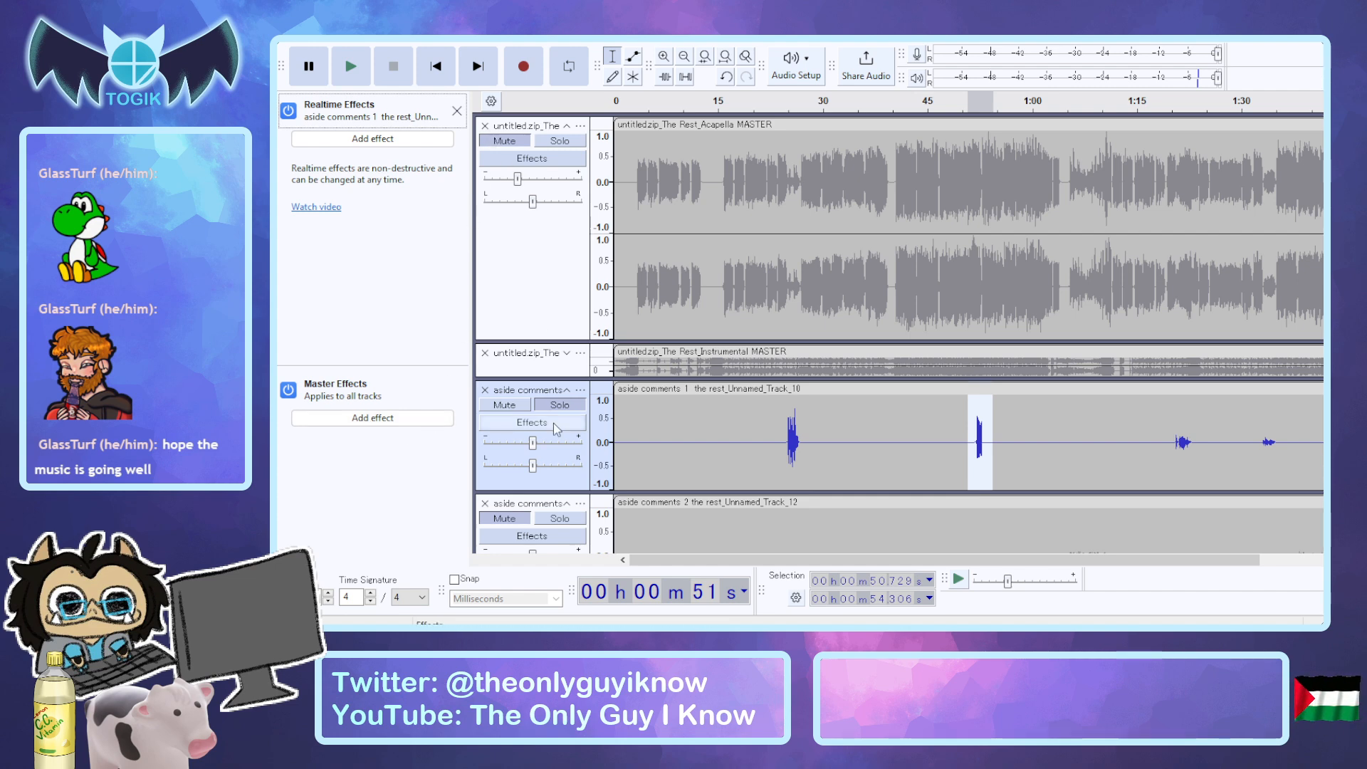
click(457, 111)
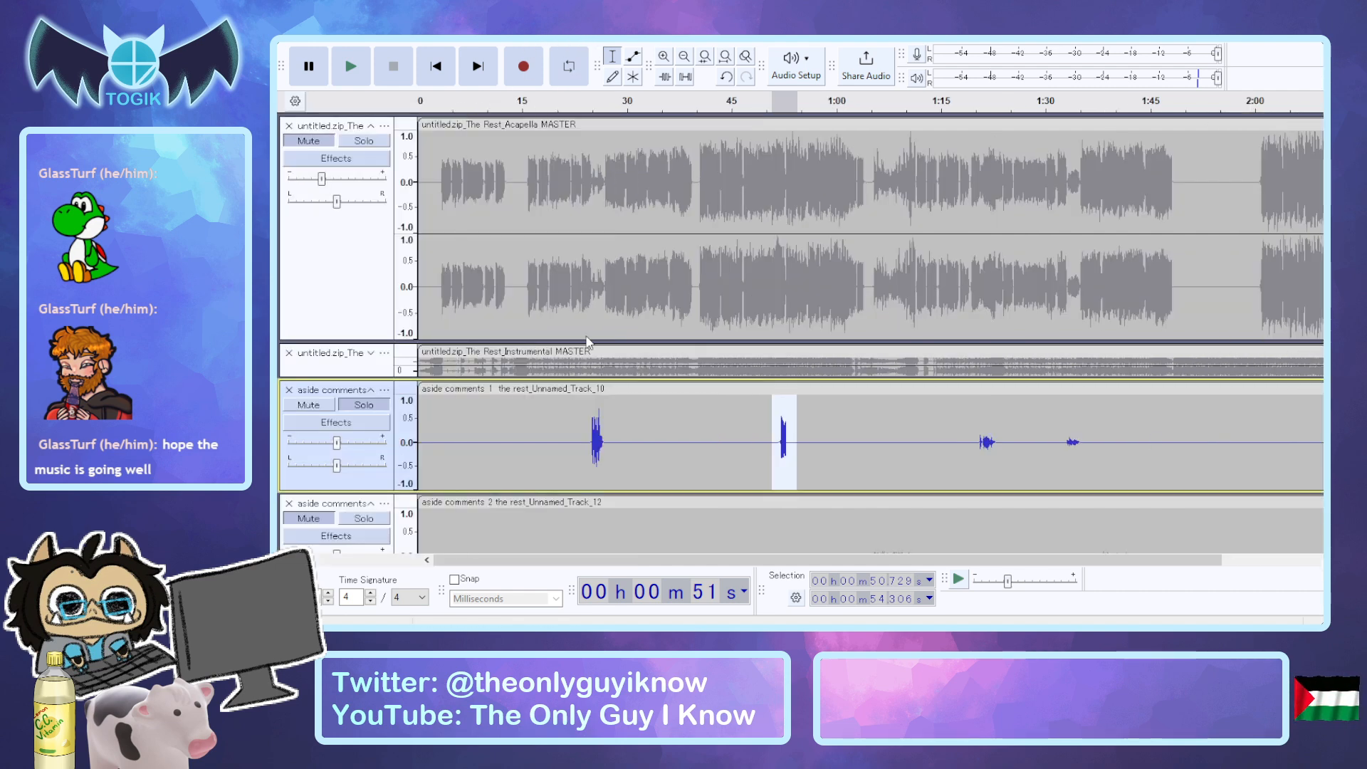
Audition the selected second phrase of aside comments 1 with the acapella muted.
click(561, 242)
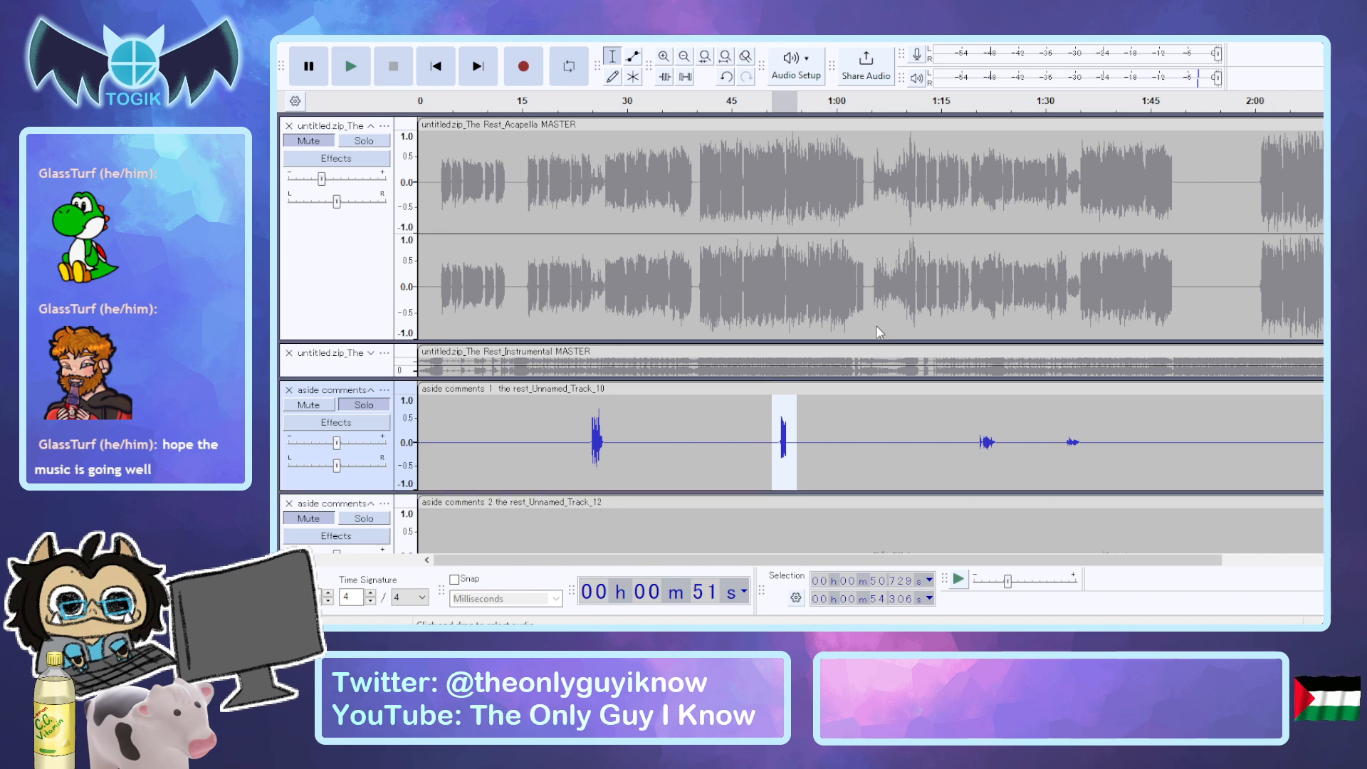
click(846, 381)
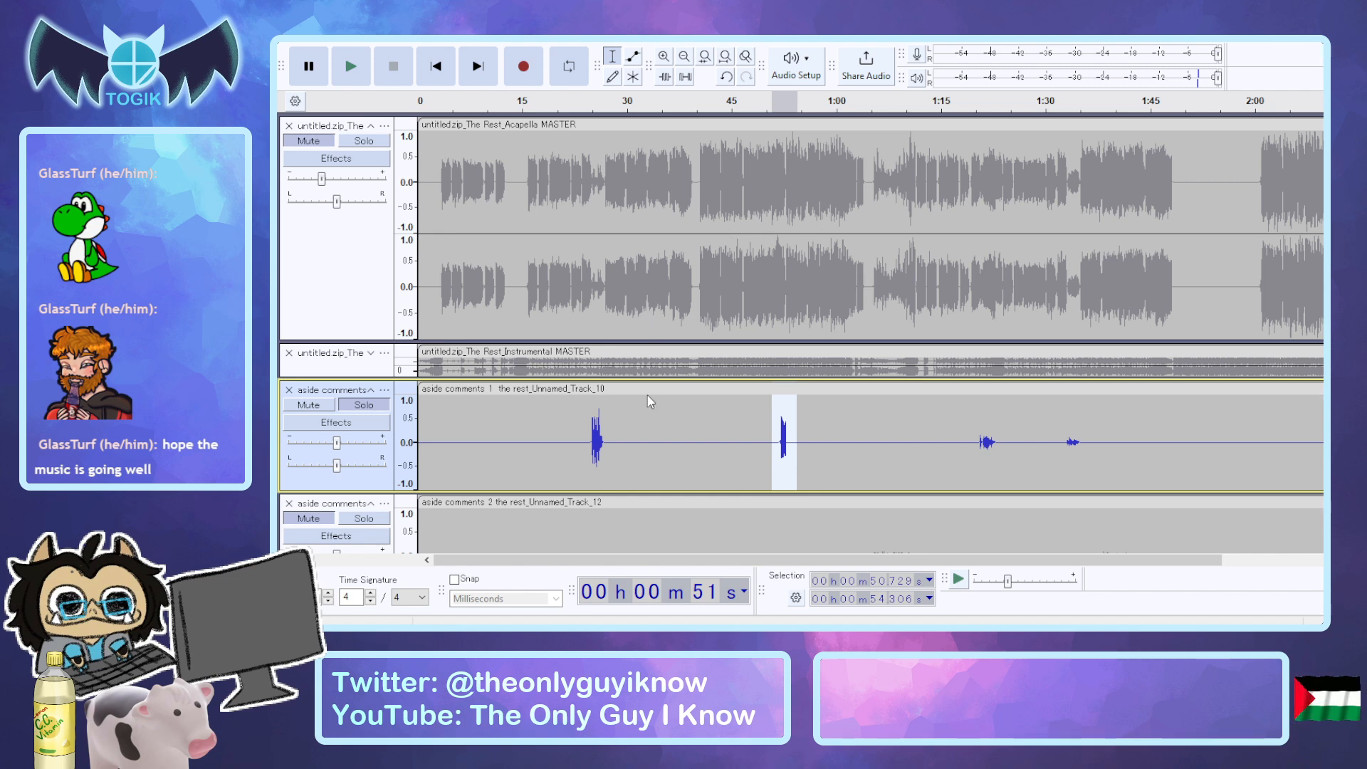
click(620, 493)
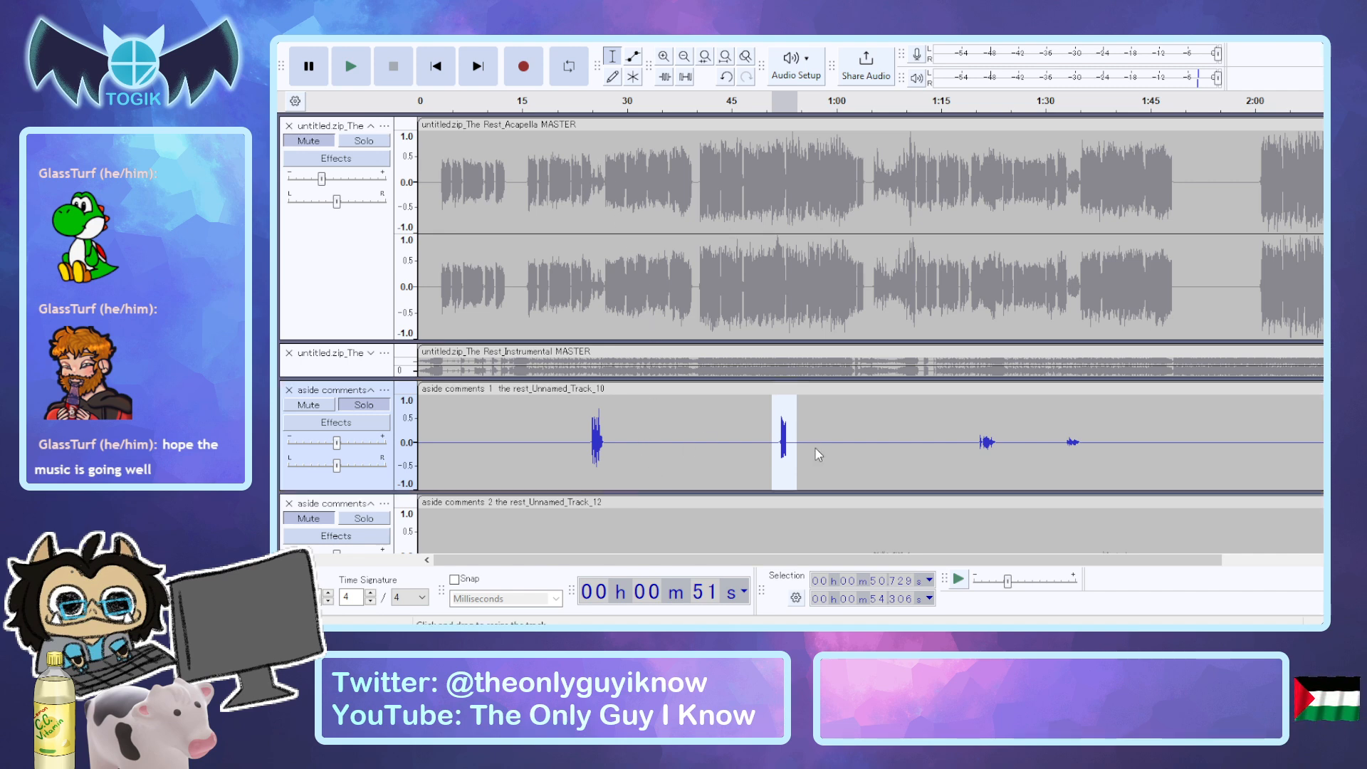
key(space)
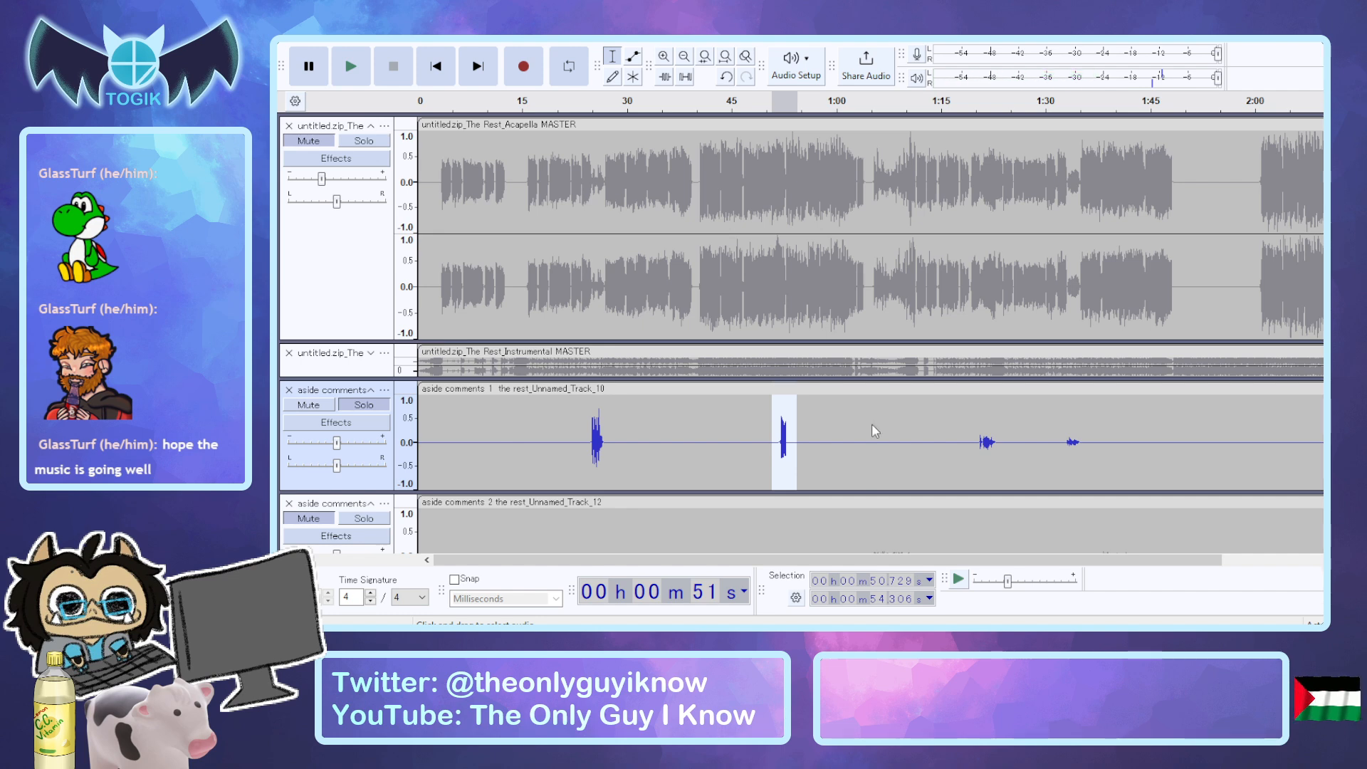
click(873, 466)
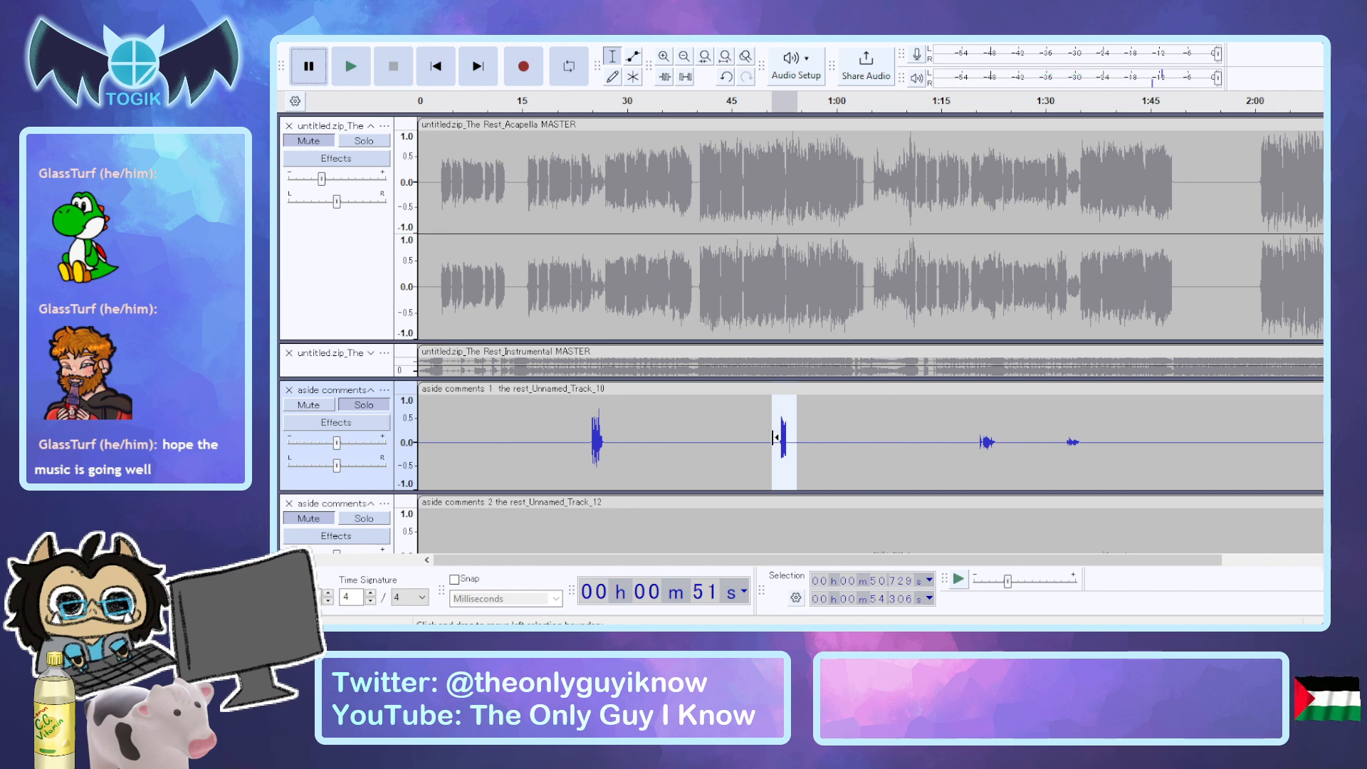
Extend the aside comments 1 selection to about 50.1 to 56.7 seconds, and audition the phrase repeatedly on its own.
drag(767, 437, 814, 443)
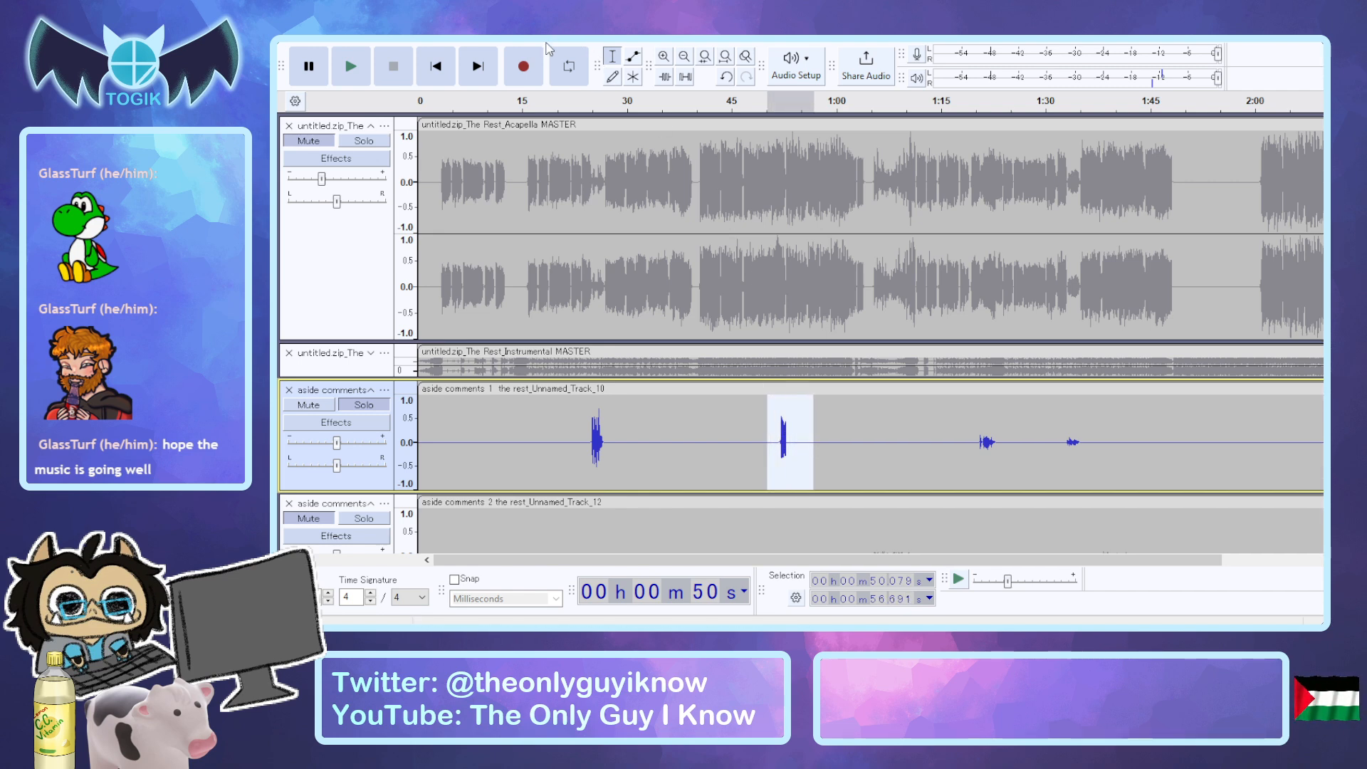
click(575, 492)
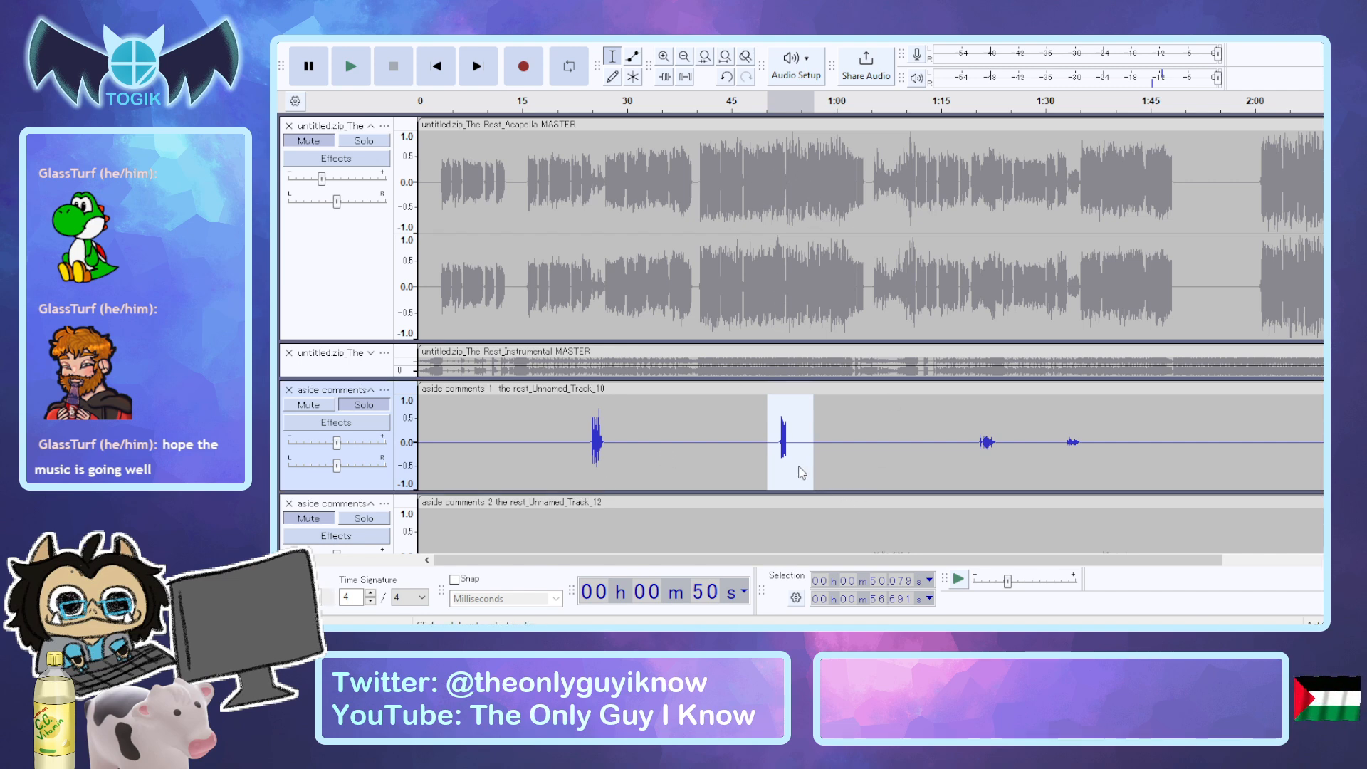
key(space)
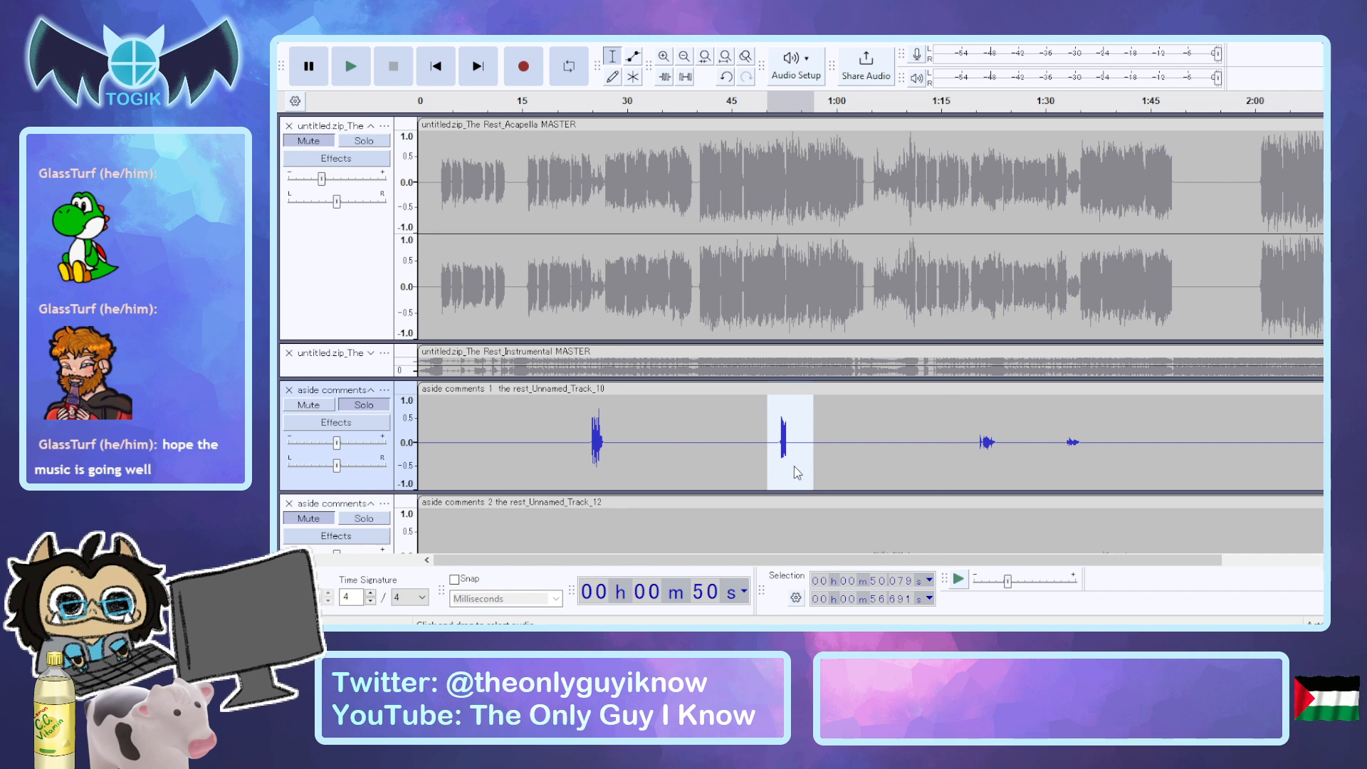
key(space)
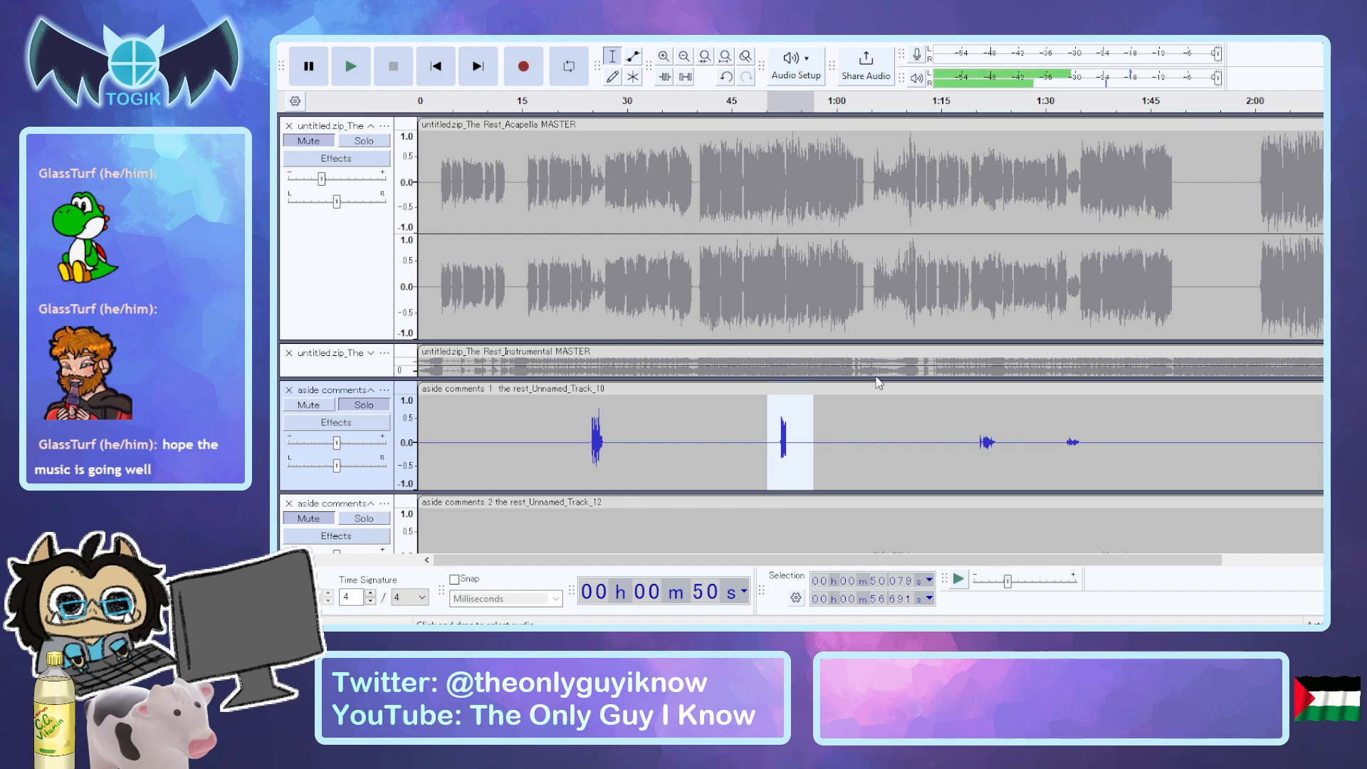
key(space)
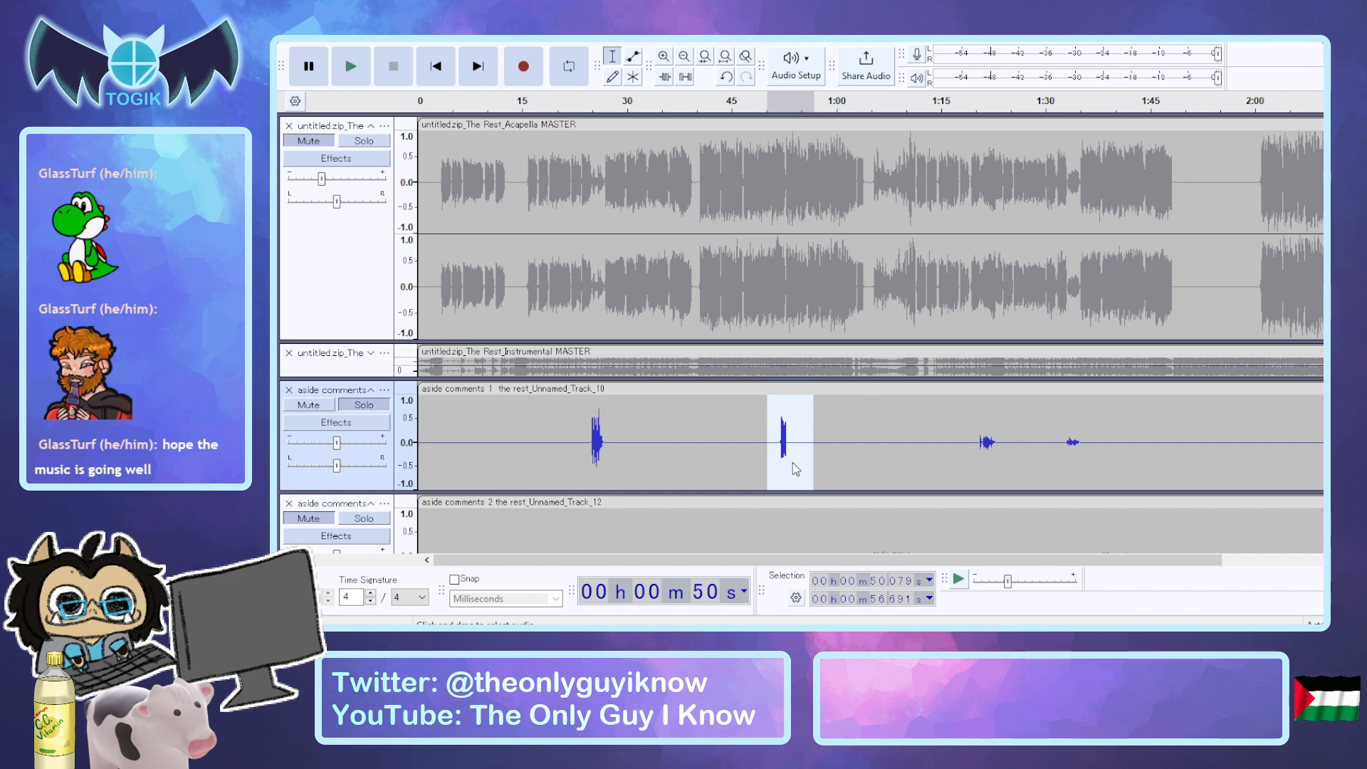
key(space)
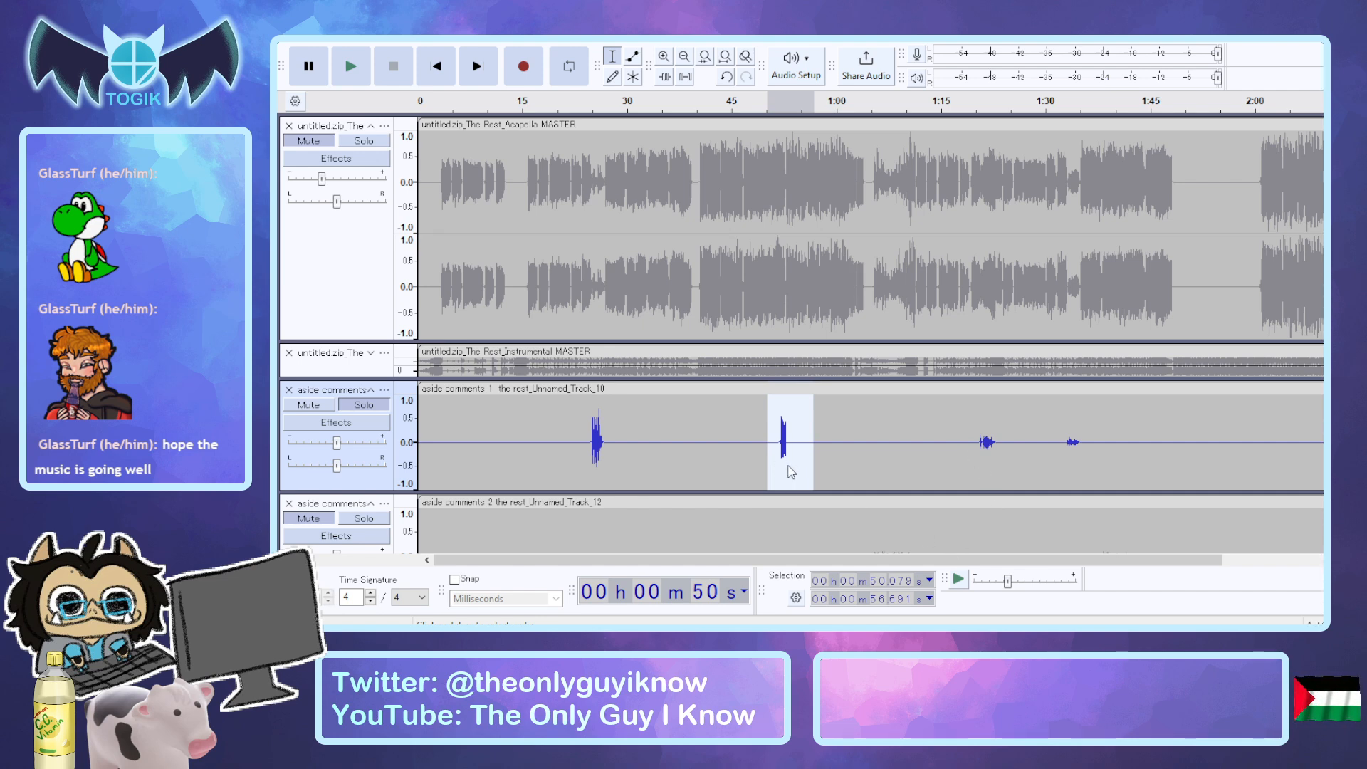
key(space)
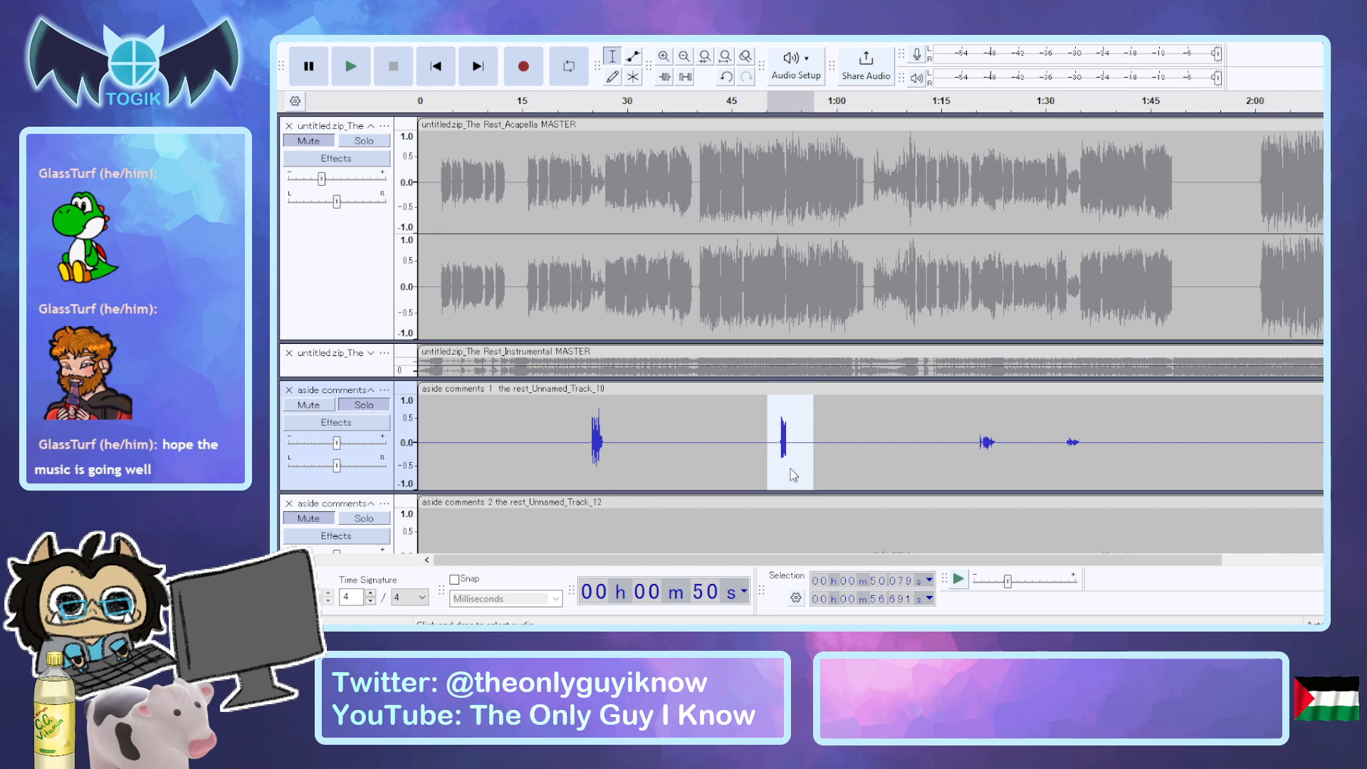
key(space)
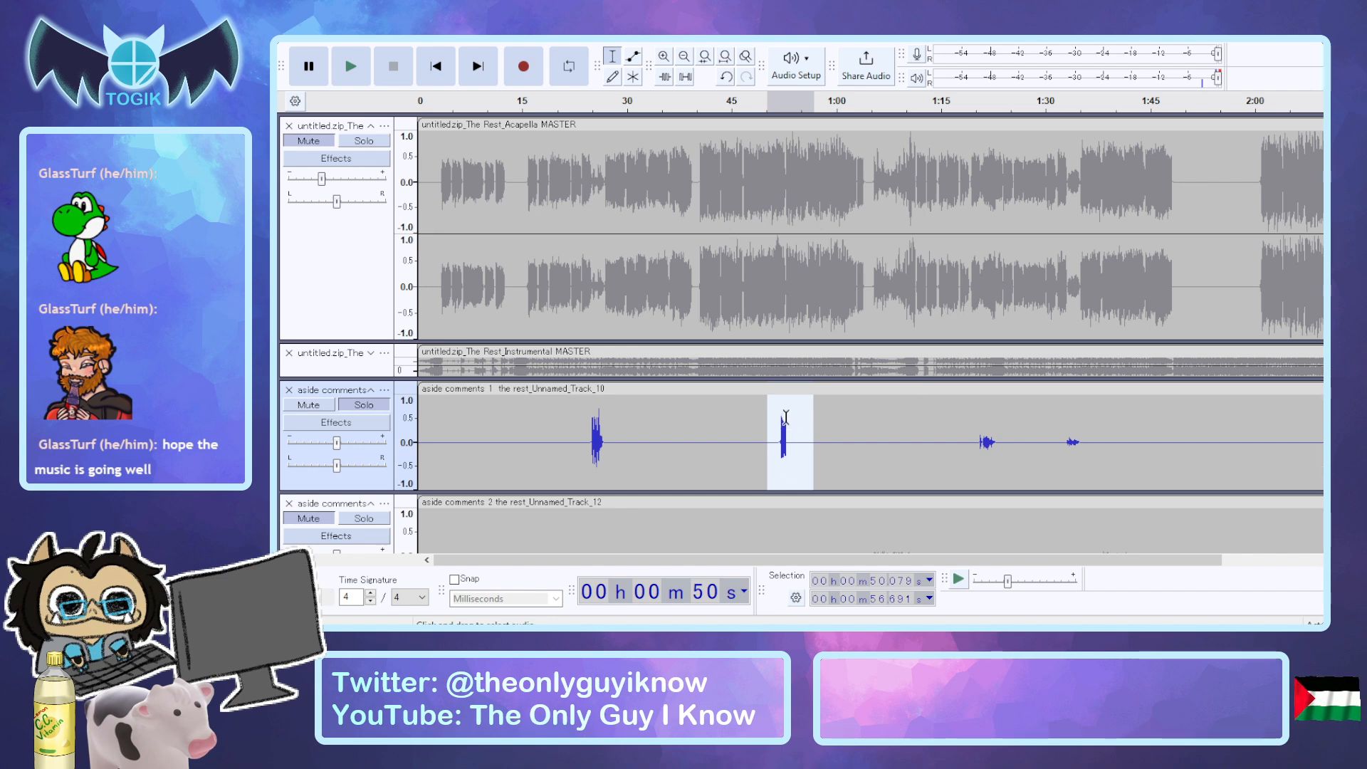
key(space)
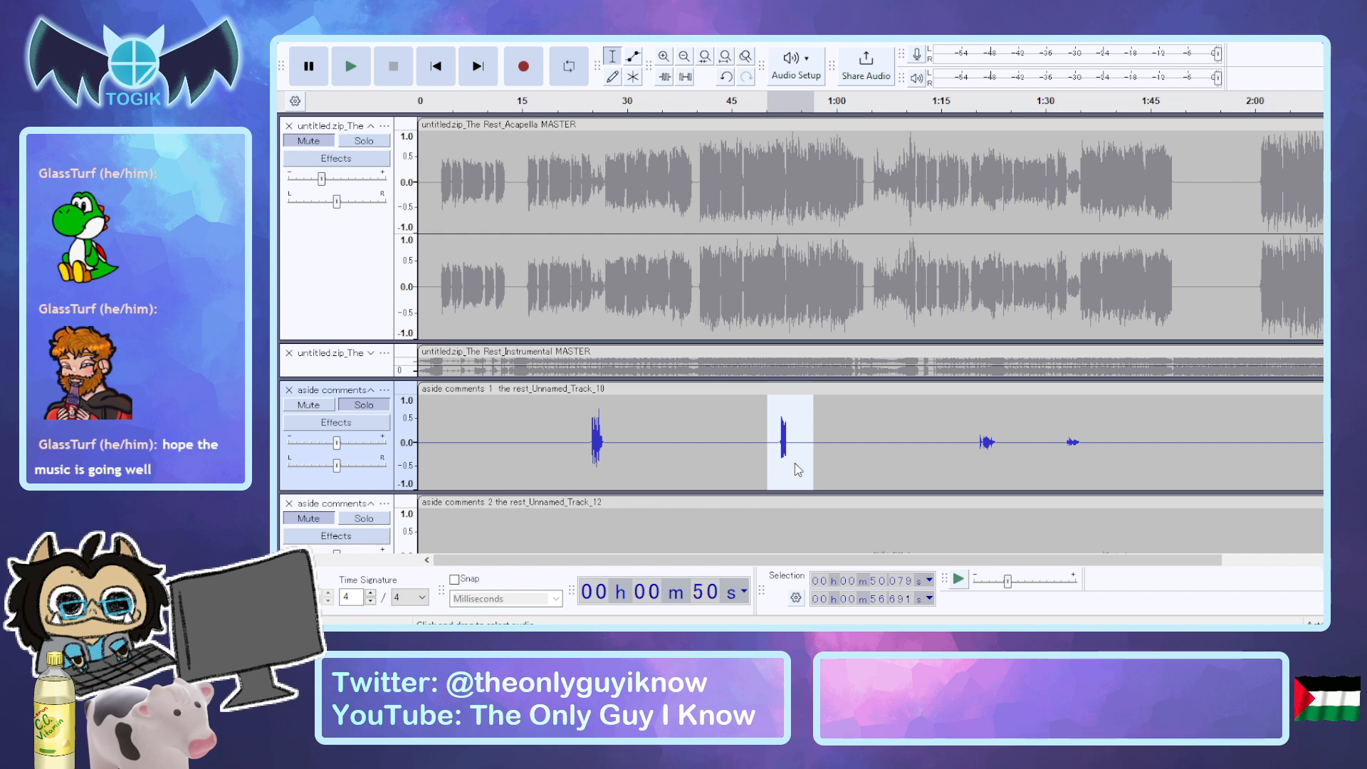
key(space)
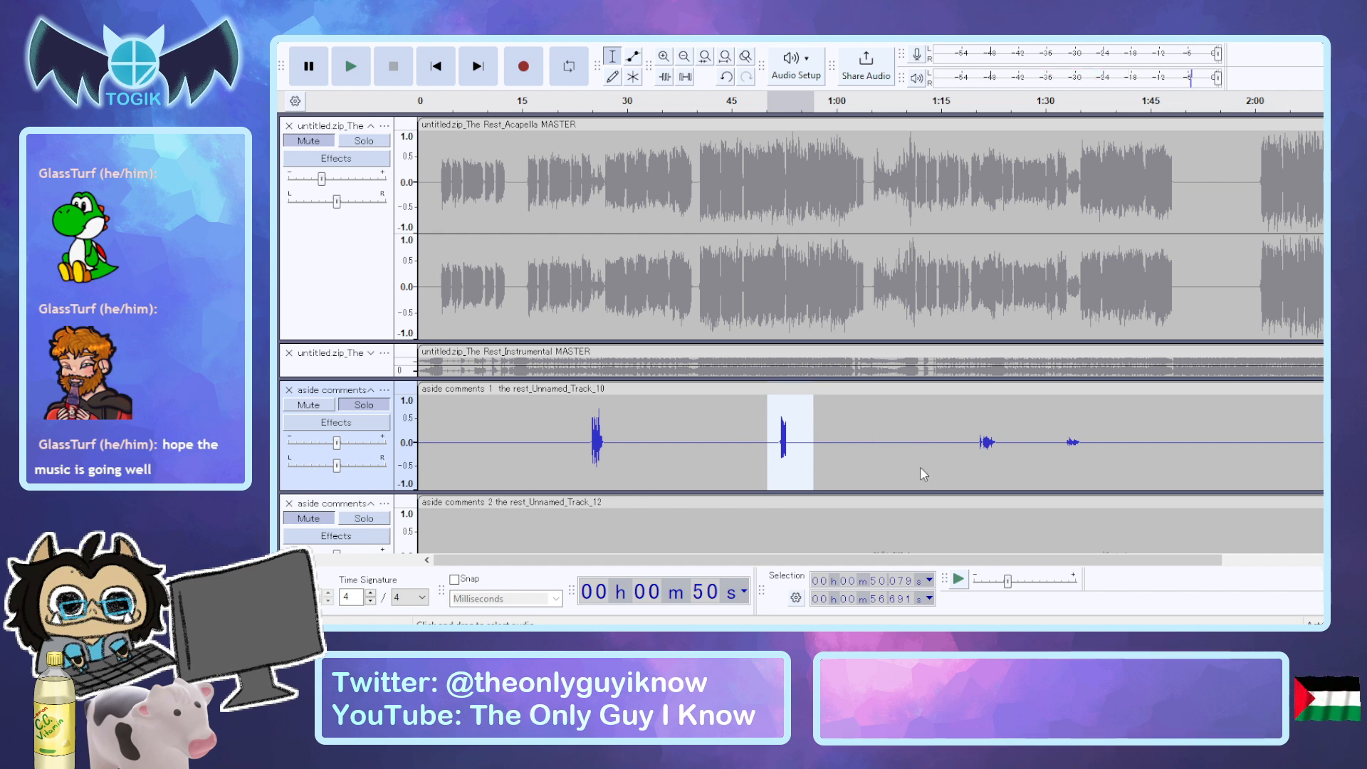
click(876, 467)
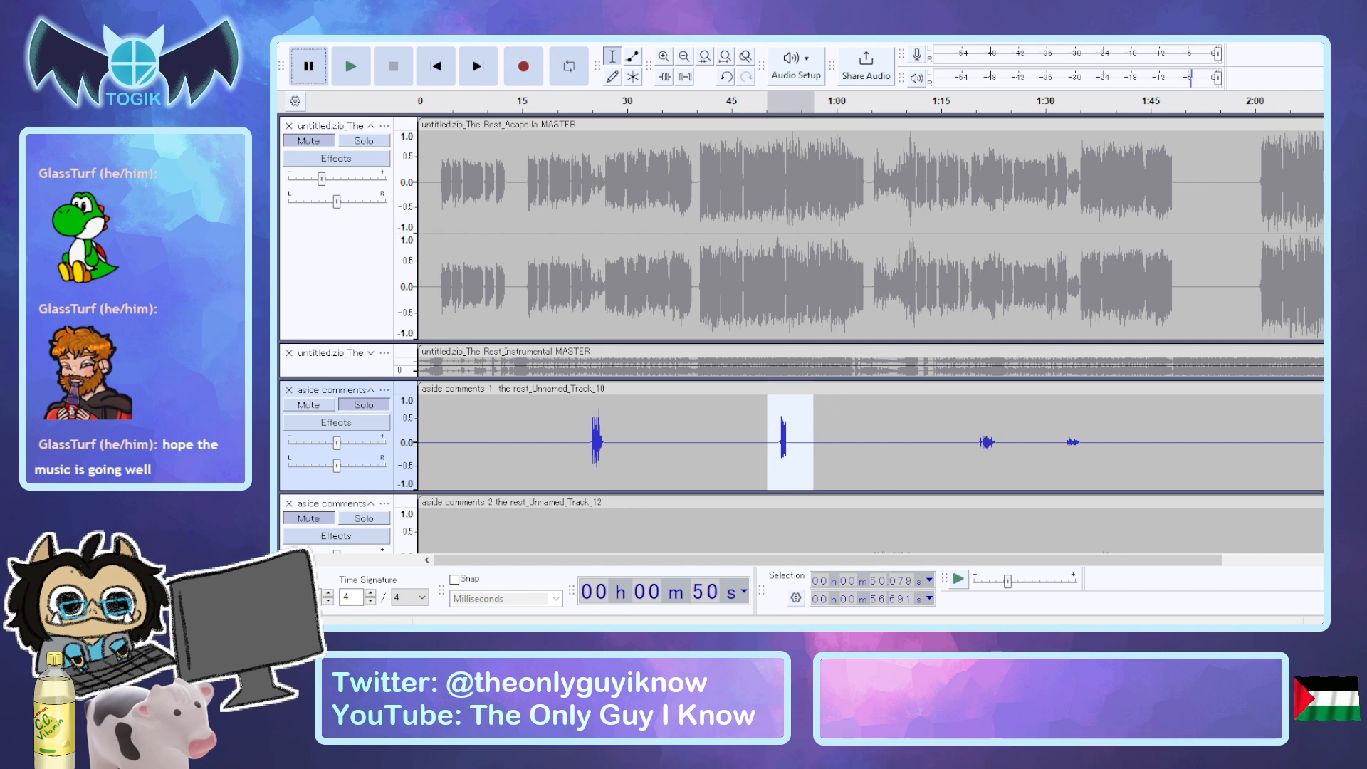
Compare the second aside comments 1 phrase with the unmuted acapella, playing with aside comments 1 unmuted and muted, and mute the acapella again.
click(308, 140)
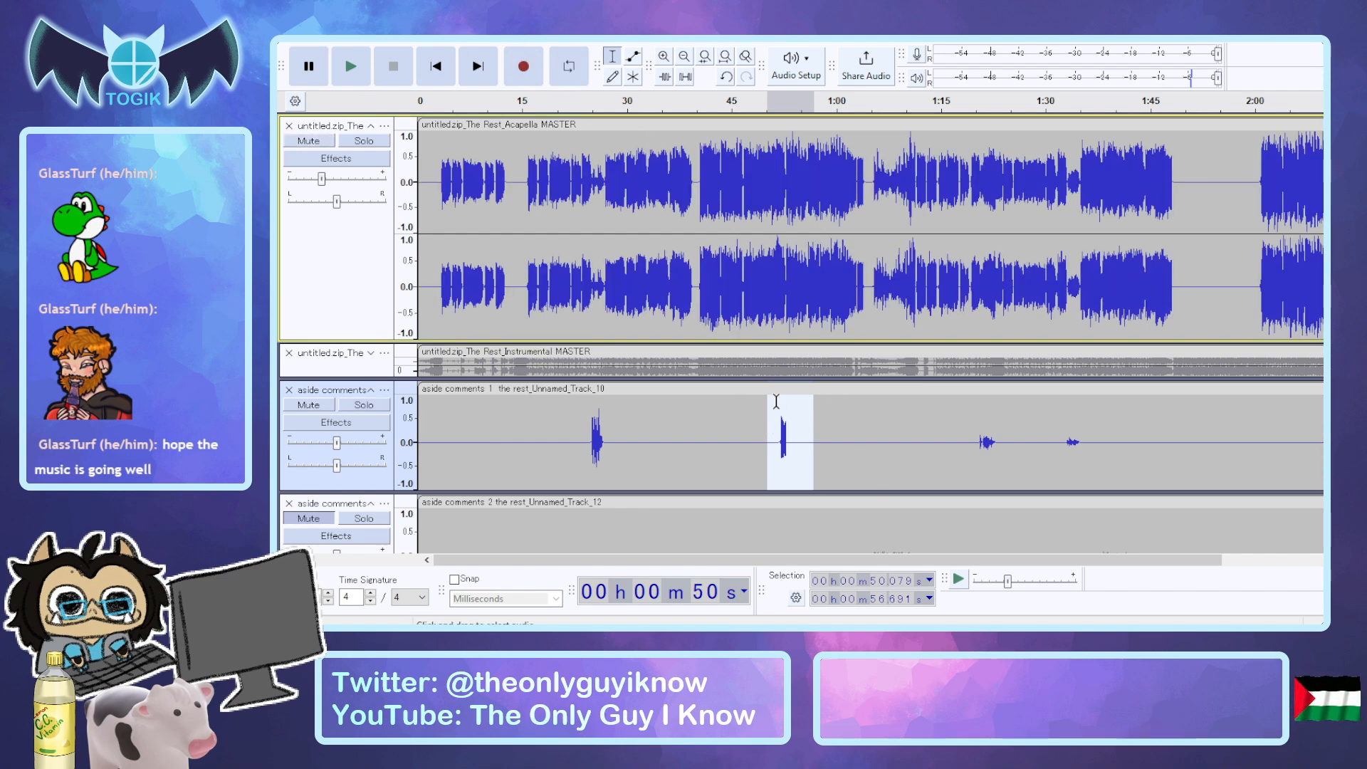
key(space)
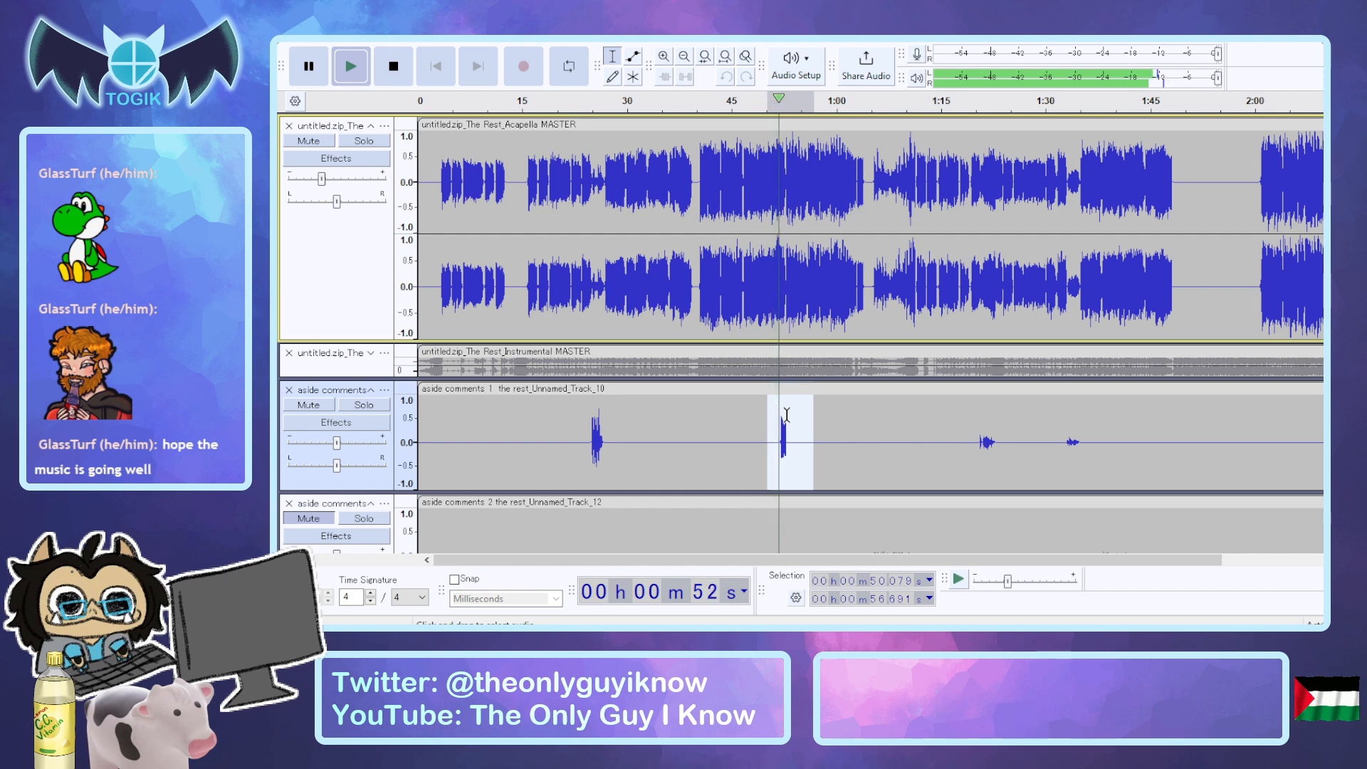
key(space)
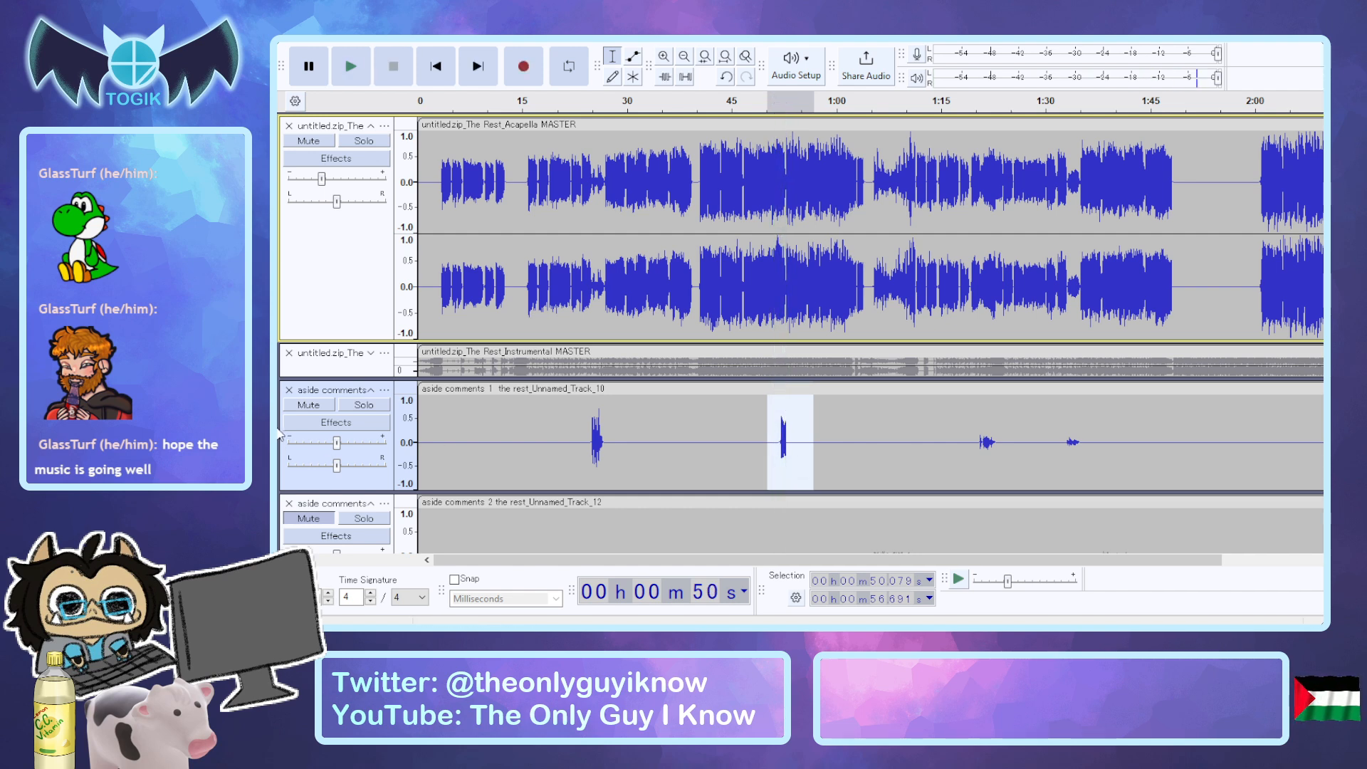
click(309, 405)
key(space)
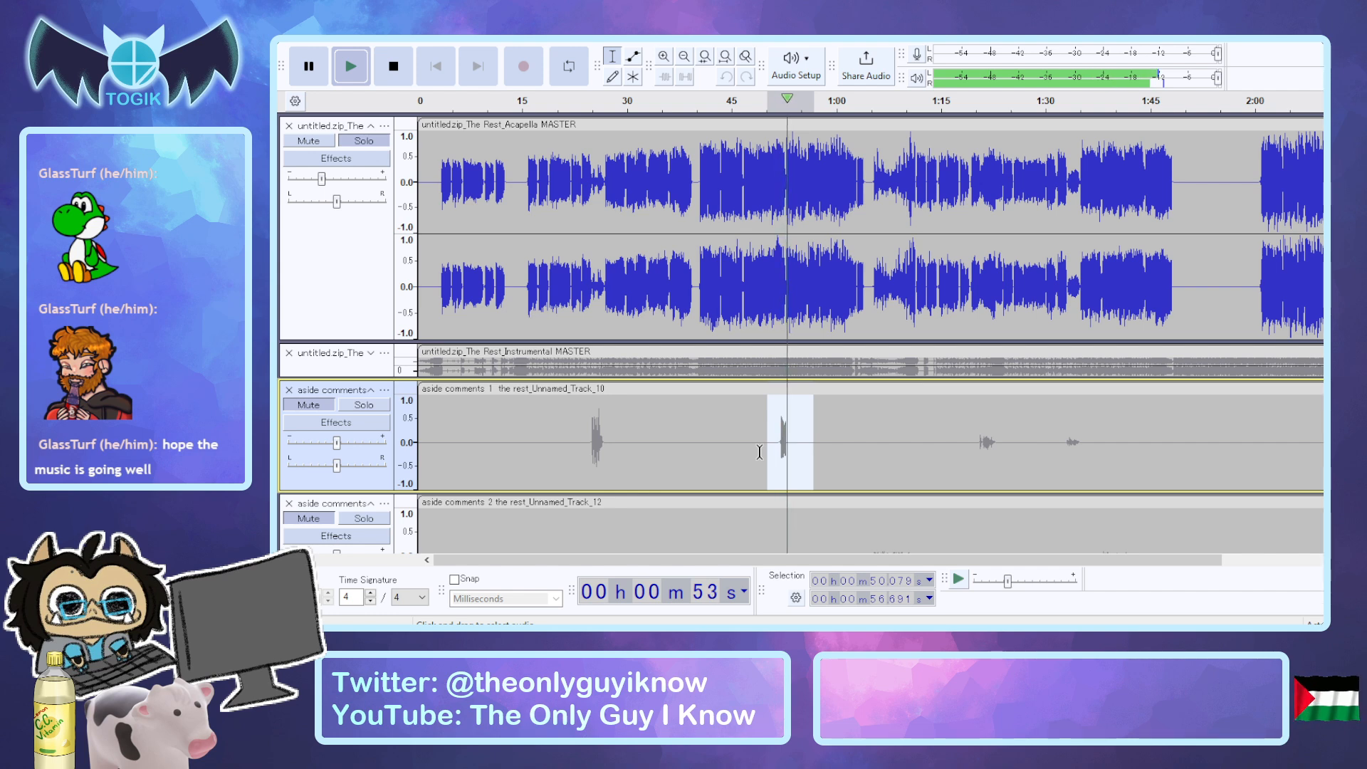
key(space)
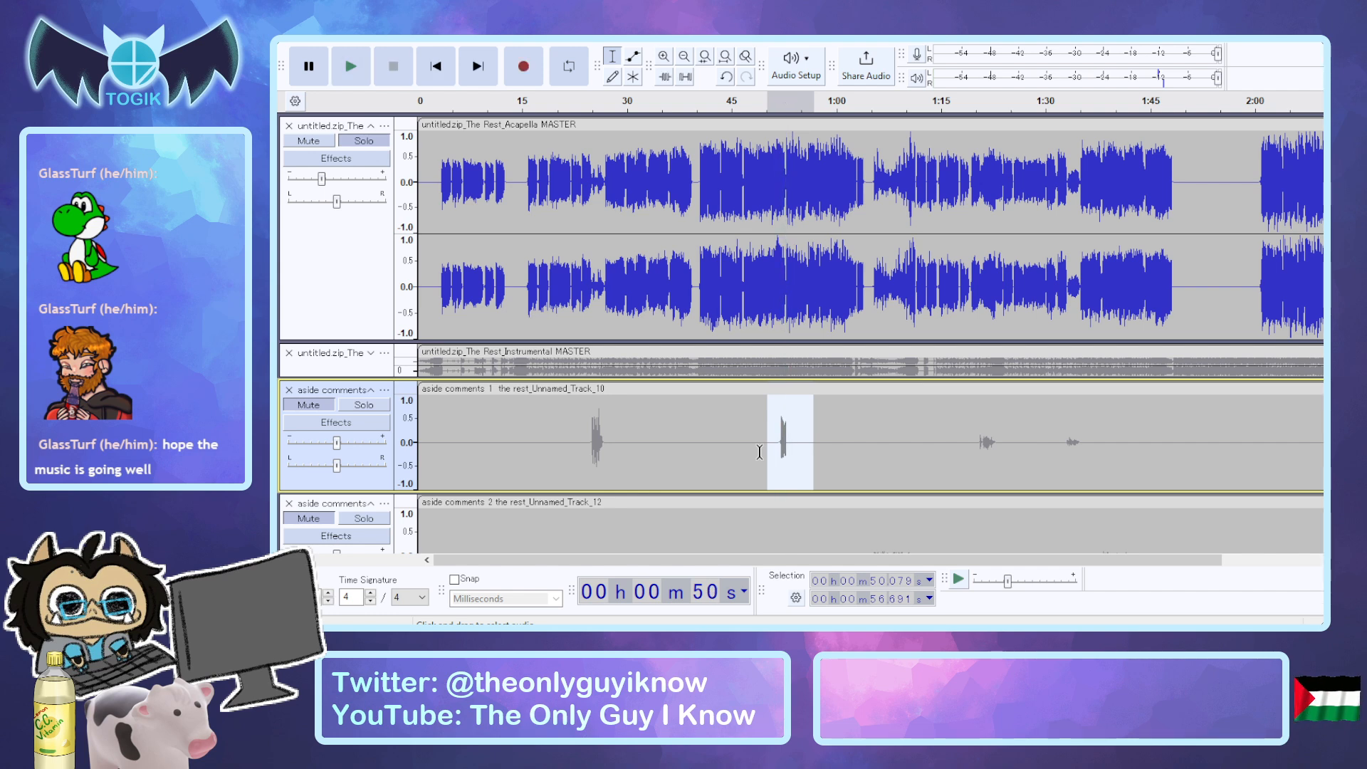
click(318, 407)
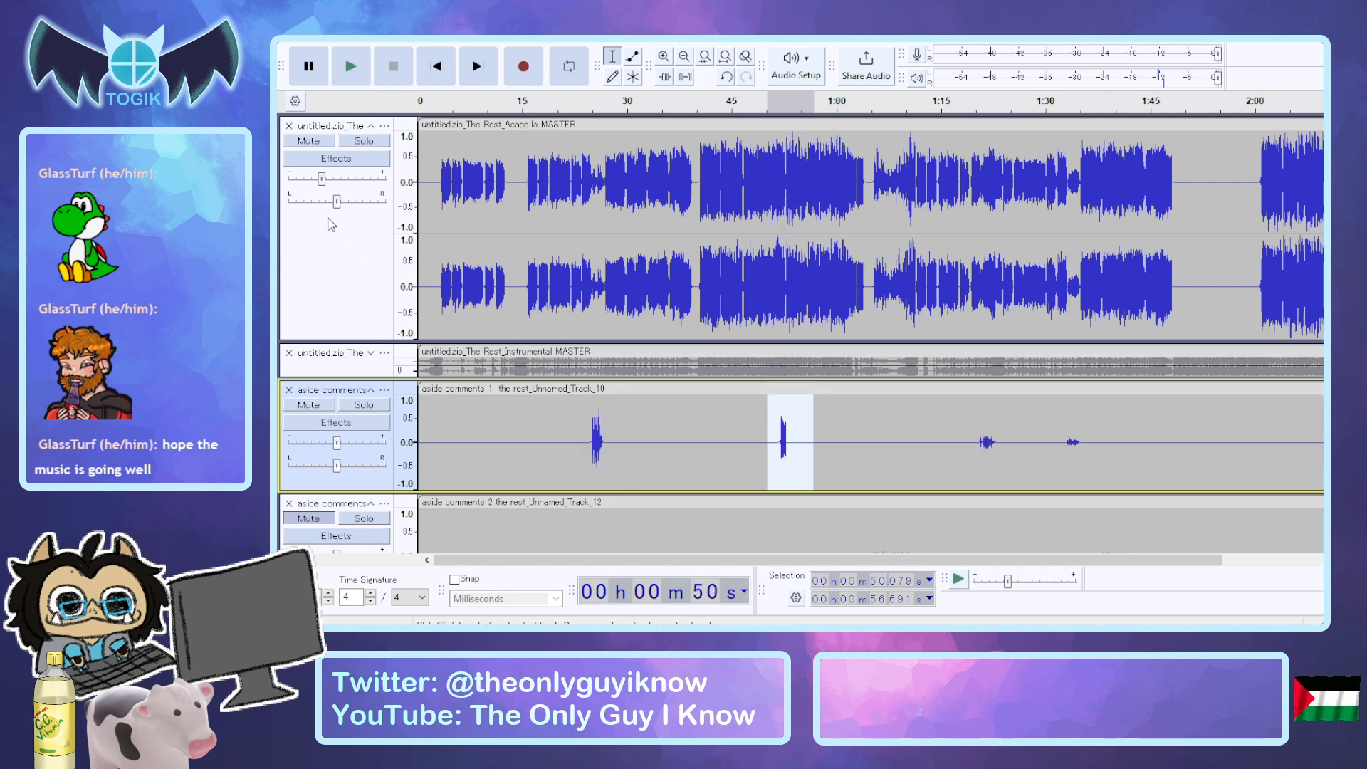
click(307, 142)
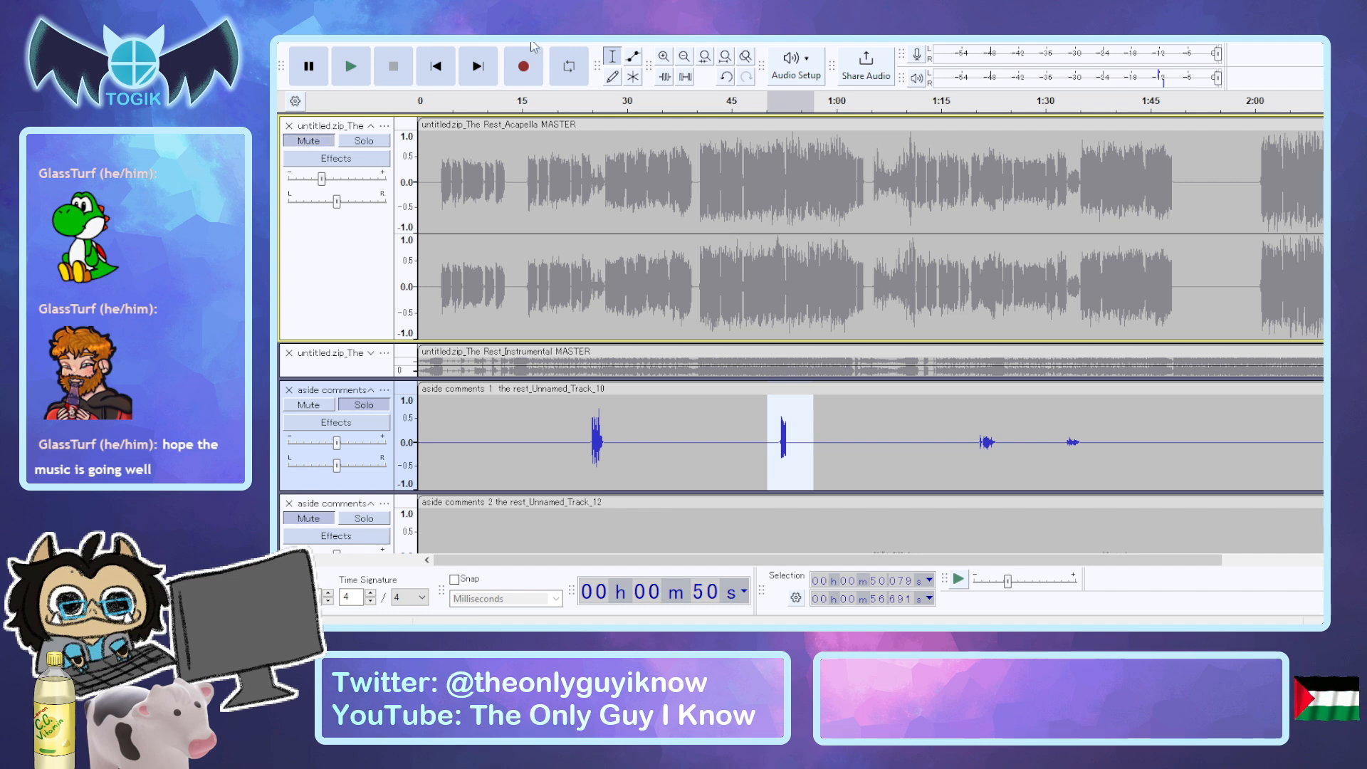
Audition the selection from about 50.1 to 56.7 seconds in aside comments 1 again with the acapella muted.
key(alt+Tab)
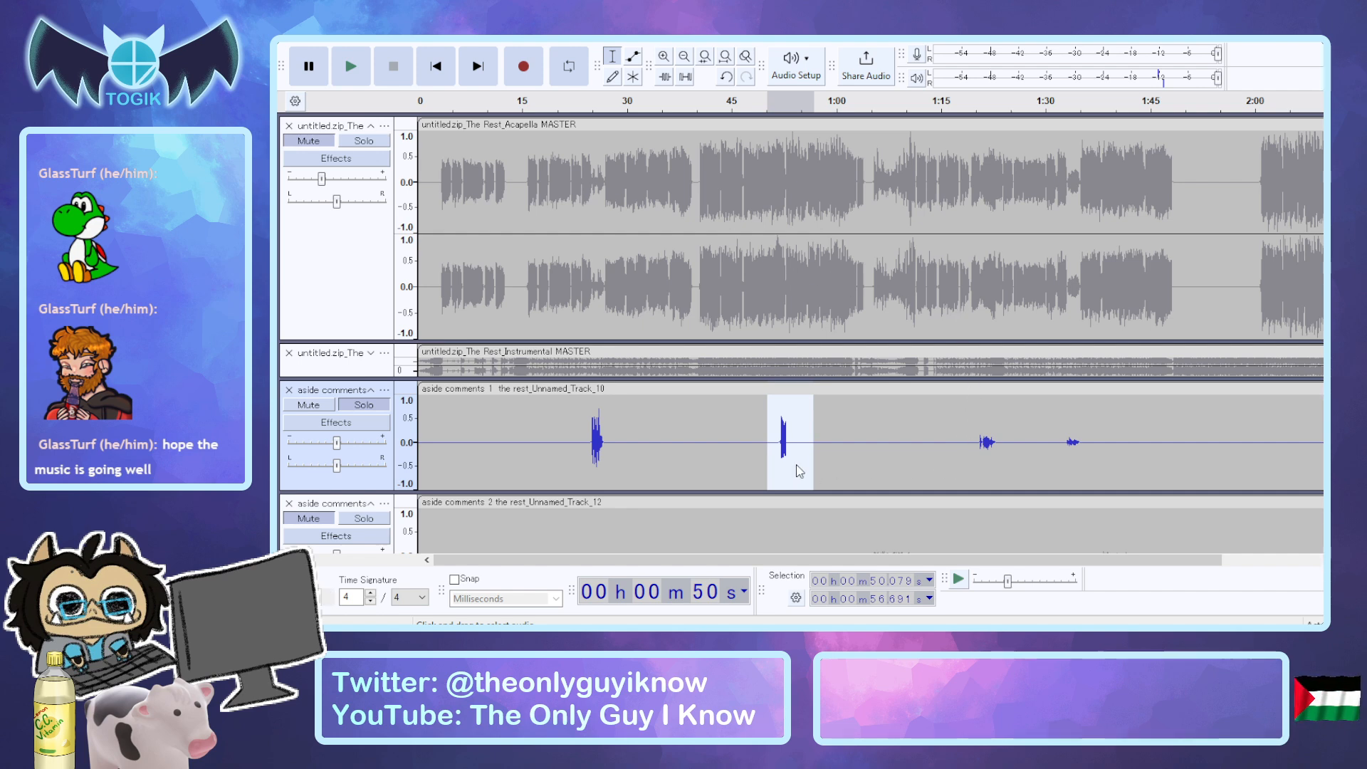
key(space)
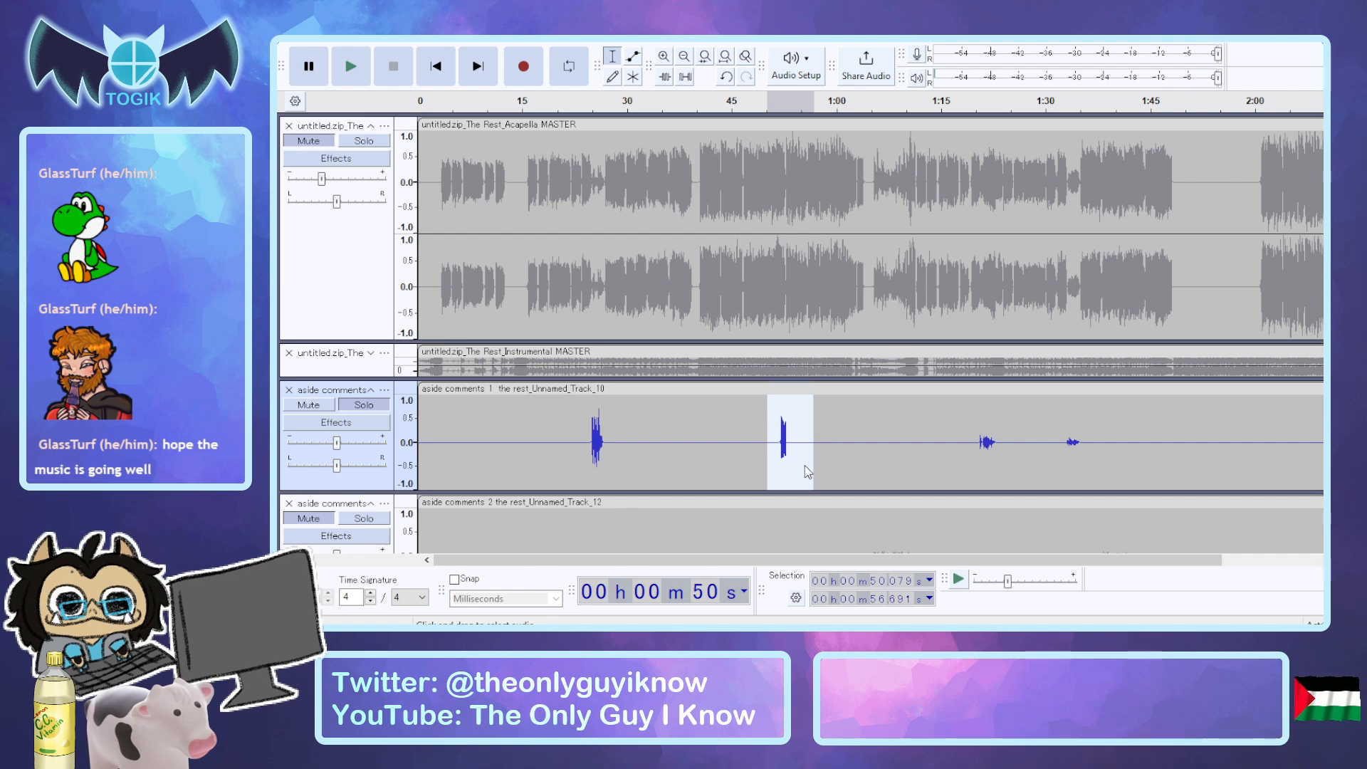
key(space)
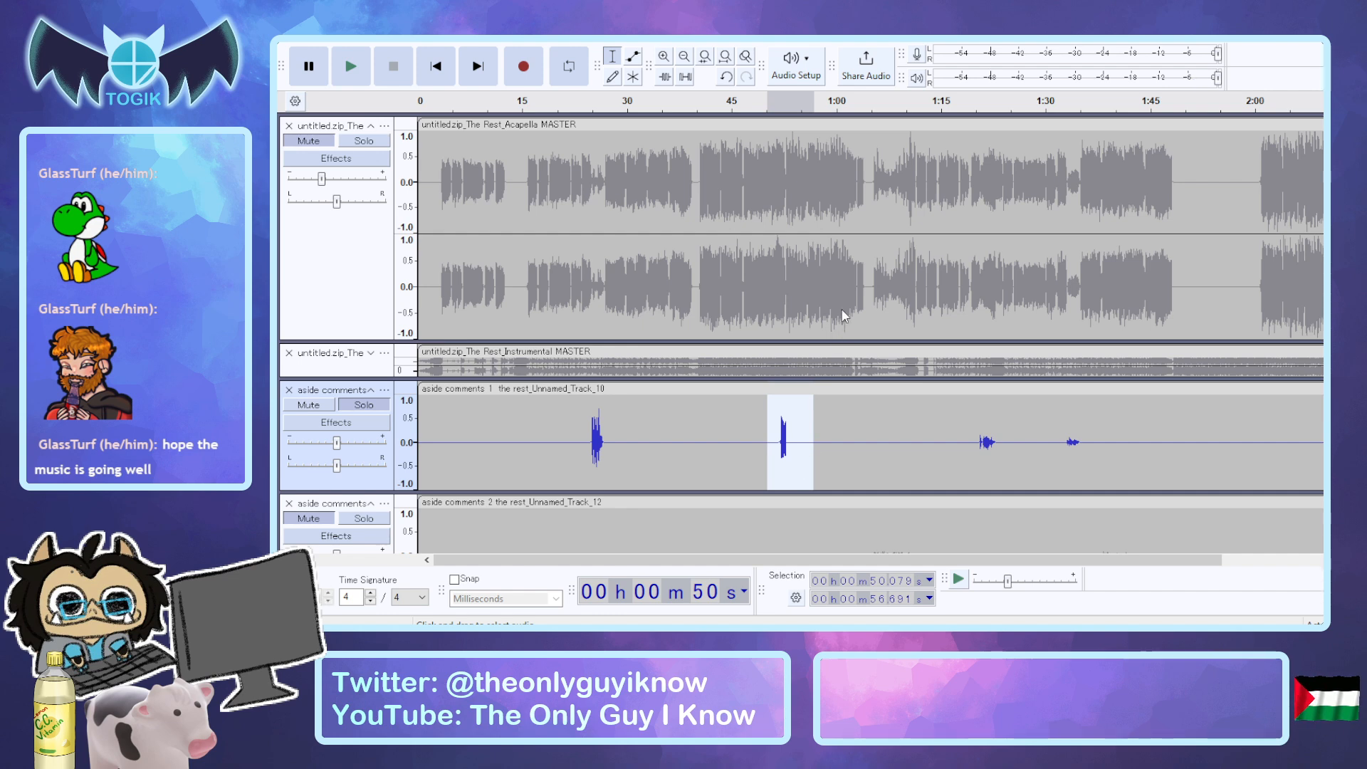
key(space)
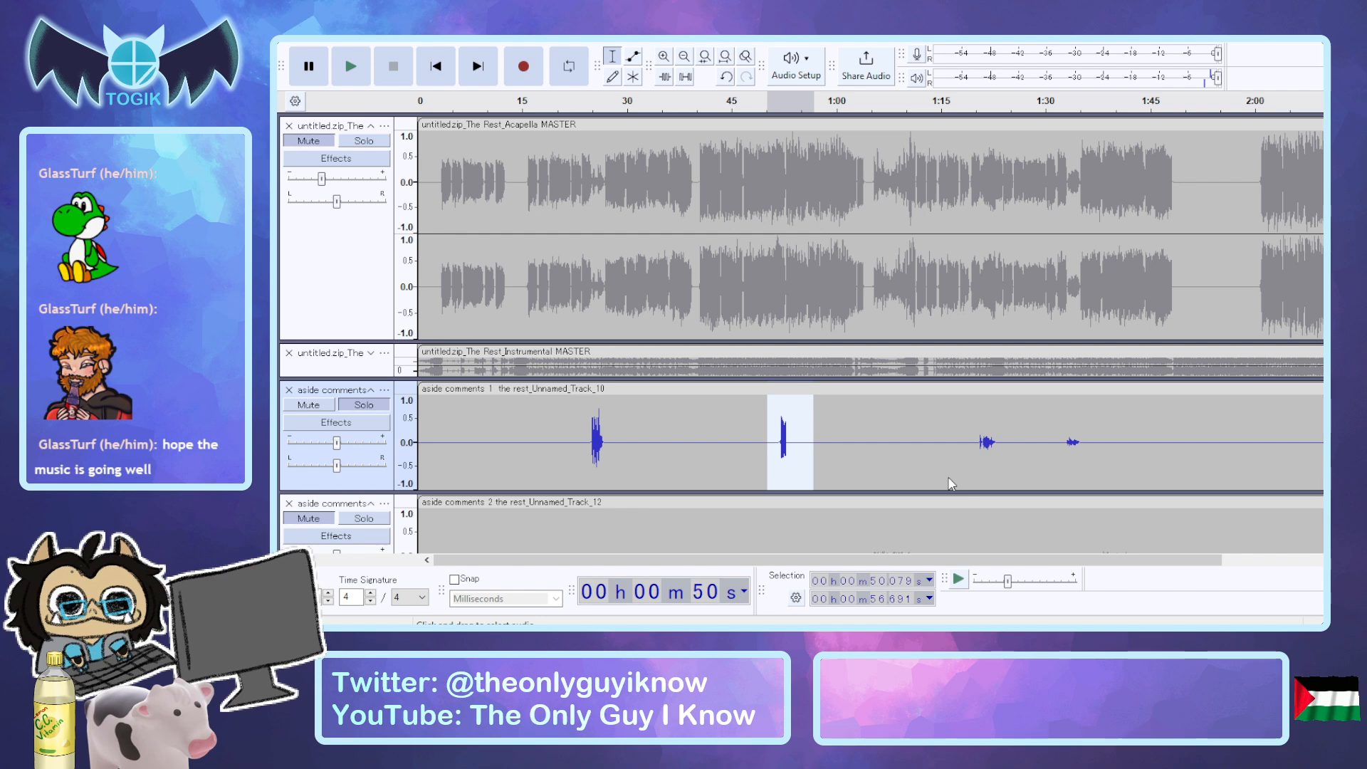
Try an effect that adds a trailing decay on the selected second phrase of aside comments 1, from about 50.1 to 56.7 seconds.
click(805, 463)
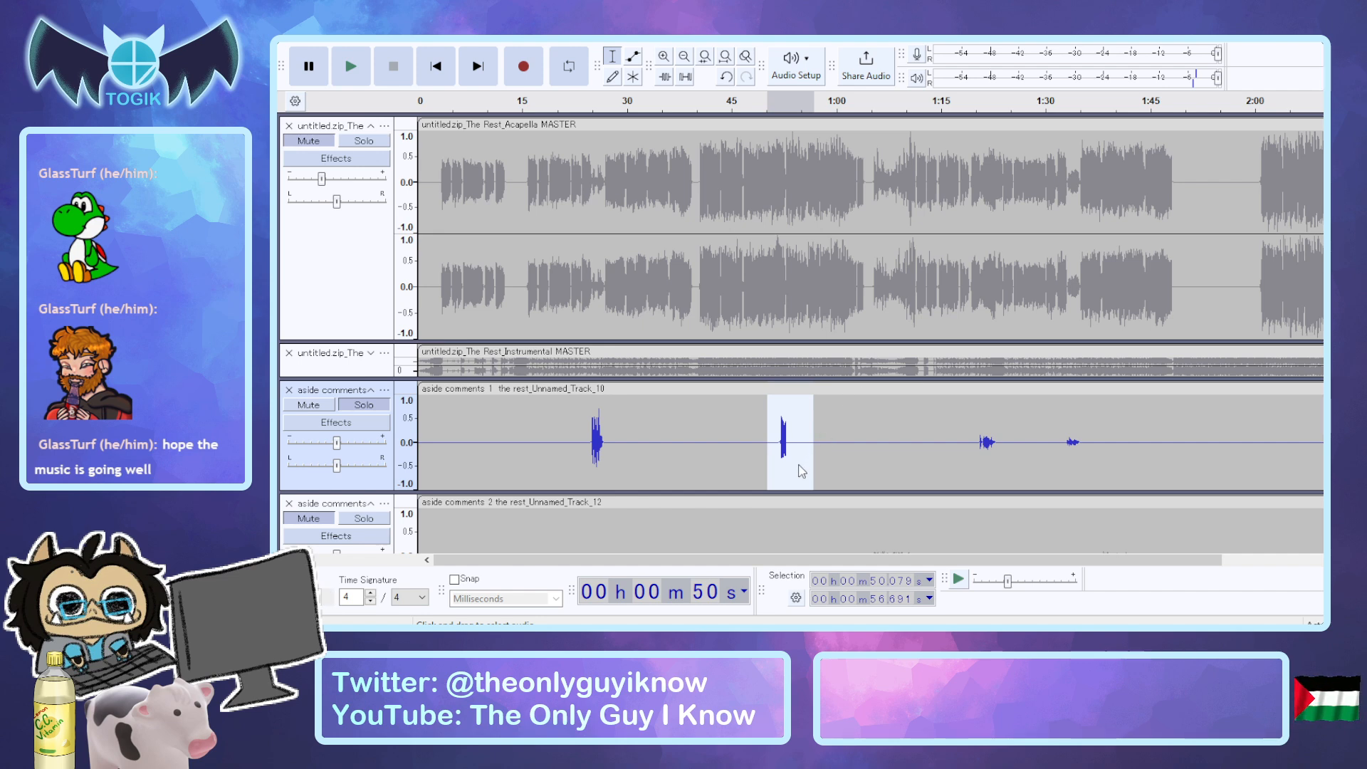
key(space)
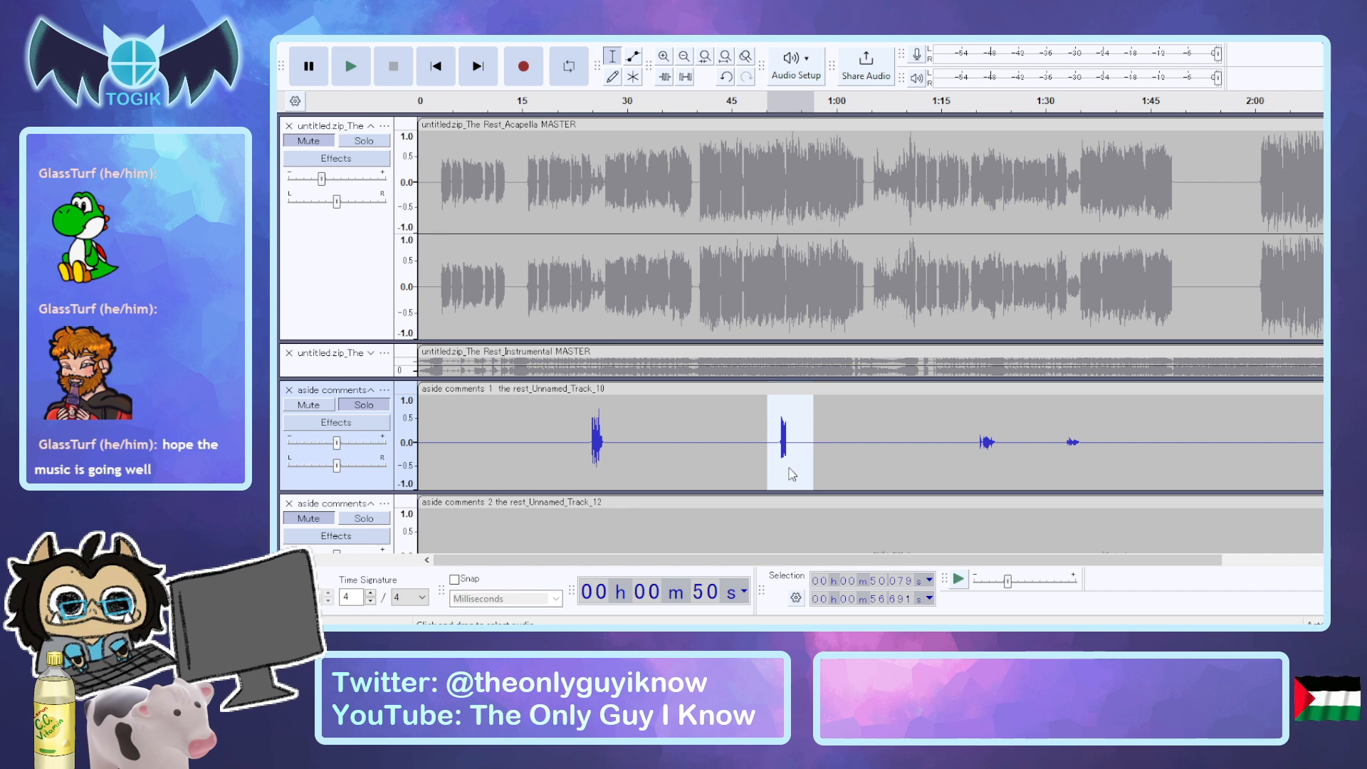
key(space)
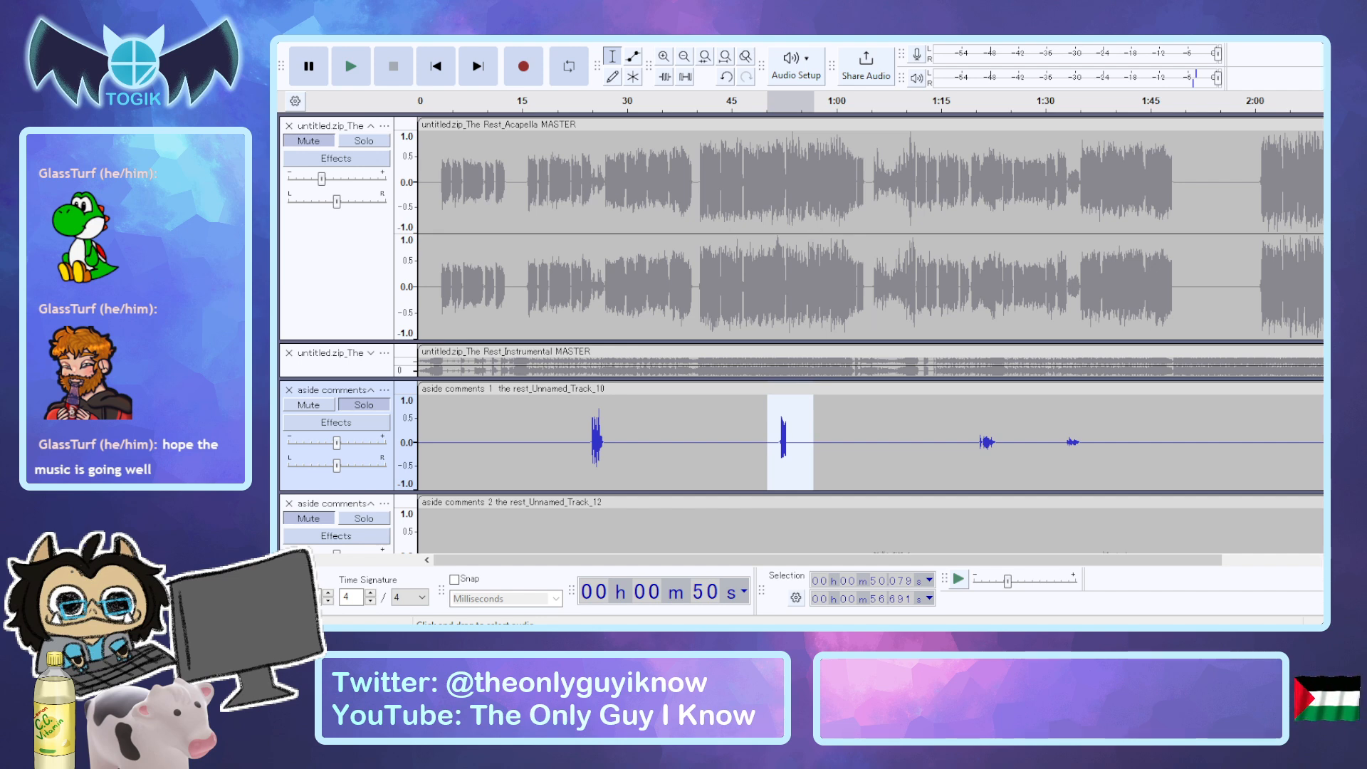
click(923, 464)
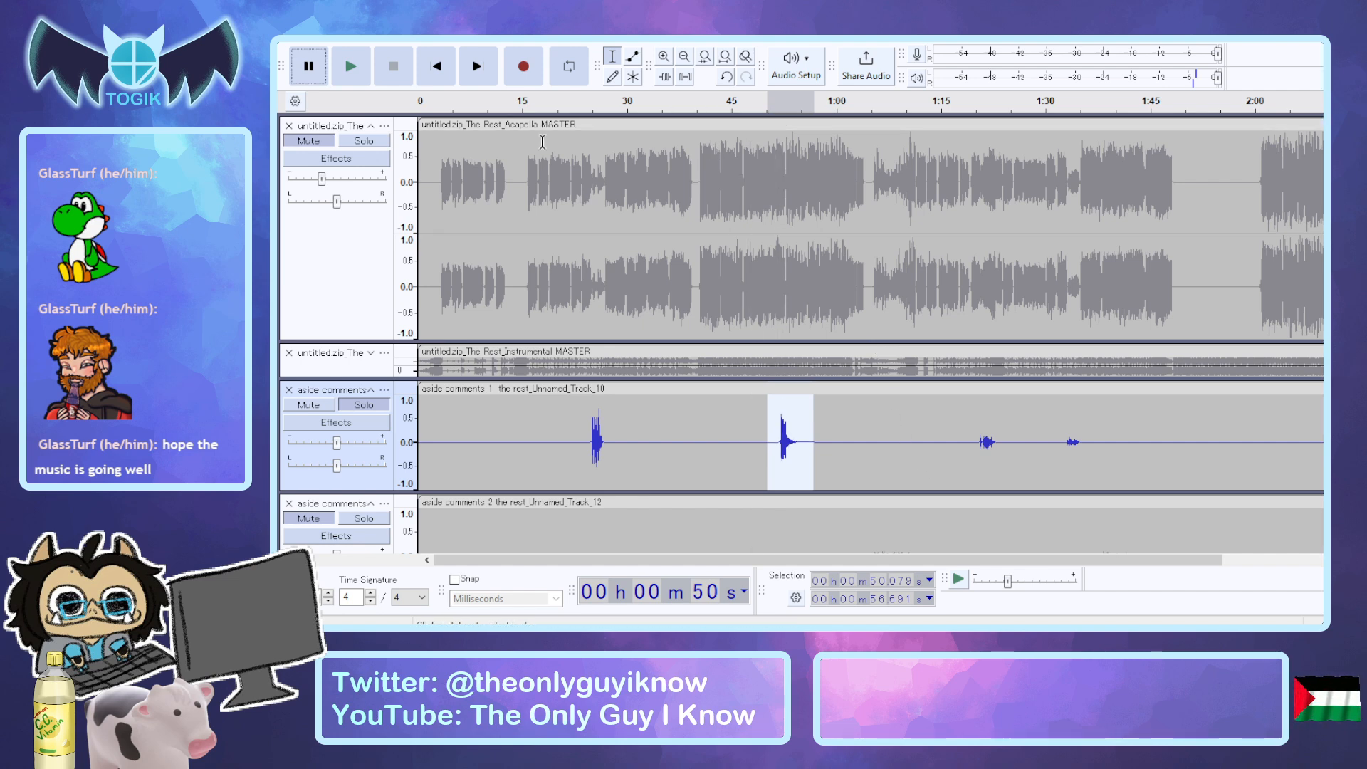
Audition the processed second phrase of aside comments 1 repeatedly, together with the unmuted acapella.
key(space)
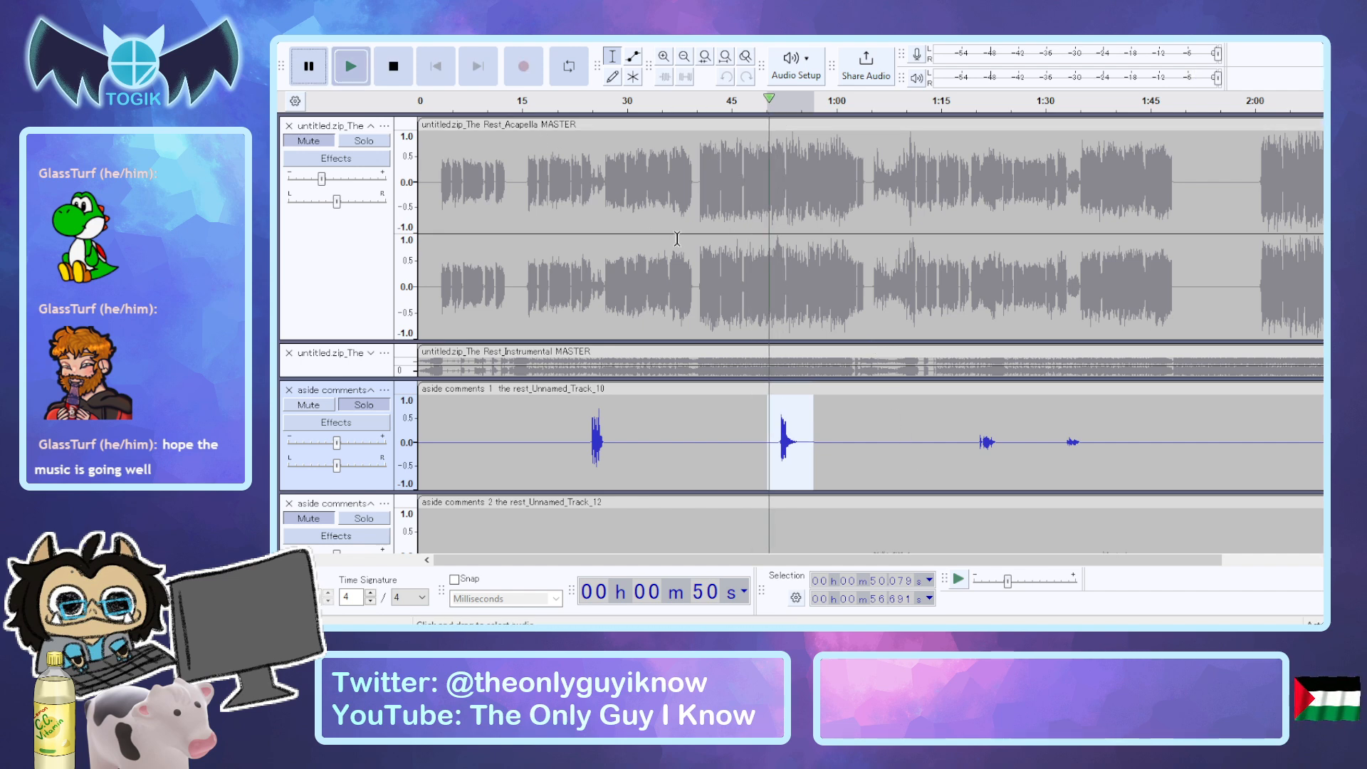
click(310, 141)
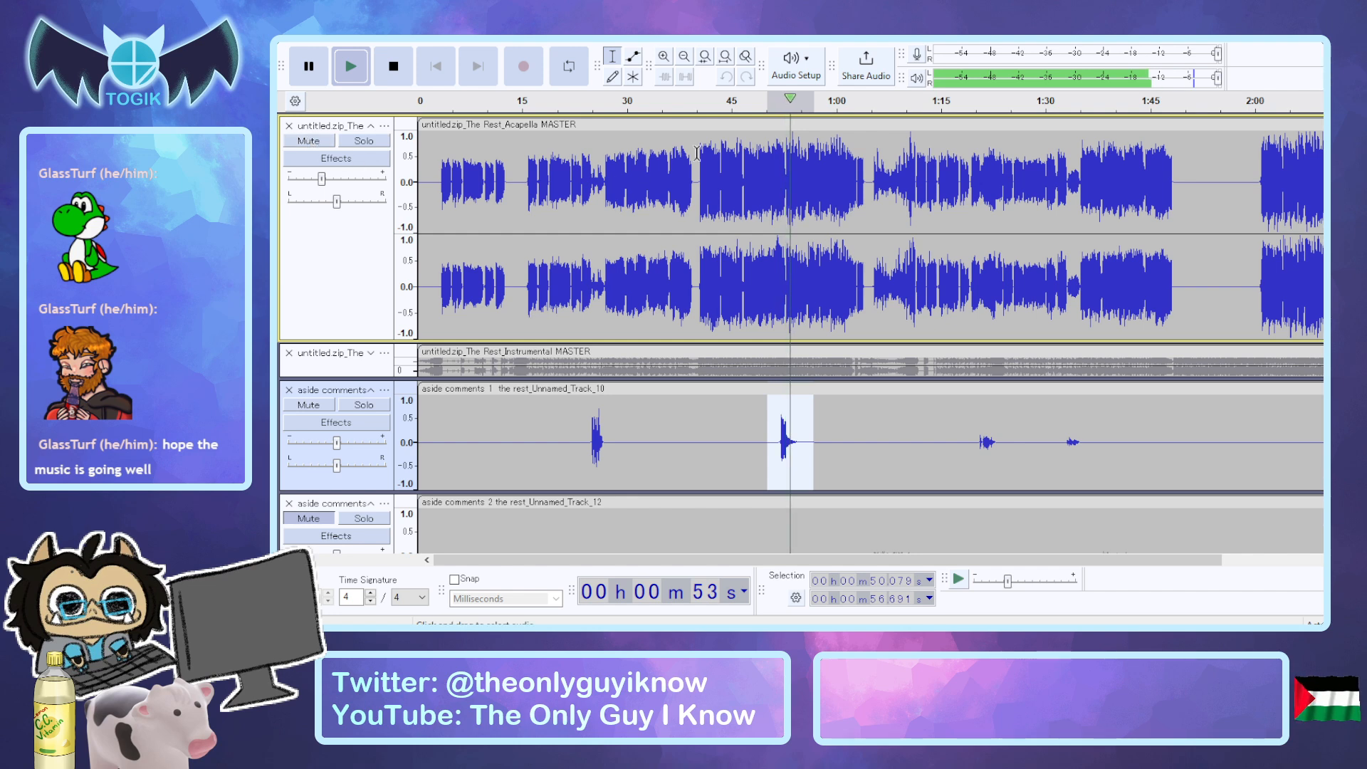
click(774, 105)
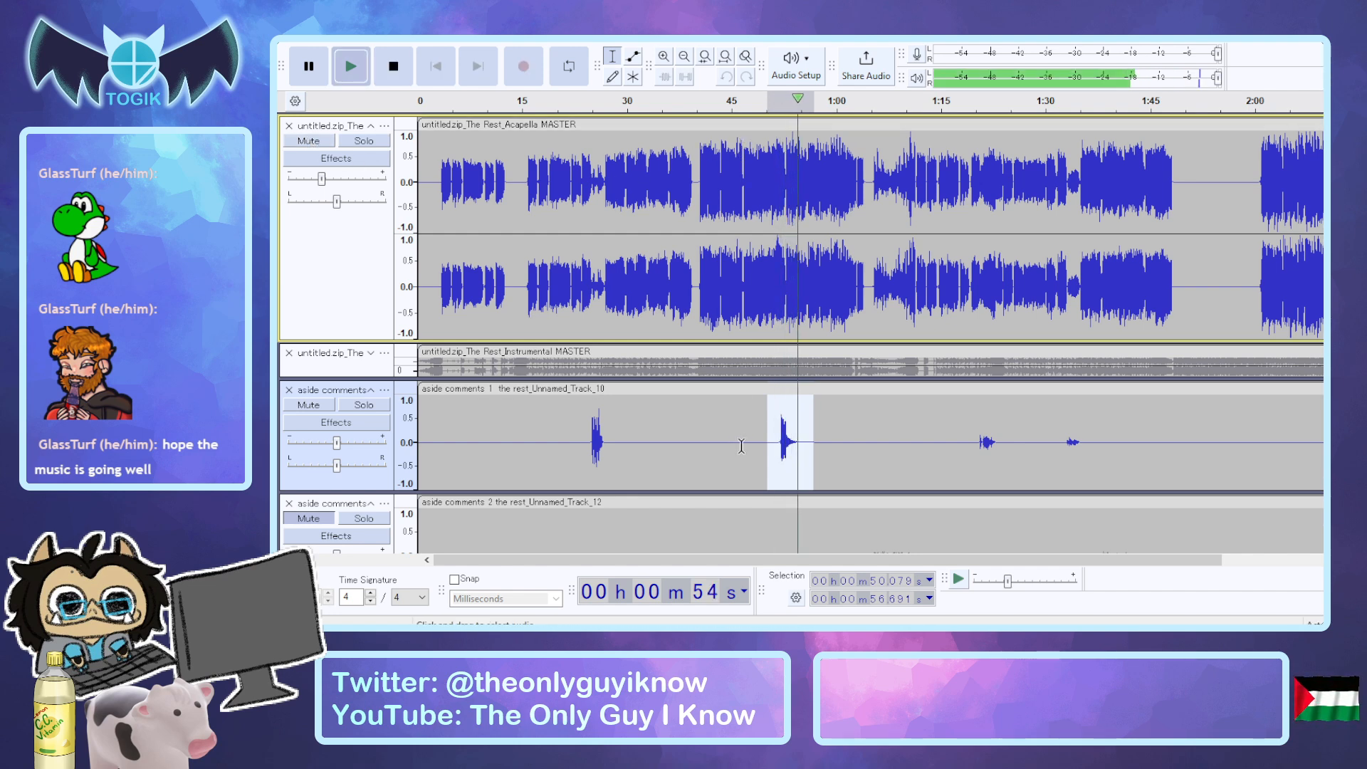
key(space)
key(space)
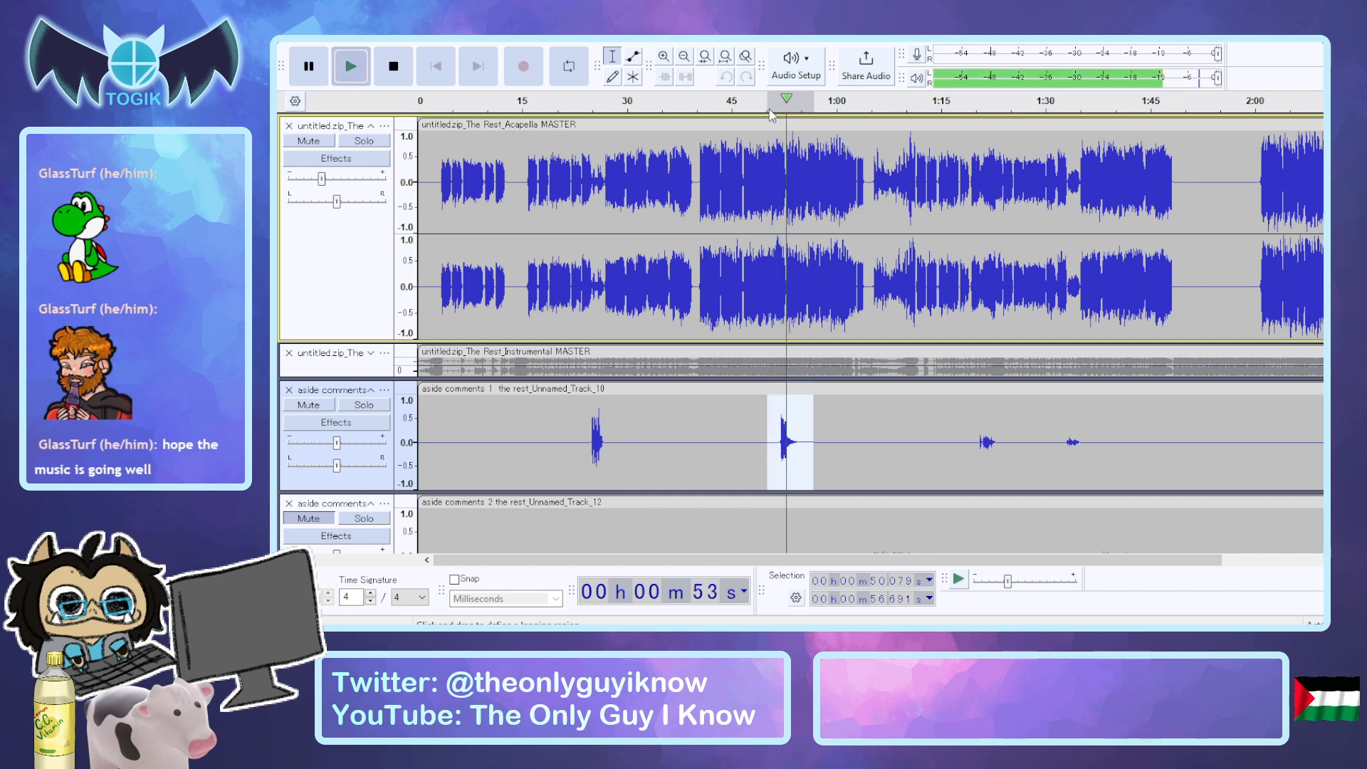
key(space)
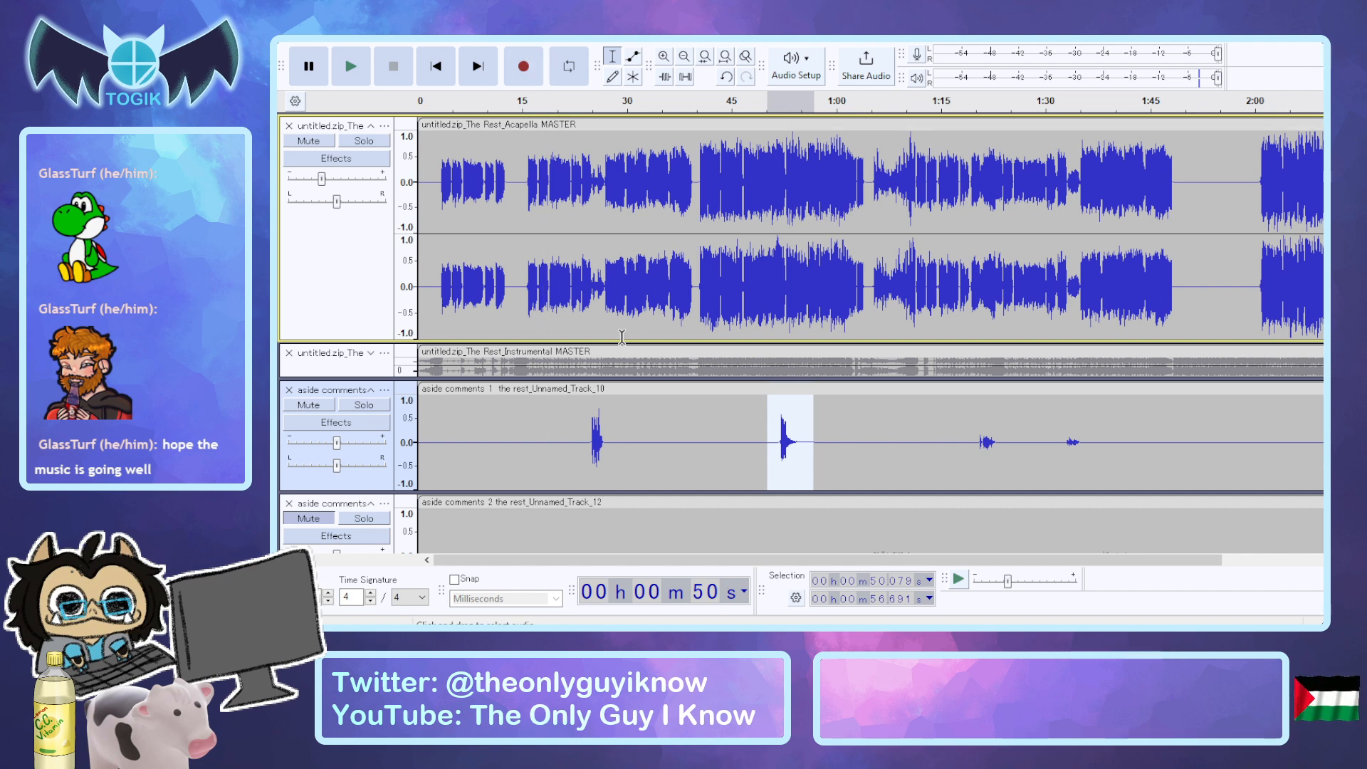
Undo the trailing decay on the second phrase, and audition aside comments 1 on its own from about 51.1 seconds.
click(364, 405)
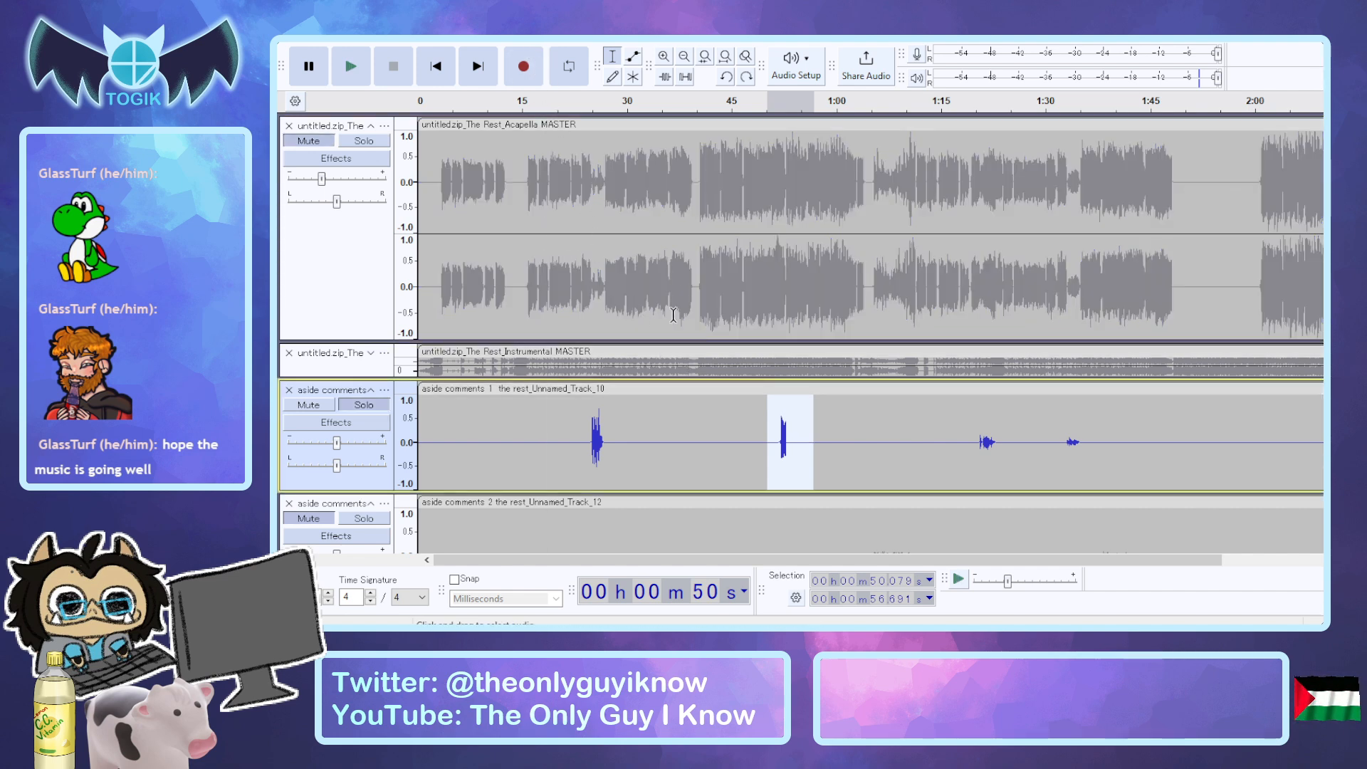
click(972, 436)
click(773, 430)
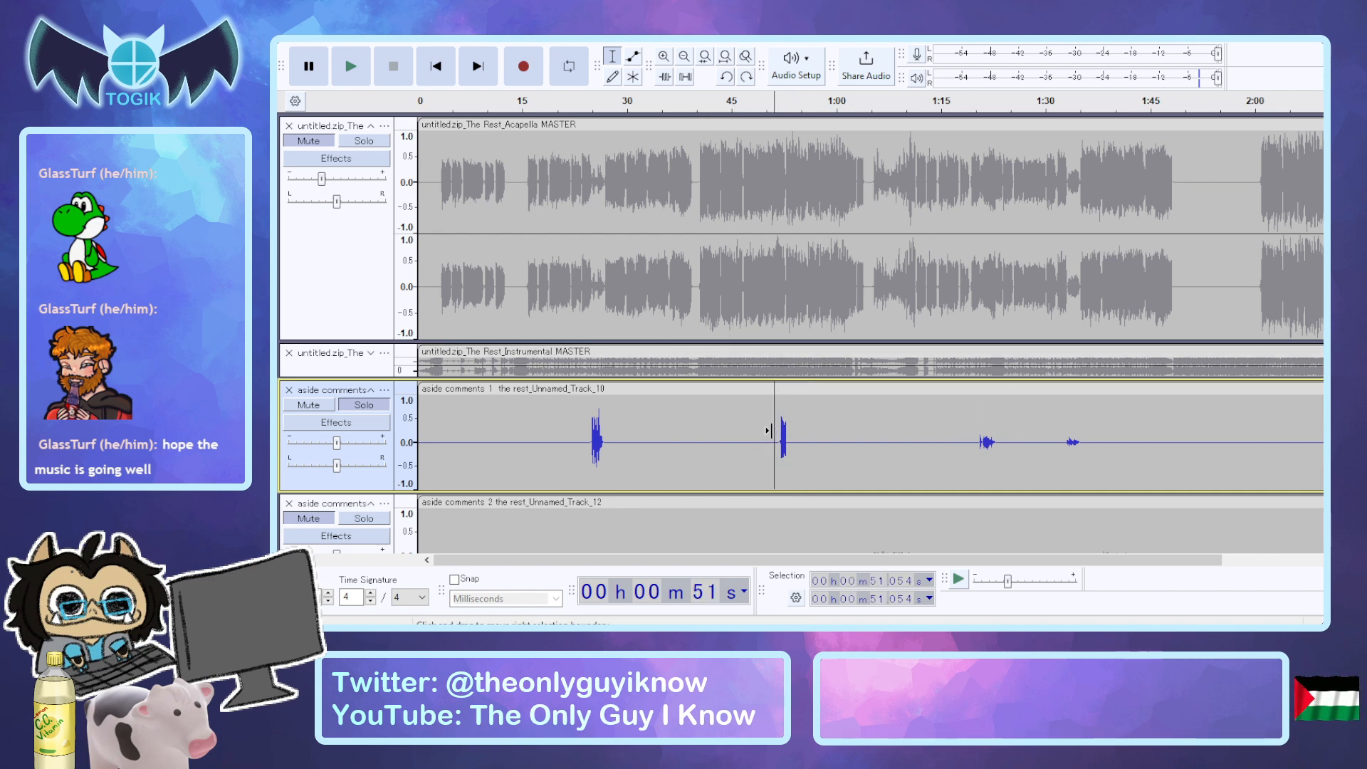
key(space)
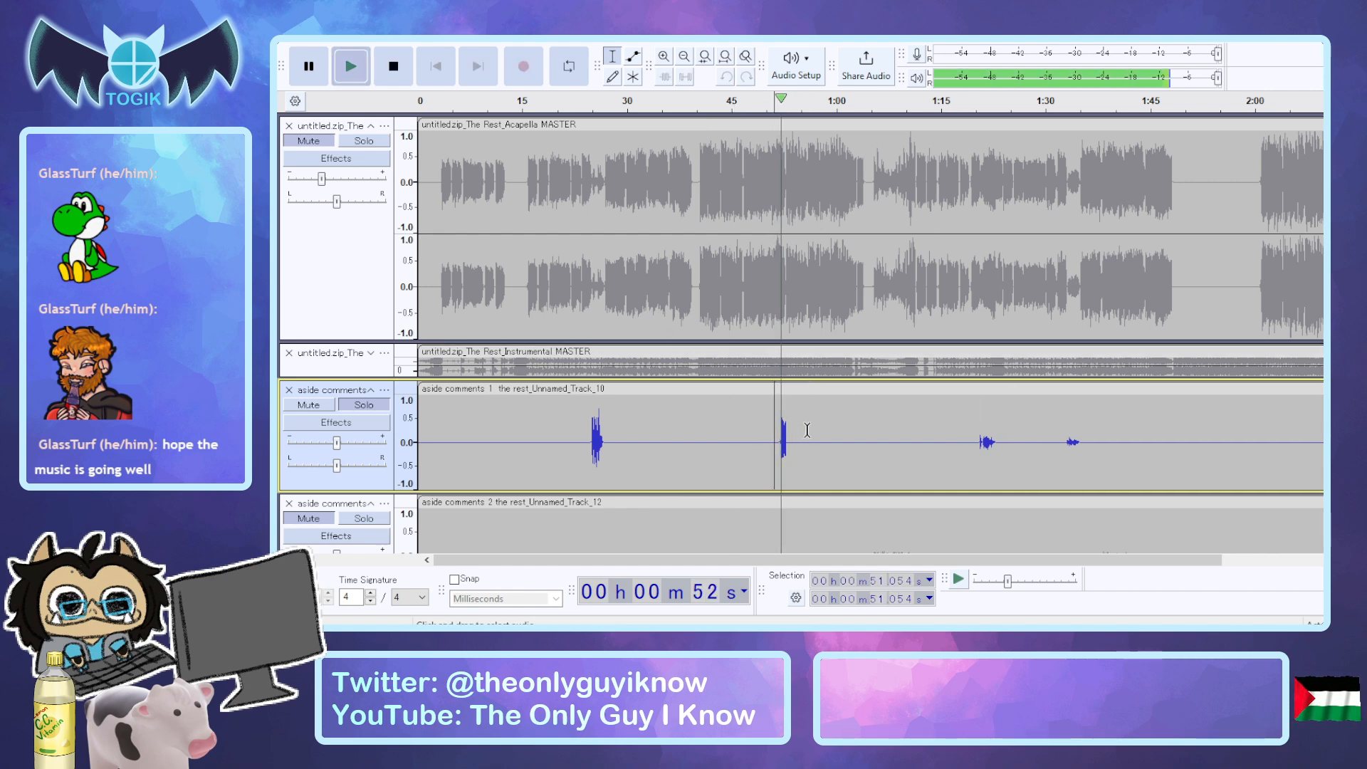
key(space)
Audition the third phrase of aside comments 1 twice from about 1:19.9, with the acapella unmuted.
click(973, 442)
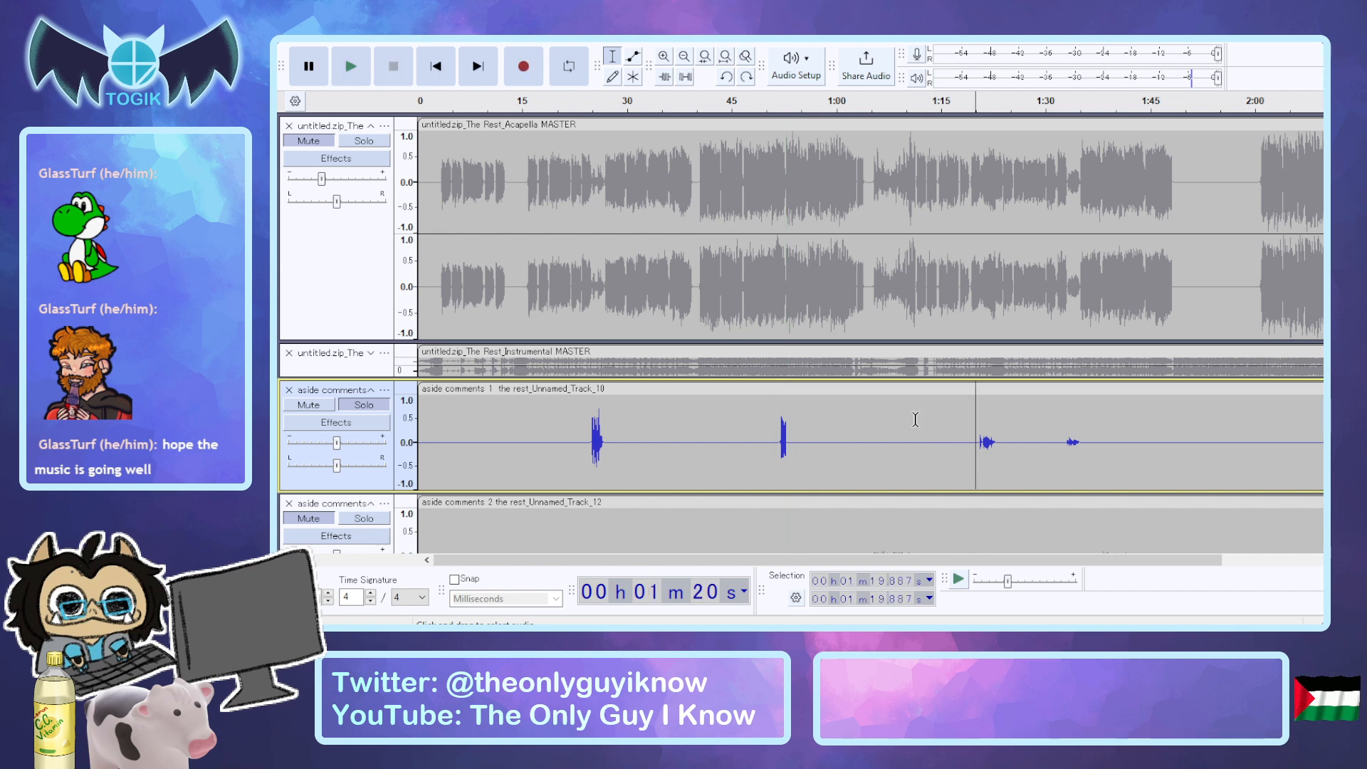
click(314, 149)
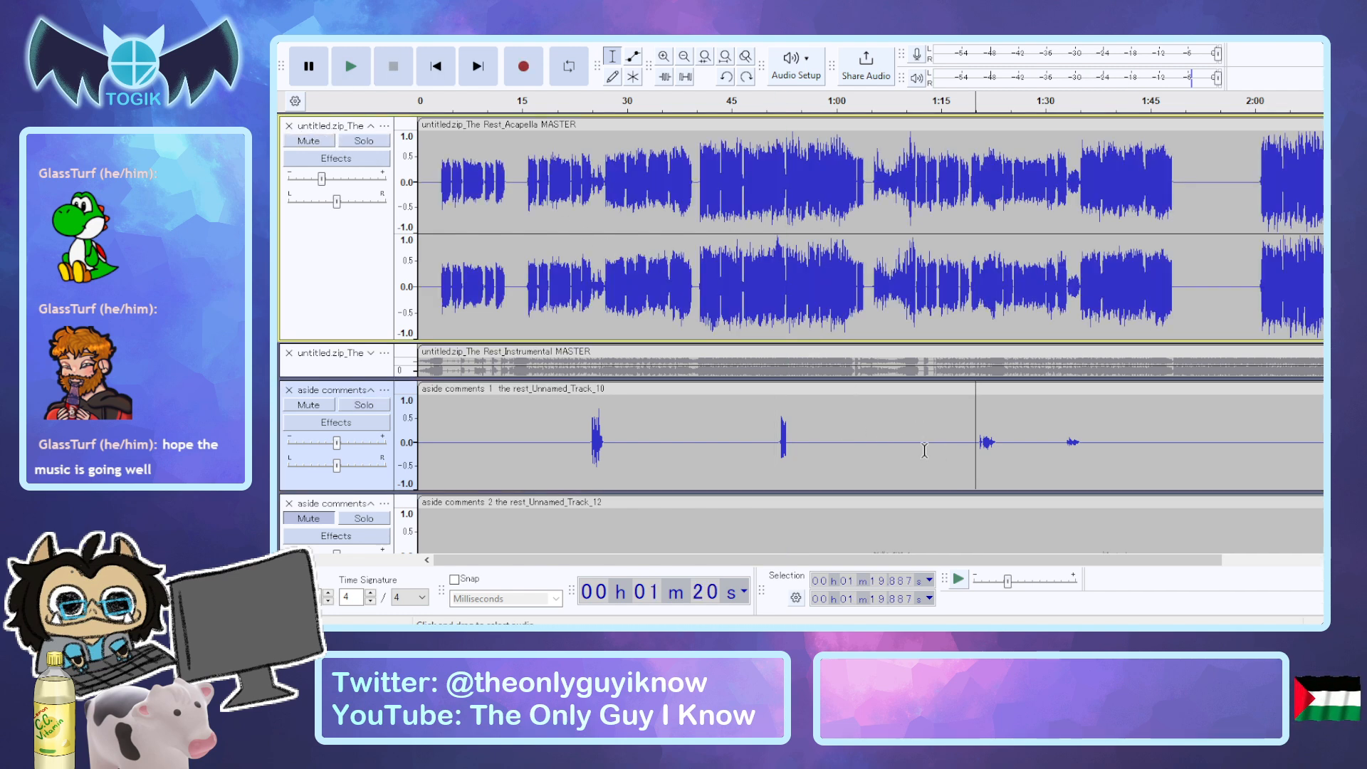
key(space)
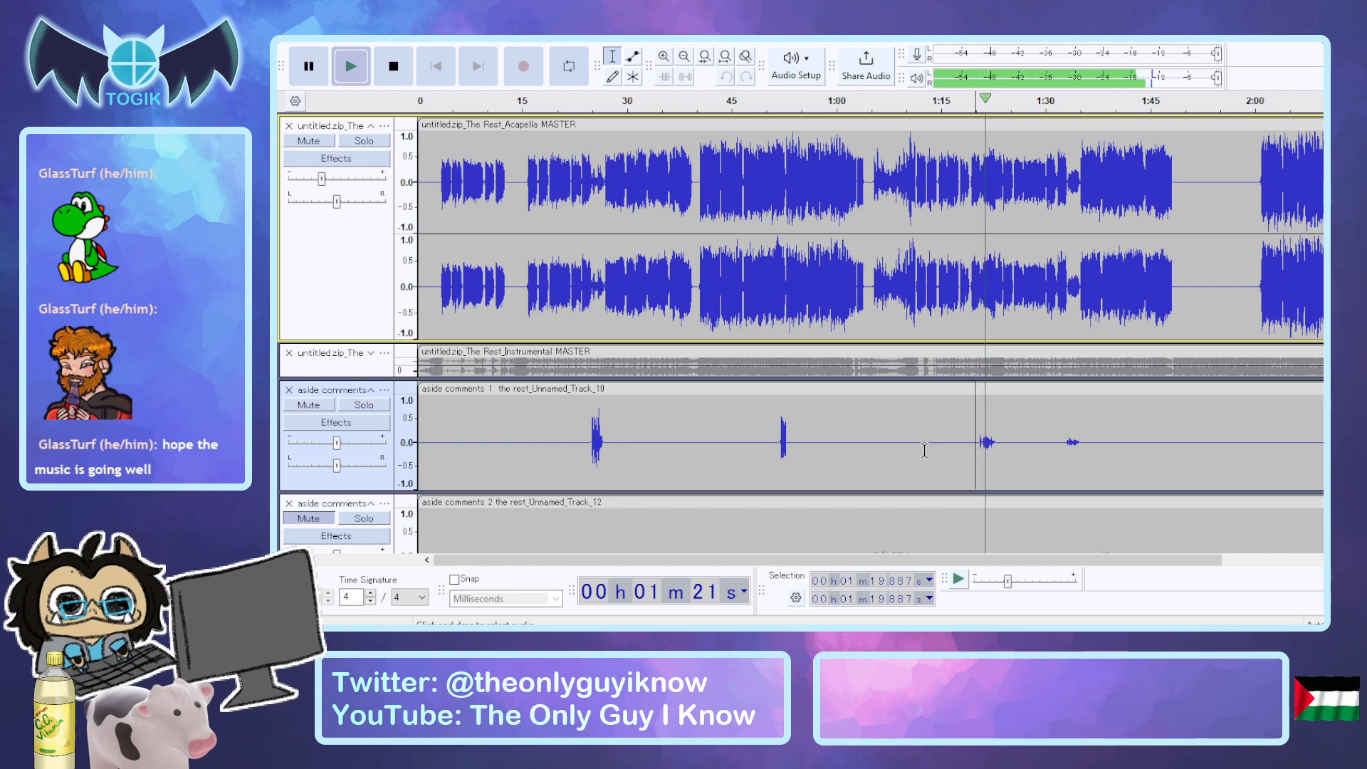
key(space)
key(space)
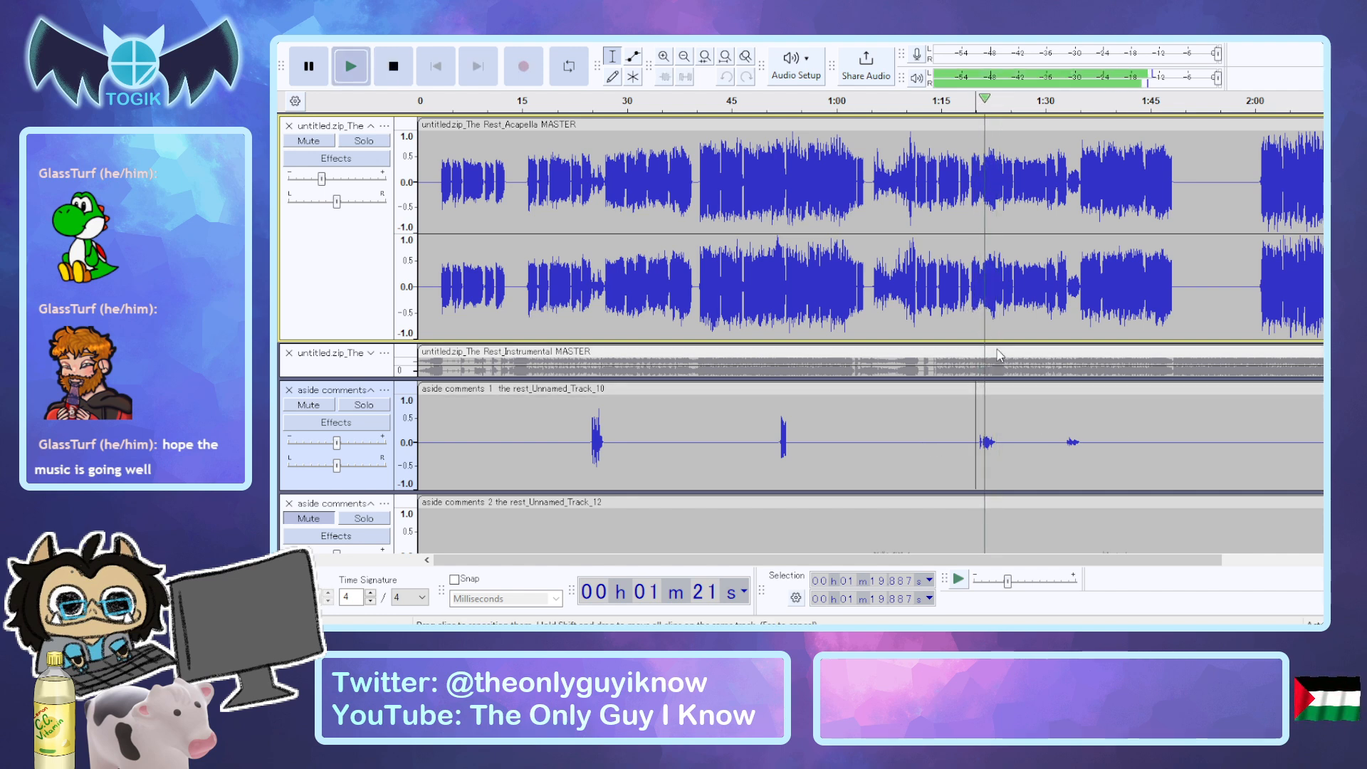
key(space)
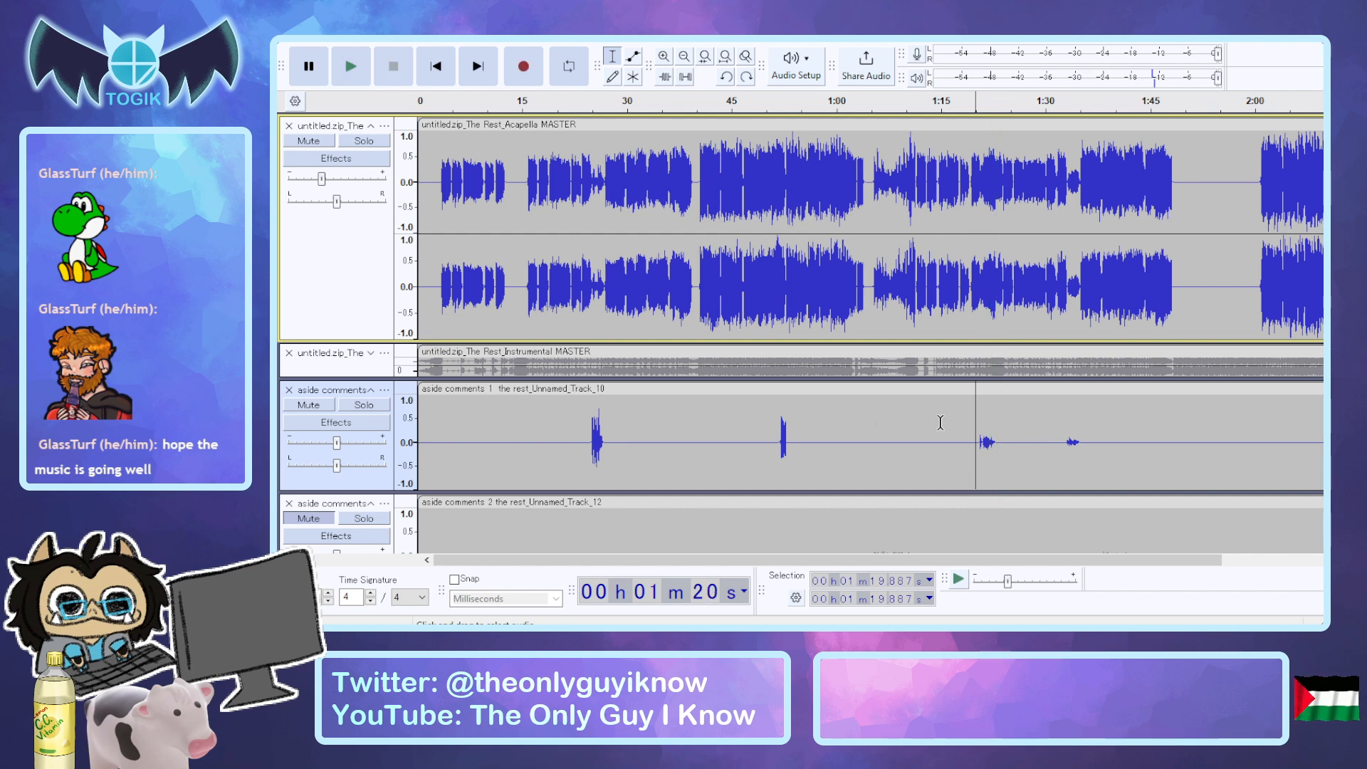
Compare the first aside comments 1 phrase at about 24.3 seconds with the third at about 1:19.9, playing each with the acapella.
click(587, 430)
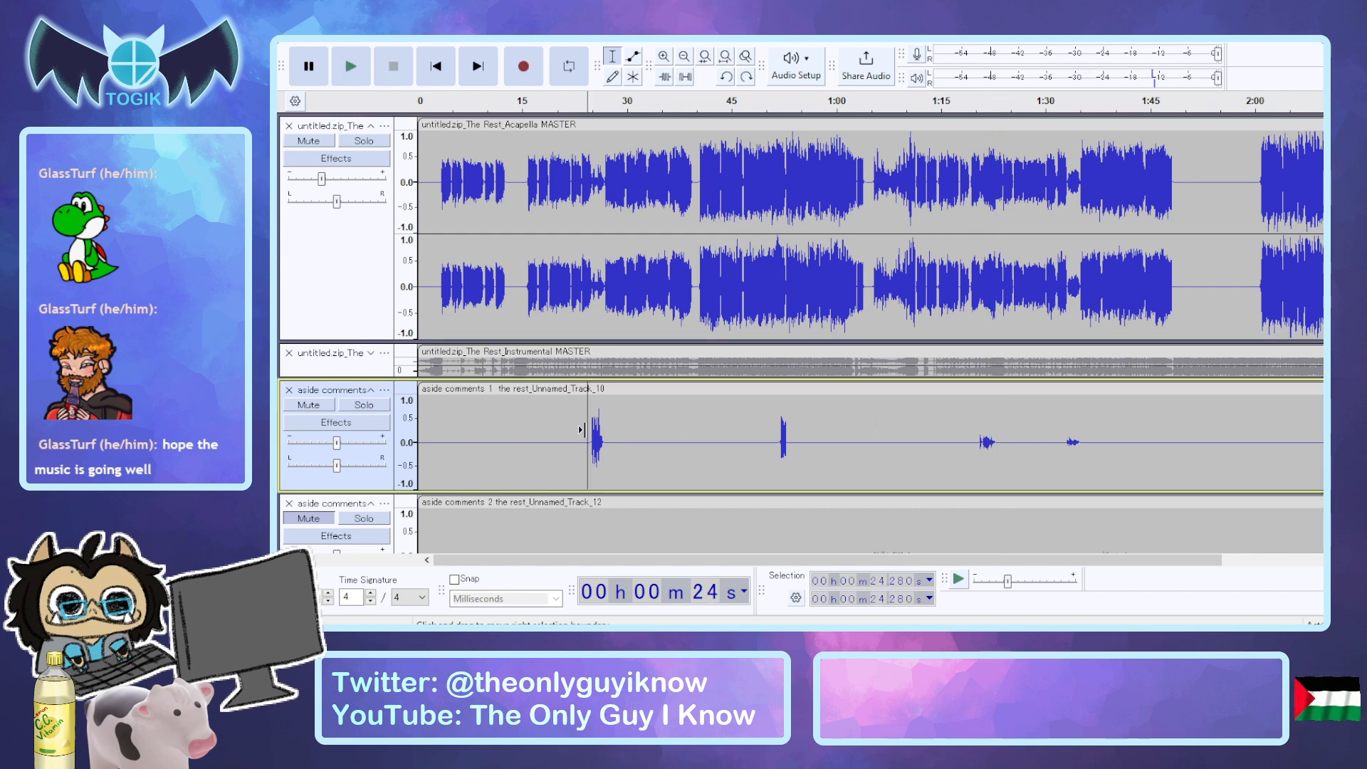
key(space)
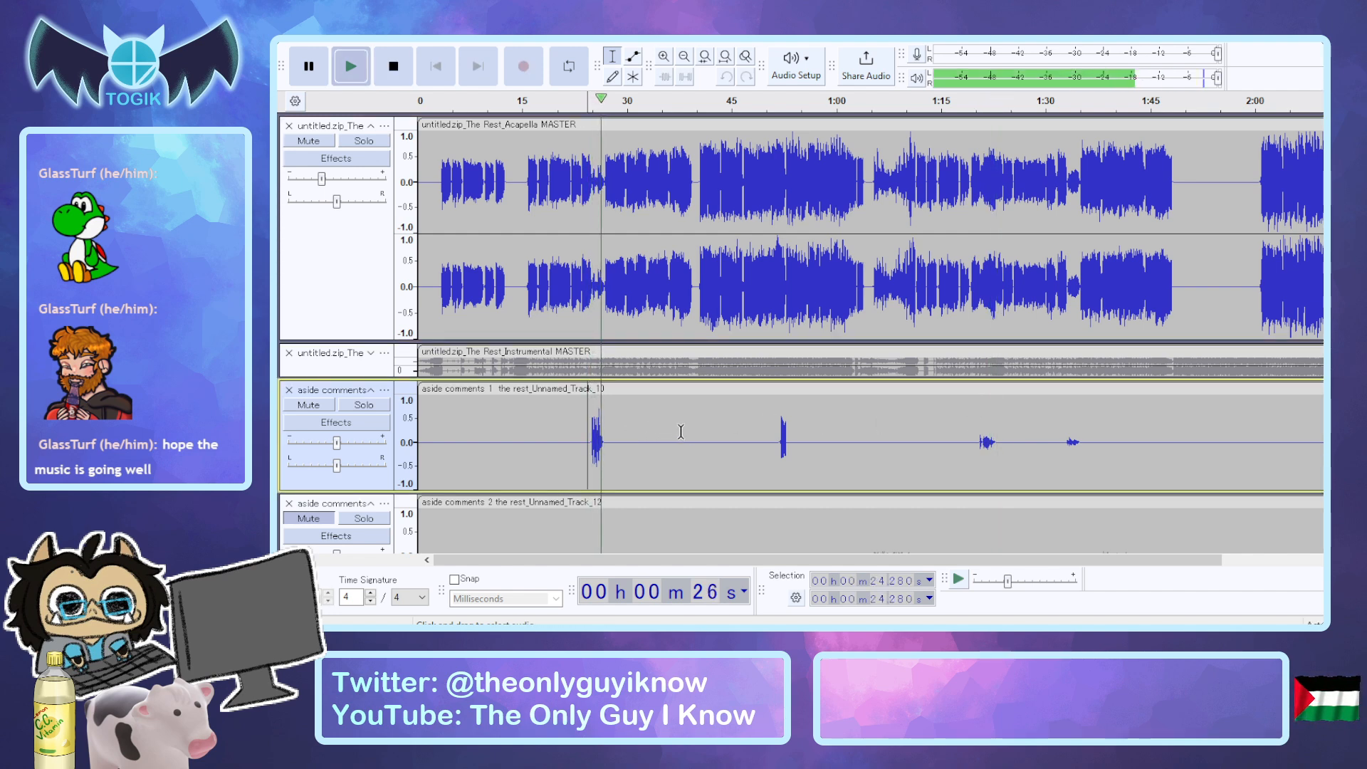
key(space)
click(976, 443)
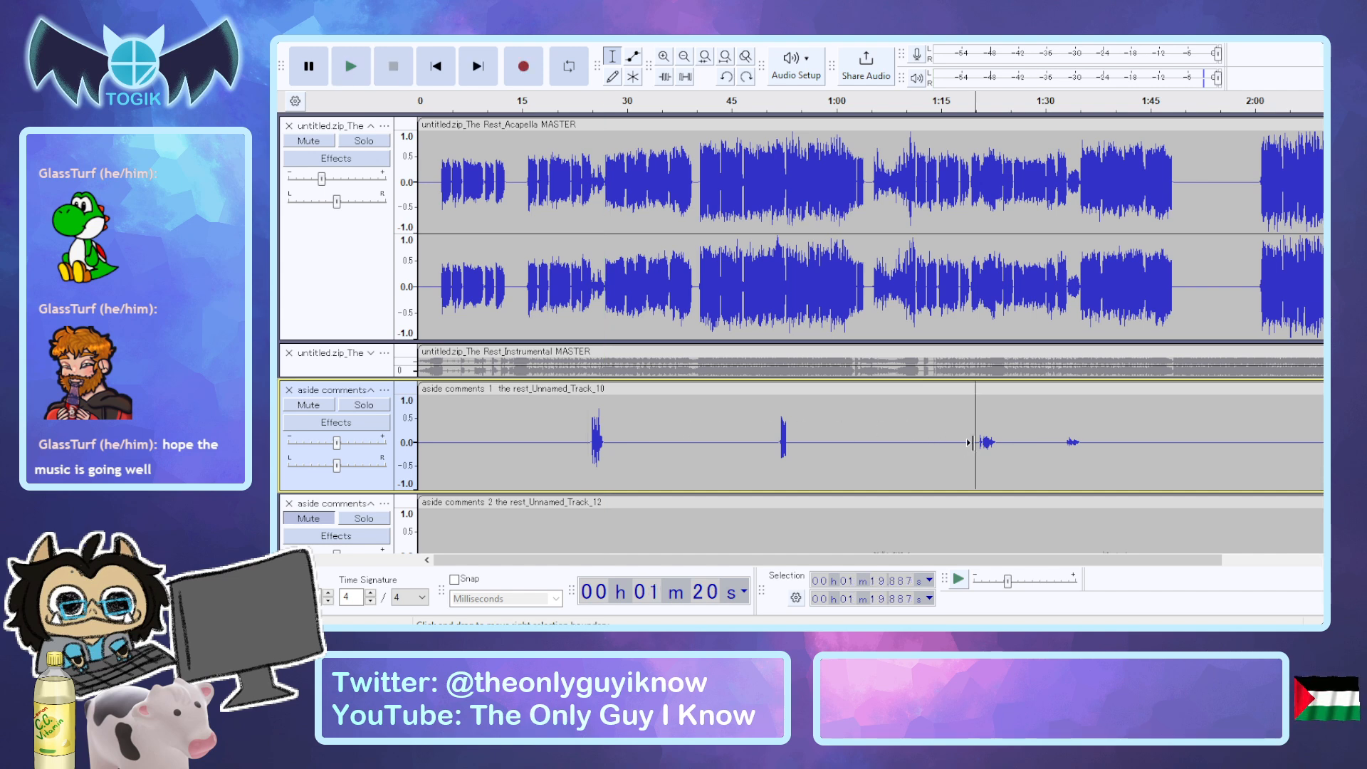
key(space)
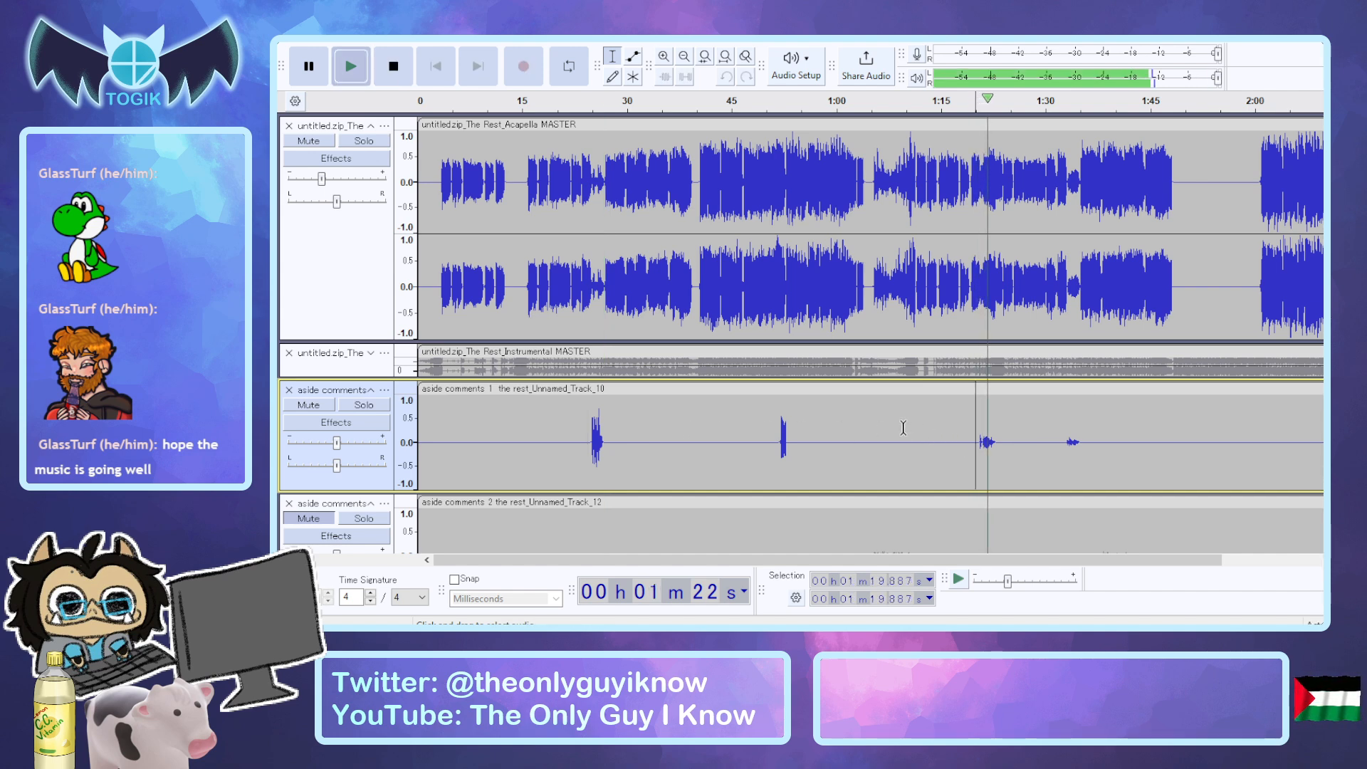
key(space)
Select the third aside comments 1 phrase from about 1:19.6 to 1:23.9, mute the acapella, and apply a first effect to the phrase.
drag(1004, 441, 974, 449)
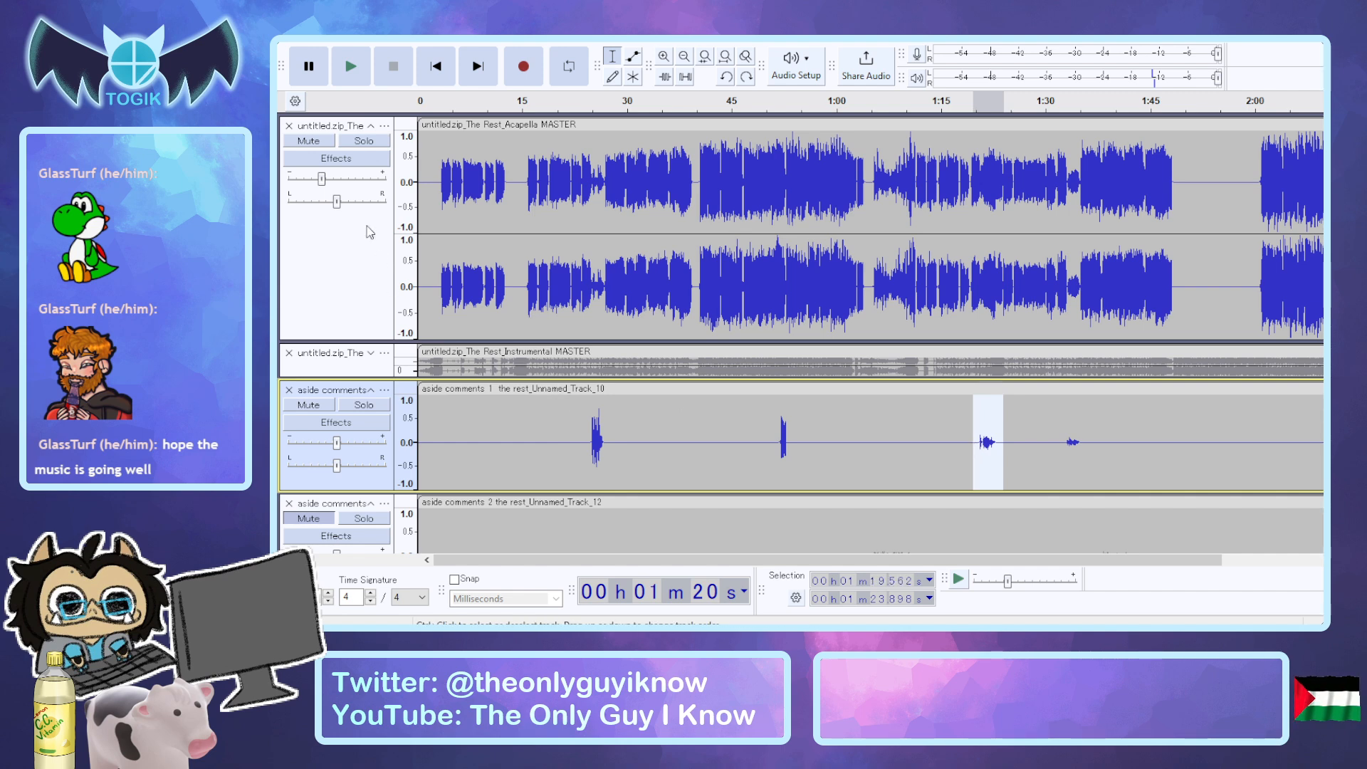
click(308, 141)
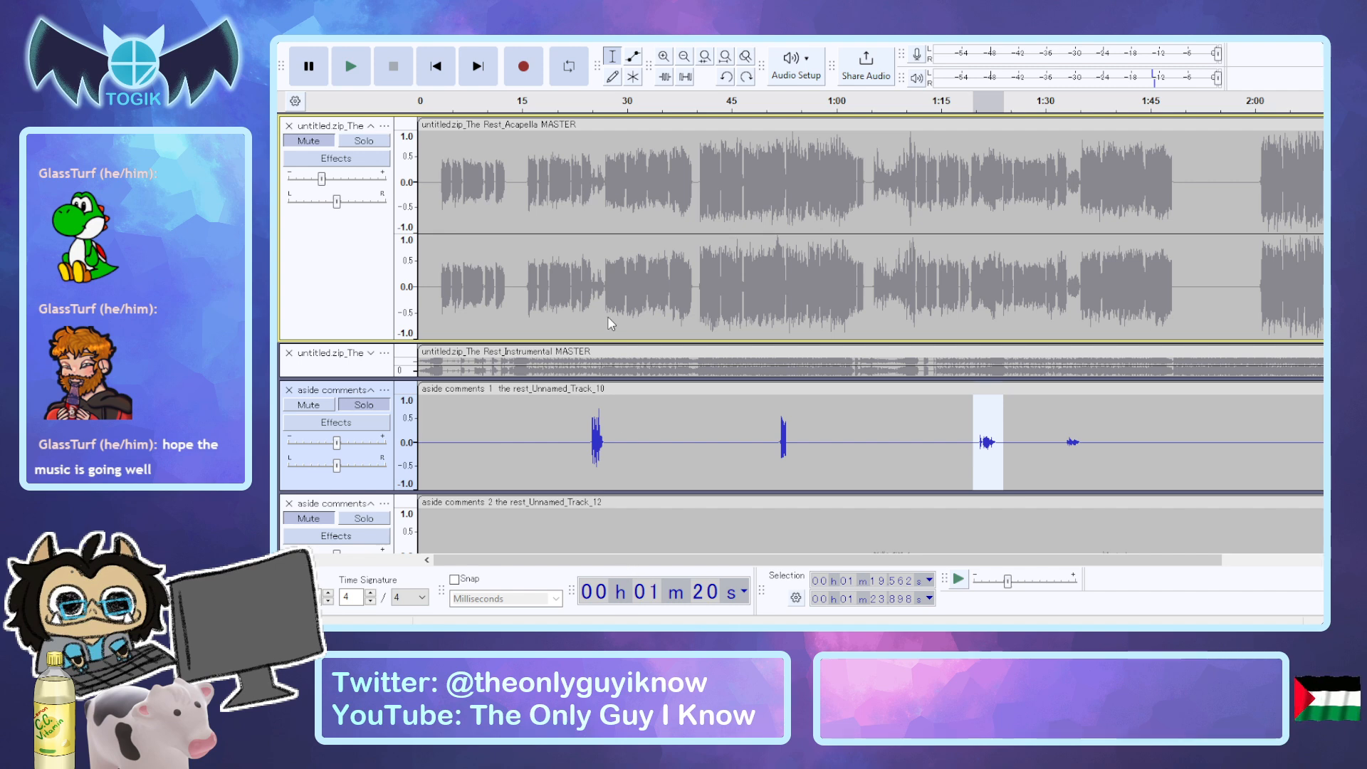
click(611, 298)
click(1163, 495)
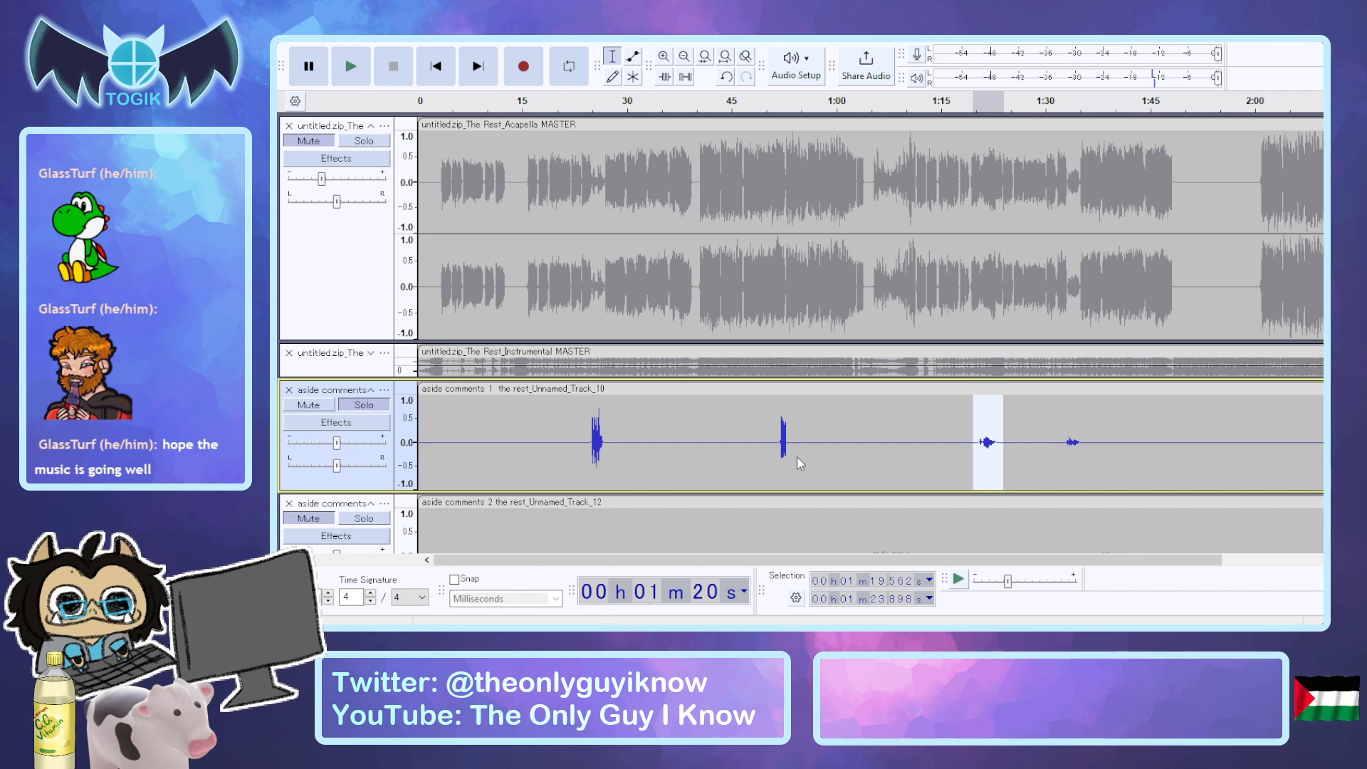
Process the selected third phrase of aside comments 1 further, raising its peaks to roughly the first phrase's level.
click(833, 469)
click(971, 380)
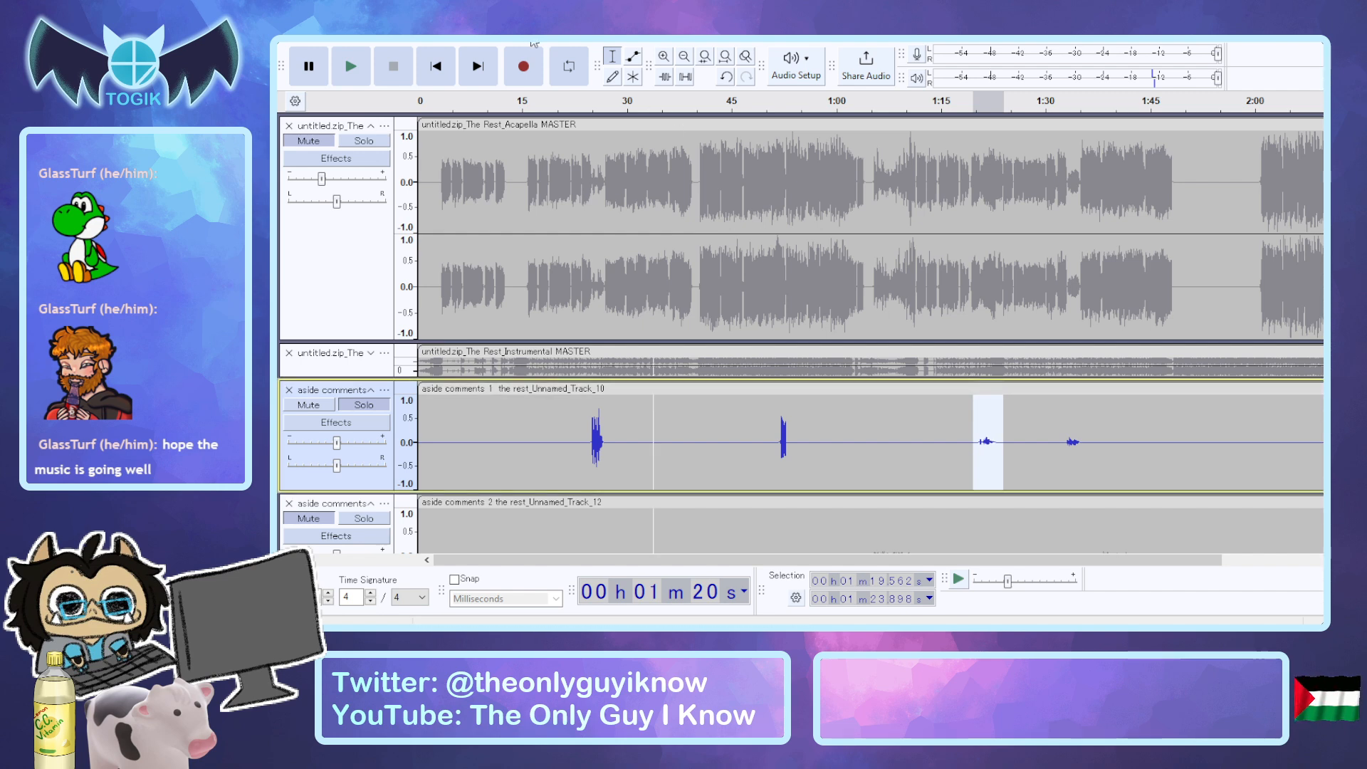
click(614, 181)
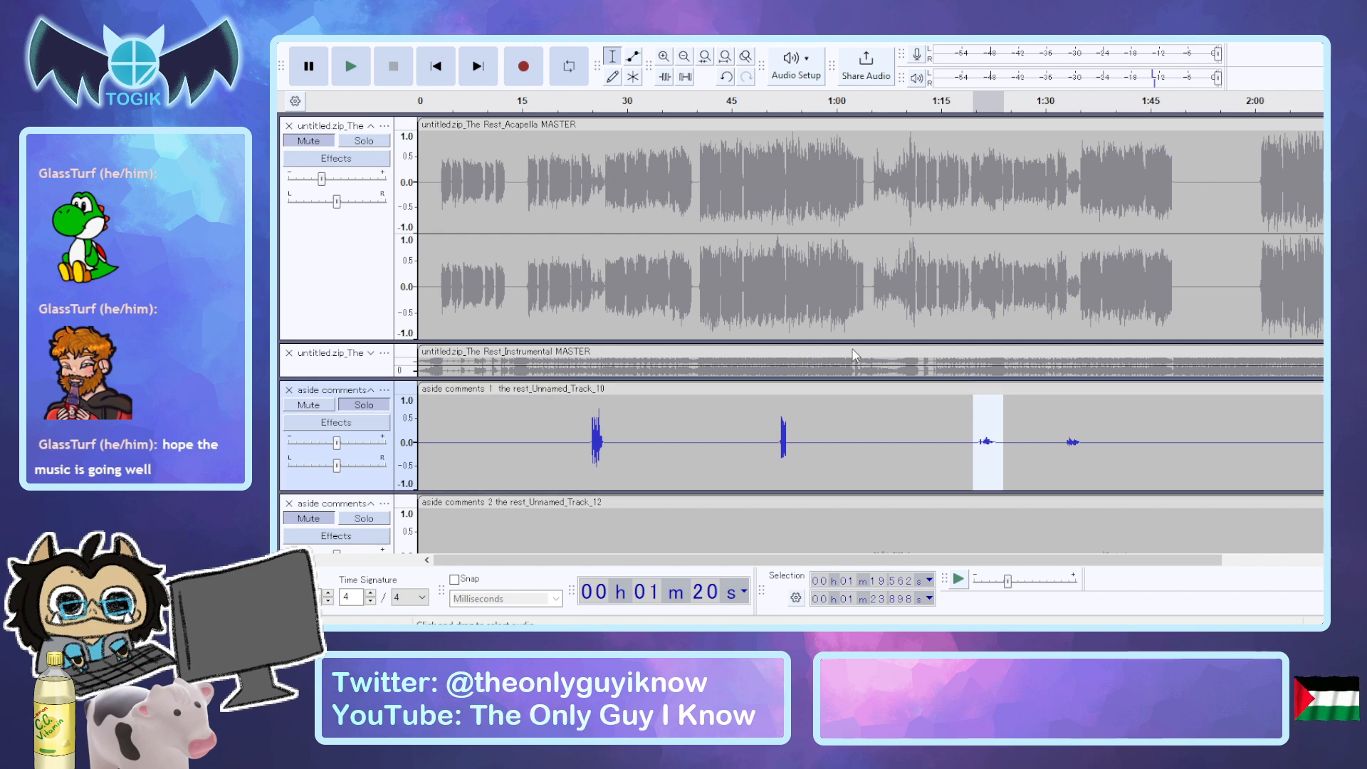
click(924, 375)
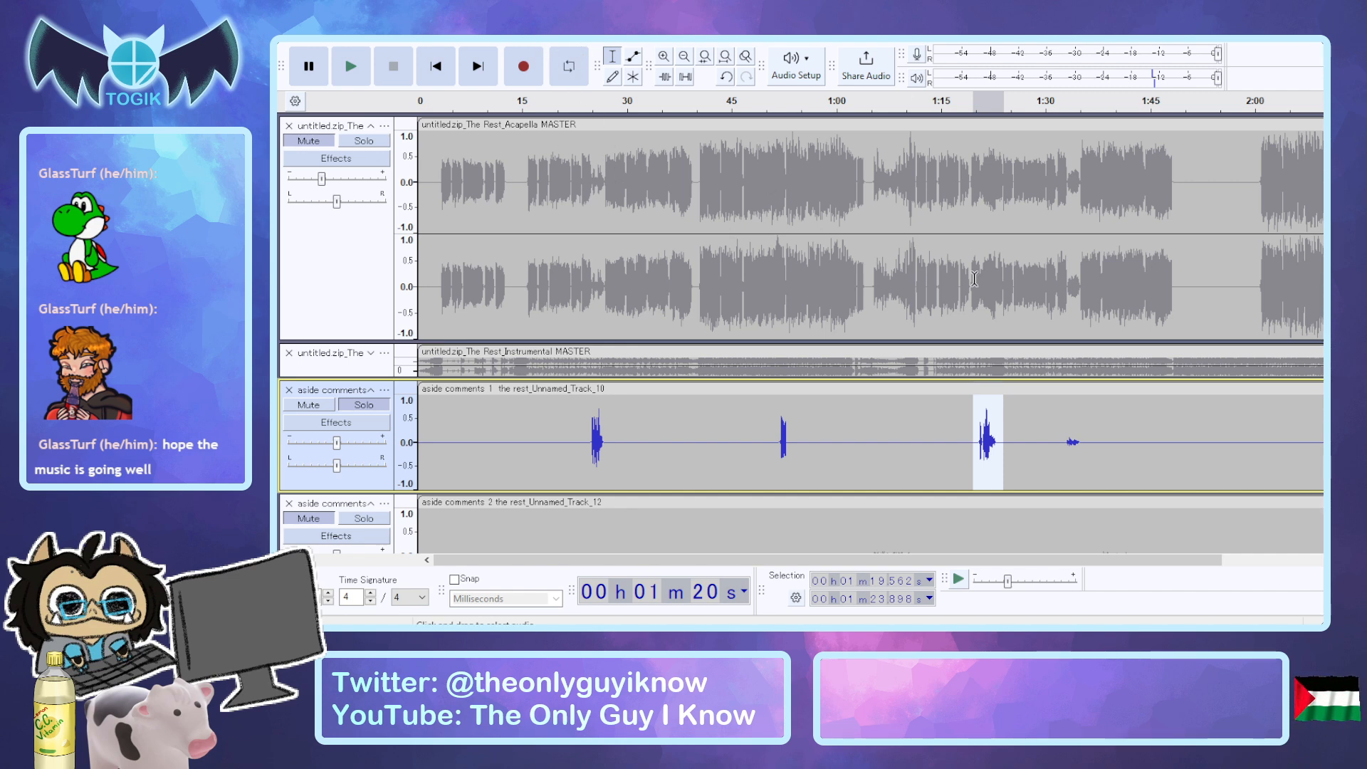
Audition the processed third phrase of aside comments 1 on its own, comparing it with the first phrase at about 24.2 seconds.
key(space)
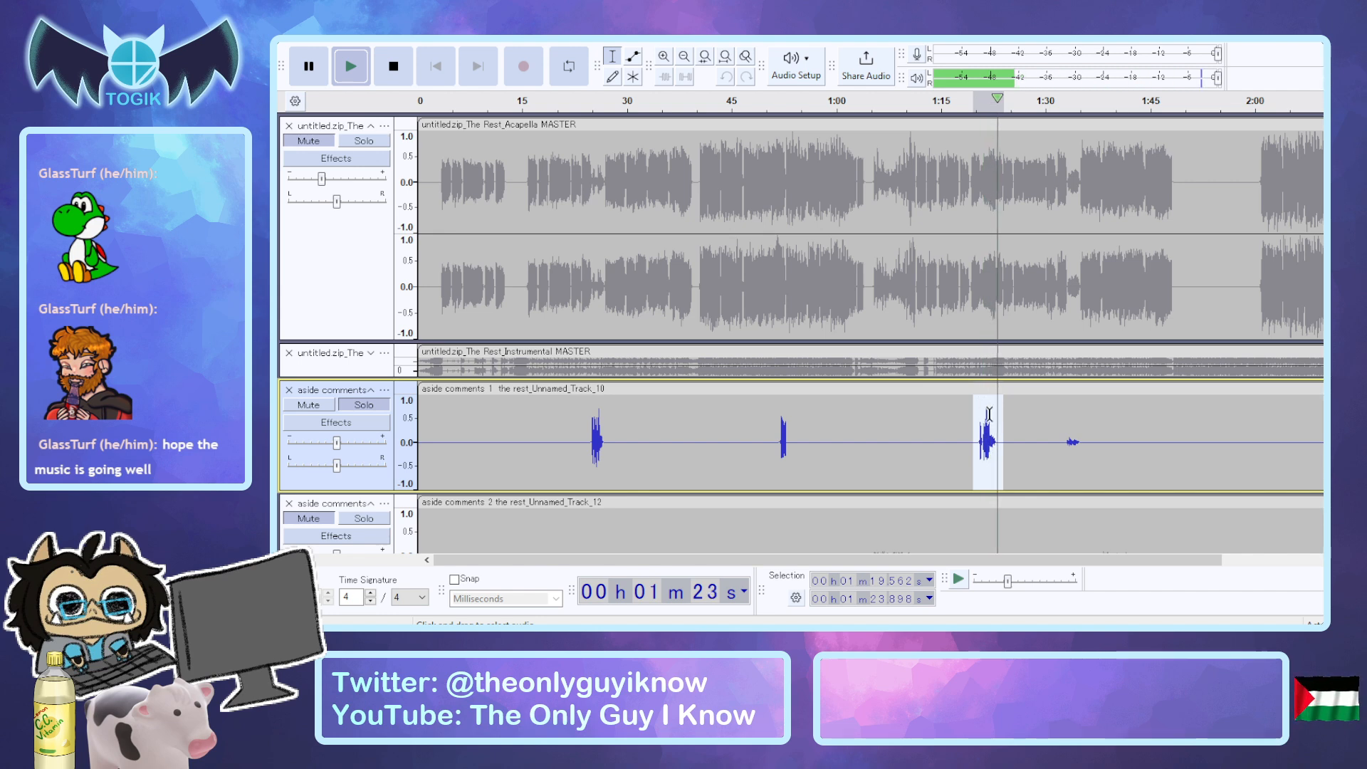
key(space)
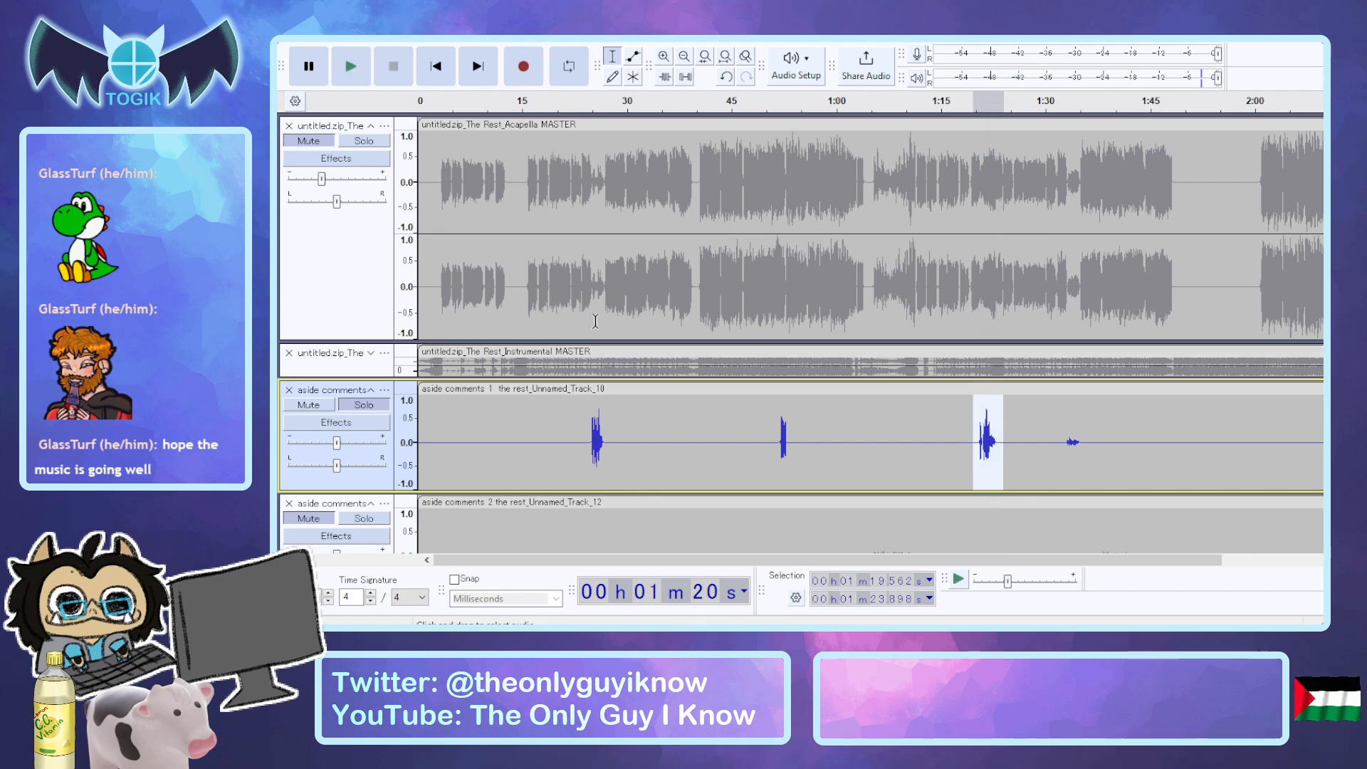
click(586, 426)
key(space)
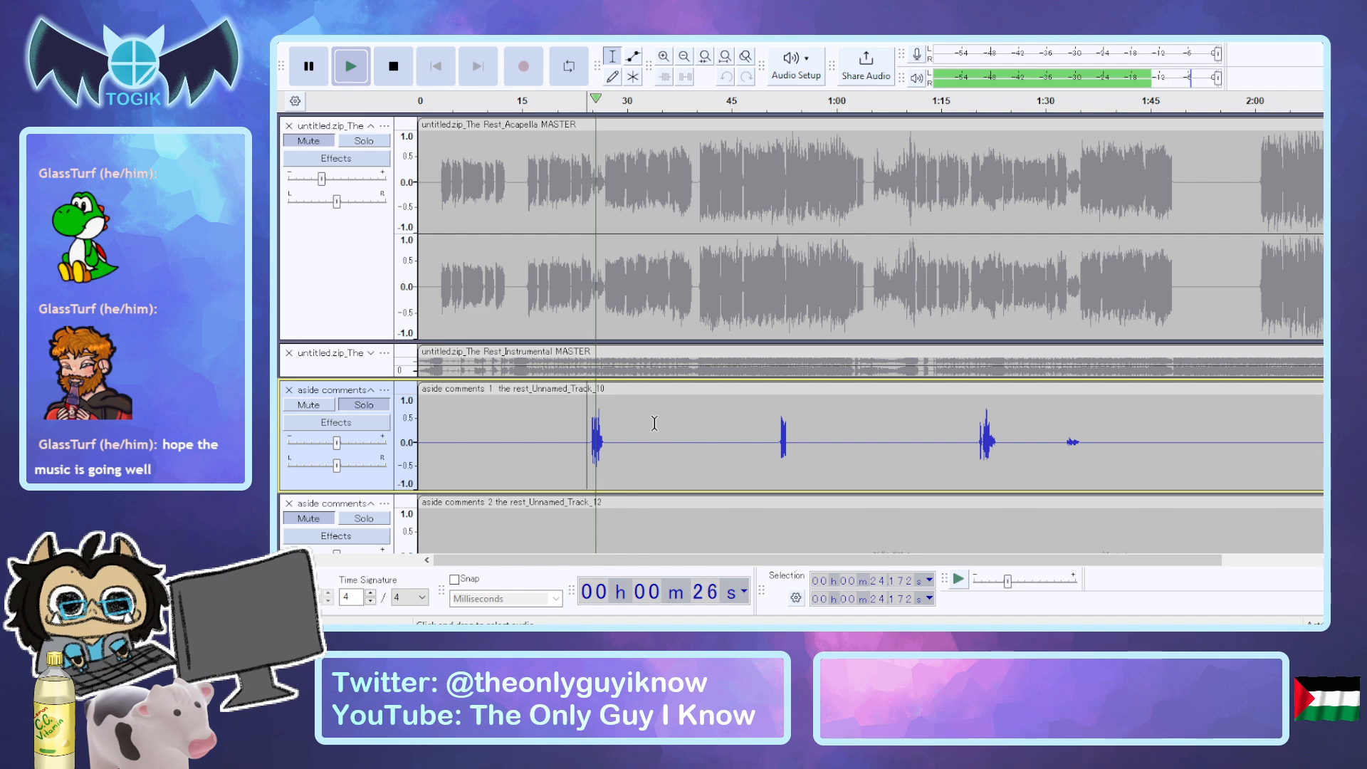
key(space)
click(978, 435)
key(space)
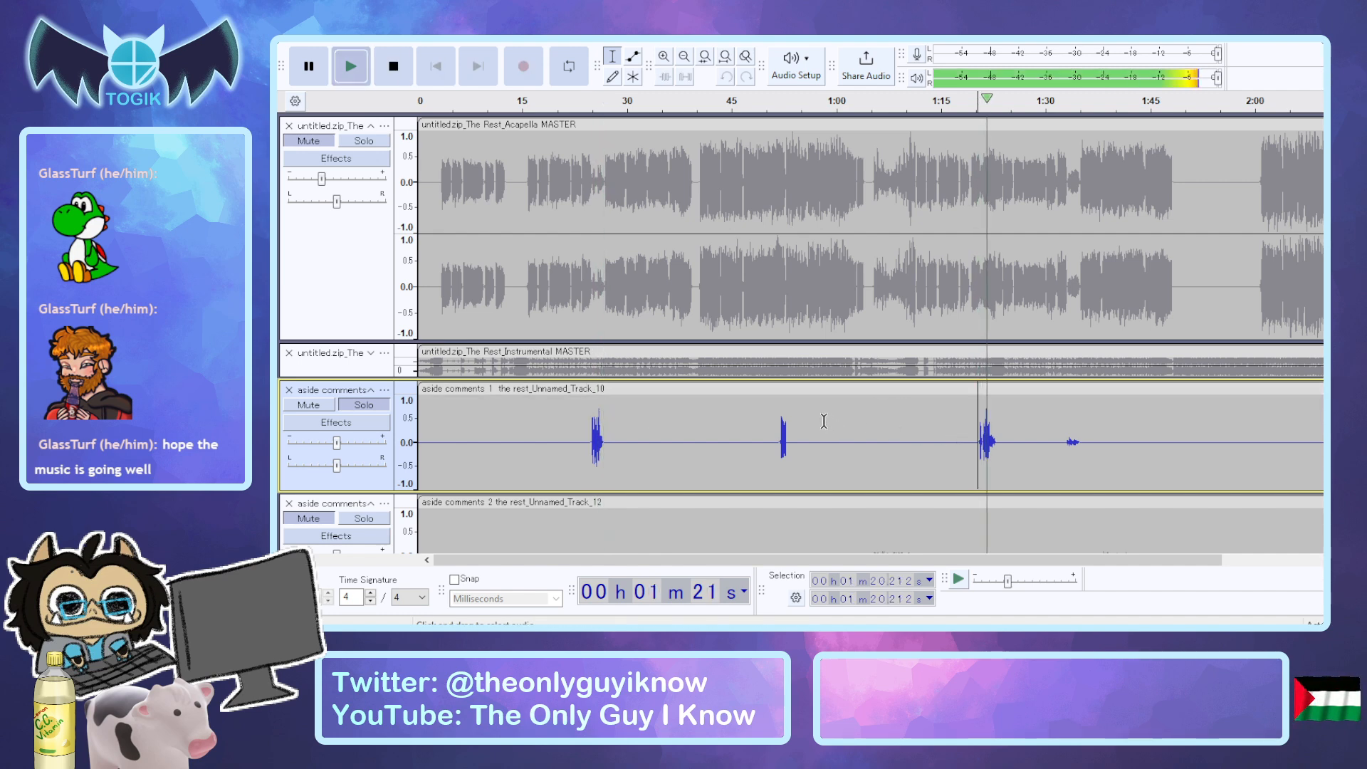
key(space)
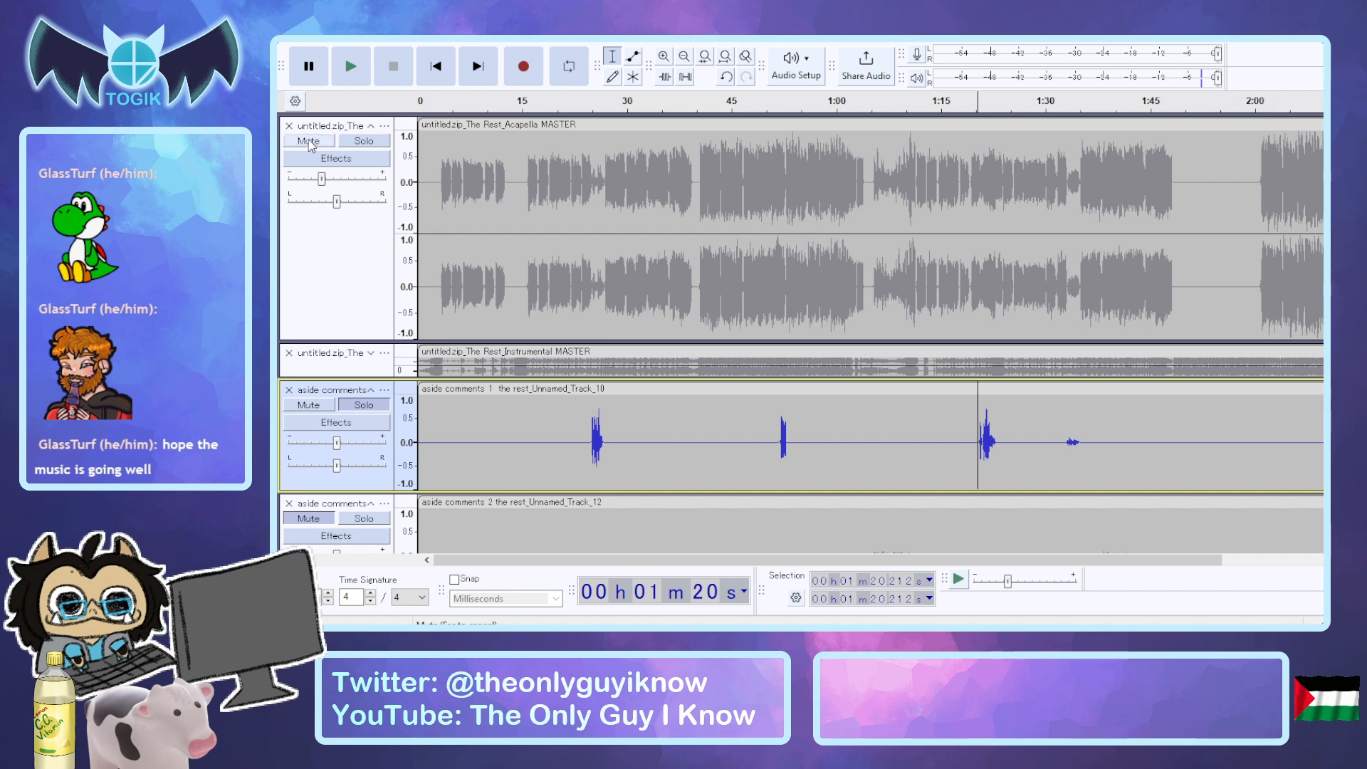
Play the third phrase from about 1:20.2 with the acapella unmuted, and mute aside comments 1 for comparison.
click(308, 141)
key(space)
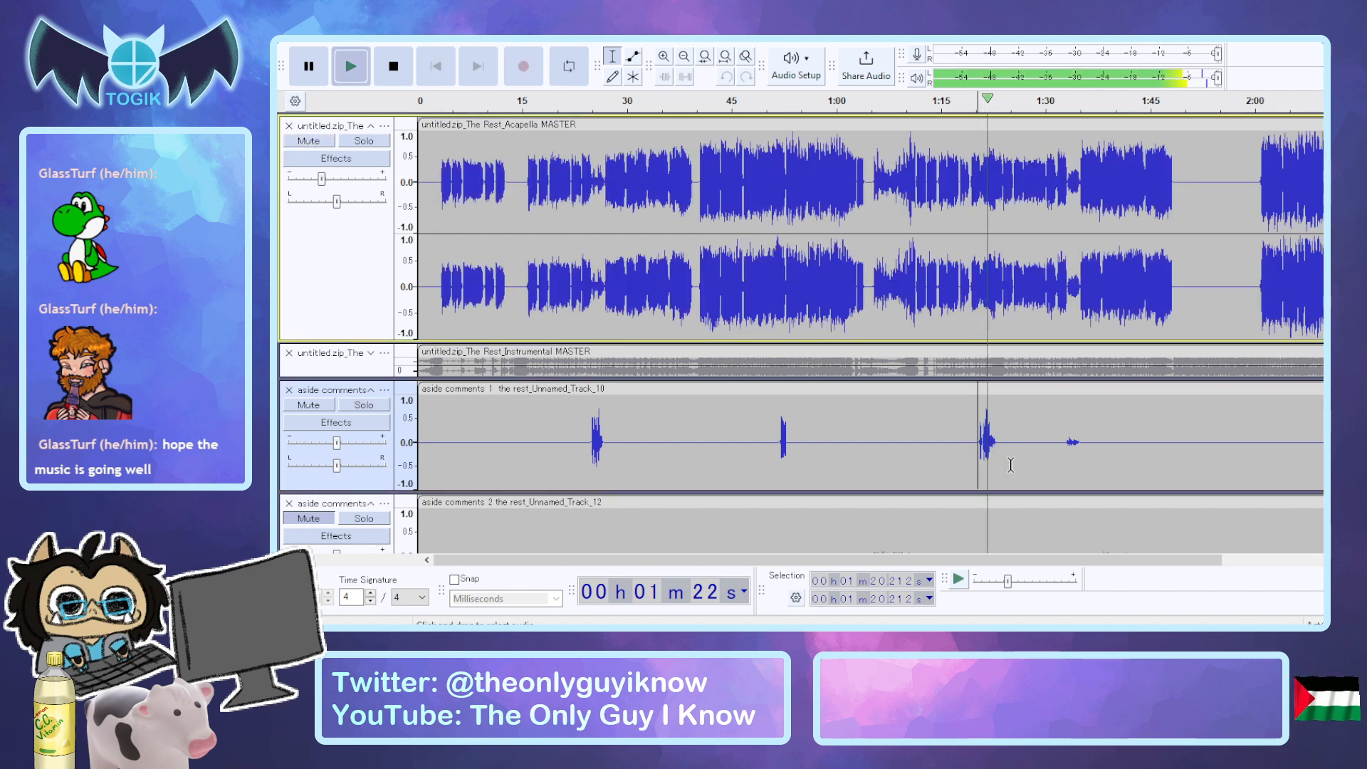
key(space)
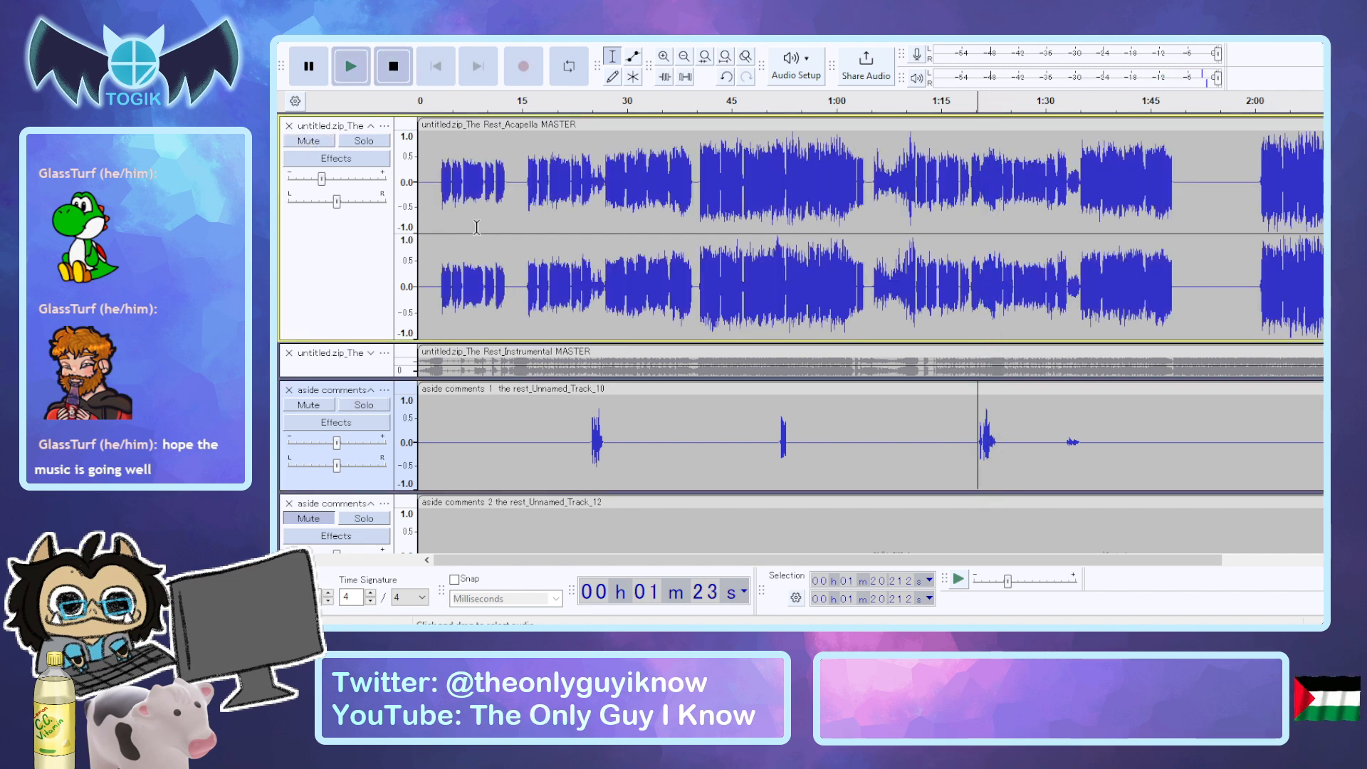
click(308, 404)
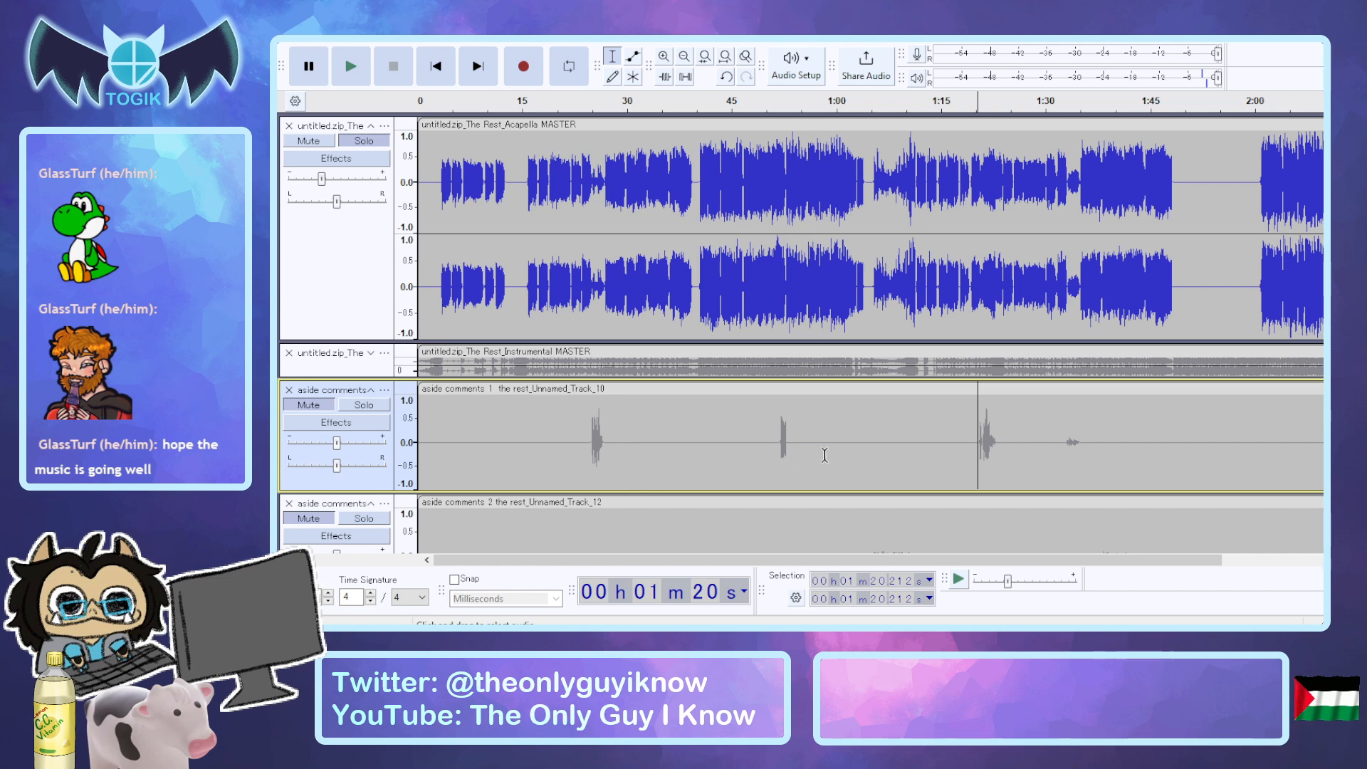
Play the third phrase from about 1:20.2 with the acapella alone, and again with aside comments 1 unmuted.
key(space)
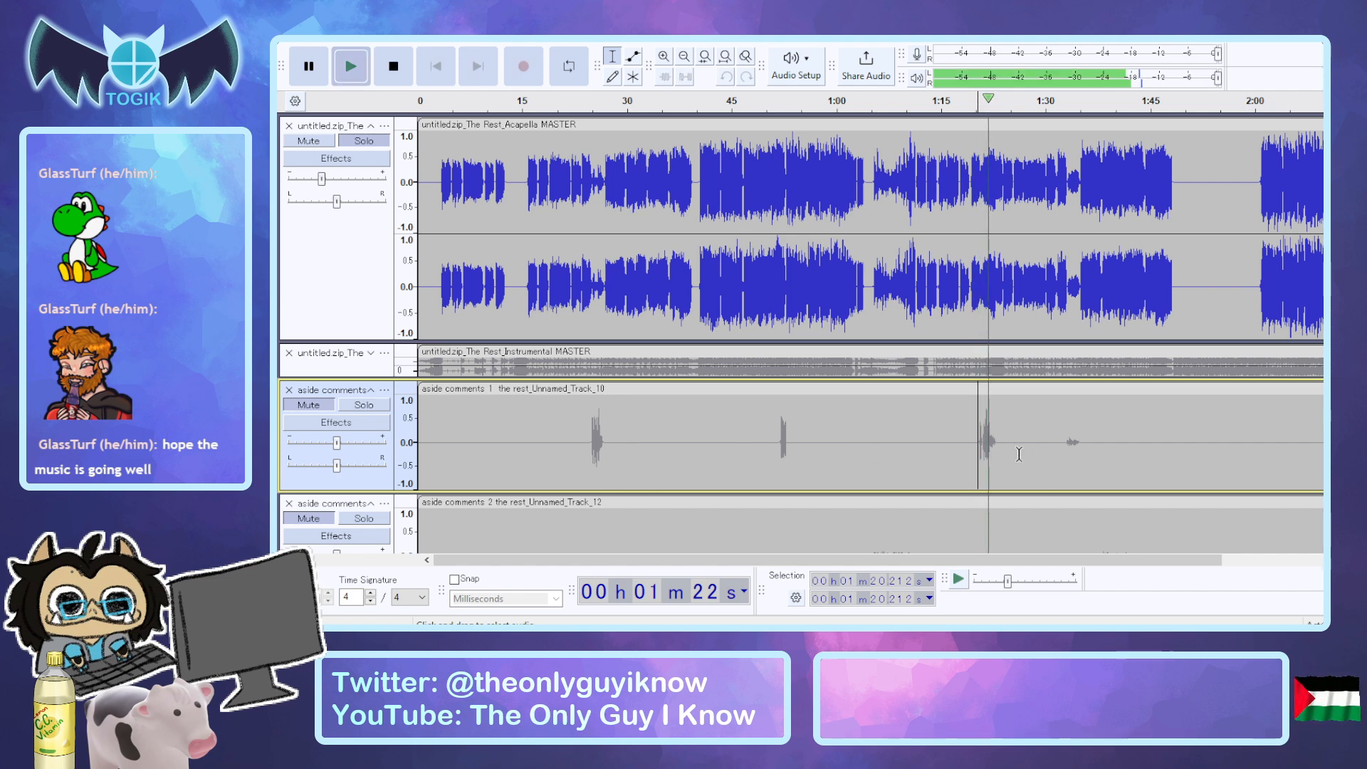
key(space)
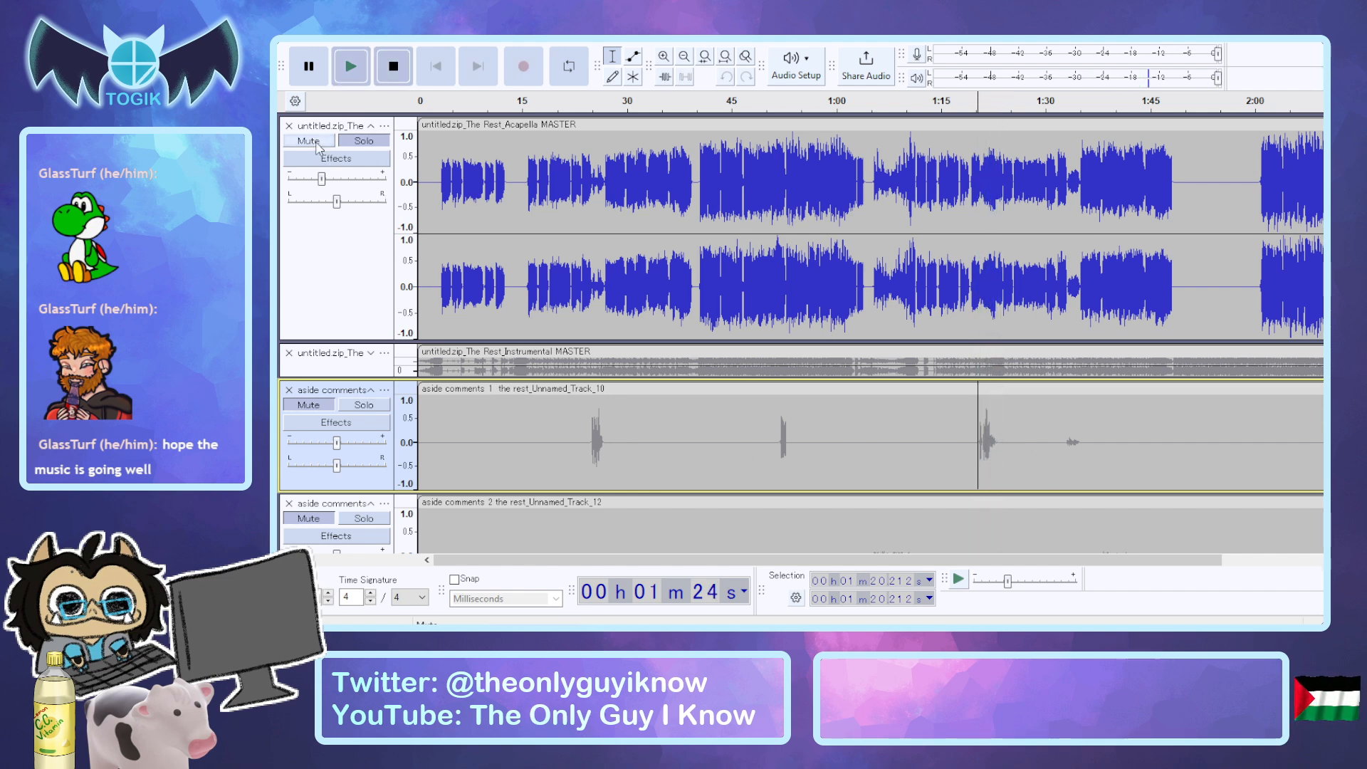
click(308, 404)
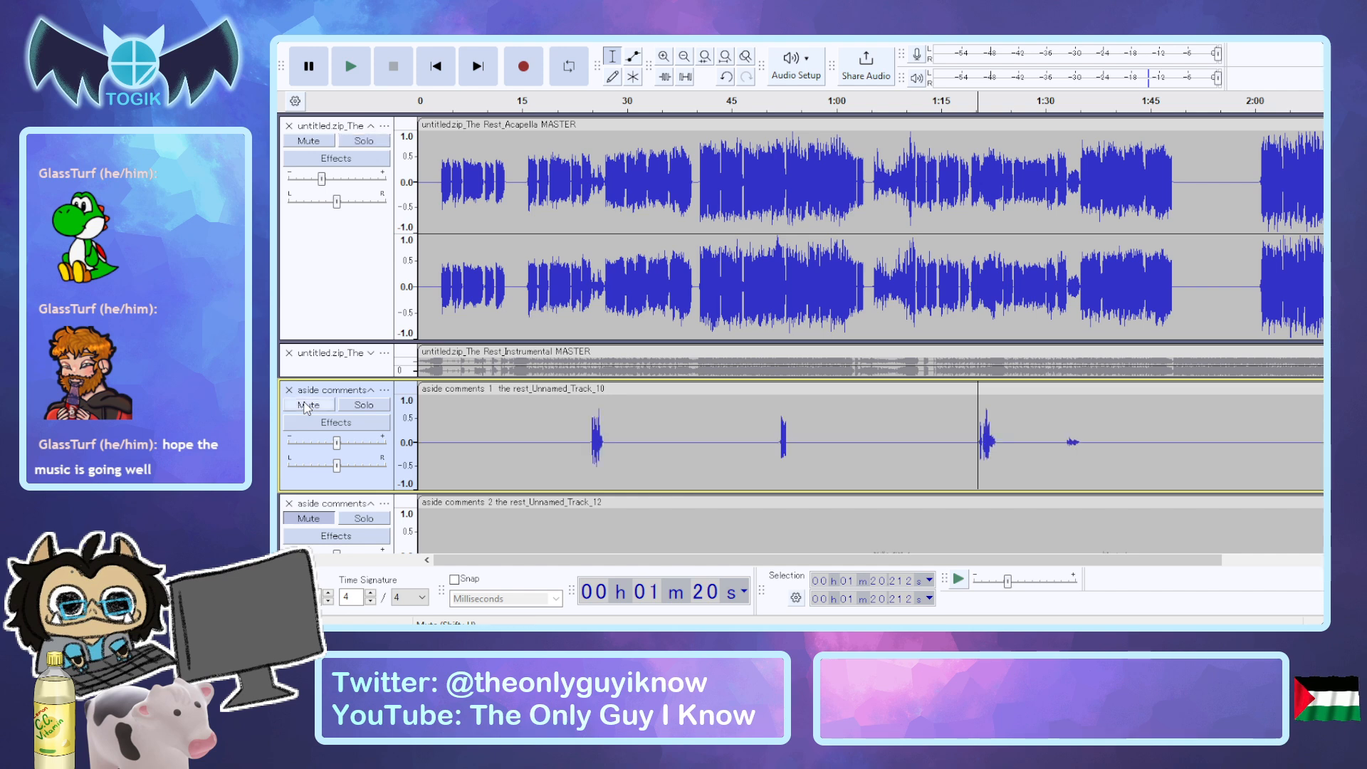
key(space)
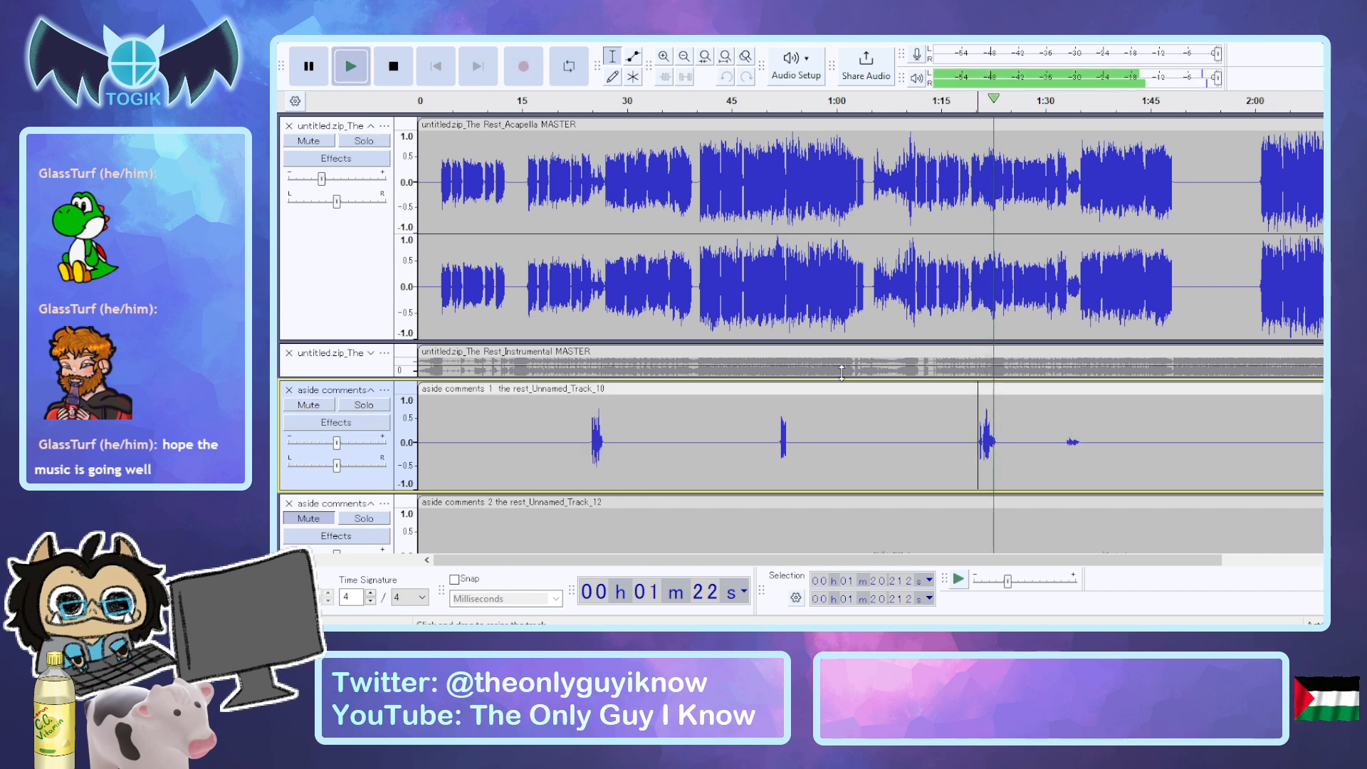
key(space)
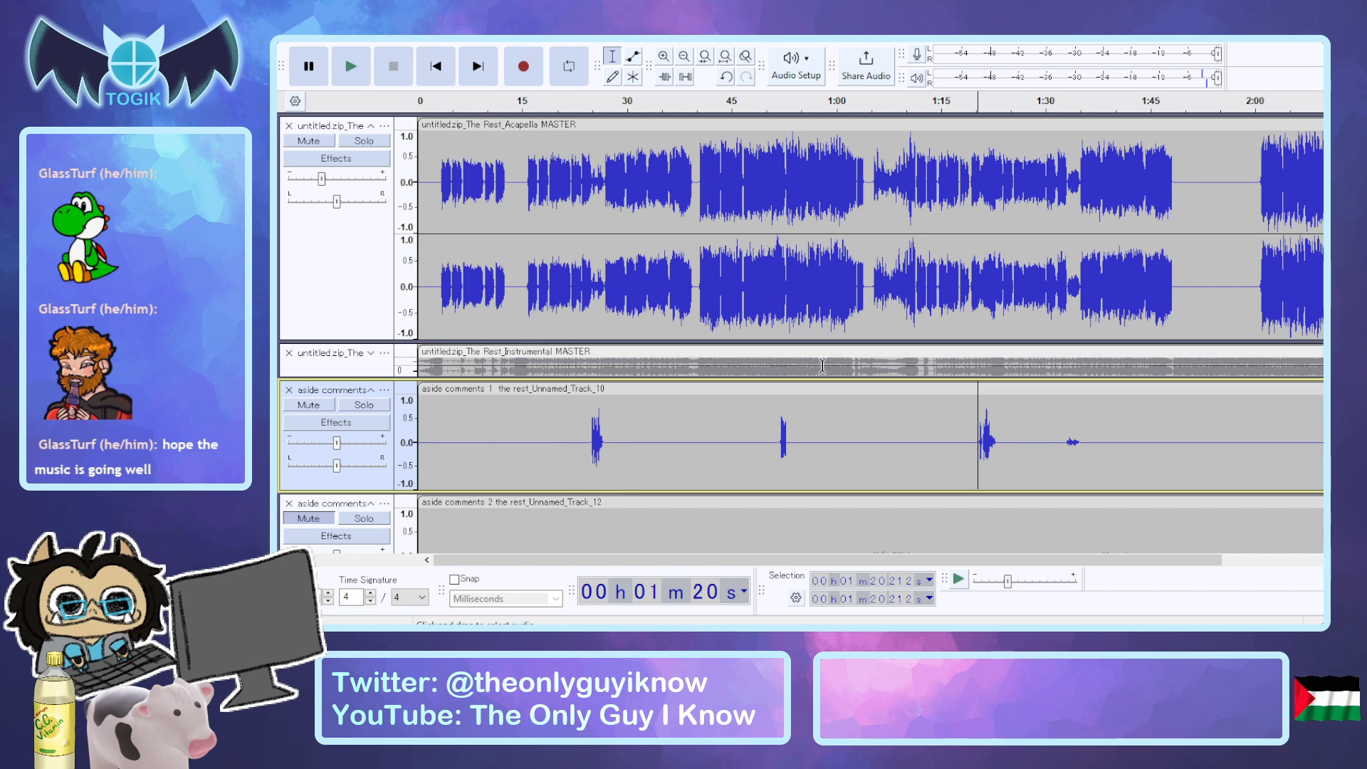
Select the third aside comments 1 phrase from about 1:19.9 to 1:23.4, mute the acapella, and try lowering the phrase's peaks.
mouse_move(995, 434)
mouse_down()
mouse_move(983, 431)
mouse_move(999, 431)
mouse_up()
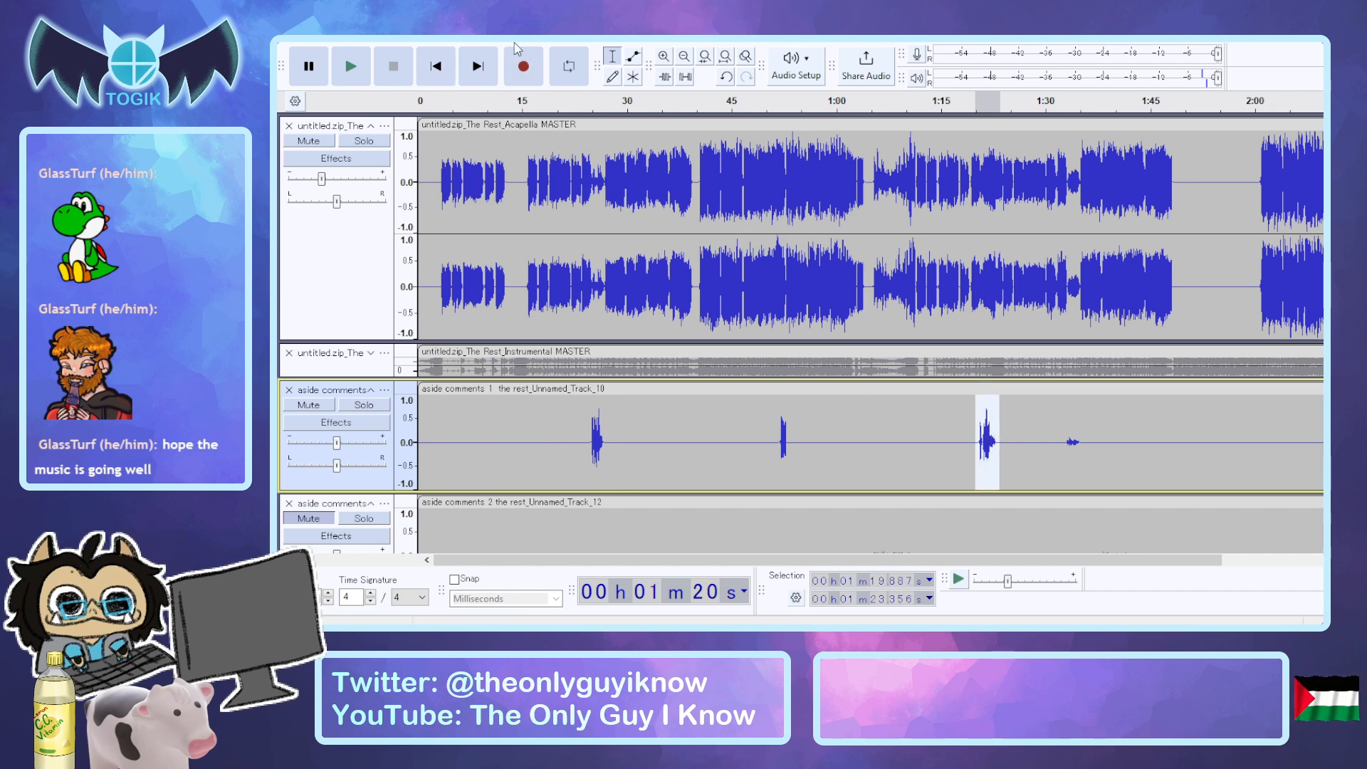
click(309, 140)
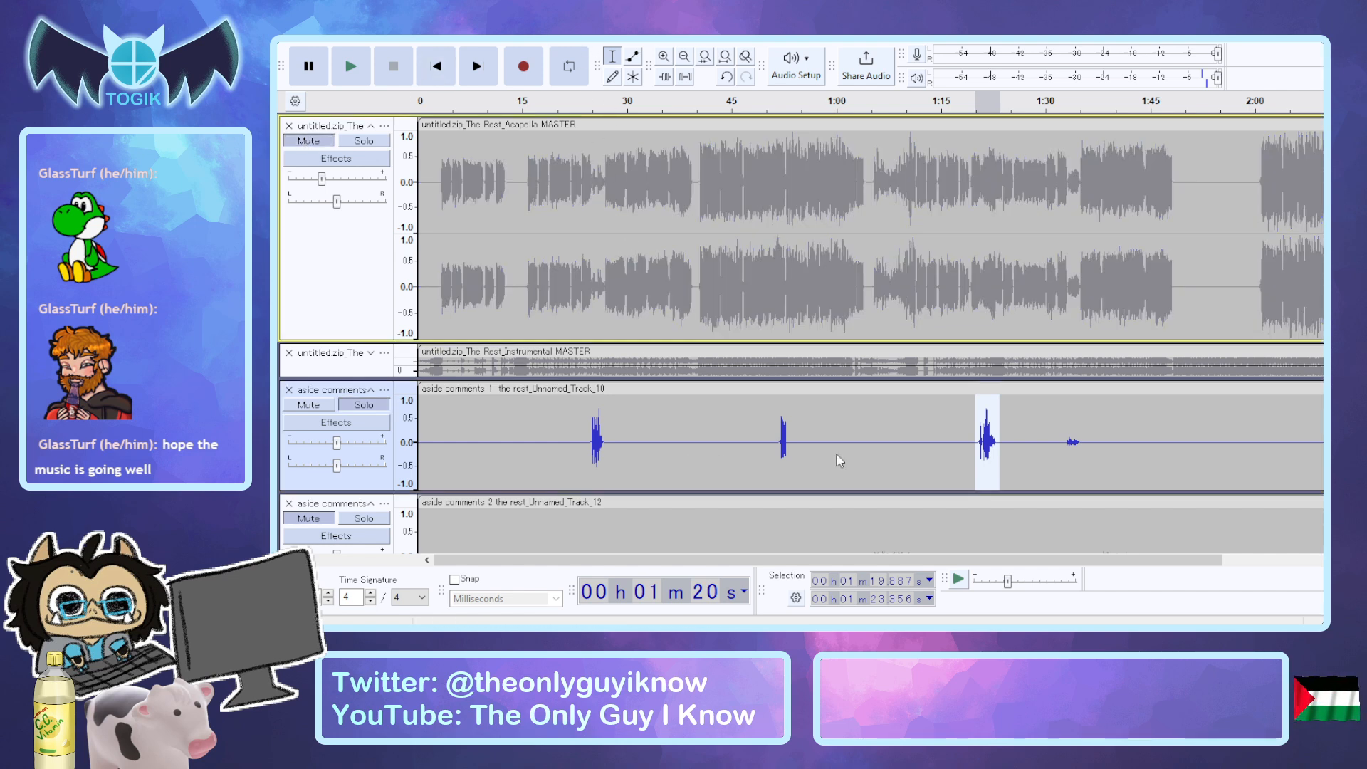
click(918, 470)
click(947, 376)
key(space)
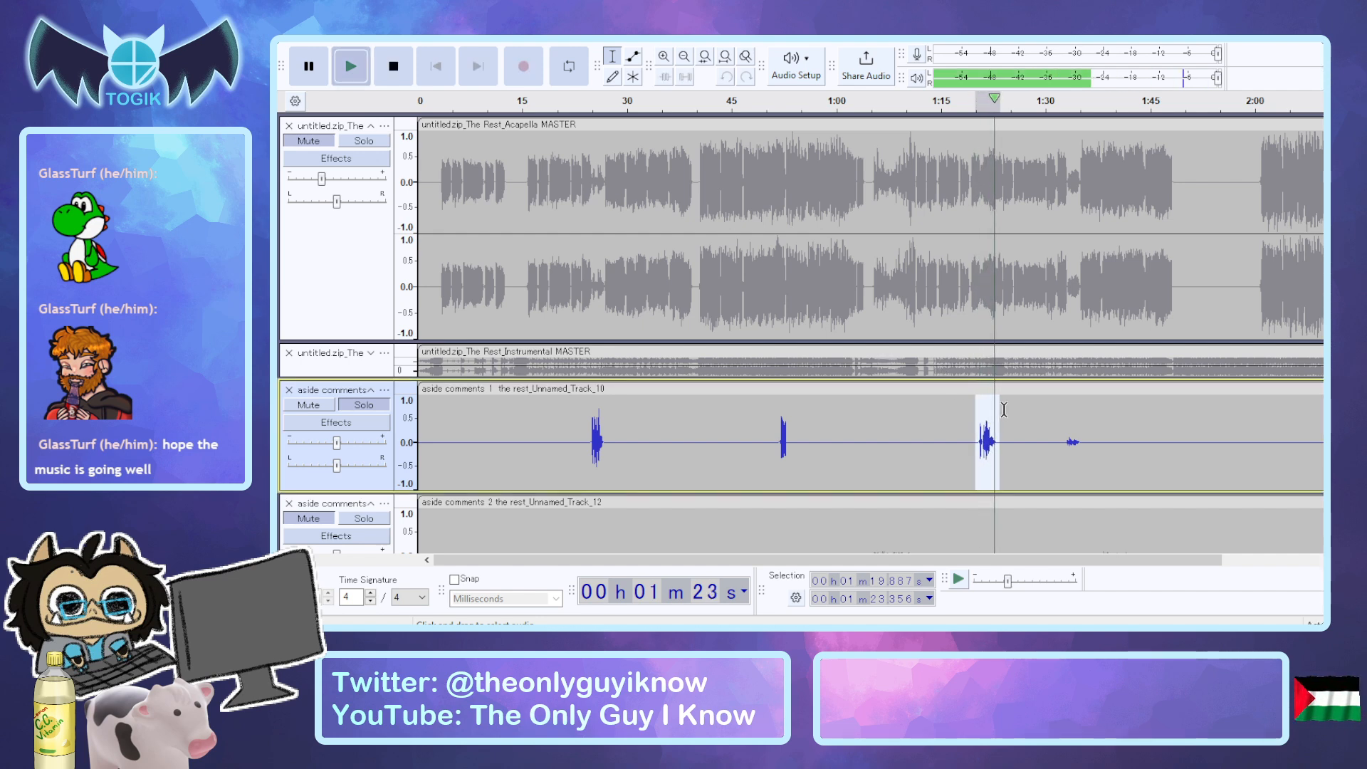
Unmute the acapella and play the selected third phrase of aside comments 1 together with it.
click(309, 140)
key(space)
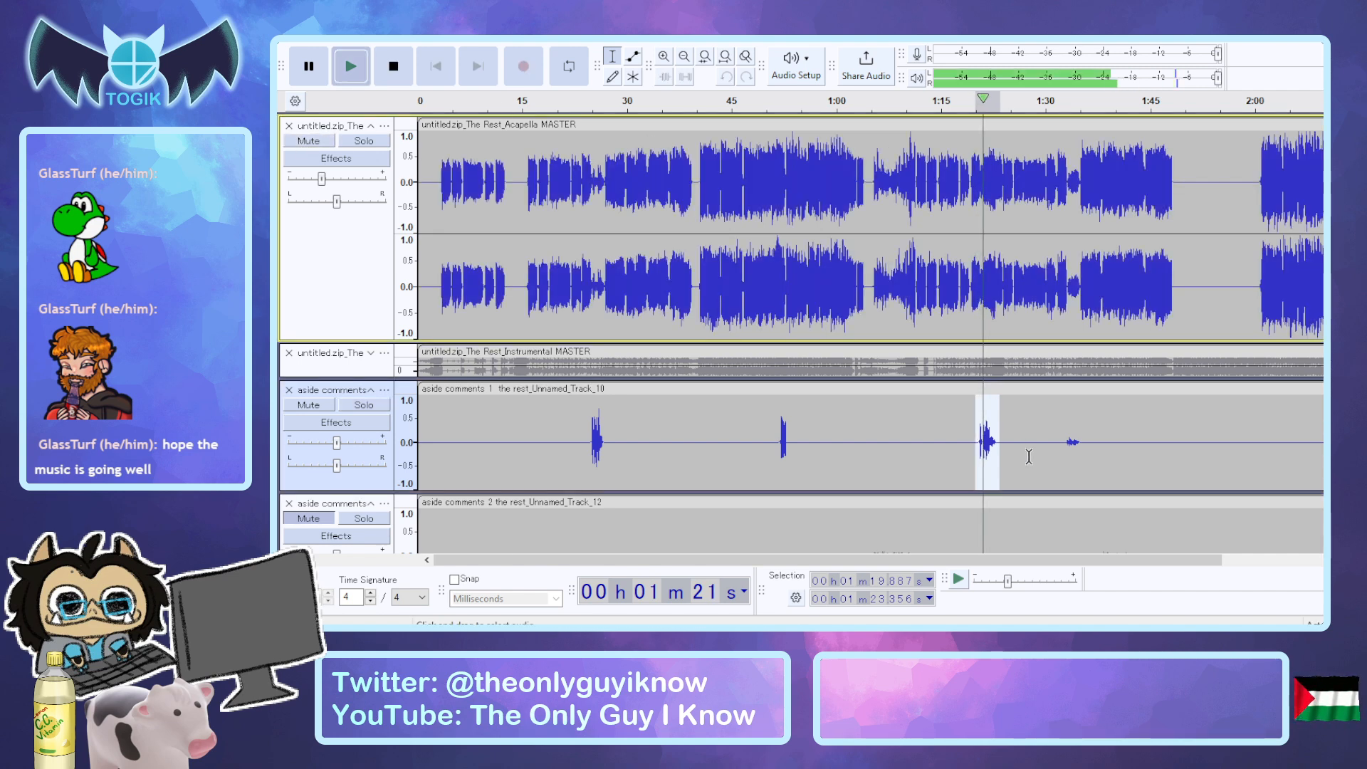
key(space)
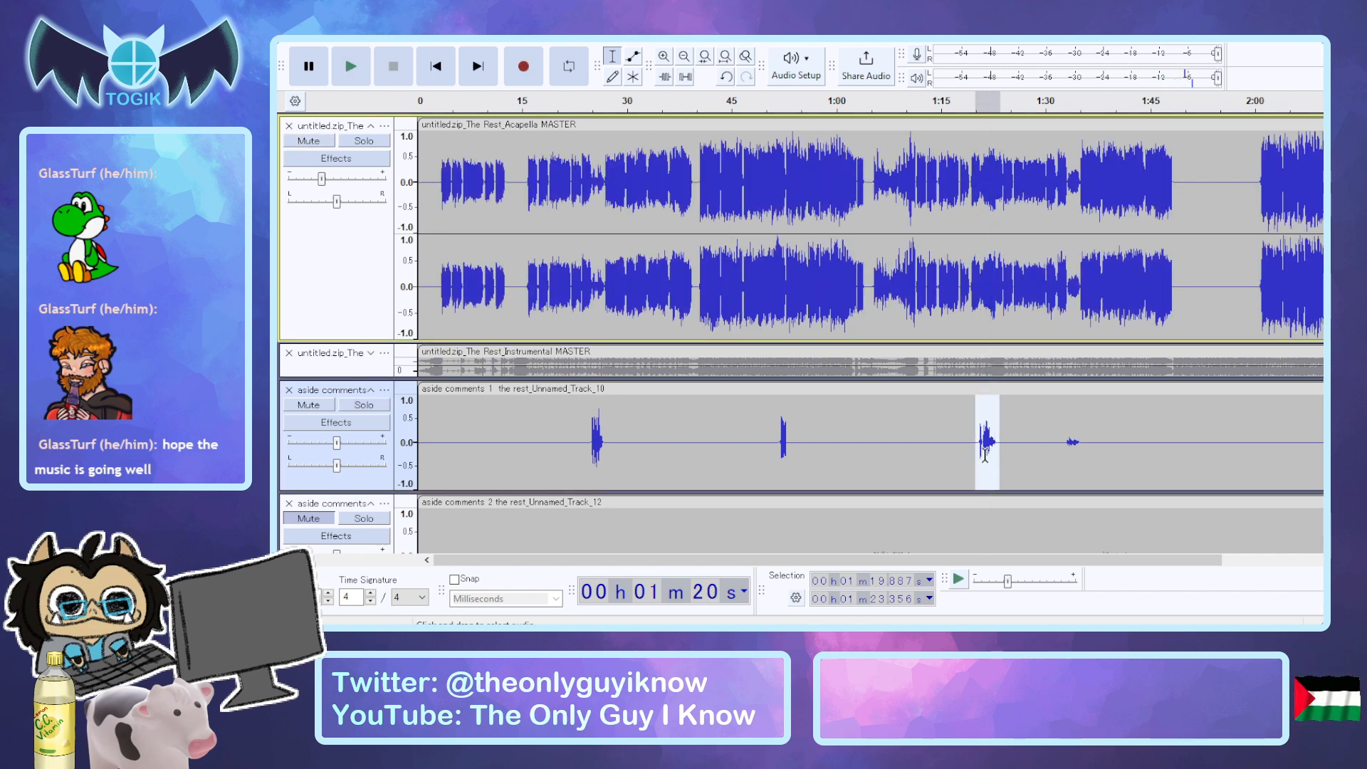
Undo the third phrase's peak reduction and audition the phrase with the acapella muted.
click(364, 405)
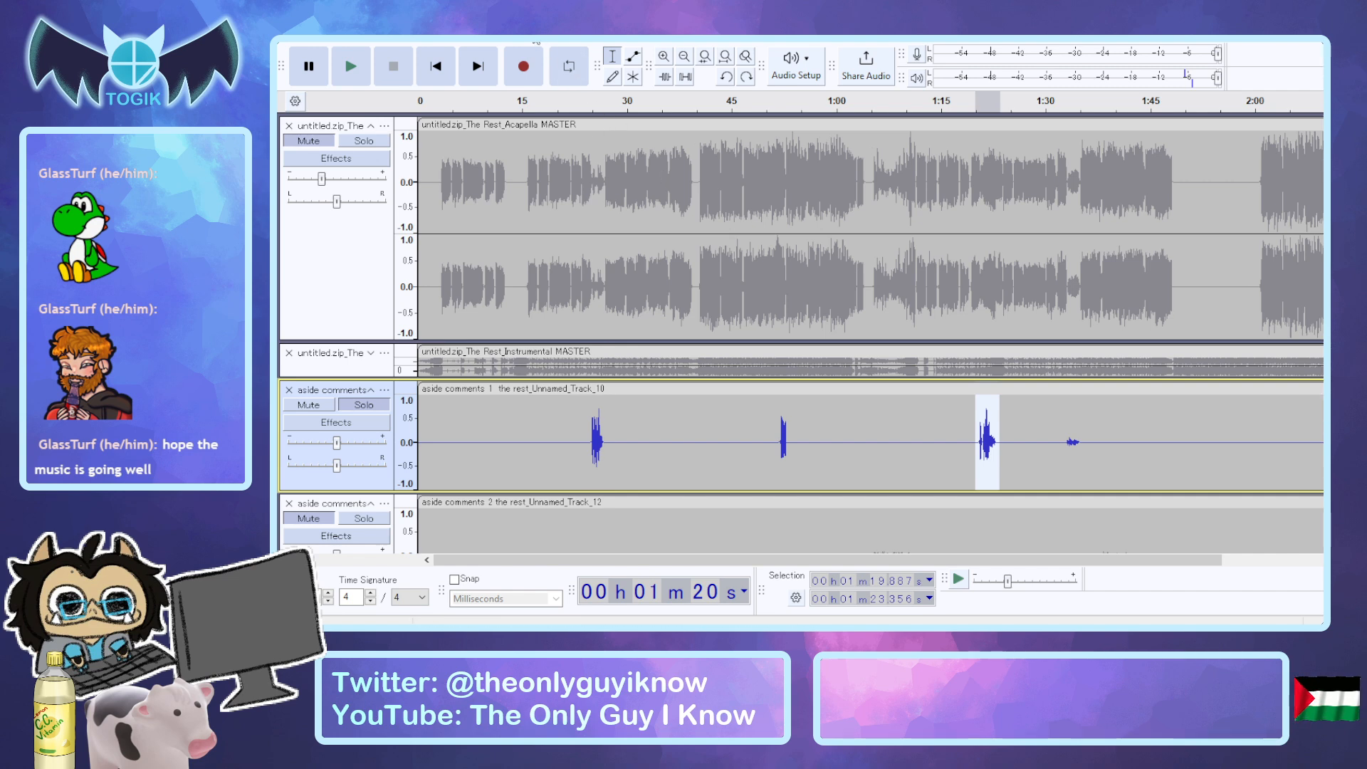
click(675, 123)
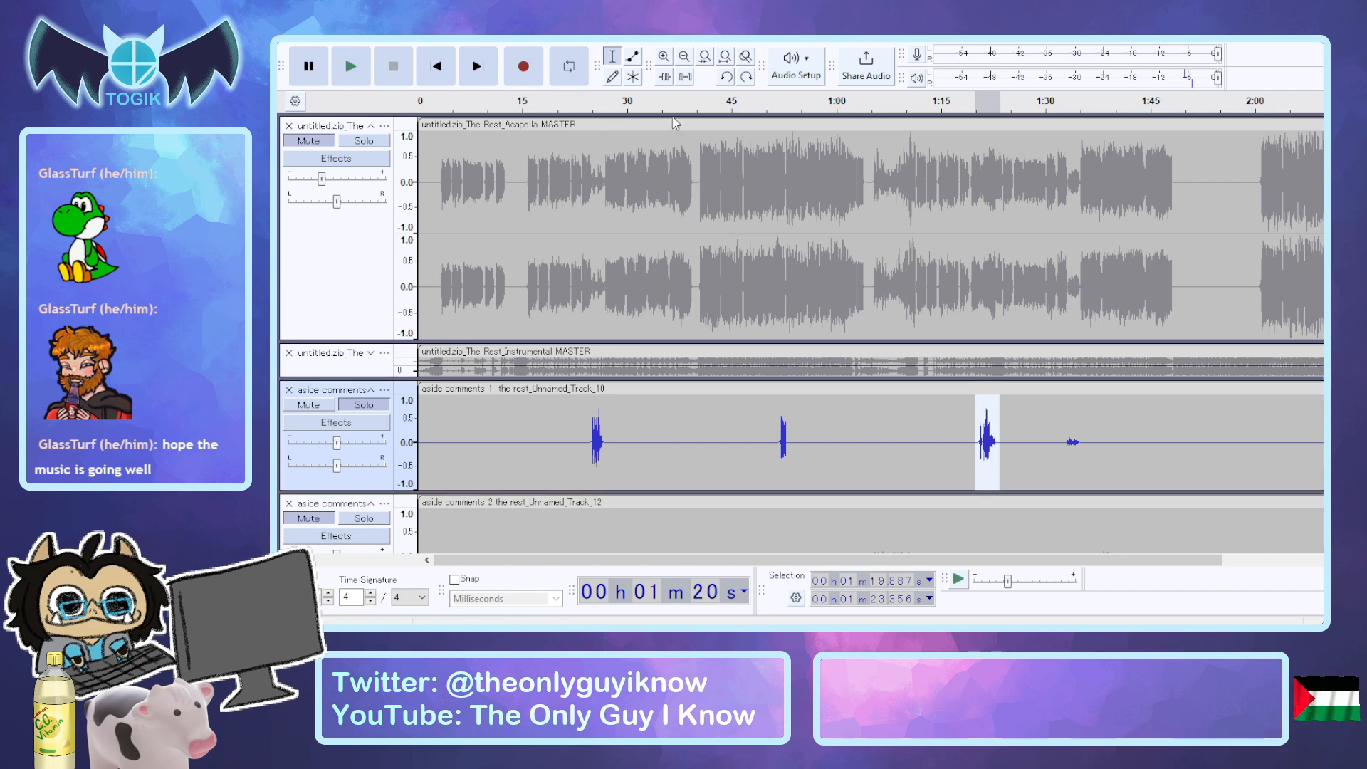
click(1148, 504)
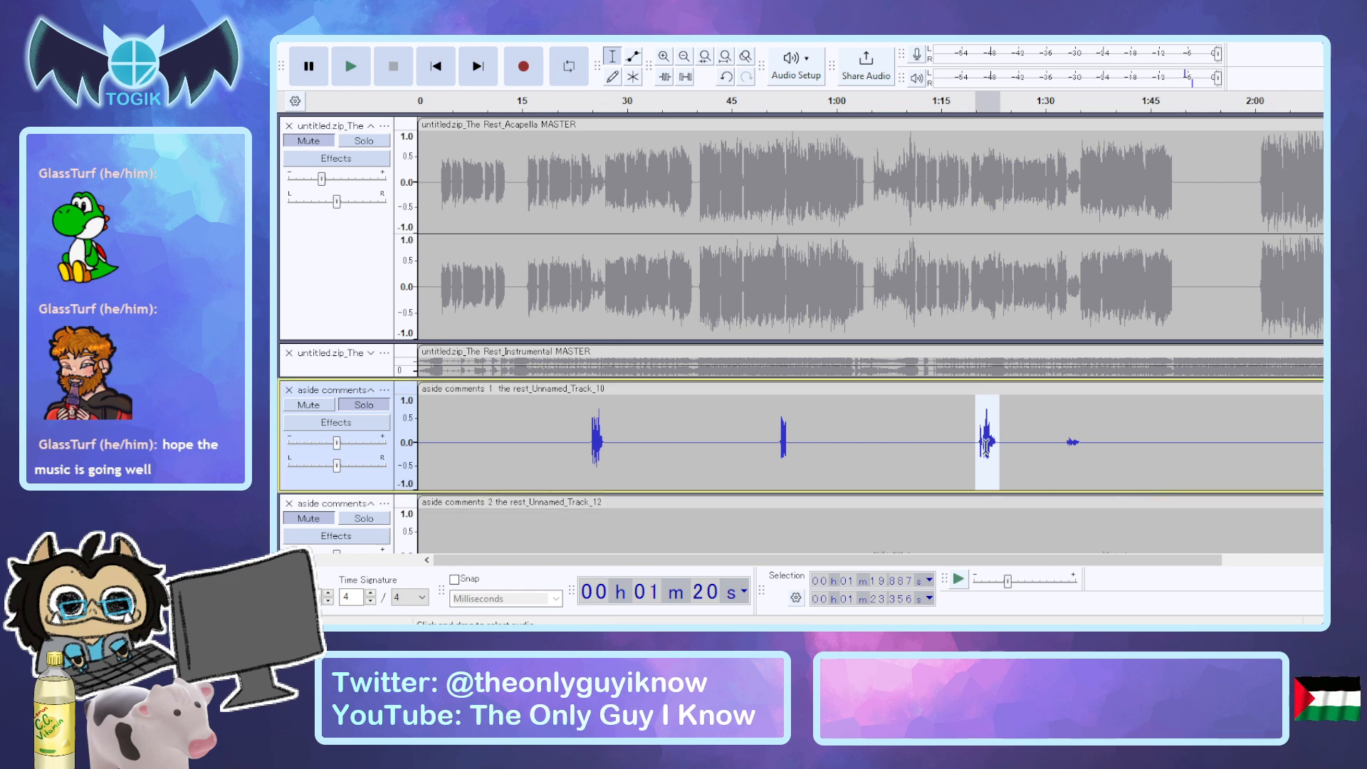
key(space)
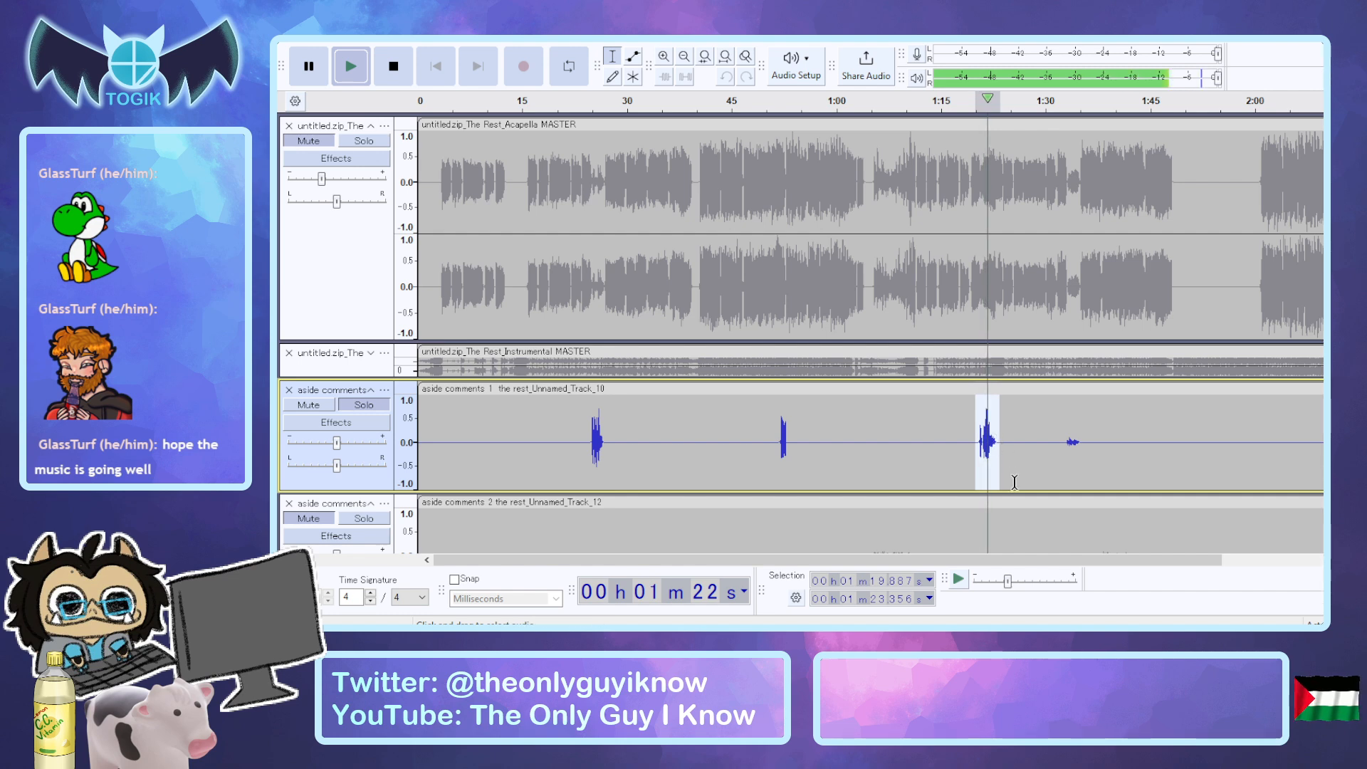
key(space)
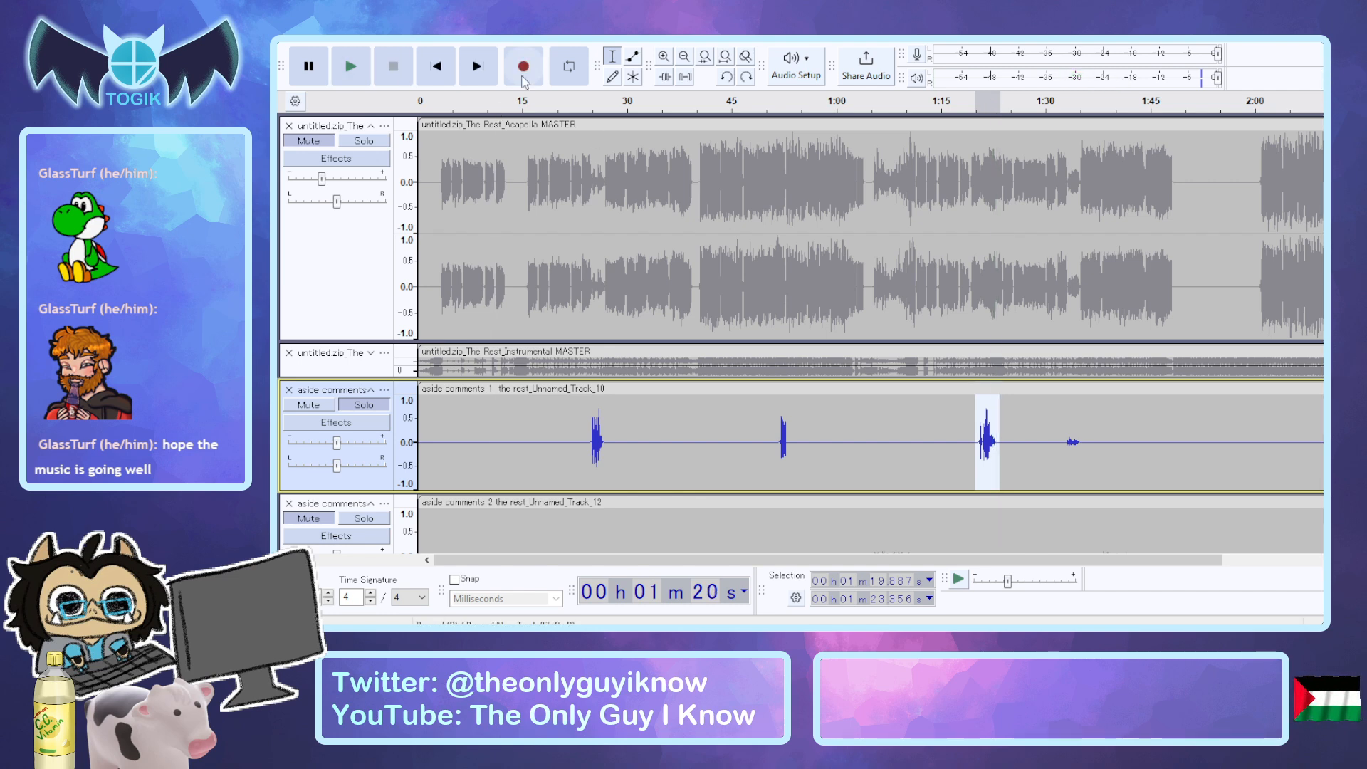
Play the fourth aside comments 1 phrase from about 1:32.7 together with the unmuted acapella.
click(1059, 442)
click(1065, 443)
click(307, 146)
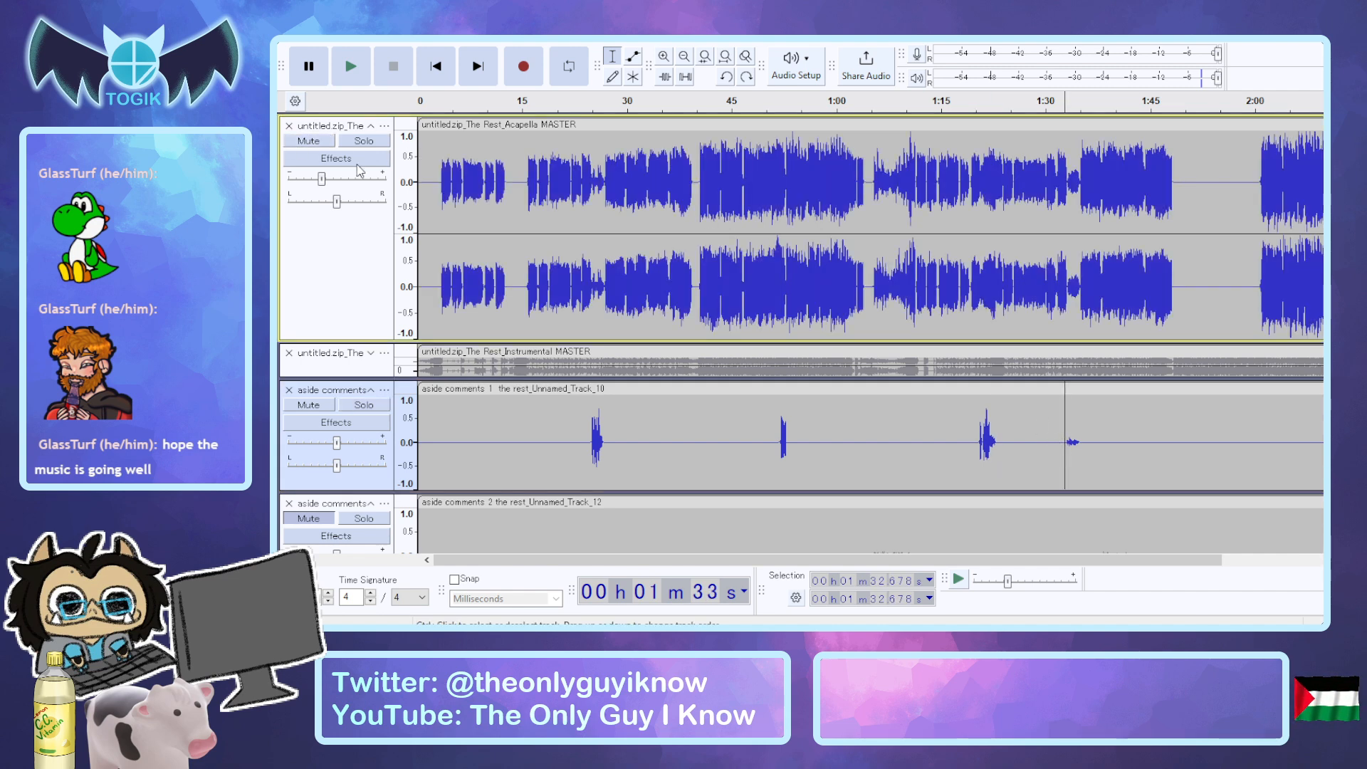
key(space)
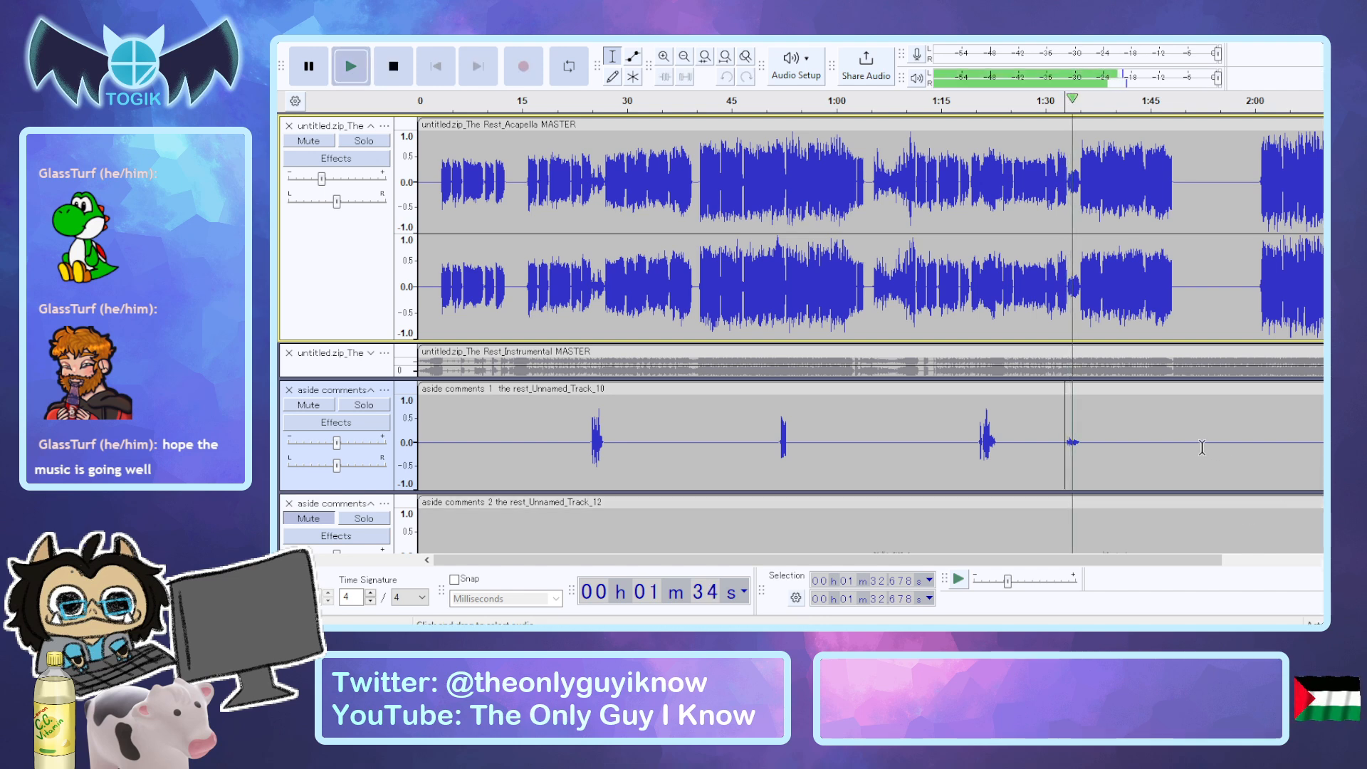
key(space)
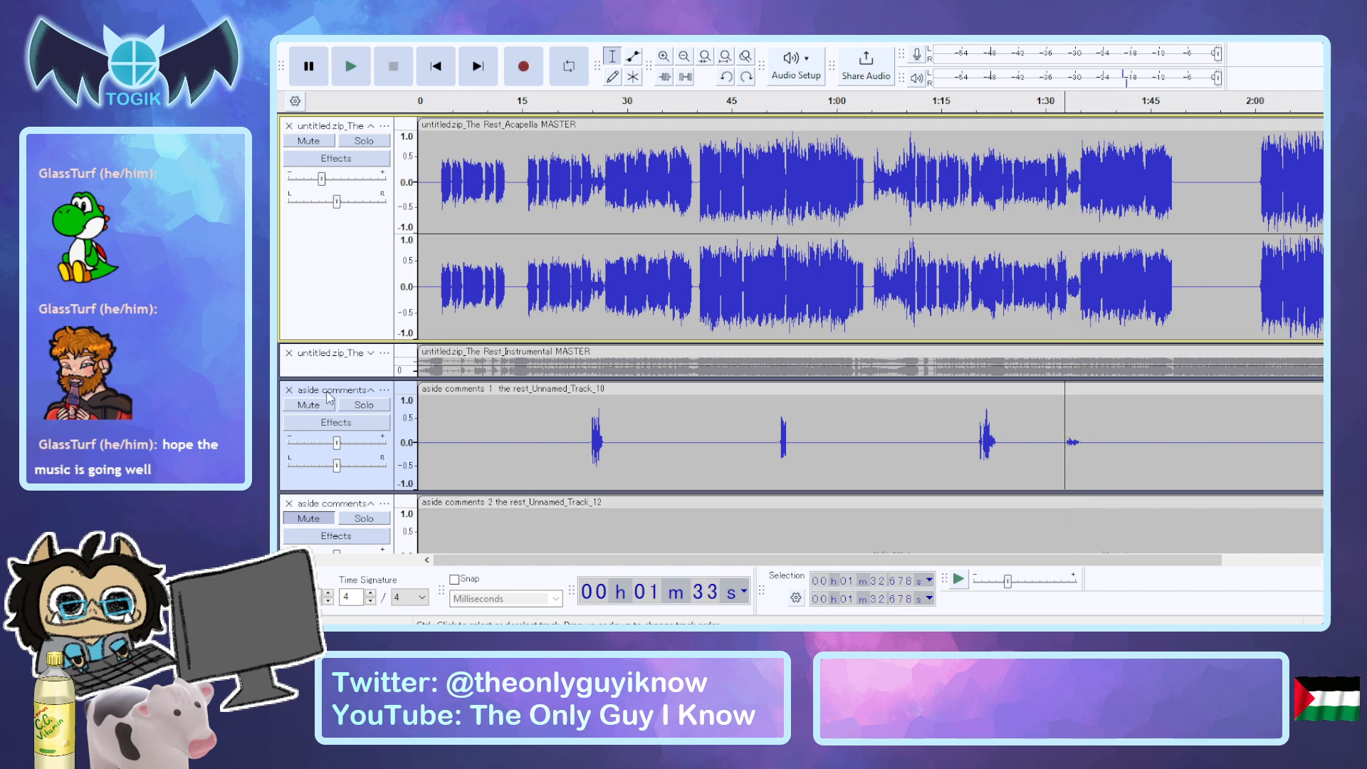
Mute aside comments 1, play the acapella alone twice from about 1:32.7, and unmute aside comments 1.
click(309, 405)
key(space)
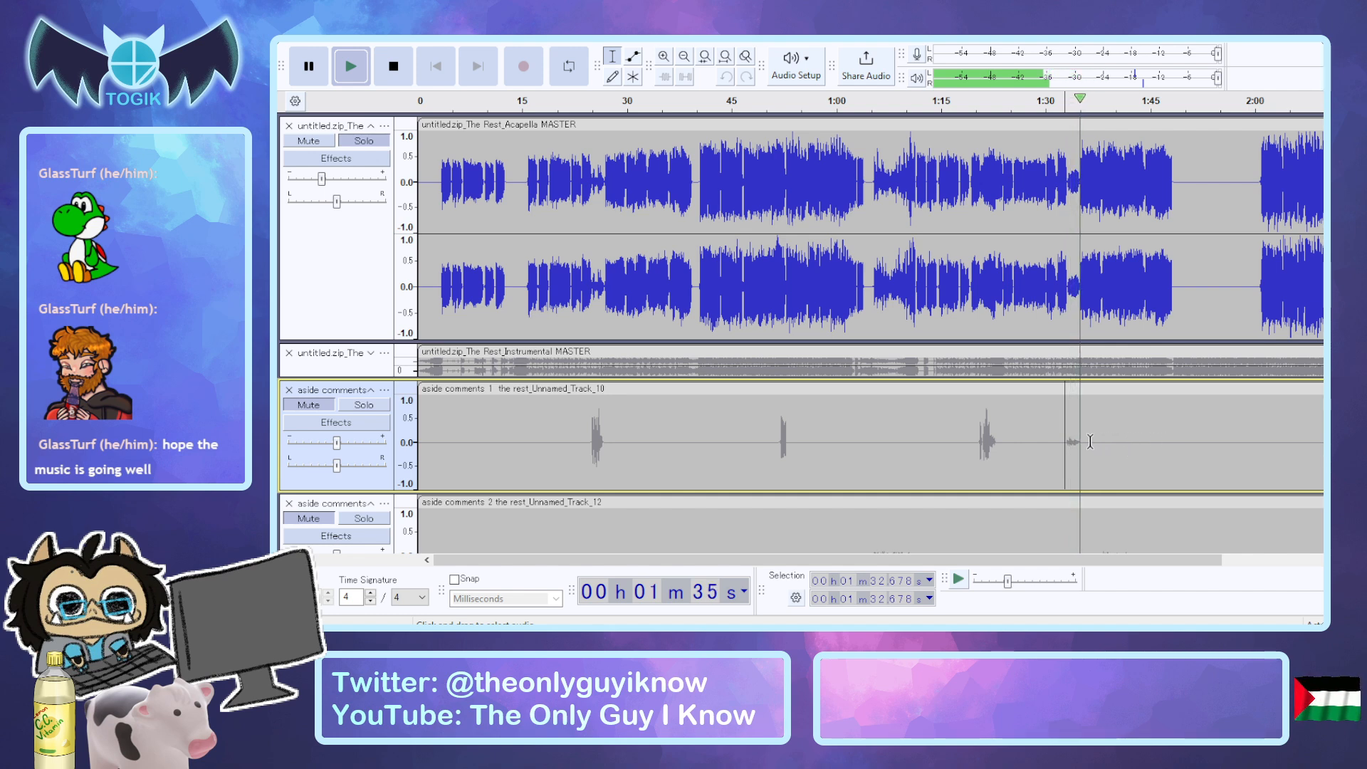
key(space)
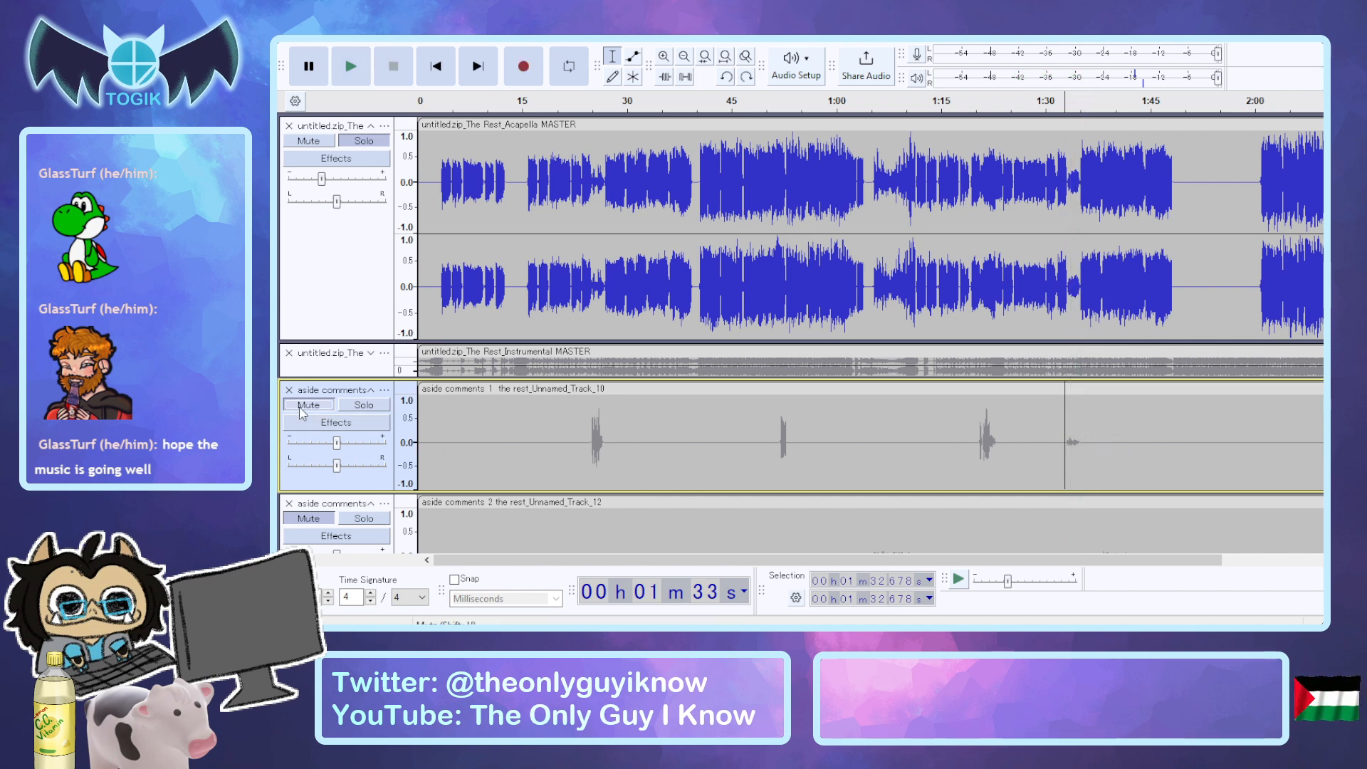
key(space)
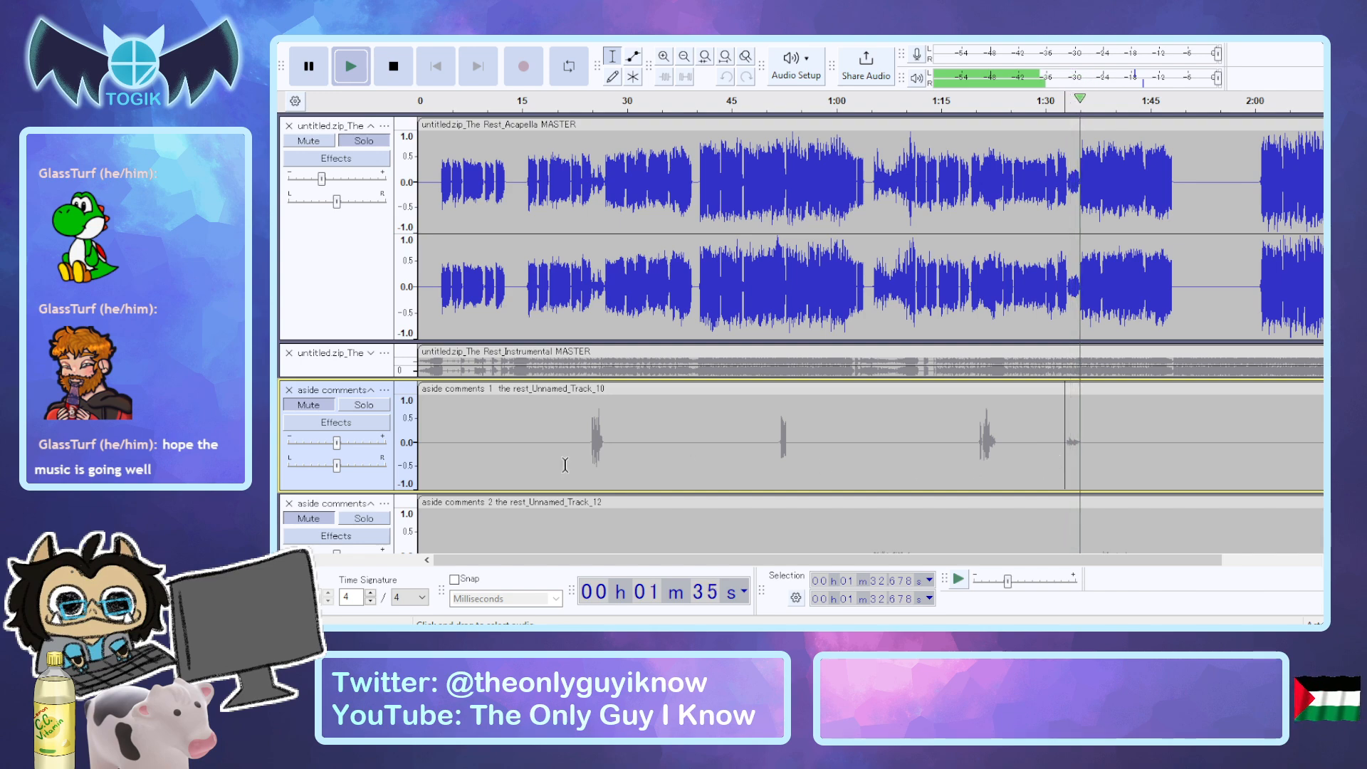
key(space)
click(297, 407)
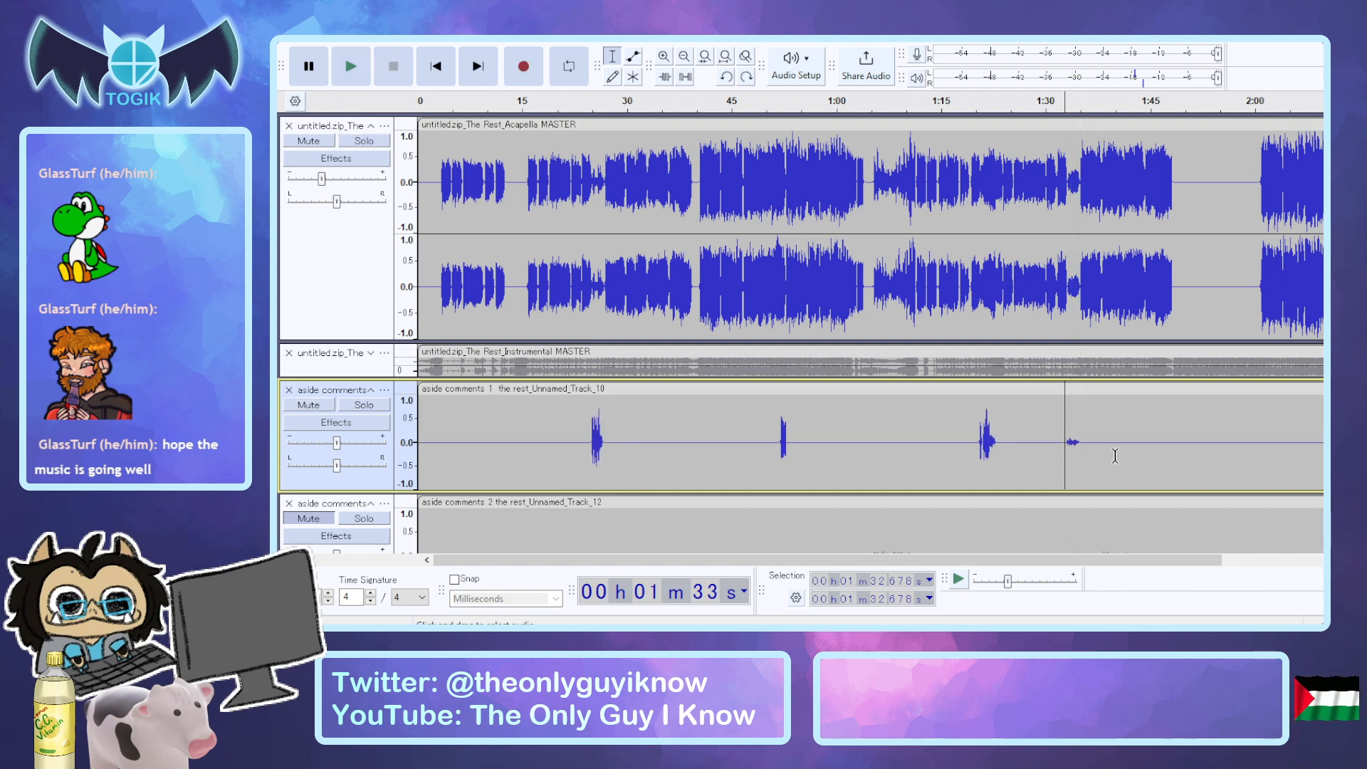
Select the fourth aside comments 1 phrase from about 1:32.9 to 1:34.9 and apply a first effect to it.
scroll(1068, 455, up, 3)
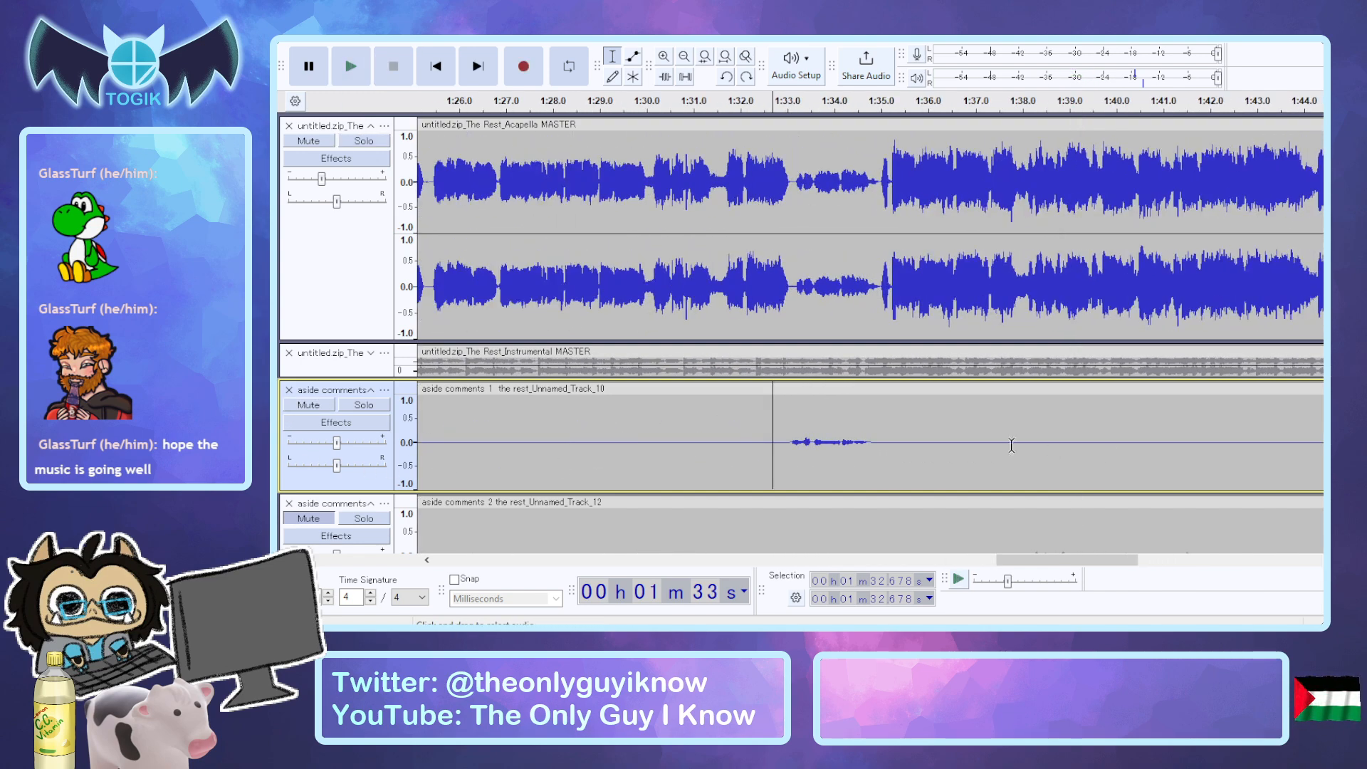
drag(782, 428, 879, 422)
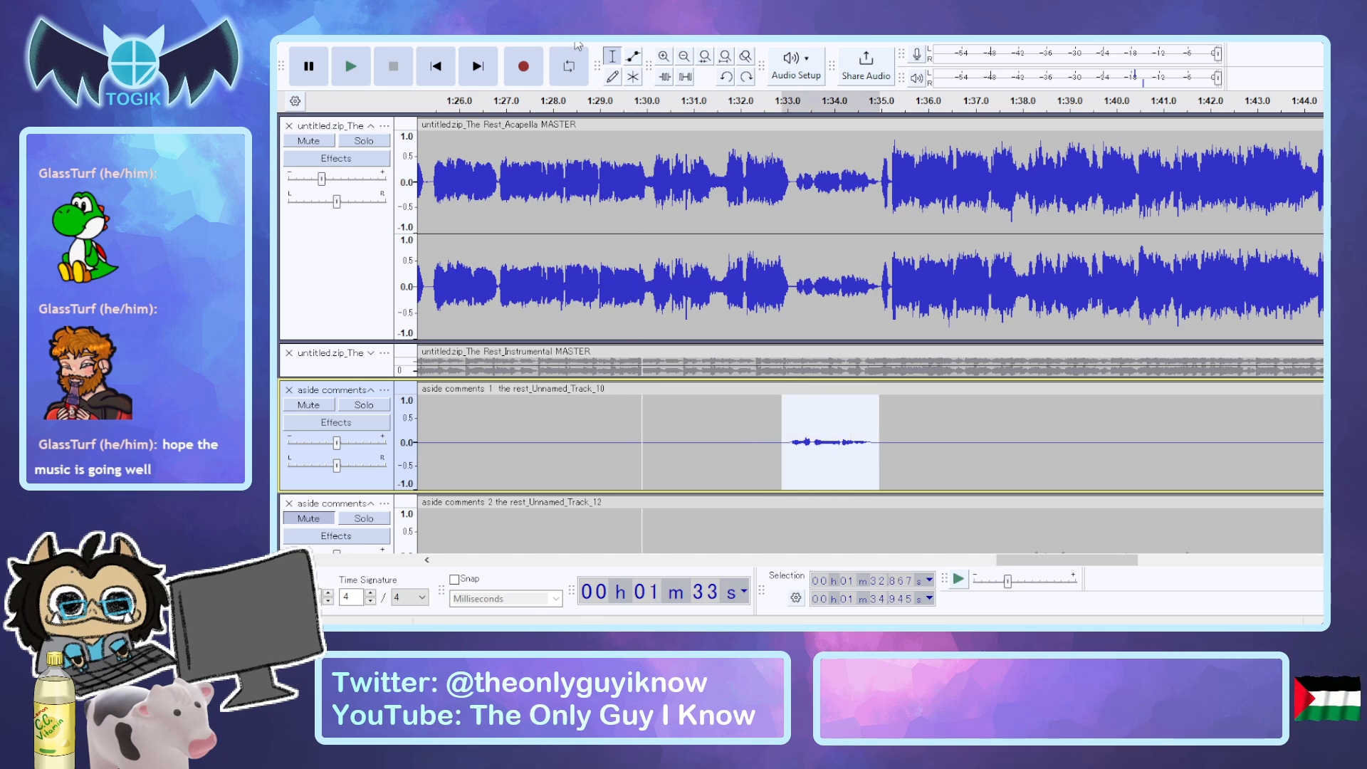
click(593, 83)
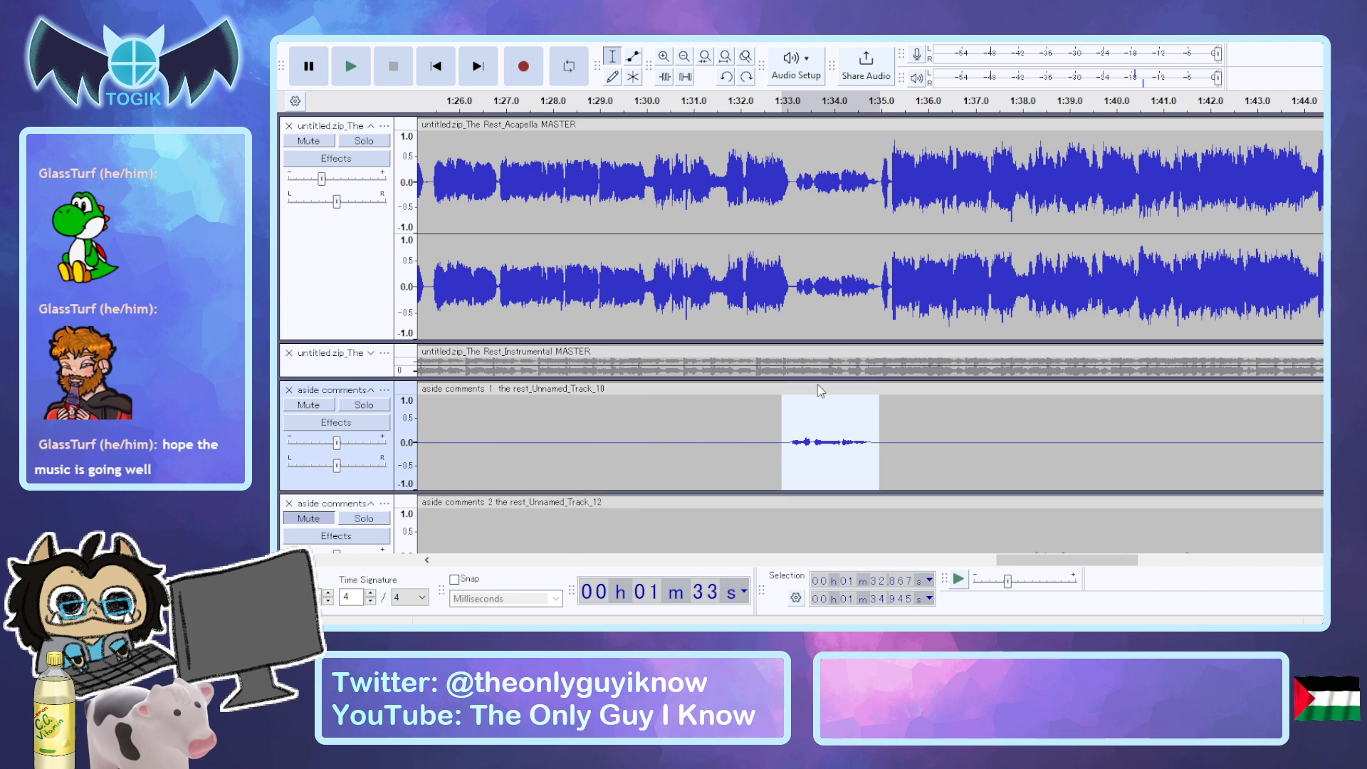
key(space)
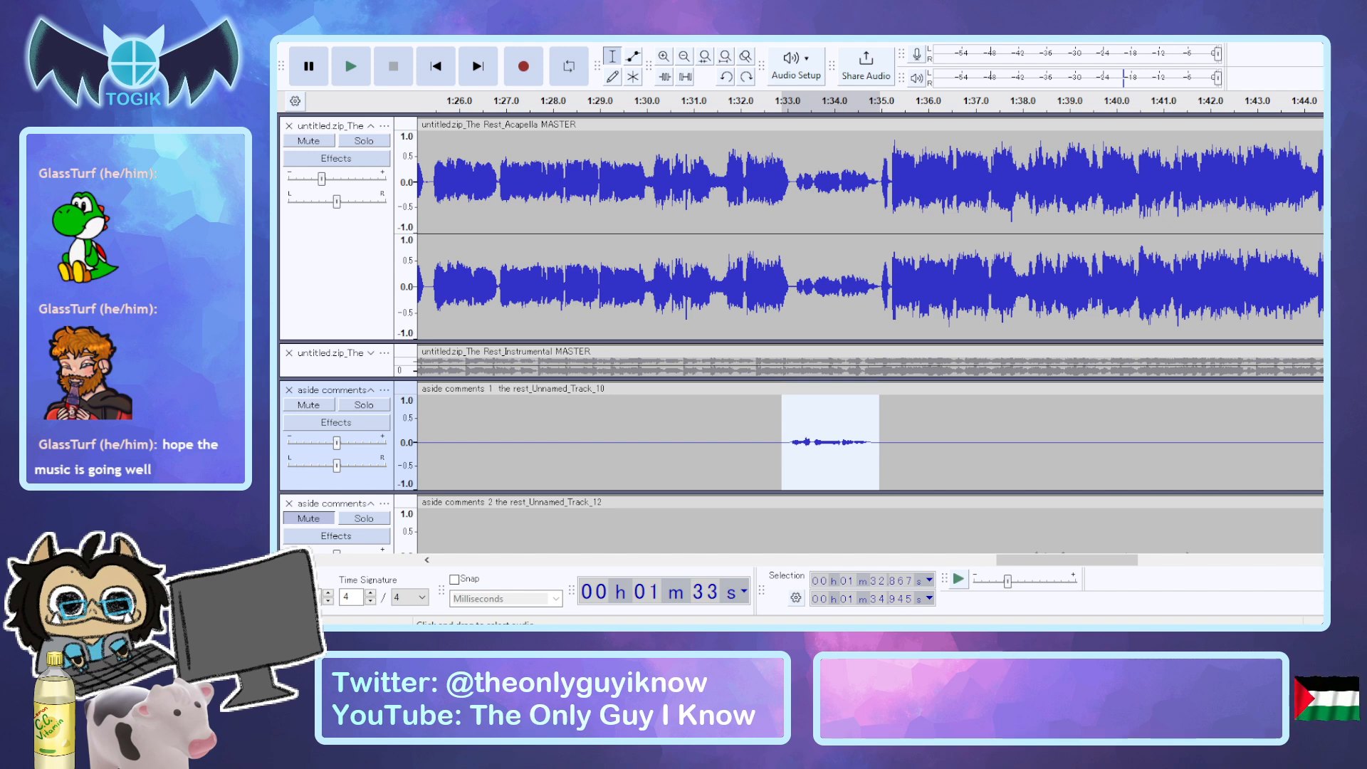
click(806, 376)
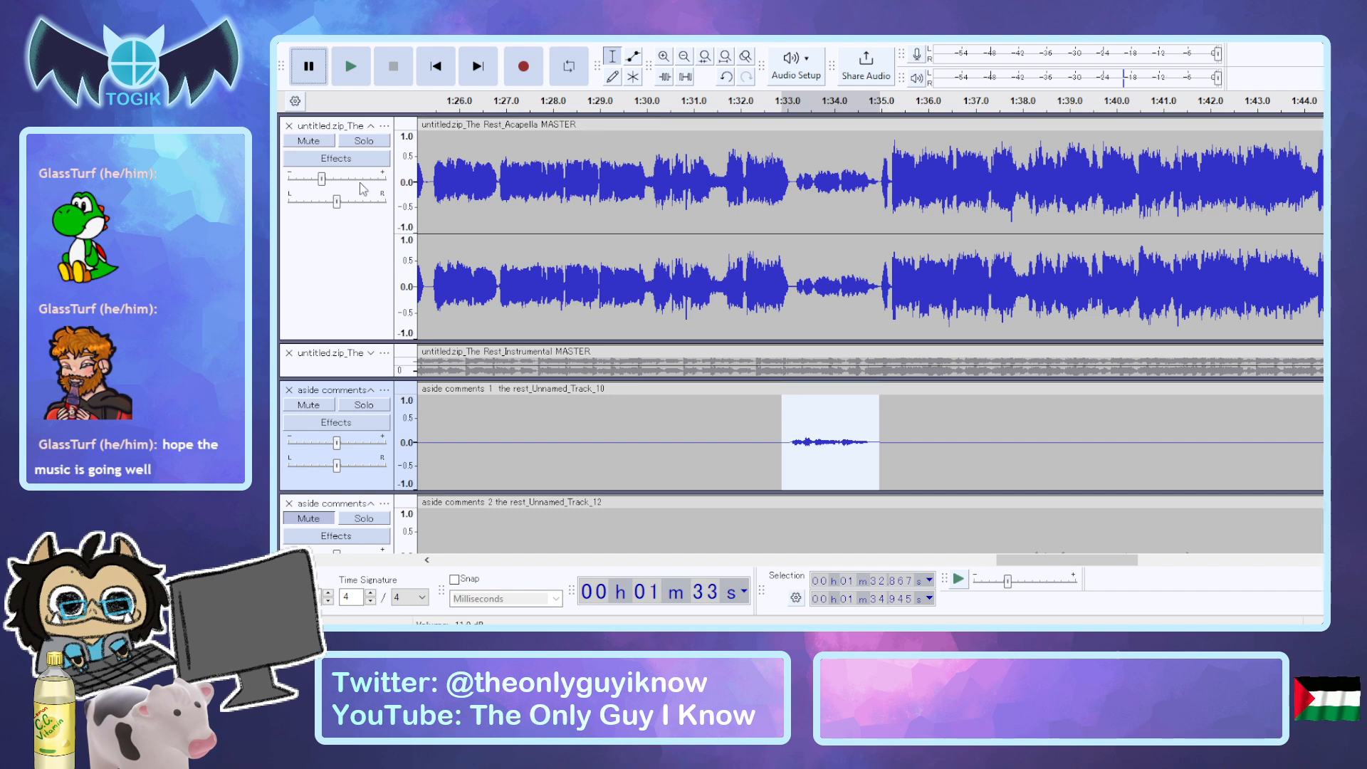
Audition the selected fourth phrase range with the acapella soloed, and compare it with aside comments 1 unmuted.
click(363, 140)
key(space)
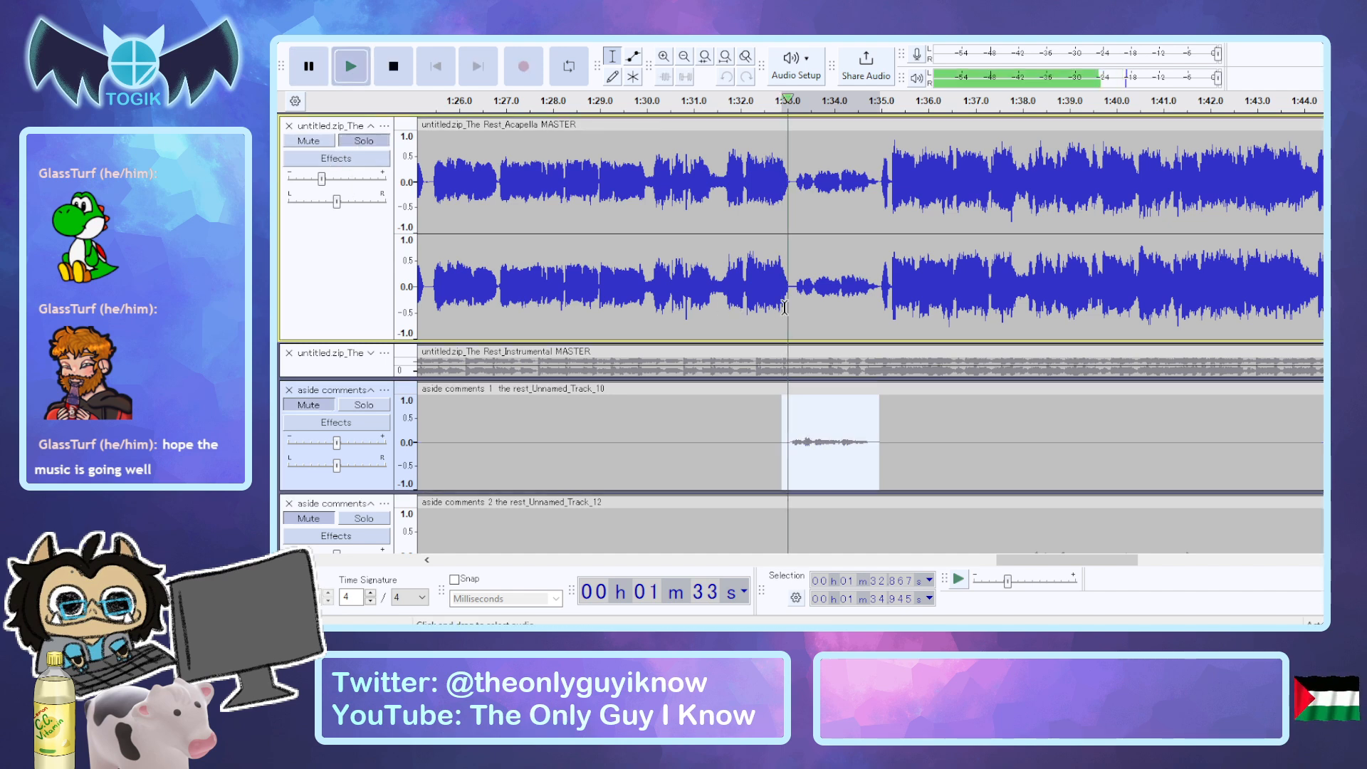
click(364, 140)
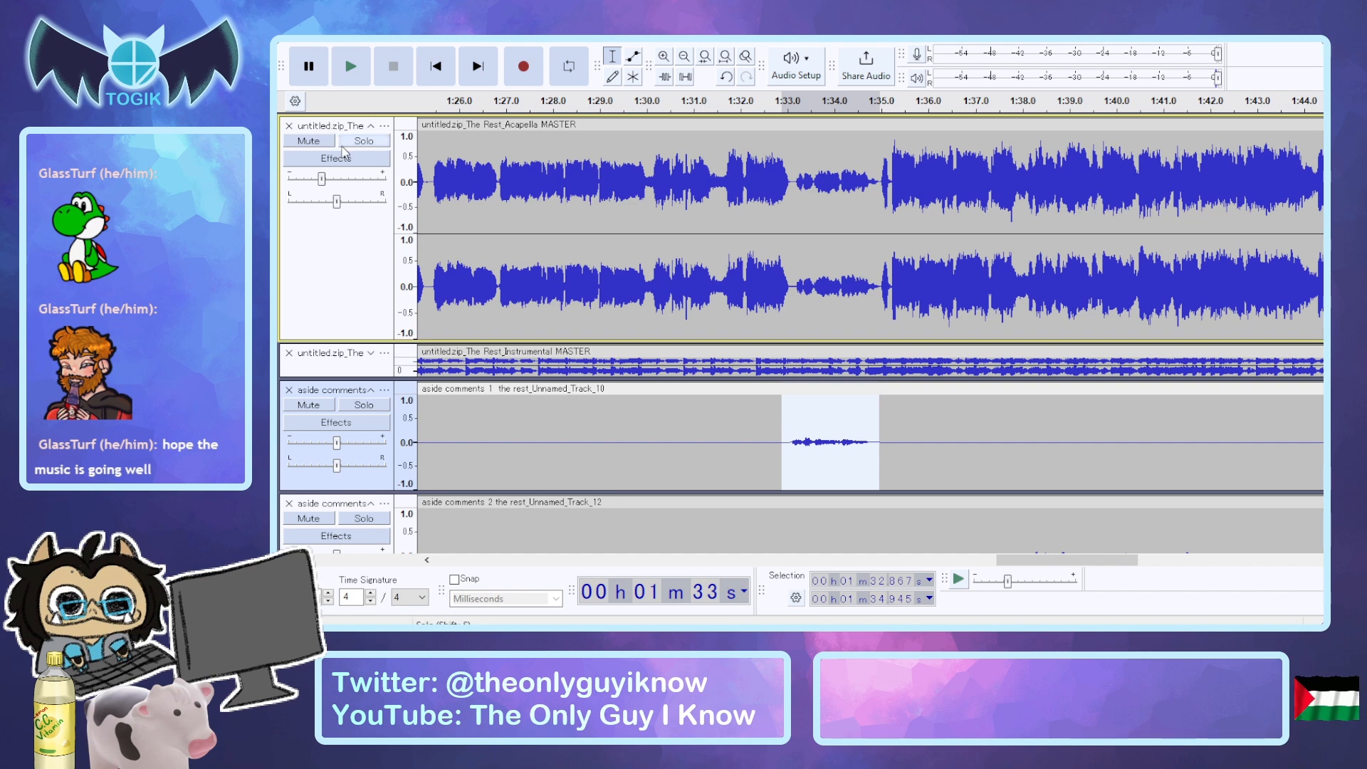
click(369, 141)
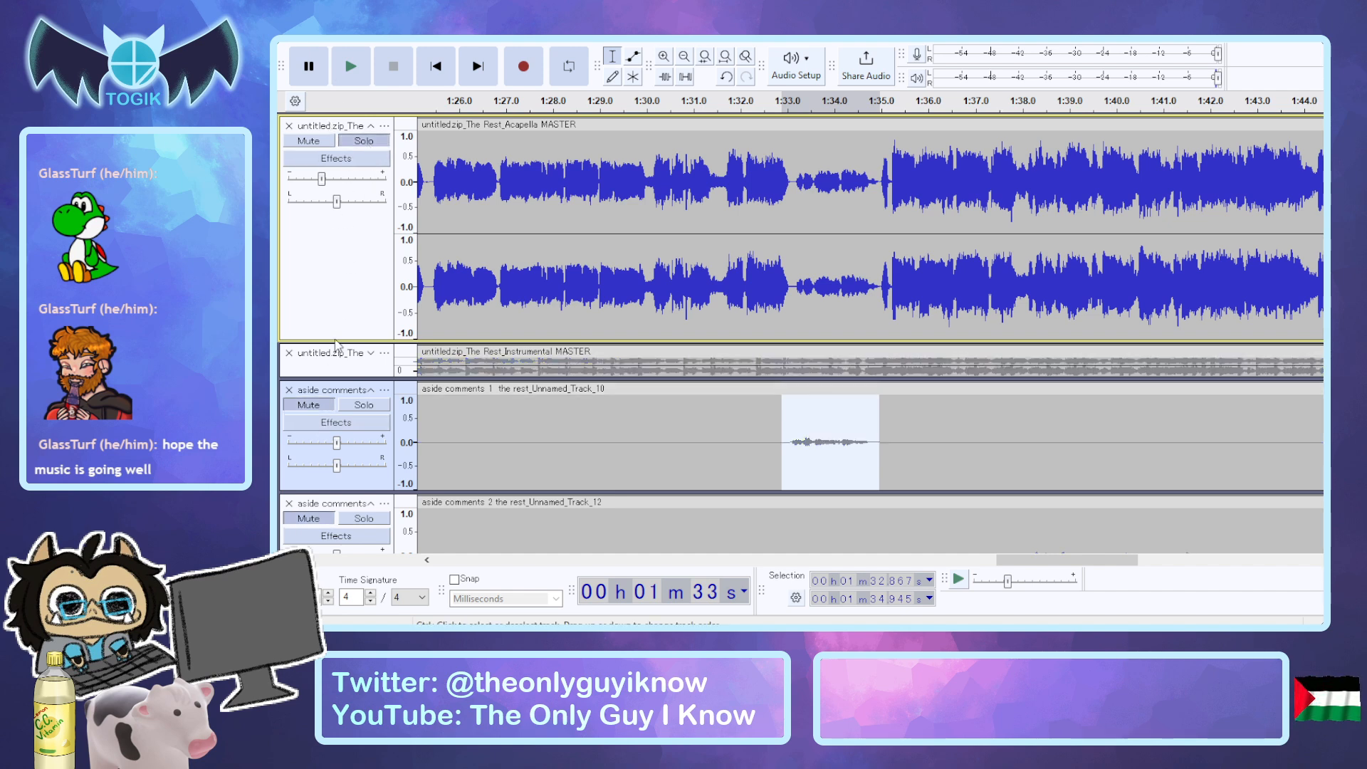
click(329, 405)
key(space)
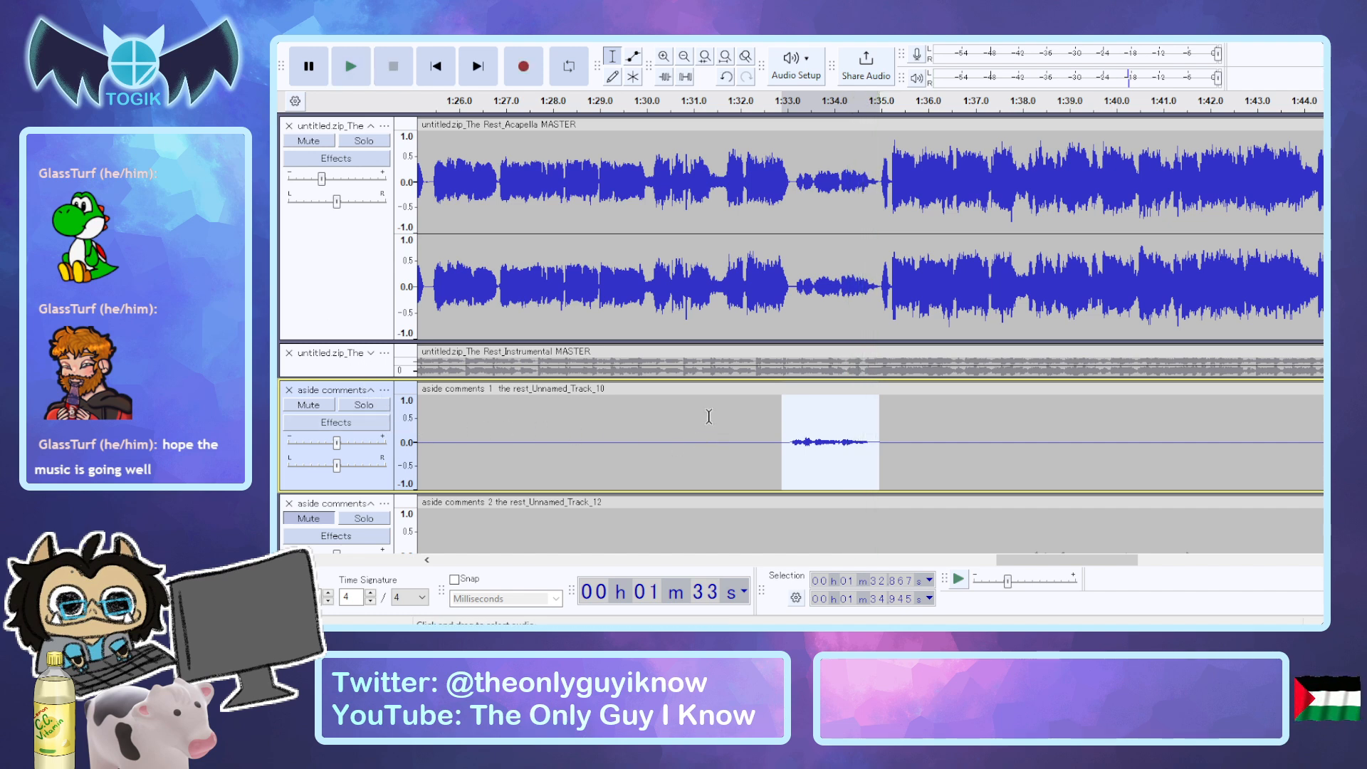
Try boosting the selected fourth phrase of aside comments 1 to peaks of about 0.5, and audition it.
click(782, 307)
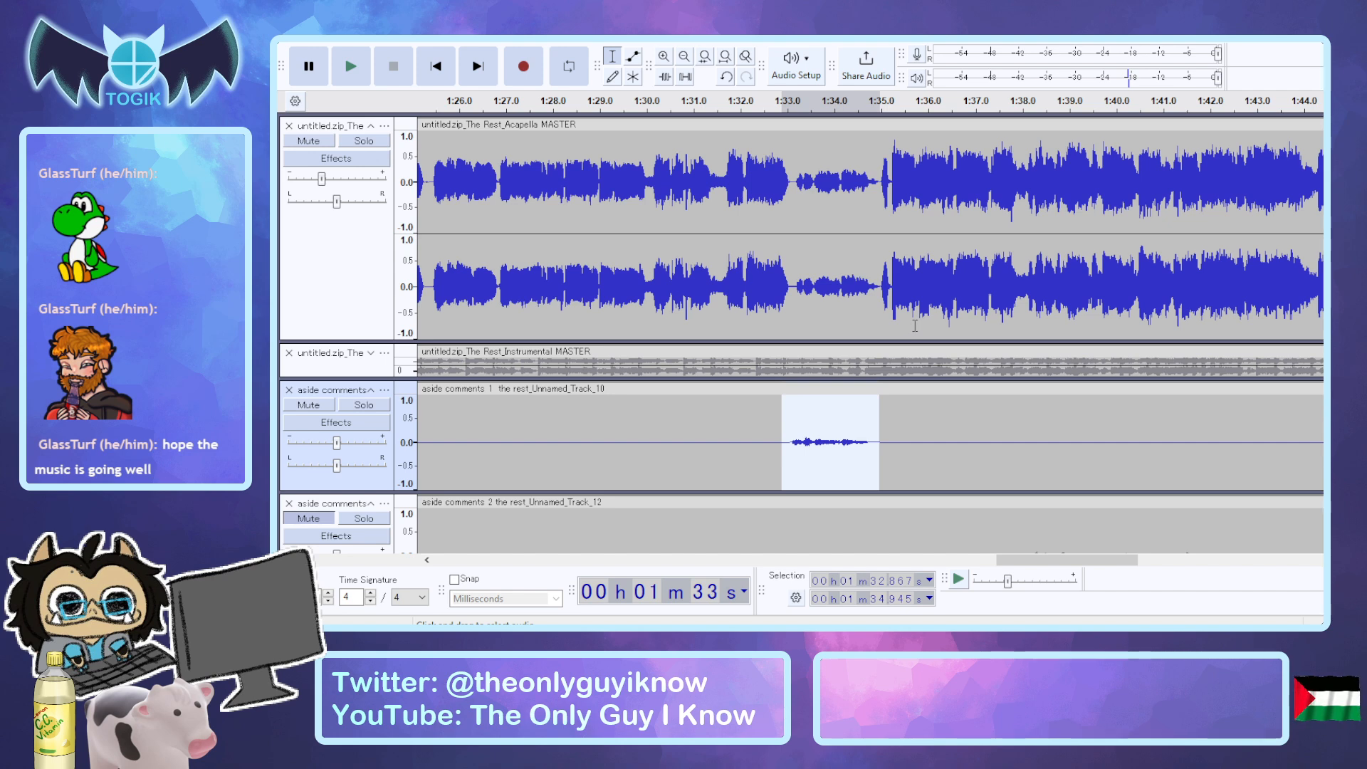
click(918, 375)
key(space)
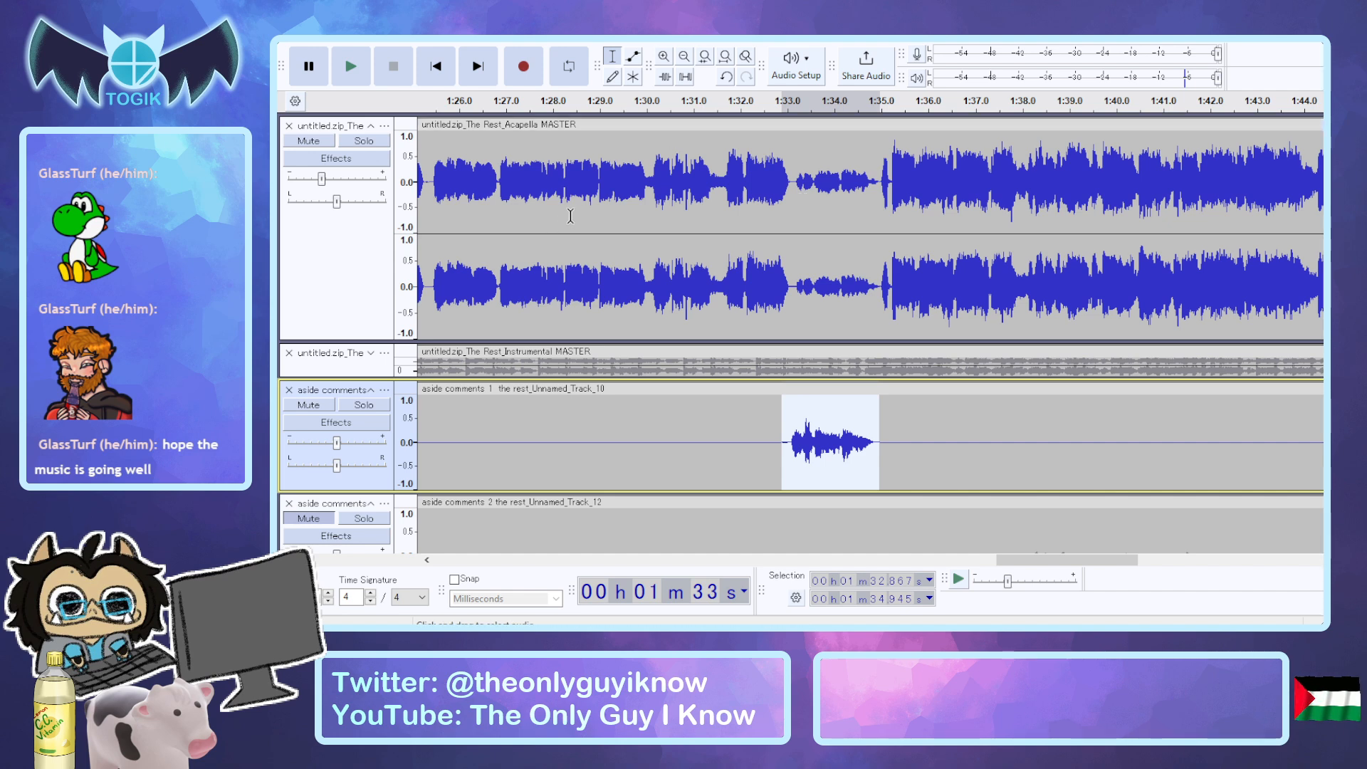
Undo the fourth phrase's boost and raise the phrase more moderately, to peaks of about 0.4.
key(ctrl+z)
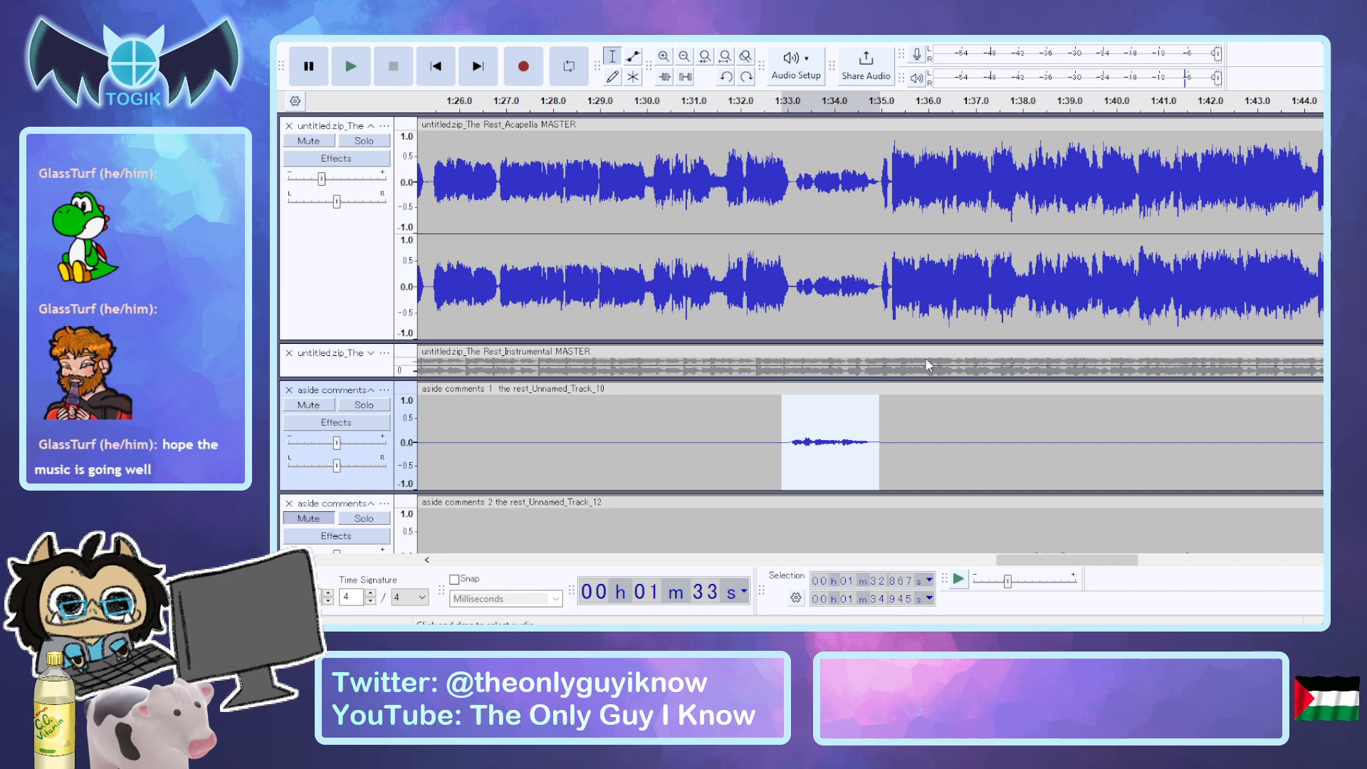
key(ctrl+y)
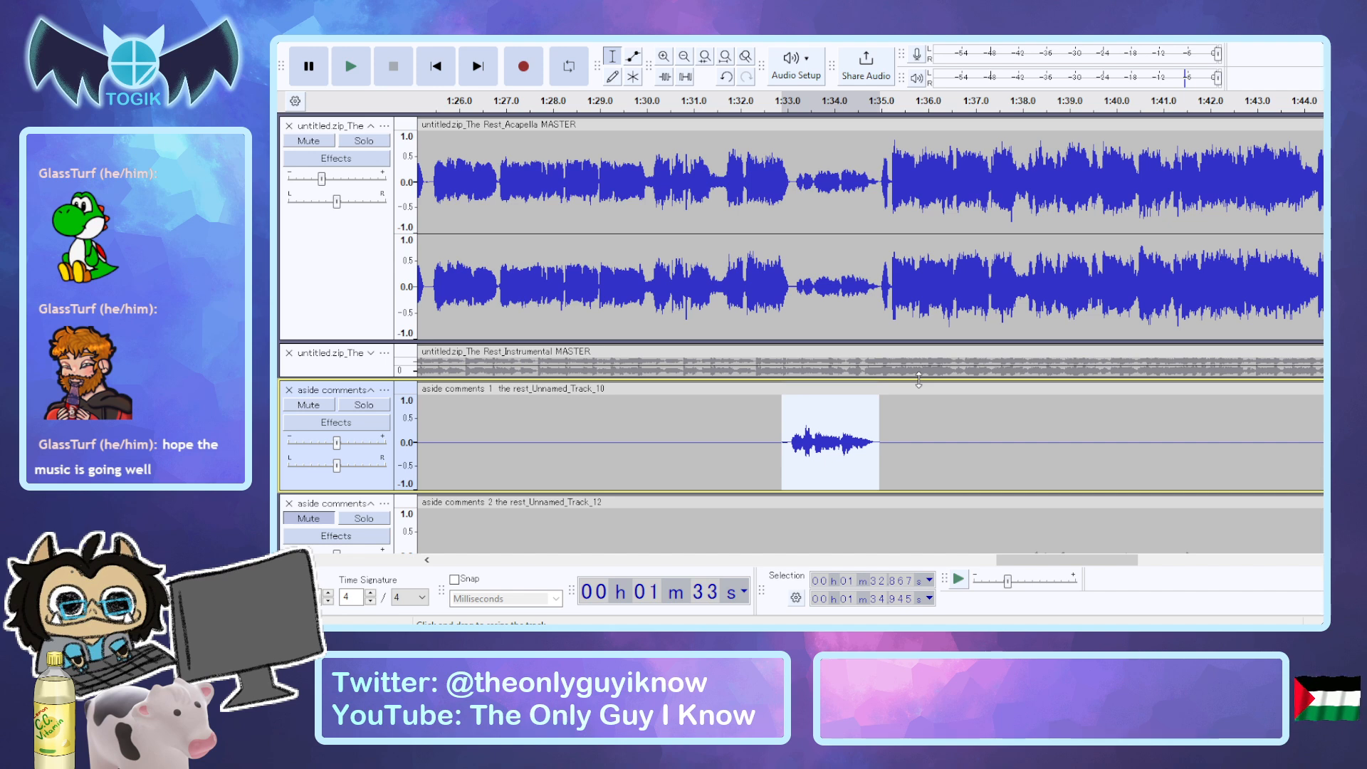
Audition the boosted fourth phrase, comparing it with the acapella soloed and aside comments 1 muted.
key(space)
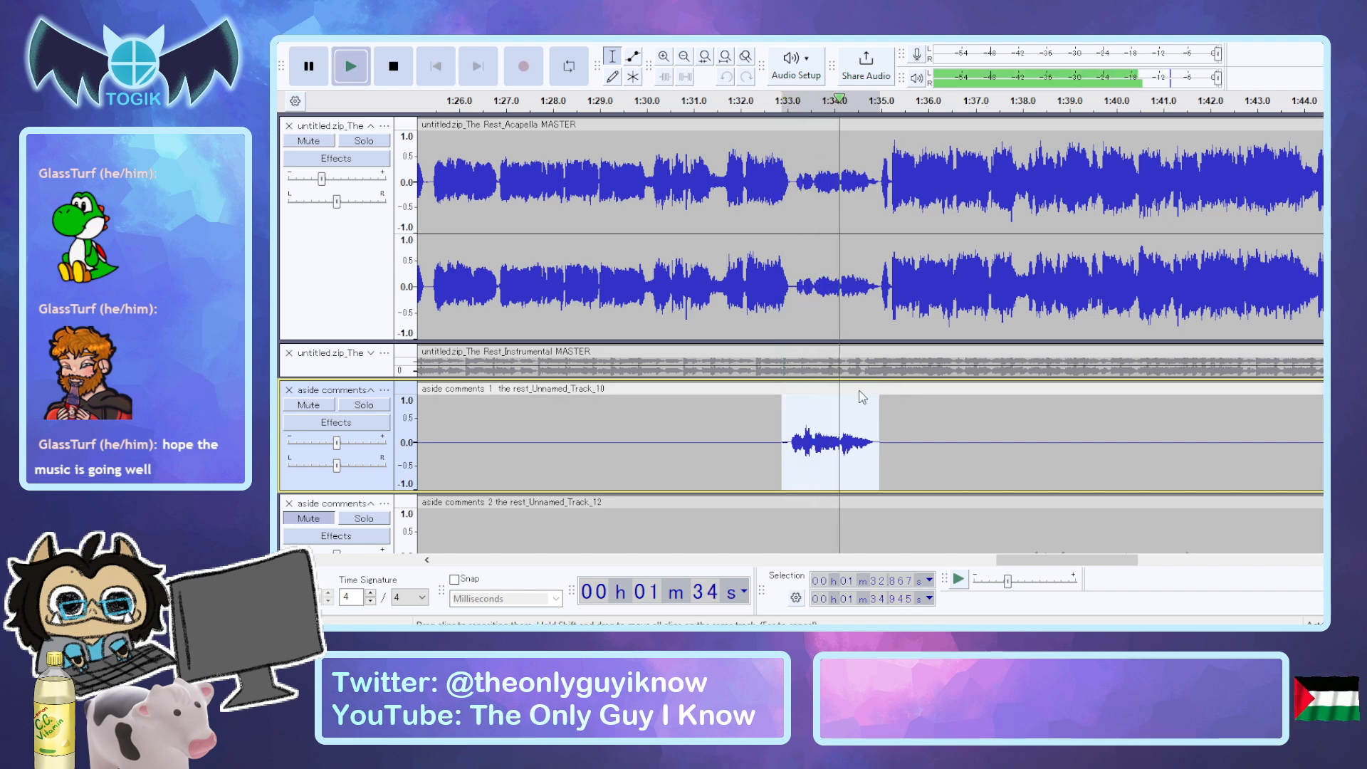
click(332, 405)
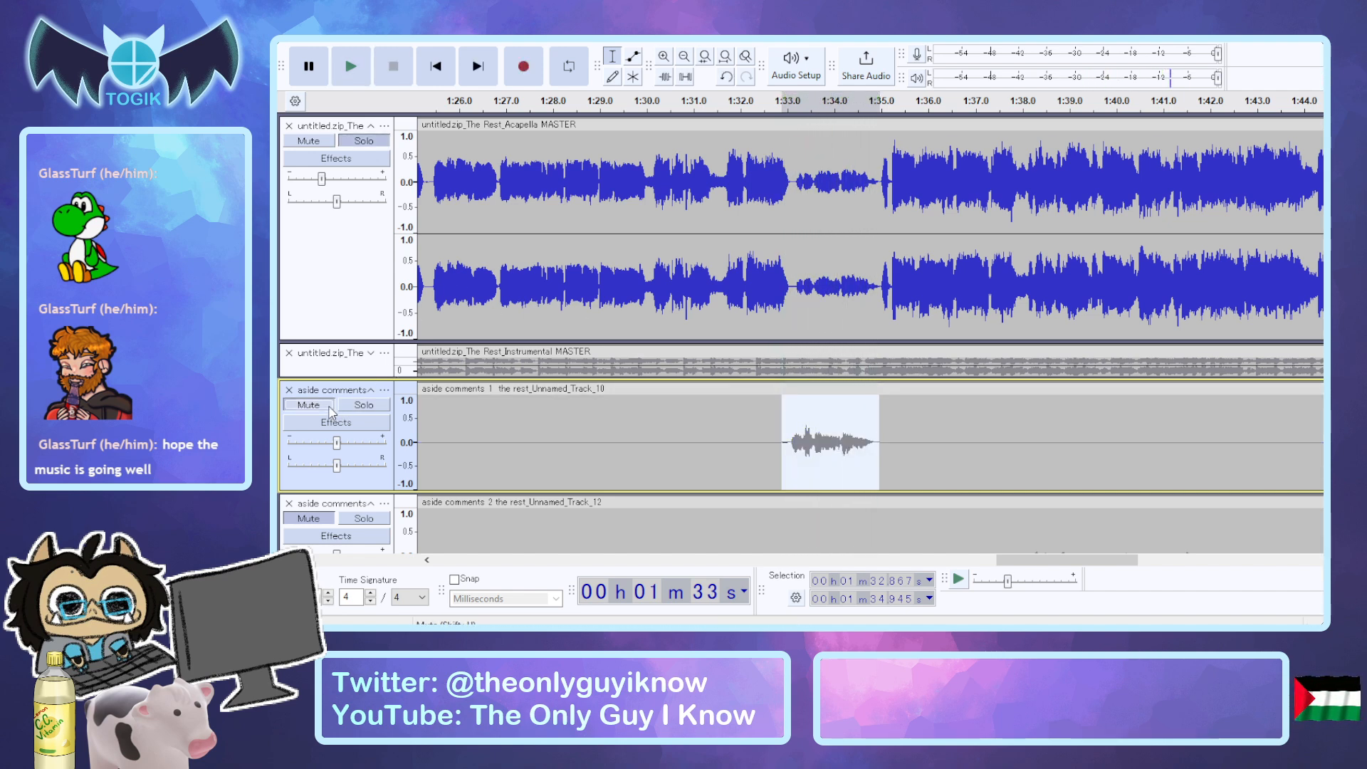
key(space)
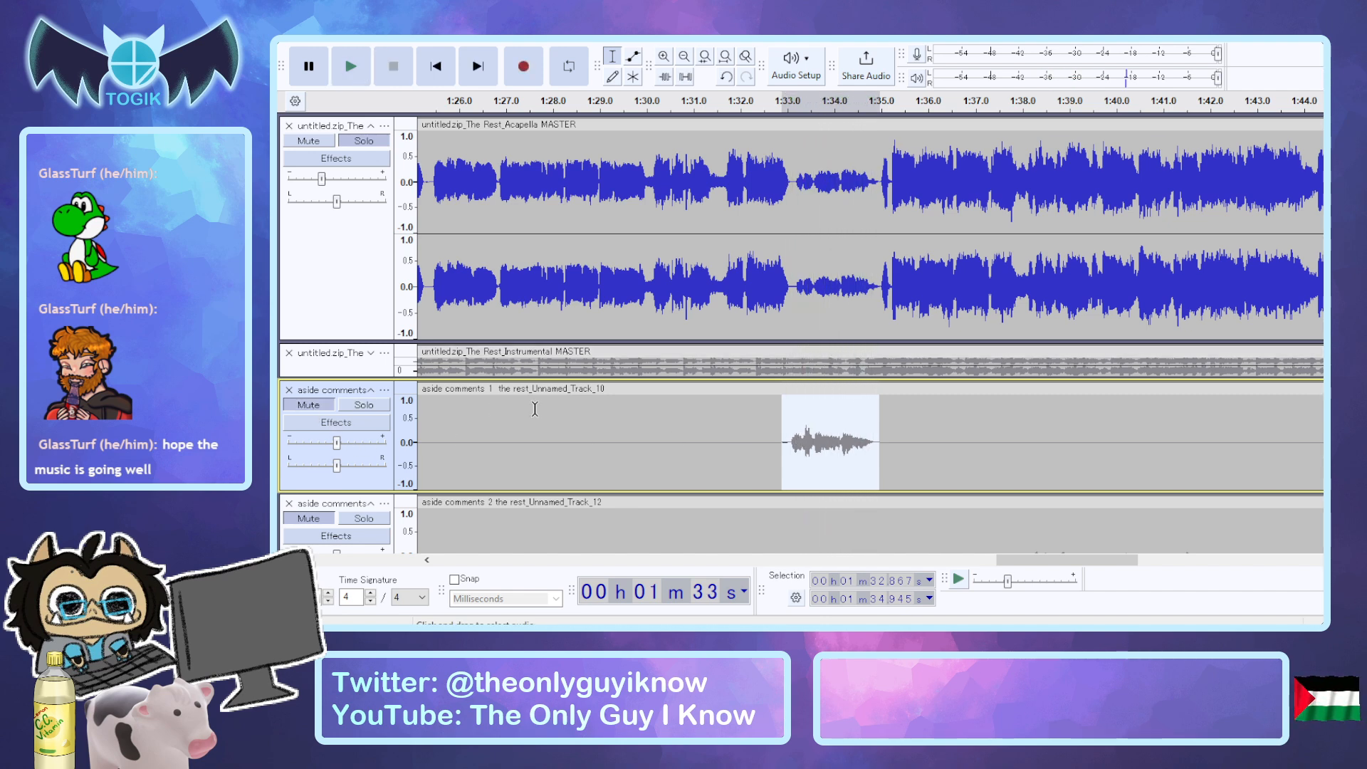
key(space)
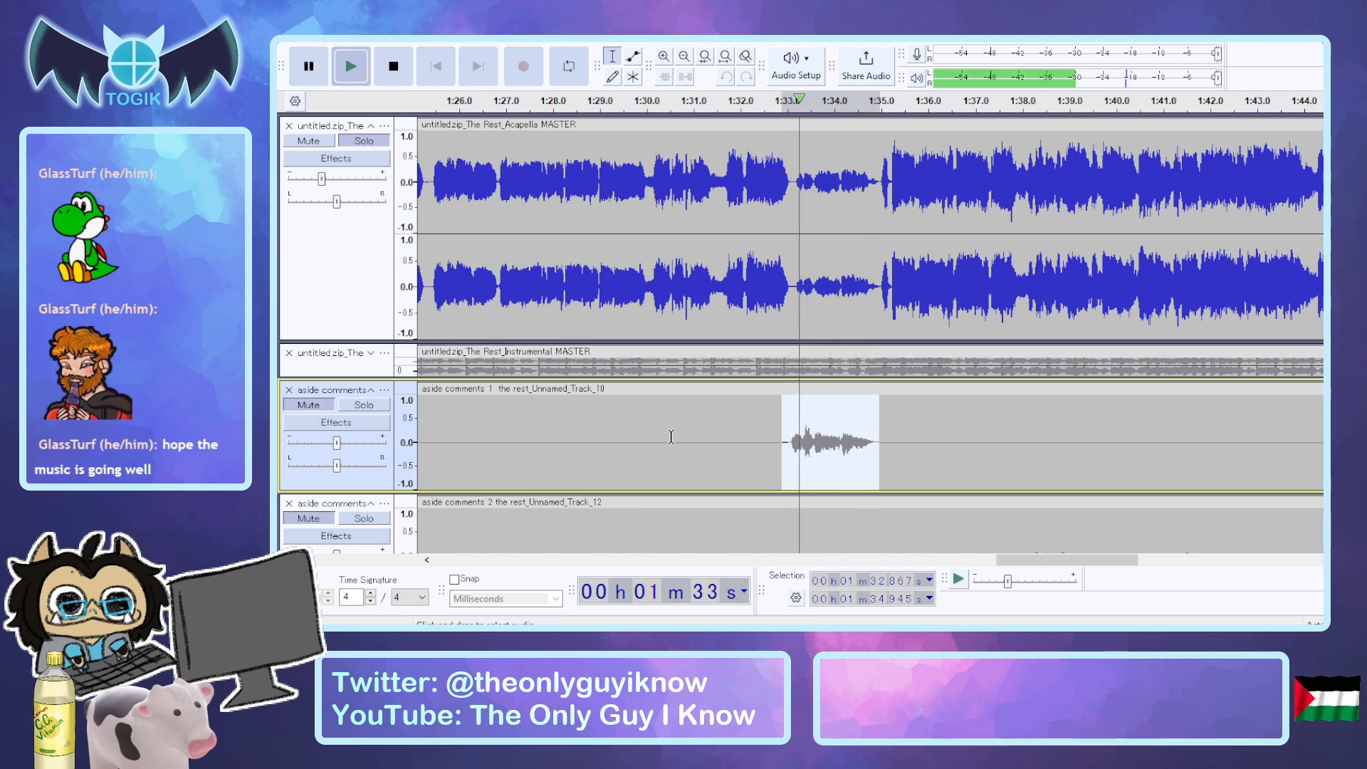
click(310, 405)
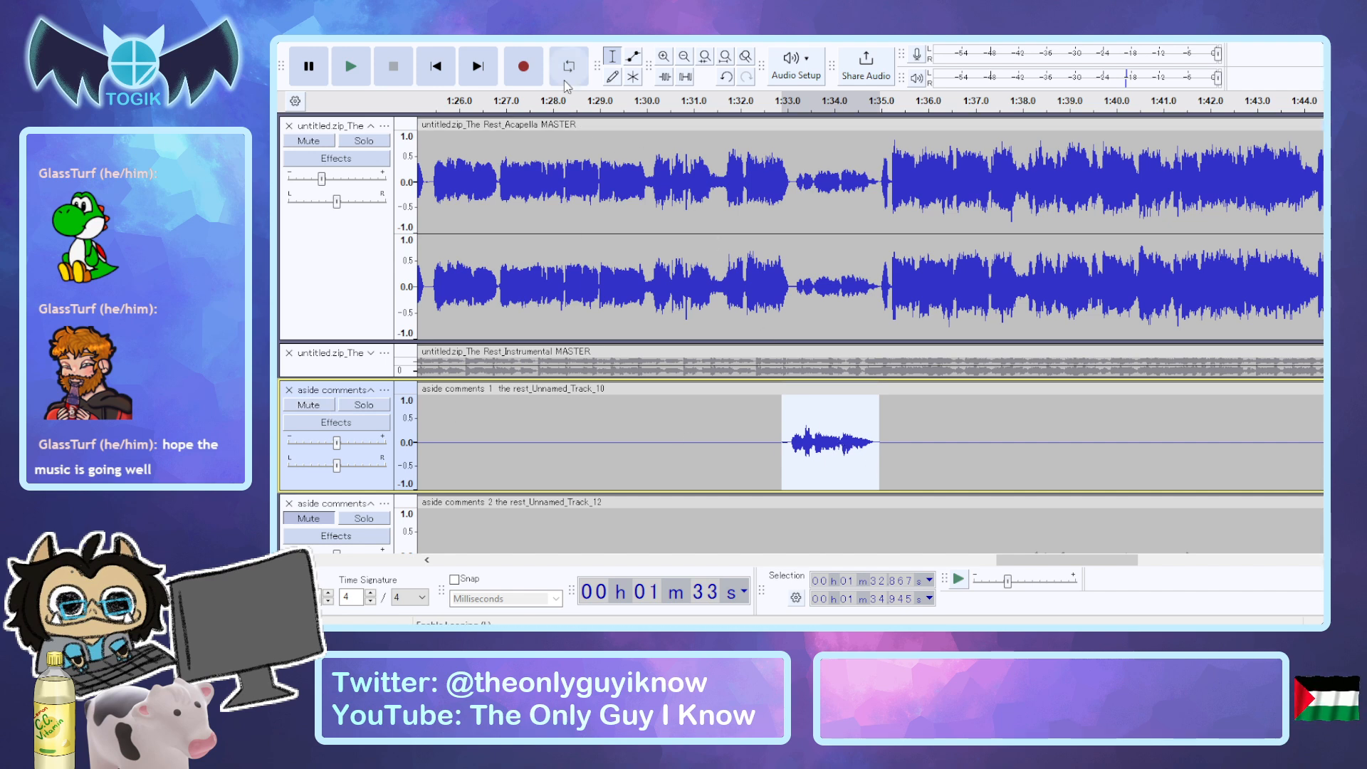
Try evening out the fourth phrase of aside comments 1 to peaks of about 0.2, and audition it.
click(596, 135)
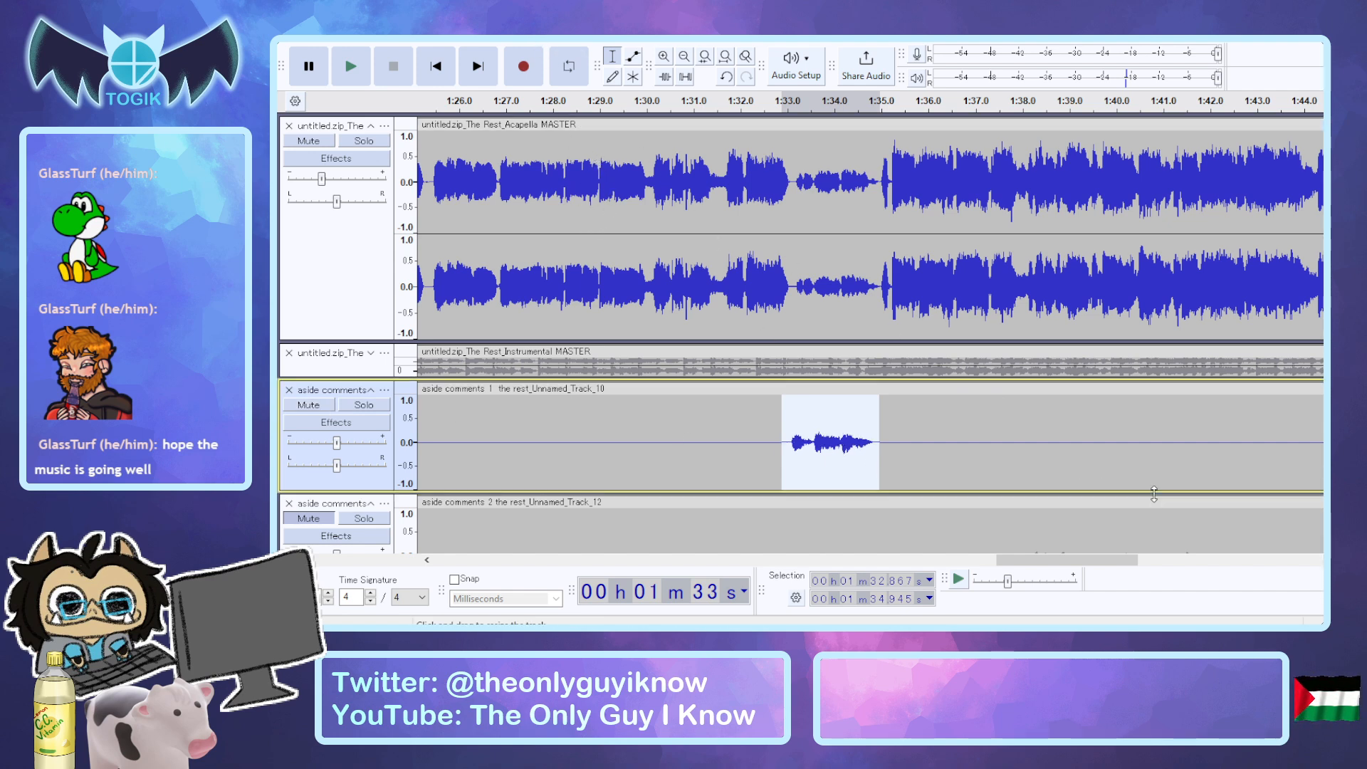
key(space)
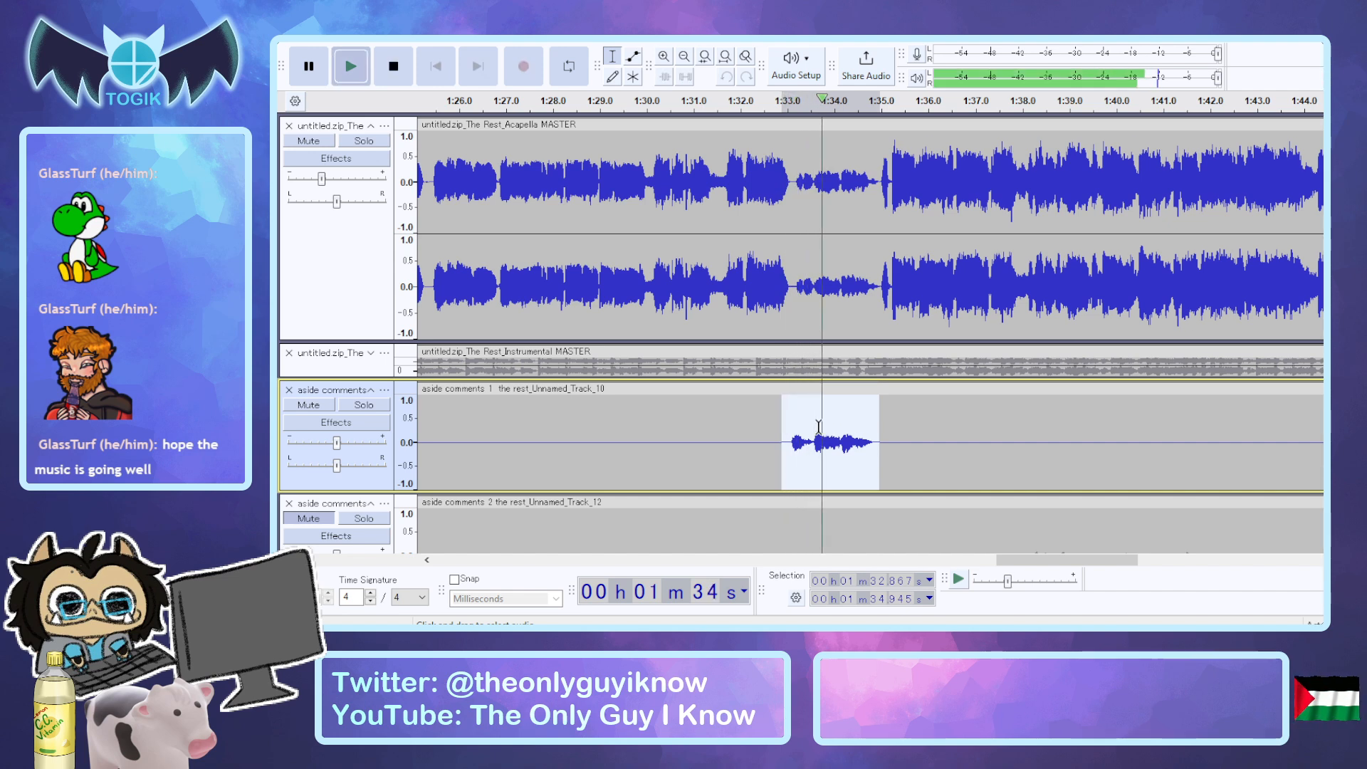
Undo the fourth phrase's evening-out and earlier boost, apply a different effect to the phrase, and audition it with aside comments 1 soloed.
key(ctrl+z)
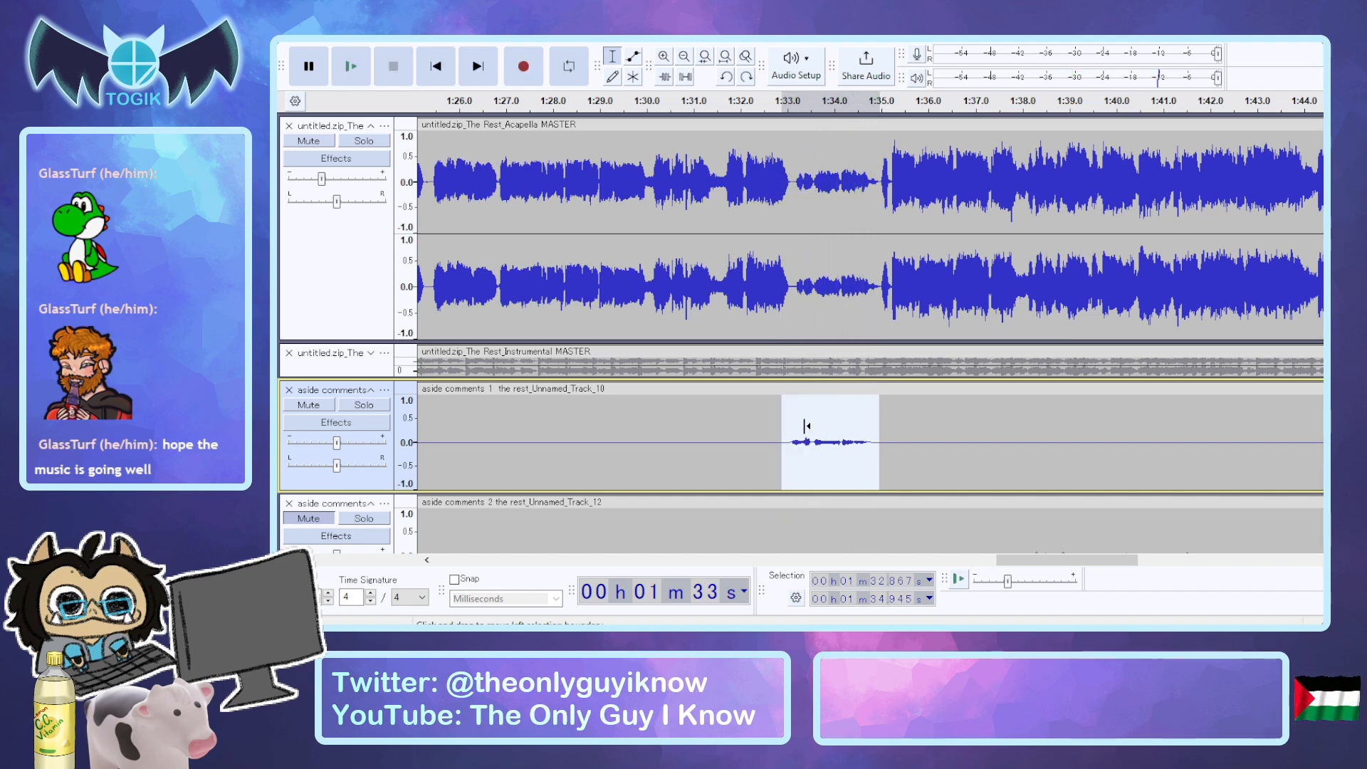
key(space)
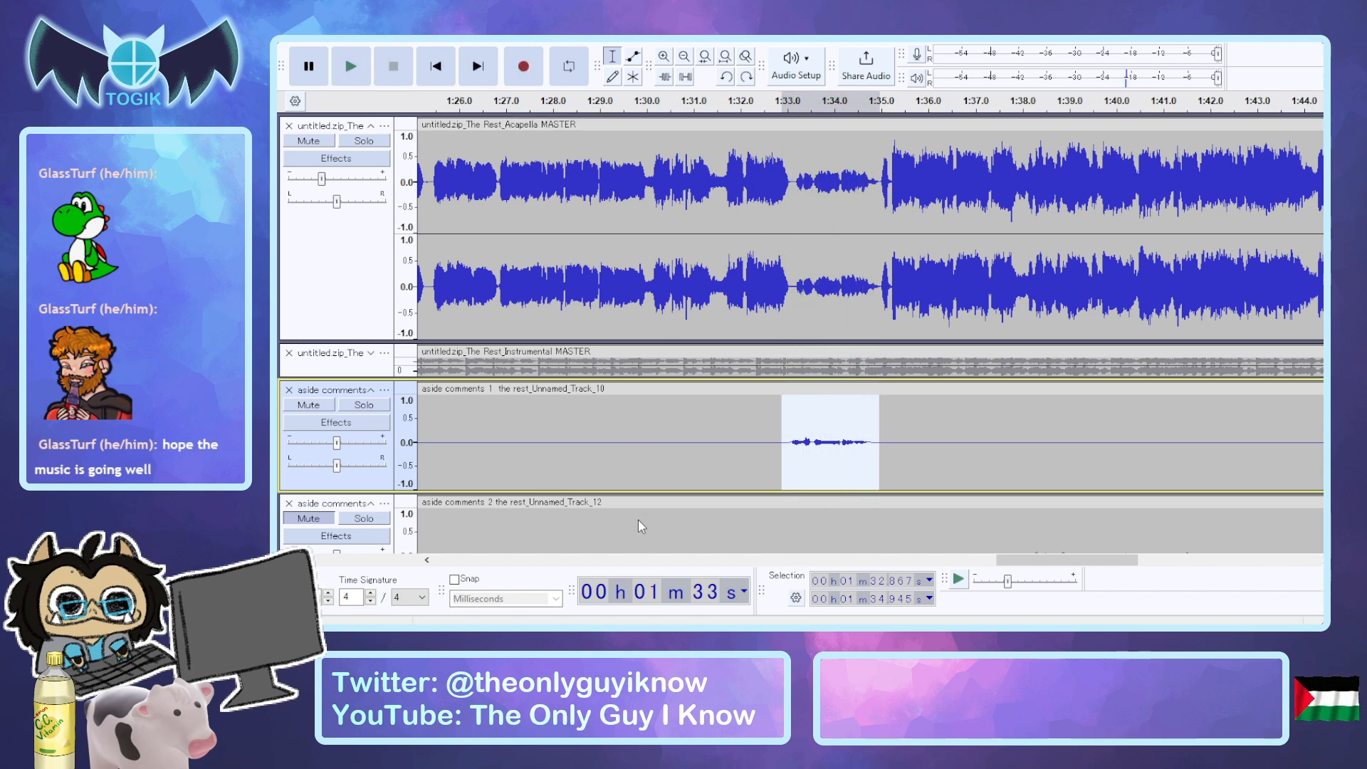
click(883, 550)
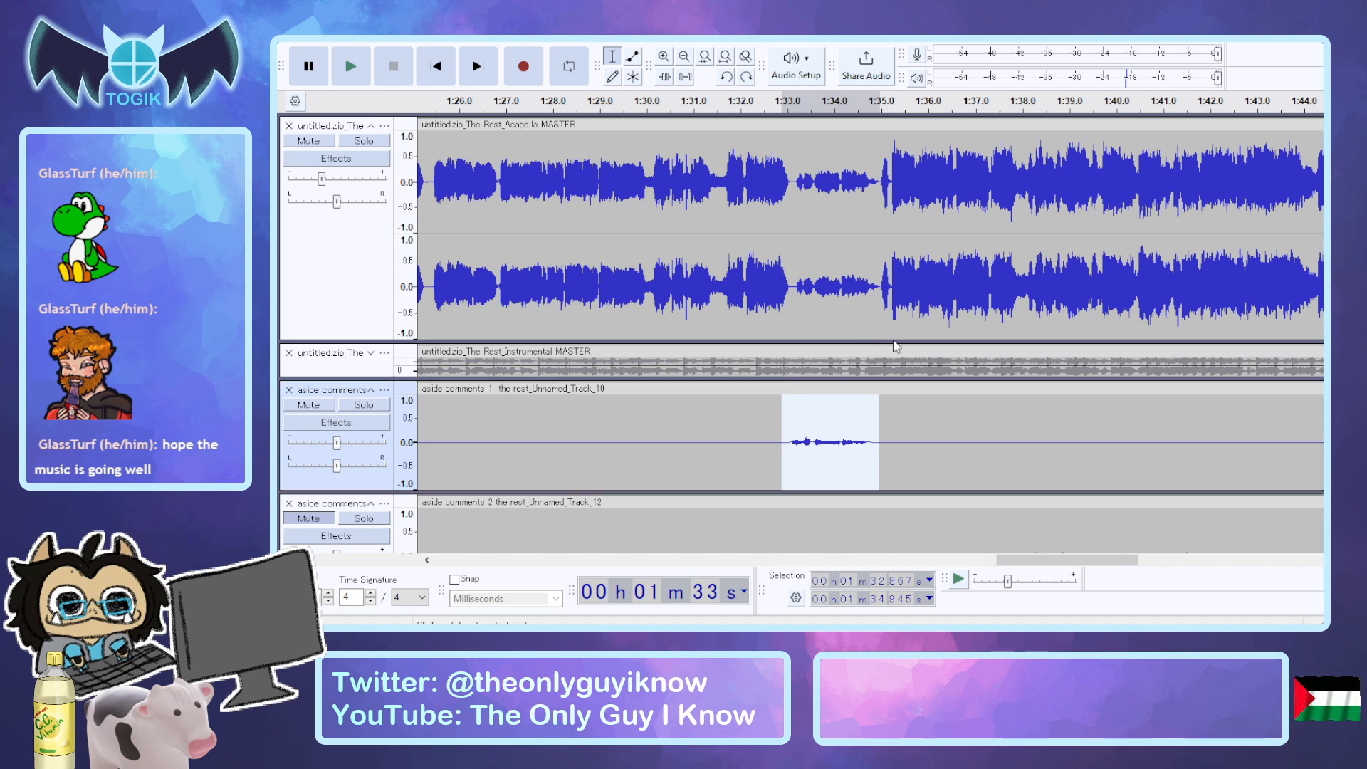
key(space)
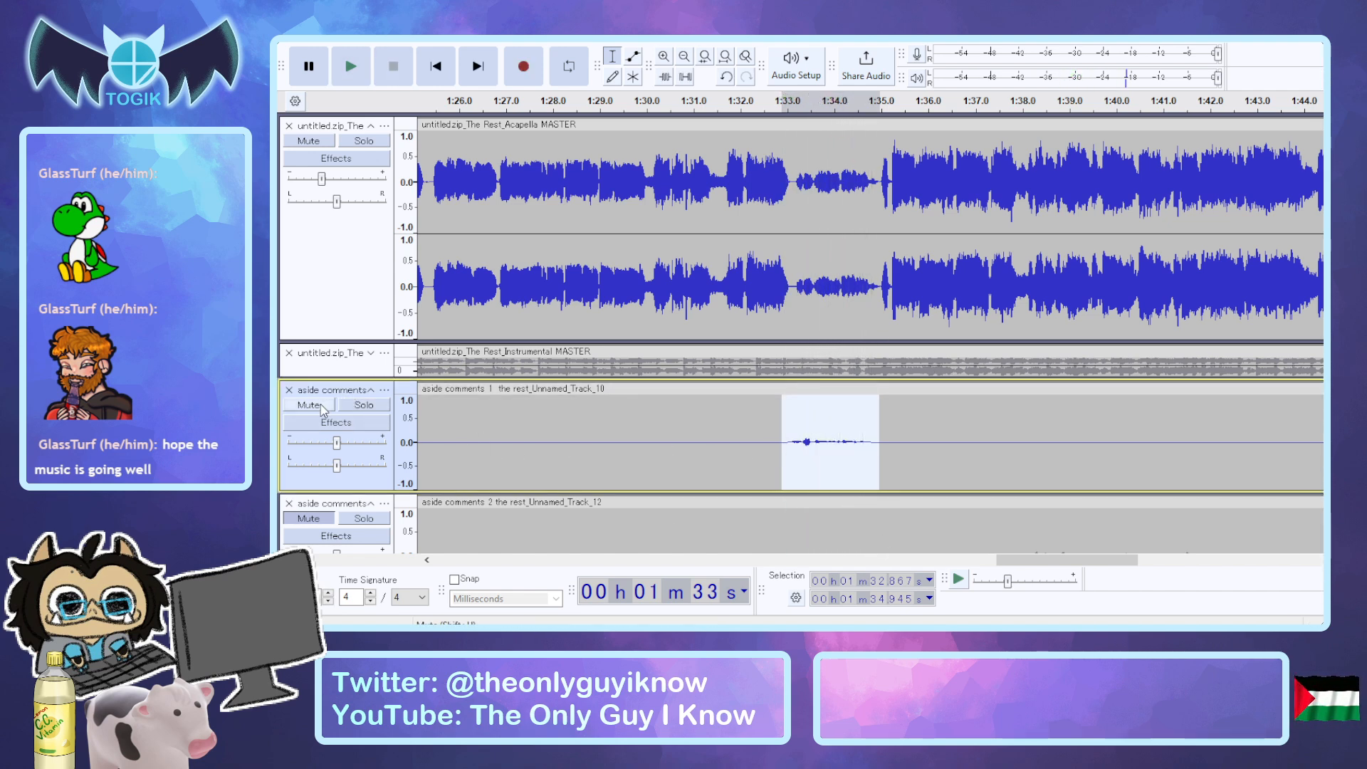
click(352, 406)
key(space)
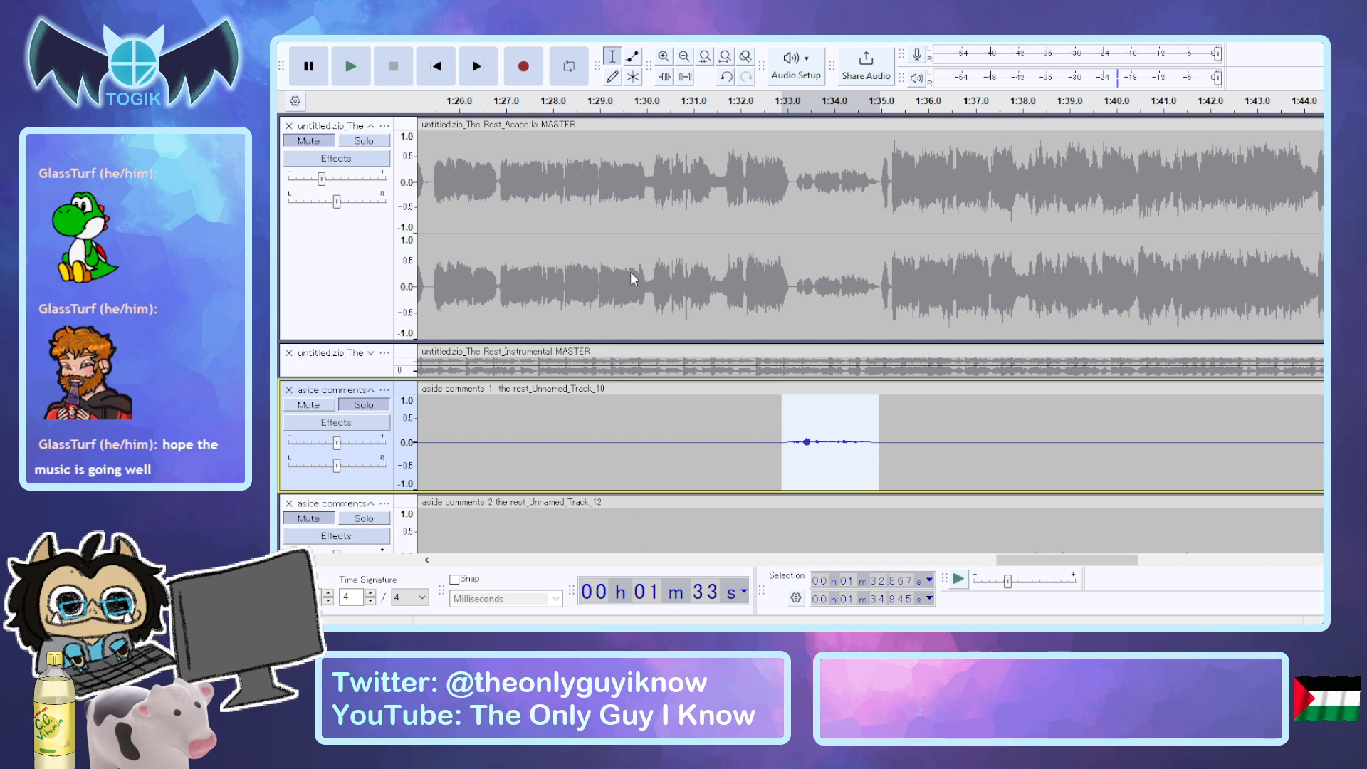
Raise the fourth phrase of aside comments 1 to peaks of about 0.4, and audition it soloed.
click(615, 249)
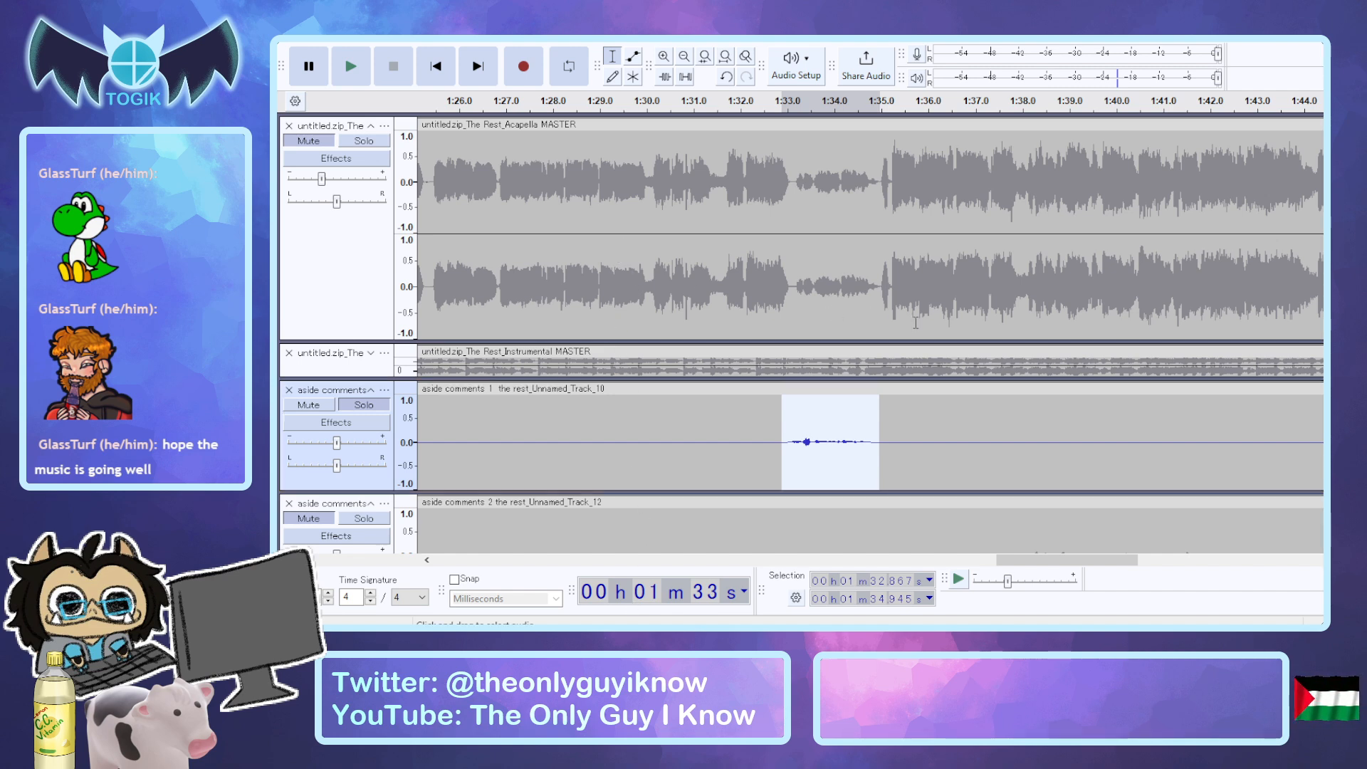
click(930, 378)
key(space)
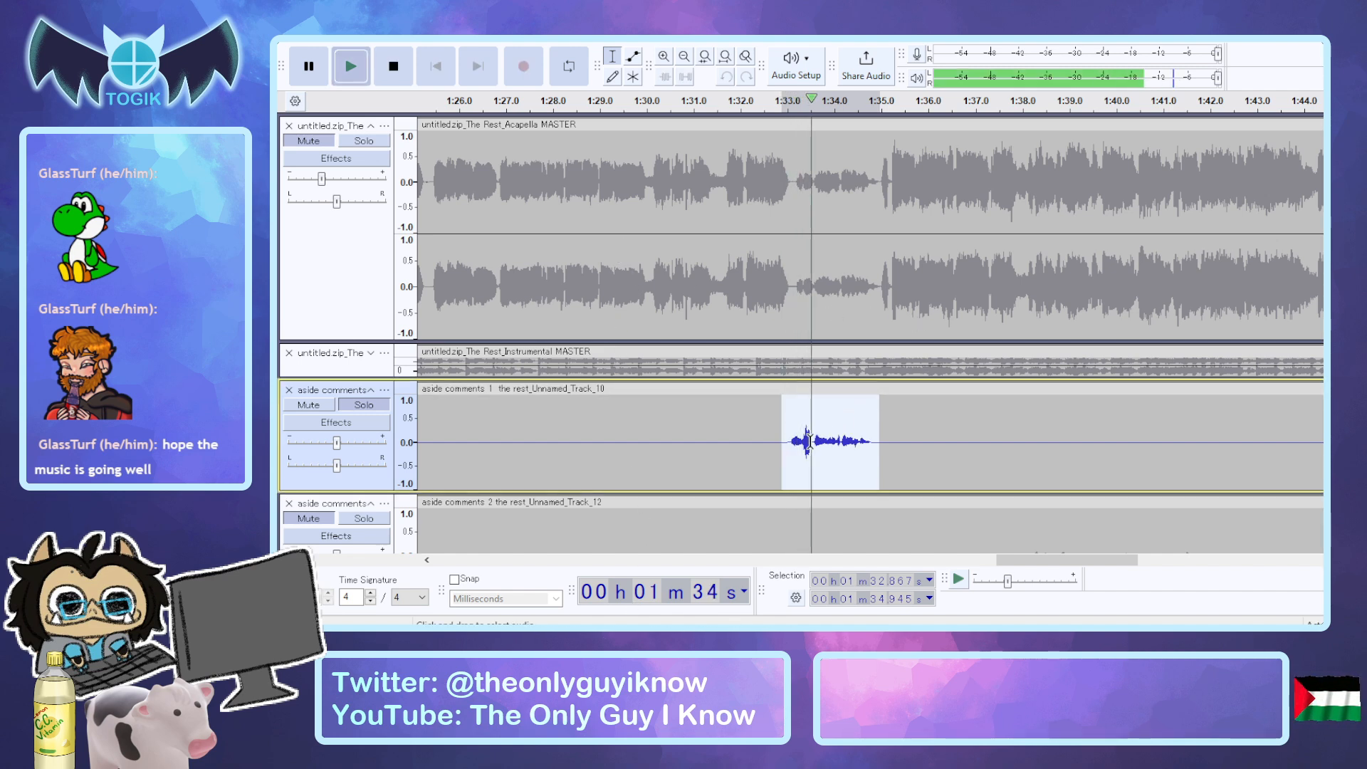
key(space)
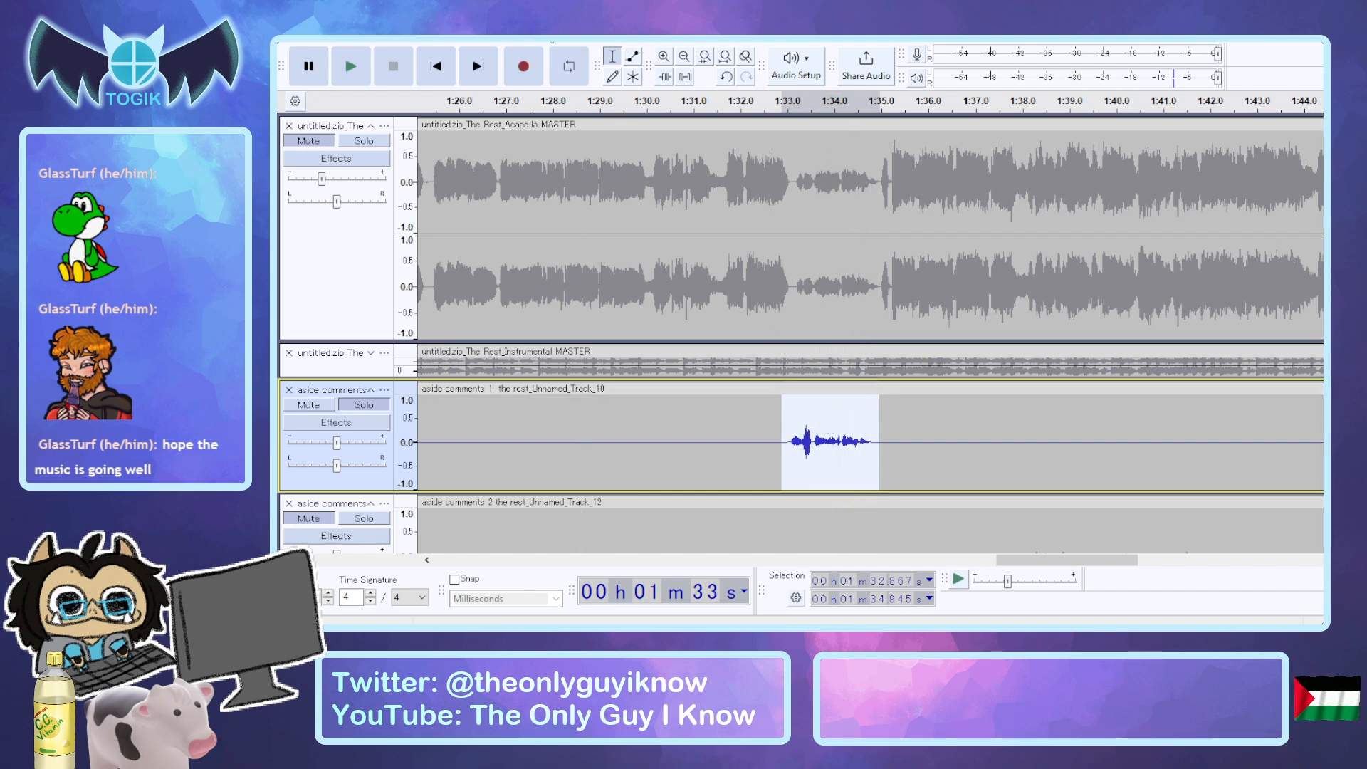
Apply a further effect to the boosted fourth phrase of aside comments 1, and audition it.
click(589, 90)
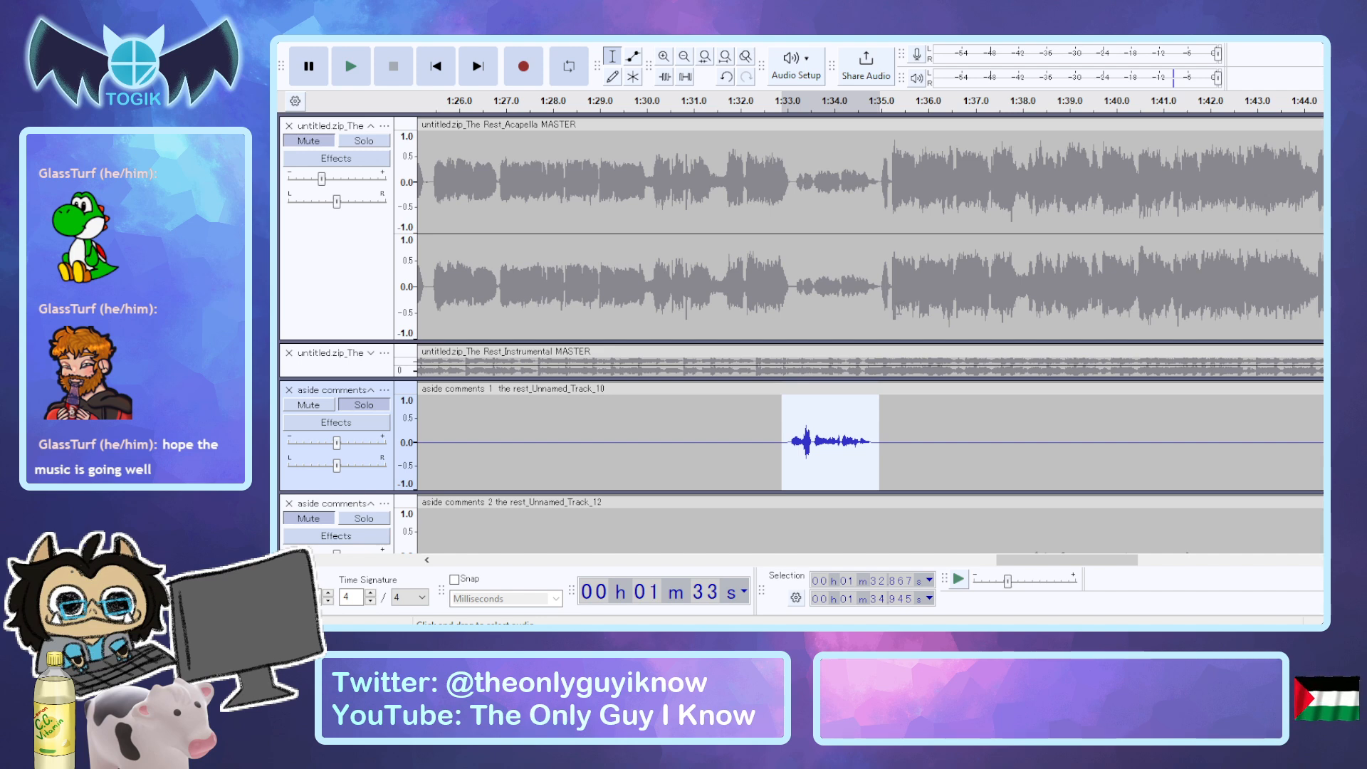
click(807, 376)
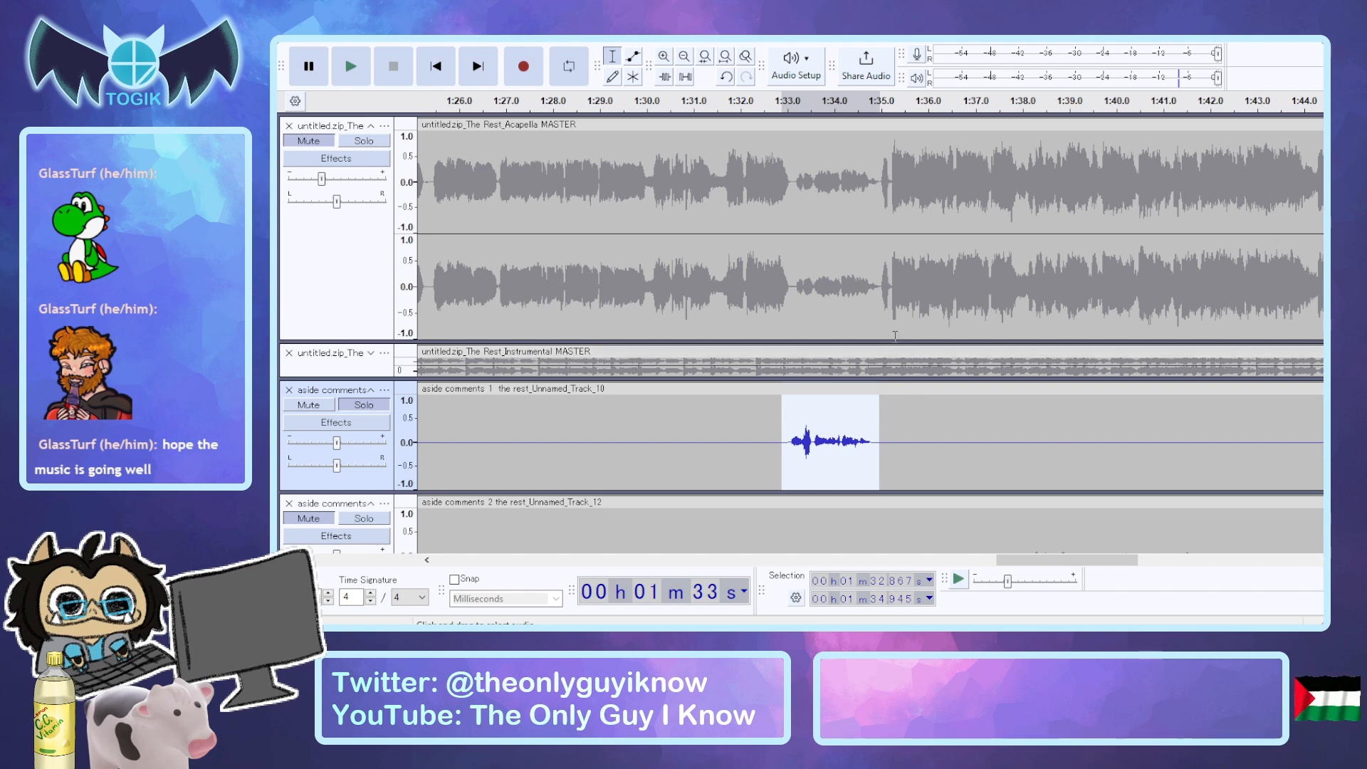
key(space)
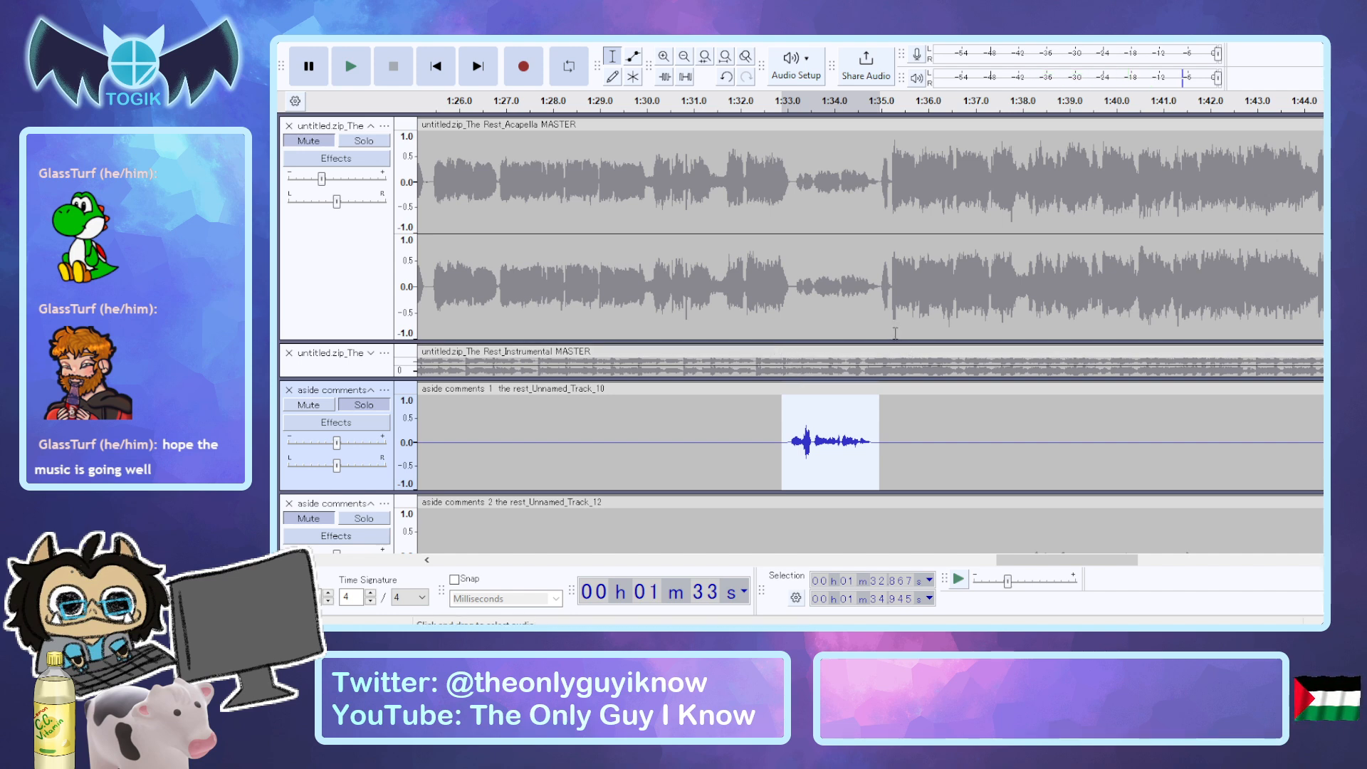
key(ctrl+r)
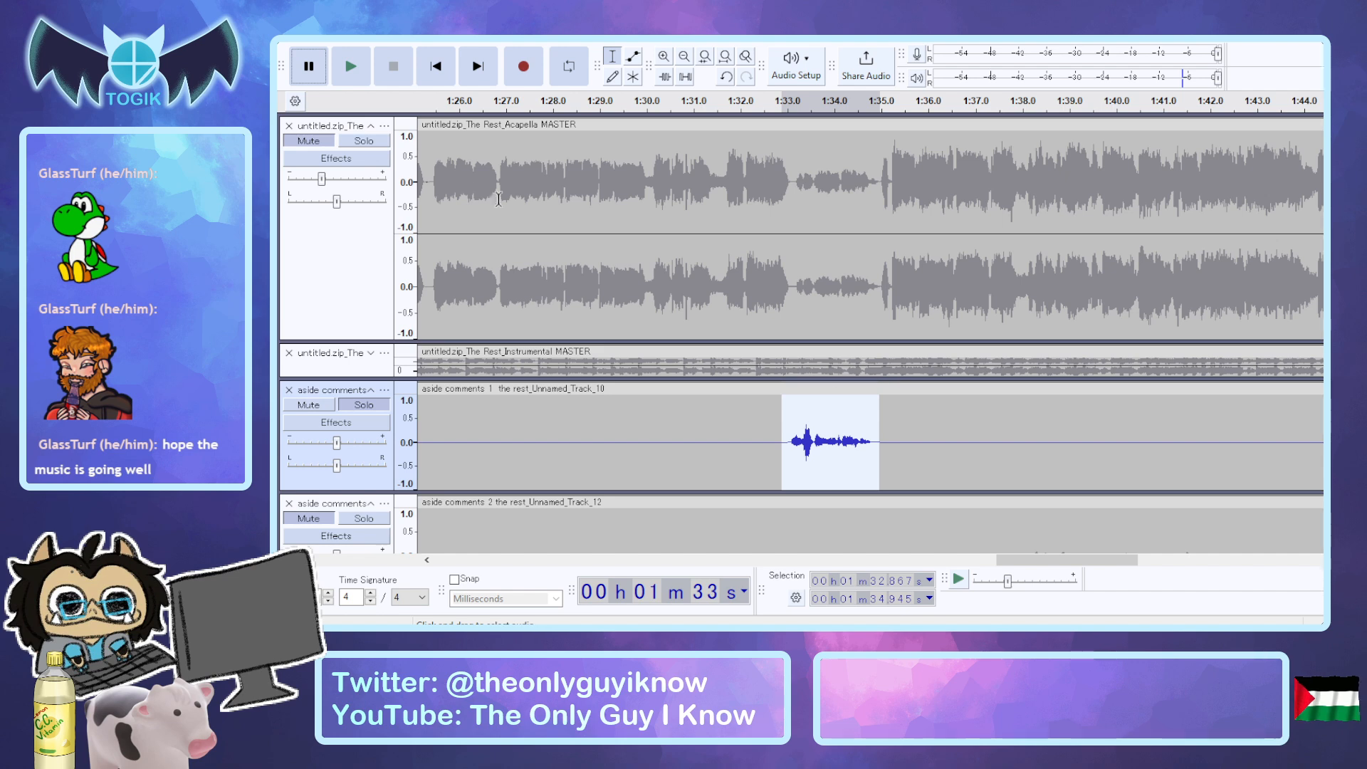
Compare the processed fourth phrase with the acapella, switching solo on the acapella and mute on aside comments 1.
click(364, 404)
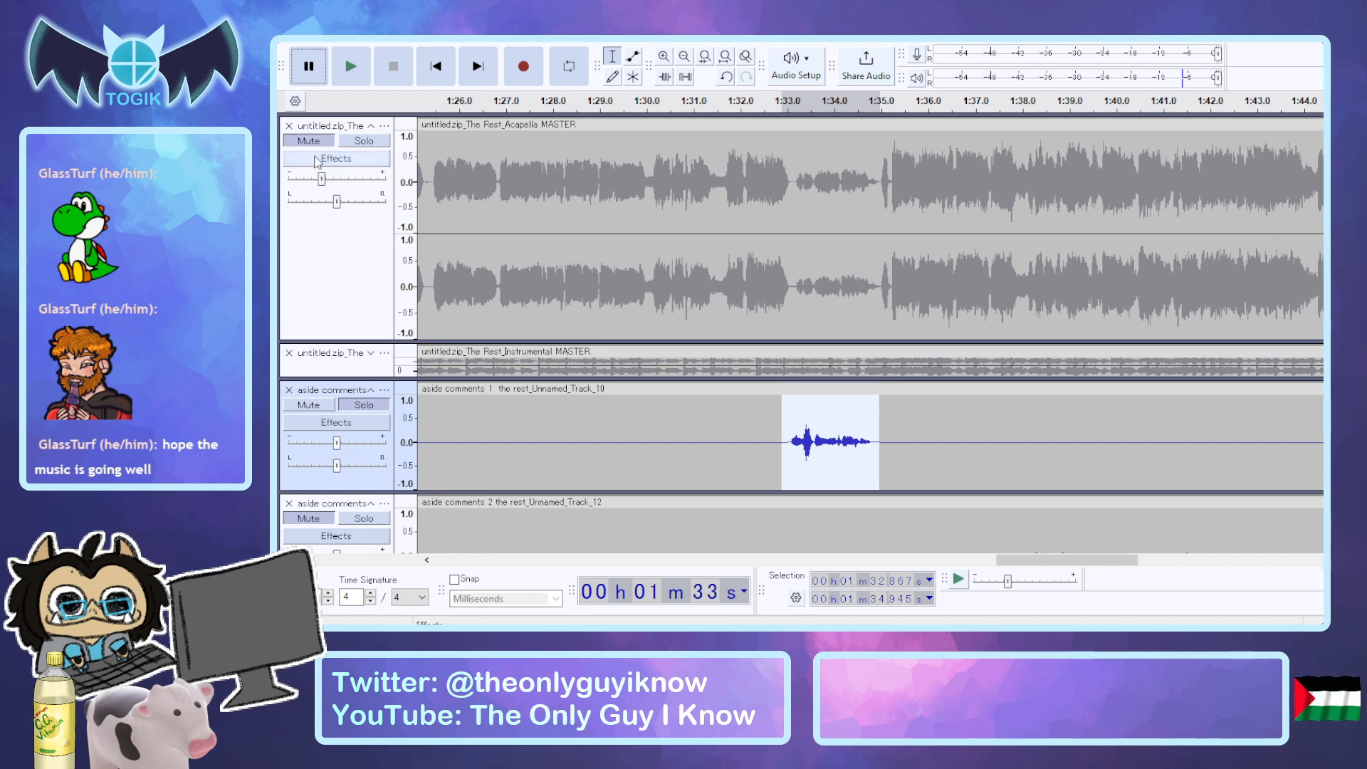
click(320, 412)
key(space)
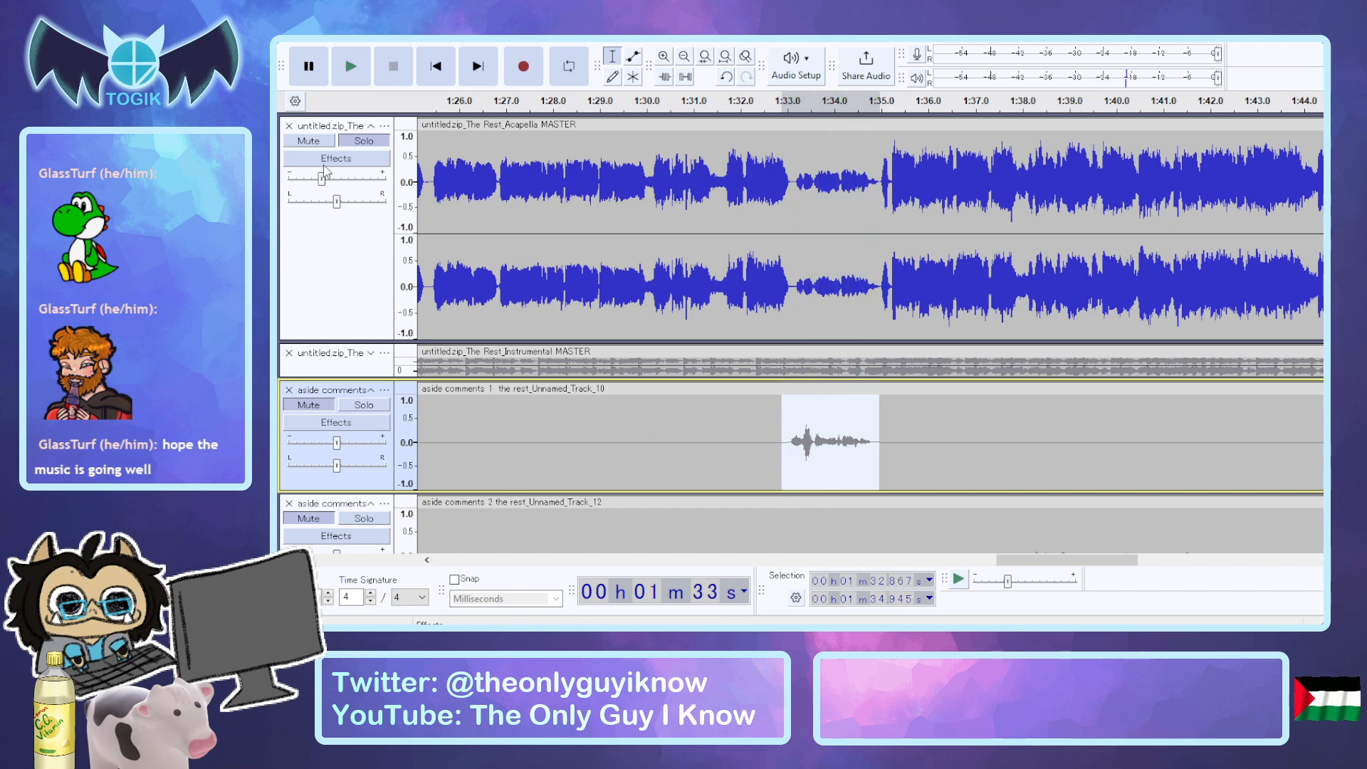
click(346, 142)
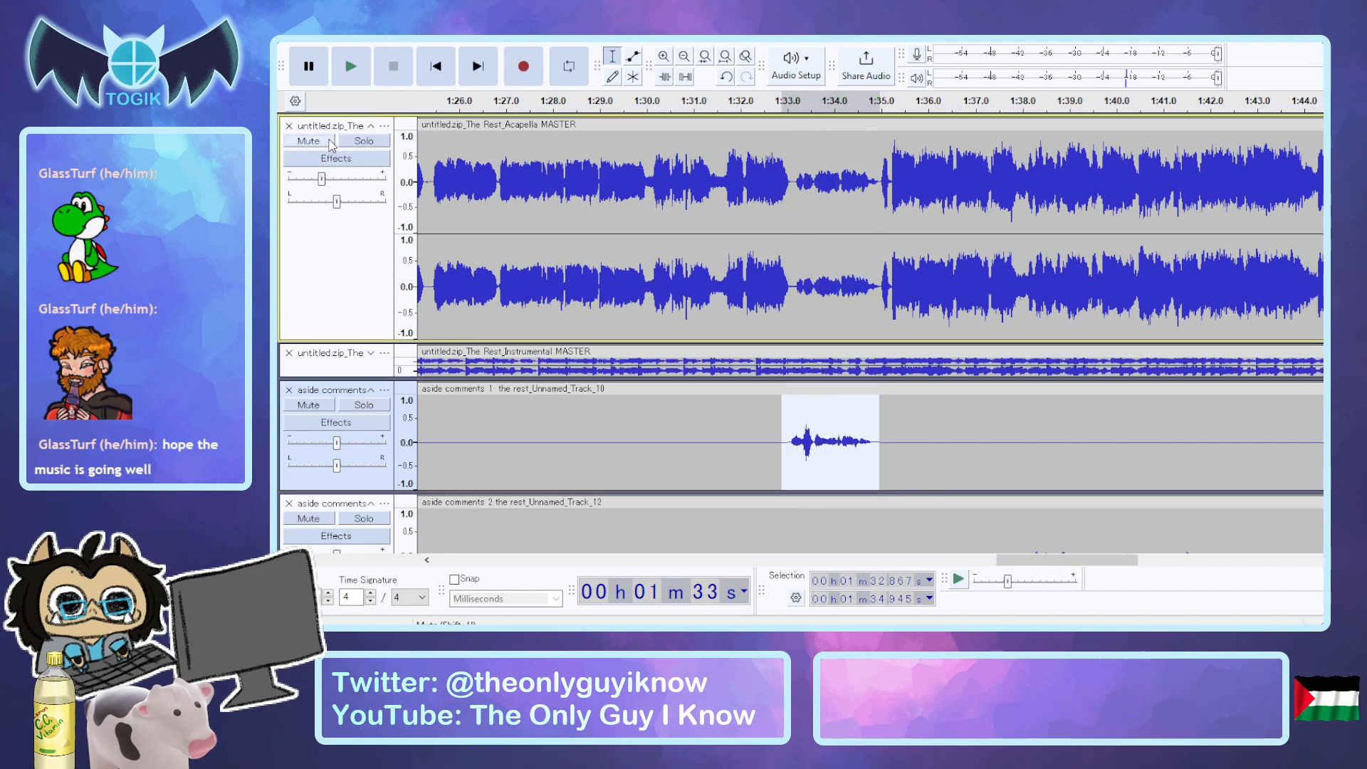
click(331, 142)
click(358, 141)
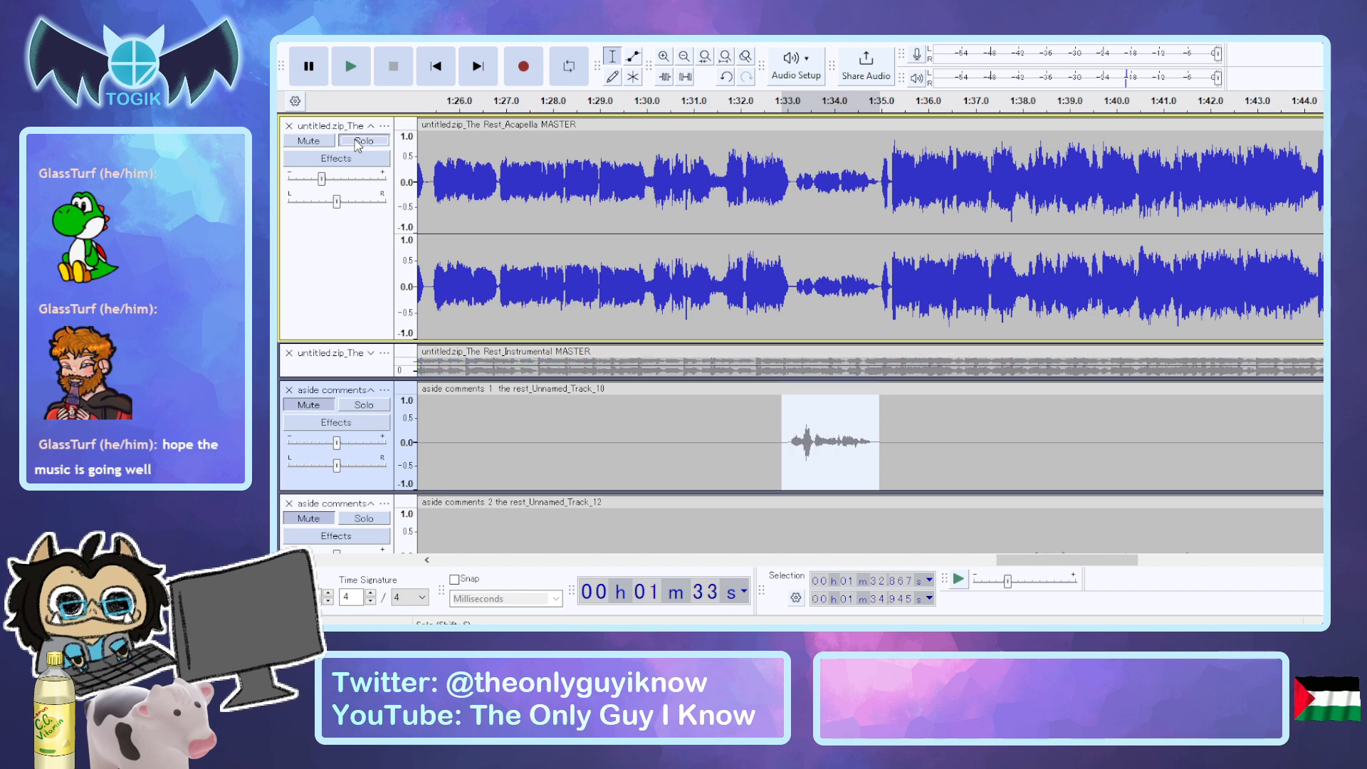
click(329, 405)
key(space)
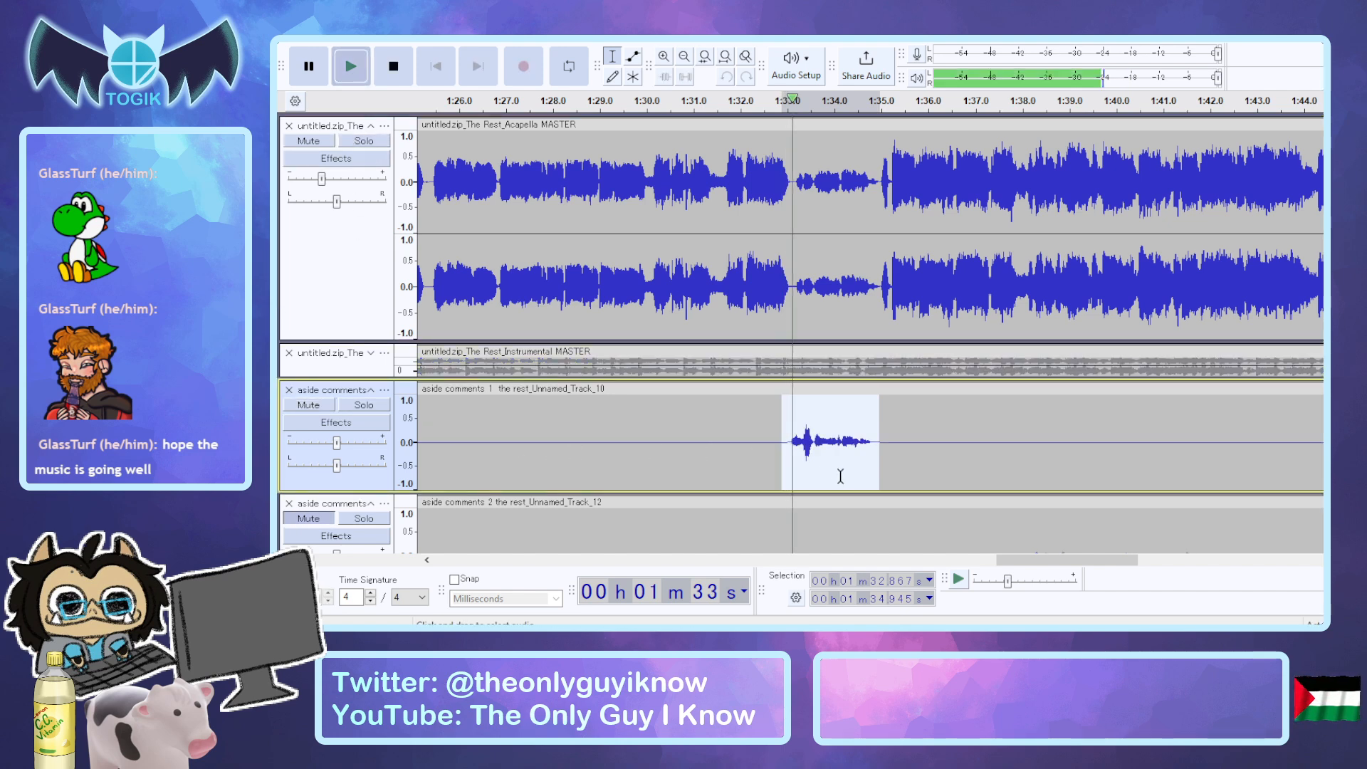
Audition the fourth phrase range with aside comments 1 soloed, with the acapella soloed, and again with aside comments 1 soloed.
click(348, 405)
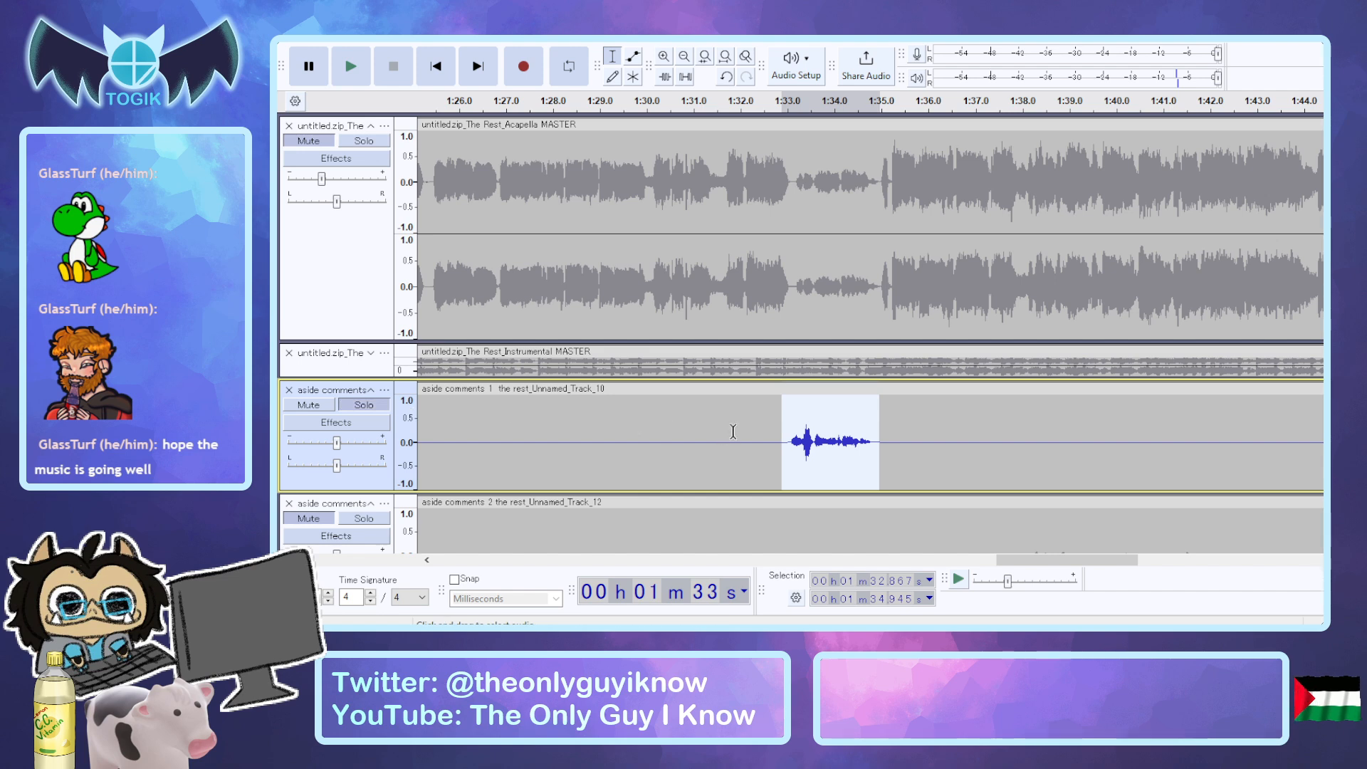
key(space)
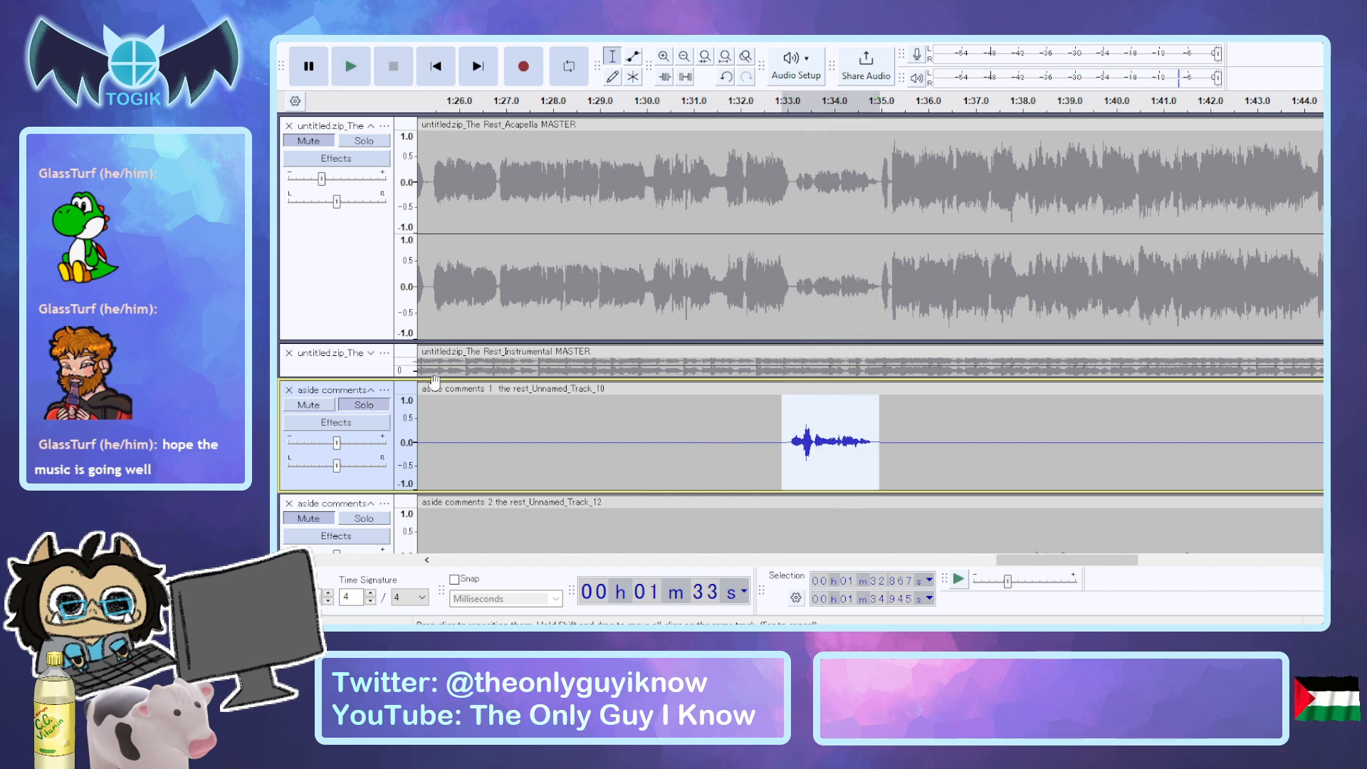
click(361, 404)
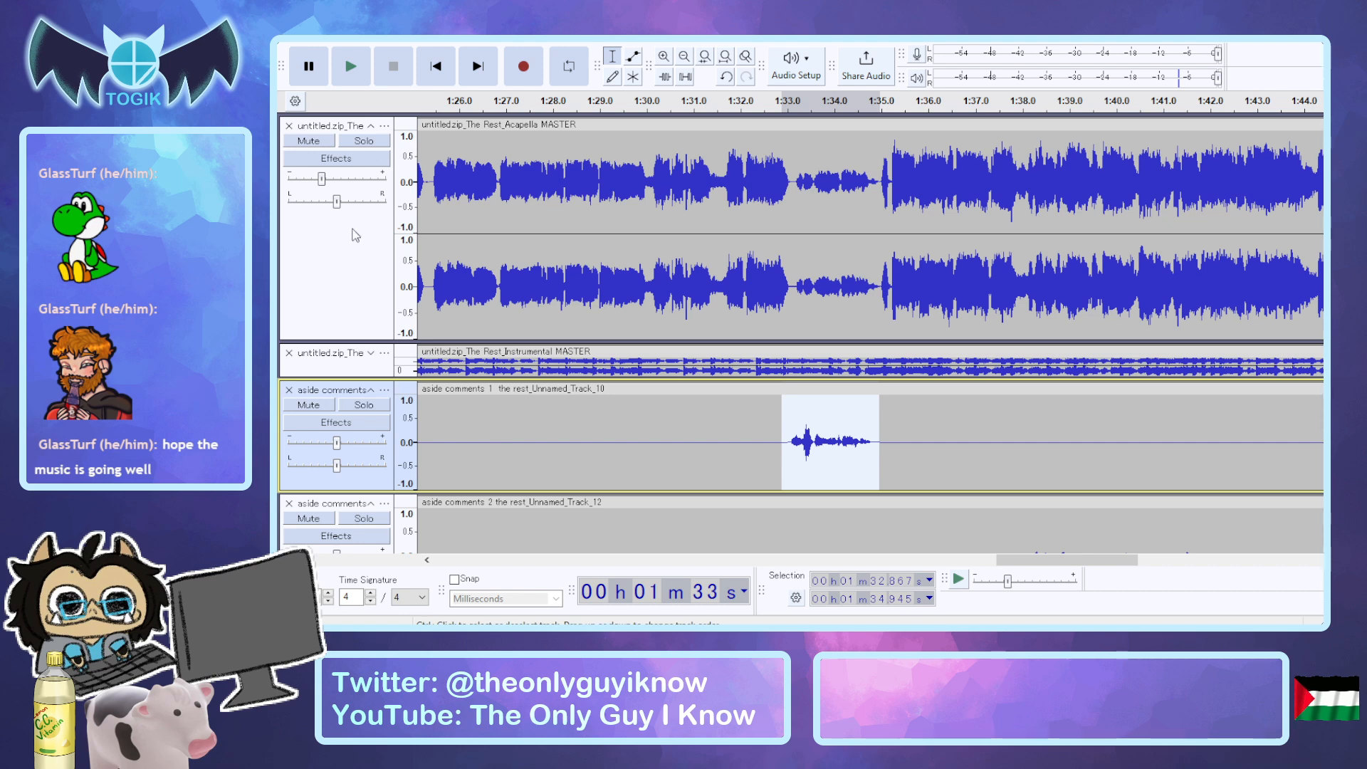
click(360, 141)
key(space)
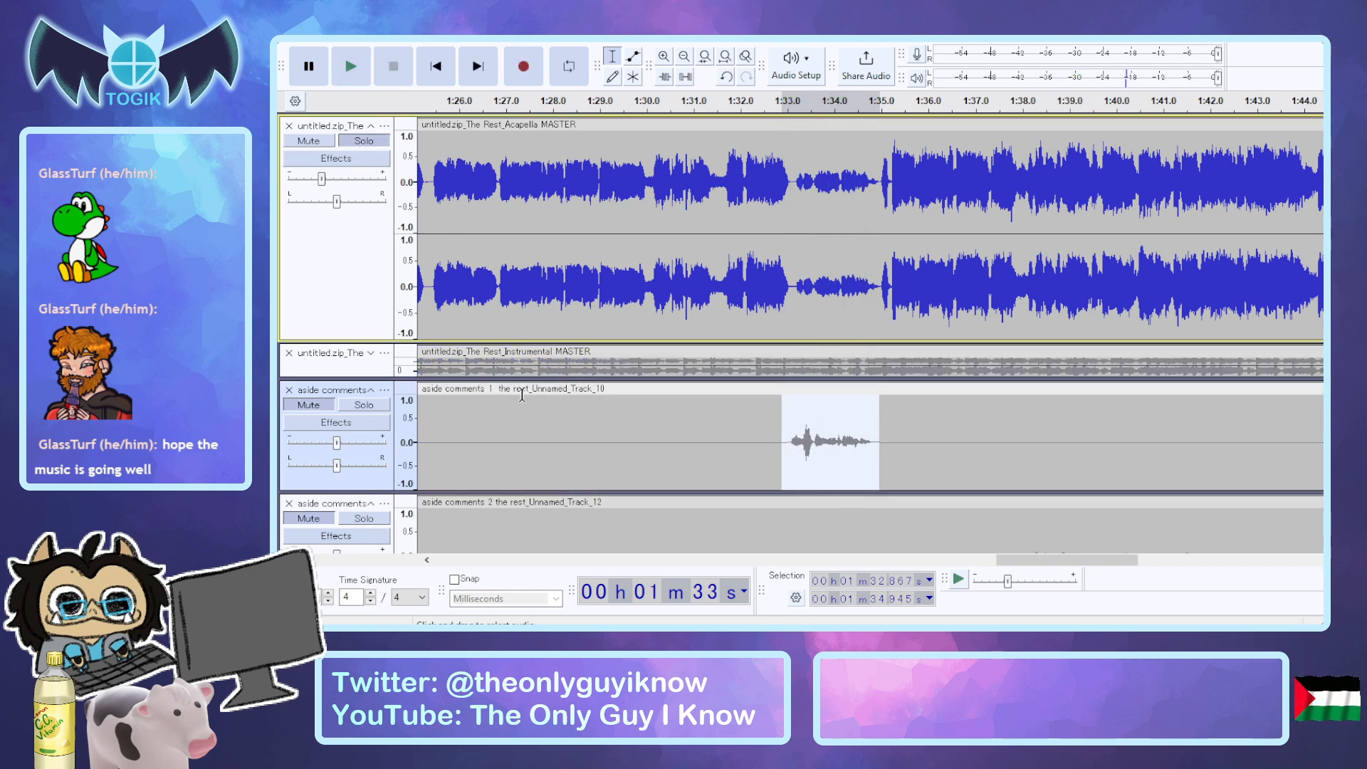
click(363, 141)
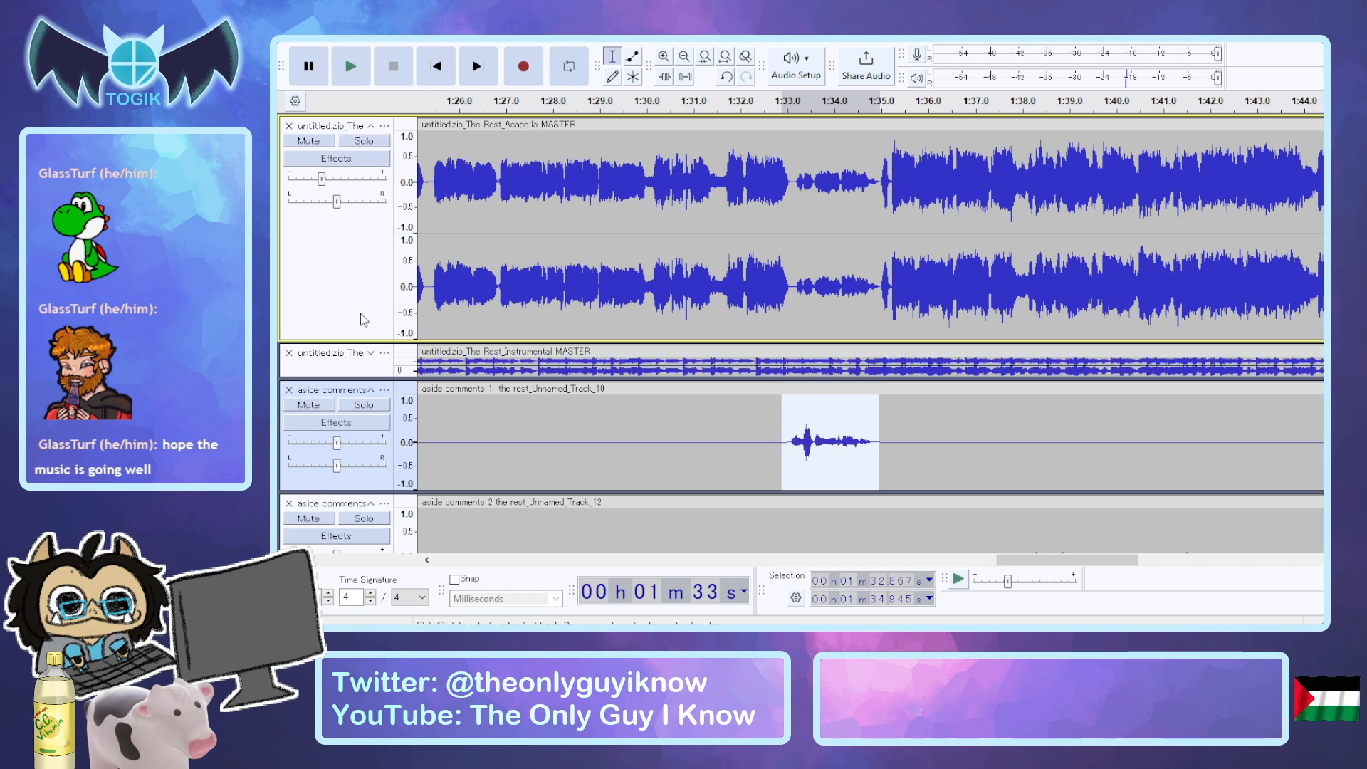
click(363, 406)
key(space)
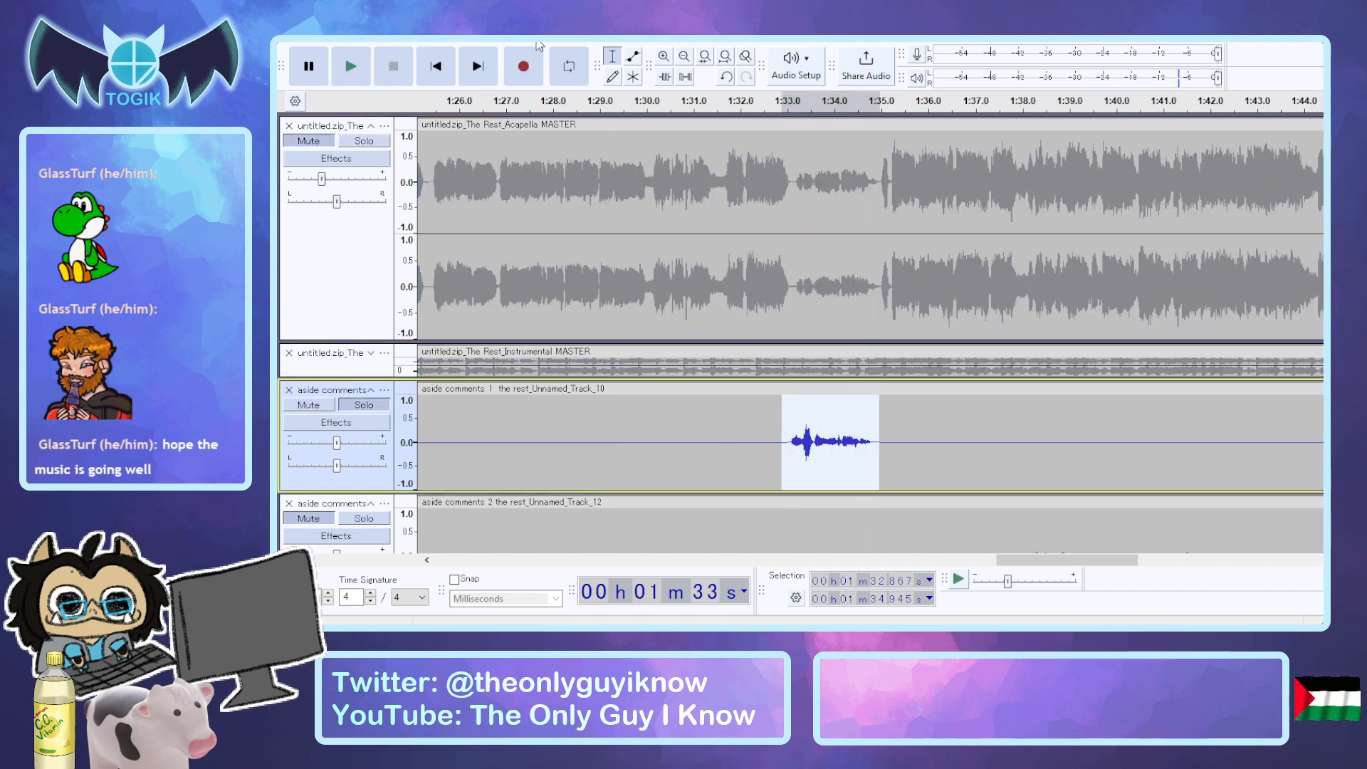
Try evening out the spike at about 1:33.4 in the soloed fourth phrase with another effect, and audition it.
click(603, 141)
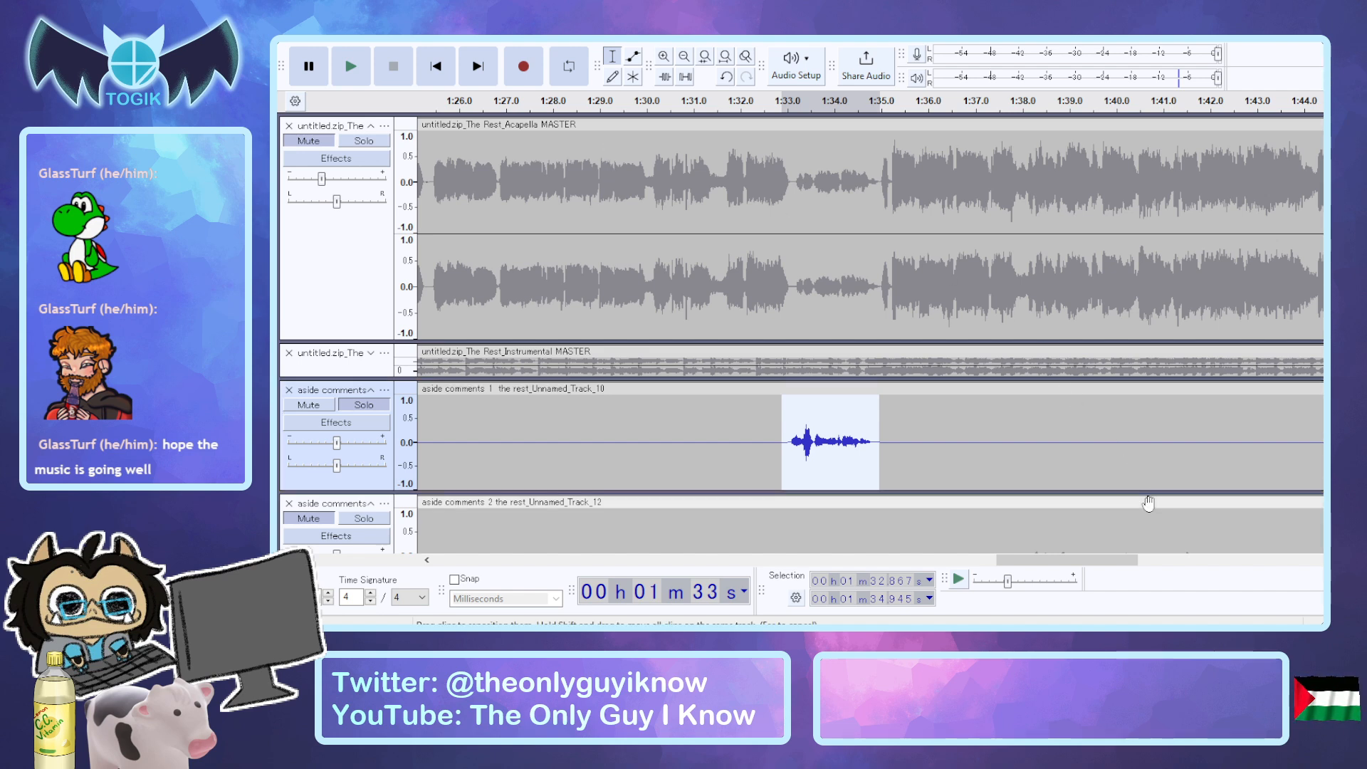
key(space)
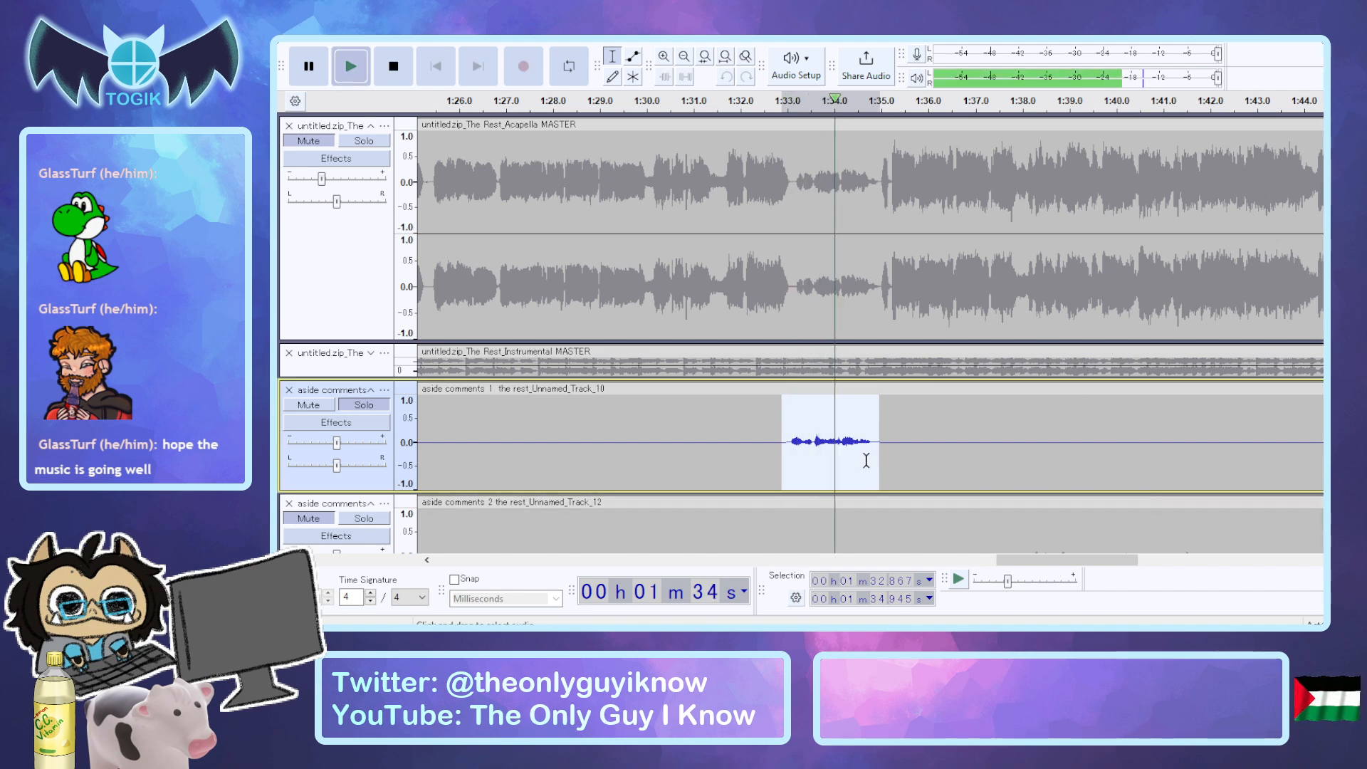
Undo the last effect on the fourth phrase, even the phrase out to a lower level, and audition it soloed.
key(ctrl+z)
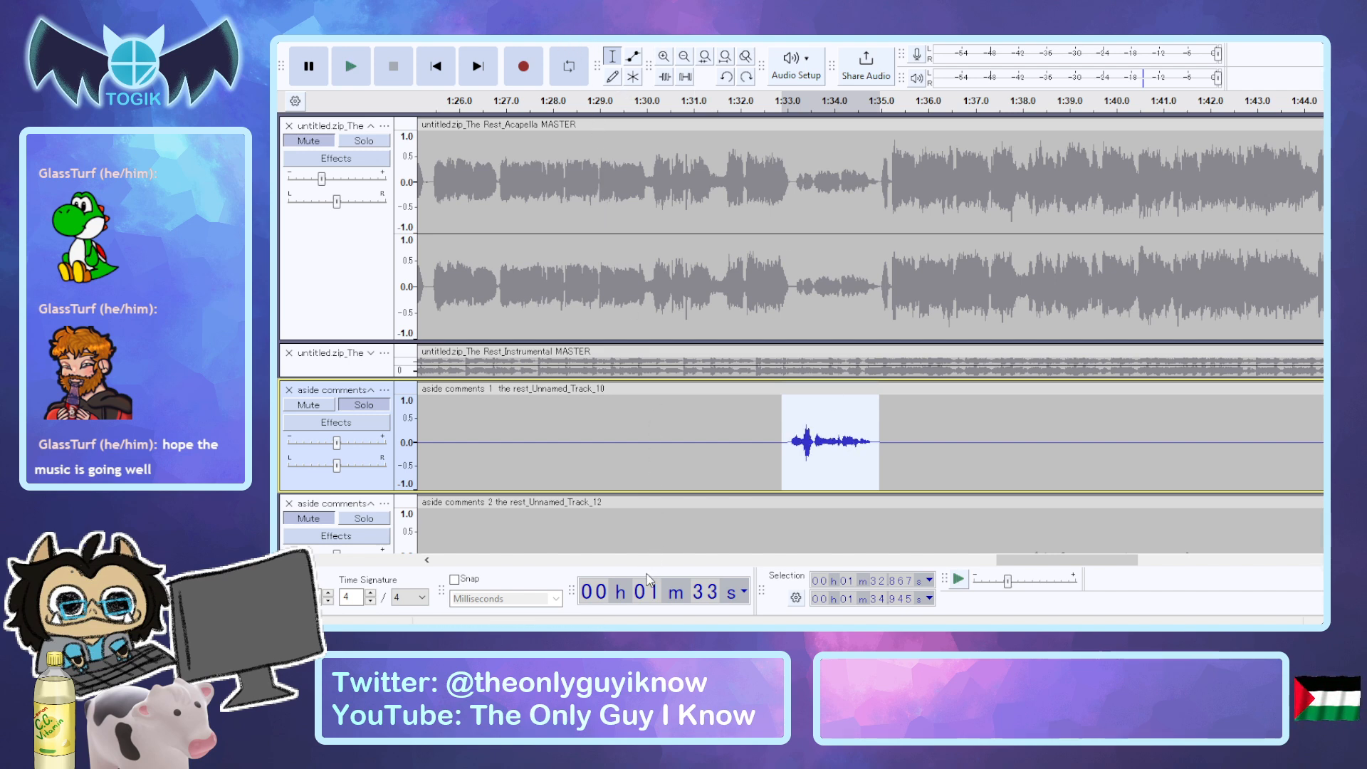
click(879, 587)
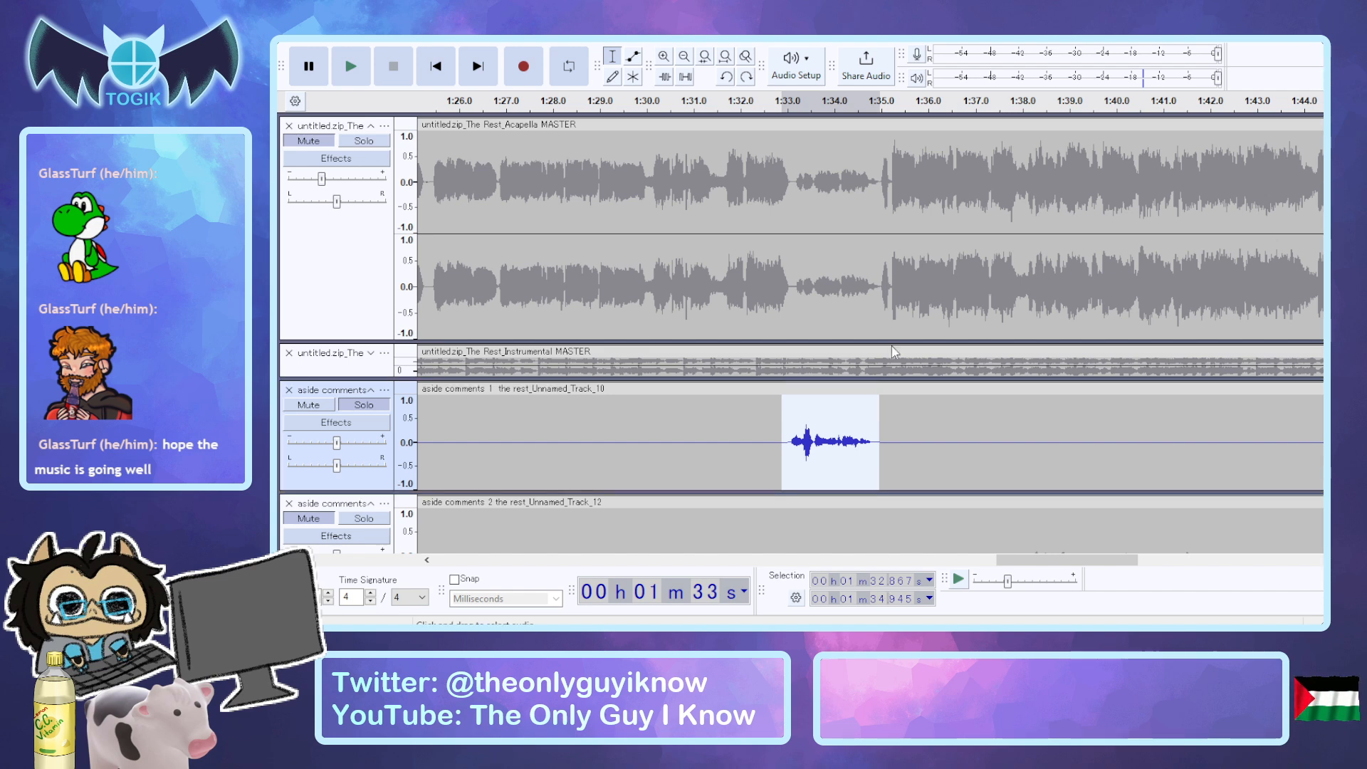
key(space)
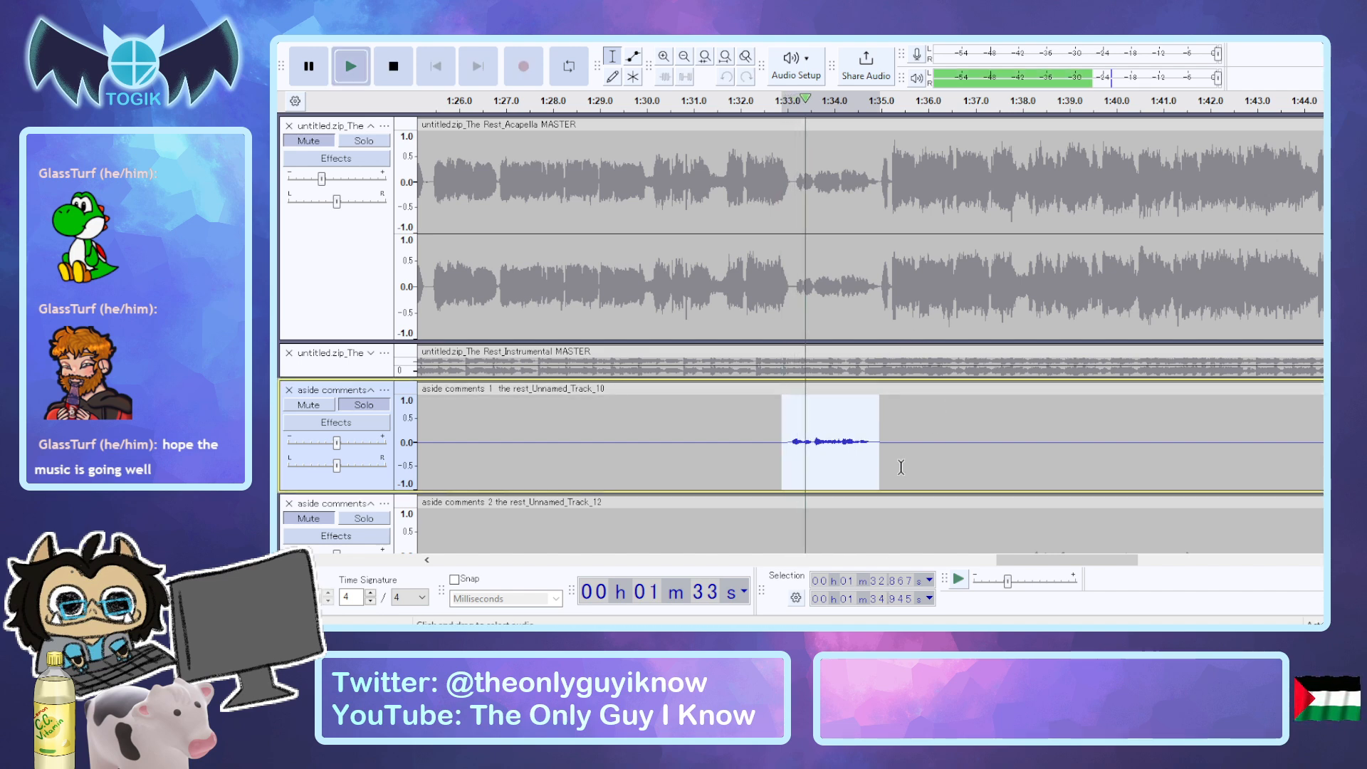
Raise the evened-out fourth phrase of aside comments 1 to a louder level with an effect, and audition it soloed.
key(space)
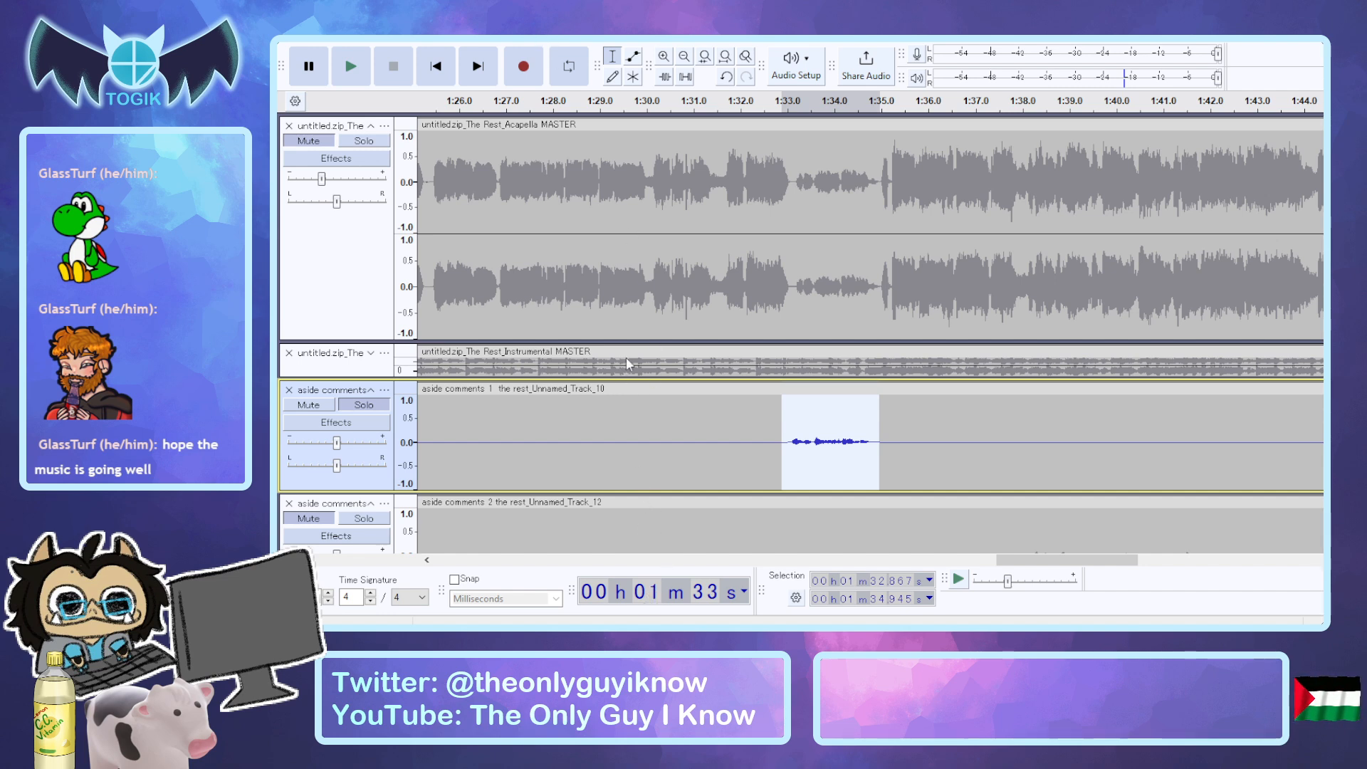
click(607, 250)
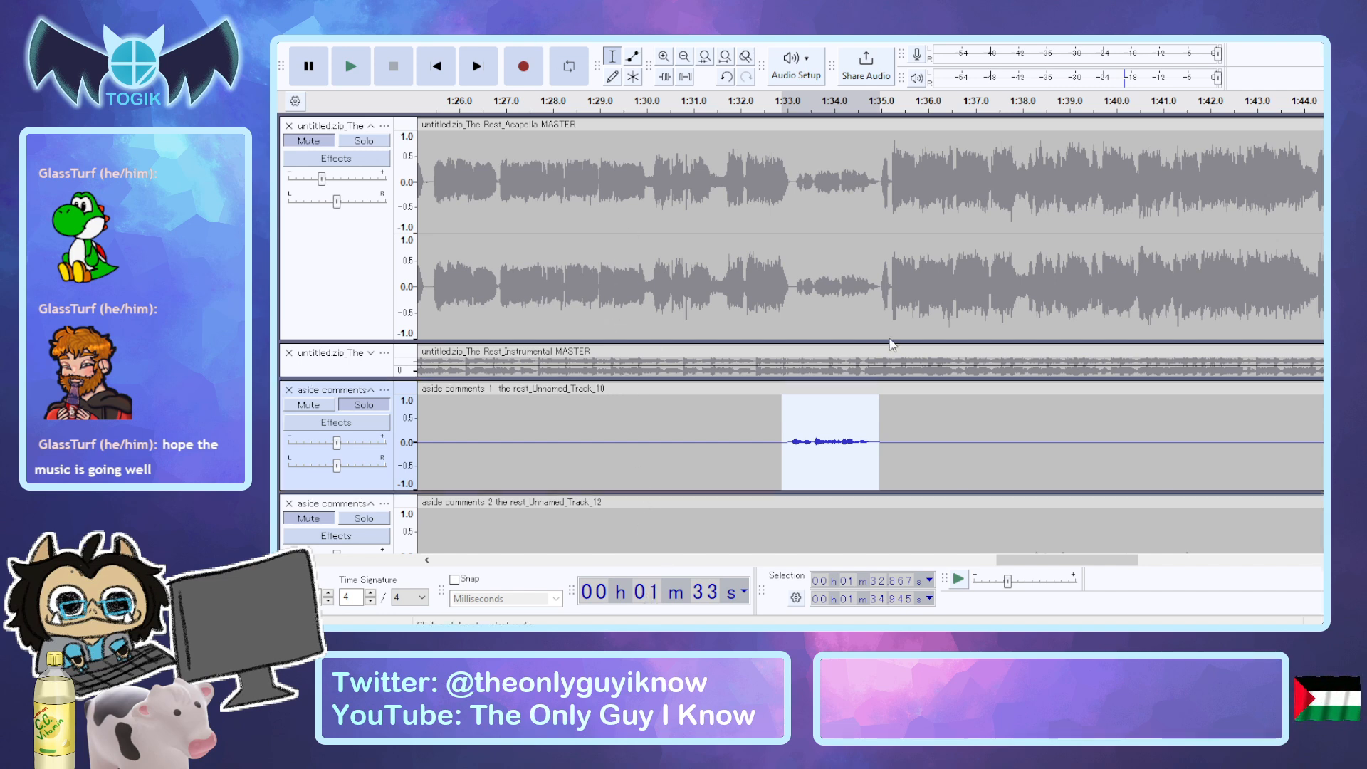
click(923, 383)
key(space)
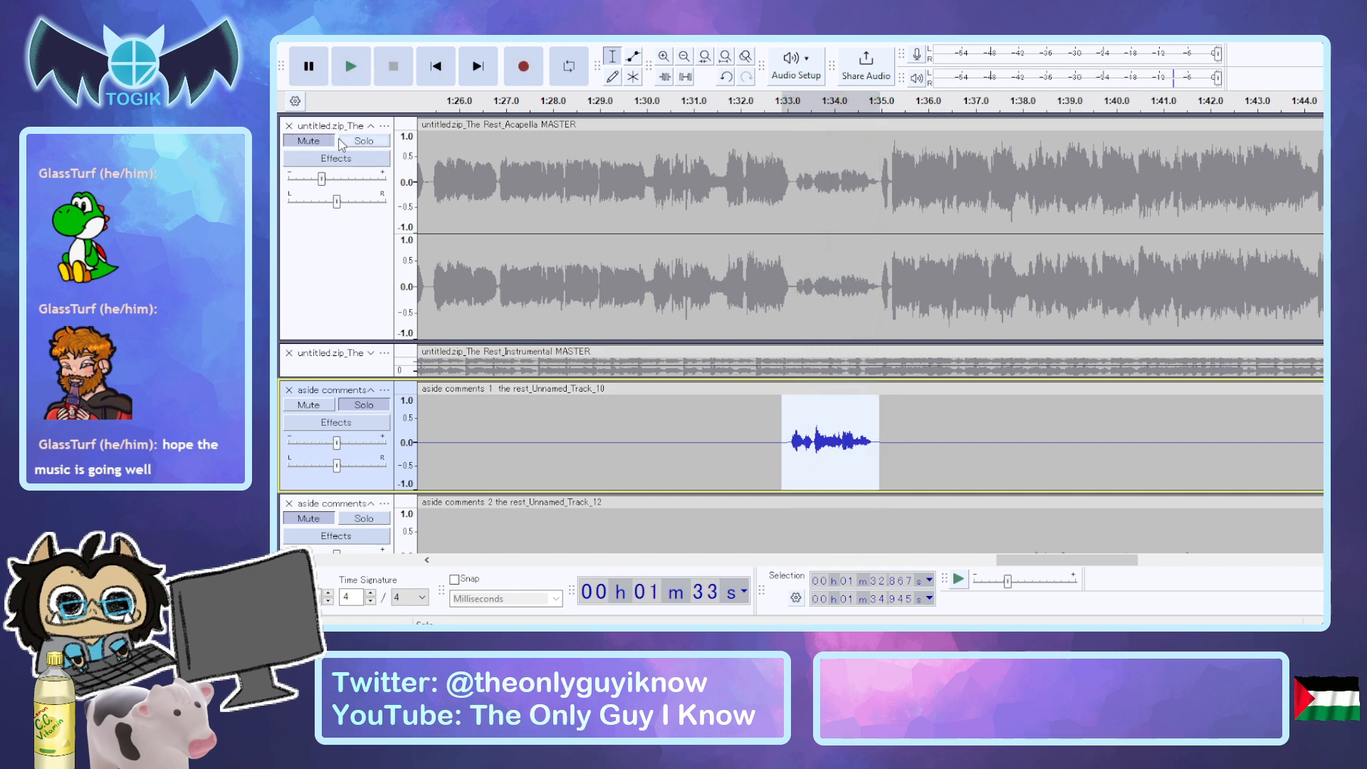
Compare the louder fourth phrase with the acapella by soloing each, and audition both tracks together without mute or solo.
click(364, 141)
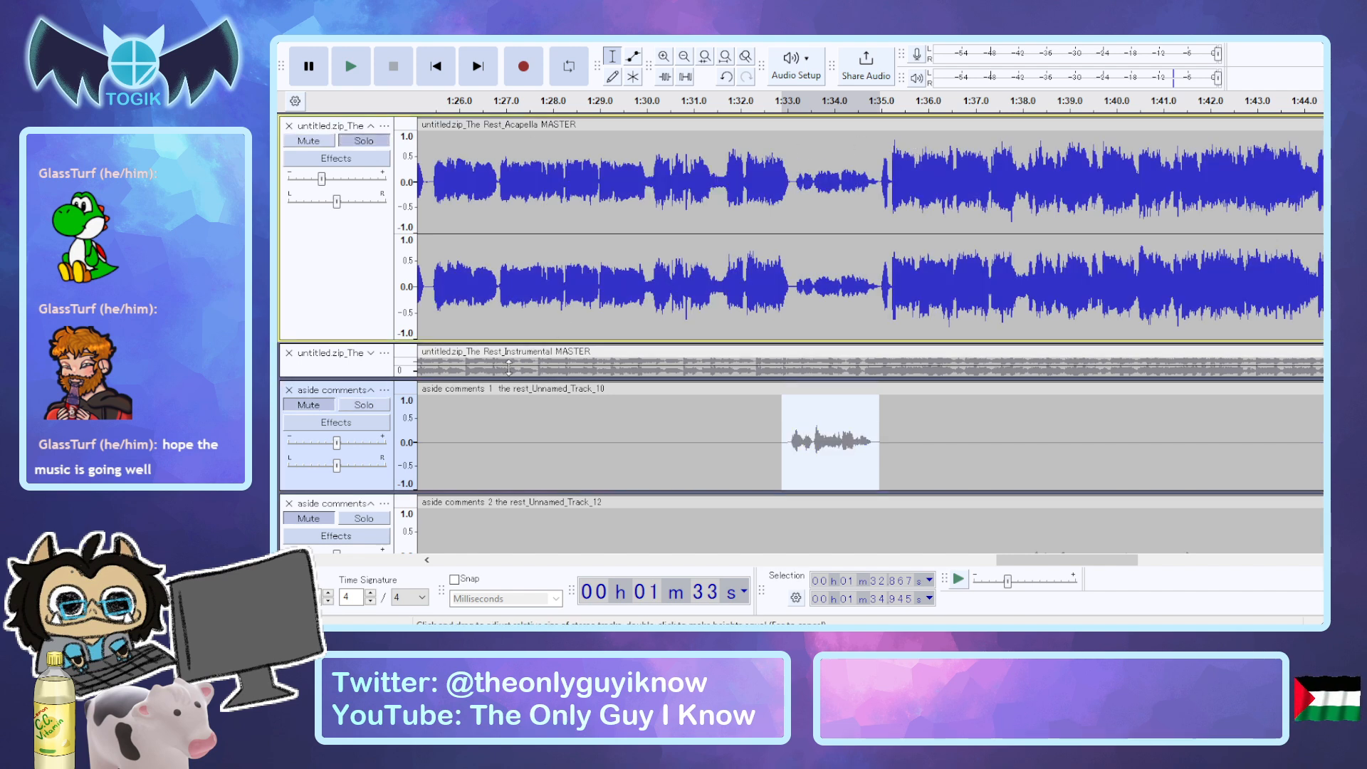
click(364, 405)
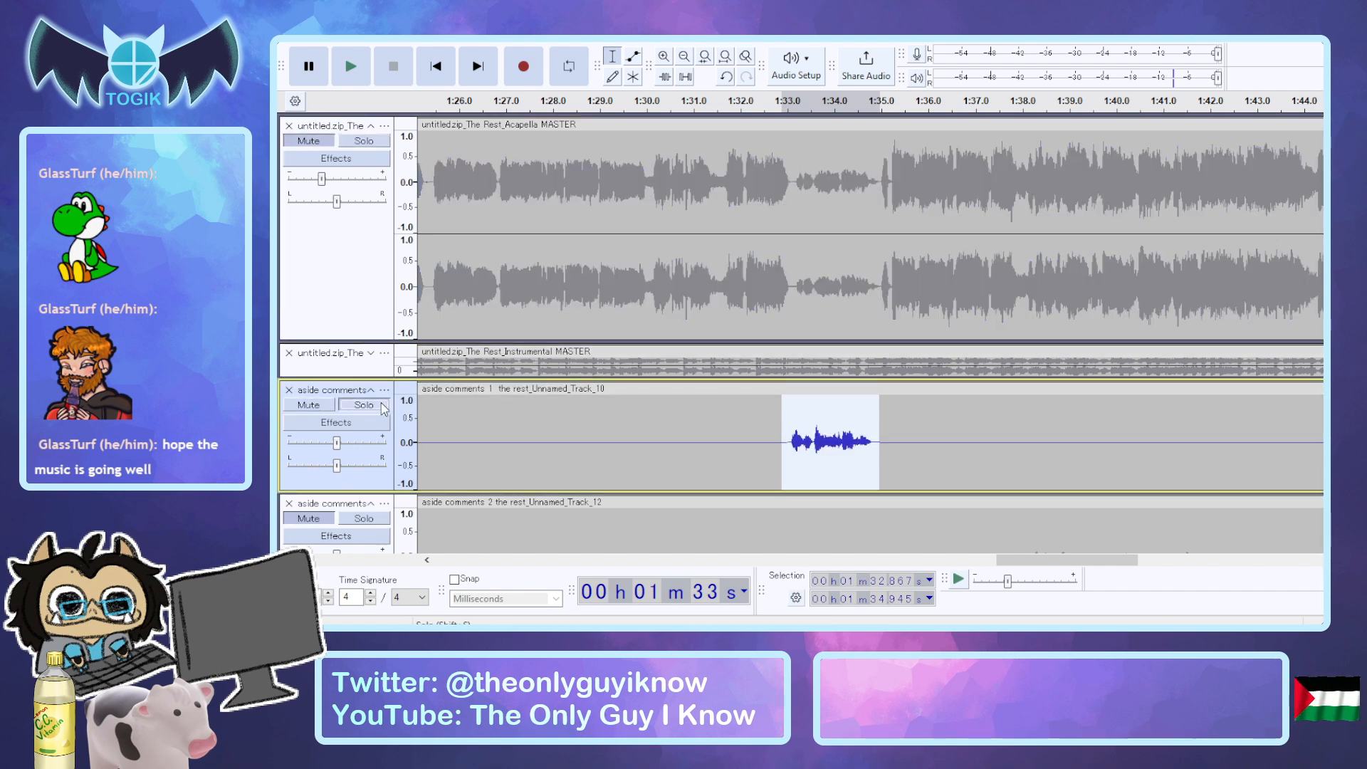
click(320, 142)
key(space)
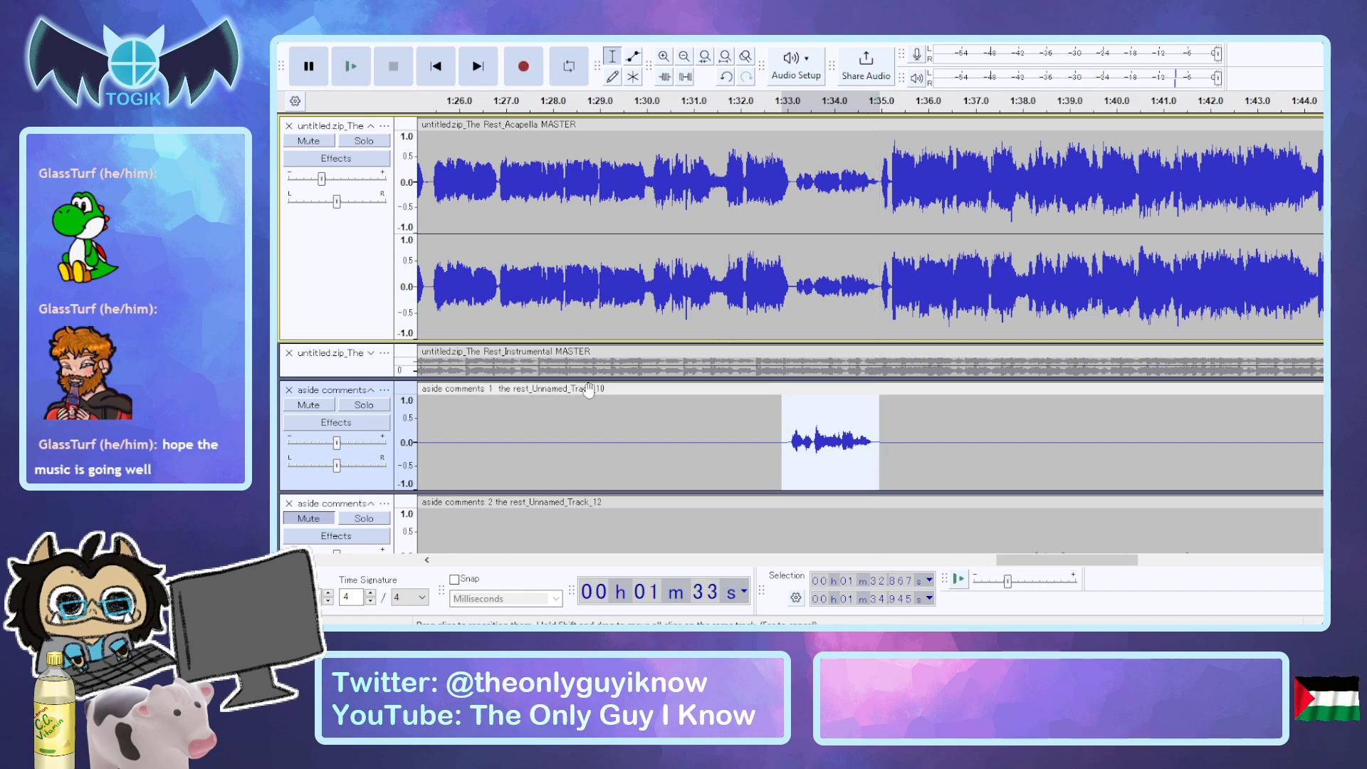
Undo back to the fourth phrase's earlier version with the spike, and compare it with the acapella alone and together.
key(ctrl+z)
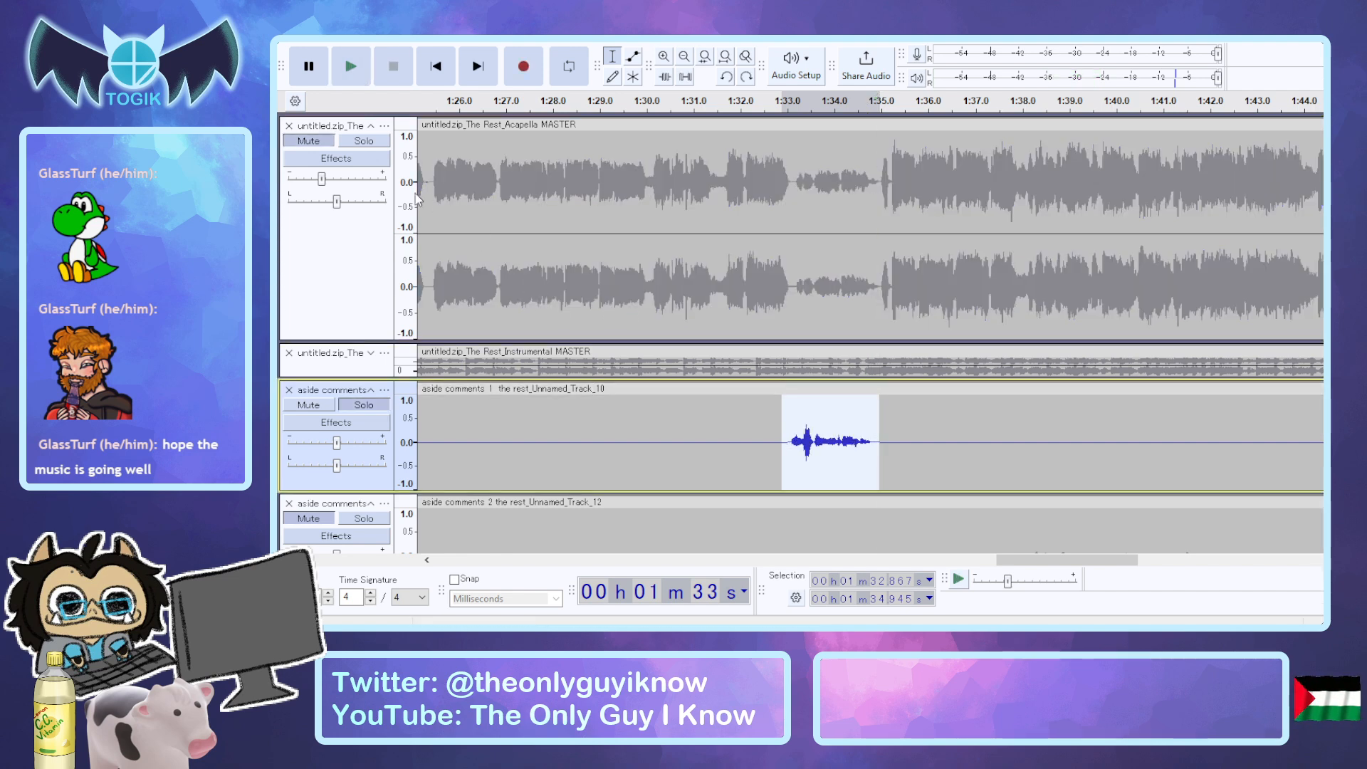
click(361, 141)
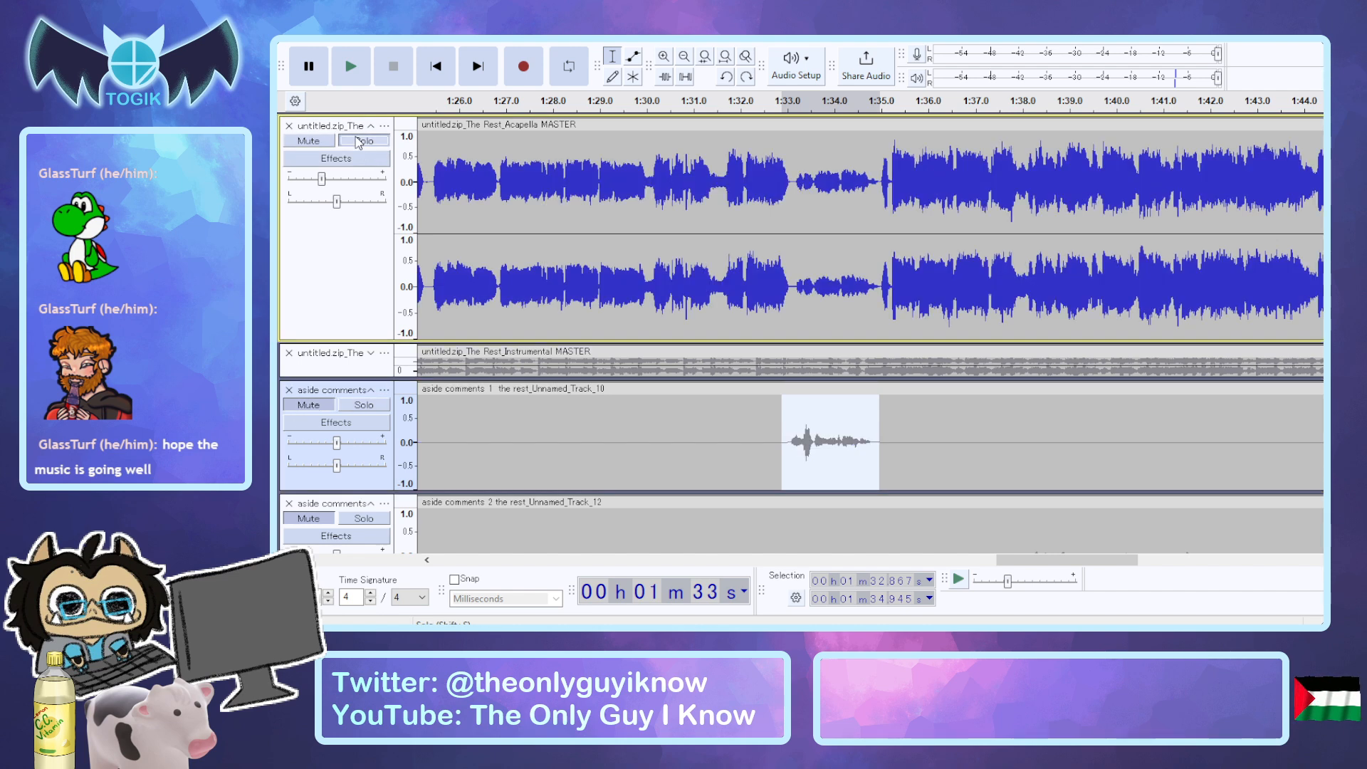
click(363, 405)
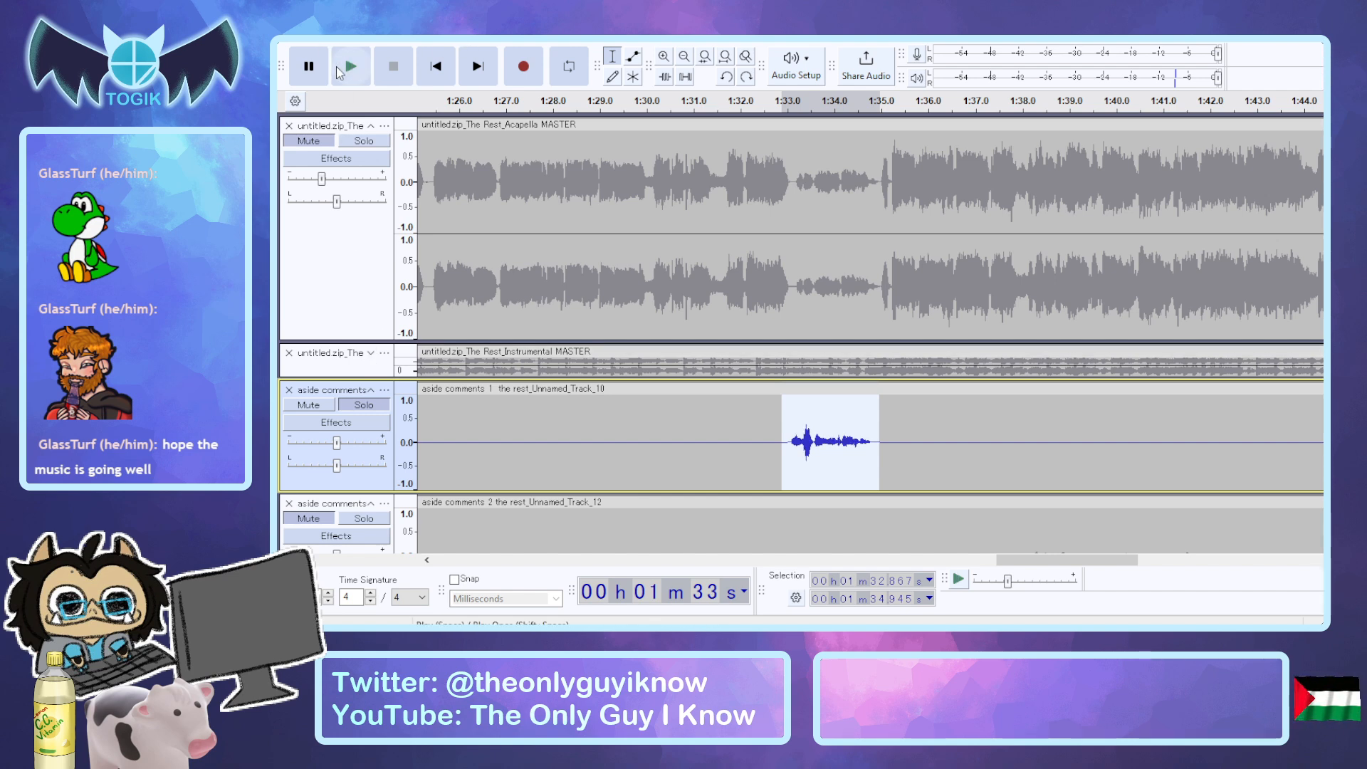
click(325, 143)
key(space)
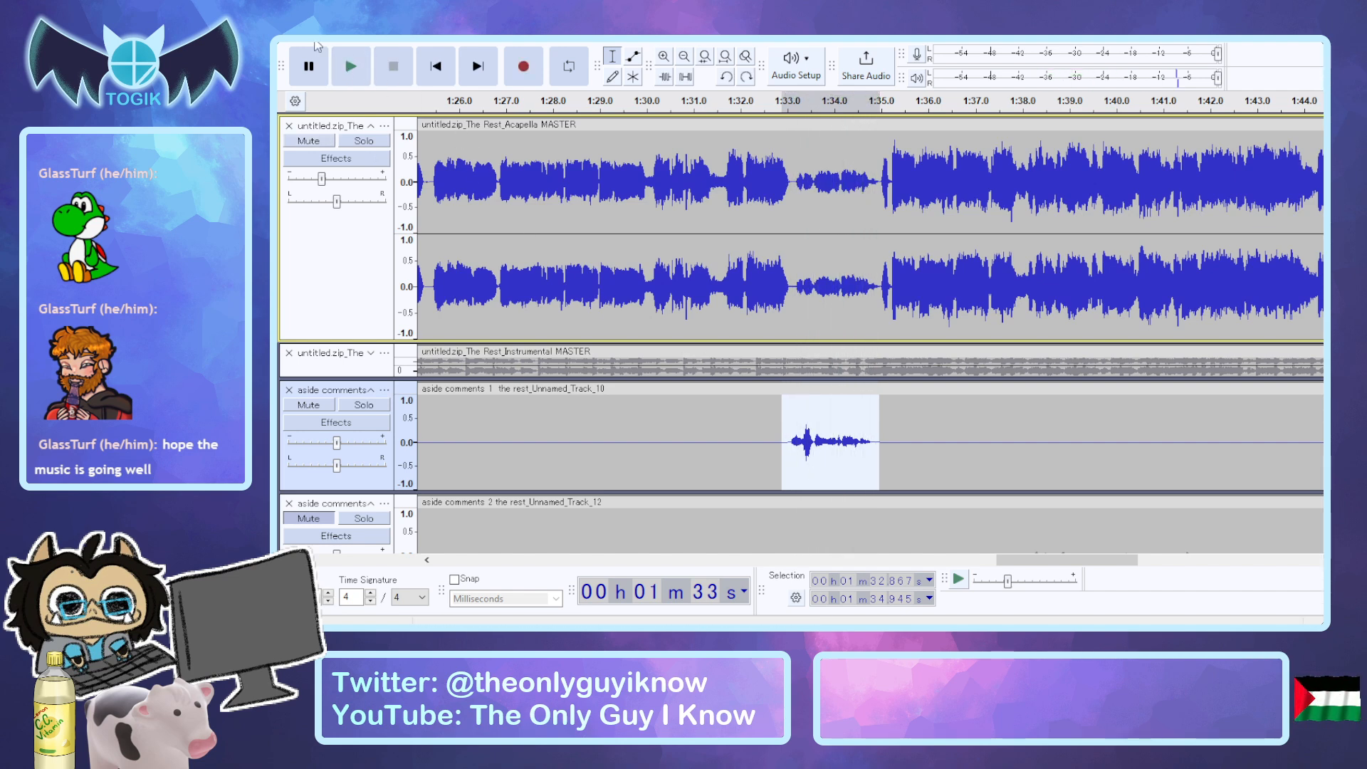
Restore the louder, evened-out version of the fourth phrase and audition it together with the acapella.
key(ctrl+z)
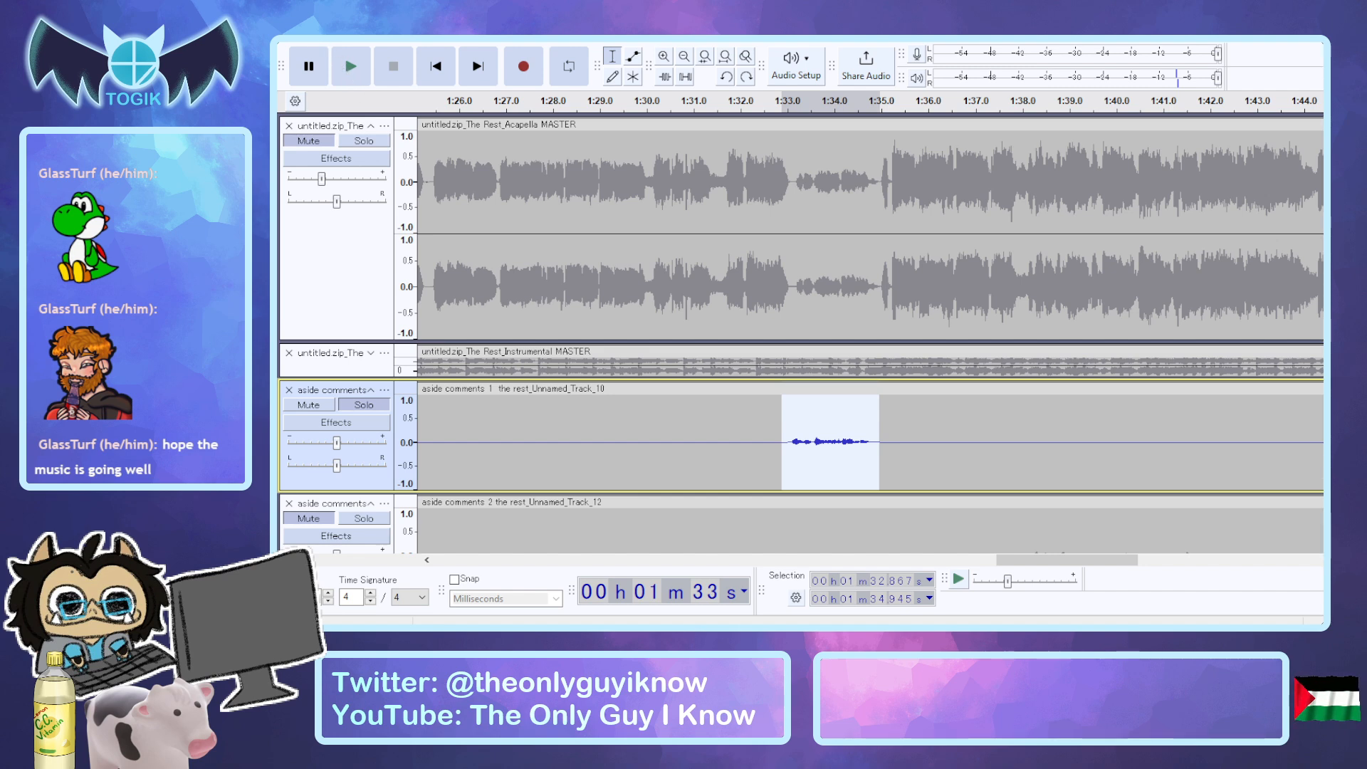
key(ctrl+y)
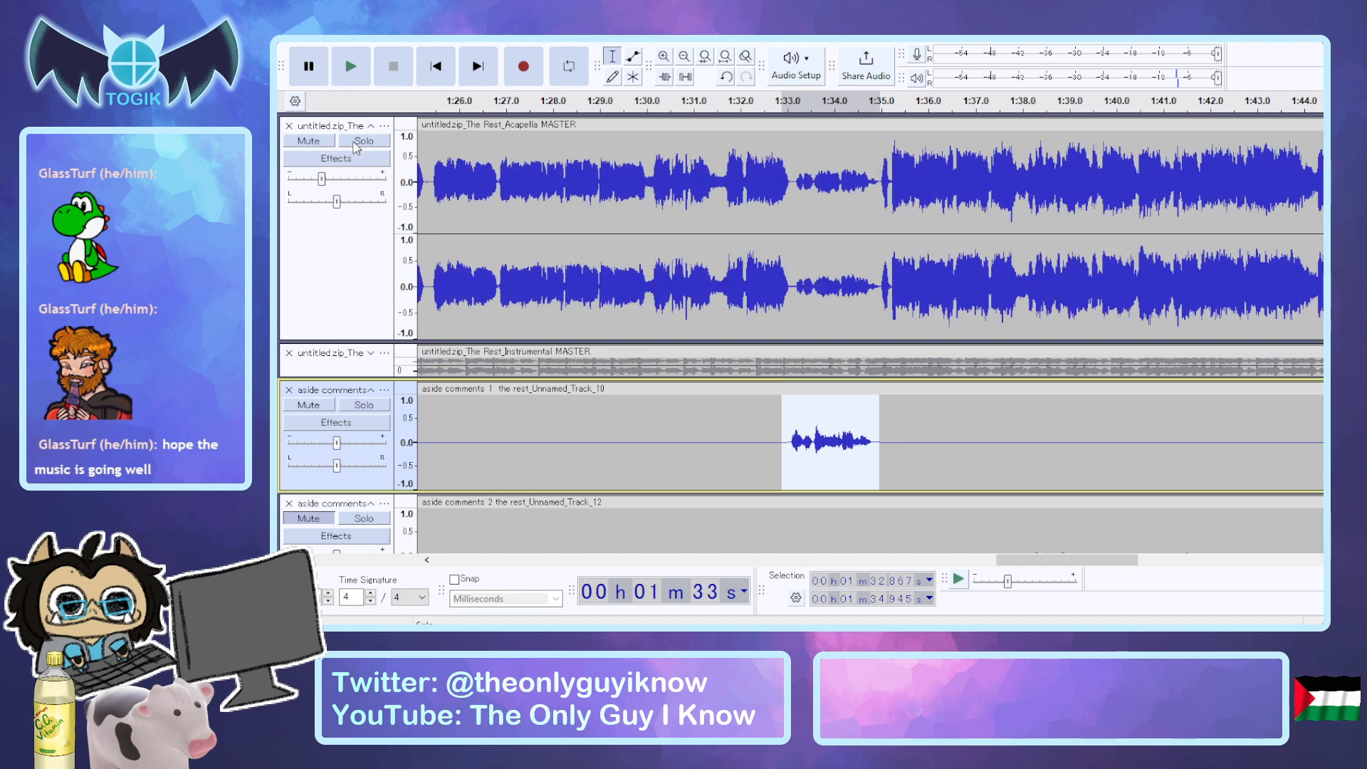
key(space)
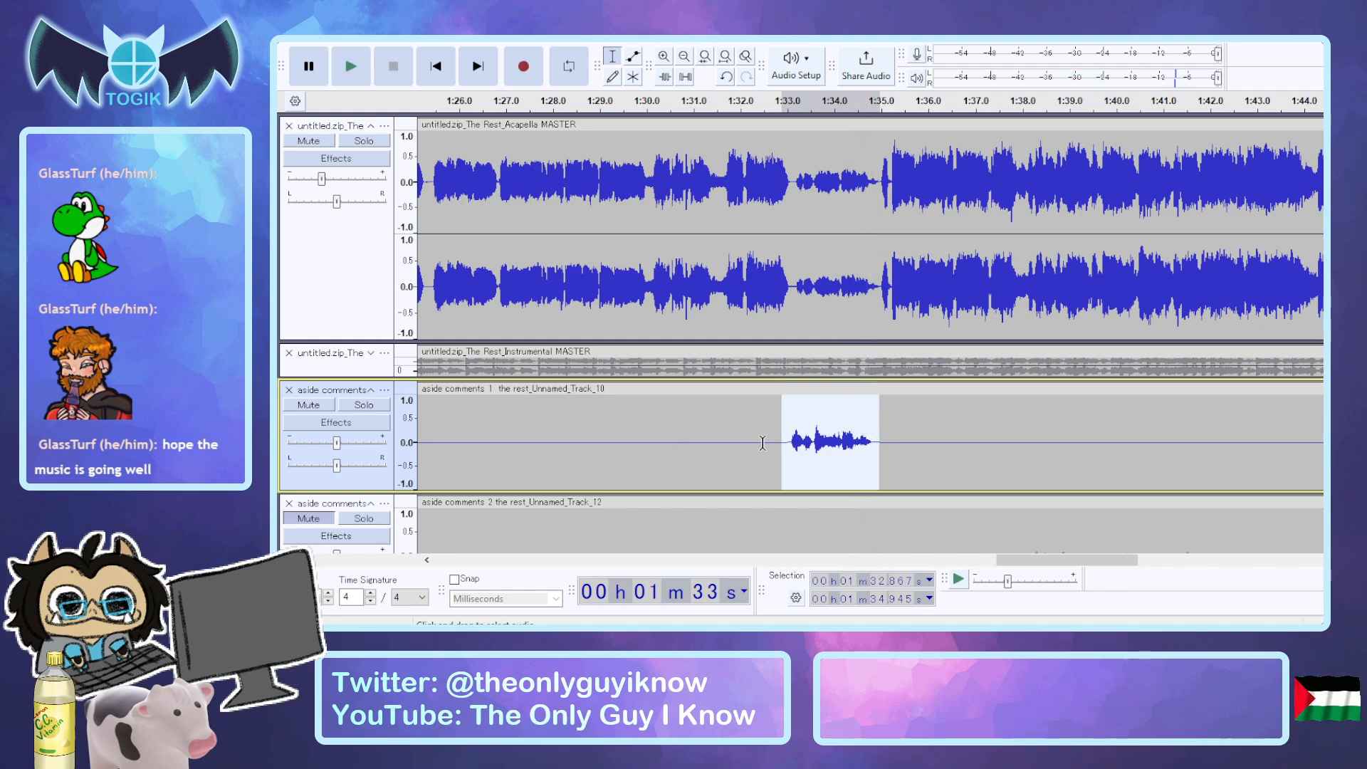
Unmute aside comments 2 and audition its phrase at about 1:05 together with the acapella.
click(919, 448)
ctrl+scroll(919, 447, down, 2)
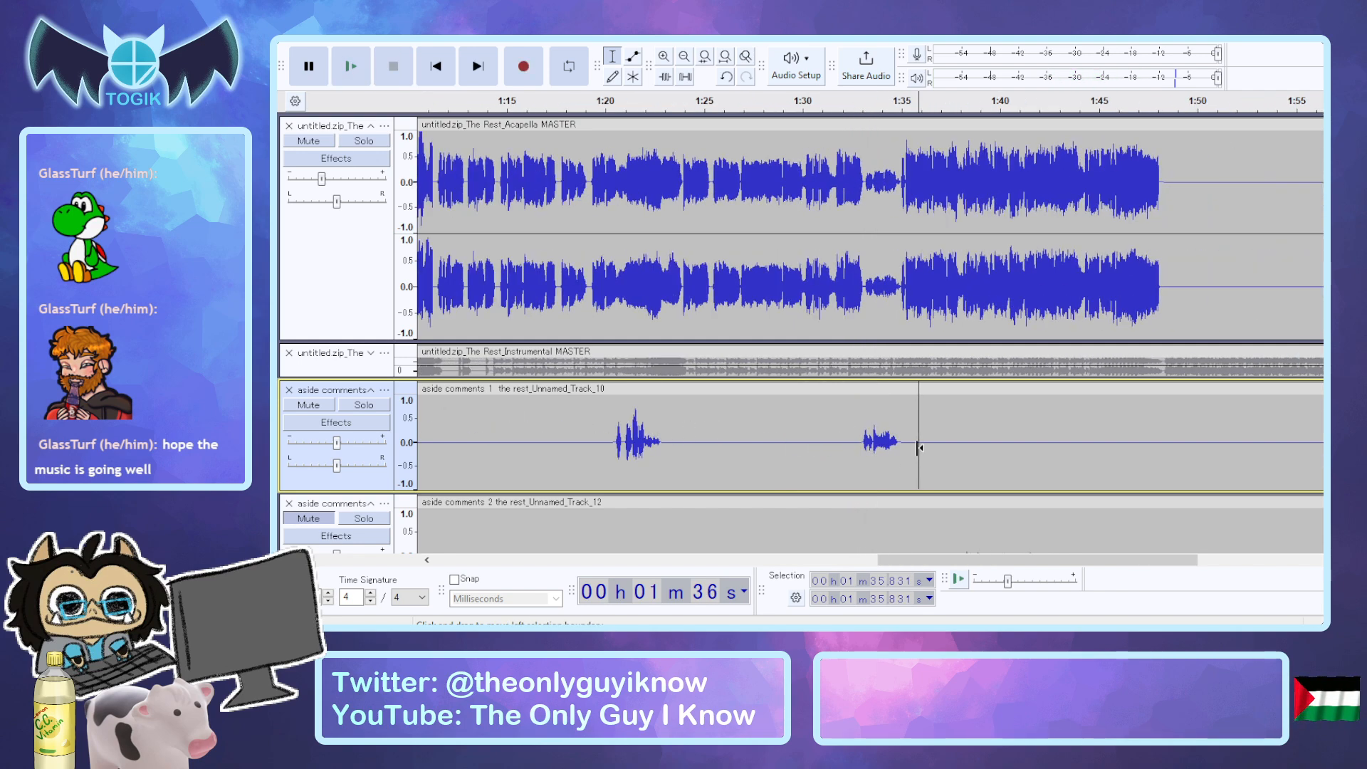
scroll(972, 434, down, 3)
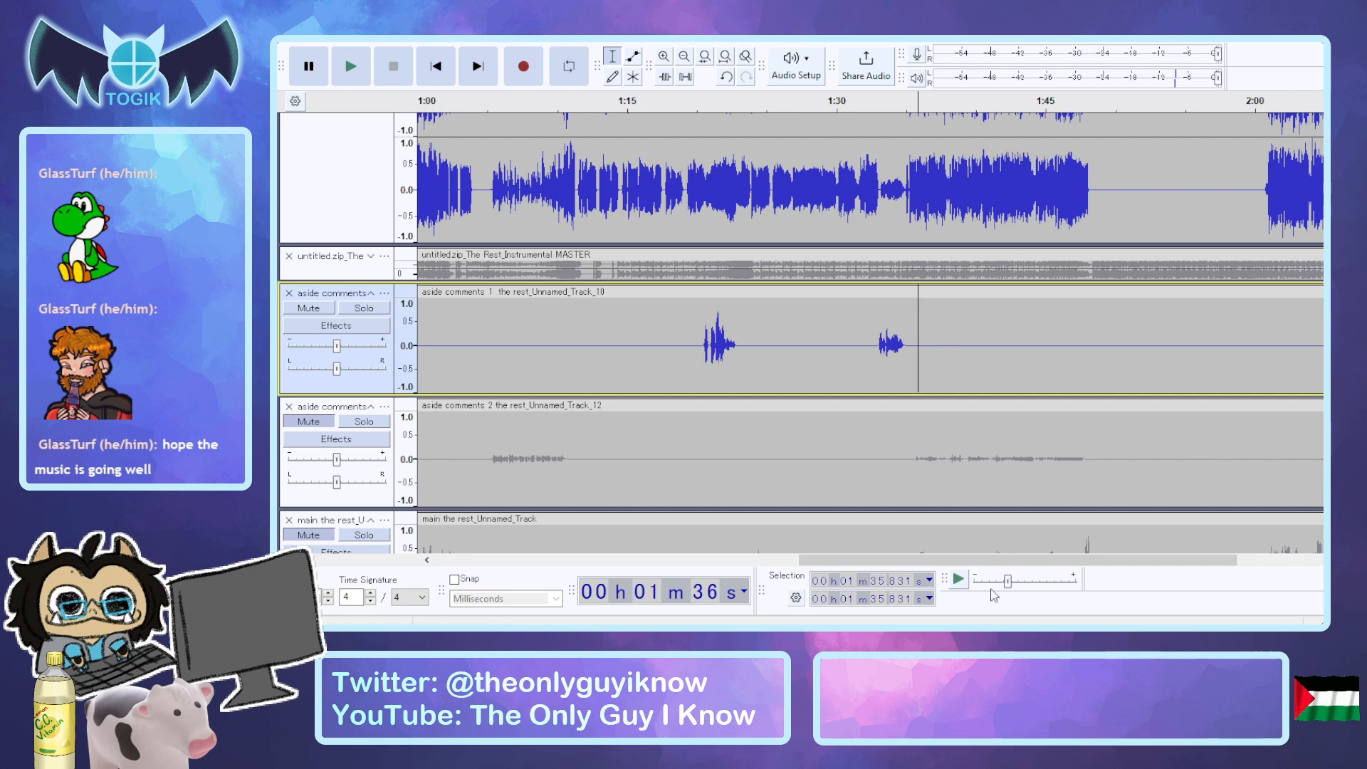
drag(1005, 560, 828, 470)
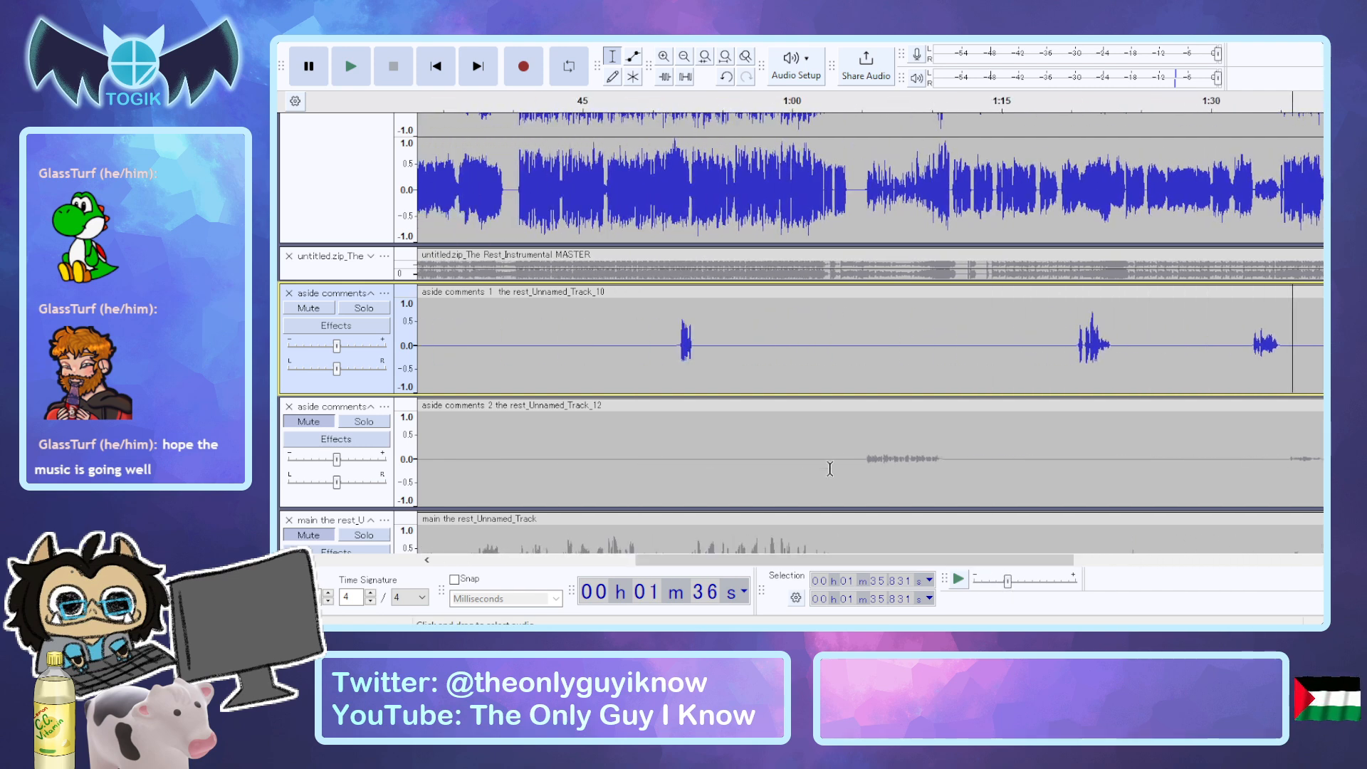
click(864, 454)
click(308, 421)
key(space)
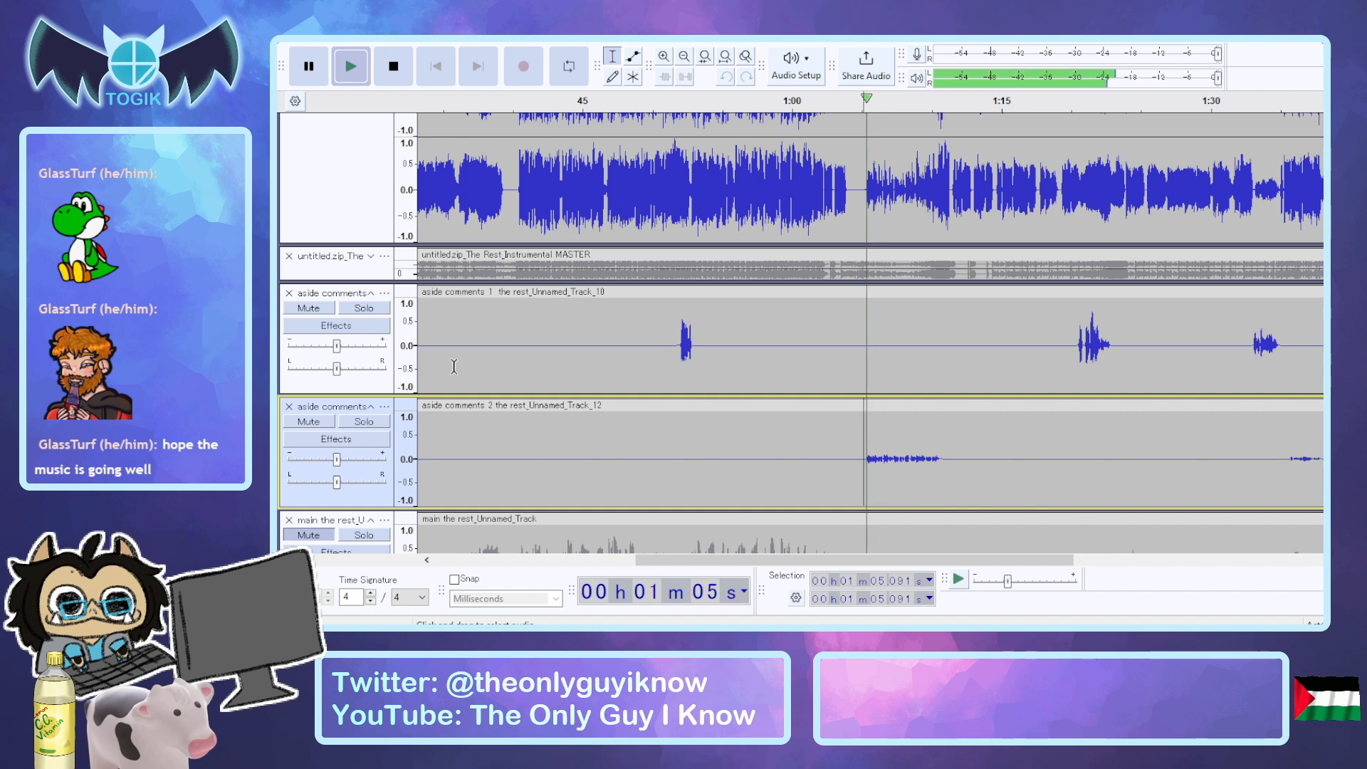
scroll(964, 456, up, 2)
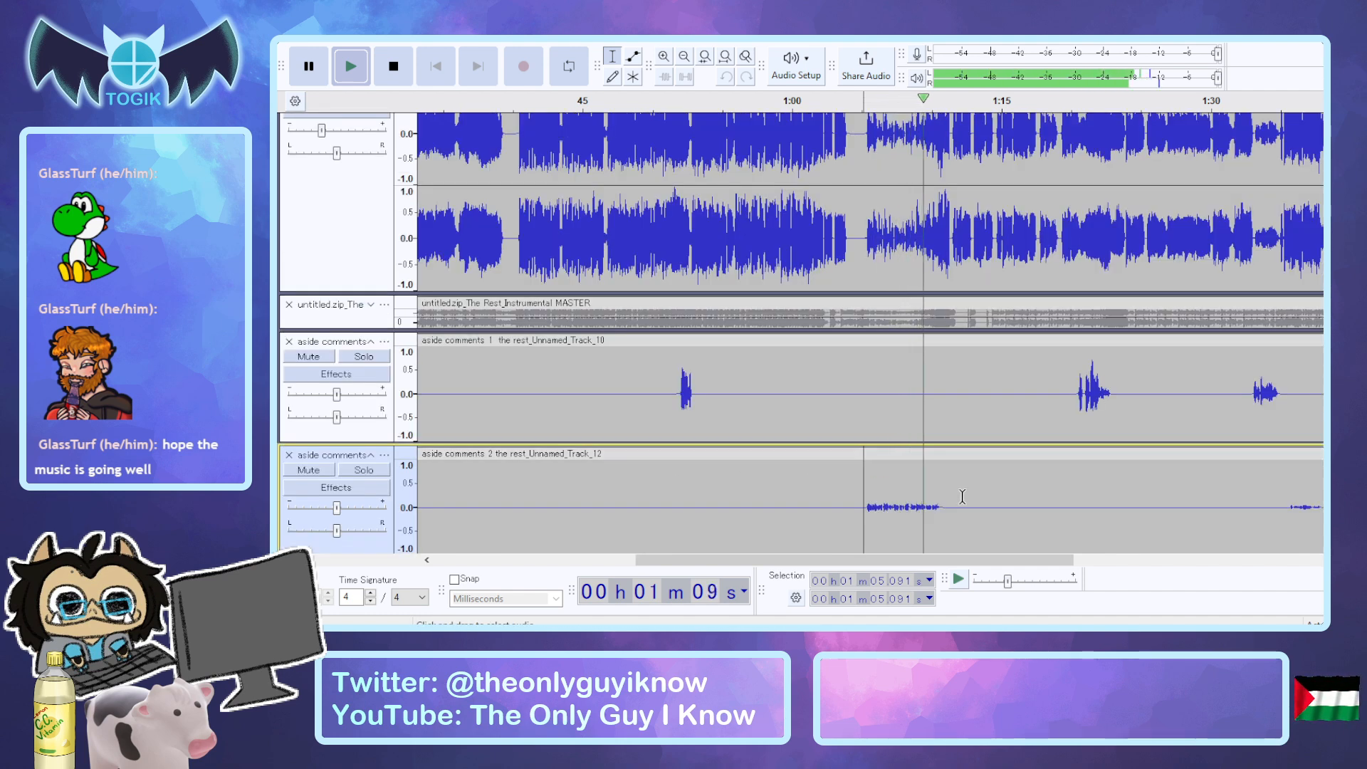
key(space)
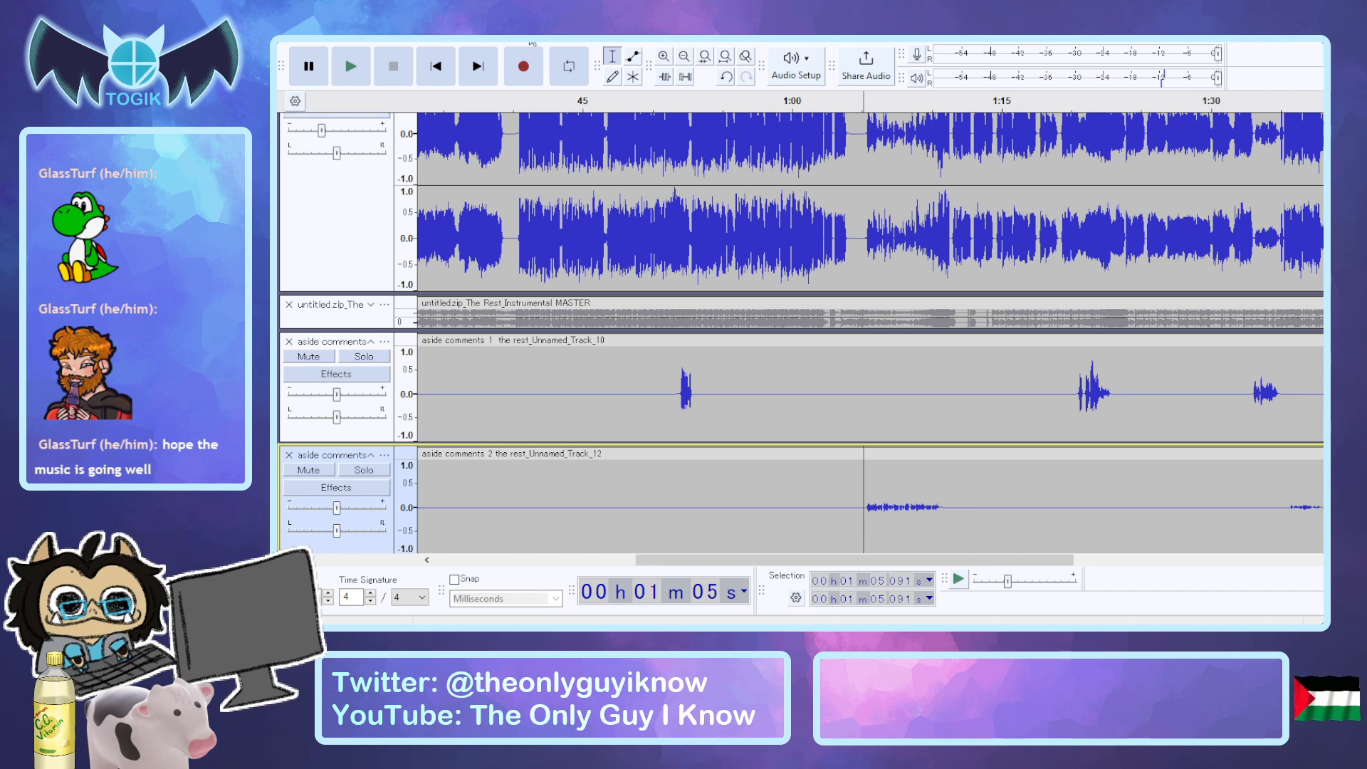
Select the phrase from 1:05.254 to 1:10.945 in aside comments 2.
click(633, 151)
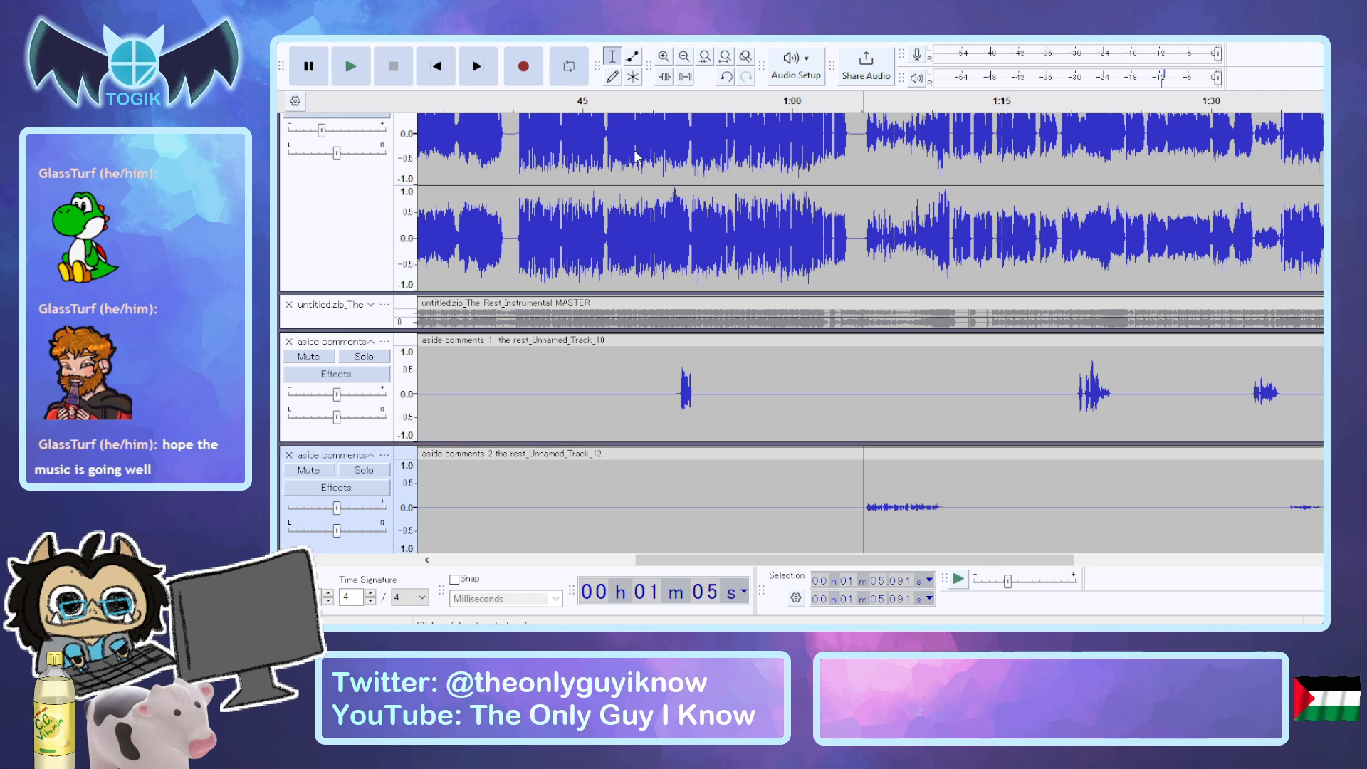
drag(866, 502, 945, 502)
scroll(945, 502, down, 1)
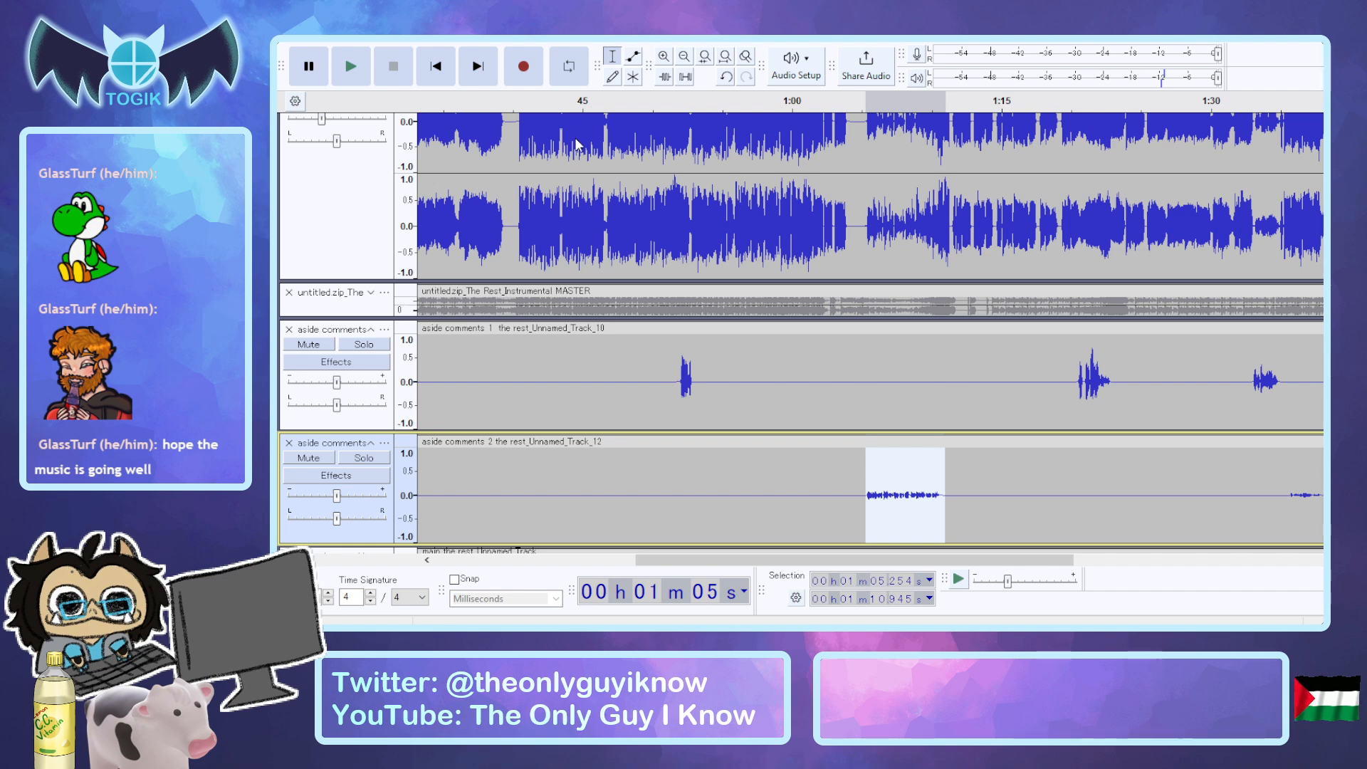
click(610, 170)
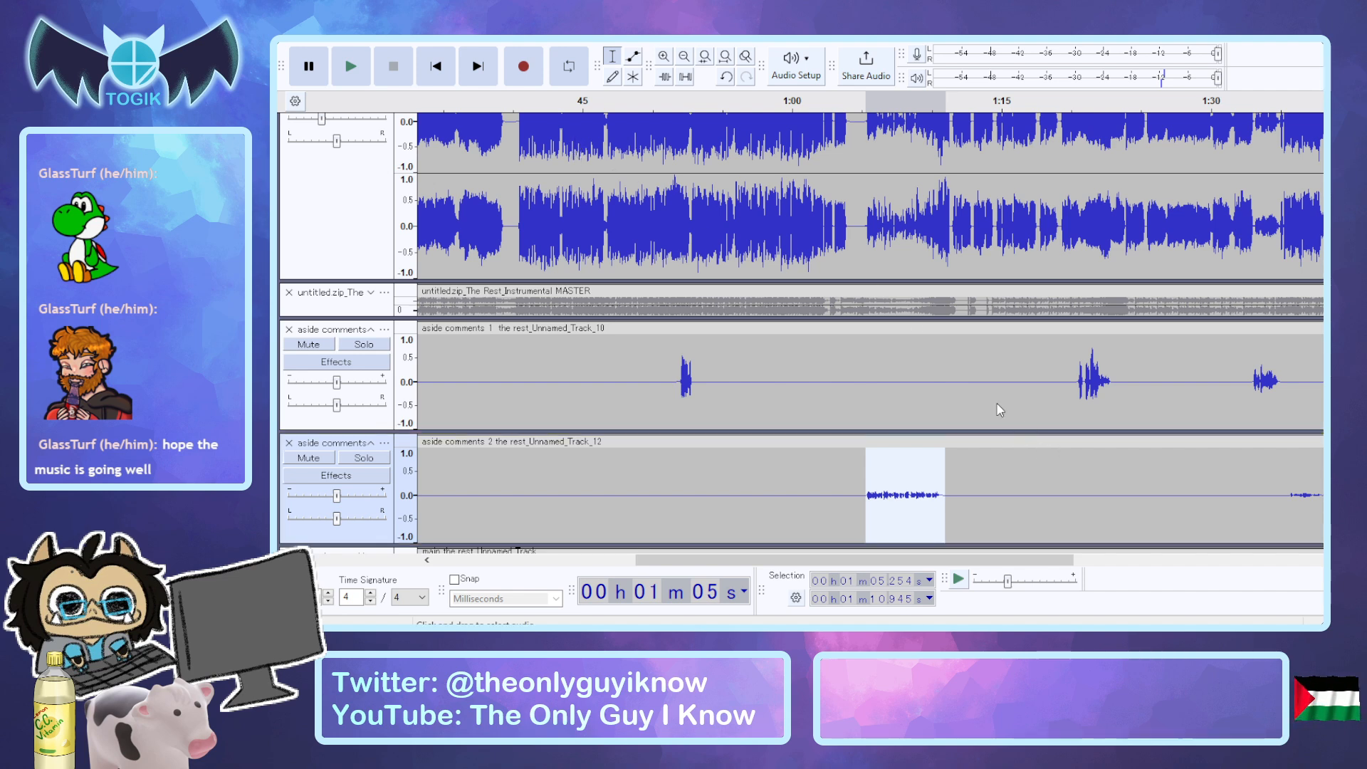
click(1093, 484)
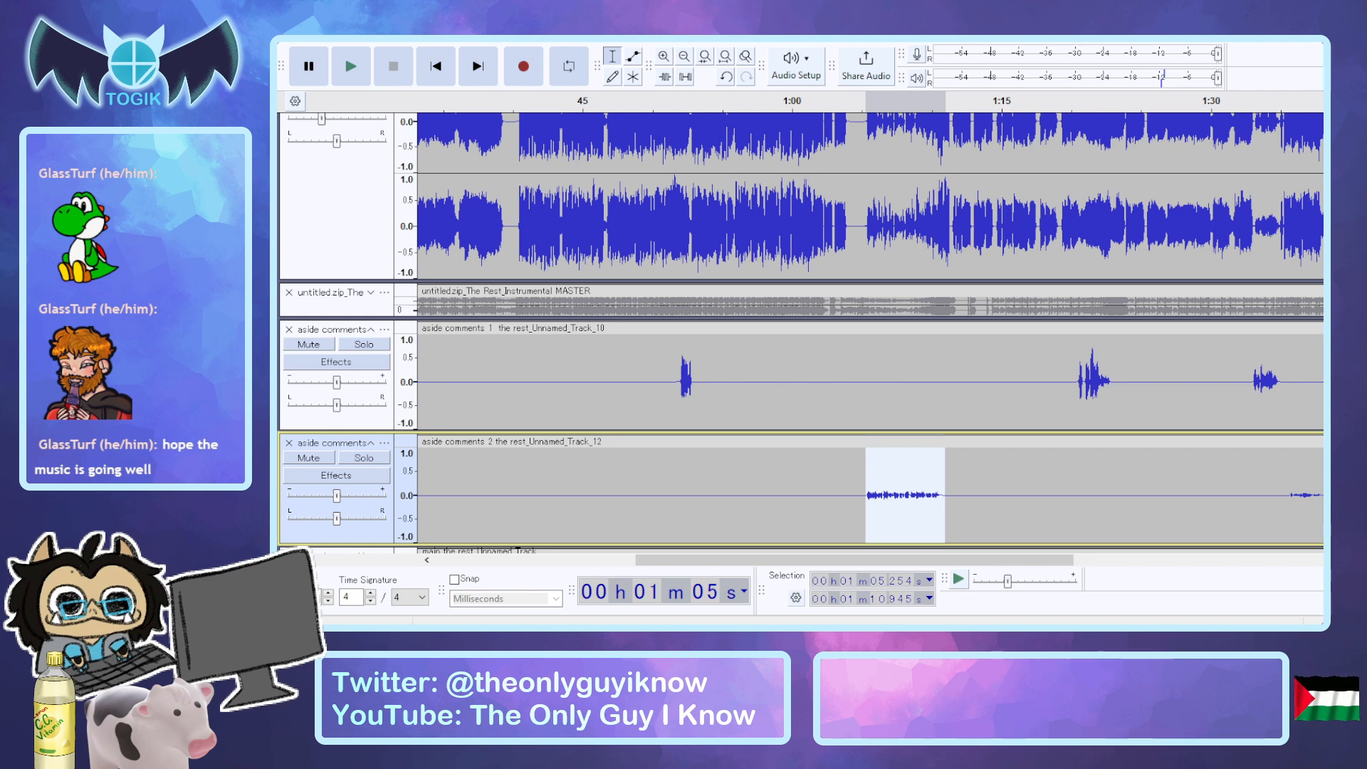
click(503, 88)
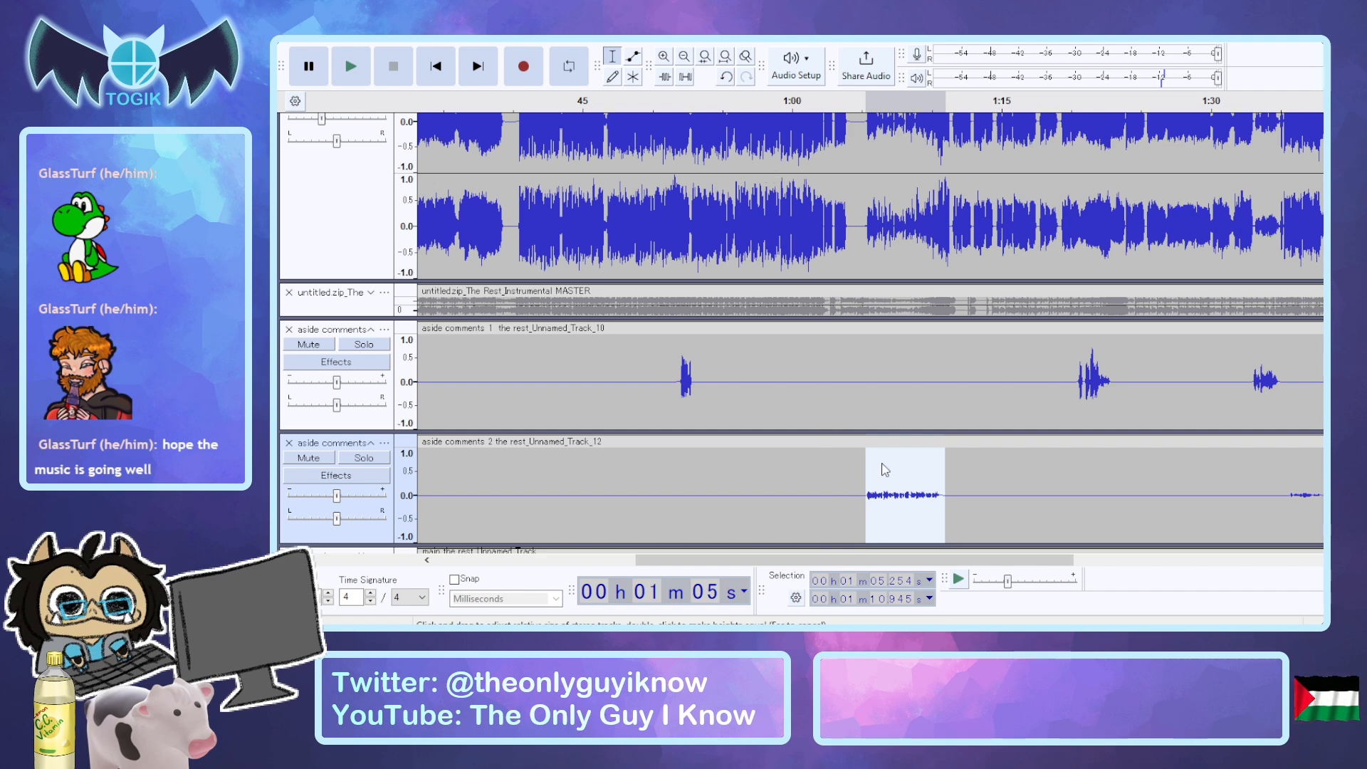
key(ctrl+l)
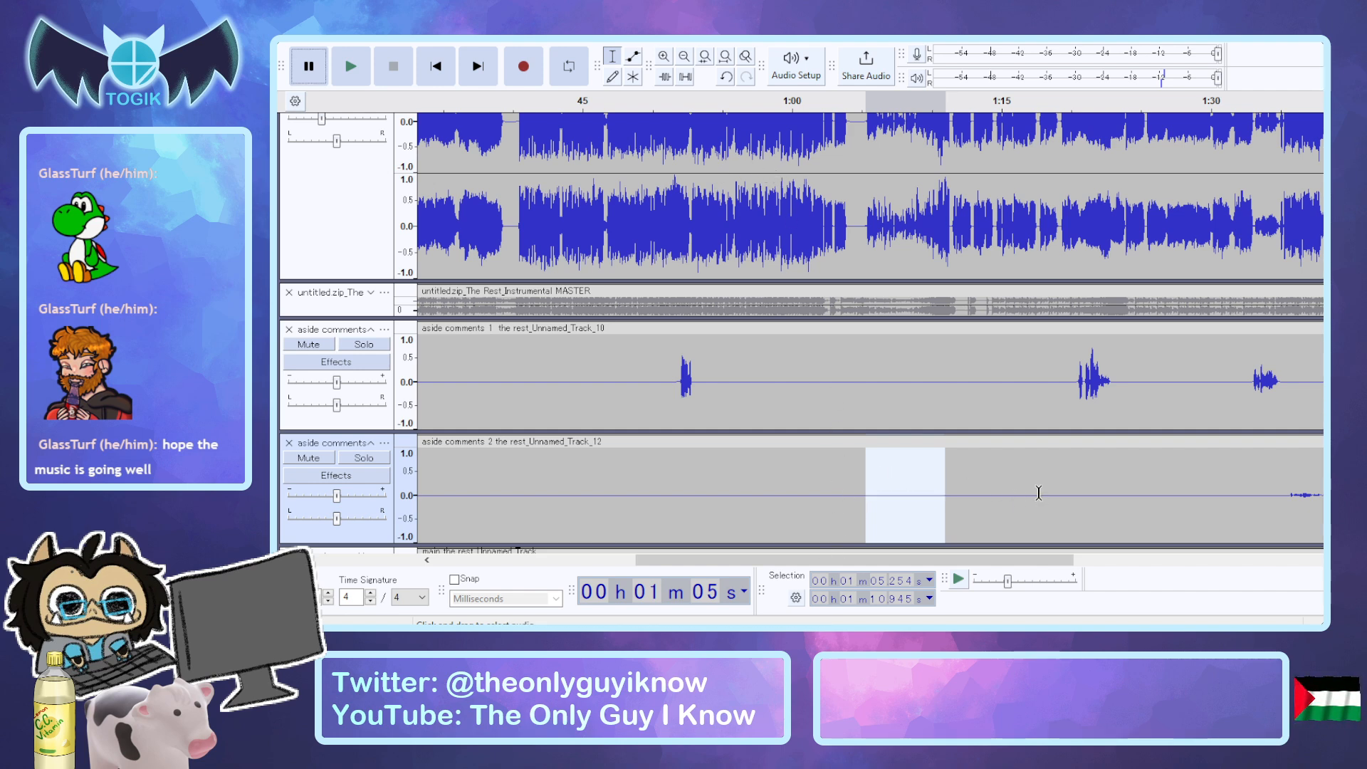
key(ctrl+z)
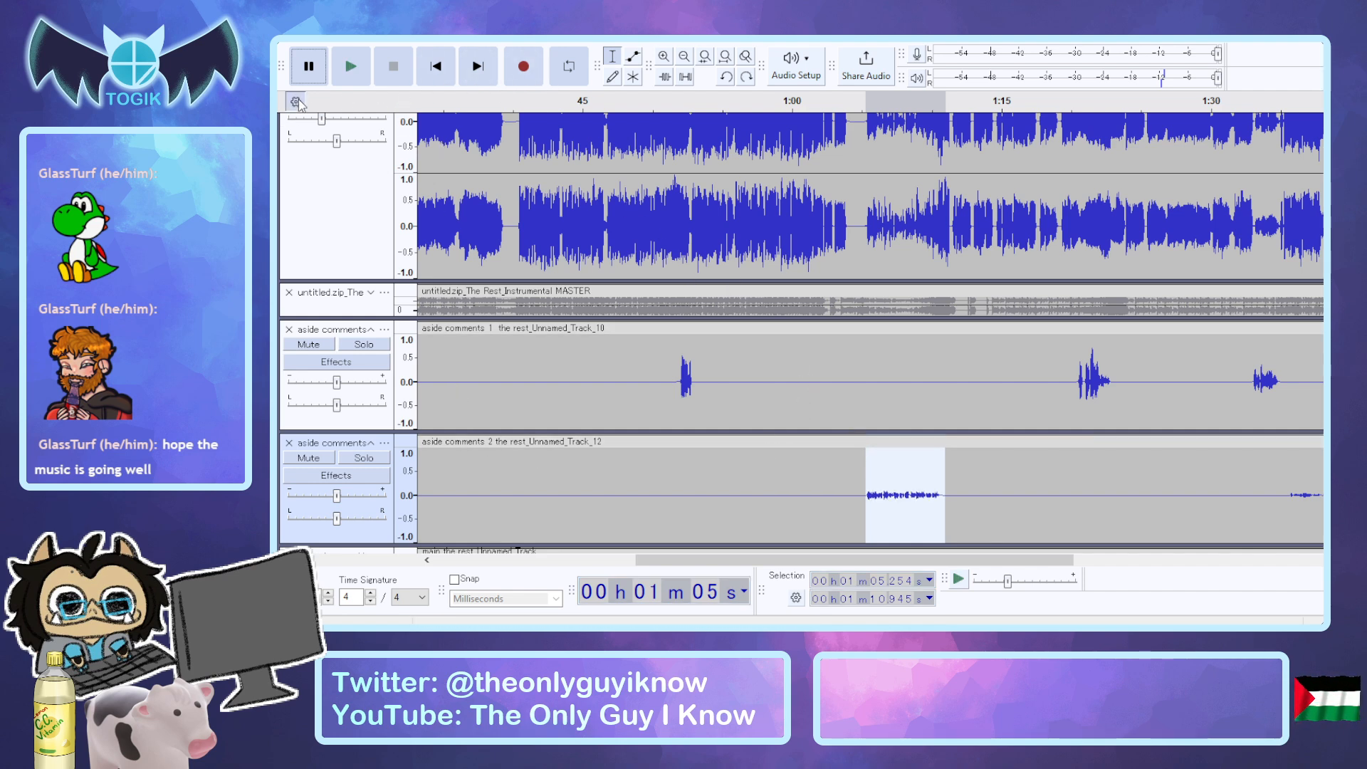
Switch to Synthesizer V Studio and place the playhead at bar 9 of the arrangement.
click(289, 245)
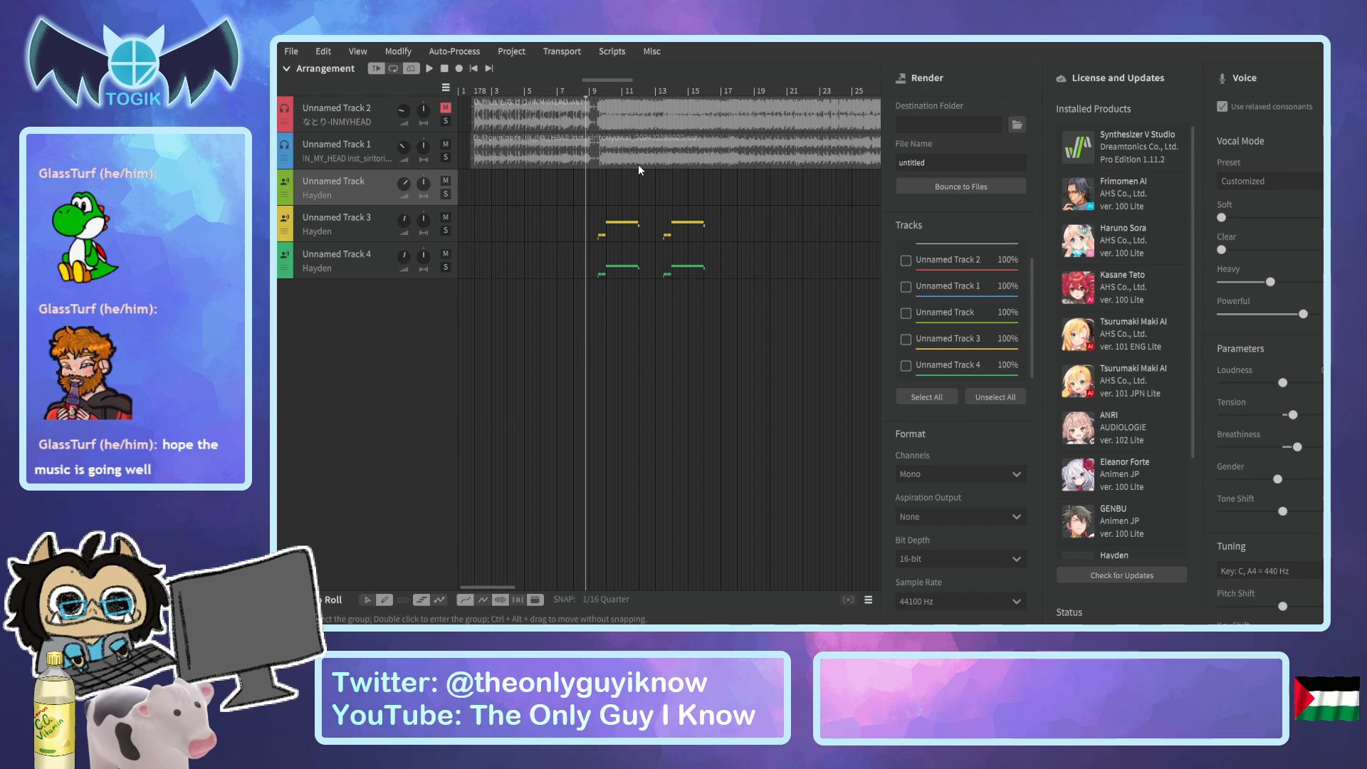
click(592, 92)
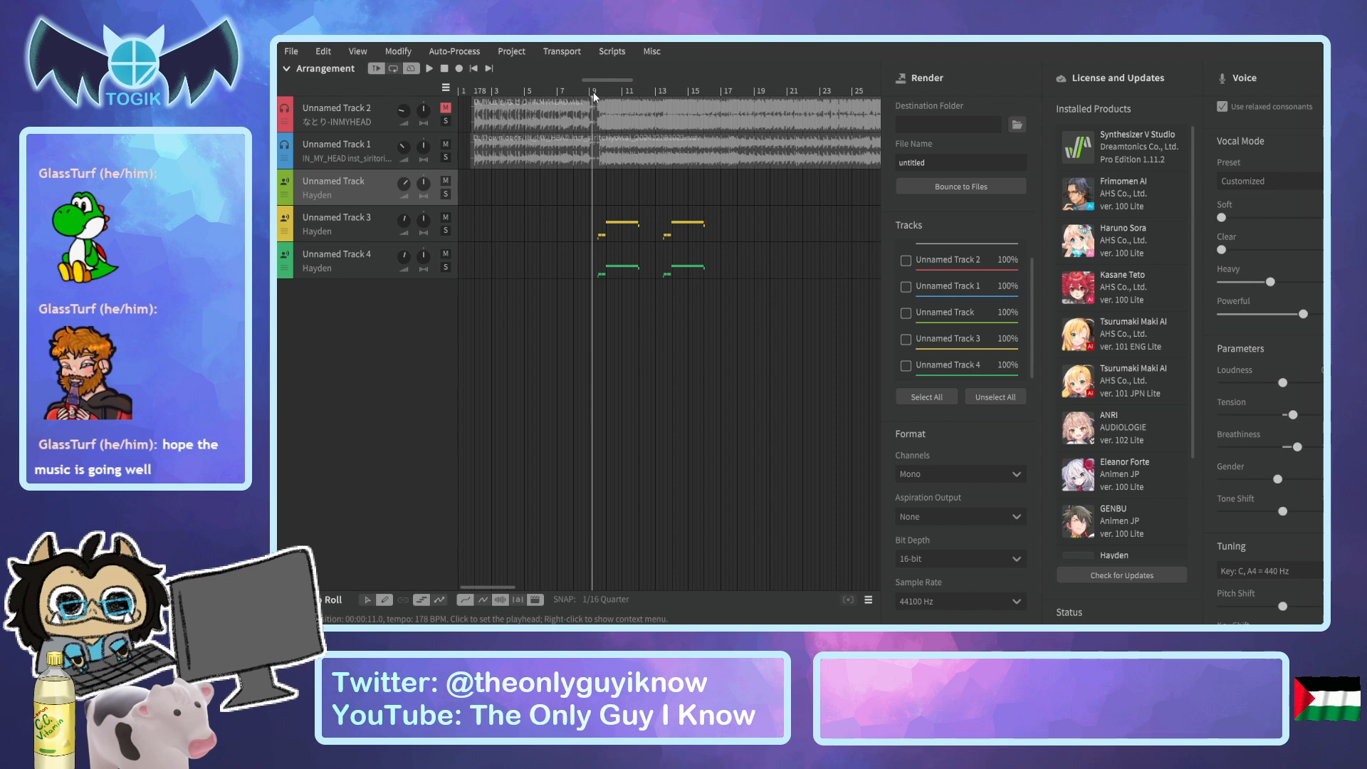
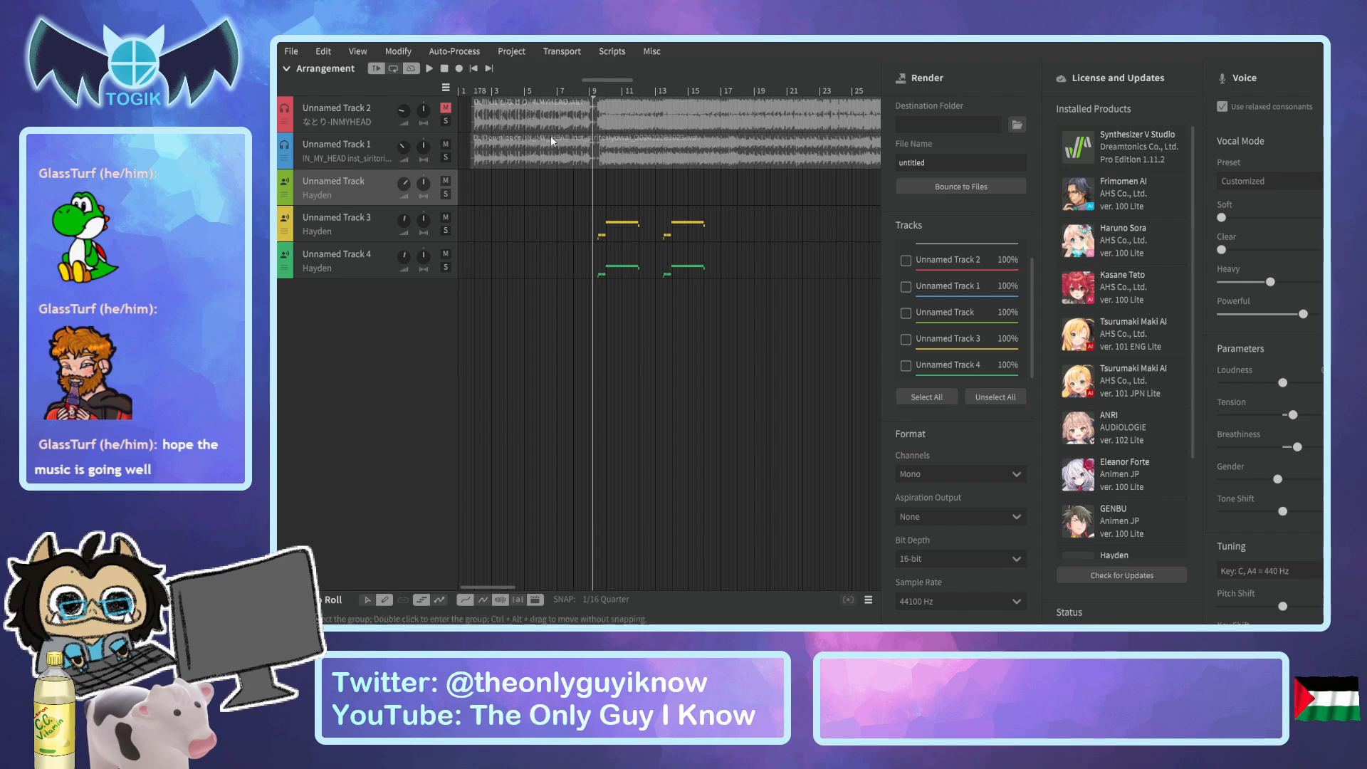
Play the arrangement from bar 9 to about bar 17.
click(594, 88)
click(594, 90)
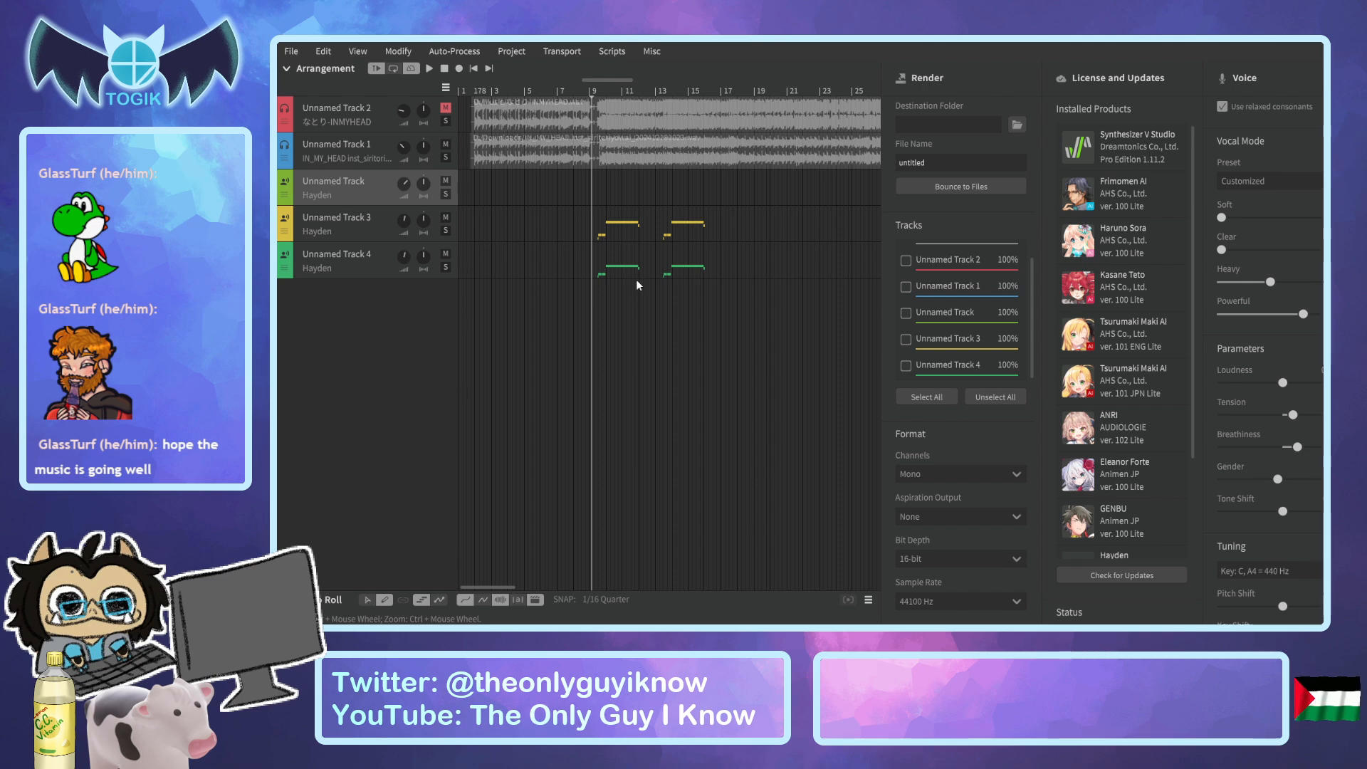
key(space)
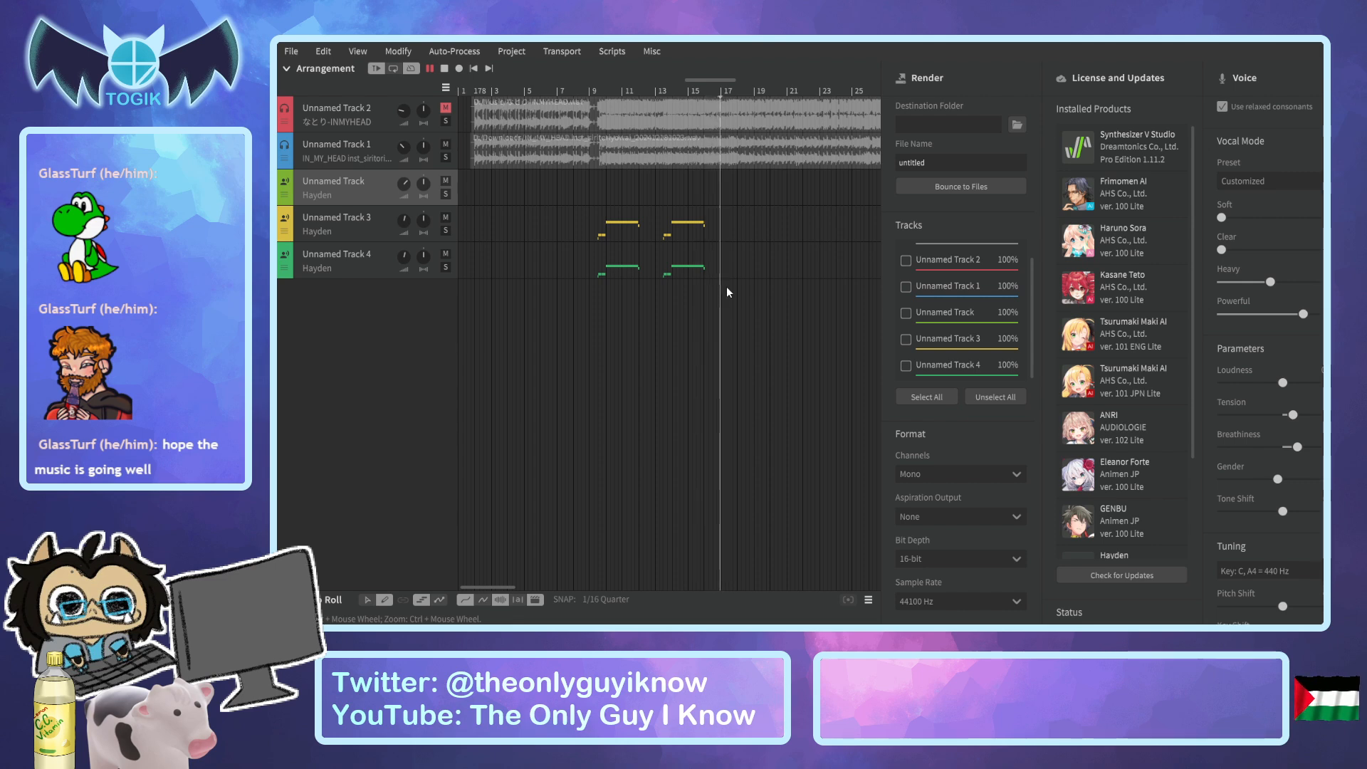
key(space)
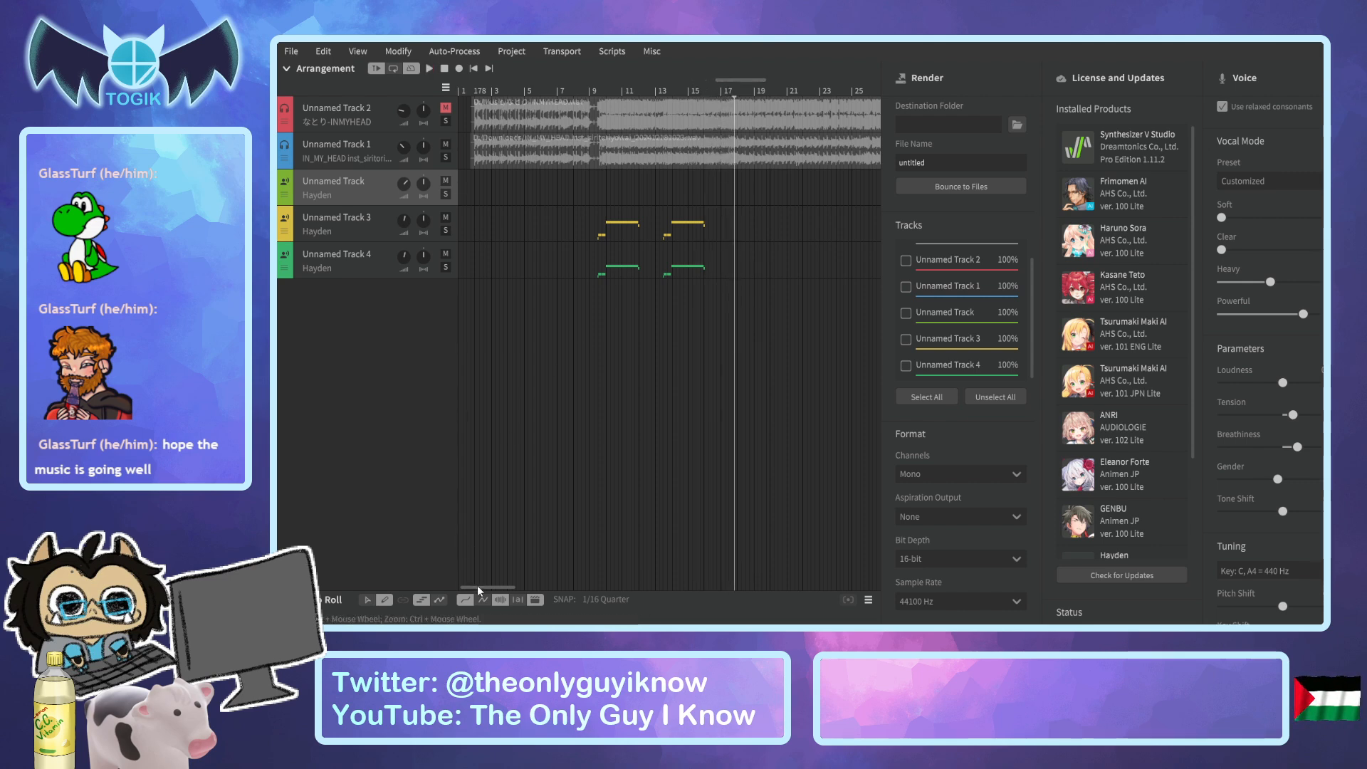
Place the playhead around bar 32 and expand the piano roll below the arrangement.
drag(480, 588, 547, 588)
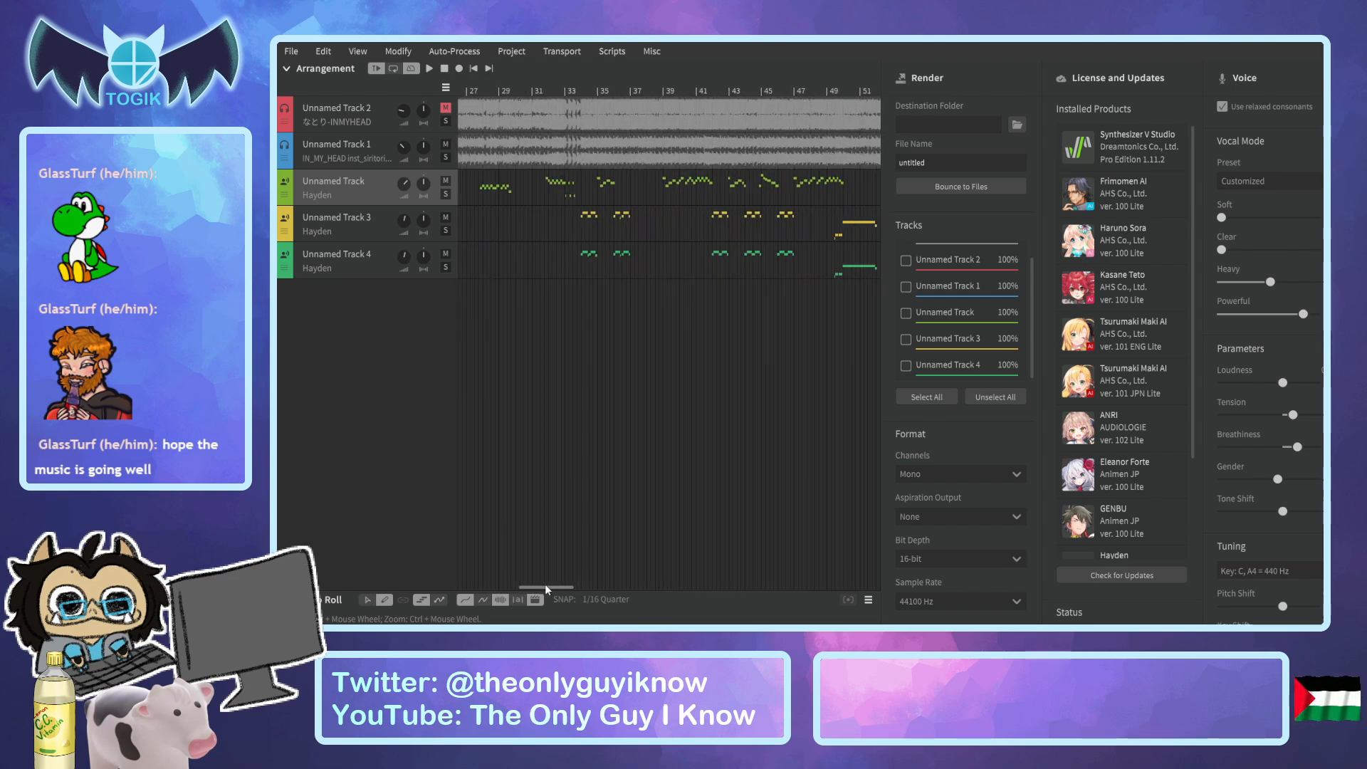
click(540, 92)
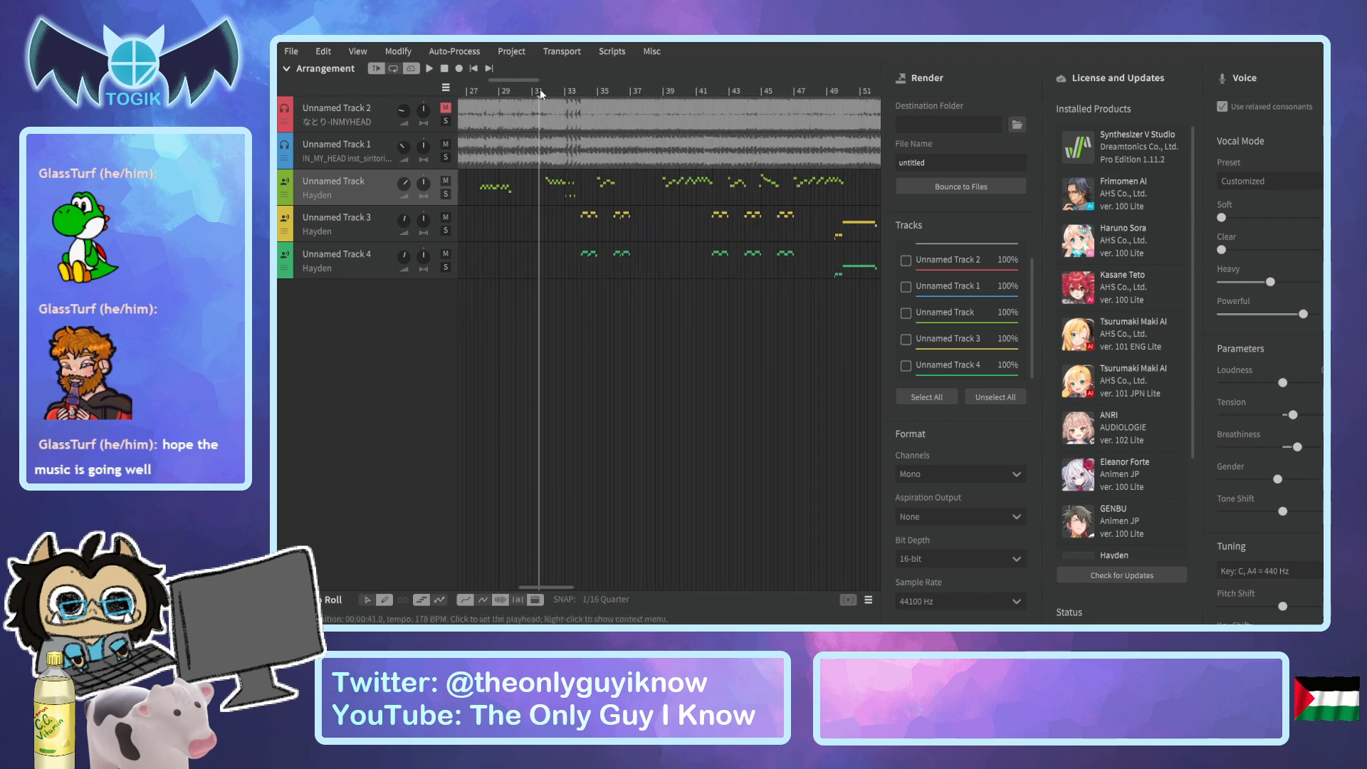
click(546, 92)
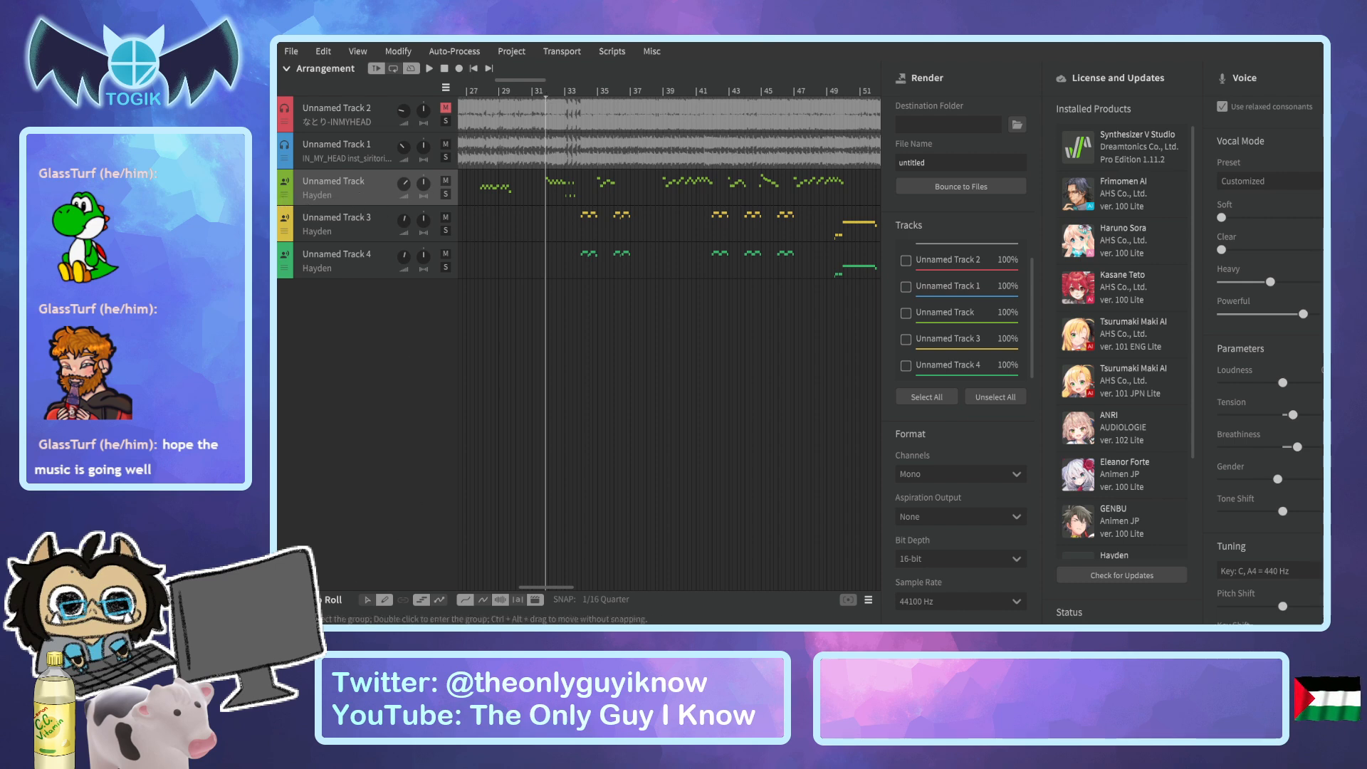
click(287, 599)
scroll(531, 410, down, 4)
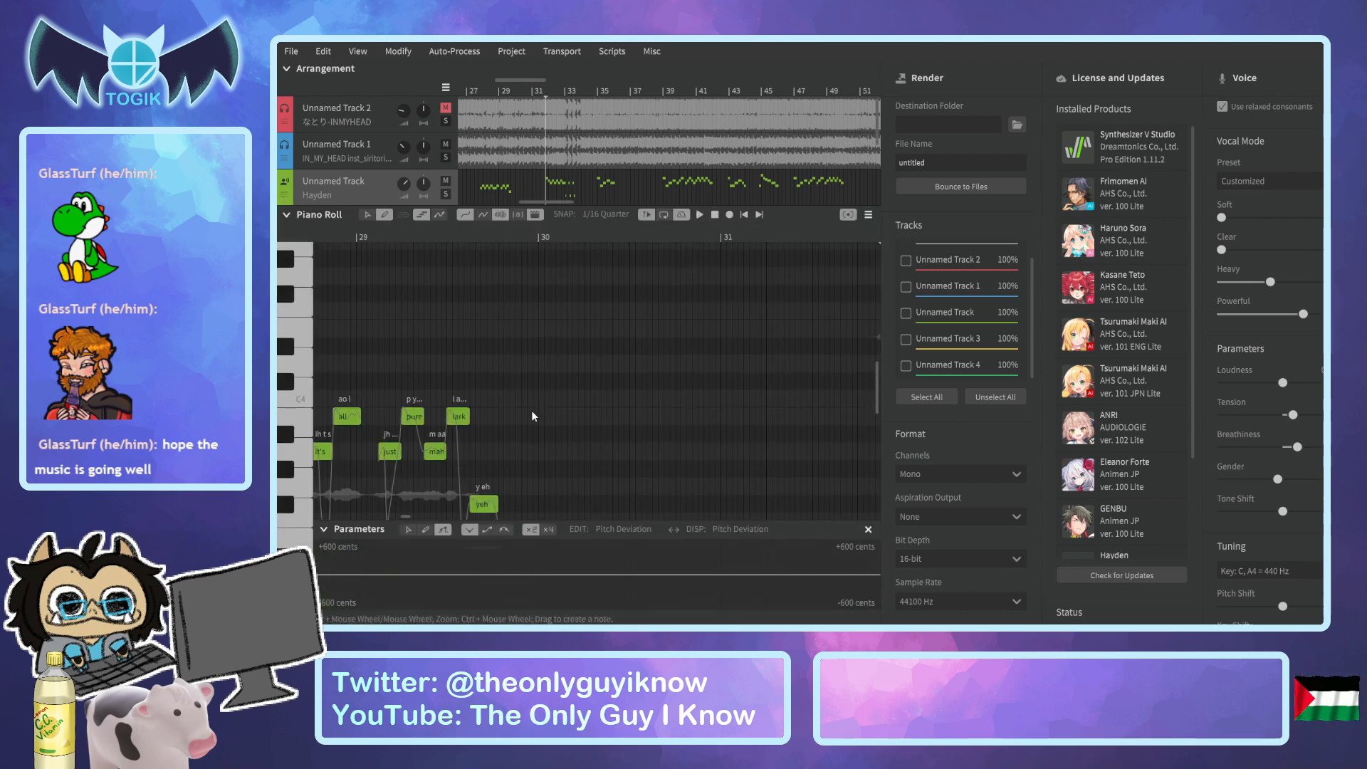
Play the Unnamed Track vocal from about bar 32 to bar 38.
click(542, 93)
mouse_move(542, 91)
mouse_down()
mouse_move(593, 96)
mouse_move(544, 102)
mouse_up()
scroll(632, 174, down, 1)
scroll(633, 179, down, 1)
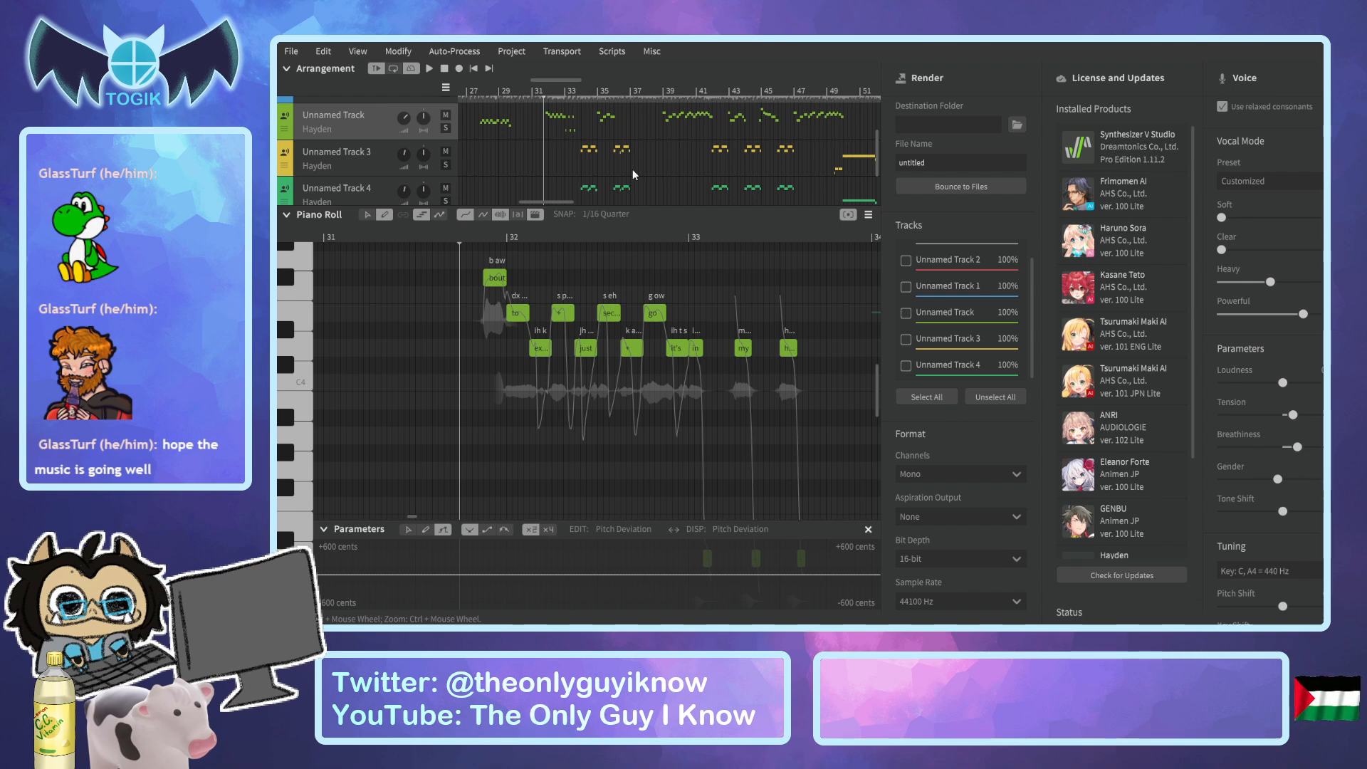
key(space)
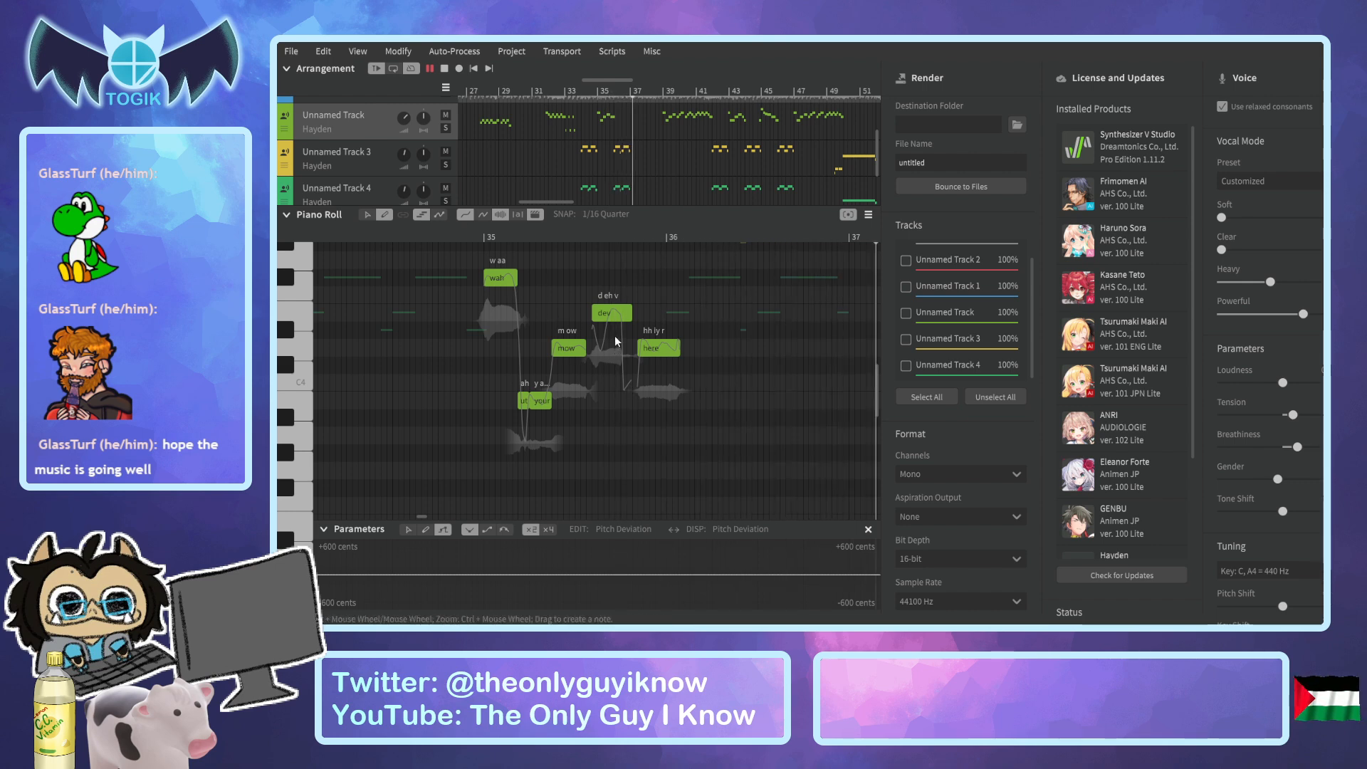
key(space)
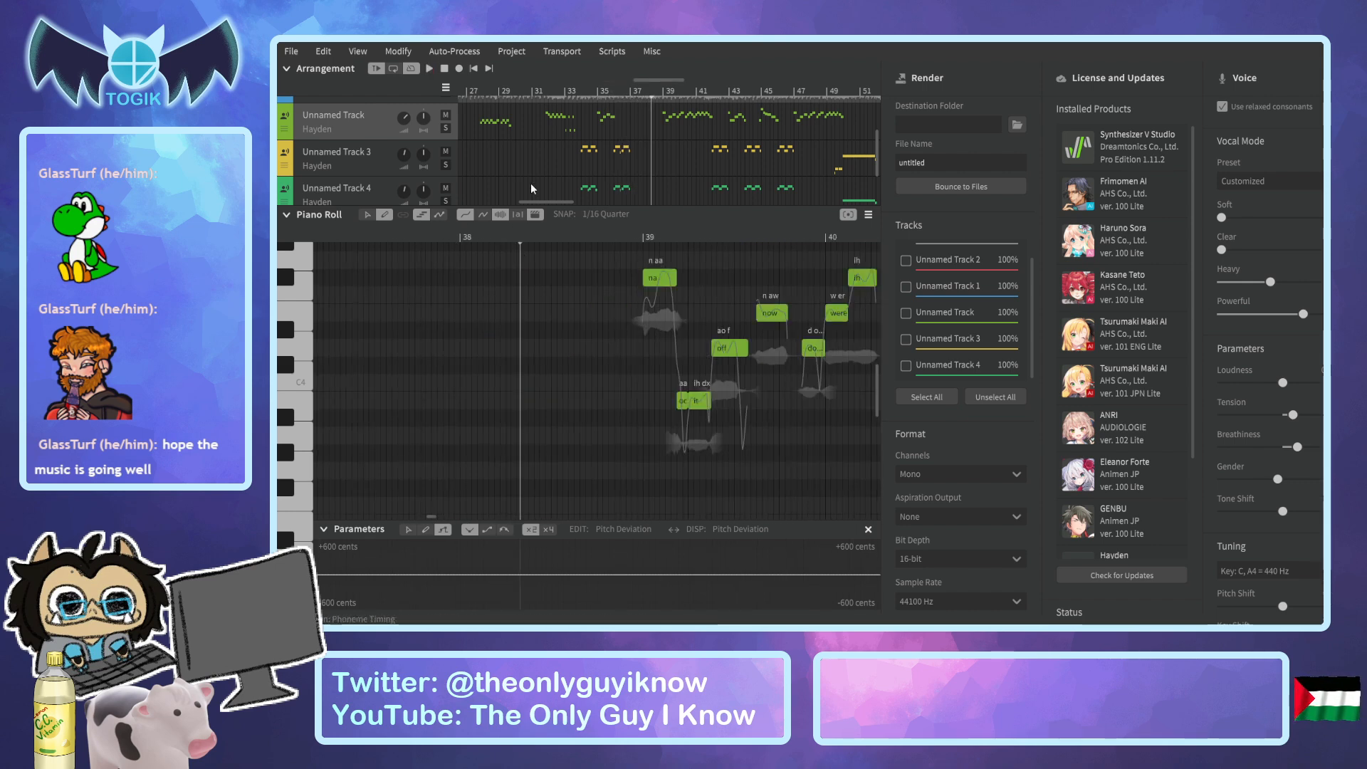
Open Unnamed Track 3 in the piano roll and place the playhead shortly before its bar 34 phrase.
click(575, 93)
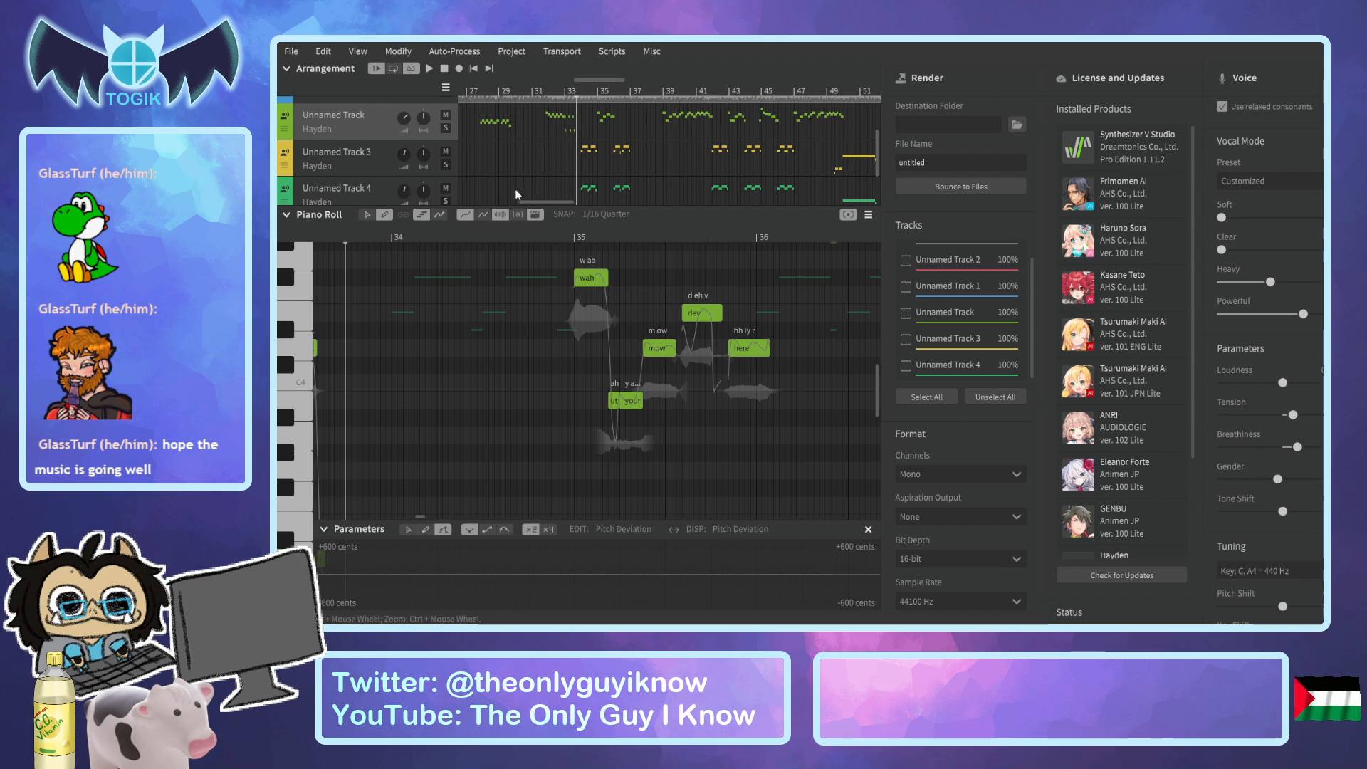
click(364, 171)
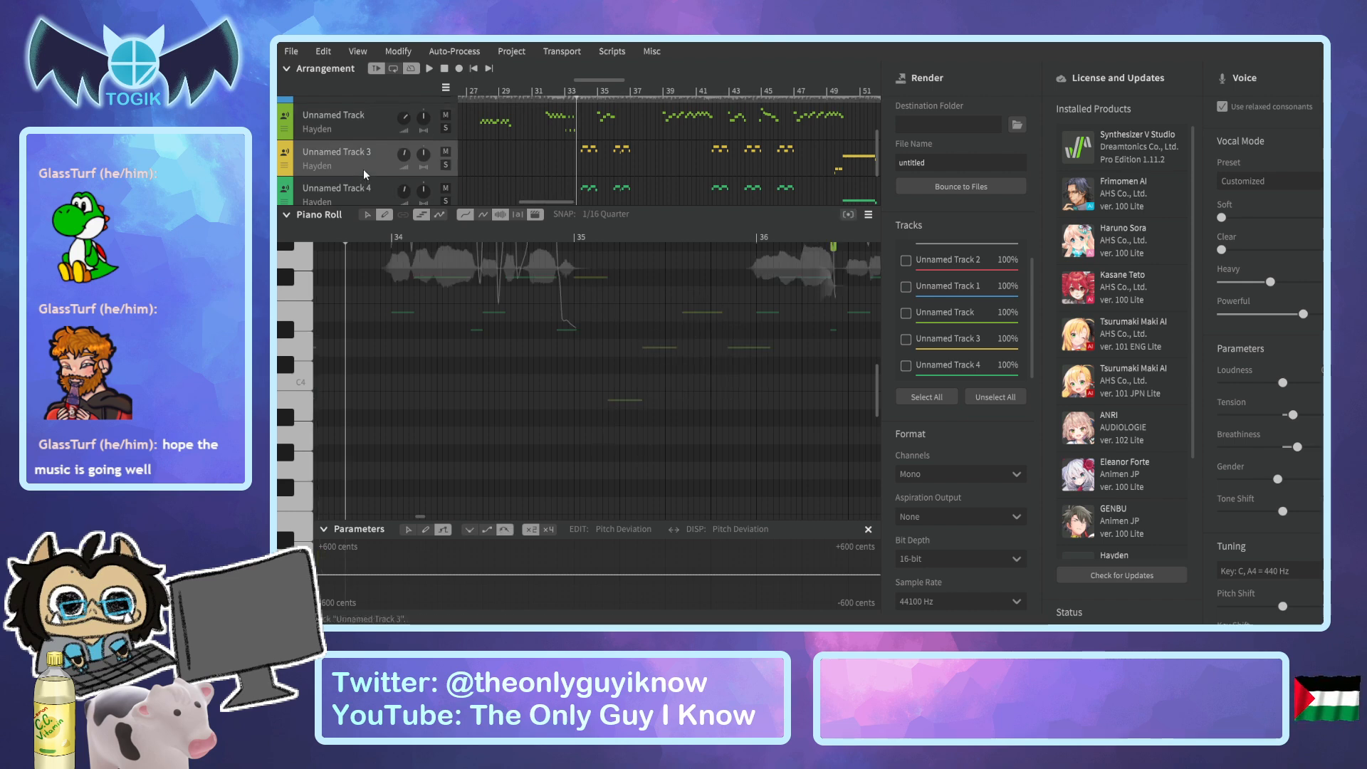
scroll(441, 319, up, 5)
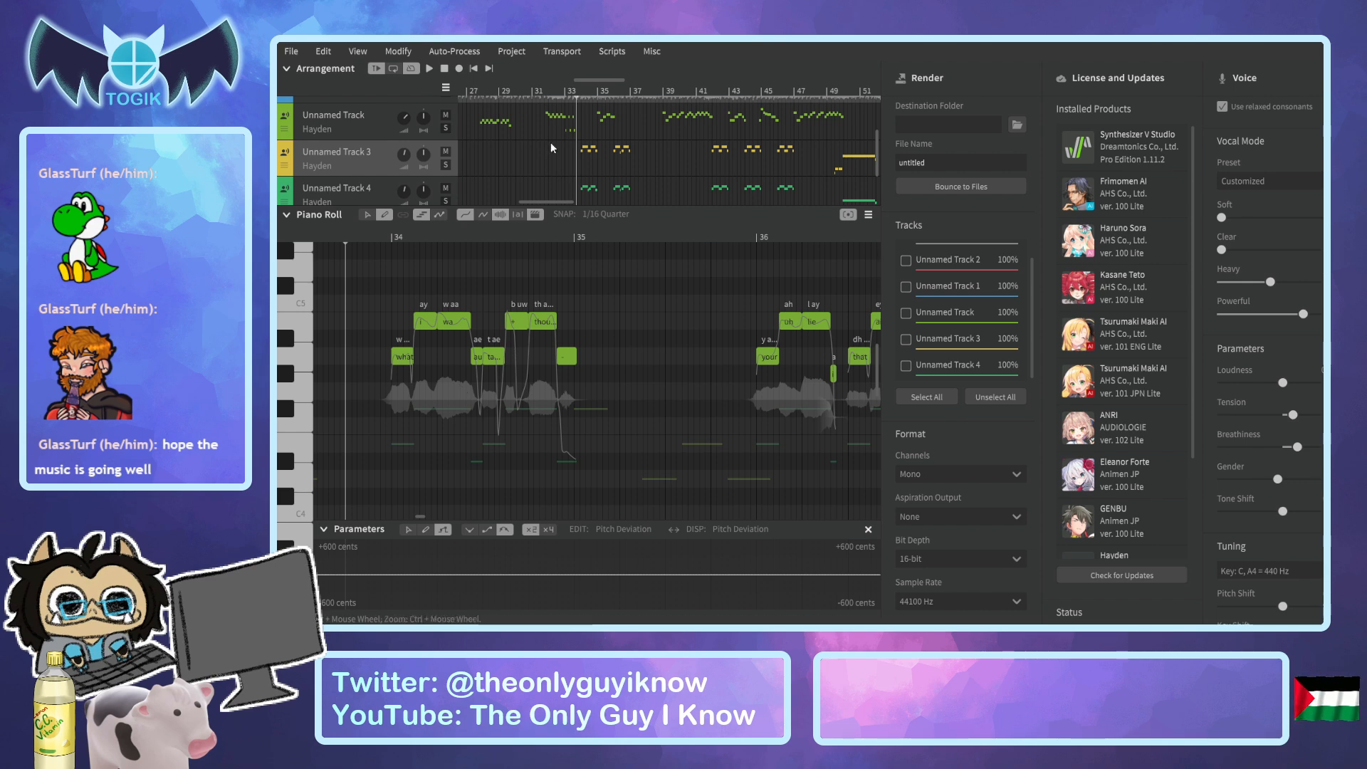
click(563, 94)
key(space)
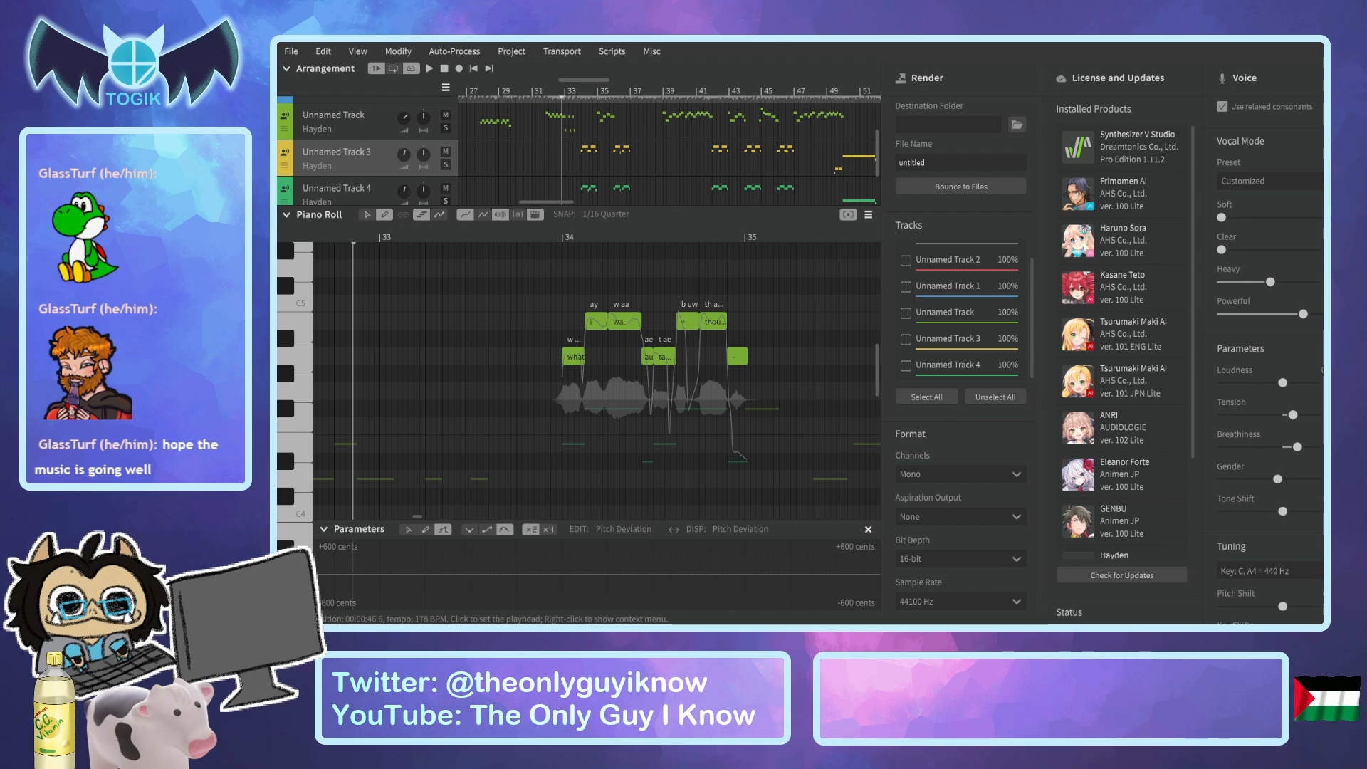
Listen to Unnamed Track 3's harmony phrases in short passages between bars 33 and 37.
scroll(537, 142, up, 1)
scroll(537, 142, up, 1)
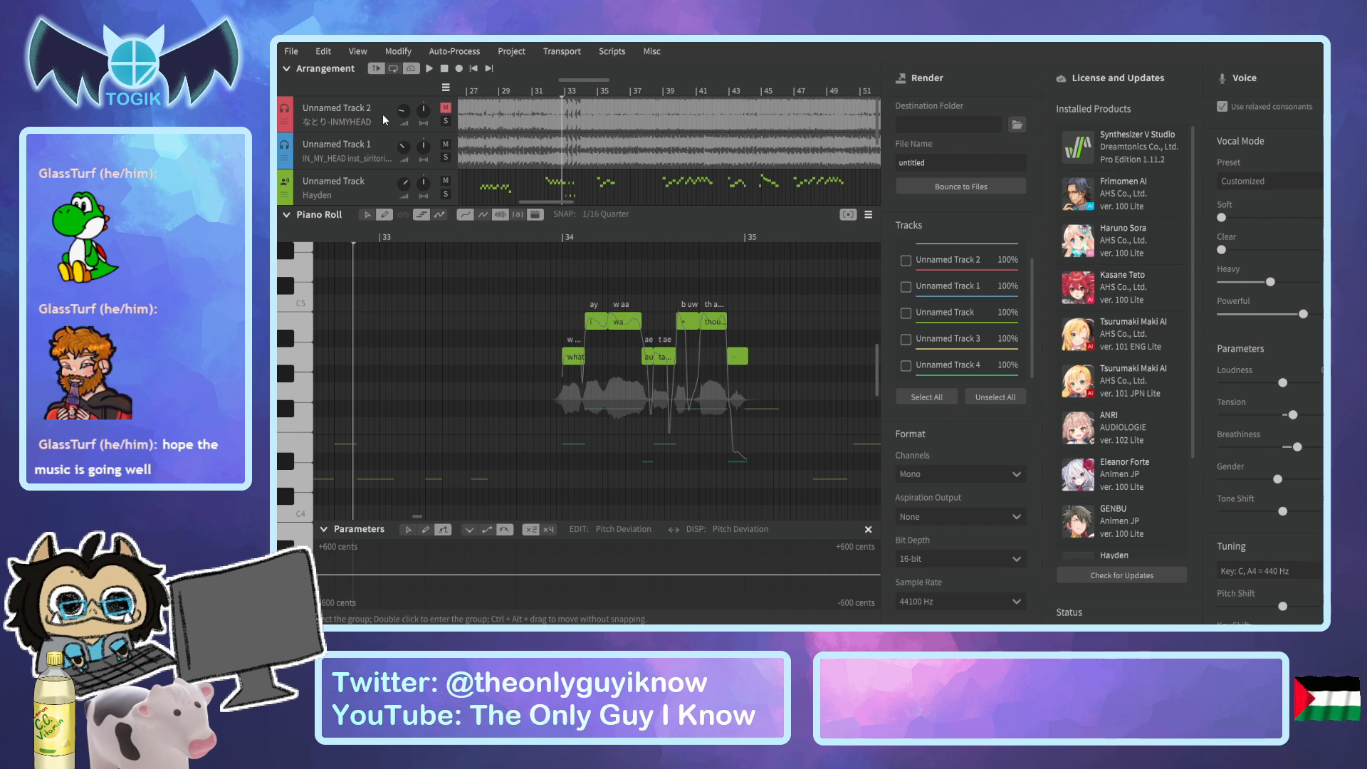
click(564, 93)
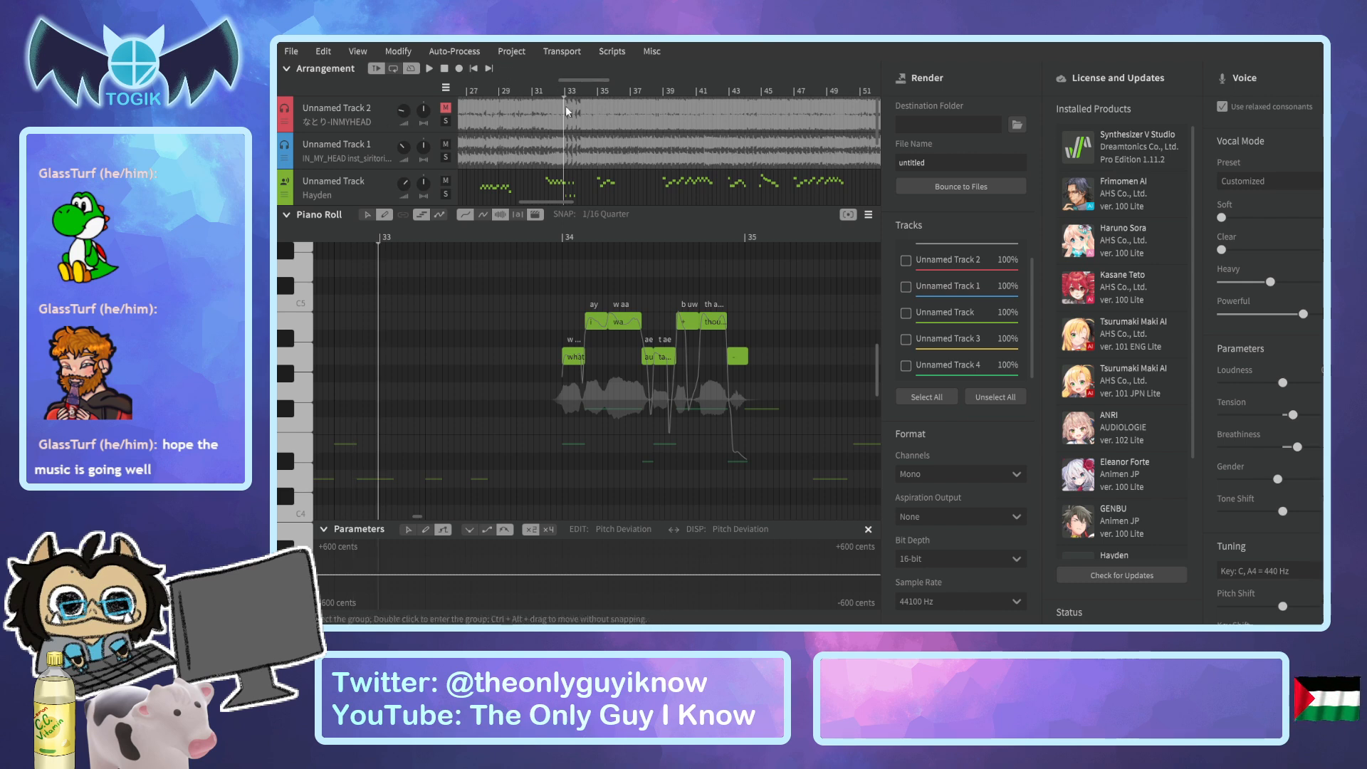
scroll(570, 165, down, 3)
click(581, 91)
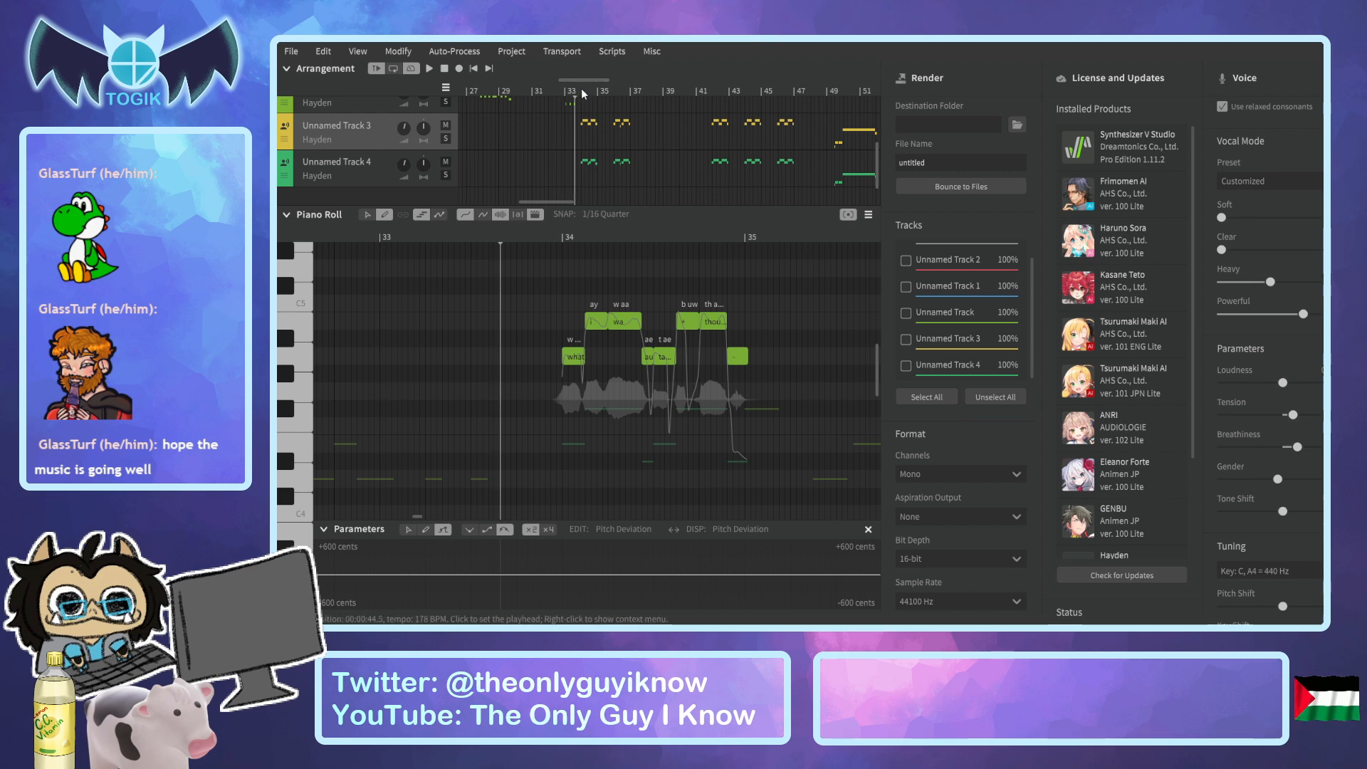
key(space)
key(space)
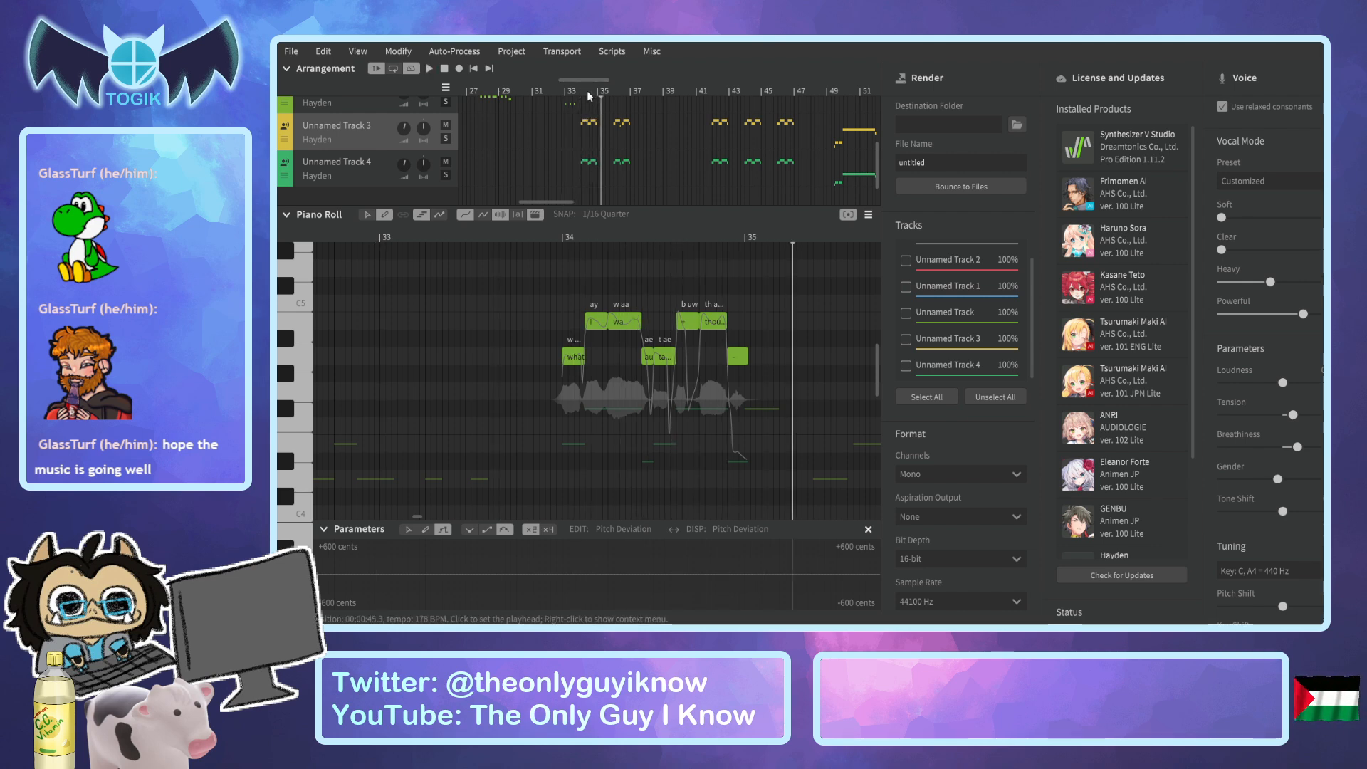
click(597, 89)
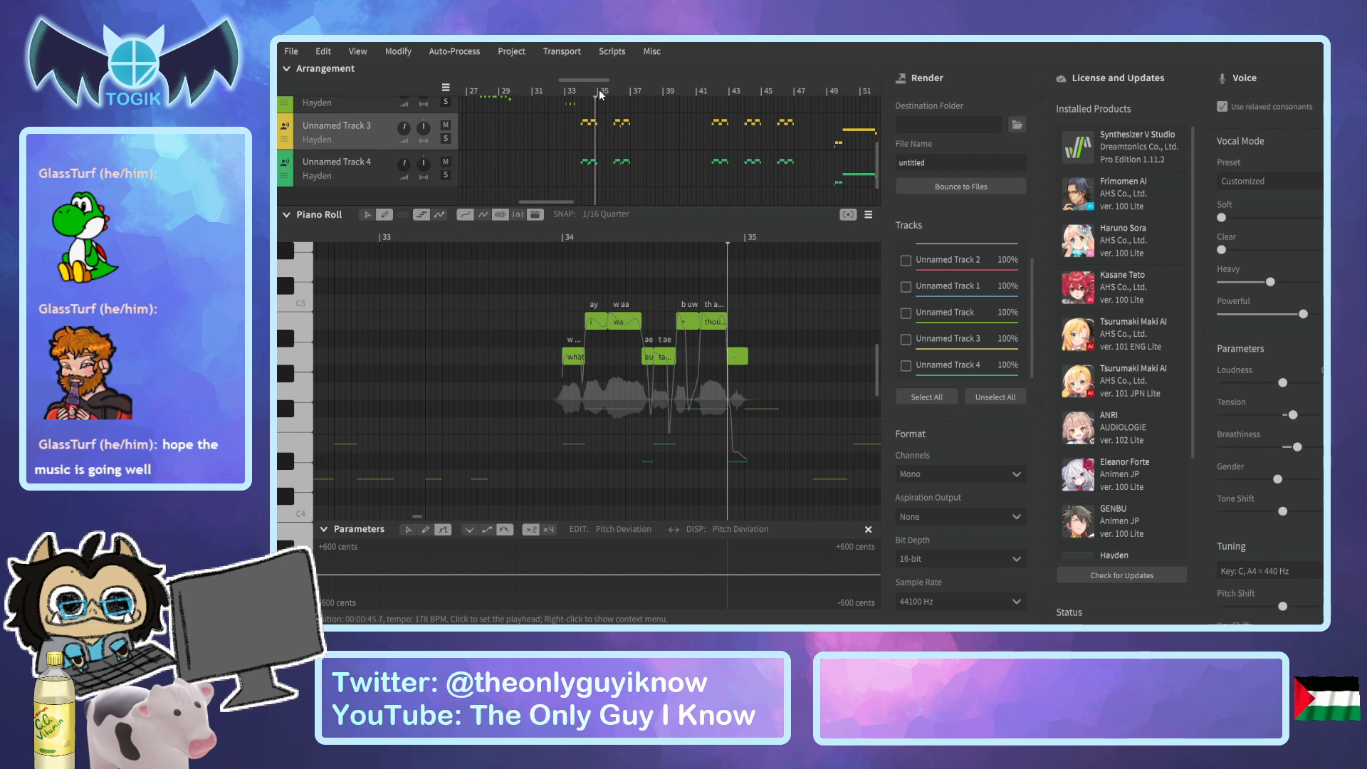
key(space)
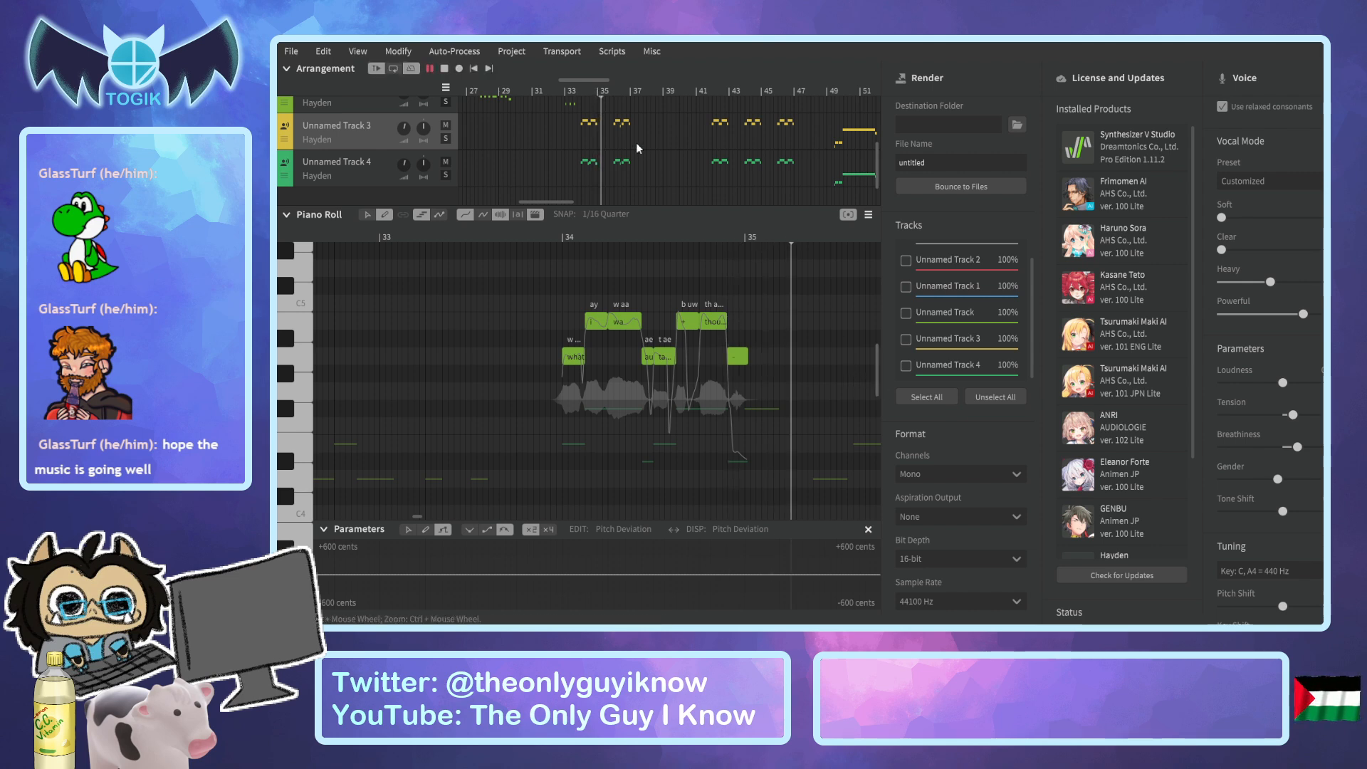
key(space)
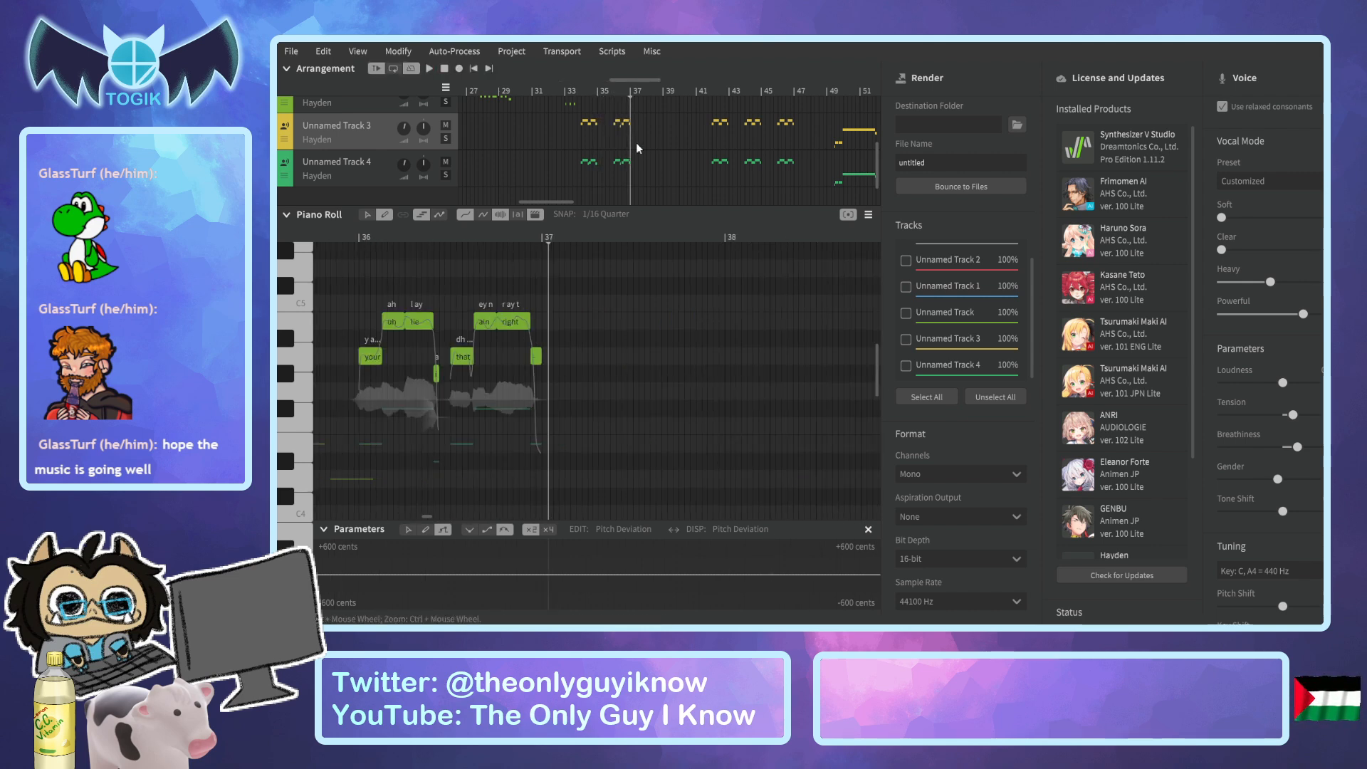
Play the song from just before bar 39 to about bar 52 to check the harmonies.
click(631, 90)
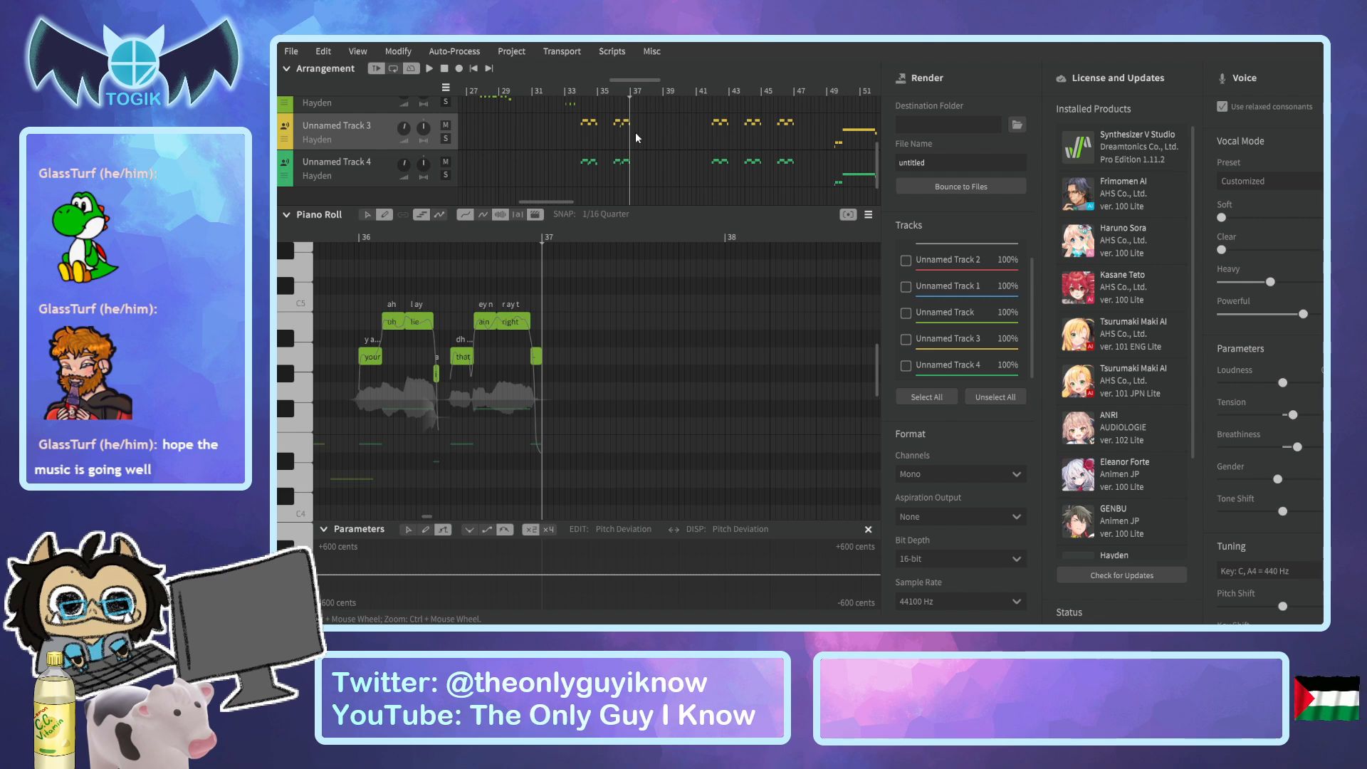
scroll(687, 133, up, 1)
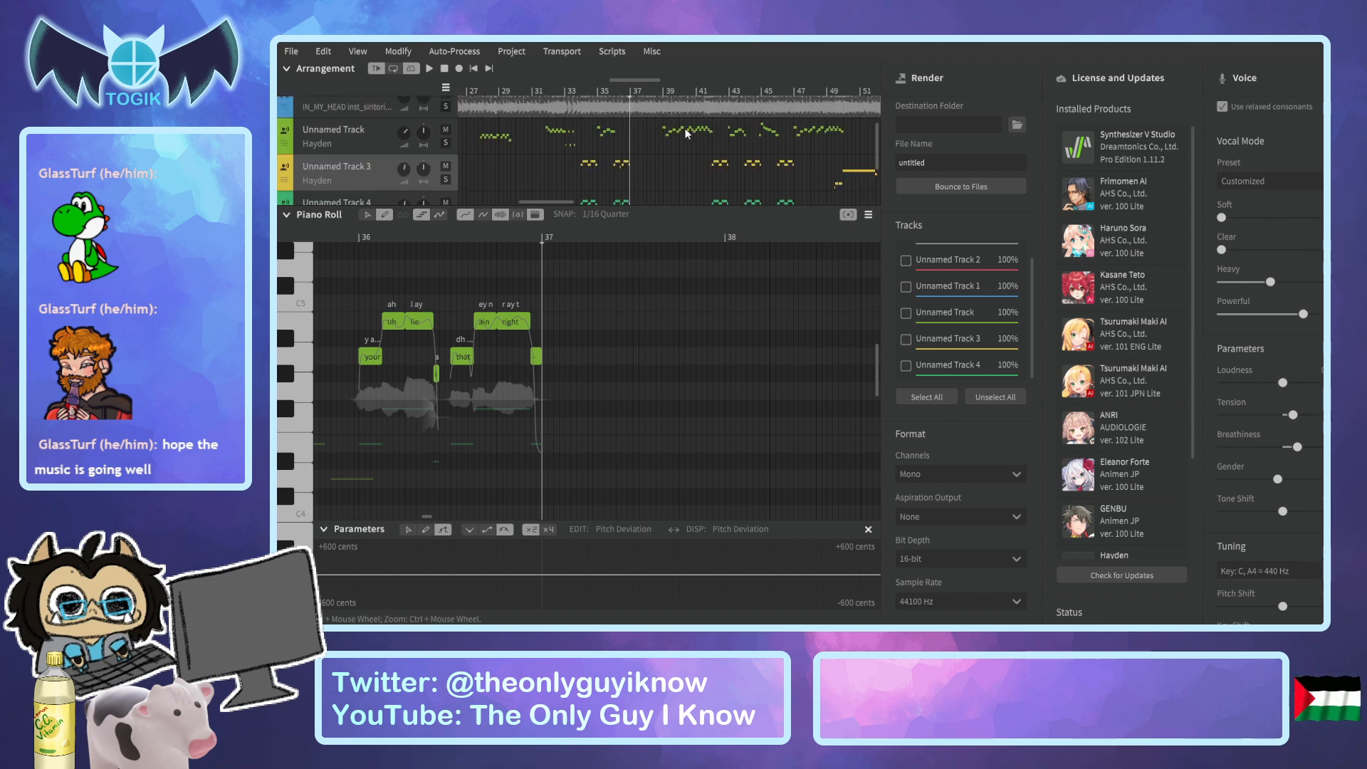
click(653, 93)
click(662, 94)
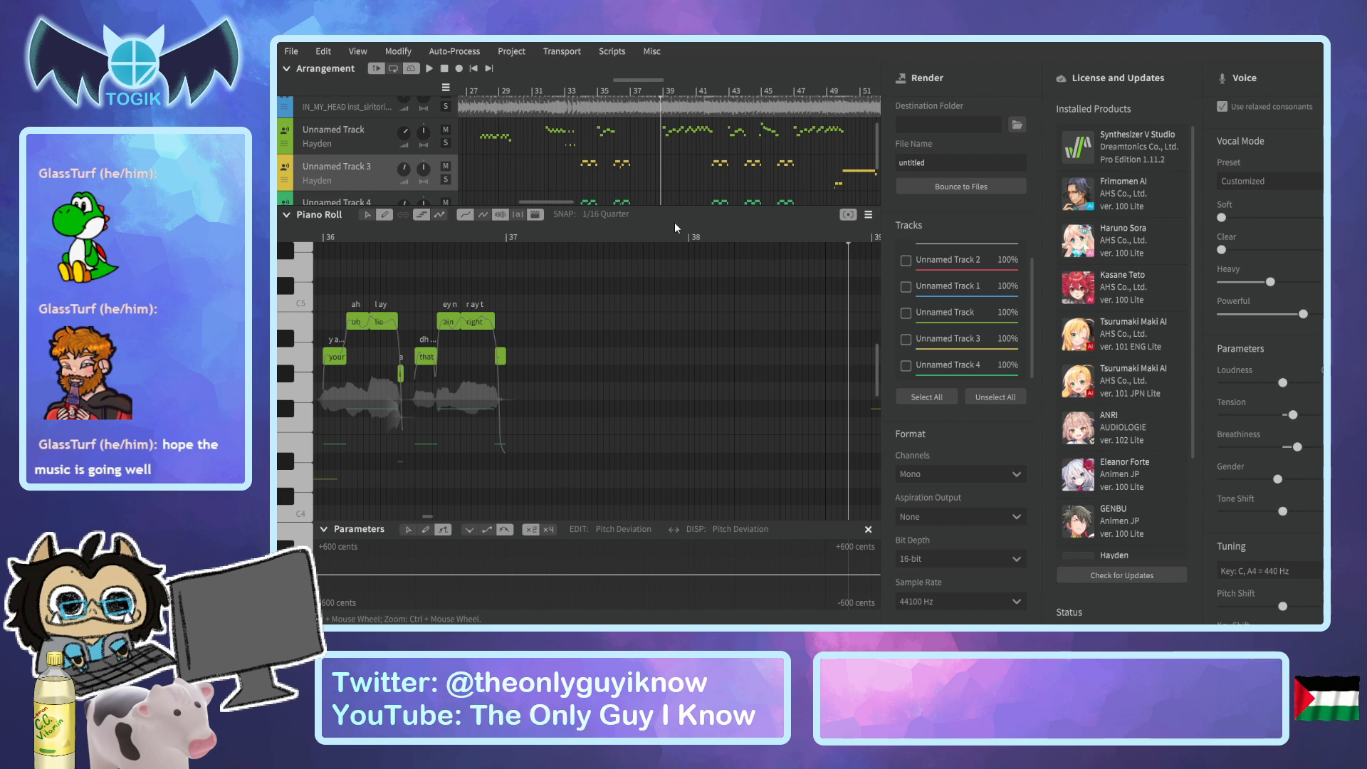
key(space)
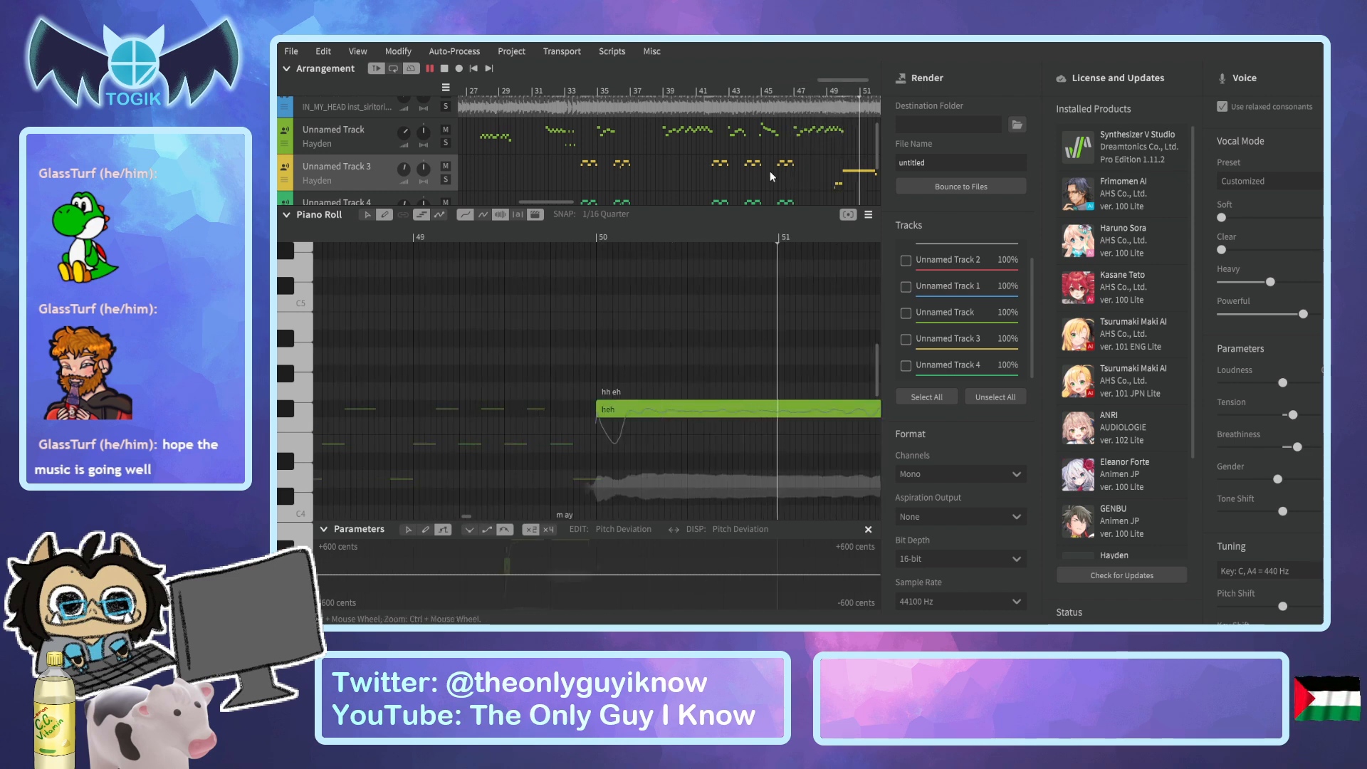
key(space)
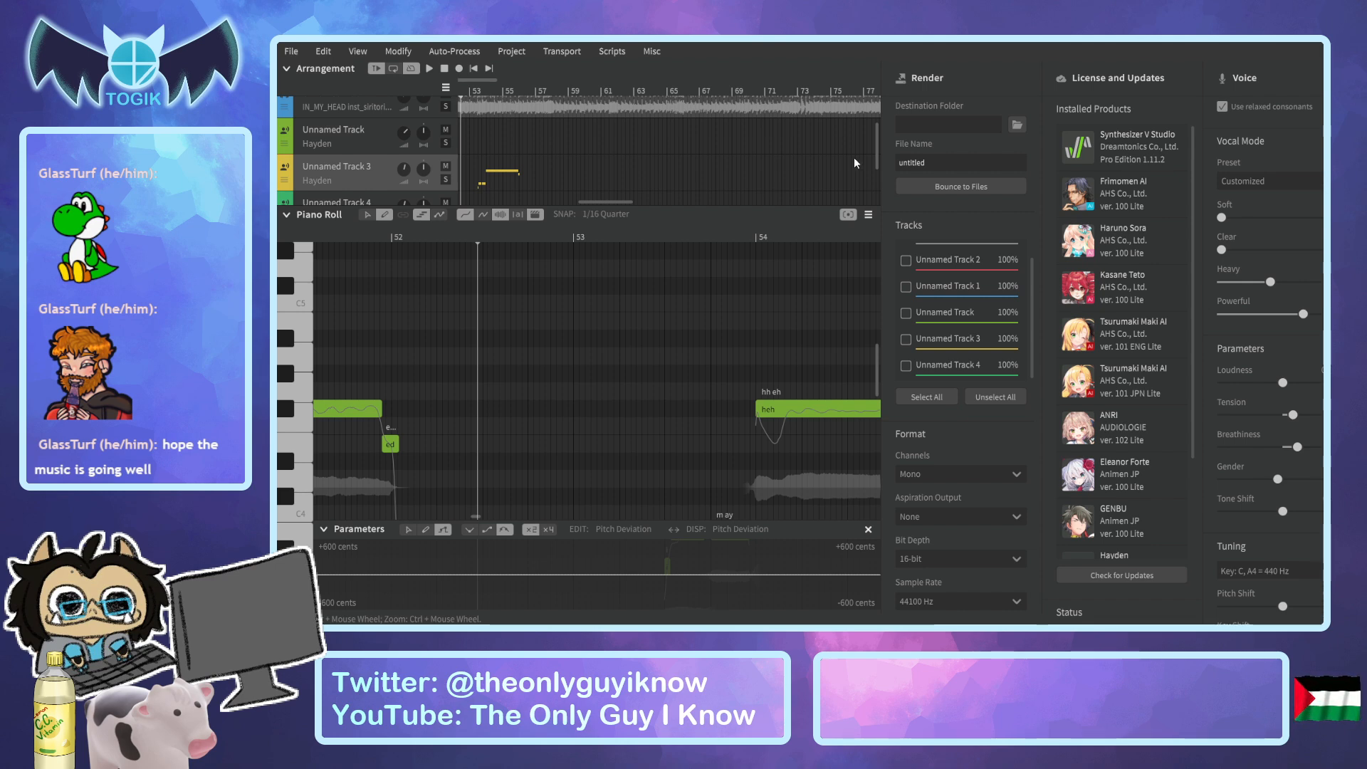
Replay the section from about bar 45 to about bar 58.
drag(611, 203, 581, 201)
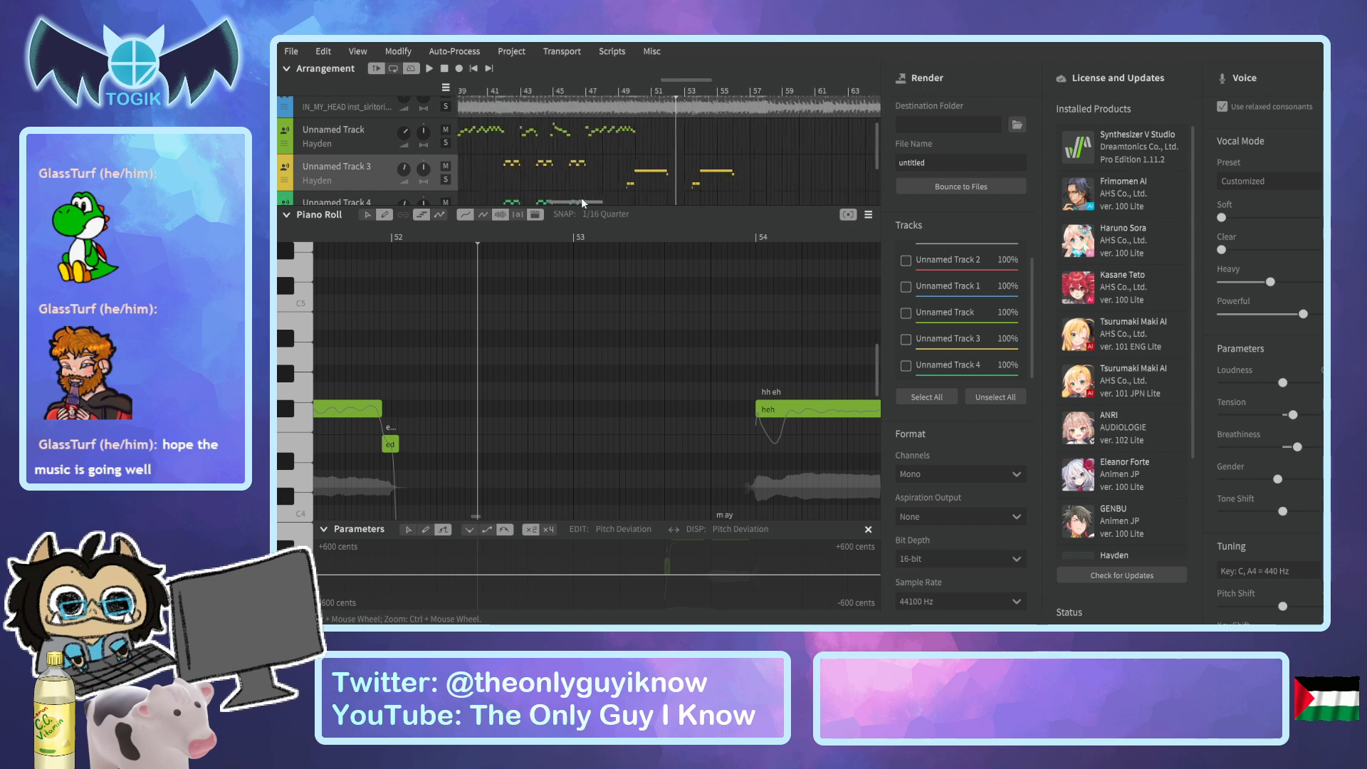
click(584, 89)
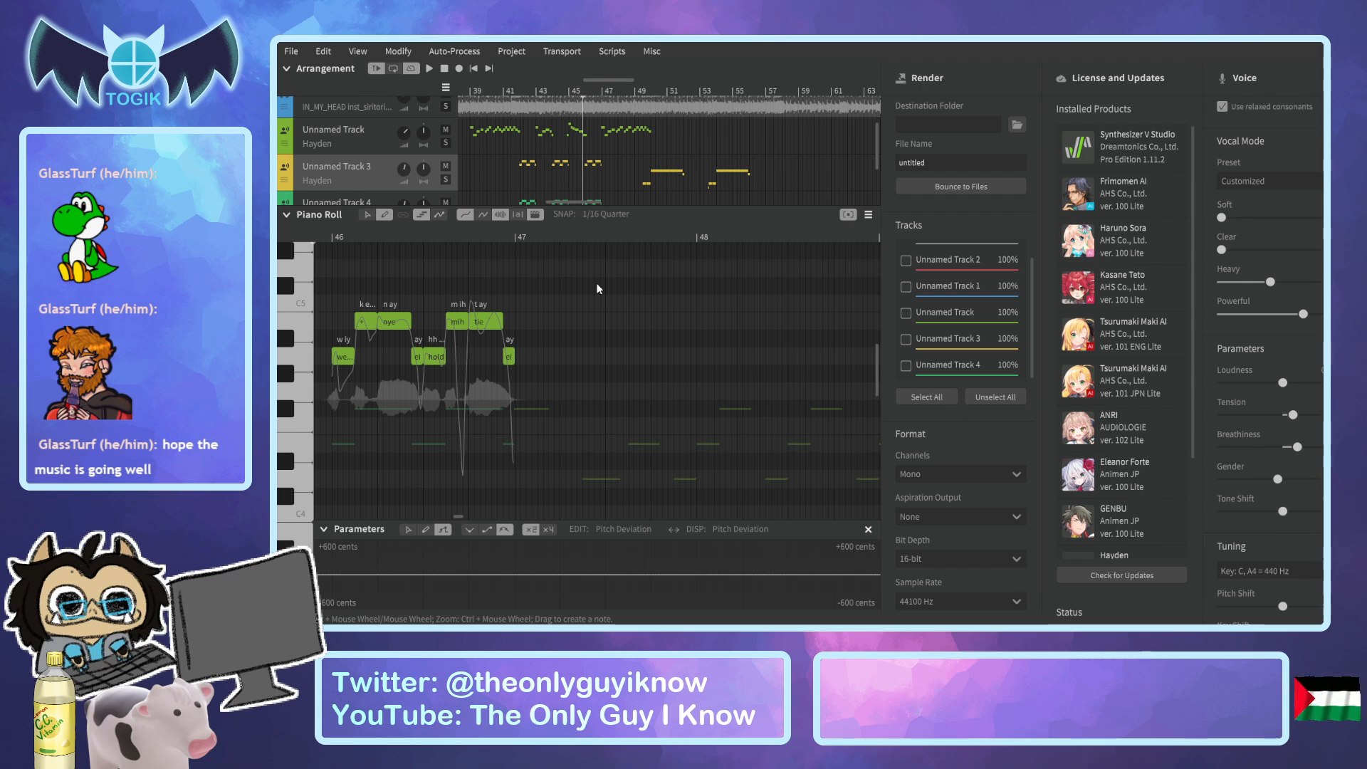
key(space)
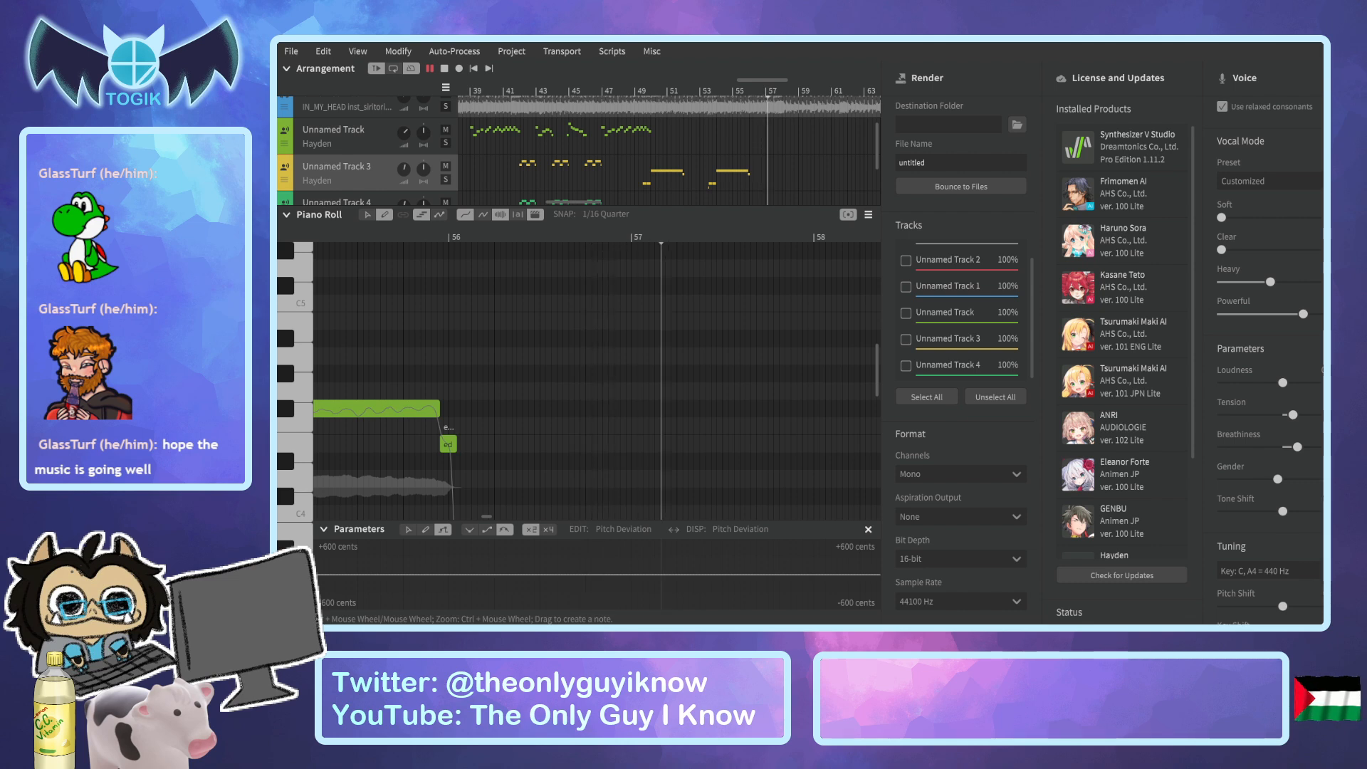
key(space)
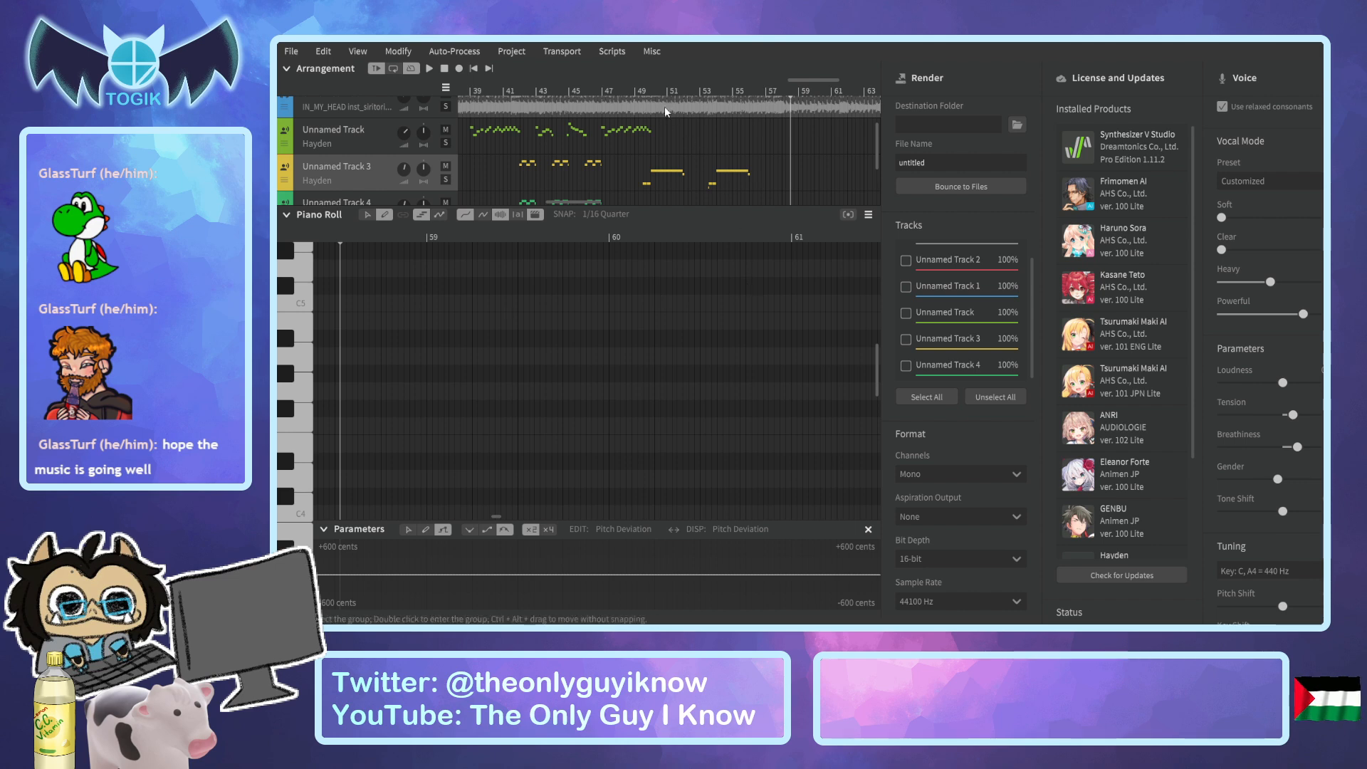
Use the pointer tool to select Unnamed Track 3's notes in the phrase starting at bar 36.
drag(798, 80, 755, 80)
scroll(561, 206, left, 5)
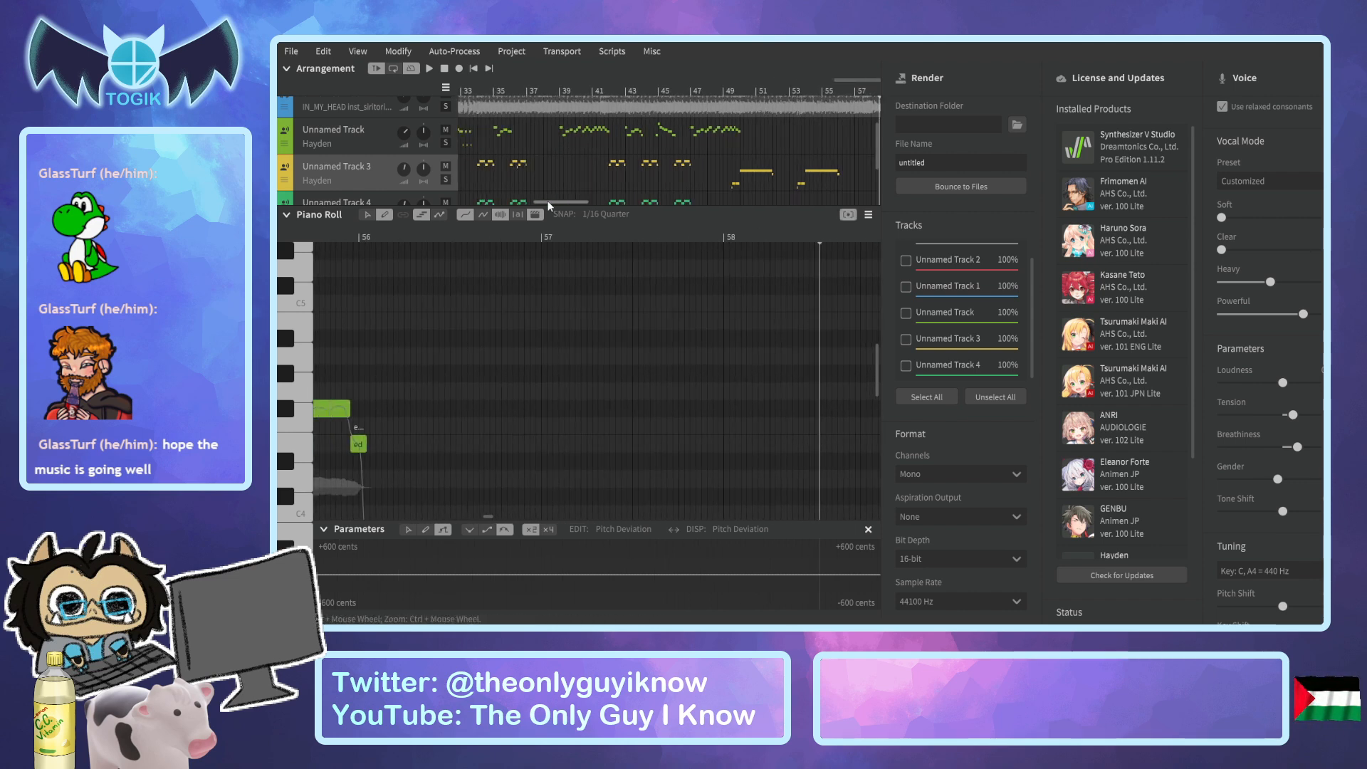
click(578, 93)
drag(577, 94, 570, 94)
click(367, 215)
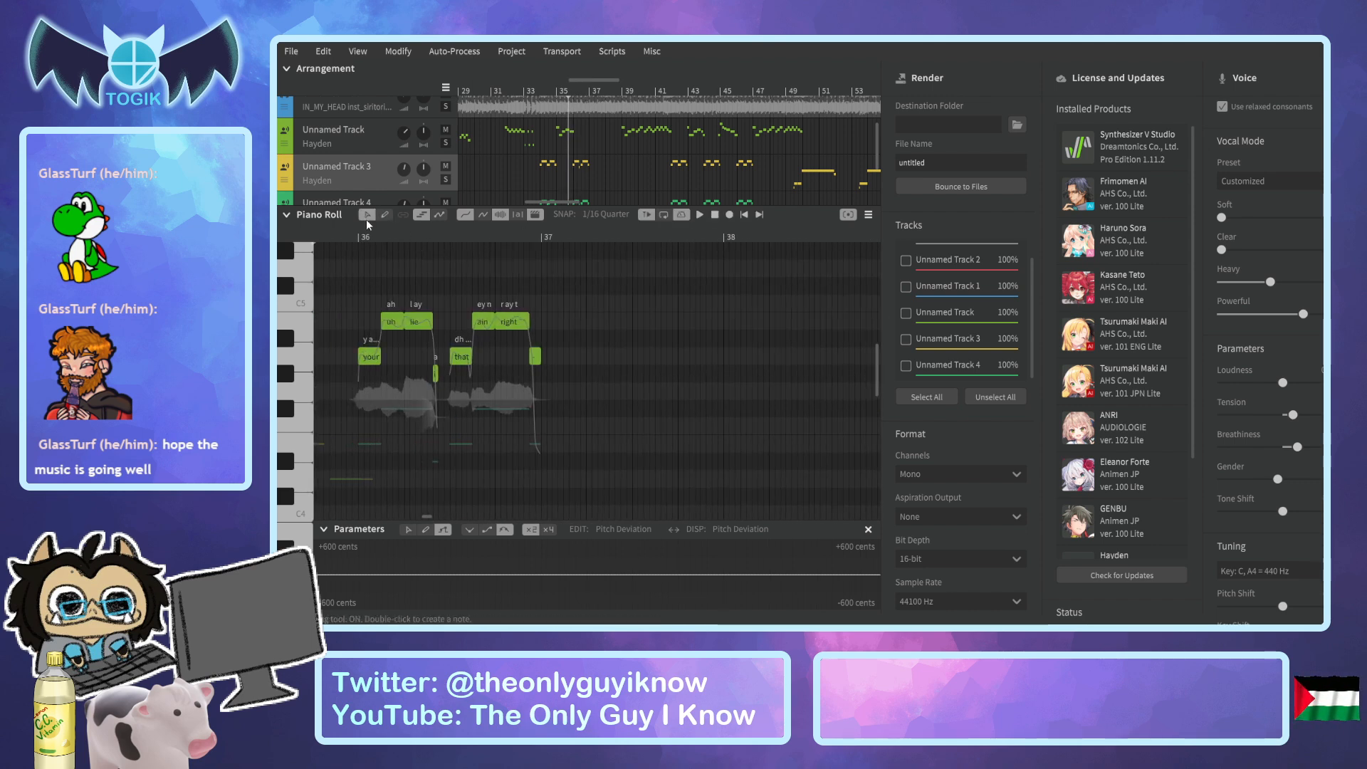
drag(385, 326, 536, 434)
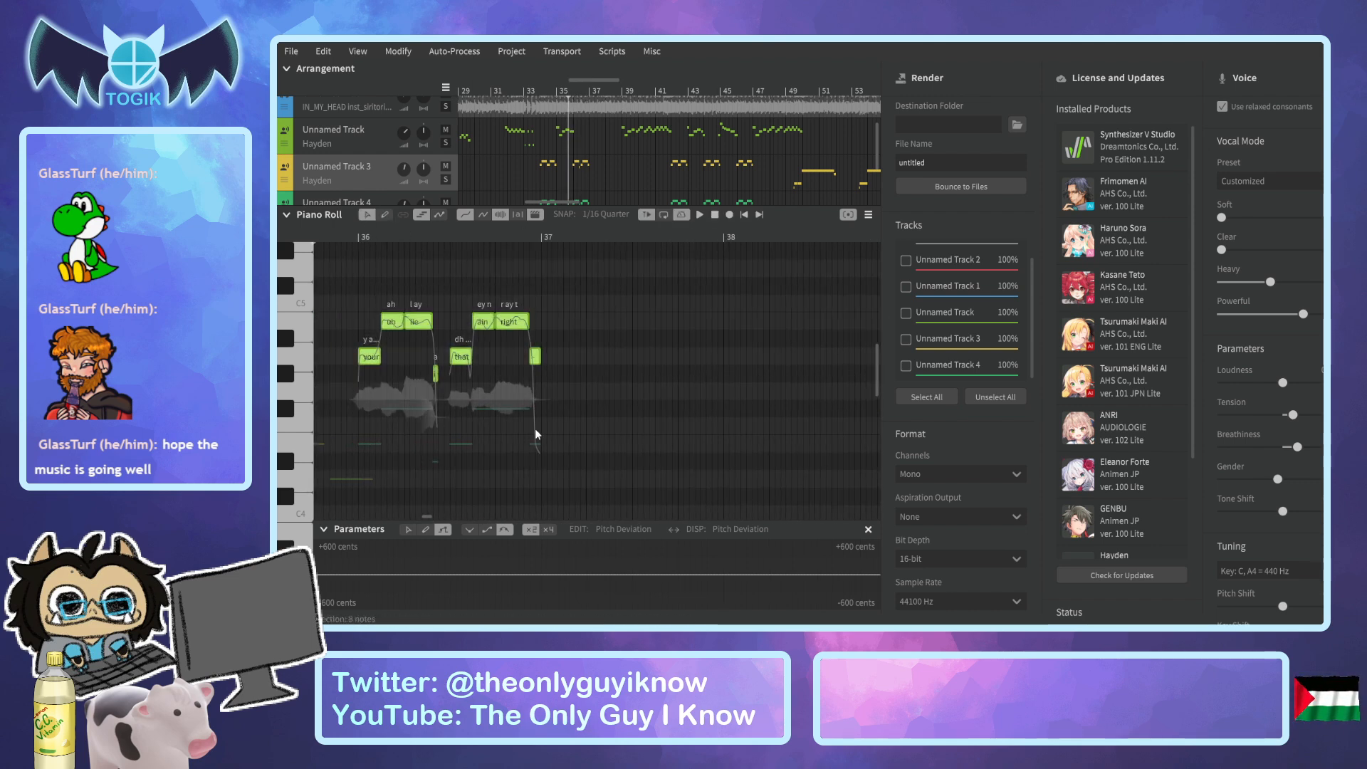
Select Unnamed Track 3's notes in the "in my head" phrase at bar 42.
click(672, 96)
drag(675, 94, 702, 97)
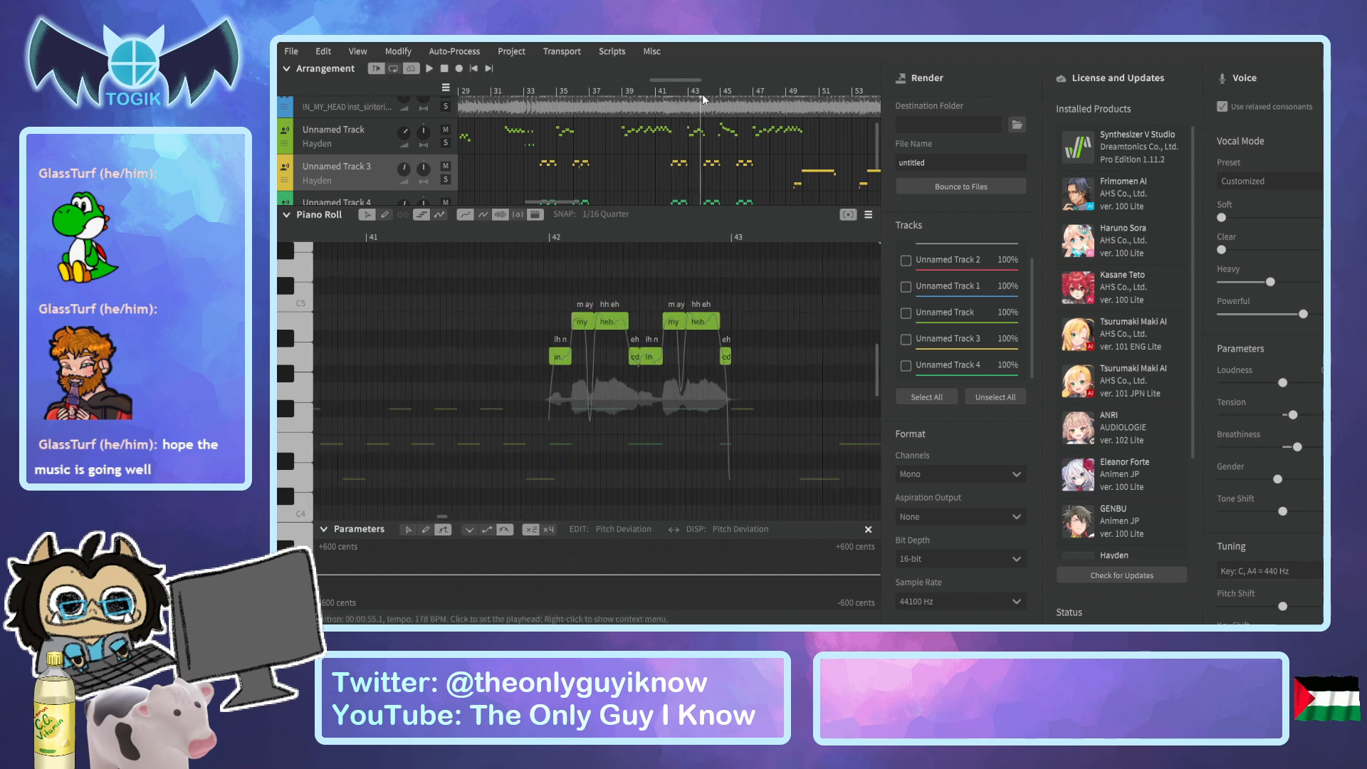
drag(529, 280, 722, 428)
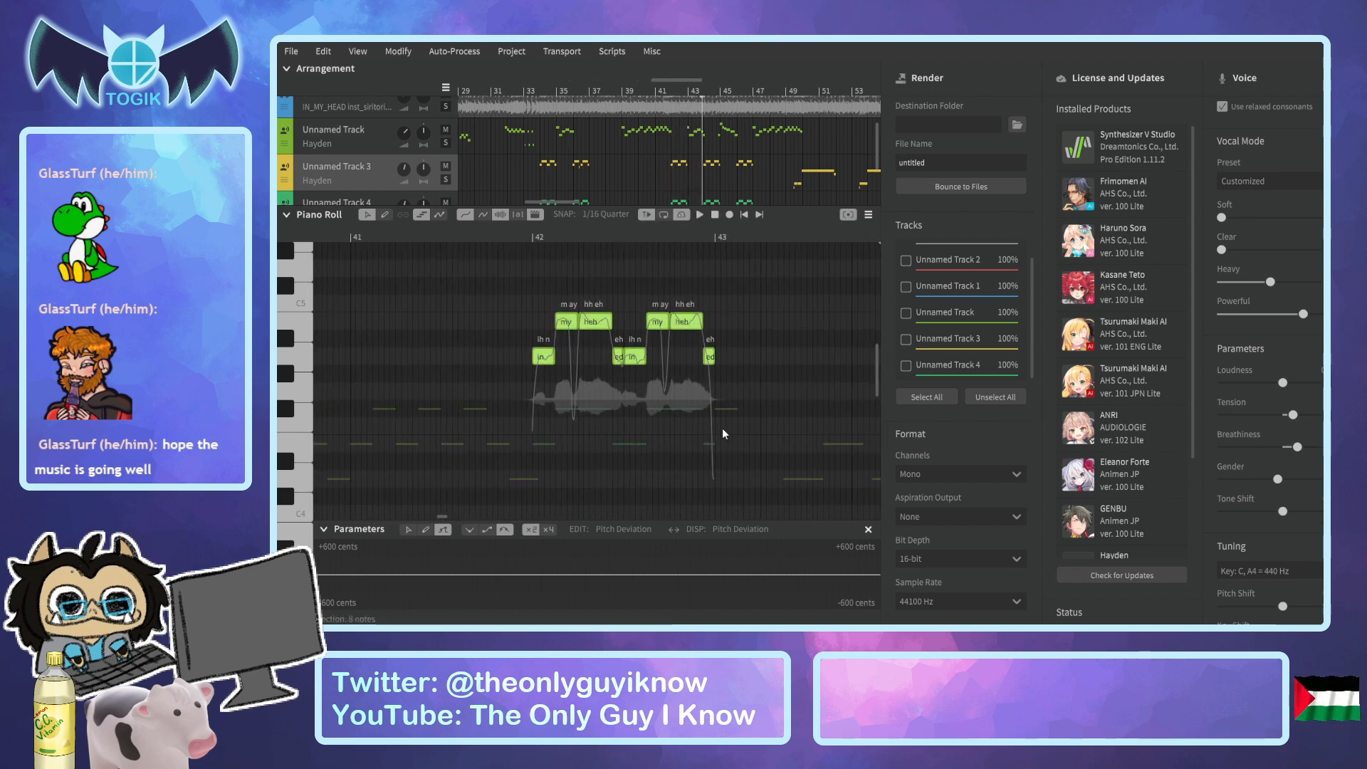
Paste the copied "in my head" phrase into Unnamed Track 3 at the start of bar 38.
click(621, 90)
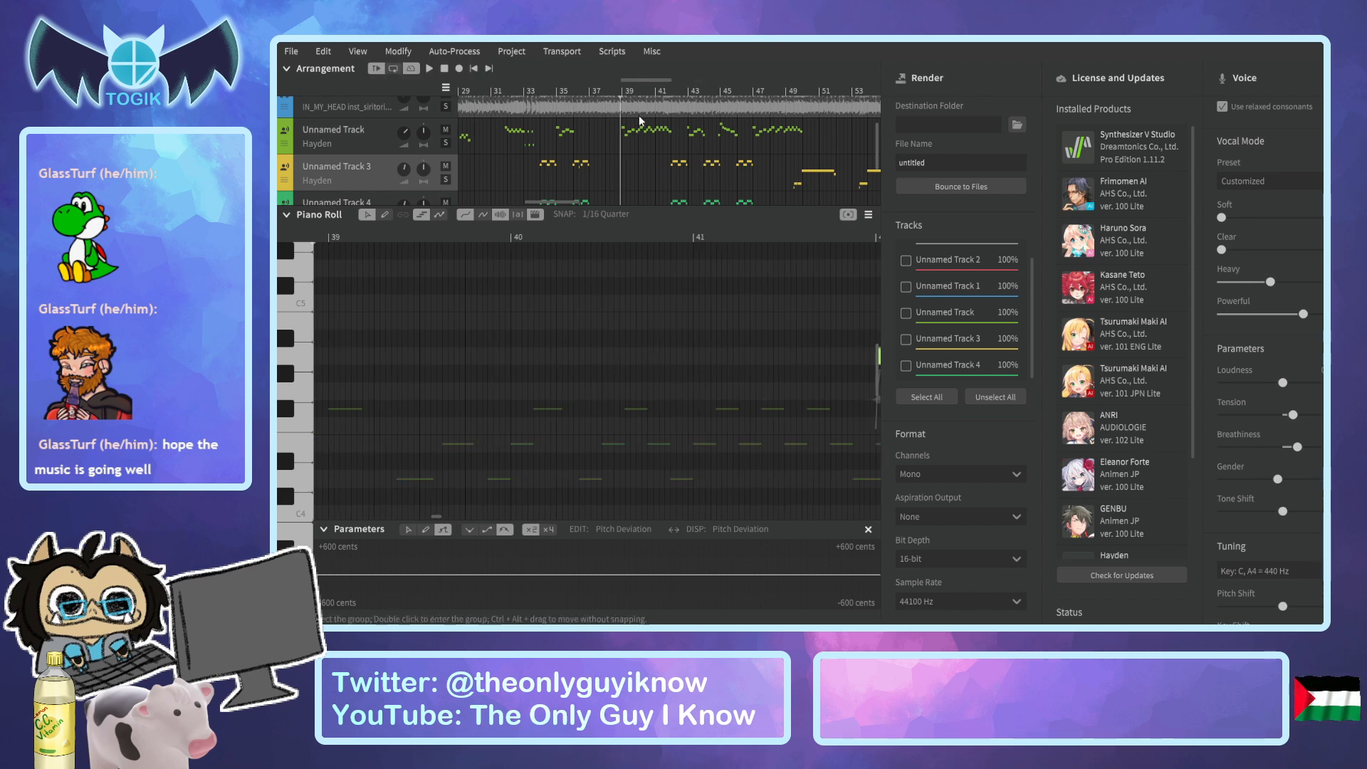
click(606, 90)
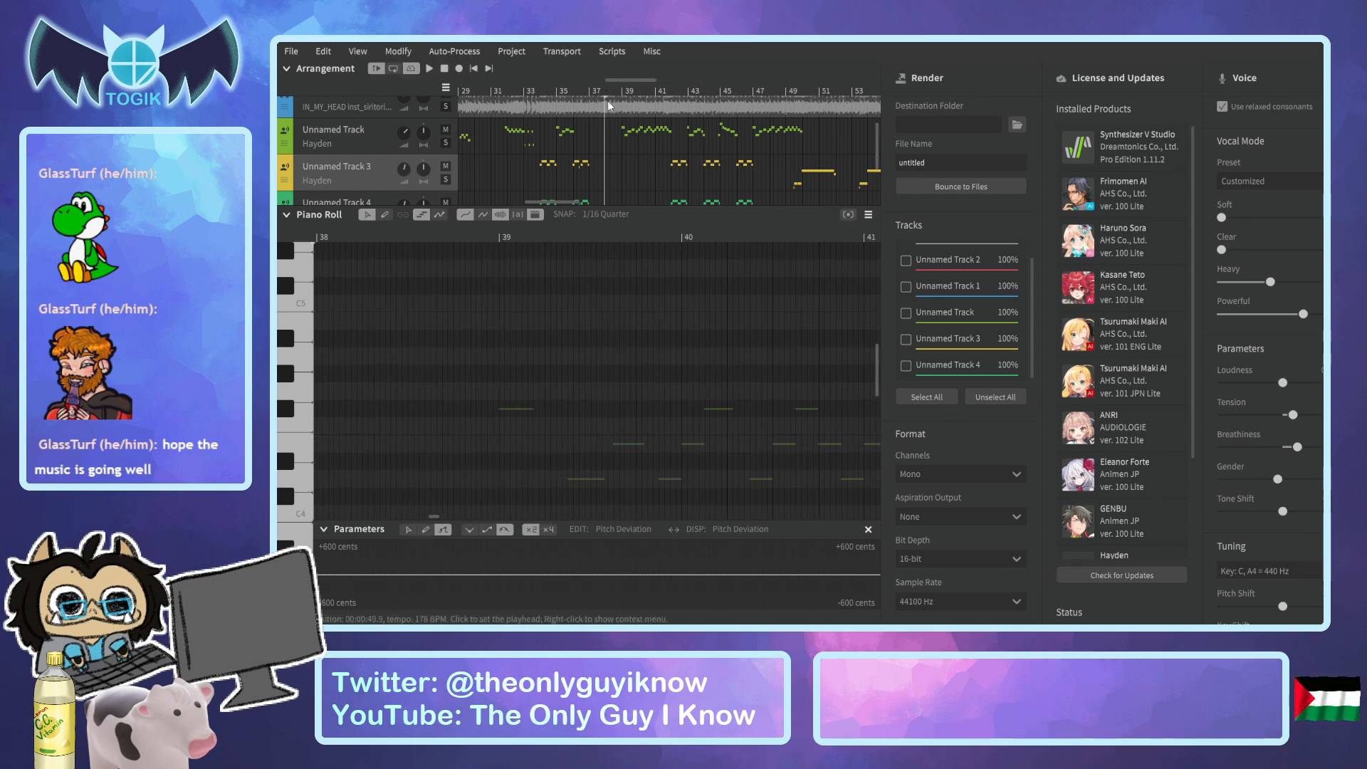
drag(625, 80, 598, 95)
click(634, 233)
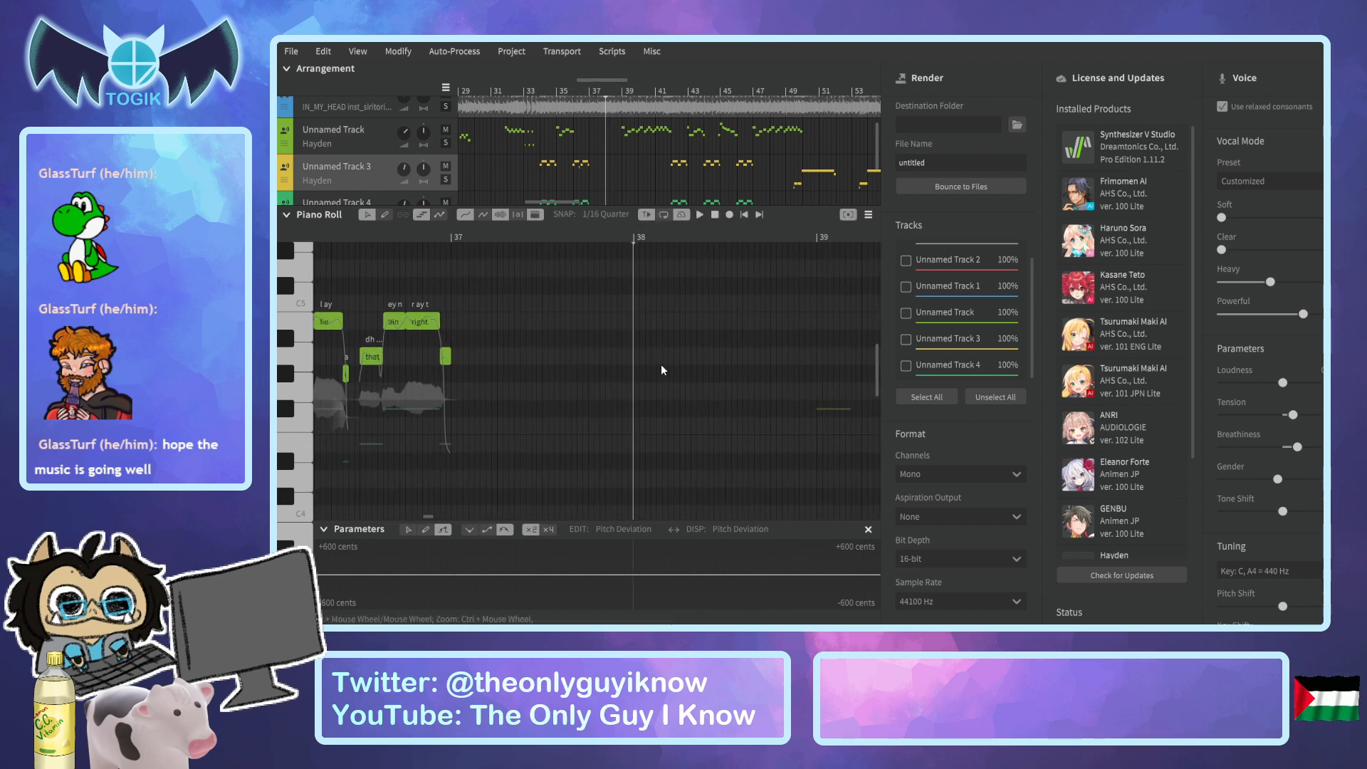
key(ctrl+v)
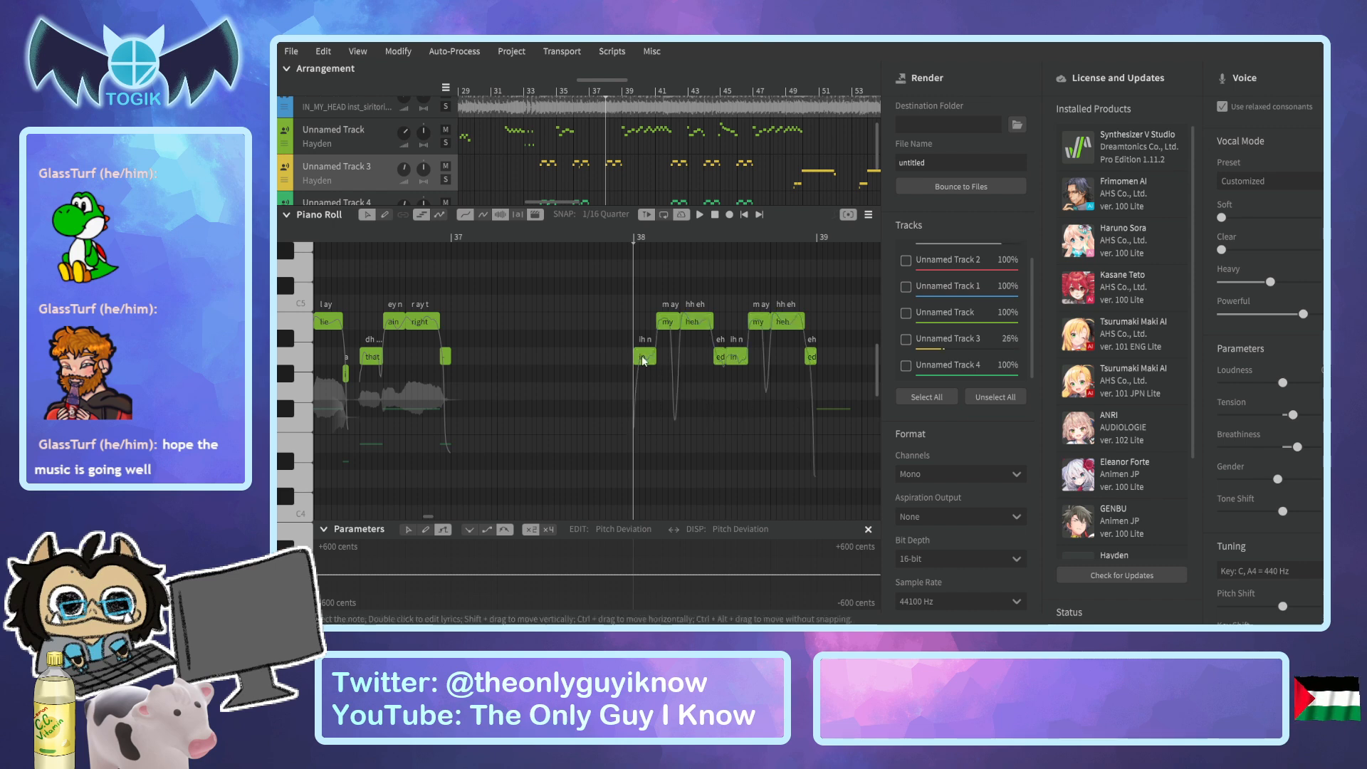
Draw a pickup note ending at bar 38, lower than the pasted phrase, and extend it to about an eighth note.
click(381, 216)
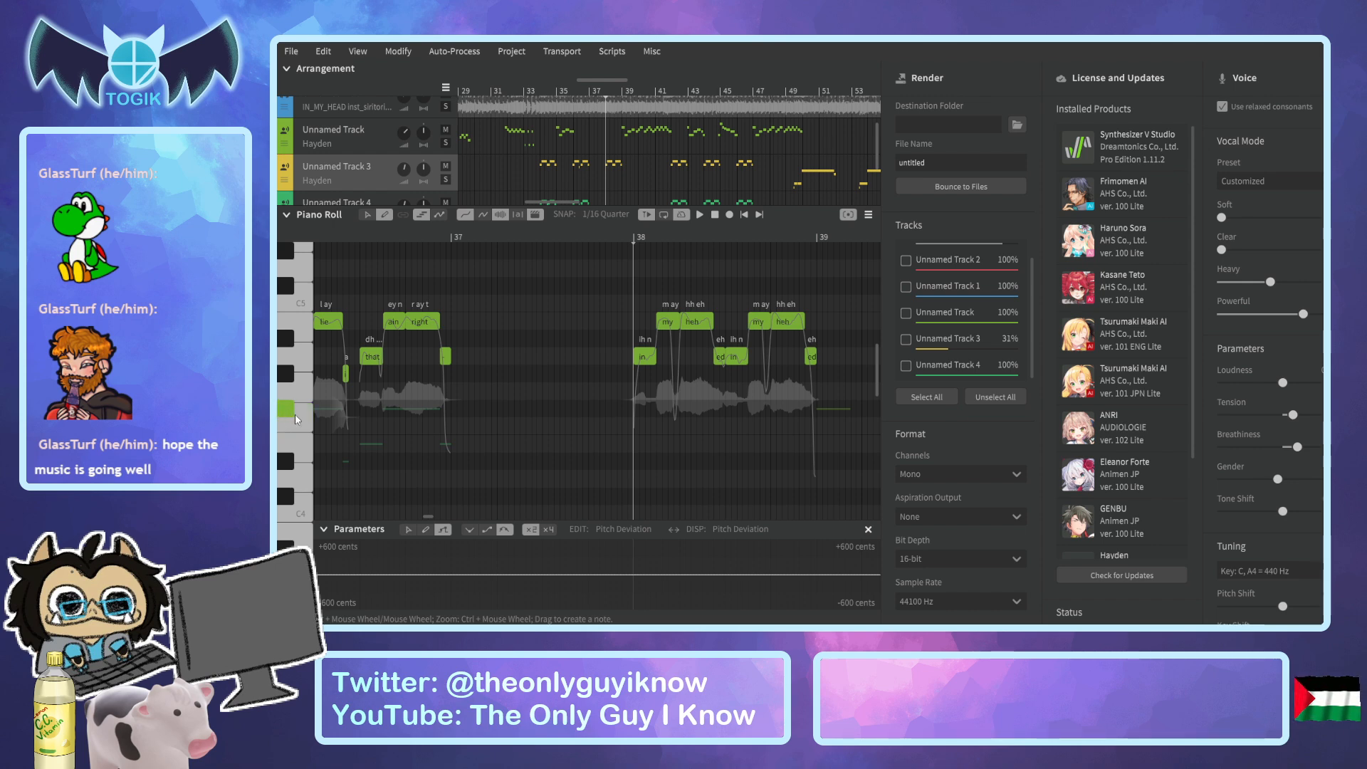
ctrl+scroll(621, 413, up, 3)
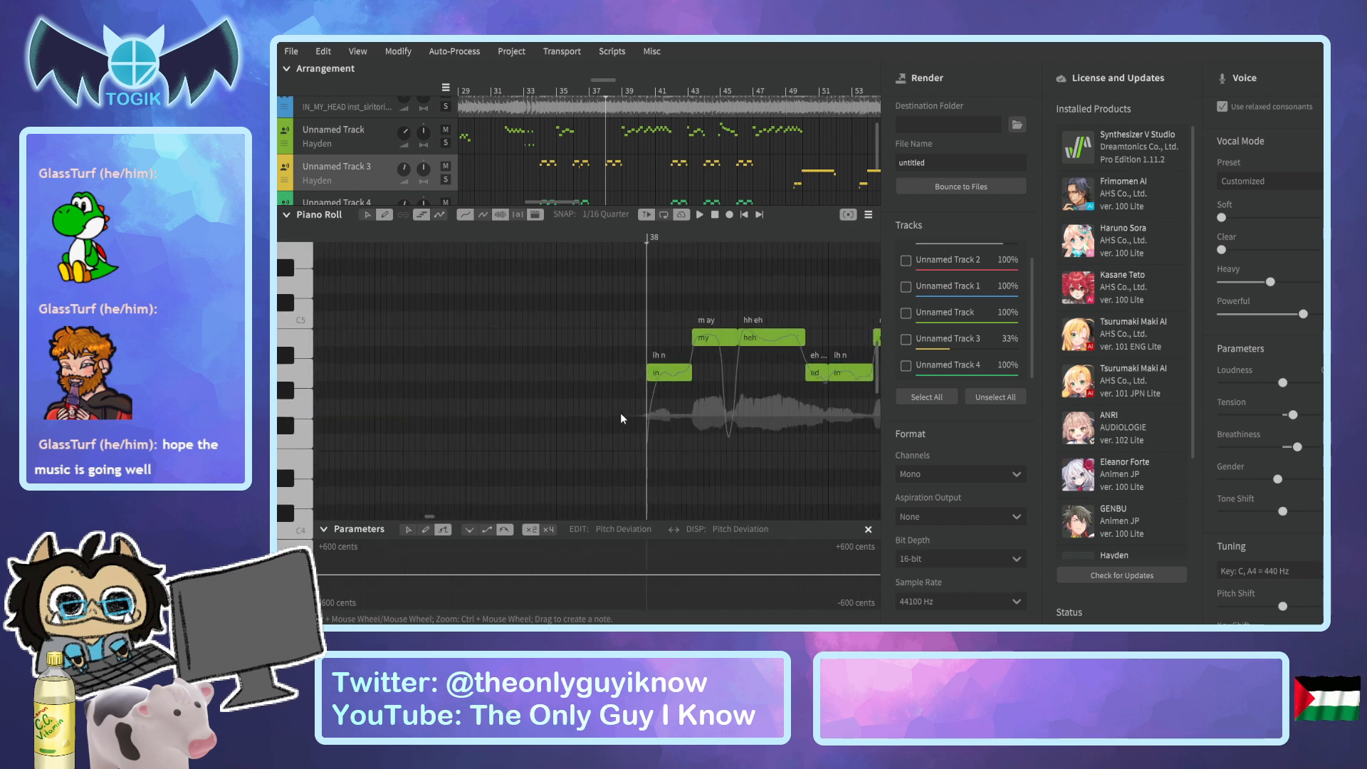
ctrl+scroll(622, 423, down, 3)
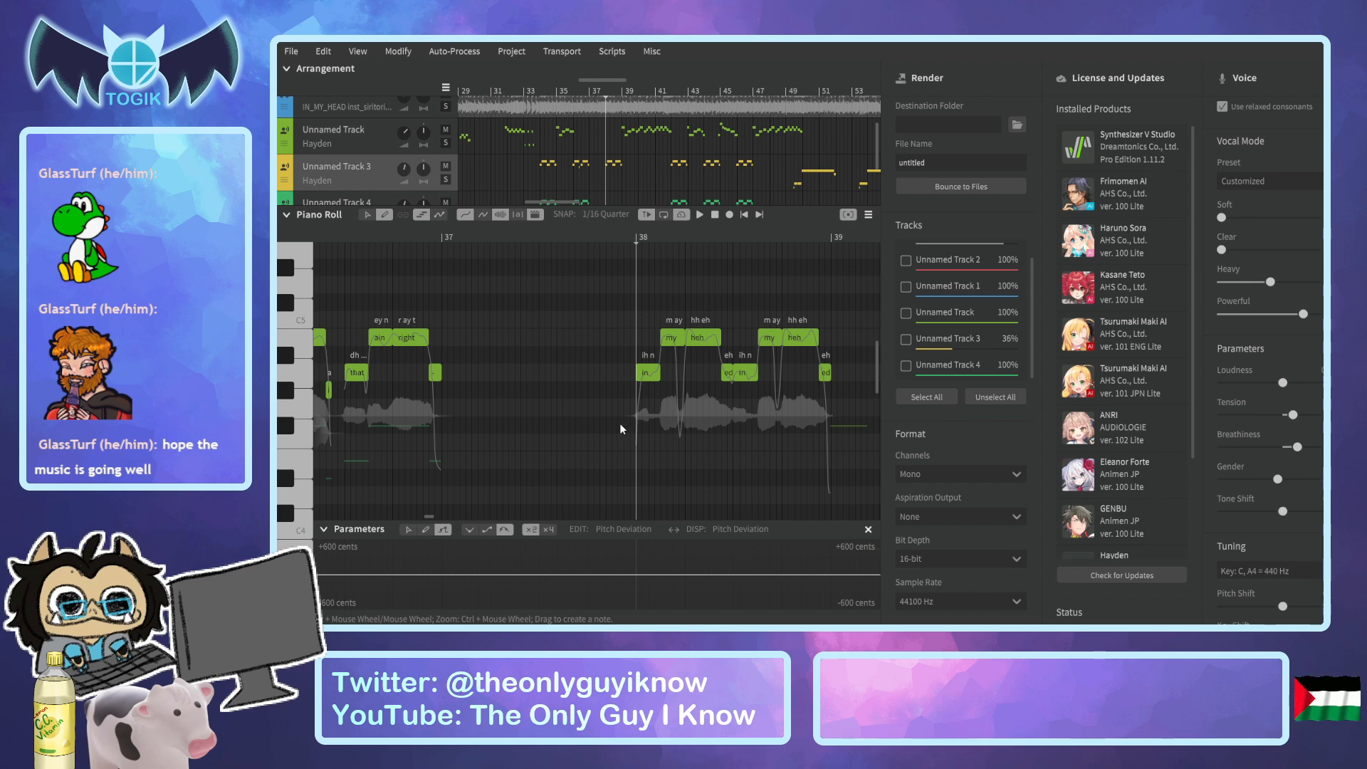
drag(622, 425, 631, 430)
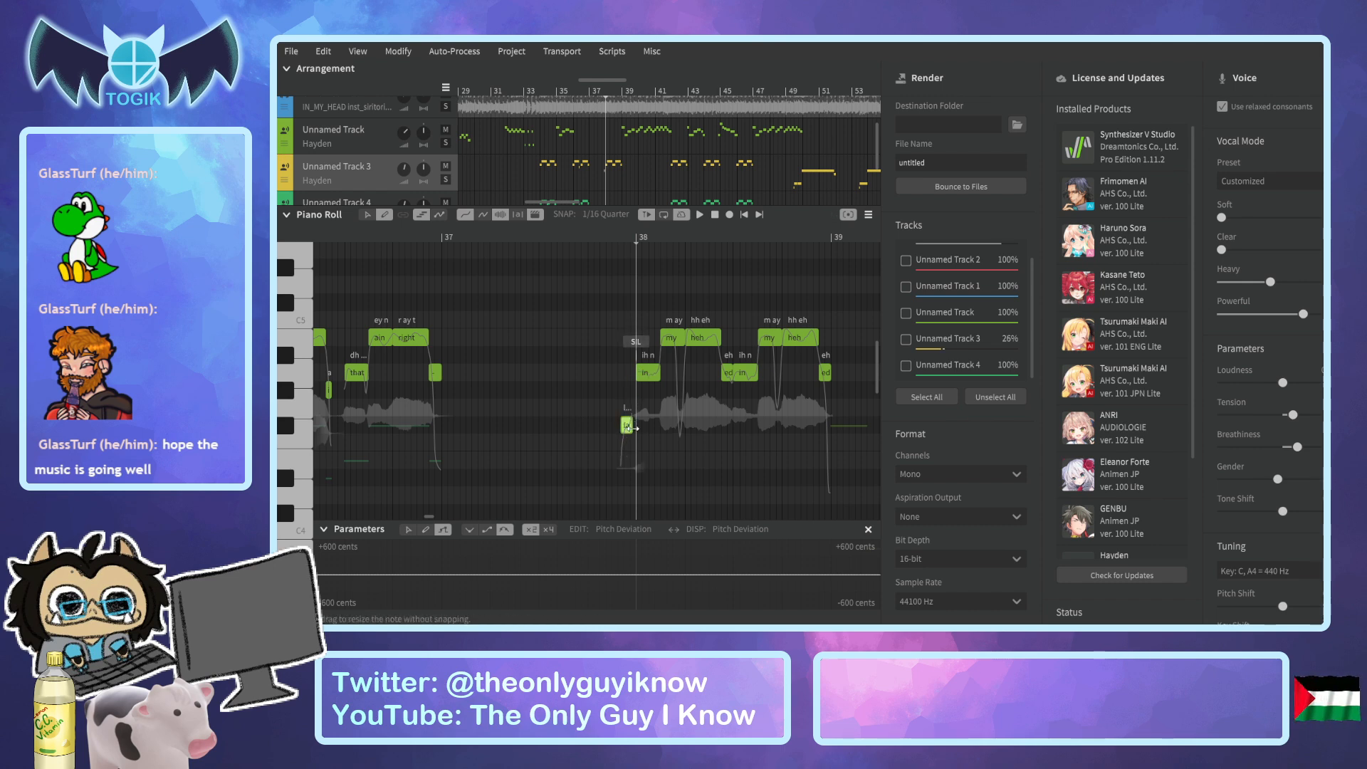
drag(627, 429, 631, 430)
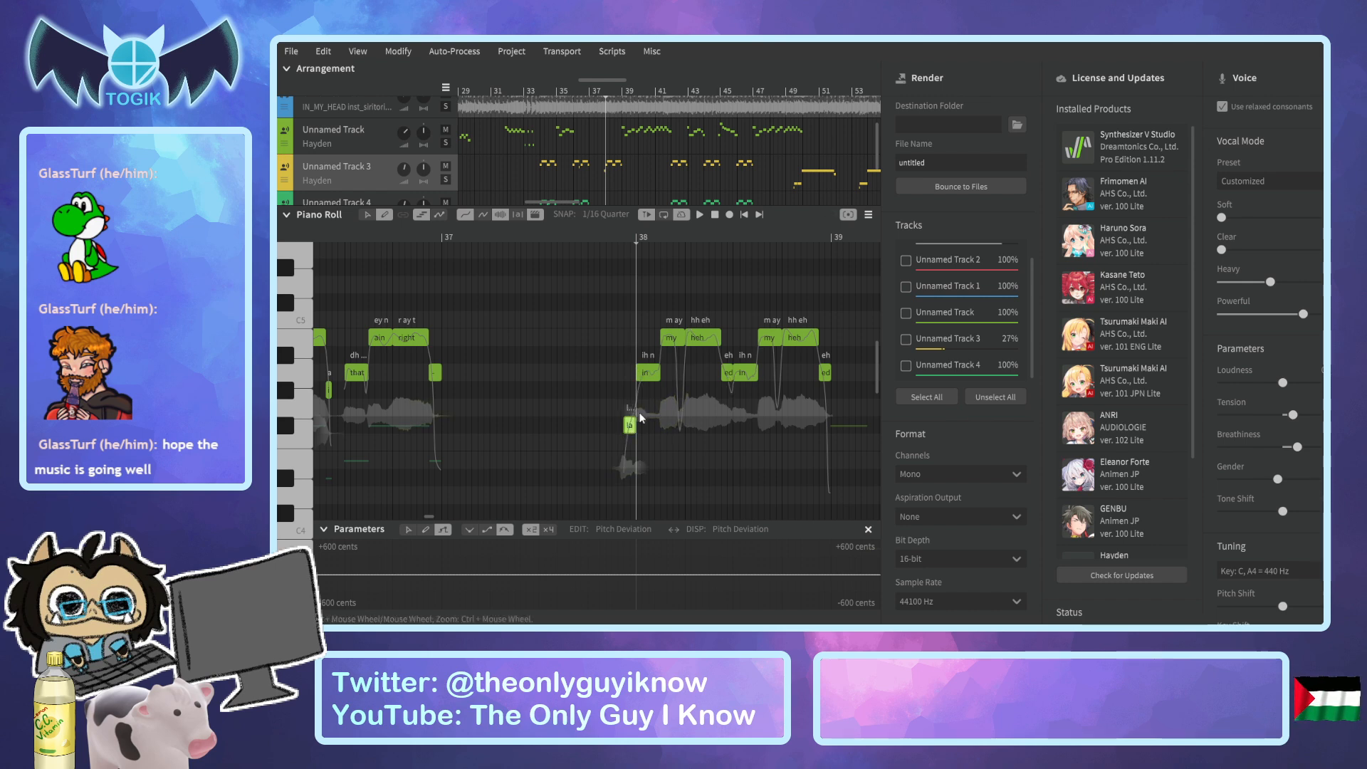
scroll(641, 418, up, 2)
double_click(618, 427)
key(Return)
drag(613, 431, 581, 425)
Enter the lyrics "expect", "+", "the", "high" and "i" on the pickup note and the four notes after it.
double_click(610, 427)
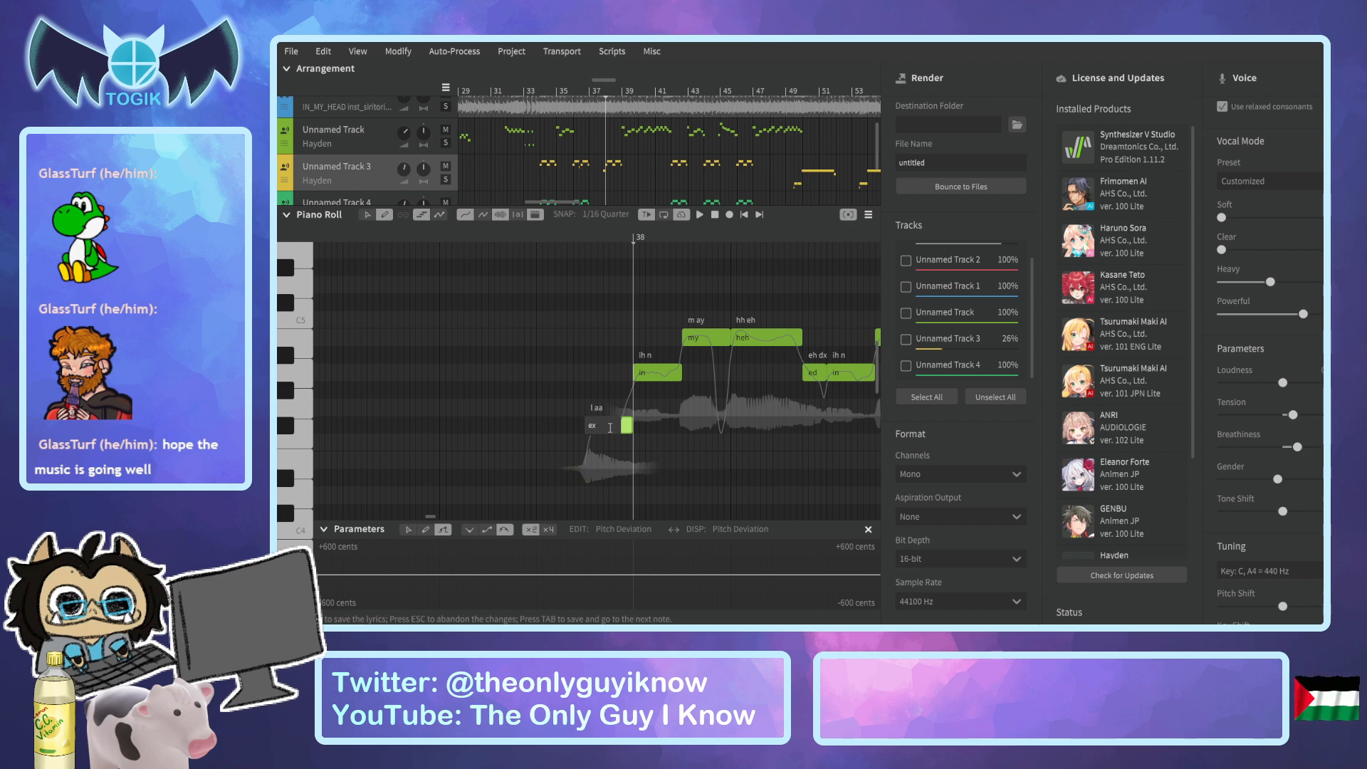
key(Tab)
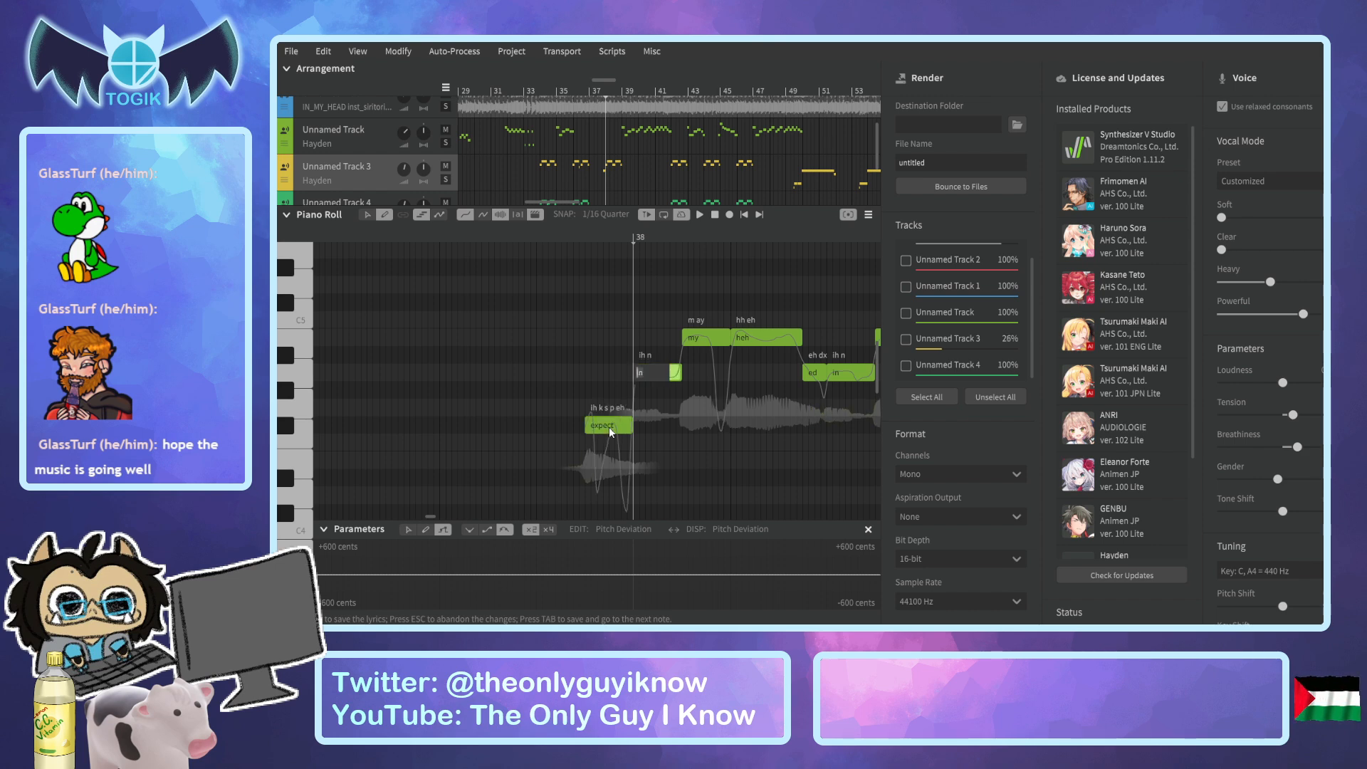
text(-)
key(Tab)
text(the)
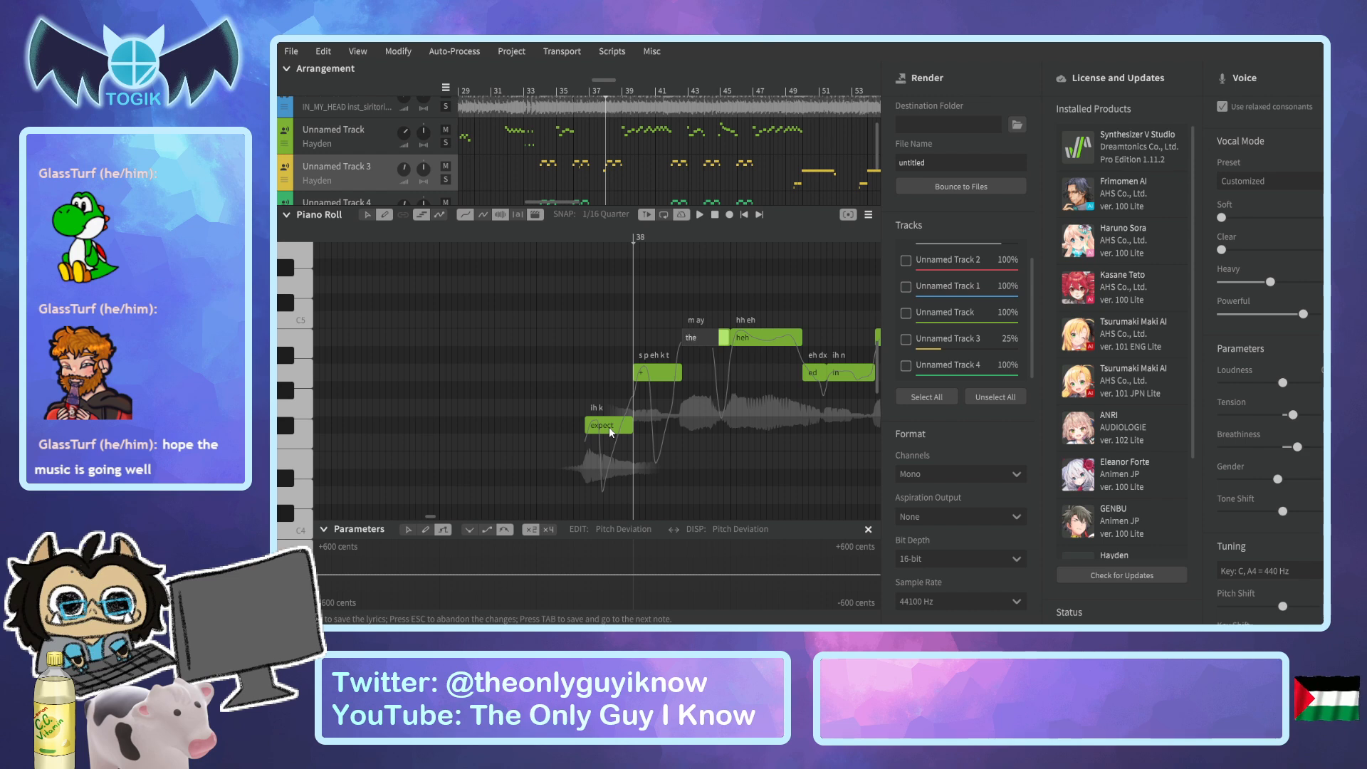
key(Tab)
text(high)
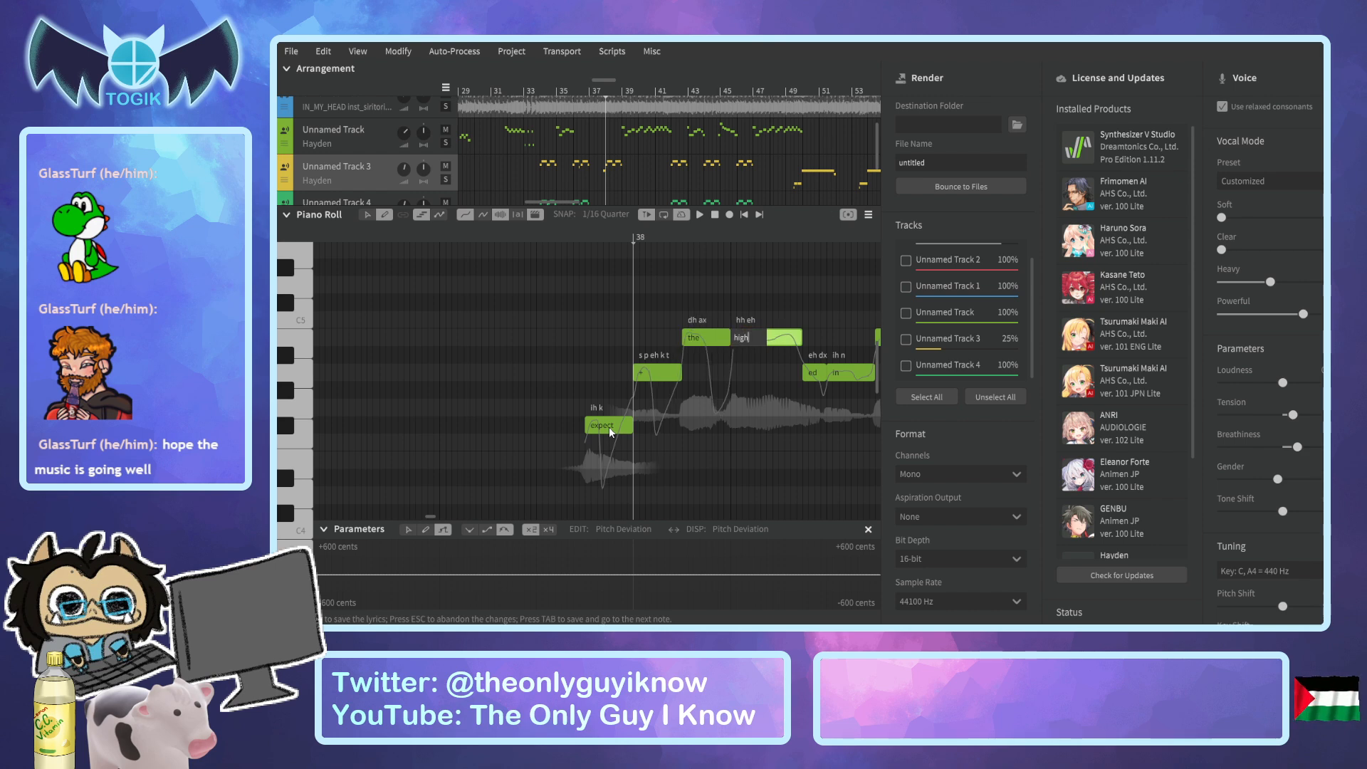
key(Tab)
text(i)
key(Return)
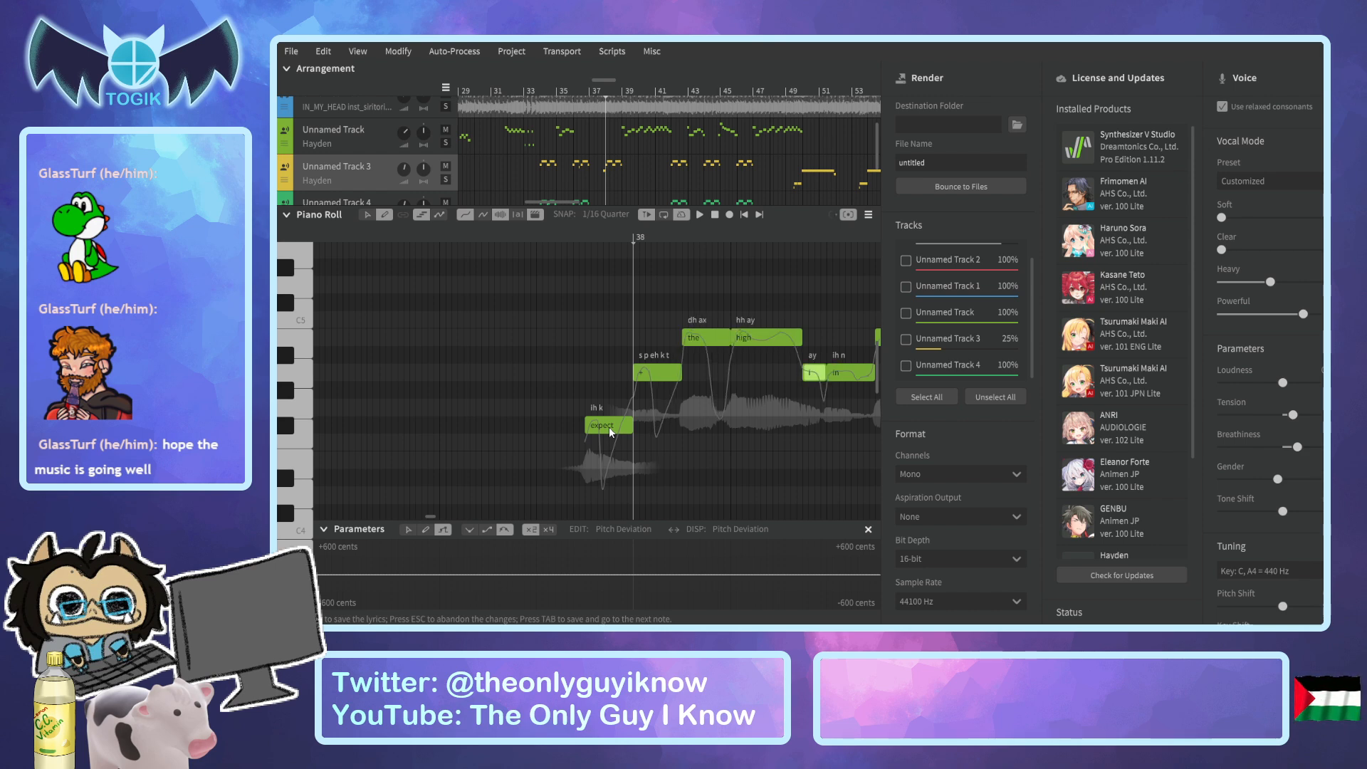
Try the lyric "hah" on the "high" note in bar 38.
double_click(750, 342)
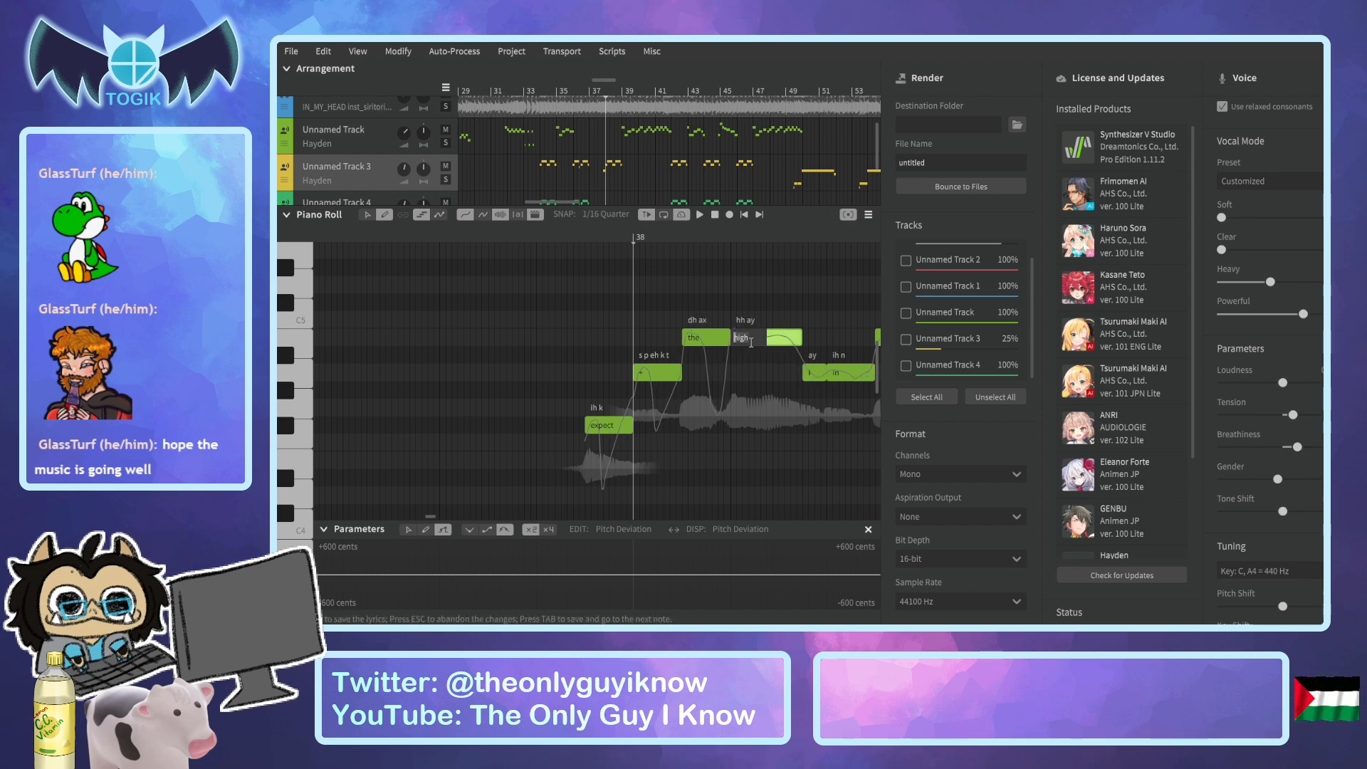
text(hah)
key(Return)
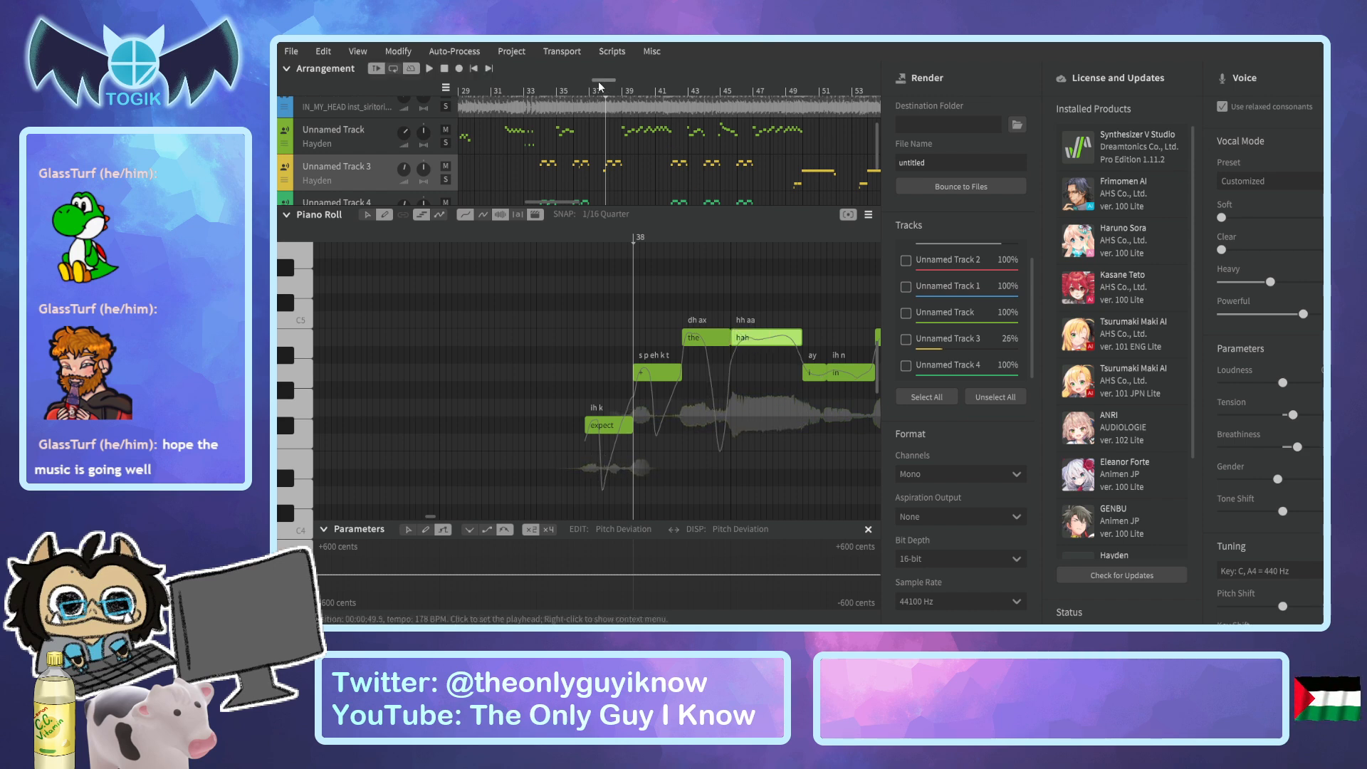
scroll(607, 278, right, 3)
double_click(588, 367)
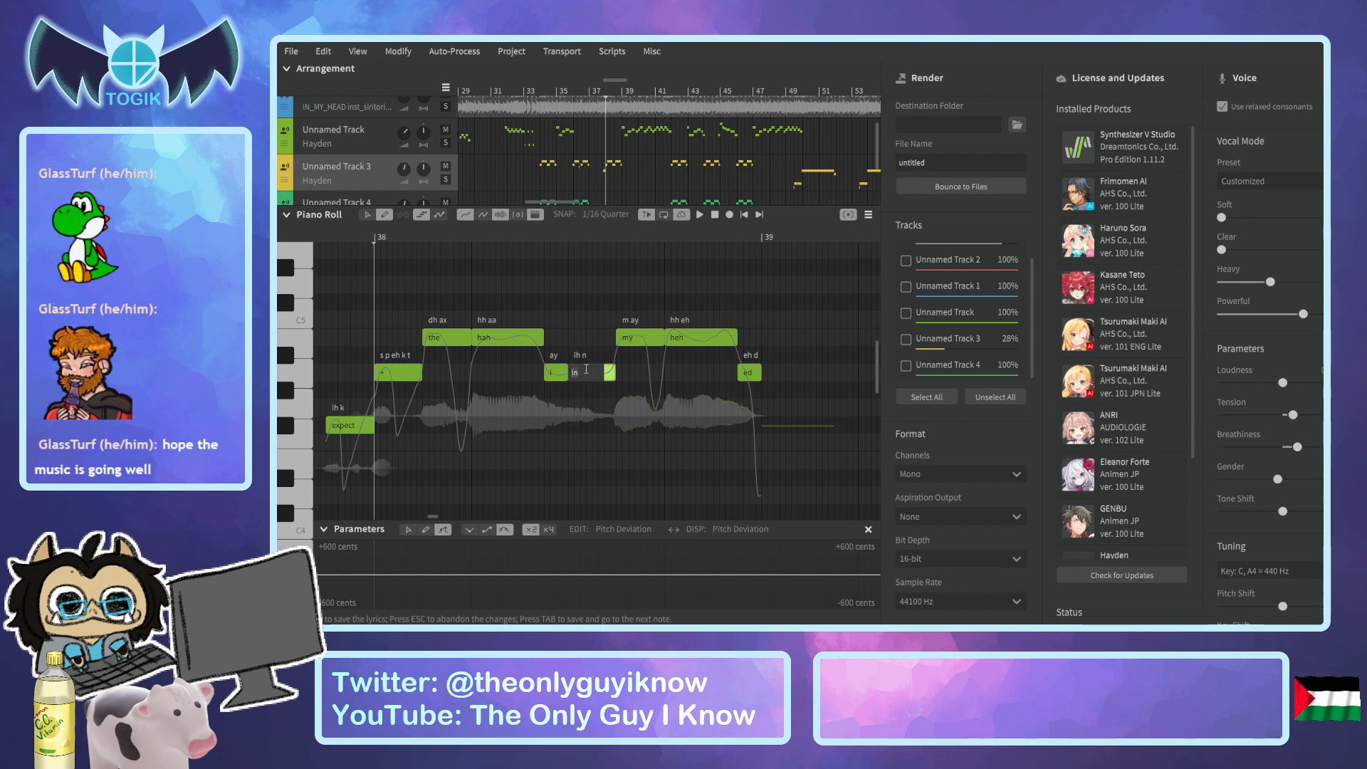
key(Return)
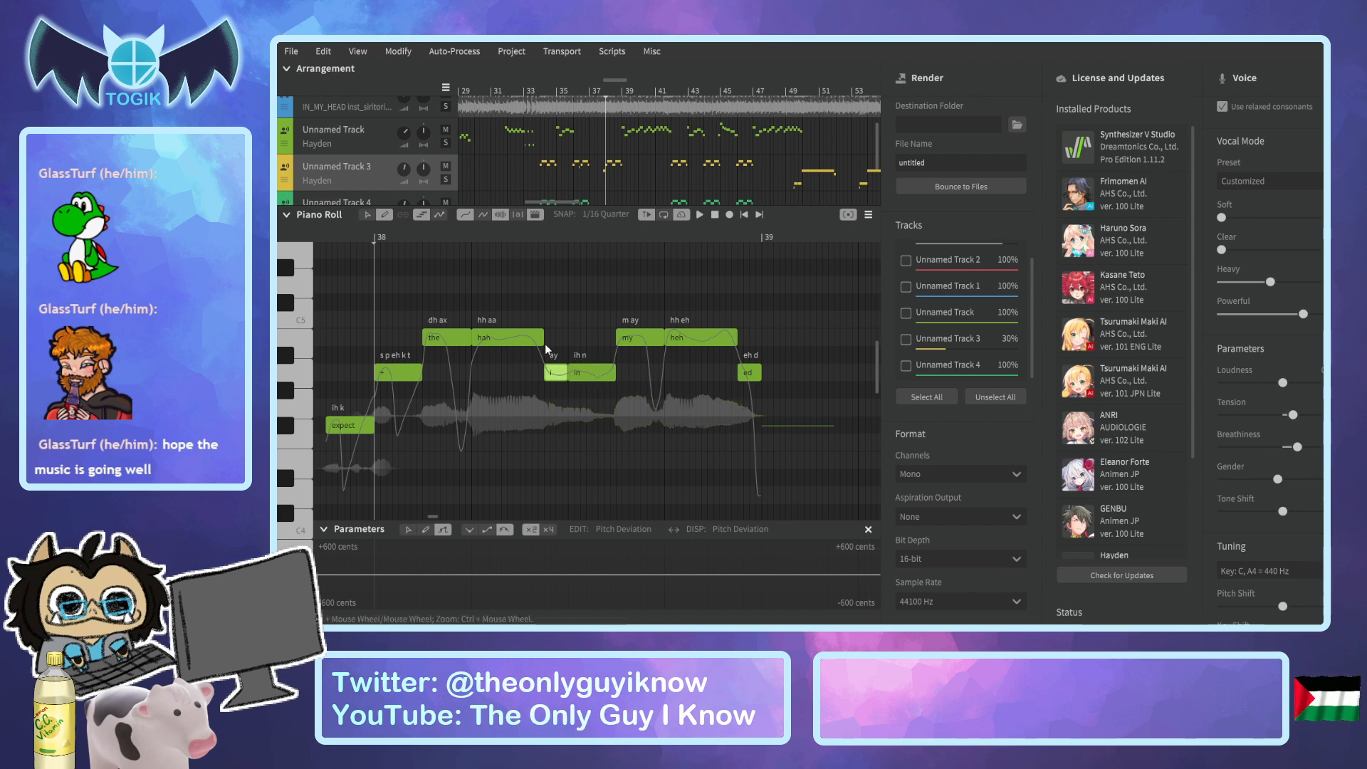
Move the boundary between the "hah" and "i" notes slightly earlier, and change their lyrics to "high" and "when".
drag(544, 337, 531, 375)
double_click(514, 339)
text(high)
key(Tab)
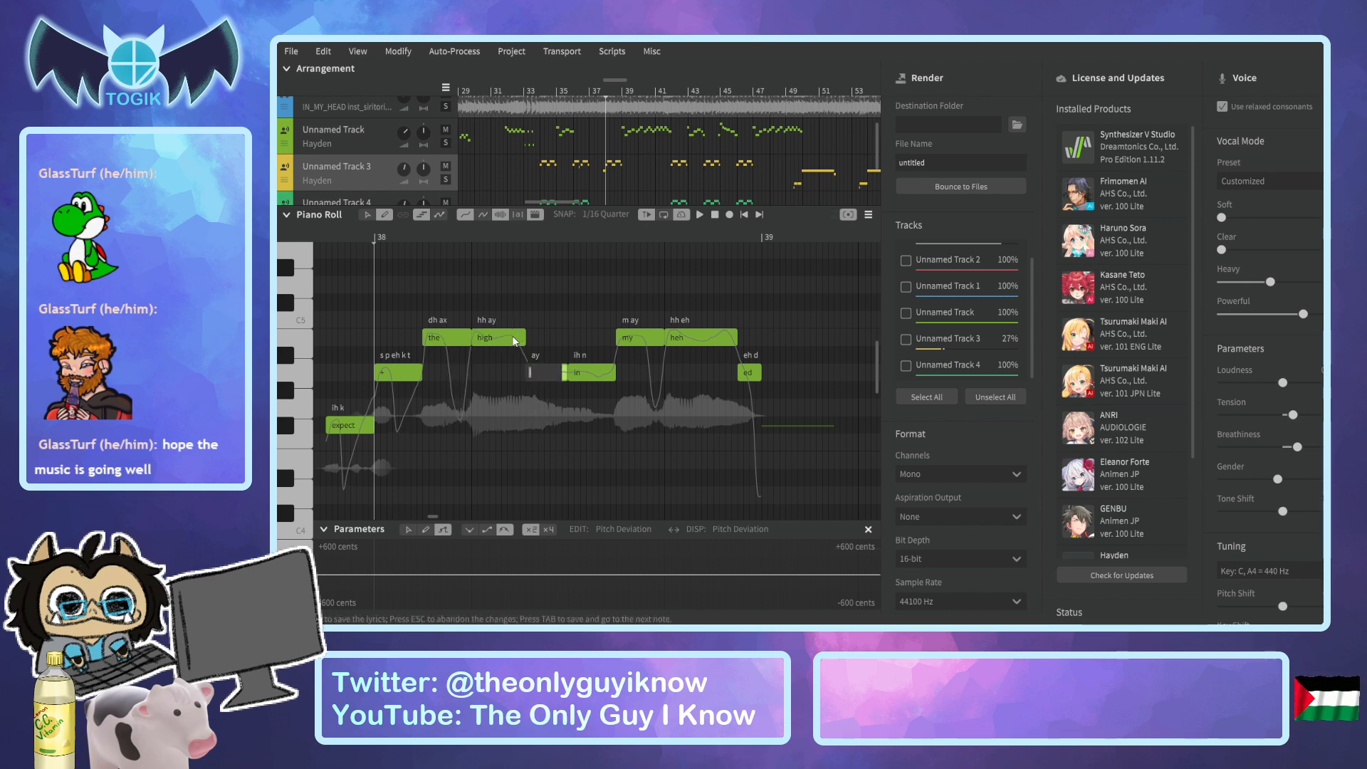
key(Tab)
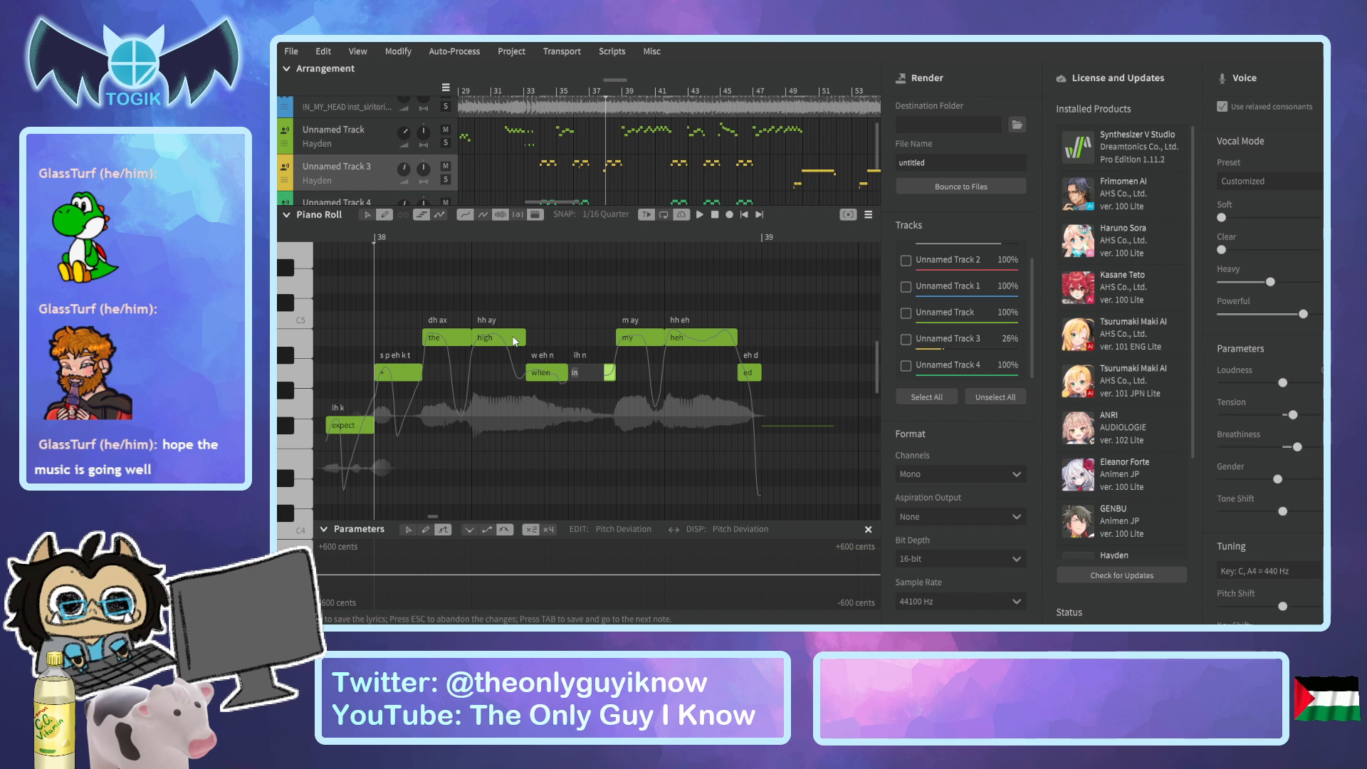
Set the lyrics of the last four notes before bar 39 to "danger", "+", "fla" and "eyes".
text(danger)
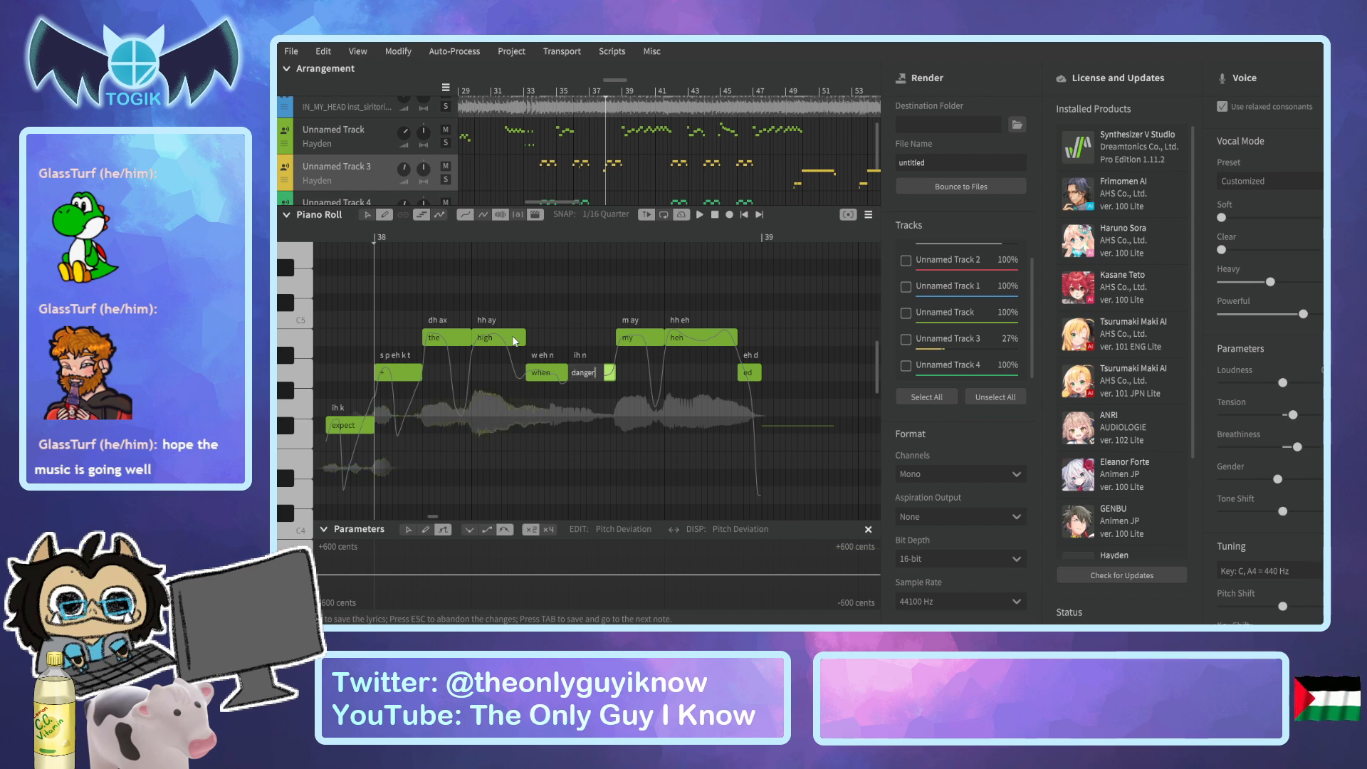
key(Tab)
text(+)
key(Tab)
text(f)
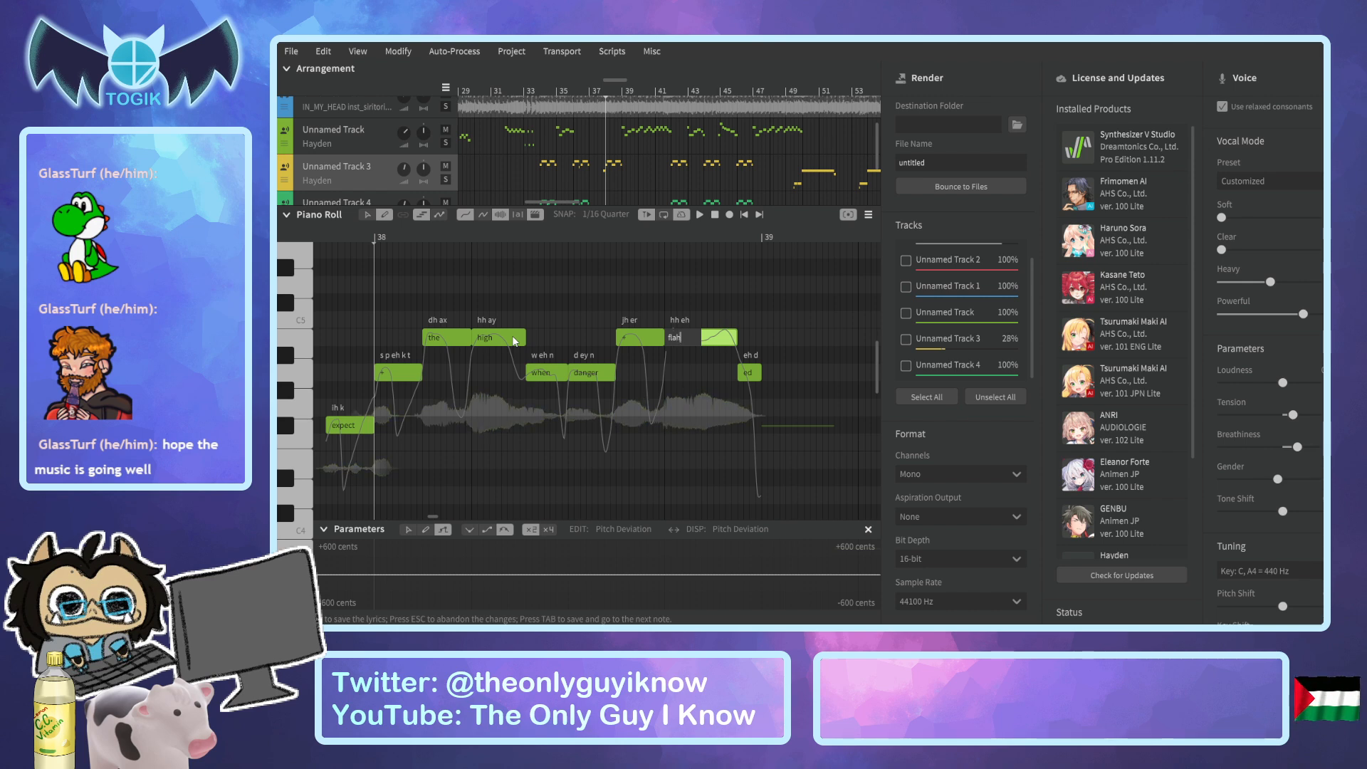
text(lah)
key(Tab)
text(eyes)
key(Return)
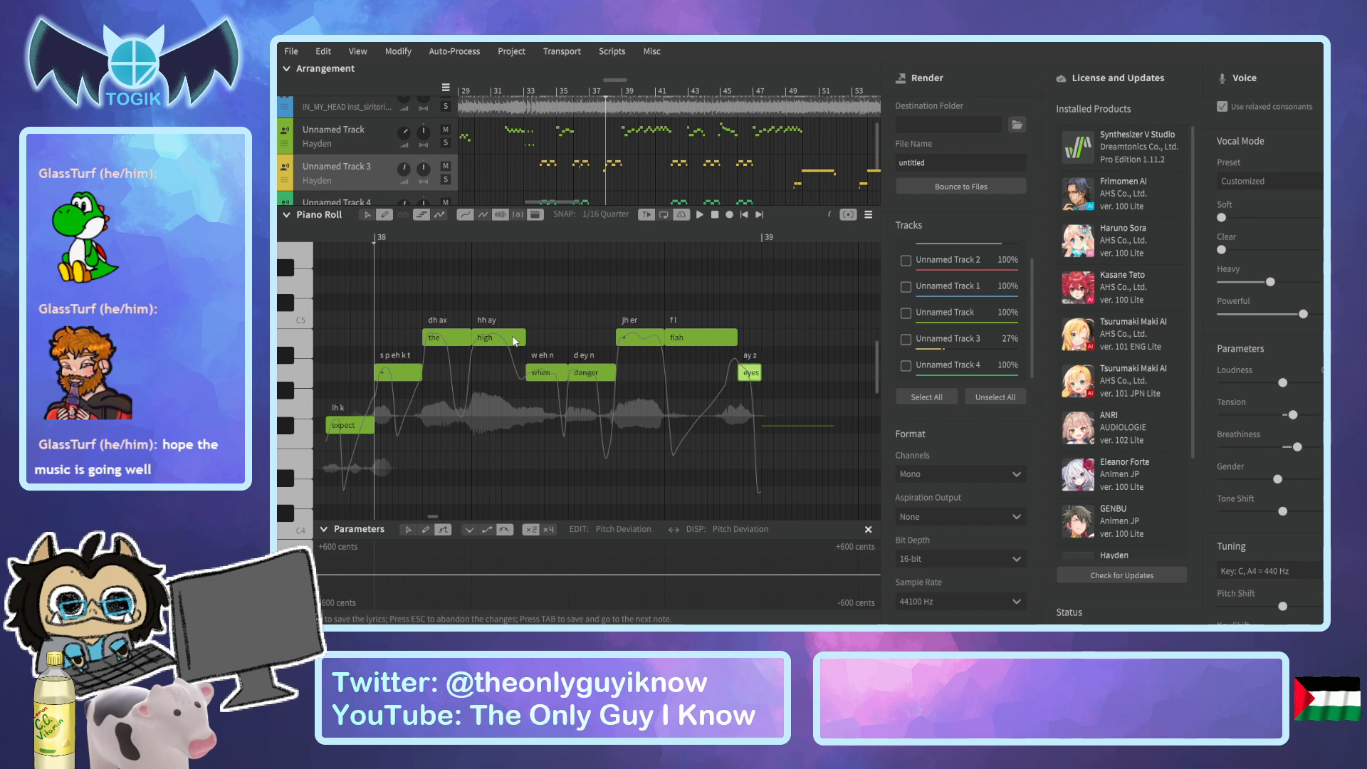
double_click(695, 337)
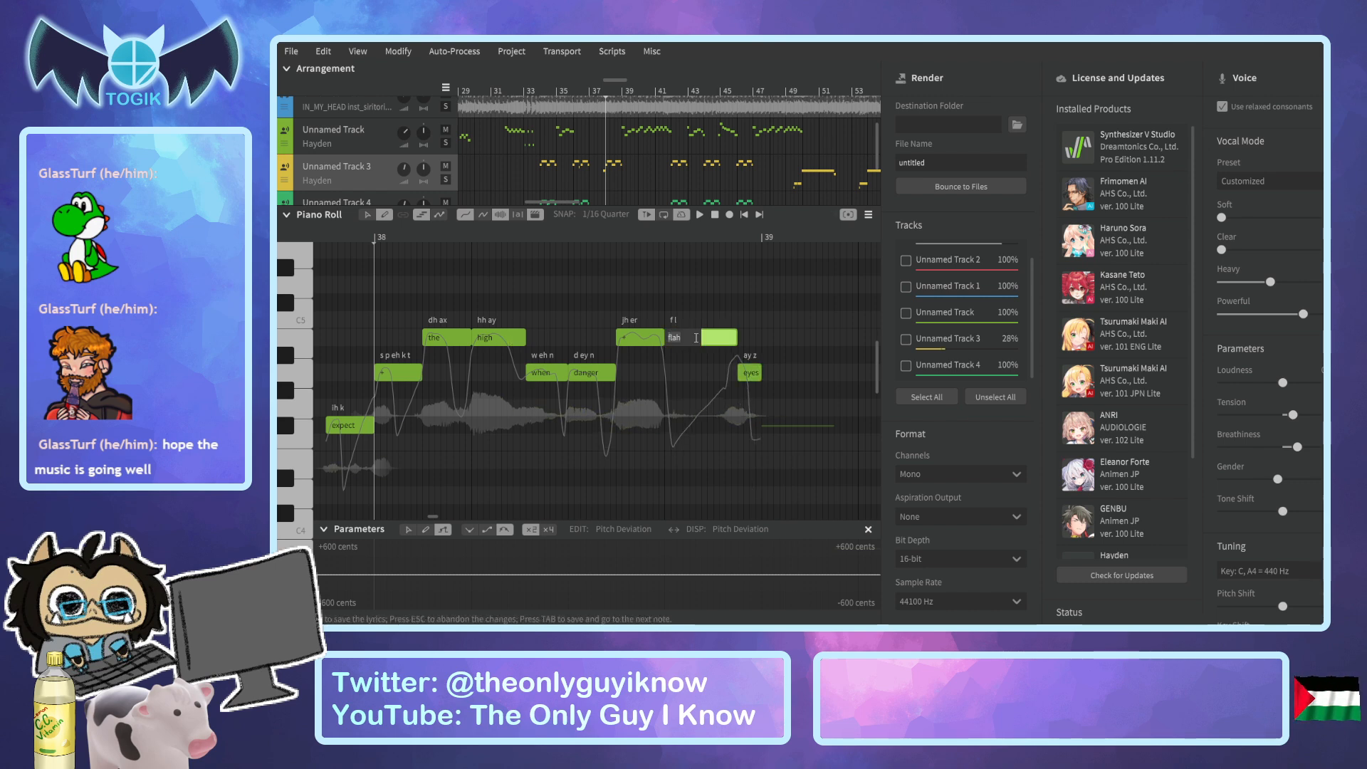
key(Return)
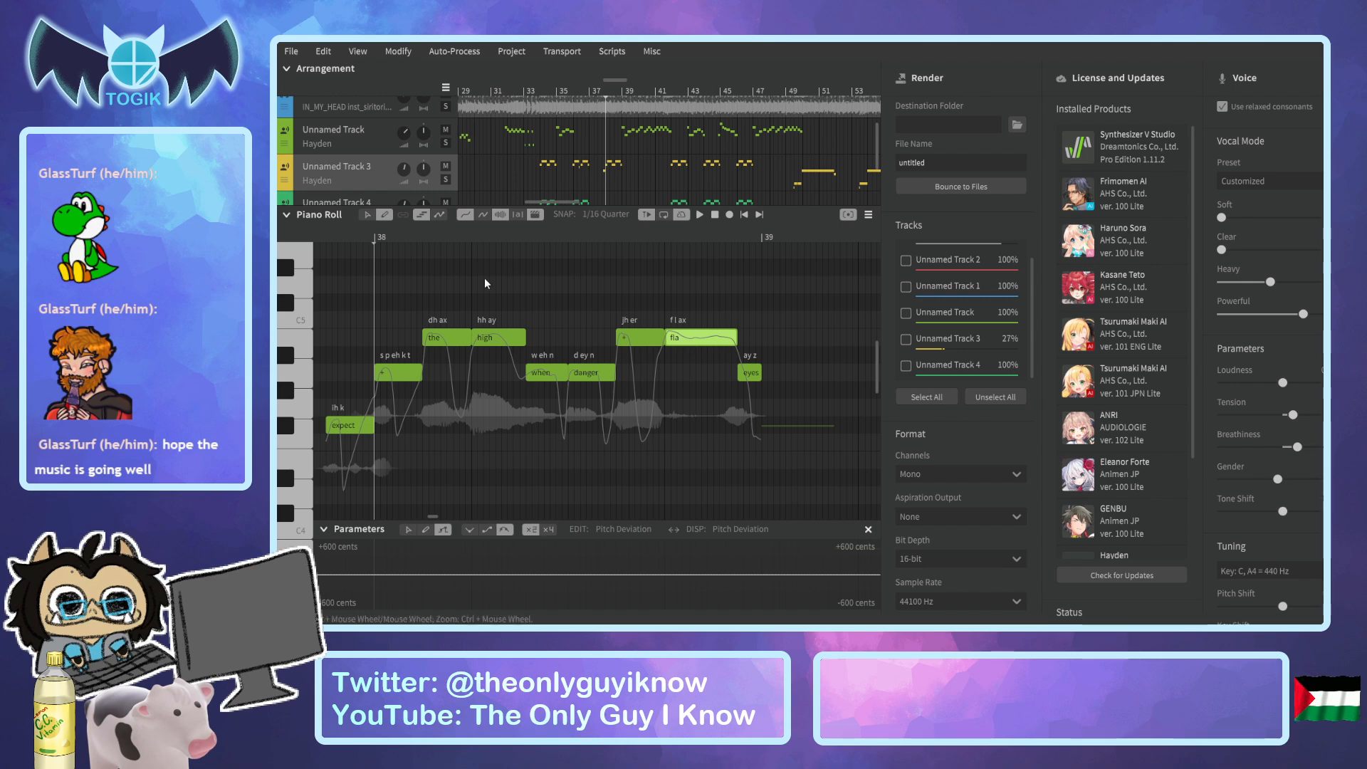
Play the "expect the high when danger" phrase from just before bar 38 to check the new lyrics.
click(319, 238)
key(space)
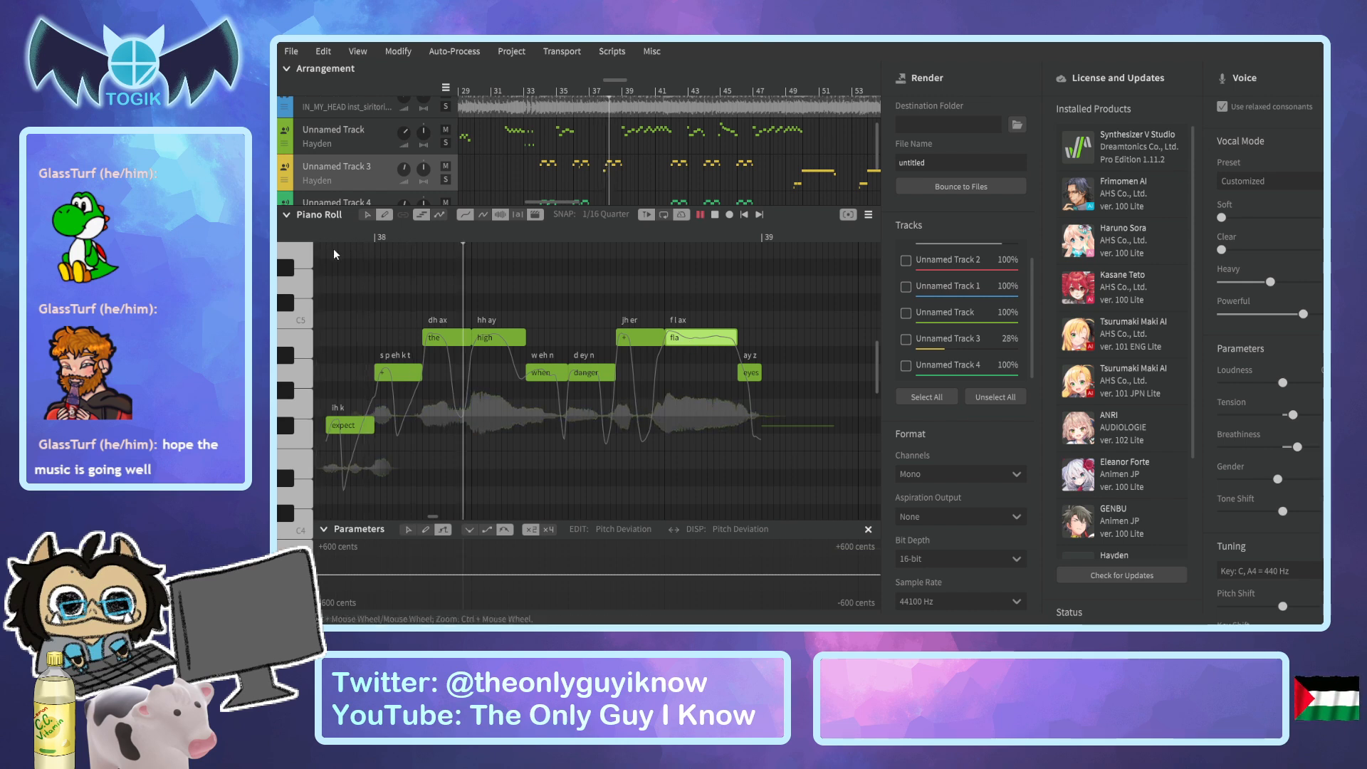
key(space)
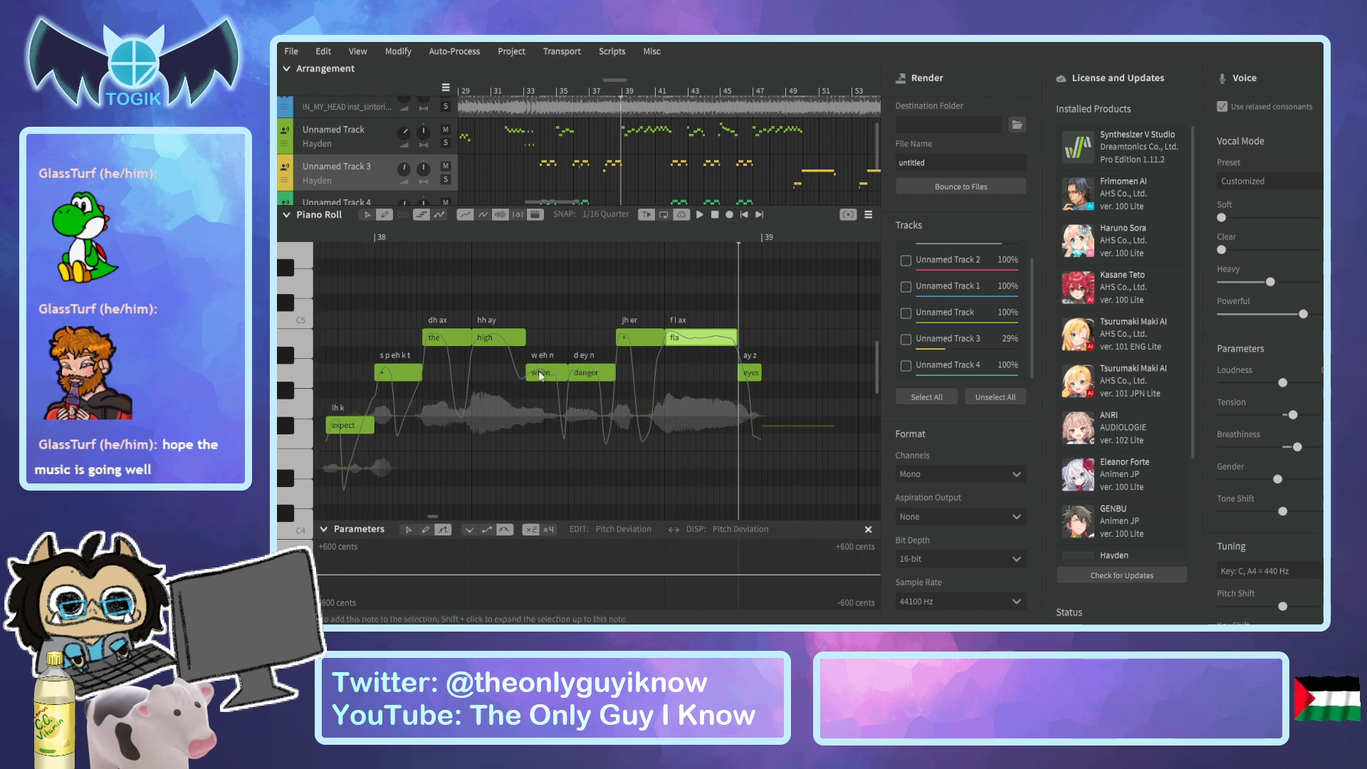
Lower the "when" note to the same pitch as the "expect" note and replay the phrase.
drag(539, 379, 539, 431)
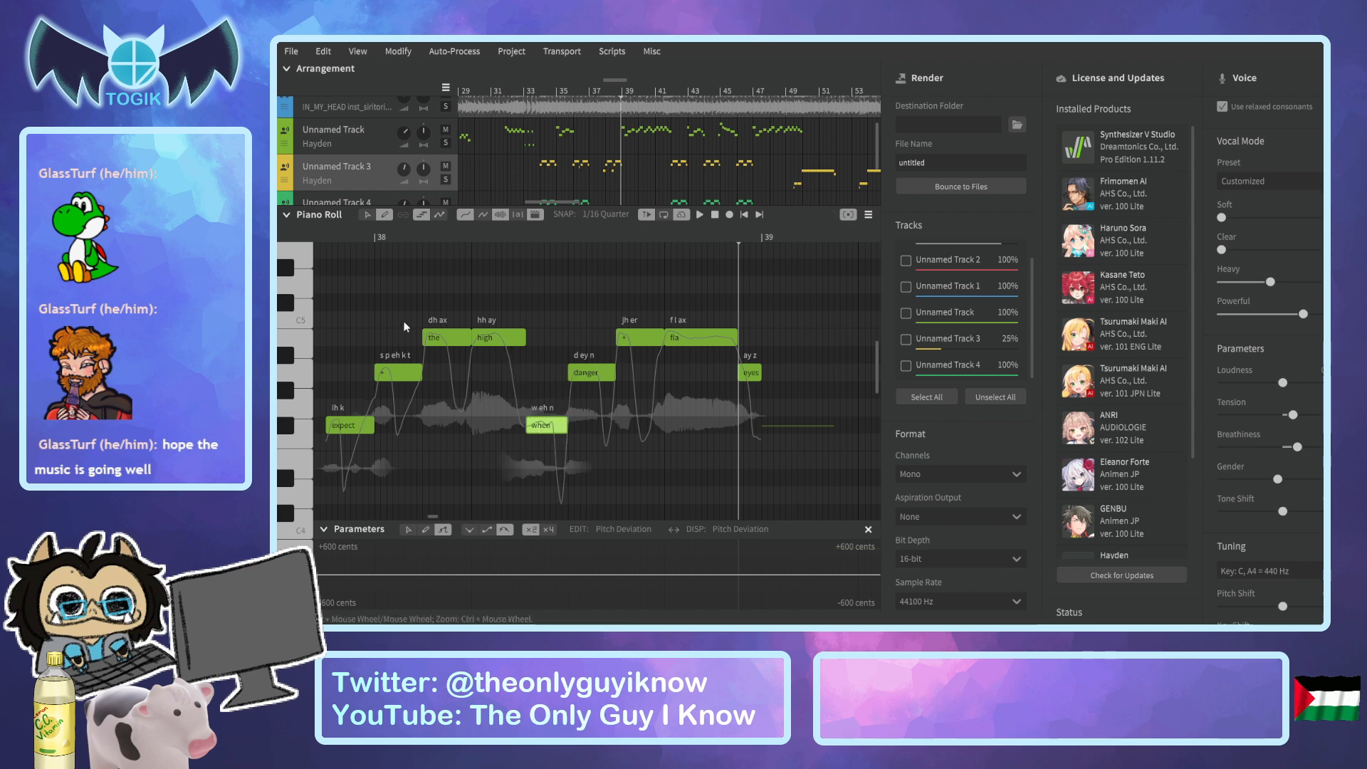
click(318, 234)
key(space)
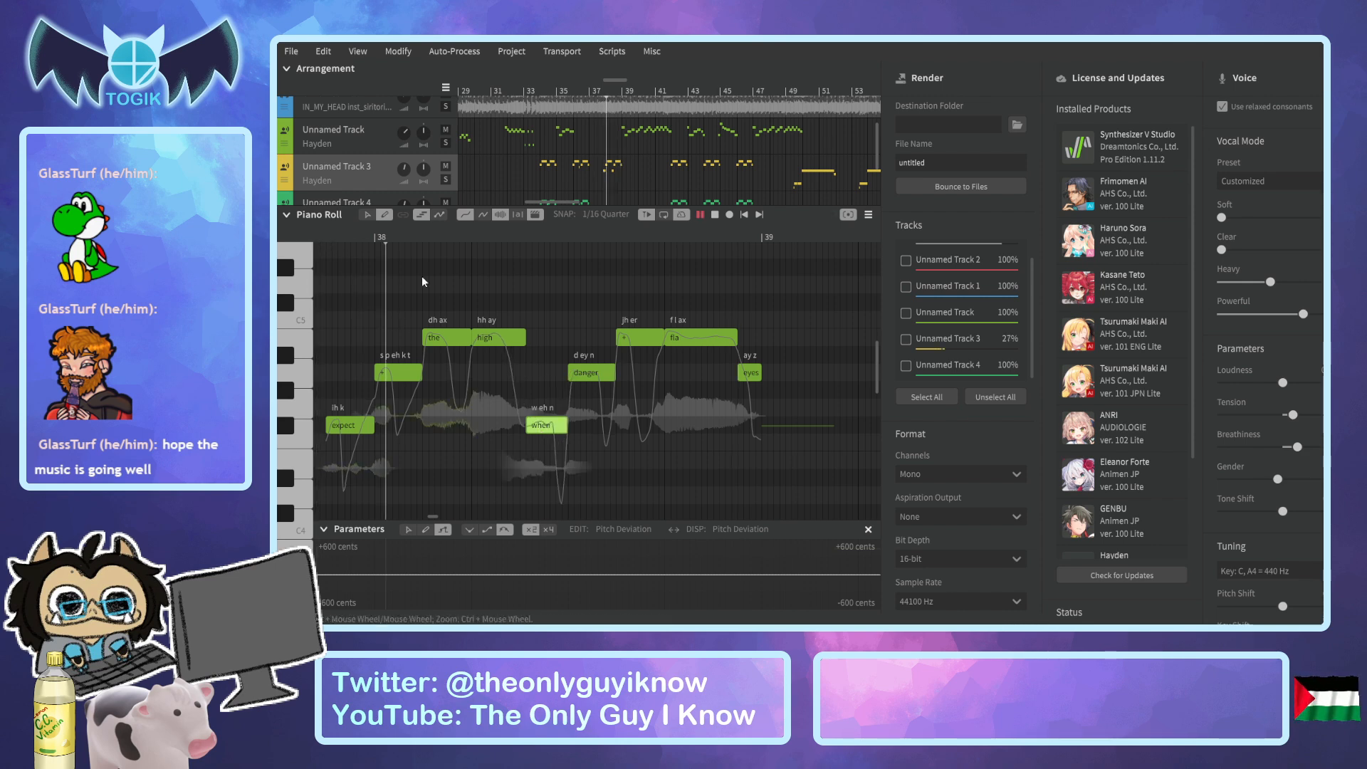
key(space)
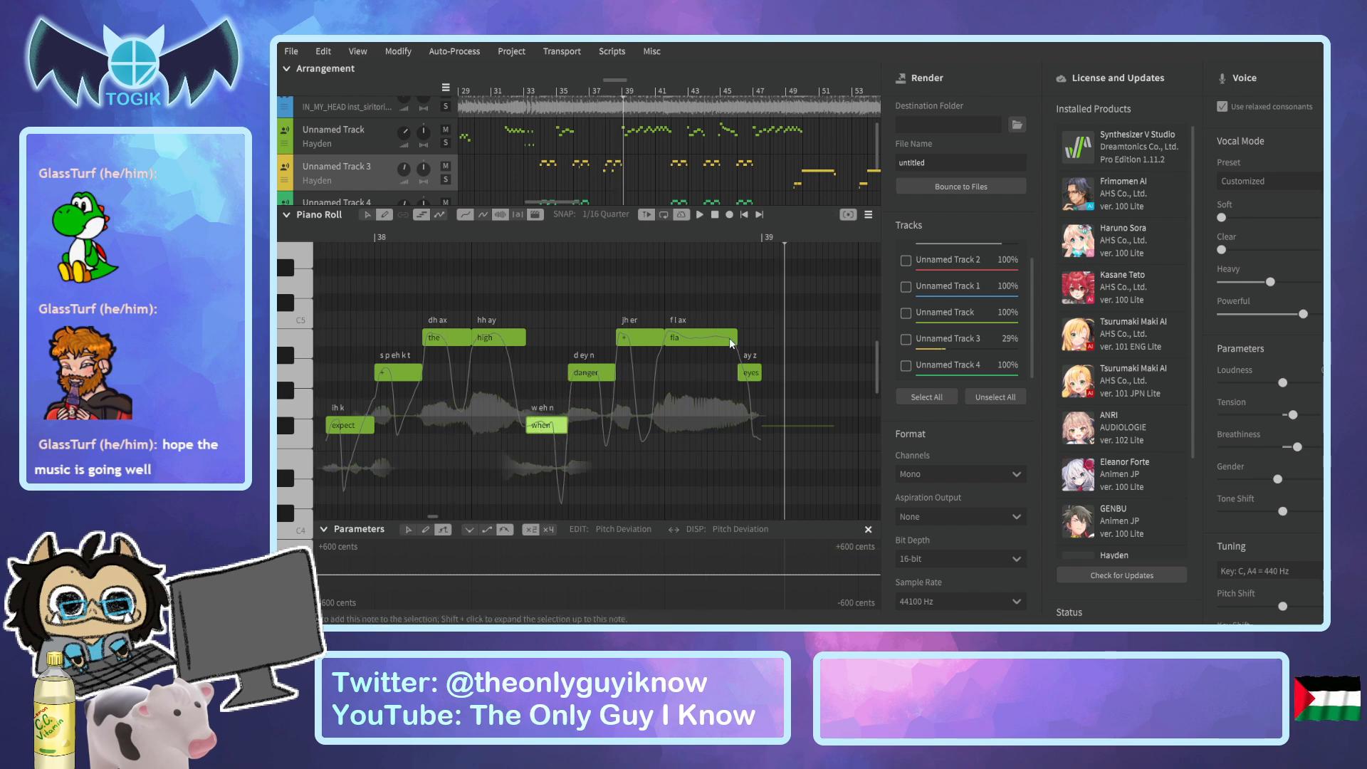
Shorten the end of the "fla" note, start the "eyes" note earlier to meet it, and replay the phrase.
drag(737, 338, 727, 337)
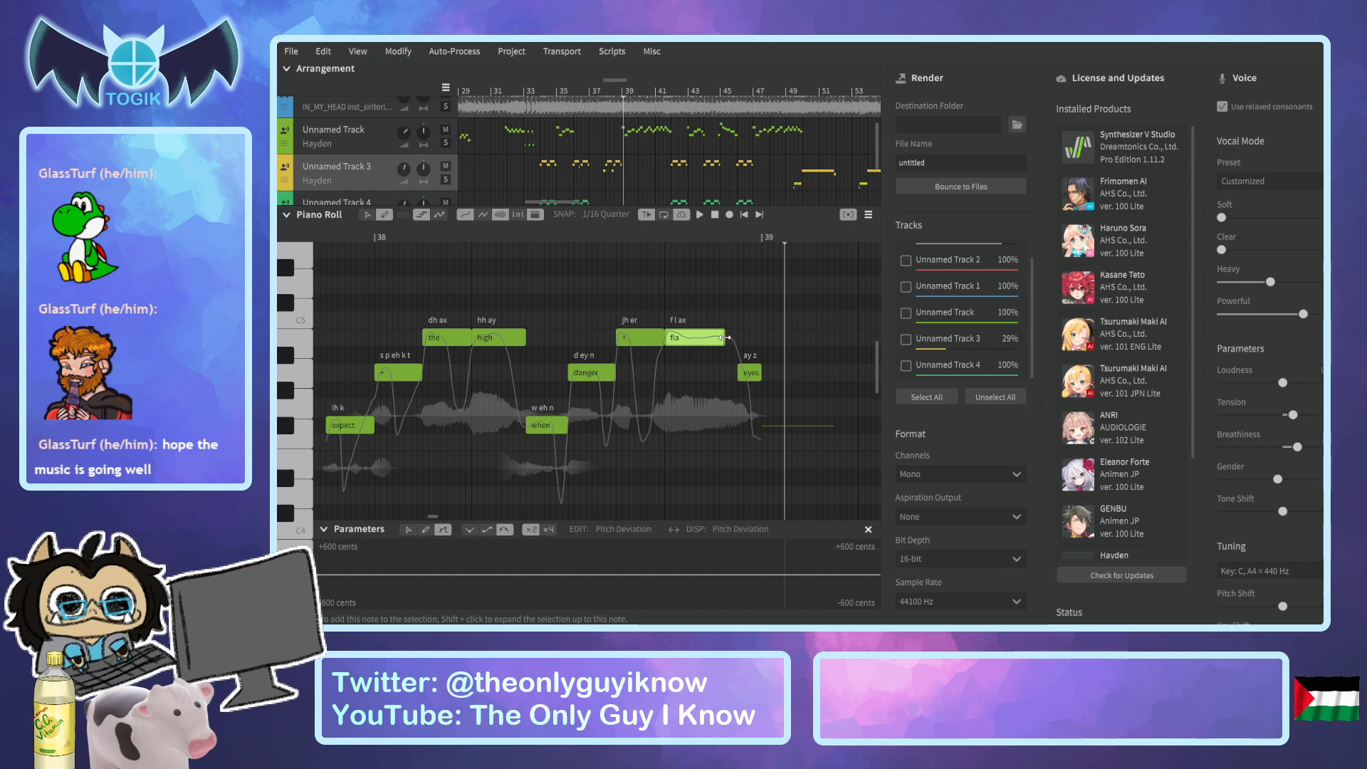
drag(738, 372, 719, 372)
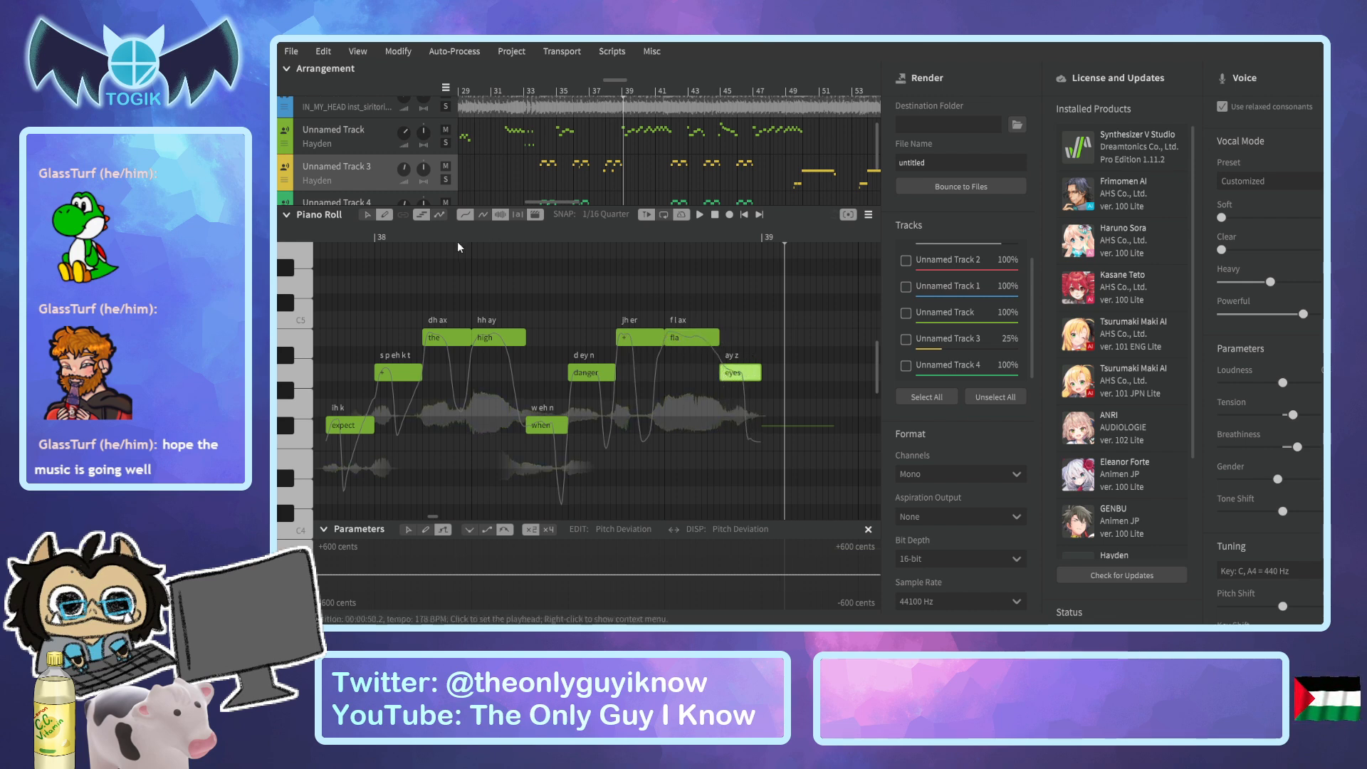
click(329, 237)
key(space)
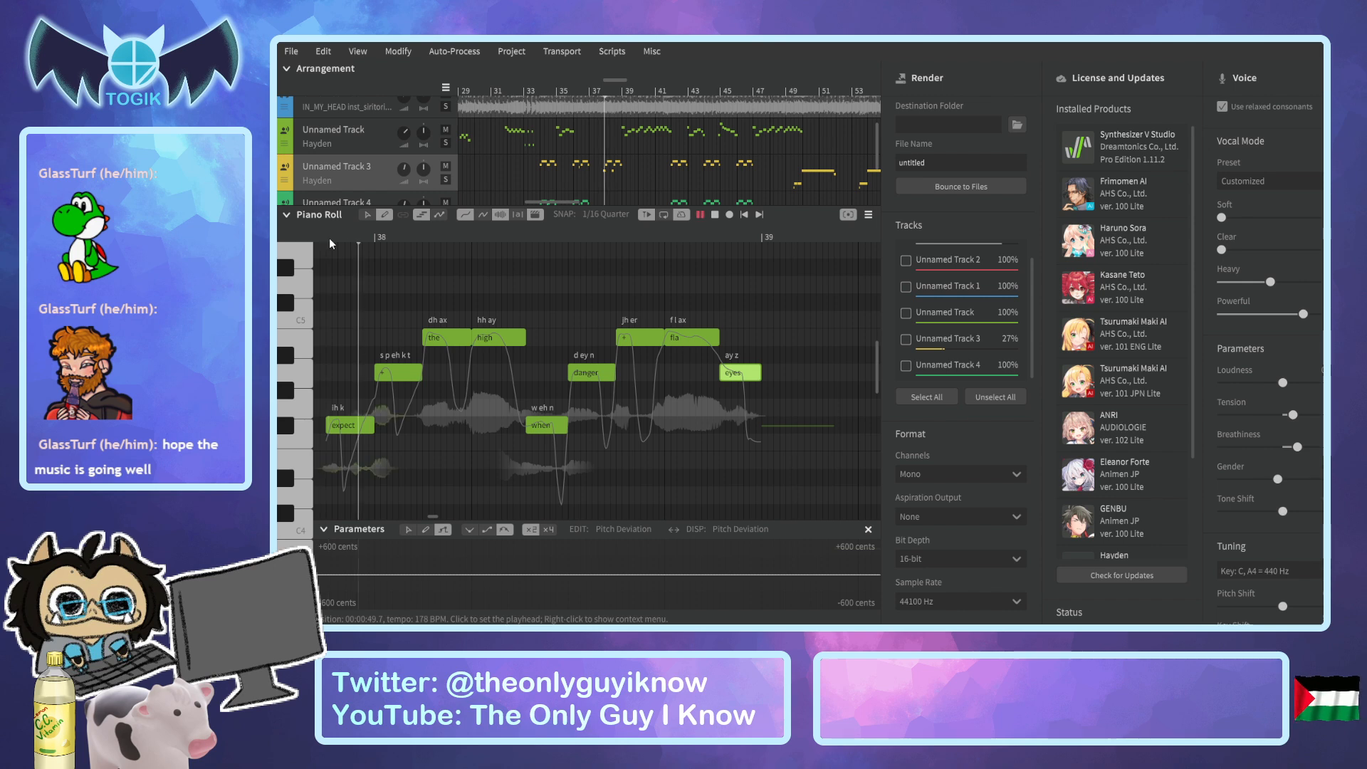
key(space)
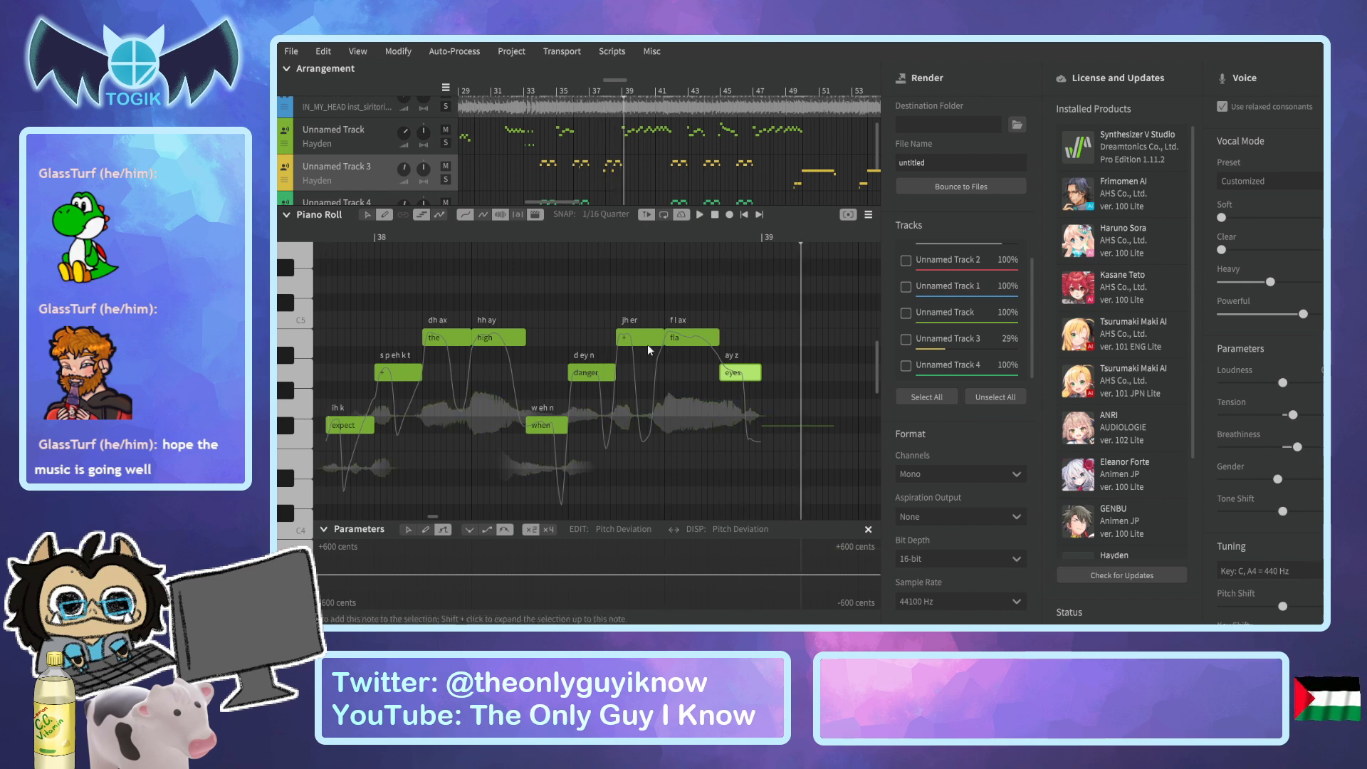
Lengthen the "fla" note slightly so "eyes" starts a bit later, and replay the phrase from just before bar 38.
click(720, 339)
drag(722, 339, 733, 340)
click(323, 236)
key(space)
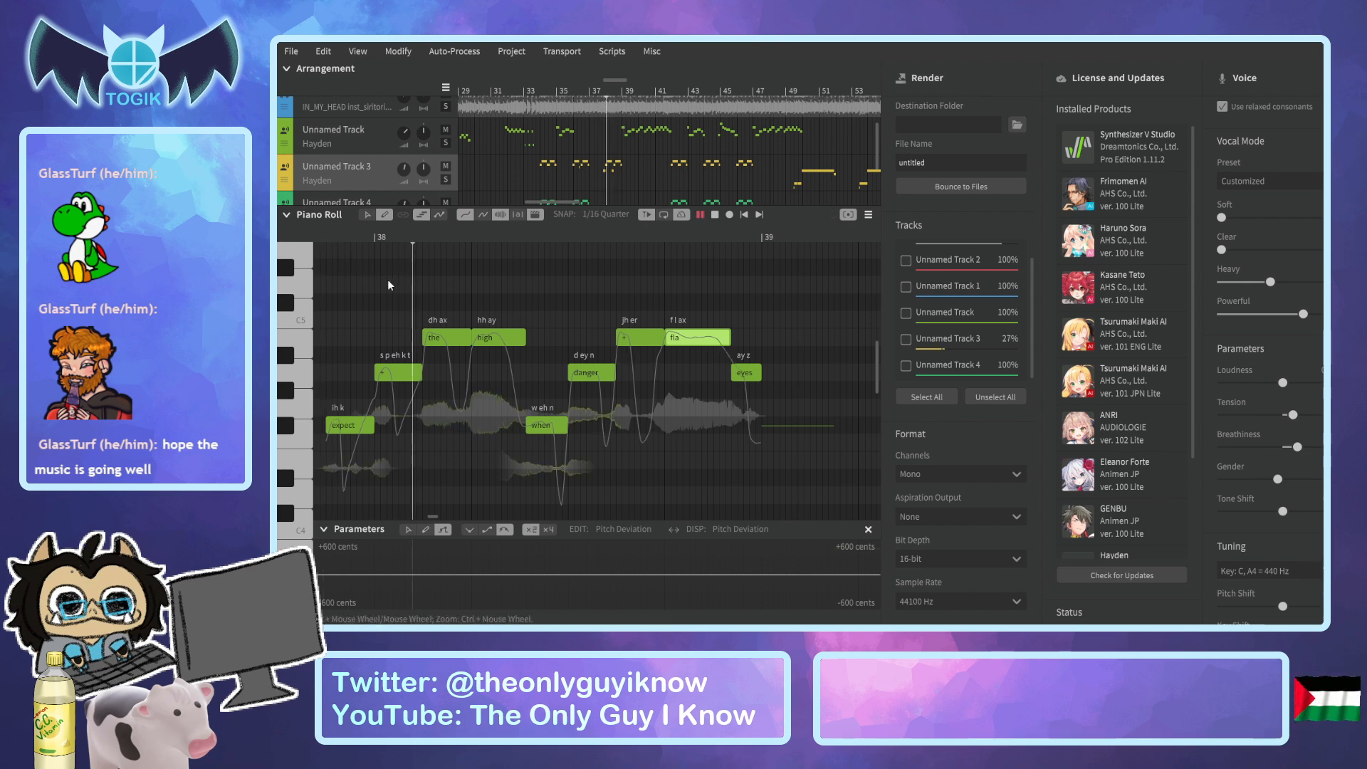
Stop playback, open Unnamed Track 4 for editing, and go to its "in my head" phrase at bar 42.
key(space)
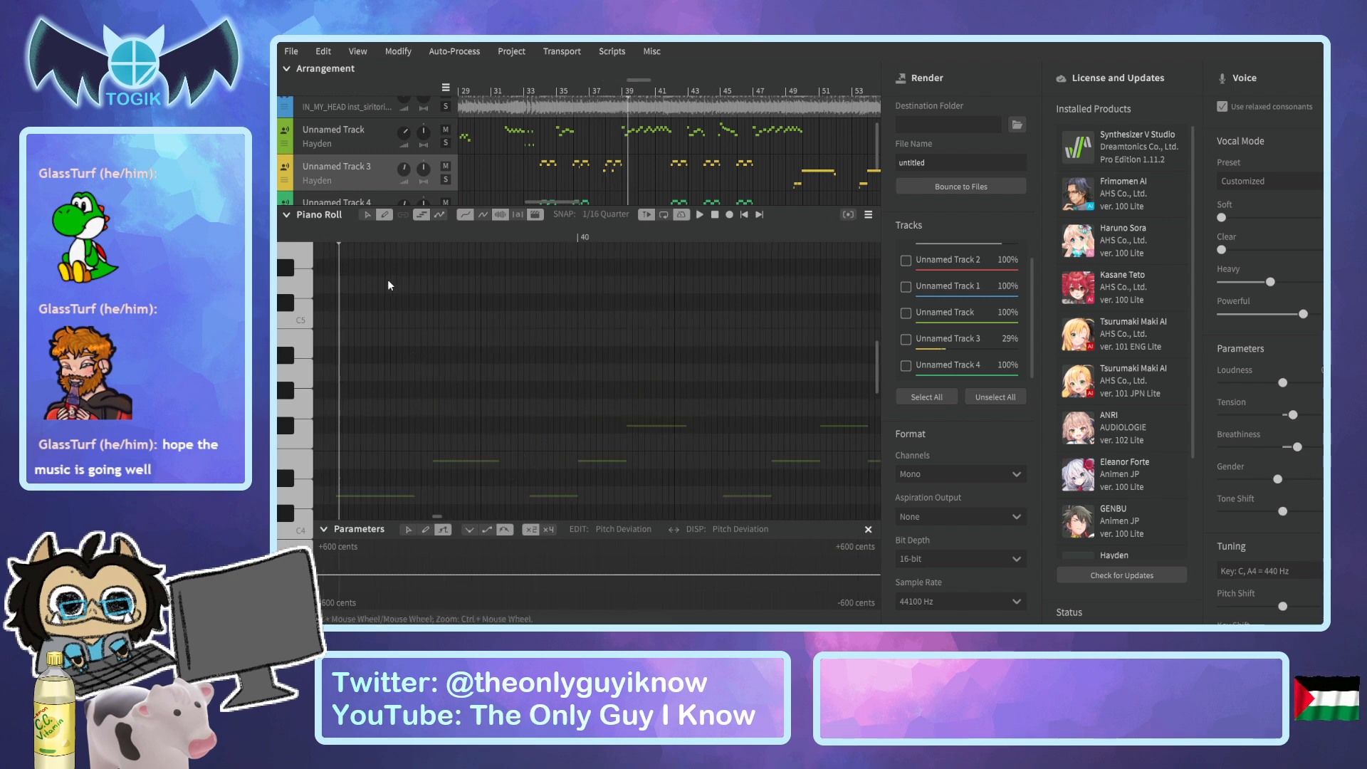
drag(638, 81, 635, 81)
scroll(658, 139, down, 2)
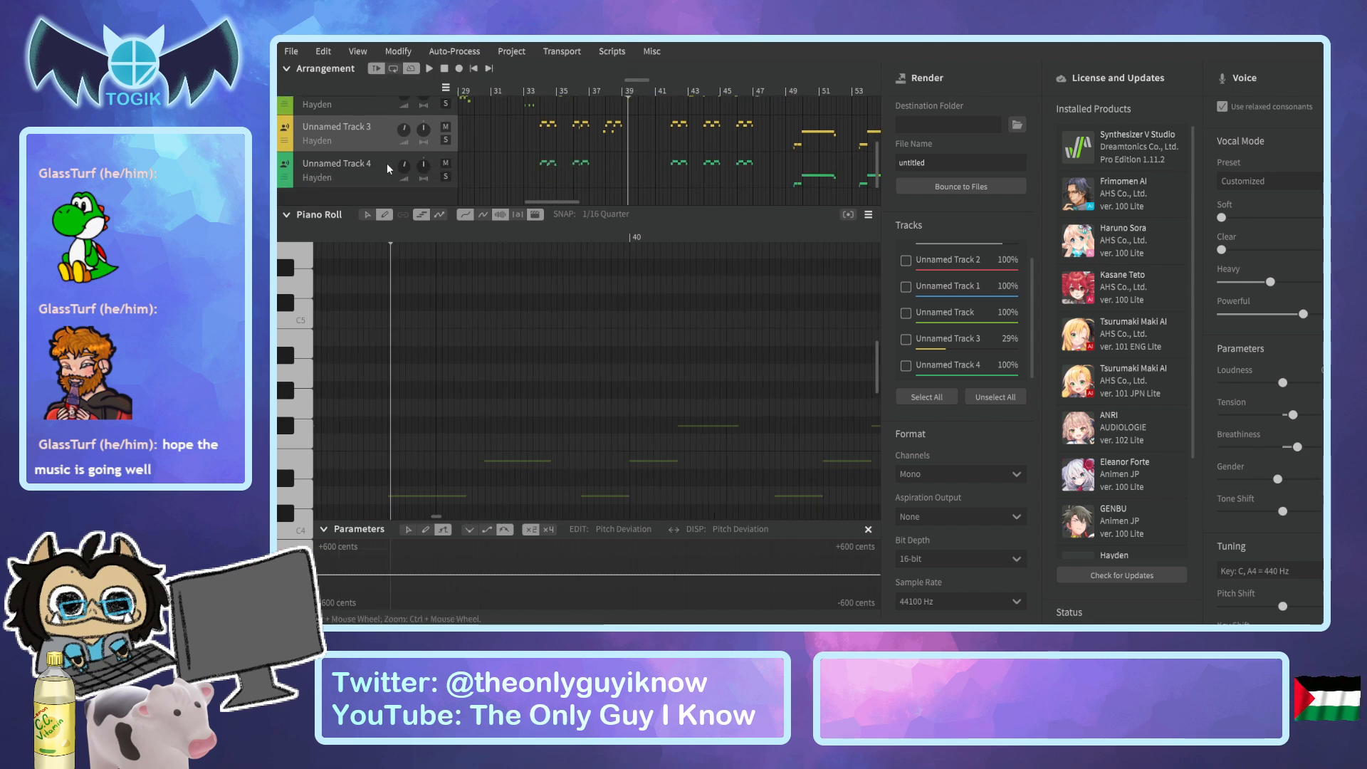
click(673, 164)
drag(667, 96, 693, 96)
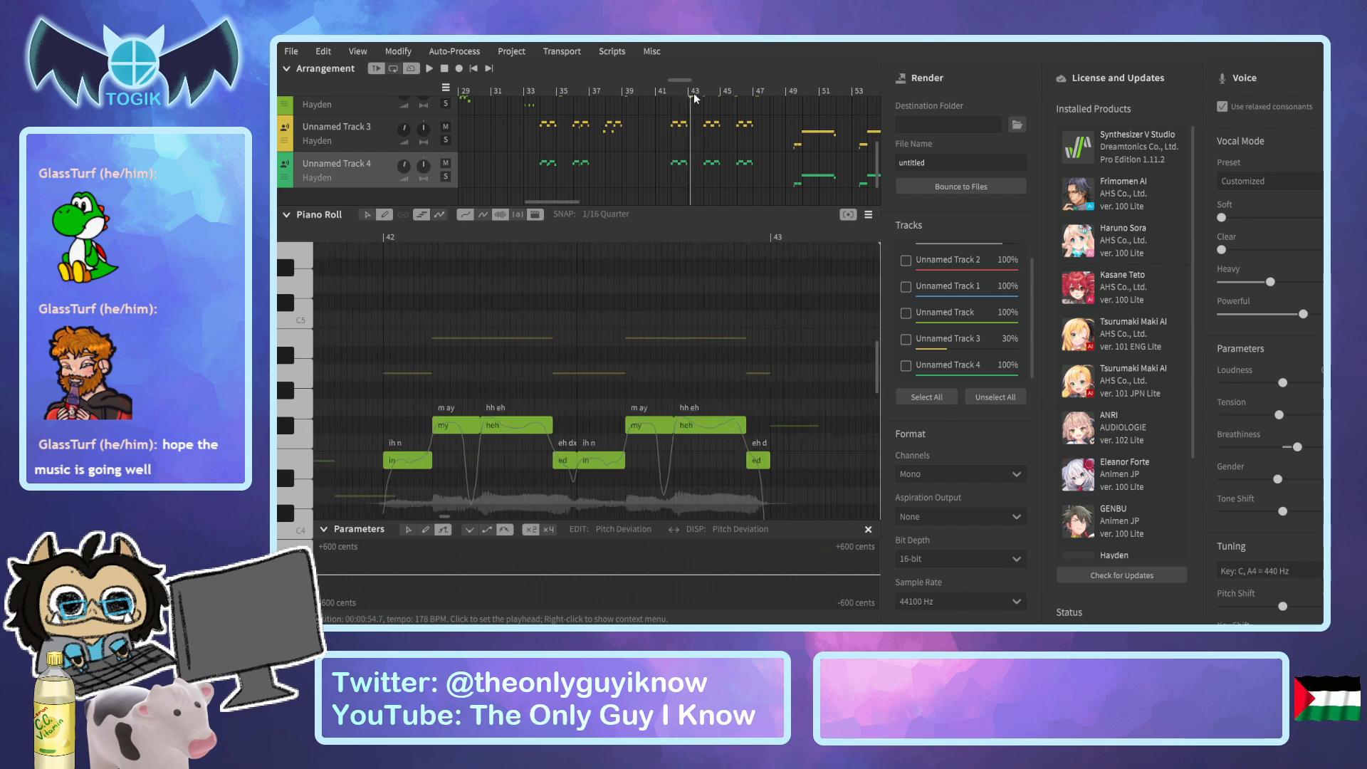
Select and copy the "in my head in my head" notes in bar 42 of Unnamed Track 4.
mouse_move(369, 356)
mouse_down()
mouse_move(399, 406)
mouse_move(580, 489)
mouse_up()
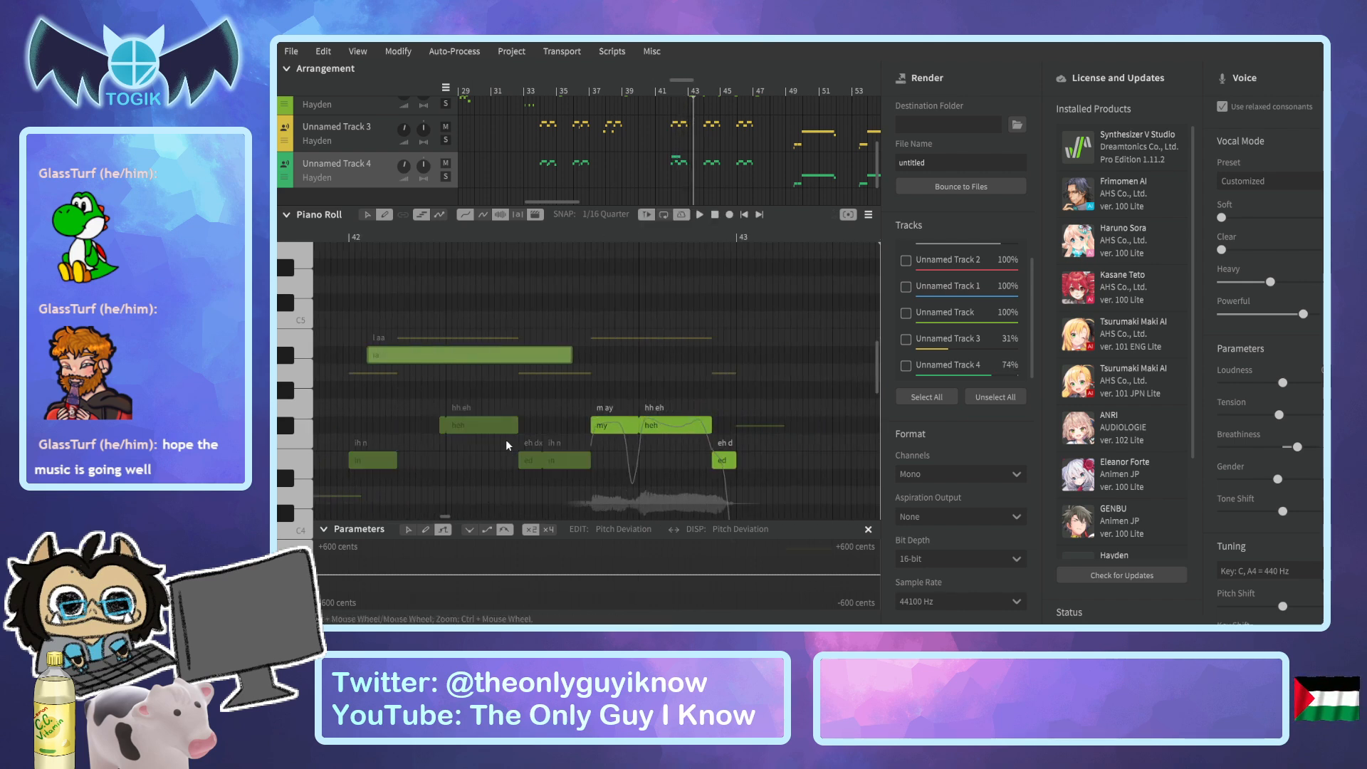
key(ctrl+z)
click(366, 215)
drag(357, 342, 746, 515)
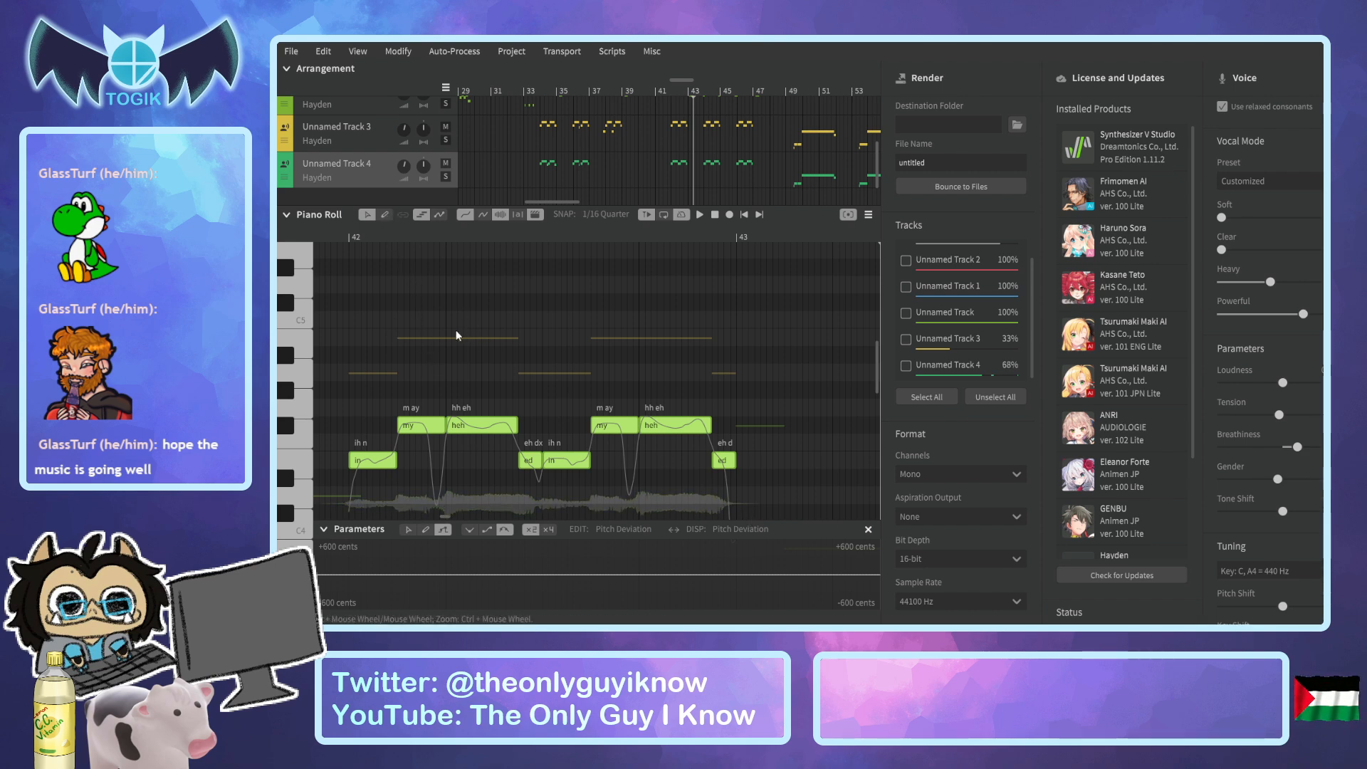
drag(347, 295, 748, 506)
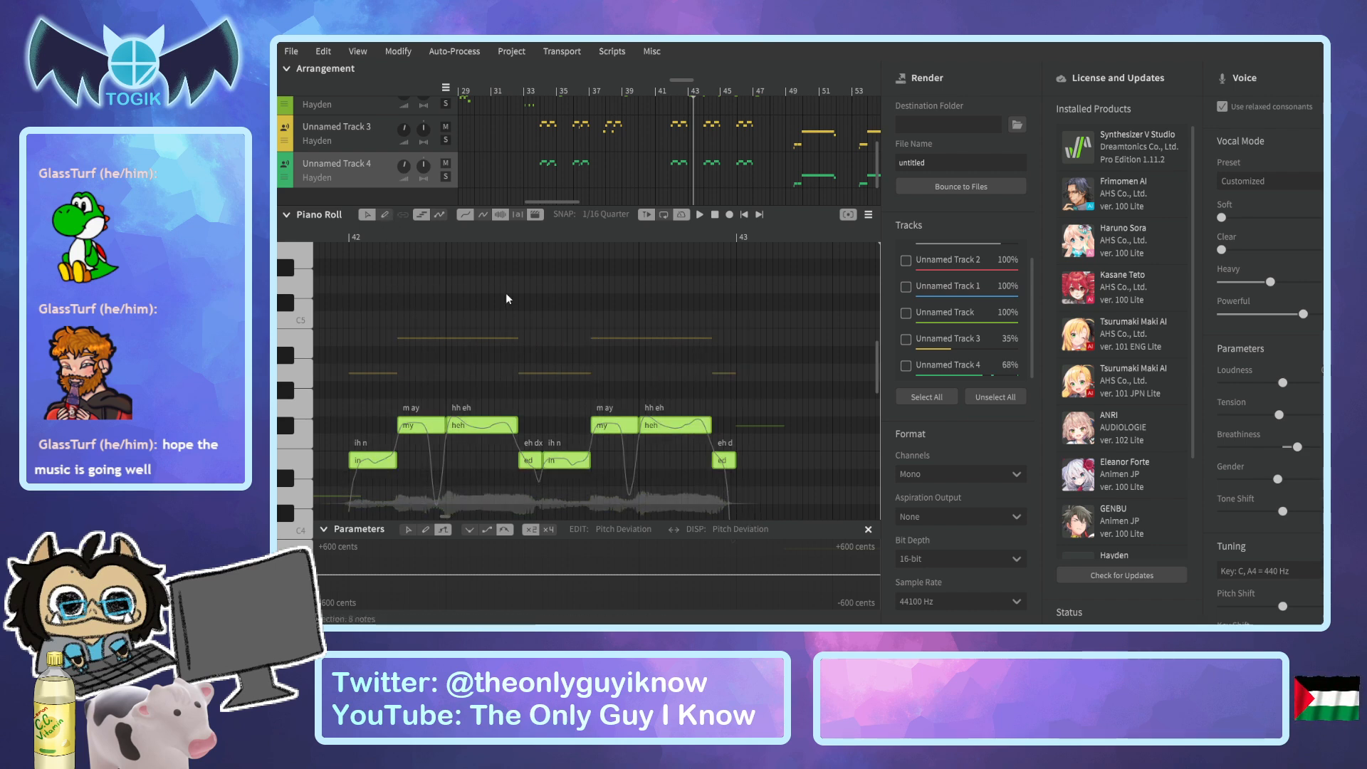
click(364, 215)
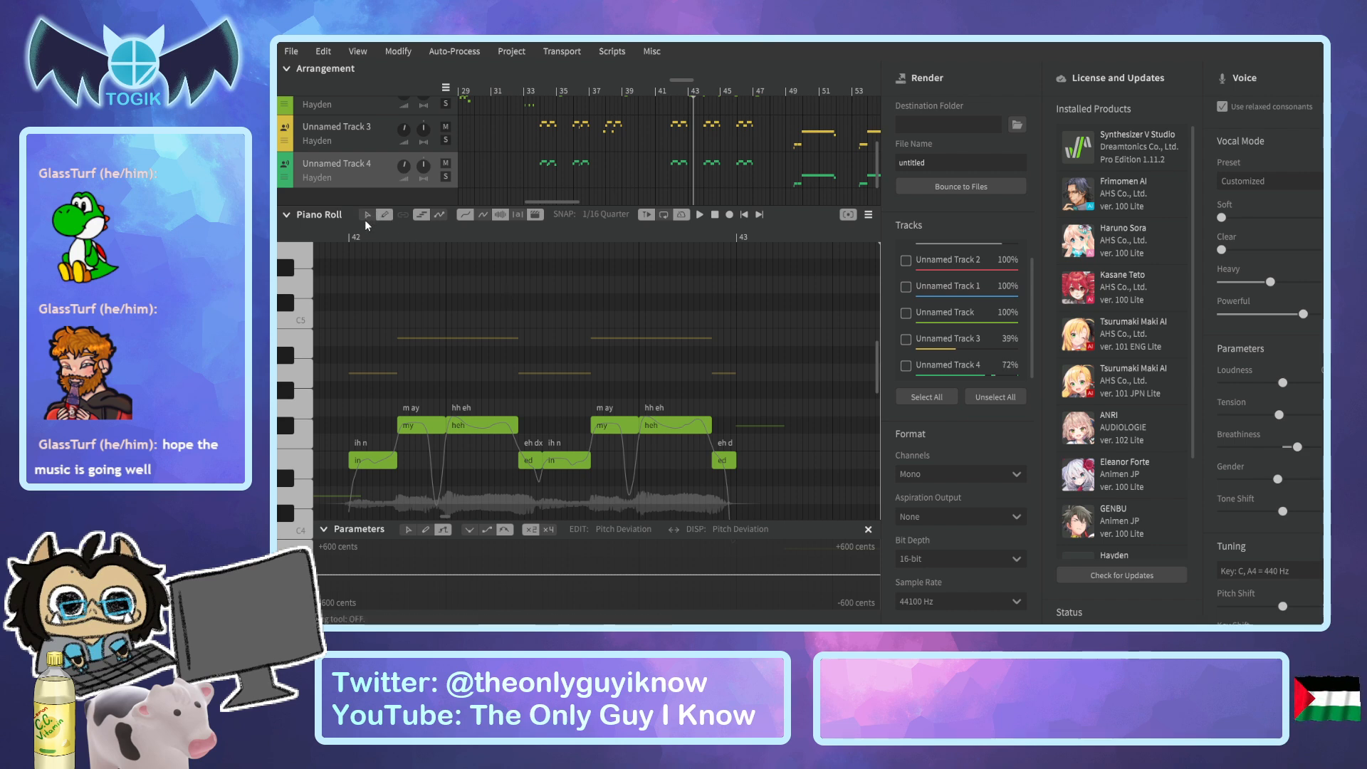
click(367, 214)
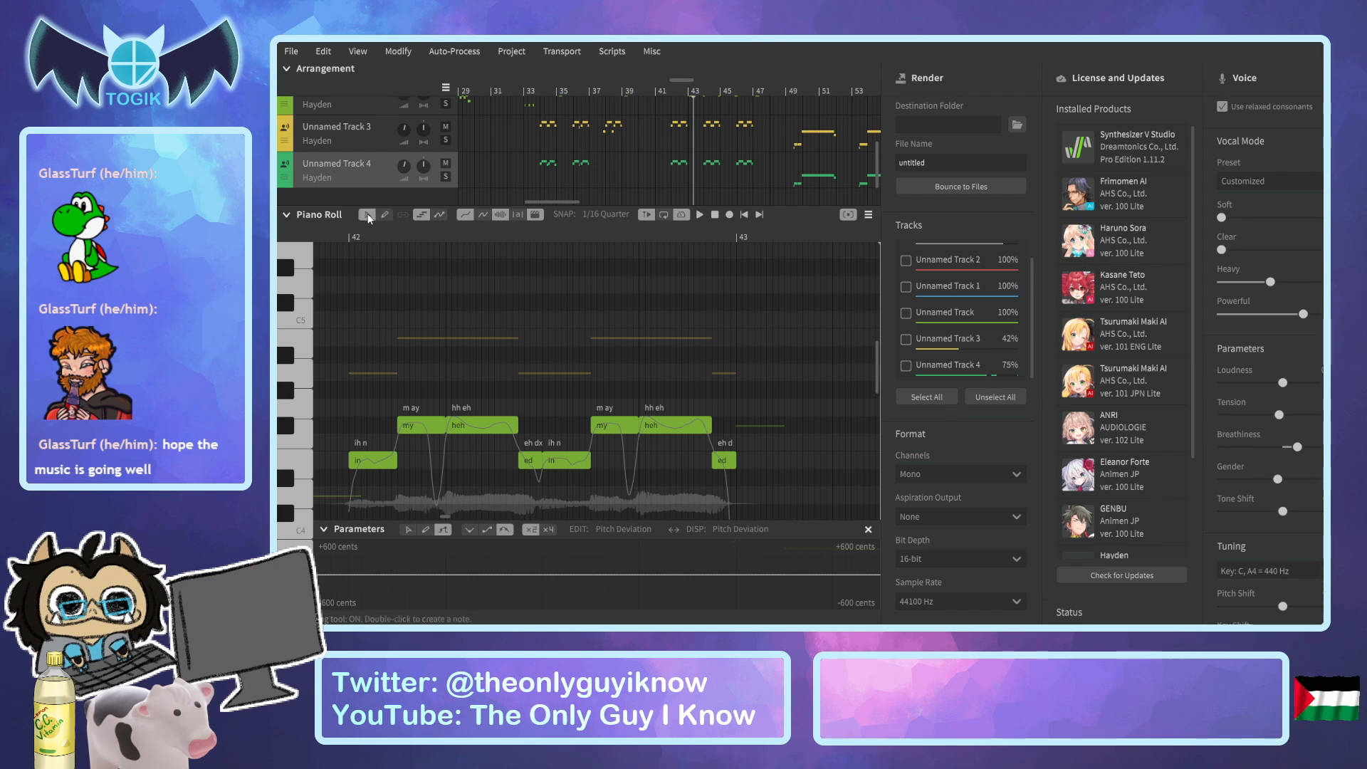
Paste the copied phrase at the start of bar 38 on Unnamed Track 4.
scroll(543, 201, left, 2)
click(681, 92)
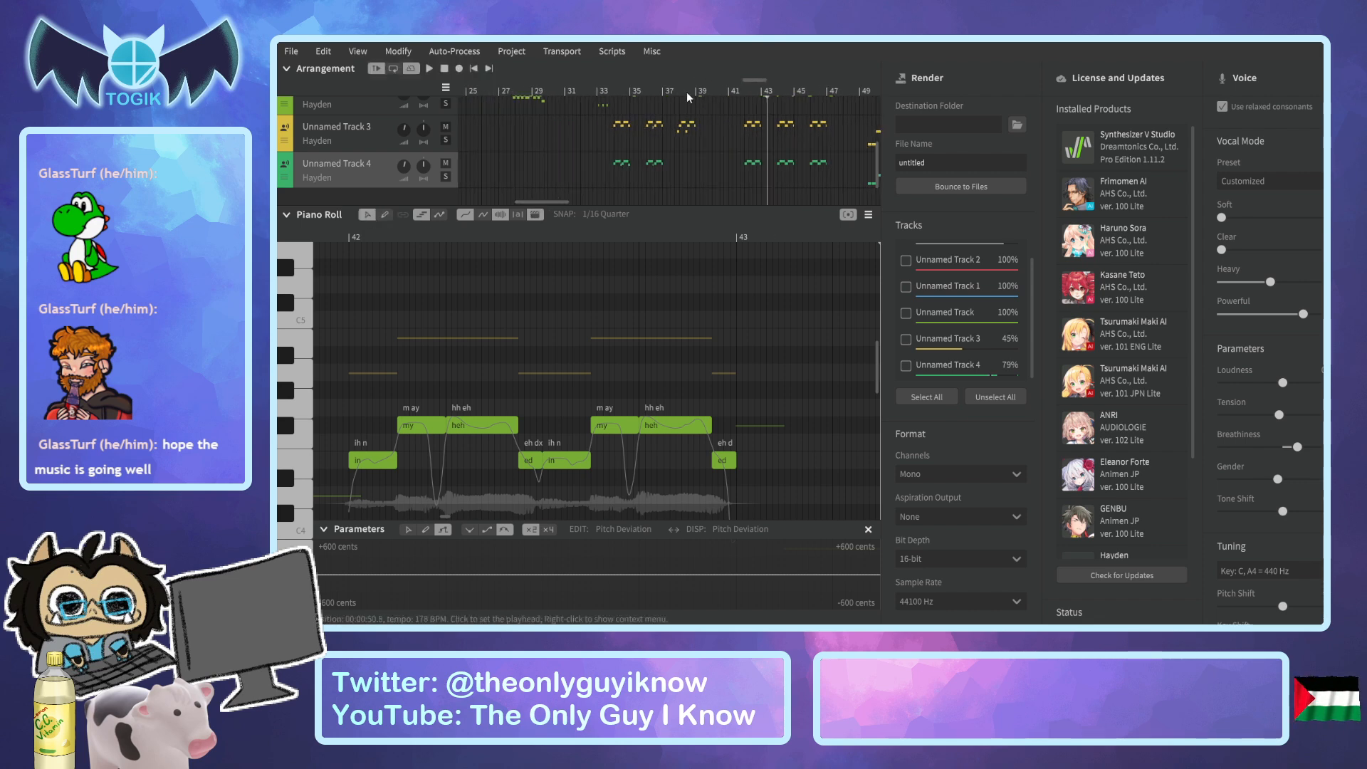
drag(687, 80, 676, 83)
drag(565, 229, 566, 233)
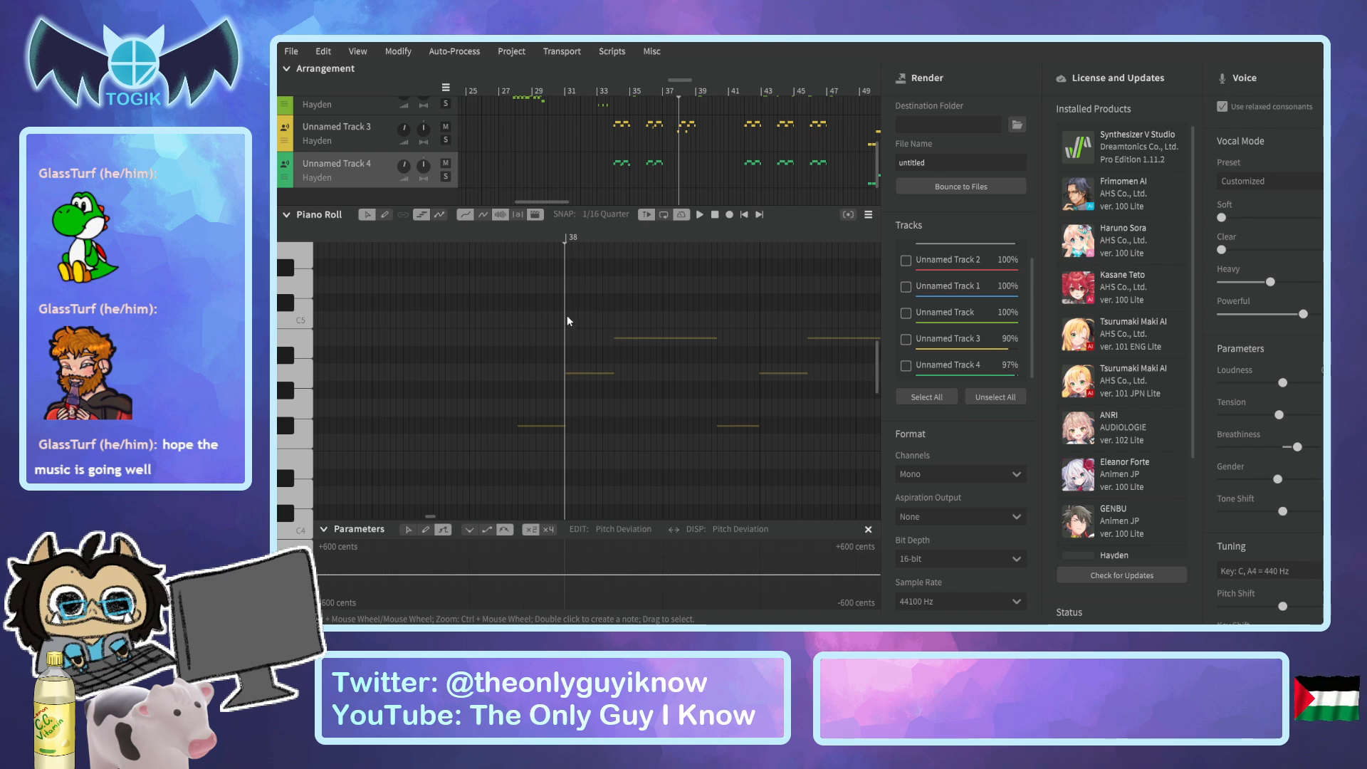
key(ctrl+v)
scroll(588, 426, down, 1)
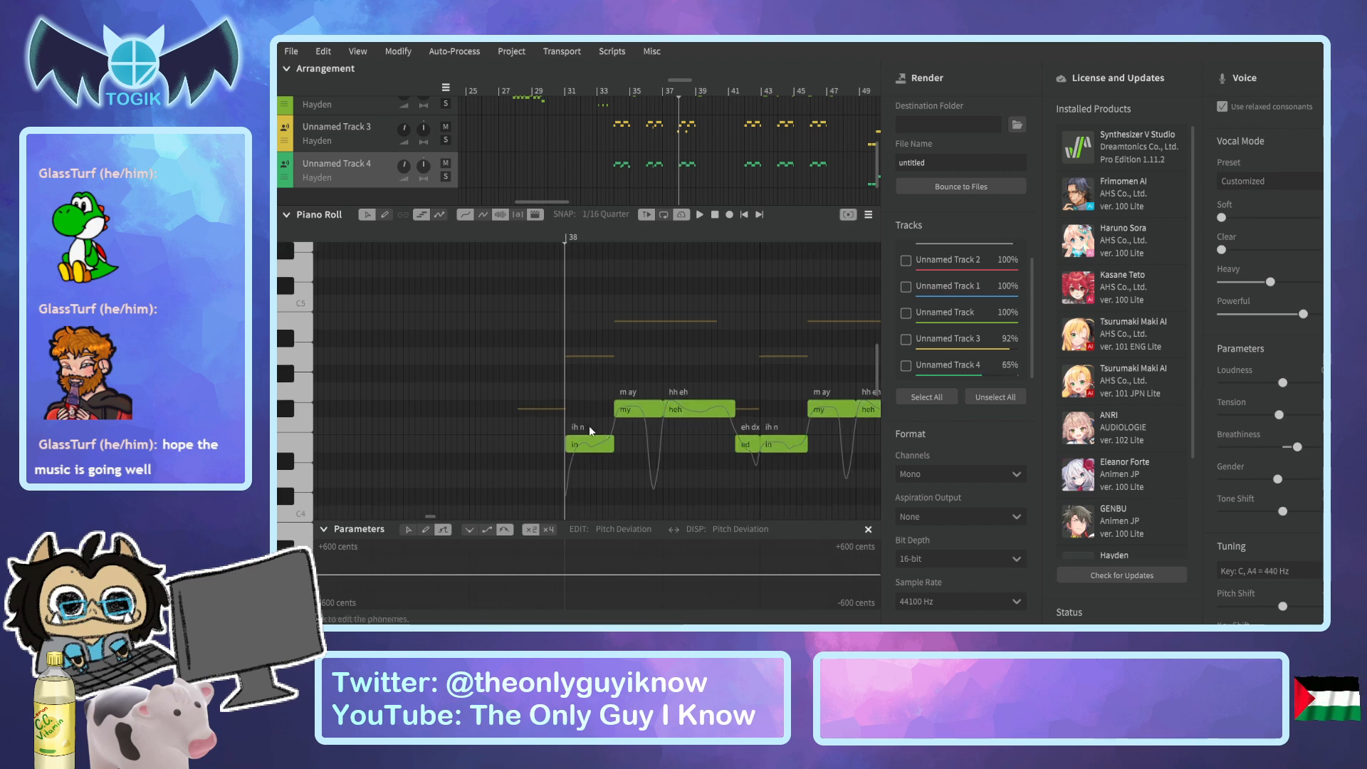
scroll(588, 426, down, 1)
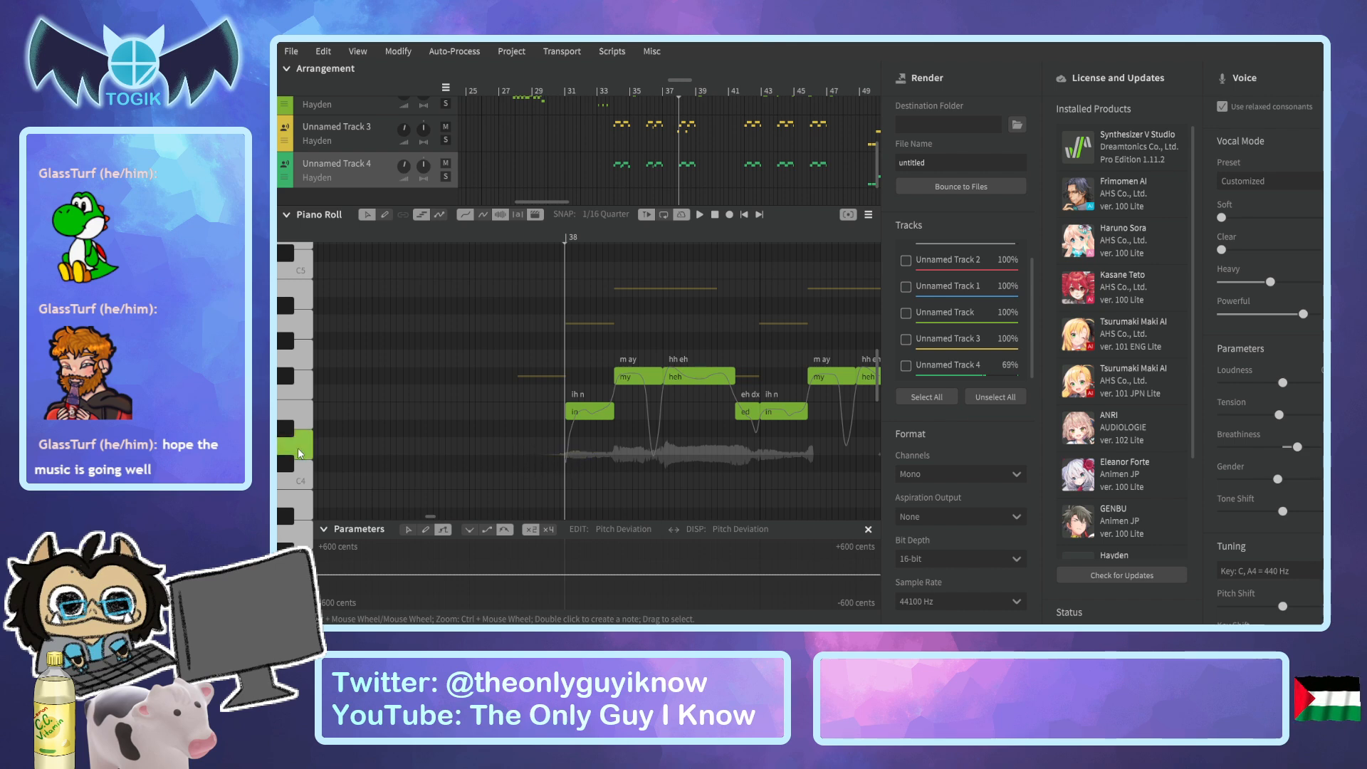
Add a D4 note leading into bar 38, and extend the first "ed" note's start earlier, shortening "heh" to meet it.
click(384, 216)
drag(521, 444, 565, 445)
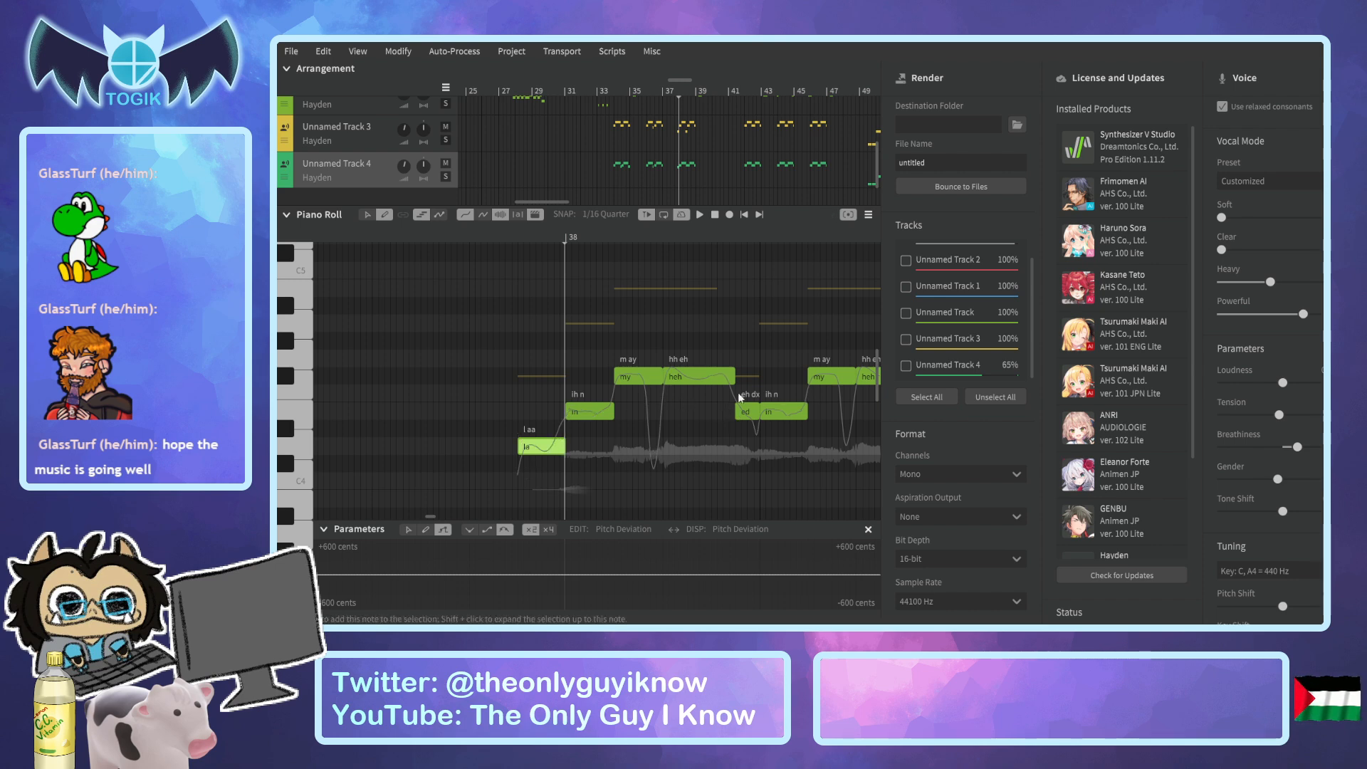
drag(737, 404, 713, 410)
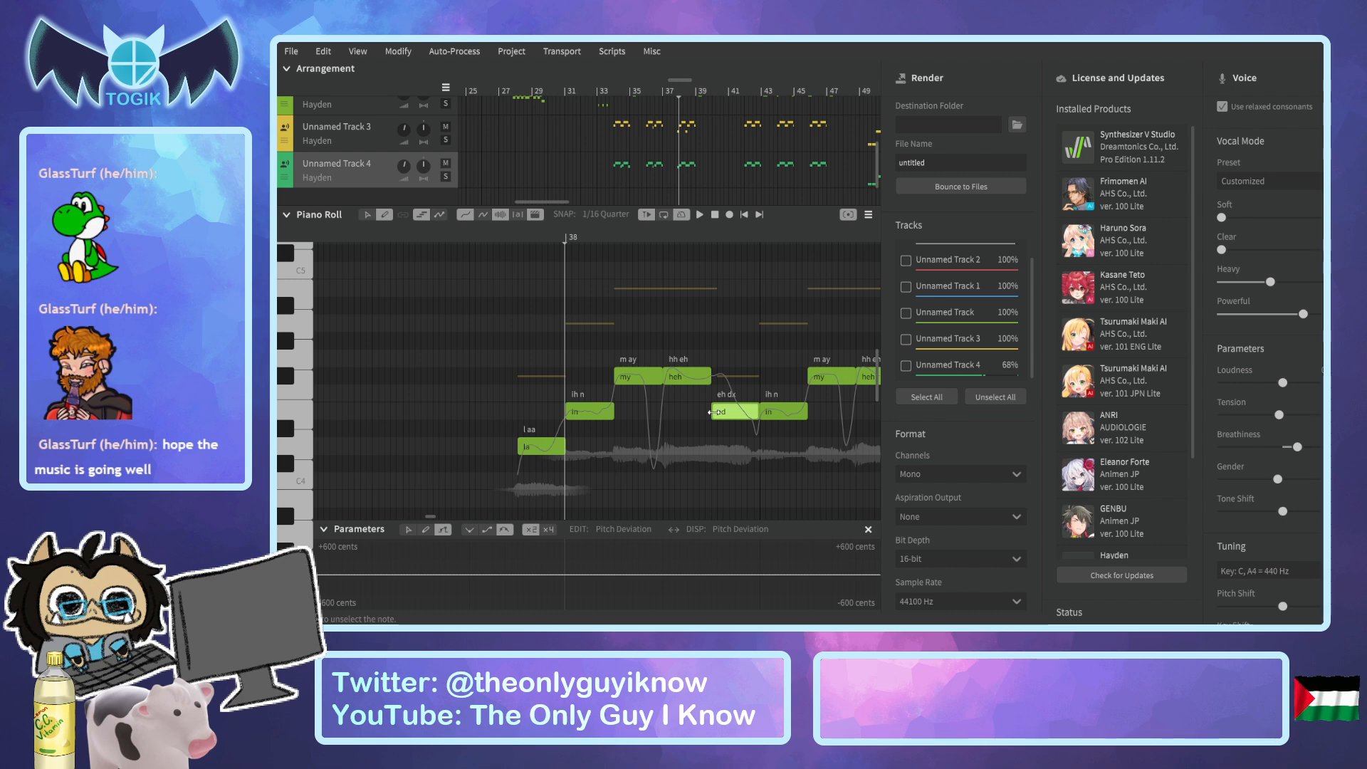
click(710, 374)
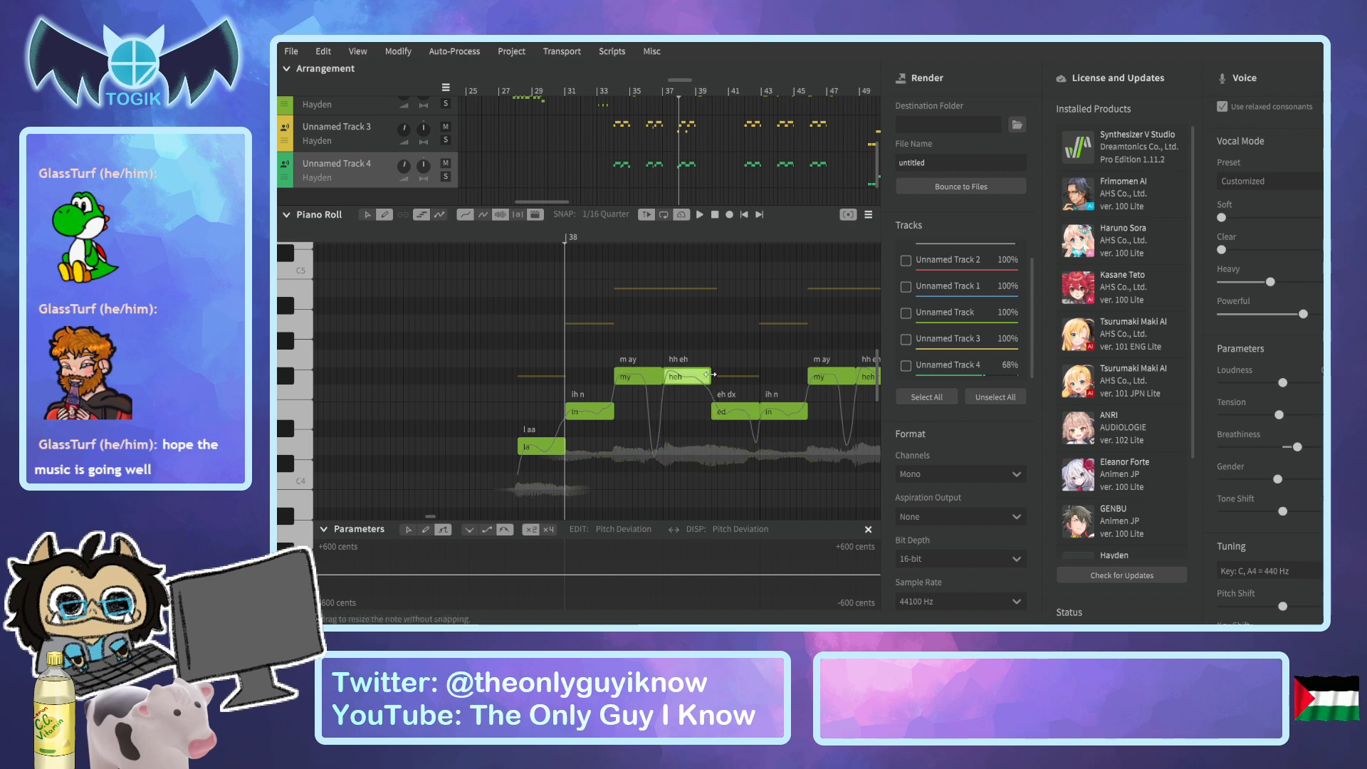
drag(727, 413, 680, 412)
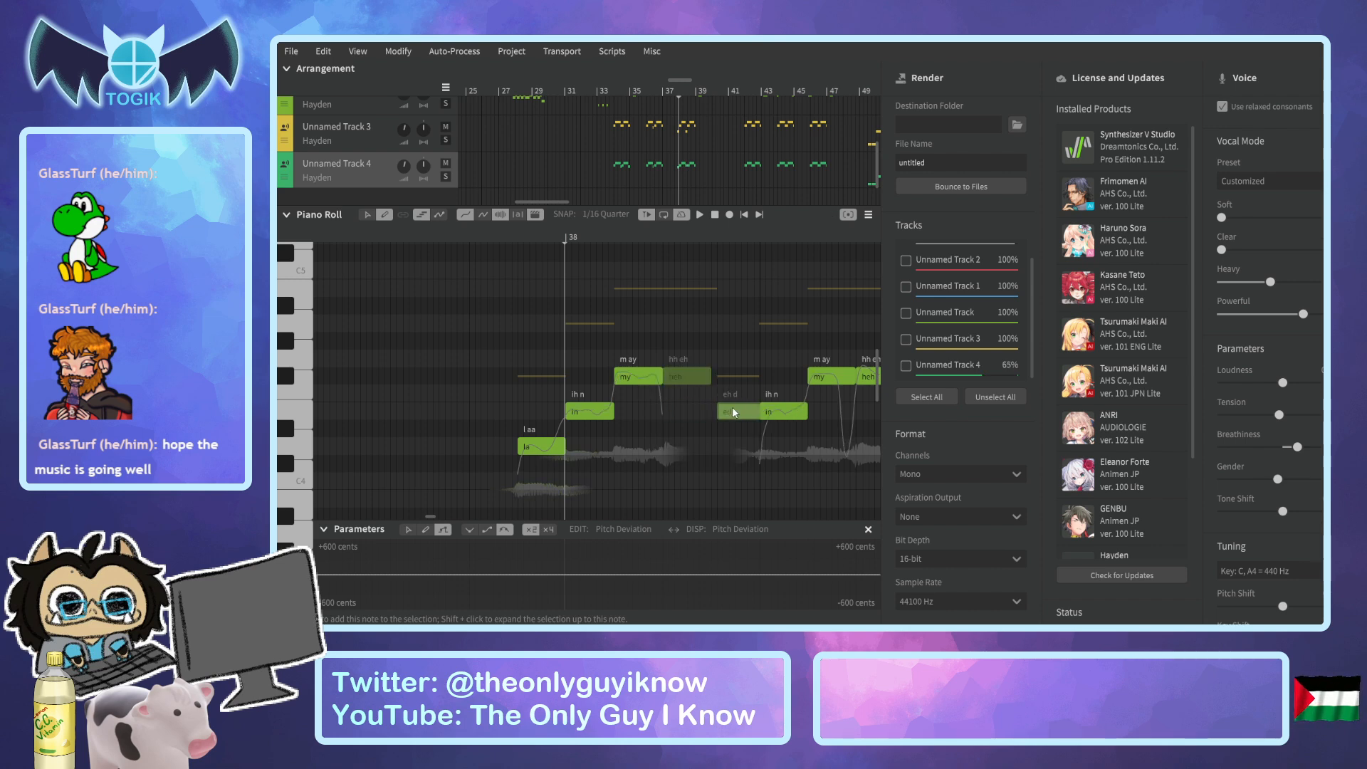
Start the "when" note on Unnamed Track 3 slightly earlier, and lower the matching "ed" note on Unnamed Track 4 to D4.
click(377, 138)
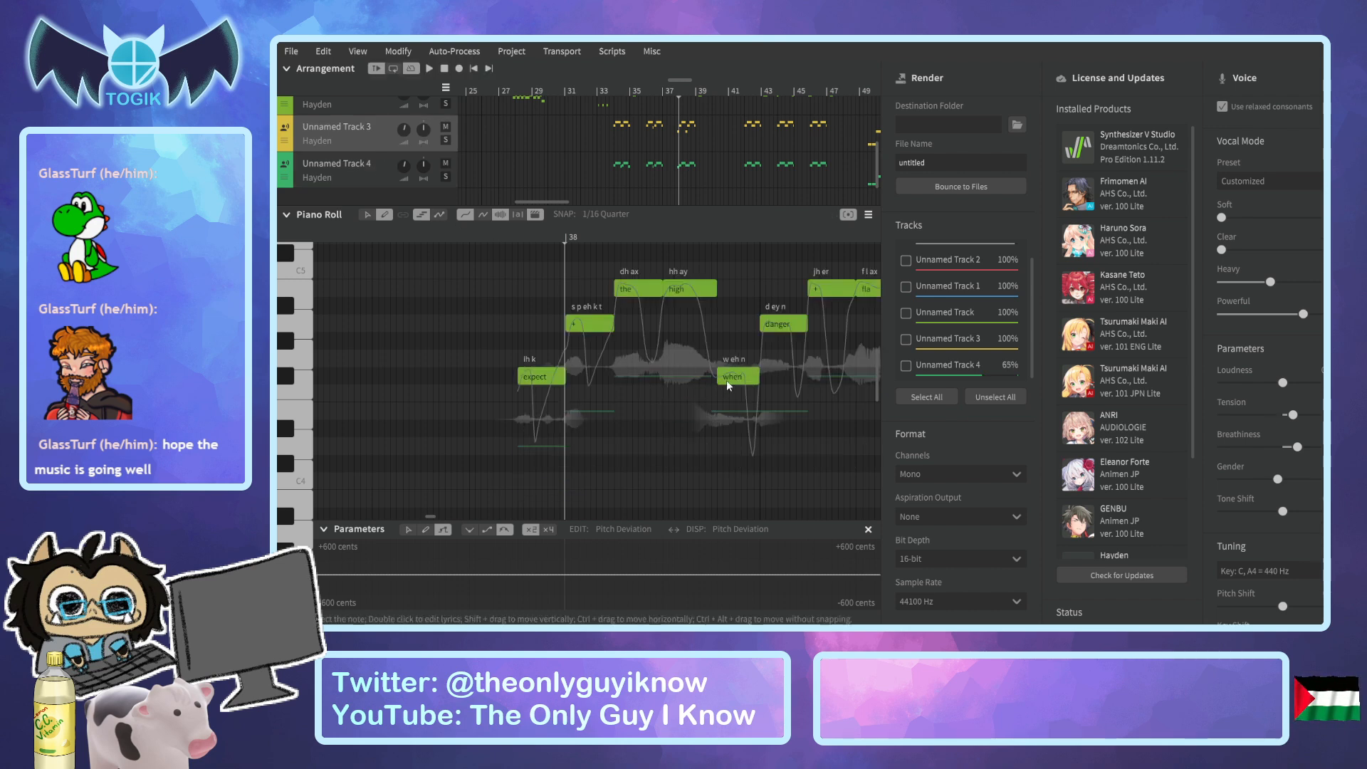
drag(718, 376, 714, 376)
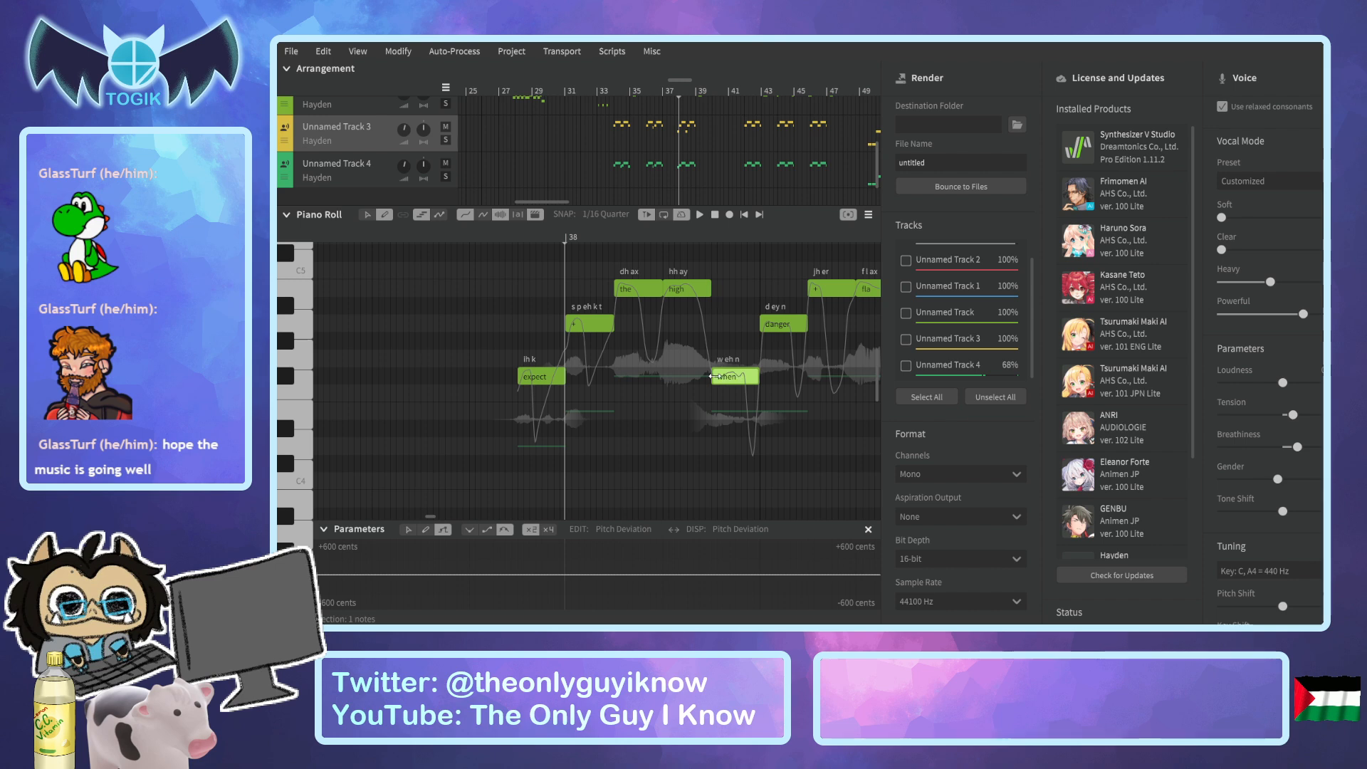
click(364, 175)
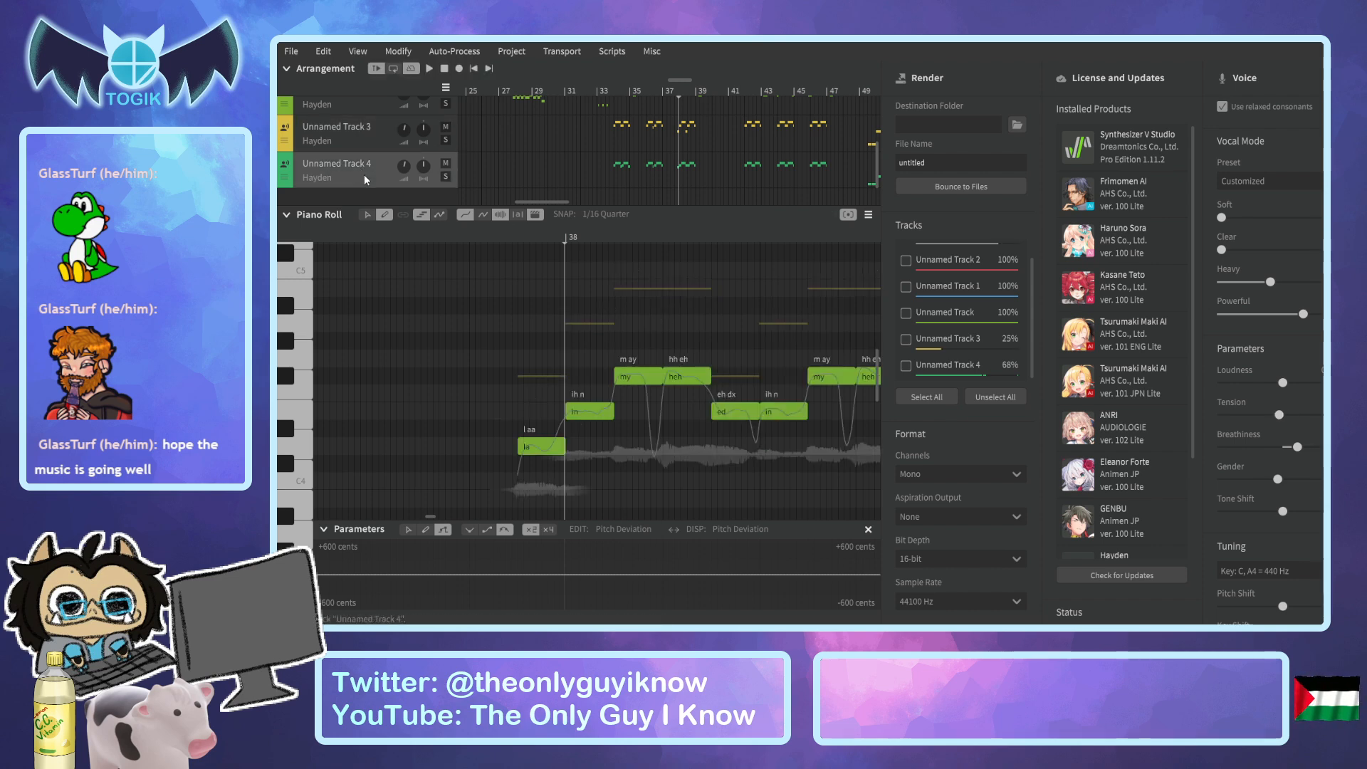
click(732, 411)
drag(732, 412, 733, 447)
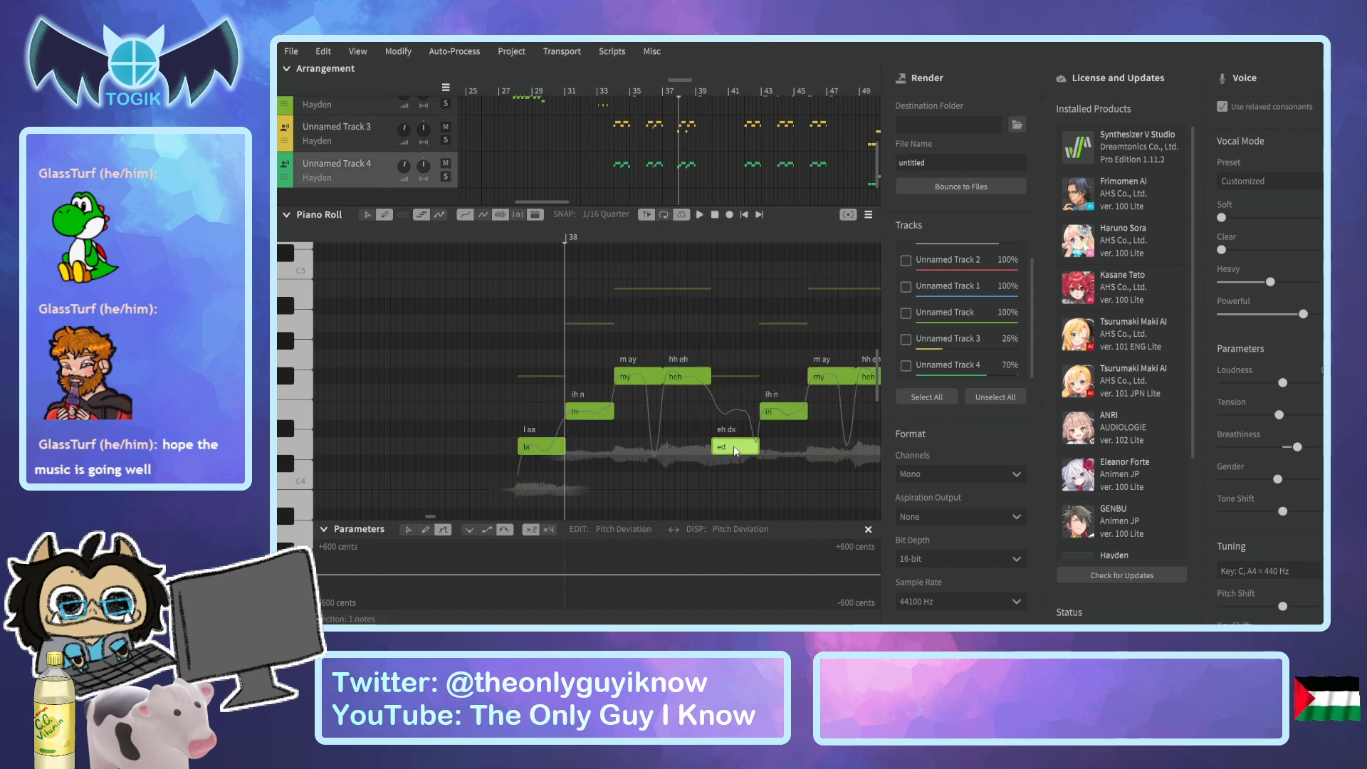
Set the lyrics of the first five notes of the Unnamed Track 4 phrase to "expect", "+", "the", "high" and "when".
double_click(559, 447)
text(expect)
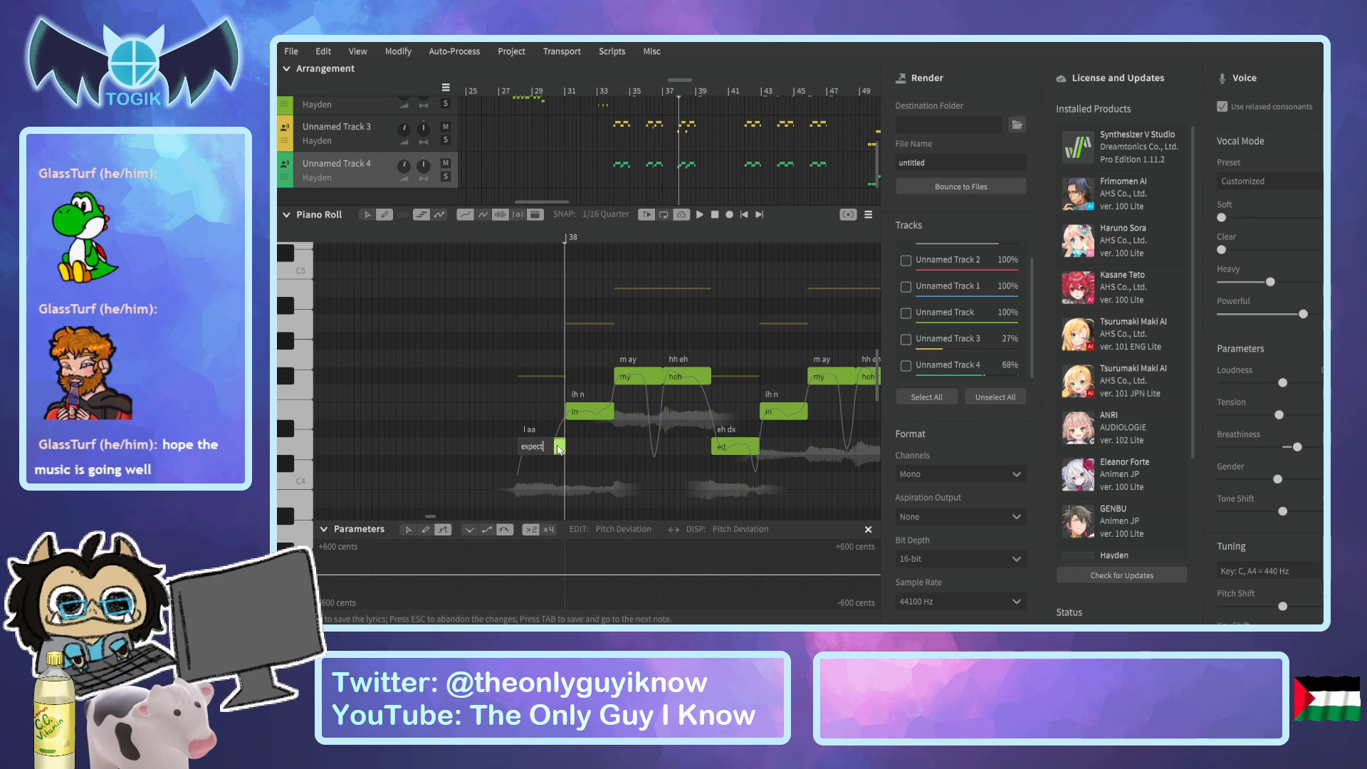
key(Tab)
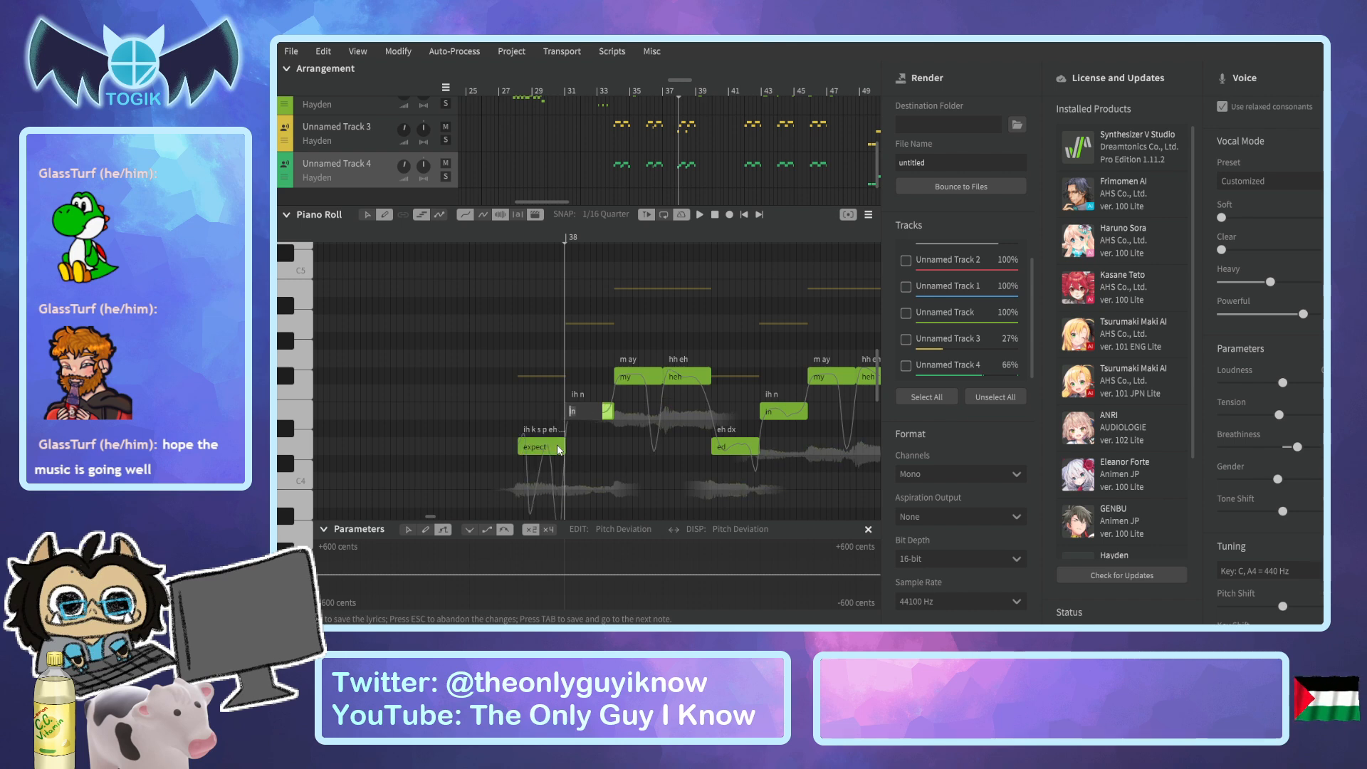
text(+)
key(Tab)
text(the)
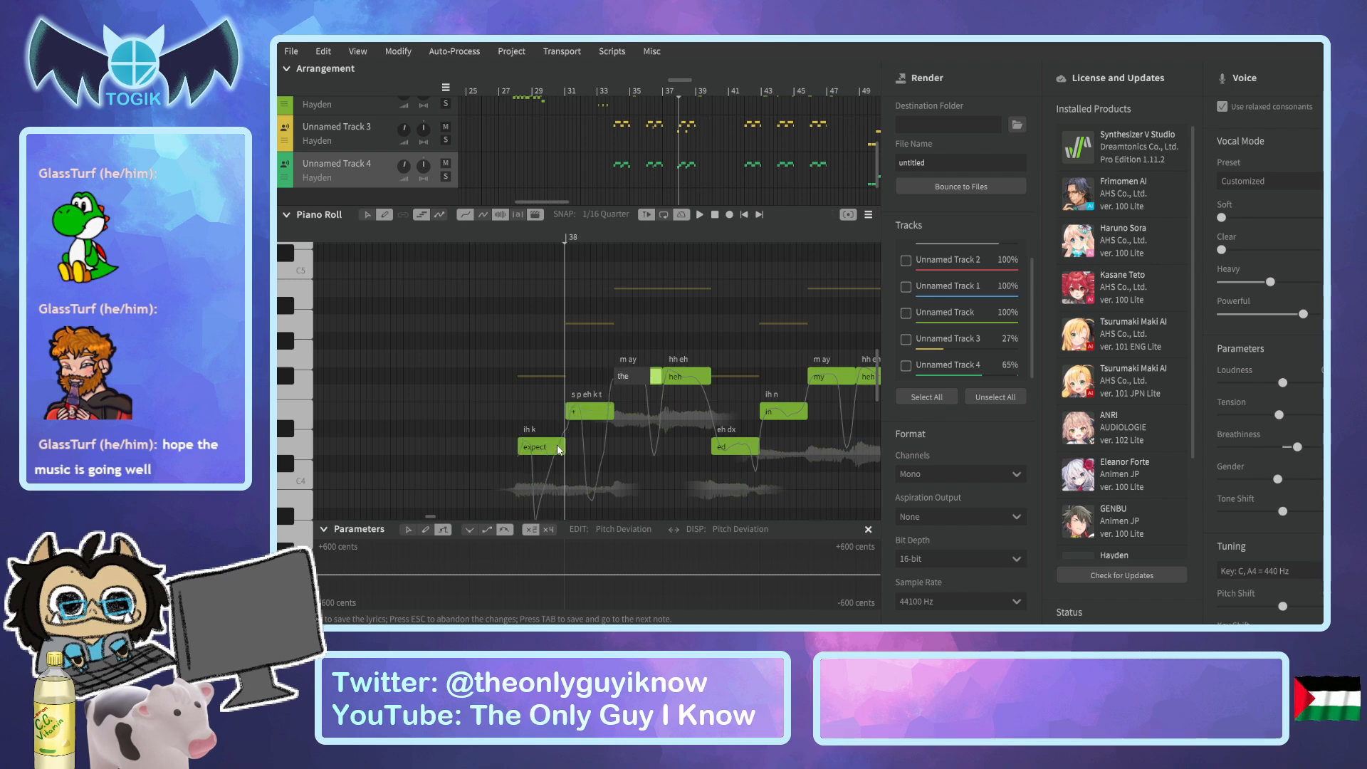
key(Tab)
text(high)
key(Tab)
text(when)
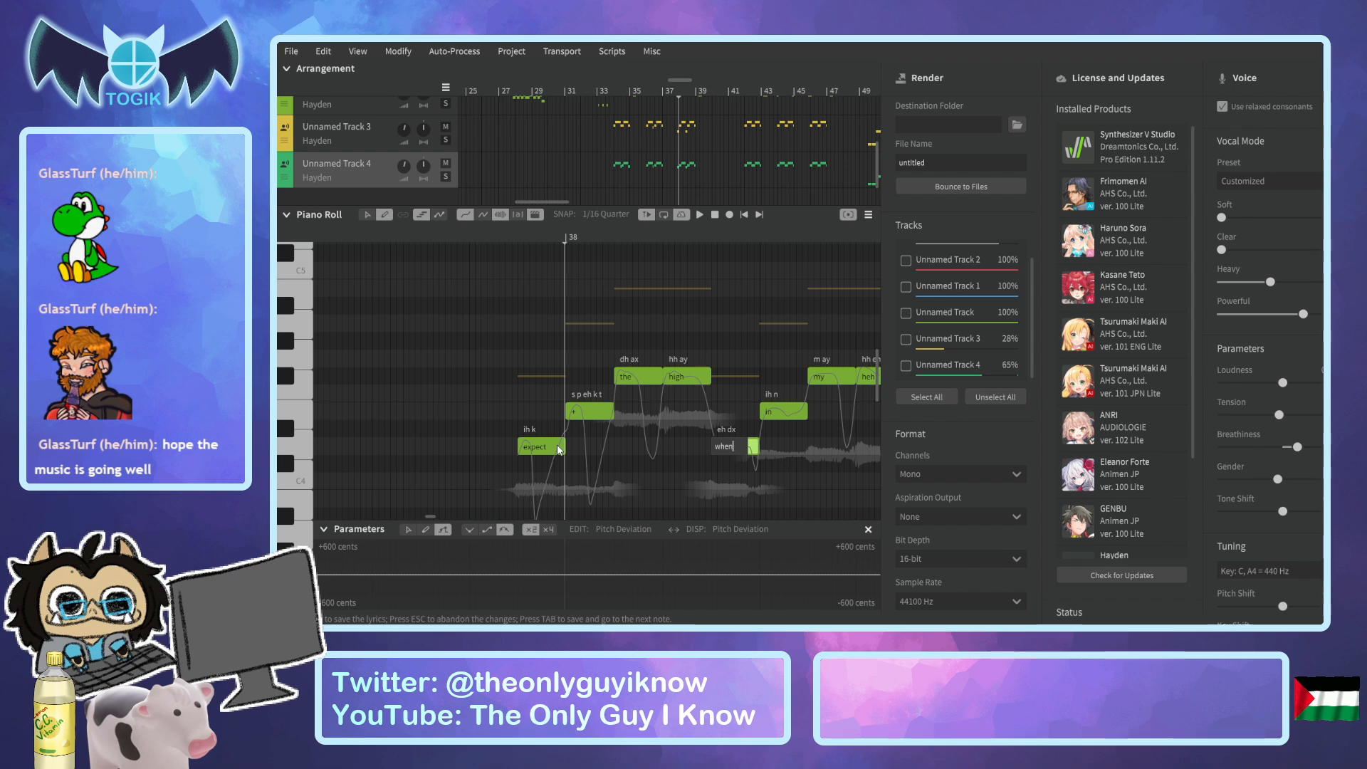
Set the lyrics of the phrase's remaining four notes to "danger", "+", "fla" and "eyes".
key(Tab)
text(danger)
key(Tab)
text(+)
key(Tab)
text(fla)
key(Tab)
text(eyes)
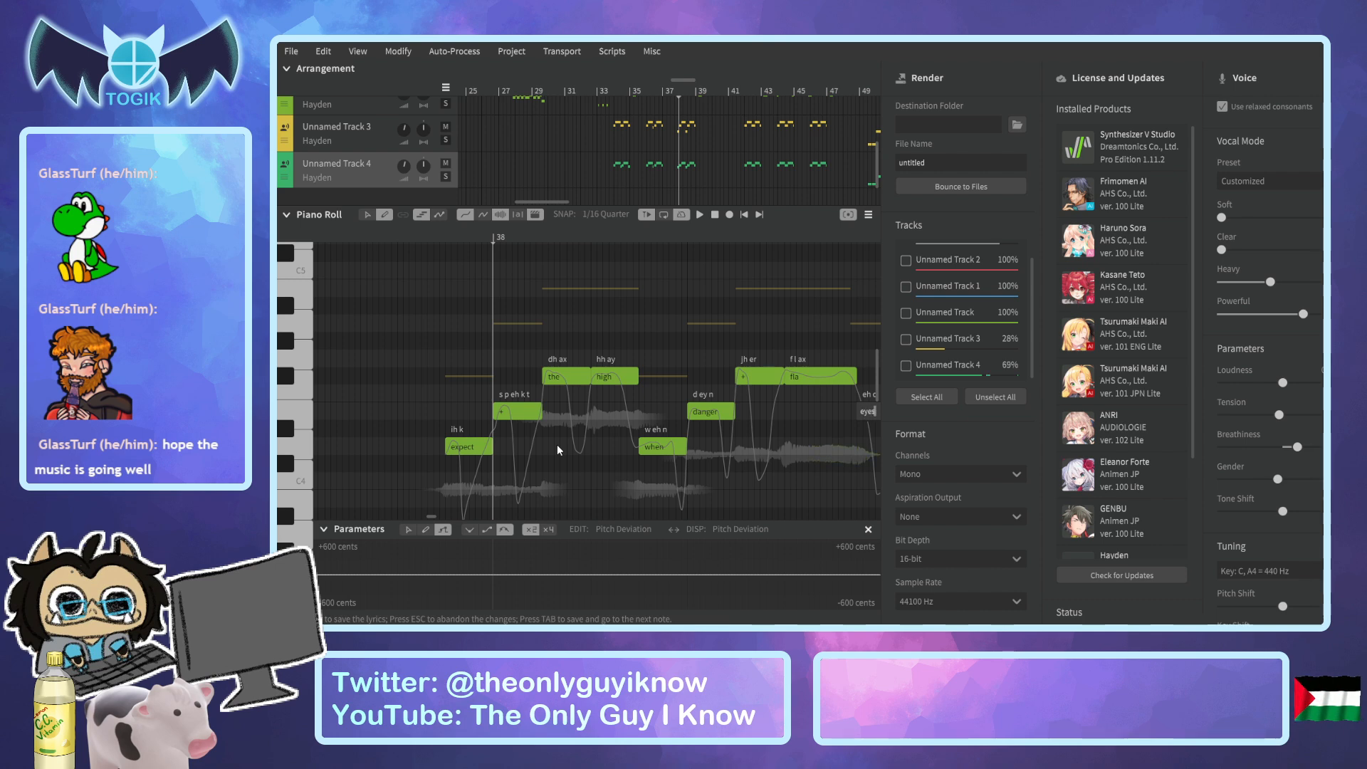
key(Return)
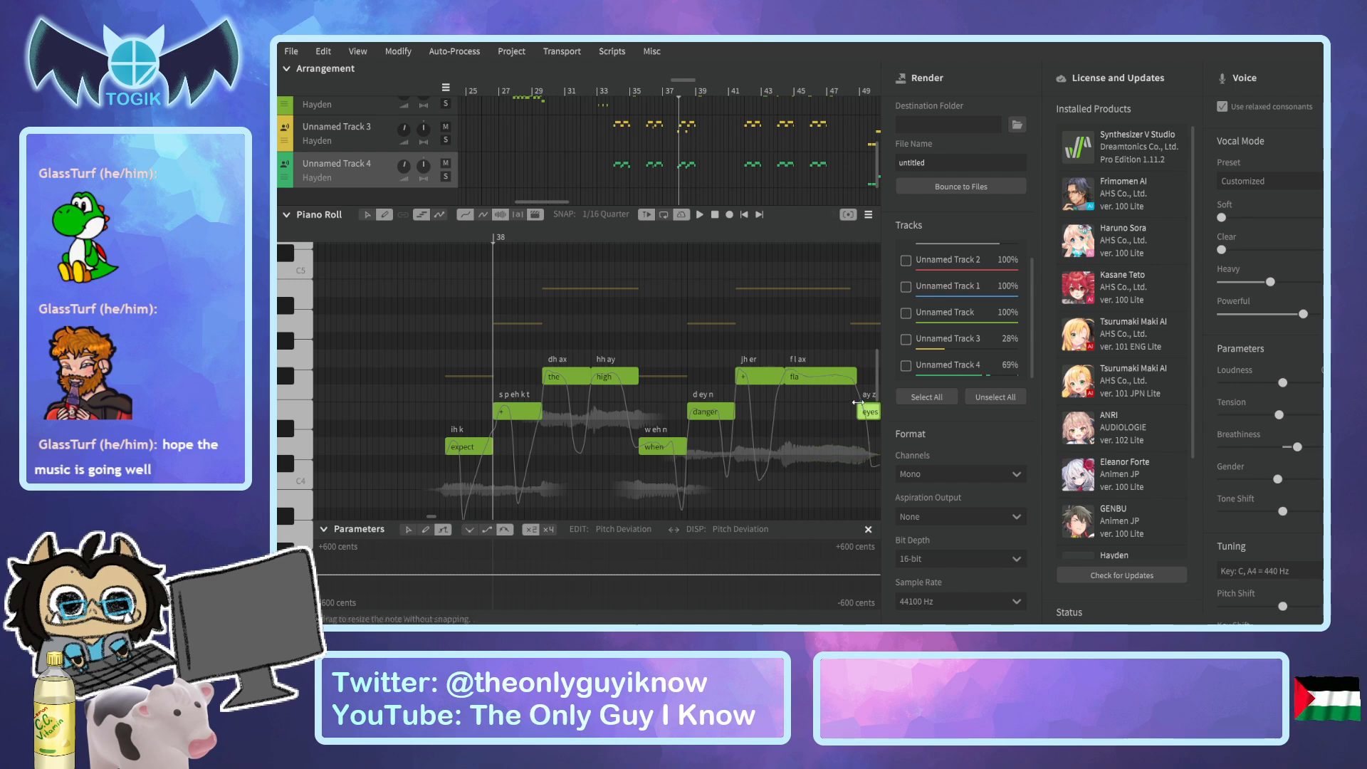
Start the "eyes" note slightly earlier, and play the phrase from just before bar 38.
drag(858, 412, 851, 412)
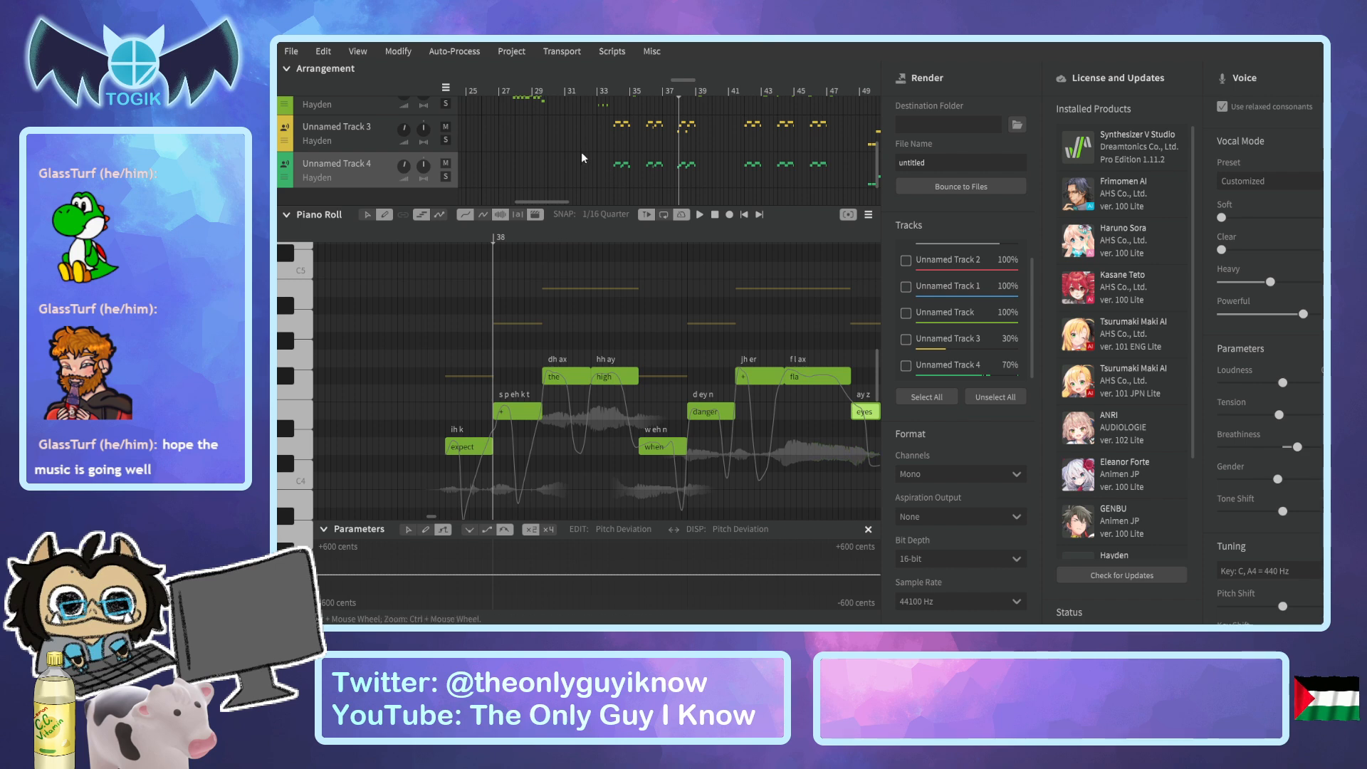
click(423, 241)
key(space)
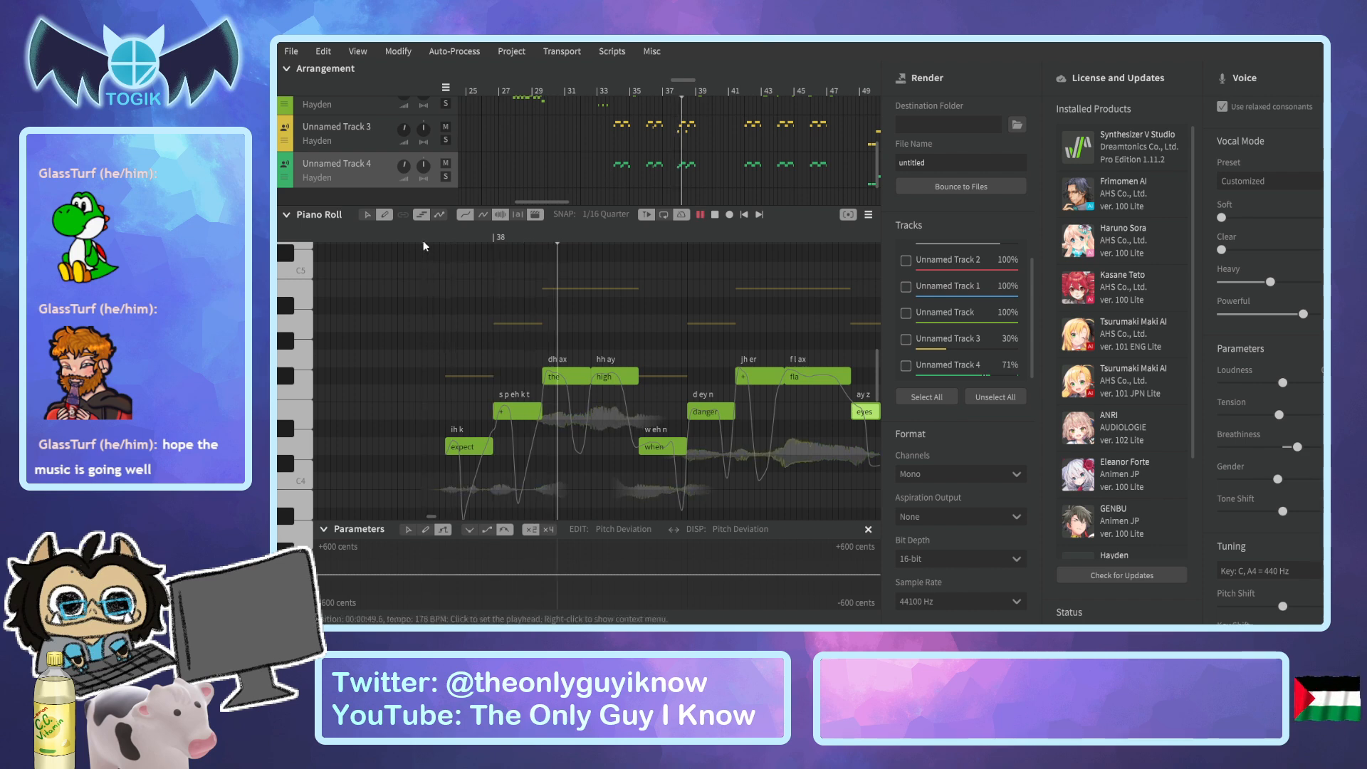
key(space)
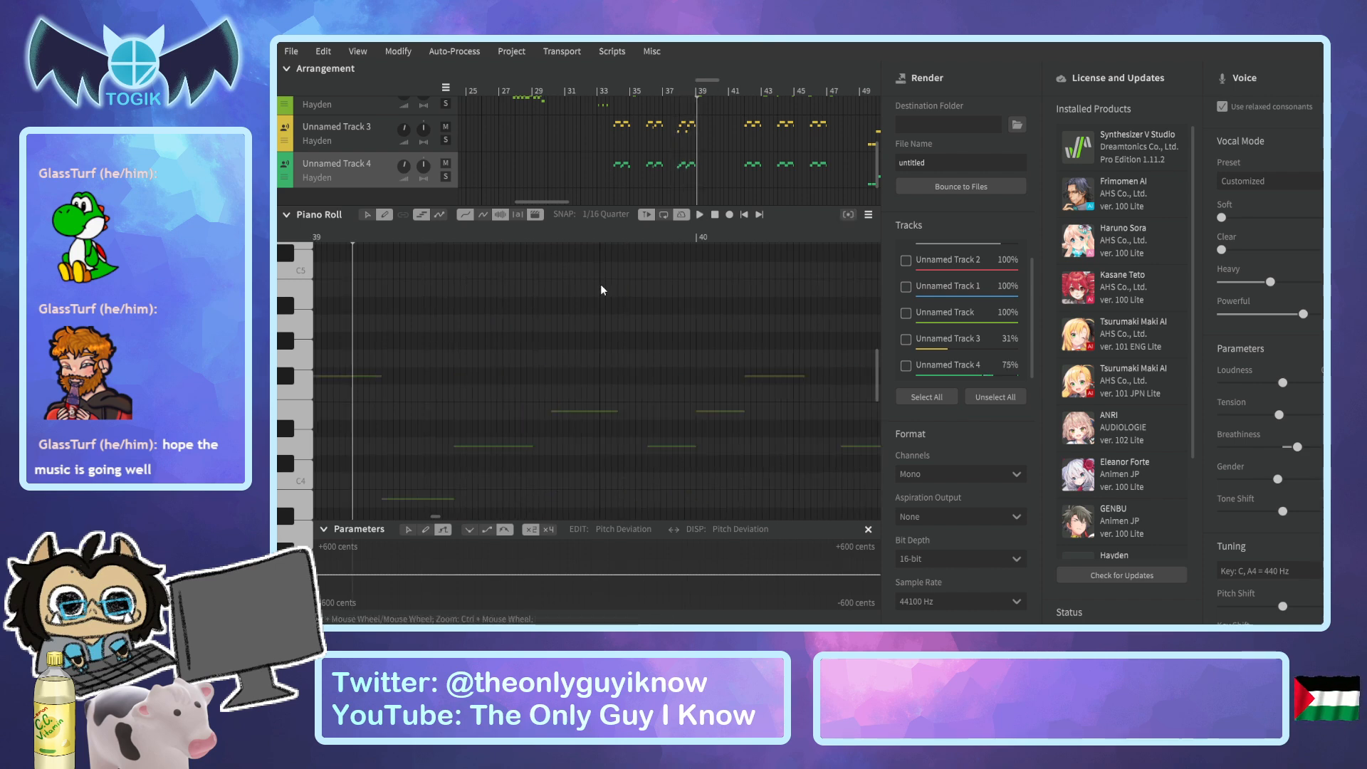
Play the song from just after bar 44 to listen to the vocals leading into bar 46.
scroll(602, 286, down, 5)
click(438, 243)
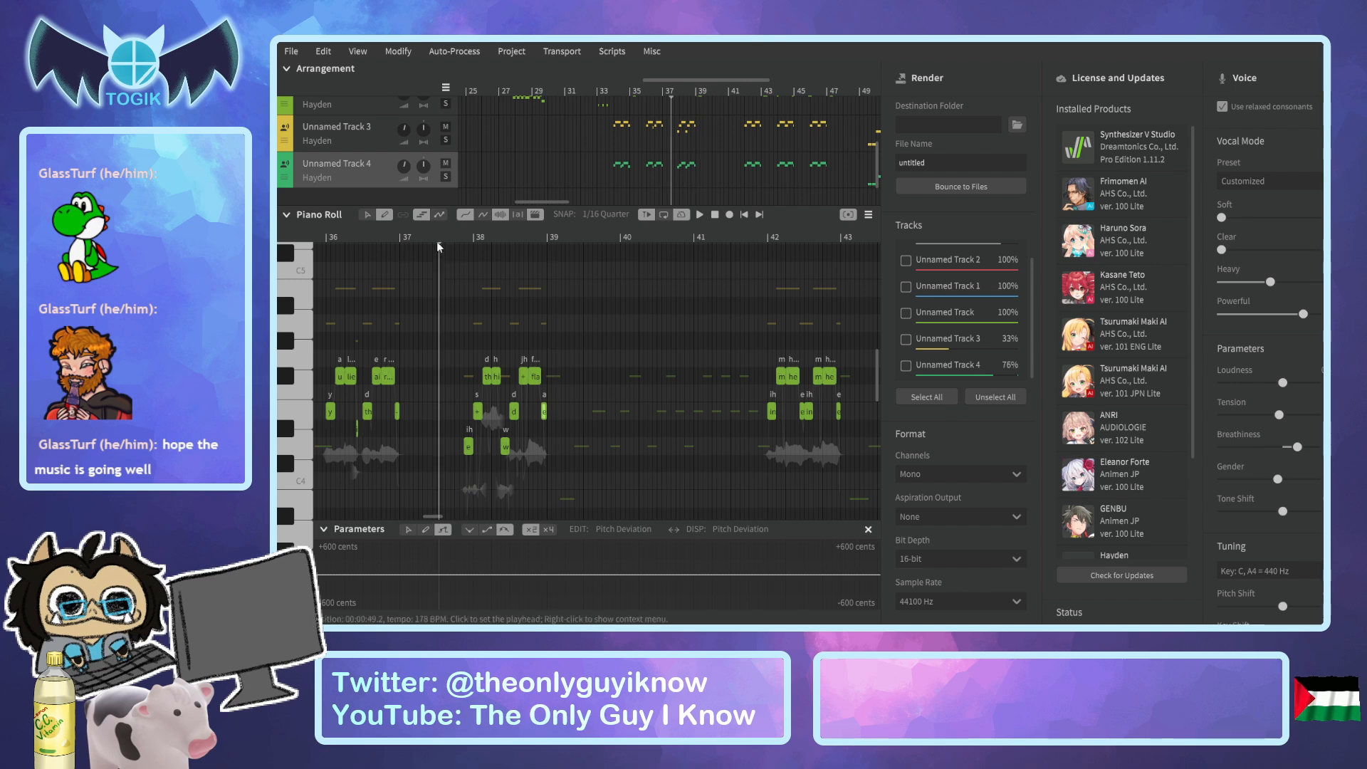
scroll(437, 241, left, 5)
click(524, 281)
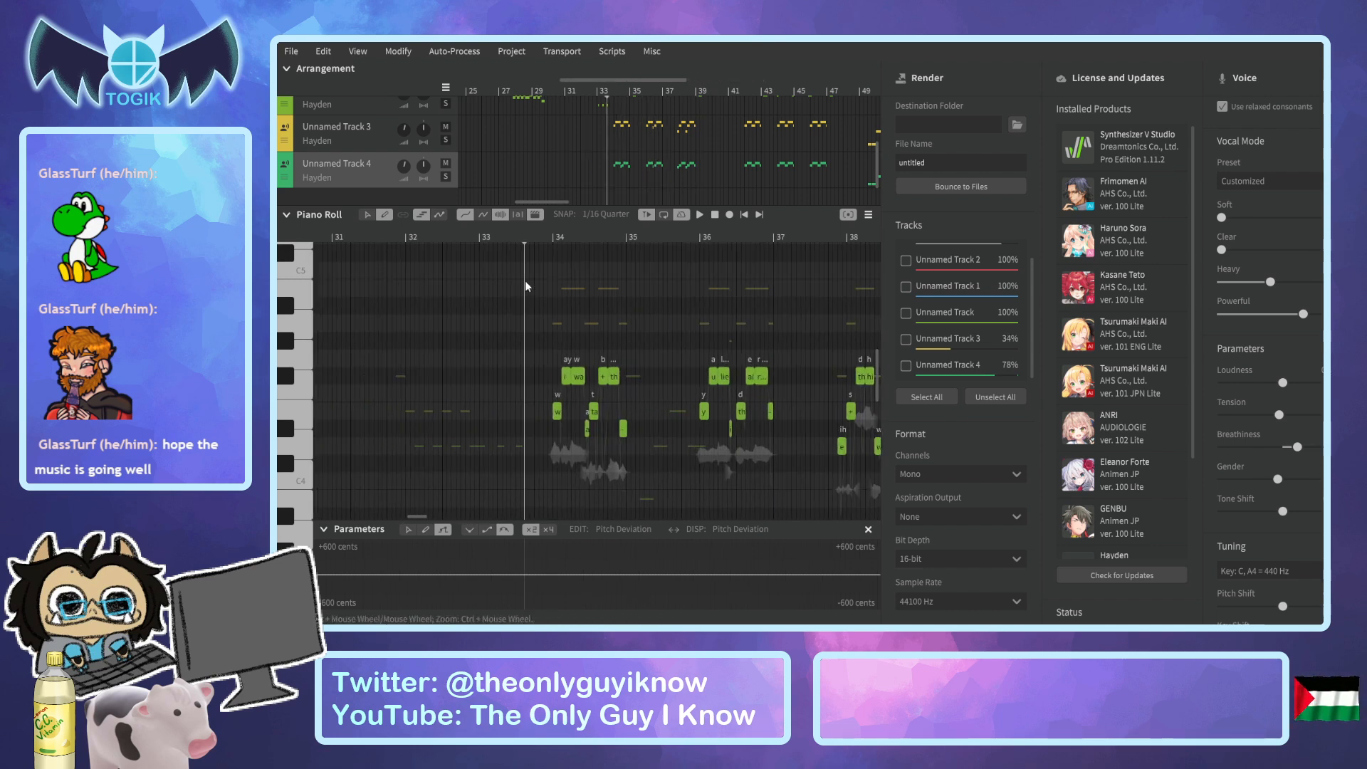
scroll(659, 156, up, 2)
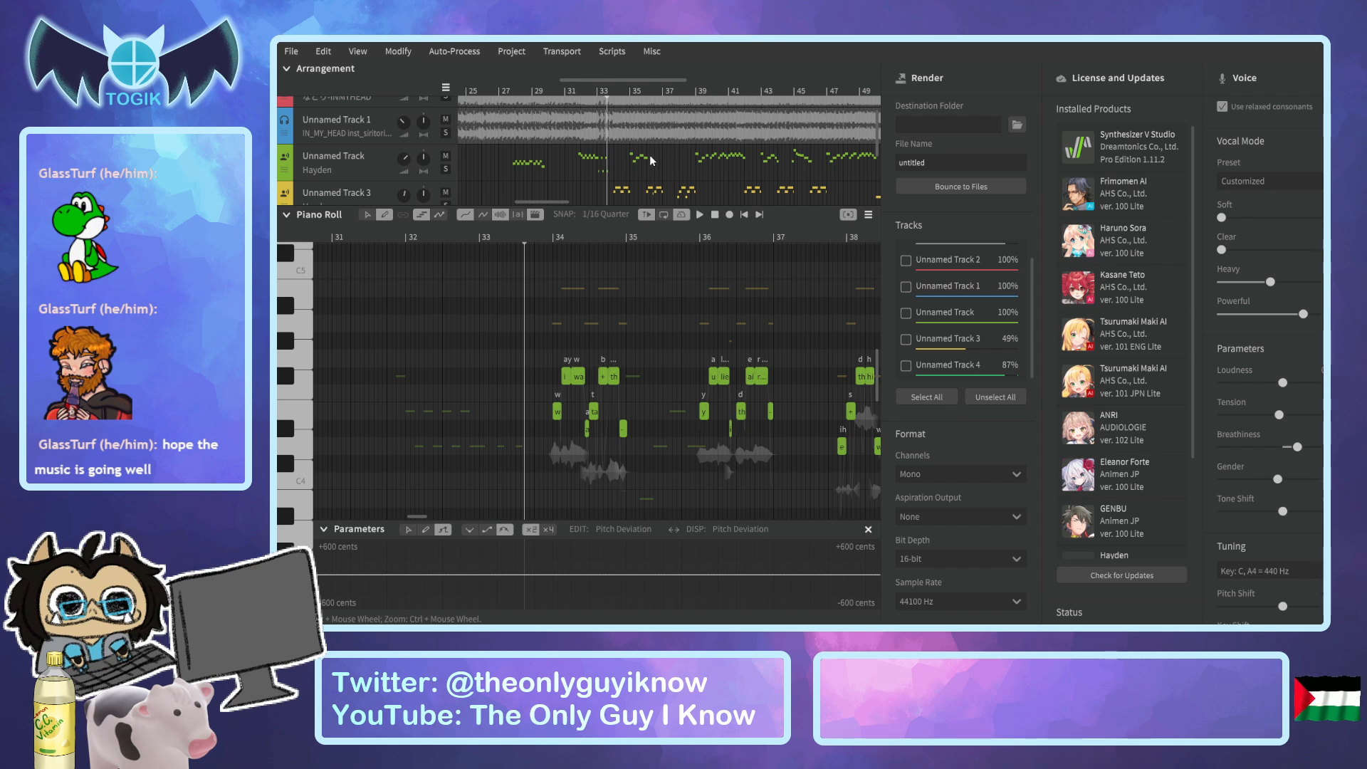
drag(698, 90, 792, 92)
key(space)
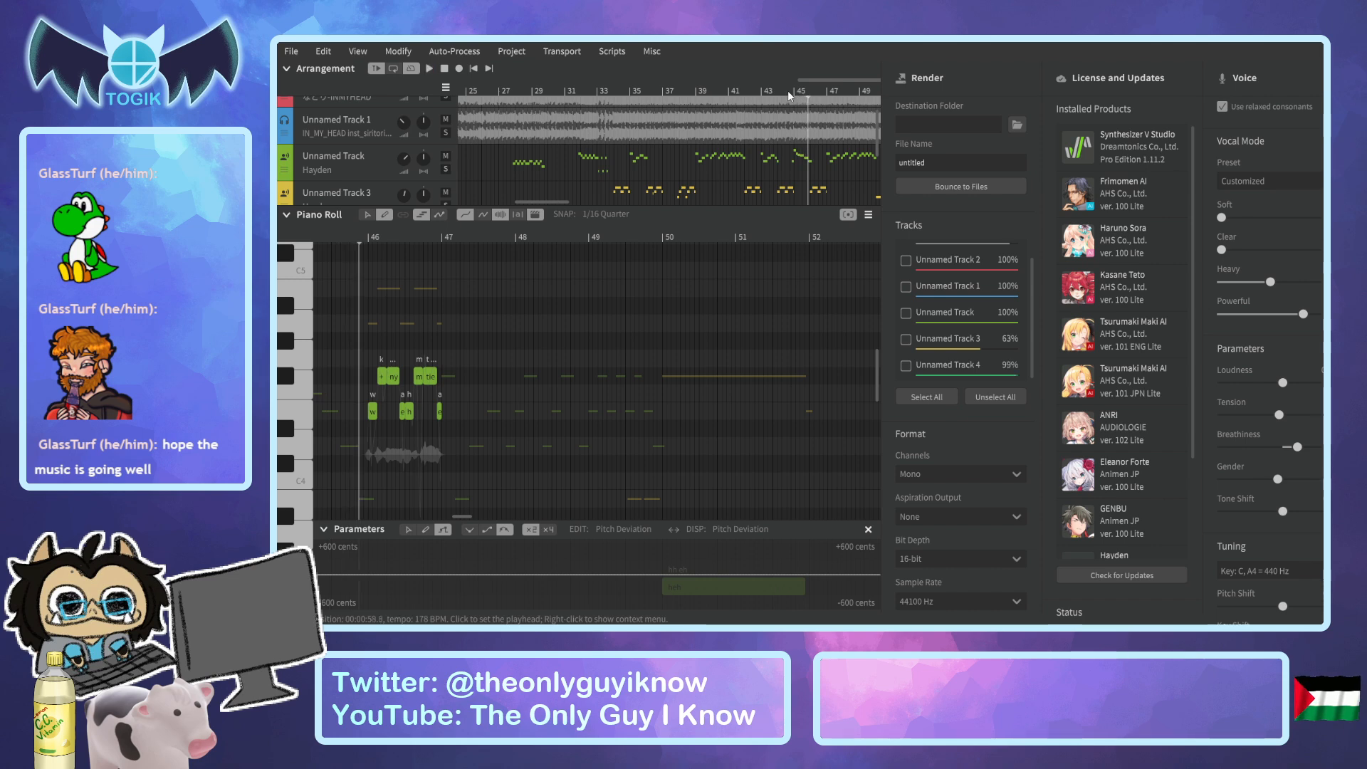
click(788, 91)
key(space)
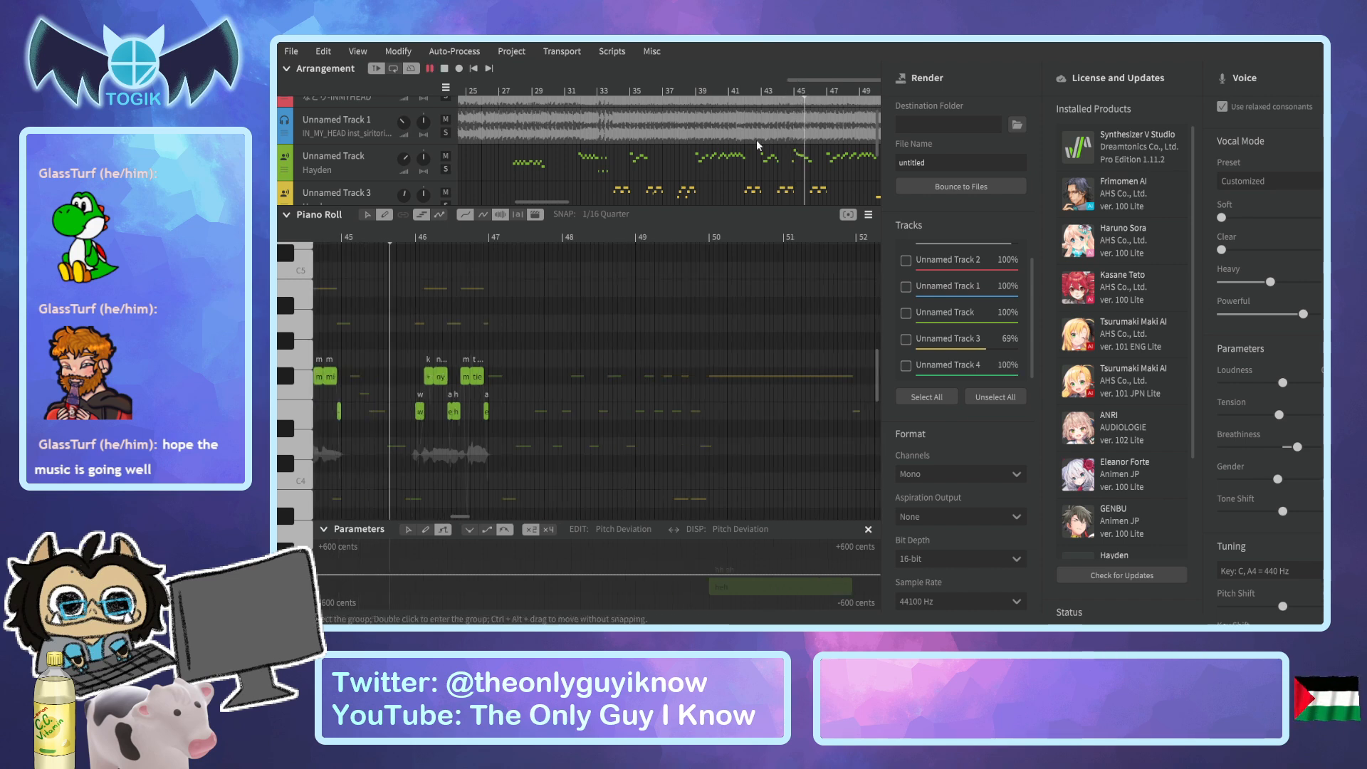
key(space)
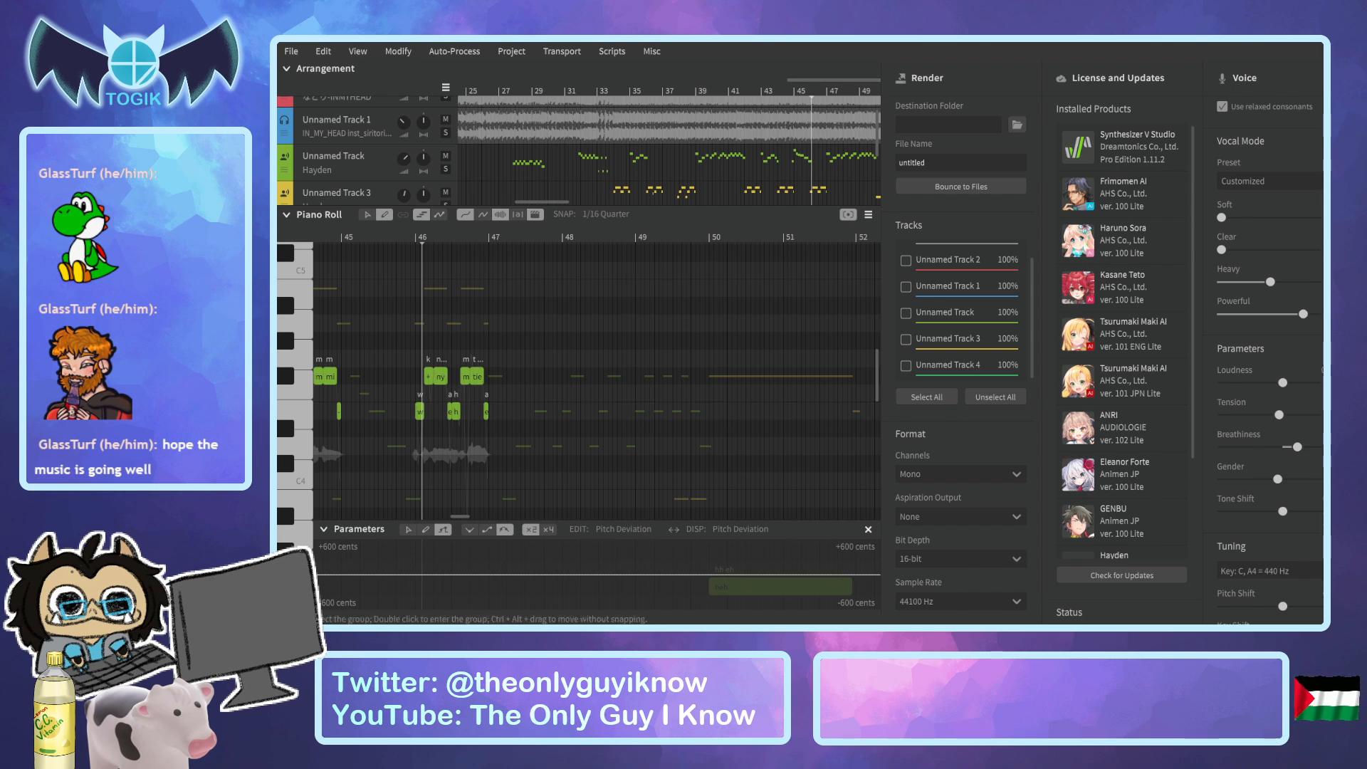
Select Unnamed Track and listen to its vocals from bar 46 to about bar 50.
click(567, 92)
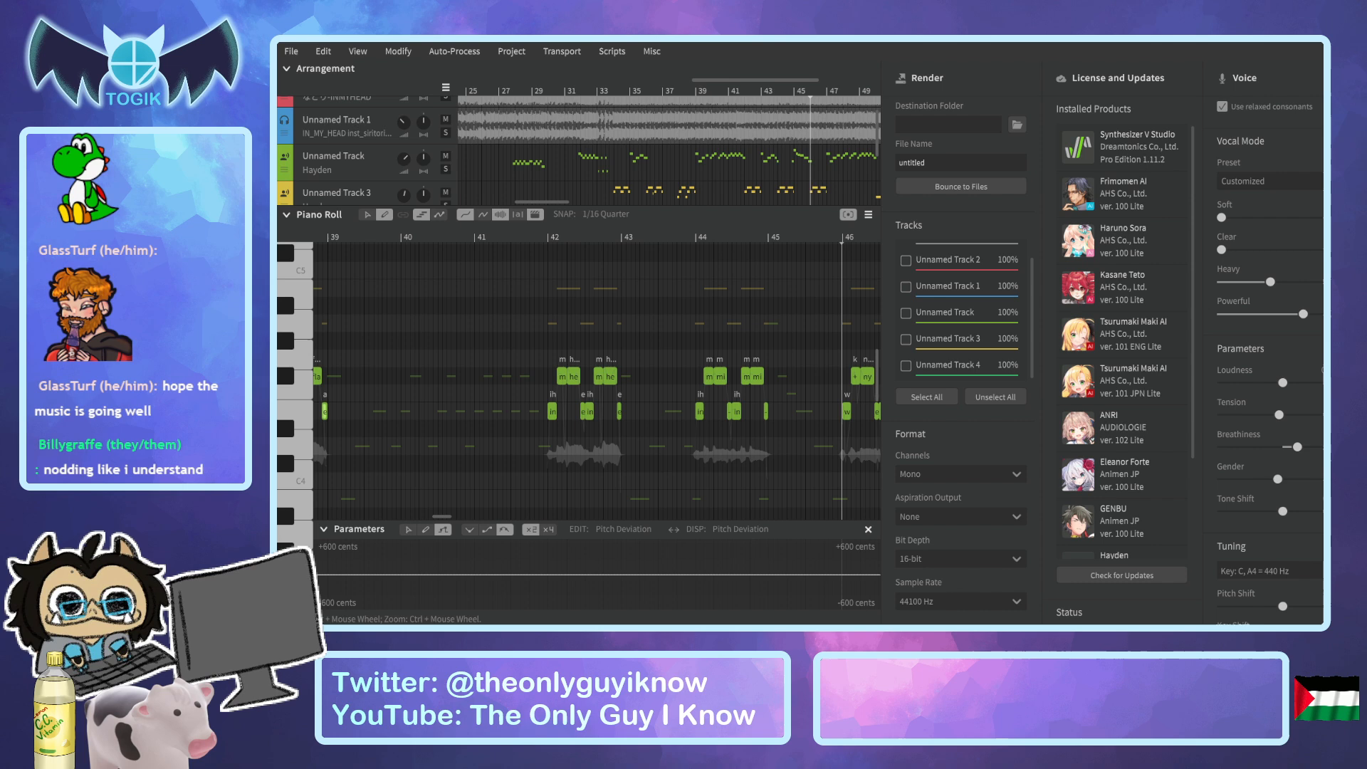
click(369, 160)
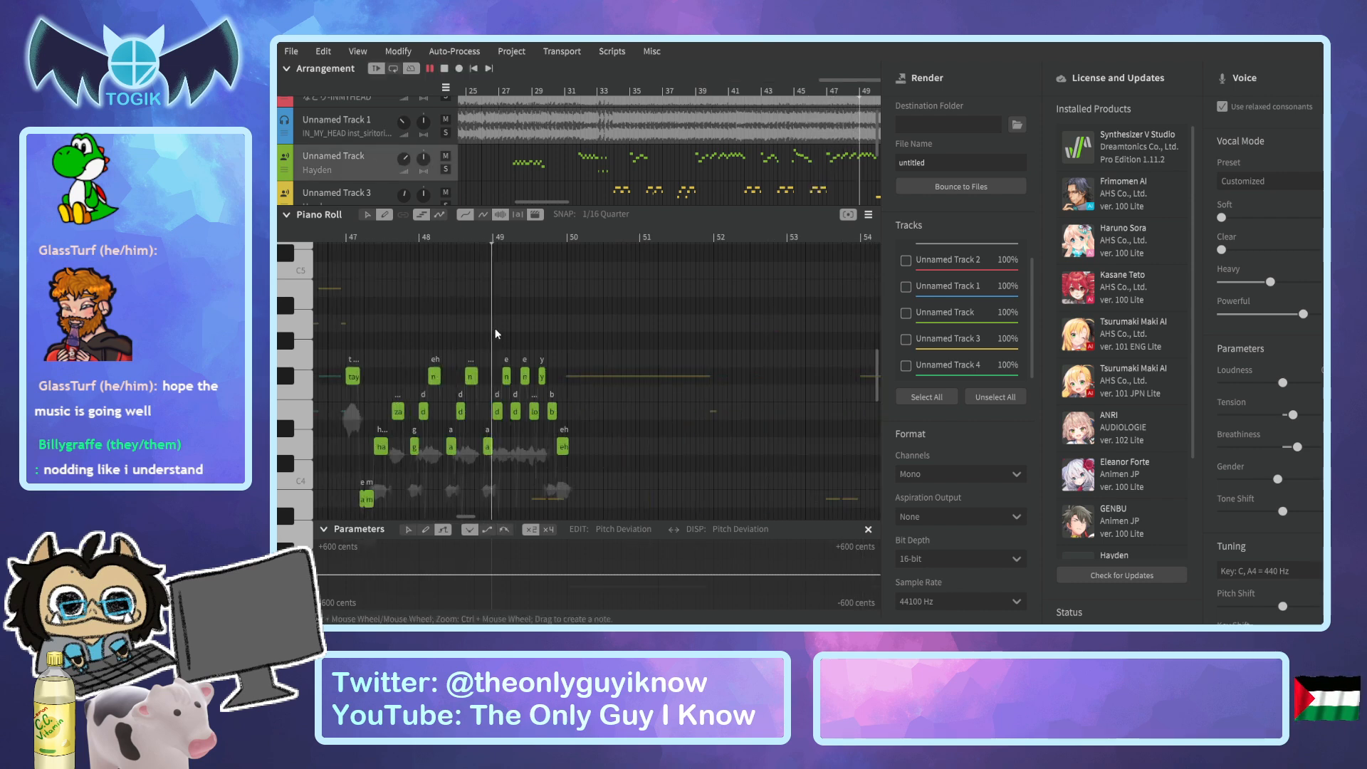
key(space)
Play the song from around bar 37 to listen to the vocals and harmonies through about bar 51.
drag(608, 204, 575, 203)
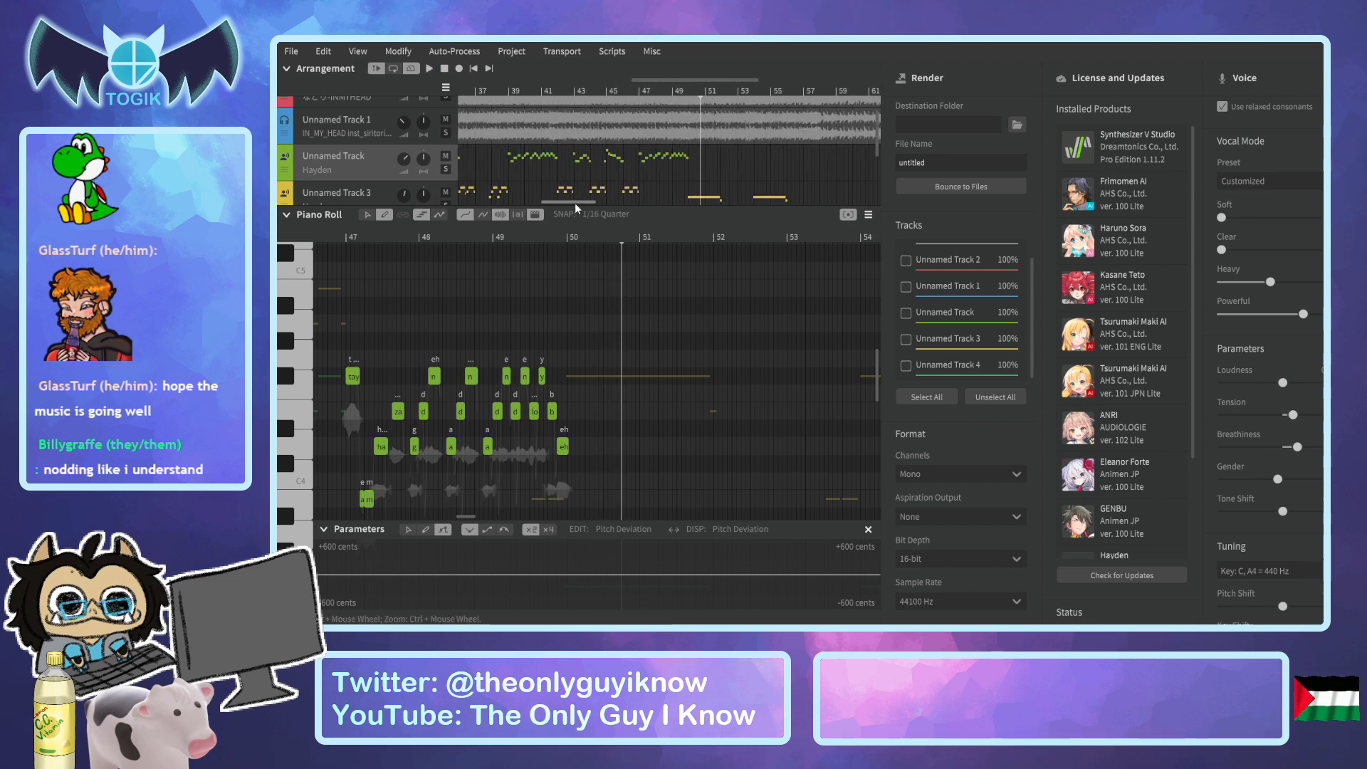
click(547, 92)
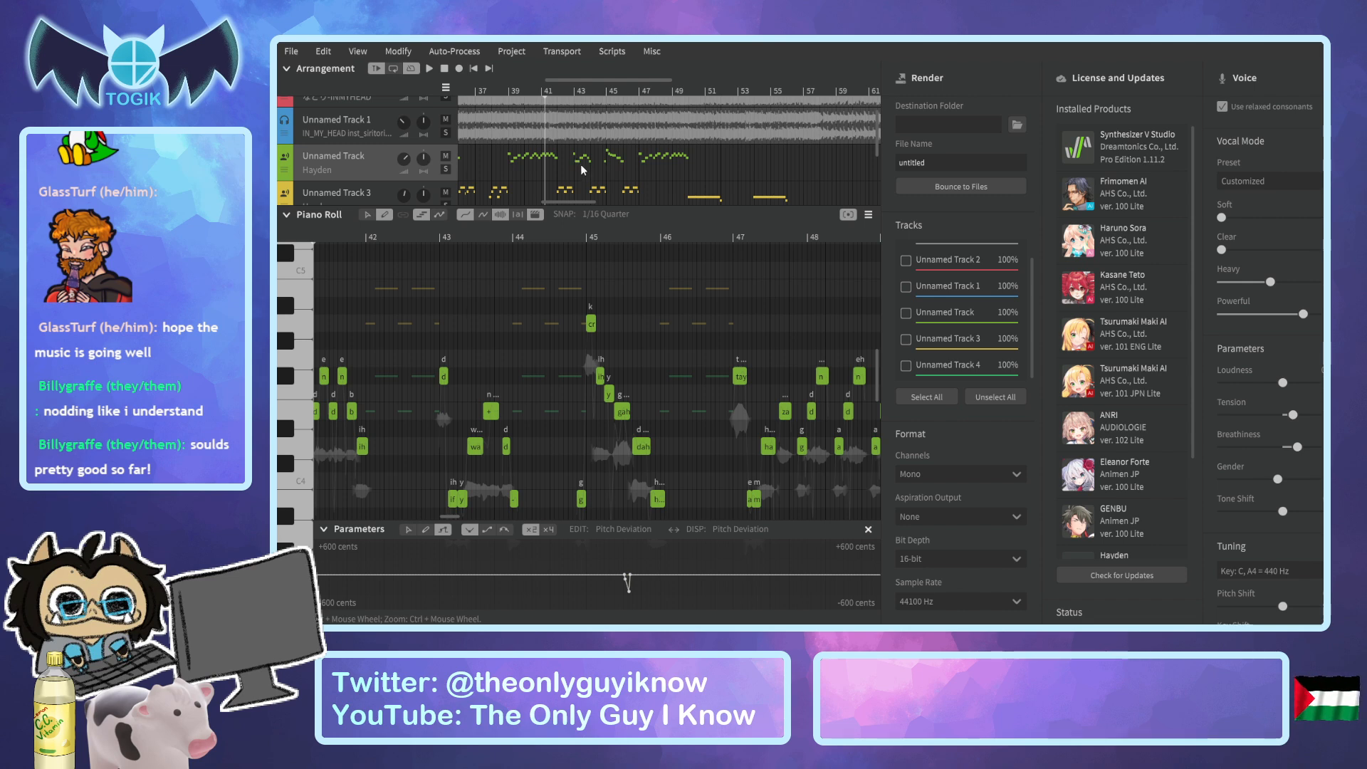
scroll(580, 163, up, 1)
drag(569, 201, 558, 203)
scroll(619, 187, down, 1)
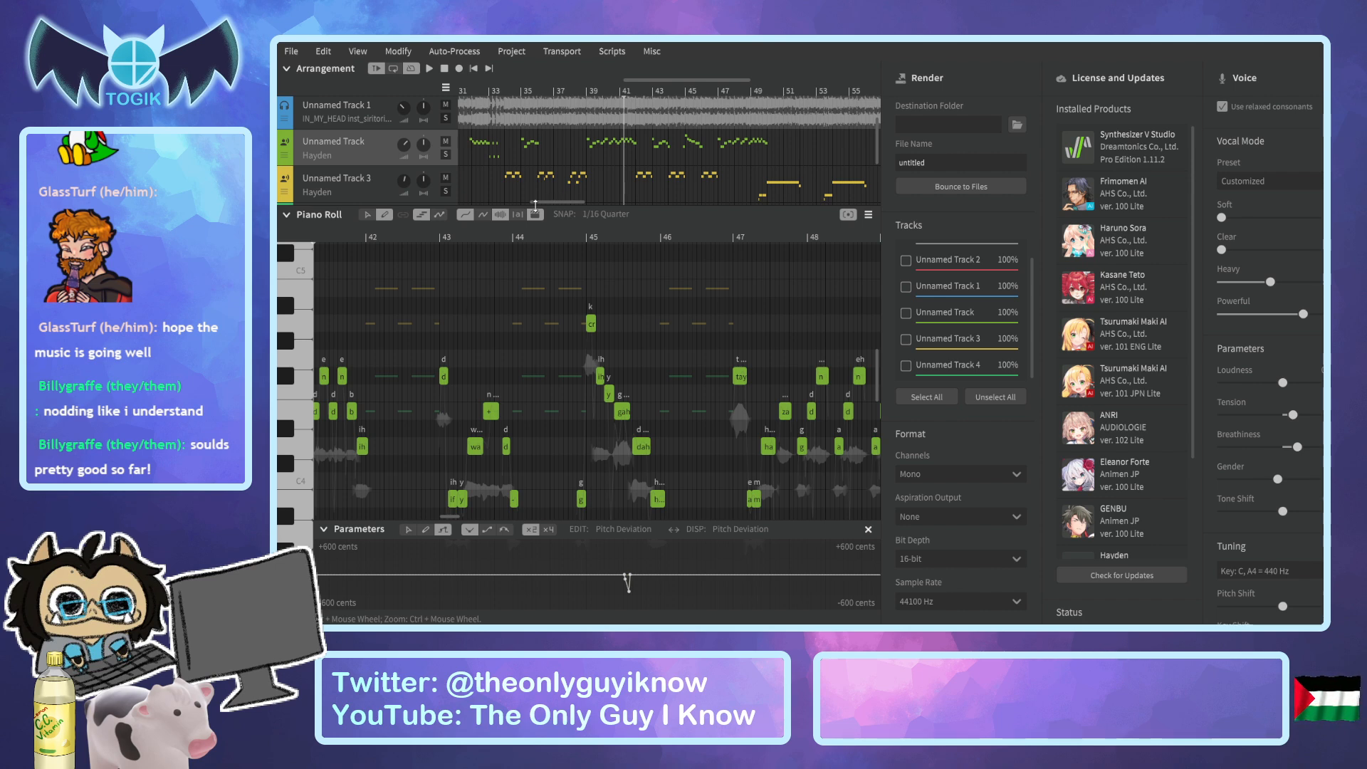
drag(545, 201, 540, 201)
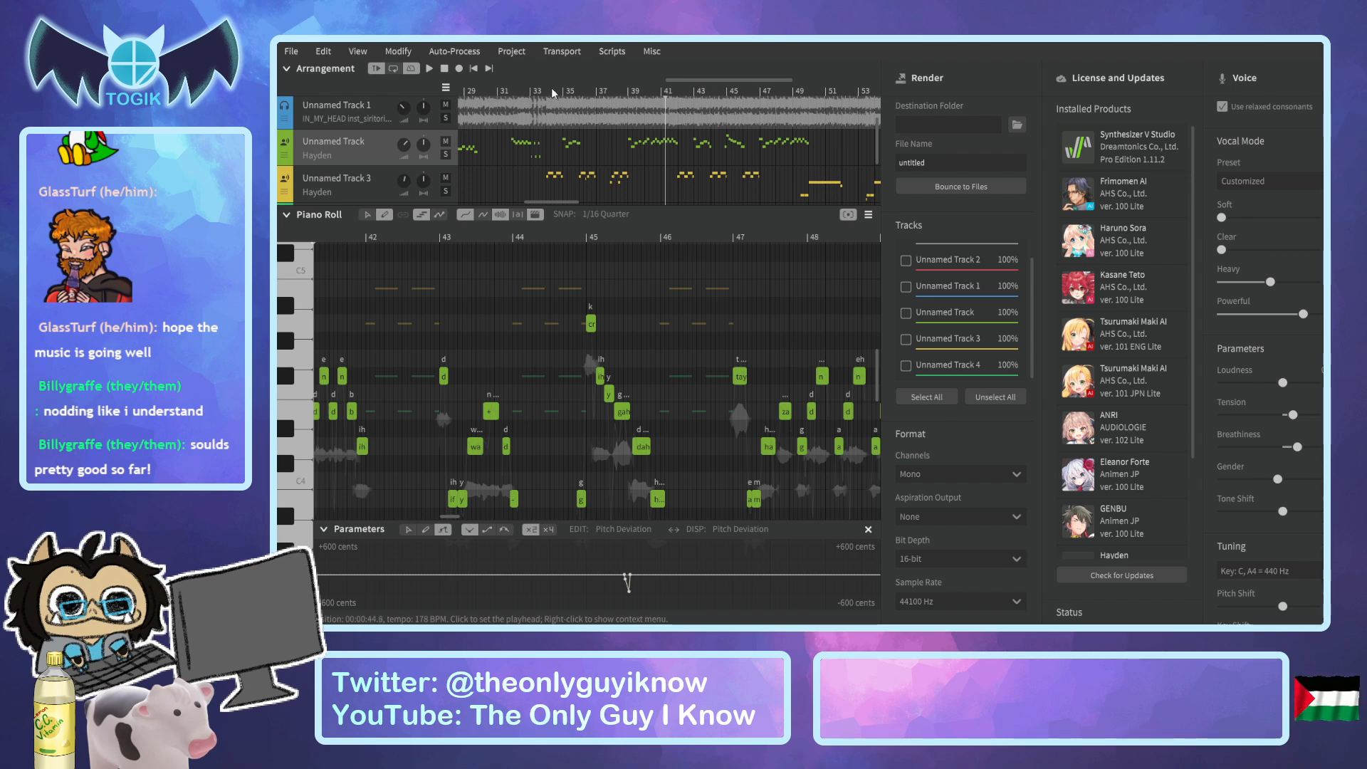
click(543, 93)
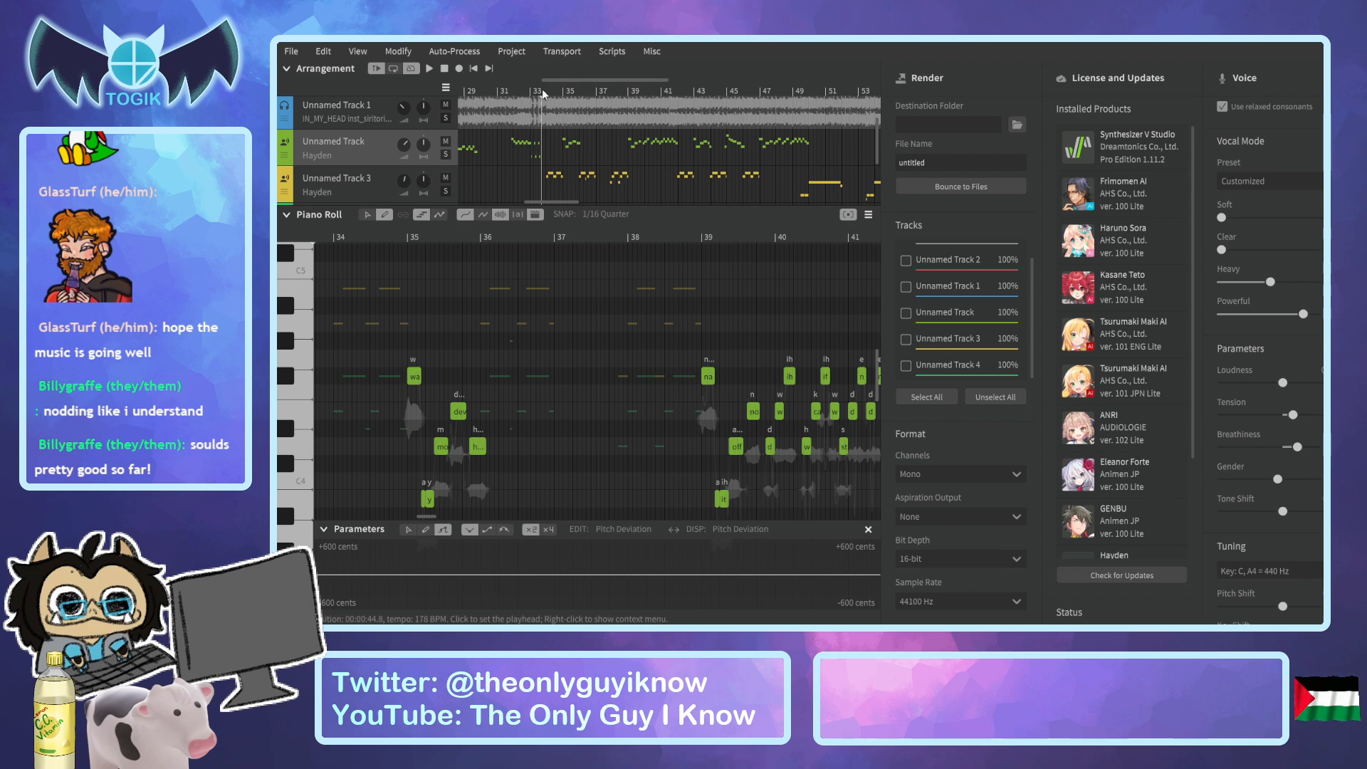
click(597, 94)
key(space)
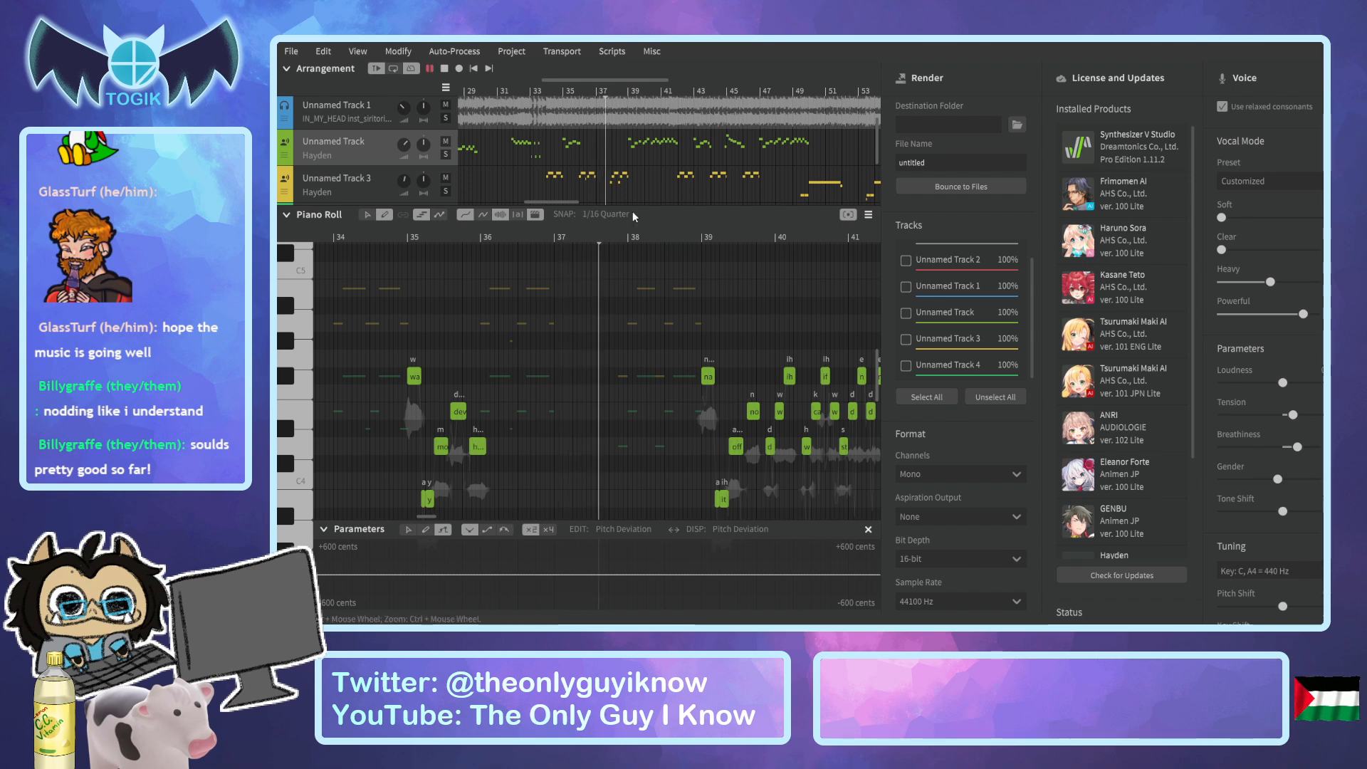
click(607, 95)
key(space)
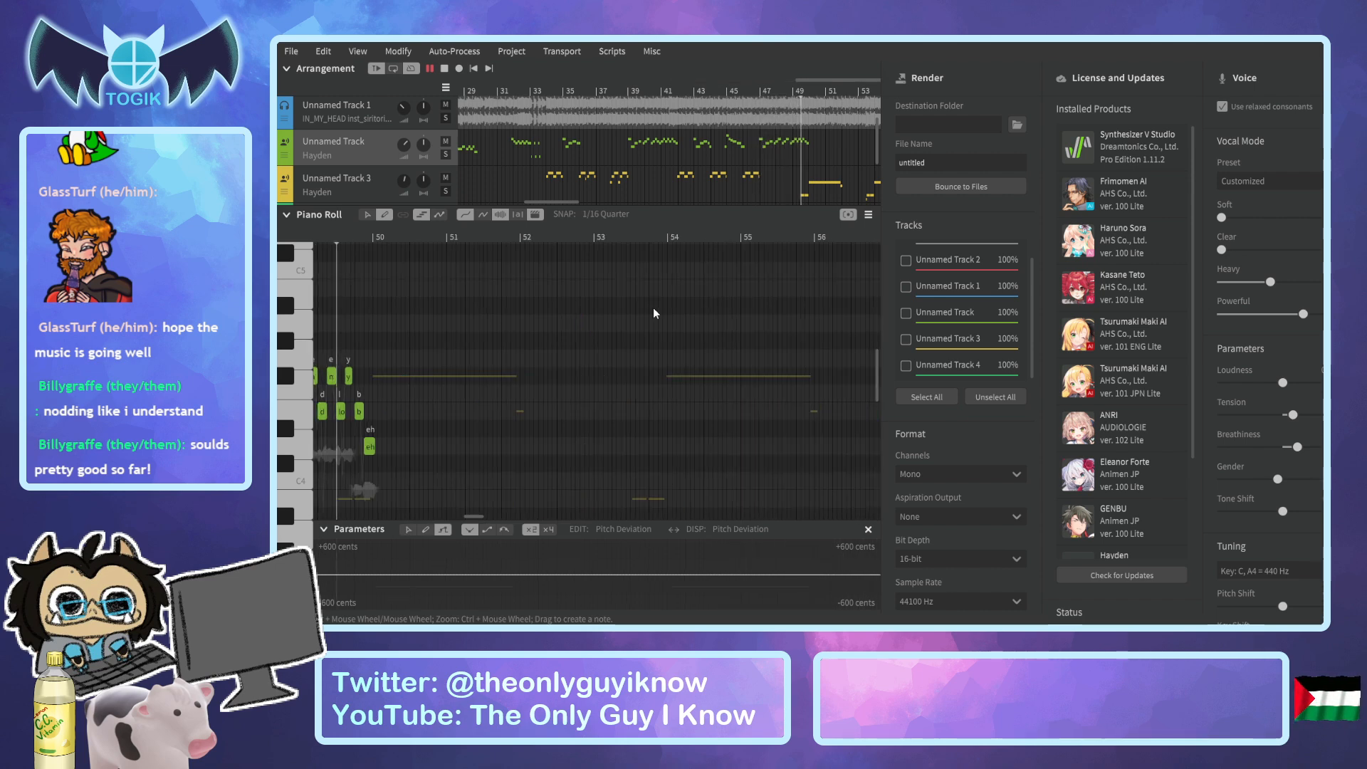
key(space)
Open Unnamed Track 3 around bar 138, undo the stray note edit and switch to the pointer tool for selecting notes.
drag(566, 201, 790, 216)
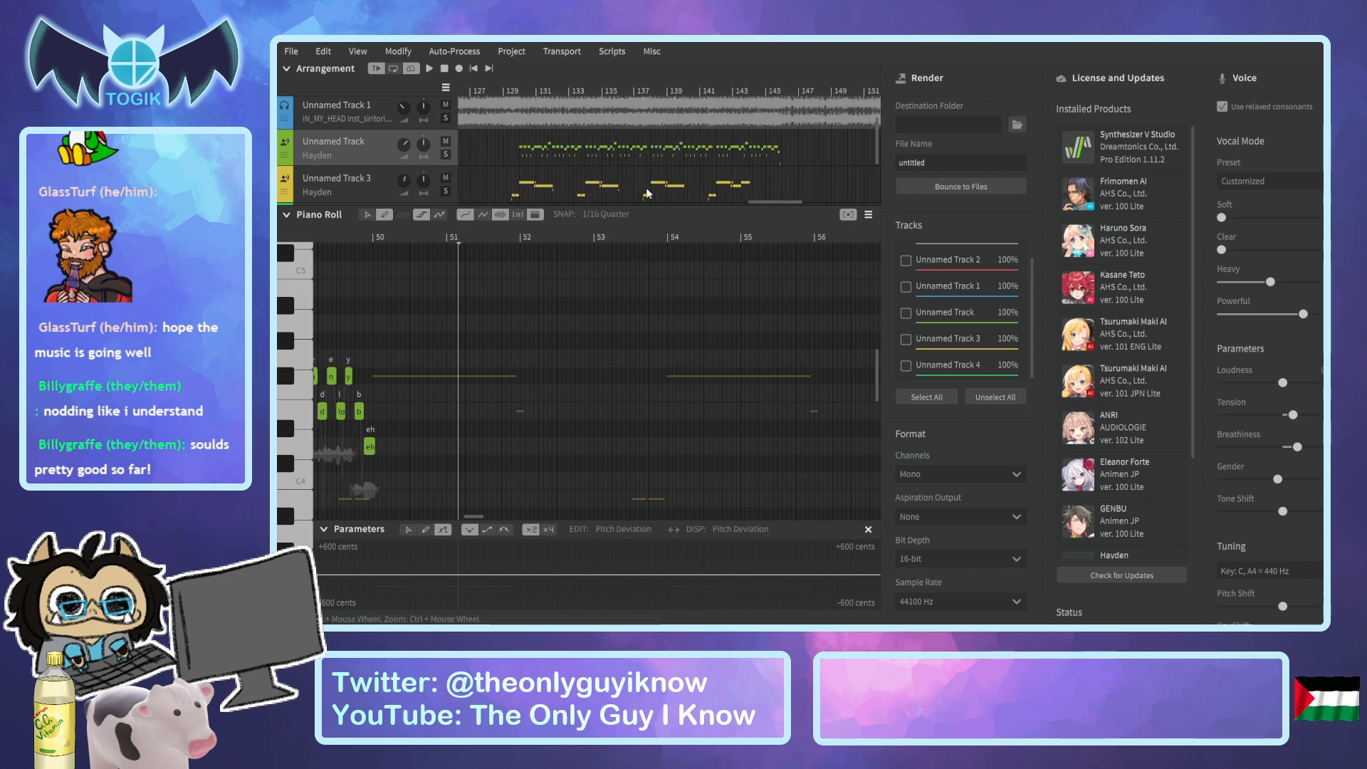
click(701, 89)
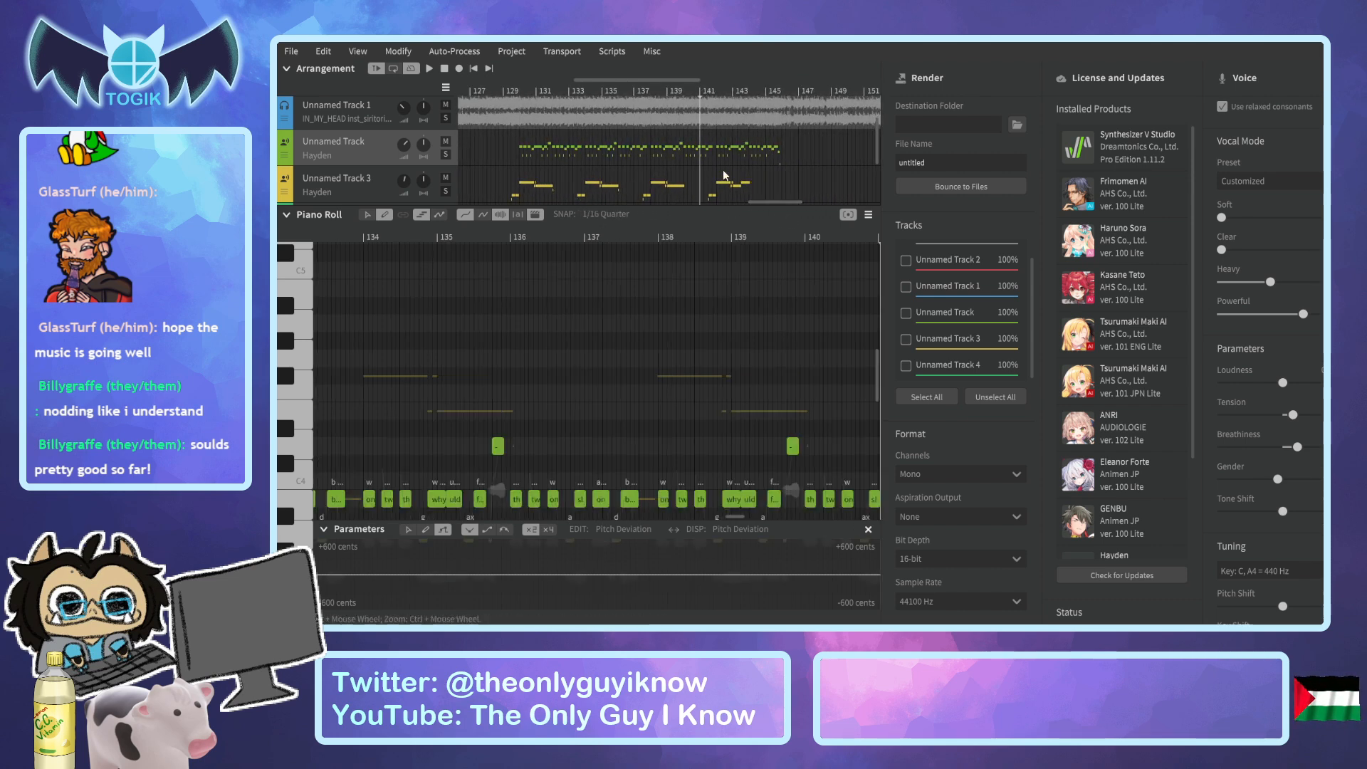
click(370, 177)
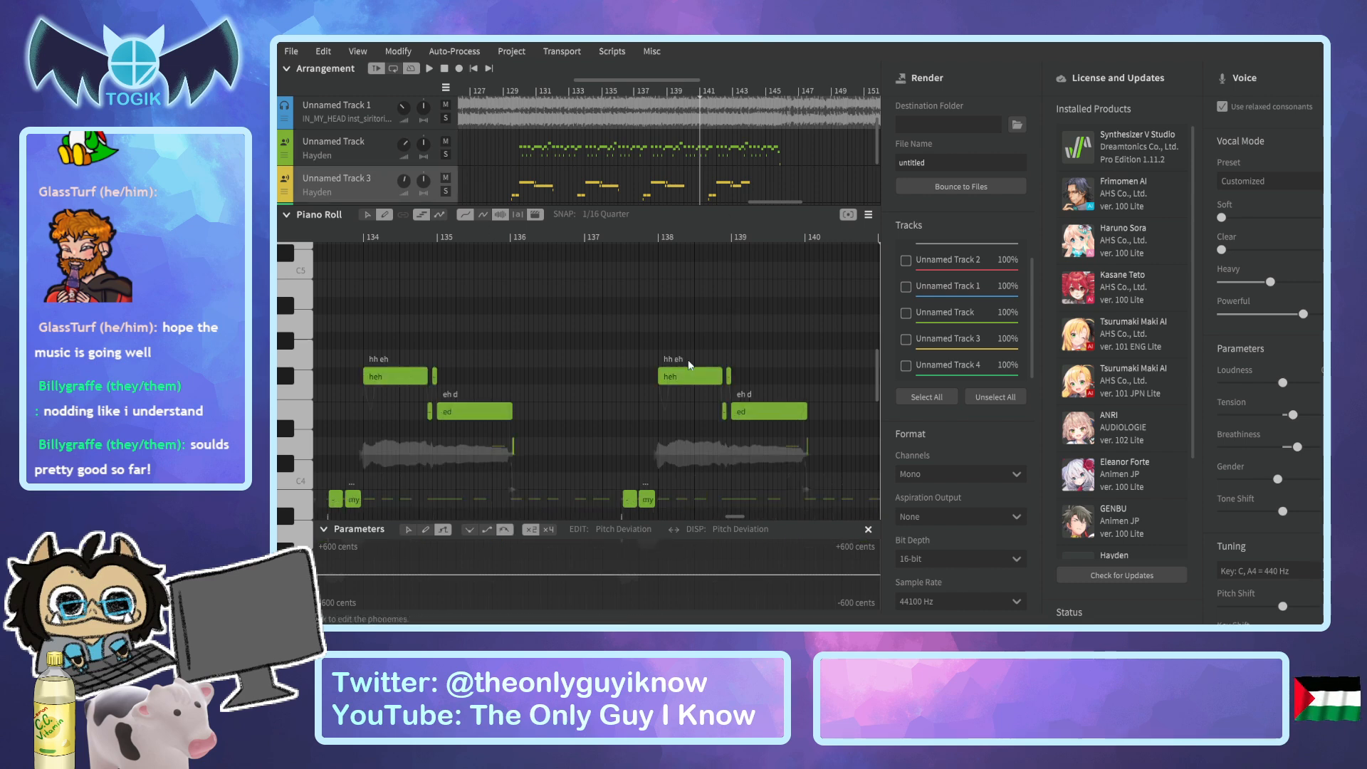
scroll(661, 358, down, 1)
drag(598, 311, 688, 463)
key(ctrl+z)
click(367, 216)
Select and copy the Unnamed Track 3 phrase running from just before bar 142 to bar 144.
drag(611, 299, 819, 563)
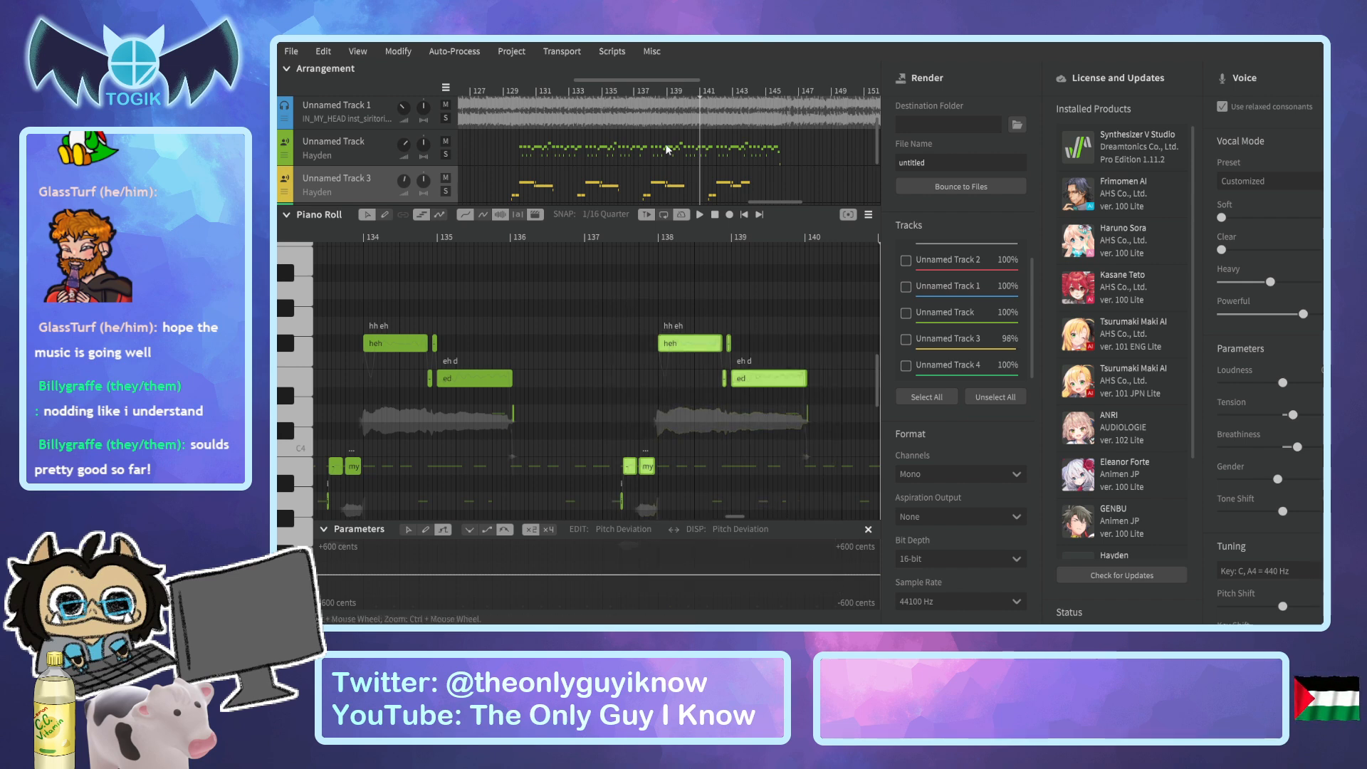
click(576, 91)
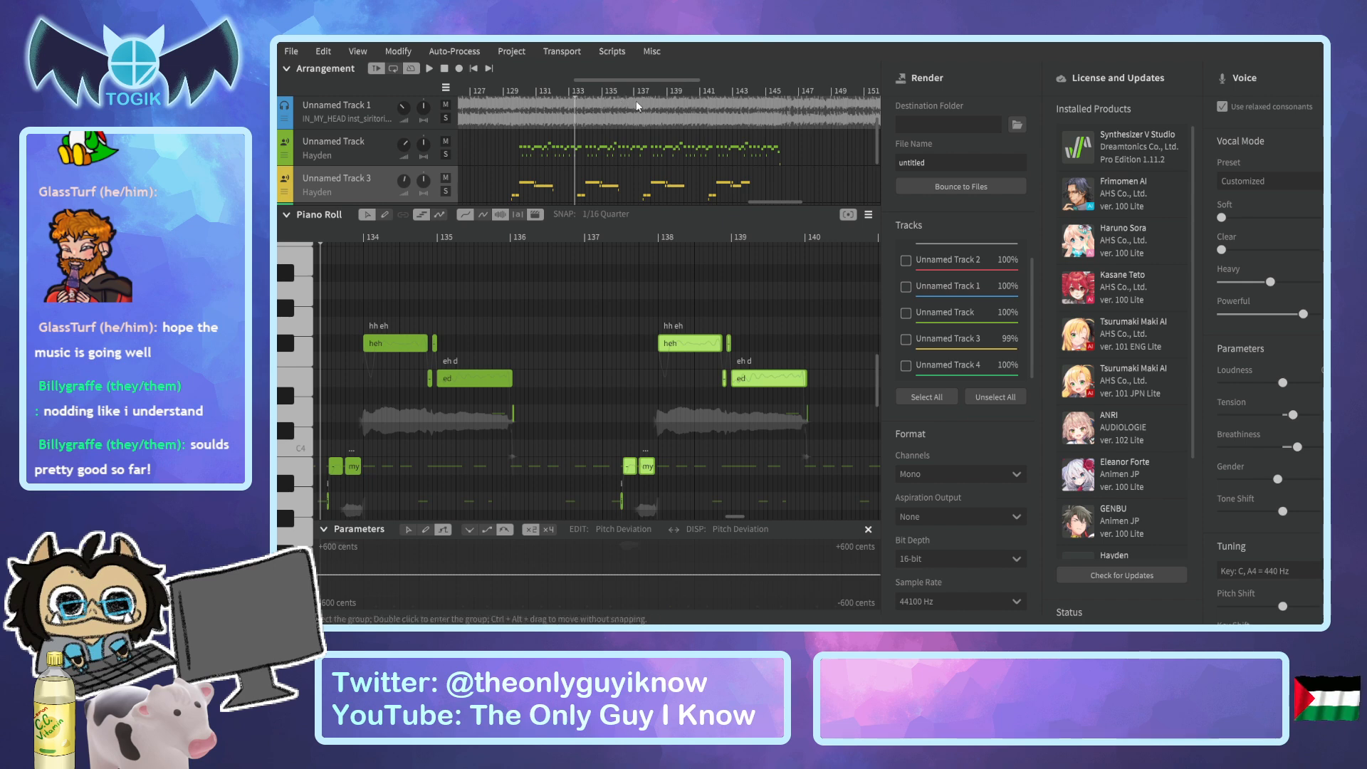
drag(629, 91, 755, 119)
drag(643, 272, 894, 540)
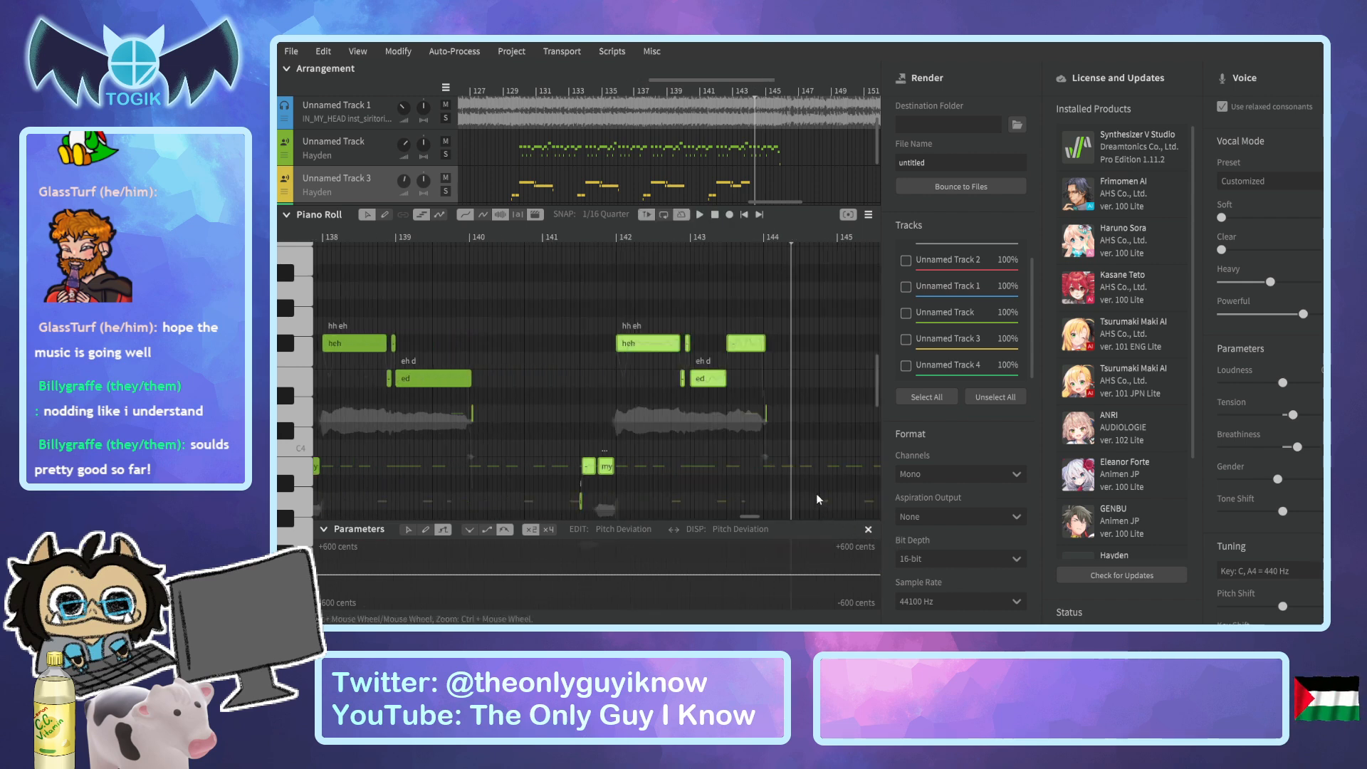
Place the playhead at the start of the phrase leading into bar 134 and delete that phrase on Unnamed Track 3.
click(565, 91)
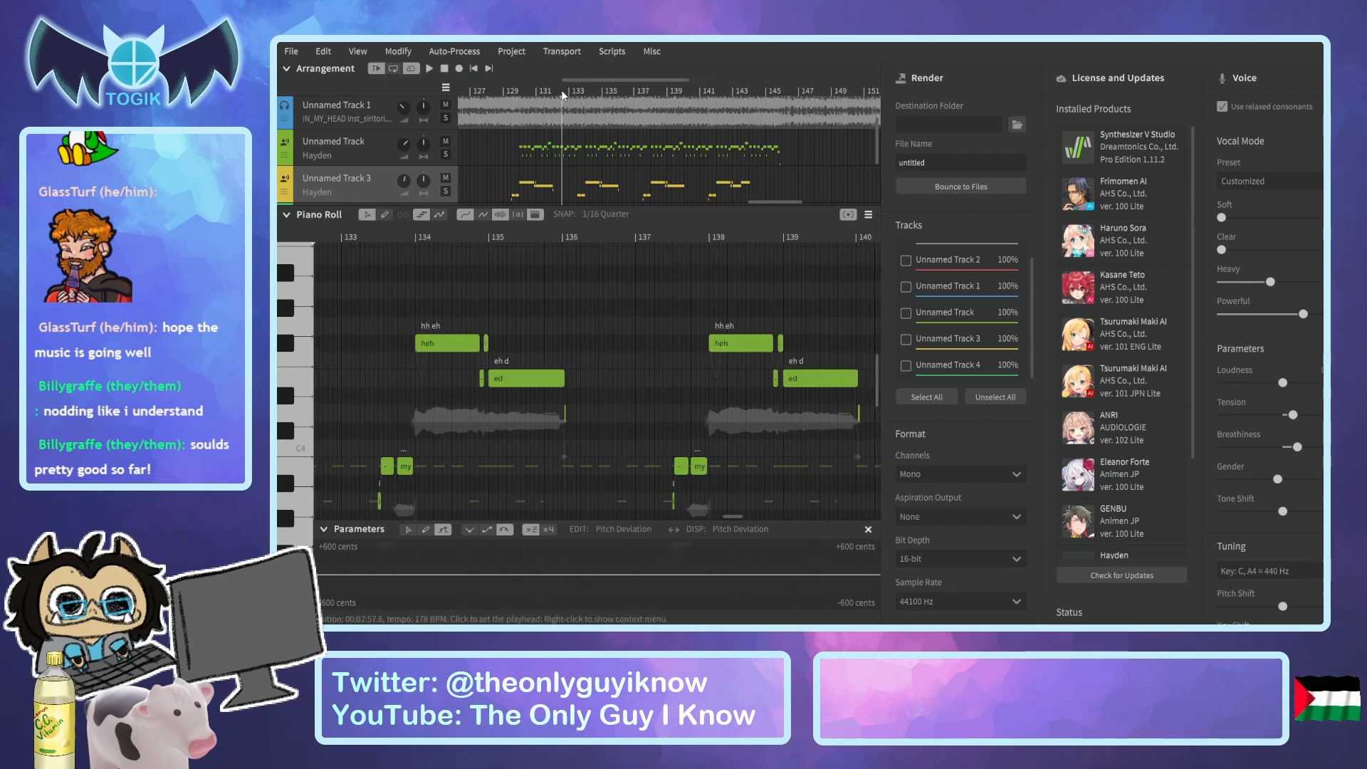
ctrl+scroll(379, 356, up, 2)
ctrl+scroll(379, 356, up, 2)
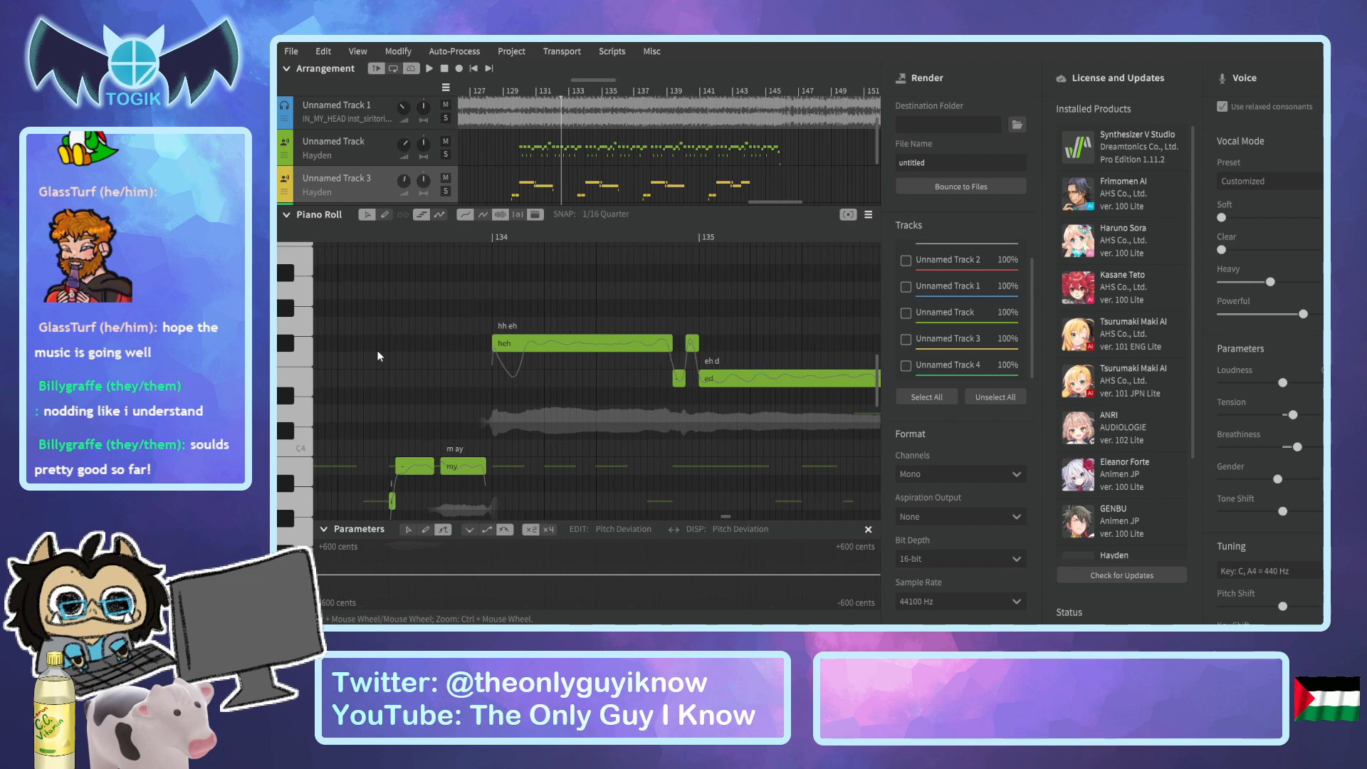
click(389, 233)
ctrl+scroll(470, 330, down, 2)
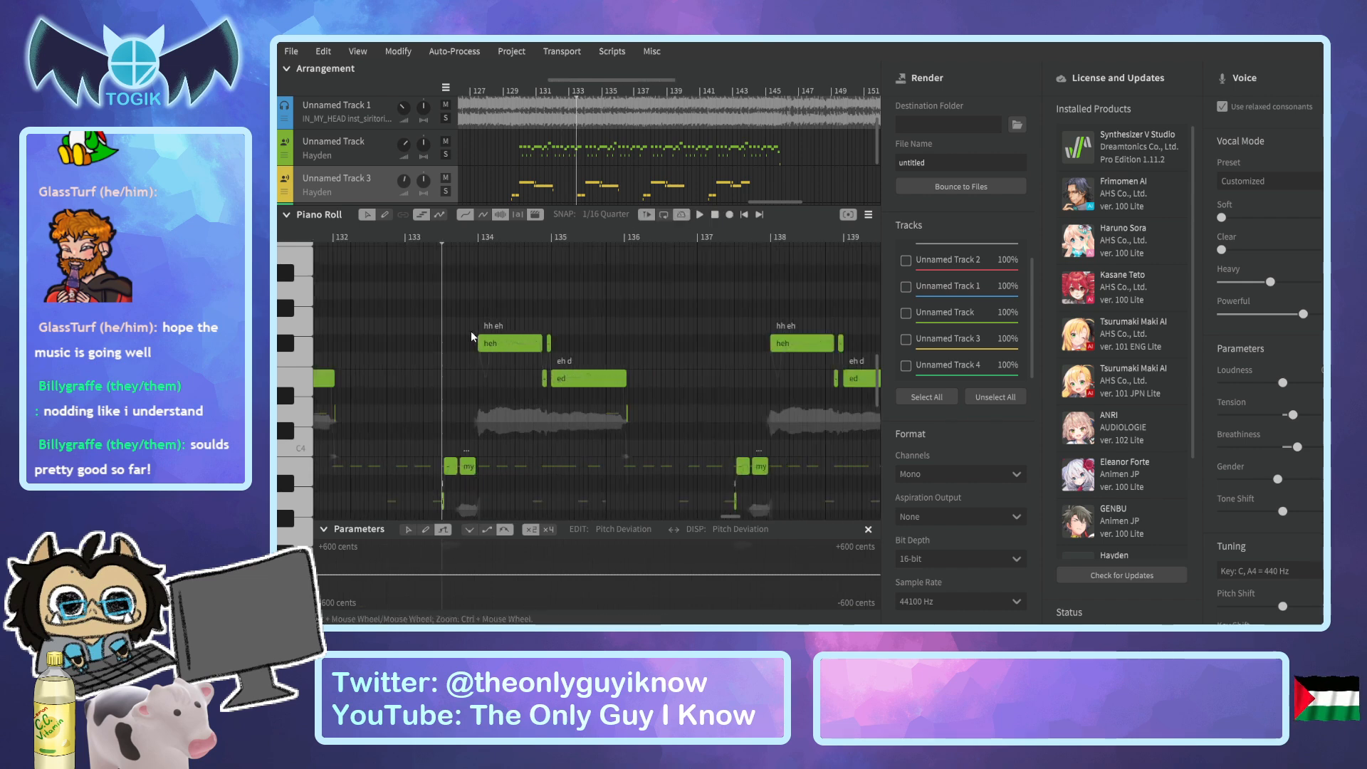
drag(669, 304, 402, 527)
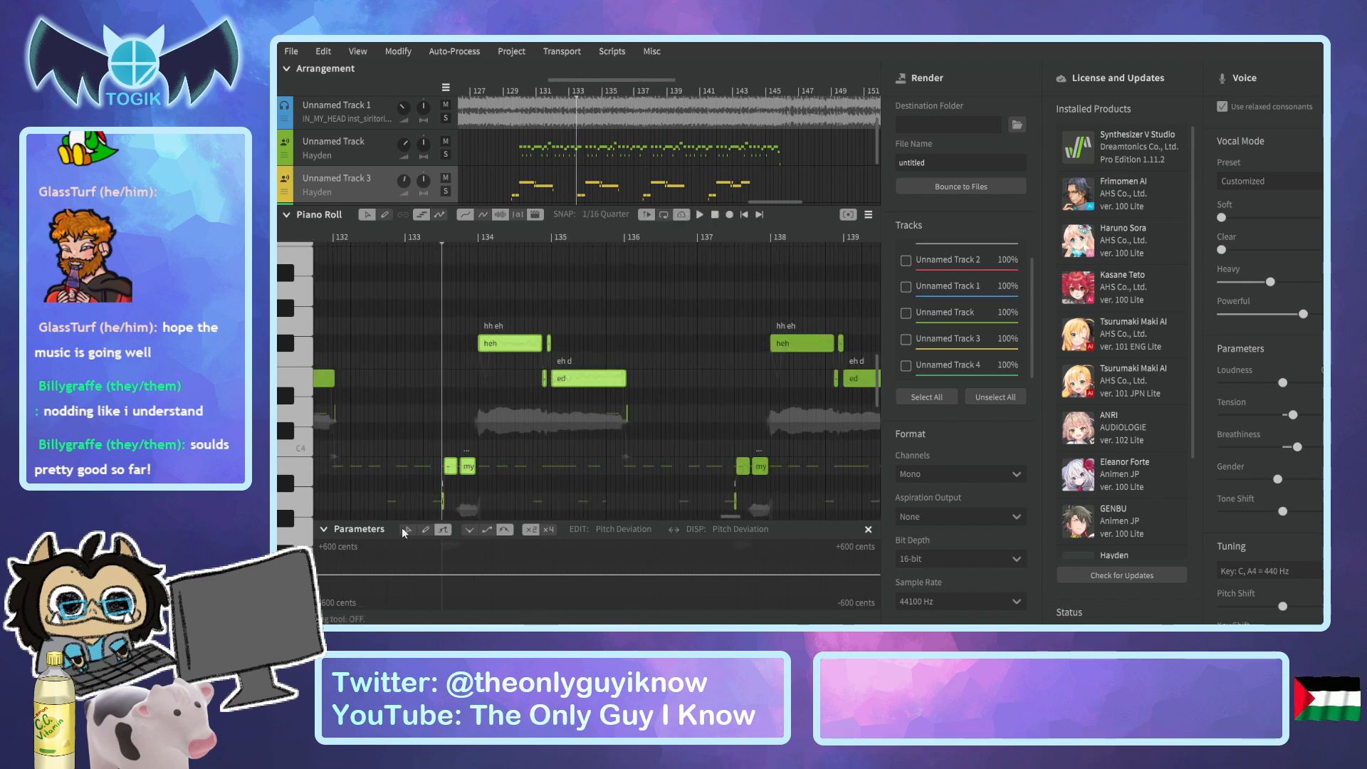
key(Delete)
Paste the copied bar 142 phrase on Unnamed Track 3 midway through bar 133, replacing the deleted phrase.
ctrl+scroll(505, 446, up, 2)
scroll(413, 425, down, 1)
drag(591, 80, 579, 89)
ctrl+scroll(447, 311, up, 2)
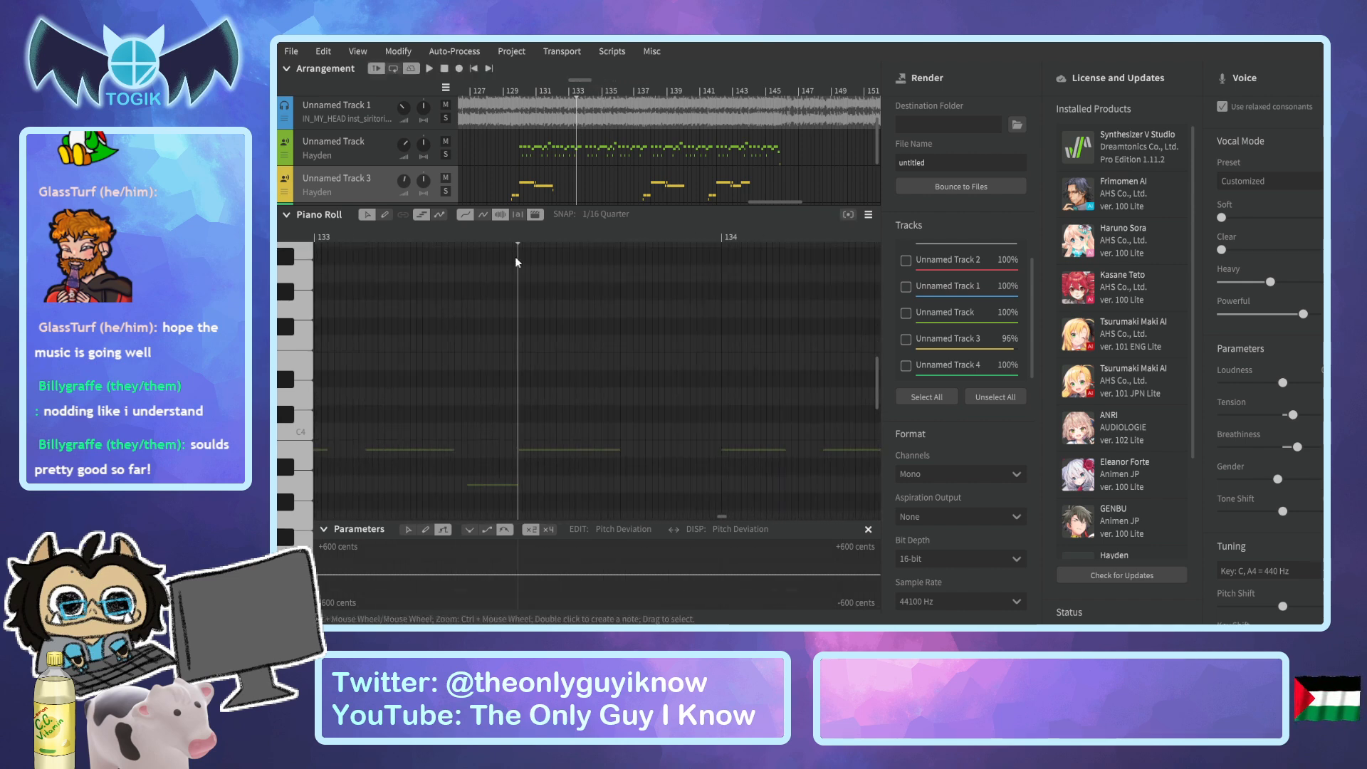
click(572, 426)
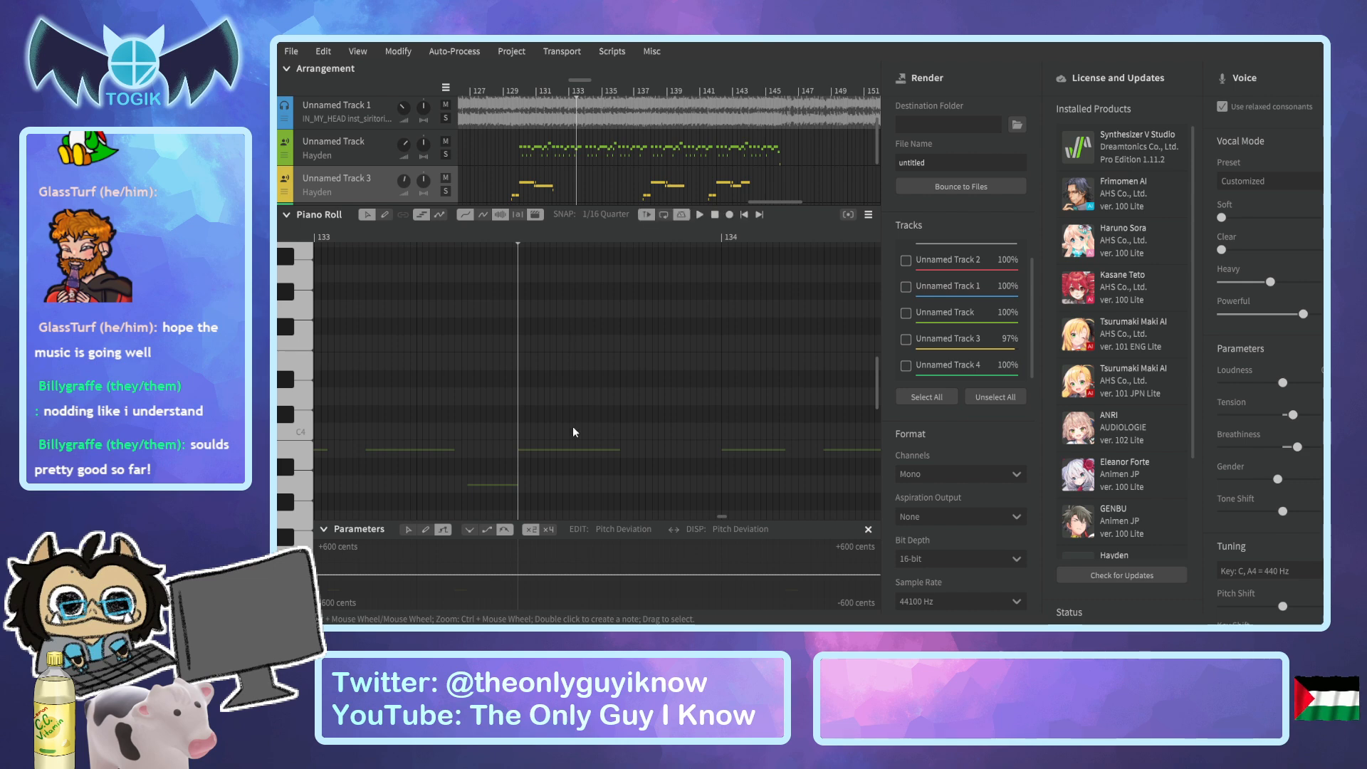
key(ctrl+z)
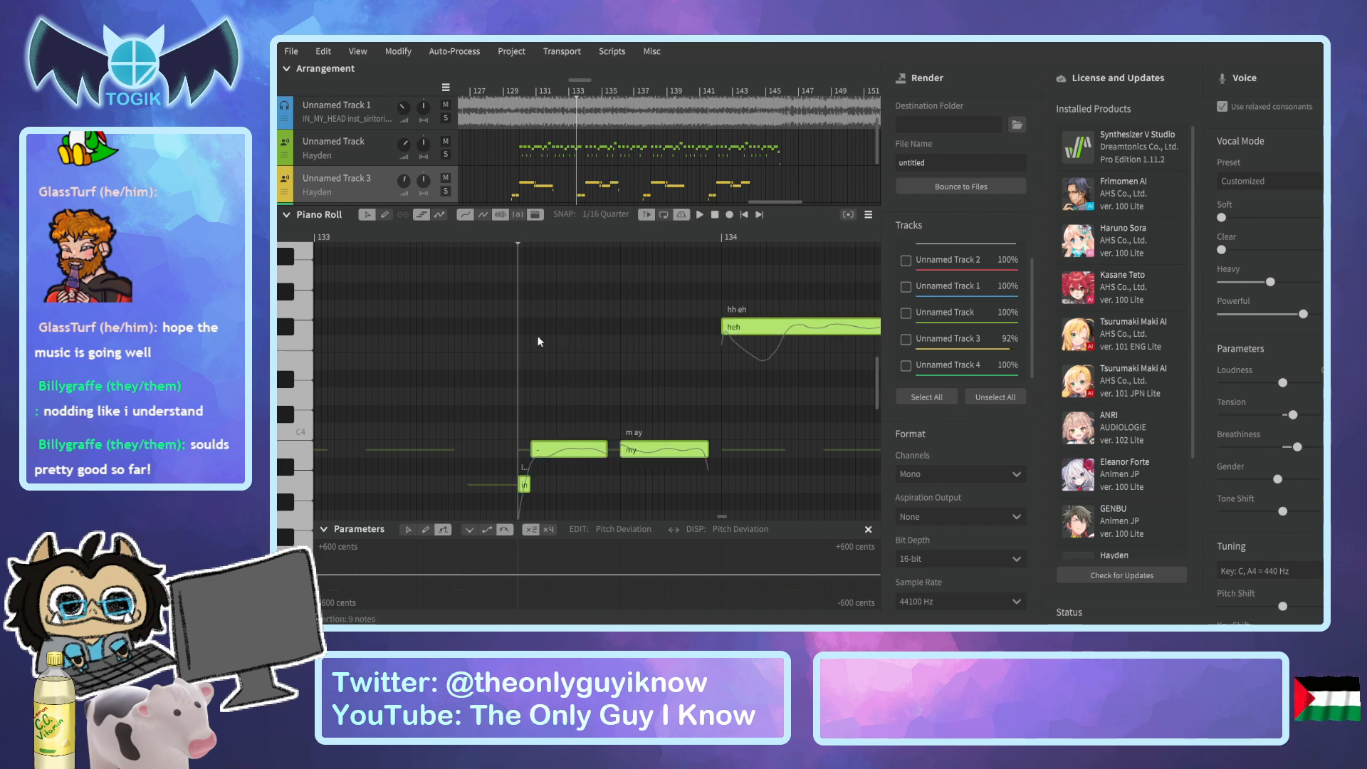
drag(505, 235, 493, 236)
ctrl+scroll(527, 314, down, 5)
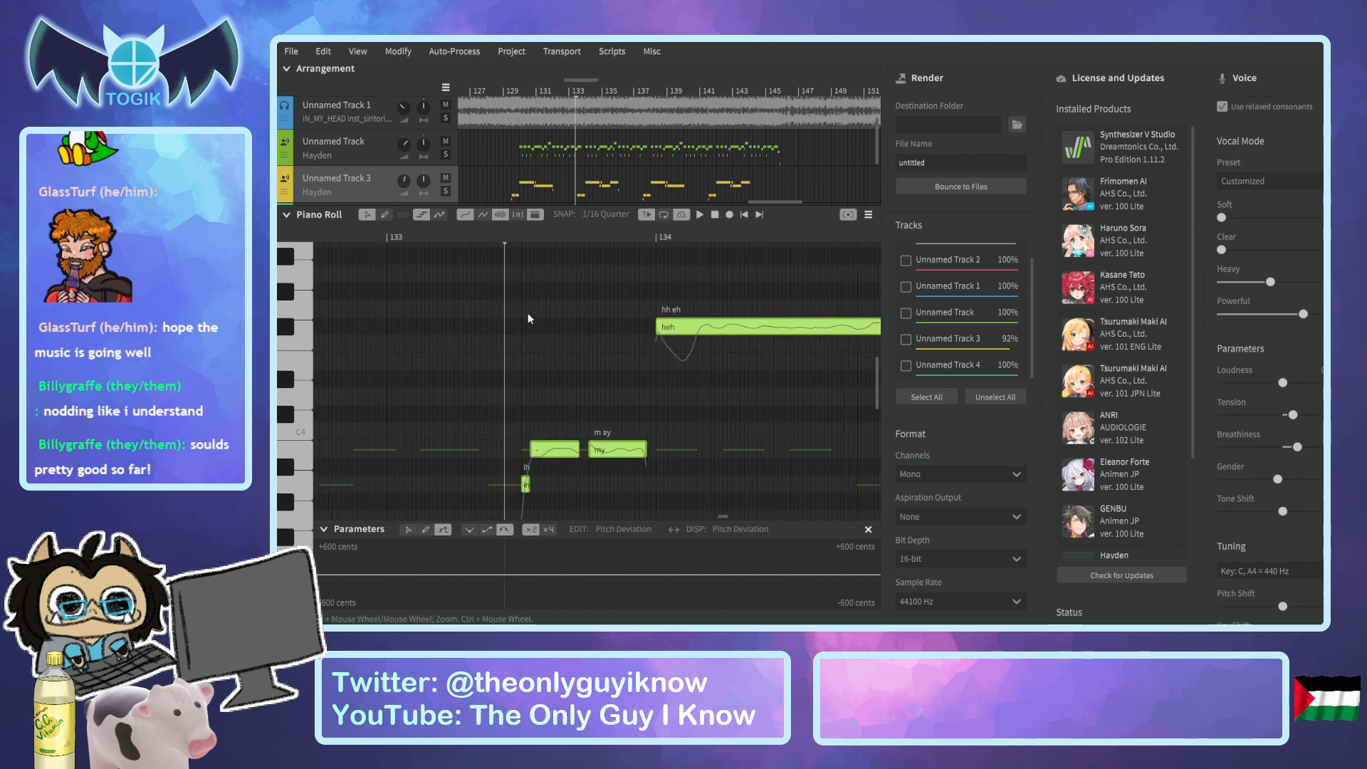
Select Unnamed Track and play the section from just after bar 129 to about bar 146.
click(499, 91)
drag(787, 201, 774, 202)
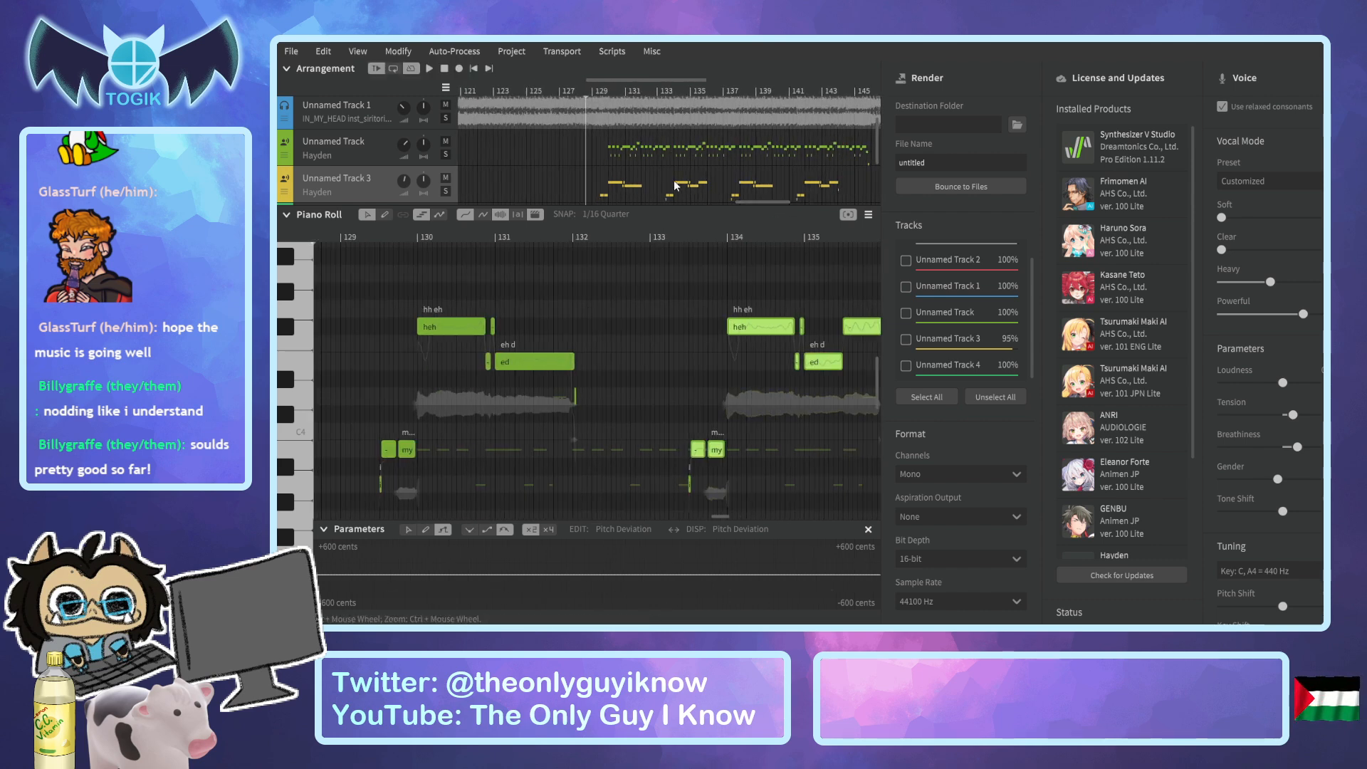
click(386, 148)
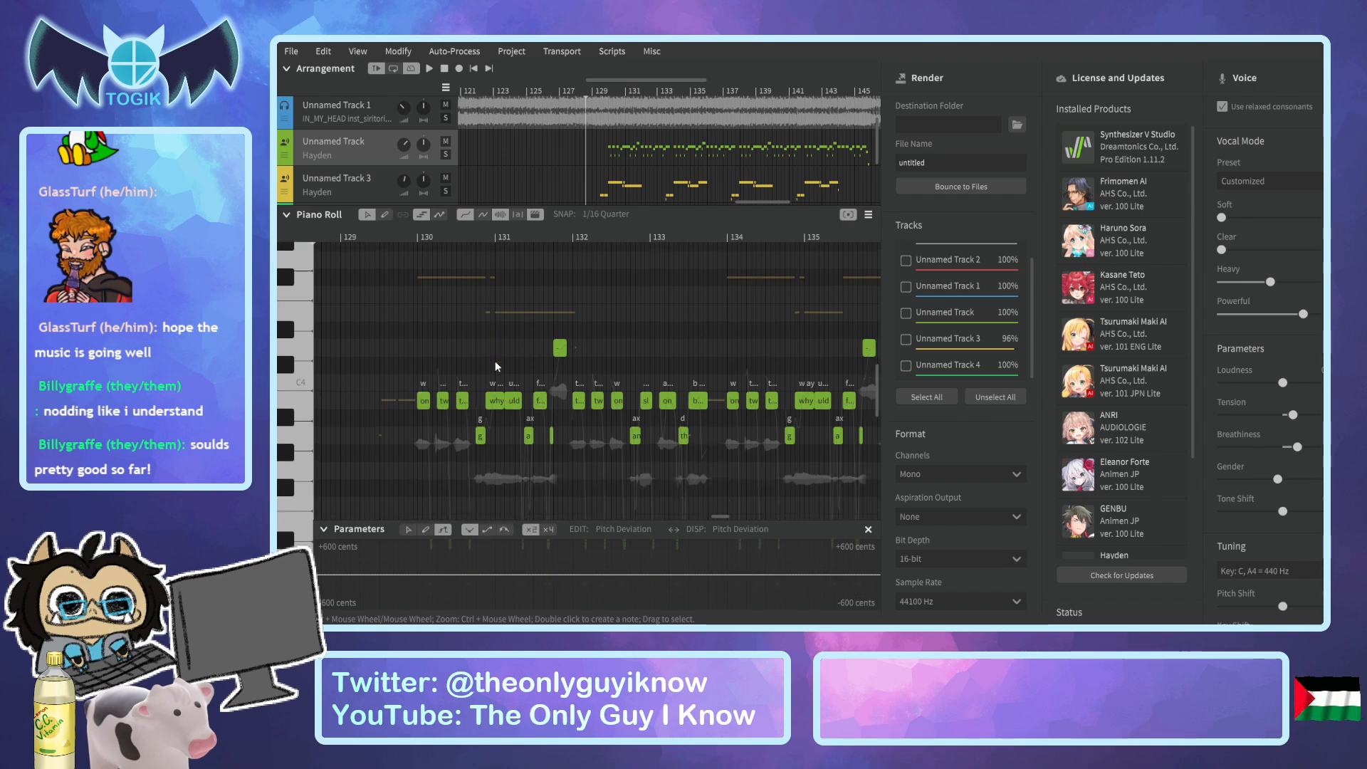
scroll(495, 361, down, 1)
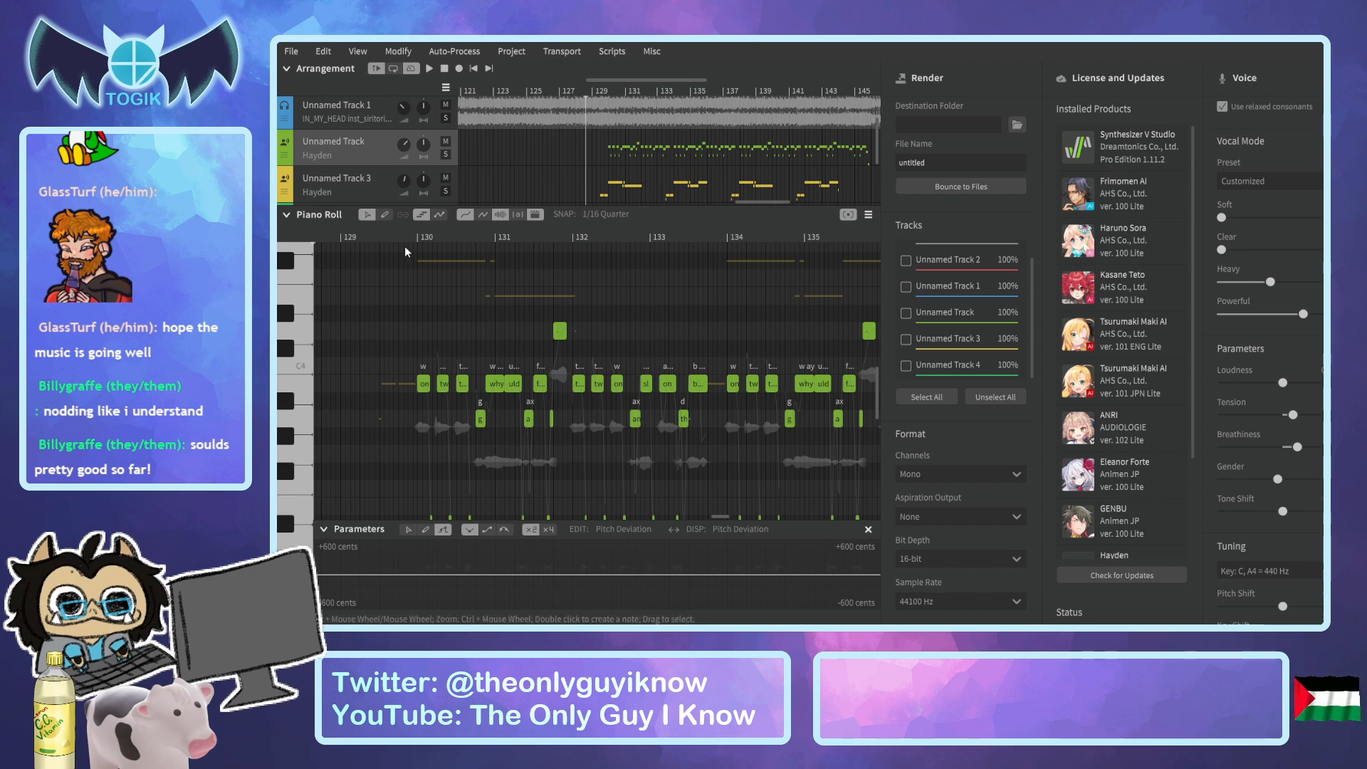
drag(410, 241, 367, 247)
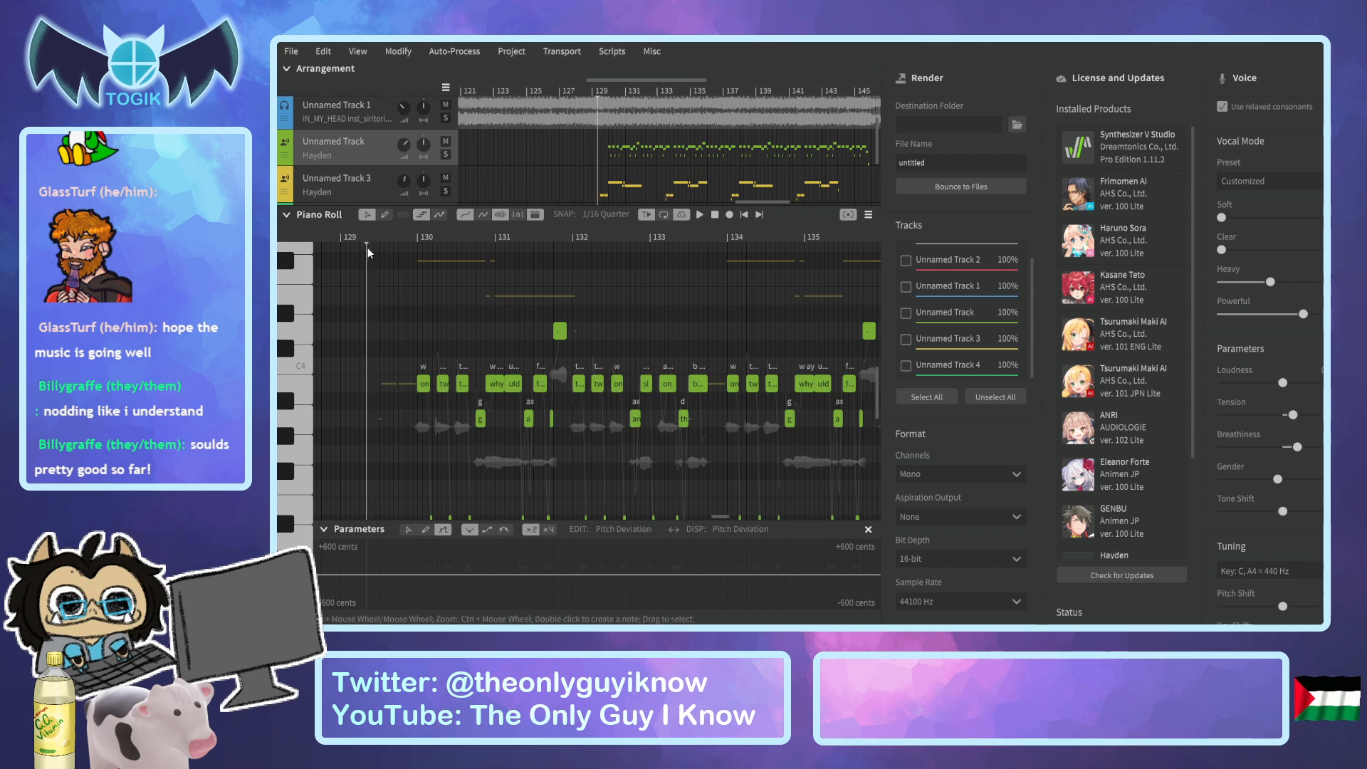
key(space)
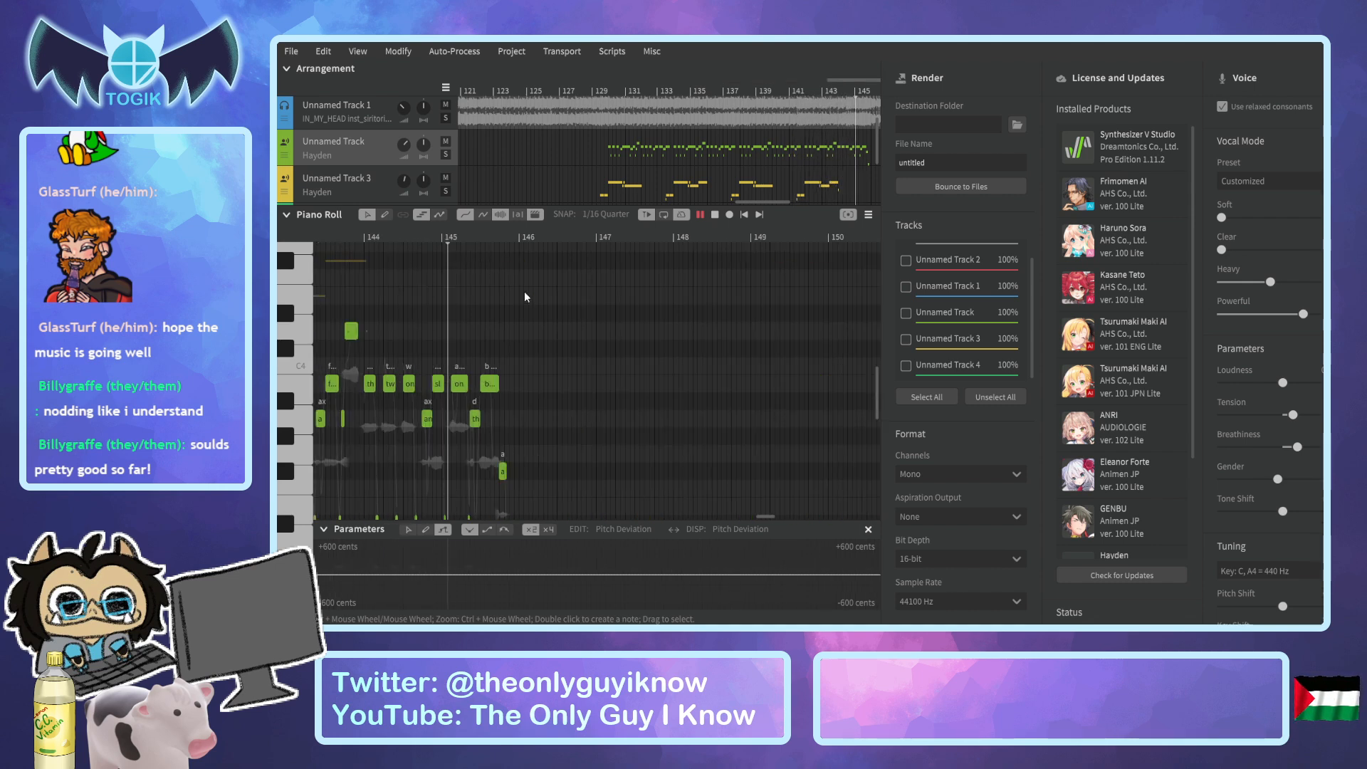
key(space)
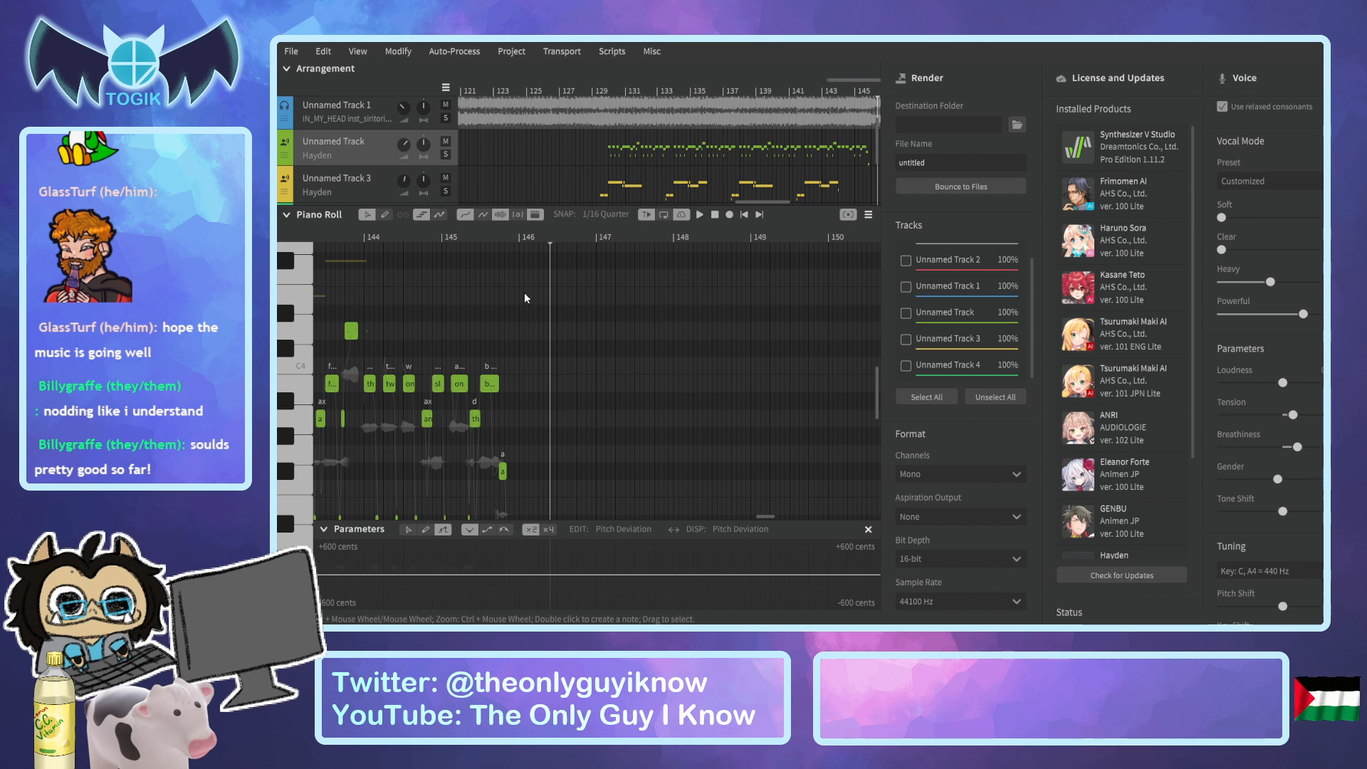
Collapse the piano roll to enlarge the arrangement around bars 123 to 147, and select Unnamed Track 4.
drag(436, 232, 425, 234)
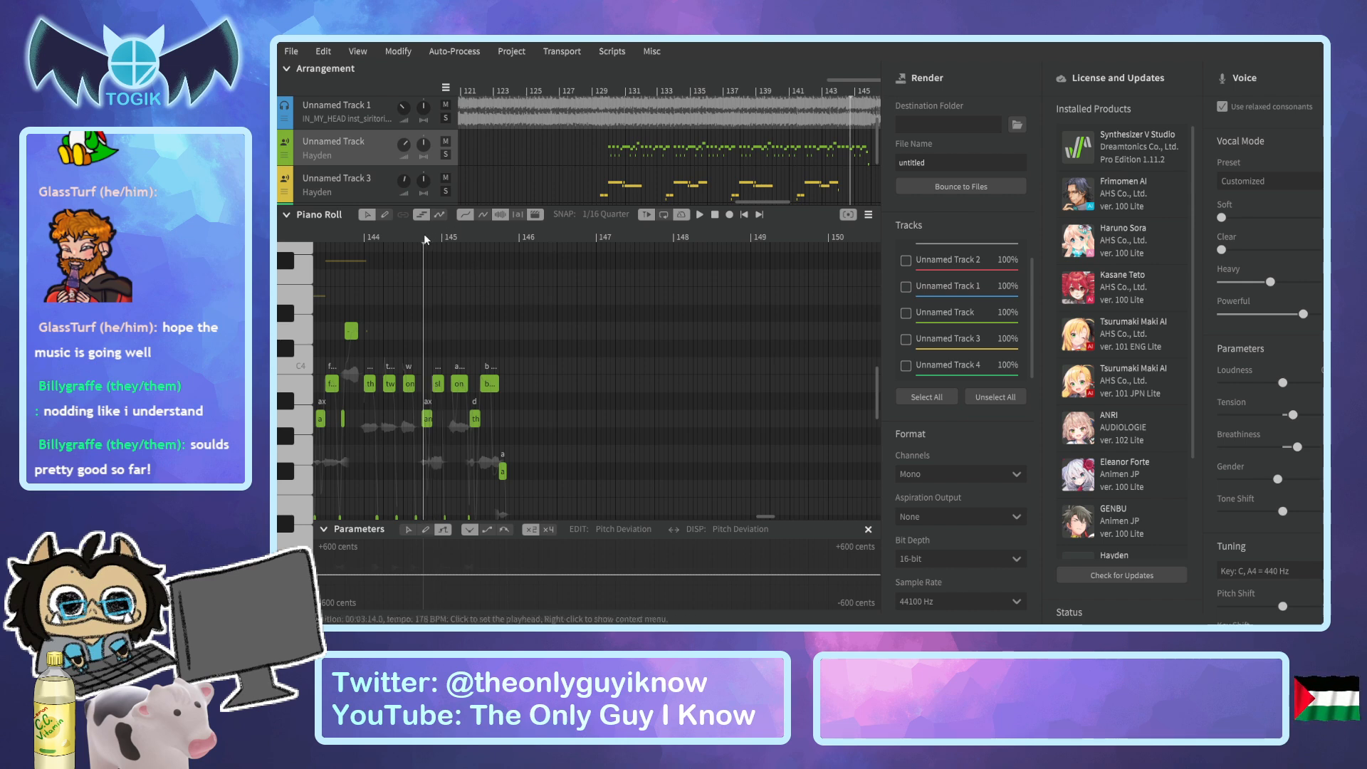
click(373, 184)
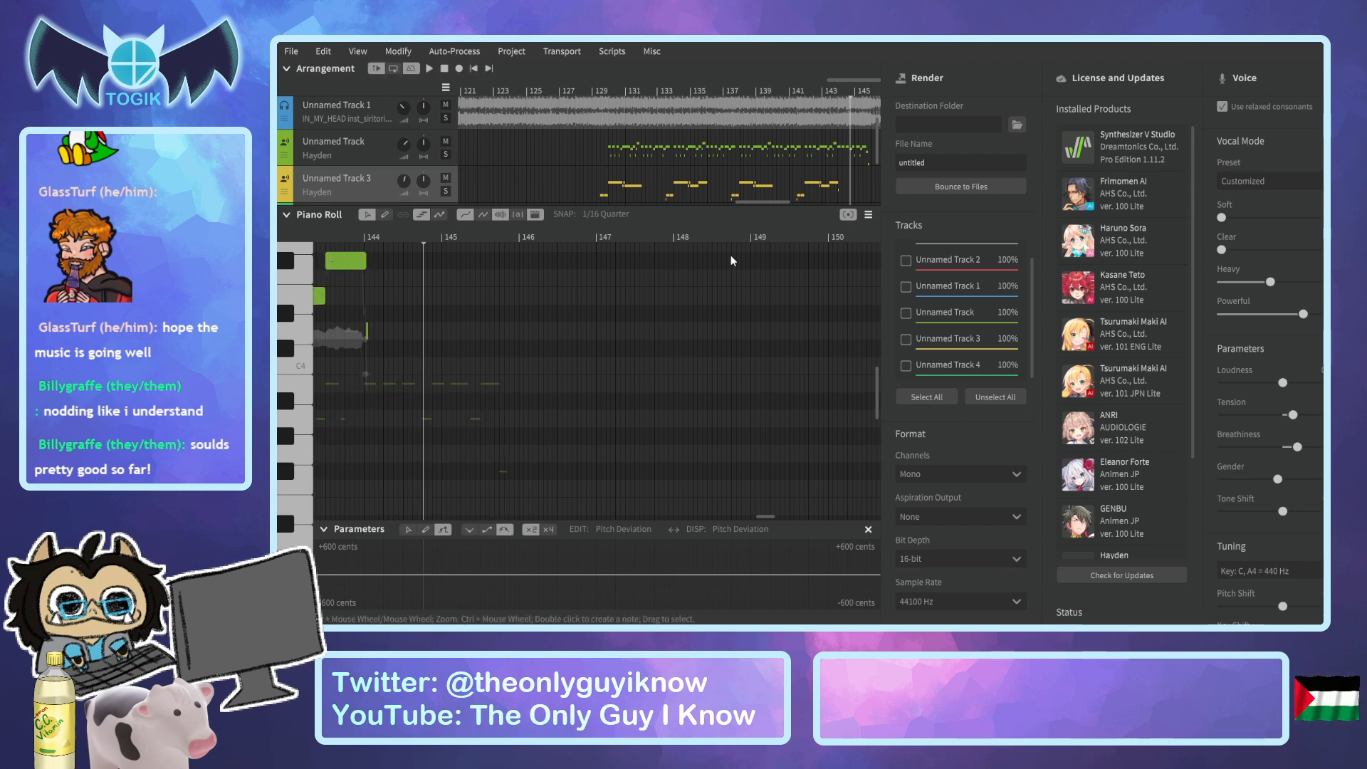
drag(764, 201, 612, 217)
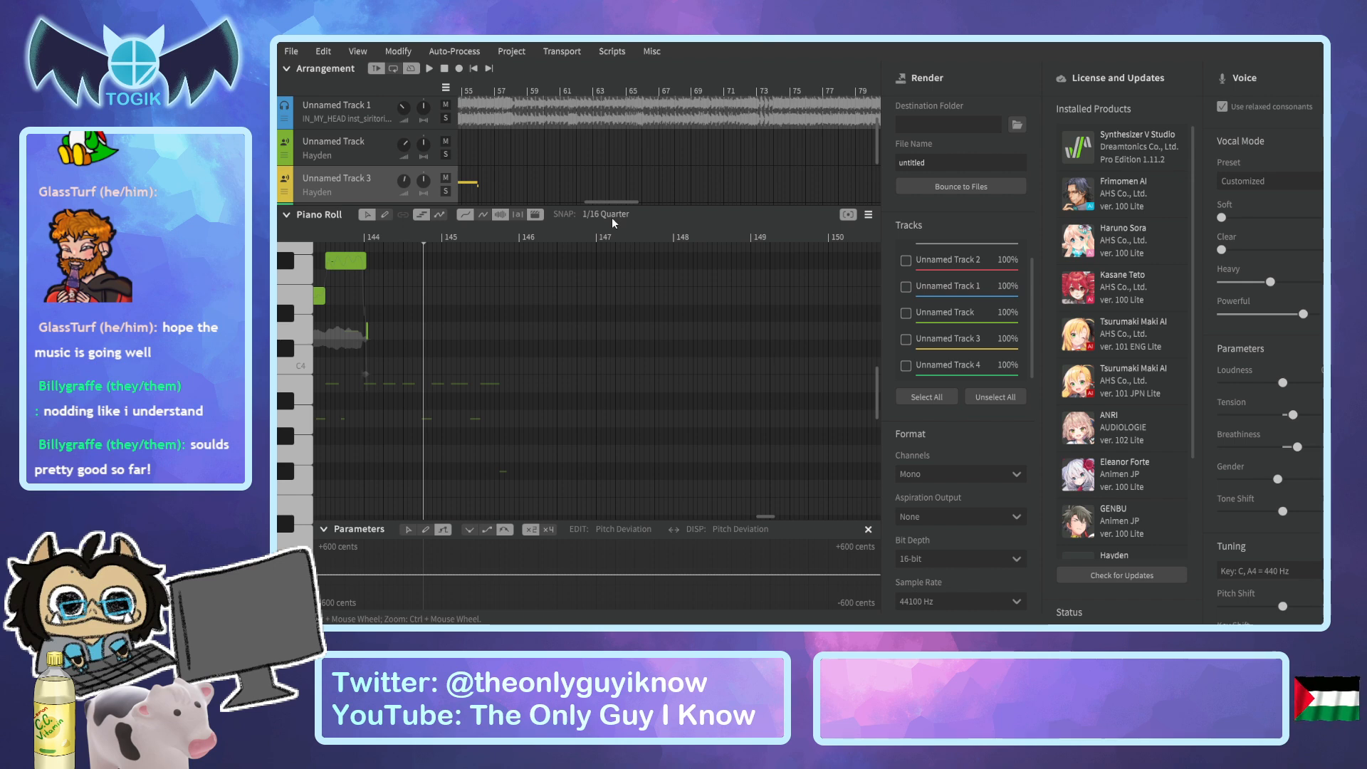
drag(622, 203, 548, 194)
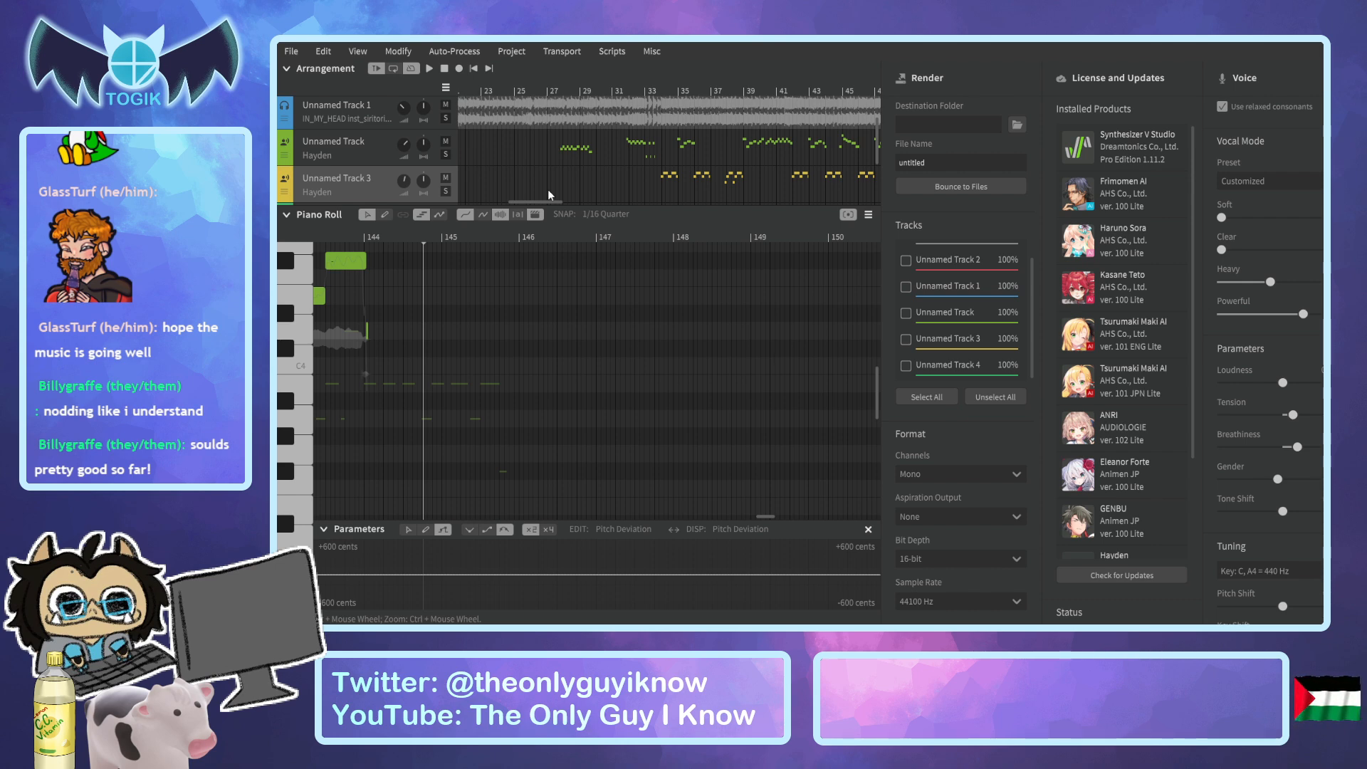
click(679, 89)
drag(684, 91, 931, 142)
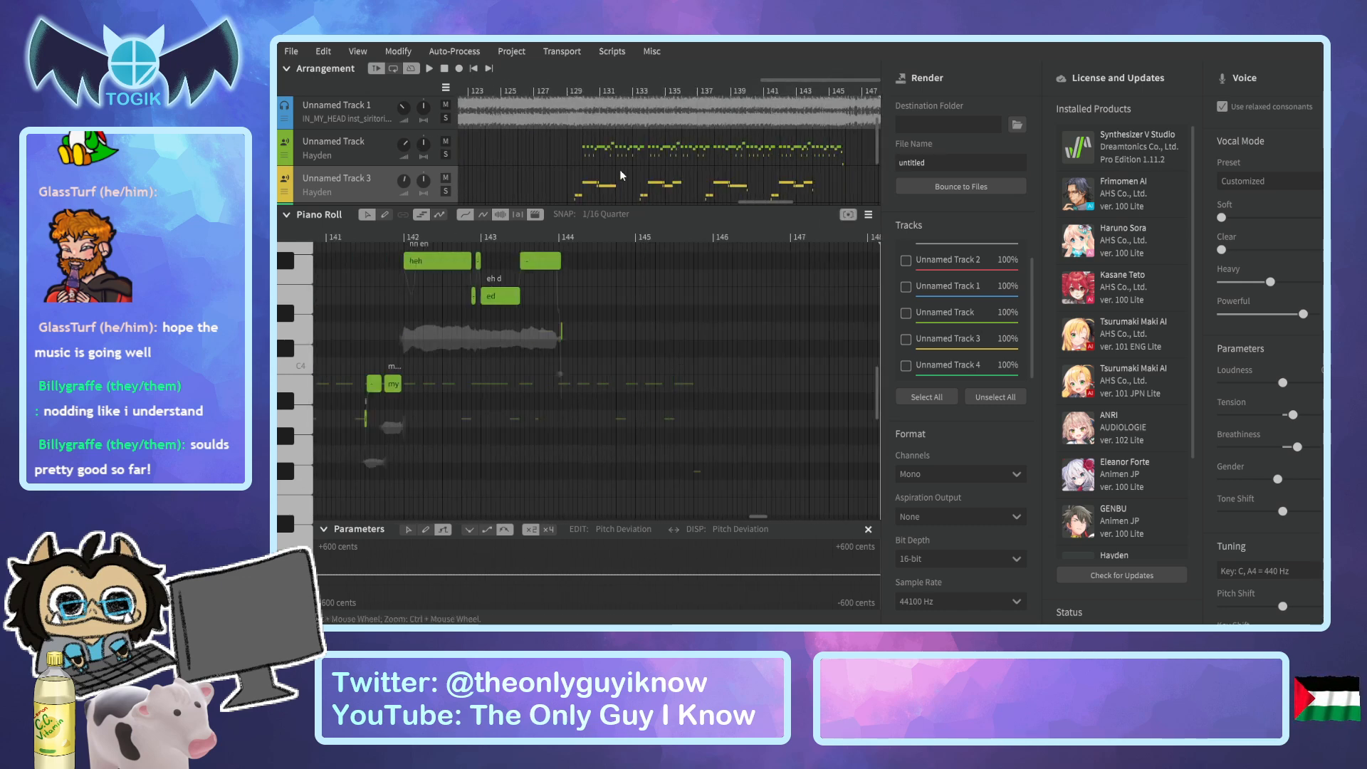
click(287, 215)
click(361, 259)
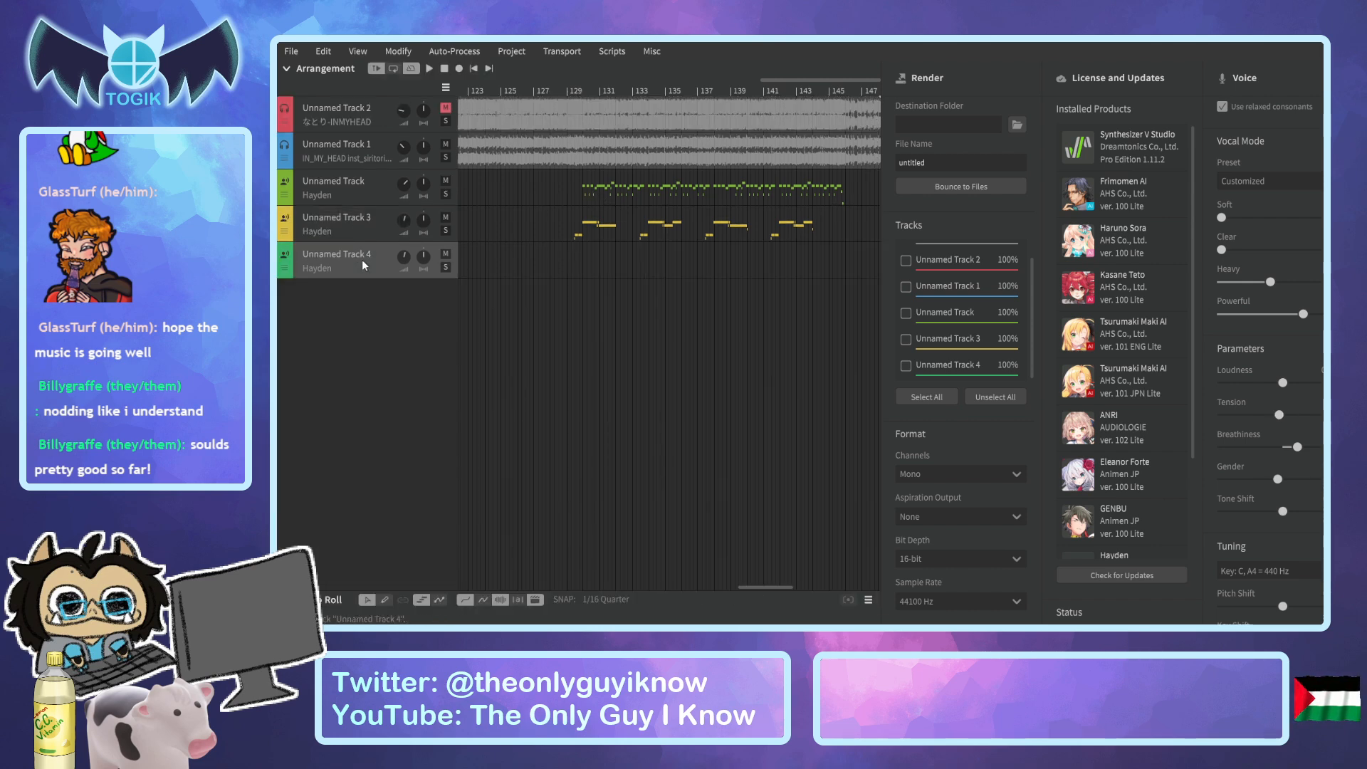
Select Unnamed Track, reopen the piano roll, and copy all its notes from bar 130 to about bar 146.
click(365, 187)
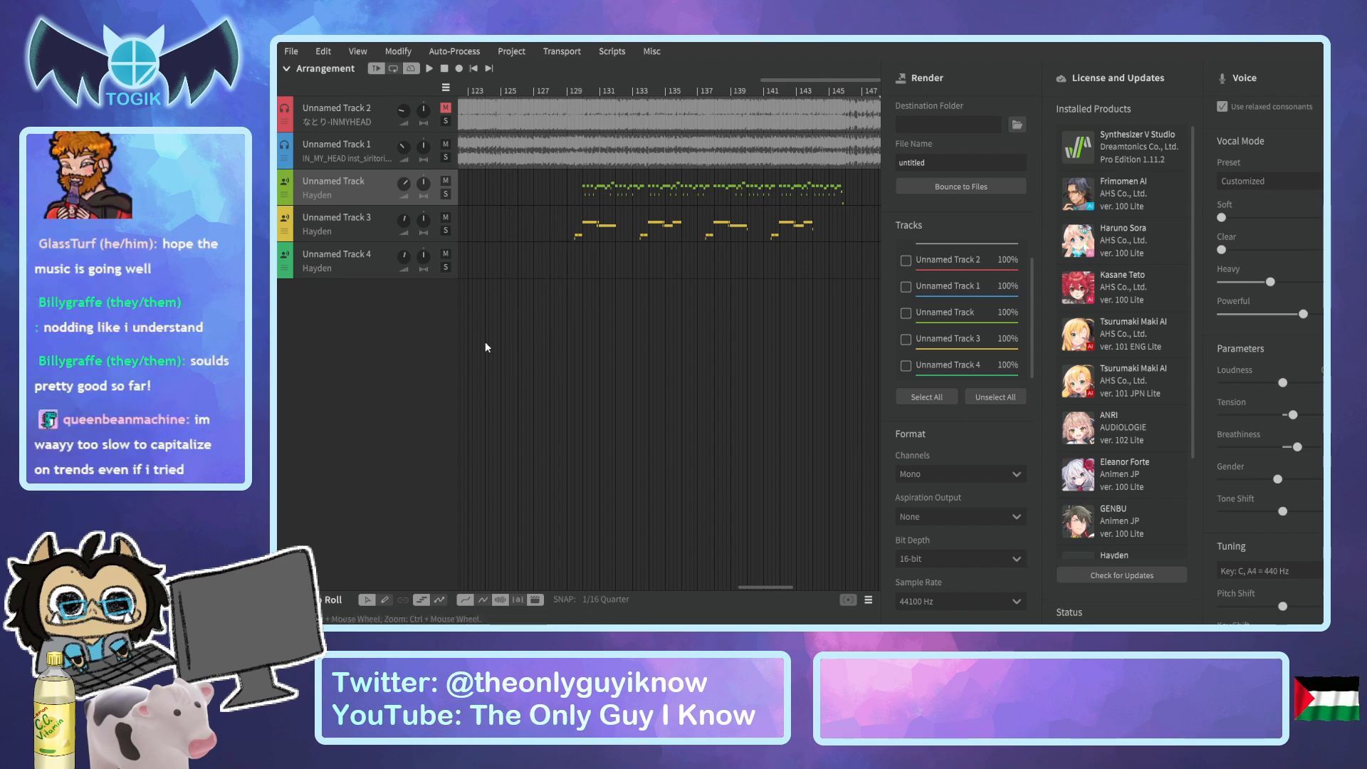
click(287, 599)
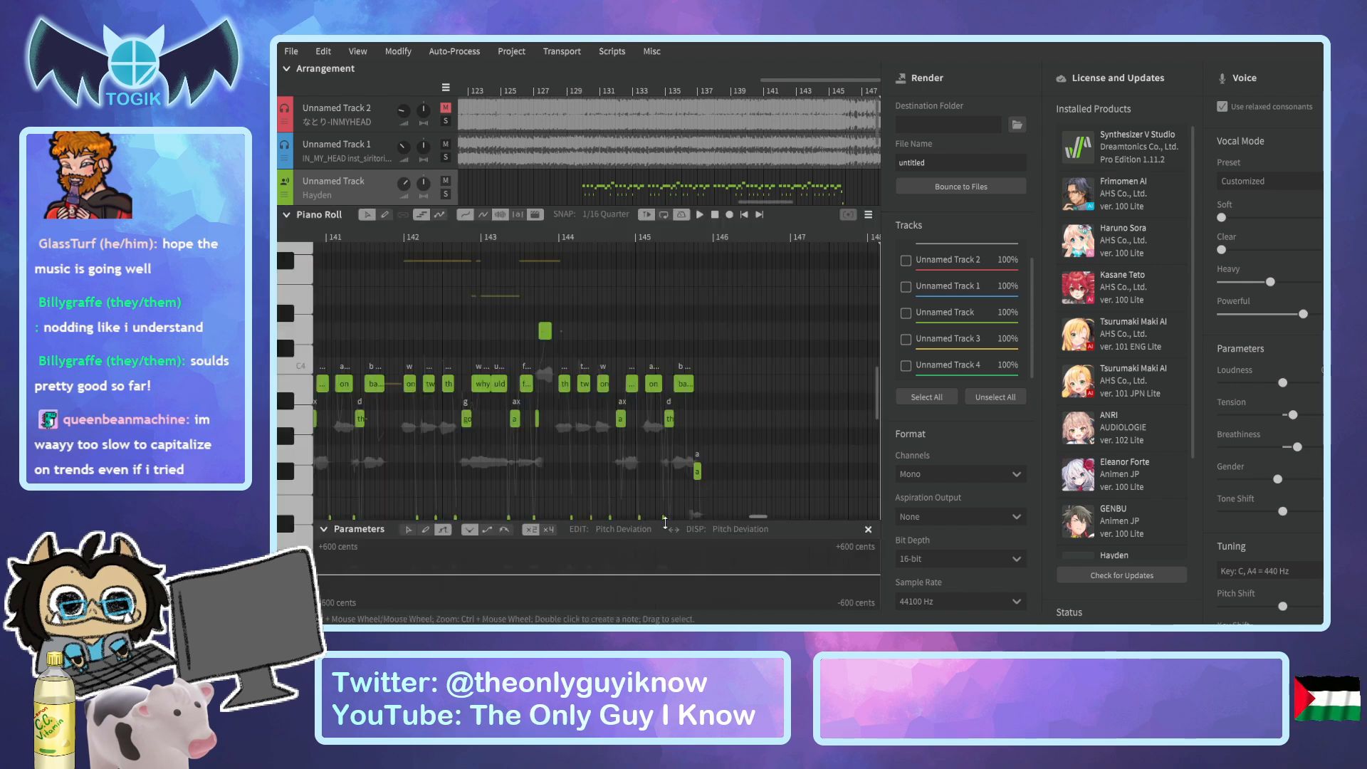
drag(746, 520, 737, 521)
scroll(644, 426, down, 4)
drag(731, 518, 722, 518)
drag(360, 274, 797, 451)
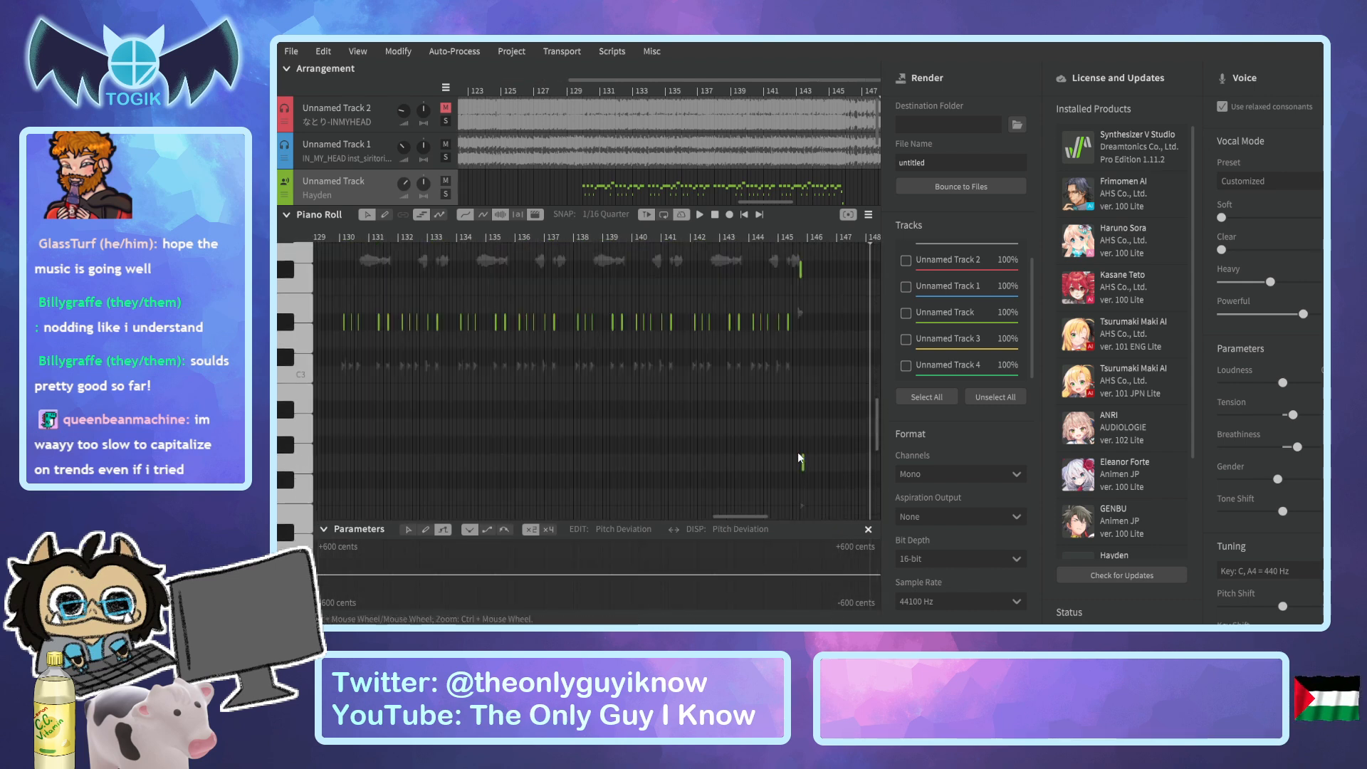
scroll(800, 437, up, 4)
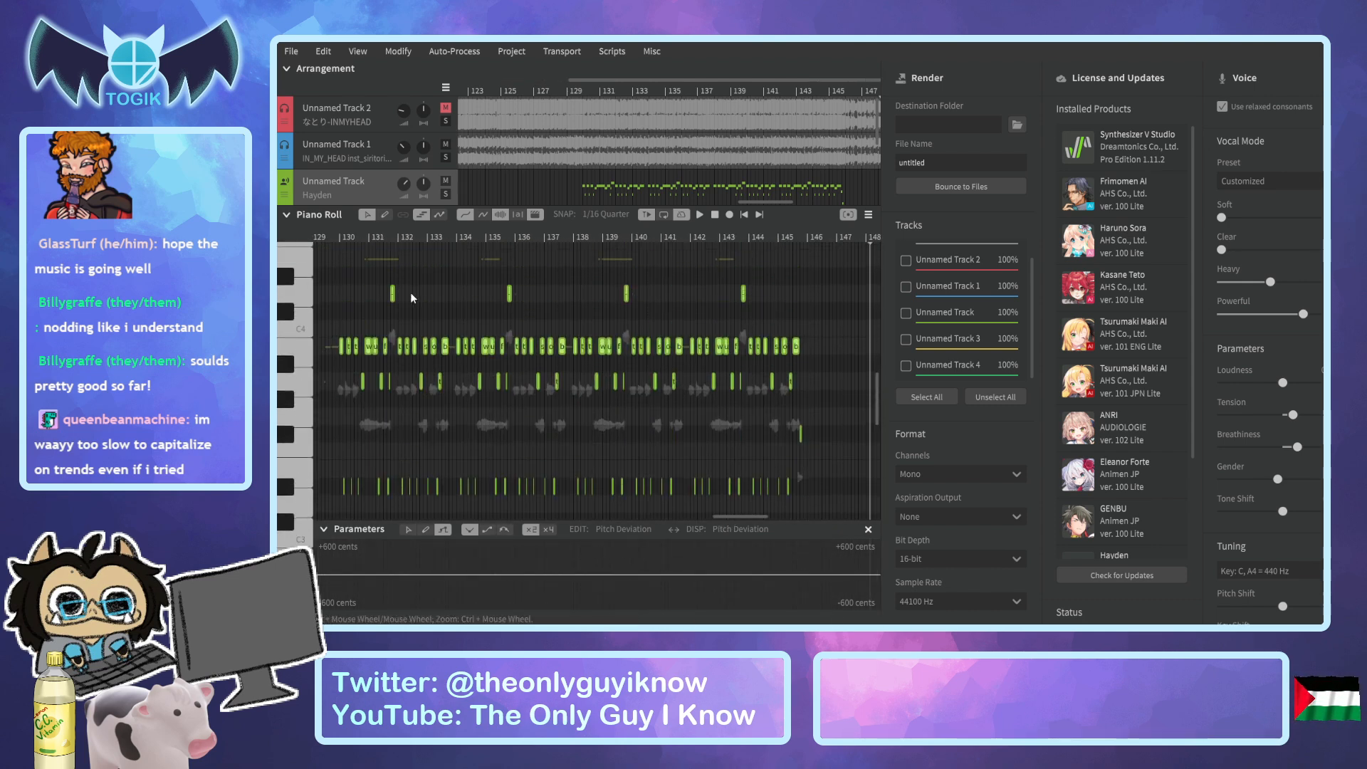
Paste the copied Unnamed Track notes onto Unnamed Track 4, starting at bar 130.
click(337, 238)
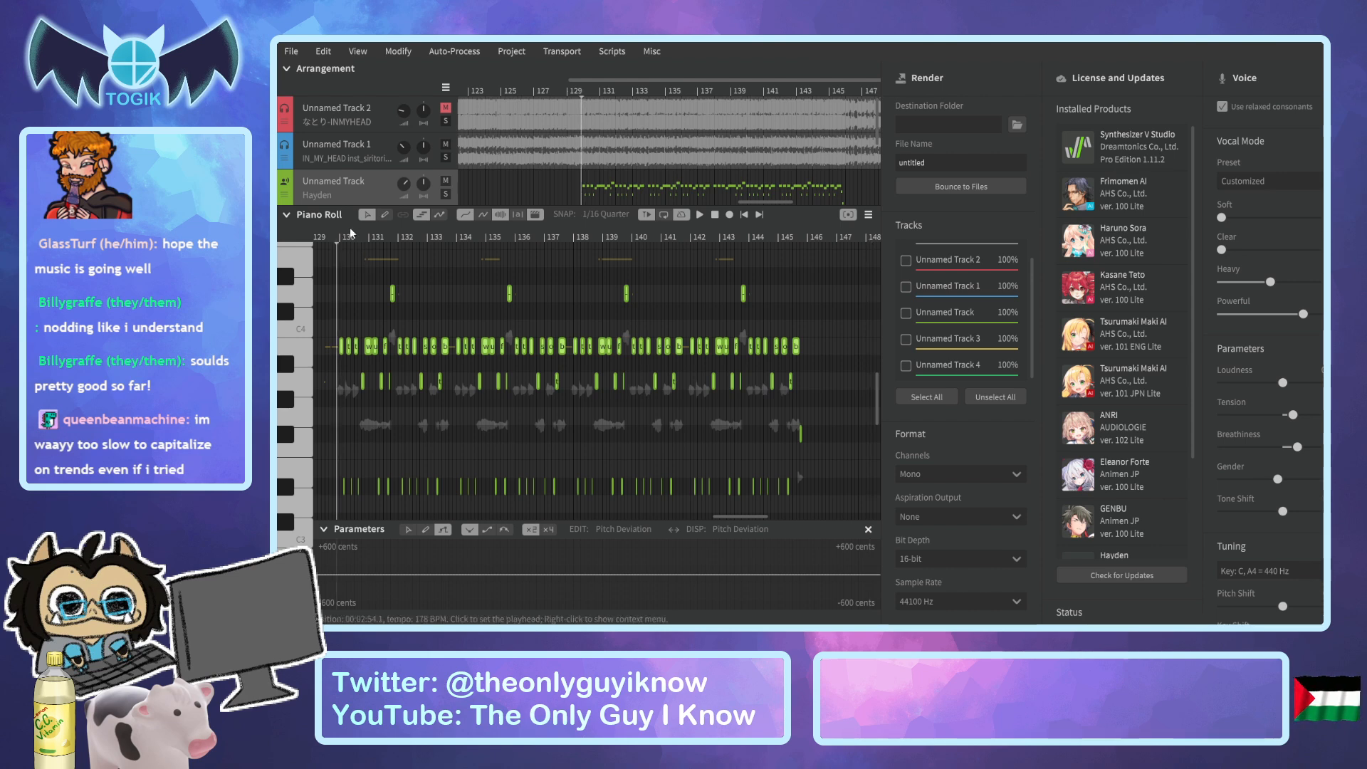
scroll(494, 178, down, 3)
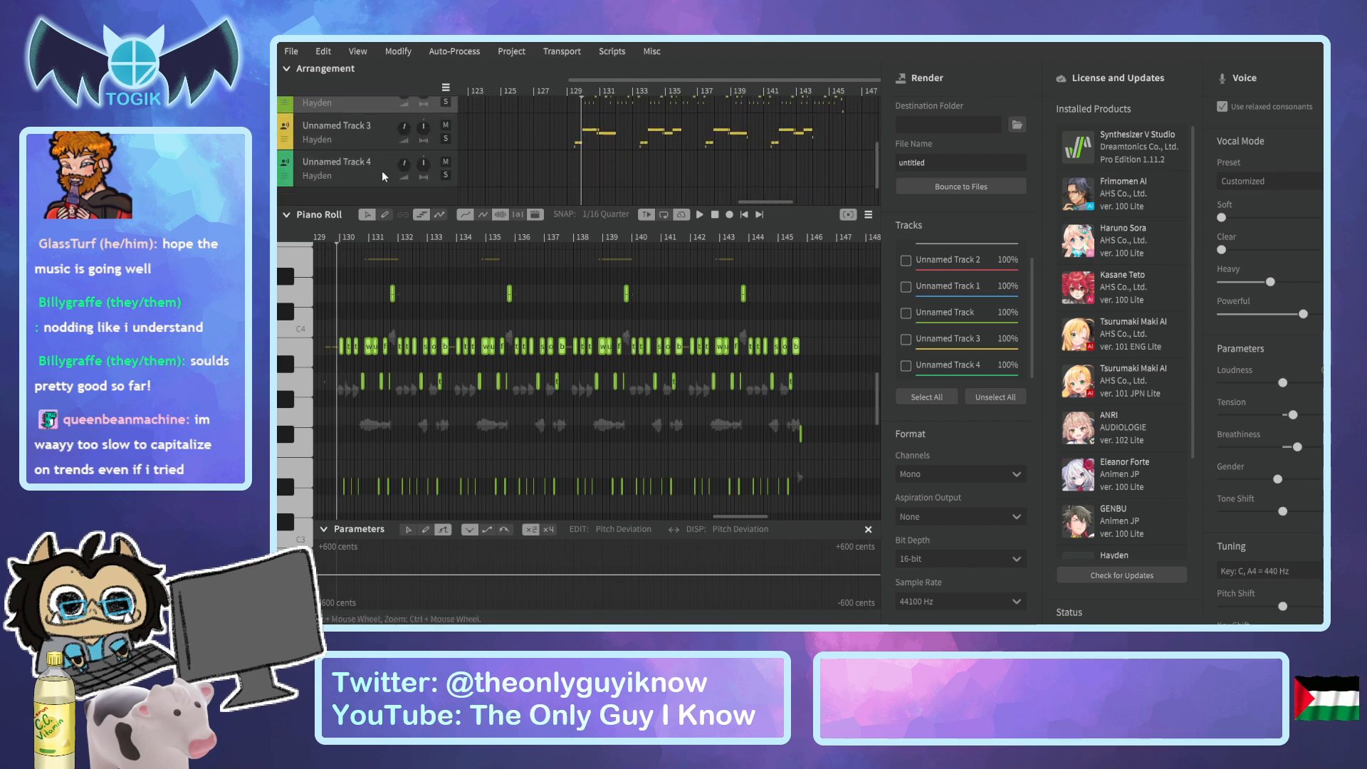
click(382, 175)
drag(722, 517, 712, 518)
scroll(634, 413, up, 4)
scroll(623, 365, up, 2)
scroll(622, 367, up, 2)
click(605, 236)
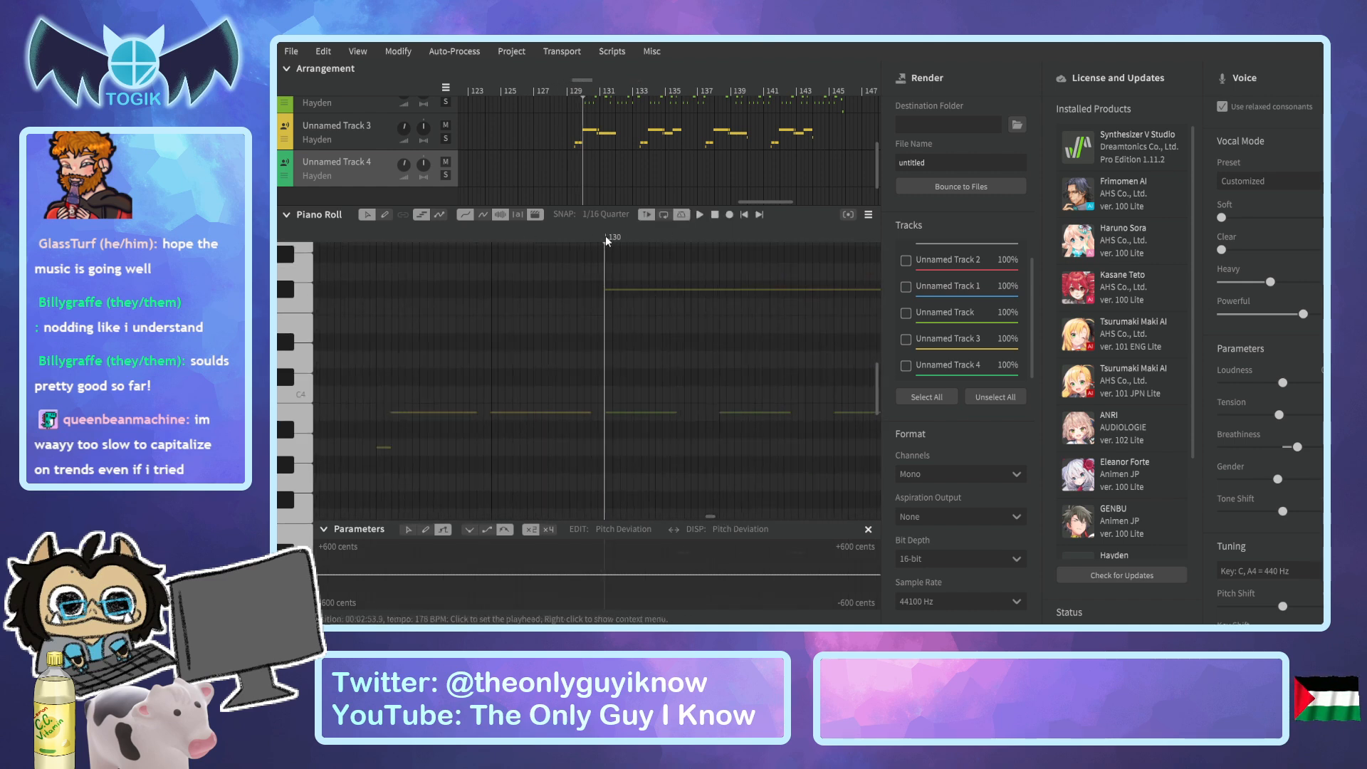
scroll(648, 408, down, 6)
scroll(648, 408, up, 3)
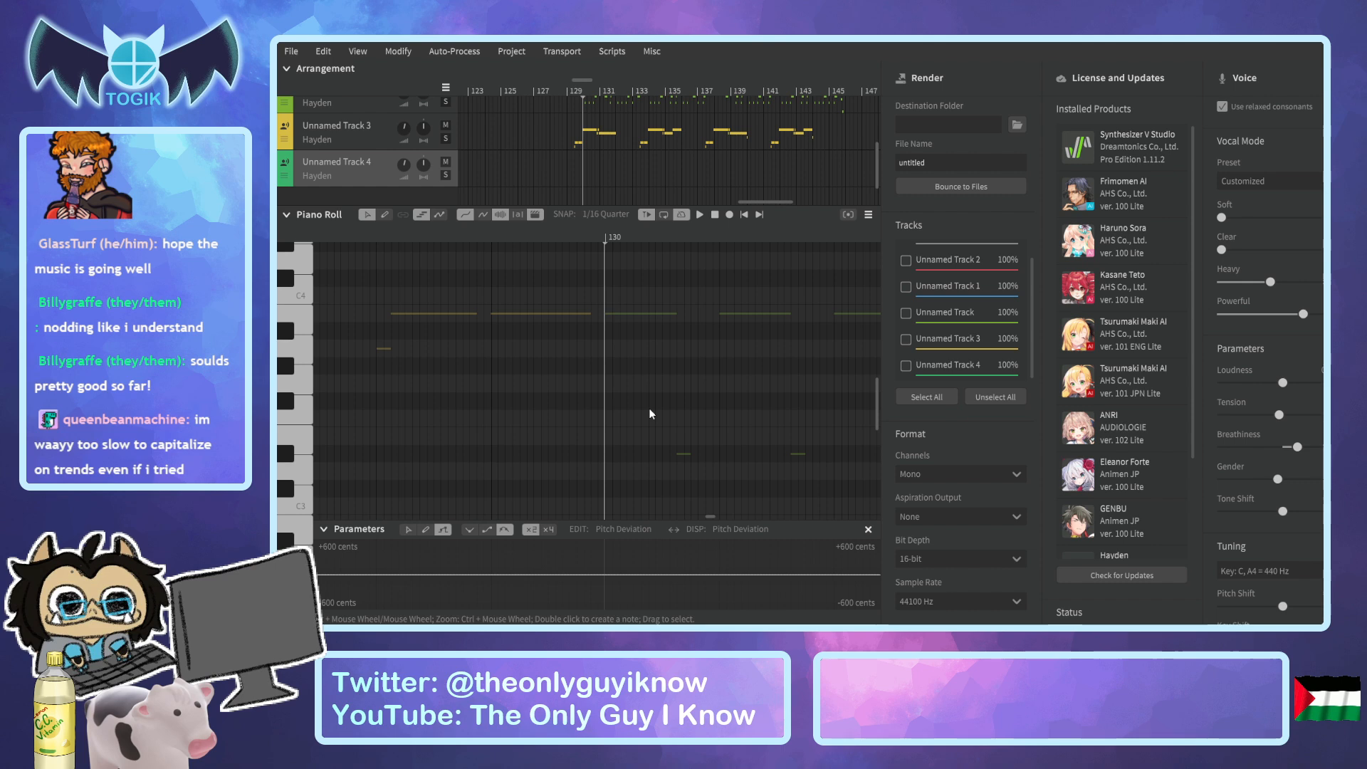
key(ctrl+v)
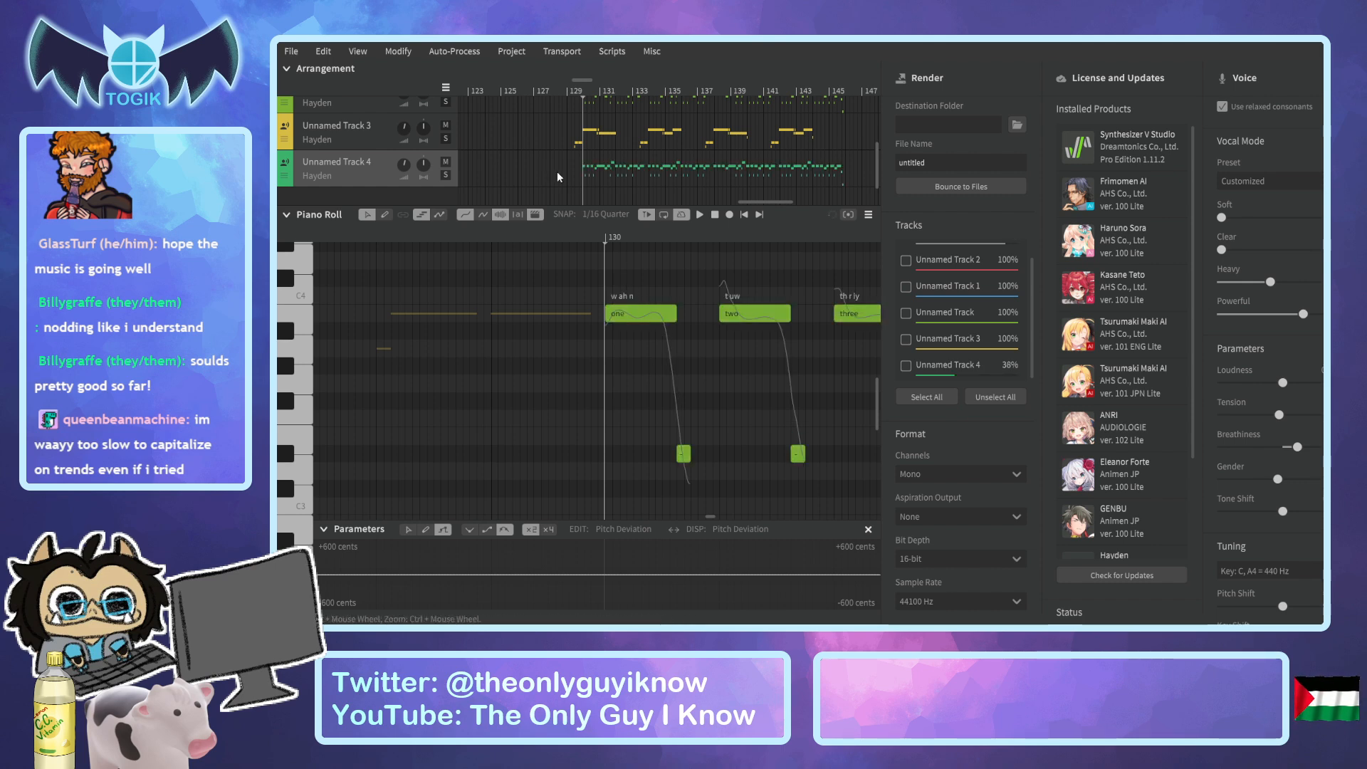
Delete all notes on Unnamed Track from bar 130 to about bar 146, including the leftovers around bar 130.
scroll(413, 143, up, 2)
click(388, 142)
scroll(607, 339, down, 10)
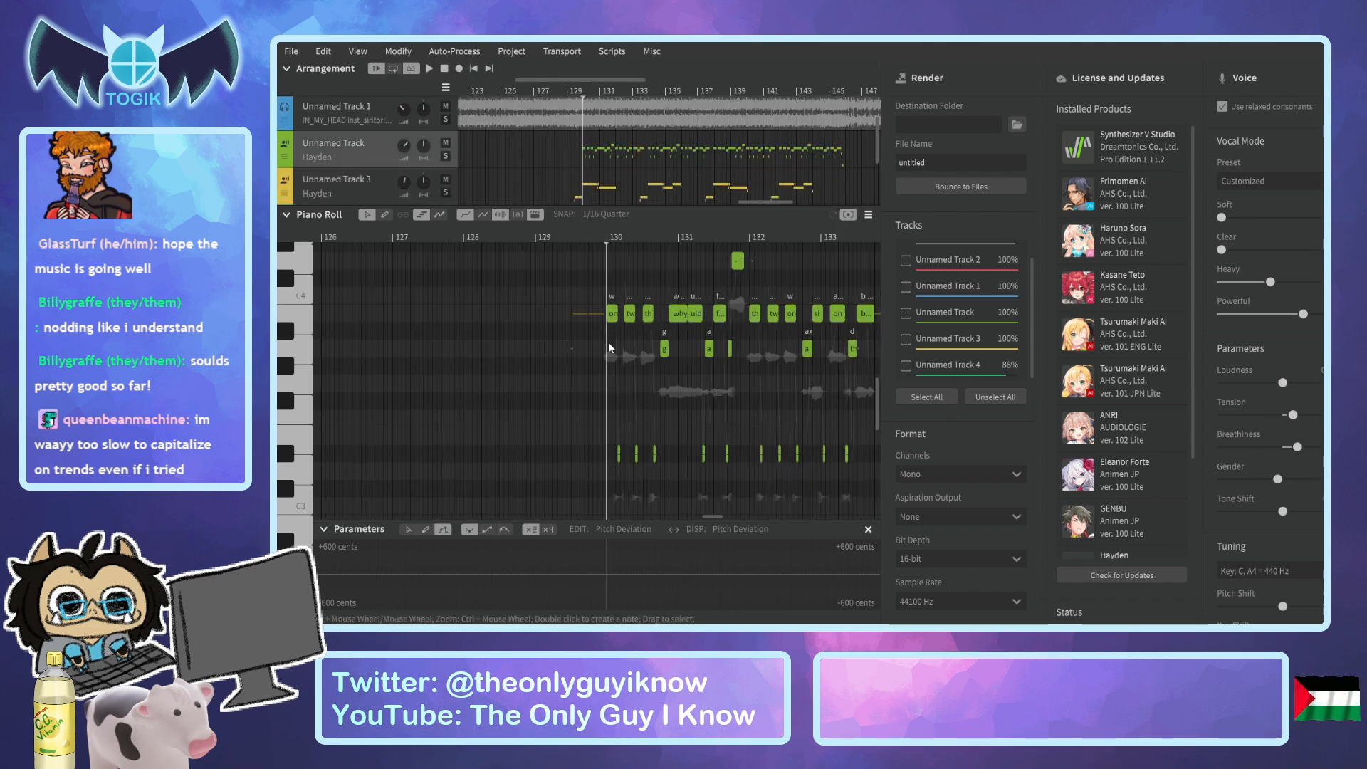
click(733, 513)
mouse_move(733, 511)
mouse_down()
mouse_move(763, 519)
mouse_move(750, 510)
mouse_up()
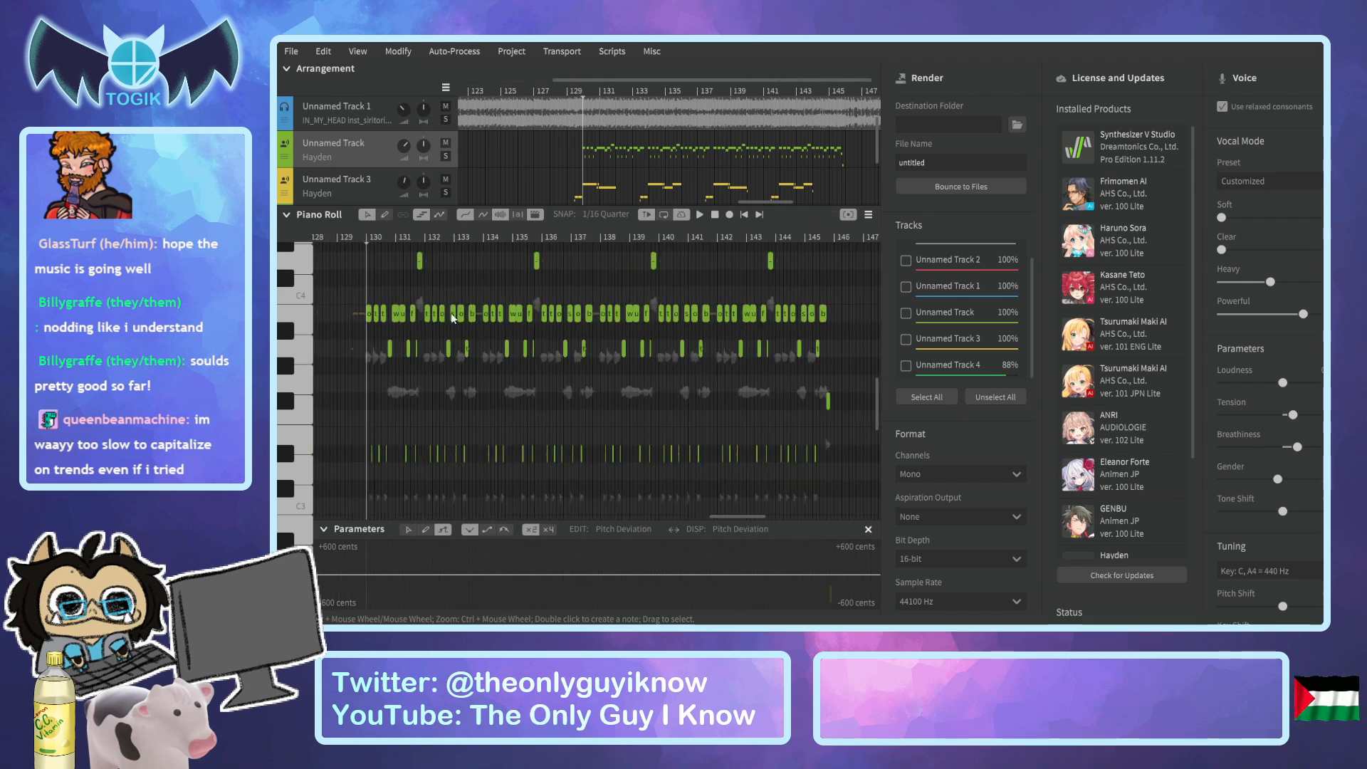
drag(371, 242, 883, 541)
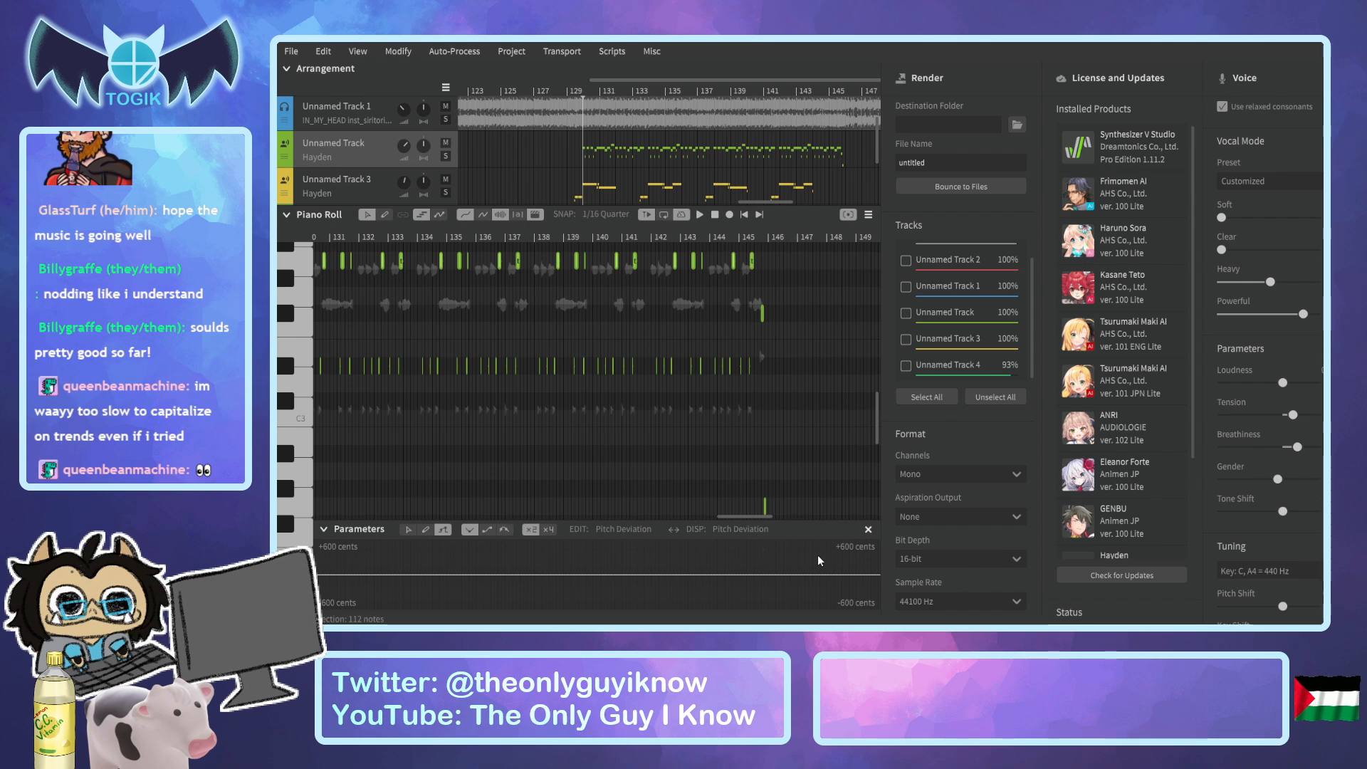
key(Delete)
drag(750, 519, 728, 519)
scroll(533, 332, up, 3)
drag(499, 300, 561, 489)
key(Delete)
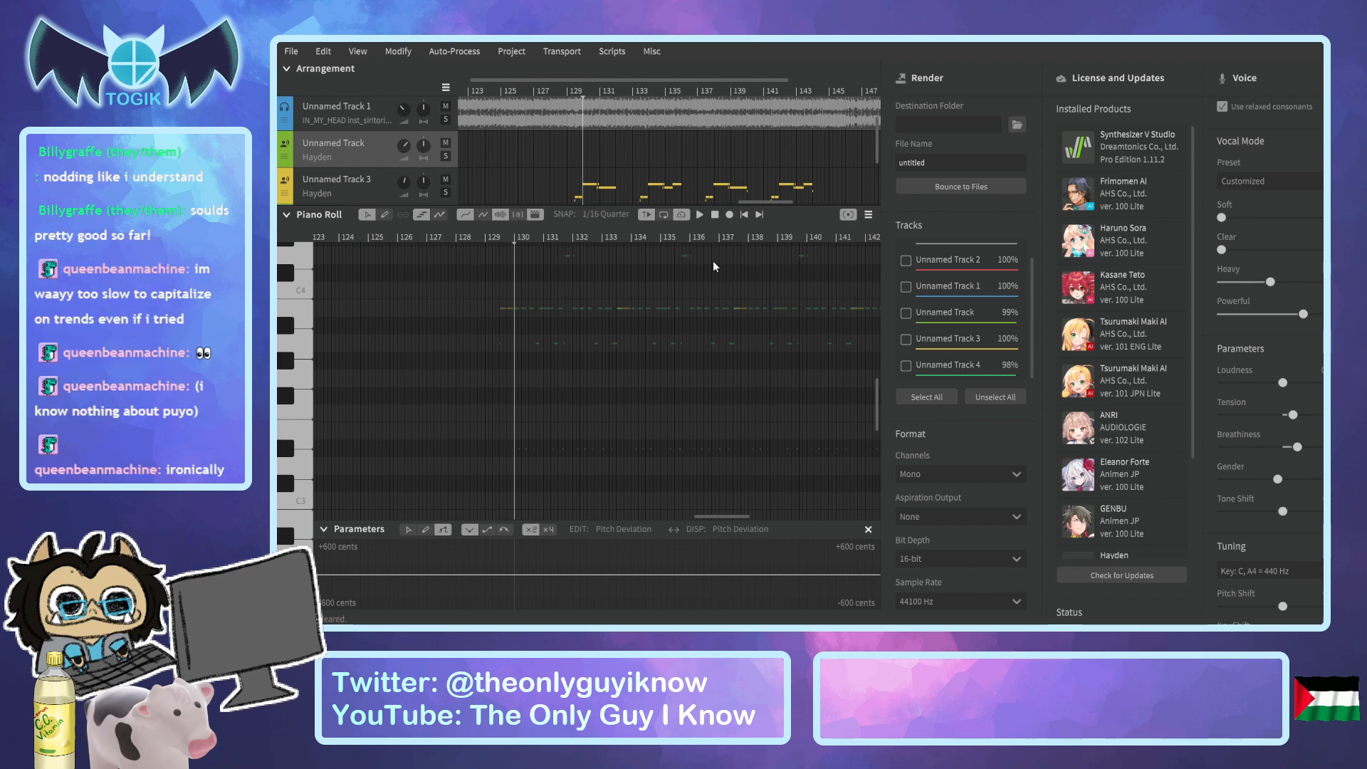
Copy the harmony phrases on Unnamed Track 3 from bar 36 to about bar 47.
drag(755, 201, 738, 204)
drag(738, 204, 638, 199)
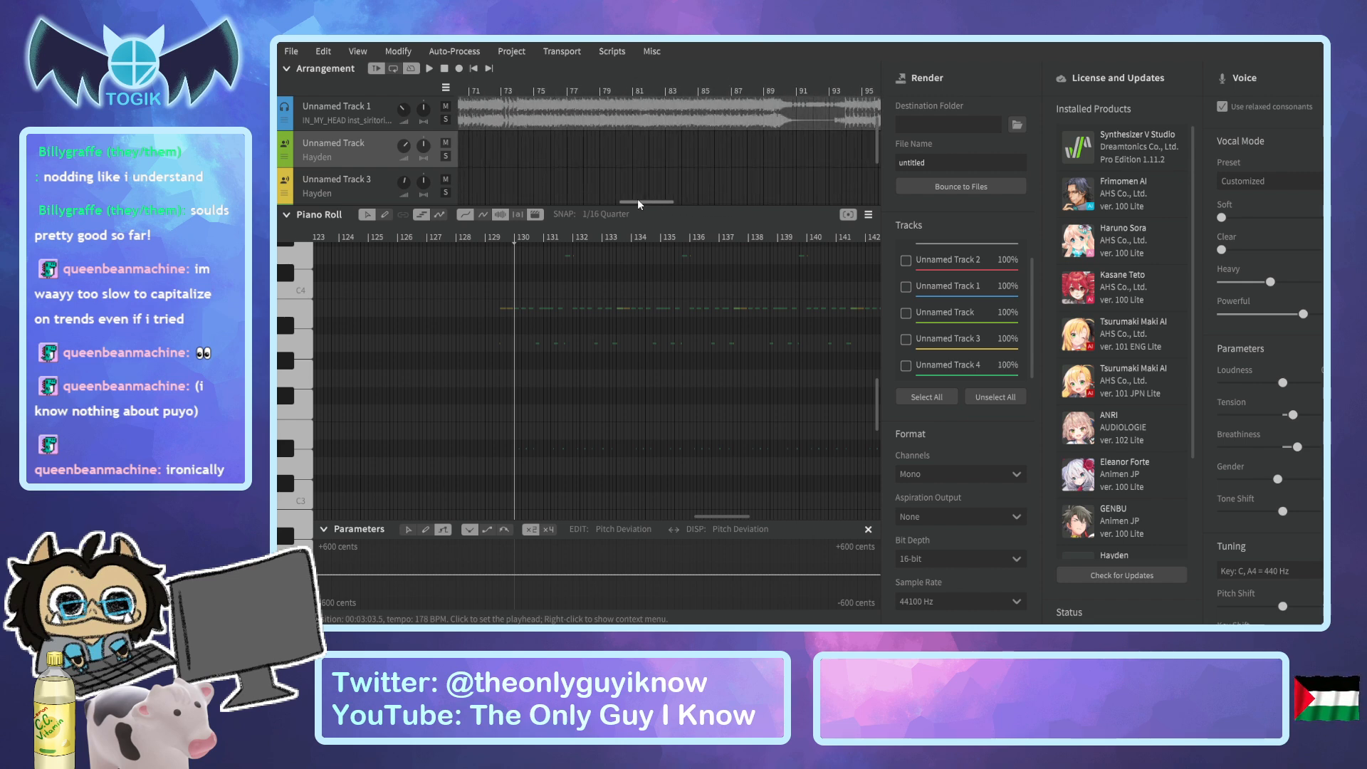
drag(639, 203, 622, 204)
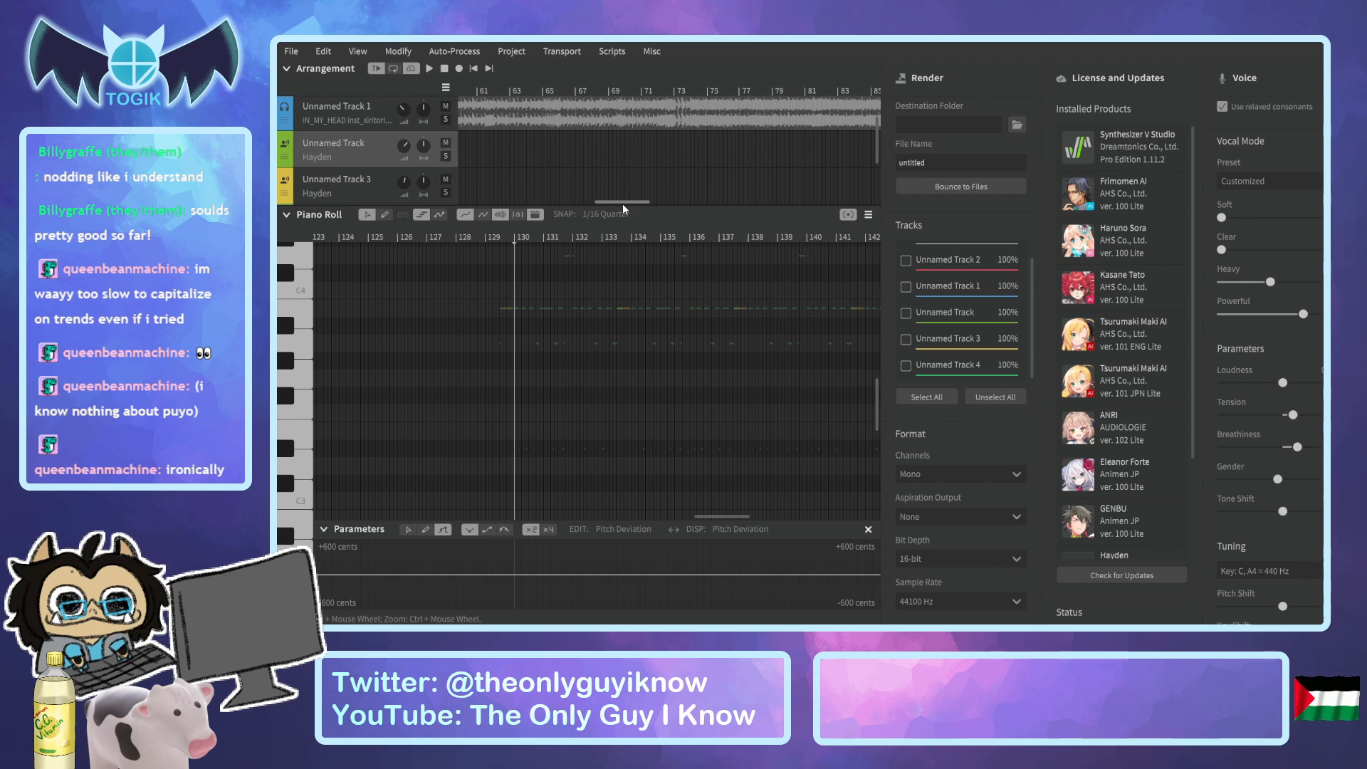
drag(621, 203, 613, 203)
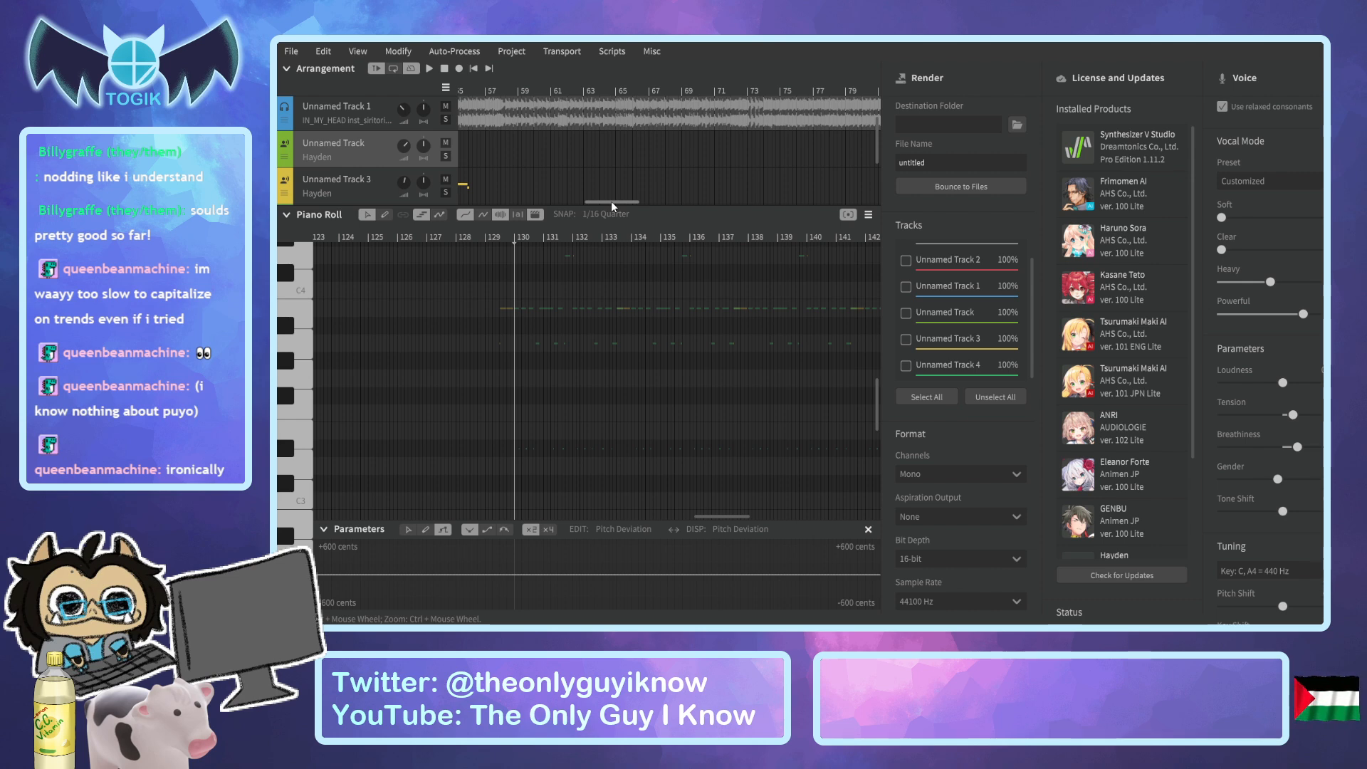
drag(611, 201, 545, 182)
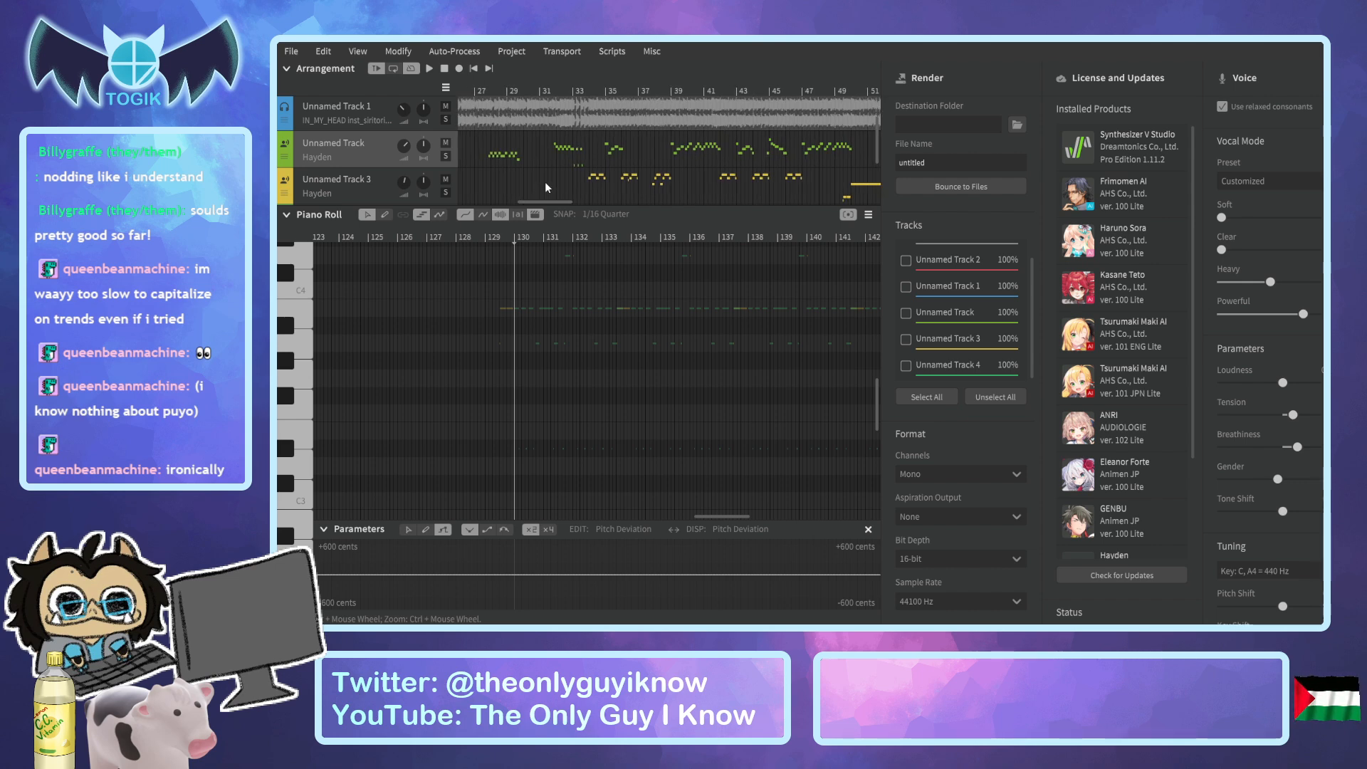
click(579, 97)
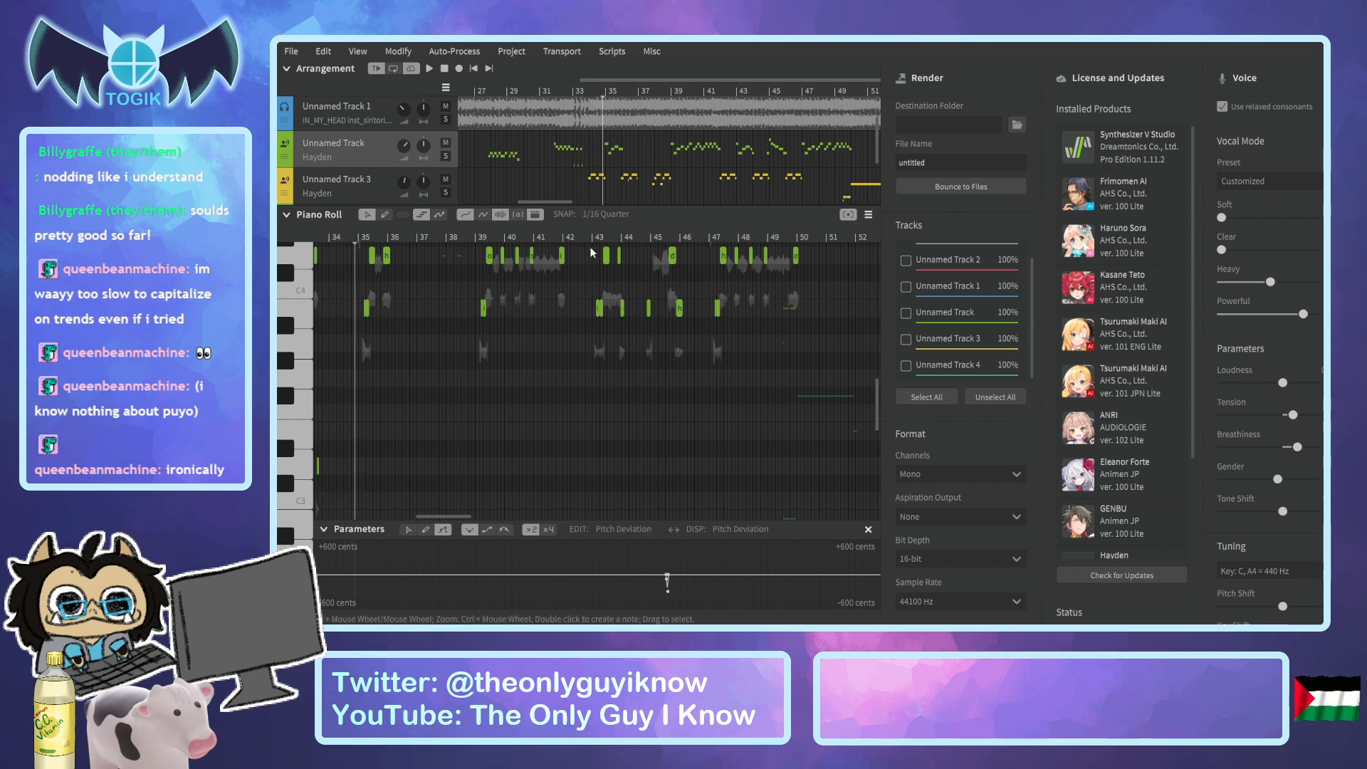
scroll(639, 454, up, 5)
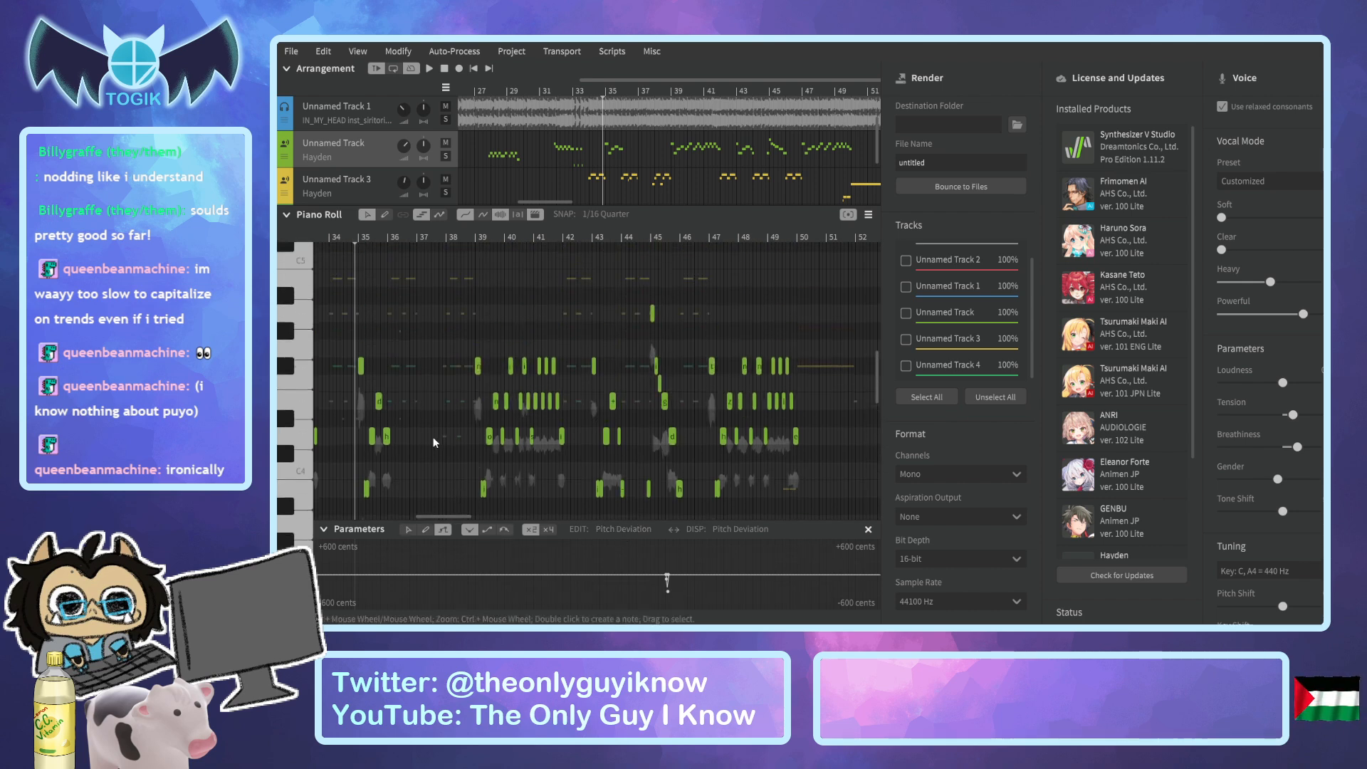
click(426, 237)
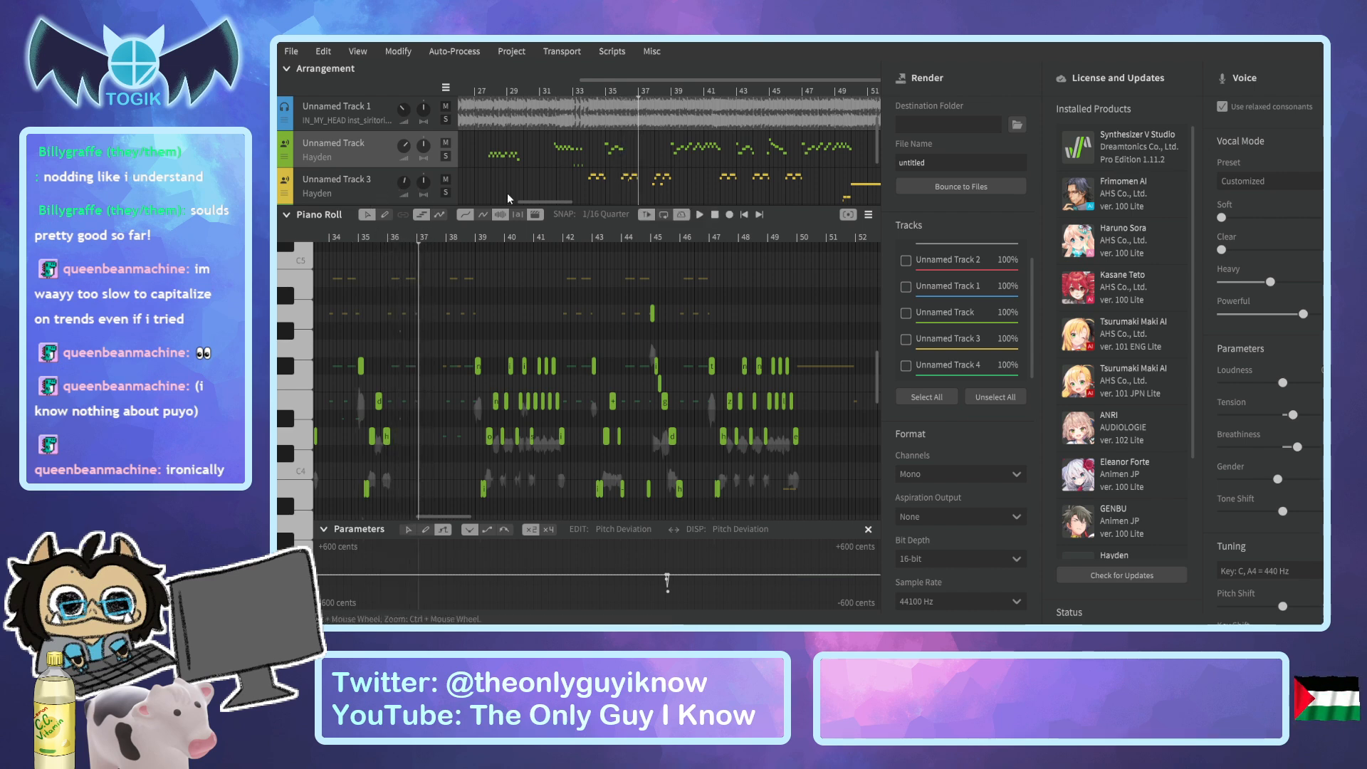
click(356, 187)
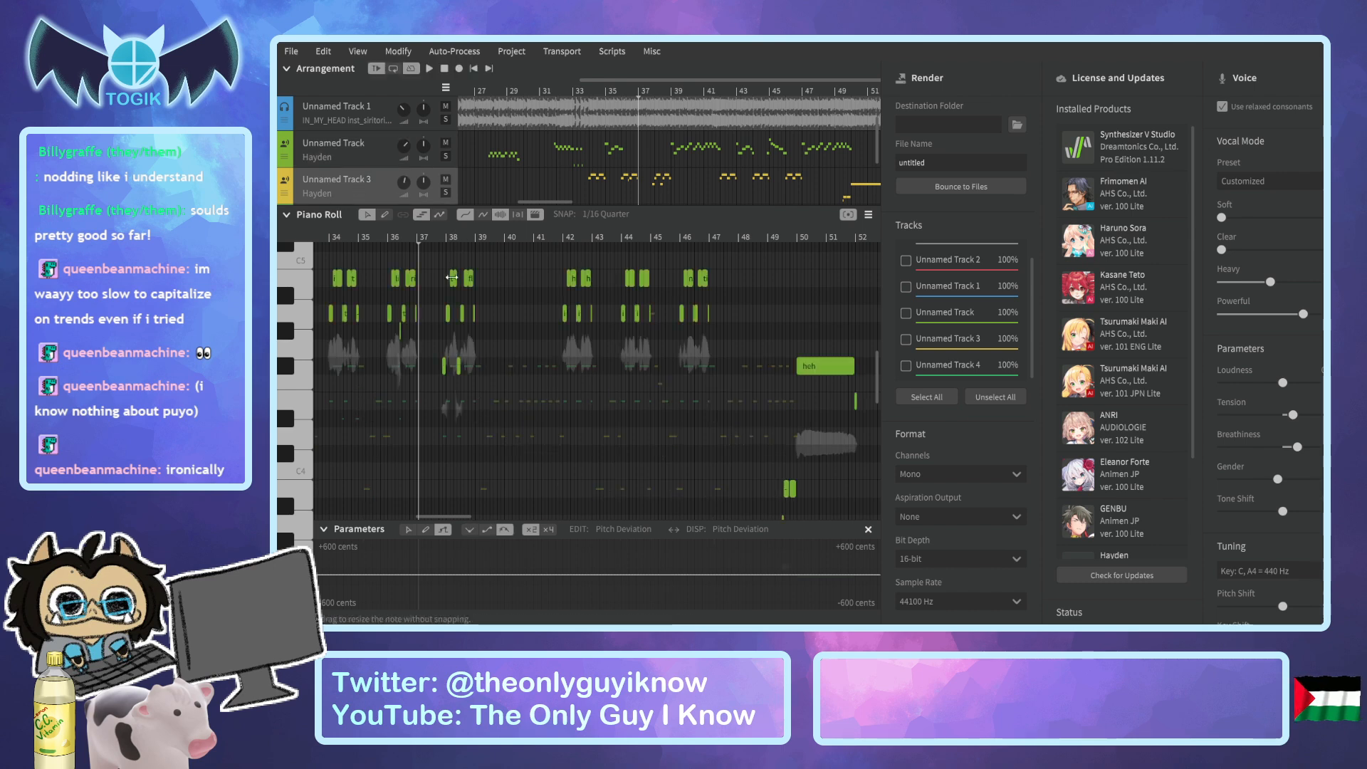
click(389, 240)
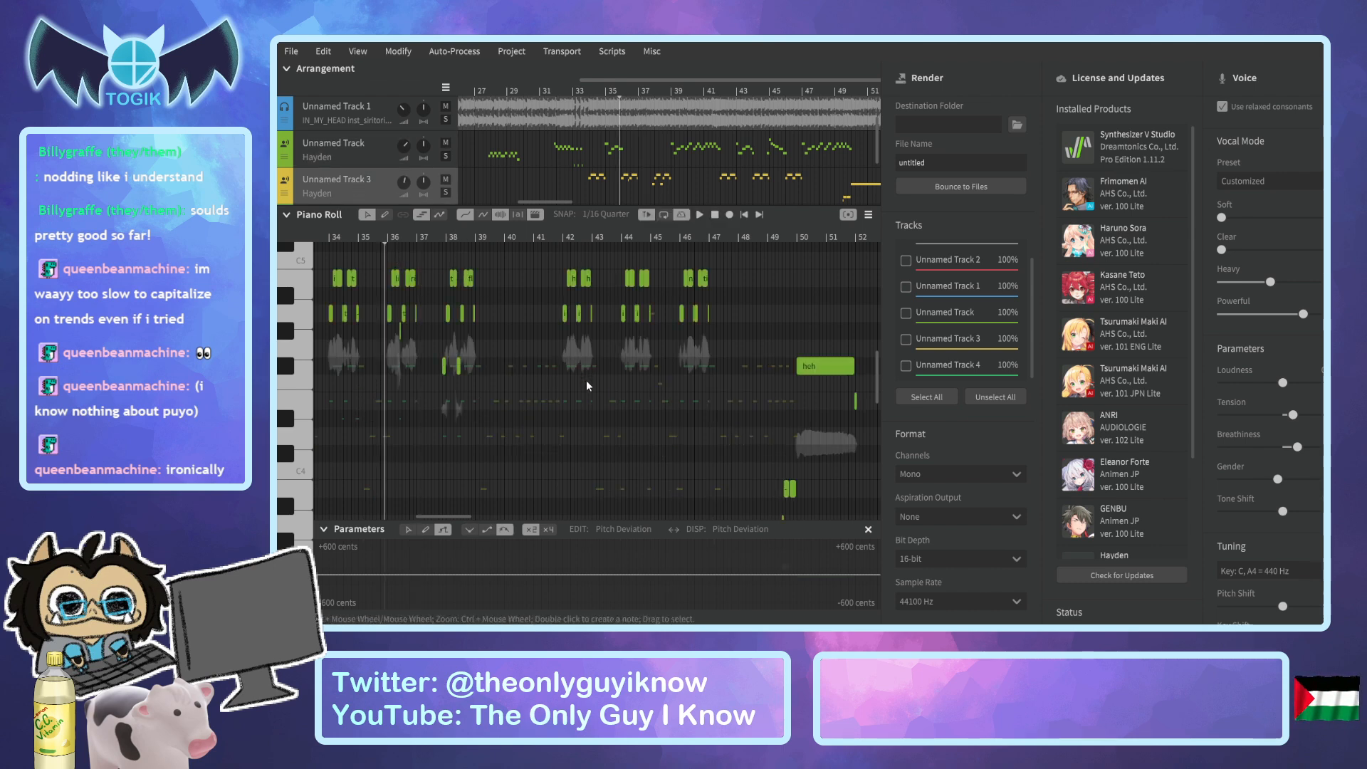
drag(378, 249, 746, 494)
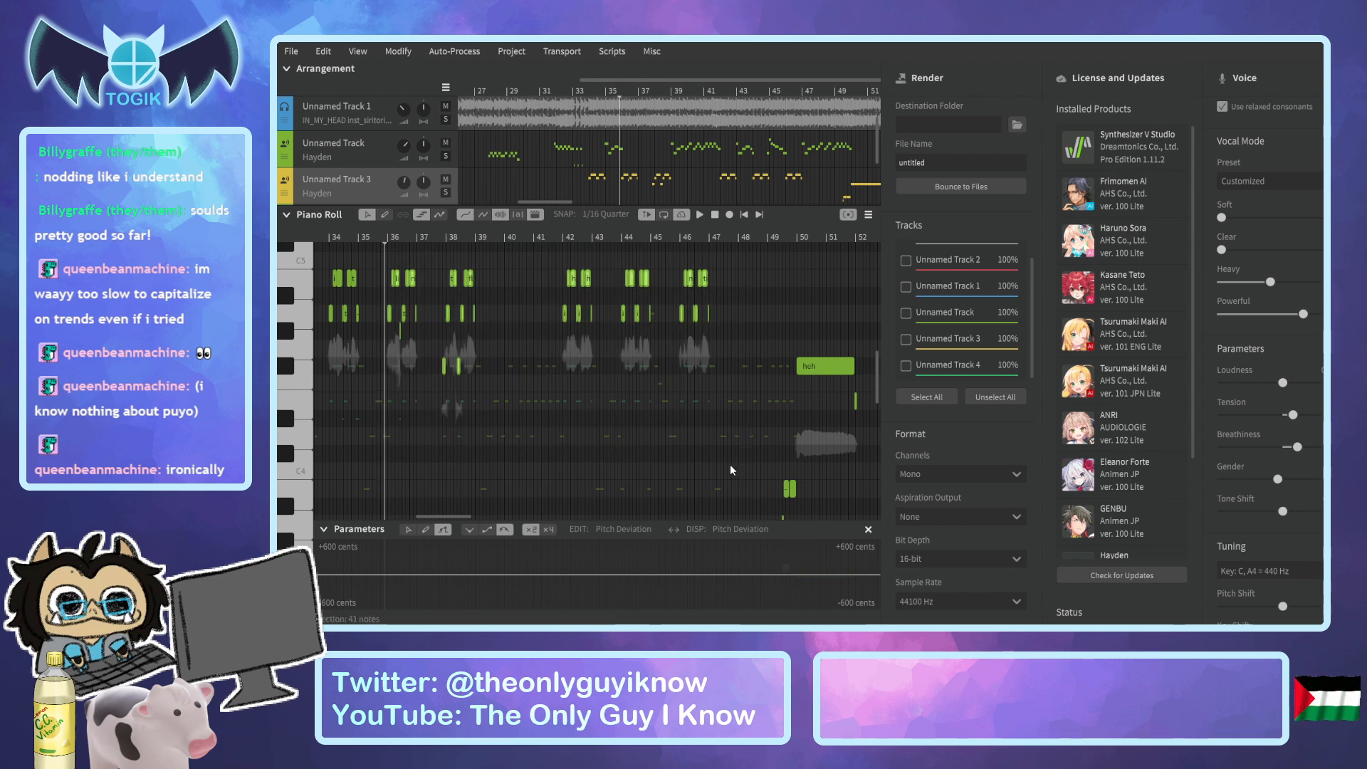
Play the transition from around bar 113 to just past bar 116 to find where the harmonies should enter.
drag(557, 202, 752, 224)
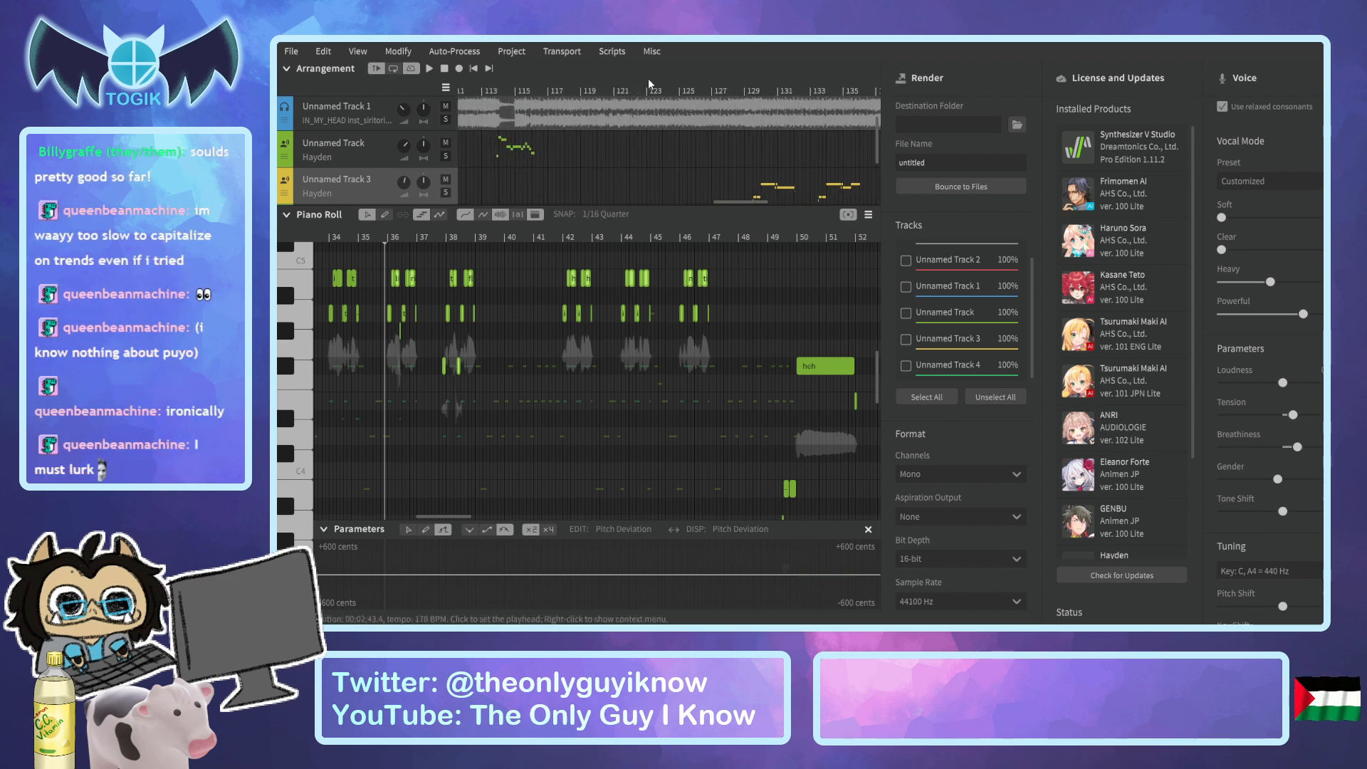
click(616, 87)
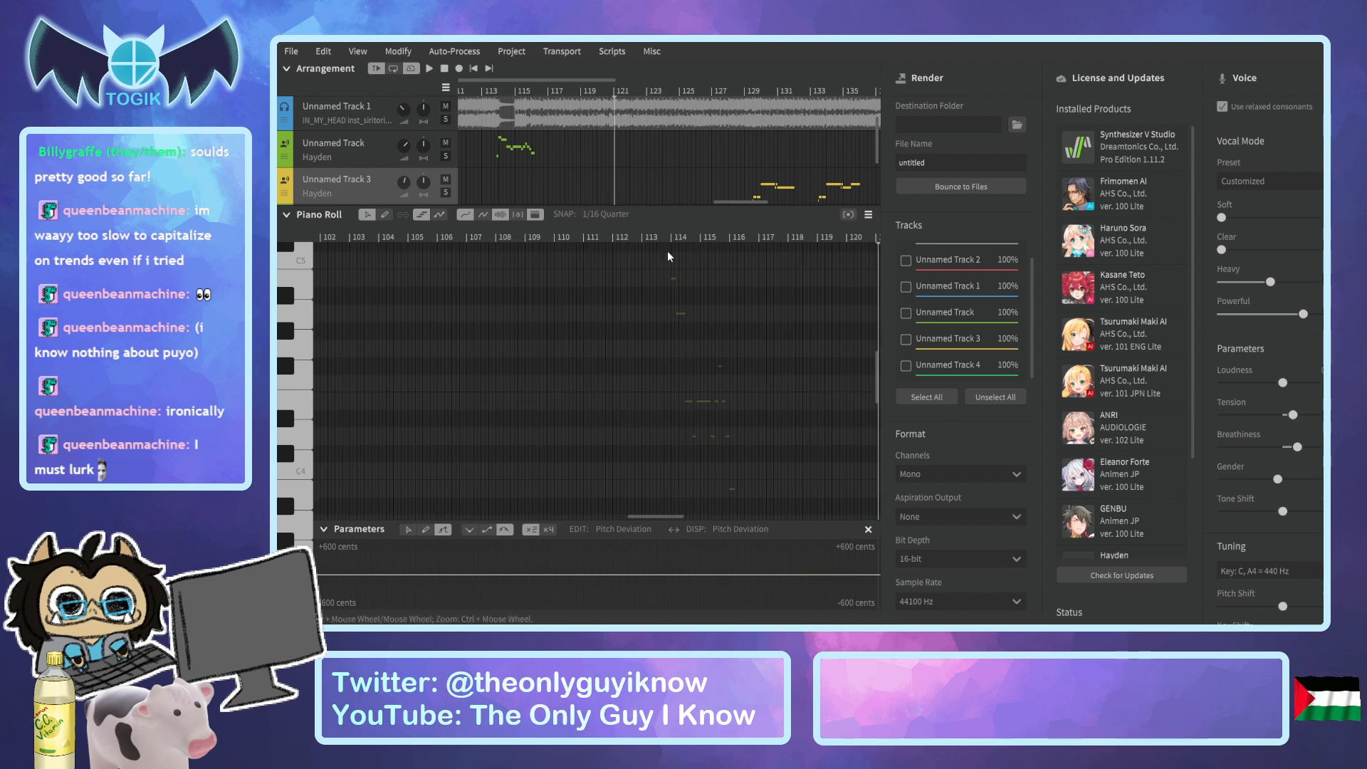
click(513, 93)
click(491, 93)
key(space)
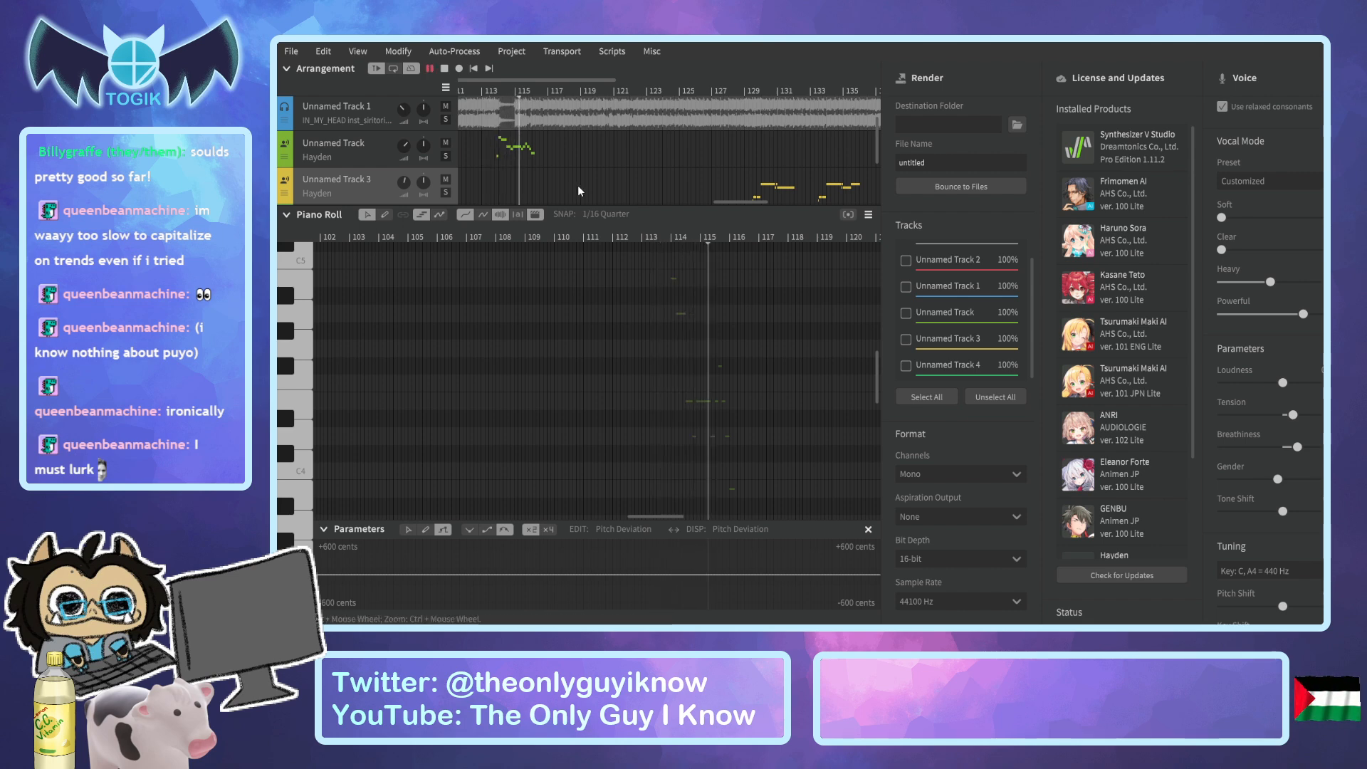
key(space)
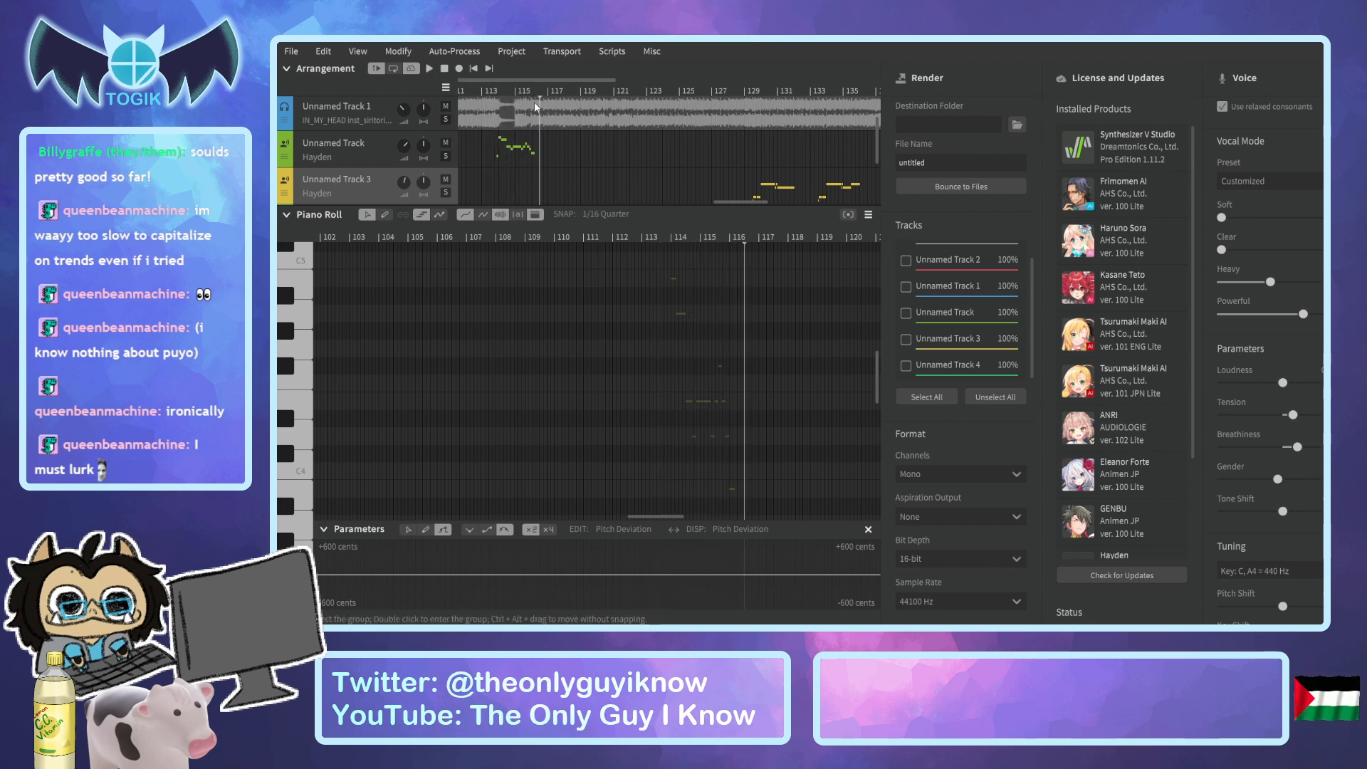
Paste the copied harmony phrases onto Unnamed Track 3, starting at bar 116.
scroll(720, 280, up, 4)
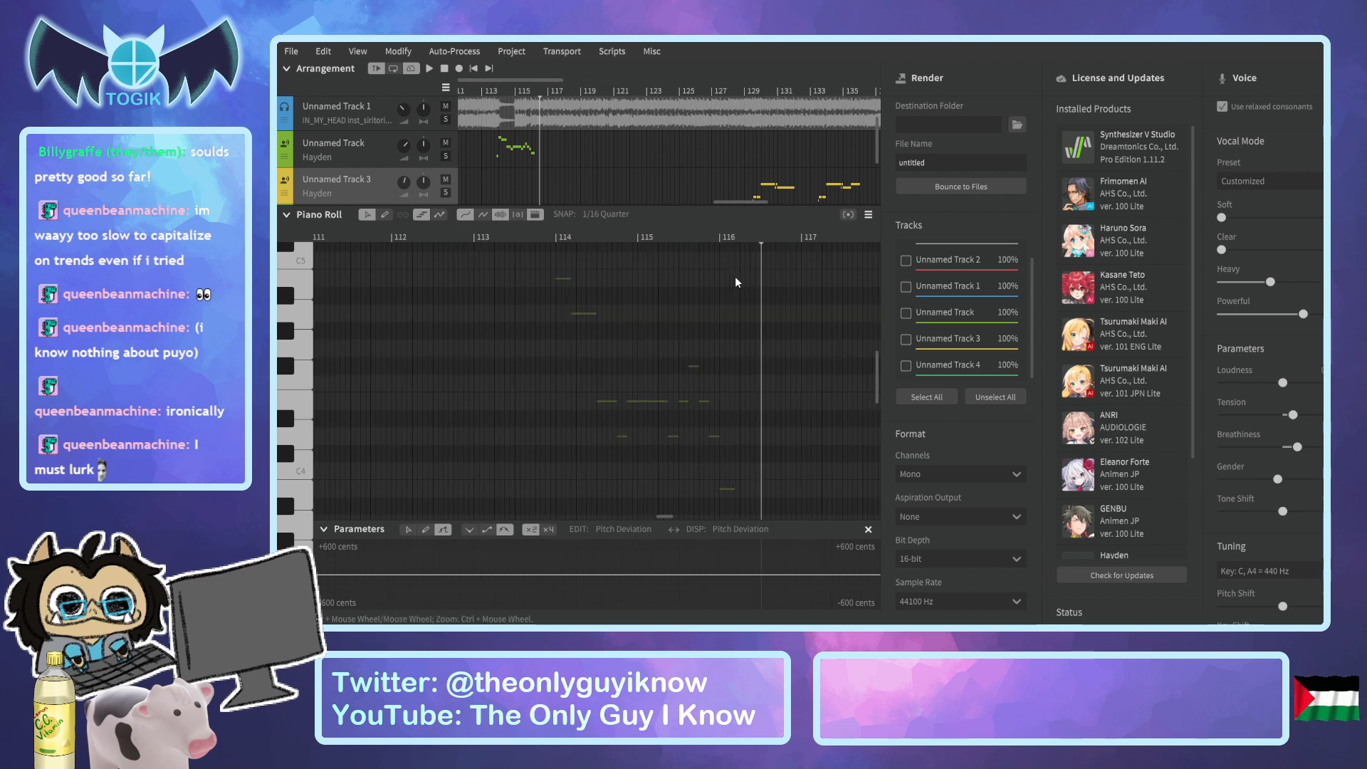
click(716, 238)
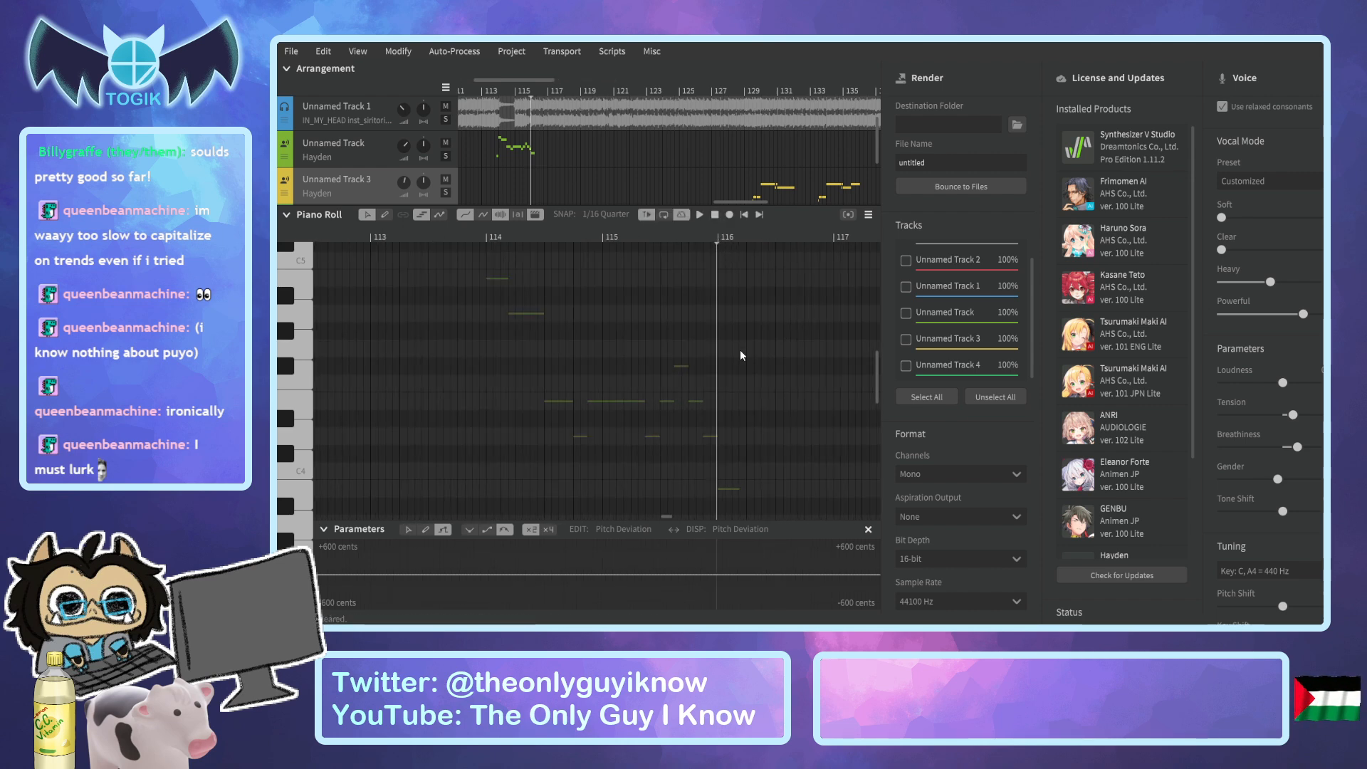
key(ctrl+v)
scroll(741, 349, down, 5)
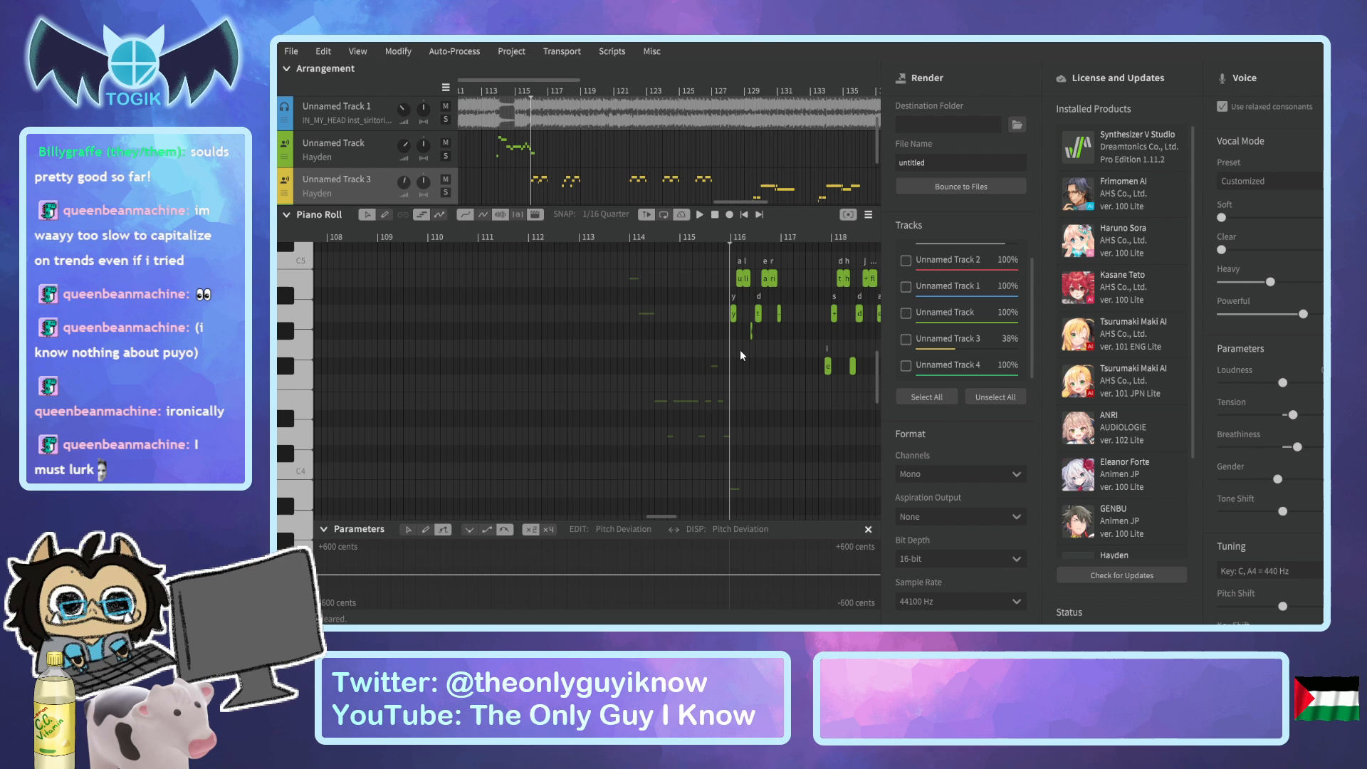
Copy the harmony phrases on Unnamed Track 3 from bar 36 to about bar 47 again.
drag(749, 200, 570, 200)
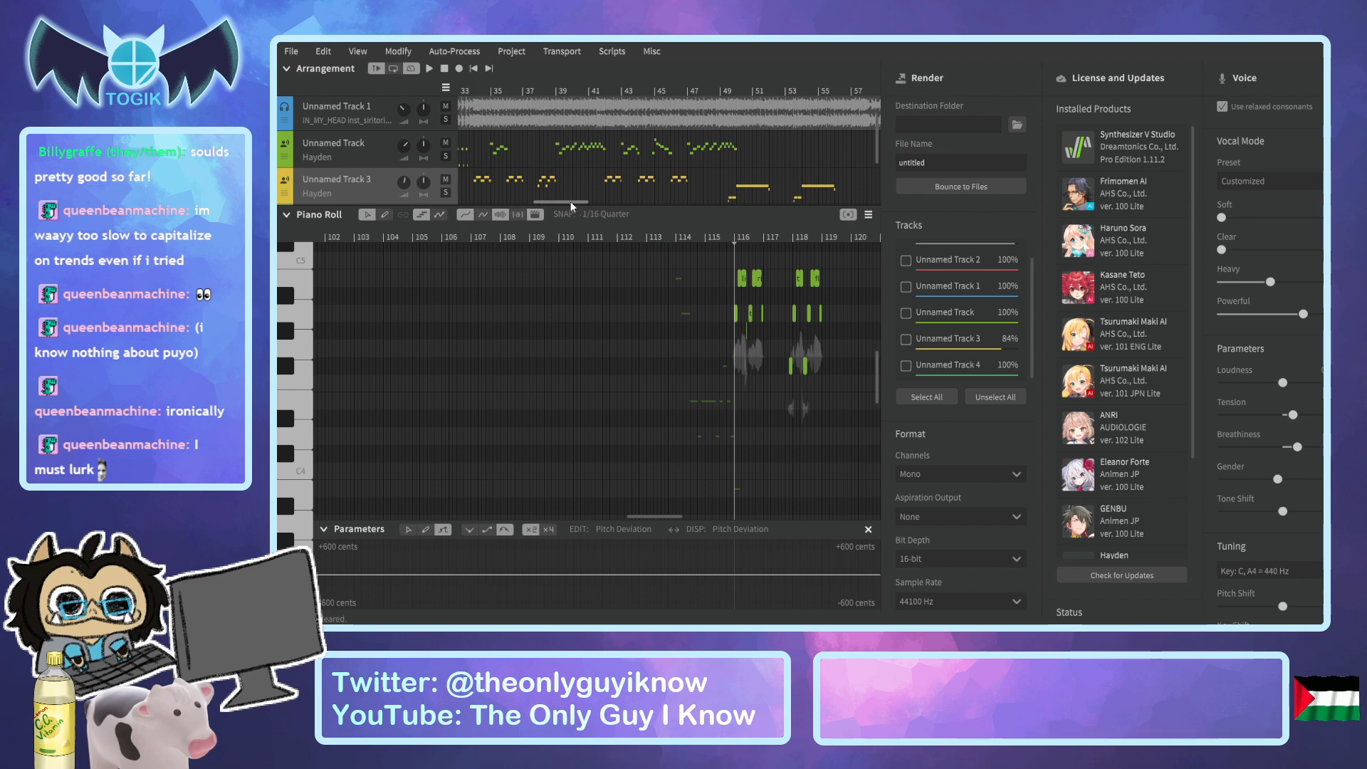
scroll(595, 173, down, 1)
scroll(595, 173, down, 2)
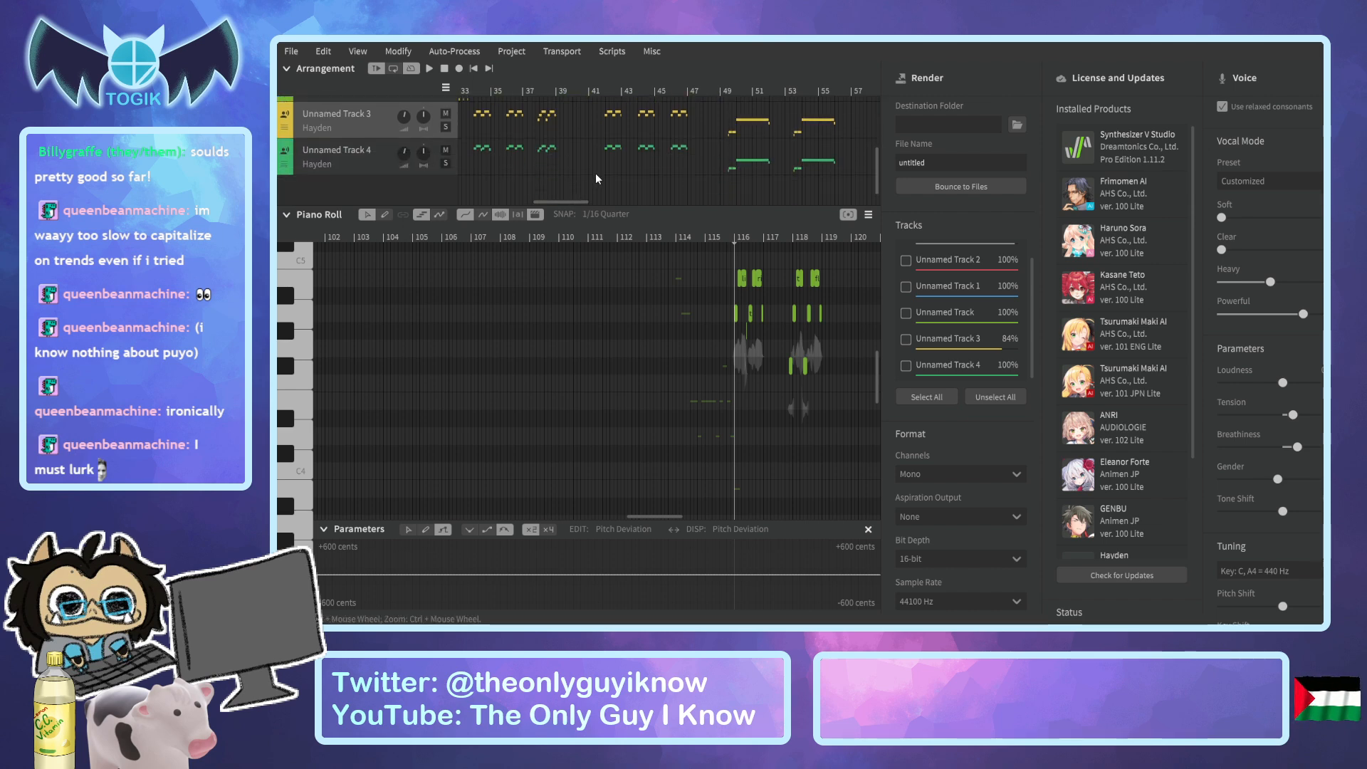
scroll(602, 153, up, 3)
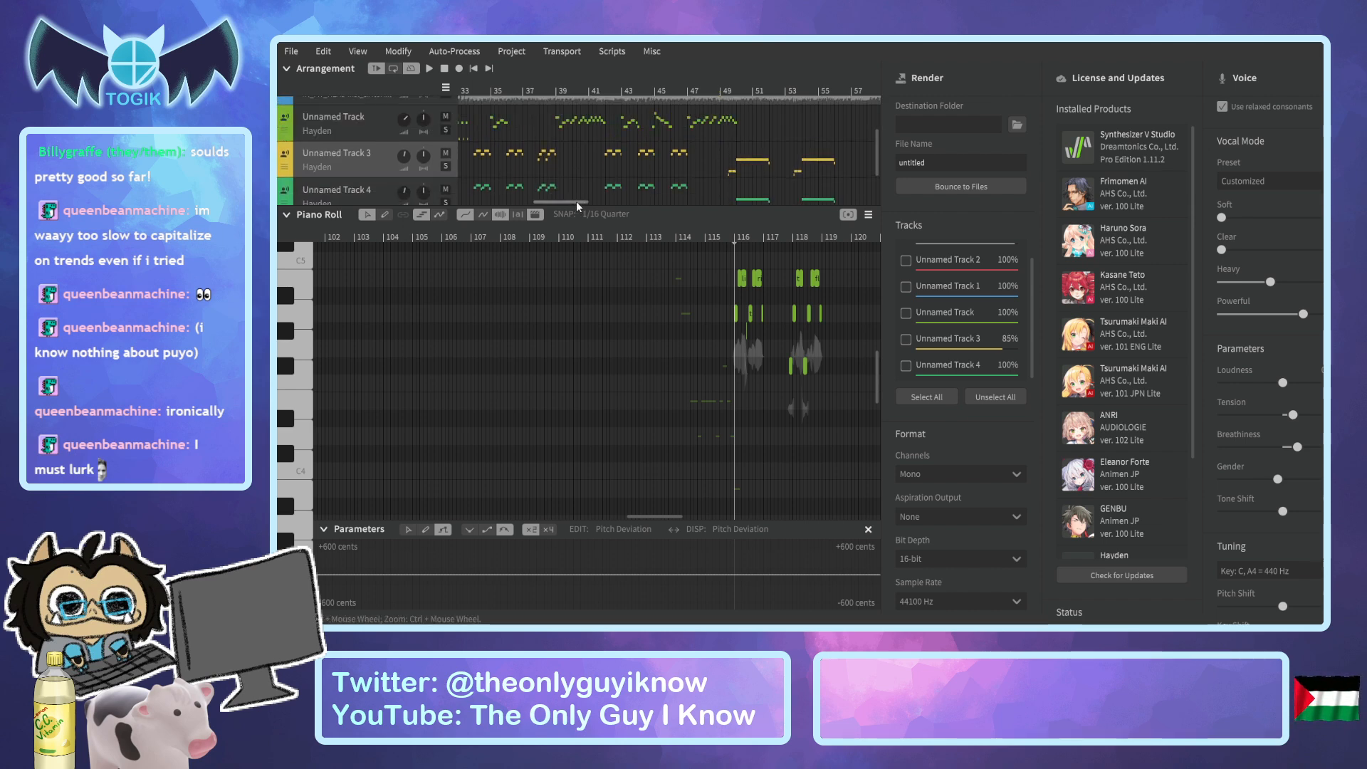
drag(575, 201, 567, 203)
click(578, 91)
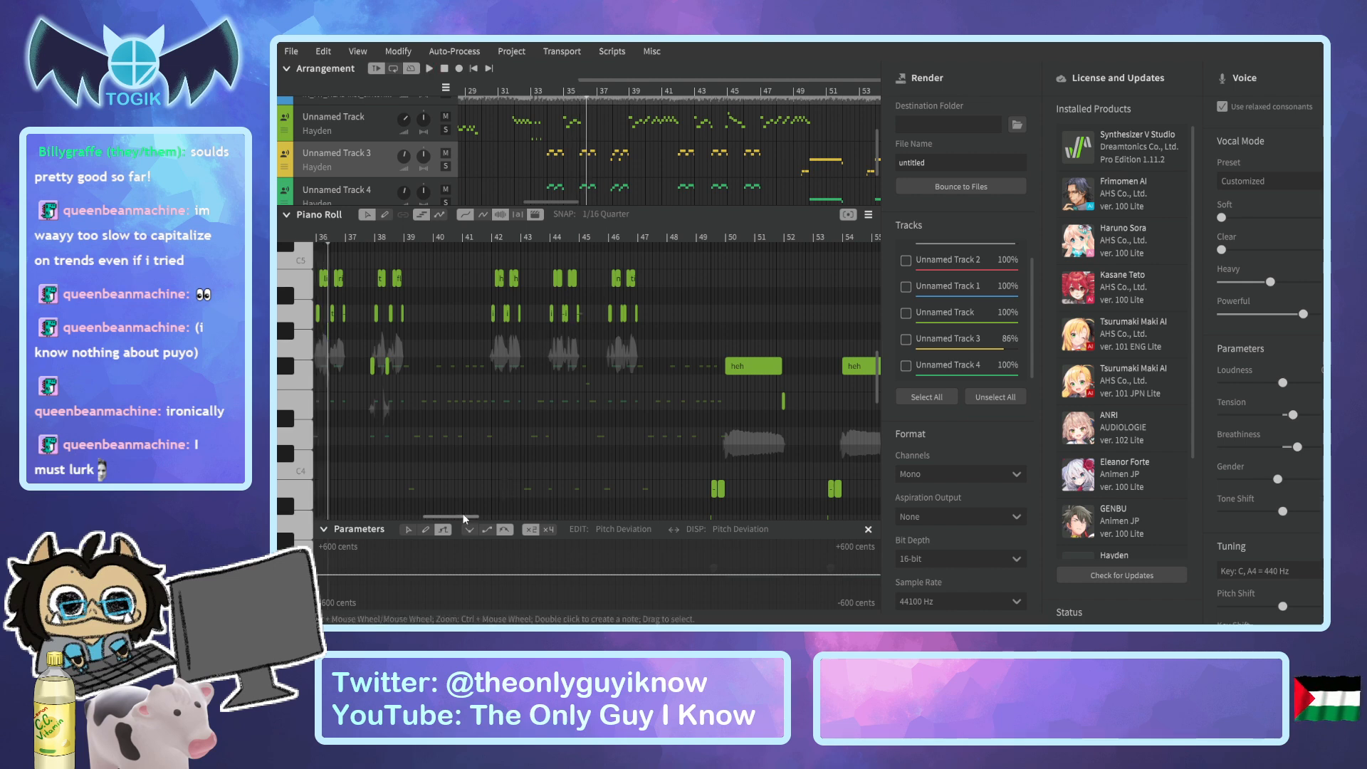
drag(461, 516, 453, 515)
scroll(423, 370, down, 1)
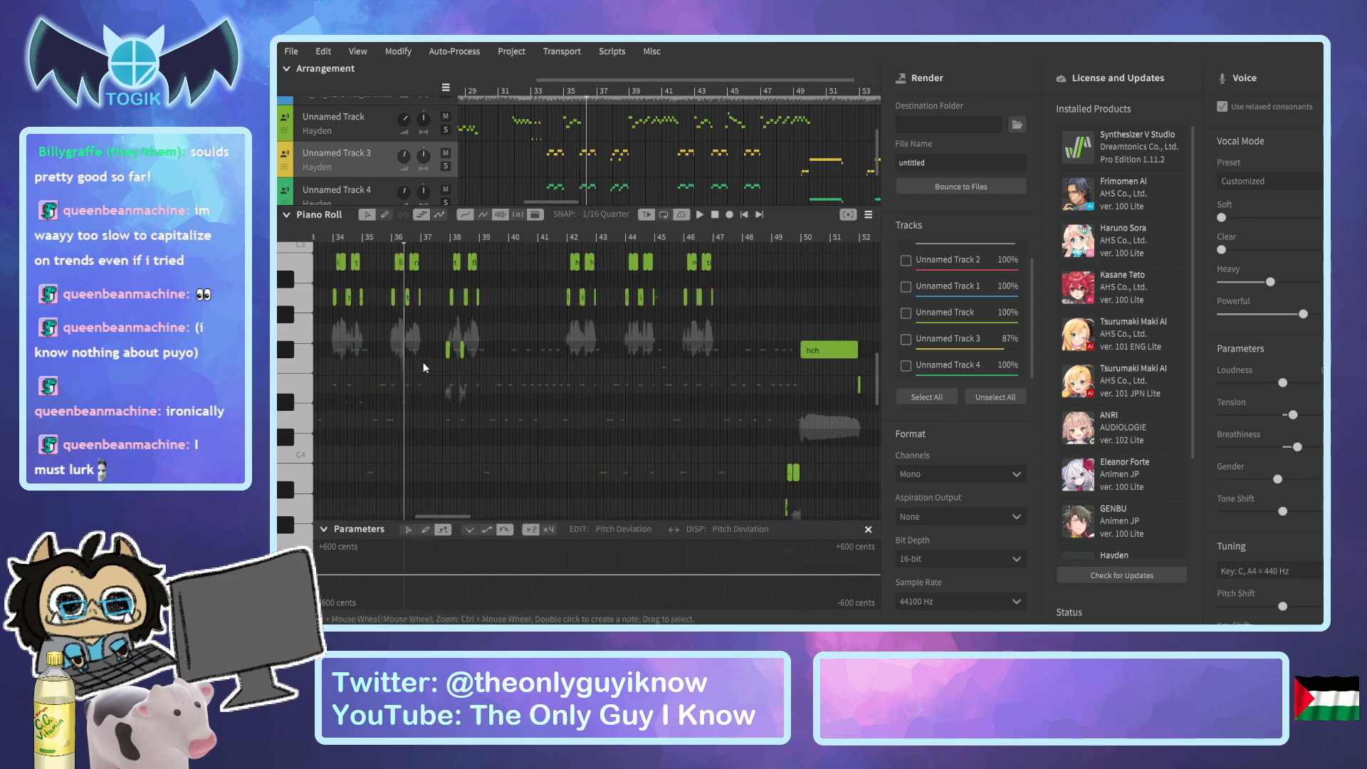
scroll(420, 343, up, 5)
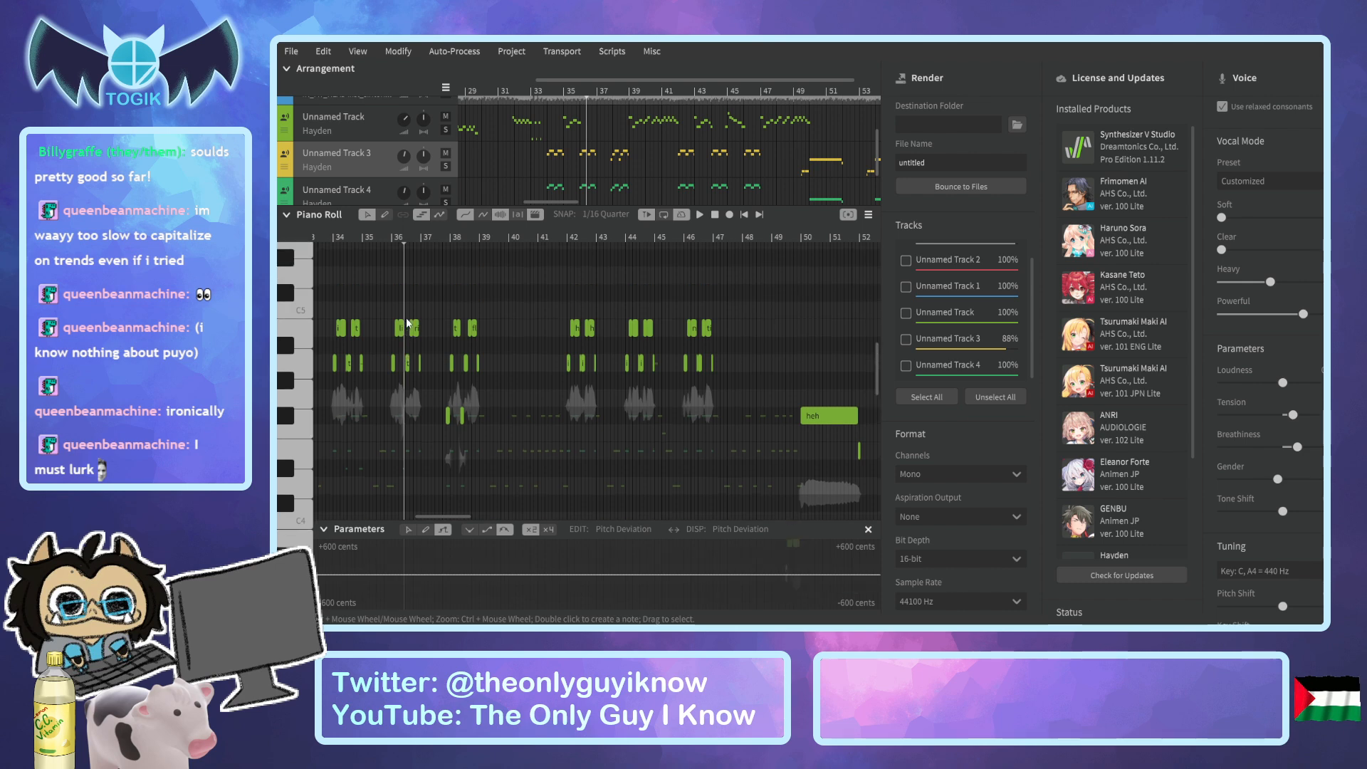
drag(382, 288, 744, 514)
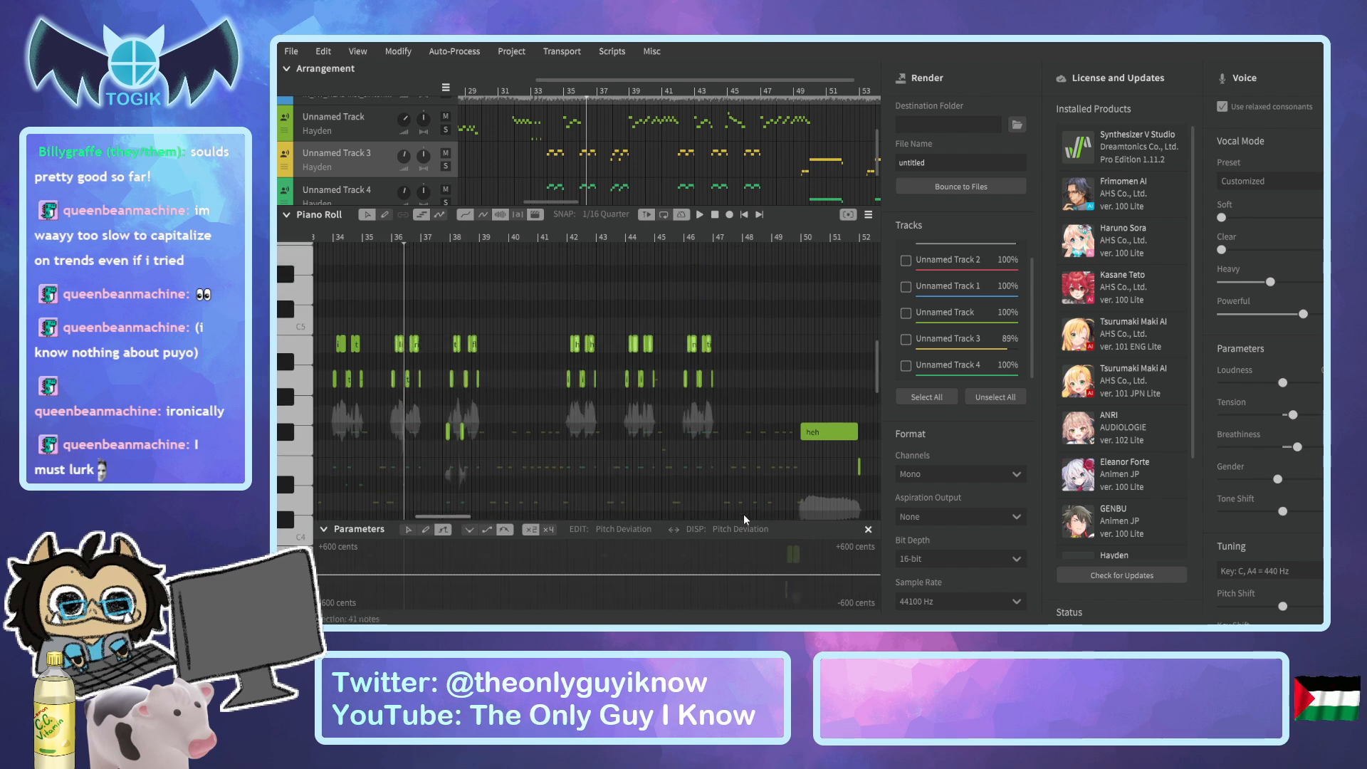
Inspect the pasted harmony phrases on Unnamed Track 3 from bar 116 to about bar 127.
drag(536, 203, 721, 211)
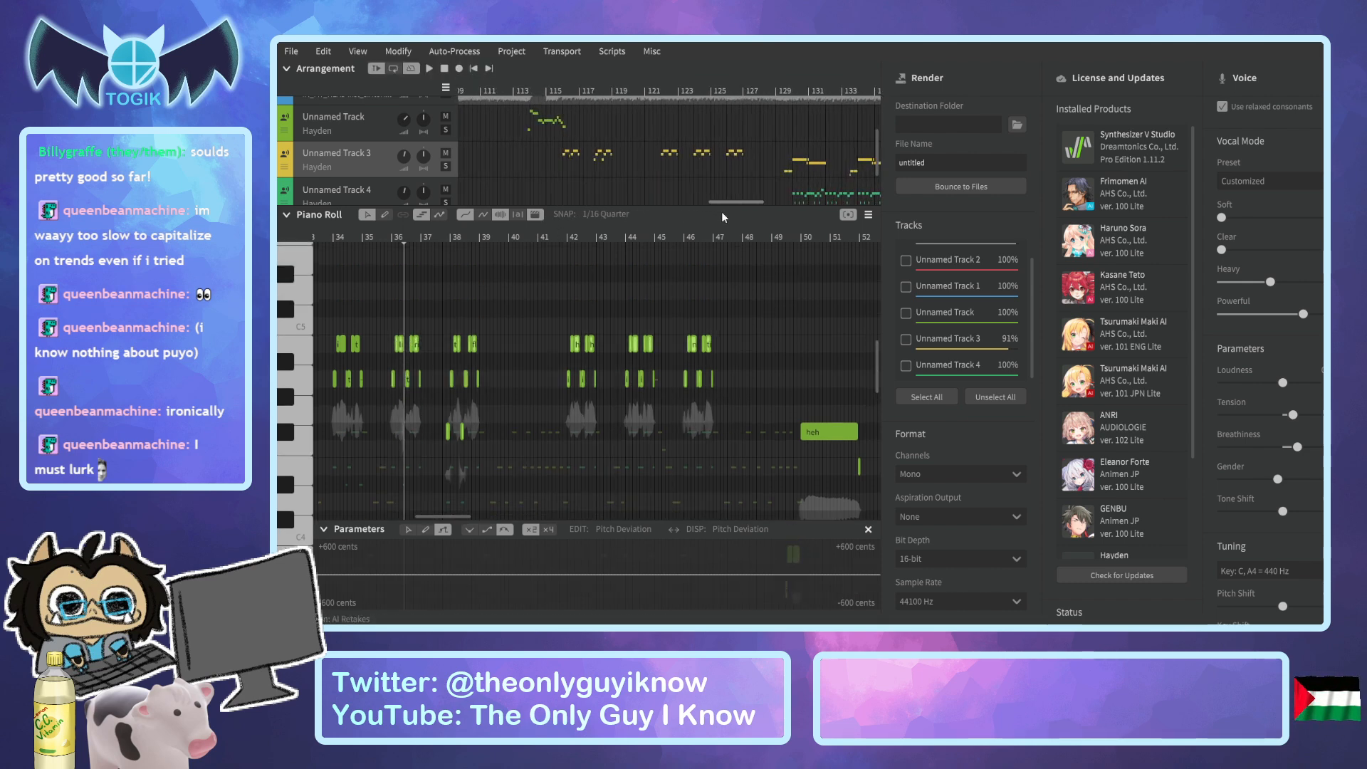
click(566, 98)
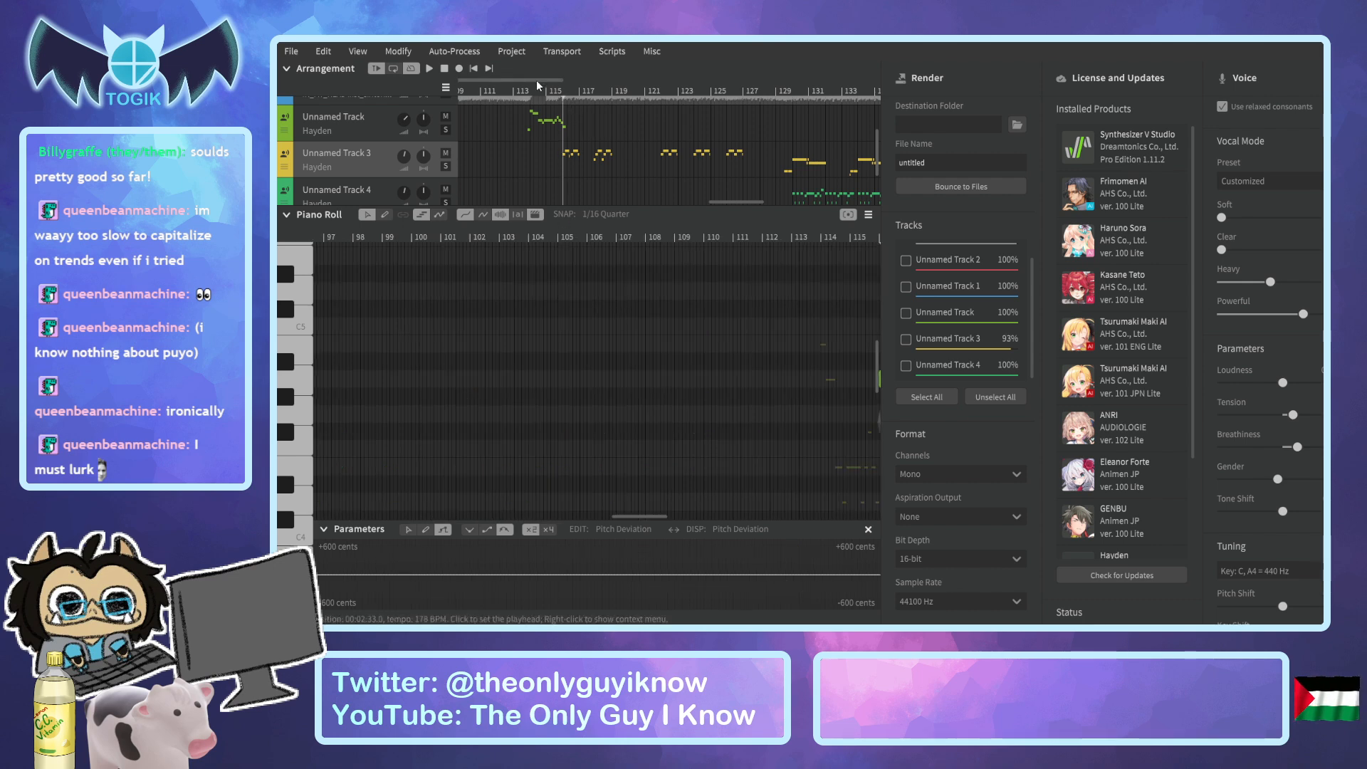
drag(536, 83, 632, 87)
scroll(673, 222, up, 6)
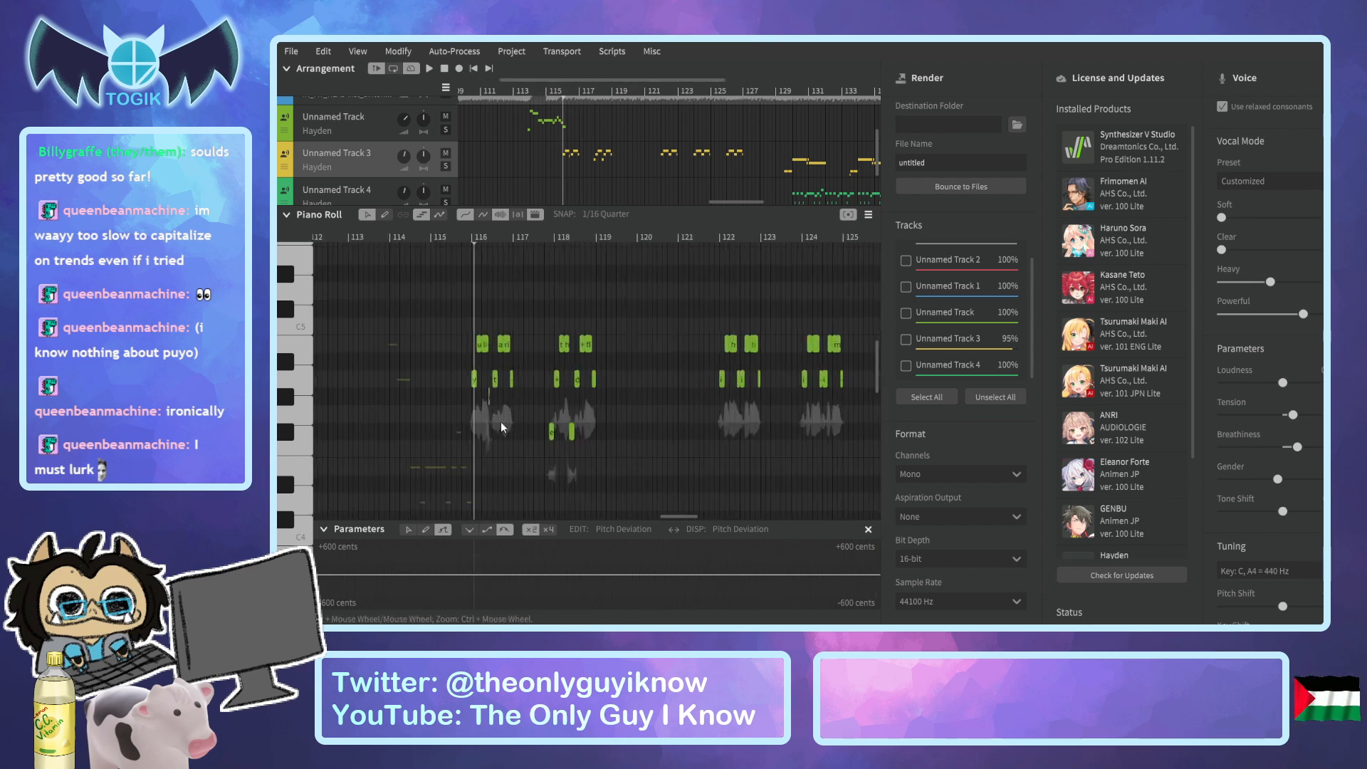
click(427, 236)
drag(583, 80, 779, 79)
click(541, 87)
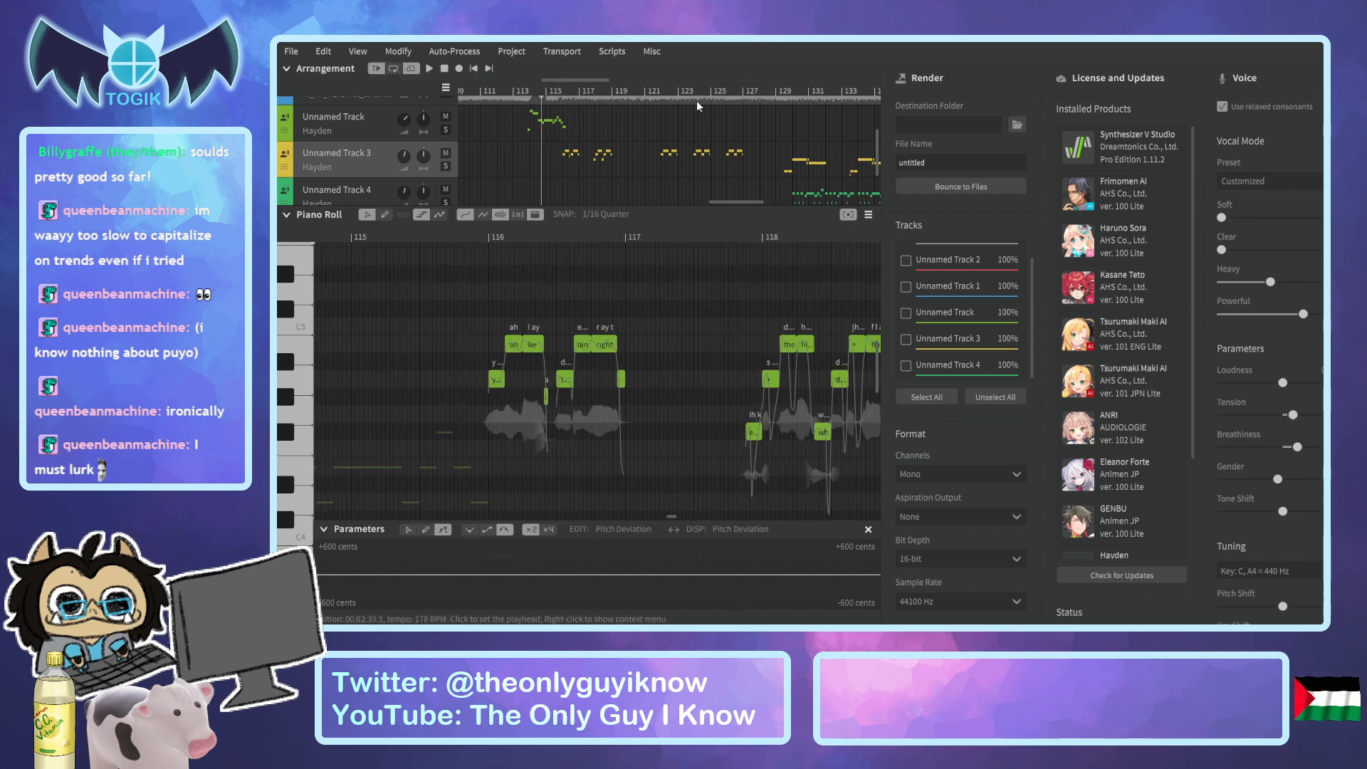
click(768, 91)
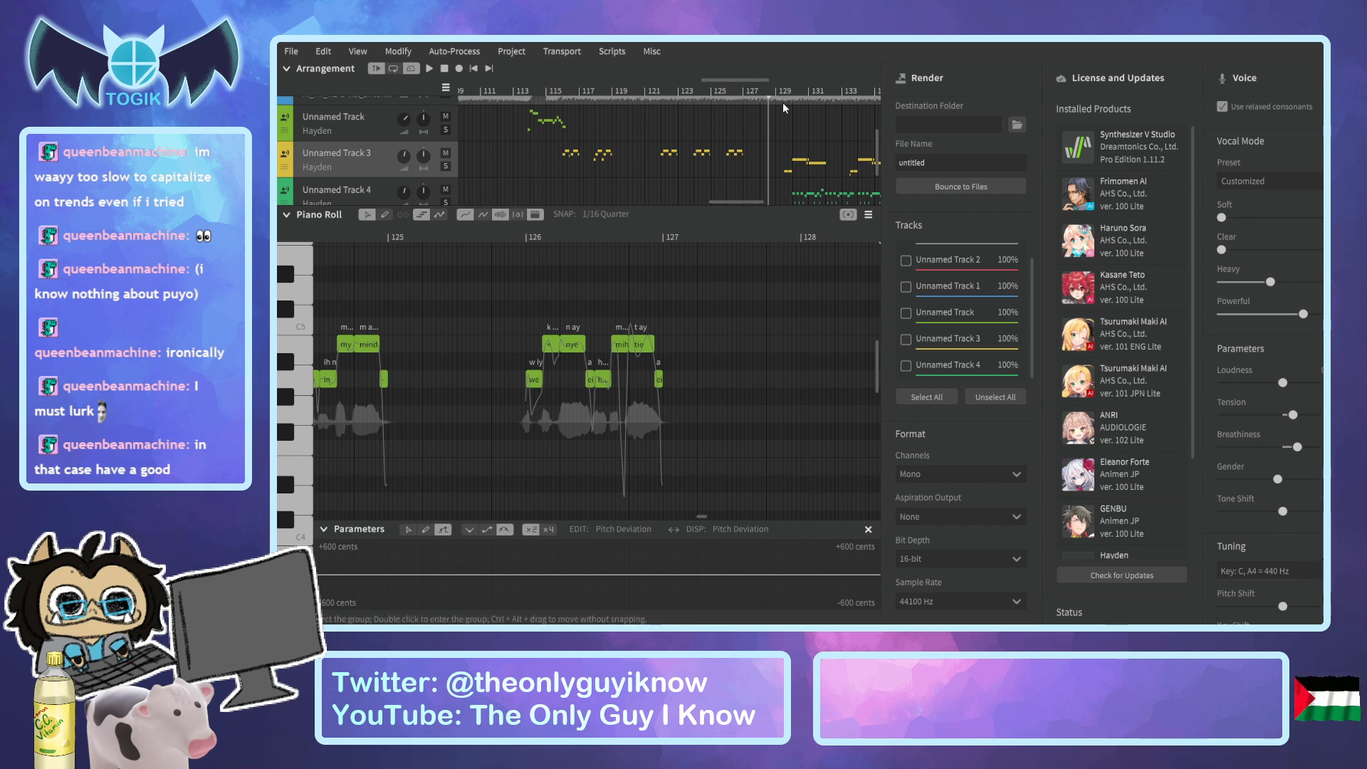
scroll(725, 202, left, 3)
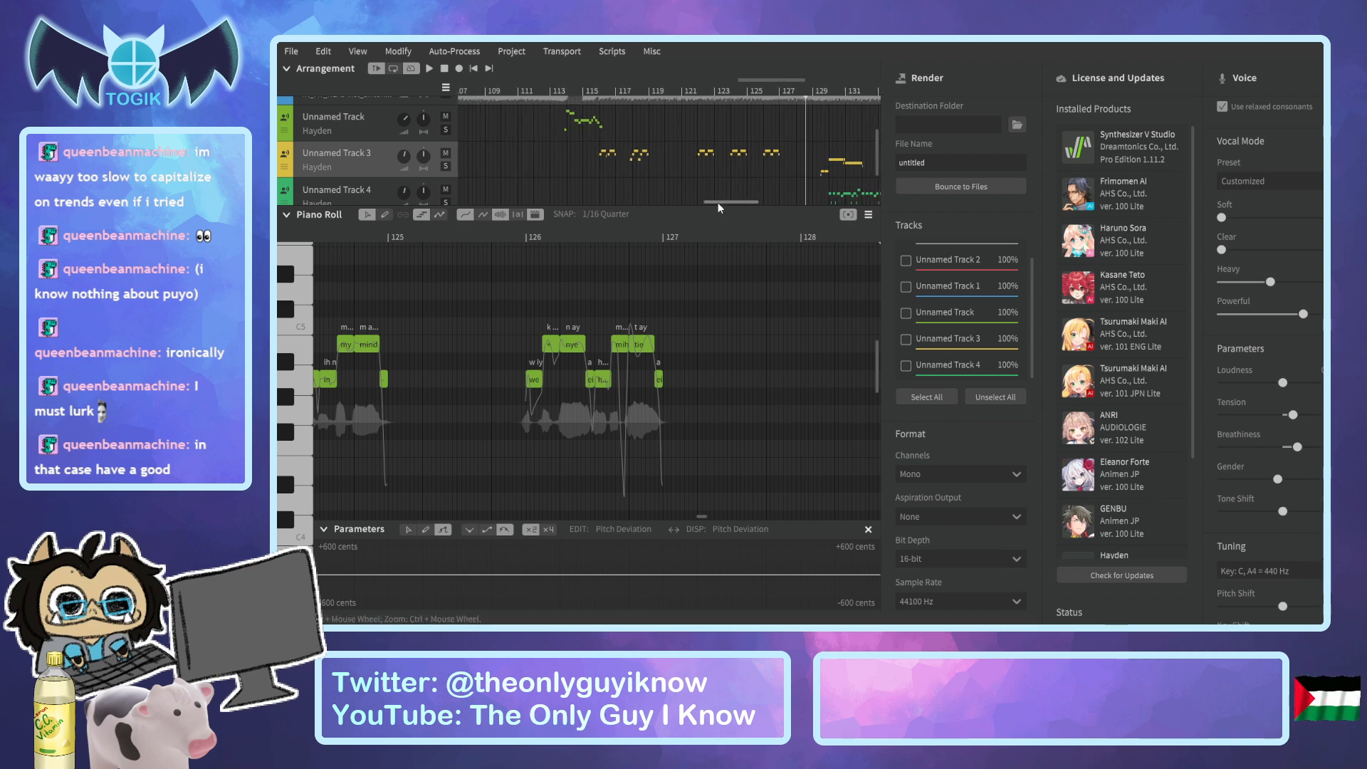
Try to paste the copied Unnamed Track 3 phrases onto Unnamed Track 4 at bar 116.
click(636, 94)
key(space)
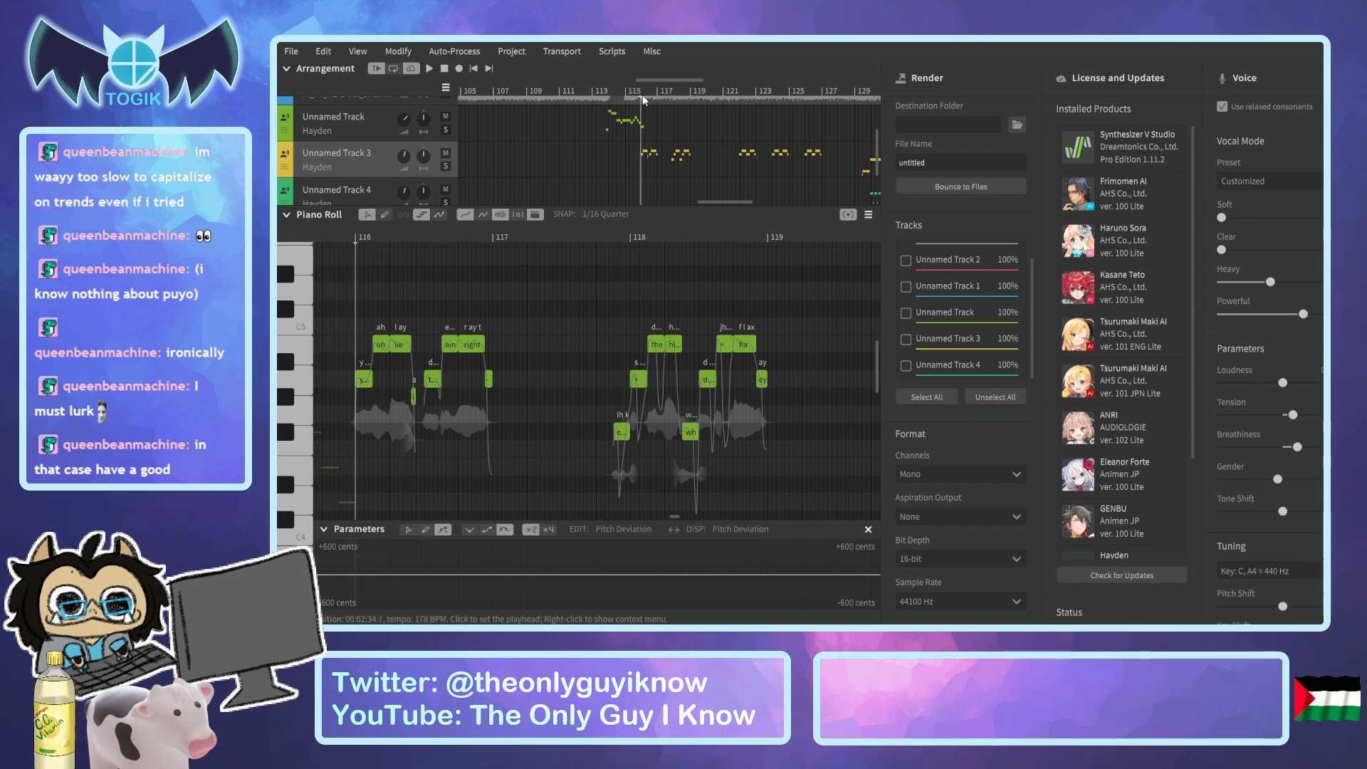
ctrl+scroll(392, 397, up, 1)
ctrl+scroll(392, 391, up, 1)
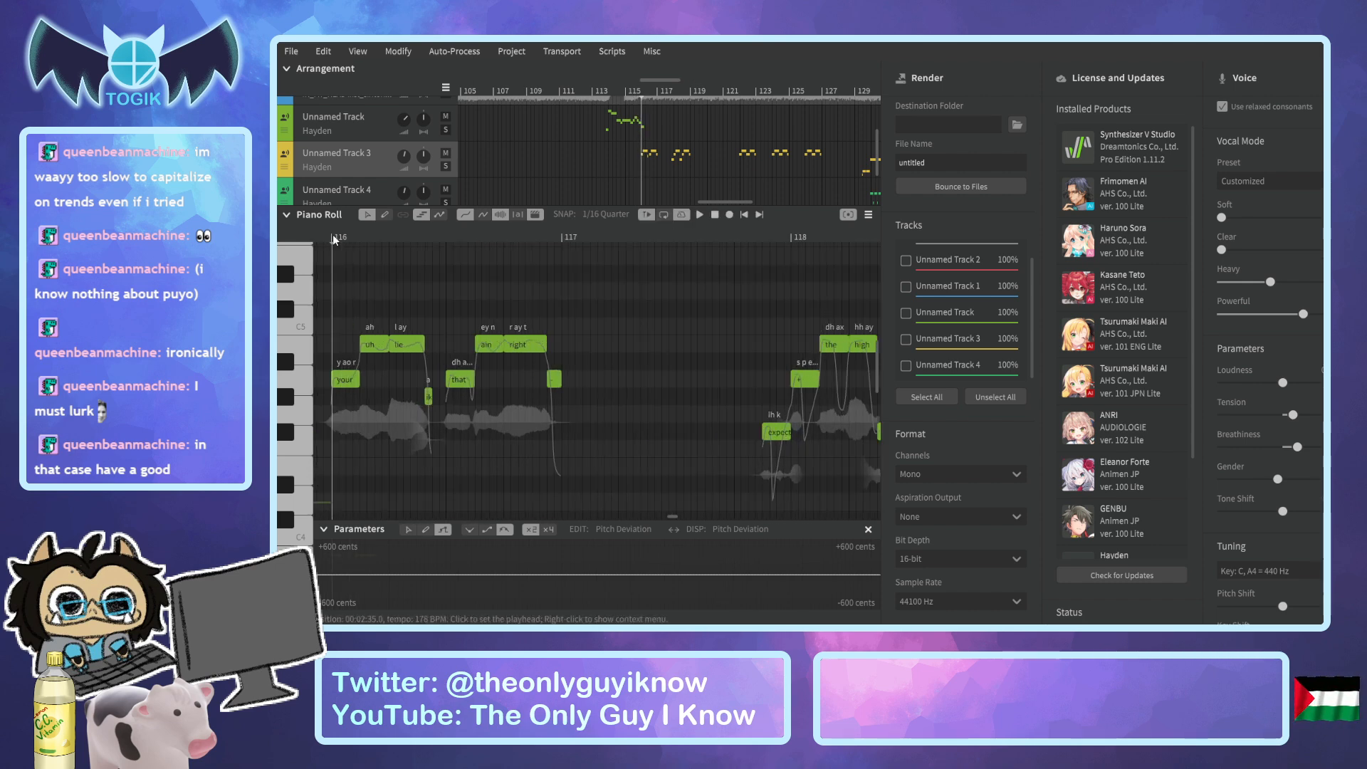
click(354, 193)
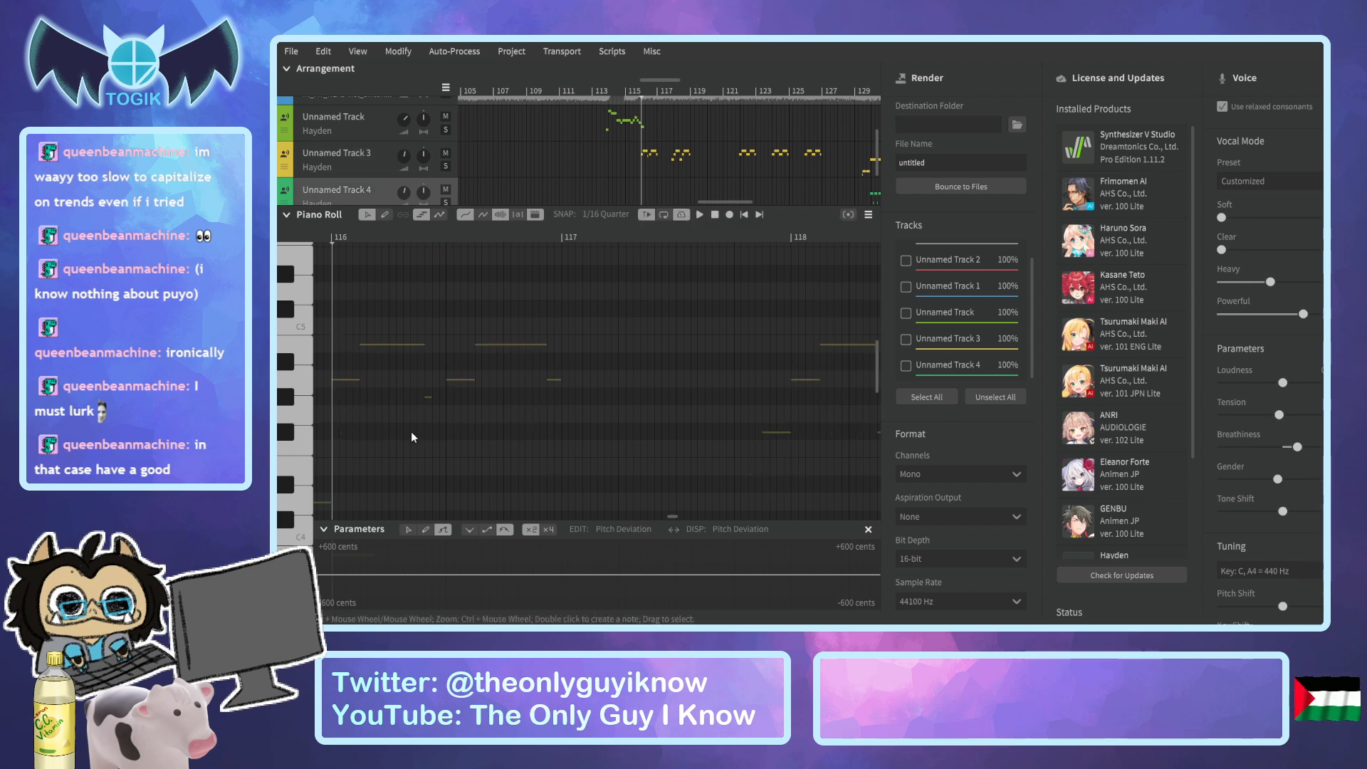
key(ctrl+v)
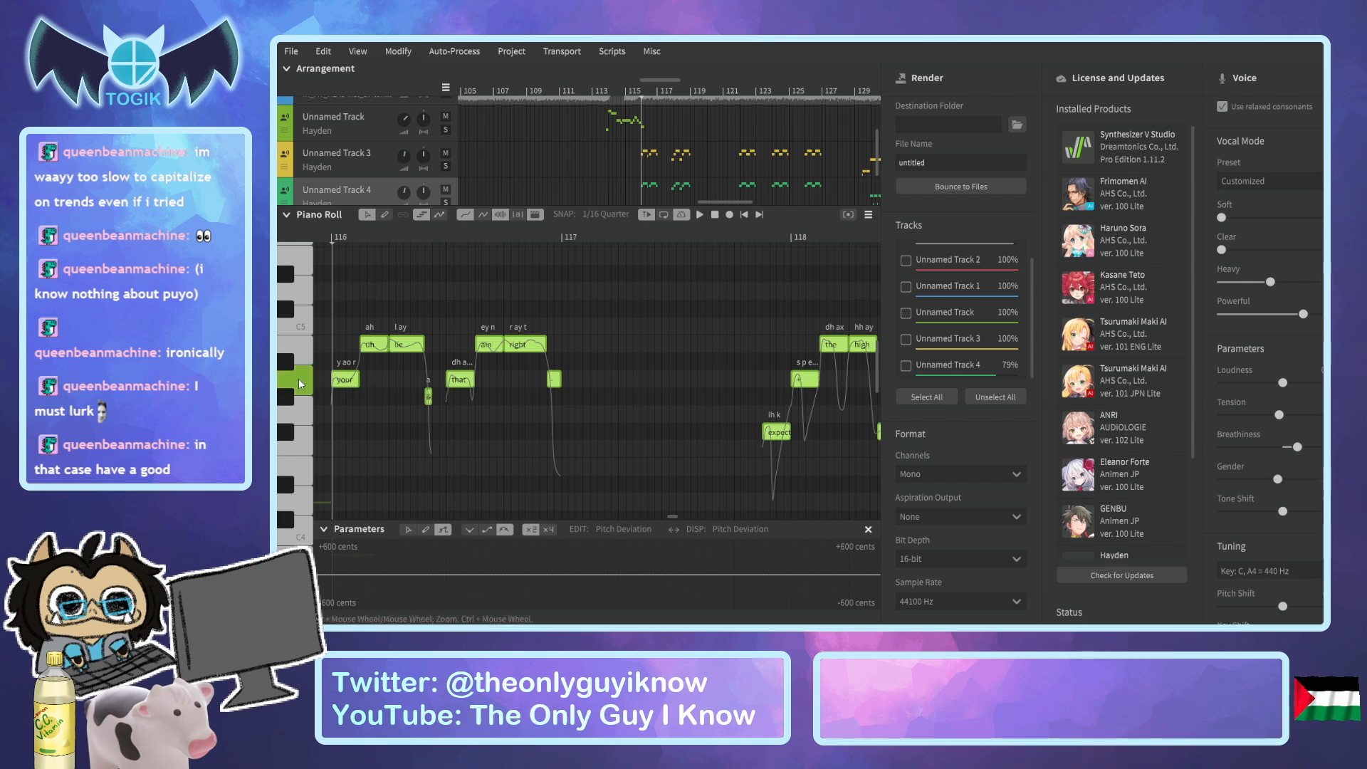
key(ctrl+z)
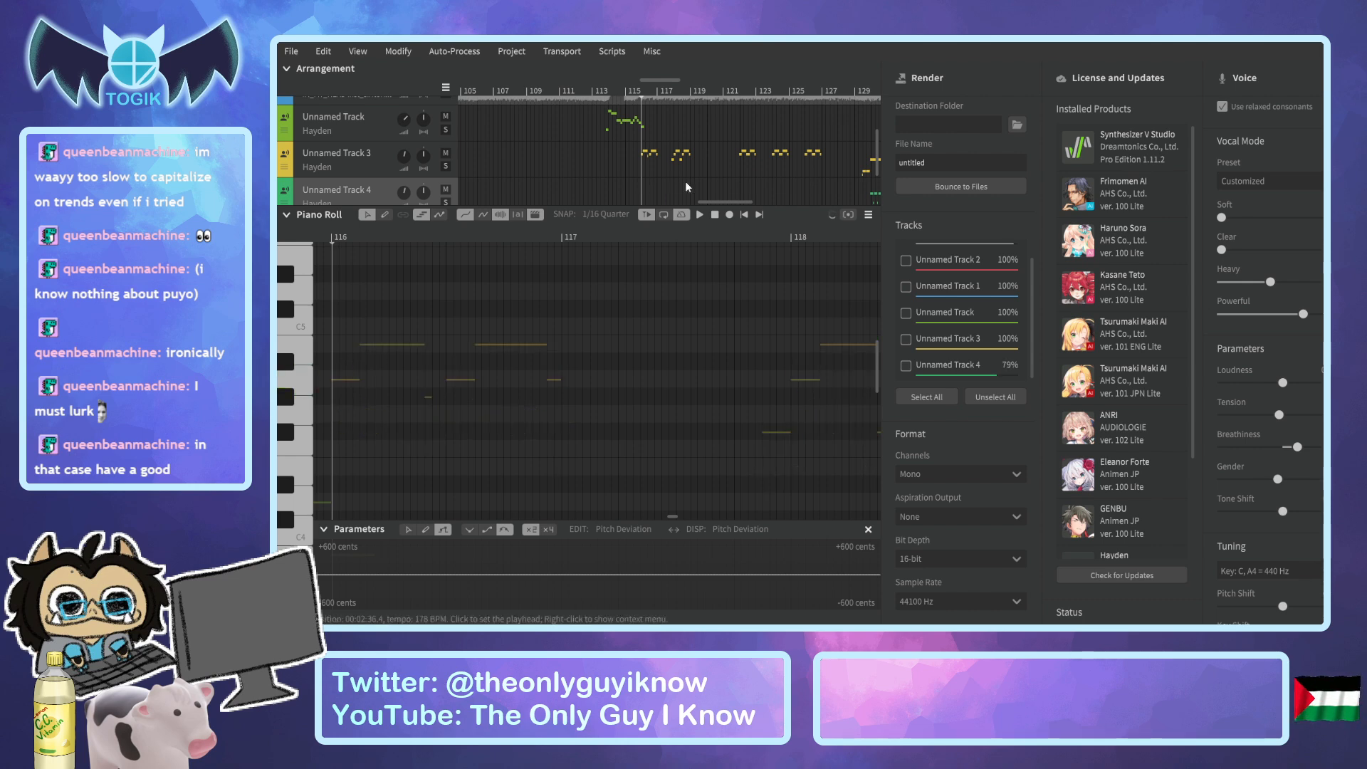
Copy the harmony phrases on Unnamed Track 4 from bar 36 to about bar 39.
drag(727, 201, 557, 213)
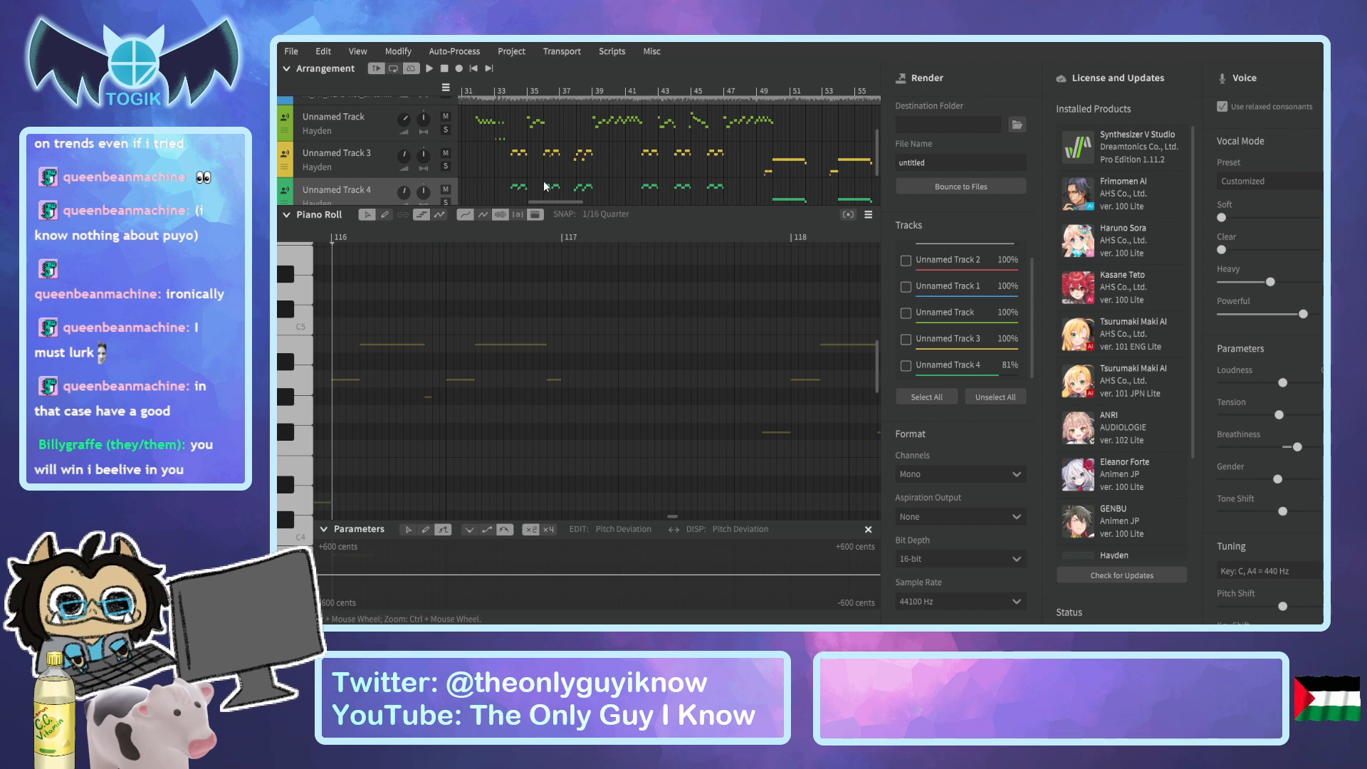
click(545, 92)
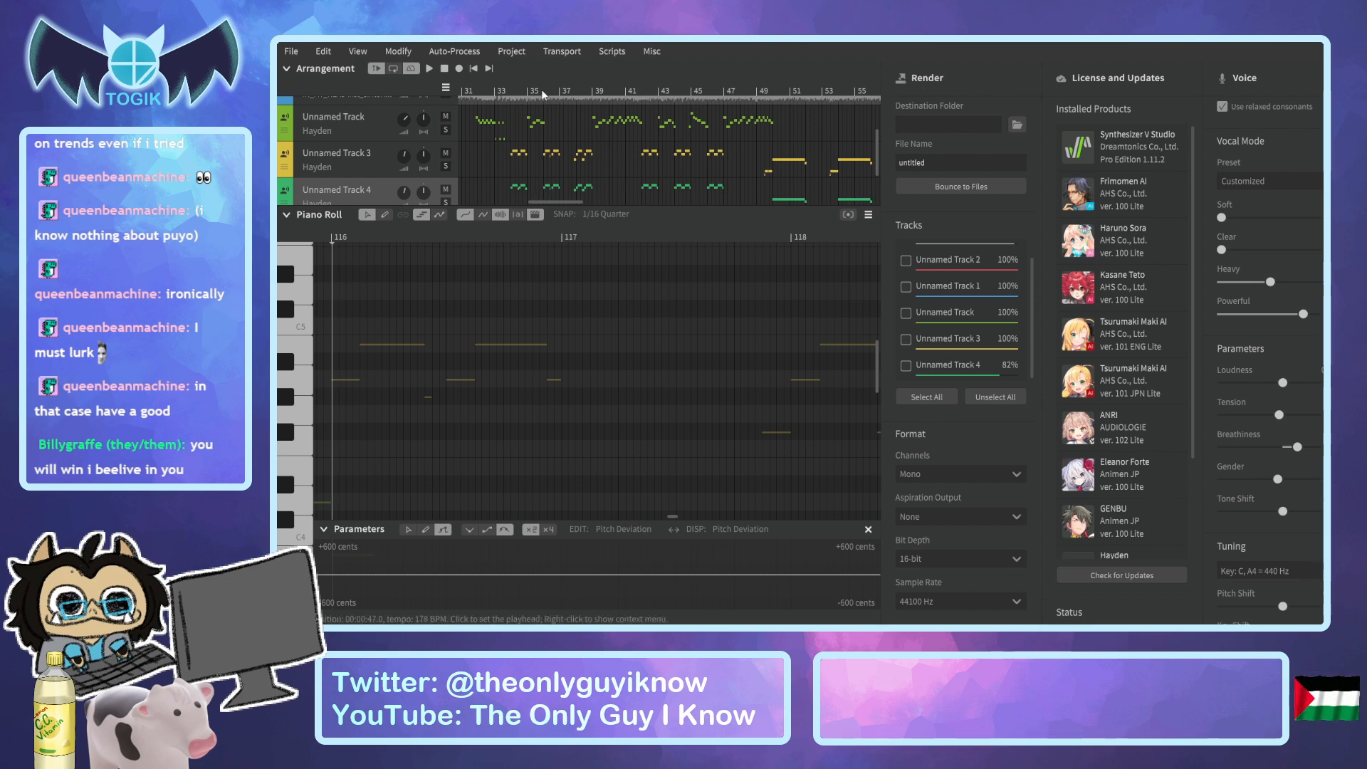
scroll(540, 368, down, 3)
scroll(491, 343, down, 4)
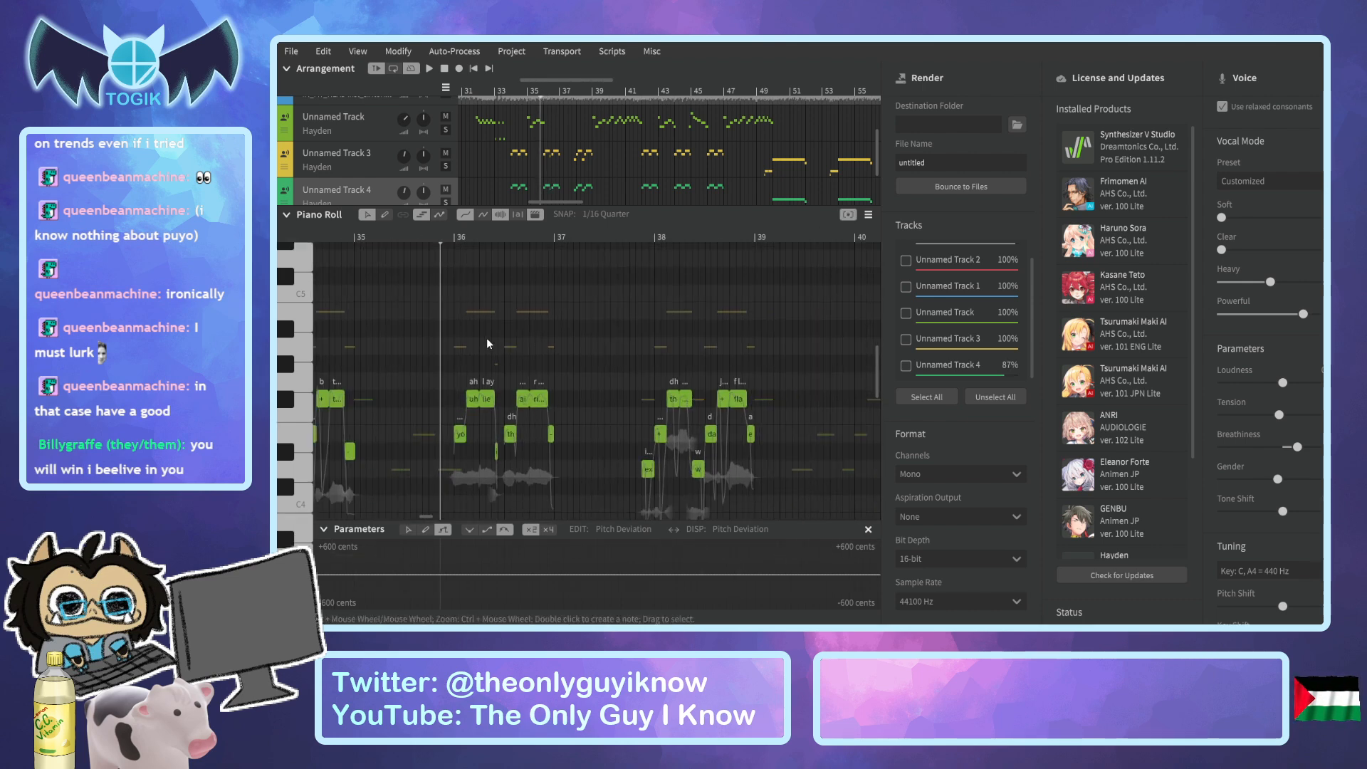
drag(452, 282, 758, 501)
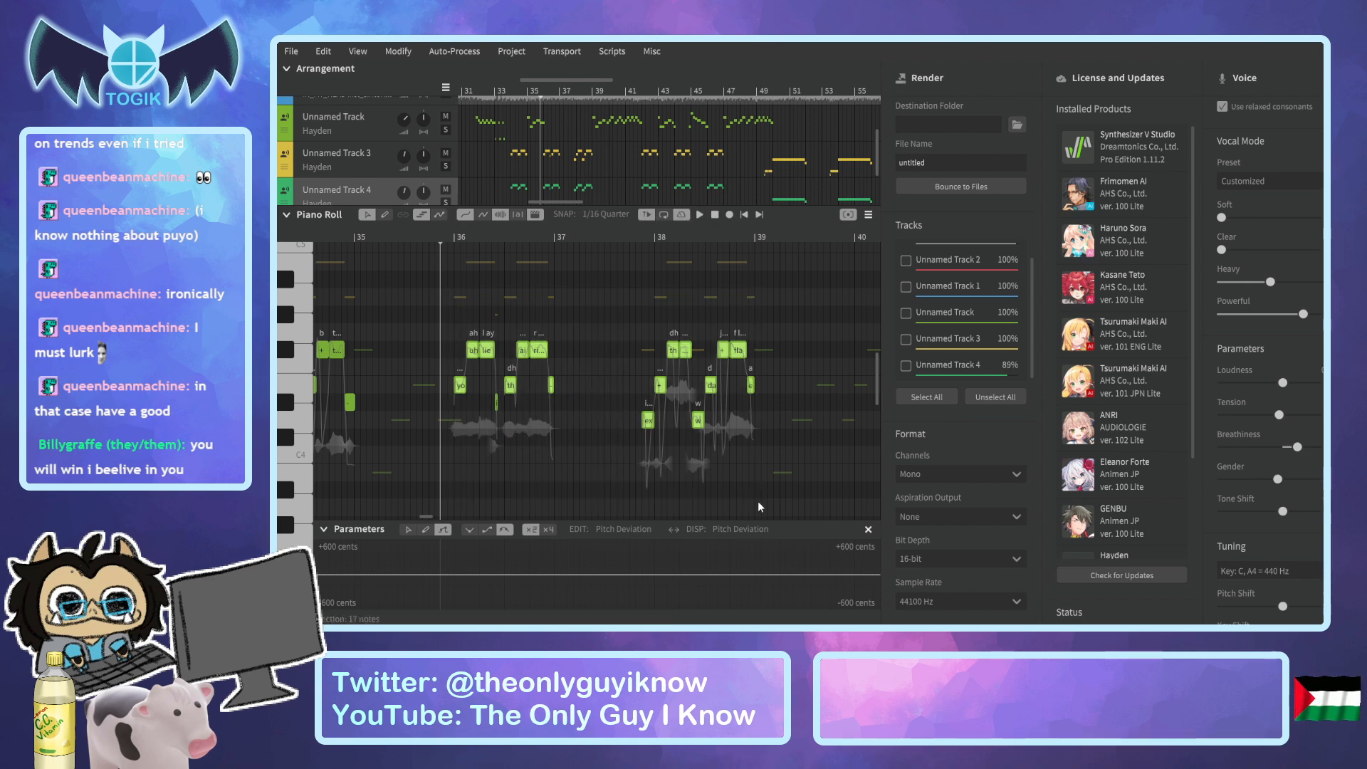
Paste the two copied Unnamed Track 4 phrases onto the same track, starting at bar 116.
drag(580, 202, 733, 214)
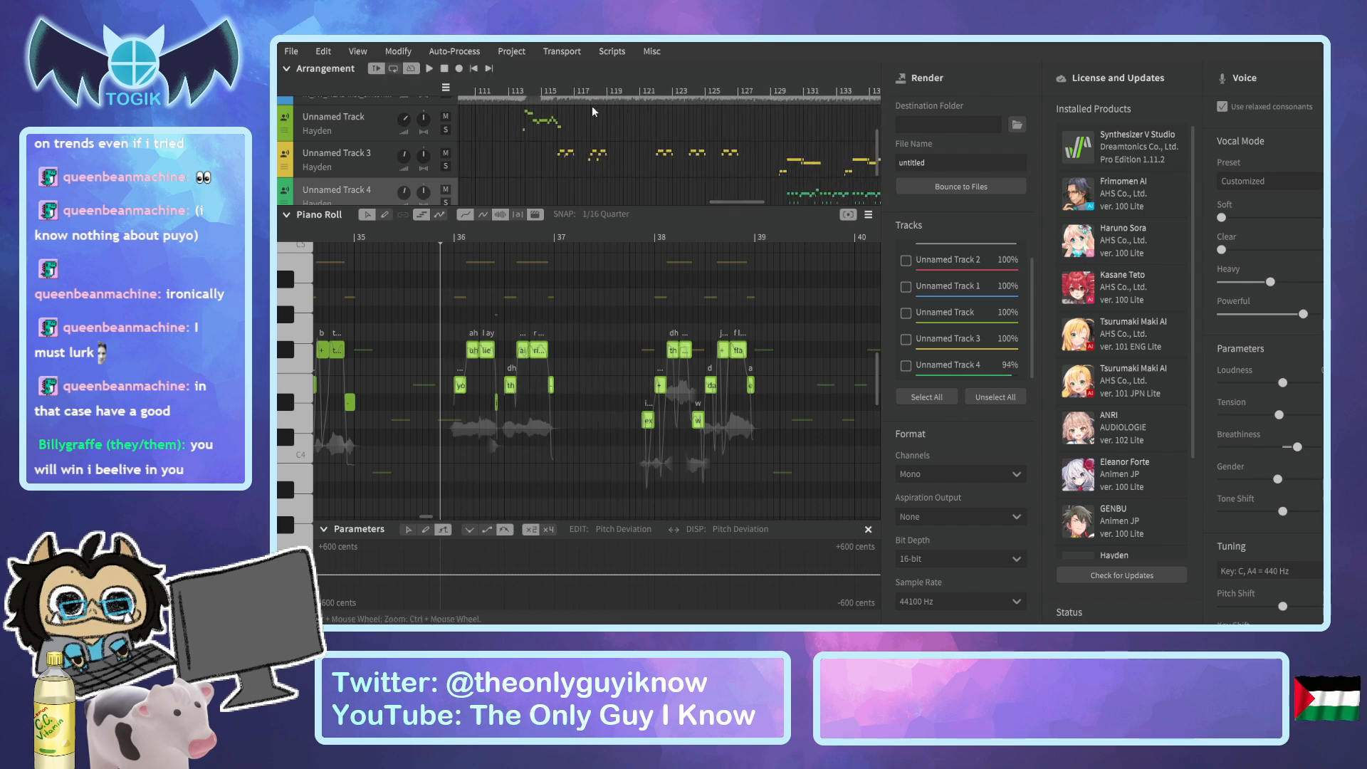
click(557, 91)
scroll(553, 262, up, 5)
drag(510, 81, 568, 107)
click(507, 234)
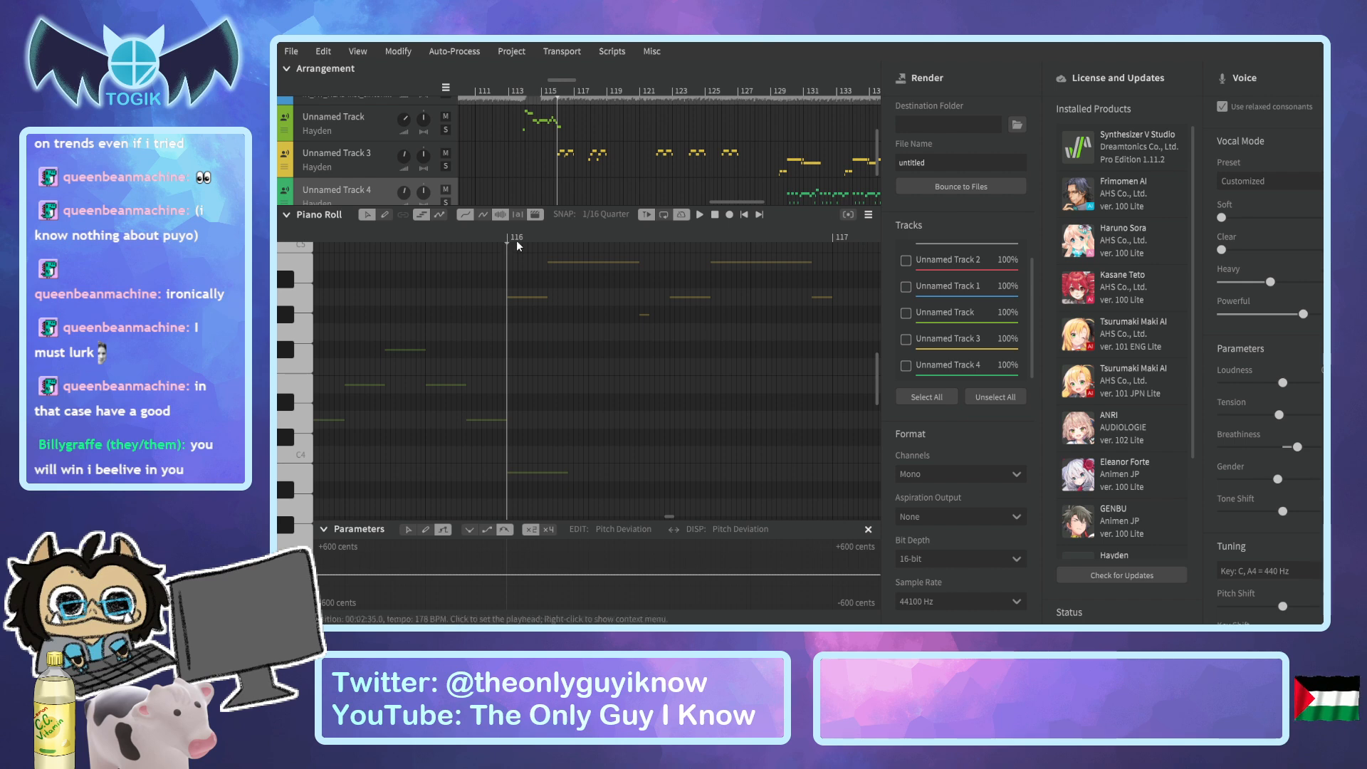
key(ctrl+v)
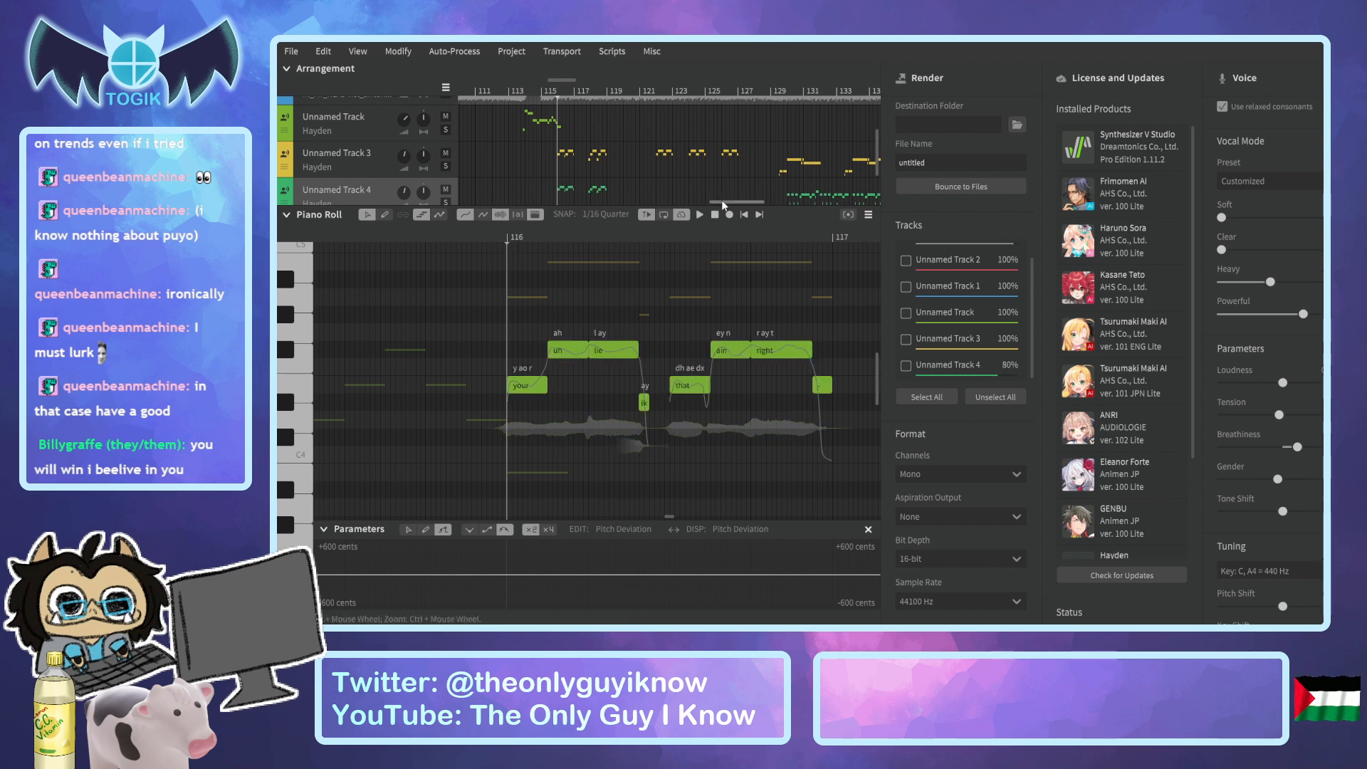
Undo the last paste on Unnamed Track 4 at bar 116.
scroll(681, 174, down, 1)
scroll(683, 171, up, 1)
drag(726, 201, 540, 211)
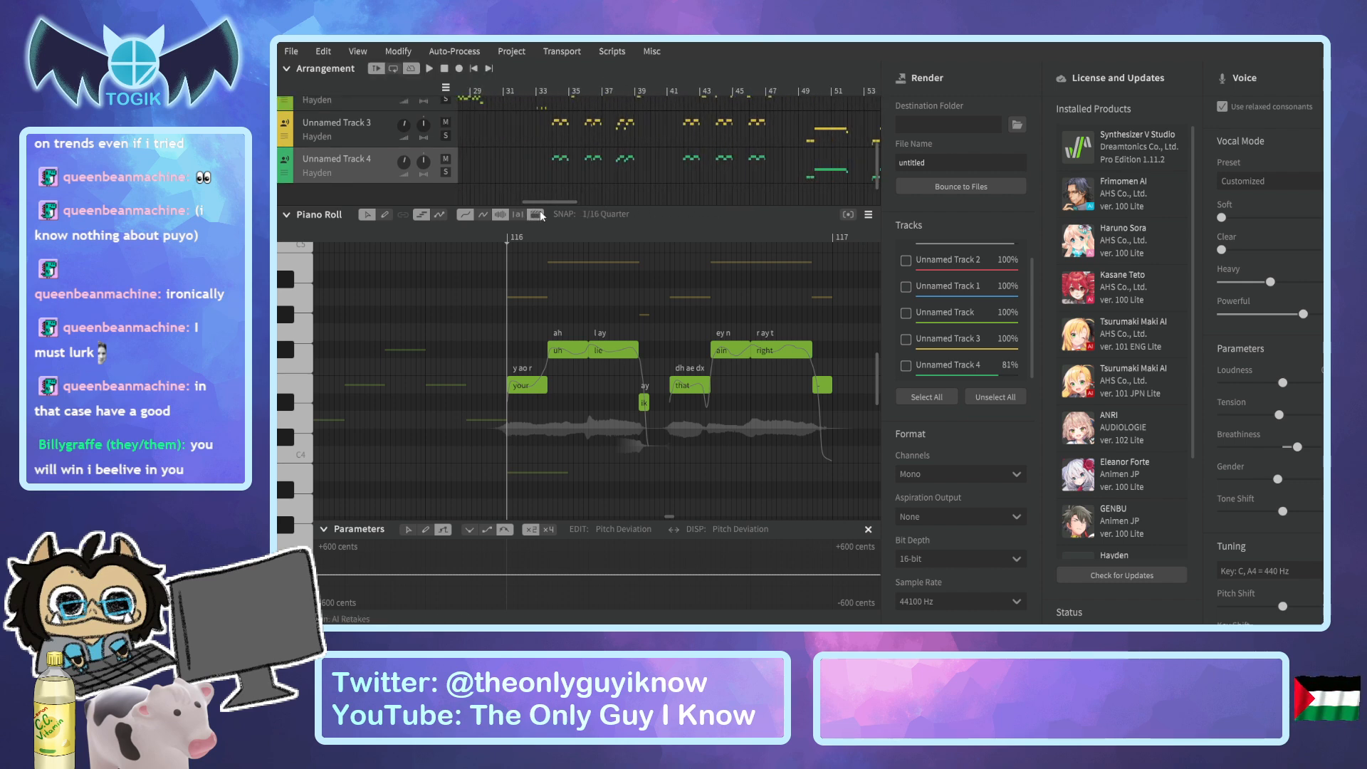
key(ctrl+z)
Copy all the harmony phrases on Unnamed Track 4 from bar 36 to about bar 47.
click(591, 85)
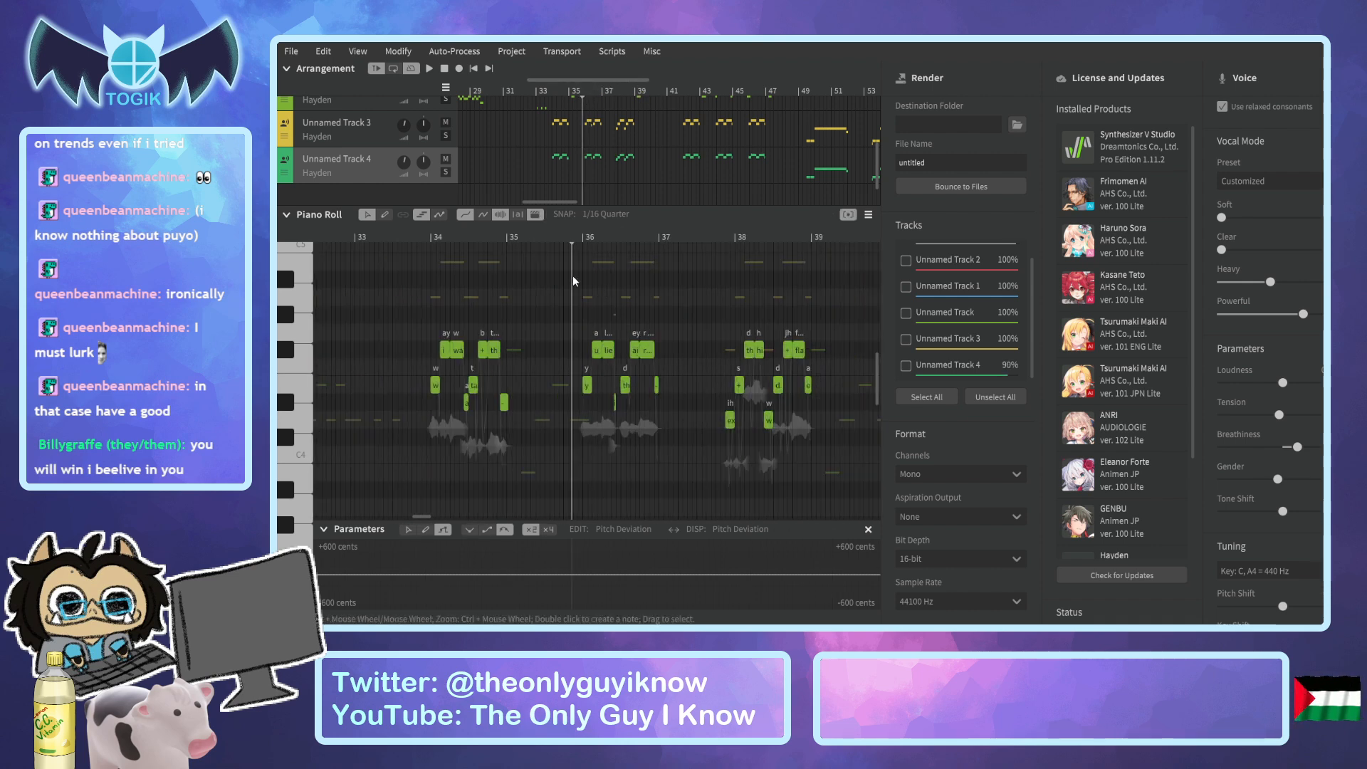
scroll(596, 305, right, 5)
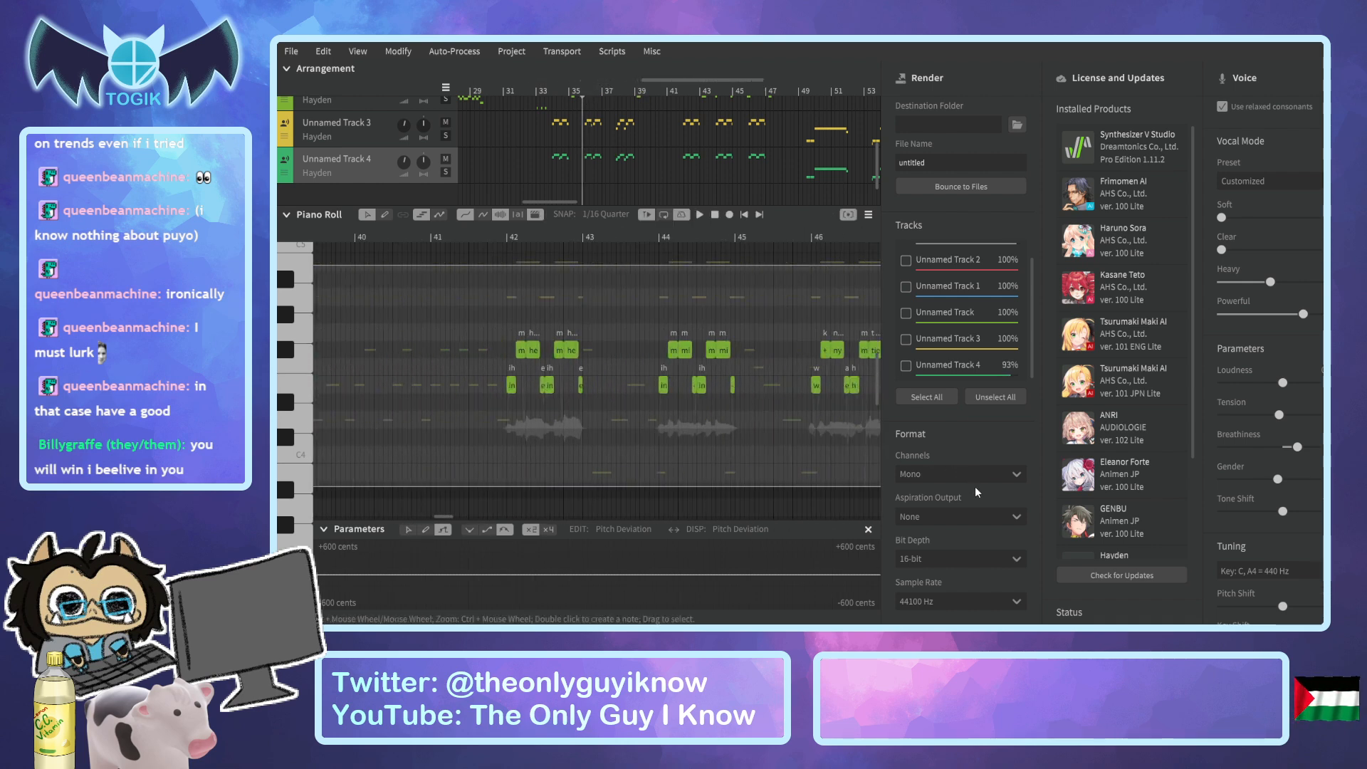
scroll(819, 484, right, 7)
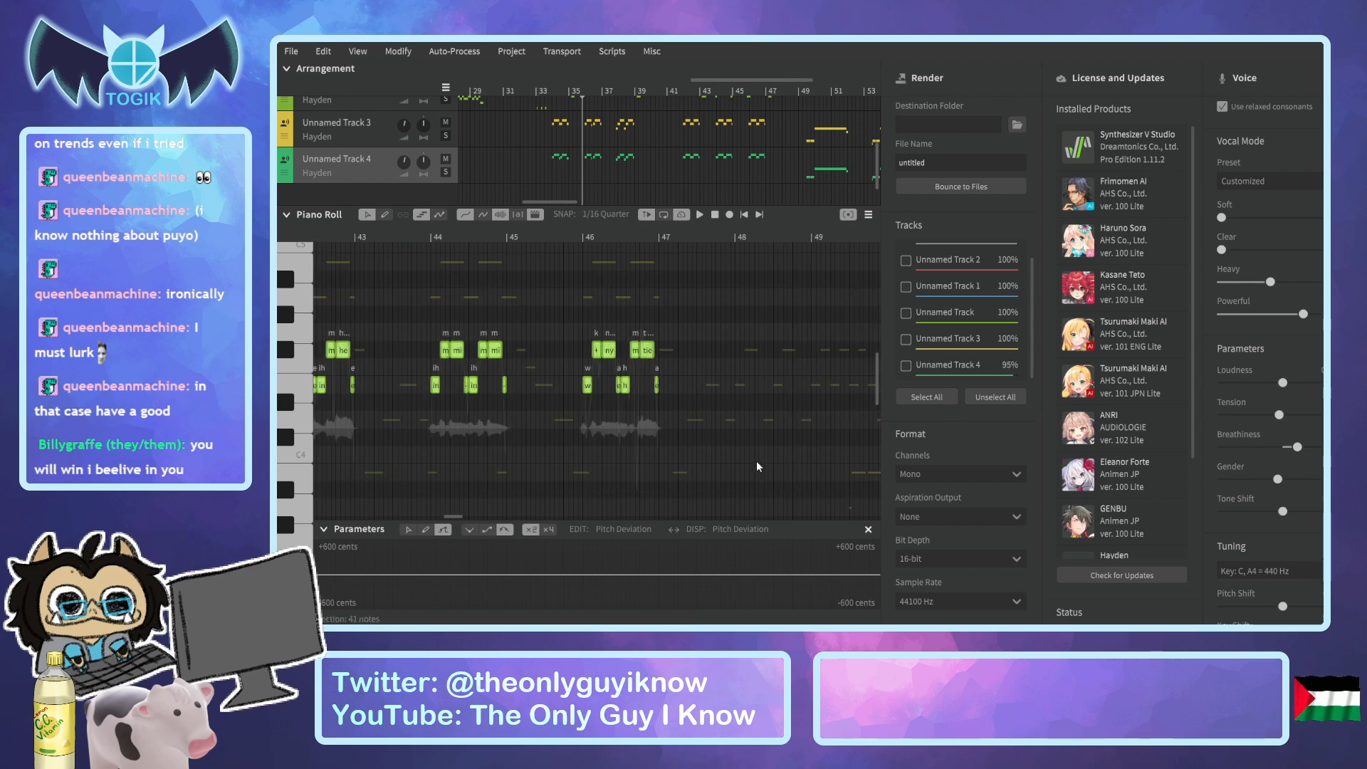
Paste the full set of copied harmony phrases onto Unnamed Track 4, starting at bar 116.
drag(568, 208, 749, 229)
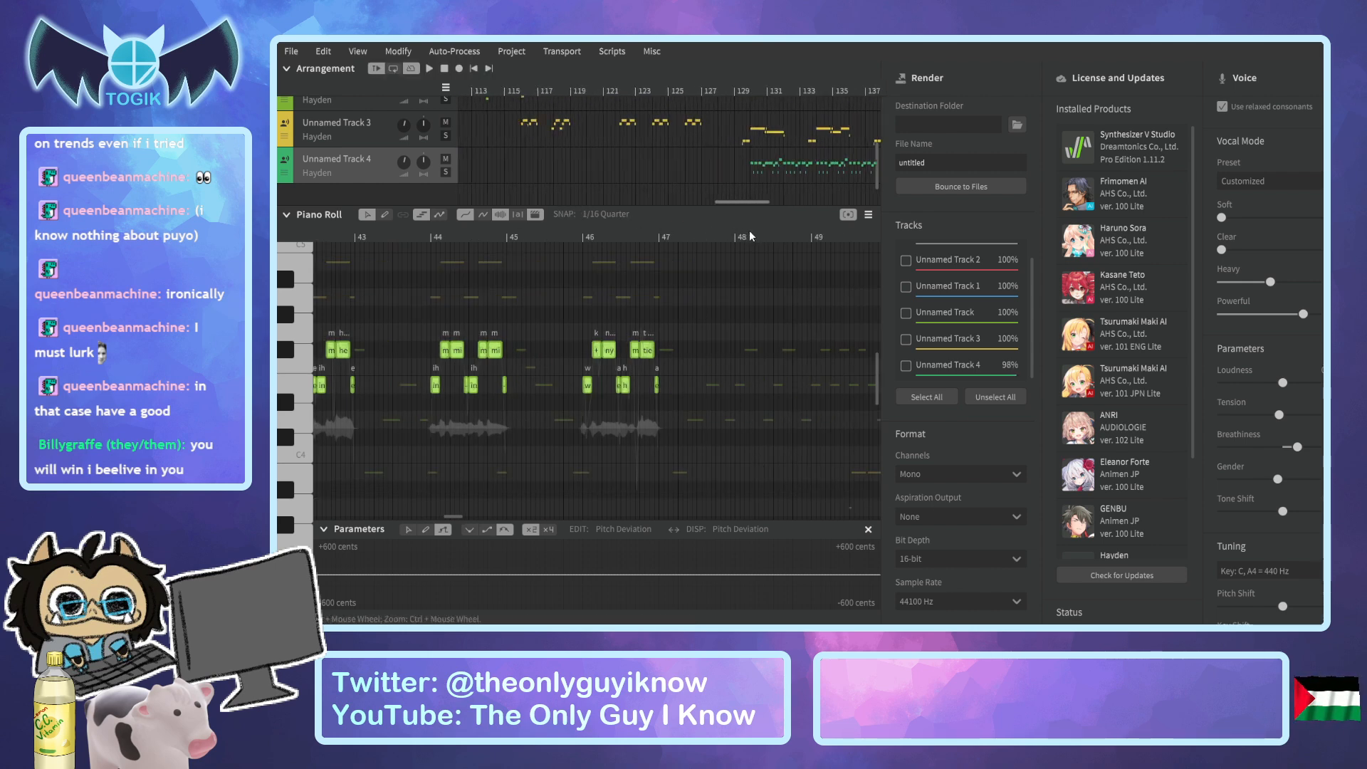
click(498, 91)
drag(498, 80, 517, 84)
scroll(681, 329, up, 4)
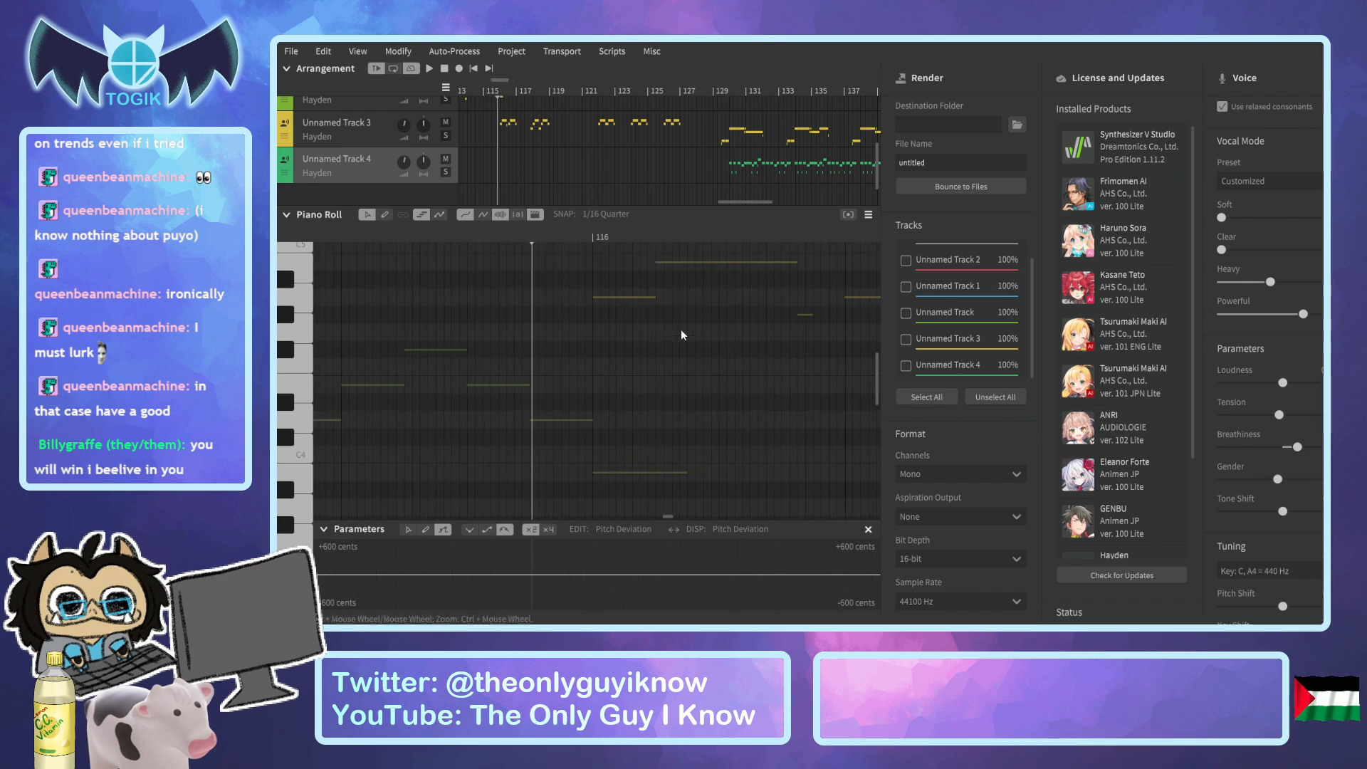
click(592, 233)
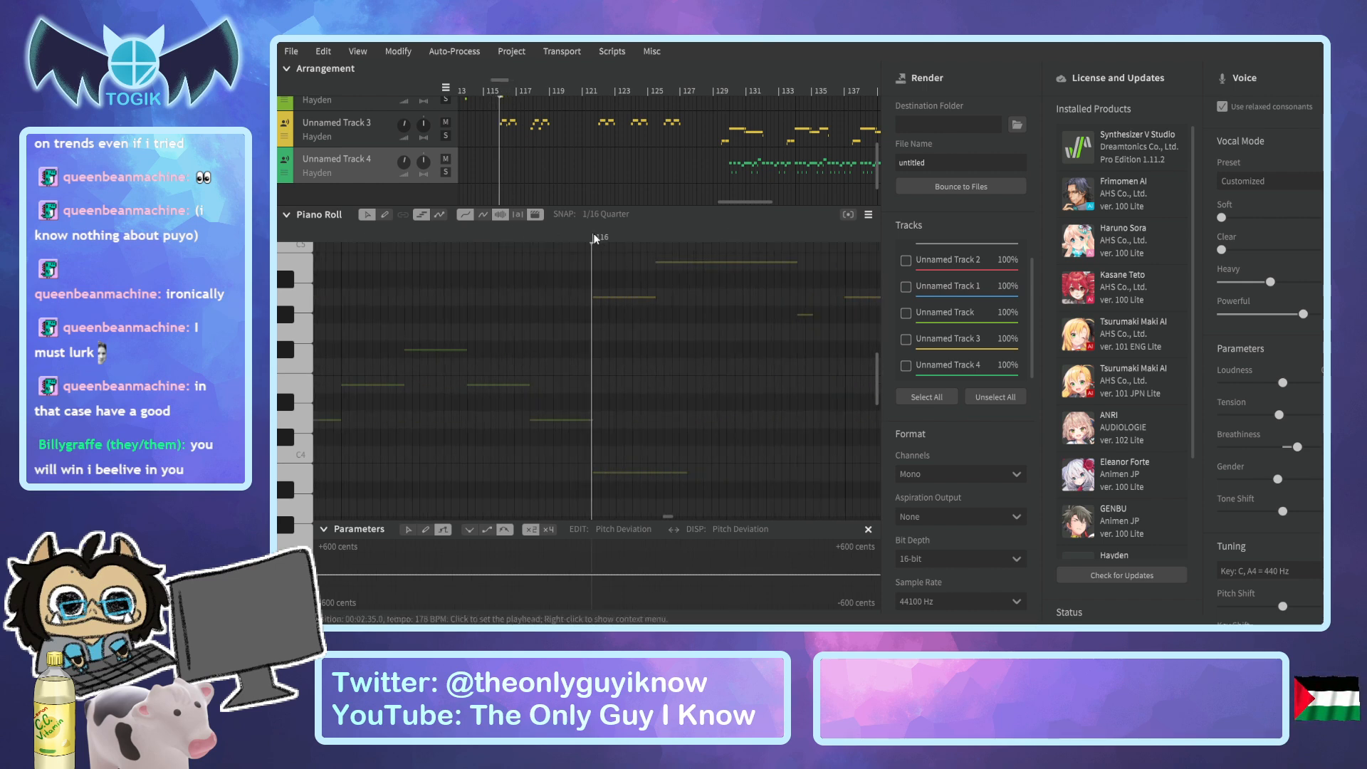
click(613, 329)
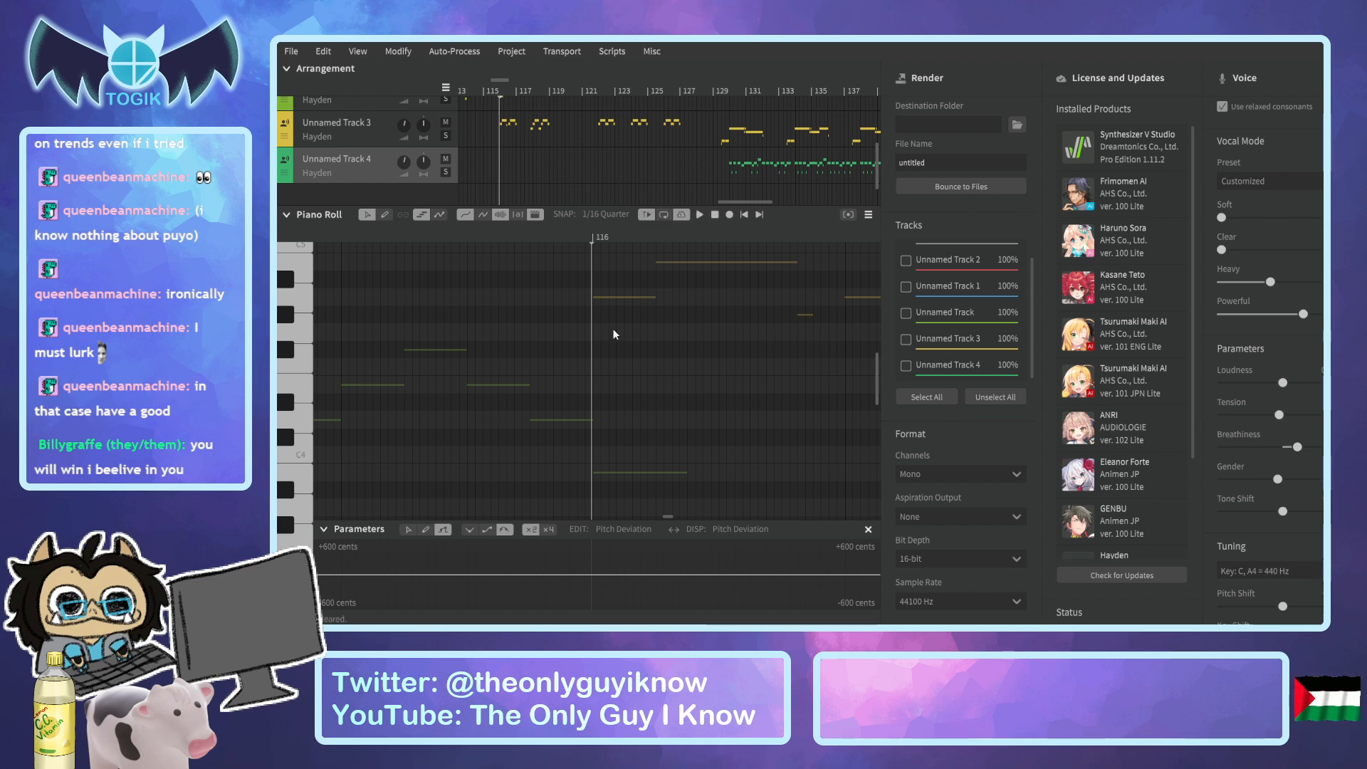
key(ctrl+v)
Play back the earlier phrases from about bar 36 to bar 39 to find the lead part that follows the harmonies.
scroll(596, 167, up, 3)
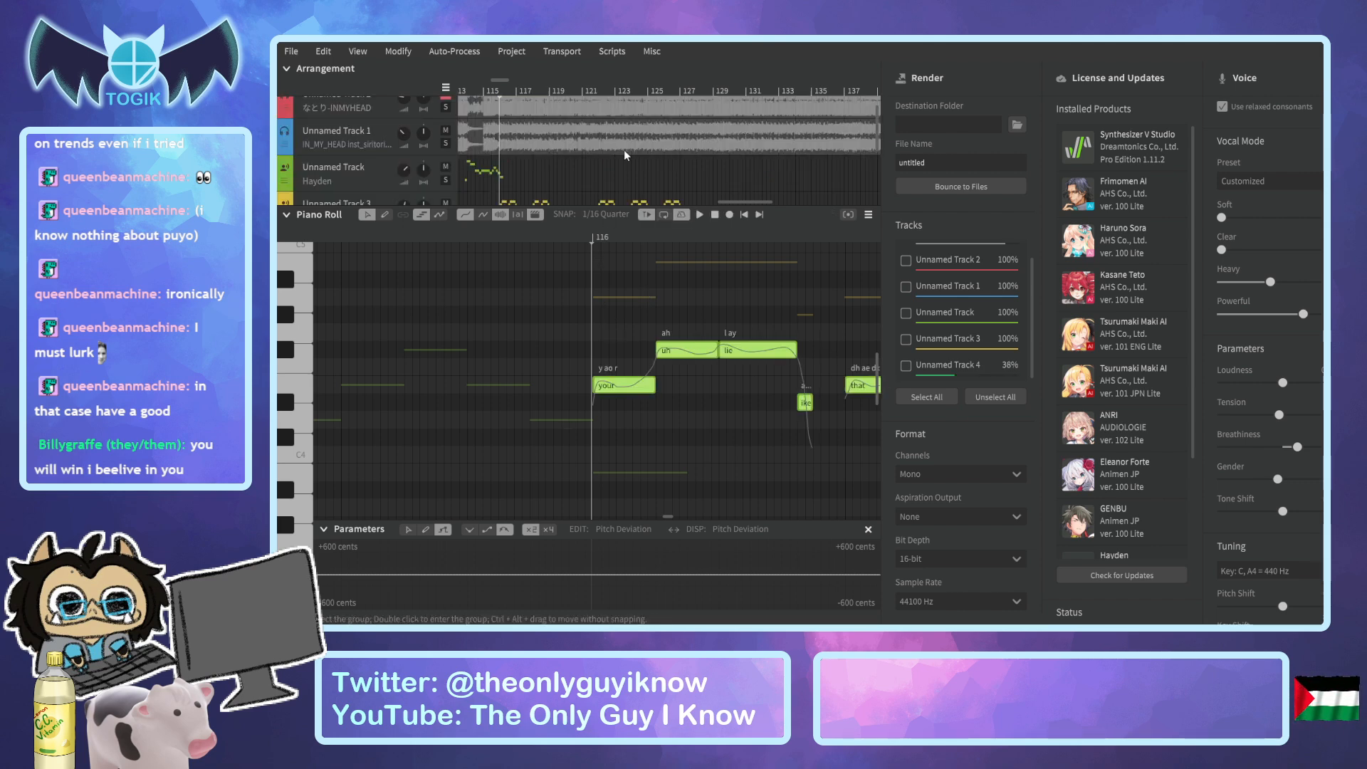
drag(757, 205, 560, 202)
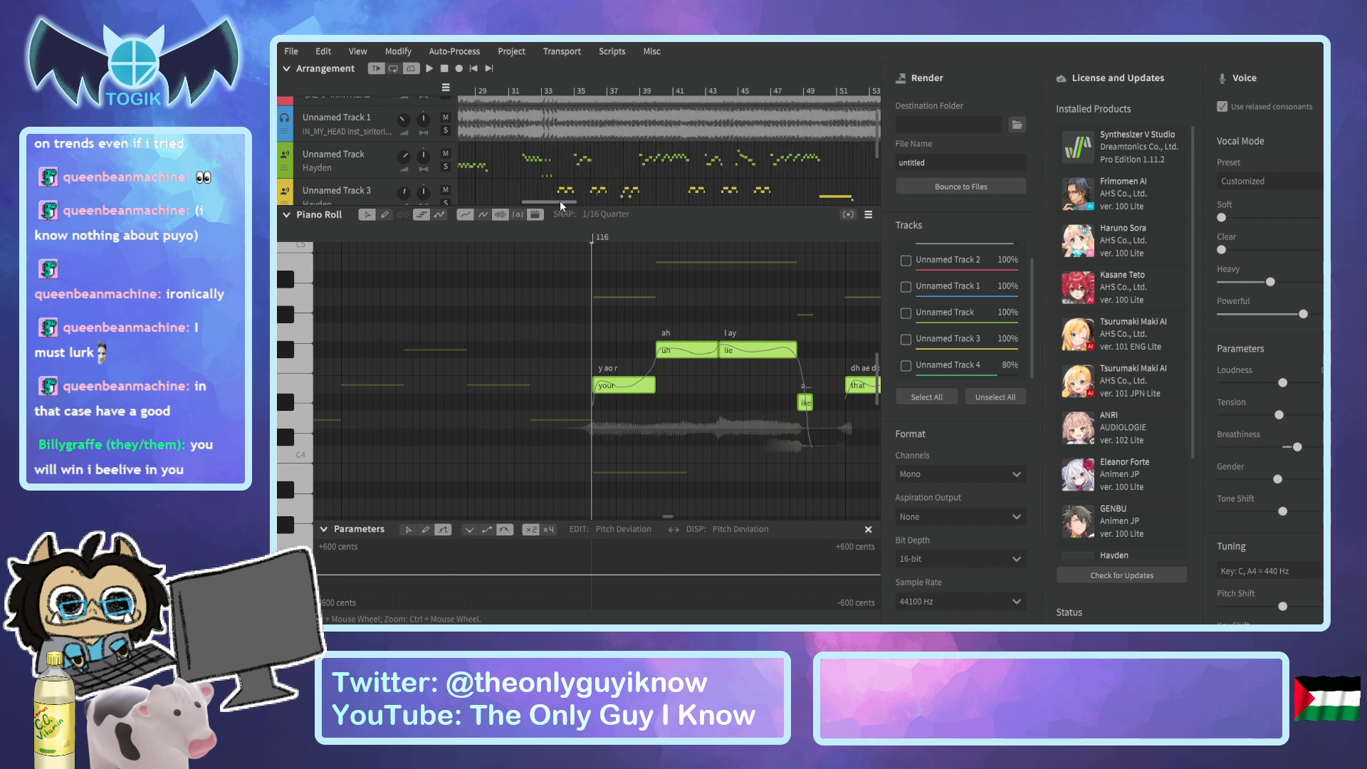
scroll(566, 149, down, 2)
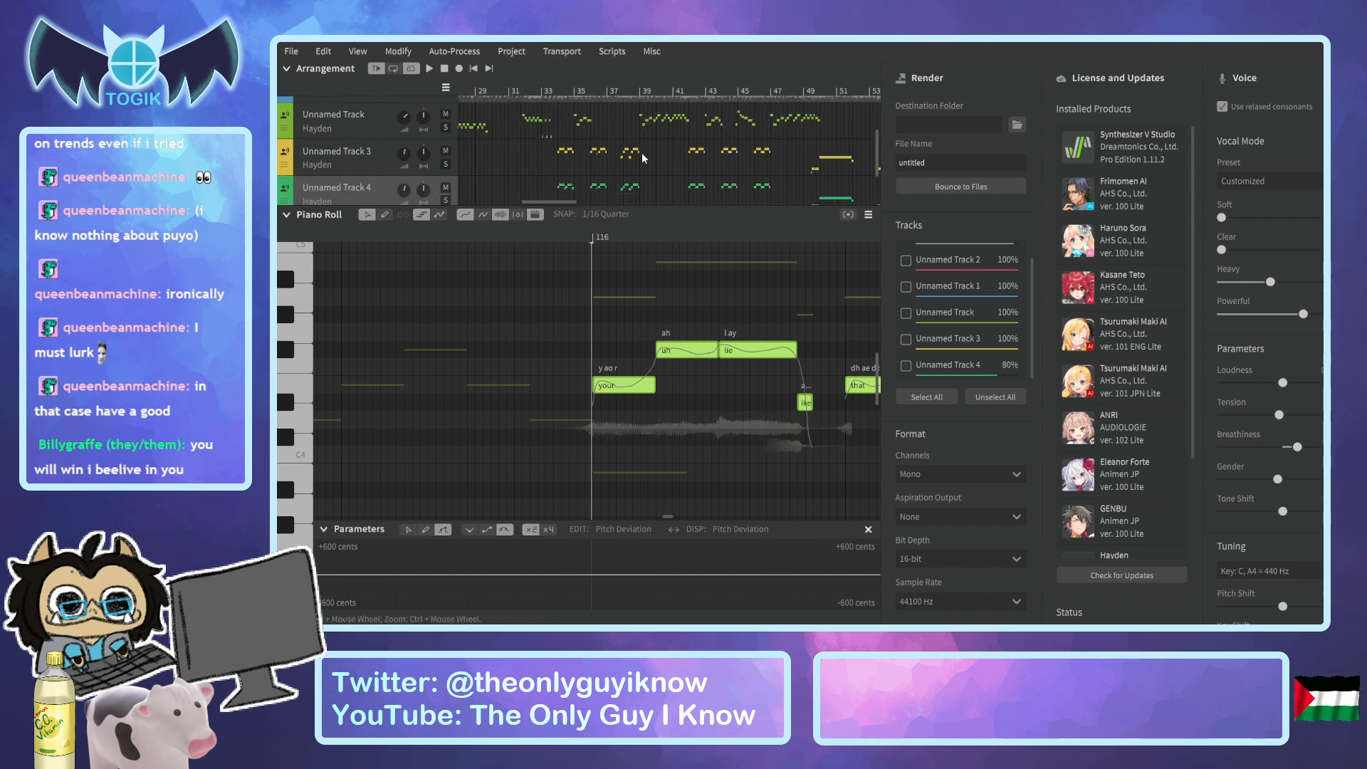
click(590, 89)
key(space)
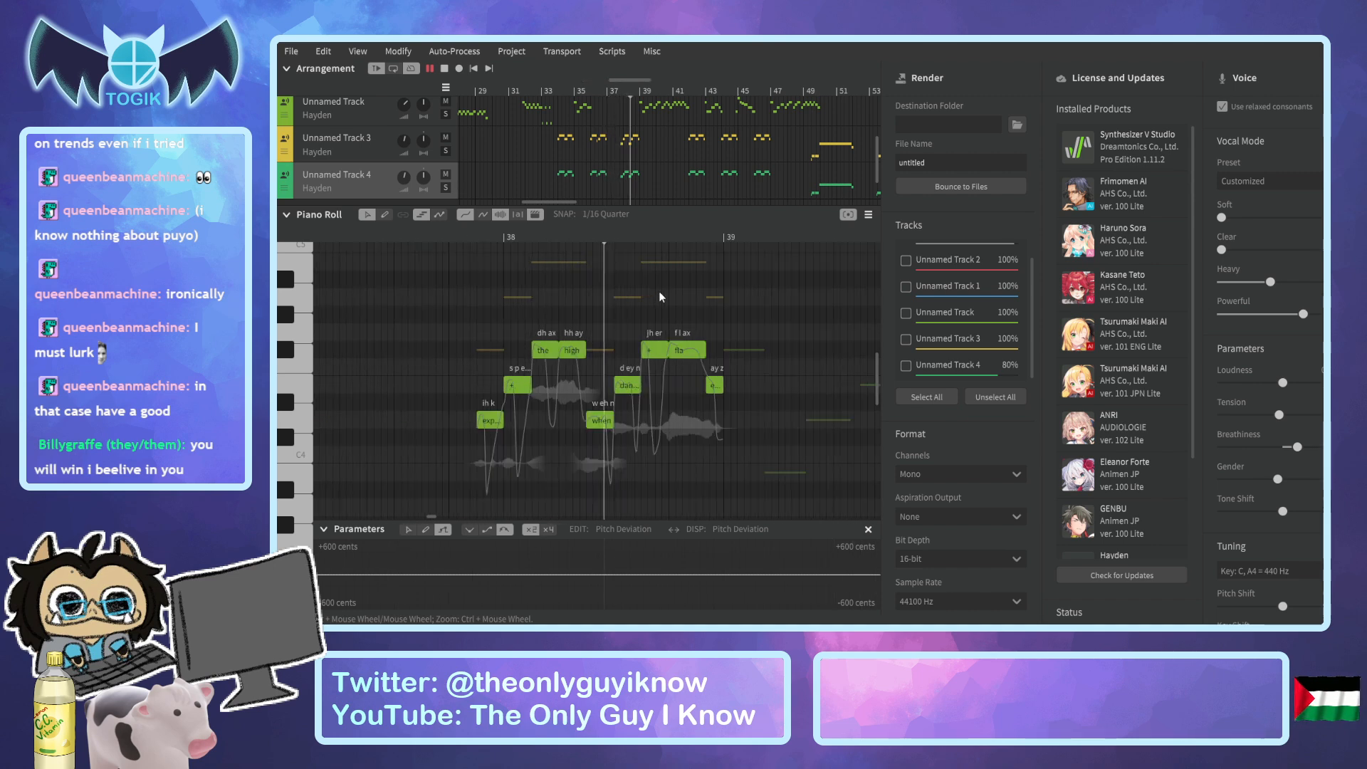
key(space)
Select all the lead vocal notes on Unnamed Track from bar 39 to about bar 50.
click(391, 103)
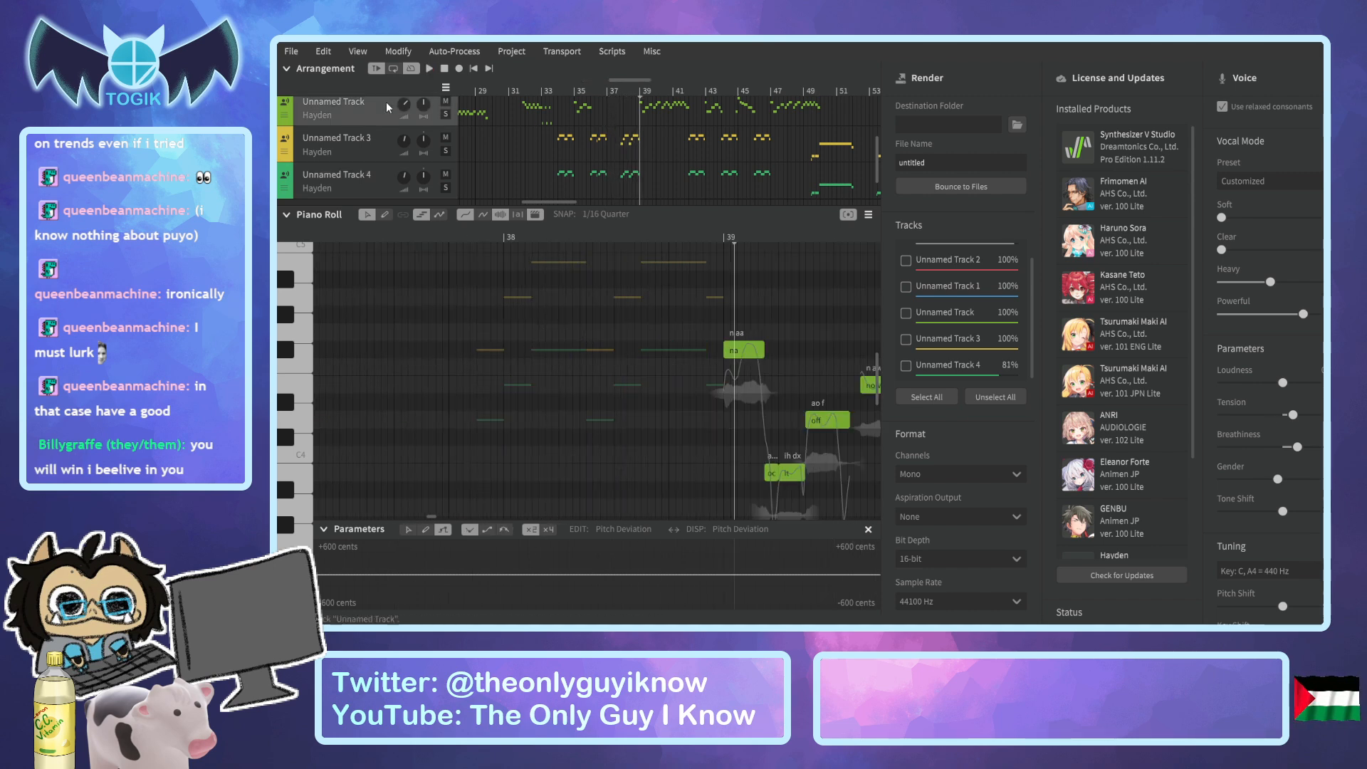
scroll(734, 292, up, 1)
drag(552, 200, 567, 200)
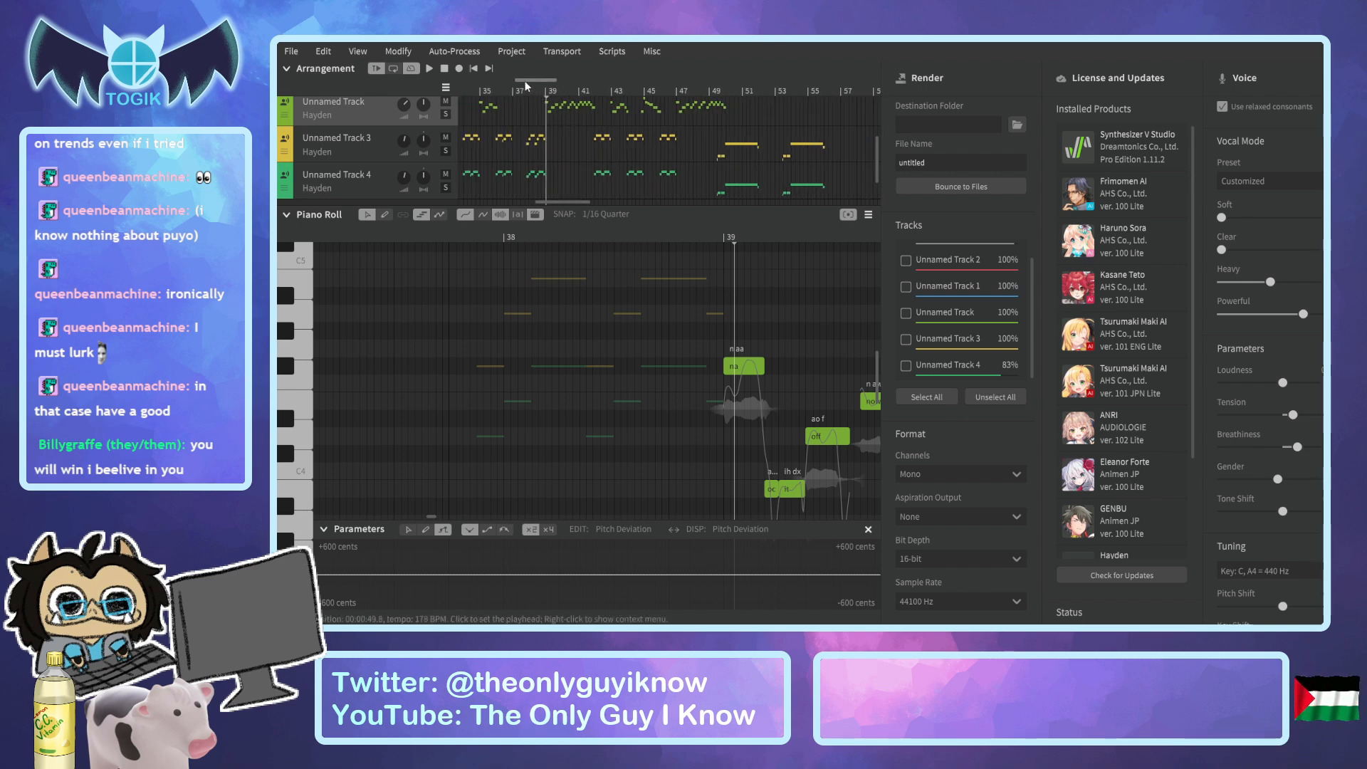
drag(524, 81, 551, 86)
scroll(573, 343, down, 4)
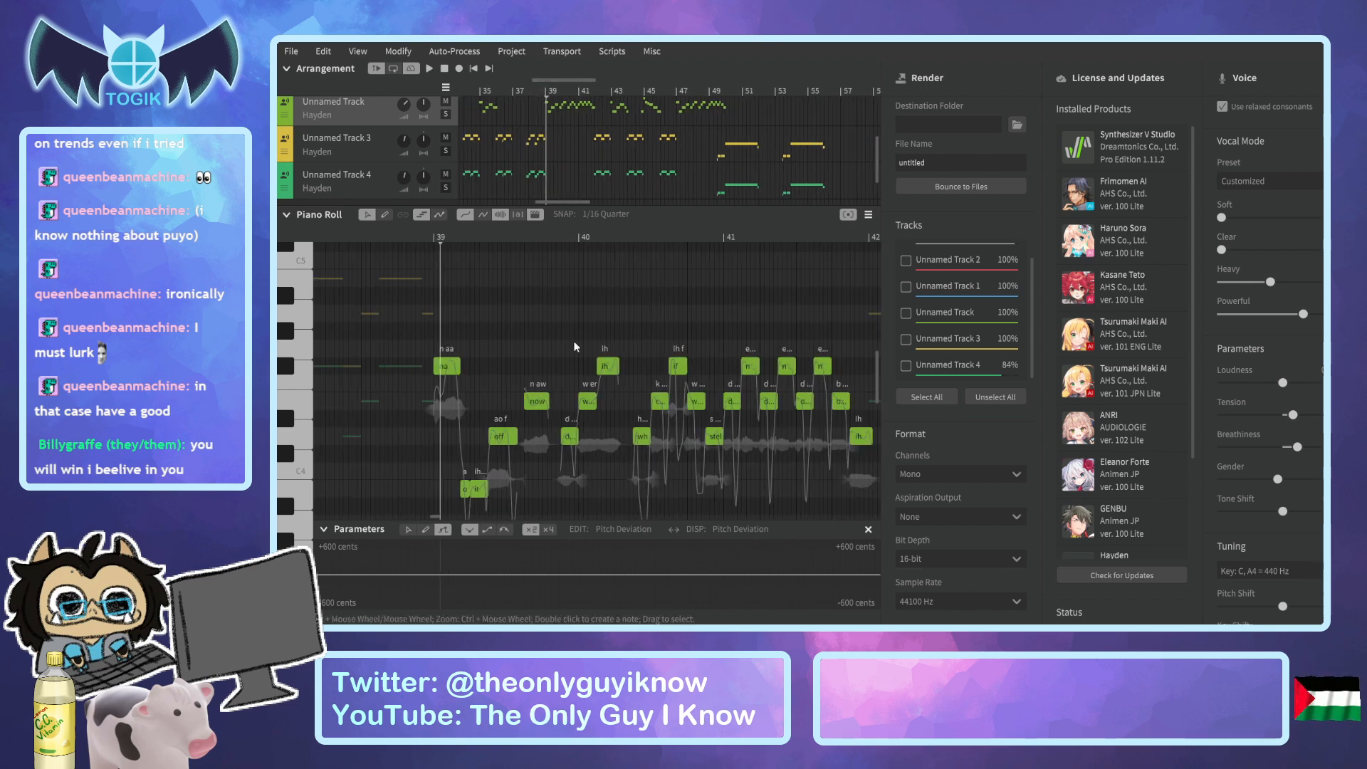
scroll(576, 346, down, 2)
drag(438, 517, 448, 517)
scroll(460, 435, down, 2)
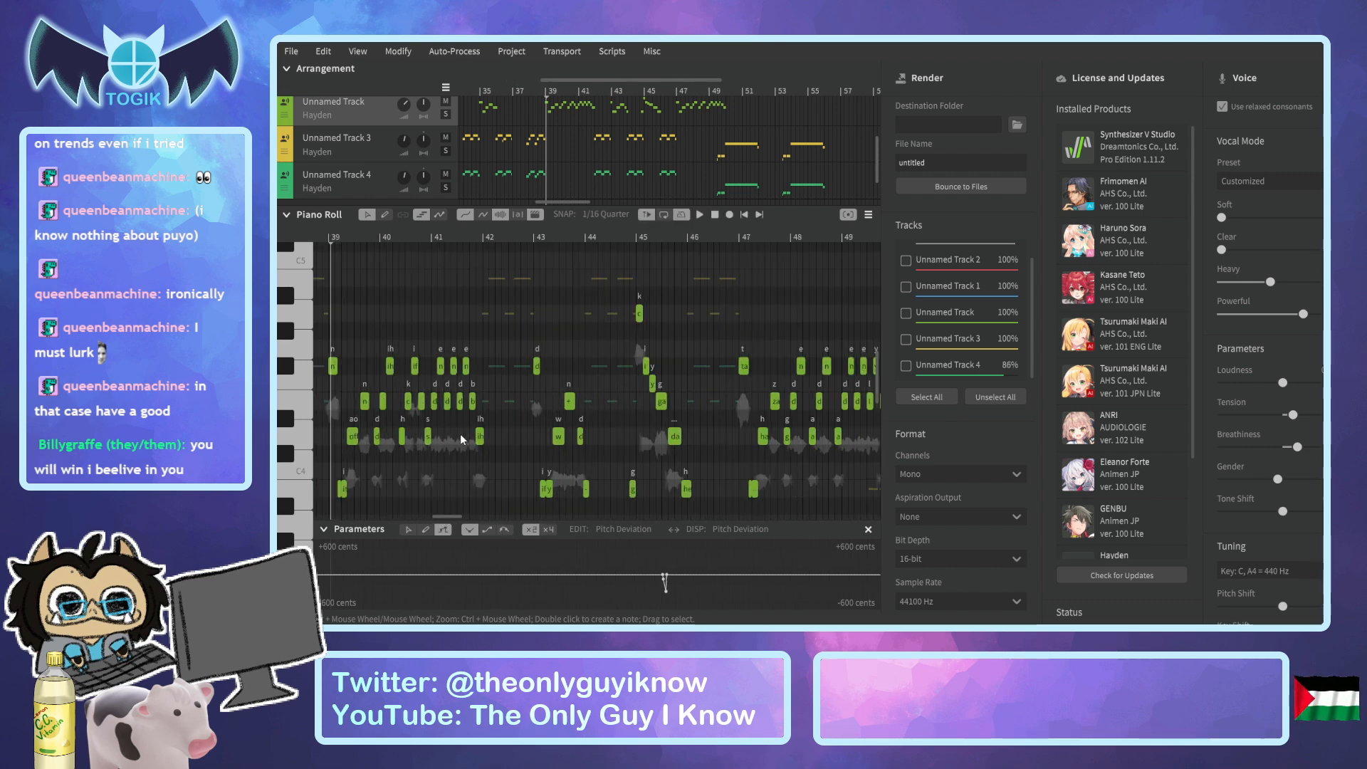
scroll(461, 435, down, 2)
drag(354, 285, 822, 559)
scroll(705, 451, down, 2)
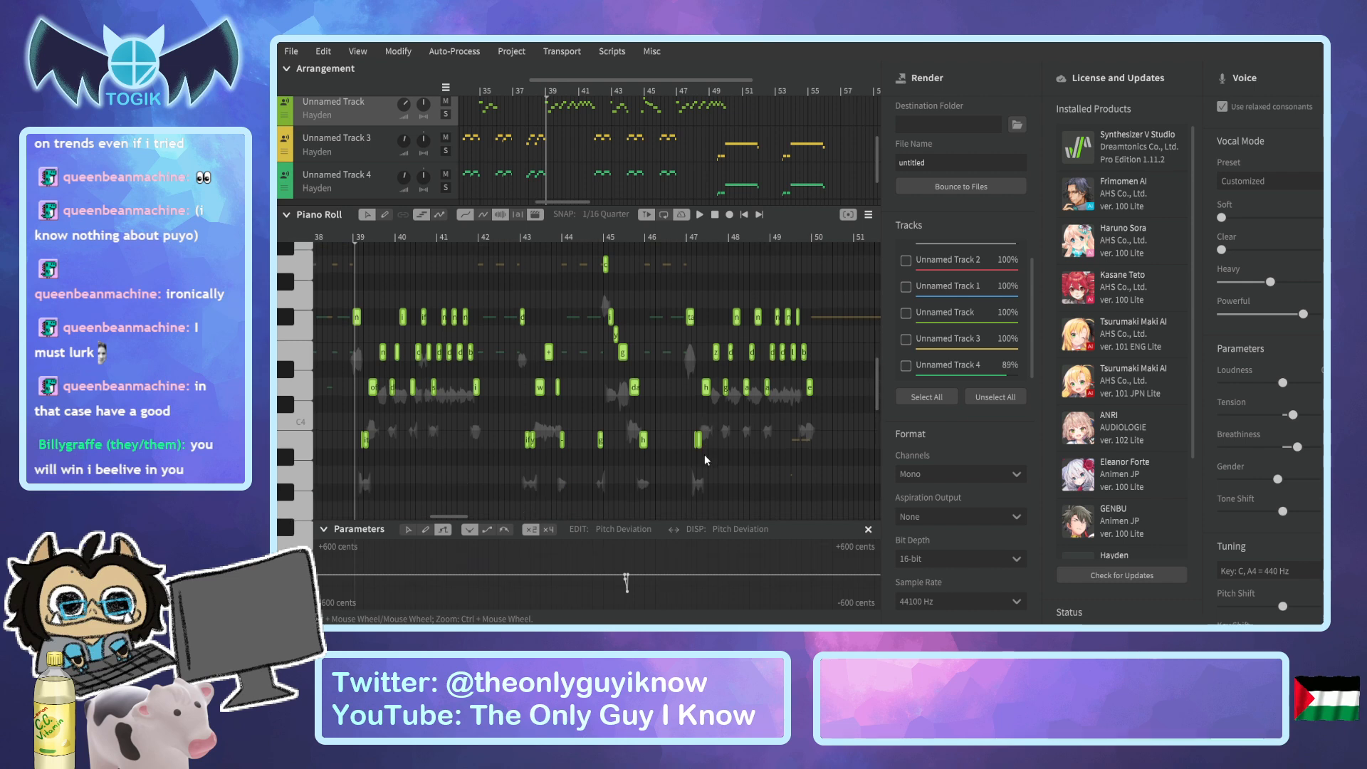
Include the pitch deviation points near bar 45 in the lead vocal selection and copy it.
drag(617, 560, 638, 601)
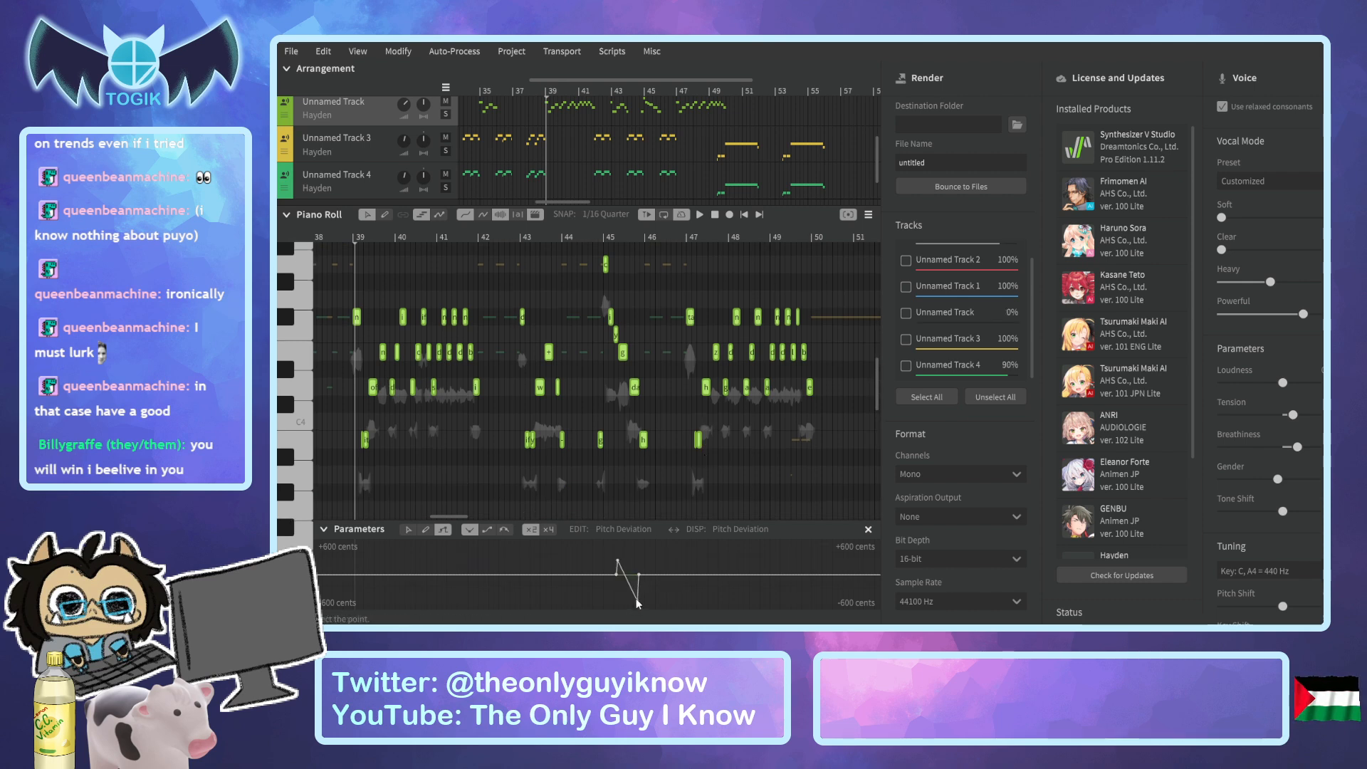
click(410, 527)
drag(639, 603, 644, 606)
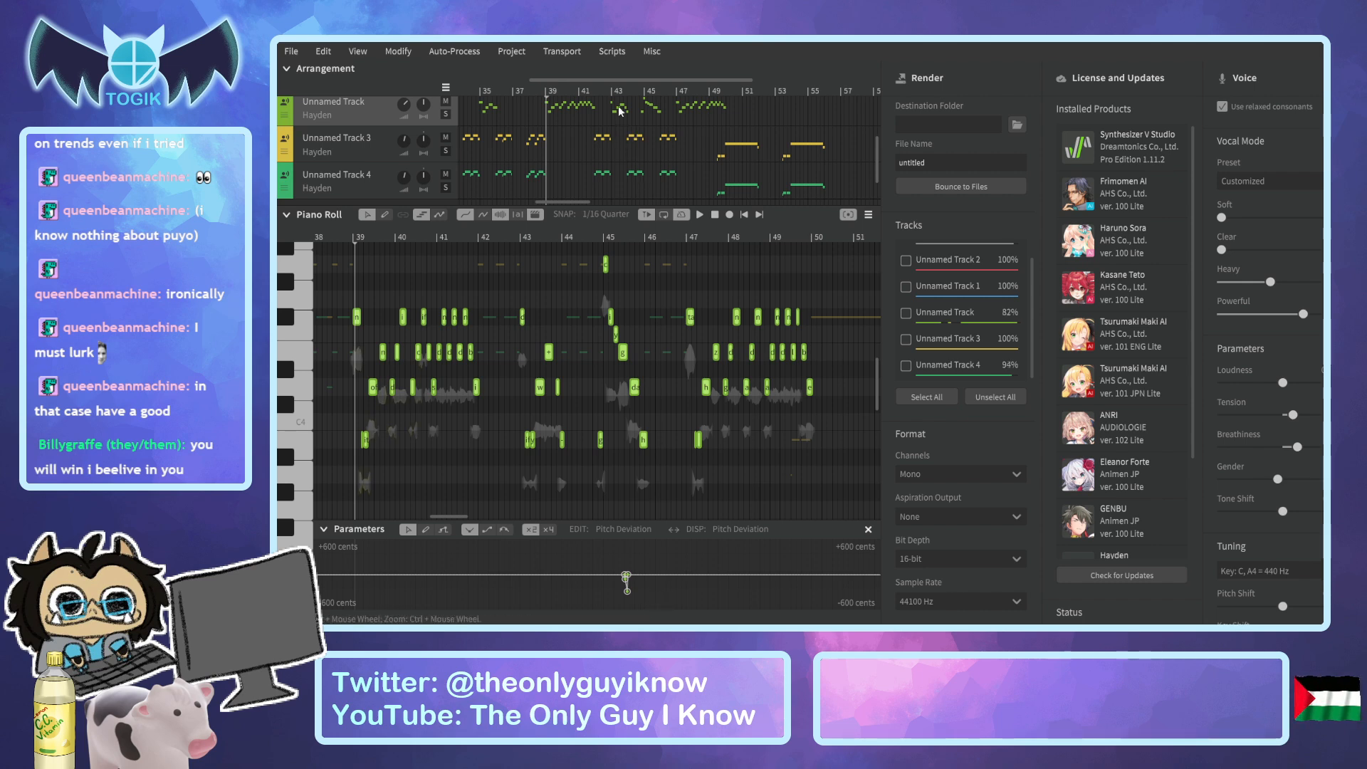
Paste the copied lead vocal notes onto Unnamed Track, starting at bar 119.
drag(605, 83, 638, 84)
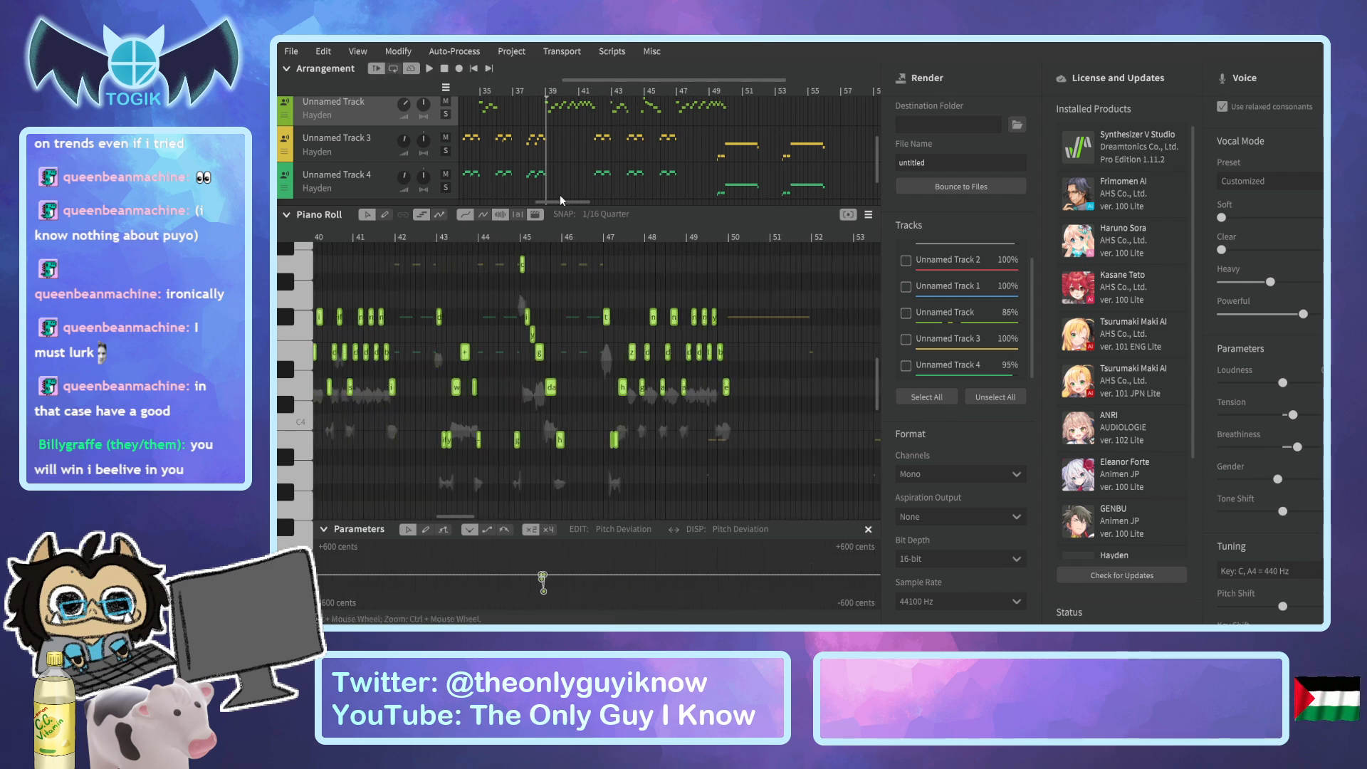
drag(565, 201, 731, 217)
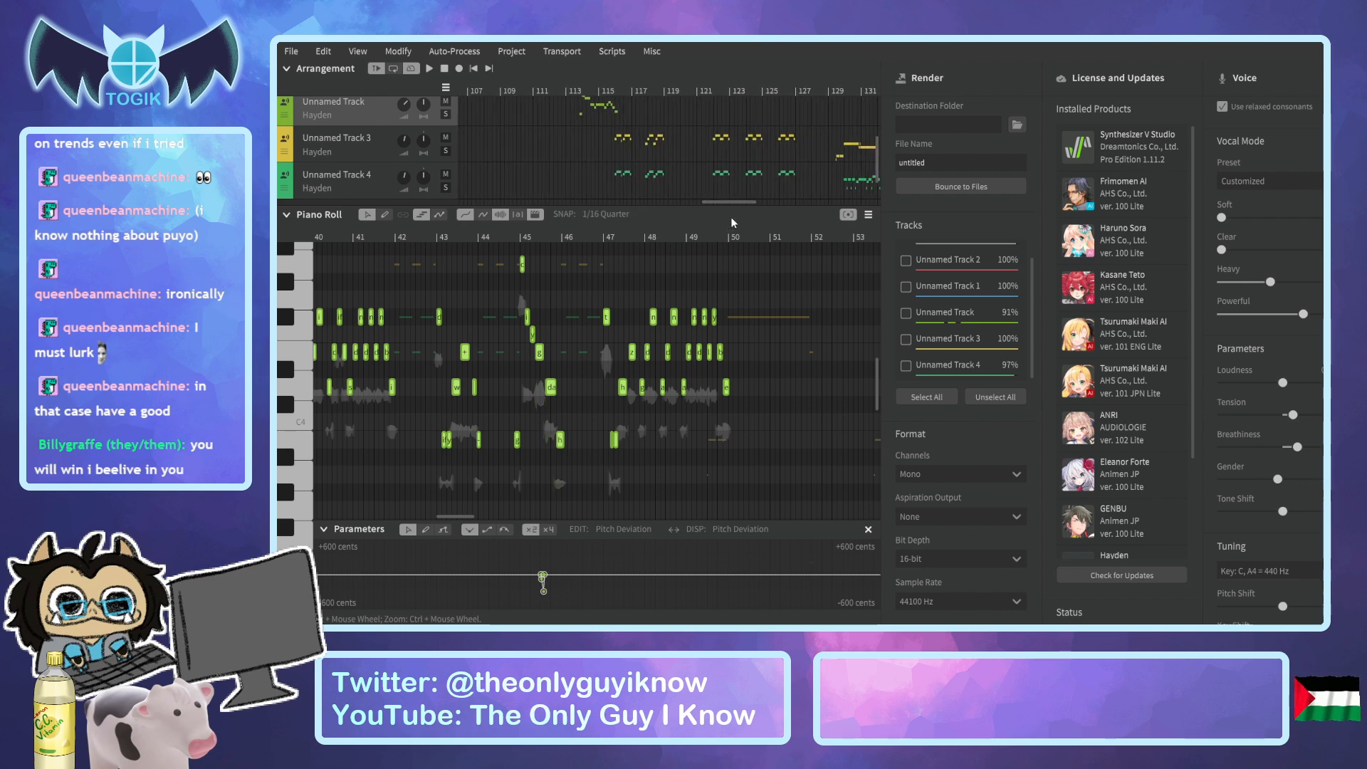
click(630, 89)
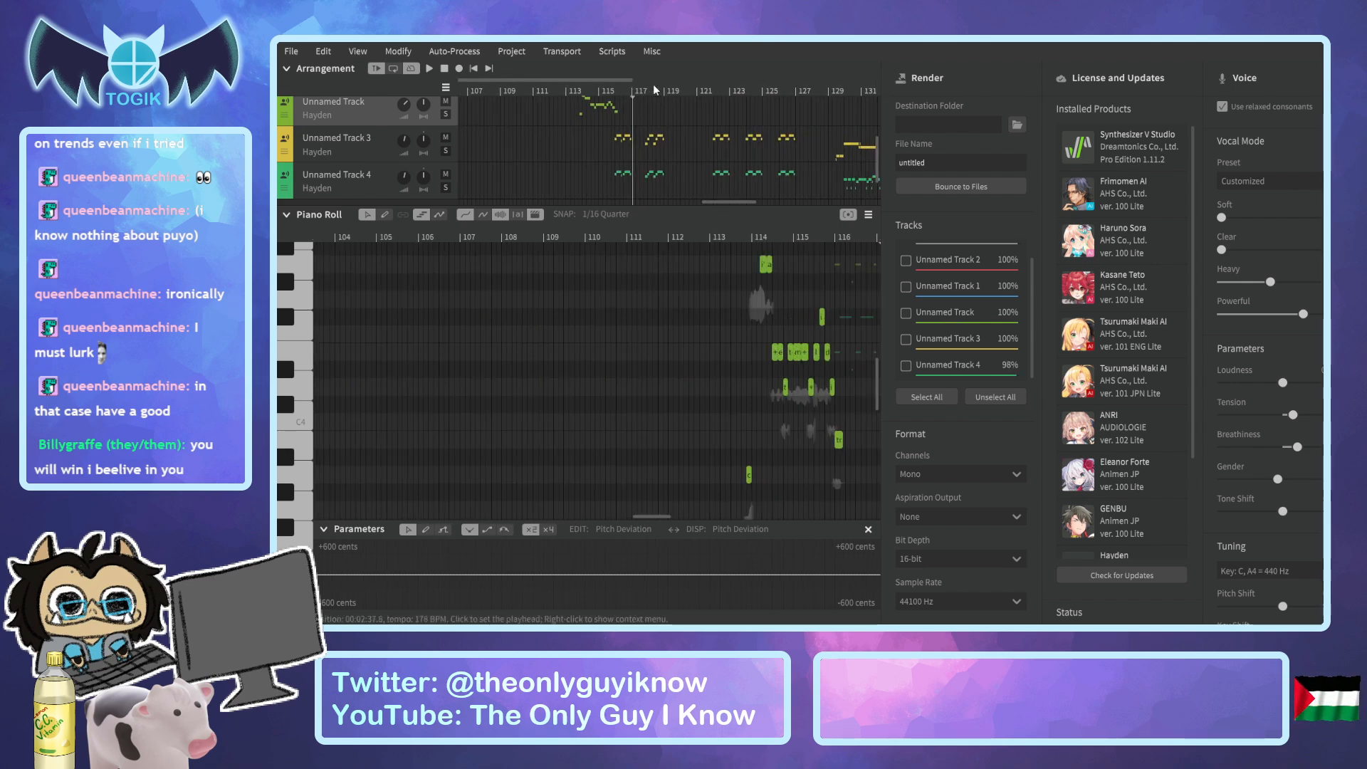
click(664, 92)
scroll(746, 313, up, 6)
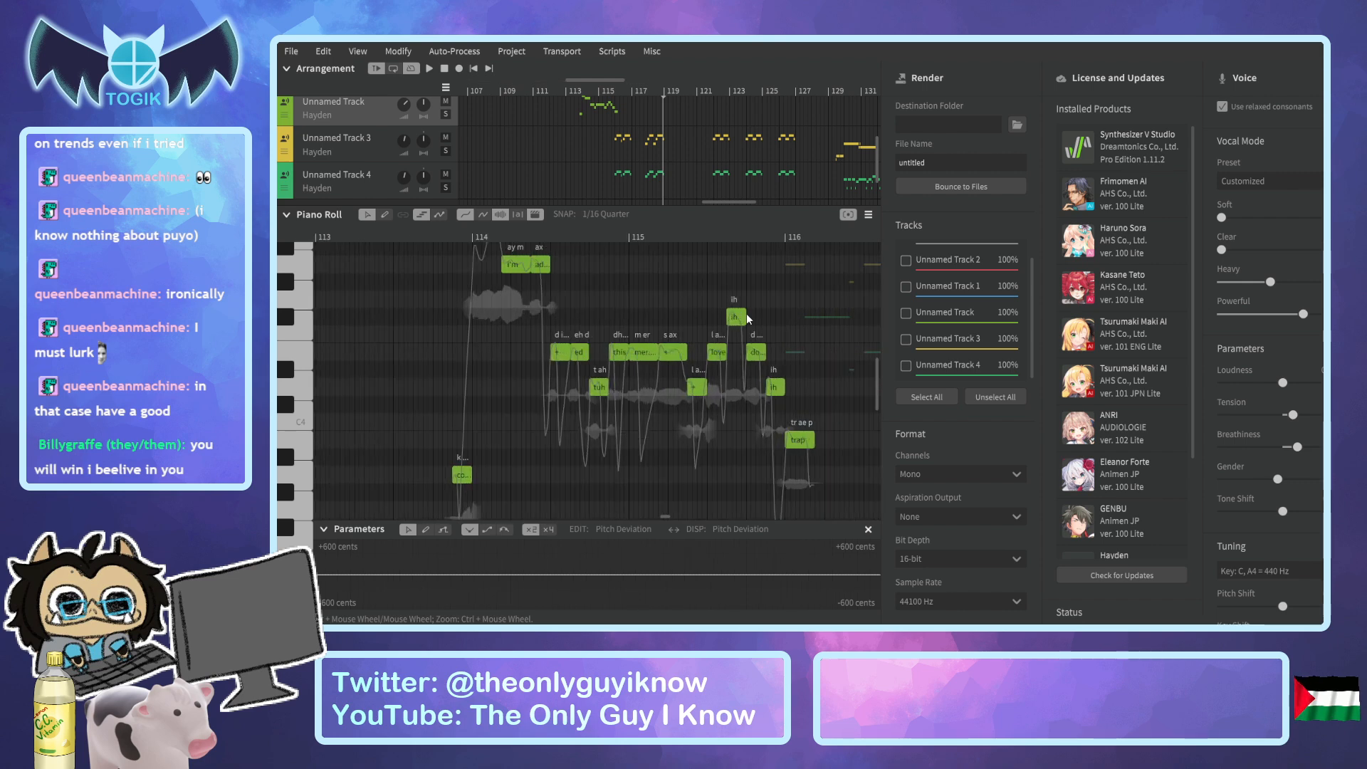
drag(604, 78, 671, 81)
click(530, 236)
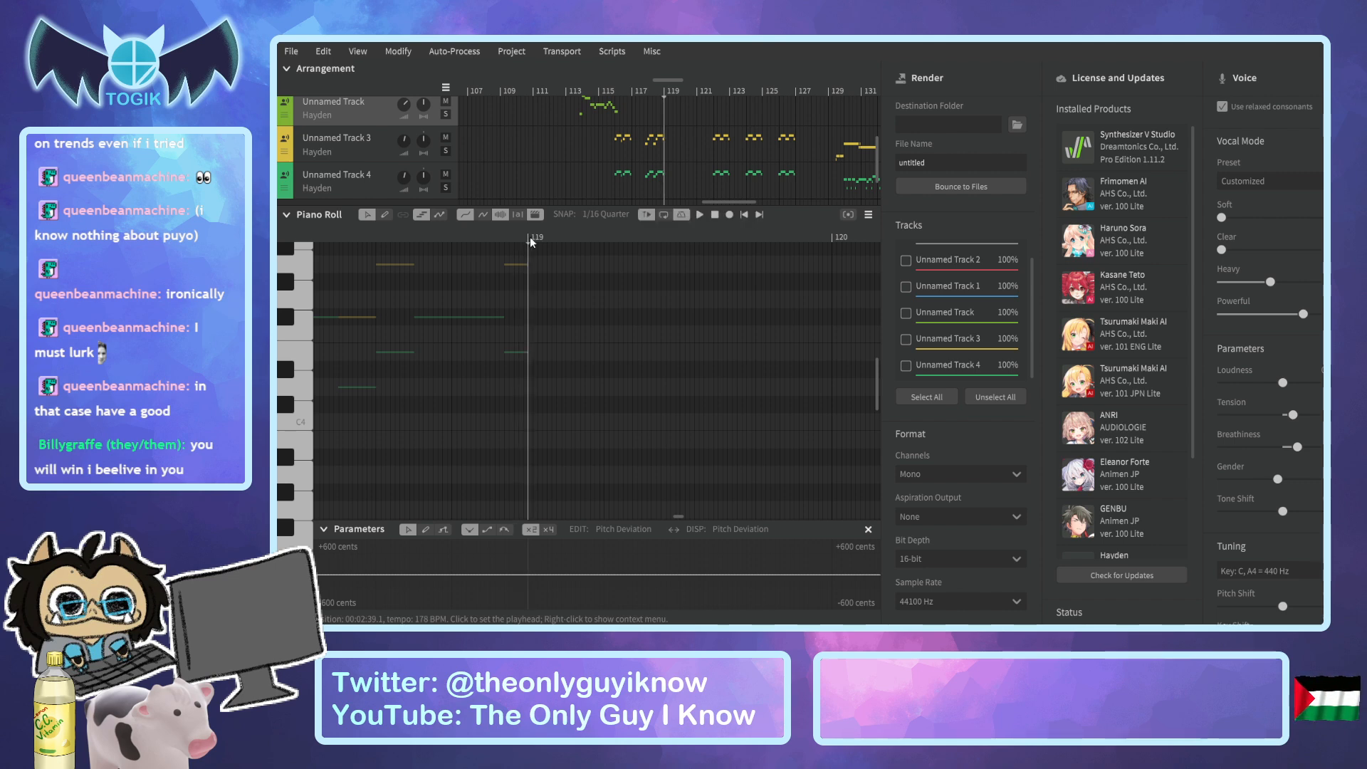
key(ctrl+v)
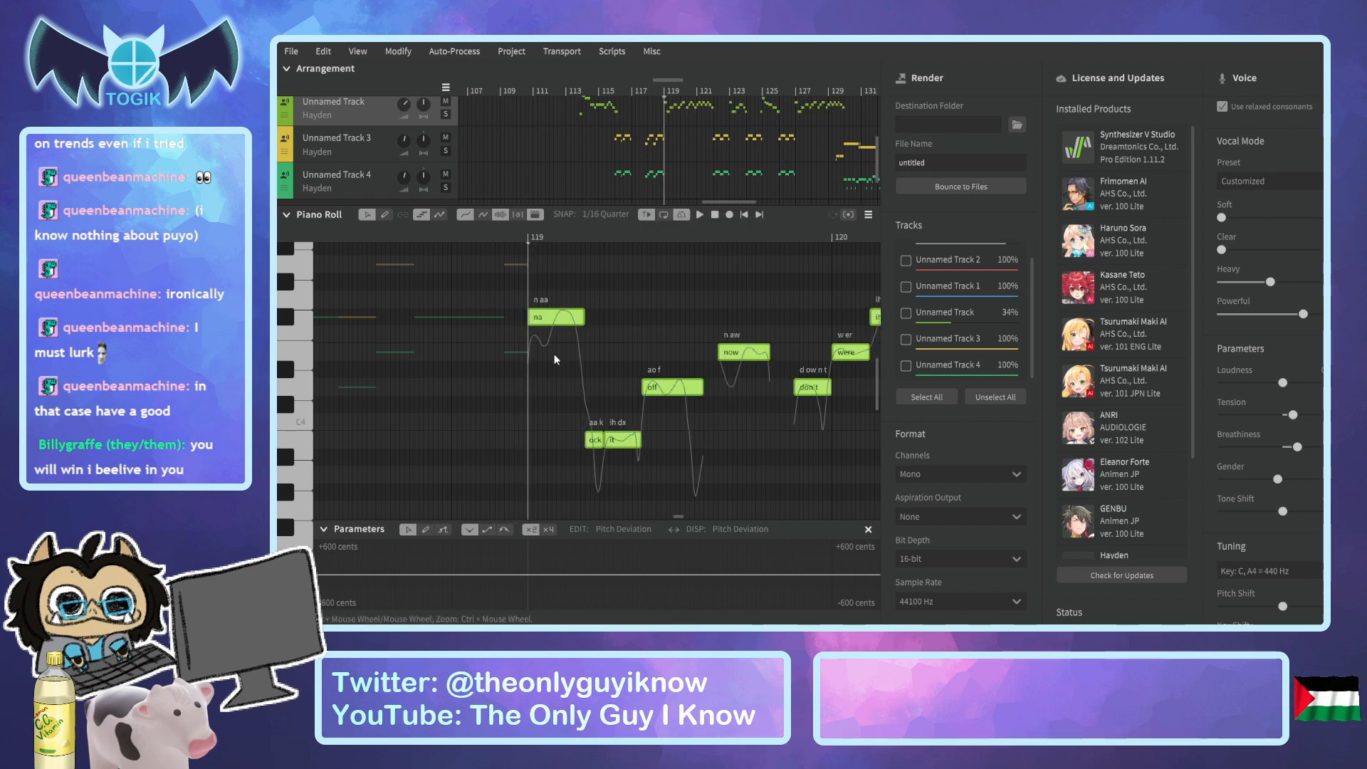
Play back the song from about bar 113 through bar 154 to check the pasted vocals and the ending.
click(578, 91)
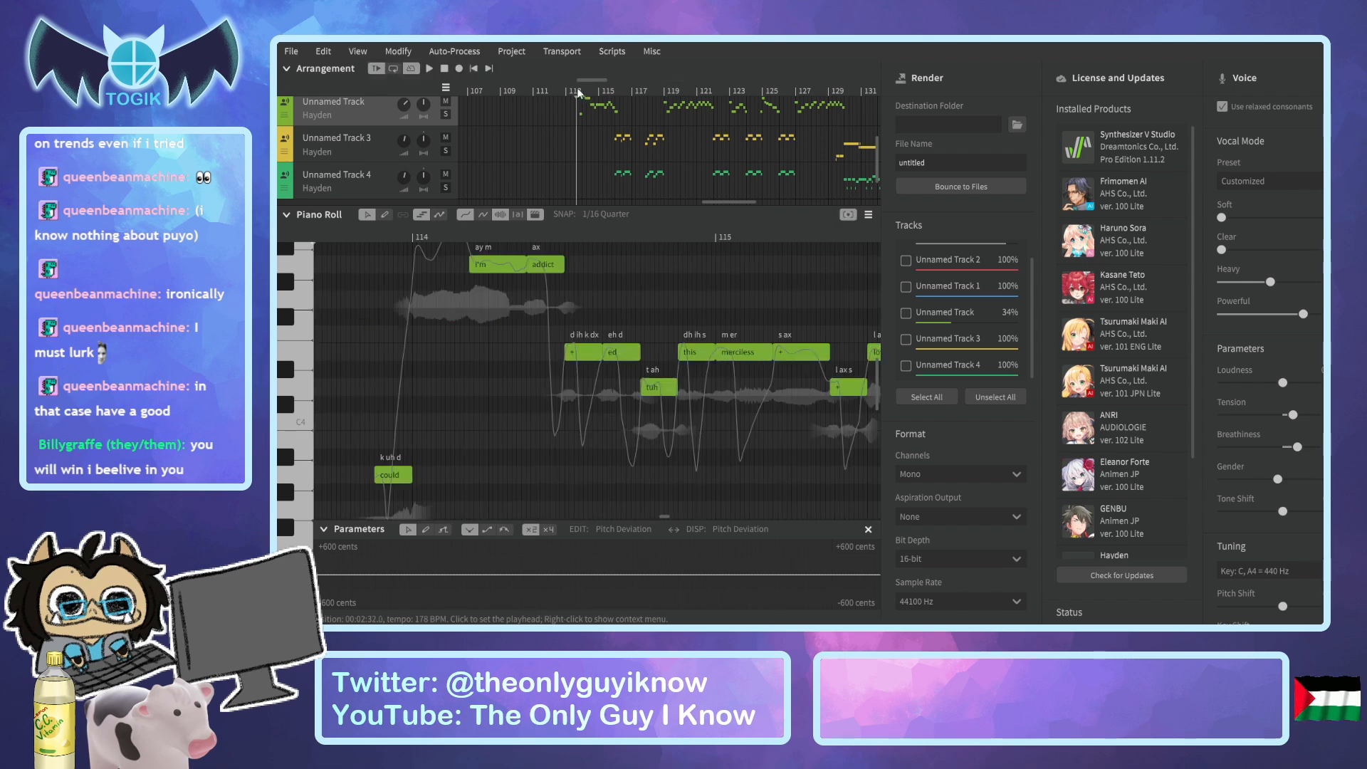
scroll(656, 143, down, 2)
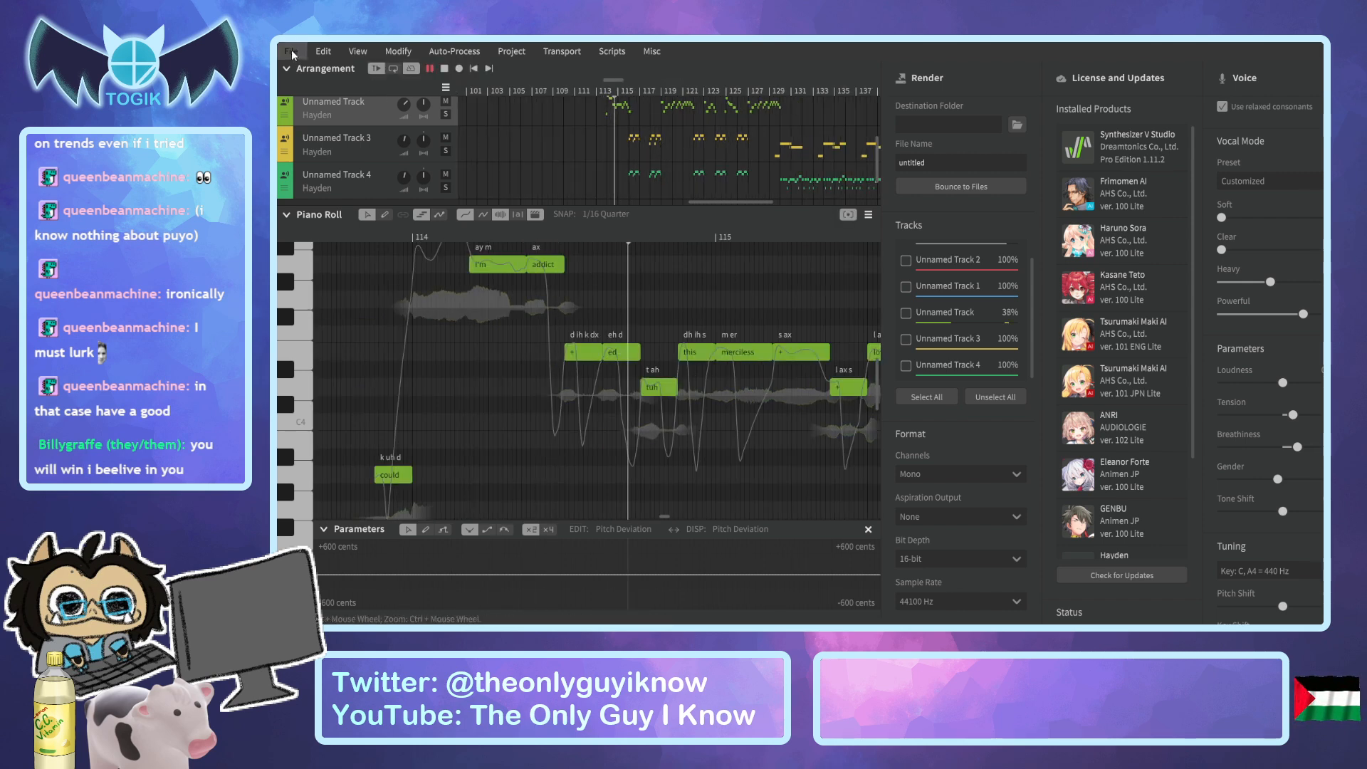
scroll(520, 168, up, 2)
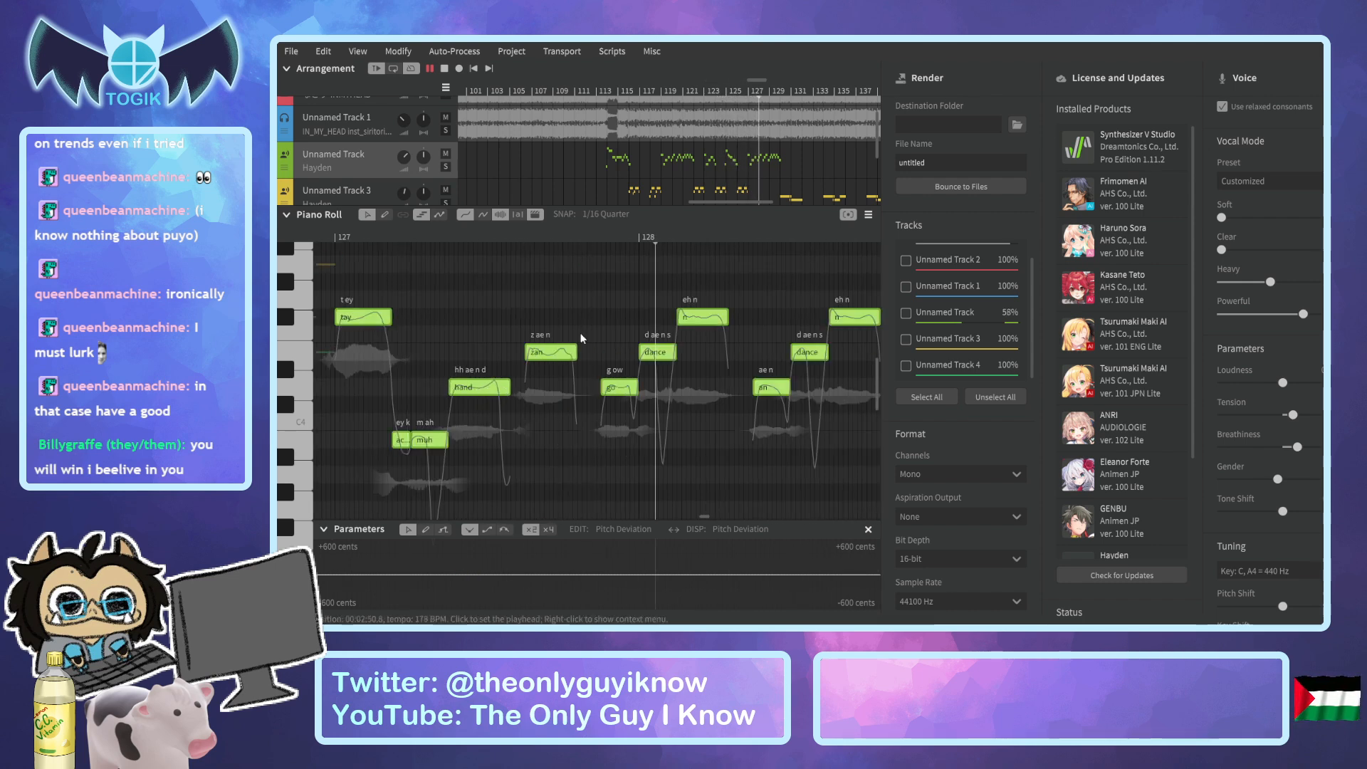
click(605, 433)
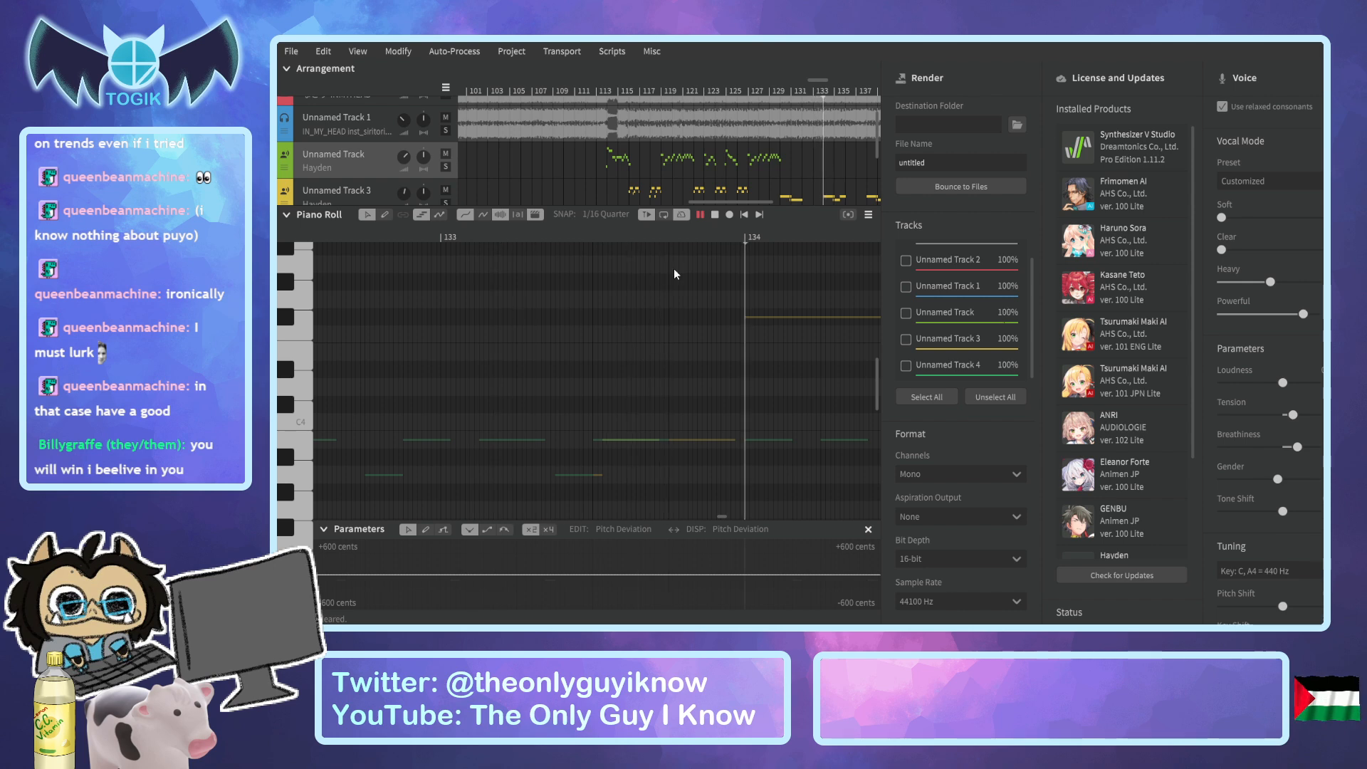
scroll(703, 172, down, 1)
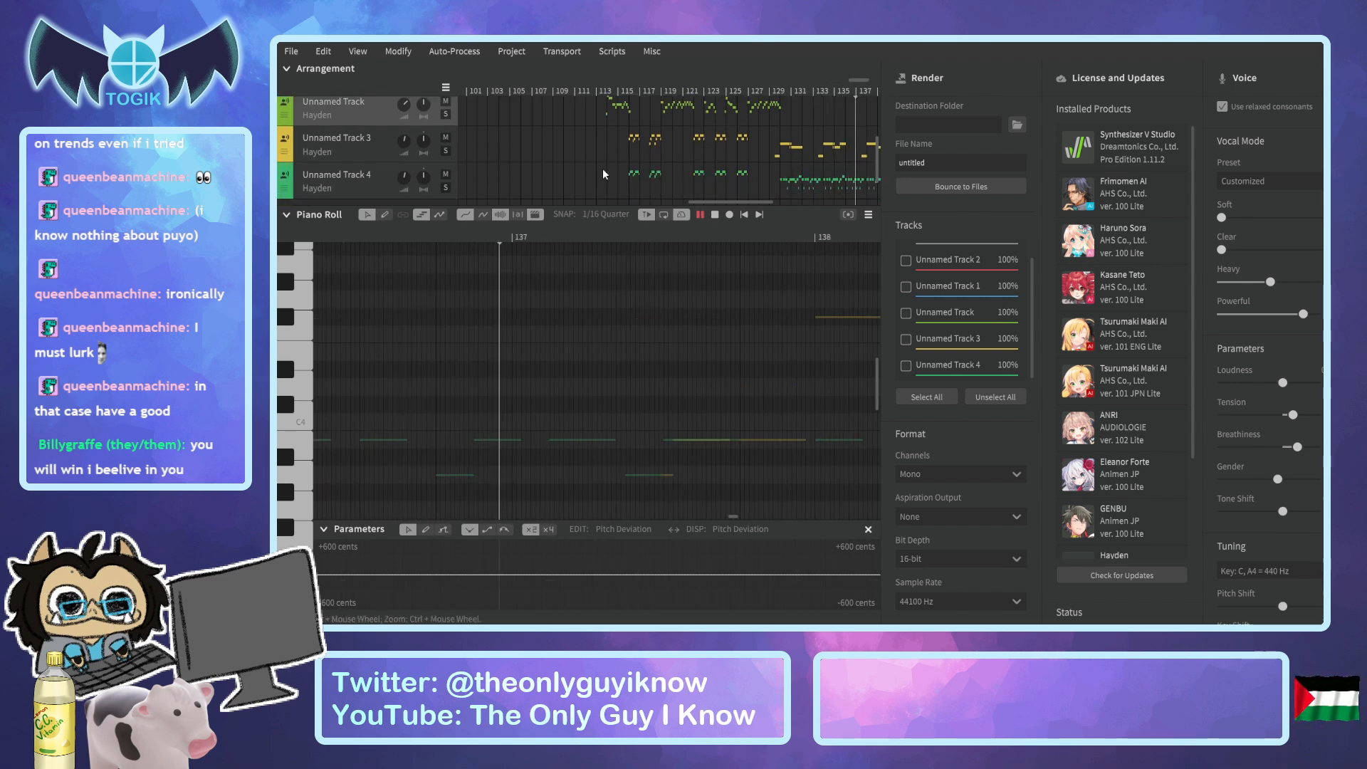
drag(404, 178, 404, 167)
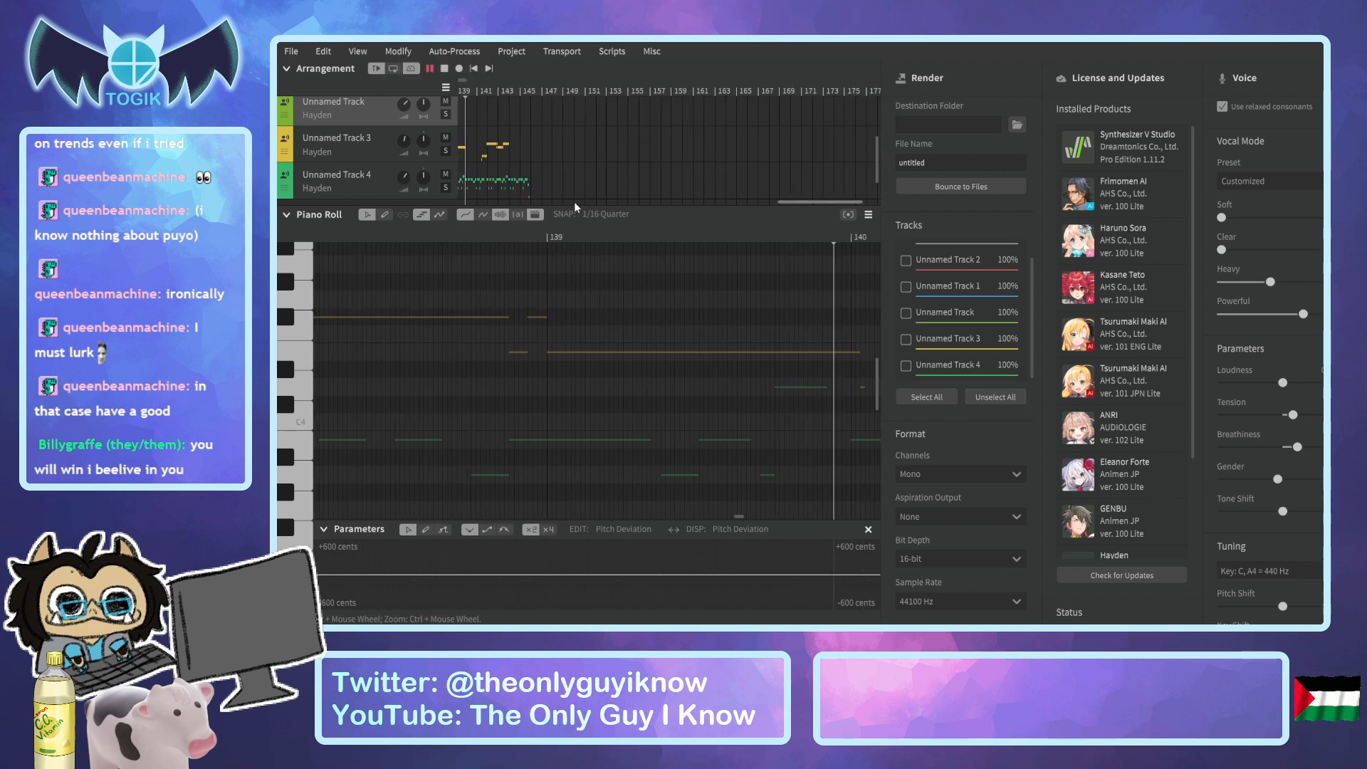
drag(812, 203, 774, 204)
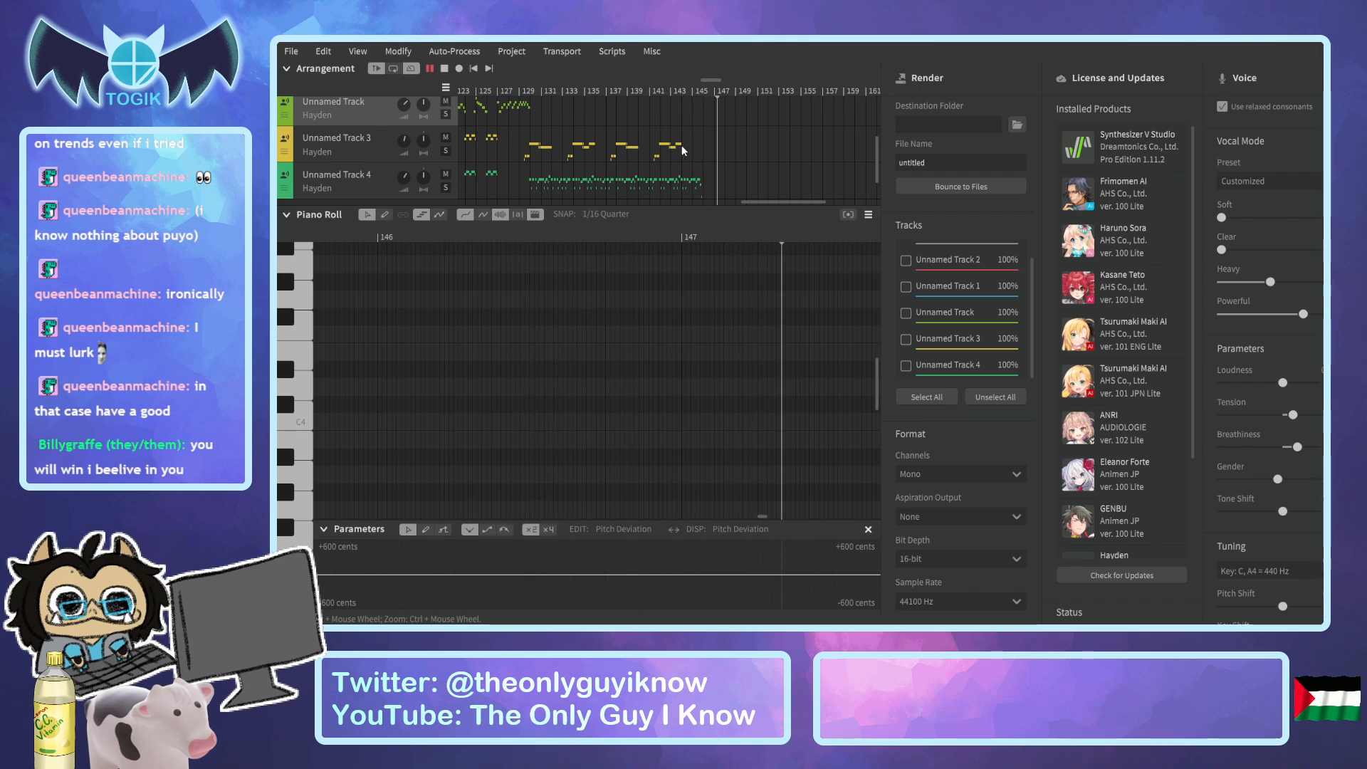
drag(802, 200, 790, 202)
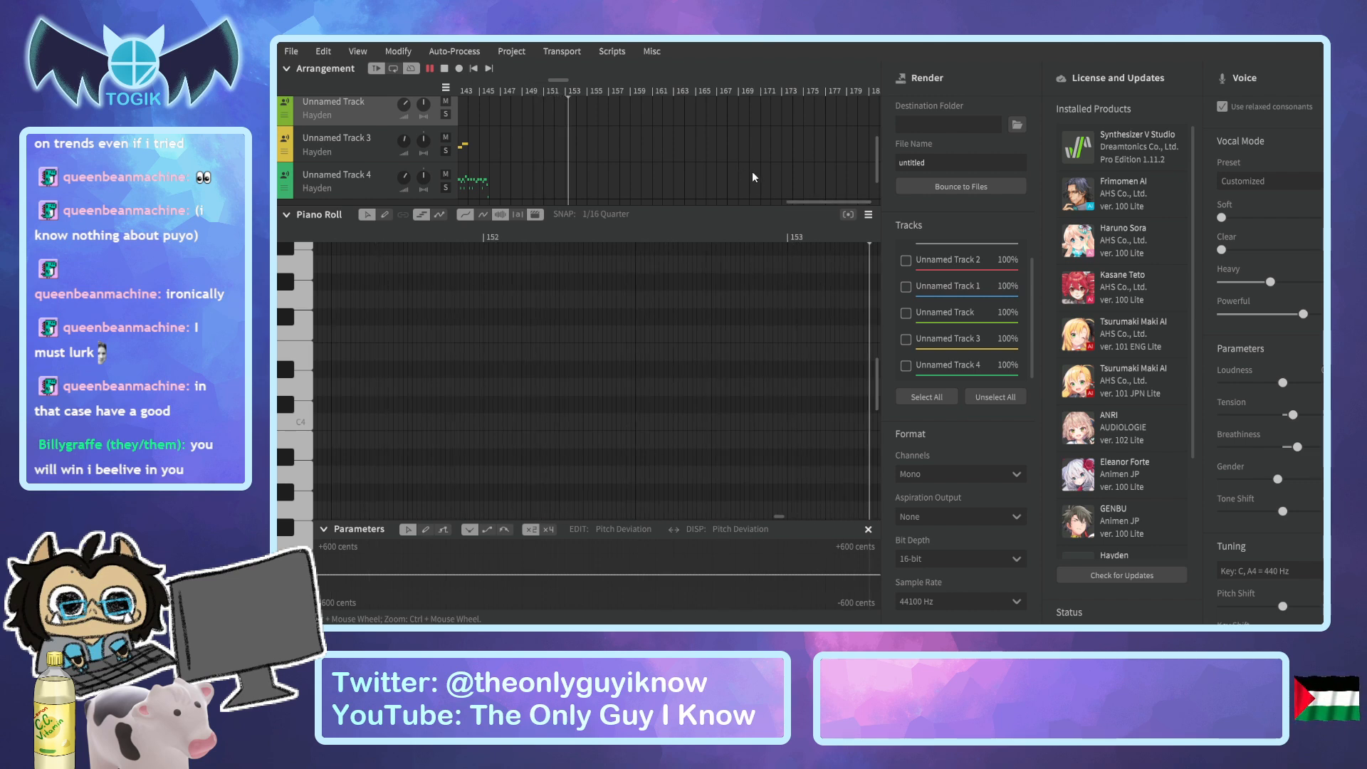
key(space)
Isolate the original vocal for listening by unmuting Unnamed Track 2 and muting Unnamed Track 1 and Unnamed Track 3.
drag(843, 203, 726, 202)
scroll(747, 158, up, 2)
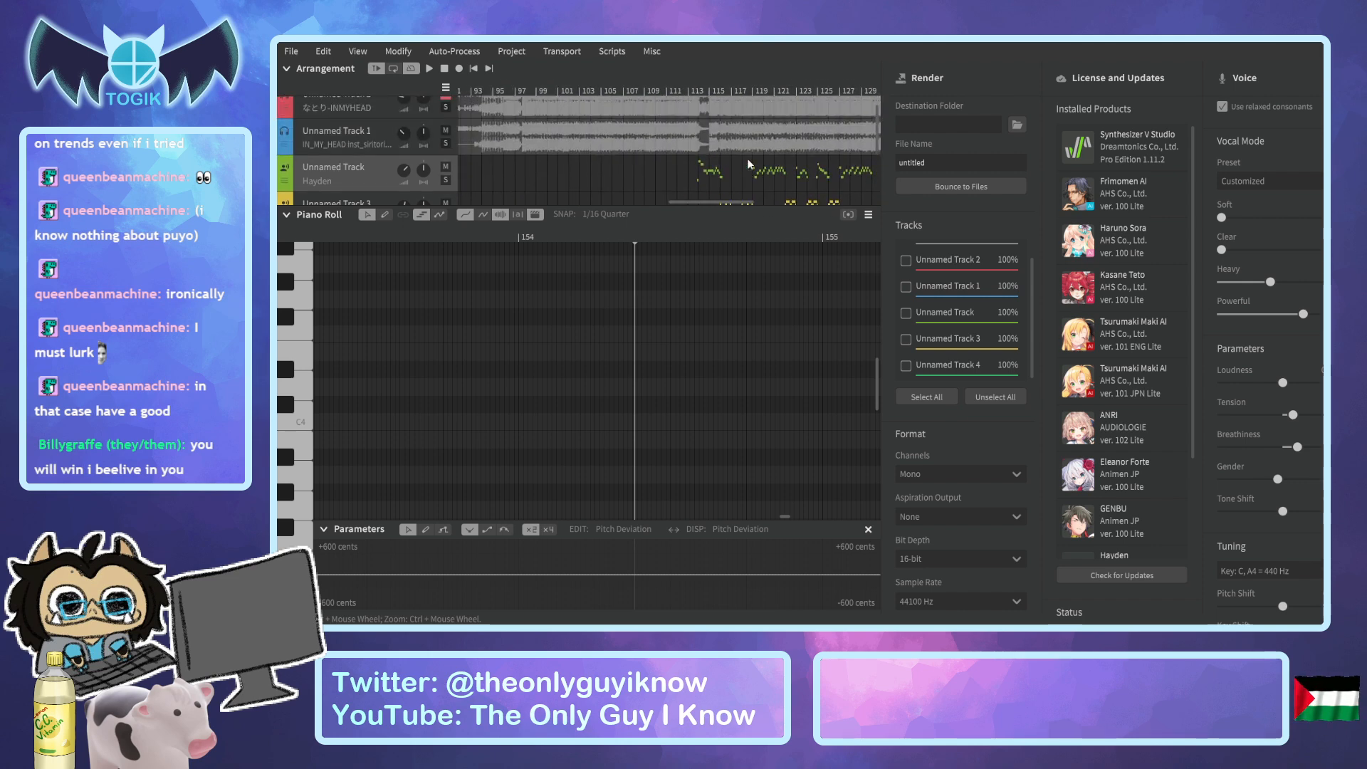
scroll(748, 164, up, 1)
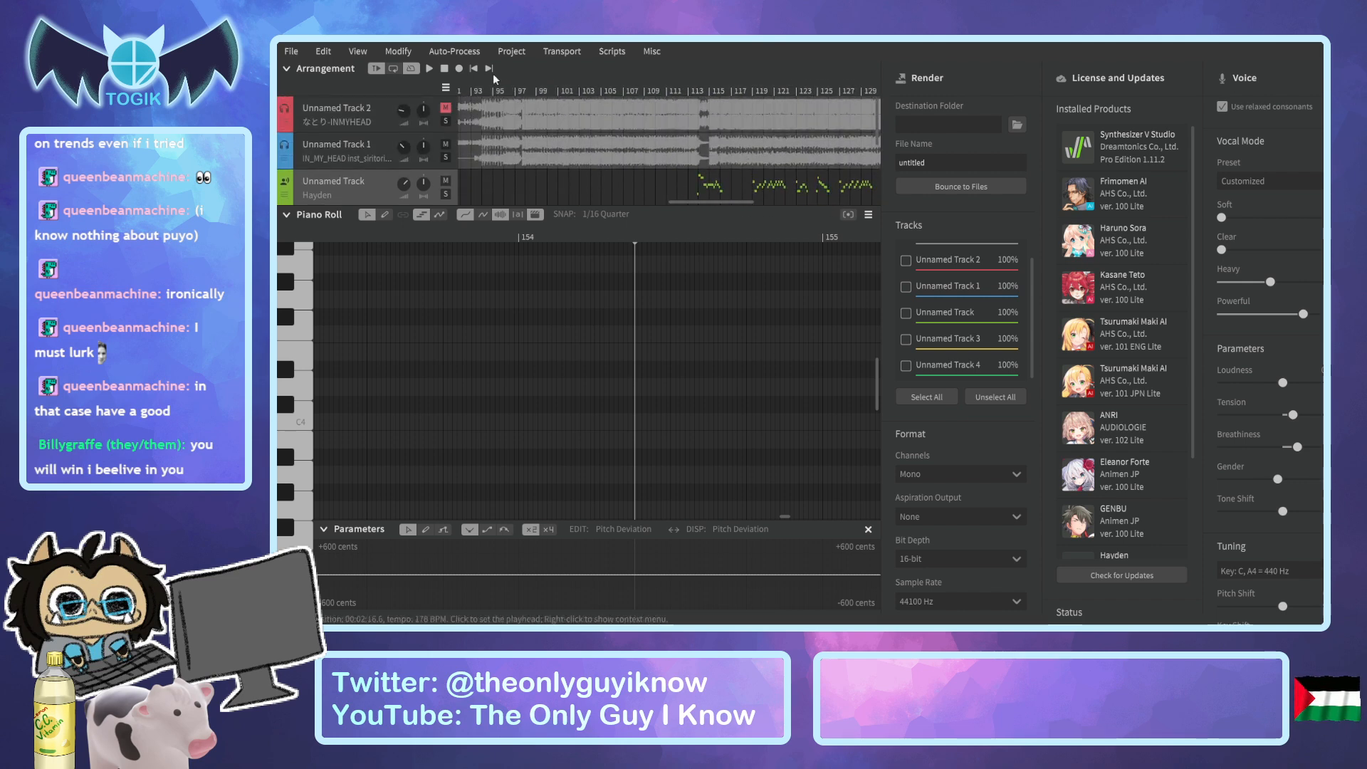
click(447, 144)
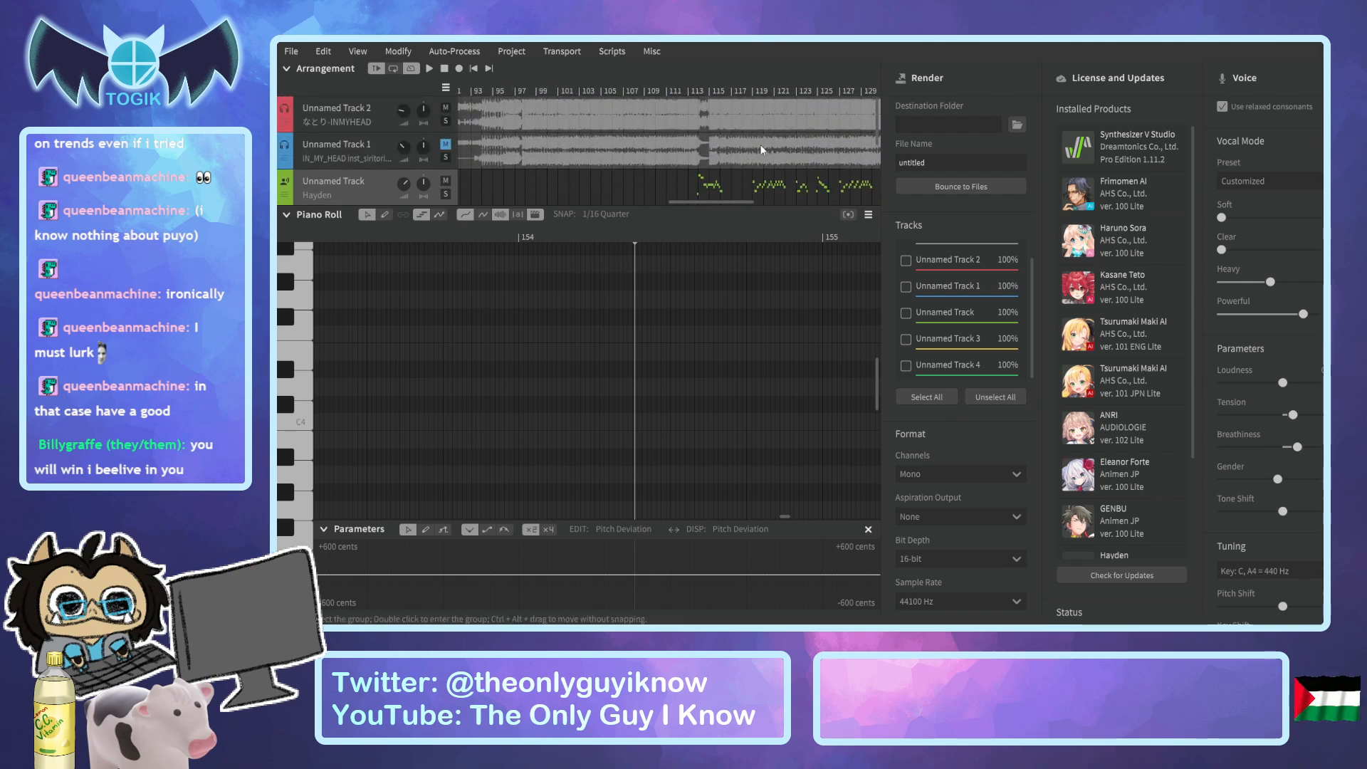
scroll(762, 149, down, 3)
Listen to the original vocal around bars 121 to 122 to check the end of the pasted phrase.
click(782, 91)
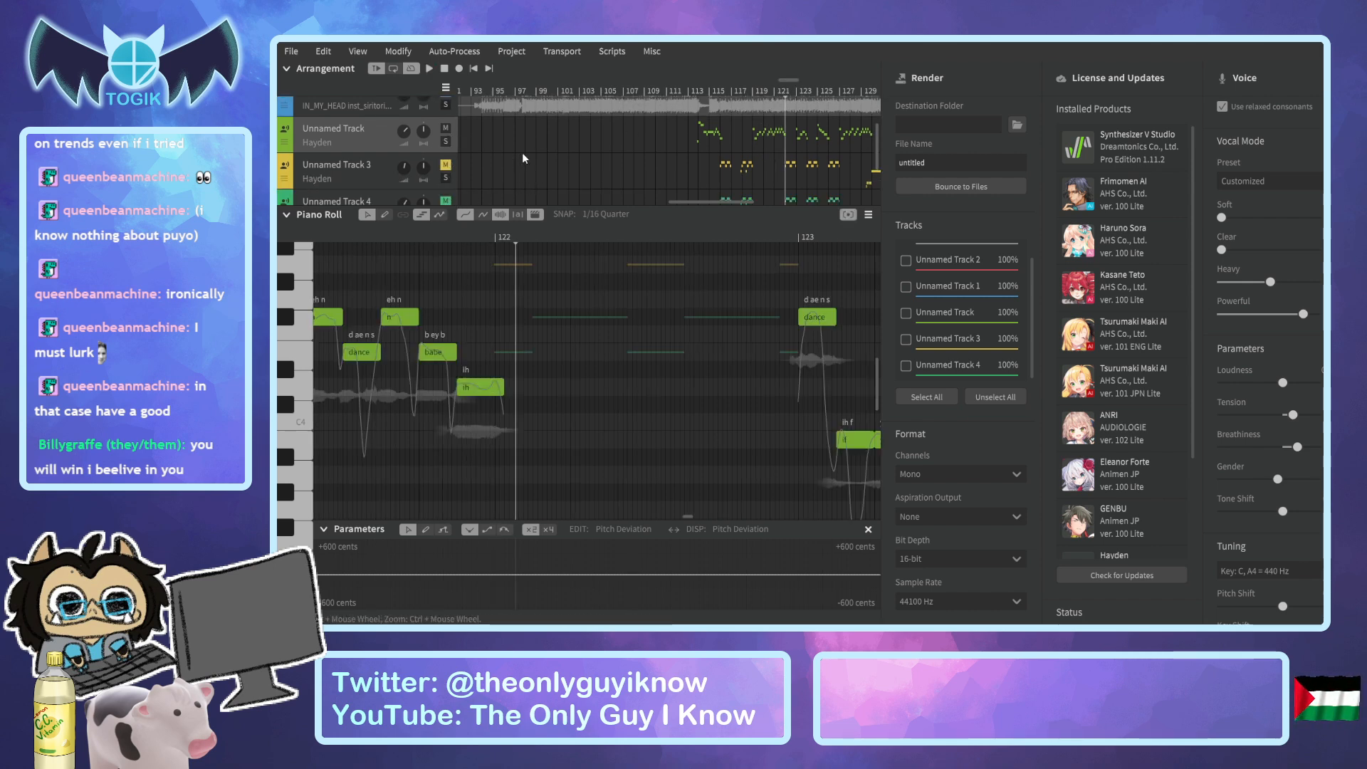
scroll(527, 156, up, 3)
key(space)
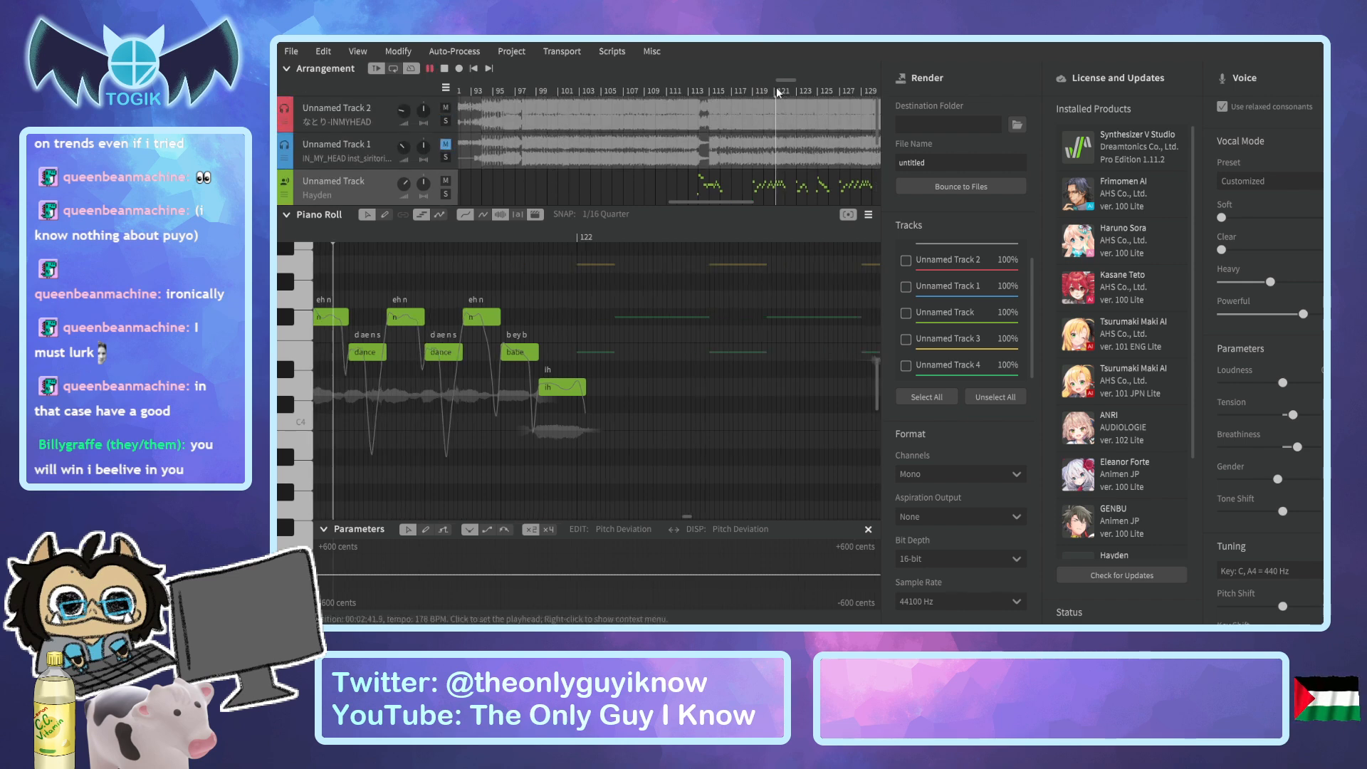
key(space)
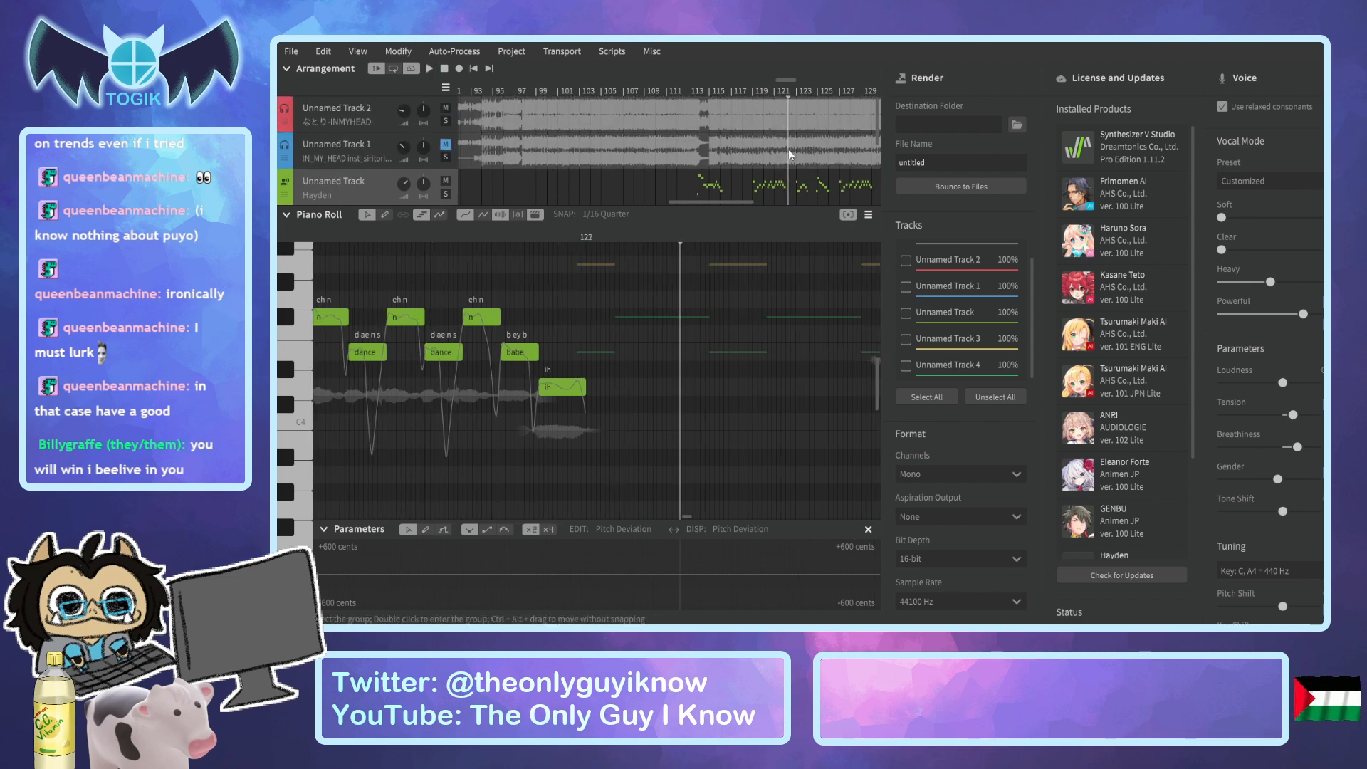
ctrl+scroll(753, 306, up, 3)
key(space)
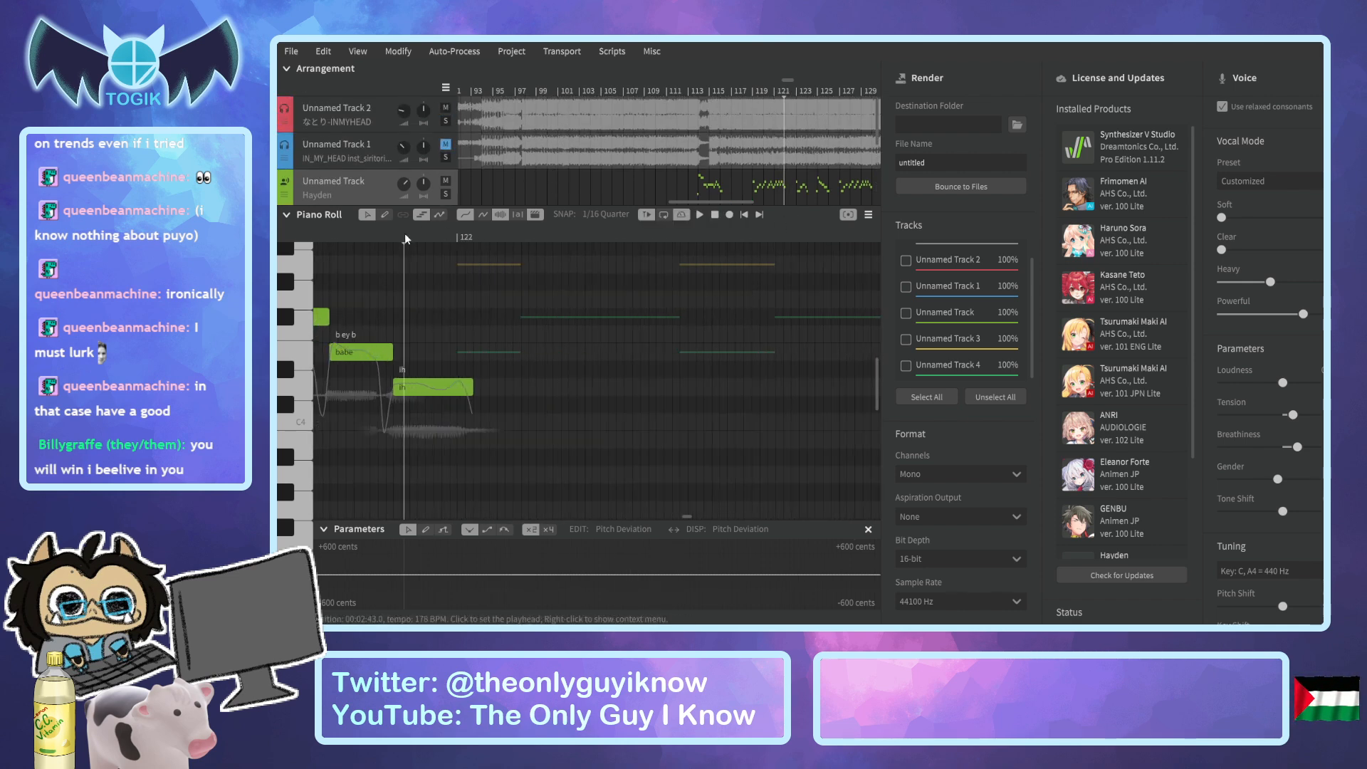
key(space)
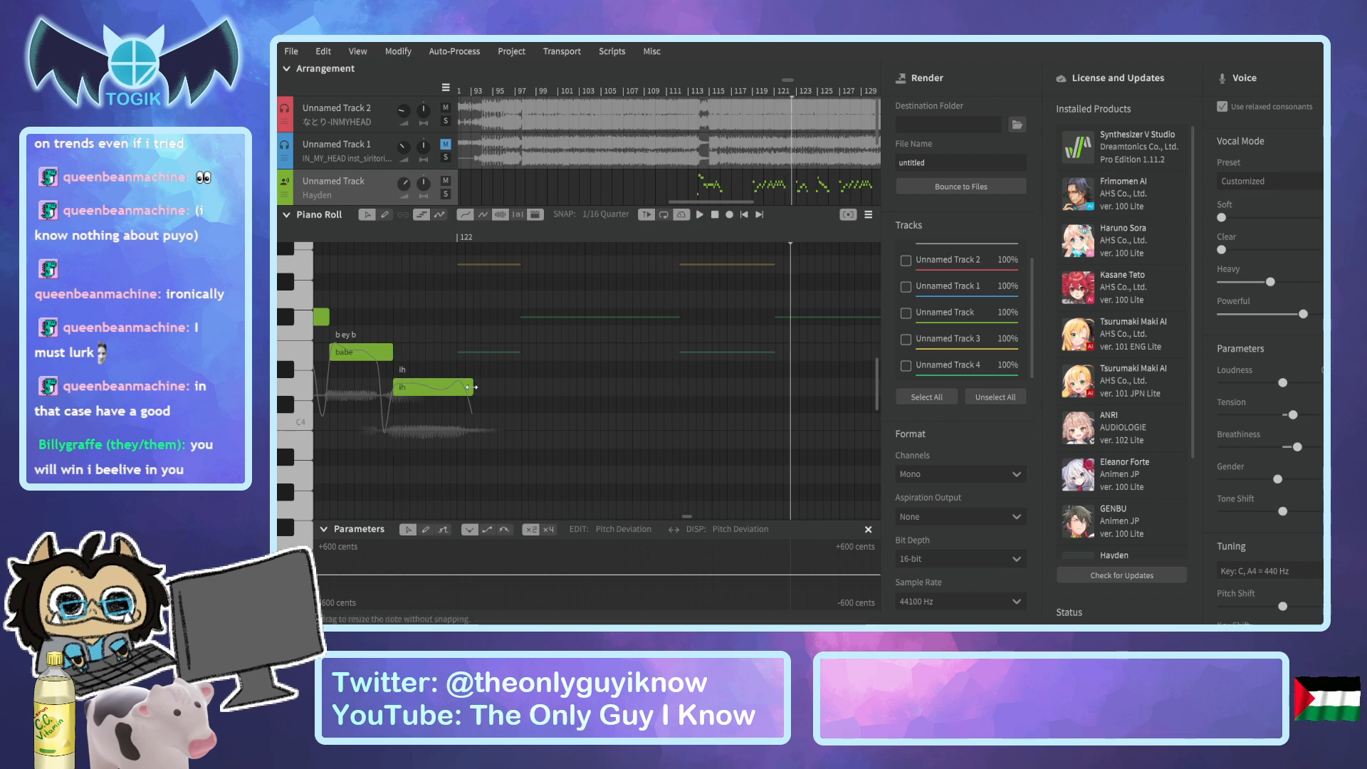
Listen to the original vocal from about bar 129 to bar 130 to check the last pasted lead phrase.
drag(742, 202, 767, 201)
click(751, 92)
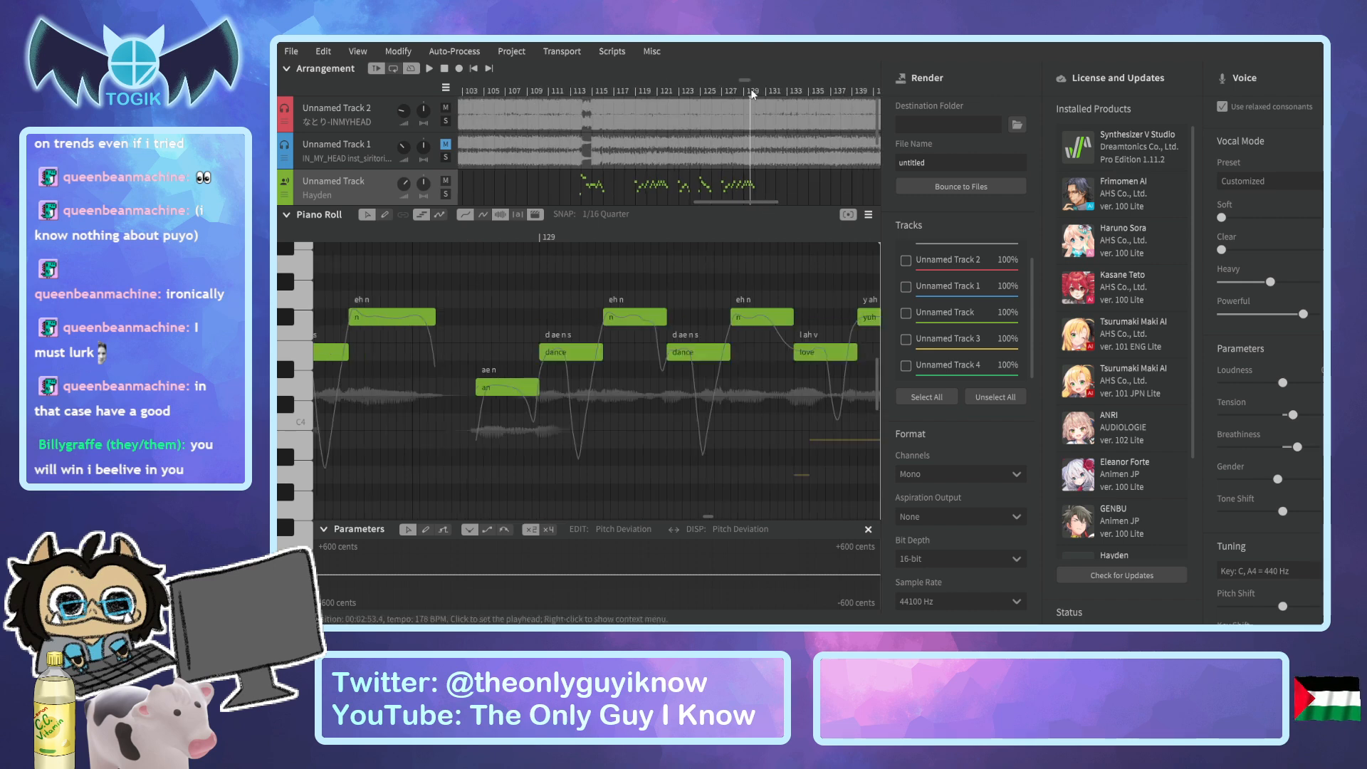
key(space)
scroll(576, 155, down, 1)
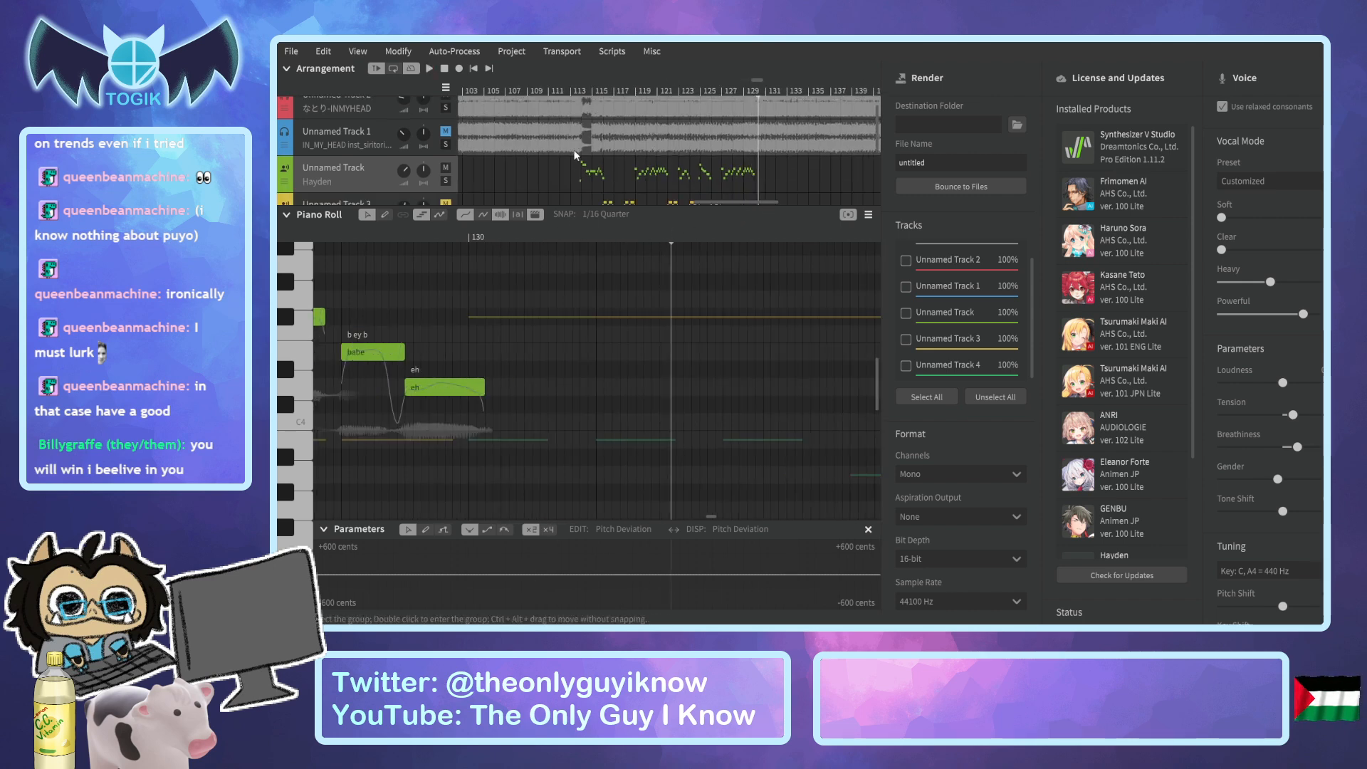
Listen to the original vocal around bars 121 to 123 to find where the phrase's closing note ends.
scroll(575, 156, down, 3)
click(751, 95)
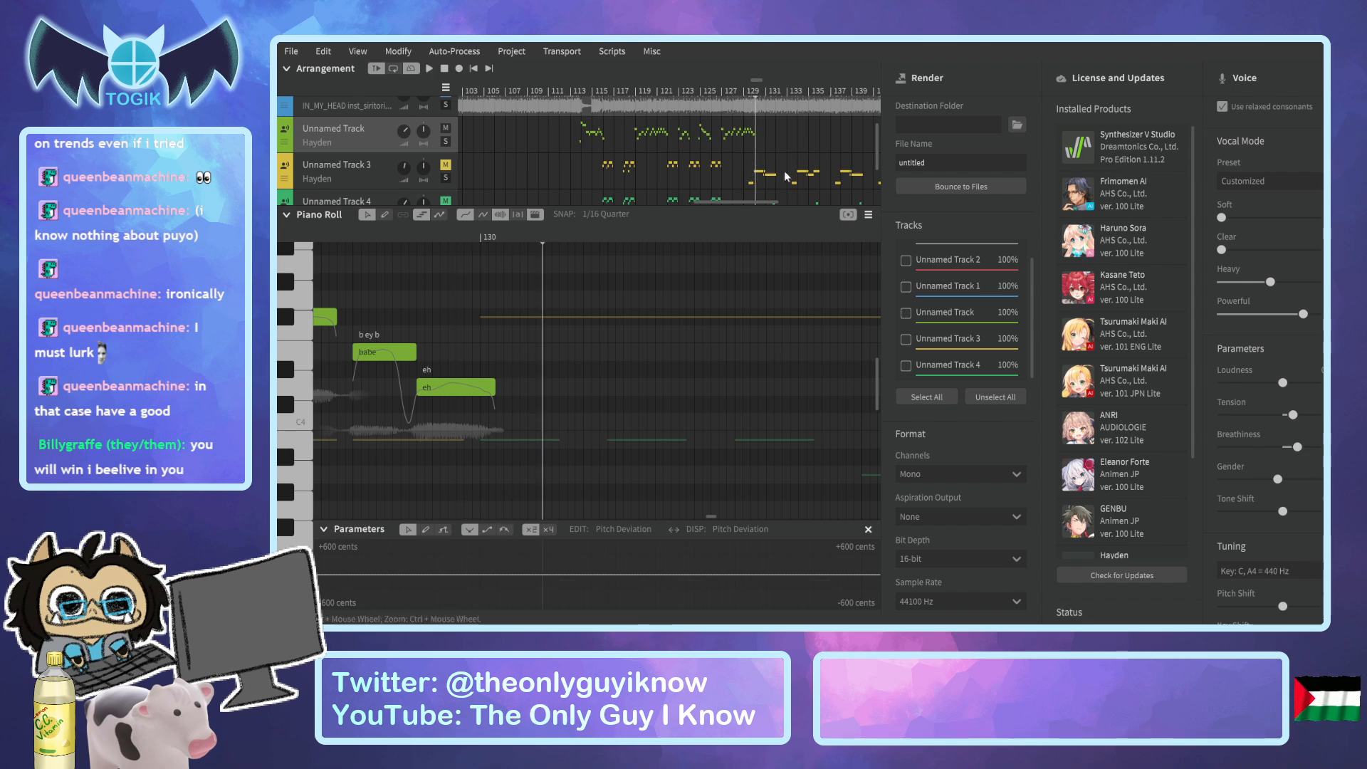
click(662, 91)
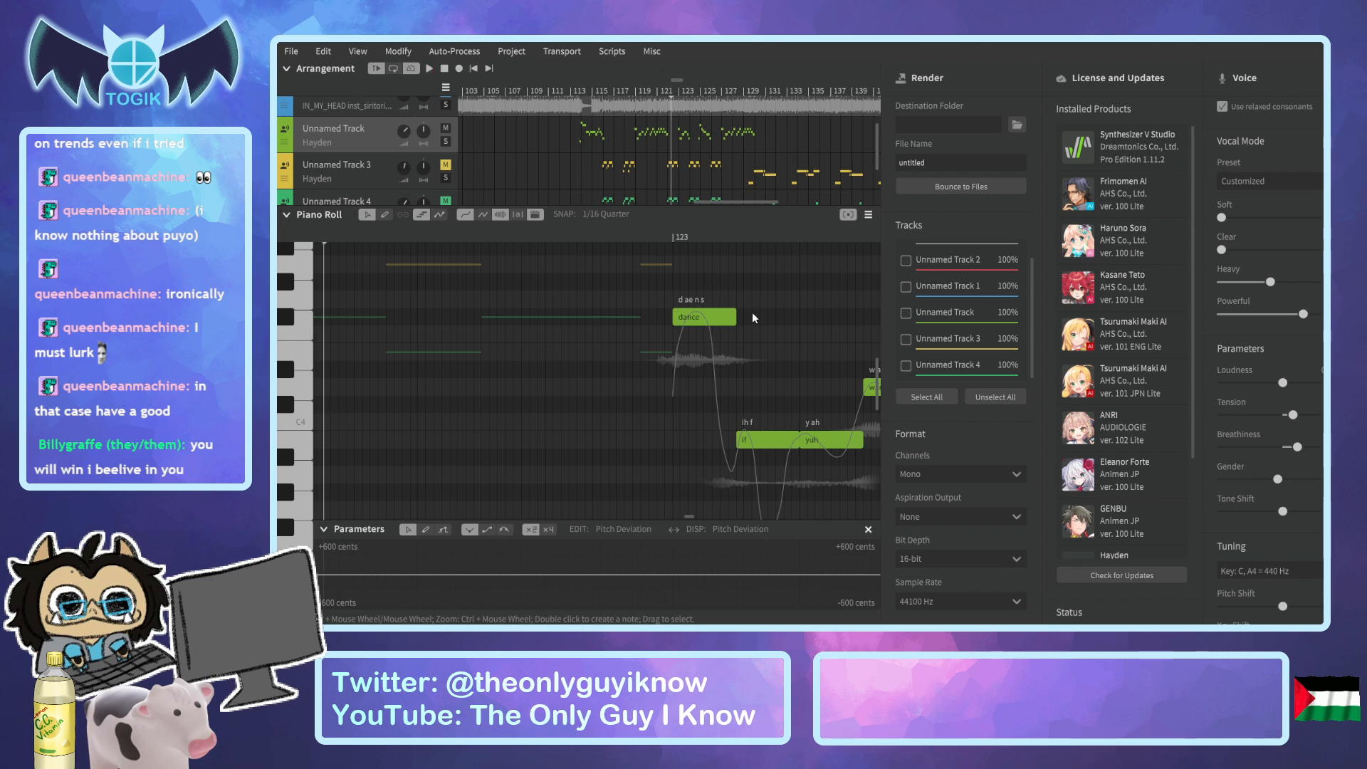
drag(691, 514, 688, 514)
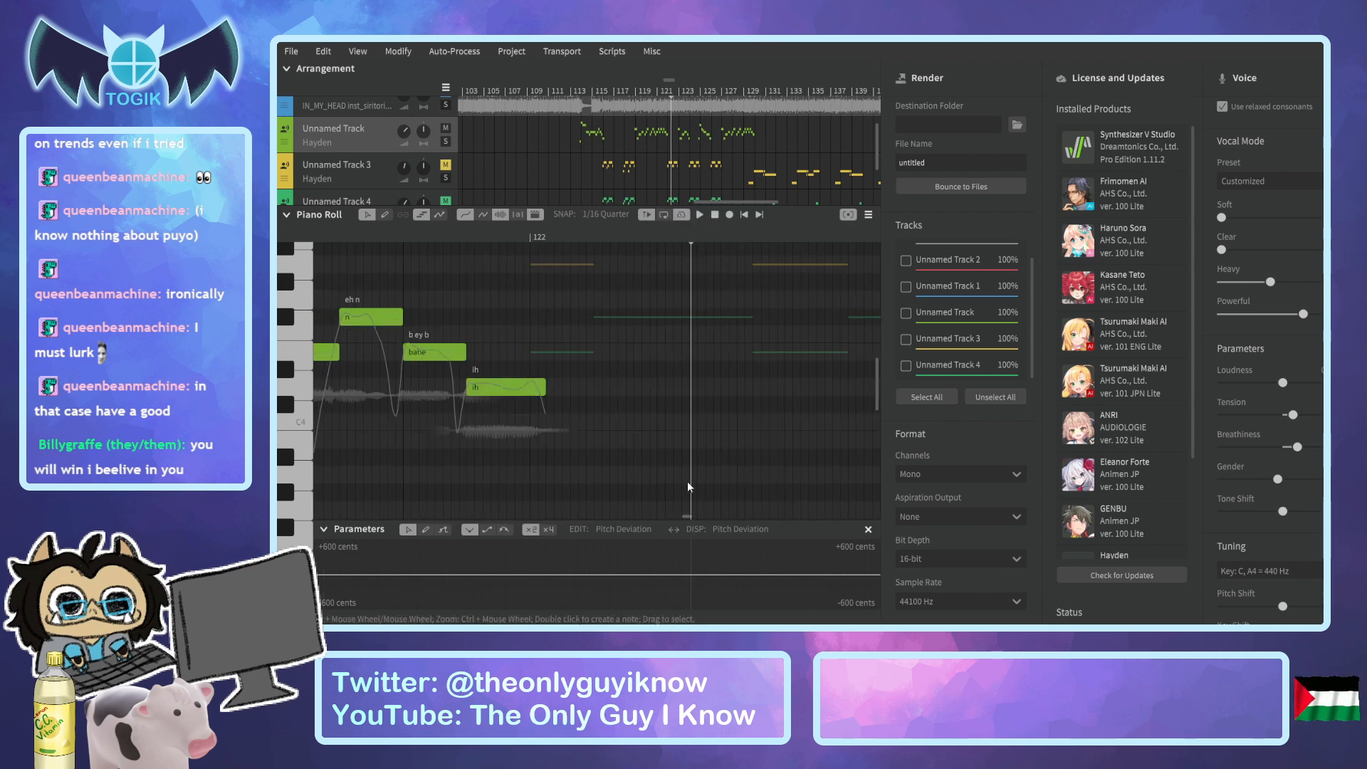
click(527, 234)
key(space)
key(space)
key(space)
key(space)
key(space)
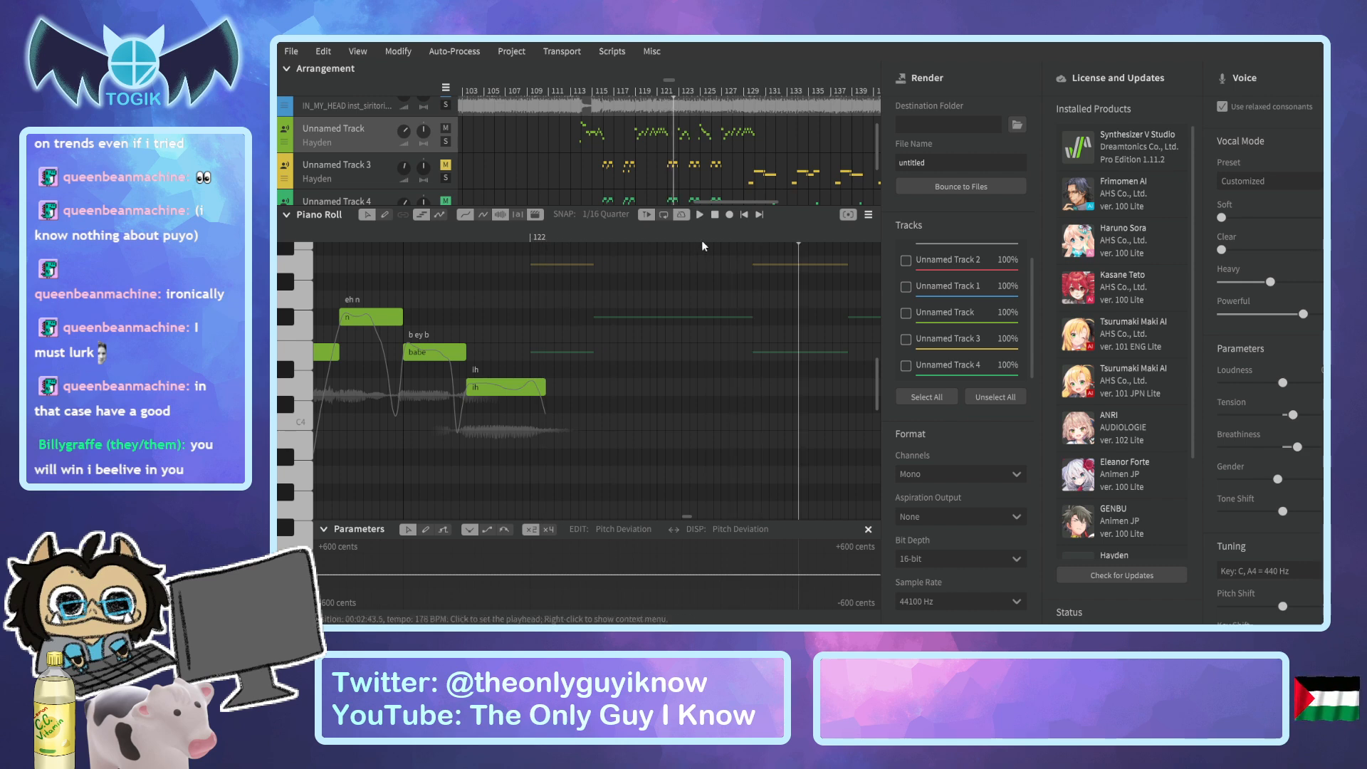
click(668, 88)
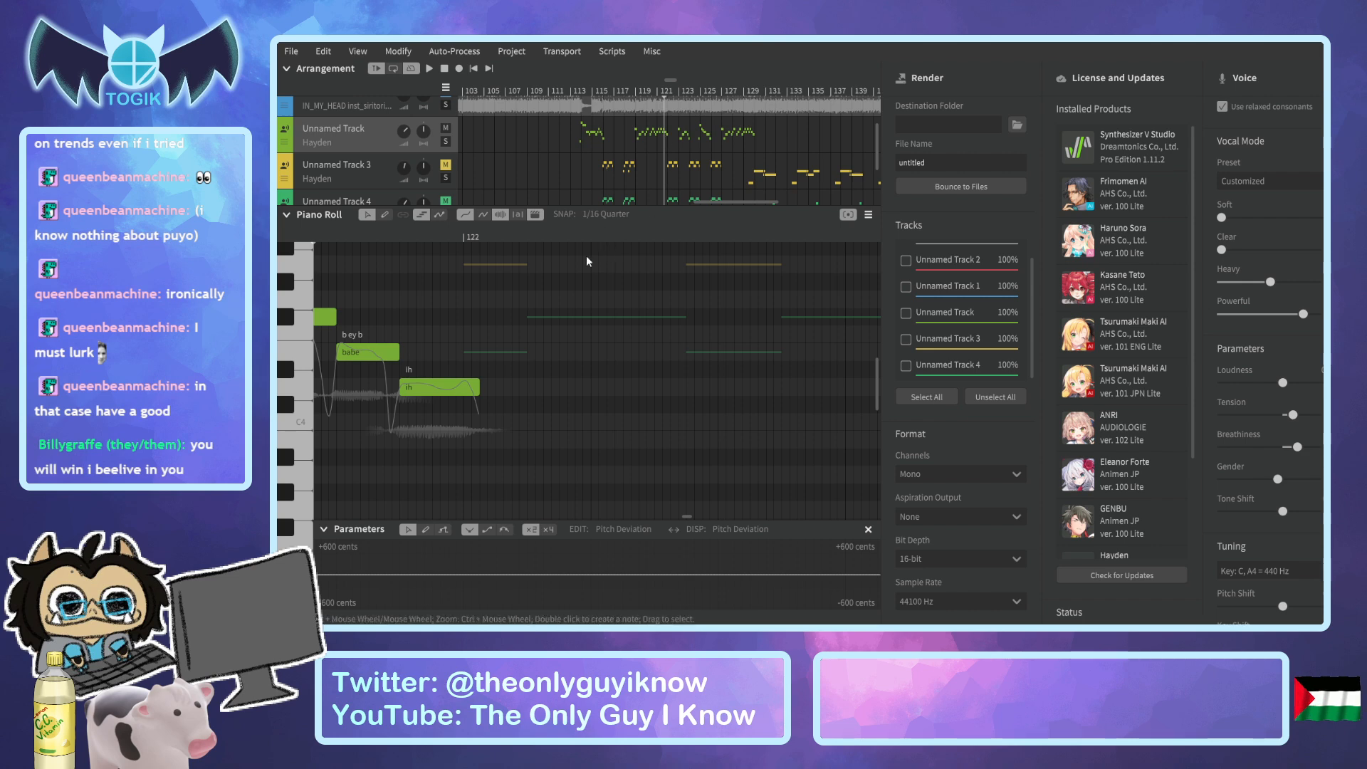
key(space)
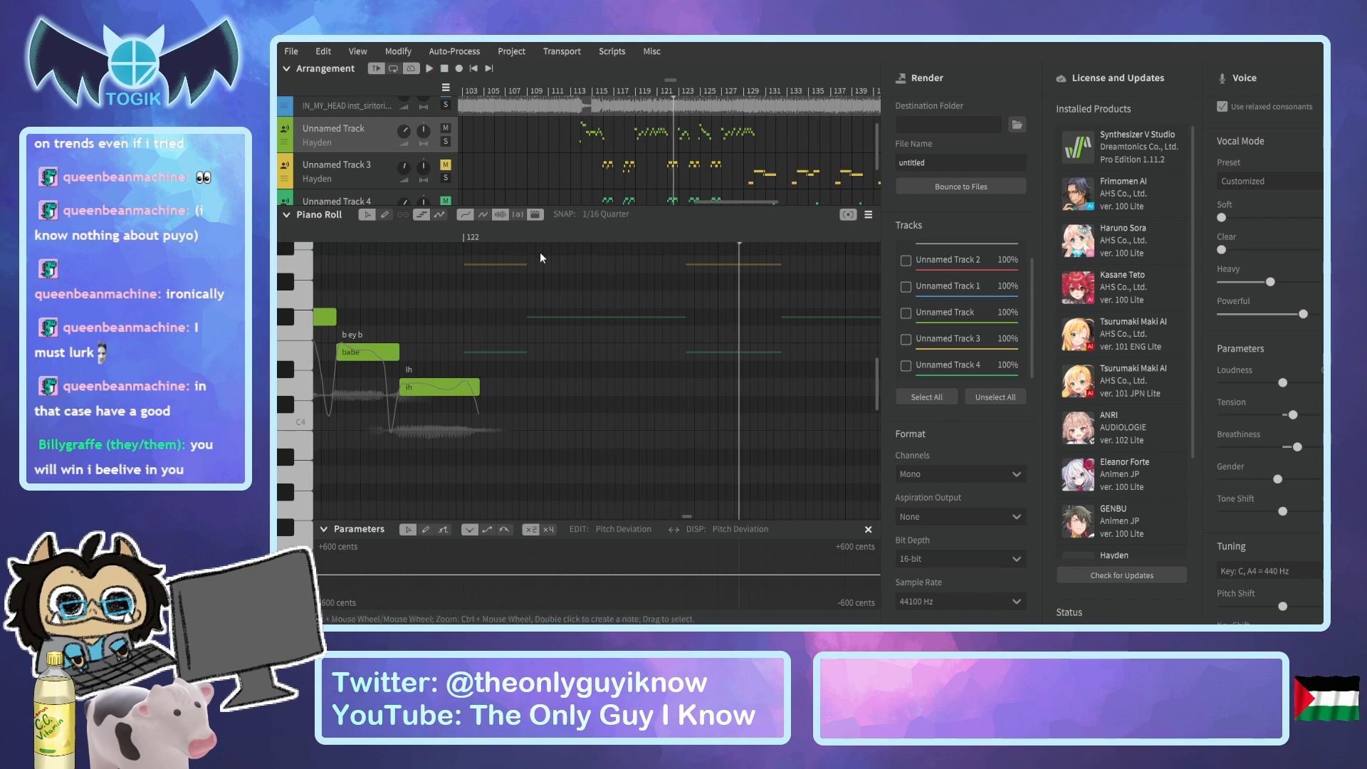
Lengthen the phrase's closing "ih" note so it ends near the middle of bar 122.
click(687, 239)
click(685, 240)
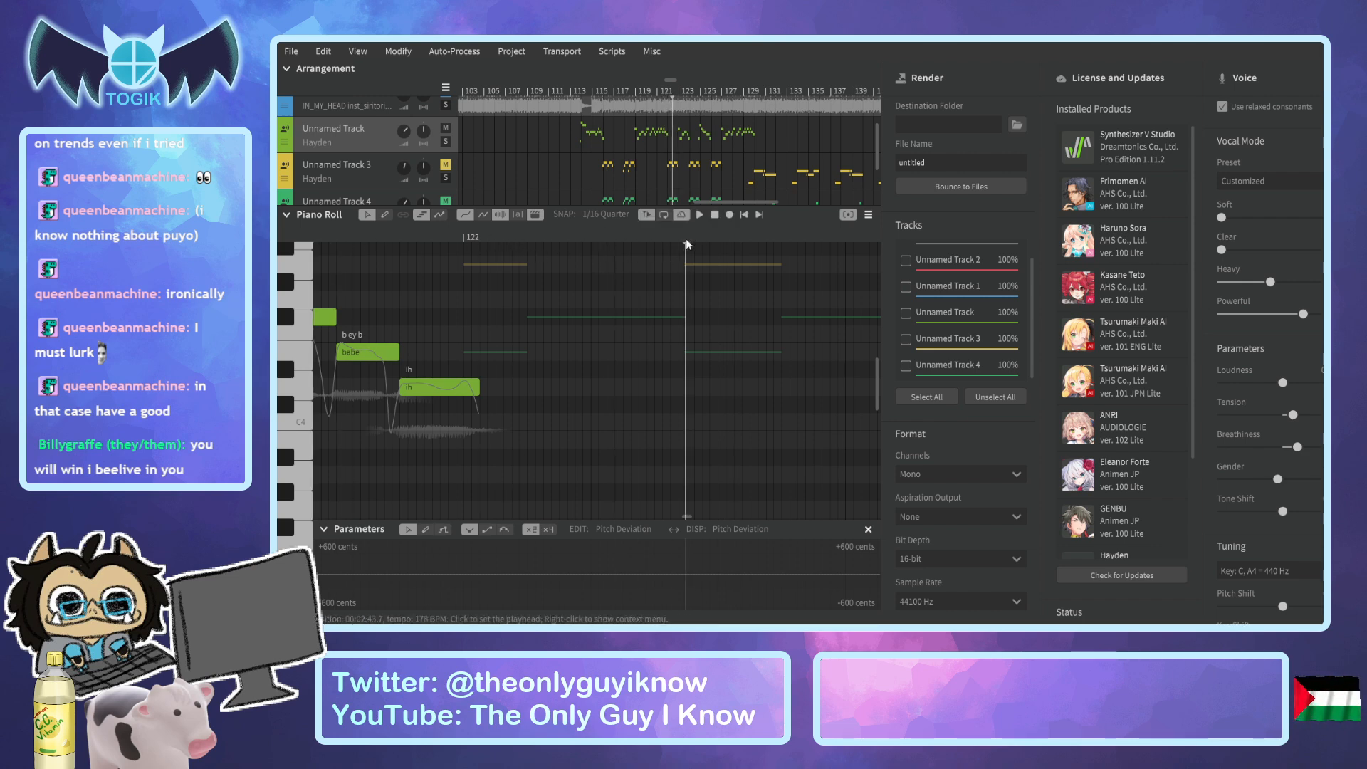
click(477, 389)
drag(478, 389, 650, 394)
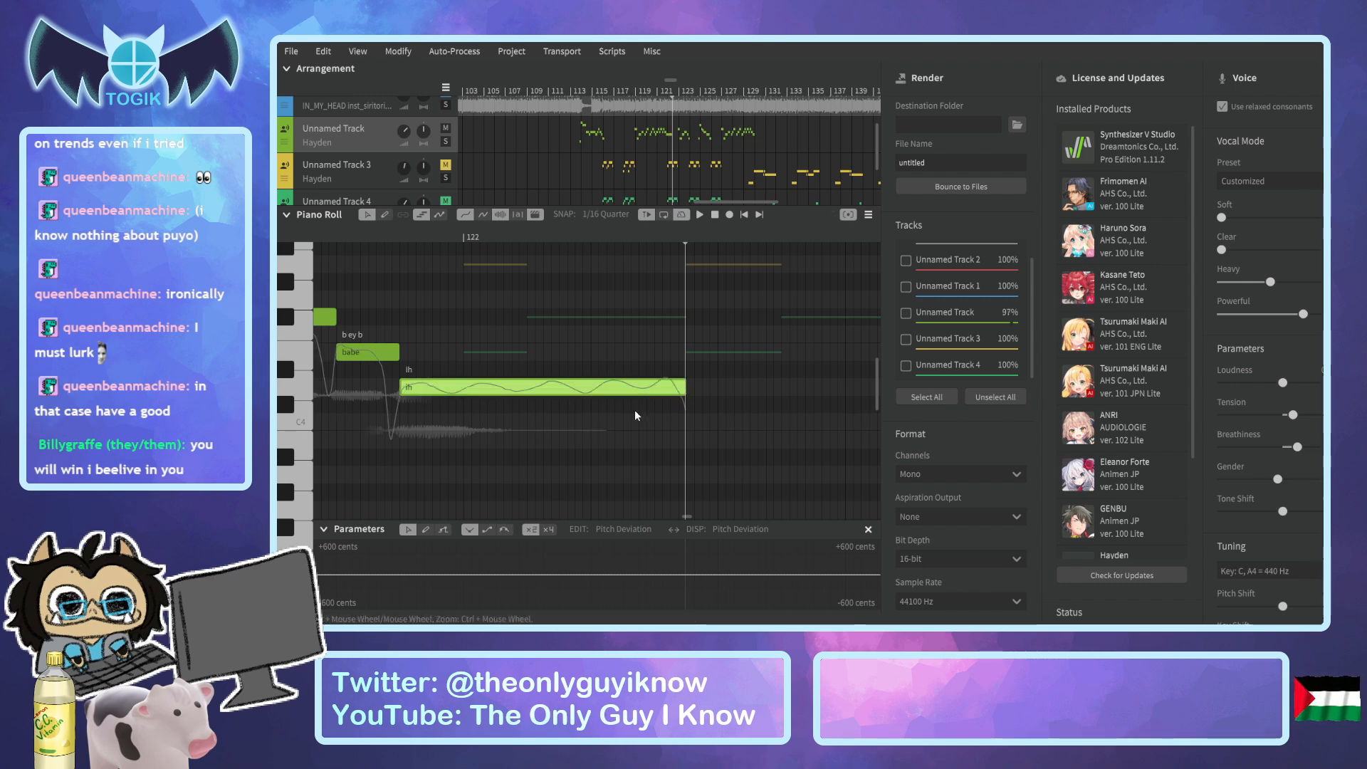
Draw a smooth pitch deviation rise over the long "ih" note's second half, peaking about four semitones up and falling to zero at its end.
click(443, 530)
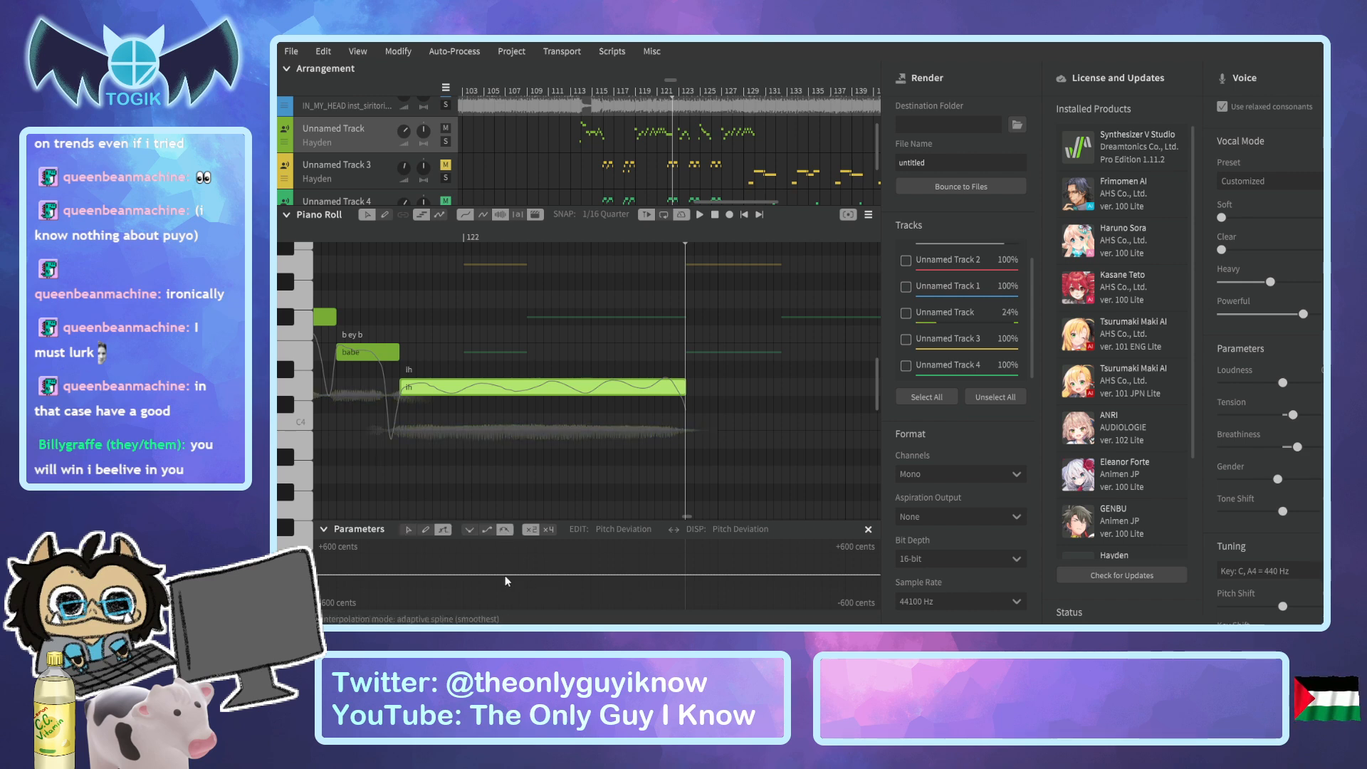
drag(643, 549, 648, 547)
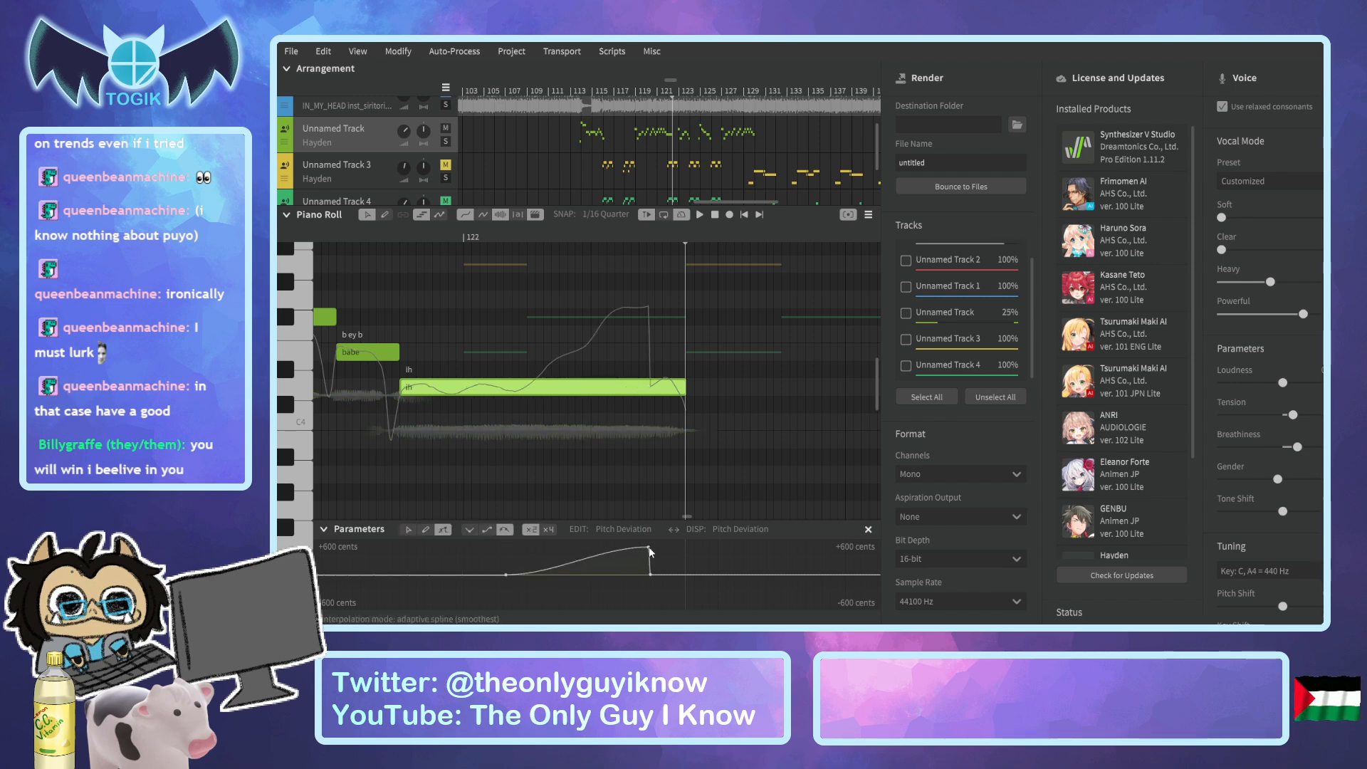
click(412, 529)
drag(650, 574, 661, 575)
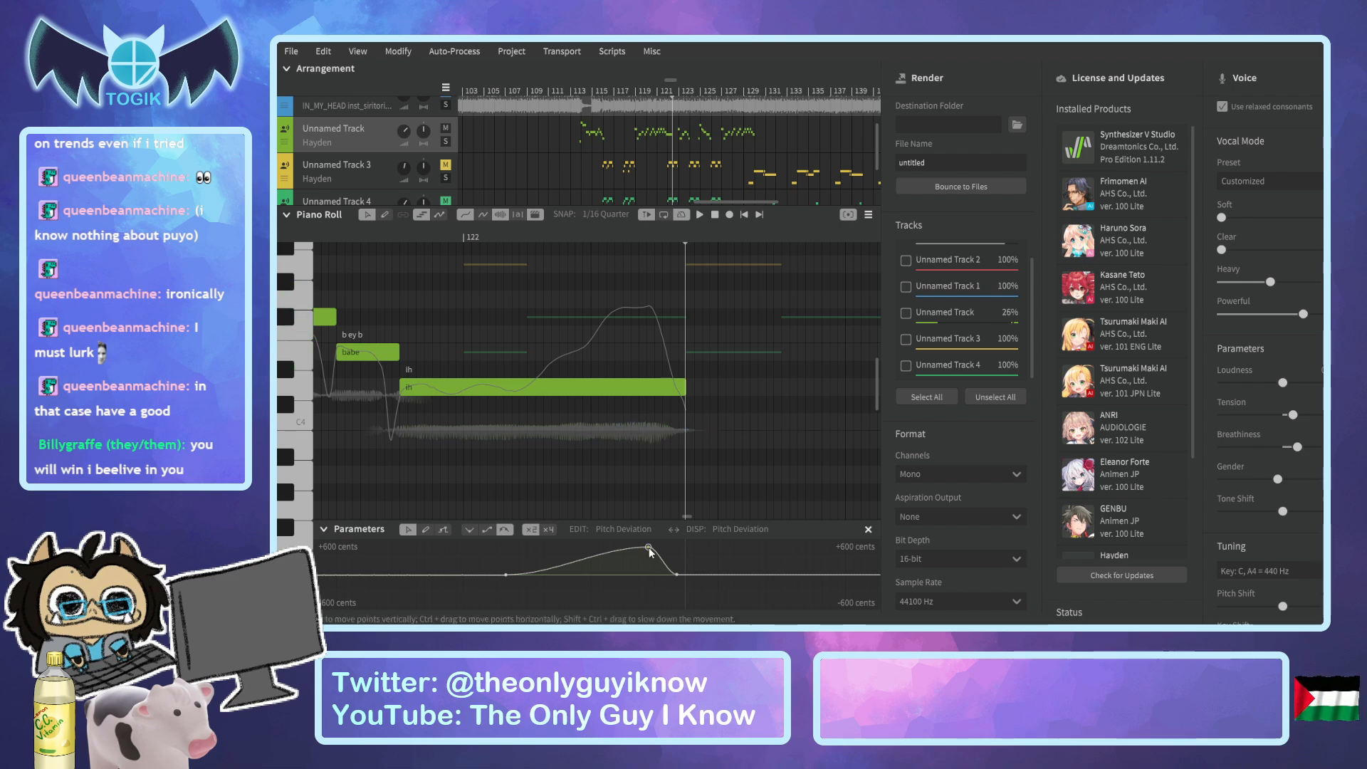
drag(650, 549, 649, 553)
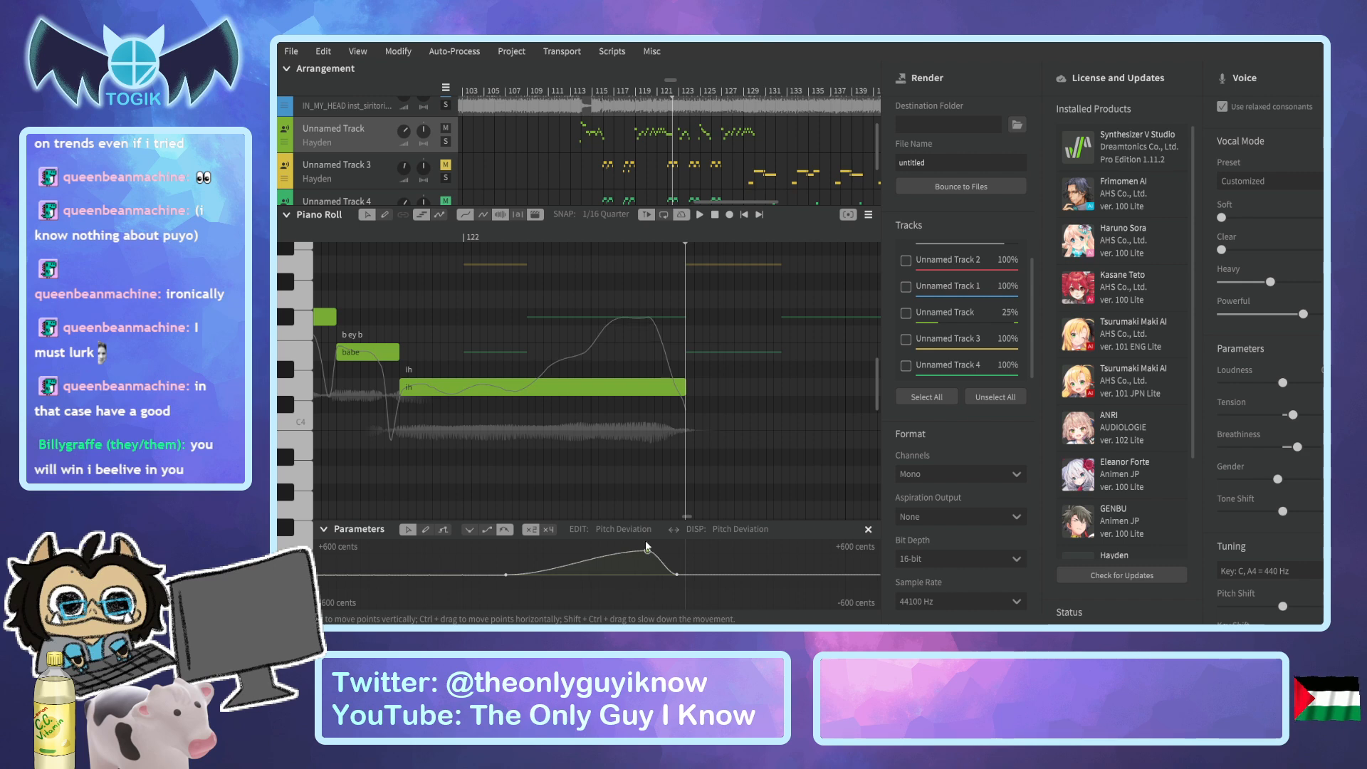
Mute Unnamed Track 2 and play back the bent "ih" note on the lead track to check the pitch rise.
click(392, 239)
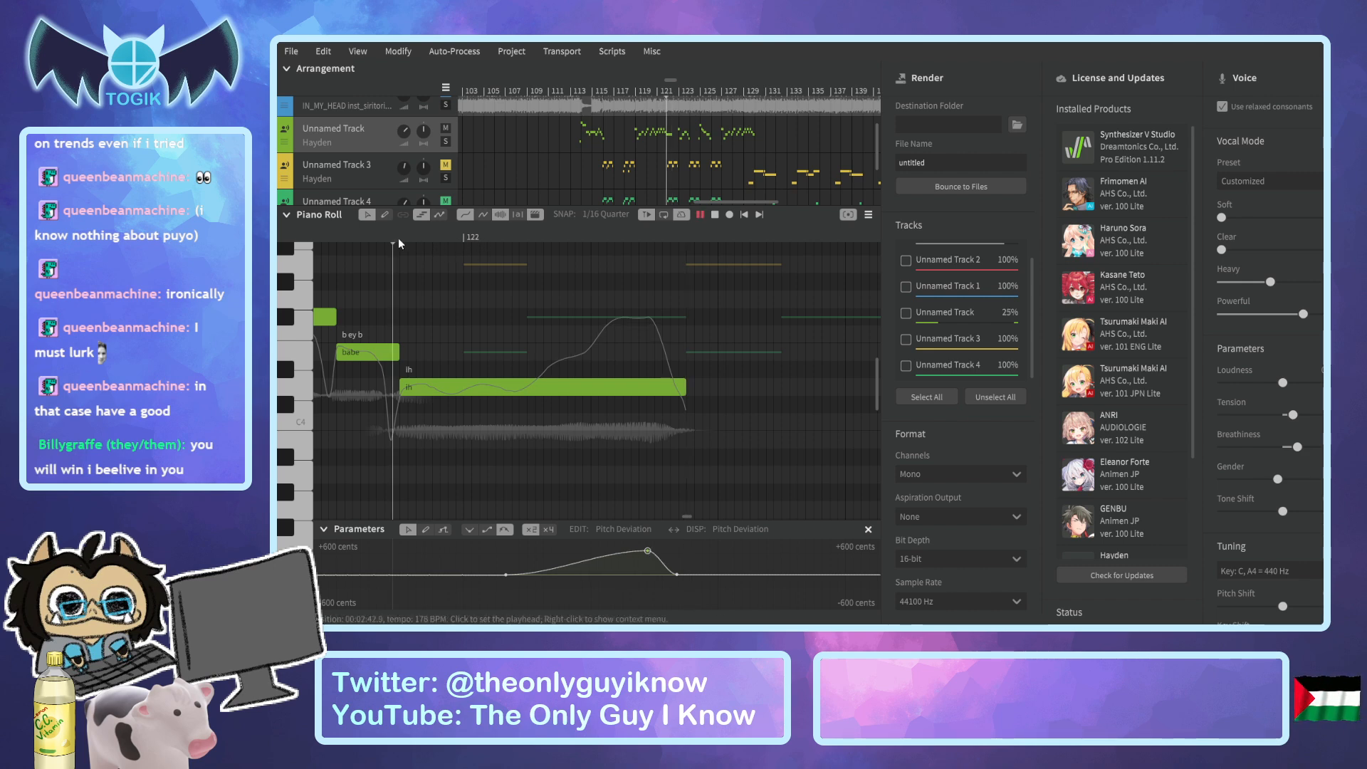
key(space)
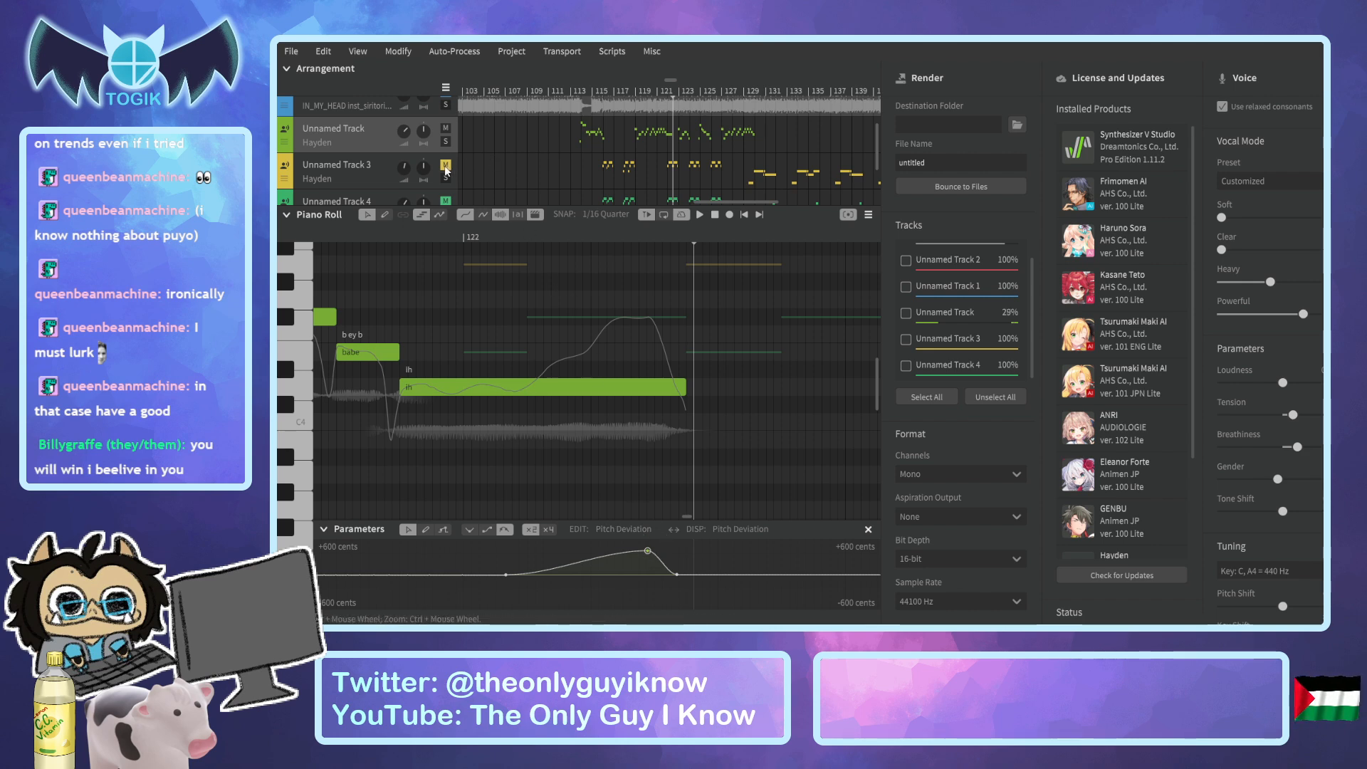
scroll(452, 136, up, 2)
click(446, 108)
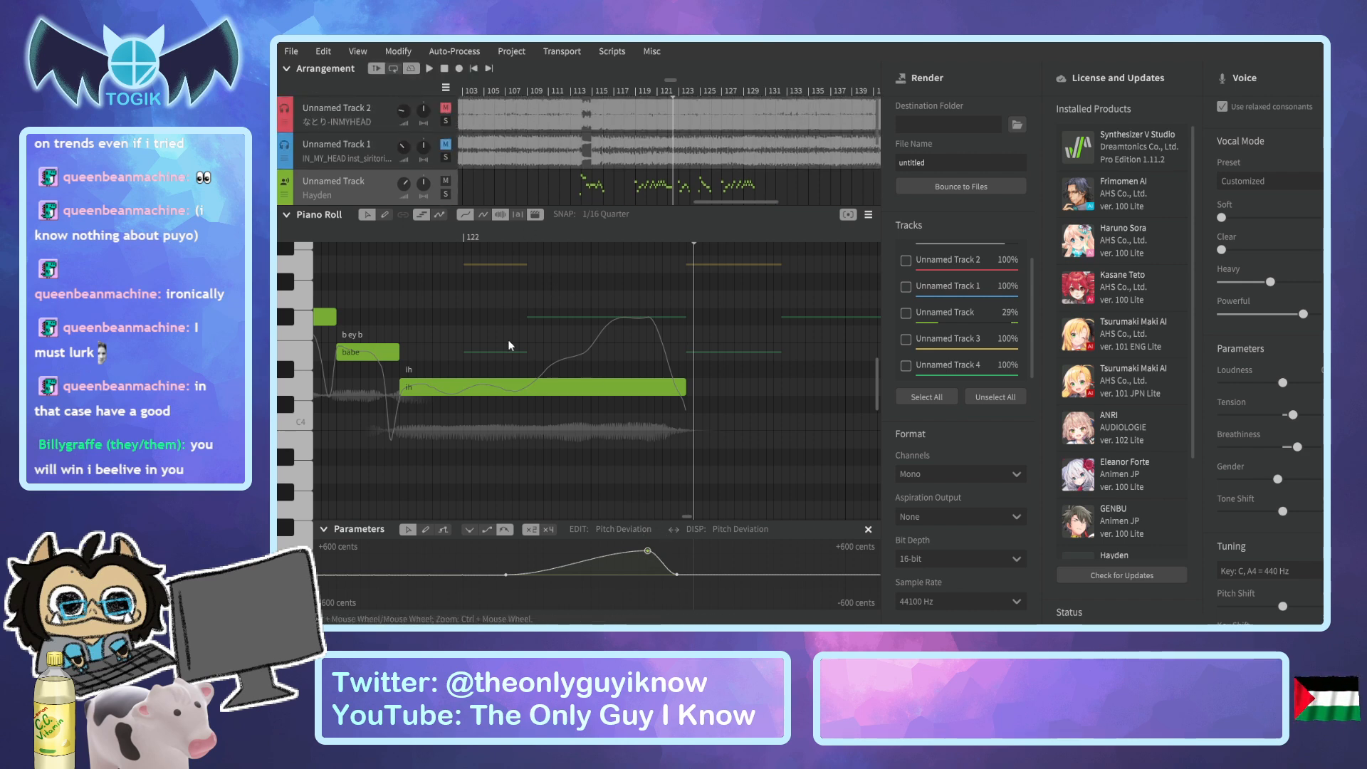
click(389, 230)
key(space)
key(space)
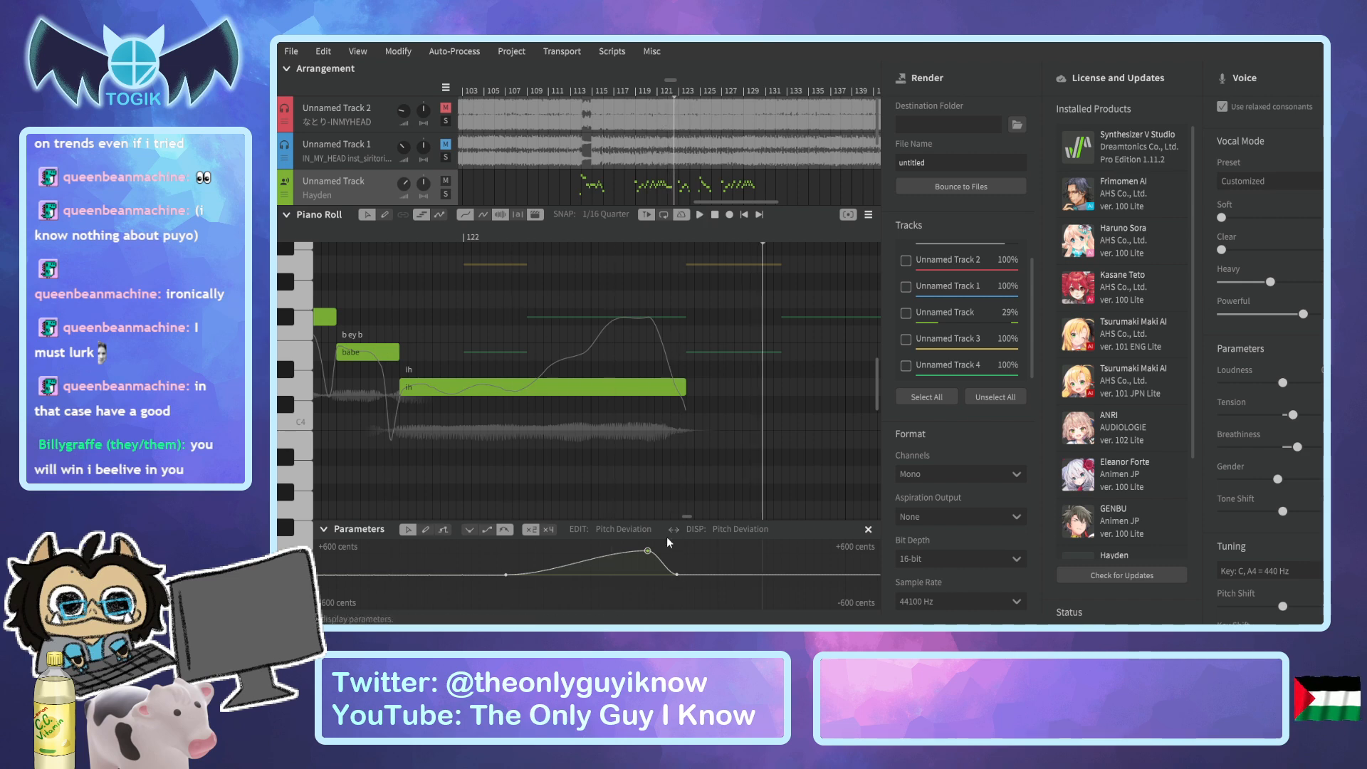
Try a brief pitch deviation dip below zero at the end of the "ih" note and play it back.
click(681, 575)
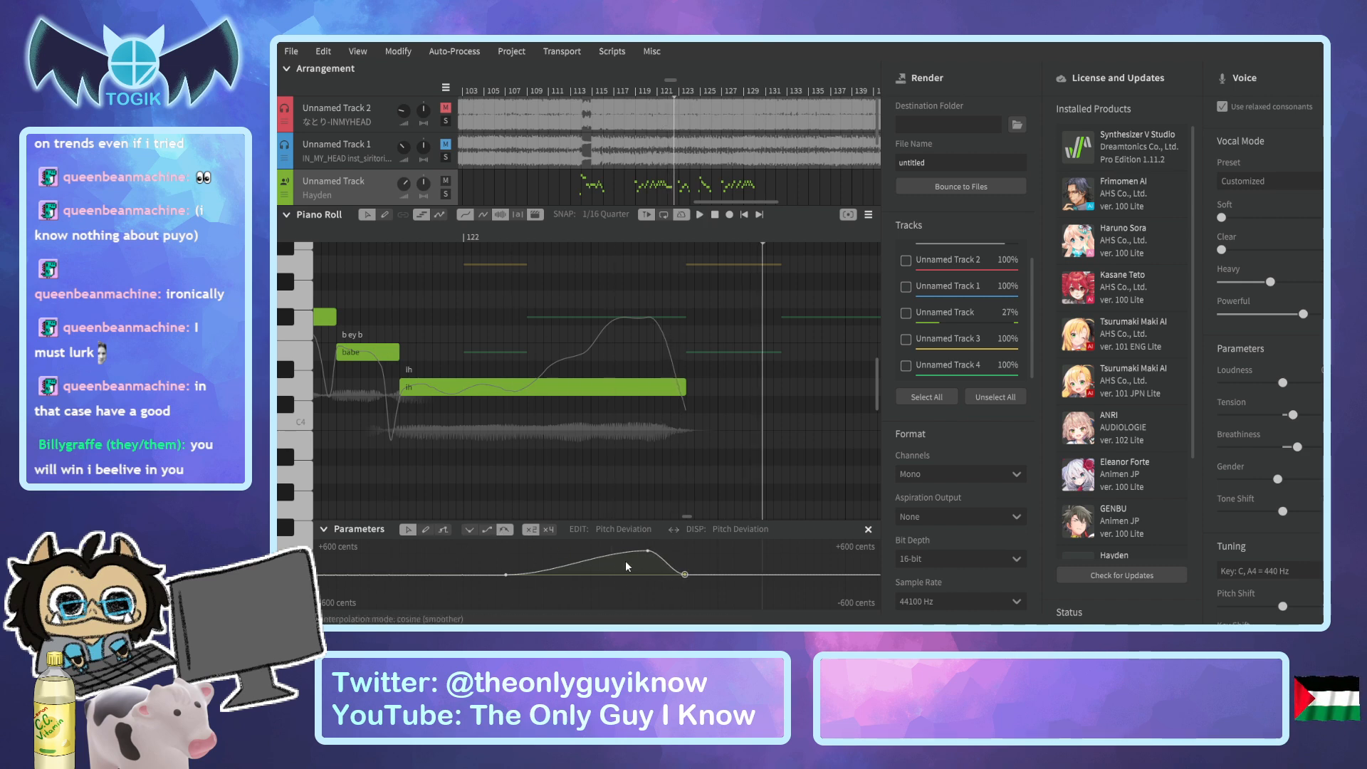
drag(674, 574, 686, 582)
click(408, 530)
mouse_move(682, 584)
mouse_down()
mouse_move(679, 602)
mouse_move(692, 576)
mouse_up()
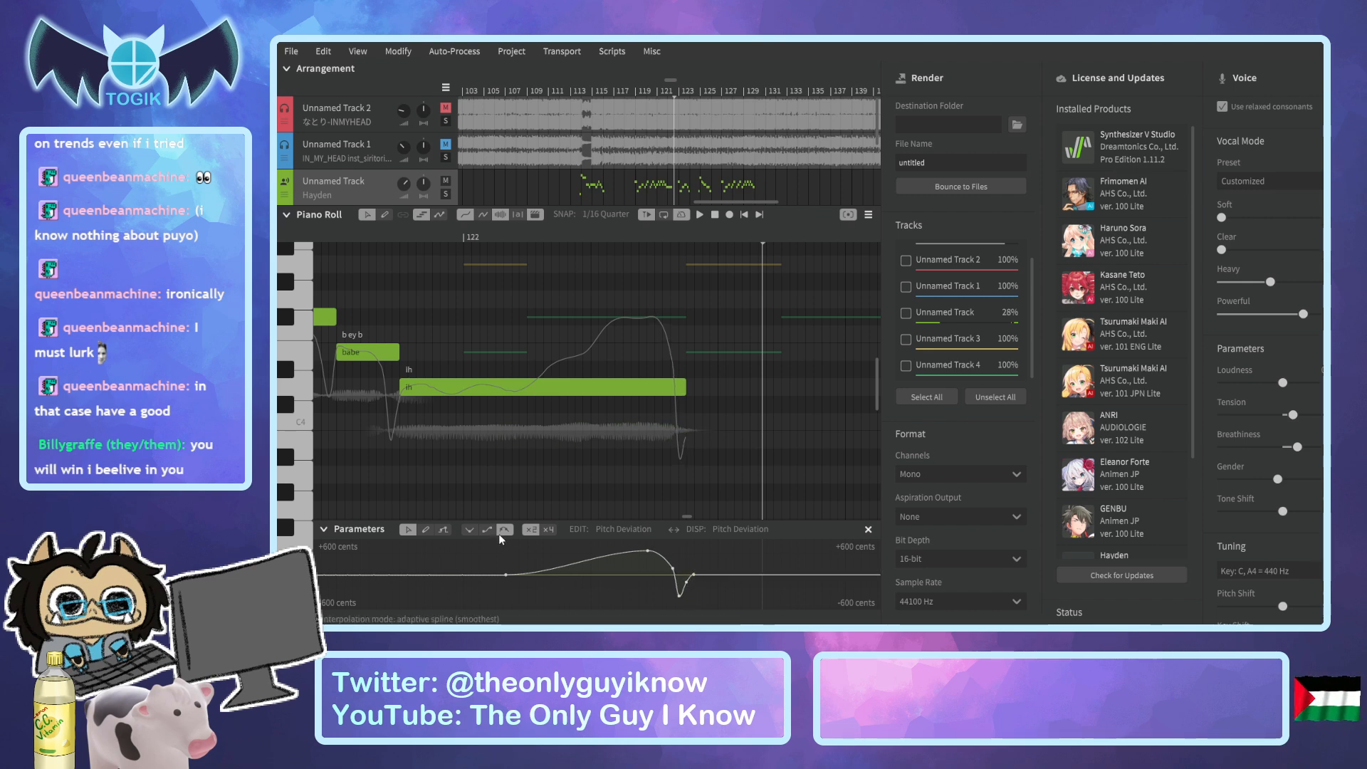
click(385, 246)
key(space)
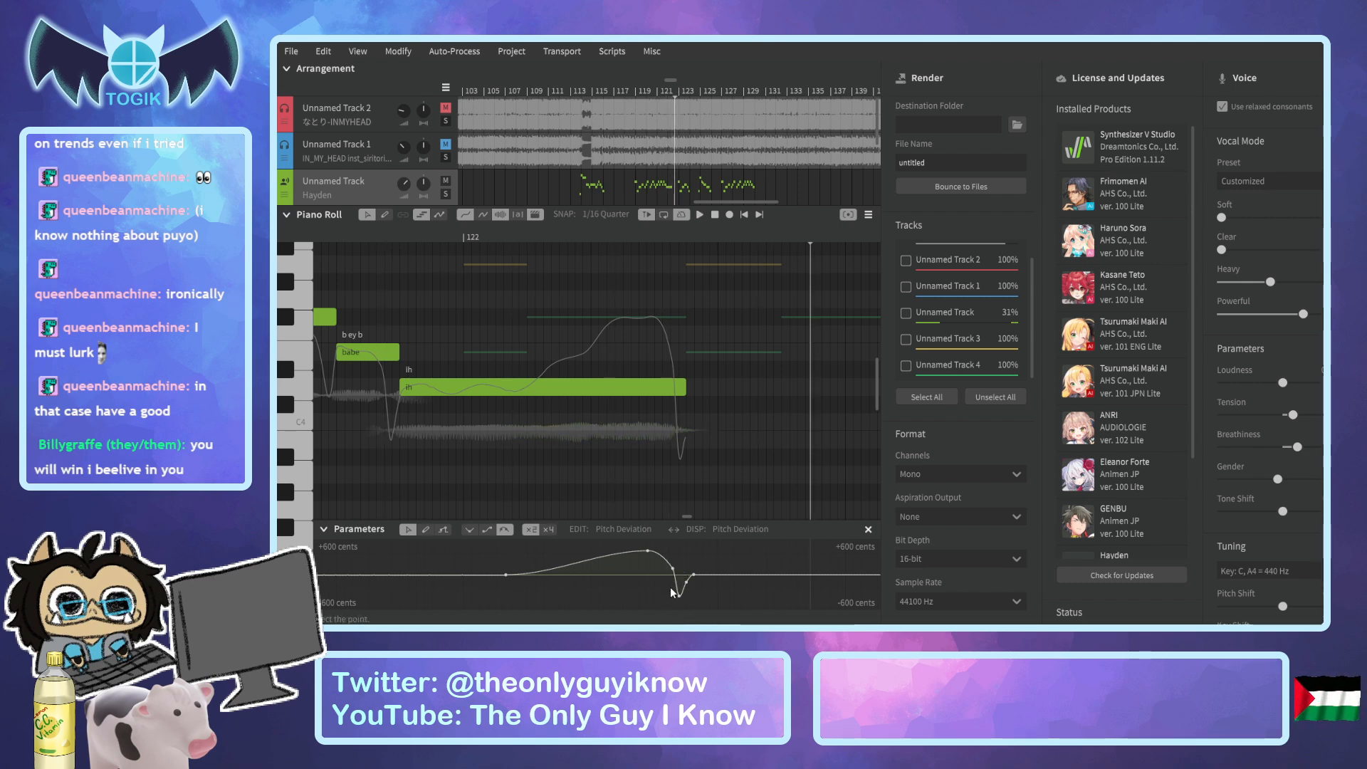
Try a second, higher pitch deviation rise at the end of the "ih" note with the range at ±1200 cents, and play it back.
drag(679, 600, 671, 556)
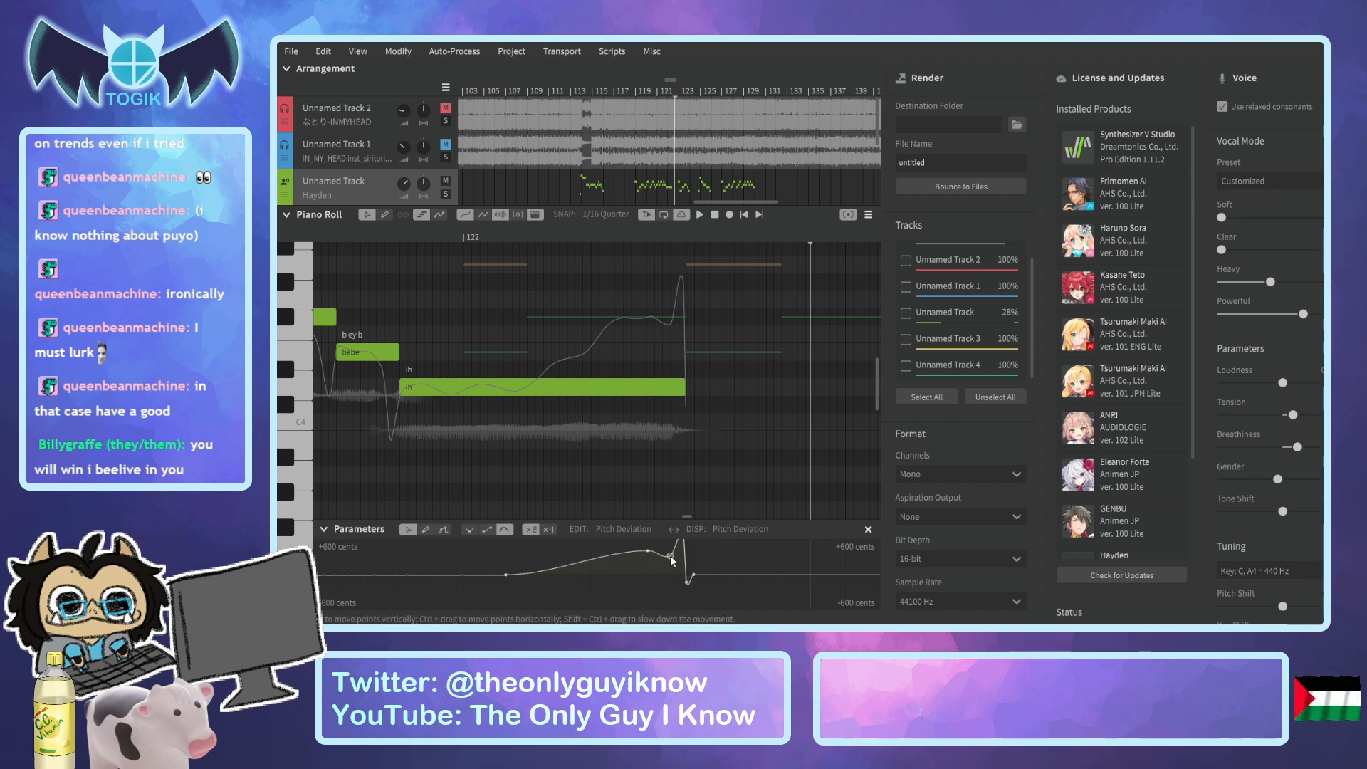
double_click(671, 558)
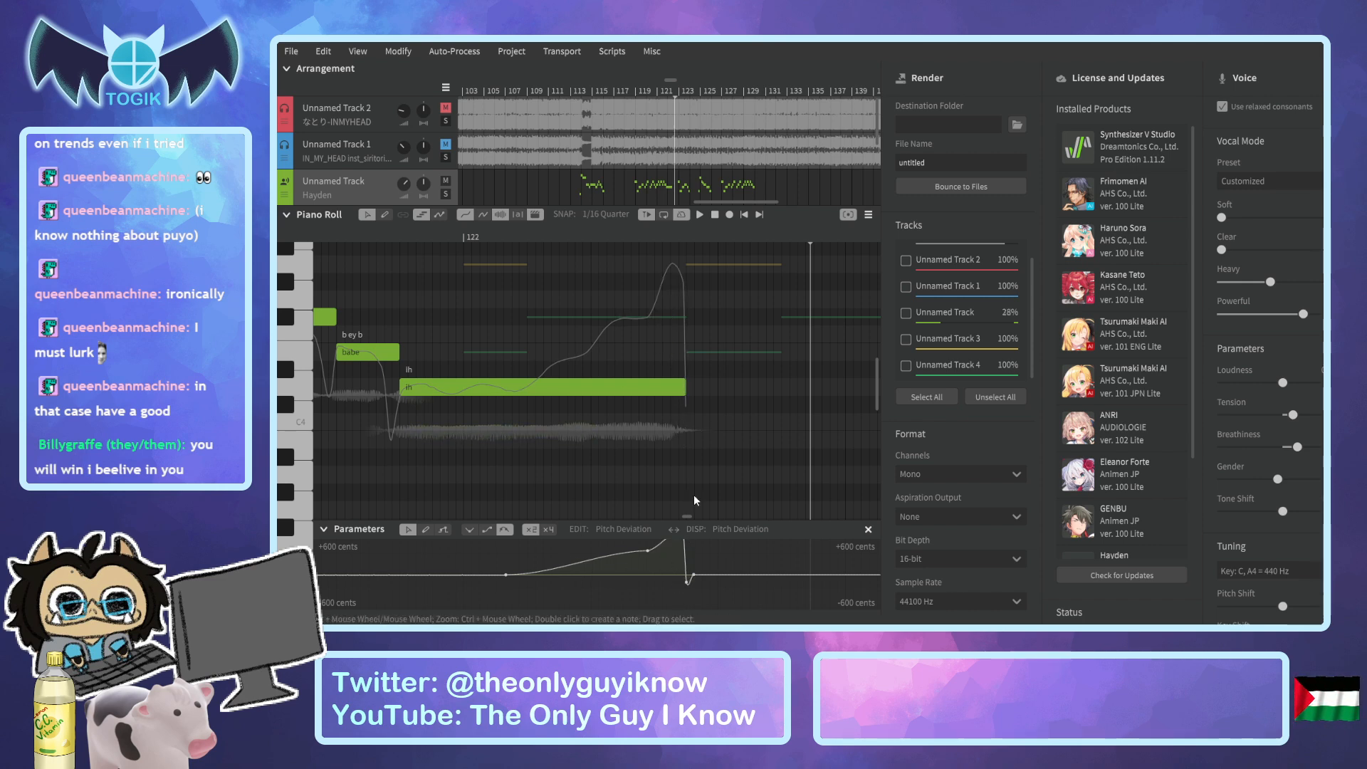
click(549, 529)
drag(683, 555, 689, 579)
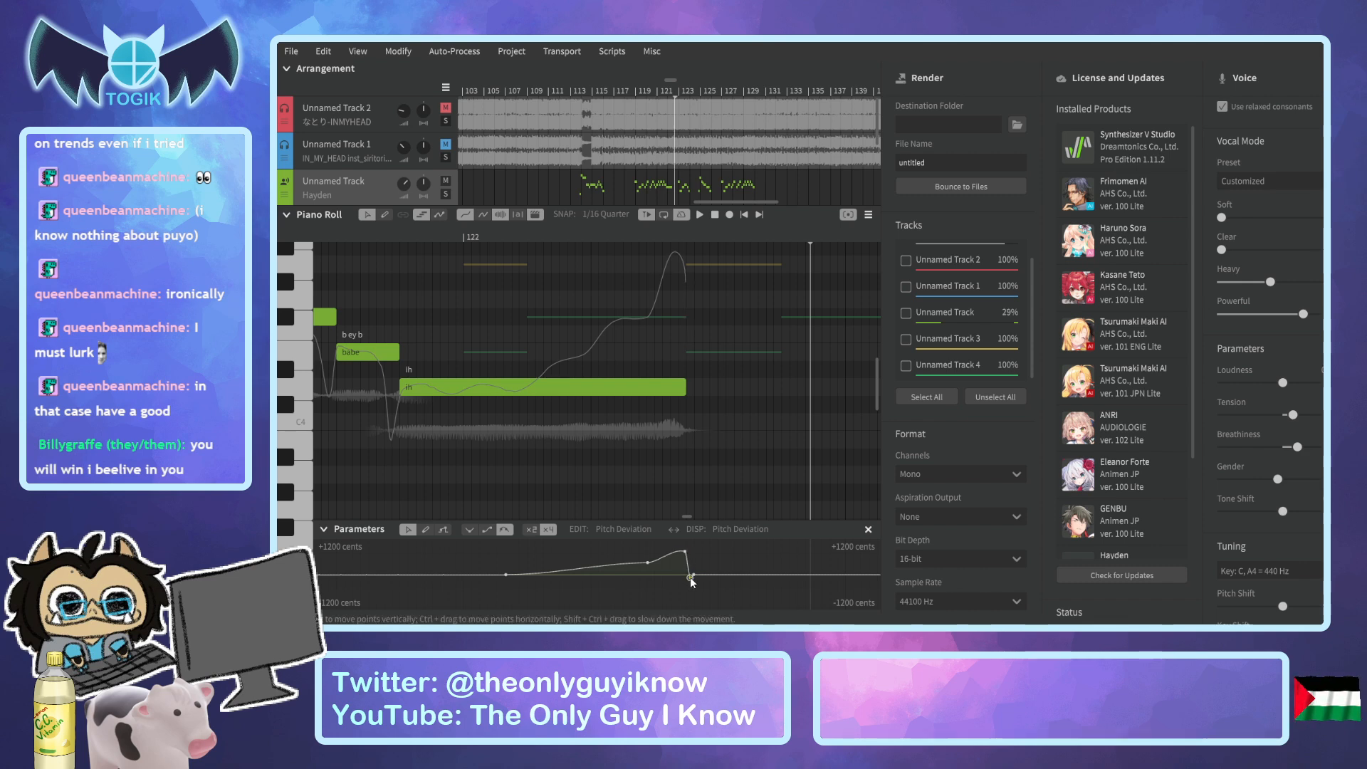
click(685, 553)
drag(687, 554, 689, 552)
click(376, 240)
key(space)
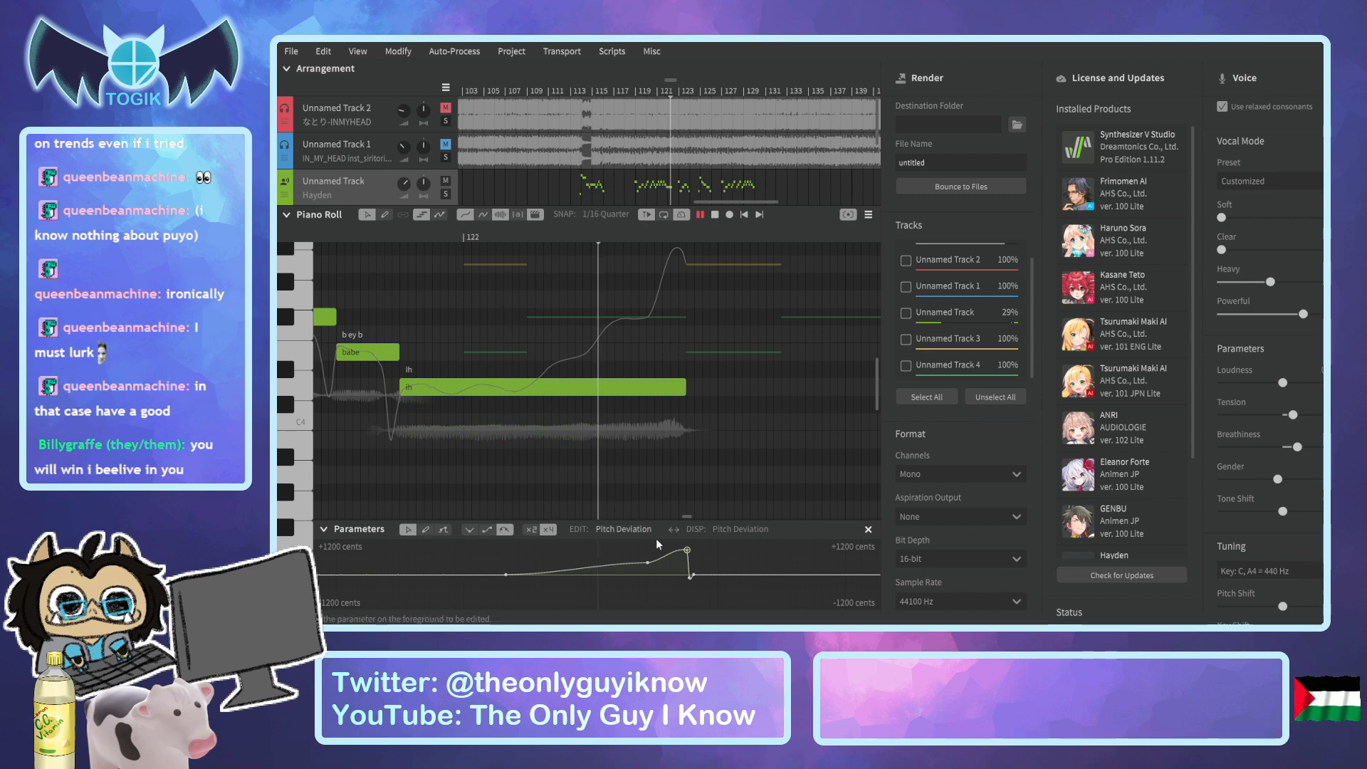
key(space)
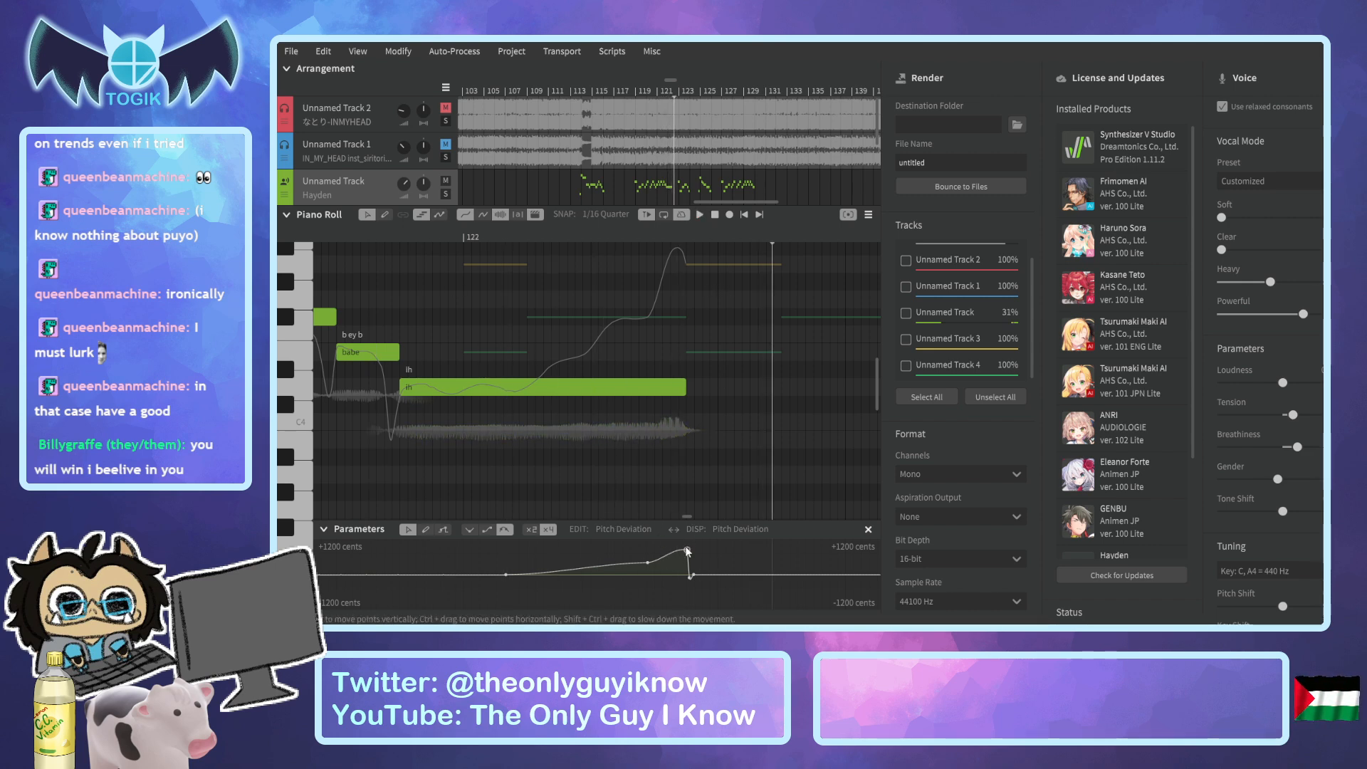
Lower the pitch deviation point at the end of the "ih" note in stages down to the zero line, playing back each change.
drag(687, 551, 684, 562)
click(380, 228)
key(space)
key(space)
drag(685, 563, 681, 577)
click(361, 236)
key(space)
key(space)
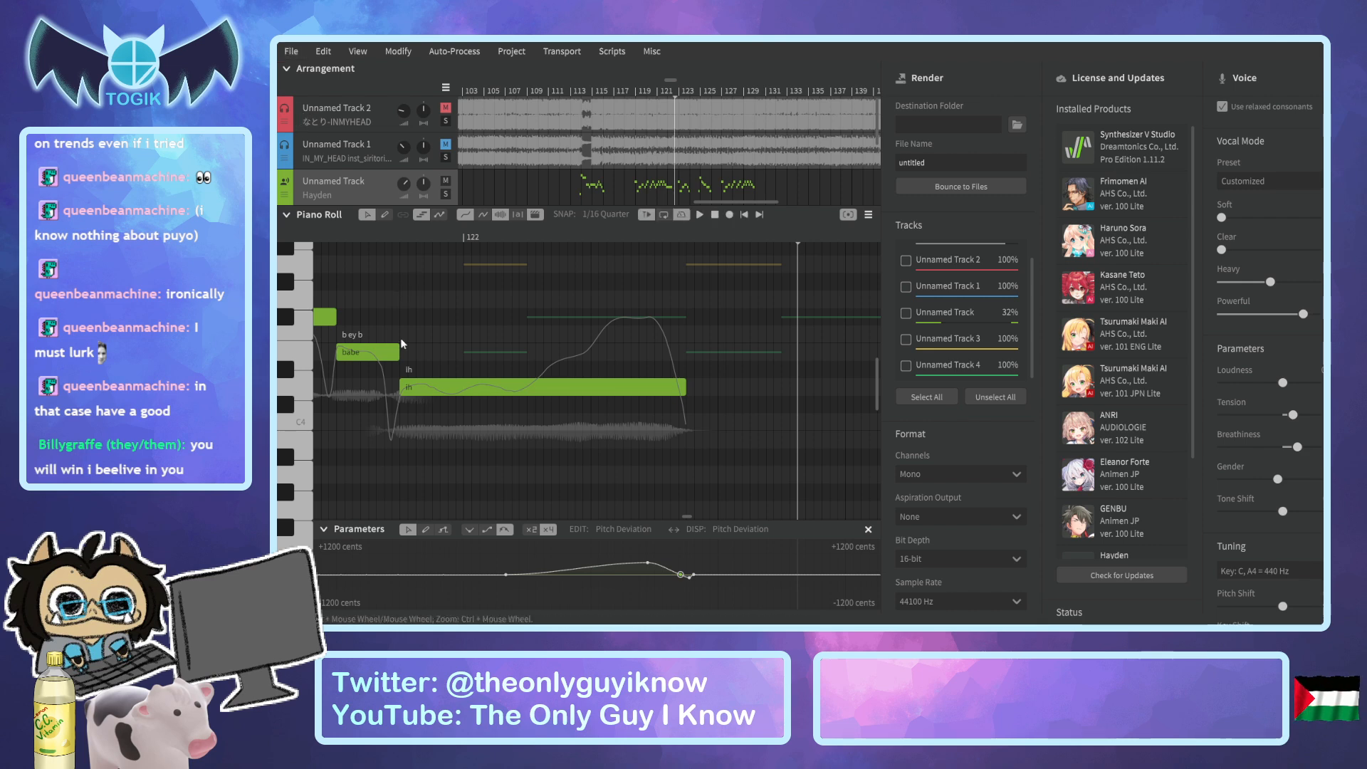
Fine-tune the pitch fall's closing points around the note's end, set the deviation range to ±600 cents, and play back the phrase from bar 121.
drag(682, 577, 688, 576)
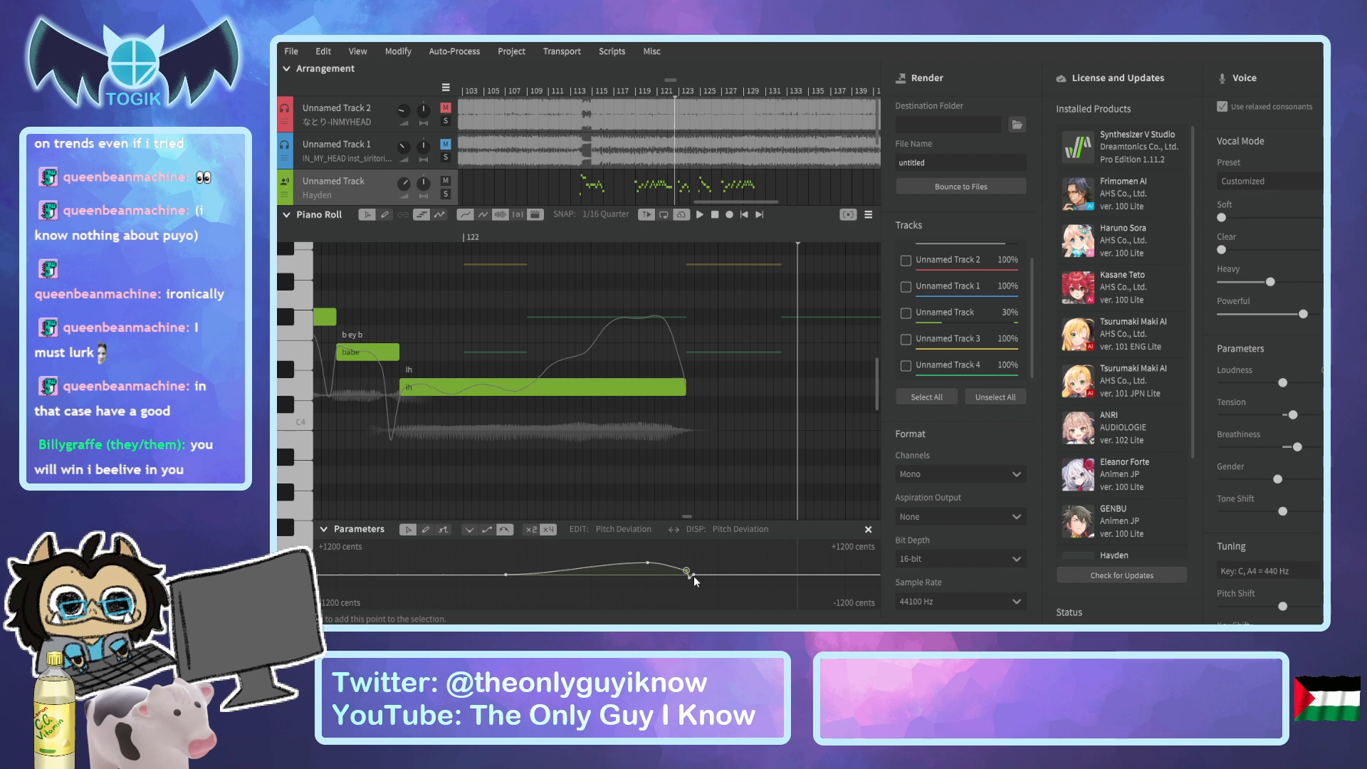
scroll(693, 580, up, 4)
drag(685, 580, 689, 580)
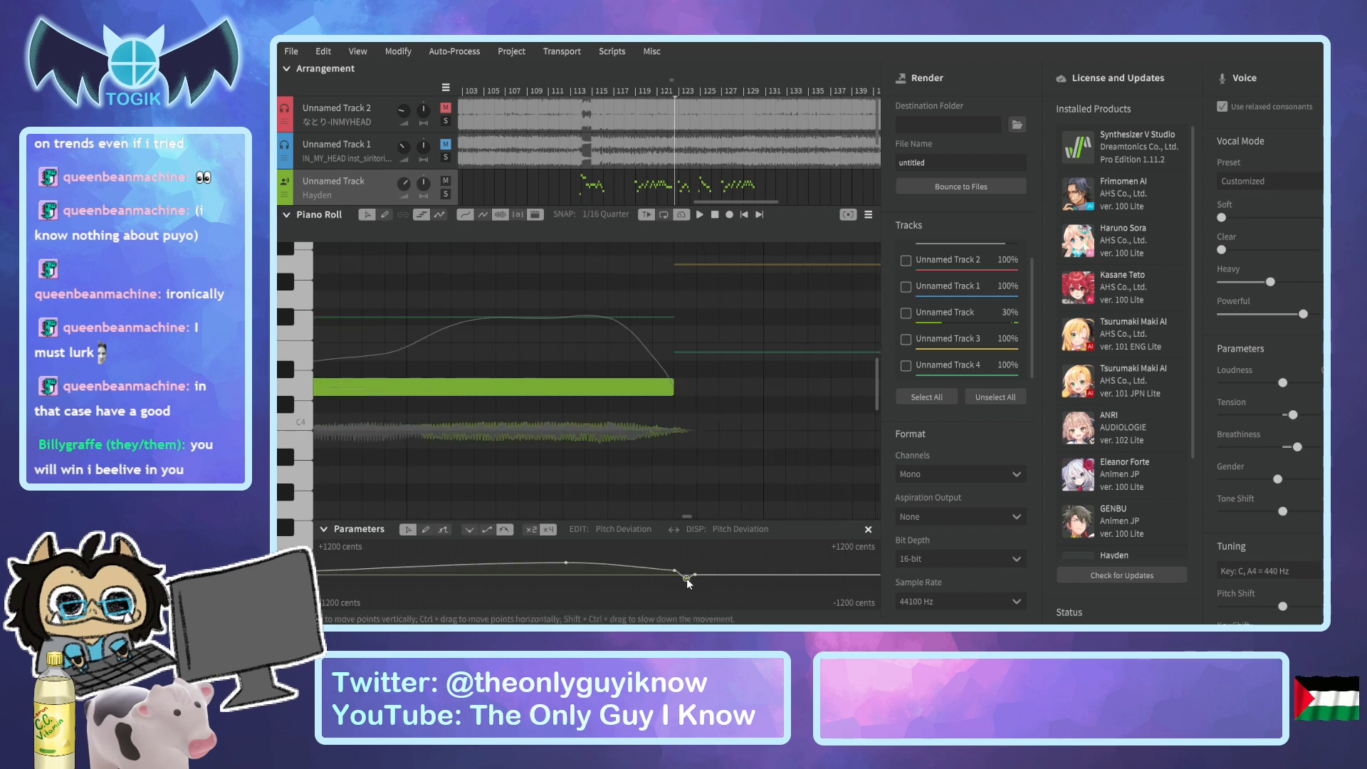
click(528, 531)
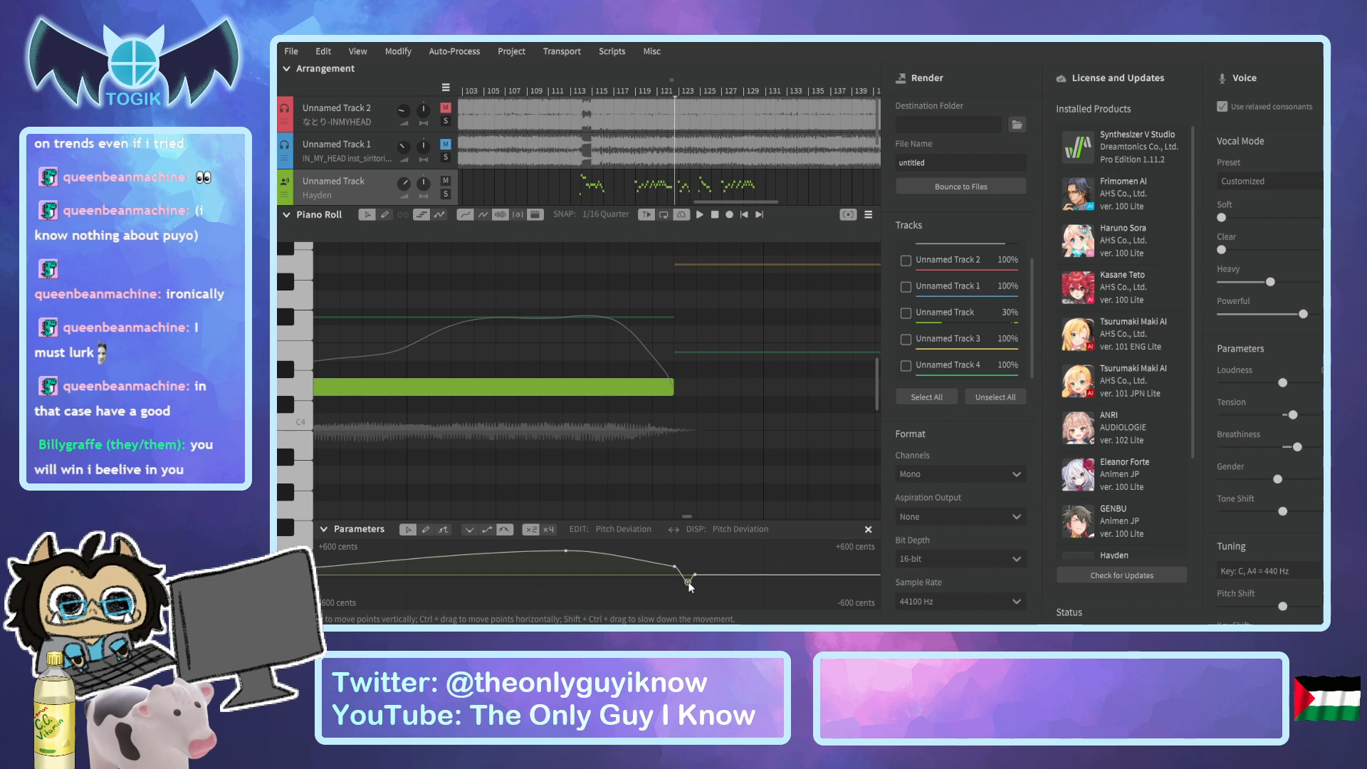
drag(330, 235, 309, 234)
key(space)
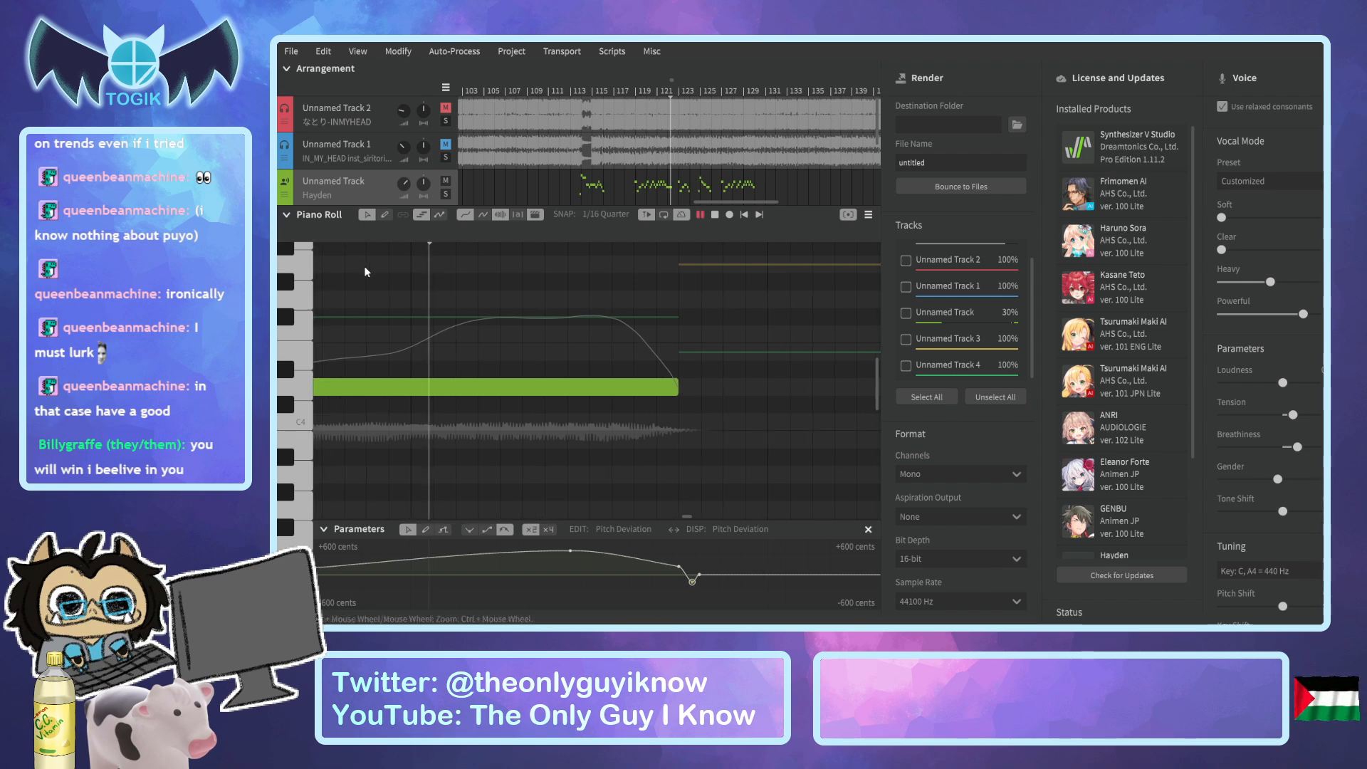
scroll(518, 297, down, 6)
drag(329, 237, 485, 277)
key(space)
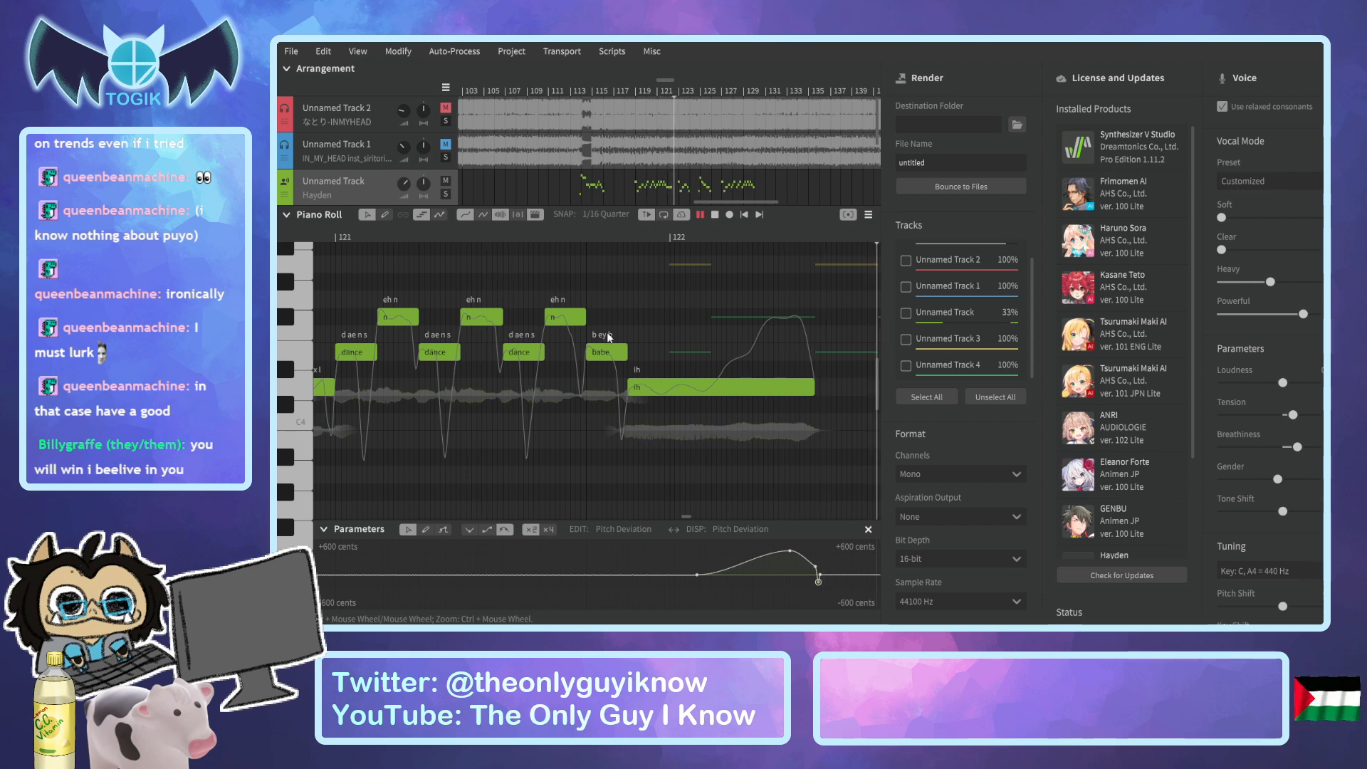
key(space)
Delete the surplus pitch deviation point dipping below zero after the "ih" note and tidy the curve's ending.
drag(681, 80, 665, 73)
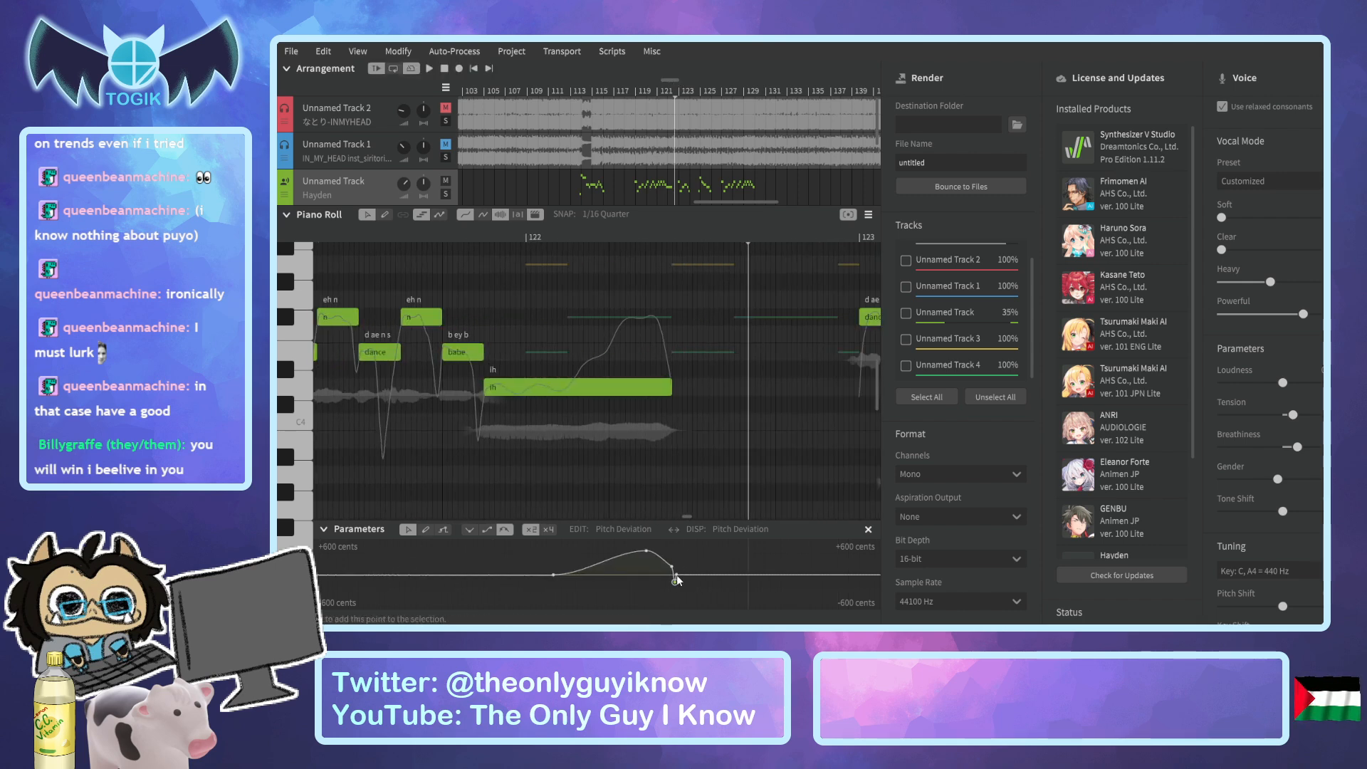
click(675, 580)
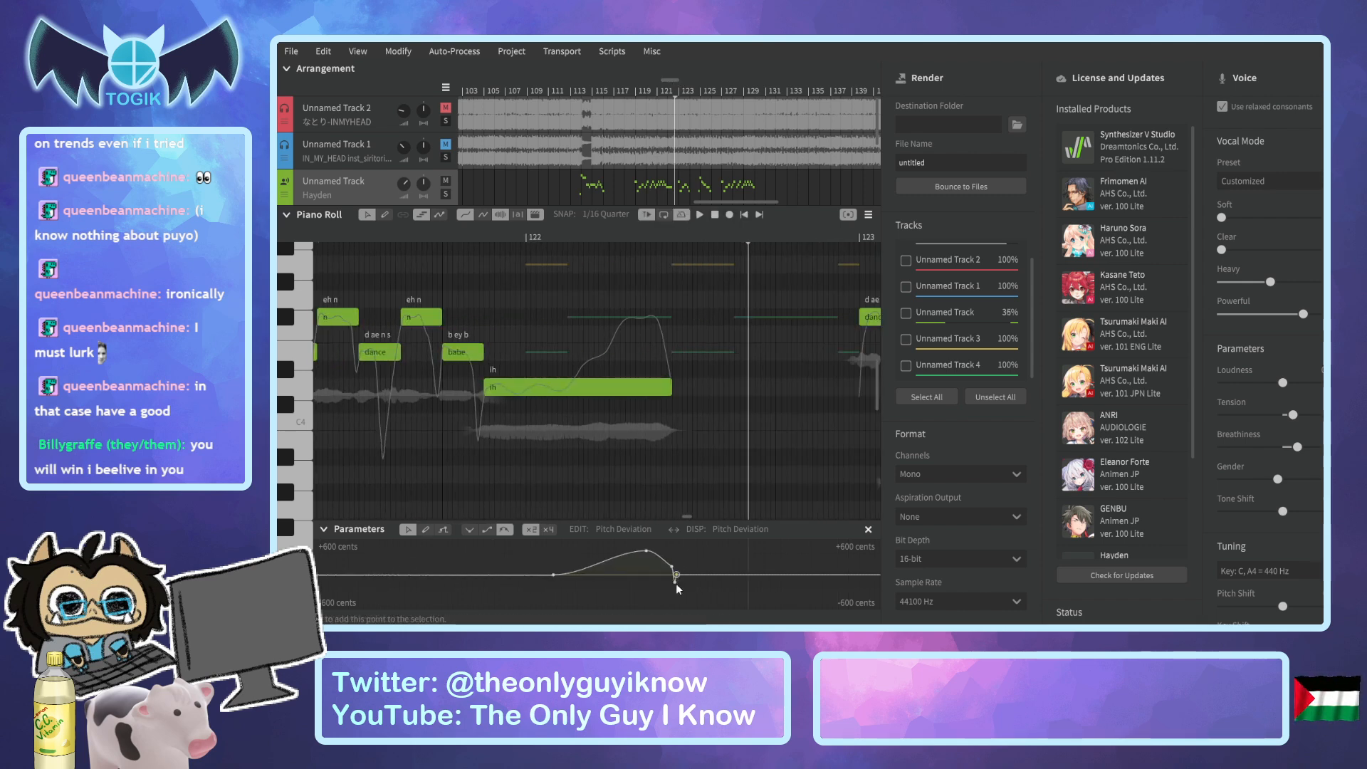
click(674, 583)
key(Delete)
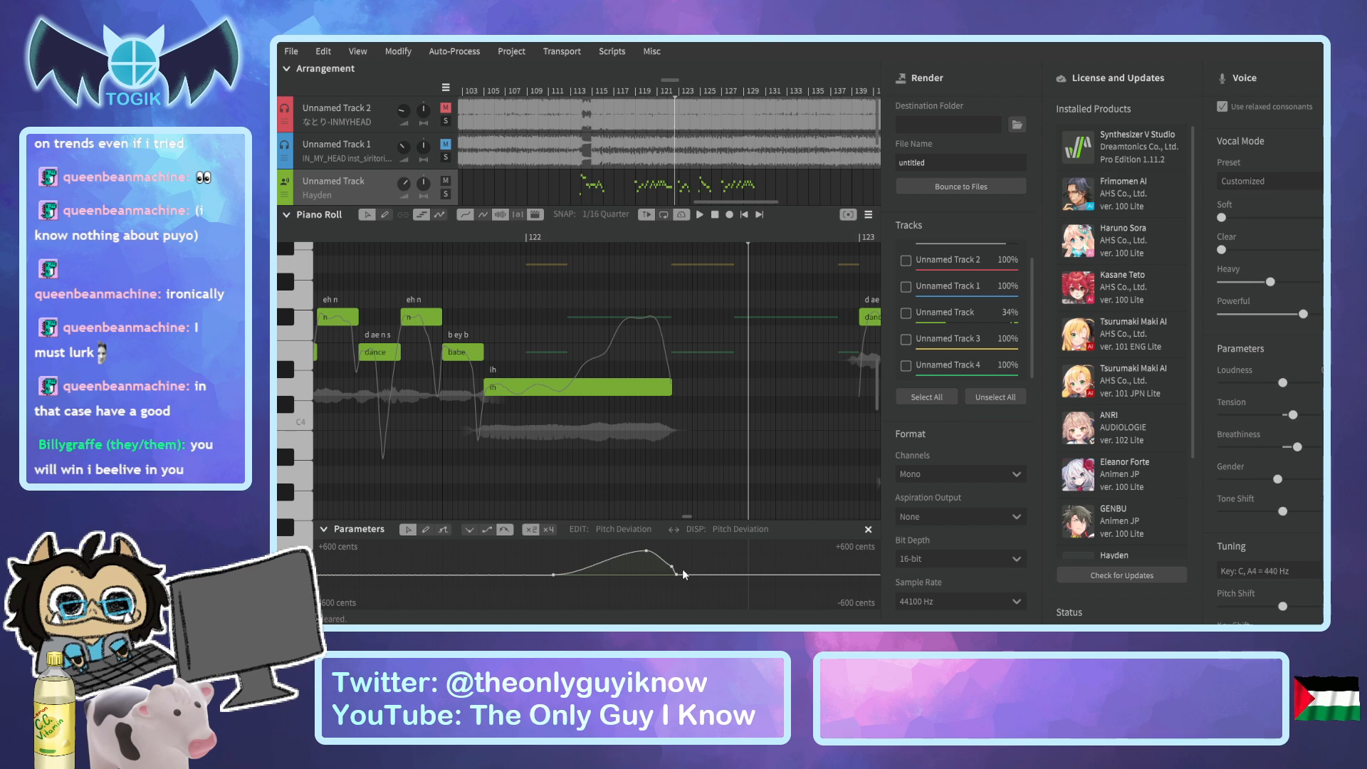
click(676, 581)
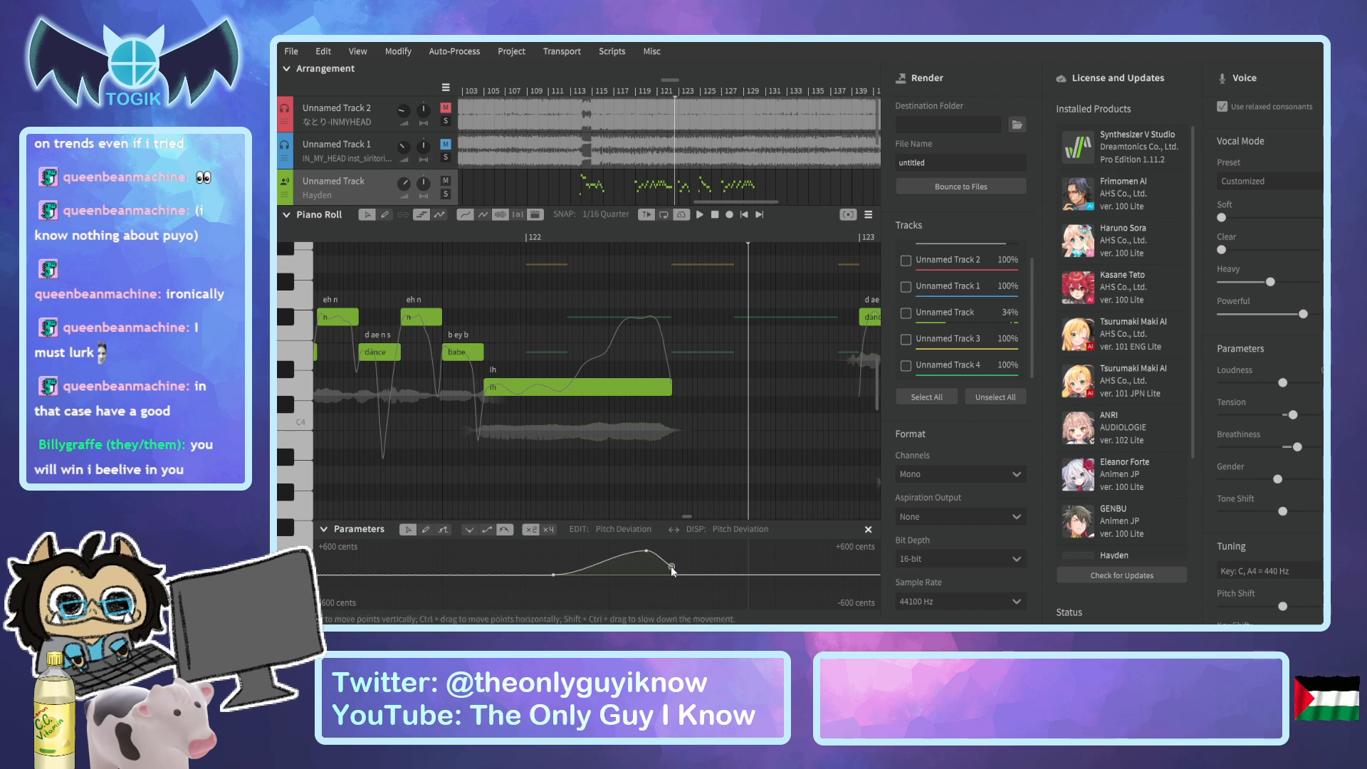
scroll(660, 398, down, 2)
click(666, 403)
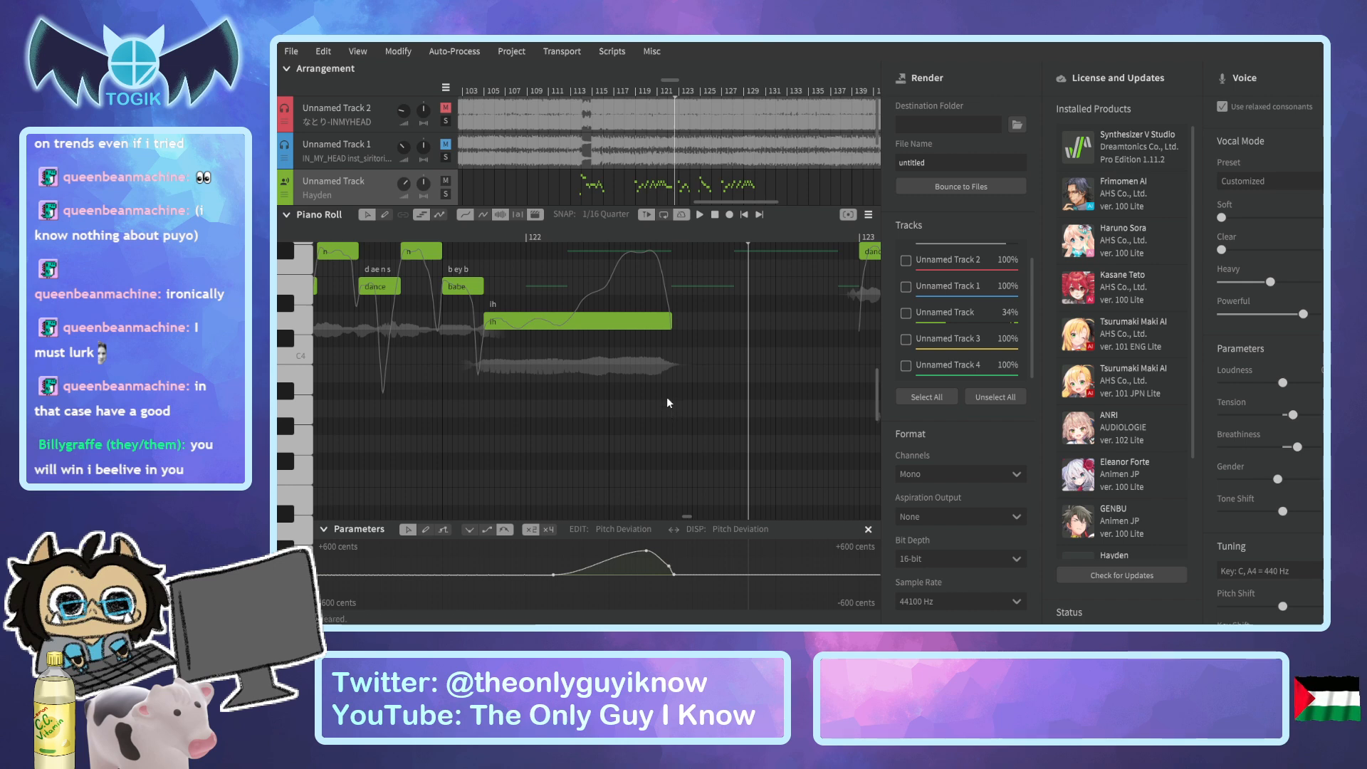
Draw a very short note just below C4 directly after the long "ih" note, and play back the phrase.
click(383, 214)
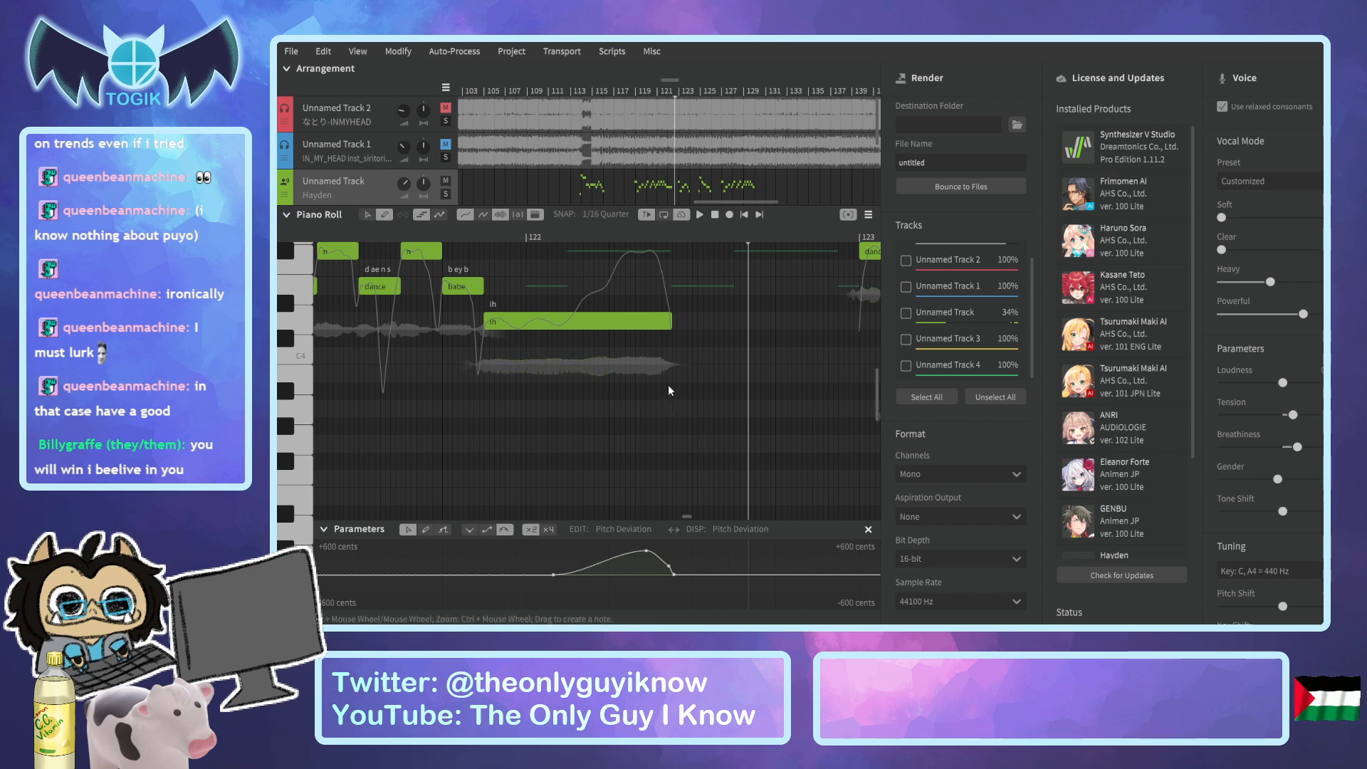
drag(672, 393, 681, 393)
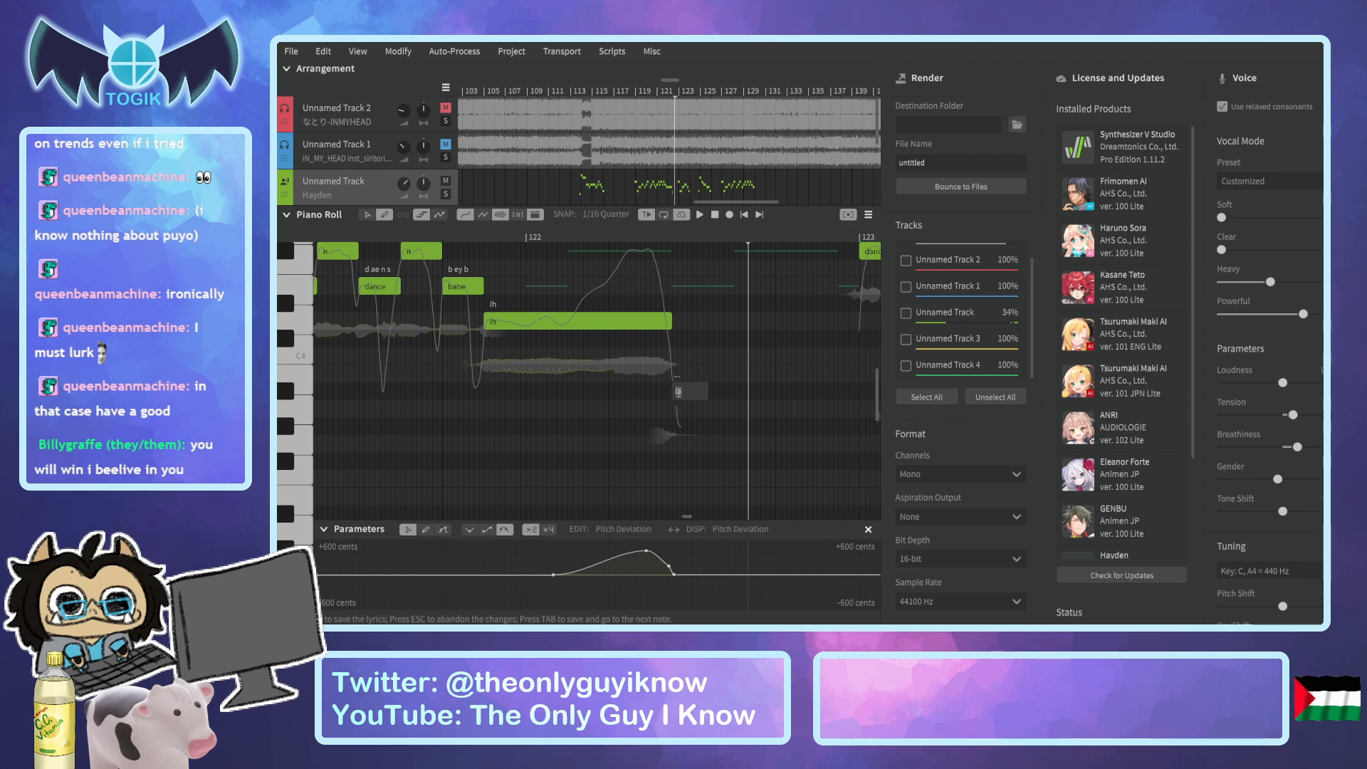
click(400, 239)
key(space)
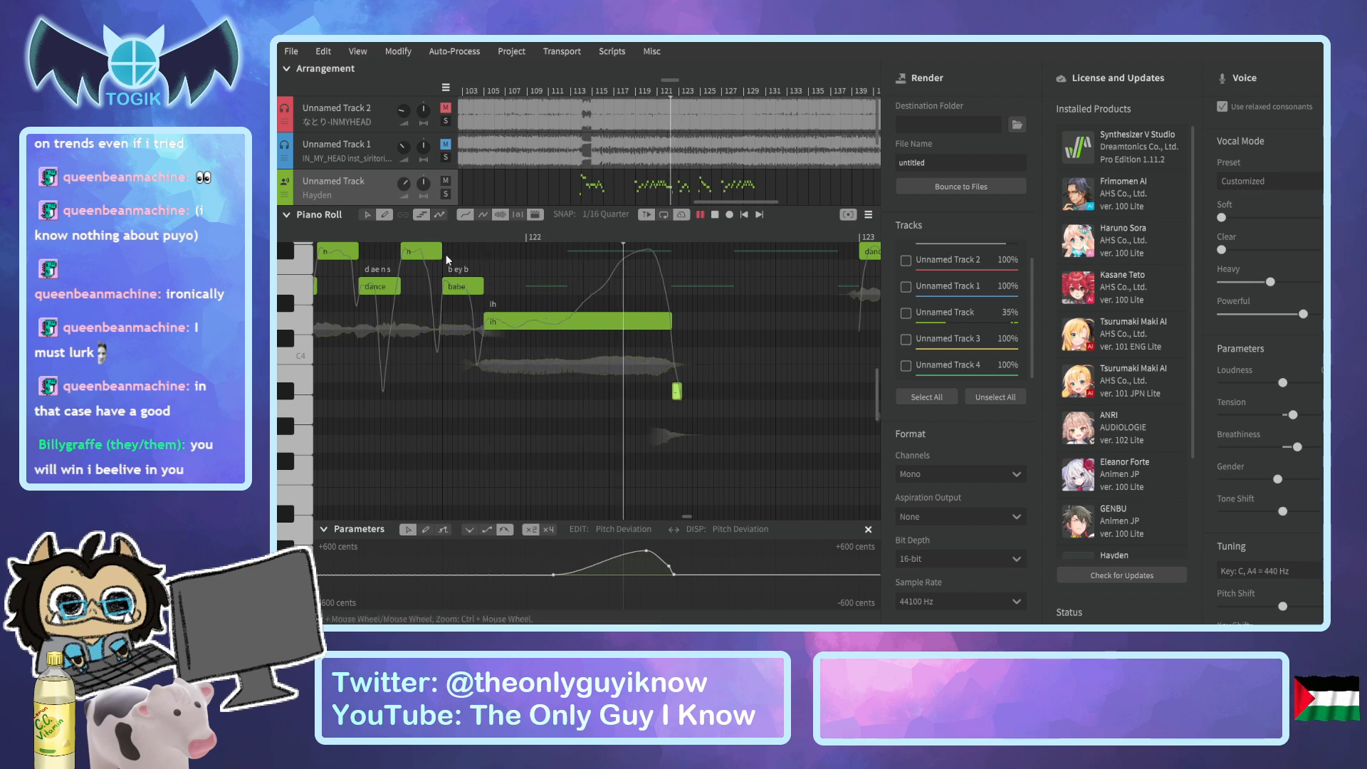
key(space)
Shorten the end of the "ih" note slightly, extend the short low note's start back to meet it, and play back the phrase.
drag(670, 322, 665, 322)
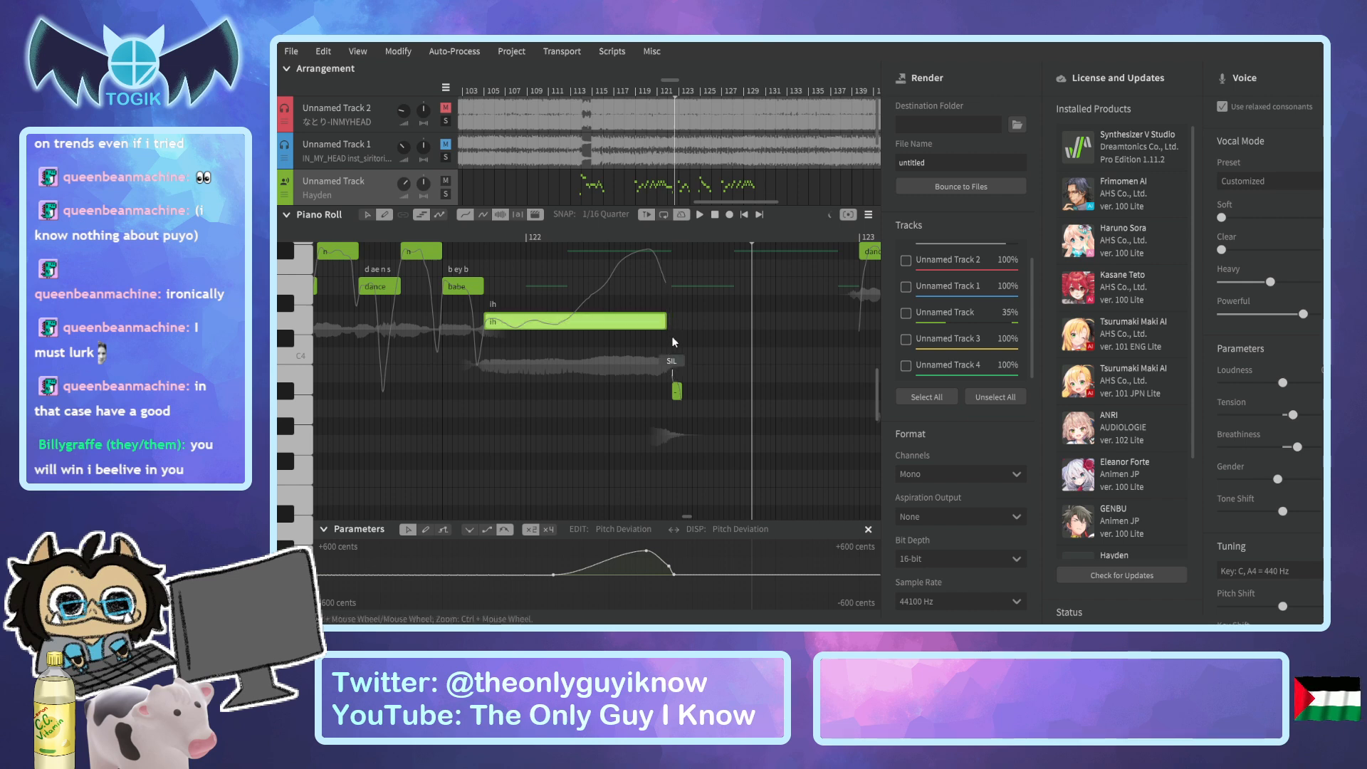
drag(673, 388, 668, 389)
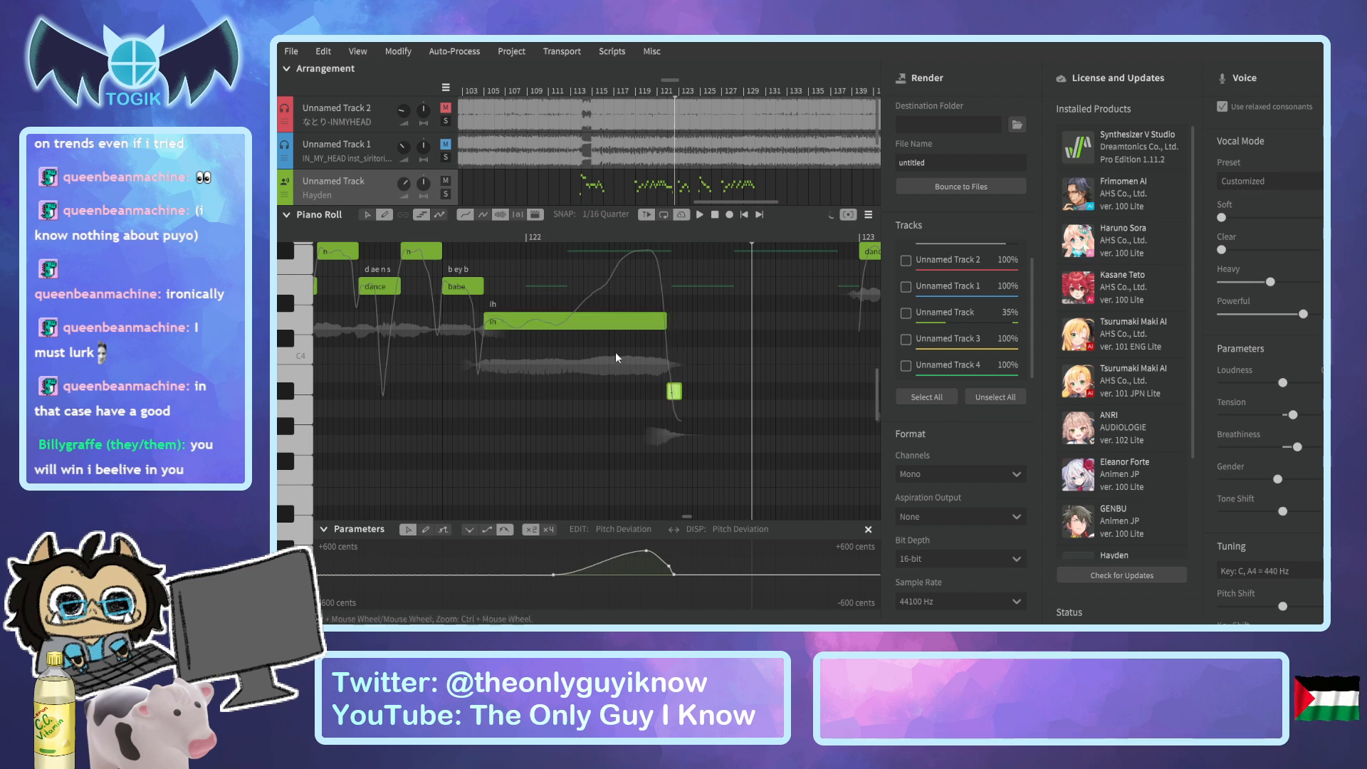
click(448, 237)
key(space)
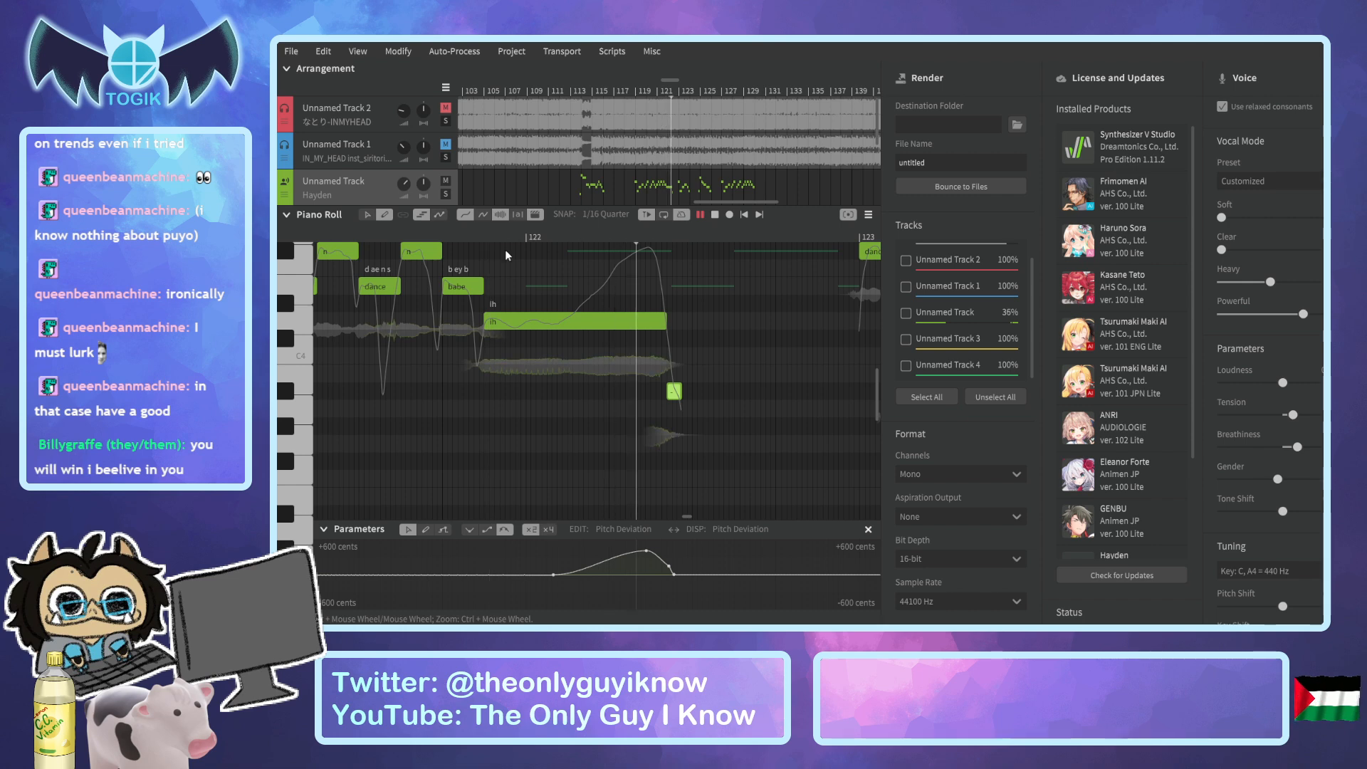
key(space)
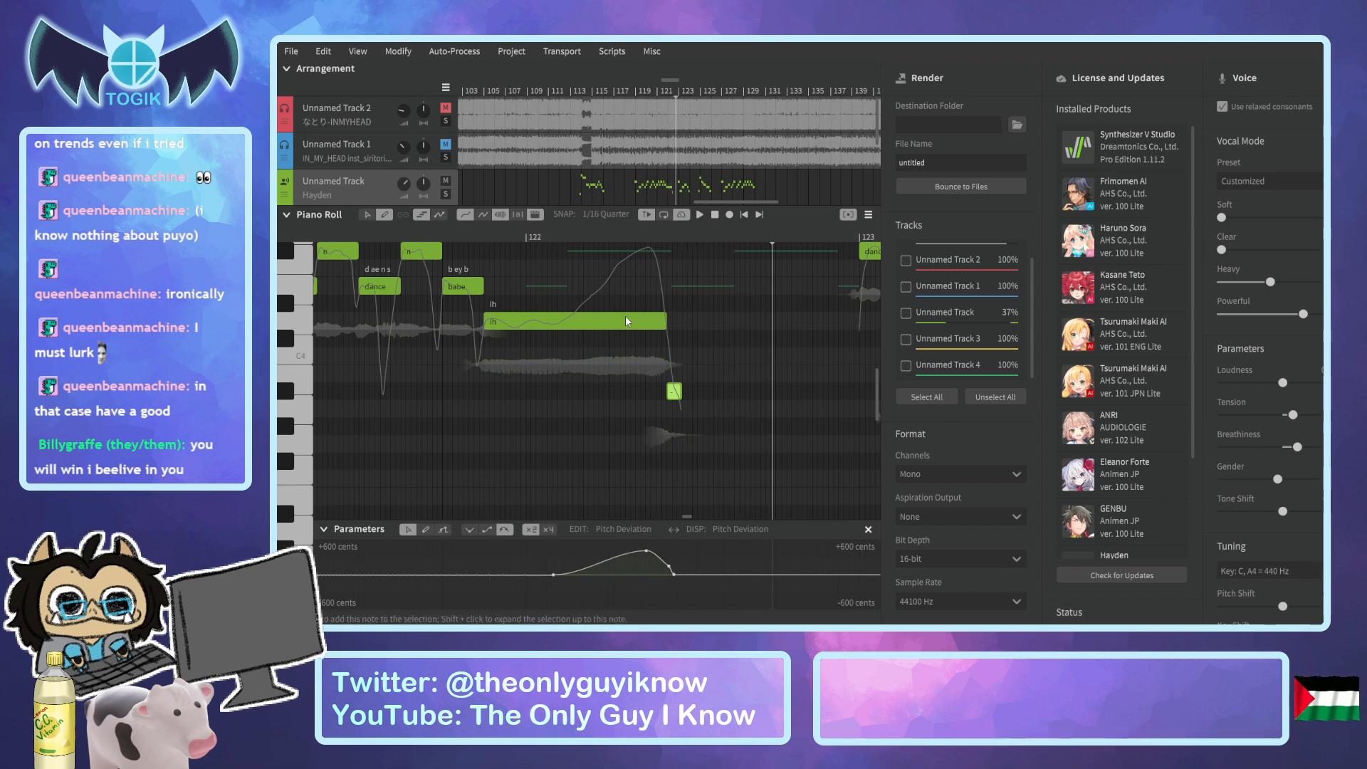
Try the lyric "yeah" on the long note before the short low one, and play back the phrase.
double_click(625, 324)
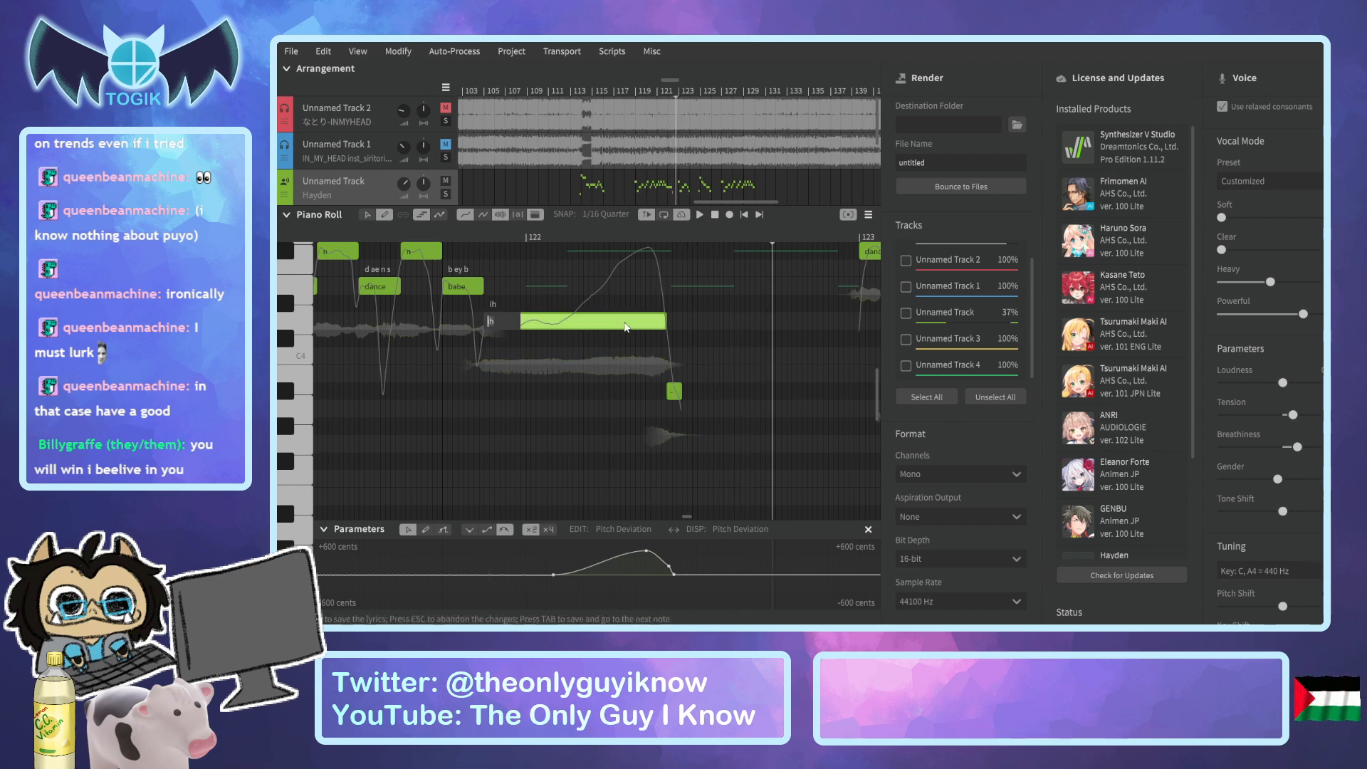
text(yeah)
key(Return)
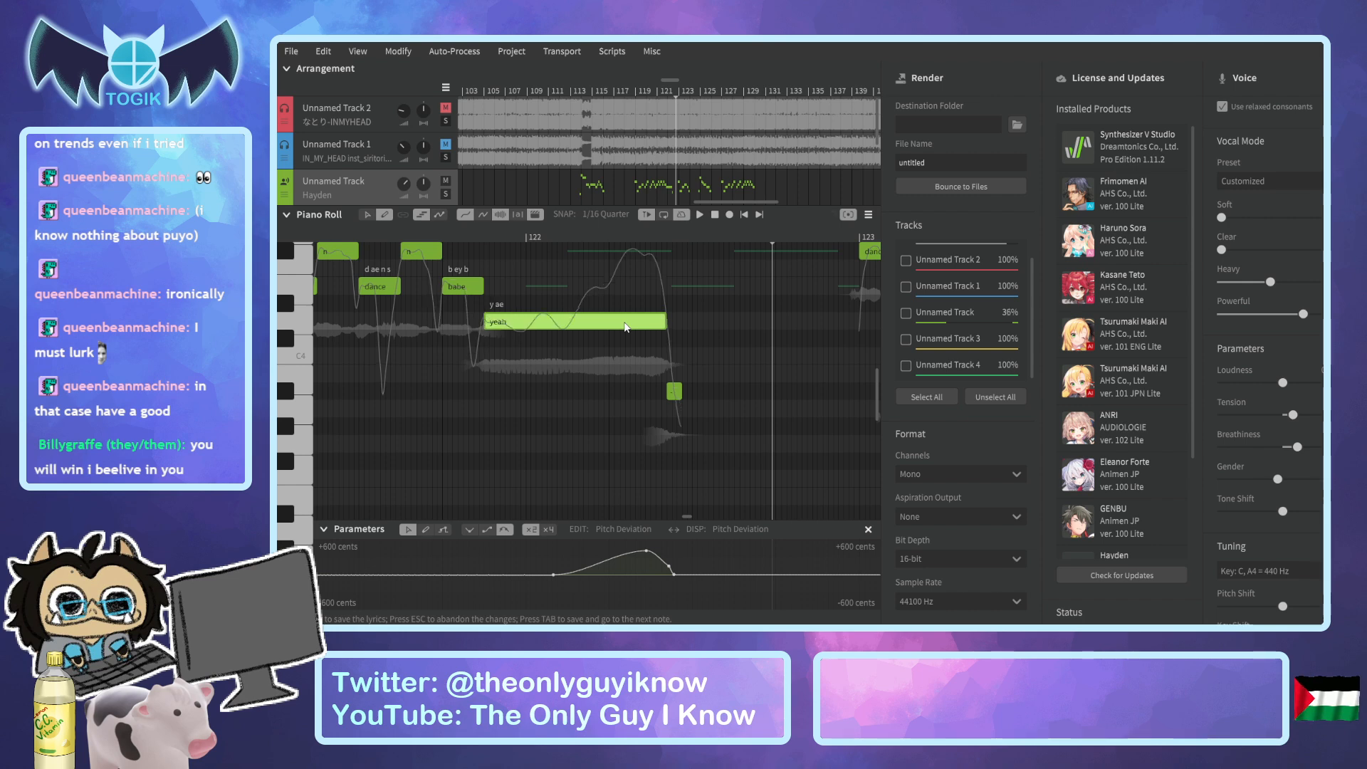
click(408, 234)
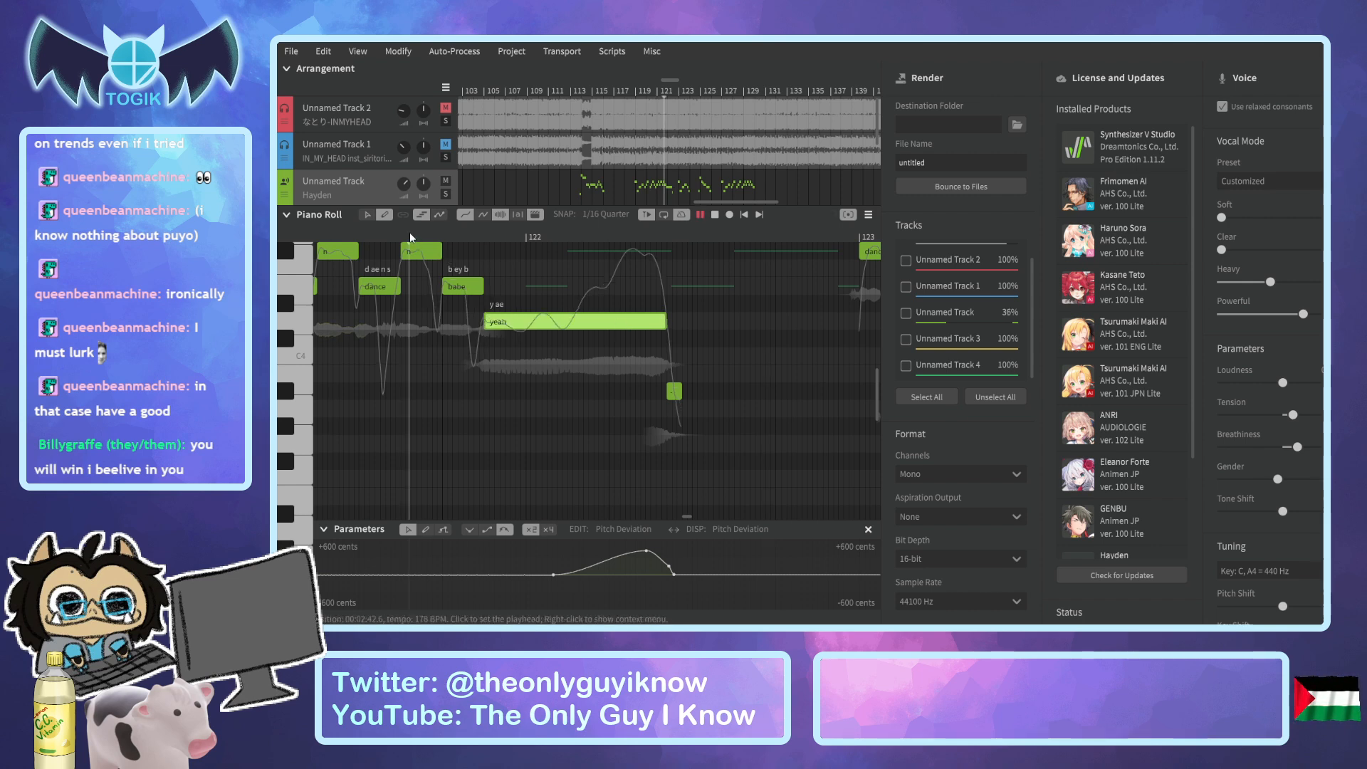
key(space)
key(space)
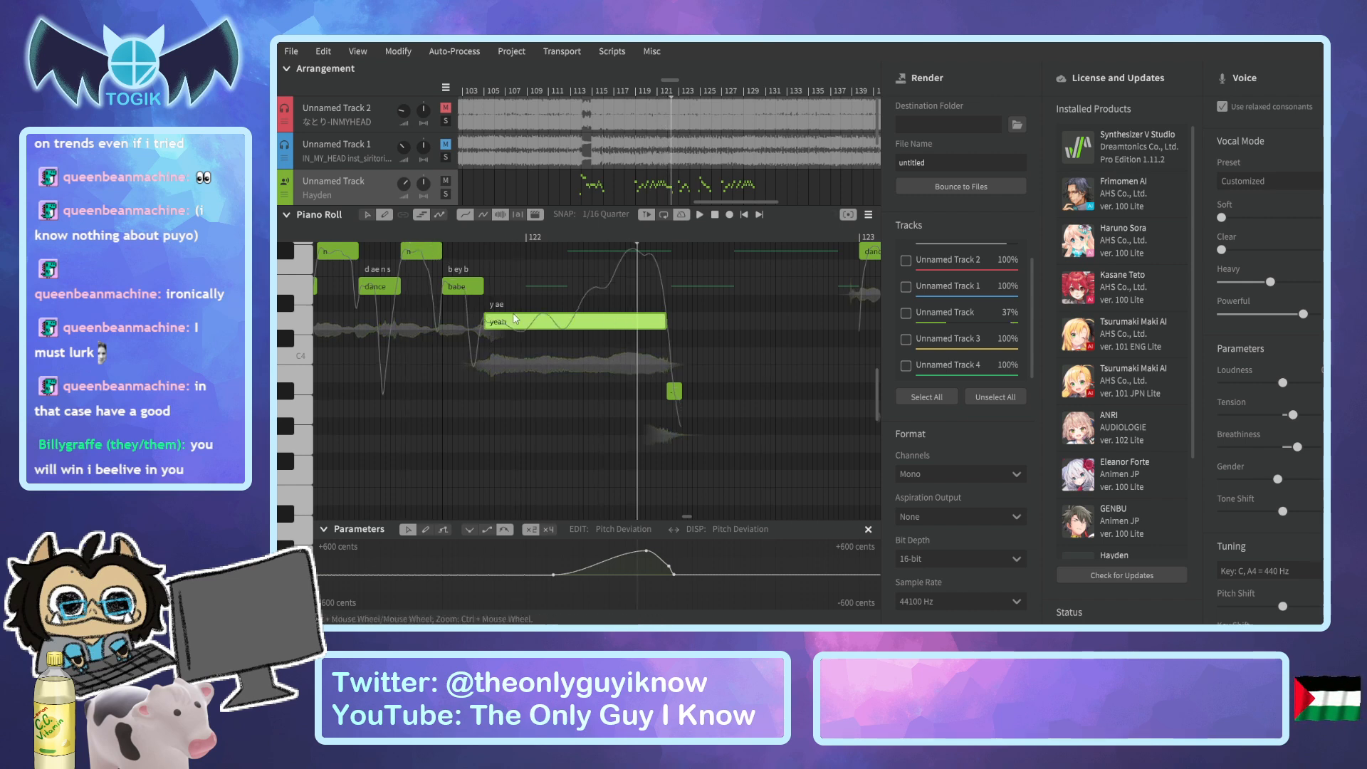
Set the long note's lyric back to "ih".
double_click(500, 324)
text(ih)
key(Return)
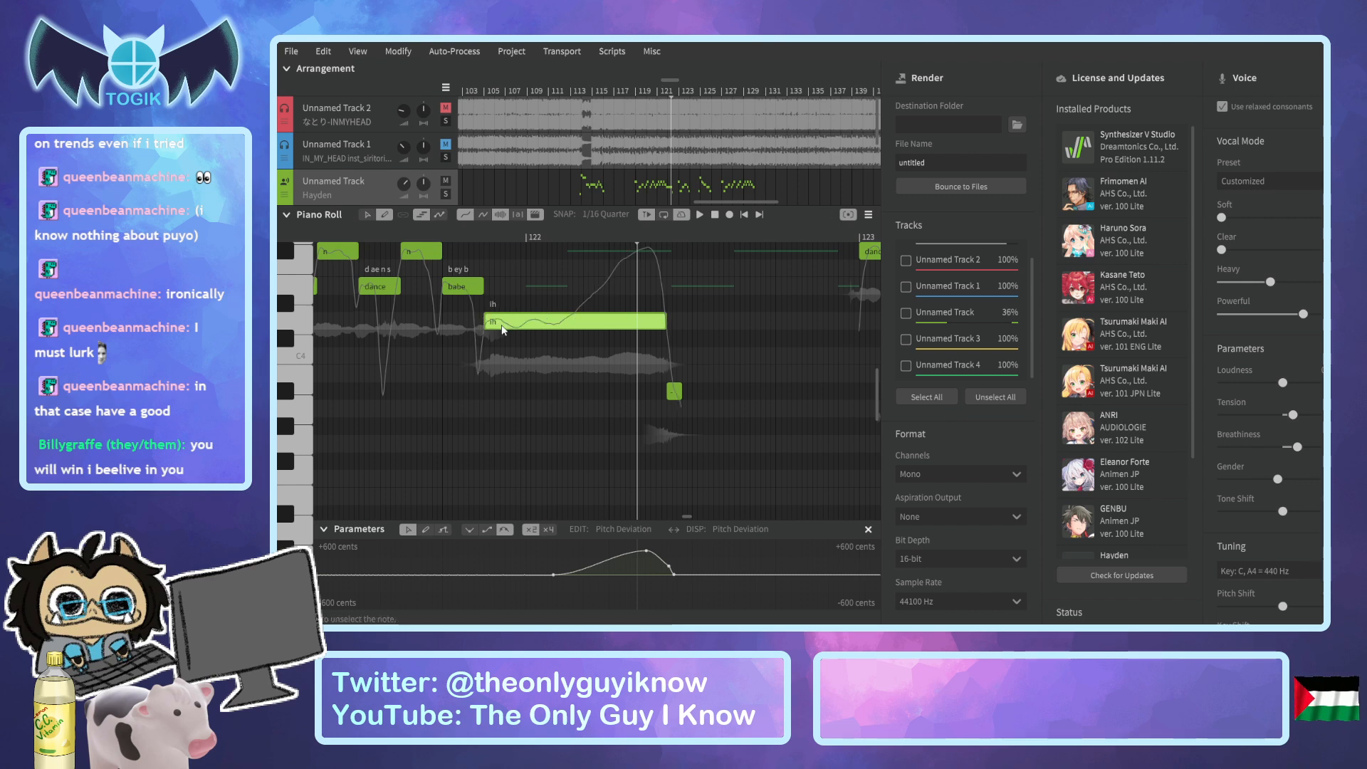
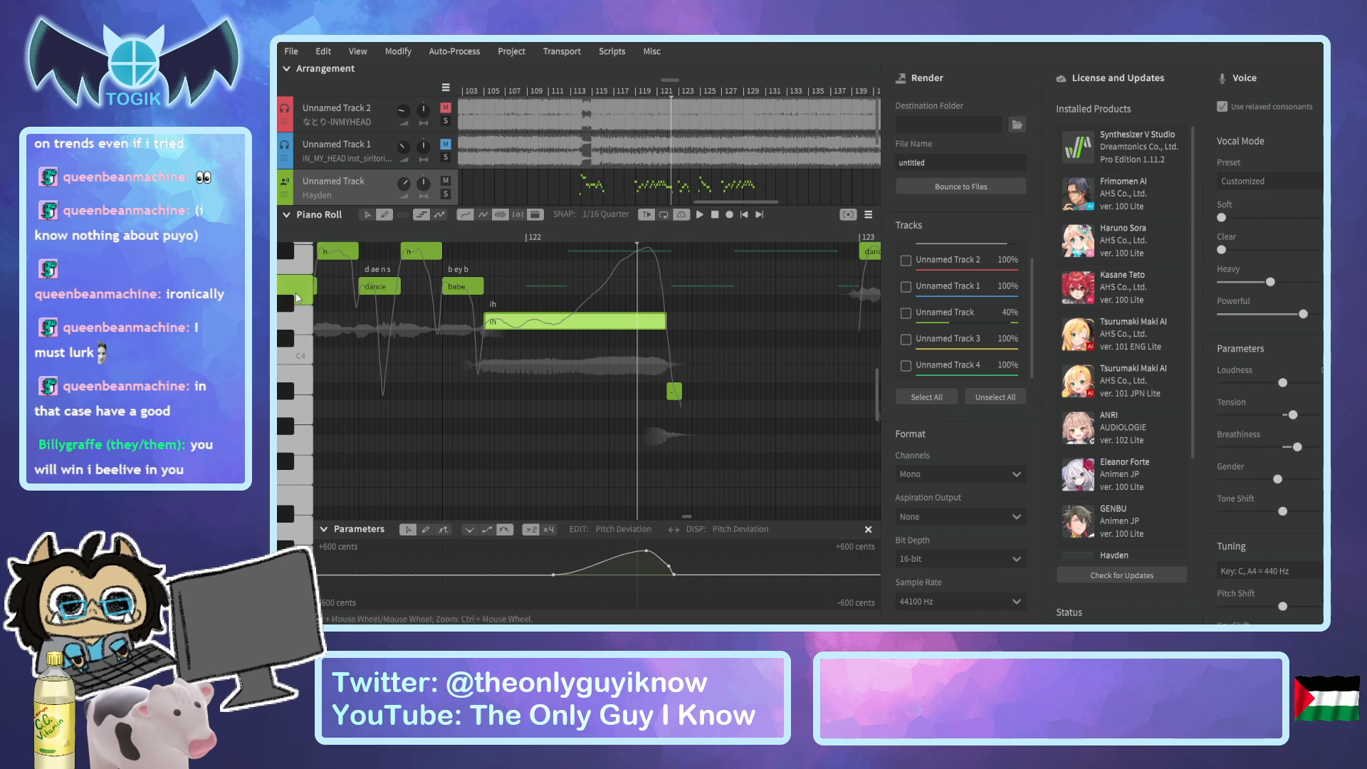
Draw a note one semitone above the later part of the long "ih" note, shorten "ih" to meet it, and set its lyric to "yeah".
drag(555, 305, 567, 305)
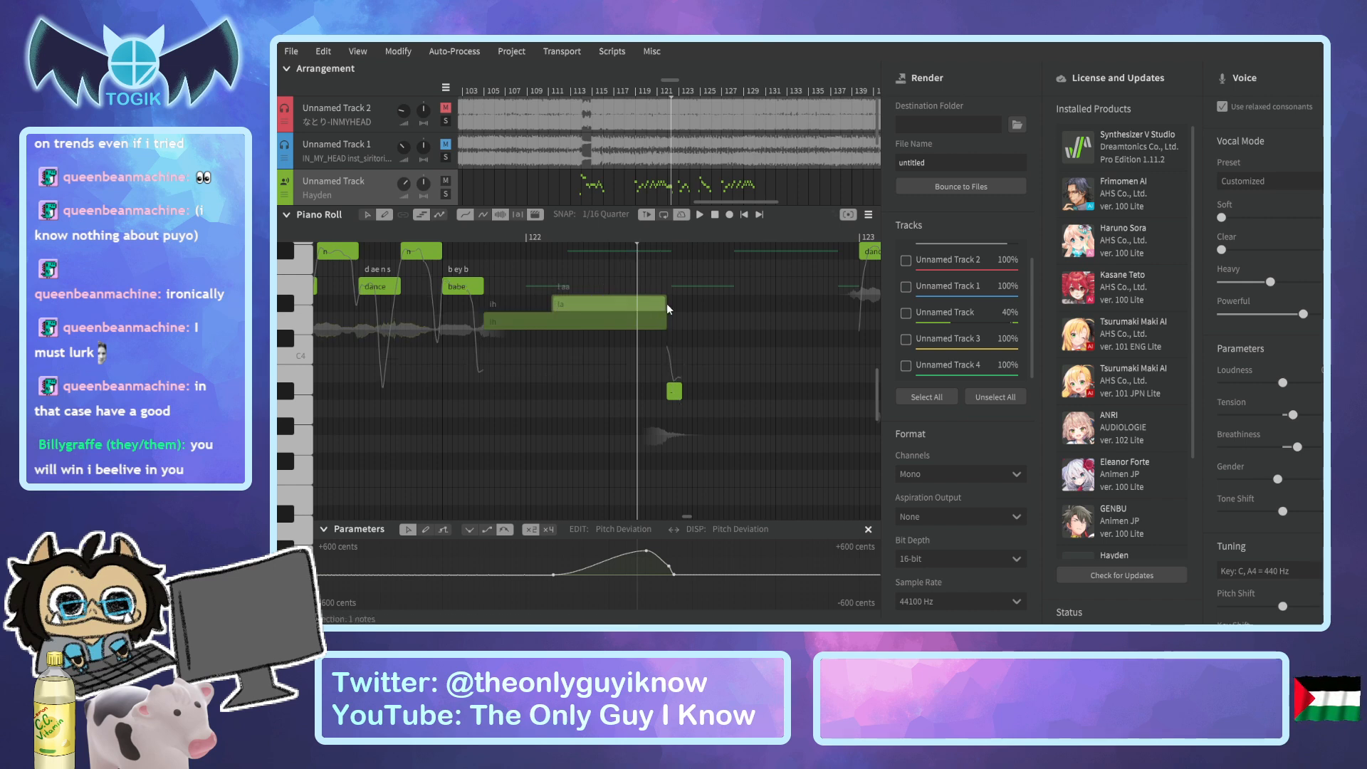
drag(667, 322, 551, 325)
double_click(560, 305)
text(e)
key(BackSpace)
text(yeah)
key(Return)
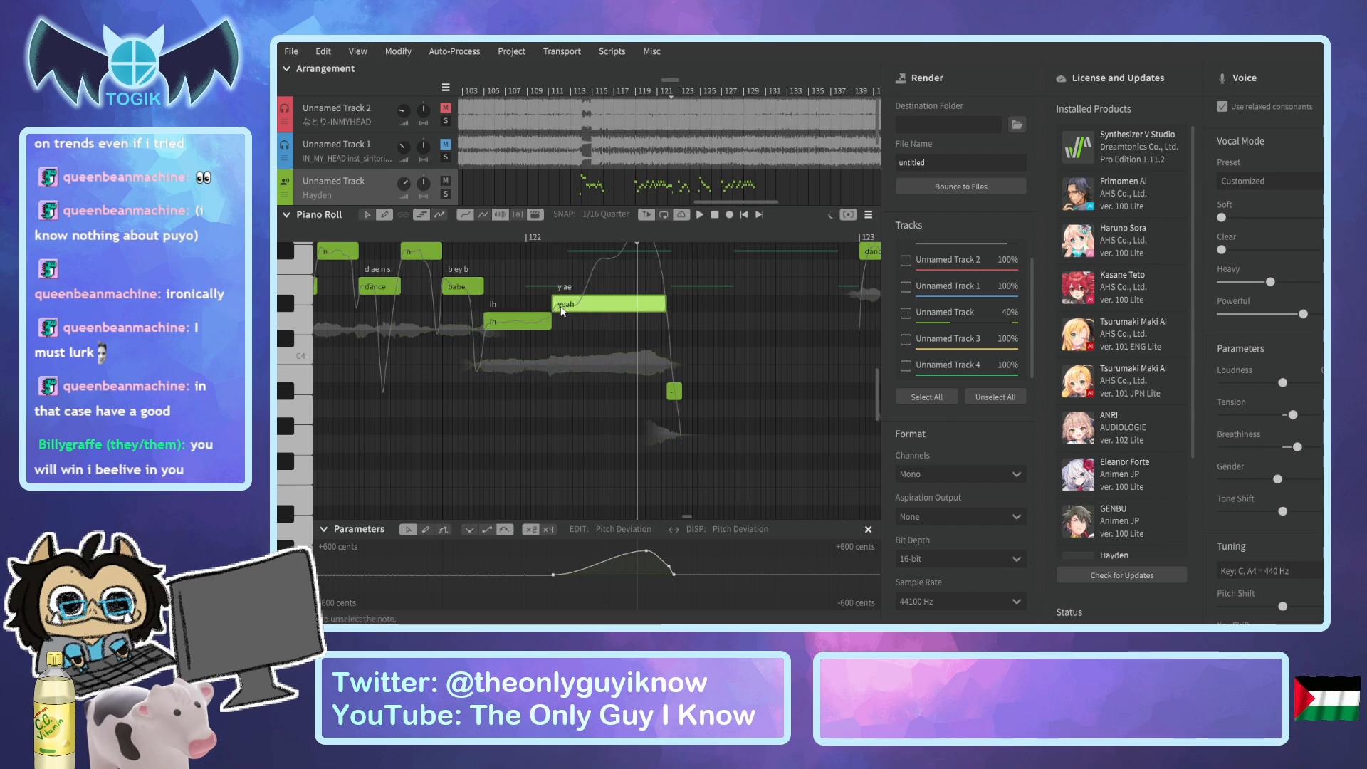
Lower the peak of the pitch deviation curve over the "yeah" note, shift it slightly earlier, and play back the phrase.
drag(648, 551, 647, 564)
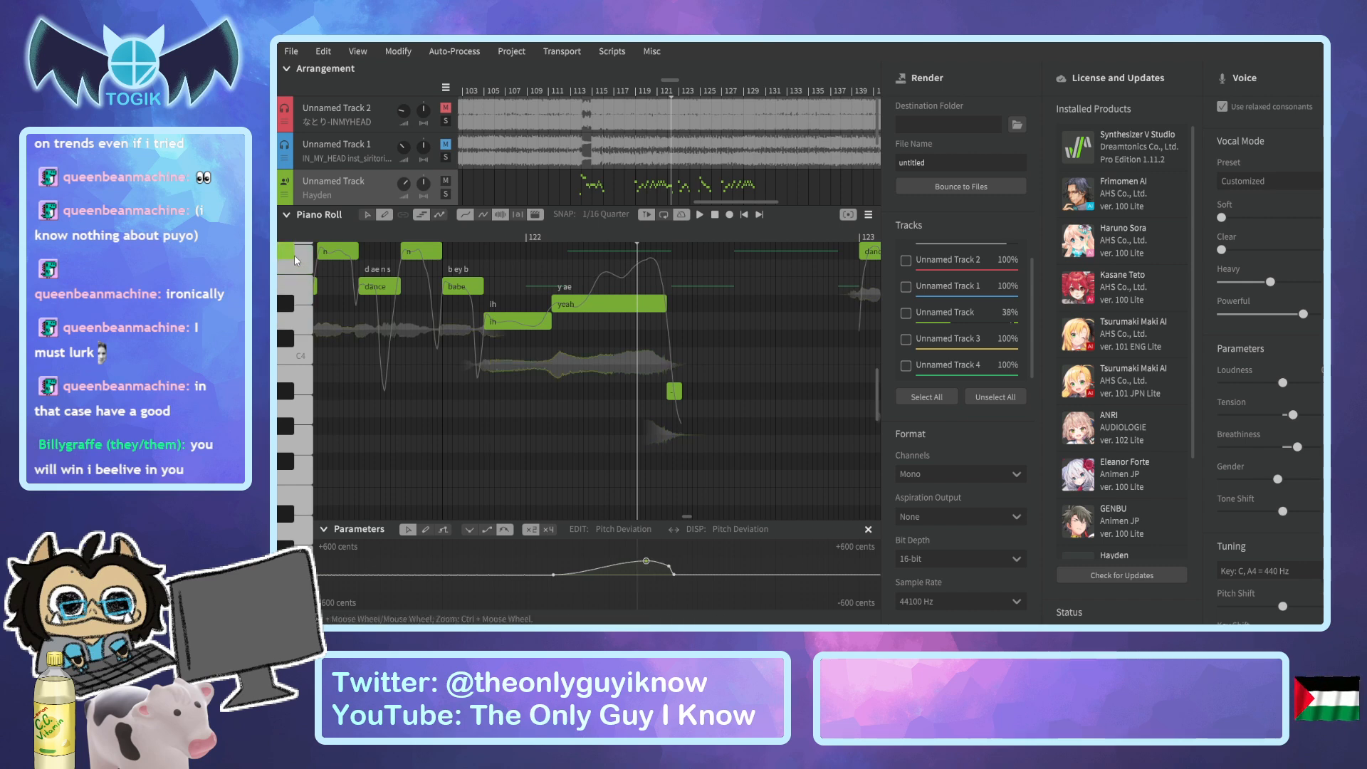
drag(645, 563, 640, 557)
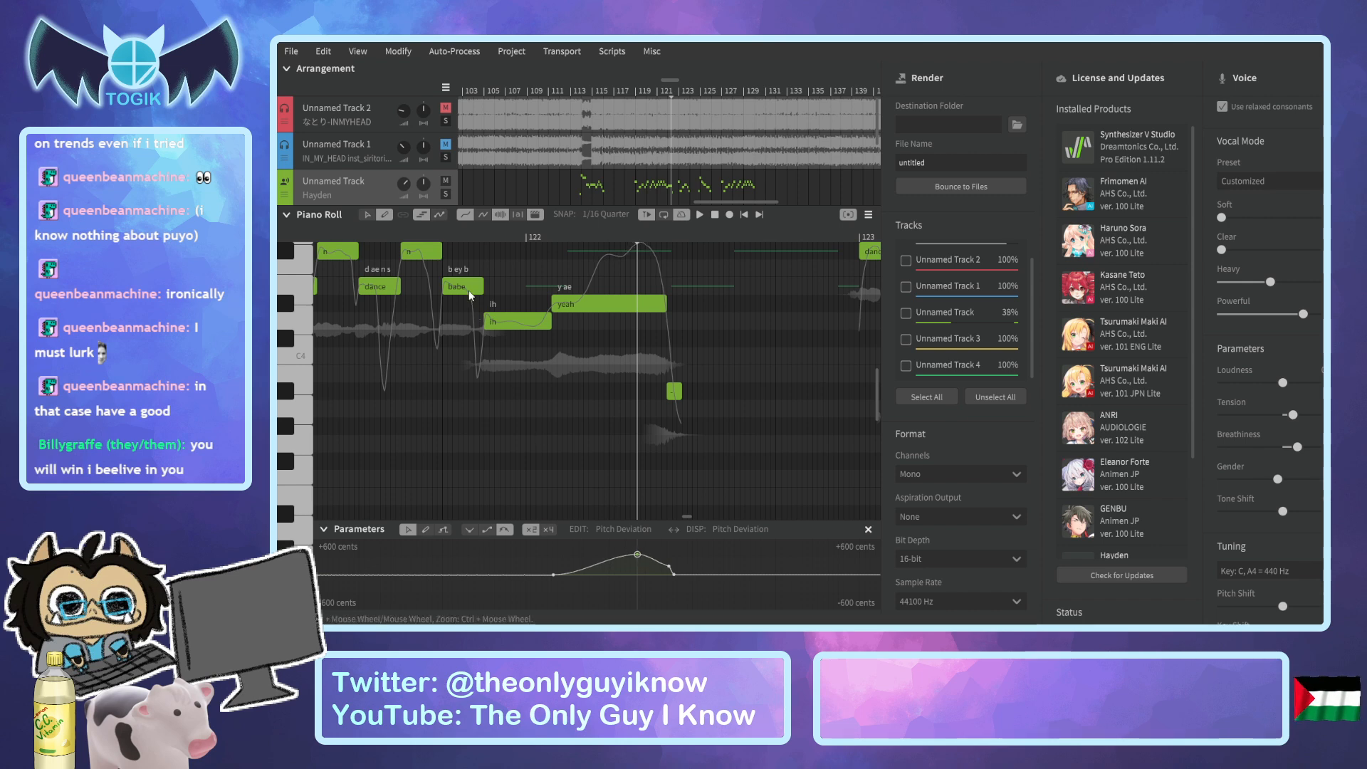
click(402, 236)
key(space)
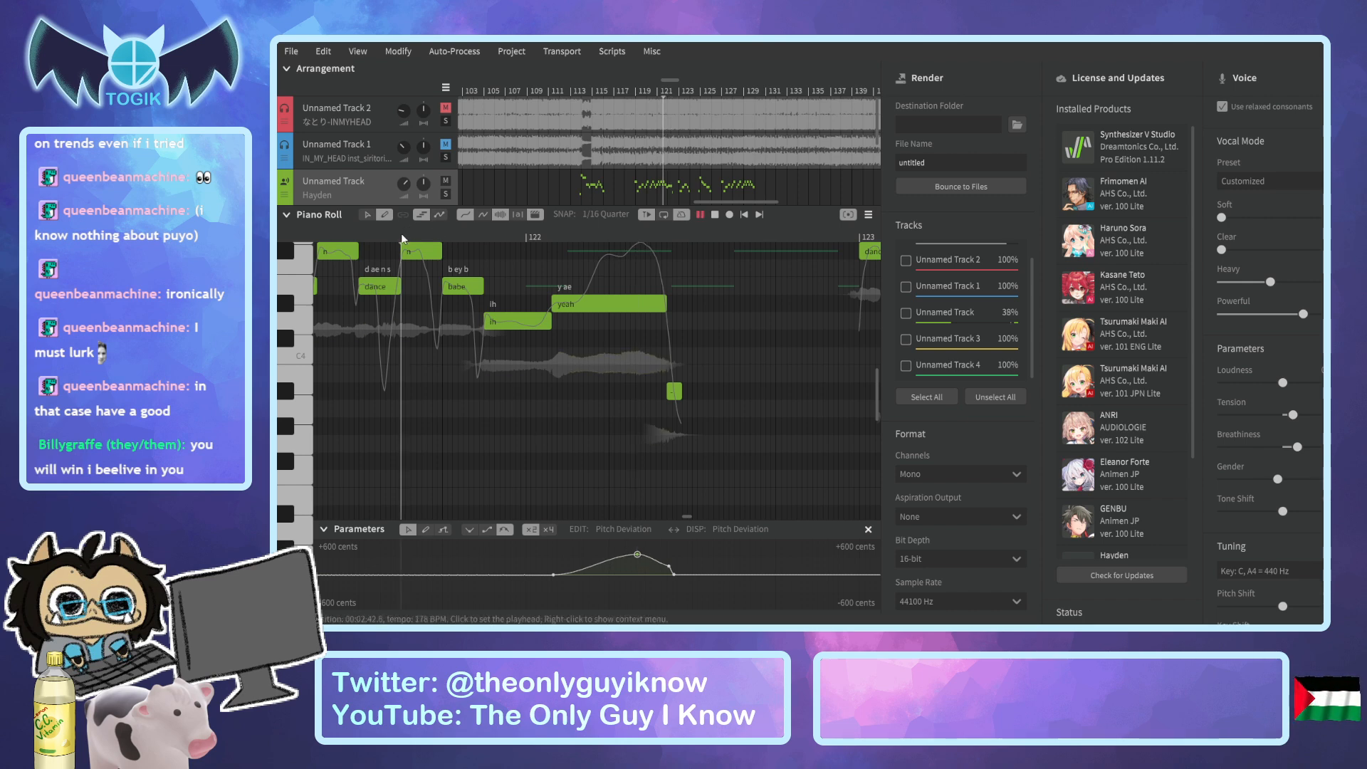
key(space)
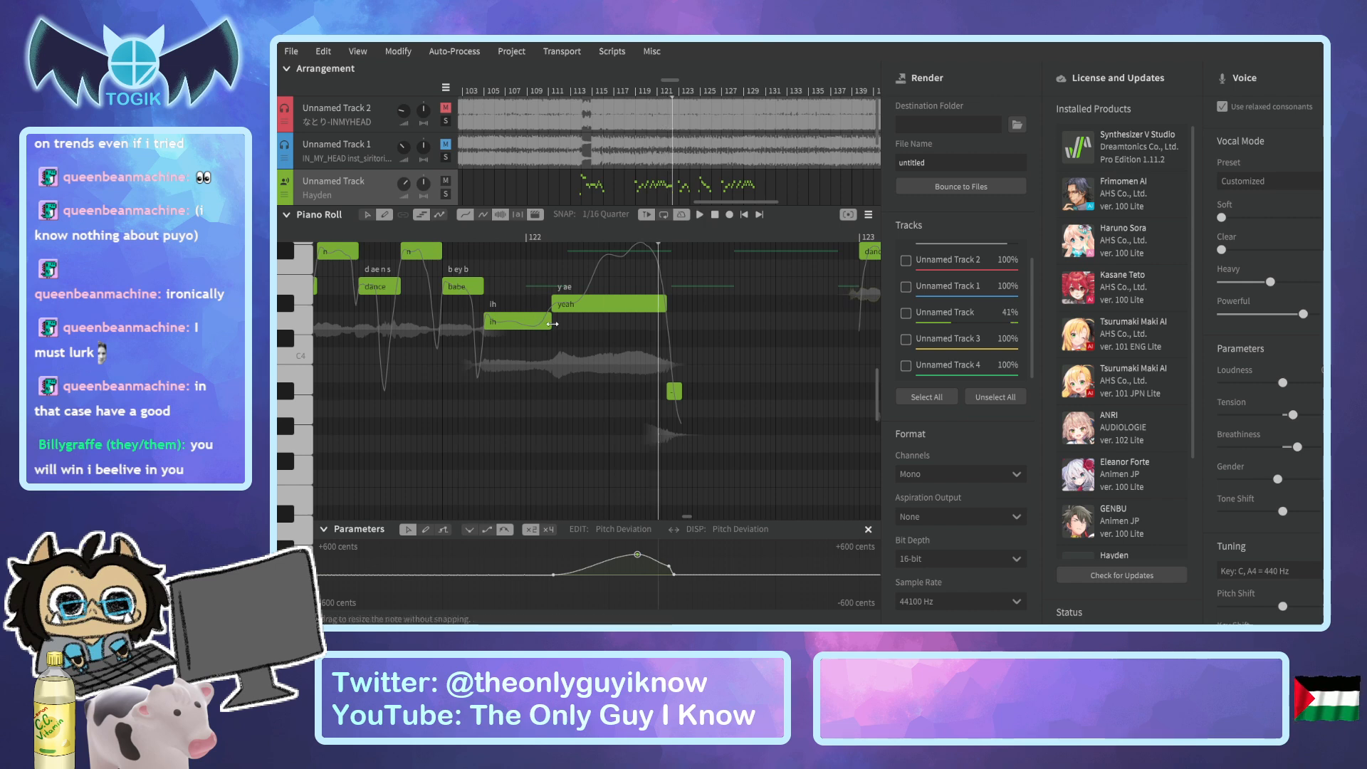
Extend the end of the "ih" note so that "yeah" starts later, and play back the phrase.
click(549, 323)
drag(549, 324, 582, 324)
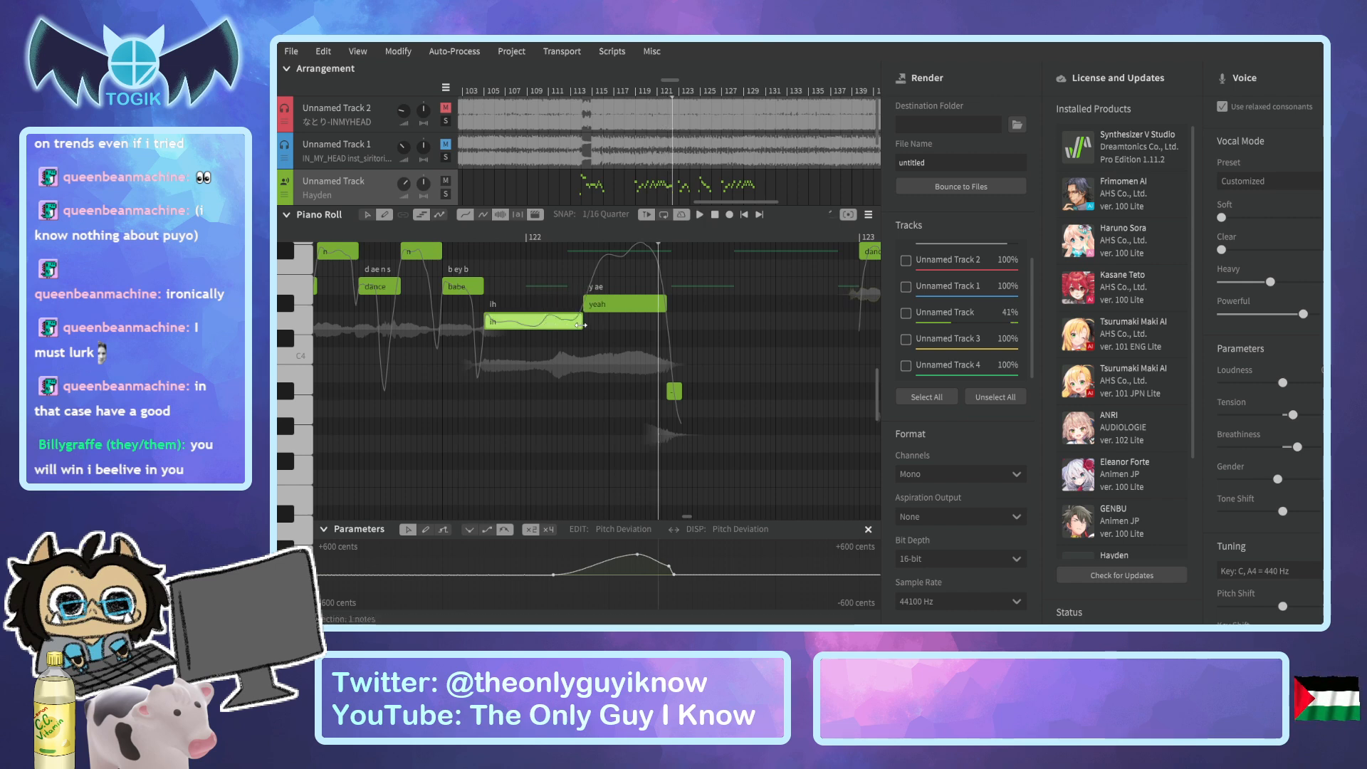
click(391, 231)
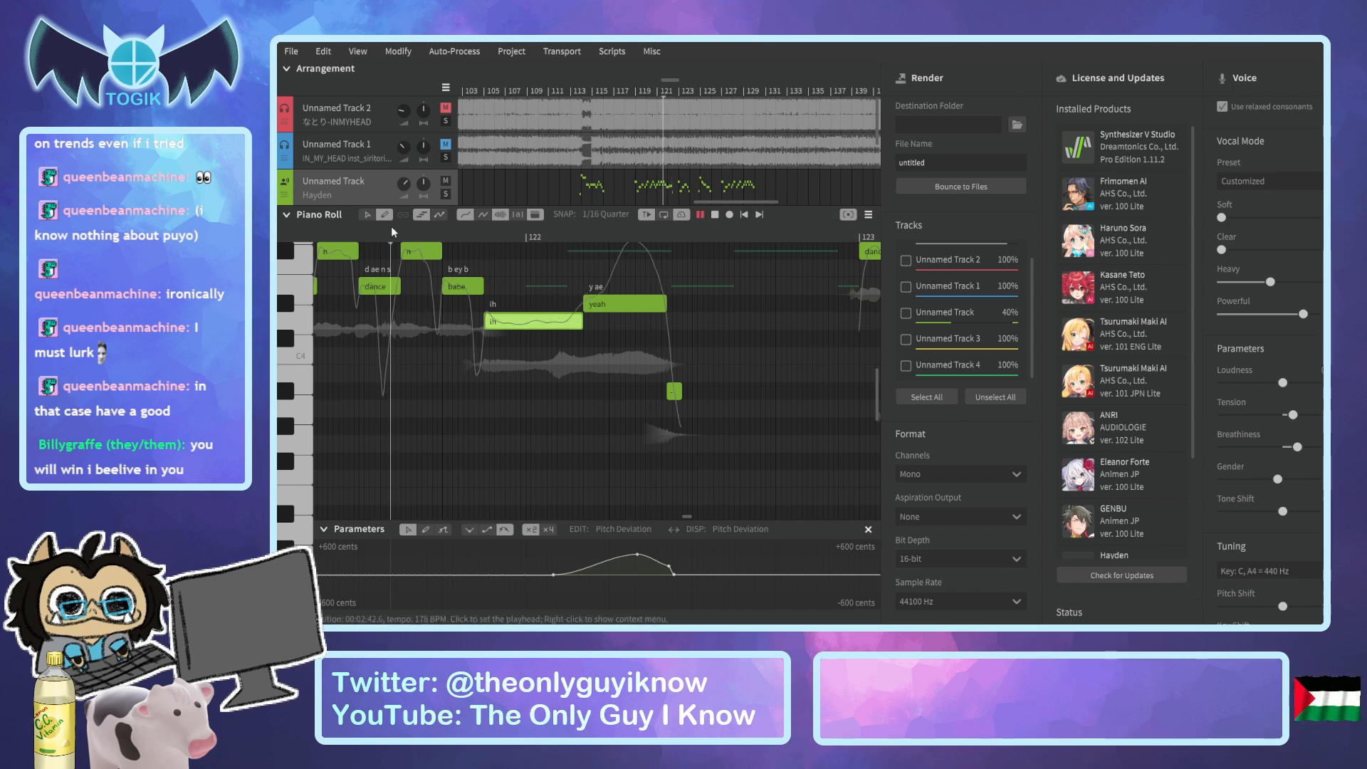
key(space)
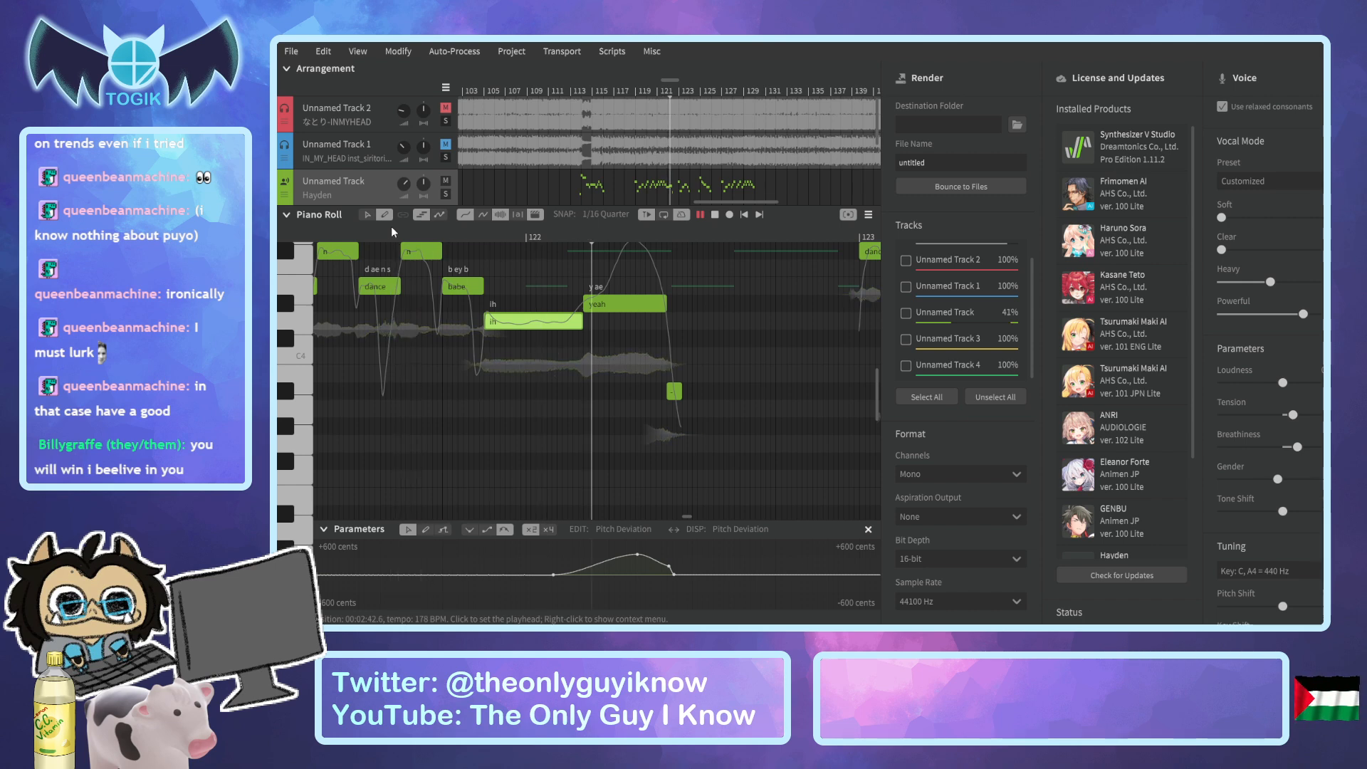
key(space)
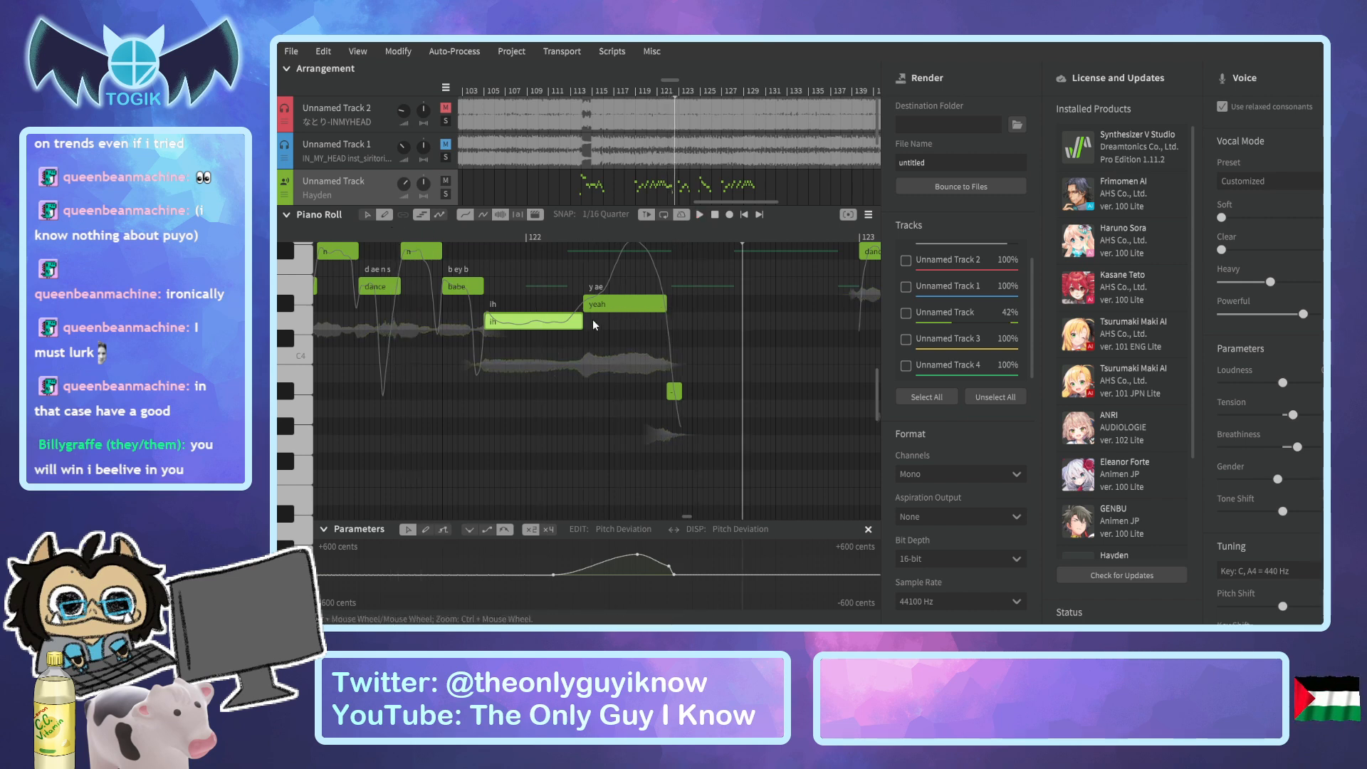
Nudge the boundary between the "ih" and "yeah" notes slightly later again, and listen to the phrase.
drag(582, 322, 588, 322)
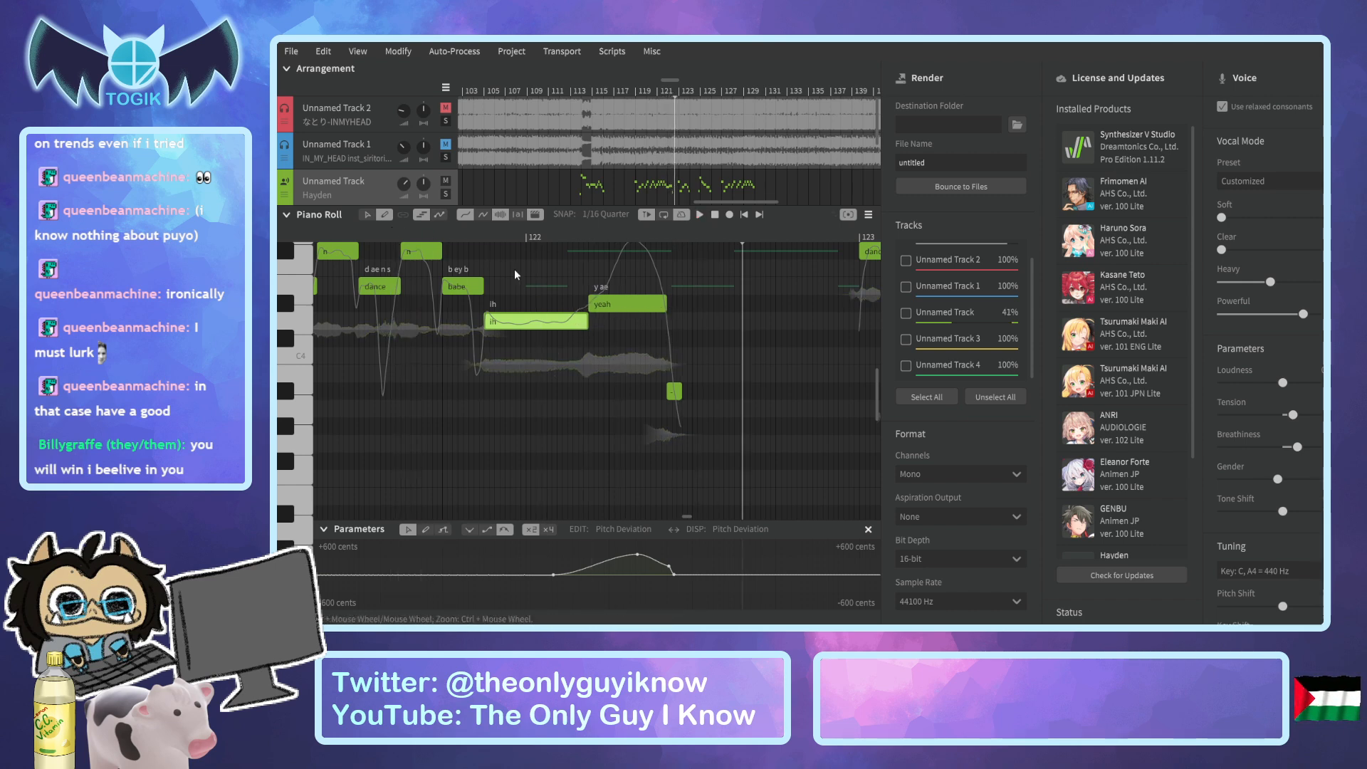
click(386, 235)
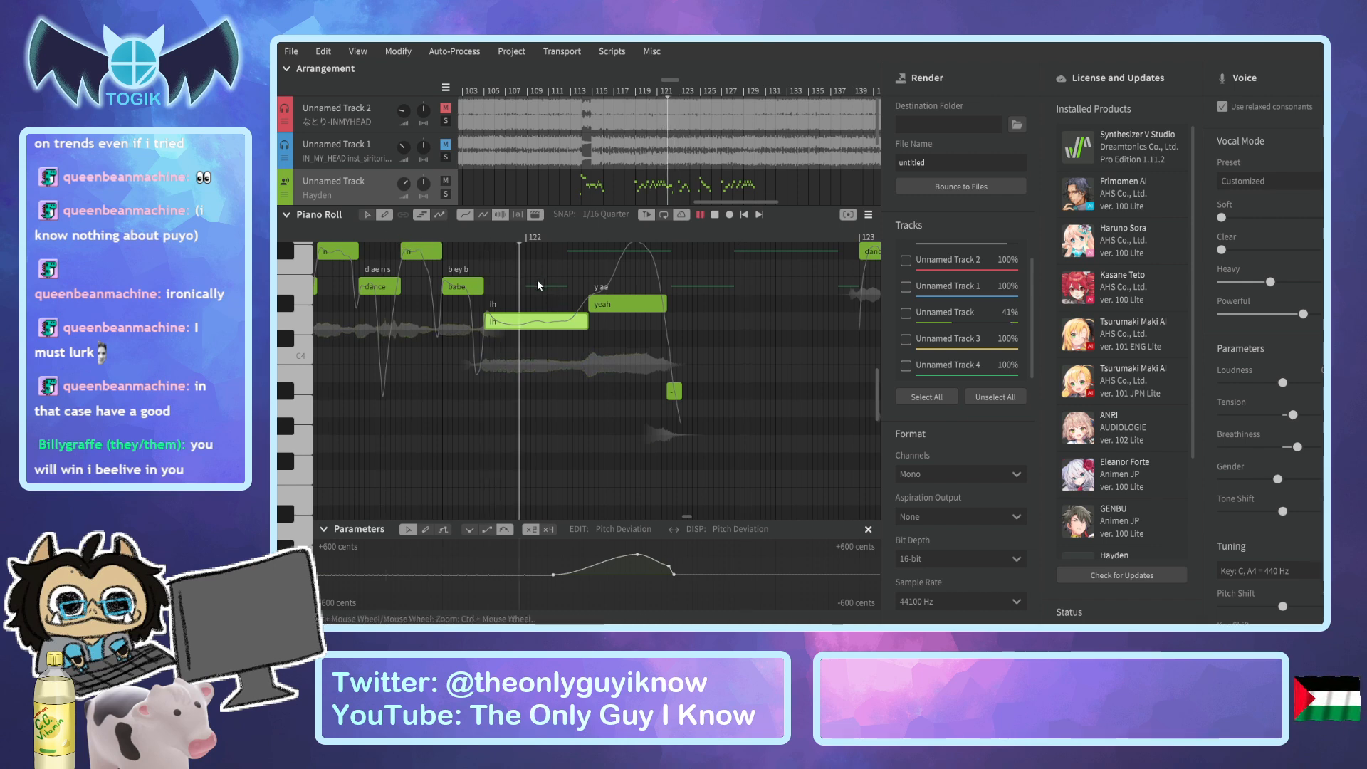
key(space)
Unmute the original song on Unnamed Track 2 and play the arrangement from just before bar 113.
scroll(553, 188, down, 3)
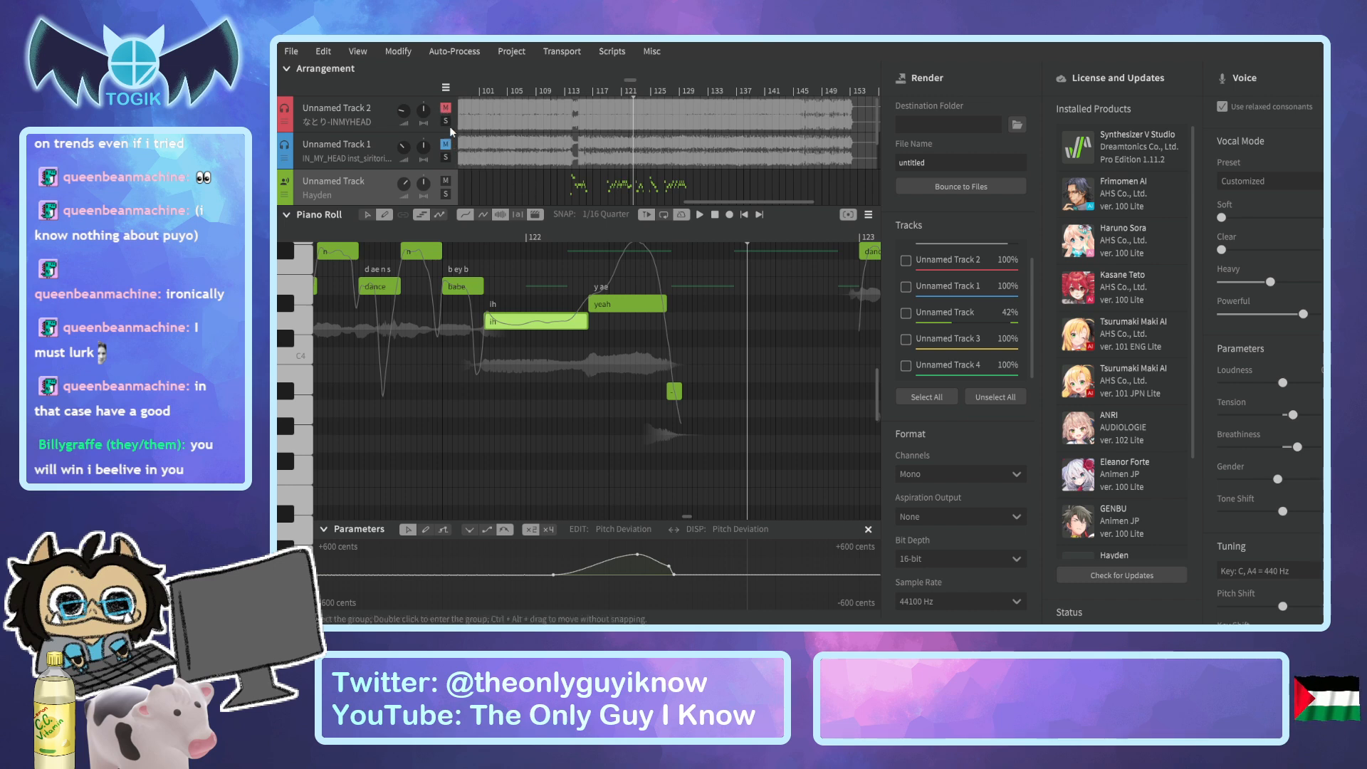
scroll(476, 172, down, 3)
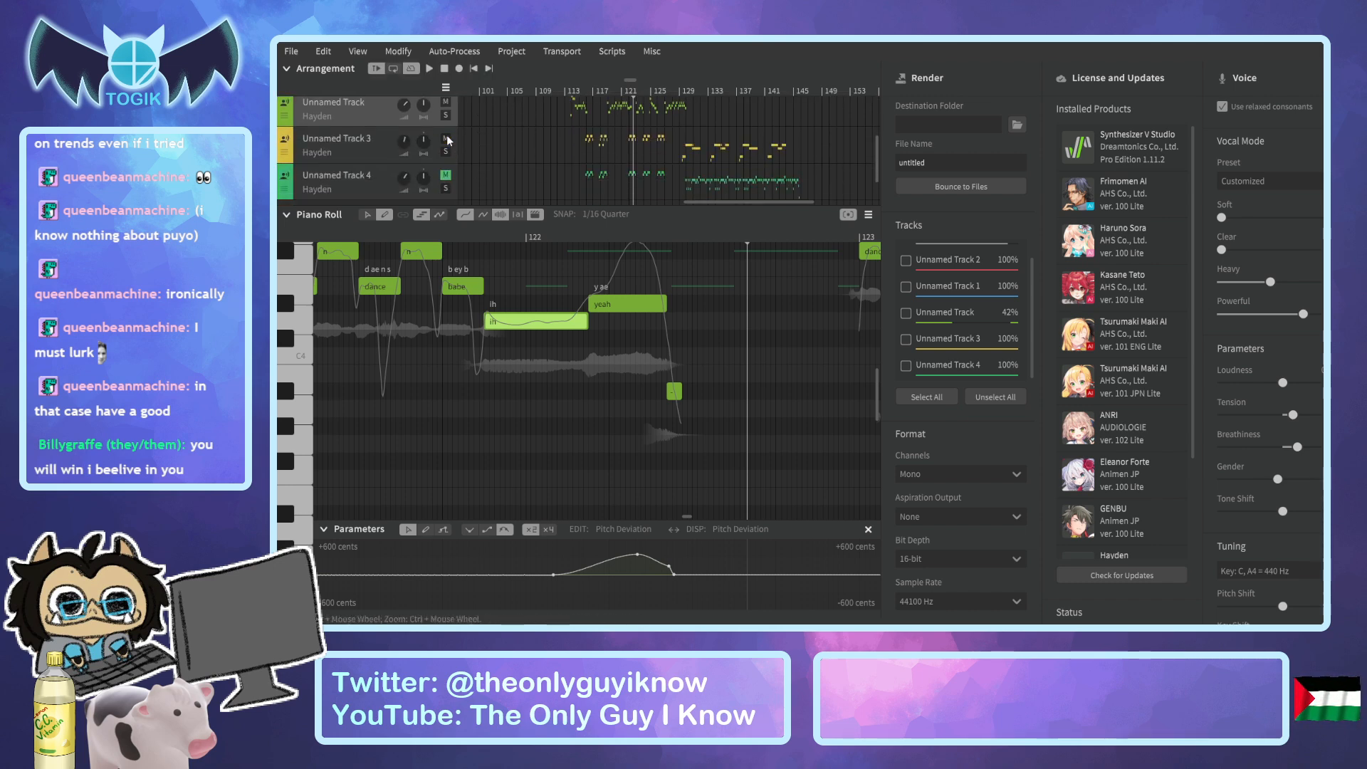
scroll(446, 163, up, 3)
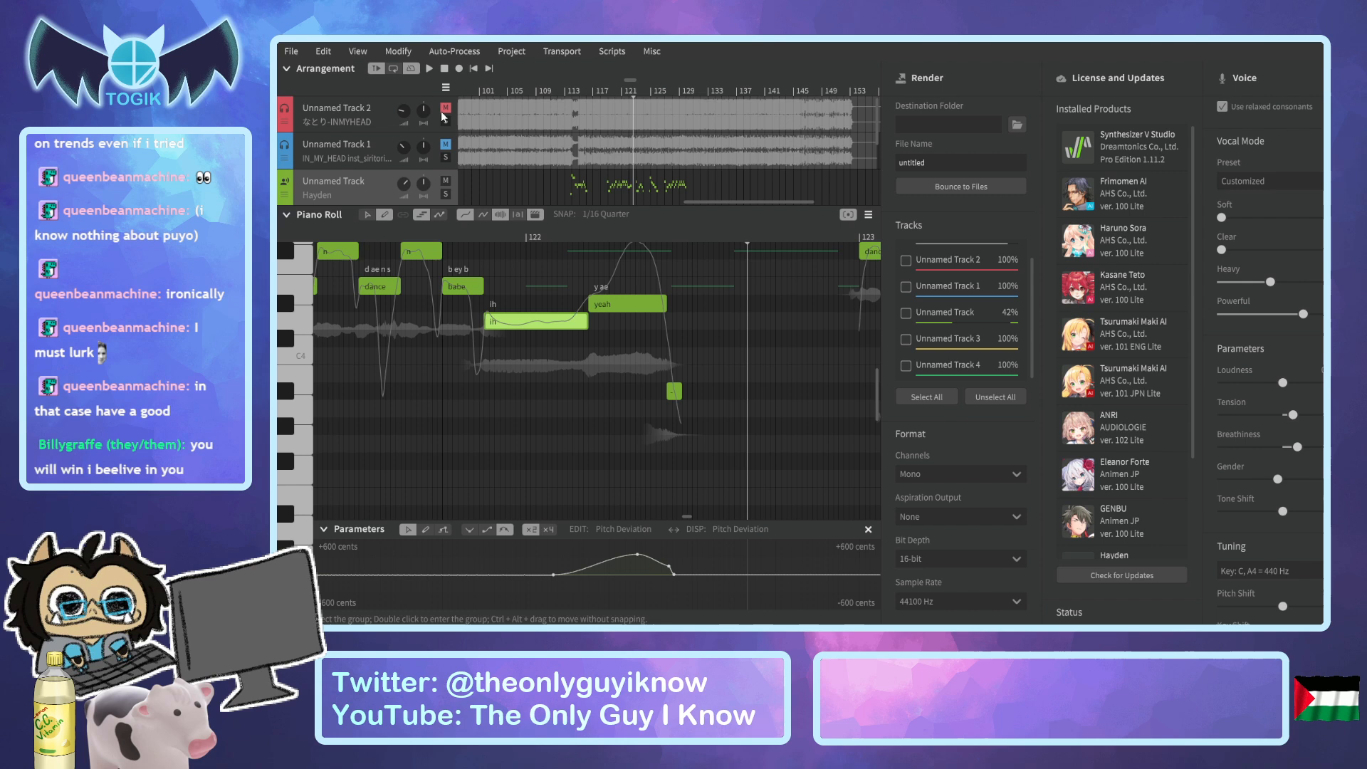
click(570, 90)
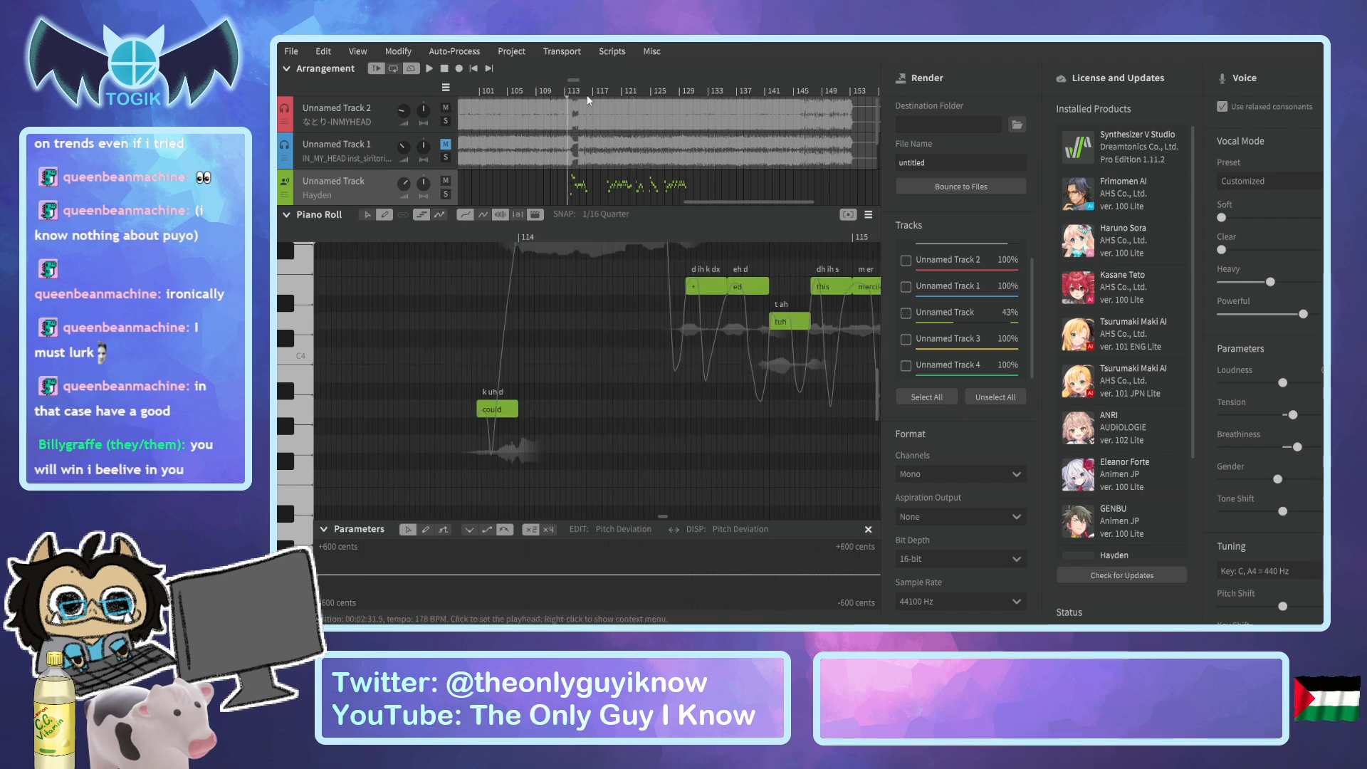
scroll(627, 192, down, 1)
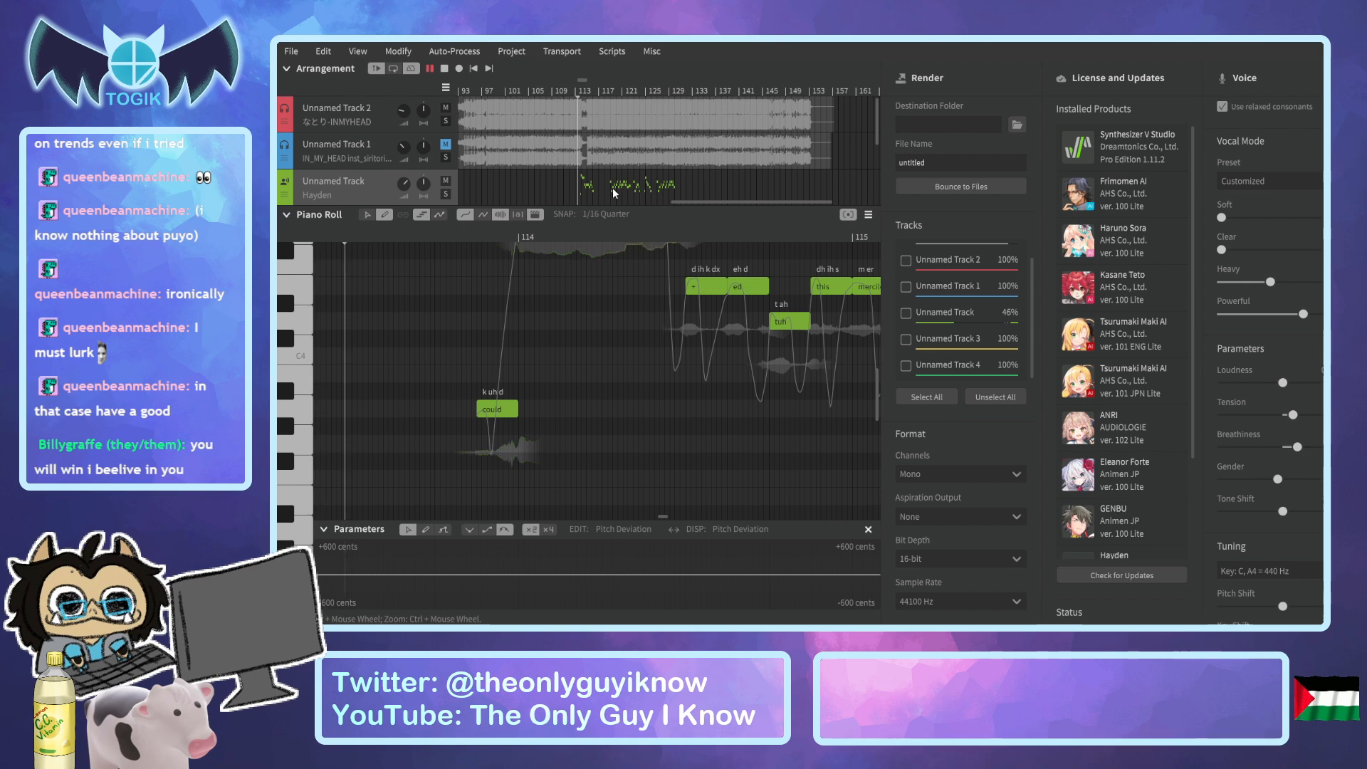
scroll(619, 200, up, 2)
scroll(631, 309, down, 2)
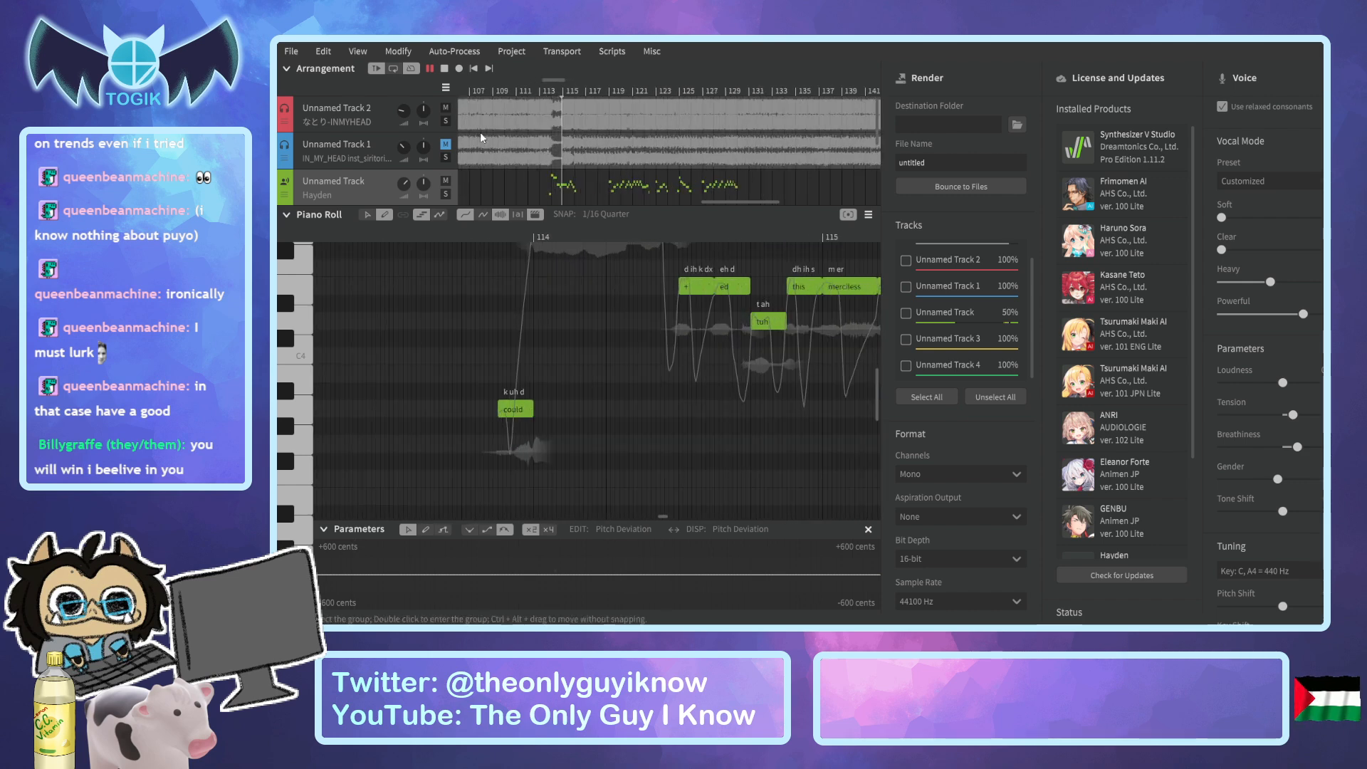
Mute Unnamed Track 2, unmute the instrumental on Unnamed Track 1, and play the arrangement through to the end of the song.
key(space)
click(445, 109)
click(446, 144)
key(space)
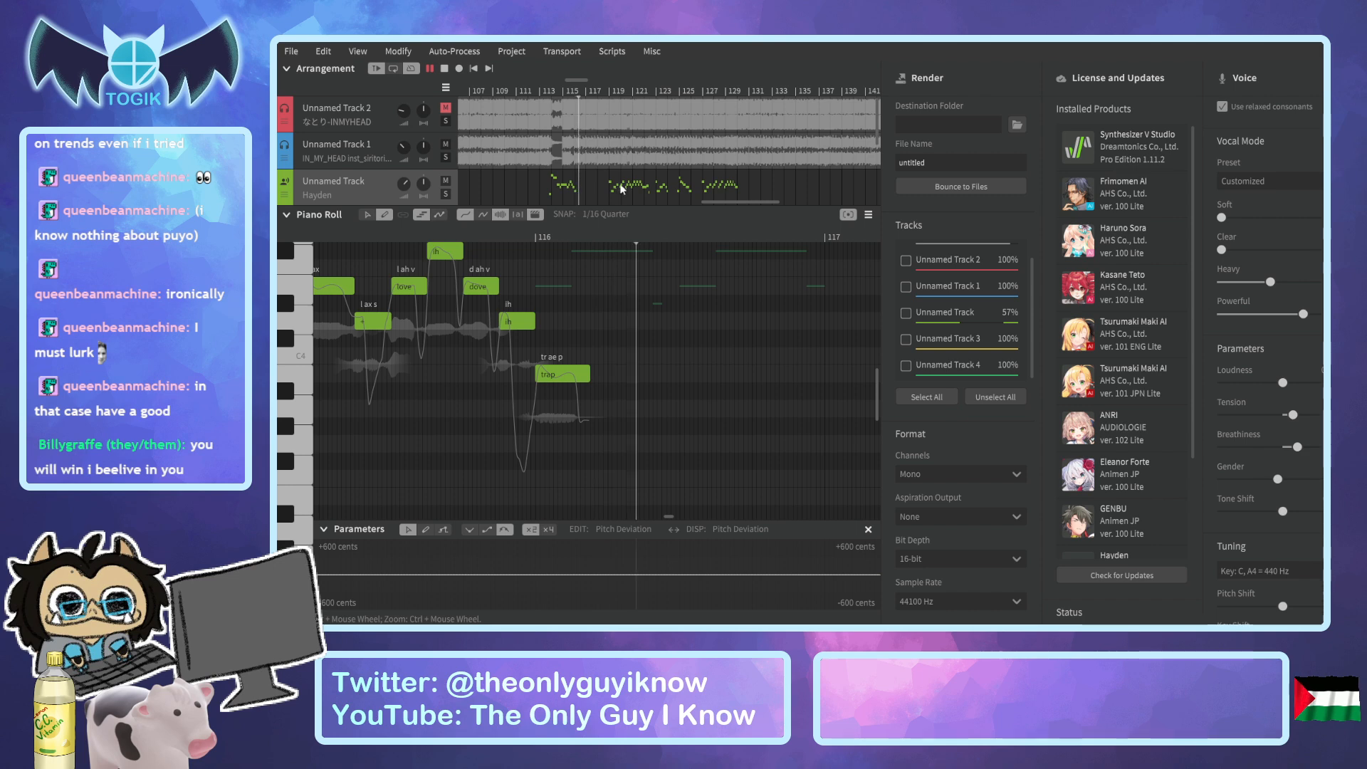
scroll(621, 188, down, 3)
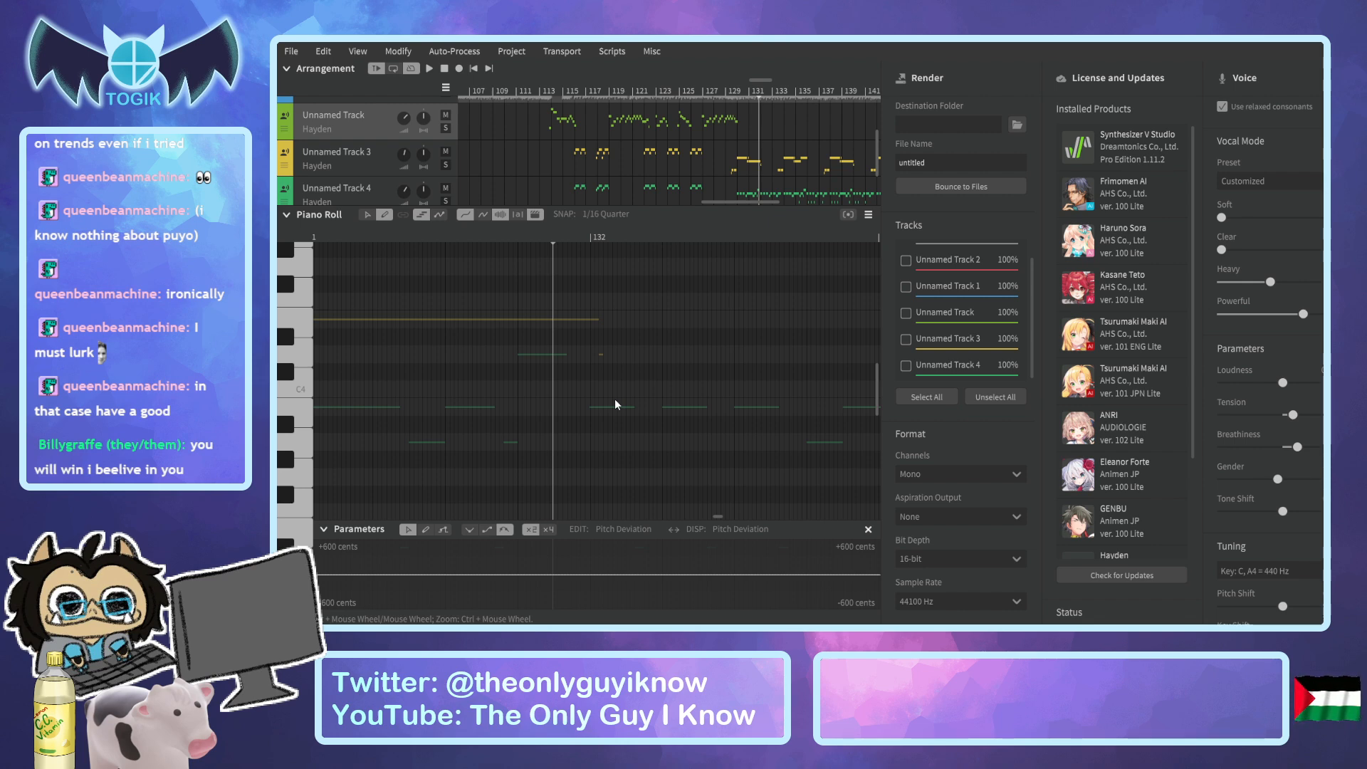
drag(720, 203, 736, 195)
key(space)
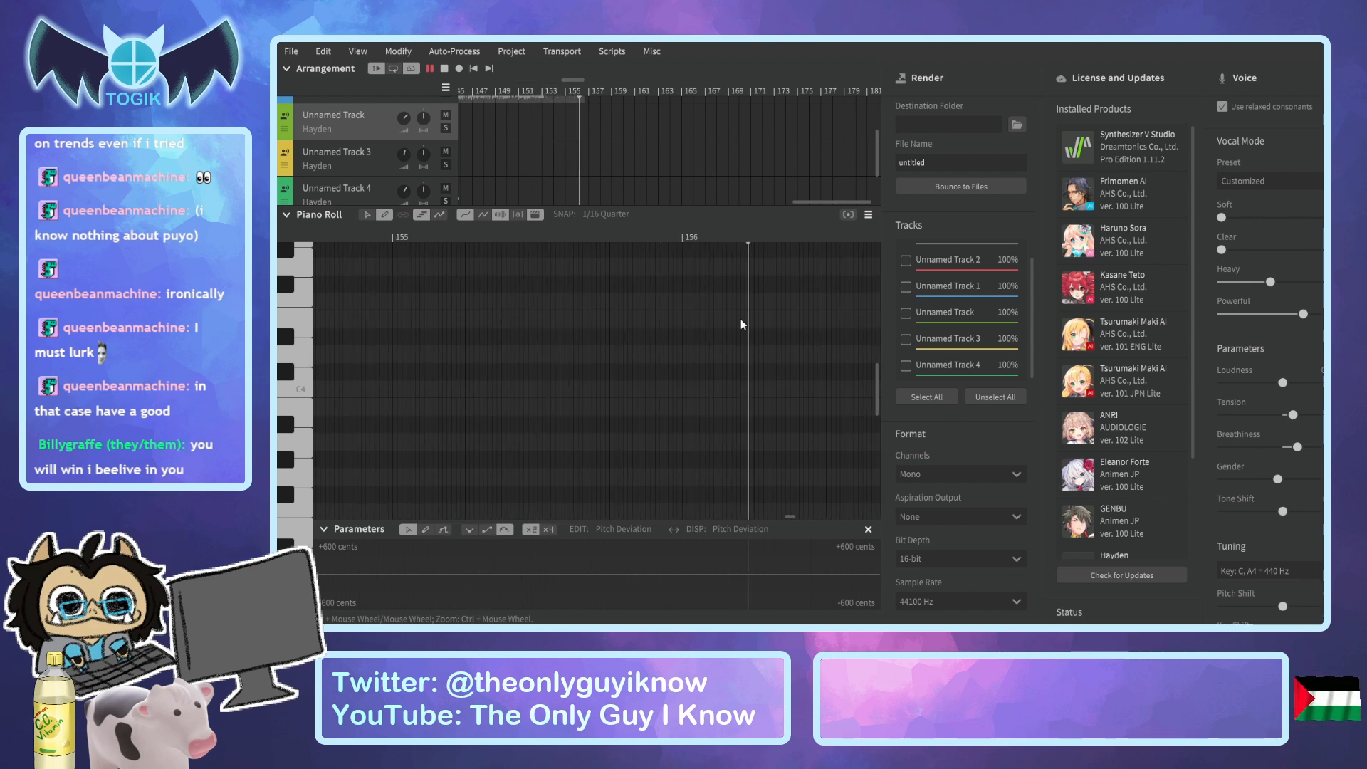
key(space)
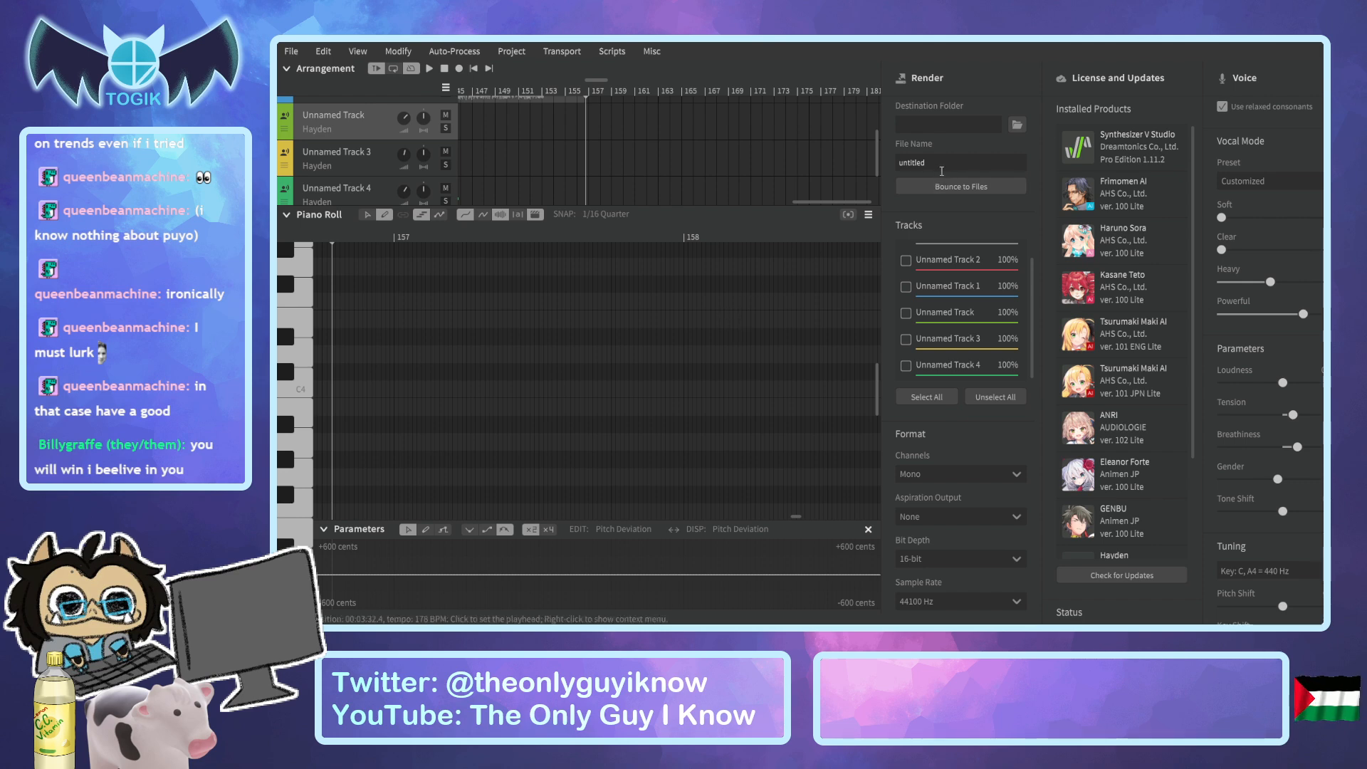